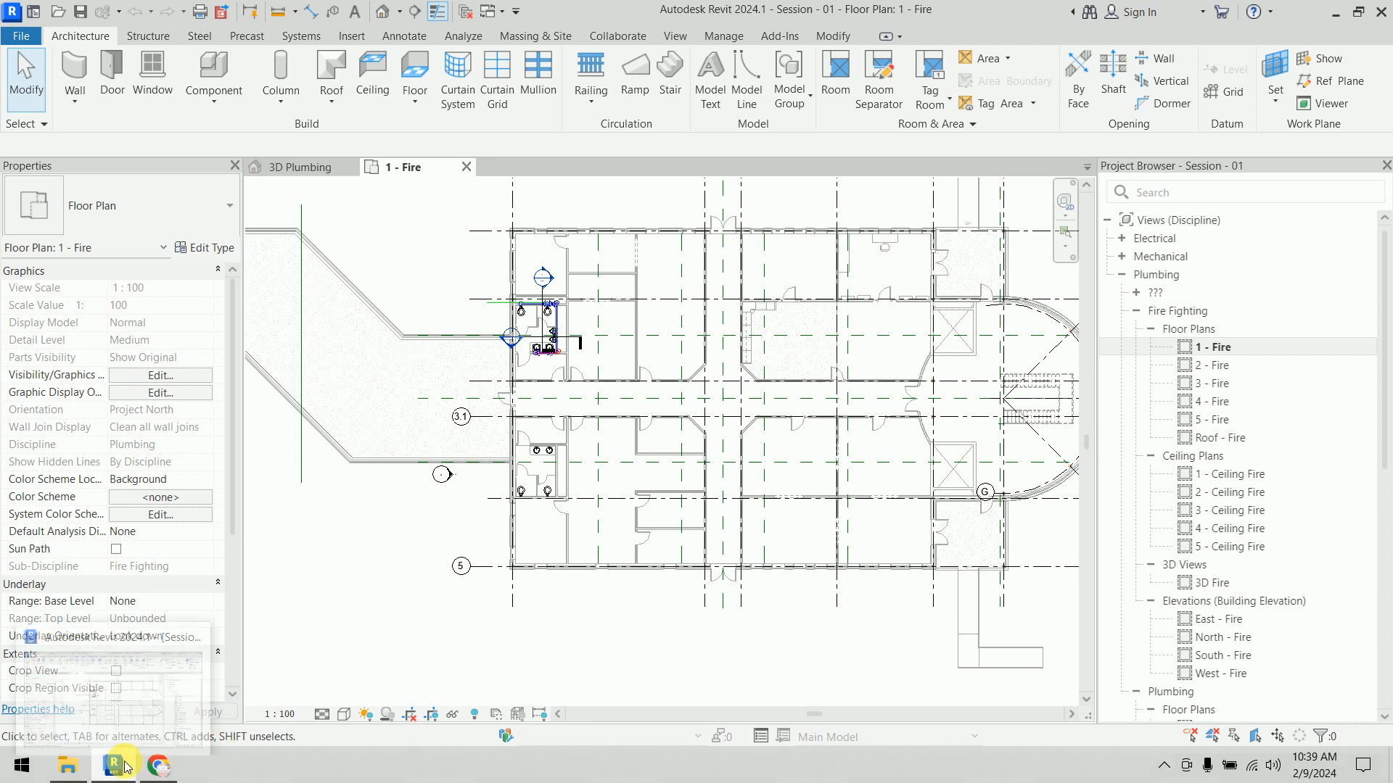
pyautogui.click(64, 769)
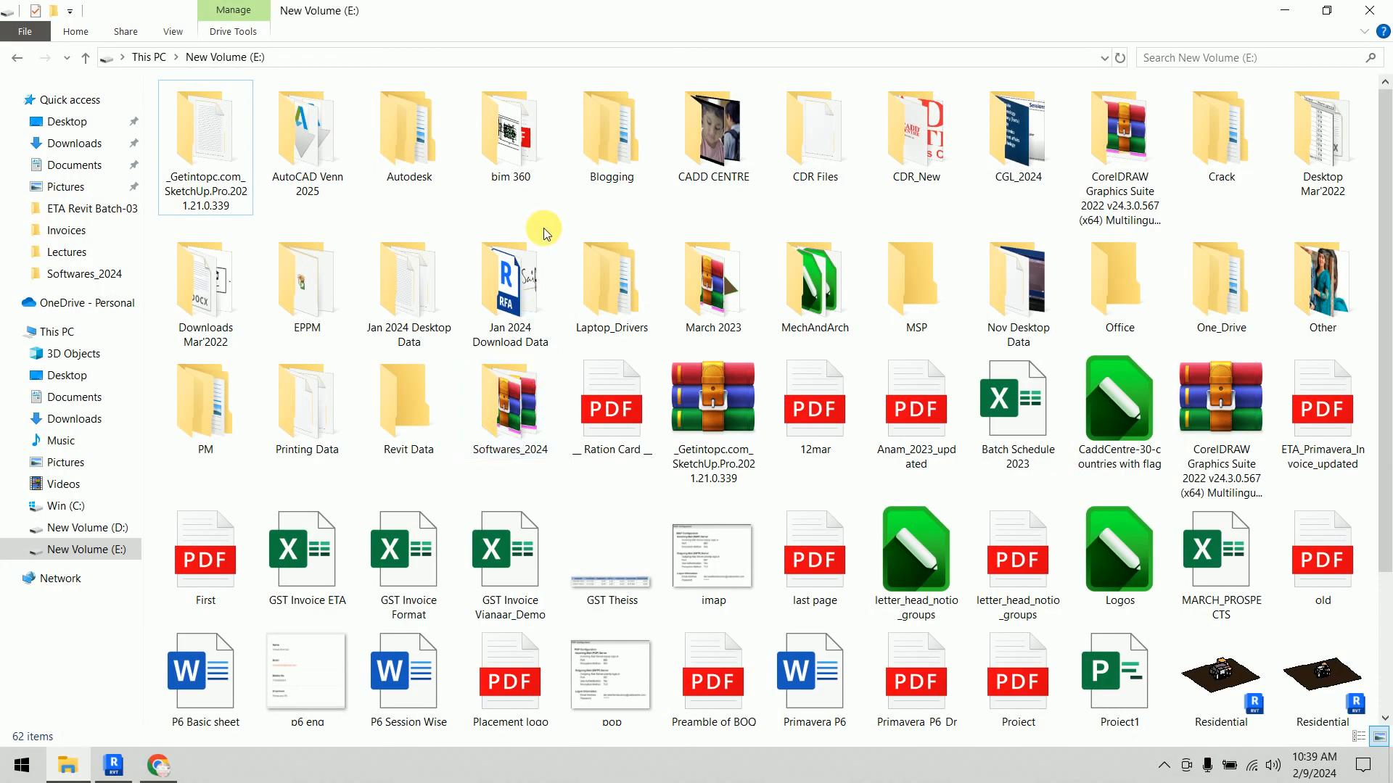
pyautogui.click(112, 765)
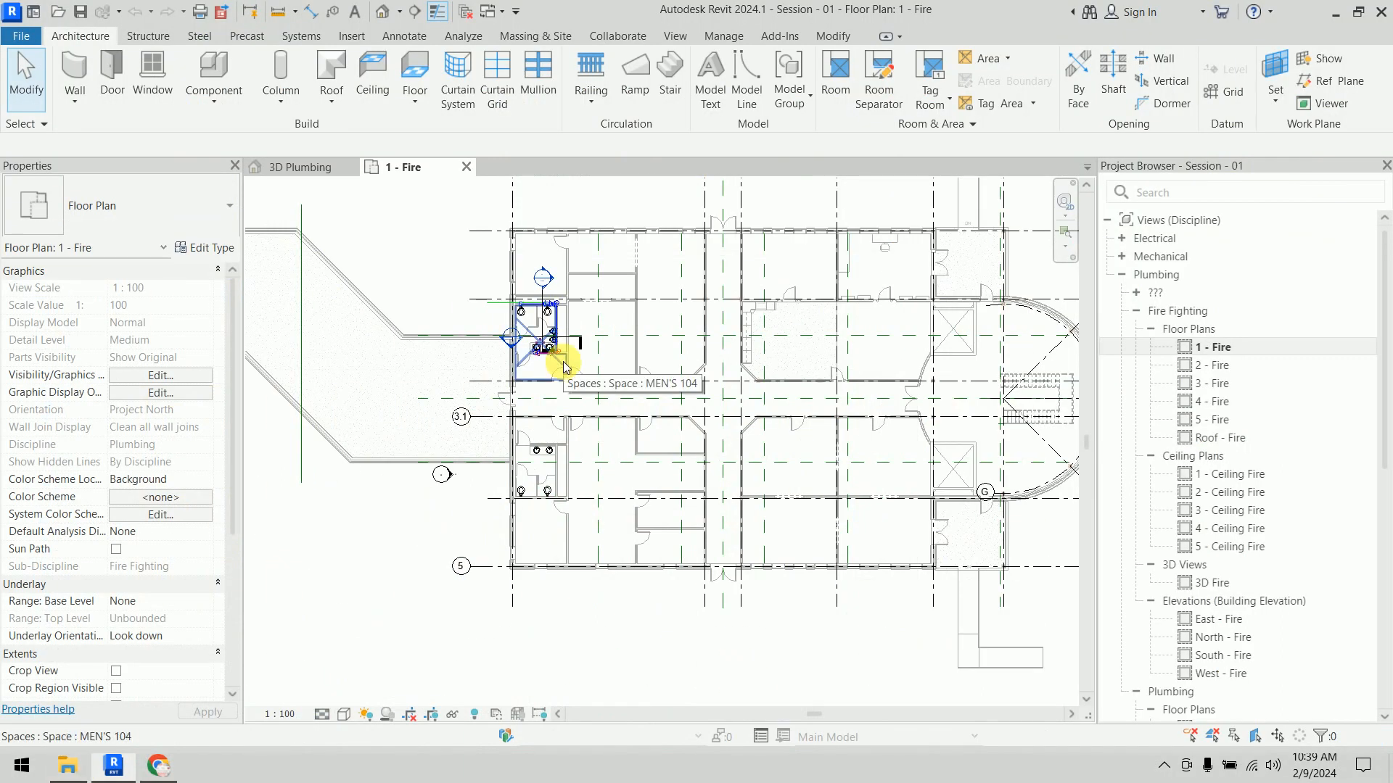
pyautogui.press('super+p')
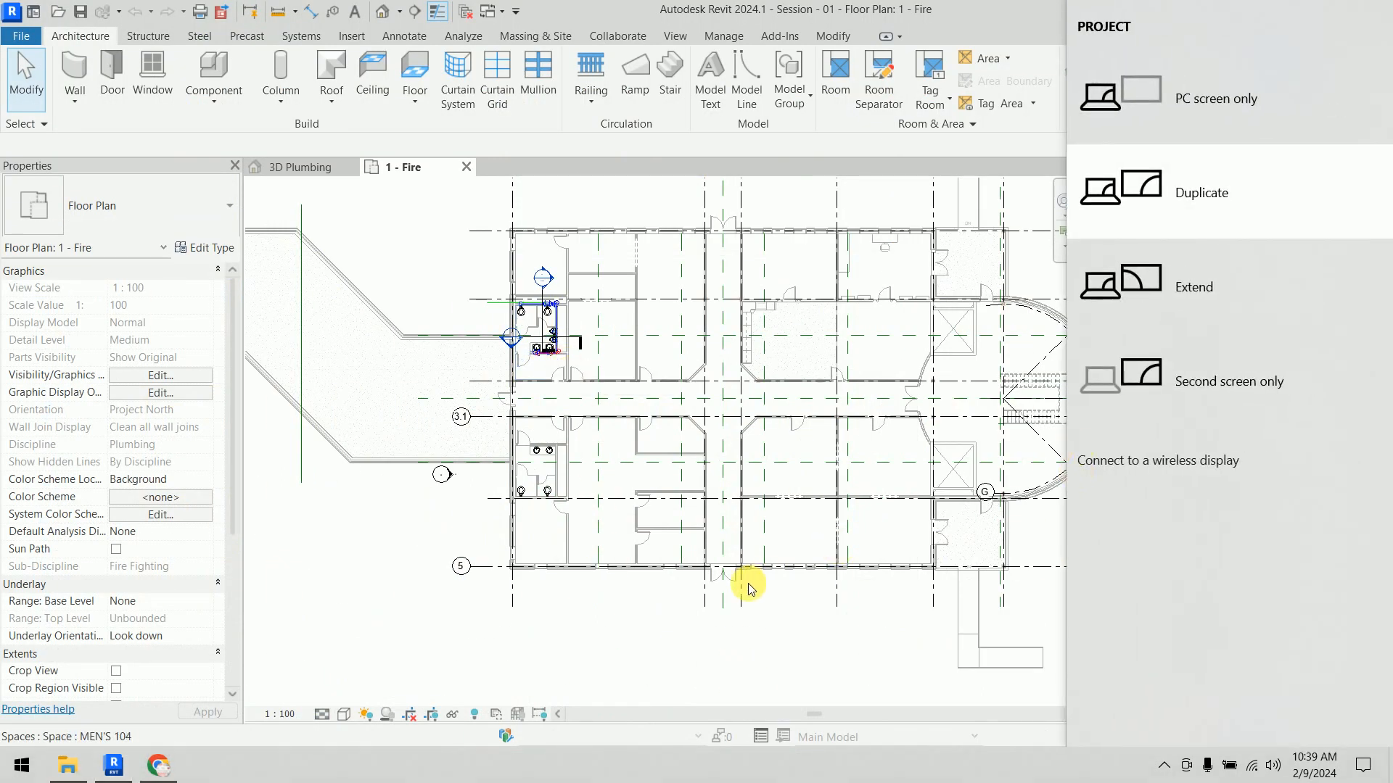
pyautogui.press('Escape')
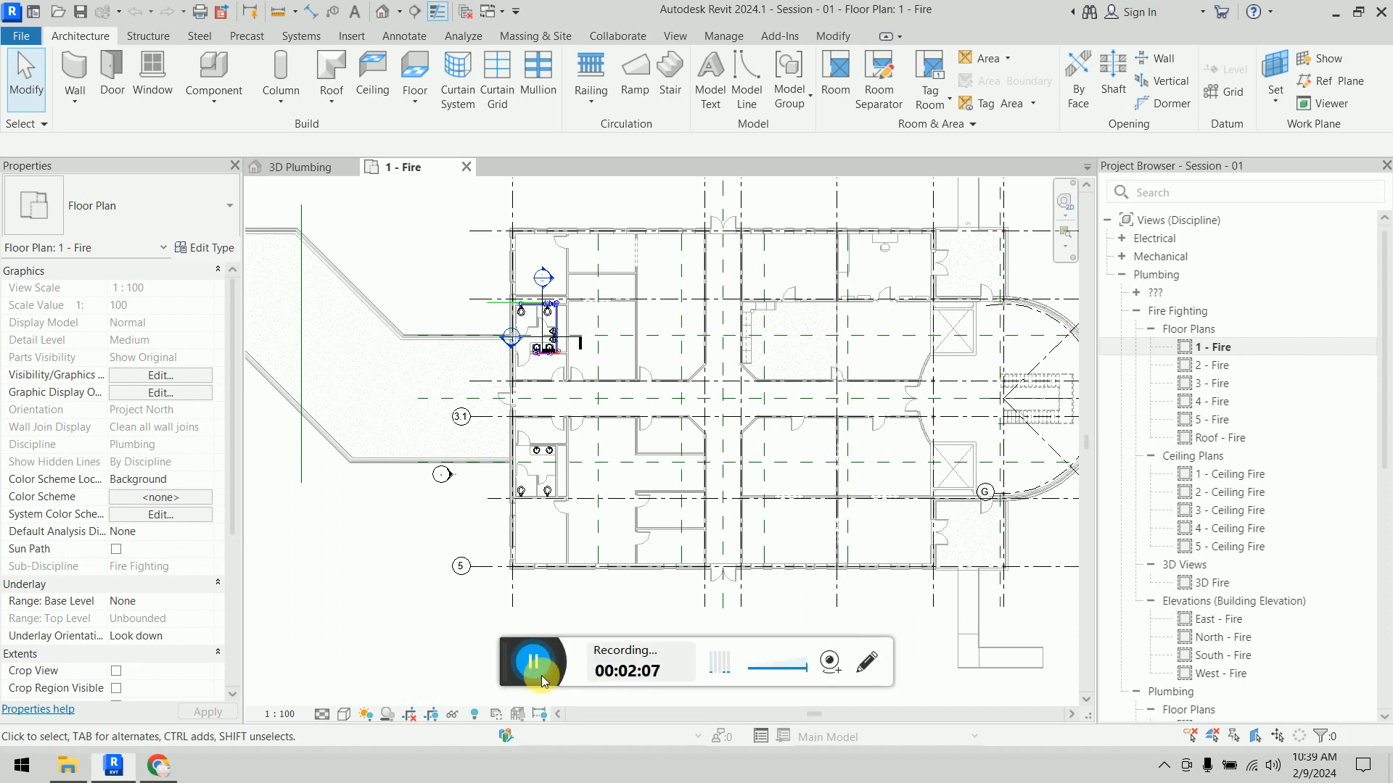
# Step: Start placing a pipe in the 1 - Fire floor plan and set its system type to Fire Protection Wet
pyautogui.press('z')
pyautogui.press('o')
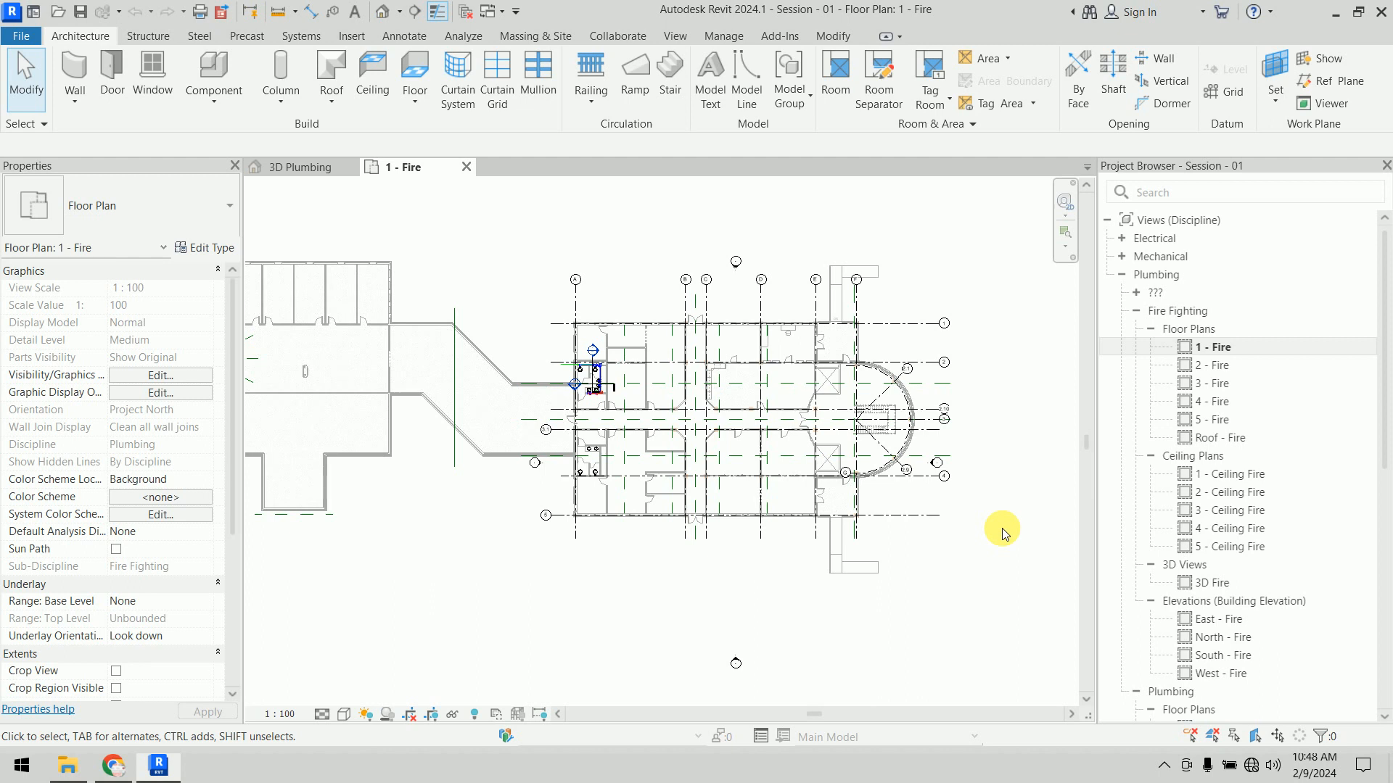
pyautogui.scroll(5, 834, 404)
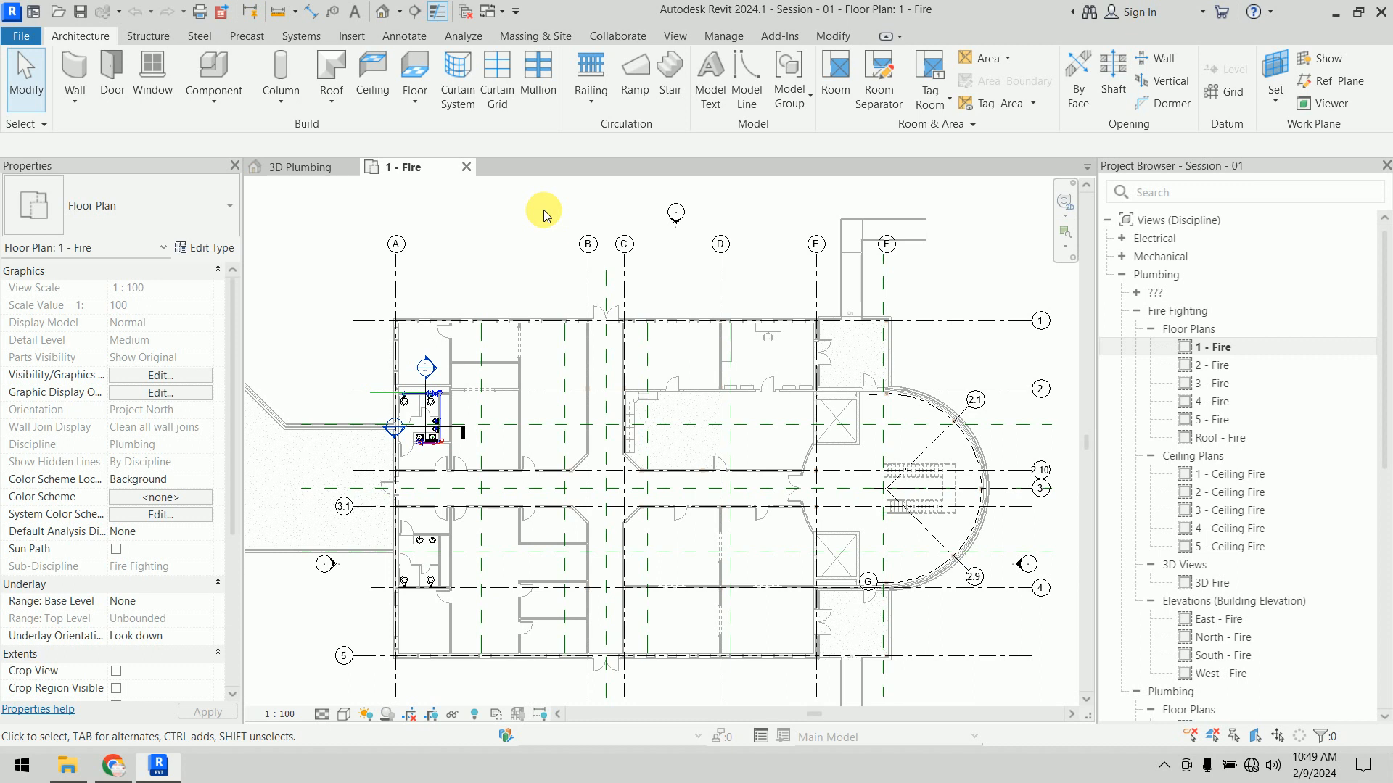
pyautogui.moveTo(516, 275); pyautogui.dragTo(524, 264, button='middle')
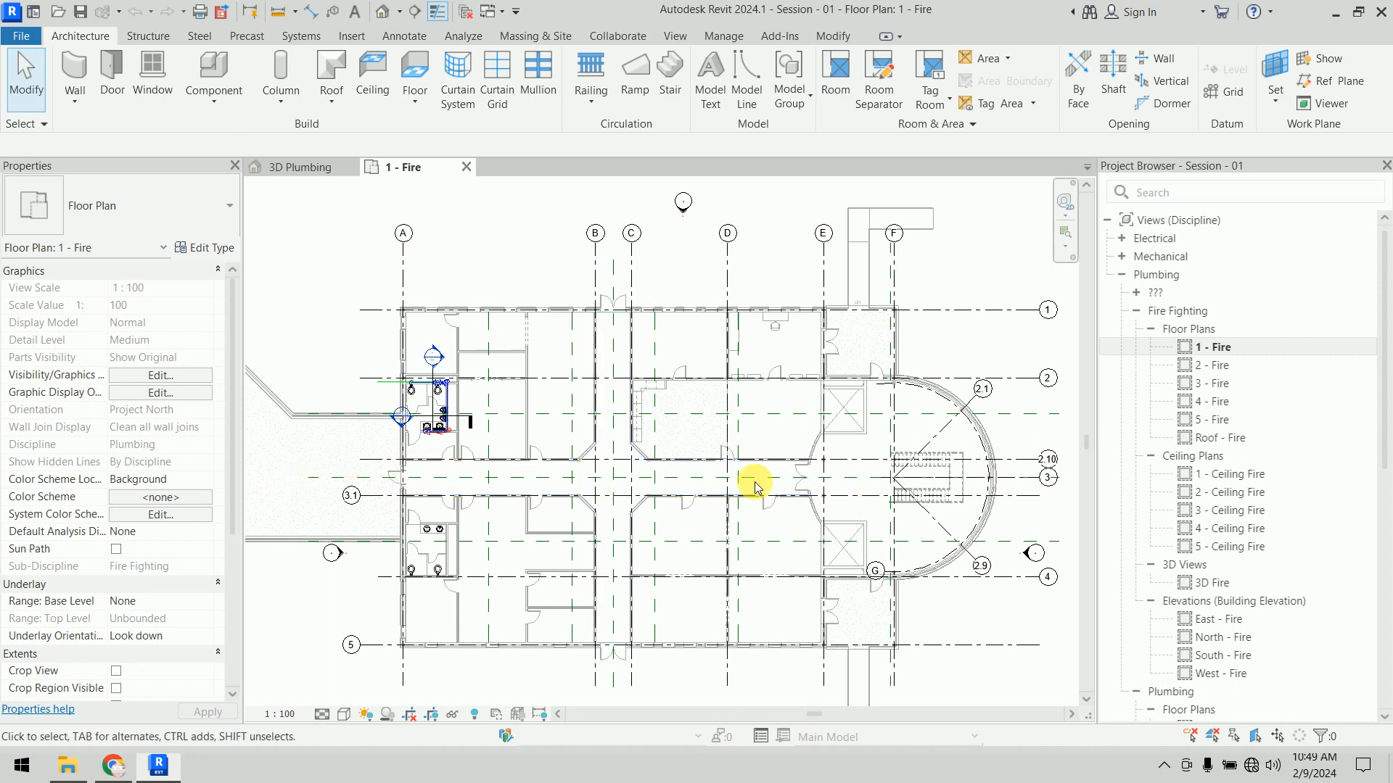
pyautogui.scroll(5, 399, 482)
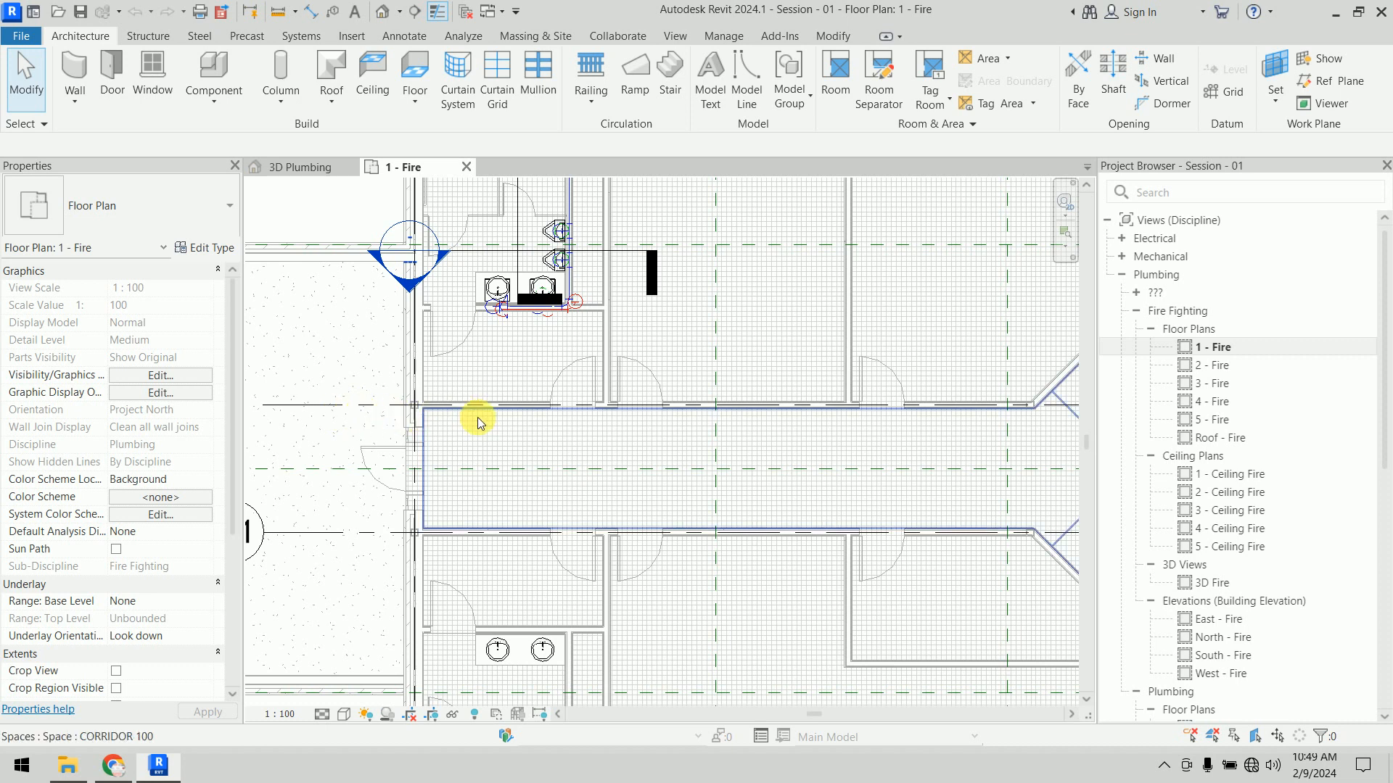
pyautogui.click(306, 37)
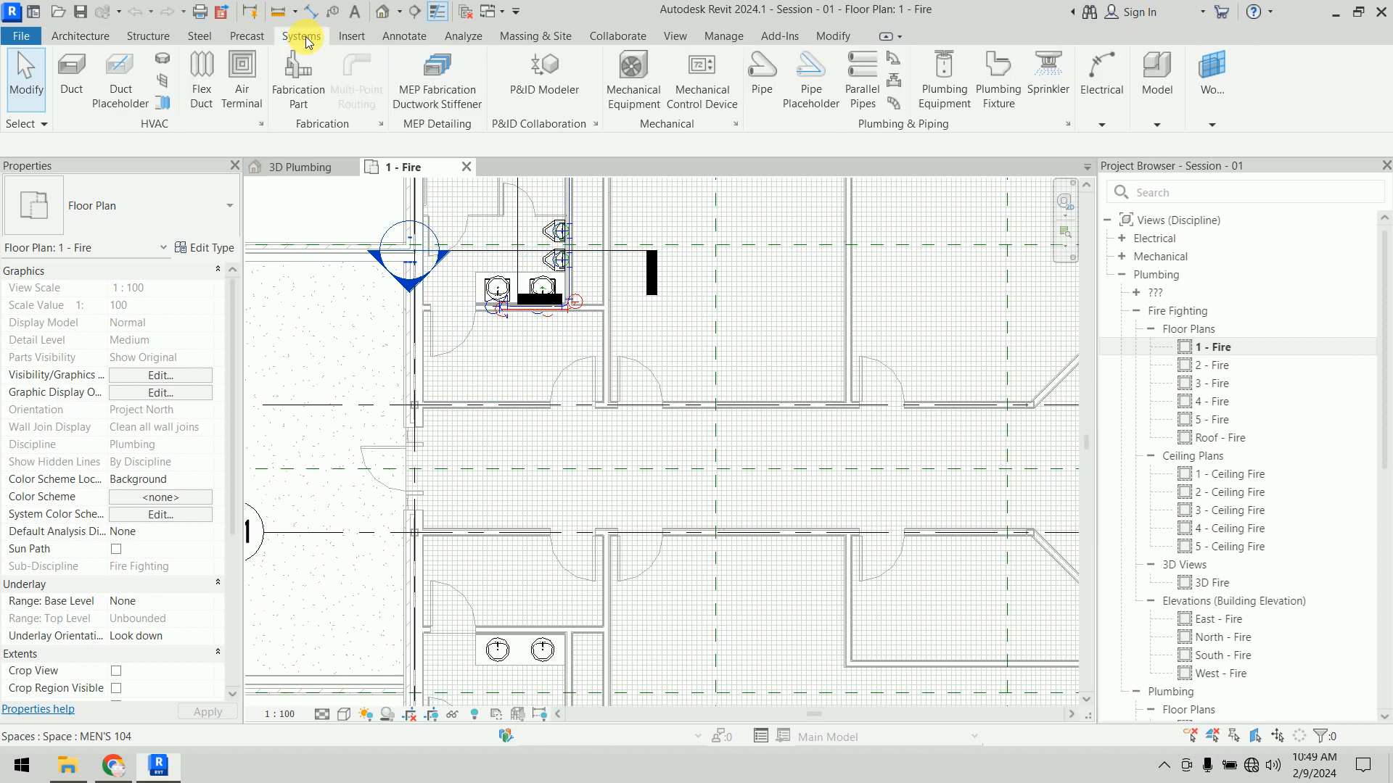
pyautogui.click(758, 77)
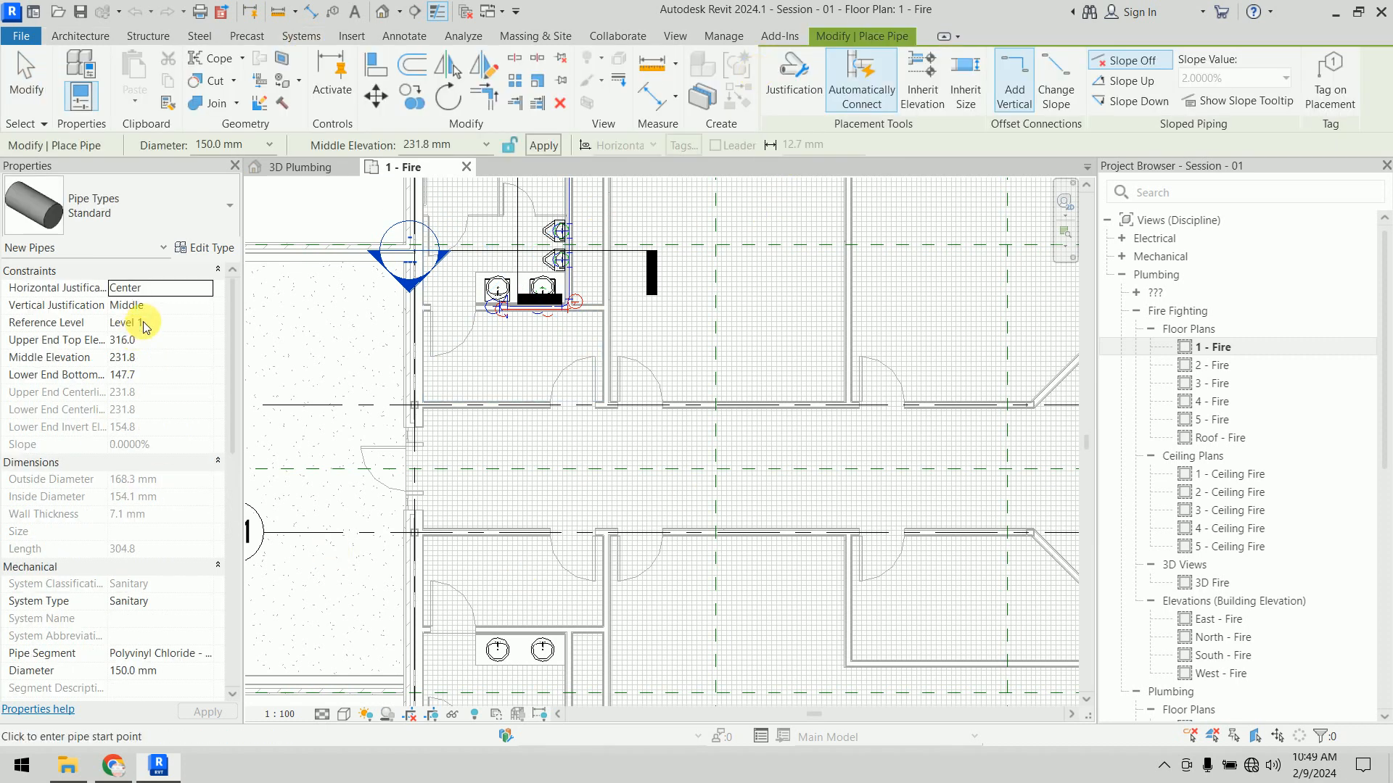
pyautogui.click(197, 604)
pyautogui.click(208, 602)
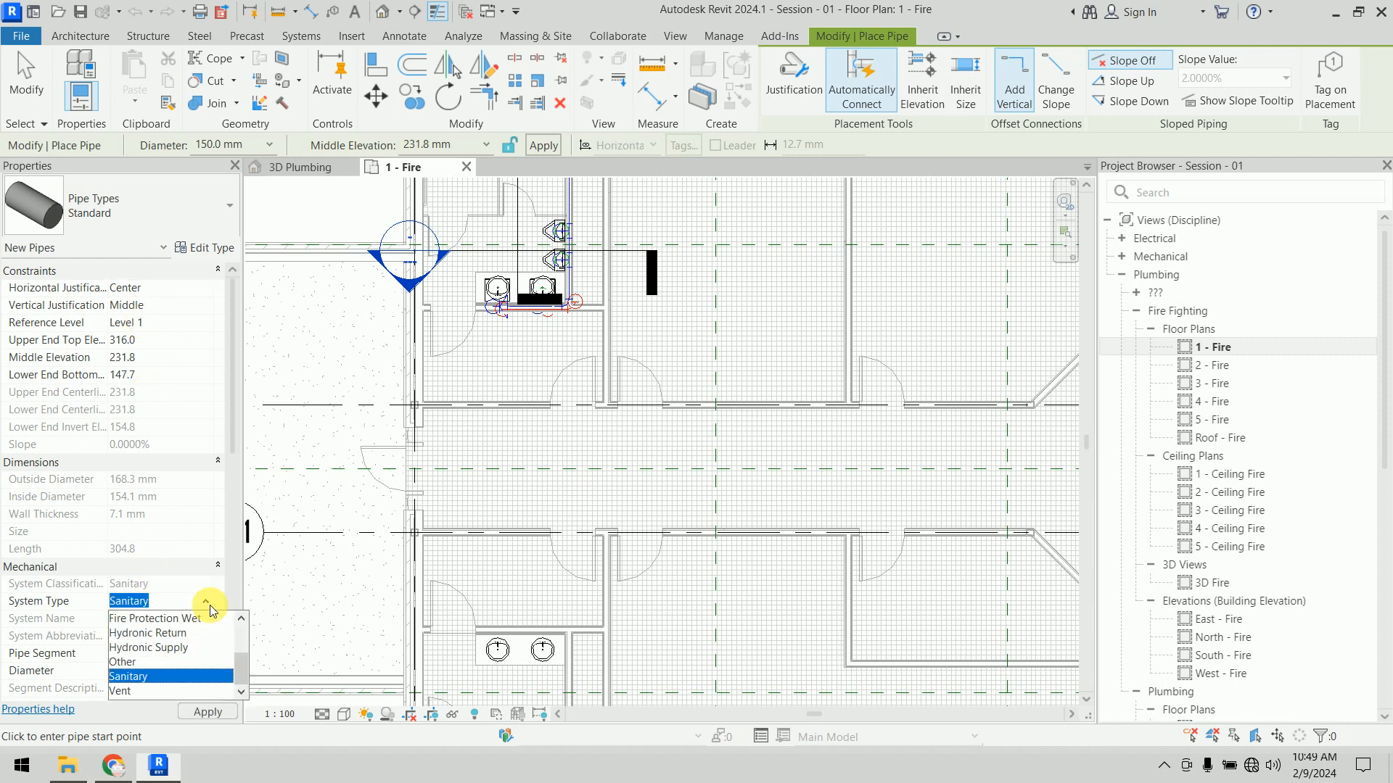
pyautogui.moveTo(242, 671)
pyautogui.mouseDown()
pyautogui.moveTo(247, 633)
pyautogui.moveTo(242, 656)
pyautogui.mouseUp()
pyautogui.click(193, 663)
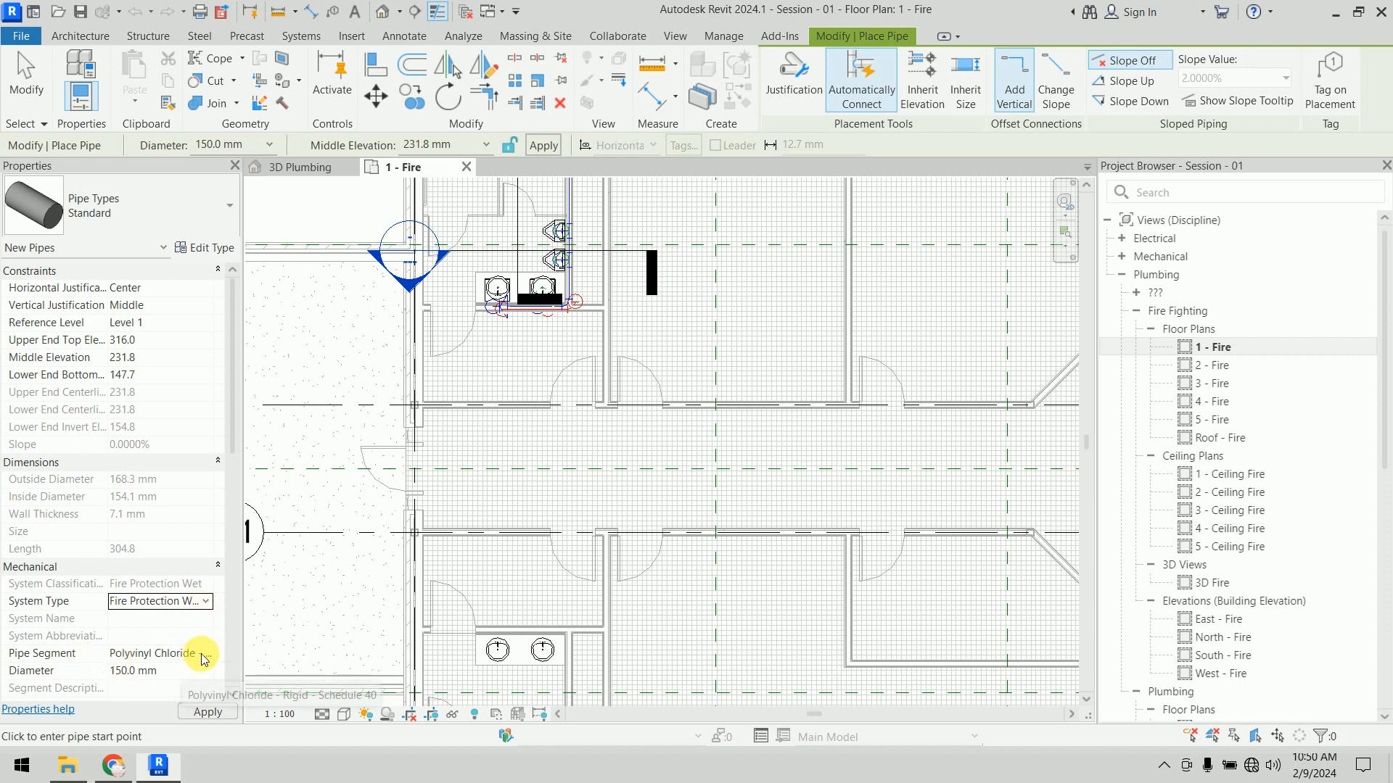
# Step: Check the new pipe's segment setting and the Standard pipe type's routing preferences without changing them
pyautogui.click(208, 654)
pyautogui.click(209, 656)
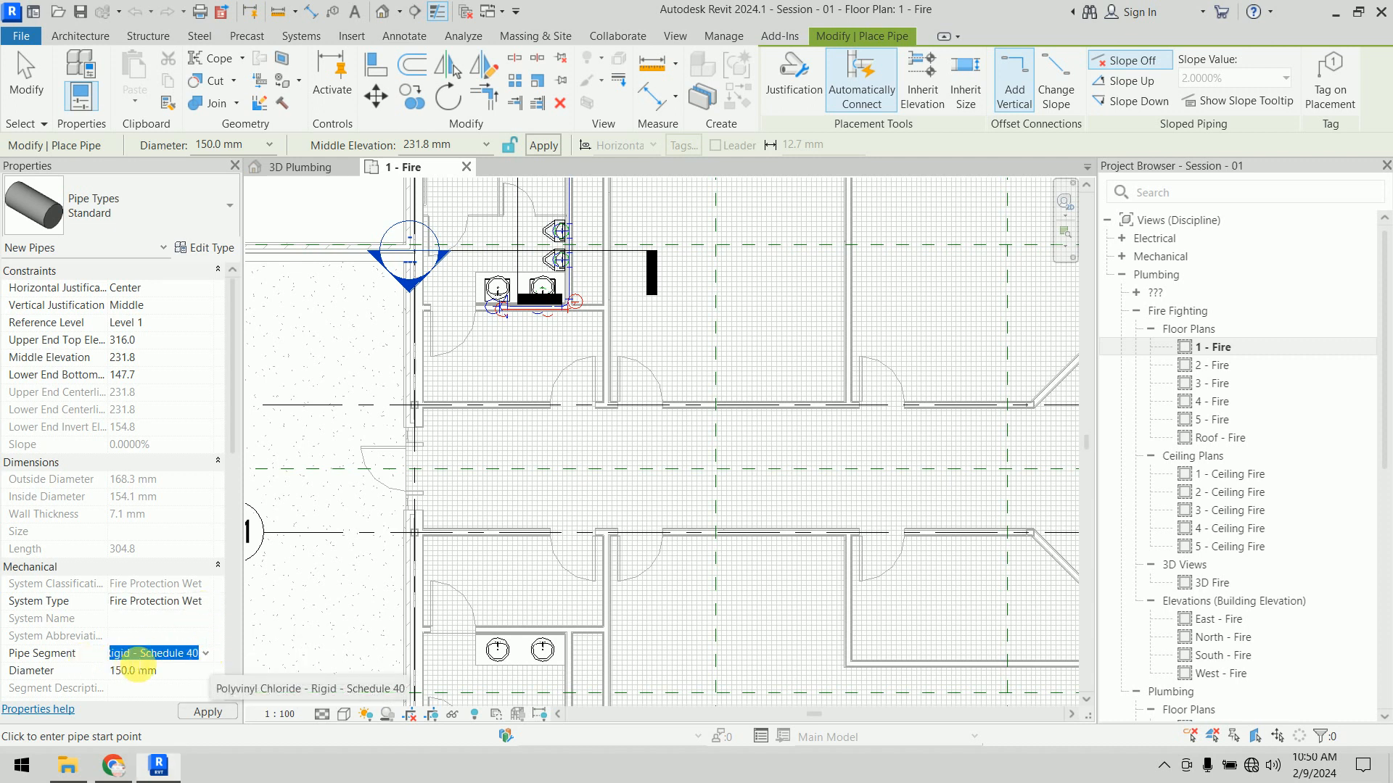
pyautogui.click(209, 657)
pyautogui.click(209, 657)
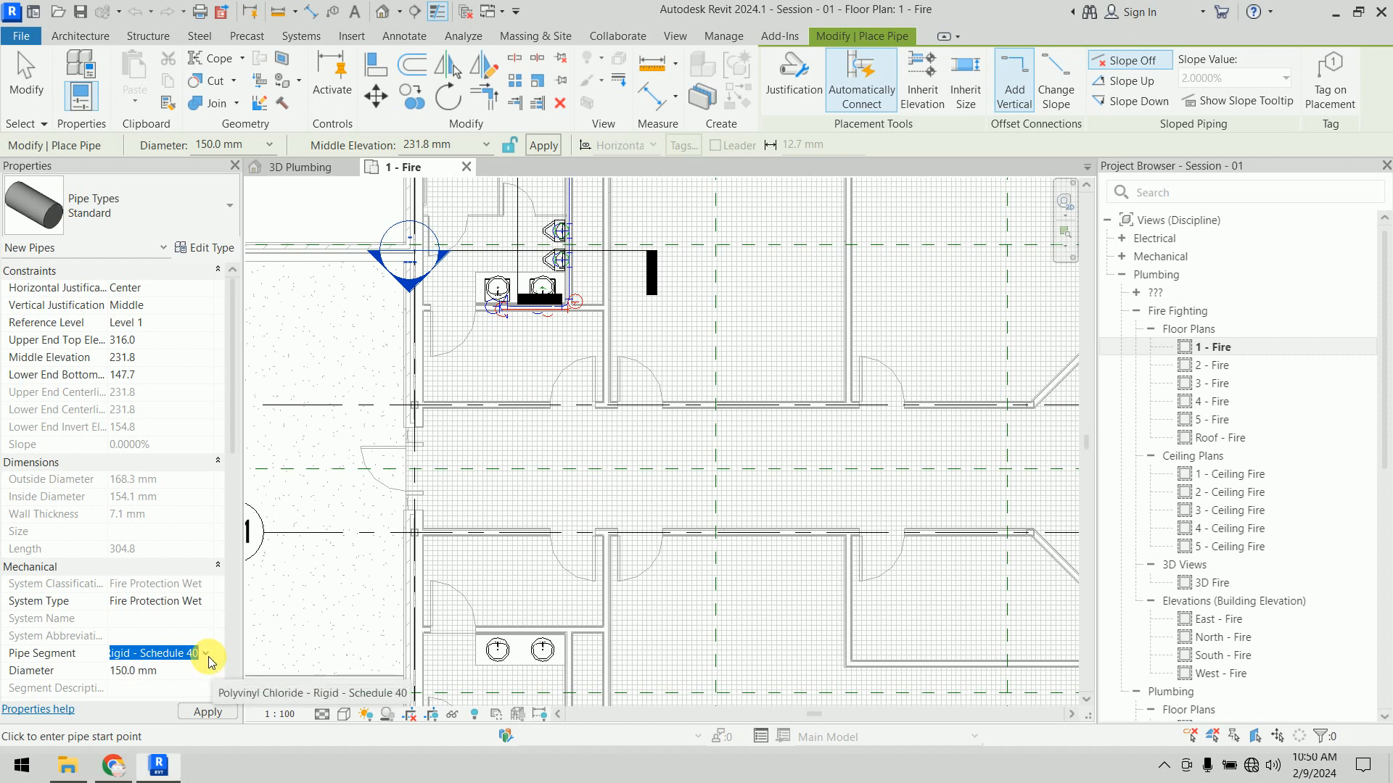
pyautogui.click(221, 249)
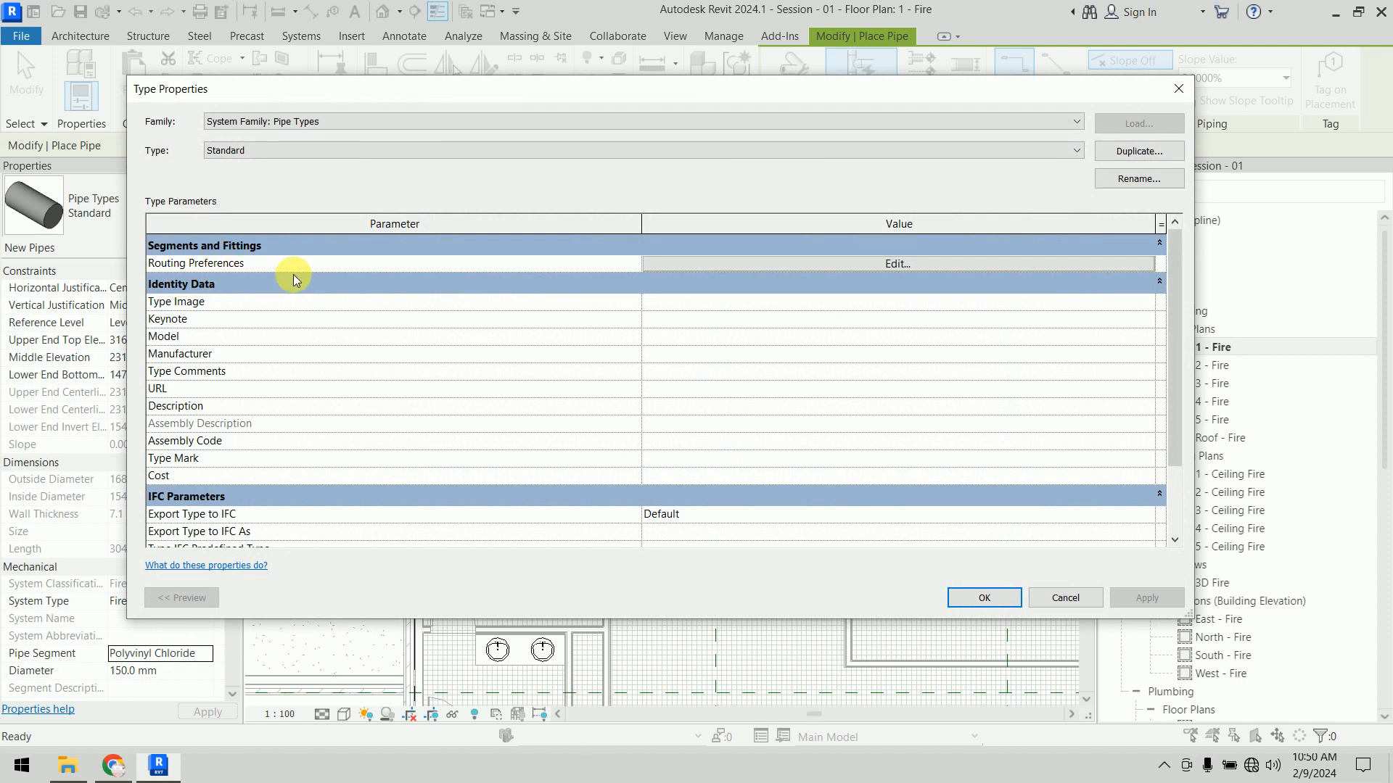
pyautogui.click(852, 268)
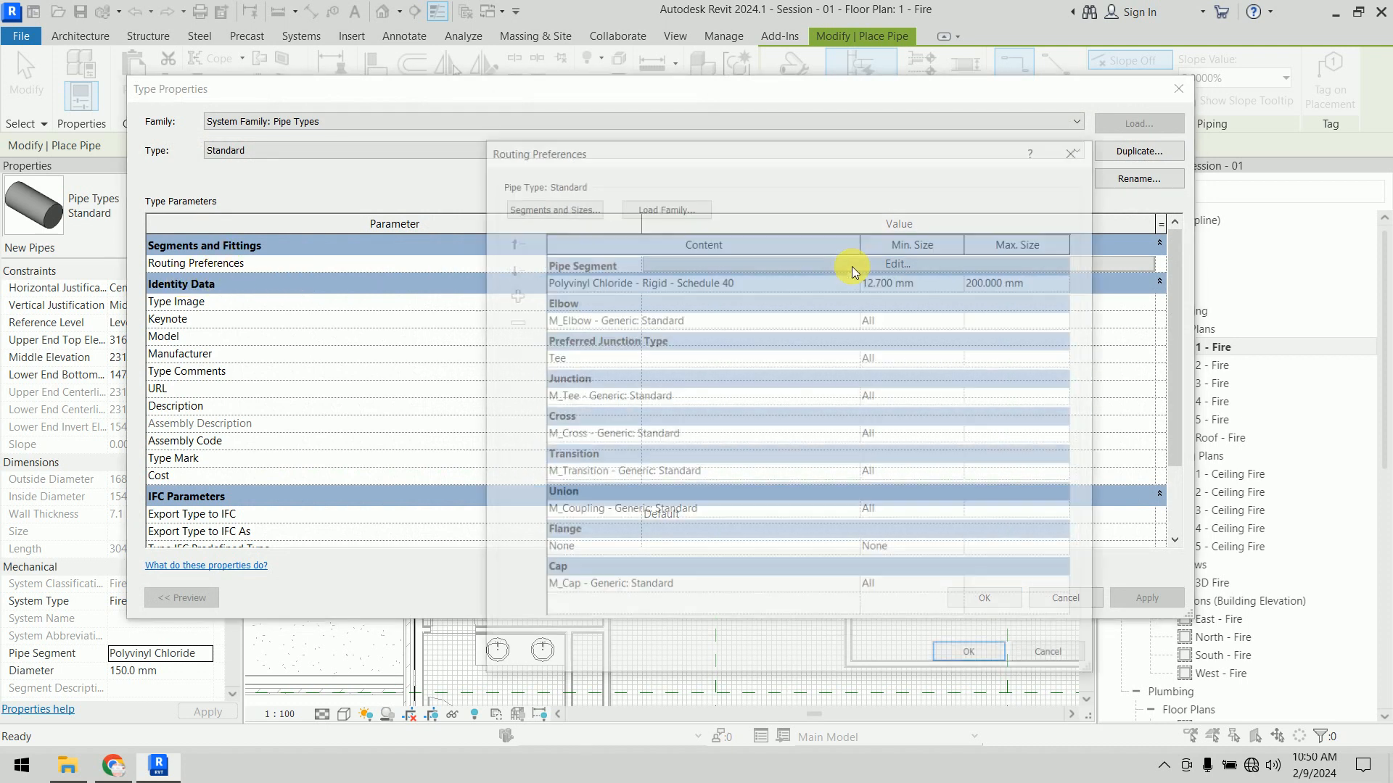
pyautogui.moveTo(746, 158); pyautogui.dragTo(602, 68)
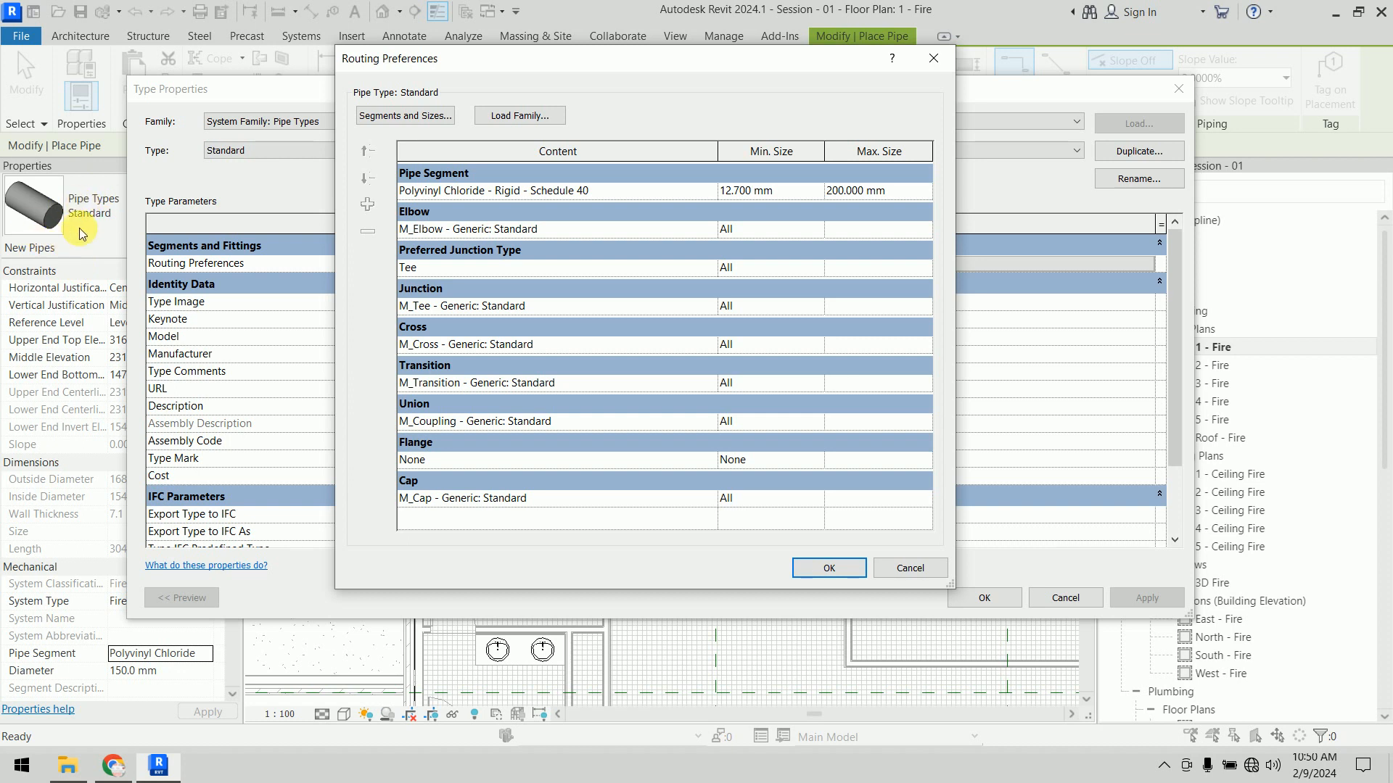
pyautogui.click(911, 568)
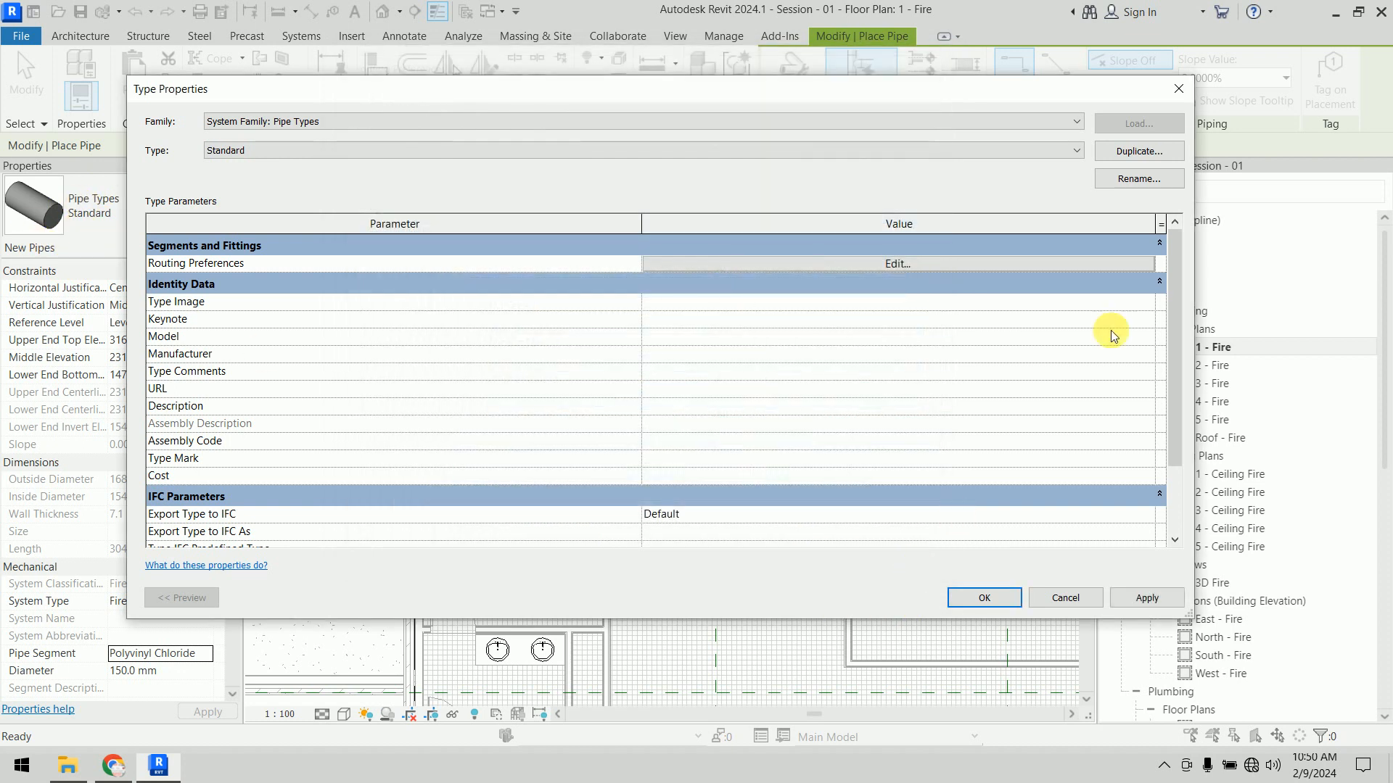
# Step: Duplicate the Standard pipe type under the name Fire Protection
pyautogui.click(1157, 149)
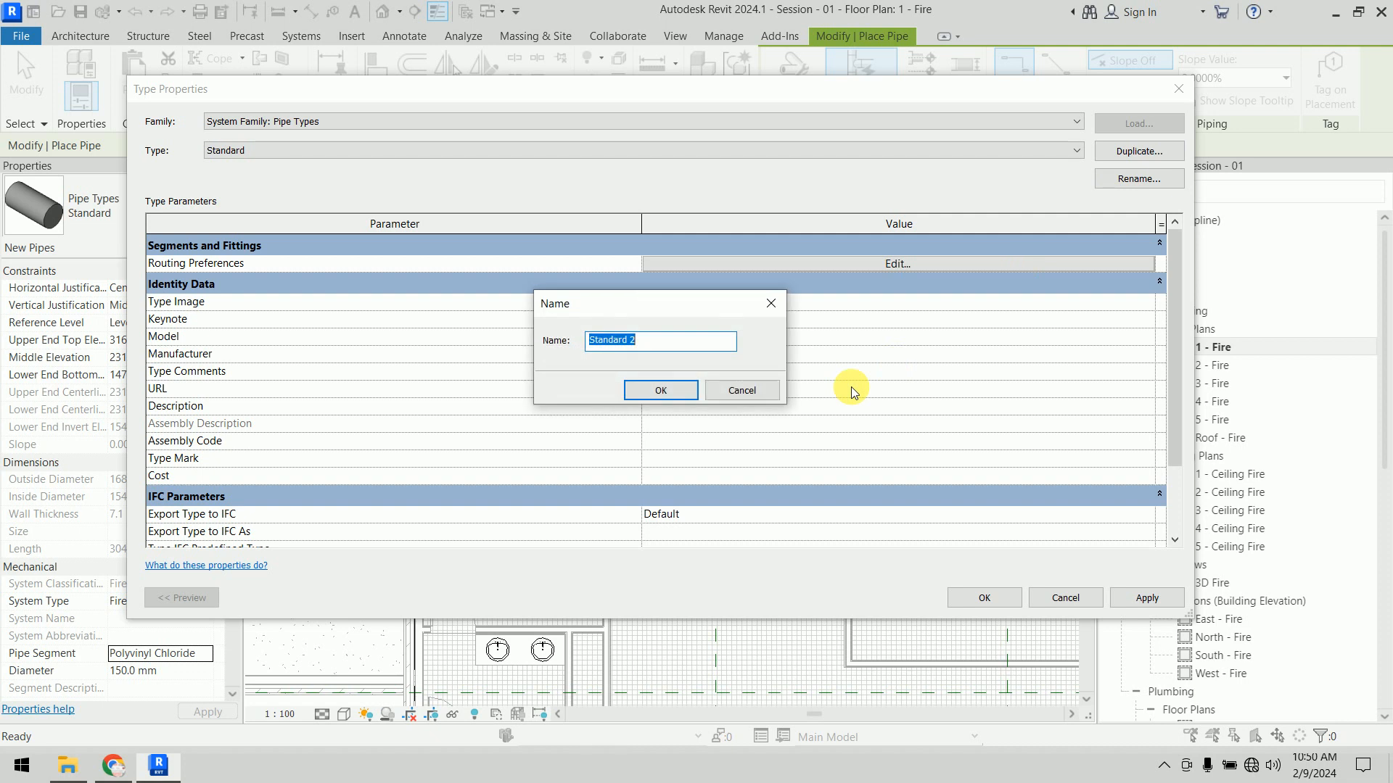
pyautogui.write('Fire Protection')
pyautogui.click(644, 390)
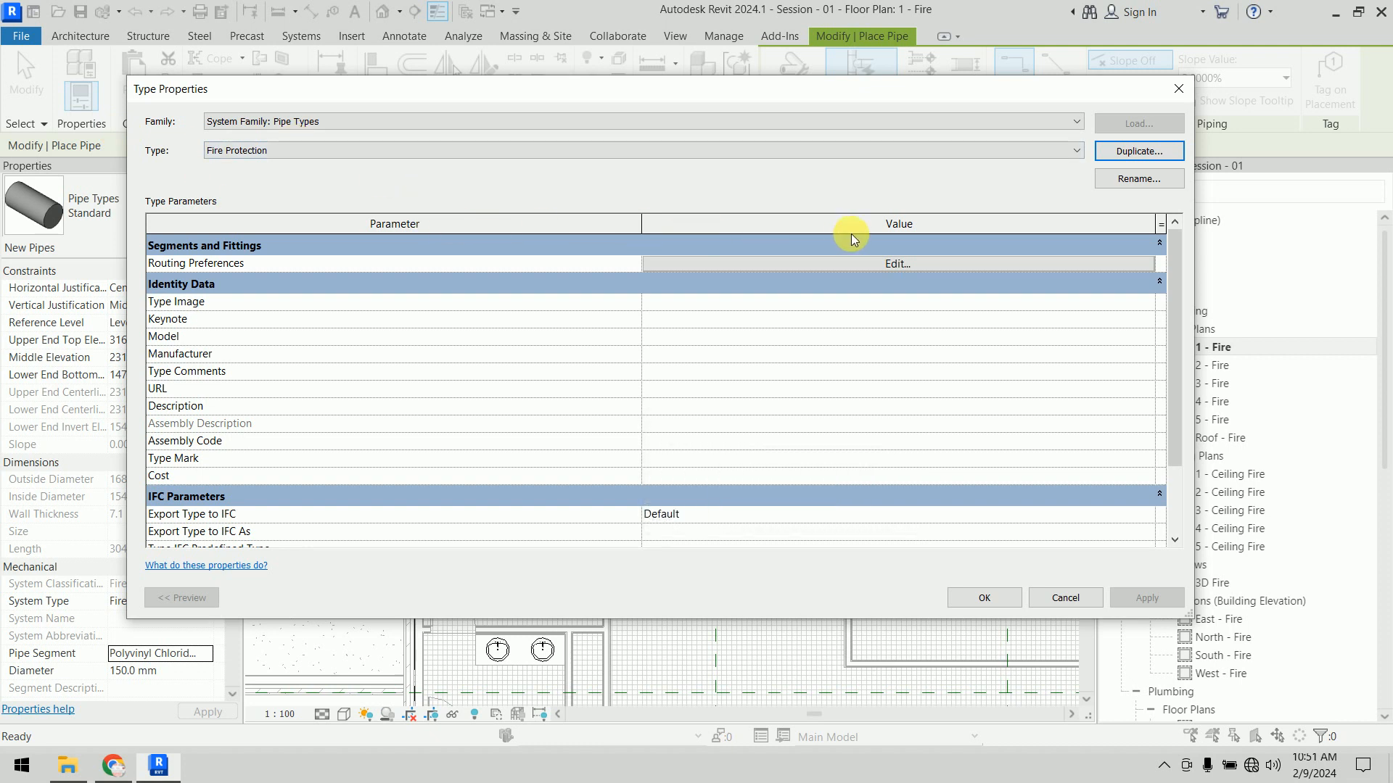
# Step: In the Fire Protection type's routing preferences, set the pipe segment to Iron, Ductile - Class 150 and check its available minimum sizes
pyautogui.click(904, 265)
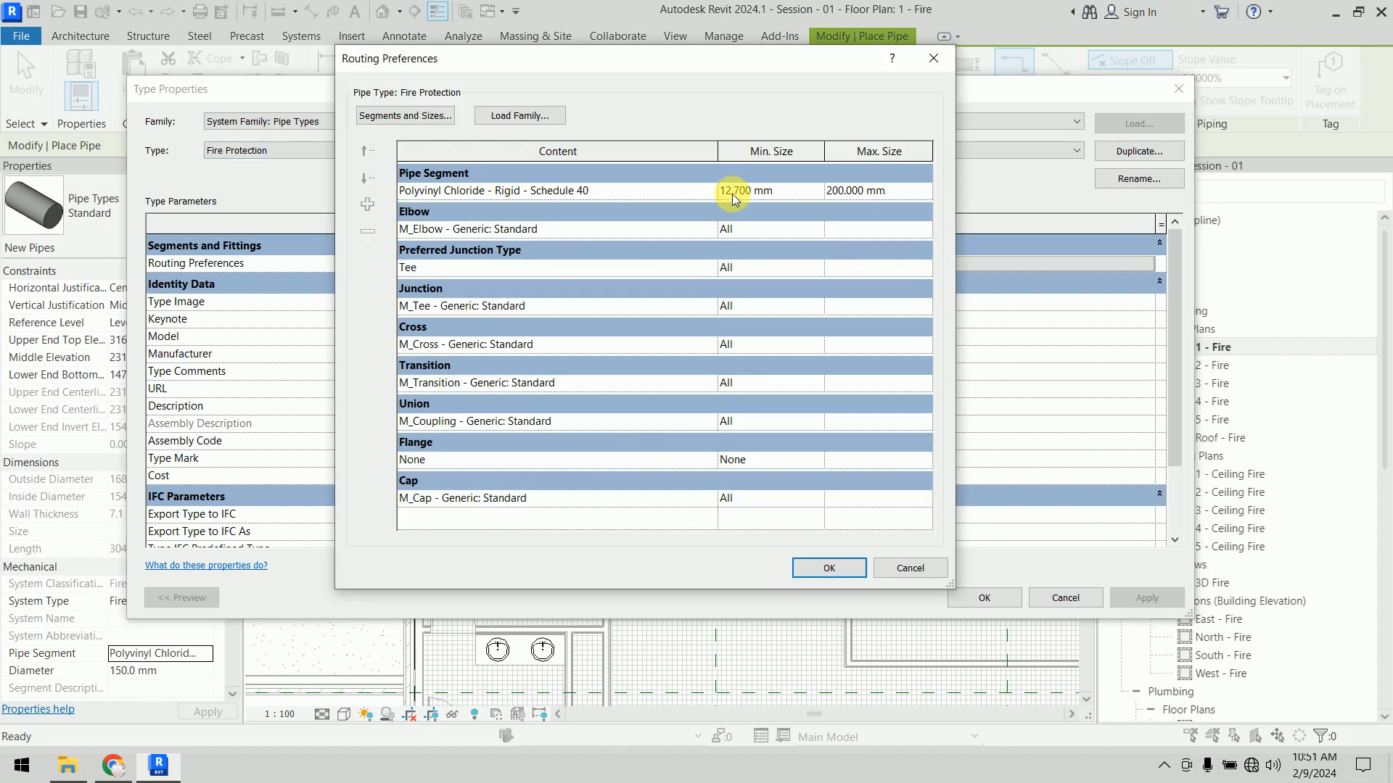
pyautogui.click(710, 194)
pyautogui.click(710, 194)
pyautogui.scroll(-1, 691, 247)
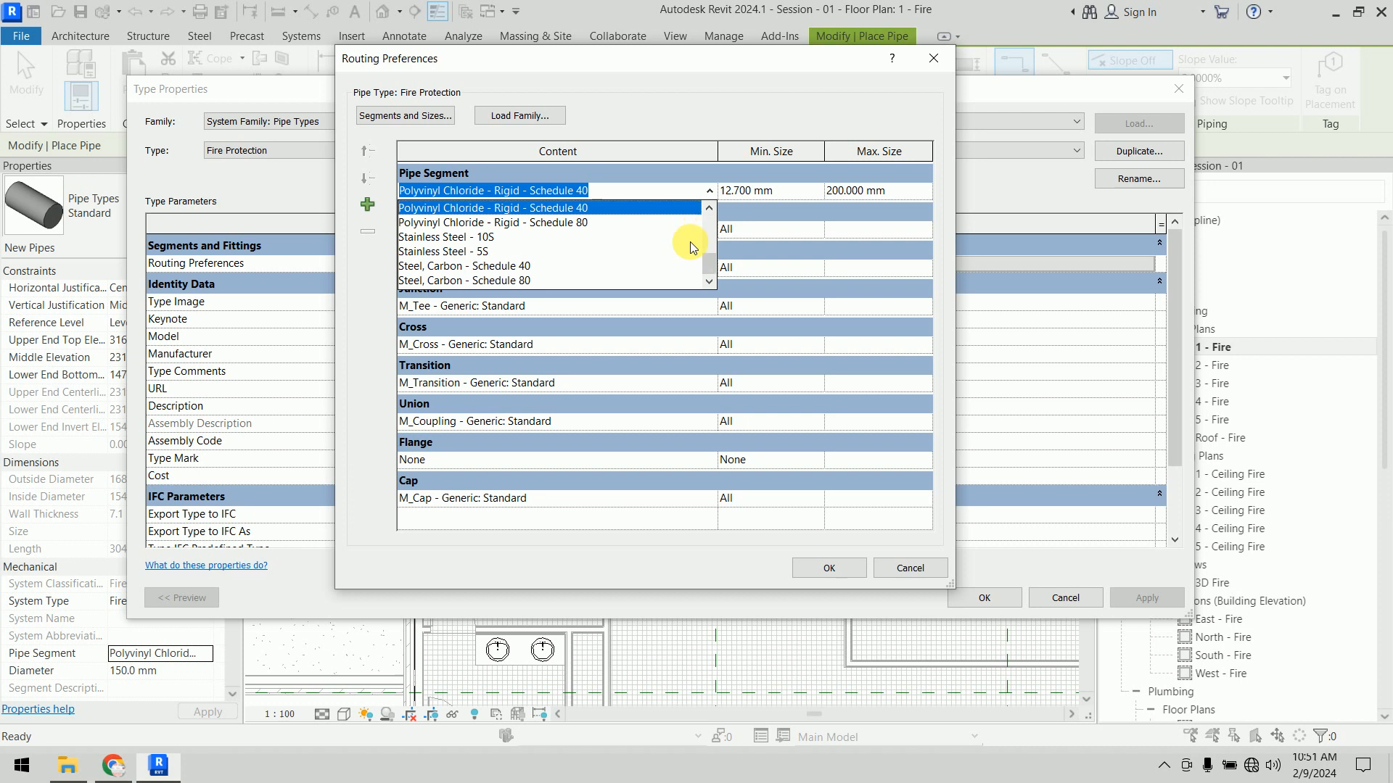
pyautogui.scroll(3, 689, 243)
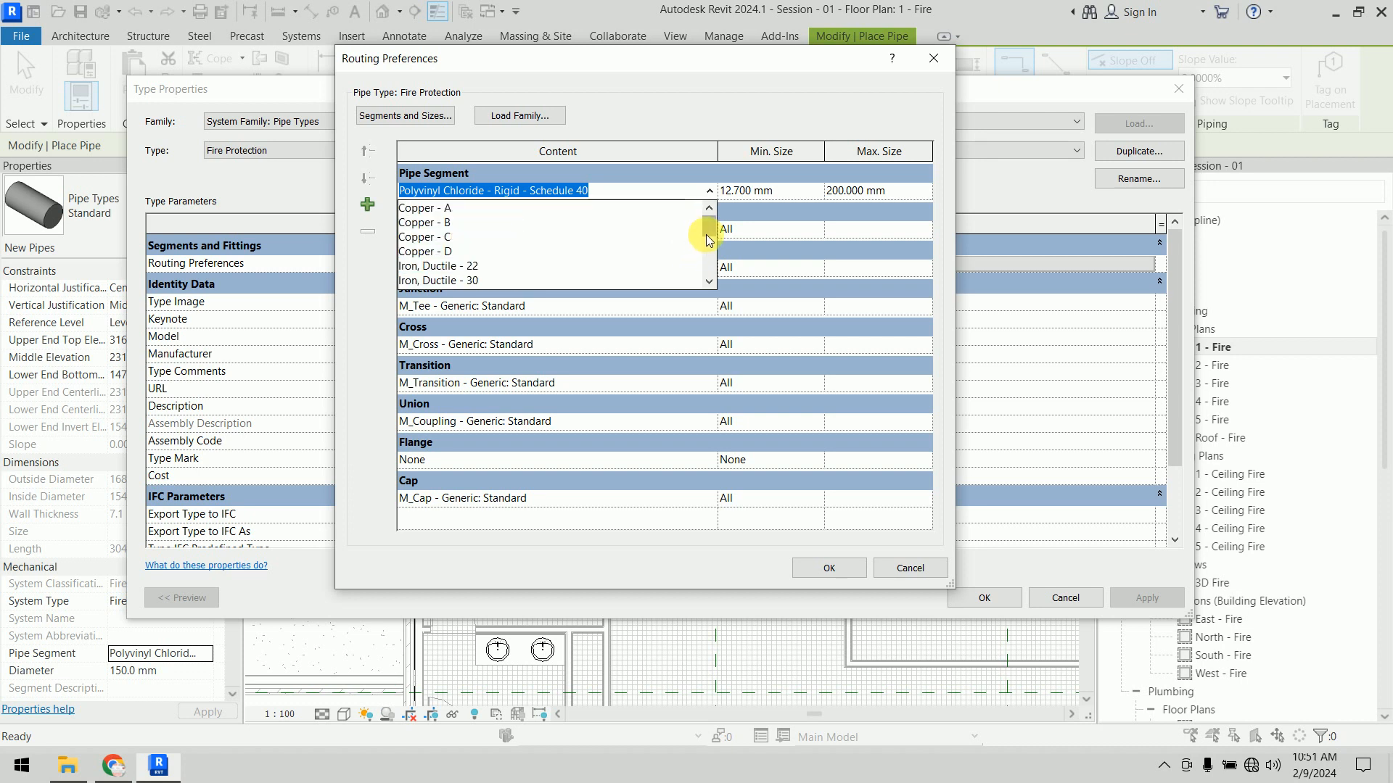
pyautogui.moveTo(710, 236)
pyautogui.mouseDown()
pyautogui.moveTo(704, 275)
pyautogui.moveTo(699, 238)
pyautogui.mouseUp()
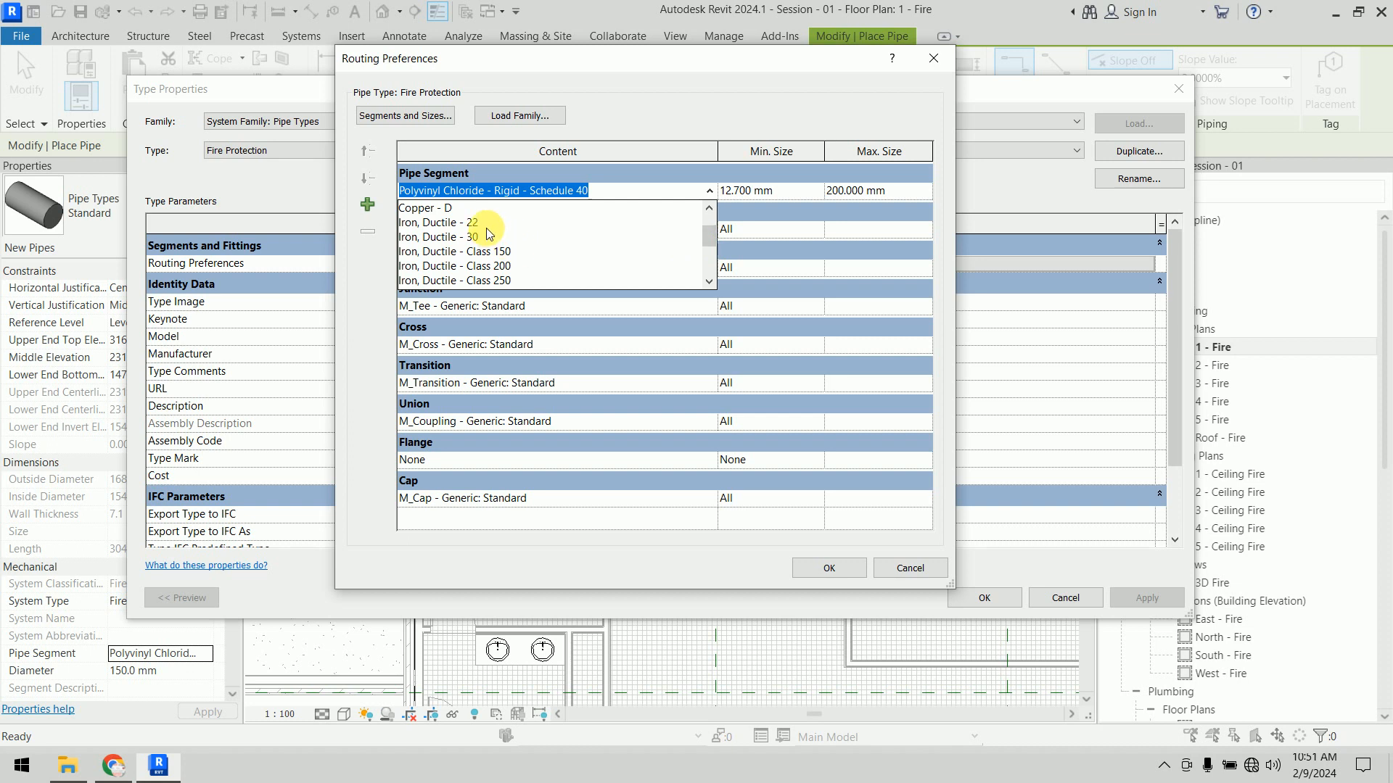
pyautogui.click(490, 251)
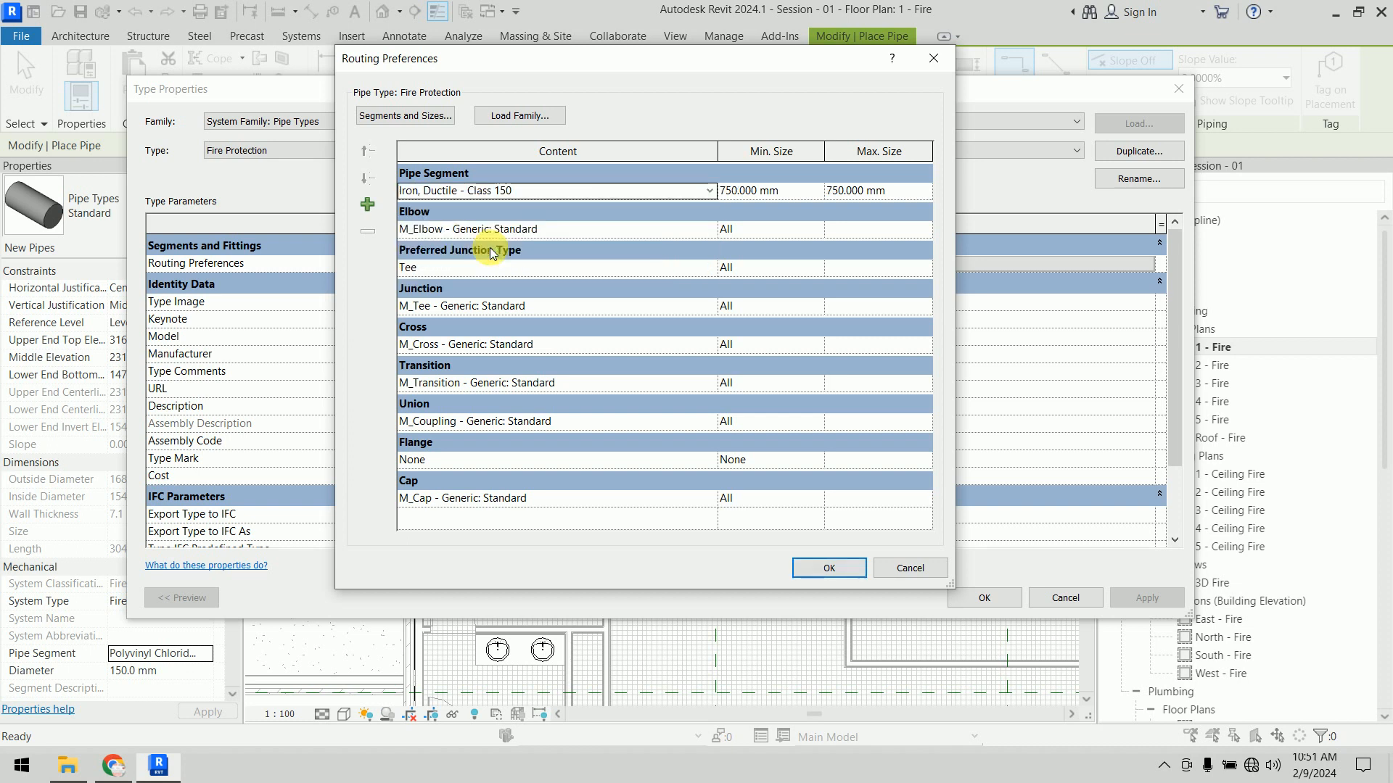
pyautogui.click(821, 192)
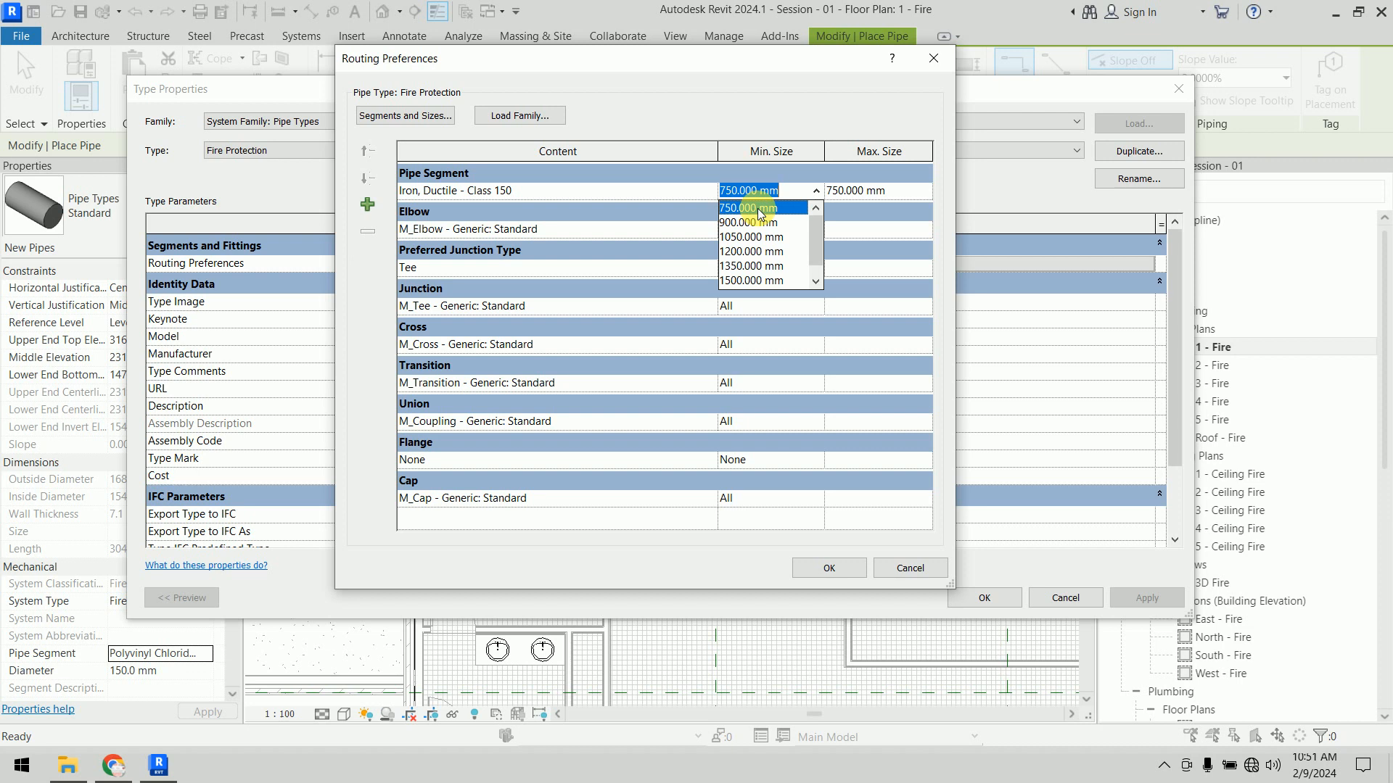
pyautogui.click(815, 193)
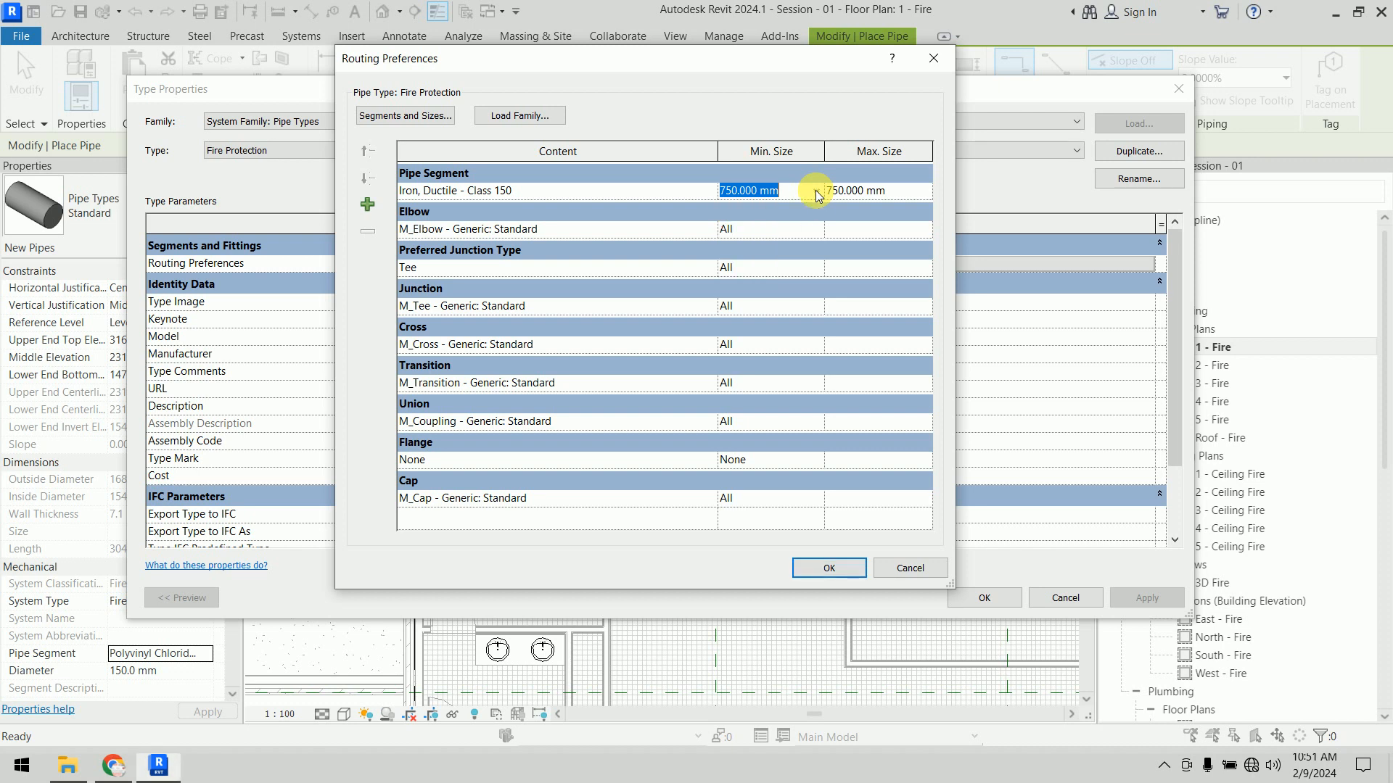
# Step: Set the Fire Protection routing preferences' pipe segment to Iron, Ductile - 22 with a minimum size of 80 mm
pyautogui.click(710, 190)
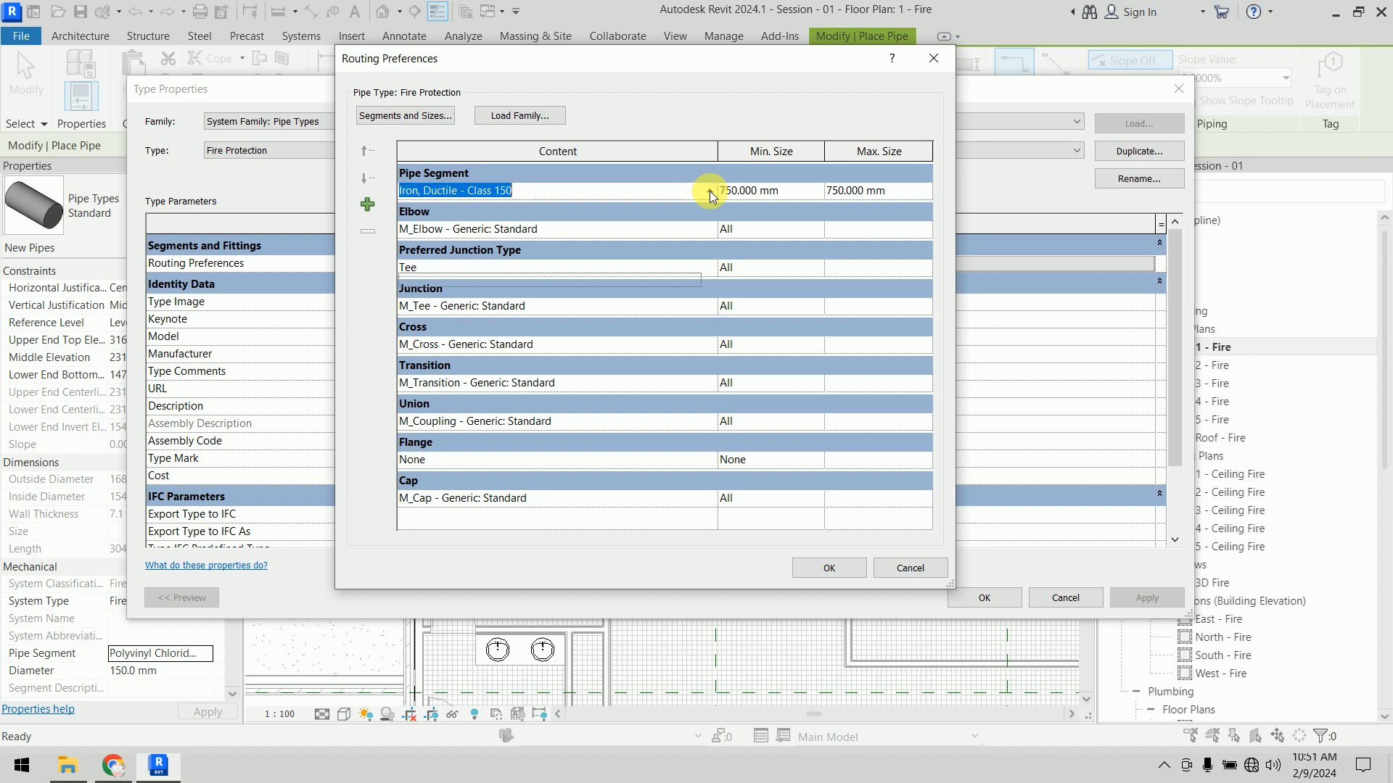
pyautogui.click(508, 251)
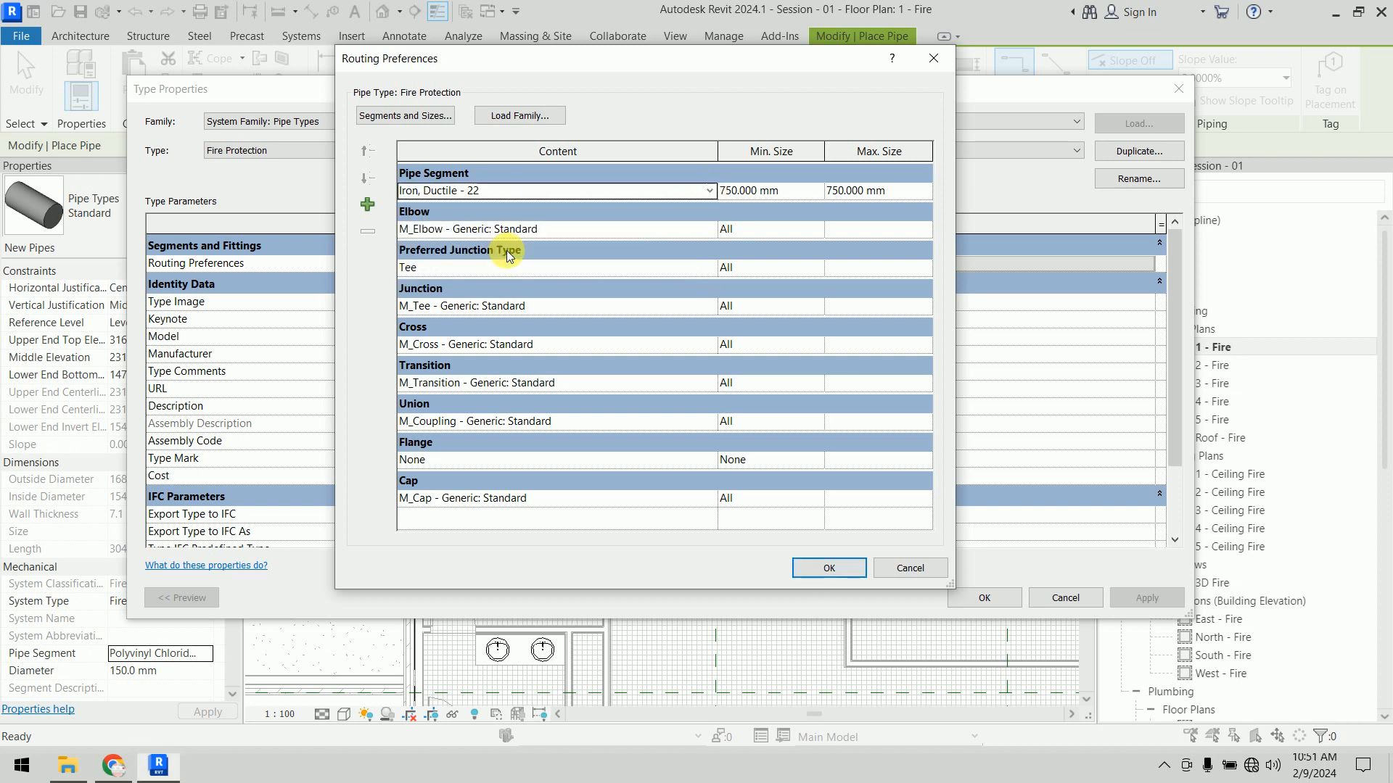
pyautogui.click(806, 194)
pyautogui.click(817, 192)
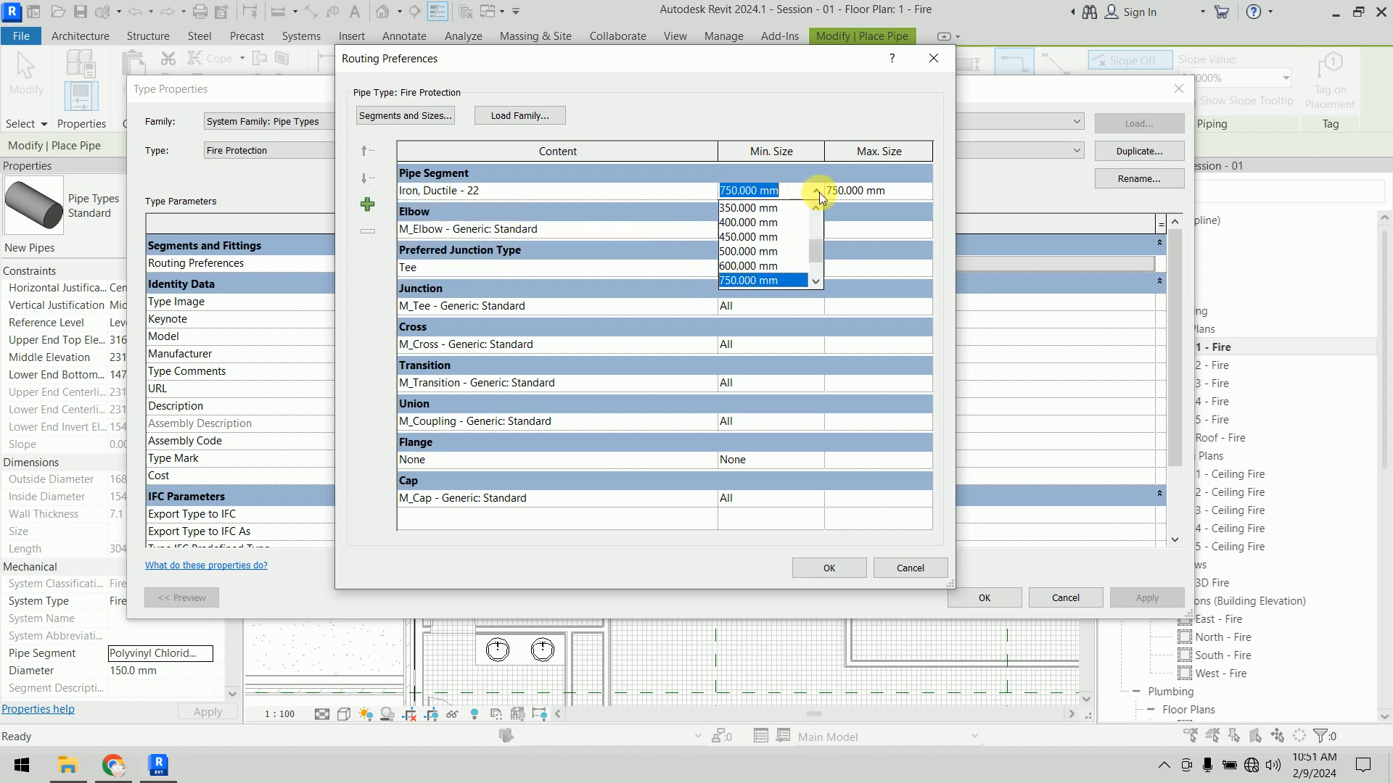
pyautogui.click(758, 209)
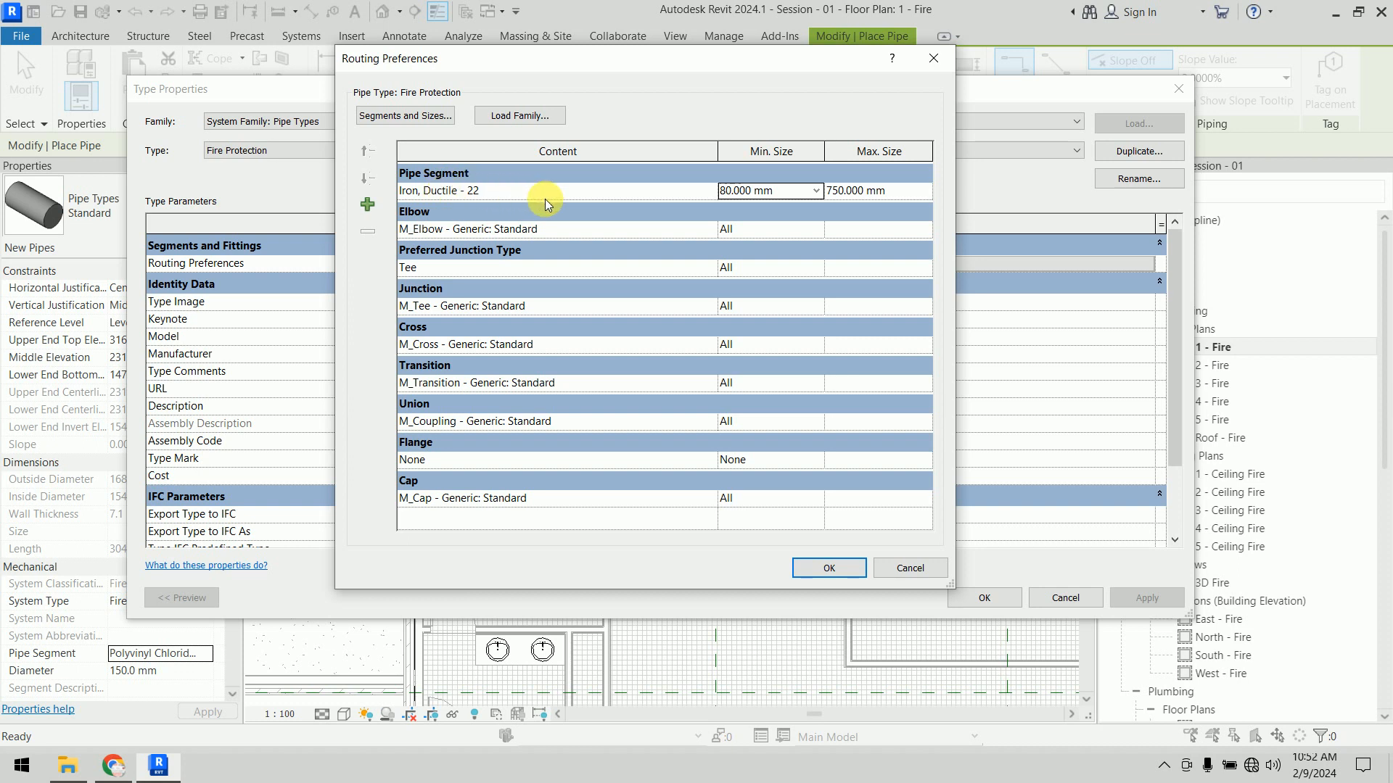
# Step: Review the size catalogs of the Iron, Ductile - Class 150 and Iron, Ductile - 22 segments in the segments and sizes settings
pyautogui.click(408, 116)
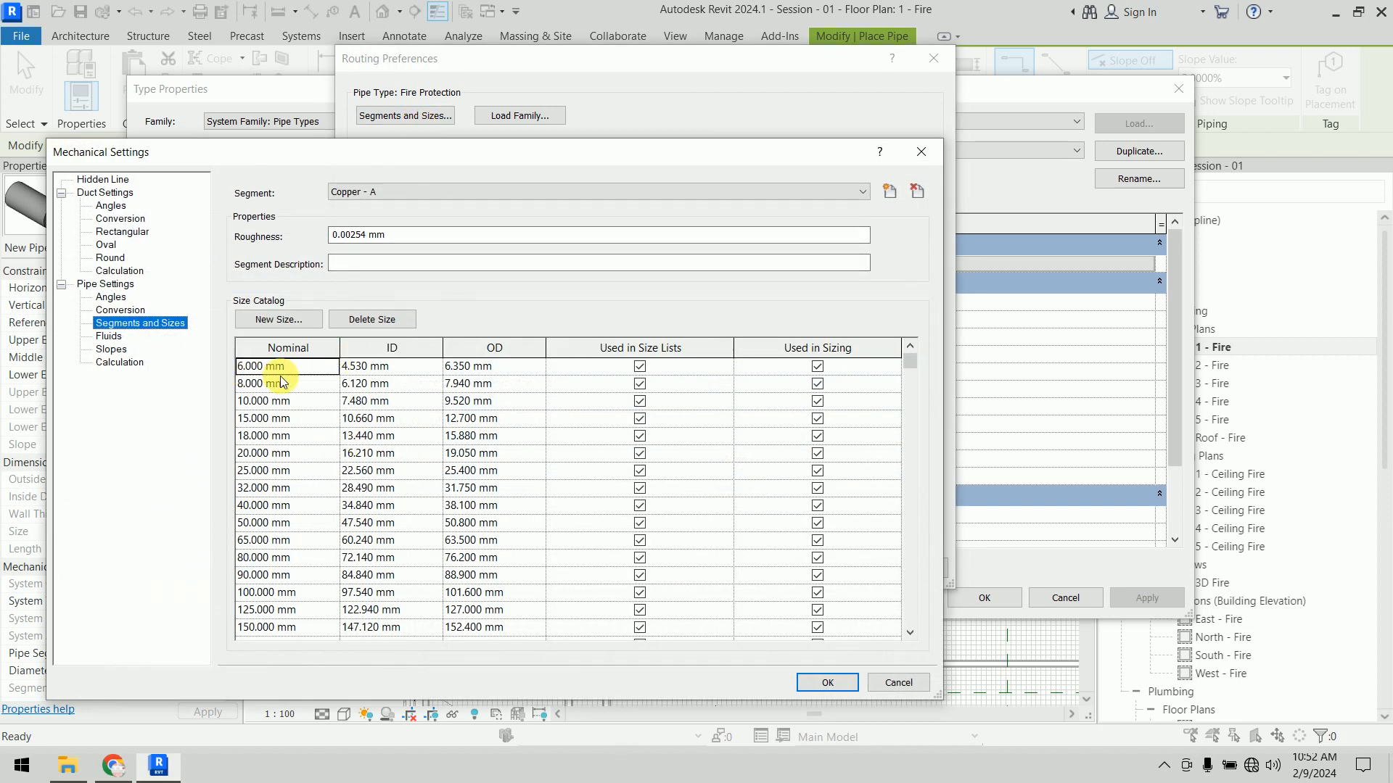
pyautogui.click(415, 192)
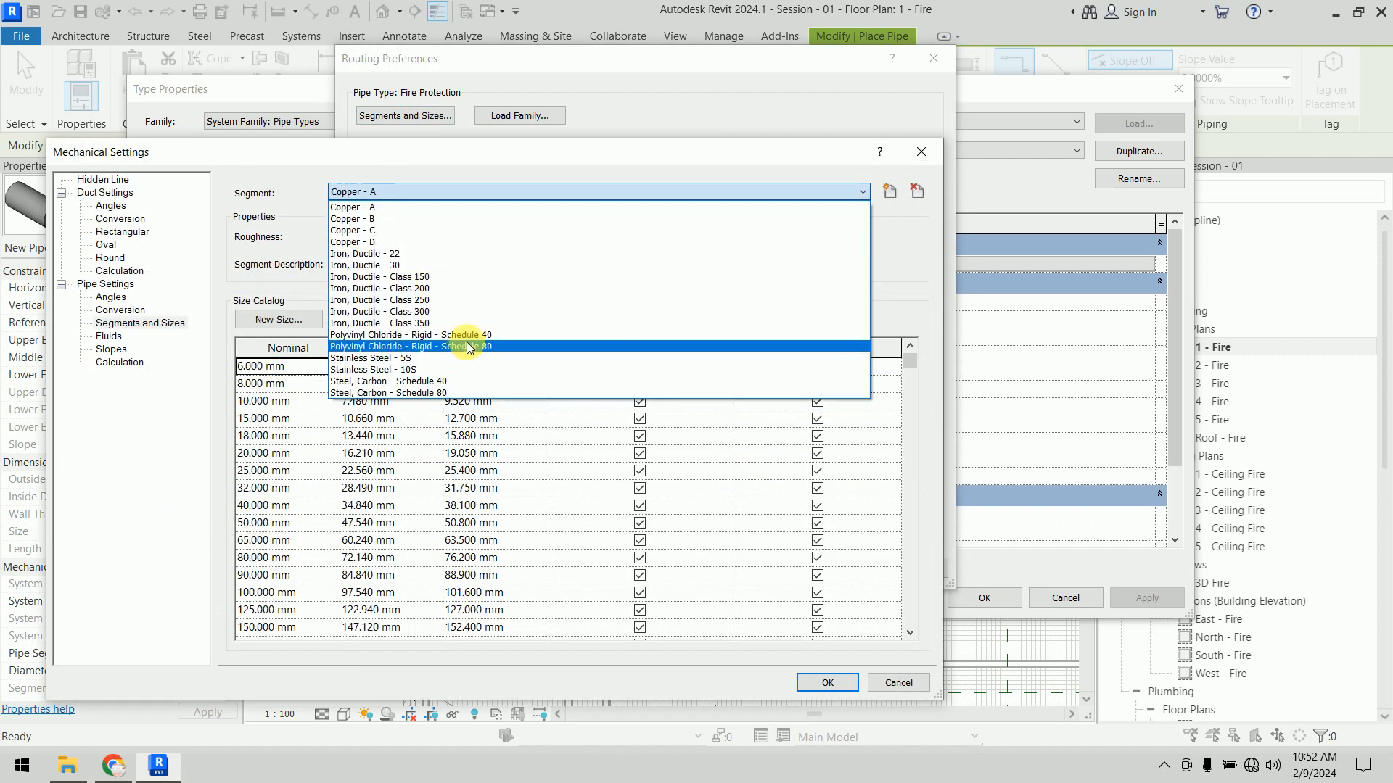
pyautogui.click(465, 277)
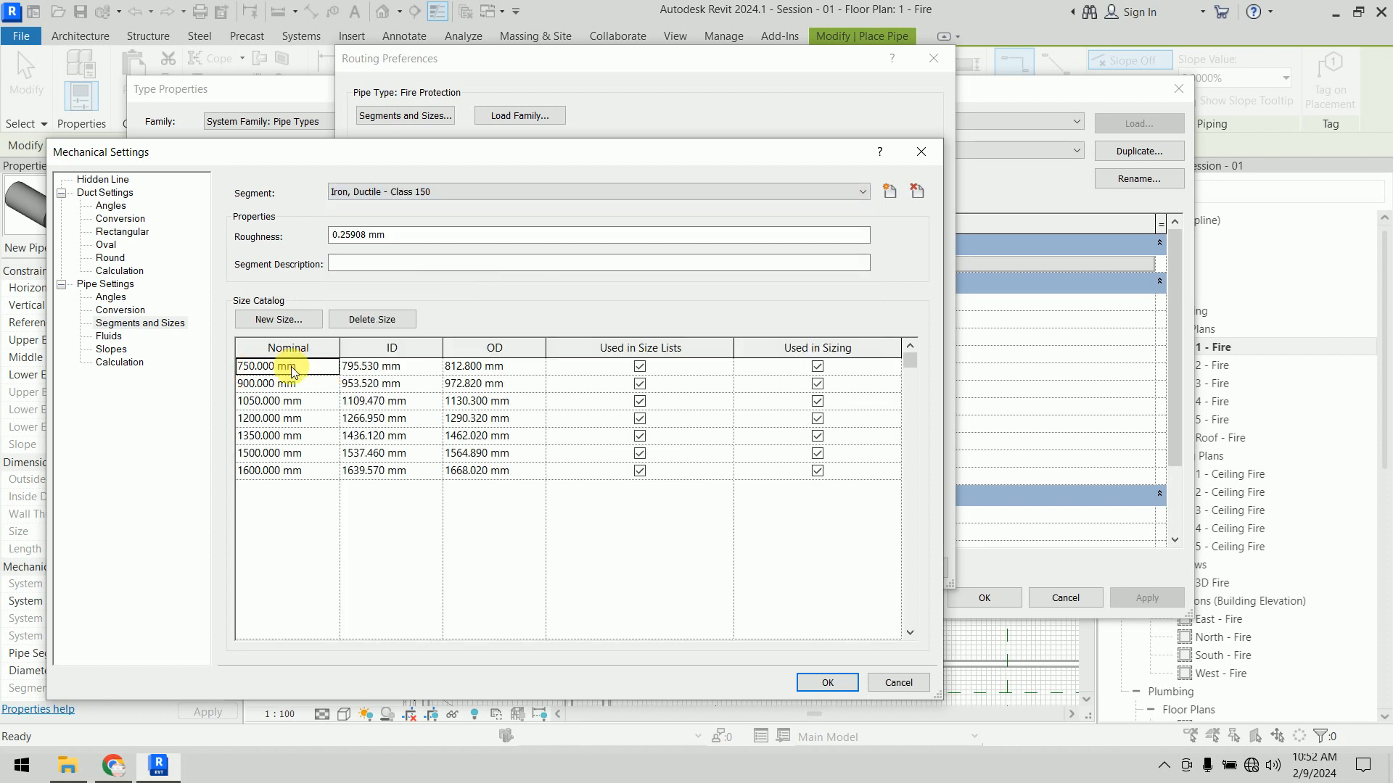
pyautogui.click(429, 190)
pyautogui.click(438, 254)
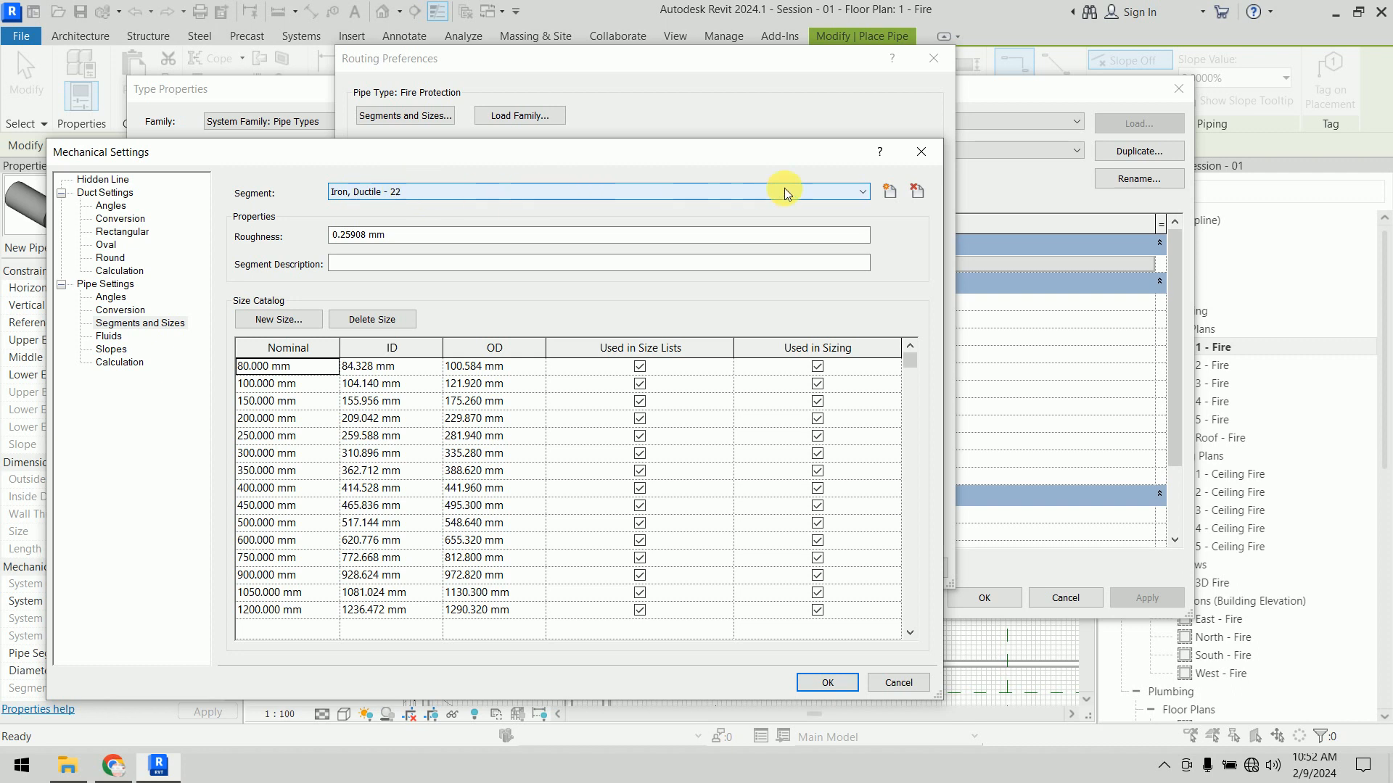
# Step: Start a new pipe segment that creates both Material and Schedule/Type, and browse the project materials for it
pyautogui.click(893, 192)
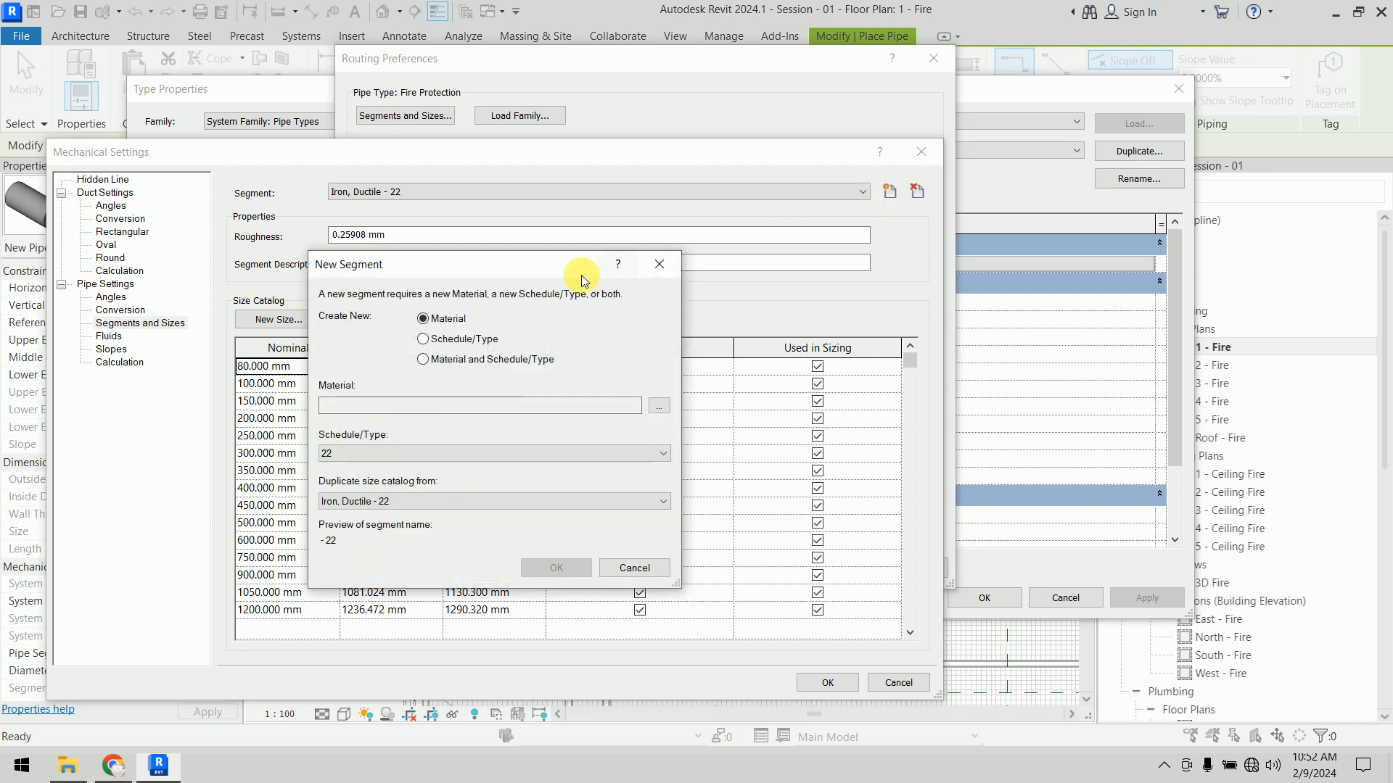
pyautogui.moveTo(531, 270); pyautogui.dragTo(799, 181)
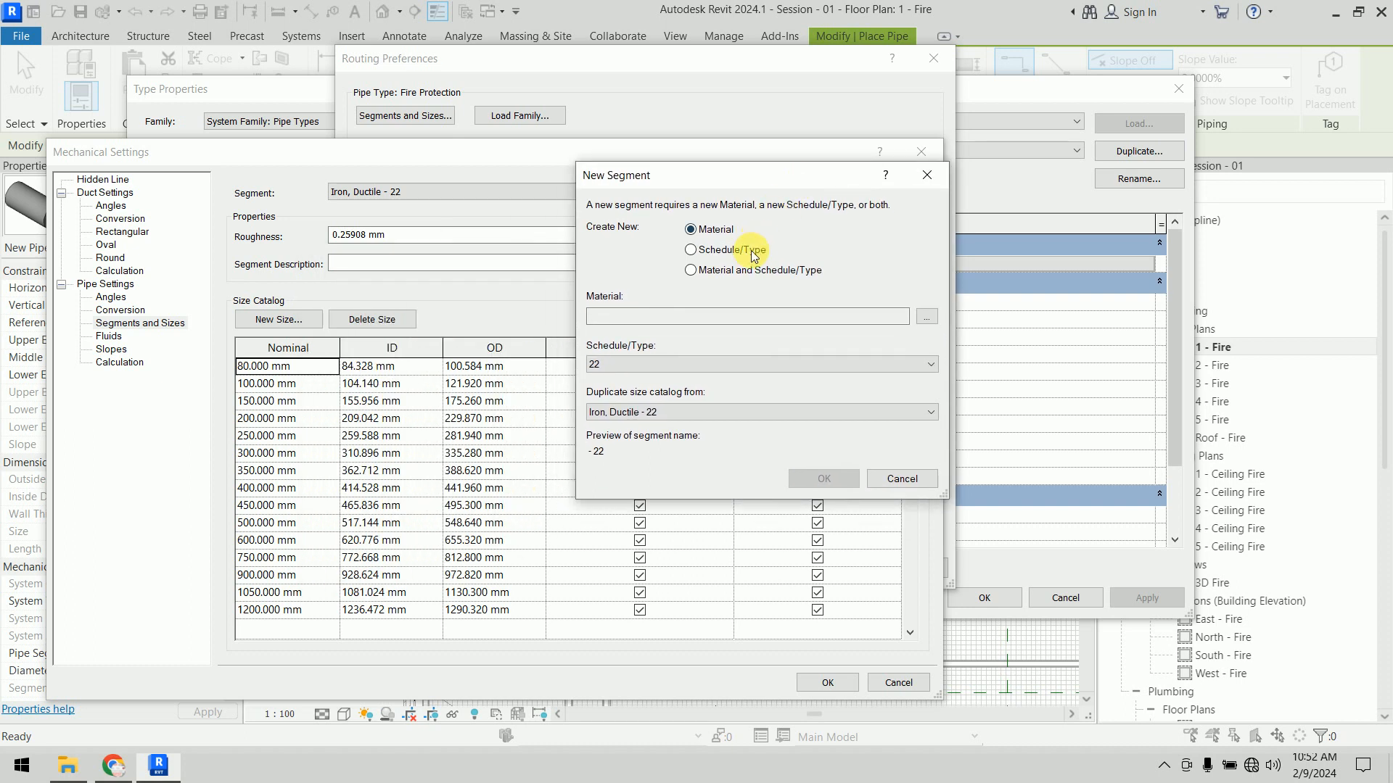
pyautogui.click(691, 270)
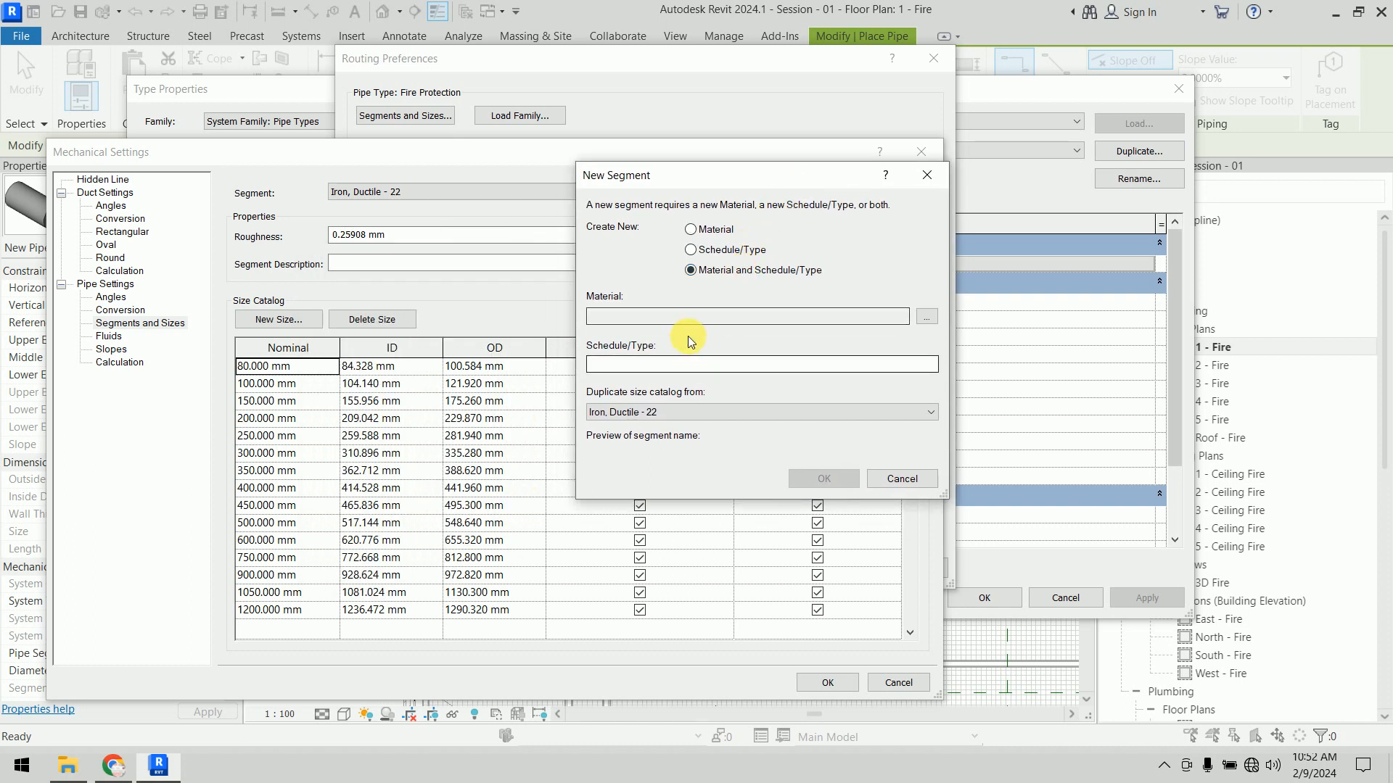
pyautogui.click(925, 319)
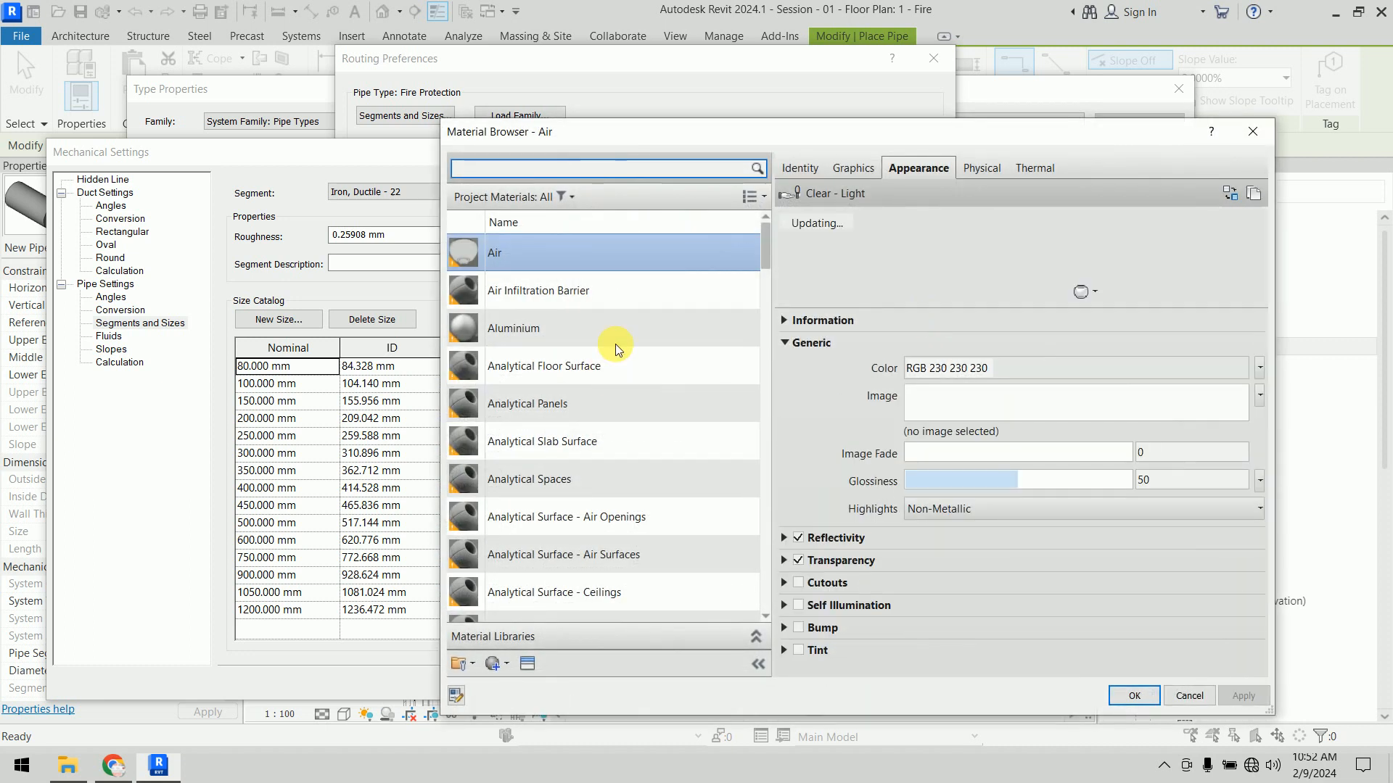
pyautogui.moveTo(761, 250); pyautogui.dragTo(757, 437)
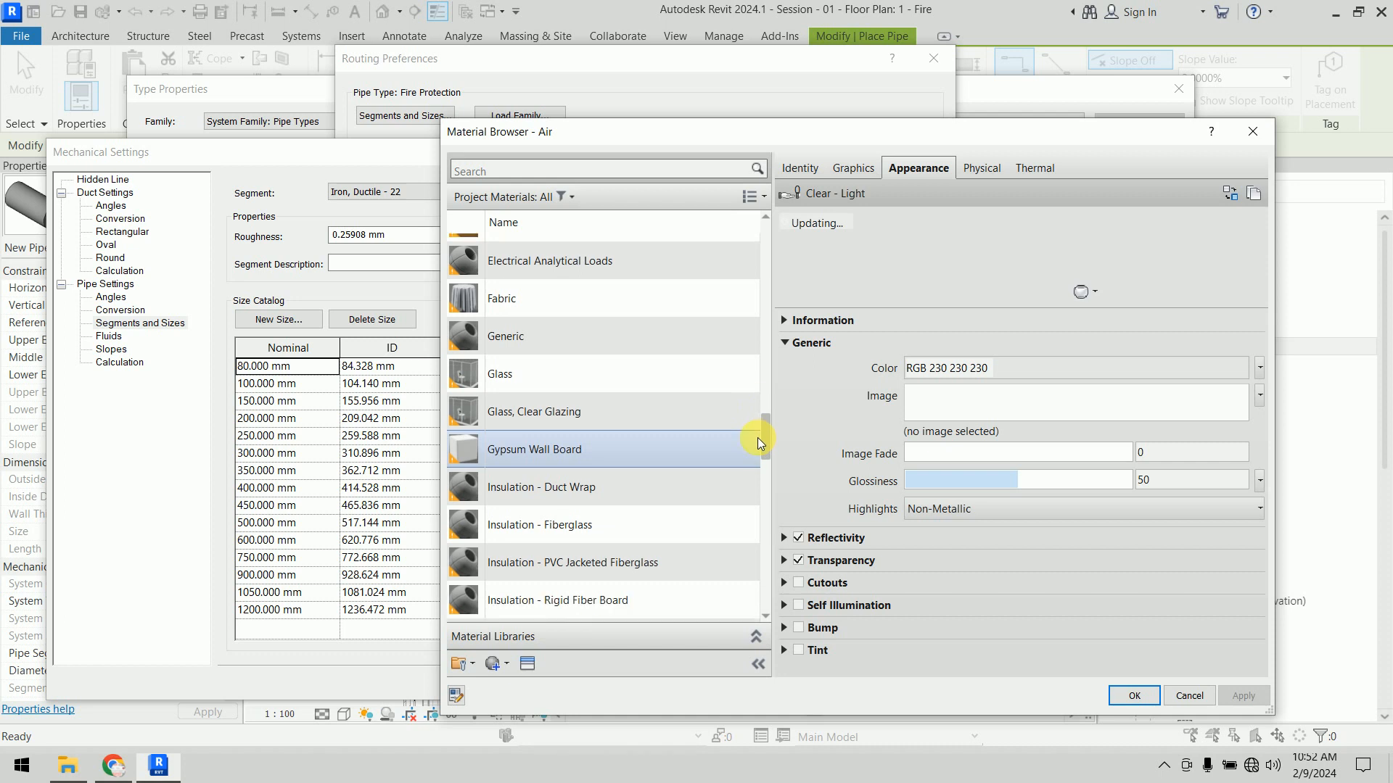
pyautogui.scroll(-3, 755, 457)
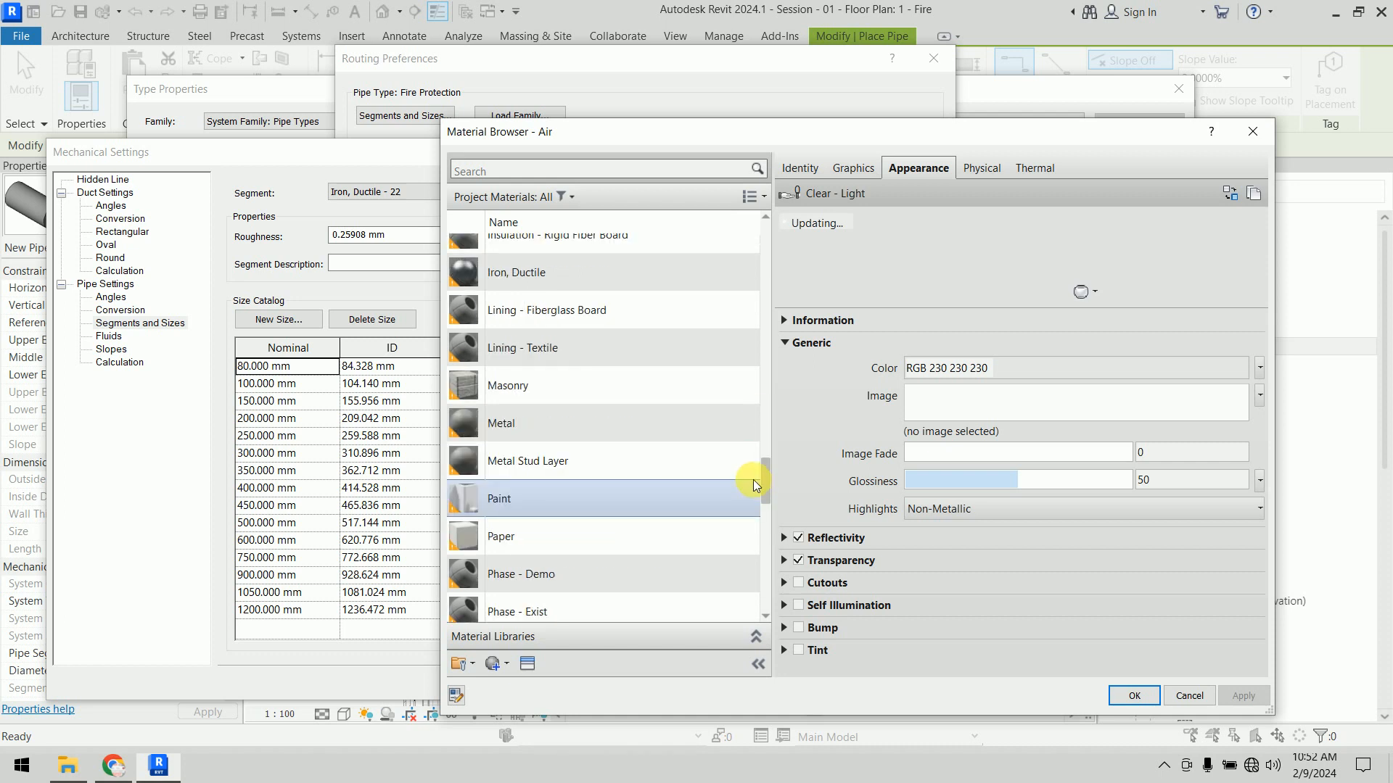
pyautogui.scroll(3, 669, 416)
pyautogui.scroll(3, 668, 415)
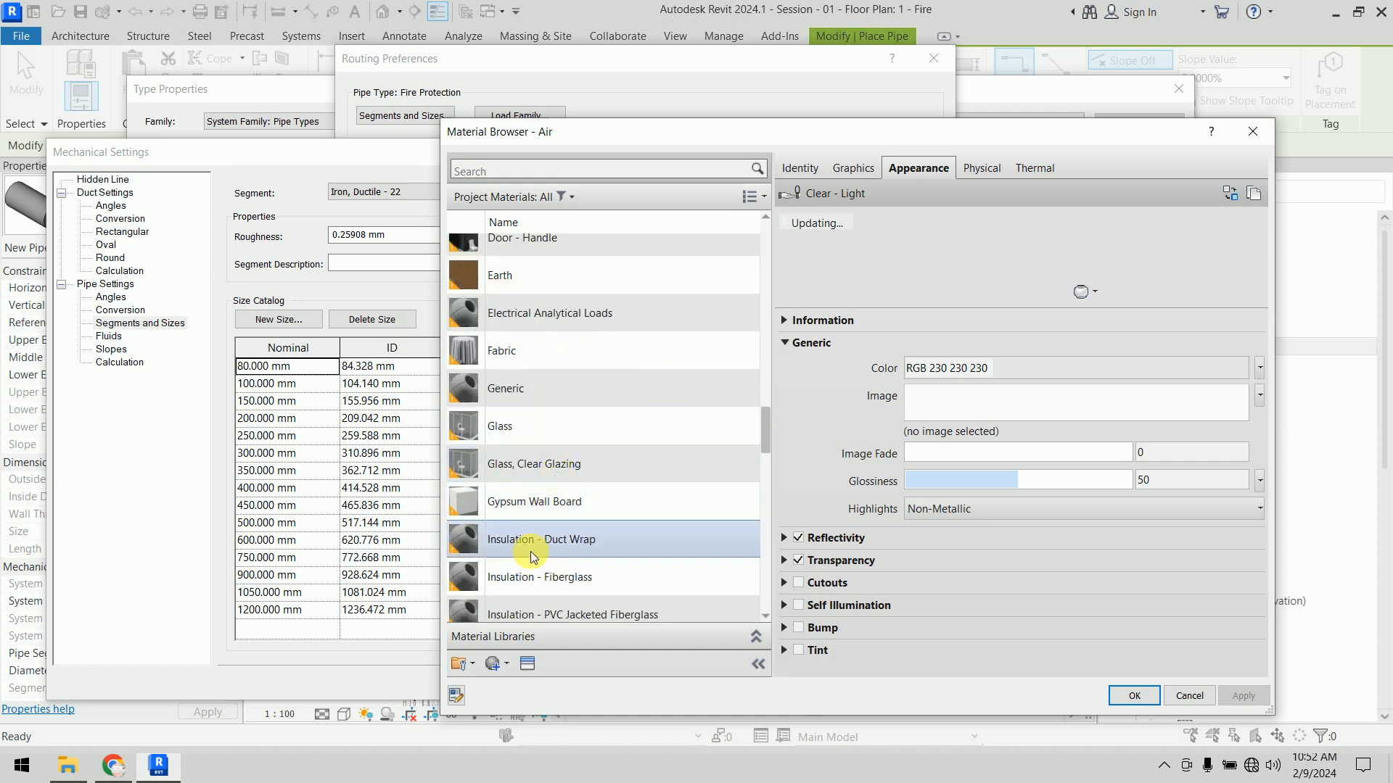
# Step: Create a new material in the Material Browser and name it GI
pyautogui.click(494, 664)
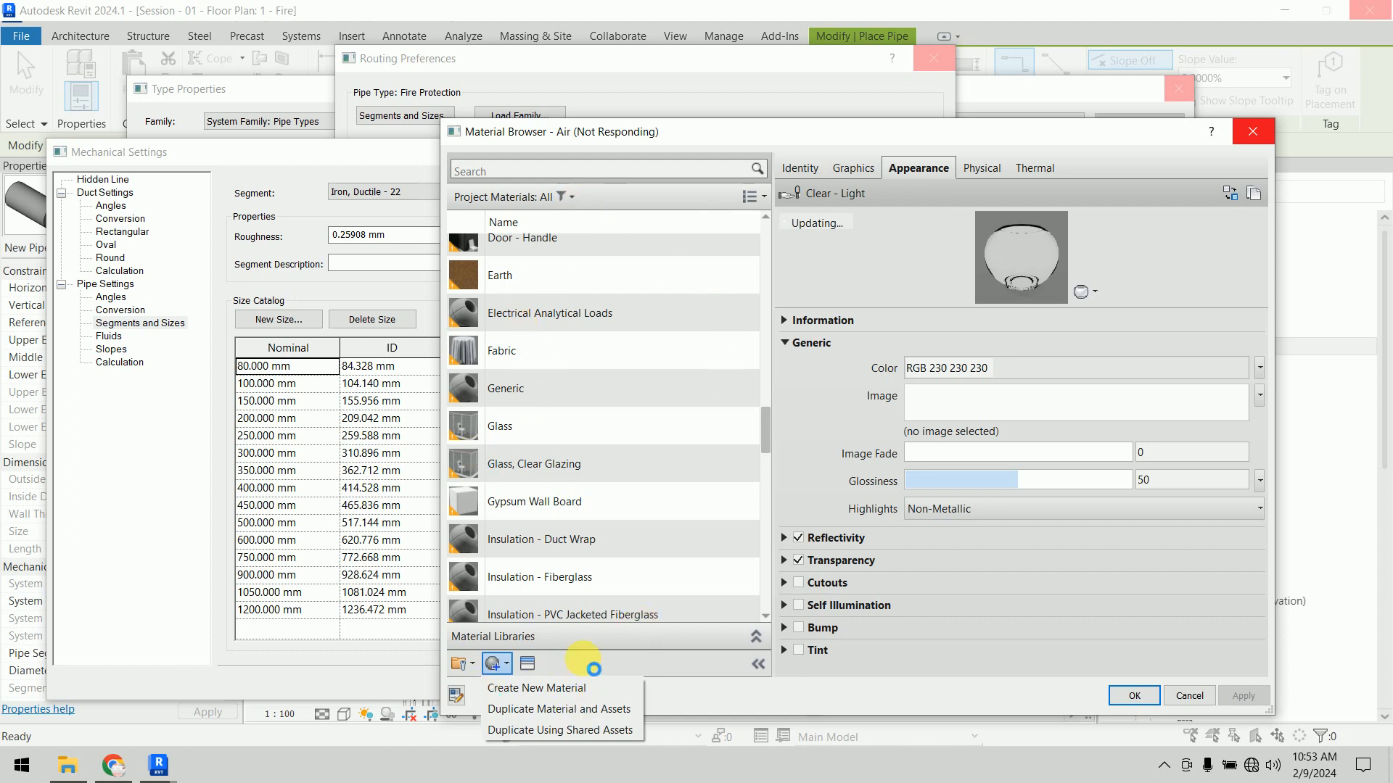
pyautogui.moveTo(751, 129); pyautogui.dragTo(638, 39)
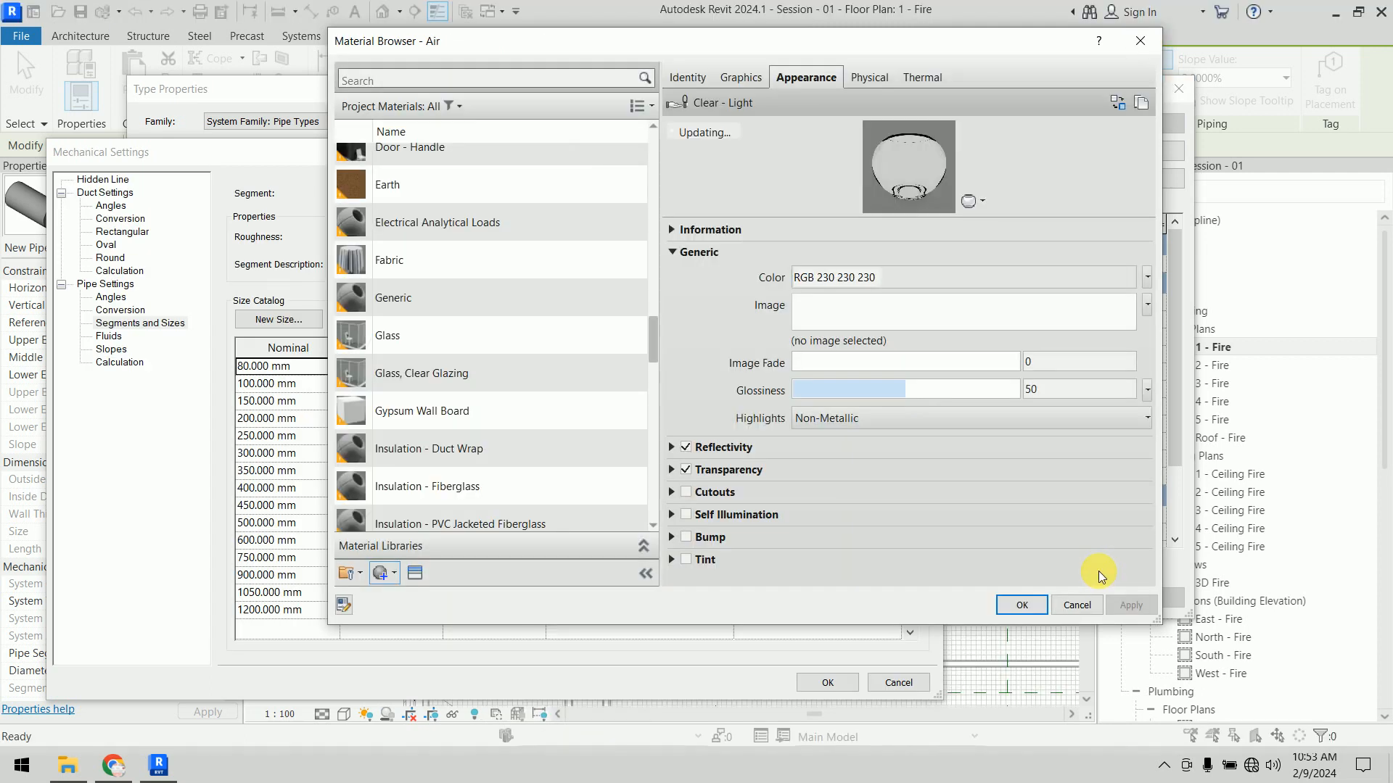
pyautogui.click(385, 580)
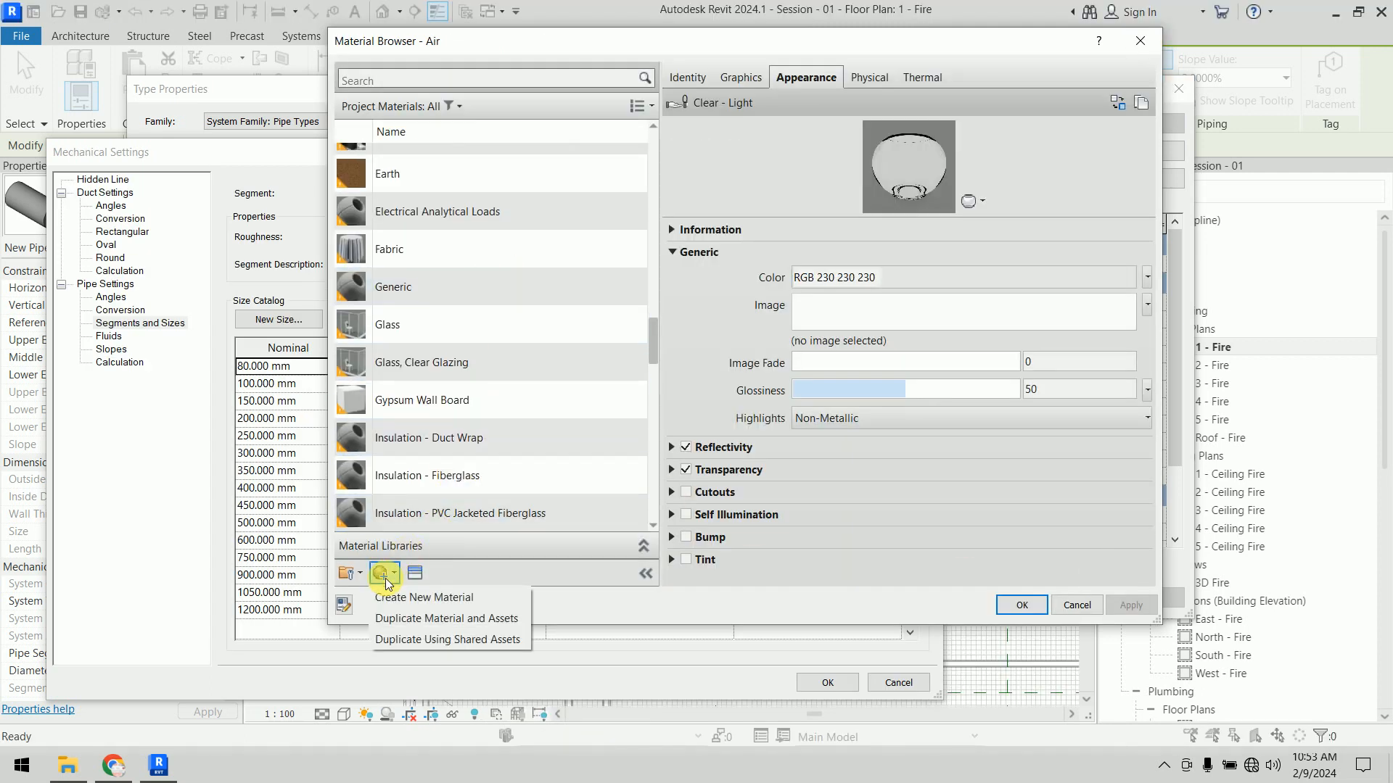
pyautogui.click(416, 601)
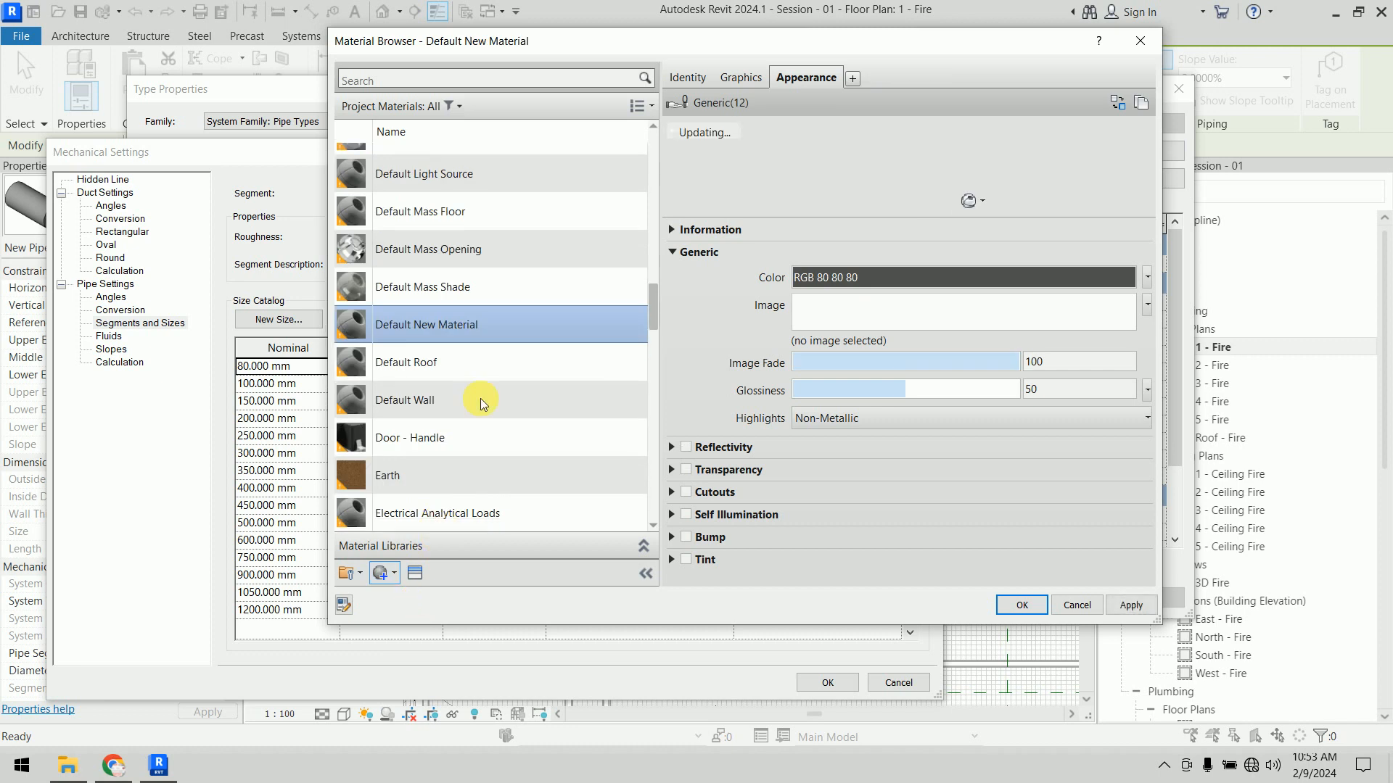
pyautogui.rightClick(485, 329)
pyautogui.click(521, 396)
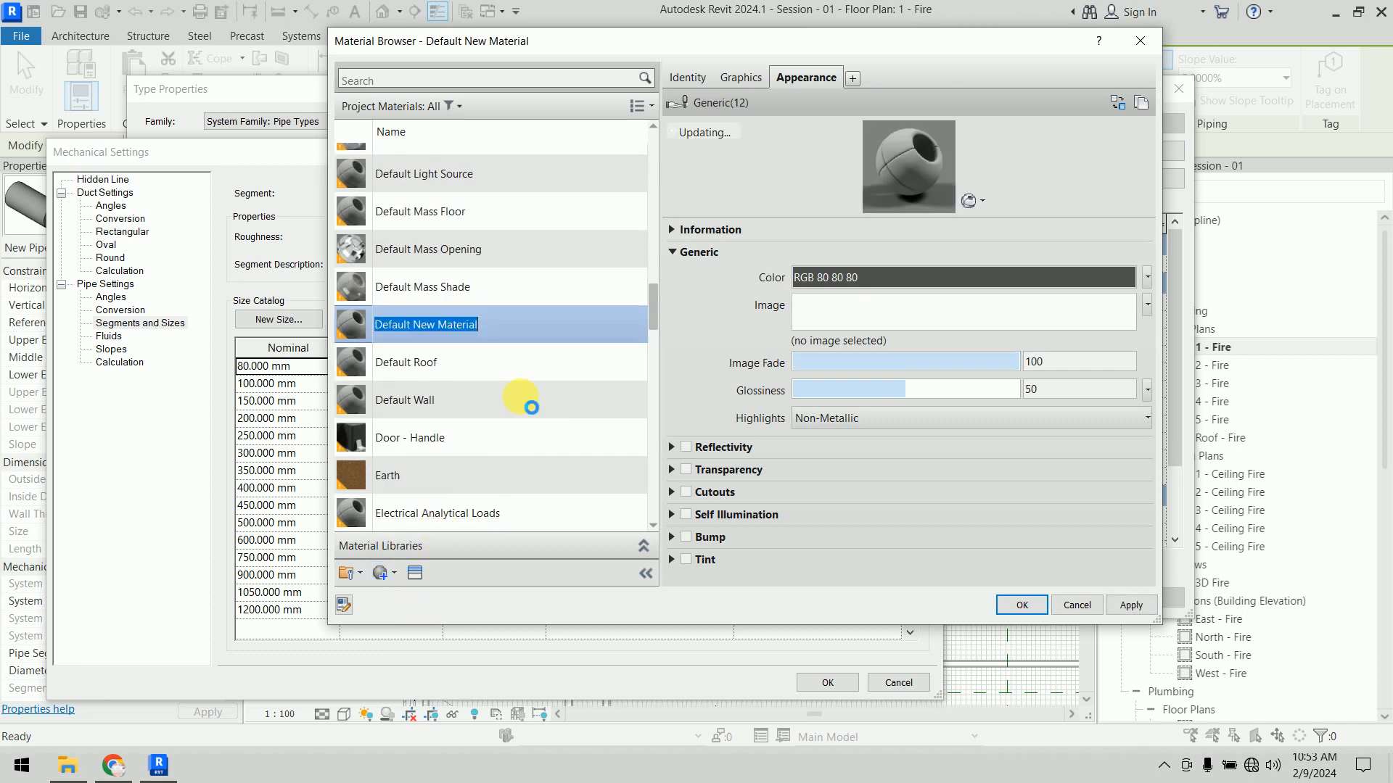
pyautogui.press('BackSpace')
pyautogui.write('Gl')
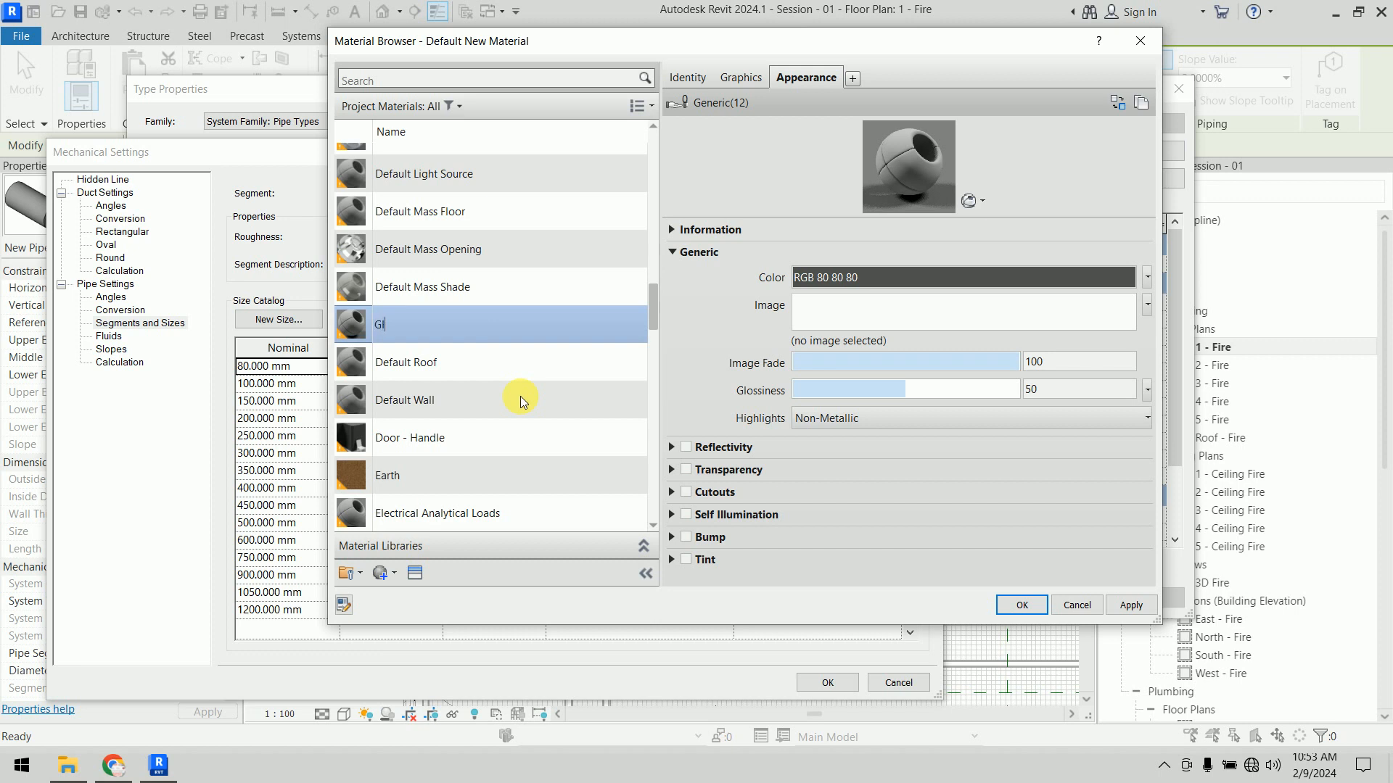
pyautogui.press('Return')
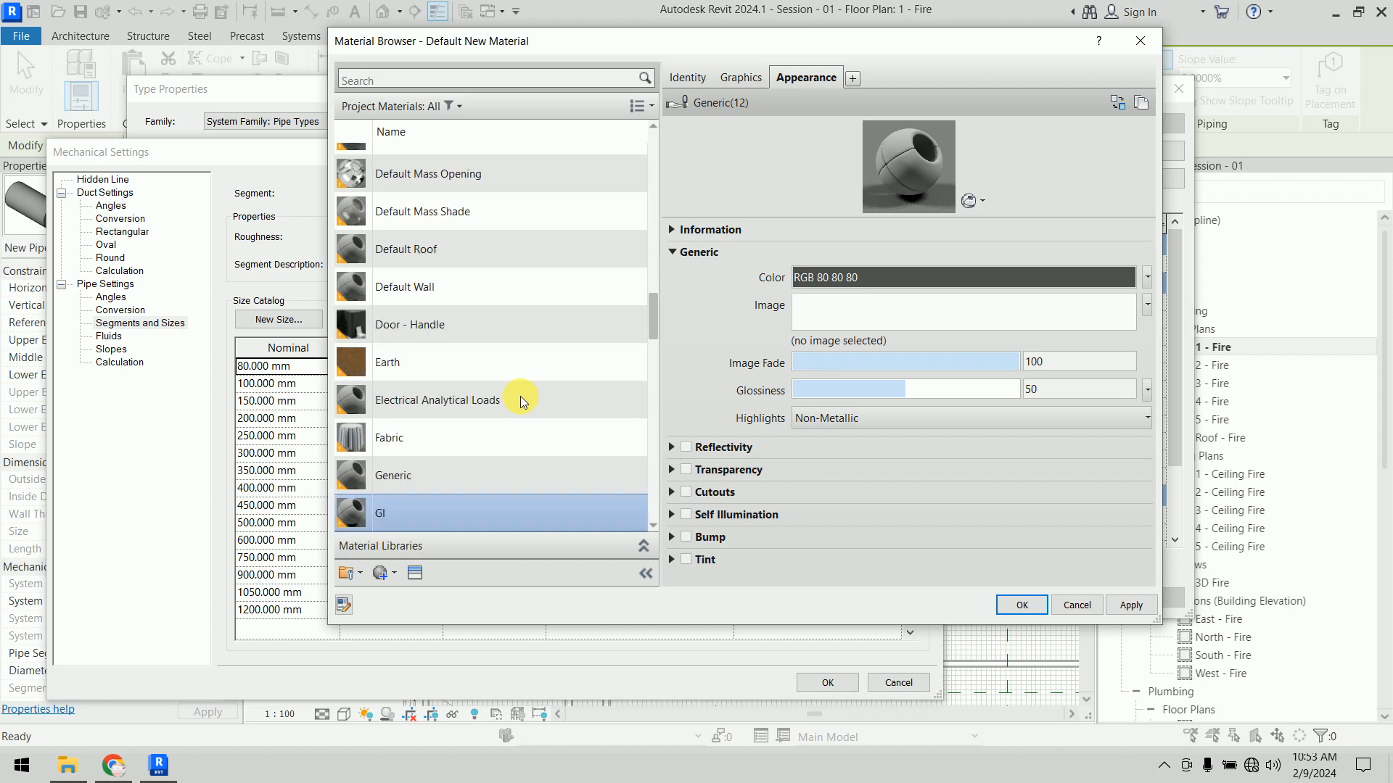
# Step: Open the Asset Browser for the GI material and search its assets for "gi", clearing the search when done
pyautogui.click(415, 574)
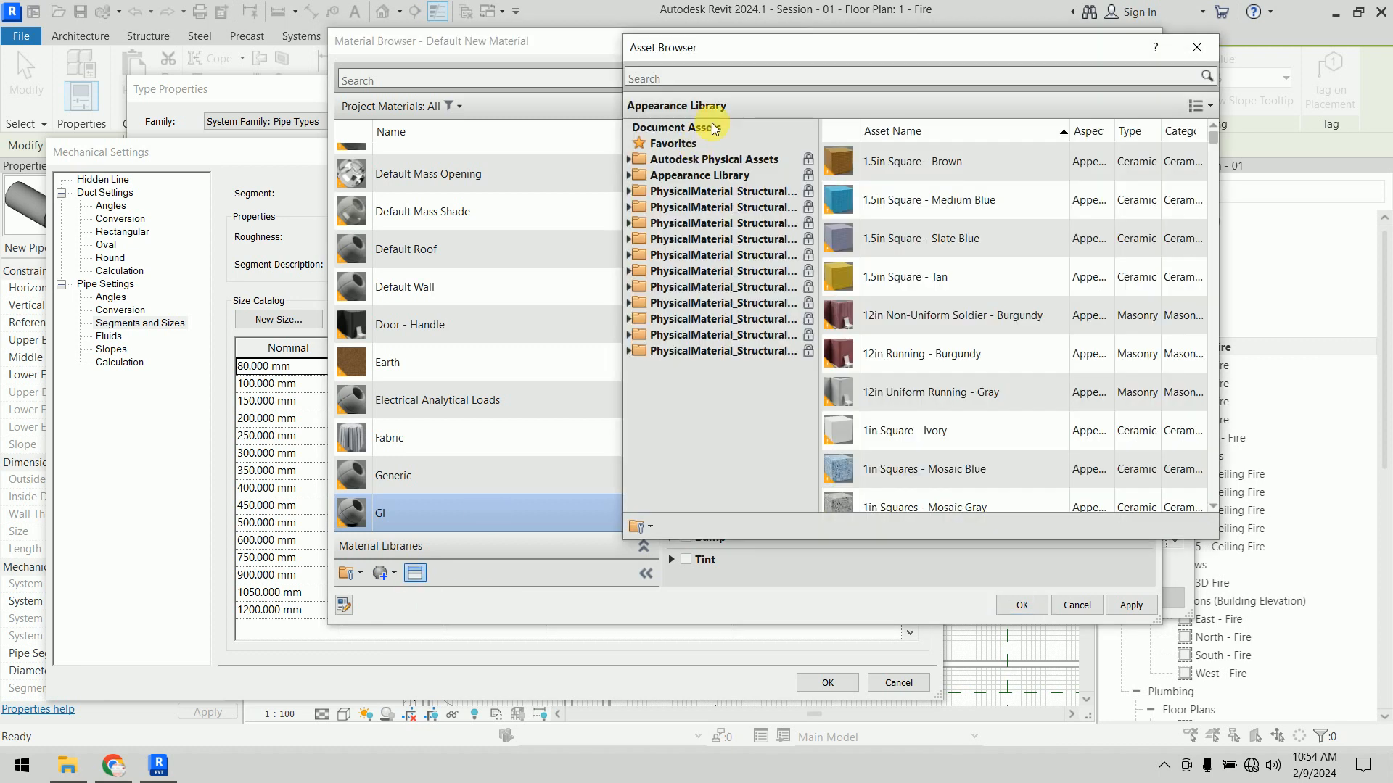
pyautogui.click(736, 81)
pyautogui.write('g')
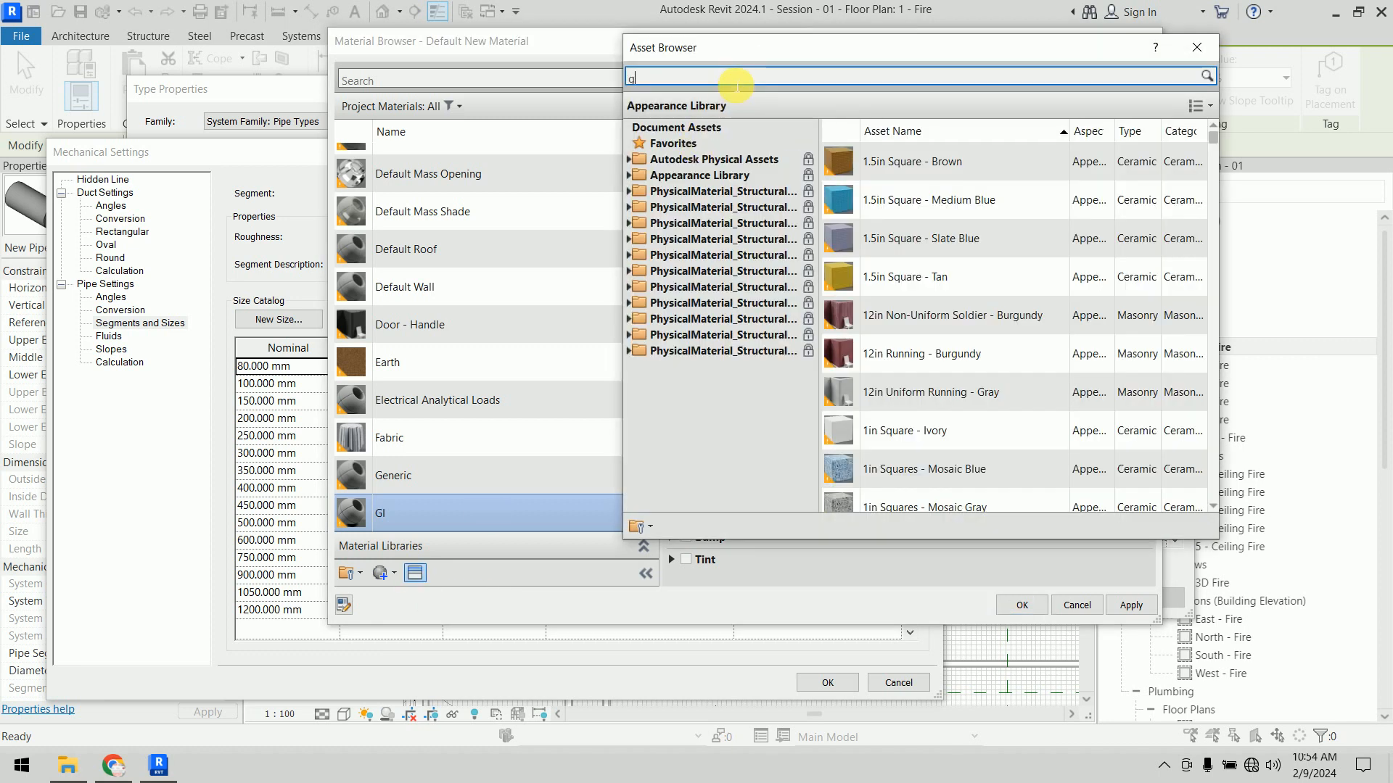
pyautogui.write('i')
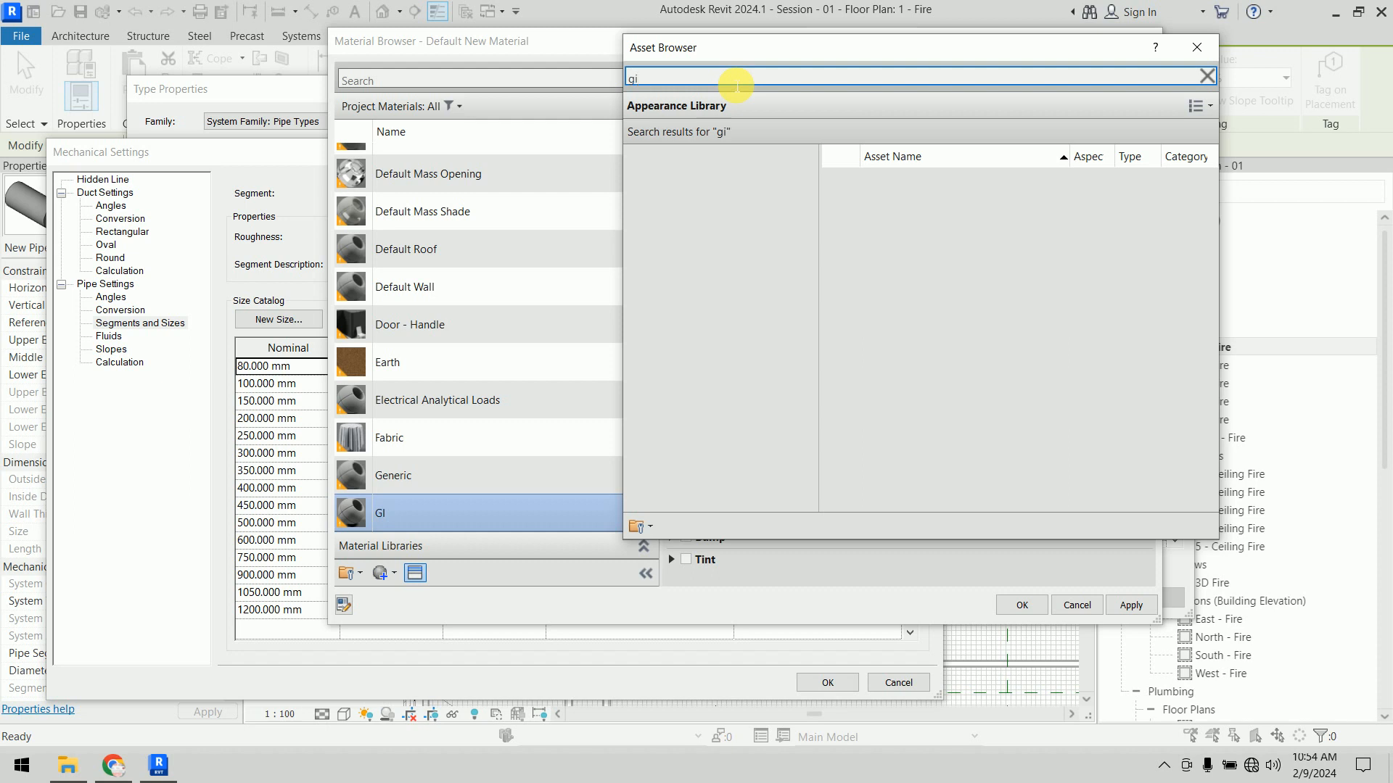
pyautogui.hotkey('ctrl', 'a')
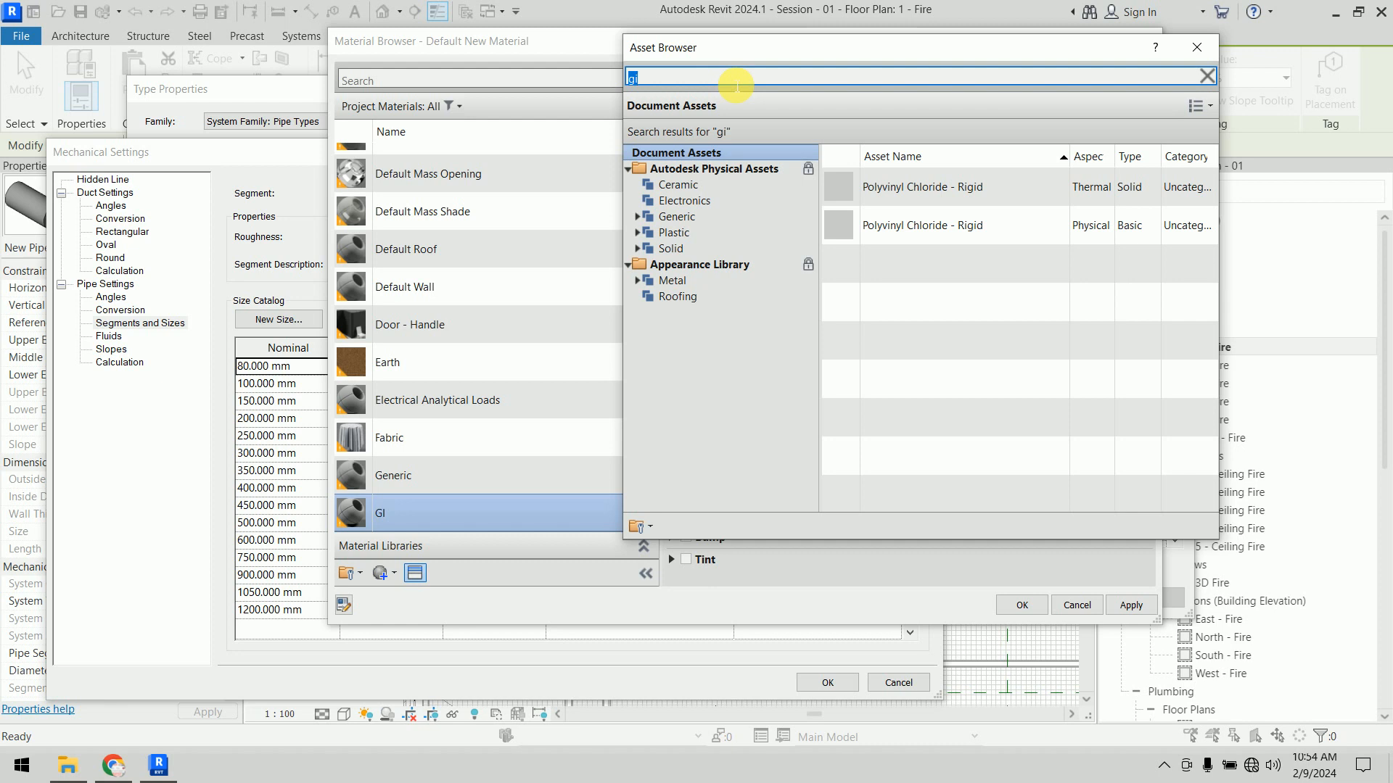
pyautogui.press('BackSpace')
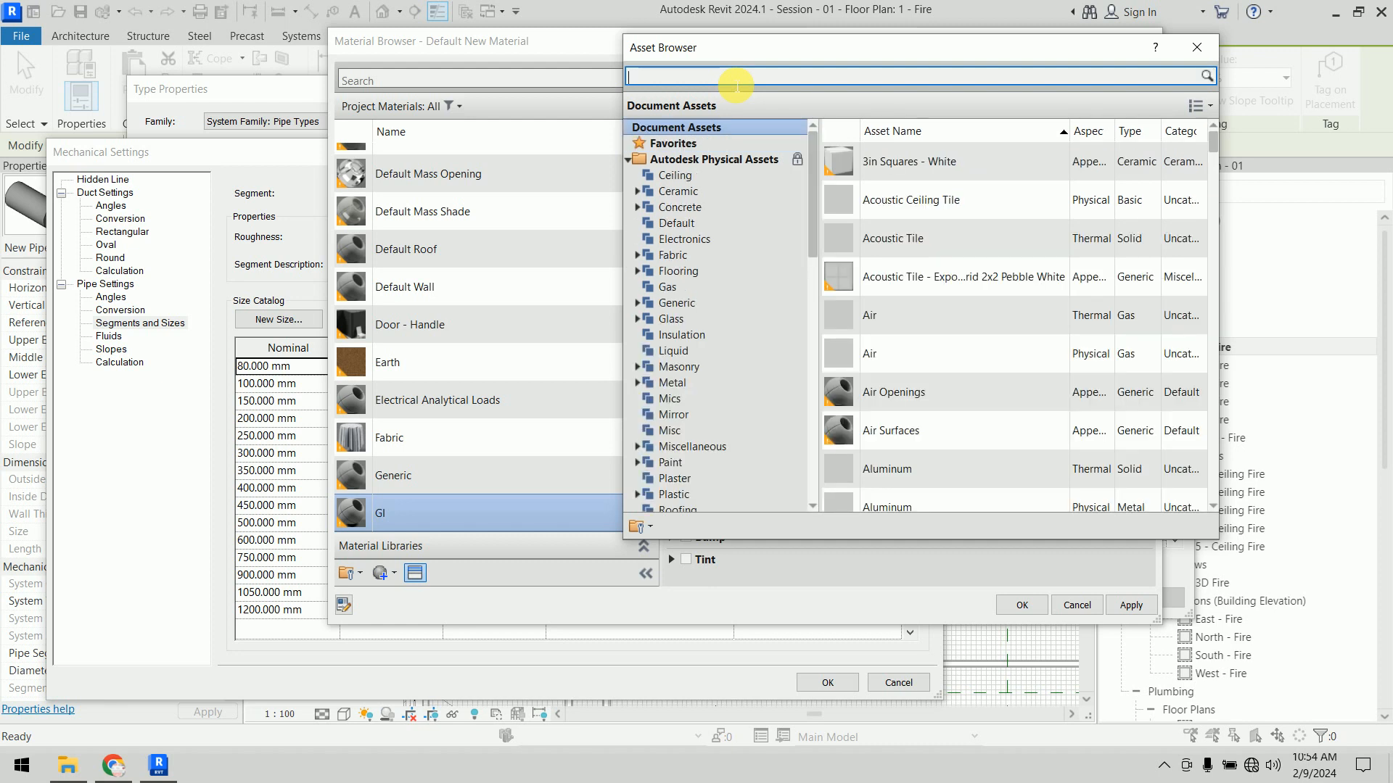
# Step: Assign the physical asset Iron - Gray Cast ASTM A-48 Grade 20 from the Metal: Iron assets to the GI material and close the Asset Browser
pyautogui.scroll(-4, 725, 311)
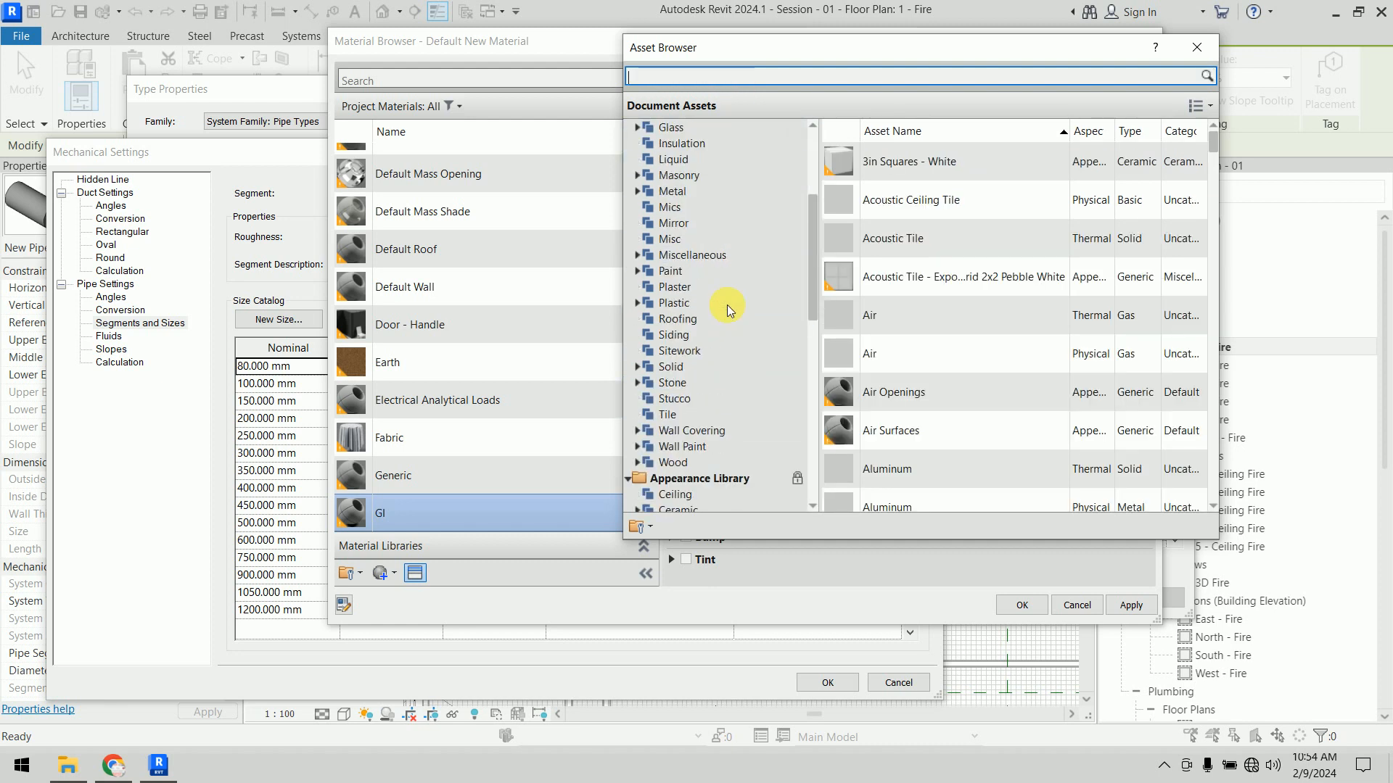
pyautogui.click(692, 191)
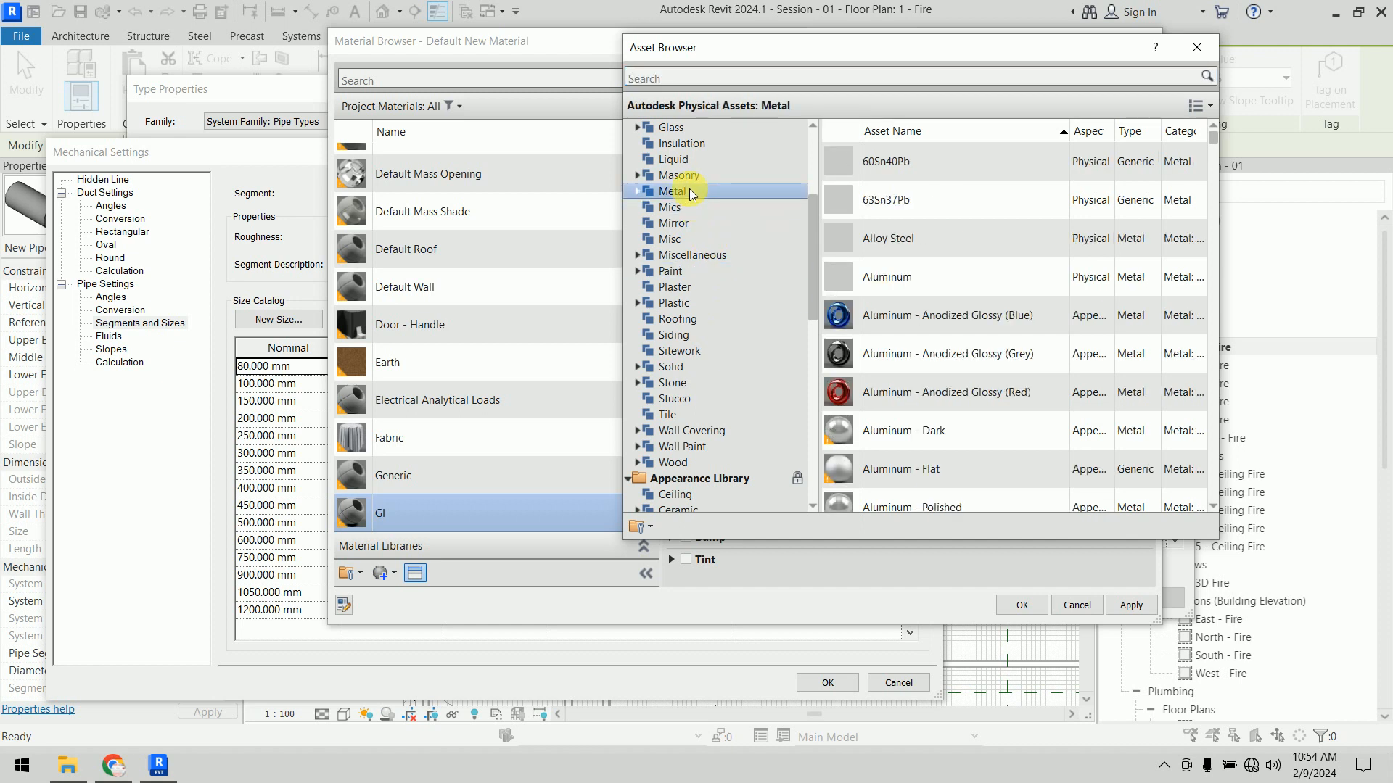
pyautogui.click(636, 188)
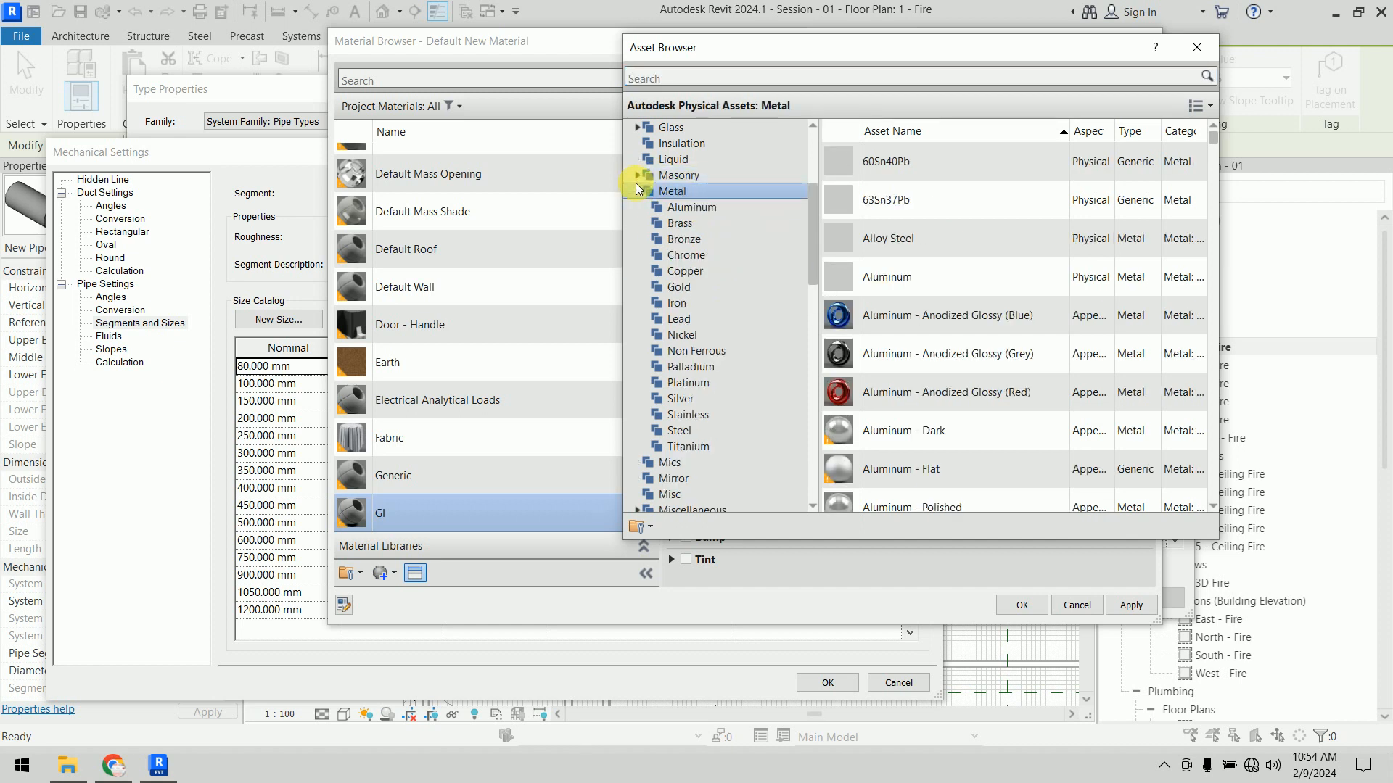
pyautogui.click(677, 303)
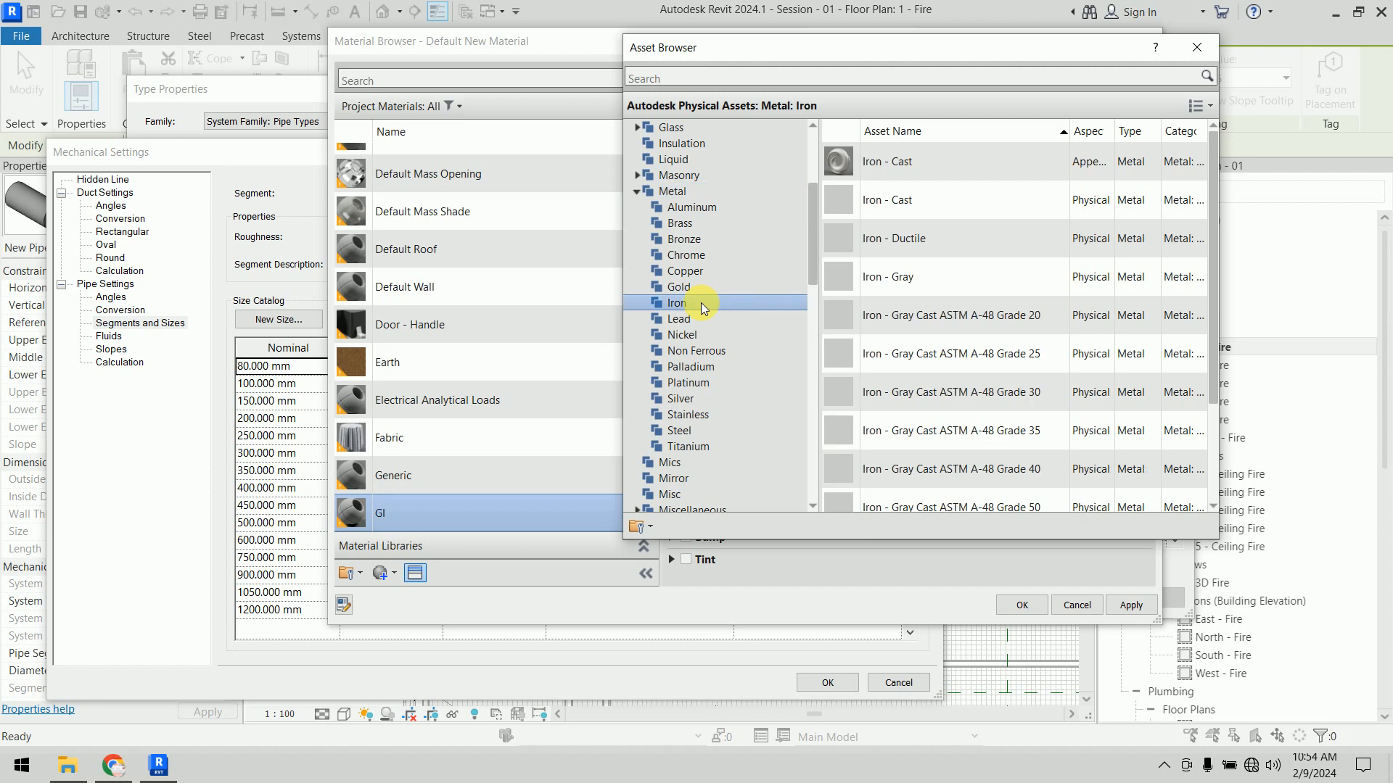
pyautogui.scroll(-3, 1072, 242)
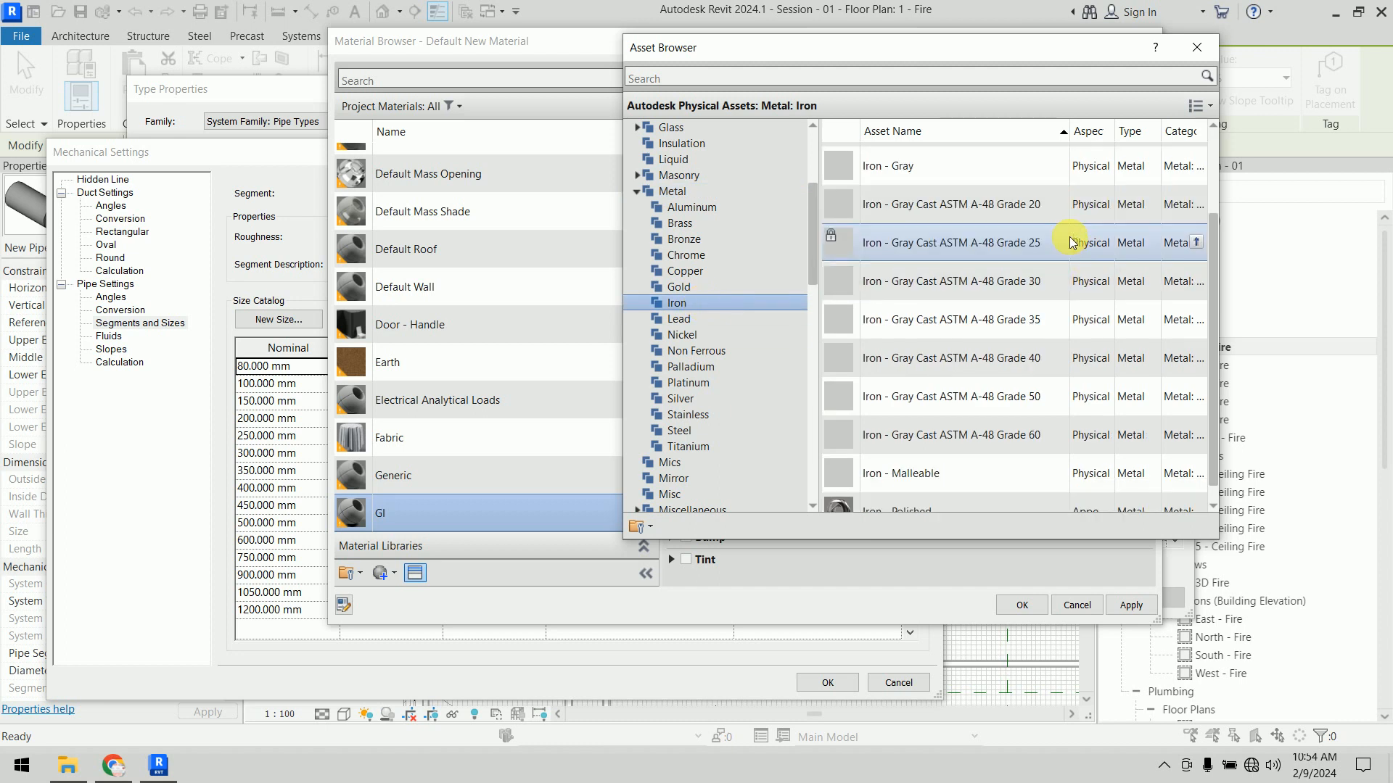
pyautogui.scroll(3, 1069, 240)
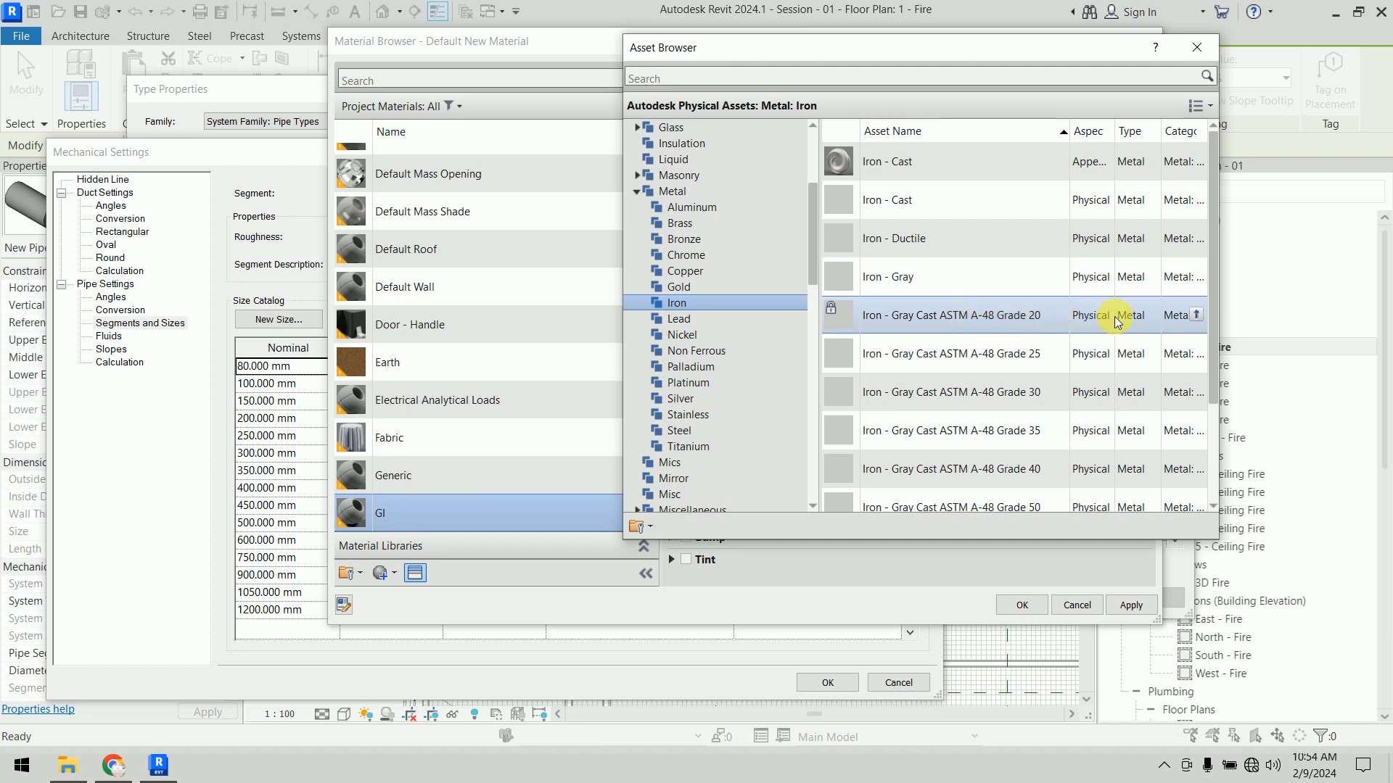
pyautogui.click(1195, 316)
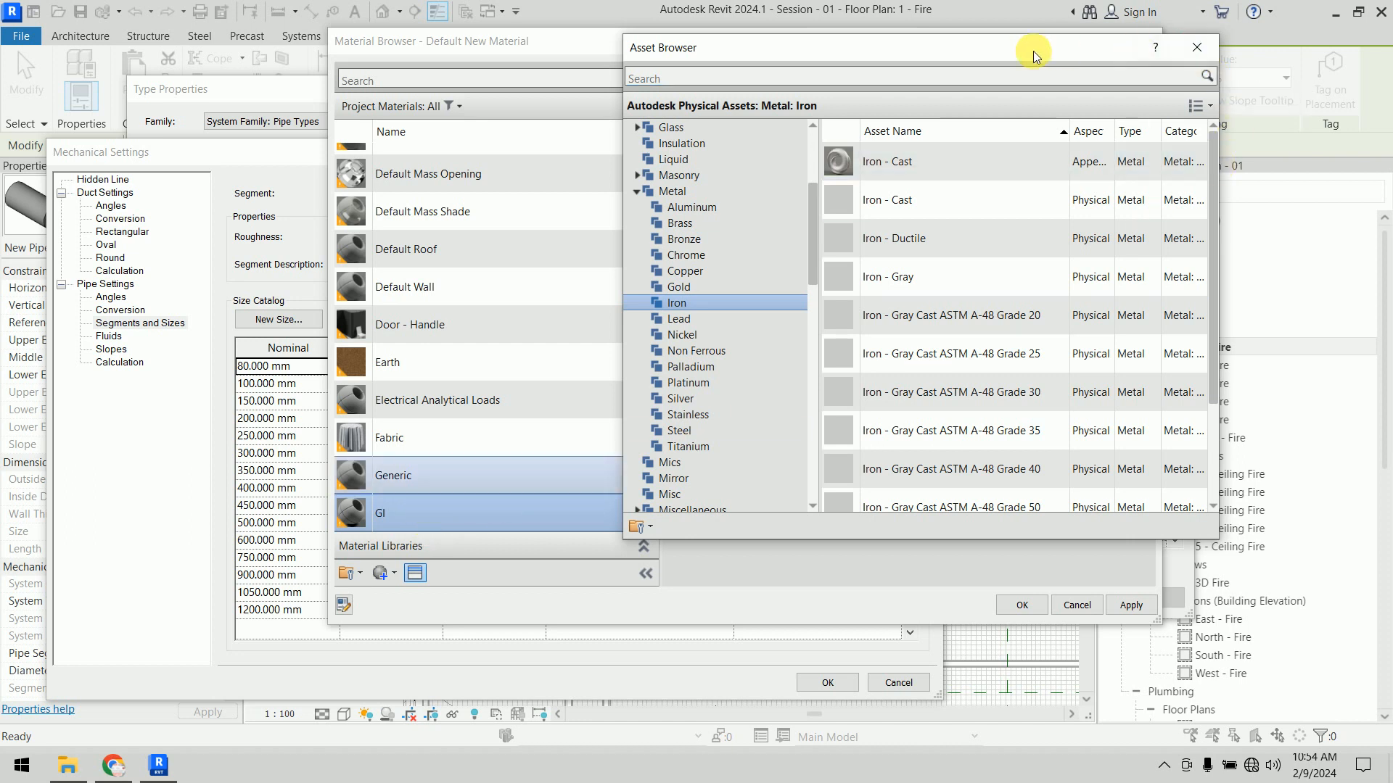
pyautogui.moveTo(1033, 51); pyautogui.dragTo(800, 29)
pyautogui.click(970, 30)
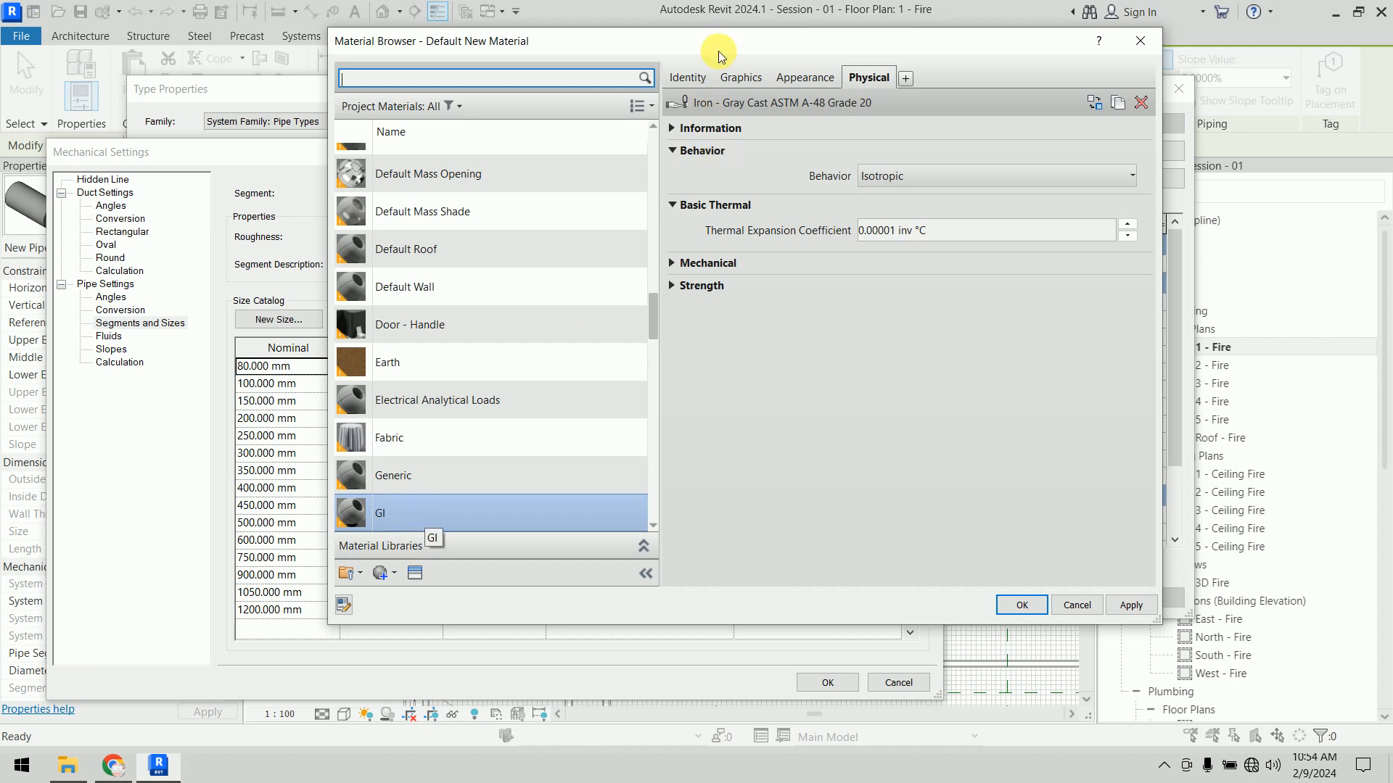
# Step: Set the GI material's generic appearance color to red, RGB 255 0 0
pyautogui.click(798, 78)
pyautogui.click(912, 272)
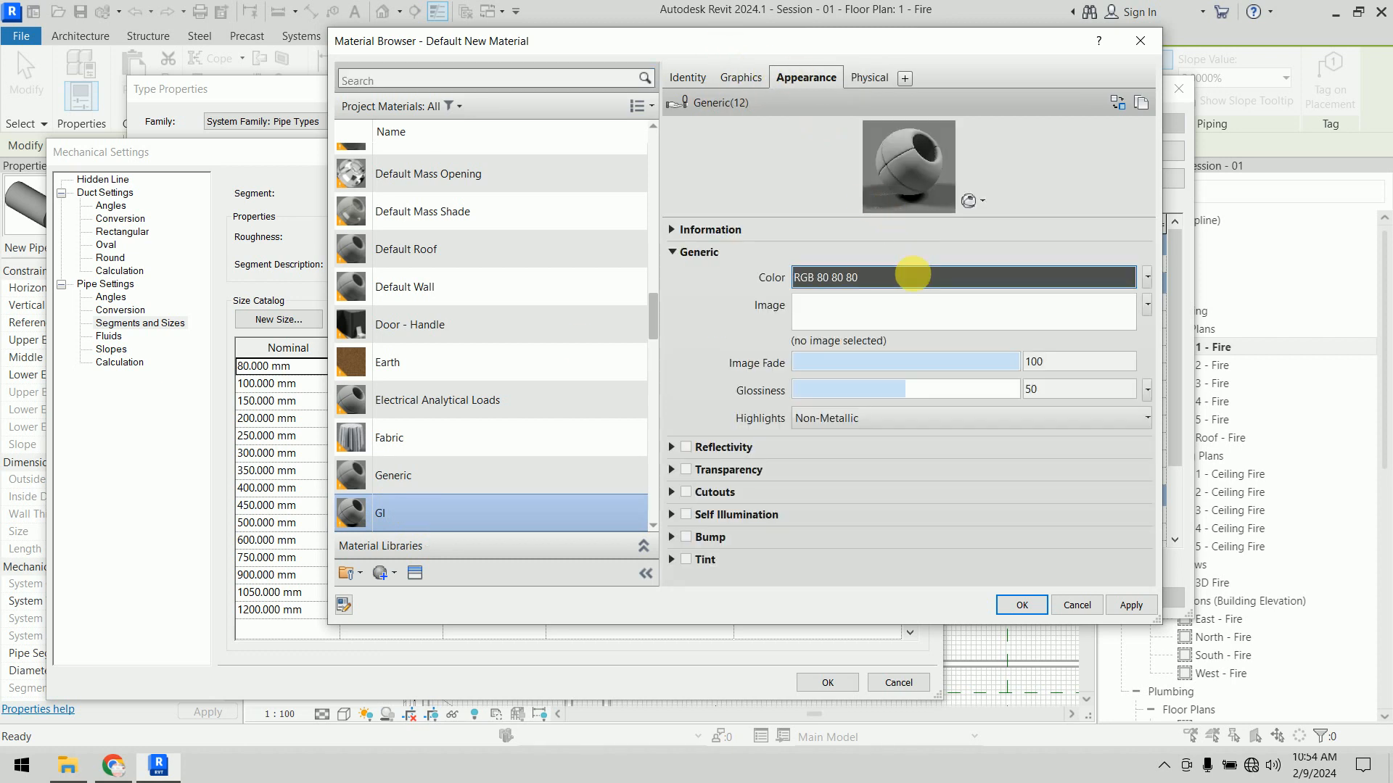
pyautogui.click(589, 348)
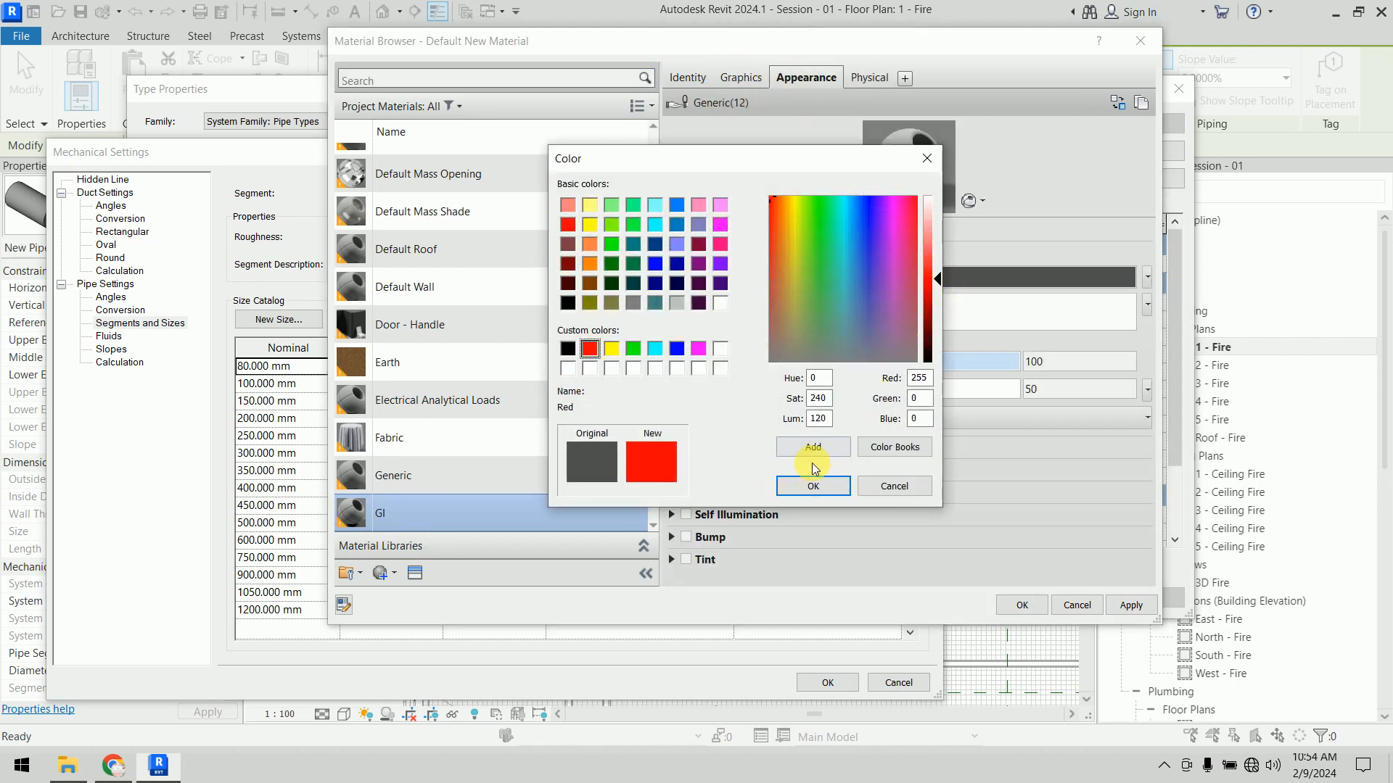
pyautogui.click(813, 485)
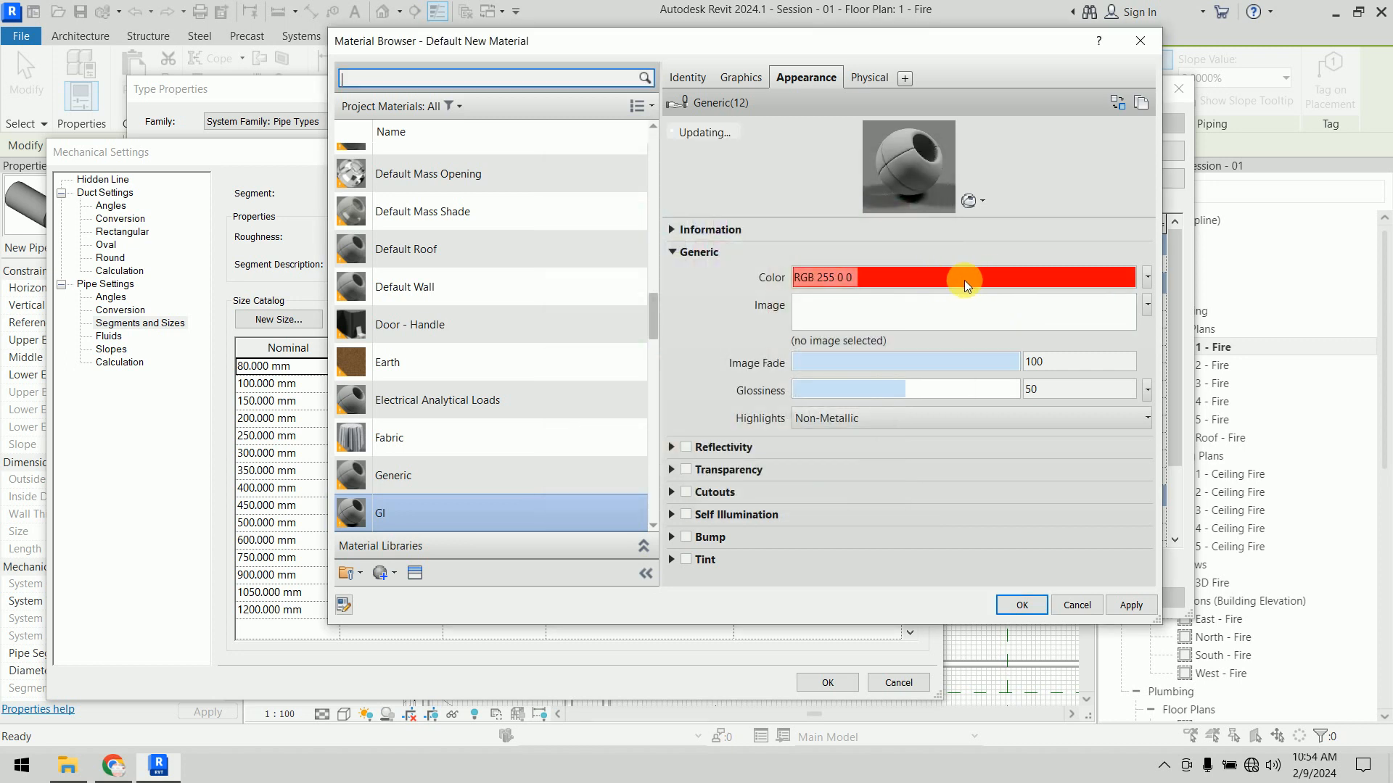
# Step: Make the GI material's graphics shading use its render appearance
pyautogui.click(743, 77)
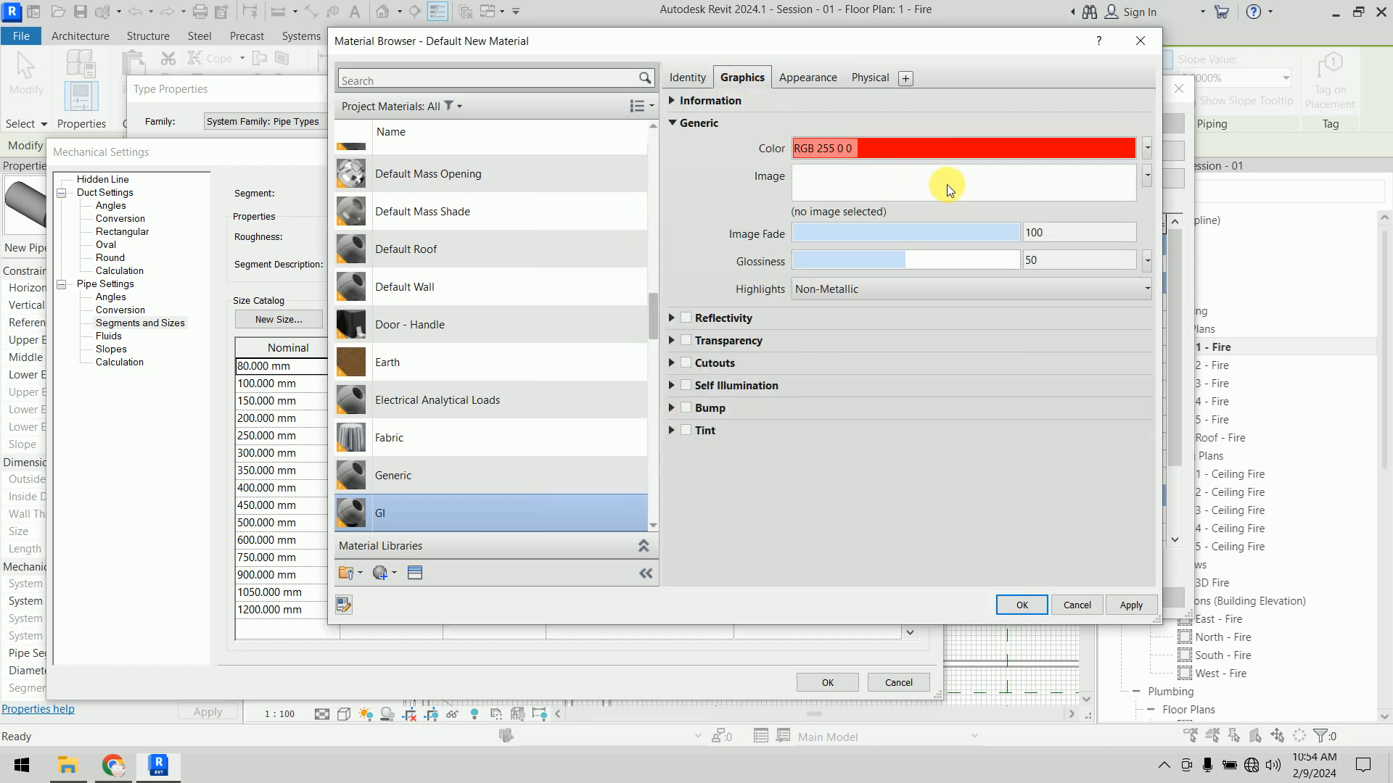
pyautogui.click(909, 154)
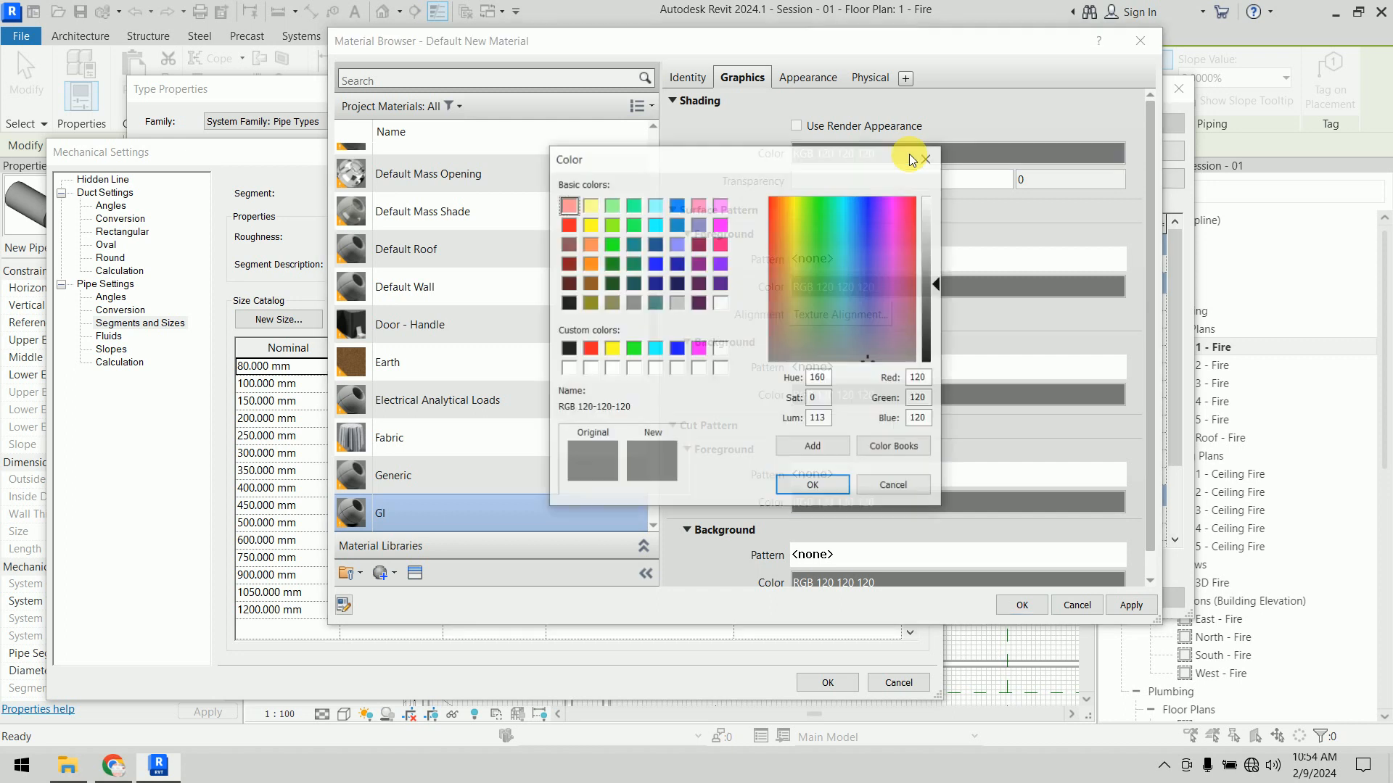
pyautogui.click(925, 158)
pyautogui.click(867, 126)
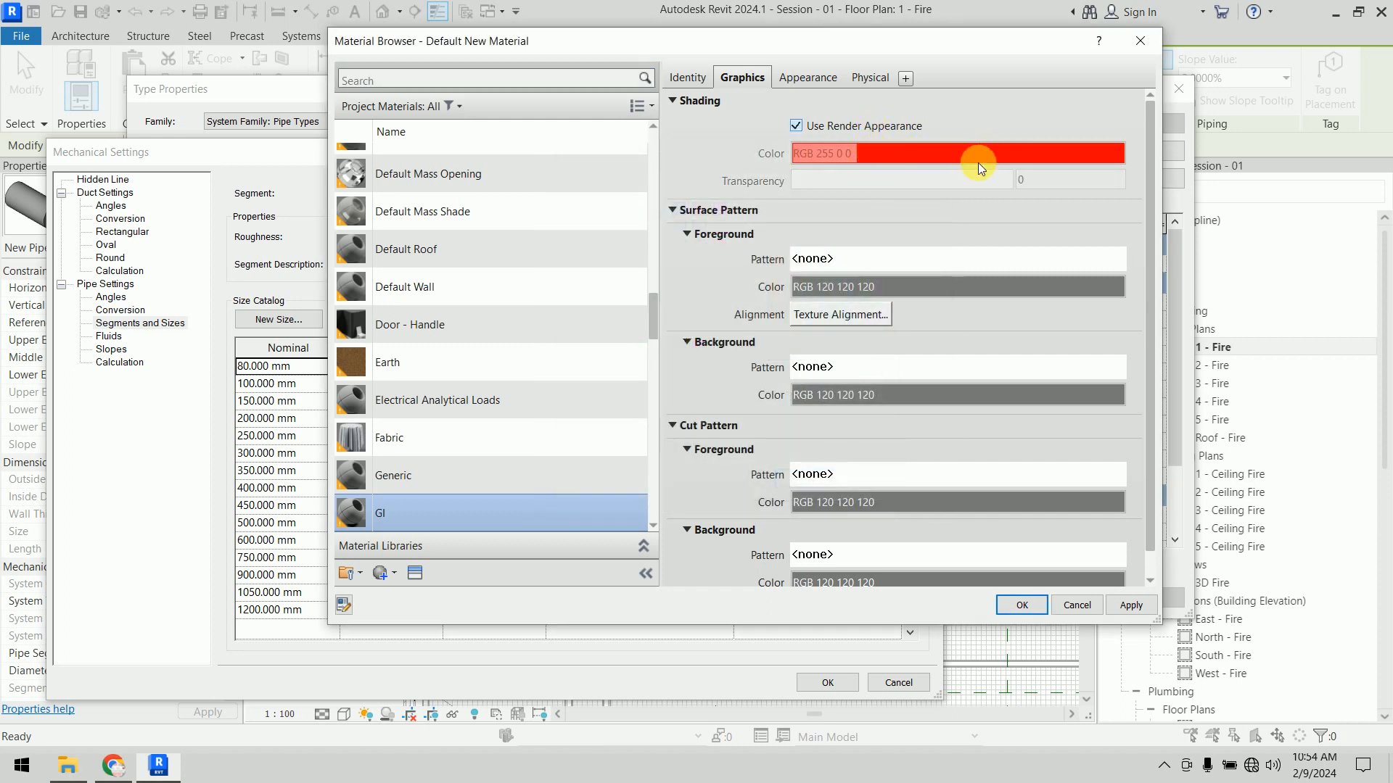
# Step: Set the GI material's surface pattern foreground color to red, RGB 255 0 0
pyautogui.click(894, 289)
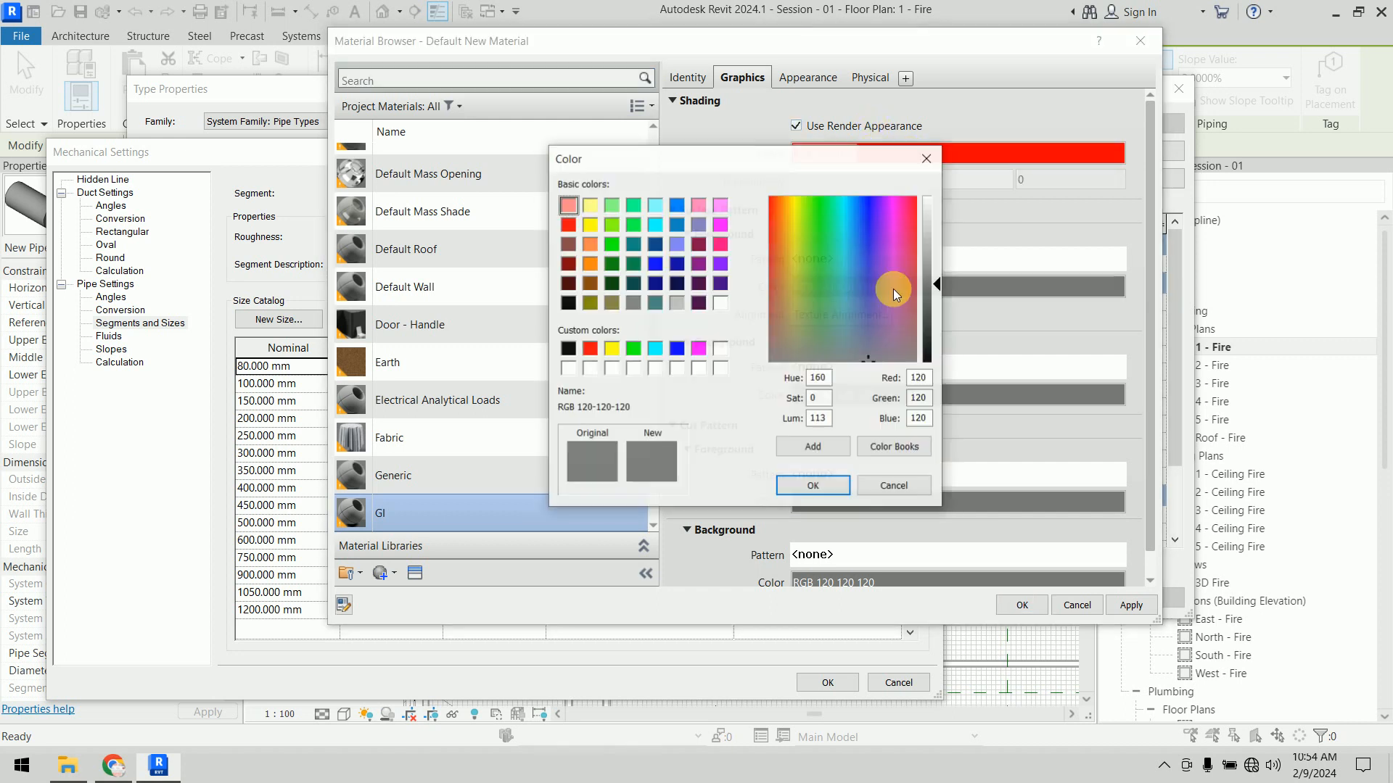
pyautogui.click(590, 349)
pyautogui.click(827, 483)
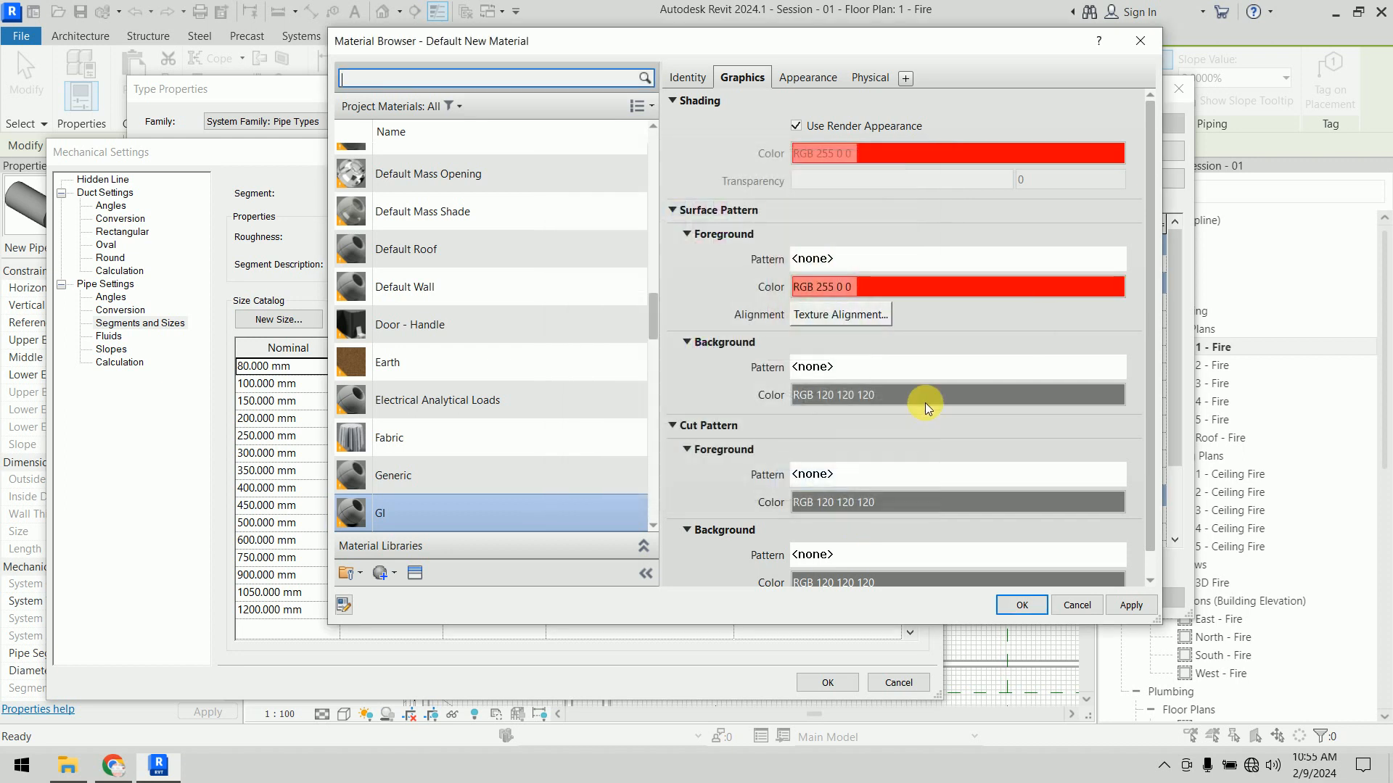
# Step: Set the GI material's surface pattern background color to red, RGB 255 0 0
pyautogui.click(922, 397)
pyautogui.click(591, 348)
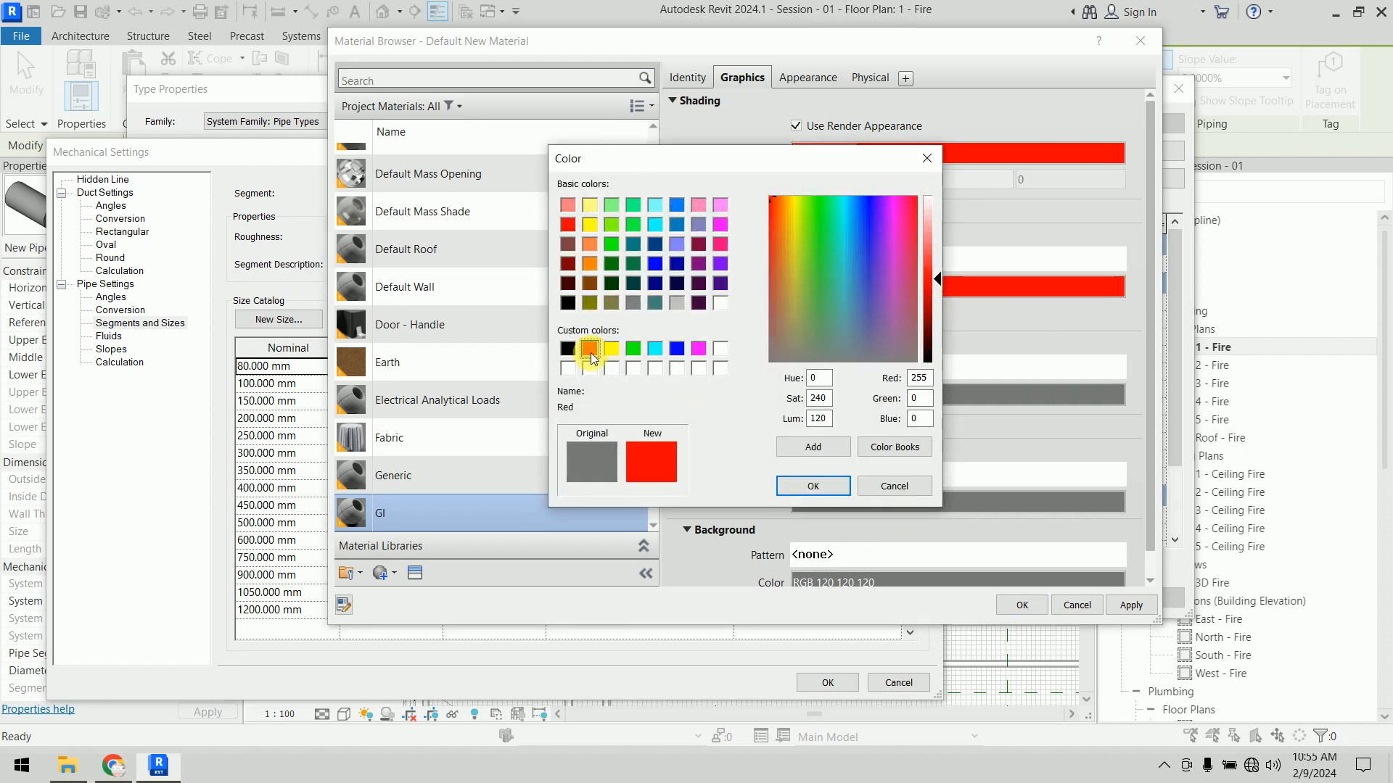
pyautogui.click(812, 484)
# Step: Set the GI material's cut pattern foreground and background colors to red, RGB 255 0 0, and accept the material
pyautogui.click(923, 503)
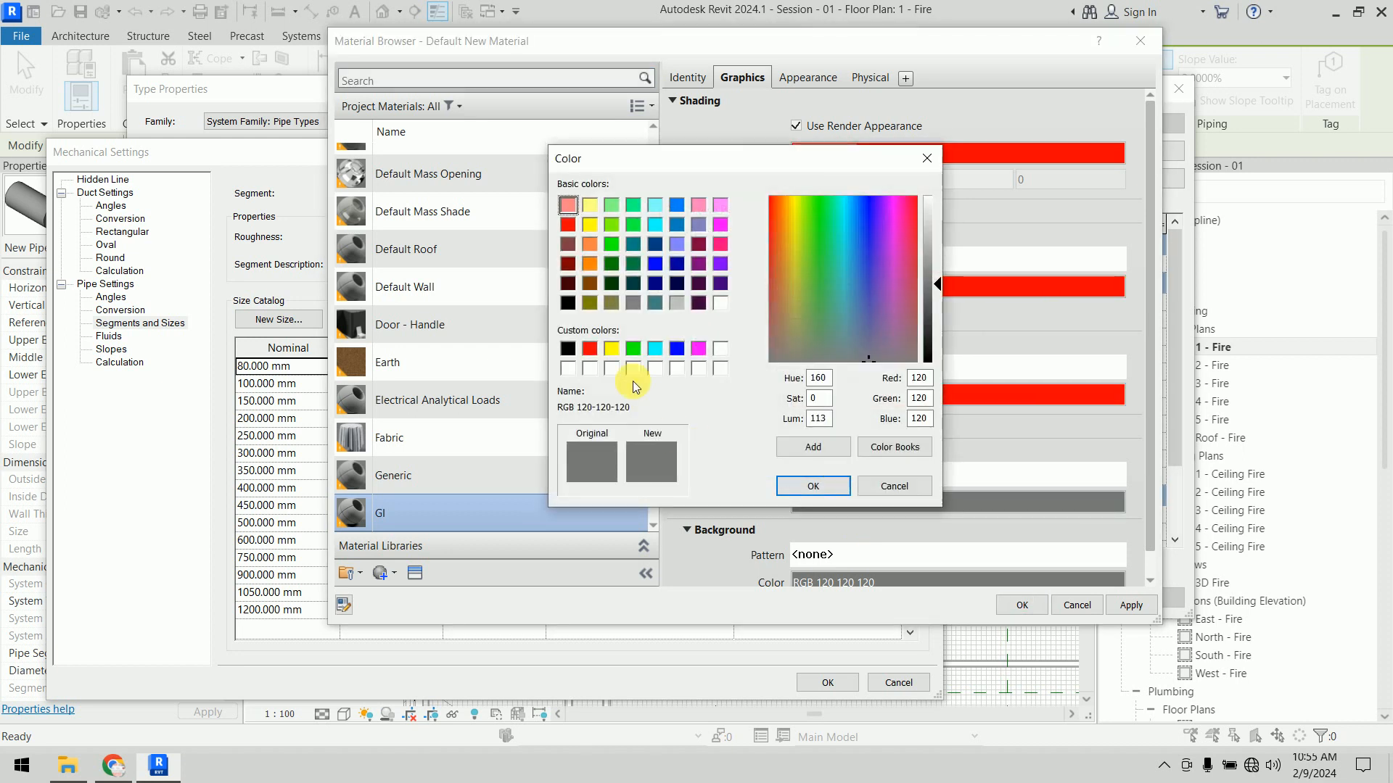
pyautogui.click(589, 350)
pyautogui.click(847, 493)
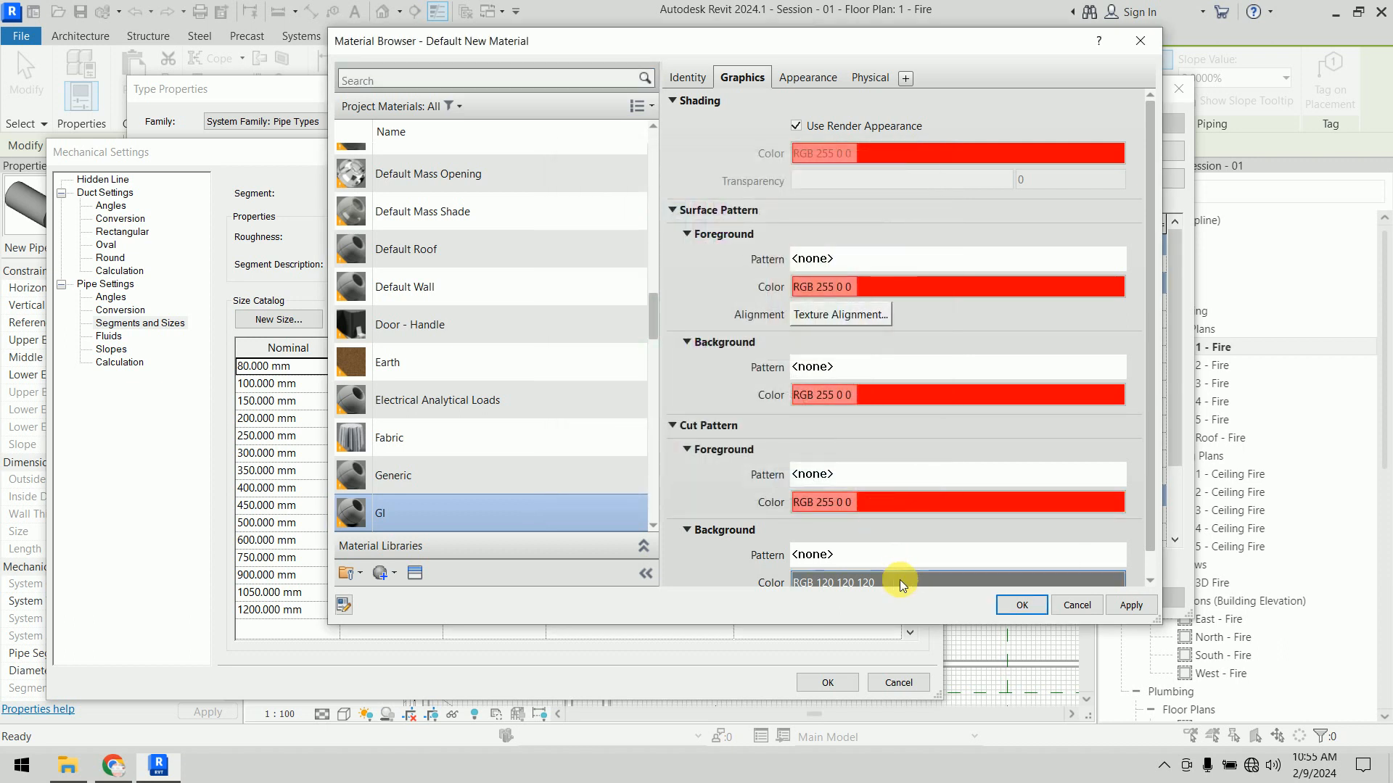
pyautogui.click(900, 580)
pyautogui.click(589, 348)
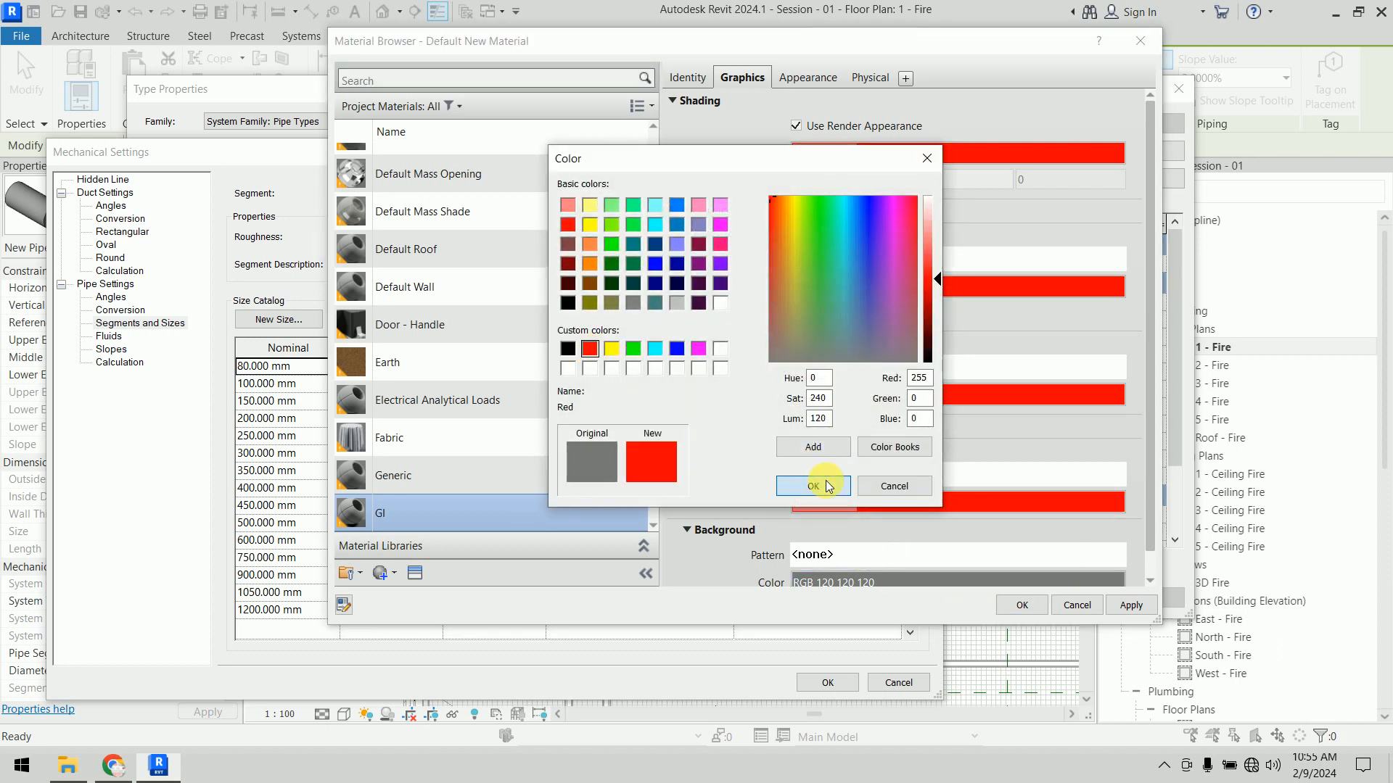
pyautogui.click(812, 483)
pyautogui.click(1123, 608)
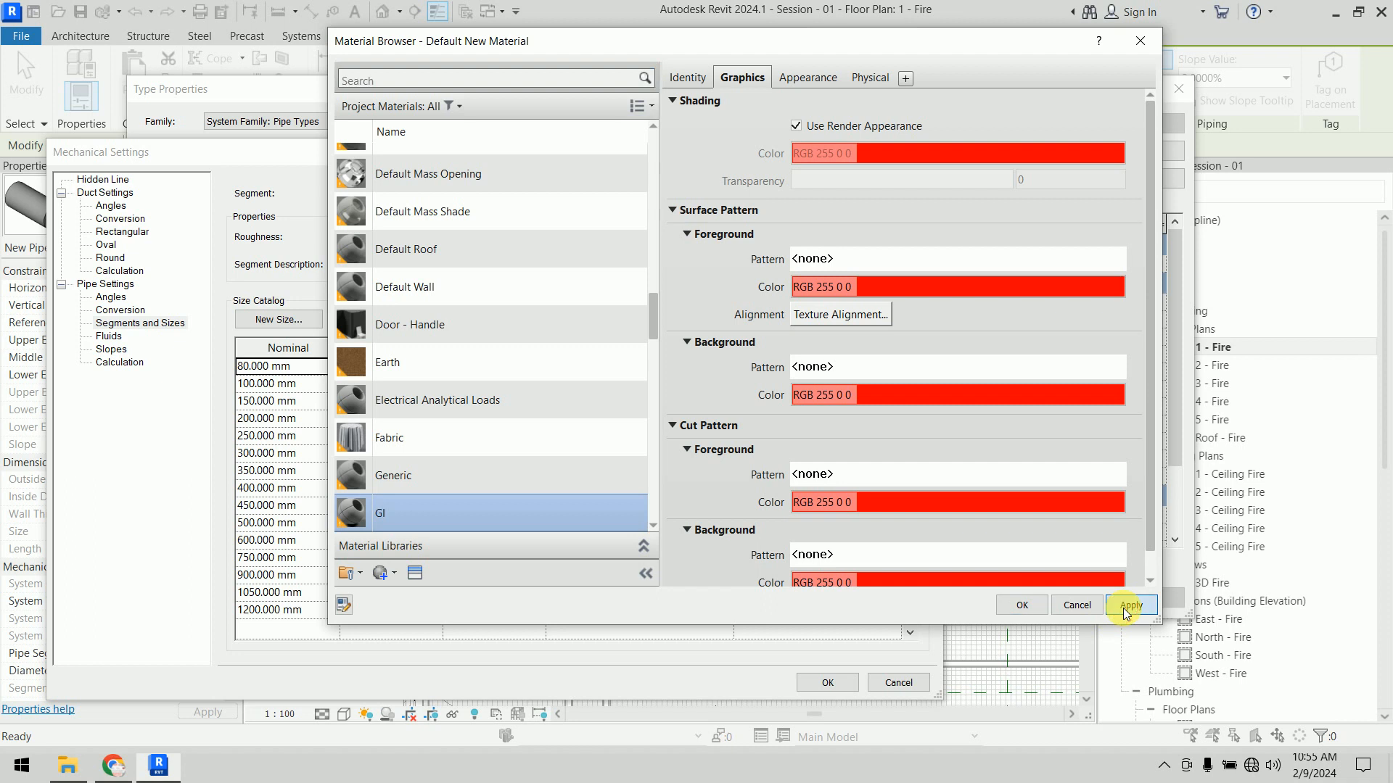
pyautogui.click(1039, 605)
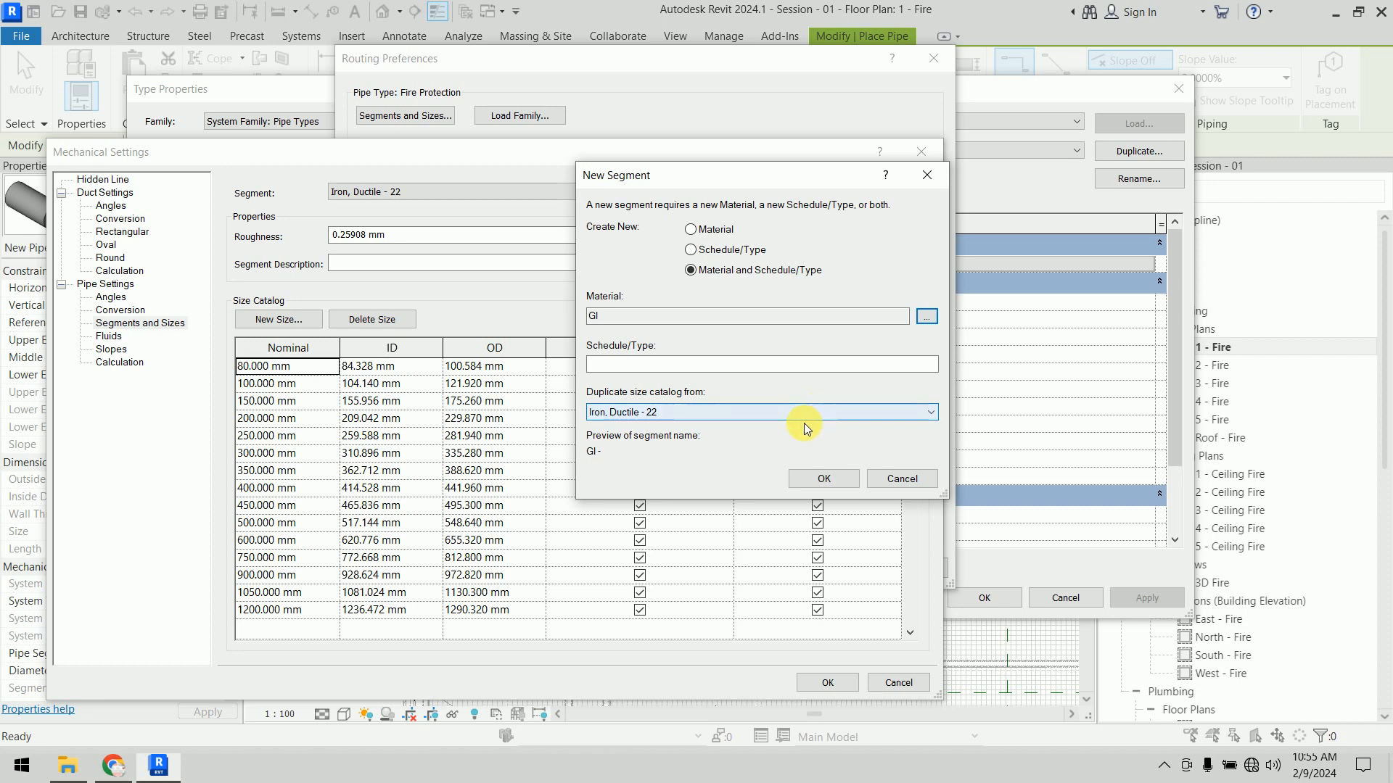
# Step: Create the new GI pipe segment with schedule/type FP1, duplicating the size catalog from Iron, Ductile - 22
pyautogui.click(694, 370)
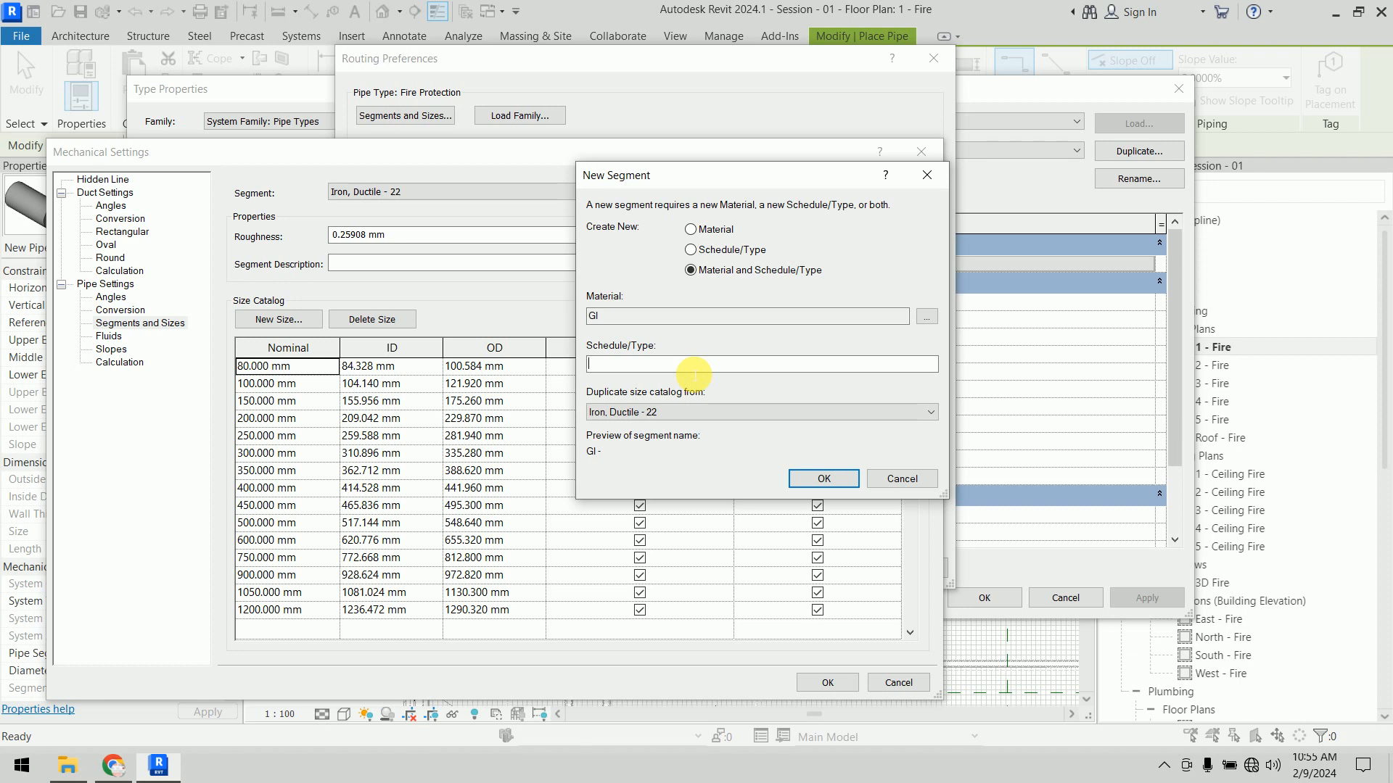
pyautogui.write('FP1')
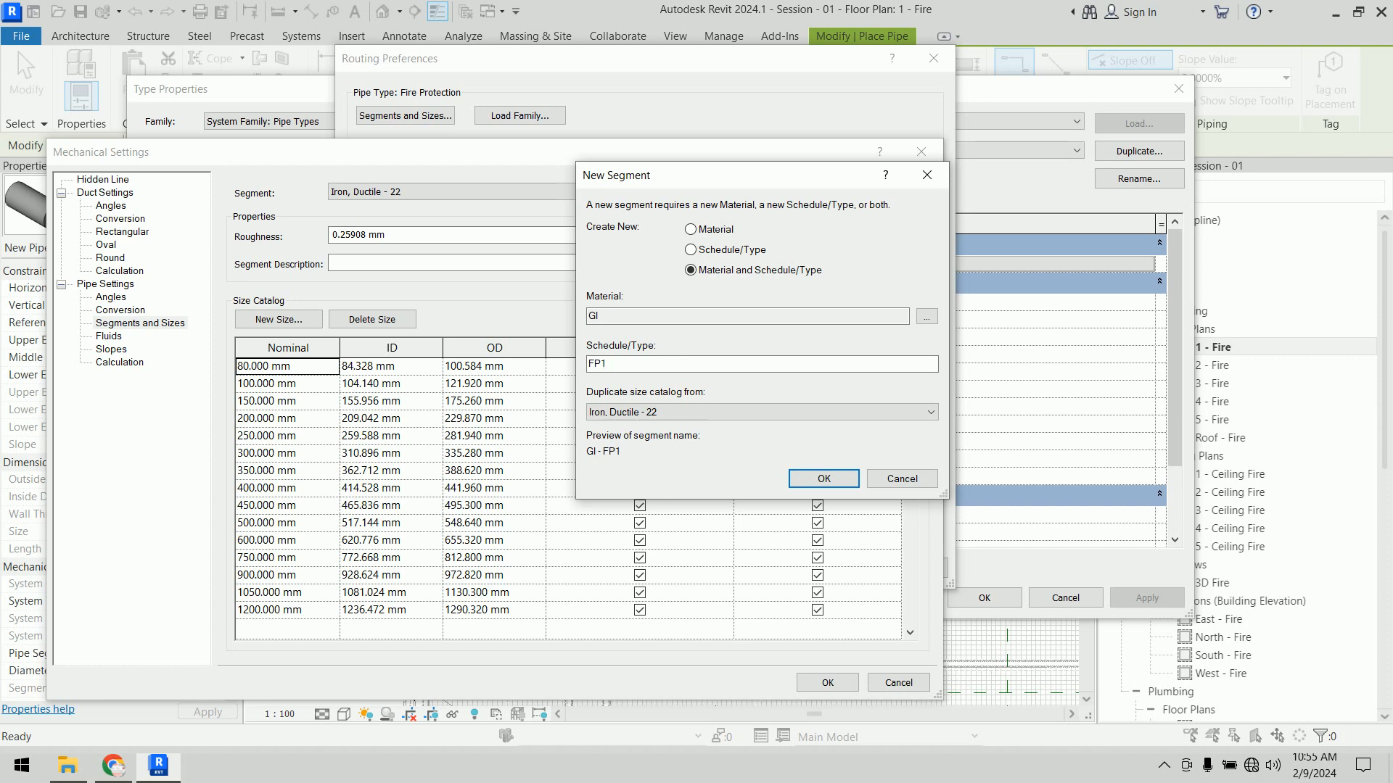
pyautogui.click(834, 478)
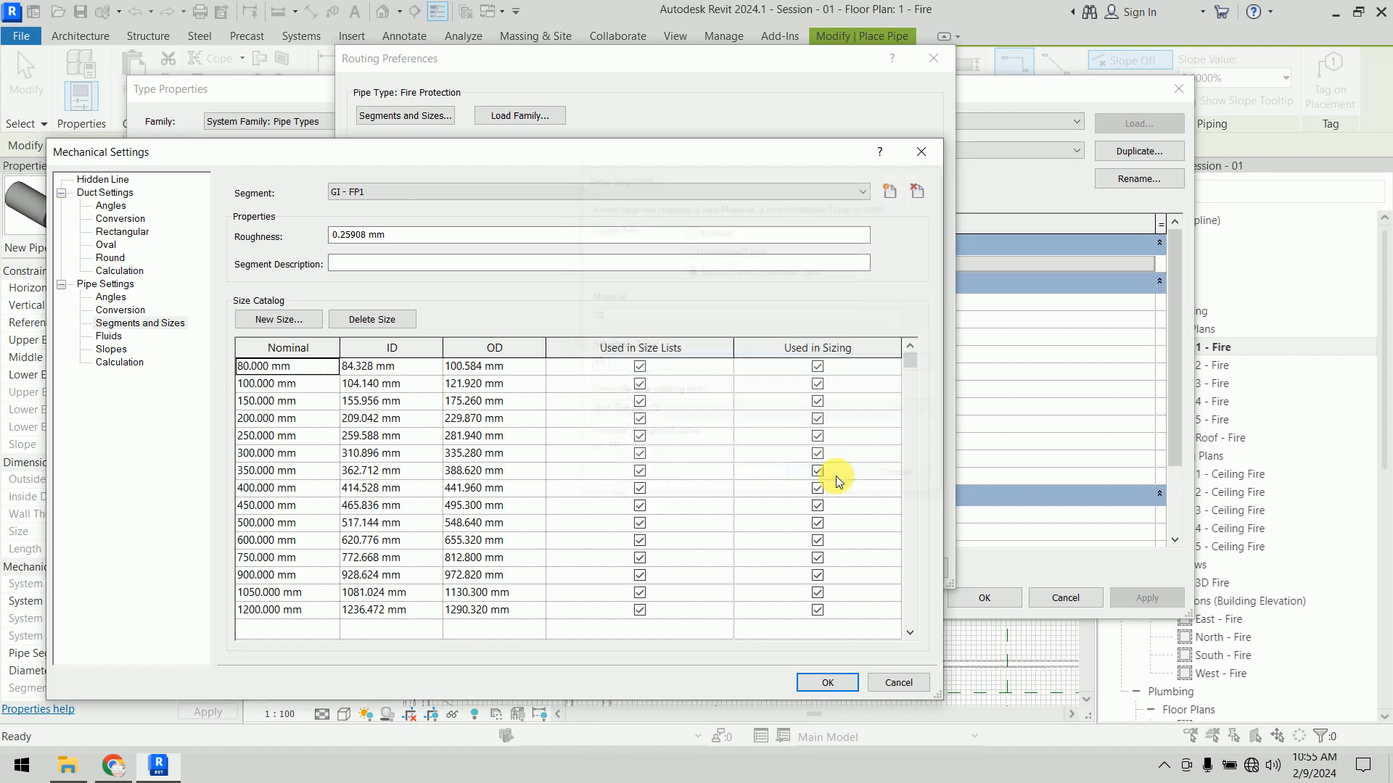
pyautogui.click(390, 192)
pyautogui.click(390, 191)
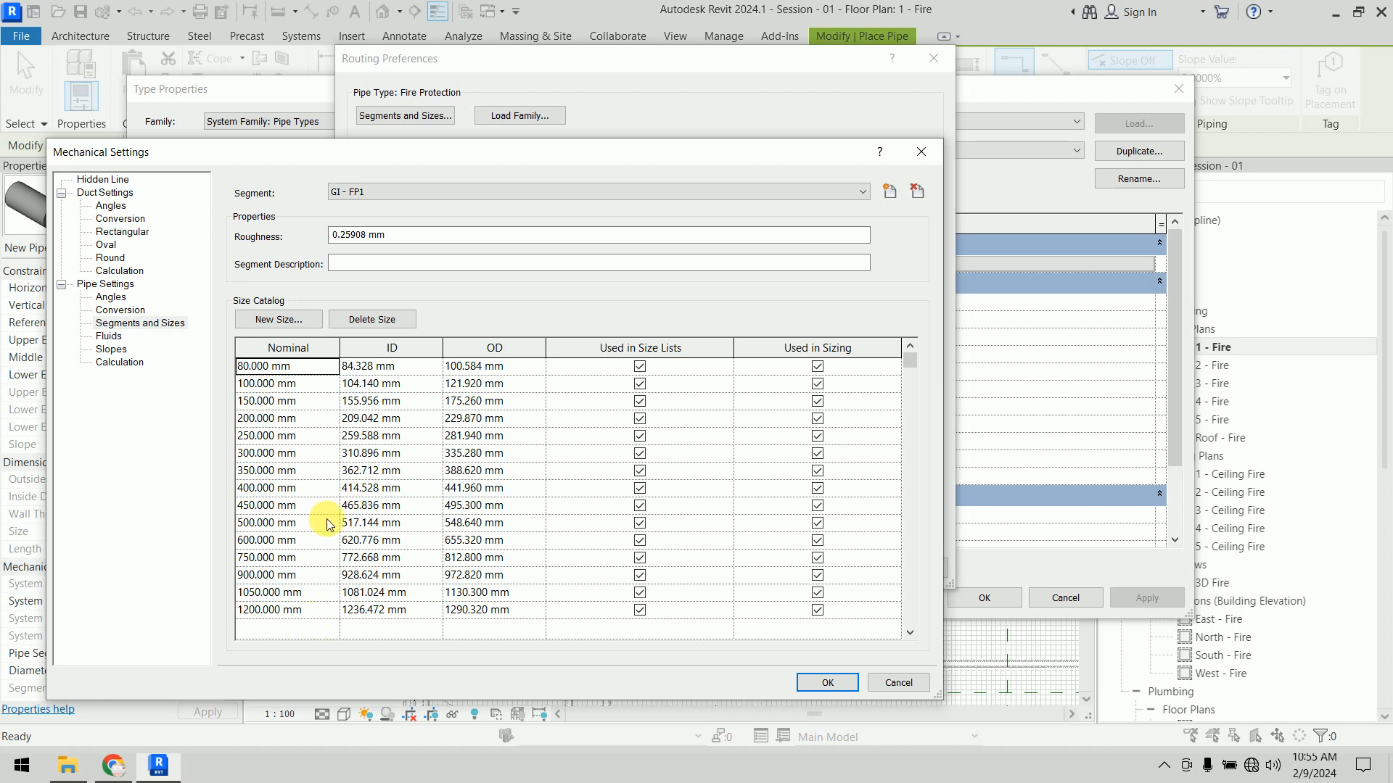
pyautogui.click(354, 266)
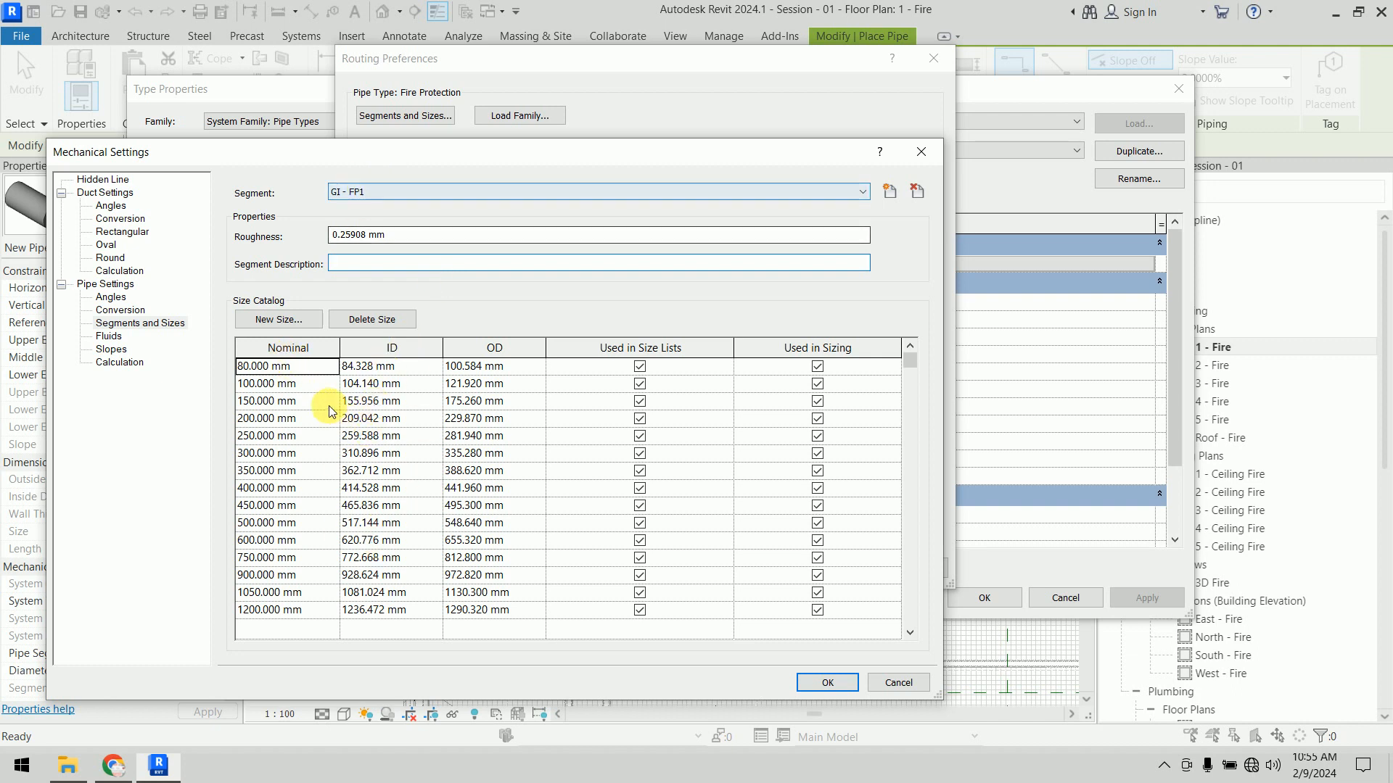
# Step: Add a 50 mm nominal size with 45 mm inside and 53 mm outside diameter to GI - FP1 and accept the mechanical settings
pyautogui.click(295, 317)
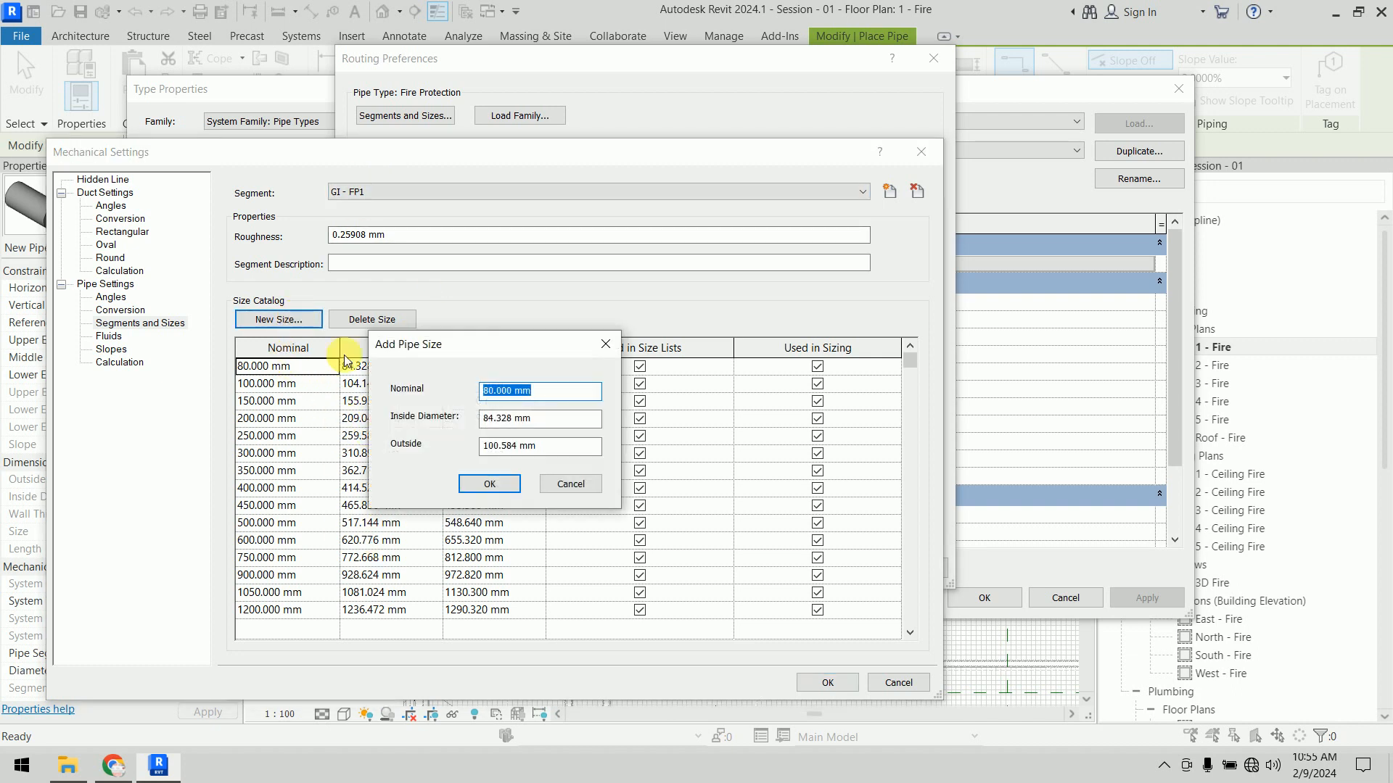
pyautogui.write('50')
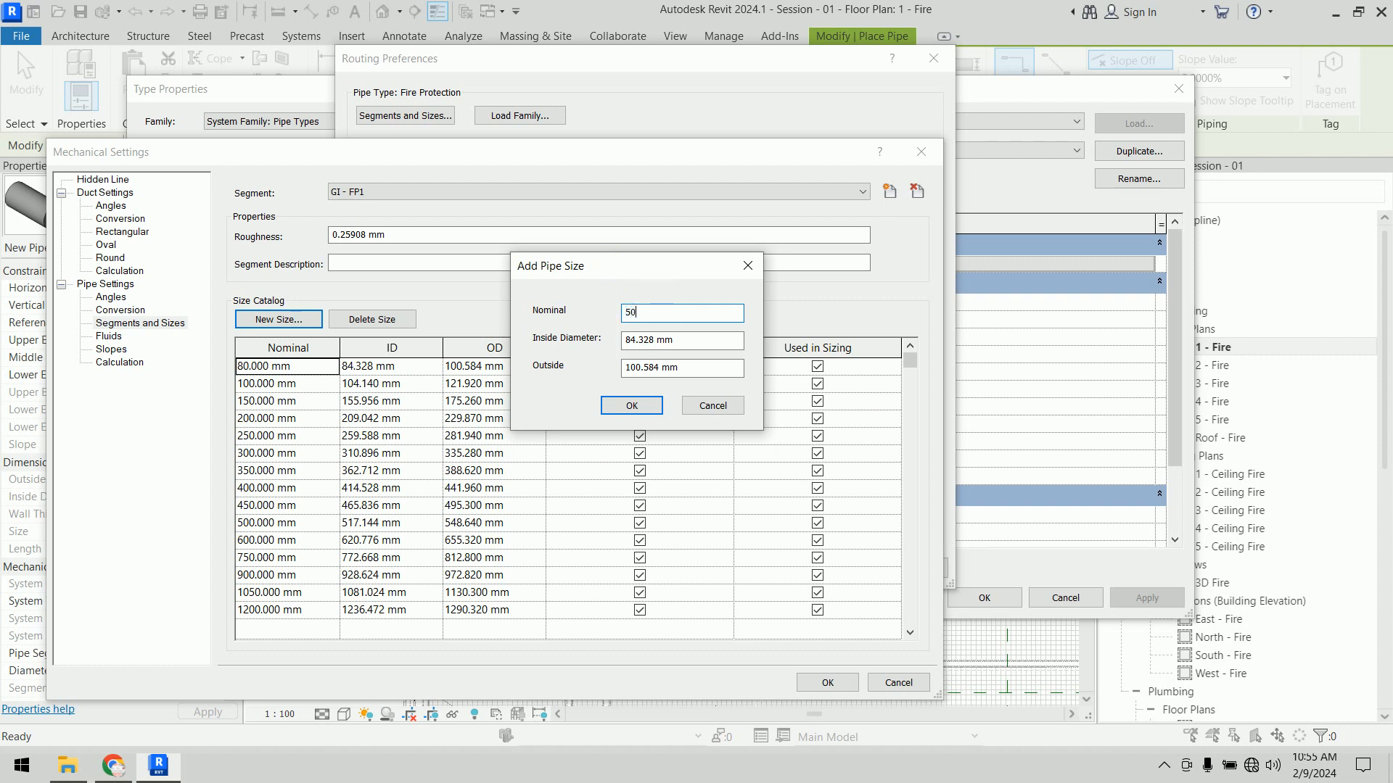
pyautogui.doubleClick(711, 348)
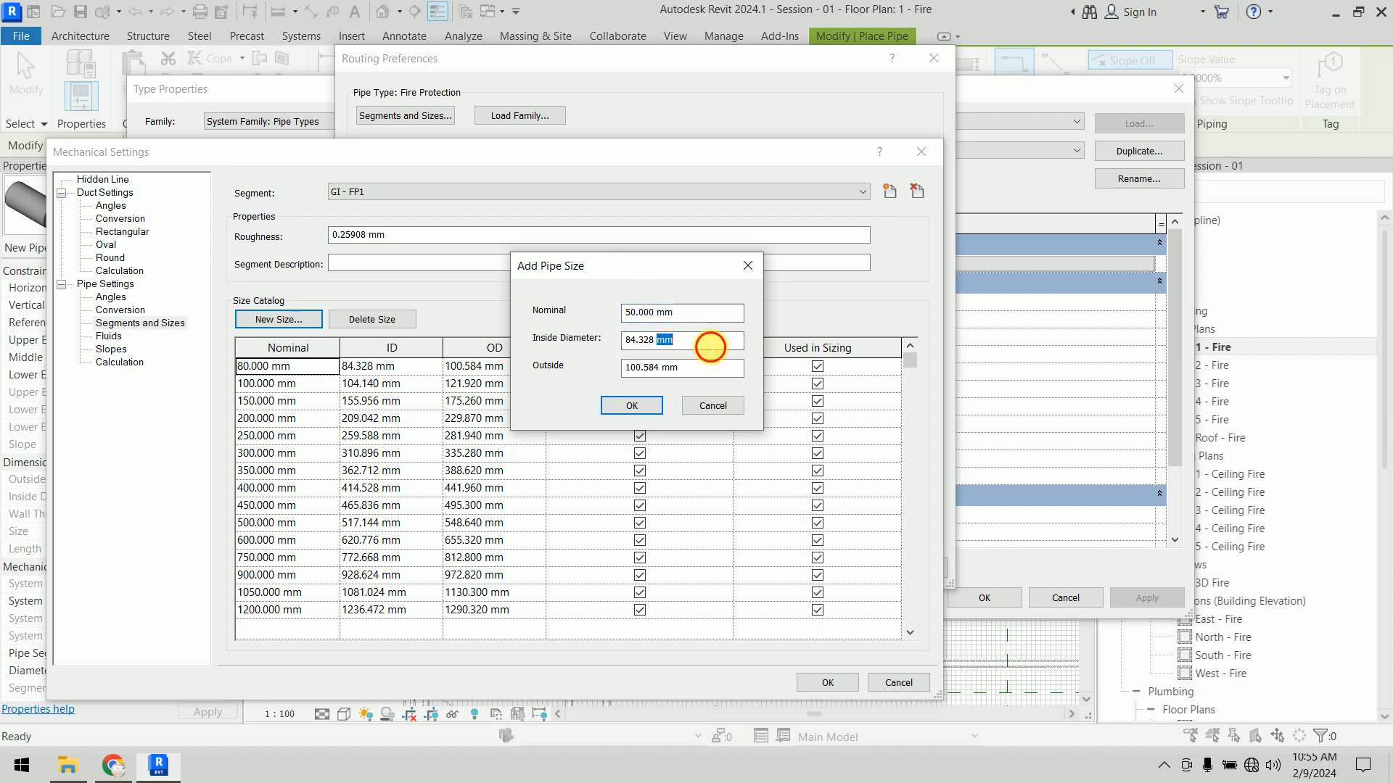
pyautogui.click(710, 348)
pyautogui.tripleClick(698, 347)
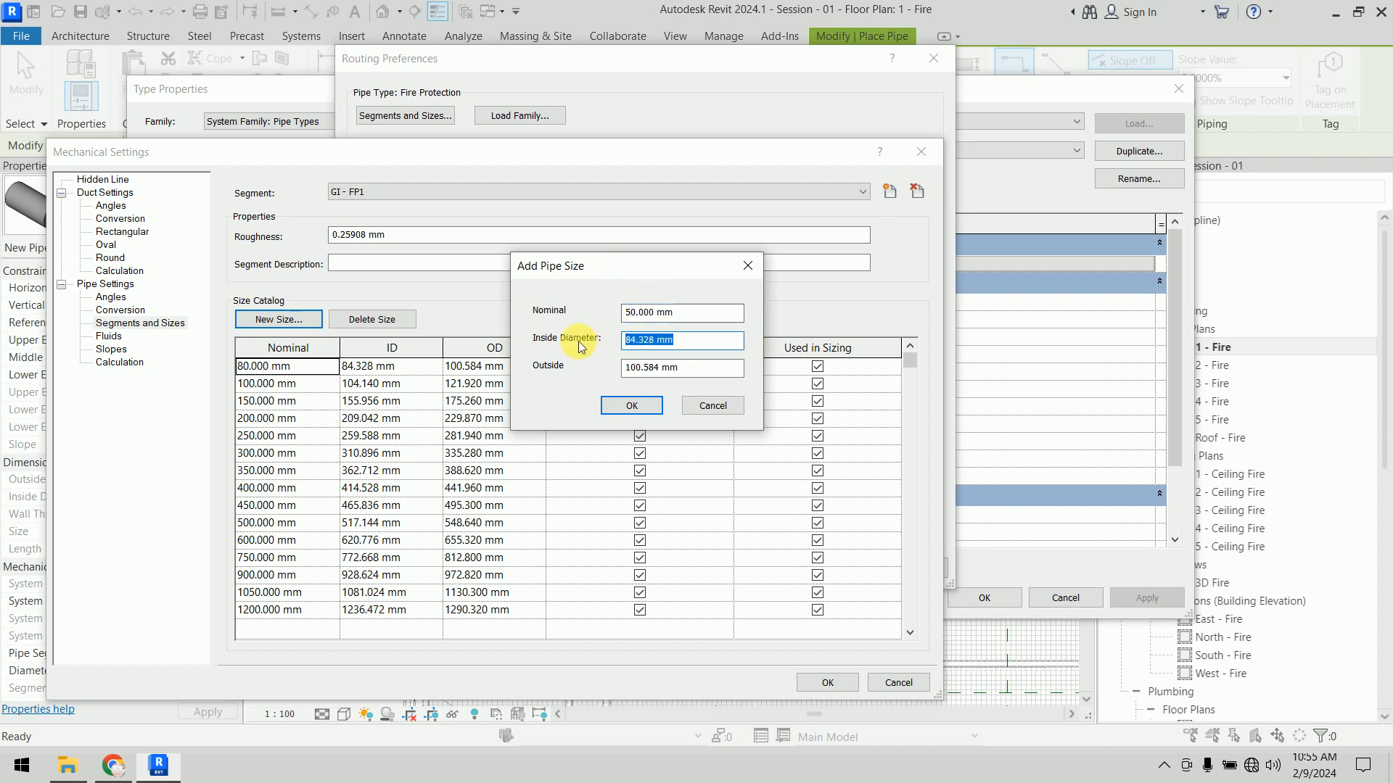
pyautogui.write('45')
pyautogui.press('Tab')
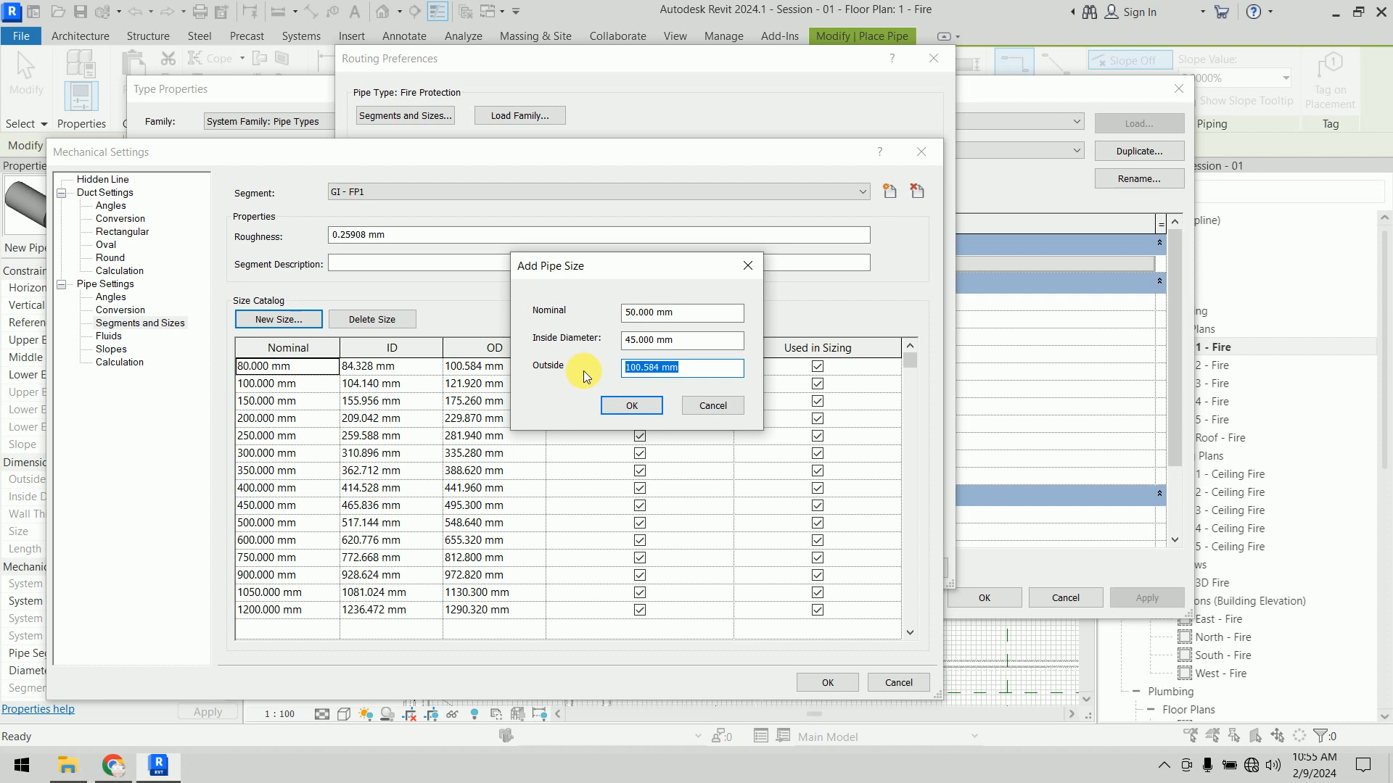
pyautogui.write('53')
pyautogui.click(631, 406)
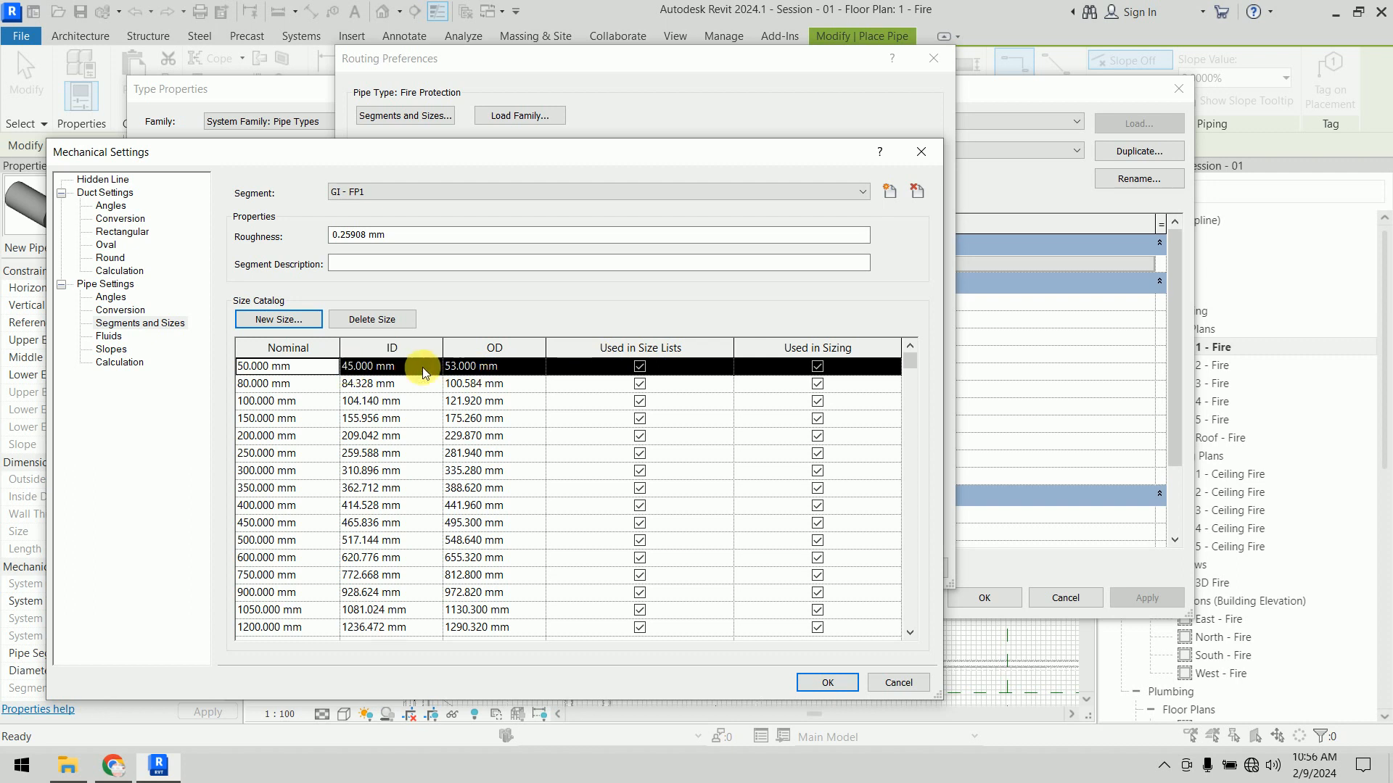
pyautogui.click(822, 685)
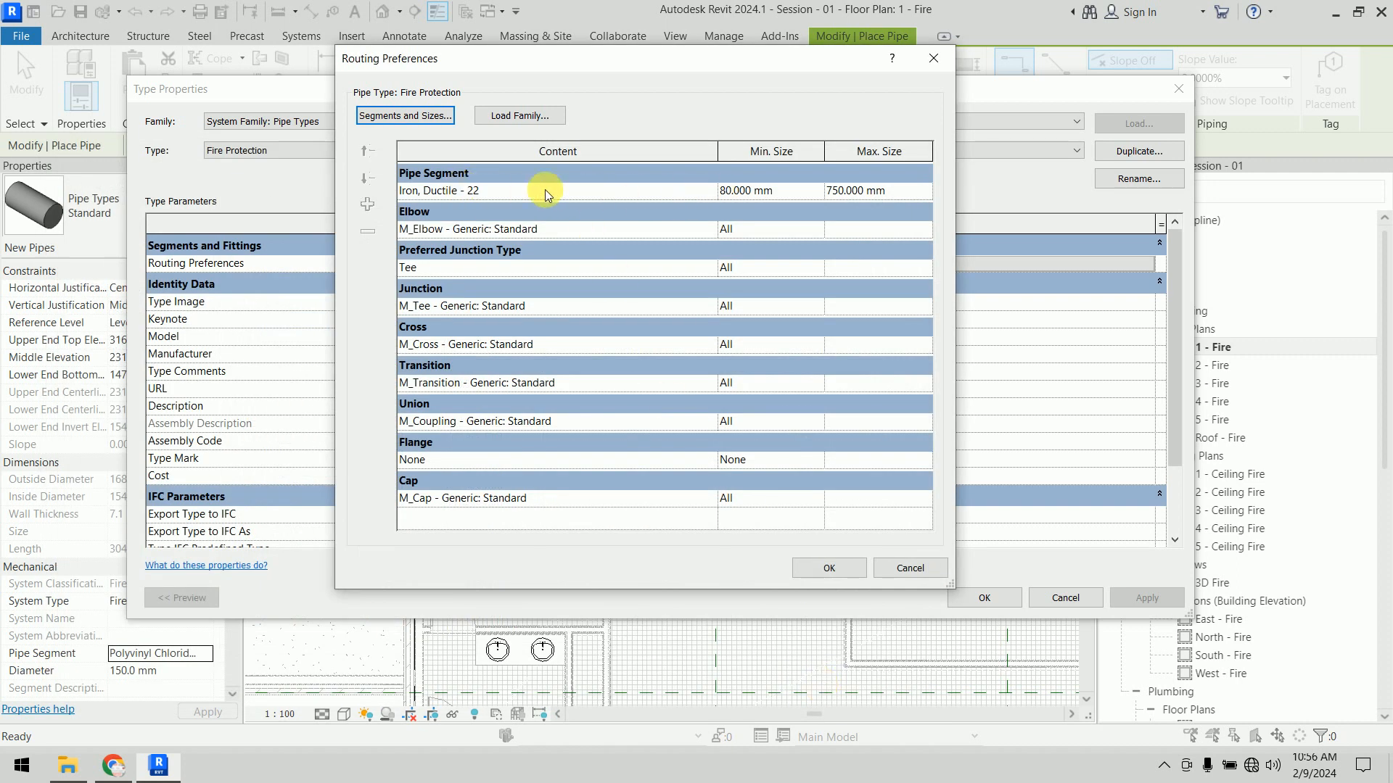
# Step: Assign the GI - FP1 segment with a 50 mm minimum size in the Fire Protection routing preferences and accept the pipe type
pyautogui.click(708, 192)
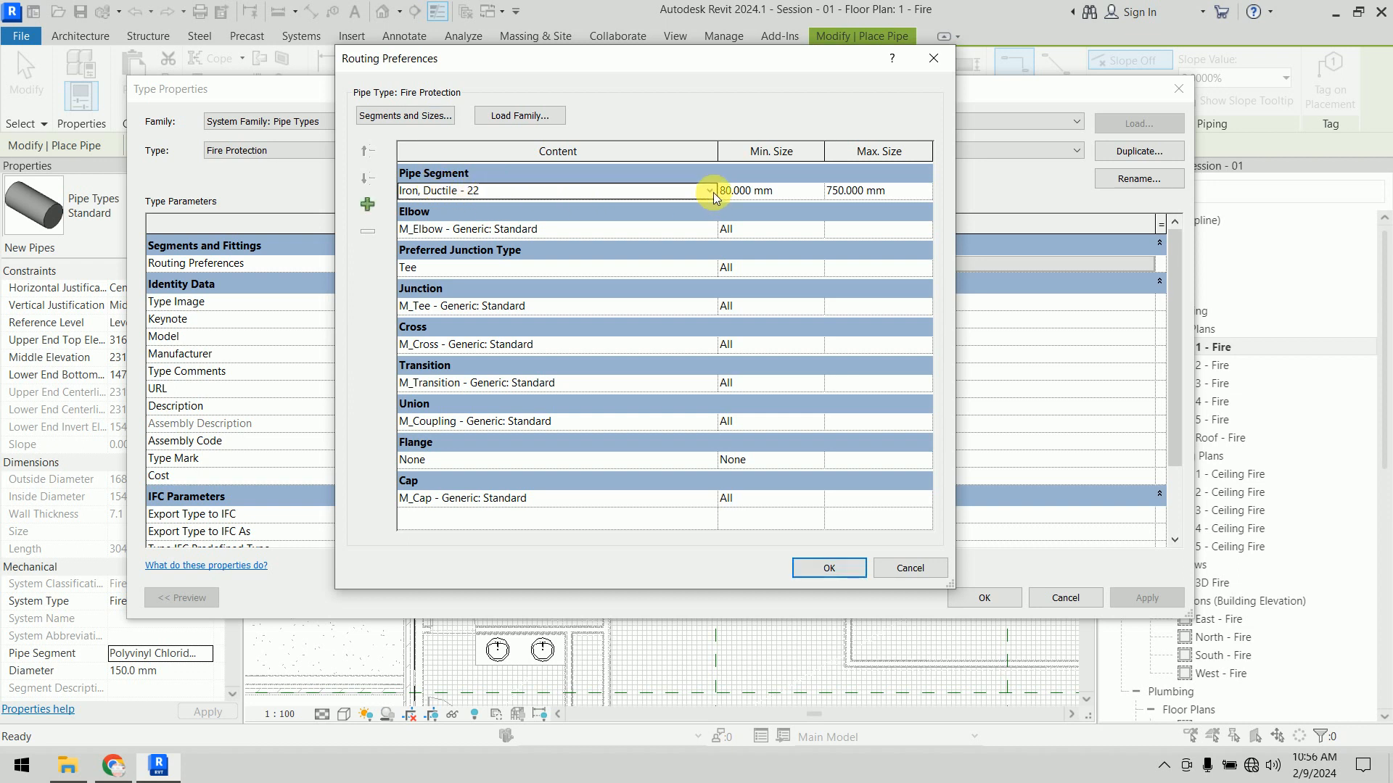
pyautogui.click(709, 190)
pyautogui.click(433, 267)
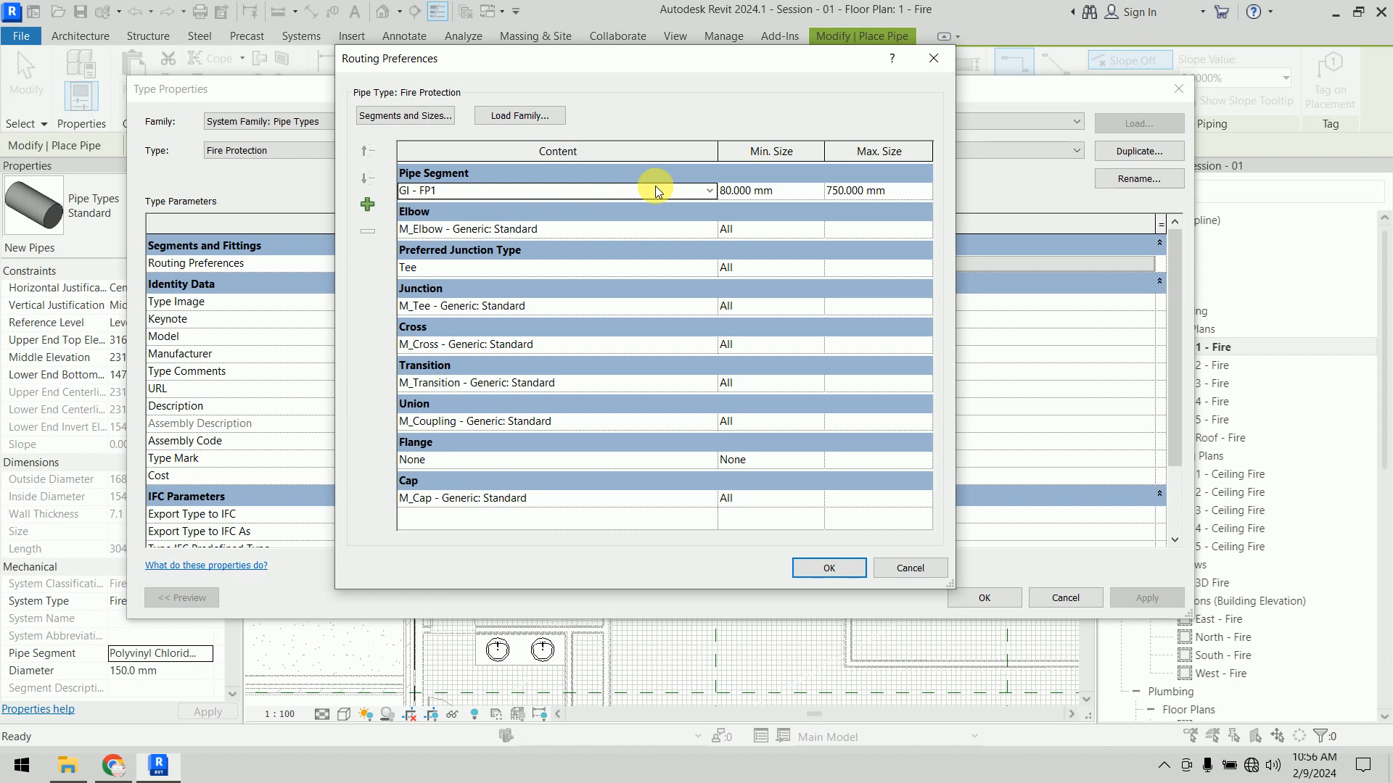
pyautogui.click(817, 190)
pyautogui.click(817, 190)
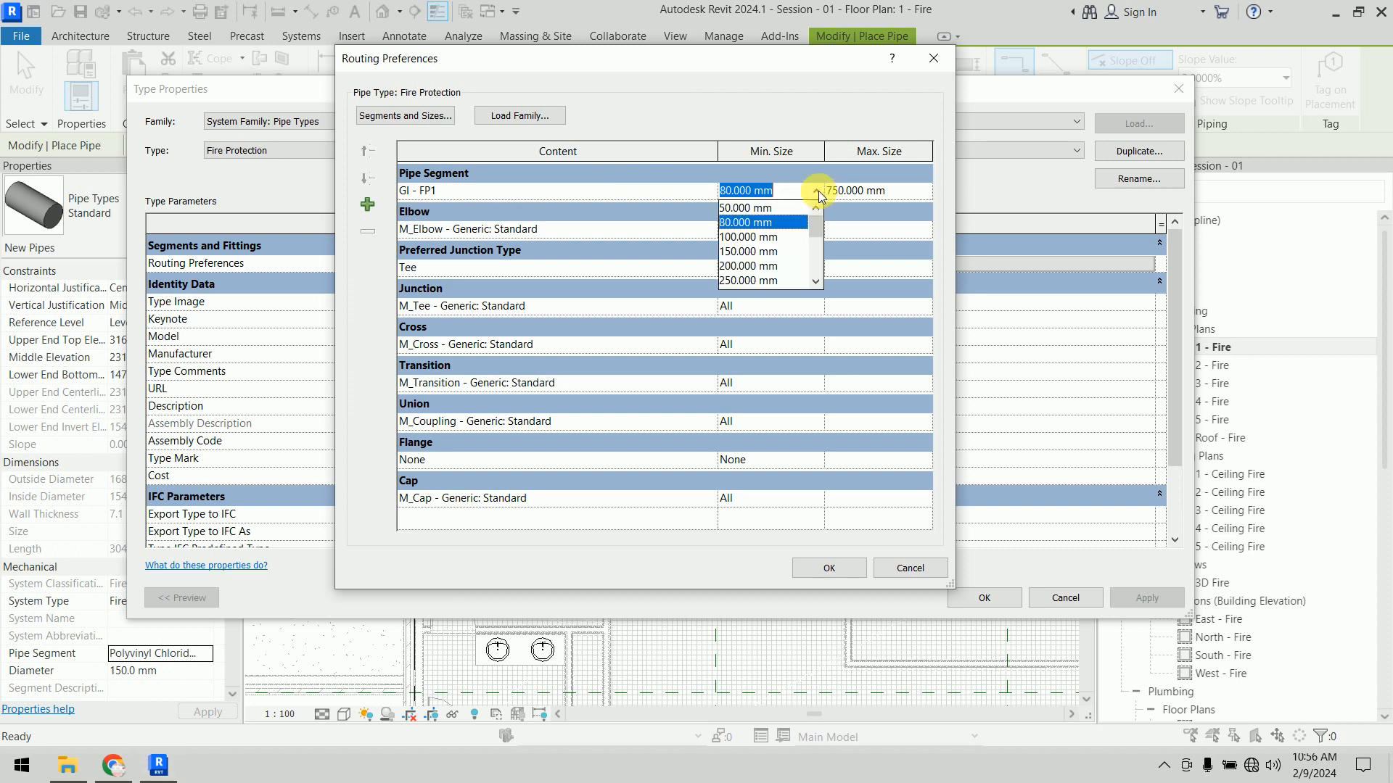
pyautogui.click(797, 207)
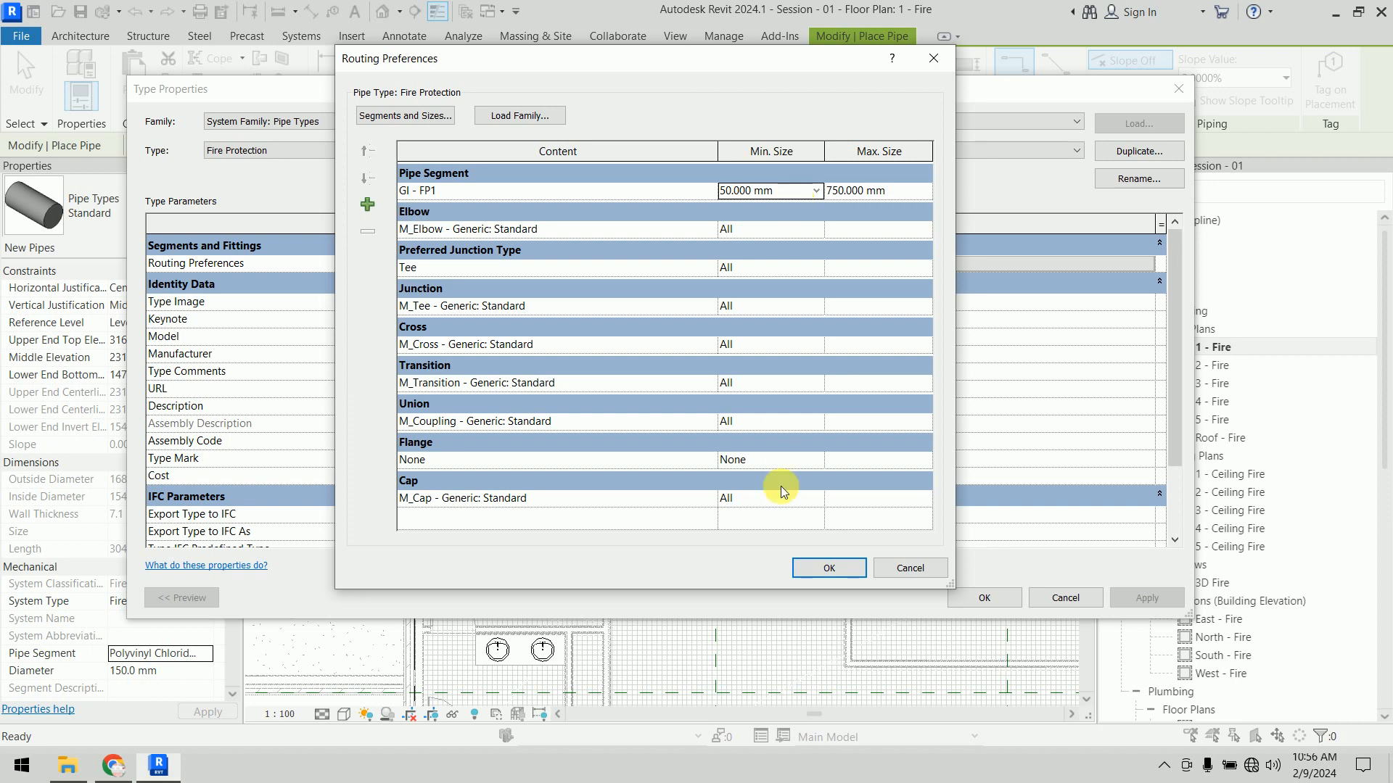
pyautogui.click(829, 568)
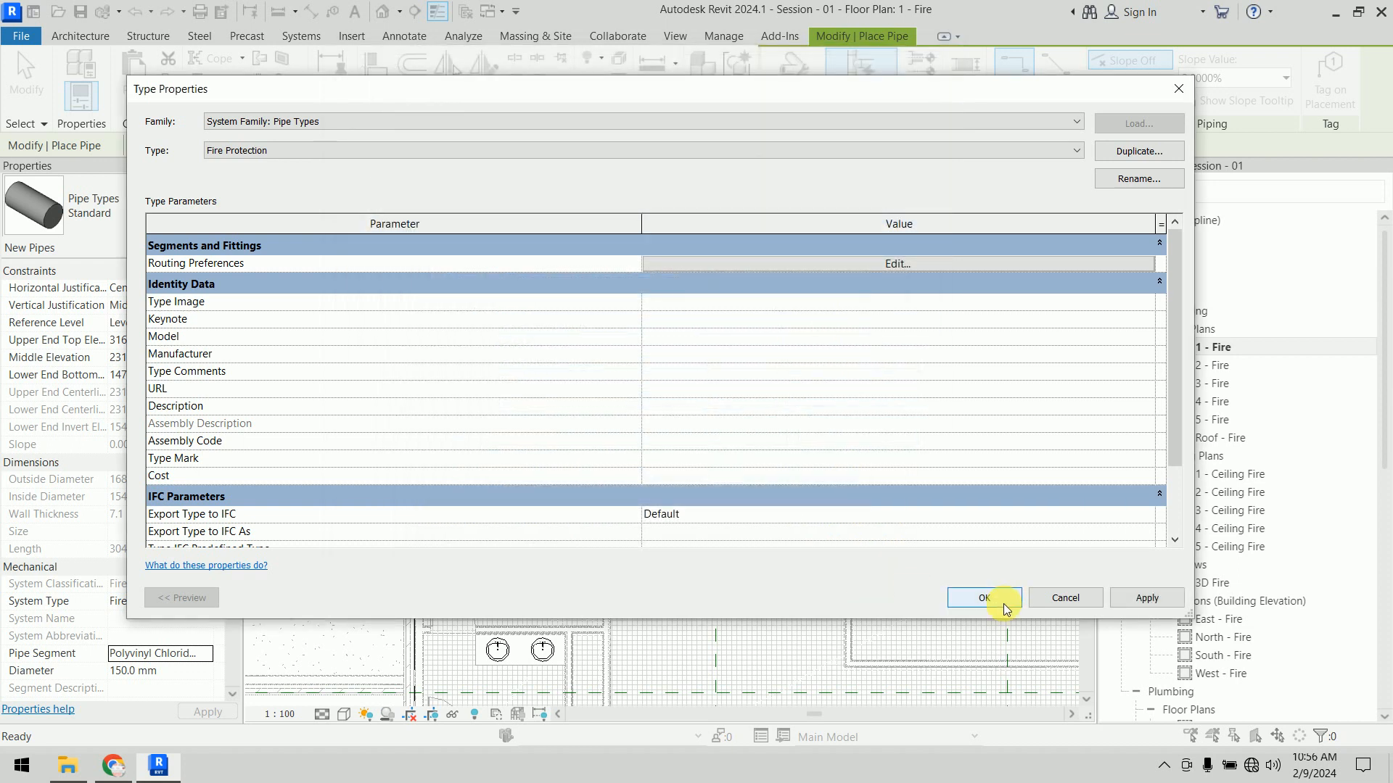
pyautogui.click(1003, 602)
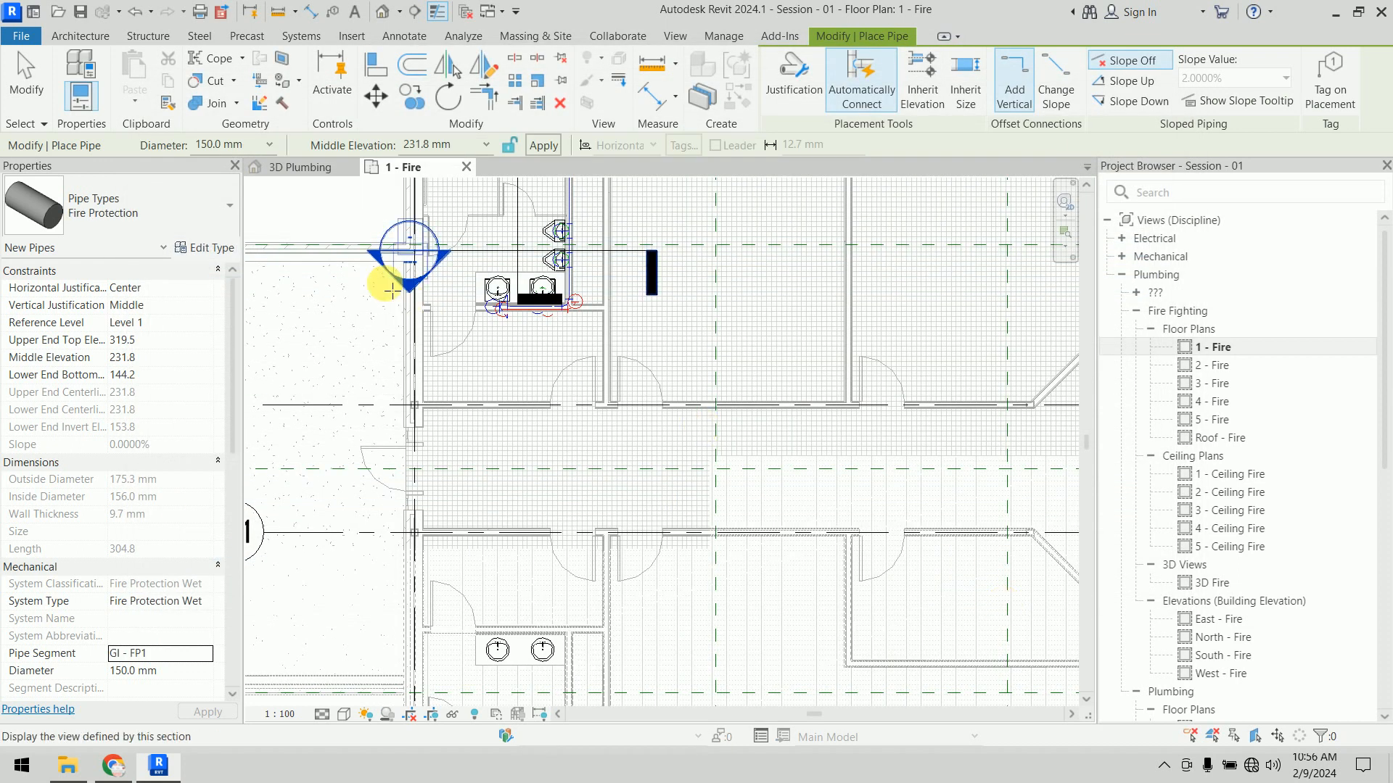
# Step: Exit the pipe placement command without drawing a pipe
pyautogui.moveTo(396, 338); pyautogui.dragTo(445, 423, button='middle')
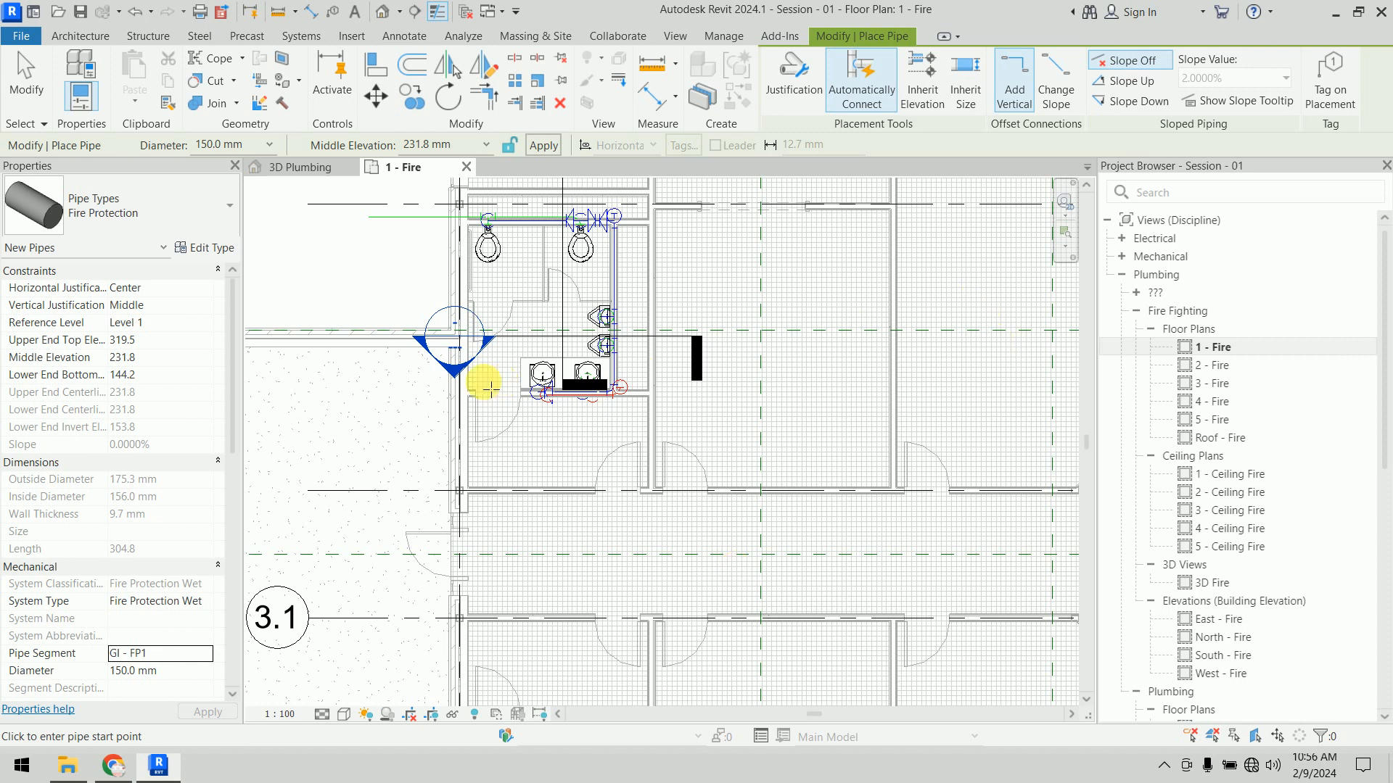
pyautogui.rightClick(336, 237)
pyautogui.click(354, 249)
pyautogui.rightClick(337, 237)
pyautogui.click(353, 249)
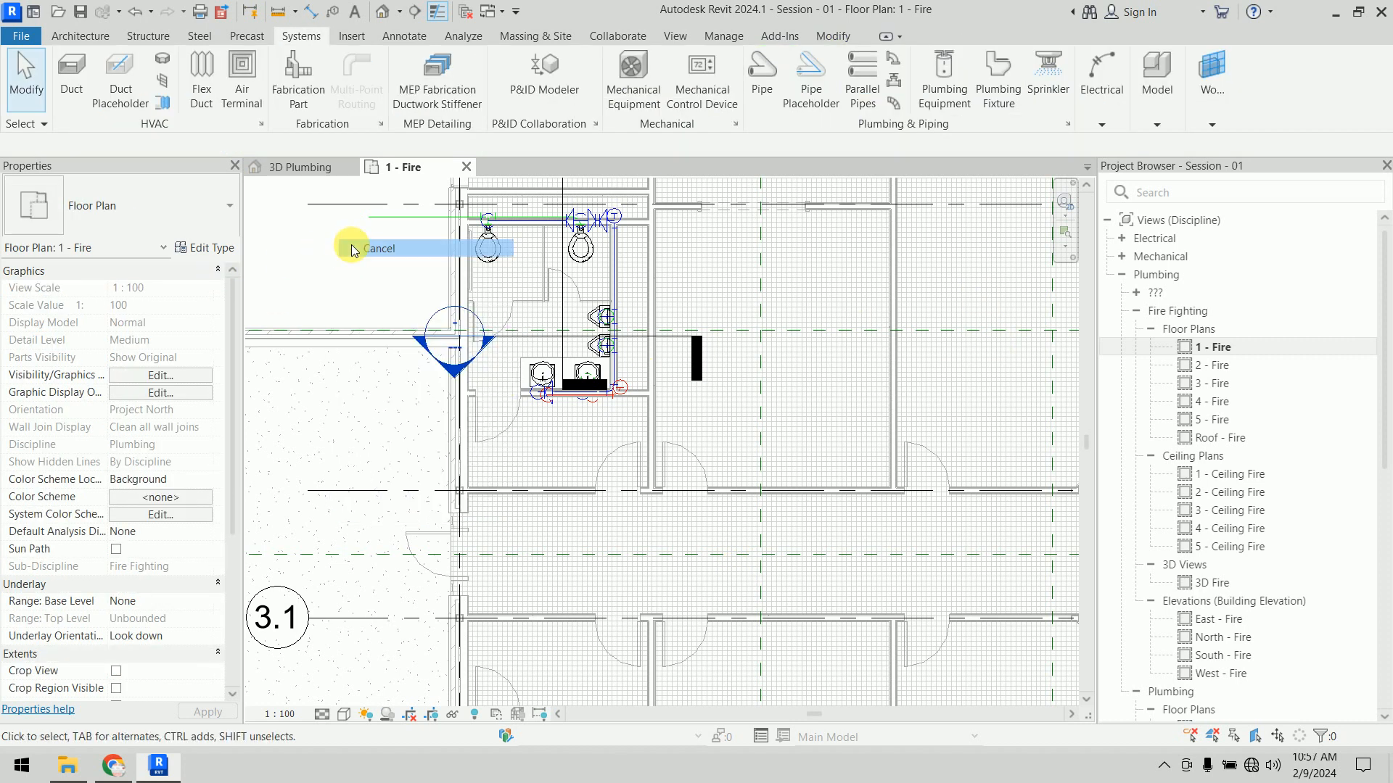
pyautogui.click(353, 249)
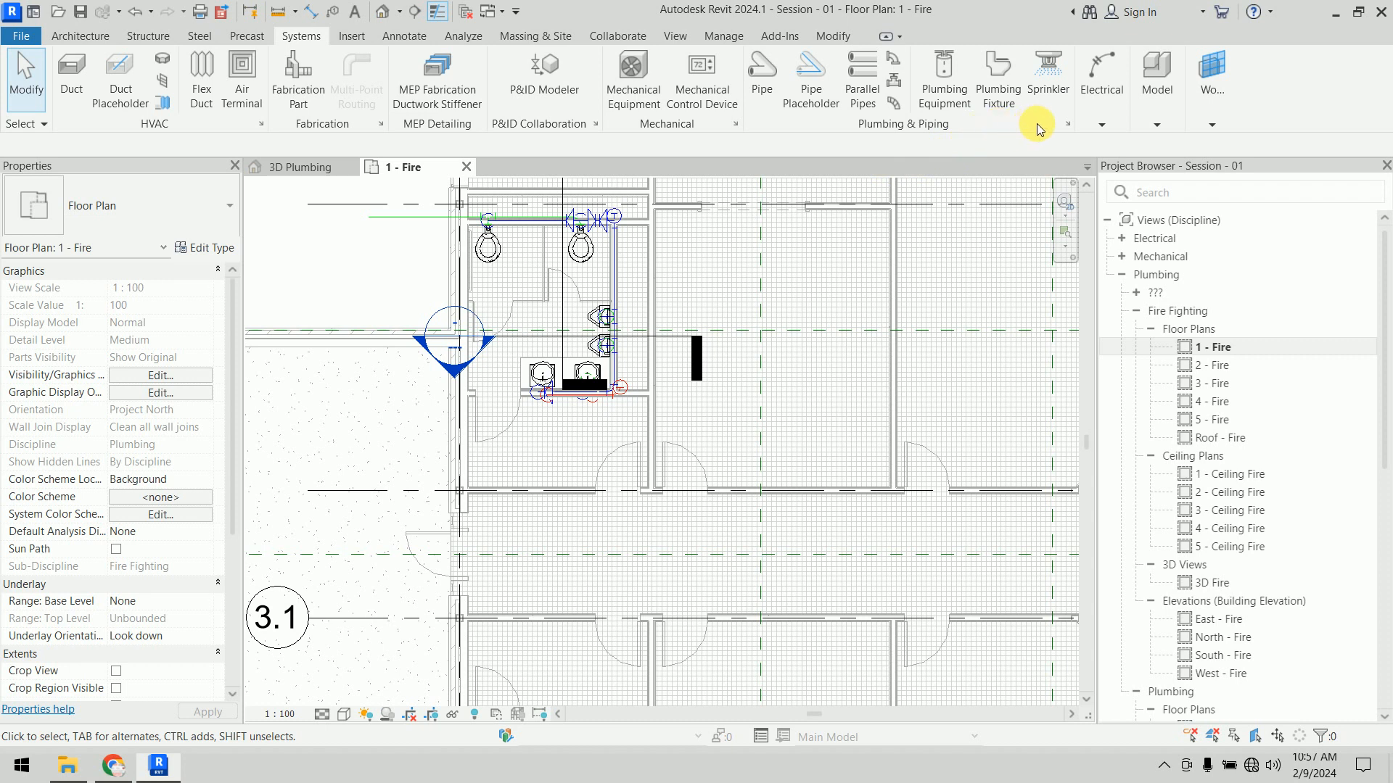
# Step: Load all the family files in the desktop's Family Data folder, including the Trolly Type family, into the project
pyautogui.click(363, 38)
pyautogui.click(734, 85)
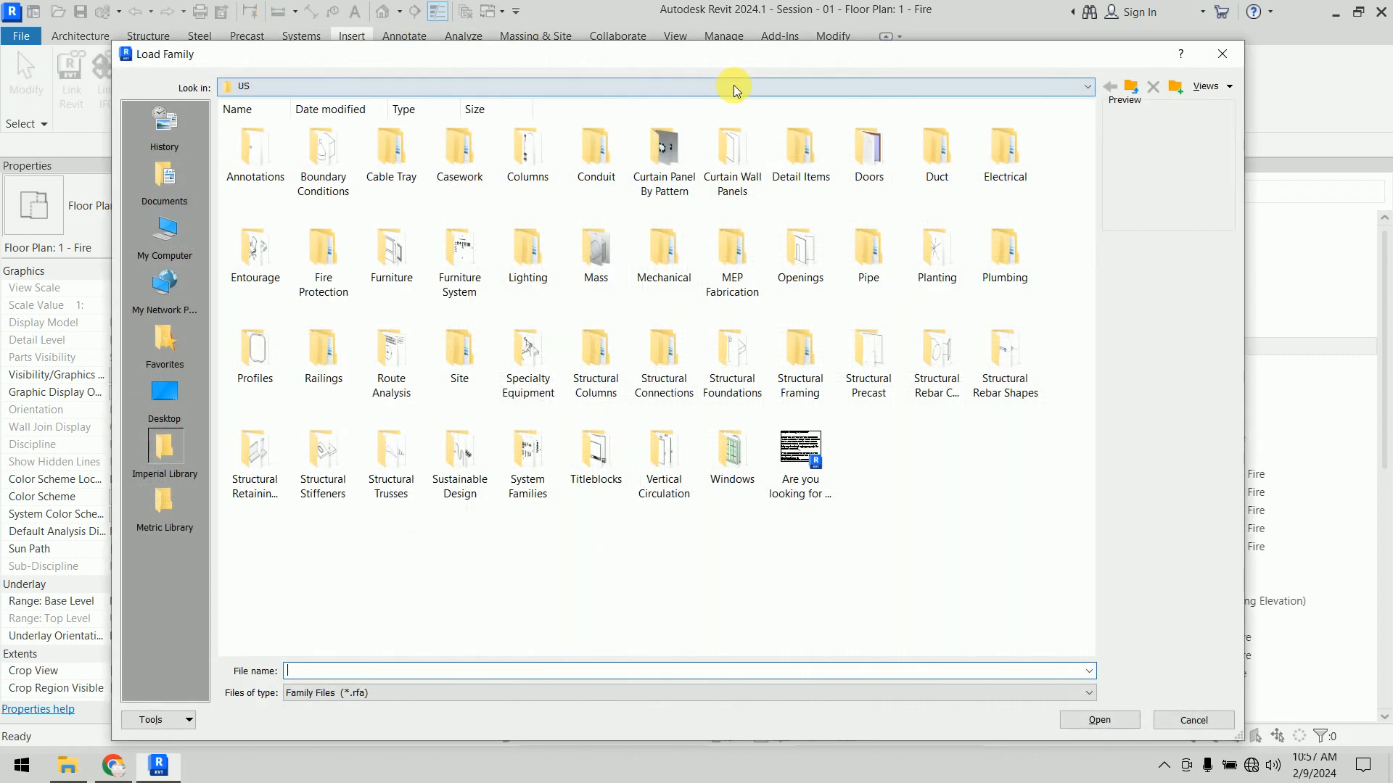
pyautogui.click(165, 395)
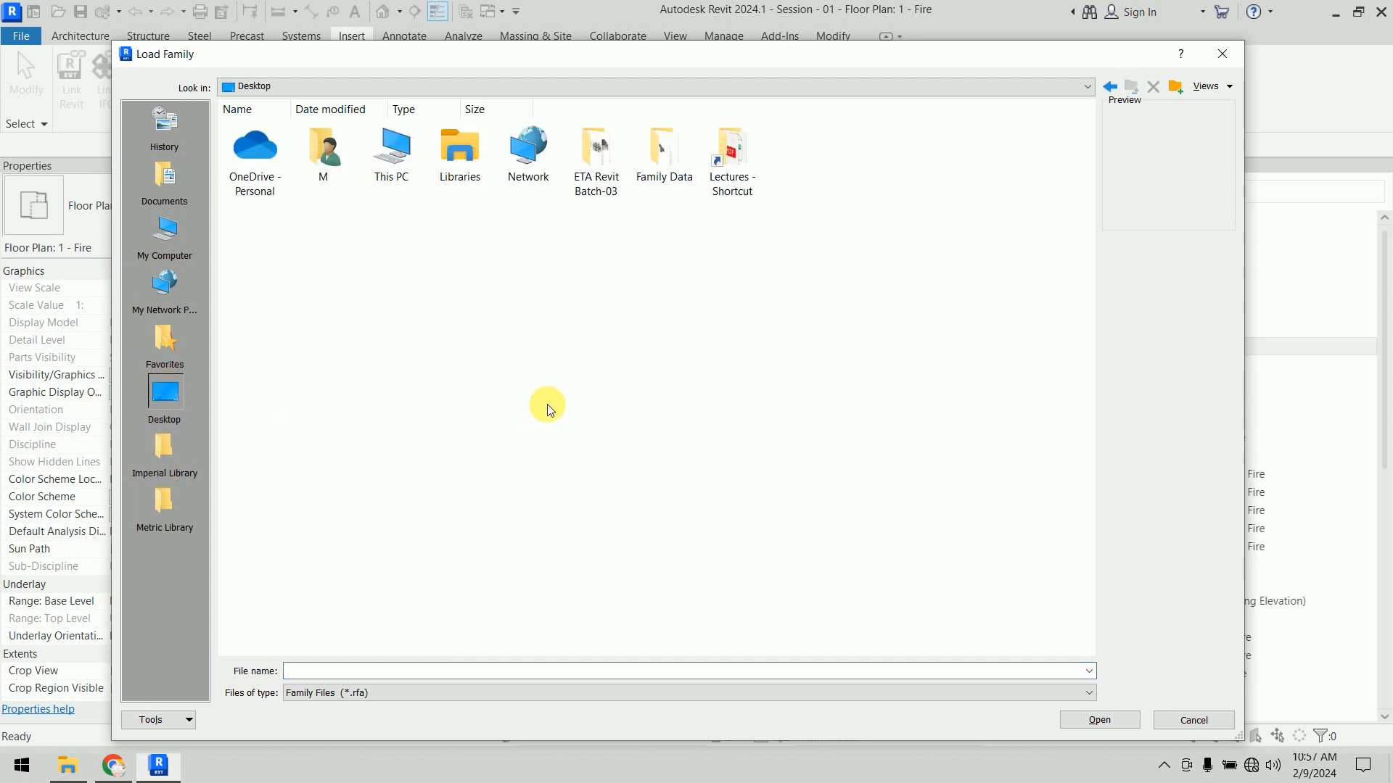
pyautogui.doubleClick(666, 163)
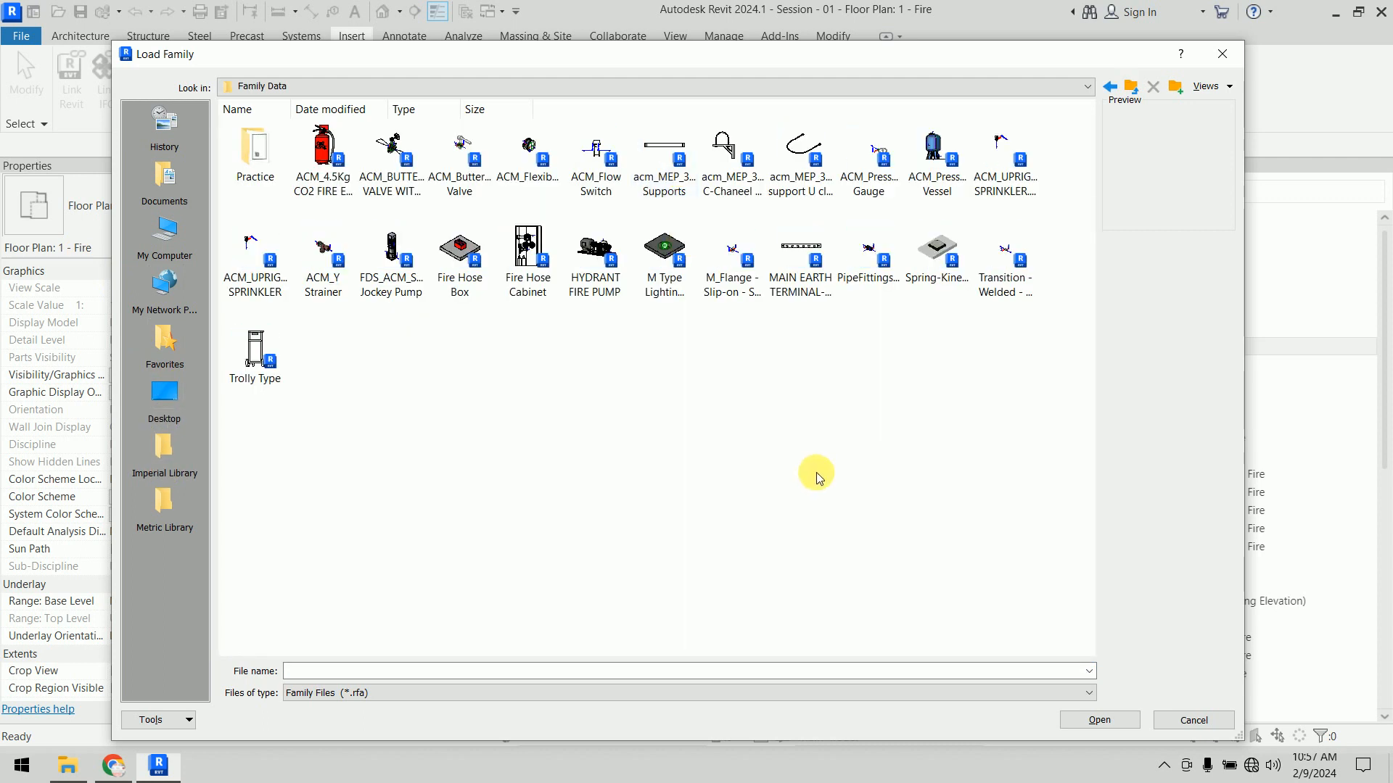
pyautogui.moveTo(1012, 566)
pyautogui.mouseDown()
pyautogui.moveTo(768, 426)
pyautogui.moveTo(224, 165)
pyautogui.moveTo(301, 166)
pyautogui.moveTo(302, 181)
pyautogui.mouseUp()
pyautogui.keyDown('ctrl'); pyautogui.click(254, 254); pyautogui.keyUp('ctrl')
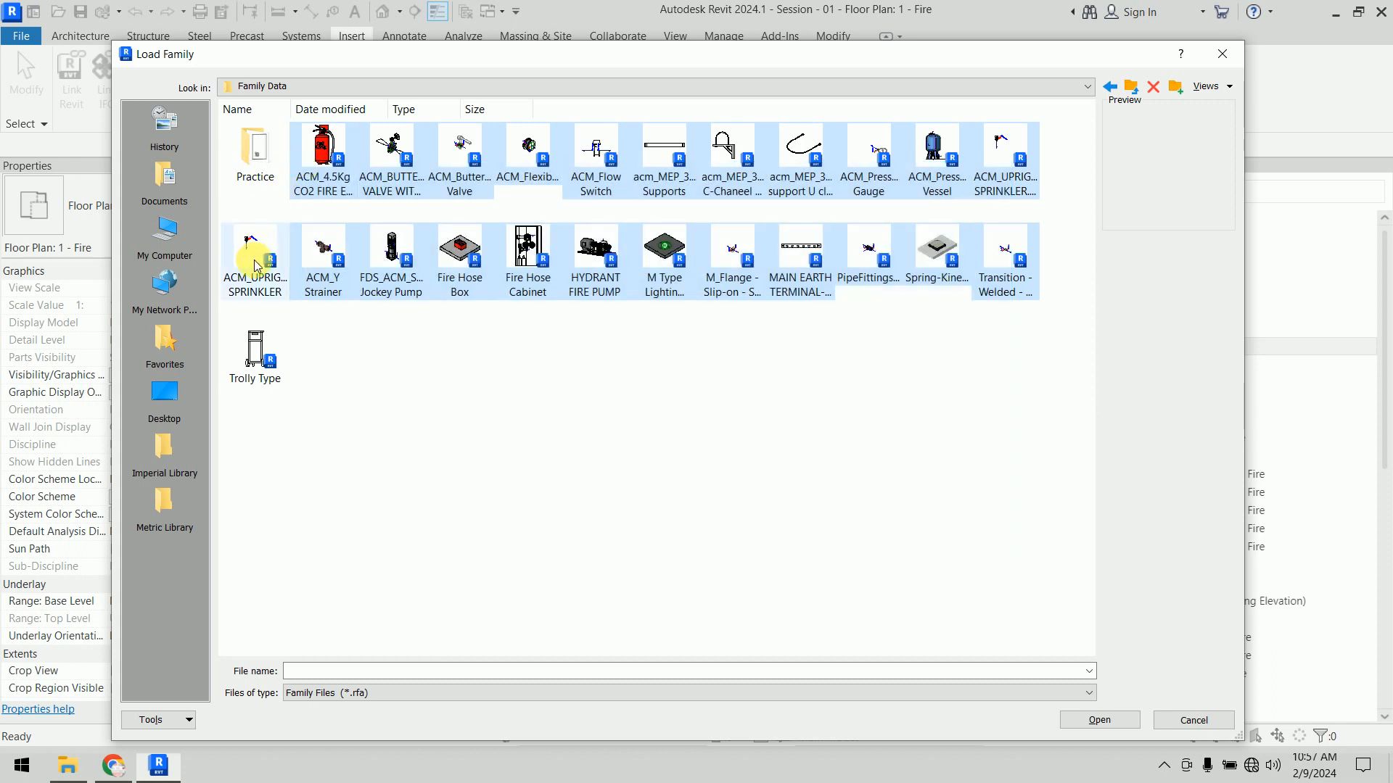
pyautogui.keyDown('ctrl'); pyautogui.click(269, 330); pyautogui.keyUp('ctrl')
pyautogui.click(1095, 720)
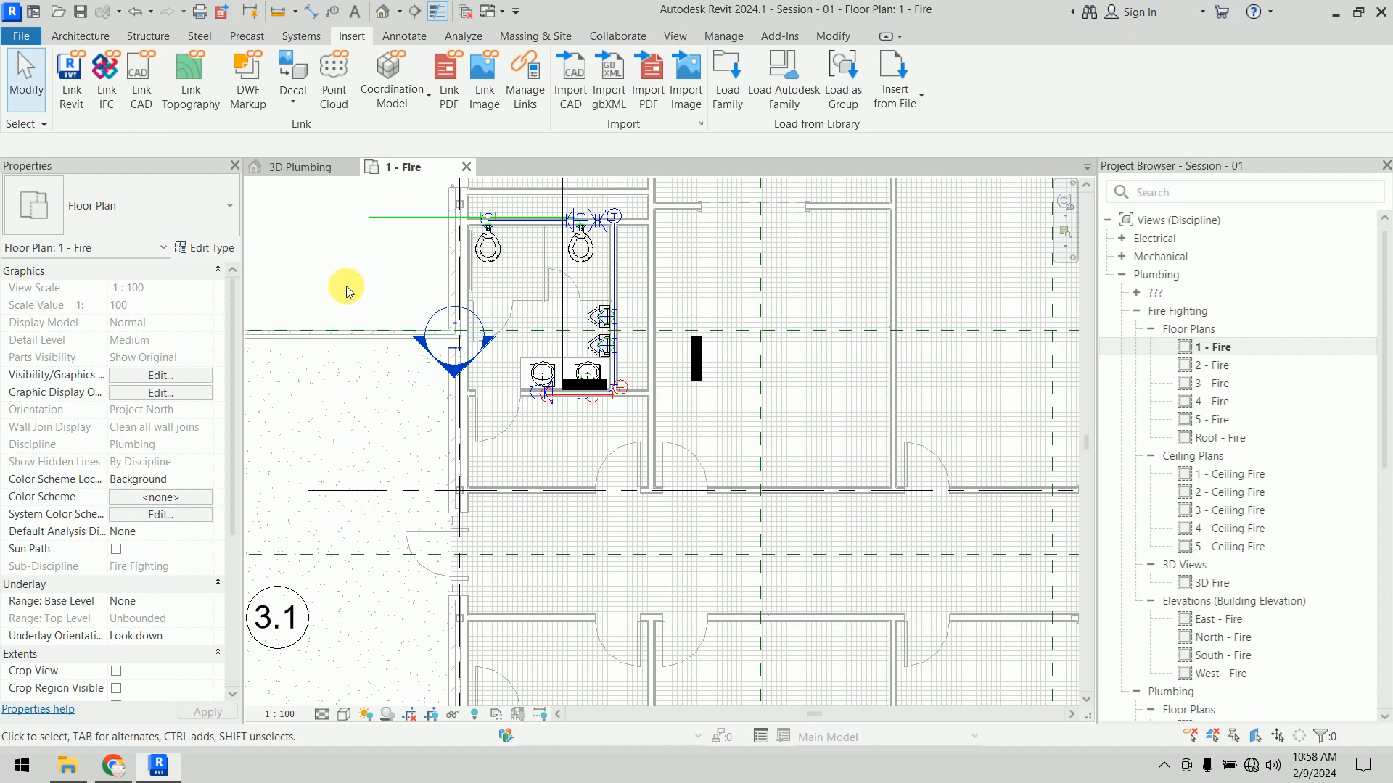
# Step: Review the sprinkler types available for placement and leave the Sprinkler command without placing one
pyautogui.click(299, 37)
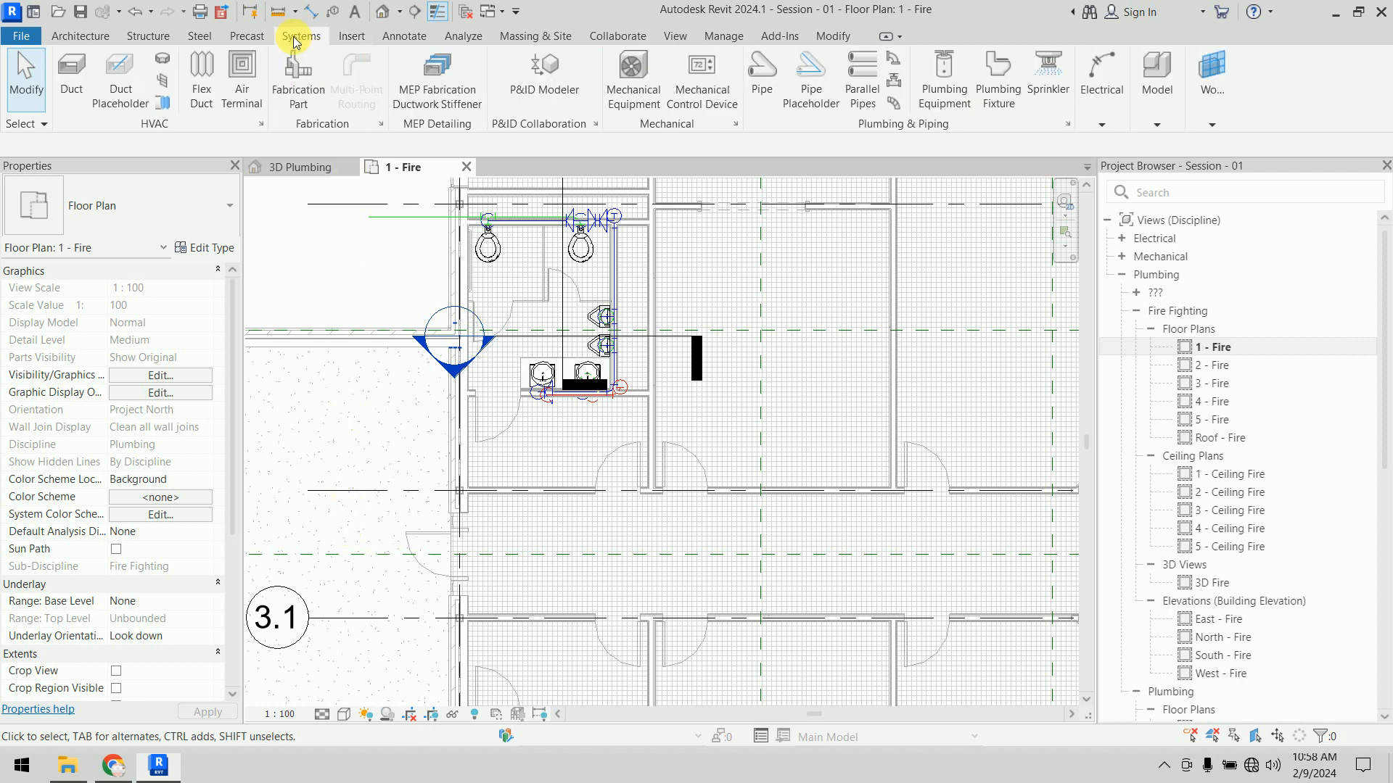
pyautogui.click(1064, 76)
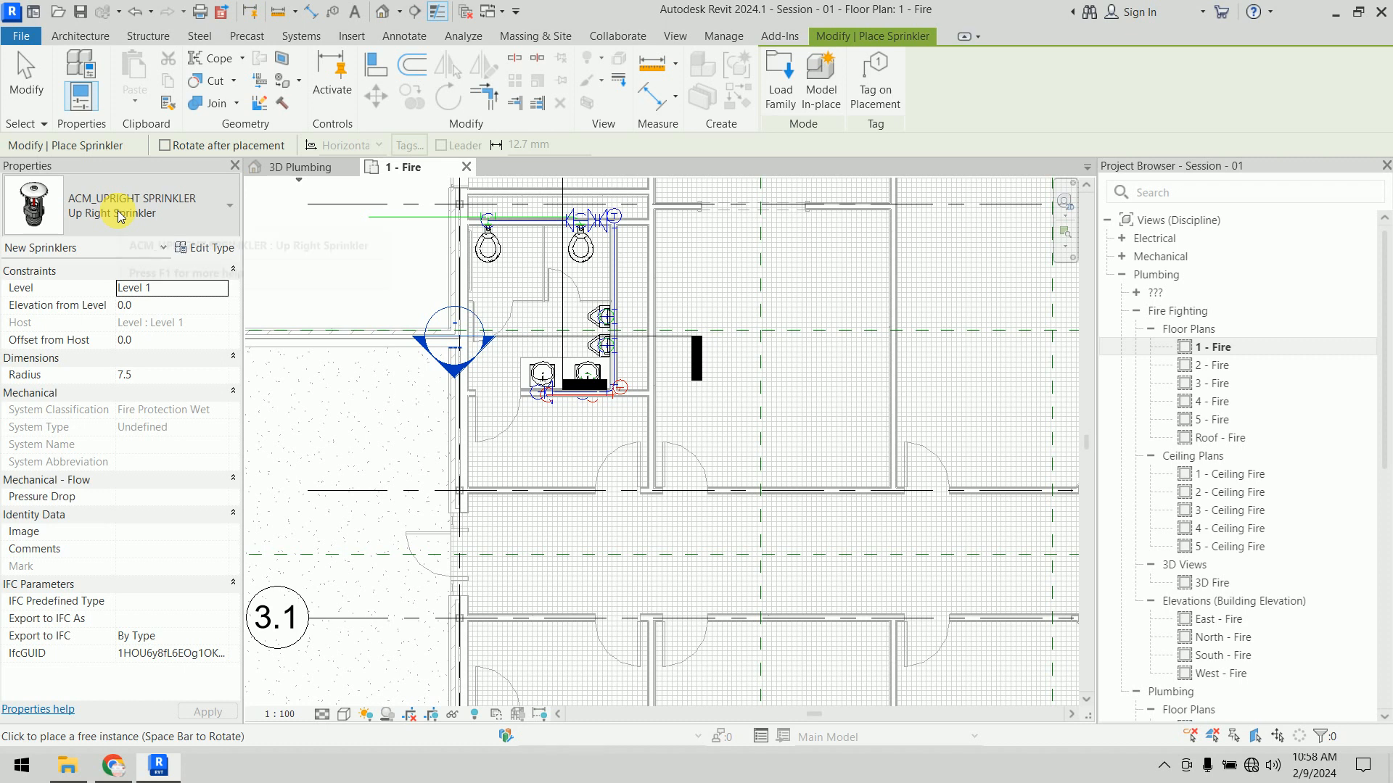
pyautogui.click(156, 215)
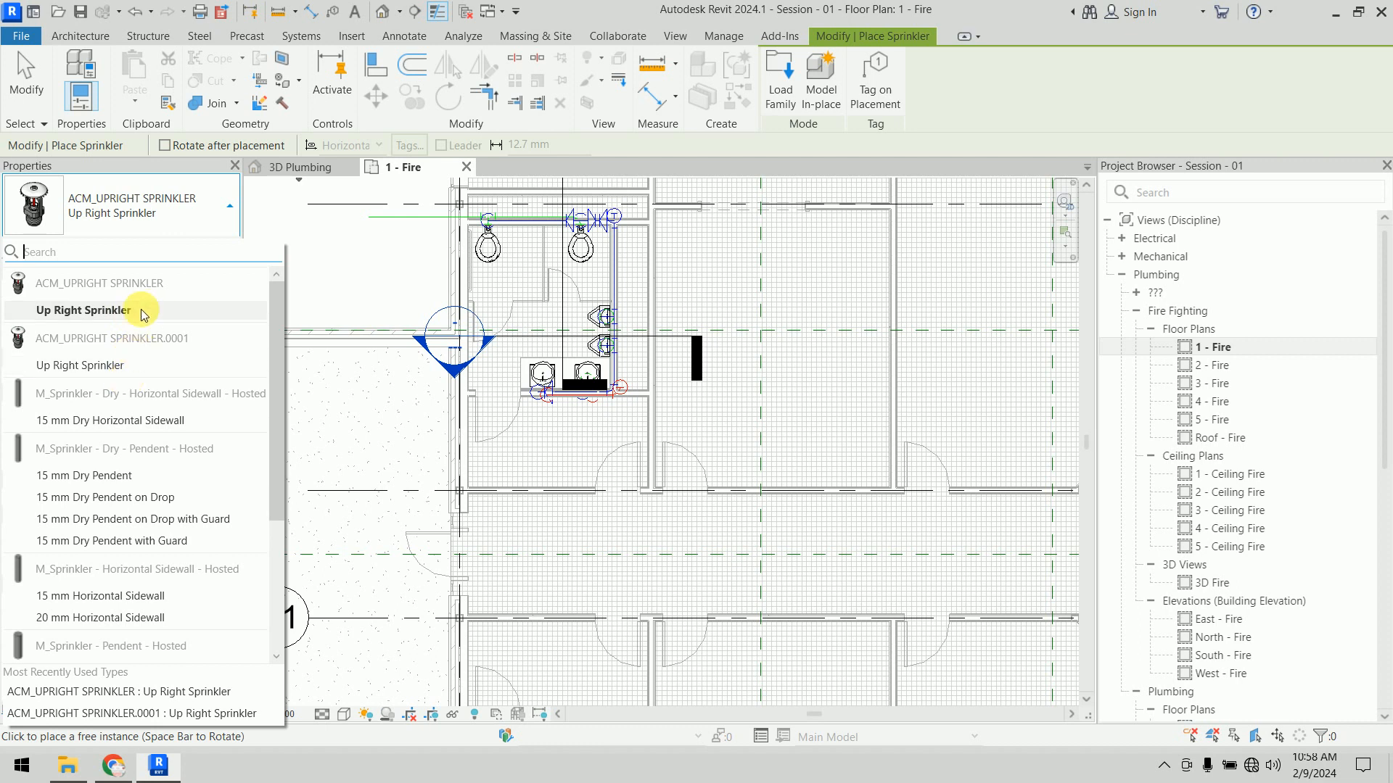
pyautogui.moveTo(140, 309)
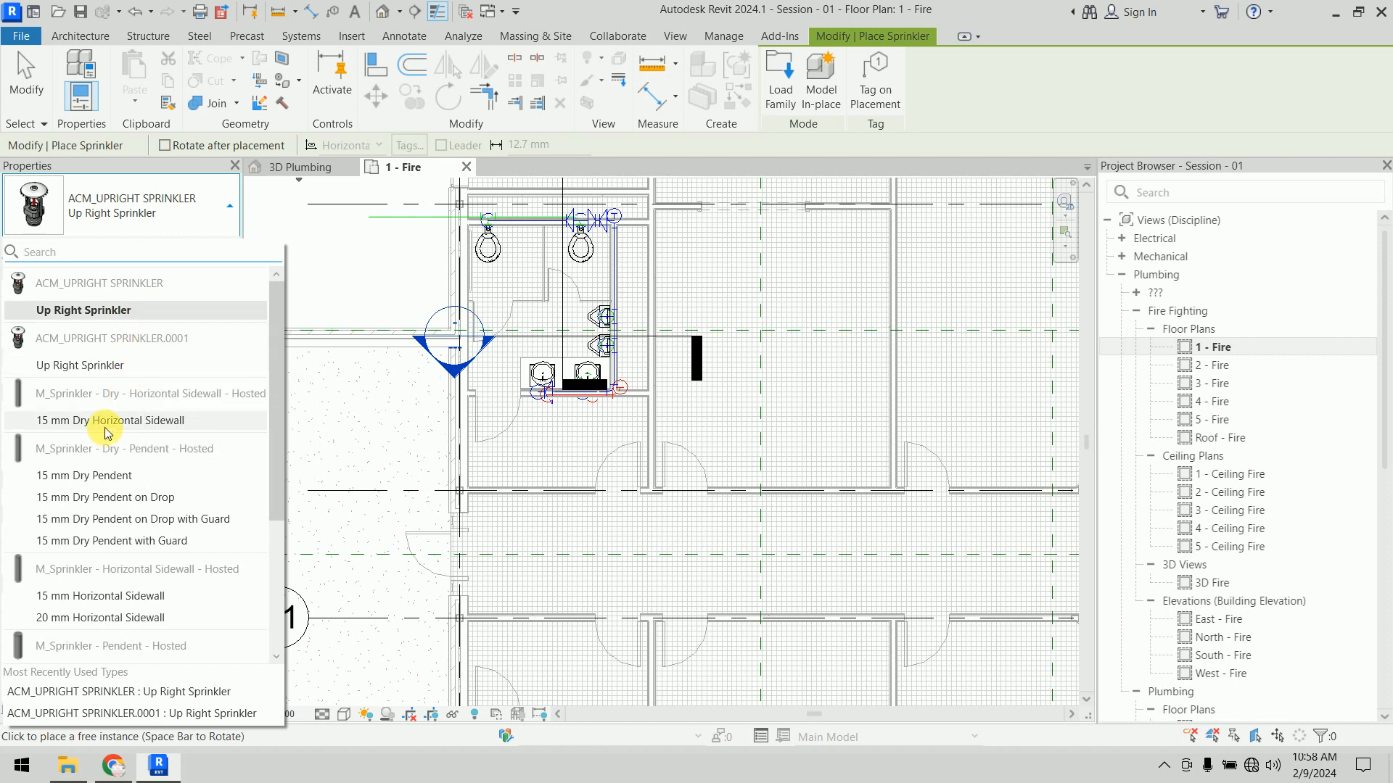
pyautogui.click(101, 310)
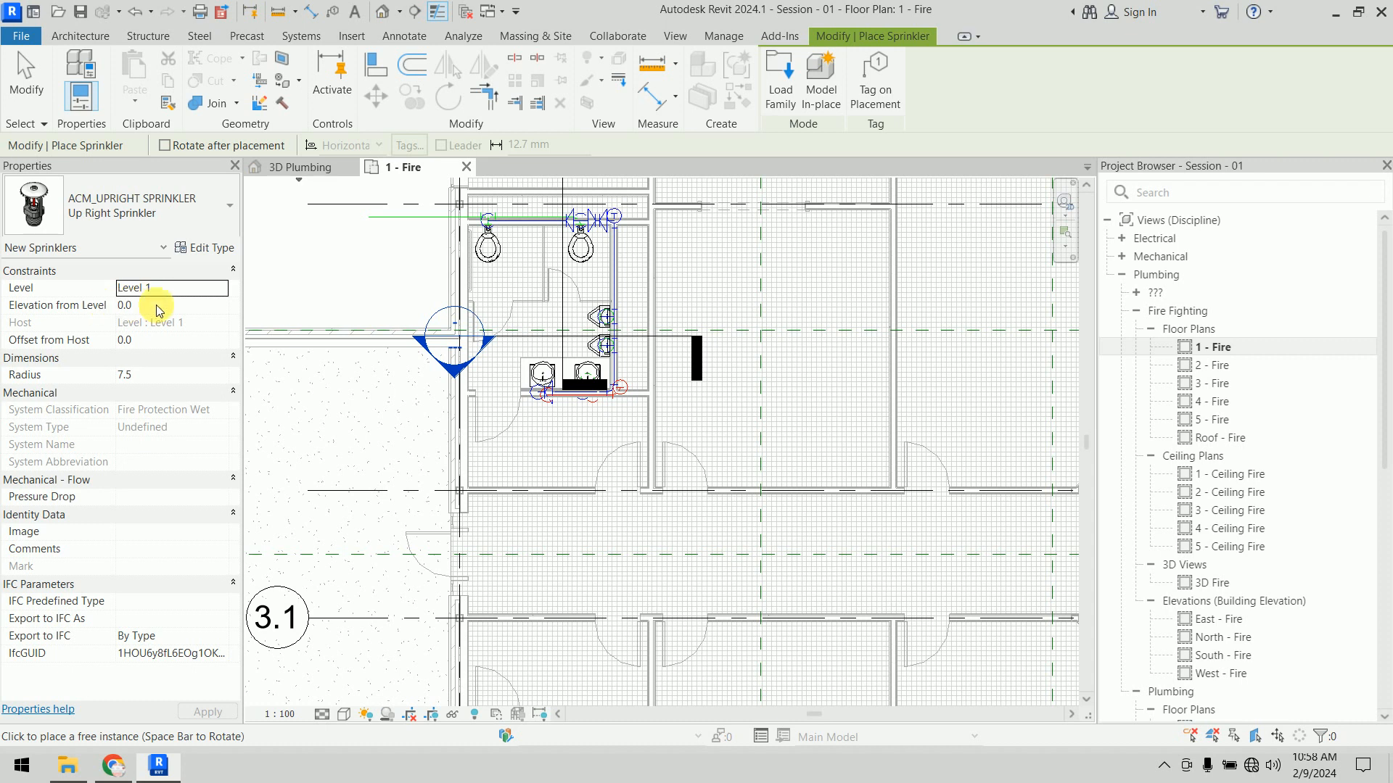
pyautogui.rightClick(286, 243)
pyautogui.click(308, 254)
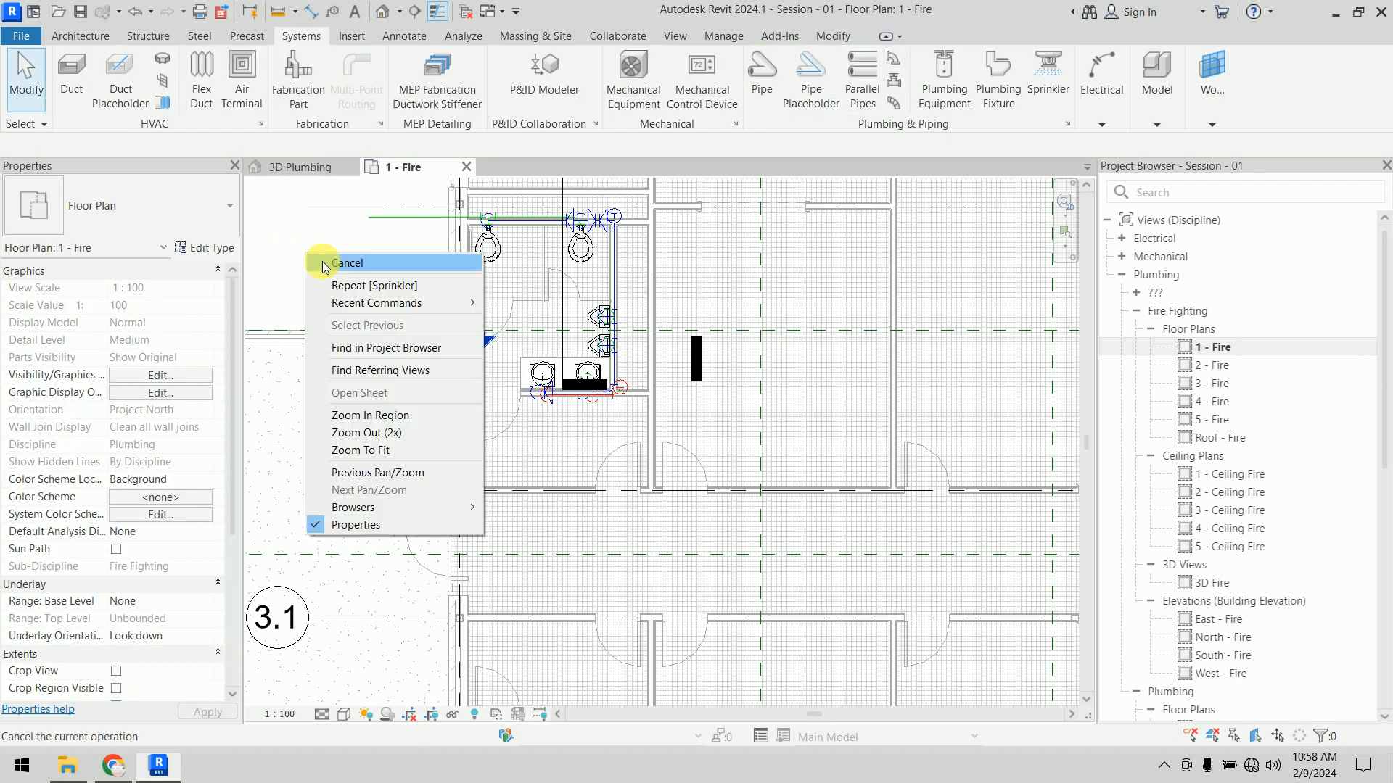
# Step: Examine the loaded fire-fighting families among the mechanical equipment types, then exit the command without placing anything
pyautogui.click(633, 76)
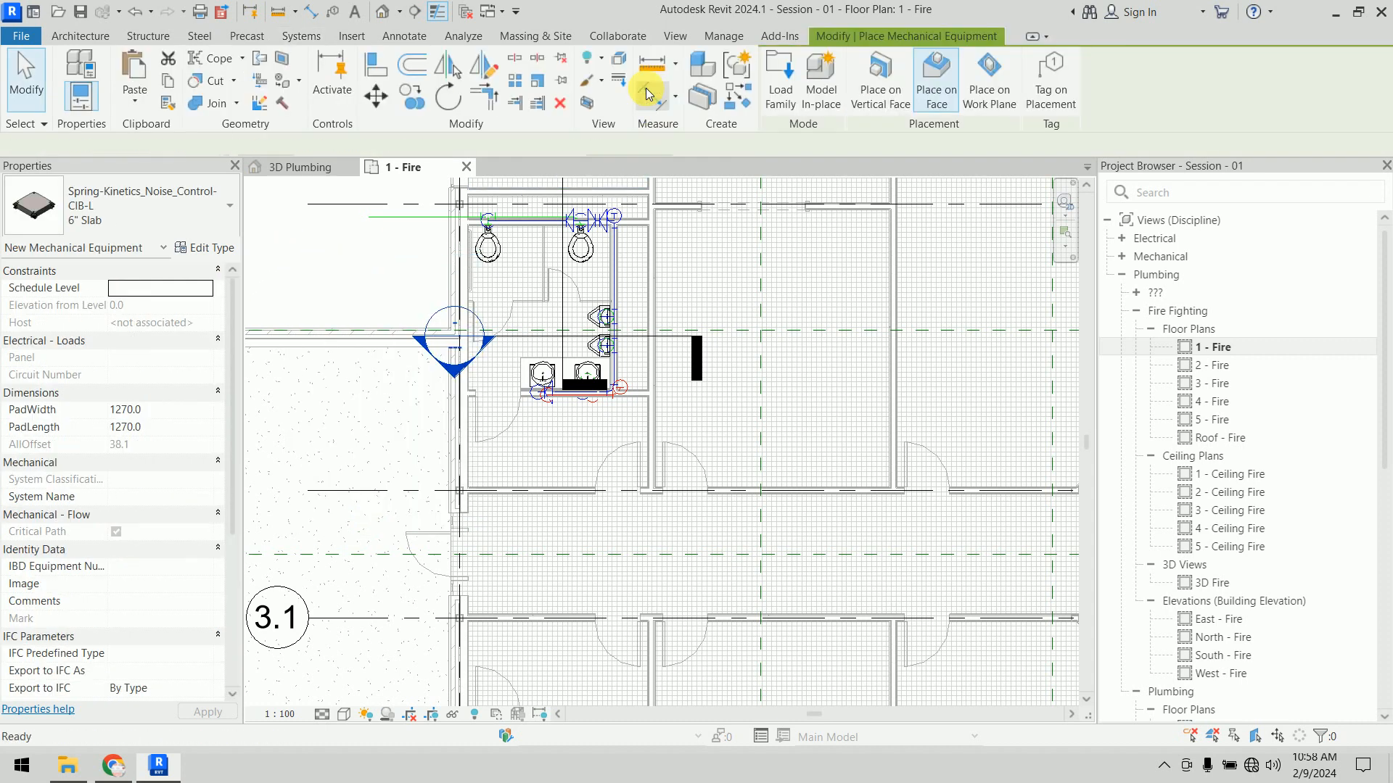
pyautogui.click(151, 222)
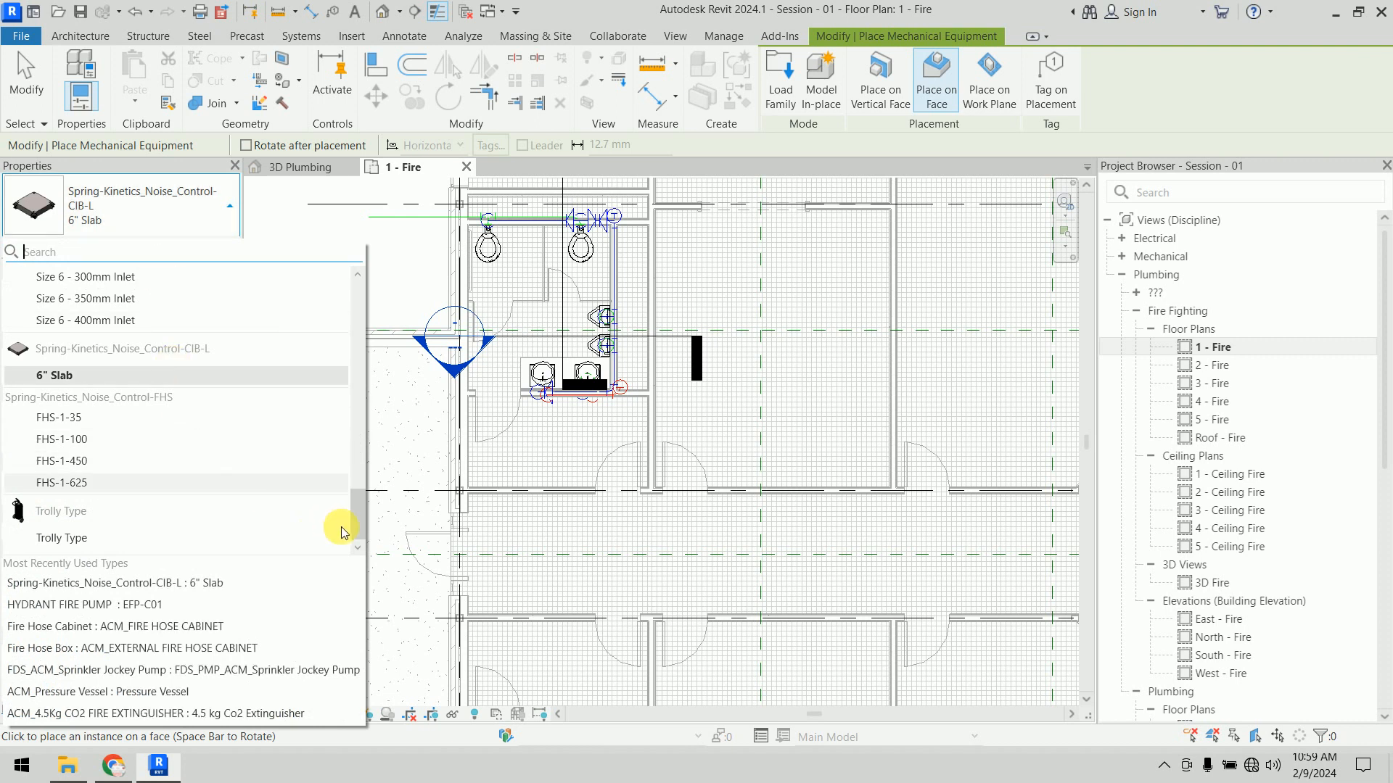
pyautogui.moveTo(355, 516); pyautogui.dragTo(350, 308)
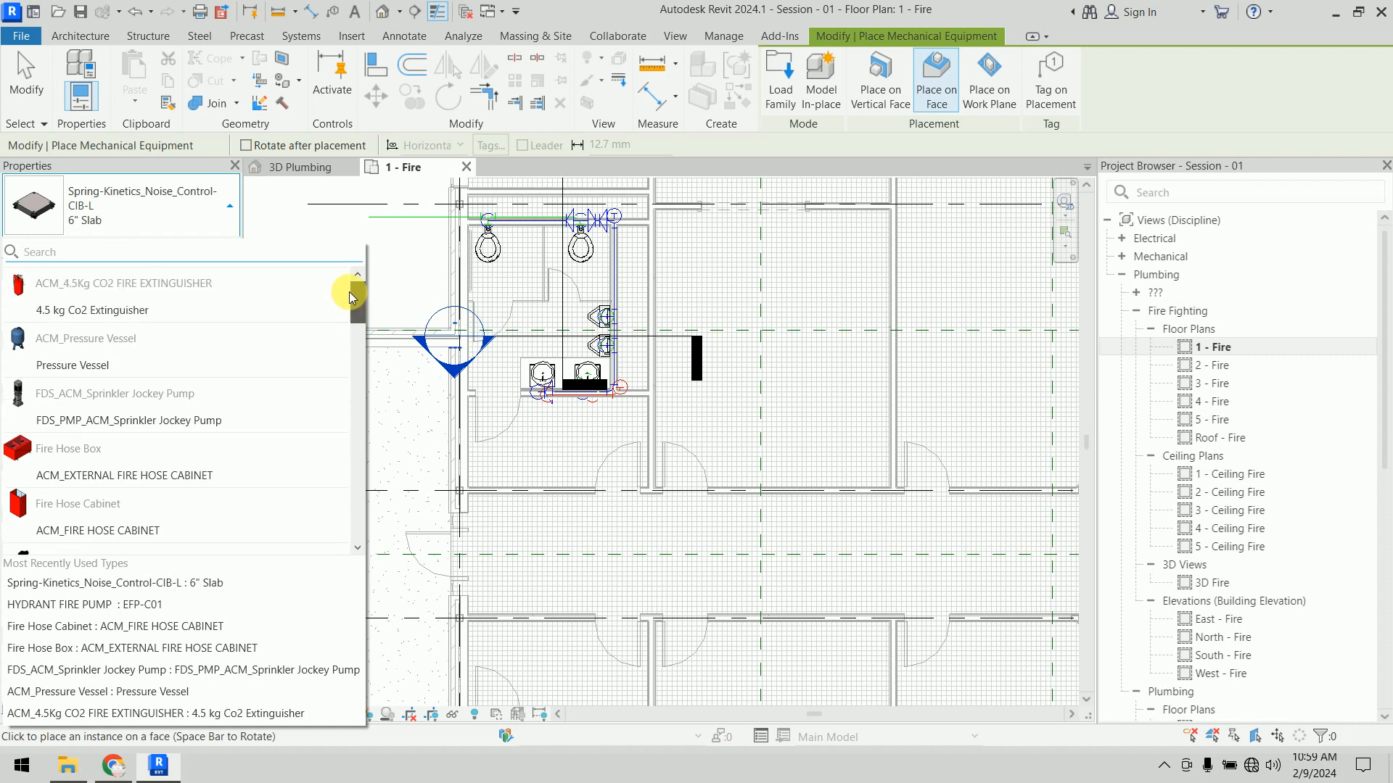
pyautogui.moveTo(148, 299)
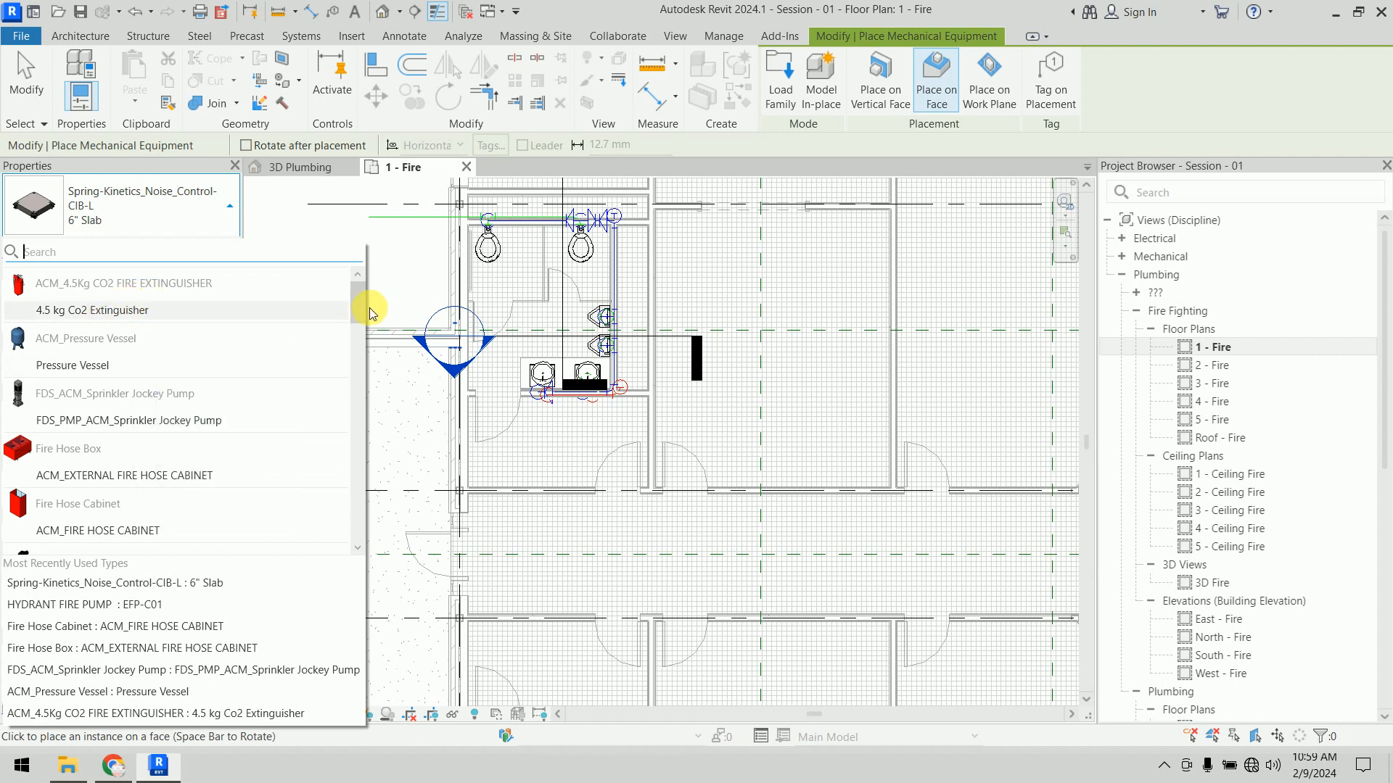
pyautogui.moveTo(356, 298); pyautogui.dragTo(355, 516)
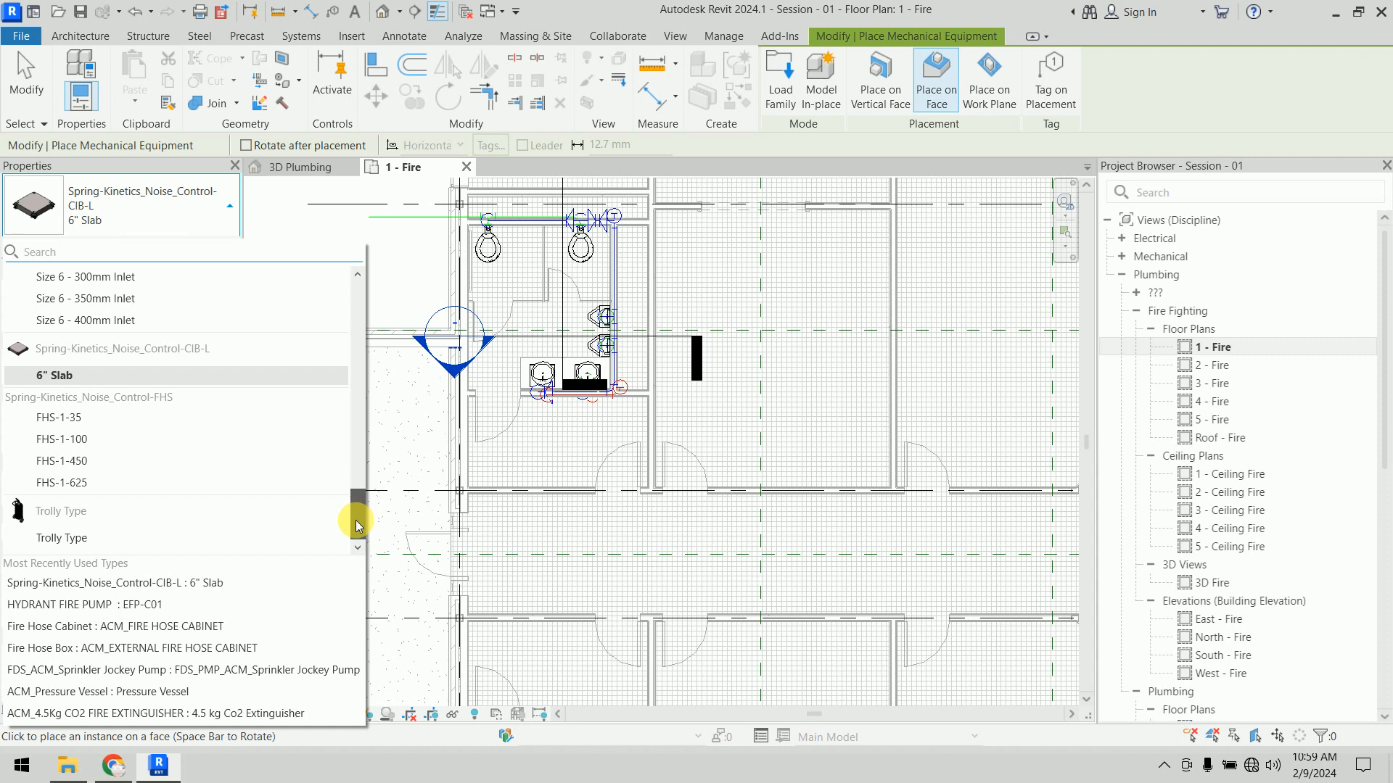
pyautogui.click(376, 240)
pyautogui.rightClick(386, 229)
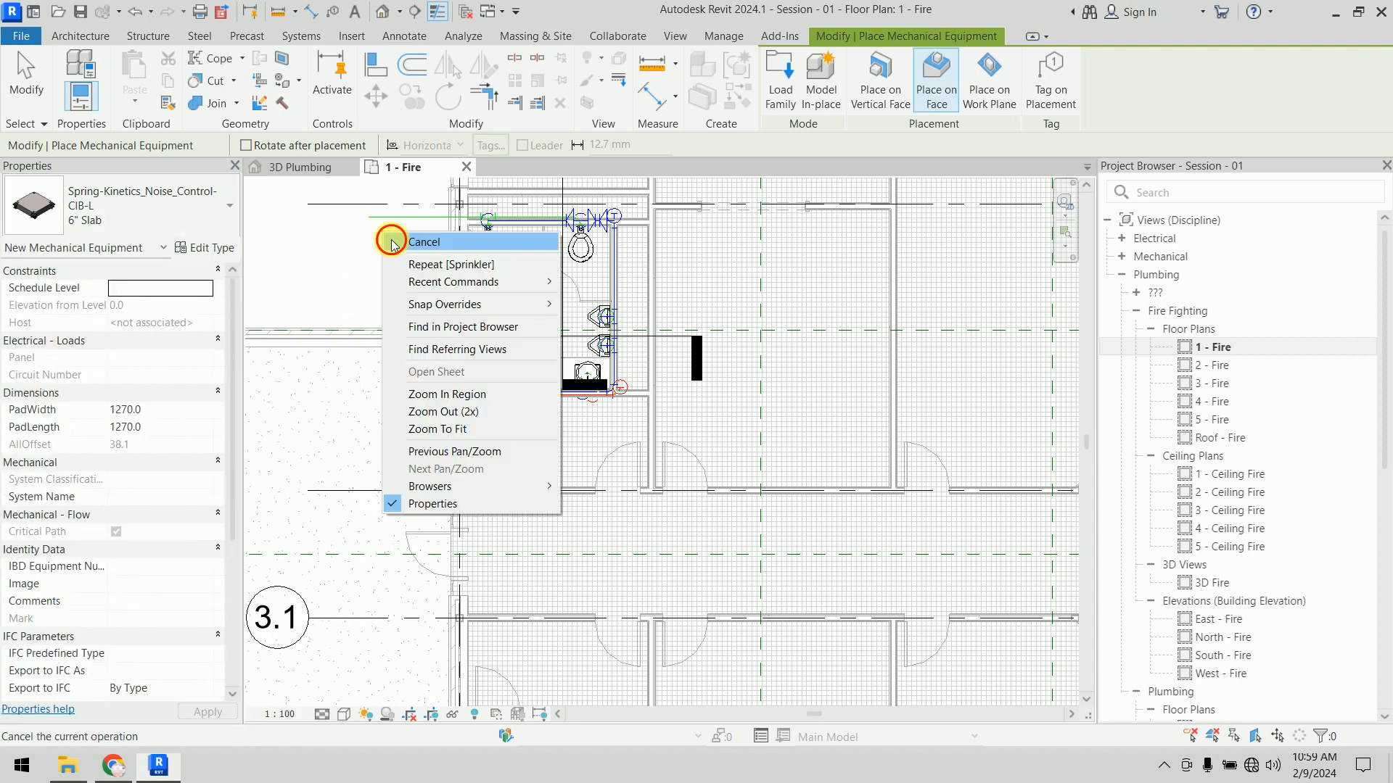
pyautogui.click(388, 232)
pyautogui.rightClick(356, 270)
pyautogui.click(357, 274)
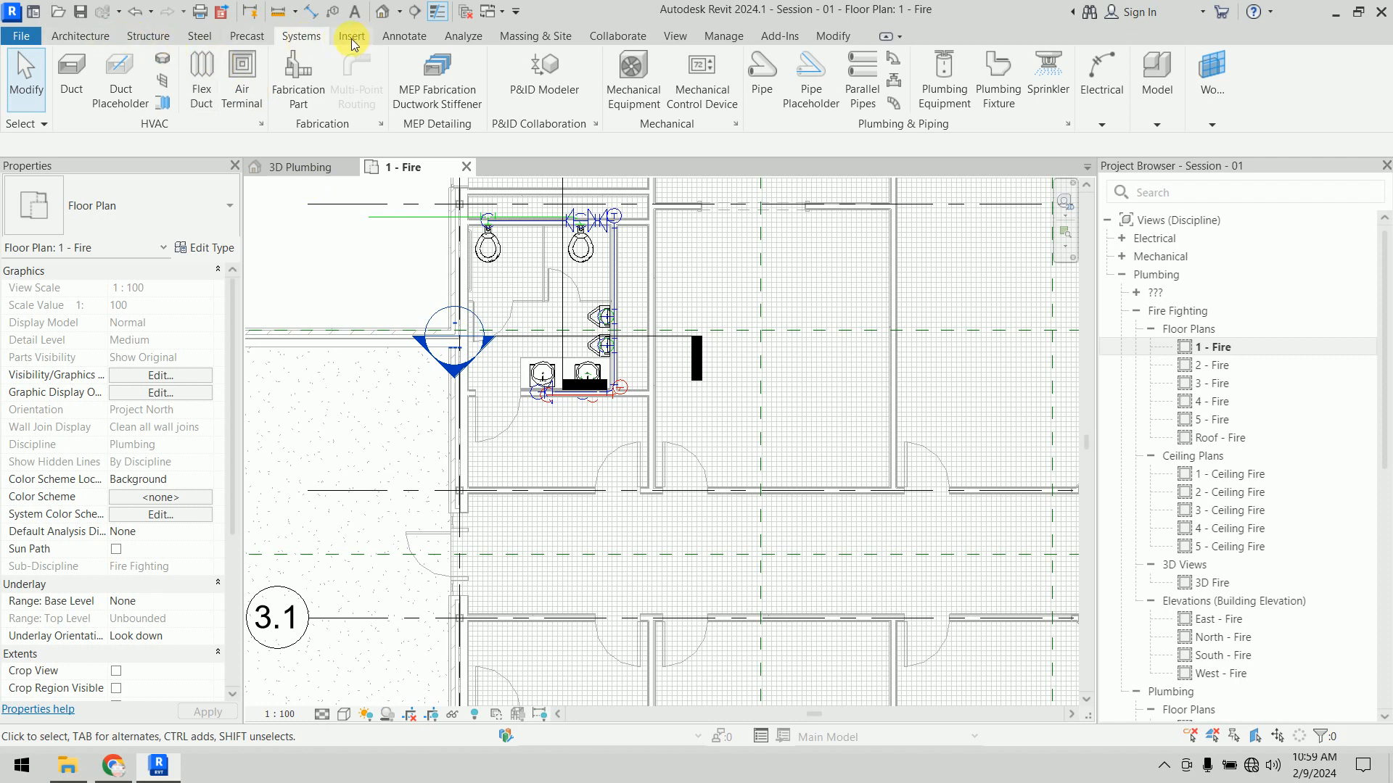
# Step: Start placing a component with the C-150x100x10 type of the acm_MEP_3D_GE_Wall C-Chaneel Supports family
pyautogui.click(96, 37)
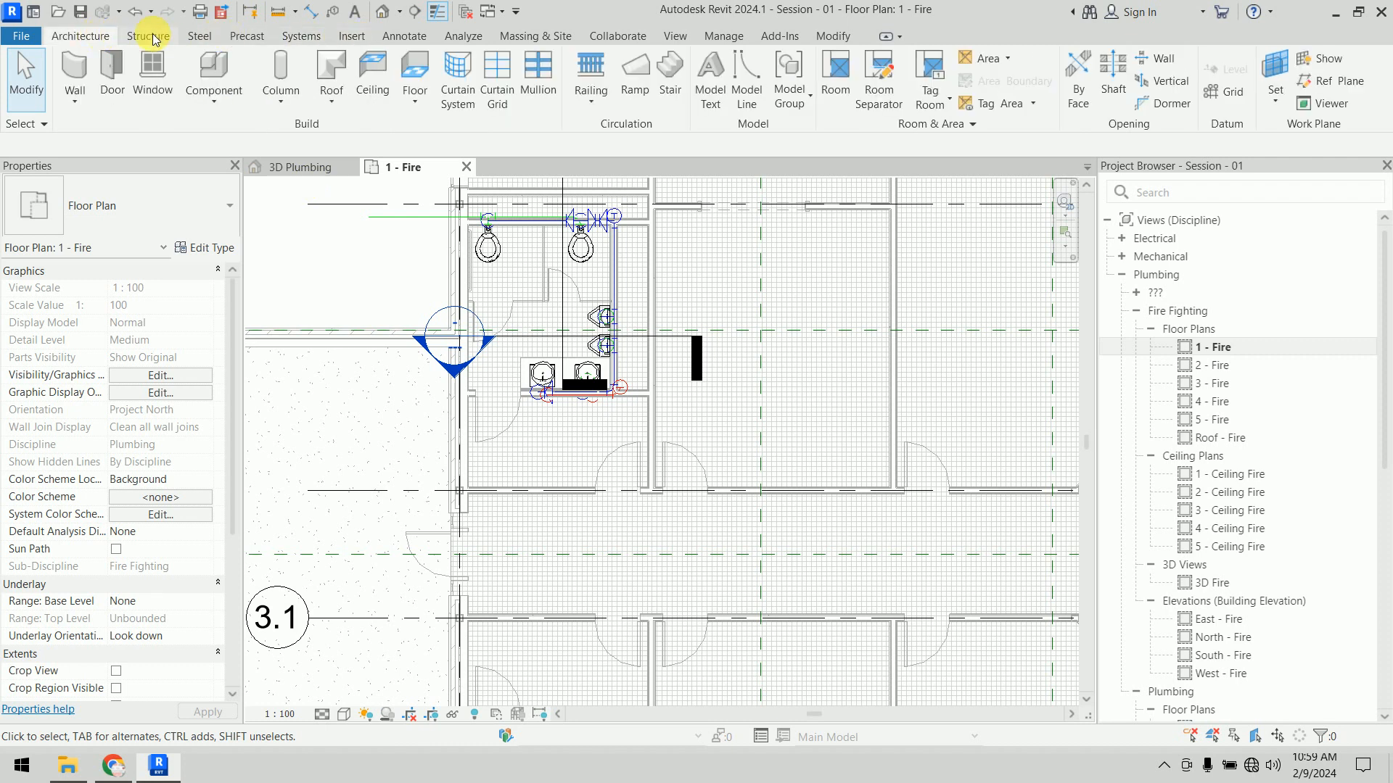
pyautogui.click(217, 70)
pyautogui.click(179, 204)
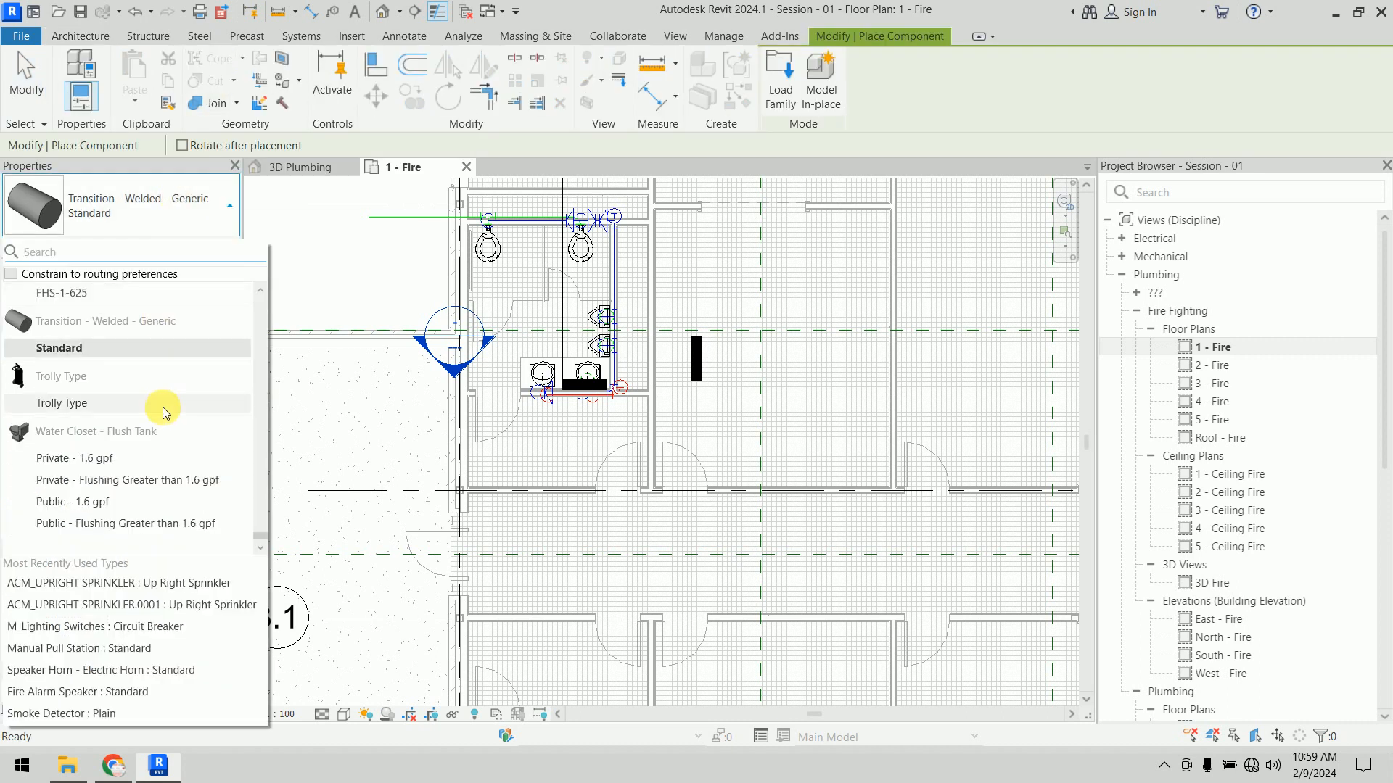
pyautogui.scroll(5, 163, 410)
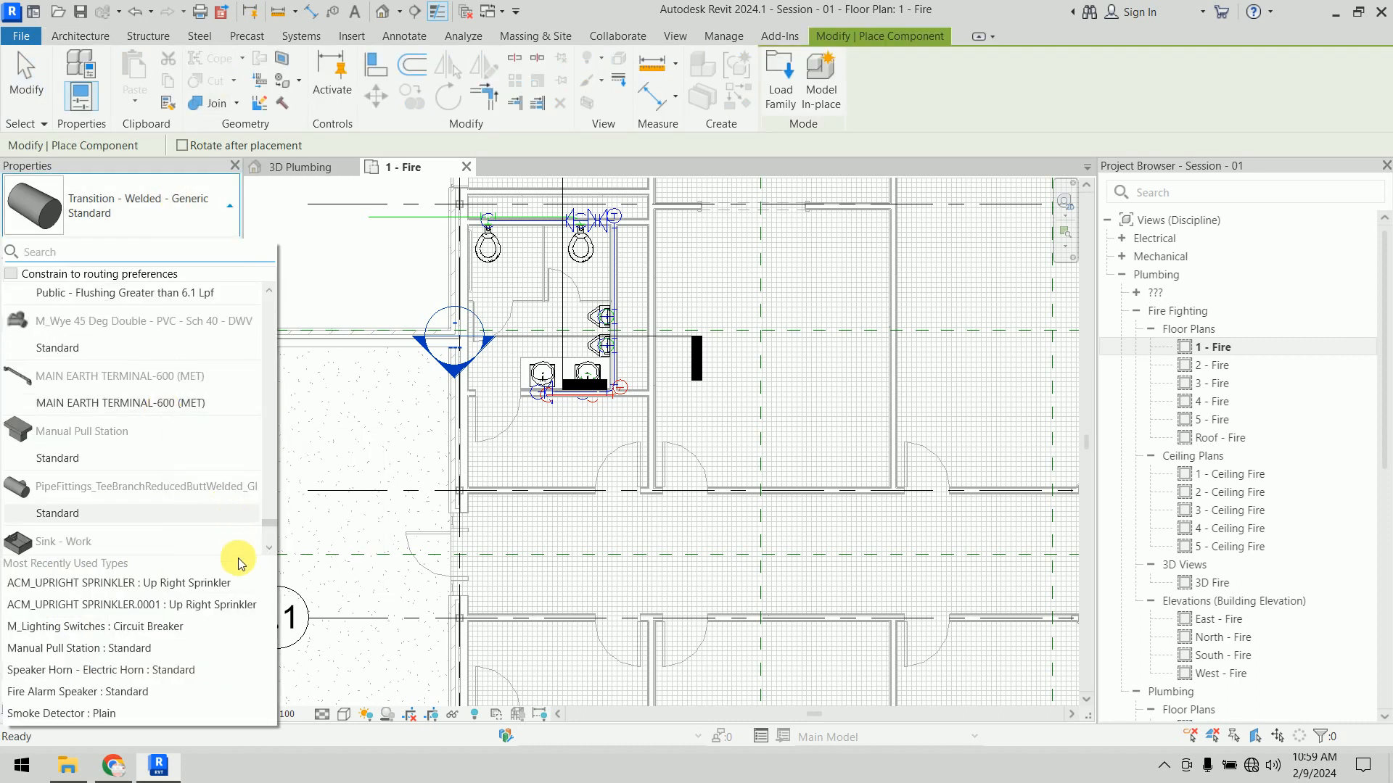
pyautogui.moveTo(268, 528); pyautogui.dragTo(245, 297)
pyautogui.scroll(-10, 246, 301)
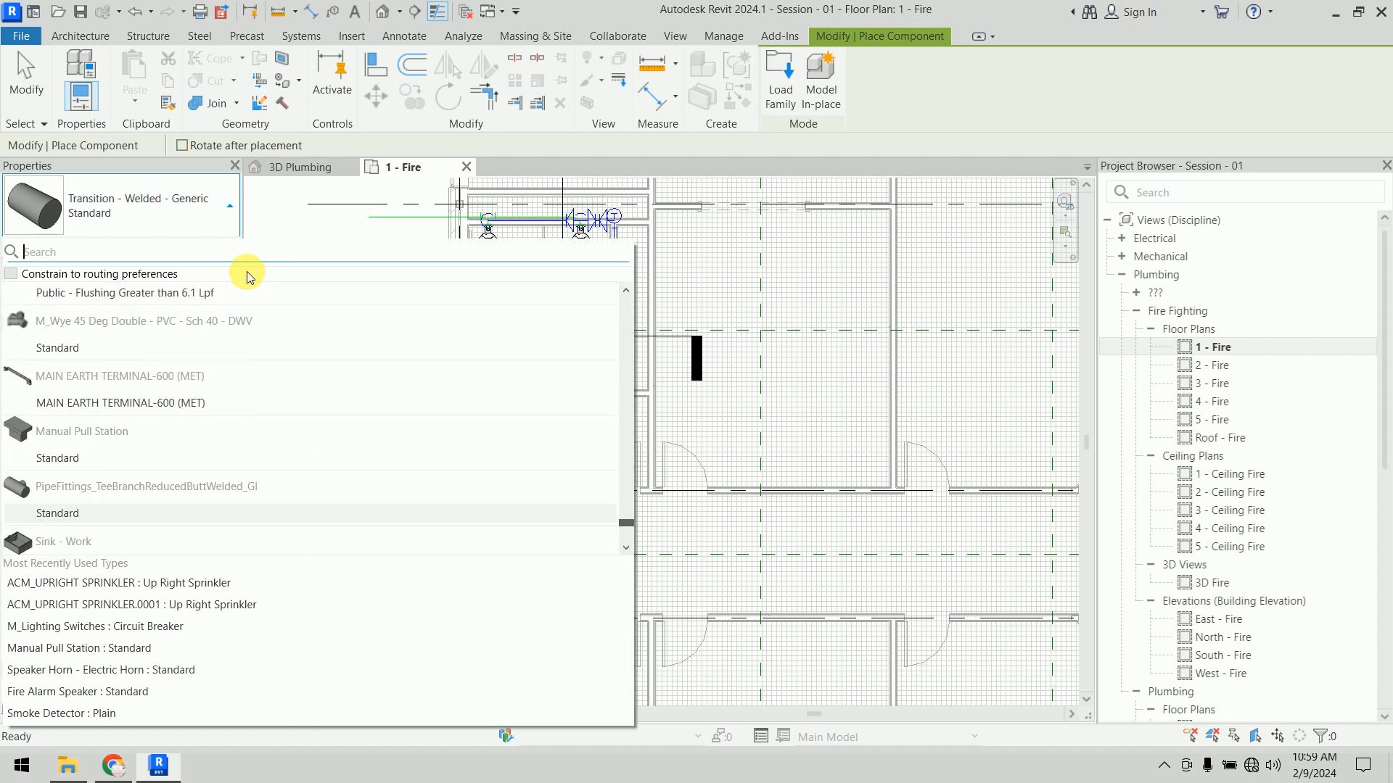
pyautogui.scroll(10, 341, 400)
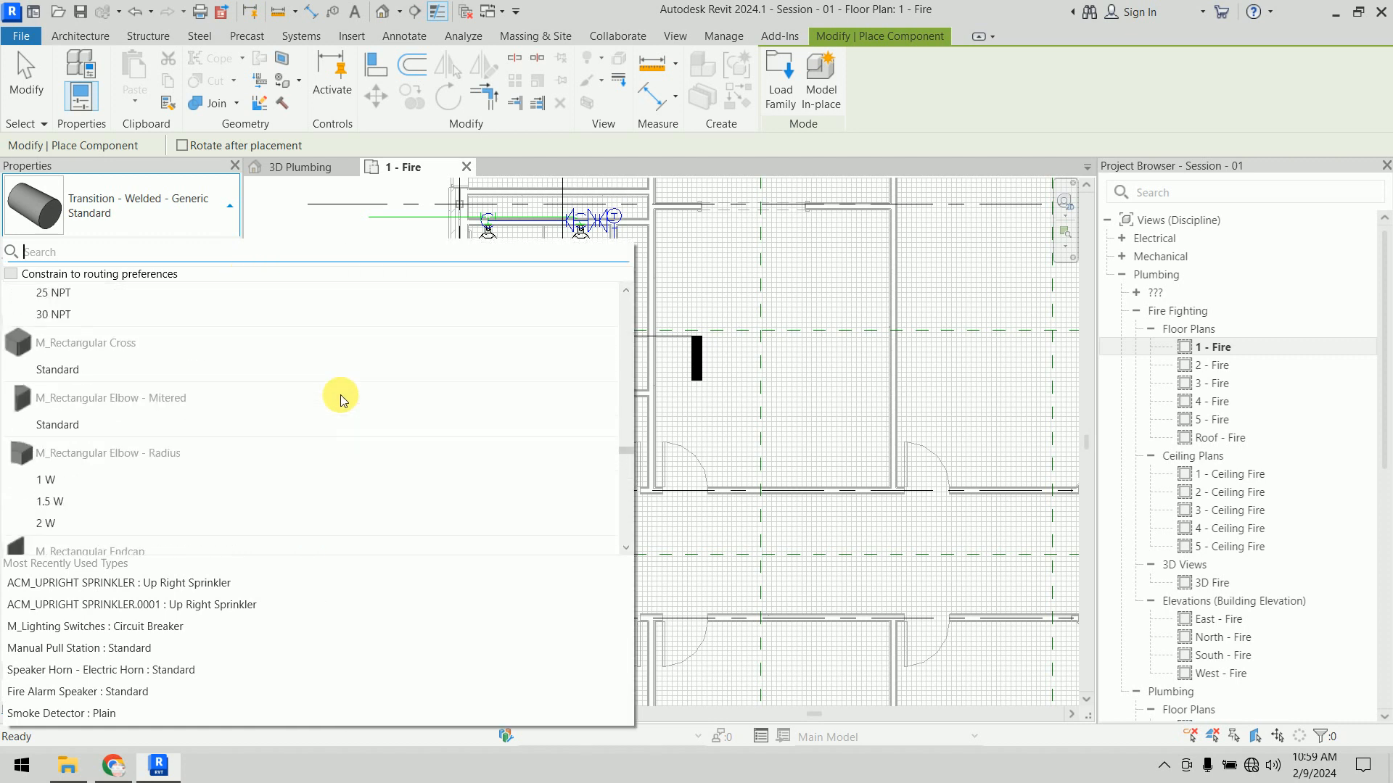
pyautogui.scroll(3, 140, 392)
pyautogui.scroll(5, 140, 392)
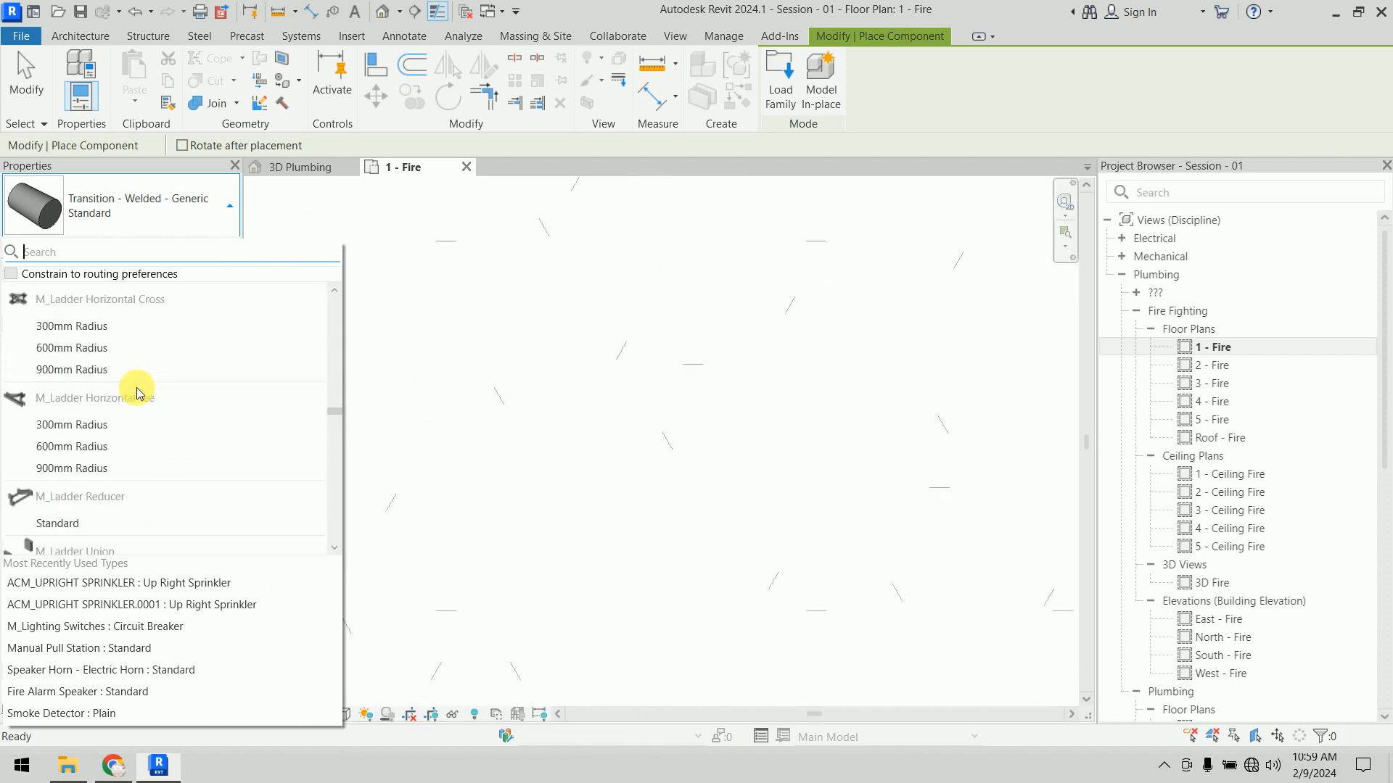
pyautogui.scroll(10, 140, 392)
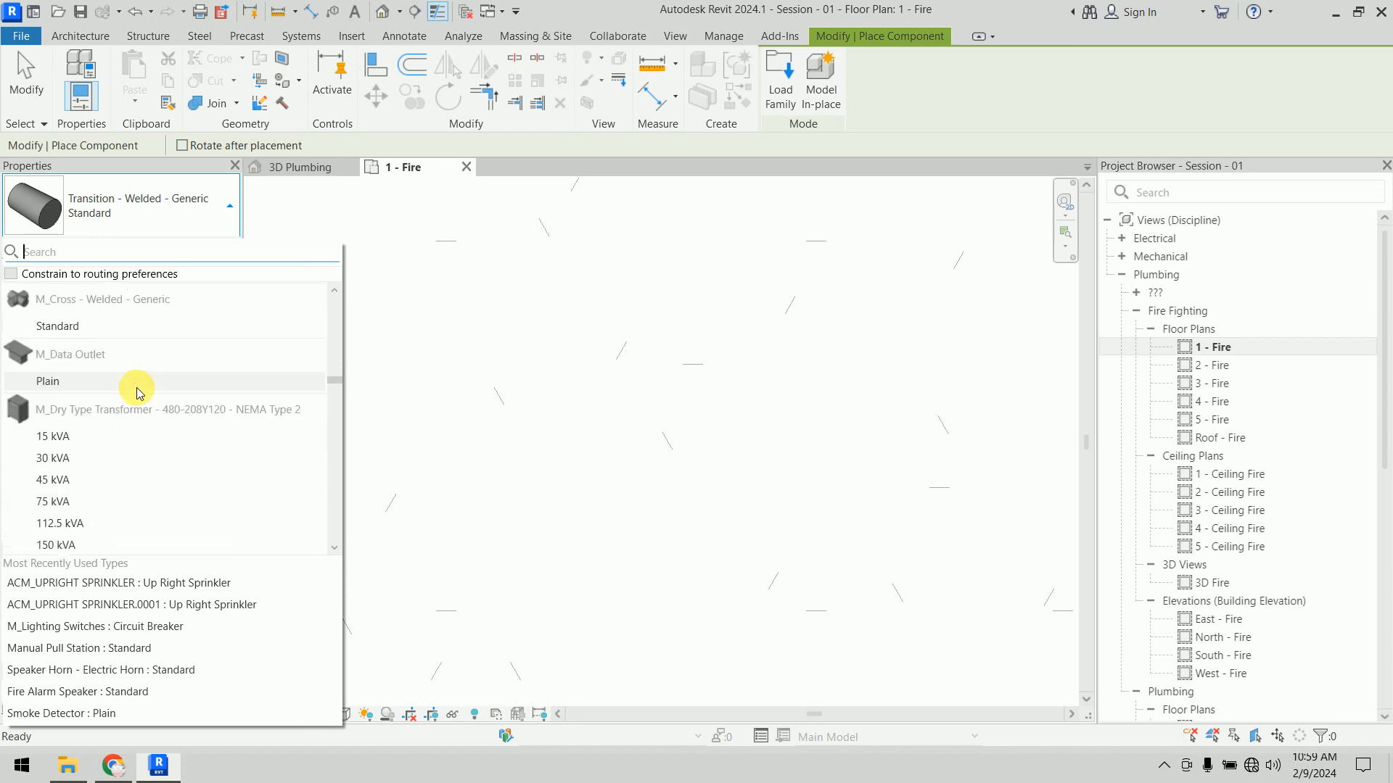
pyautogui.scroll(10, 140, 392)
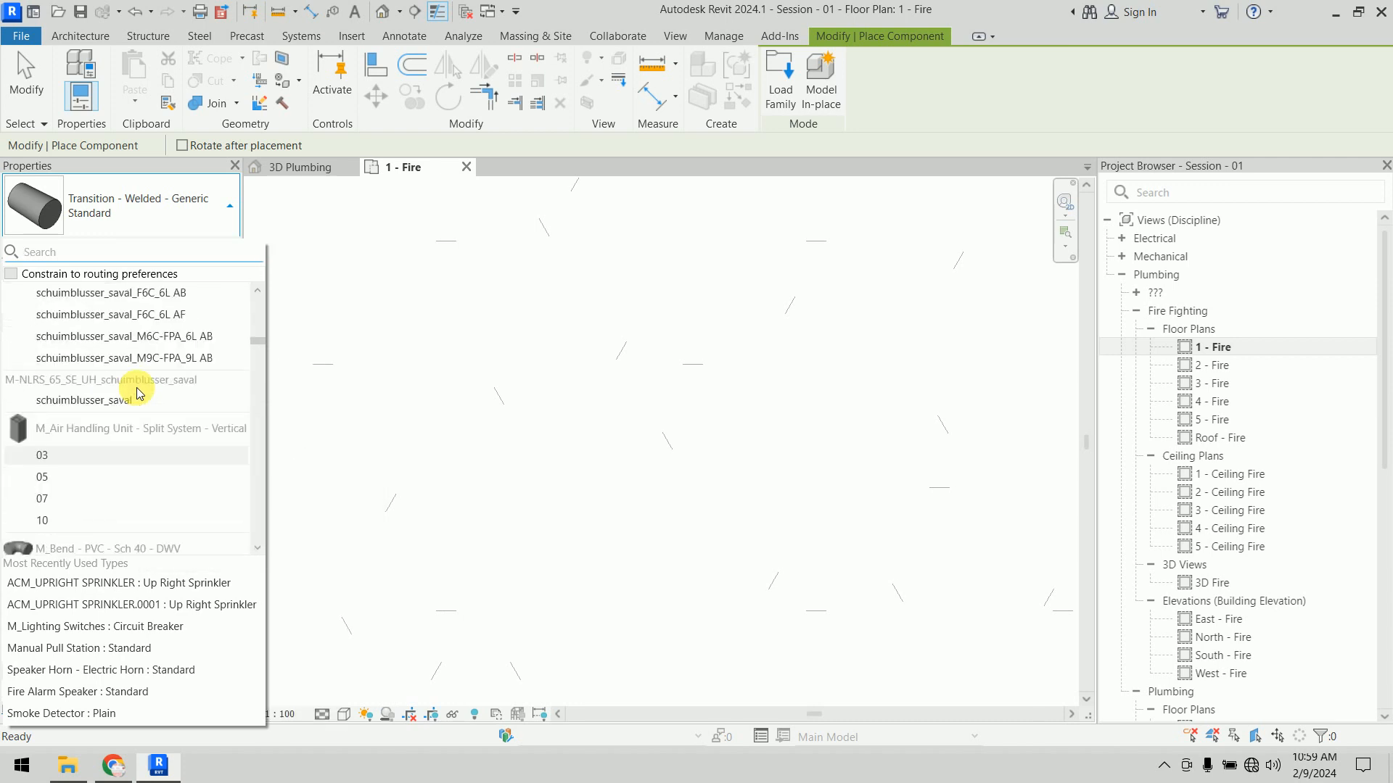
pyautogui.scroll(10, 140, 393)
pyautogui.scroll(-1, 140, 393)
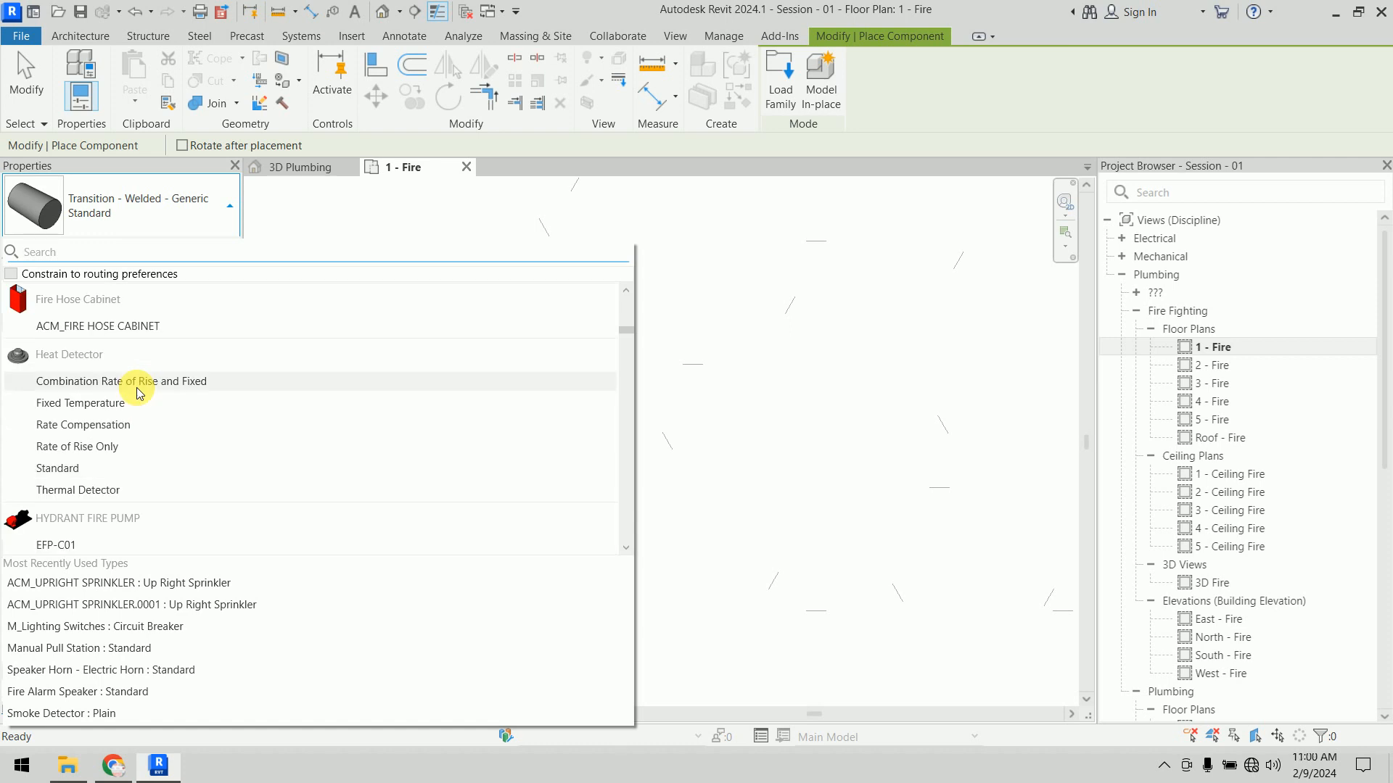
pyautogui.scroll(5, 140, 392)
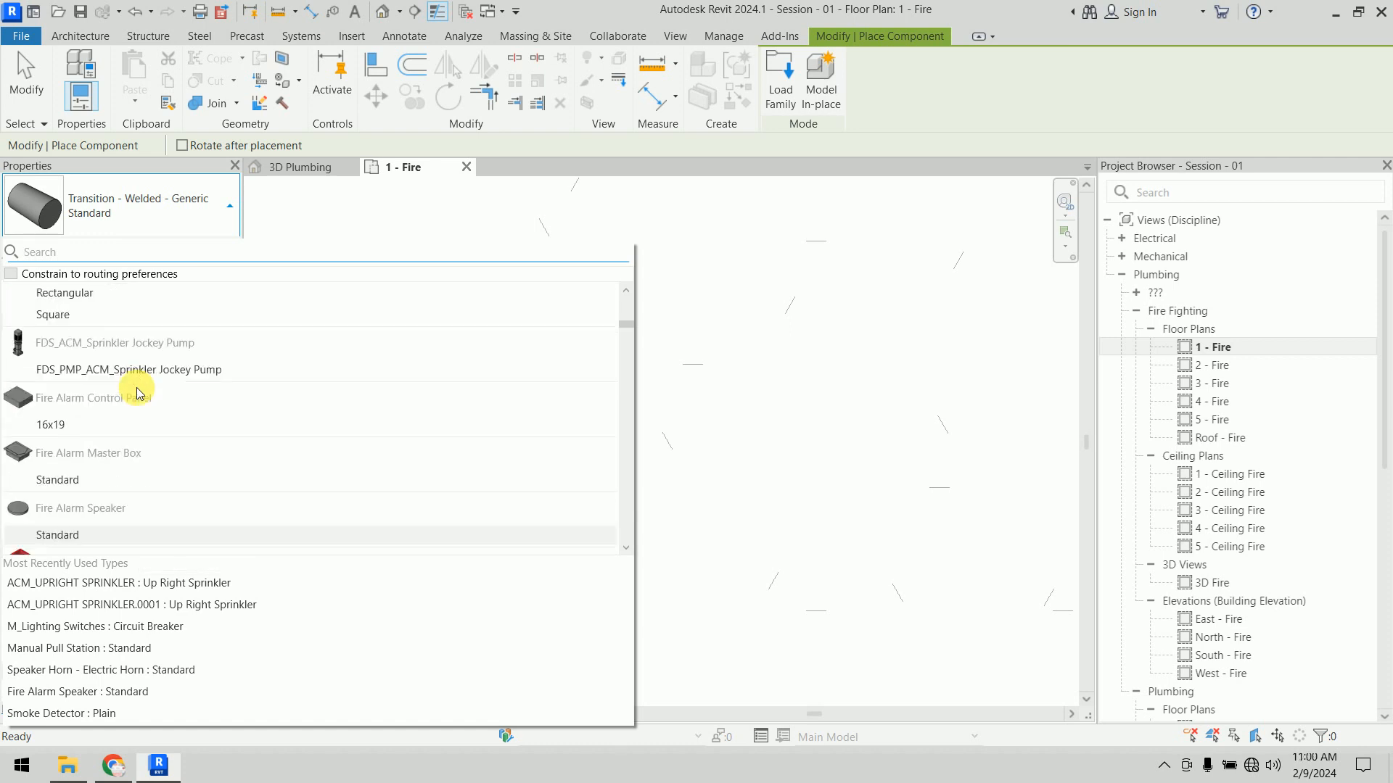
pyautogui.scroll(2, 140, 393)
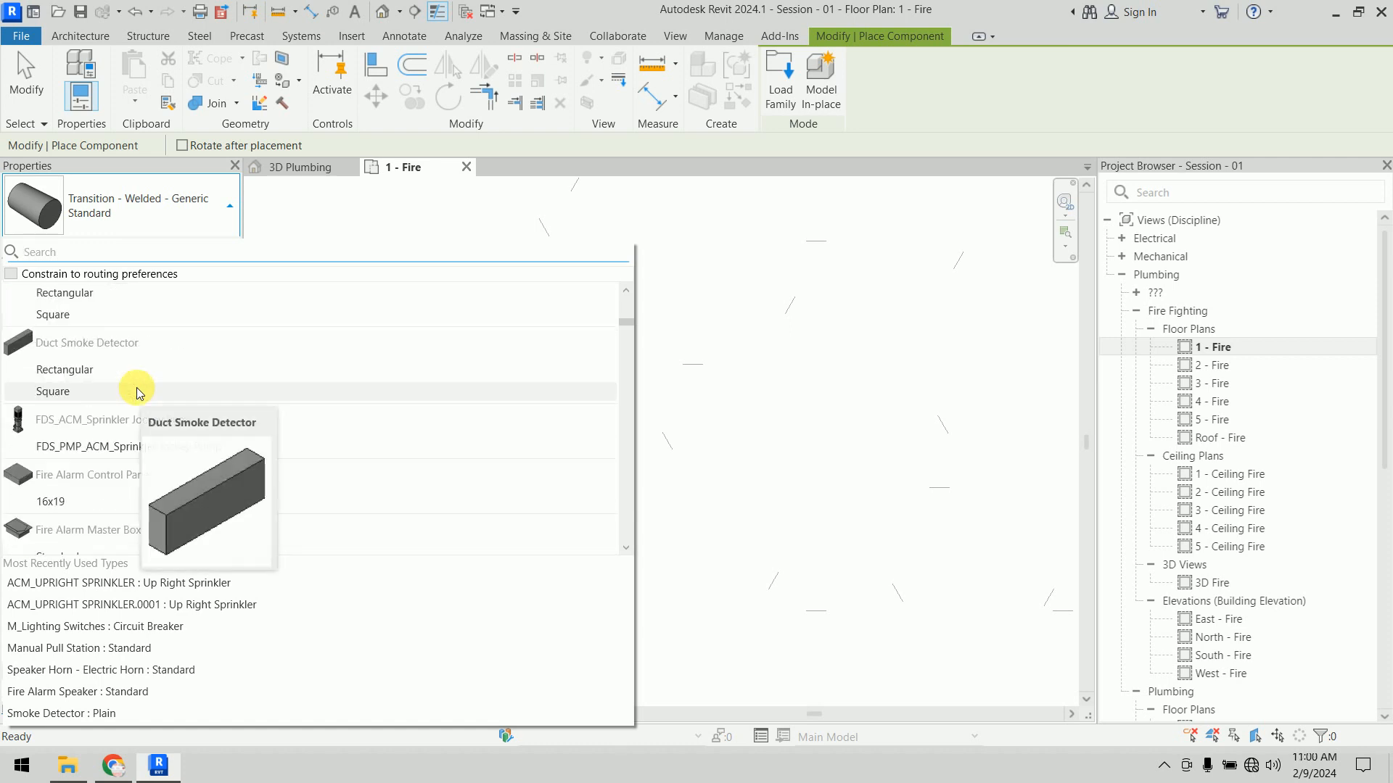
pyautogui.scroll(3, 140, 393)
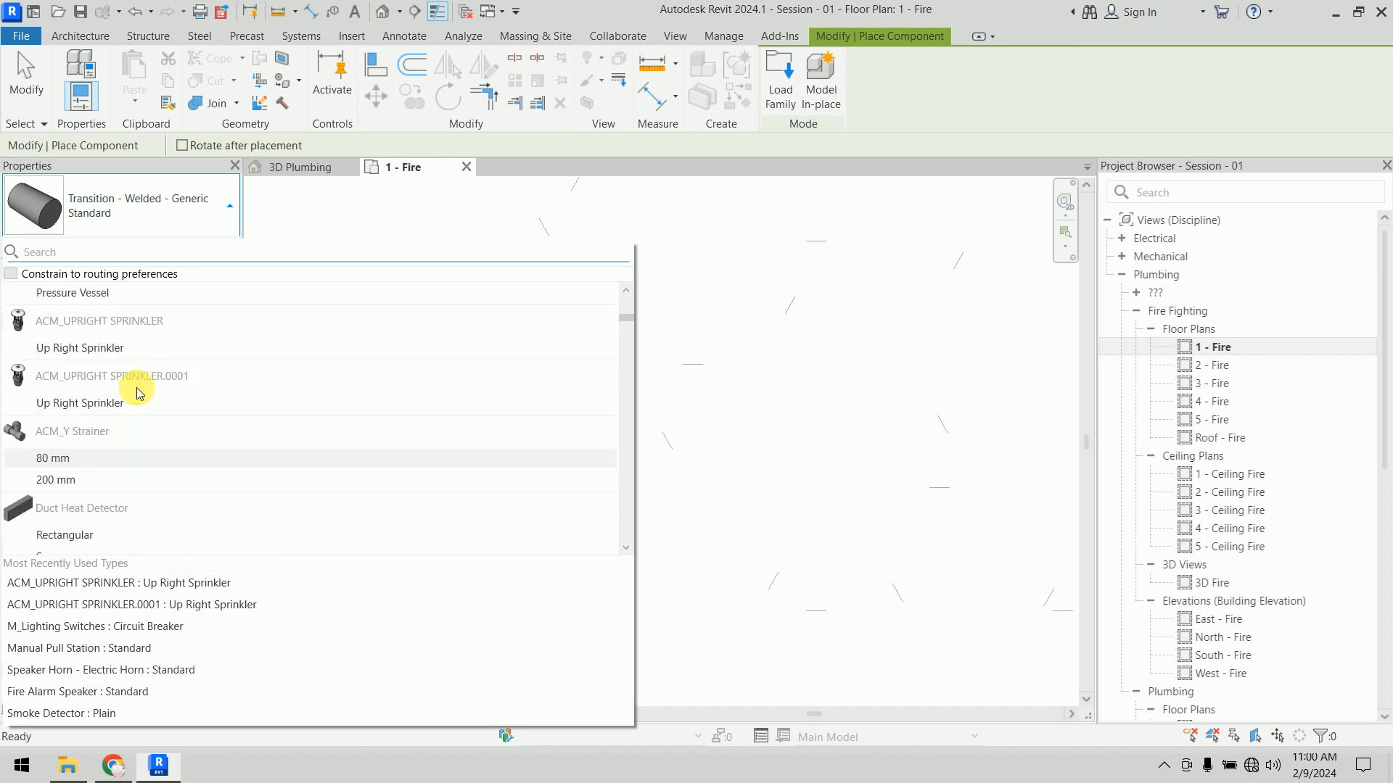
pyautogui.scroll(3, 140, 392)
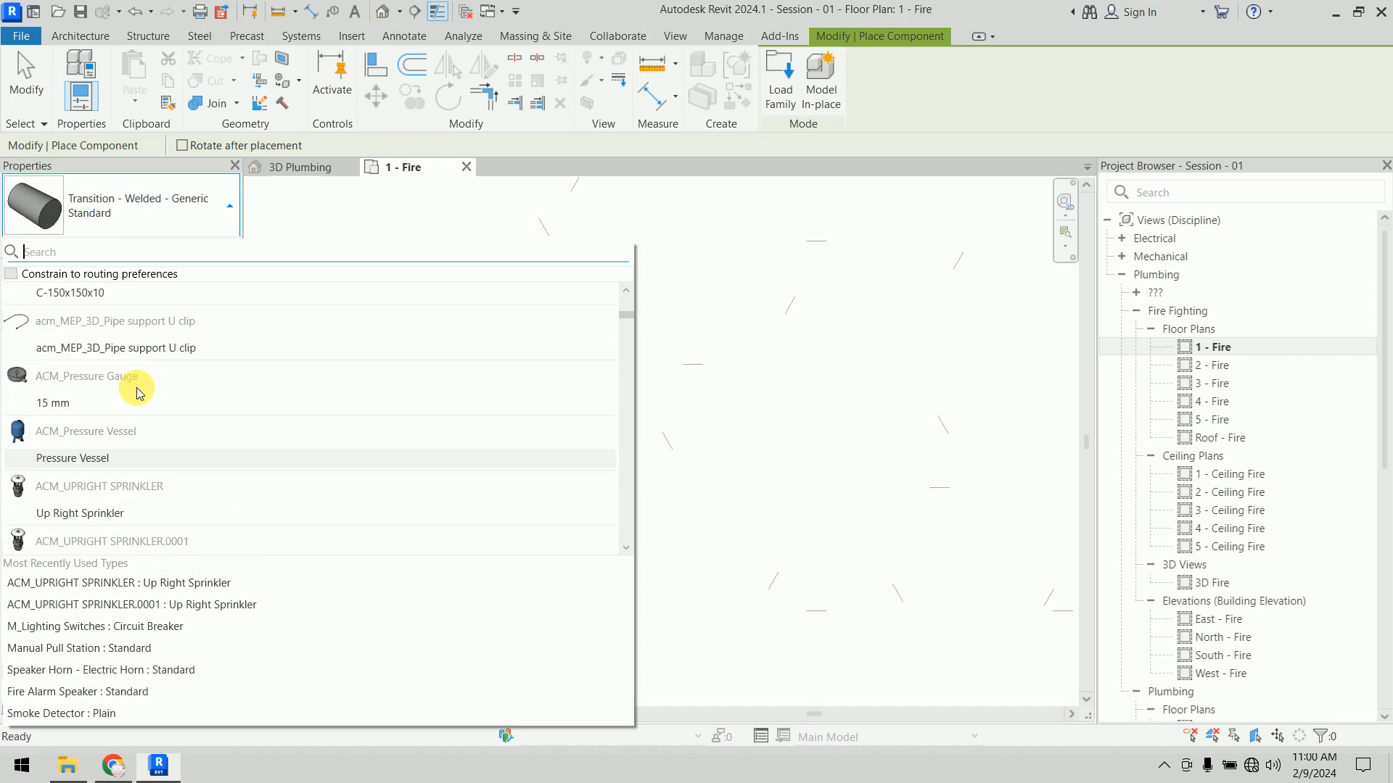
pyautogui.scroll(1, 140, 392)
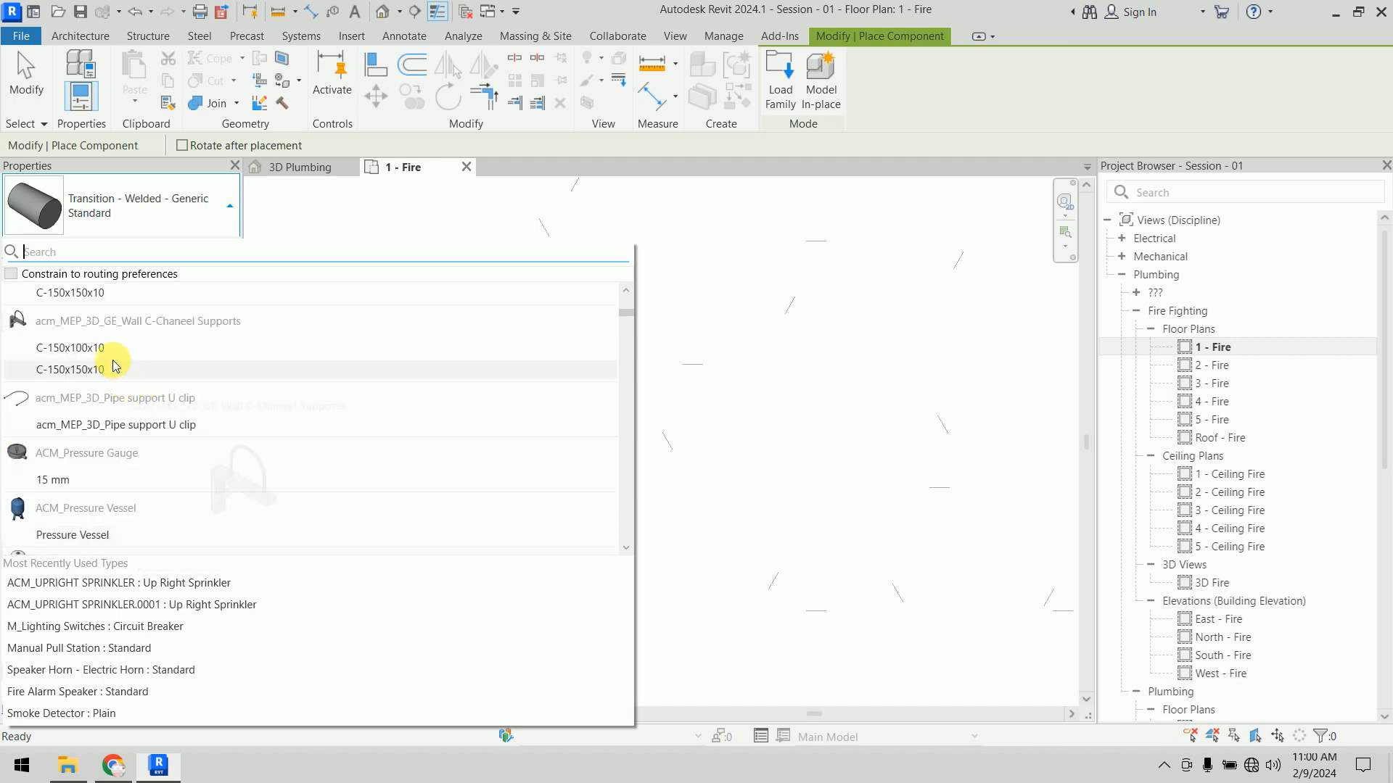
pyautogui.moveTo(102, 354)
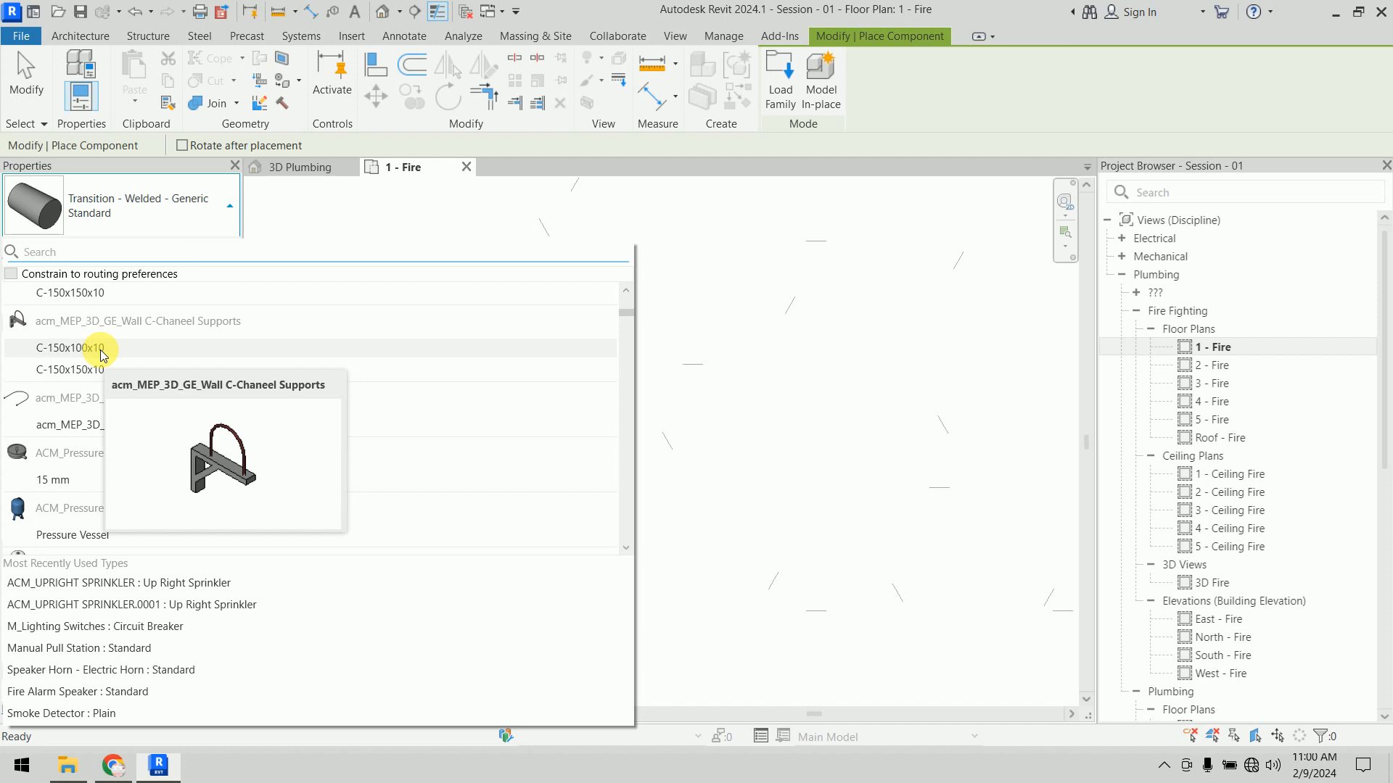
pyautogui.click(102, 351)
# Step: Rotate the wall C-channel support perpendicular to the horizontal corridor wall and place it against the wall's lower face, near the column
pyautogui.scroll(-6, 531, 398)
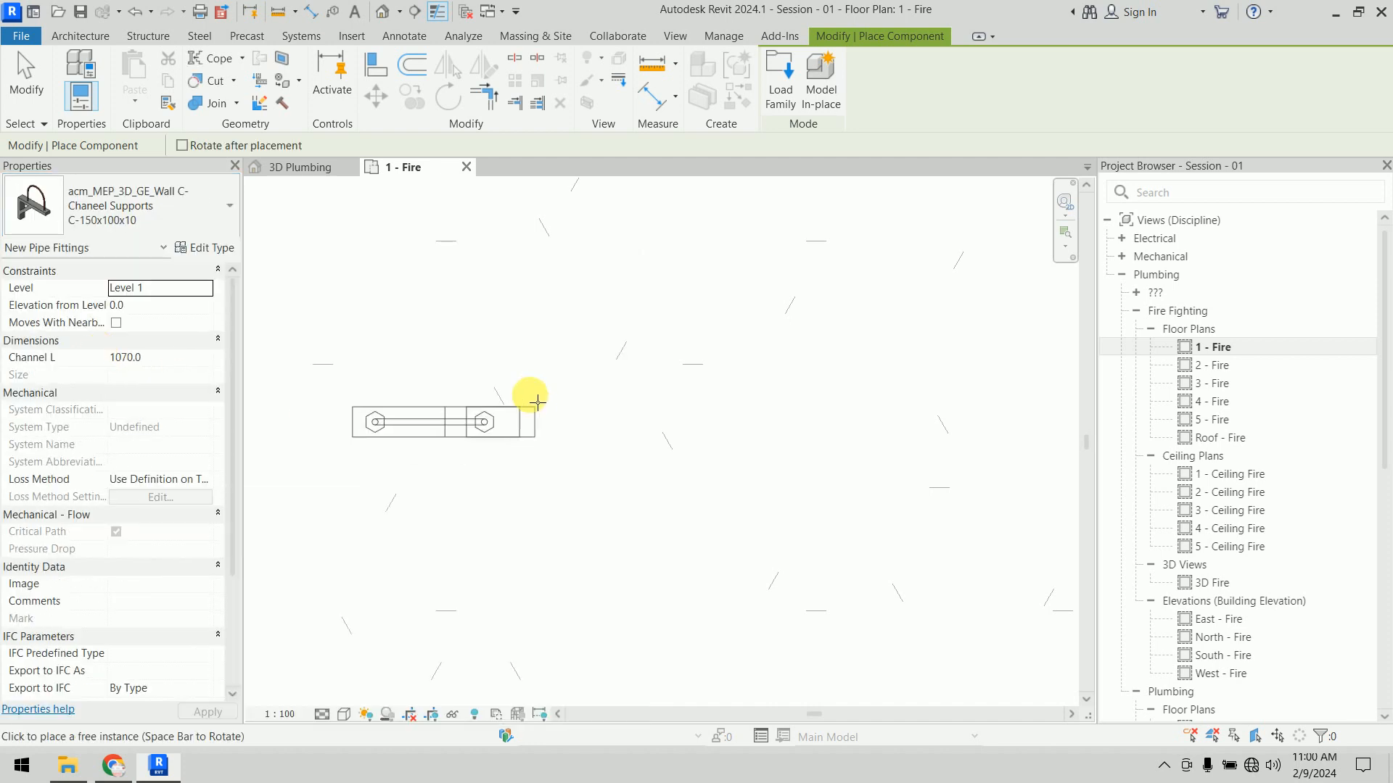
pyautogui.scroll(-3, 332, 373)
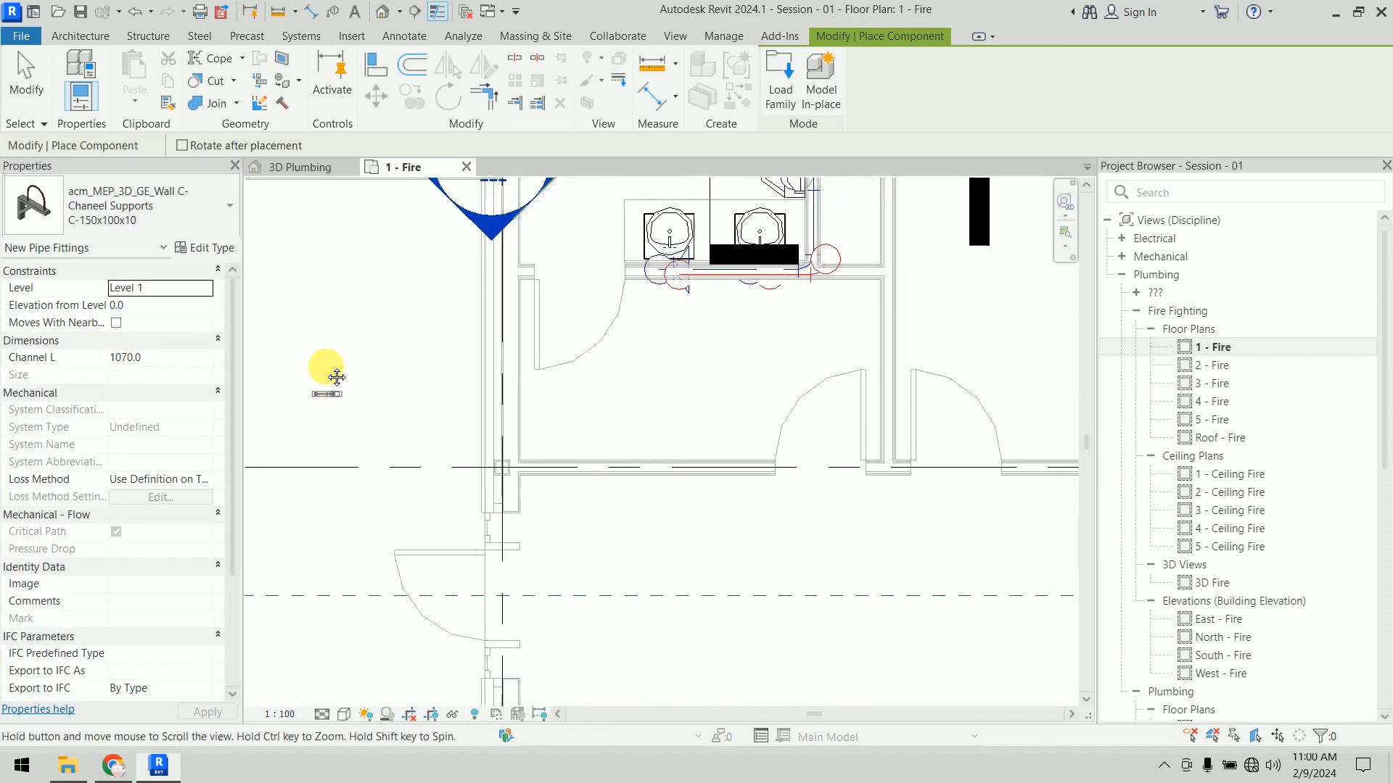
pyautogui.scroll(6, 457, 404)
pyautogui.scroll(1, 496, 385)
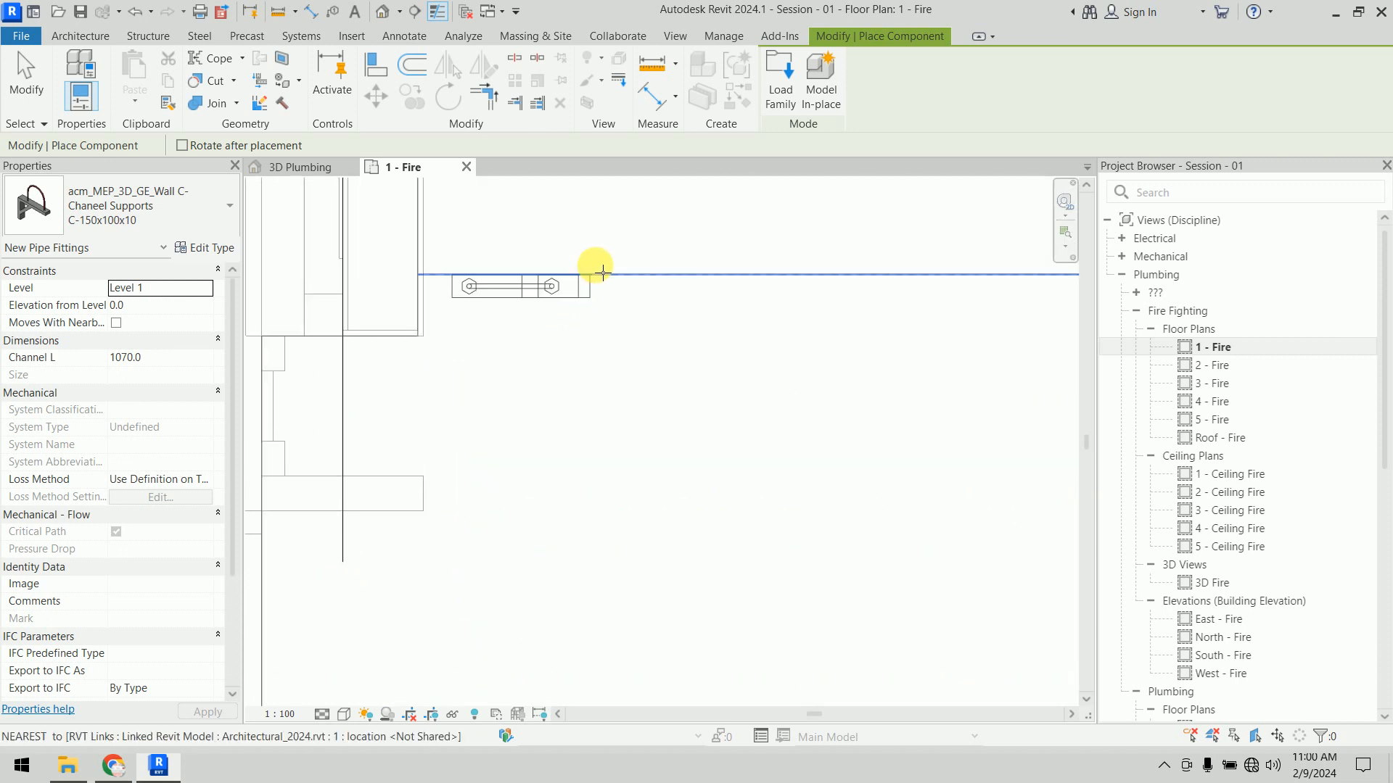
pyautogui.moveTo(621, 263); pyautogui.dragTo(515, 414, button='middle')
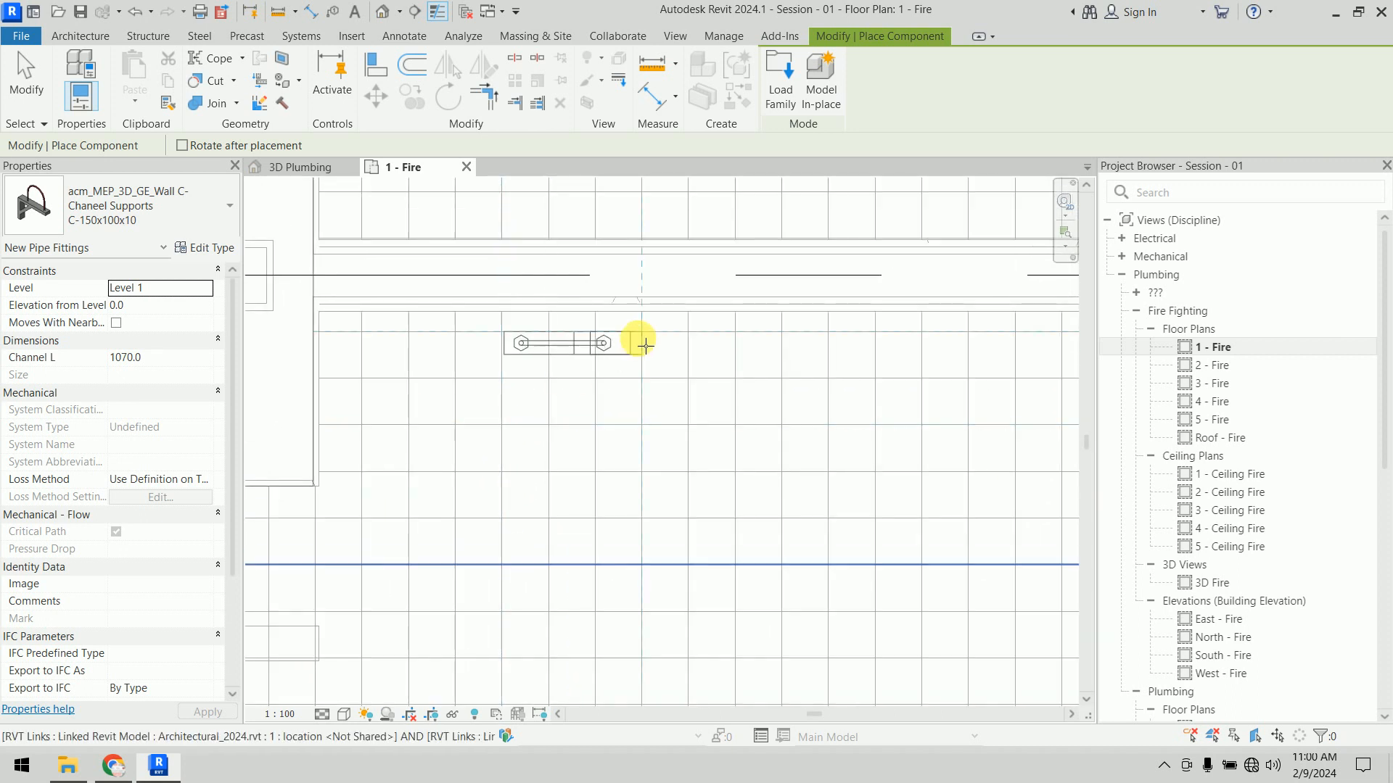
pyautogui.press('space')
pyautogui.press('space')
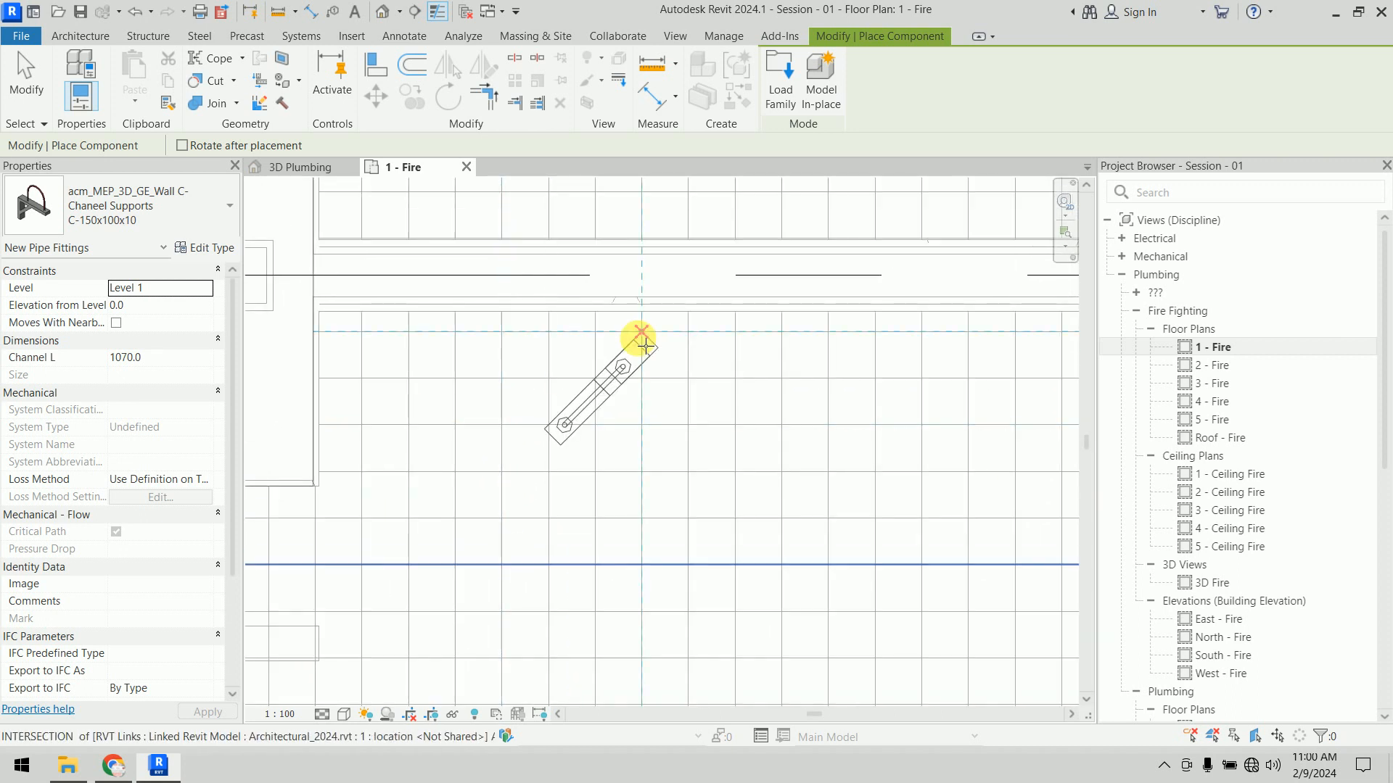
pyautogui.click(550, 320)
pyautogui.scroll(-4, 690, 379)
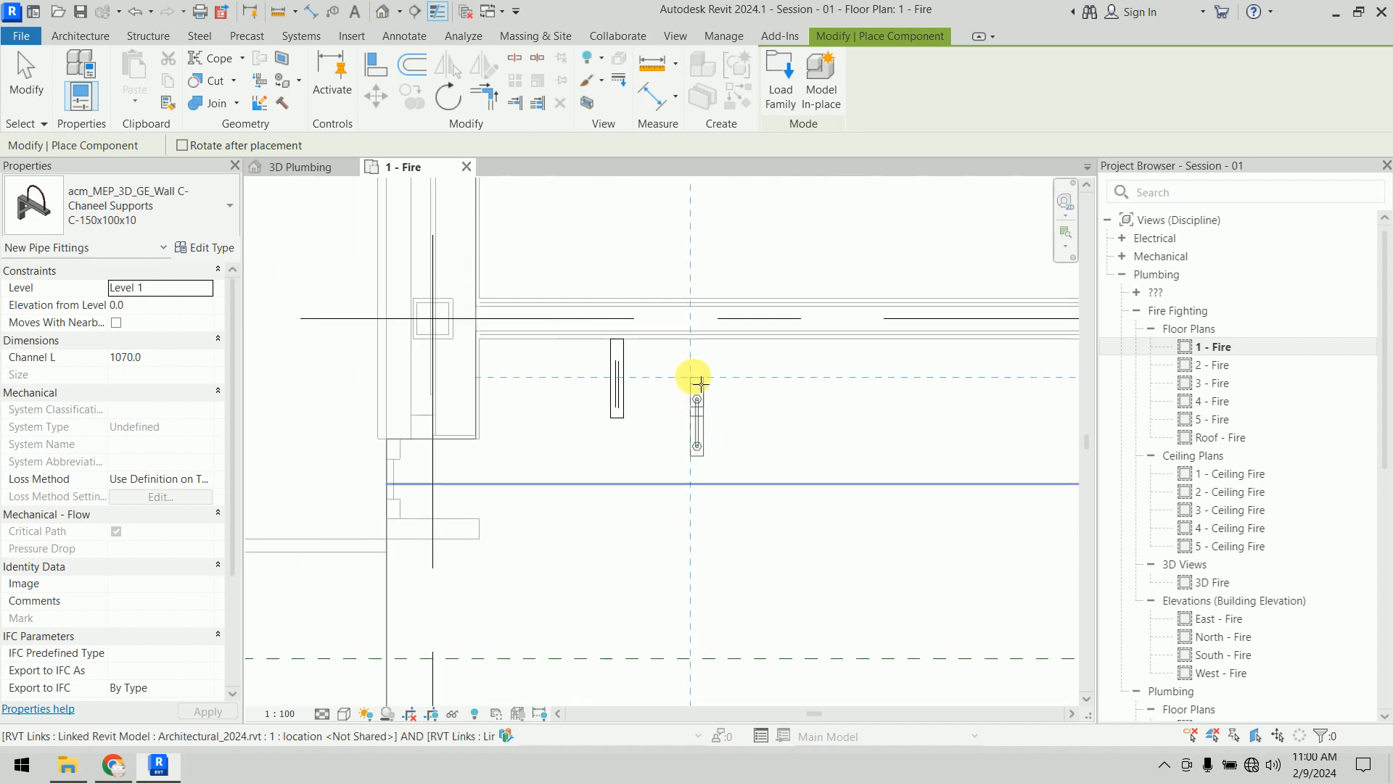
pyautogui.moveTo(700, 413); pyautogui.dragTo(557, 431, button='middle')
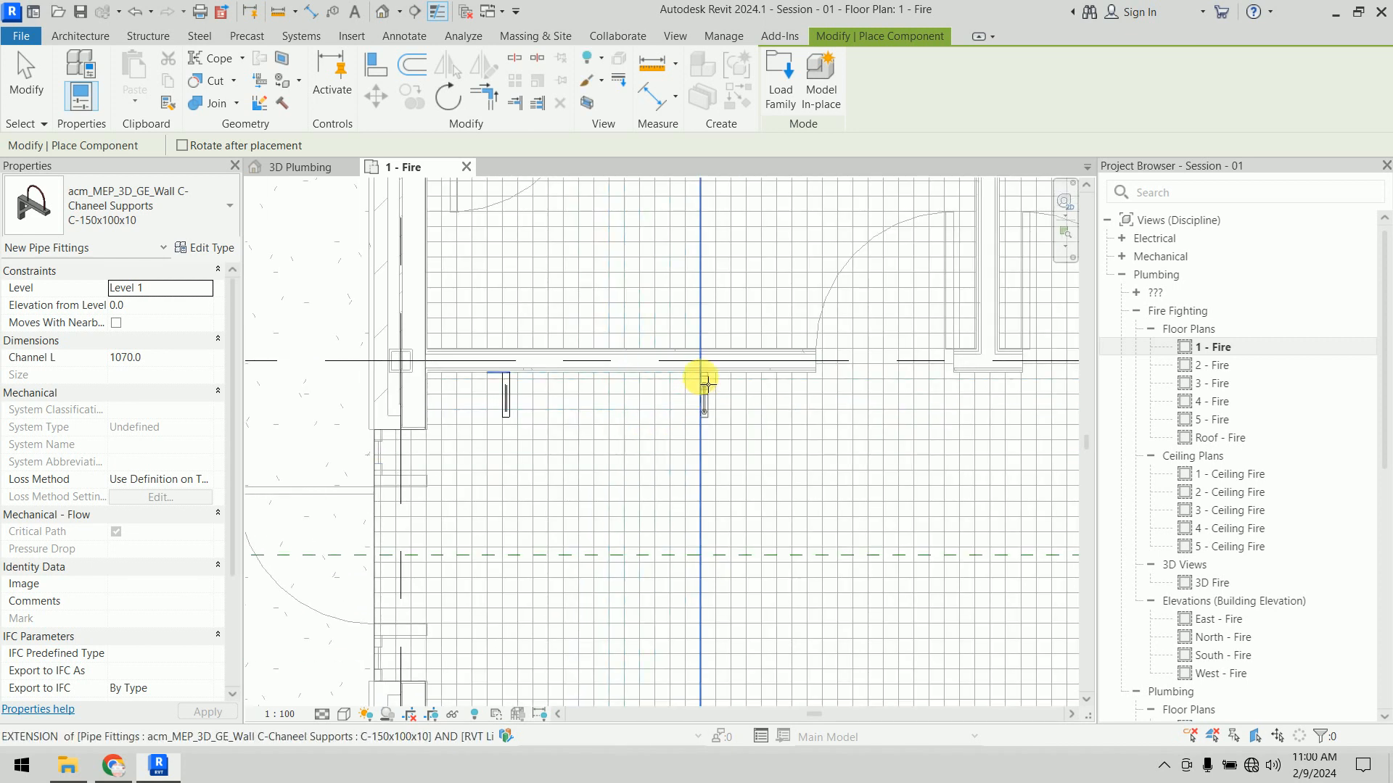
# Step: Place a second C-150x100x10 support against the corridor wall's lower face, to the right of the first, and exit the command
pyautogui.click(707, 379)
pyautogui.press('Escape')
pyautogui.press('Escape')
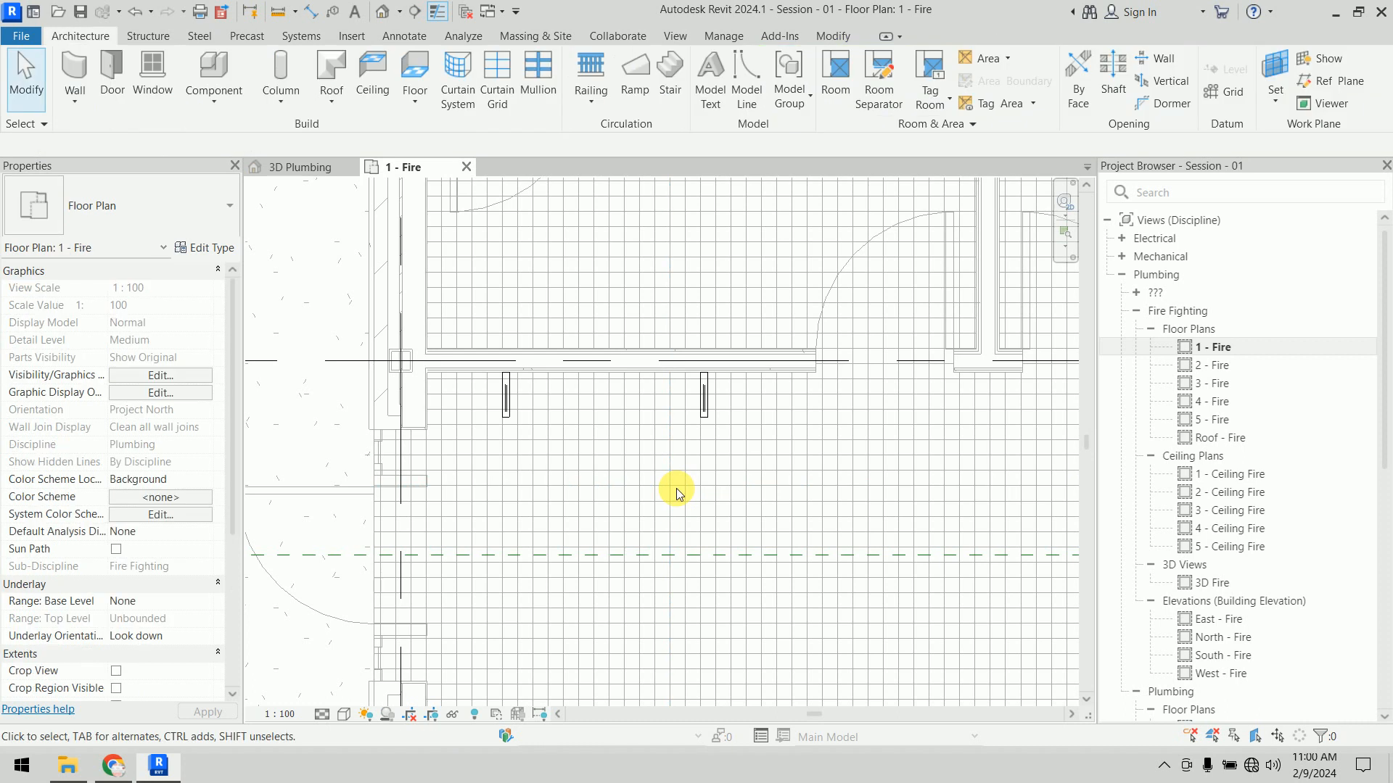
# Step: Draw a horizontal building section along the corridor below the two wall supports, looking toward them
pyautogui.scroll(-3, 663, 460)
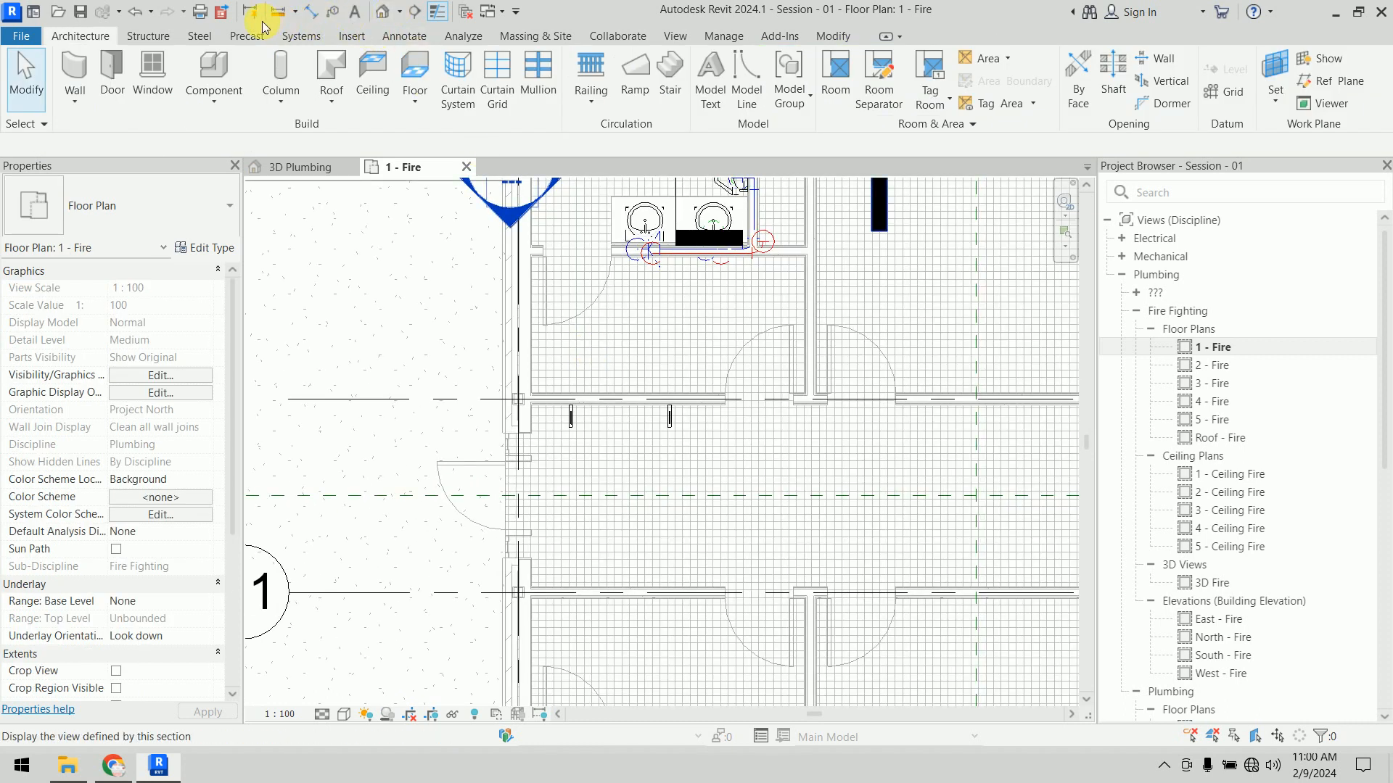
pyautogui.click(414, 13)
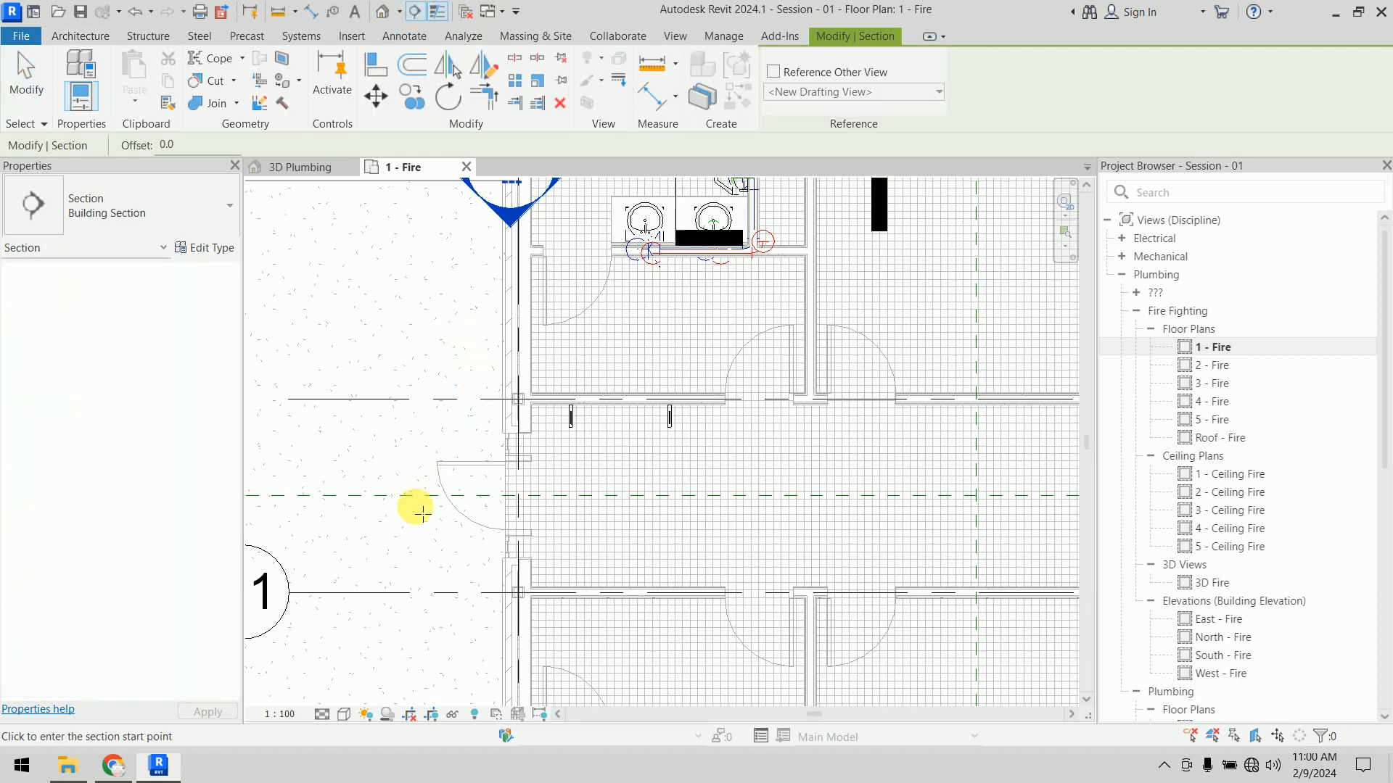
pyautogui.click(348, 515)
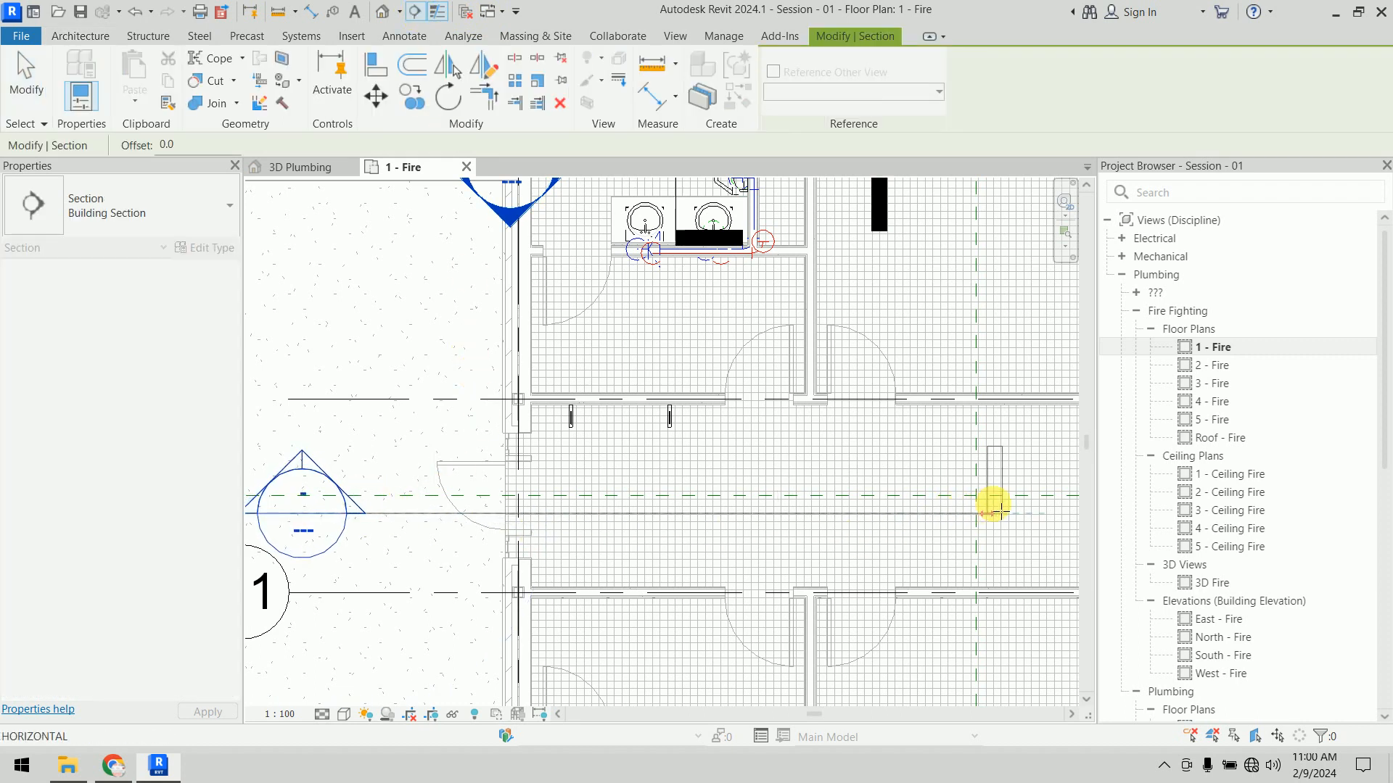
pyautogui.click(827, 453)
# Step: Shorten the new section's view depth to about 2268 mm so it ends just beyond the wall carrying the supports
pyautogui.scroll(4, 749, 438)
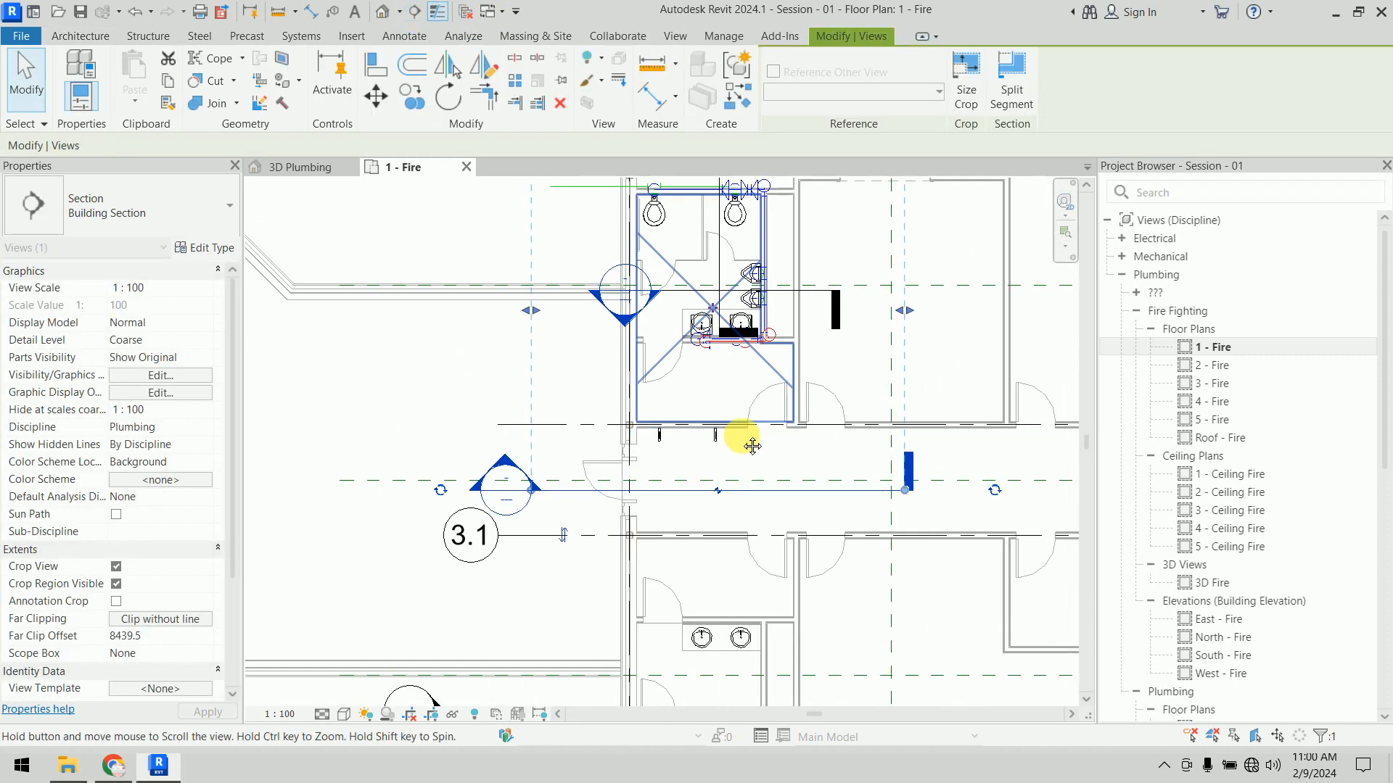
pyautogui.moveTo(687, 258); pyautogui.dragTo(666, 356, button='middle')
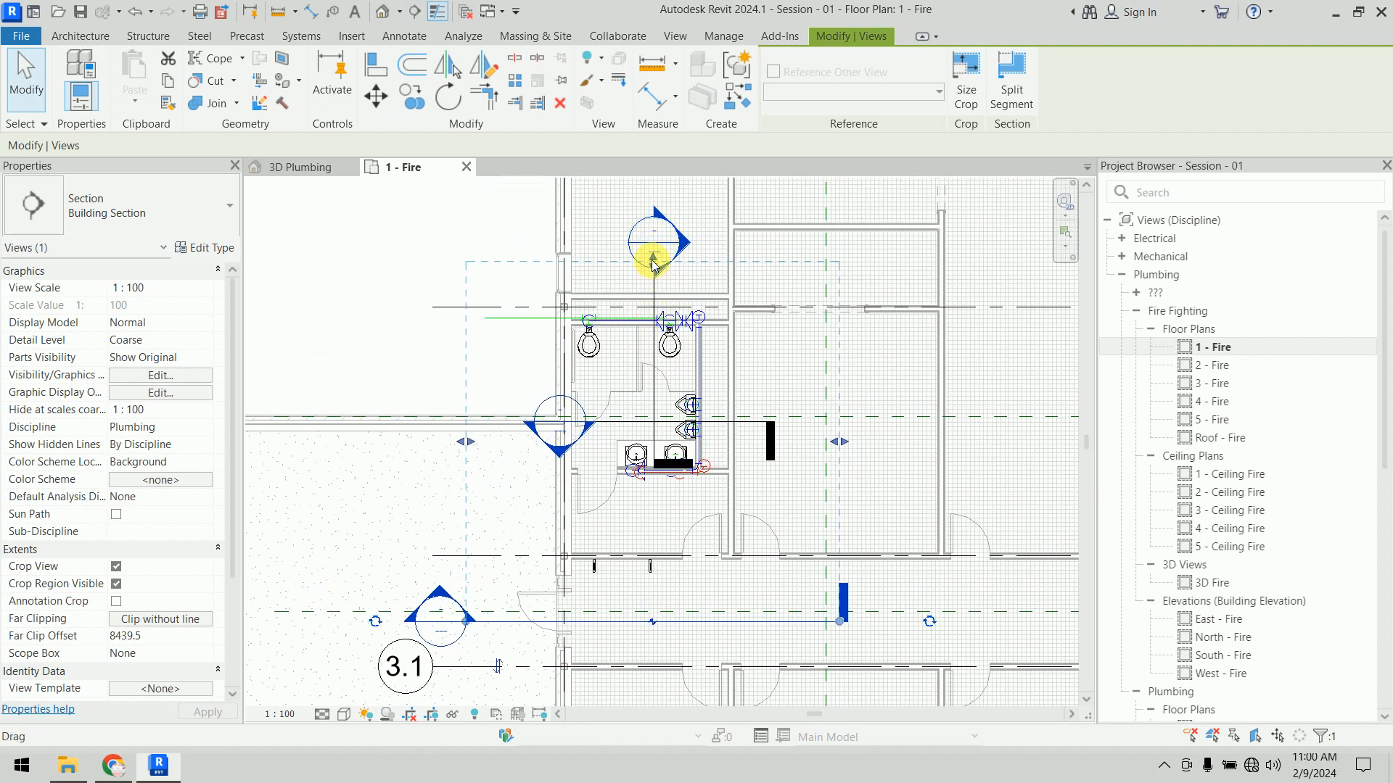
pyautogui.moveTo(649, 260); pyautogui.dragTo(662, 533)
pyautogui.scroll(3, 660, 563)
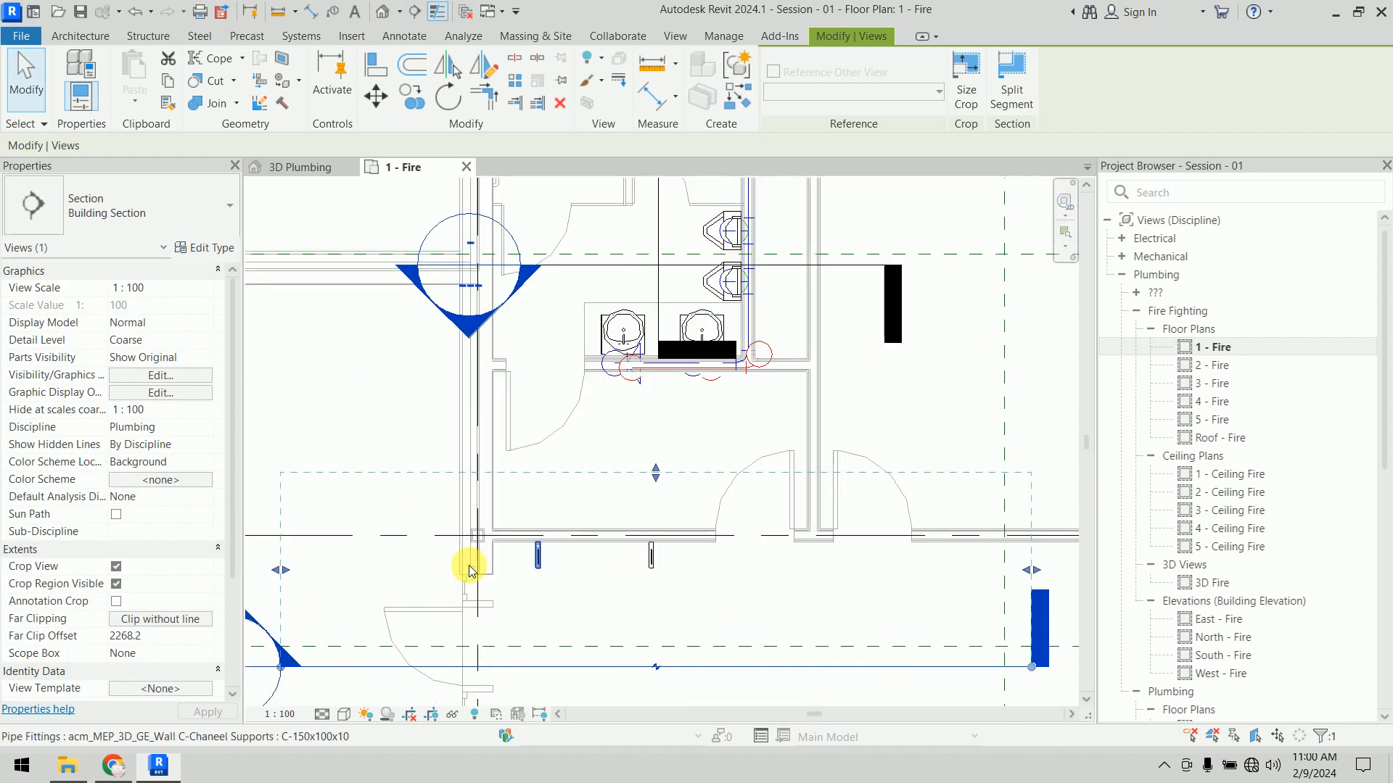
pyautogui.moveTo(393, 580); pyautogui.dragTo(397, 581)
pyautogui.moveTo(763, 590); pyautogui.dragTo(739, 466, button='middle')
pyautogui.click(323, 439)
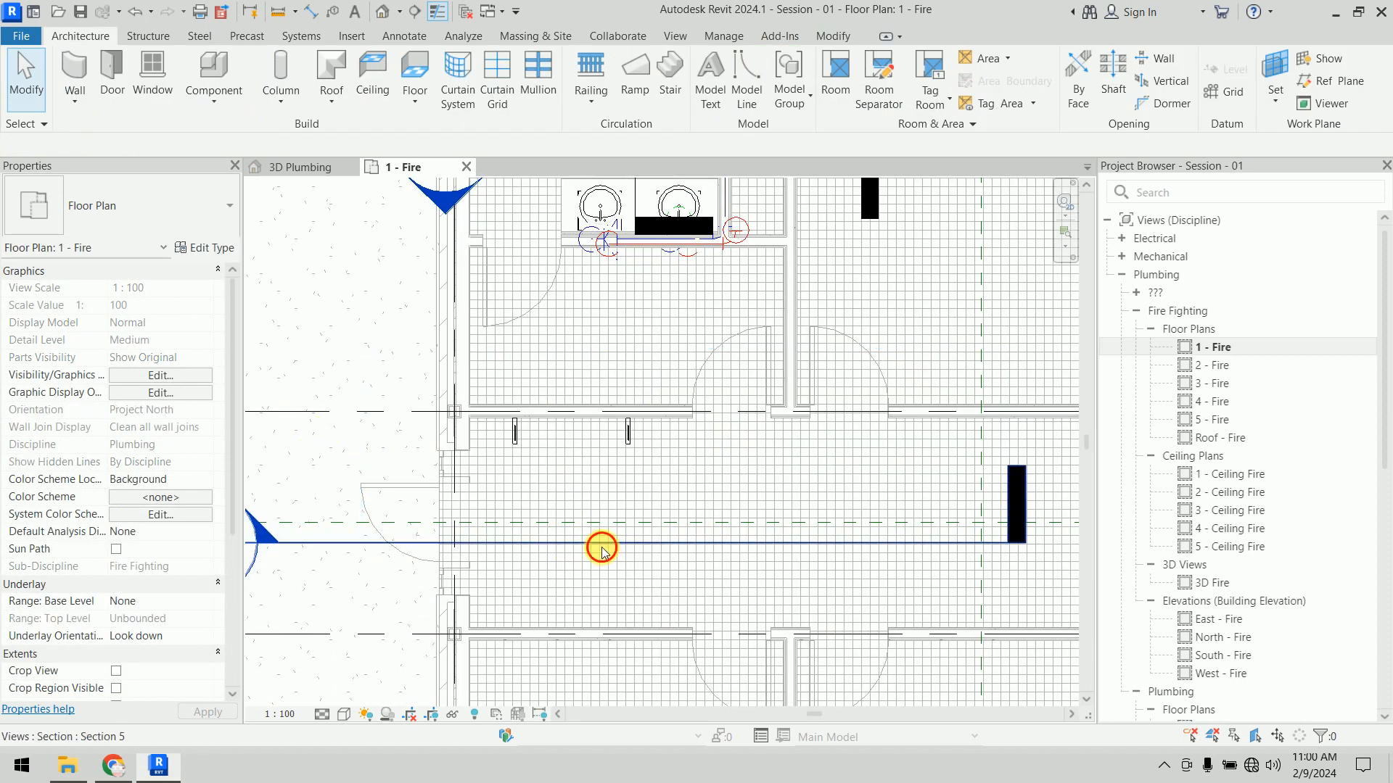
# Step: Open the view of the new corridor section
pyautogui.rightClick(602, 547)
pyautogui.click(690, 182)
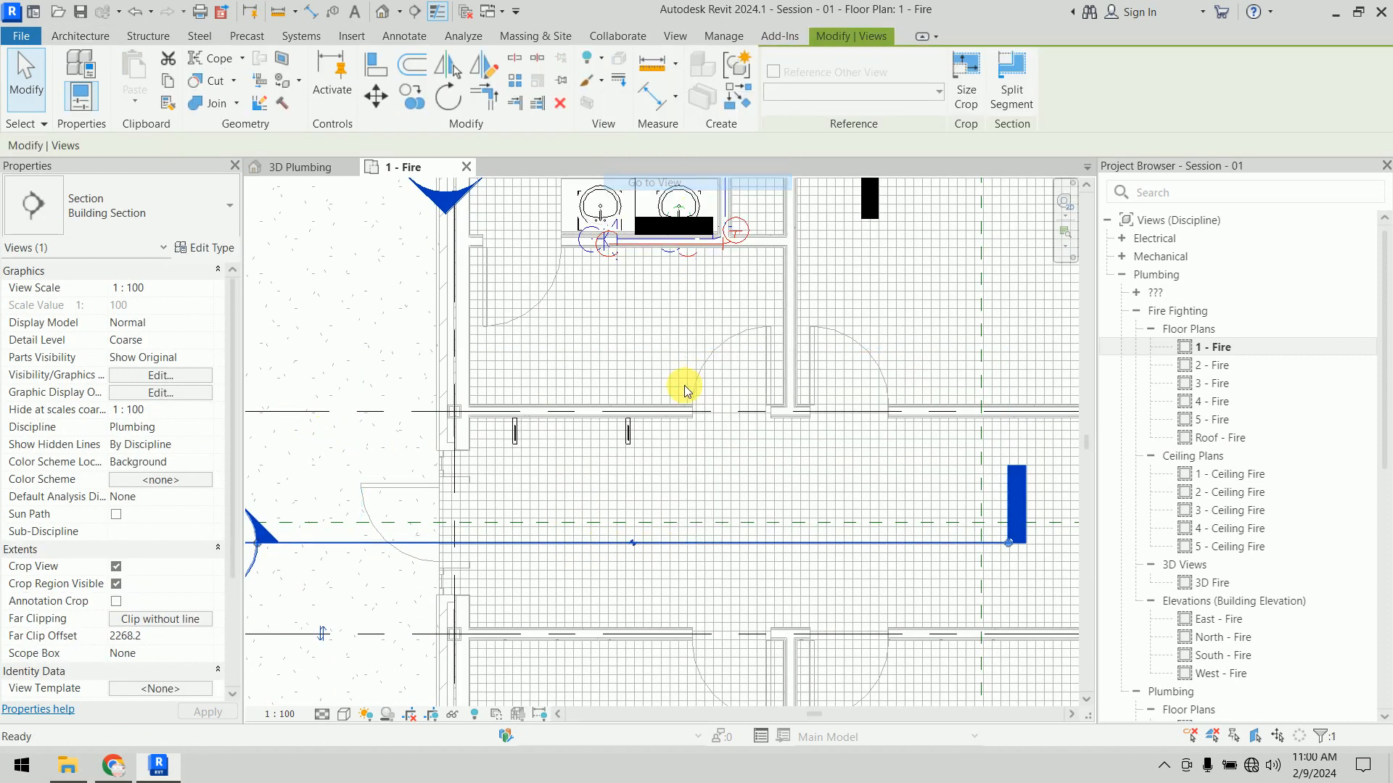
pyautogui.scroll(5, 658, 651)
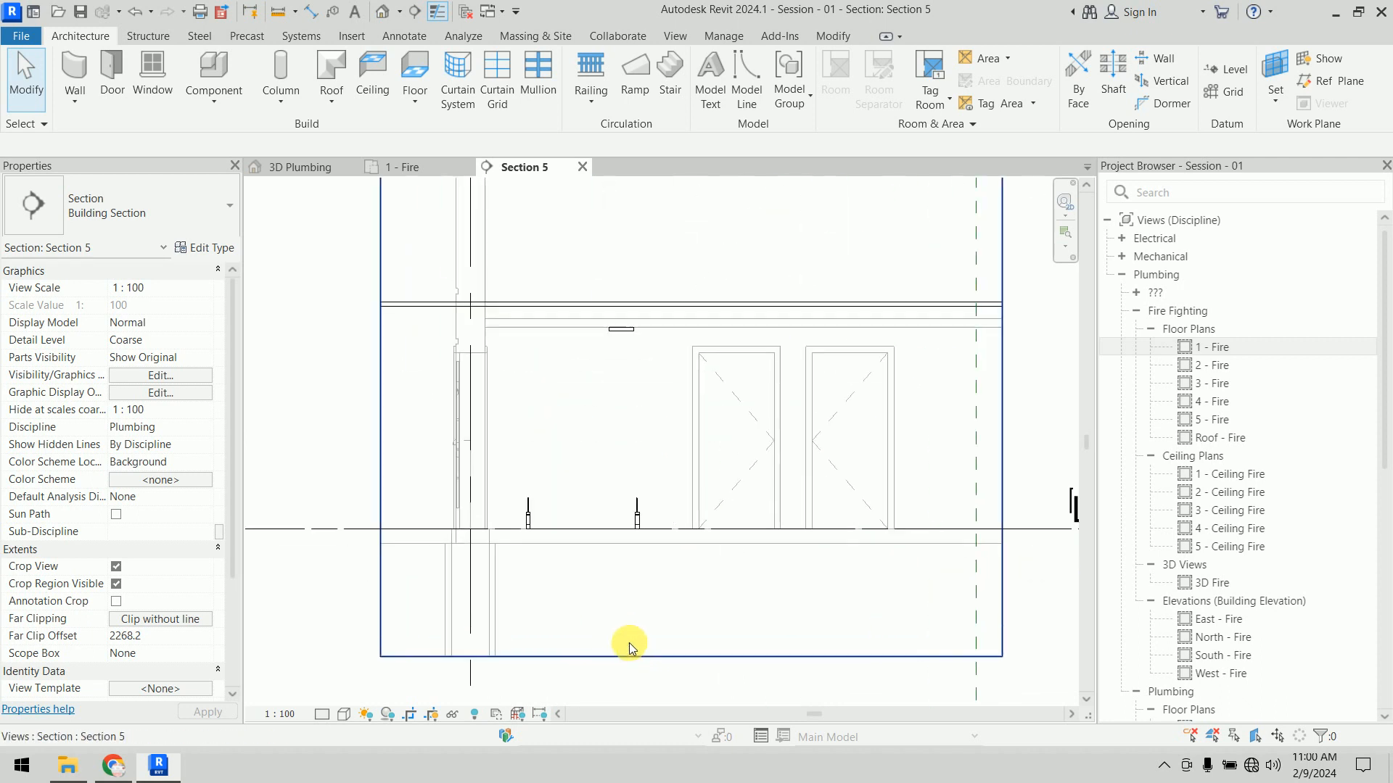
# Step: Set the section view's detail level to Fine and its visual style to Shaded
pyautogui.click(333, 712)
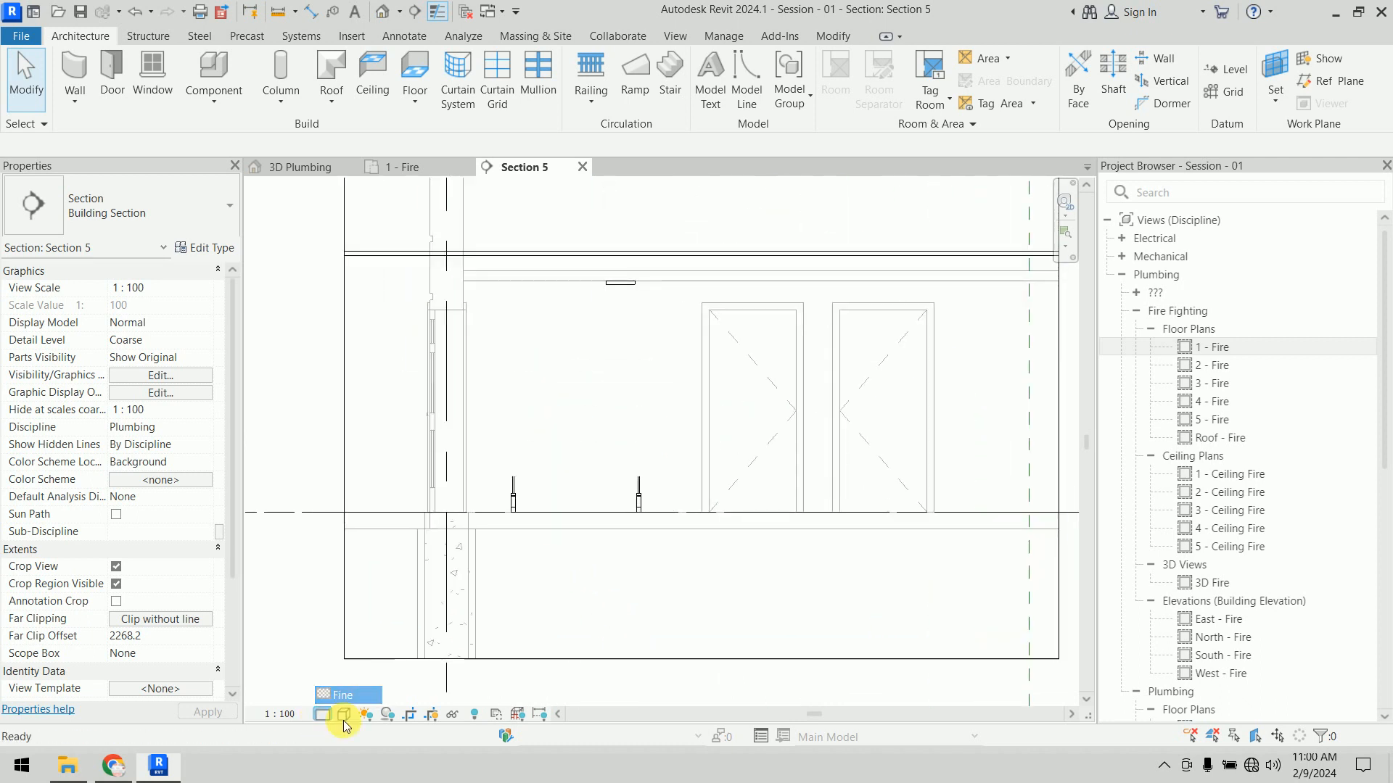
pyautogui.click(347, 696)
pyautogui.click(344, 715)
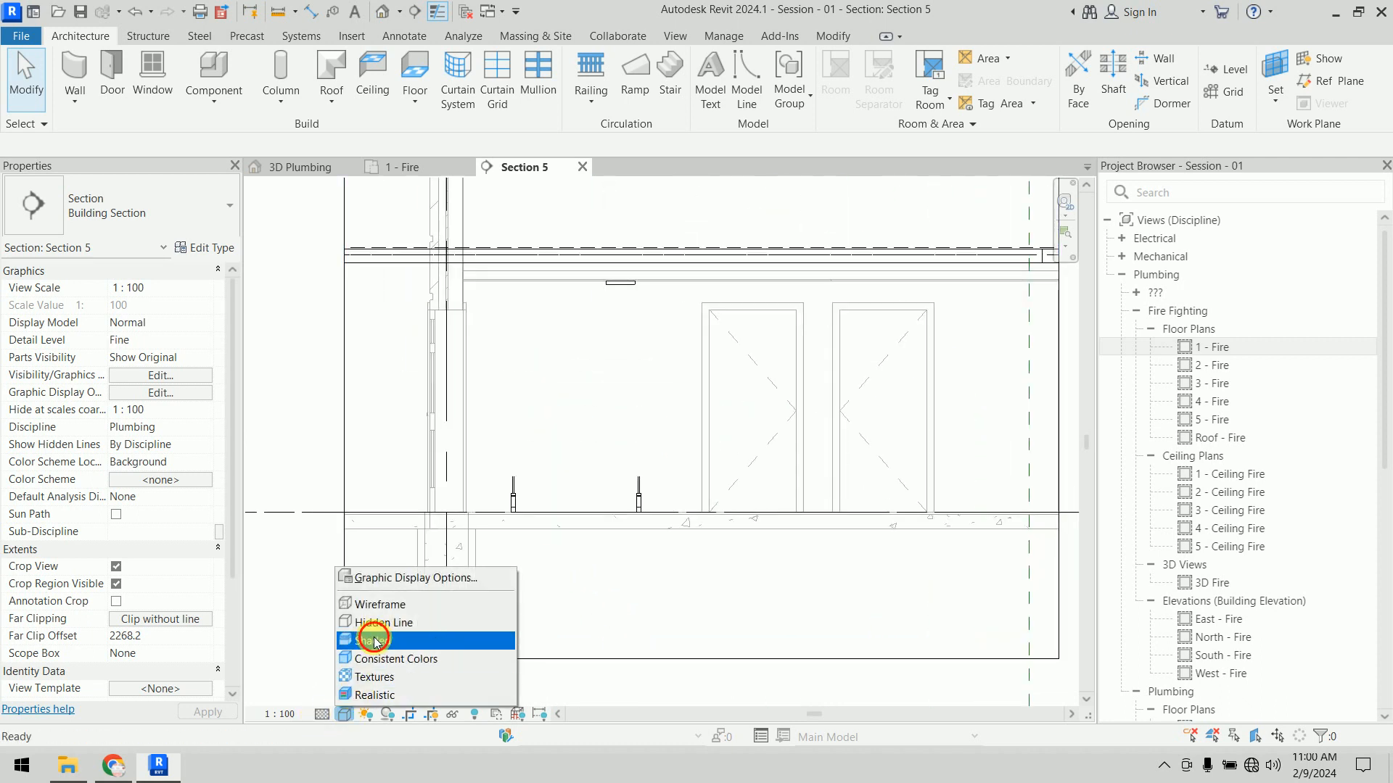
pyautogui.click(367, 640)
pyautogui.scroll(2, 578, 520)
pyautogui.scroll(1, 489, 483)
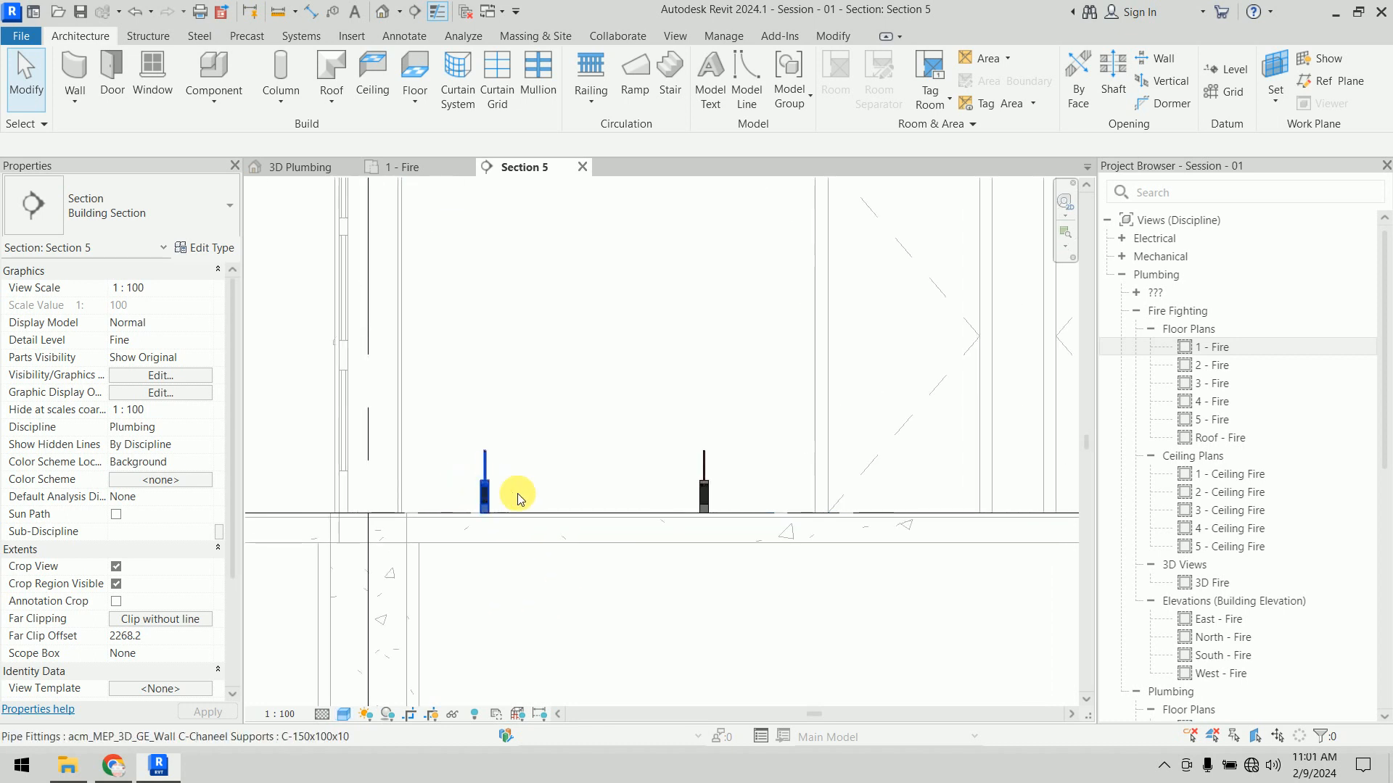
# Step: Open the default 3D view and examine the two wall C-channel supports up close
pyautogui.click(484, 494)
pyautogui.keyDown('ctrl'); pyautogui.click(708, 494); pyautogui.keyUp('ctrl')
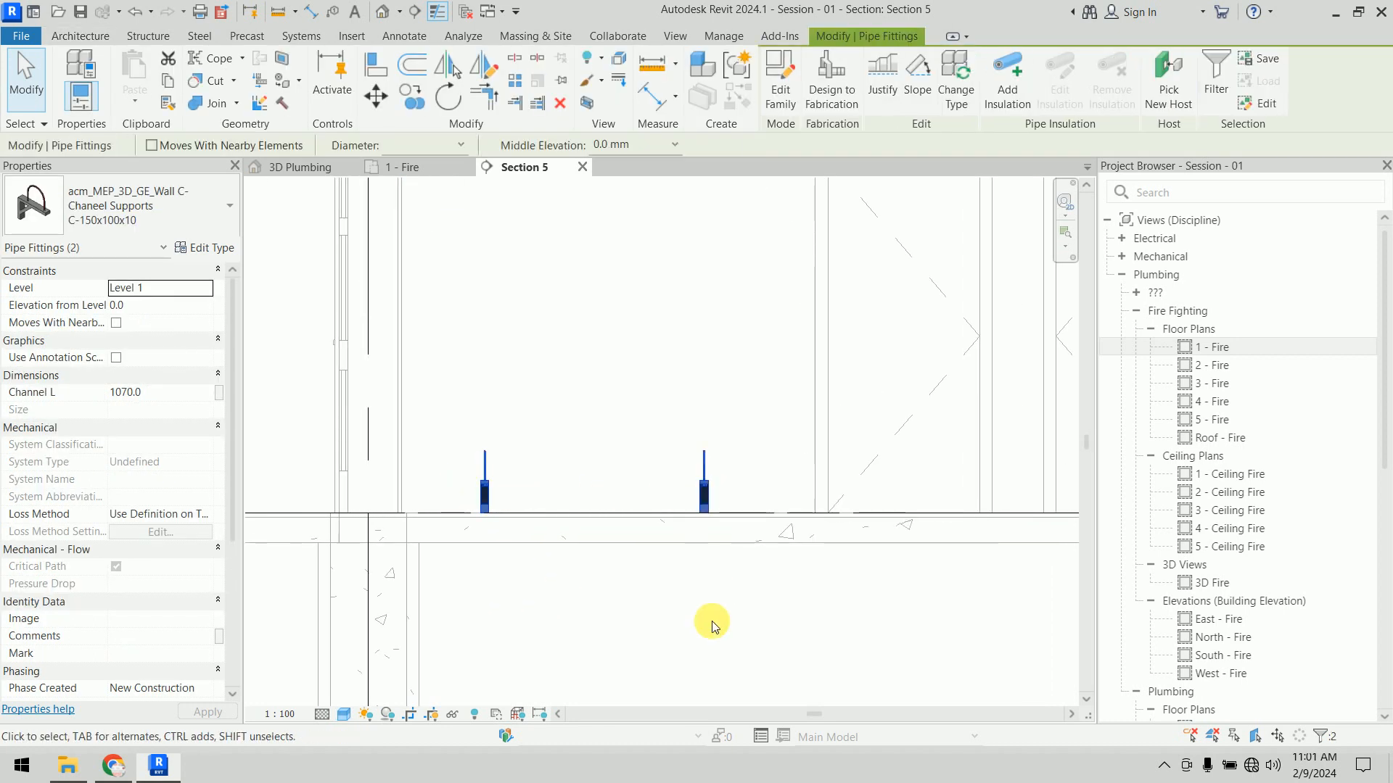
pyautogui.click(381, 16)
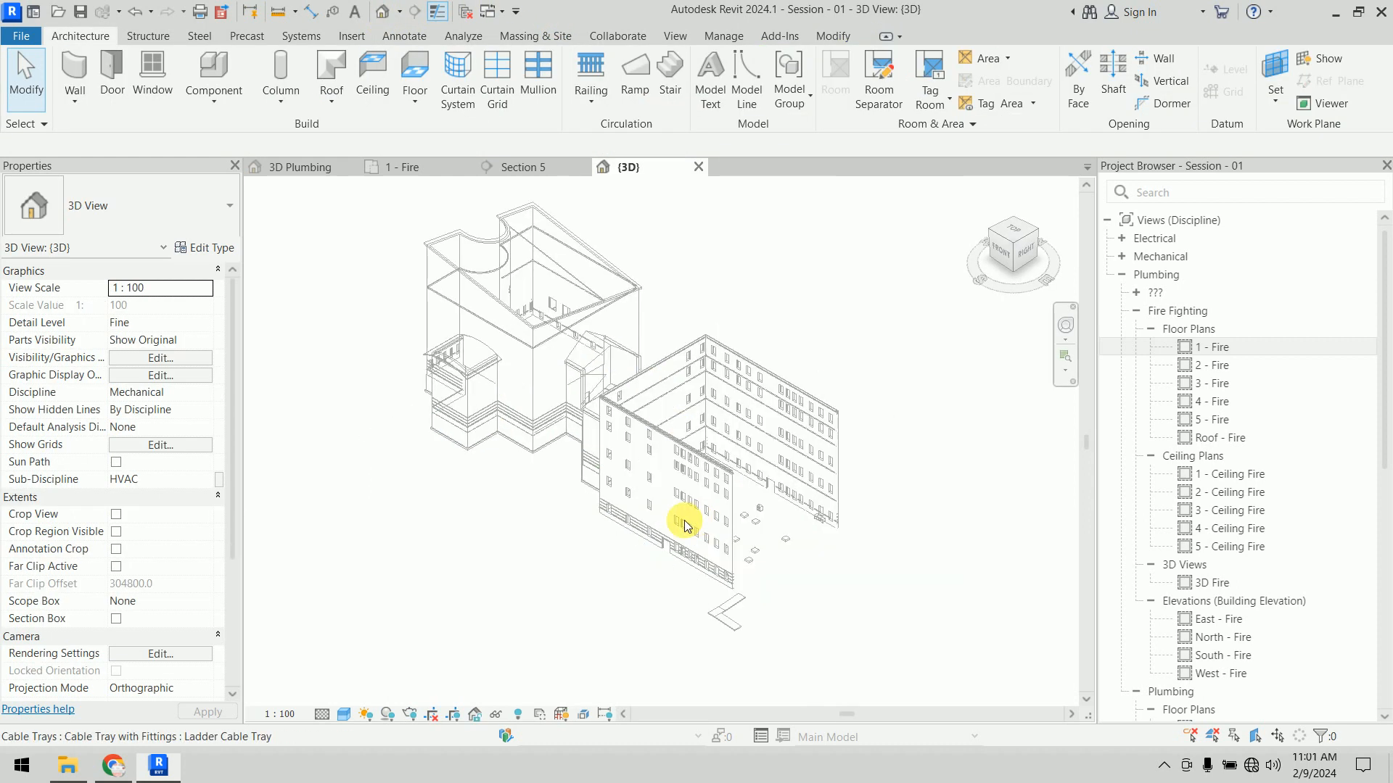
pyautogui.scroll(5, 695, 515)
pyautogui.scroll(6, 650, 386)
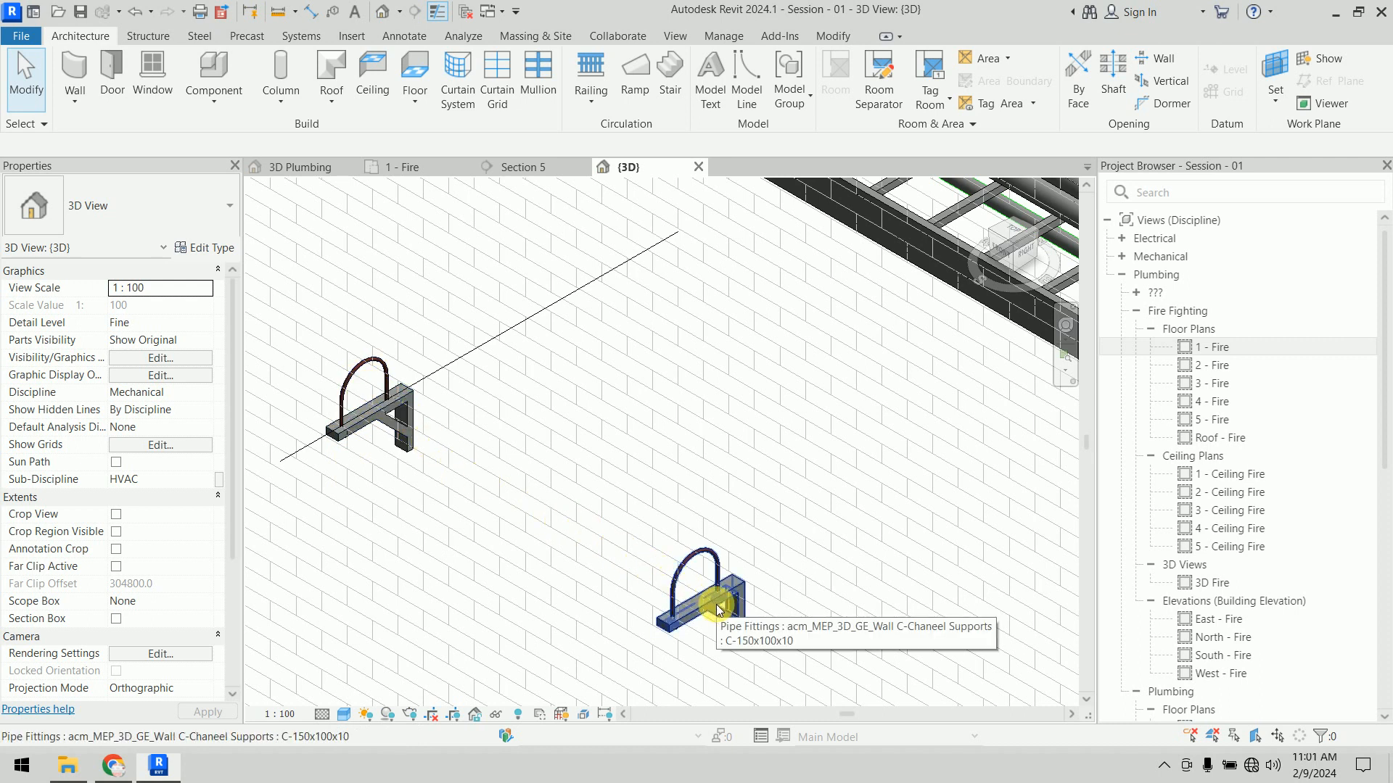
# Step: In the Section 5 view, set the elevation from level of both C-channel supports to 2133.6 mm
pyautogui.click(533, 168)
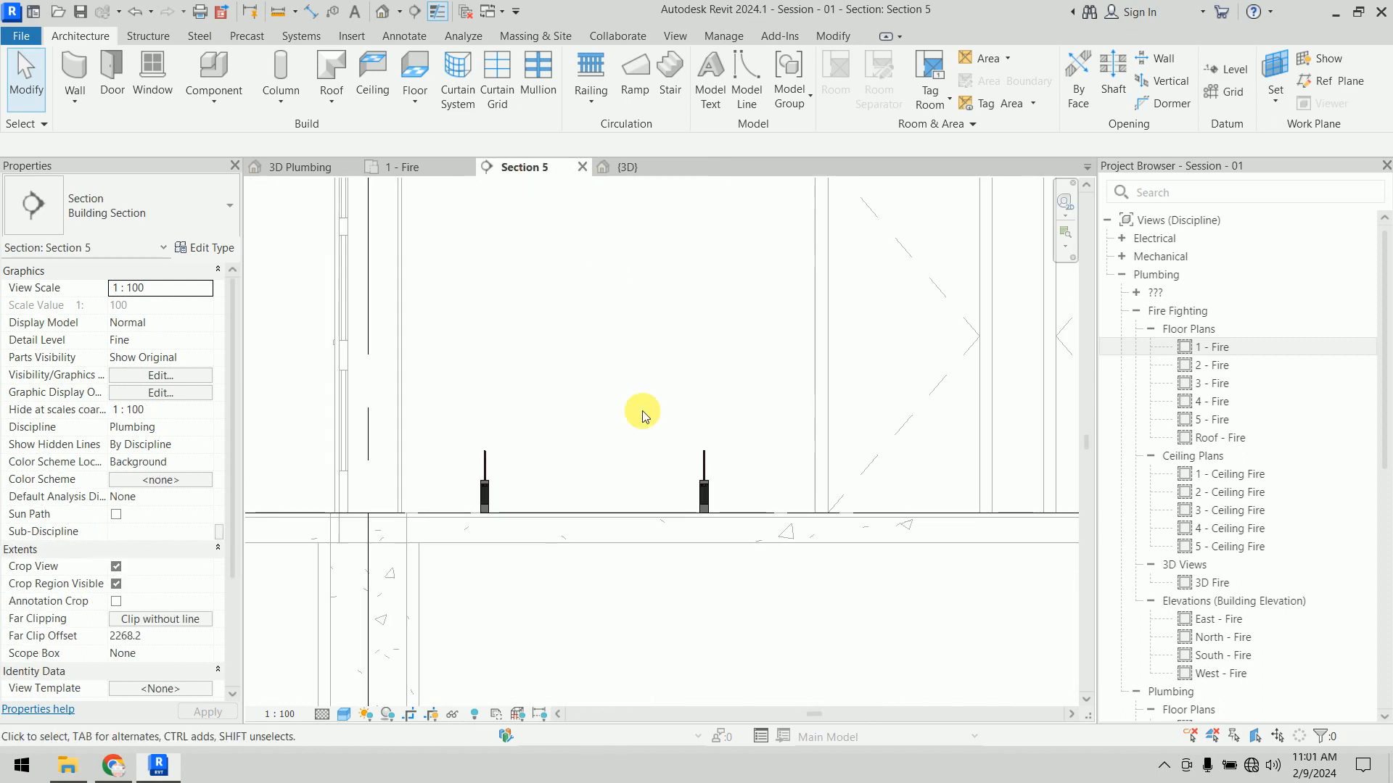
pyautogui.scroll(-3, 652, 489)
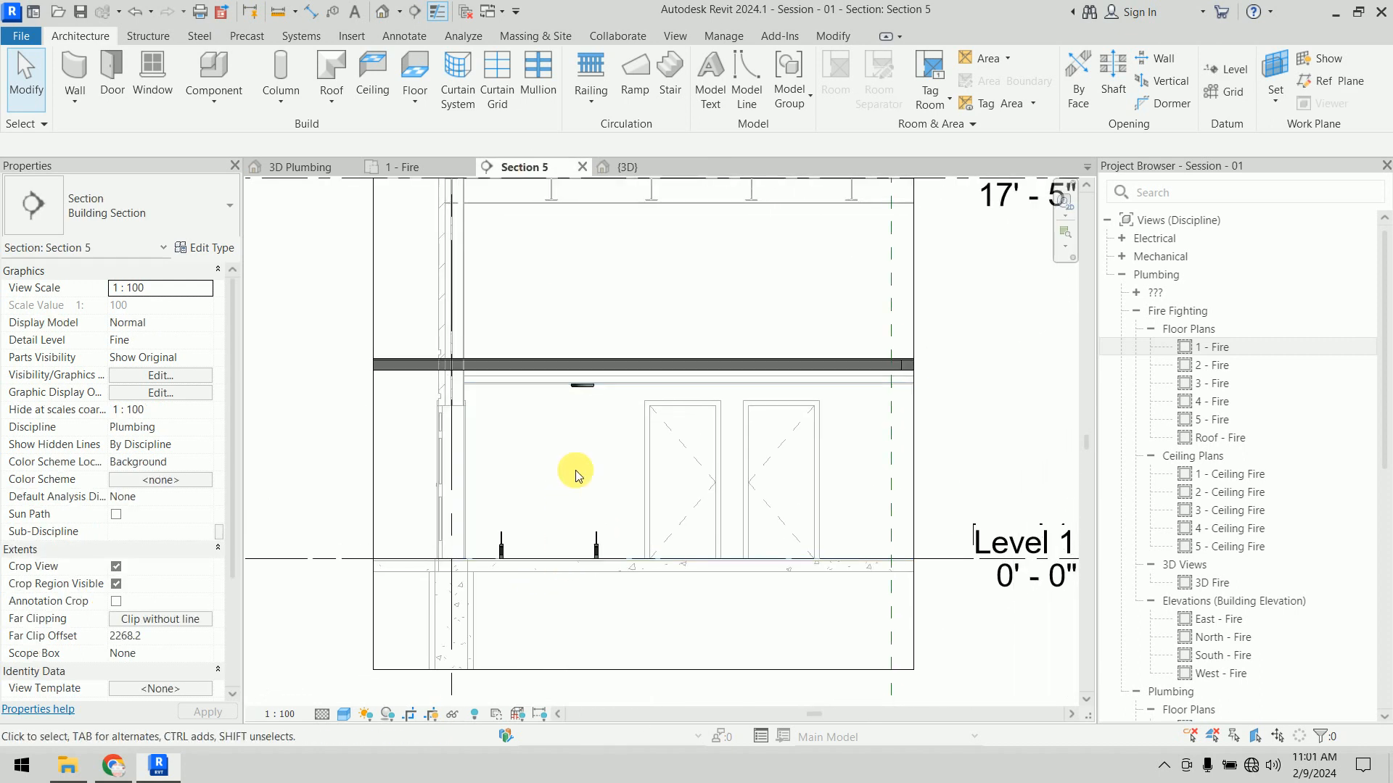
pyautogui.moveTo(576, 470); pyautogui.dragTo(541, 473, button='middle')
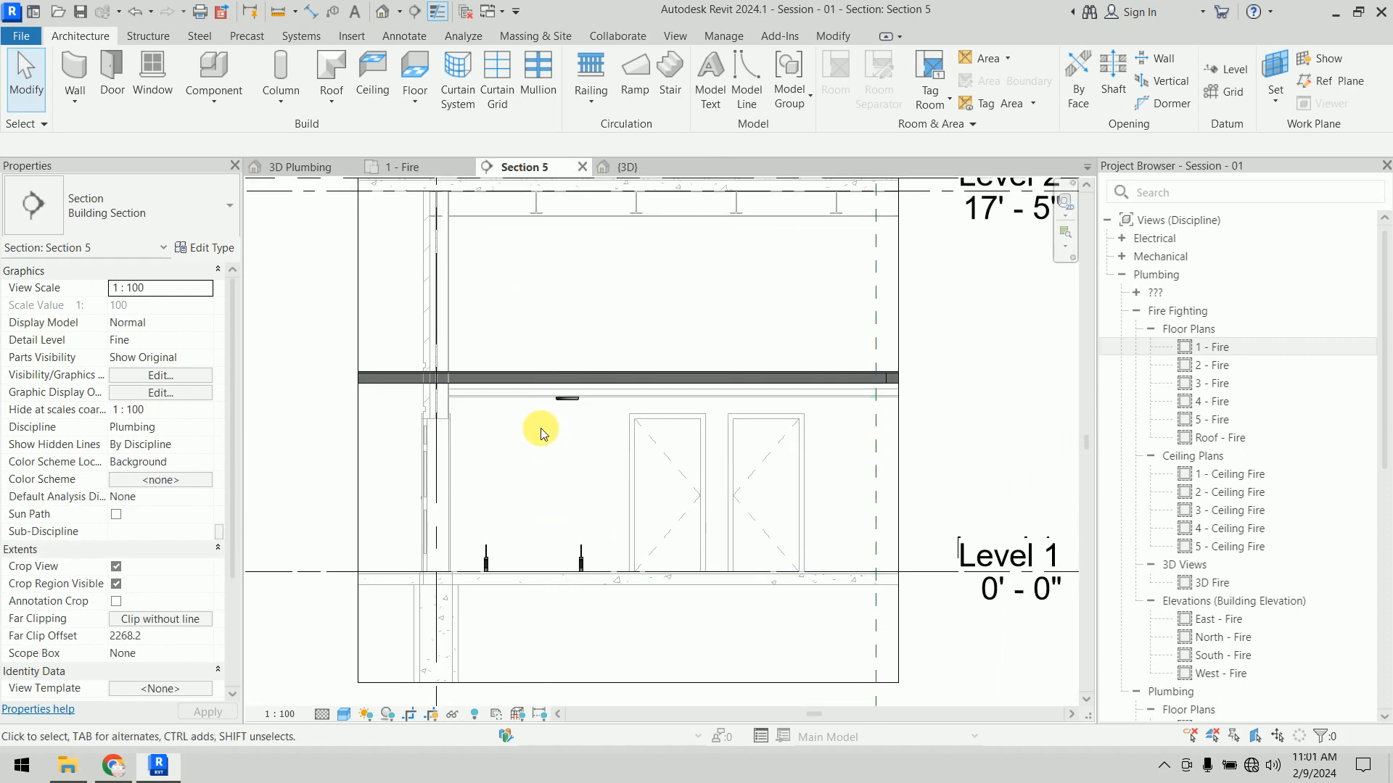
pyautogui.click(485, 562)
pyautogui.keyDown('ctrl'); pyautogui.click(581, 563); pyautogui.keyUp('ctrl')
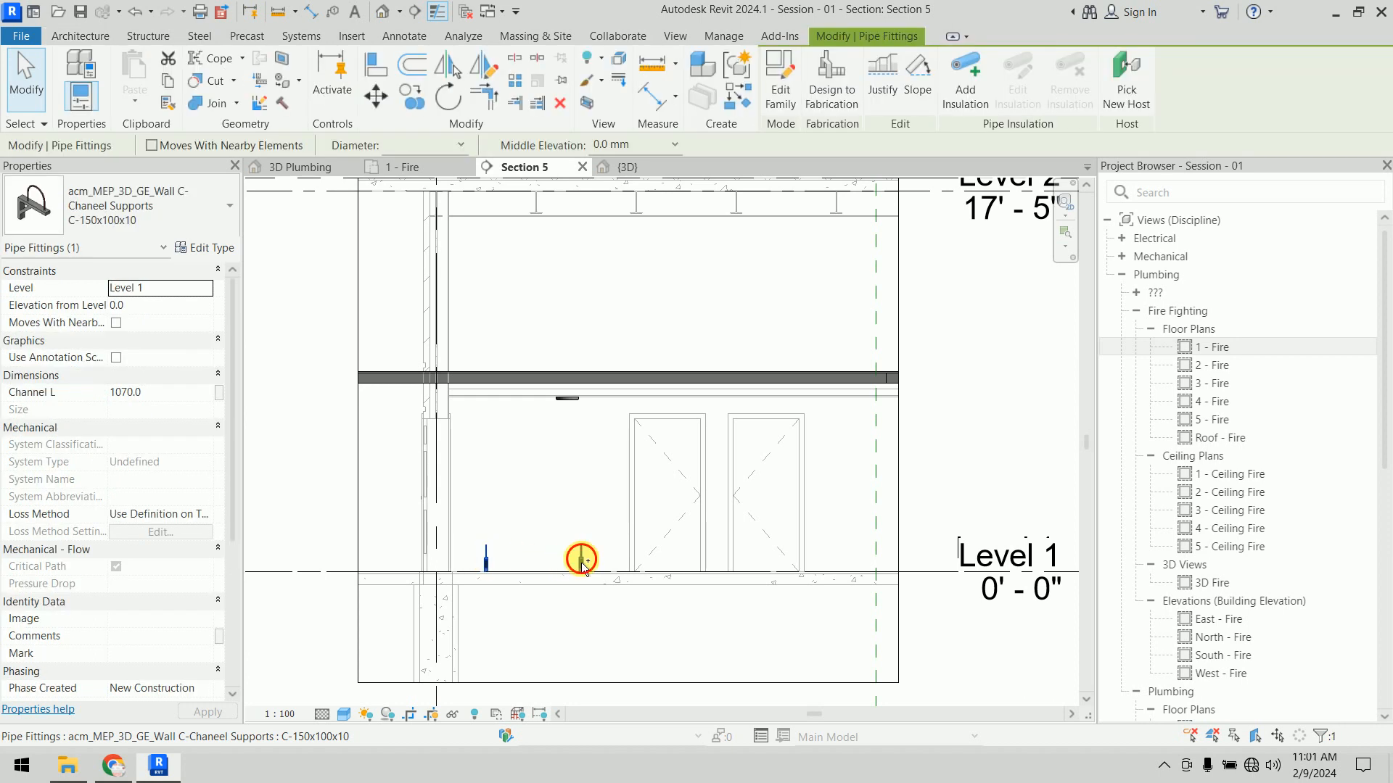
pyautogui.click(150, 309)
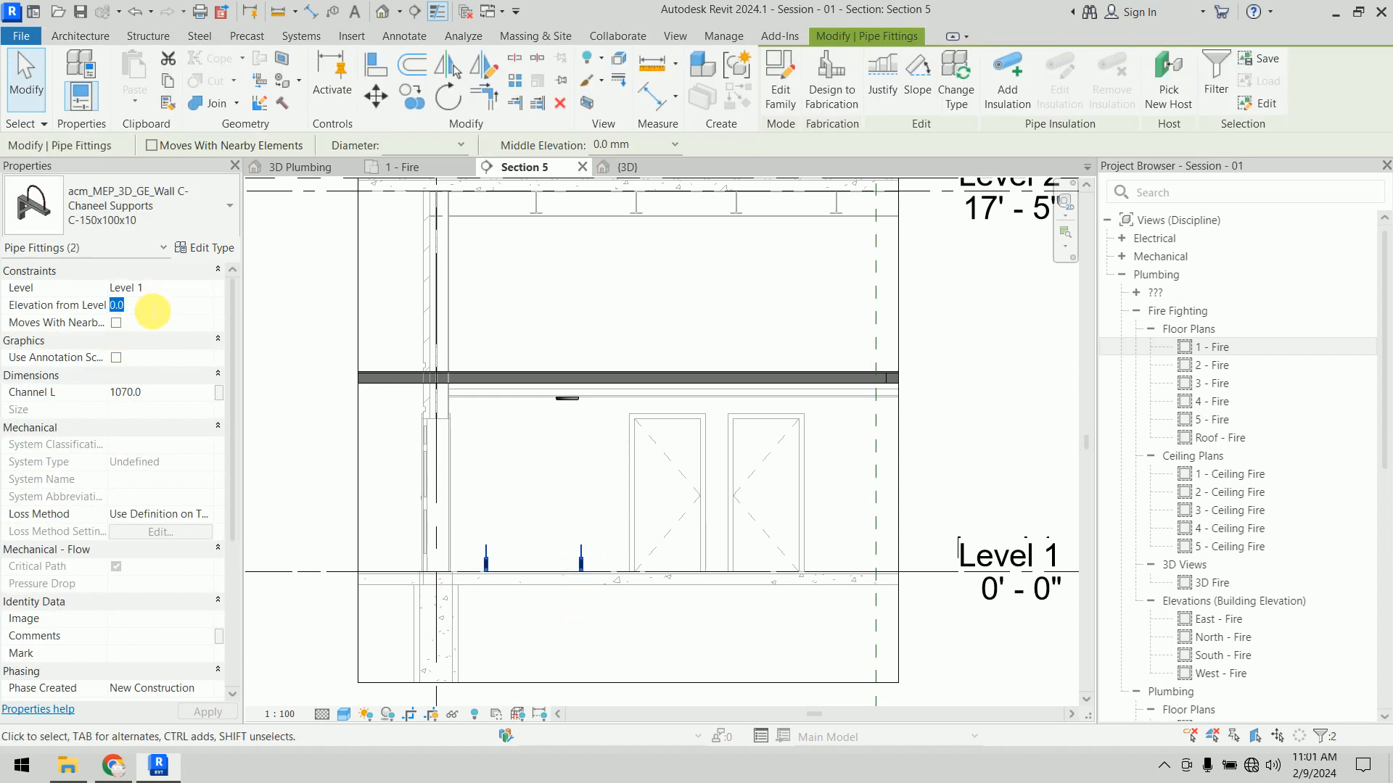
pyautogui.write('2133.6')
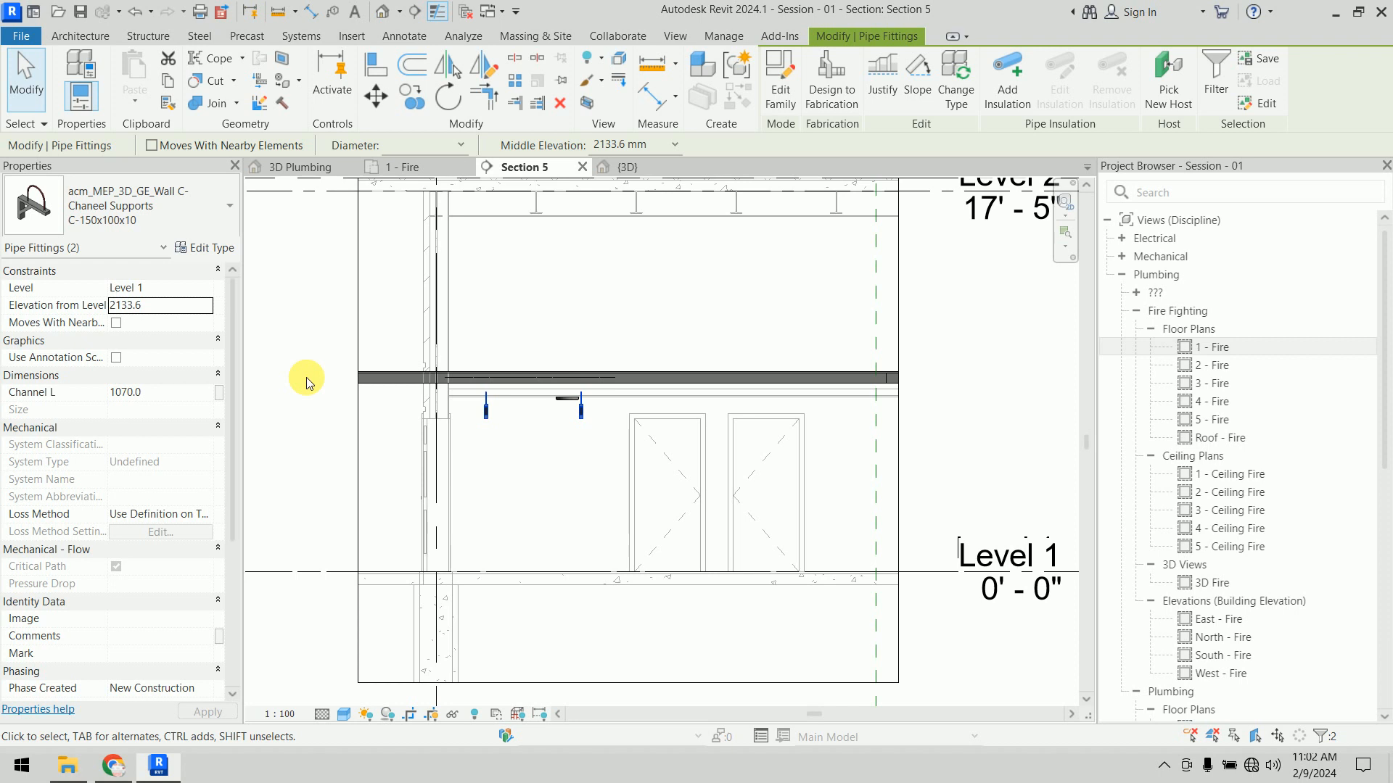
pyautogui.scroll(5, 443, 421)
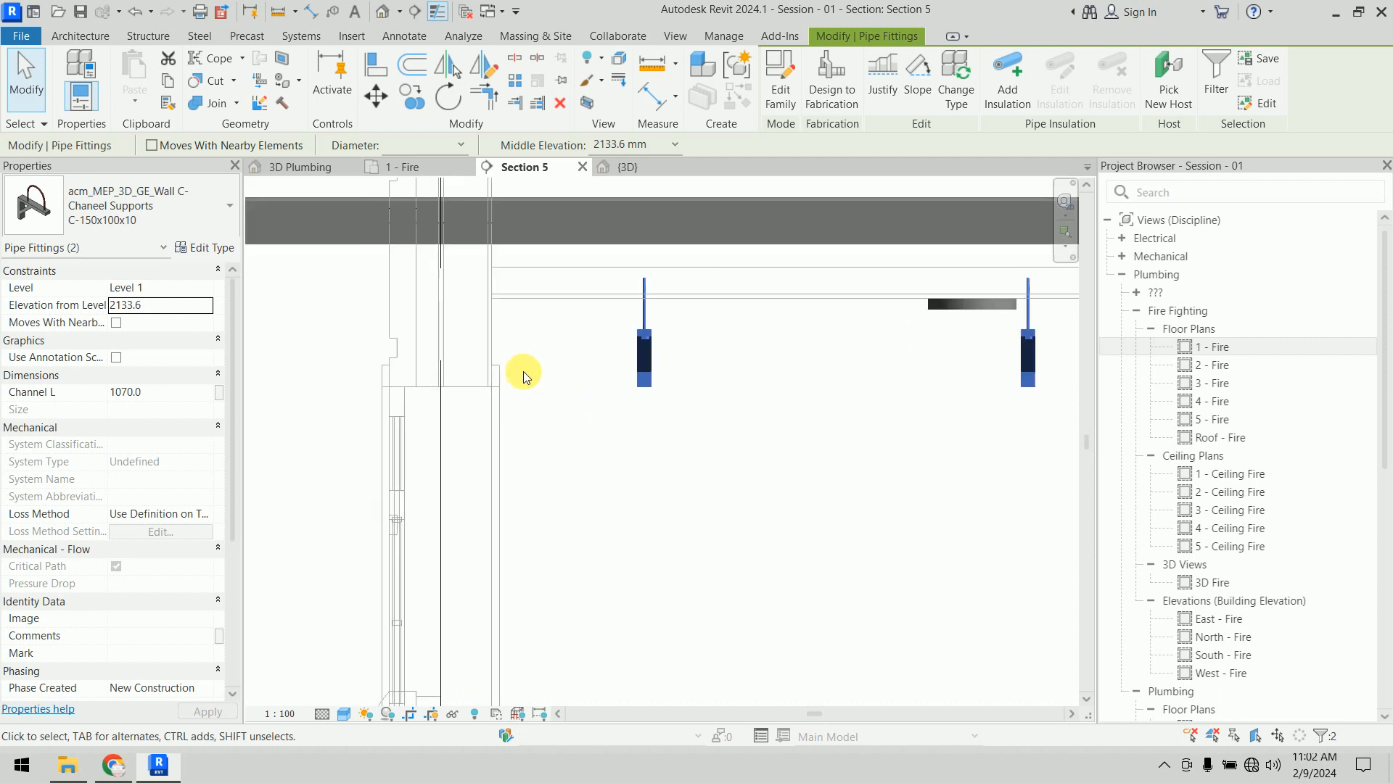
pyautogui.scroll(-3, 537, 377)
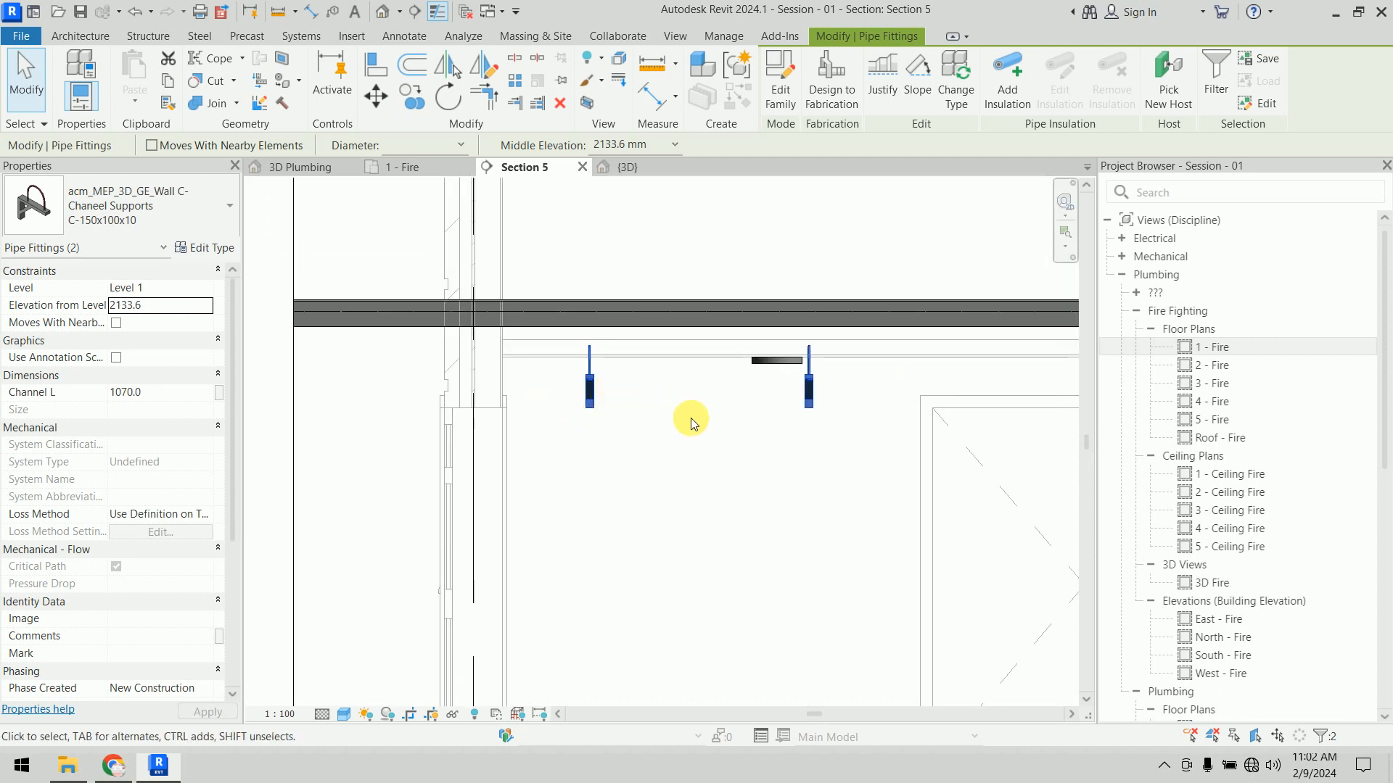
pyautogui.scroll(-2, 734, 404)
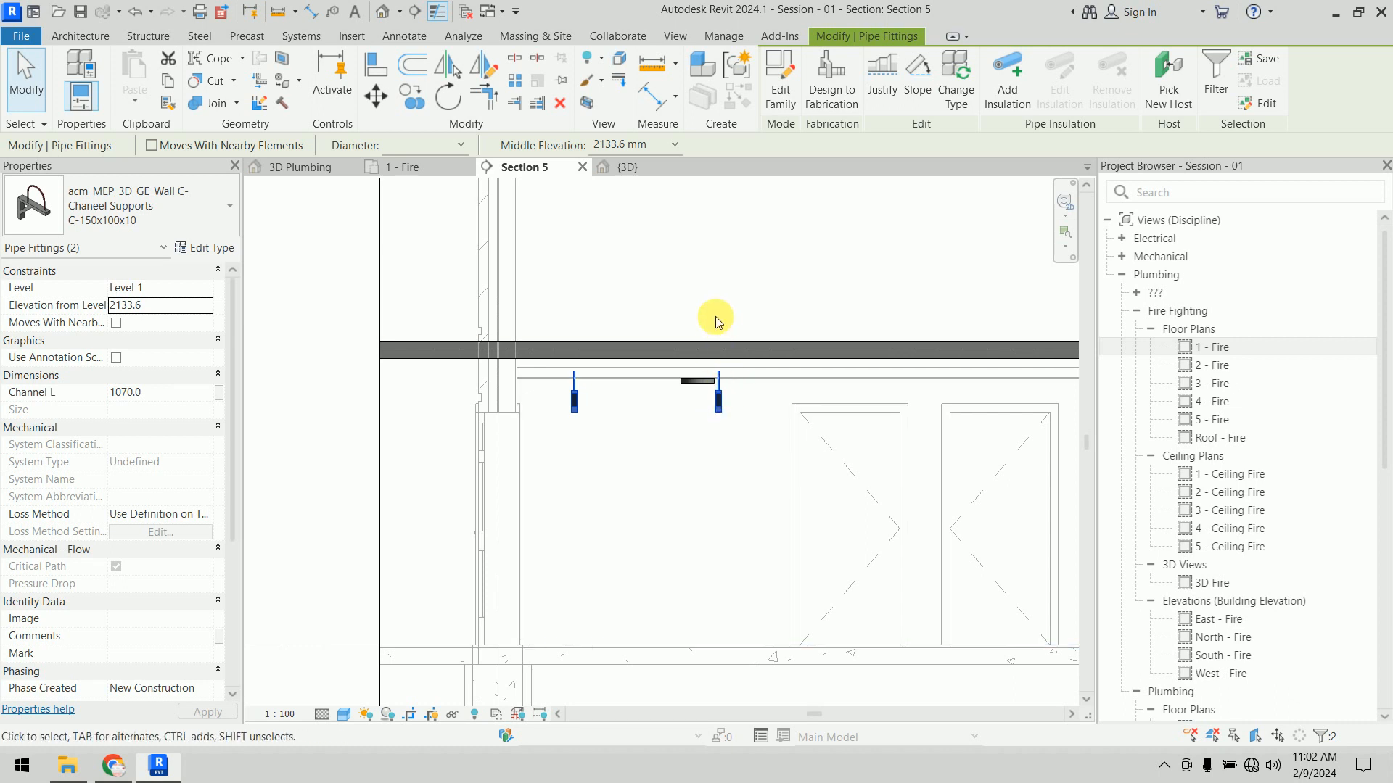
# Step: Set the elevation from level of both C-channel supports to 2743.2 mm and clear the selection
pyautogui.click(167, 312)
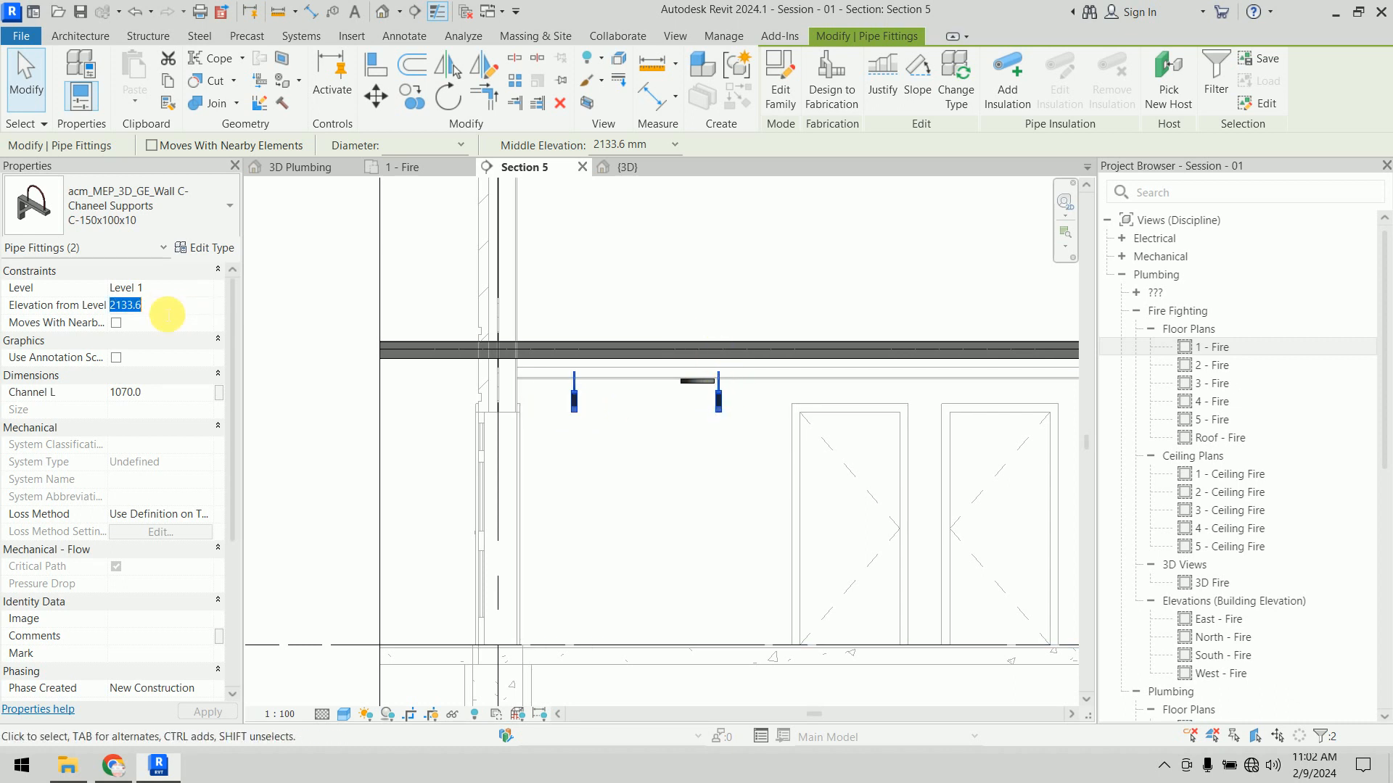
pyautogui.write('2743.2')
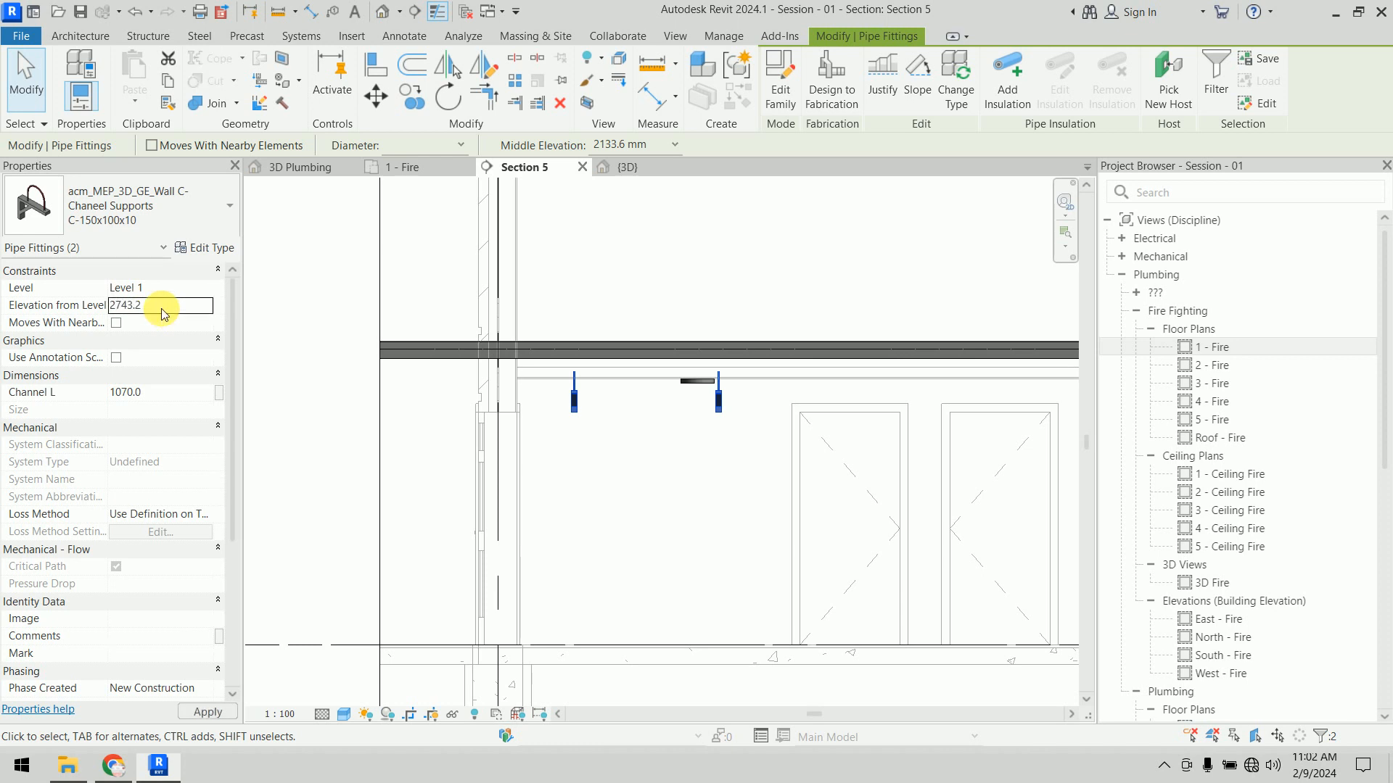
pyautogui.click(348, 357)
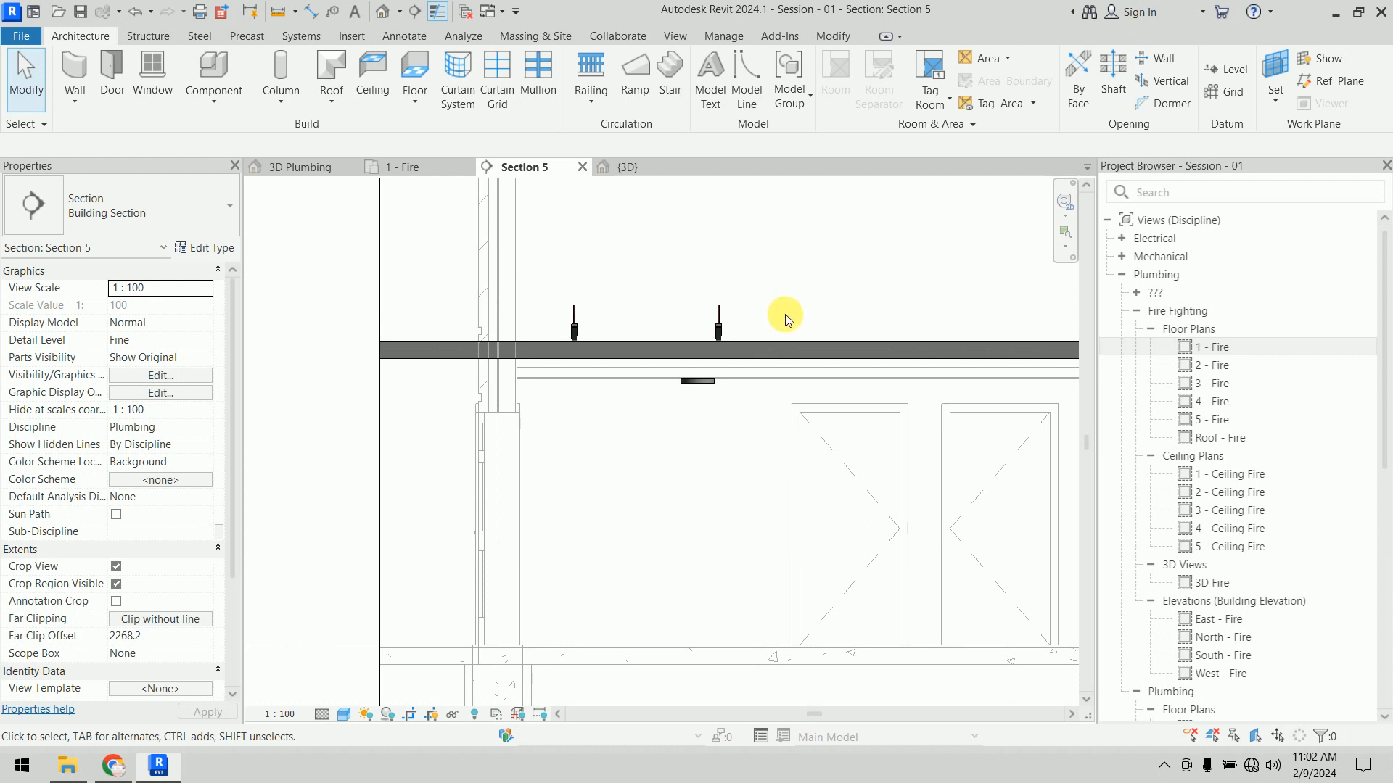
# Step: Return to the 1 - Fire floor plan and start the Pipe command with the Fire Protection pipe type
pyautogui.click(431, 171)
pyautogui.scroll(4, 522, 471)
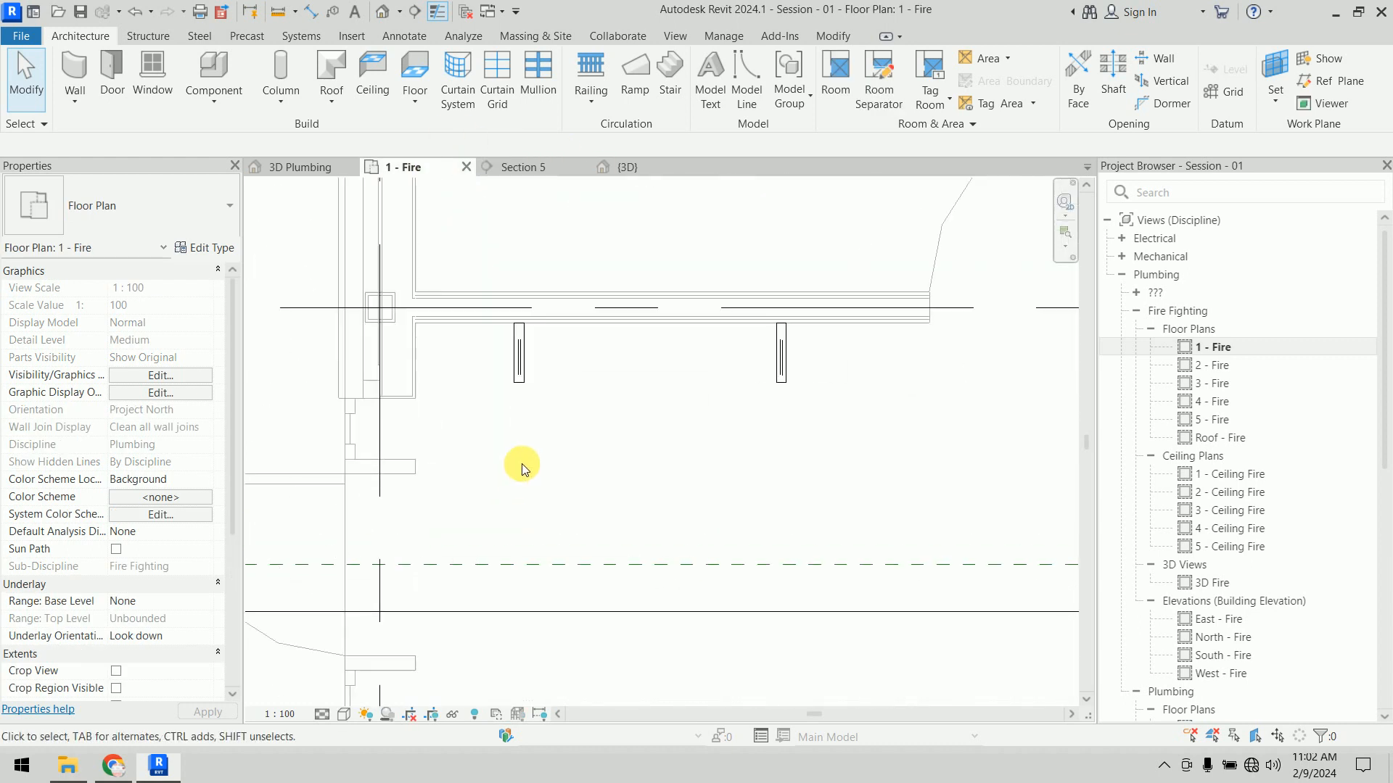
pyautogui.scroll(-2, 522, 464)
pyautogui.moveTo(525, 465); pyautogui.dragTo(562, 429, button='middle')
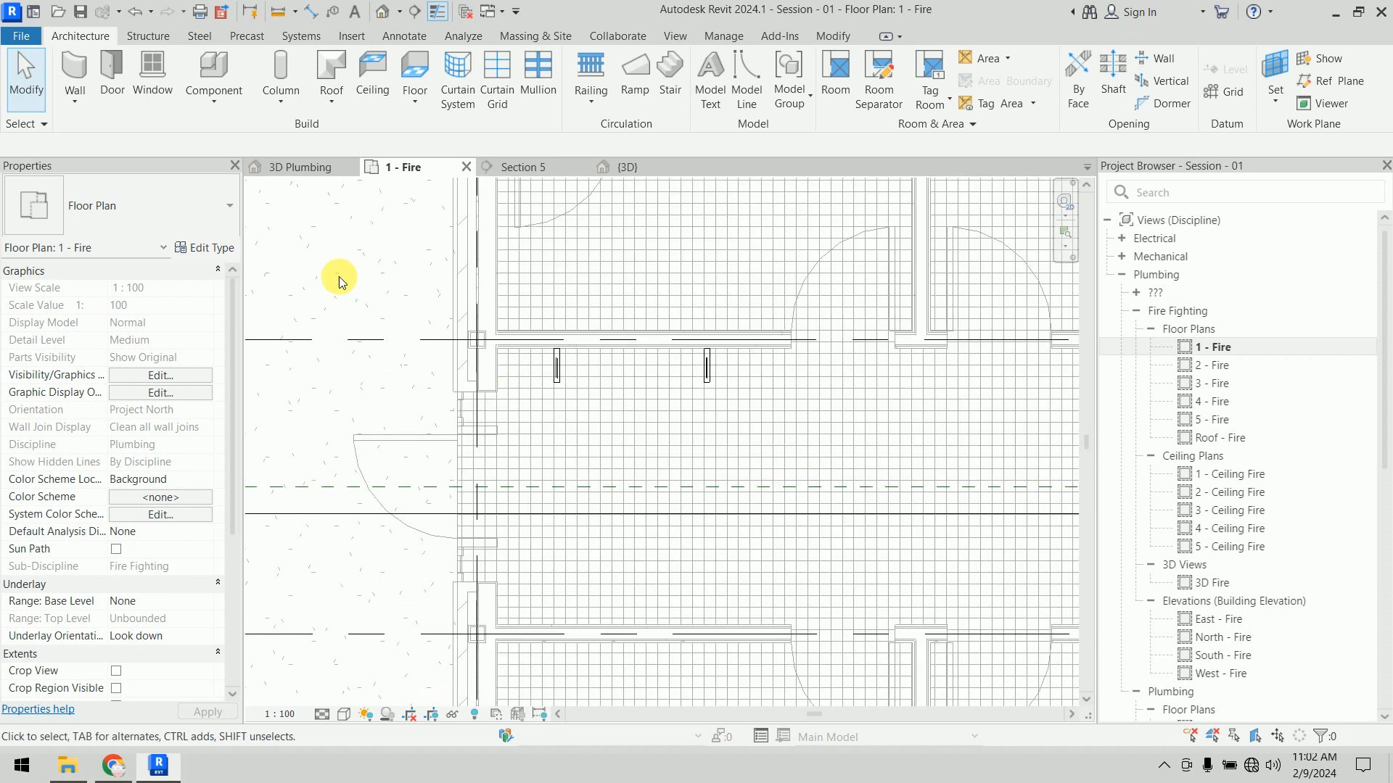
pyautogui.click(299, 37)
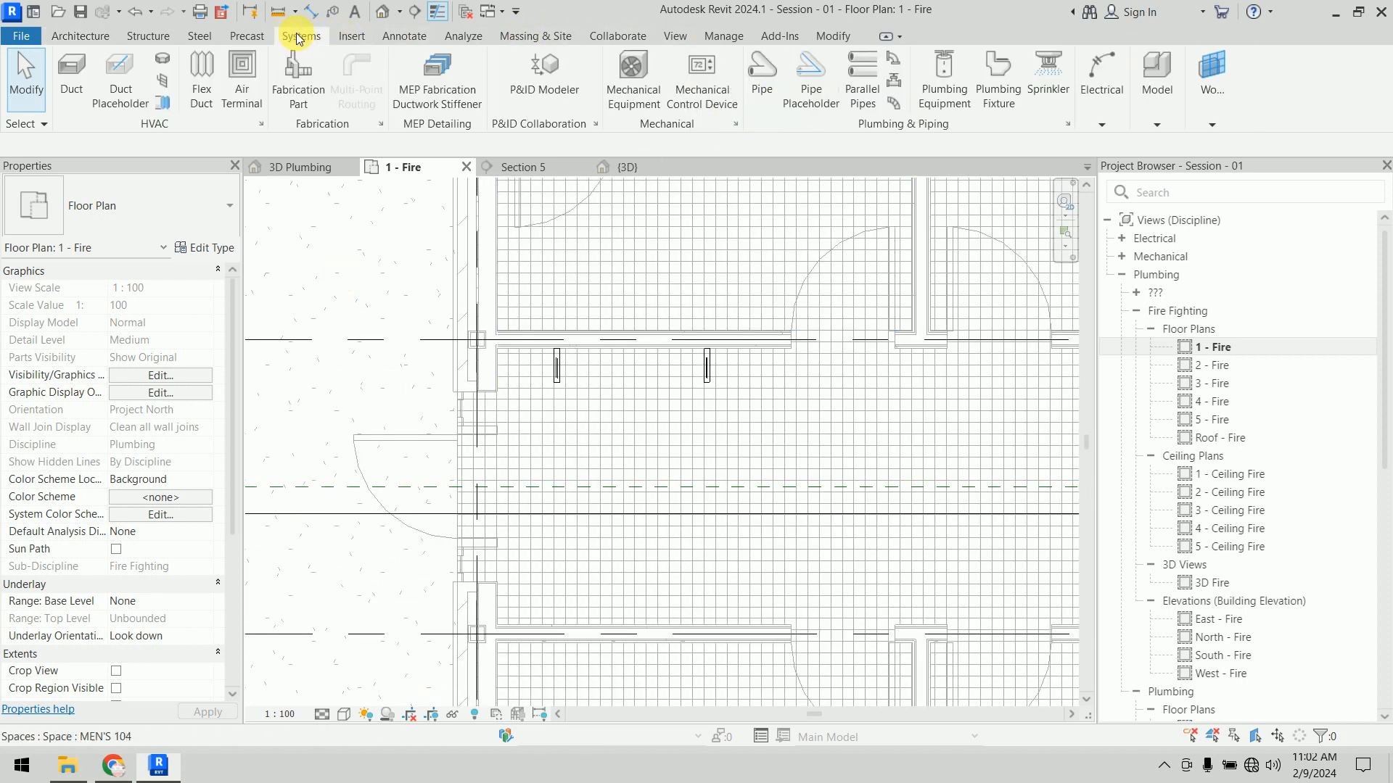
pyautogui.click(758, 76)
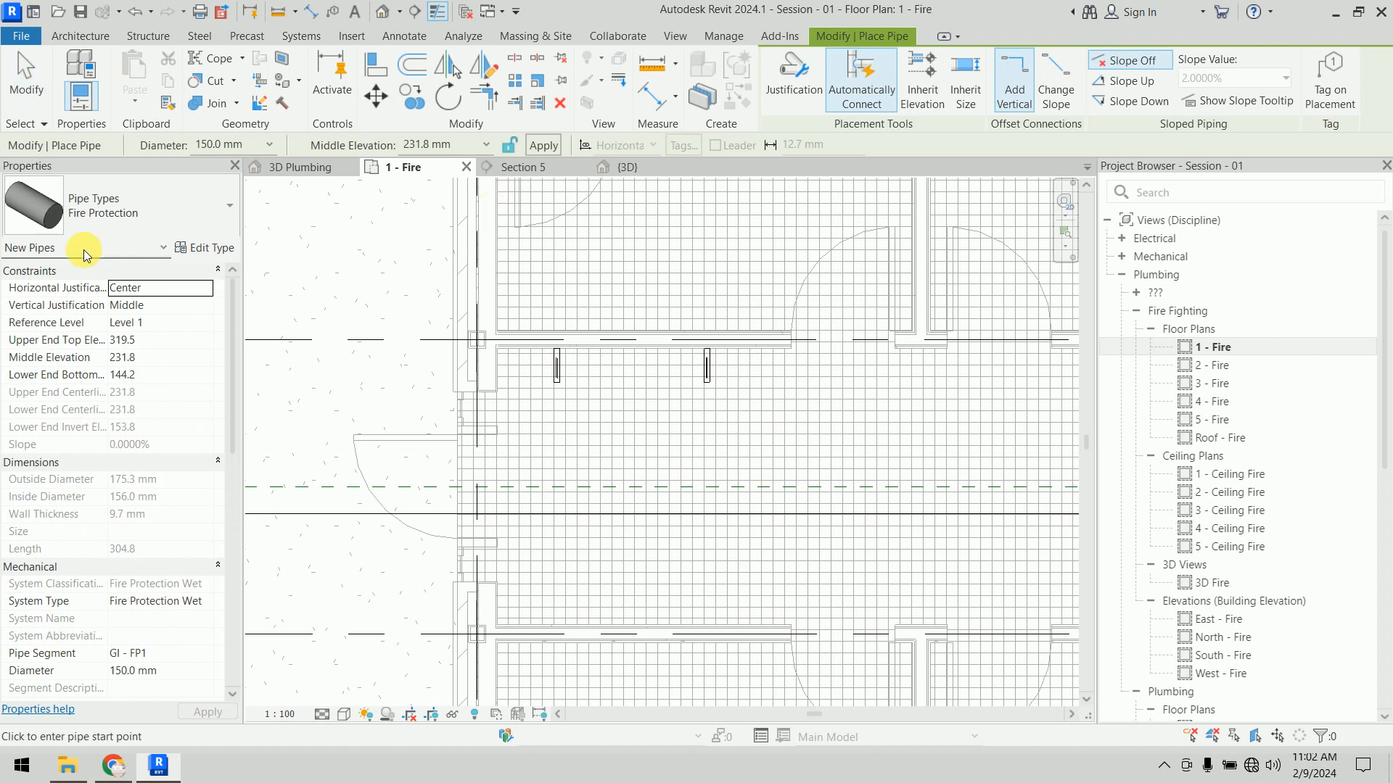
pyautogui.click(124, 206)
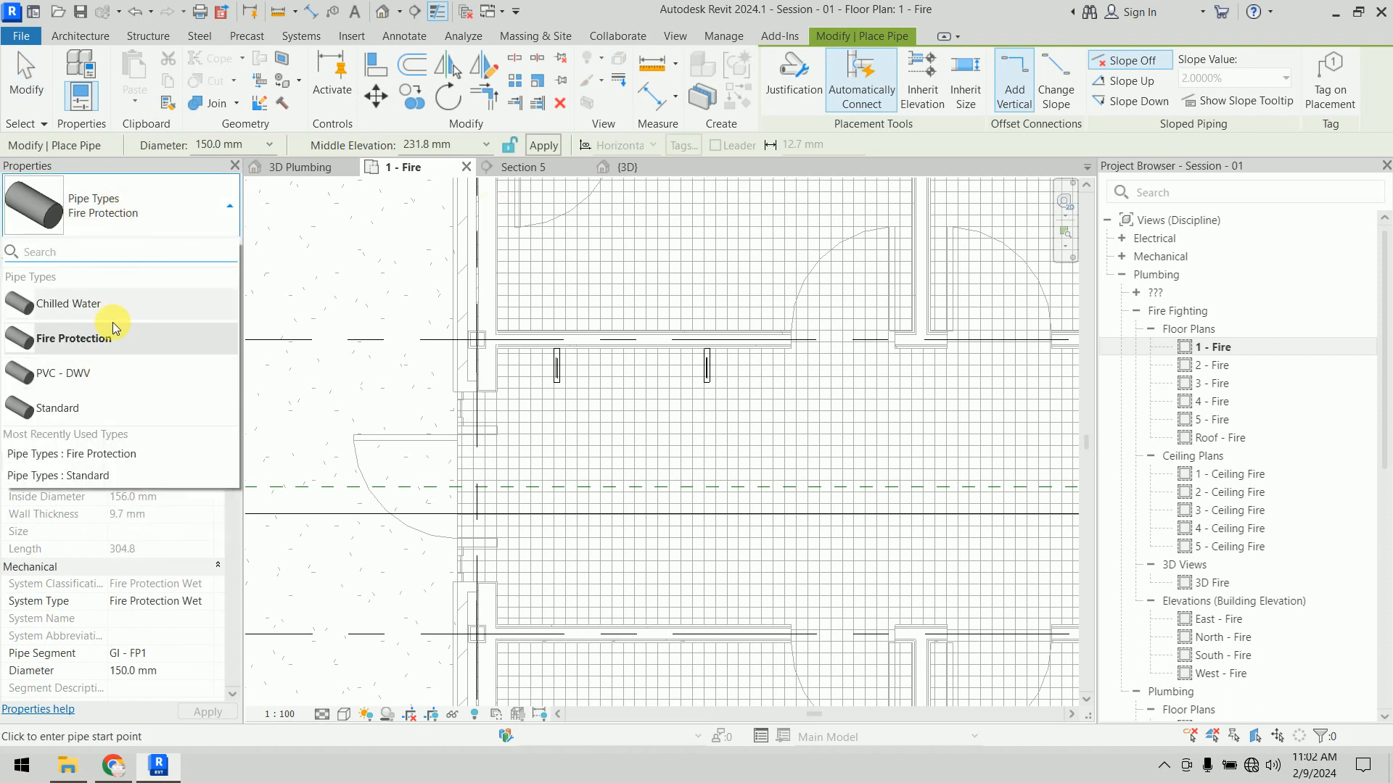
pyautogui.click(122, 456)
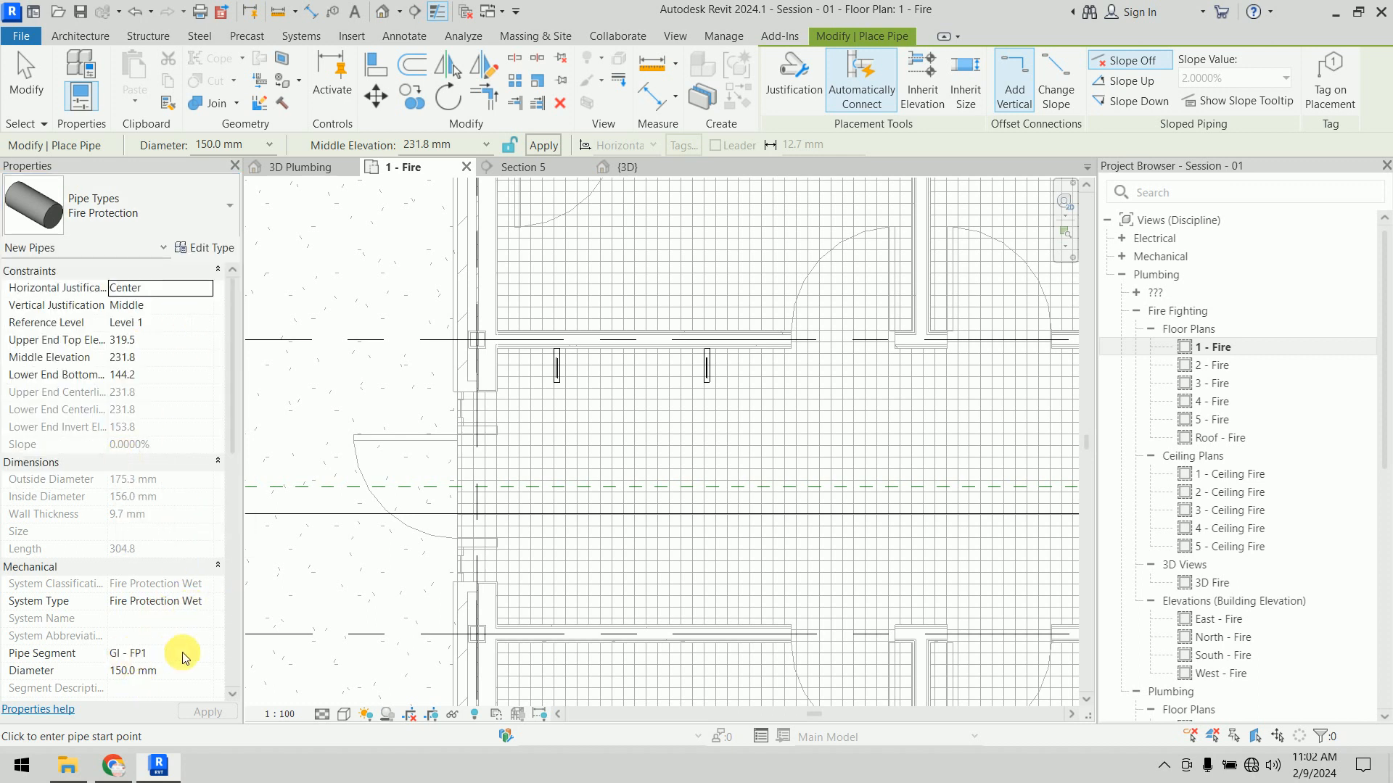
# Step: Set the new pipe's diameter to 100 mm
pyautogui.click(156, 670)
pyautogui.click(205, 670)
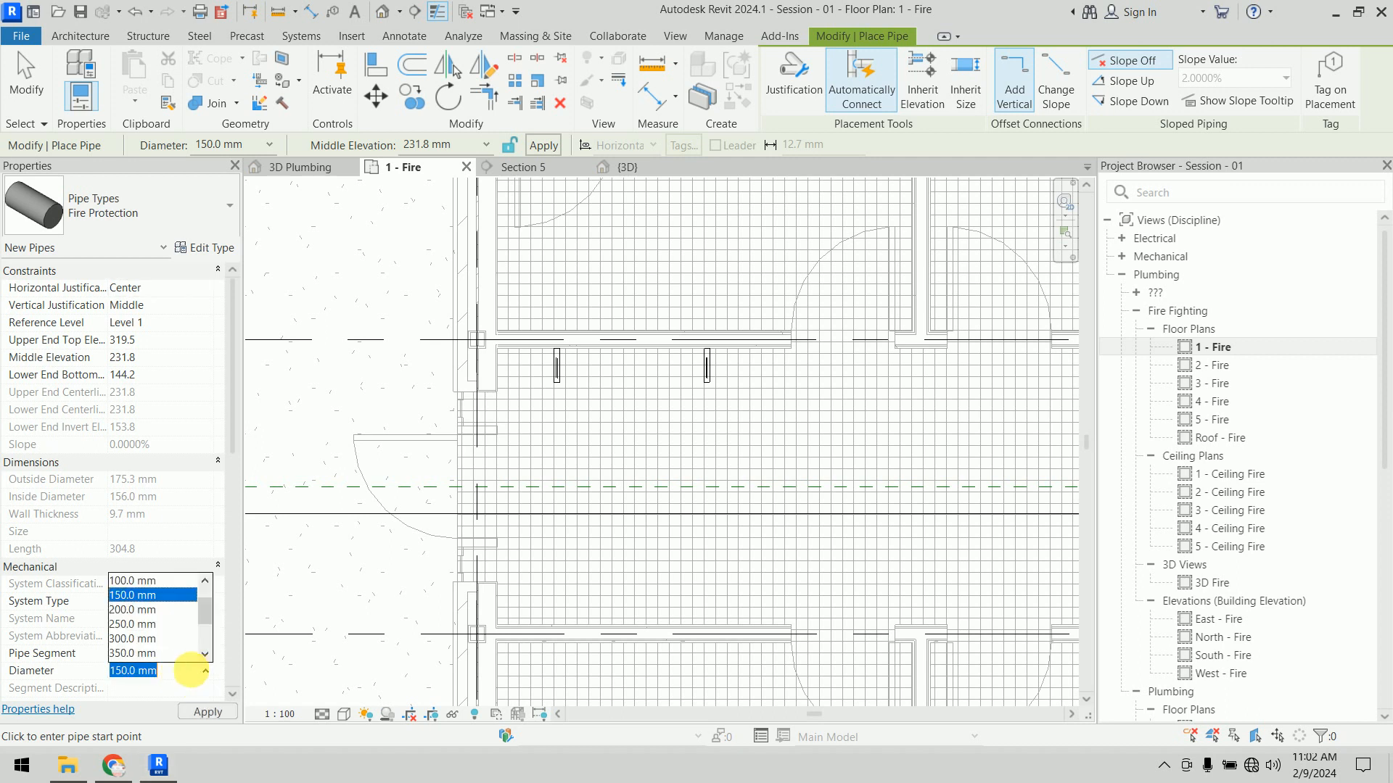
pyautogui.click(149, 611)
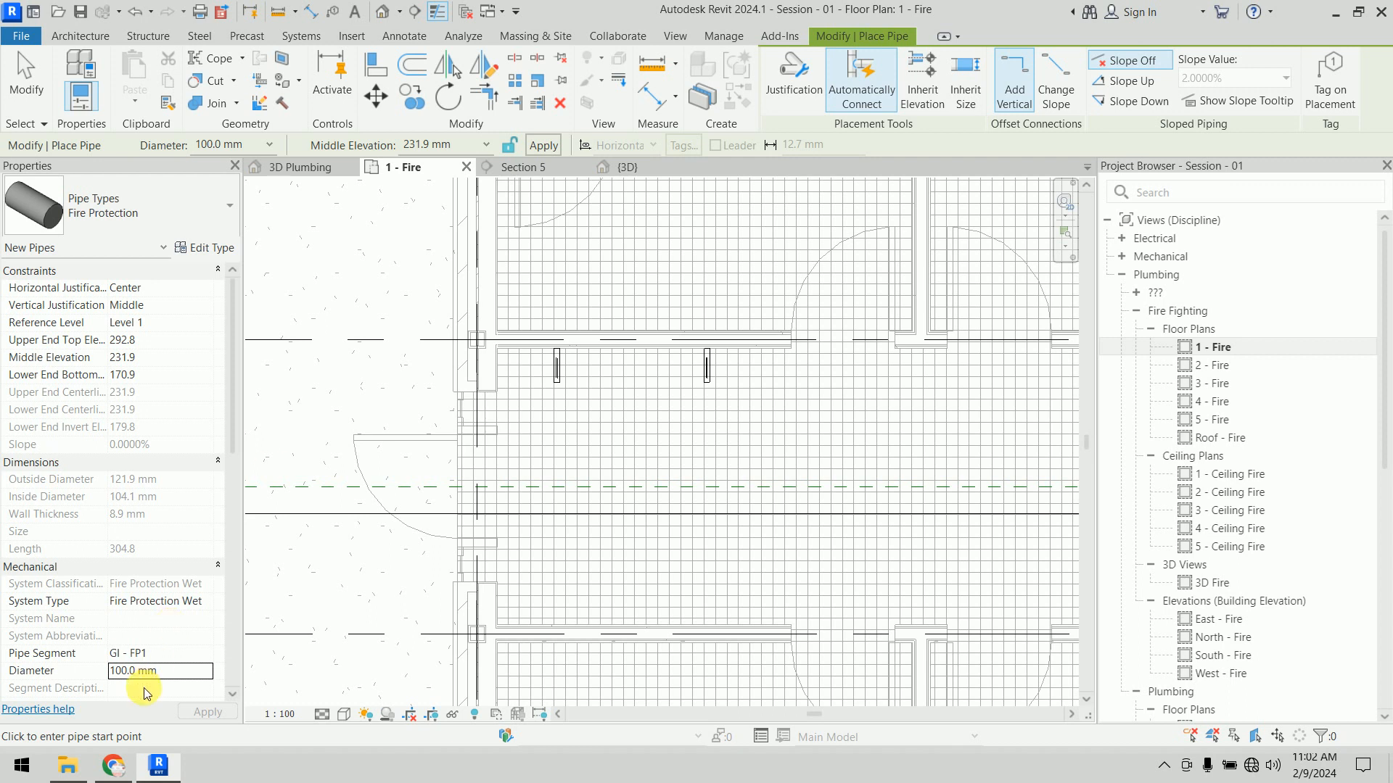
# Step: Draw a horizontal Fire Protection pipe, 50 mm in diameter and about 4800 mm long, across both wall C-channel supports
pyautogui.click(269, 144)
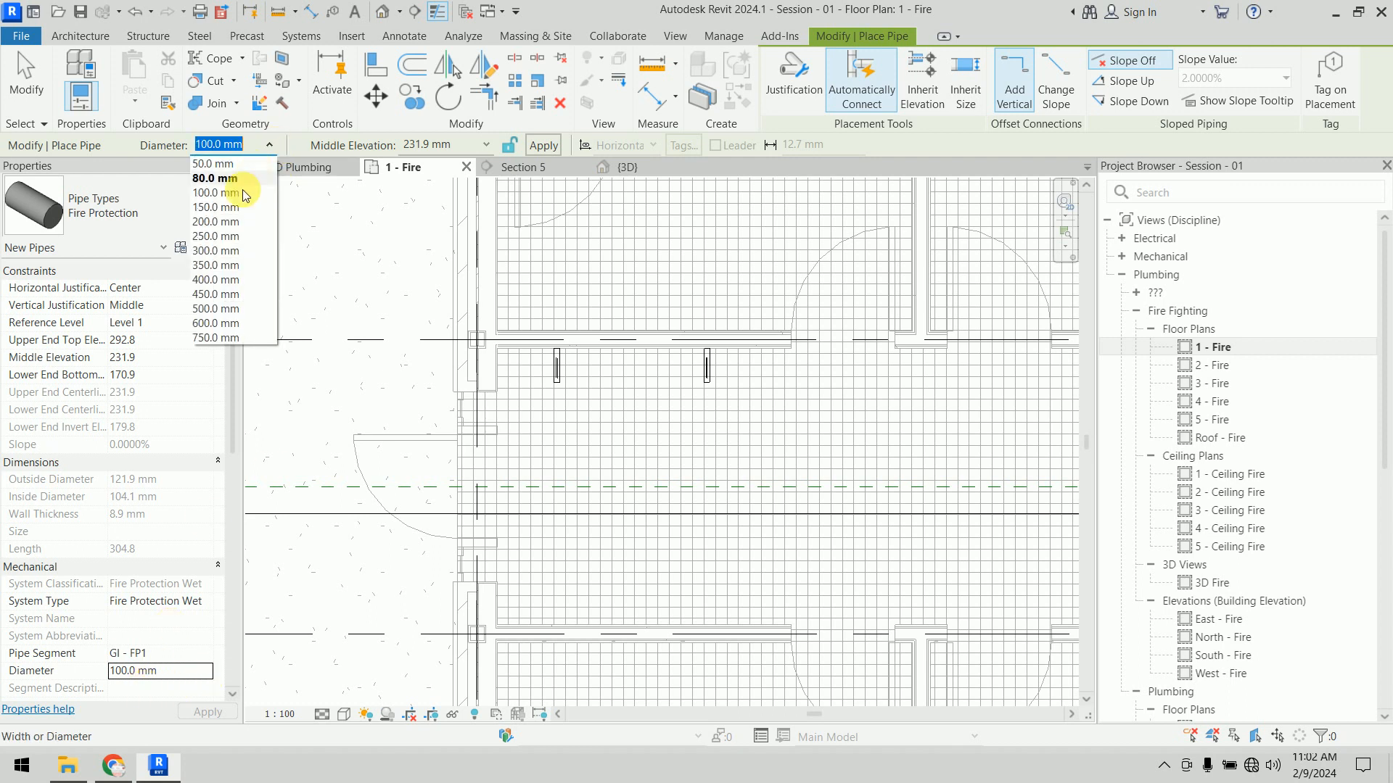
pyautogui.click(225, 164)
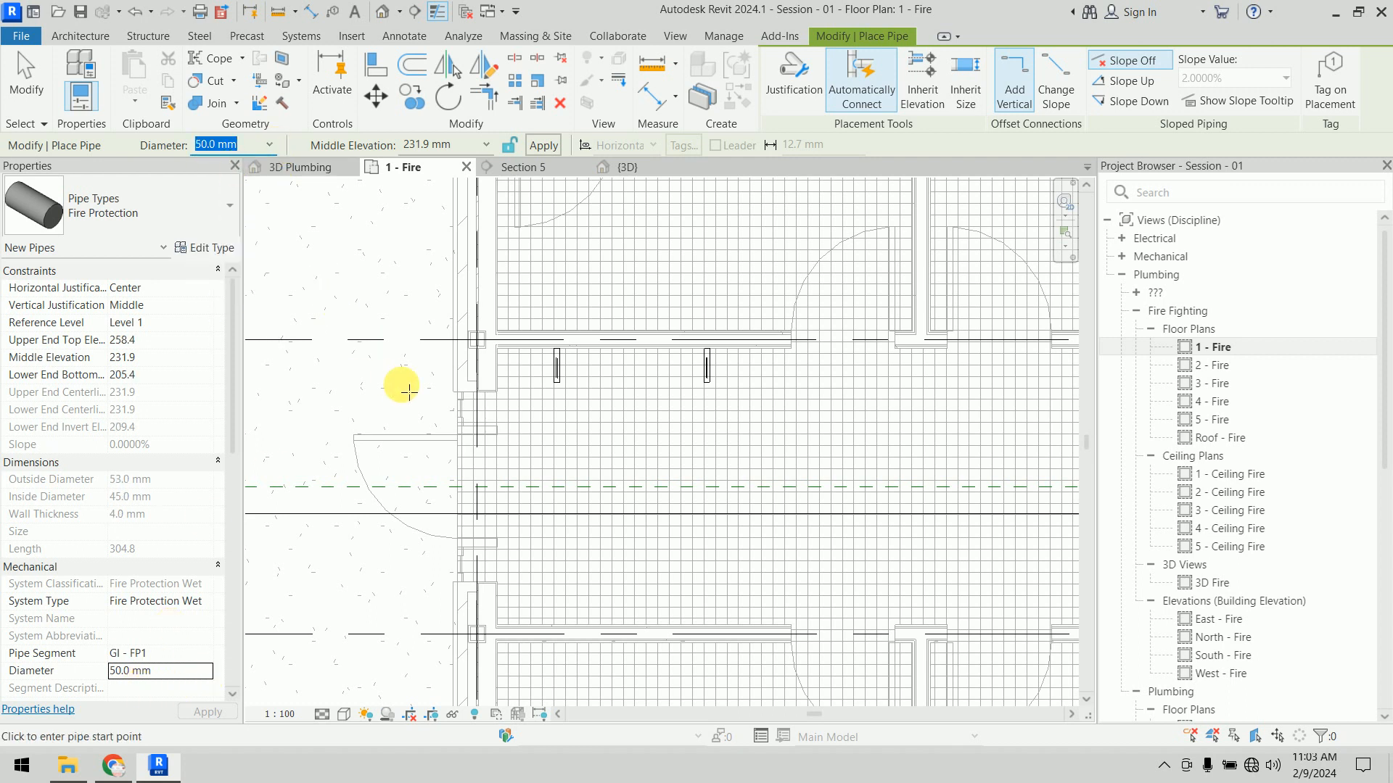
pyautogui.click(363, 368)
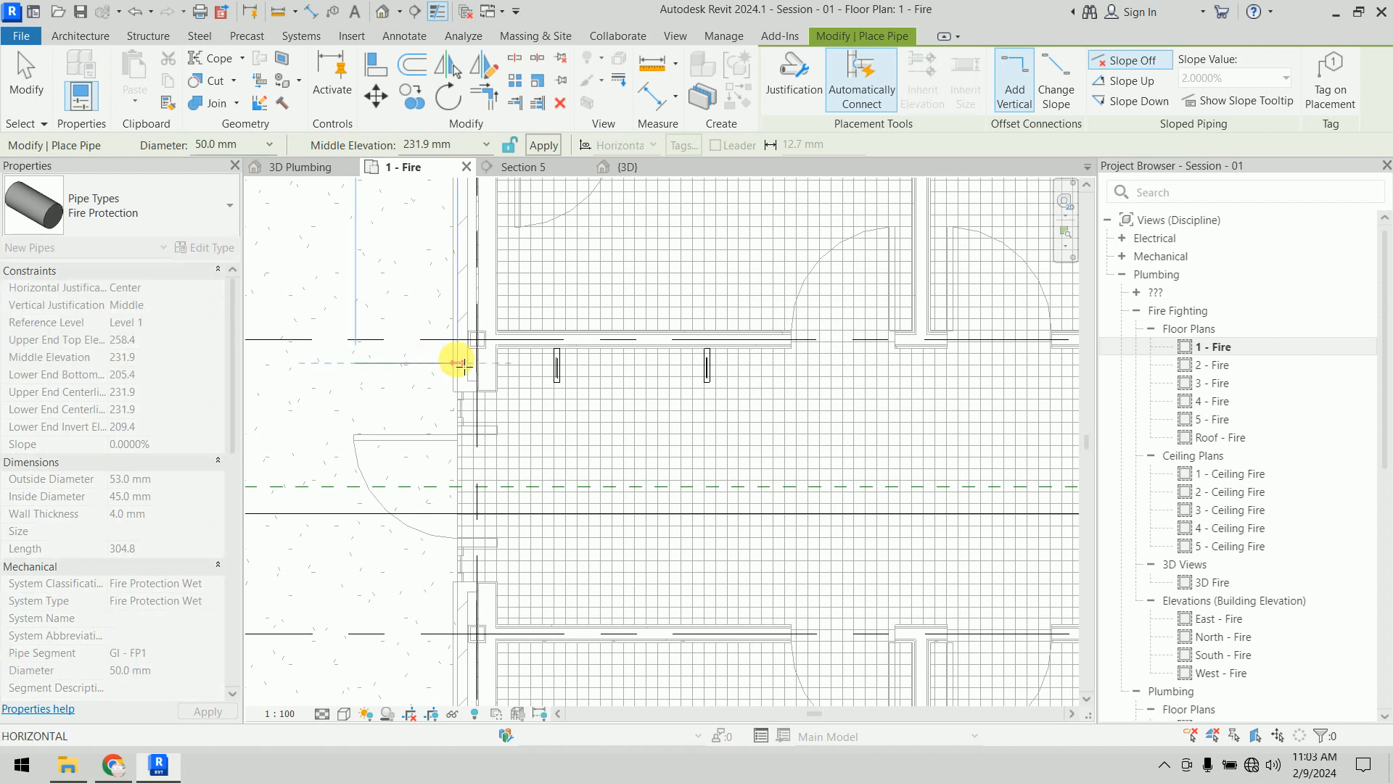
pyautogui.click(900, 363)
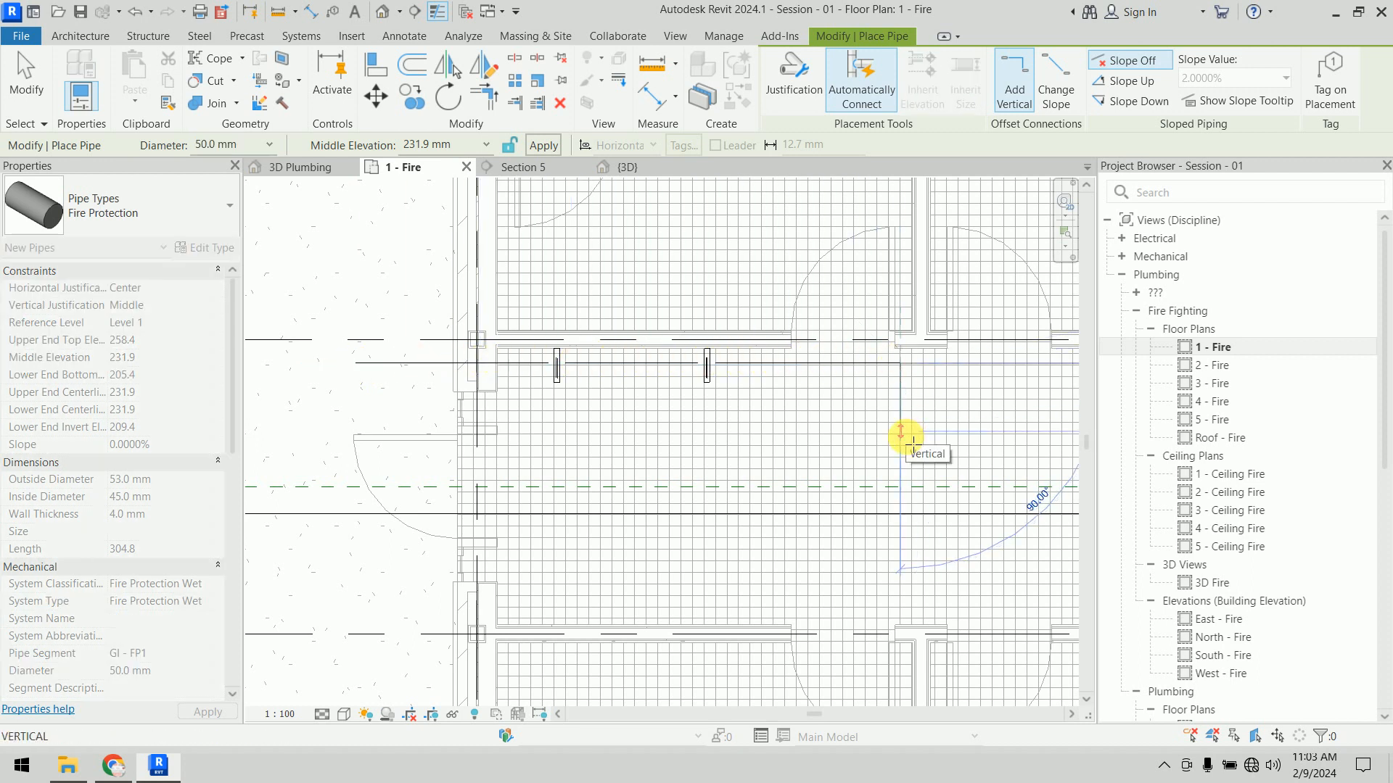
pyautogui.press('Escape')
pyautogui.press('Escape')
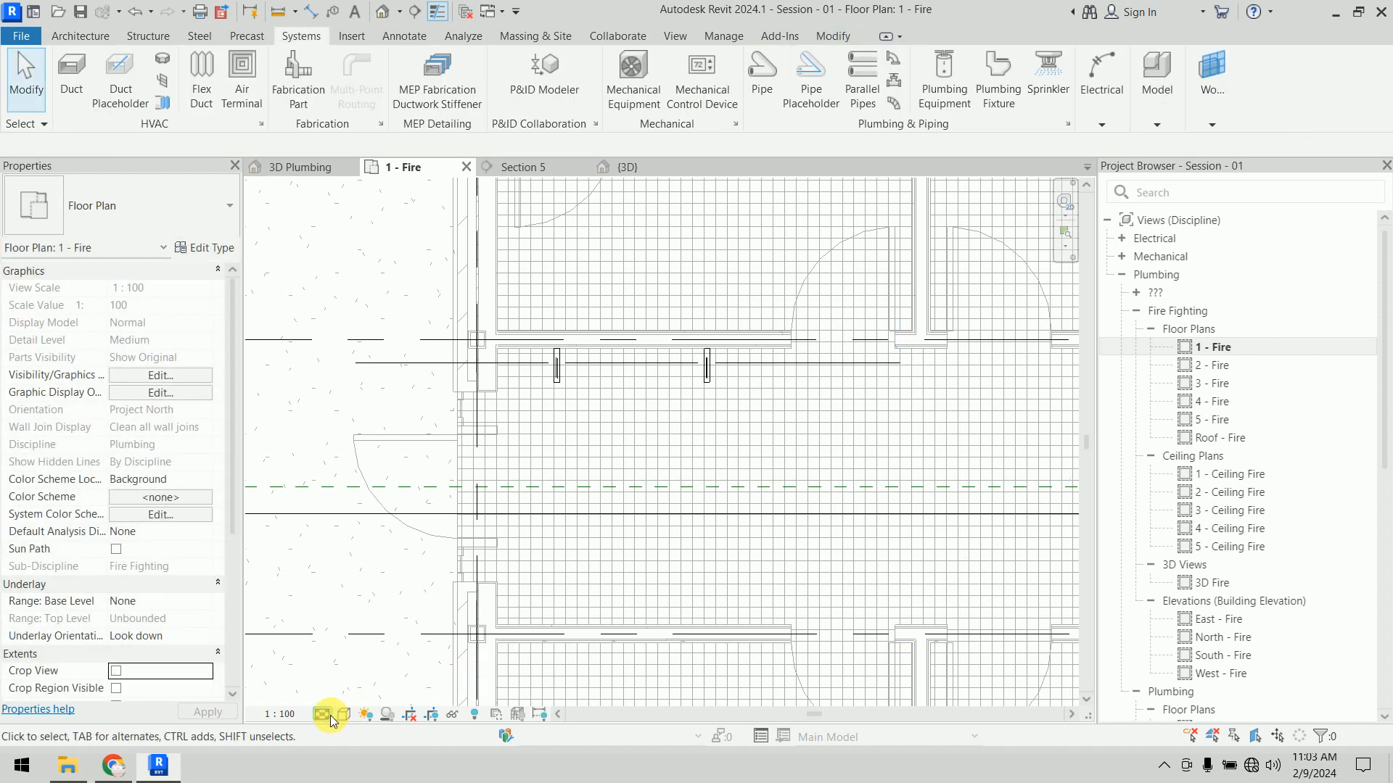
# Step: Try to change the floor plan's detail level to Fine and its visual style
pyautogui.click(330, 715)
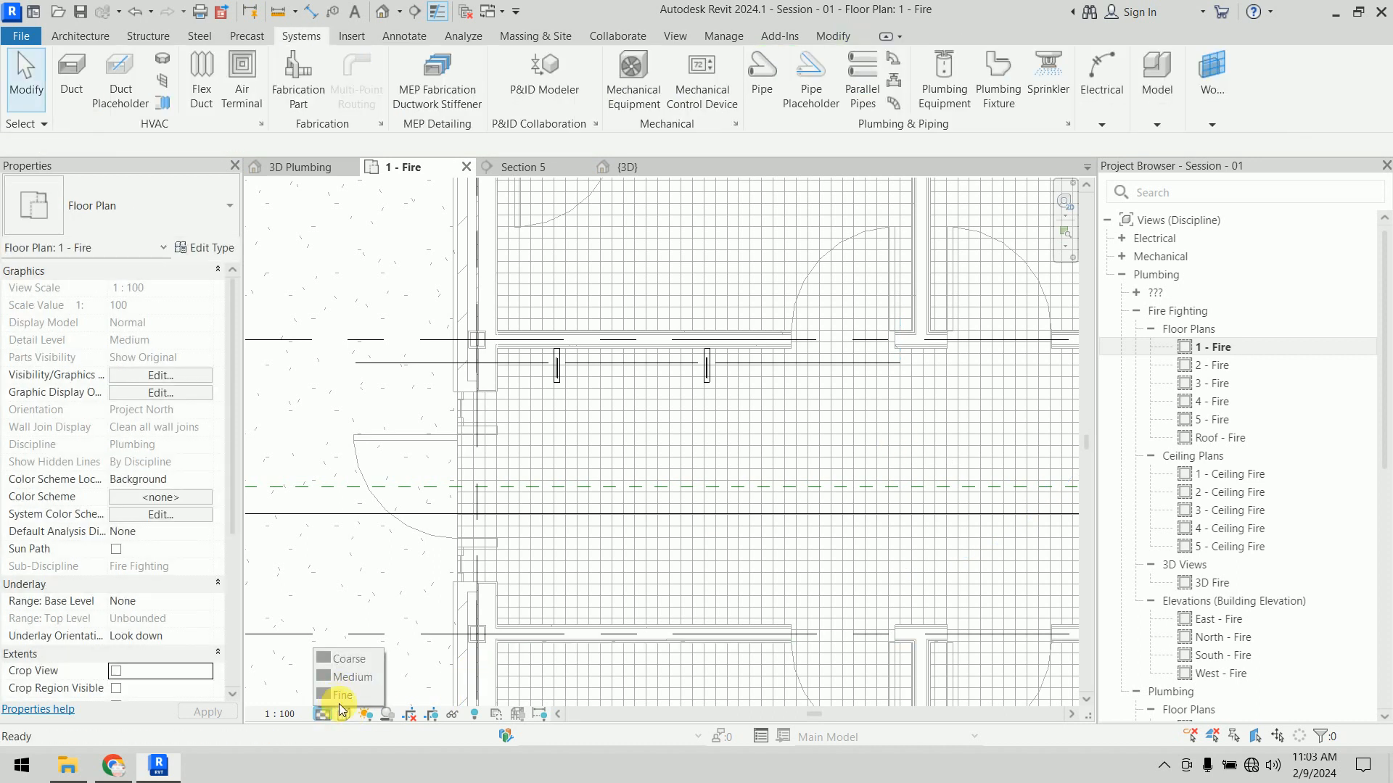
pyautogui.click(340, 699)
pyautogui.click(345, 717)
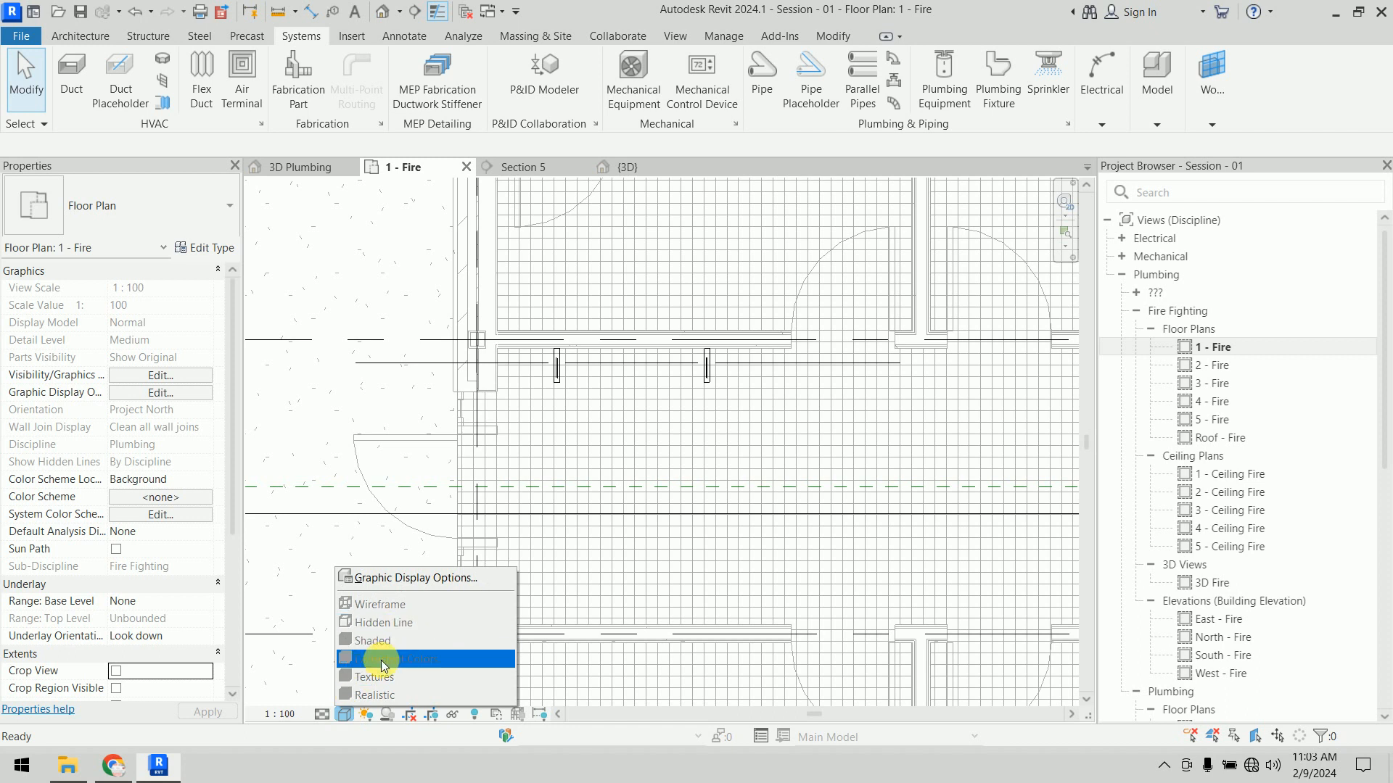
pyautogui.click(314, 440)
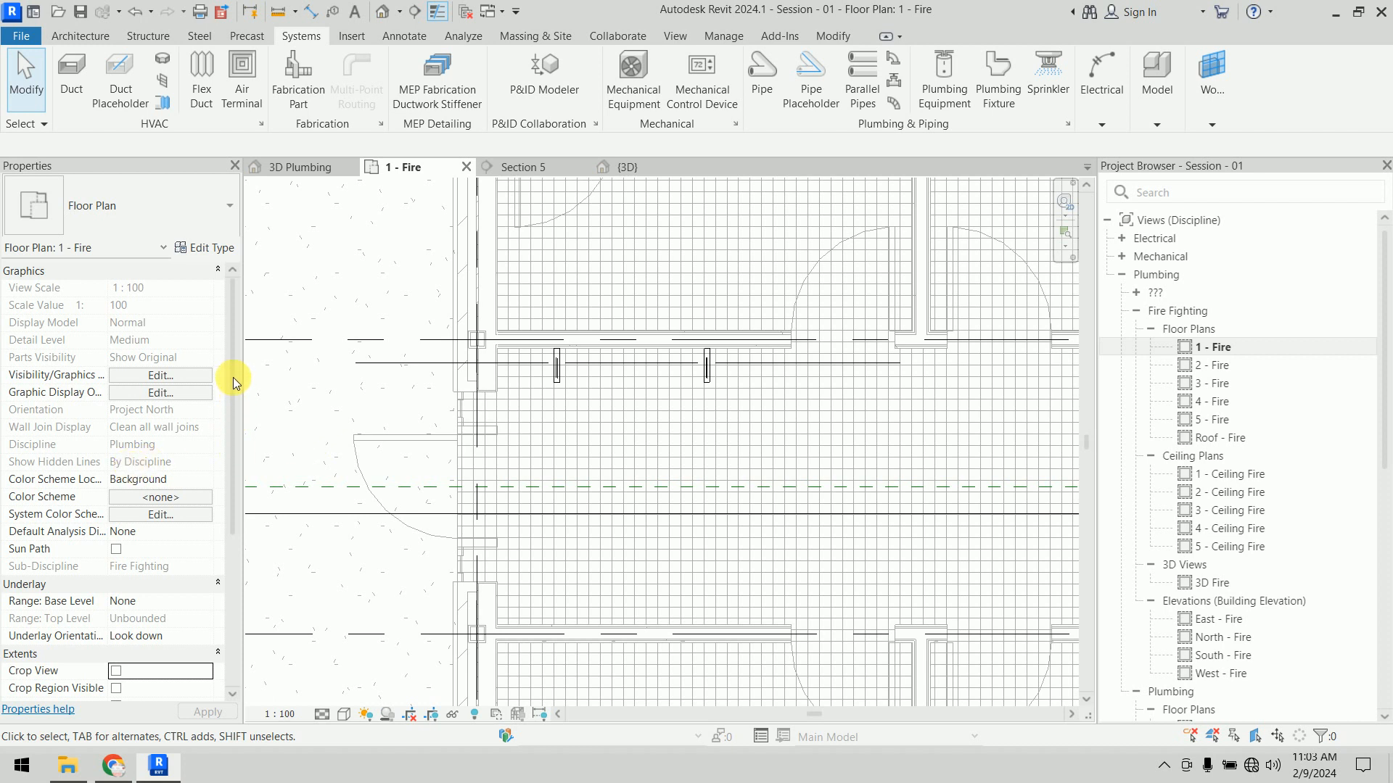
# Step: Exclude Detail Level and Model Display from the Fire Plan view template
pyautogui.moveTo(233, 377); pyautogui.dragTo(234, 533)
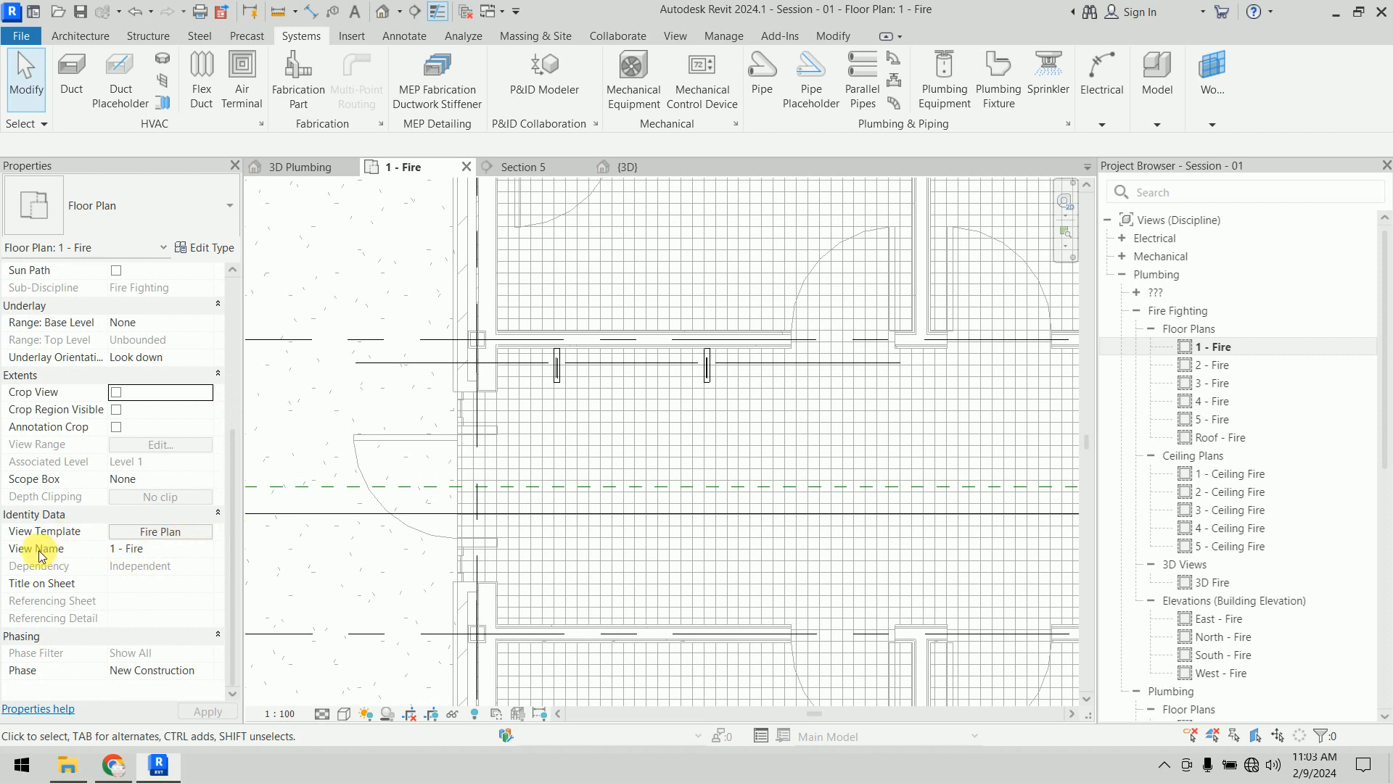
pyautogui.click(172, 537)
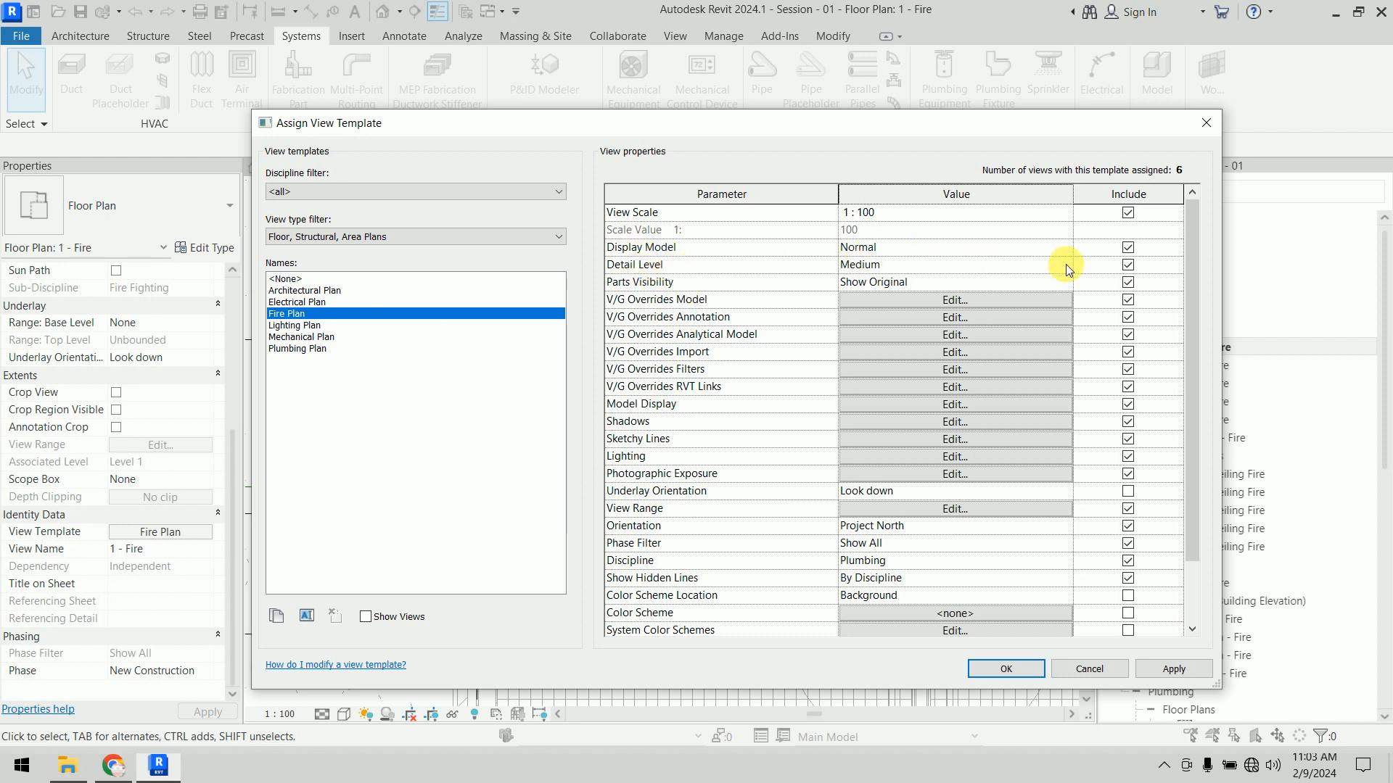
pyautogui.click(1128, 268)
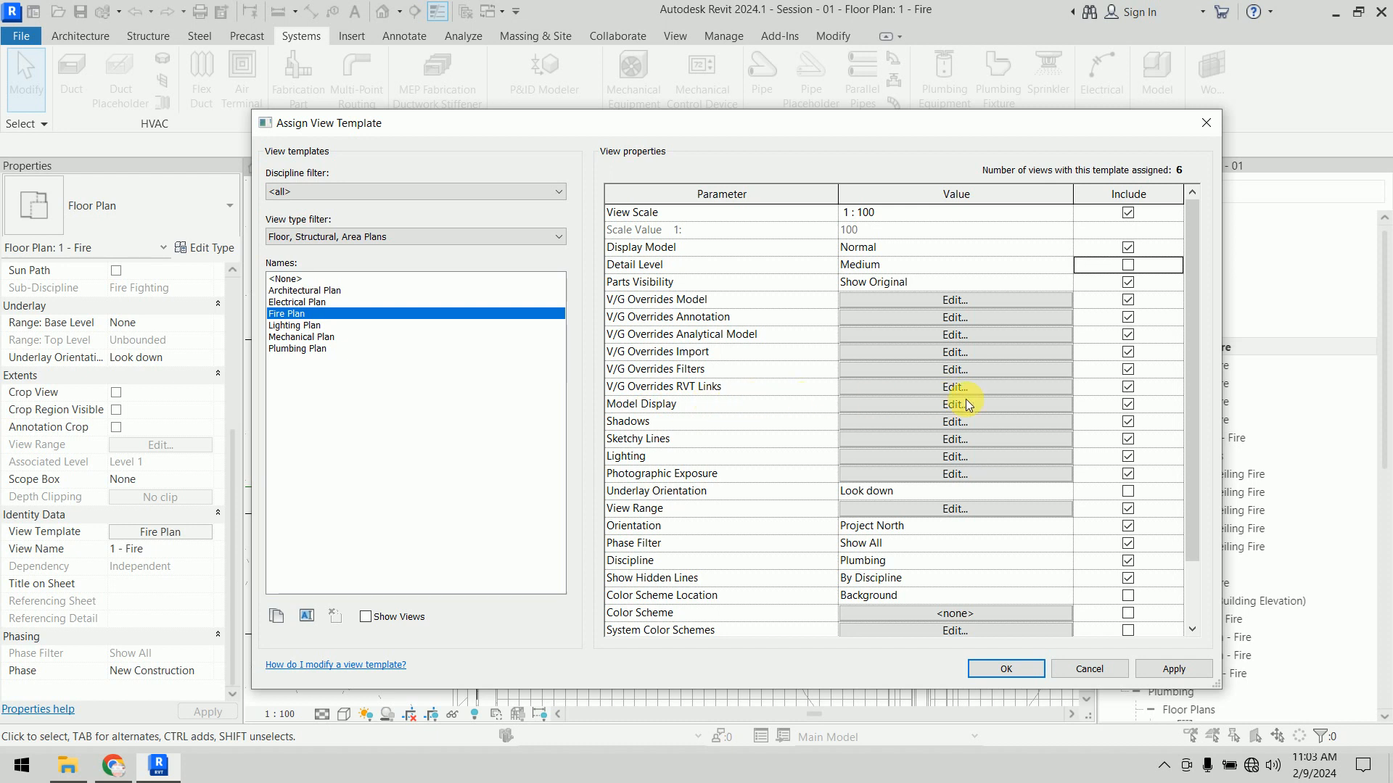
pyautogui.click(1128, 406)
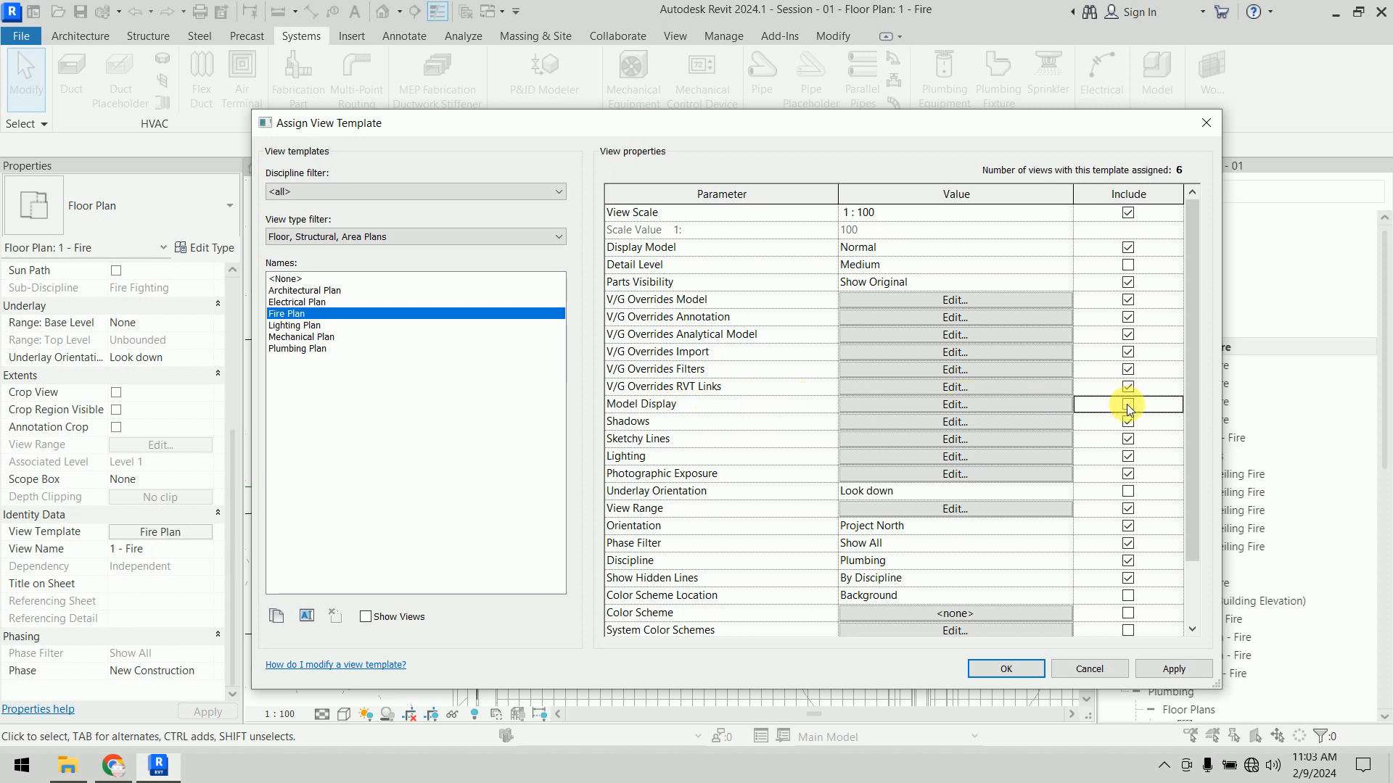
pyautogui.click(1026, 669)
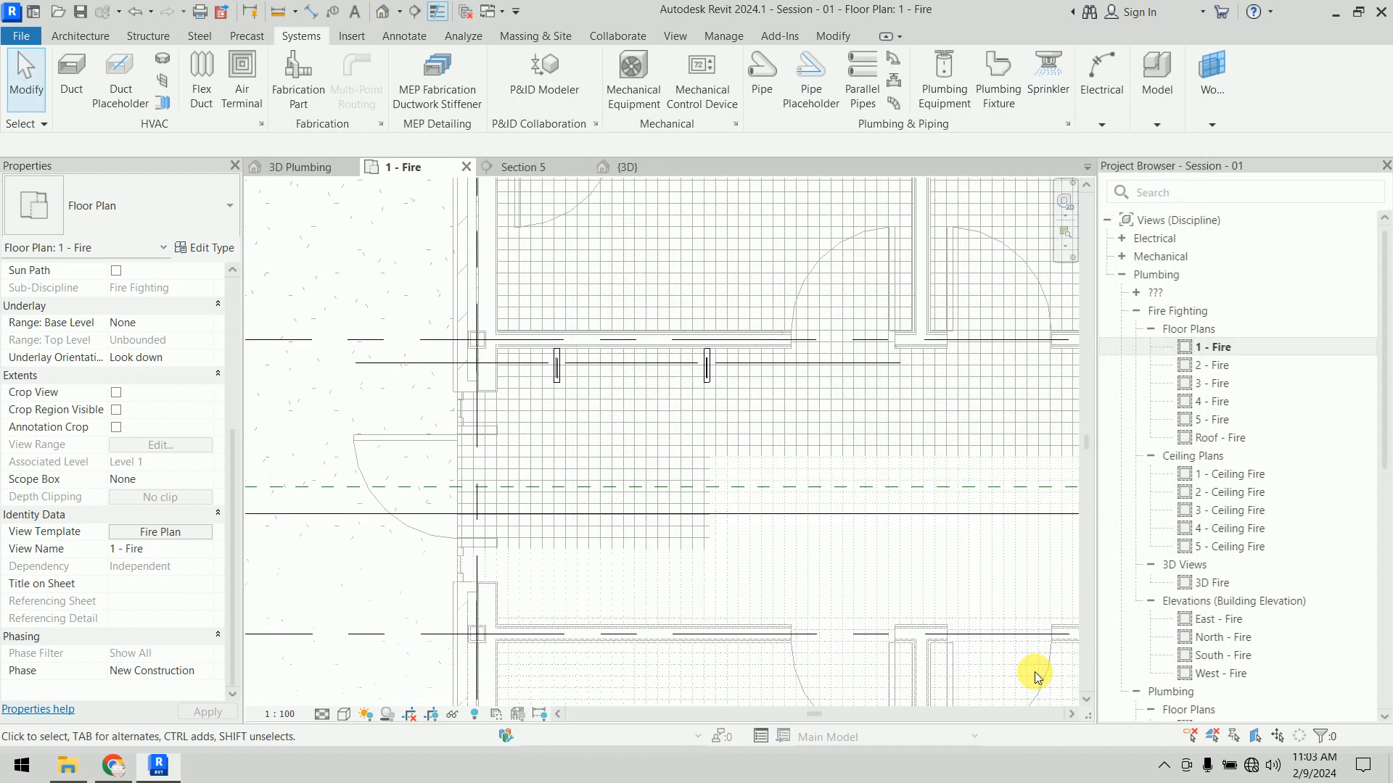
# Step: Set the 1 - Fire floor plan's detail level to Fine and its visual style to Consistent Colors
pyautogui.click(322, 715)
pyautogui.click(338, 696)
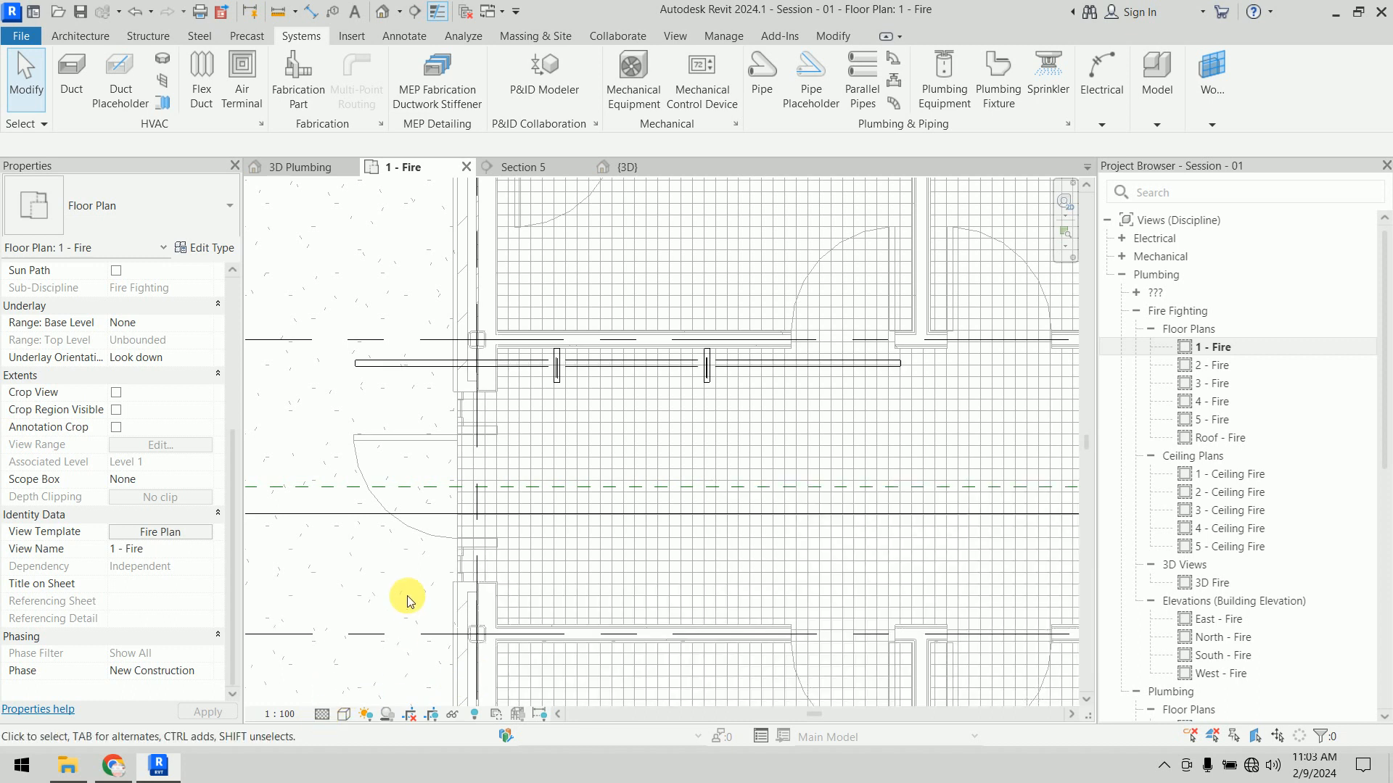
pyautogui.click(356, 713)
pyautogui.click(374, 658)
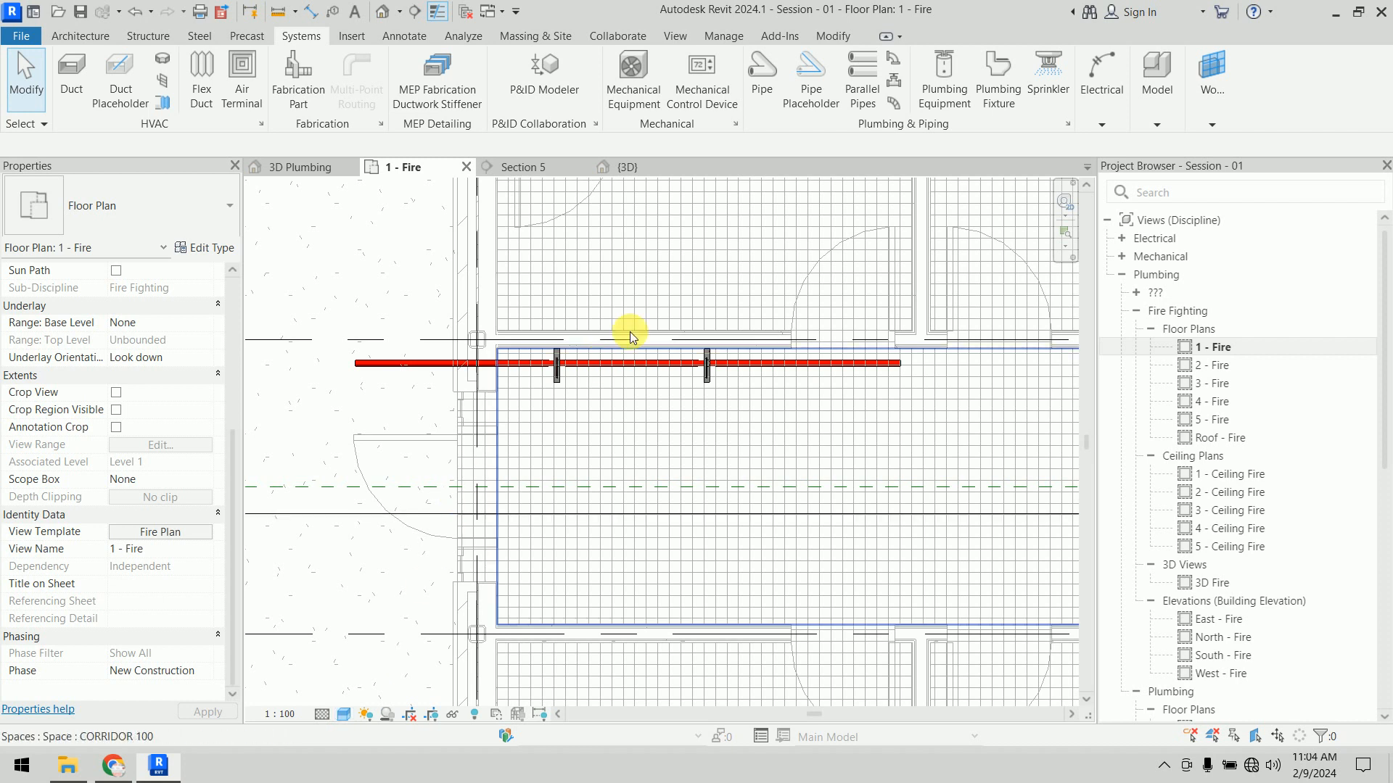
# Step: Set the middle elevation of the new Fire Protection pipe to 2743.2 mm and clear the selection
pyautogui.scroll(5, 581, 413)
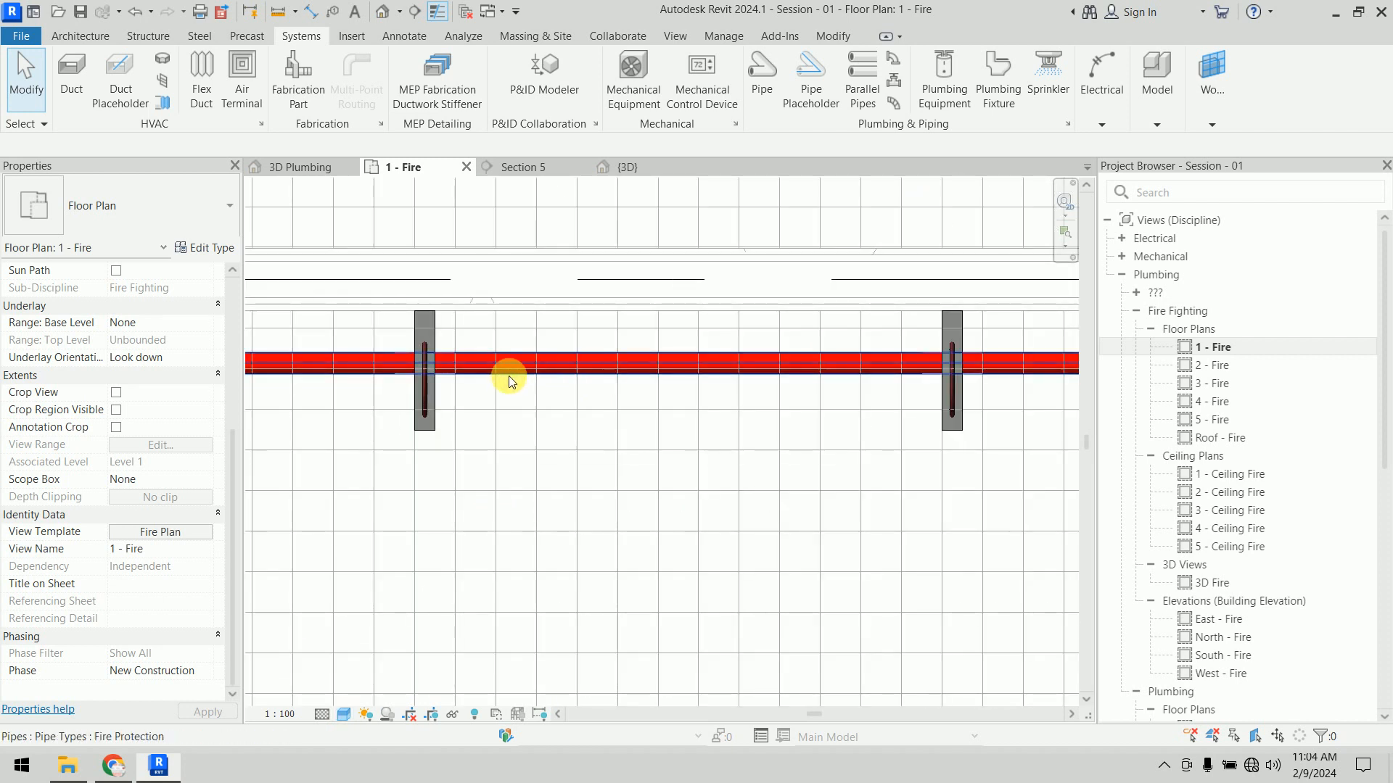
pyautogui.click(546, 361)
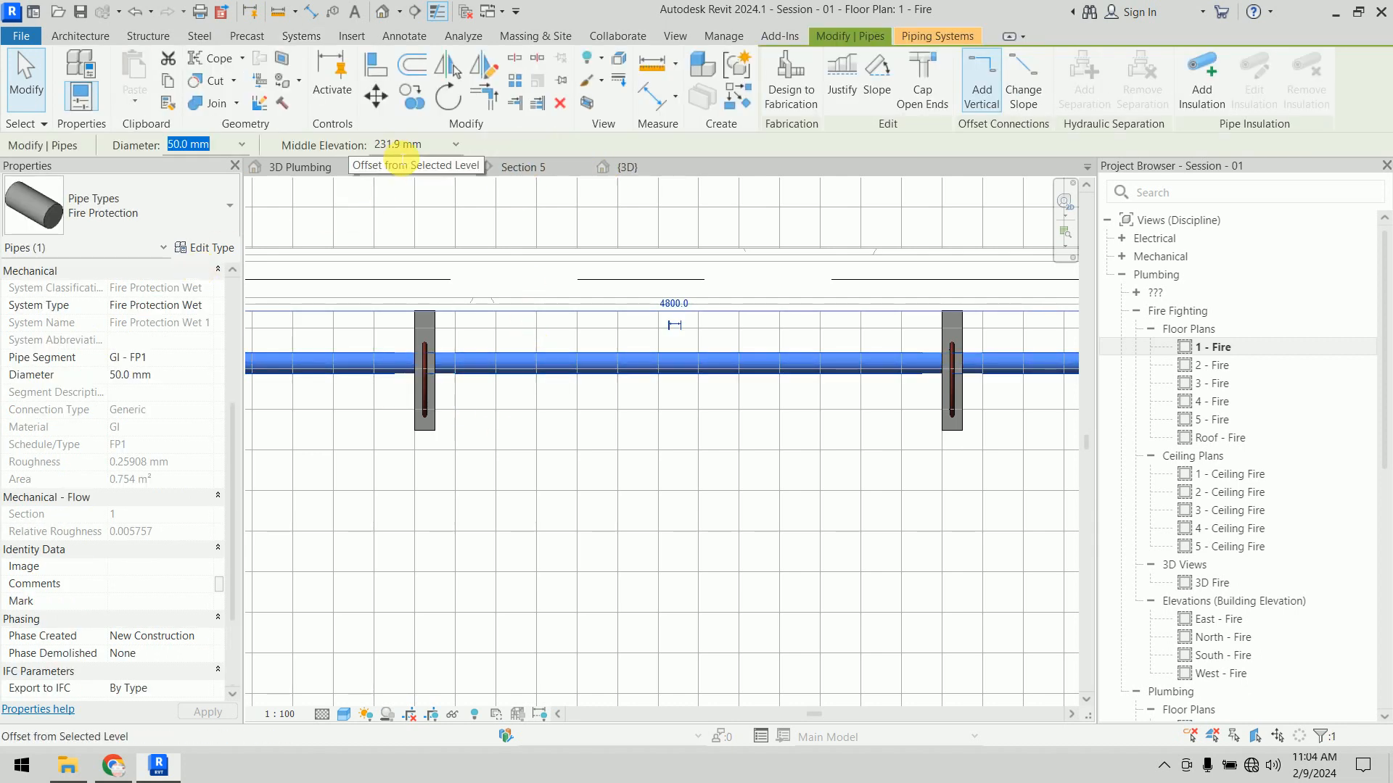
pyautogui.click(400, 149)
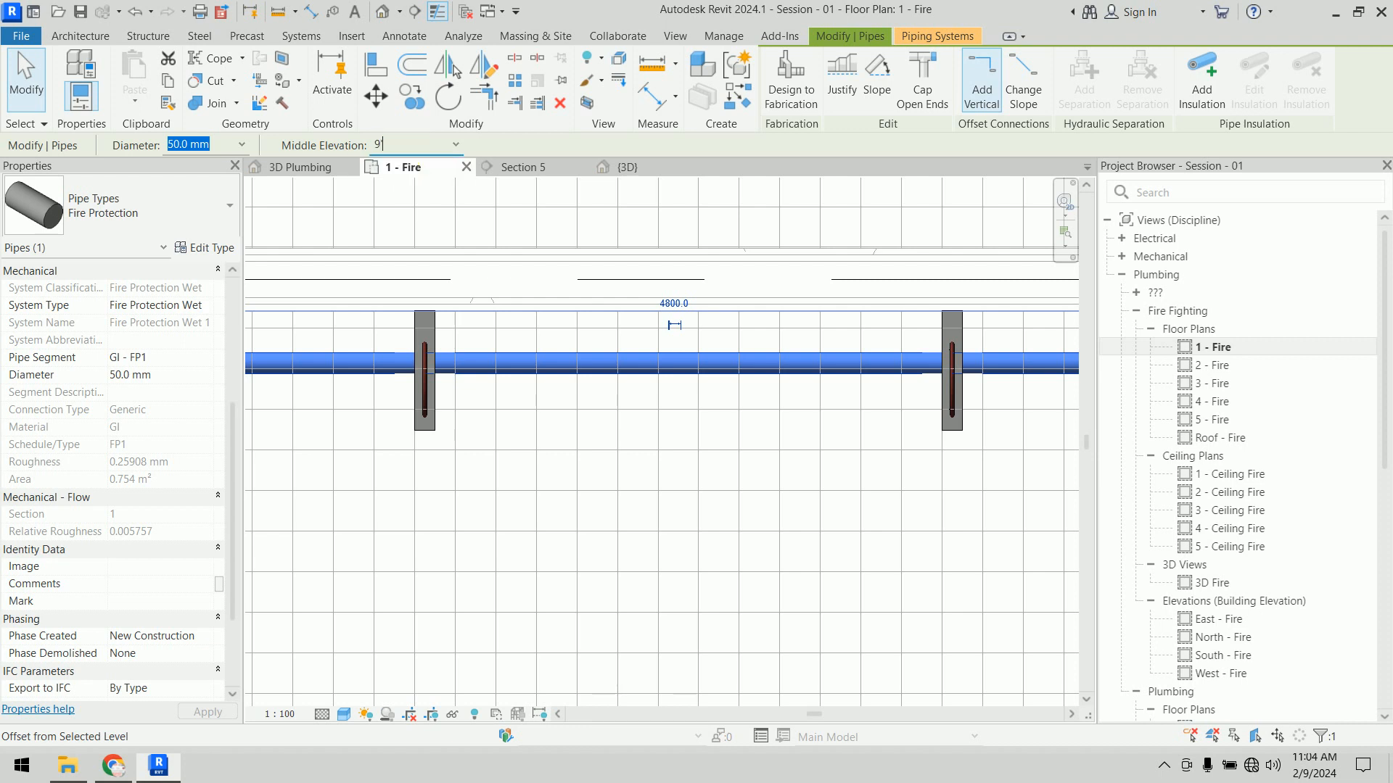
pyautogui.write('2743.2')
pyautogui.press('Return')
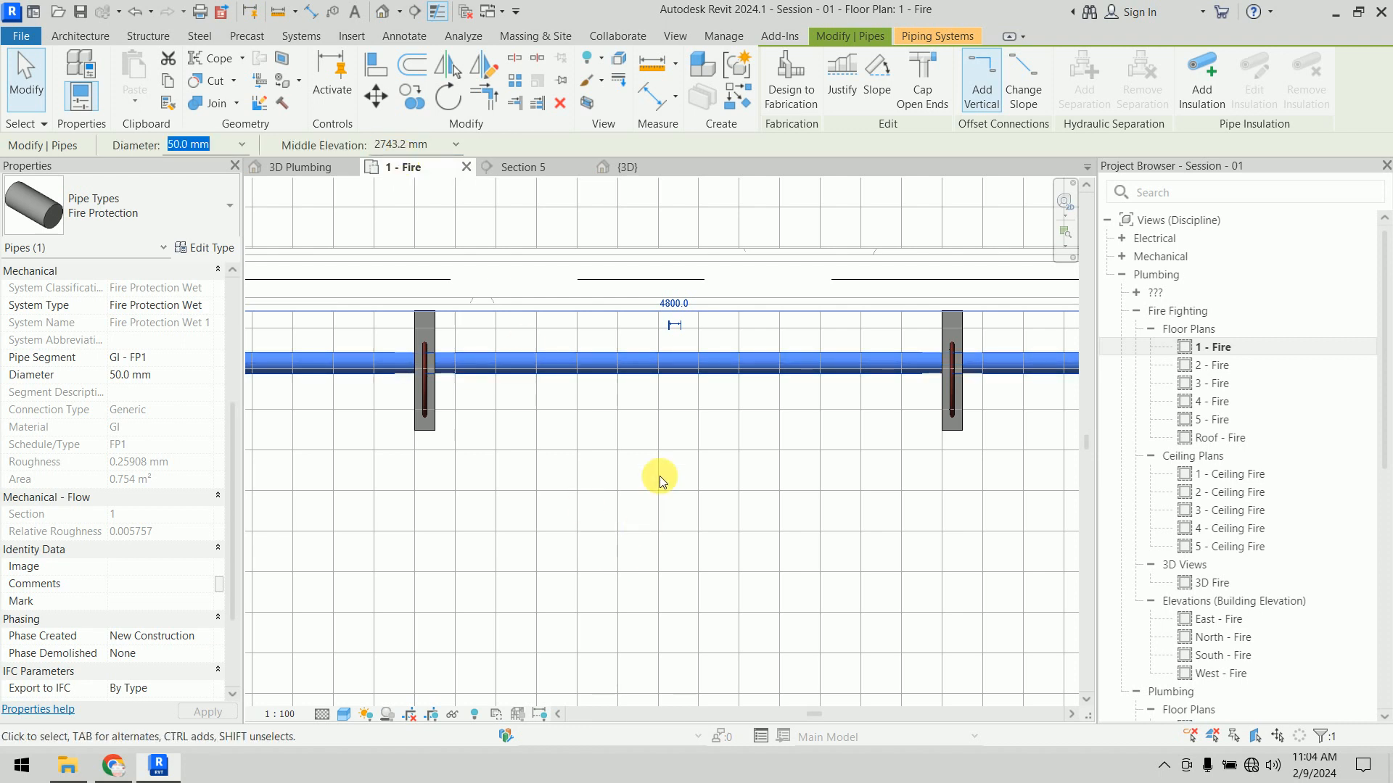
pyautogui.scroll(-2, 664, 464)
pyautogui.press('Escape')
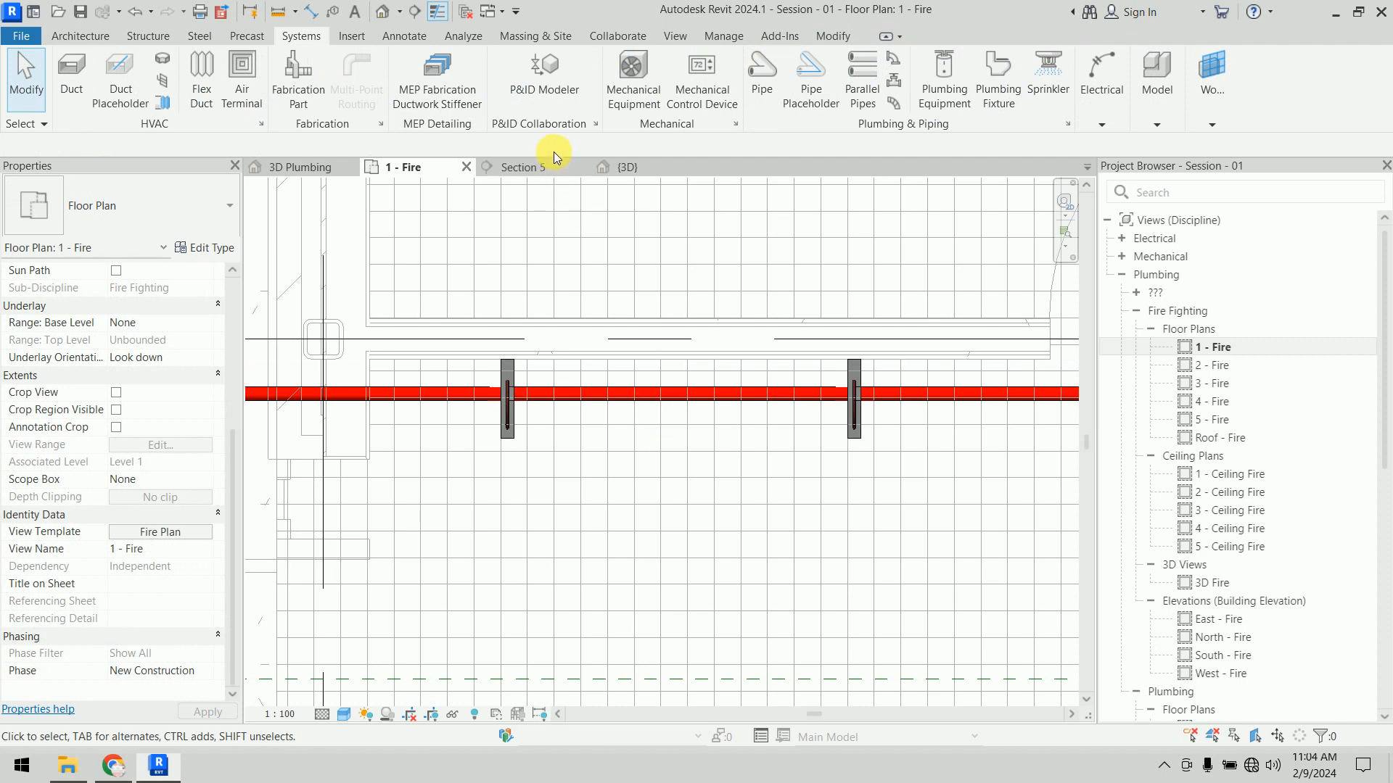
# Step: Examine the pipe's position relative to the C-channel supports in the Section 5 view and the 1 - Fire floor plan
pyautogui.click(537, 171)
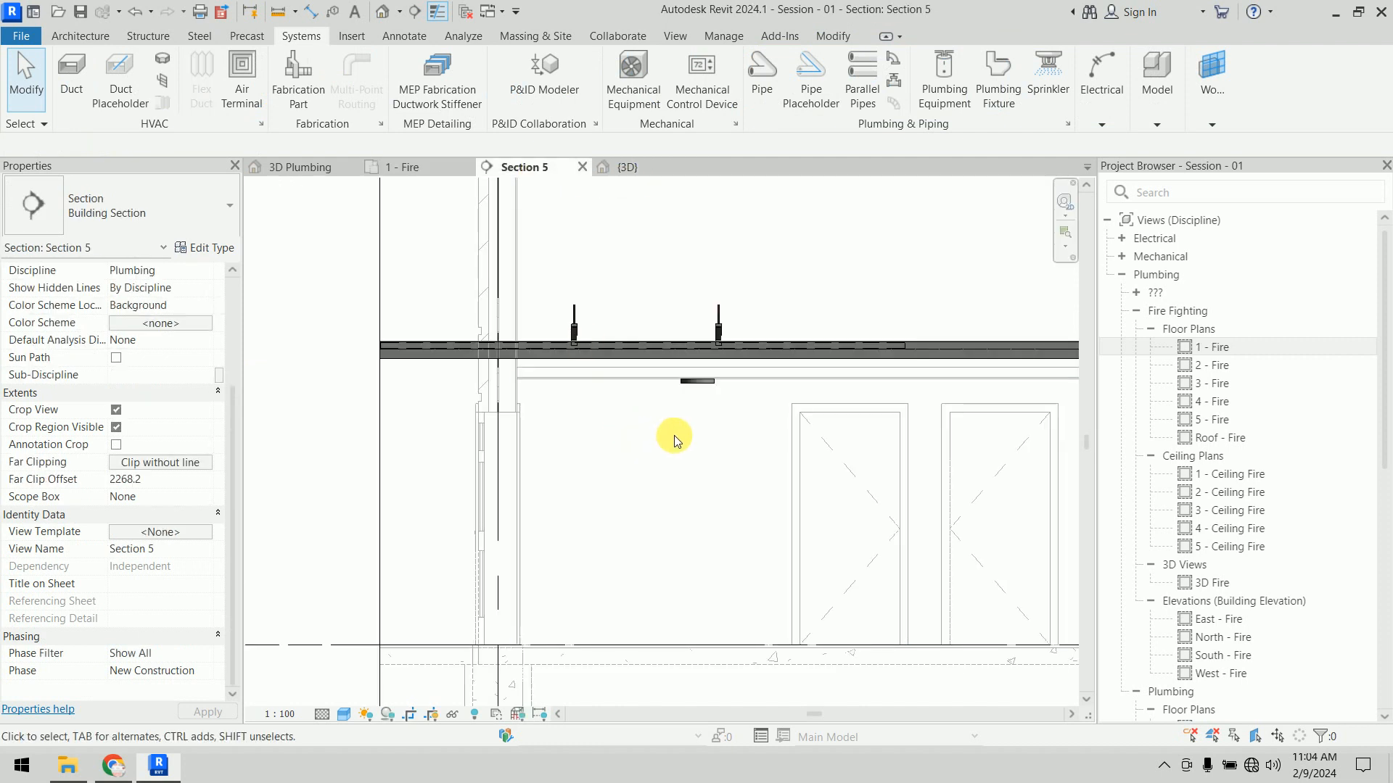
pyautogui.scroll(-4, 673, 436)
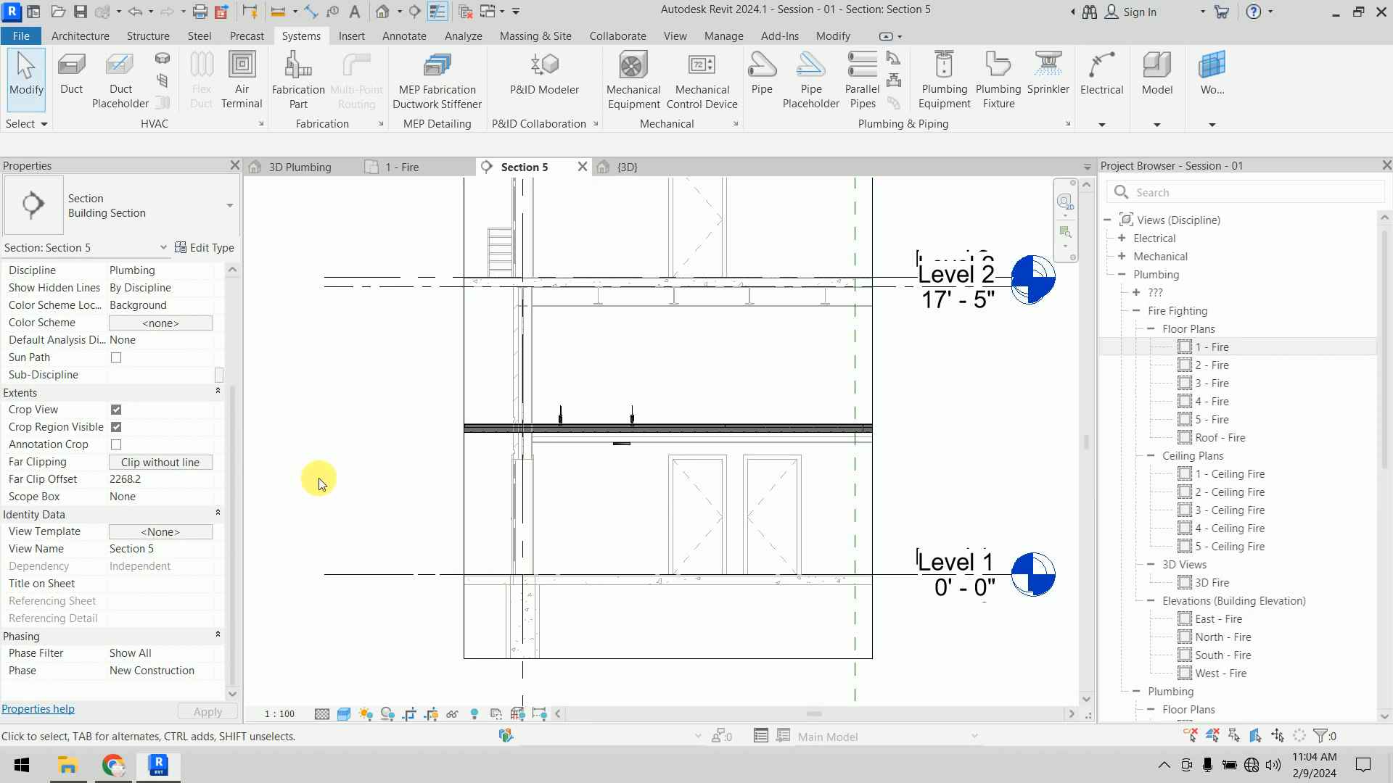
pyautogui.scroll(-5, 319, 477)
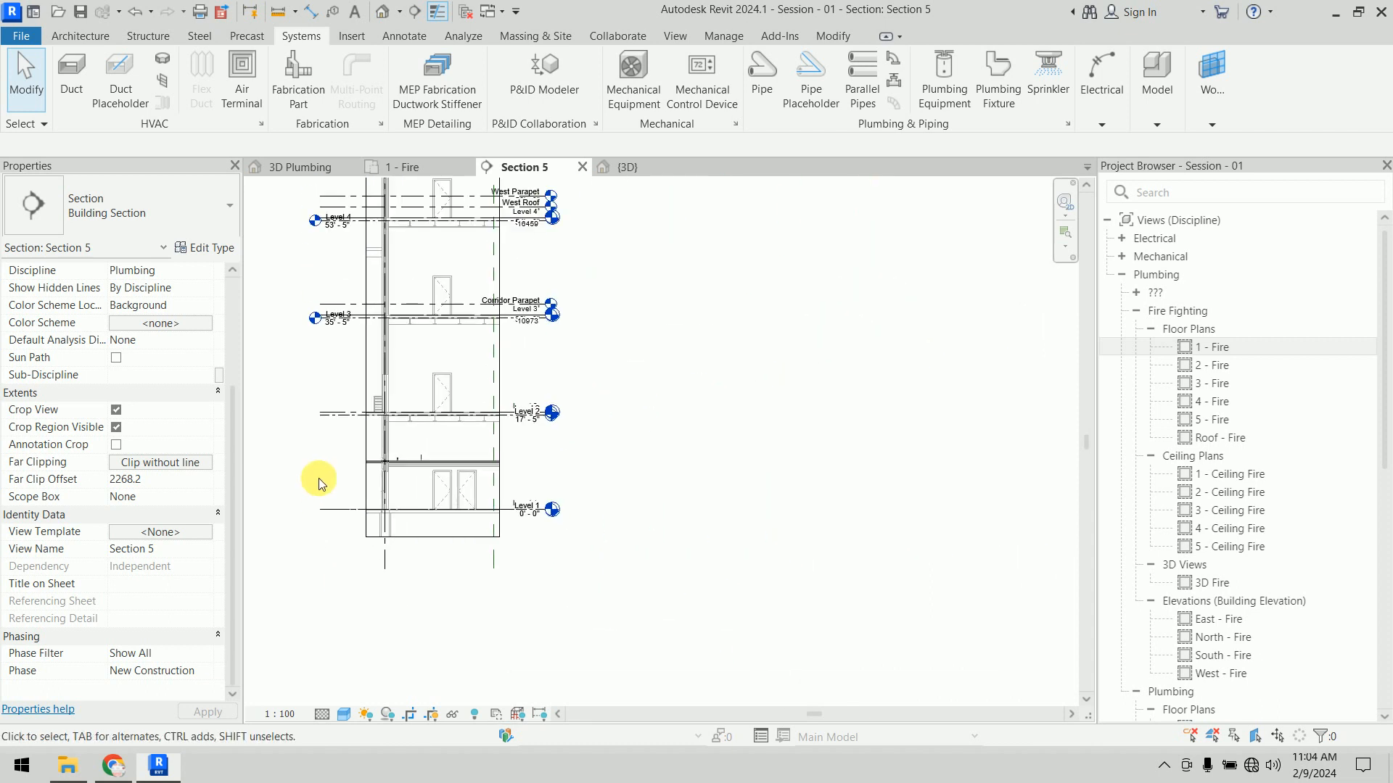
pyautogui.click(415, 168)
pyautogui.scroll(-4, 638, 413)
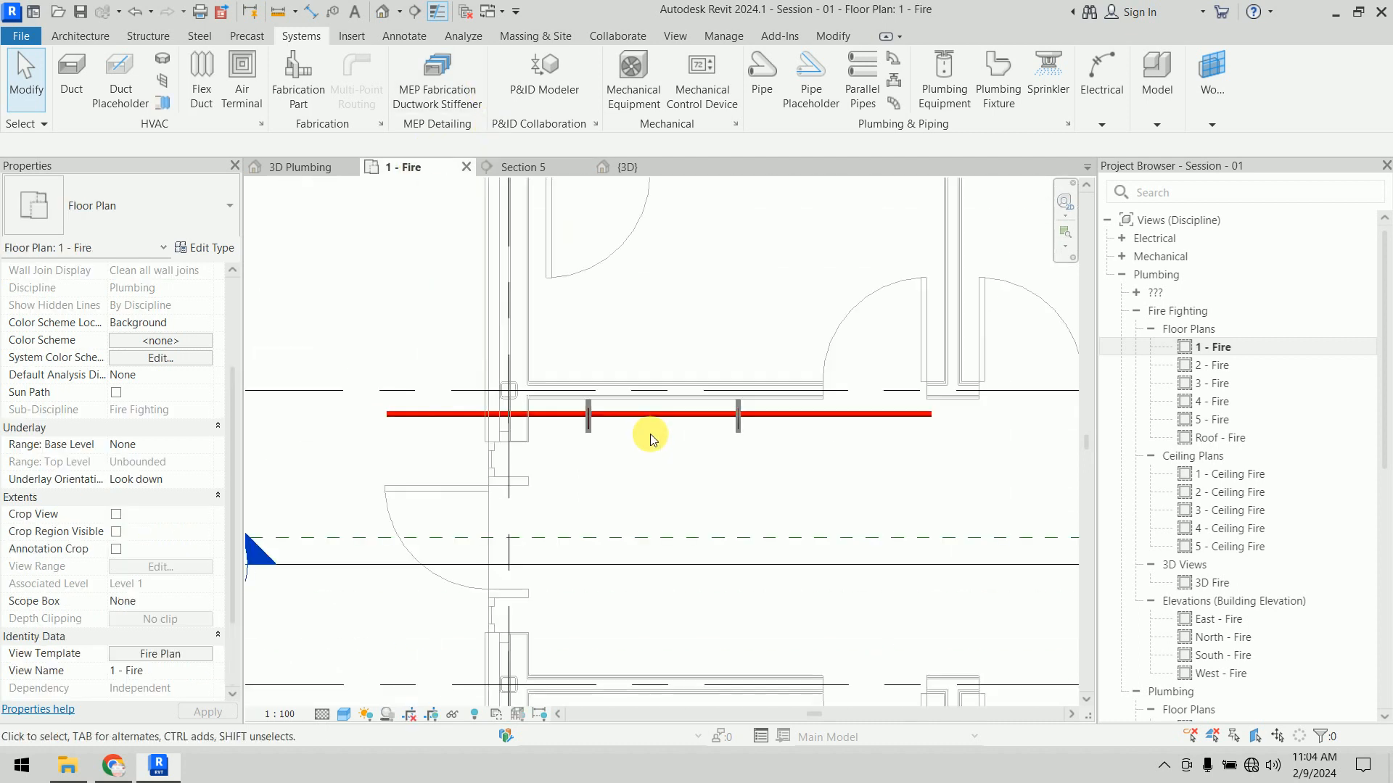
pyautogui.click(542, 420)
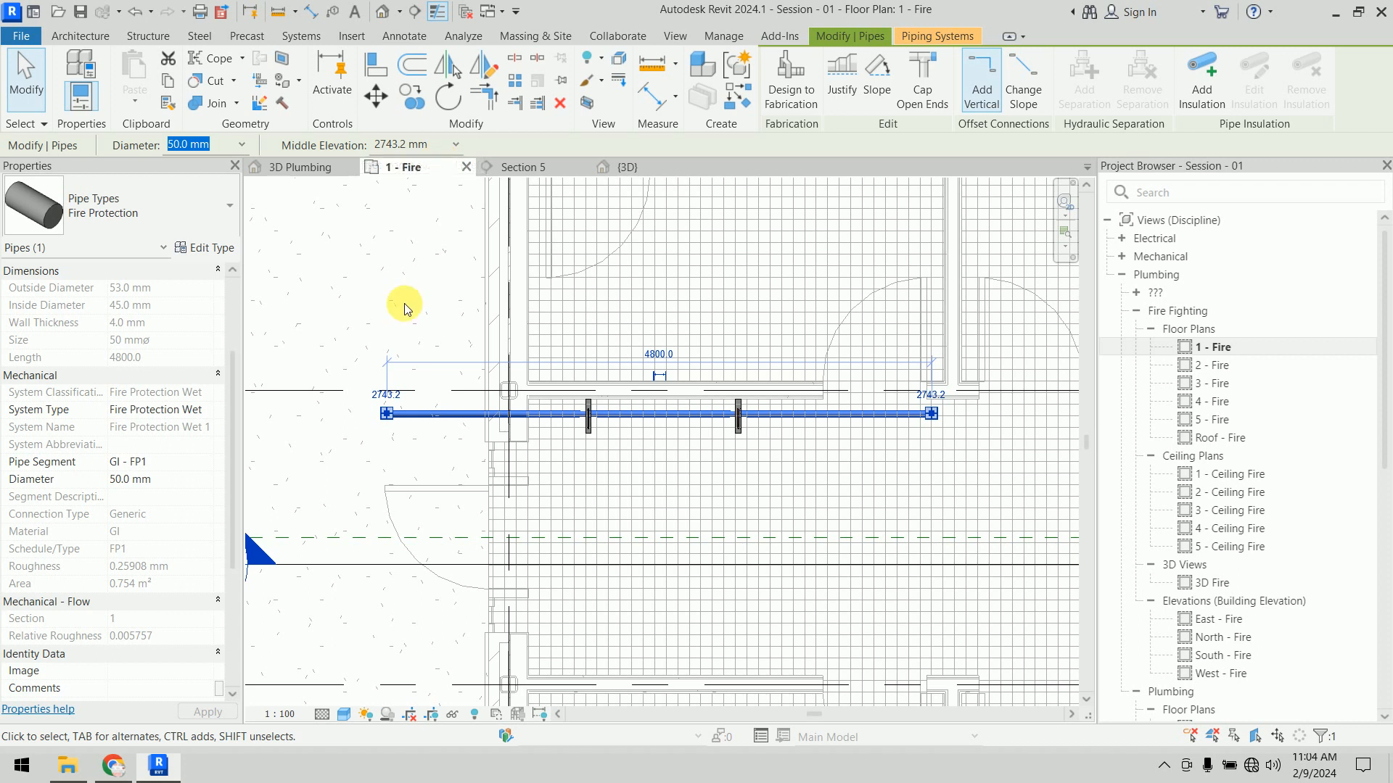
pyautogui.scroll(-3, 414, 304)
pyautogui.scroll(2, 435, 312)
pyautogui.click(524, 167)
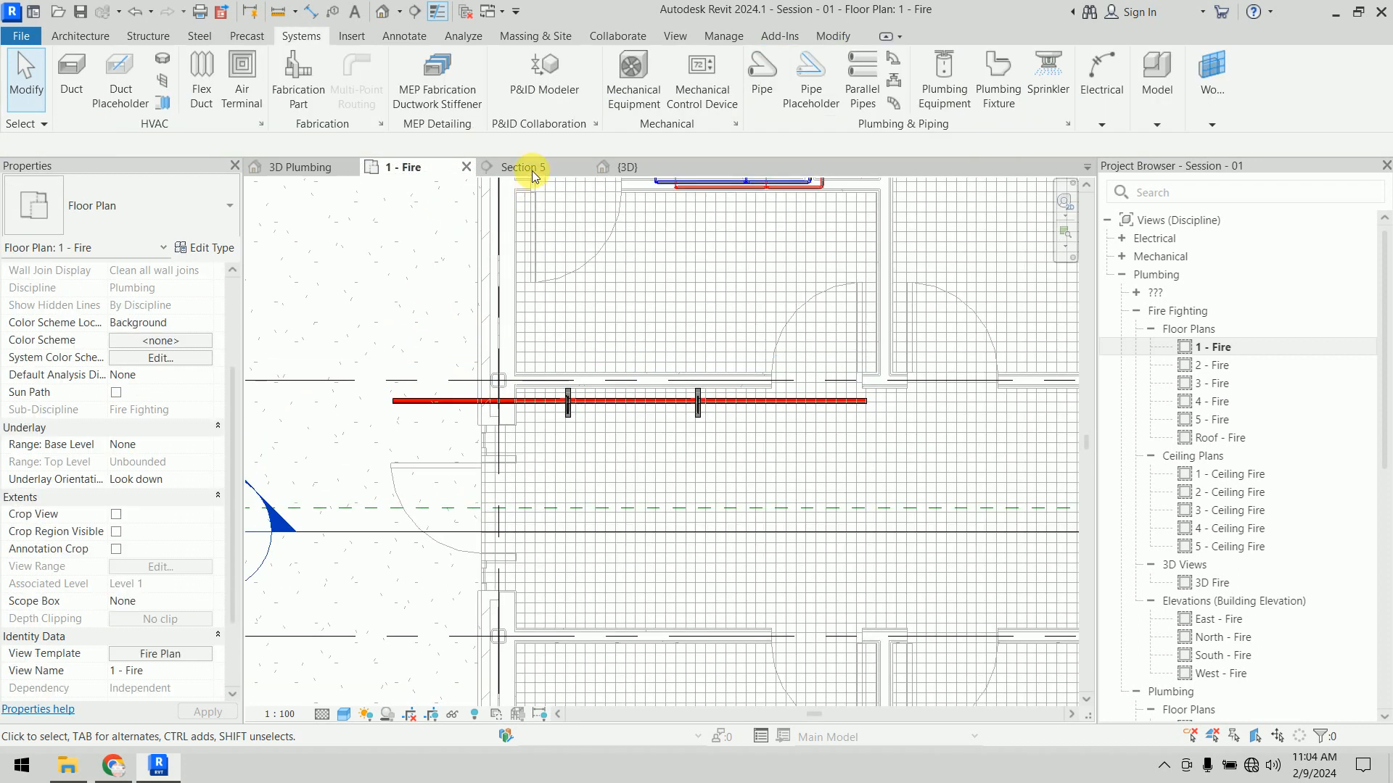
pyautogui.moveTo(595, 367); pyautogui.dragTo(507, 428, button='middle')
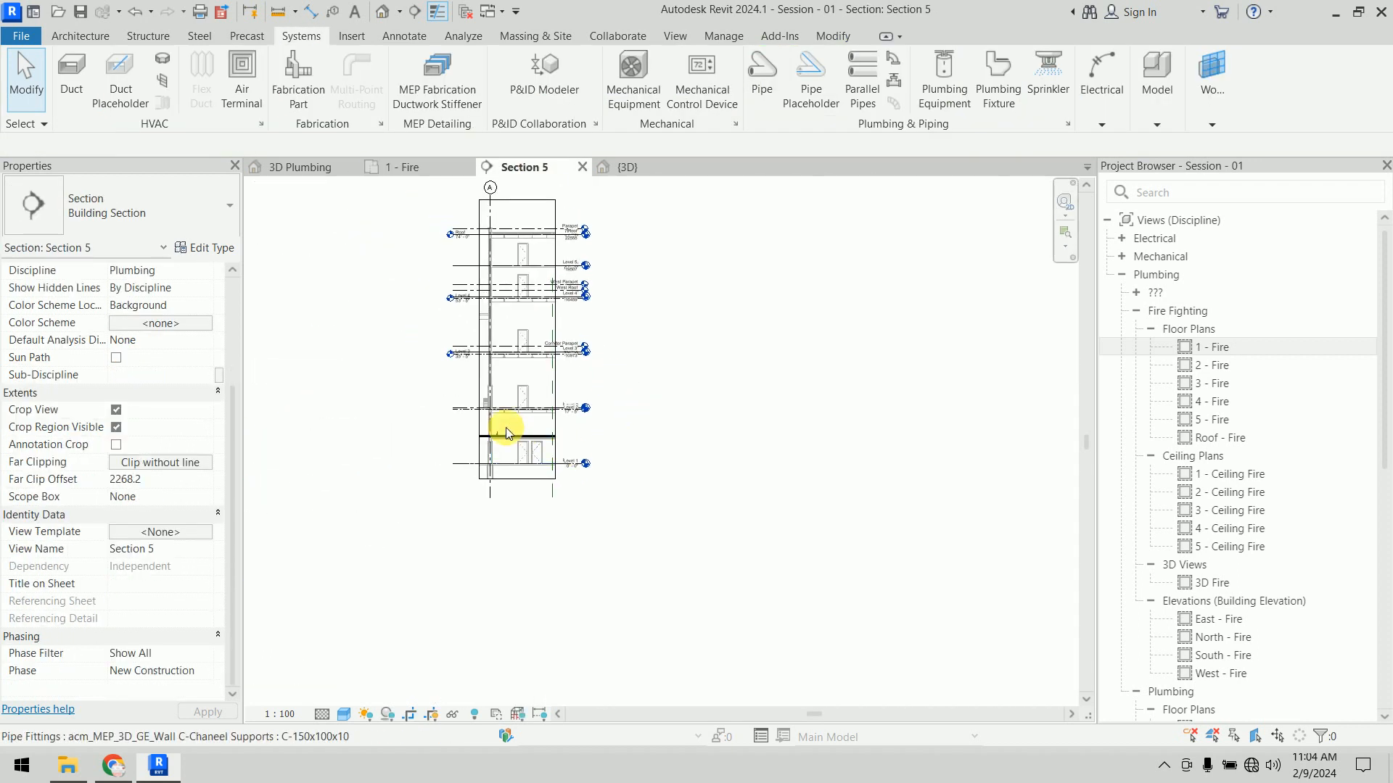
pyautogui.scroll(5, 506, 428)
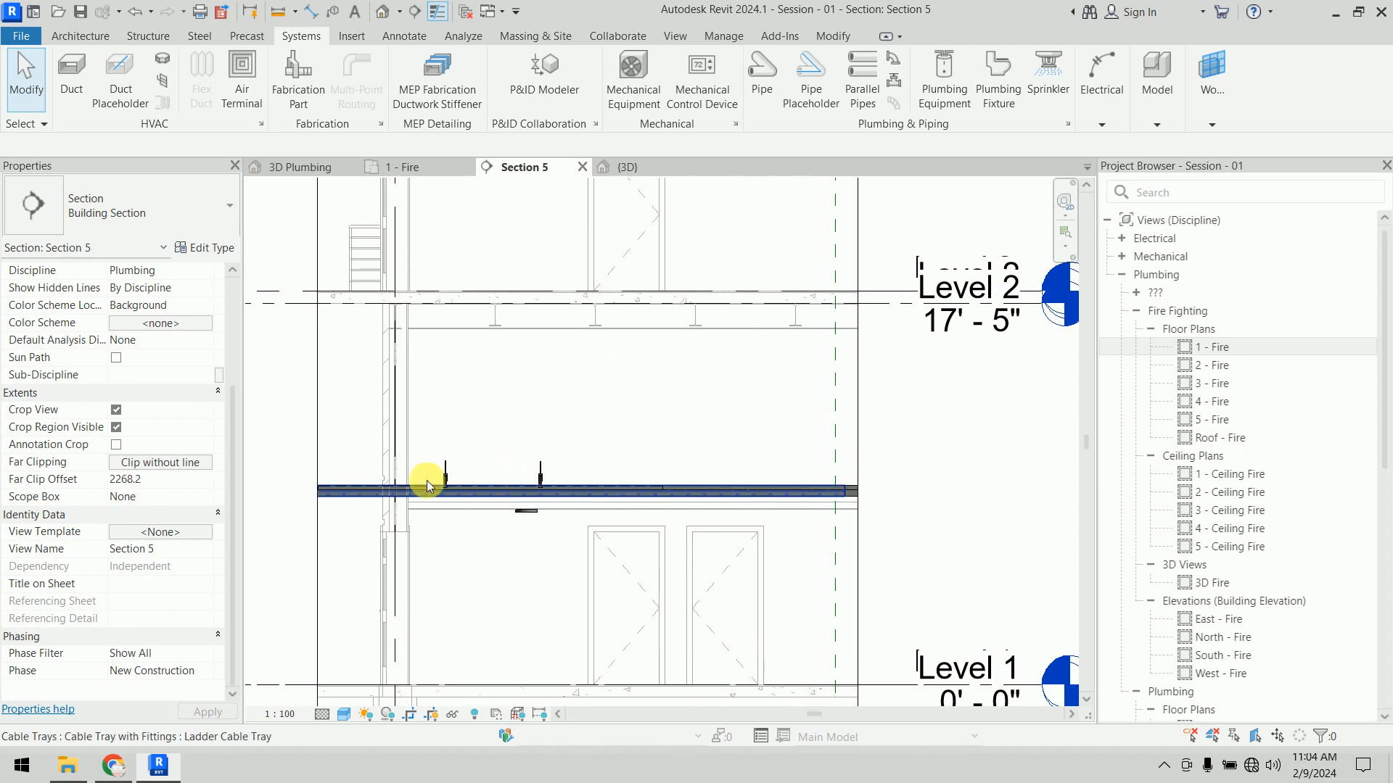
# Step: In Section 5, filter a selection down to Pipes only and nudge the Fire Protection pipe up to an elevation of 2863.2 mm
pyautogui.scroll(-3, 624, 457)
pyautogui.moveTo(661, 450); pyautogui.dragTo(615, 506)
pyautogui.click(779, 78)
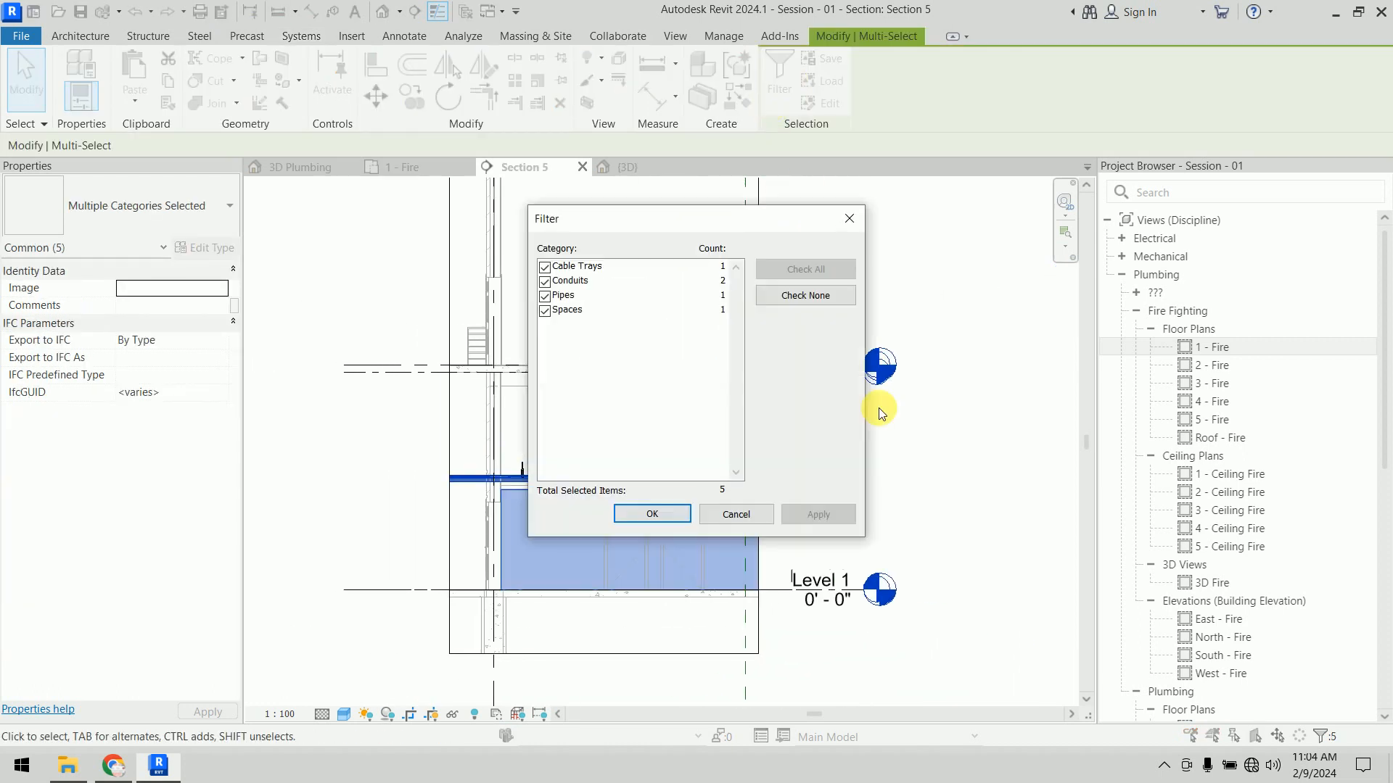
pyautogui.click(796, 302)
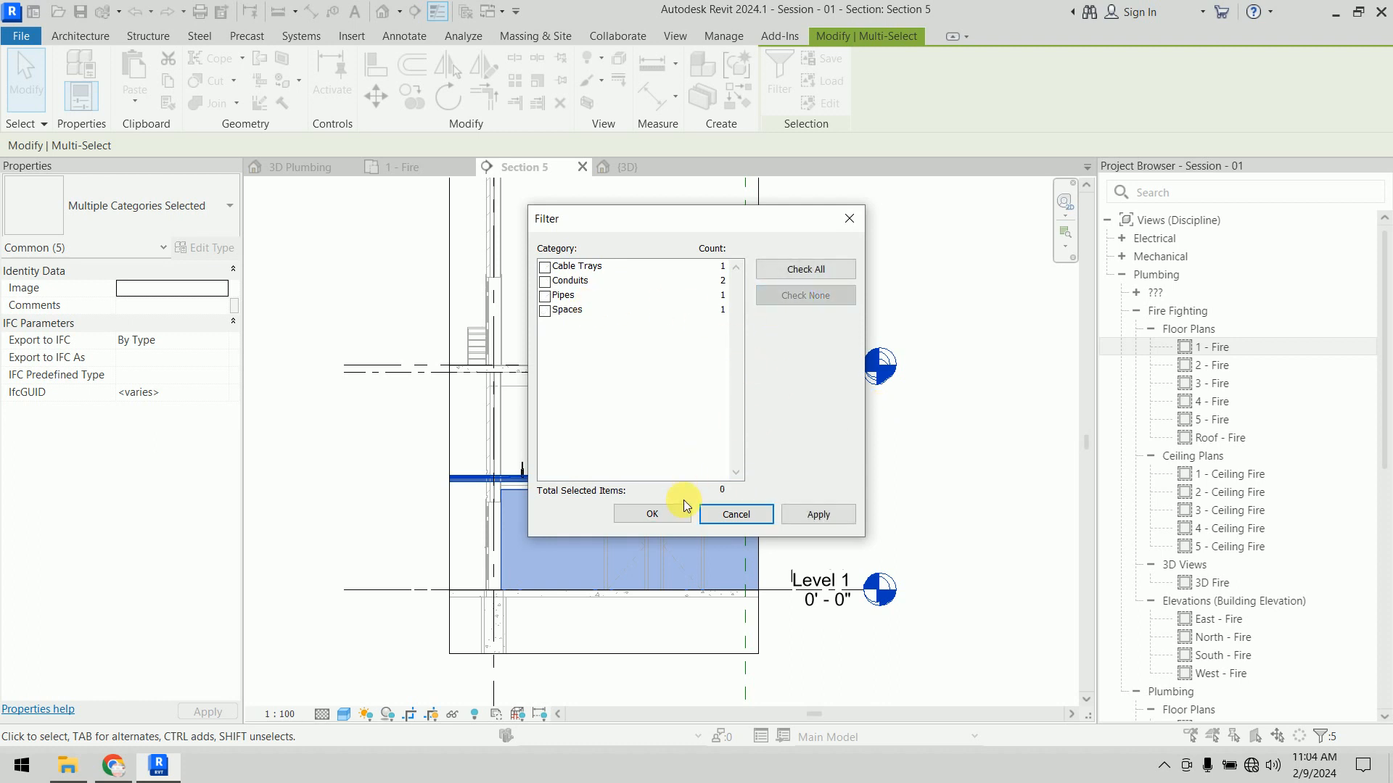
pyautogui.click(545, 296)
pyautogui.click(648, 515)
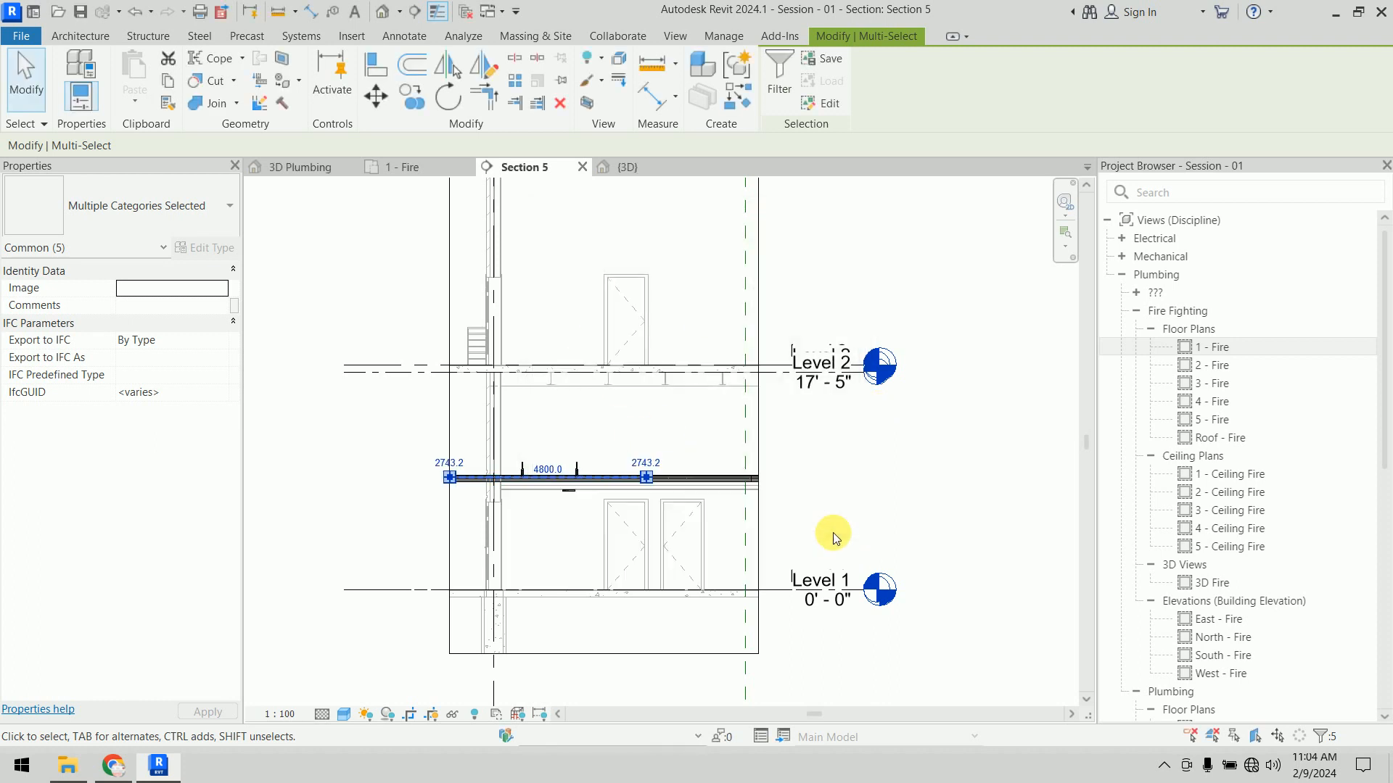
pyautogui.scroll(5, 507, 479)
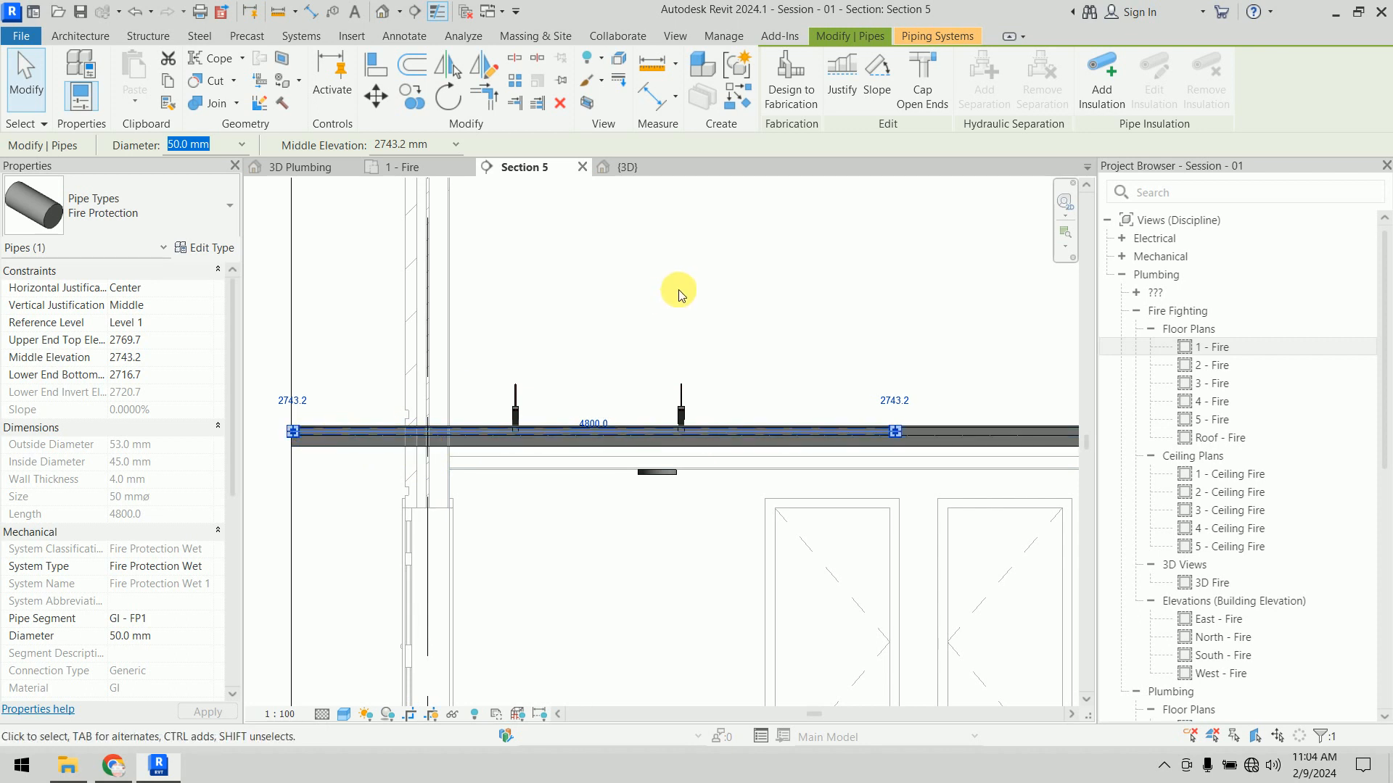
pyautogui.press('Up')
pyautogui.press('Up')
pyautogui.press('Up')
pyautogui.press('Up')
pyautogui.press('Up')
pyautogui.press('Up')
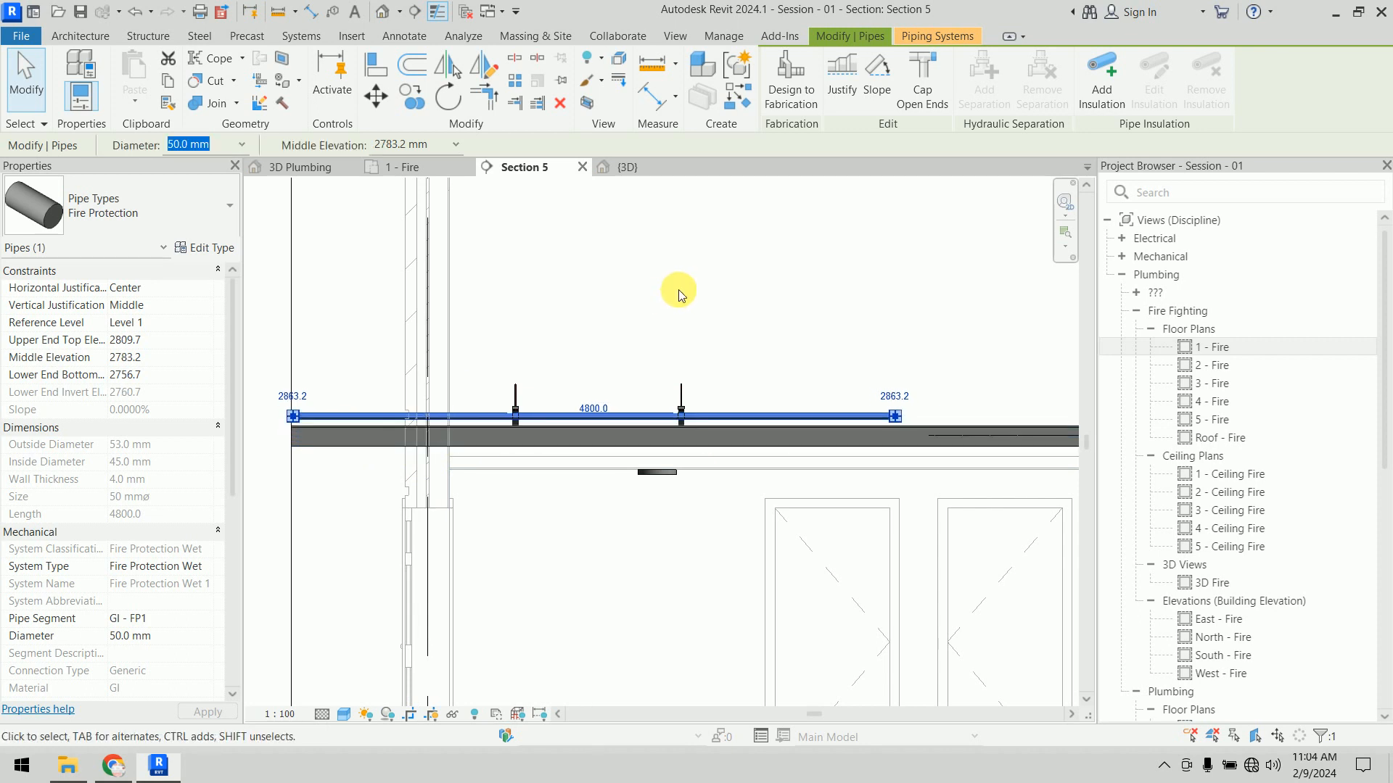
# Step: Nudge the Fire Protection pipe up to a middle elevation of 3023.2 mm in Section 5 and clear the selection
pyautogui.press('Up')
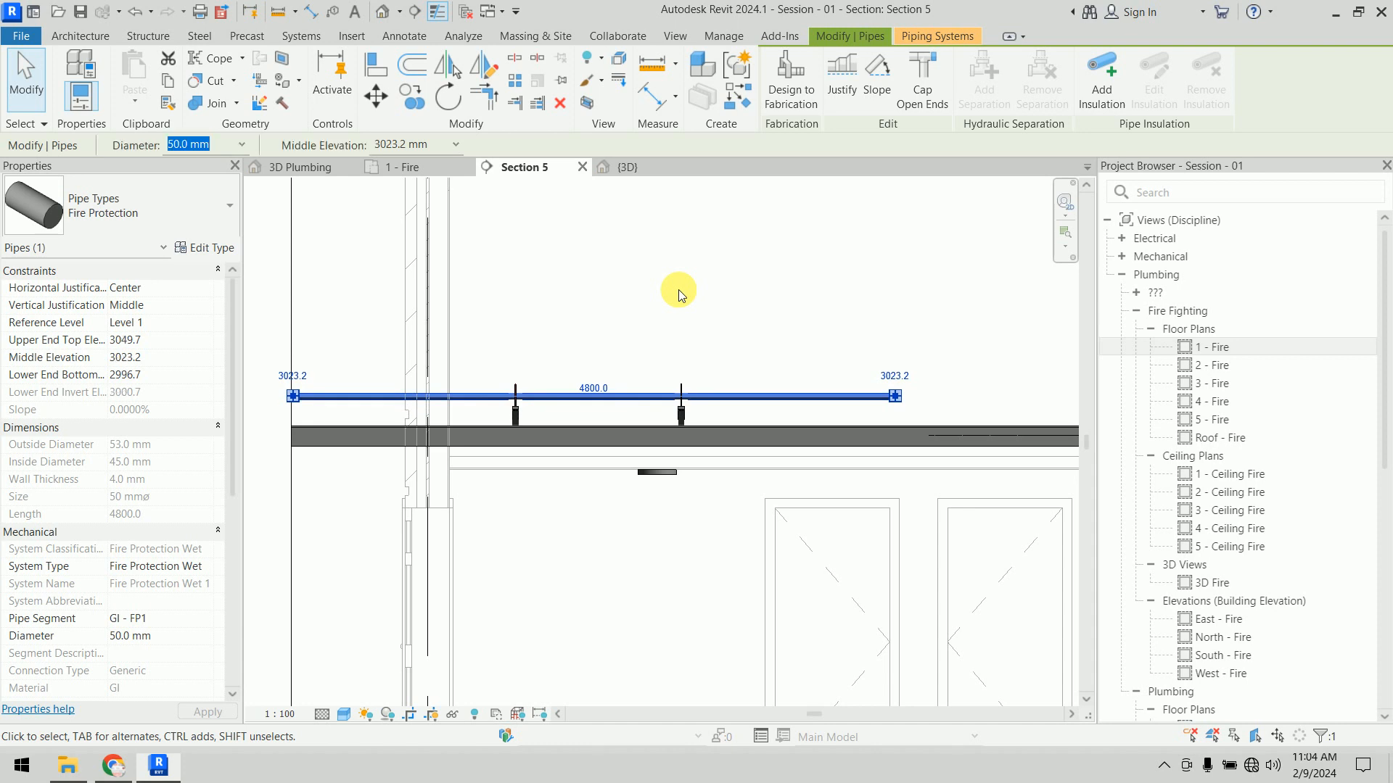
pyautogui.press('Escape')
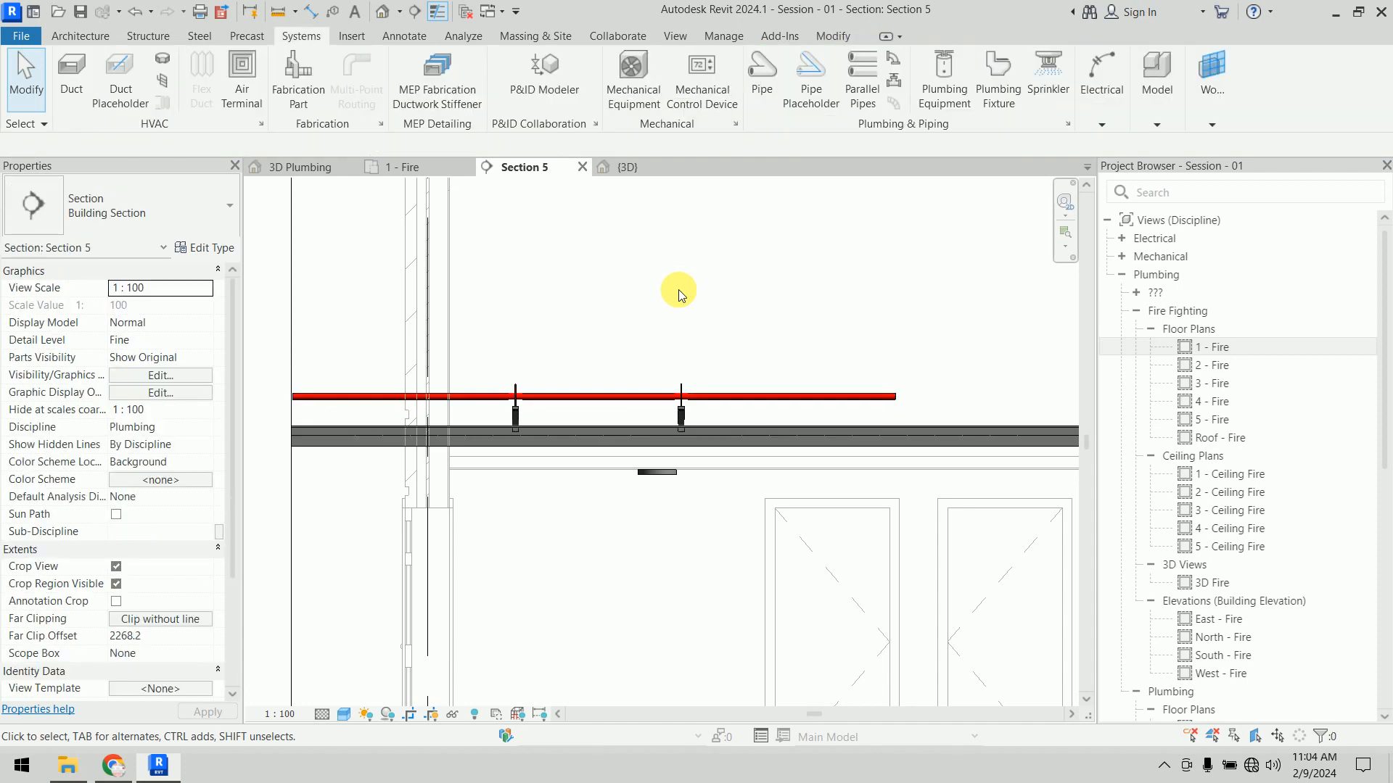
pyautogui.scroll(5, 563, 398)
pyautogui.scroll(1, 563, 396)
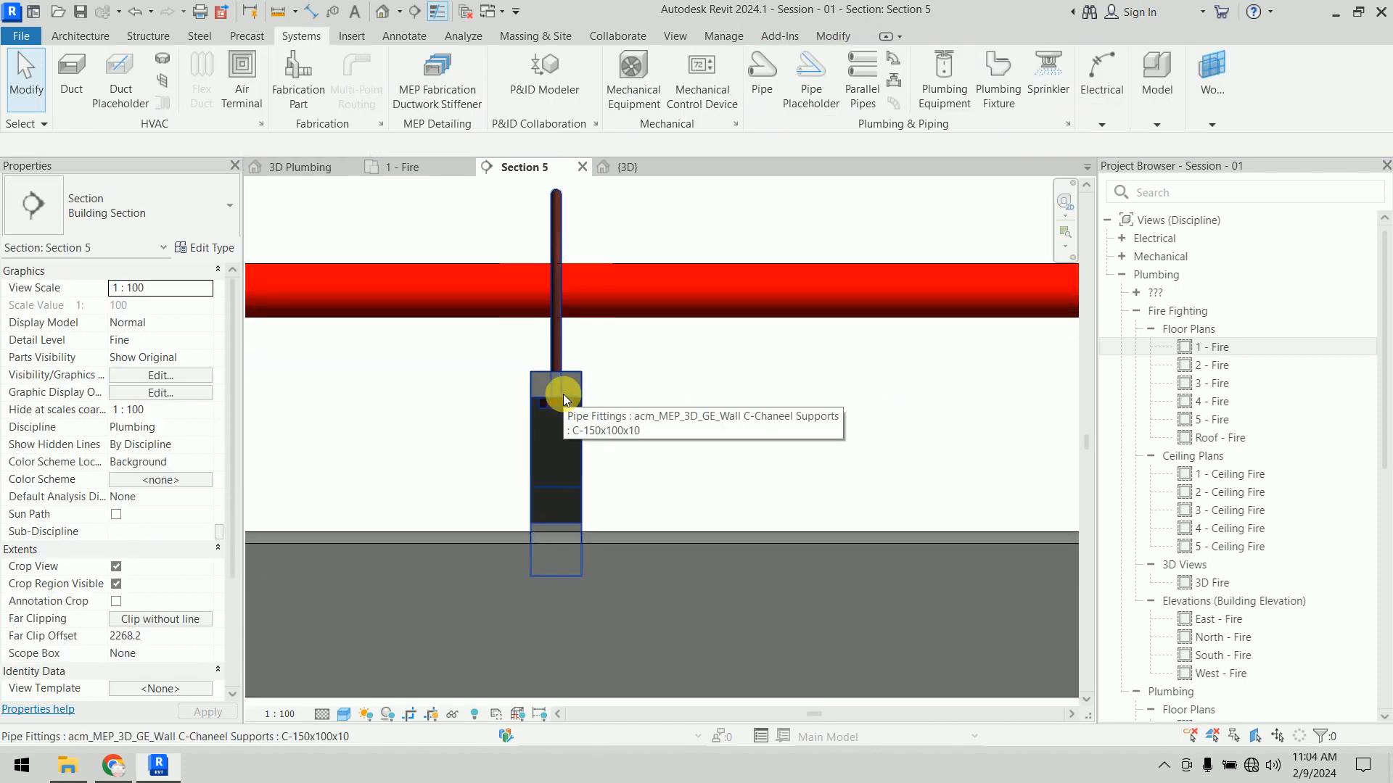
pyautogui.moveTo(707, 359); pyautogui.dragTo(564, 399, button='middle')
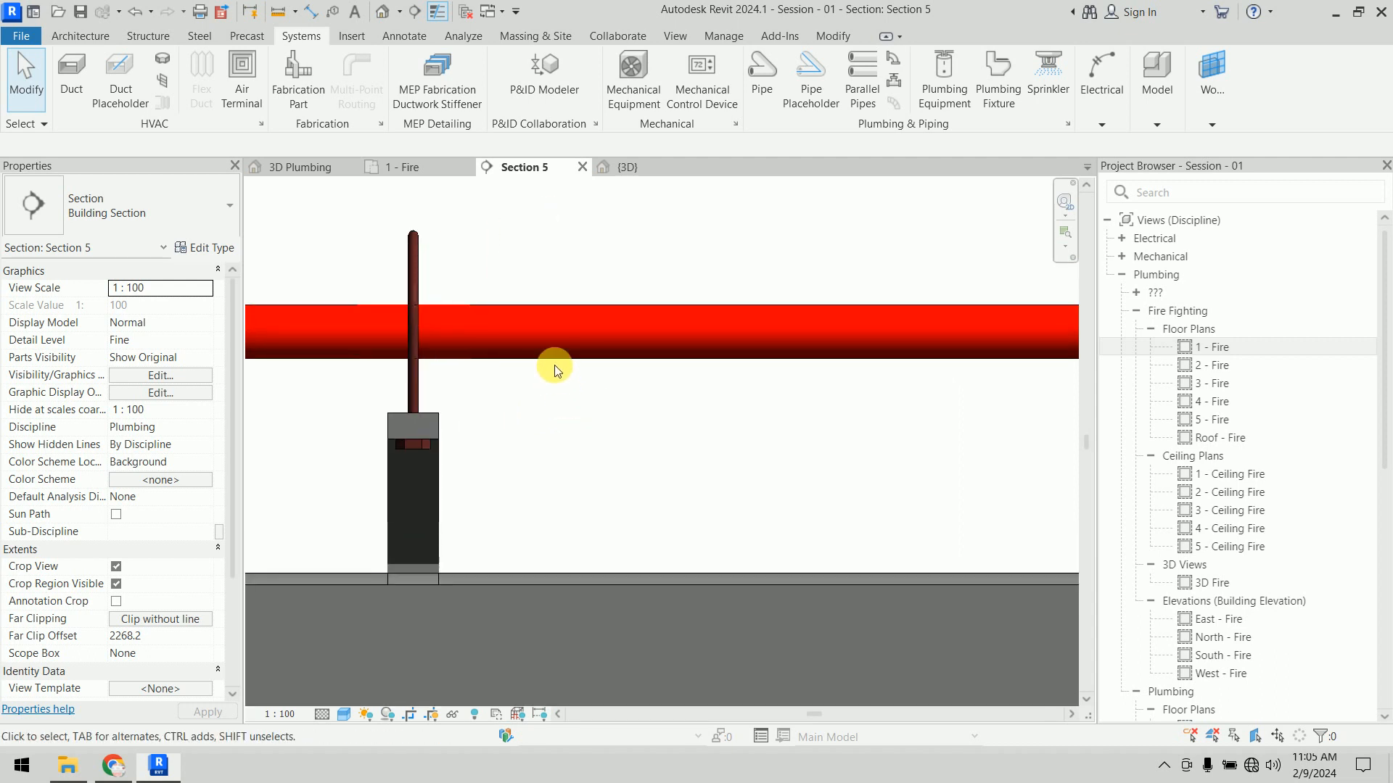
# Step: Try diameters of 200 mm and 150 mm on the Fire Protection pipe against the wall support's U-bolt
pyautogui.click(552, 336)
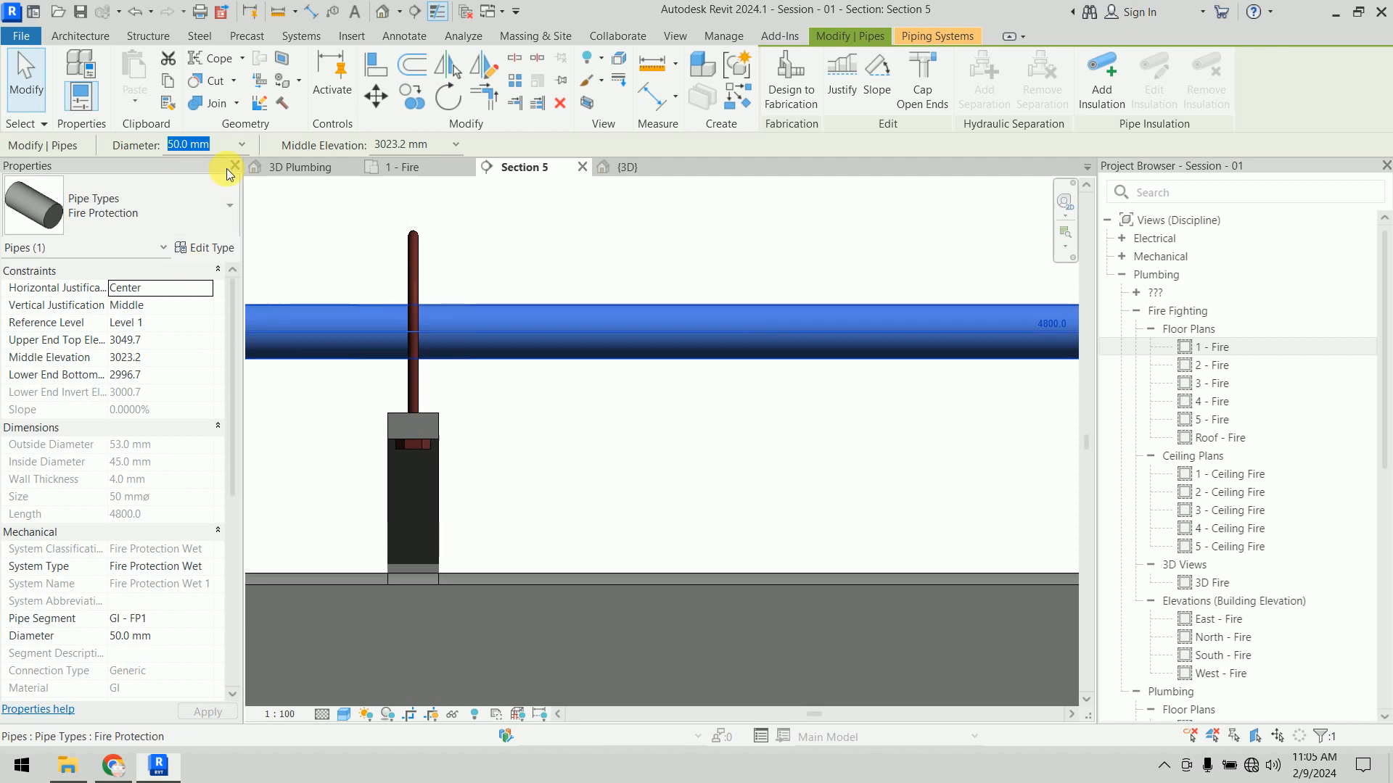
pyautogui.click(241, 145)
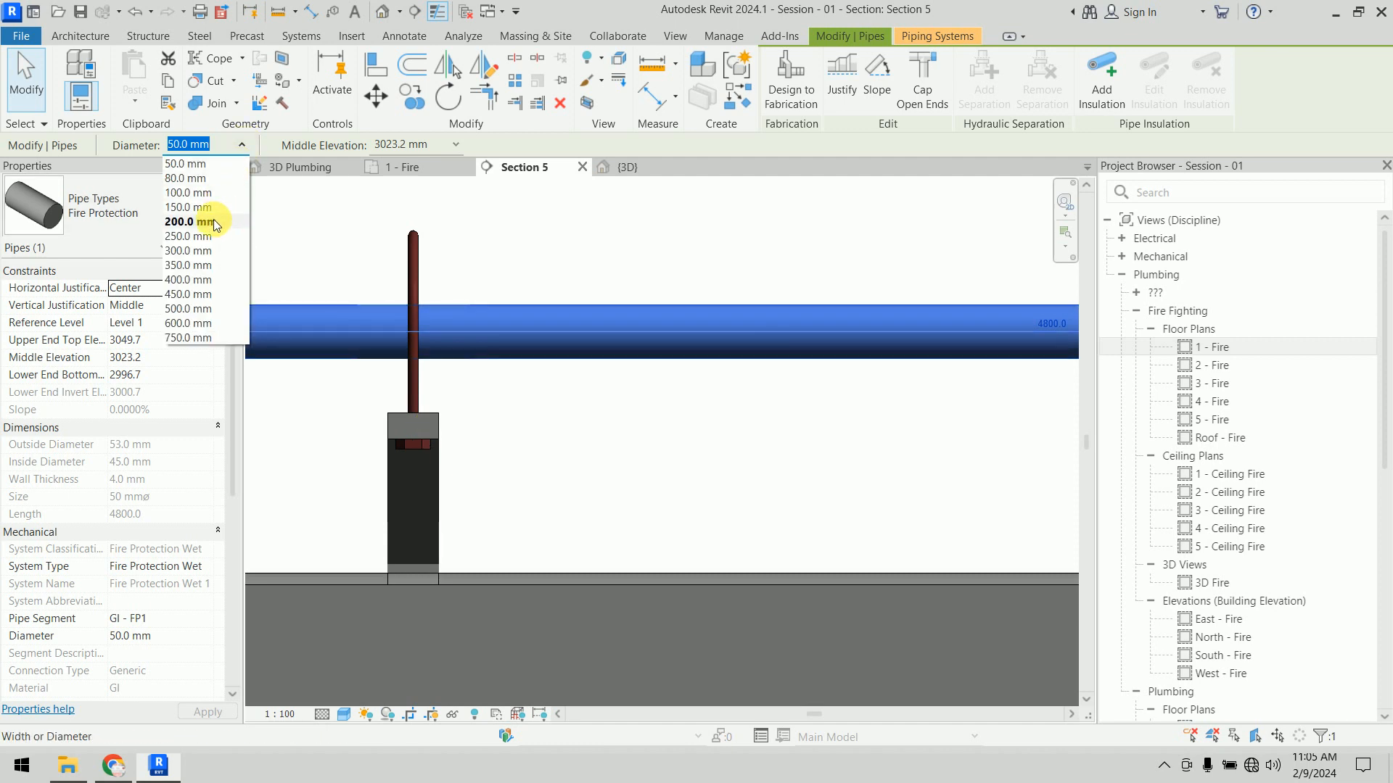
pyautogui.click(213, 219)
pyautogui.click(241, 140)
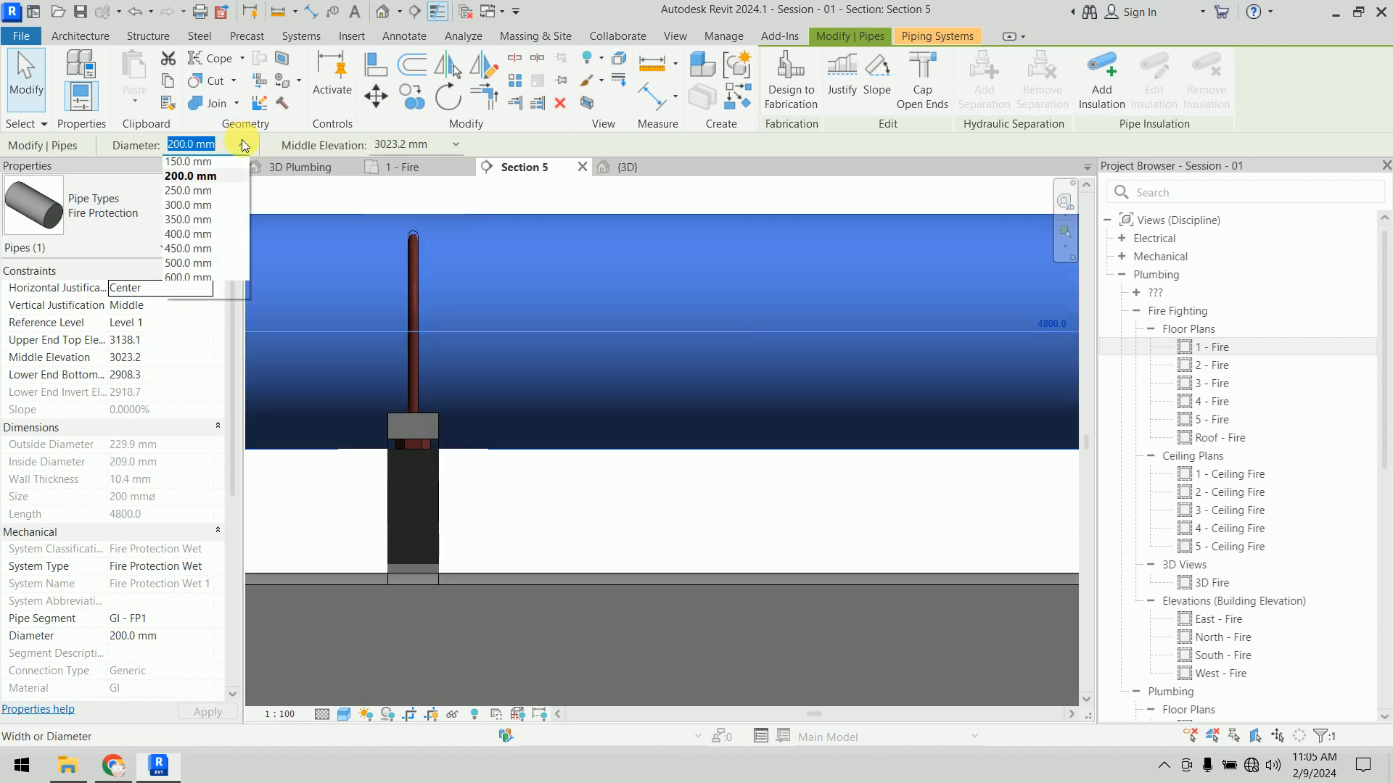
pyautogui.click(208, 199)
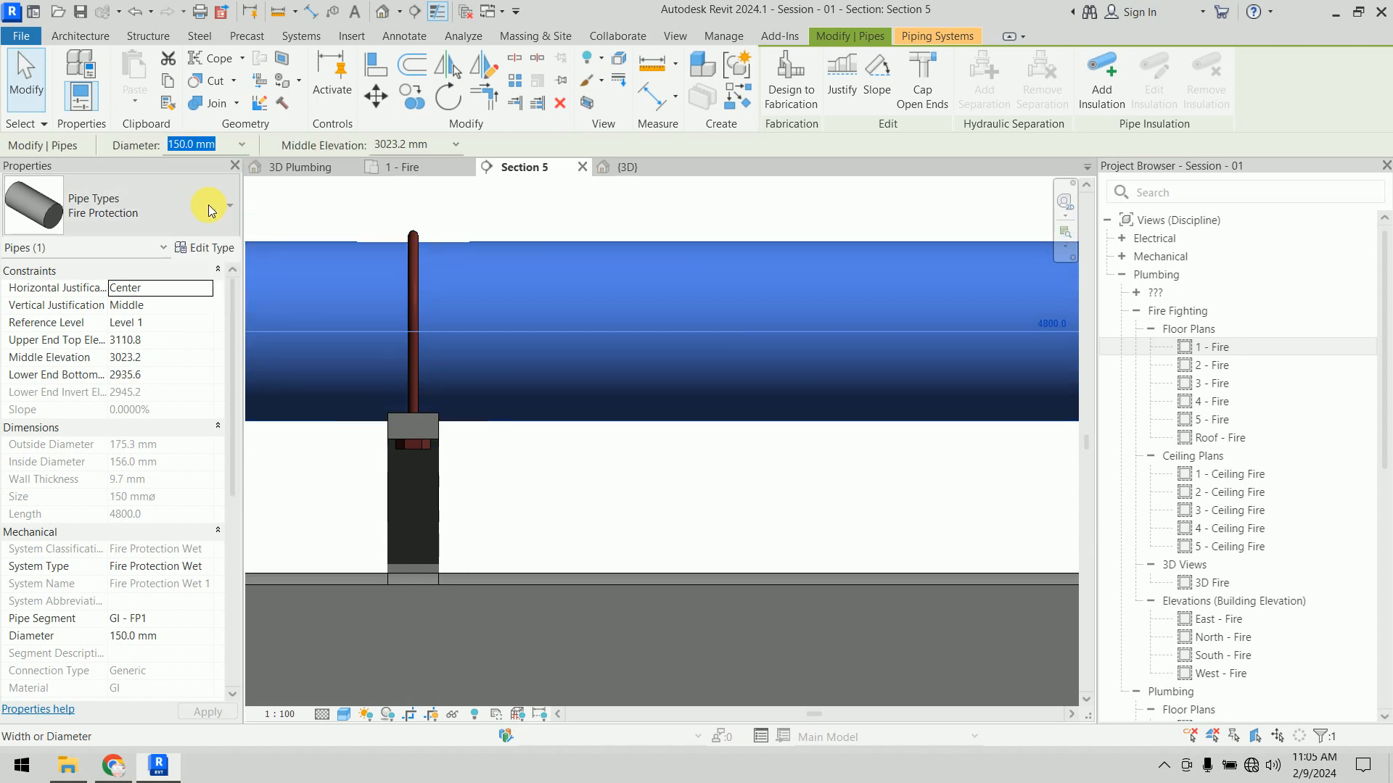
pyautogui.click(545, 458)
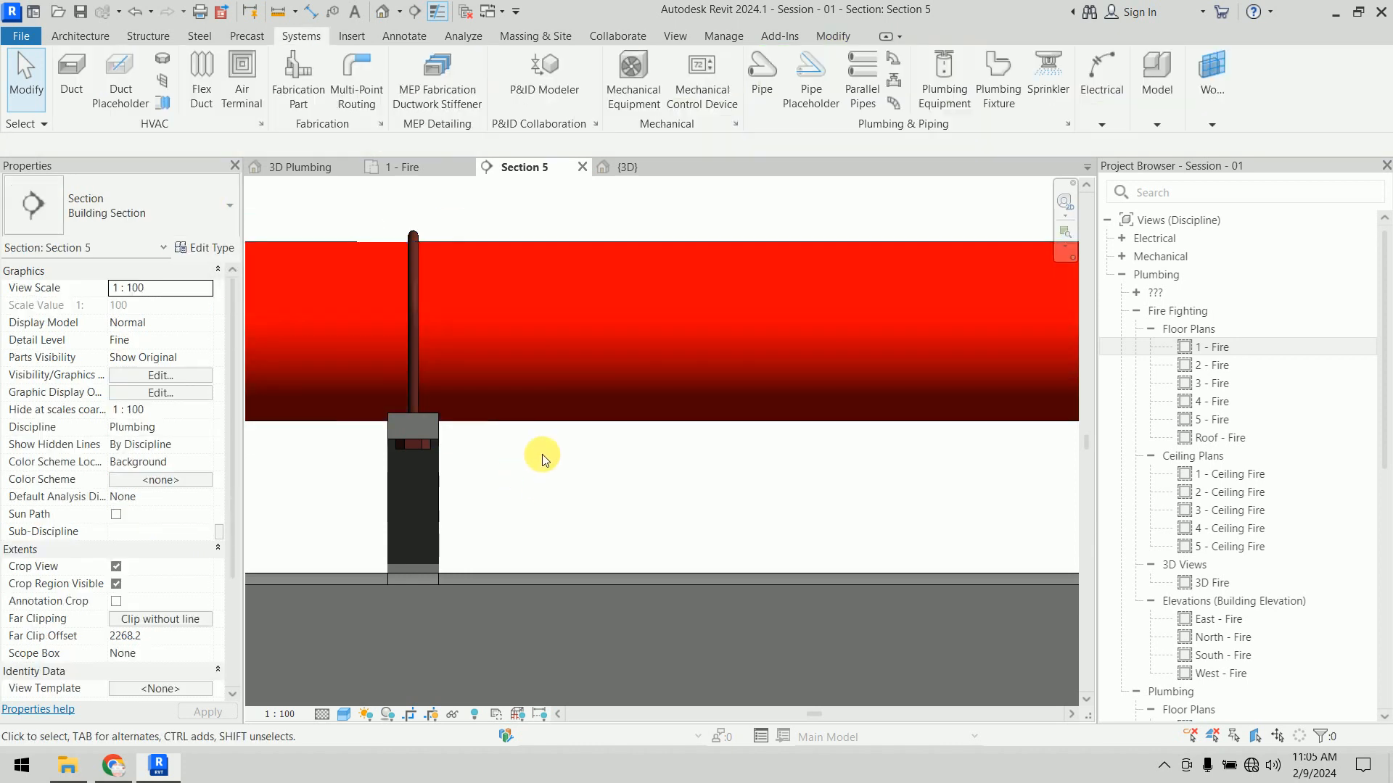
# Step: Review the wall C-channel support's available types and its type dimensions without changing them
pyautogui.click(530, 380)
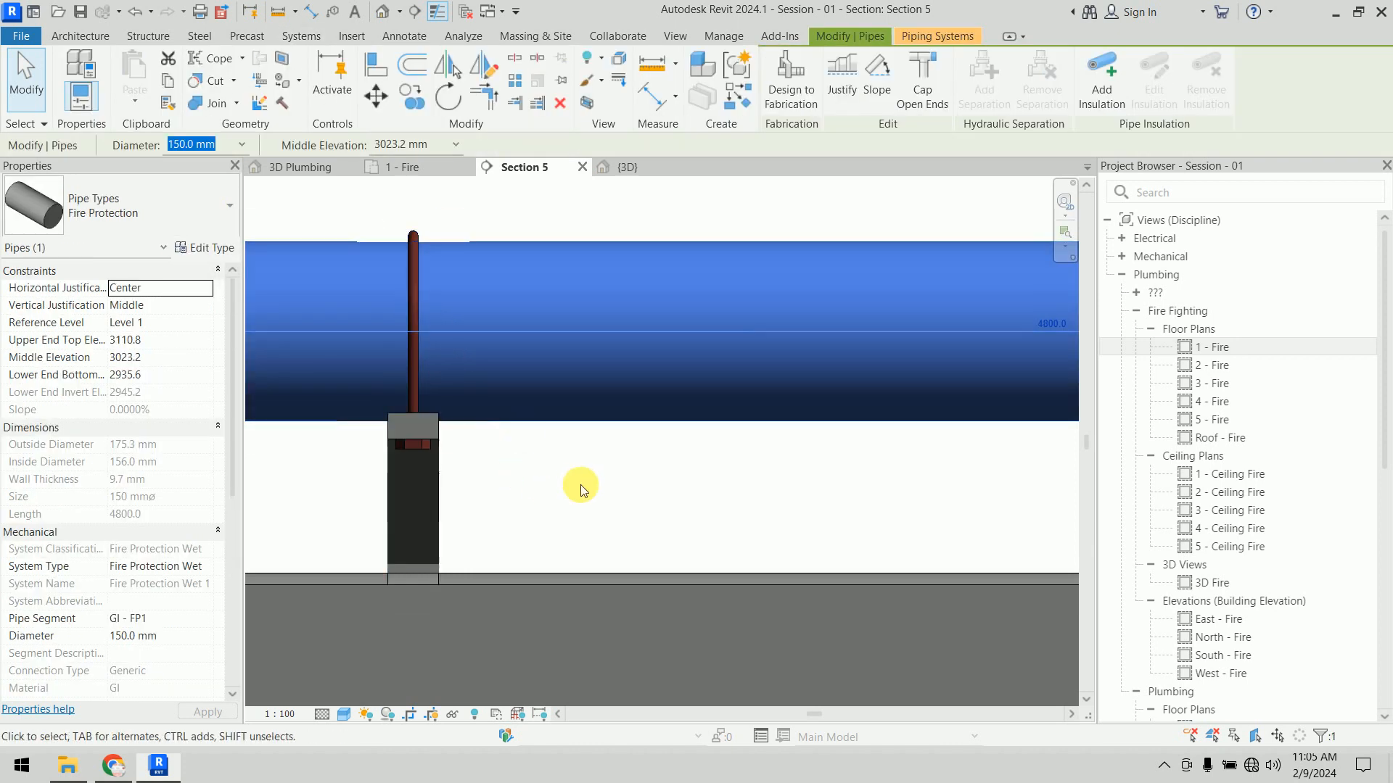
pyautogui.click(580, 485)
pyautogui.click(497, 476)
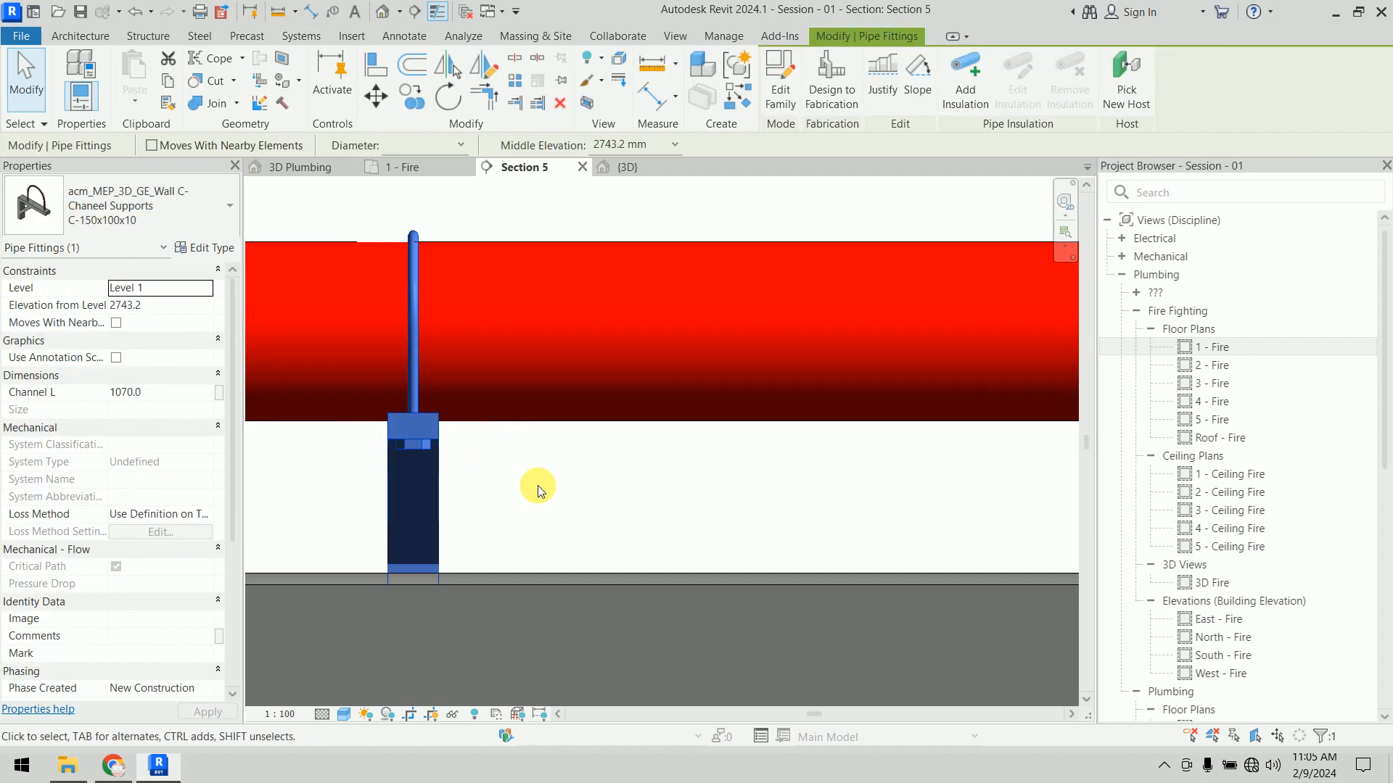
pyautogui.click(128, 219)
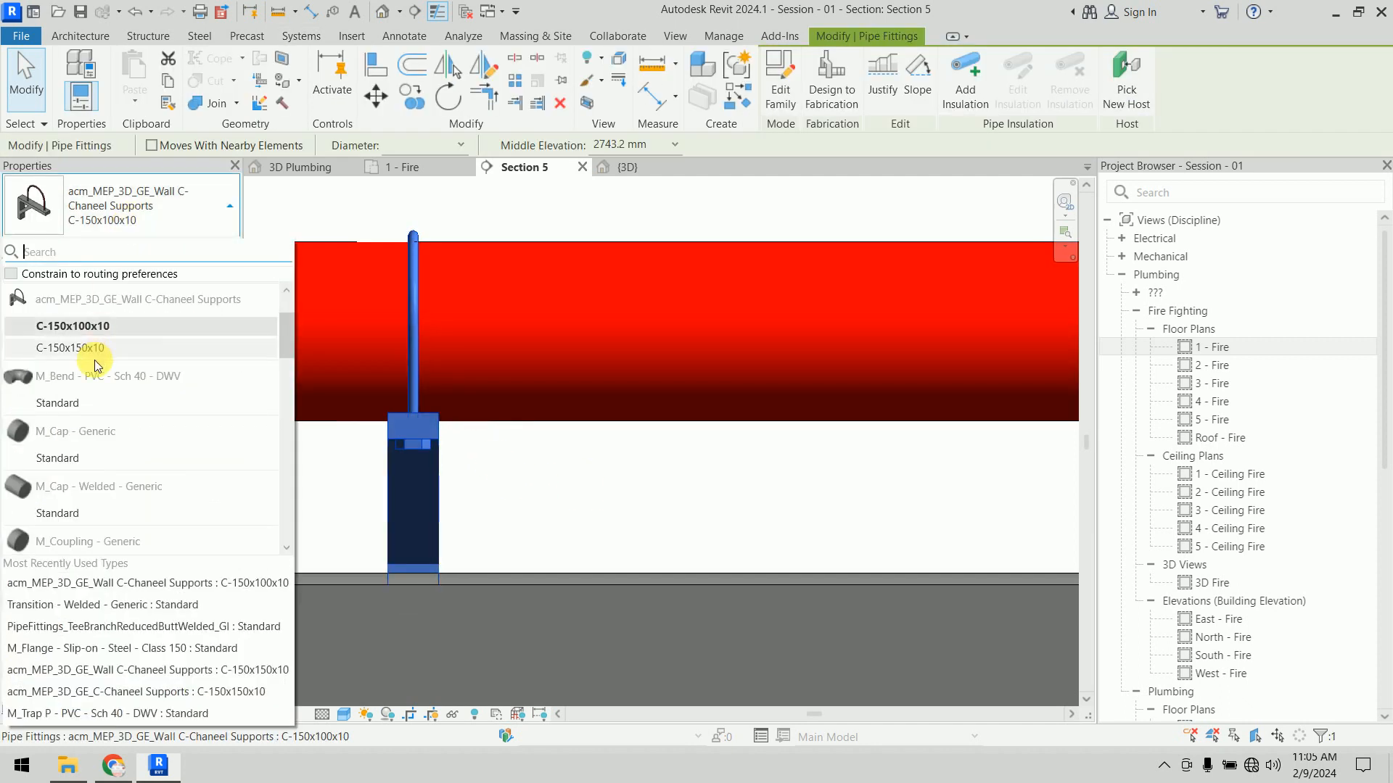
pyautogui.click(140, 221)
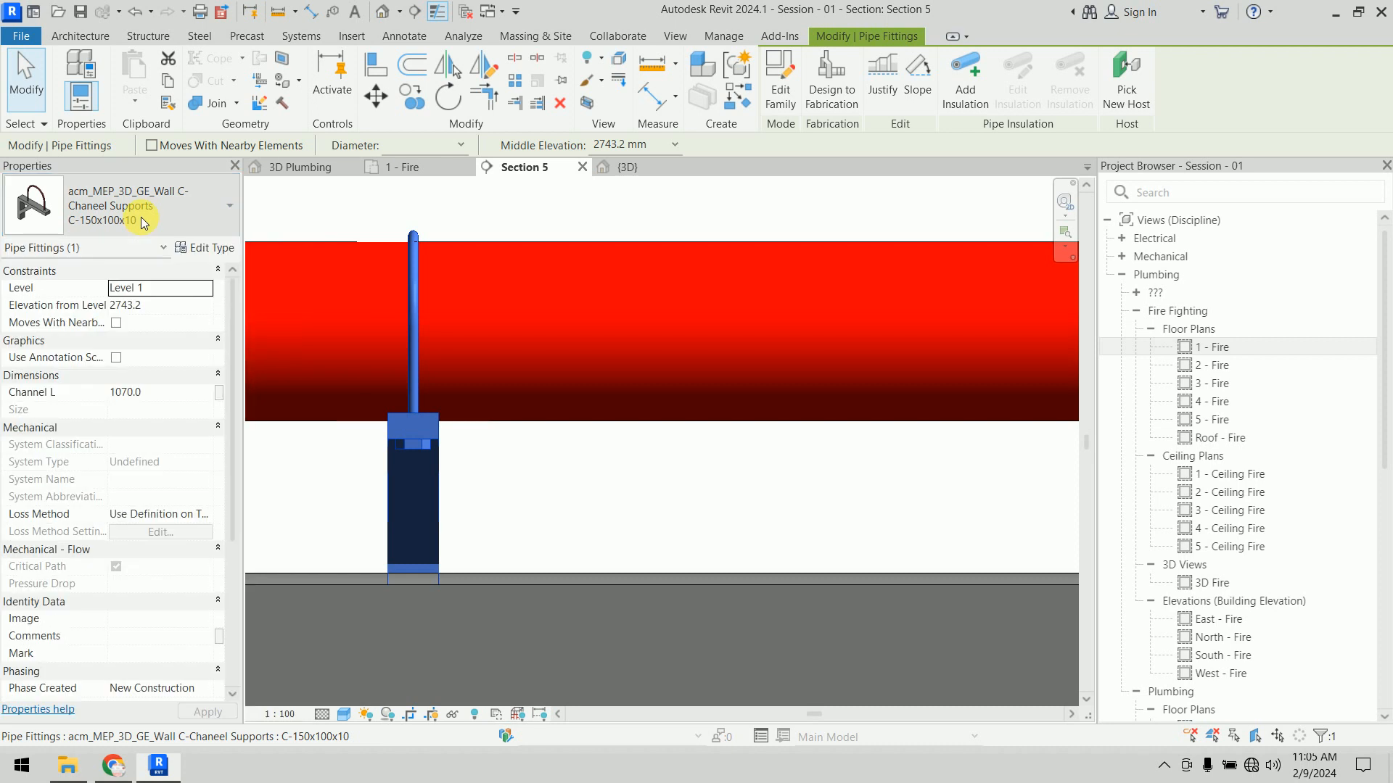
pyautogui.click(207, 250)
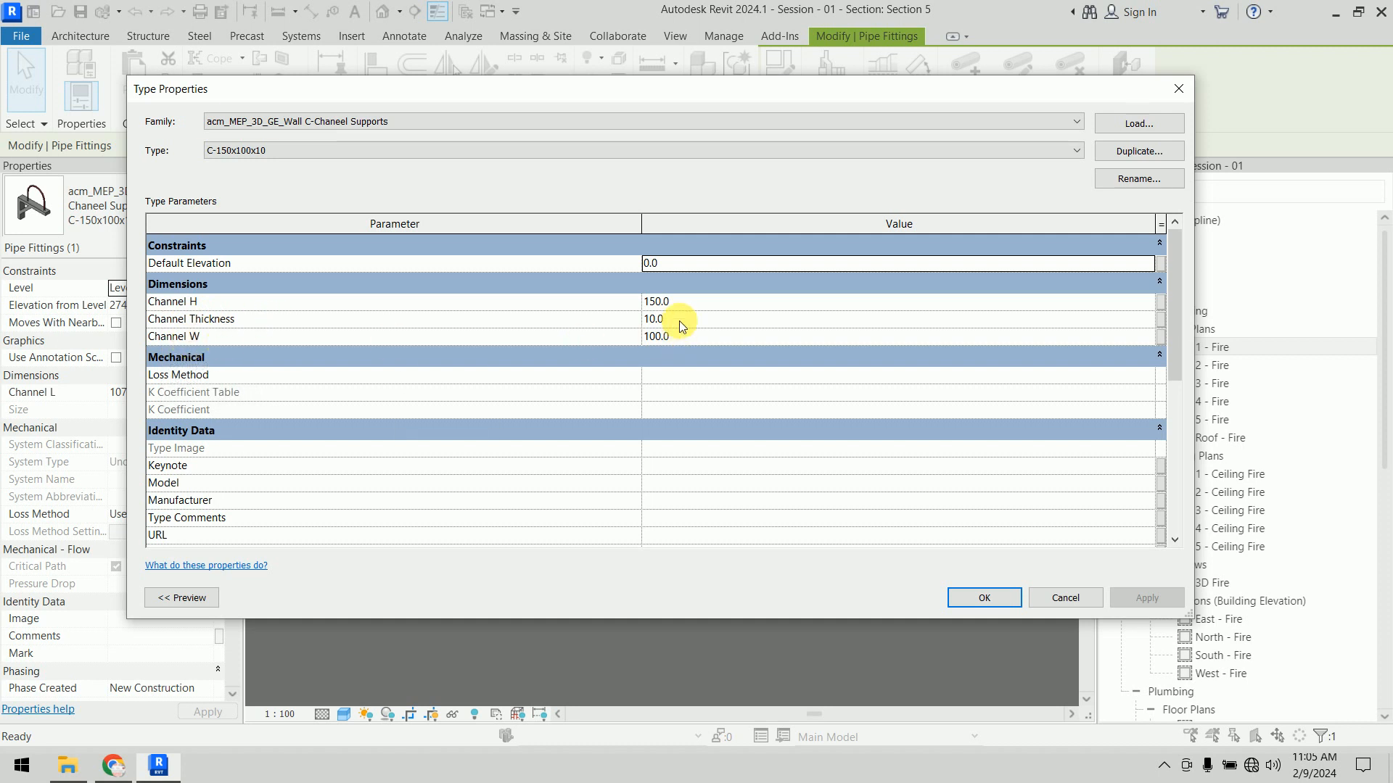
pyautogui.click(1046, 596)
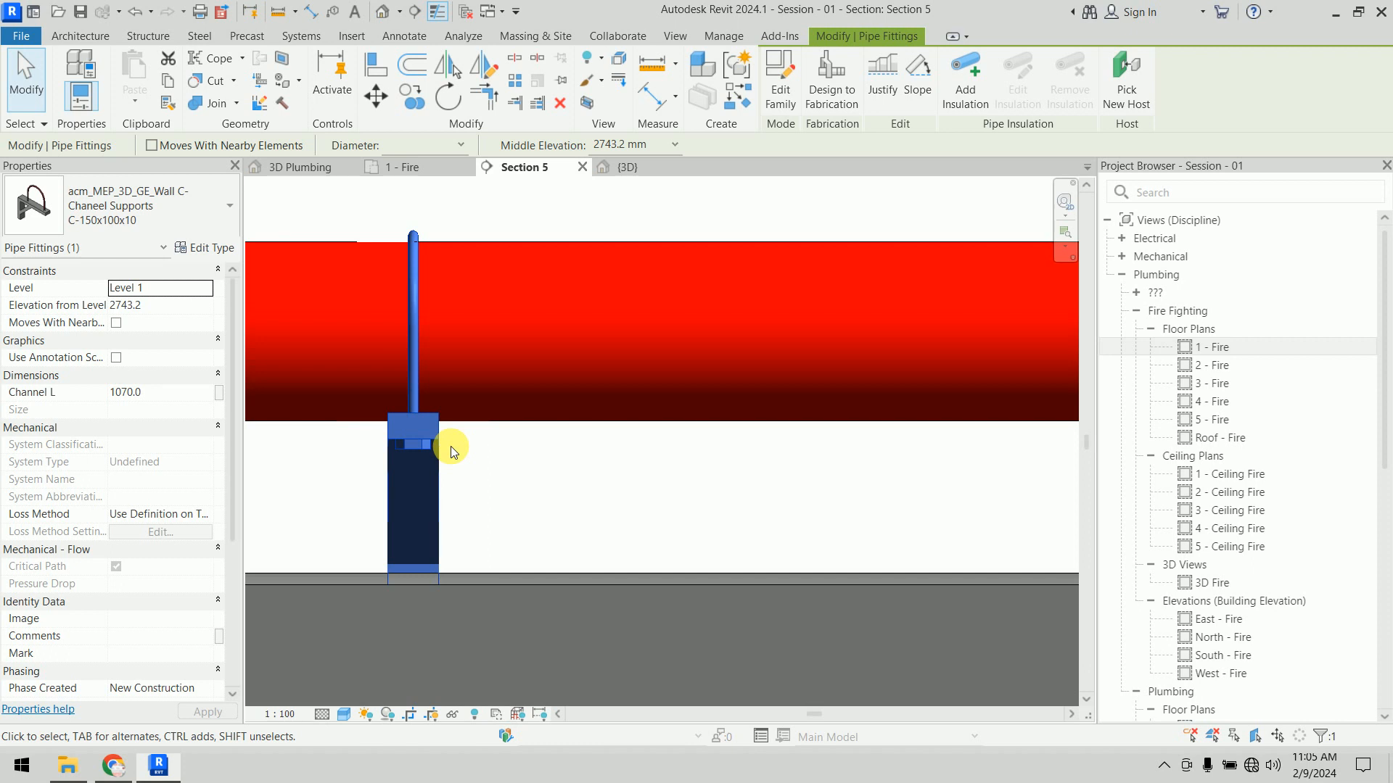
pyautogui.click(576, 486)
# Step: Set the Fire Protection pipe's diameter to 100 mm and clear the selection
pyautogui.scroll(-4, 579, 475)
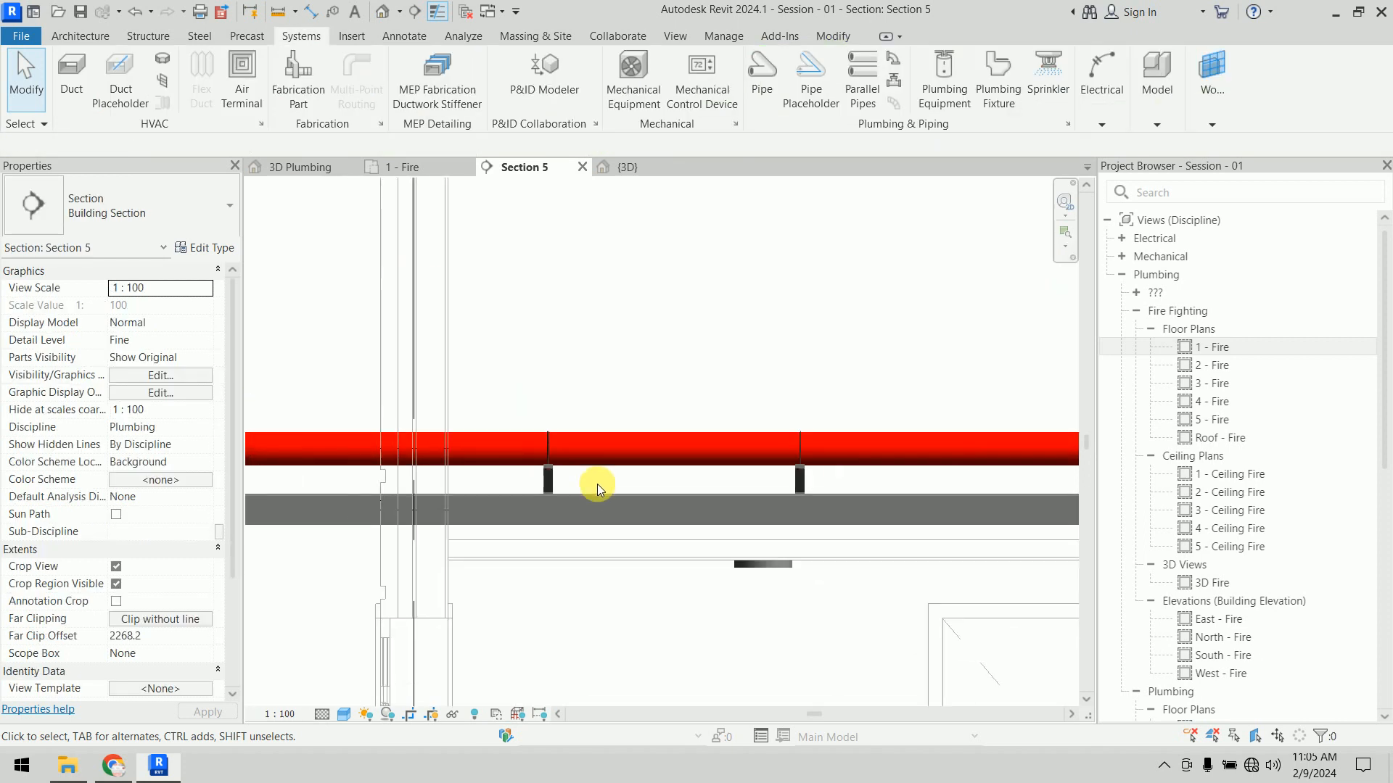
pyautogui.scroll(-3, 716, 328)
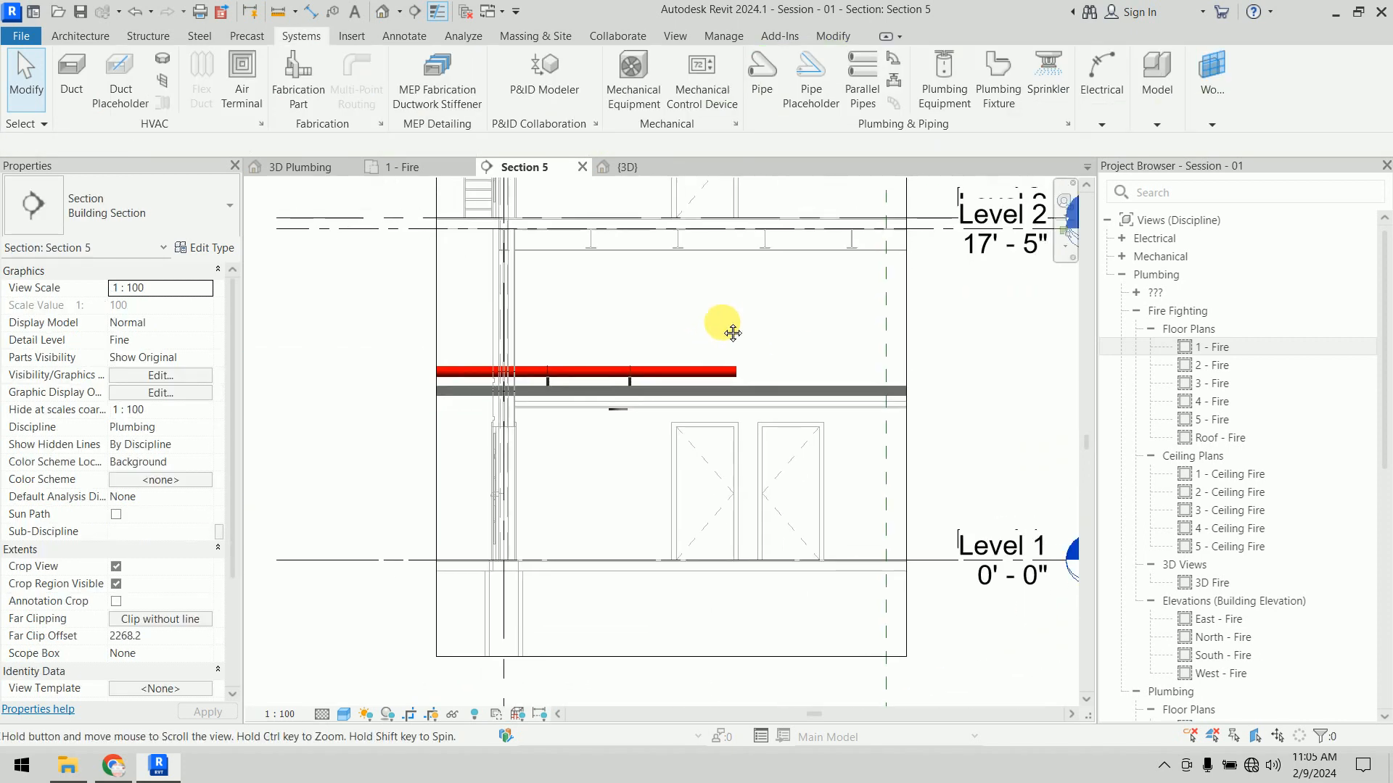
pyautogui.click(563, 367)
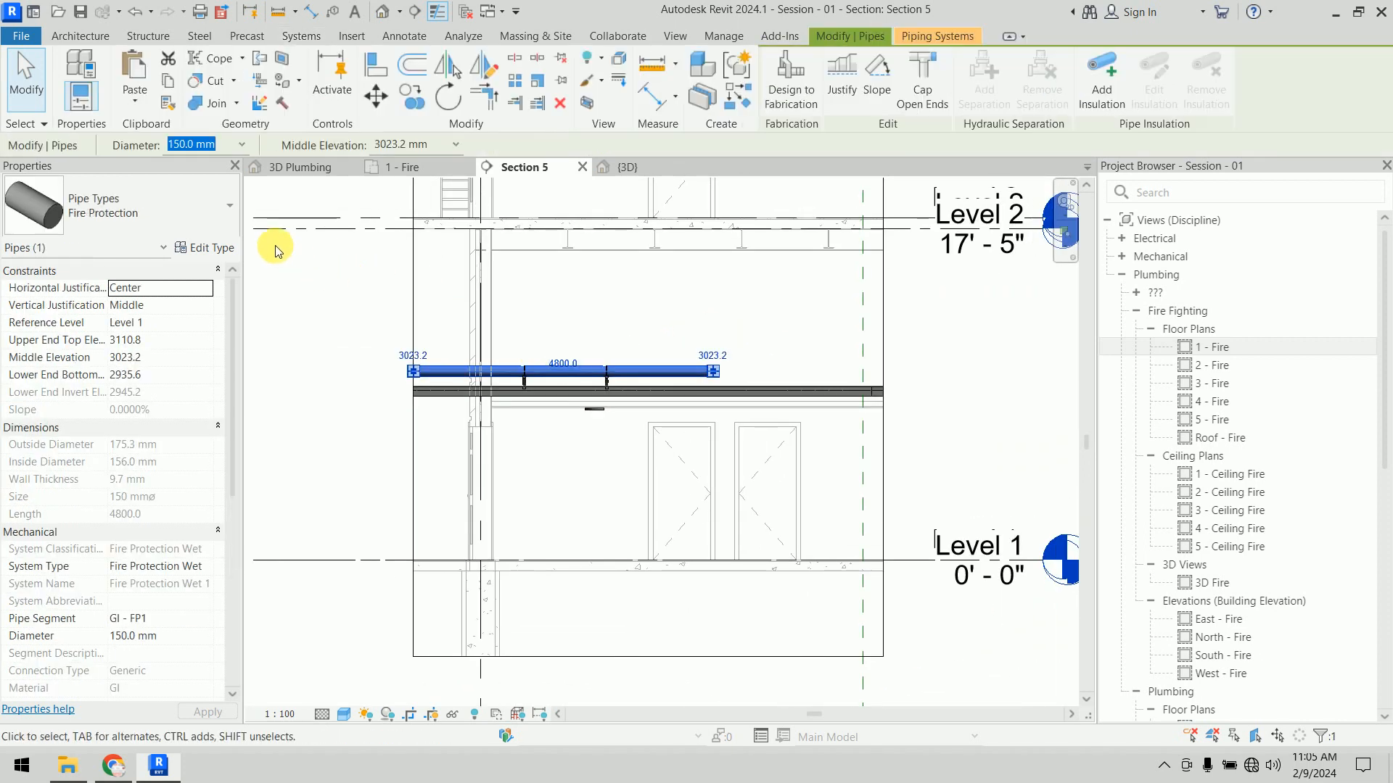
pyautogui.click(209, 214)
pyautogui.click(242, 145)
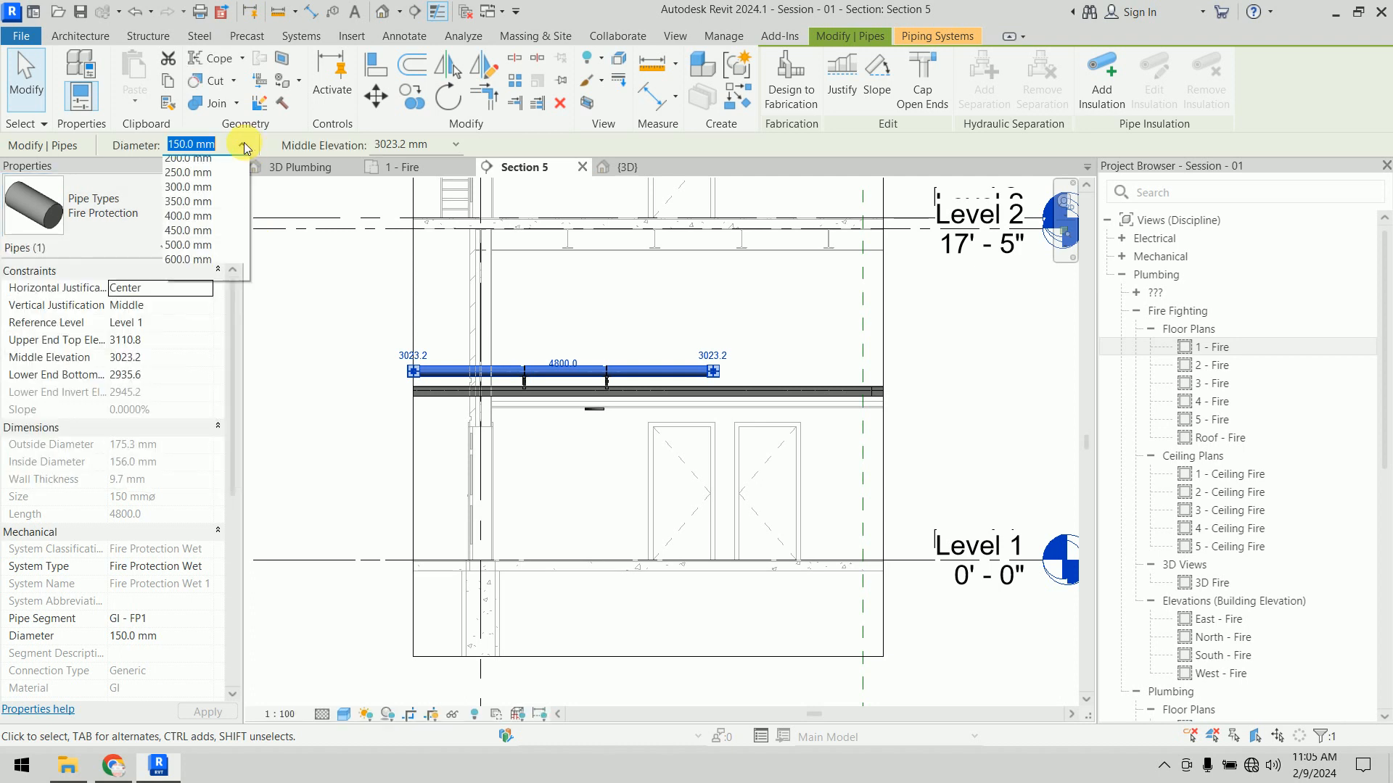
pyautogui.click(216, 192)
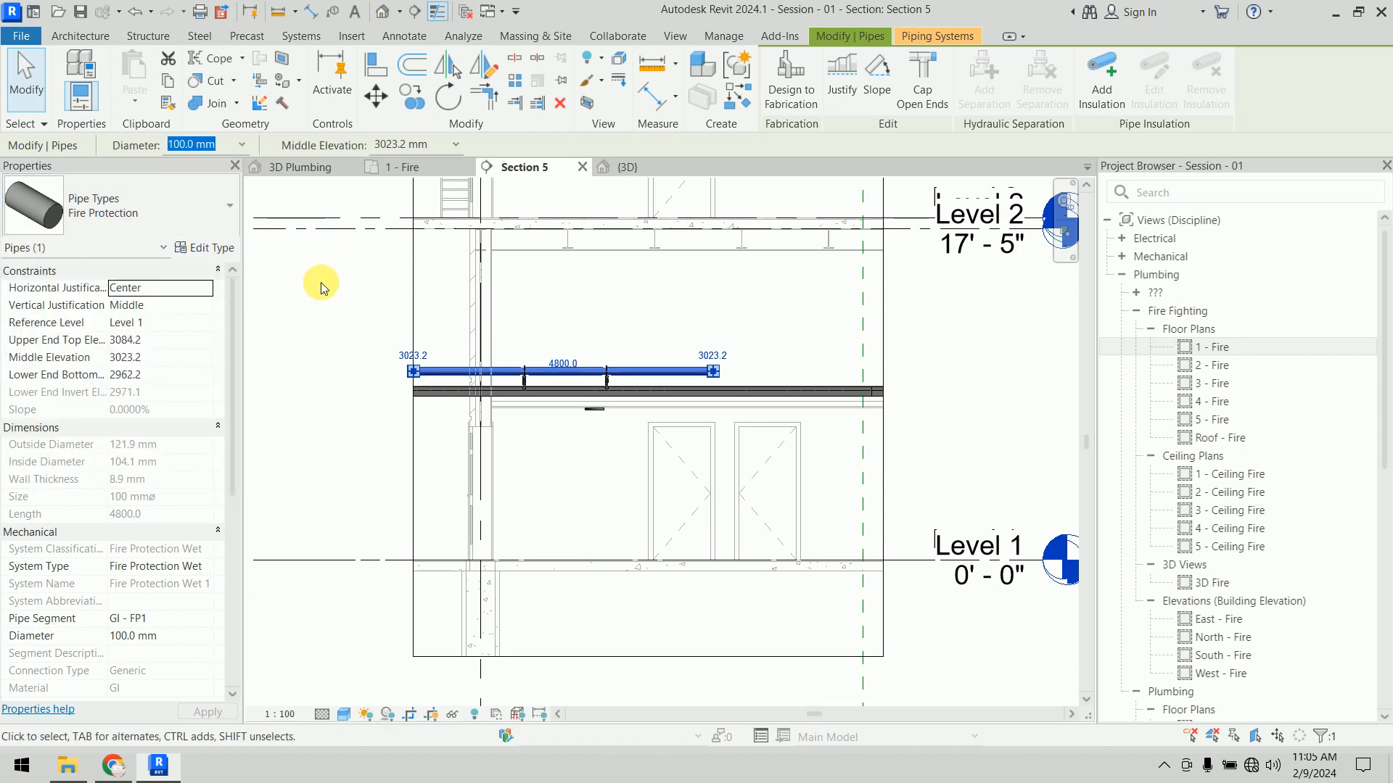
pyautogui.click(383, 336)
# Step: Switch the Section 5 view's visual style to Wireframe
pyautogui.scroll(3, 493, 370)
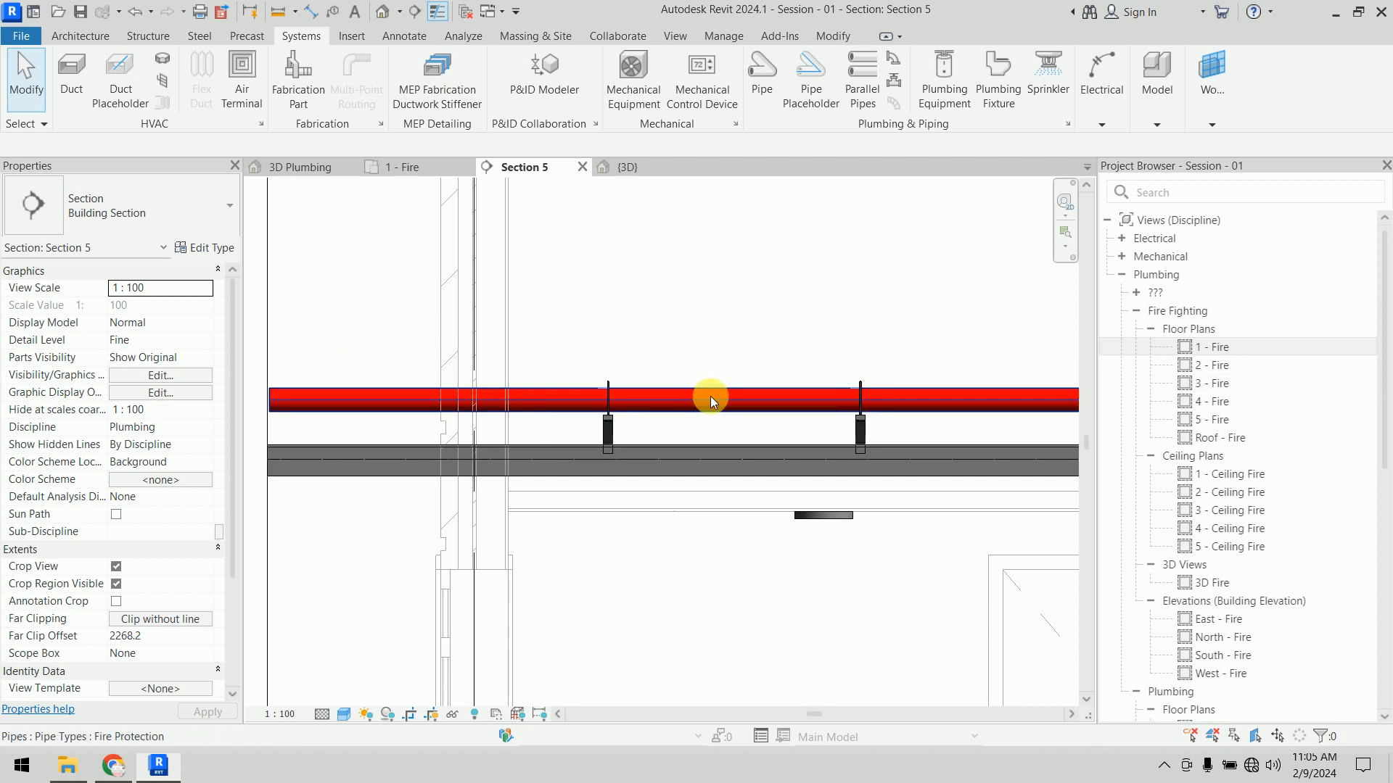
pyautogui.scroll(3, 642, 422)
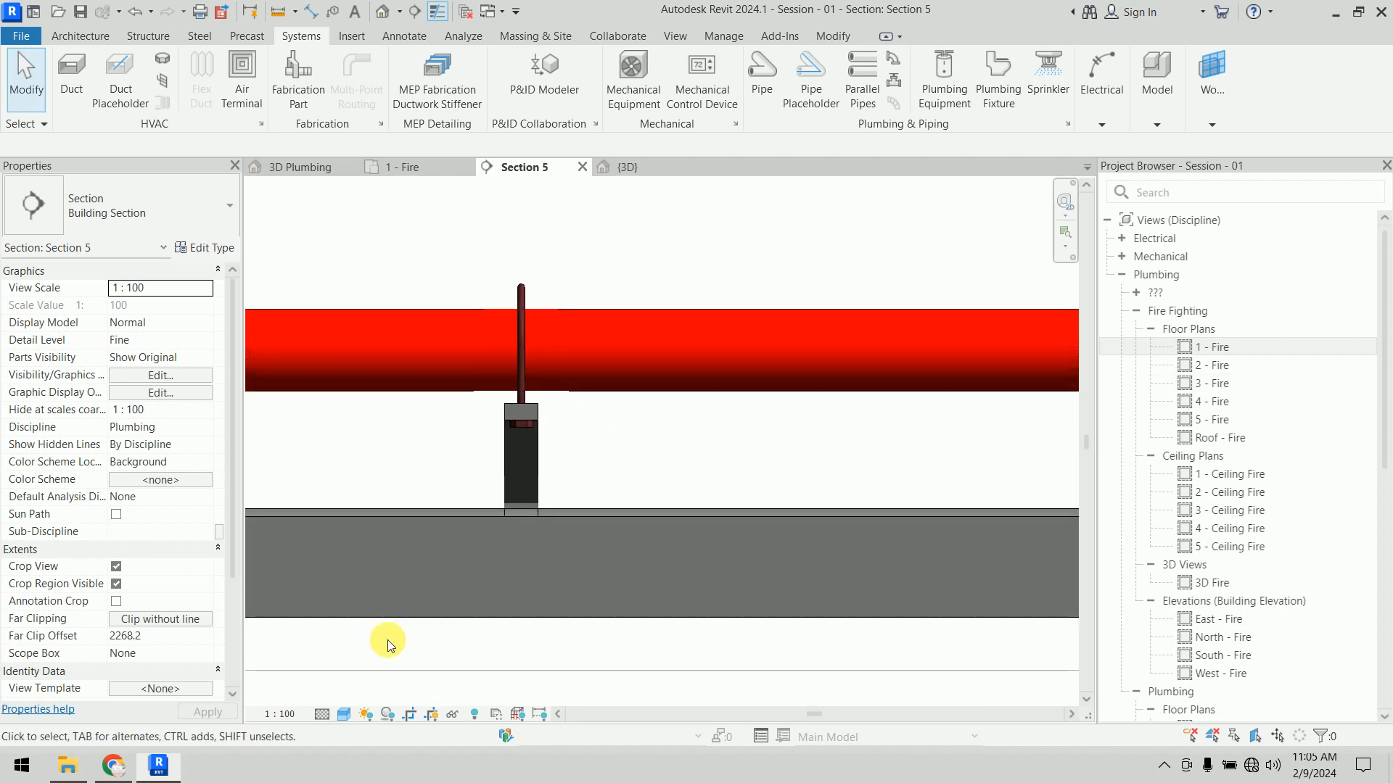
pyautogui.click(325, 714)
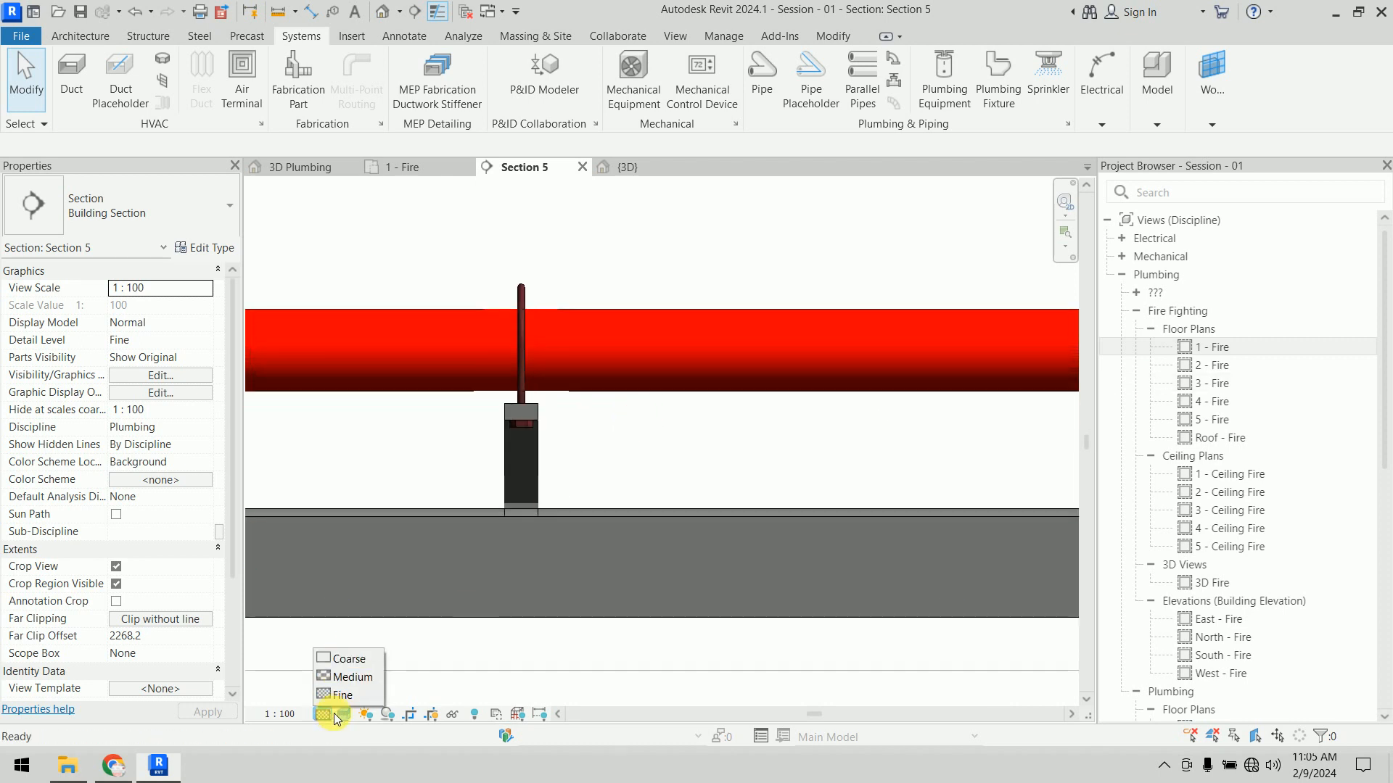
pyautogui.click(344, 714)
pyautogui.click(370, 621)
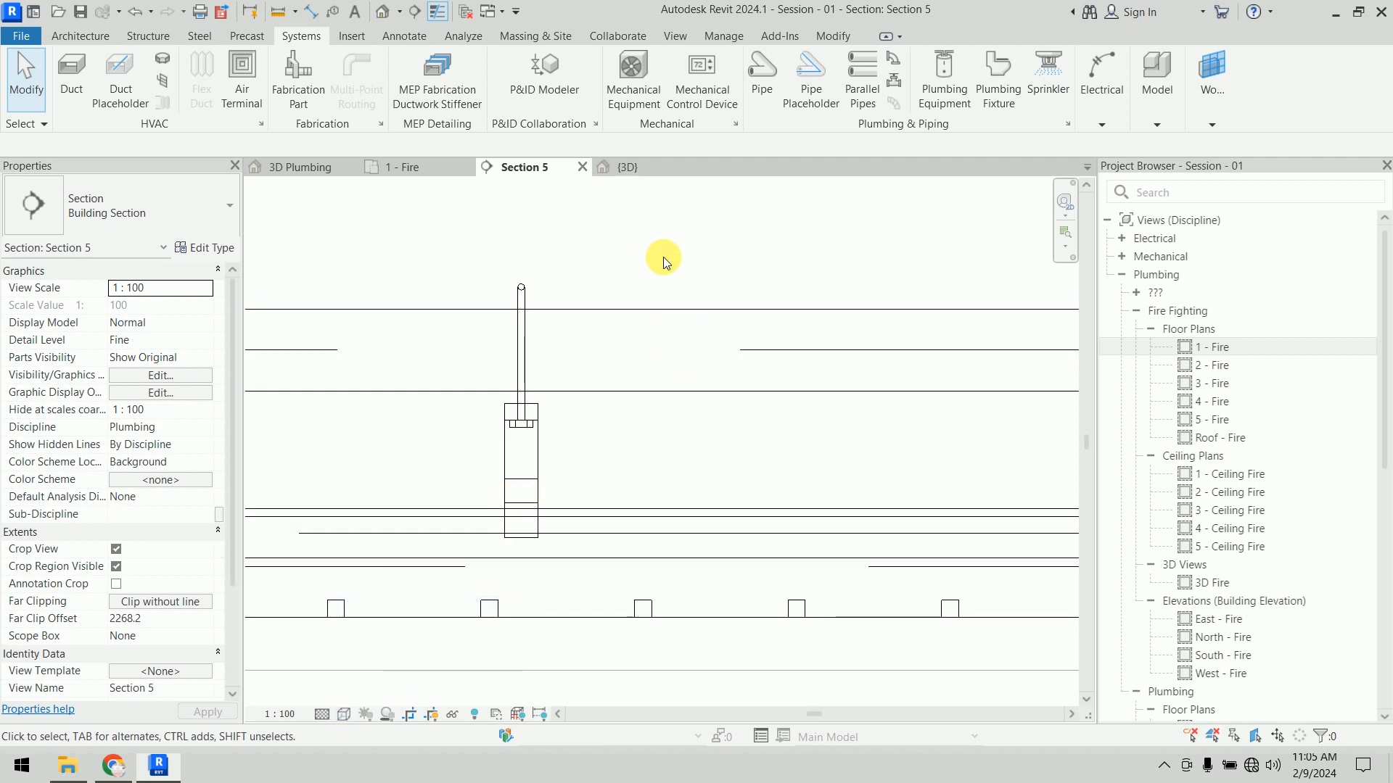
pyautogui.press('a')
pyautogui.press('l')
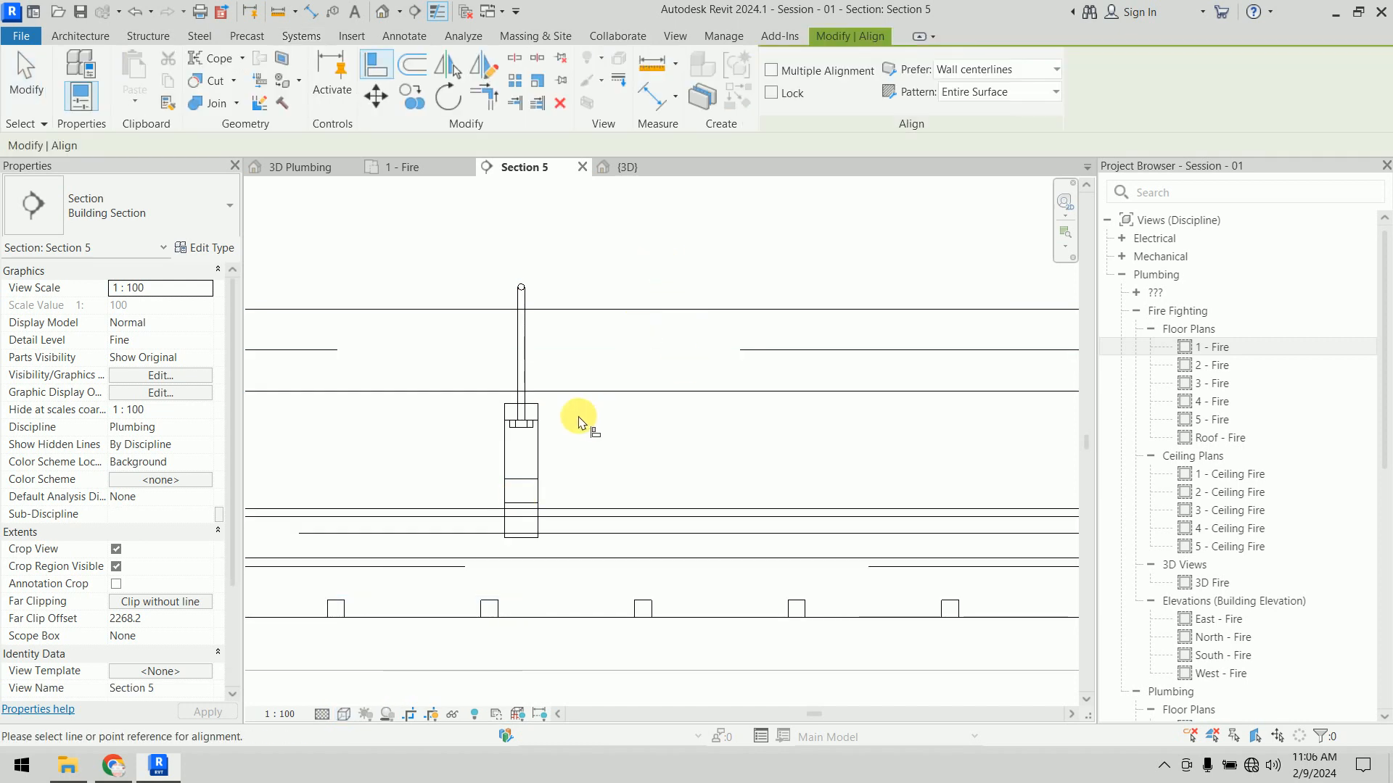
pyautogui.click(529, 404)
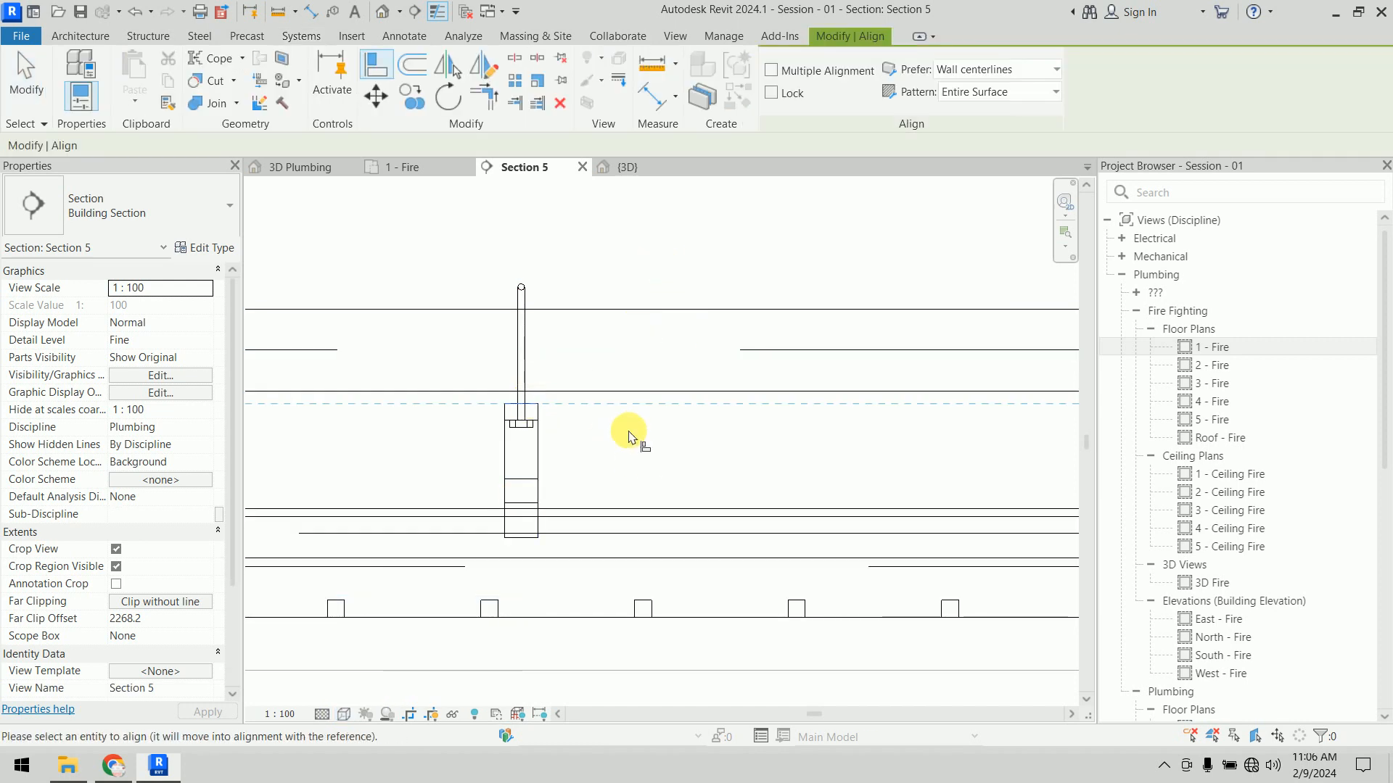
pyautogui.scroll(2, 622, 397)
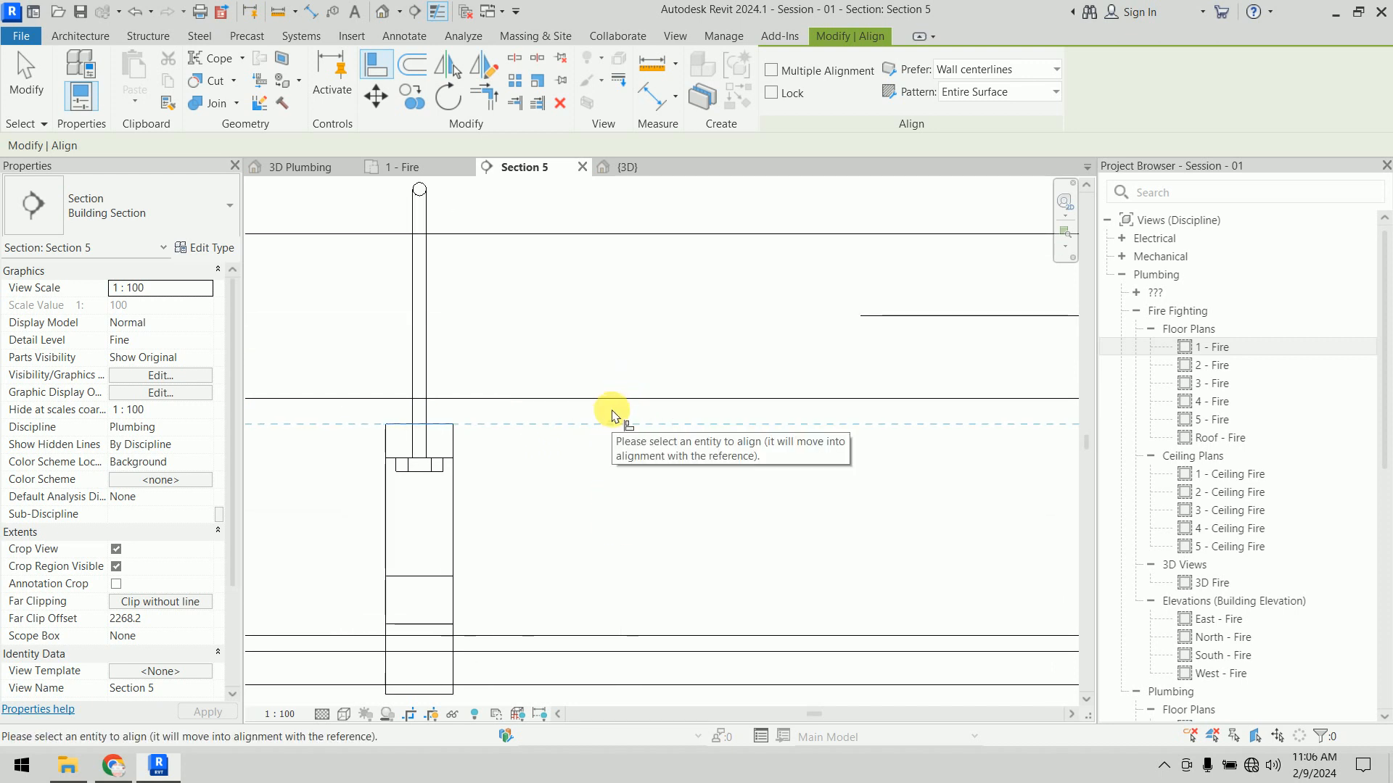
pyautogui.press('Escape')
pyautogui.press('Escape')
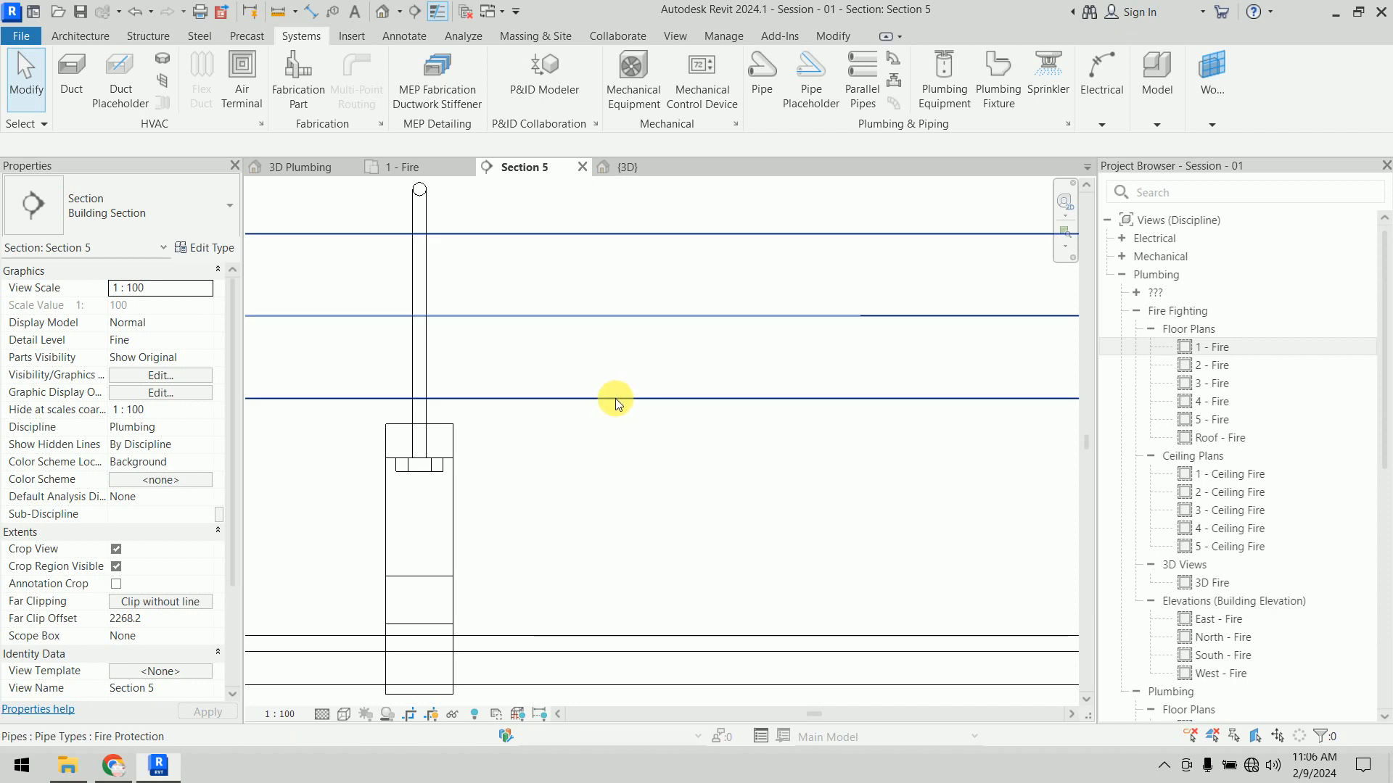
# Step: Nudge the Fire Protection pipe down to a middle elevation of 3004.5 mm so its underside rests on the C-channel support's top edge
pyautogui.click(616, 400)
pyautogui.press('Down')
pyautogui.press('Down')
pyautogui.press('Down')
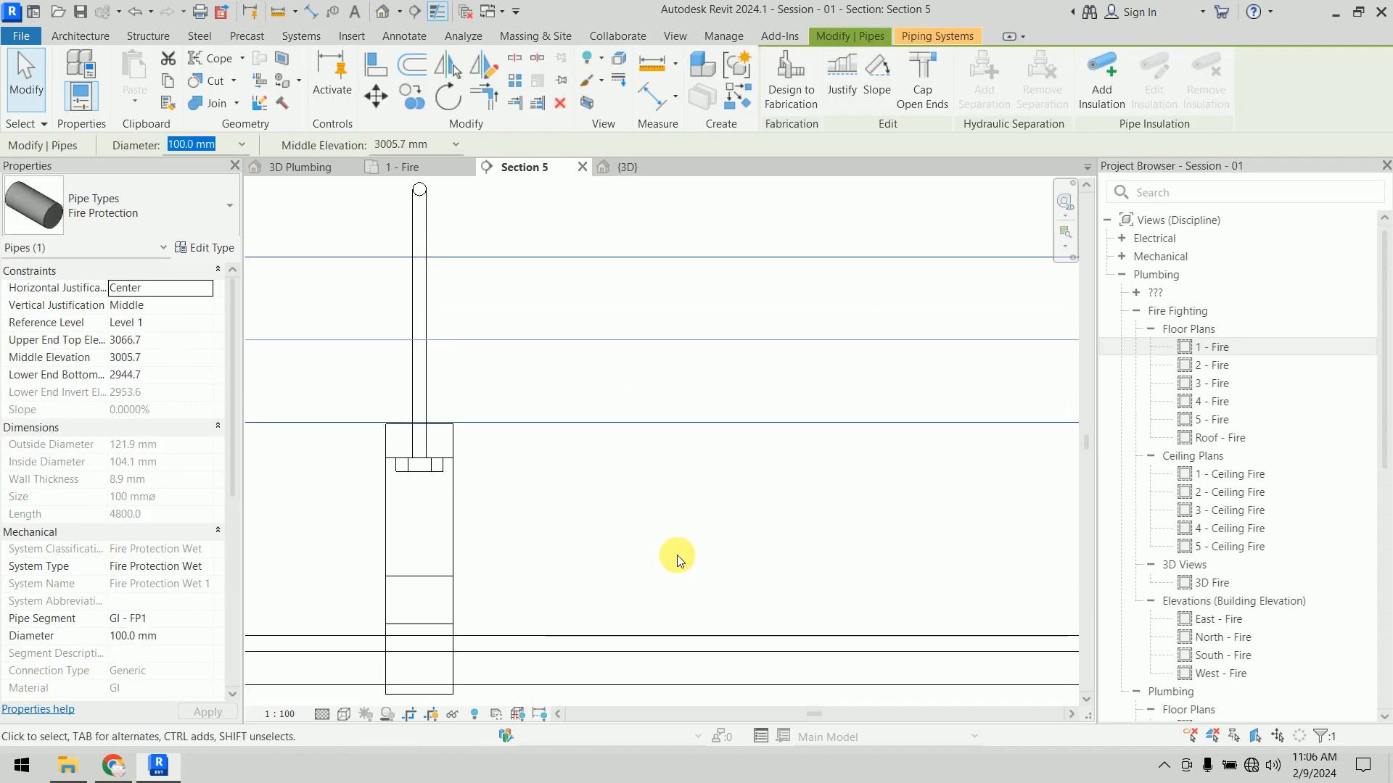
pyautogui.scroll(3, 404, 436)
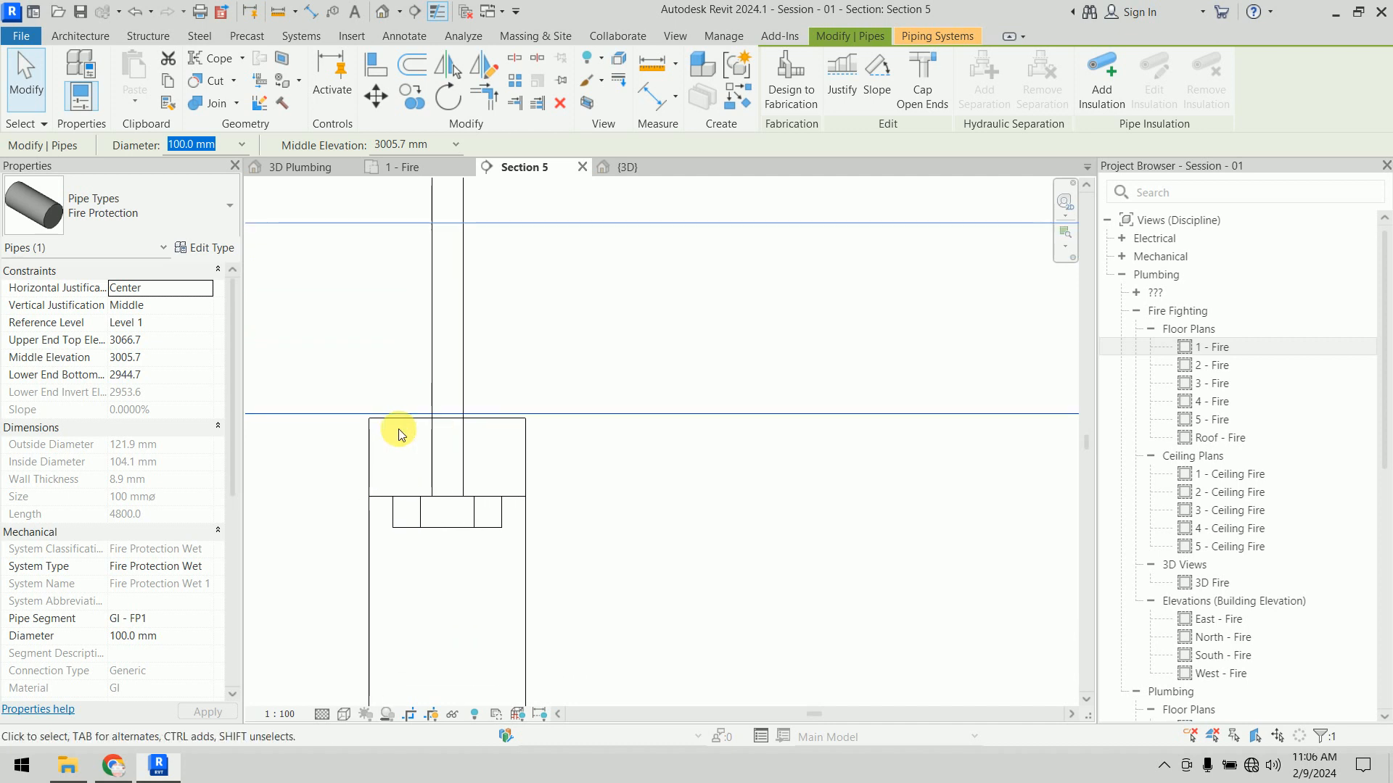
pyautogui.press('Down')
pyautogui.click(764, 552)
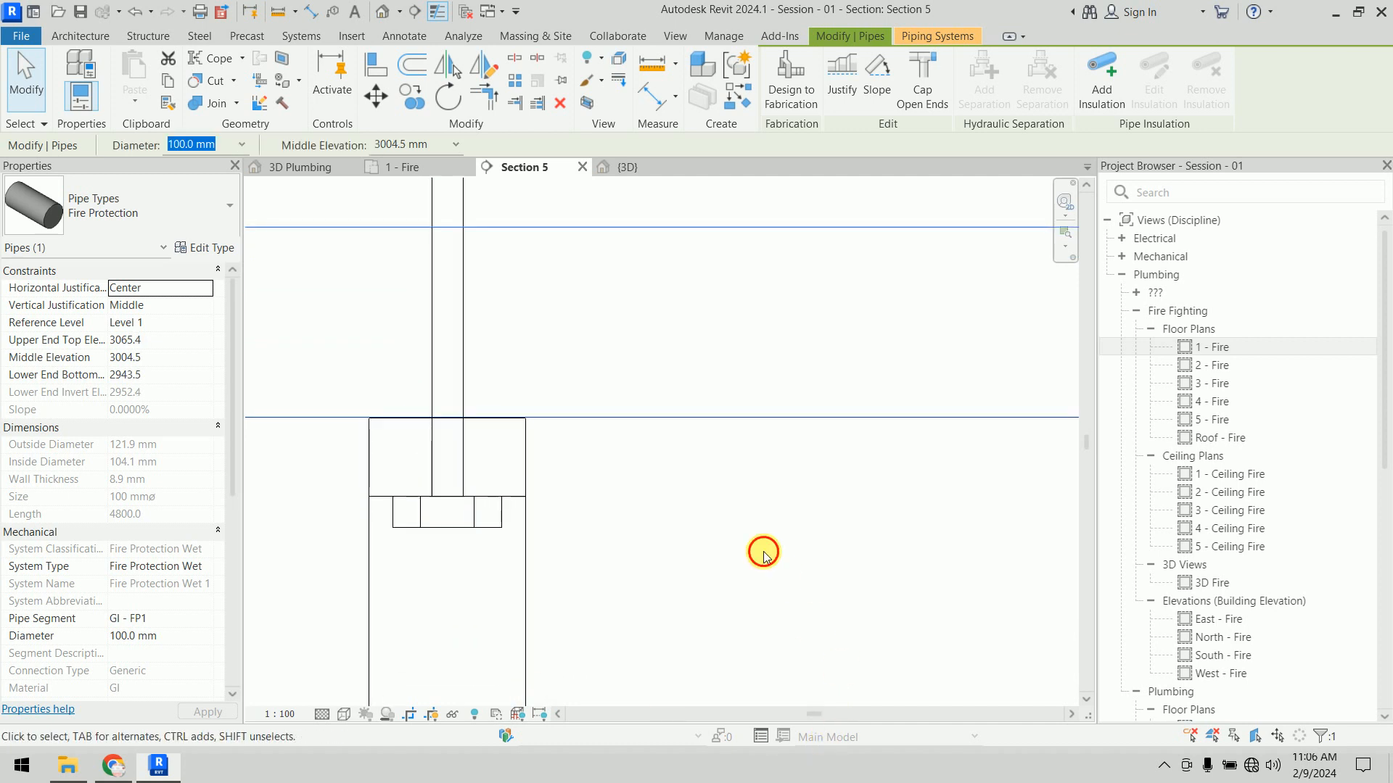
pyautogui.scroll(-4, 755, 534)
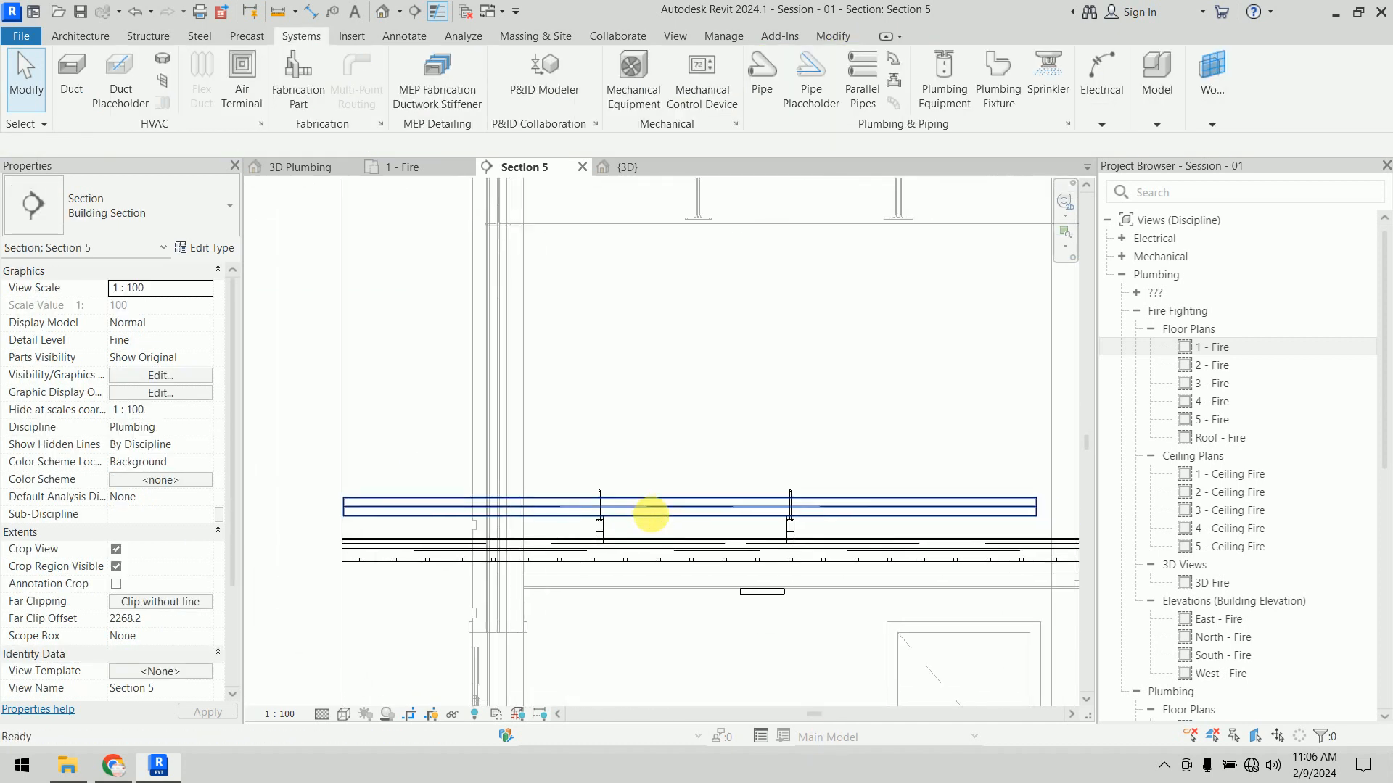
# Step: Examine how the Fire Protection pipe sits on the wall C-channel supports in the {3D} view
pyautogui.click(628, 166)
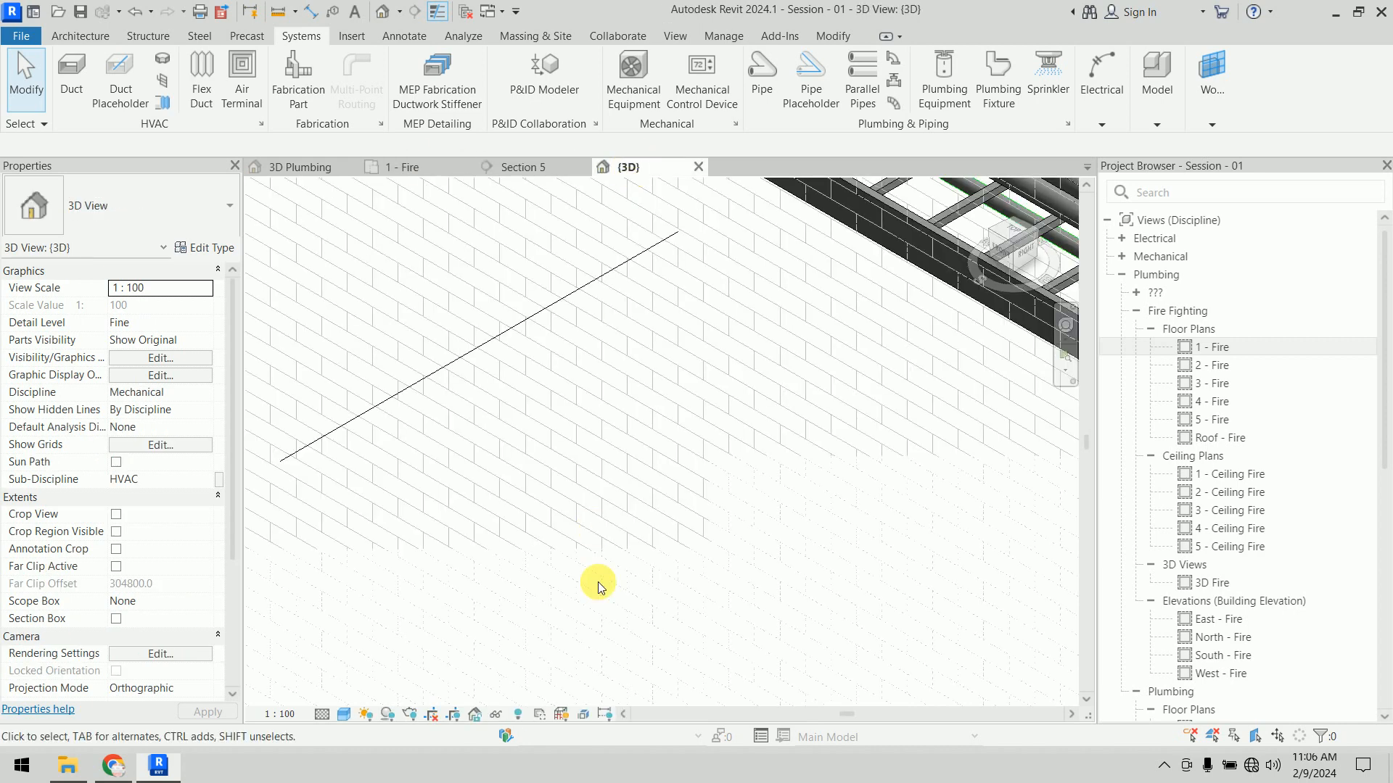
pyautogui.scroll(-6, 668, 416)
pyautogui.moveTo(657, 400); pyautogui.dragTo(592, 610, button='middle')
pyautogui.scroll(2, 544, 453)
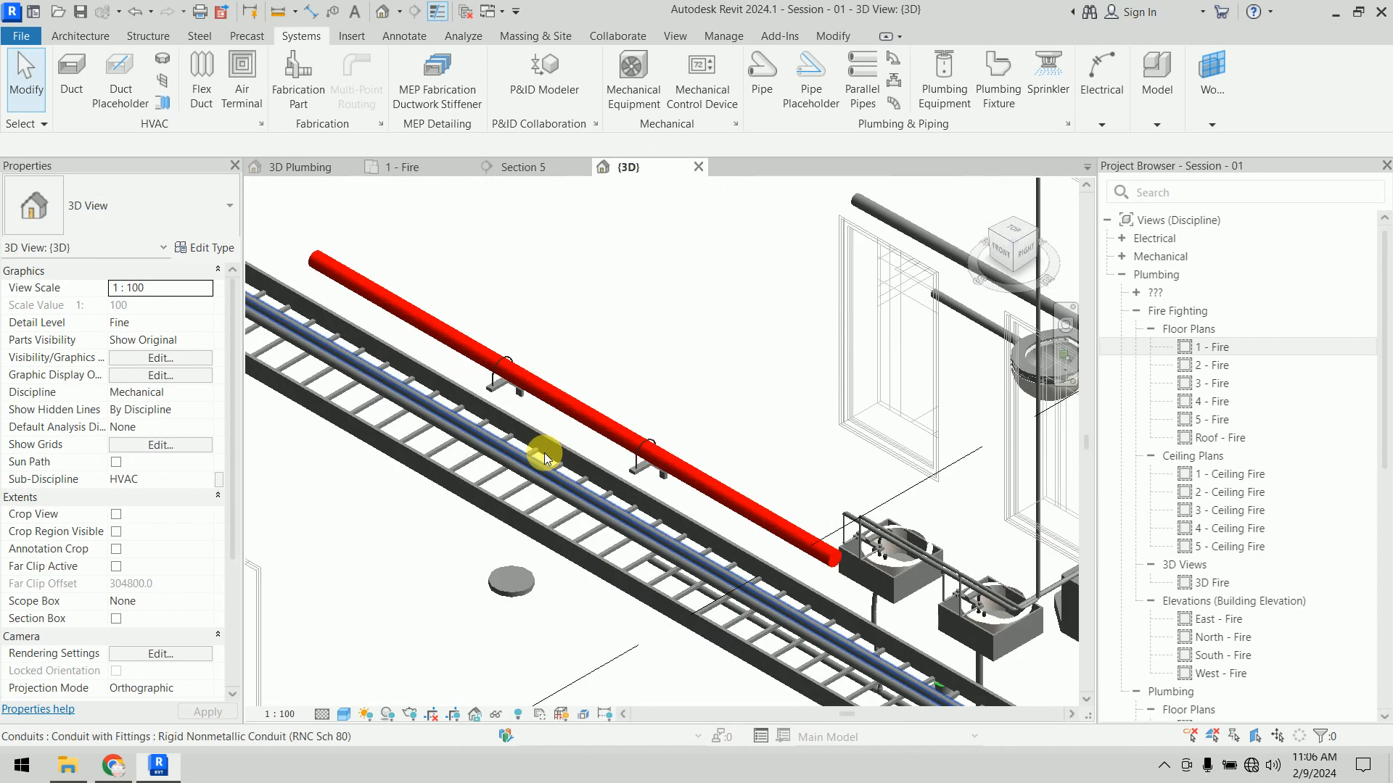
pyautogui.scroll(1, 544, 453)
pyautogui.moveTo(543, 452); pyautogui.dragTo(439, 384, button='middle')
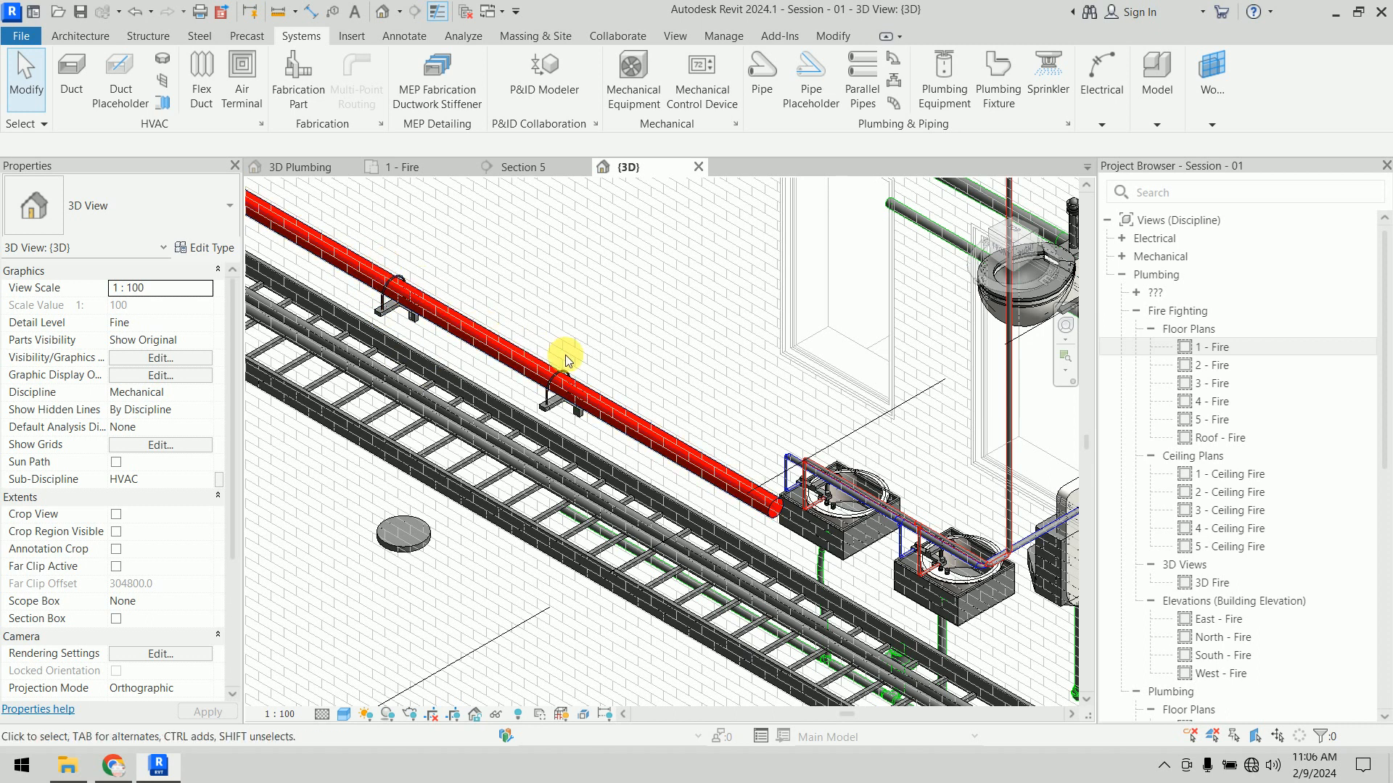
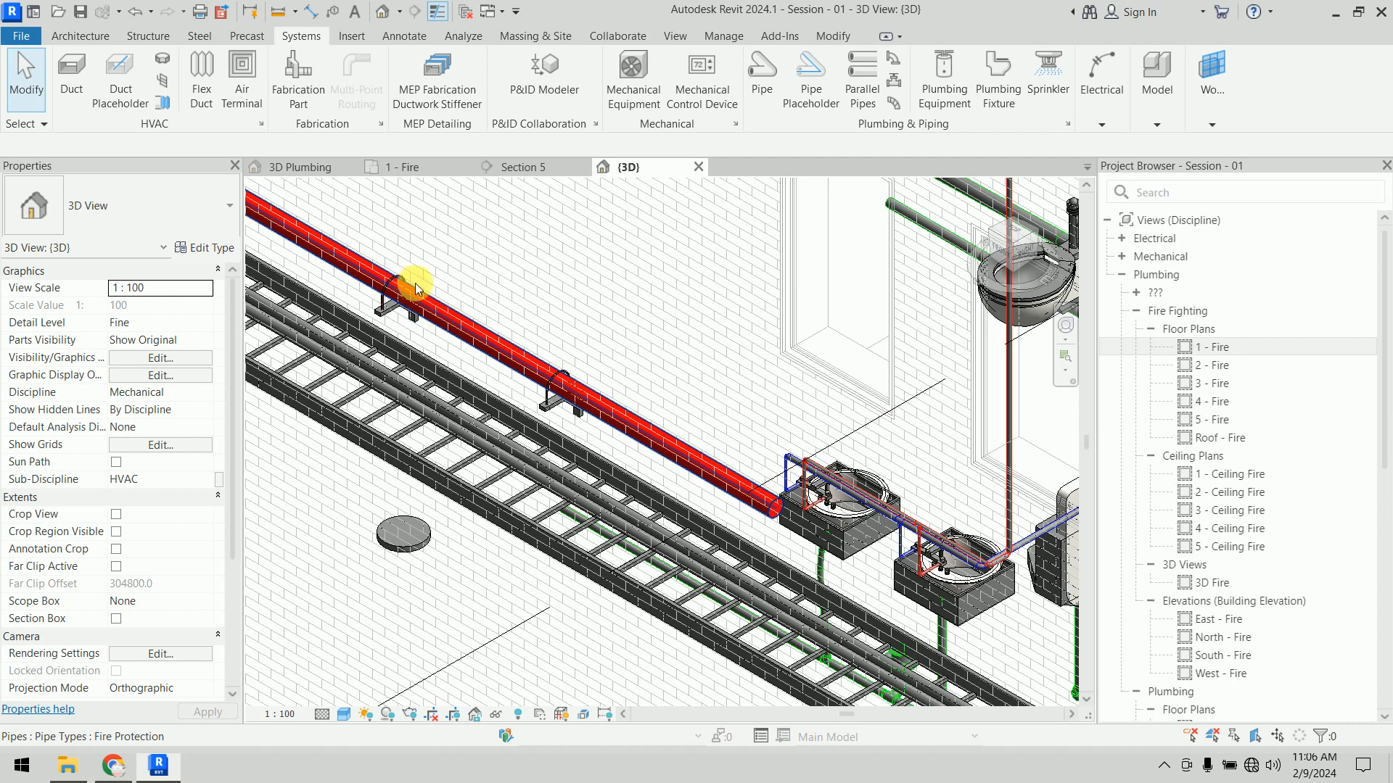
# Step: In the 1 - Fire plan, continue the 100 mm Fire Protection pipe from its open end straight along the corridor to just short of grid F
pyautogui.scroll(-5, 417, 284)
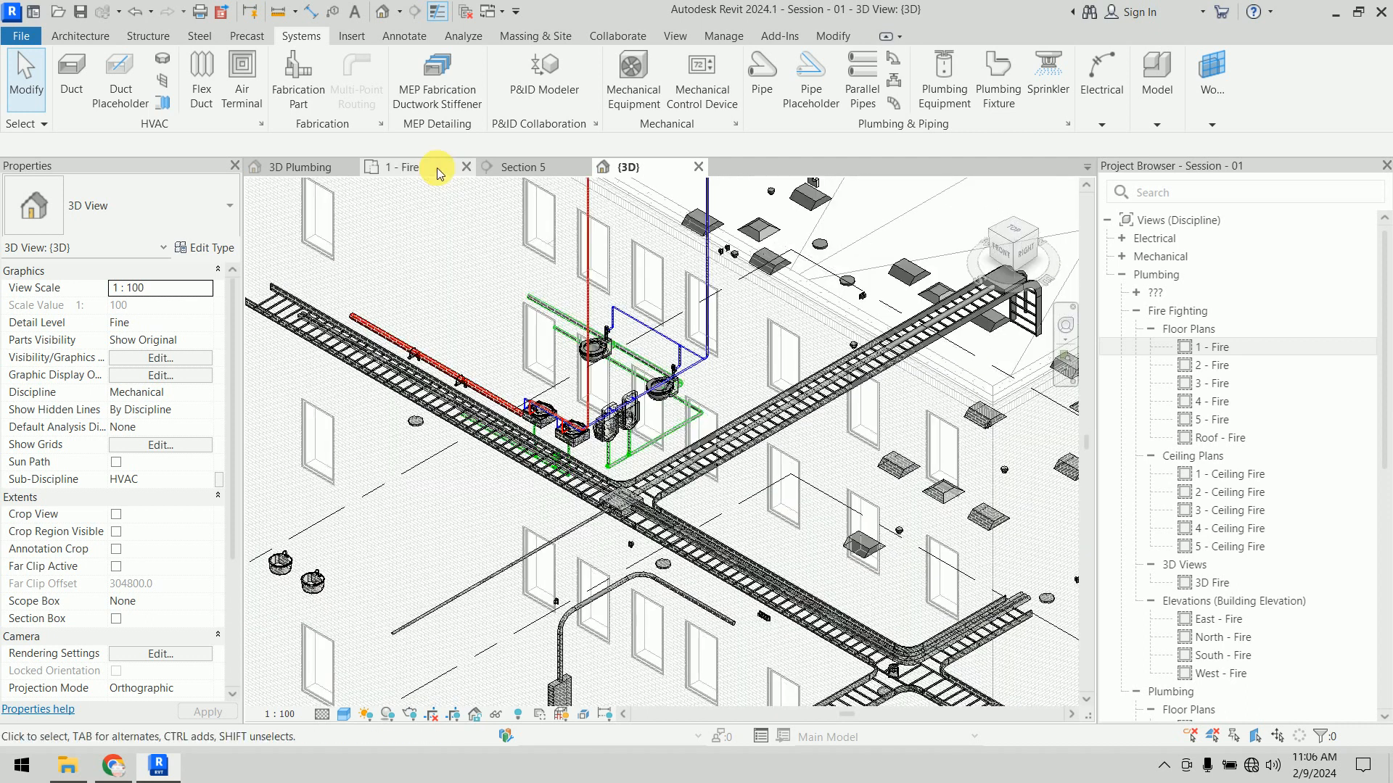
pyautogui.click(437, 168)
pyautogui.scroll(-5, 553, 404)
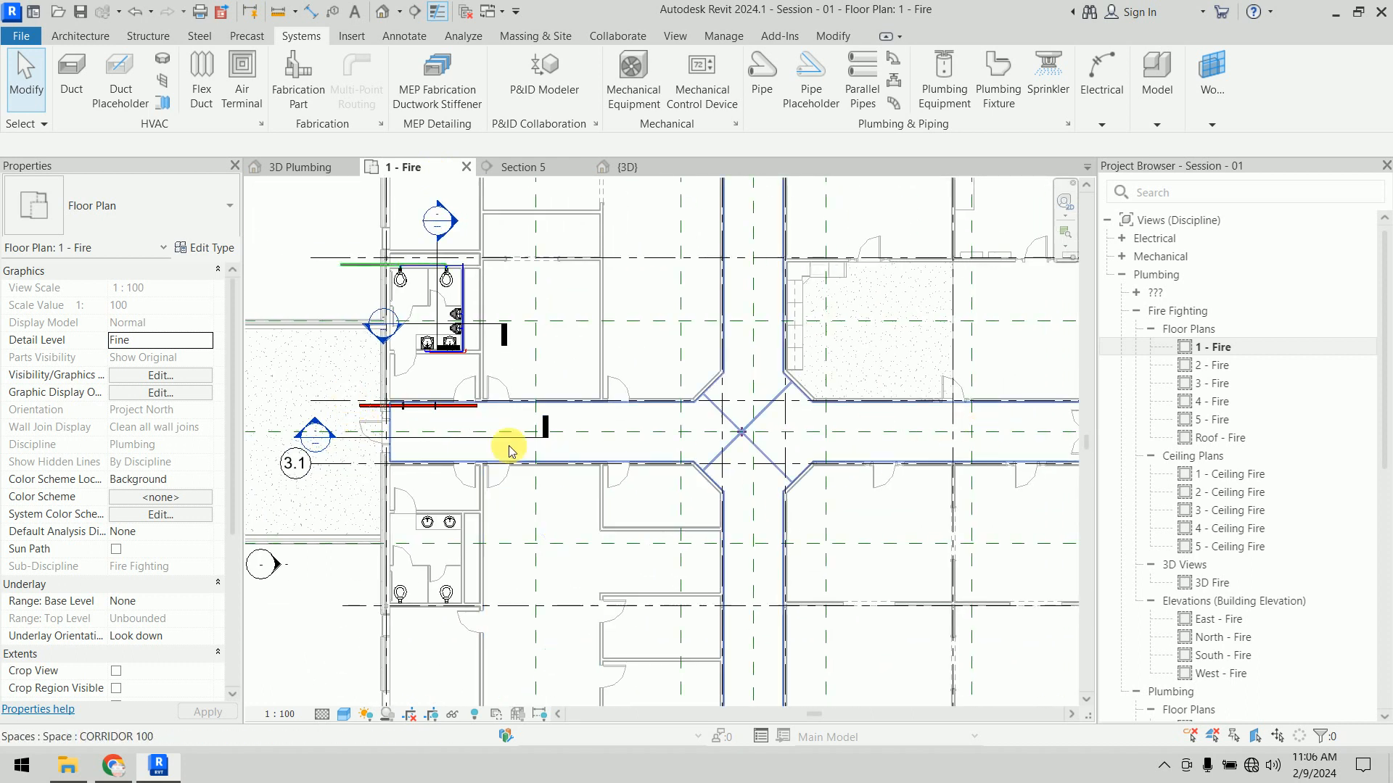
pyautogui.scroll(4, 470, 420)
pyautogui.click(468, 396)
pyautogui.rightClick(483, 396)
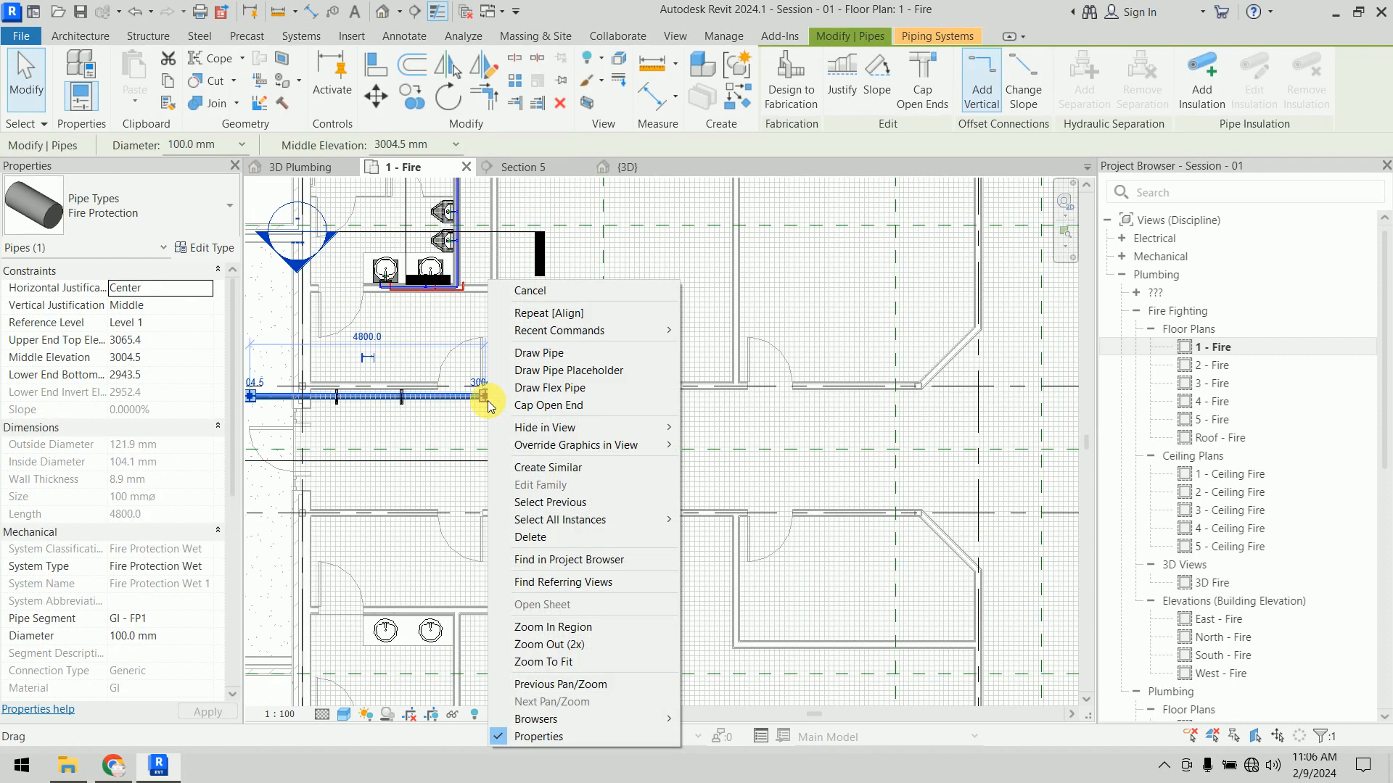
pyautogui.click(556, 356)
pyautogui.scroll(-3, 581, 423)
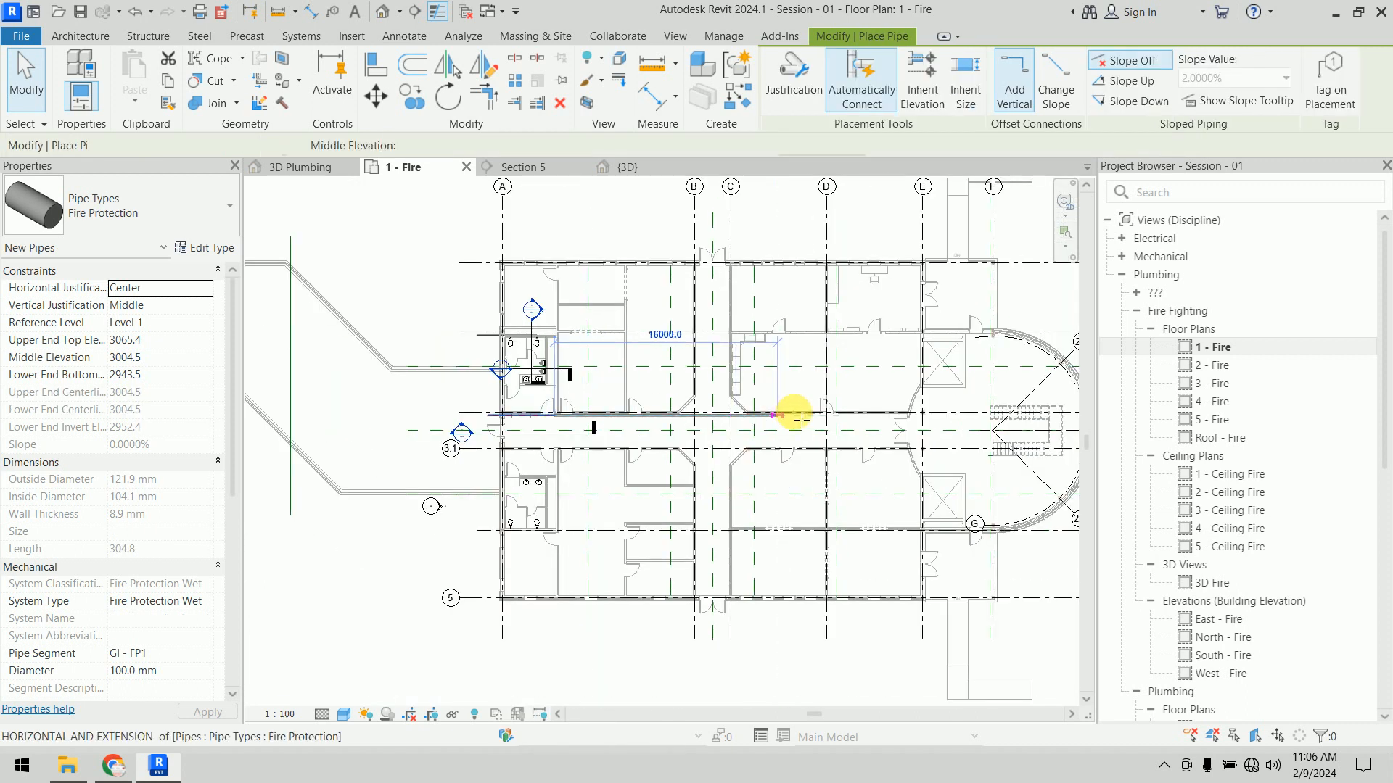
pyautogui.moveTo(639, 434); pyautogui.dragTo(466, 435, button='middle')
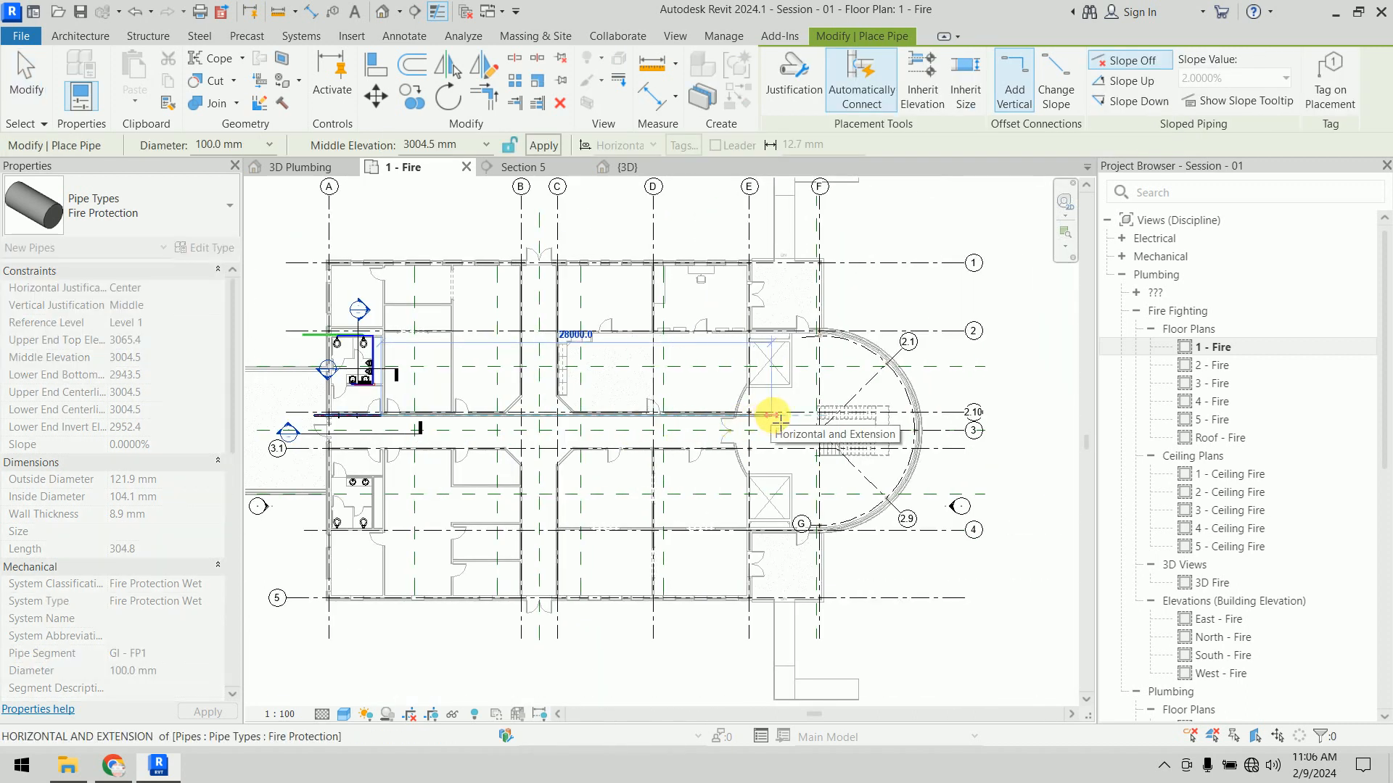
pyautogui.click(799, 418)
pyautogui.press('Escape')
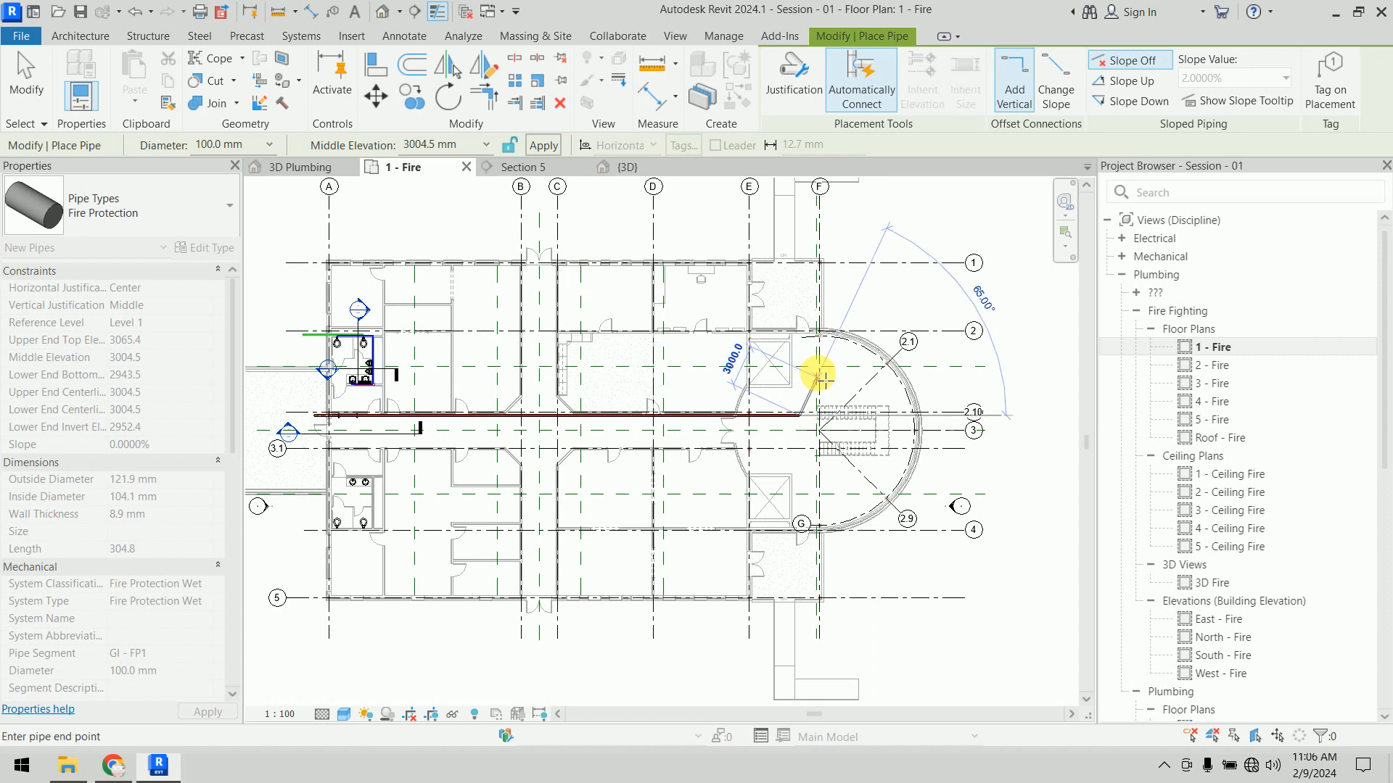
# Step: Draw a 100 mm Fire Protection branch about 8000 mm long, perpendicular from the corridor main up into the room between grids D and E
pyautogui.scroll(5, 657, 414)
pyautogui.scroll(3, 762, 483)
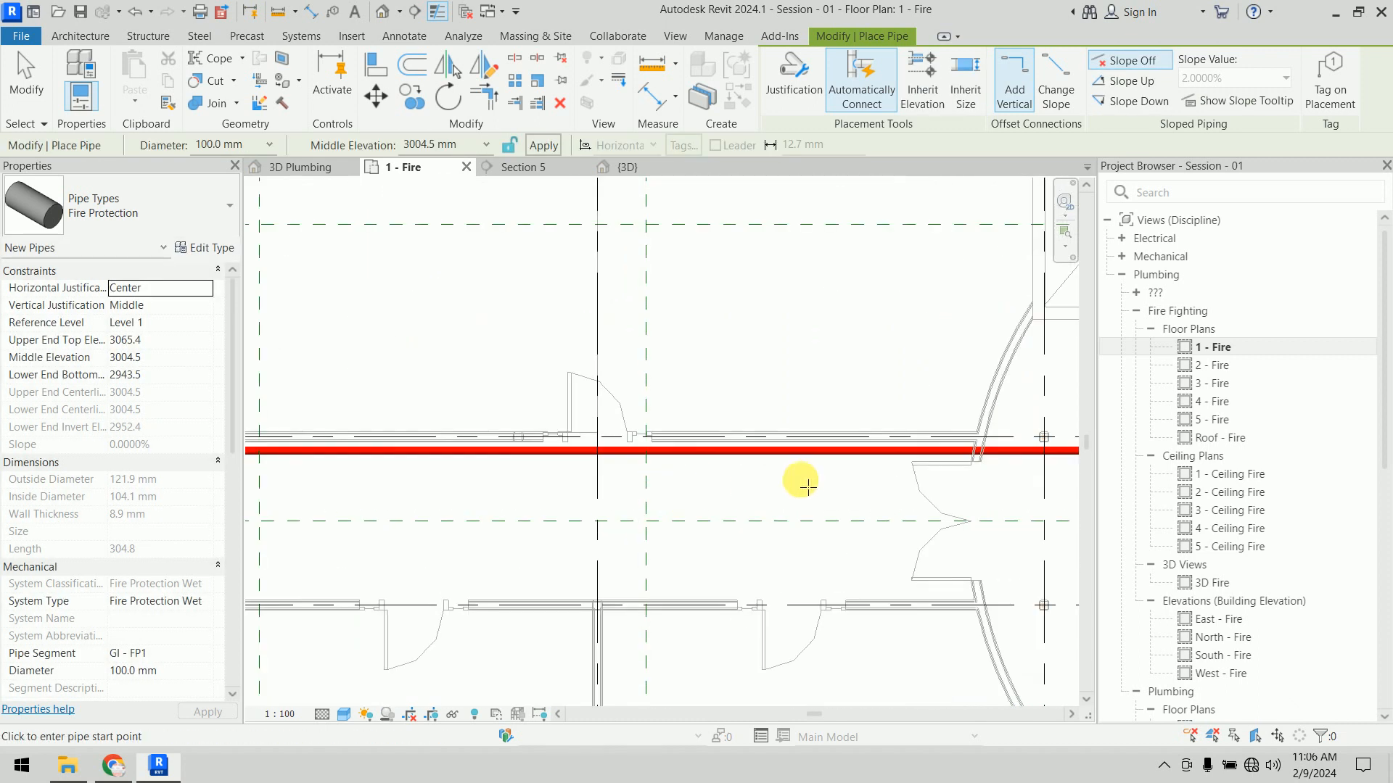
pyautogui.click(761, 480)
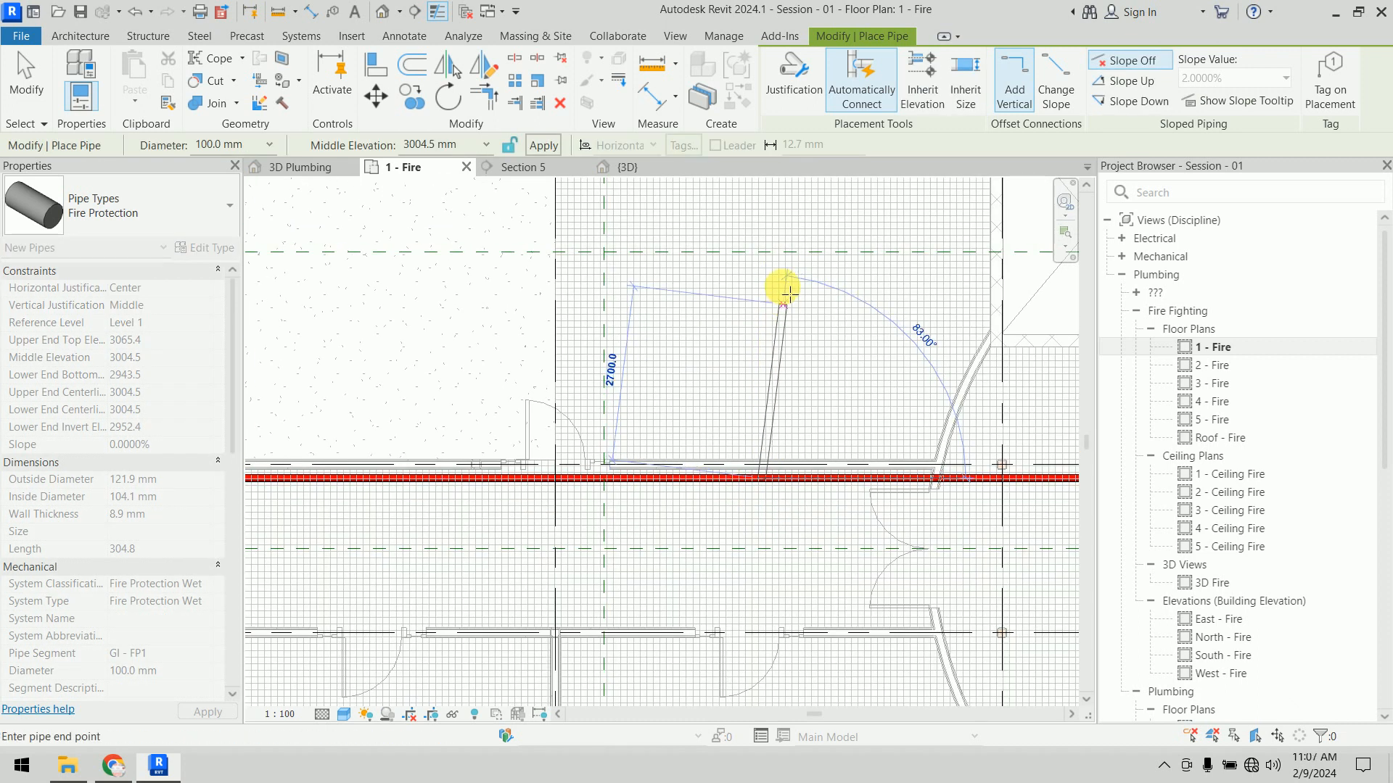
pyautogui.scroll(-2, 777, 290)
pyautogui.scroll(-4, 737, 388)
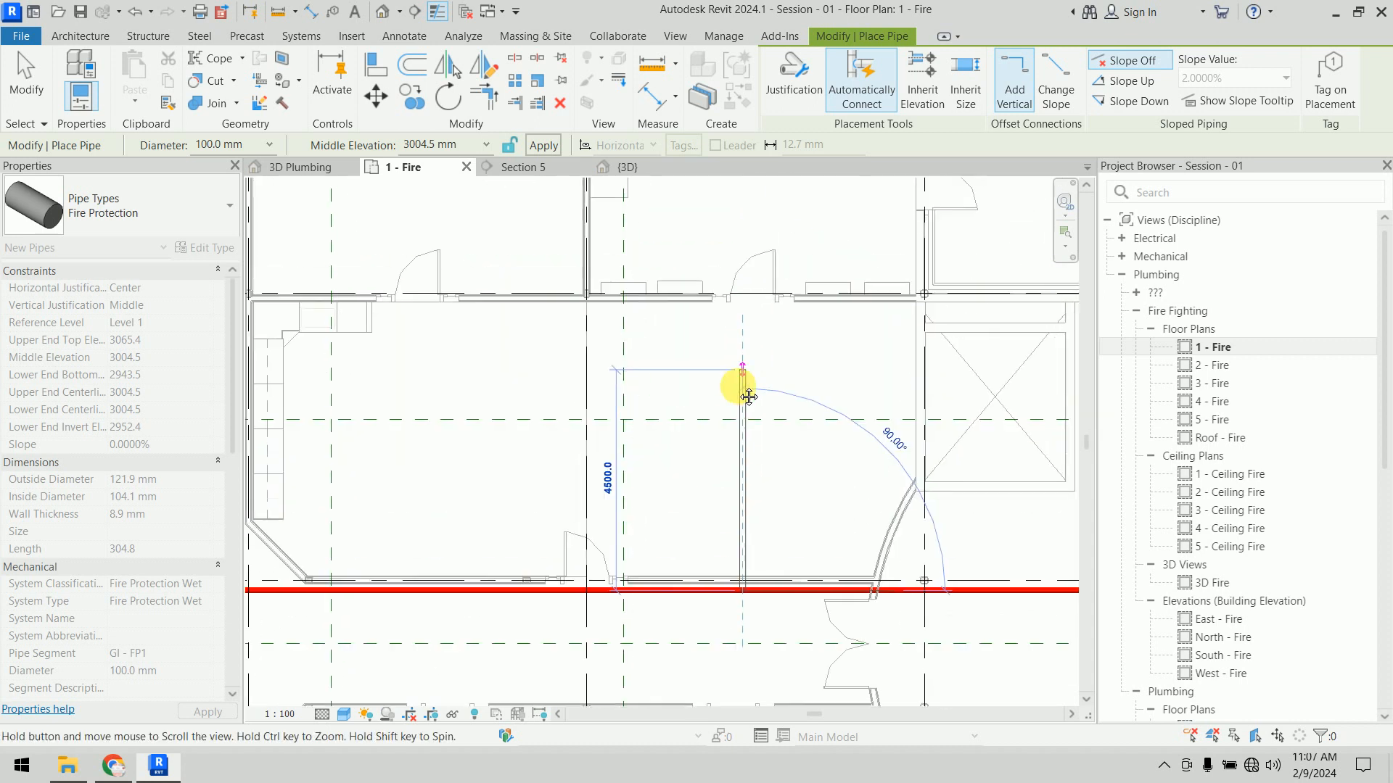
pyautogui.moveTo(740, 338); pyautogui.dragTo(751, 384, button='middle')
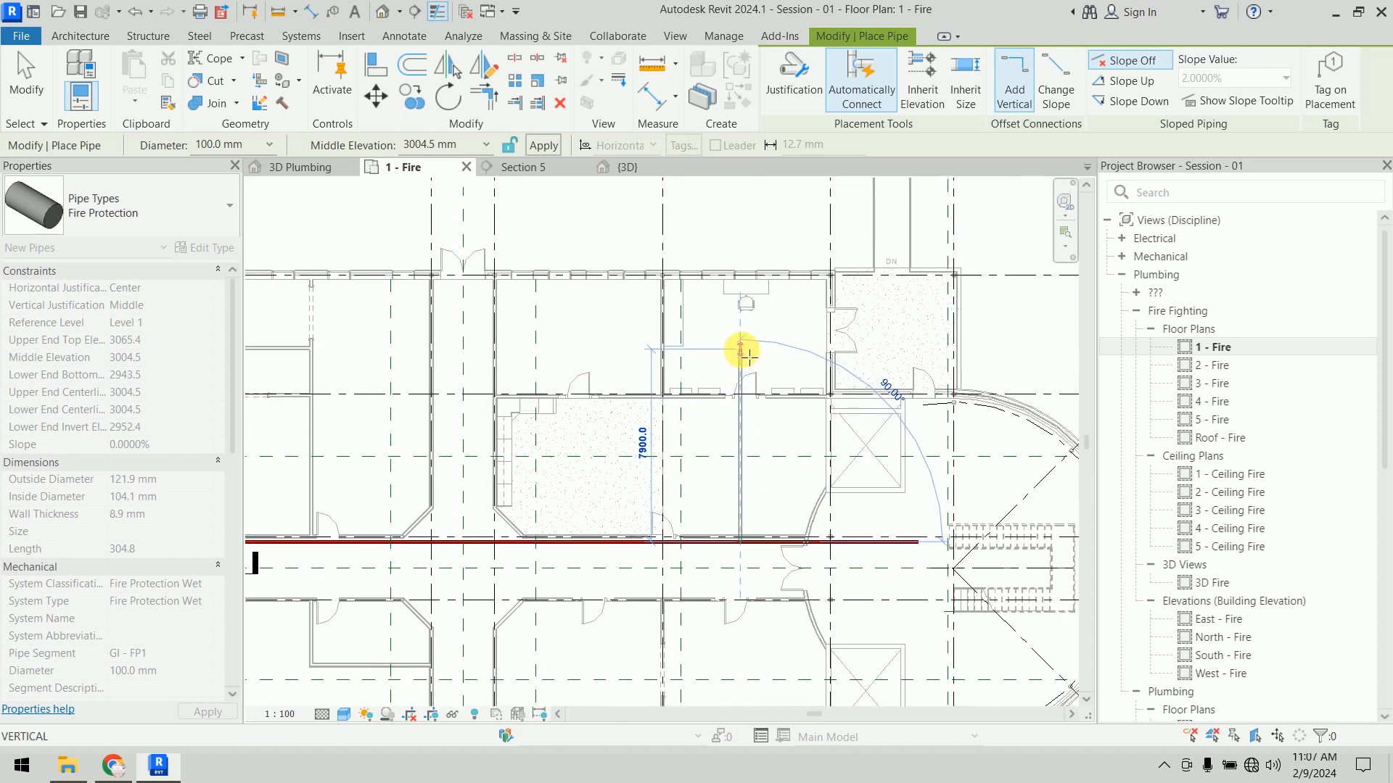
pyautogui.click(742, 343)
pyautogui.press('Escape')
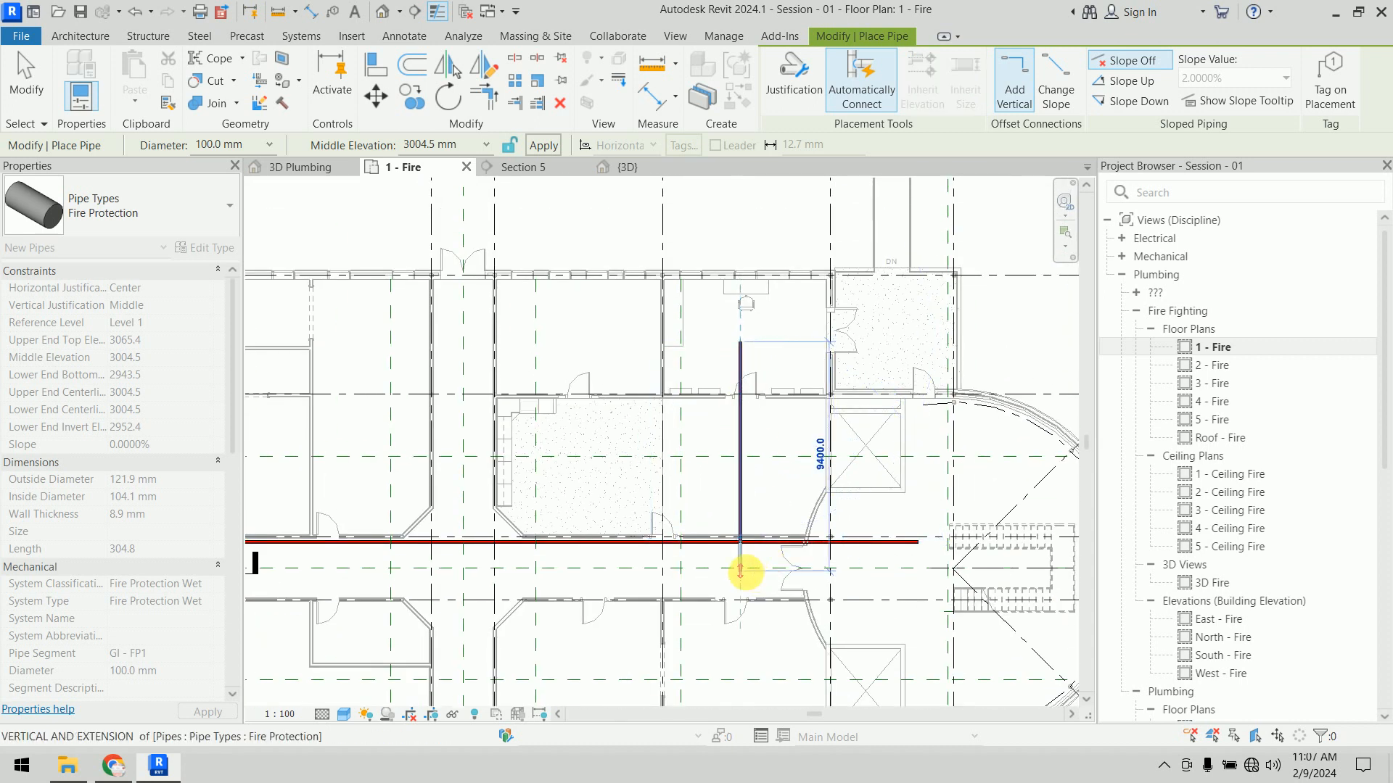
pyautogui.press('Escape')
# Step: Examine the tee fitting at the branch junction, checking its available types and its instance properties
pyautogui.scroll(5, 740, 532)
pyautogui.scroll(2, 716, 499)
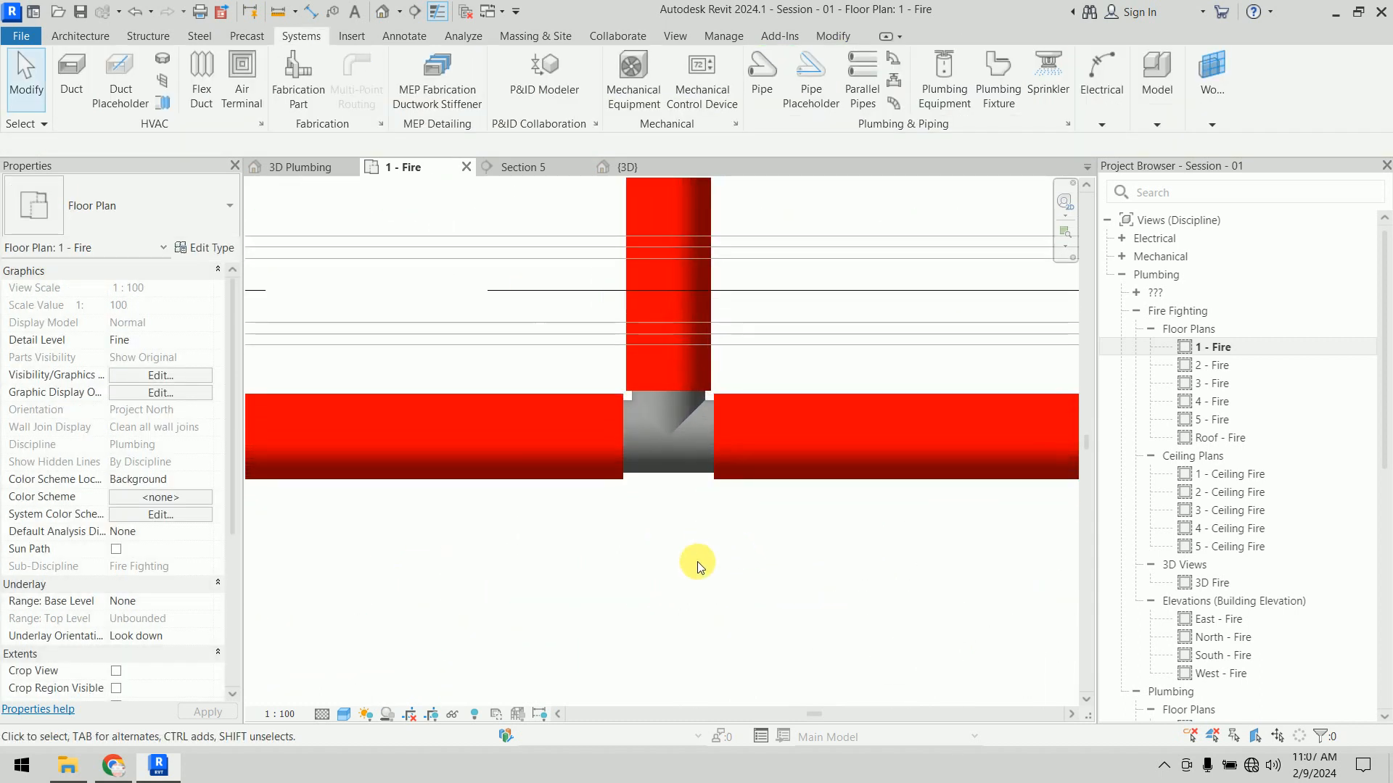
pyautogui.click(665, 460)
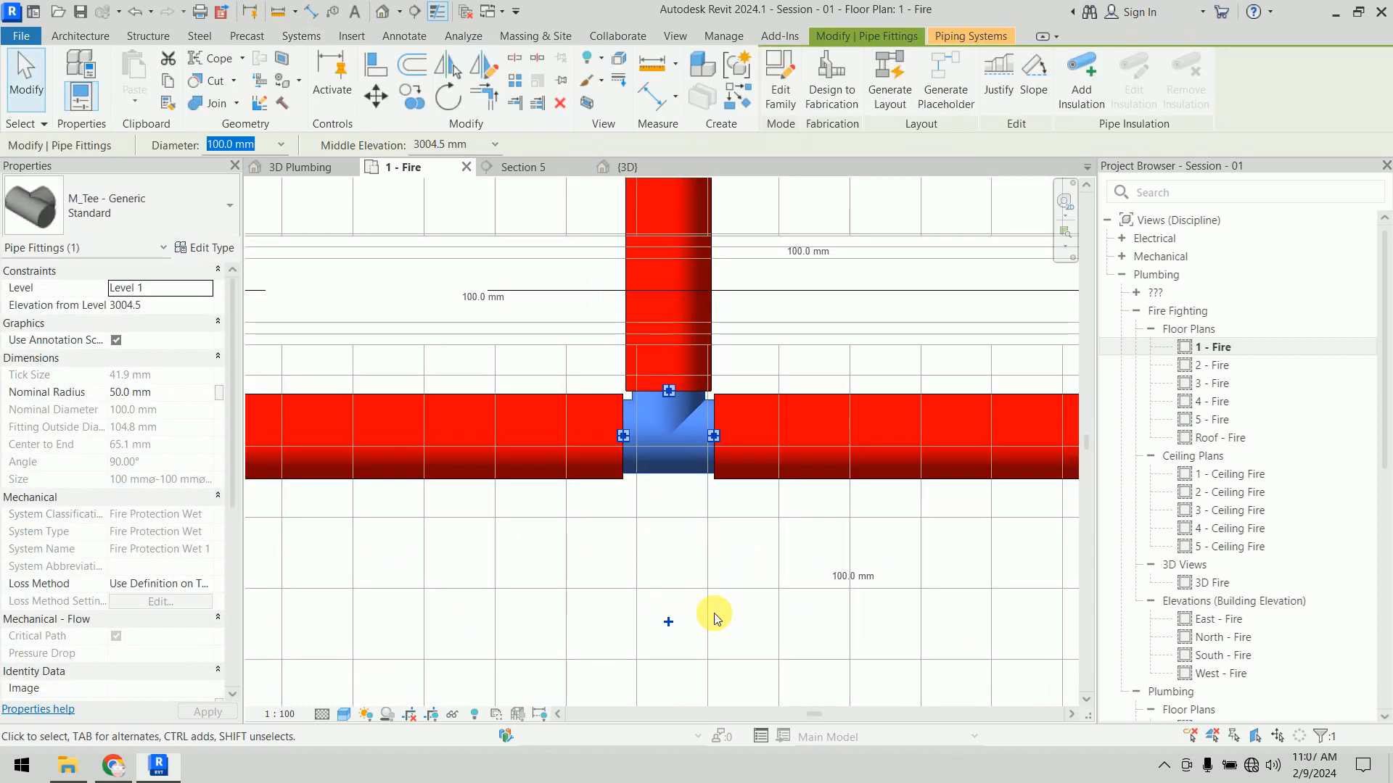
pyautogui.click(204, 247)
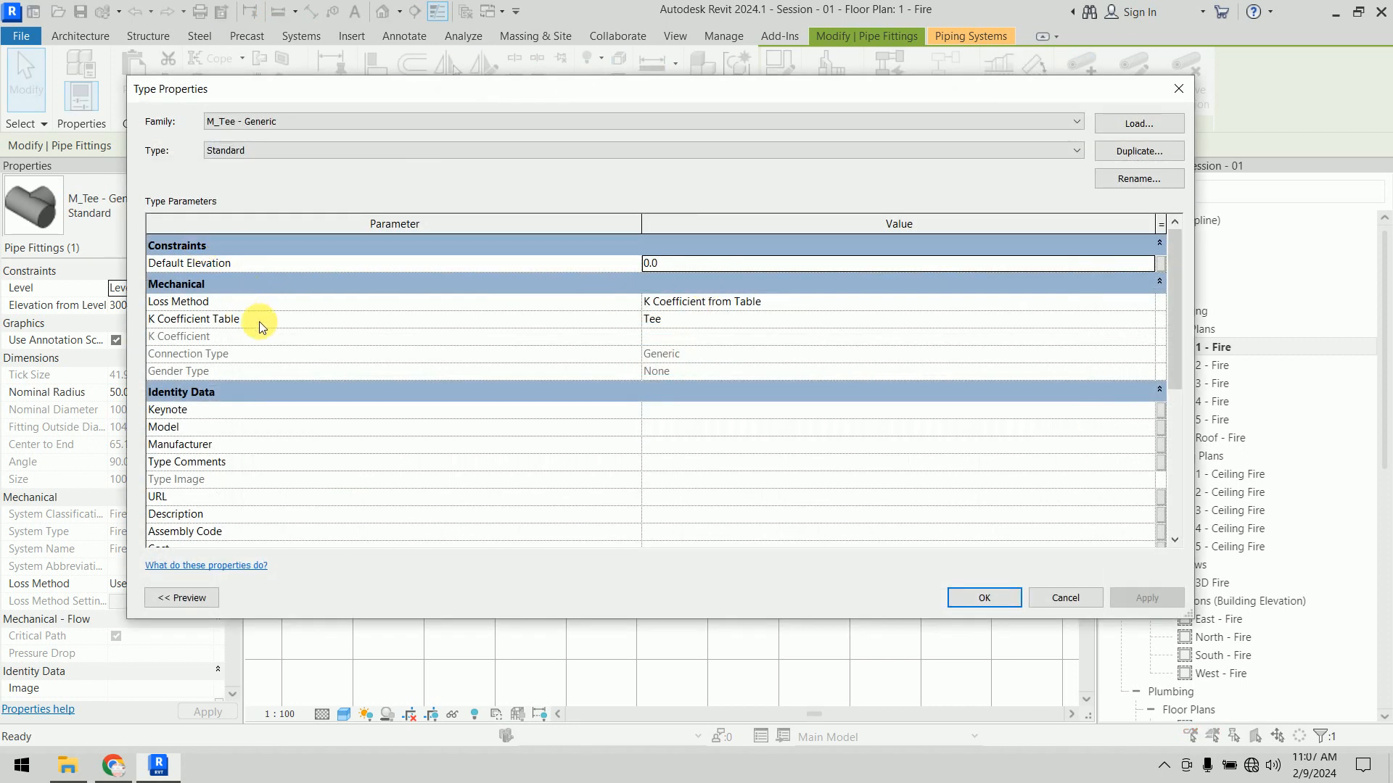
pyautogui.click(1075, 150)
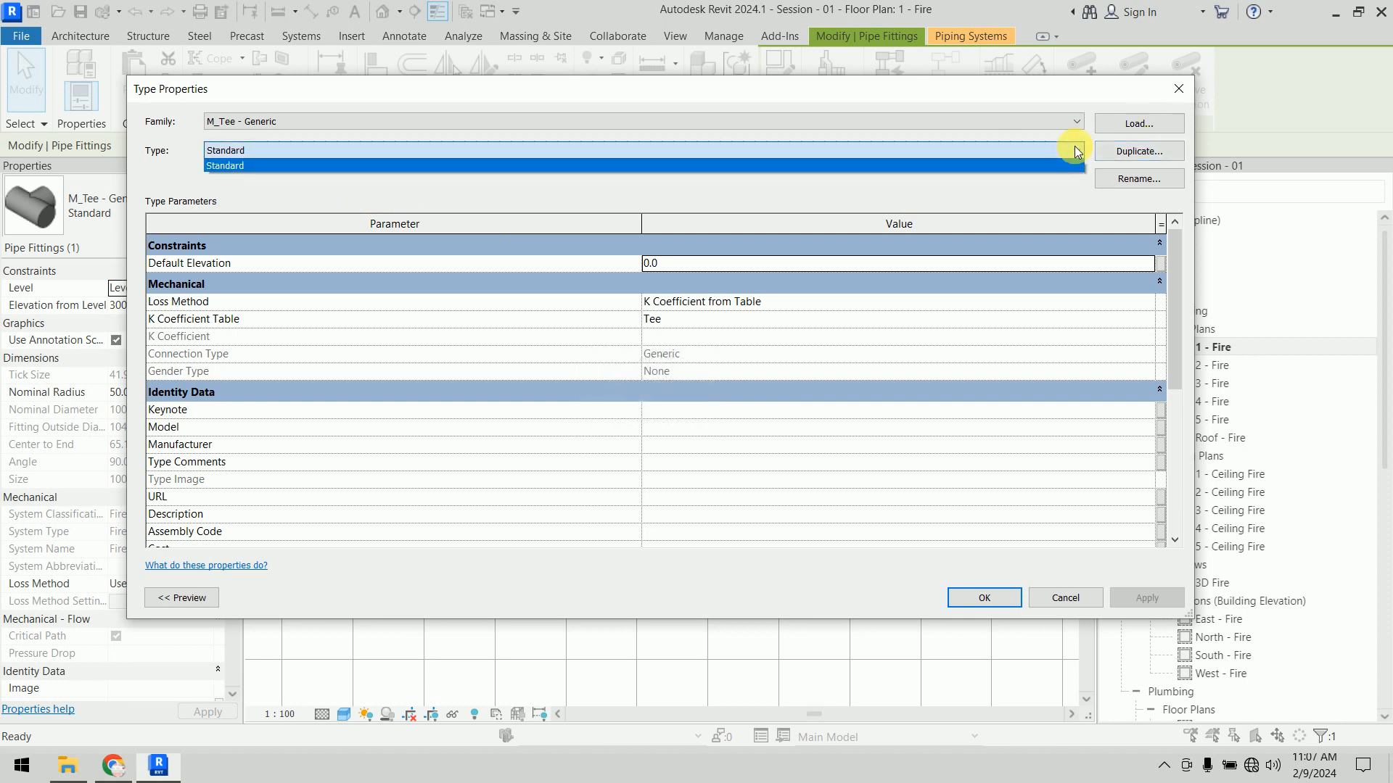
pyautogui.click(1073, 150)
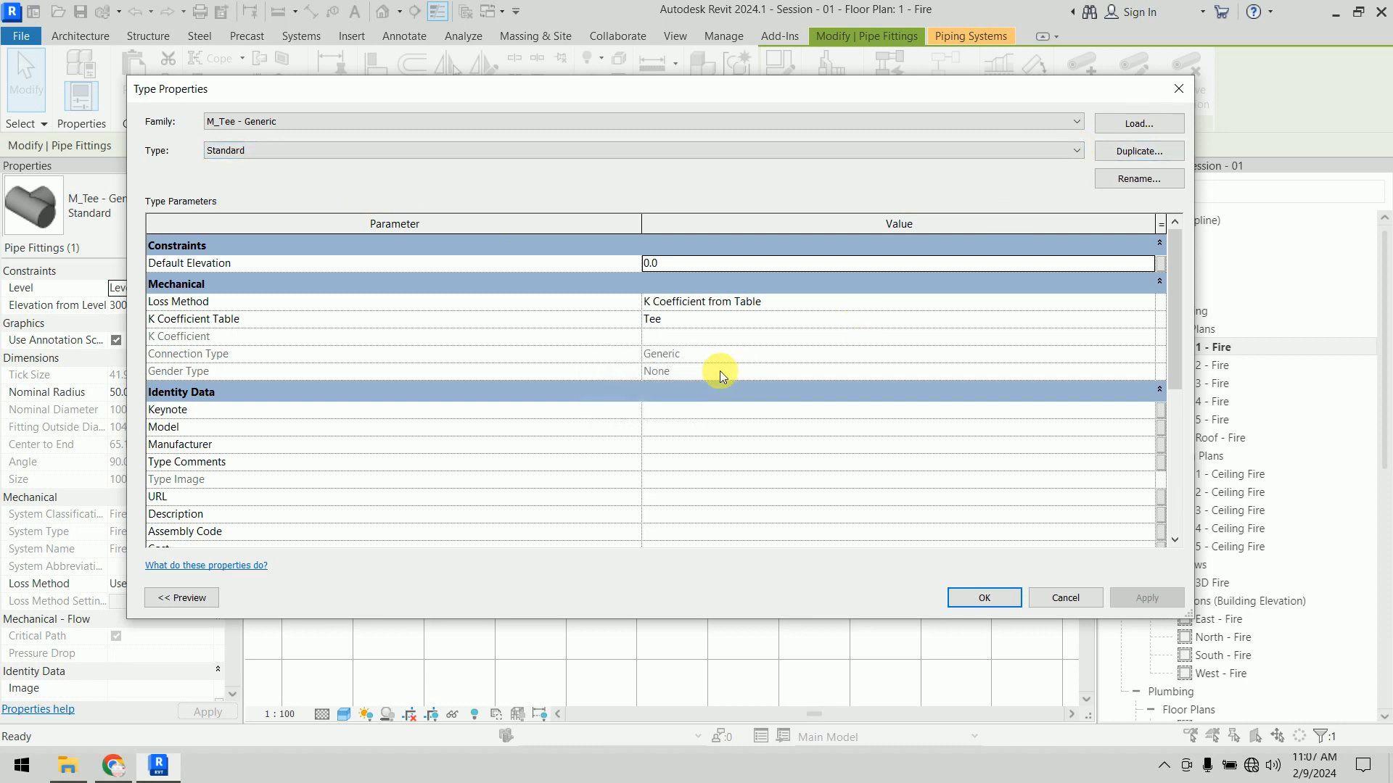
pyautogui.press('Escape')
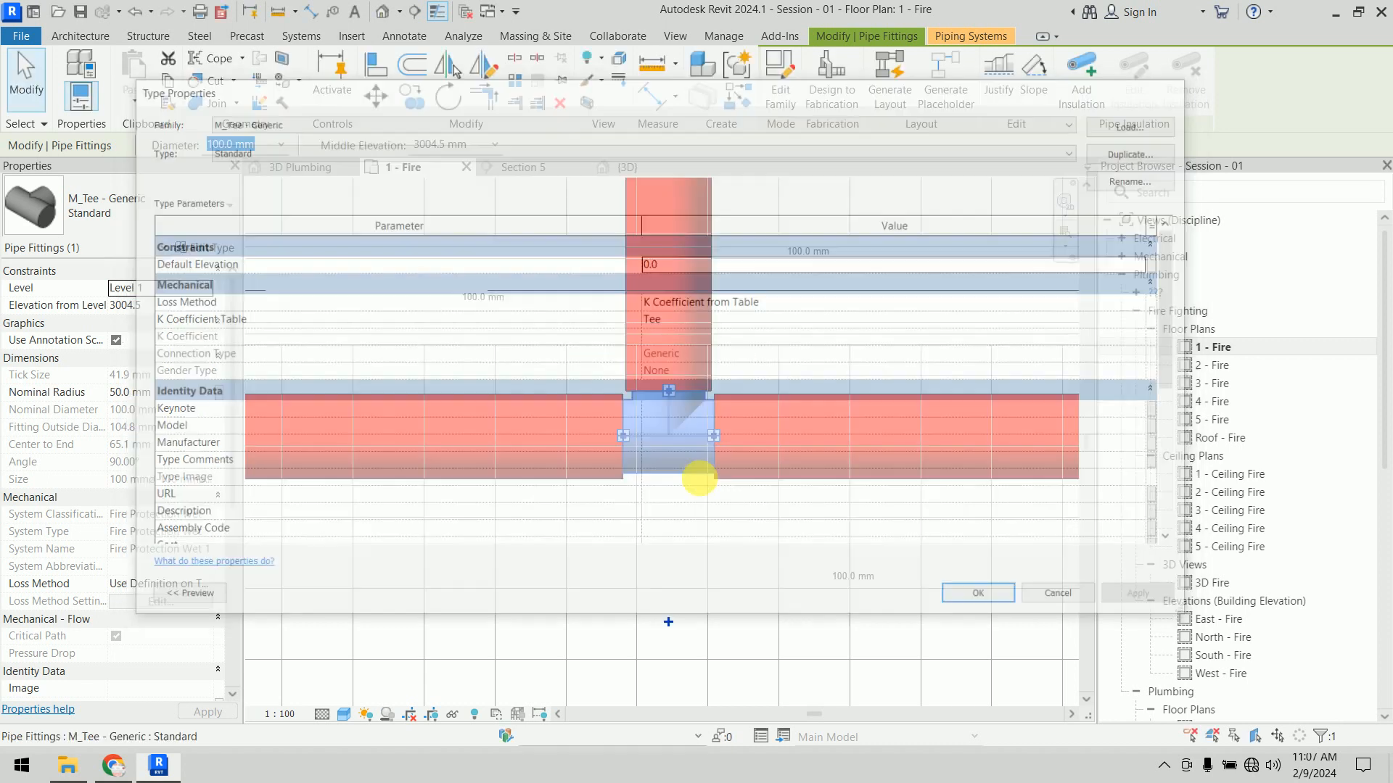
pyautogui.scroll(-5, 166, 594)
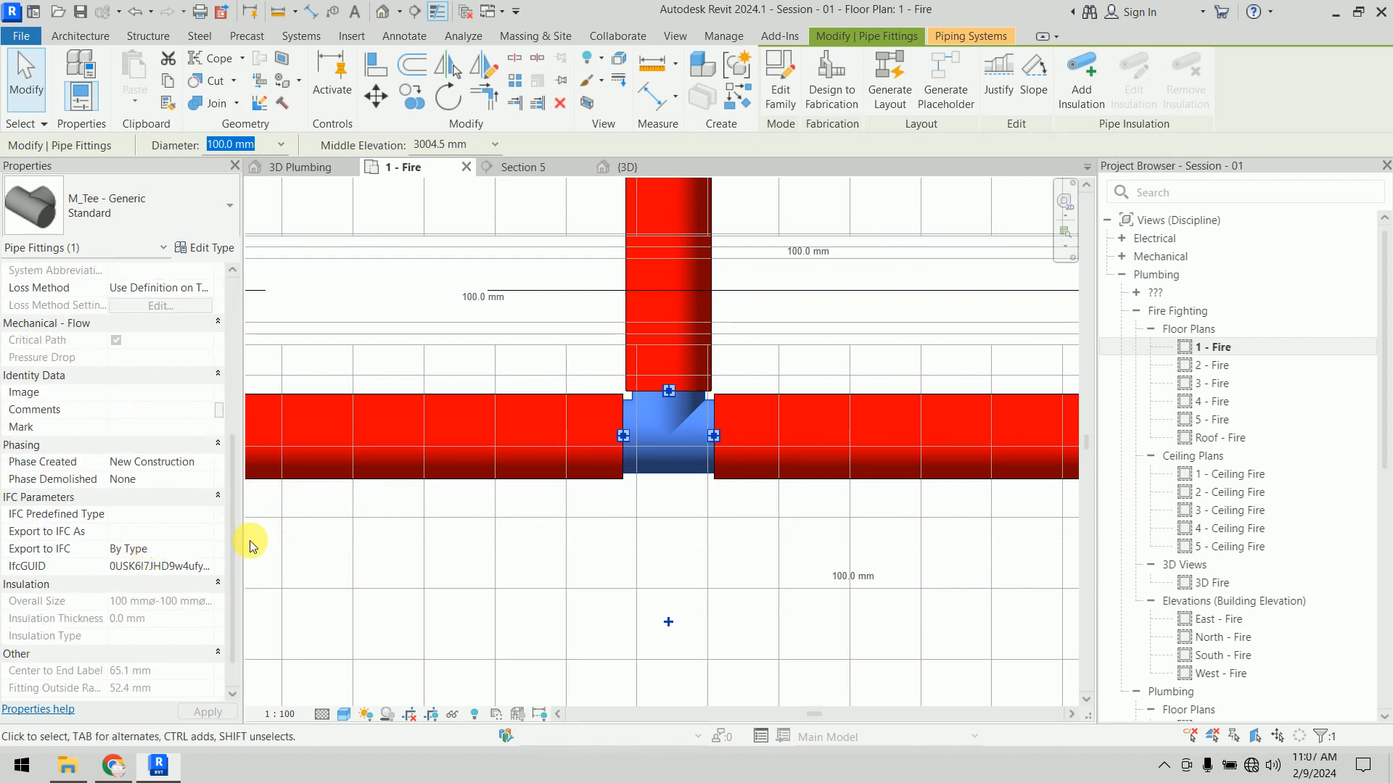
pyautogui.moveTo(237, 569); pyautogui.dragTo(240, 438)
pyautogui.scroll(-5, 241, 428)
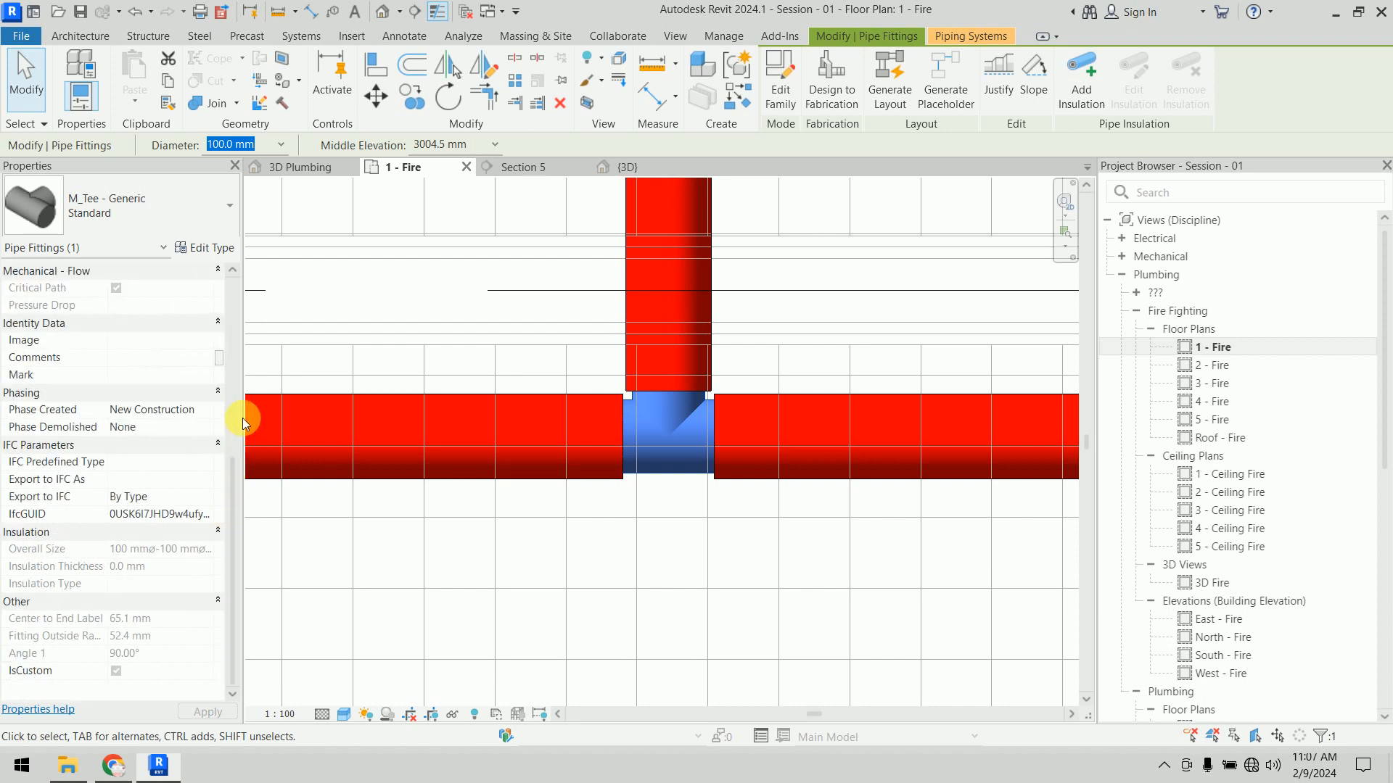
# Step: Inspect the M_Tee - Generic type parameters, including the Lookup Table Name options and its global parameter association
pyautogui.click(205, 249)
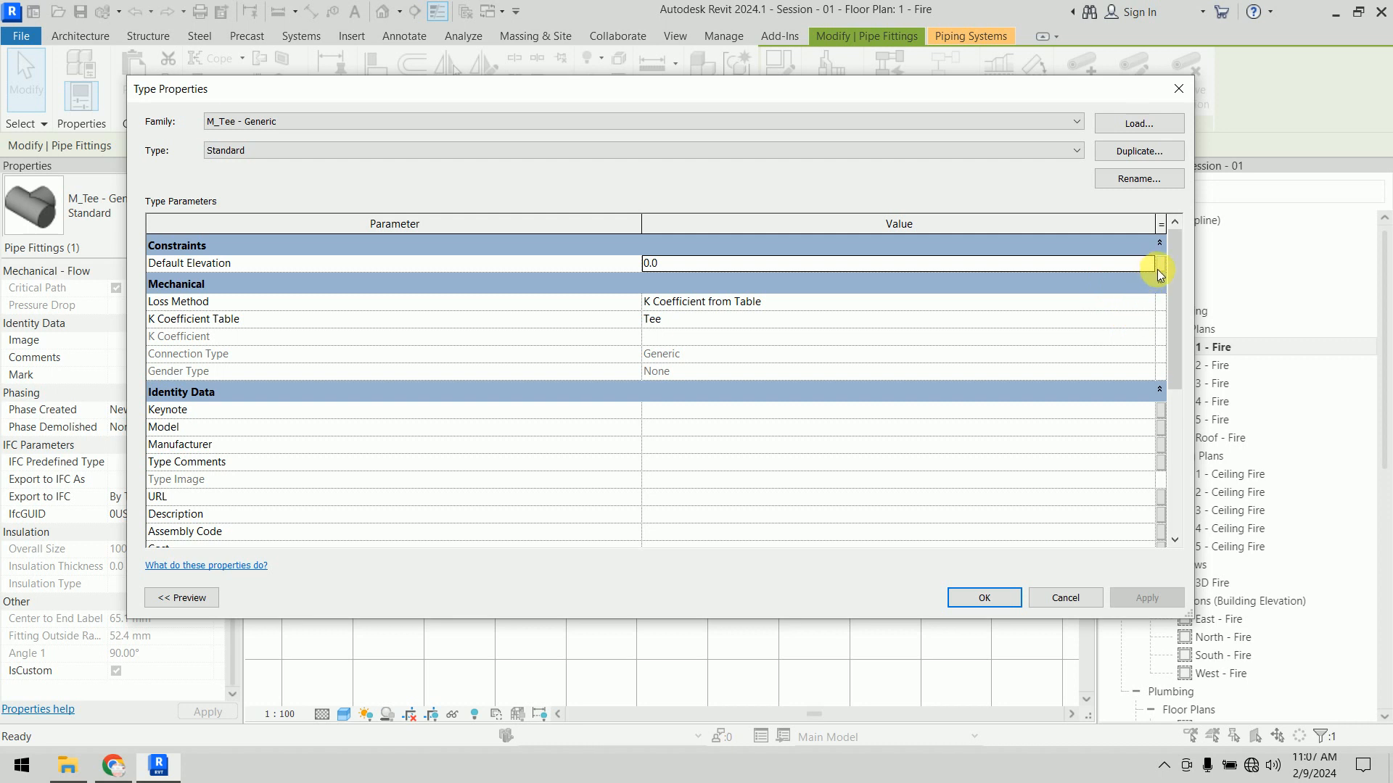
pyautogui.moveTo(1175, 319); pyautogui.dragTo(1183, 453)
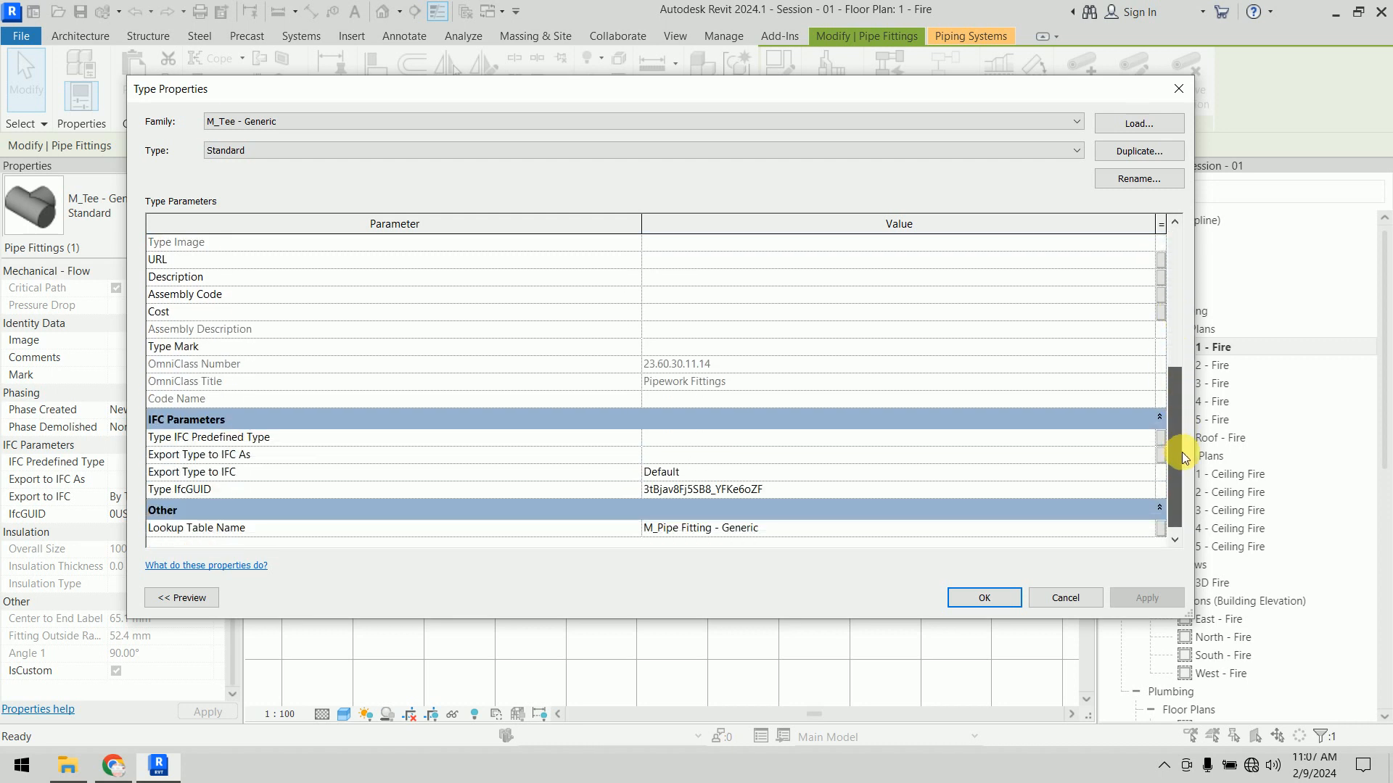
pyautogui.click(1149, 530)
pyautogui.click(1149, 531)
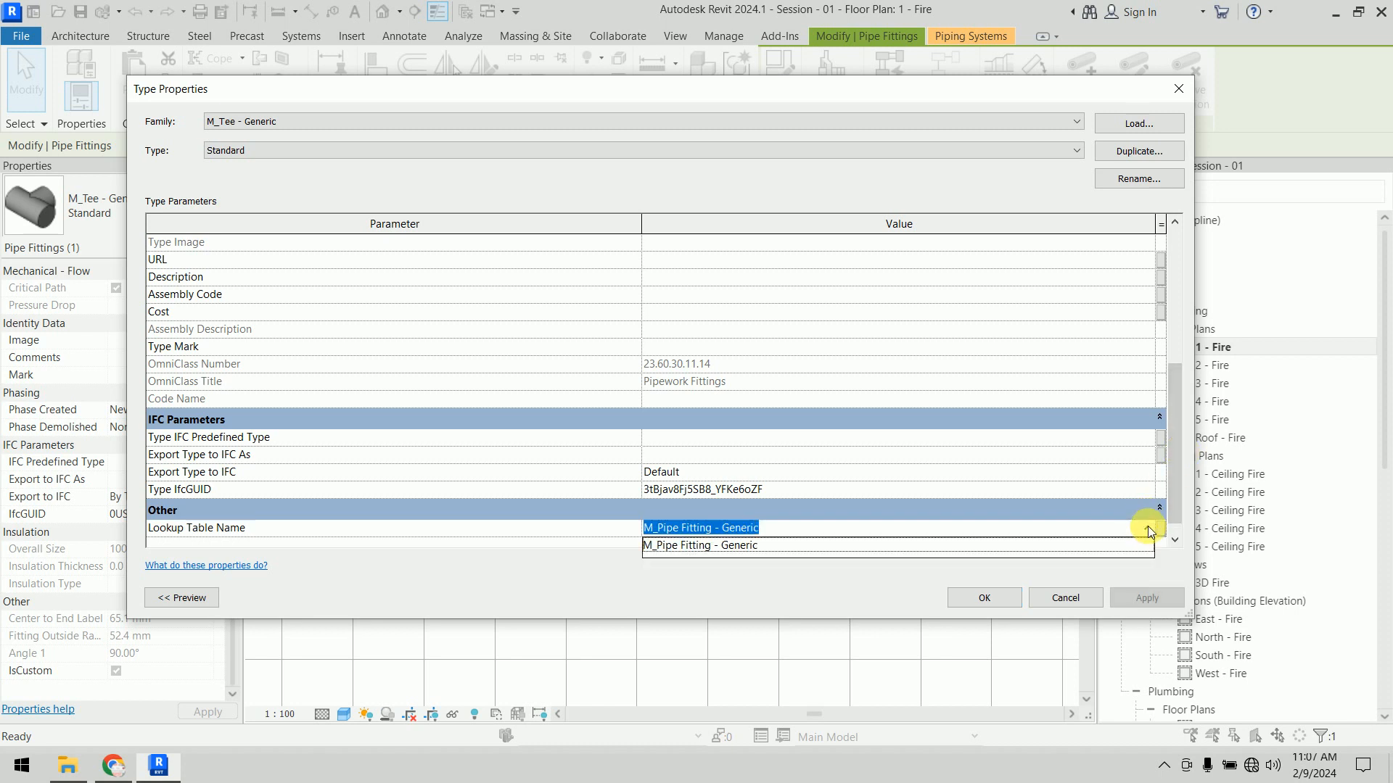
pyautogui.click(1149, 530)
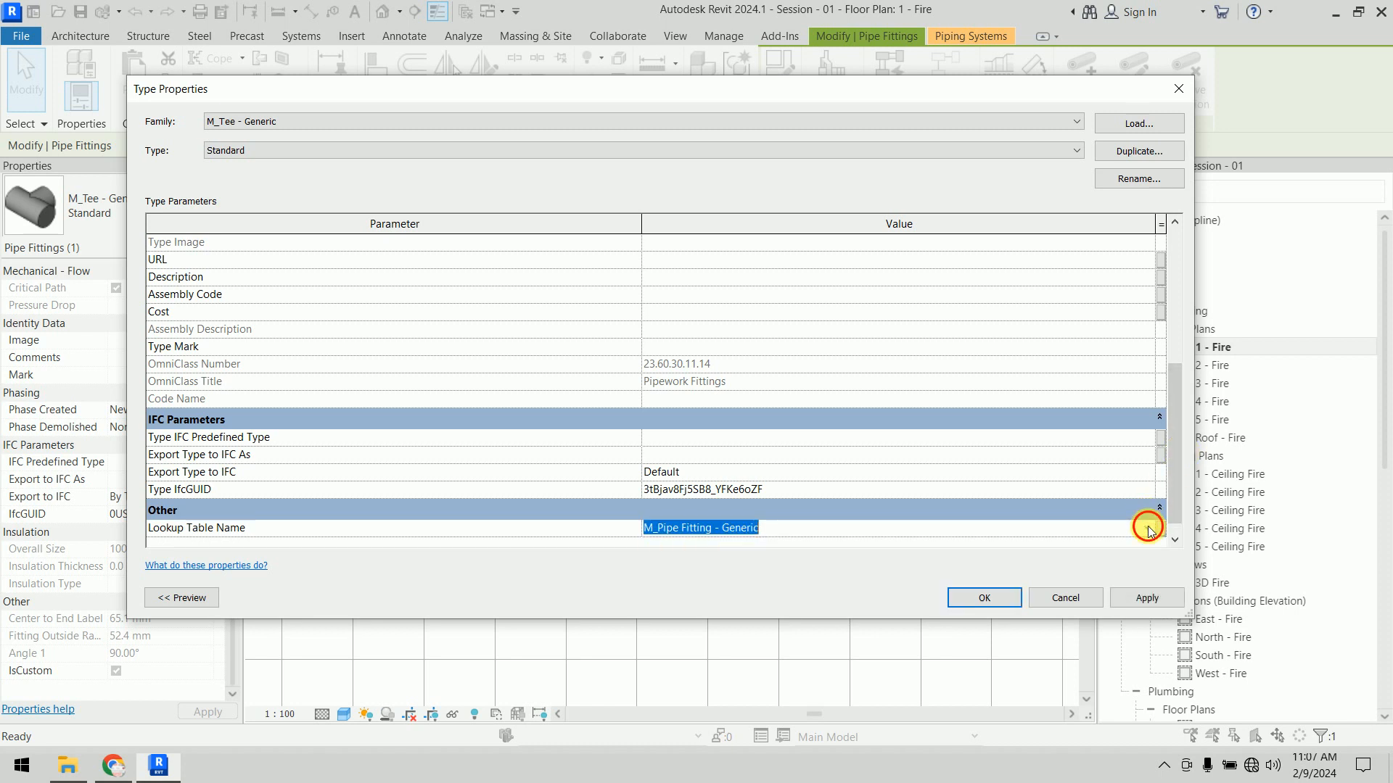
pyautogui.click(1159, 530)
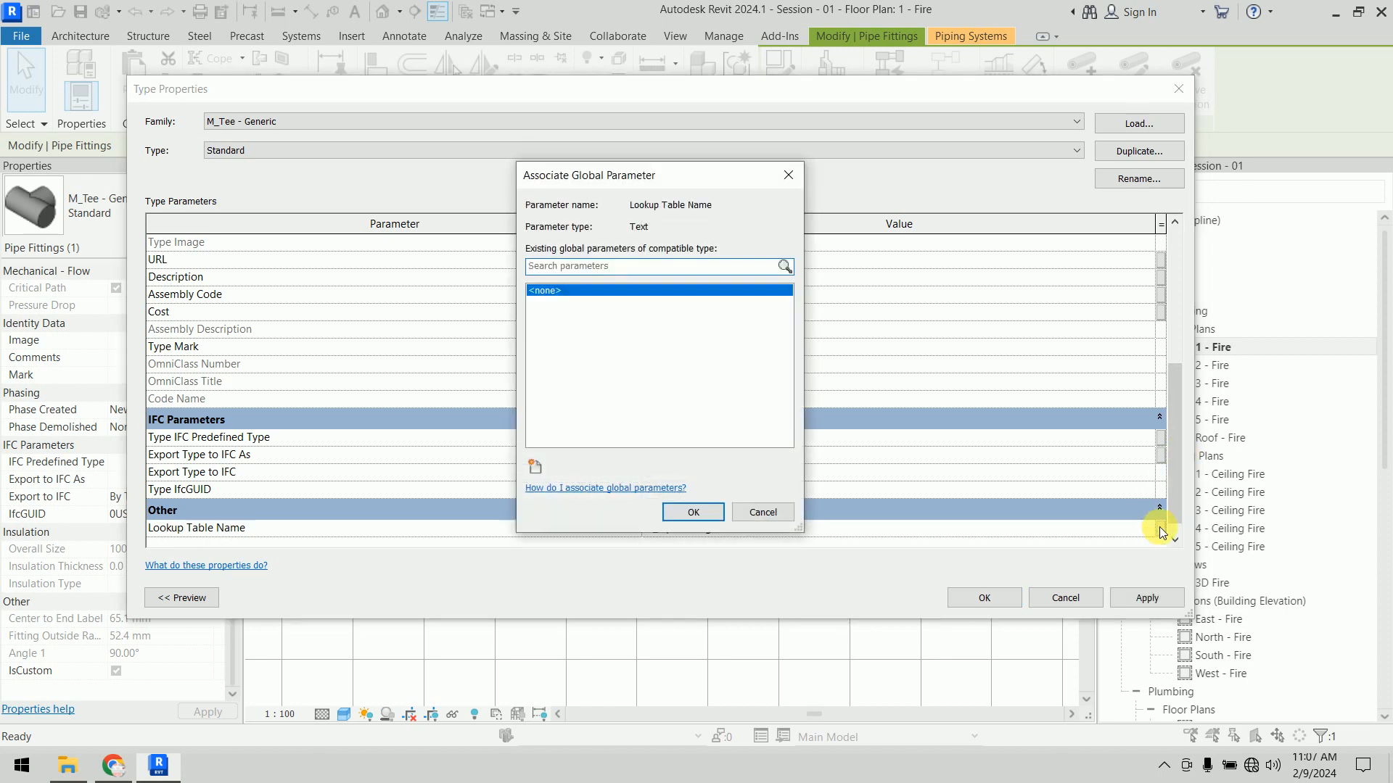
pyautogui.press('Escape')
pyautogui.press('Escape')
pyautogui.press('Escape')
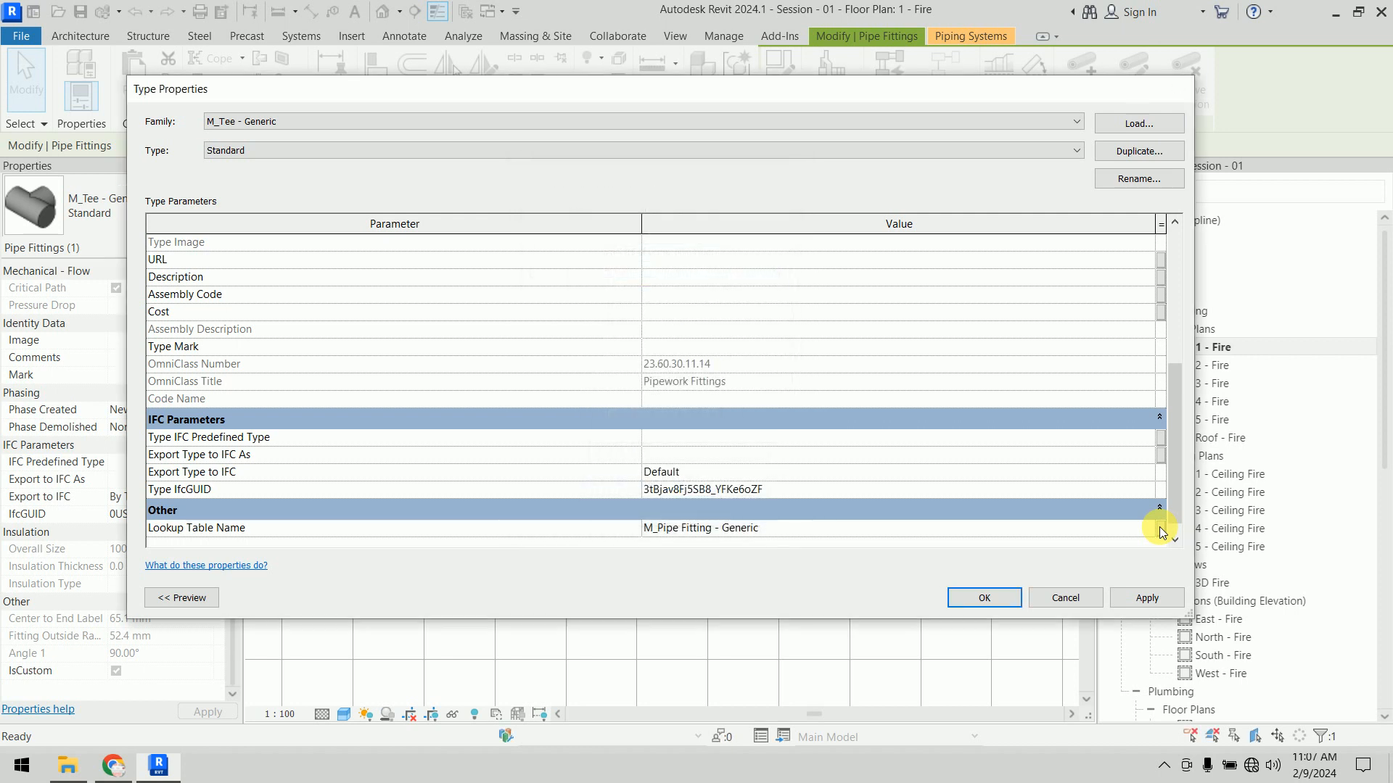
pyautogui.click(685, 467)
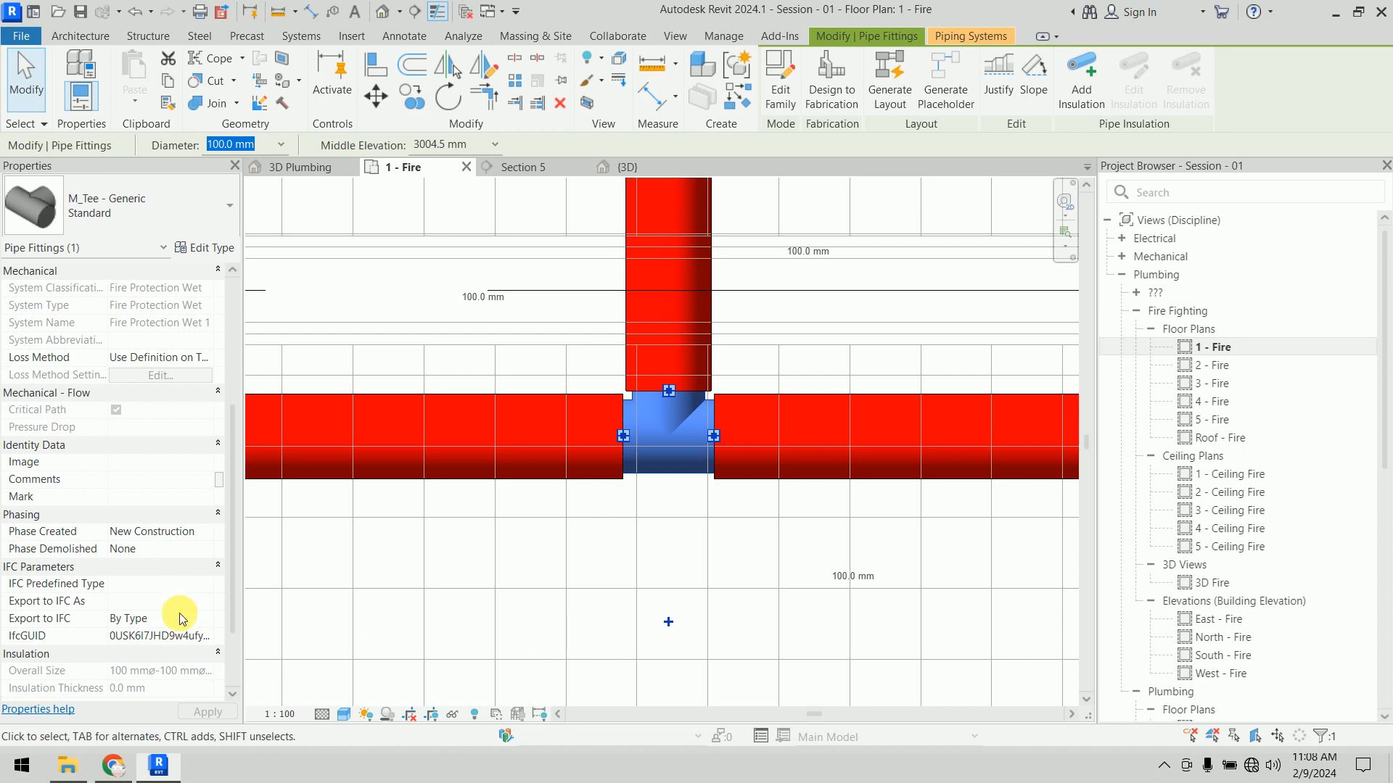
# Step: Widen the parameter-name column of the tee's properties, review its instance parameters and clear the selection
pyautogui.scroll(-3, 181, 618)
pyautogui.scroll(8, 181, 608)
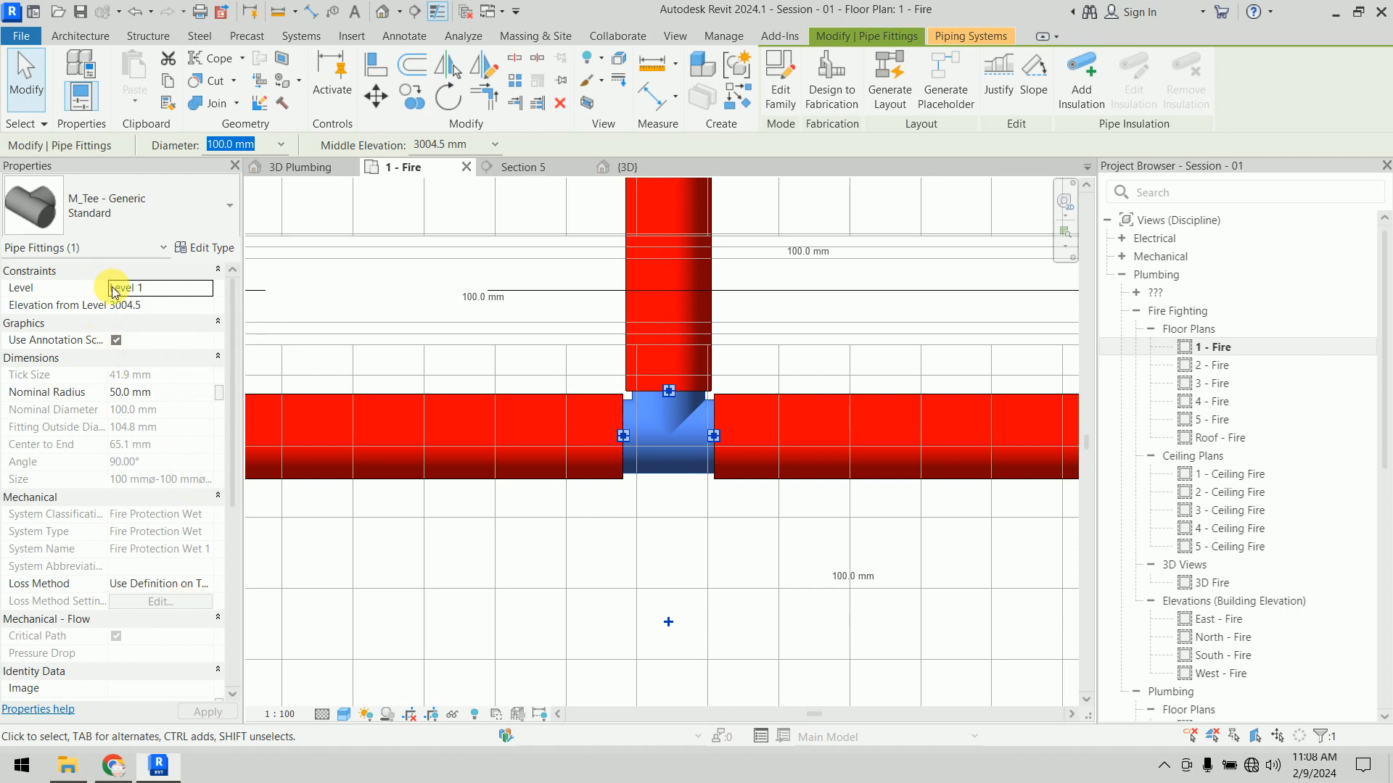
pyautogui.moveTo(115, 289); pyautogui.dragTo(145, 290)
pyautogui.click(490, 316)
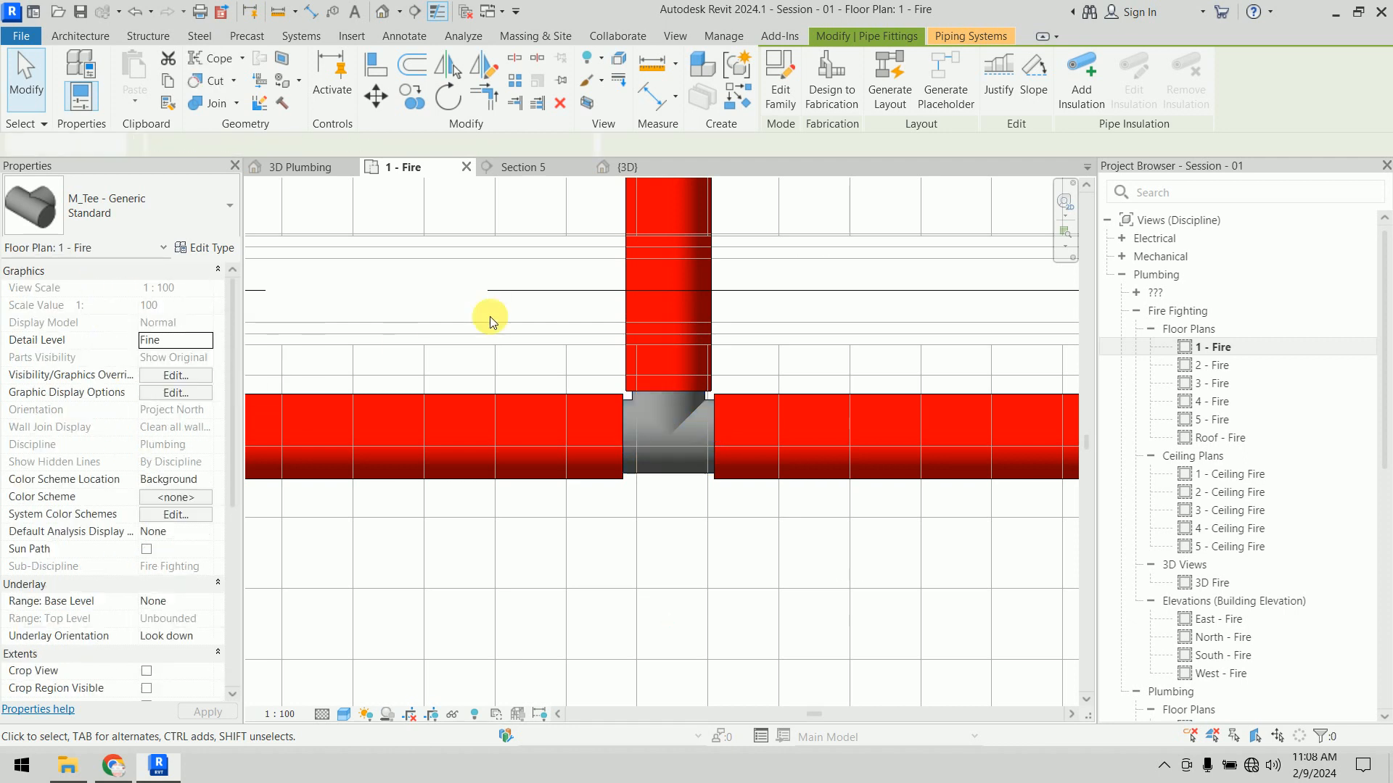
pyautogui.click(687, 432)
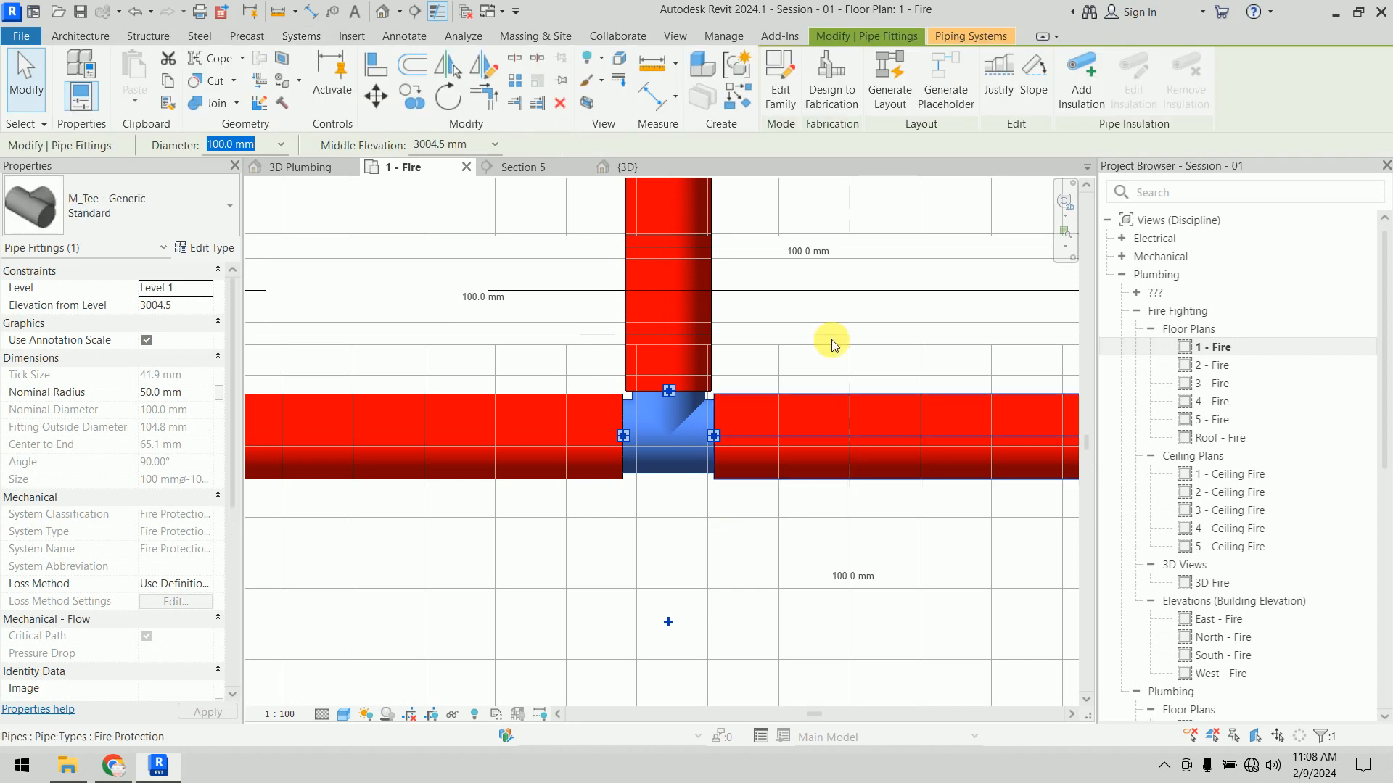
pyautogui.click(856, 212)
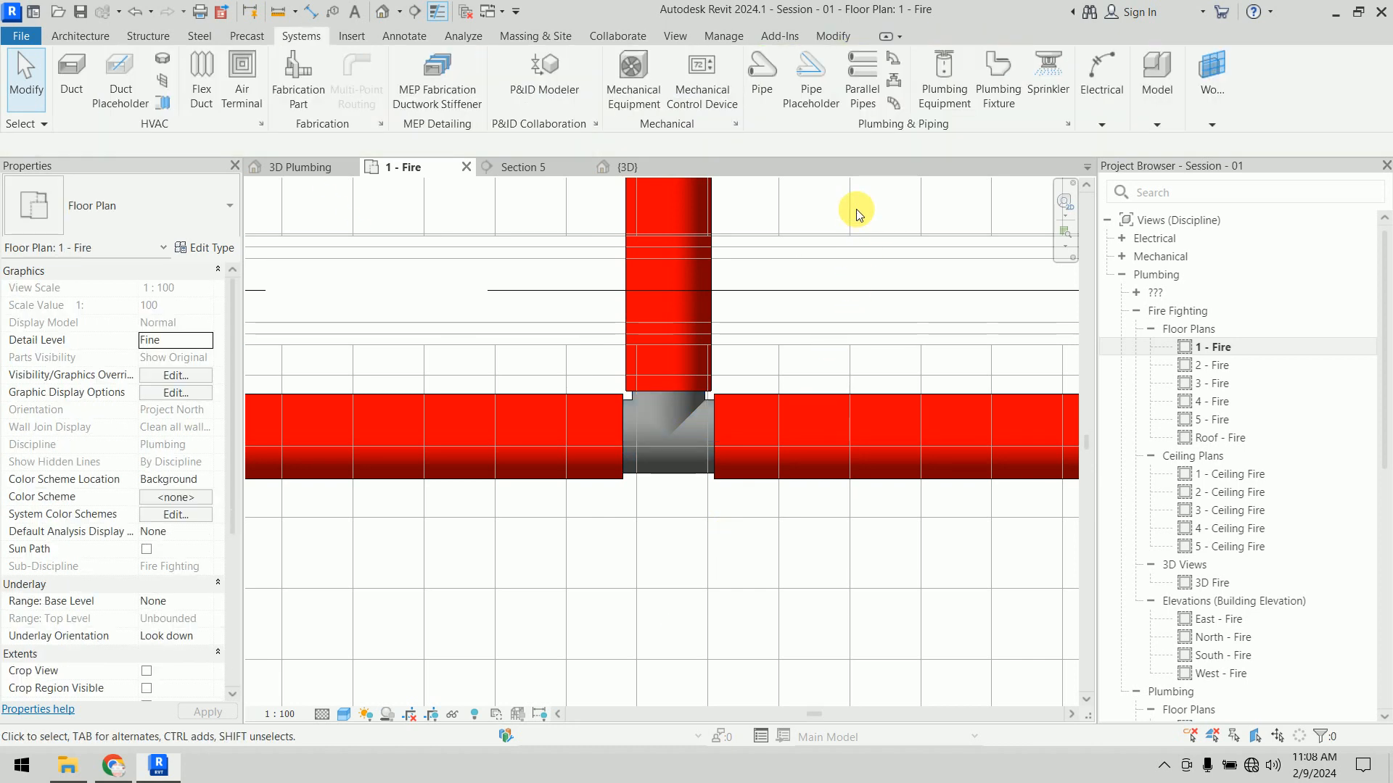
pyautogui.click(891, 65)
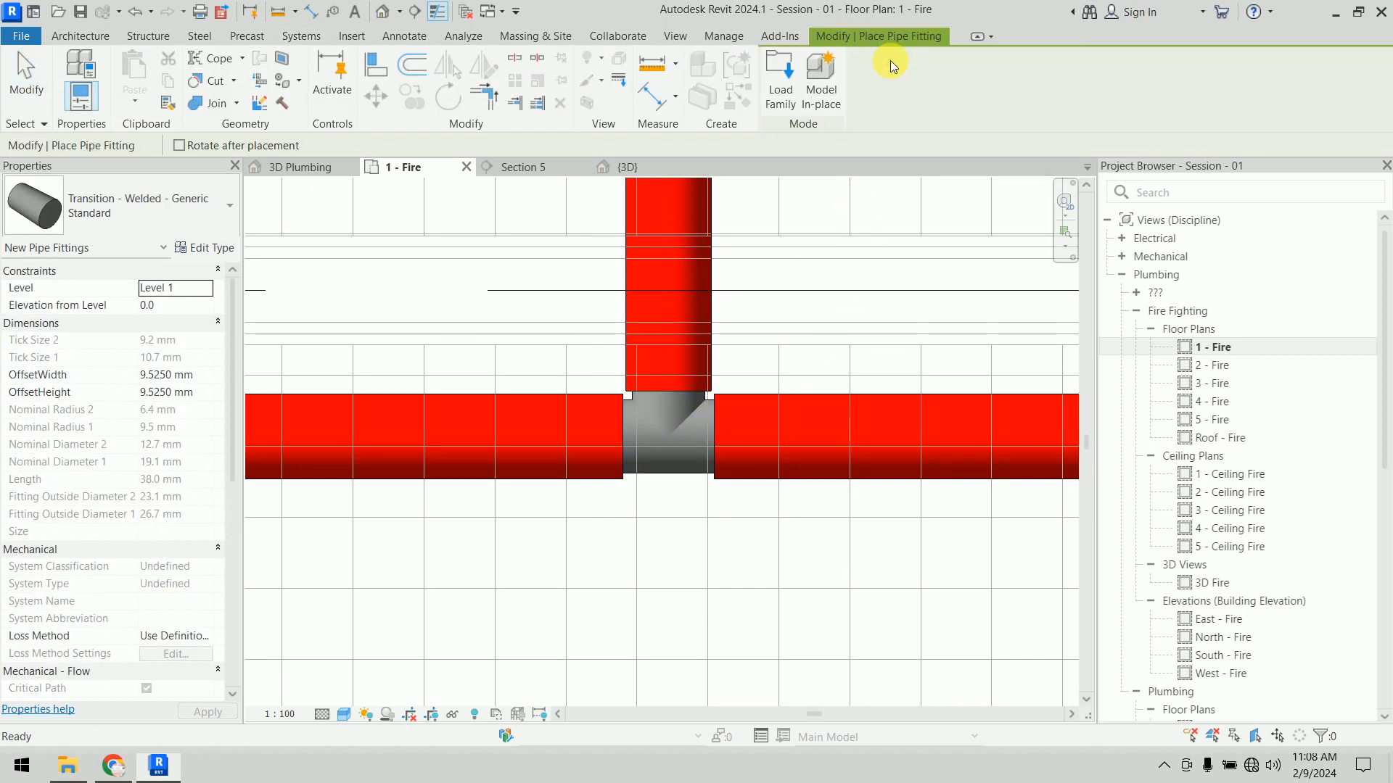
pyautogui.click(144, 202)
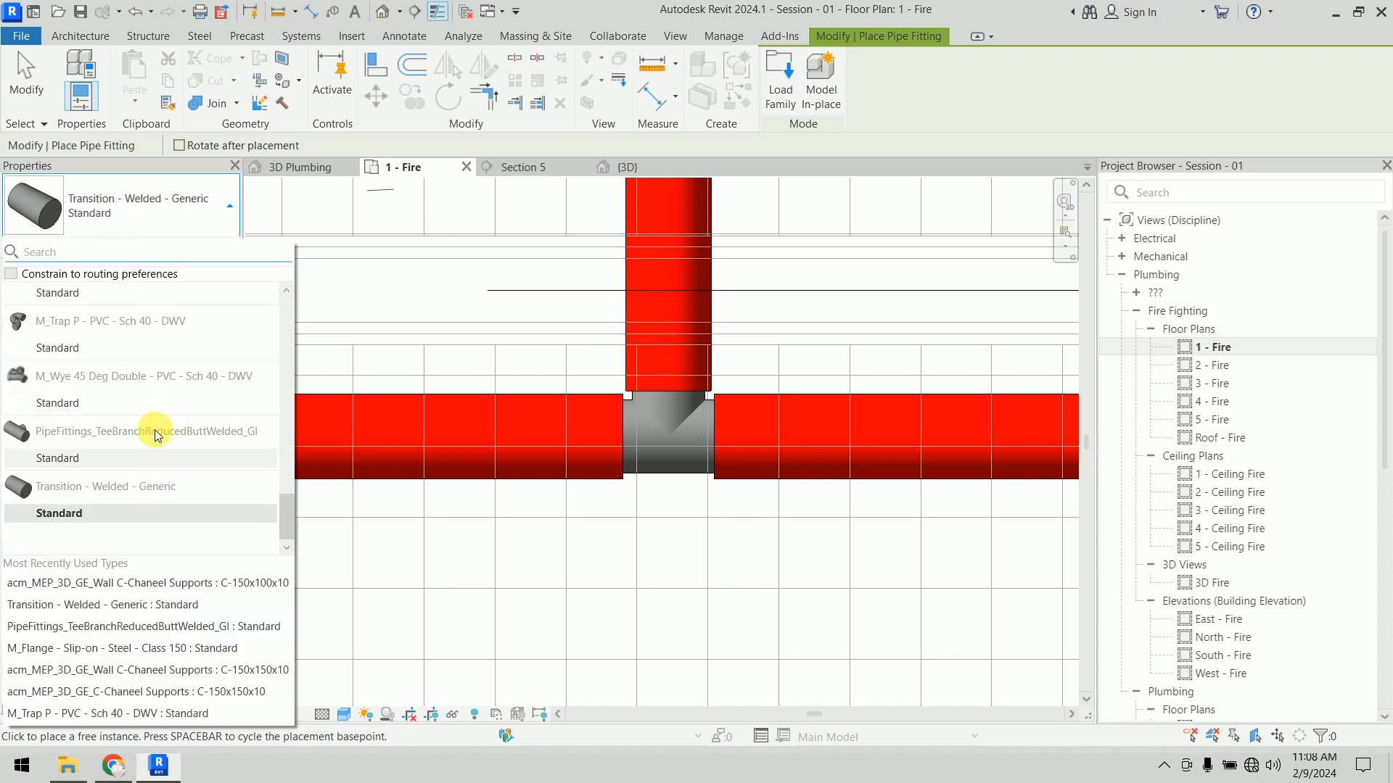
pyautogui.moveTo(202, 442)
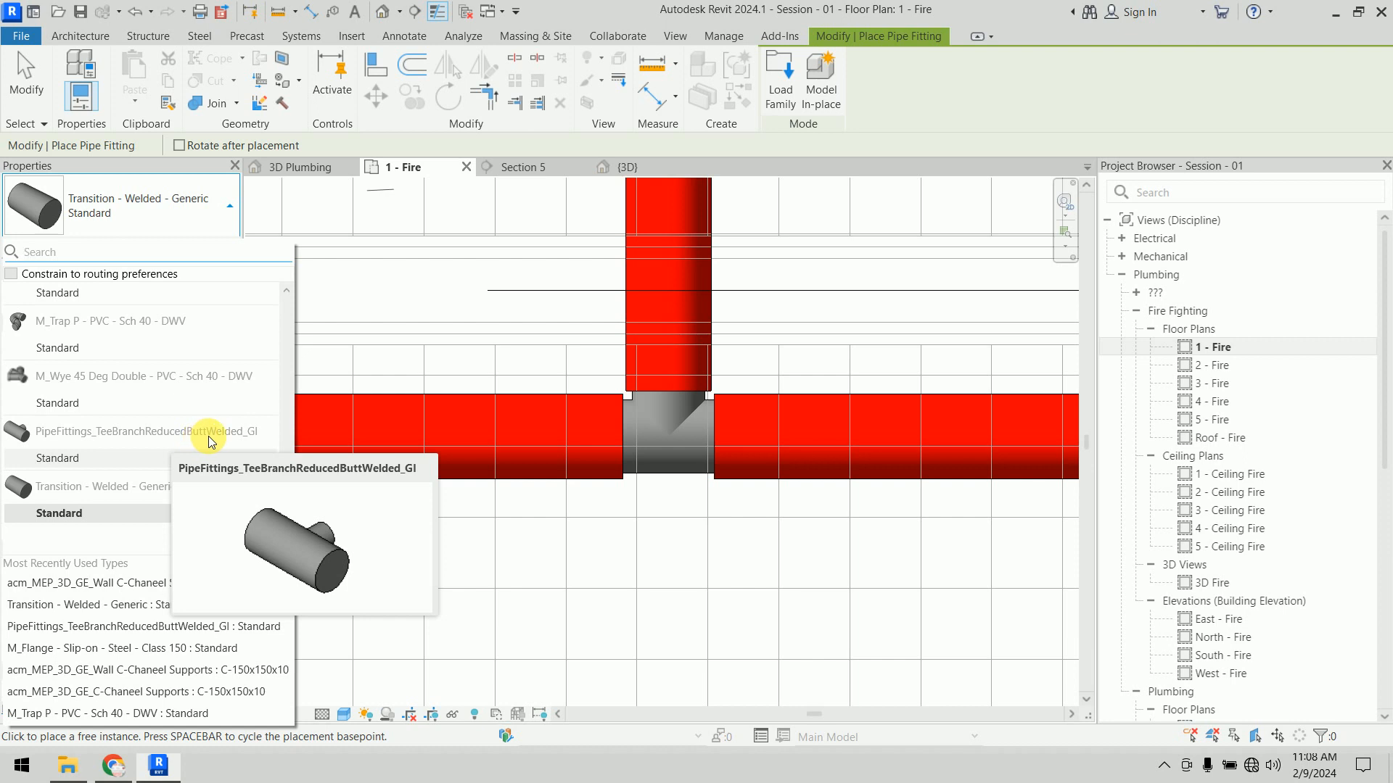
pyautogui.moveTo(288, 521); pyautogui.dragTo(290, 488)
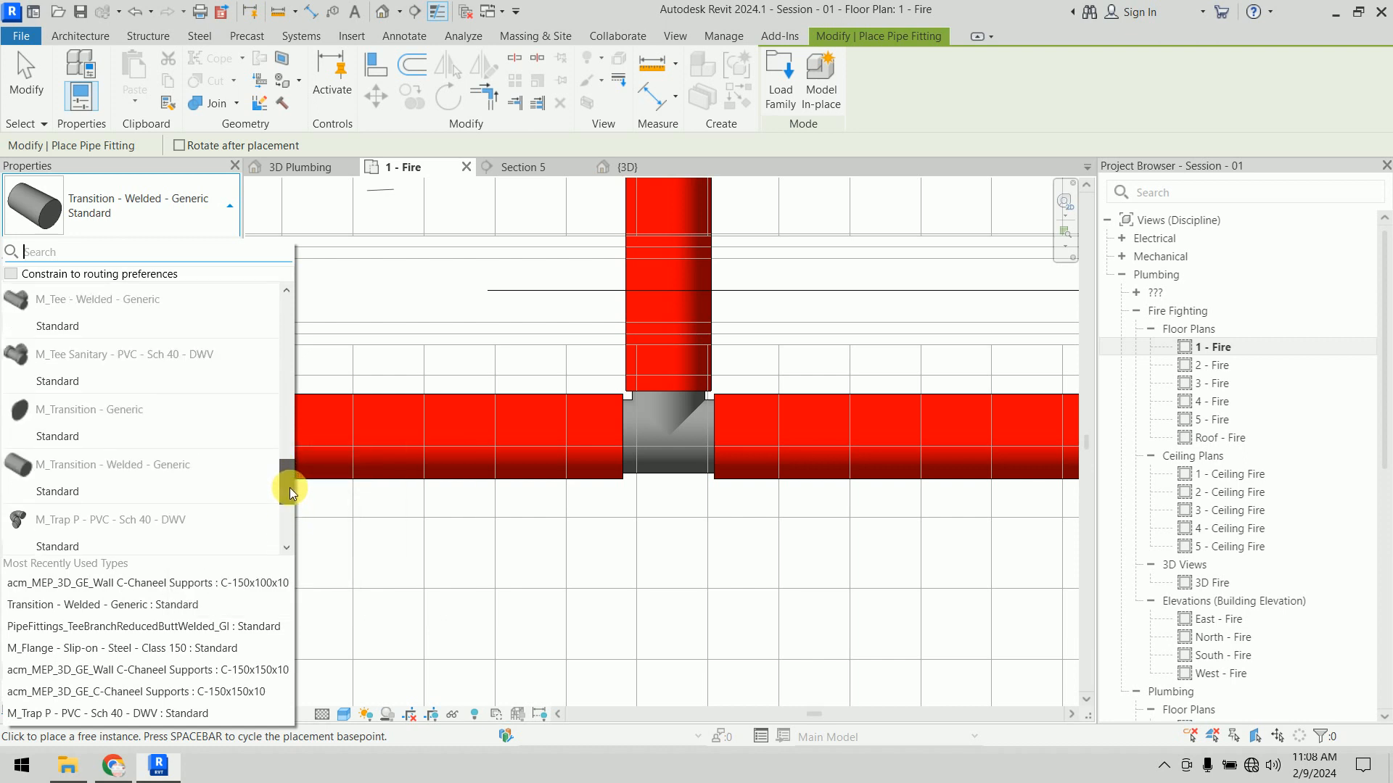
pyautogui.click(106, 332)
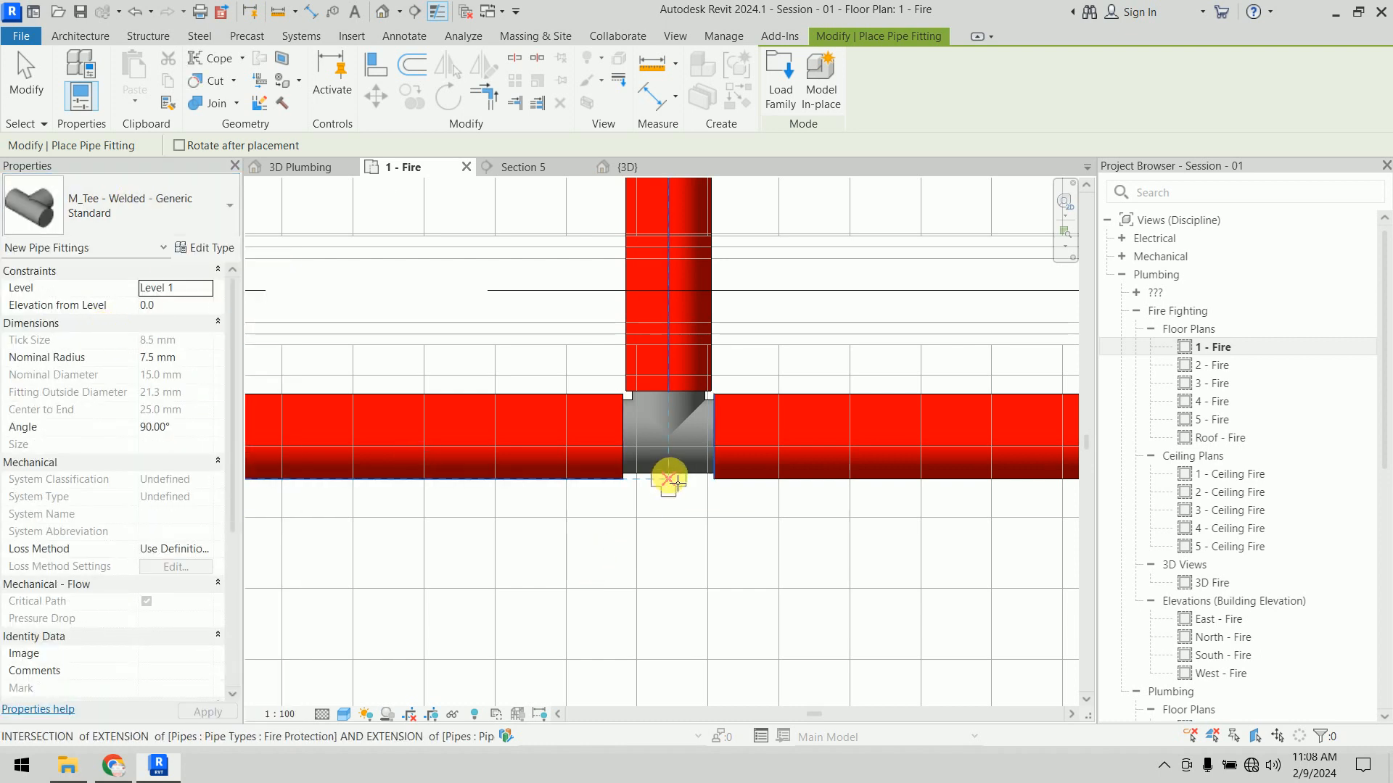
pyautogui.click(668, 479)
pyautogui.press('Escape')
# Step: Change the tee fitting at the branch junction on the corridor main to the M_Tee - Welded - Generic Standard type
pyautogui.click(668, 450)
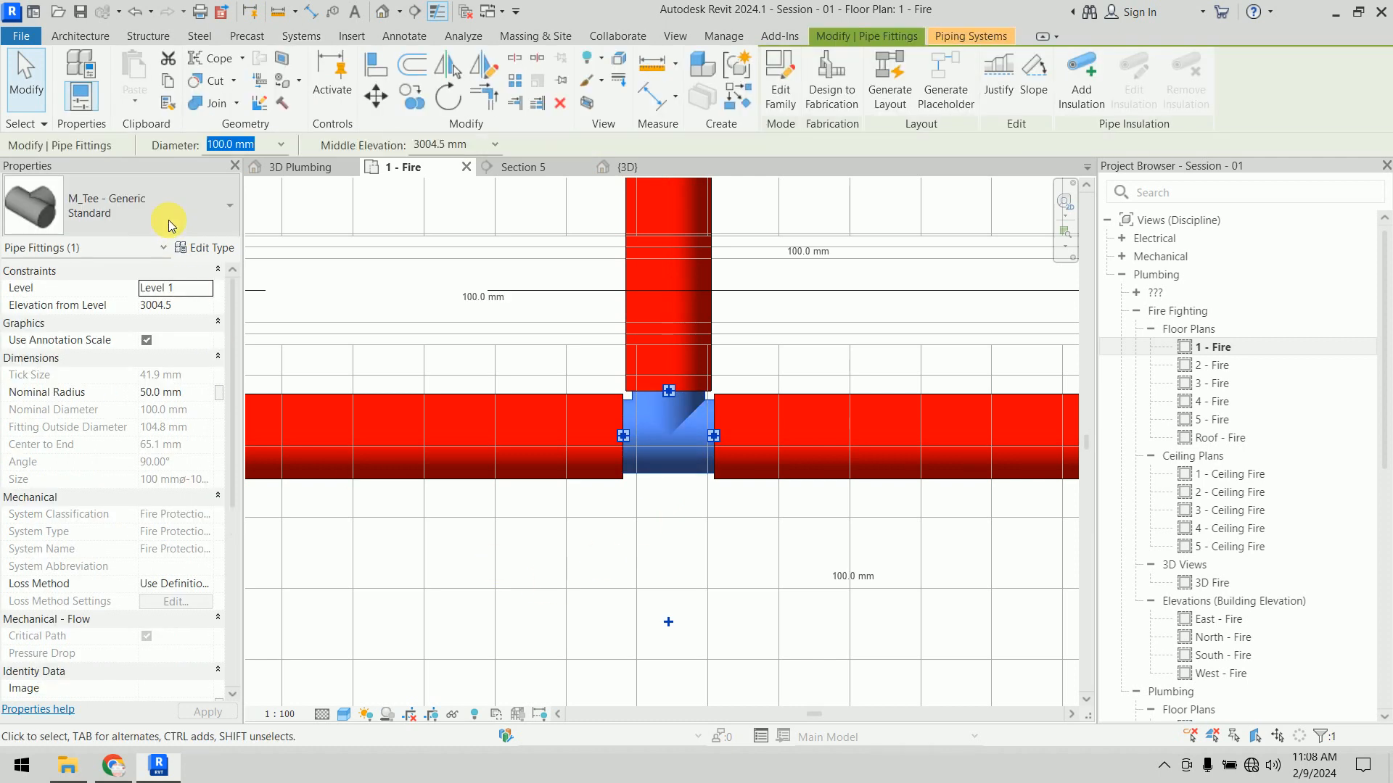
pyautogui.click(169, 219)
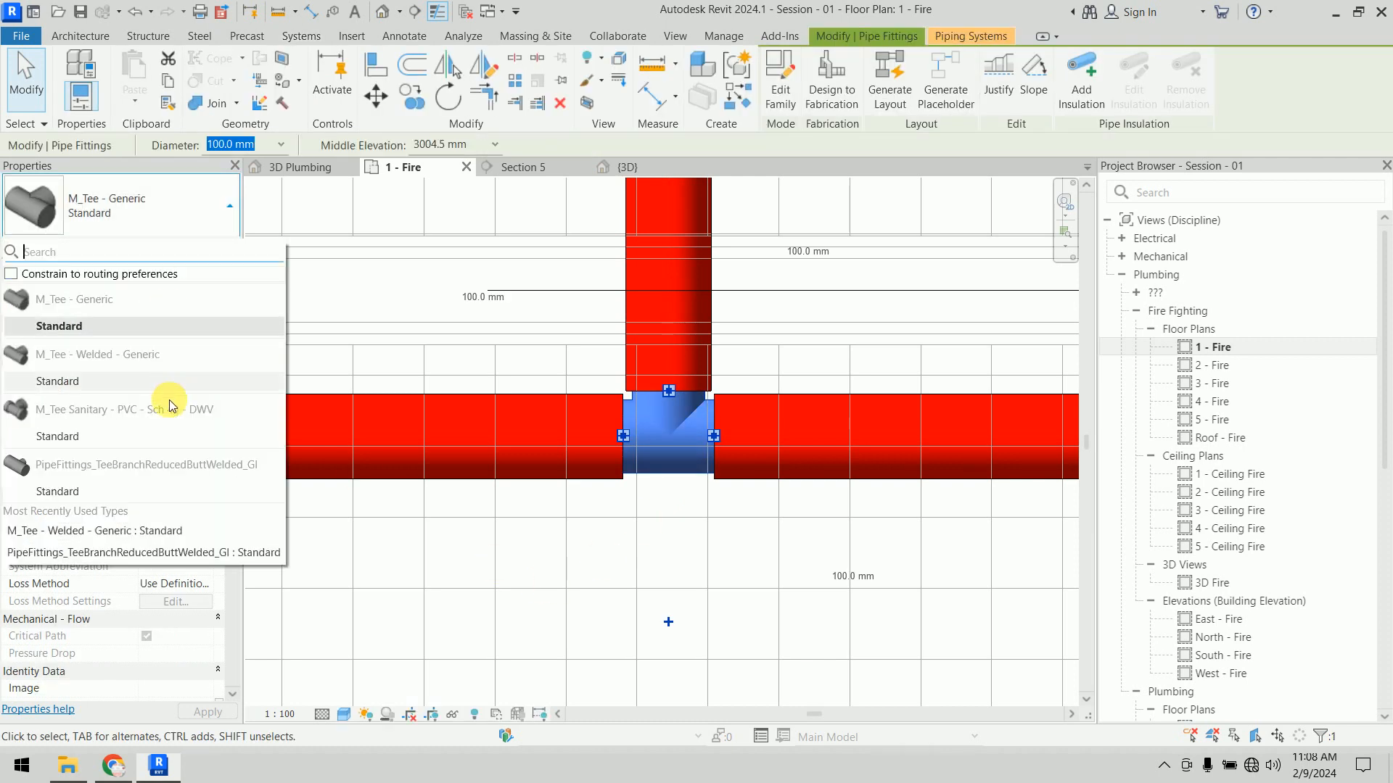
pyautogui.click(132, 385)
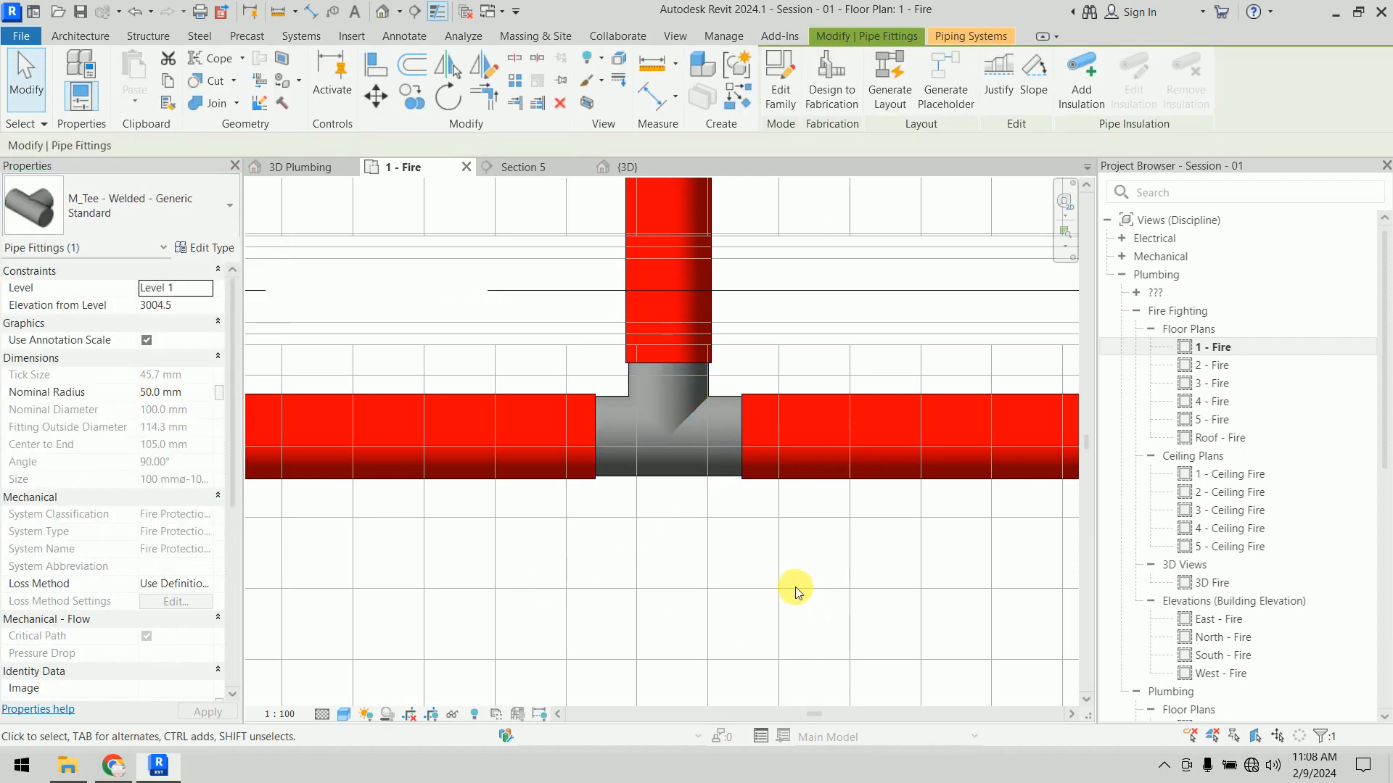
pyautogui.click(795, 586)
pyautogui.click(655, 471)
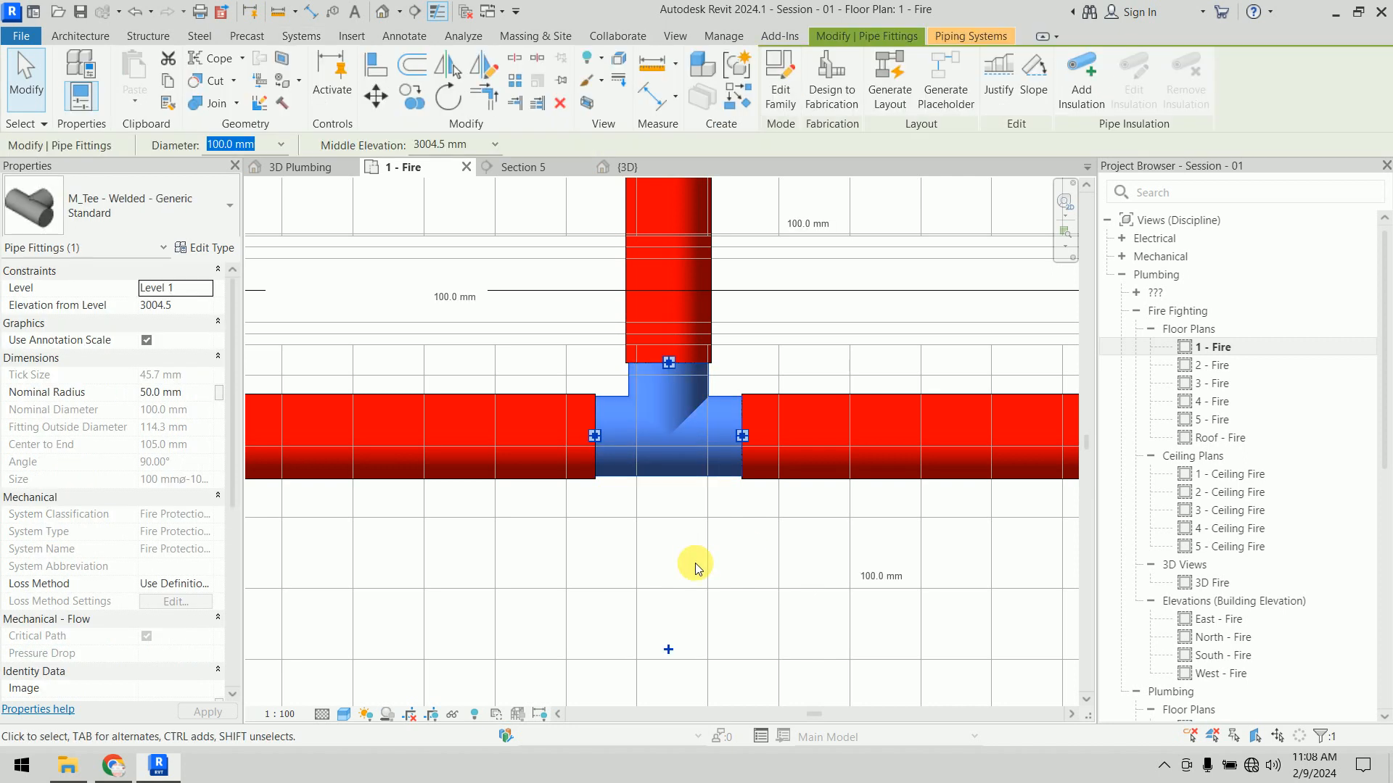
pyautogui.scroll(-5, 695, 563)
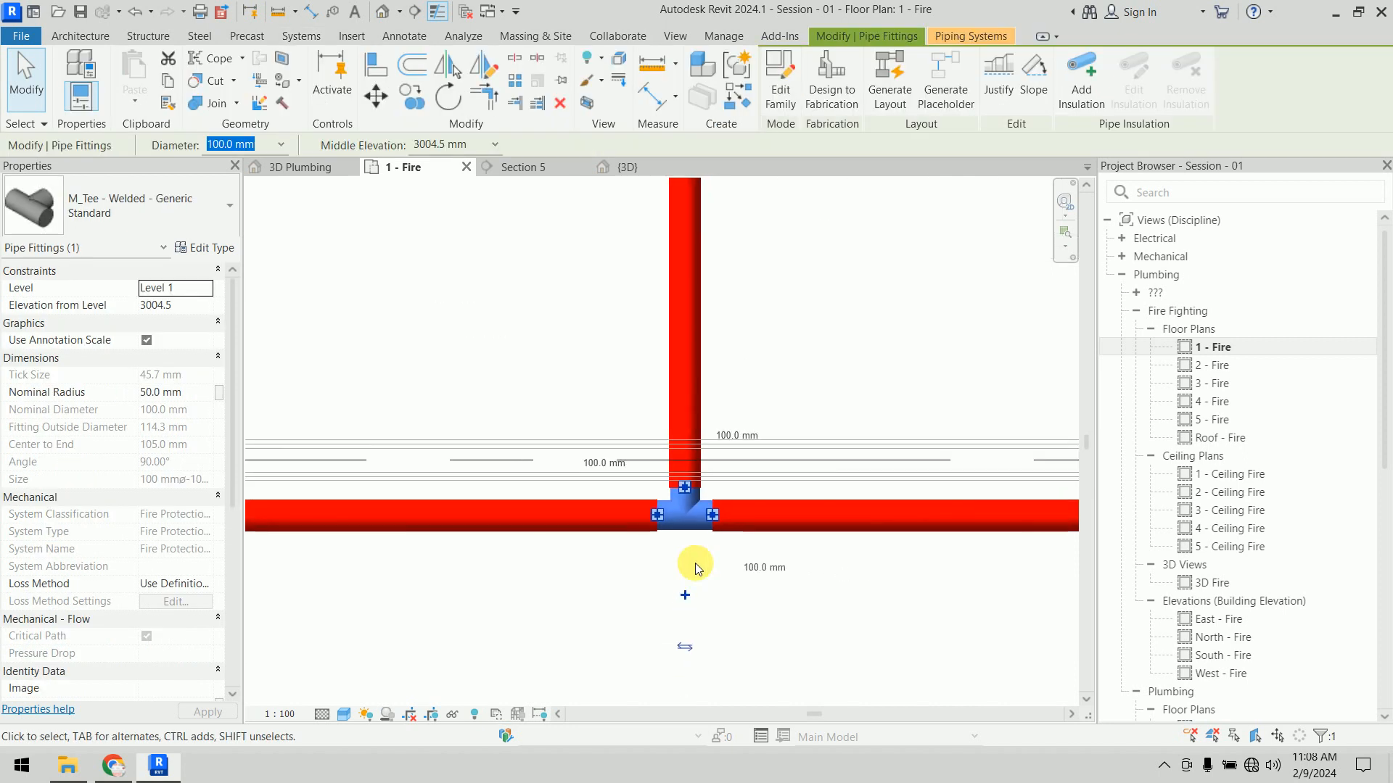
pyautogui.scroll(-3, 769, 609)
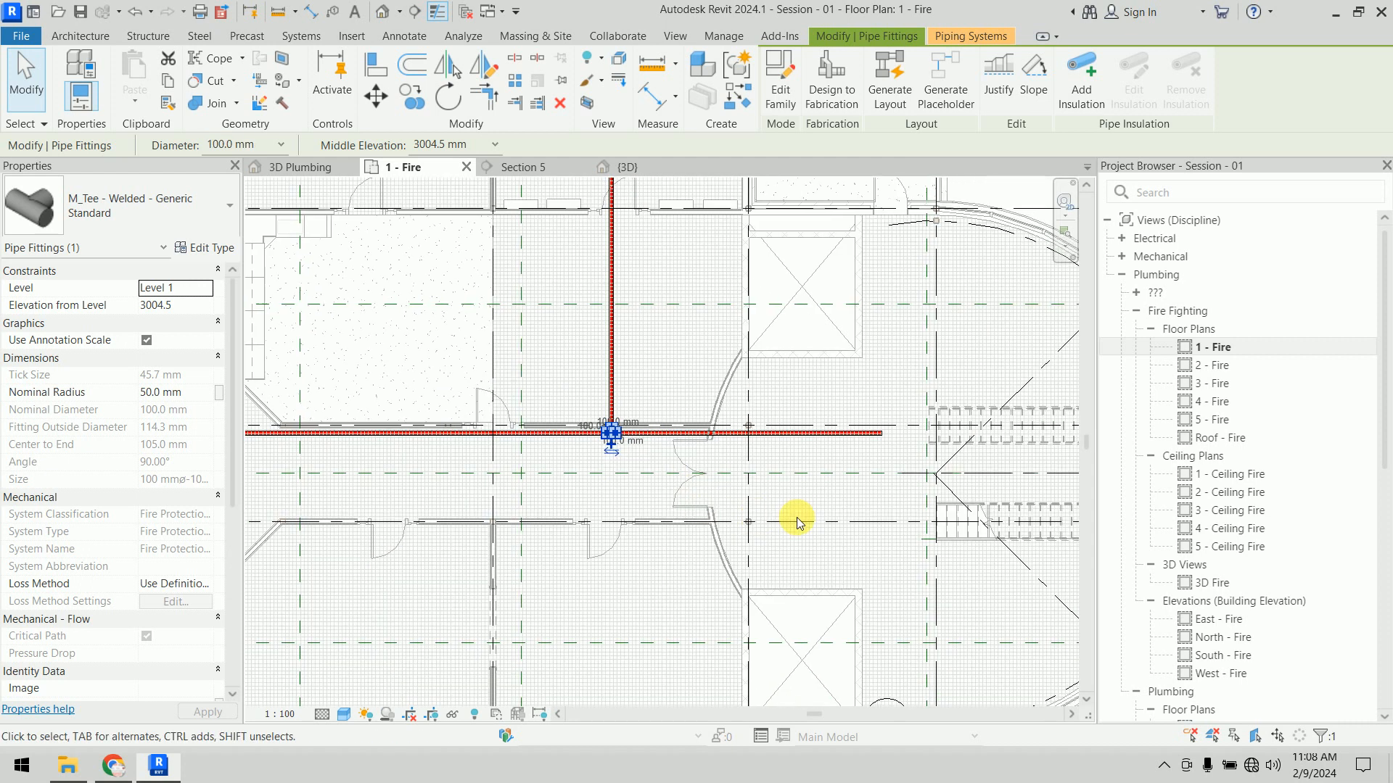
pyautogui.click(809, 490)
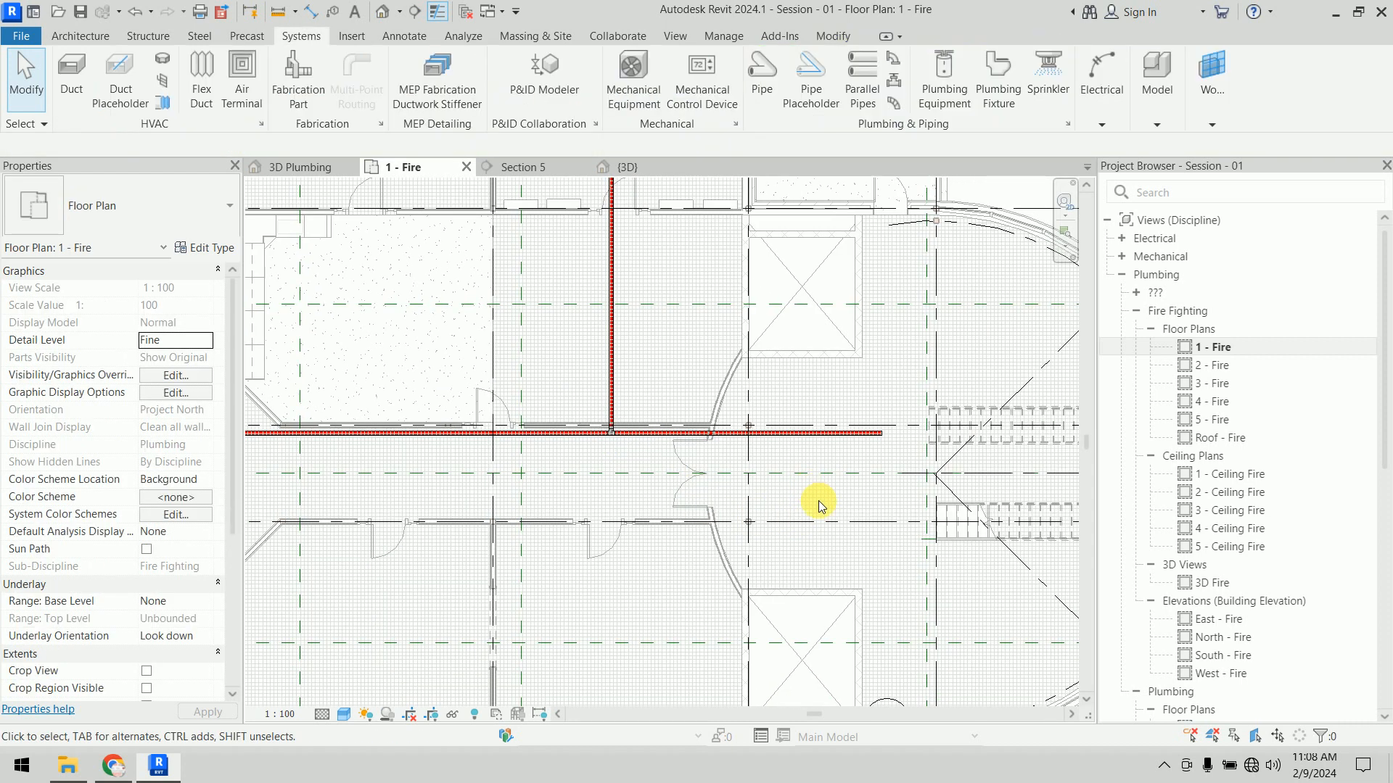
# Step: Start placing mechanical equipment in the floor plan, using the Fire Hose Cabinet type ACM_FIRE HOSE CABINET
pyautogui.scroll(-4, 712, 559)
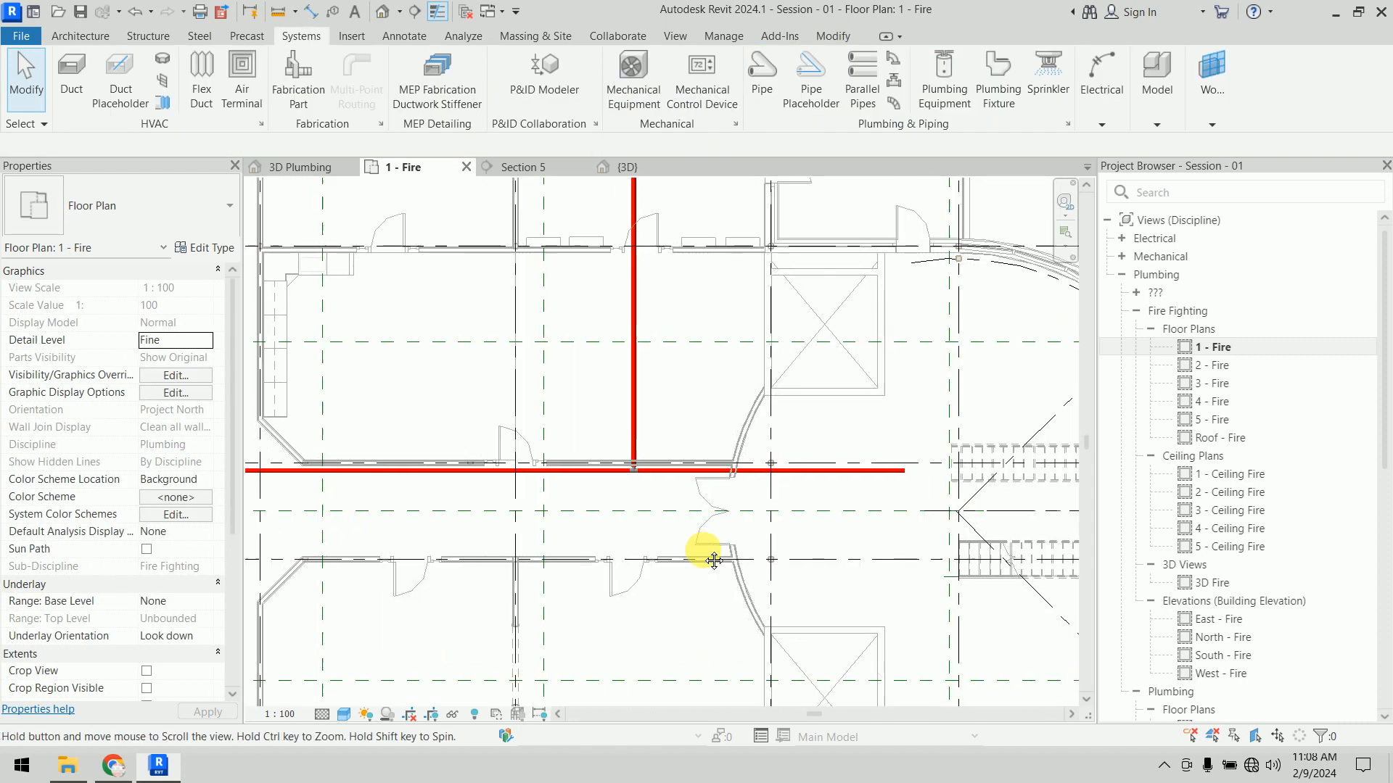
pyautogui.scroll(1, 655, 544)
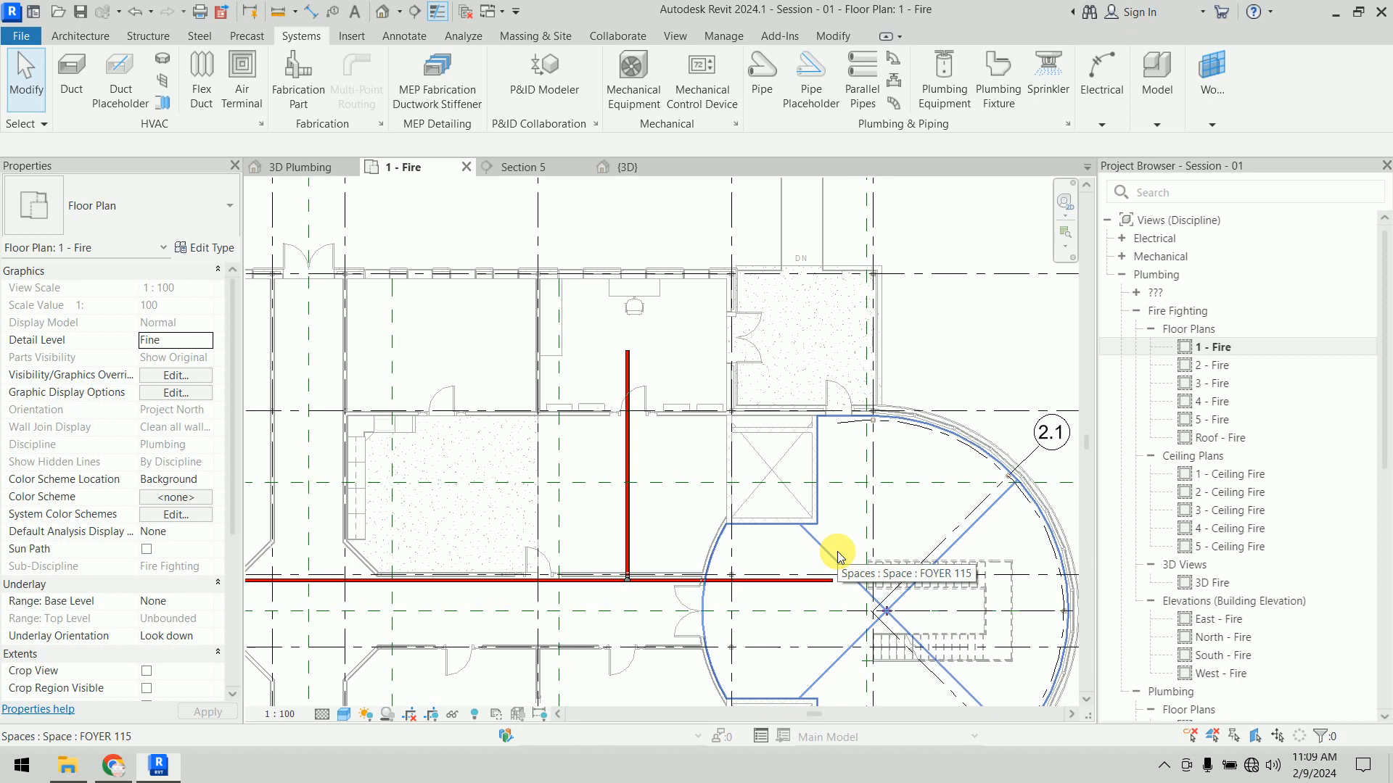
pyautogui.moveTo(824, 618); pyautogui.dragTo(769, 475, button='middle')
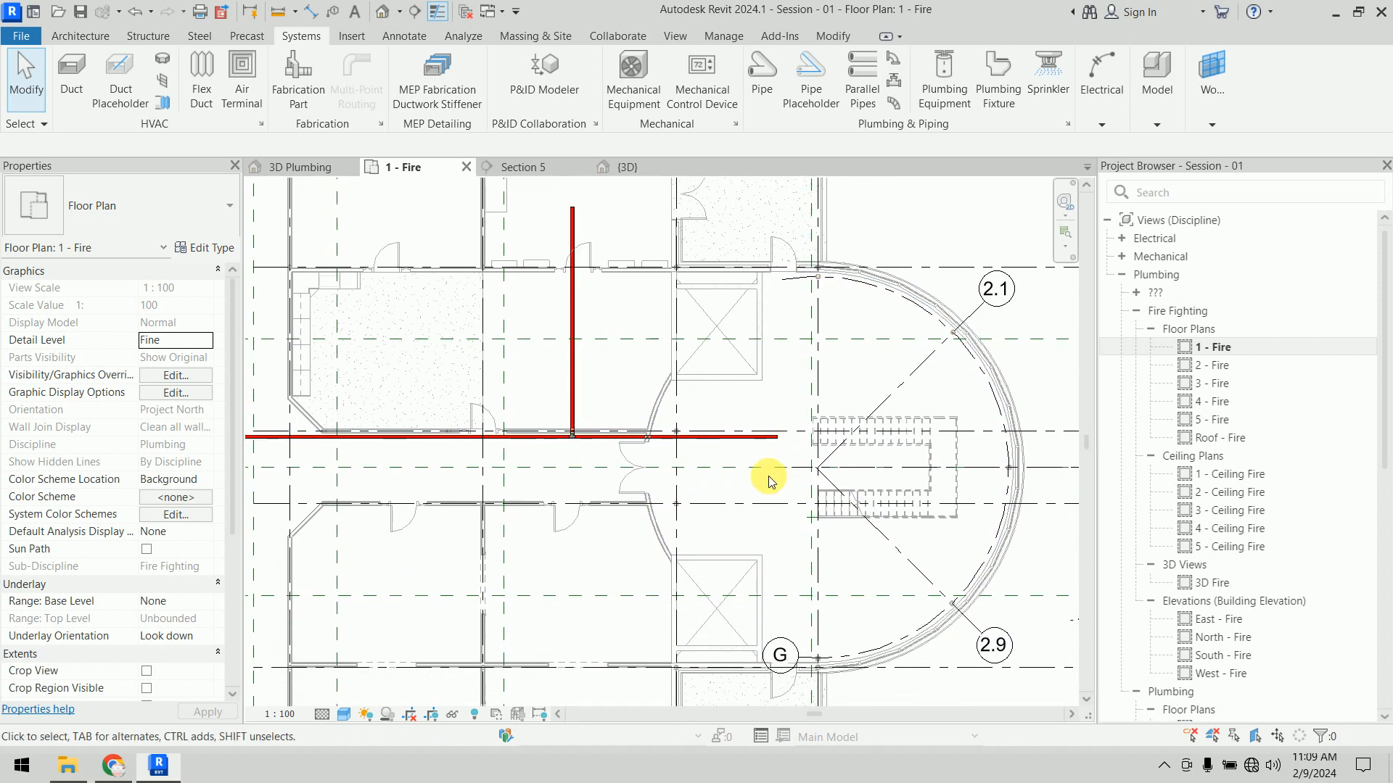
pyautogui.scroll(5, 549, 475)
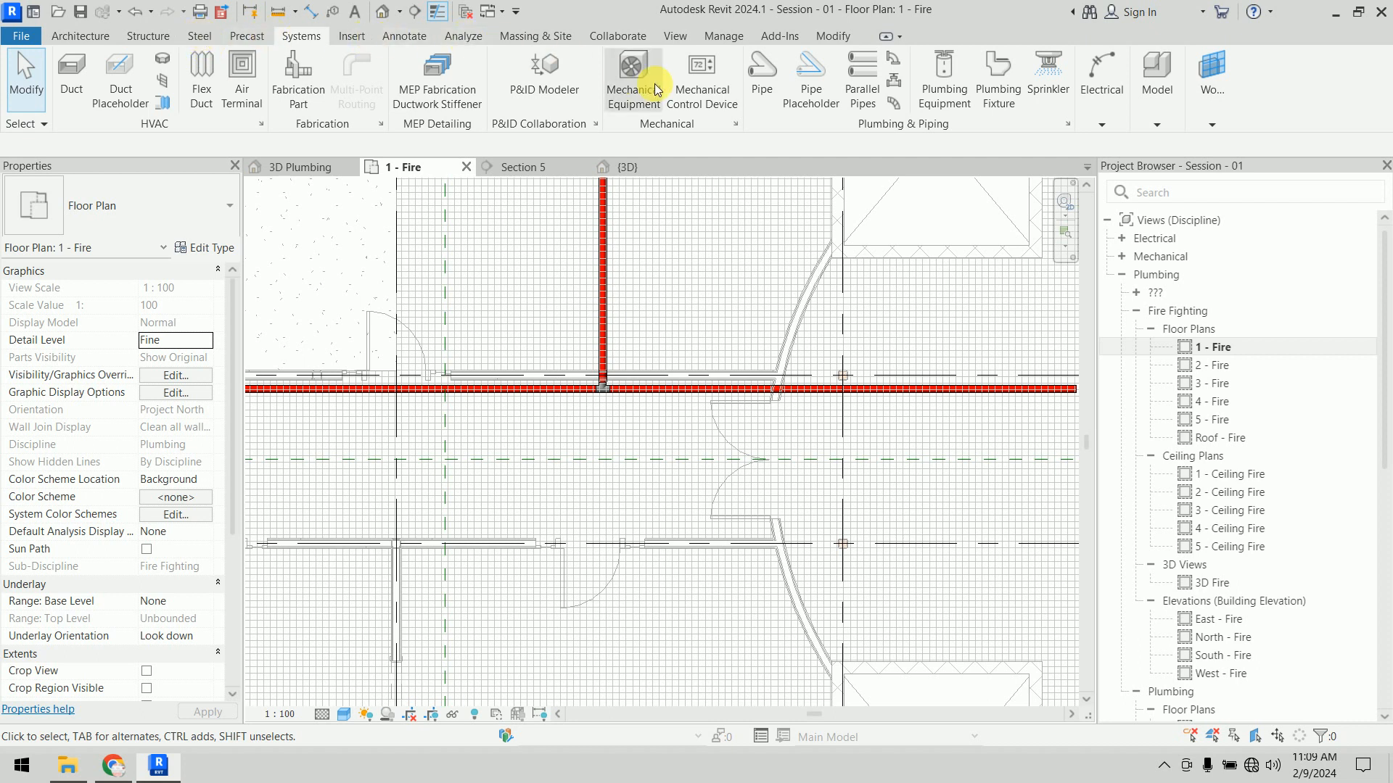
pyautogui.click(632, 76)
pyautogui.click(187, 214)
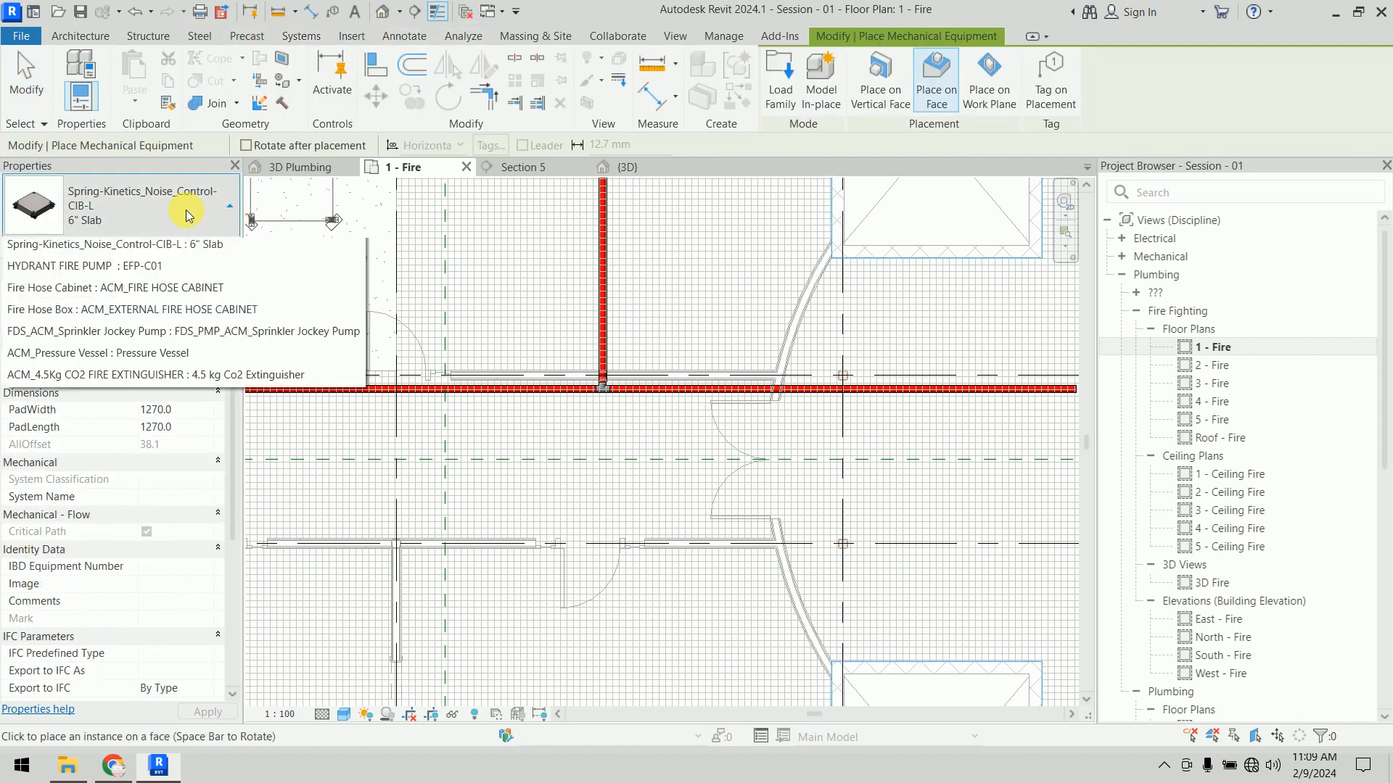
pyautogui.scroll(8, 167, 501)
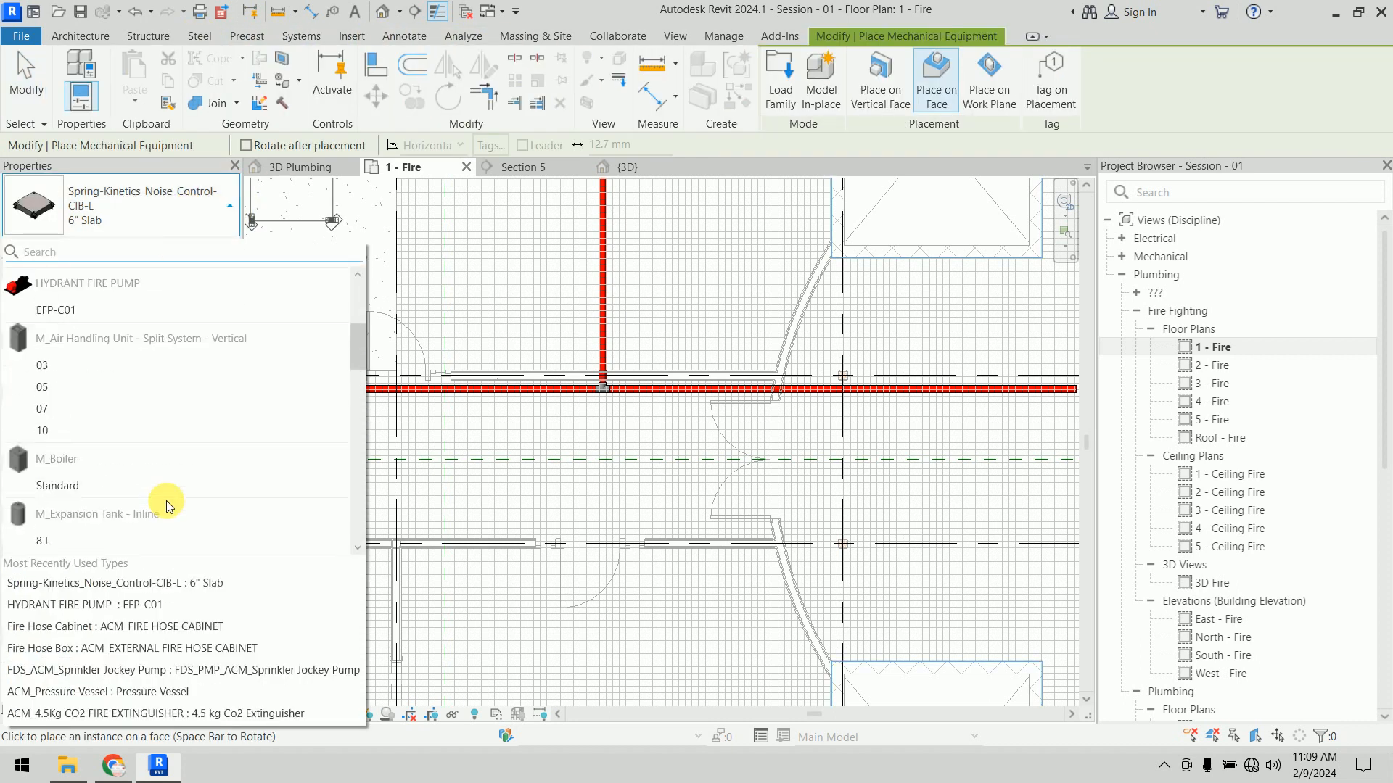
pyautogui.scroll(2, 166, 501)
pyautogui.click(112, 335)
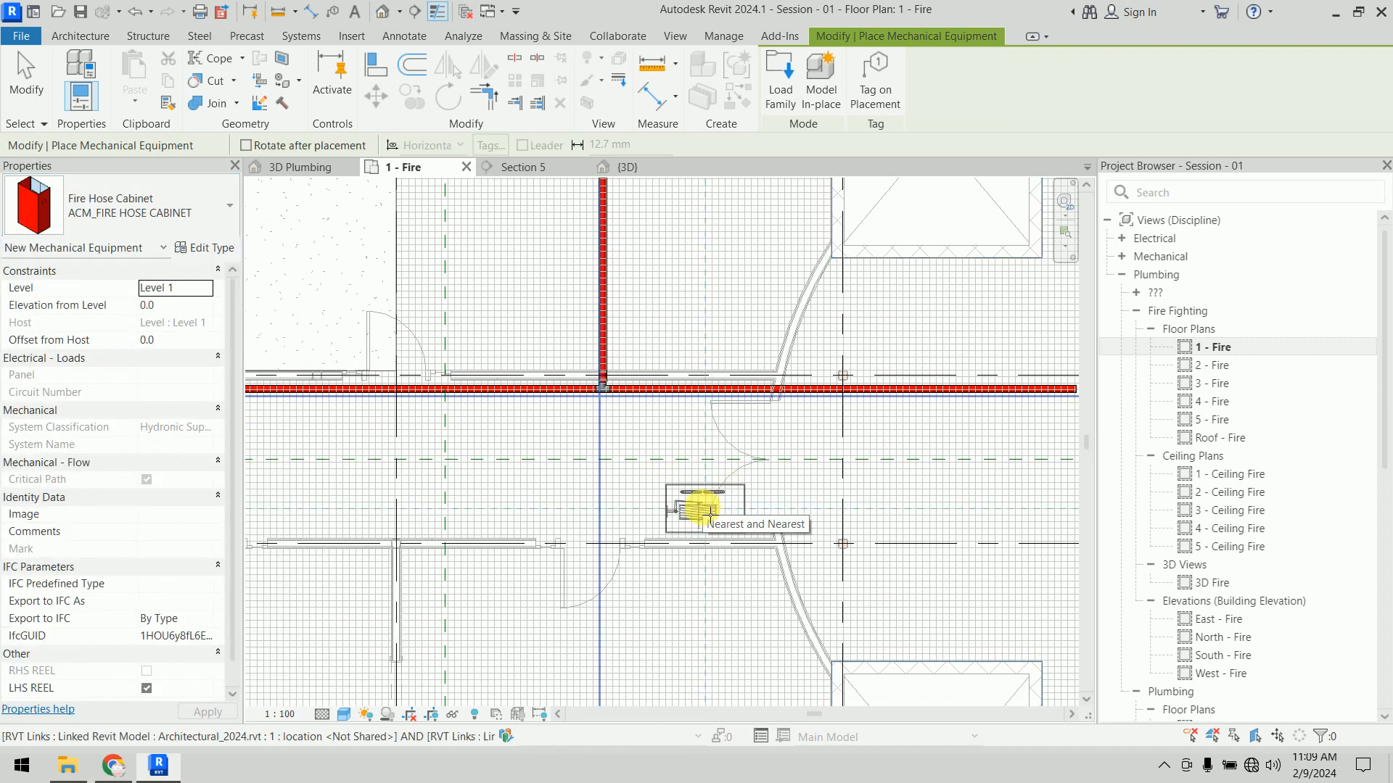
# Step: Rotate the fire hose cabinet 180° and place one instance in the foyer against the wall of the lower shaft near grid G
pyautogui.scroll(6, 694, 535)
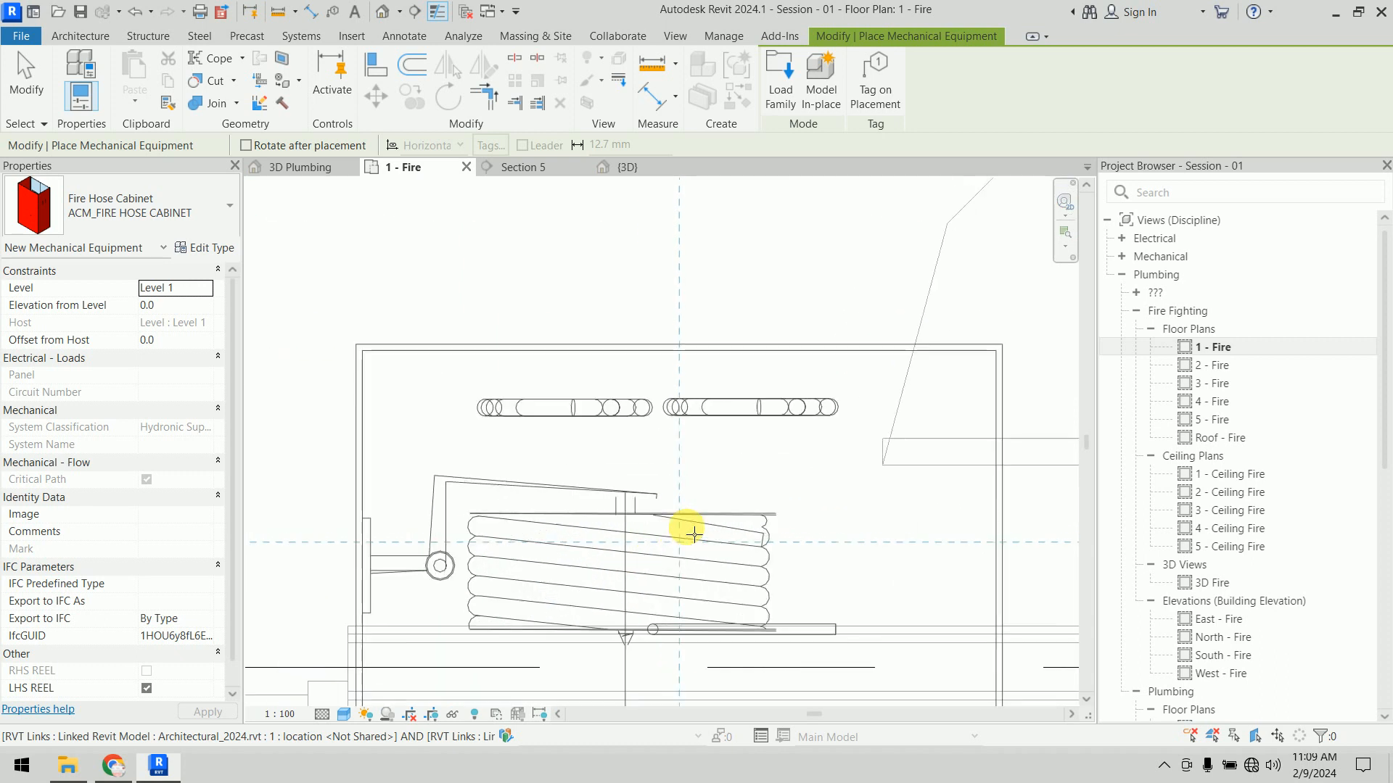
pyautogui.scroll(-5, 703, 440)
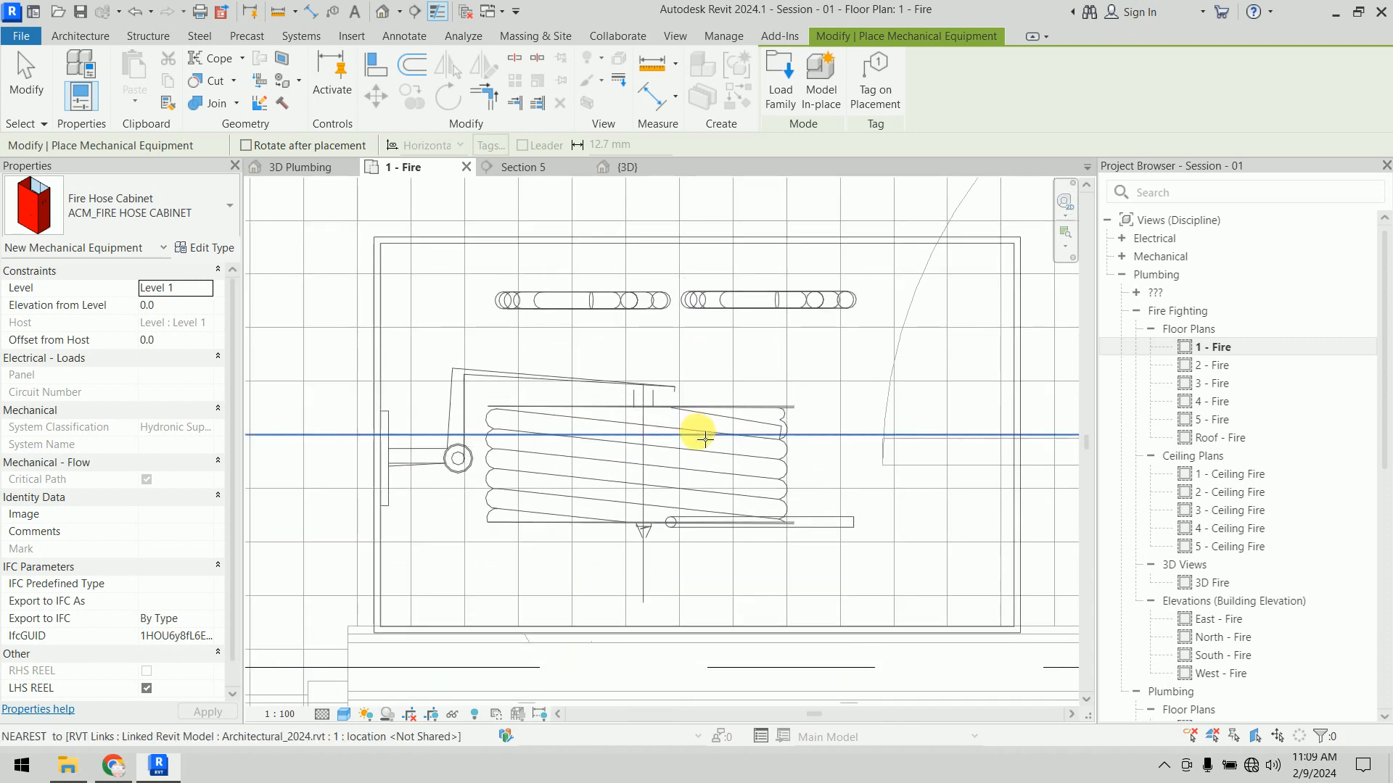
pyautogui.scroll(-4, 811, 389)
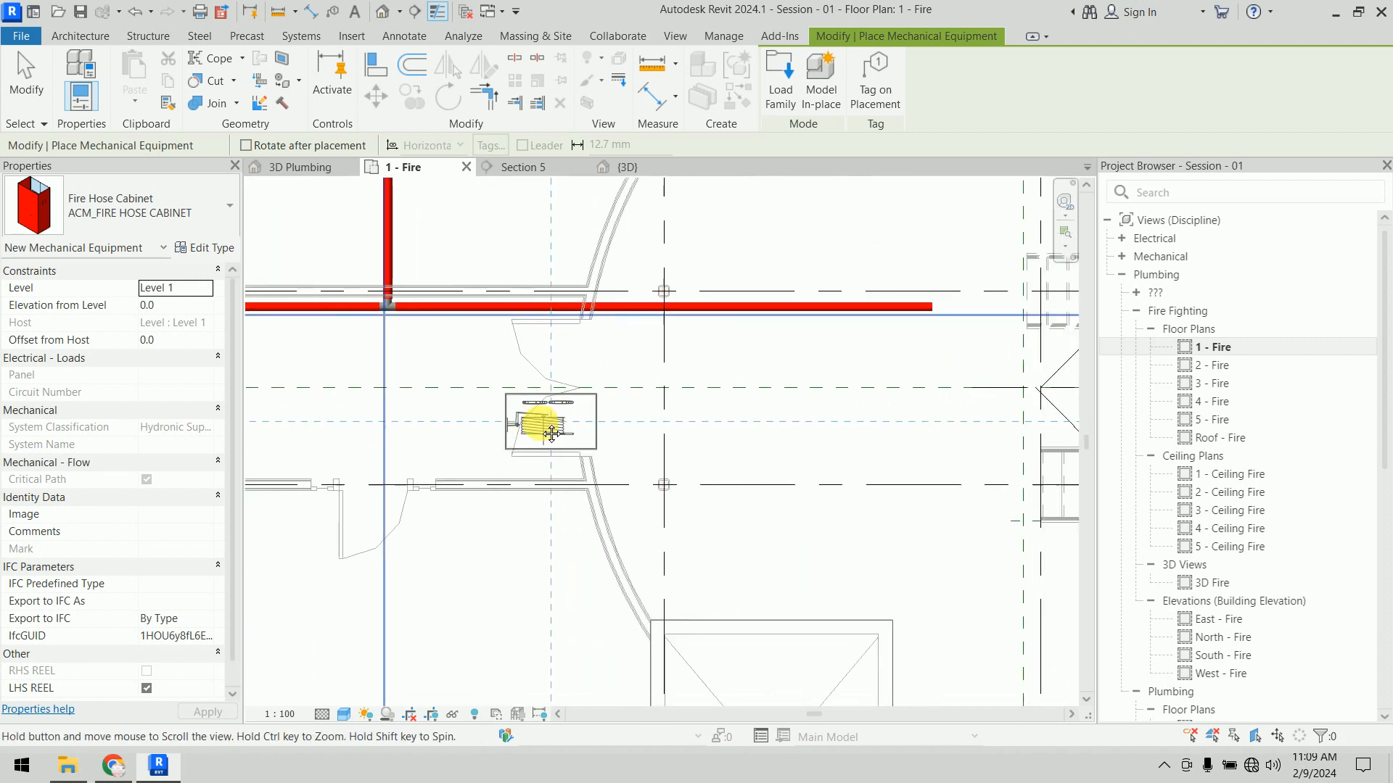
pyautogui.press('space')
pyautogui.press('space')
pyautogui.press('space')
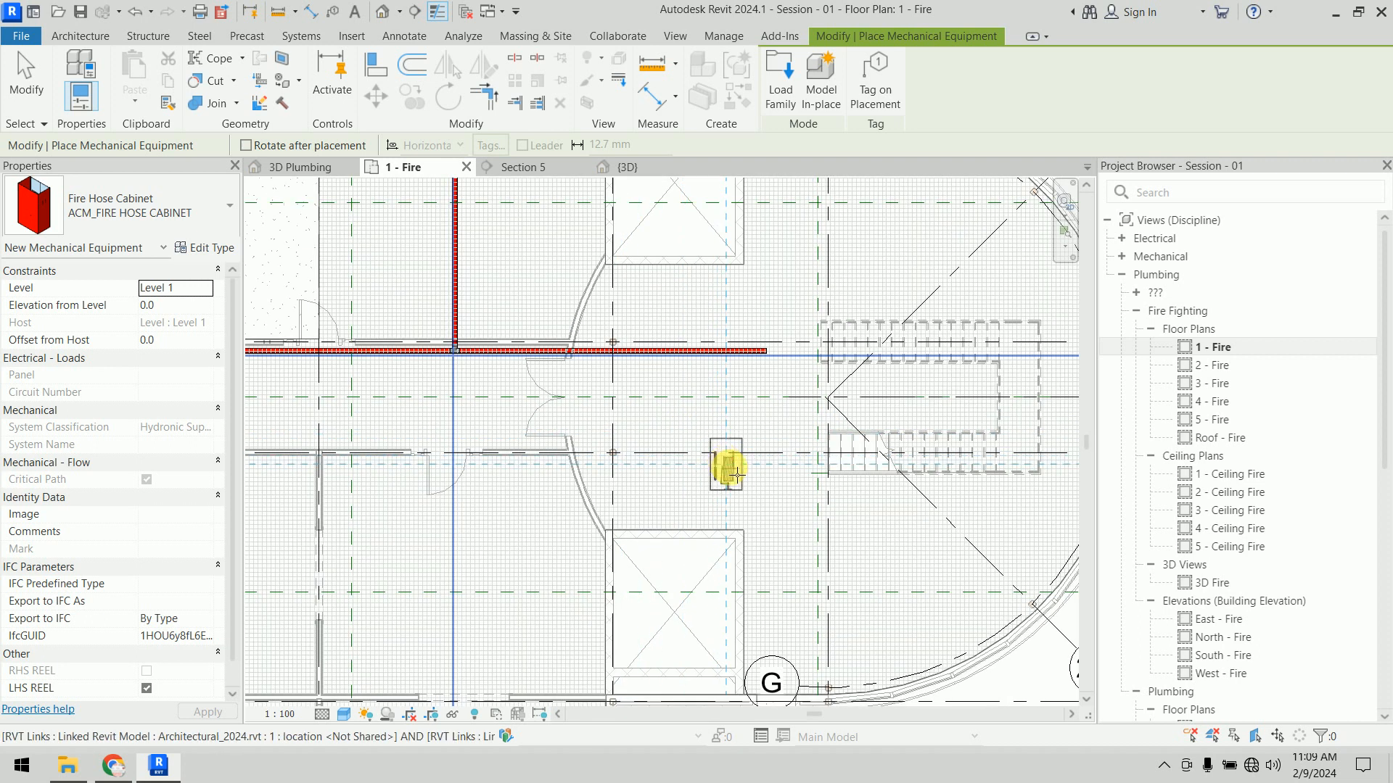
pyautogui.press('space')
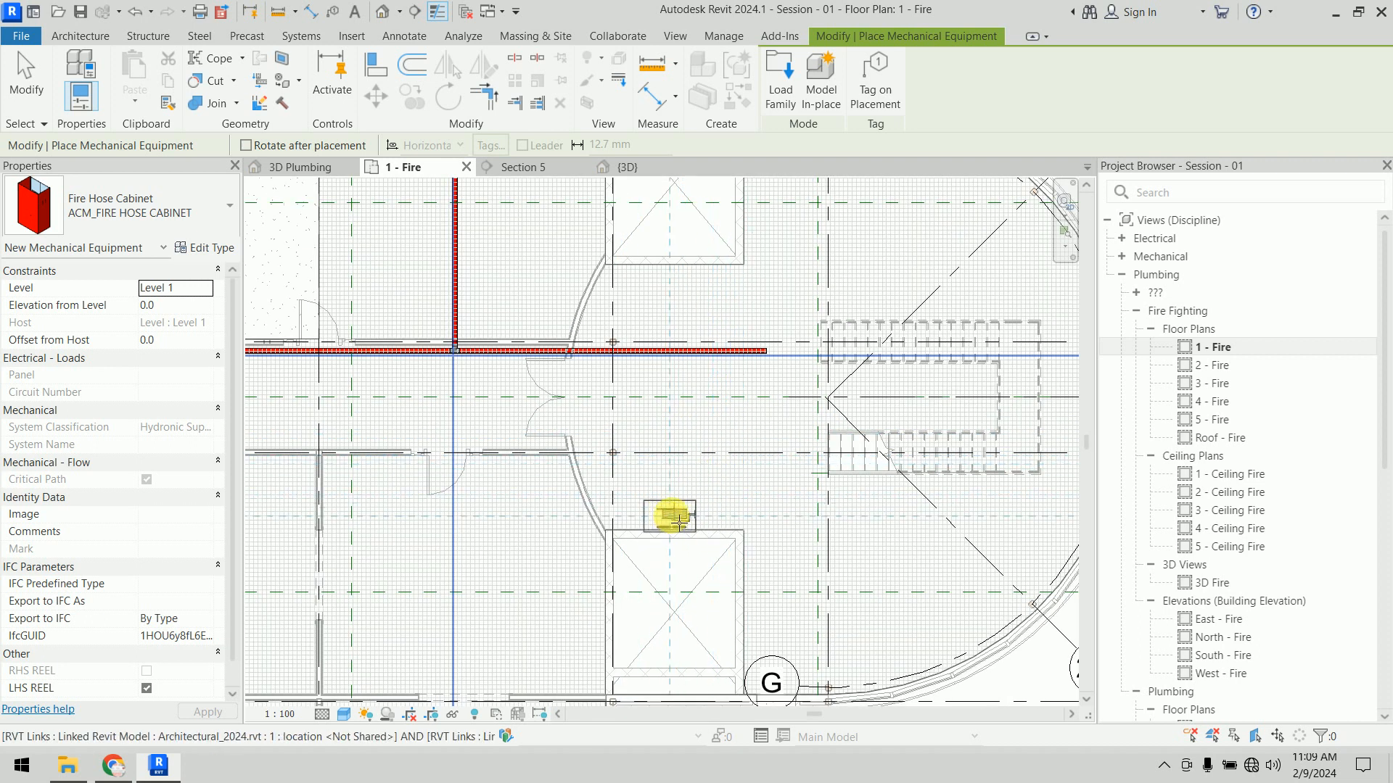
pyautogui.click(687, 517)
pyautogui.press('Escape')
pyautogui.press('Escape')
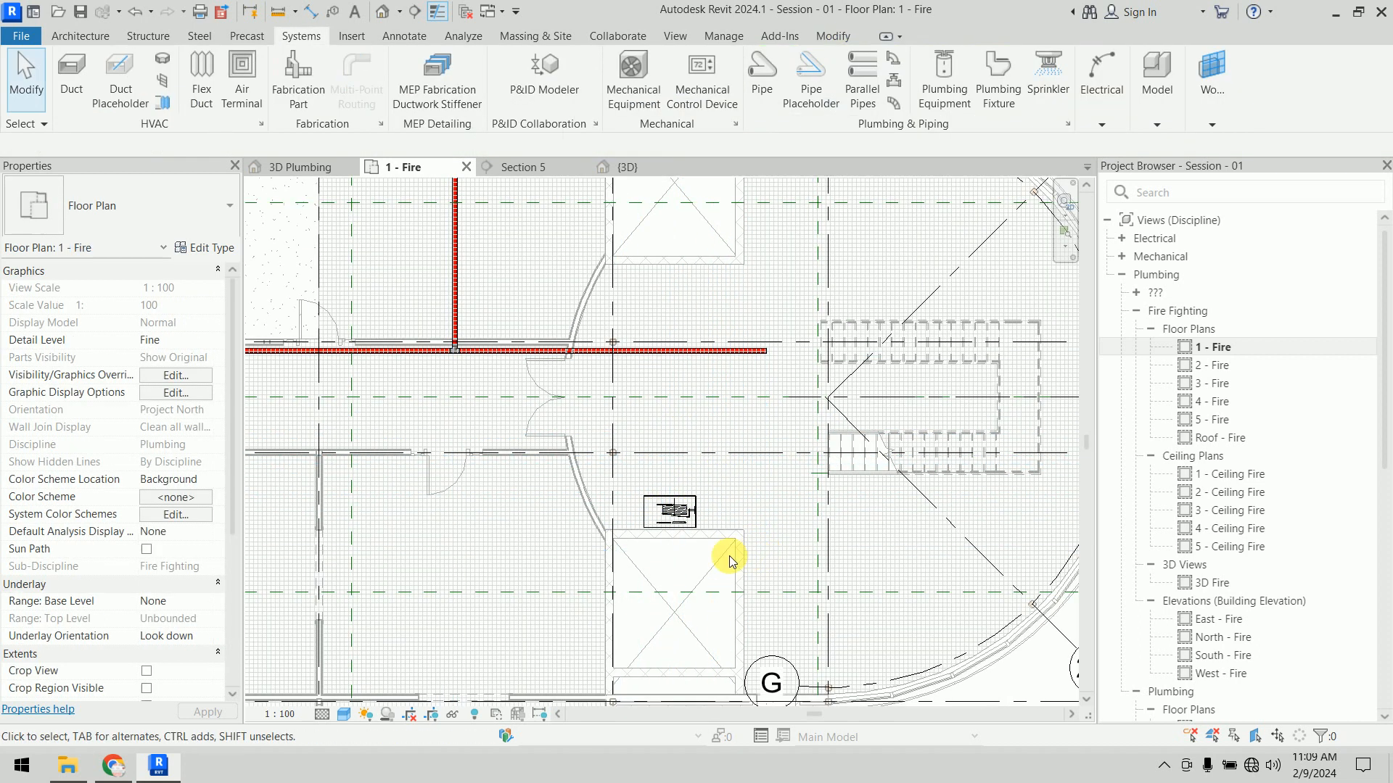
# Step: Move the Section 5 line from the corridor to the foyer, extend its depth past the fire hose cabinet, and open the section view
pyautogui.scroll(-3, 681, 562)
pyautogui.moveTo(681, 562); pyautogui.dragTo(830, 498, button='middle')
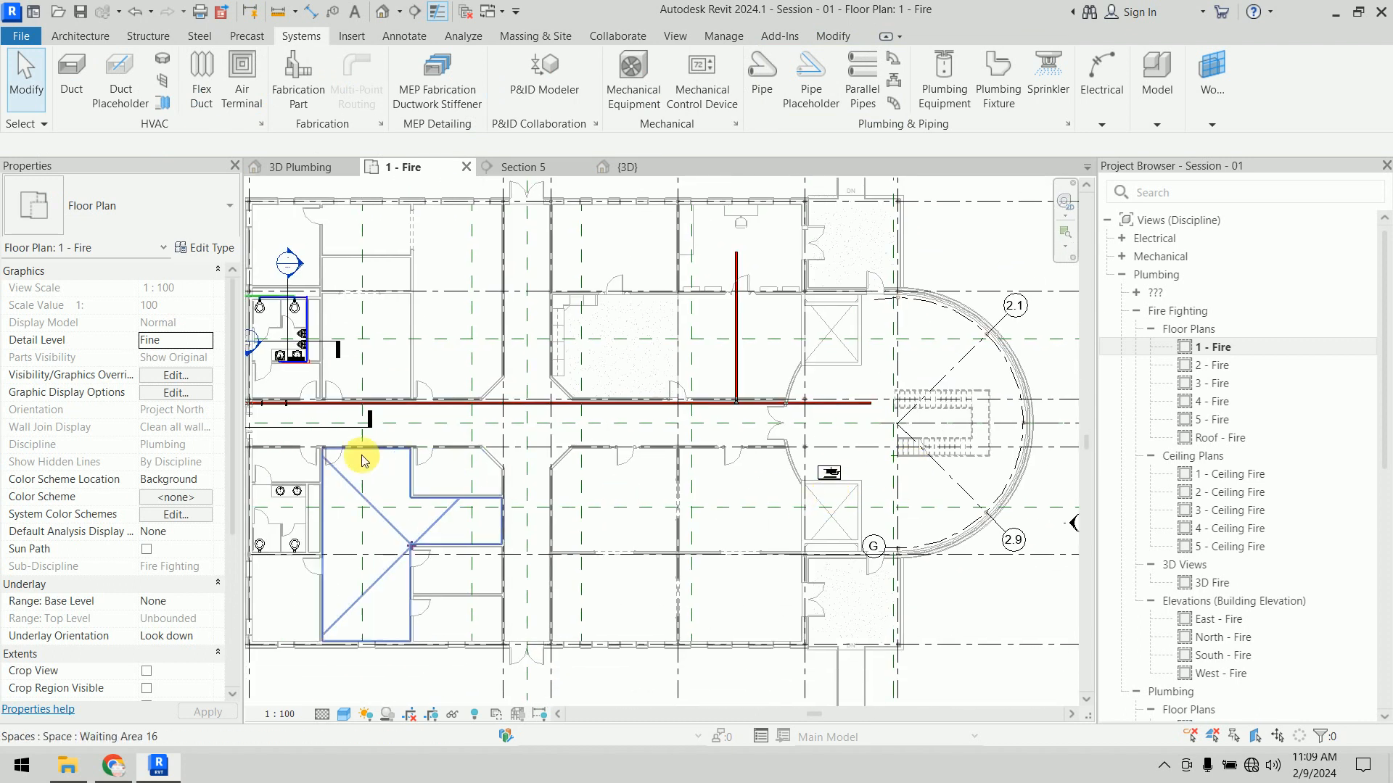
pyautogui.click(302, 428)
pyautogui.moveTo(657, 447); pyautogui.dragTo(831, 496)
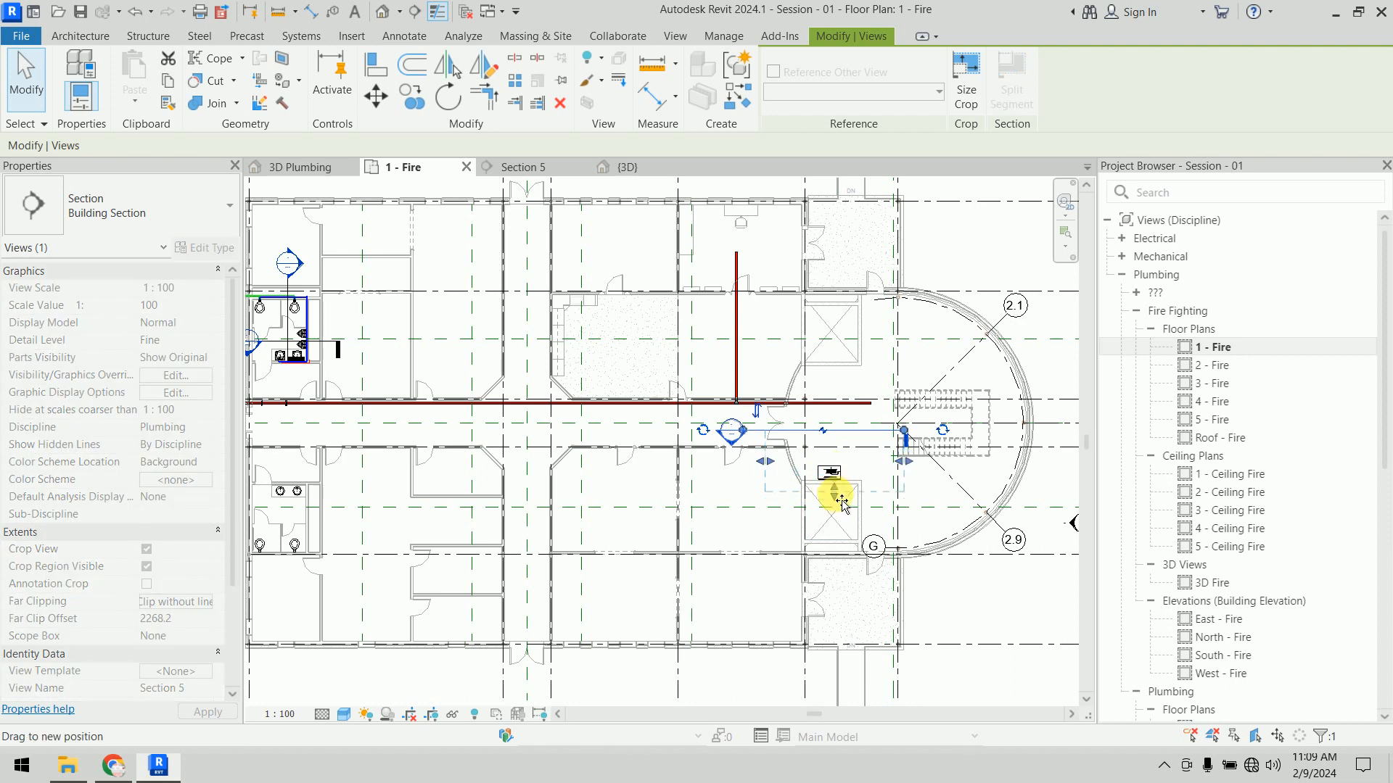
pyautogui.rightClick(844, 436)
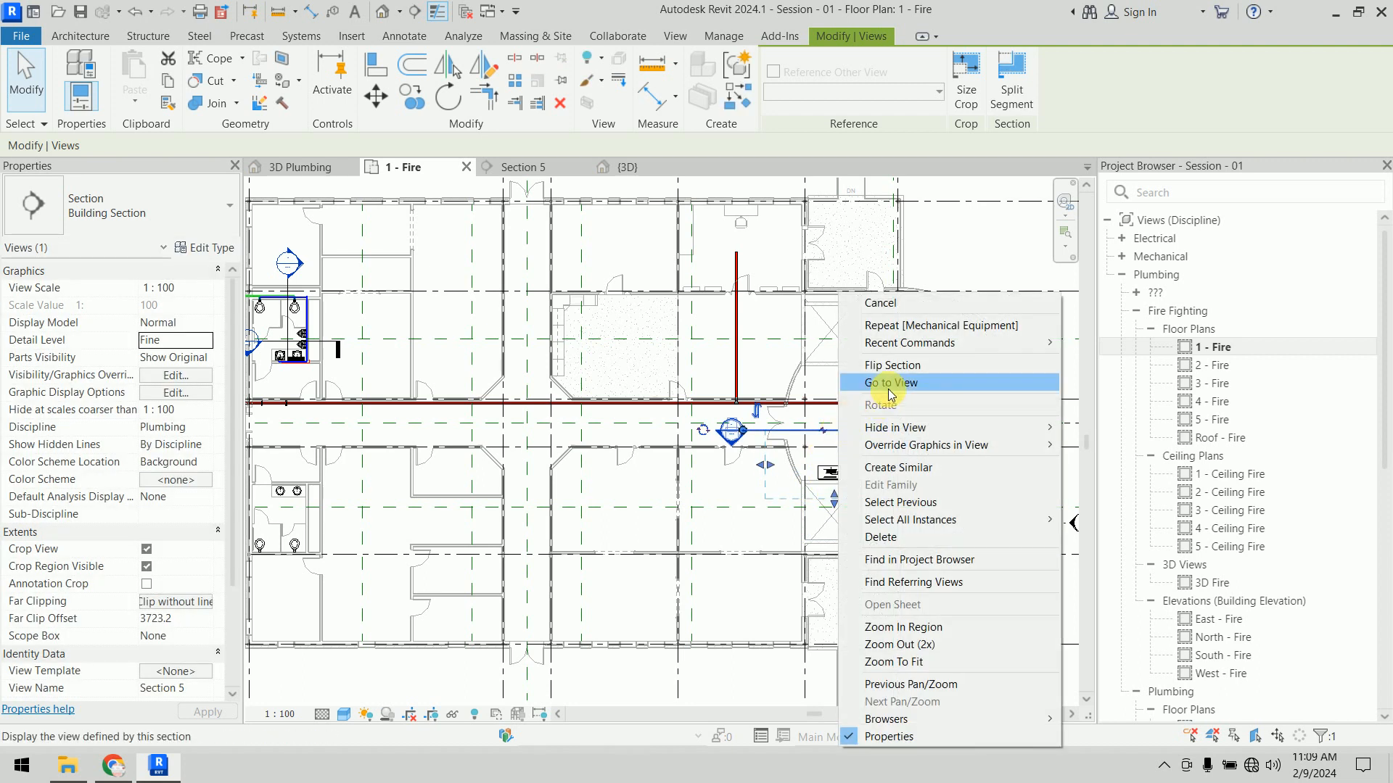
pyautogui.click(882, 383)
pyautogui.scroll(-4, 725, 553)
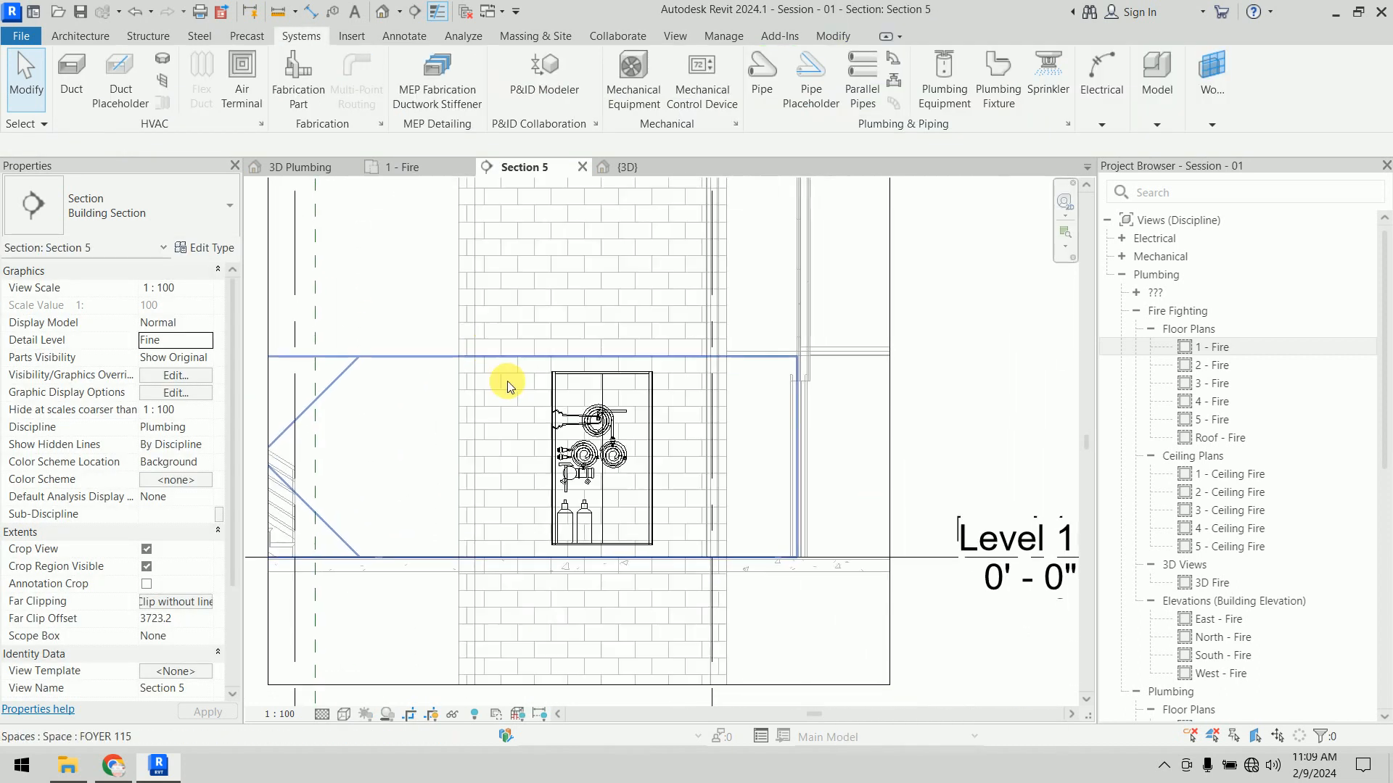
# Step: Draw a Fire Protection pipe from the fire hose cabinet's 80 mm connector out past its side, turning vertically up to an elevation of about 3318 mm
pyautogui.click(592, 381)
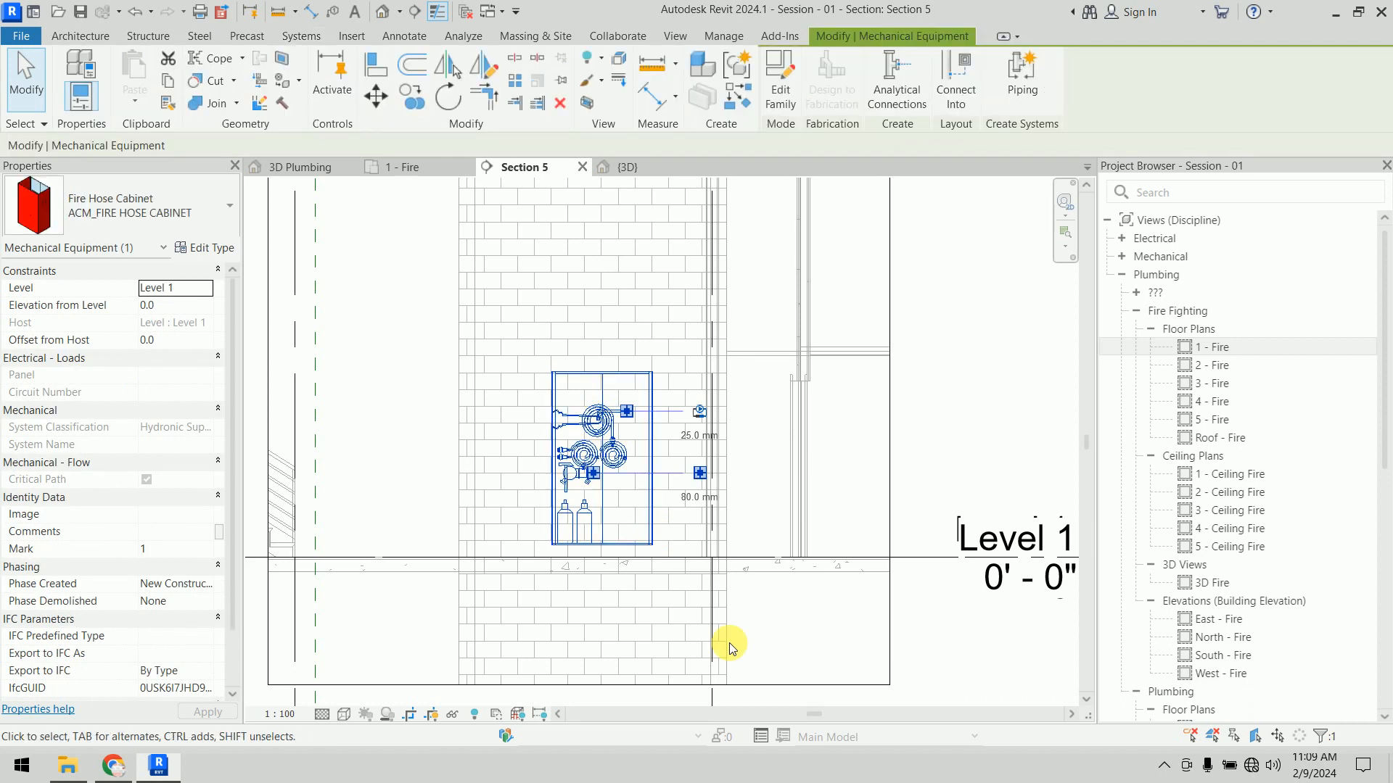
pyautogui.scroll(-2, 729, 643)
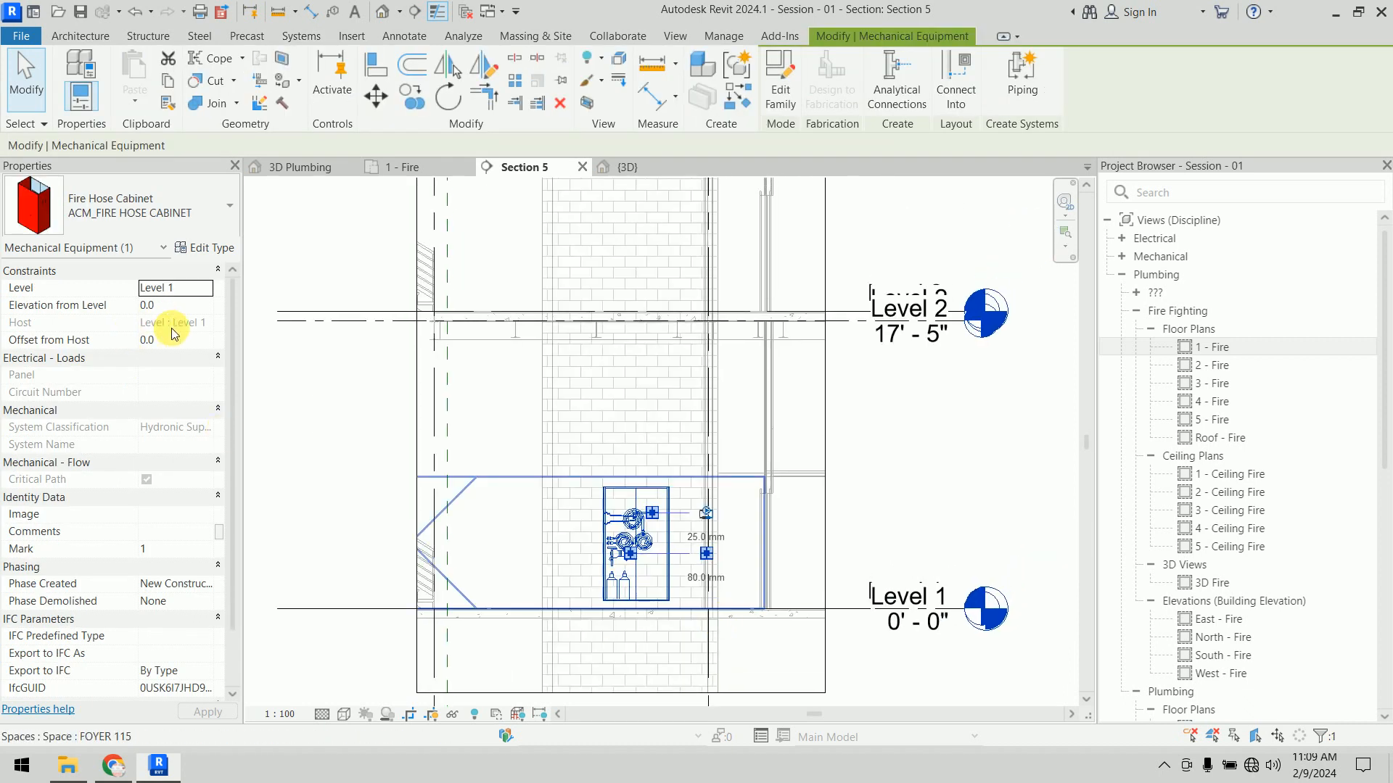
pyautogui.scroll(4, 625, 567)
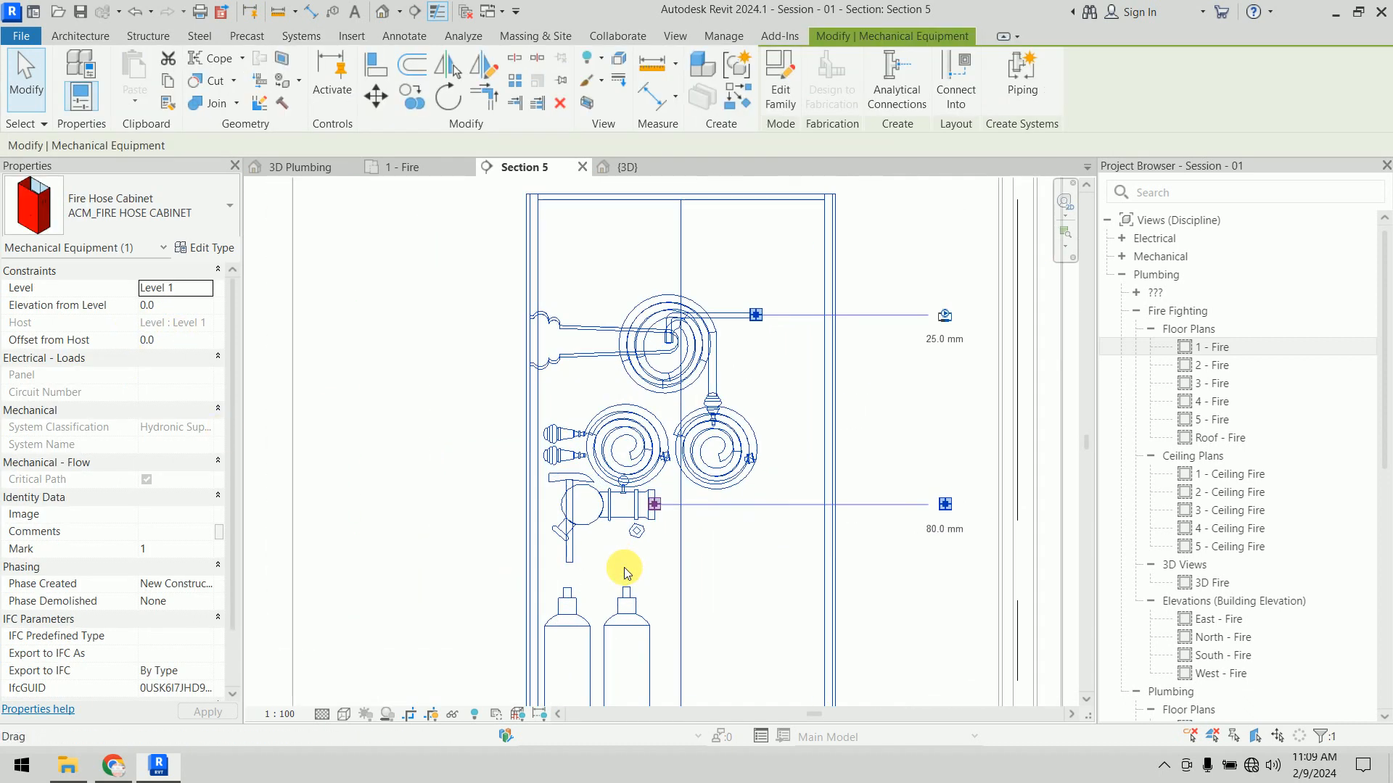
pyautogui.moveTo(627, 573); pyautogui.dragTo(590, 512, button='middle')
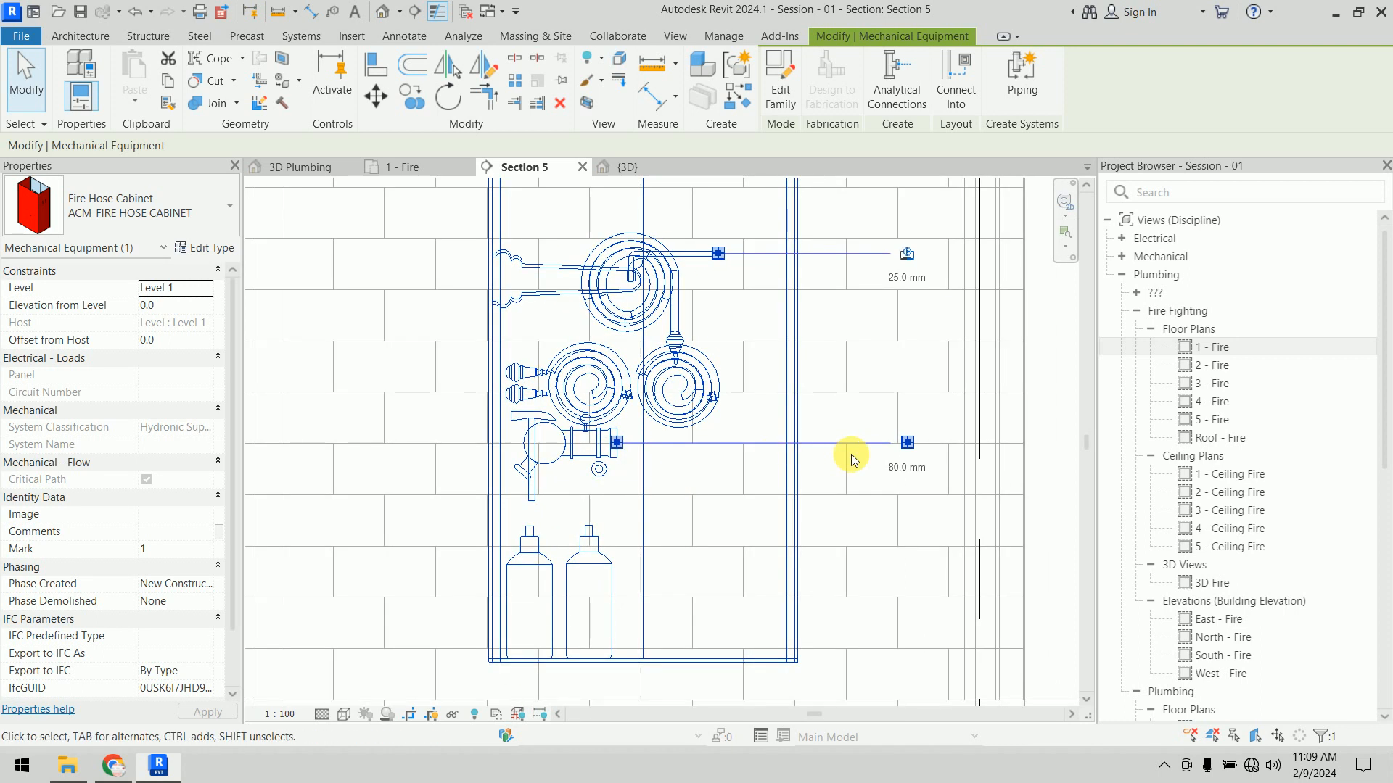
pyautogui.click(907, 443)
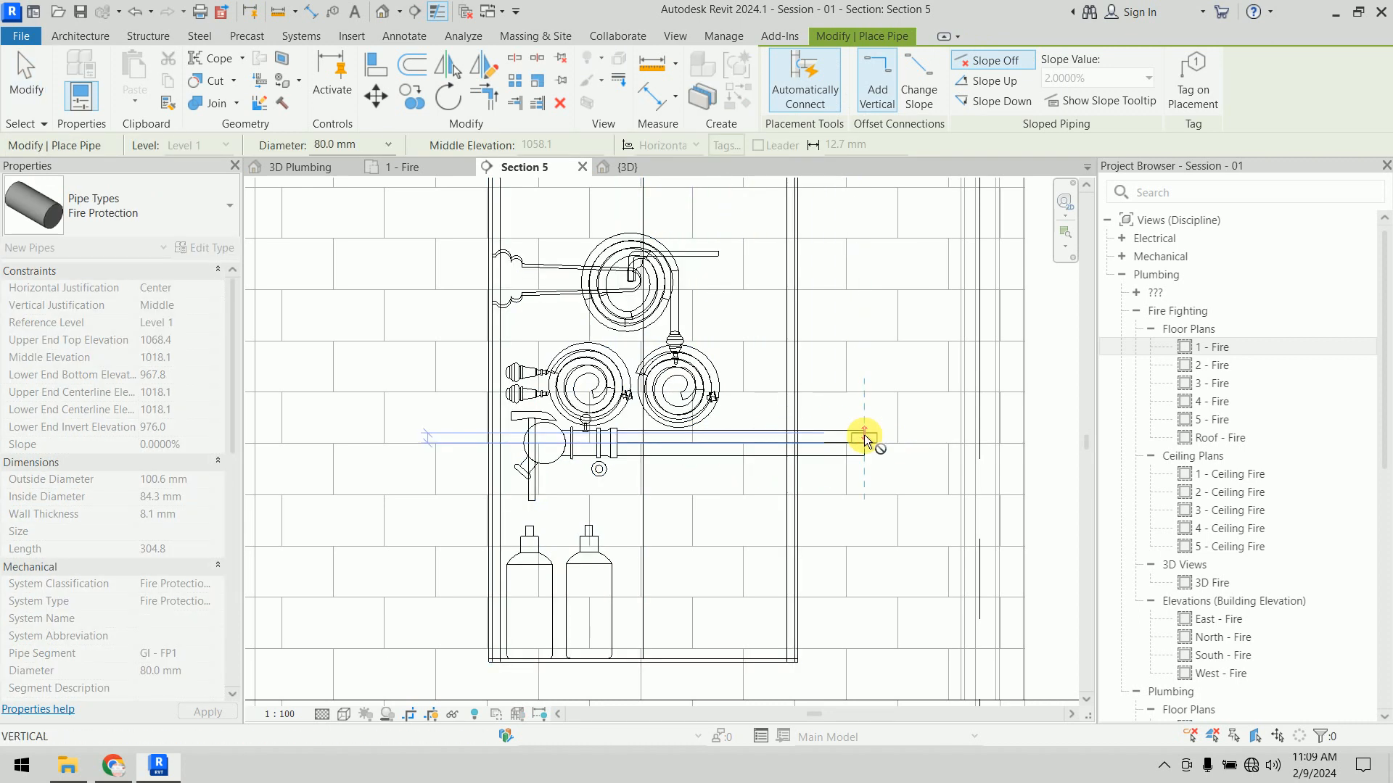
pyautogui.scroll(-2, 871, 302)
pyautogui.moveTo(871, 302); pyautogui.dragTo(829, 540, button='middle')
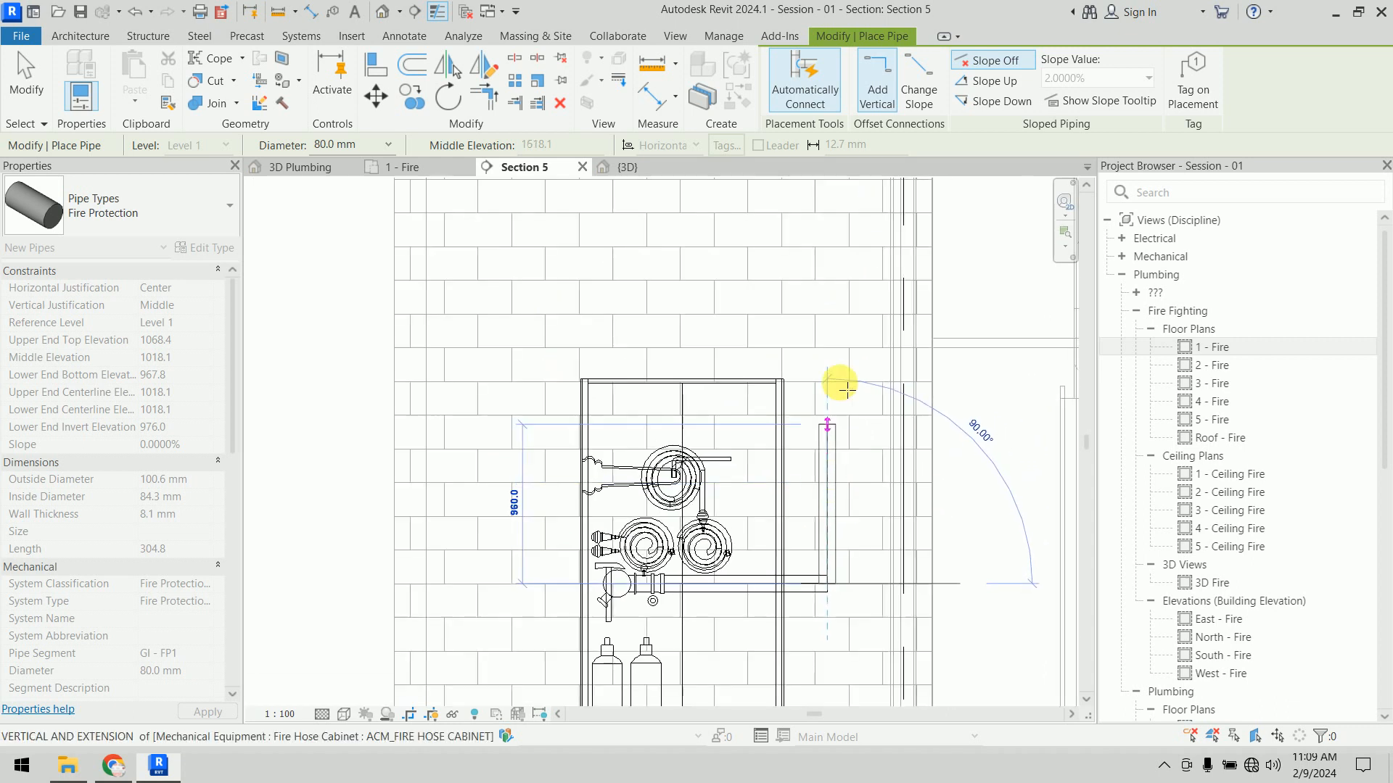
pyautogui.click(831, 208)
pyautogui.press('Escape')
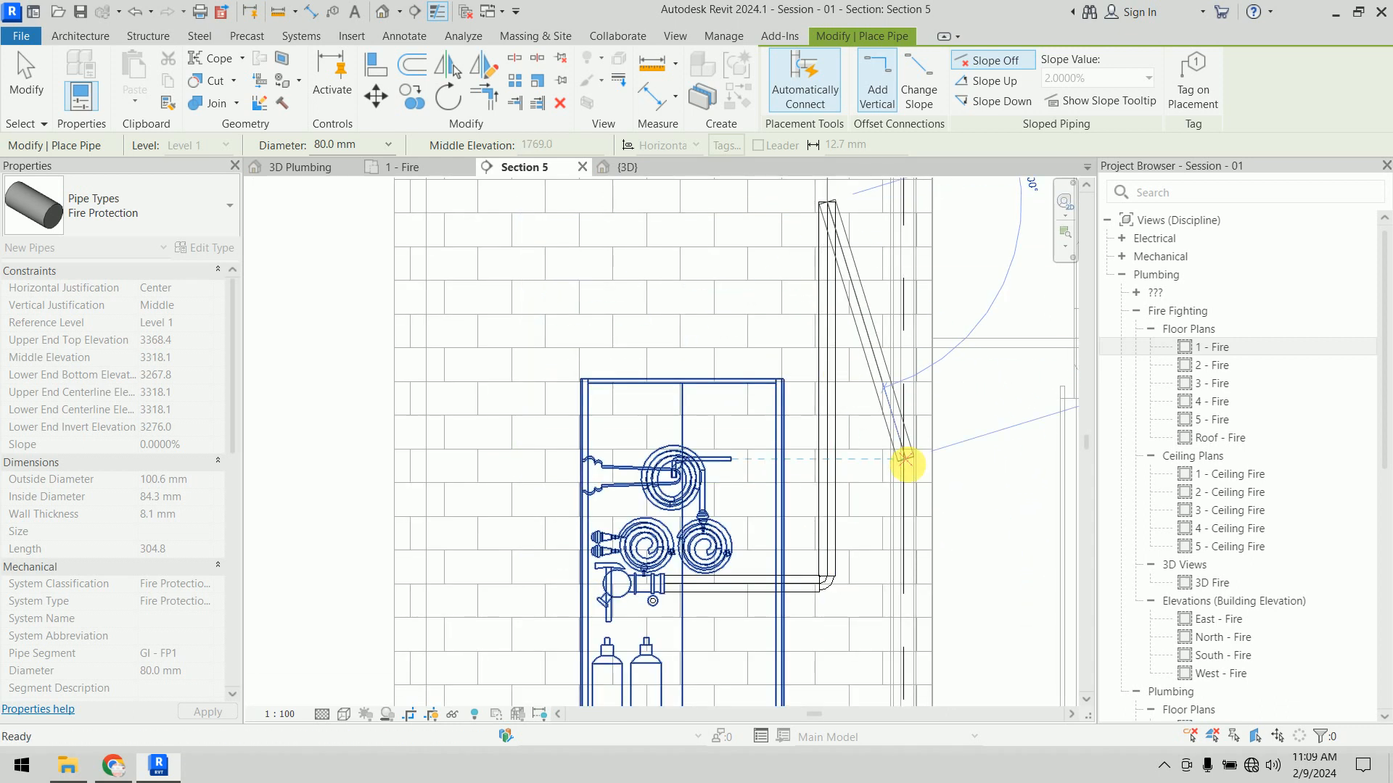
pyautogui.press('Escape')
# Step: Examine the cabinet's new riser in the 3D view and how it sits relative to the fire main and branch
pyautogui.click(630, 168)
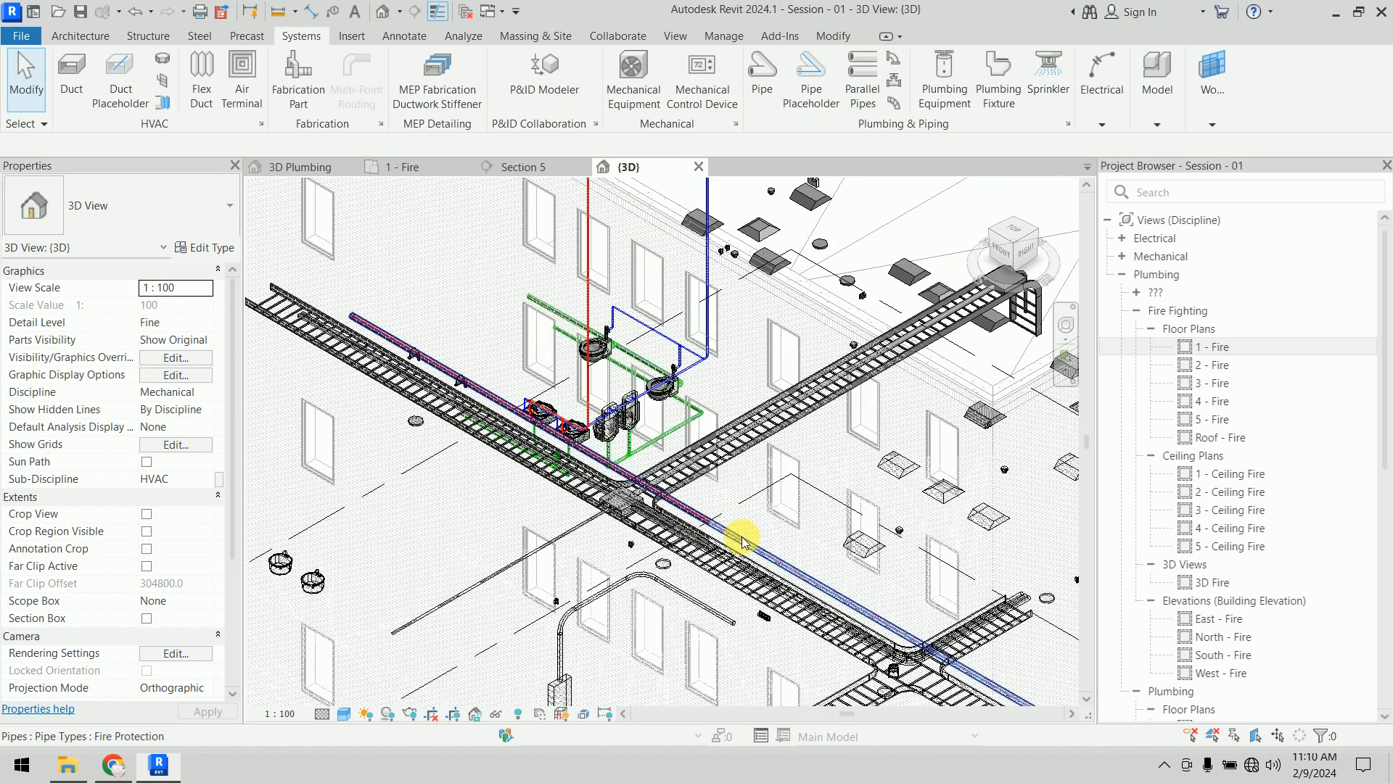
pyautogui.scroll(-3, 702, 494)
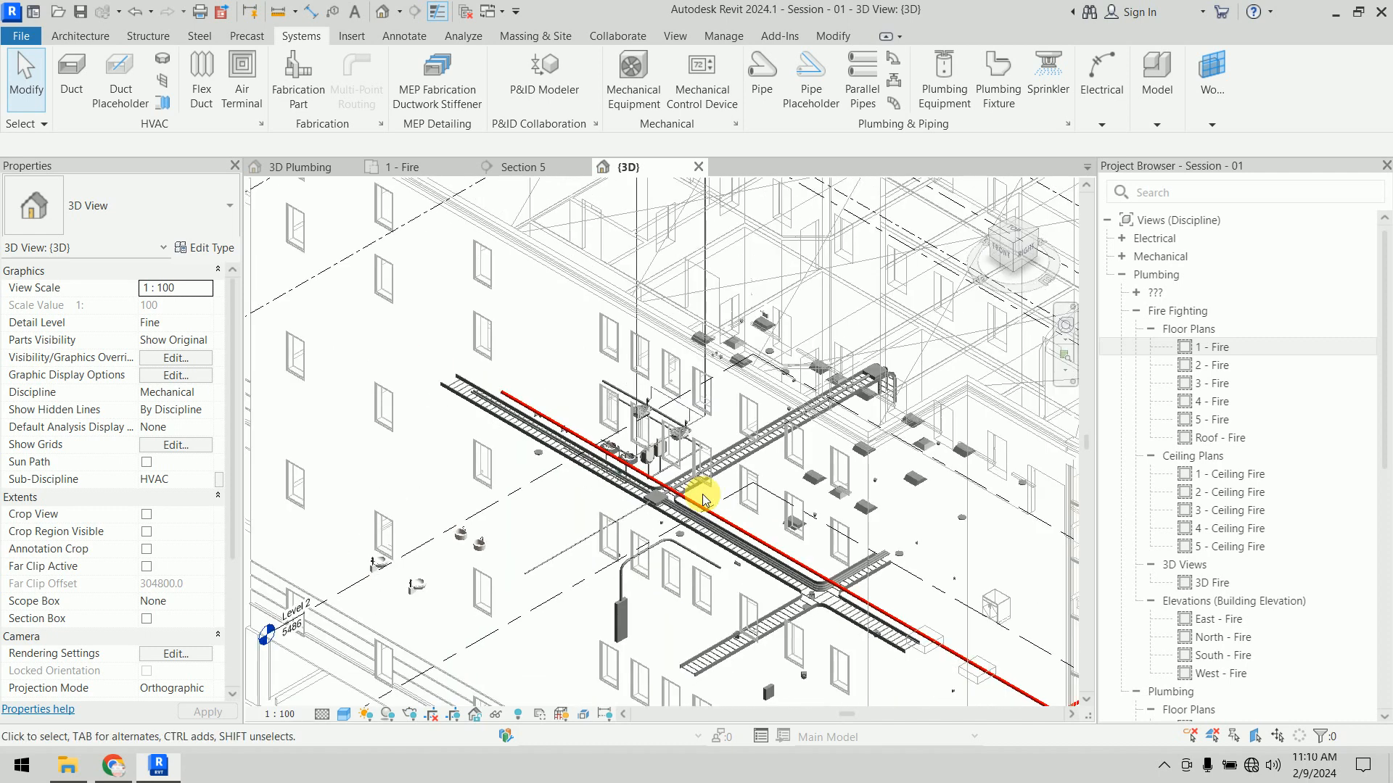
pyautogui.scroll(8, 702, 595)
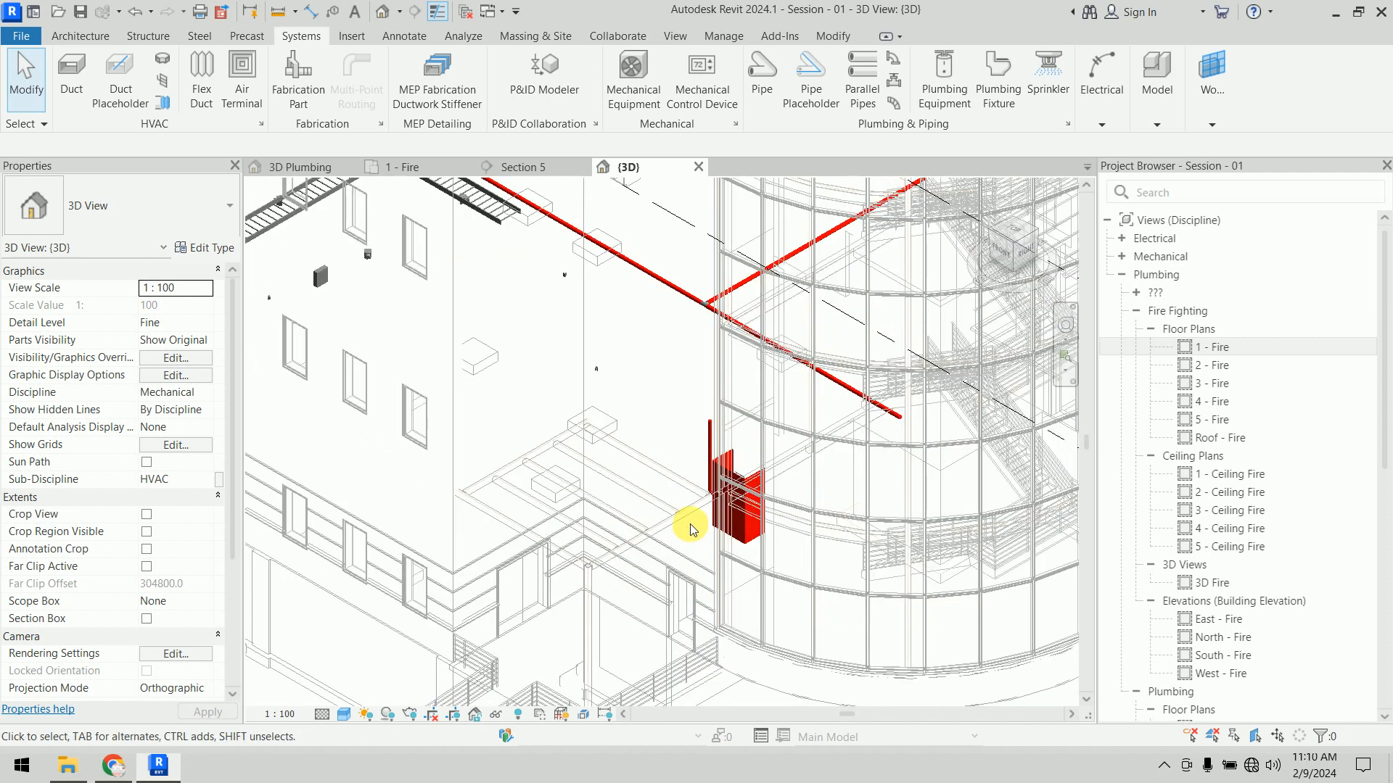
pyautogui.keyDown('shift'); pyautogui.moveTo(777, 429); pyautogui.dragTo(507, 312, button='middle'); pyautogui.keyUp('shift')
pyautogui.scroll(7, 466, 493)
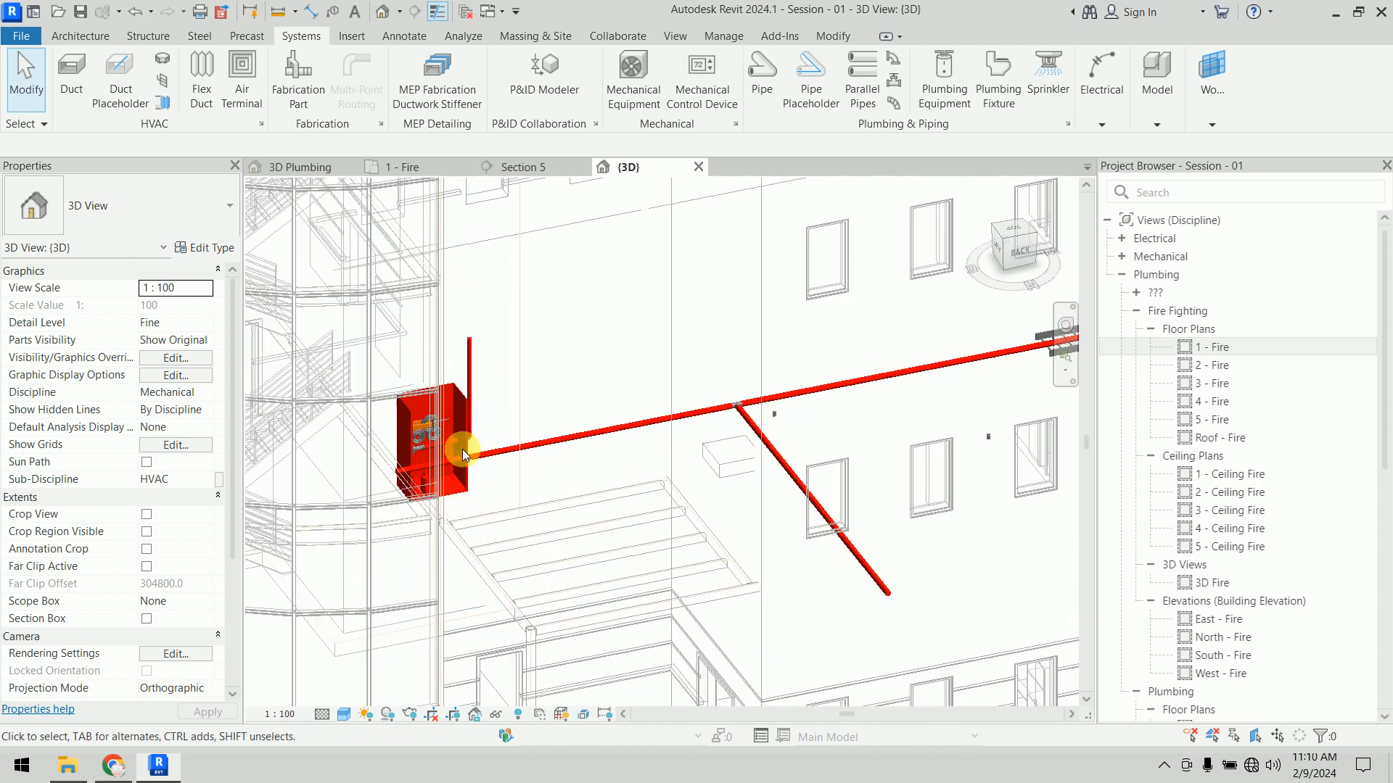
pyautogui.scroll(2, 463, 447)
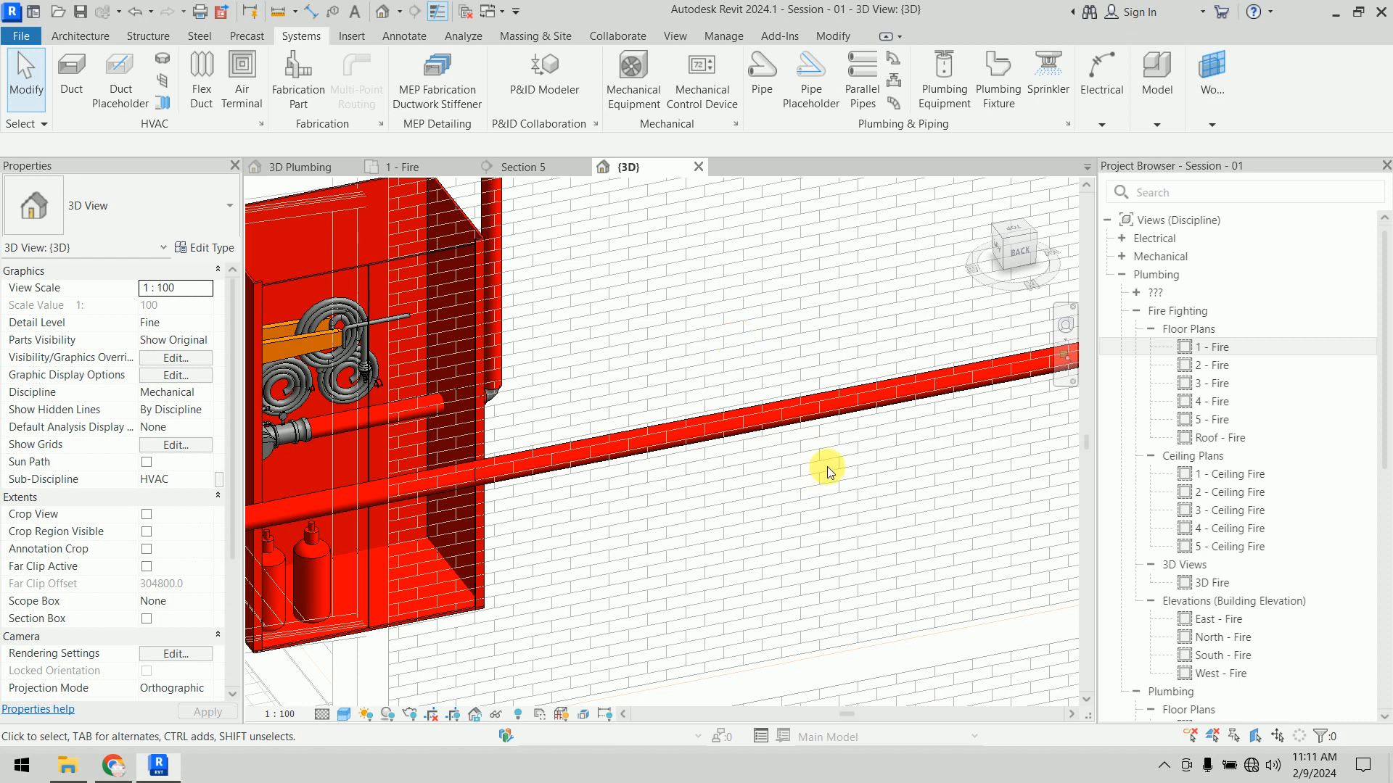
pyautogui.scroll(-5, 680, 399)
pyautogui.moveTo(680, 399); pyautogui.dragTo(530, 395, button='middle')
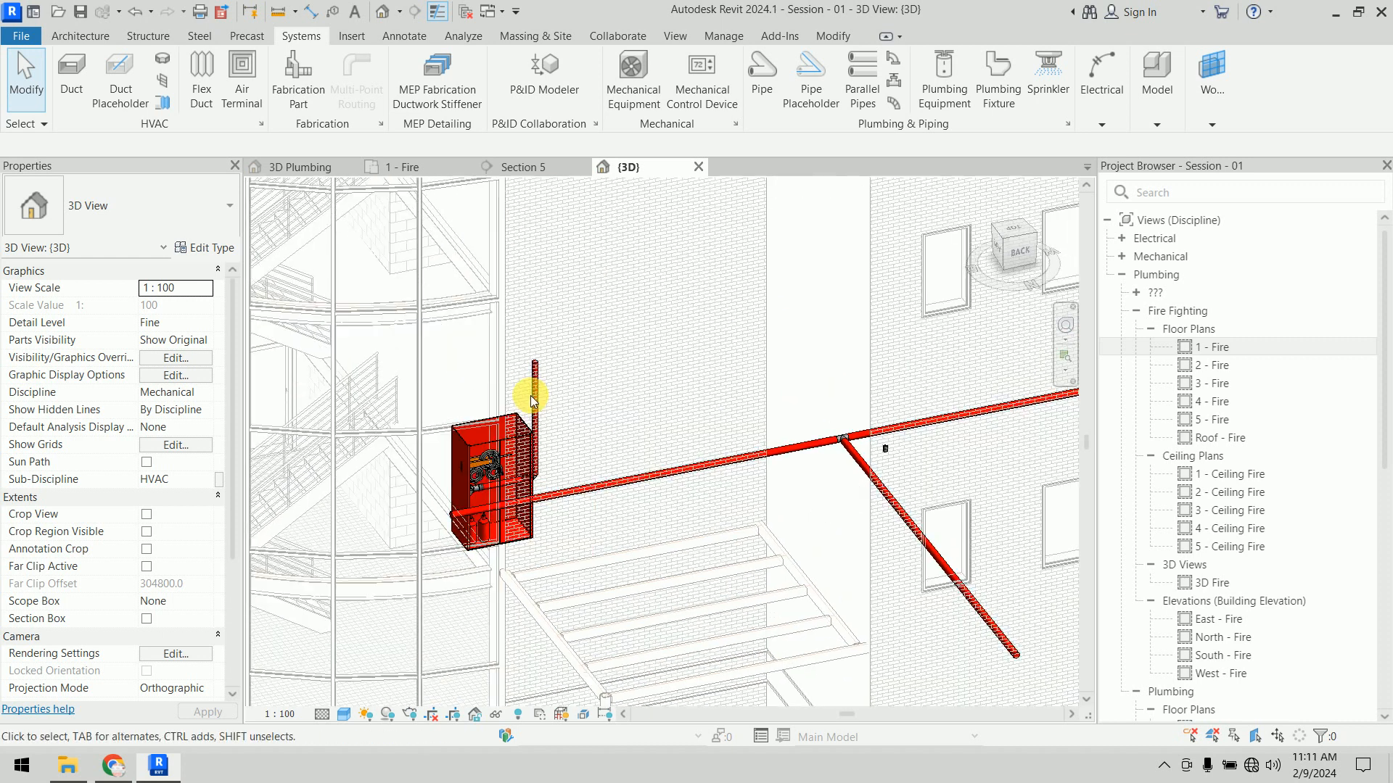
# Step: Open the 1 - Fire floor plan and select the horizontal 80 mm pipe coming out of the fire hose cabinet
pyautogui.click(512, 167)
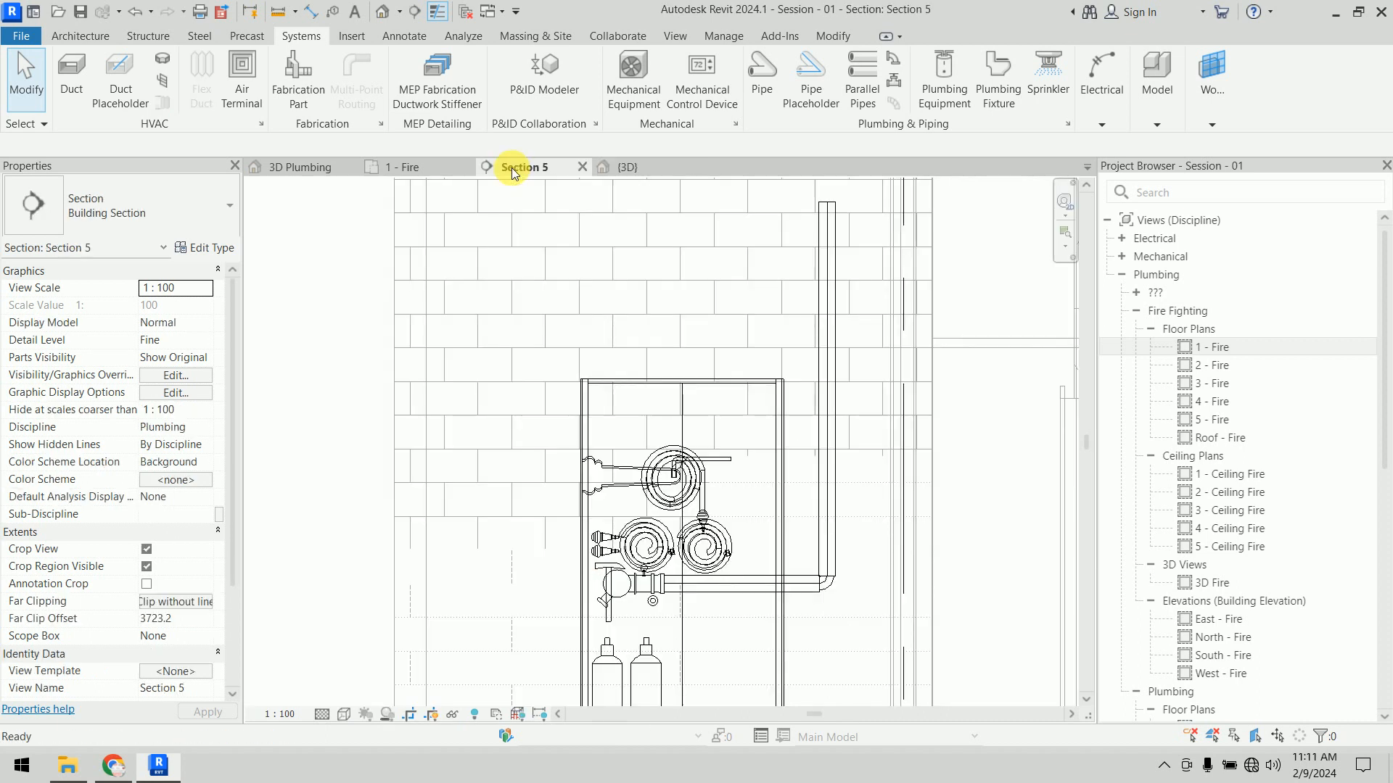
pyautogui.click(441, 167)
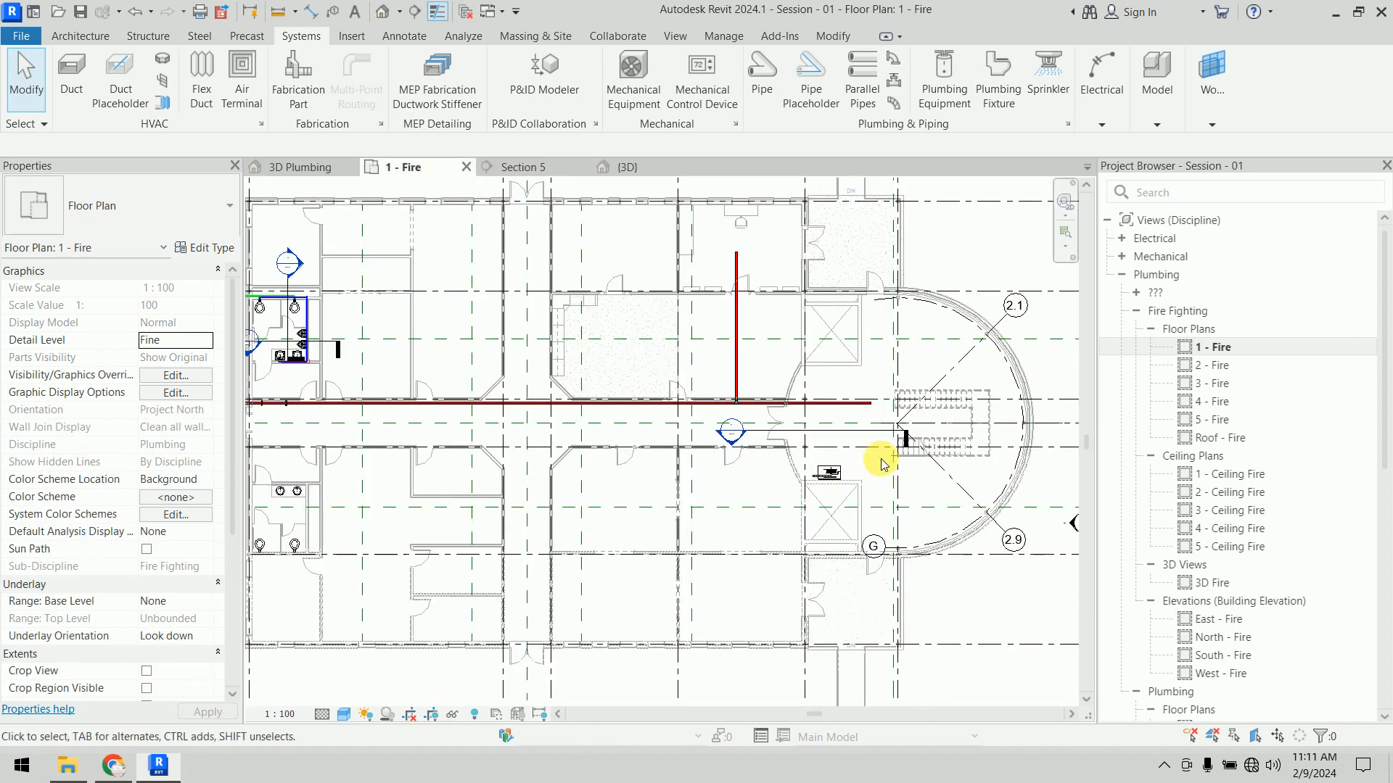
pyautogui.moveTo(880, 457); pyautogui.dragTo(813, 470, button='middle')
pyautogui.scroll(5, 794, 525)
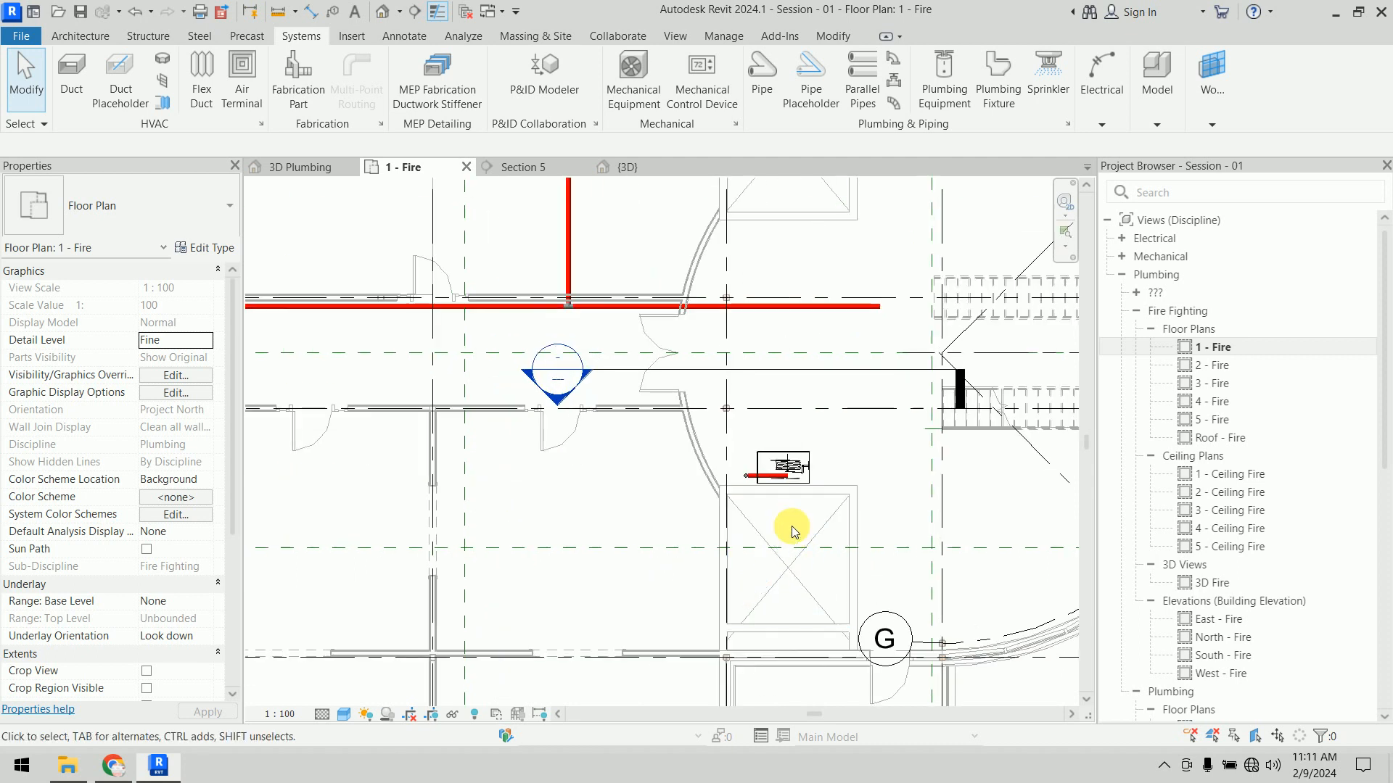
pyautogui.scroll(5, 781, 508)
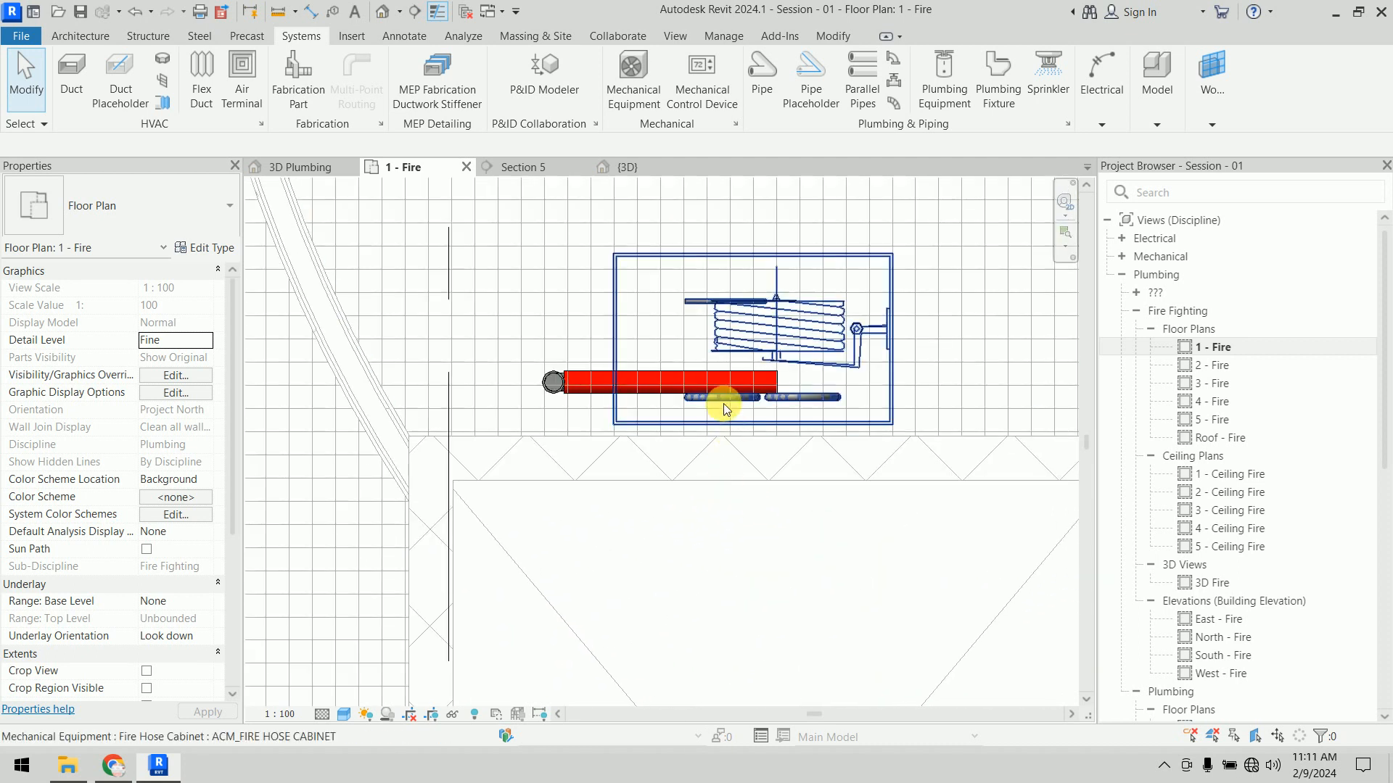
pyautogui.click(713, 380)
pyautogui.moveTo(855, 473); pyautogui.dragTo(688, 606, button='middle')
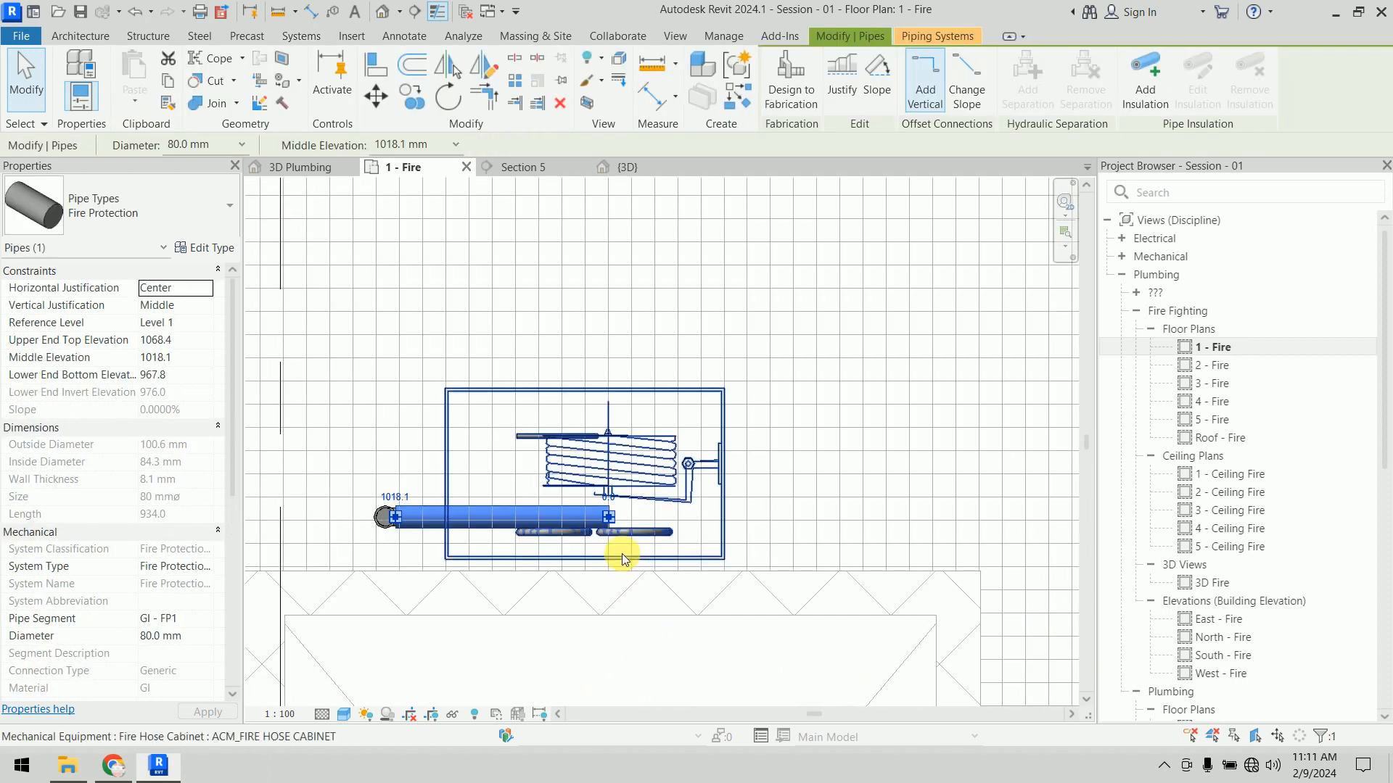
pyautogui.rightClick(605, 520)
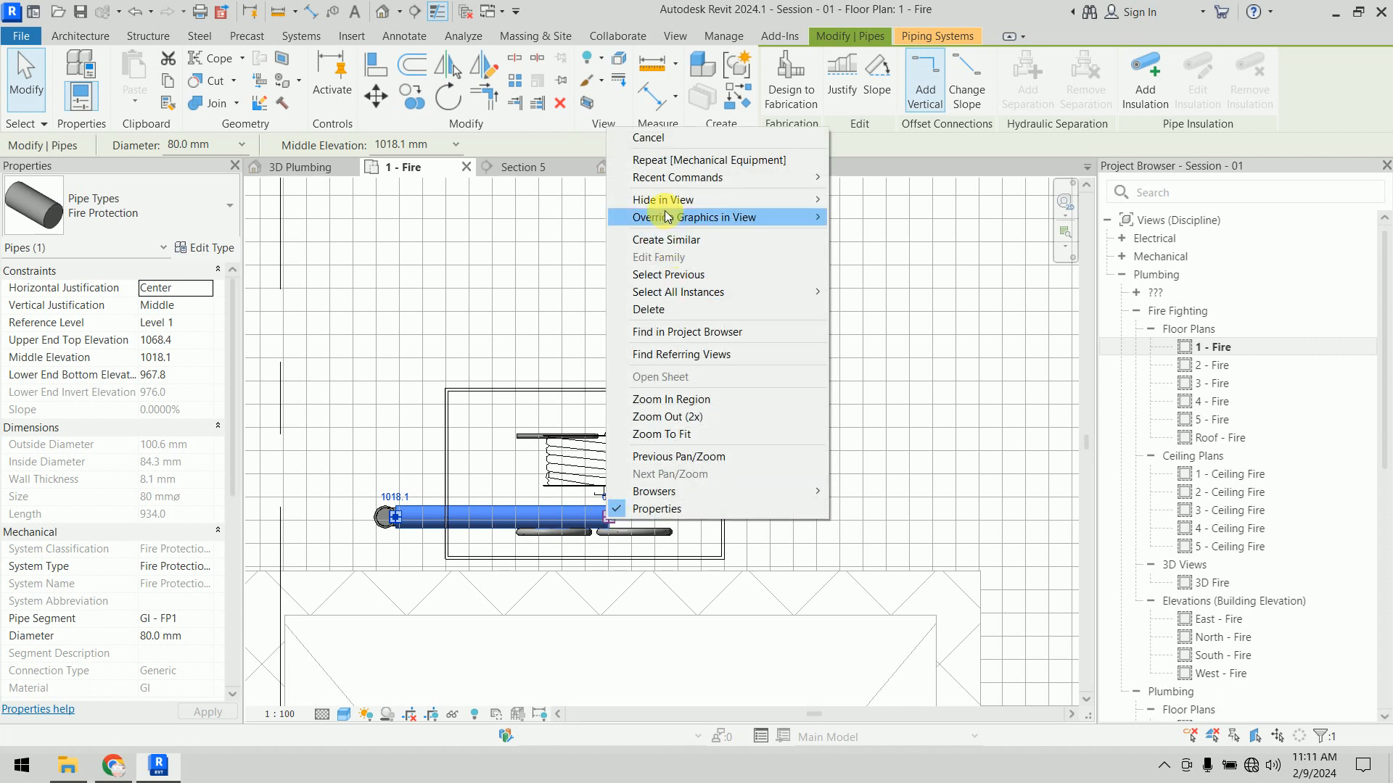
pyautogui.click(883, 555)
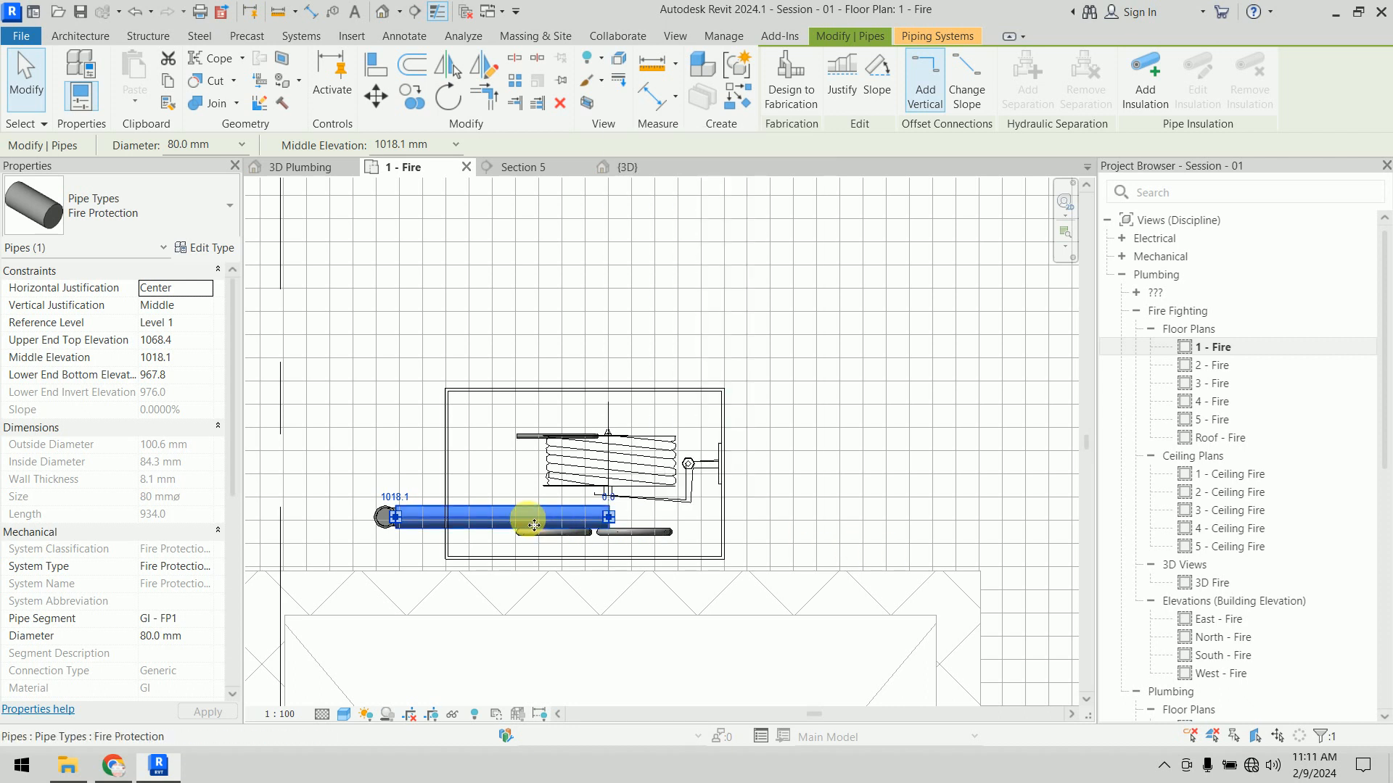
# Step: Delete the horizontal pipe and the vertical pipe with its fitting beside the fire hose cabinet
pyautogui.press('Delete')
pyautogui.click(406, 535)
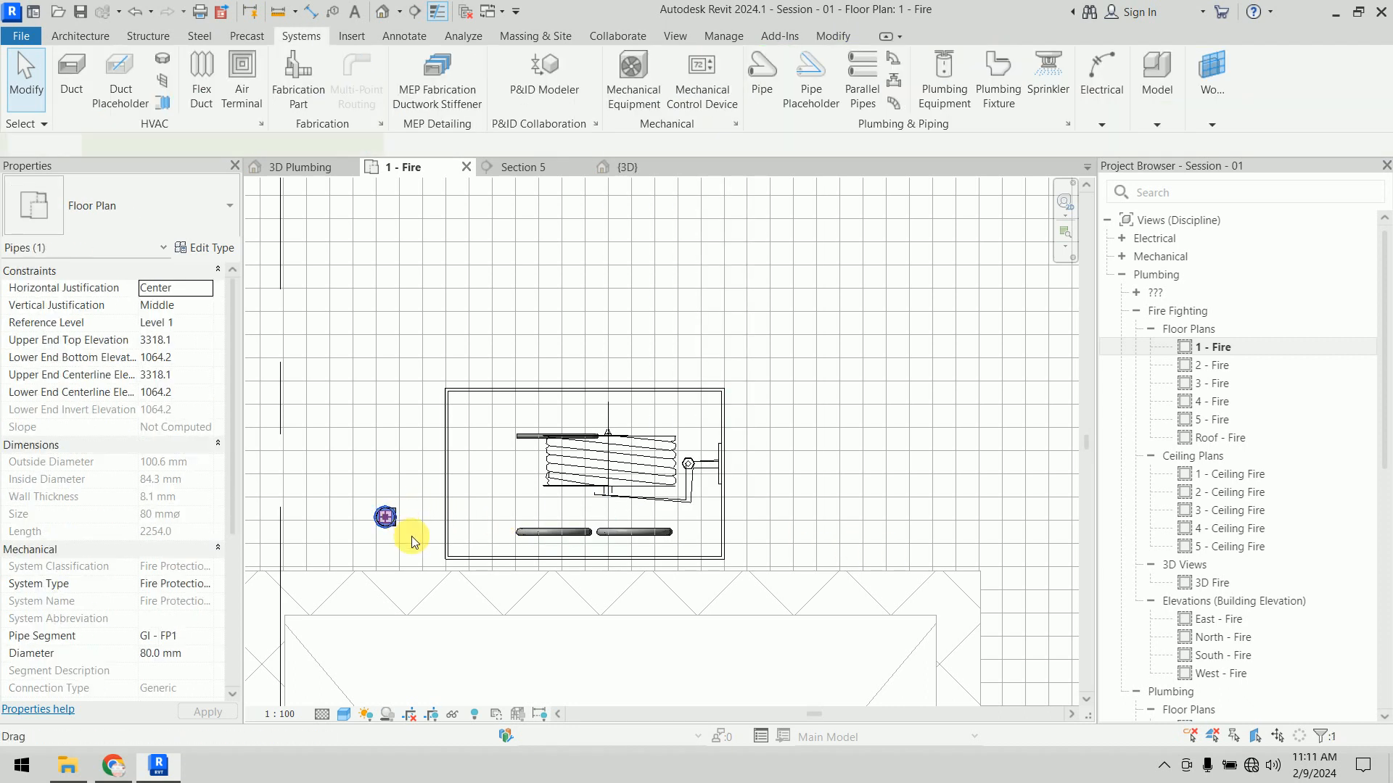
pyautogui.scroll(1, 409, 537)
pyautogui.scroll(5, 400, 541)
pyautogui.hotkey('ctrl', 'z')
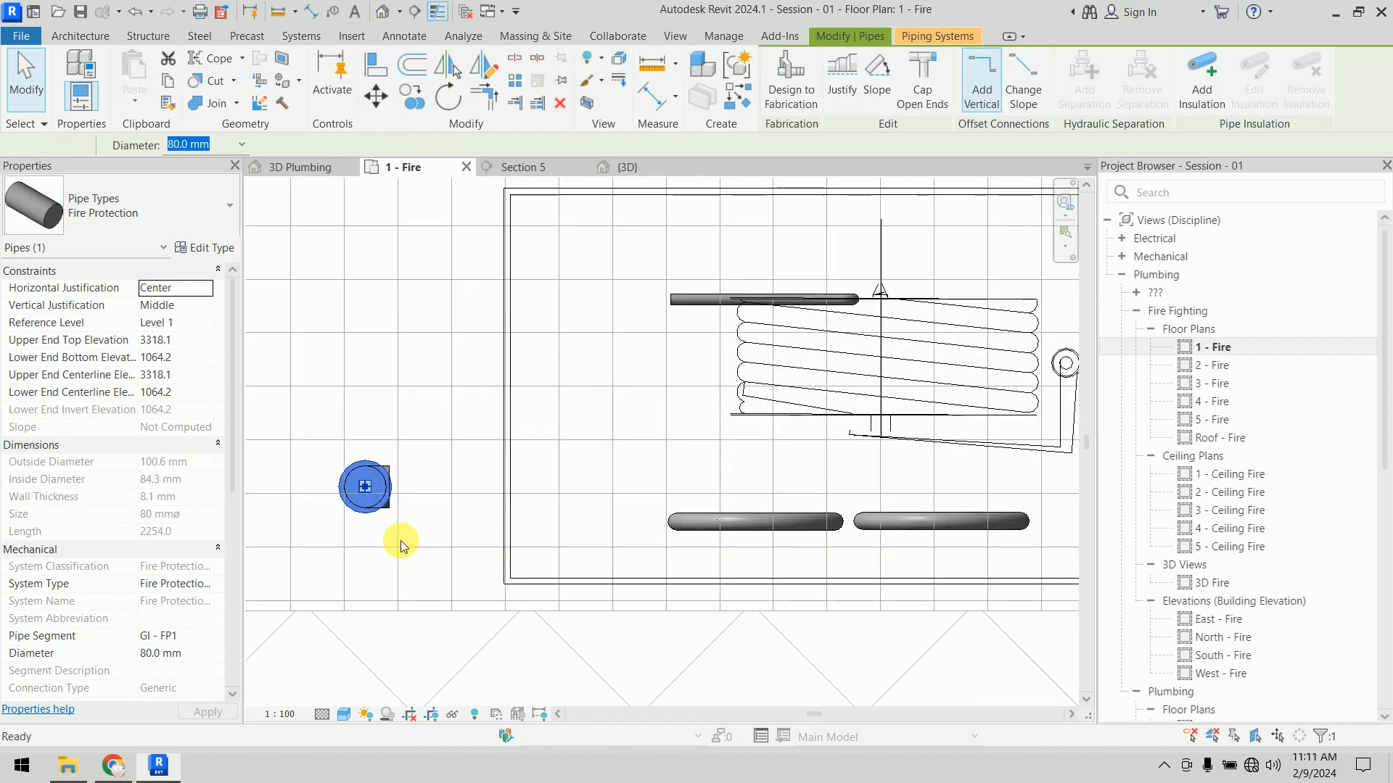
pyautogui.scroll(-6, 400, 541)
pyautogui.moveTo(328, 470); pyautogui.dragTo(433, 585)
pyautogui.press('Delete')
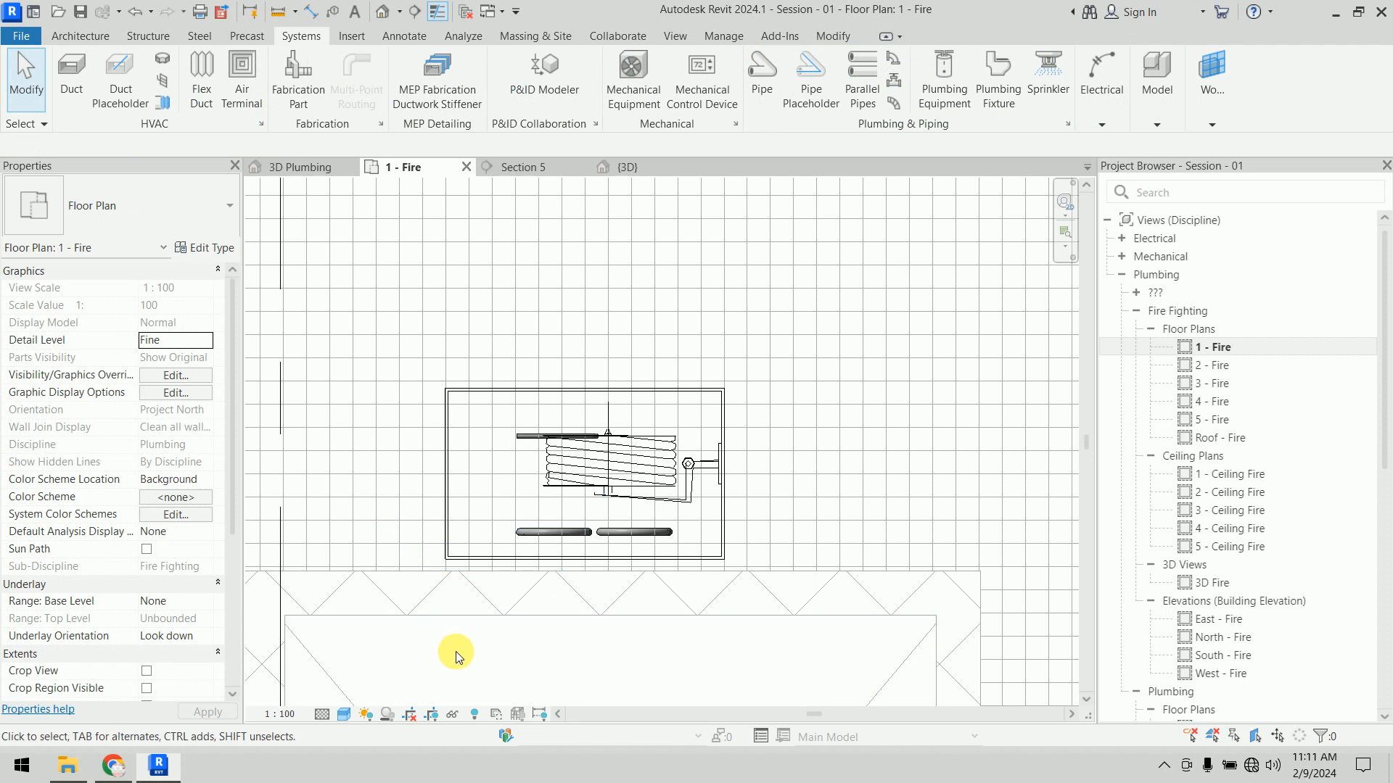
# Step: Draw an 80 mm pipe from the fire hose cabinet's 80 mm connector to the horizontal main pipe at 1018.1 mm middle elevation
pyautogui.scroll(4, 531, 560)
pyautogui.click(695, 375)
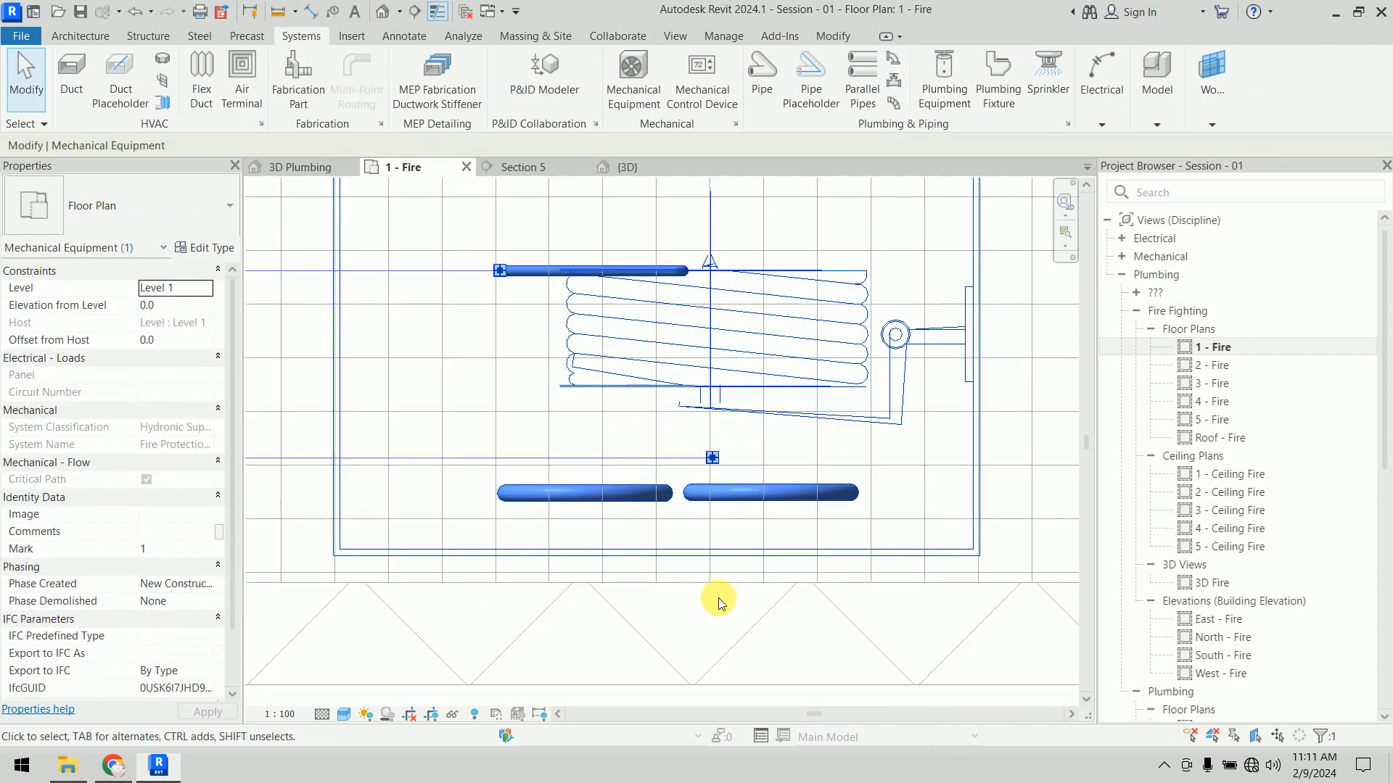
pyautogui.scroll(-2, 697, 592)
pyautogui.moveTo(696, 591); pyautogui.dragTo(718, 594, button='middle')
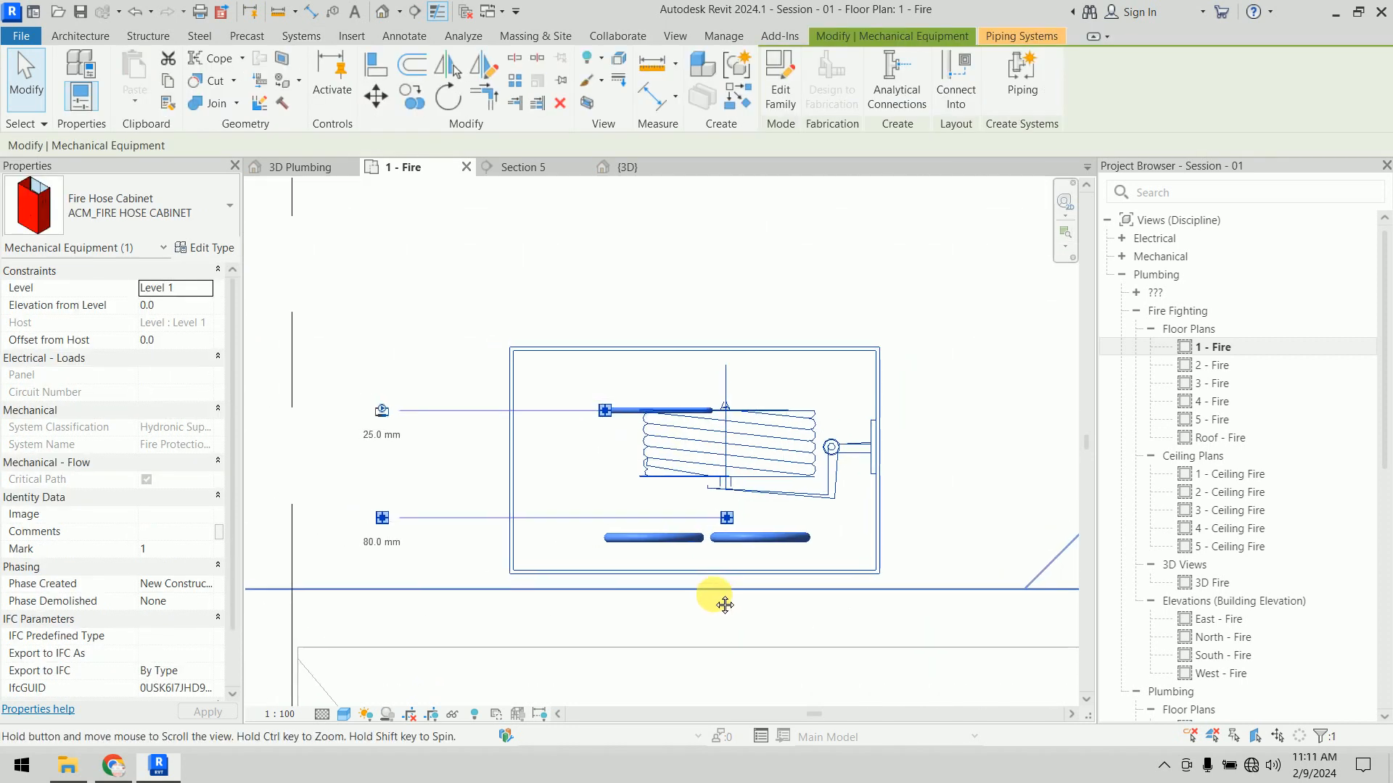
pyautogui.click(379, 519)
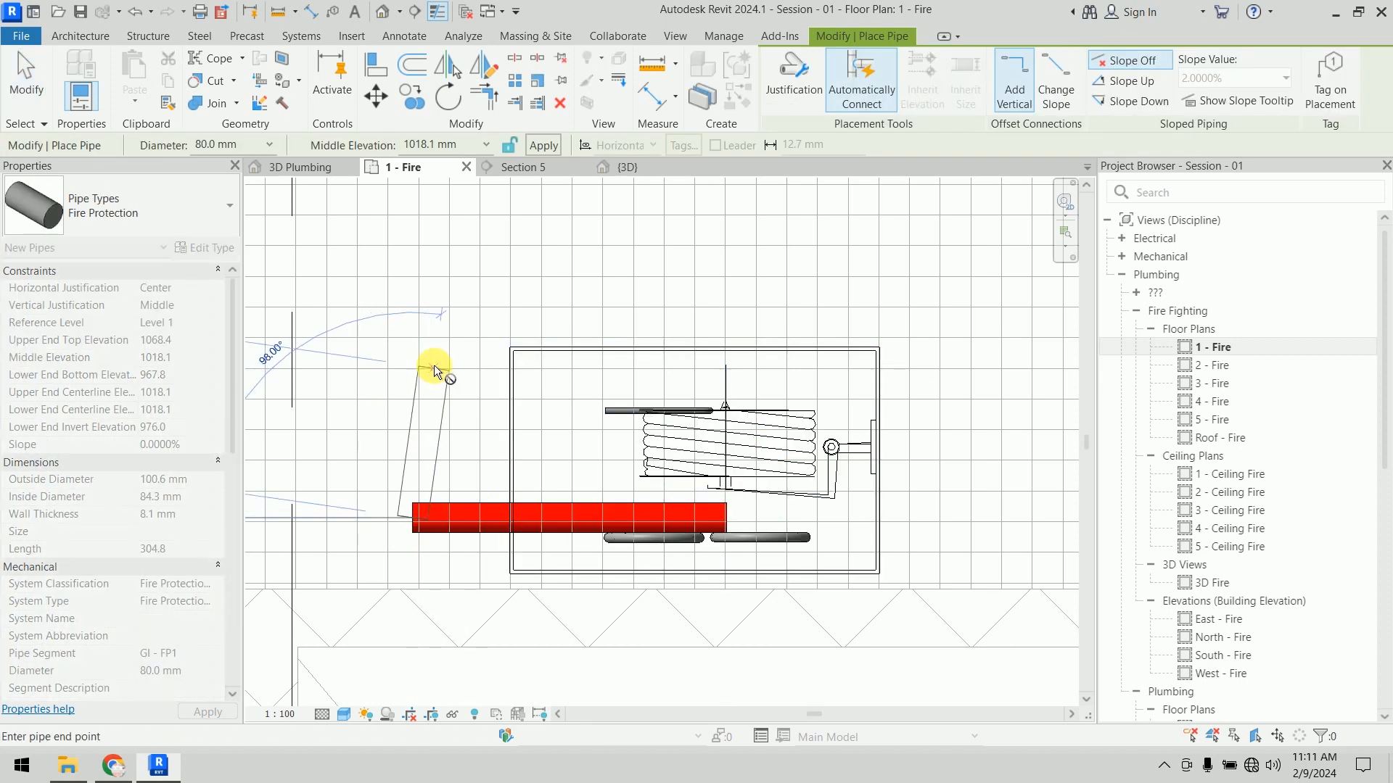
pyautogui.scroll(-6, 435, 363)
pyautogui.moveTo(426, 322); pyautogui.dragTo(438, 636, button='middle')
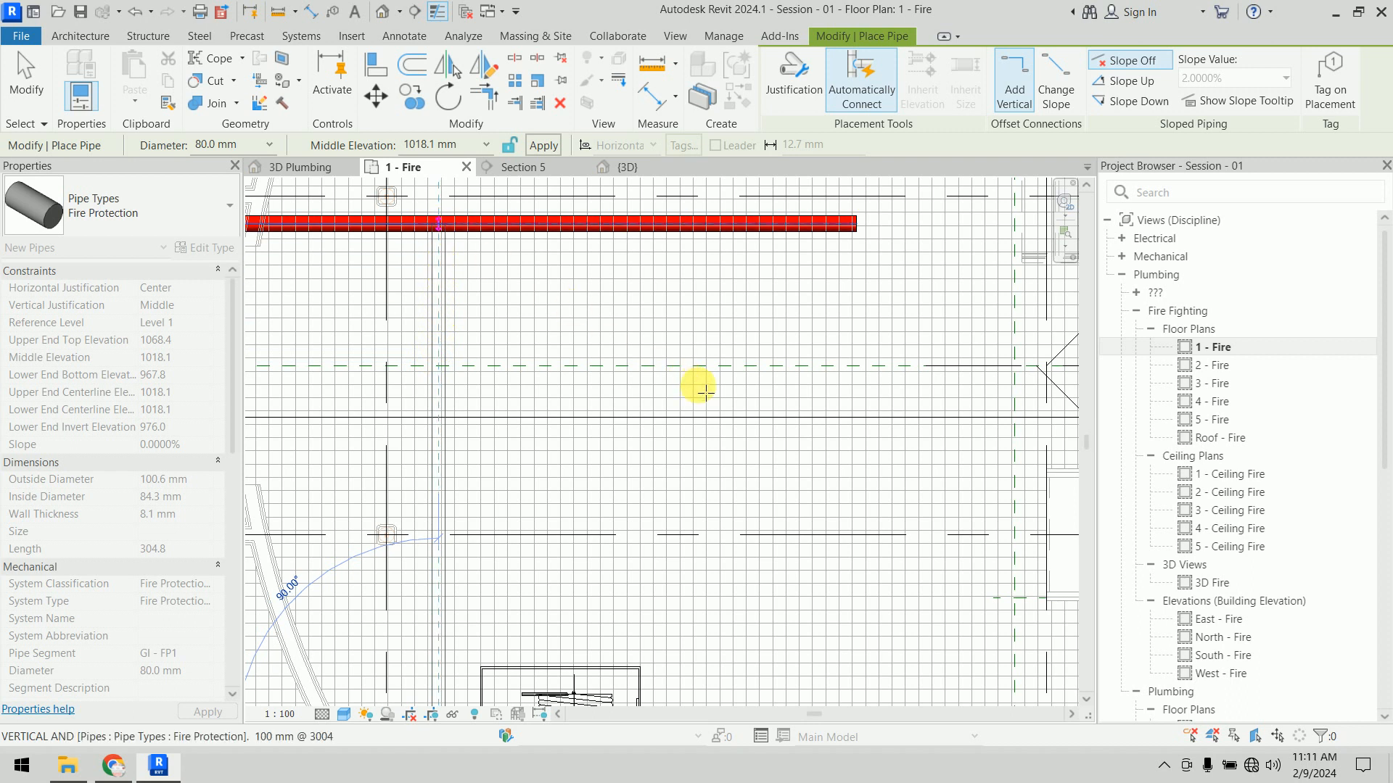
pyautogui.press('Escape')
# Step: Examine the new pipe connection between the fire hose cabinet and the main pipe in the plan and 3D views
pyautogui.scroll(-3, 768, 482)
pyautogui.moveTo(703, 475); pyautogui.dragTo(673, 394, button='middle')
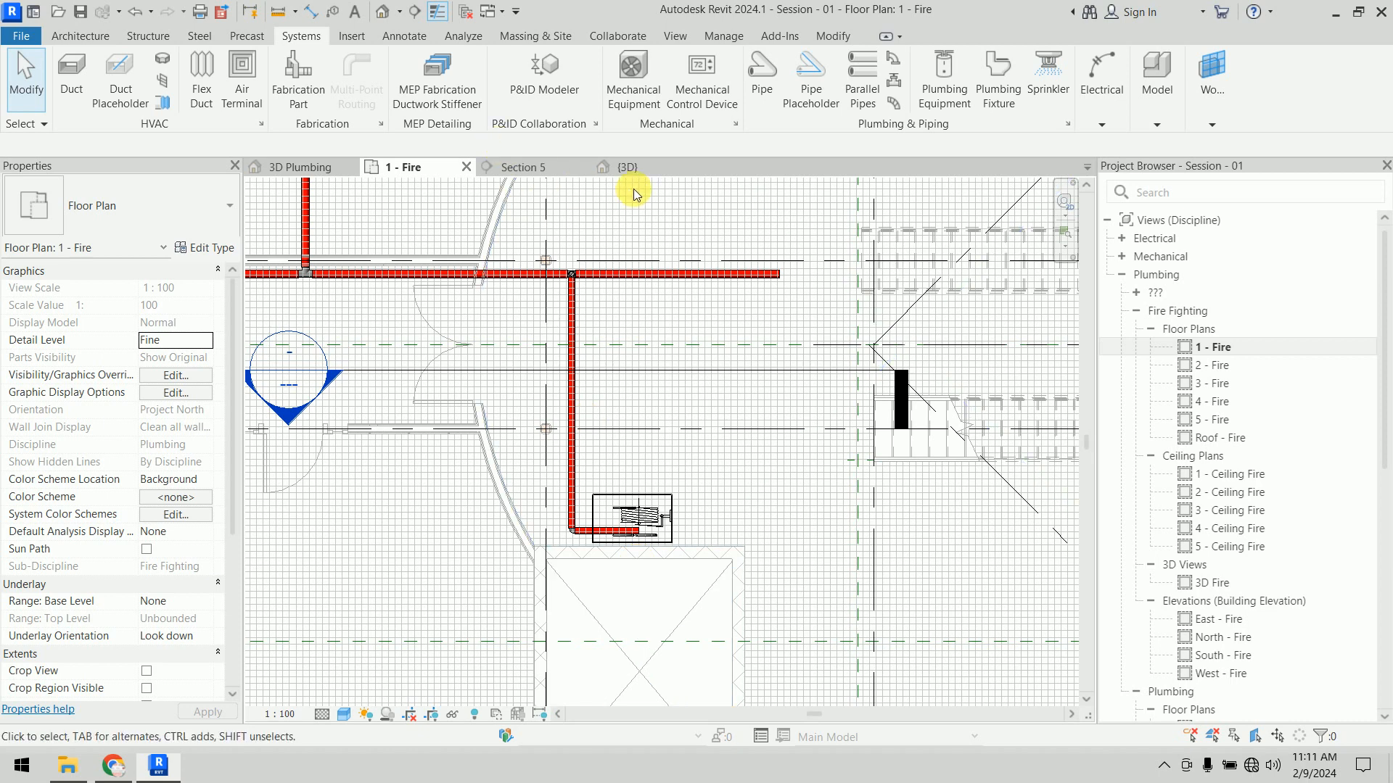
pyautogui.click(628, 167)
pyautogui.keyDown('shift'); pyautogui.moveTo(739, 530); pyautogui.dragTo(617, 636, button='middle'); pyautogui.keyUp('shift')
pyautogui.scroll(8, 522, 550)
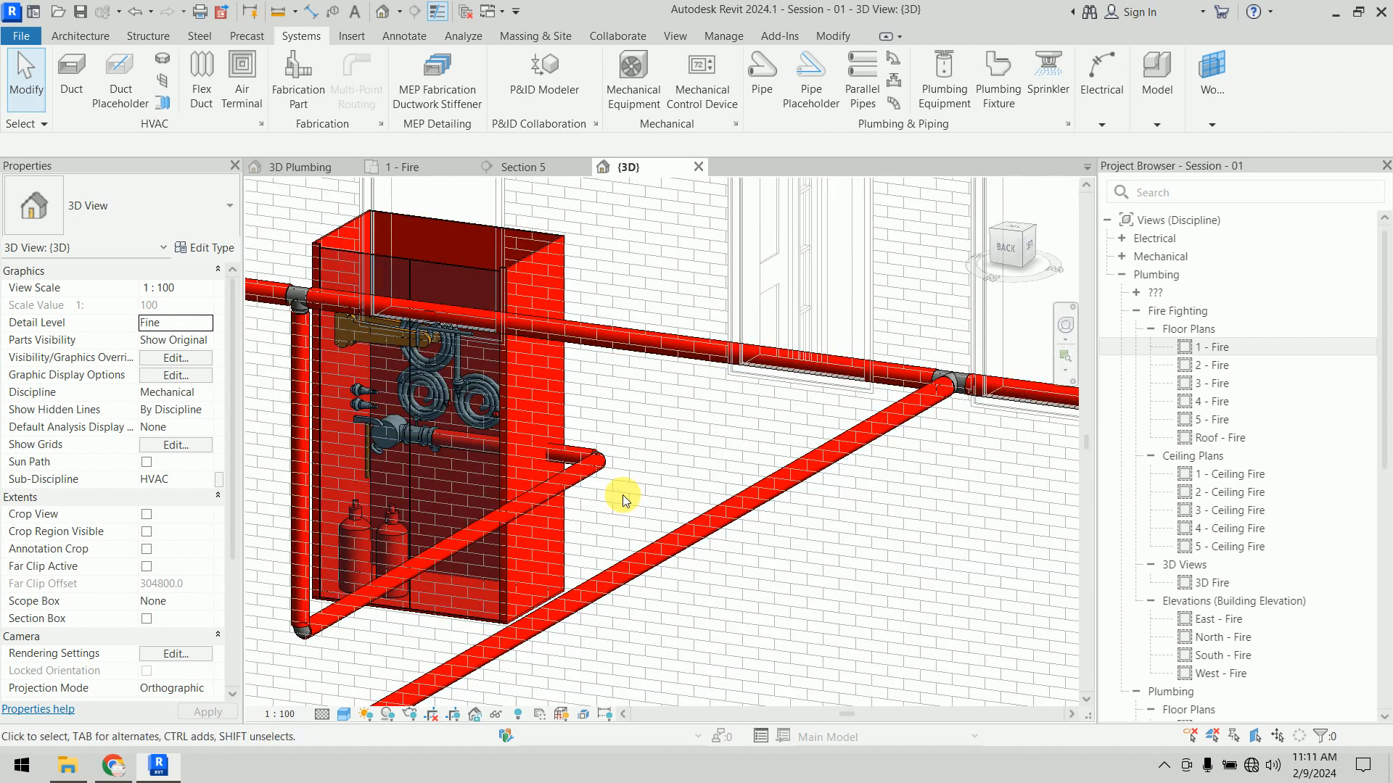
pyautogui.click(422, 170)
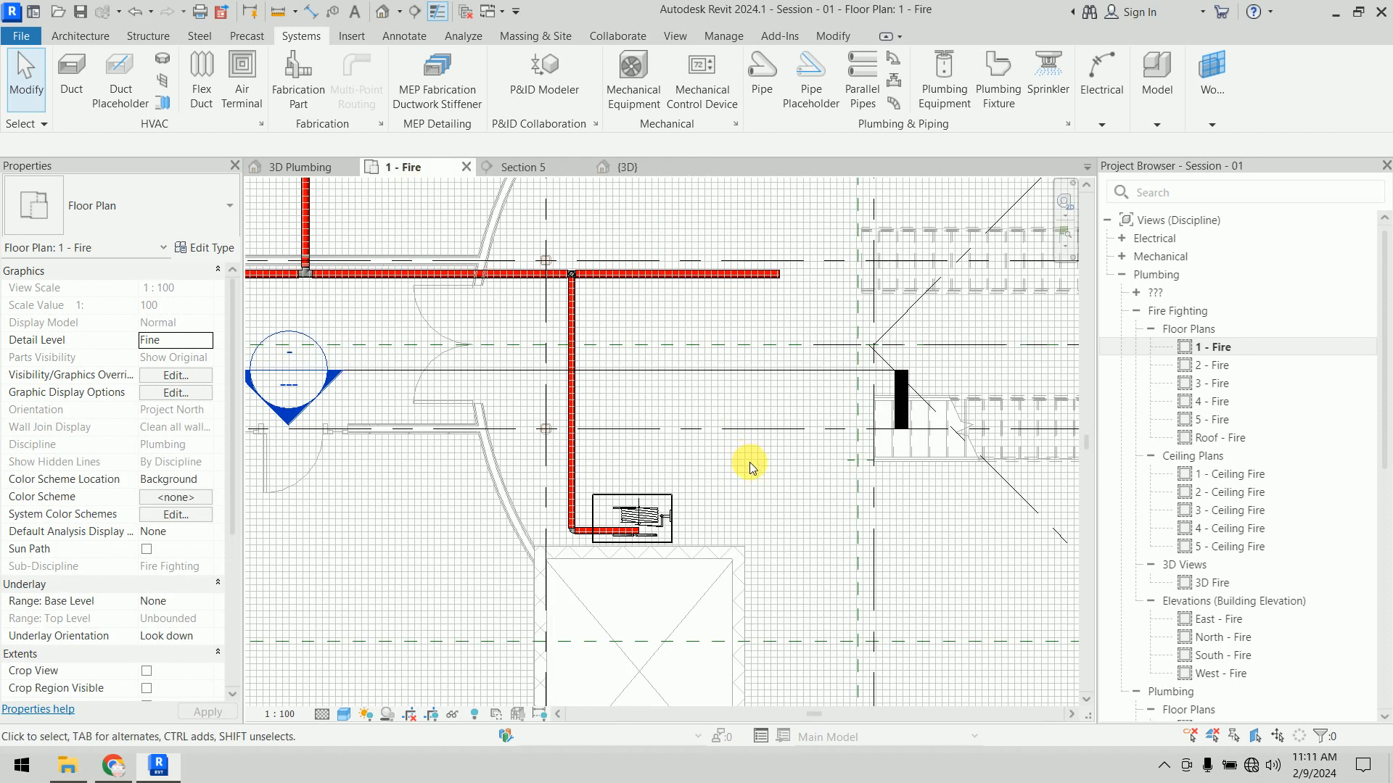
pyautogui.click(633, 168)
# Step: In Section 5, raise the fire hose cabinet to about 1760 mm above Level 1 and enter a slightly higher exact elevation from level
pyautogui.click(547, 168)
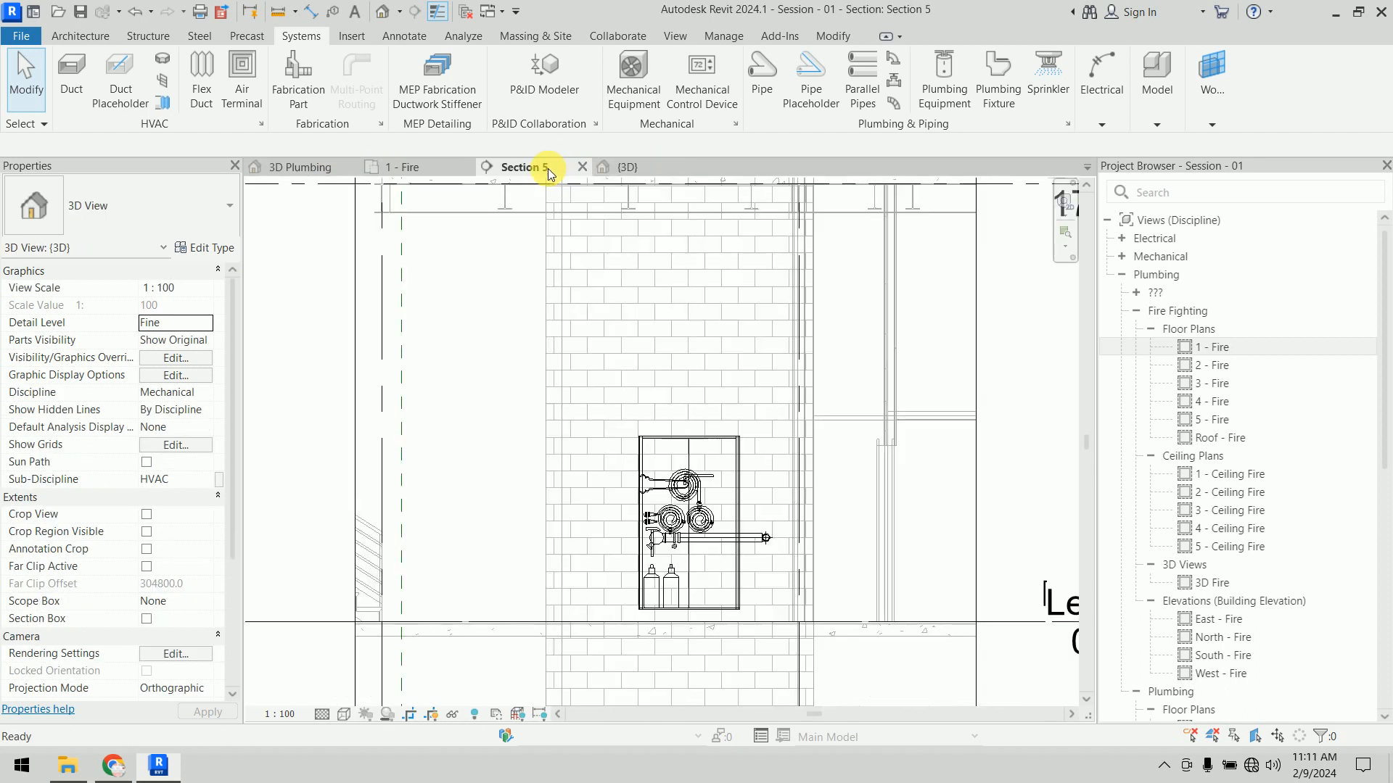
pyautogui.scroll(-2, 782, 451)
pyautogui.click(748, 464)
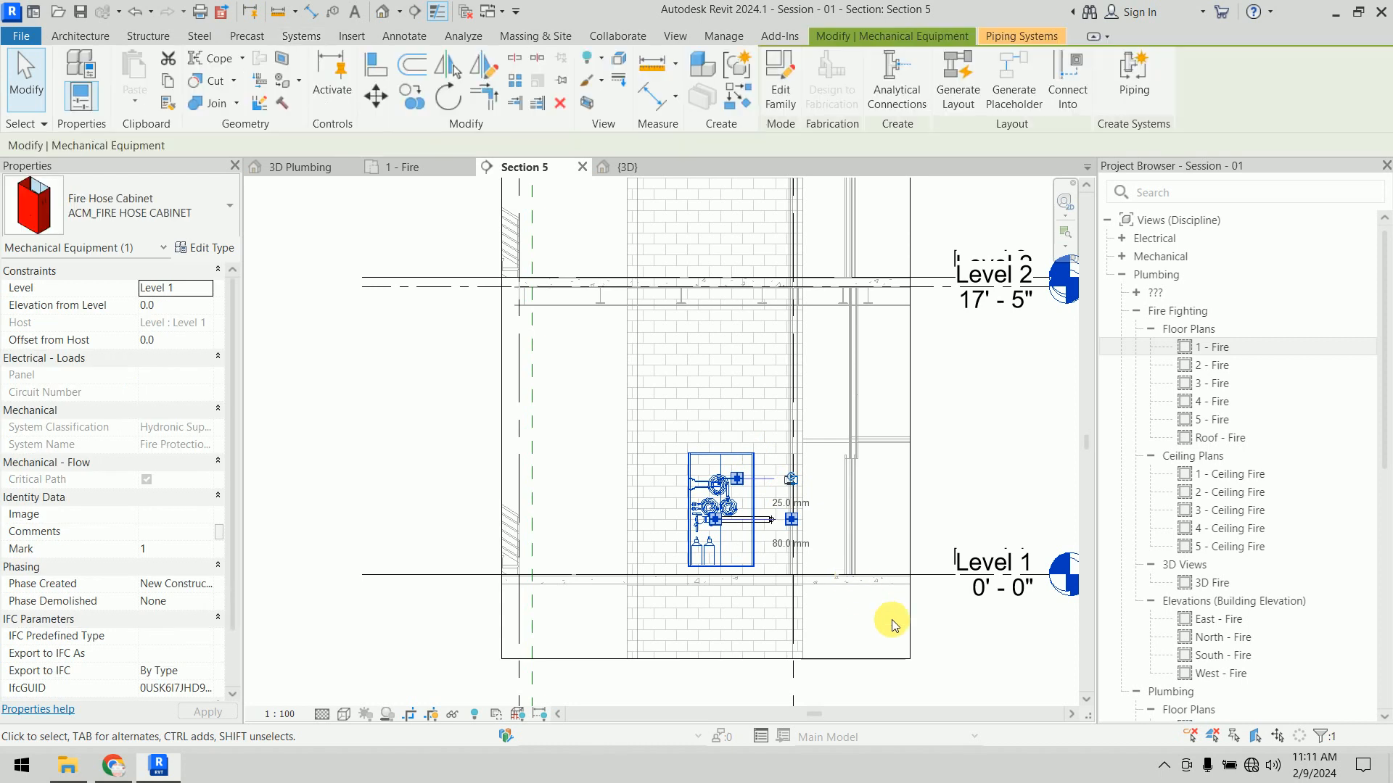
pyautogui.press('Up')
pyautogui.press('Up')
pyautogui.press('Up')
pyautogui.press('Up')
pyautogui.press('Up')
pyautogui.press('Up')
pyautogui.press('Up')
pyautogui.press('Up')
pyautogui.press('Up')
pyautogui.press('Up')
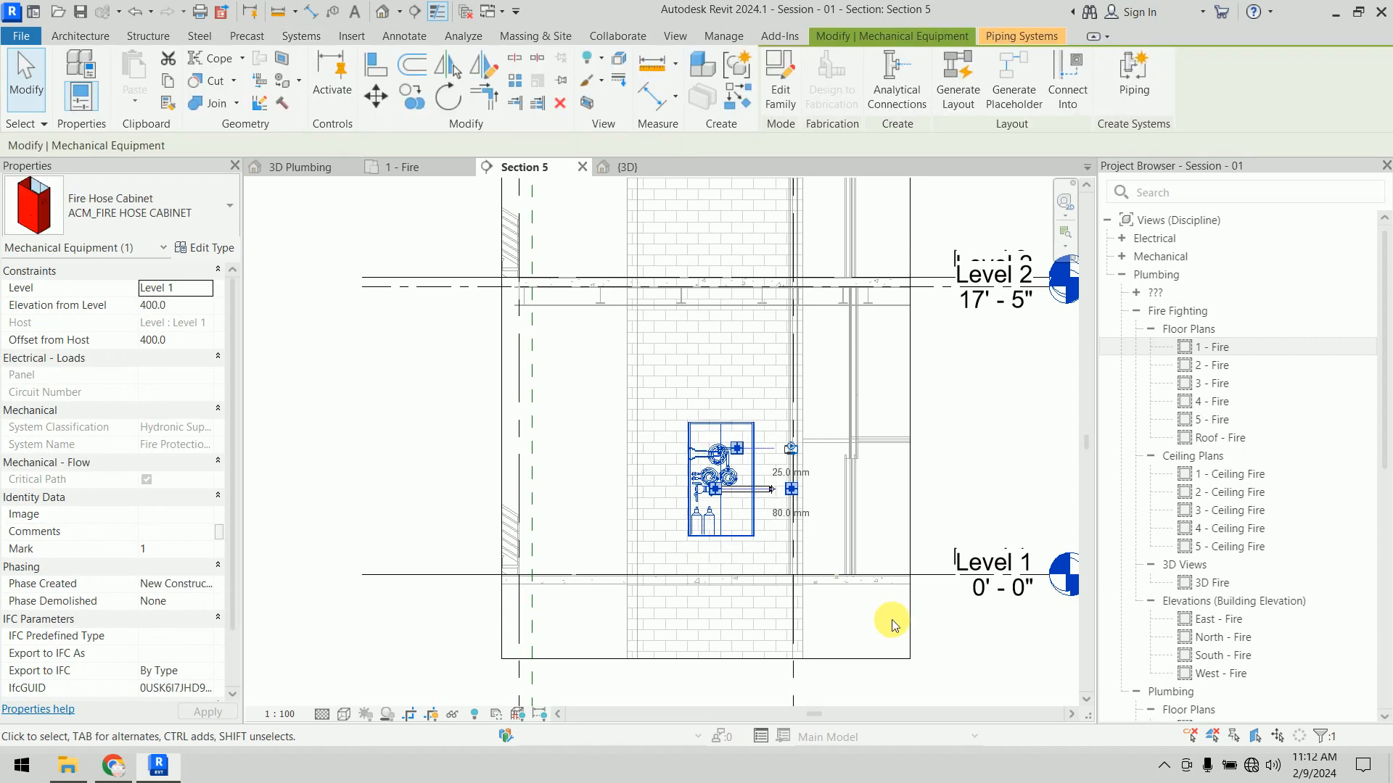
pyautogui.press('Up')
pyautogui.press('Up')
pyautogui.press('Up')
pyautogui.press('Up')
pyautogui.press('Up')
pyautogui.press('Up')
pyautogui.press('Up')
pyautogui.press('Up')
pyautogui.press('Up')
pyautogui.press('Up')
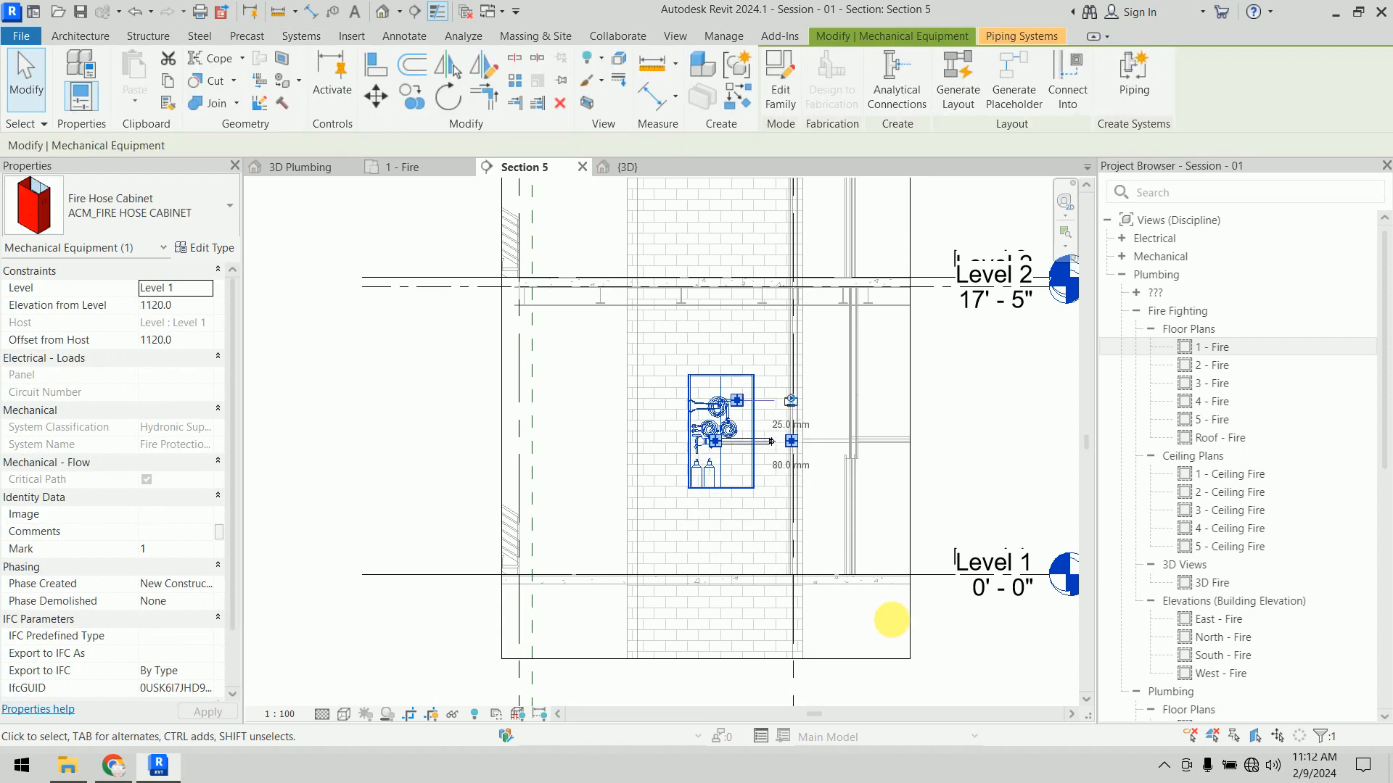
pyautogui.press('Up')
pyautogui.press('Up')
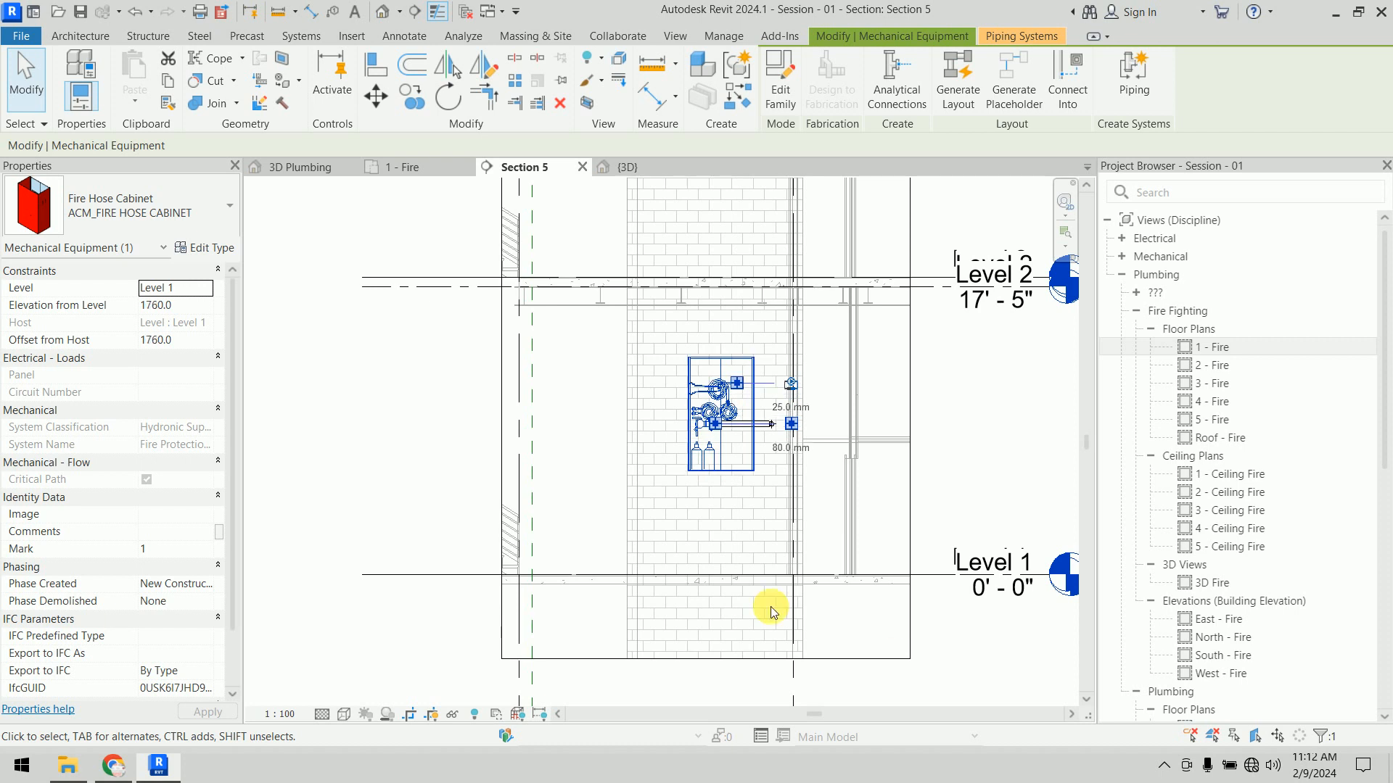
pyautogui.click(200, 305)
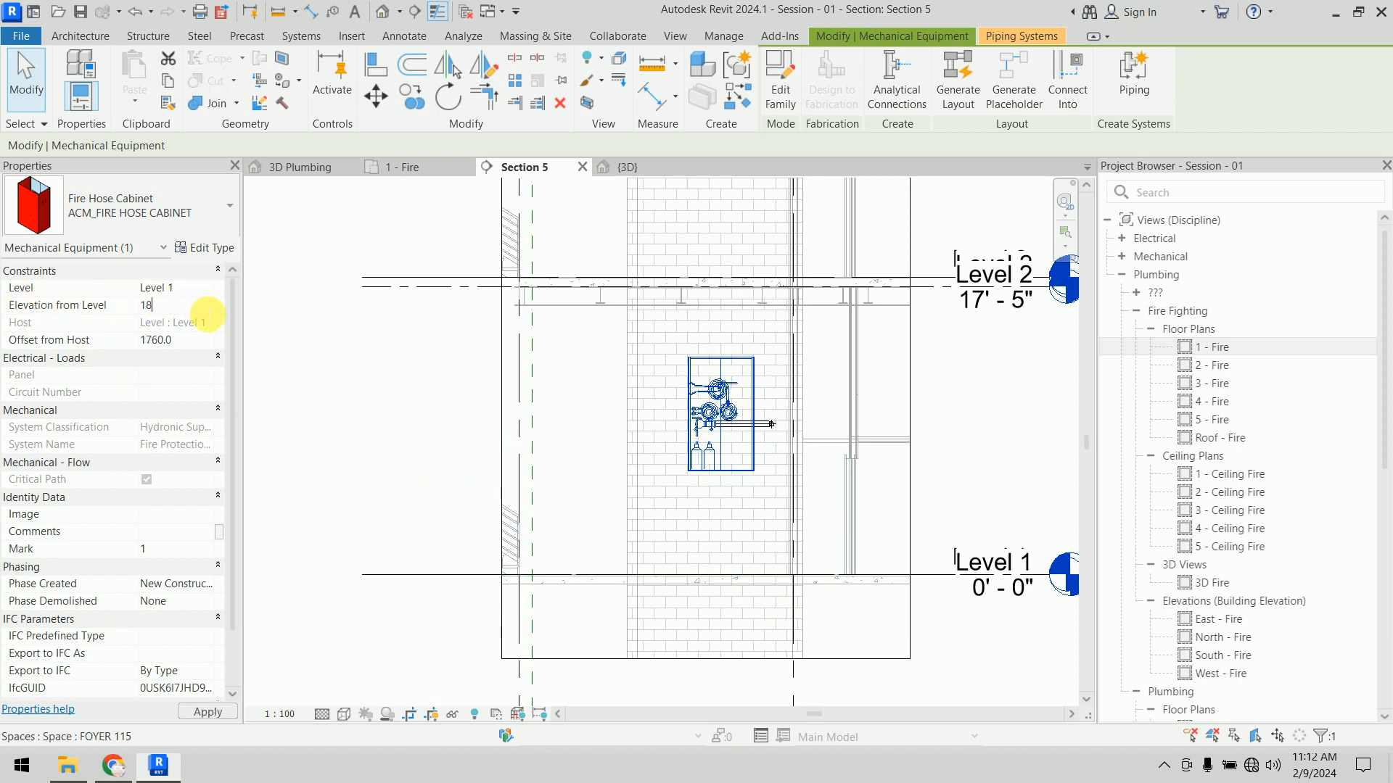
pyautogui.click(405, 433)
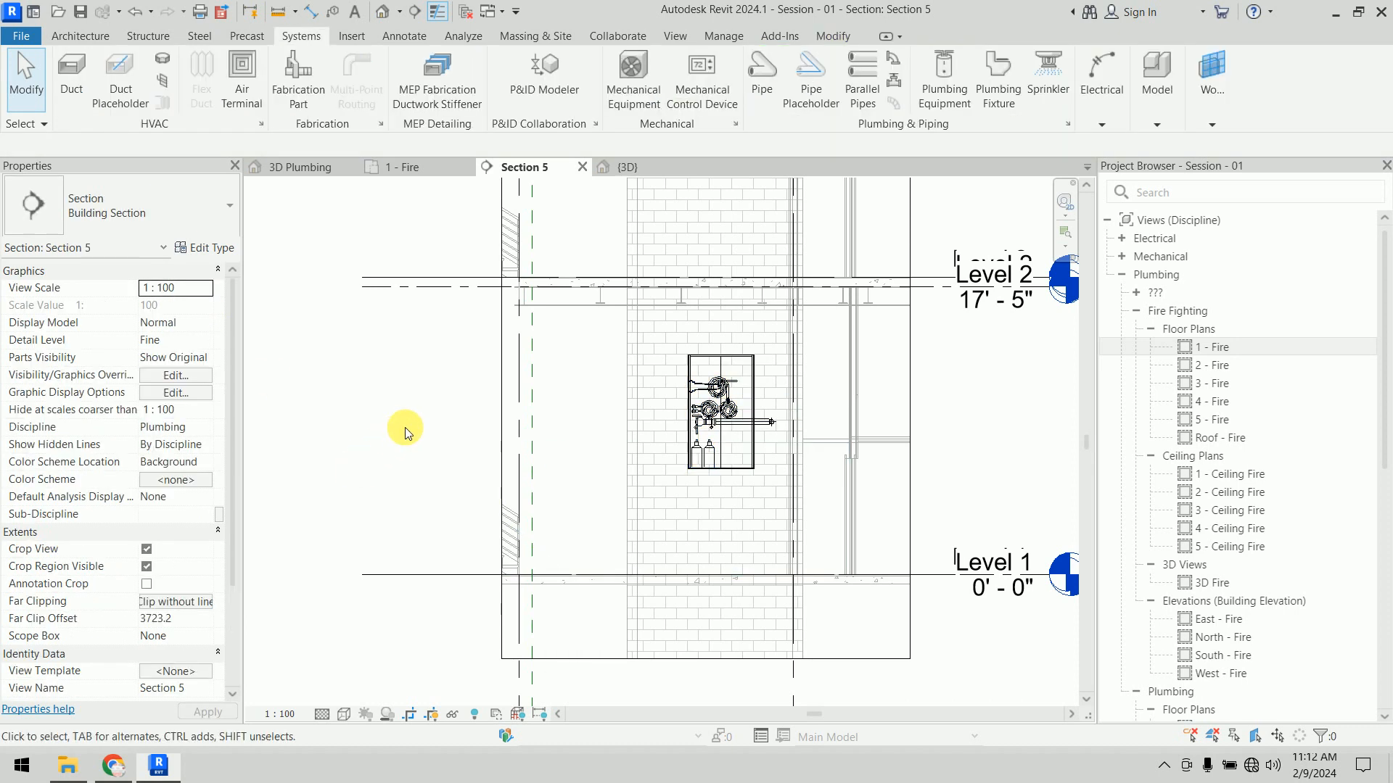
# Step: Inspect the raised cabinet, its pipe connection and the surrounding fire piping in the 3D view
pyautogui.click(628, 167)
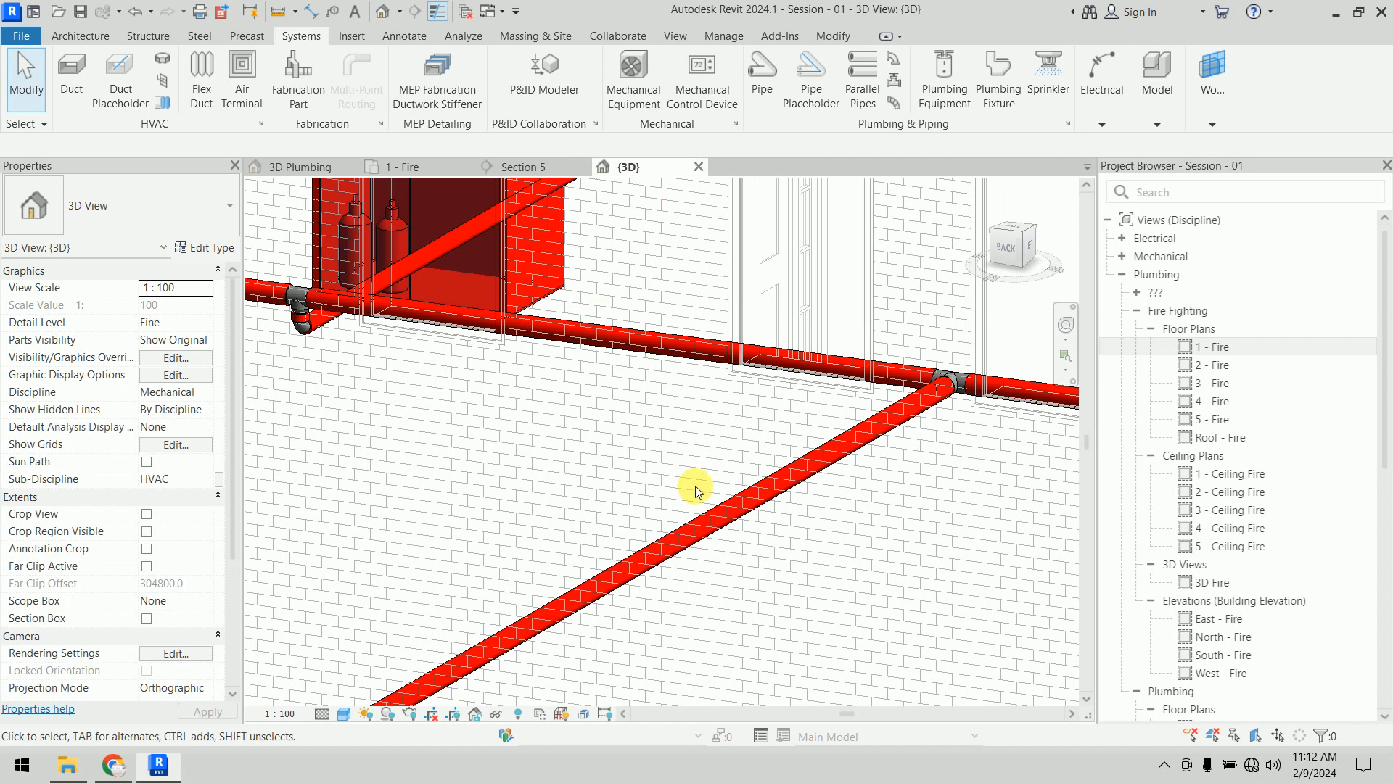
pyautogui.keyDown('shift'); pyautogui.moveTo(695, 486); pyautogui.dragTo(830, 511, button='middle'); pyautogui.keyUp('shift')
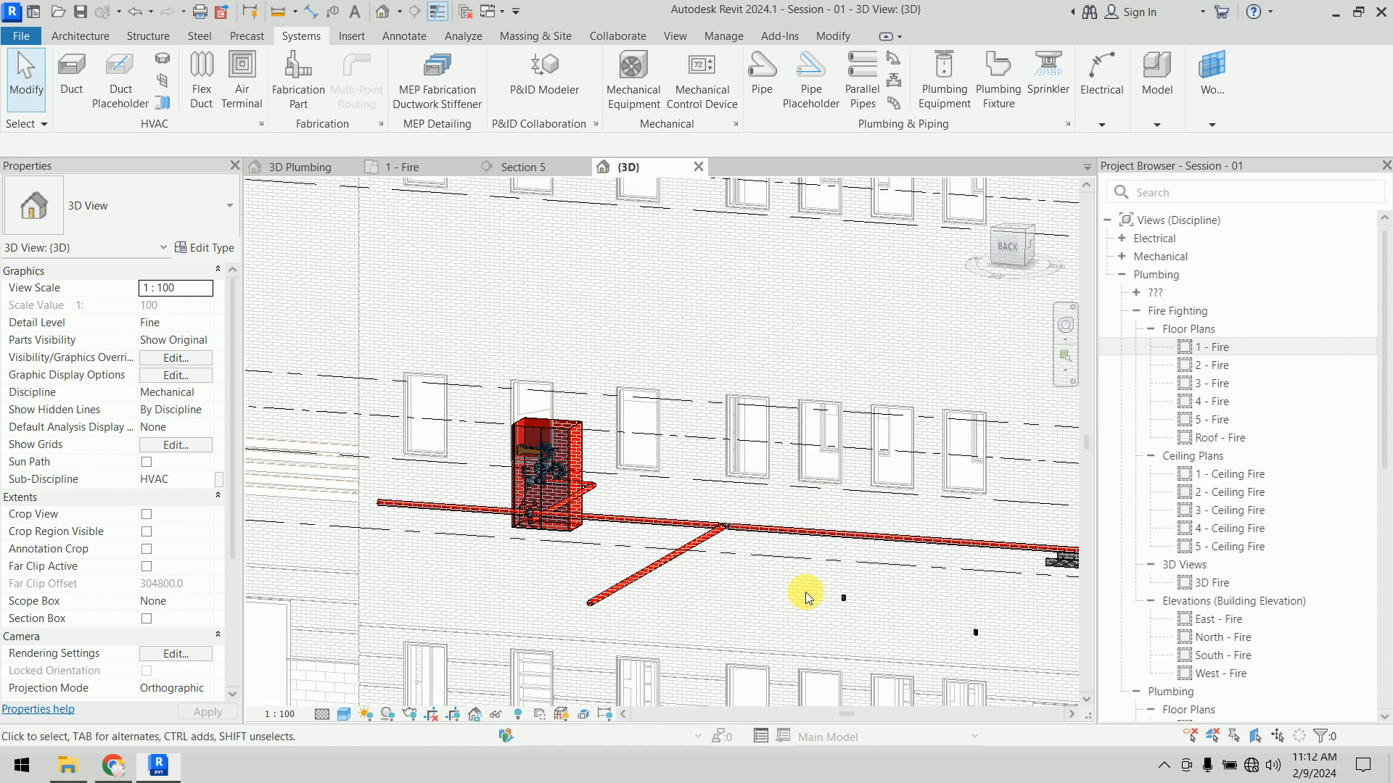
pyautogui.scroll(8, 498, 535)
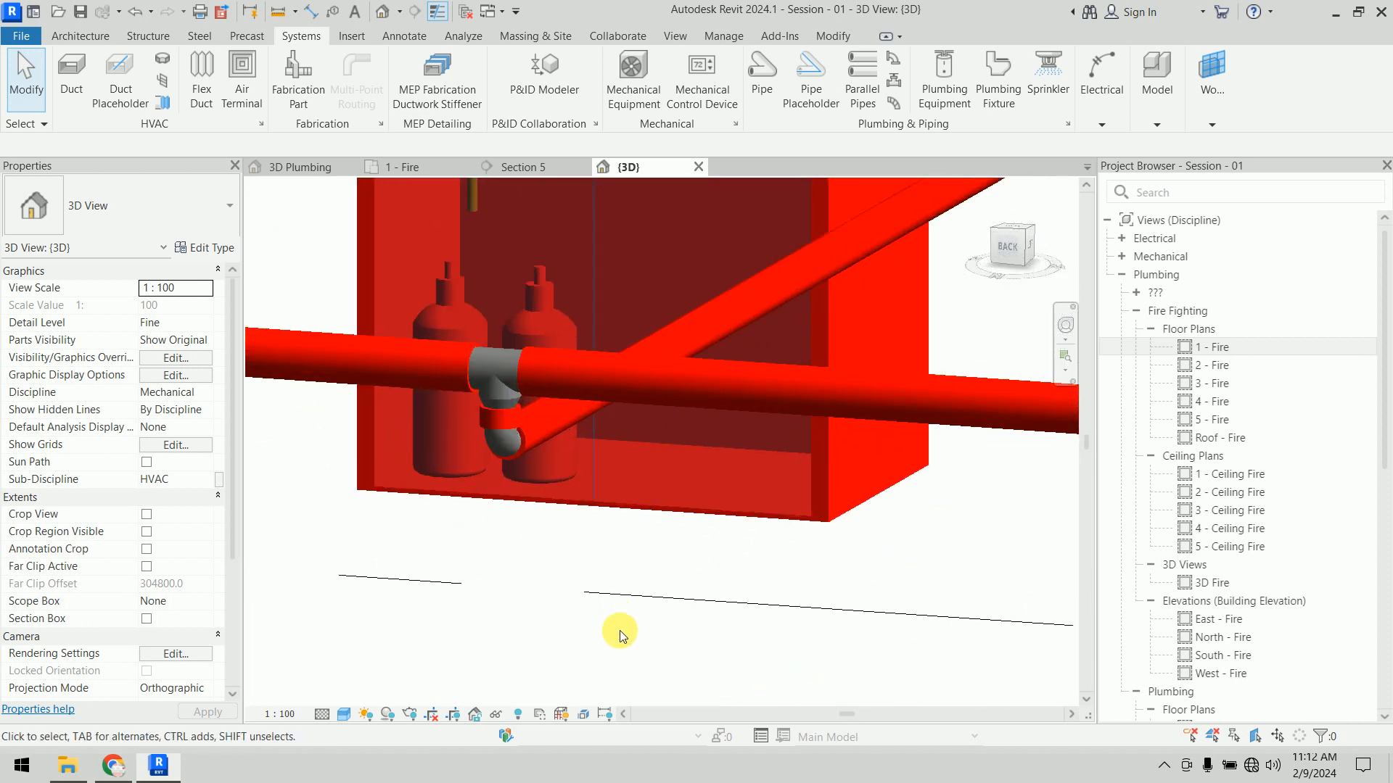
pyautogui.scroll(-8, 620, 635)
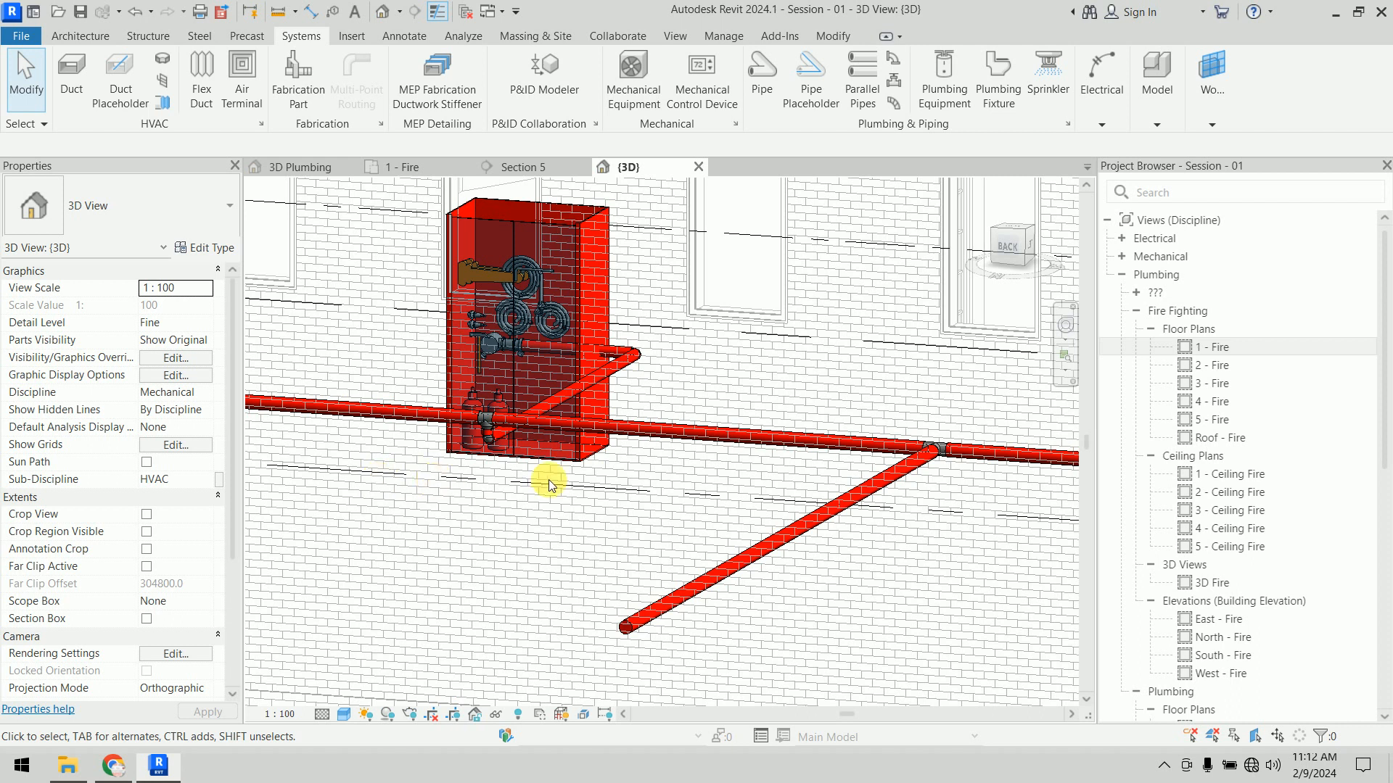
pyautogui.keyDown('shift'); pyautogui.moveTo(549, 480); pyautogui.dragTo(323, 349, button='middle'); pyautogui.keyUp('shift')
pyautogui.scroll(-5, 504, 545)
pyautogui.moveTo(736, 499); pyautogui.dragTo(640, 481, button='middle')
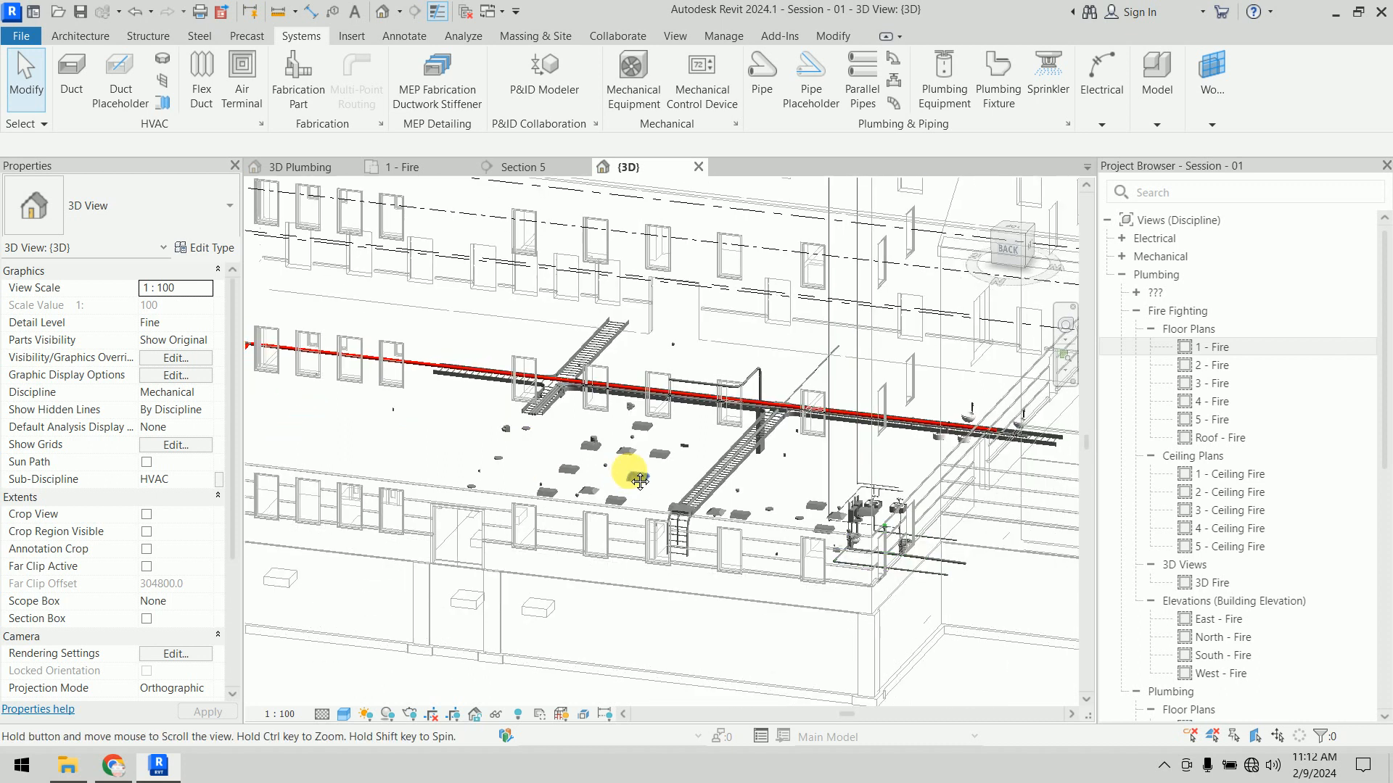
# Step: Locate the room with the branch pipe's open end in the 1 - Fire floor plan and open the 1 - Ceiling Fire plan
pyautogui.doubleClick(1182, 348)
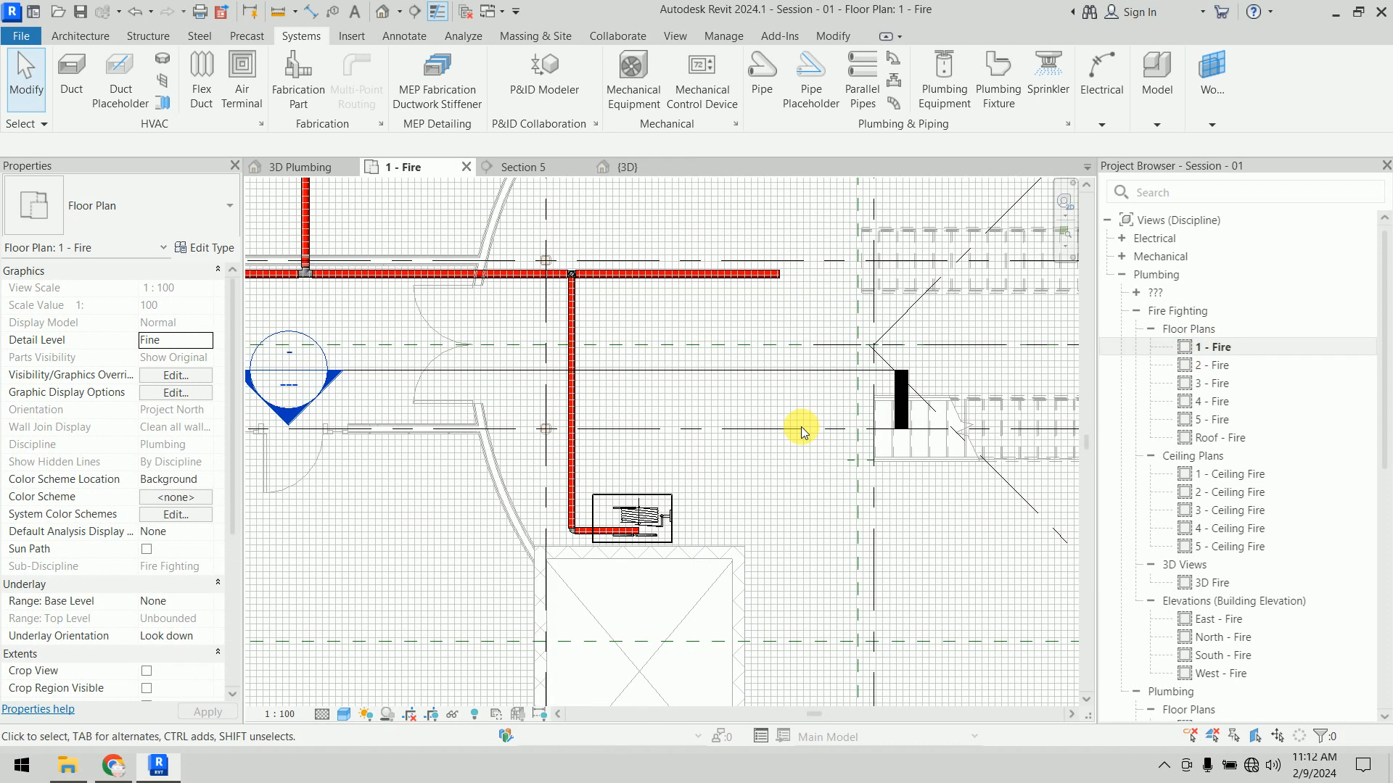
pyautogui.scroll(-8, 801, 427)
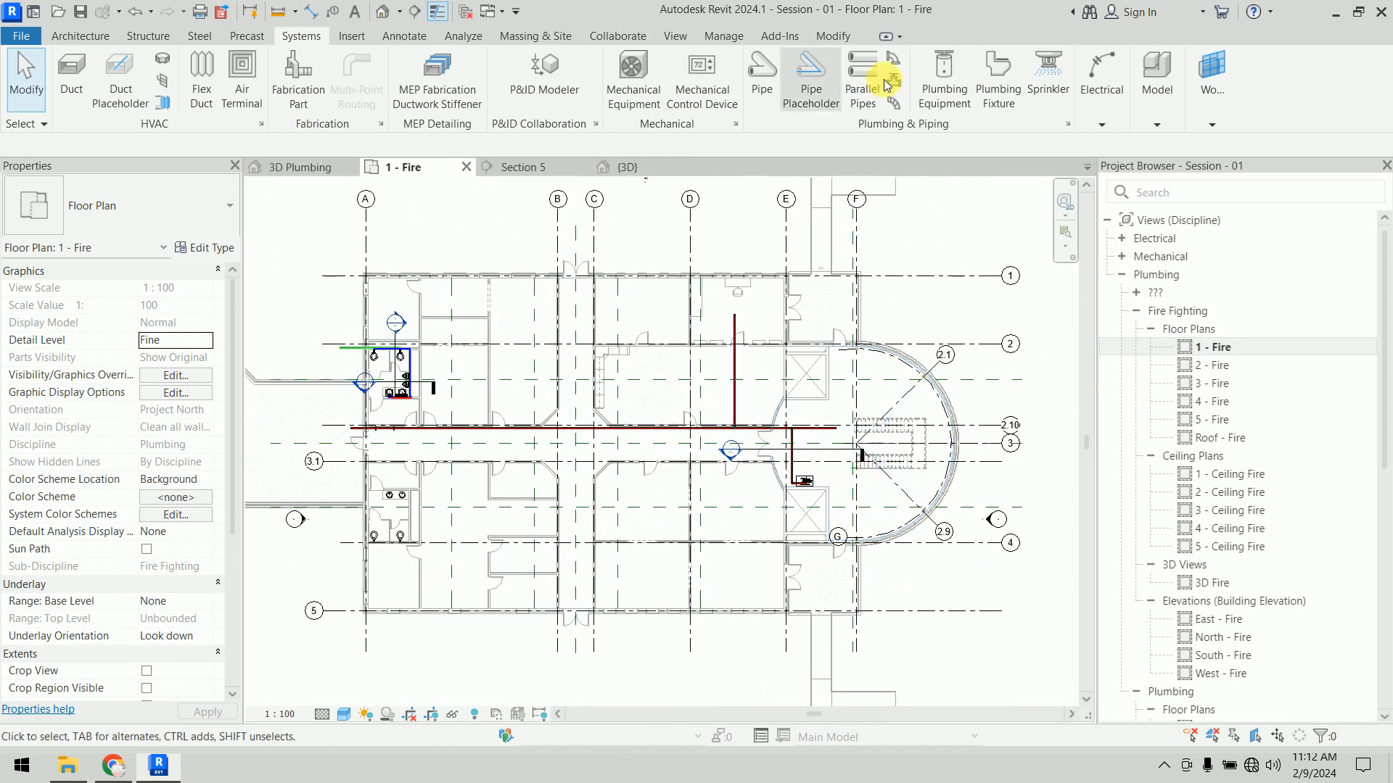
pyautogui.scroll(5, 771, 336)
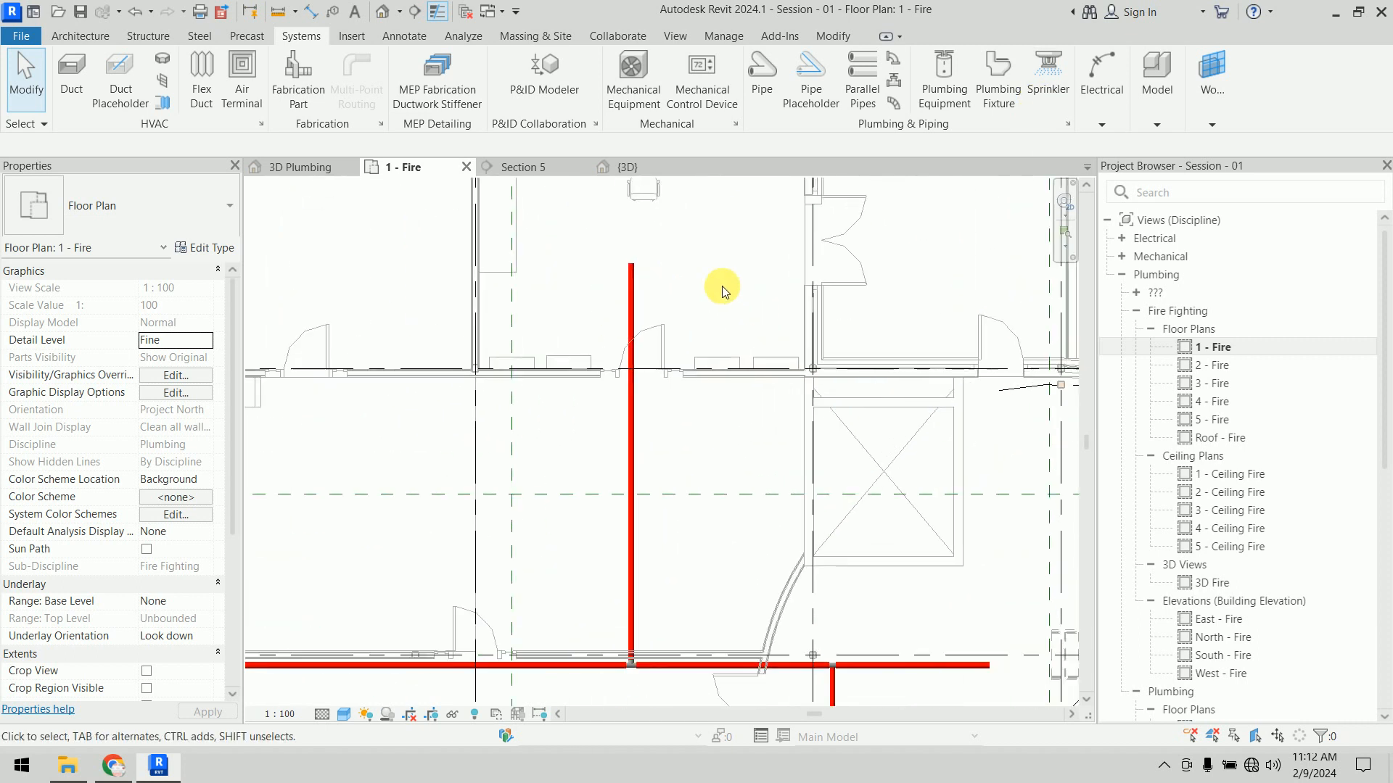
pyautogui.scroll(1, 721, 287)
pyautogui.moveTo(709, 290); pyautogui.dragTo(687, 456, button='middle')
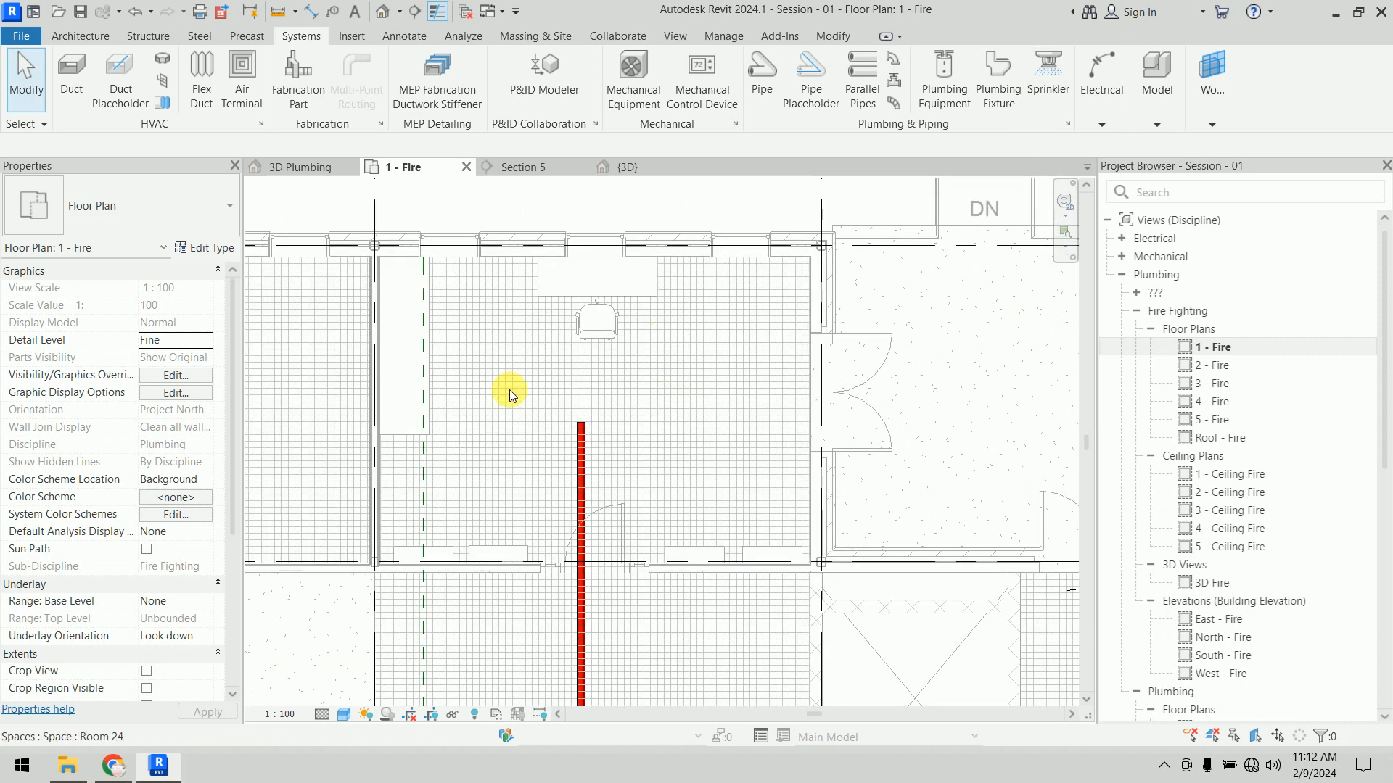
pyautogui.doubleClick(1256, 476)
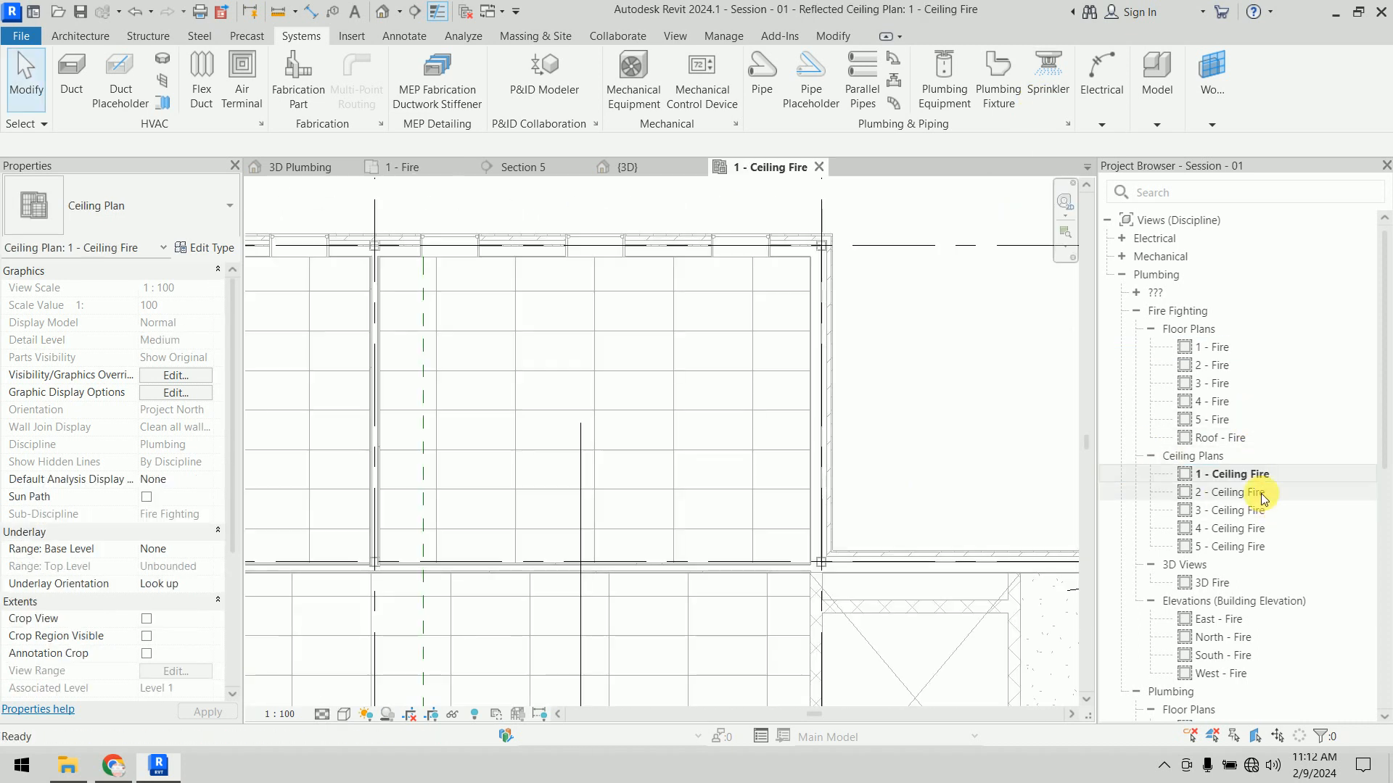
# Step: Try to set the ceiling plan's detail level to Fine
pyautogui.scroll(2, 600, 460)
pyautogui.click(322, 713)
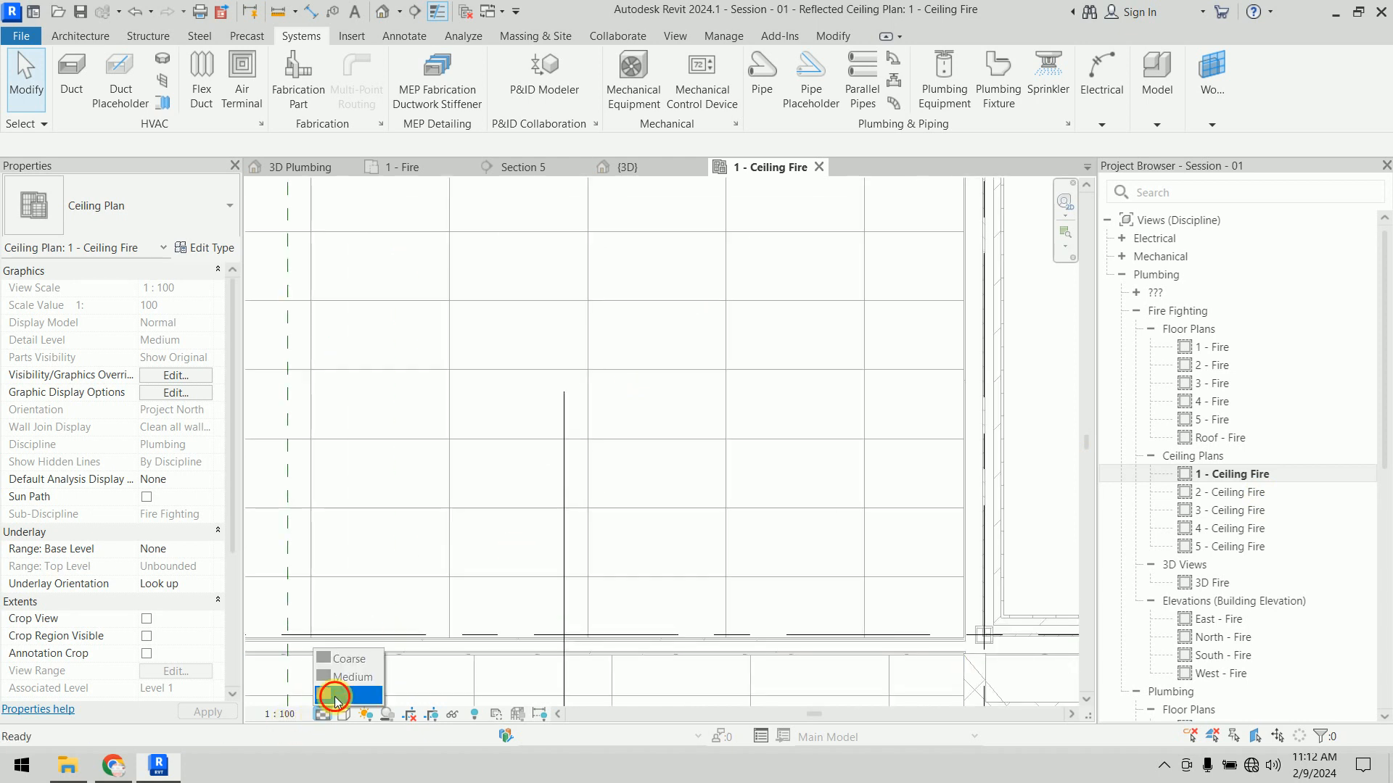
pyautogui.click(388, 524)
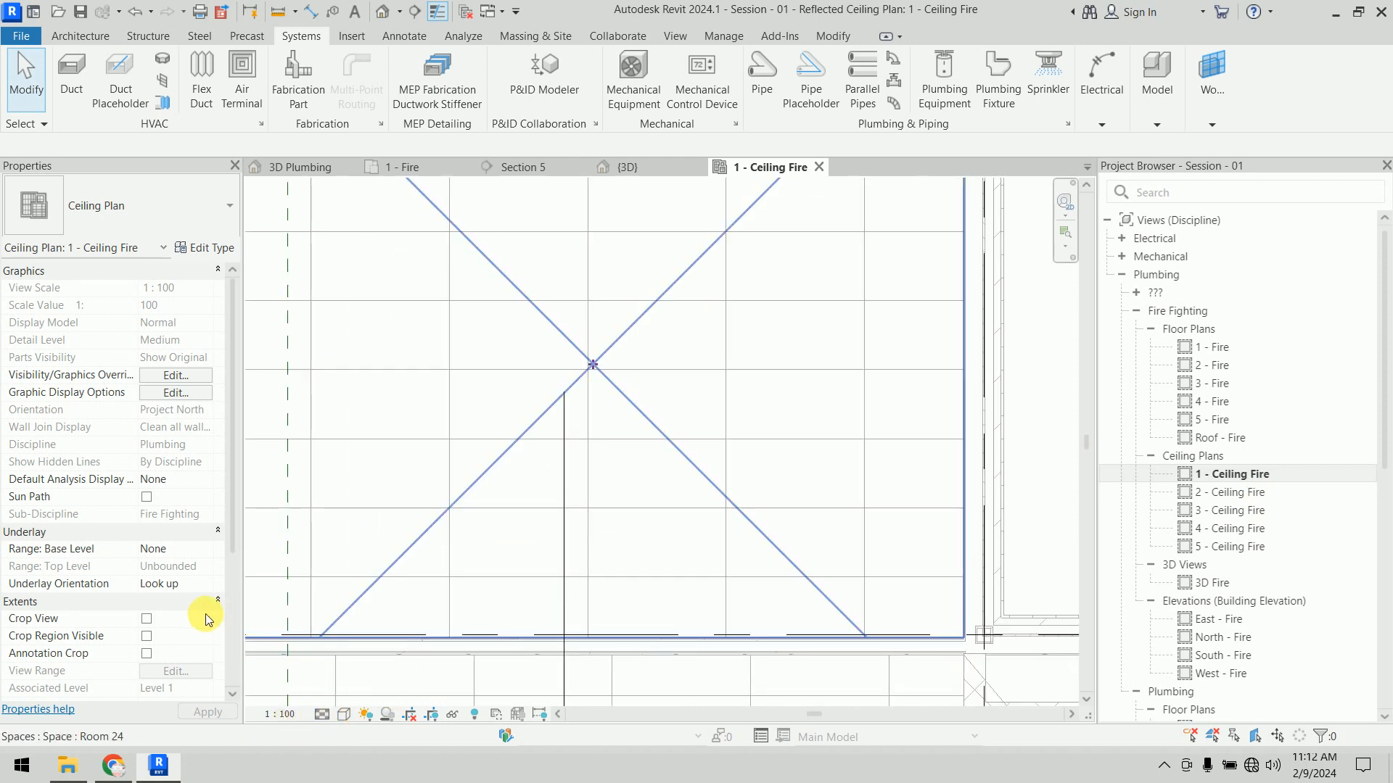
# Step: Exclude Detail Level and Model Display from the Fire Ceiling view template and apply the change
pyautogui.scroll(-4, 205, 619)
pyautogui.click(182, 532)
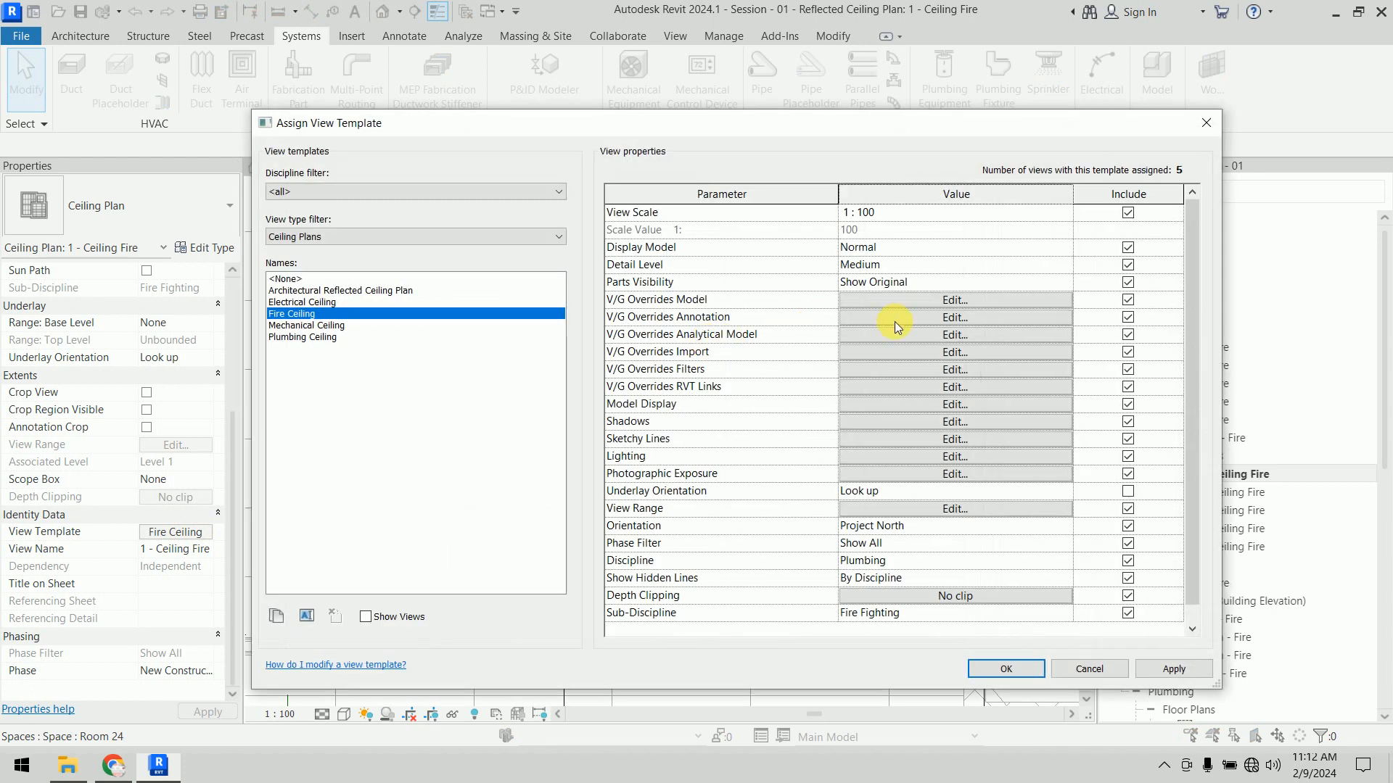
pyautogui.click(1126, 266)
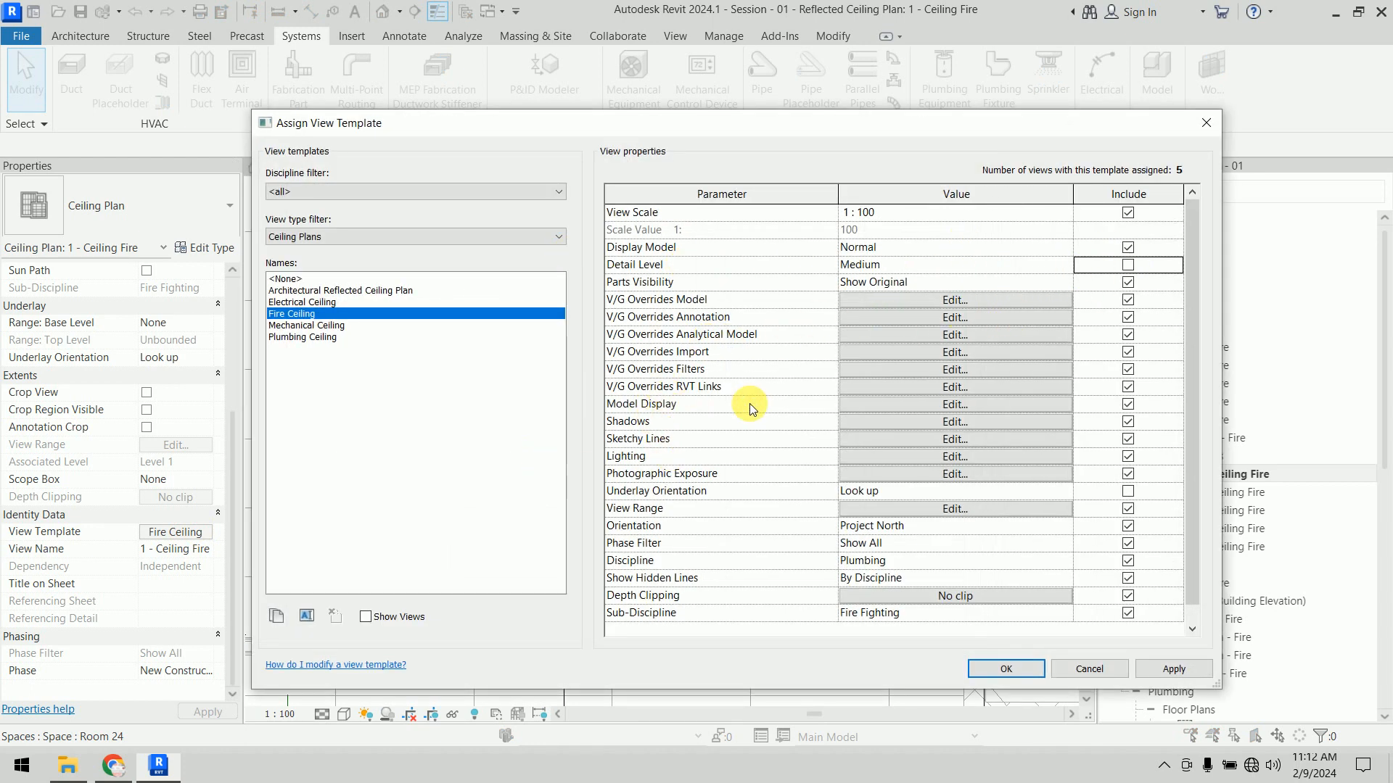
pyautogui.click(1129, 406)
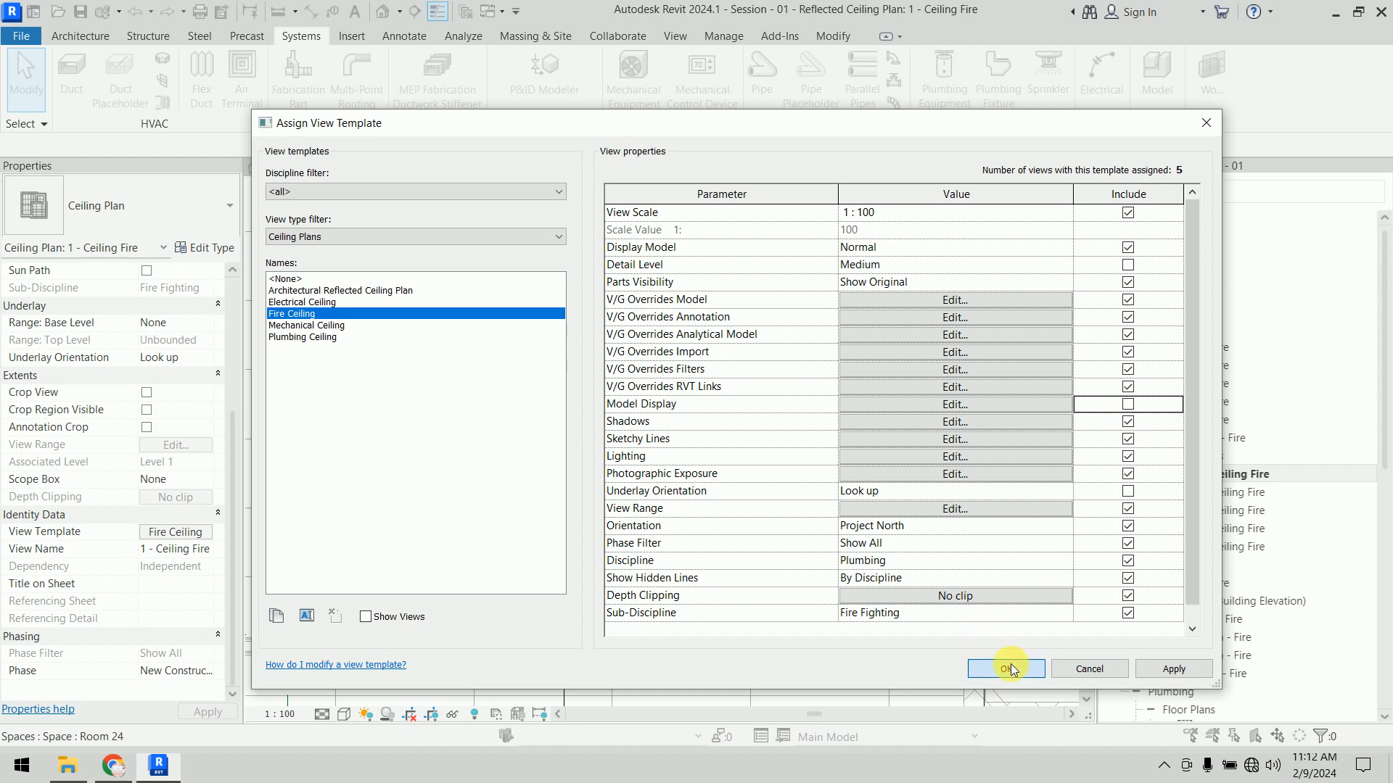
pyautogui.click(1009, 669)
# Step: Set the 1 - Ceiling Fire plan's detail level to Fine and its visual style to Shaded
pyautogui.click(325, 714)
pyautogui.click(335, 696)
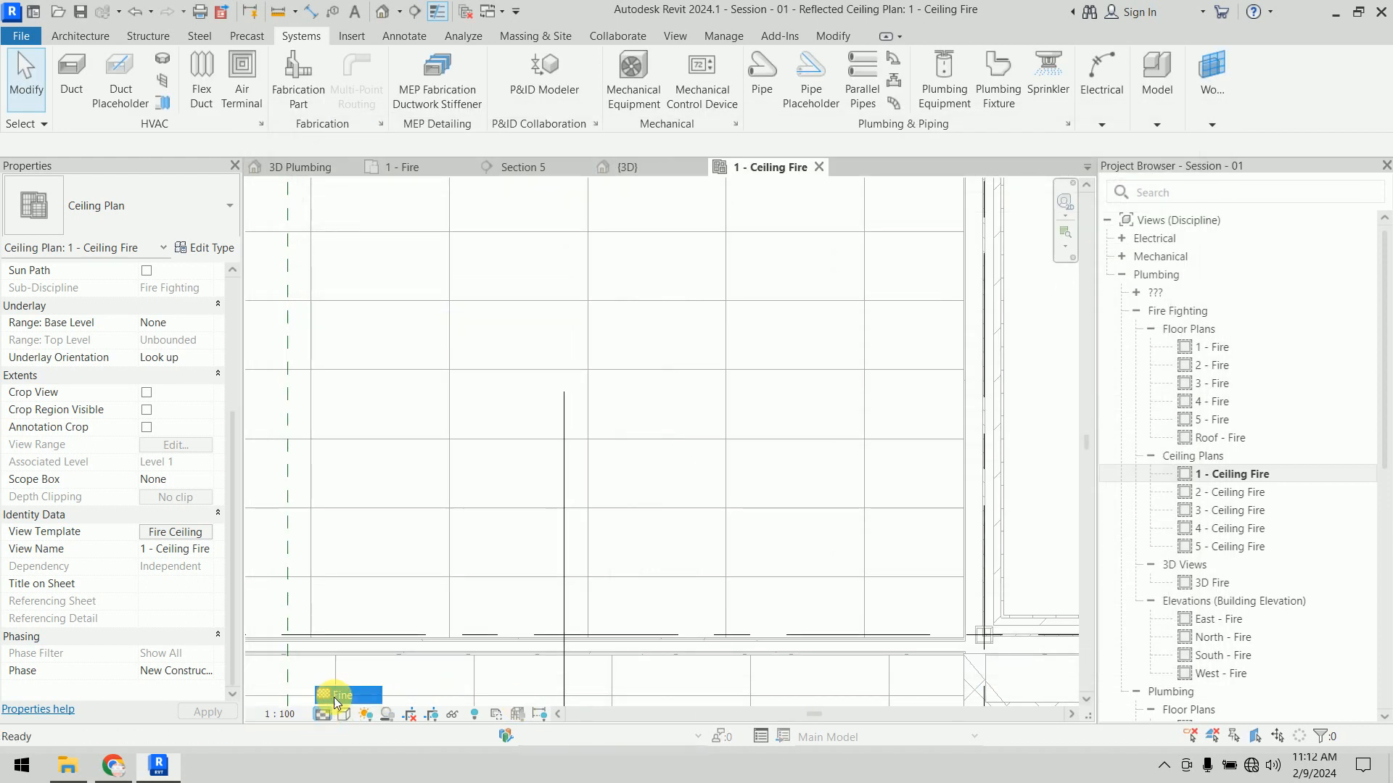
pyautogui.click(344, 715)
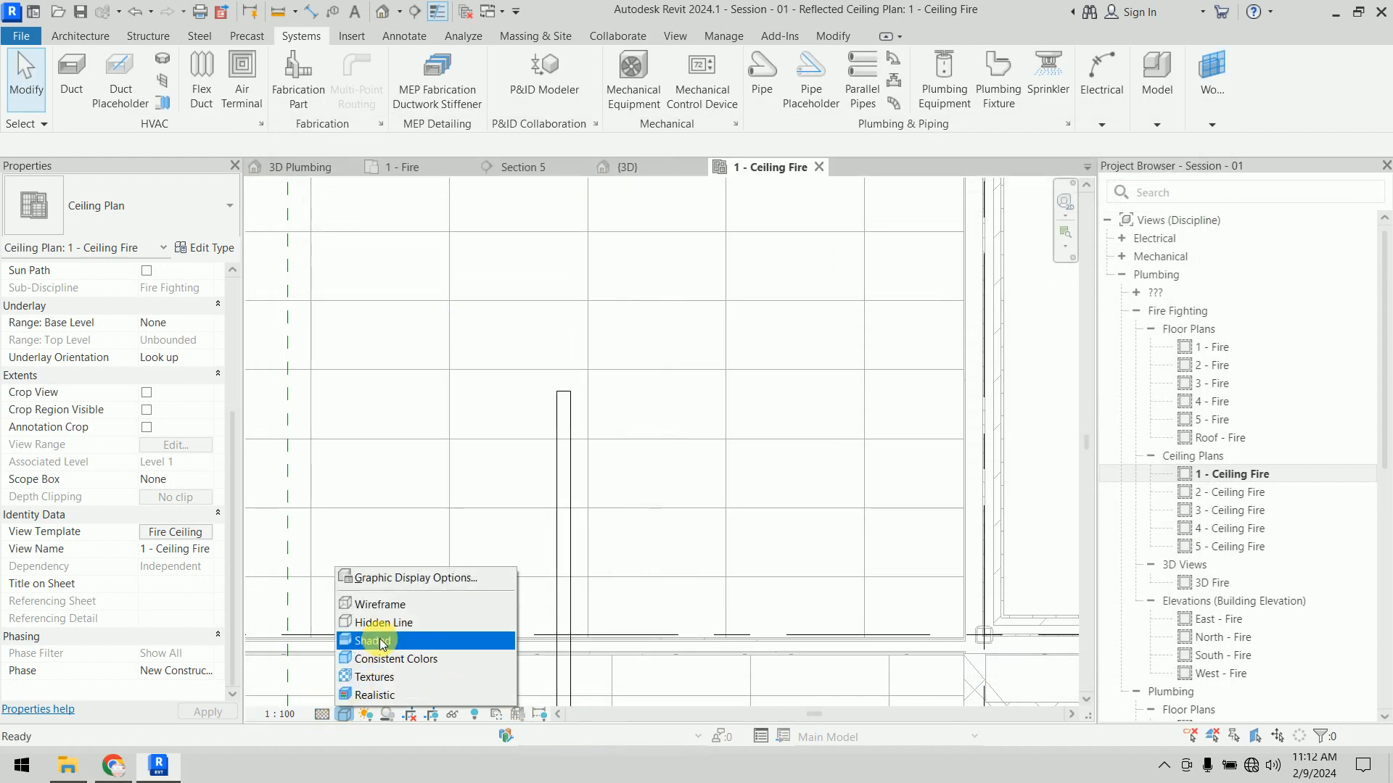
pyautogui.click(382, 642)
pyautogui.scroll(-2, 759, 486)
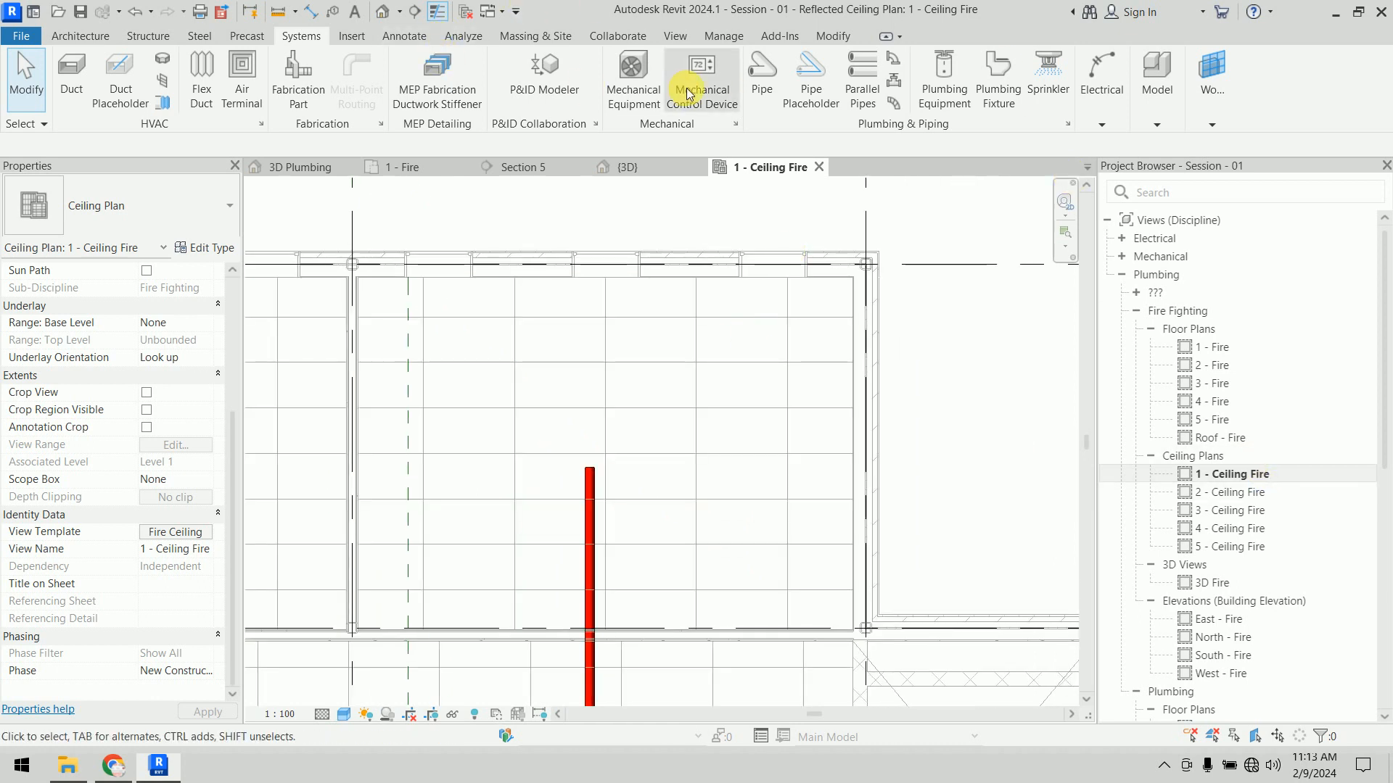
# Step: Place four ACM_UPRIGHT SPRINKLER heads in a rectangle around the branch pipe's end, at an elevation of 2438 mm from Level 1
pyautogui.click(1048, 73)
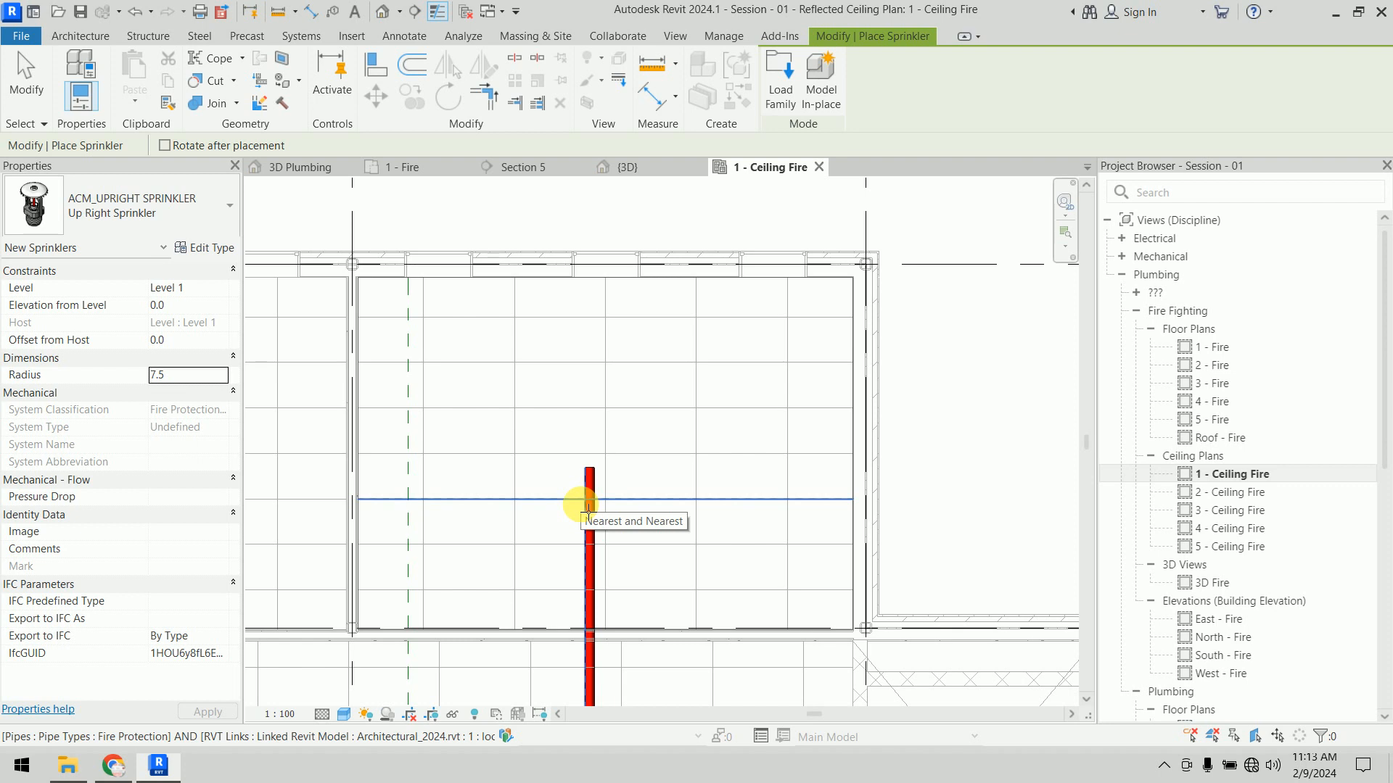
pyautogui.click(199, 306)
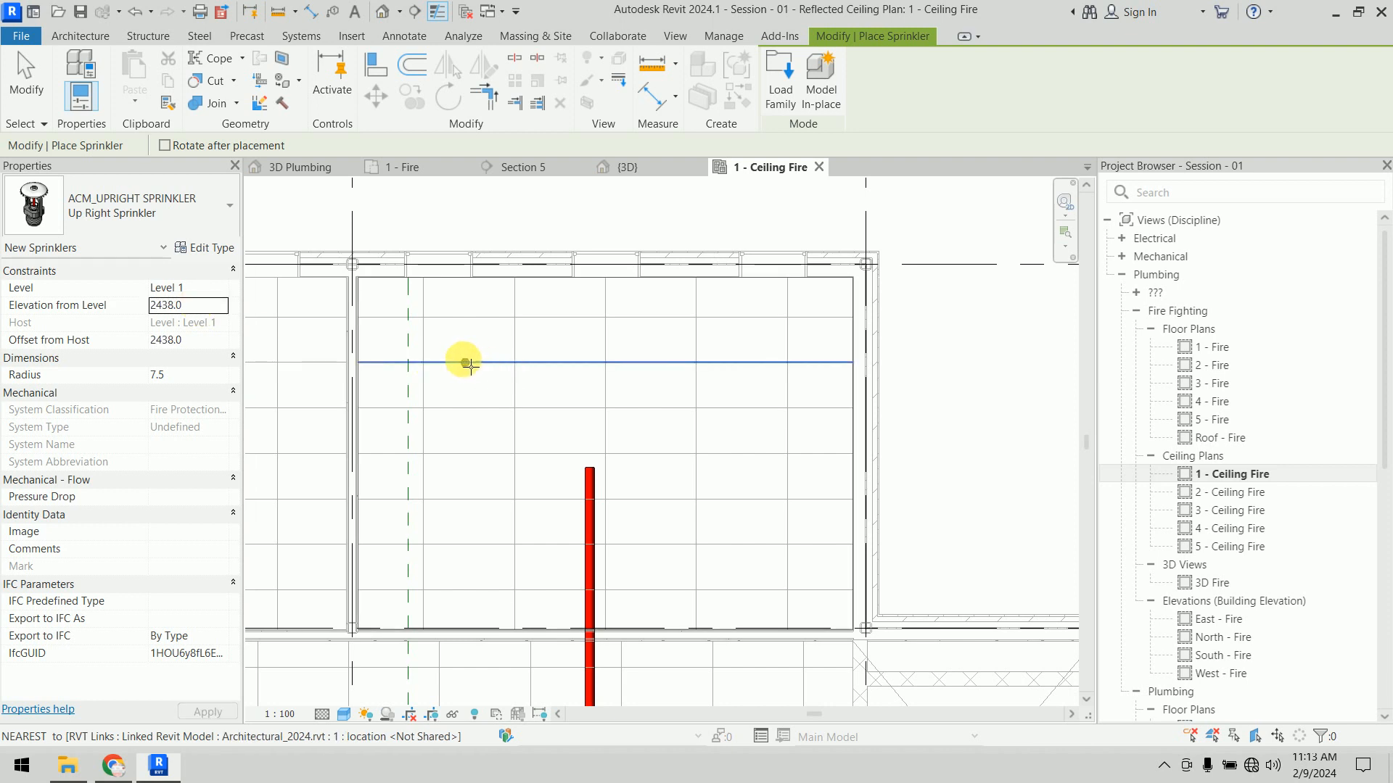
pyautogui.click(459, 360)
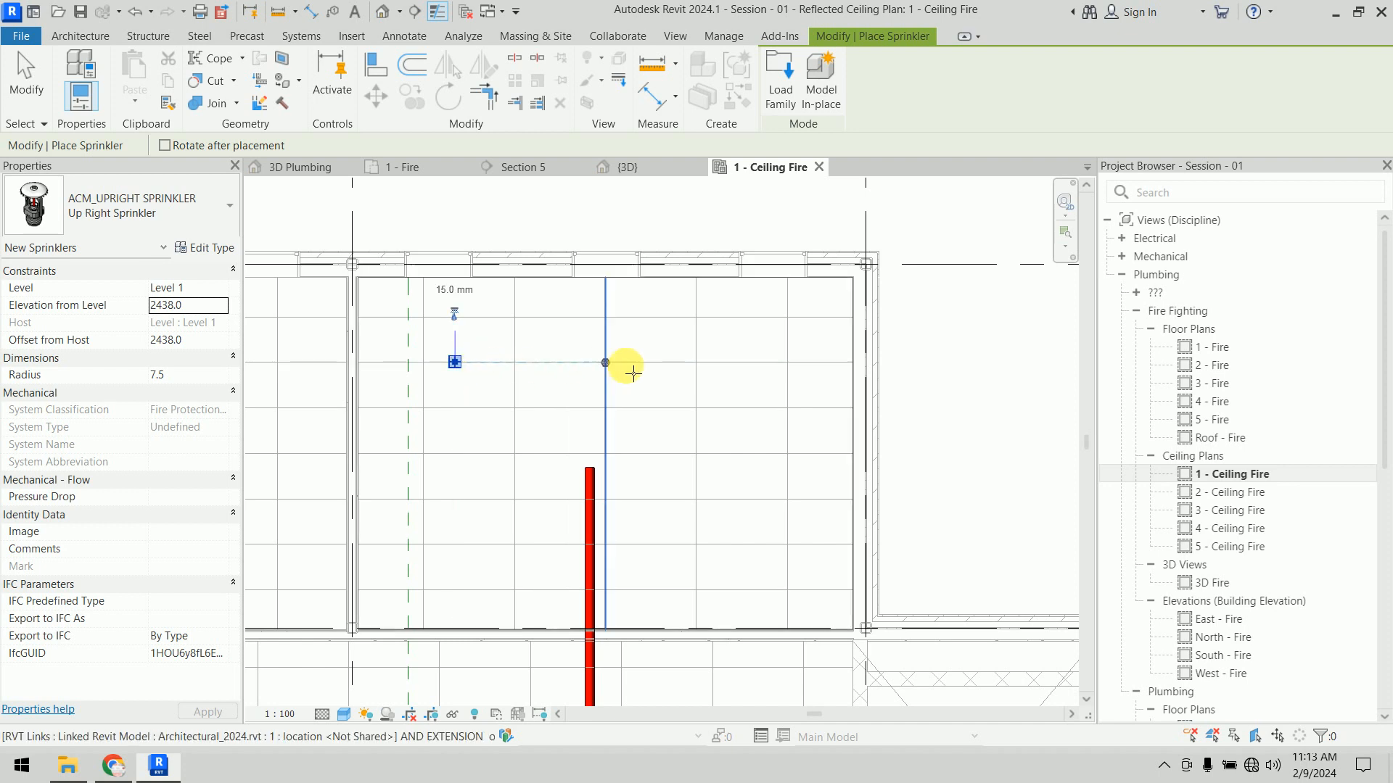
pyautogui.click(738, 362)
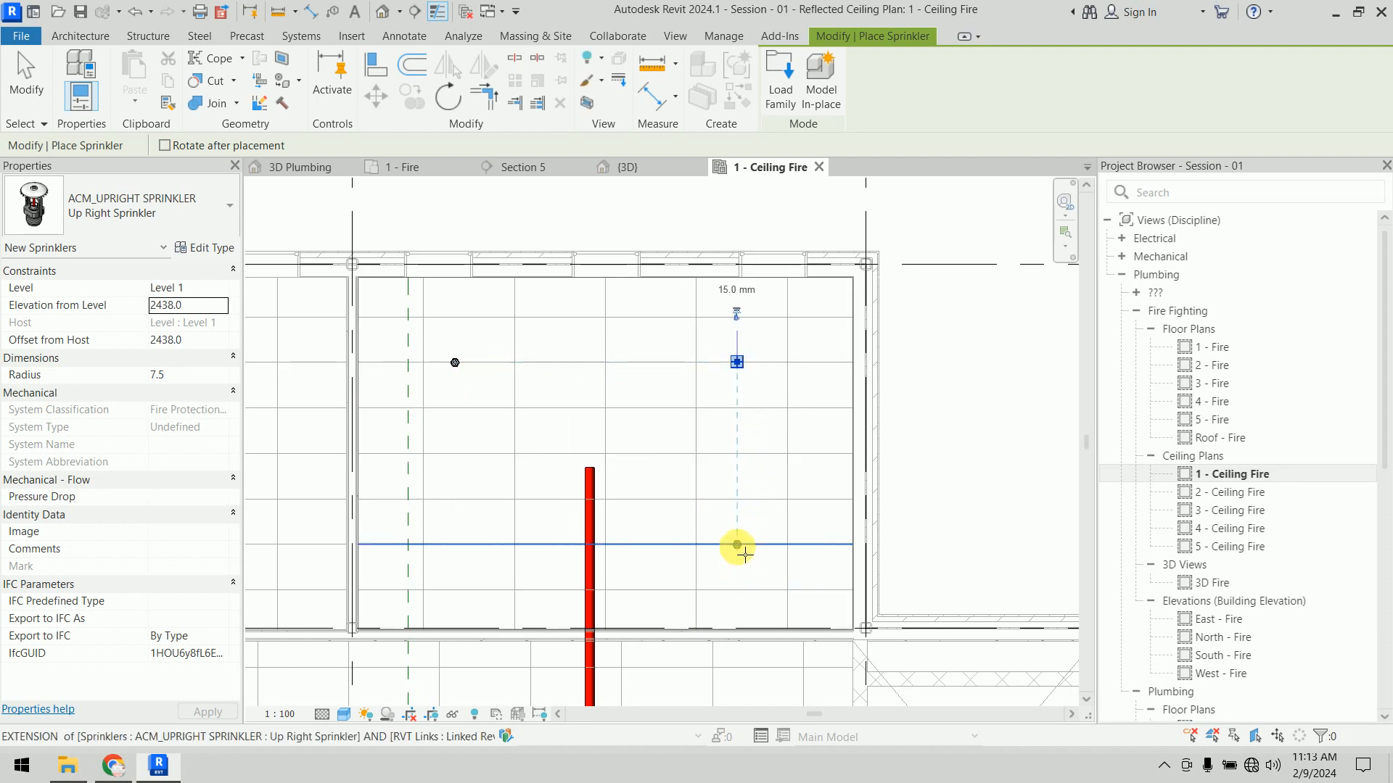
pyautogui.click(737, 544)
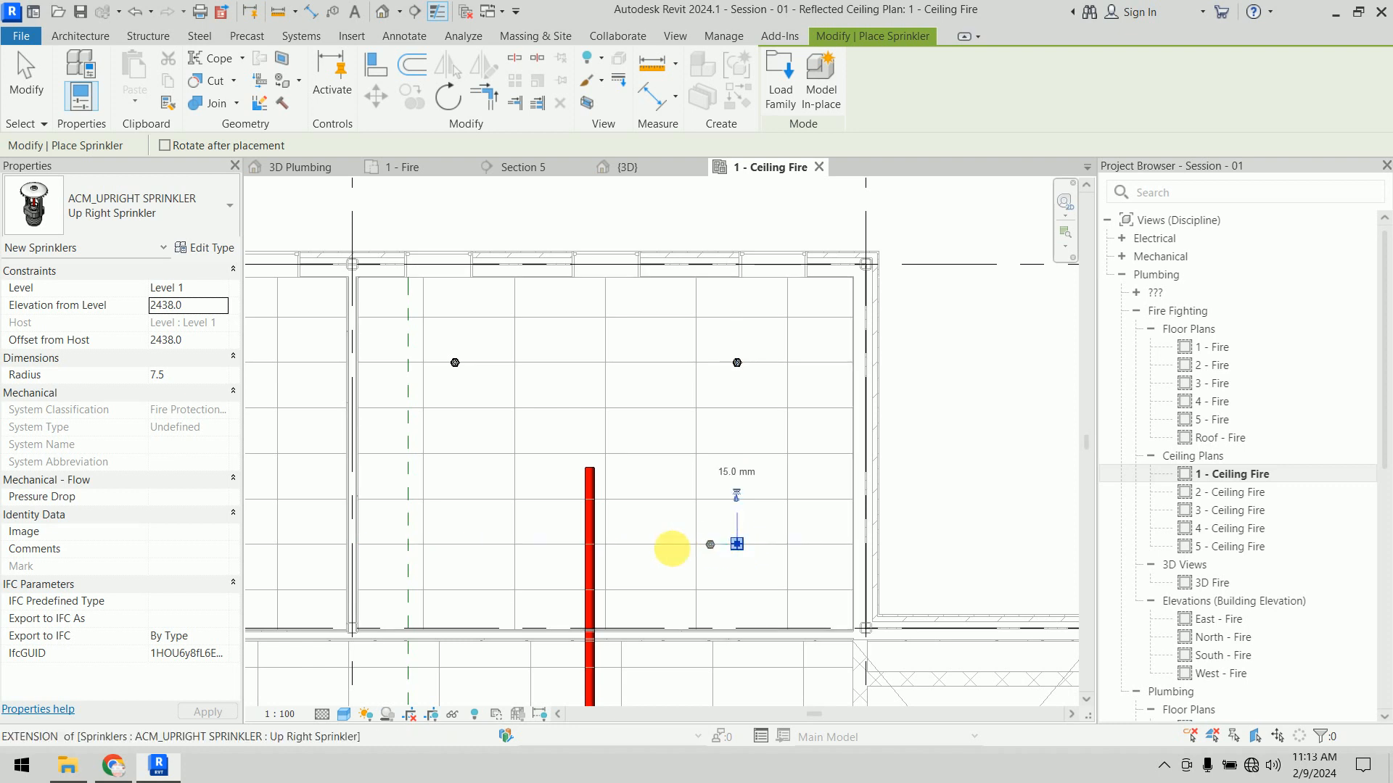
pyautogui.click(459, 553)
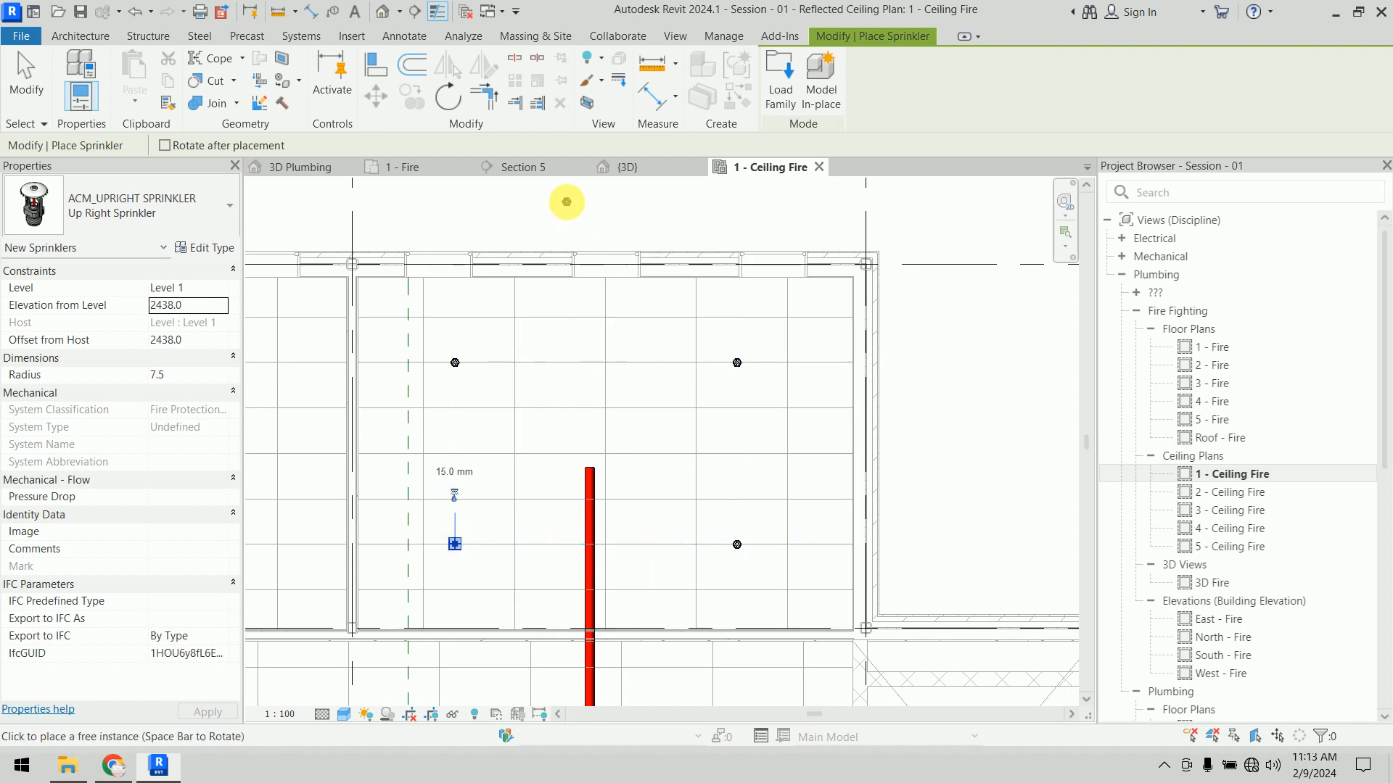
pyautogui.rightClick(584, 208)
pyautogui.click(606, 219)
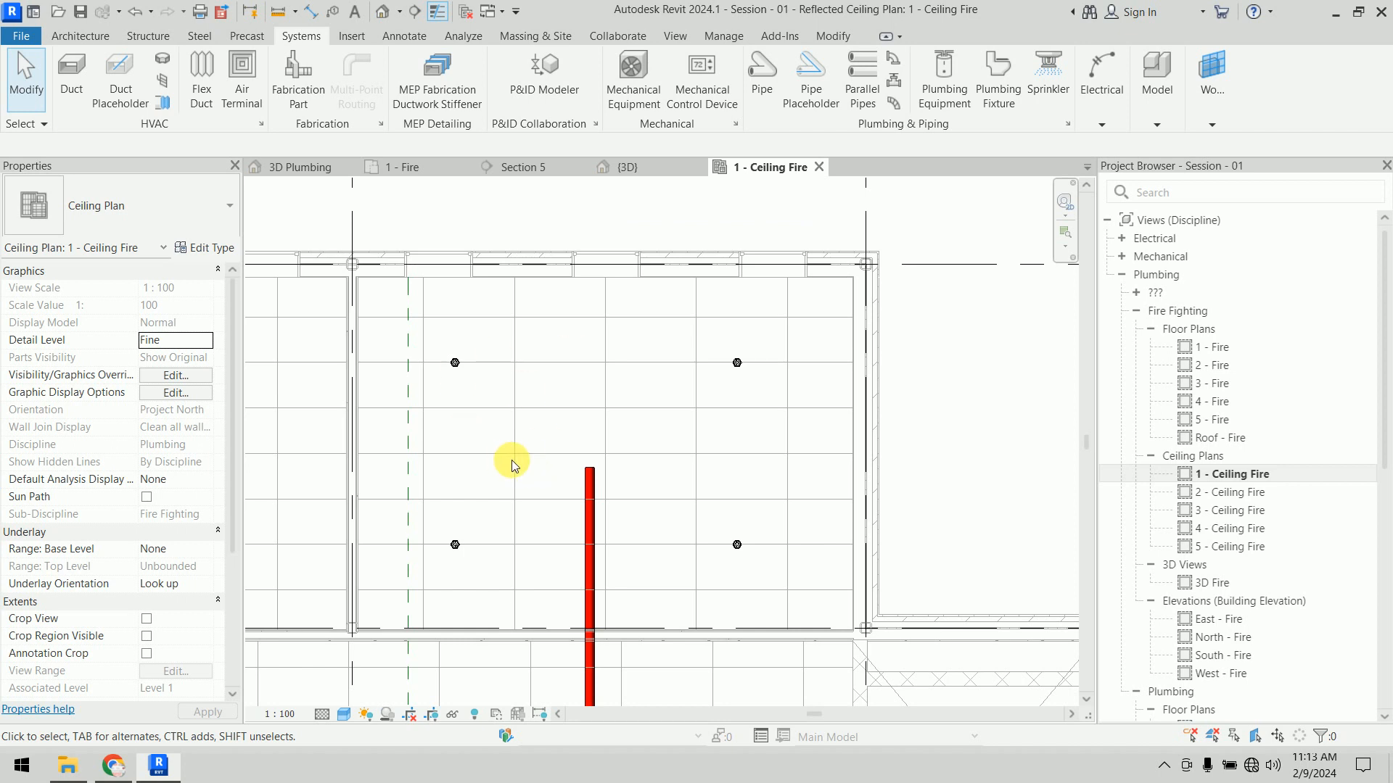
# Step: Try to connect the room's upper-left sprinkler into the red branch pipe
pyautogui.click(457, 364)
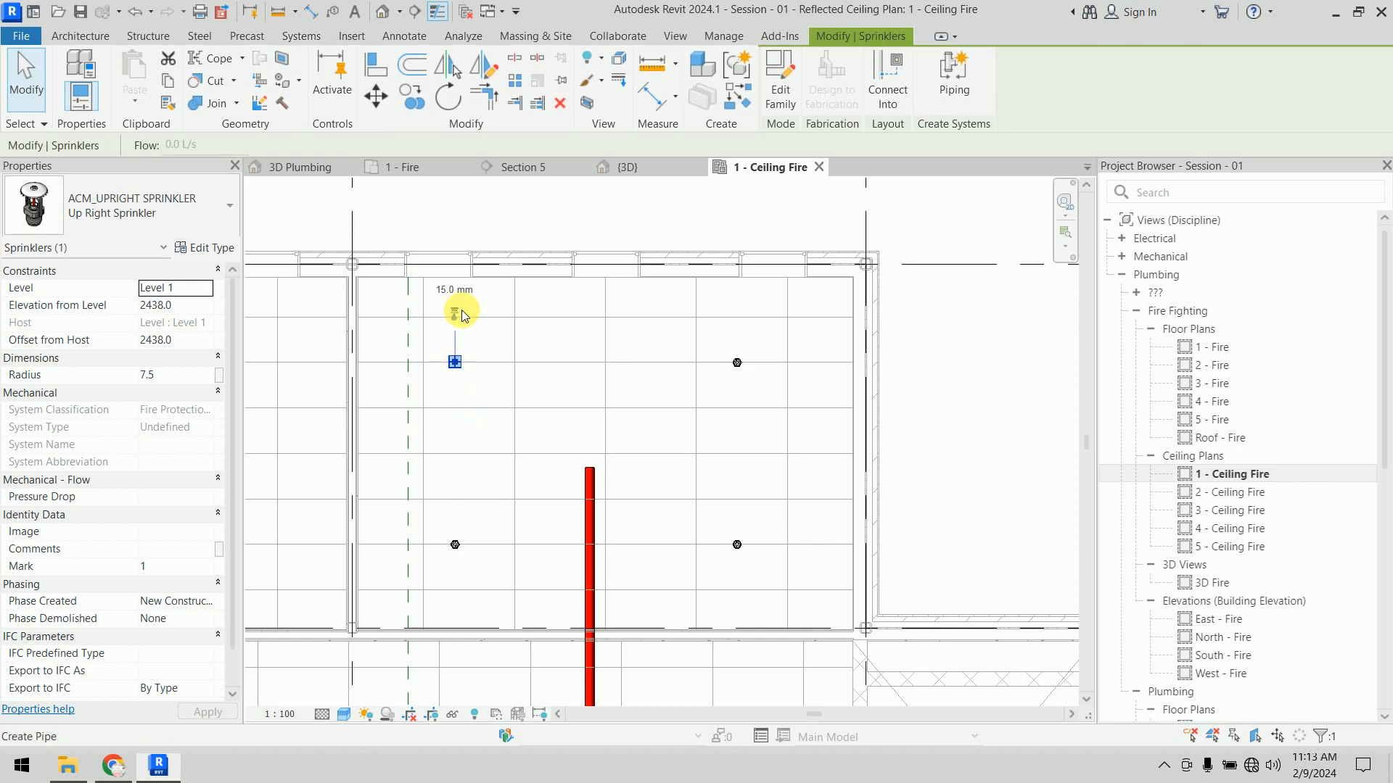
pyautogui.click(886, 187)
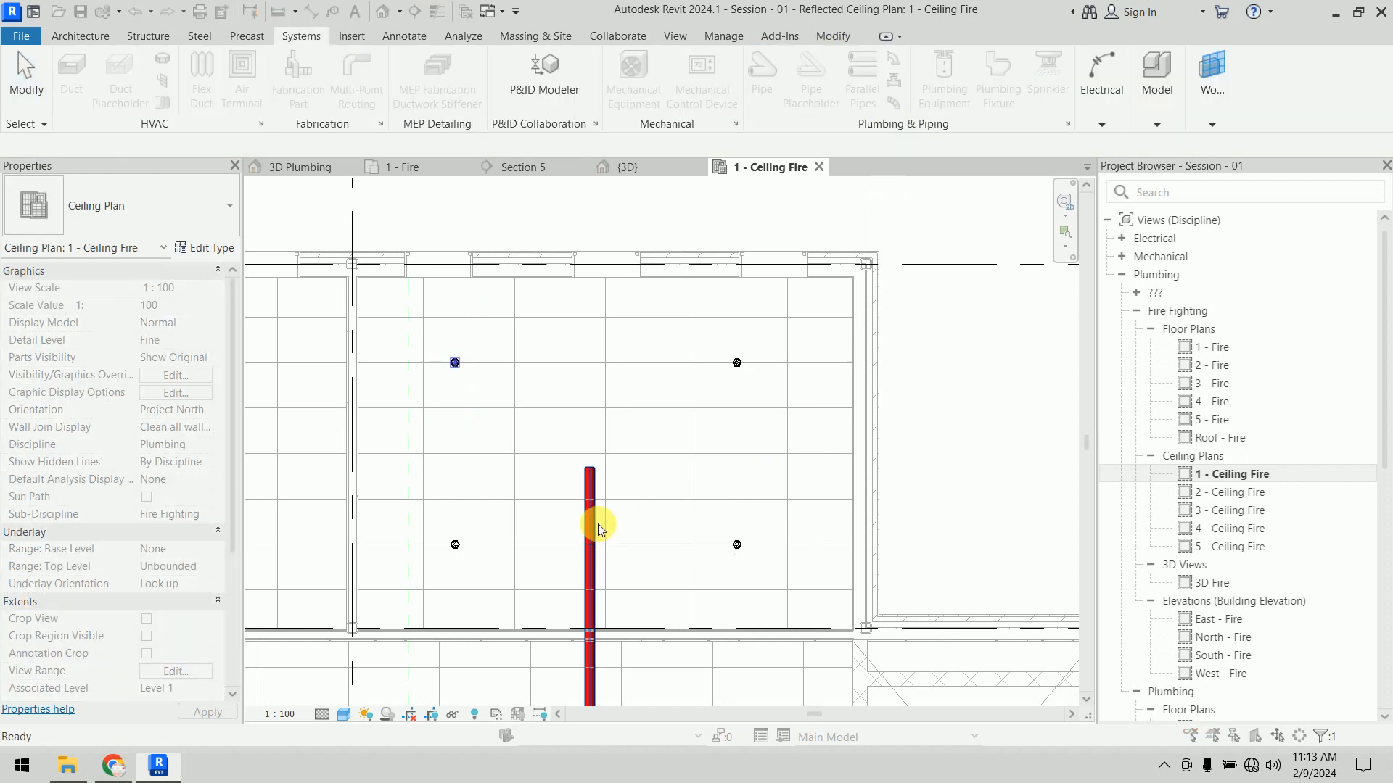
pyautogui.moveTo(1118, 586); pyautogui.dragTo(743, 182)
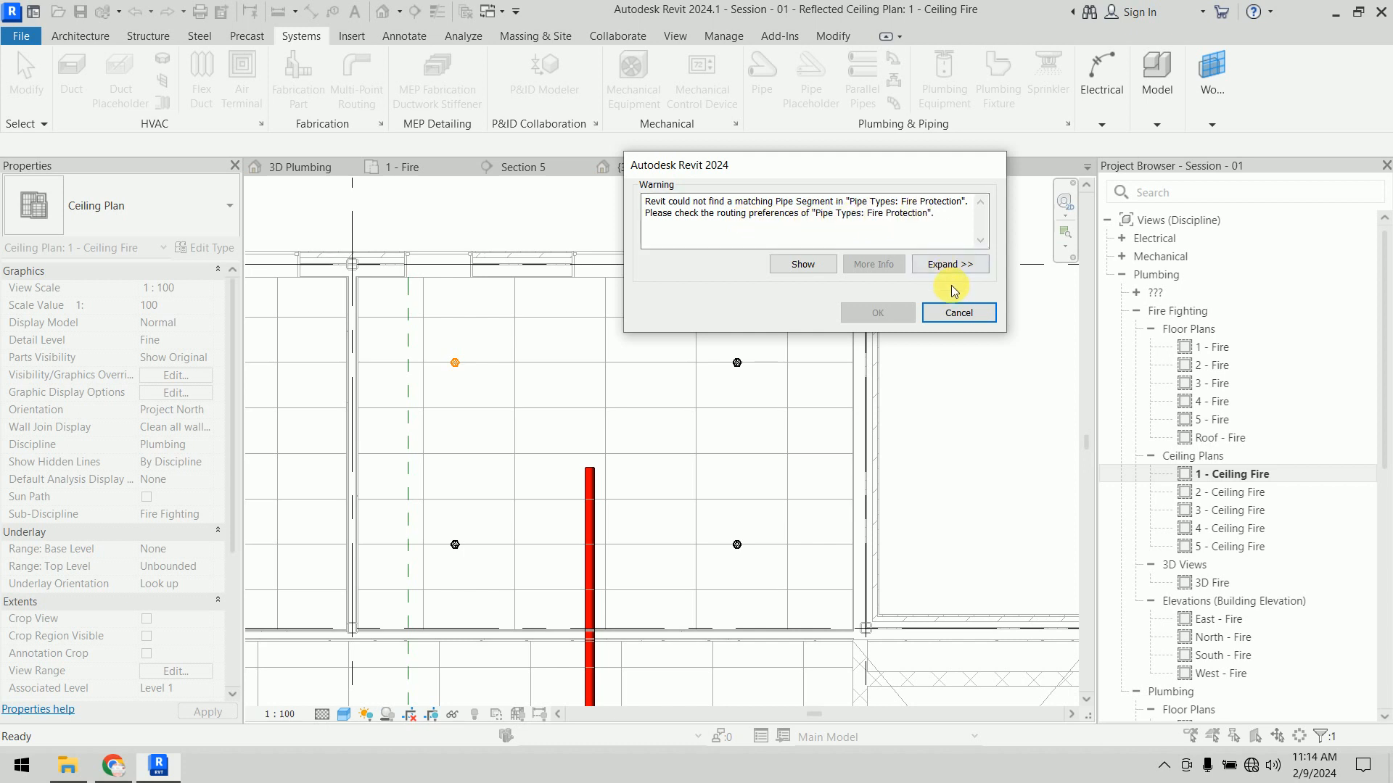
pyautogui.click(965, 314)
pyautogui.rightClick(963, 412)
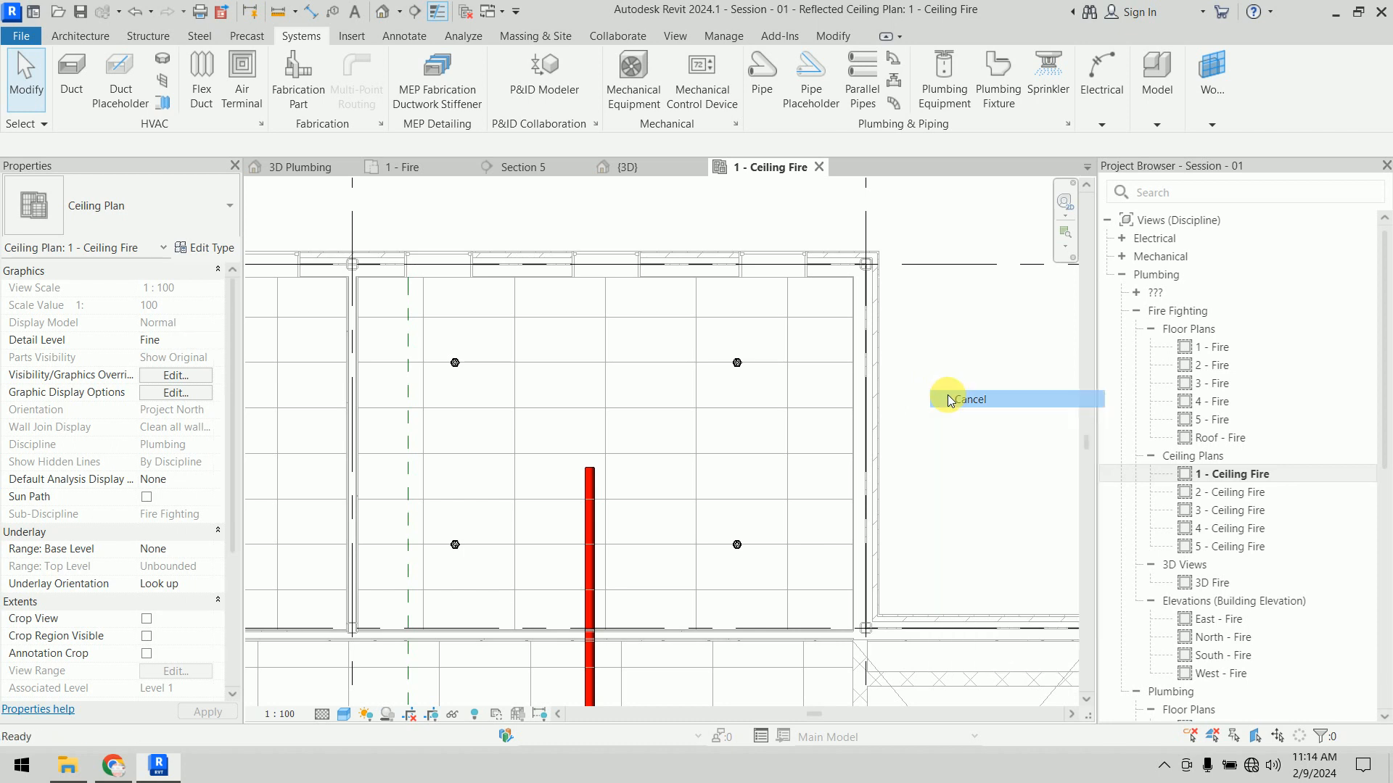
pyautogui.click(962, 411)
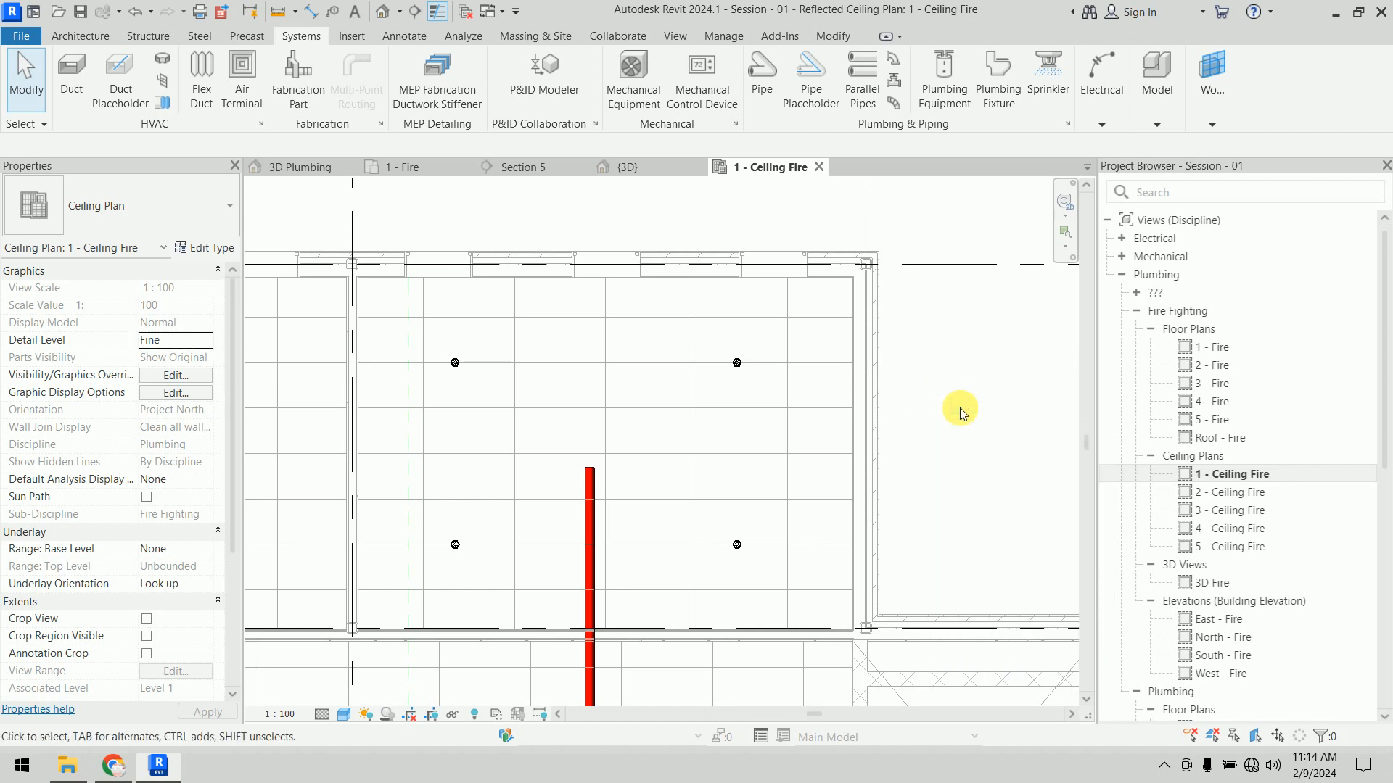
# Step: Add a 30 mm nominal size with 27 mm inside and 33 mm outside diameter to the branch pipe's GI - FP1 segment
pyautogui.click(593, 520)
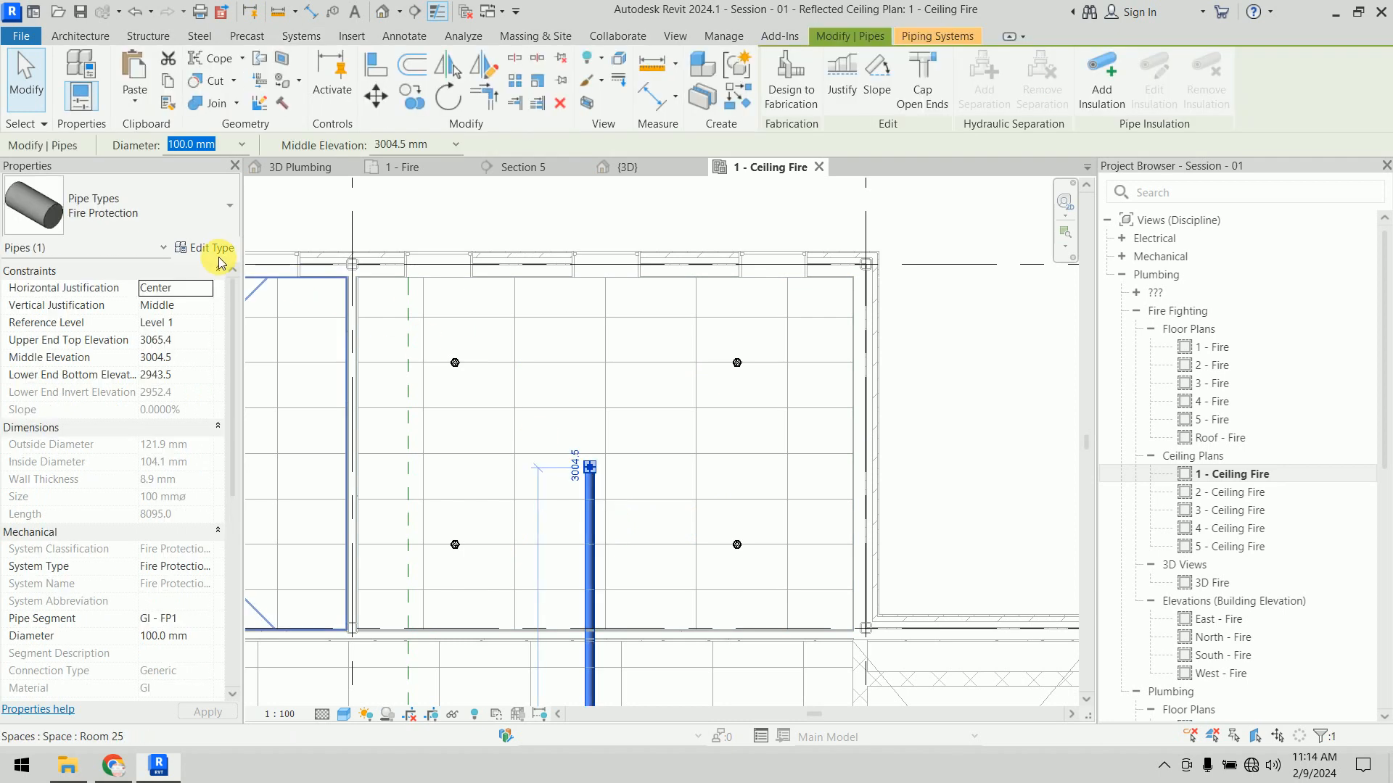
pyautogui.click(216, 254)
pyautogui.click(938, 268)
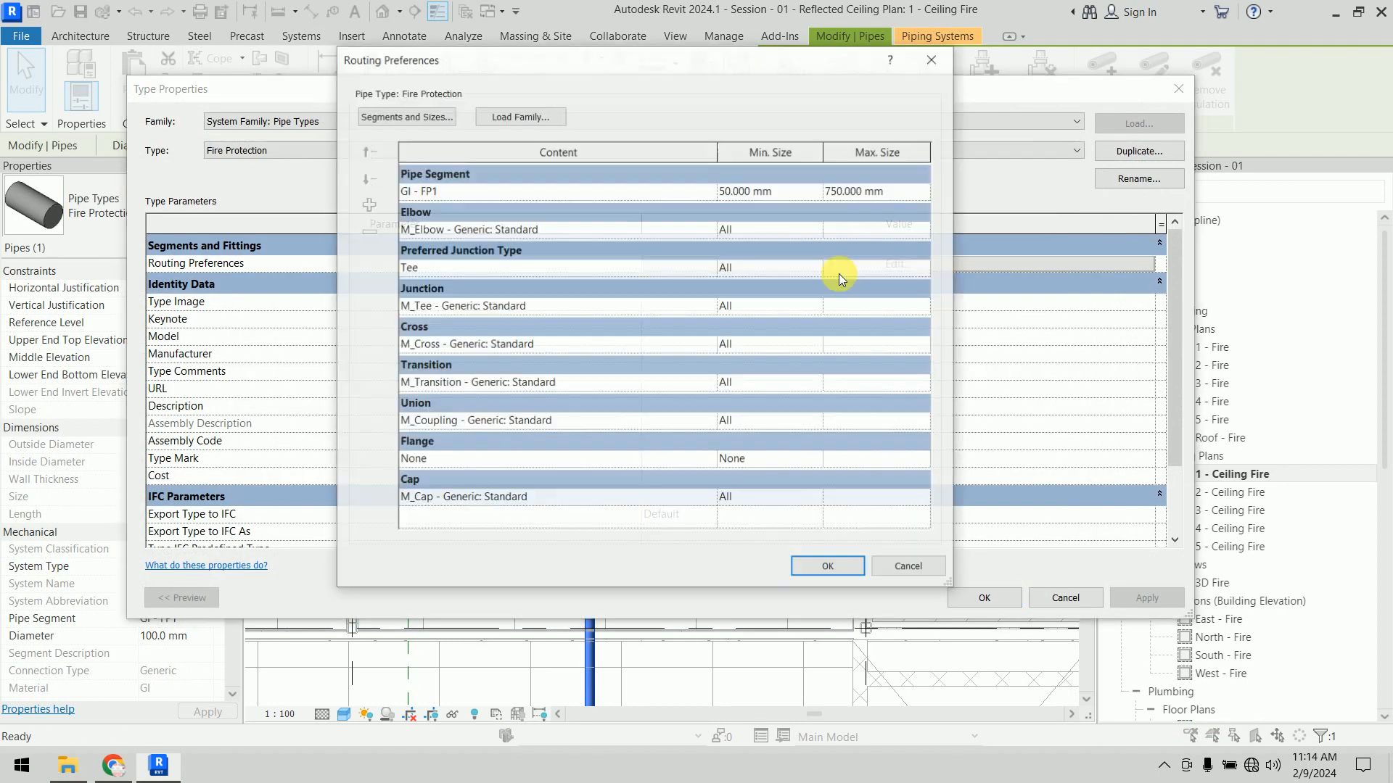
pyautogui.click(427, 116)
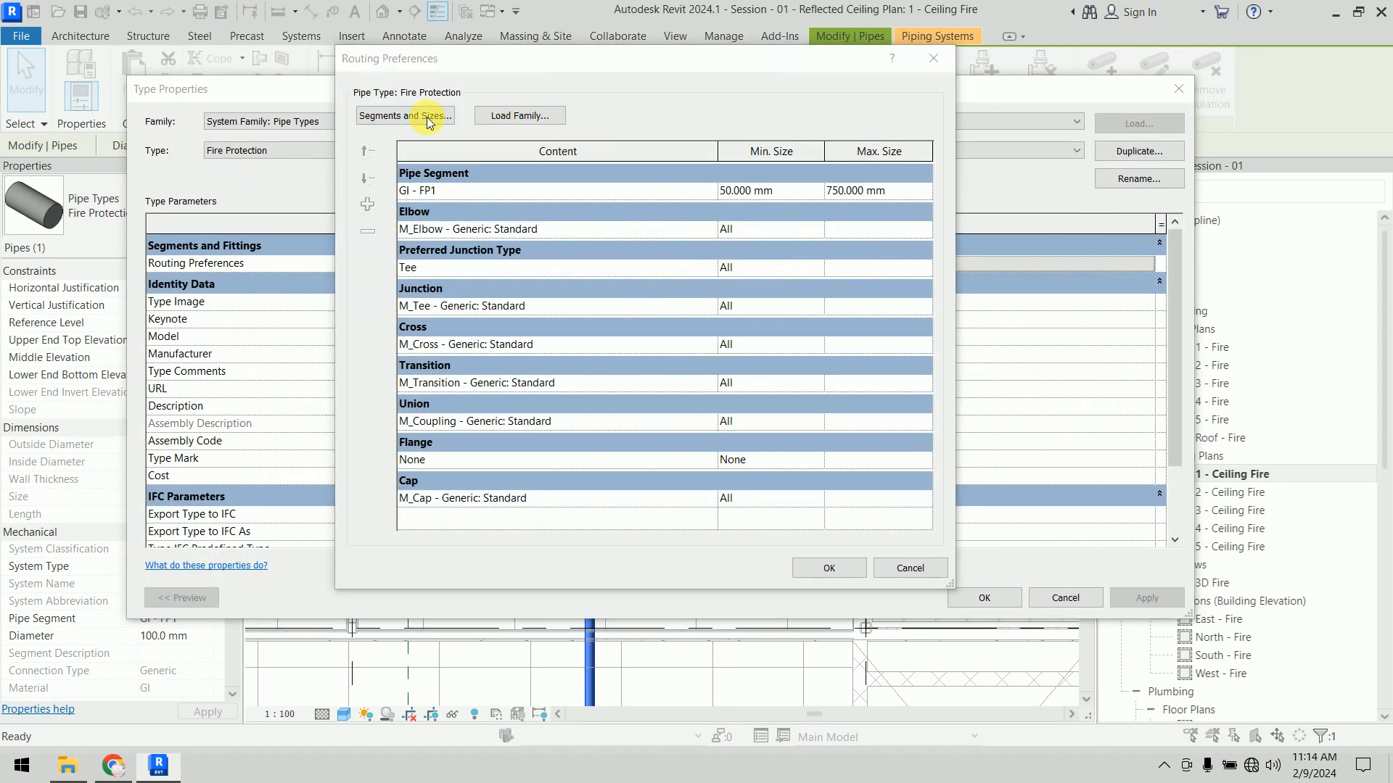
pyautogui.click(429, 192)
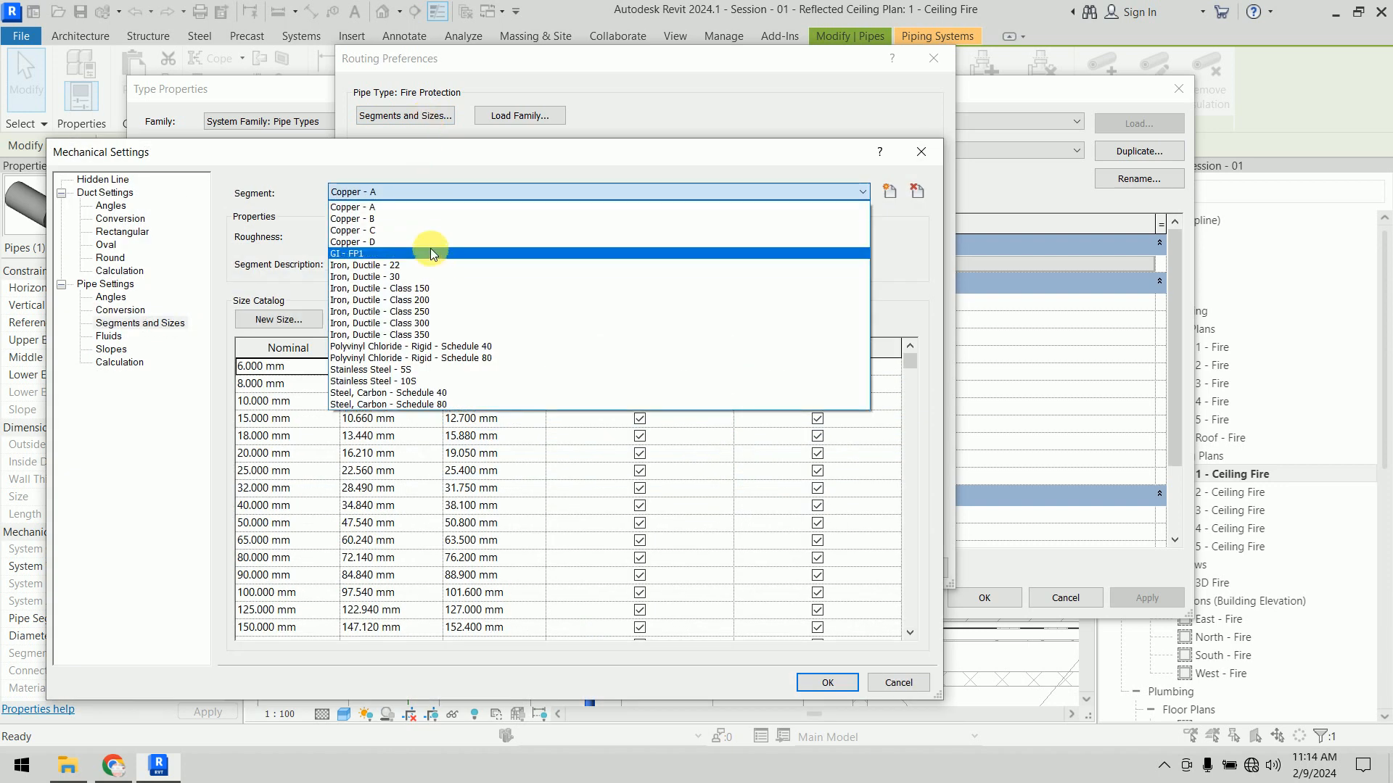
pyautogui.click(429, 253)
pyautogui.click(309, 319)
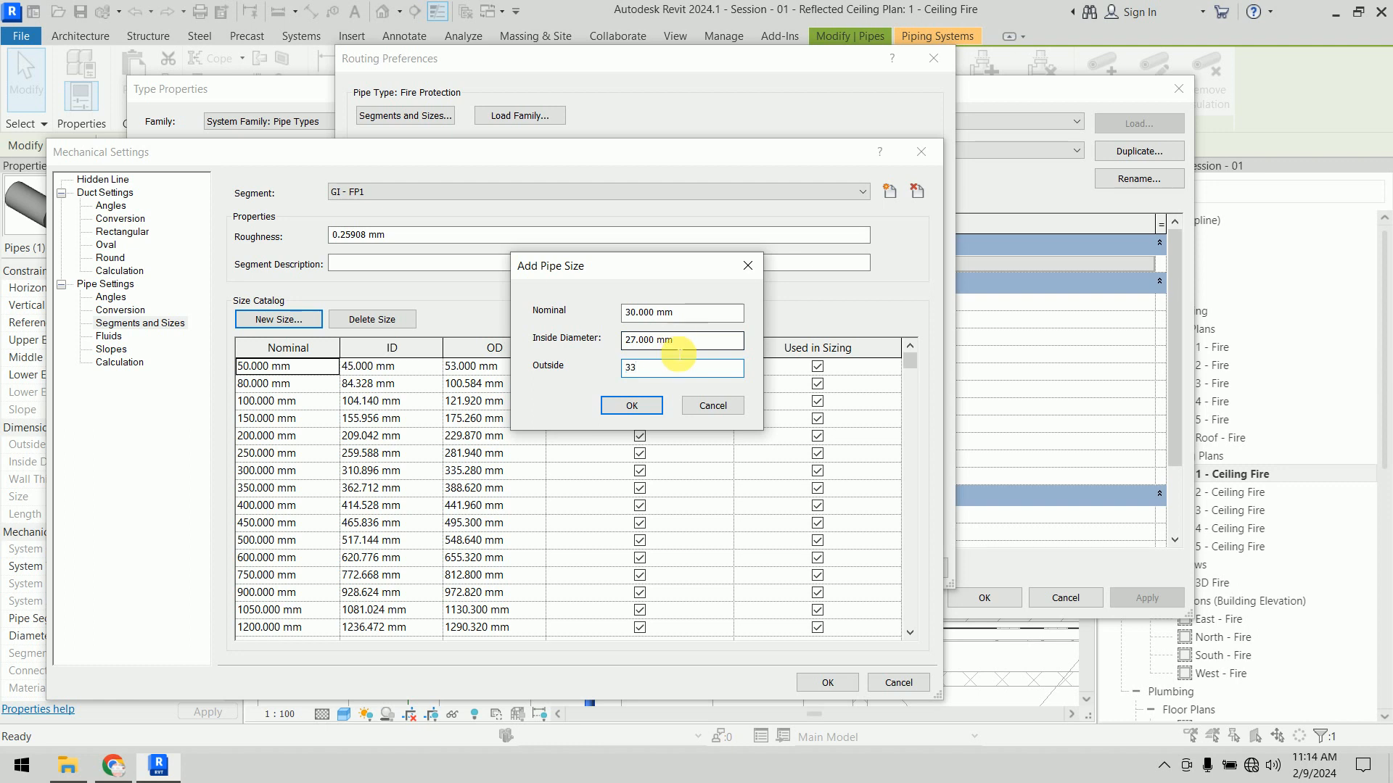
pyautogui.click(658, 414)
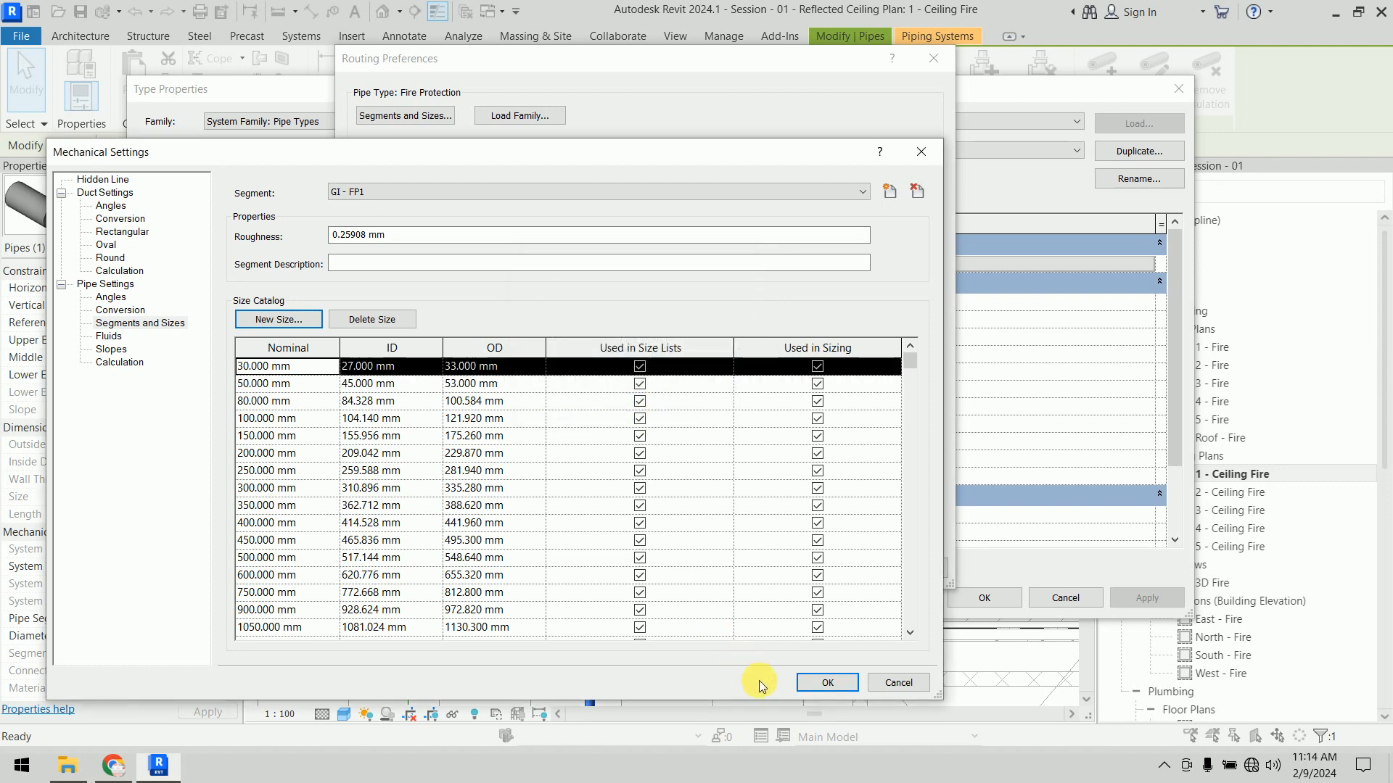
pyautogui.click(817, 686)
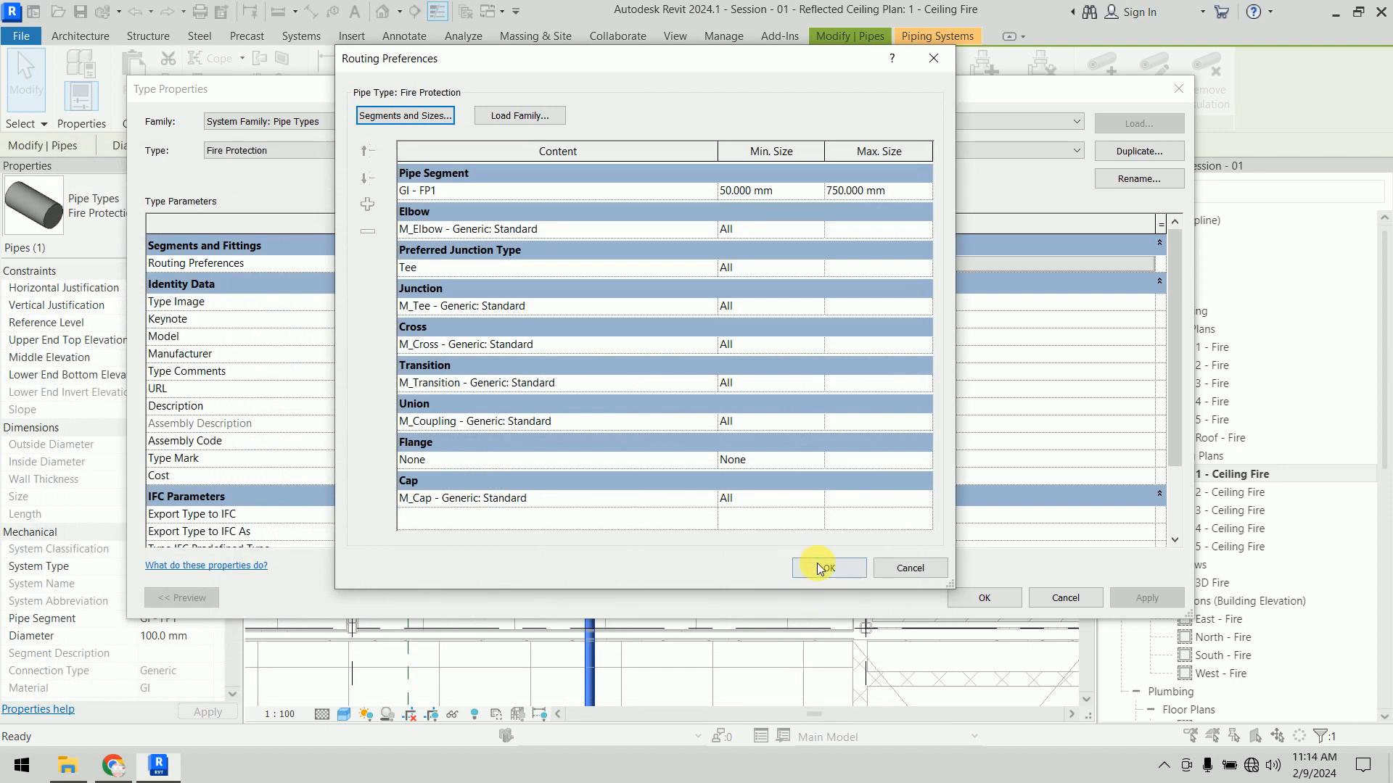
# Step: Set the GI - FP1 segment's minimum size to 30 mm in the Fire Protection pipe type's routing preferences
pyautogui.click(805, 190)
pyautogui.click(817, 191)
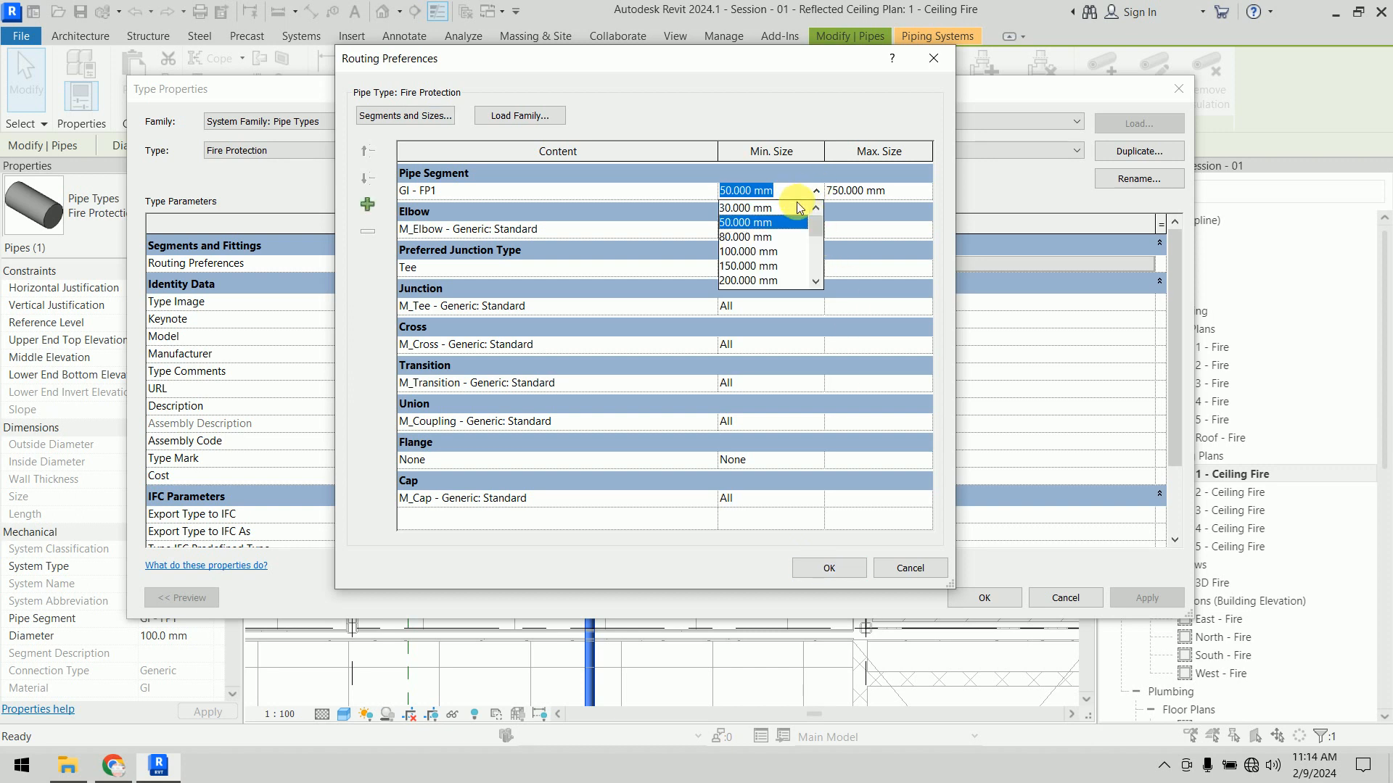
pyautogui.click(798, 207)
pyautogui.click(829, 569)
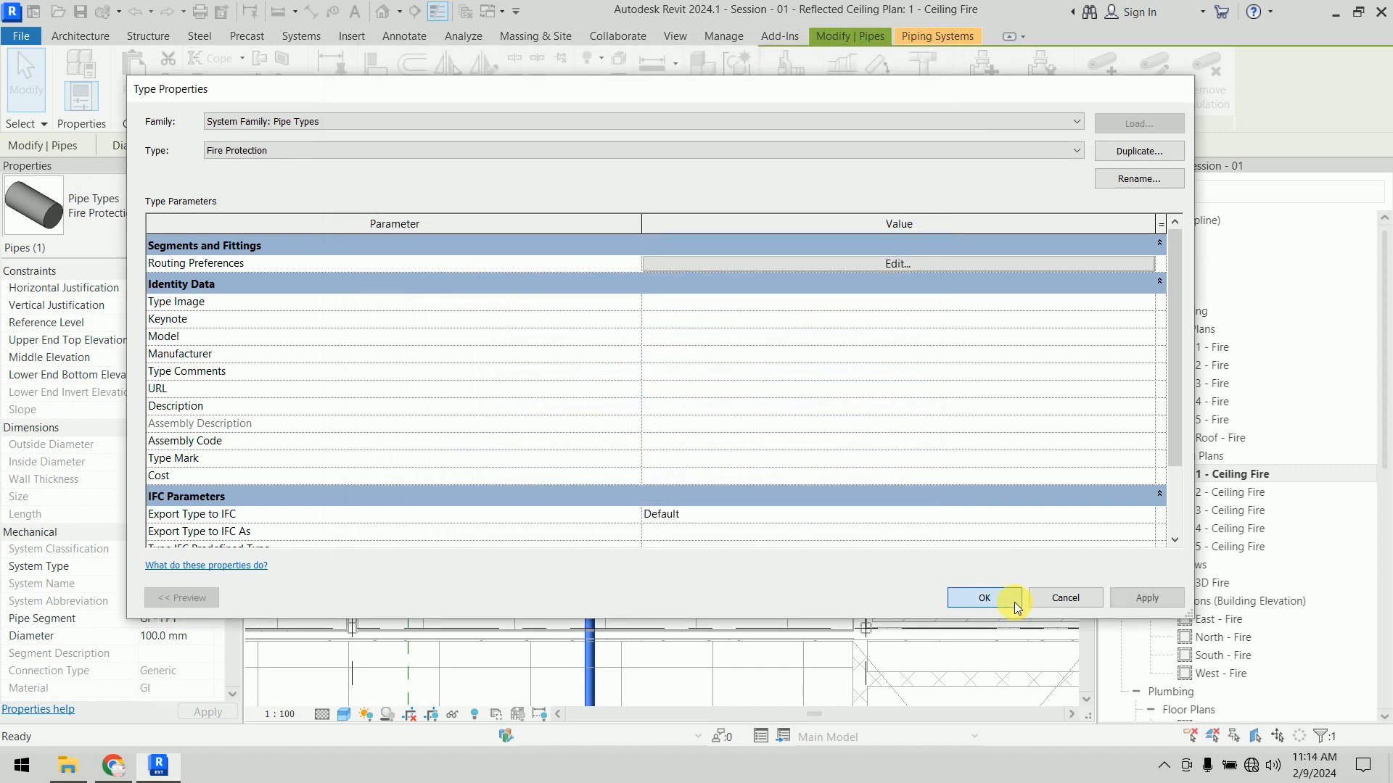
pyautogui.click(1016, 602)
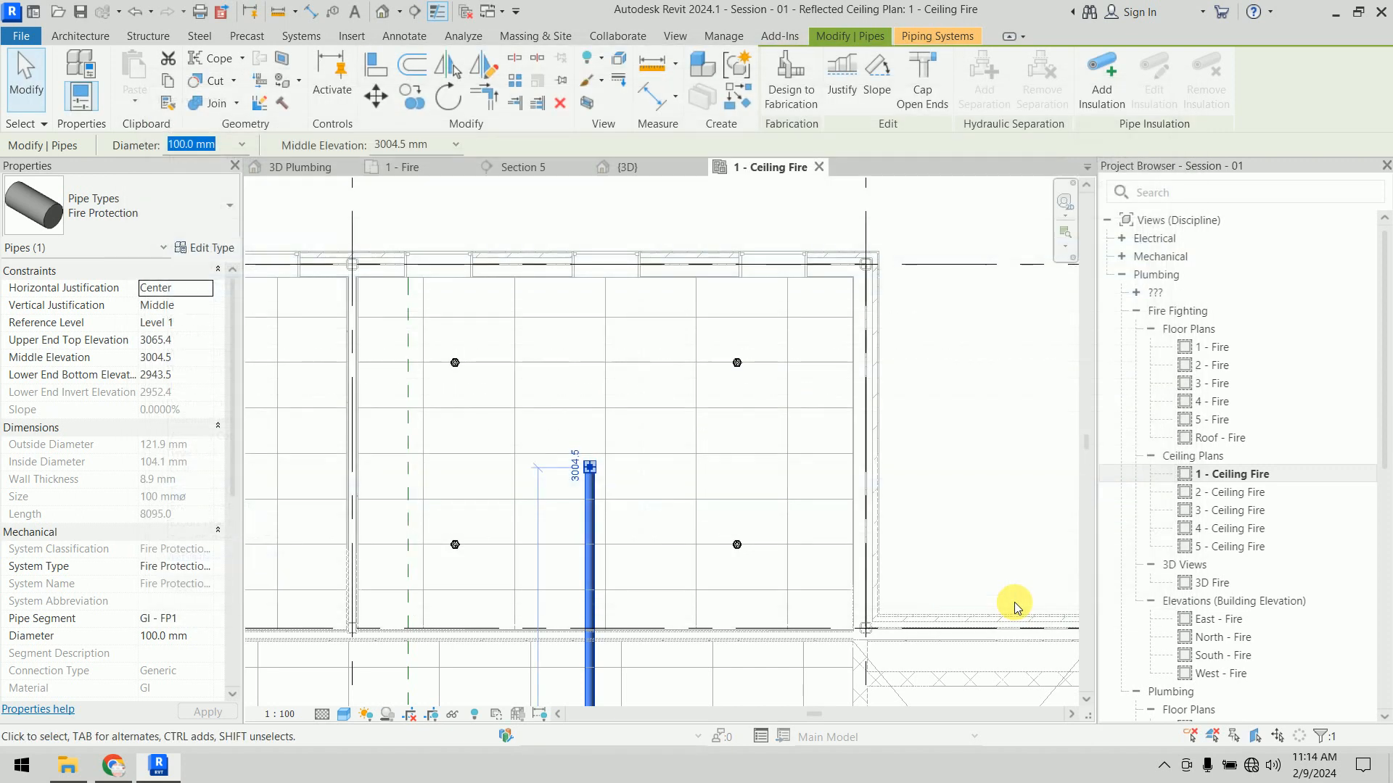
pyautogui.rightClick(614, 210)
pyautogui.click(631, 216)
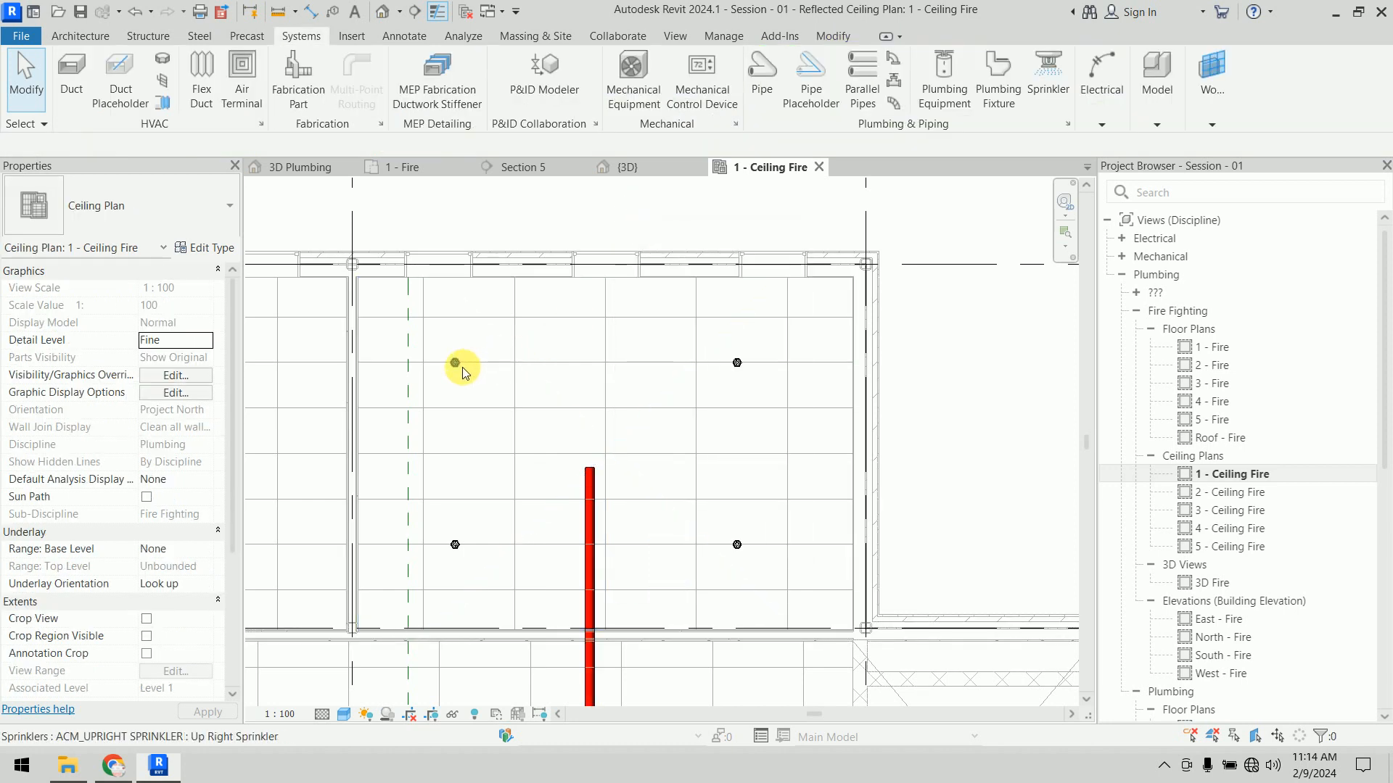
# Step: Retry connecting the upper-left sprinkler into the branch pipe with the edited routing preferences
pyautogui.click(463, 368)
pyautogui.click(911, 82)
pyautogui.click(590, 529)
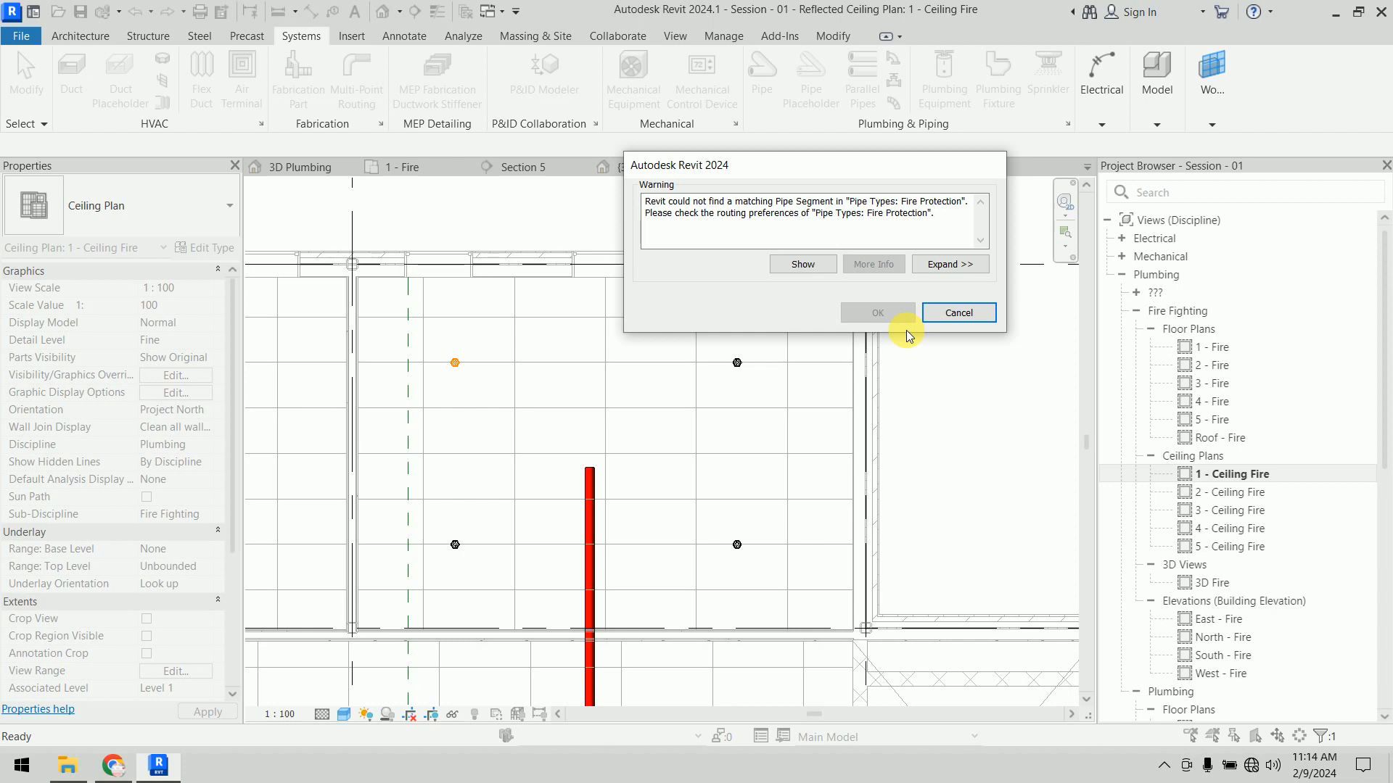
pyautogui.click(950, 312)
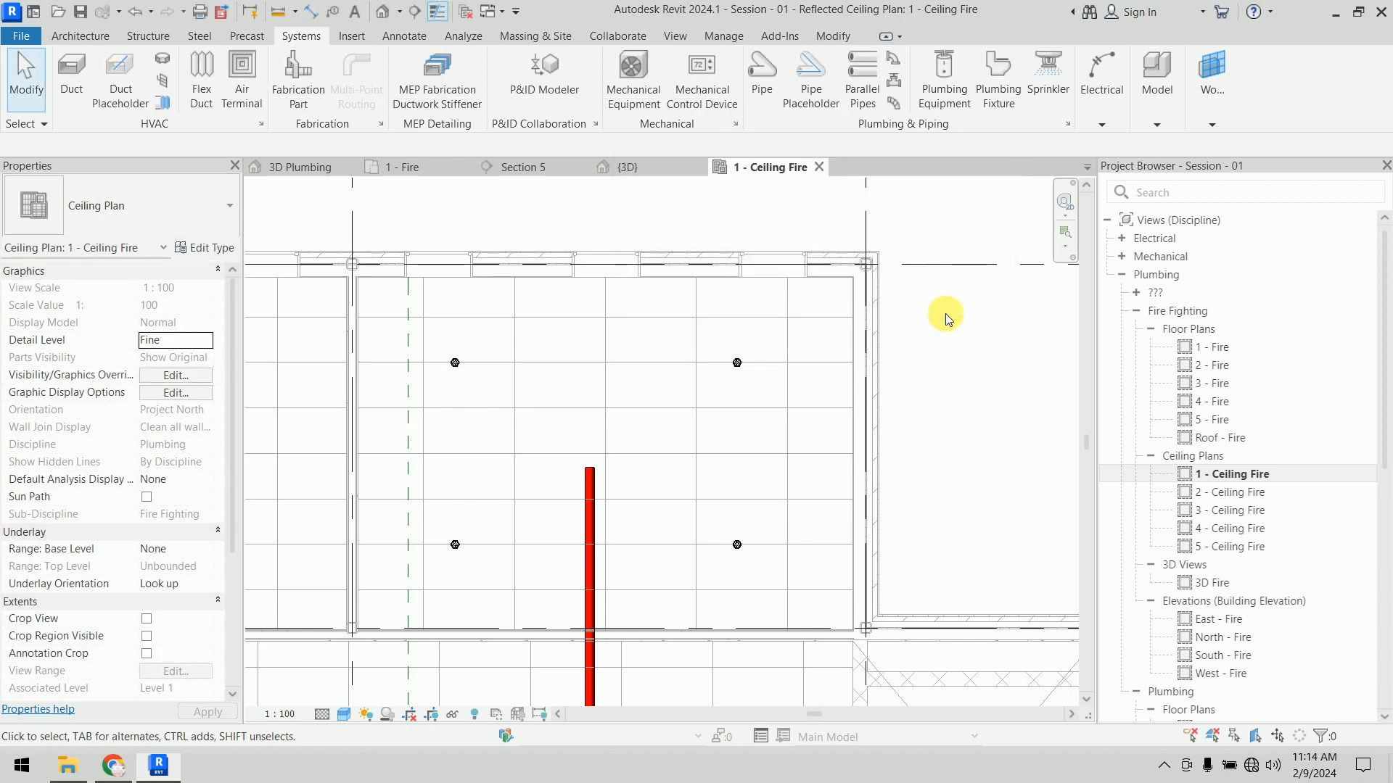
pyautogui.rightClick(946, 314)
pyautogui.click(961, 324)
pyautogui.rightClick(962, 324)
pyautogui.click(979, 333)
# Step: Try to draw a 30 mm horizontal pipe from the upper-left sprinkler's connector toward the branch pipe's line
pyautogui.click(458, 373)
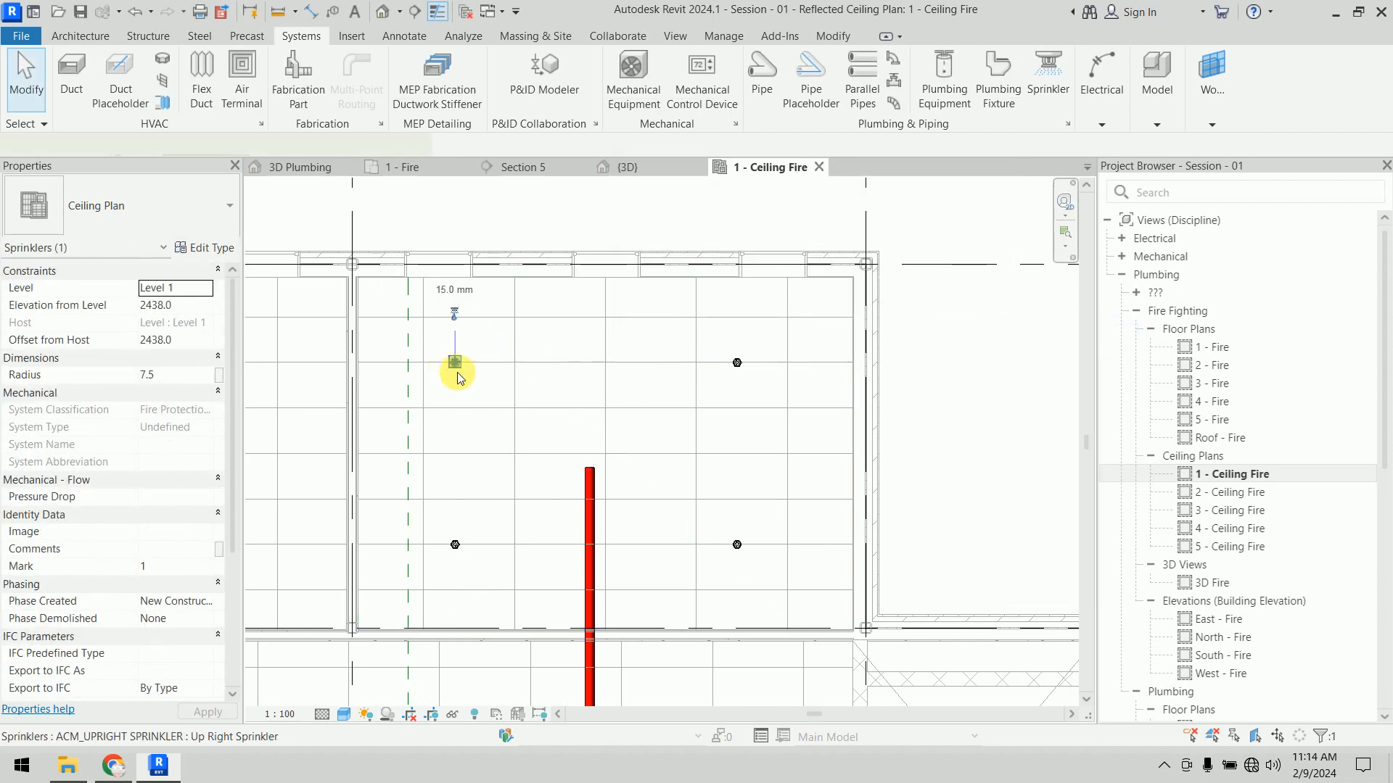
pyautogui.click(455, 312)
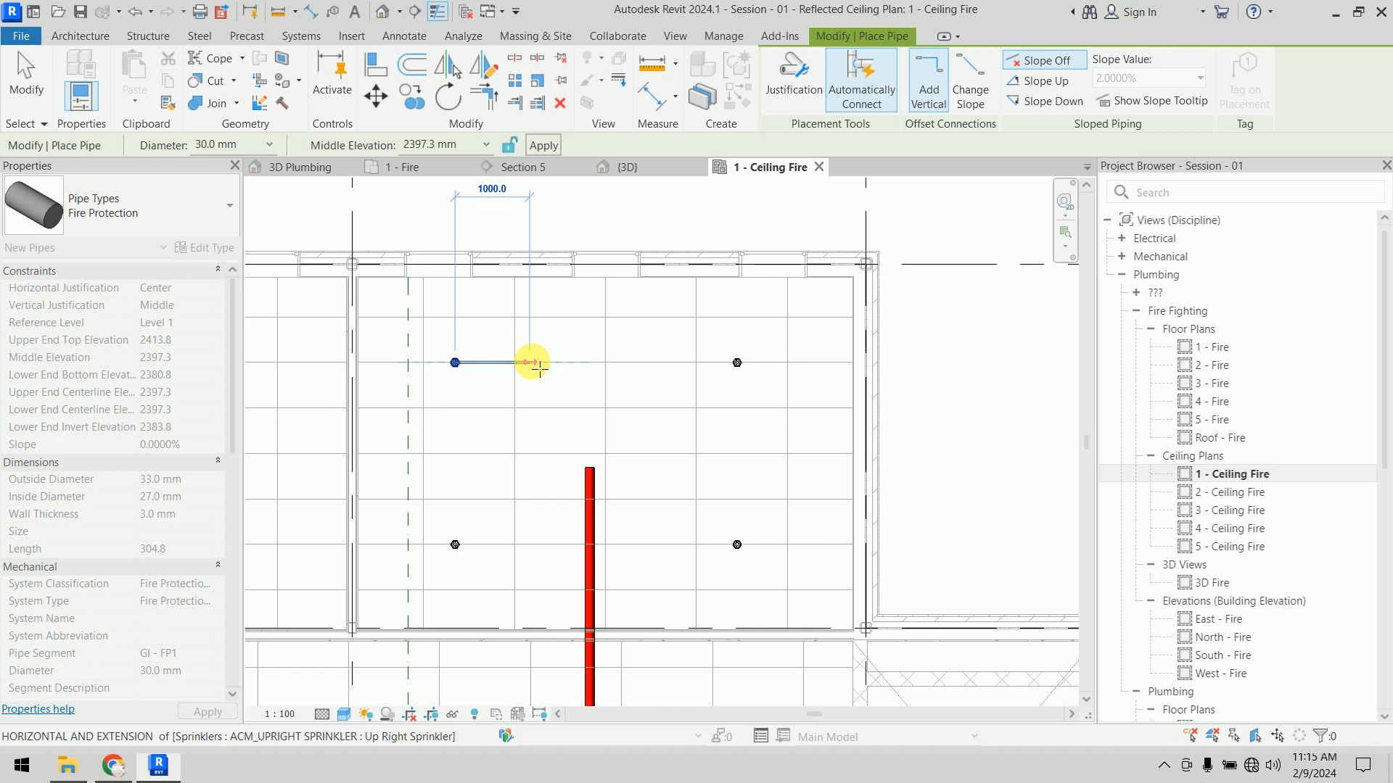
pyautogui.click(560, 363)
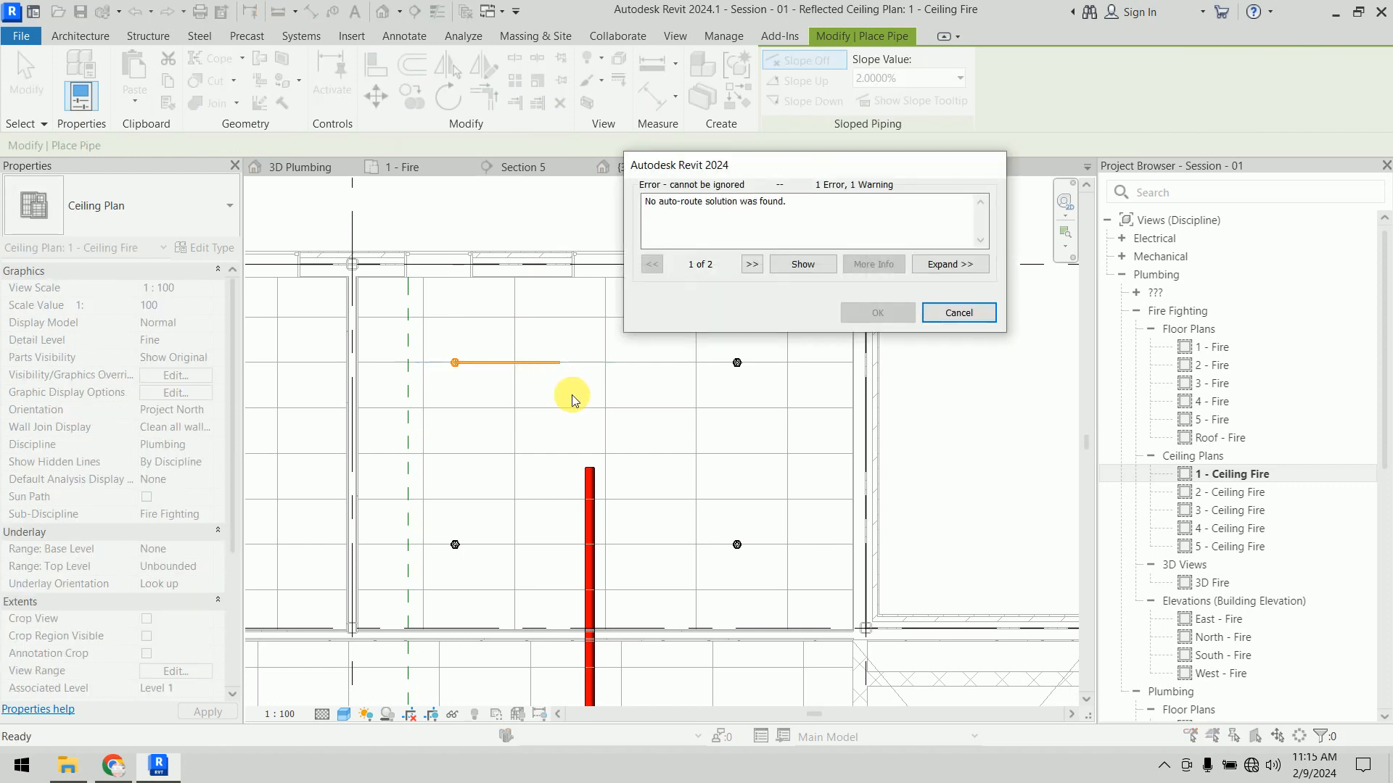
pyautogui.click(973, 317)
pyautogui.rightClick(950, 323)
pyautogui.click(970, 337)
pyautogui.rightClick(971, 339)
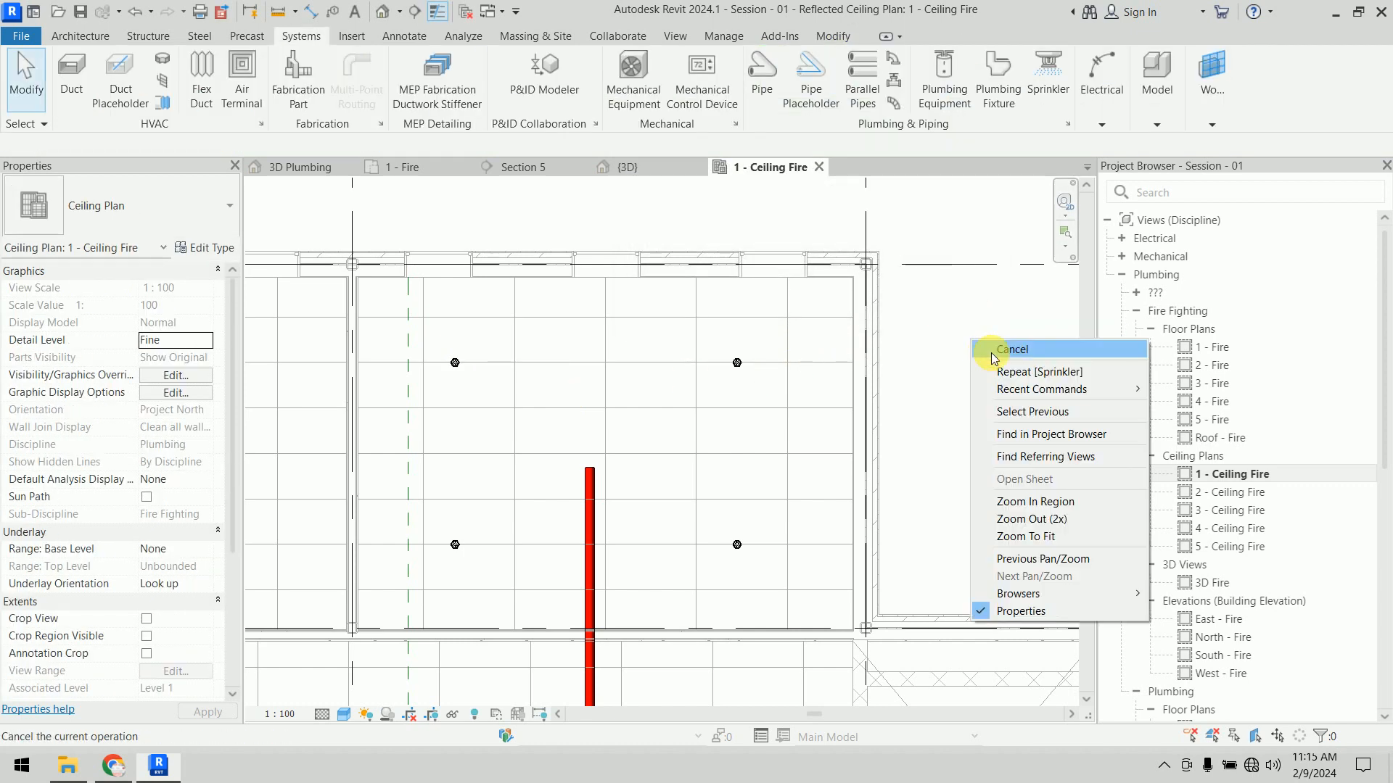
pyautogui.click(994, 357)
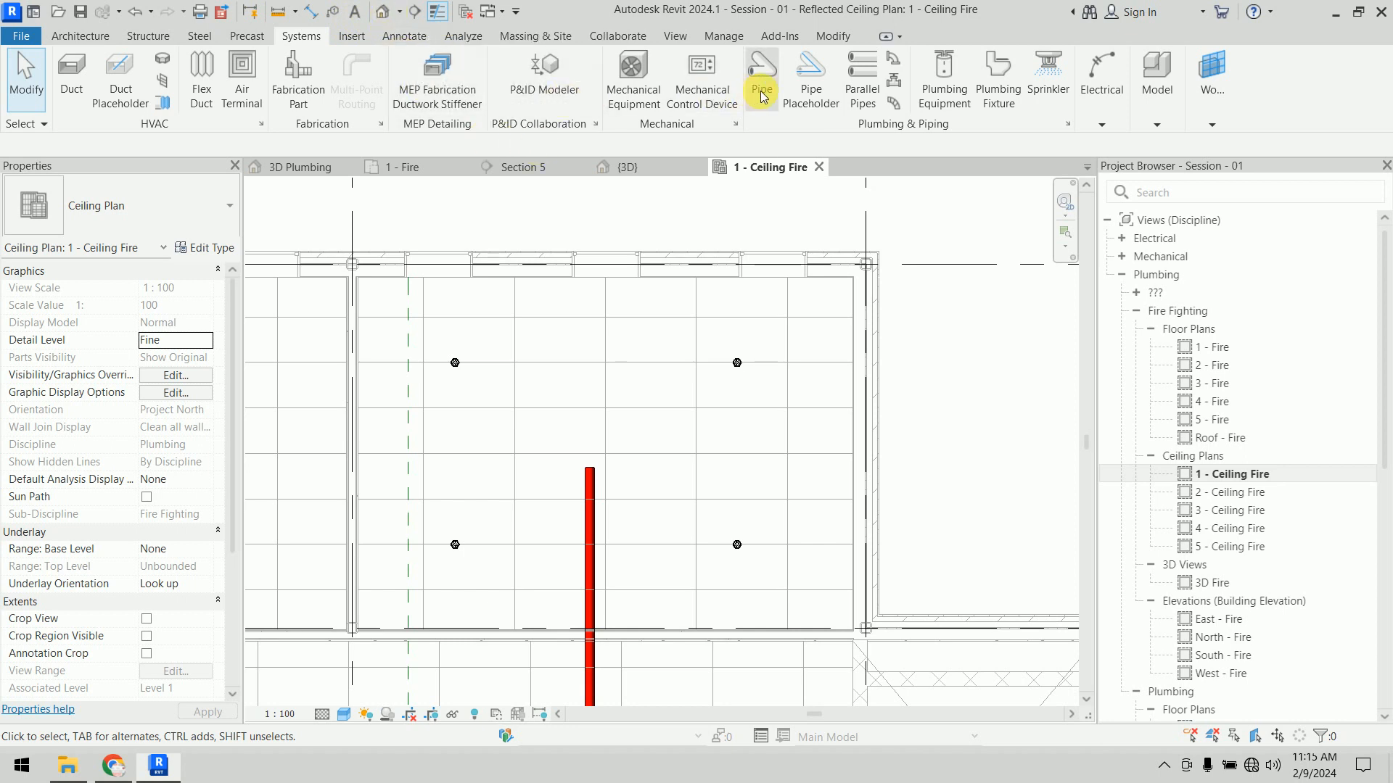
# Step: Create a building section across the sprinkler room, crossing the branch pipe just above the lower sprinklers, with its depth reaching past the upper ones
pyautogui.click(414, 11)
pyautogui.click(392, 409)
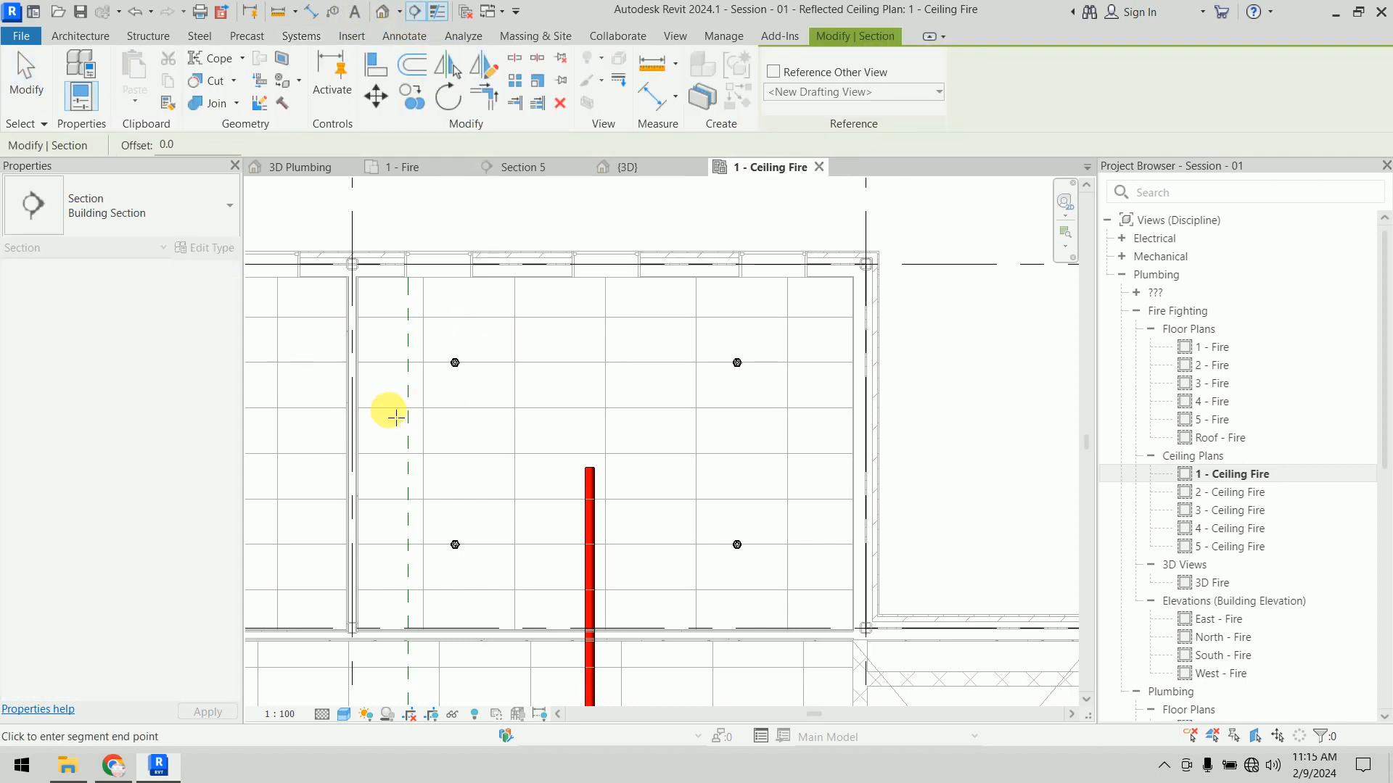
pyautogui.click(850, 428)
pyautogui.press('Escape')
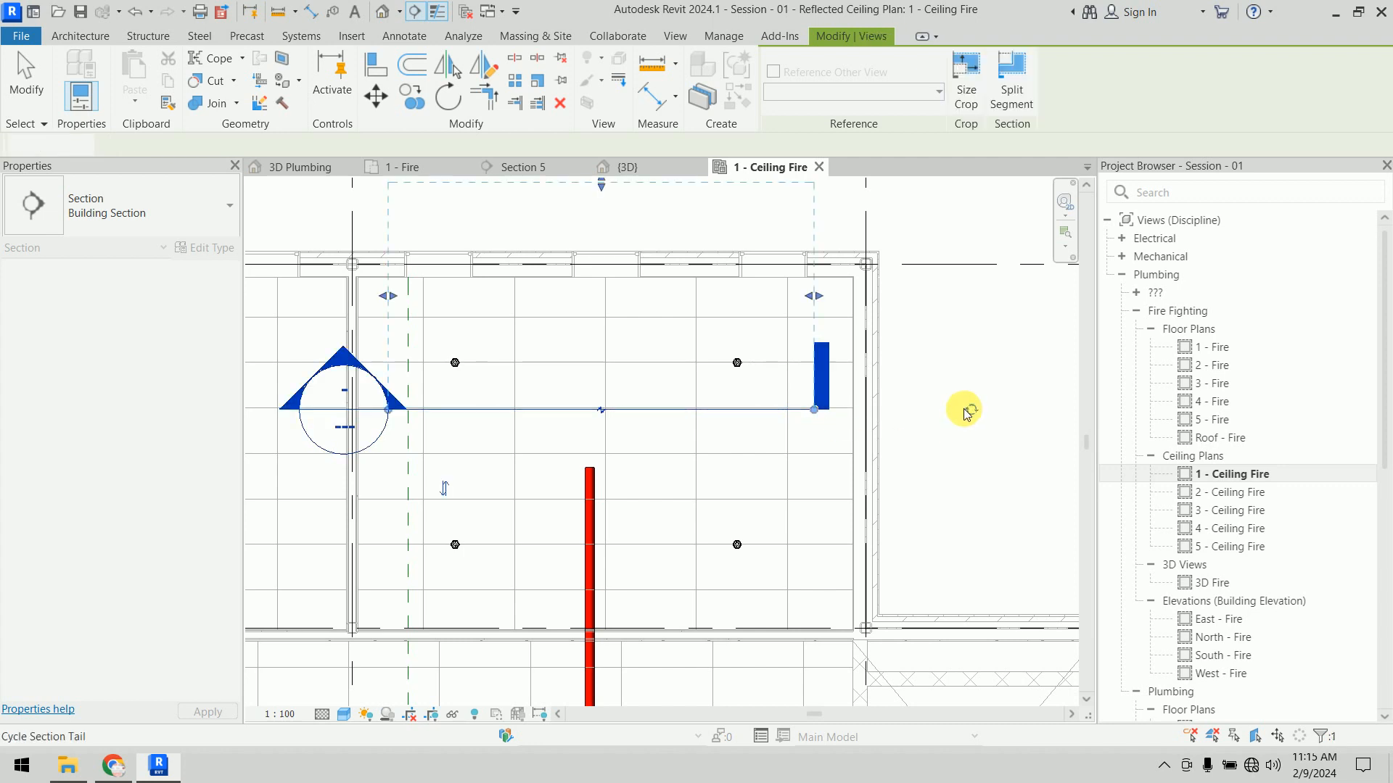
pyautogui.scroll(-2, 965, 408)
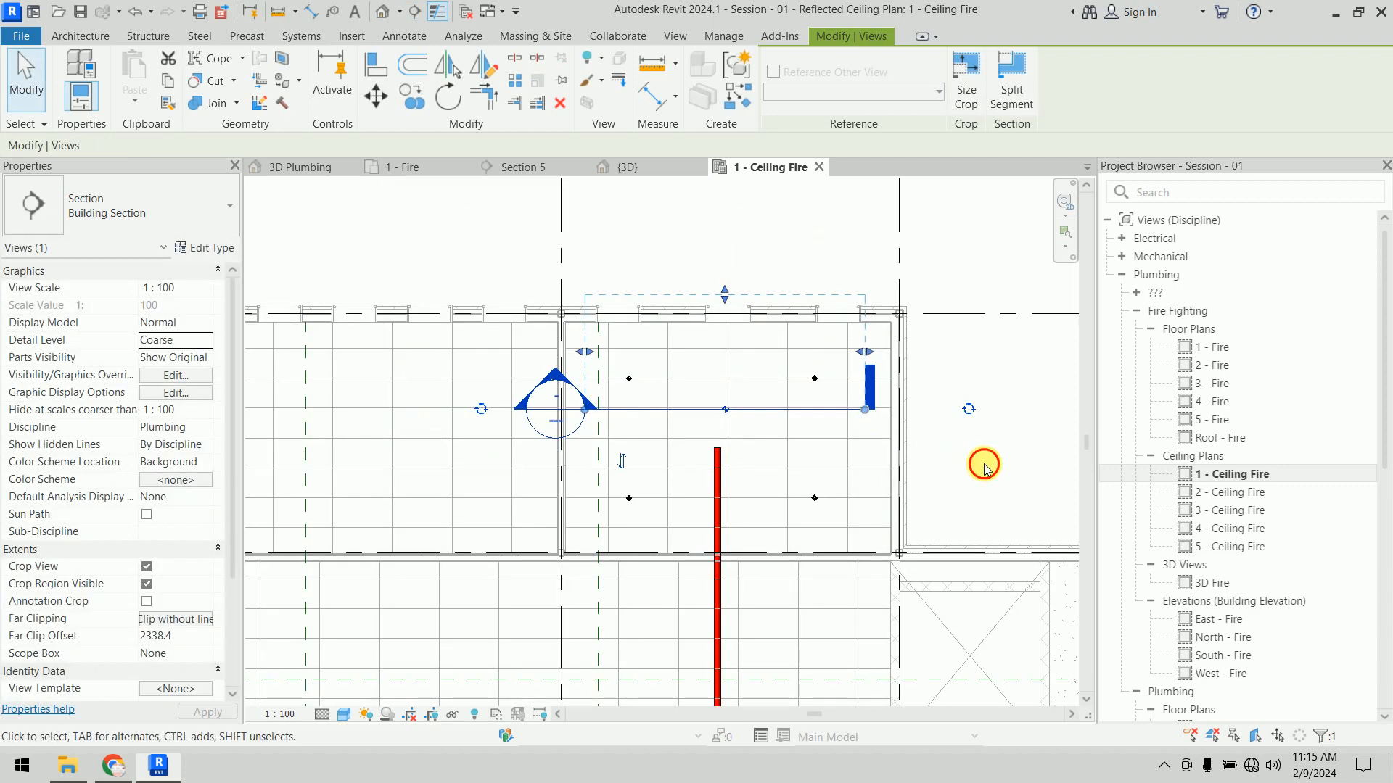
pyautogui.click(982, 460)
pyautogui.moveTo(771, 411); pyautogui.dragTo(734, 352)
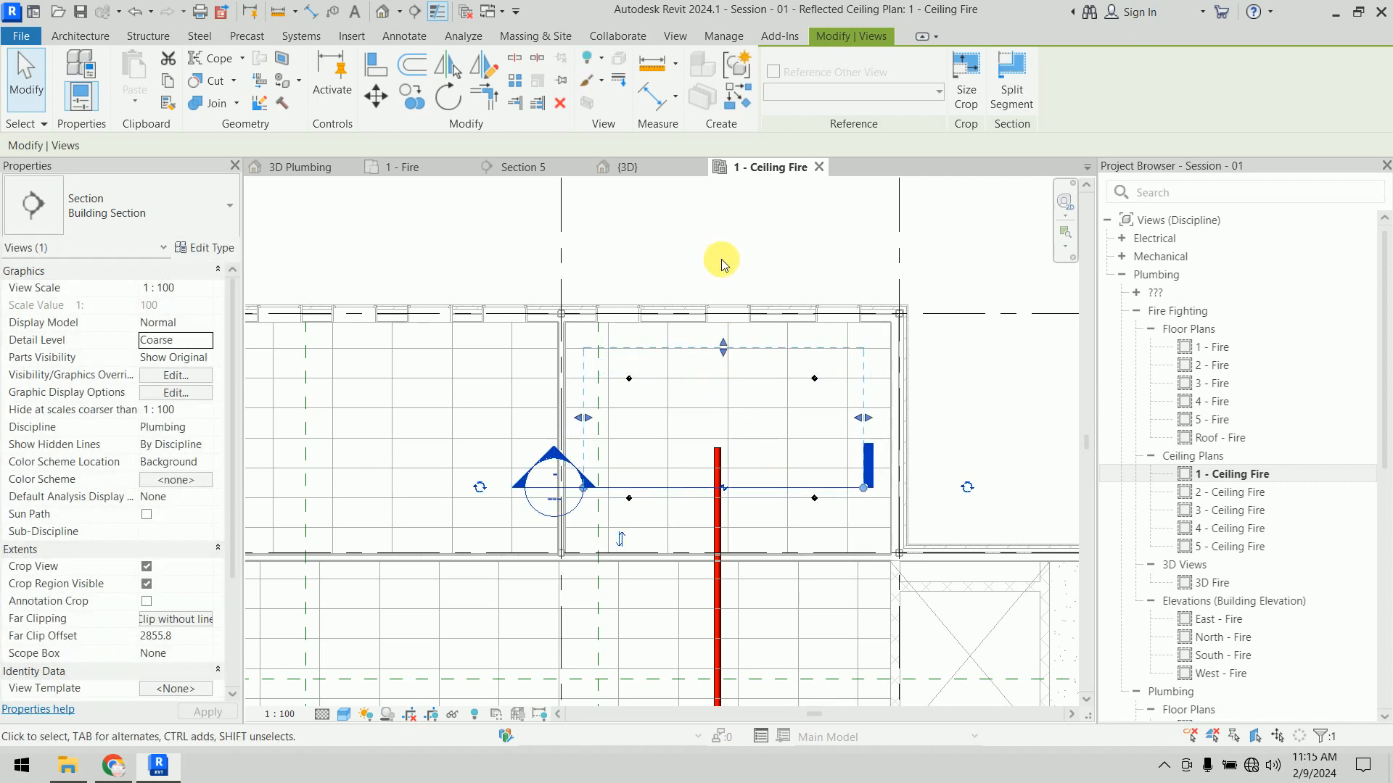
pyautogui.click(722, 263)
# Step: Draw a 100 mm pipe from the branch pipe's upper end across to the right-hand sprinklers' line, then about 900 mm toward the upper-right sprinkler
pyautogui.click(717, 463)
pyautogui.rightClick(715, 445)
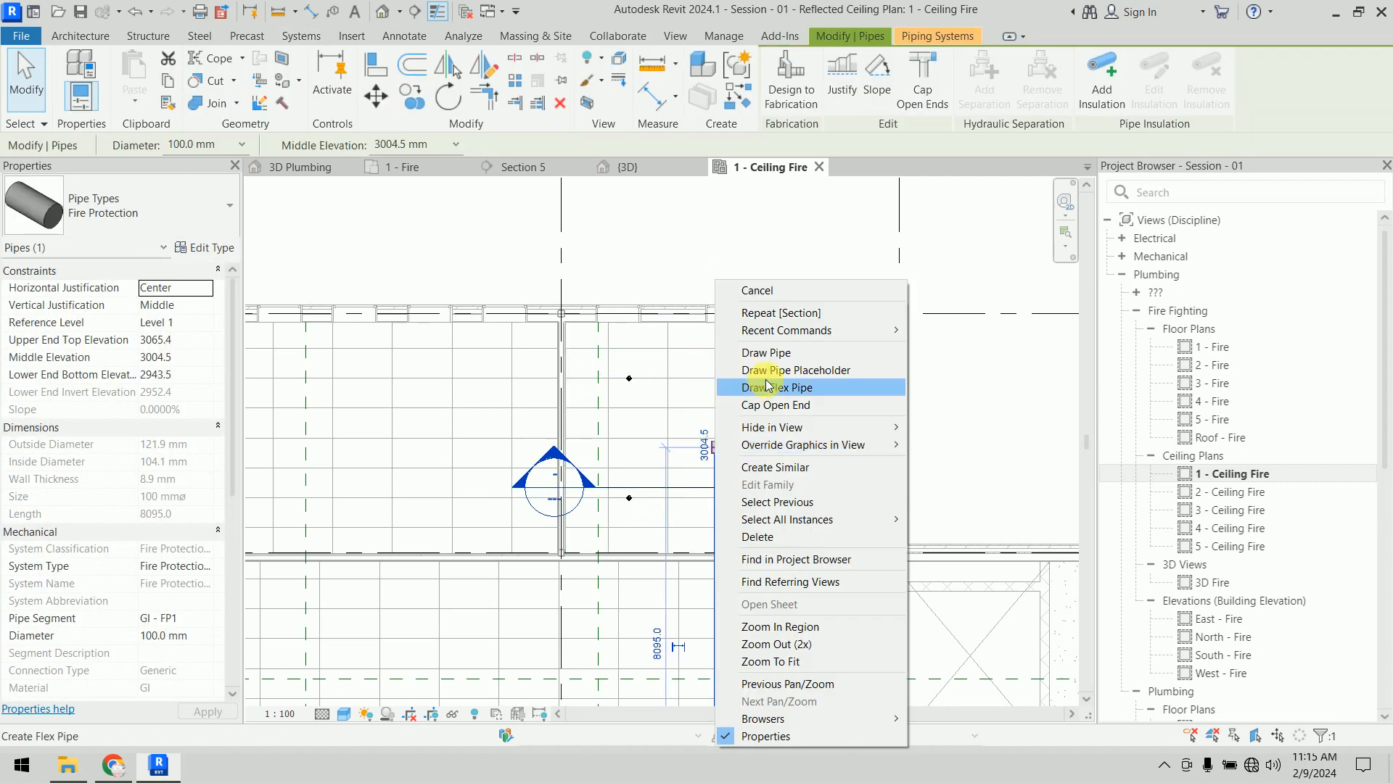
pyautogui.click(747, 354)
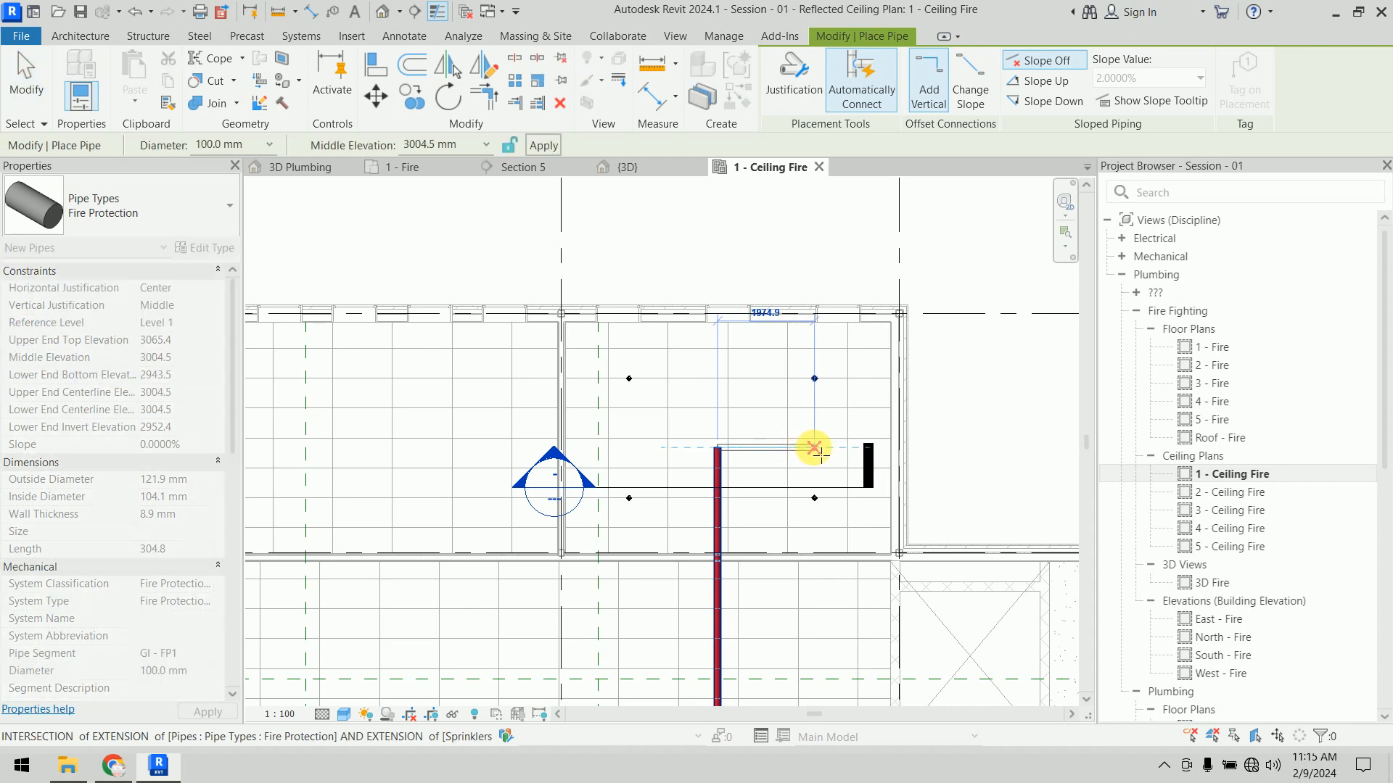
pyautogui.click(814, 447)
pyautogui.scroll(5, 815, 446)
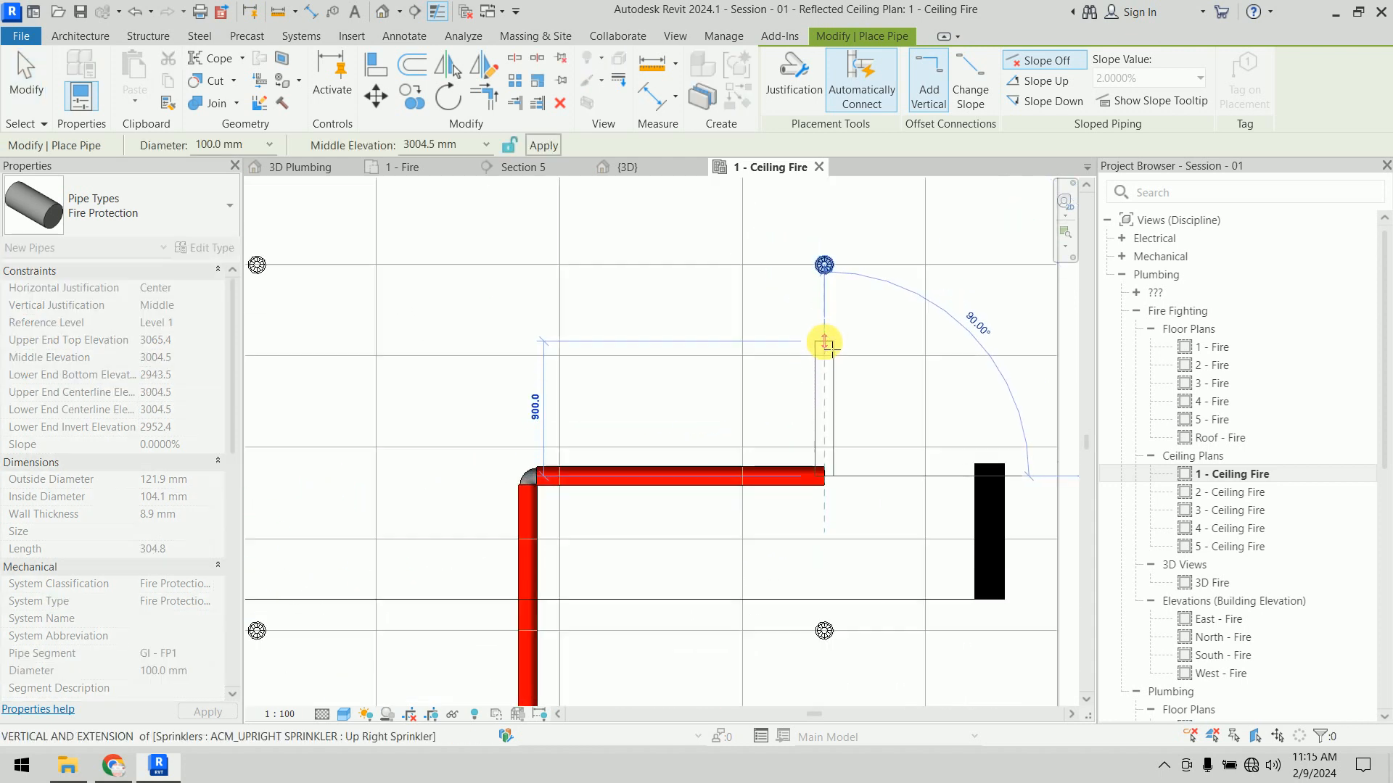
pyautogui.click(824, 341)
pyautogui.press('Escape')
pyautogui.press('Escape')
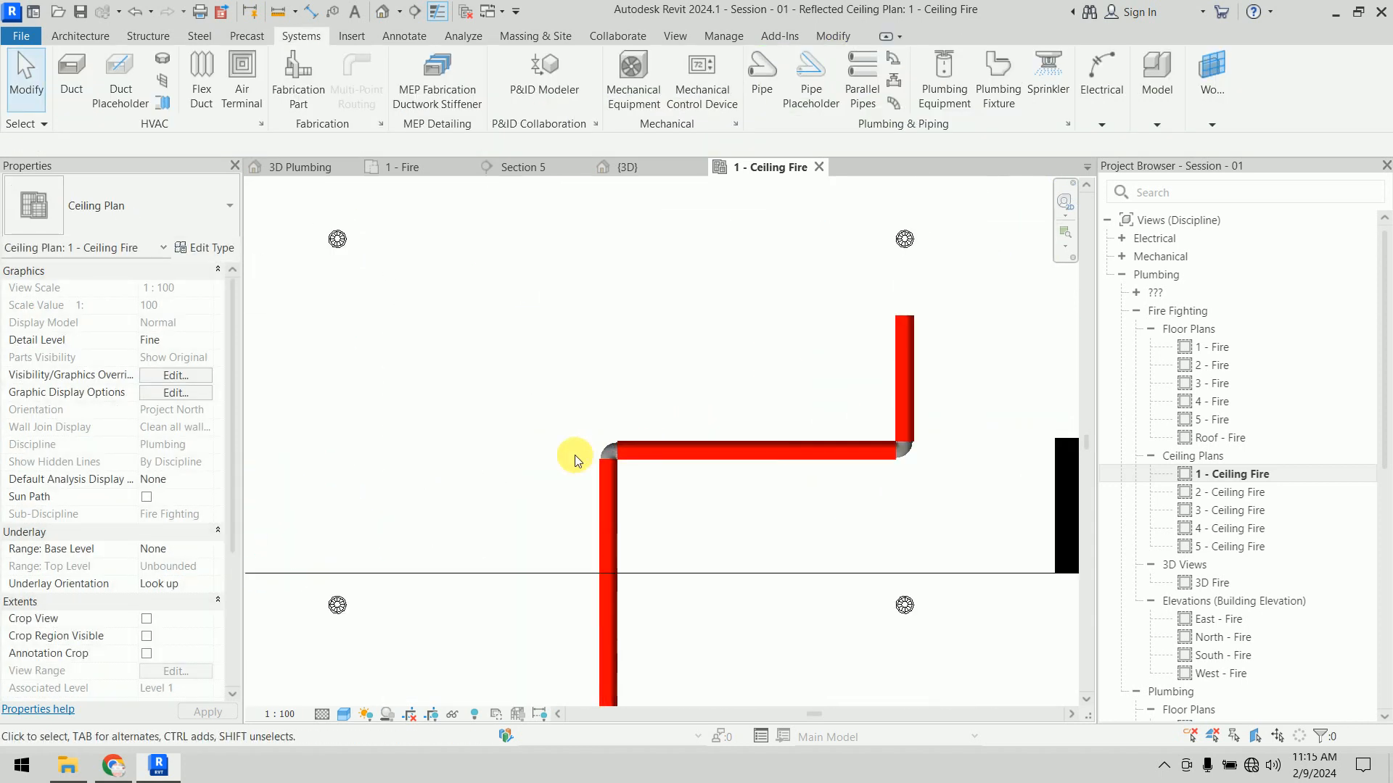
# Step: Convert the elbow at the branch pipe's upper end into a tee with its outlet facing the left-hand sprinklers
pyautogui.scroll(1, 573, 453)
pyautogui.click(615, 445)
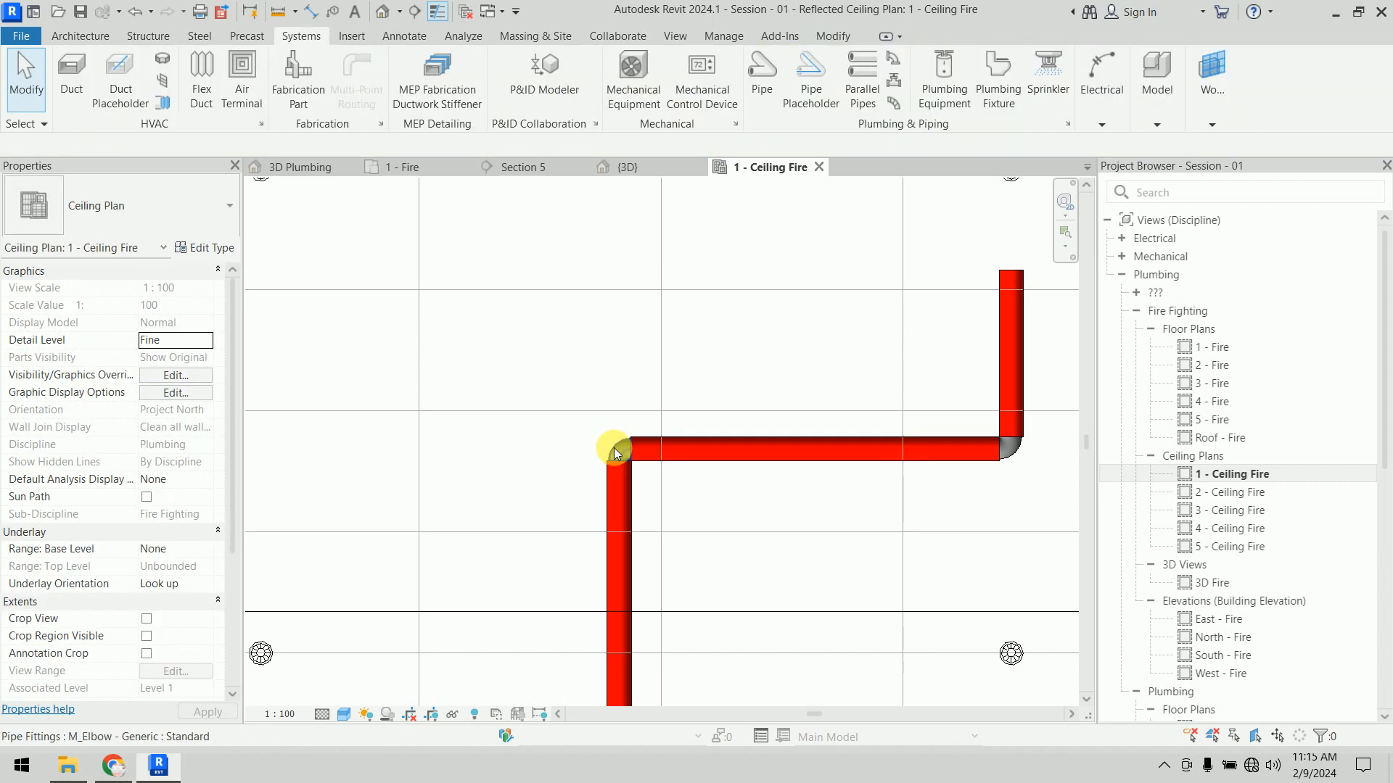
pyautogui.click(613, 447)
pyautogui.click(575, 445)
pyautogui.click(518, 477)
# Step: Draw a 100 mm pipe from the tee's open outlet across to the left-hand sprinklers' line and up toward the upper-left sprinkler
pyautogui.click(608, 450)
pyautogui.rightClick(607, 450)
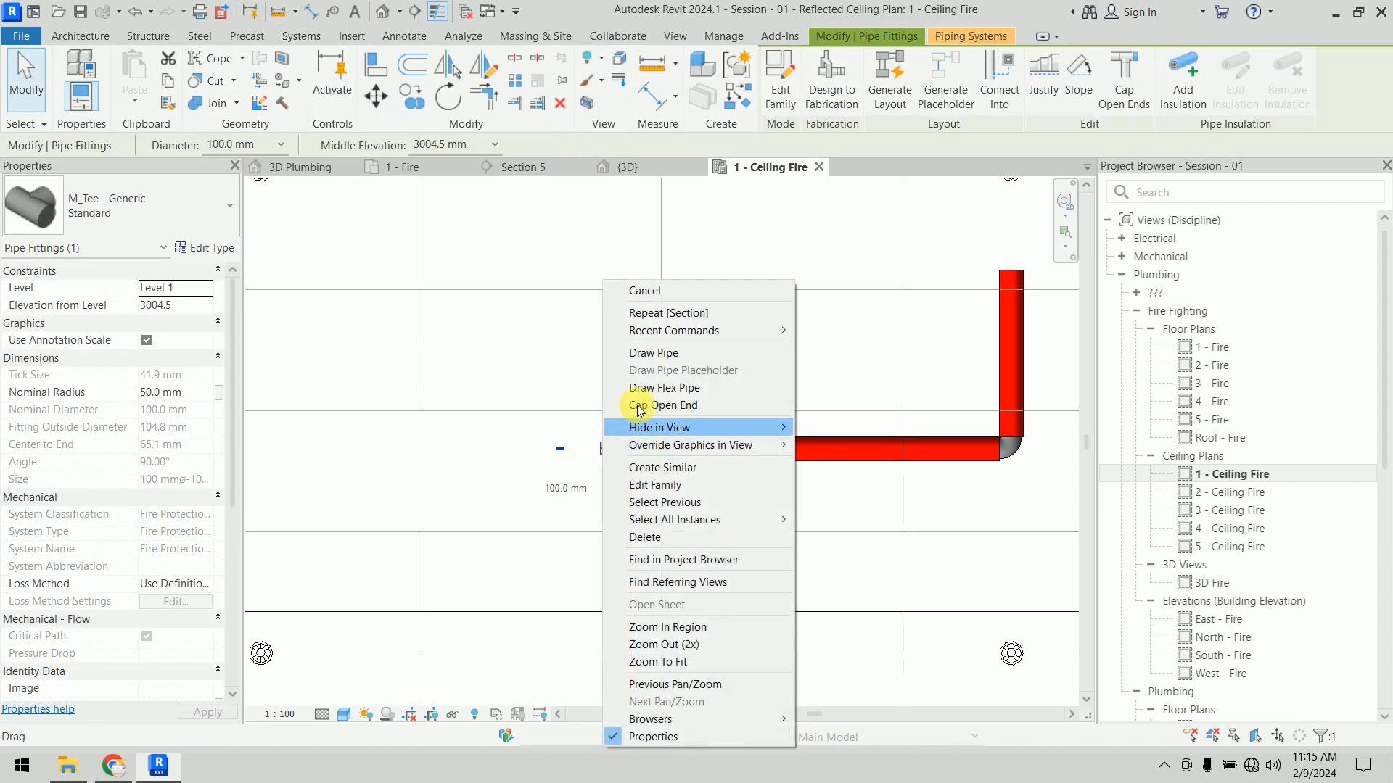
pyautogui.click(653, 352)
pyautogui.scroll(-2, 522, 435)
pyautogui.click(373, 444)
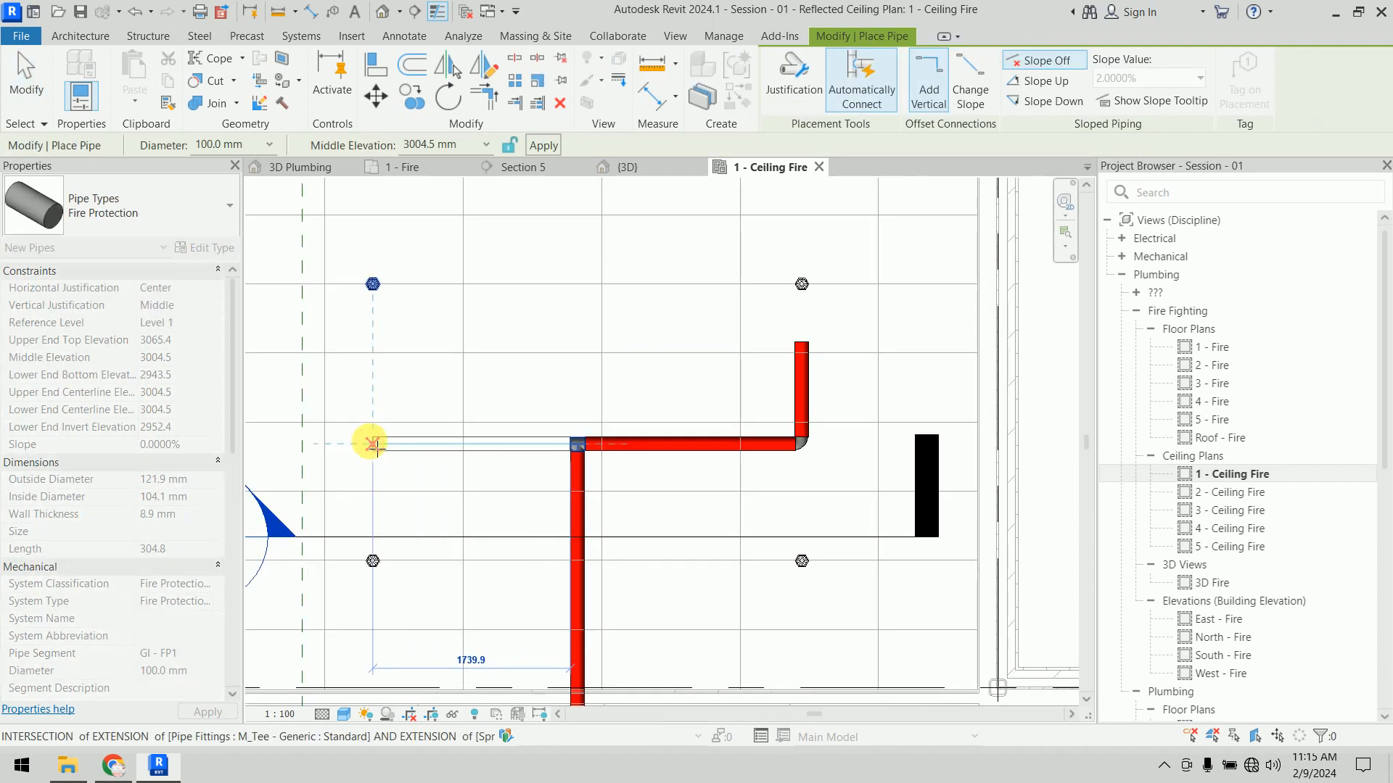
pyautogui.click(379, 345)
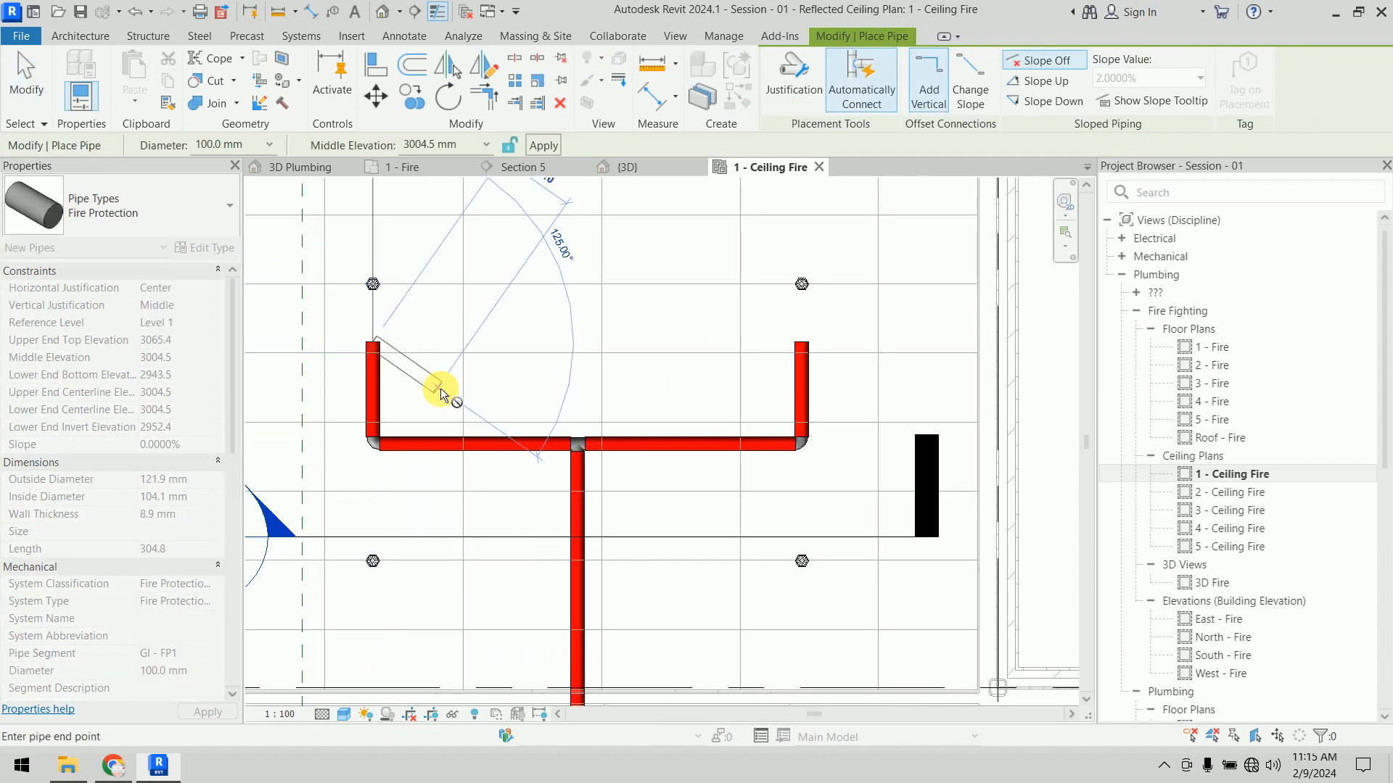
pyautogui.press('Escape')
pyautogui.press('Escape')
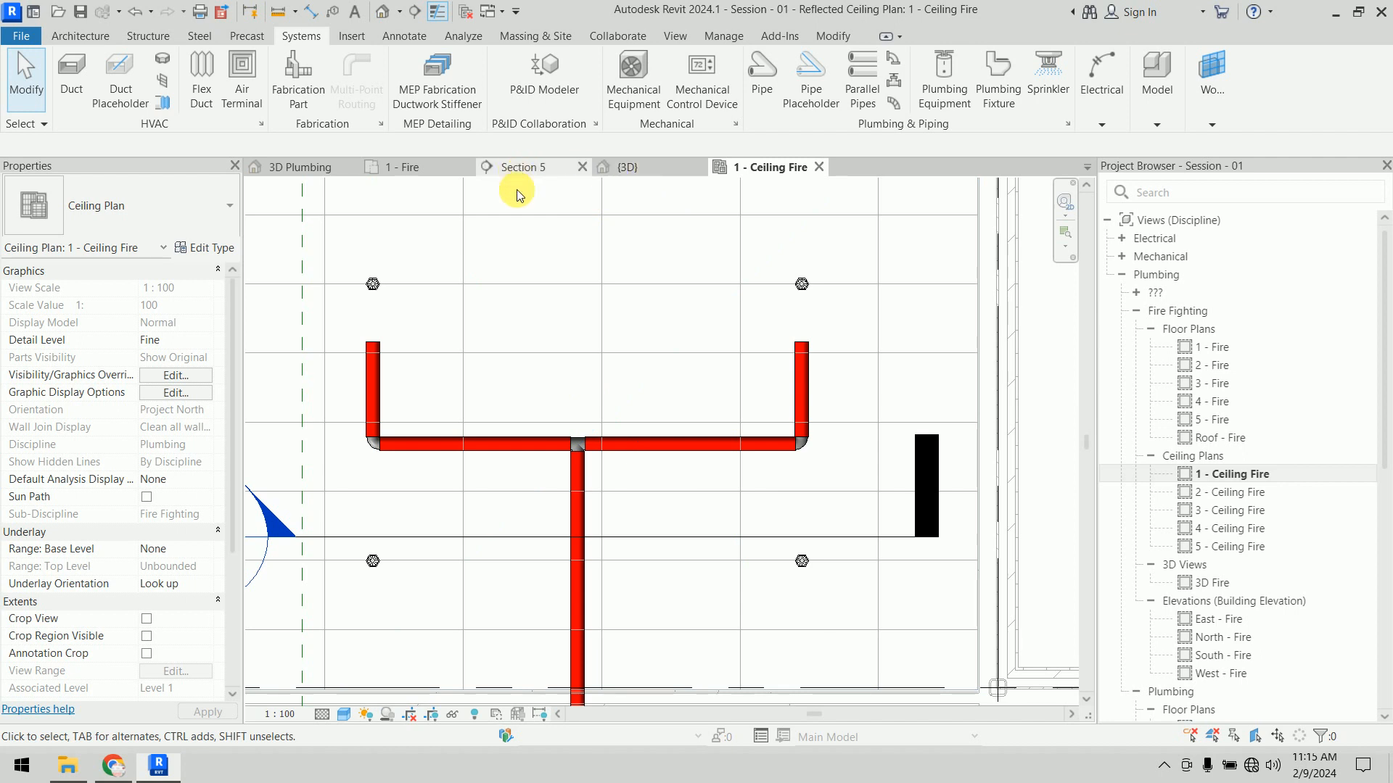
# Step: Open the view of the section across the sprinkler room and set it to Fine detail level and Shaded visual style
pyautogui.click(498, 538)
pyautogui.rightClick(498, 538)
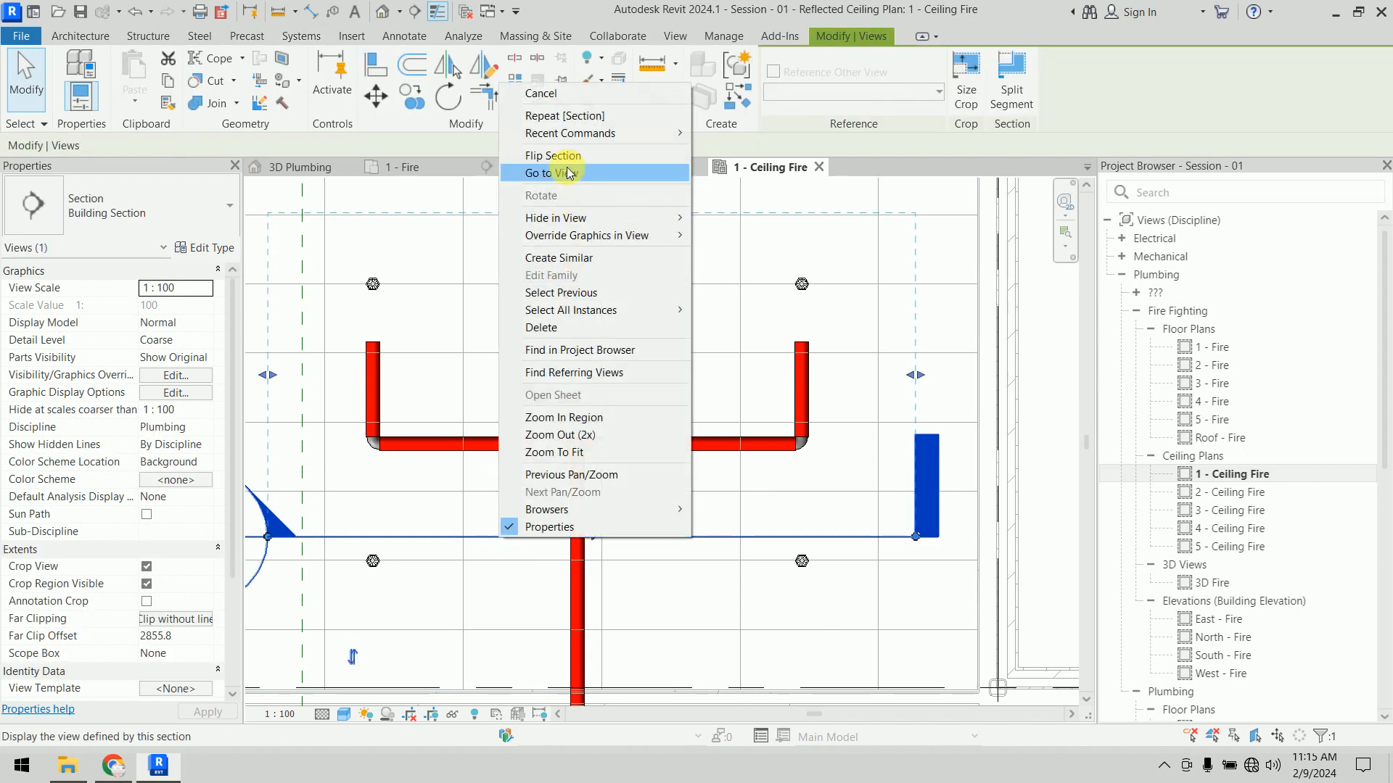
pyautogui.click(537, 173)
pyautogui.scroll(6, 661, 562)
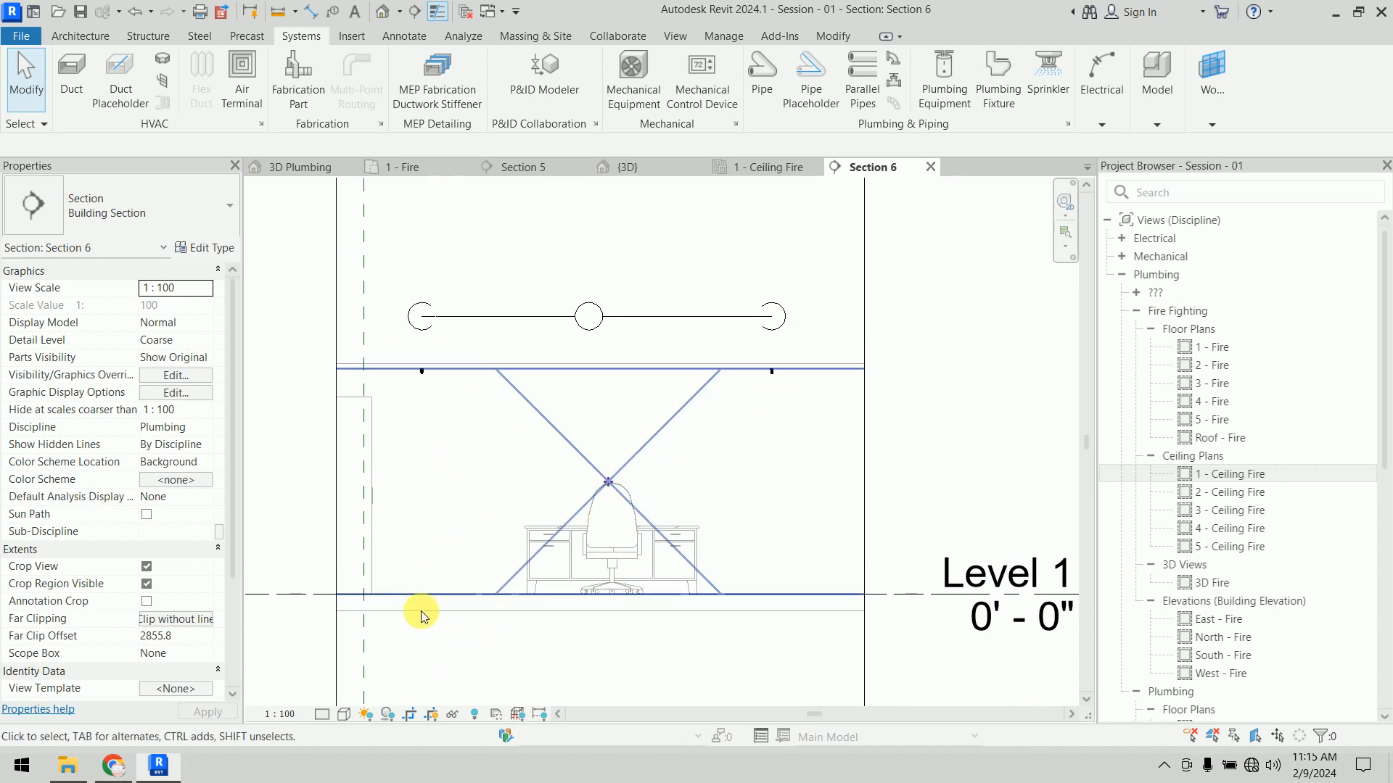
pyautogui.click(323, 715)
pyautogui.click(353, 696)
pyautogui.click(346, 715)
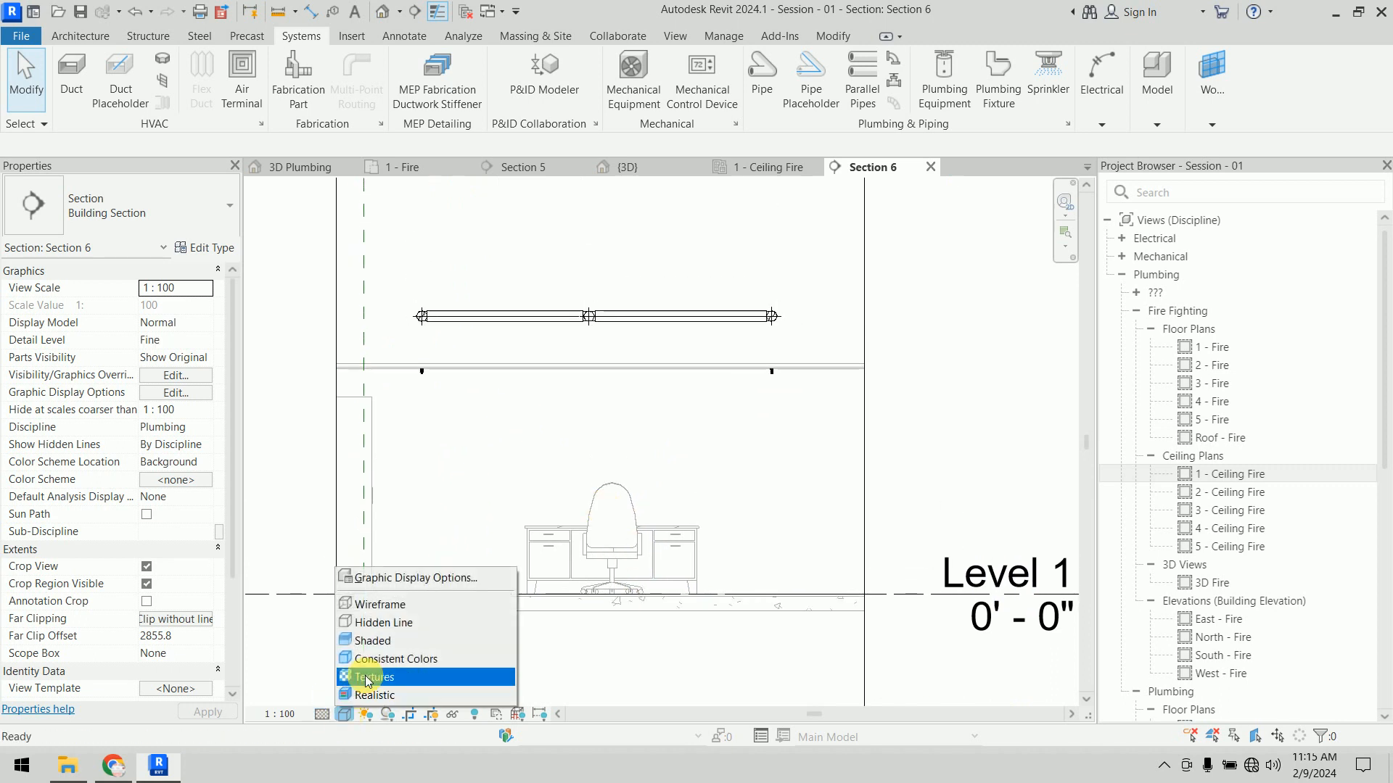
pyautogui.click(376, 642)
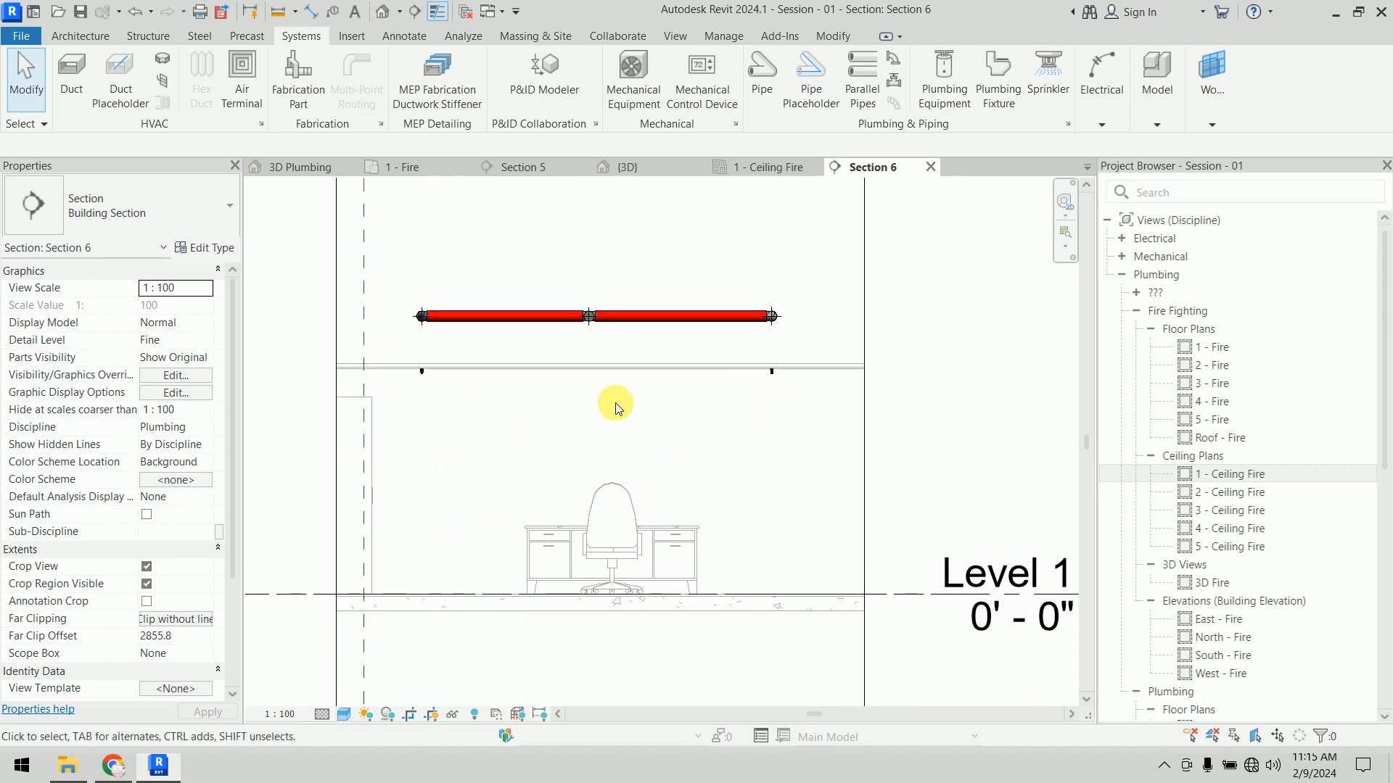
# Step: Try to set the middle elevation of the sprinkler room's pipes and fittings, including the whole branch pipe, to 2438 mm
pyautogui.scroll(6, 445, 370)
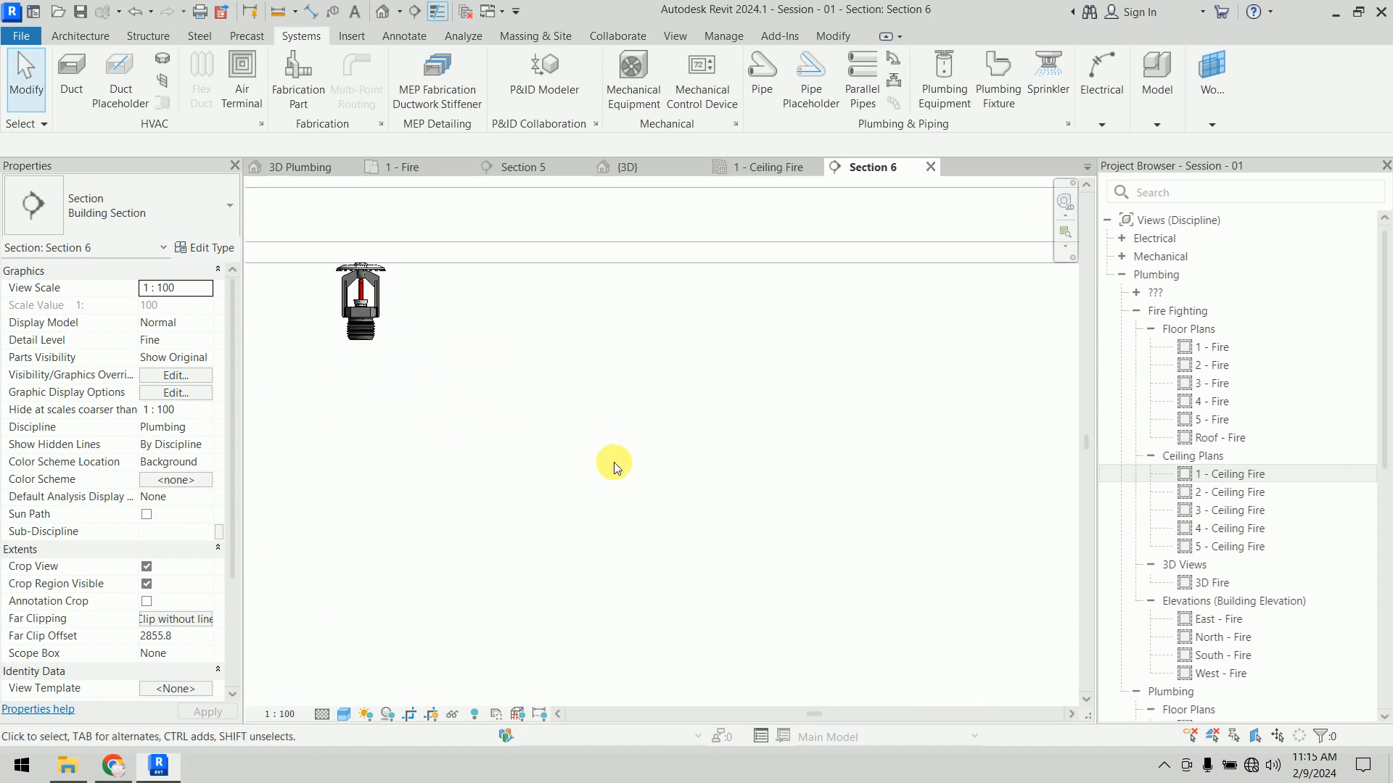
pyautogui.scroll(-5, 614, 466)
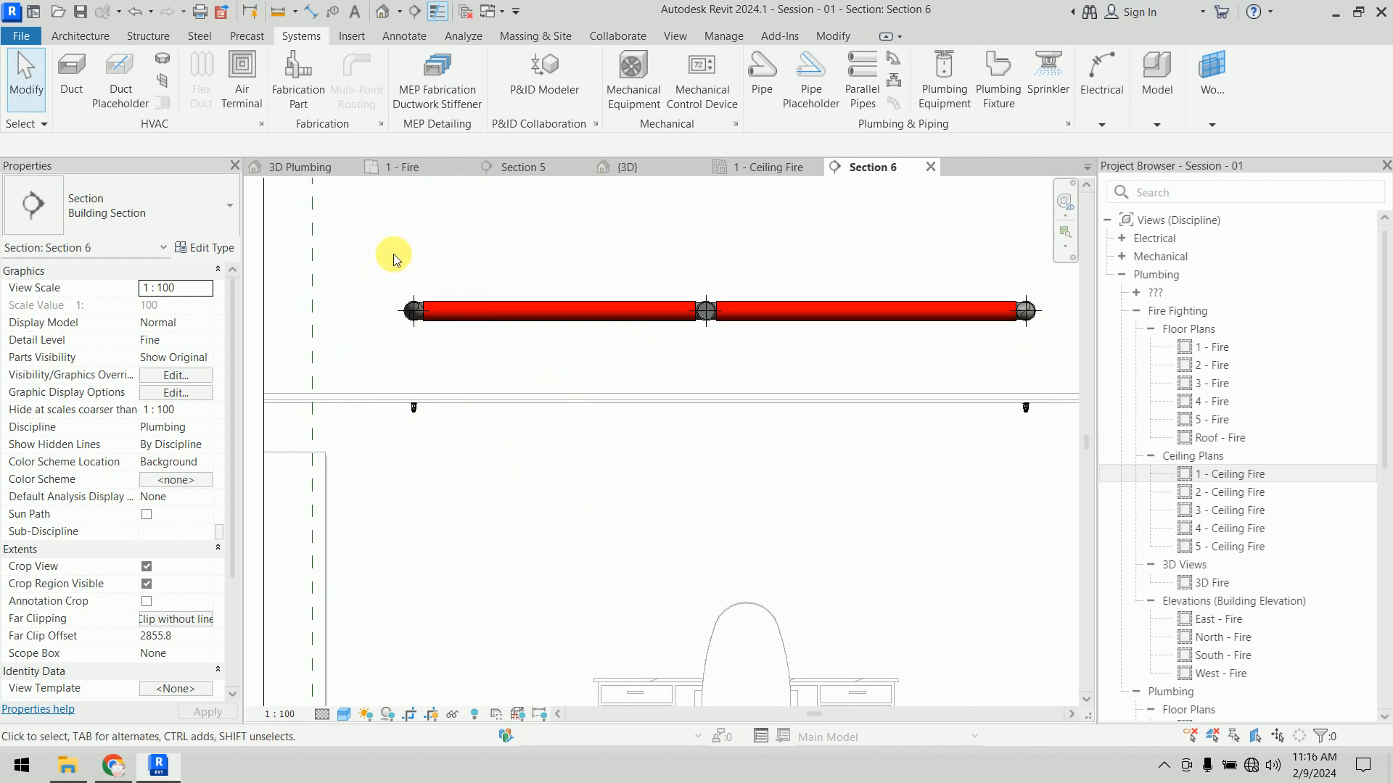
pyautogui.scroll(-2, 393, 254)
pyautogui.moveTo(391, 246); pyautogui.dragTo(910, 322)
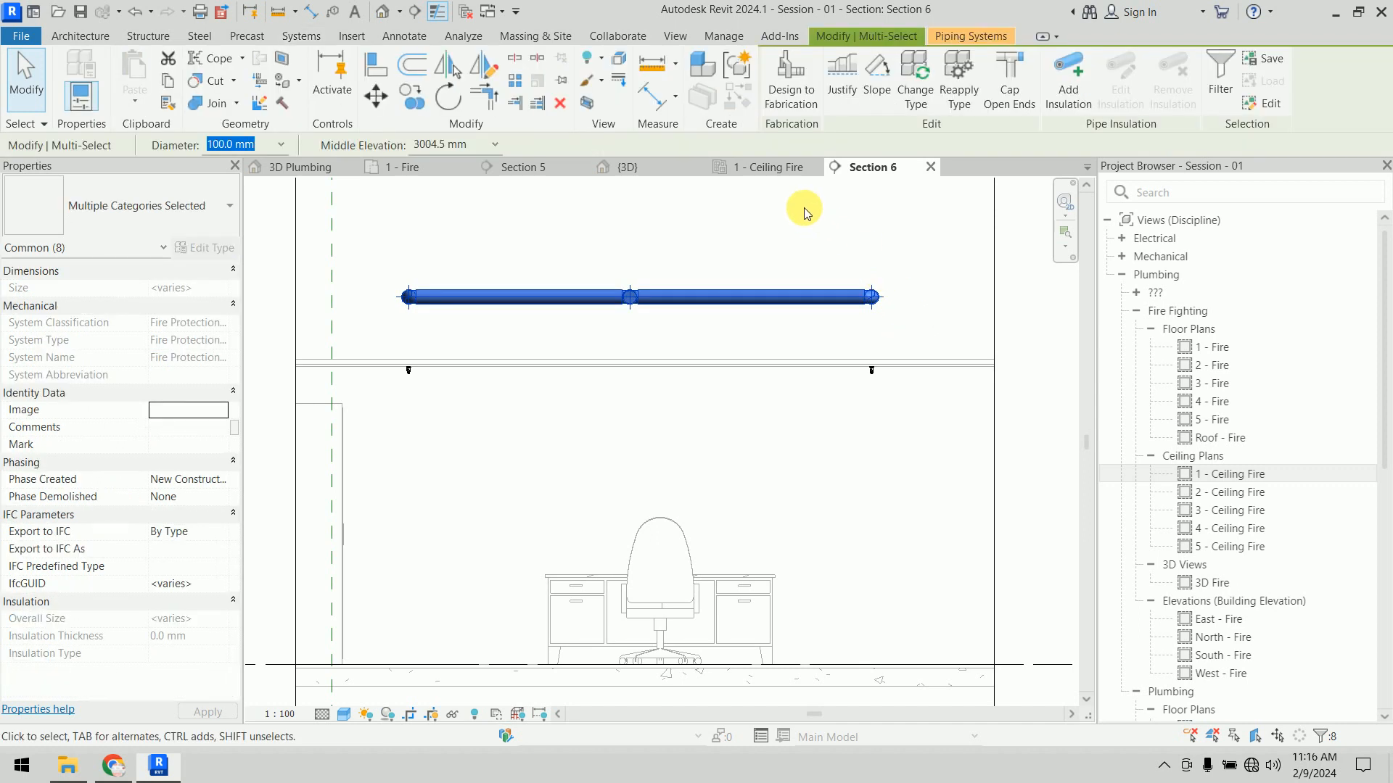
pyautogui.click(778, 169)
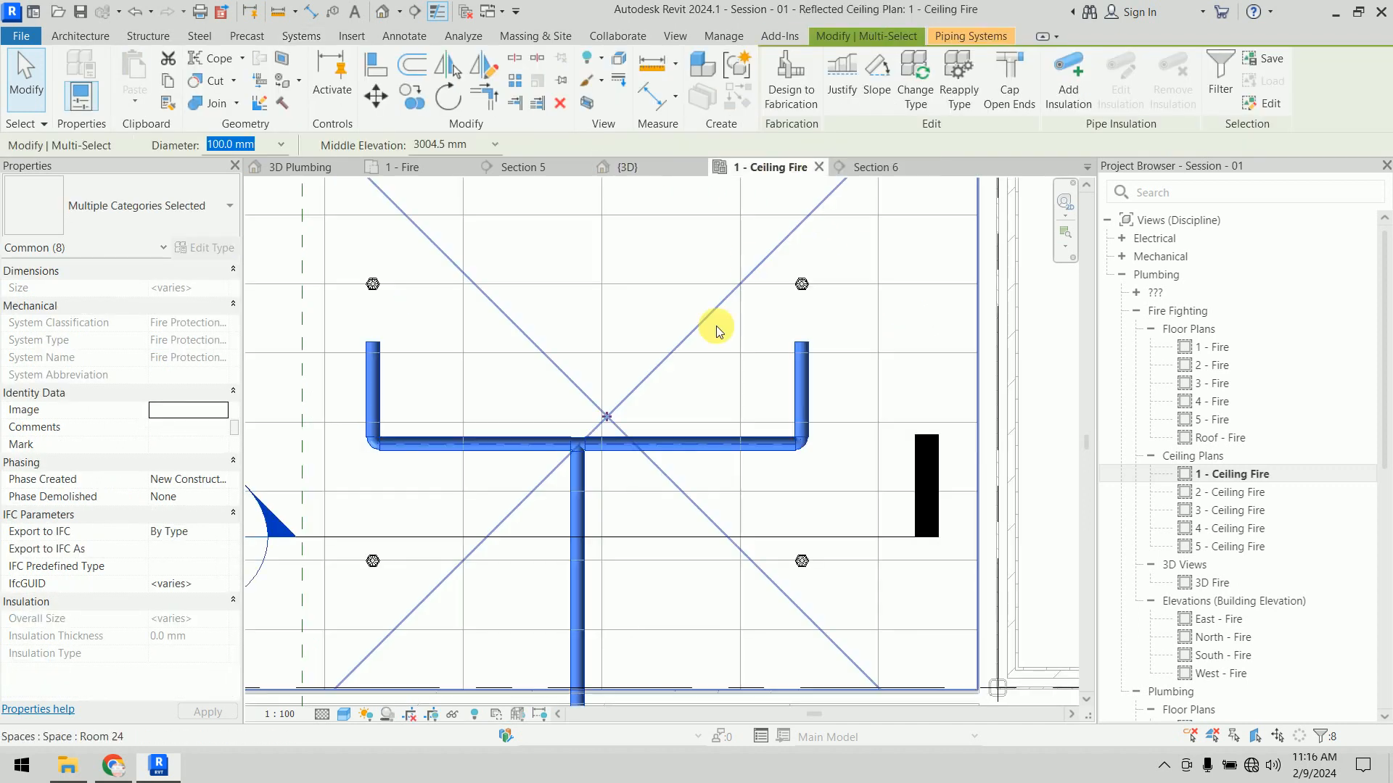
pyautogui.scroll(4, 638, 386)
pyautogui.scroll(8, 640, 390)
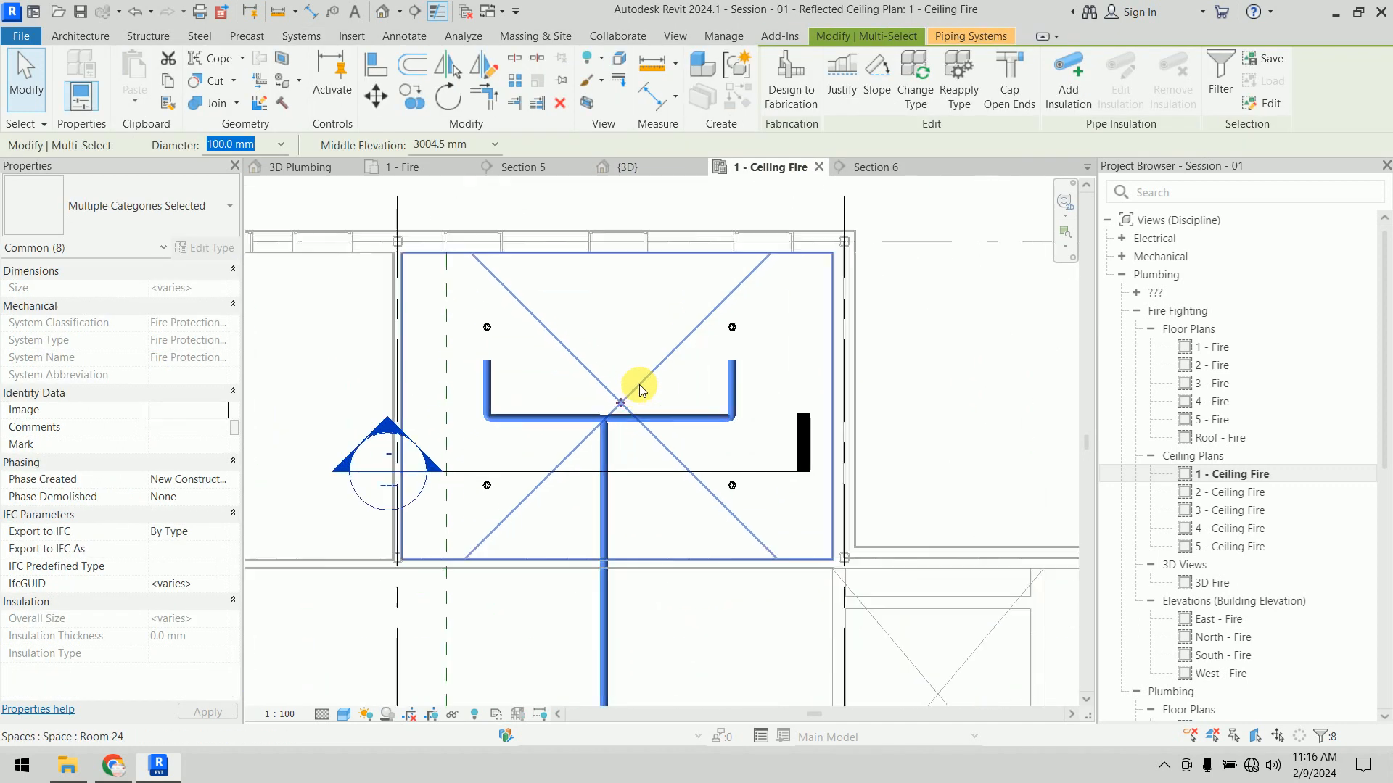
pyautogui.scroll(-3, 656, 528)
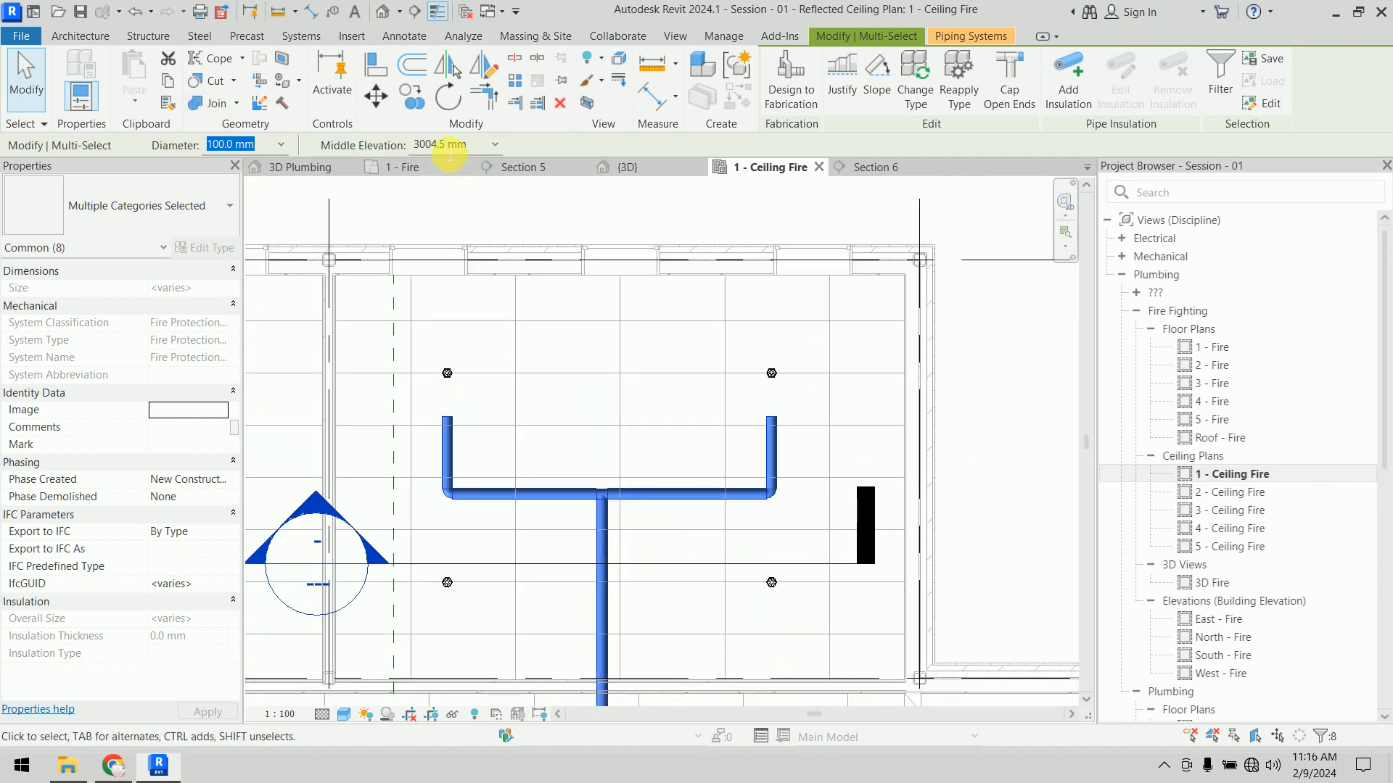
pyautogui.doubleClick(451, 148)
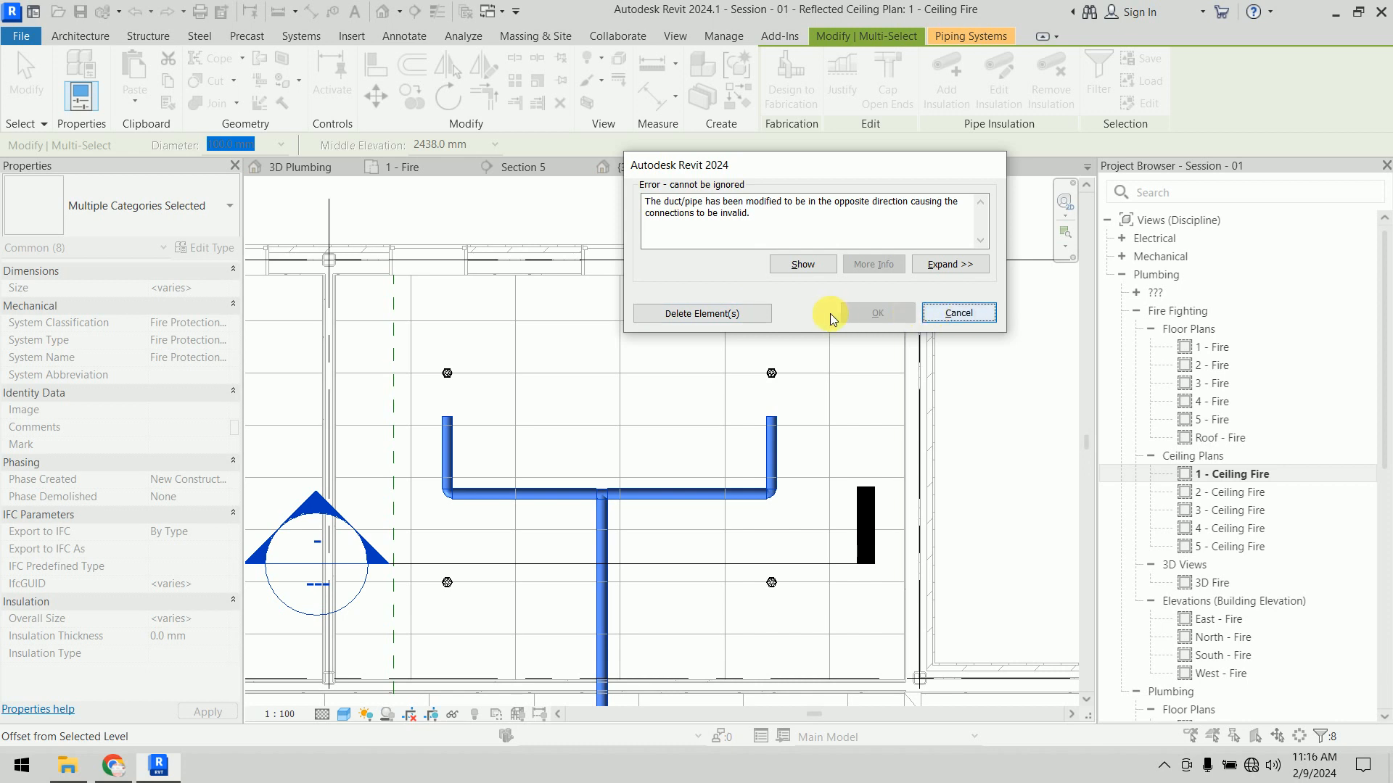
pyautogui.click(958, 311)
# Step: Split the vertical branch pipe in the ceiling plan about midway between the tee and the main pipe
pyautogui.scroll(-3, 936, 370)
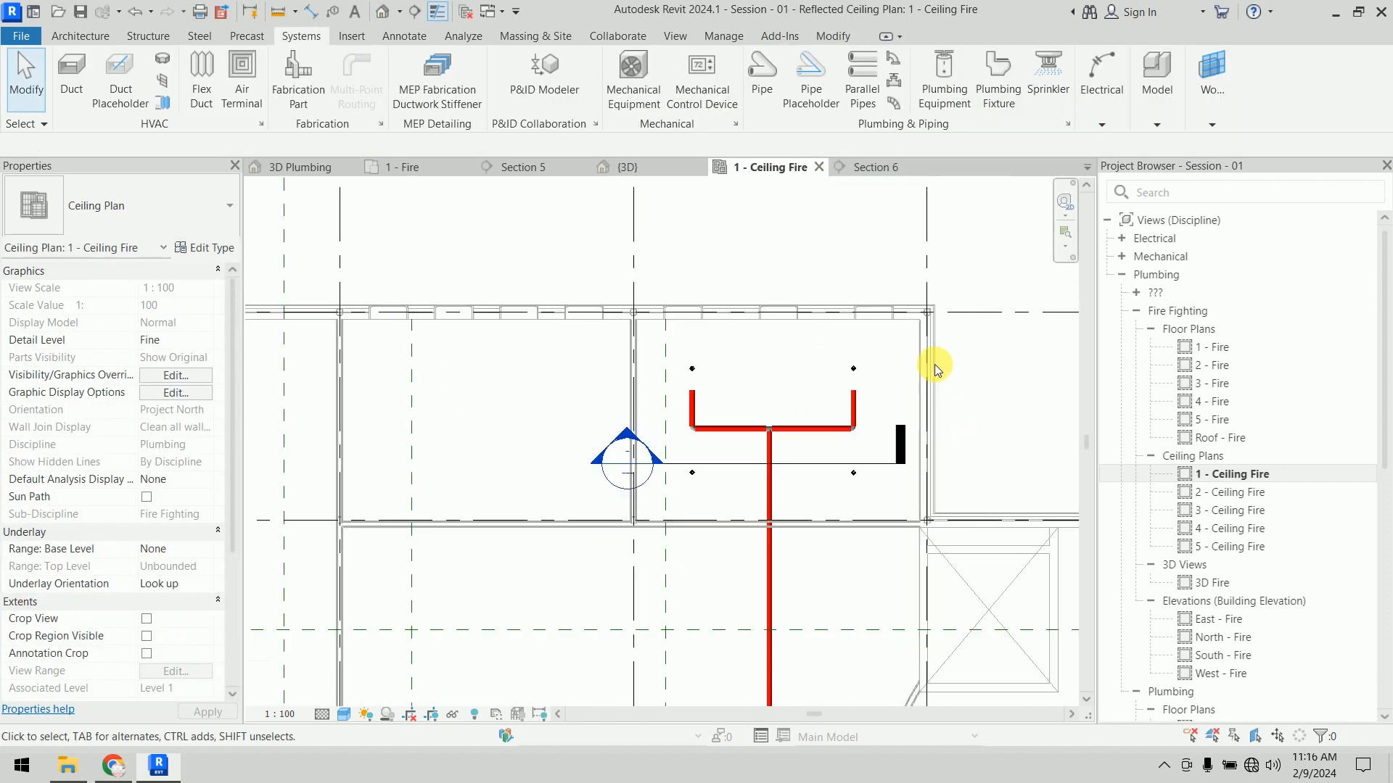
pyautogui.scroll(-1, 935, 365)
pyautogui.moveTo(799, 401); pyautogui.dragTo(639, 216, button='middle')
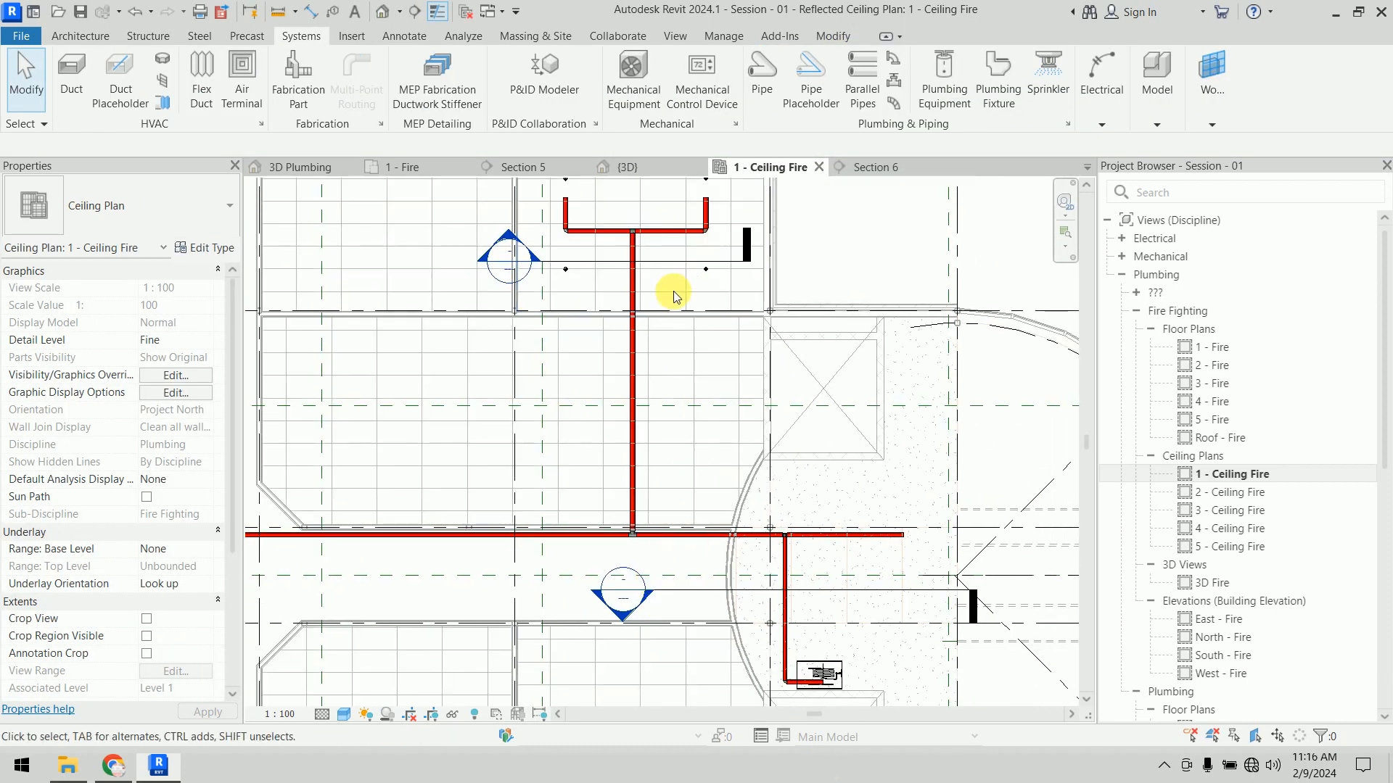
pyautogui.moveTo(674, 296); pyautogui.dragTo(660, 402, button='middle')
pyautogui.click(620, 473)
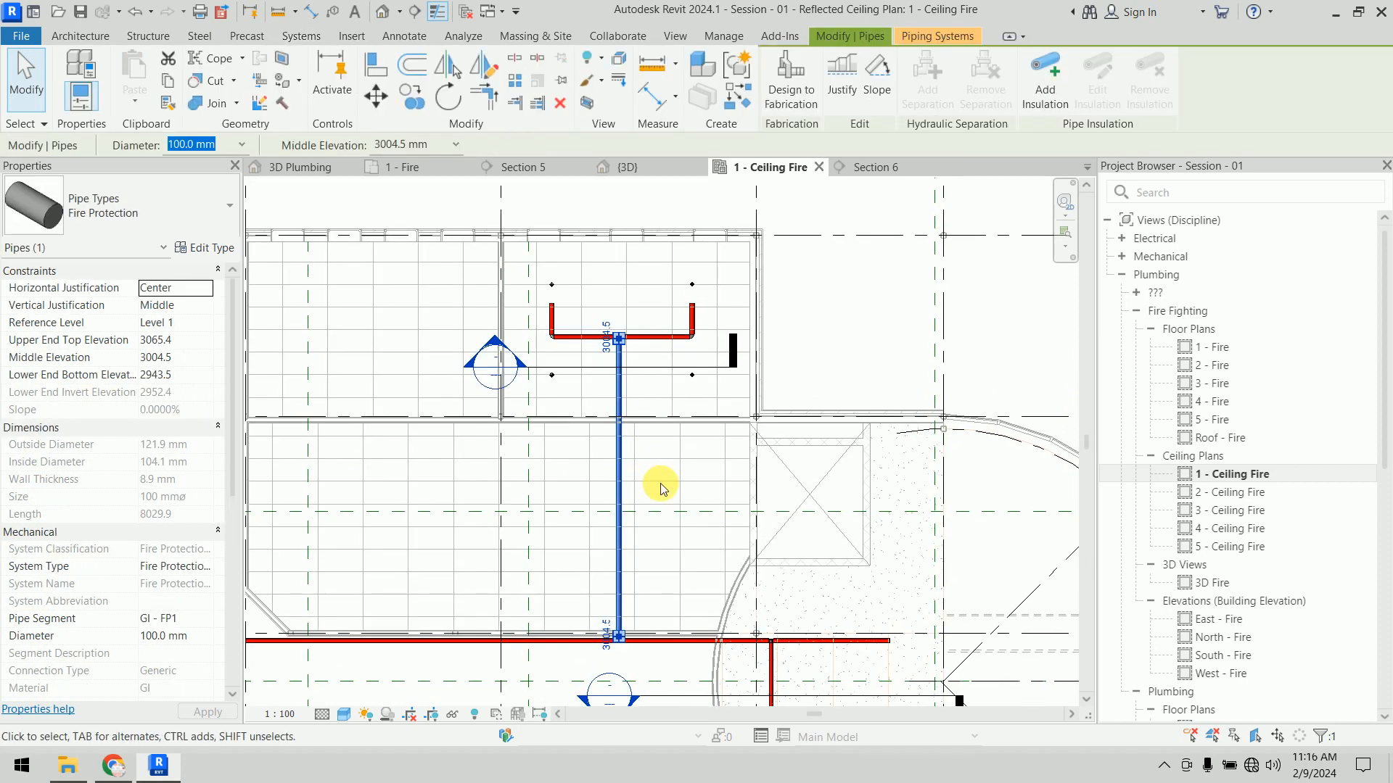
pyautogui.press('Escape')
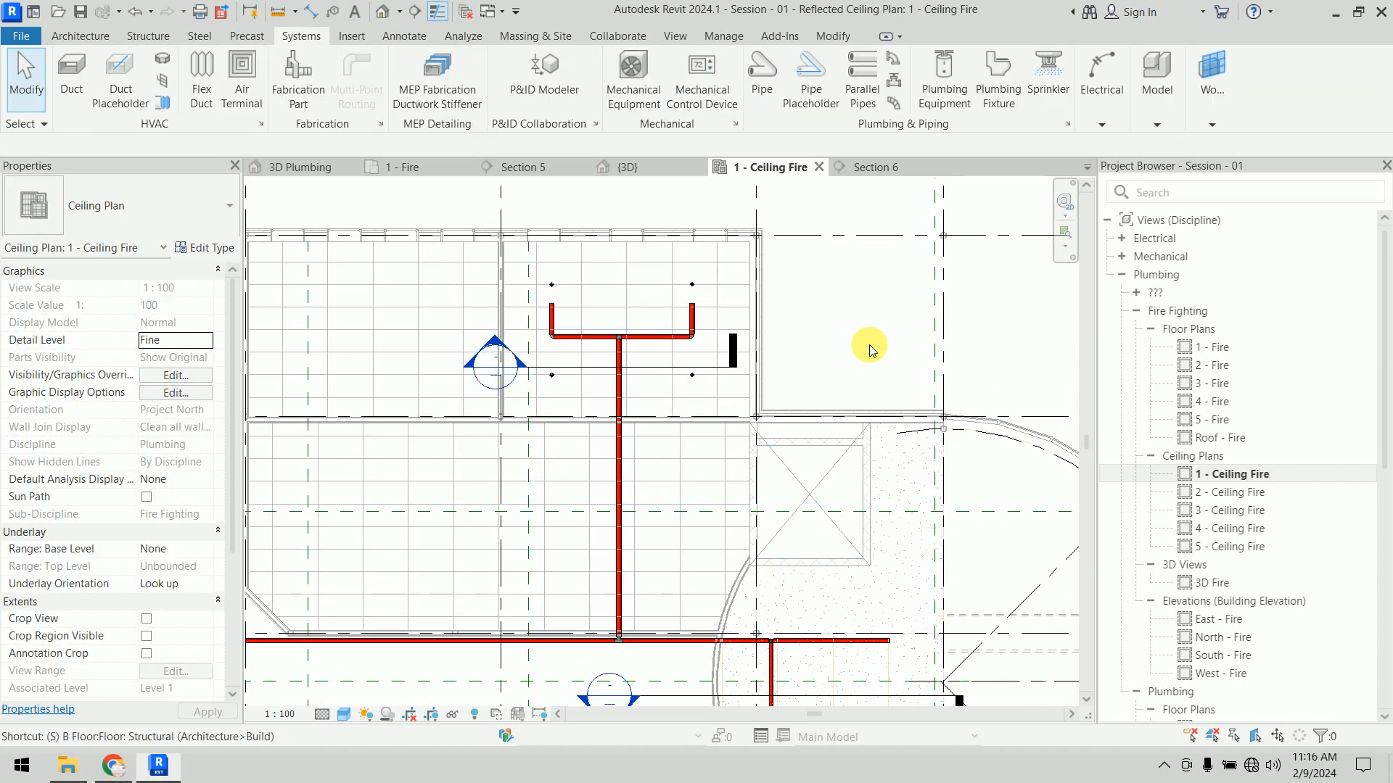
pyautogui.press('s')
pyautogui.press('l')
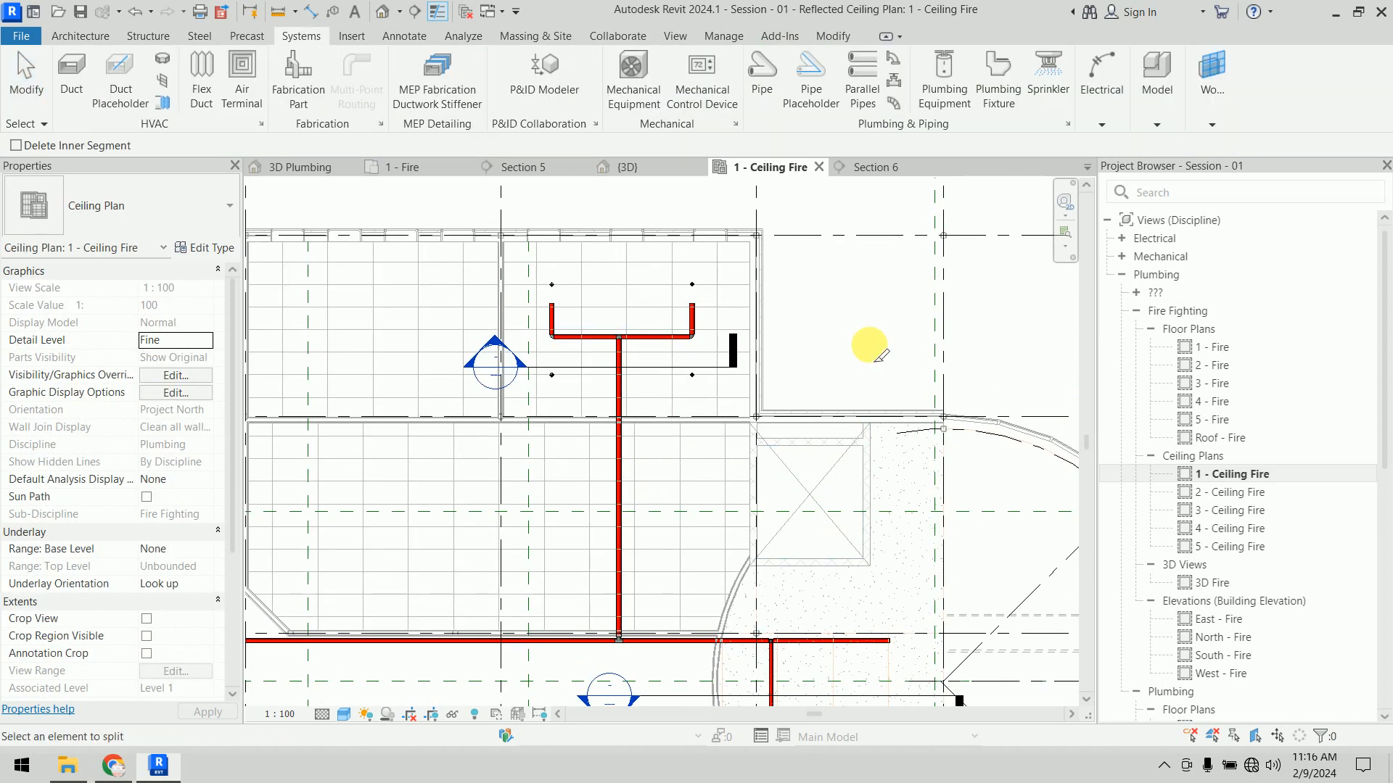
pyautogui.click(625, 478)
pyautogui.press('Escape')
# Step: Inspect the upper pipe segment and the coupling at the split in the branch pipe
pyautogui.click(628, 433)
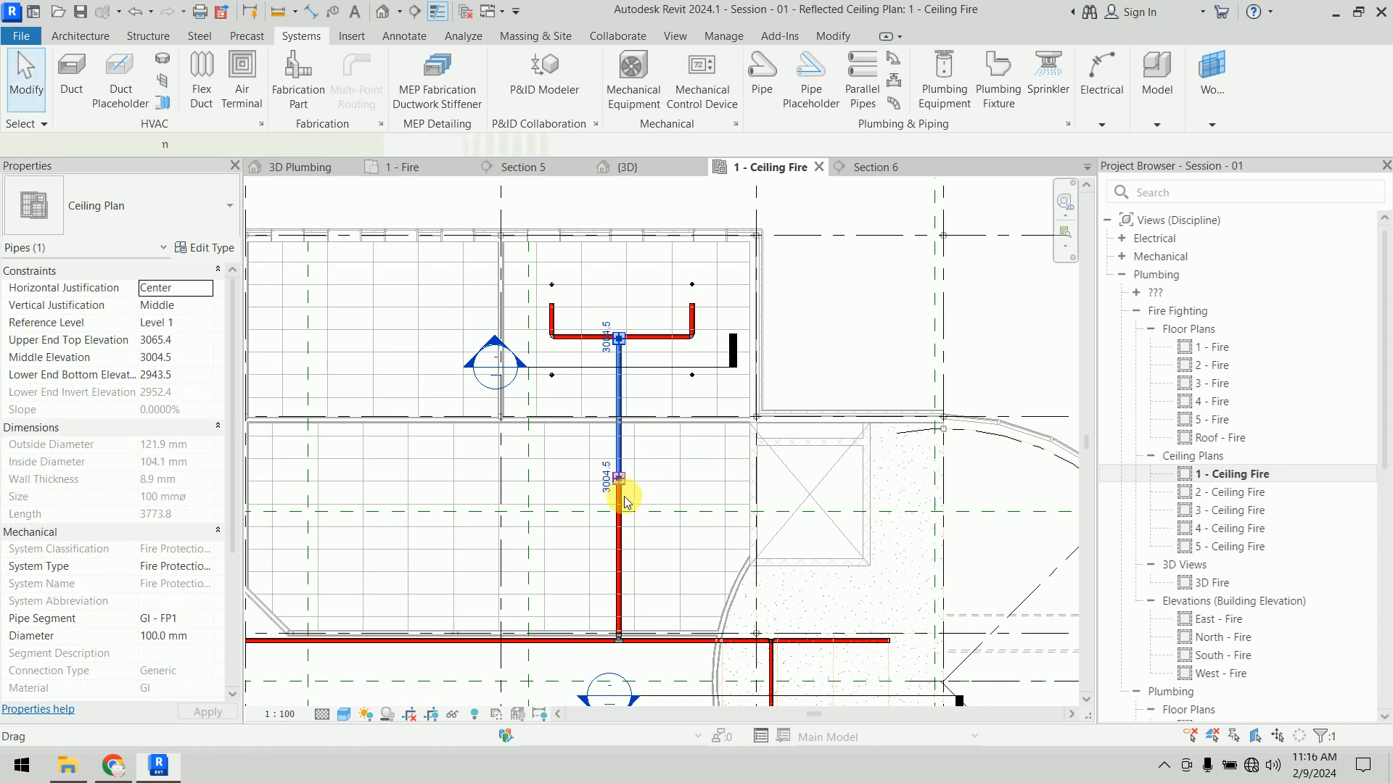
pyautogui.scroll(8, 616, 457)
pyautogui.press('Escape')
pyautogui.click(618, 421)
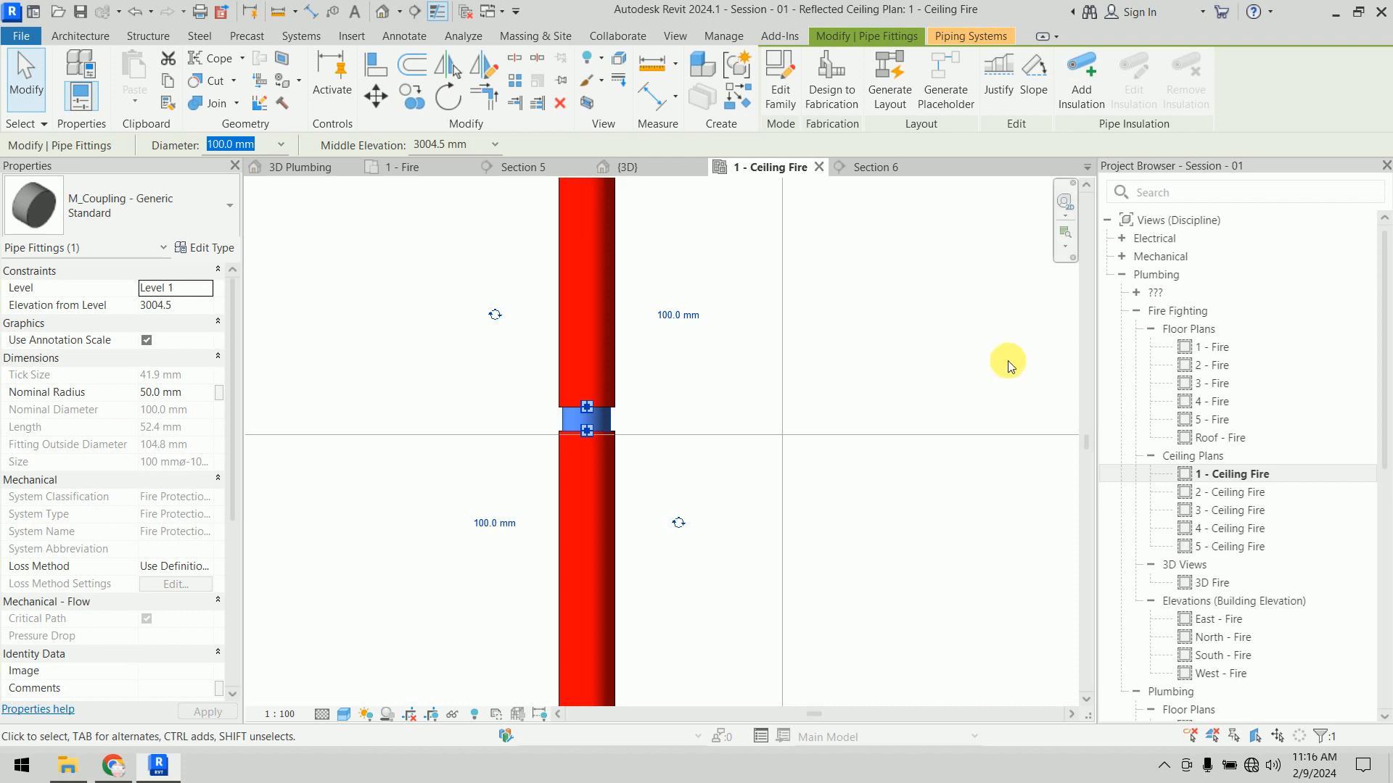
pyautogui.press('Escape')
# Step: Set the middle elevation of the upper branch segment and its connected pipes and fittings to 2100 mm, filtering sprinklers out of the selection
pyautogui.scroll(-6, 868, 372)
pyautogui.moveTo(865, 373); pyautogui.dragTo(642, 600, button='middle')
pyautogui.moveTo(547, 317); pyautogui.dragTo(767, 564)
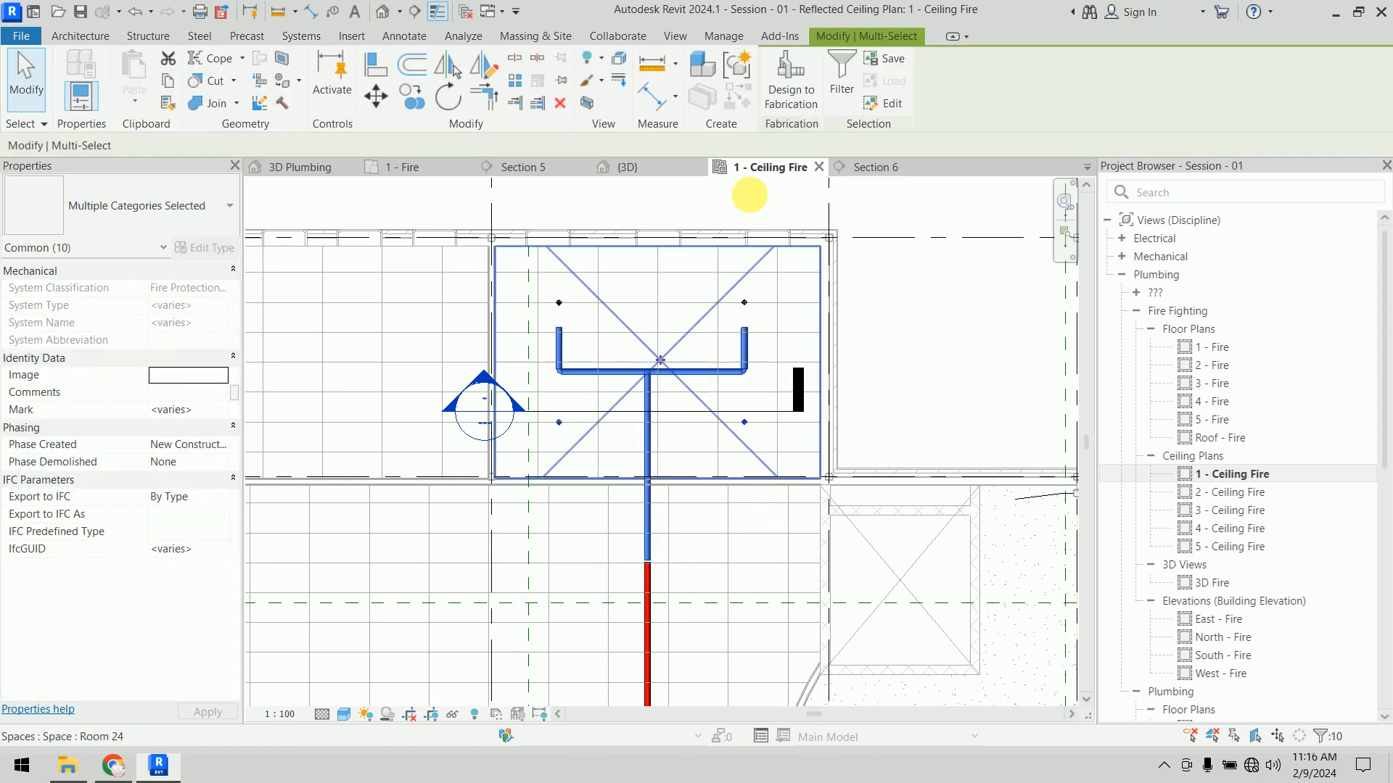
pyautogui.click(842, 77)
pyautogui.click(545, 296)
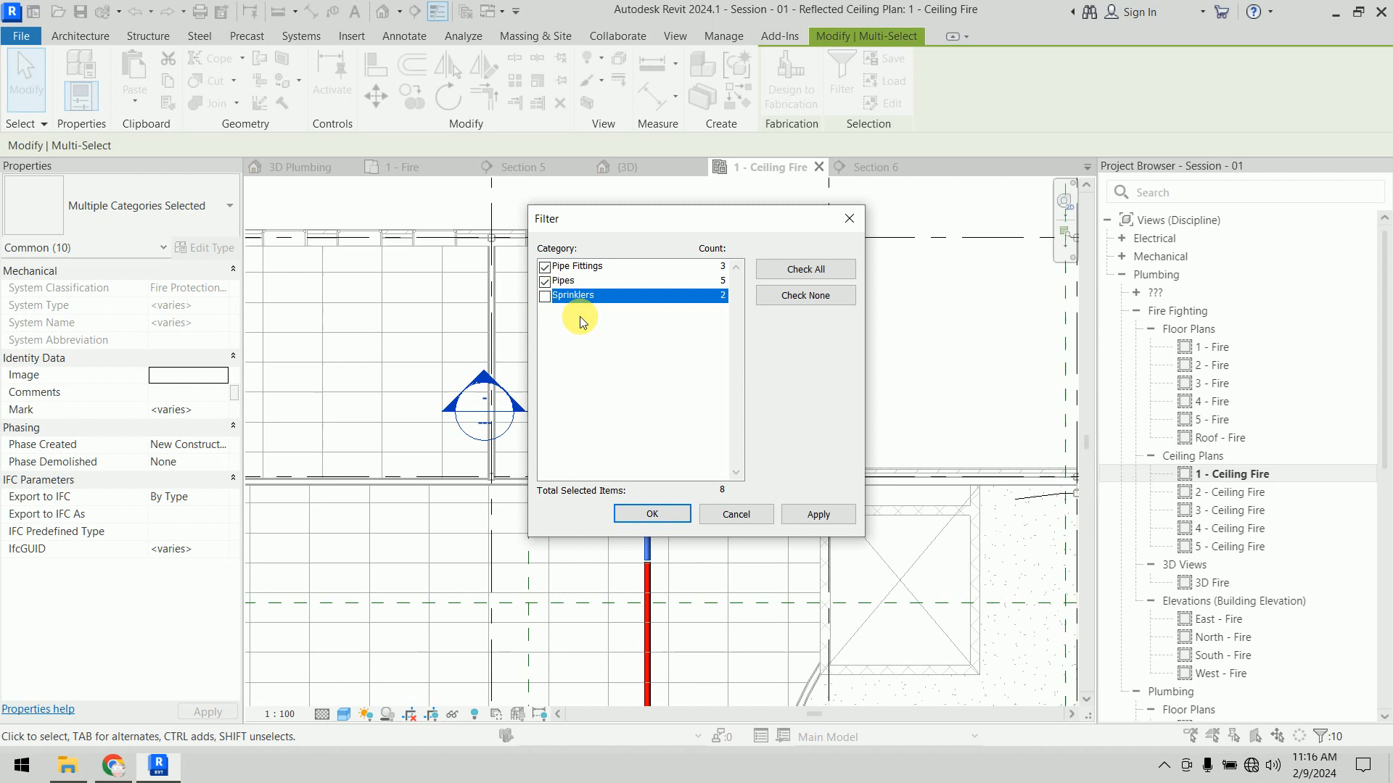
pyautogui.click(674, 515)
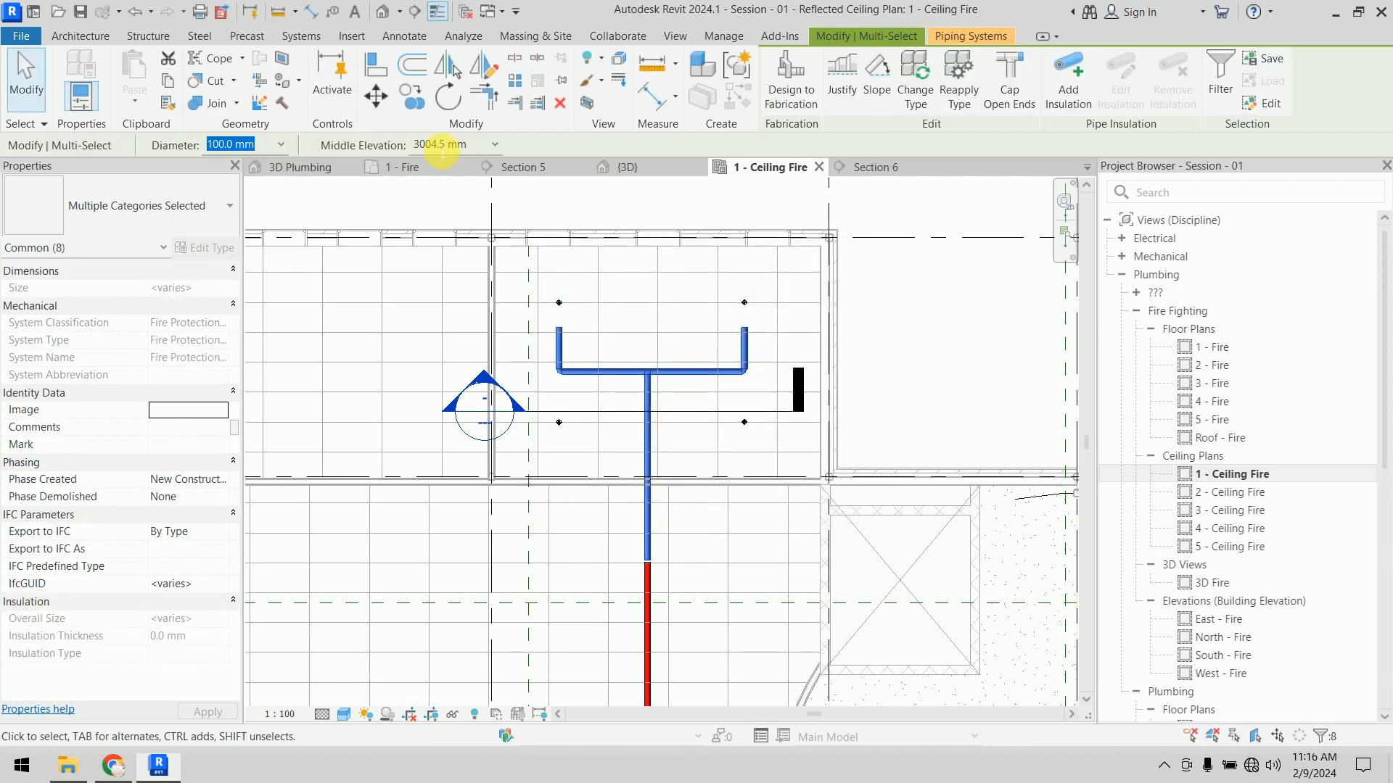
pyautogui.doubleClick(442, 145)
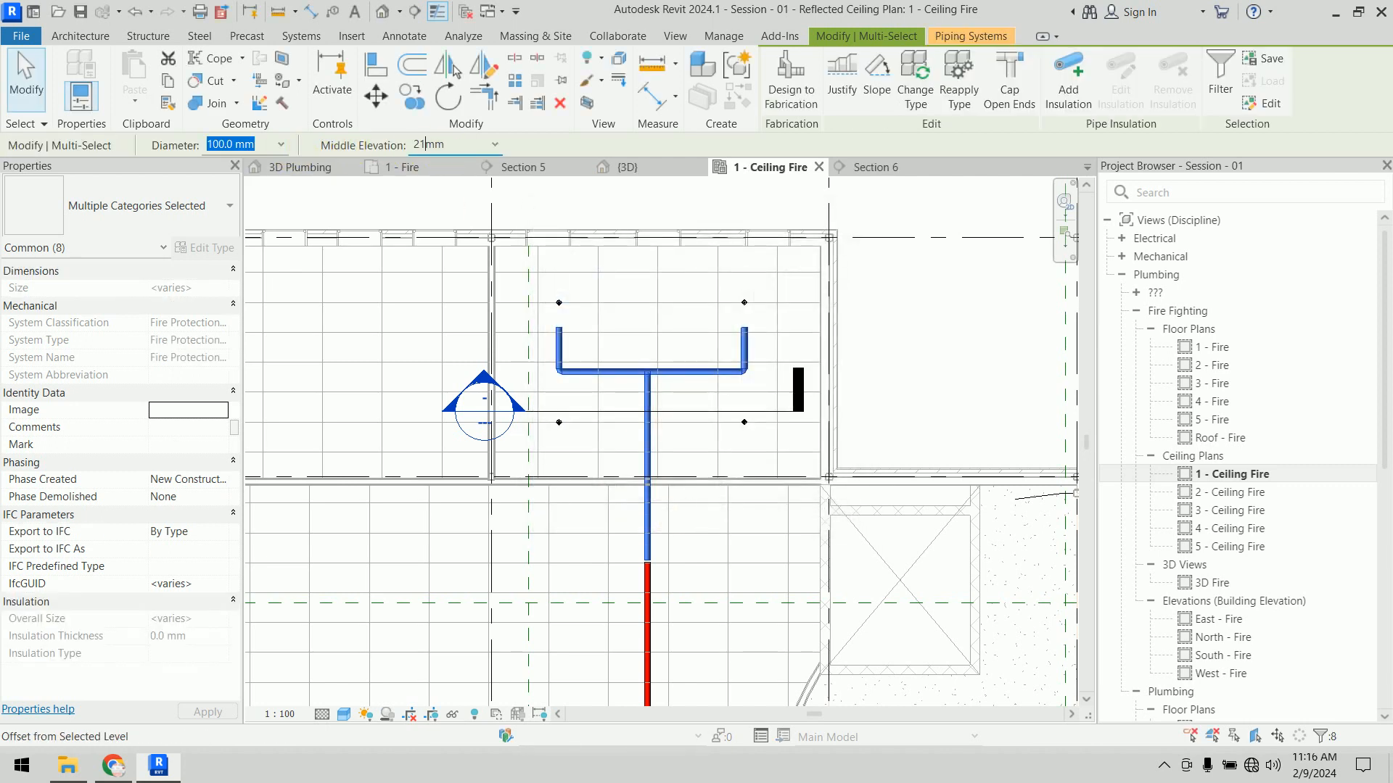
pyautogui.press('Return')
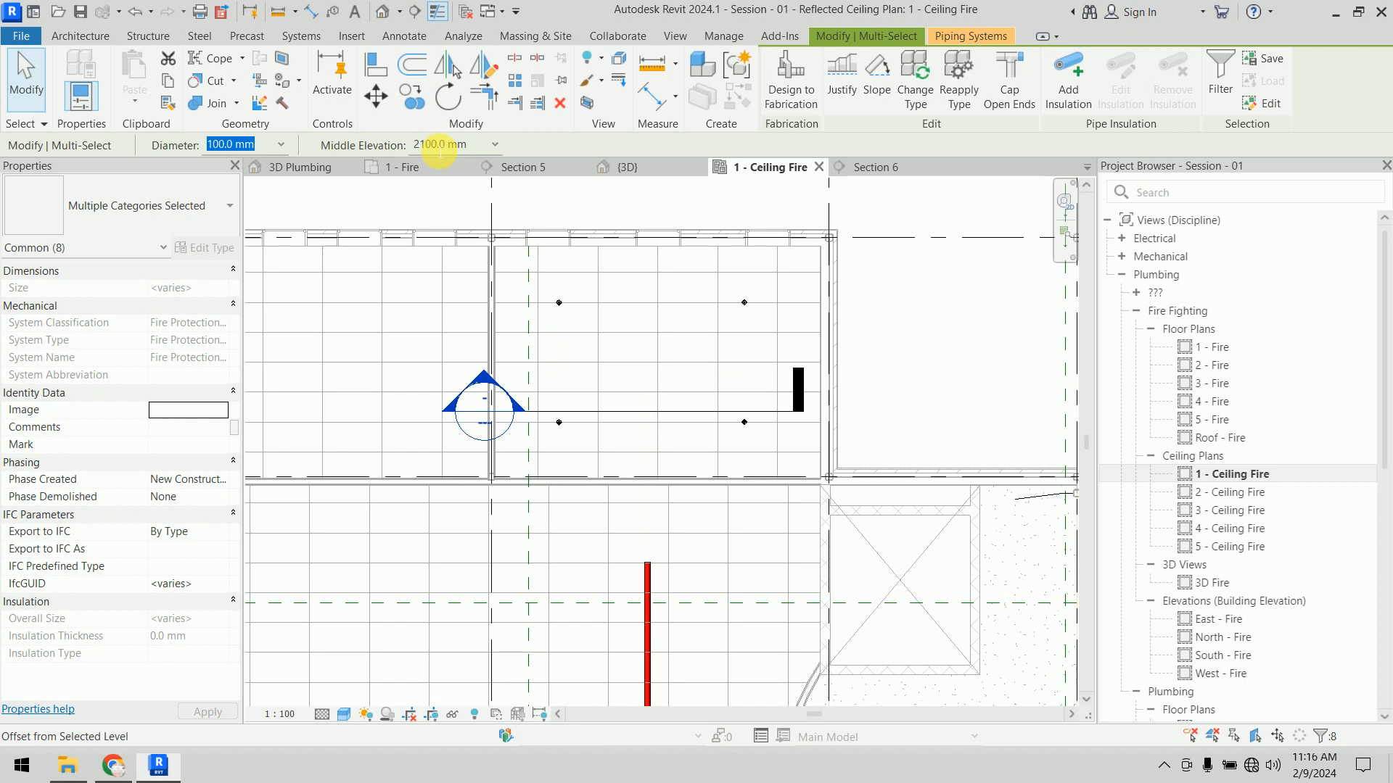
pyautogui.click(890, 356)
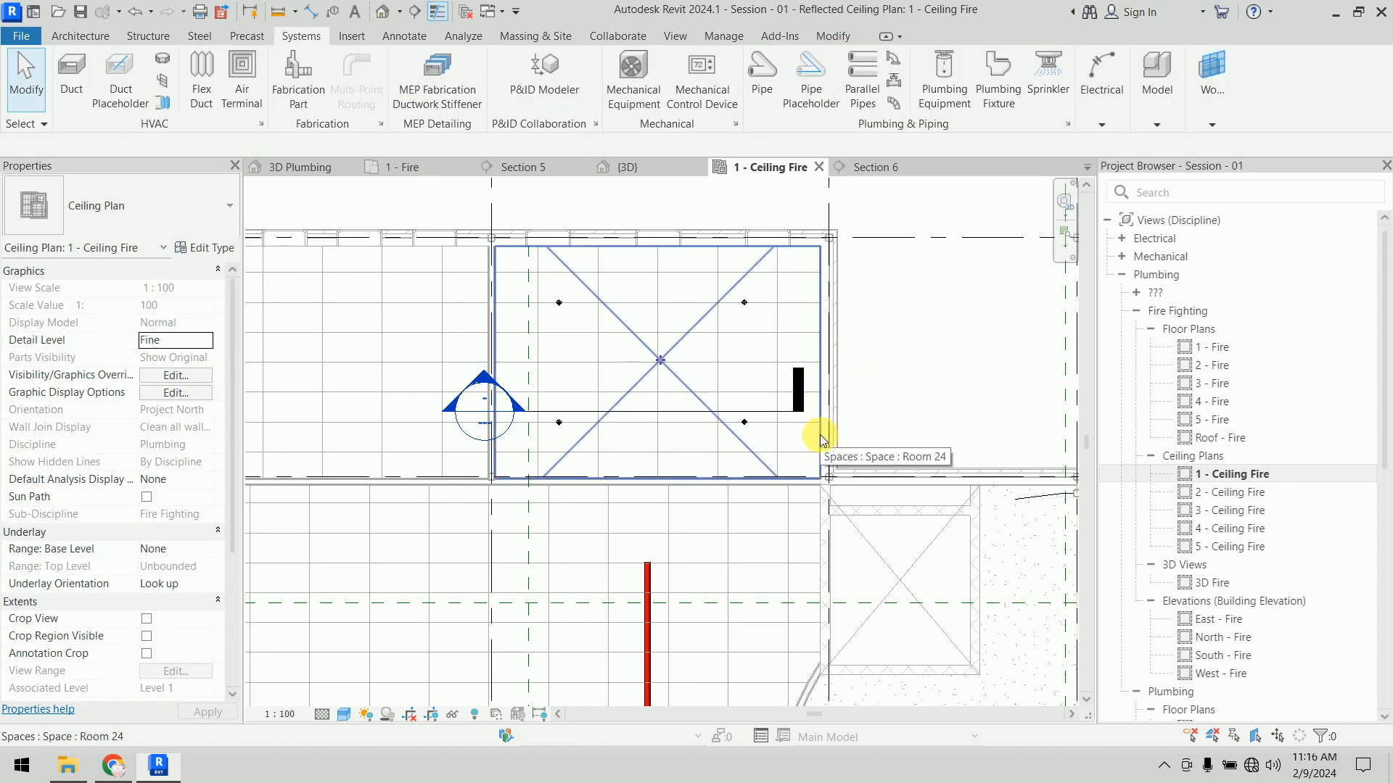
# Step: Open the 1 - Fire floor plan and examine the lowered pipes around the sprinklers
pyautogui.click(1222, 352)
pyautogui.doubleClick(1221, 354)
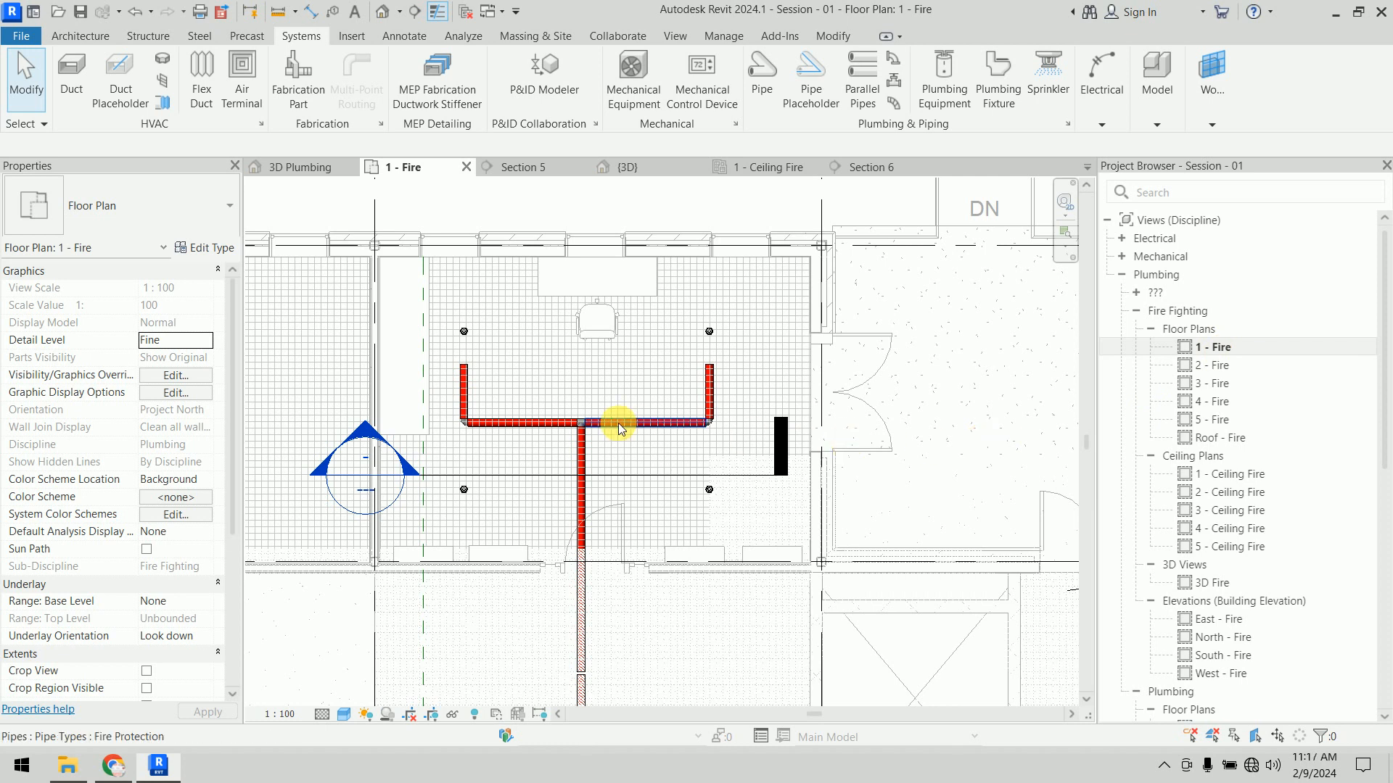
pyautogui.scroll(5, 619, 423)
pyautogui.moveTo(569, 346); pyautogui.dragTo(805, 489, button='middle')
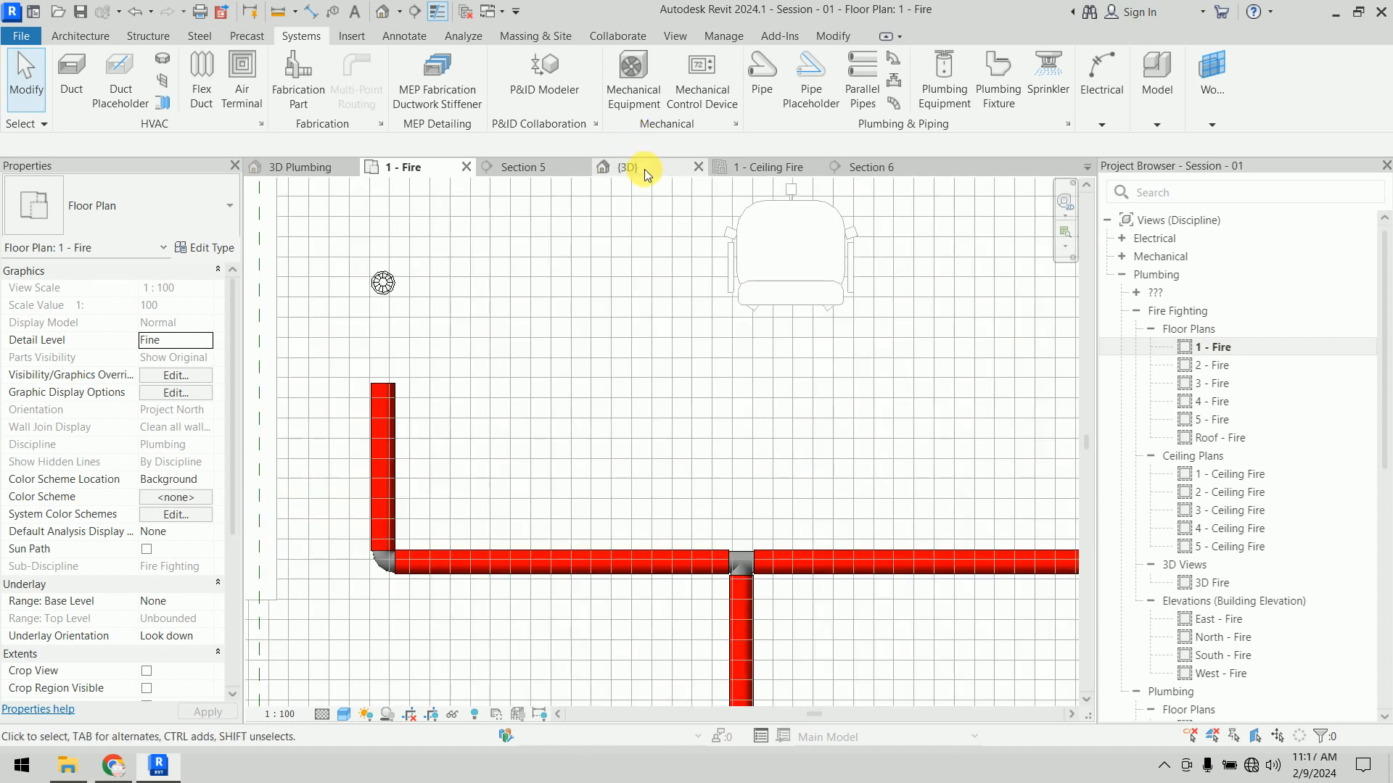
# Step: In Section 6, draw a 30 mm Fire Protection pipe straight down from the upright sprinkler to an elevation of about 2277 mm
pyautogui.click(863, 170)
pyautogui.scroll(4, 393, 398)
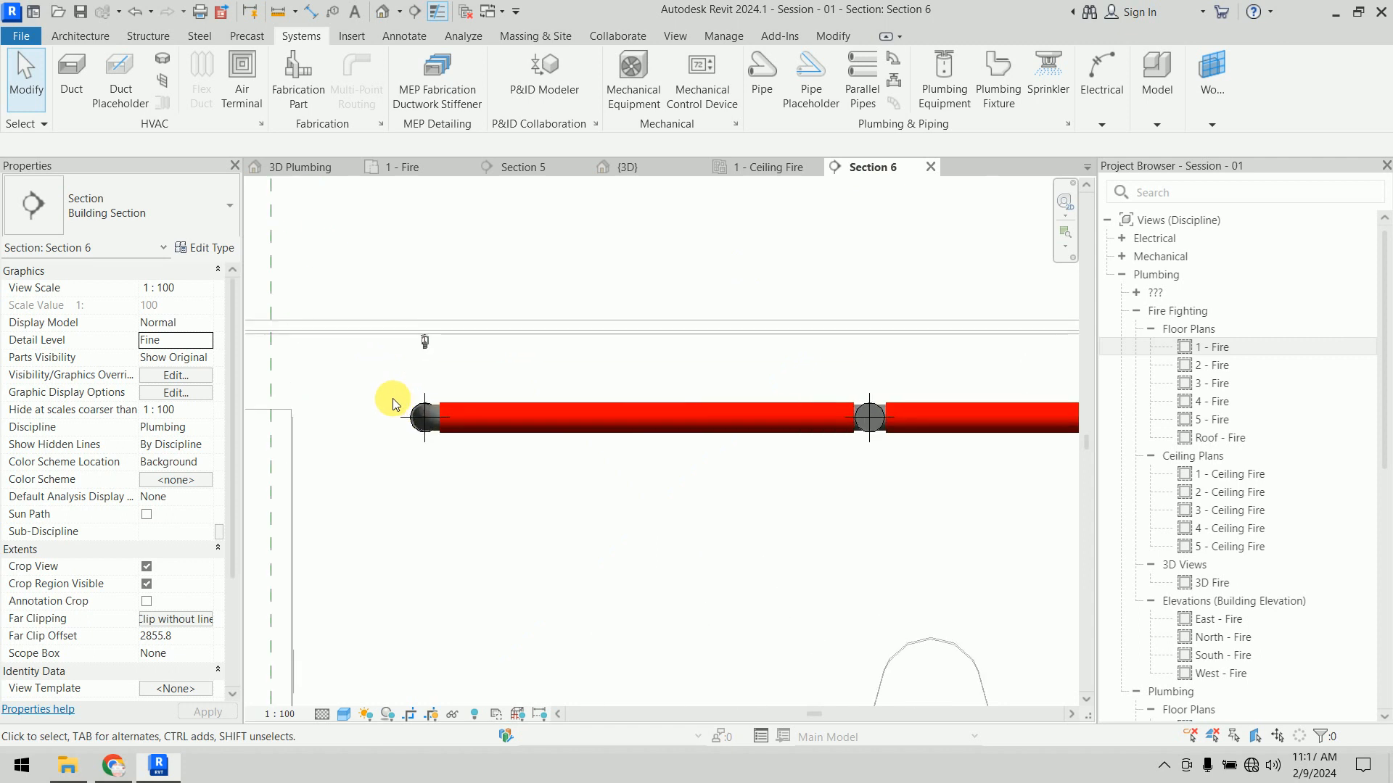
pyautogui.scroll(2, 393, 398)
pyautogui.moveTo(713, 327); pyautogui.dragTo(669, 447, button='middle')
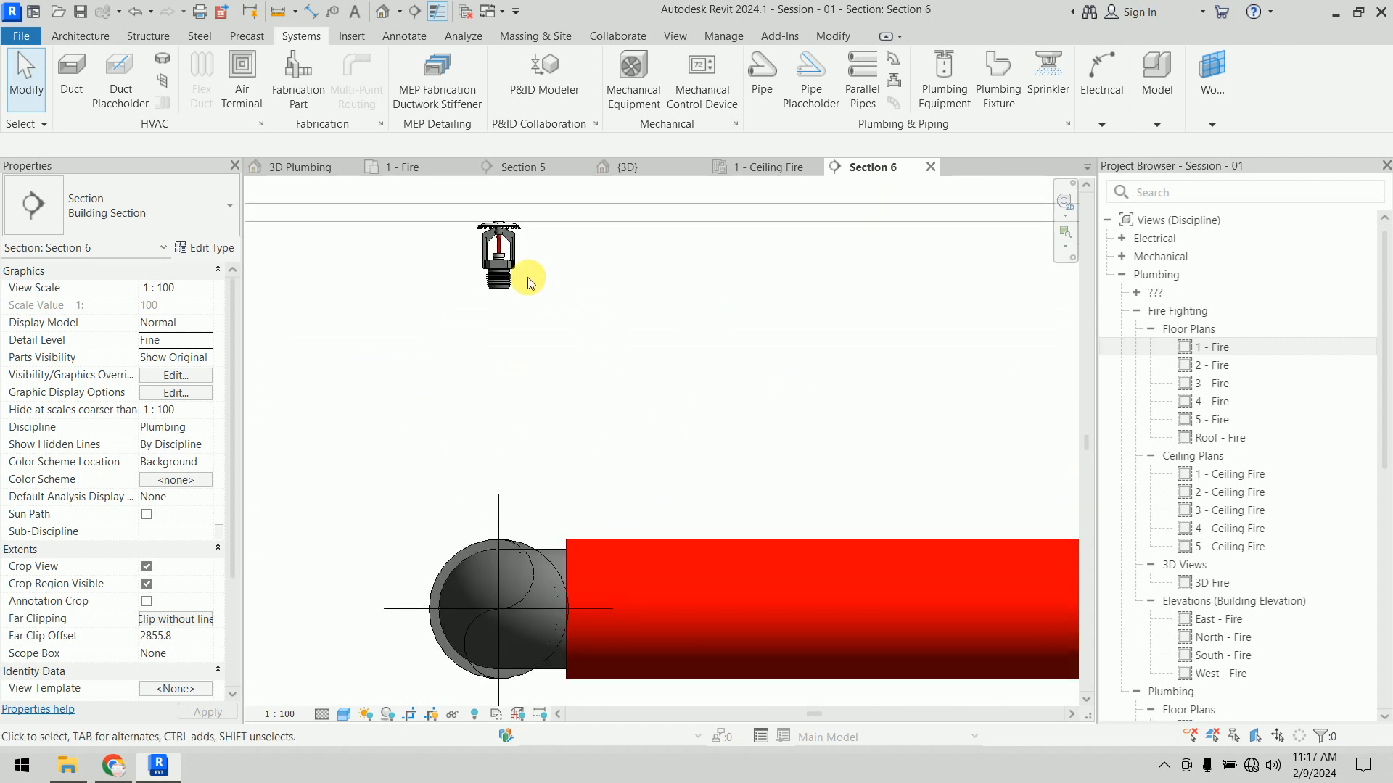
pyautogui.click(509, 269)
pyautogui.scroll(-2, 688, 381)
pyautogui.moveTo(688, 380); pyautogui.dragTo(652, 288, button='middle')
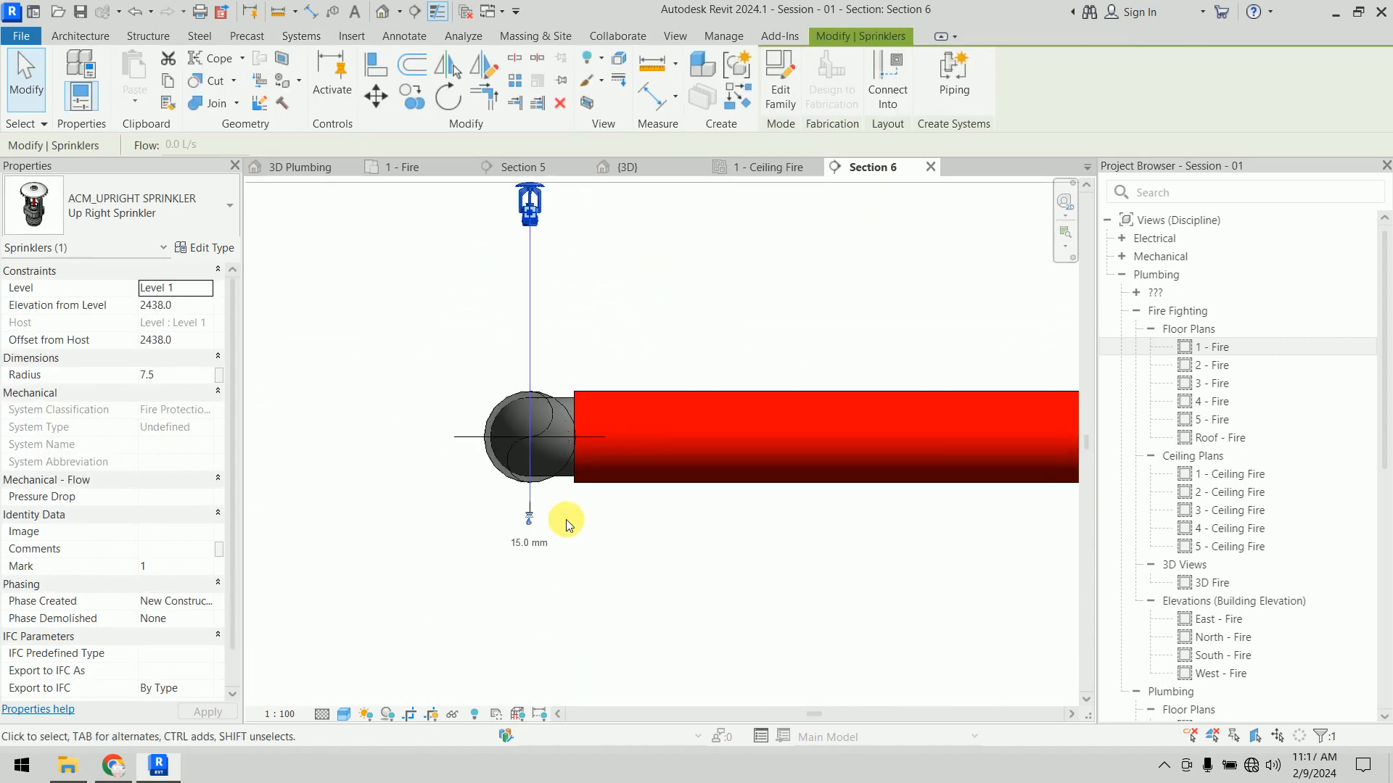
pyautogui.click(529, 518)
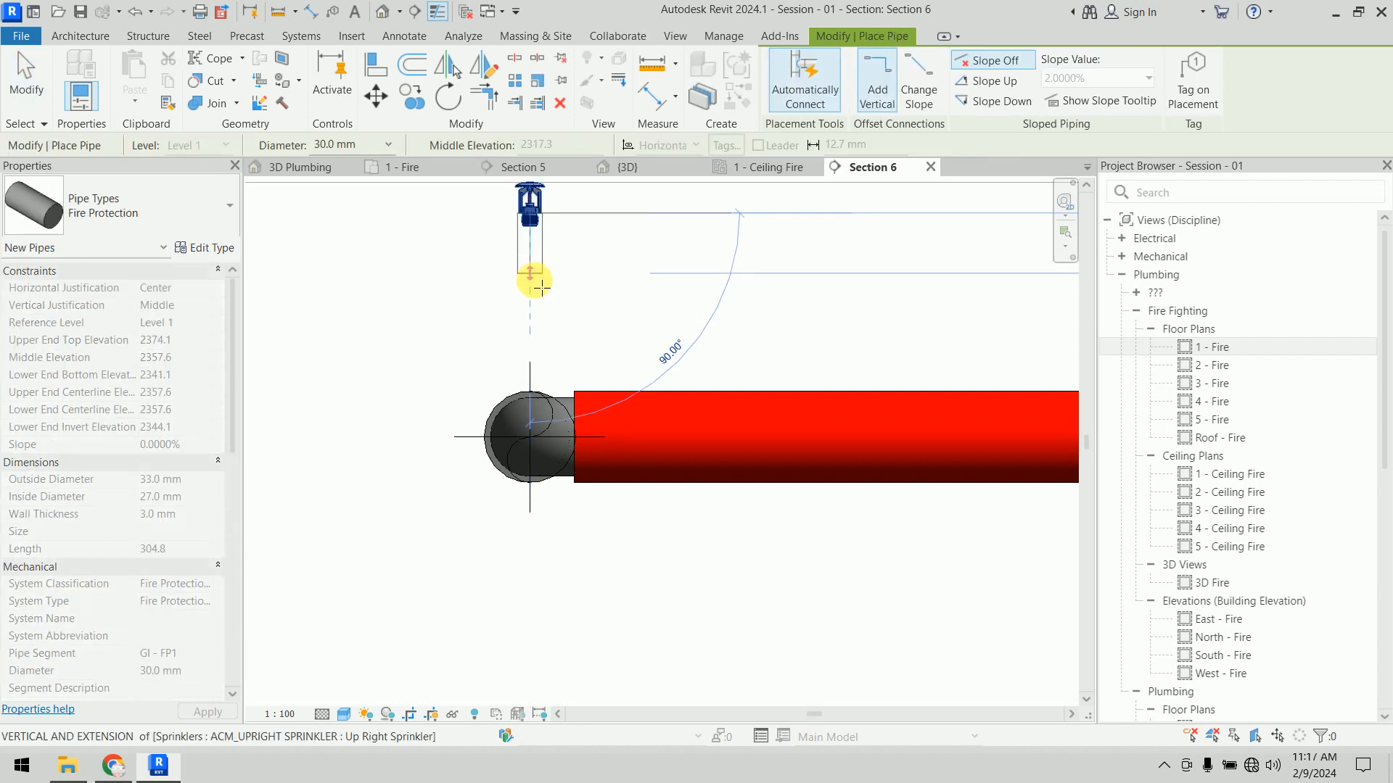
pyautogui.click(534, 303)
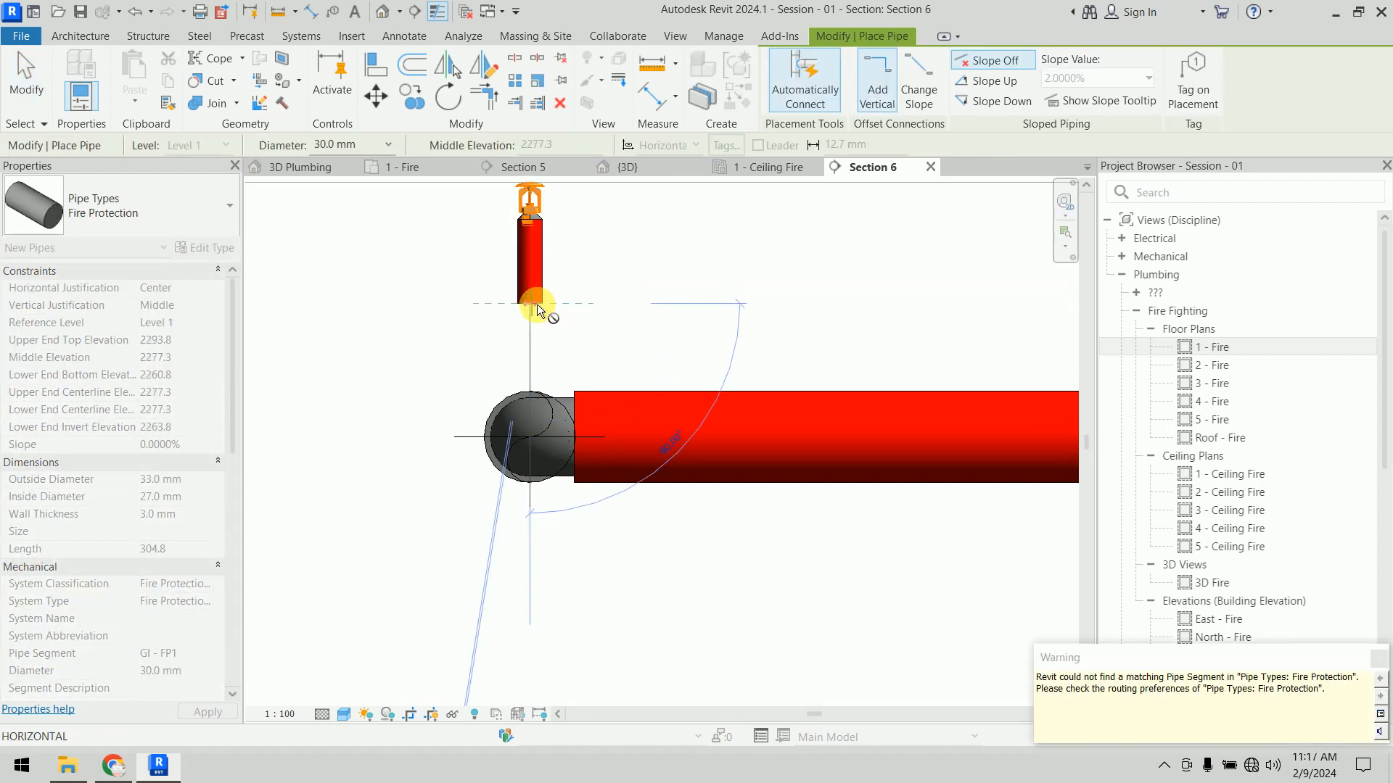
pyautogui.press('Escape')
pyautogui.press('Escape')
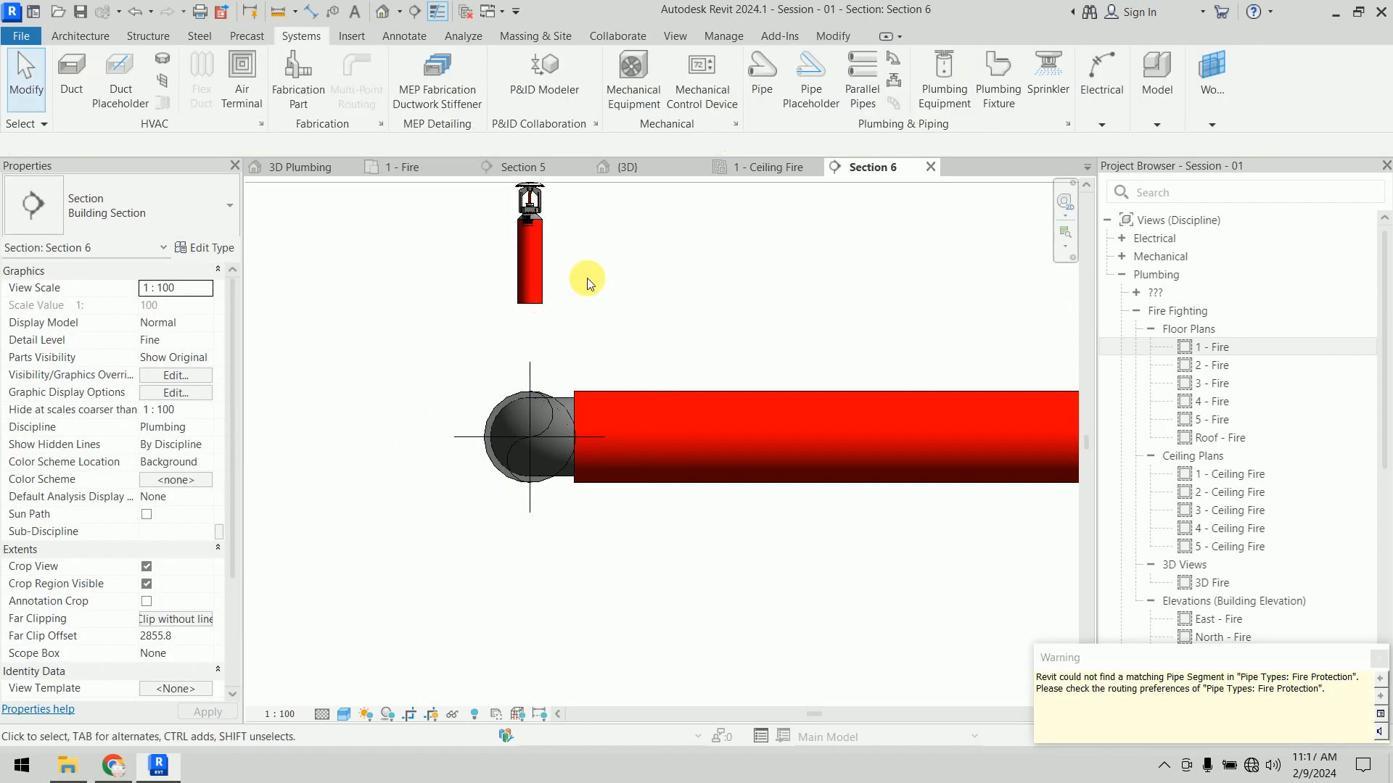
# Step: Inspect the transition fitting under the upright sprinkler and remove it together with the new vertical pipe
pyautogui.scroll(5, 588, 280)
pyautogui.click(504, 307)
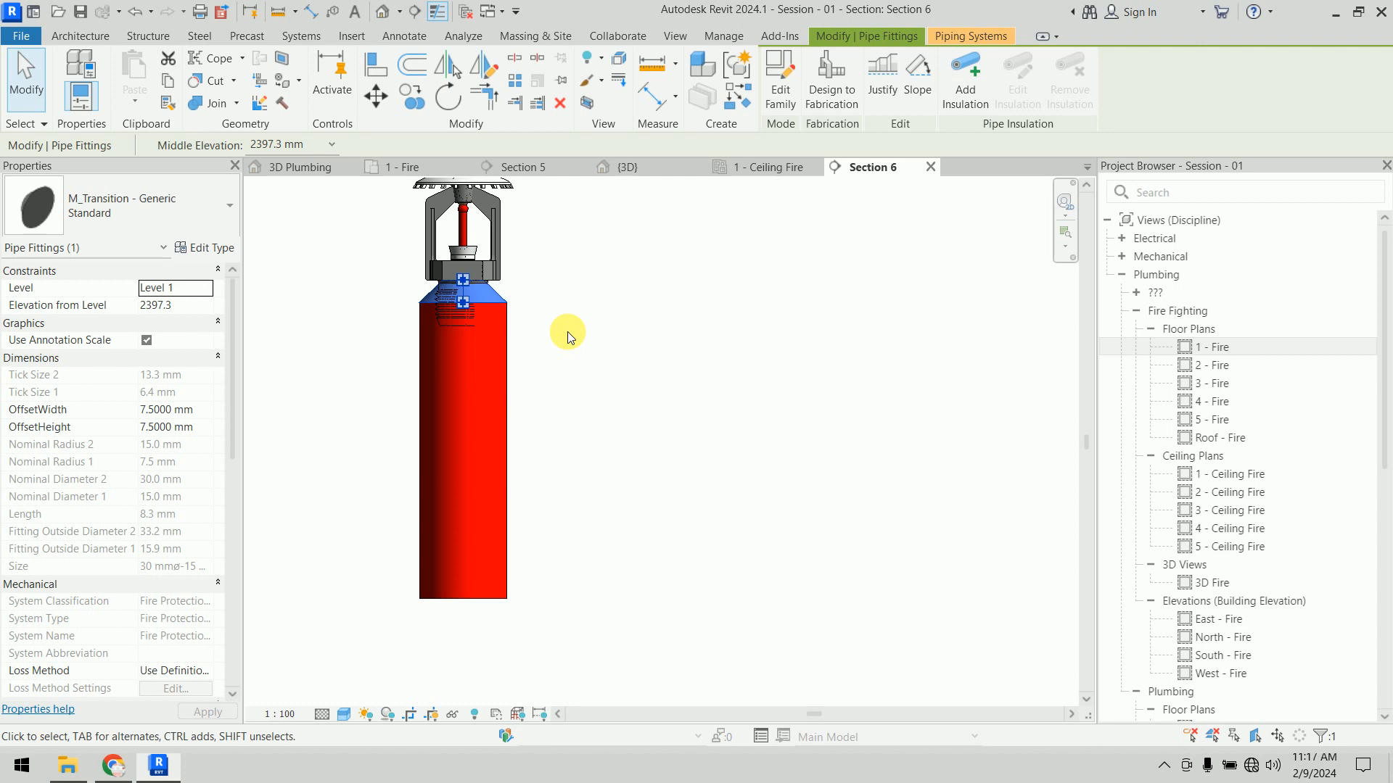
pyautogui.click(567, 332)
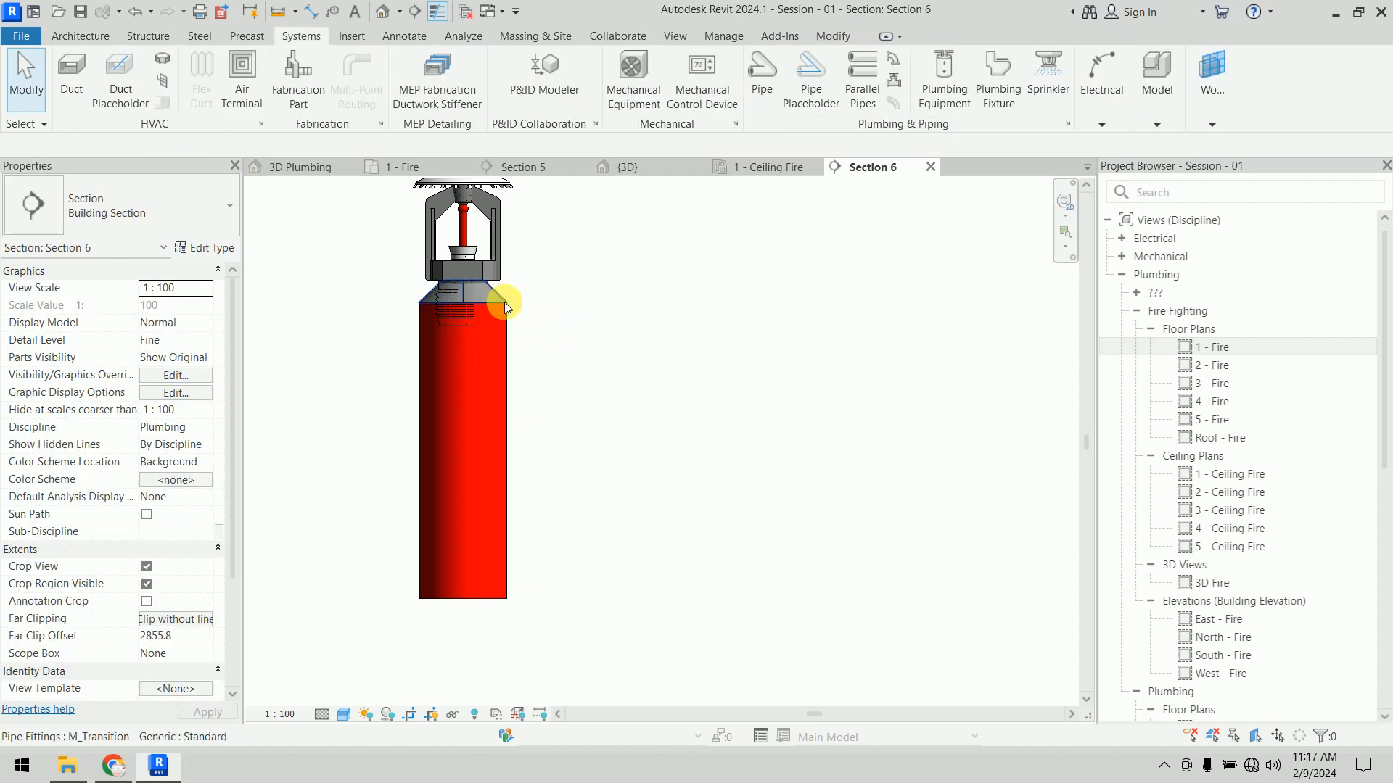
pyautogui.click(504, 302)
pyautogui.click(602, 361)
pyautogui.click(477, 406)
pyautogui.press('Delete')
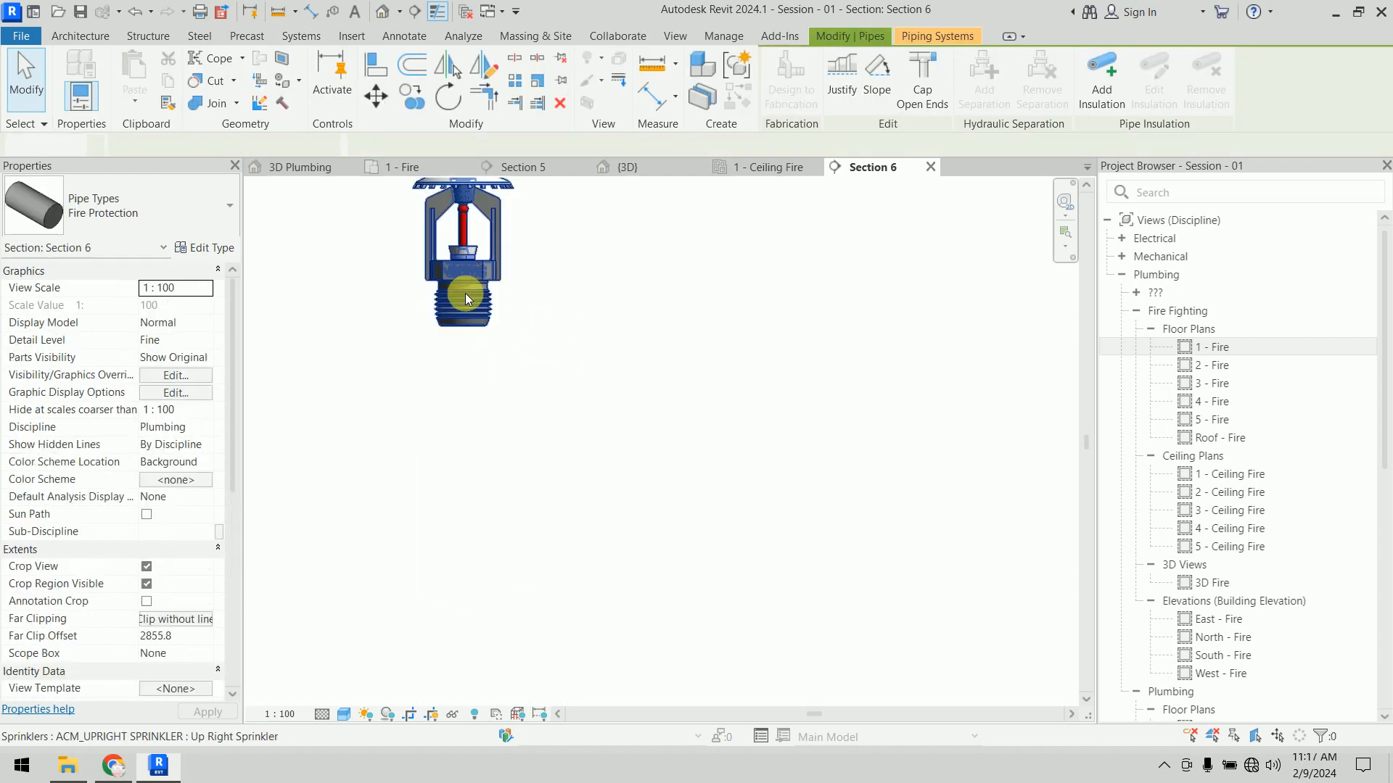
# Step: Check the Radius property of the upright sprinkler in the section
pyautogui.click(451, 298)
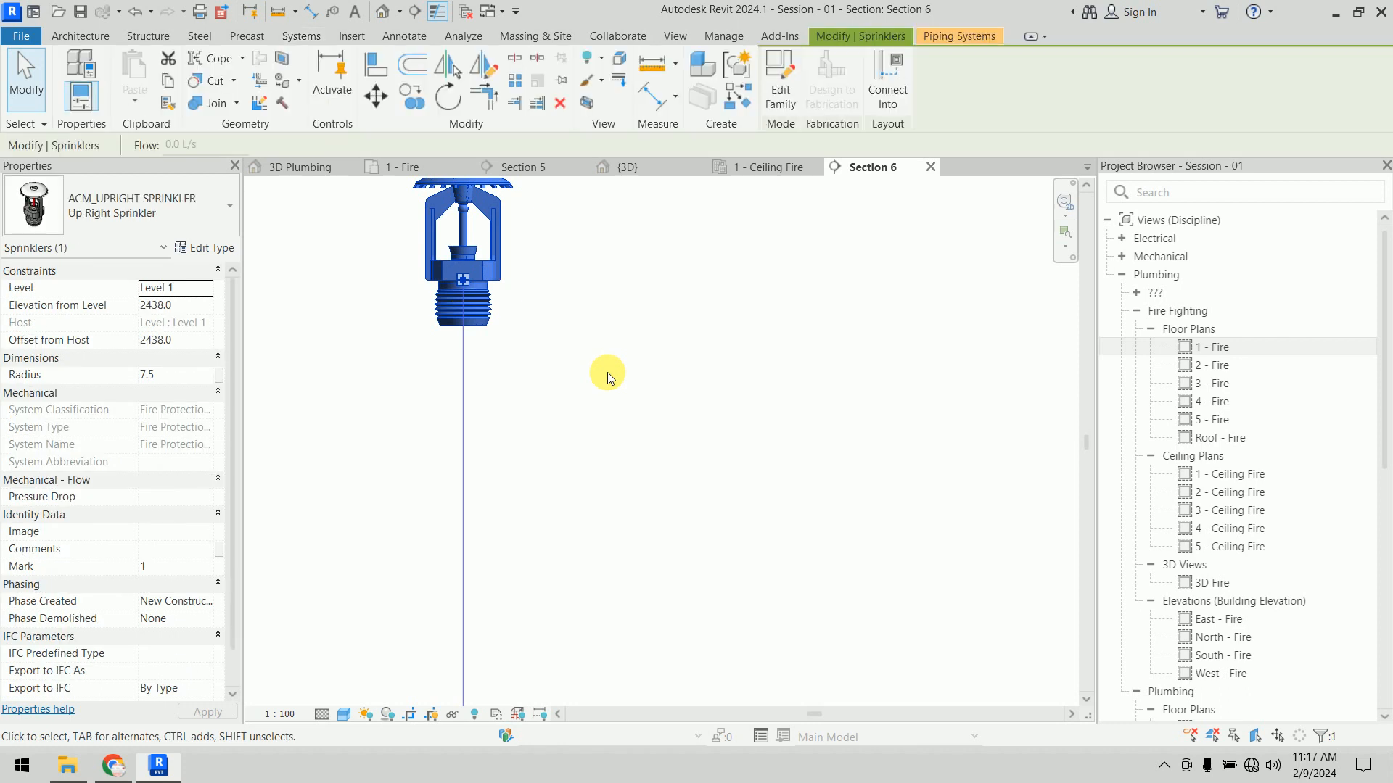
pyautogui.click(204, 383)
pyautogui.click(693, 412)
pyautogui.scroll(-3, 675, 382)
pyautogui.moveTo(675, 382); pyautogui.dragTo(606, 301, button='middle')
# Step: Draw another vertical 30 mm pipe from the upright sprinkler down to about 2302 mm elevation and undo it
pyautogui.click(523, 292)
pyautogui.scroll(-2, 614, 403)
pyautogui.moveTo(613, 403); pyautogui.dragTo(568, 330, button='middle')
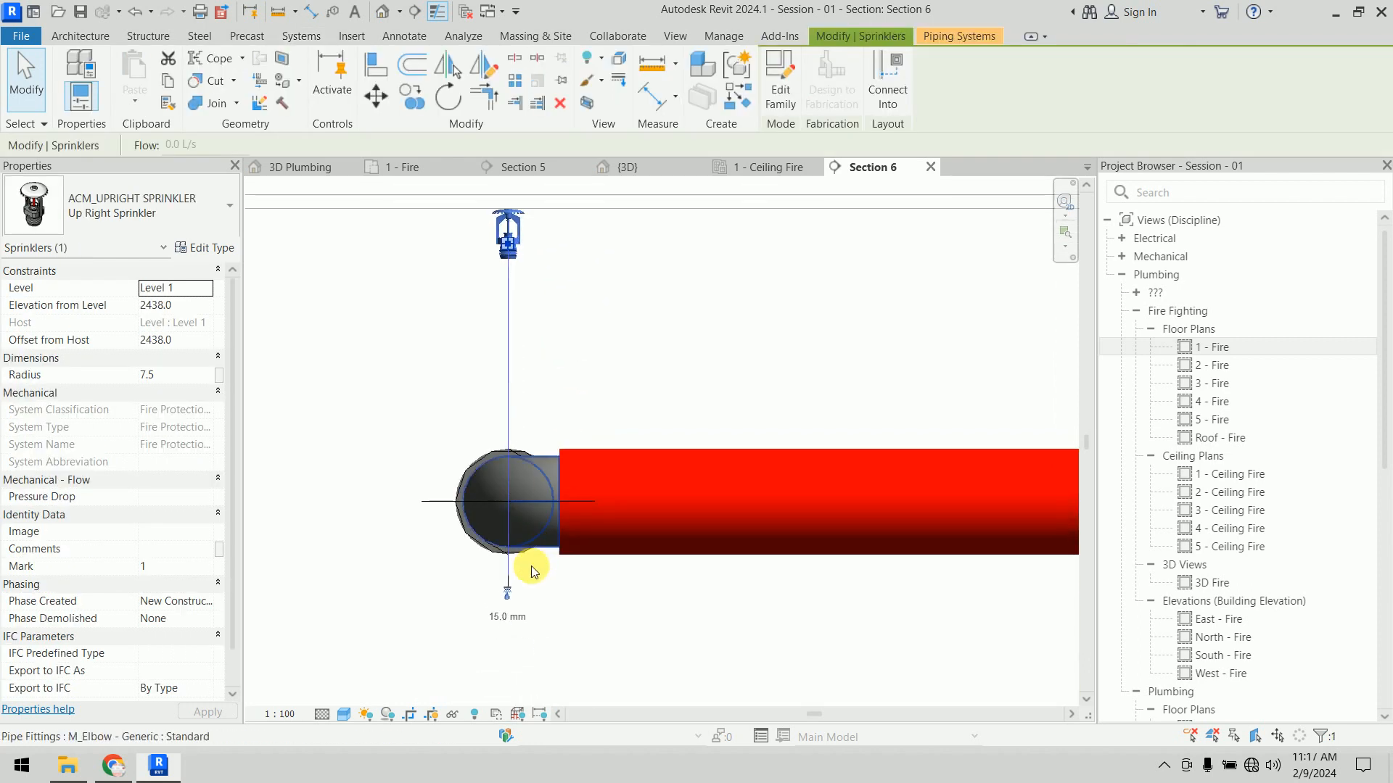
pyautogui.click(507, 590)
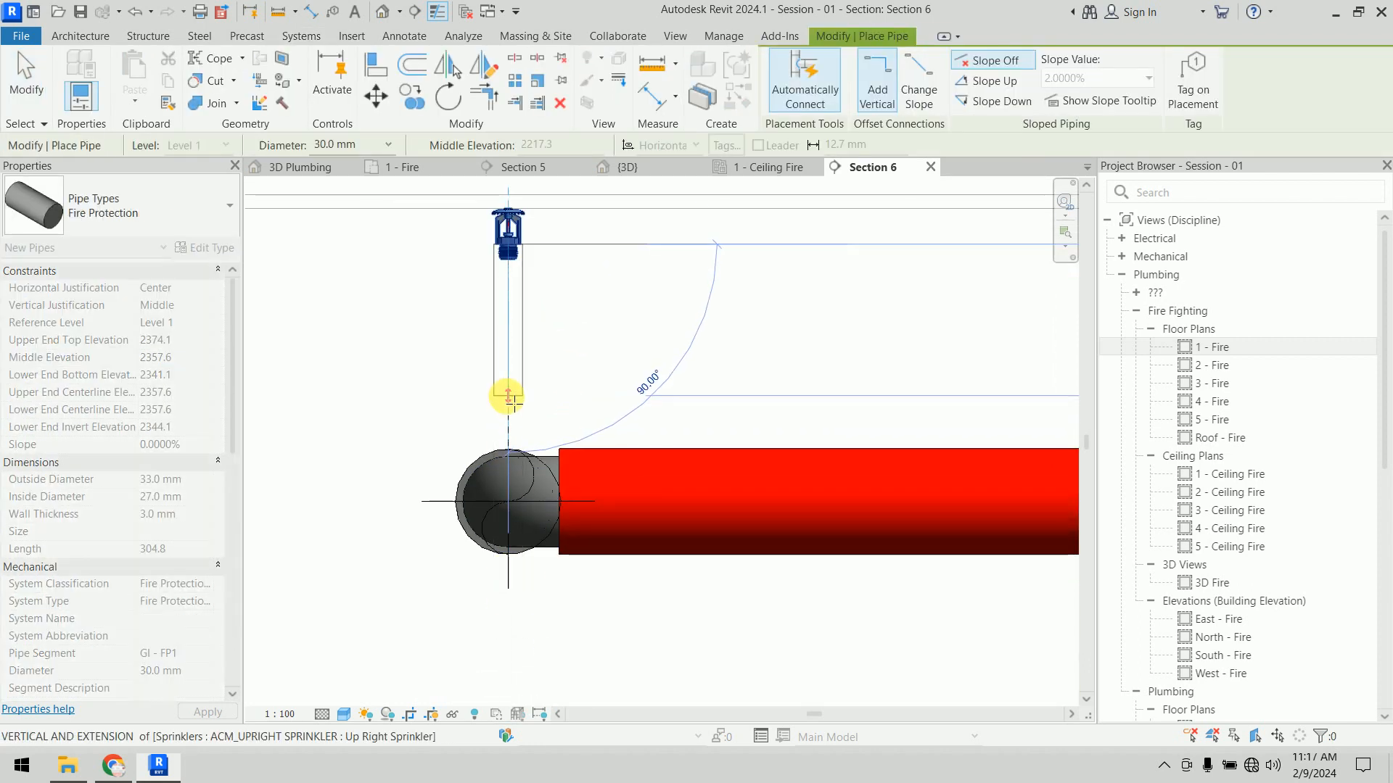
pyautogui.scroll(3, 517, 296)
pyautogui.moveTo(517, 295); pyautogui.dragTo(494, 463, button='middle')
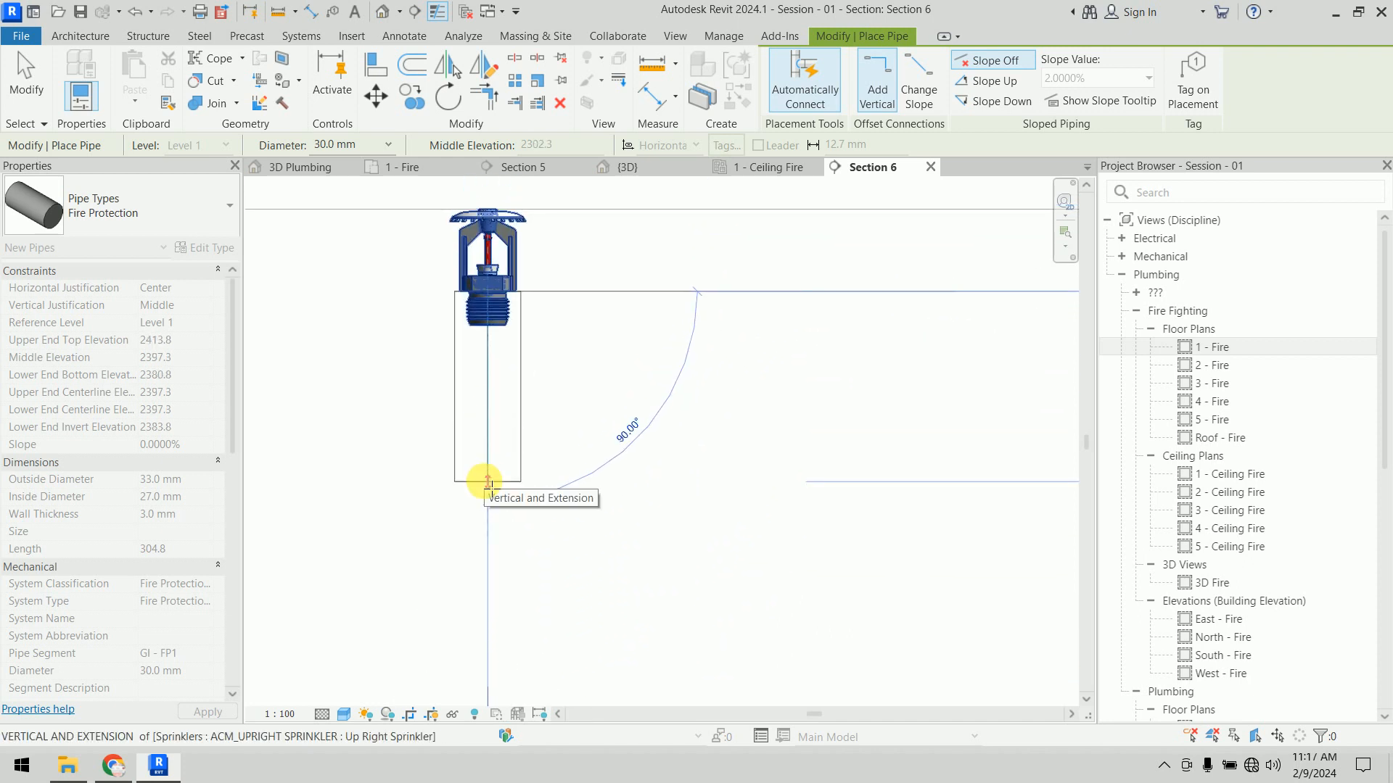
pyautogui.click(488, 483)
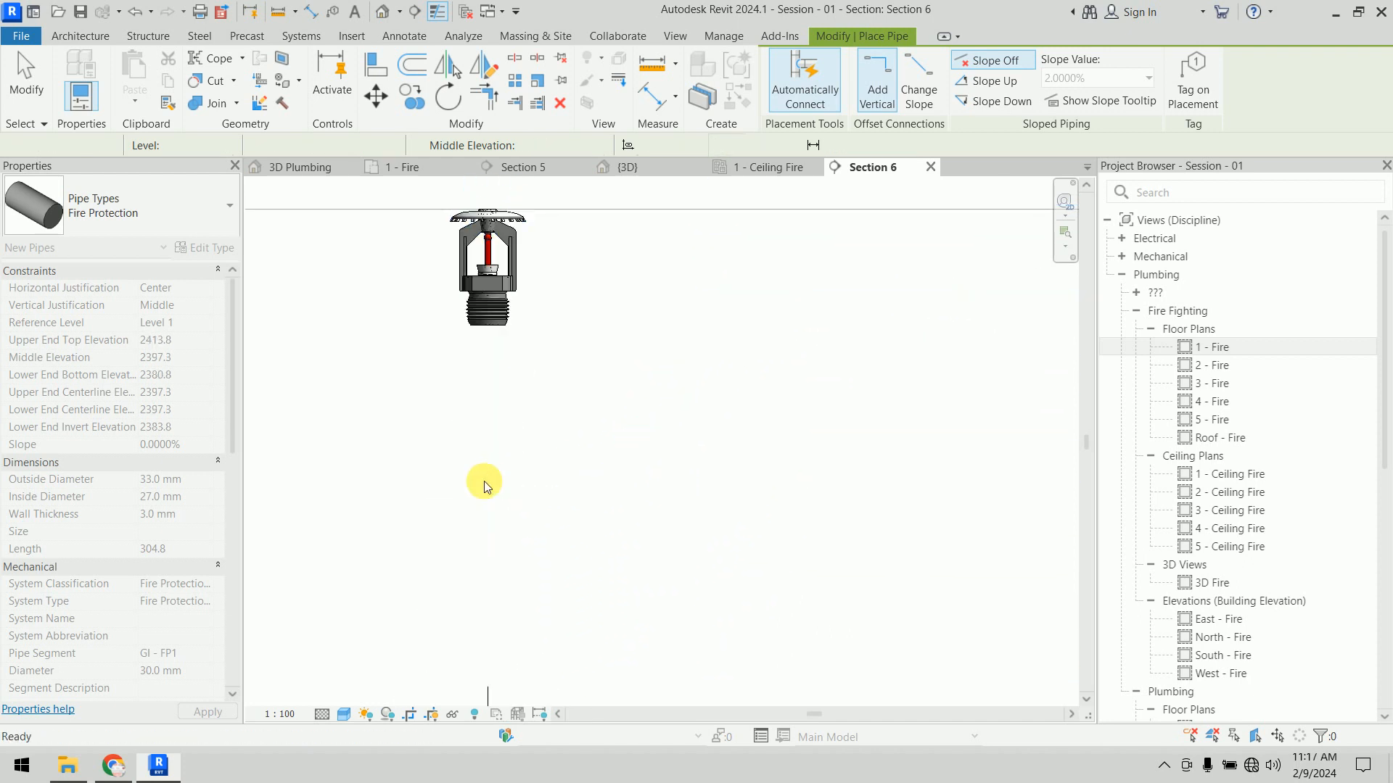
pyautogui.press('Escape')
pyautogui.press('Escape')
# Step: Open the ACM_UPRIGHT SPRINKLER family for editing and select its pipe connector at the threaded base
pyautogui.click(523, 243)
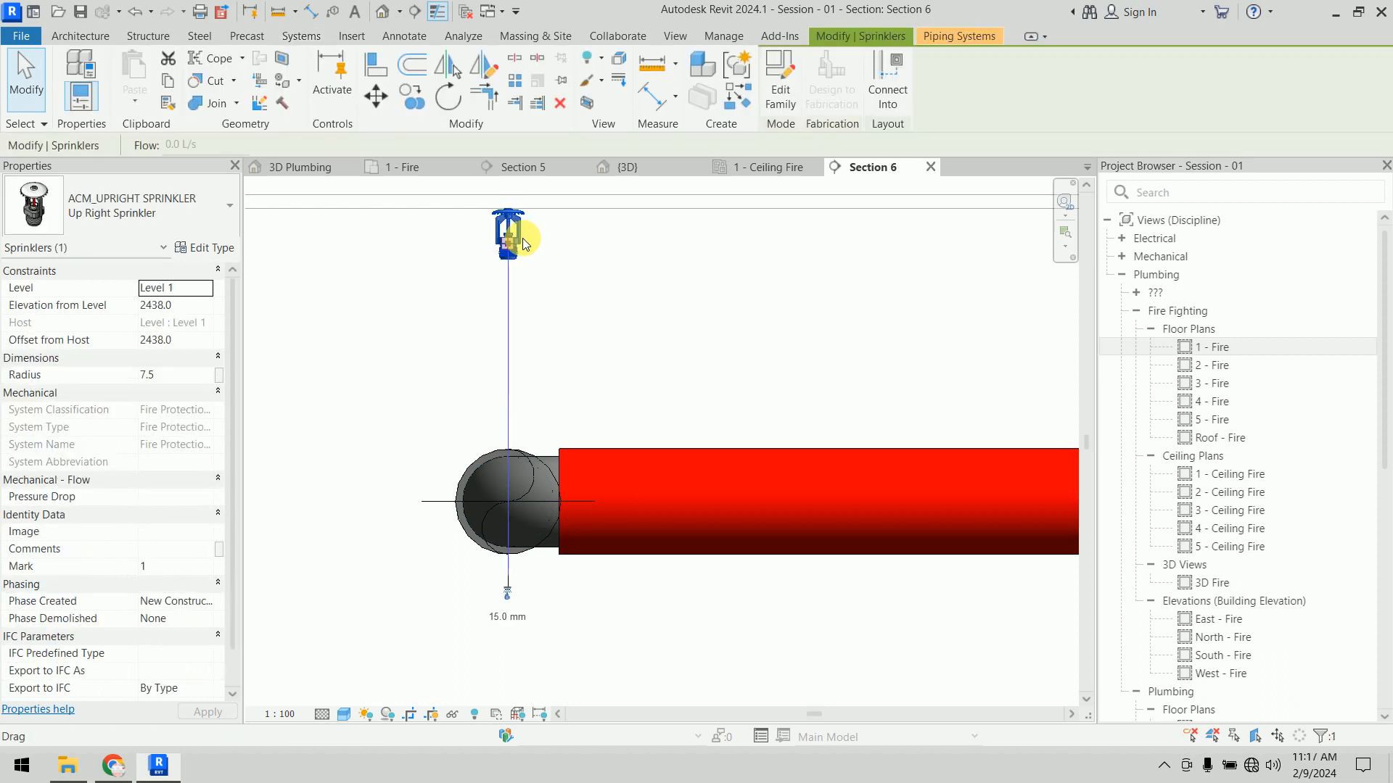
pyautogui.click(781, 95)
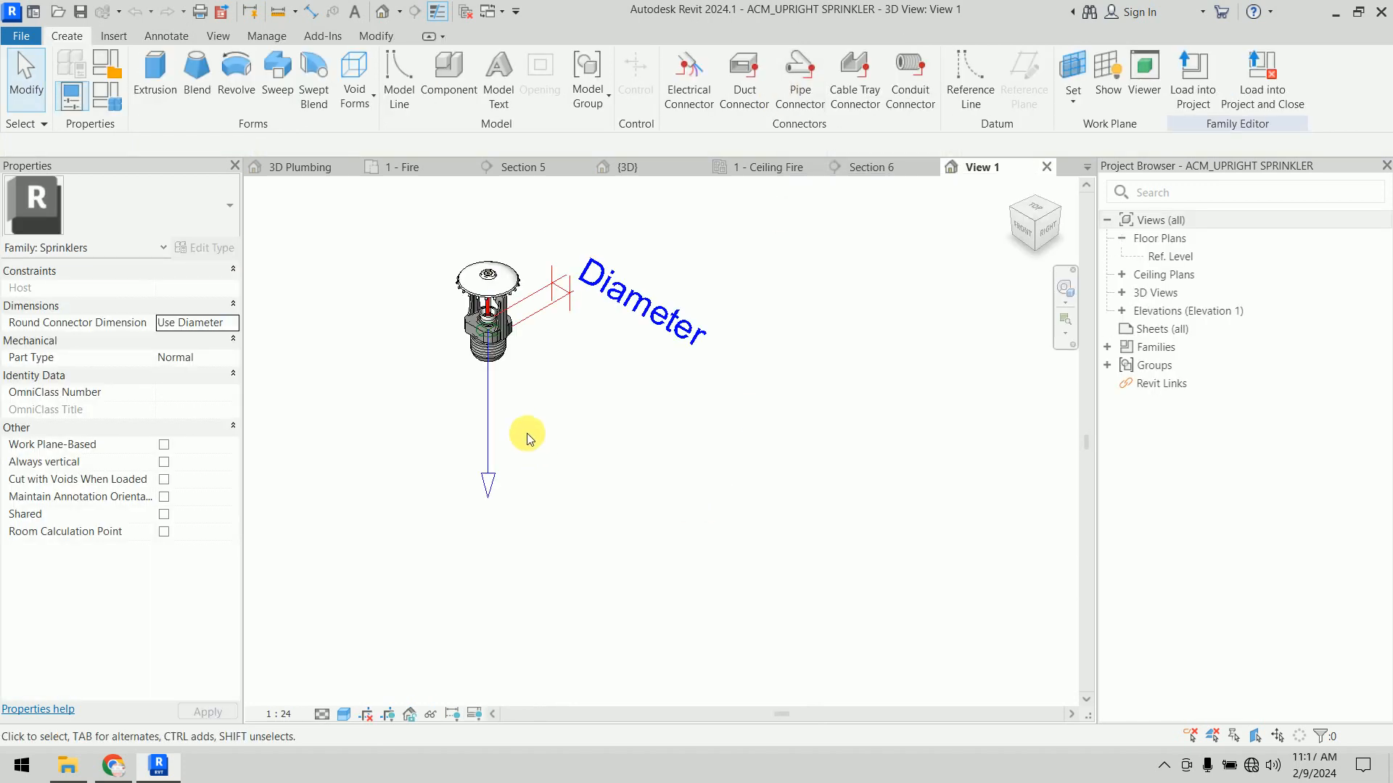
pyautogui.scroll(4, 485, 353)
pyautogui.scroll(2, 484, 351)
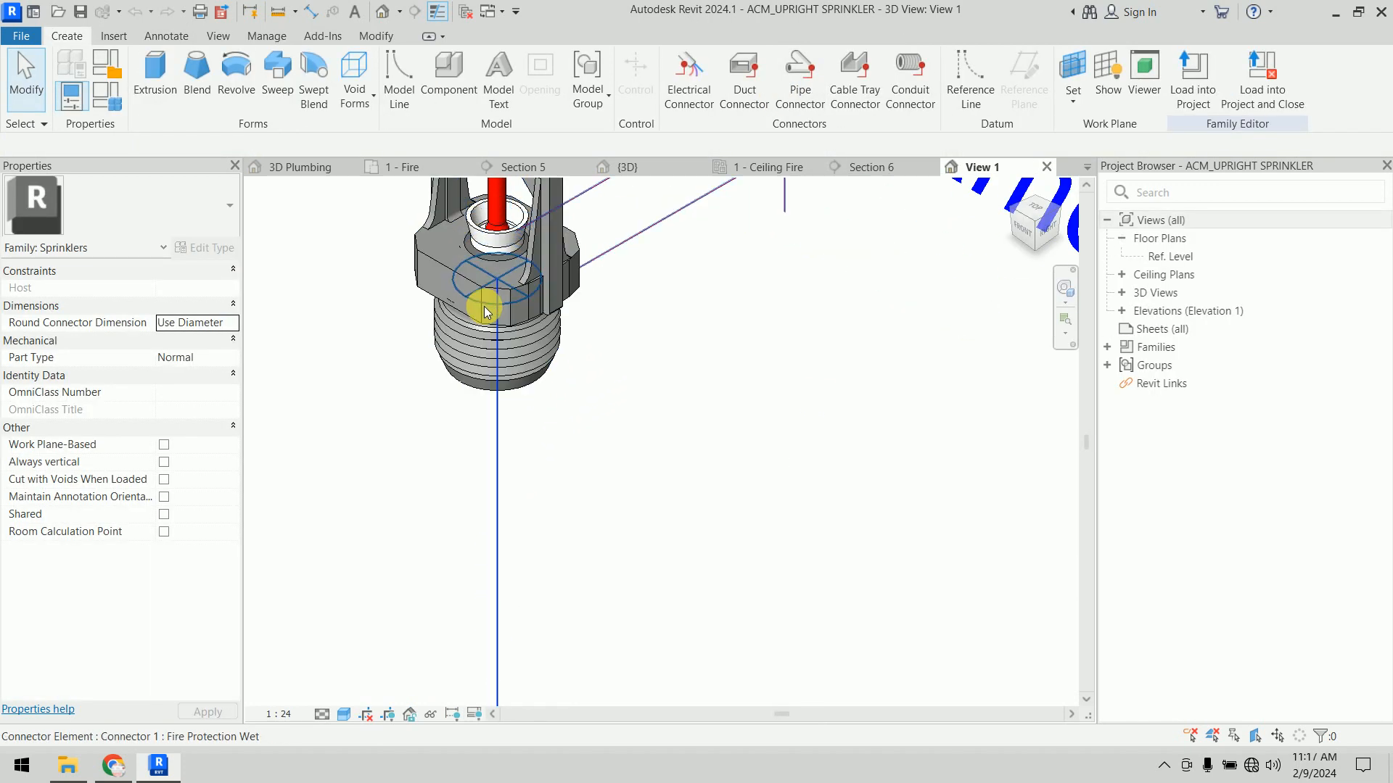
pyautogui.click(487, 303)
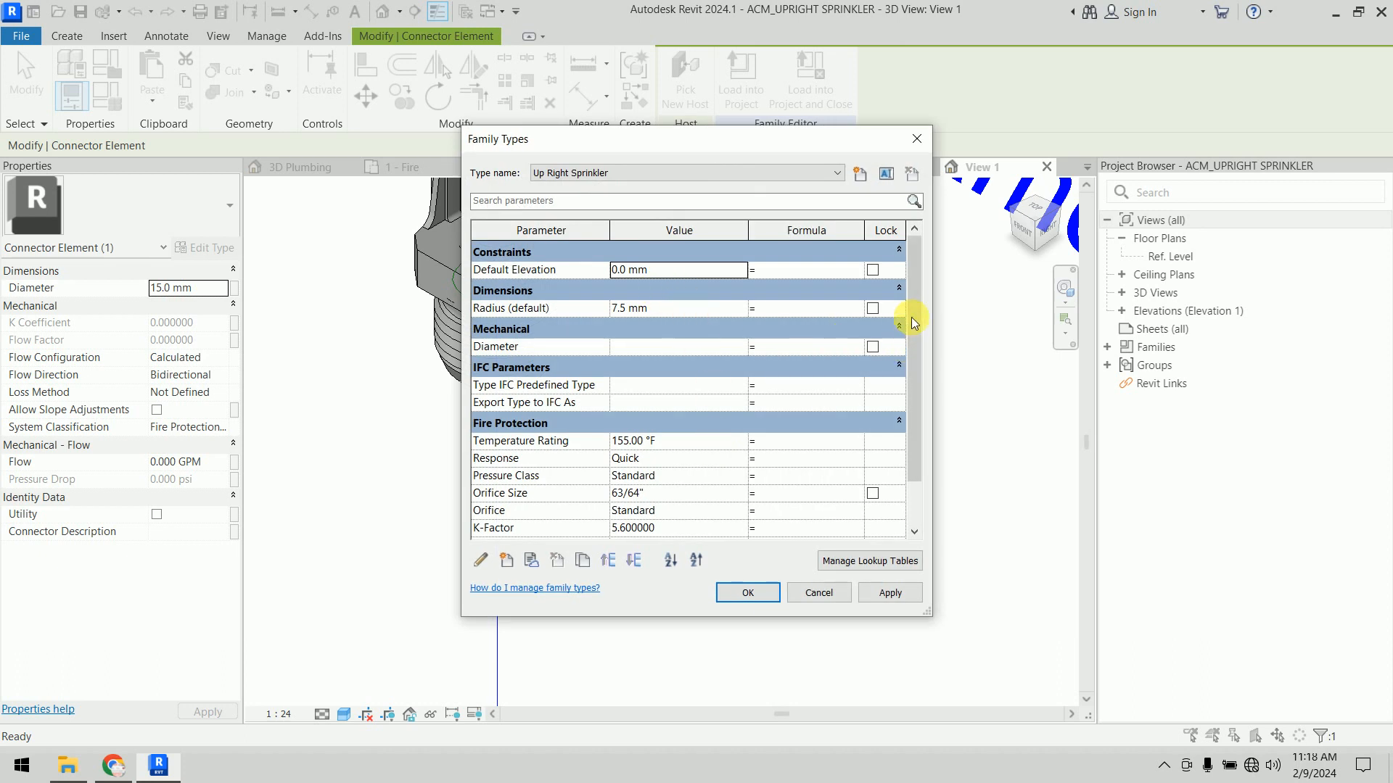
# Step: Review the Up Right Sprinkler type's radius and fire protection parameters, and cancel saving and loading the family into the project
pyautogui.moveTo(914, 322); pyautogui.dragTo(921, 409)
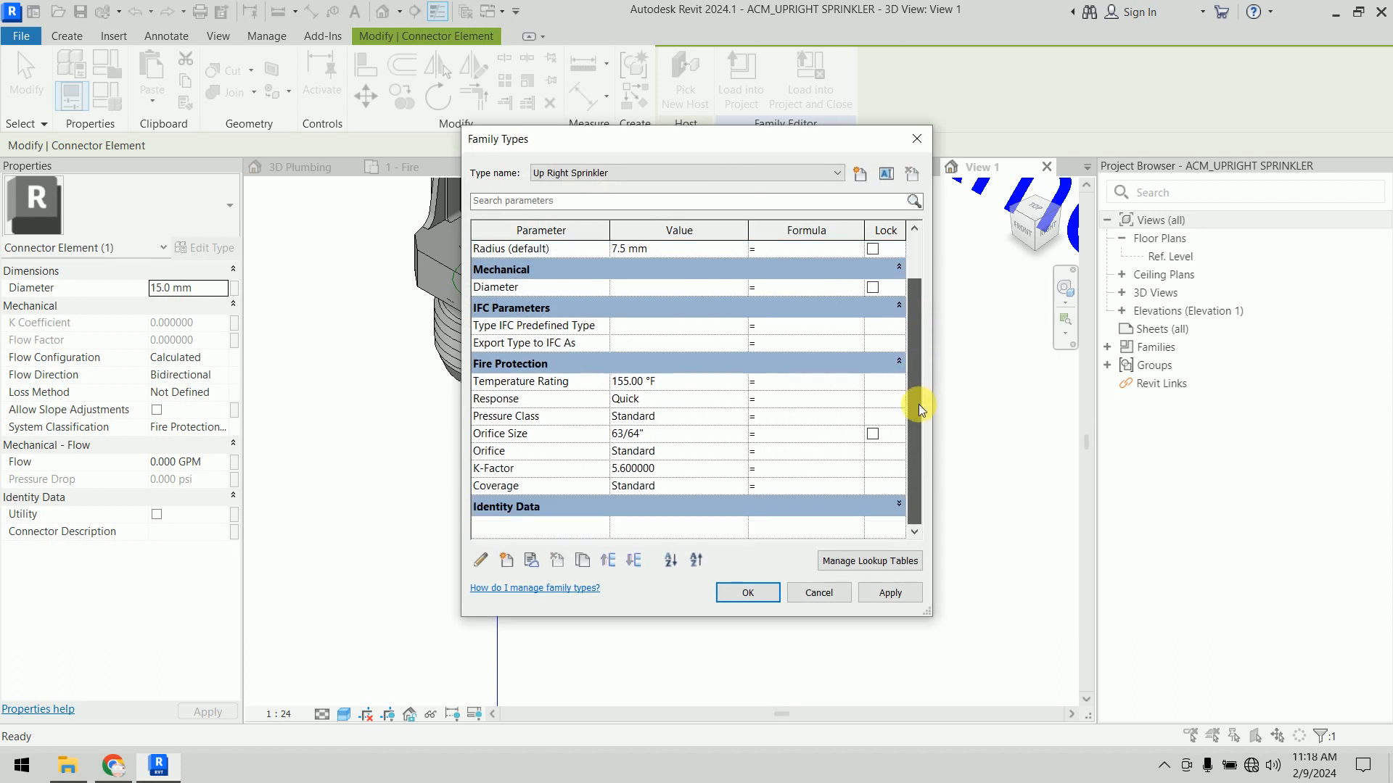
pyautogui.moveTo(921, 408); pyautogui.dragTo(920, 410)
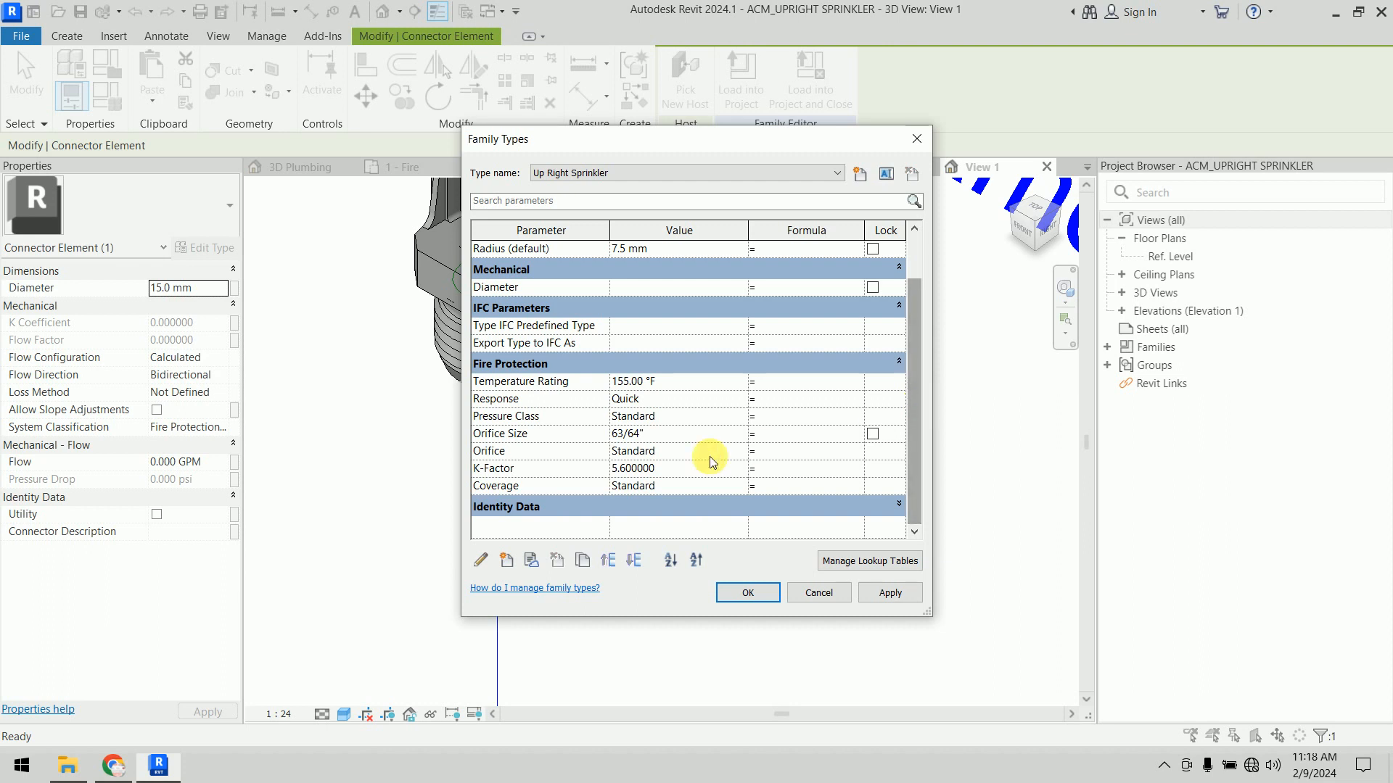
pyautogui.scroll(2, 752, 444)
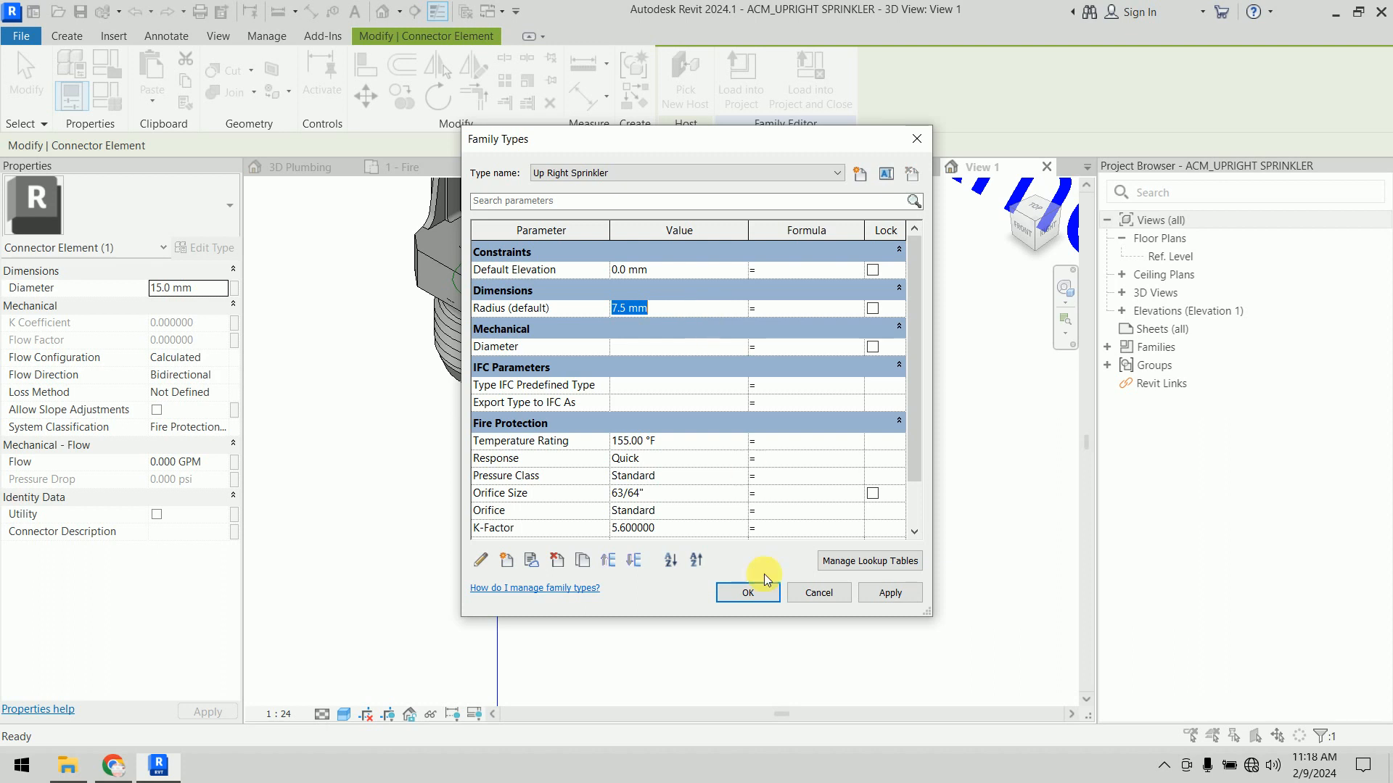
pyautogui.click(748, 593)
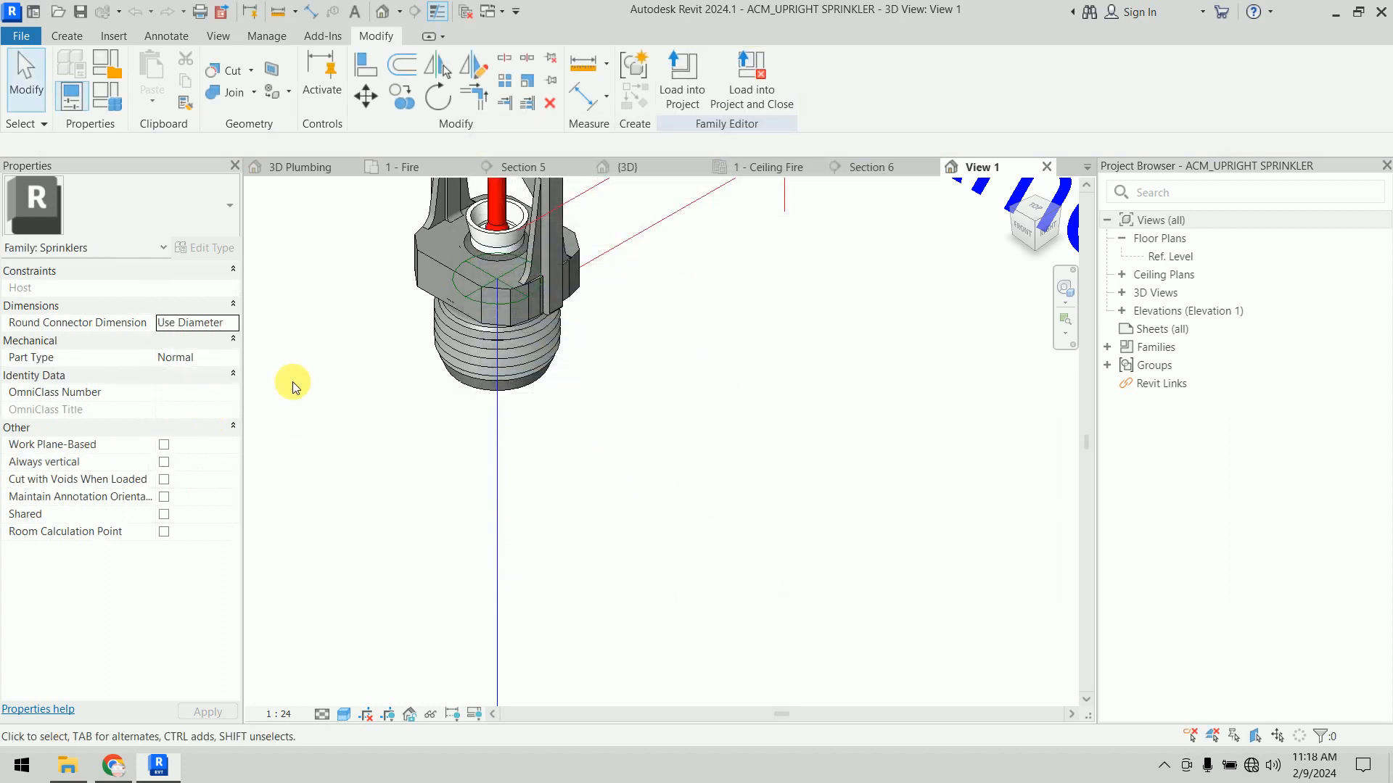
pyautogui.click(752, 80)
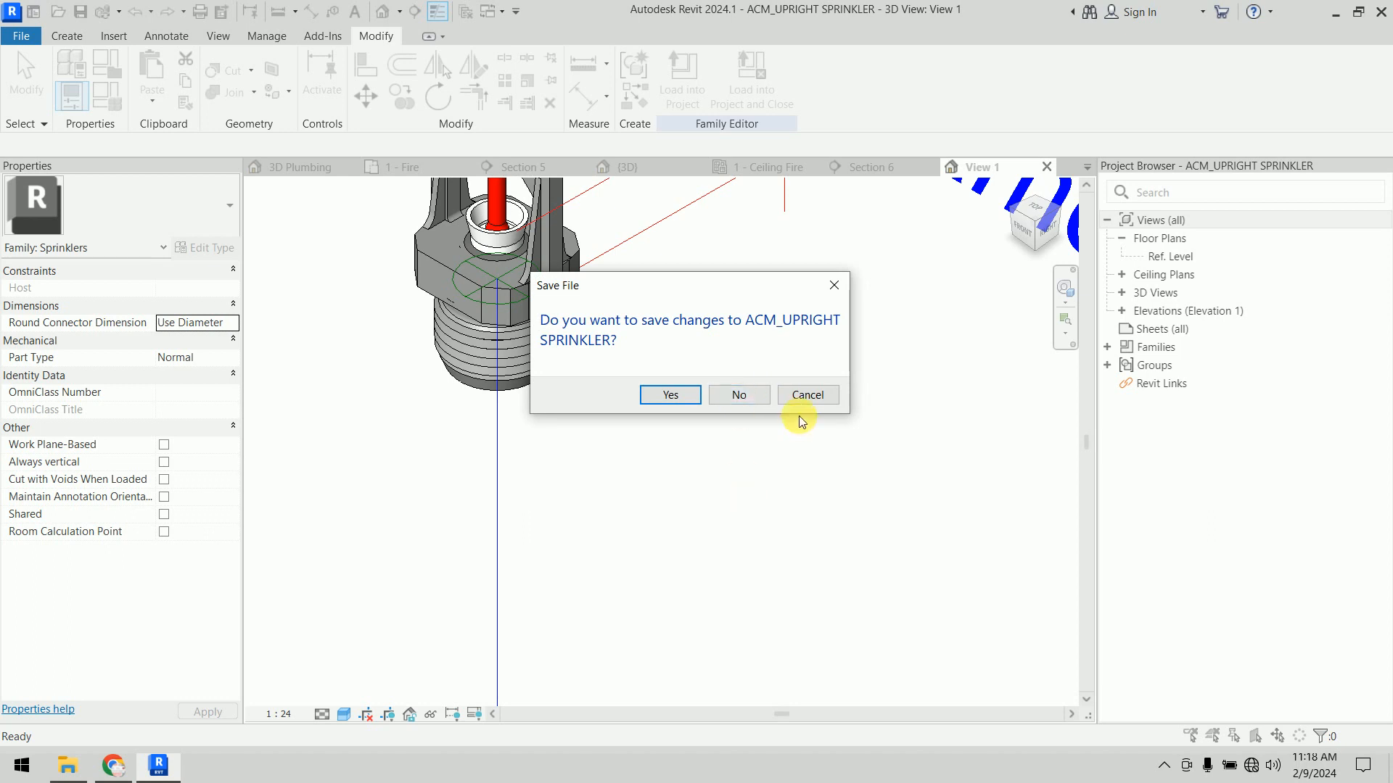
pyautogui.click(806, 394)
# Step: Delete the existing Fire Protection Wet connector from the sprinkler family
pyautogui.scroll(-2, 544, 341)
pyautogui.keyDown('shift'); pyautogui.moveTo(544, 341); pyautogui.dragTo(614, 372, button='middle'); pyautogui.keyUp('shift')
pyautogui.click(528, 323)
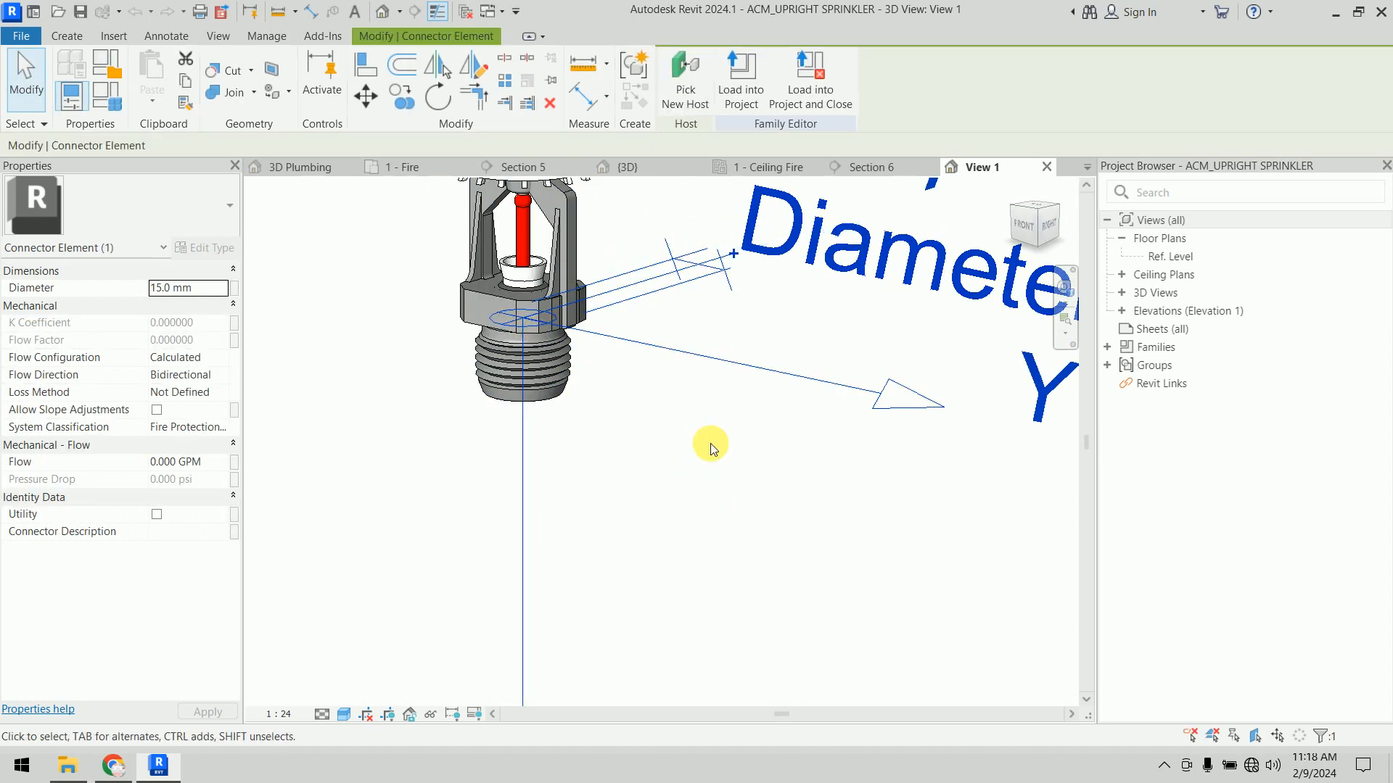
pyautogui.click(711, 442)
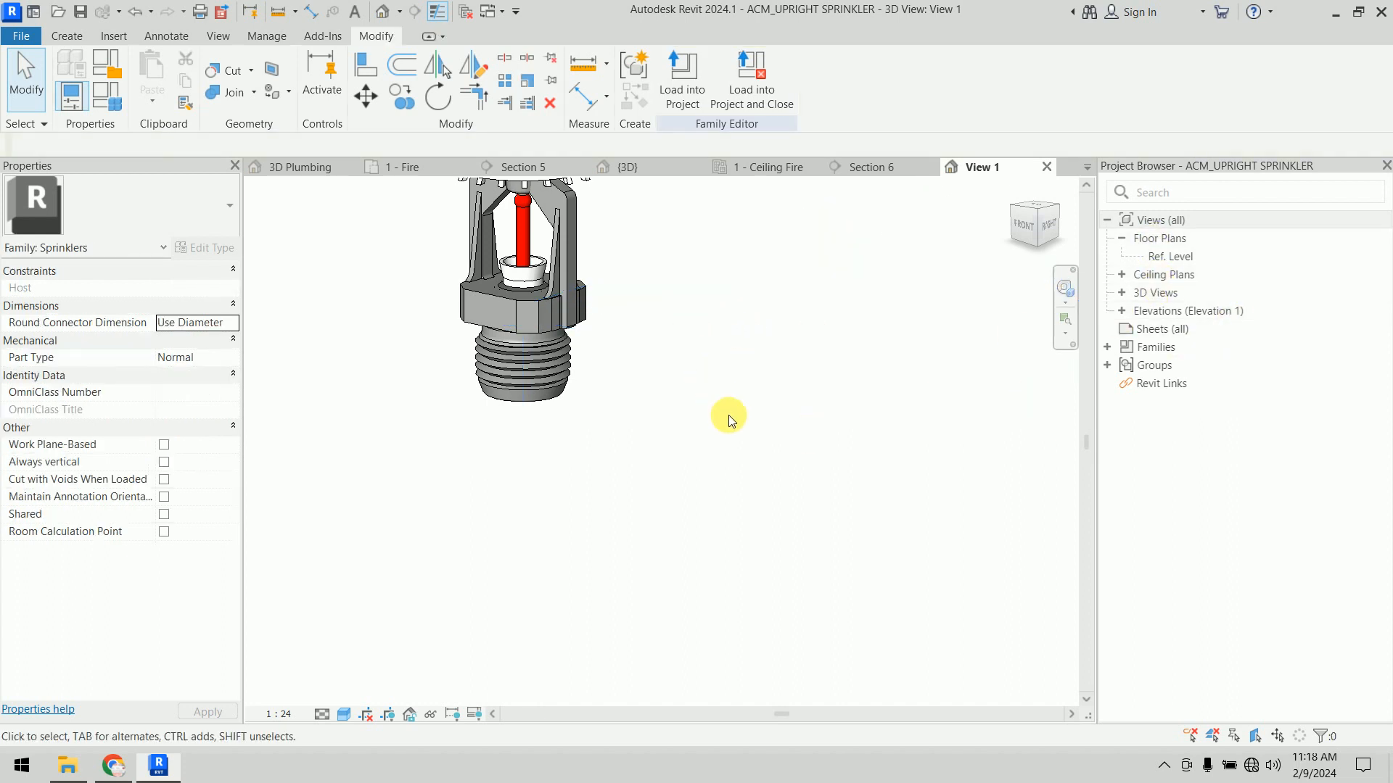
# Step: Place a new Hydronic Supply pipe connector by face on the underside of the sprinkler body
pyautogui.keyDown('shift'); pyautogui.moveTo(729, 415); pyautogui.dragTo(752, 218, button='middle'); pyautogui.keyUp('shift')
pyautogui.scroll(1, 651, 259)
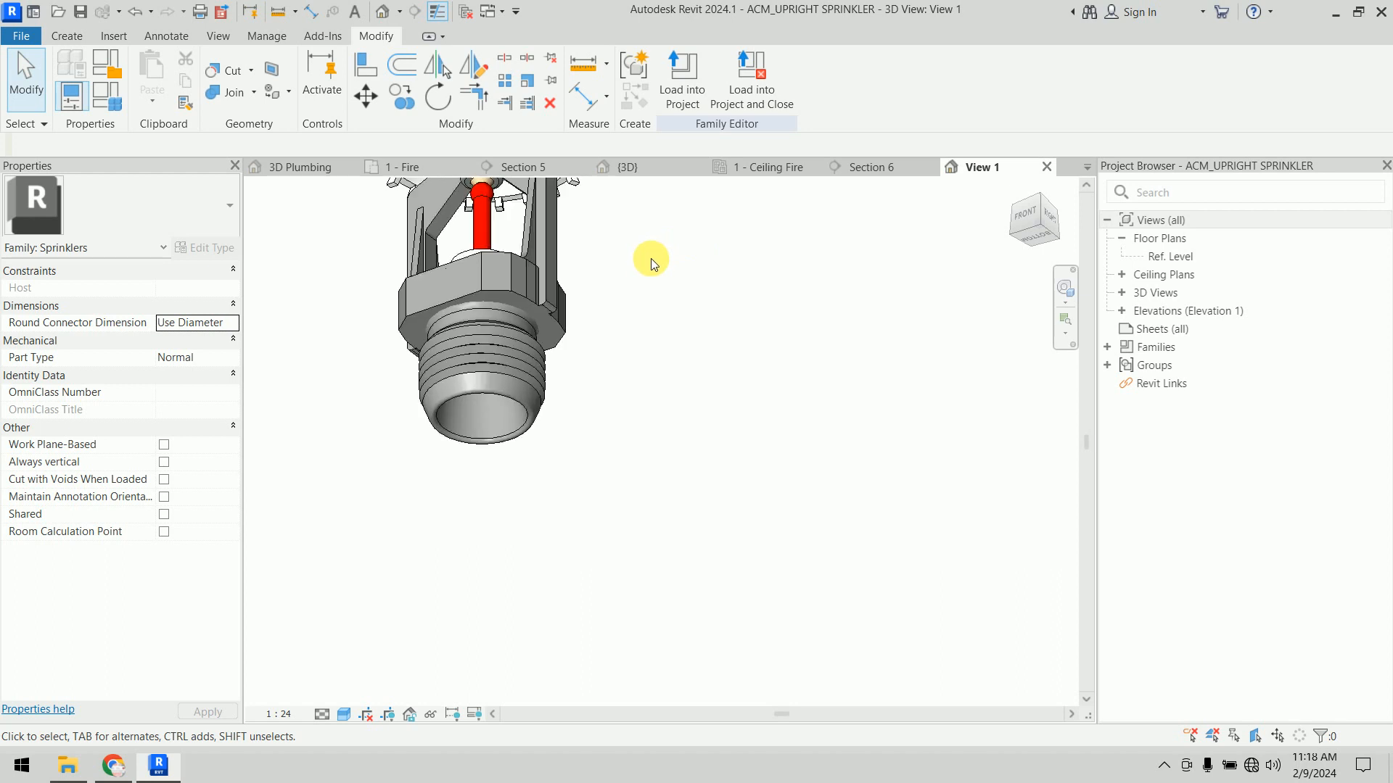
pyautogui.moveTo(651, 259); pyautogui.dragTo(669, 290, button='middle')
pyautogui.click(68, 38)
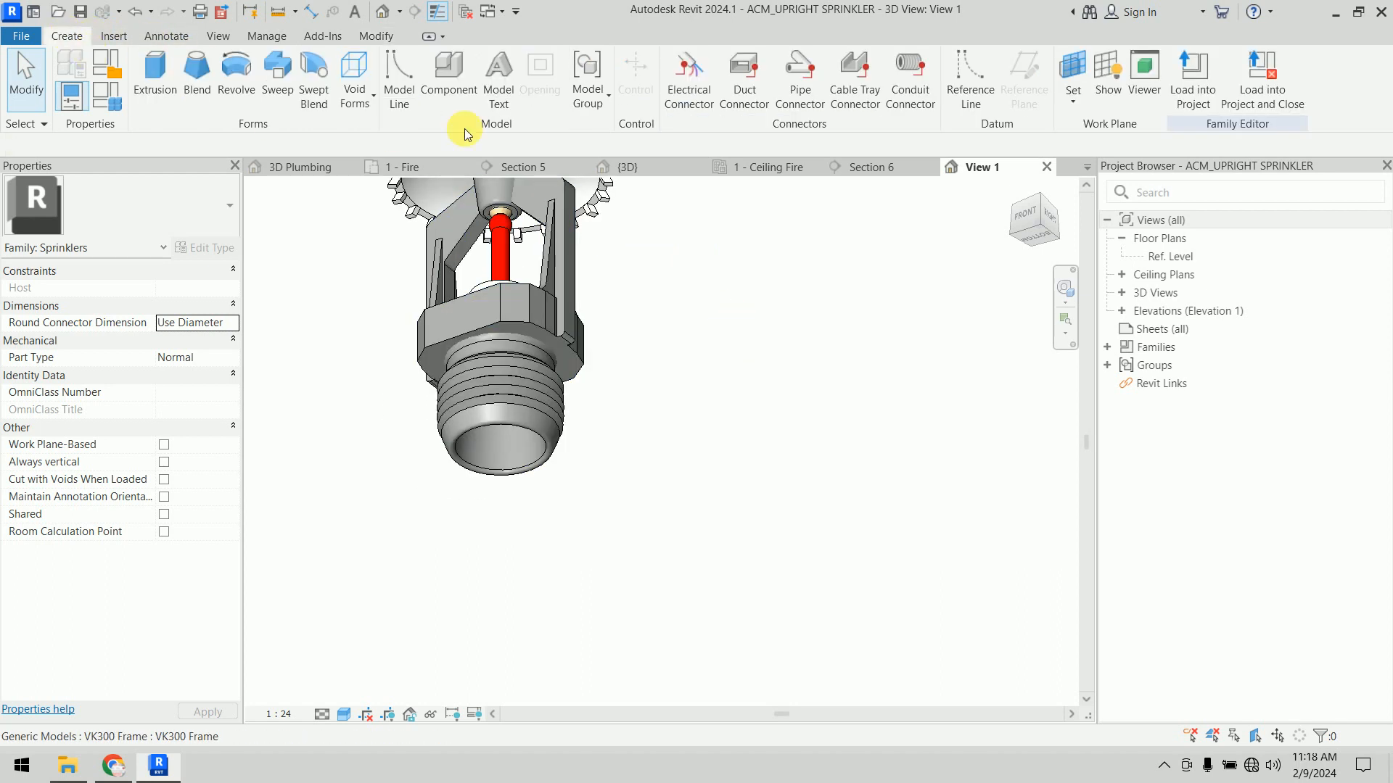
pyautogui.click(799, 72)
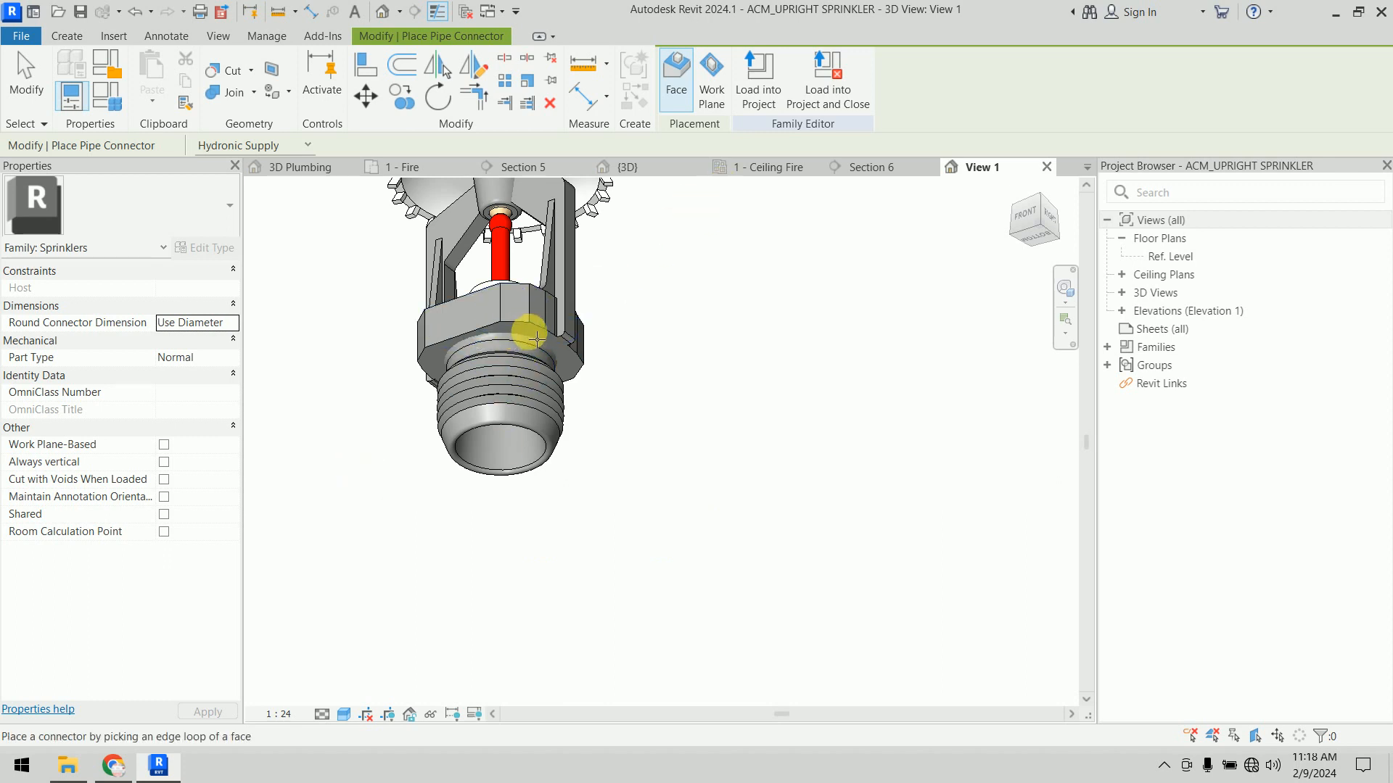
pyautogui.click(532, 332)
pyautogui.scroll(-4, 675, 453)
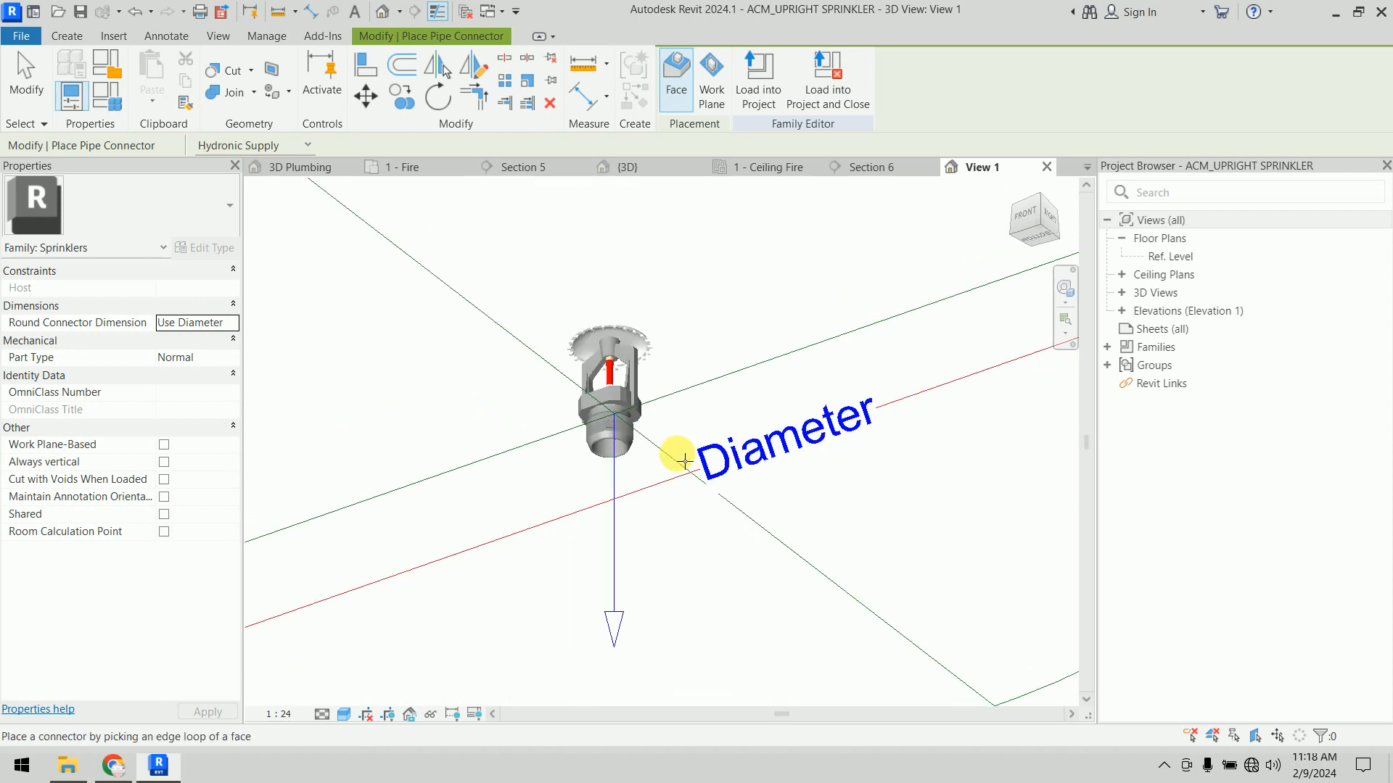
pyautogui.keyDown('shift'); pyautogui.moveTo(668, 457); pyautogui.dragTo(716, 218, button='middle'); pyautogui.keyUp('shift')
pyautogui.scroll(5, 623, 399)
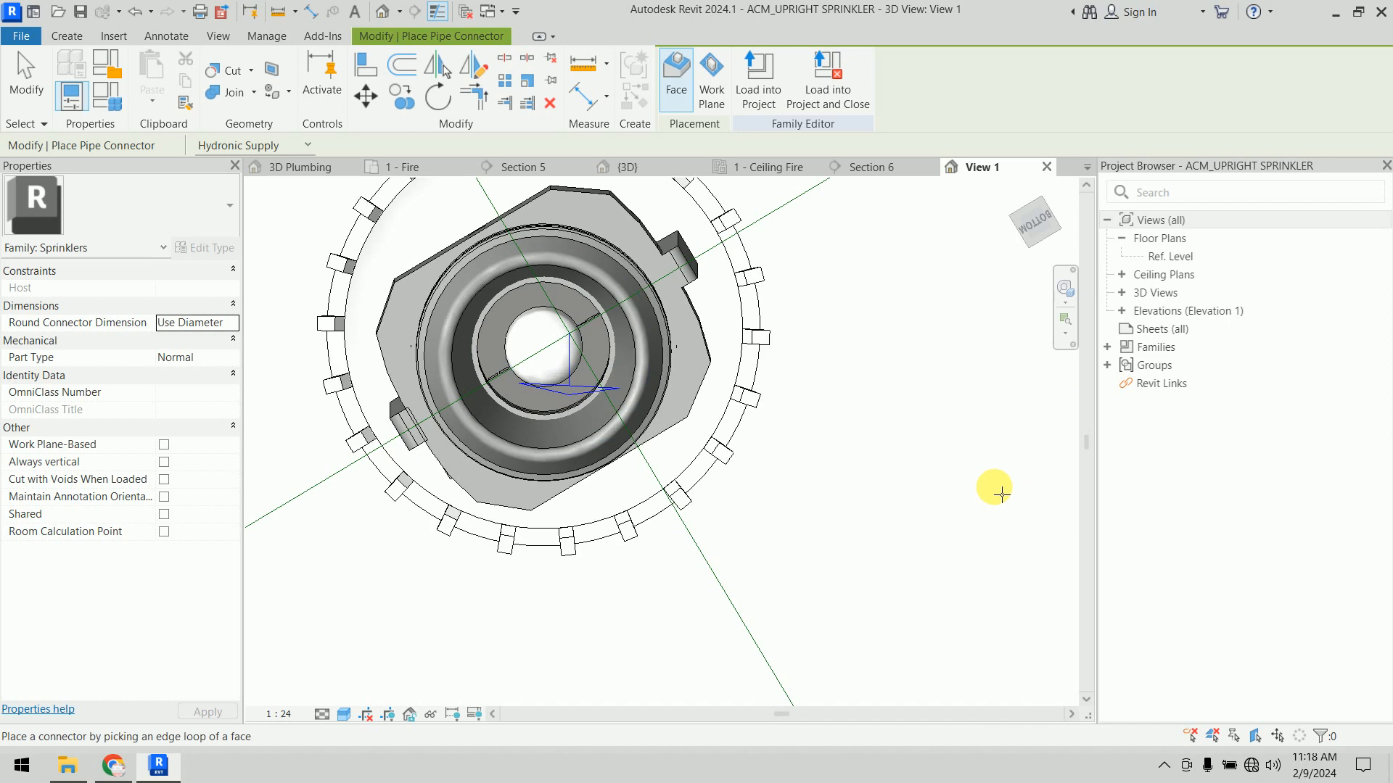
pyautogui.press('Escape')
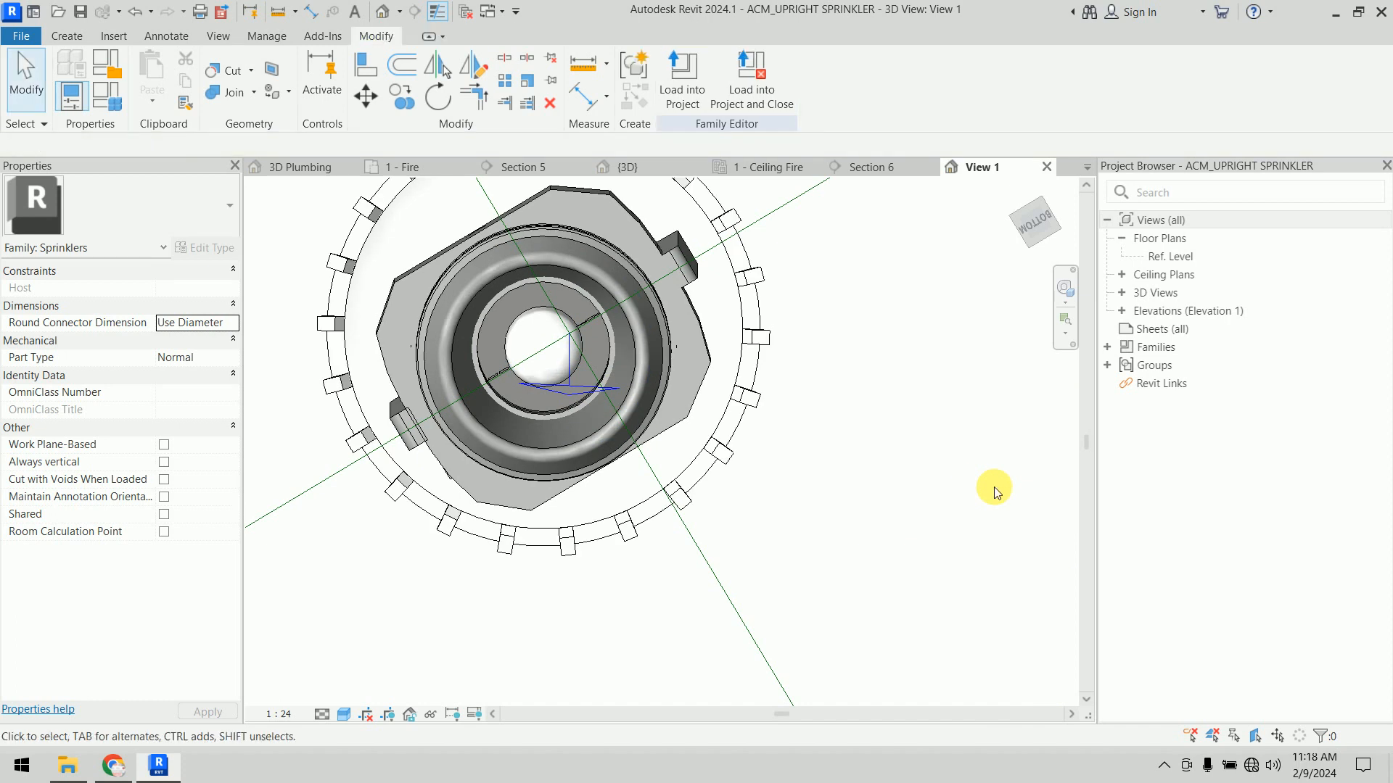
# Step: Set the new Hydronic Supply connector's diameter to 30 mm in the Ref. Level floor plan
pyautogui.click(589, 387)
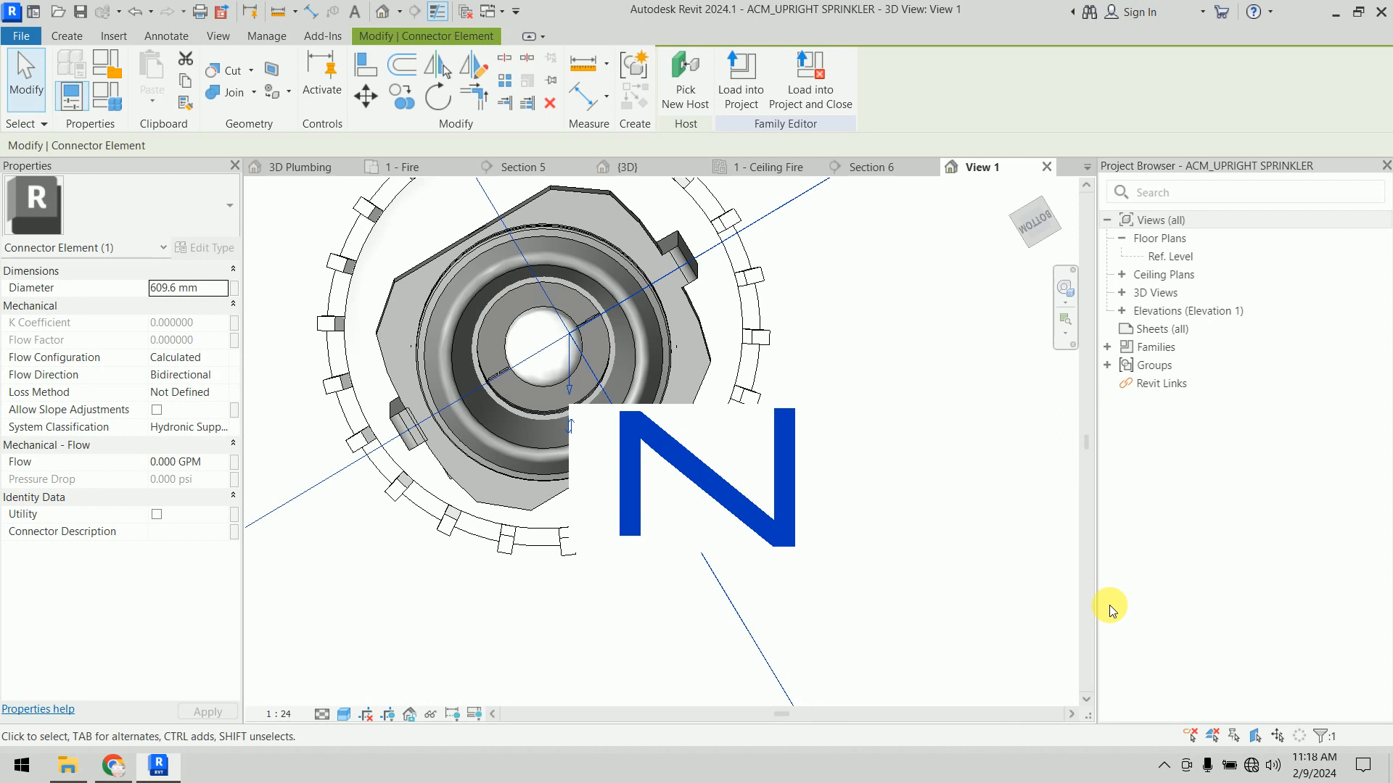
pyautogui.scroll(-6, 846, 274)
pyautogui.moveTo(846, 273); pyautogui.dragTo(709, 441, button='middle')
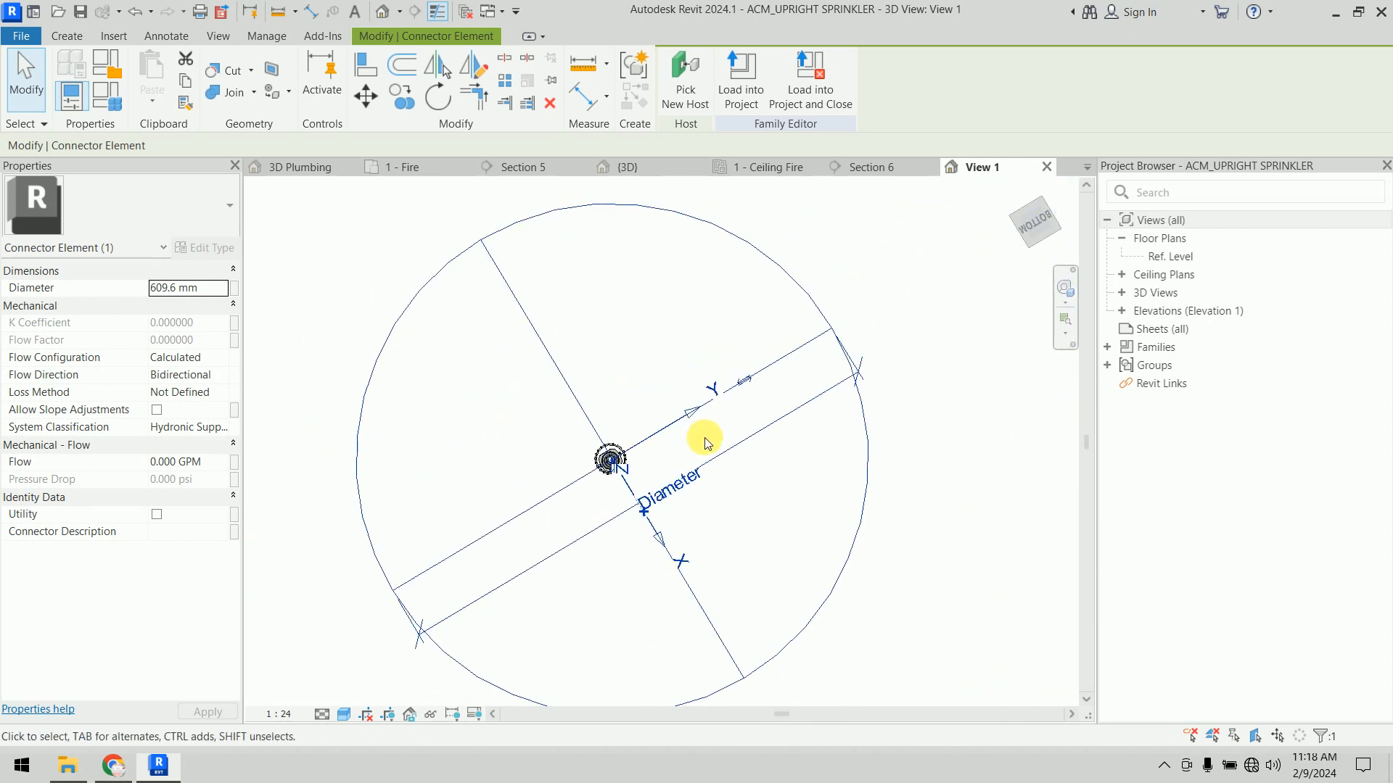
pyautogui.keyDown('shift'); pyautogui.moveTo(746, 358); pyautogui.dragTo(772, 775, button='middle'); pyautogui.keyUp('shift')
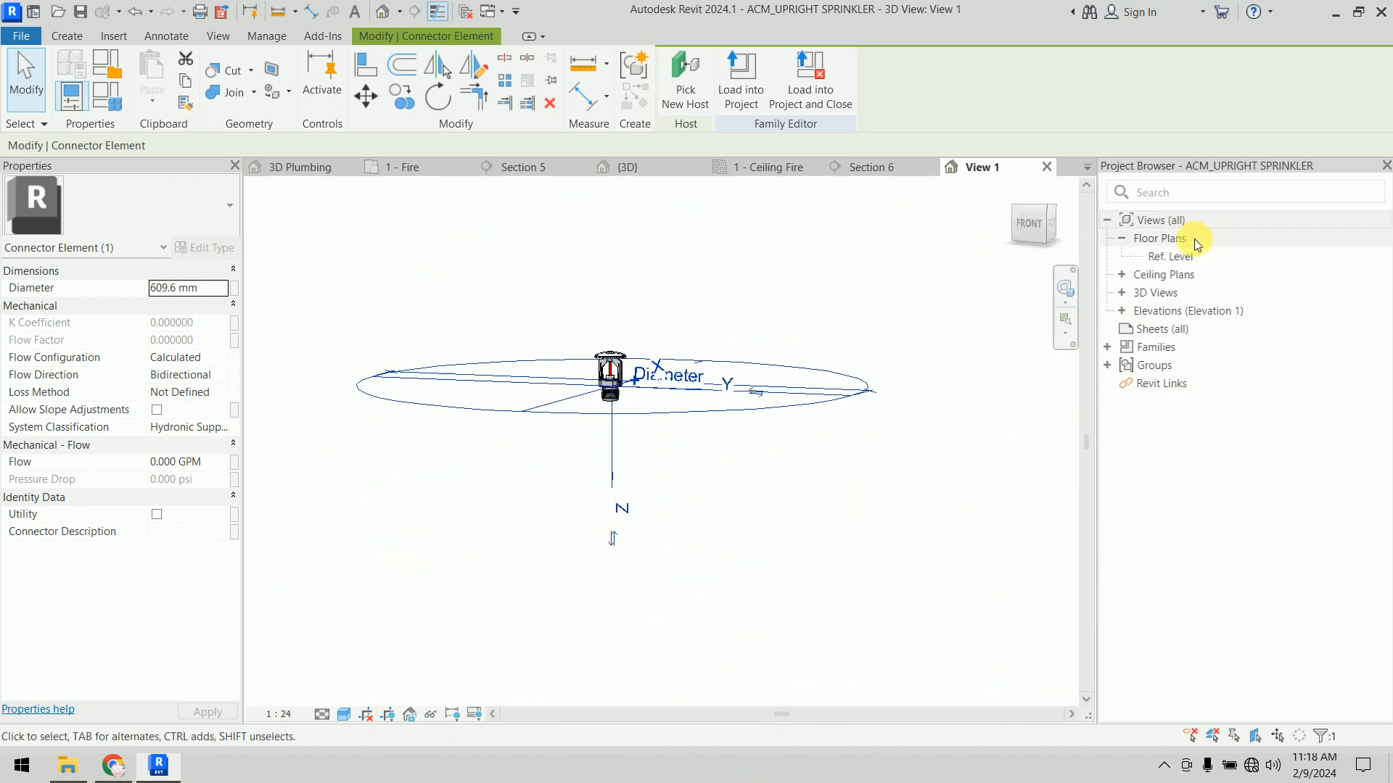
pyautogui.click(1123, 275)
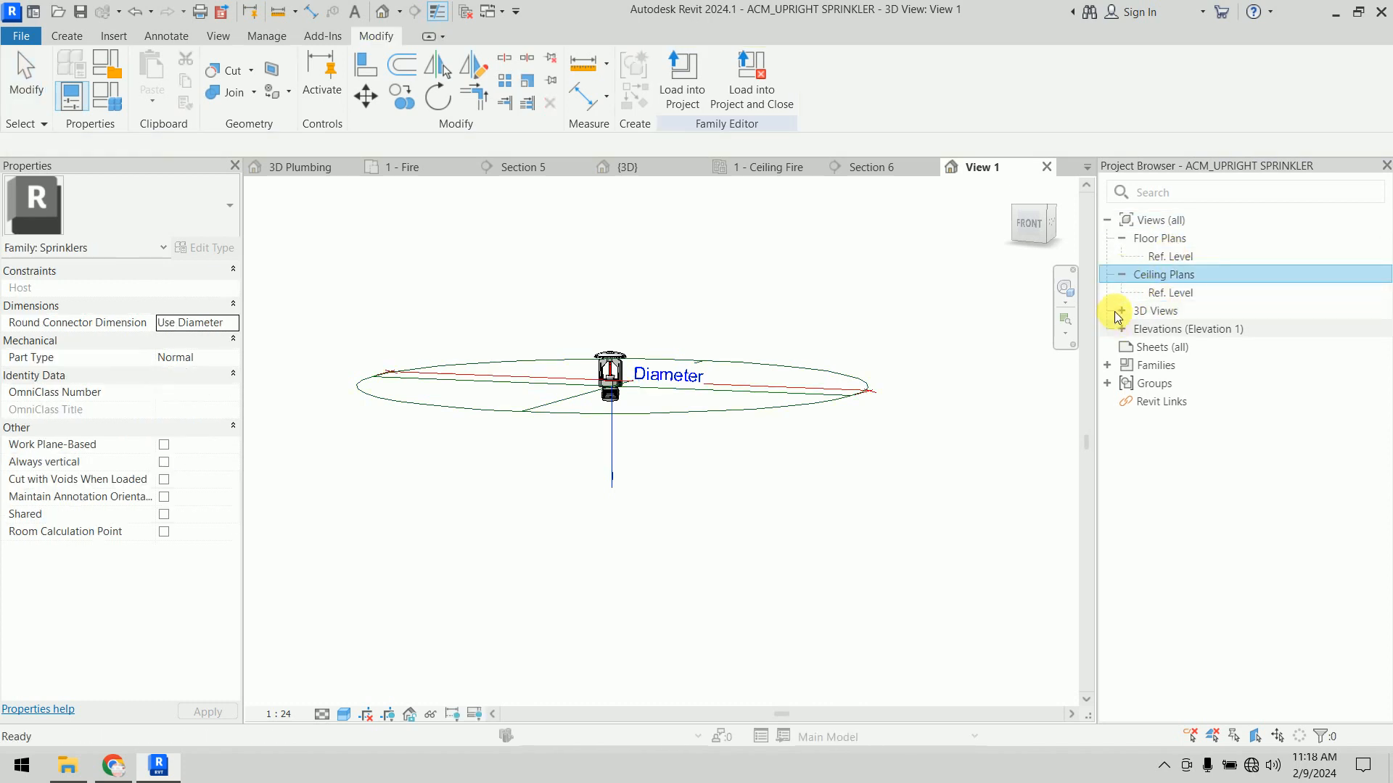
pyautogui.doubleClick(1162, 256)
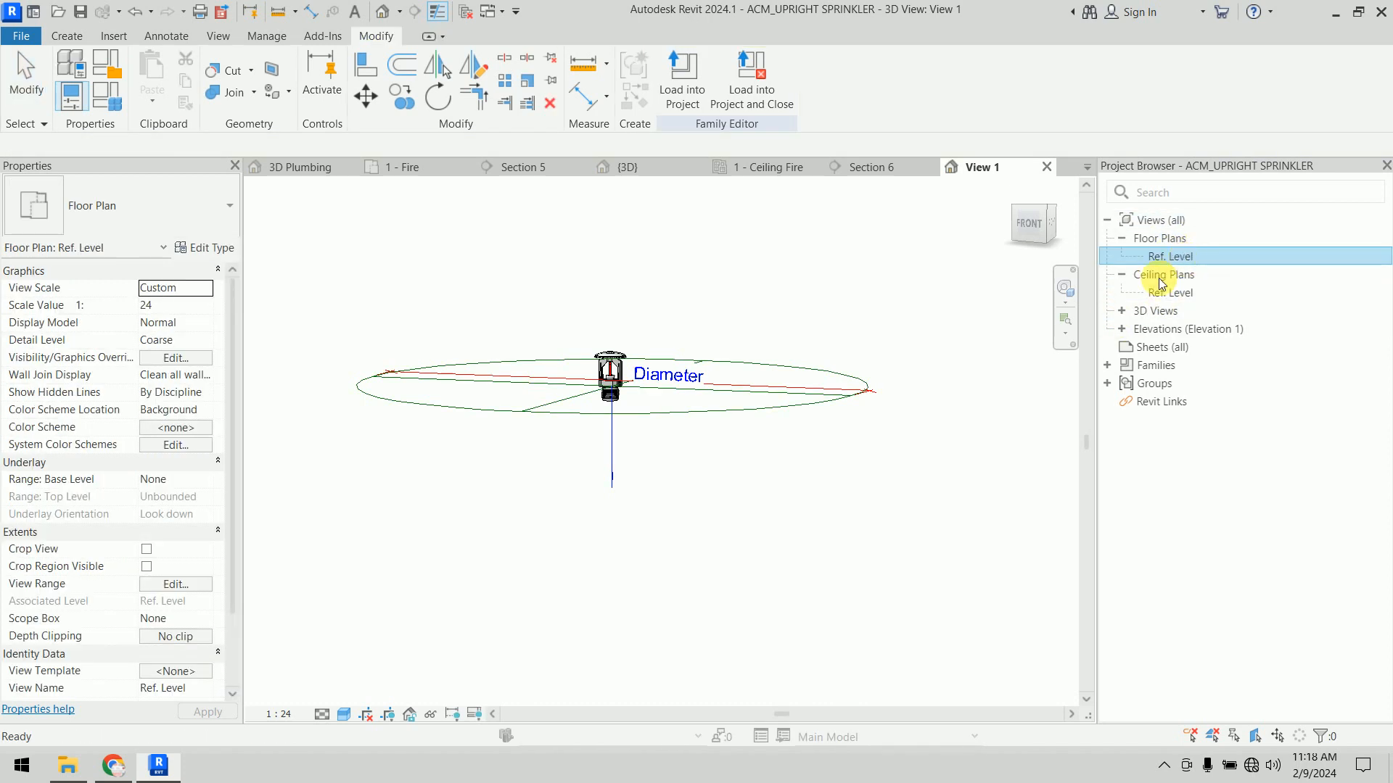
pyautogui.scroll(10, 615, 424)
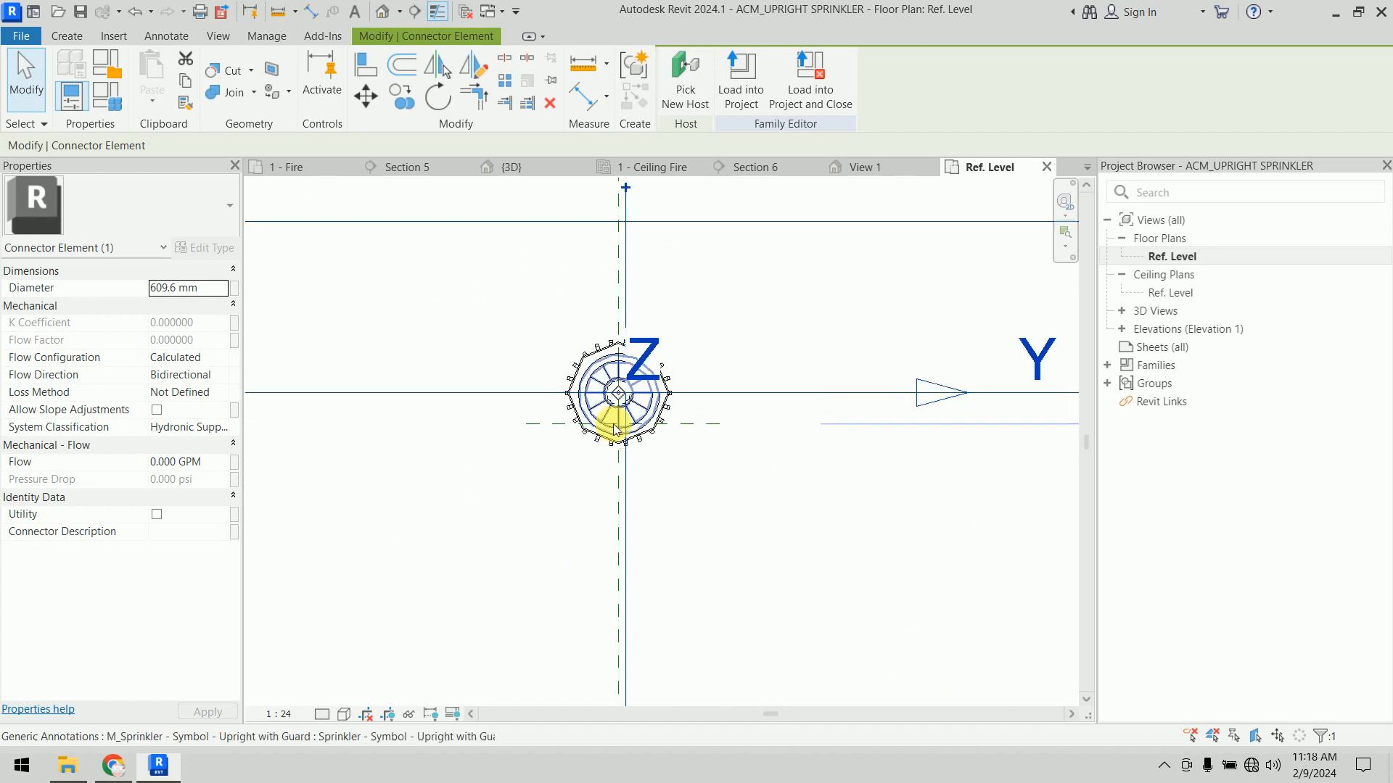
pyautogui.scroll(-5, 815, 475)
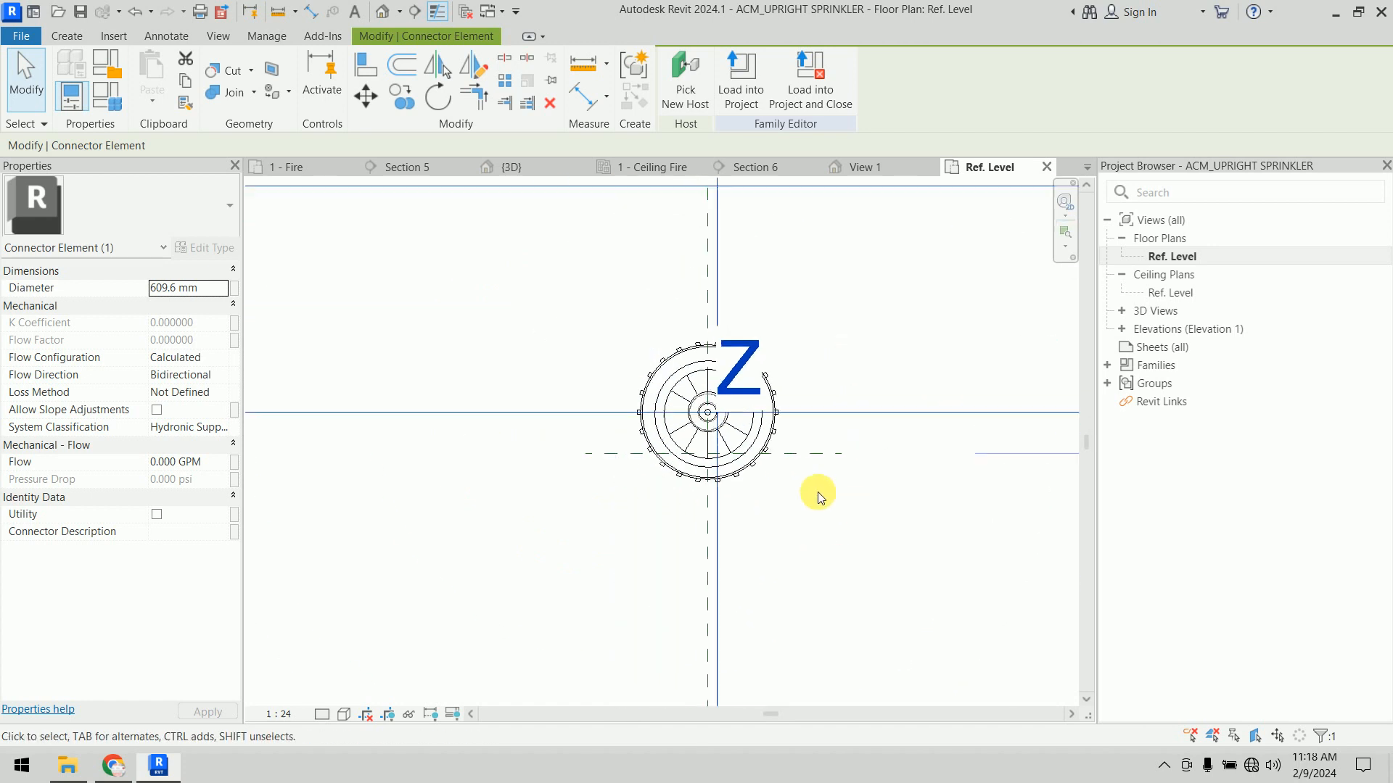
pyautogui.scroll(-4, 758, 586)
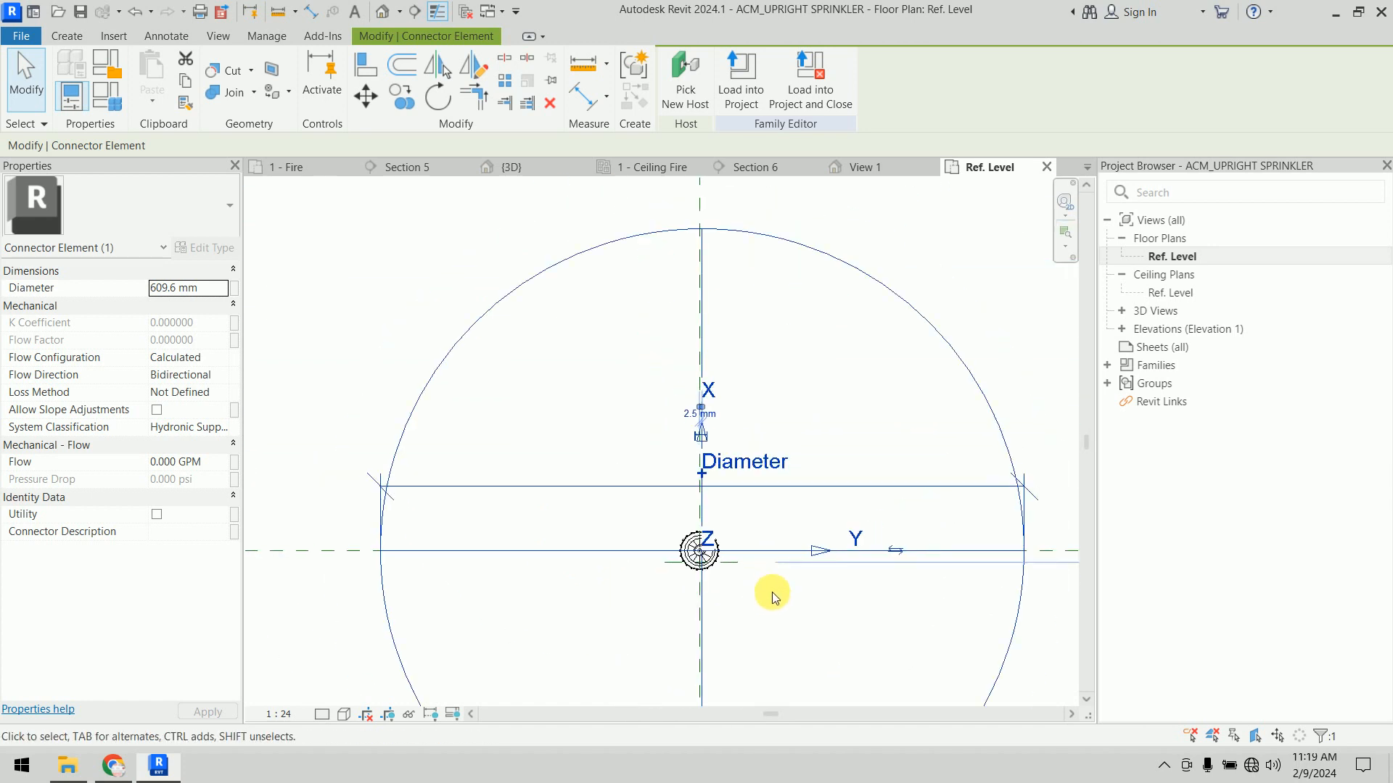
pyautogui.click(217, 289)
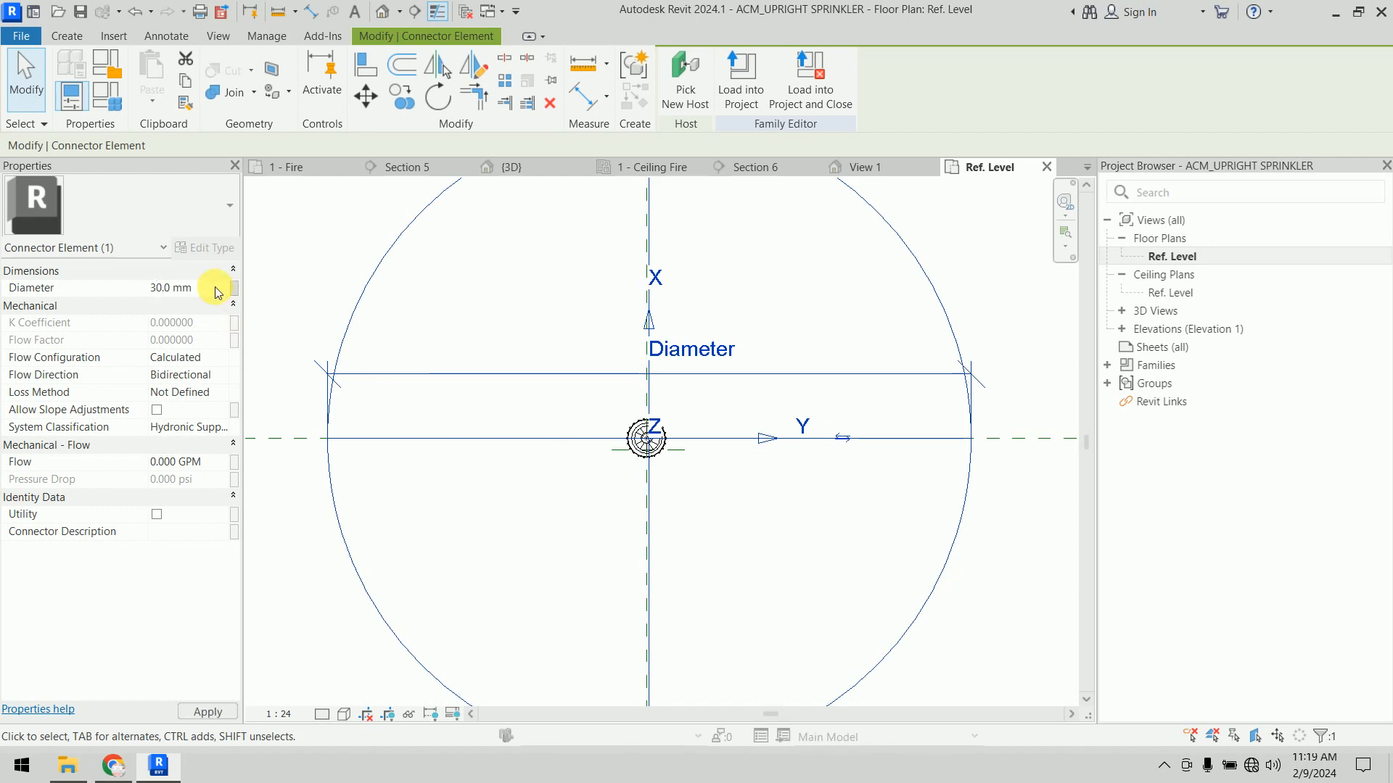
# Step: Try to move the connector onto the sprinkler's centre, undo the shift, and cancel aligning it to the vertical centre reference plane
pyautogui.scroll(6, 678, 457)
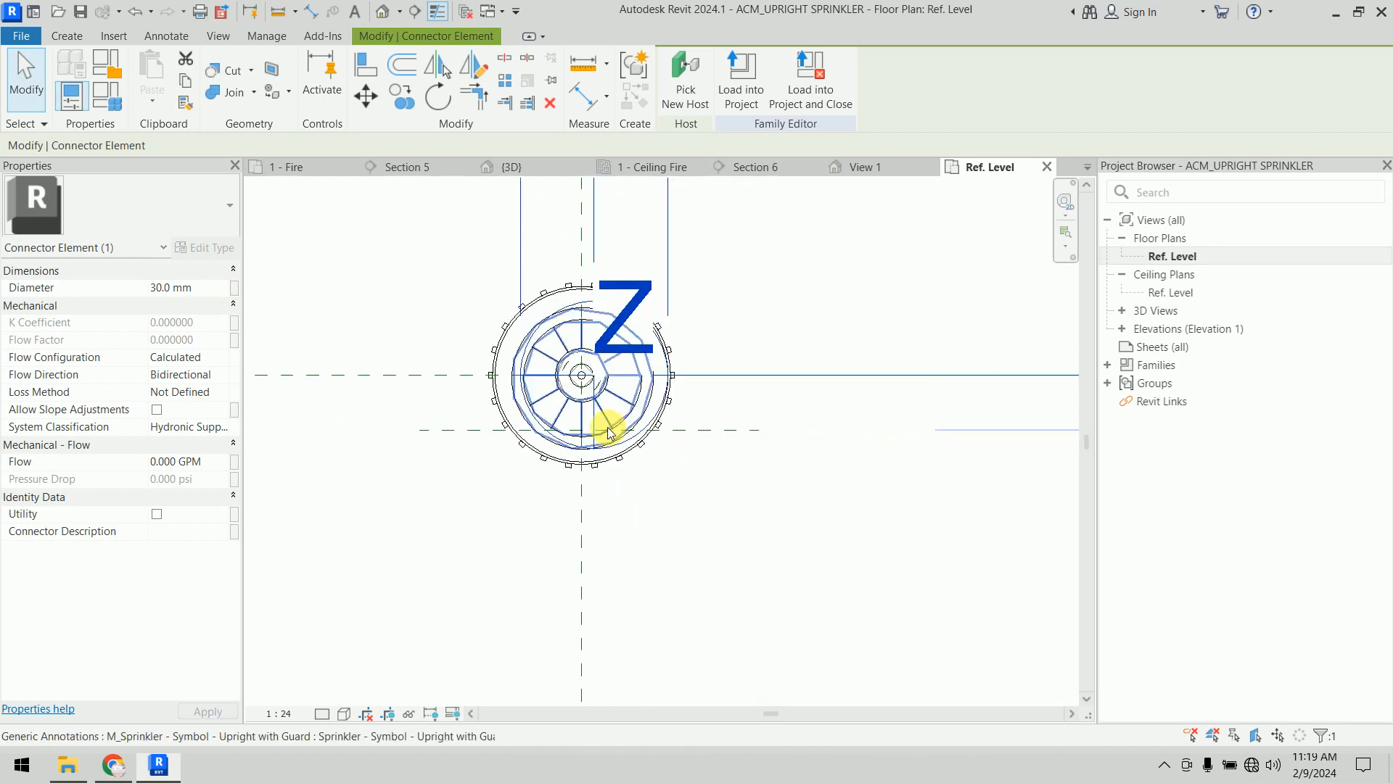
pyautogui.moveTo(693, 470); pyautogui.dragTo(733, 581, button='middle')
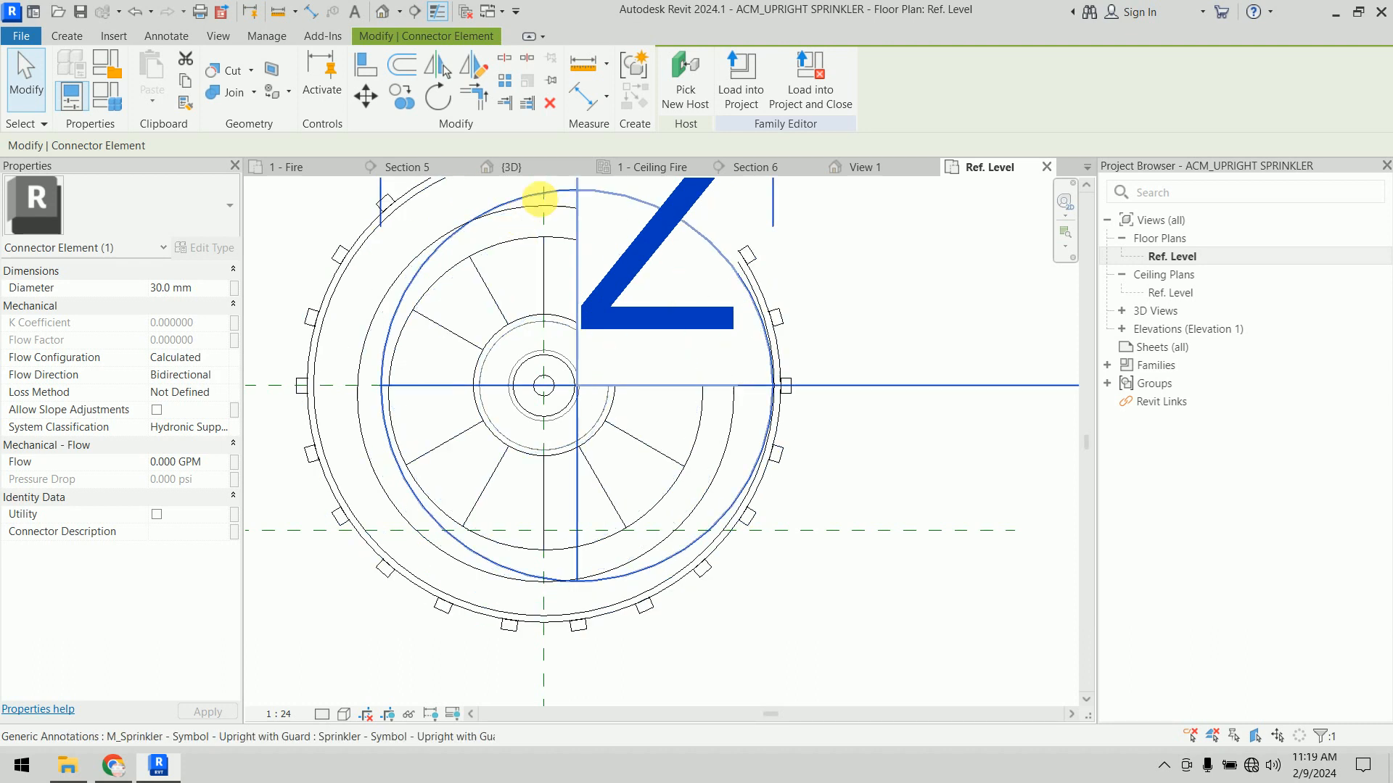
pyautogui.moveTo(535, 206); pyautogui.dragTo(521, 211)
pyautogui.hotkey('ctrl', 'z')
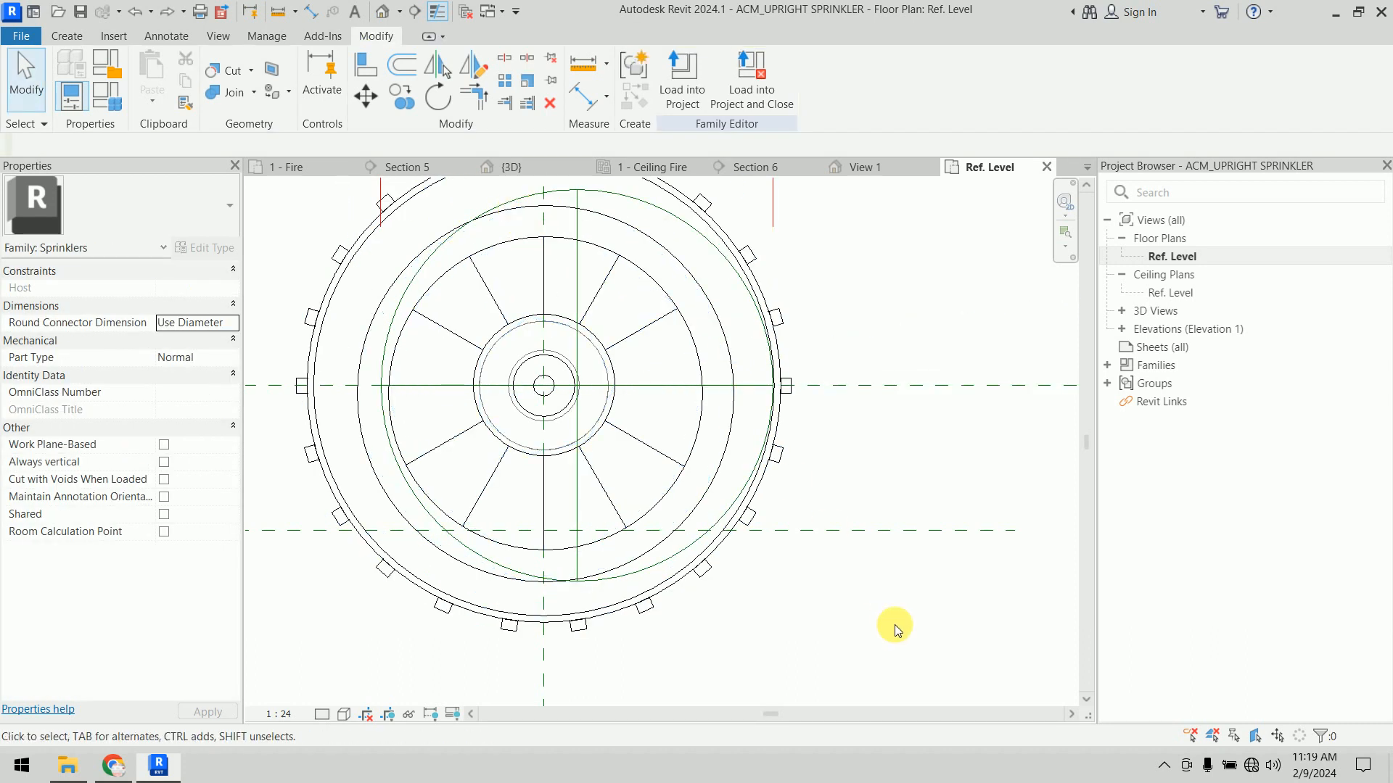
pyautogui.press('a')
pyautogui.press('l')
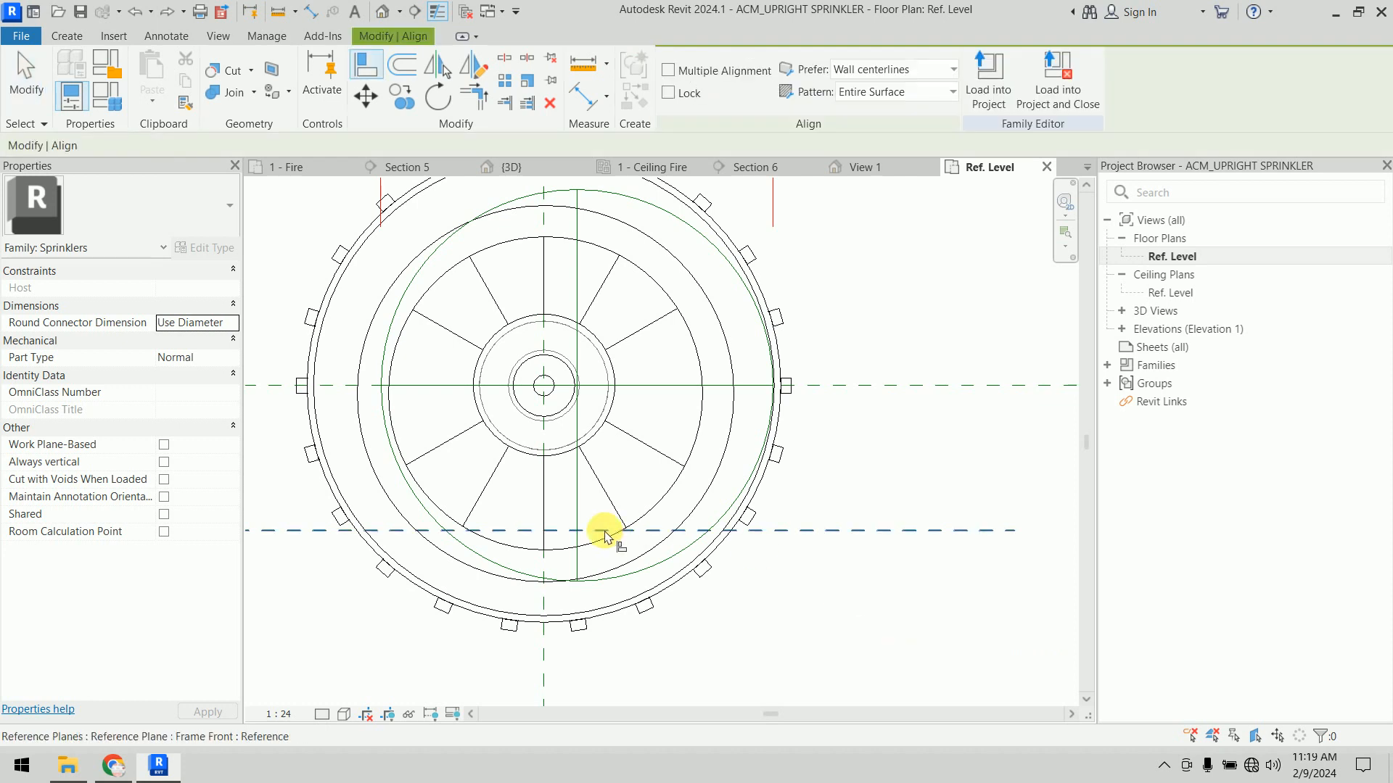
pyautogui.click(549, 666)
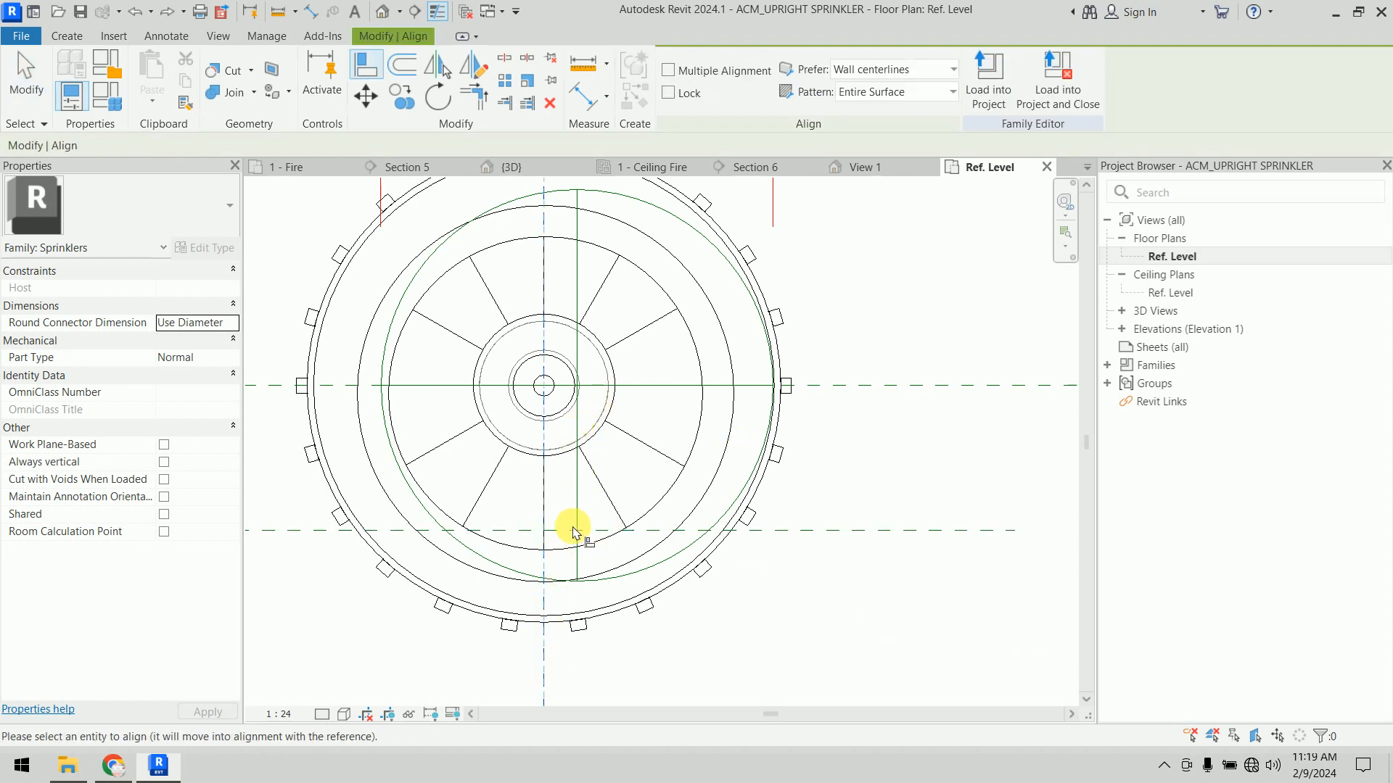
pyautogui.press('Escape')
pyautogui.press('Escape')
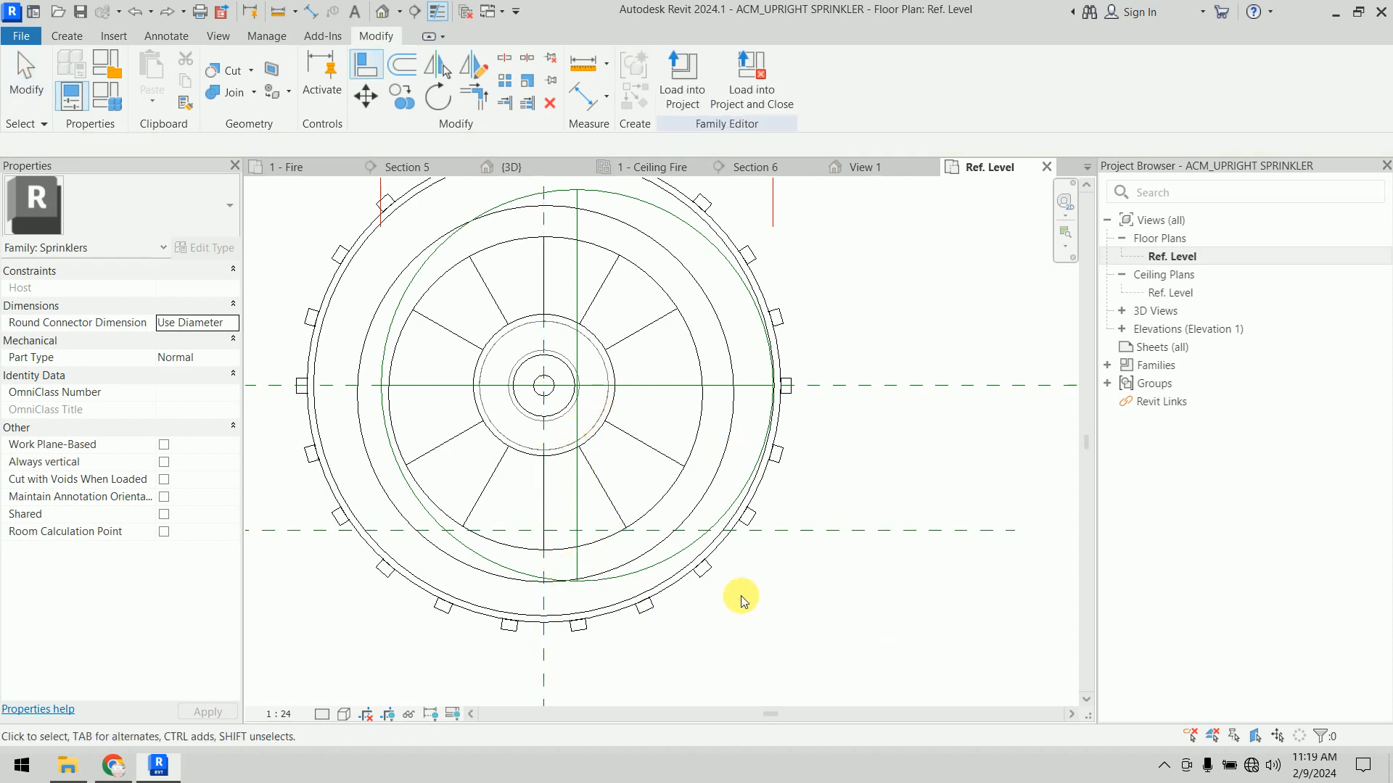
# Step: Try to set the connector's offset from the vertical centre reference plane to 0
pyautogui.click(680, 561)
pyautogui.scroll(-7, 781, 568)
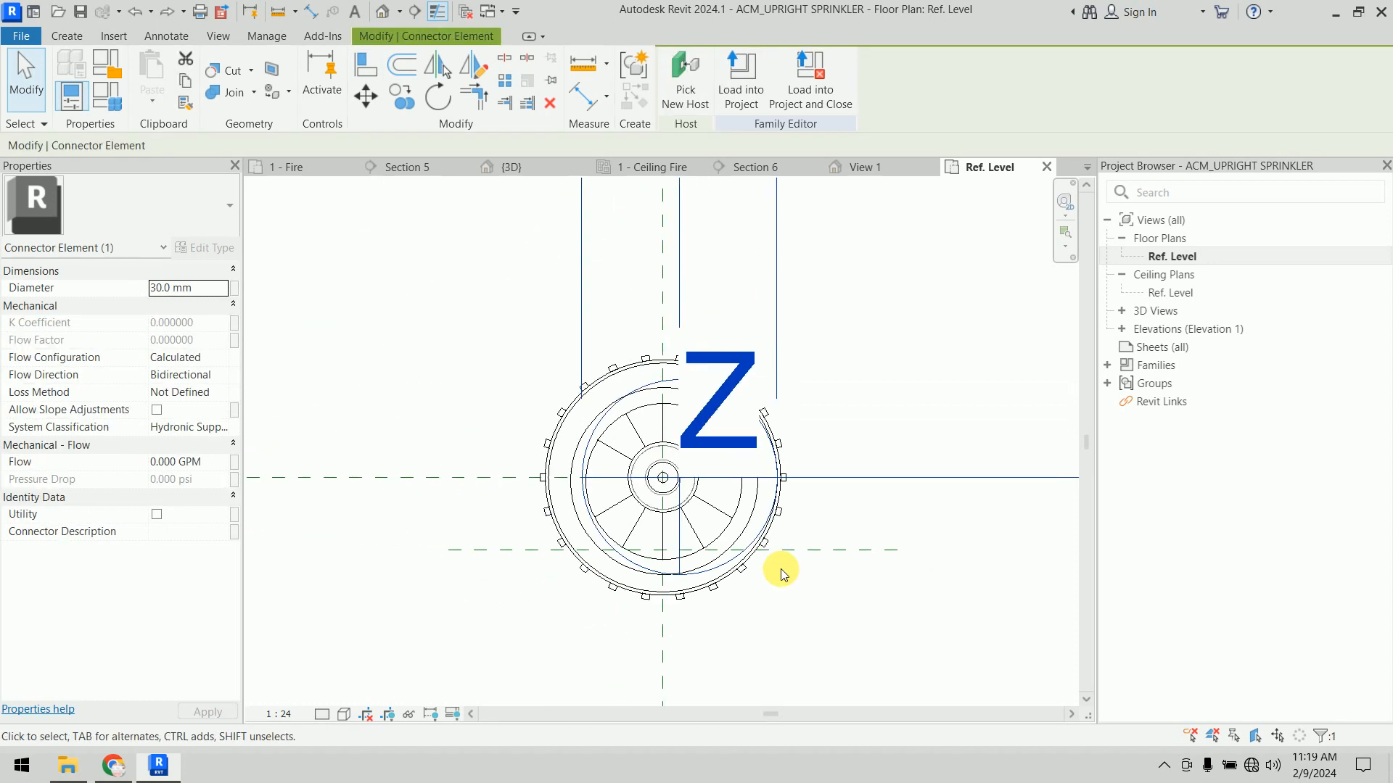
pyautogui.moveTo(815, 591); pyautogui.dragTo(688, 611, button='middle')
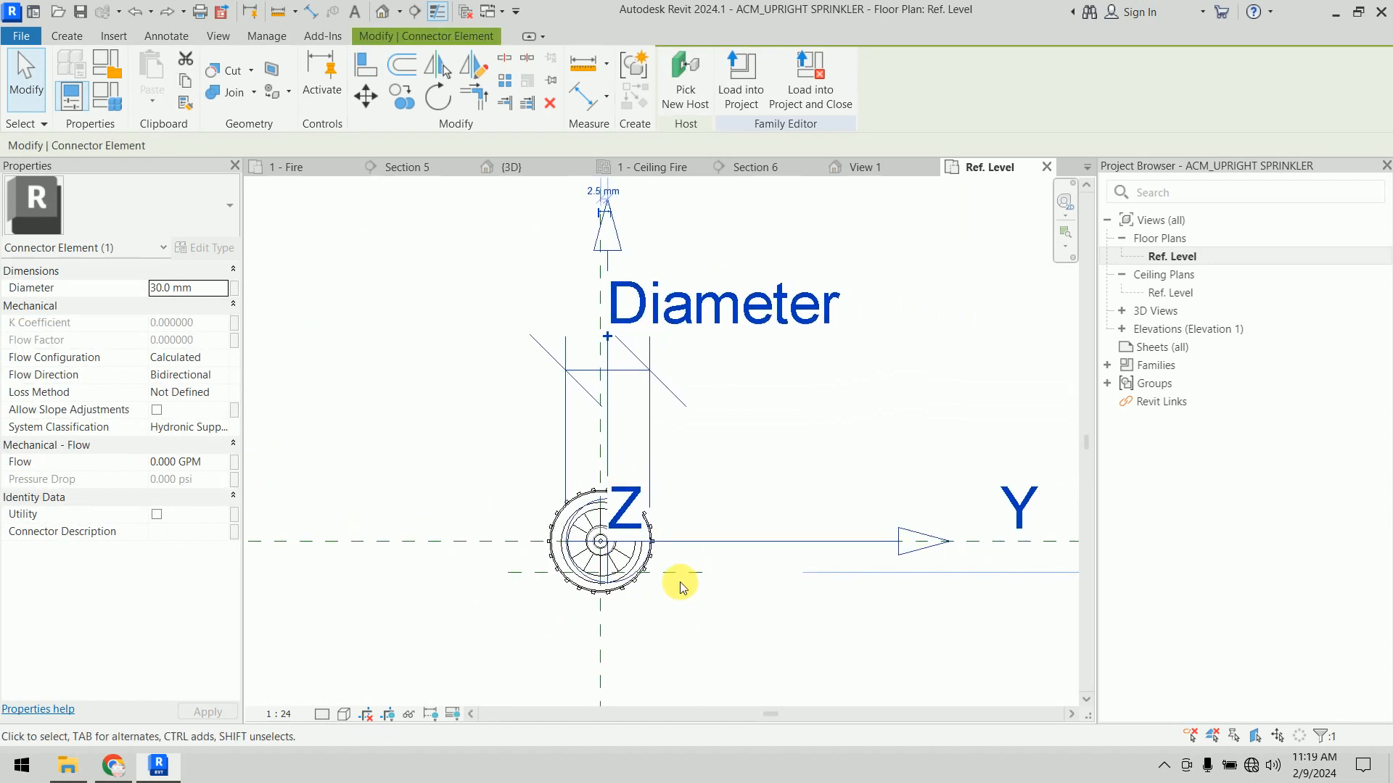
pyautogui.click(615, 192)
pyautogui.write('0')
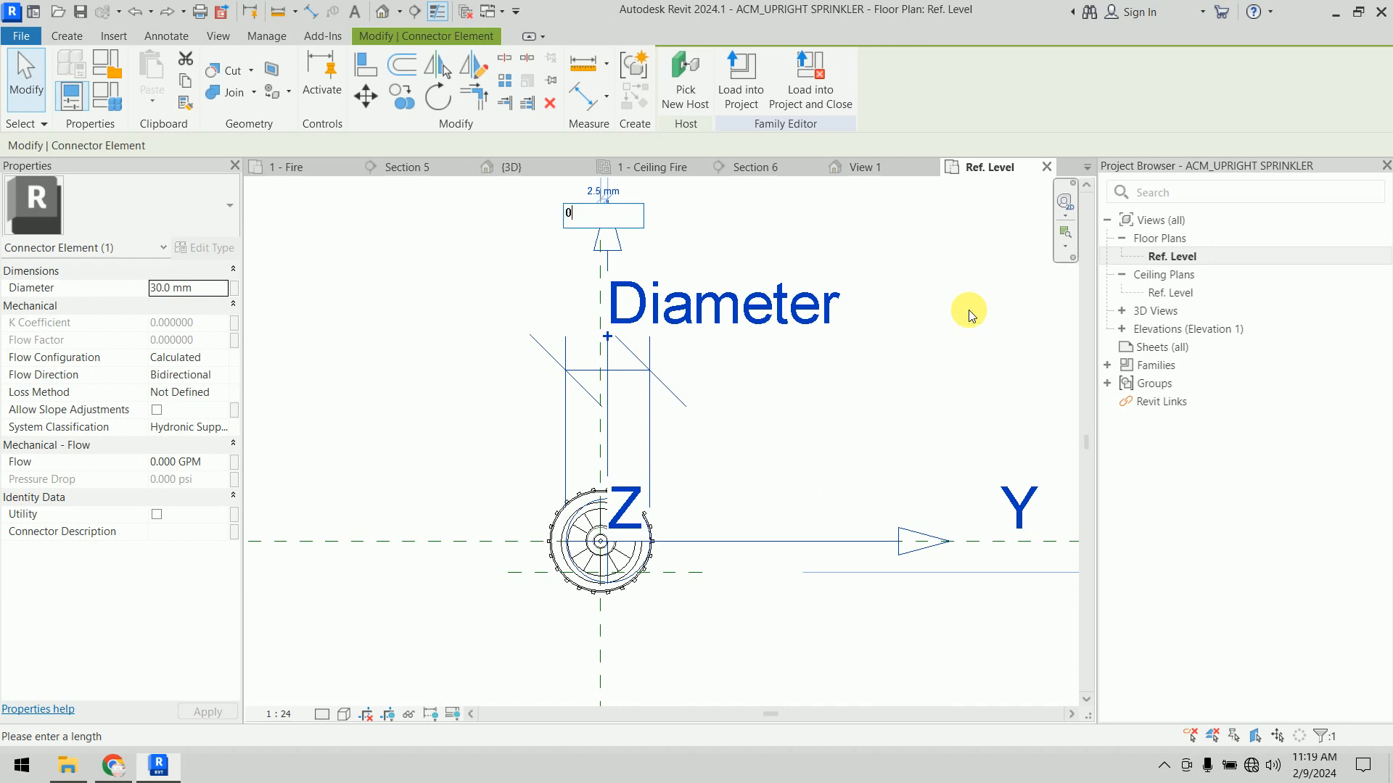
pyautogui.press('Return')
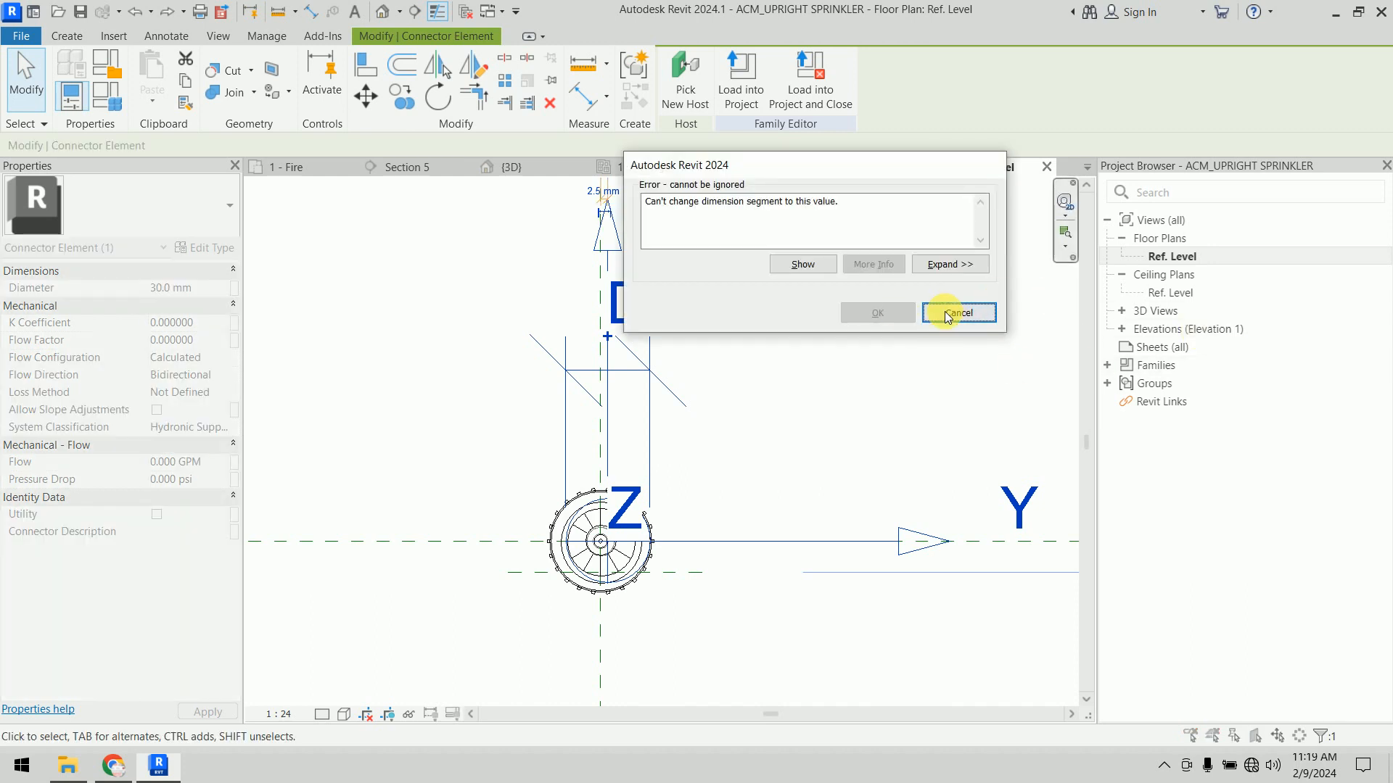
pyautogui.click(948, 313)
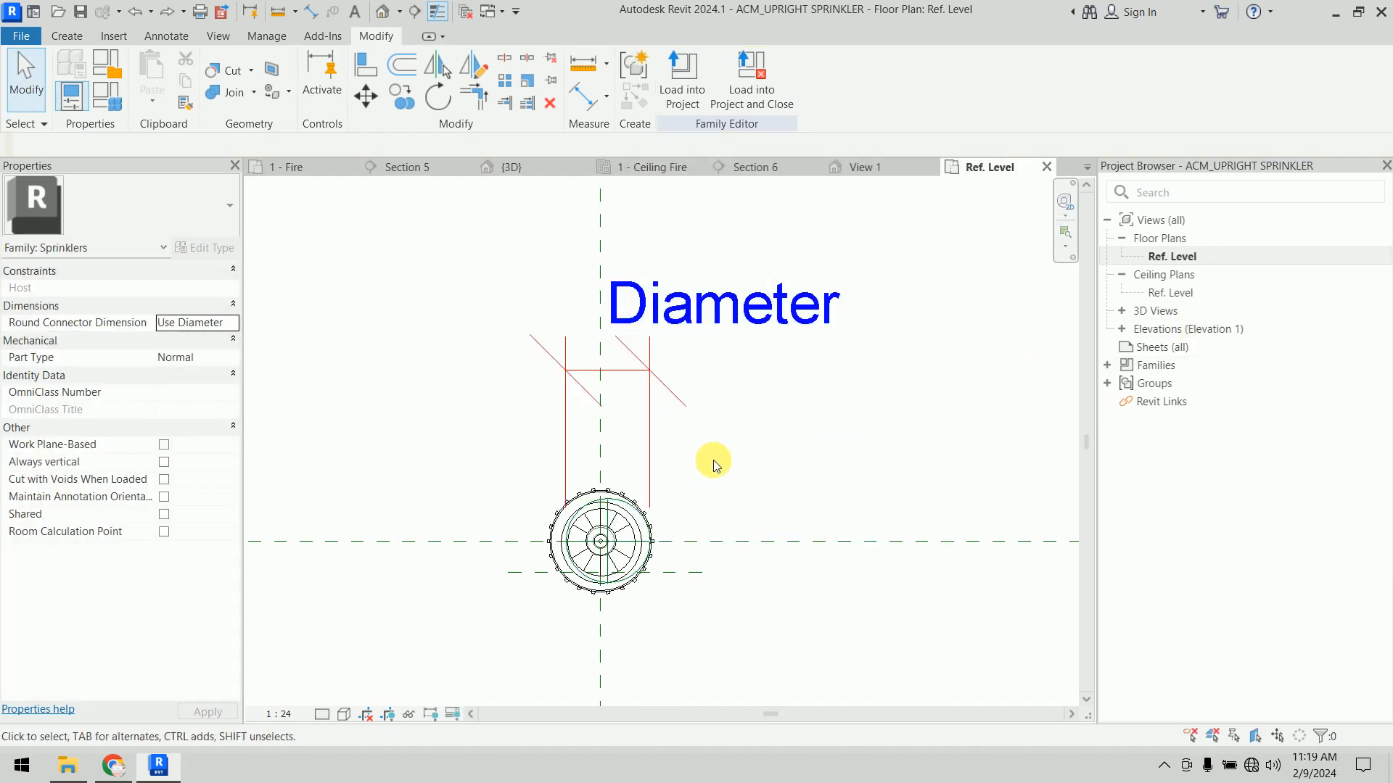
# Step: Delete the off-centre Hydronic Supply connector from the sprinkler family
pyautogui.scroll(2, 621, 495)
pyautogui.click(621, 495)
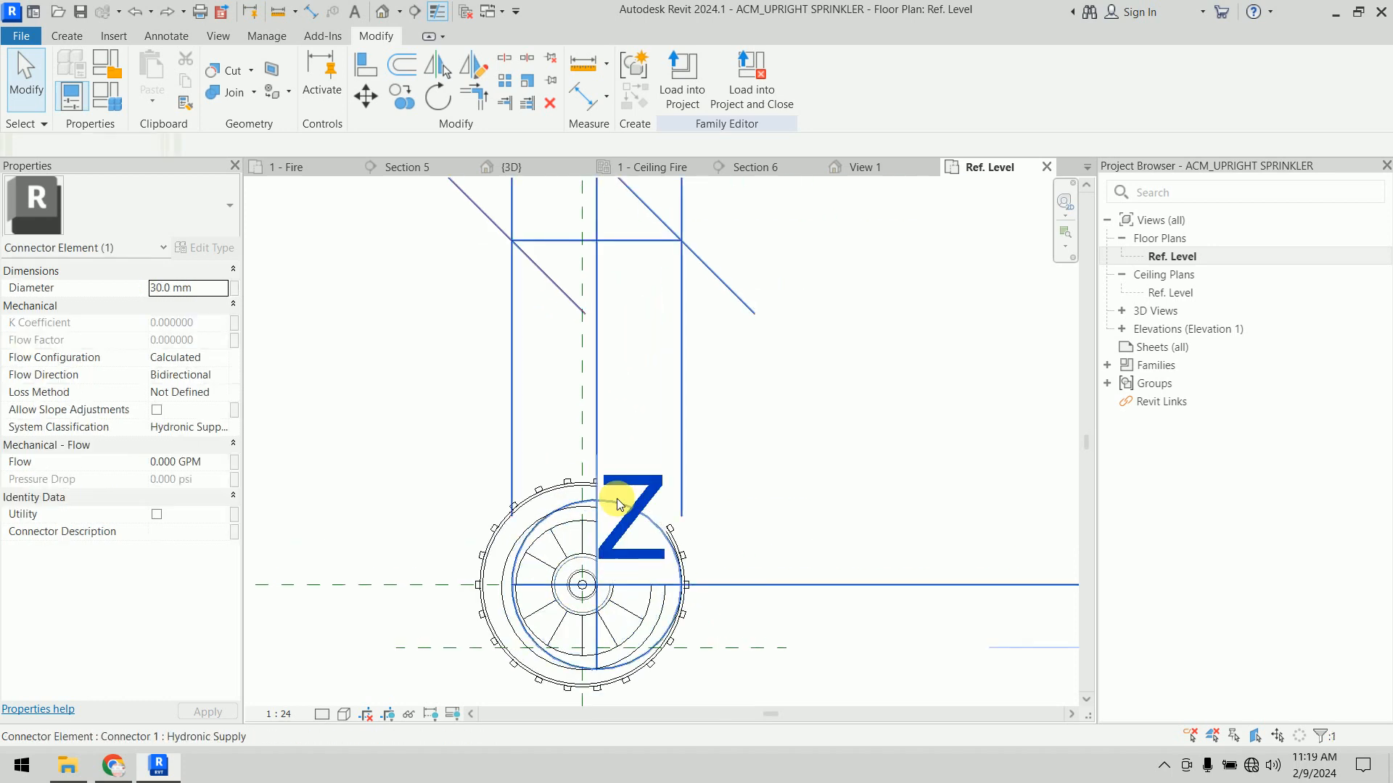
pyautogui.click(863, 464)
# Step: Try to load the unsaved sprinkler family into the project, overwriting the existing version, and cancel disconnecting it from the system
pyautogui.click(768, 83)
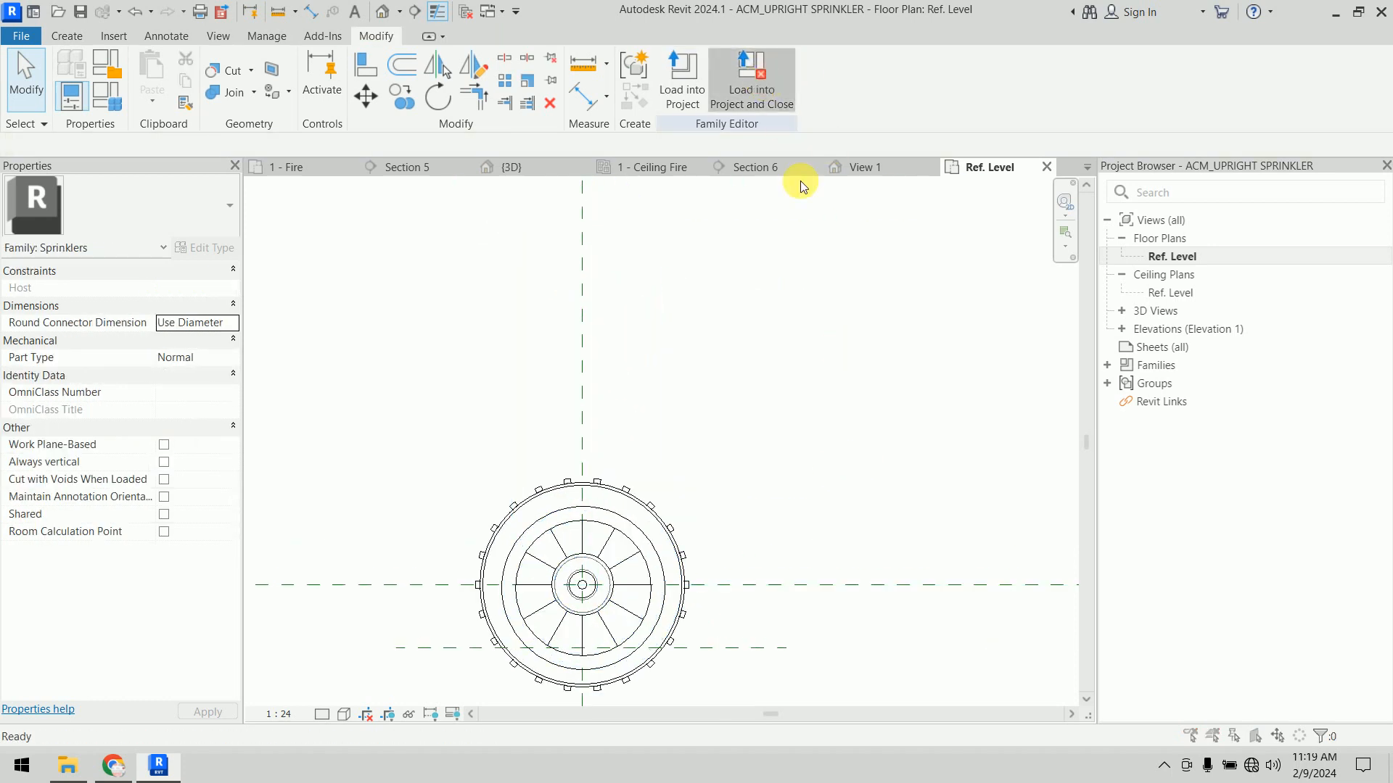
pyautogui.click(747, 395)
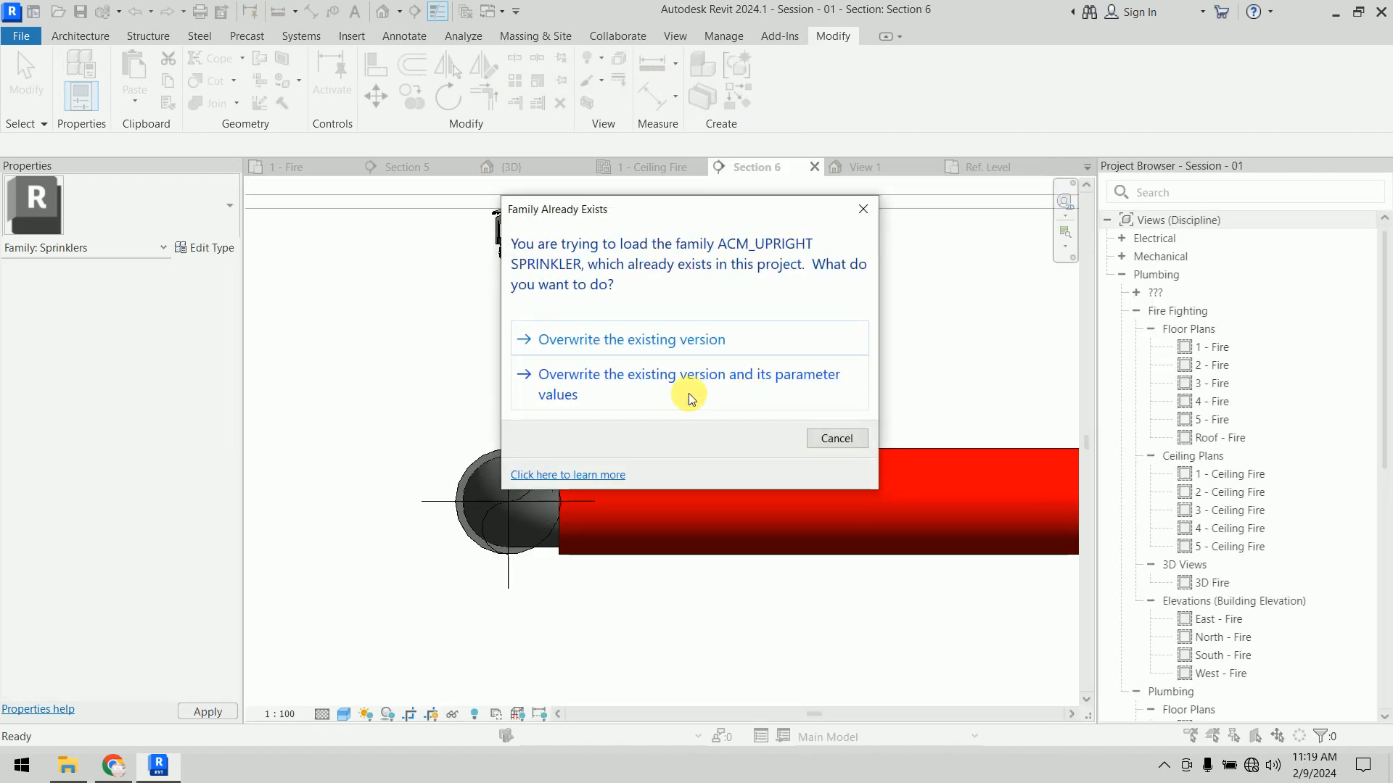
pyautogui.click(716, 343)
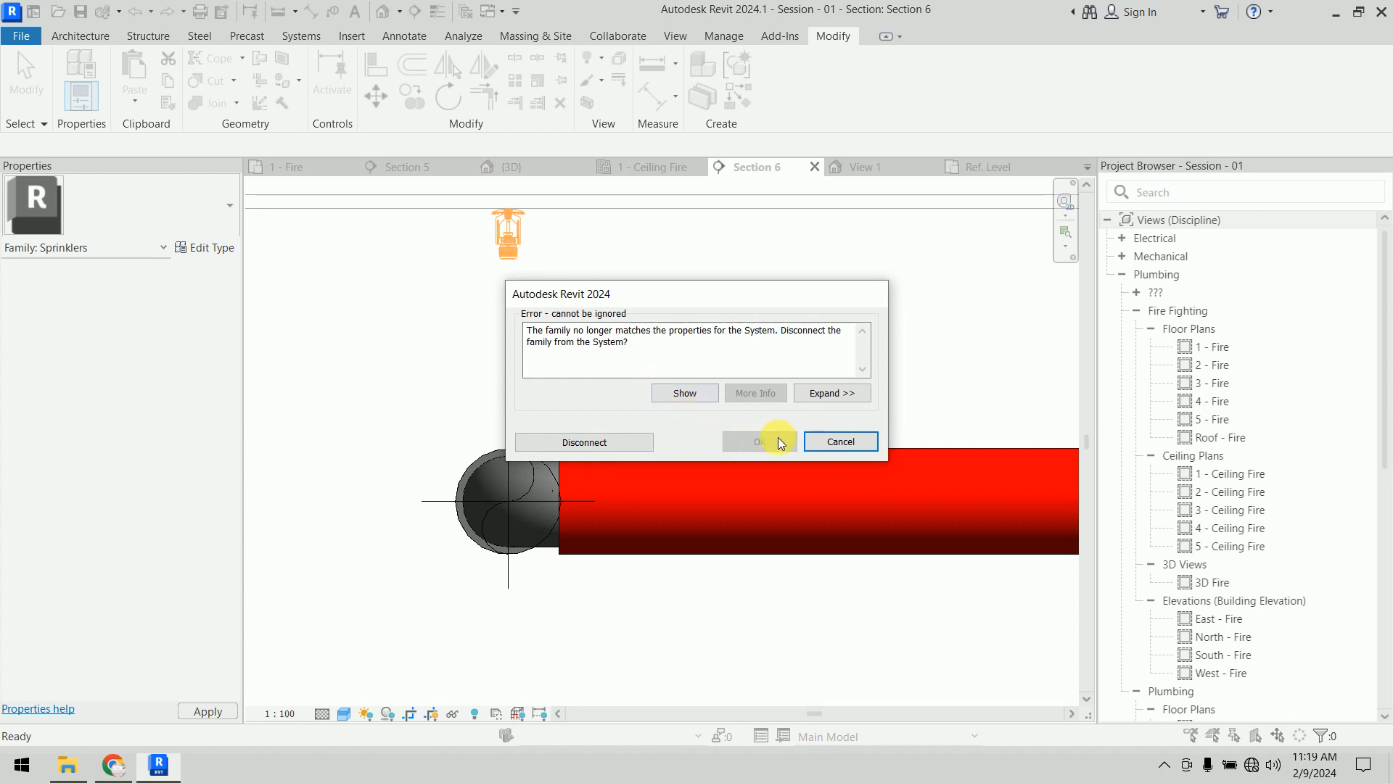
pyautogui.click(840, 442)
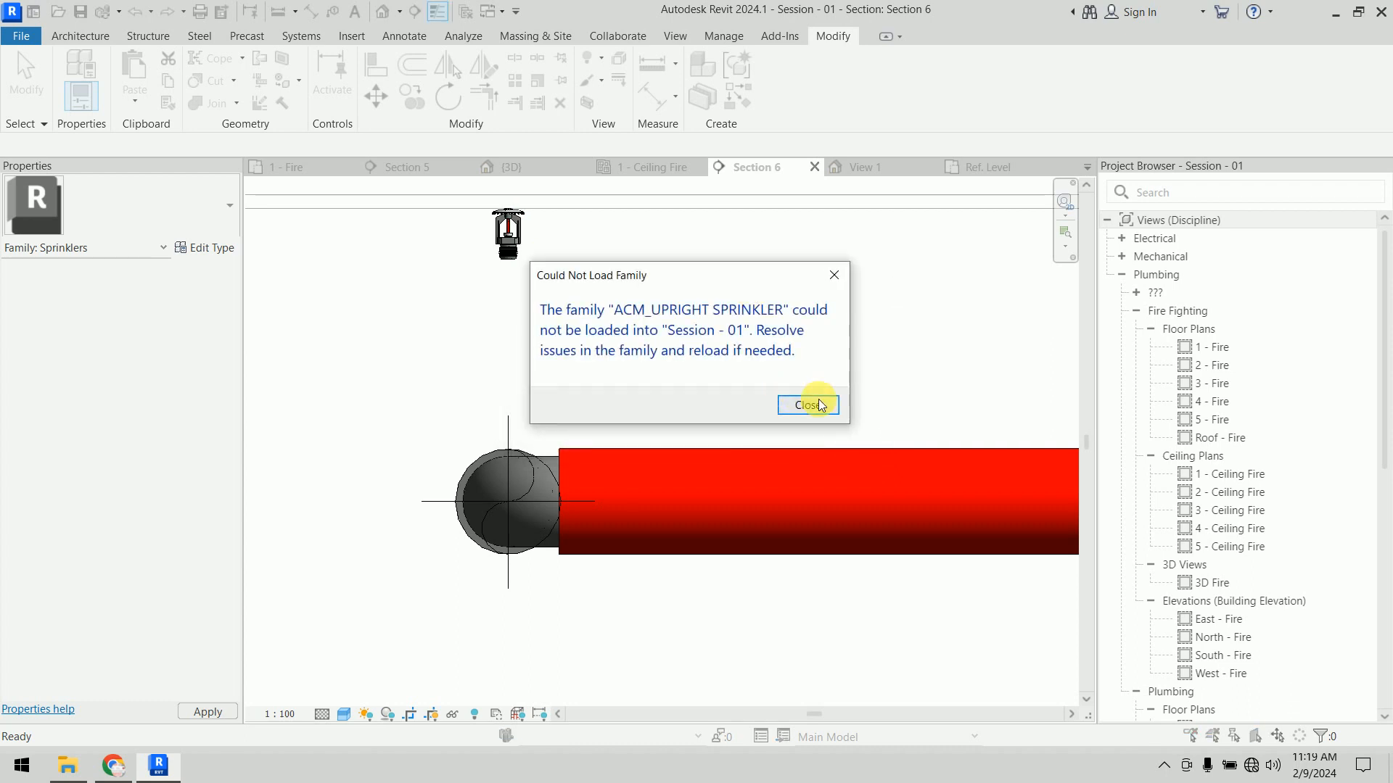
pyautogui.click(807, 405)
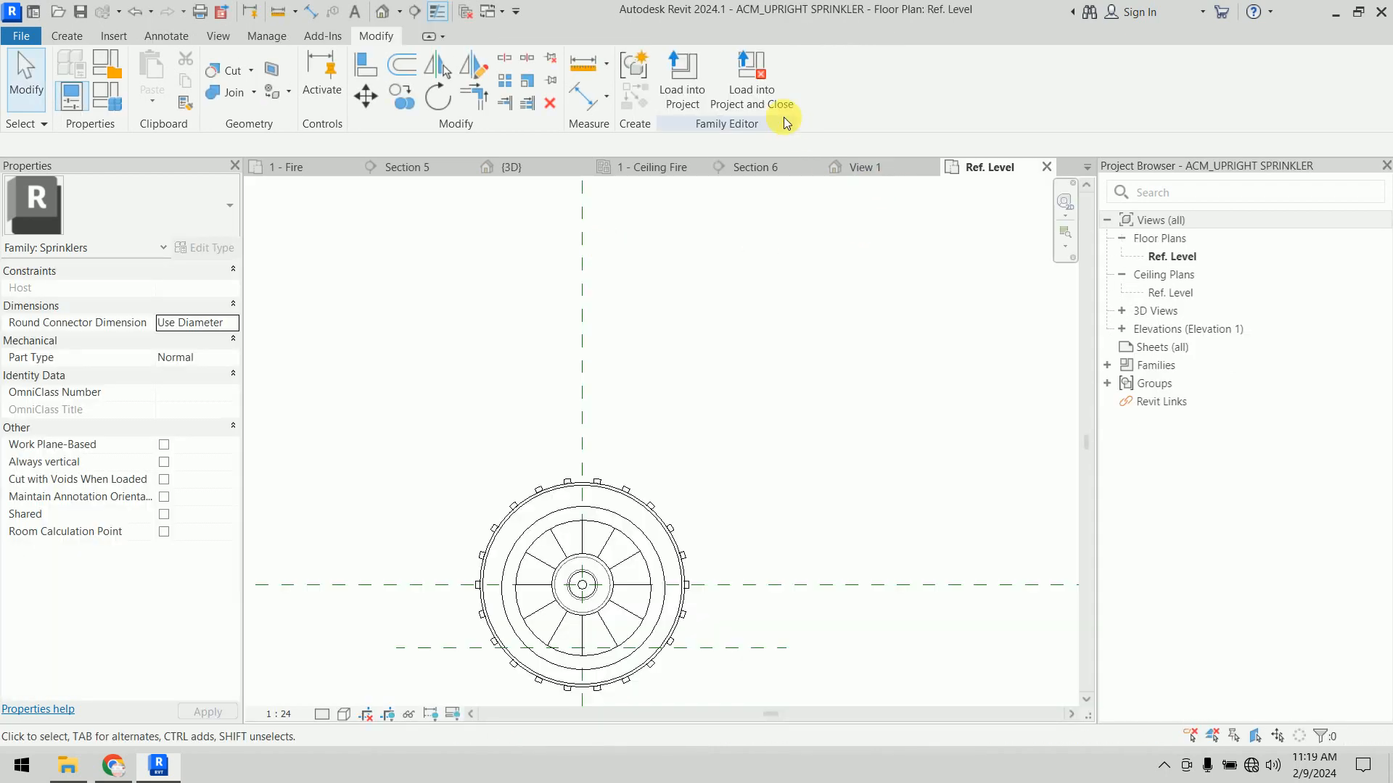
# Step: Retry loading the family into the project without saving, cancel the overwrite, and close the family's Ref. Level view
pyautogui.click(753, 85)
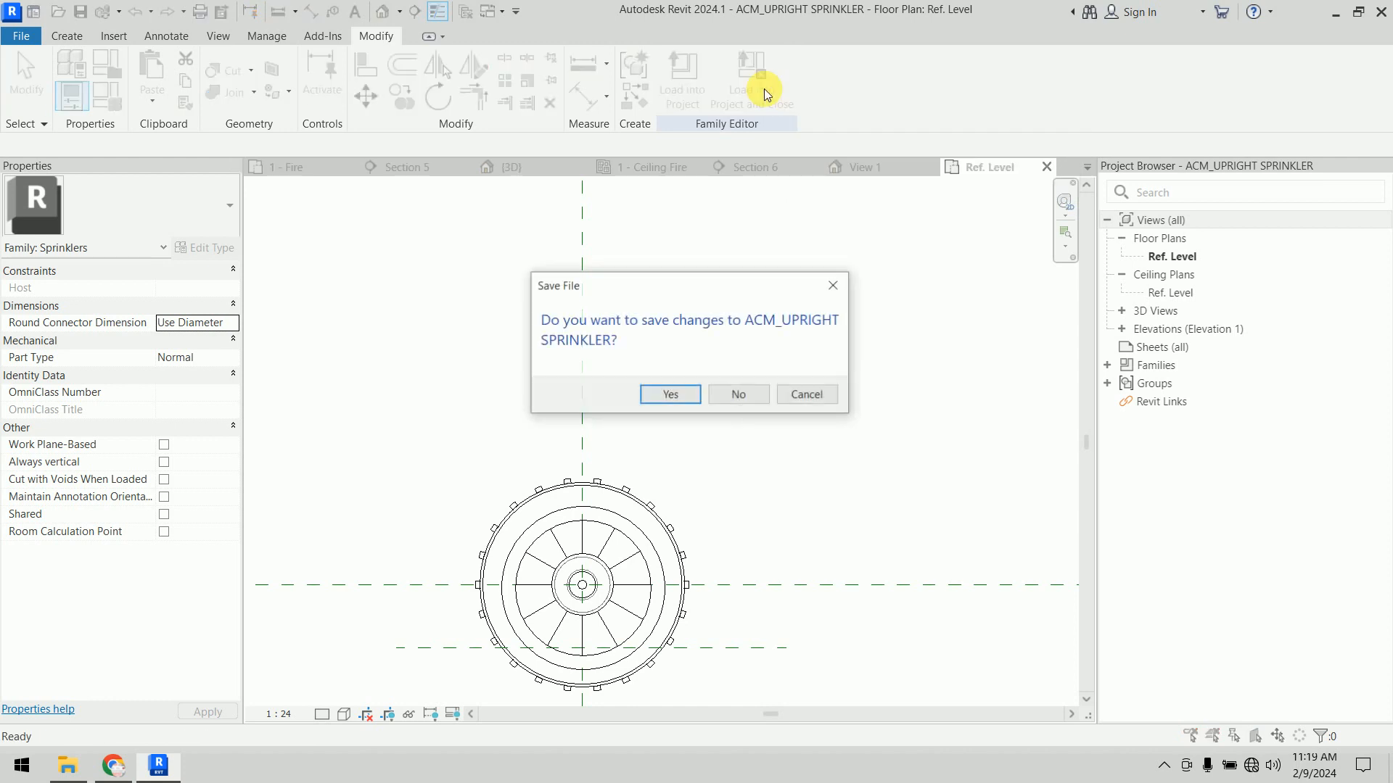
pyautogui.click(740, 395)
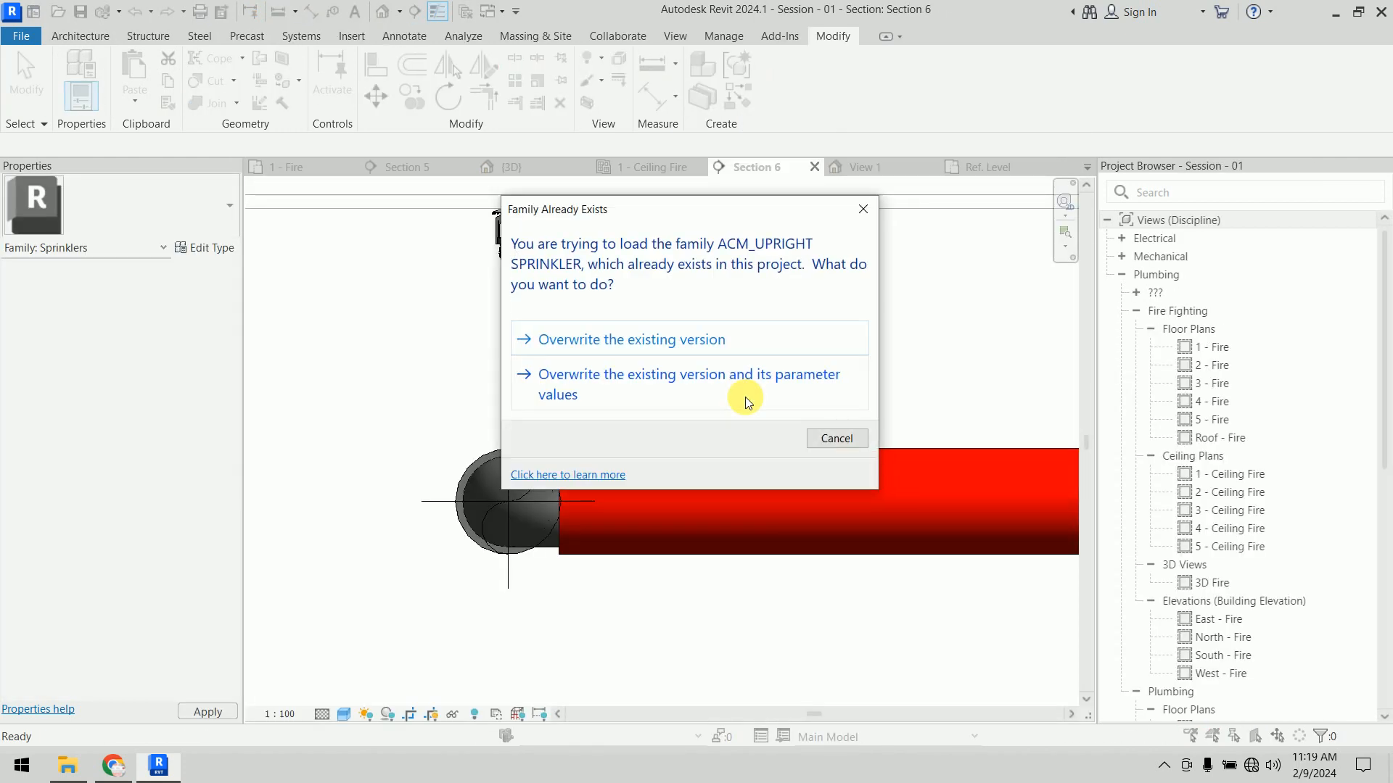
pyautogui.click(835, 438)
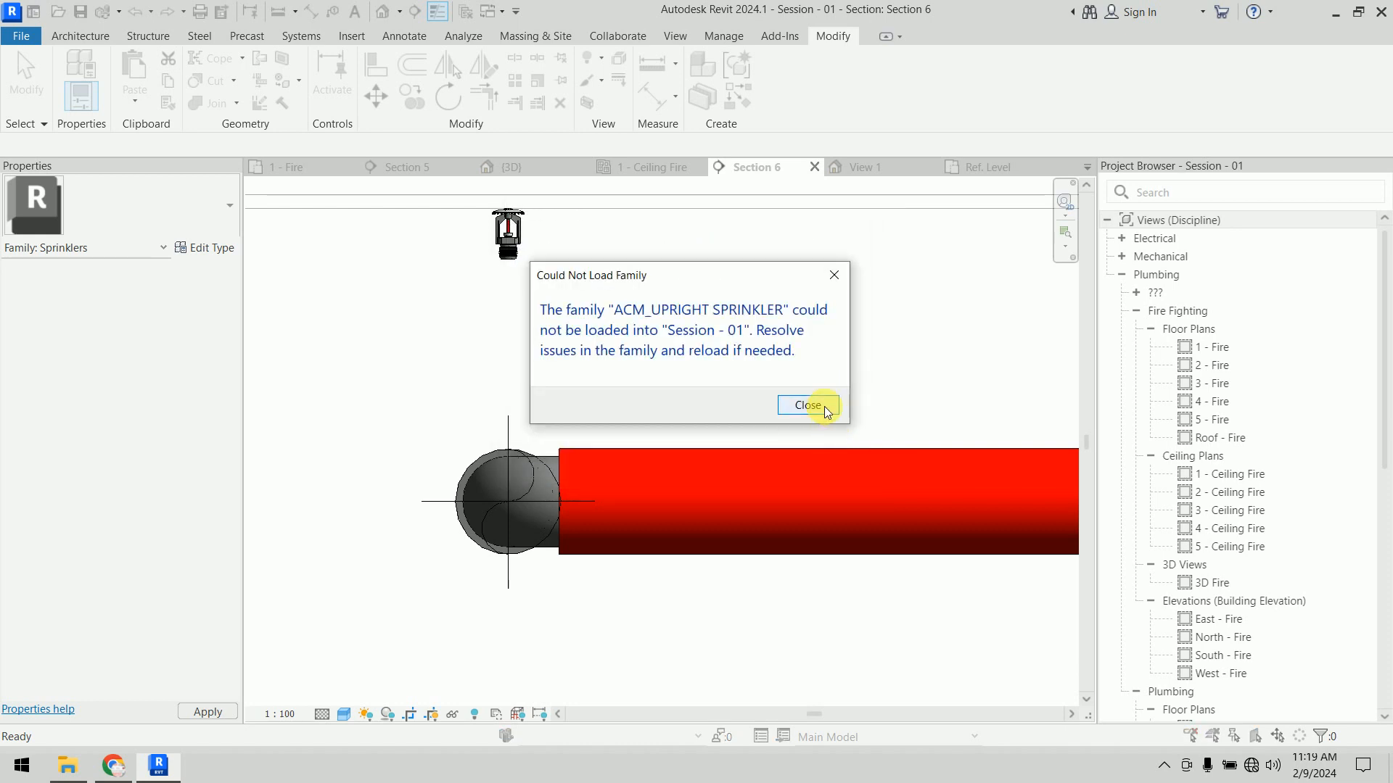
pyautogui.click(824, 407)
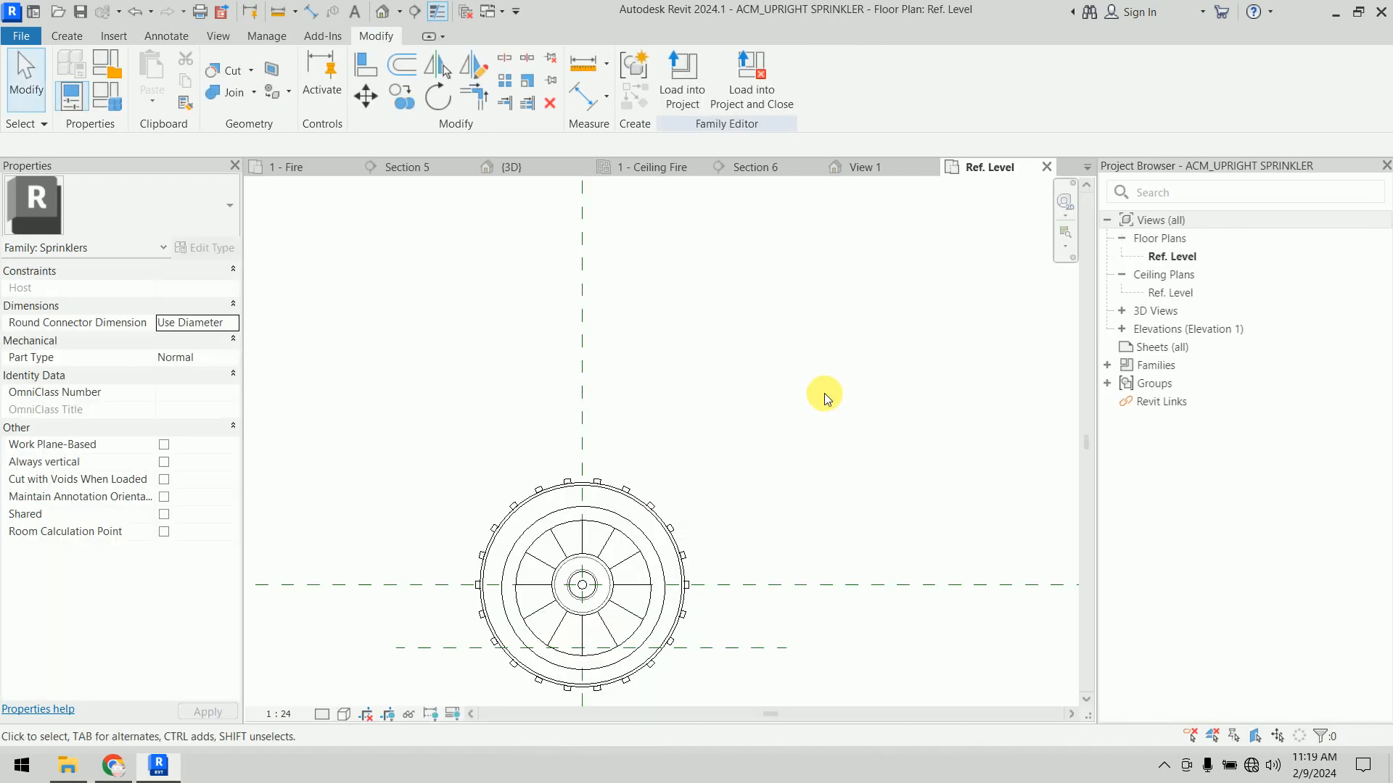
pyautogui.click(1047, 169)
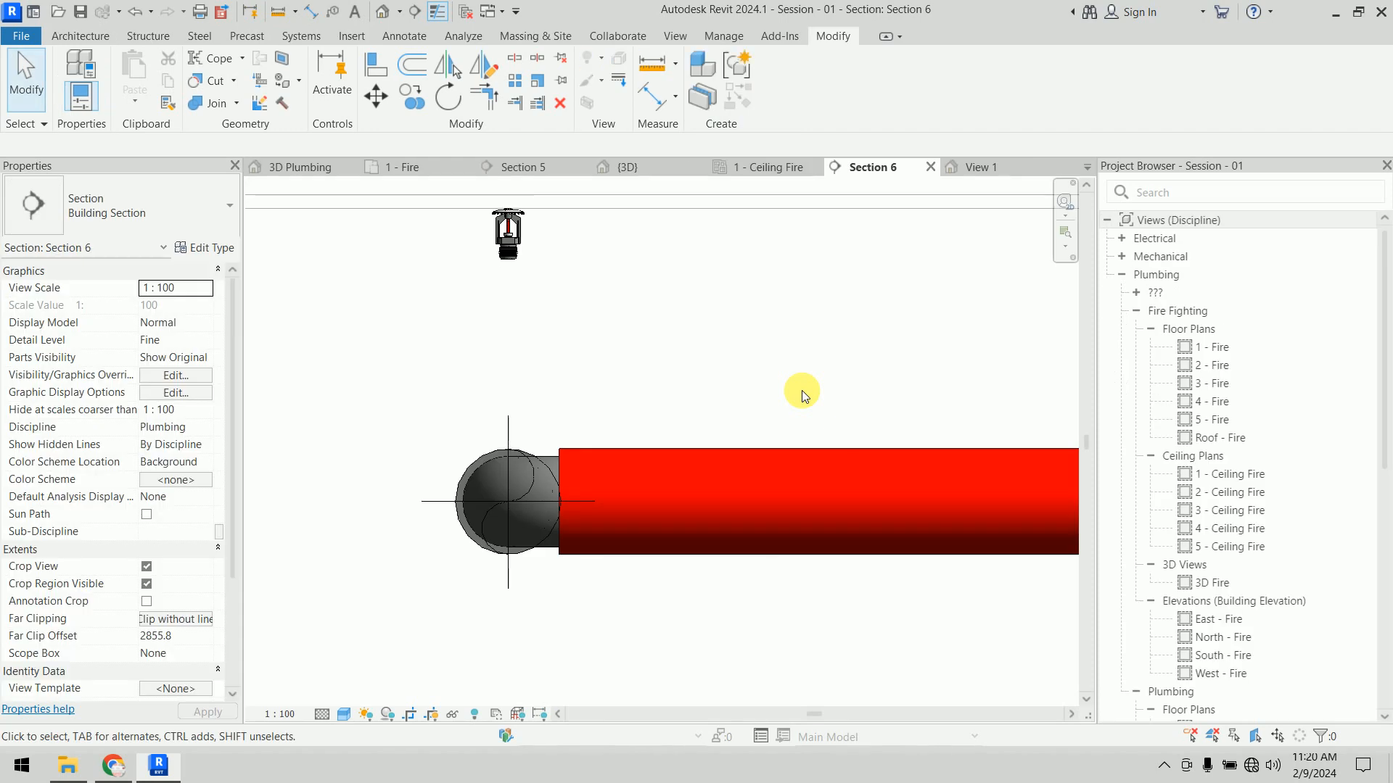
# Step: Draw a 30 mm Fire Protection pipe straight down from the upright sprinkler's base towards the branch elbow in Section 6
pyautogui.click(524, 258)
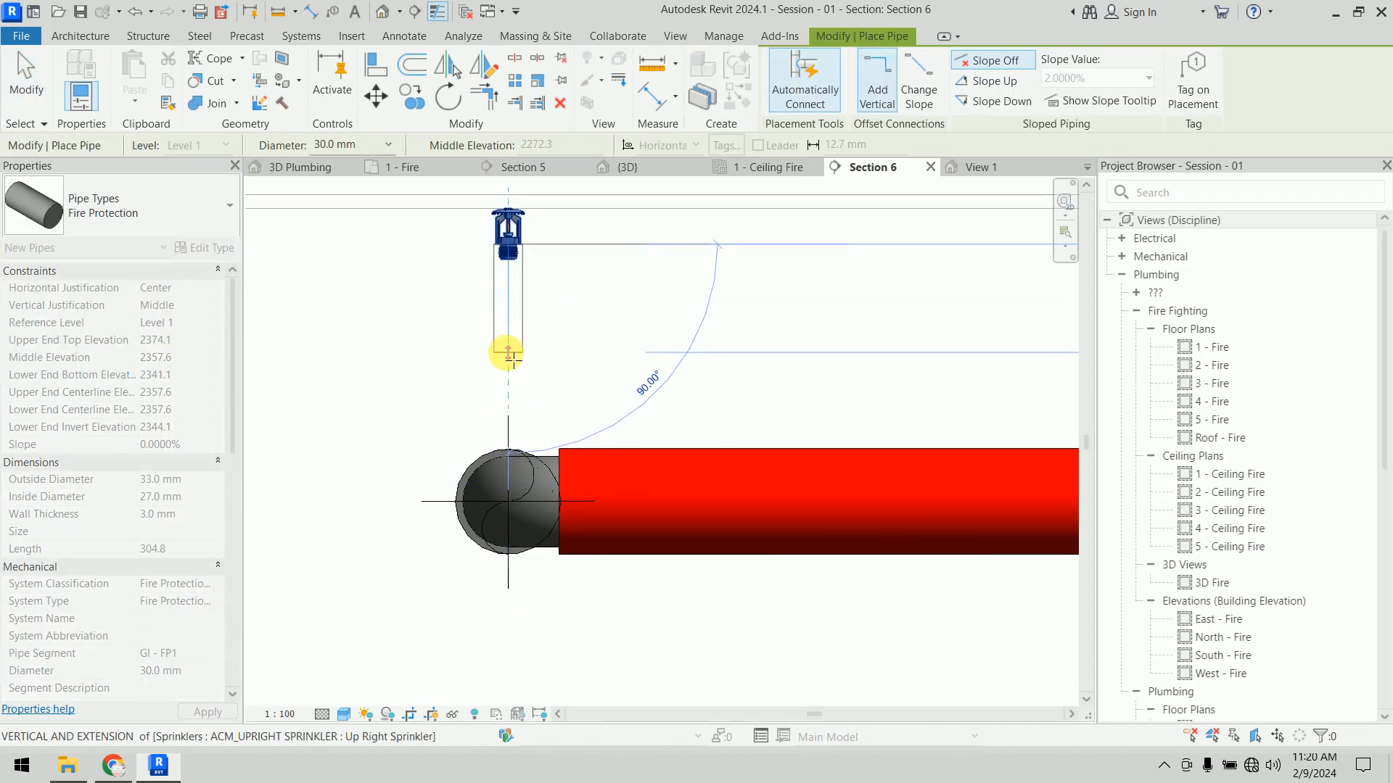
pyautogui.click(509, 353)
pyautogui.press('Escape')
pyautogui.press('Escape')
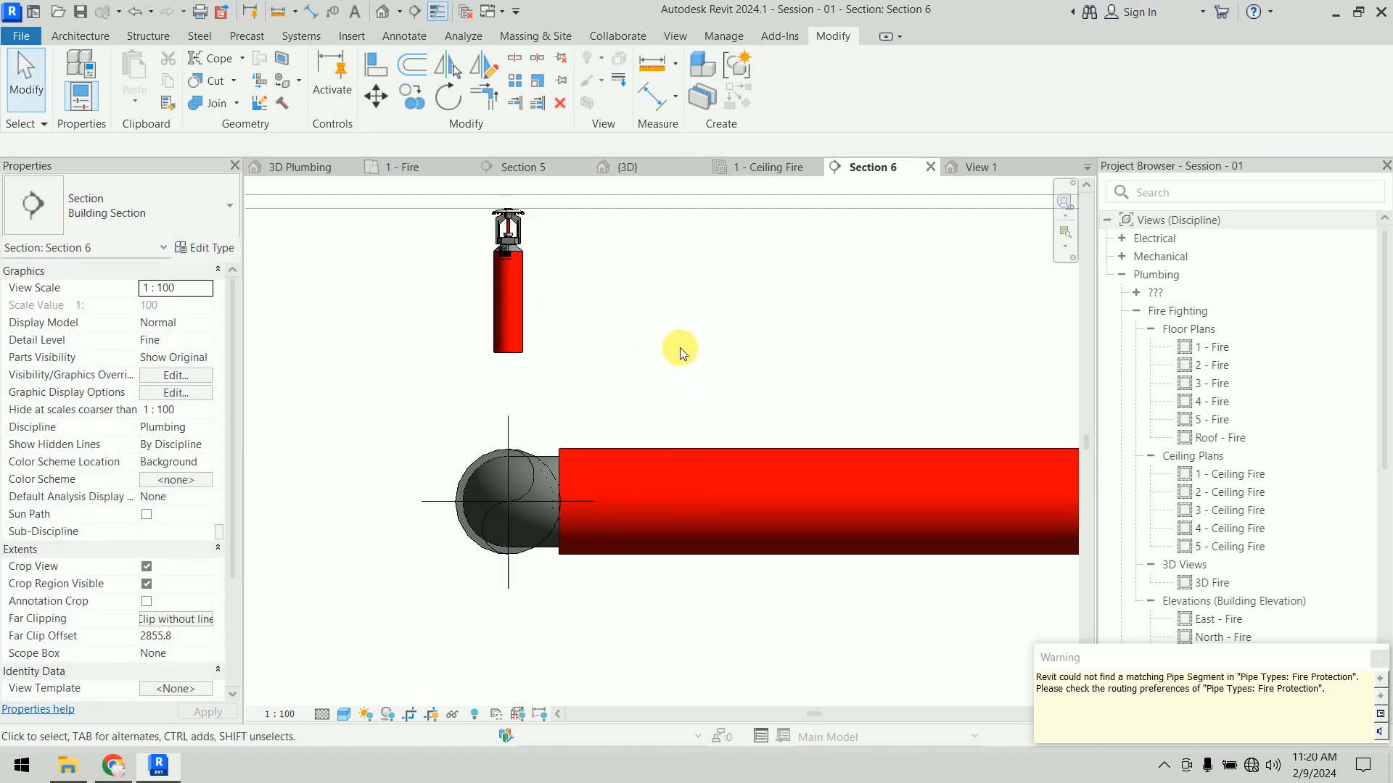
# Step: Draw a 30 mm Fire Protection pipe straight down from the upright sprinkler at the opposite end of the branch in Section 6
pyautogui.scroll(-4, 682, 350)
pyautogui.moveTo(894, 320); pyautogui.dragTo(280, 354, button='middle')
pyautogui.scroll(-2, 943, 377)
pyautogui.moveTo(943, 376); pyautogui.dragTo(412, 382, button='middle')
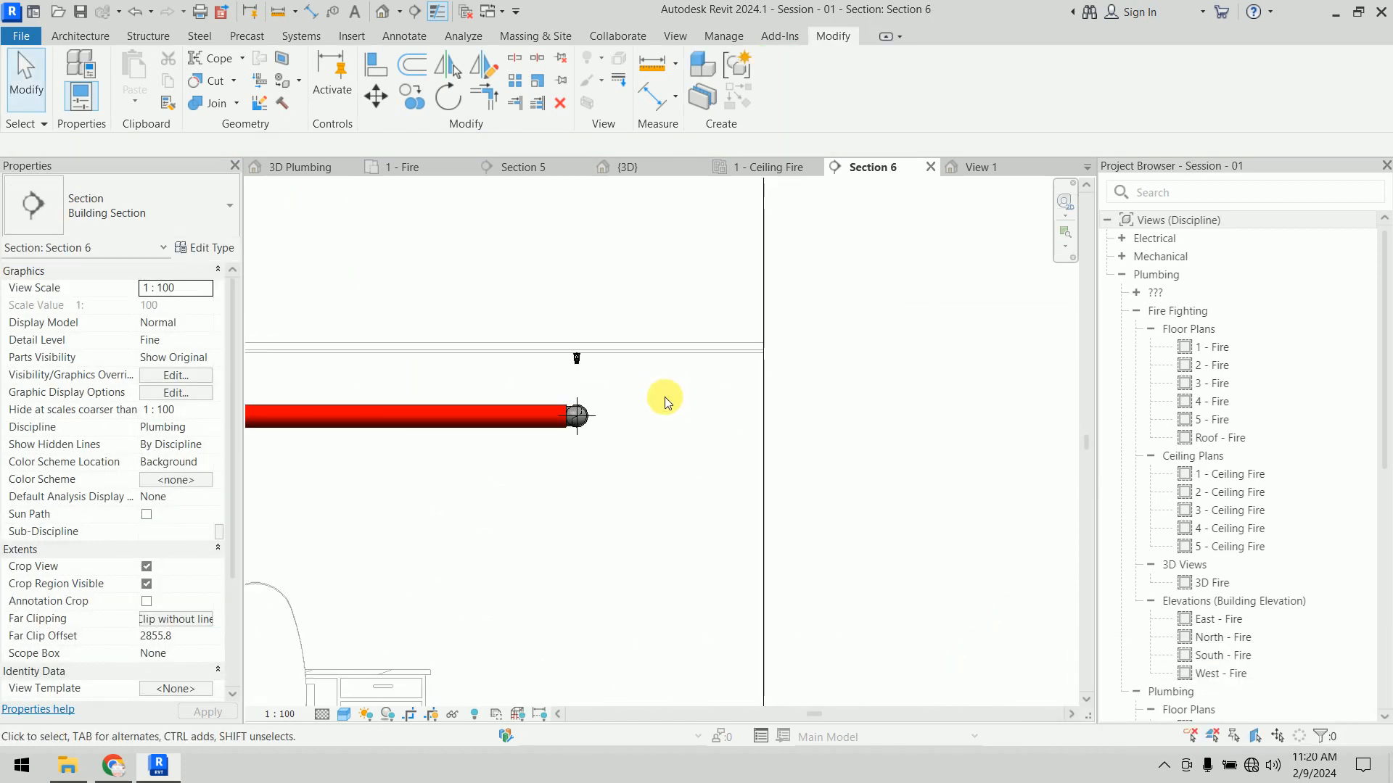
pyautogui.scroll(6, 602, 377)
pyautogui.click(485, 421)
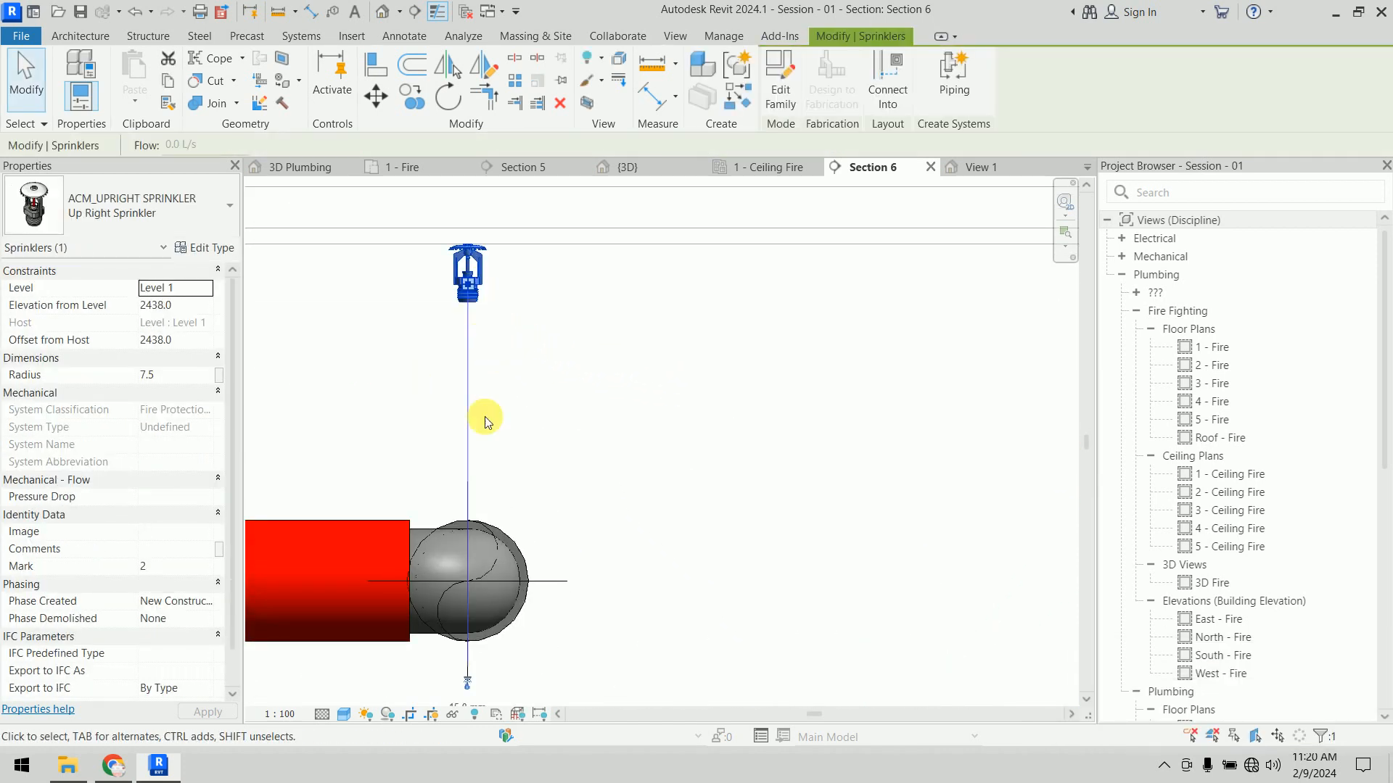
pyautogui.click(467, 682)
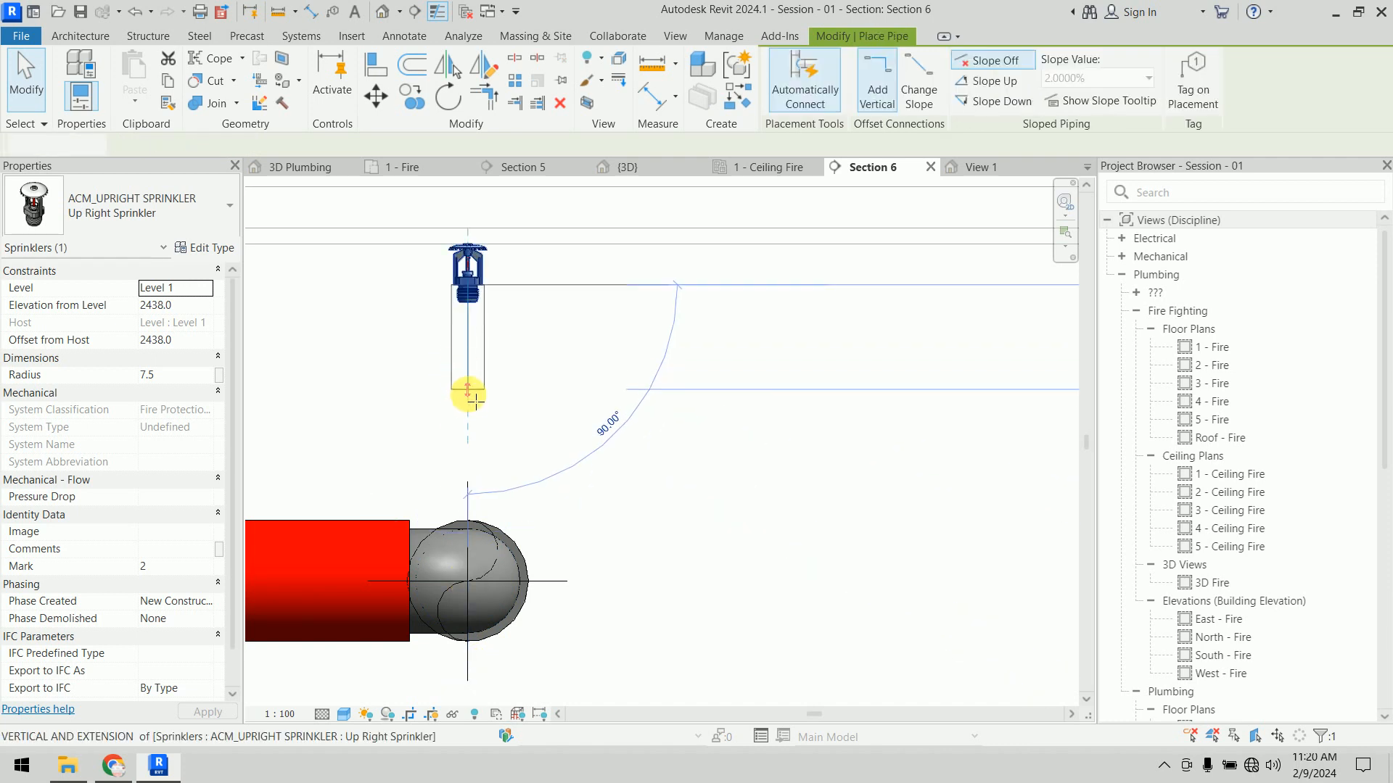
pyautogui.scroll(-3, 464, 401)
pyautogui.moveTo(460, 404); pyautogui.dragTo(894, 428, button='middle')
pyautogui.scroll(-2, 878, 427)
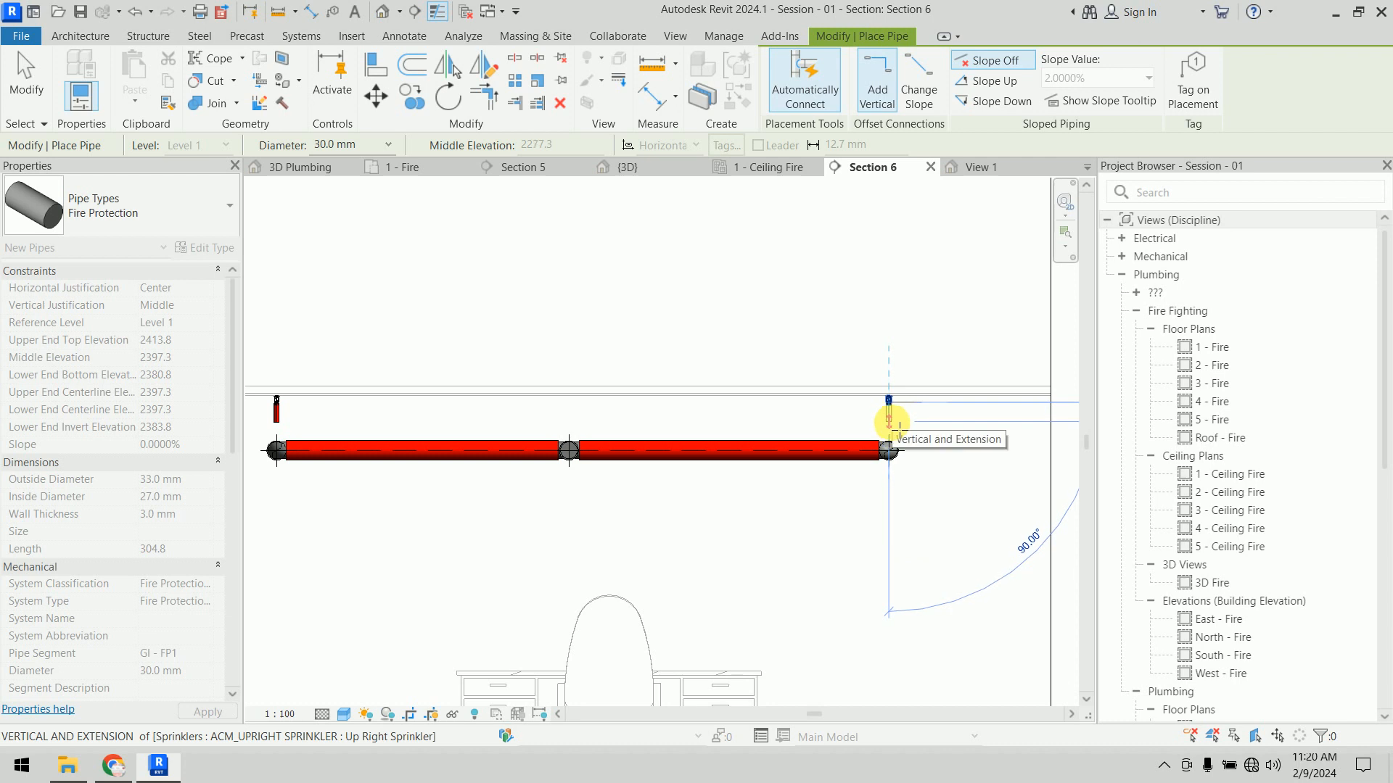
pyautogui.click(898, 431)
pyautogui.press('Escape')
pyautogui.press('Escape')
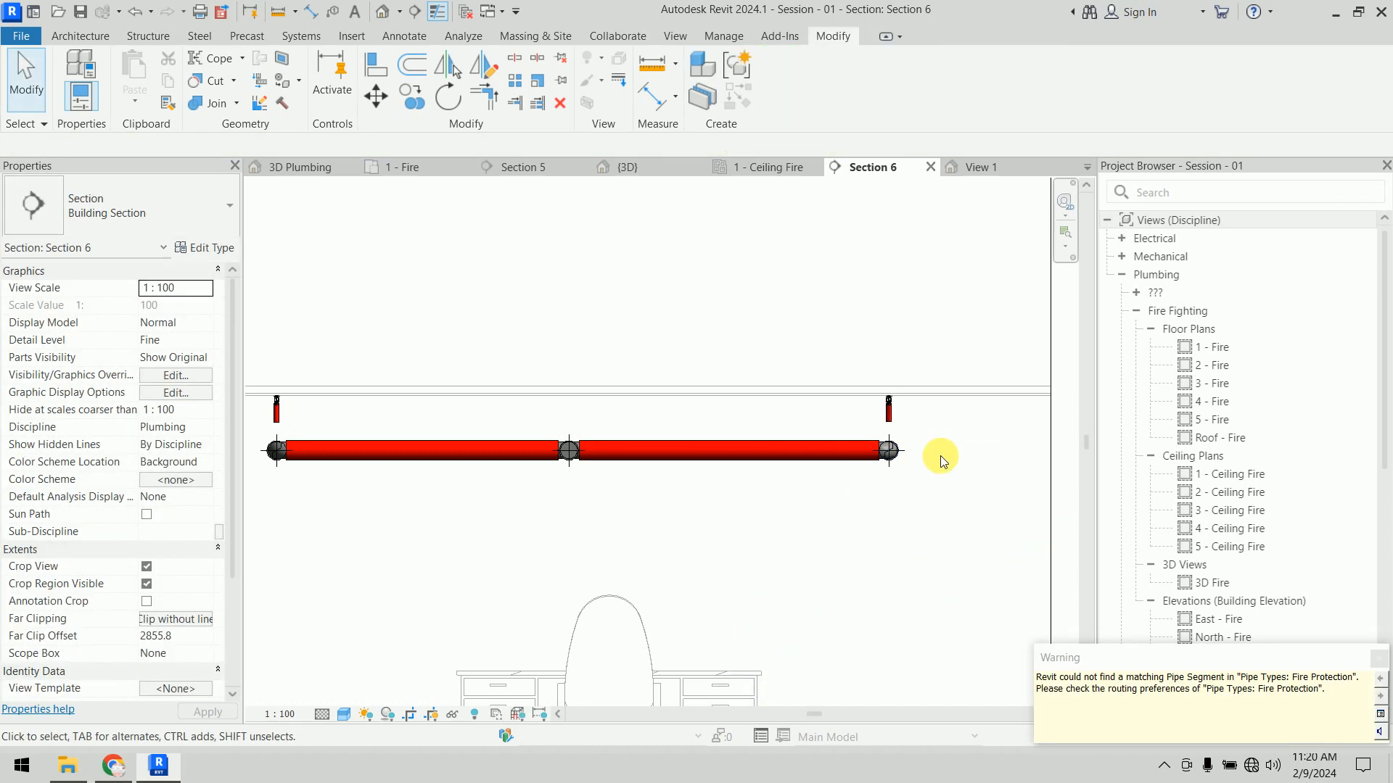
# Step: In the {3D} view, set the diameter of the short pipe at the first end of the Level 1 branch to 50 mm
pyautogui.click(621, 170)
pyautogui.scroll(6, 547, 445)
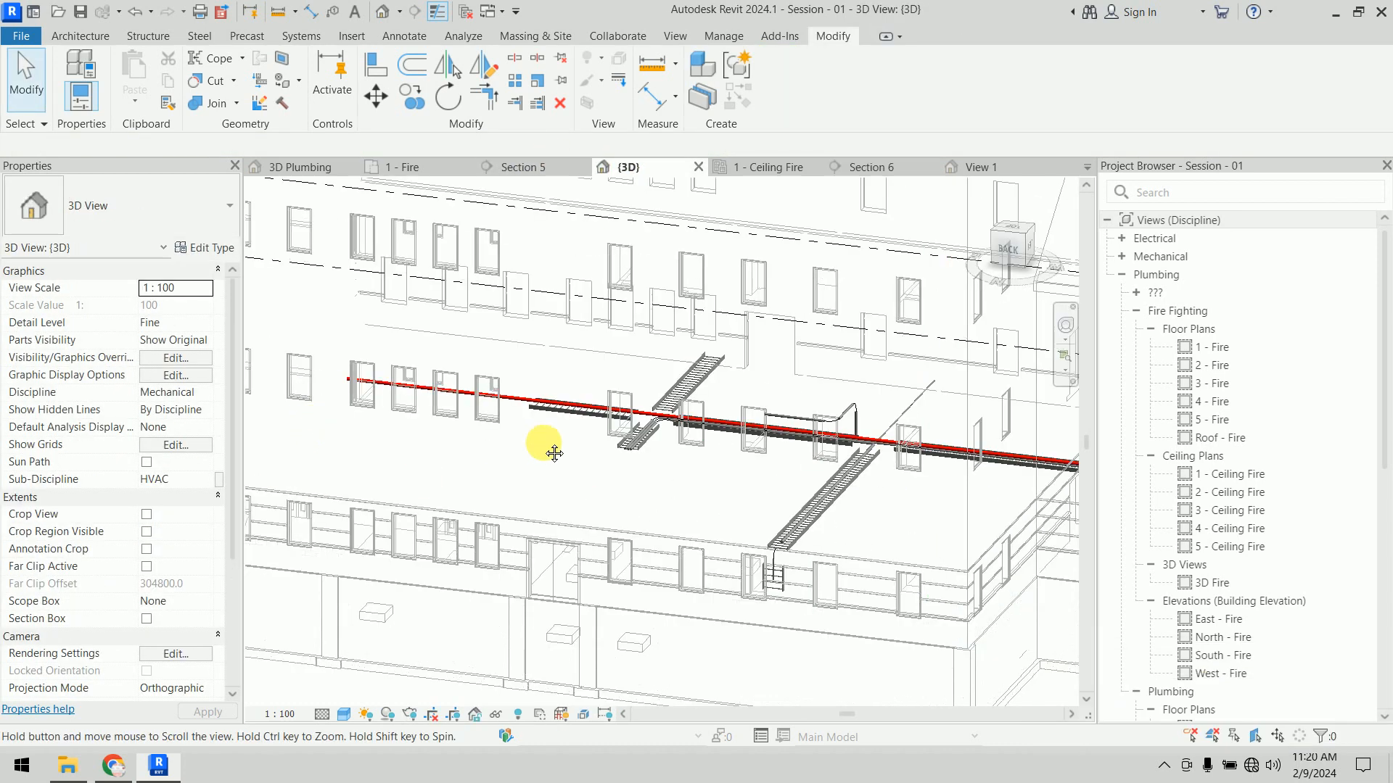
pyautogui.scroll(5, 343, 497)
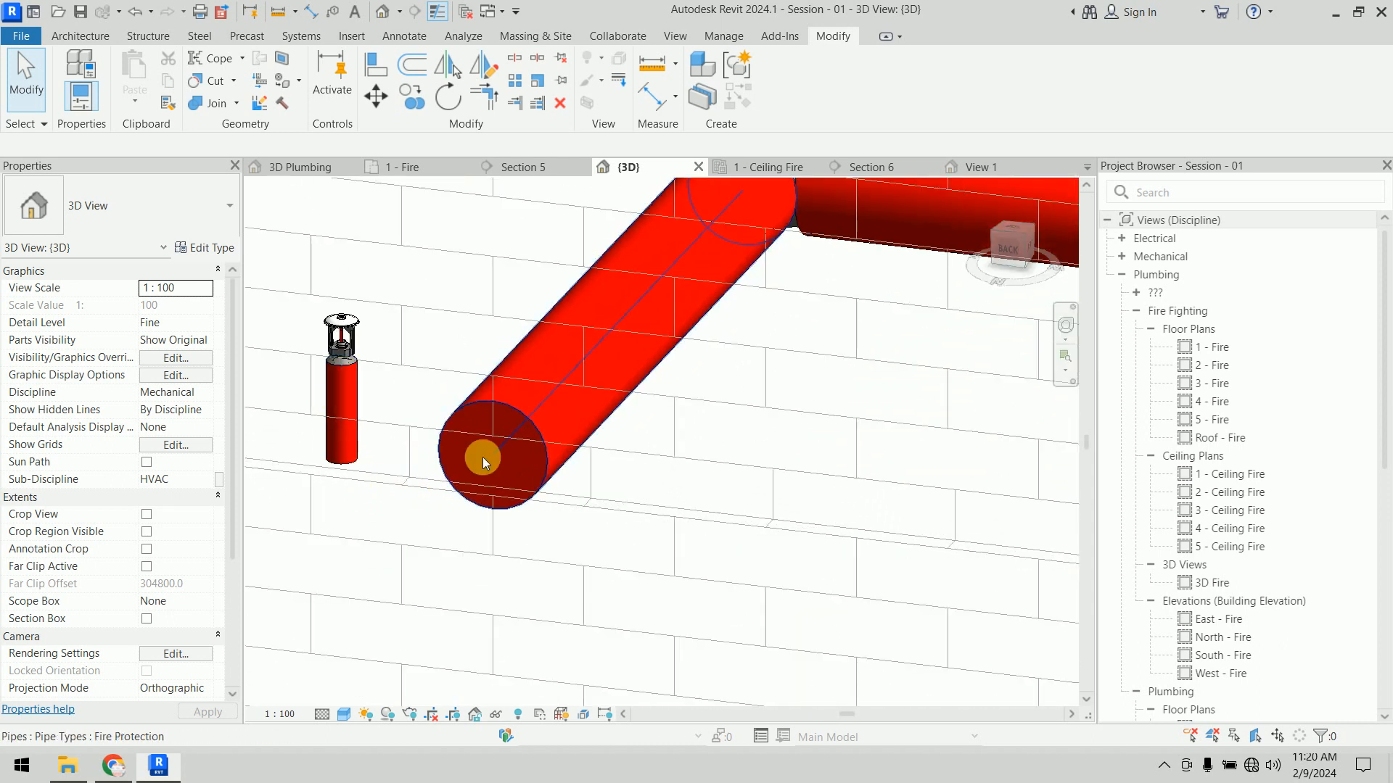
pyautogui.click(367, 483)
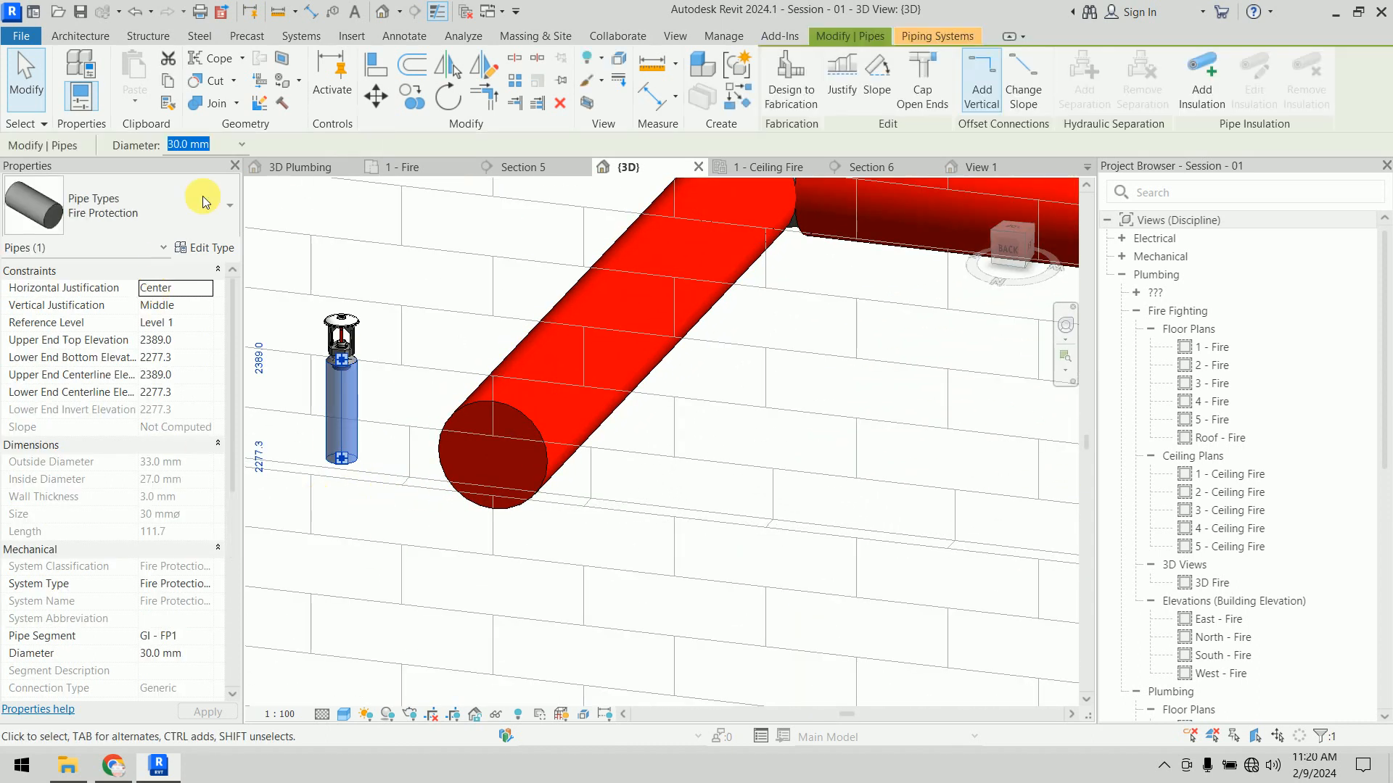
pyautogui.click(515, 518)
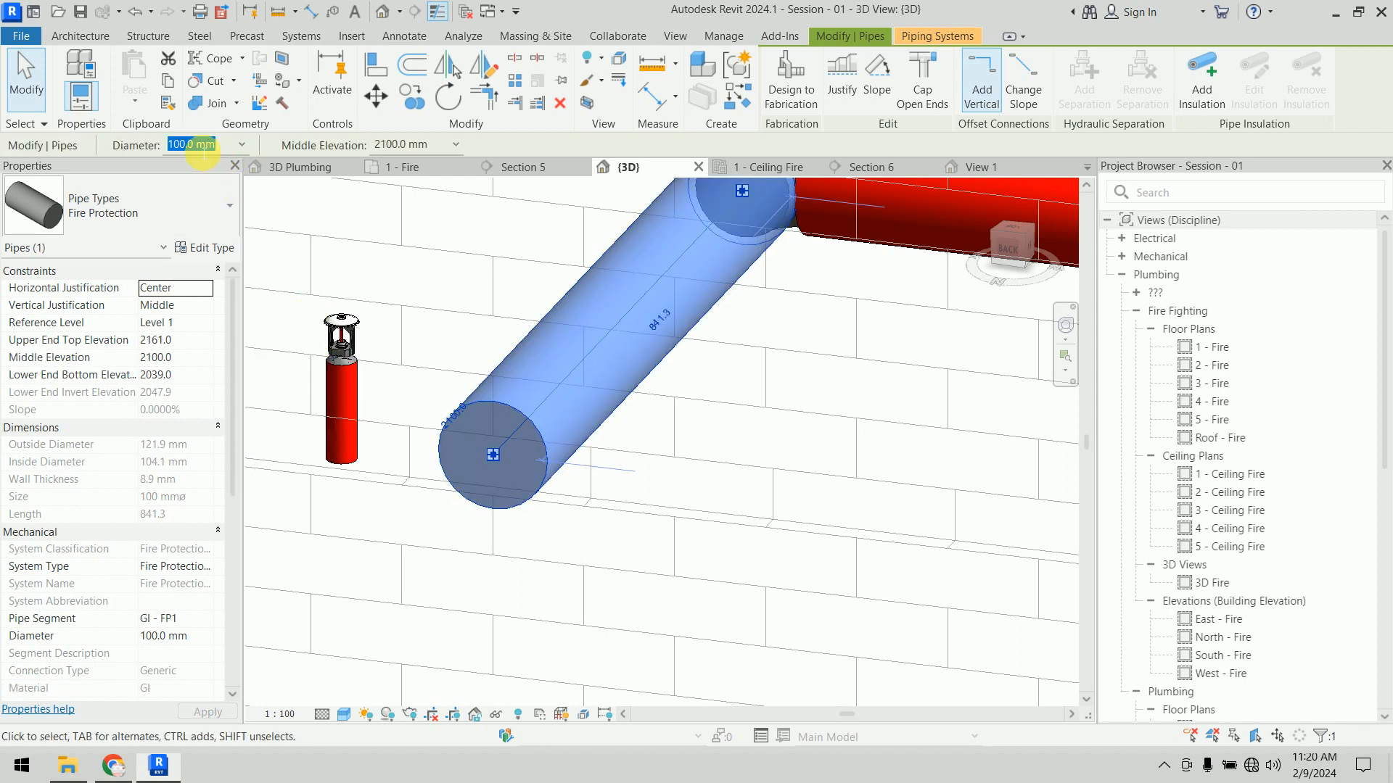
pyautogui.scroll(-2, 653, 406)
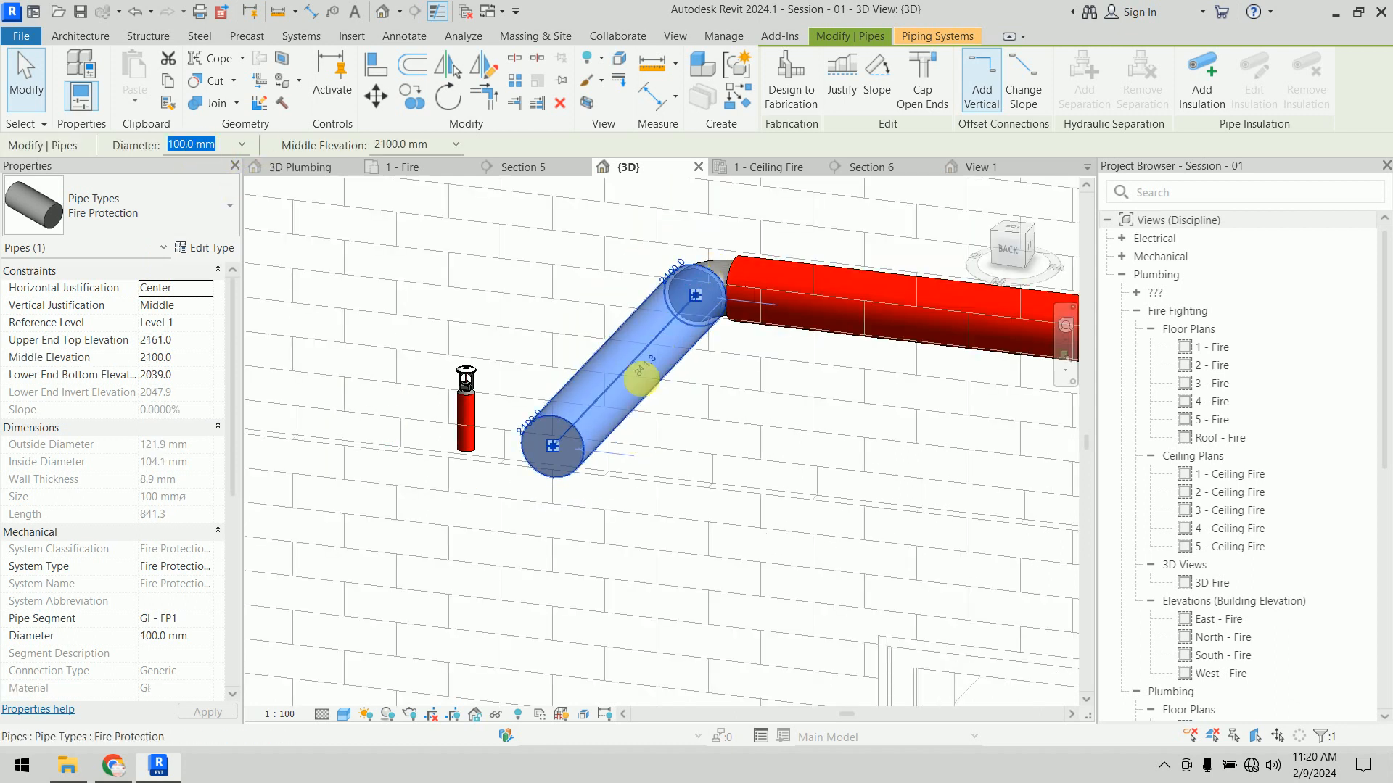
pyautogui.click(242, 145)
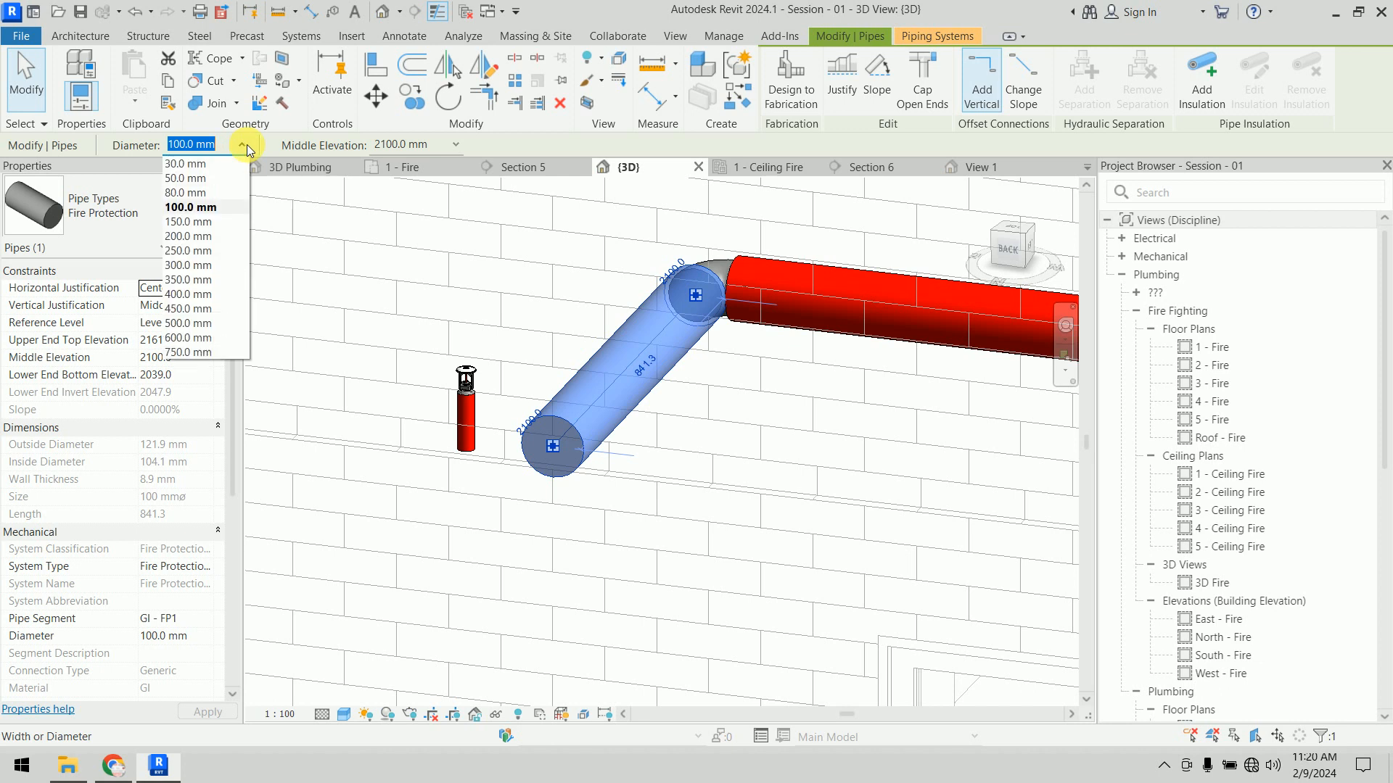
pyautogui.click(215, 179)
pyautogui.click(746, 498)
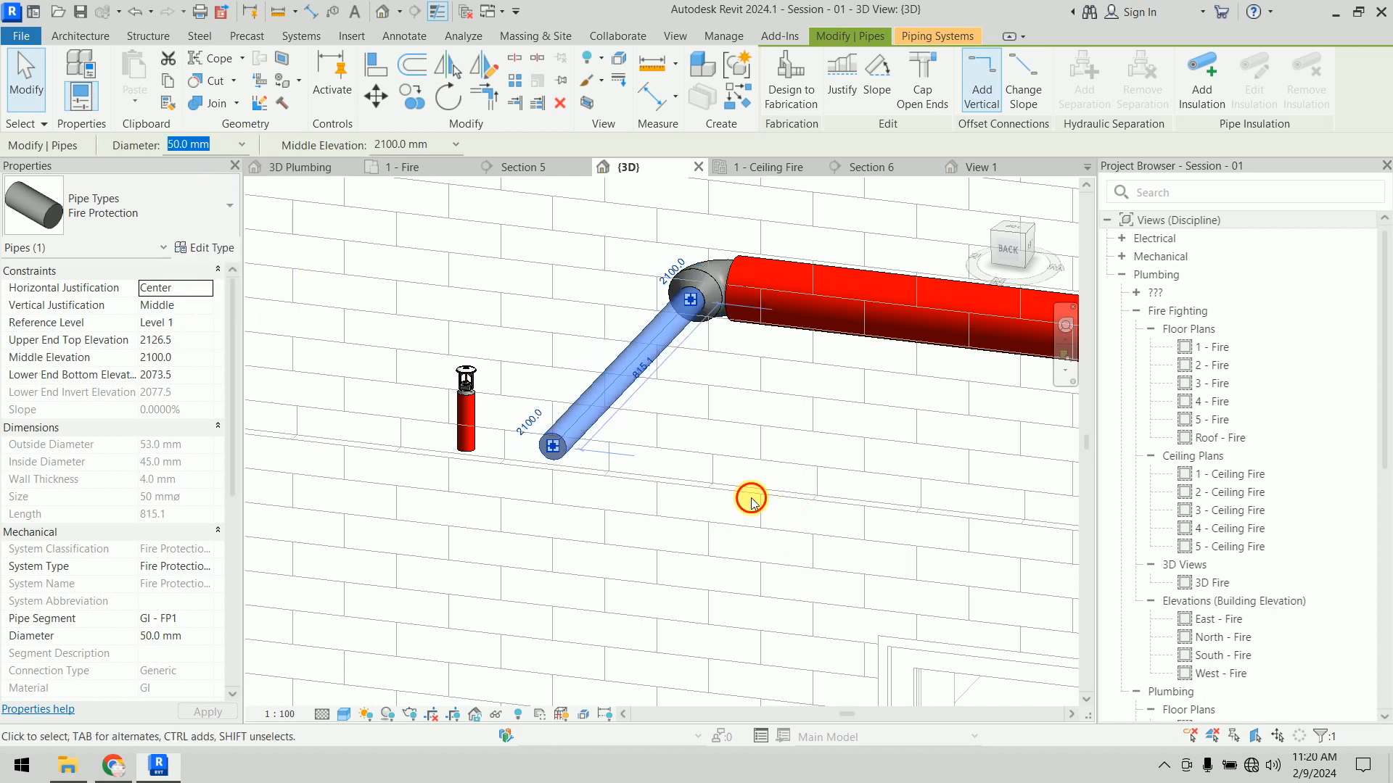
# Step: Set the diameter of the short pipe at the other end of the branch to 50 mm as well
pyautogui.scroll(-4, 746, 498)
pyautogui.scroll(5, 709, 501)
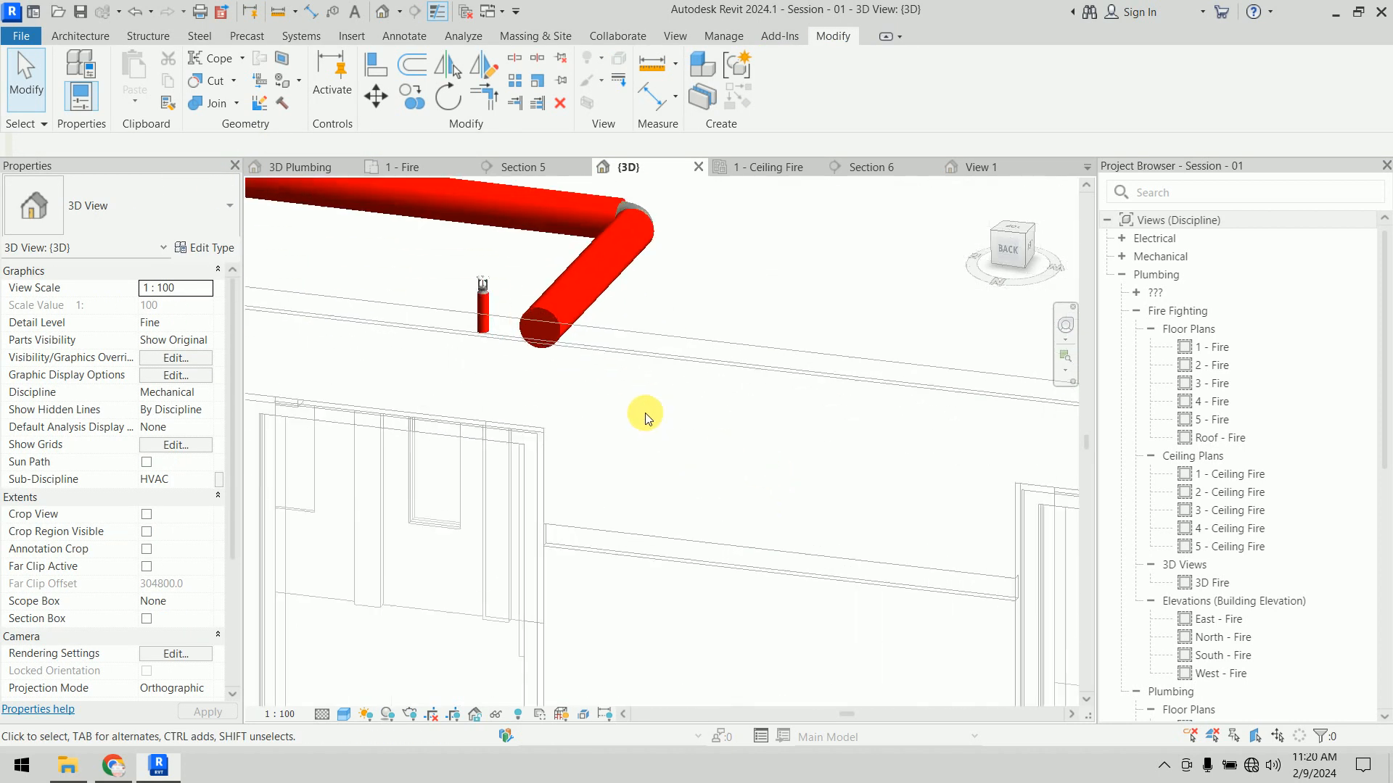
pyautogui.click(555, 262)
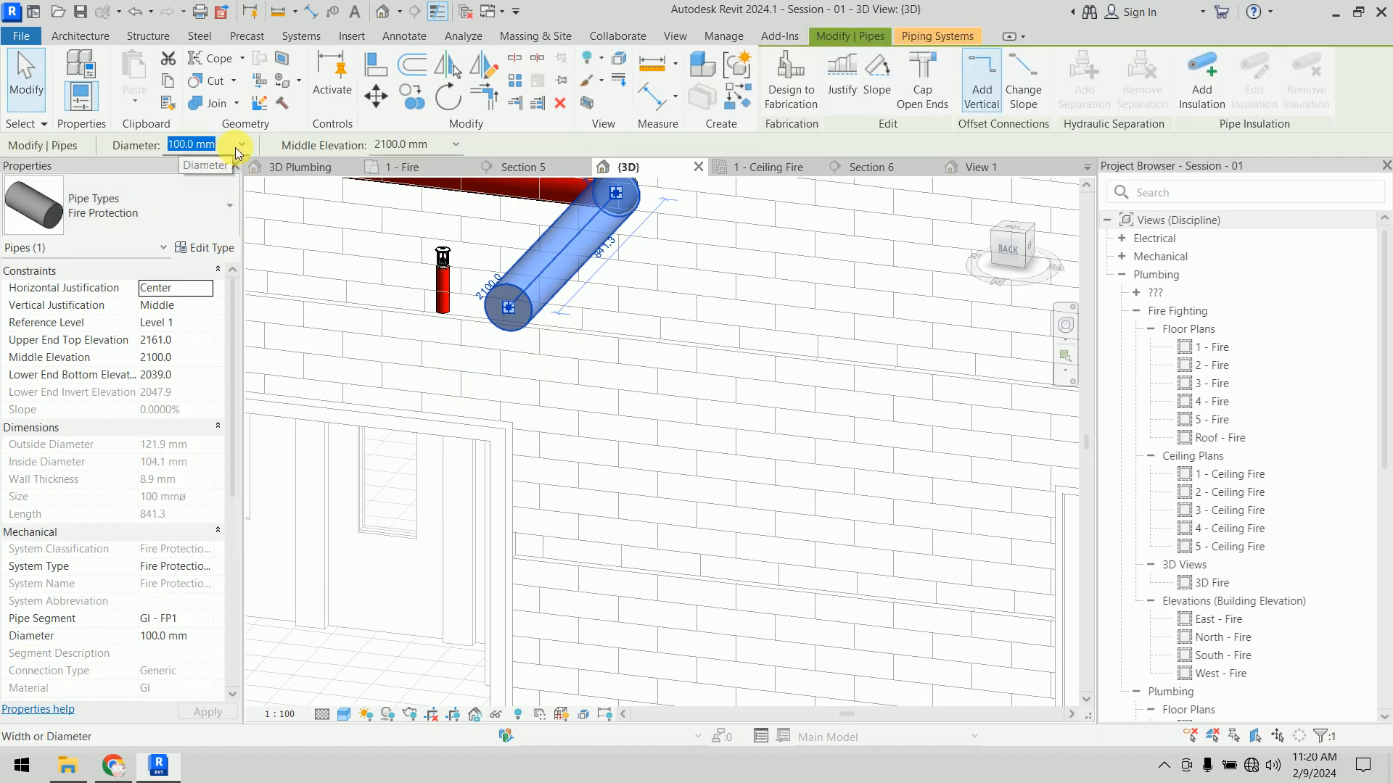
pyautogui.click(237, 146)
pyautogui.click(215, 181)
pyautogui.click(703, 398)
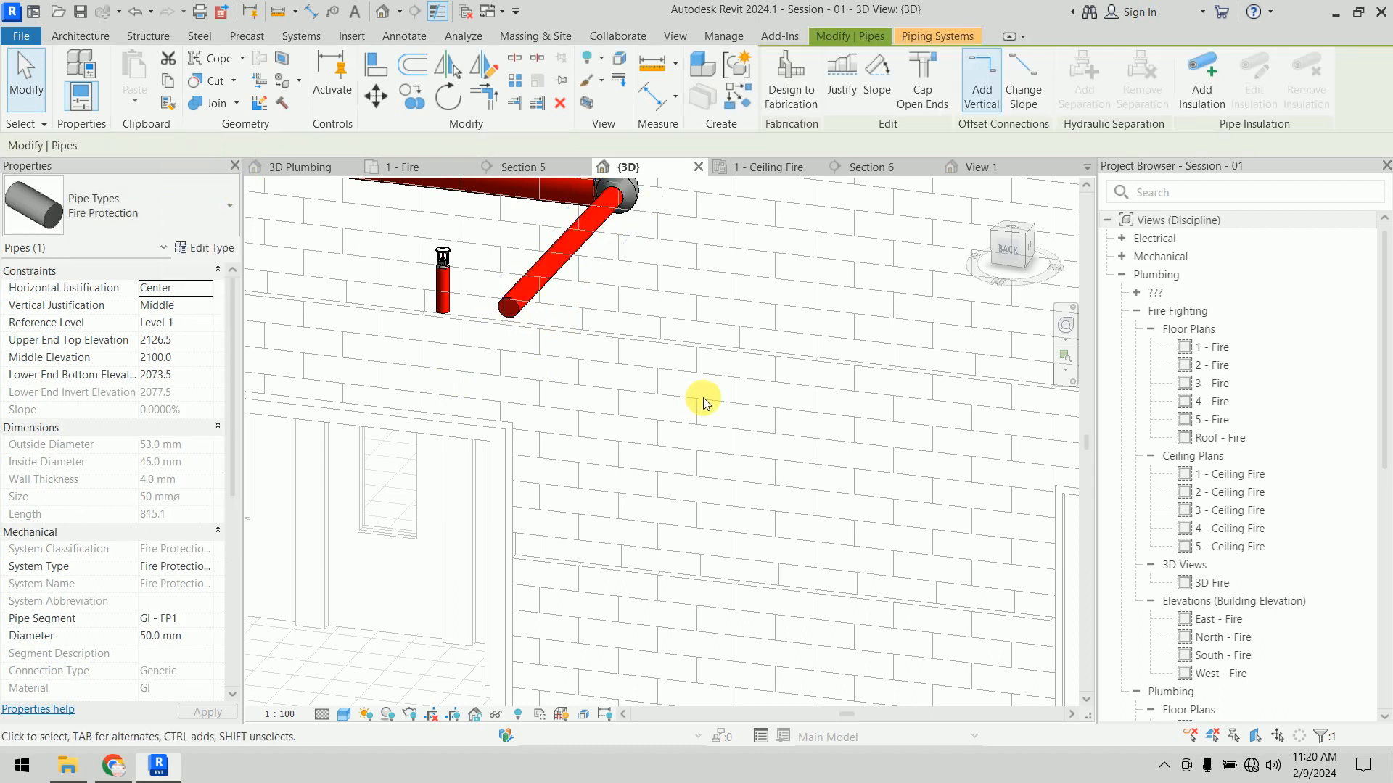
pyautogui.scroll(-5, 750, 428)
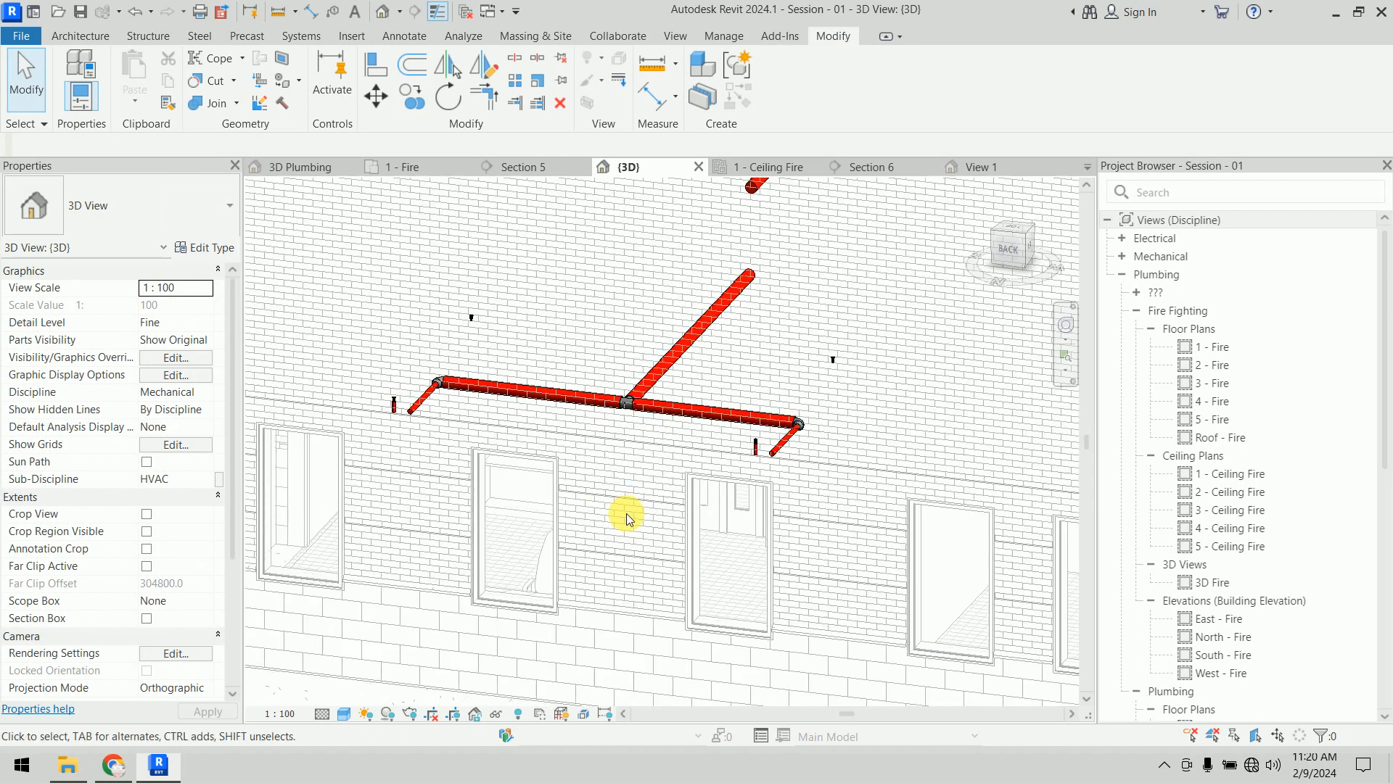
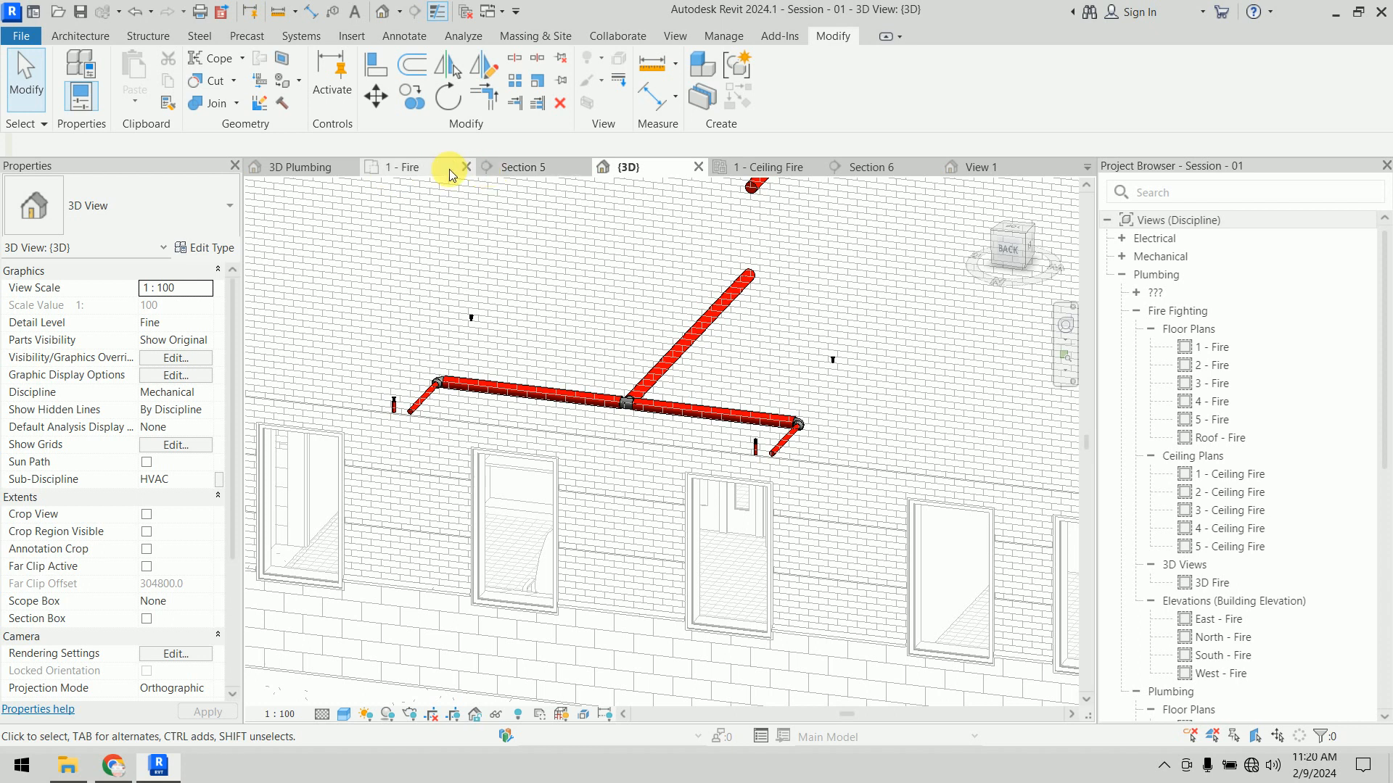
# Step: Examine how the sprinklers line up with the short branch pipes in the 1 - Ceiling Fire, 1 - Fire and {3D} views
pyautogui.click(744, 167)
pyautogui.scroll(4, 589, 375)
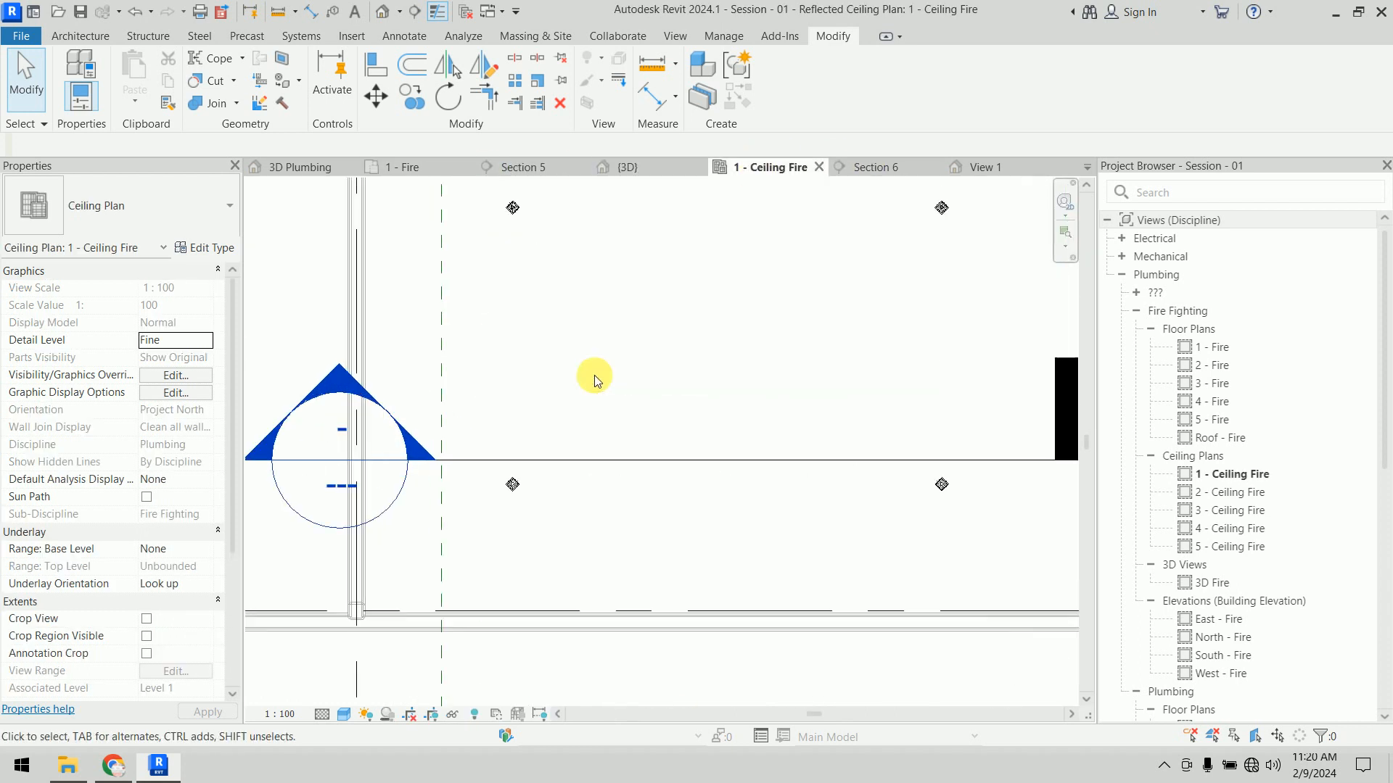
pyautogui.scroll(-2, 602, 376)
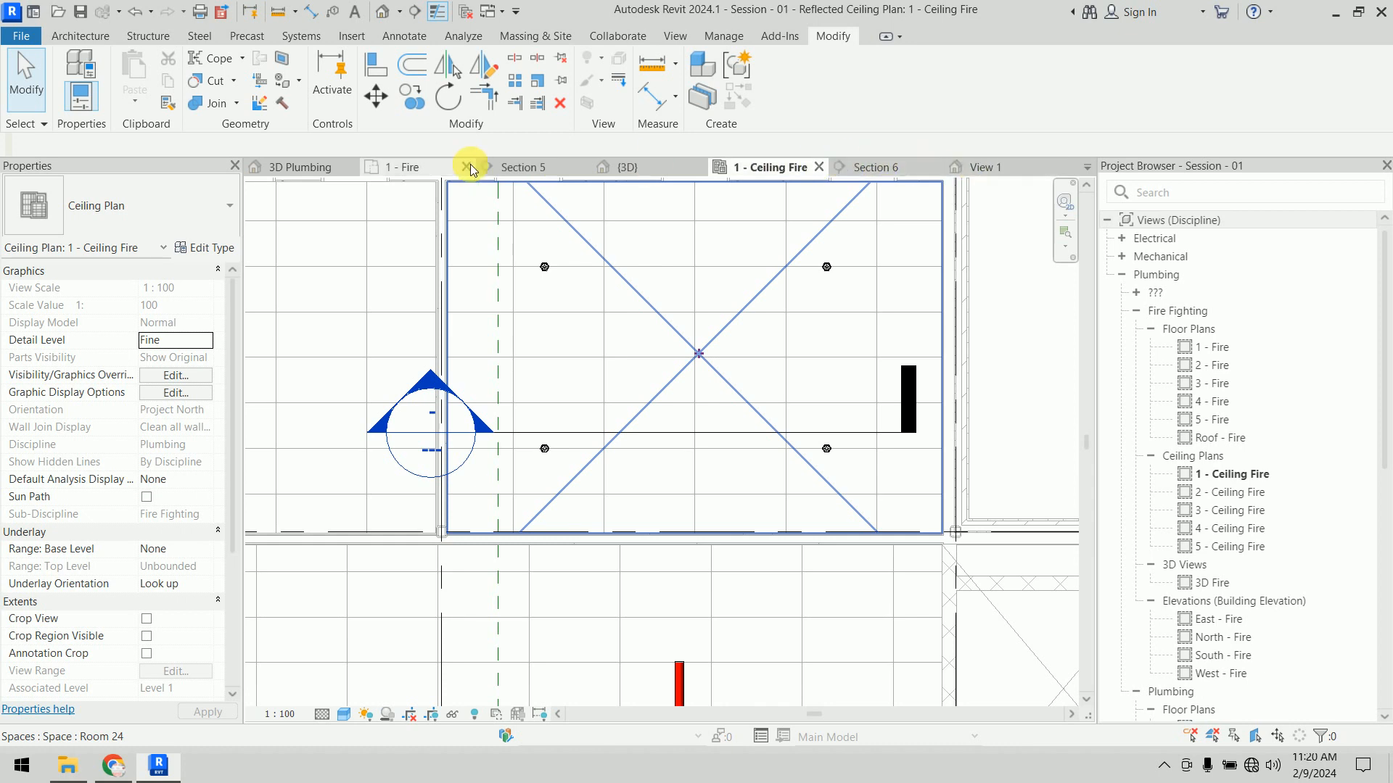
pyautogui.click(413, 171)
pyautogui.scroll(4, 466, 395)
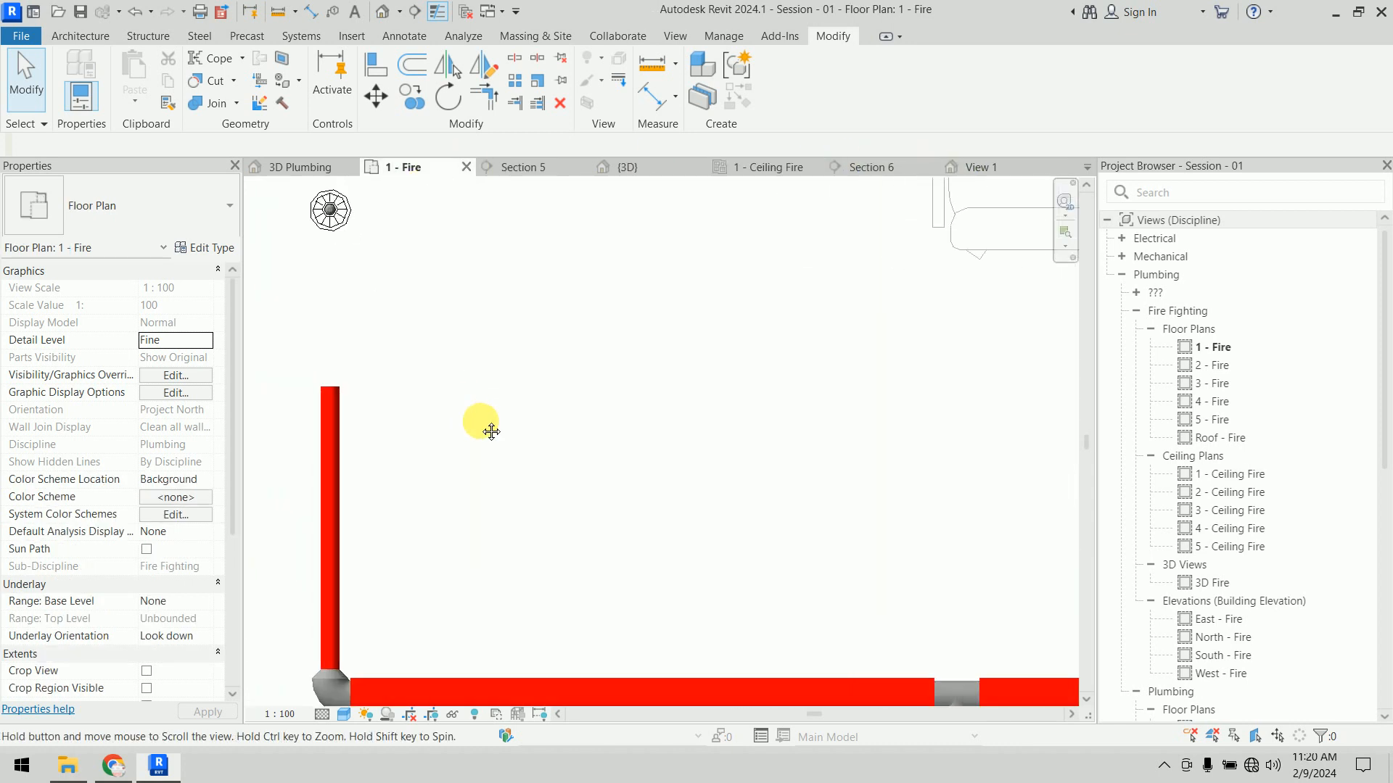
pyautogui.scroll(4, 375, 280)
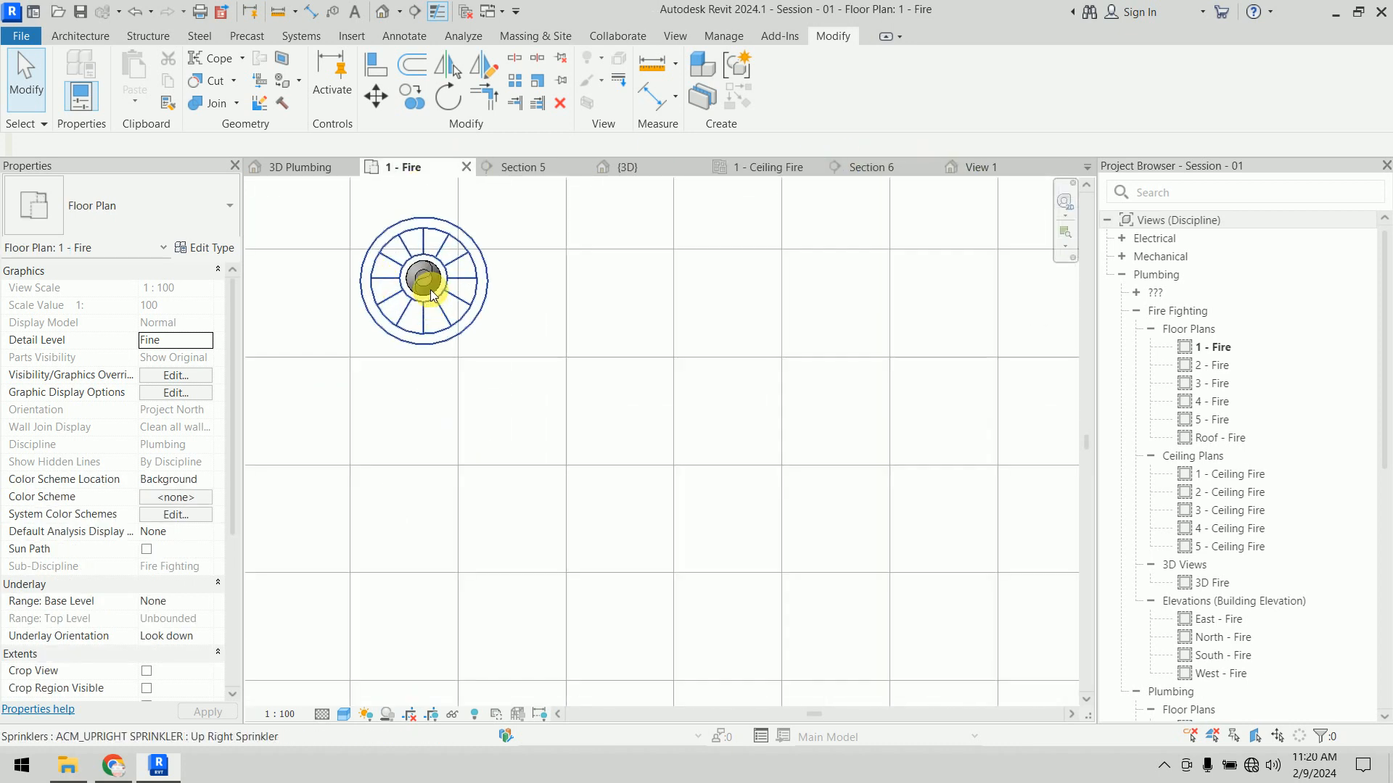
pyautogui.click(646, 167)
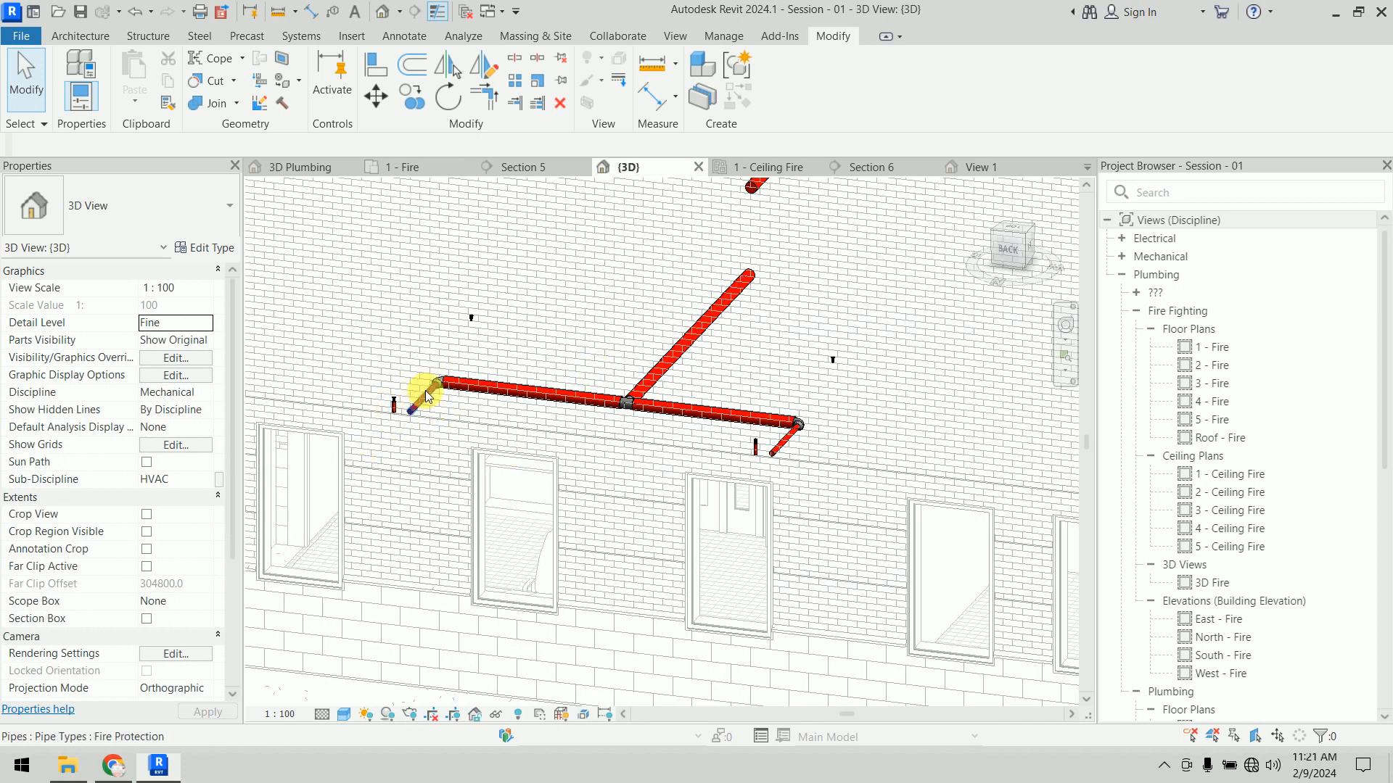
pyautogui.scroll(-3, 680, 310)
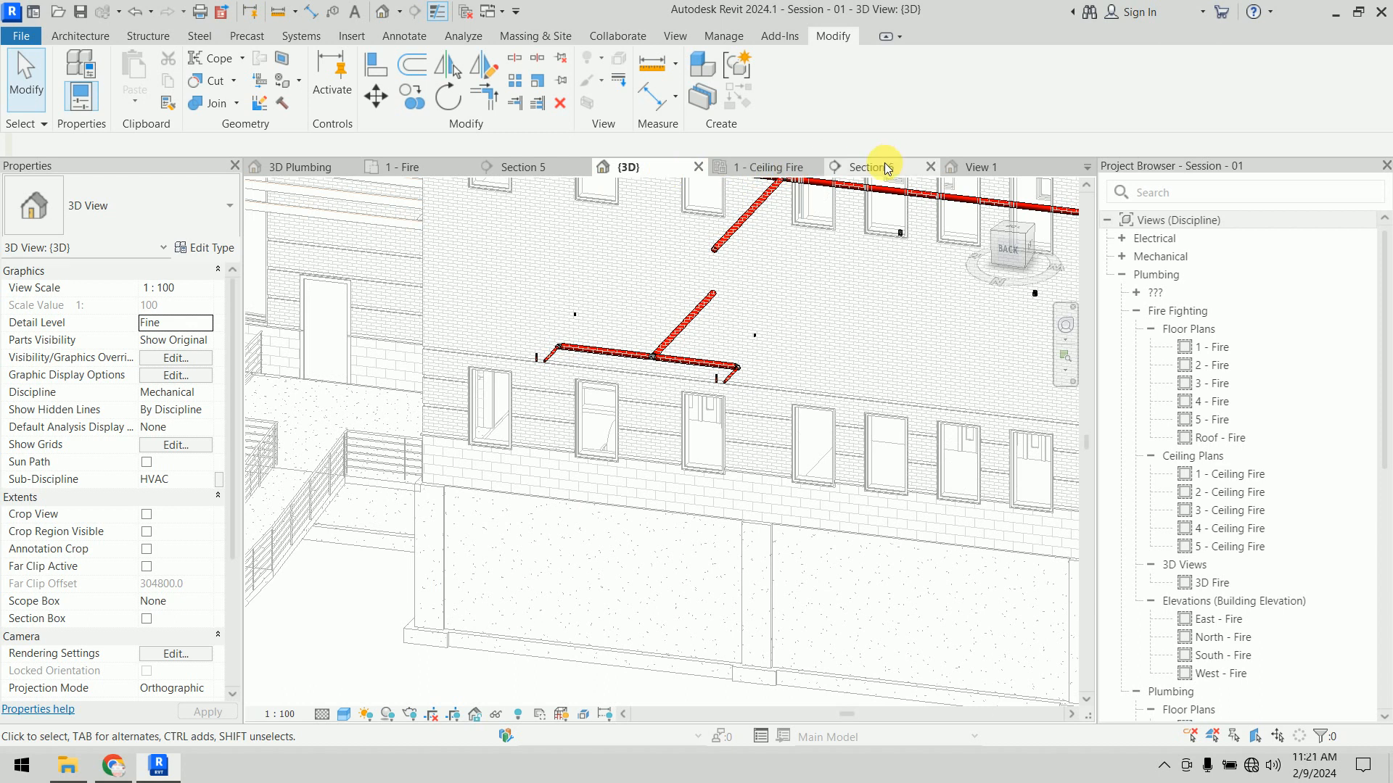
# Step: In 1 - Ceiling Fire, draw a section perpendicular to Section 6, facing the sprinklers, and shorten its far clip offset to about 2302 mm
pyautogui.click(775, 167)
pyautogui.scroll(-2, 641, 396)
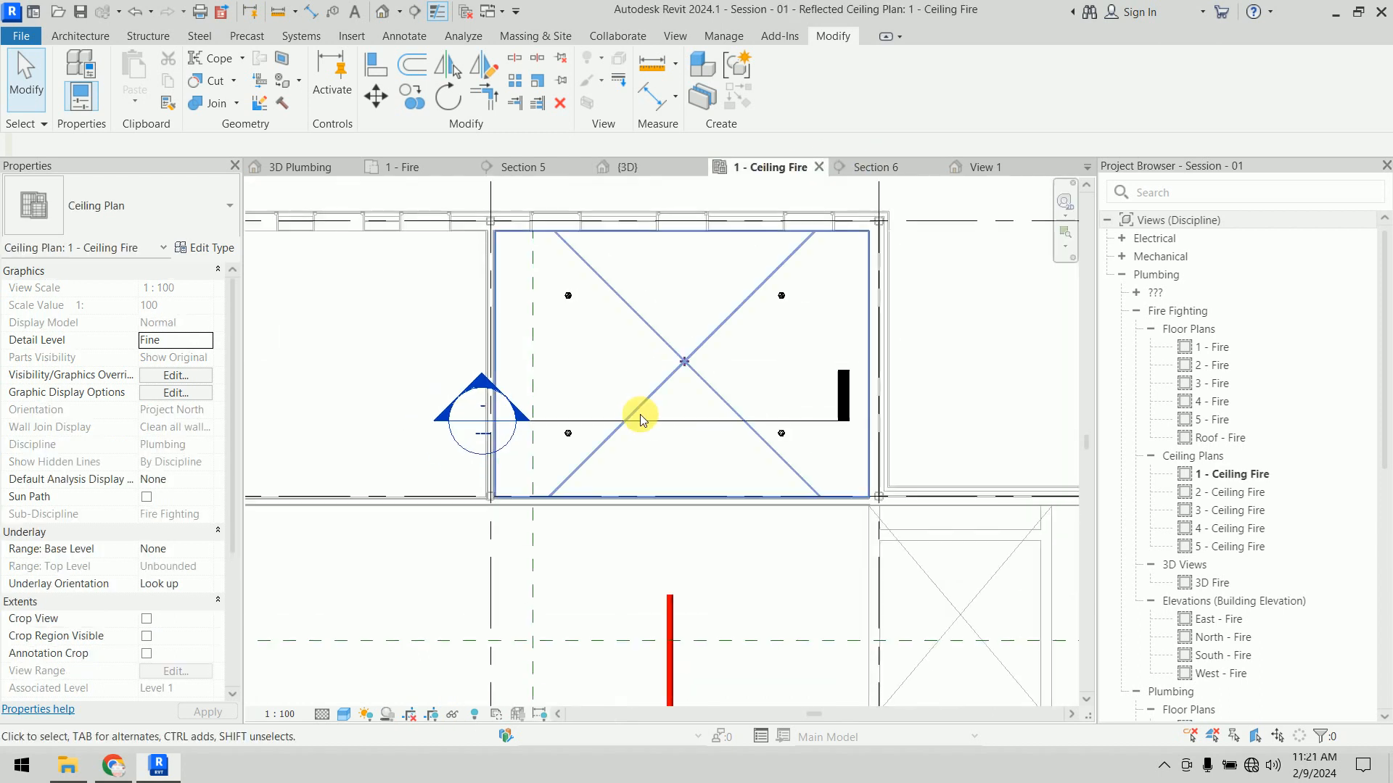
pyautogui.click(640, 421)
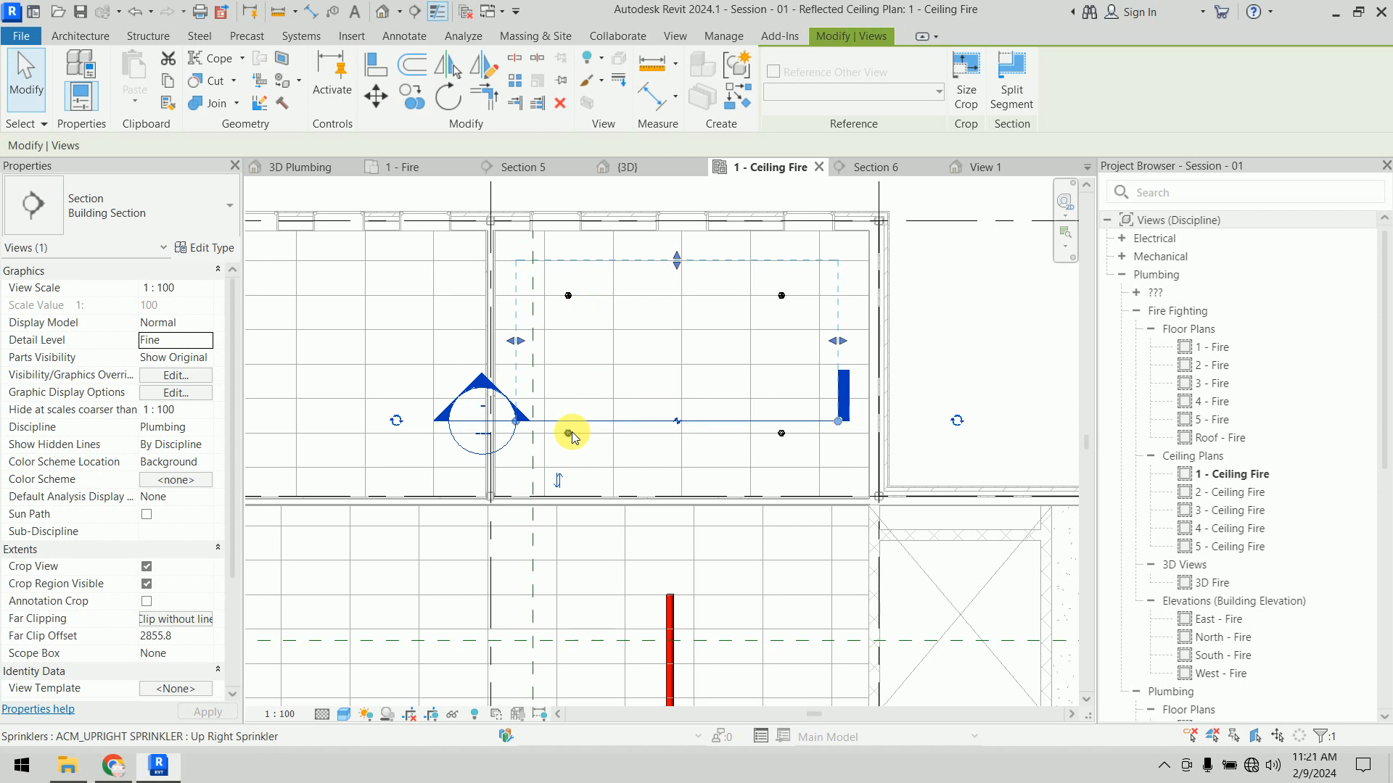
pyautogui.click(401, 319)
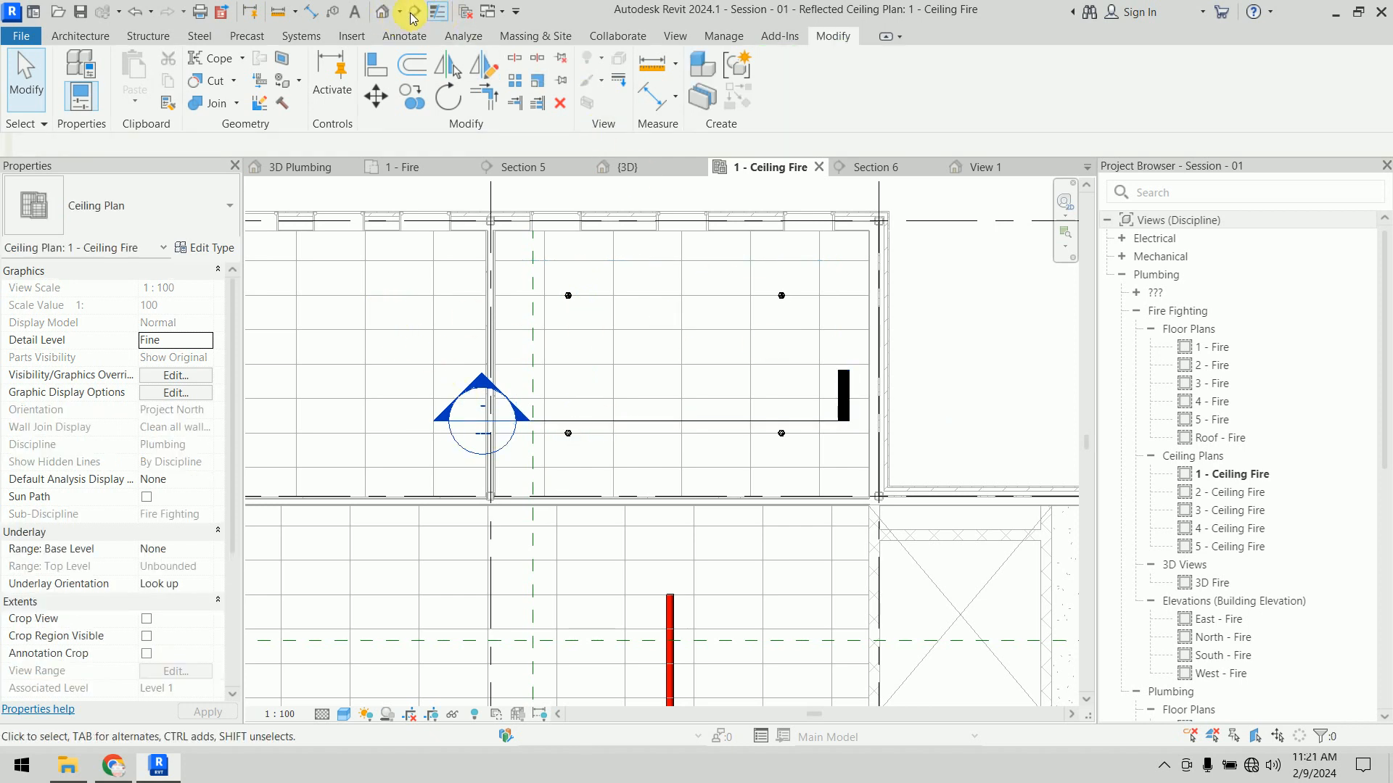
pyautogui.click(813, 452)
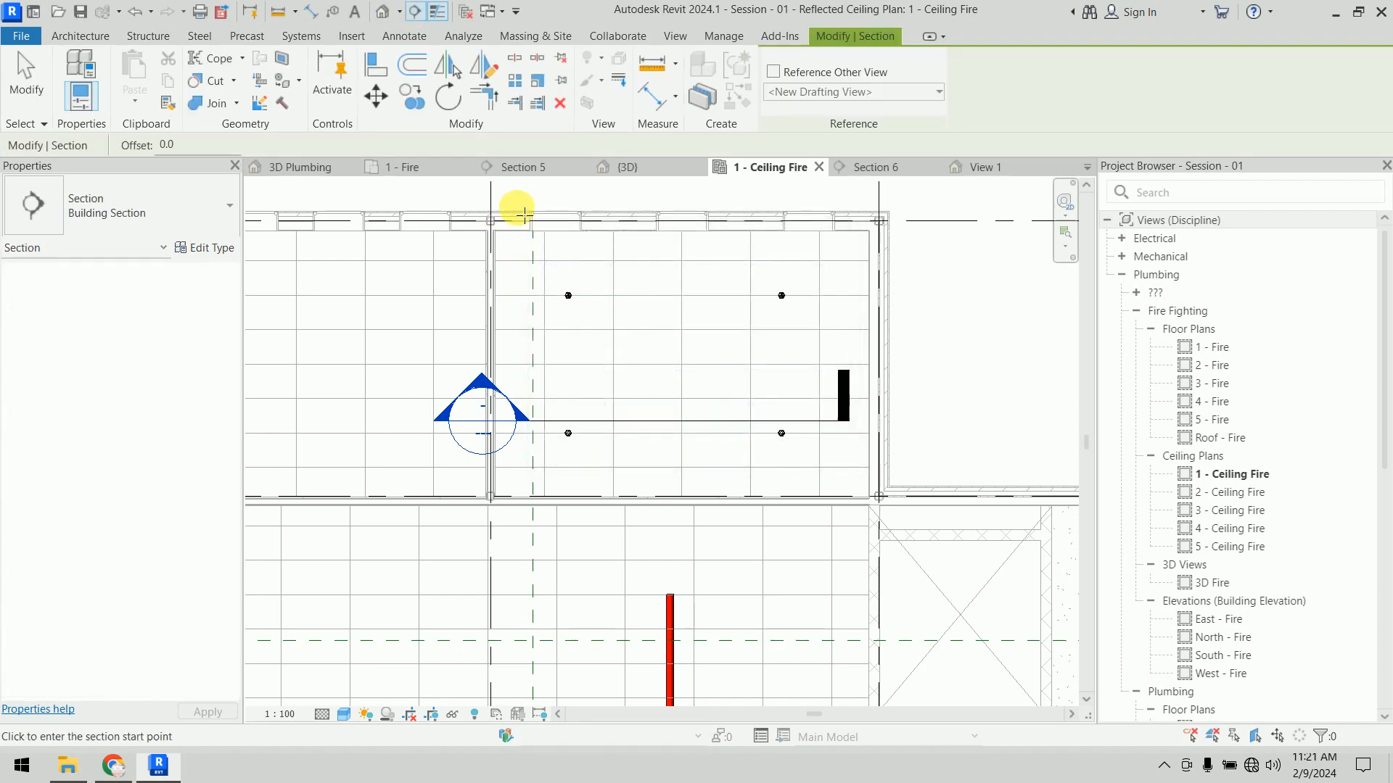
pyautogui.click(513, 203)
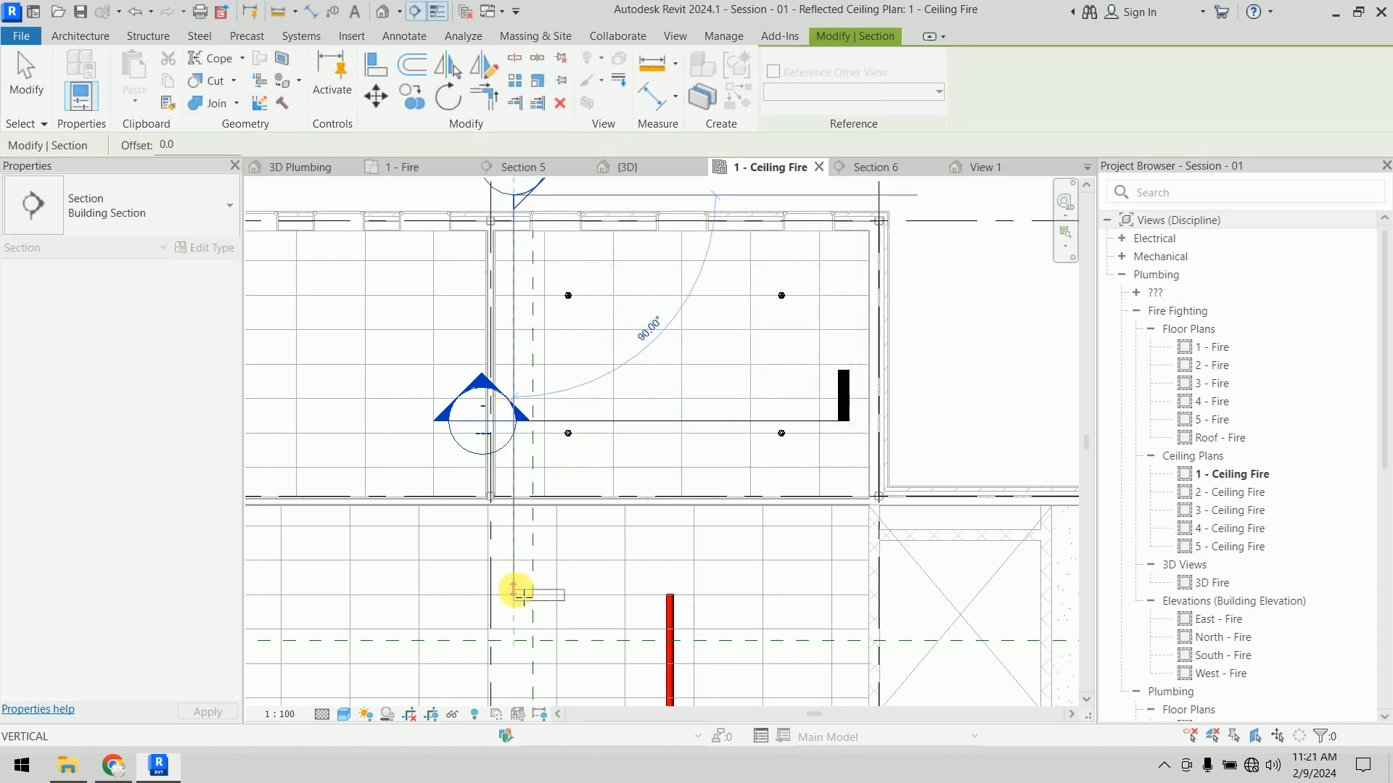
pyautogui.click(513, 591)
pyautogui.scroll(-1, 669, 482)
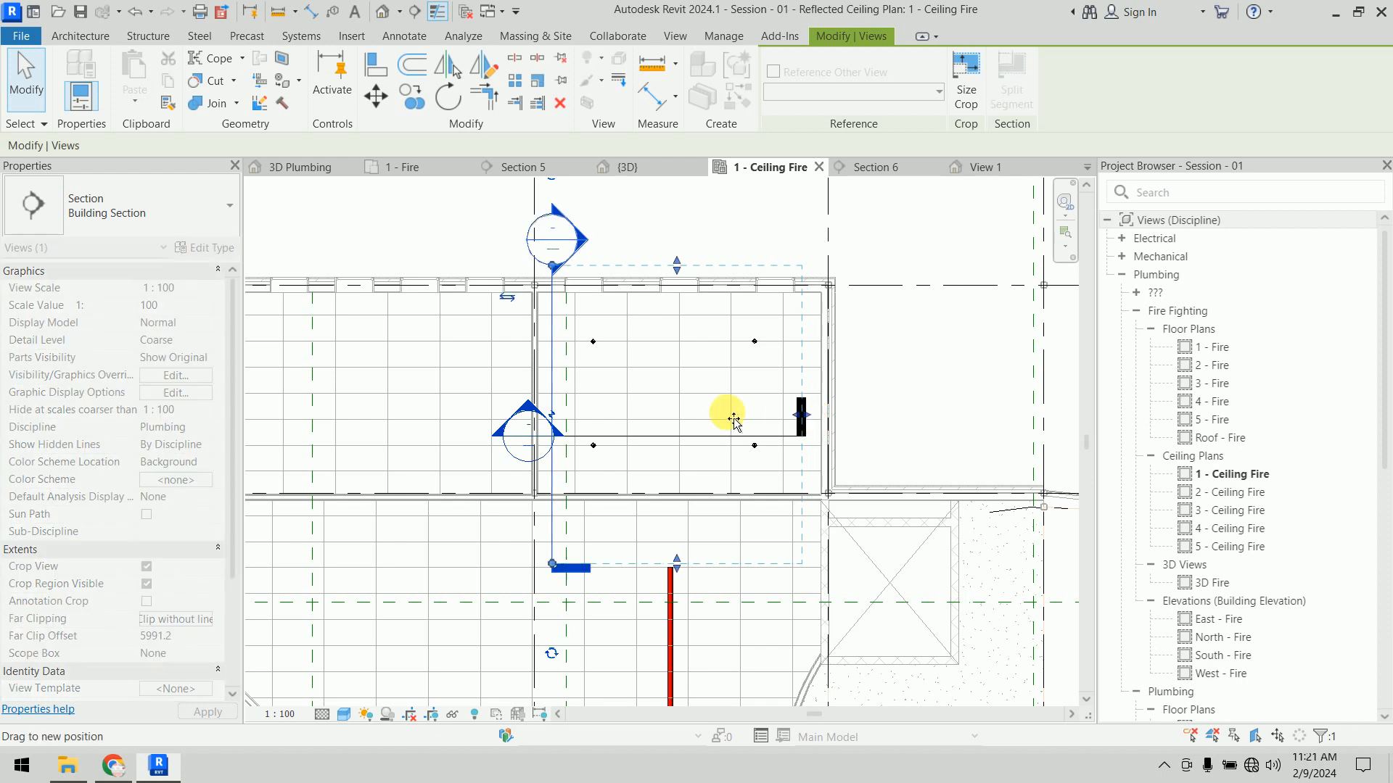
pyautogui.click(870, 373)
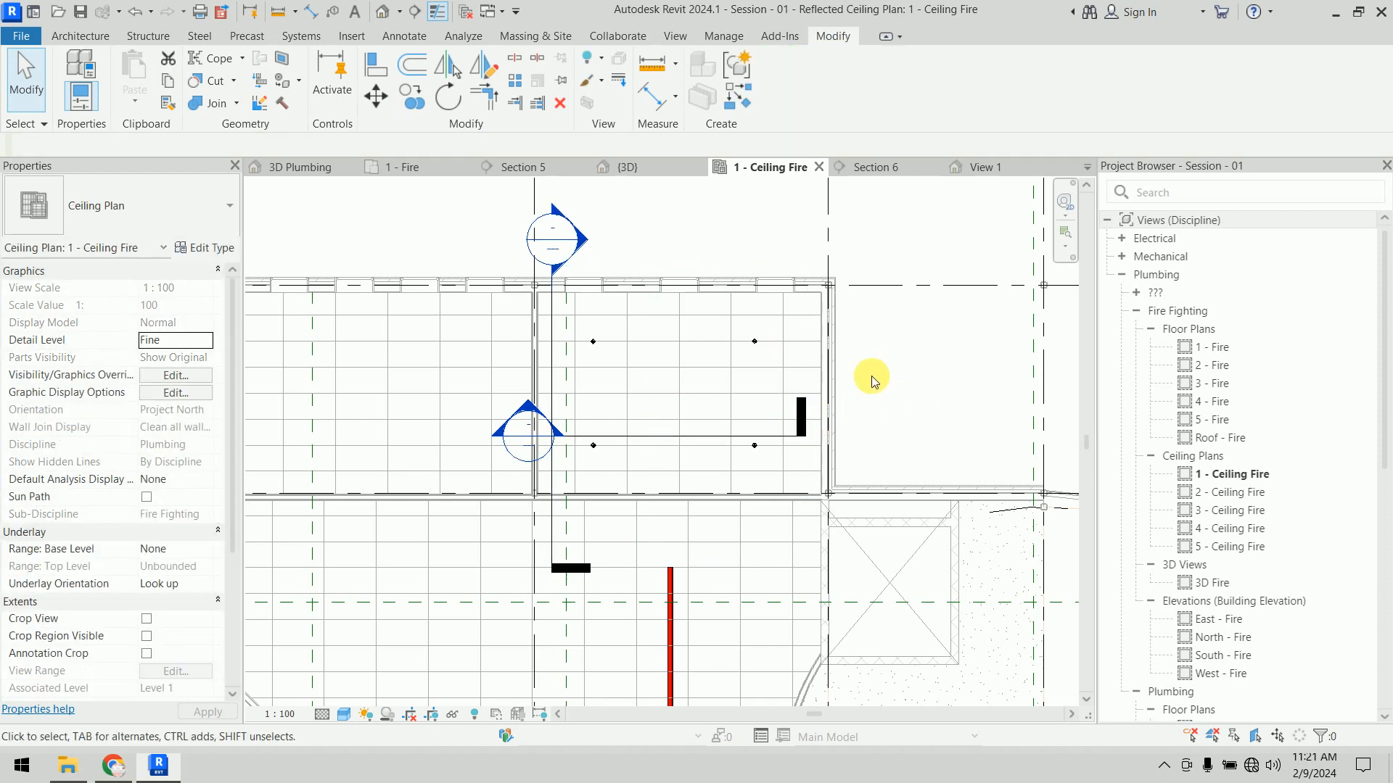
# Step: Open the new section's view and set it to Fine detail level with the Shaded visual style
pyautogui.rightClick(555, 370)
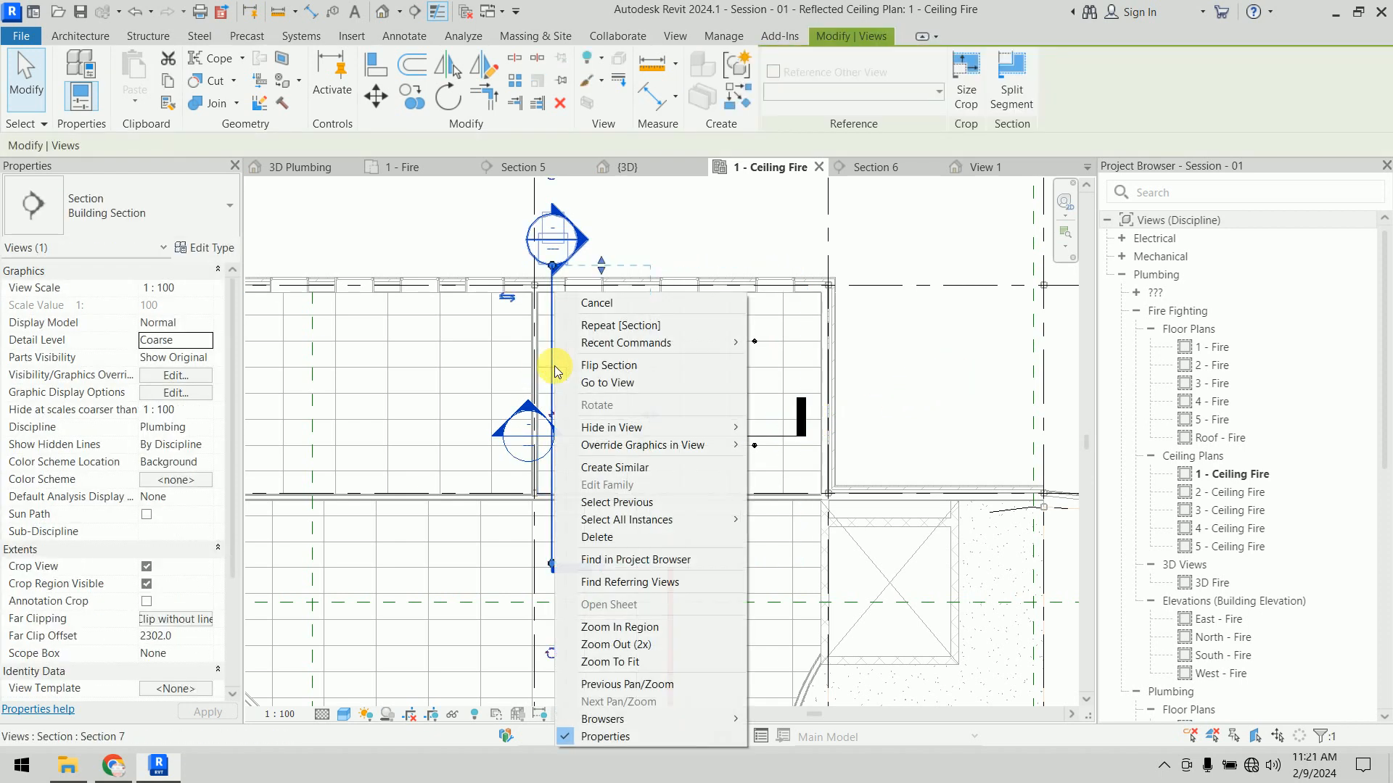
pyautogui.click(594, 379)
pyautogui.scroll(3, 612, 473)
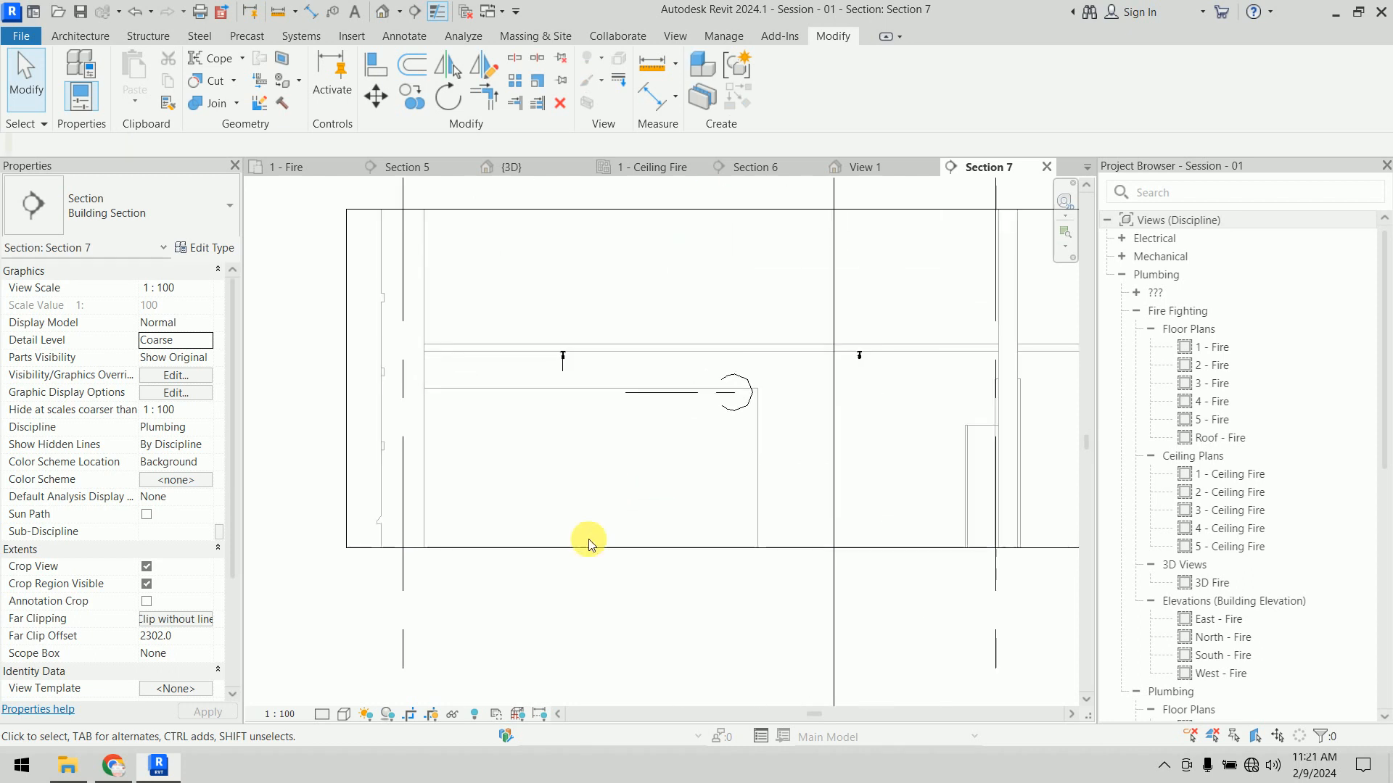
pyautogui.click(324, 713)
pyautogui.click(338, 698)
pyautogui.click(344, 713)
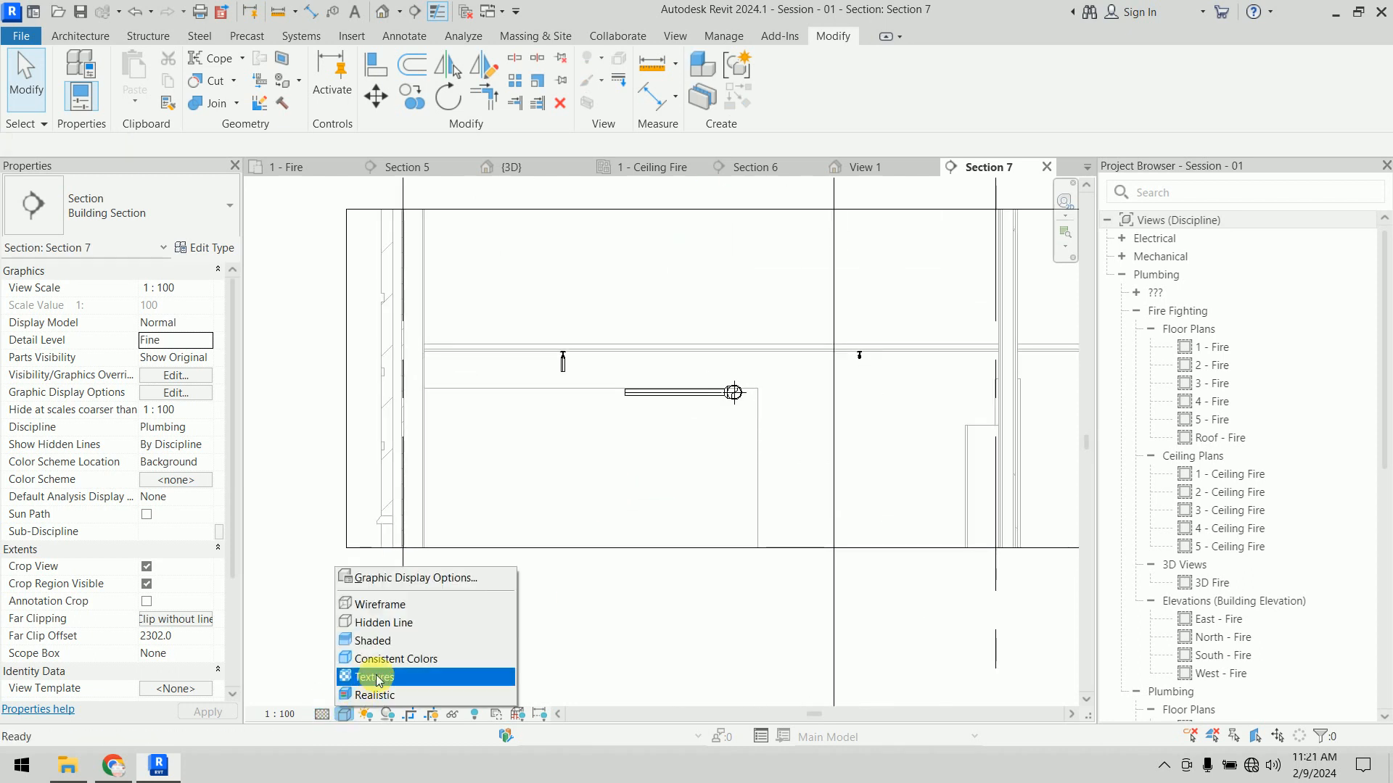
pyautogui.click(373, 640)
# Step: In Section 7, extend the sprinkler's 30 mm drop pipe down to the 2100 mm elevation and across to the 50 mm branch pipe's open end
pyautogui.scroll(5, 567, 403)
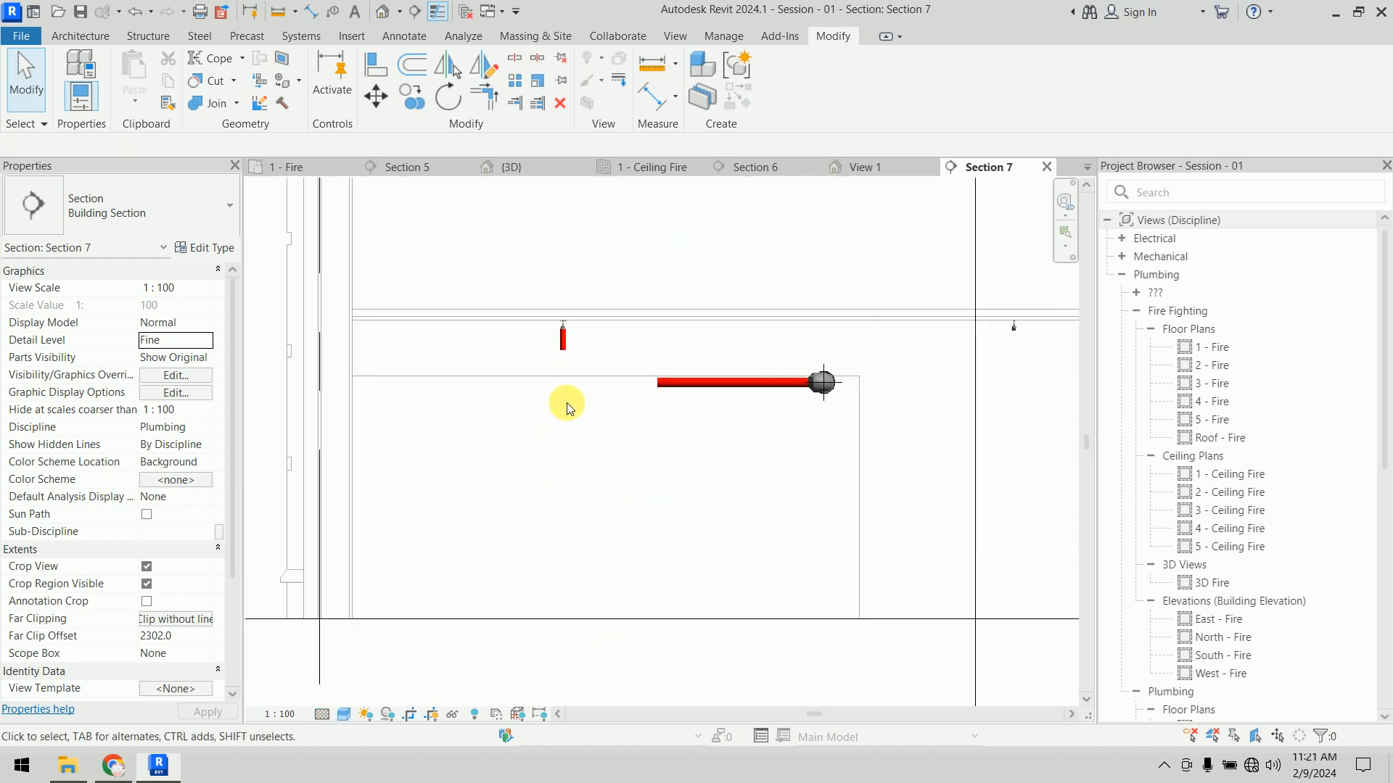
pyautogui.click(574, 301)
pyautogui.rightClick(556, 287)
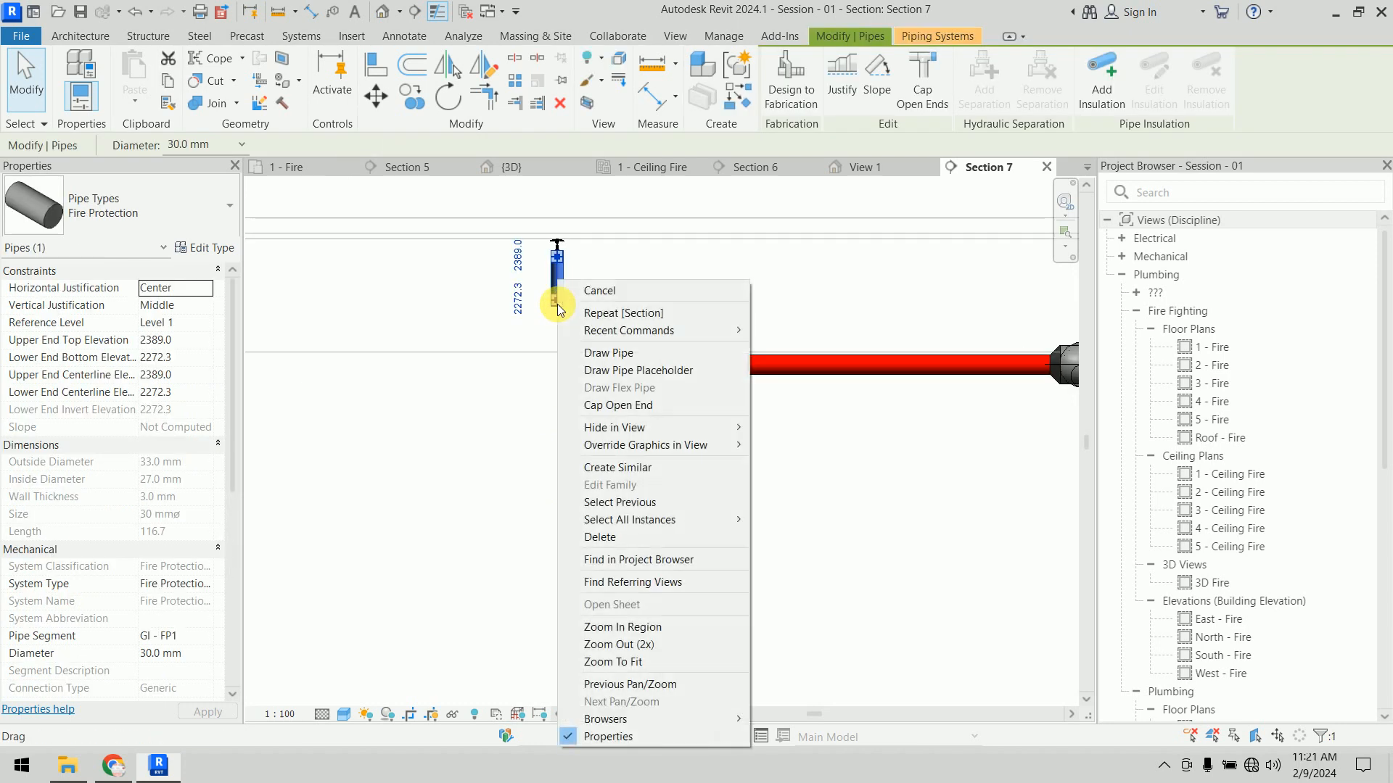
pyautogui.click(569, 352)
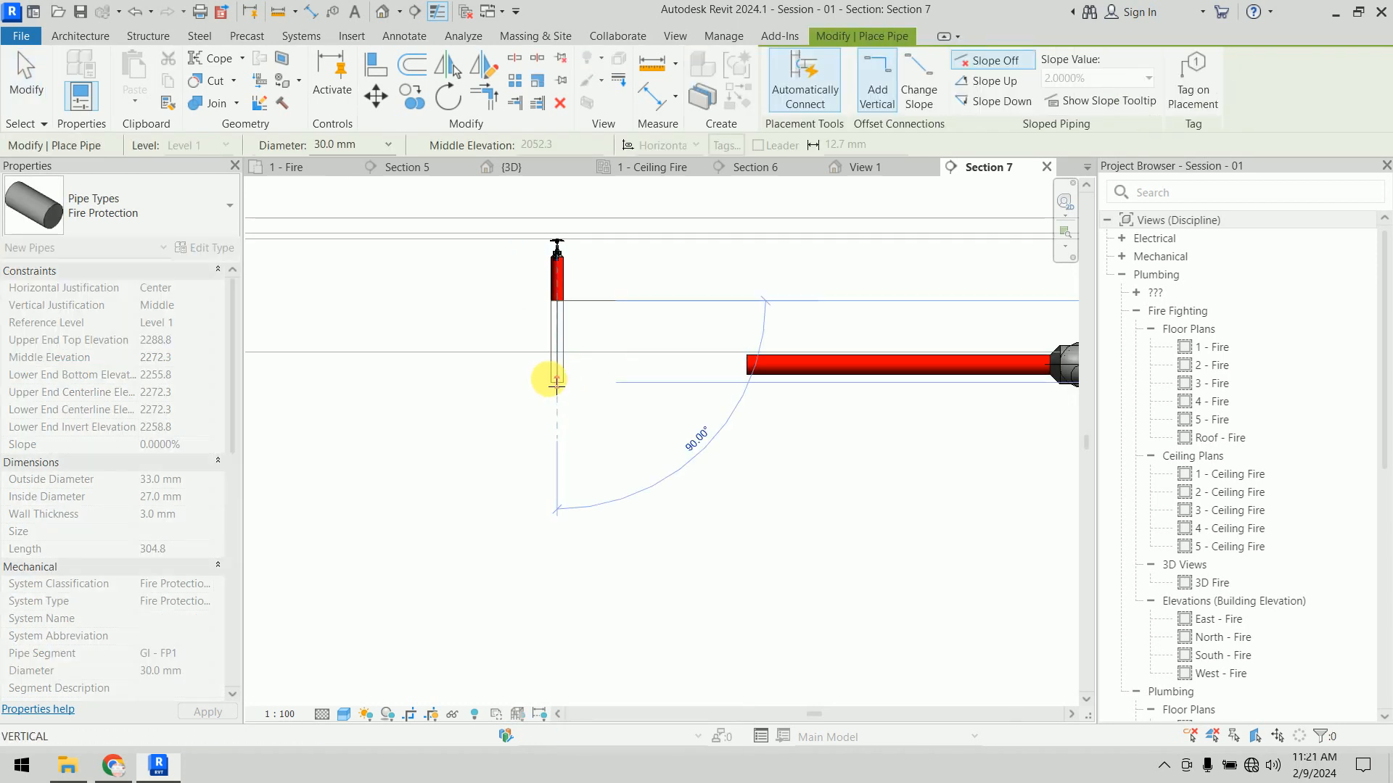
pyautogui.click(572, 374)
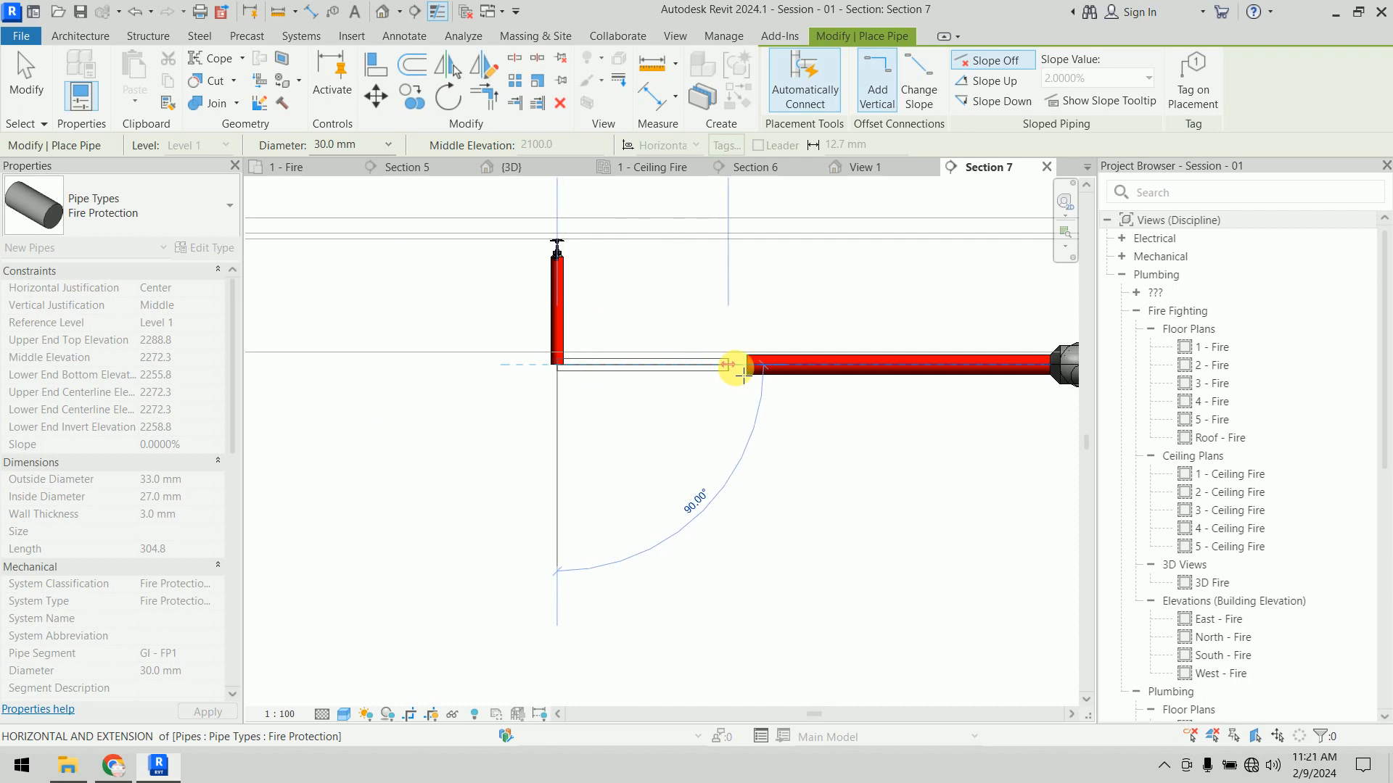
pyautogui.click(707, 472)
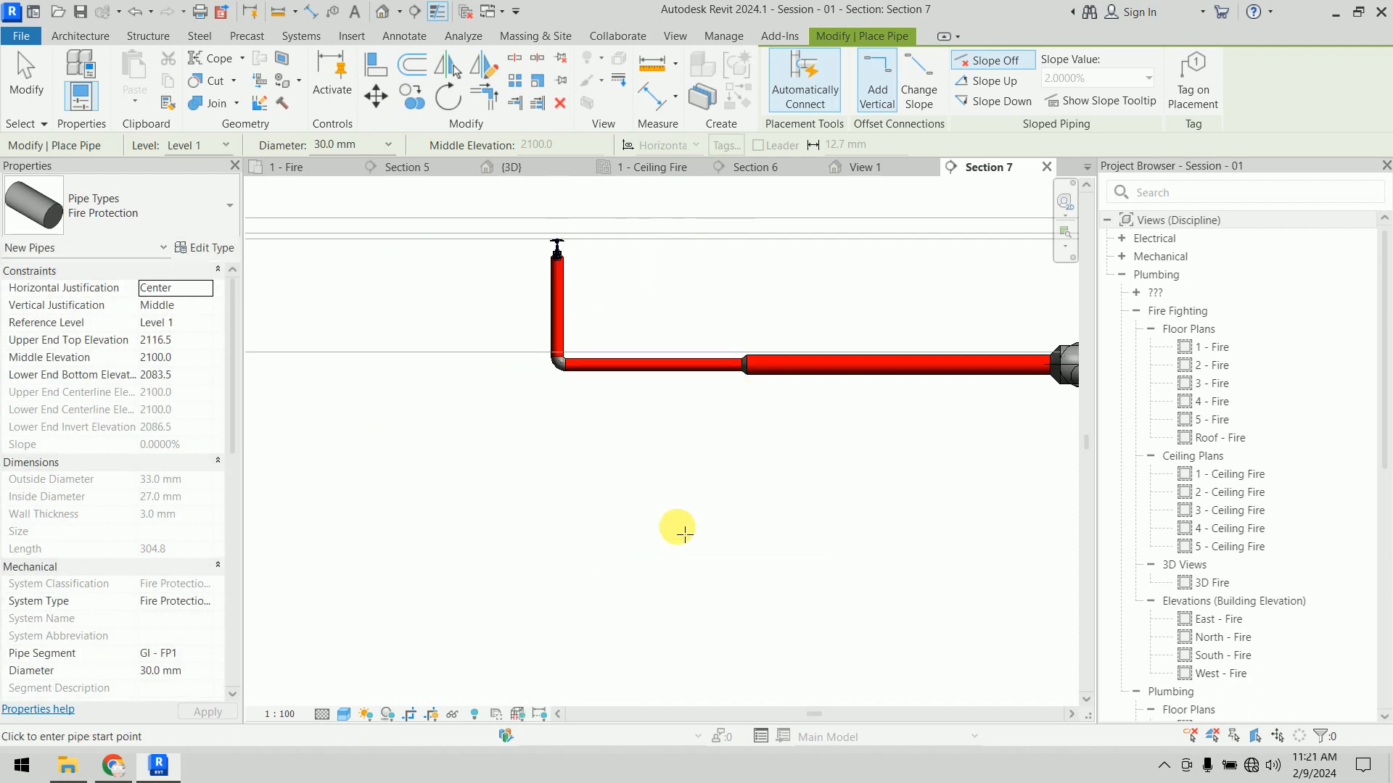
pyautogui.press('Escape')
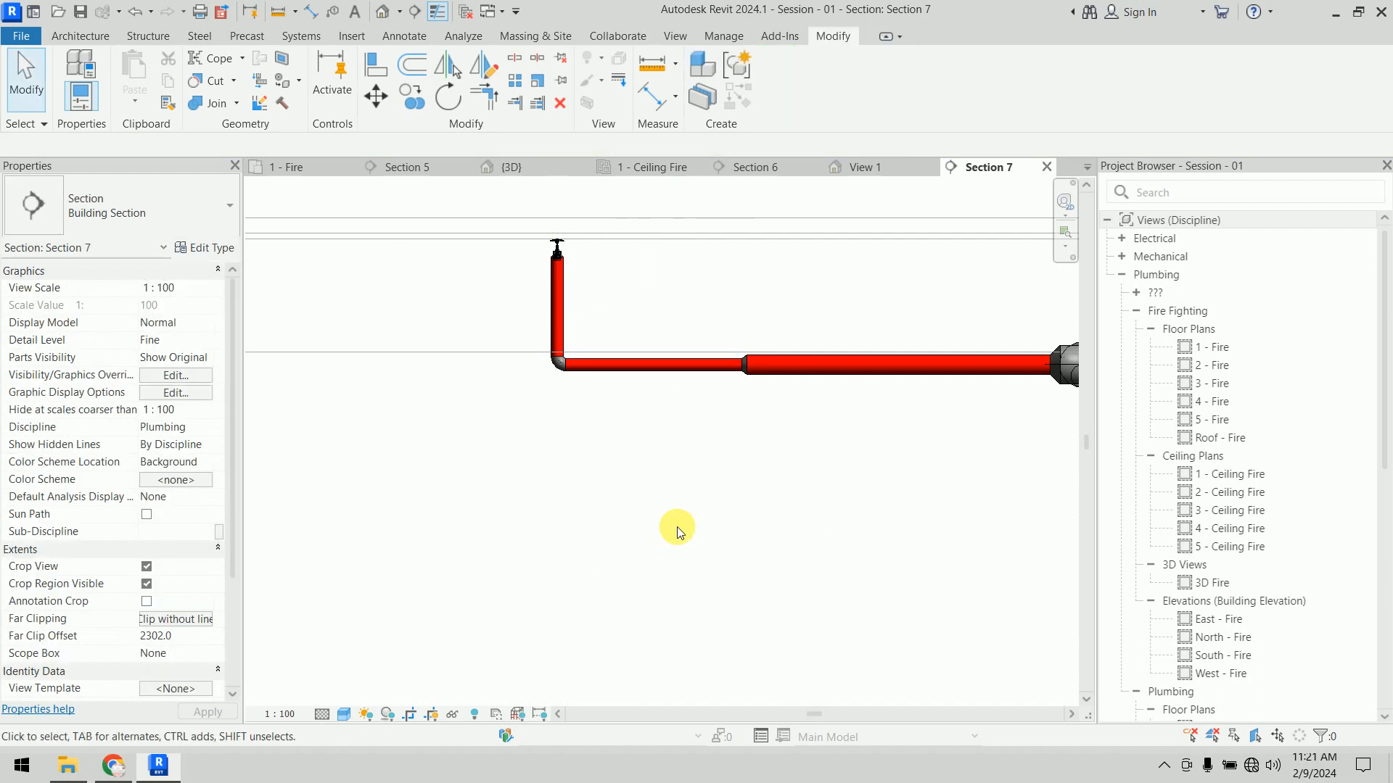
# Step: Inspect the new sprinkler connection and the opposite end of the branch in {3D}, and close the 1 - Ceiling Fire view
pyautogui.click(541, 169)
pyautogui.scroll(5, 711, 394)
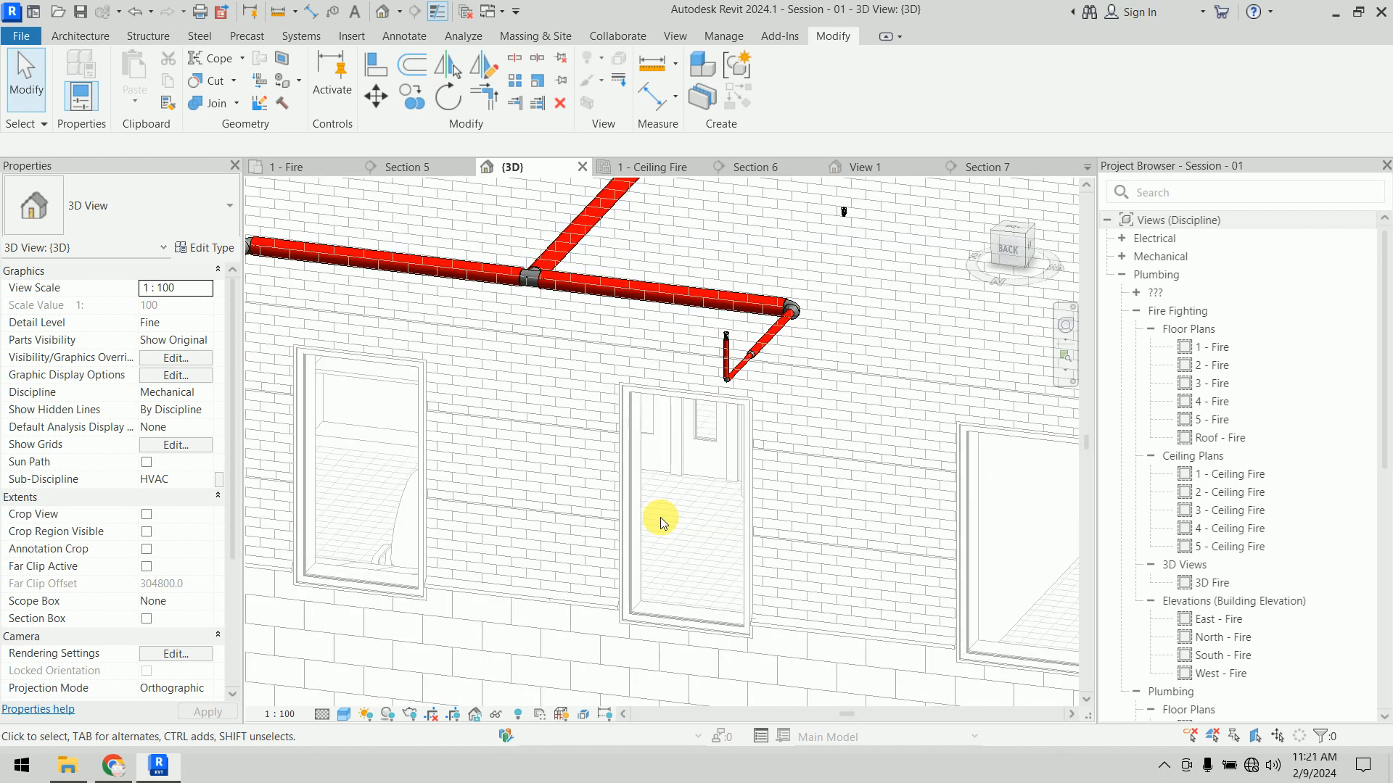
pyautogui.moveTo(626, 500); pyautogui.dragTo(919, 672, button='middle')
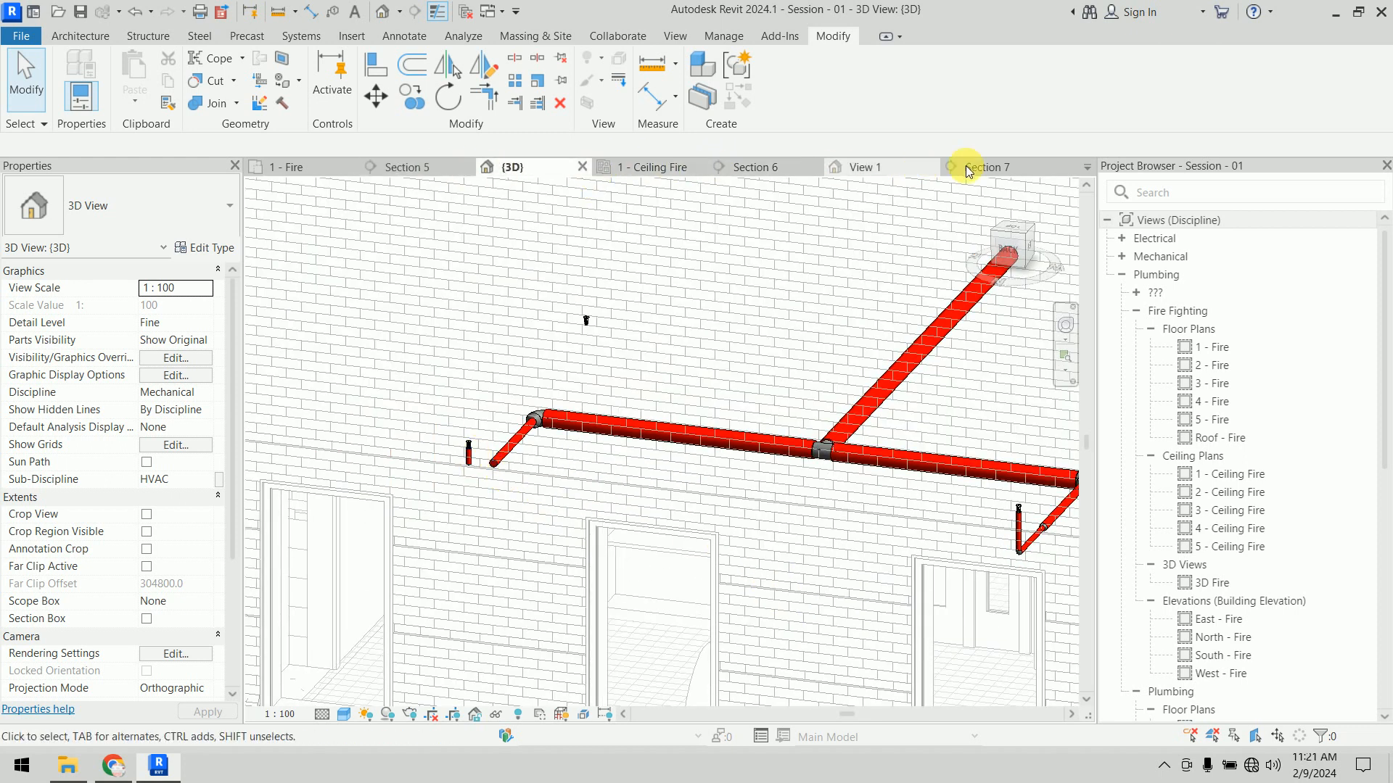
pyautogui.click(660, 167)
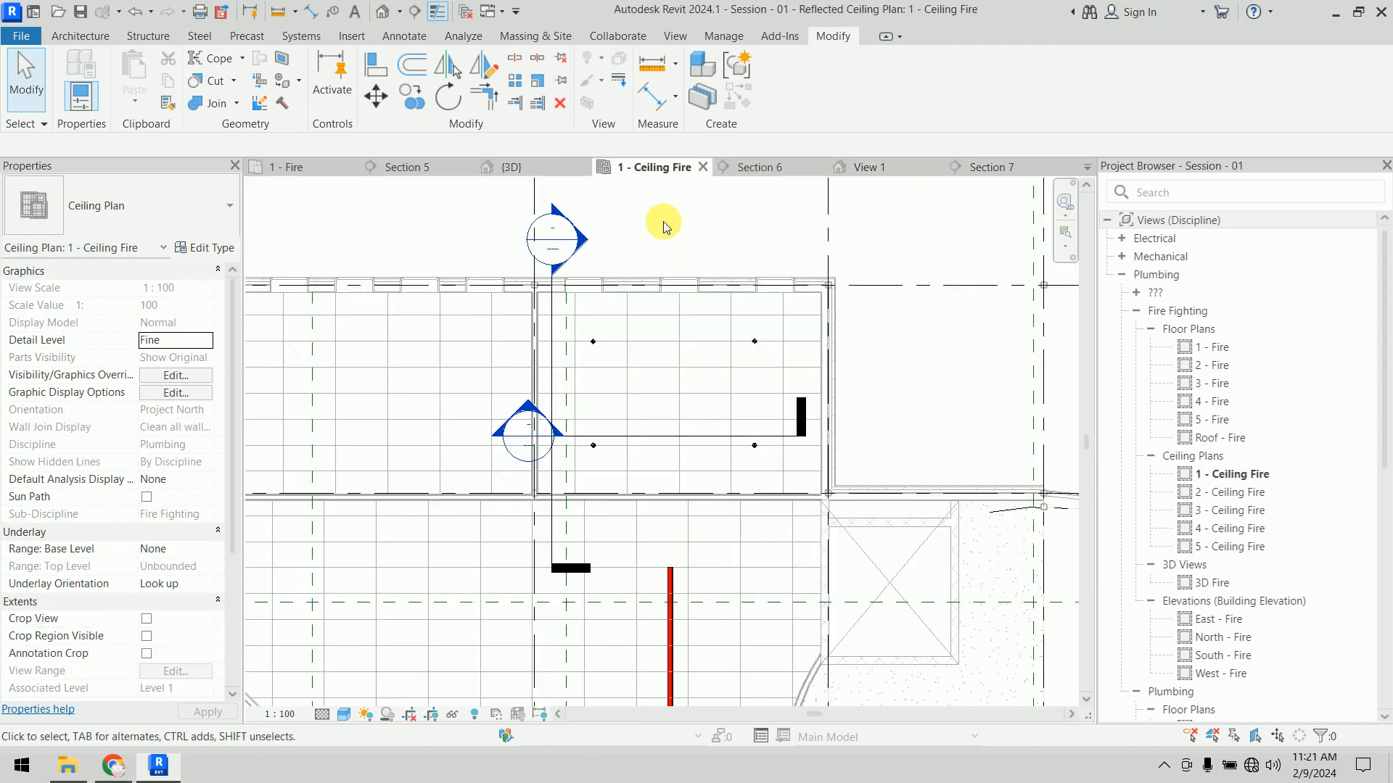
pyautogui.click(702, 168)
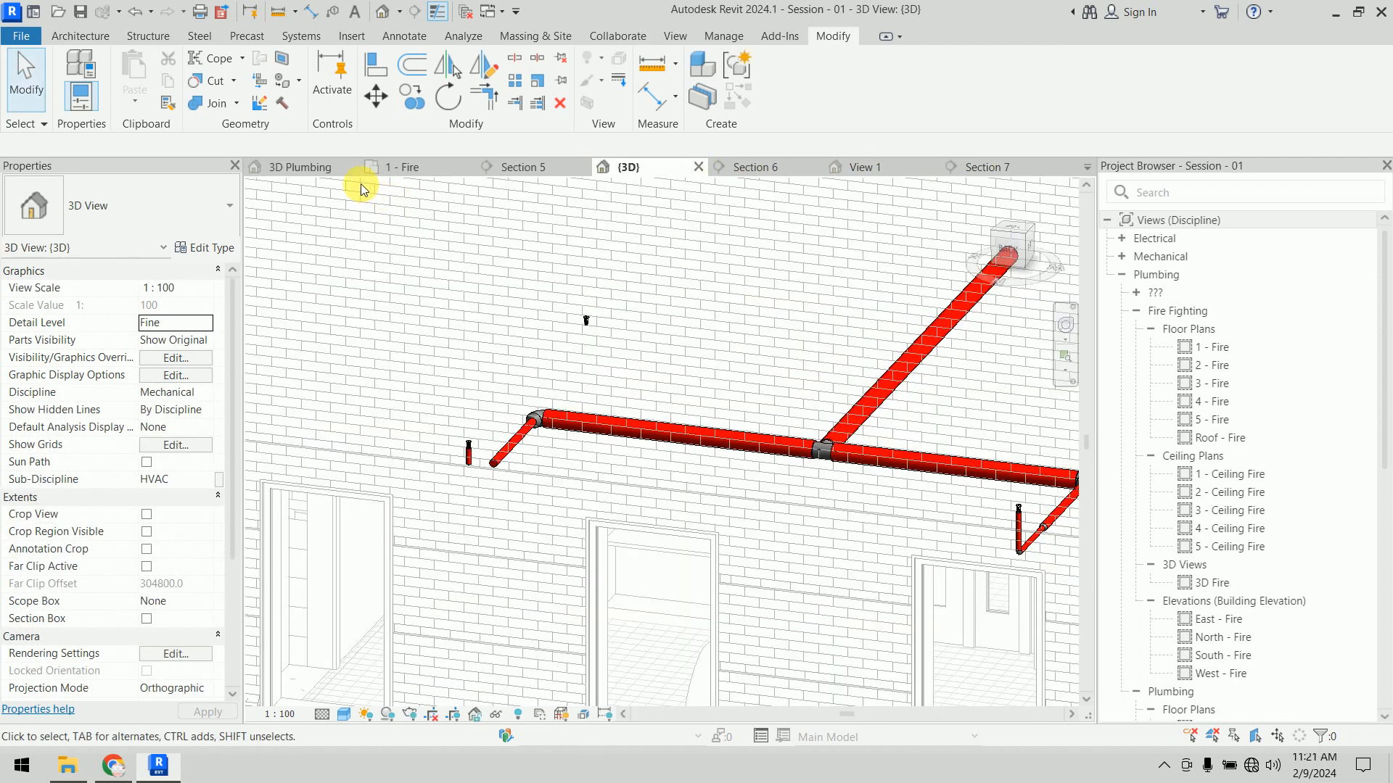
# Step: In 1 - Fire, convert the elbow at the connected end of the 100 mm branch into a tee opening toward the unconnected sprinkler
pyautogui.click(435, 168)
pyautogui.scroll(-3, 599, 420)
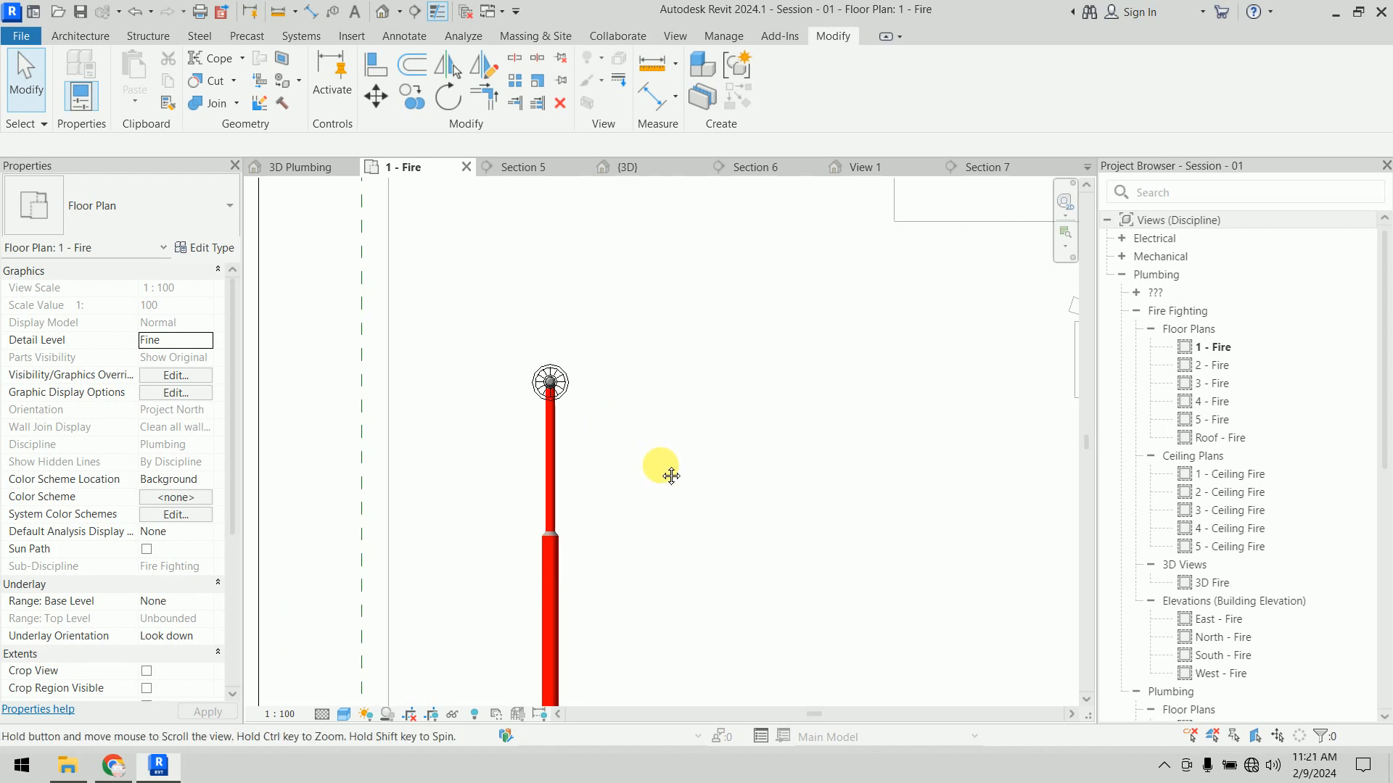
pyautogui.moveTo(659, 466); pyautogui.dragTo(519, 419, button='middle')
pyautogui.scroll(-5, 699, 435)
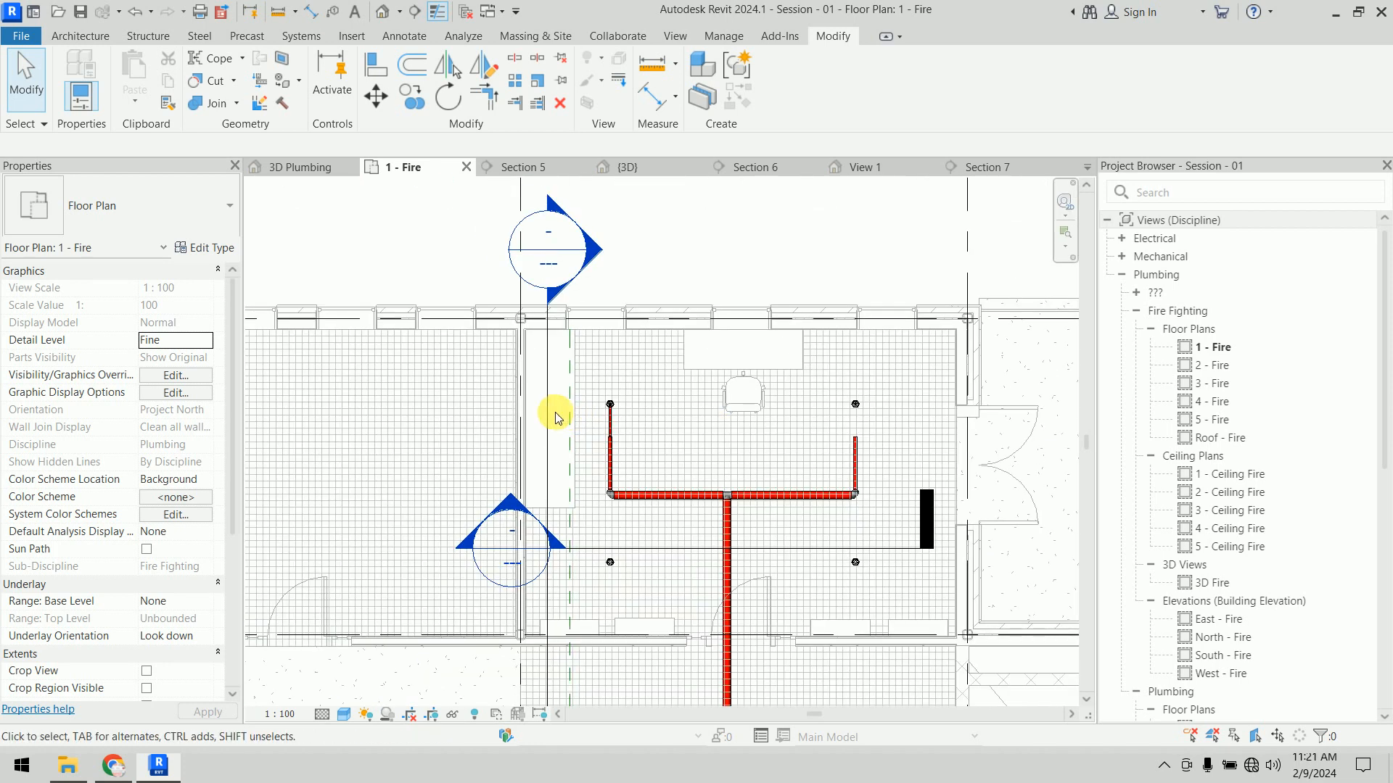
pyautogui.moveTo(605, 424); pyautogui.dragTo(555, 464)
pyautogui.click(606, 352)
pyautogui.scroll(5, 609, 573)
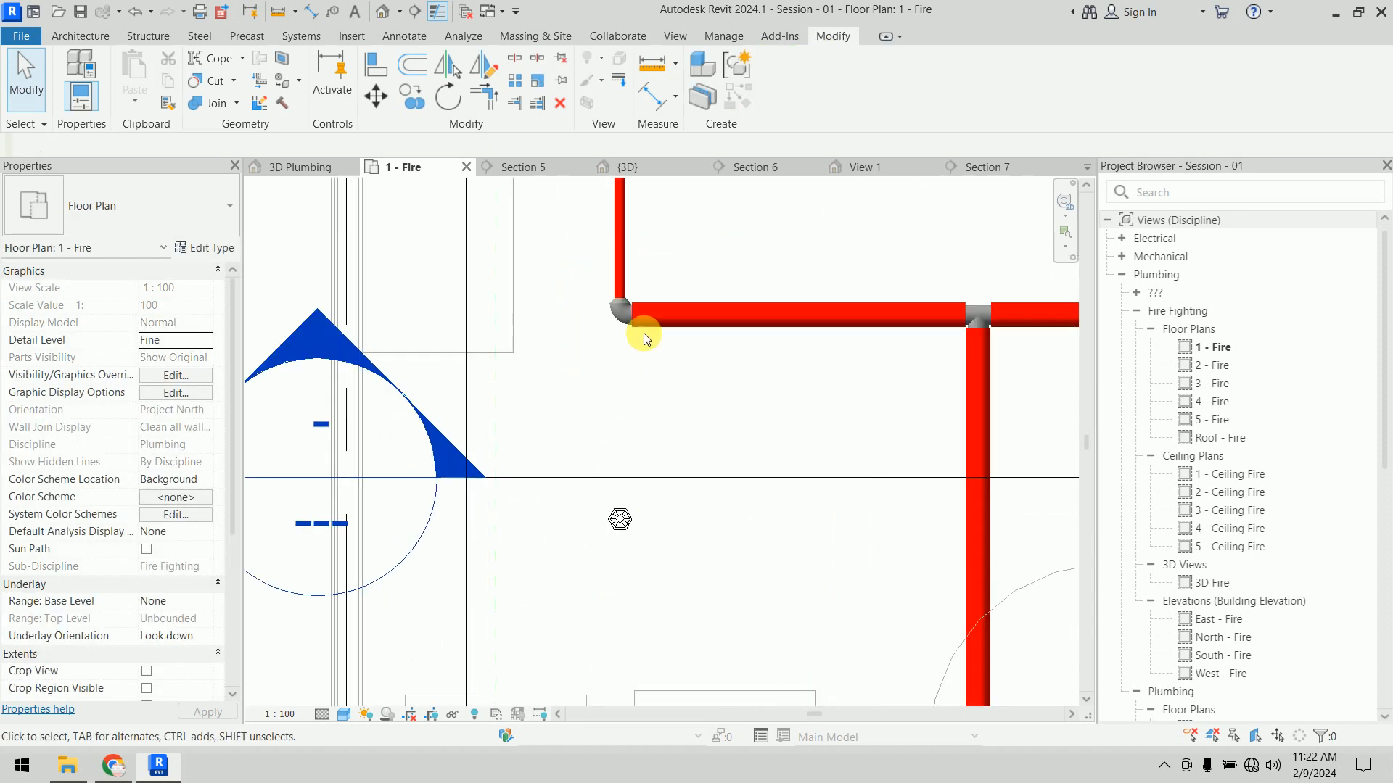
pyautogui.click(618, 327)
pyautogui.click(694, 420)
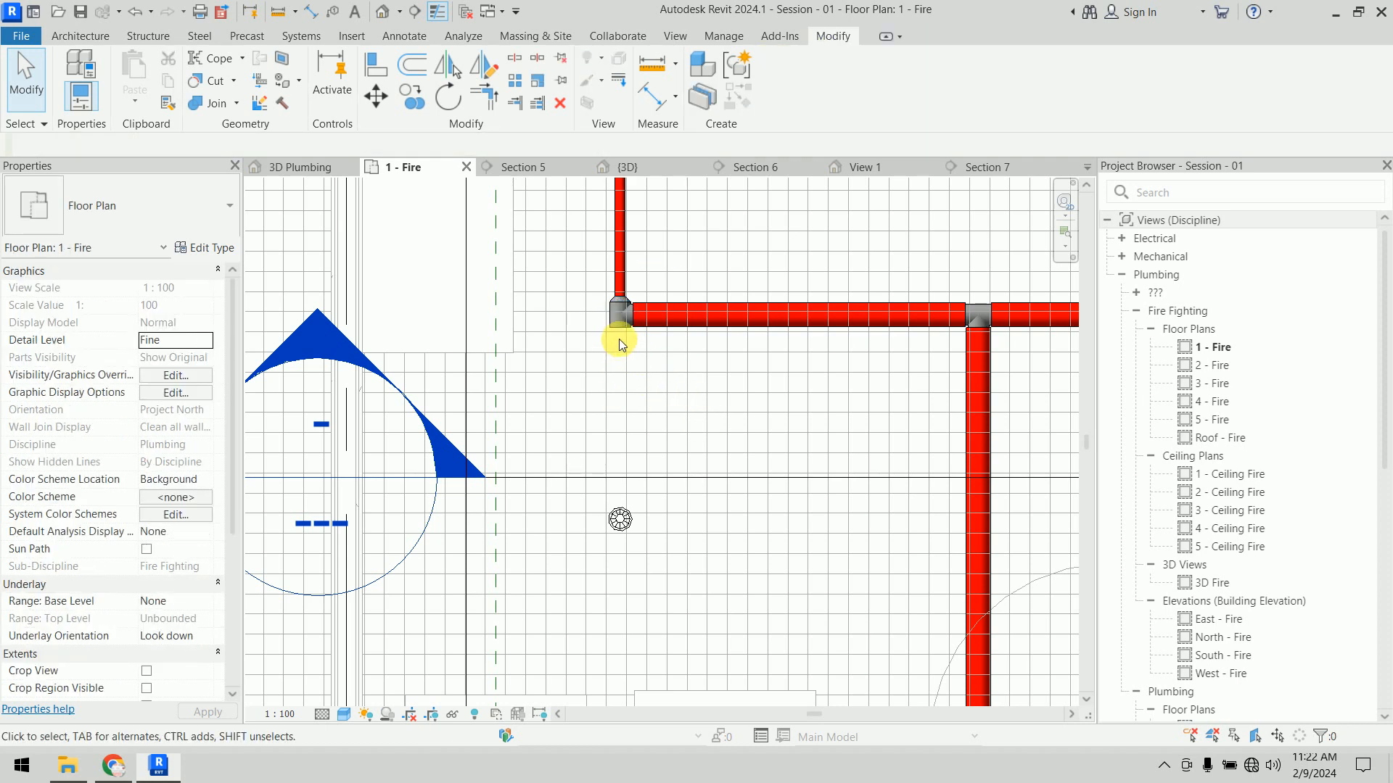
# Step: In Section 7, draw a 30 mm pipe from the unconnected sprinkler down to the 2100 mm elevation and across to the tee's open end
pyautogui.click(463, 267)
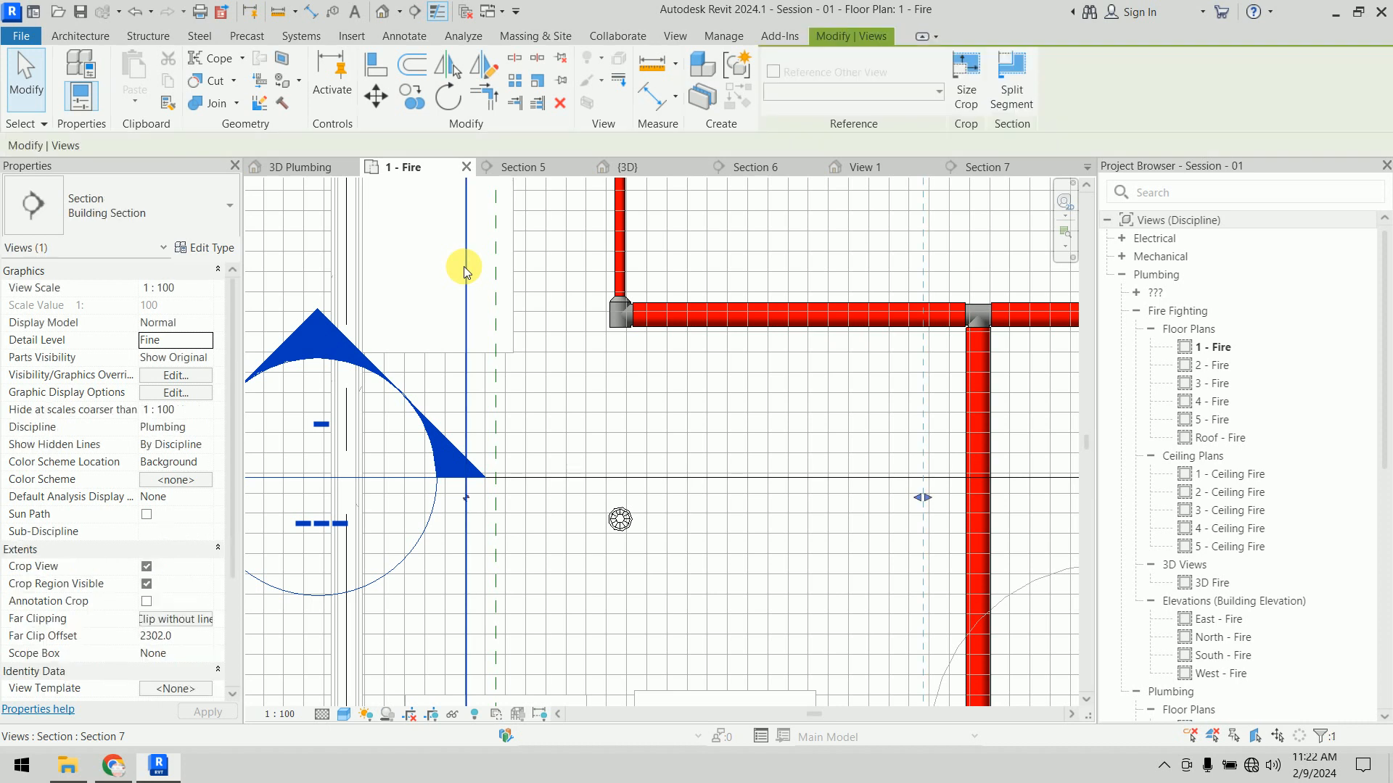
pyautogui.rightClick(464, 267)
pyautogui.click(514, 357)
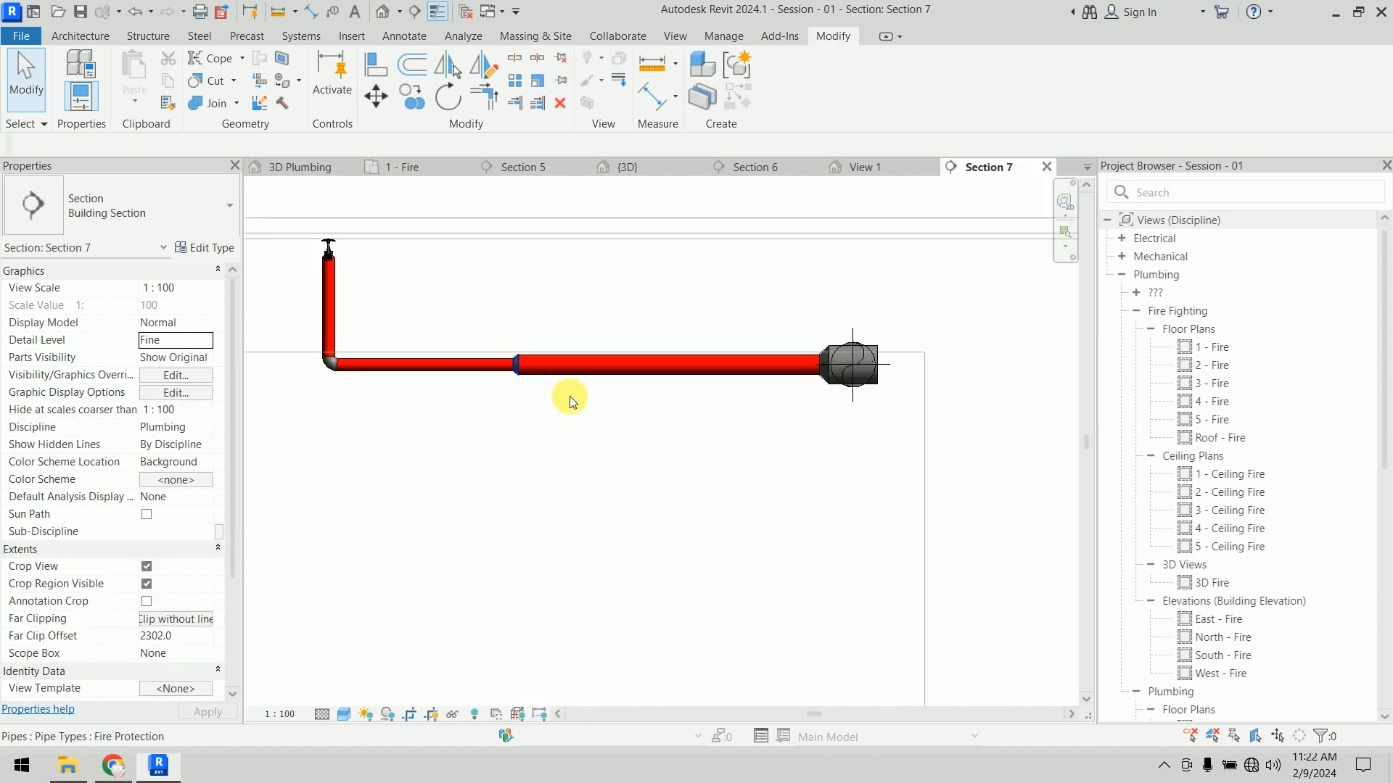
pyautogui.scroll(-4, 602, 489)
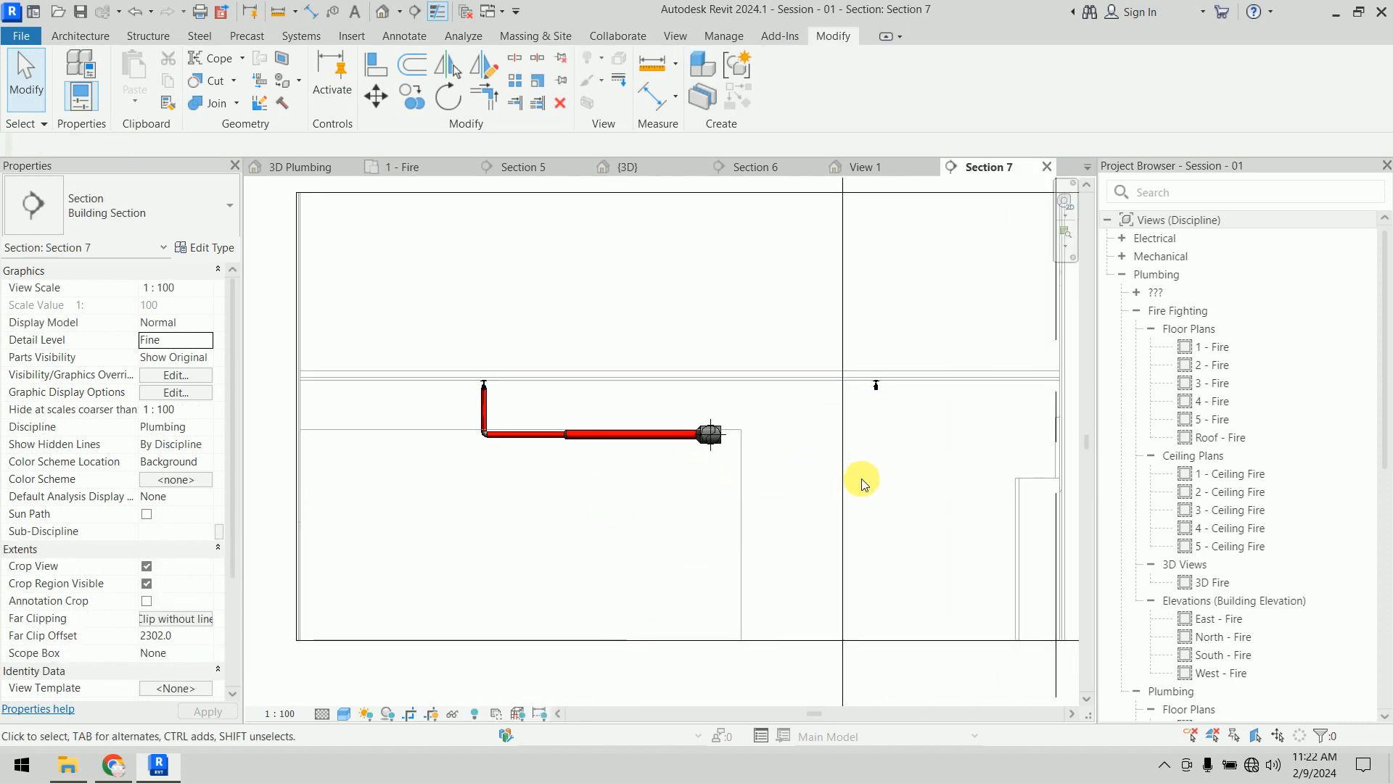
pyautogui.scroll(3, 748, 418)
pyautogui.click(756, 345)
pyautogui.click(750, 341)
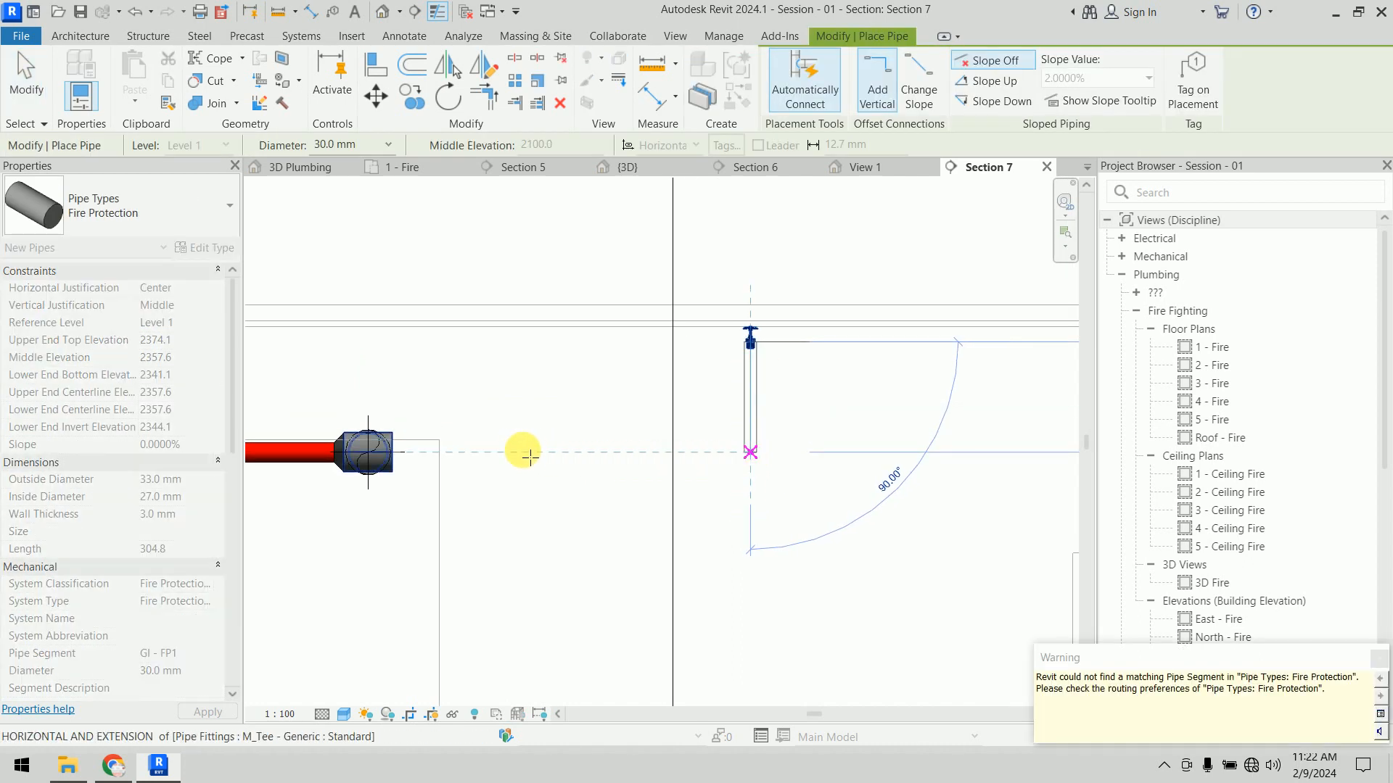
pyautogui.click(449, 452)
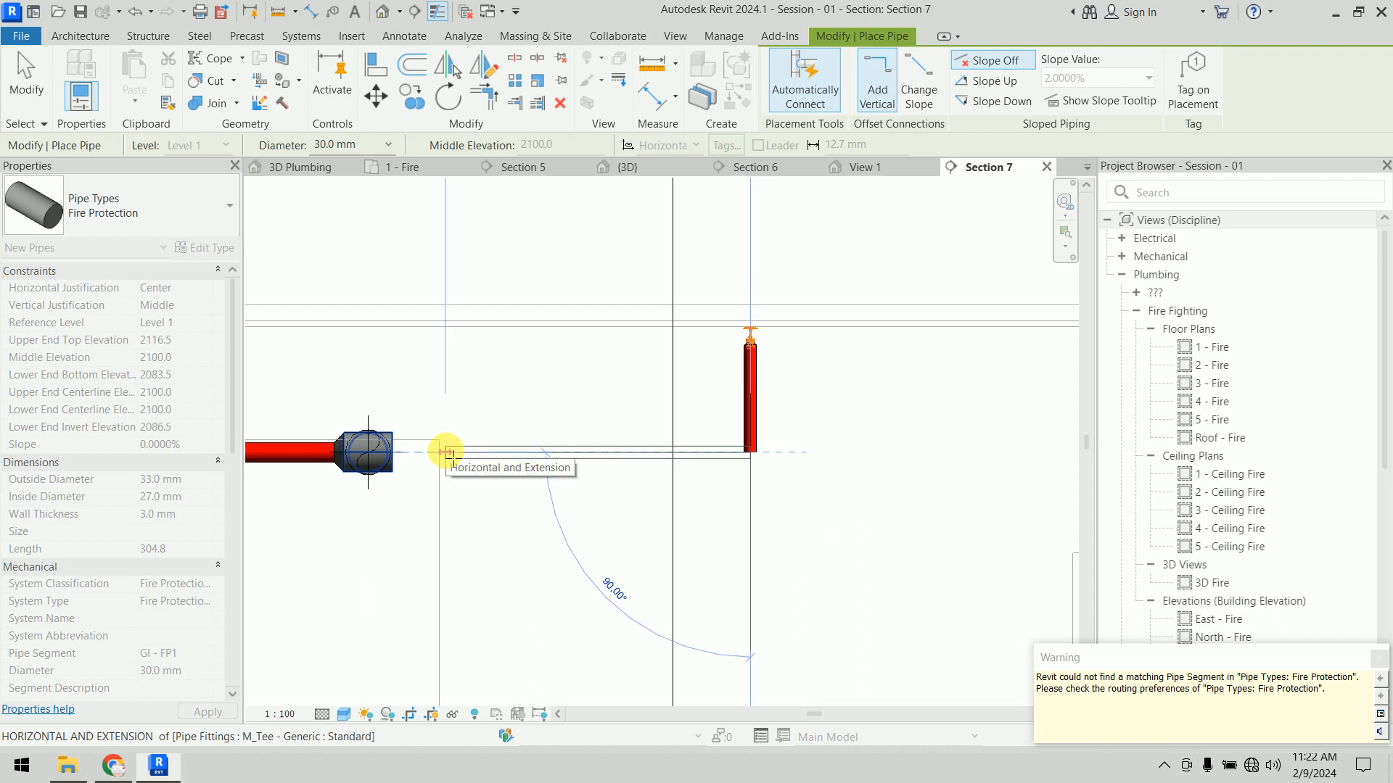
pyautogui.click(404, 455)
pyautogui.press('Escape')
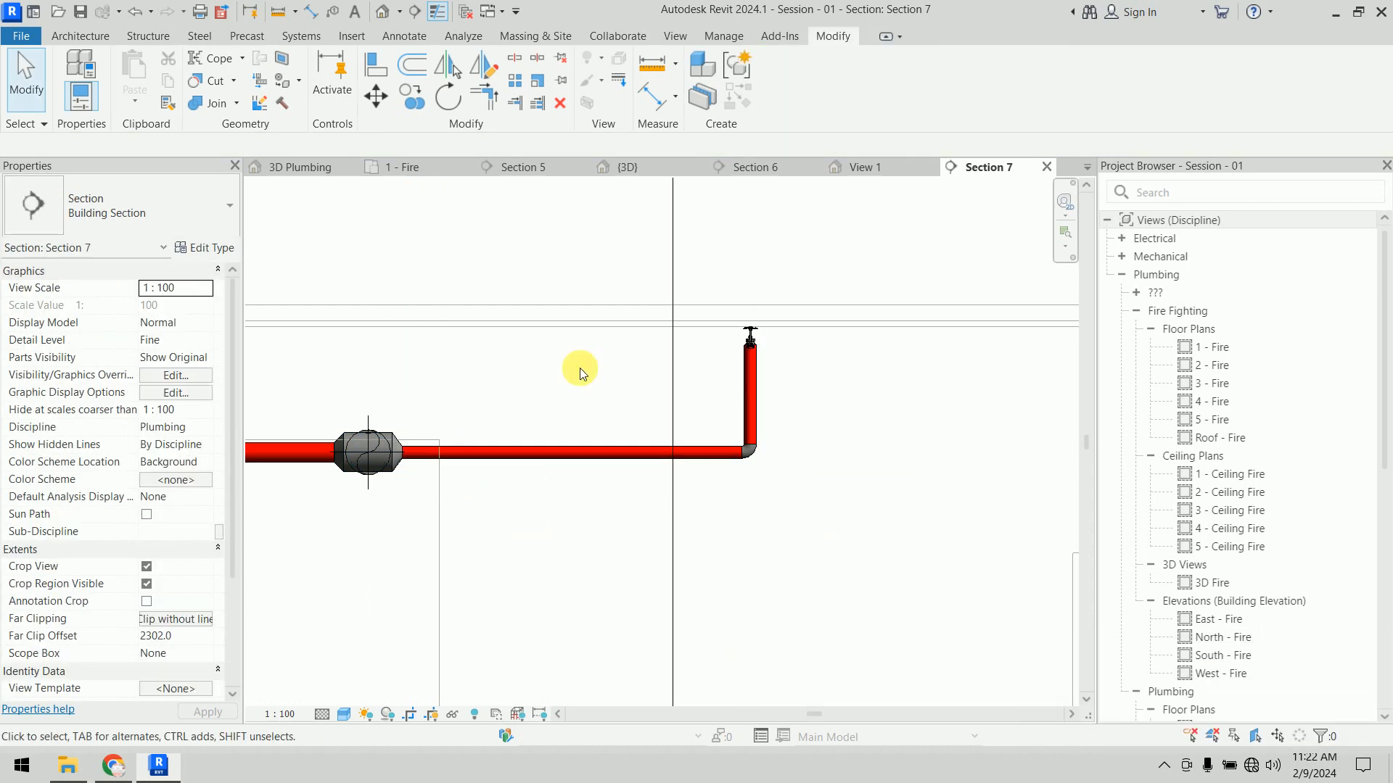
# Step: Check the piping in {3D}, and in 1 - Fire move the Section 7 line across the main pipe so it faces the unconnected sprinklers
pyautogui.click(628, 167)
pyautogui.scroll(2, 796, 605)
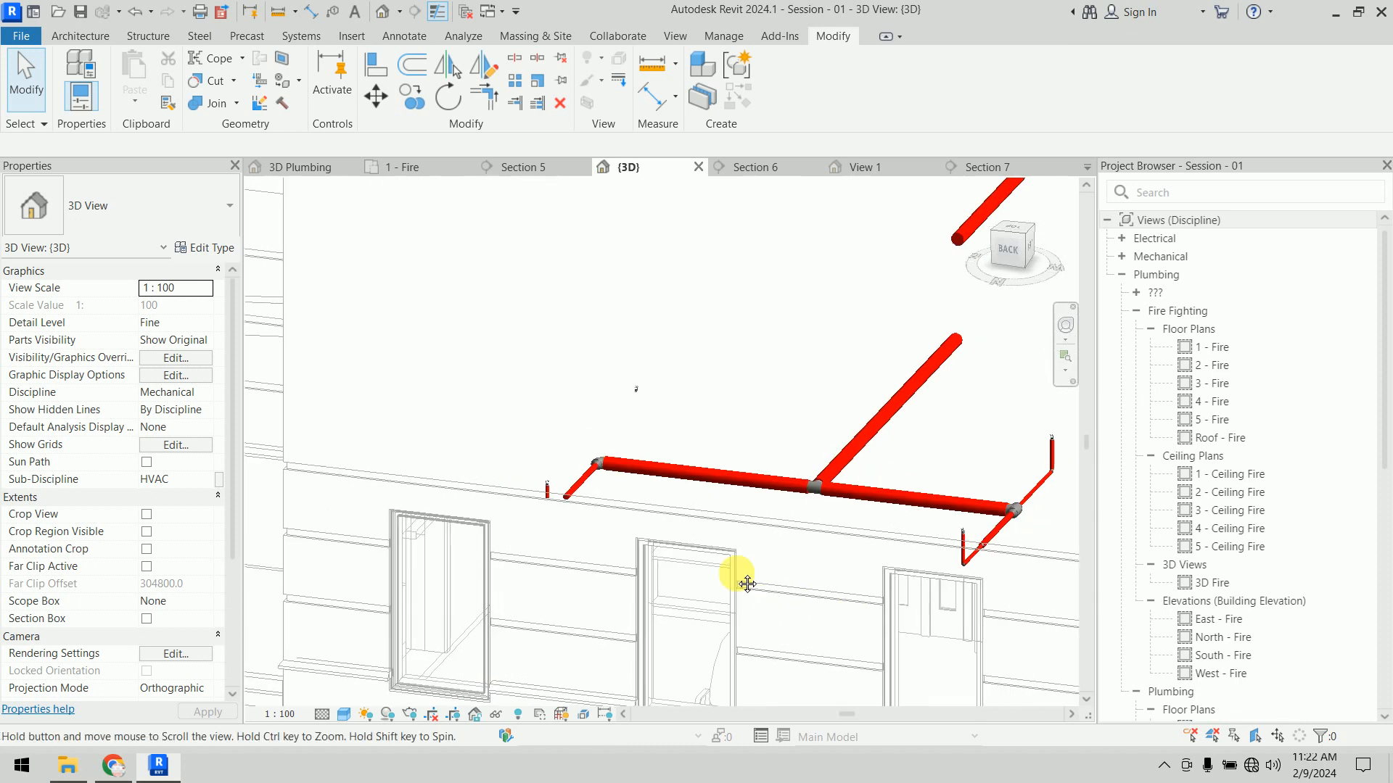
pyautogui.scroll(-2, 878, 518)
pyautogui.scroll(5, 418, 406)
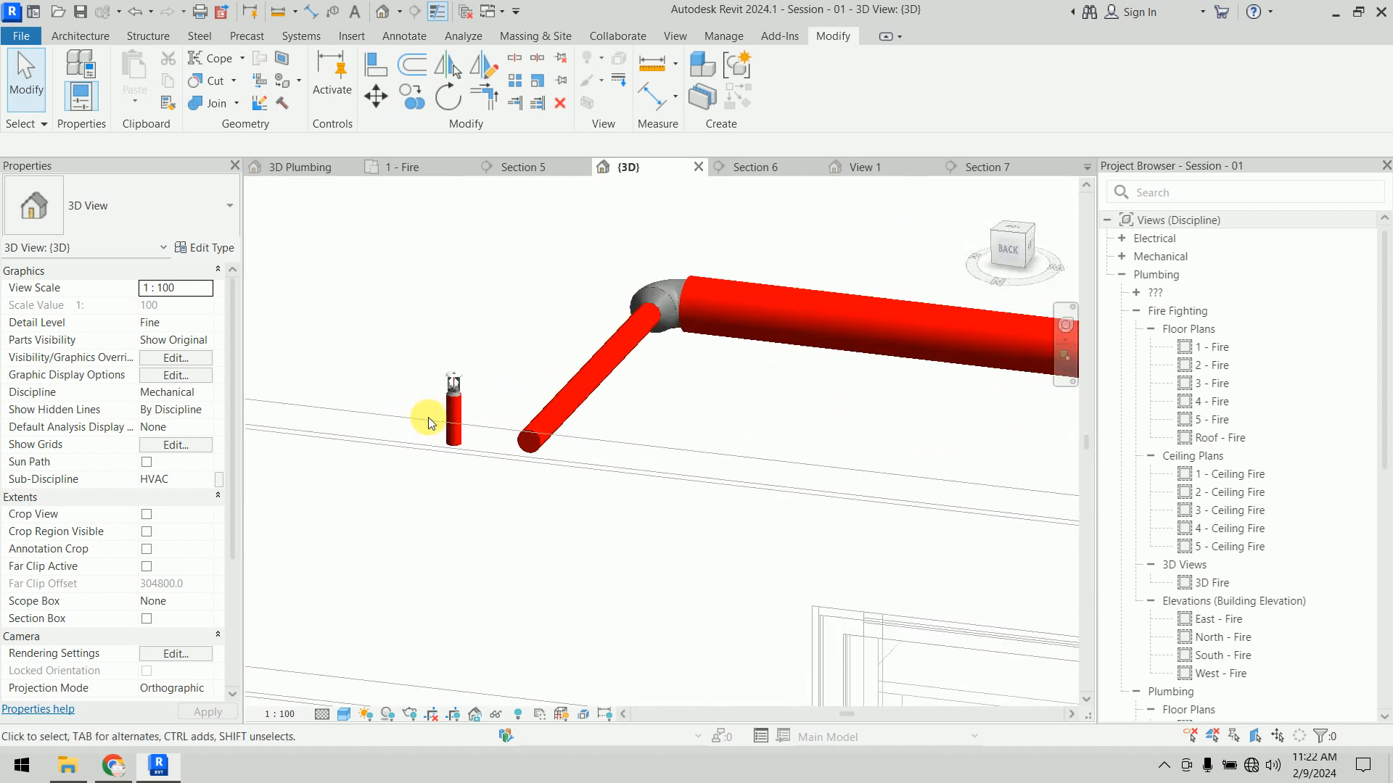
pyautogui.scroll(-5, 486, 495)
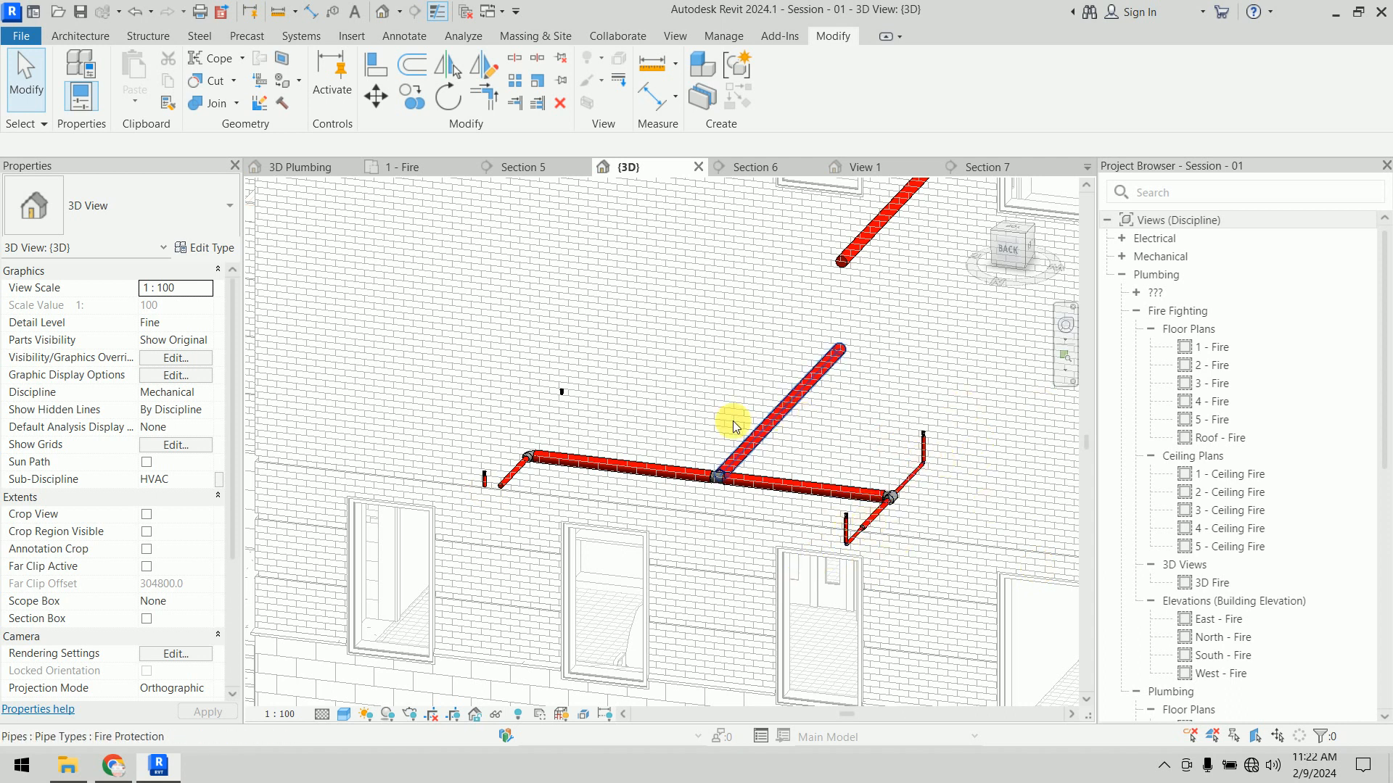
pyautogui.click(411, 169)
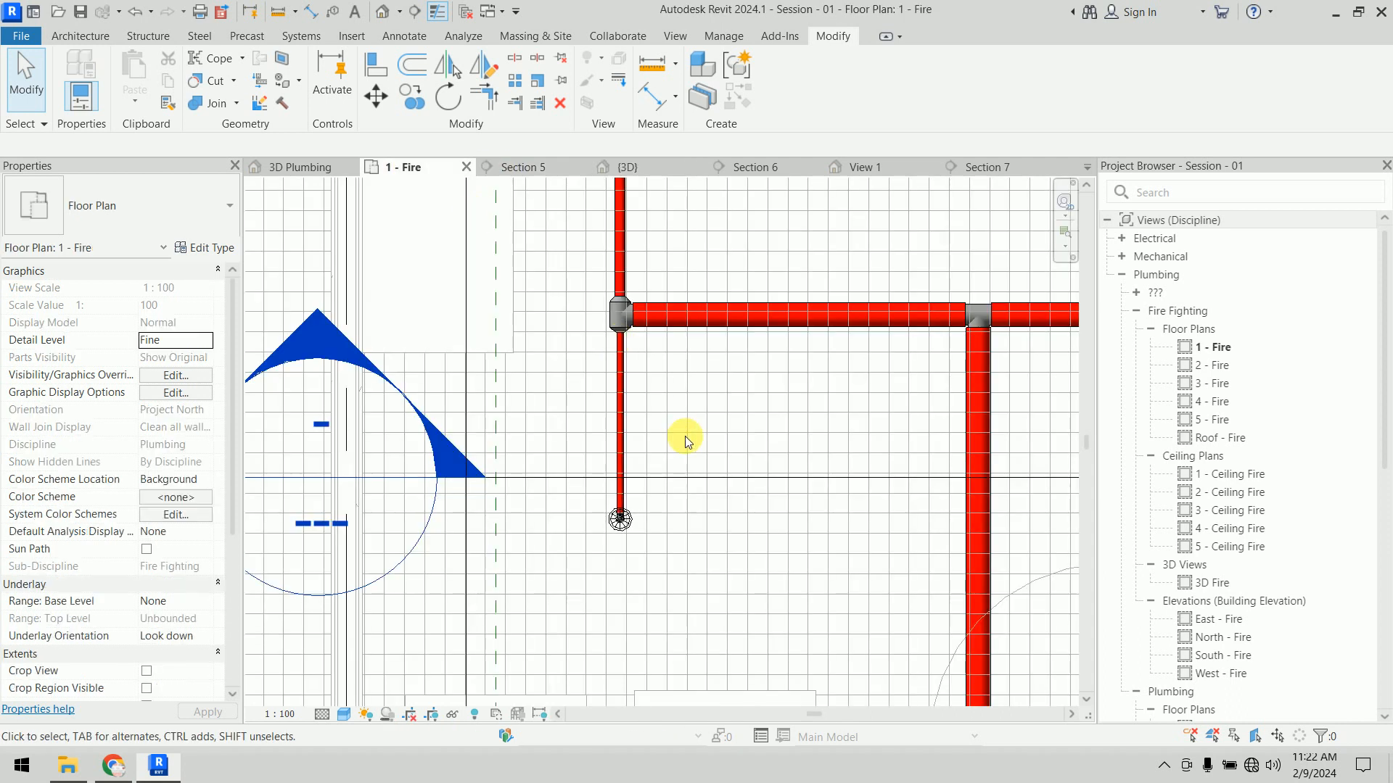
pyautogui.scroll(-3, 678, 439)
pyautogui.scroll(2, 573, 425)
pyautogui.moveTo(546, 422); pyautogui.dragTo(697, 427)
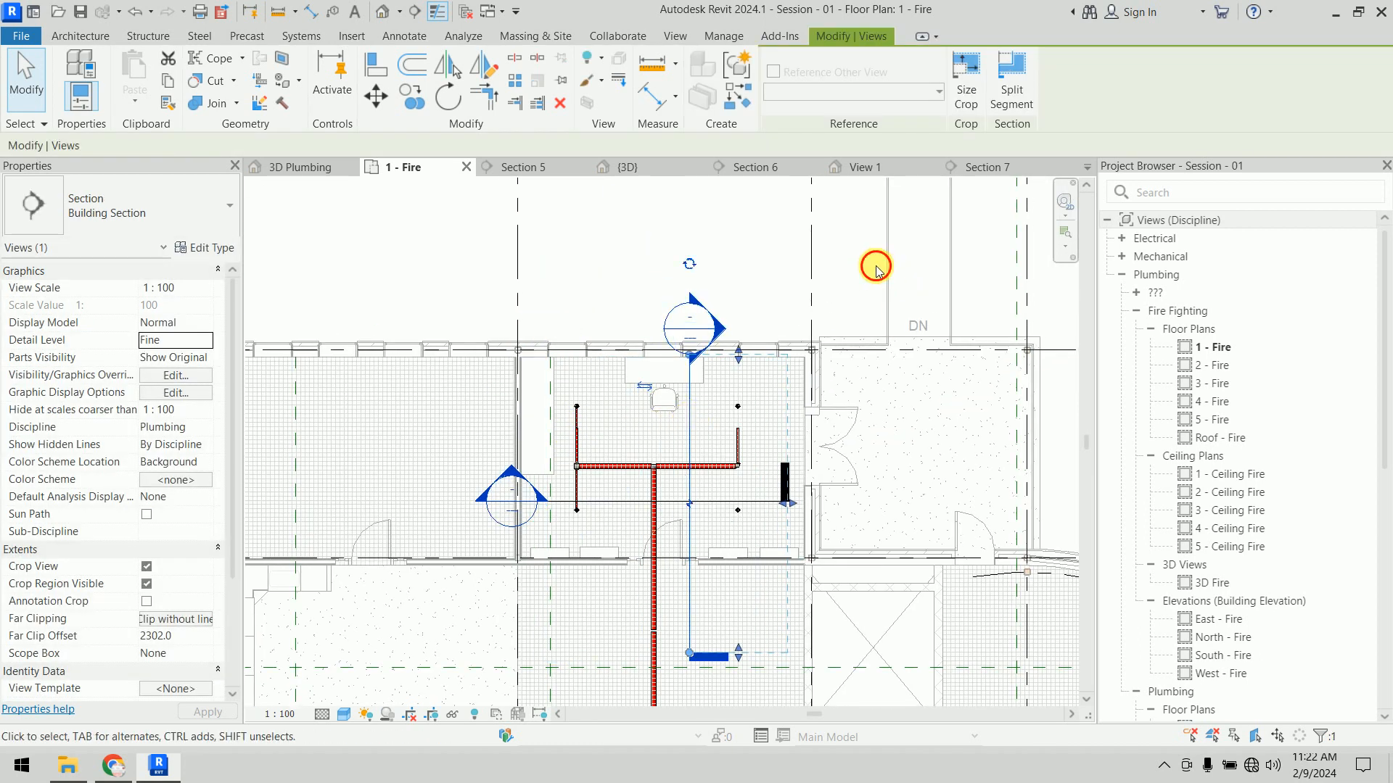
pyautogui.click(875, 269)
# Step: Open Section 7 and extend this side's 30 mm sprinkler drop to the 2100 mm elevation and across to the 50 mm branch pipe's open end
pyautogui.rightClick(698, 429)
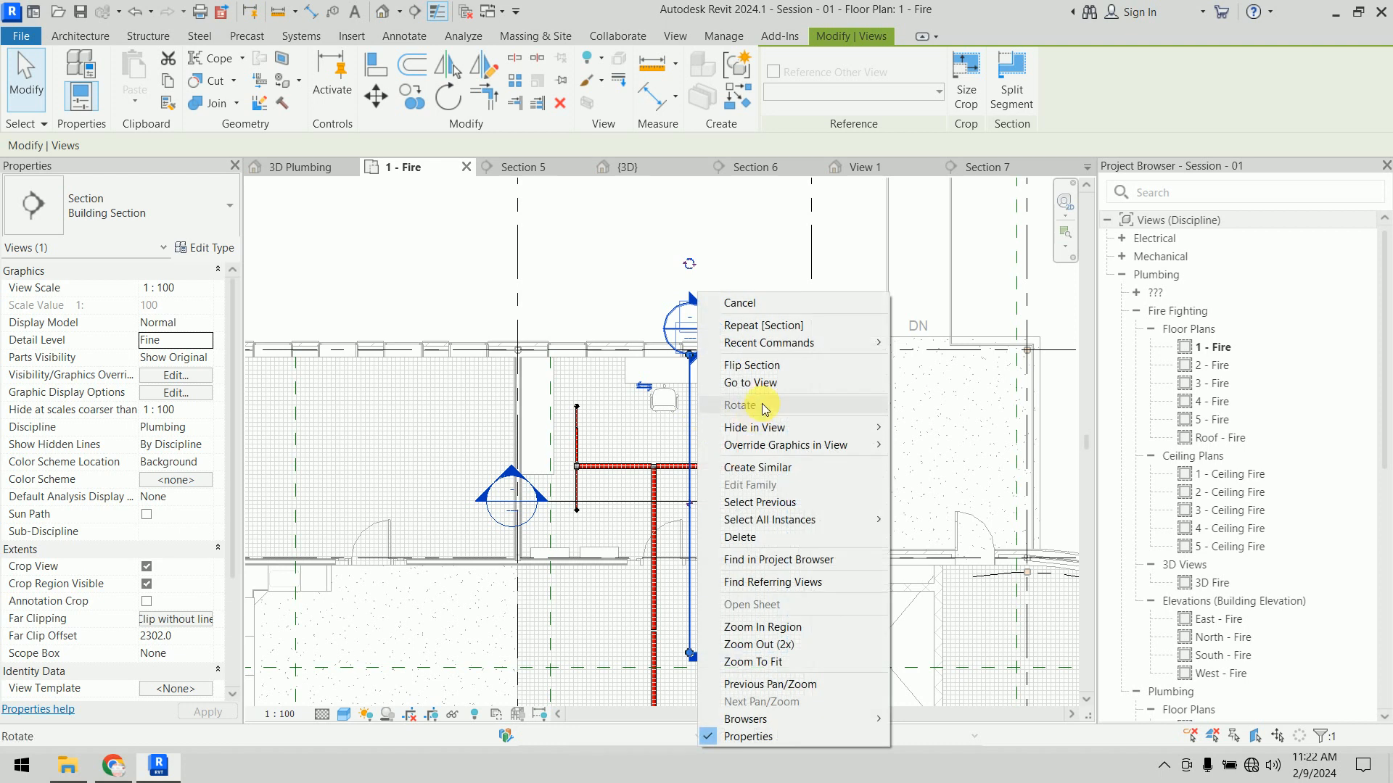
pyautogui.click(754, 383)
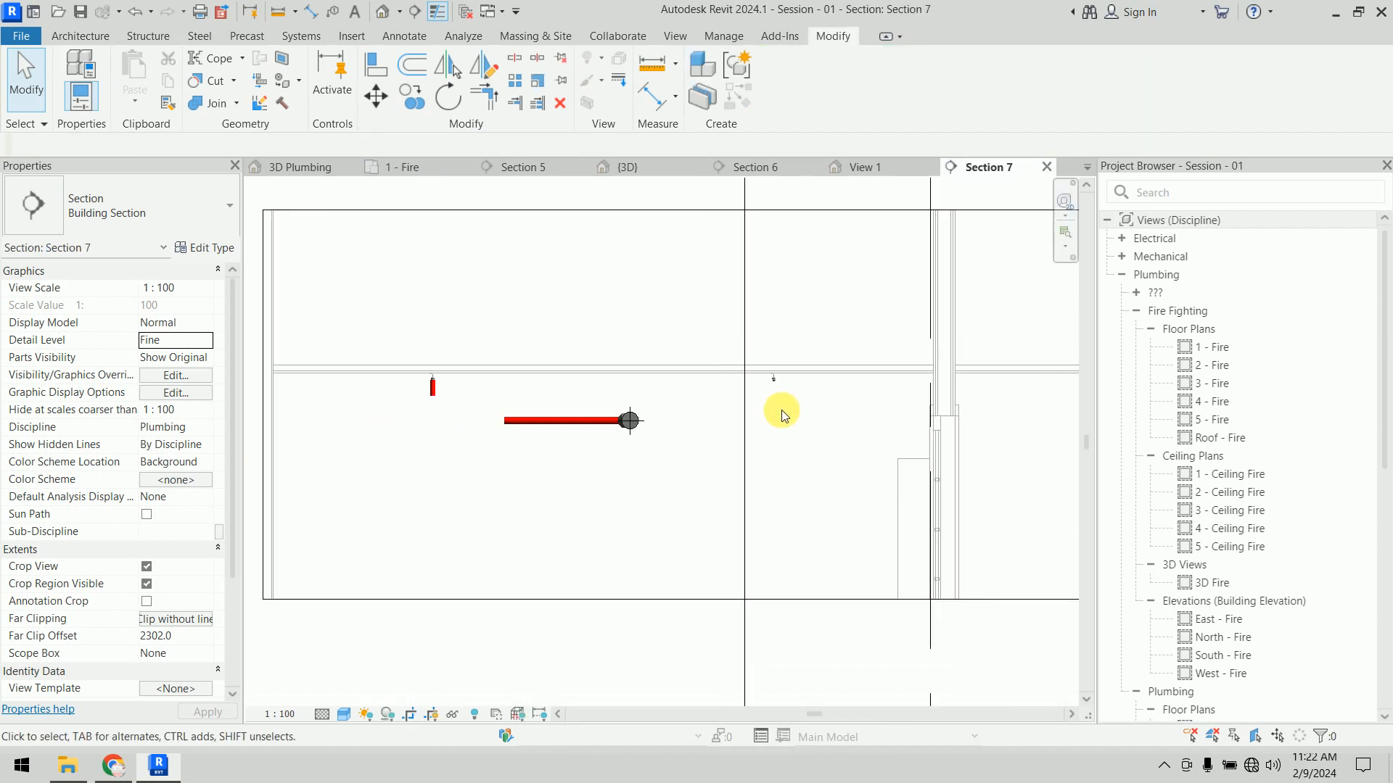
pyautogui.moveTo(784, 415); pyautogui.dragTo(754, 430, button='middle')
pyautogui.scroll(4, 468, 440)
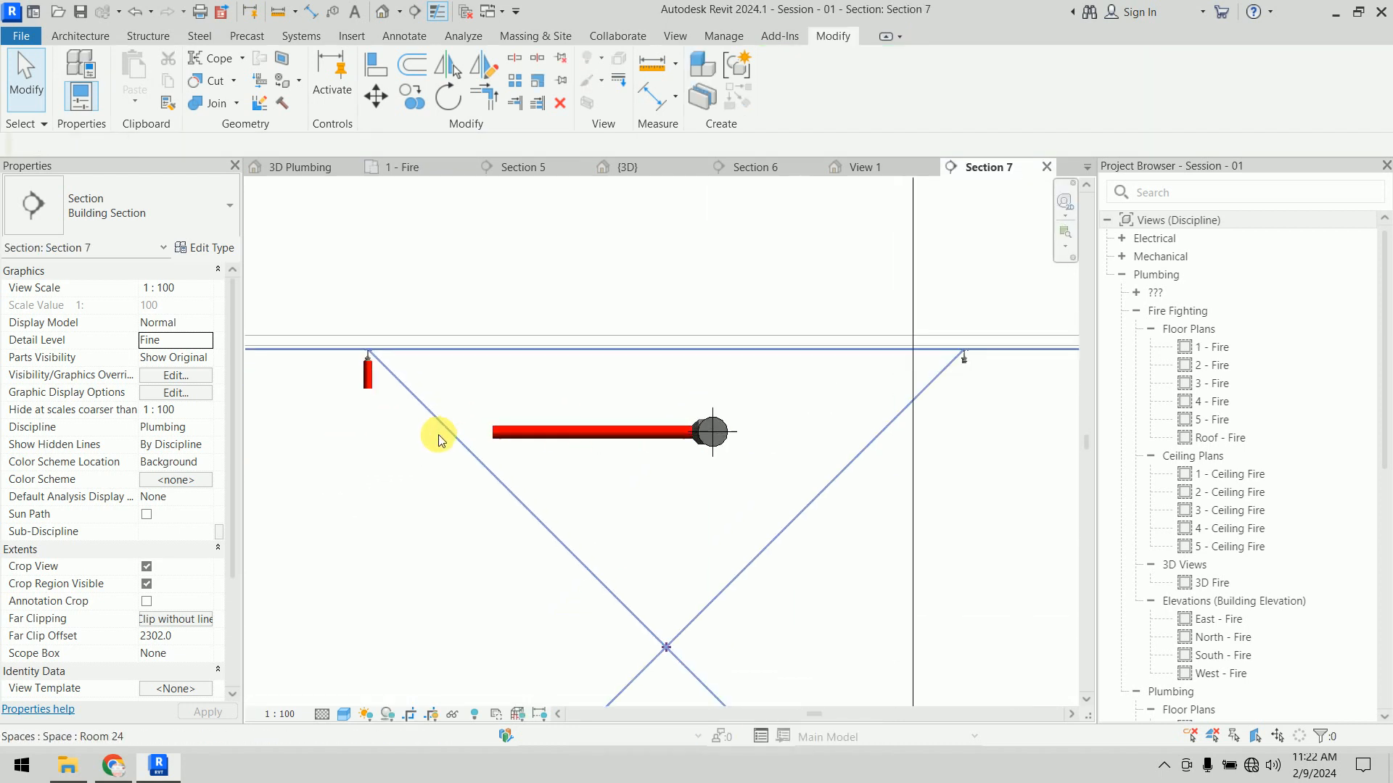
pyautogui.click(357, 369)
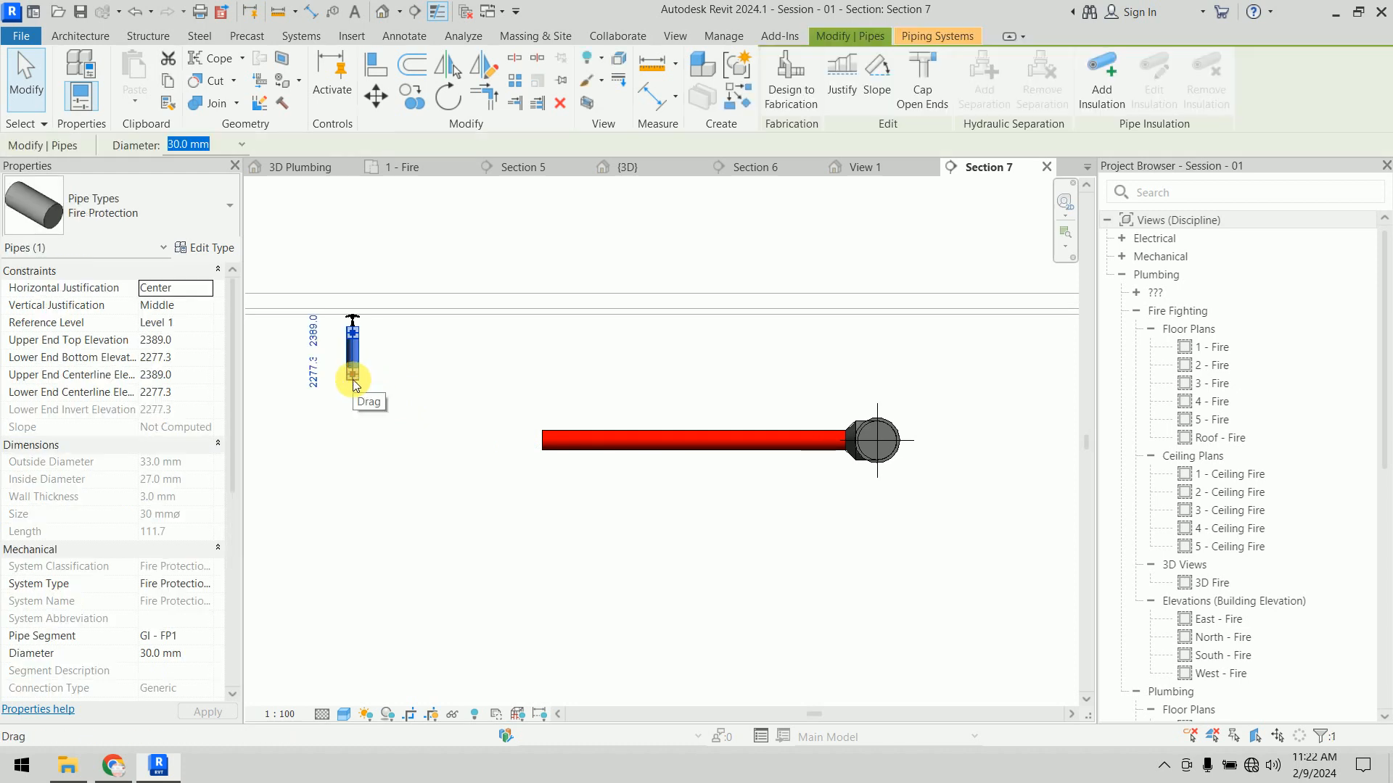
pyautogui.rightClick(357, 373)
pyautogui.click(385, 351)
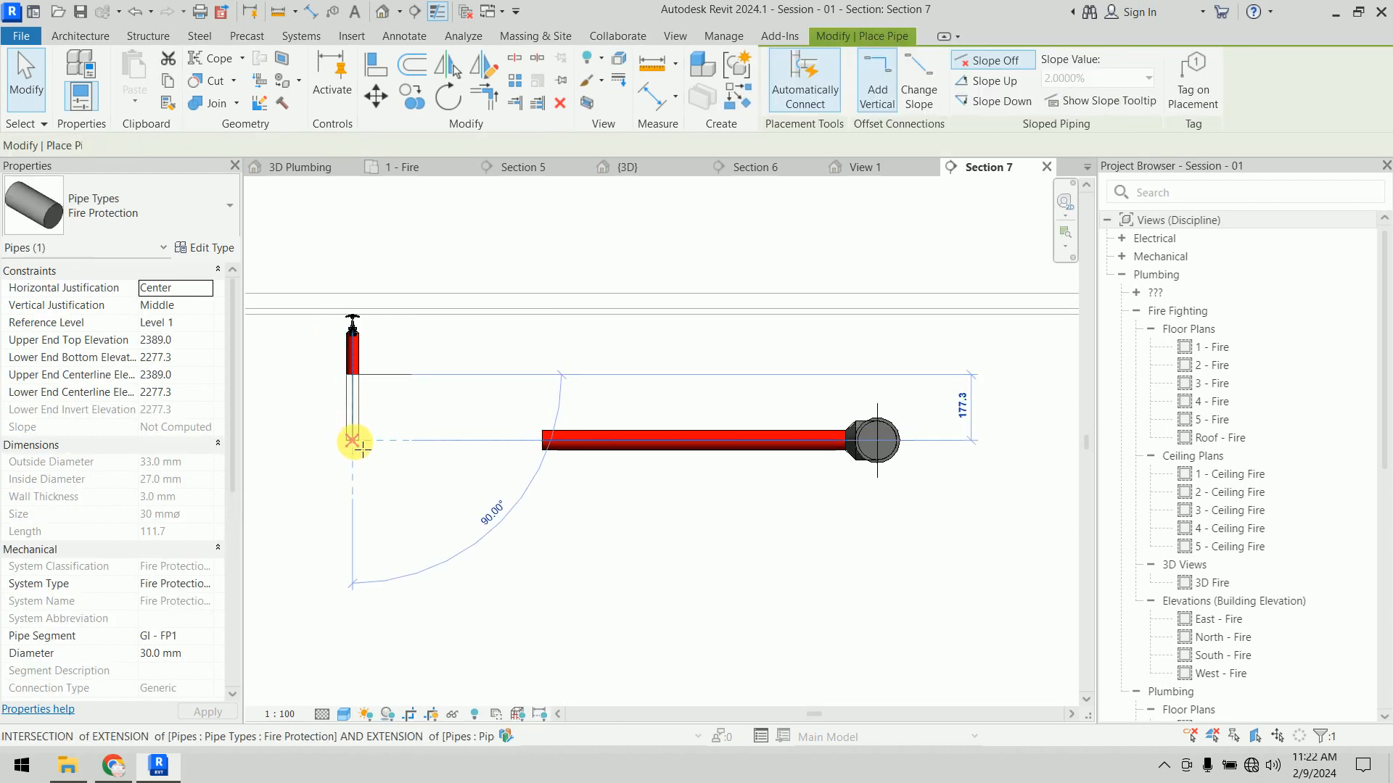
pyautogui.click(352, 441)
pyautogui.click(541, 442)
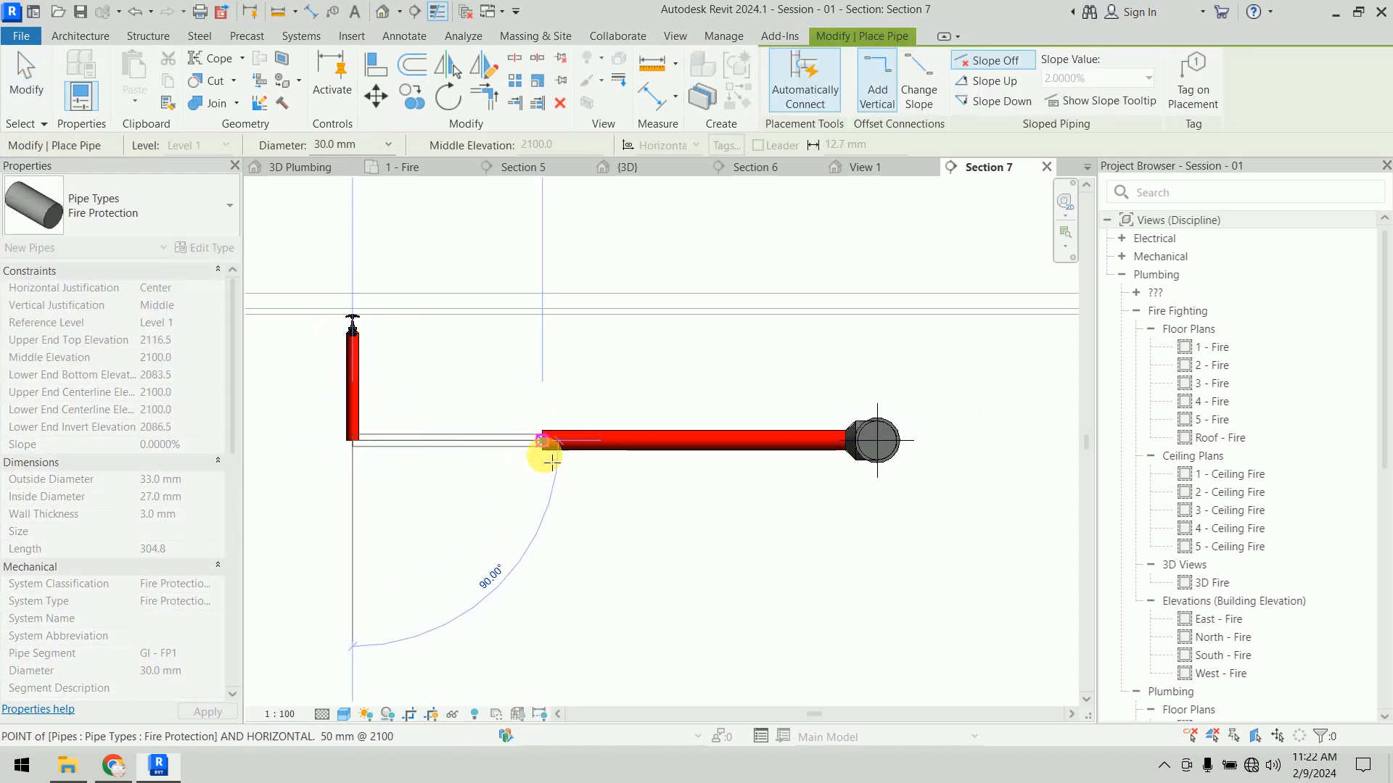
pyautogui.press('Escape')
pyautogui.press('Escape')
pyautogui.scroll(-1, 844, 561)
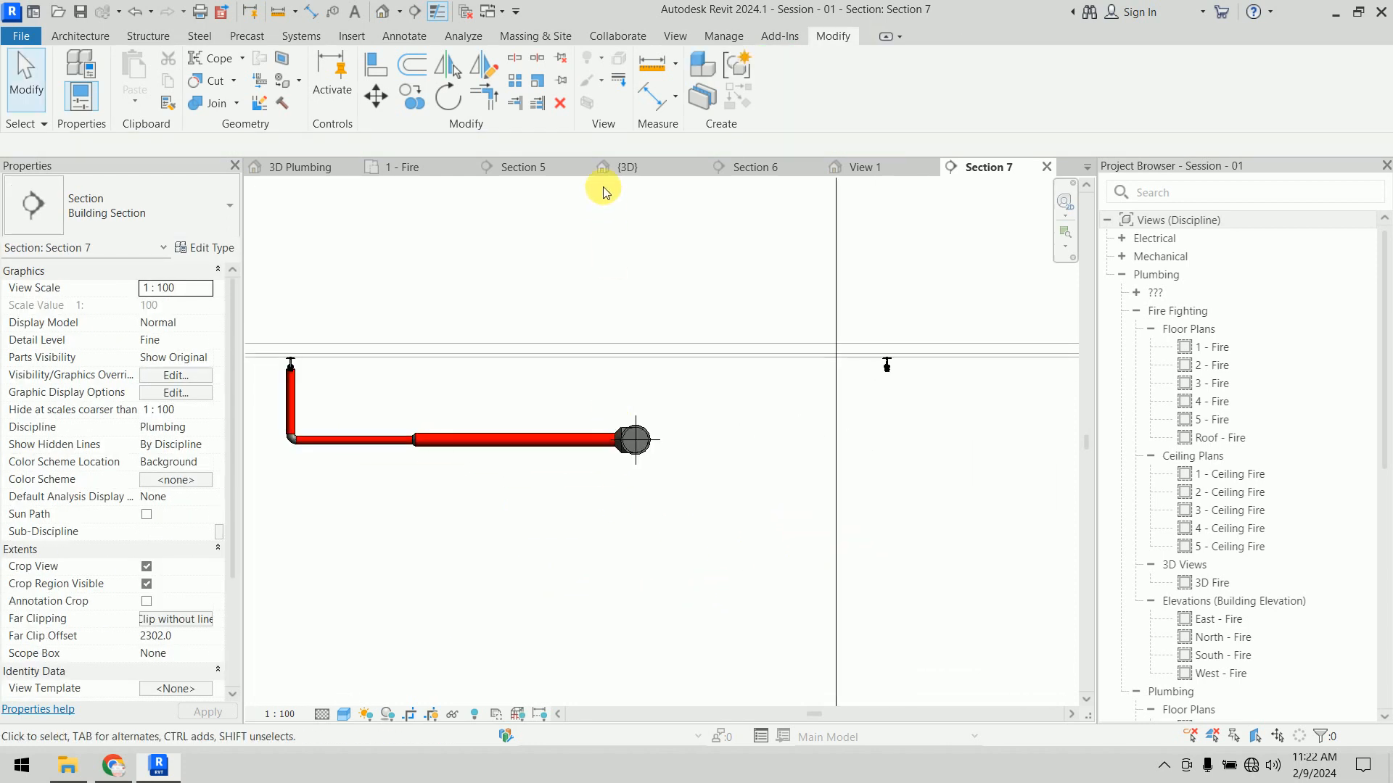
# Step: In 1 - Fire, convert the remaining 100 mm elbow at the branch end into a tee opening toward the last unconnected sprinkler
pyautogui.click(410, 168)
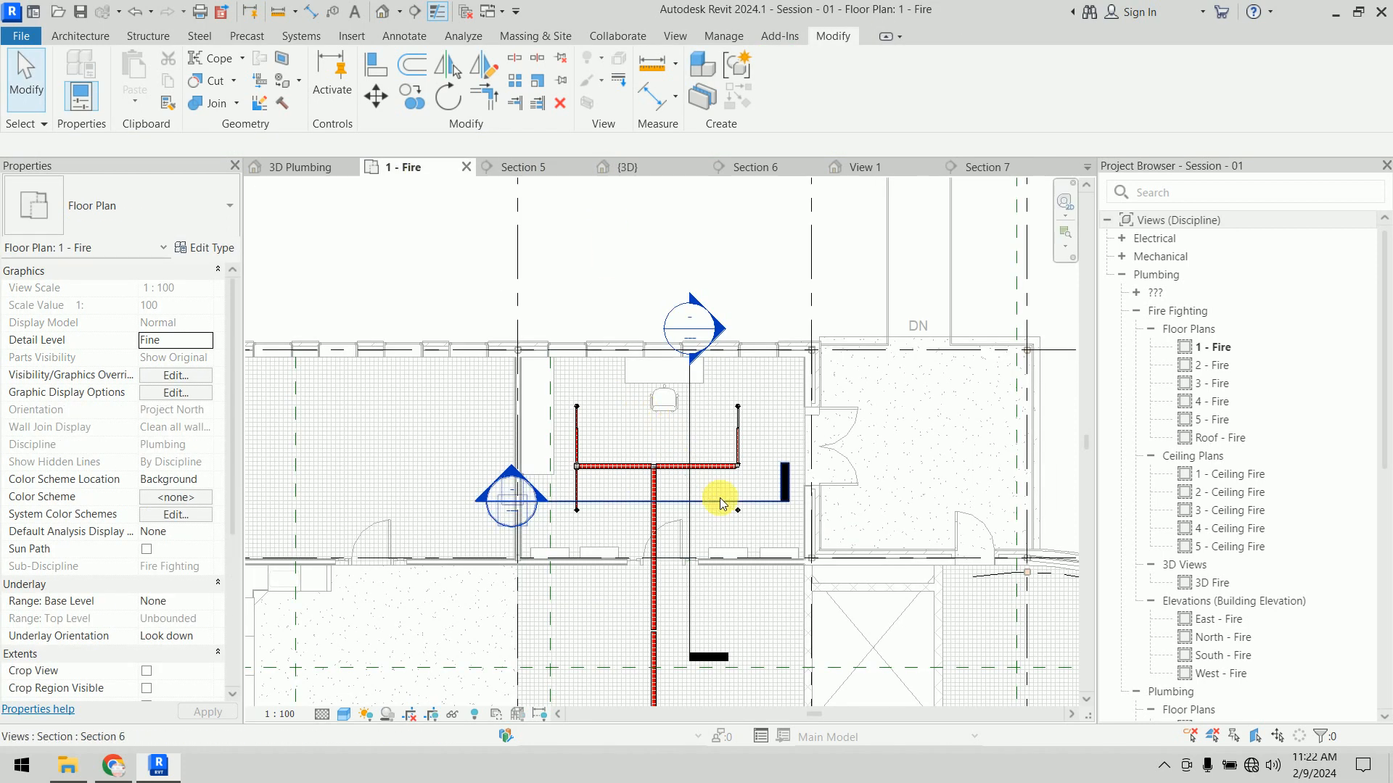
pyautogui.scroll(5, 721, 498)
pyautogui.click(748, 386)
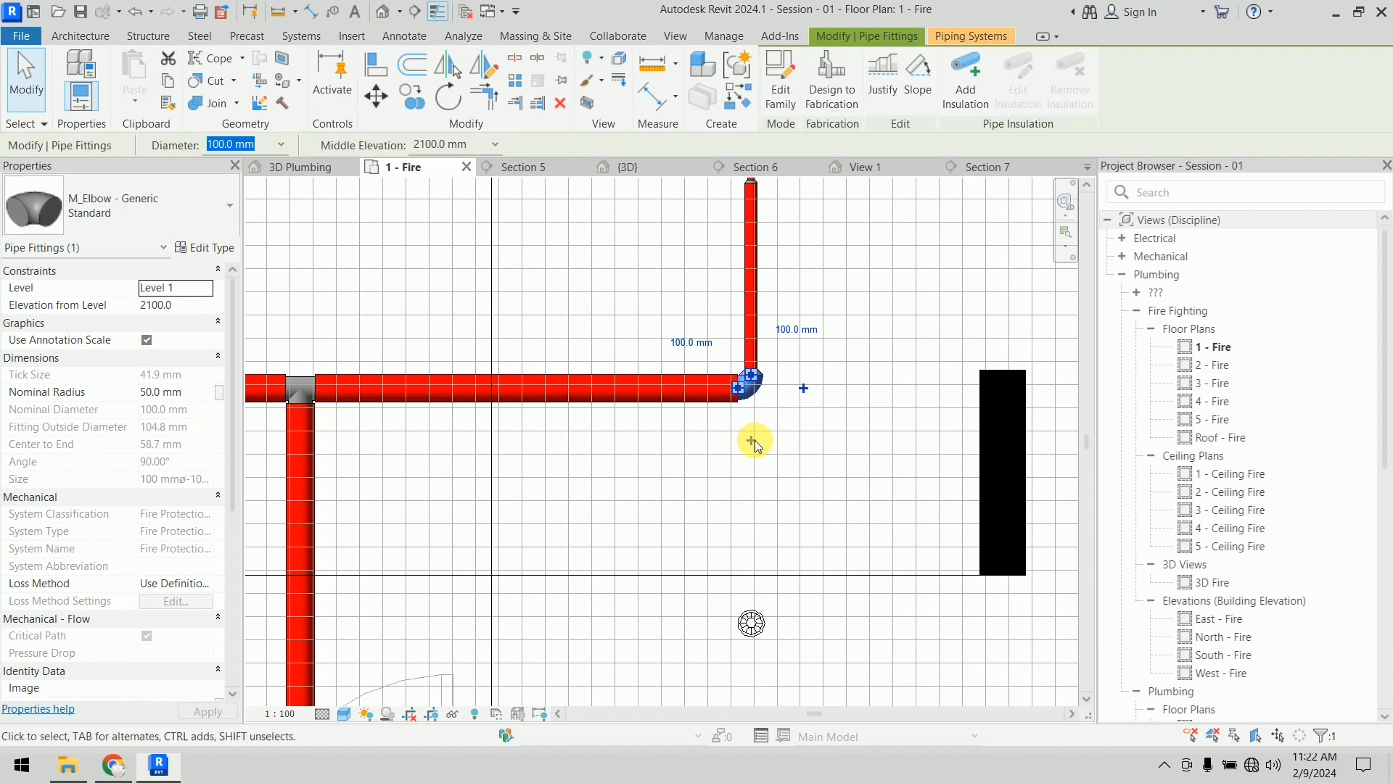
pyautogui.click(751, 441)
pyautogui.click(758, 399)
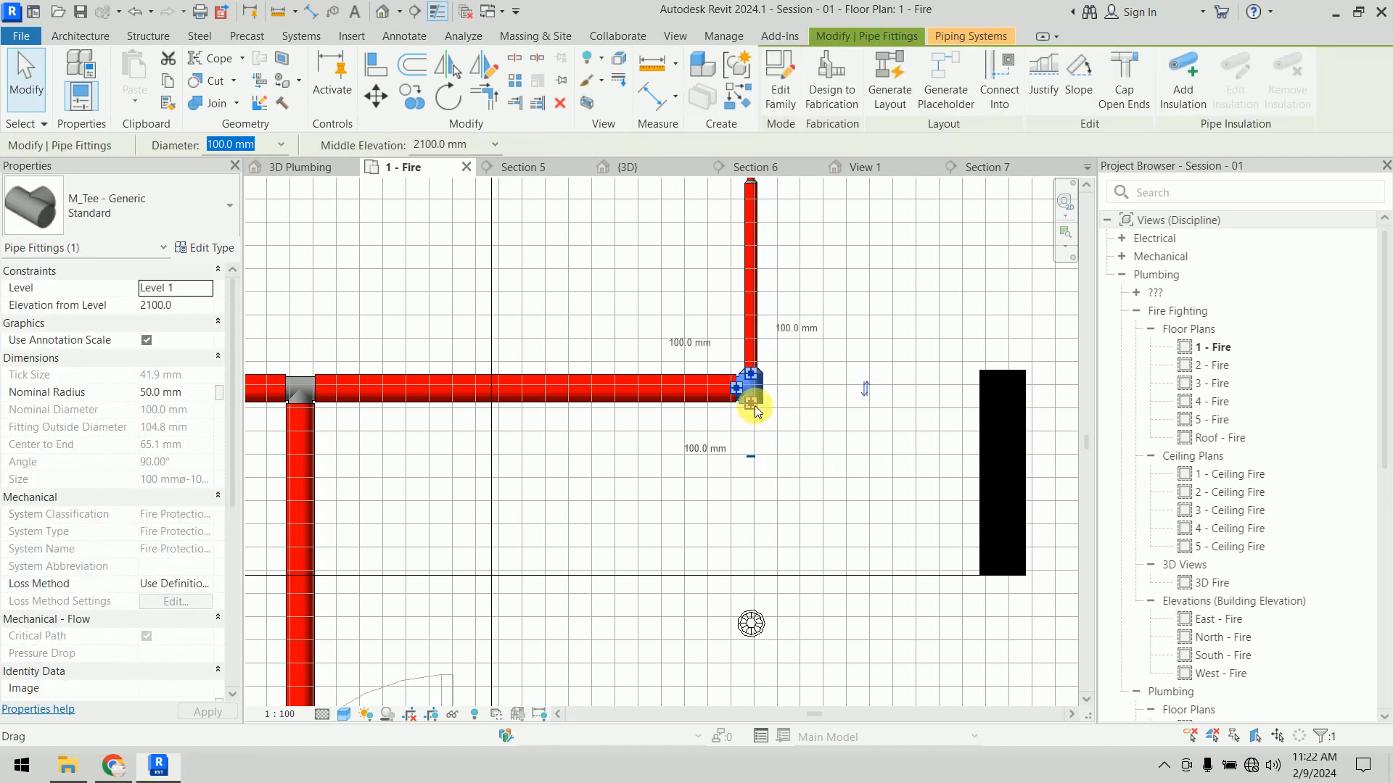
# Step: Draw a pipe about 360 mm long from the tee's open end toward the last unconnected sprinkler and set its diameter to 50 mm
pyautogui.rightClick(753, 396)
pyautogui.click(823, 355)
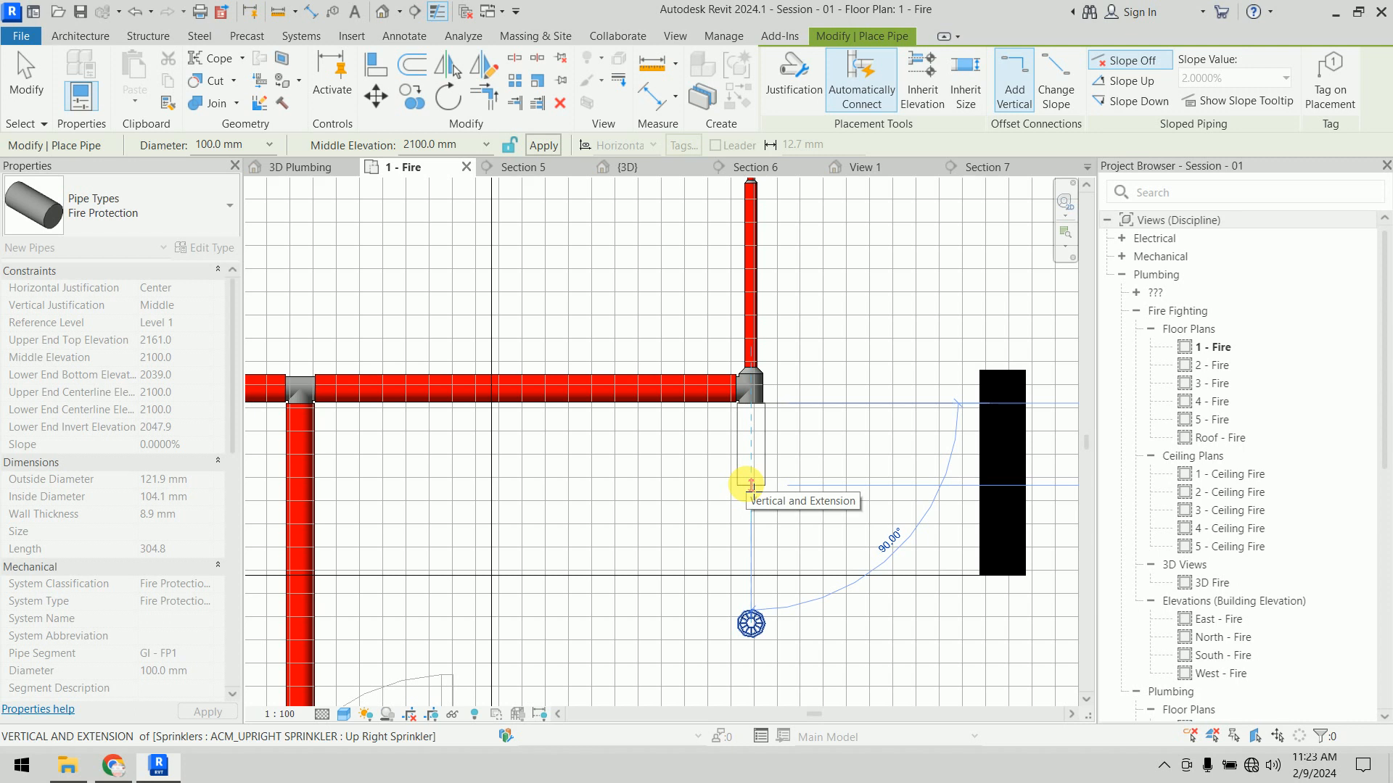
pyautogui.click(750, 485)
pyautogui.press('Escape')
pyautogui.press('Escape')
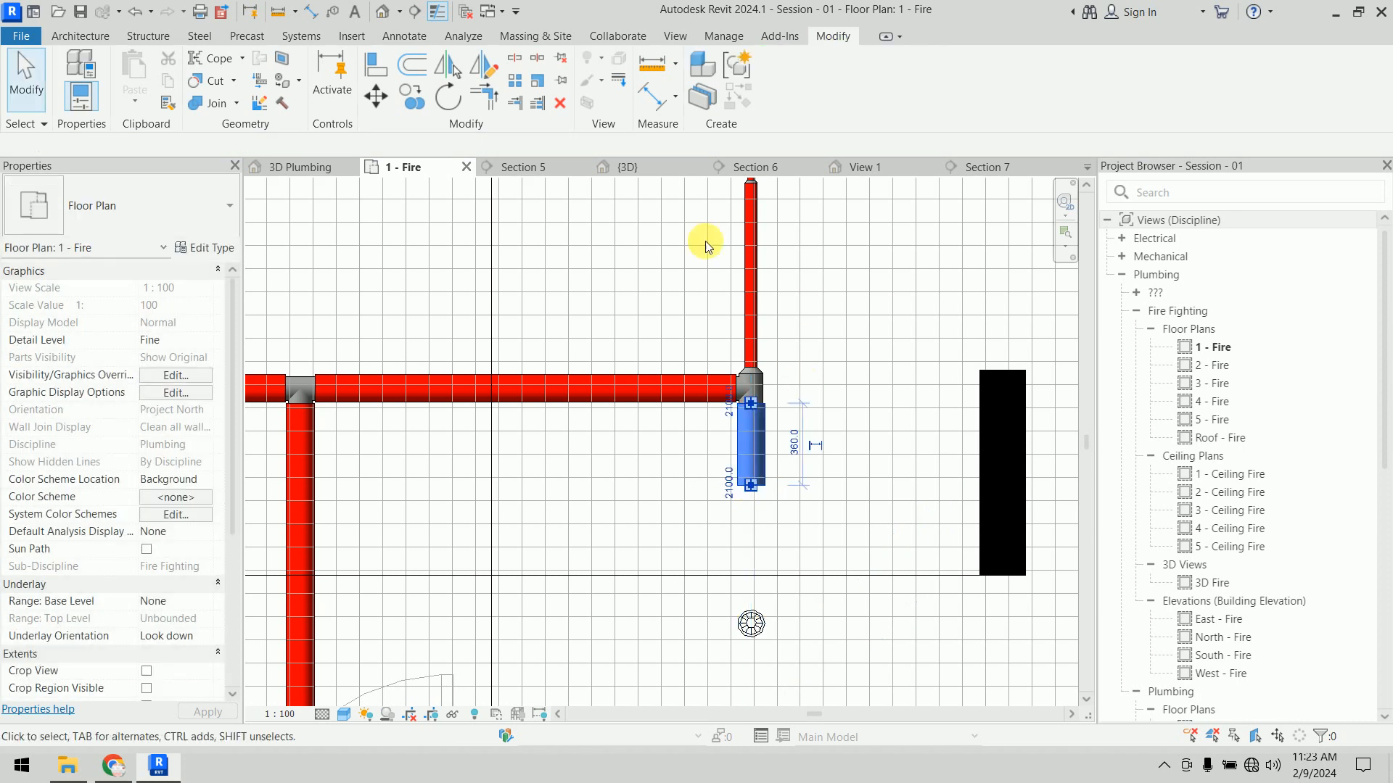
pyautogui.click(456, 145)
pyautogui.click(456, 145)
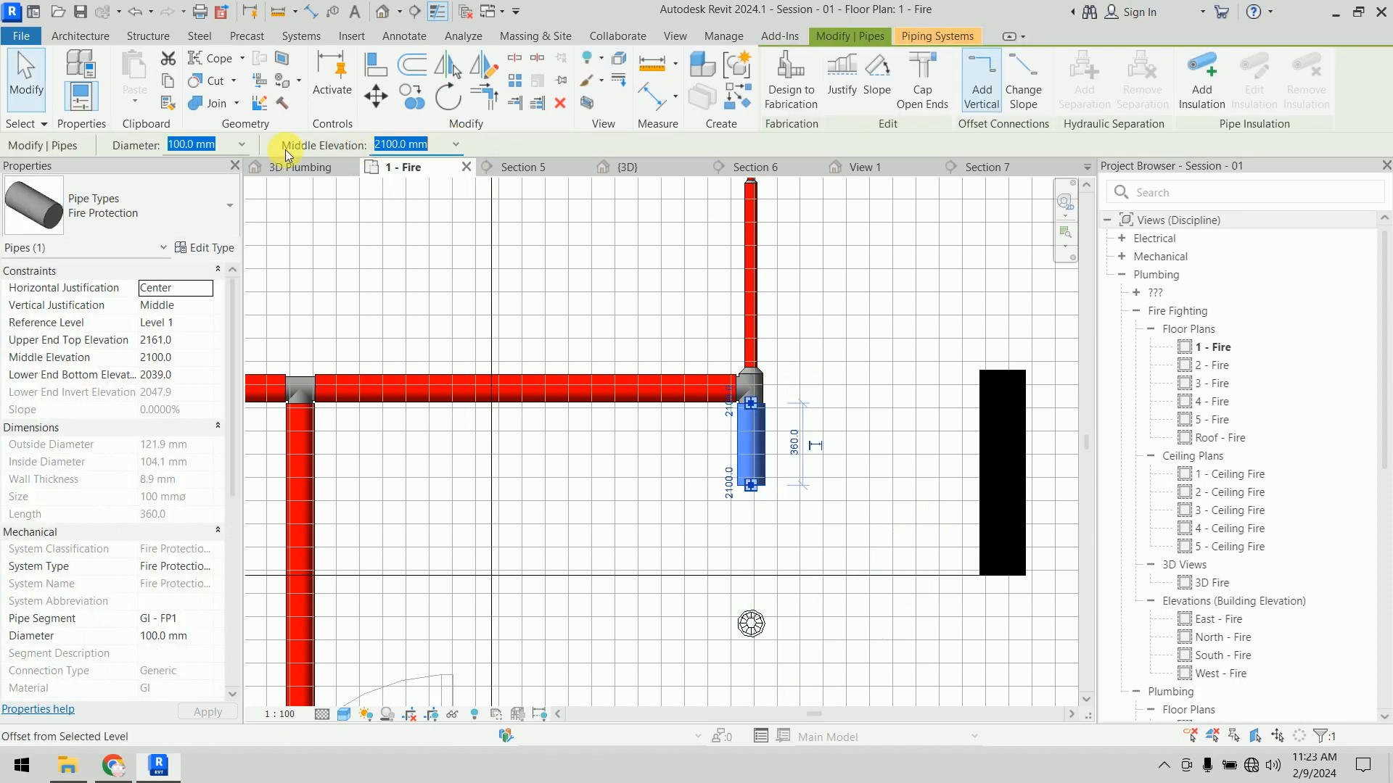
pyautogui.click(243, 144)
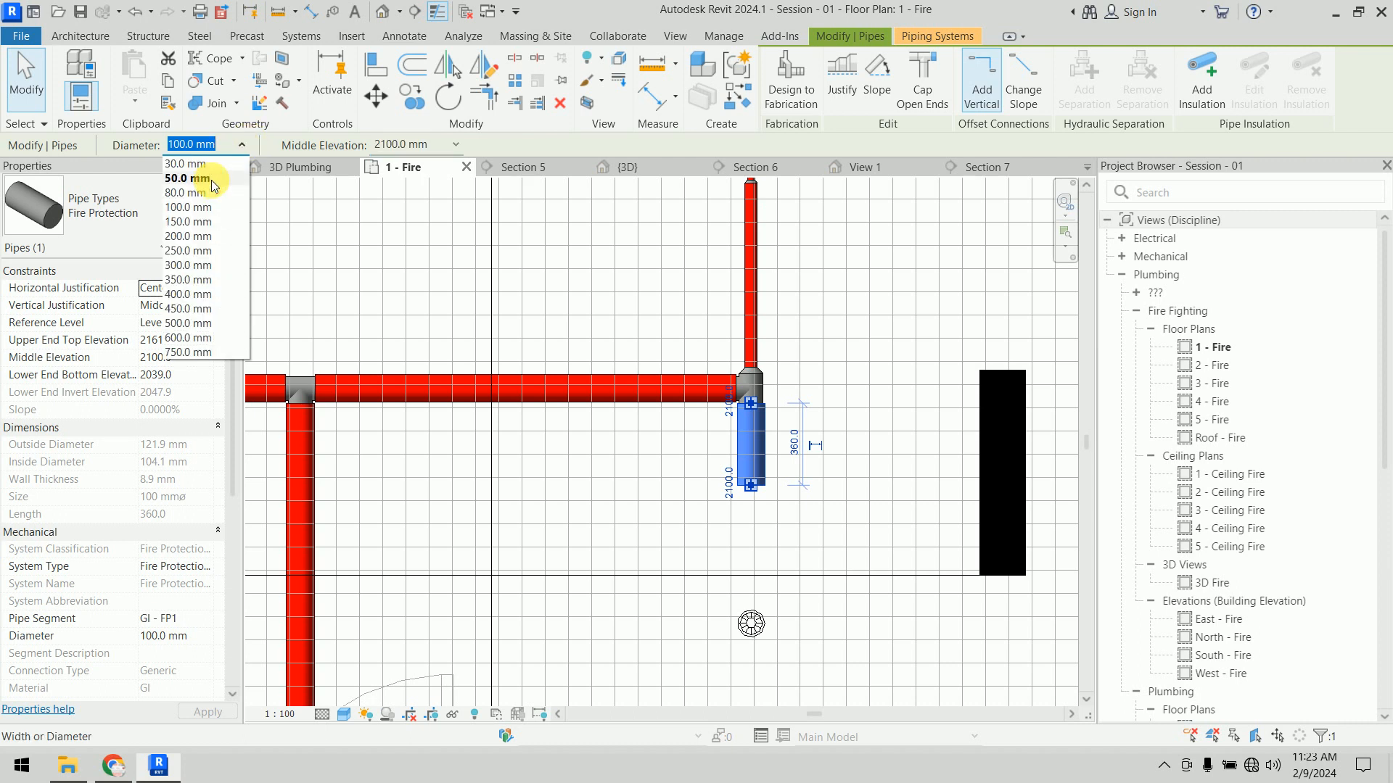
pyautogui.click(212, 185)
pyautogui.click(646, 507)
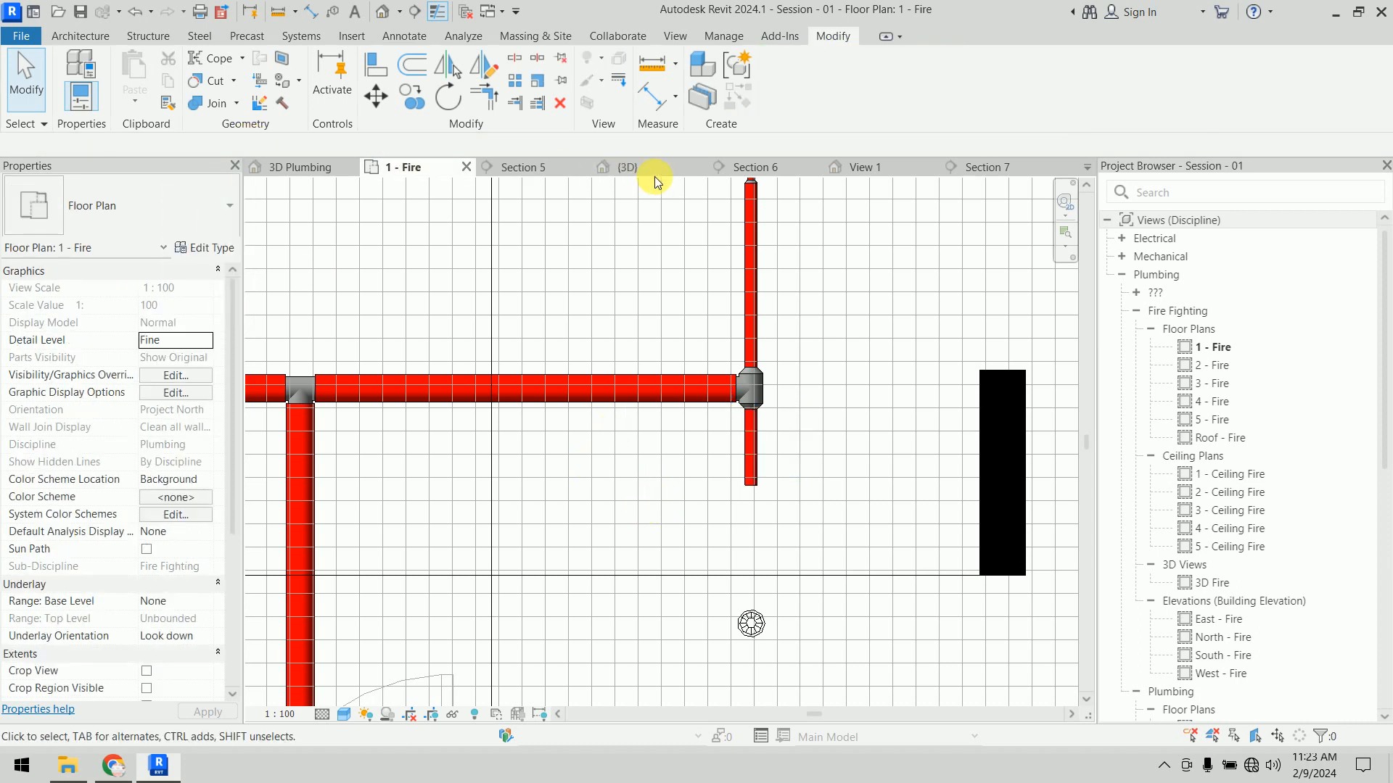
# Step: In Section 7, draw a 30 mm pipe from the last unconnected sprinkler down to the 2100 mm elevation and across to the 50 mm pipe's open end
pyautogui.click(973, 167)
pyautogui.scroll(4, 795, 450)
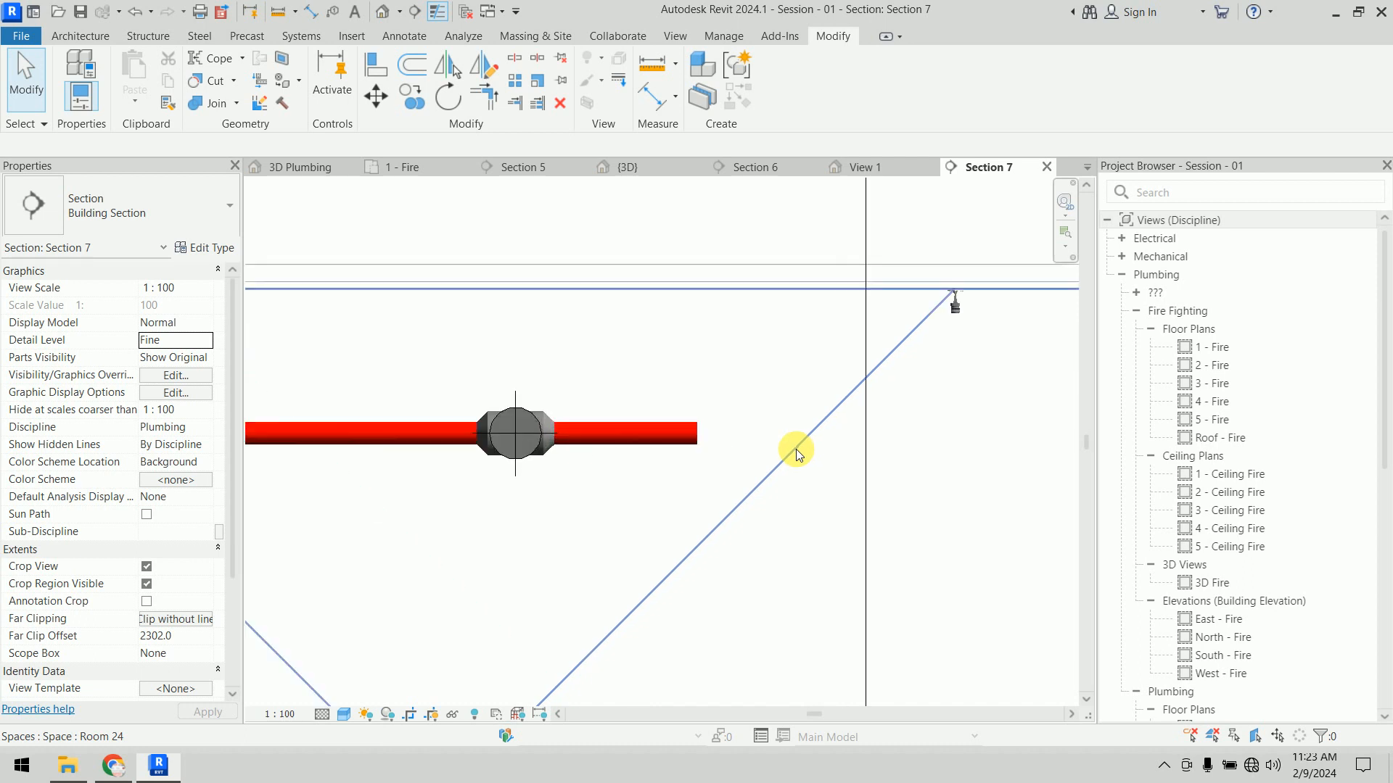
pyautogui.click(858, 324)
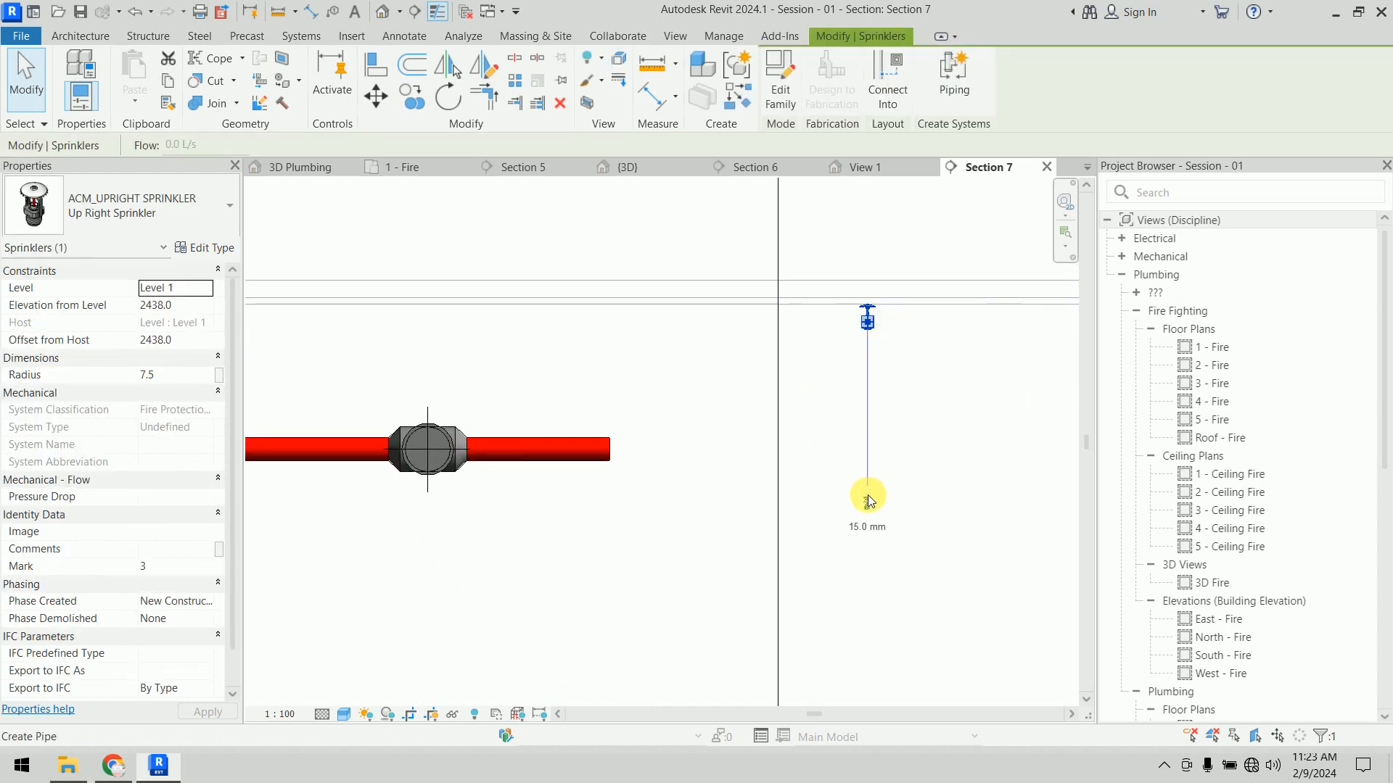
pyautogui.click(870, 393)
pyautogui.click(867, 449)
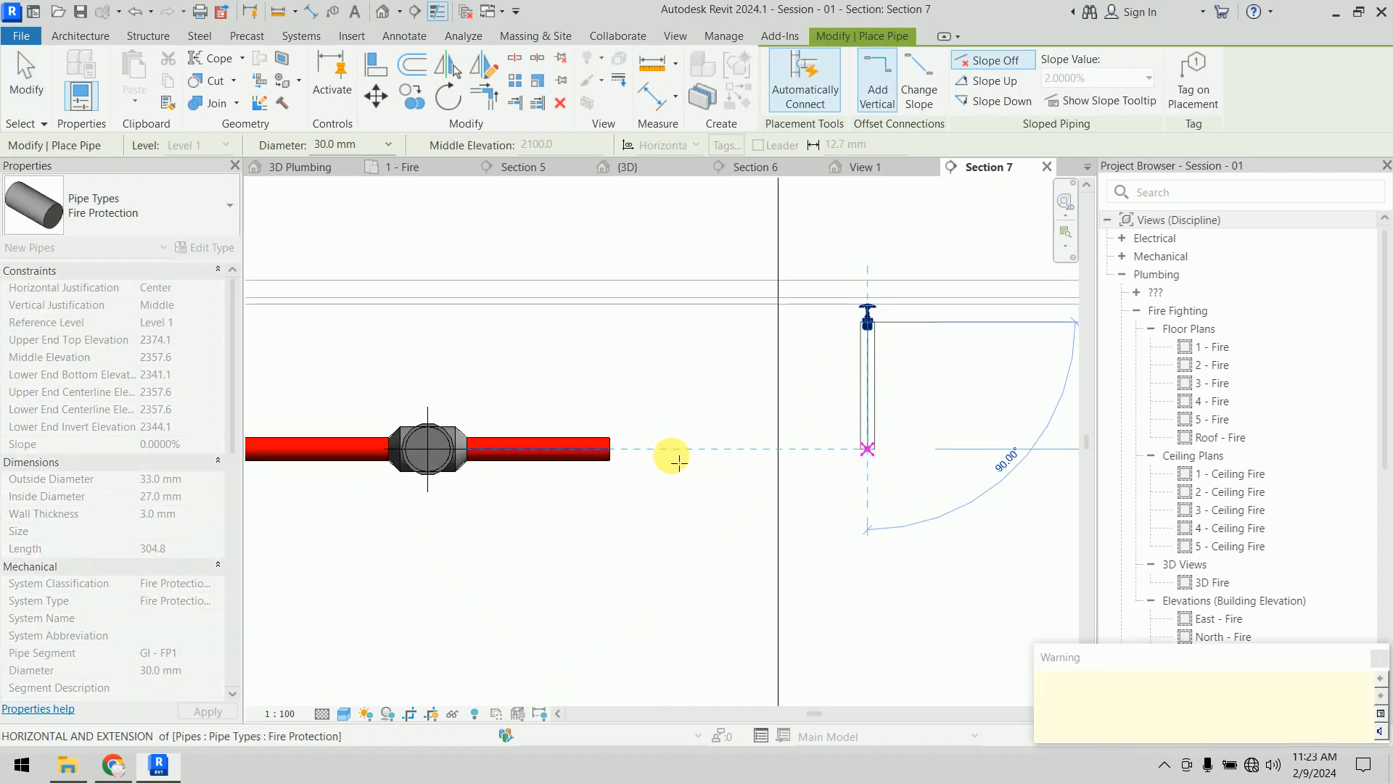
pyautogui.click(622, 459)
pyautogui.press('Escape')
pyautogui.press('Escape')
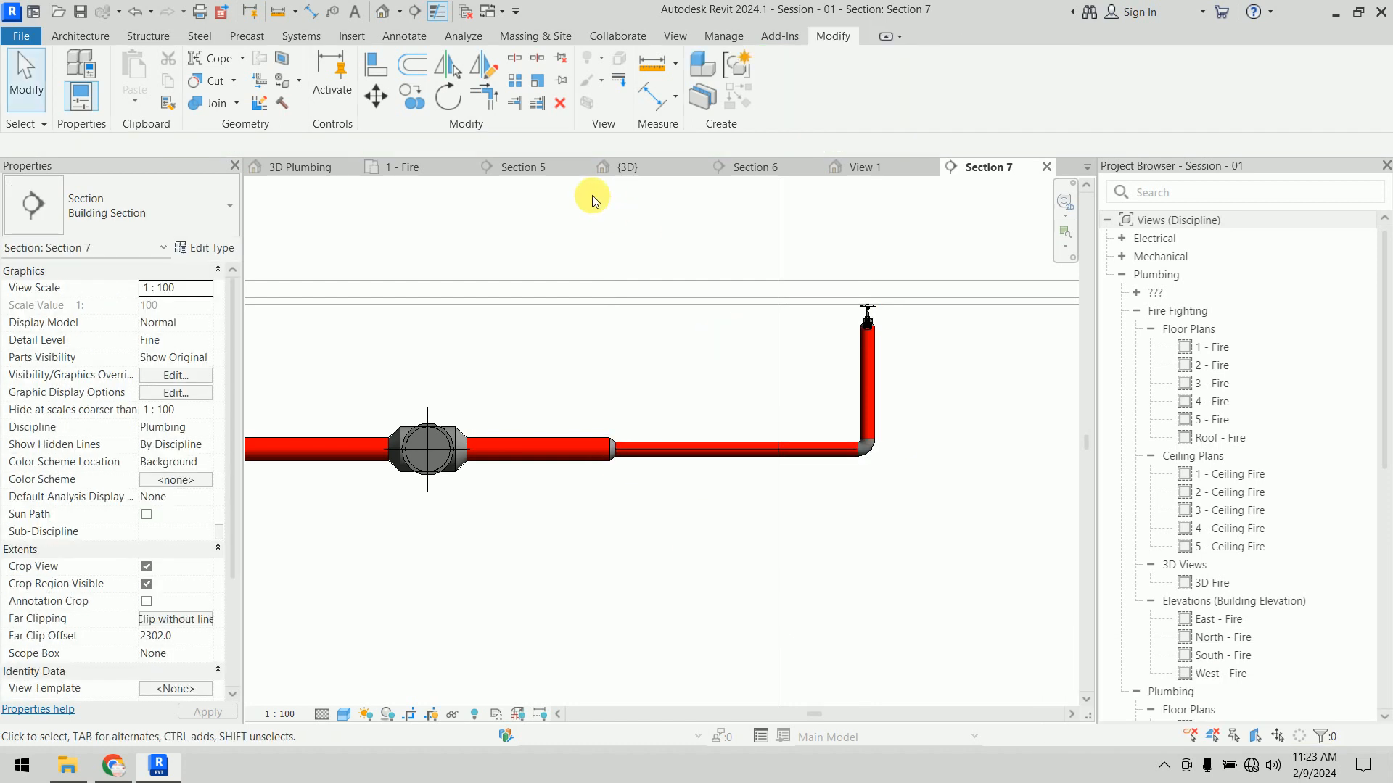
# Step: Check the piping in {3D}, and in 1 - Fire move the Section 7 line alongside the two disconnected 100 mm pipes and open its view
pyautogui.click(652, 167)
pyautogui.keyDown('shift'); pyautogui.moveTo(786, 486); pyautogui.dragTo(823, 519, button='middle'); pyautogui.keyUp('shift')
pyautogui.scroll(-3, 853, 408)
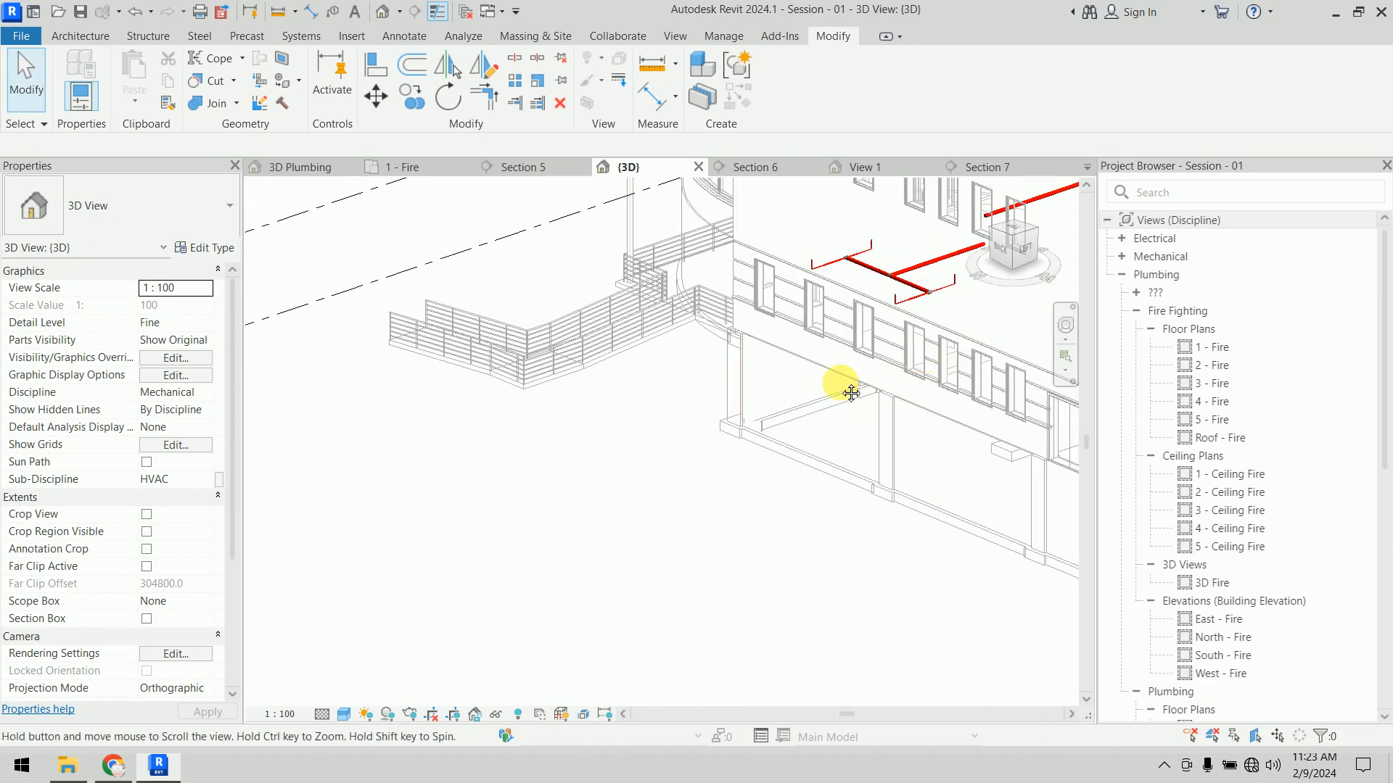
pyautogui.moveTo(839, 382); pyautogui.dragTo(631, 467, button='middle')
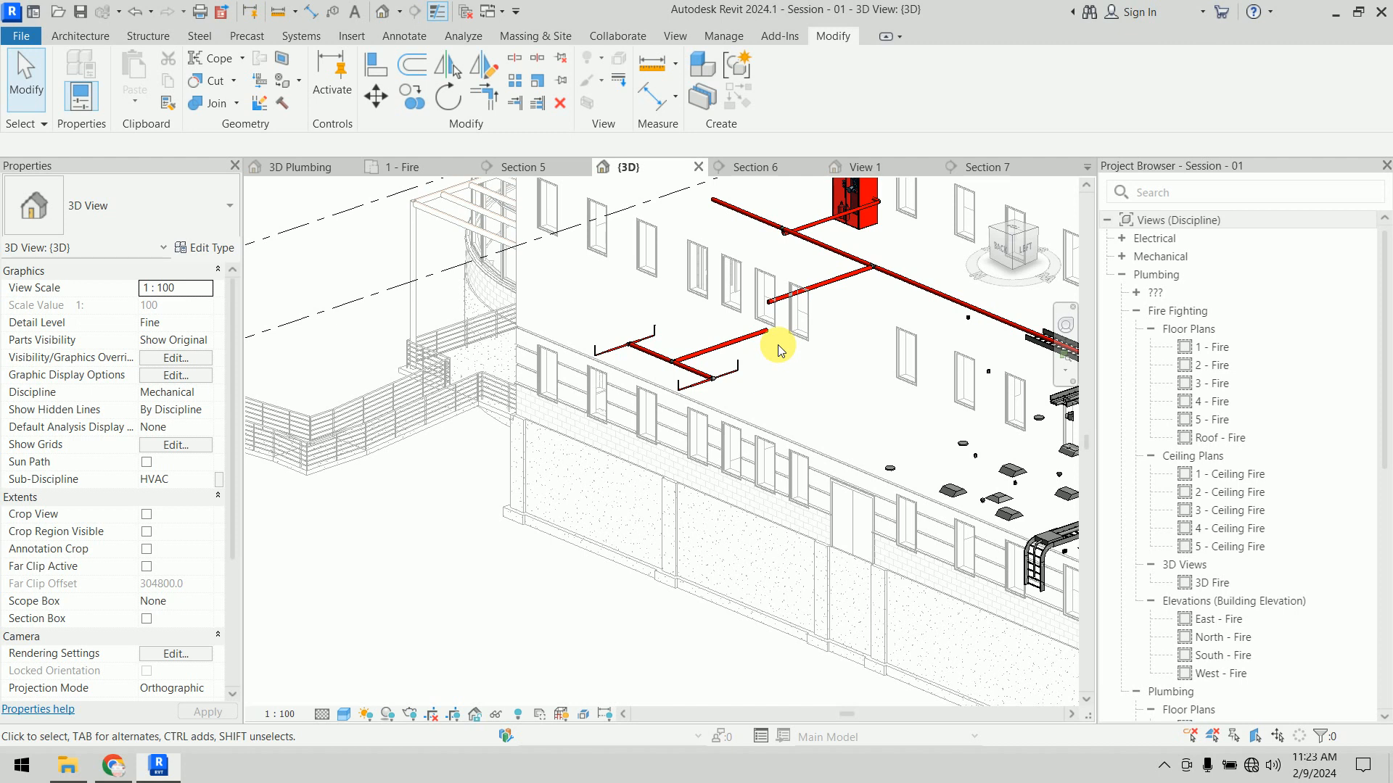
pyautogui.scroll(6, 778, 345)
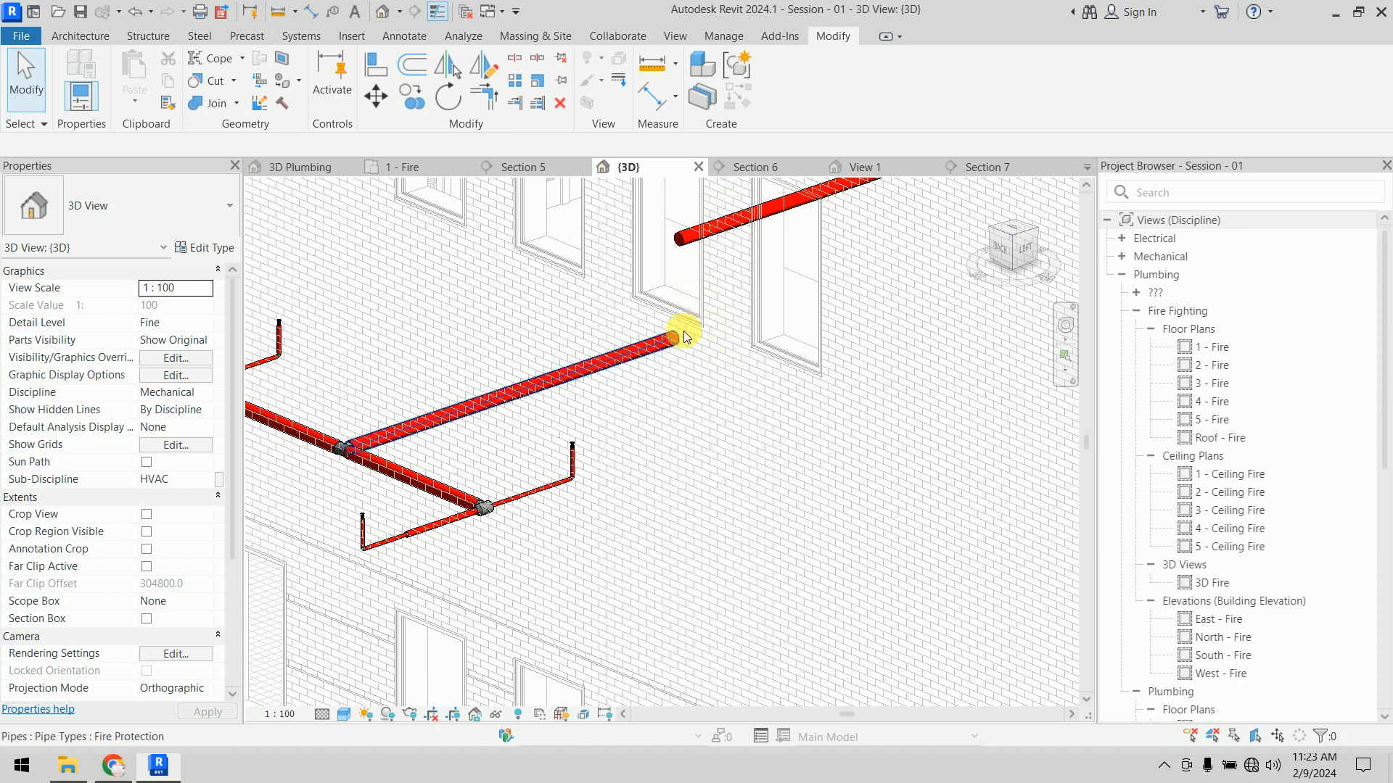
pyautogui.click(412, 172)
pyautogui.scroll(-5, 782, 465)
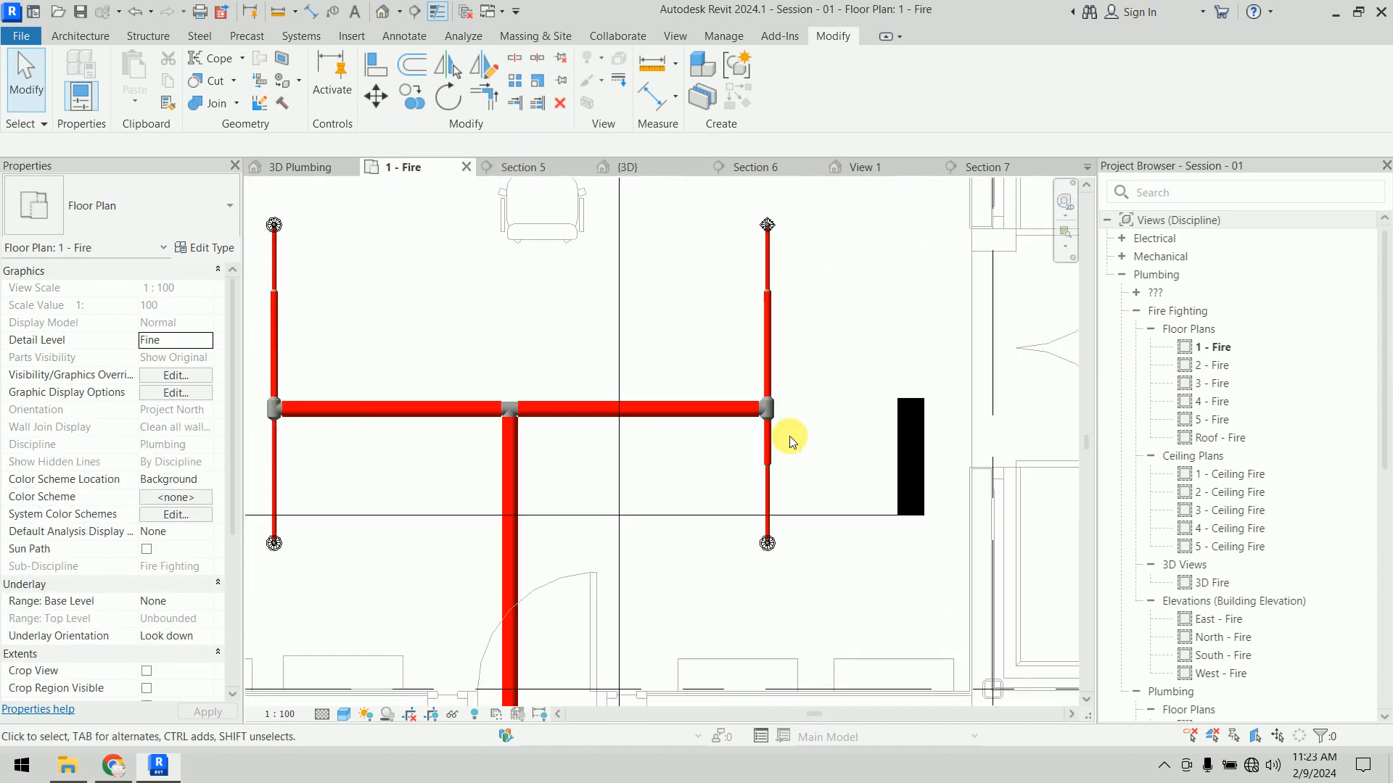
pyautogui.moveTo(782, 468); pyautogui.dragTo(737, 302, button='middle')
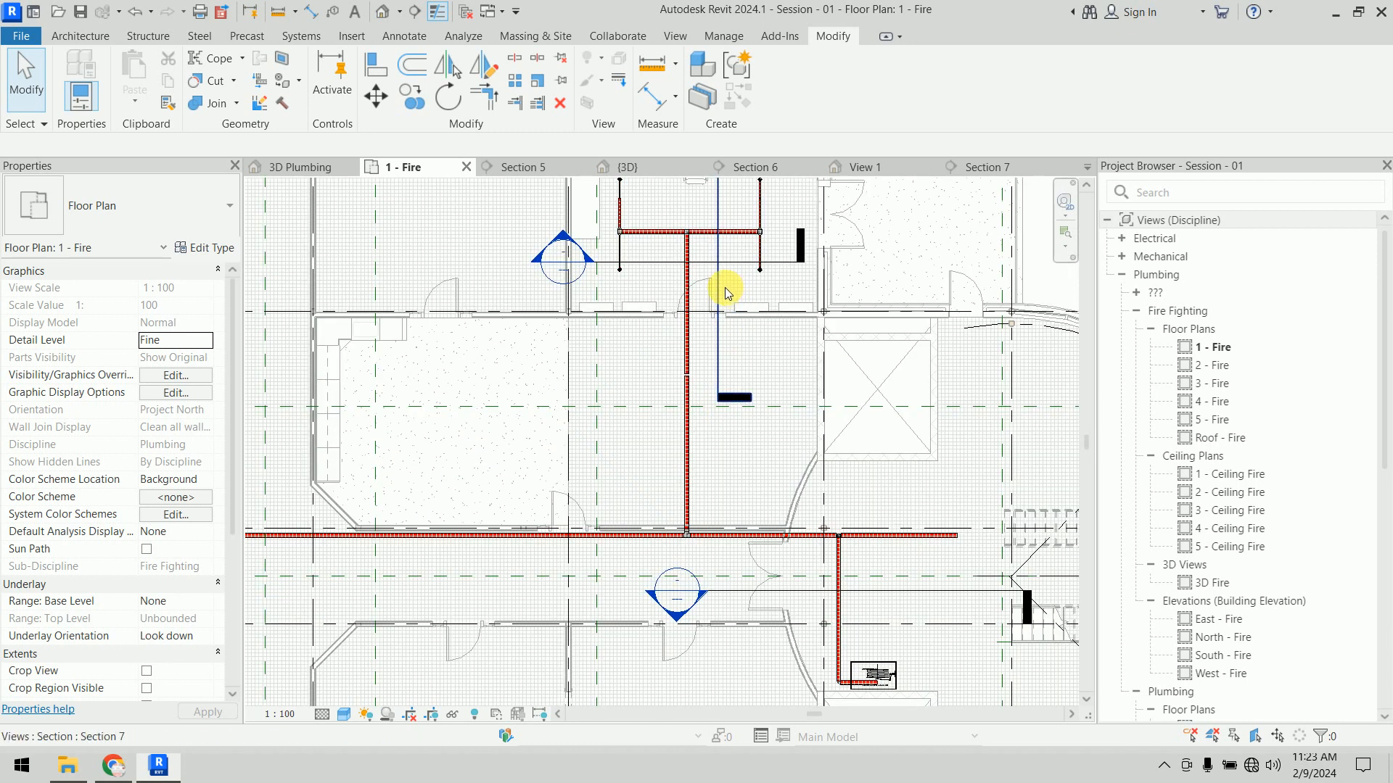
pyautogui.click(632, 398)
pyautogui.moveTo(637, 430); pyautogui.dragTo(643, 405)
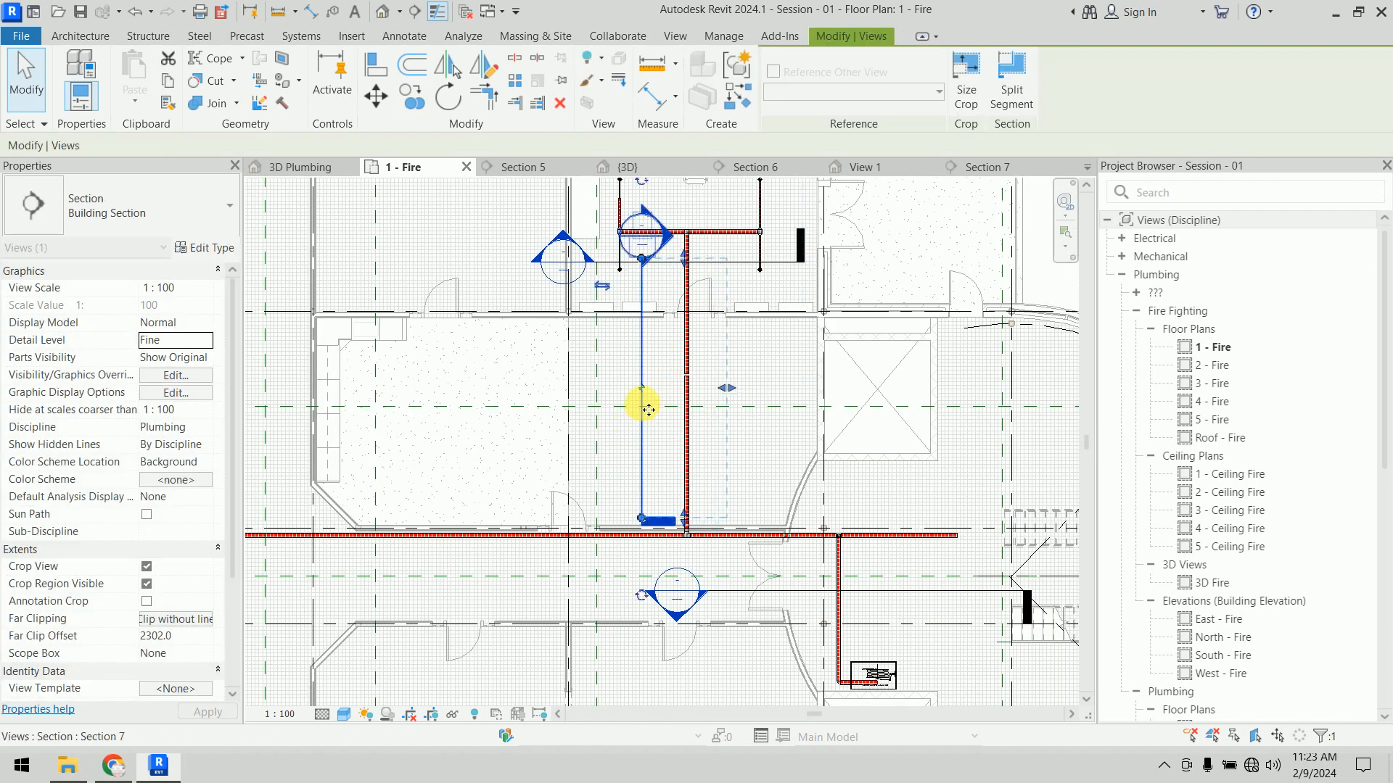
pyautogui.rightClick(643, 404)
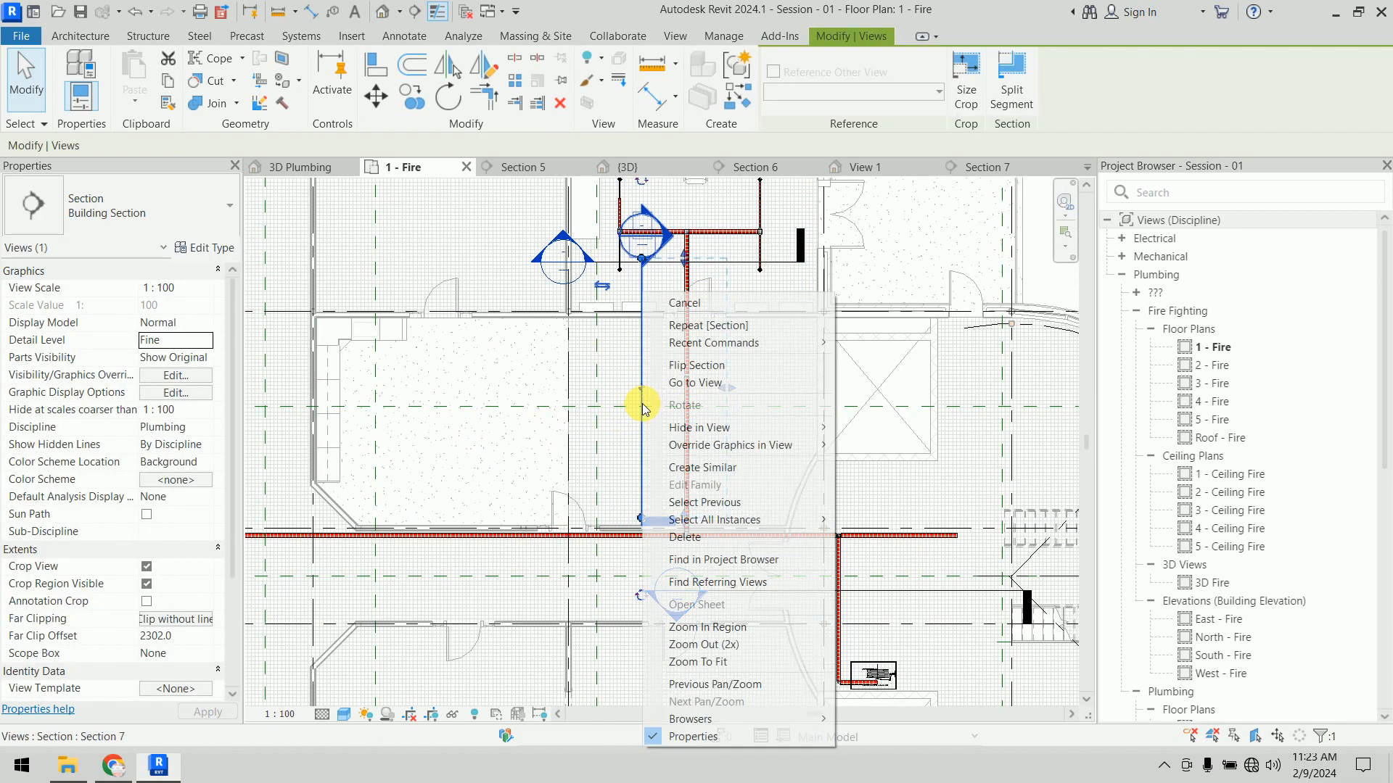
pyautogui.click(718, 381)
pyautogui.moveTo(715, 382); pyautogui.dragTo(660, 515, button='middle')
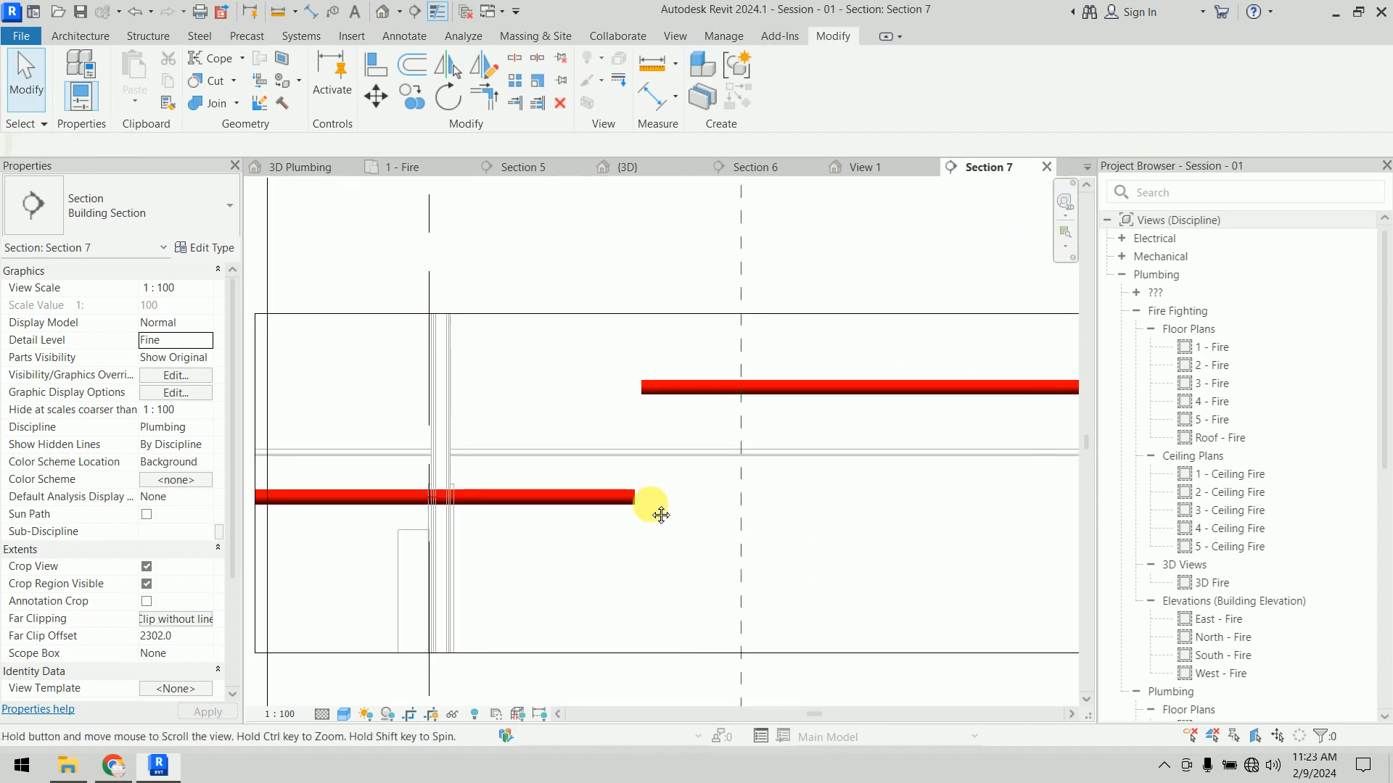
# Step: Extend the lower 100 mm pipe from its open end beneath the upper pipe and straight up to connect with it
pyautogui.scroll(2, 650, 504)
pyautogui.click(624, 493)
pyautogui.rightClick(622, 496)
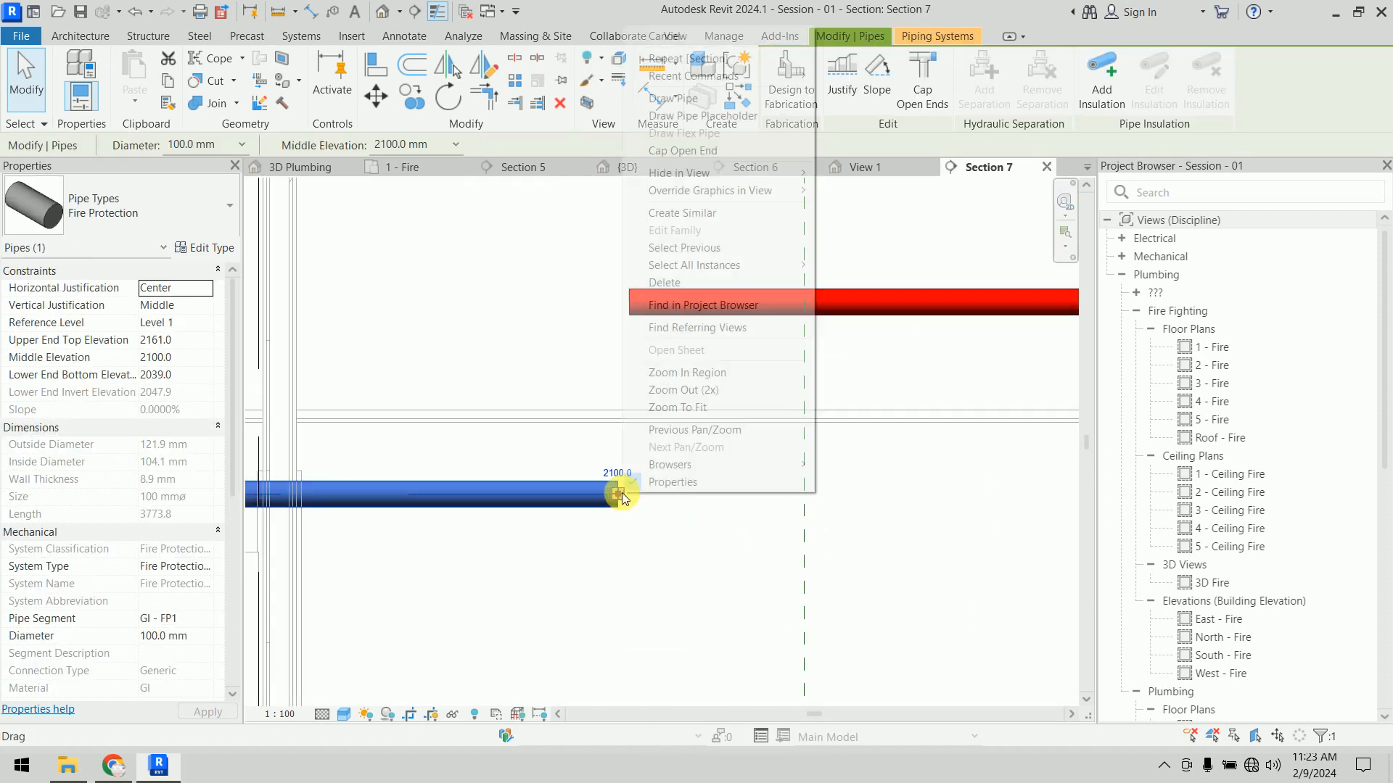
pyautogui.click(717, 97)
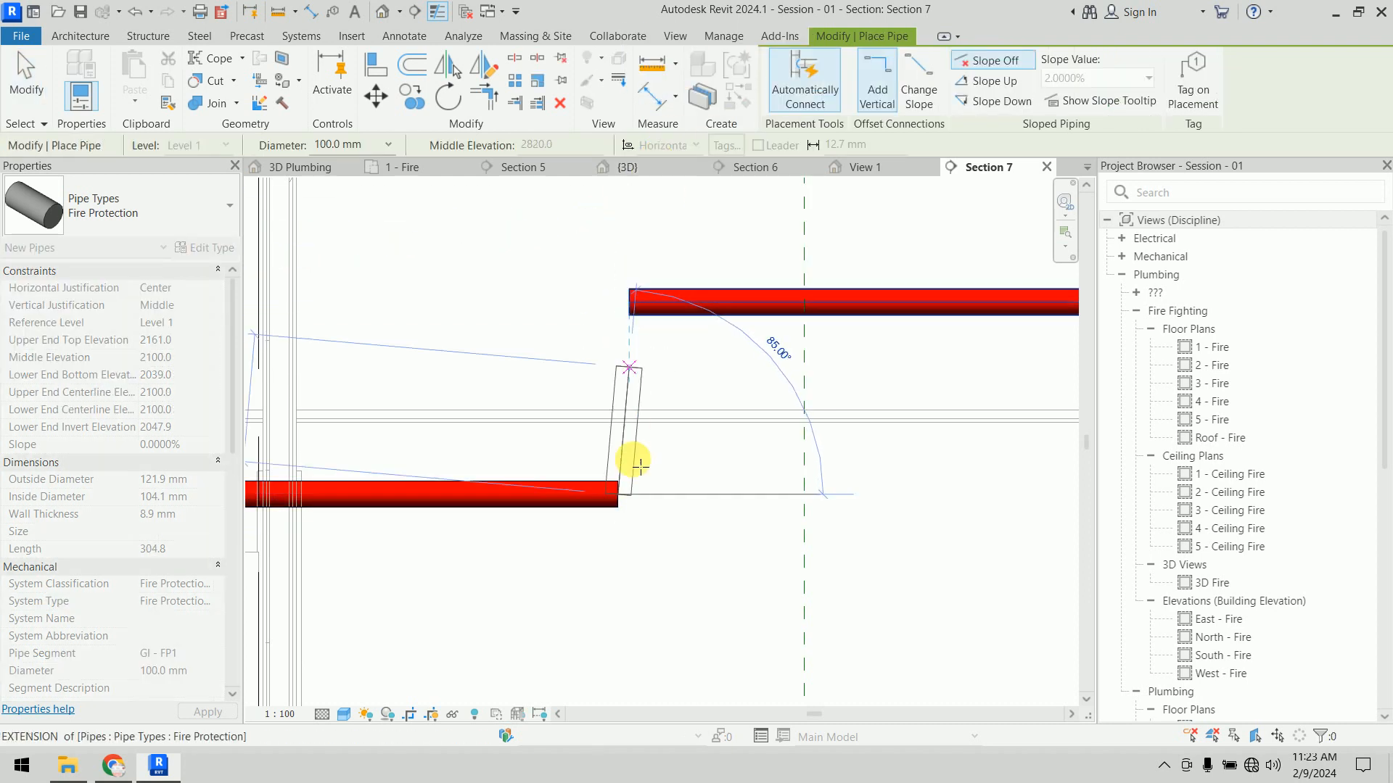
pyautogui.click(666, 494)
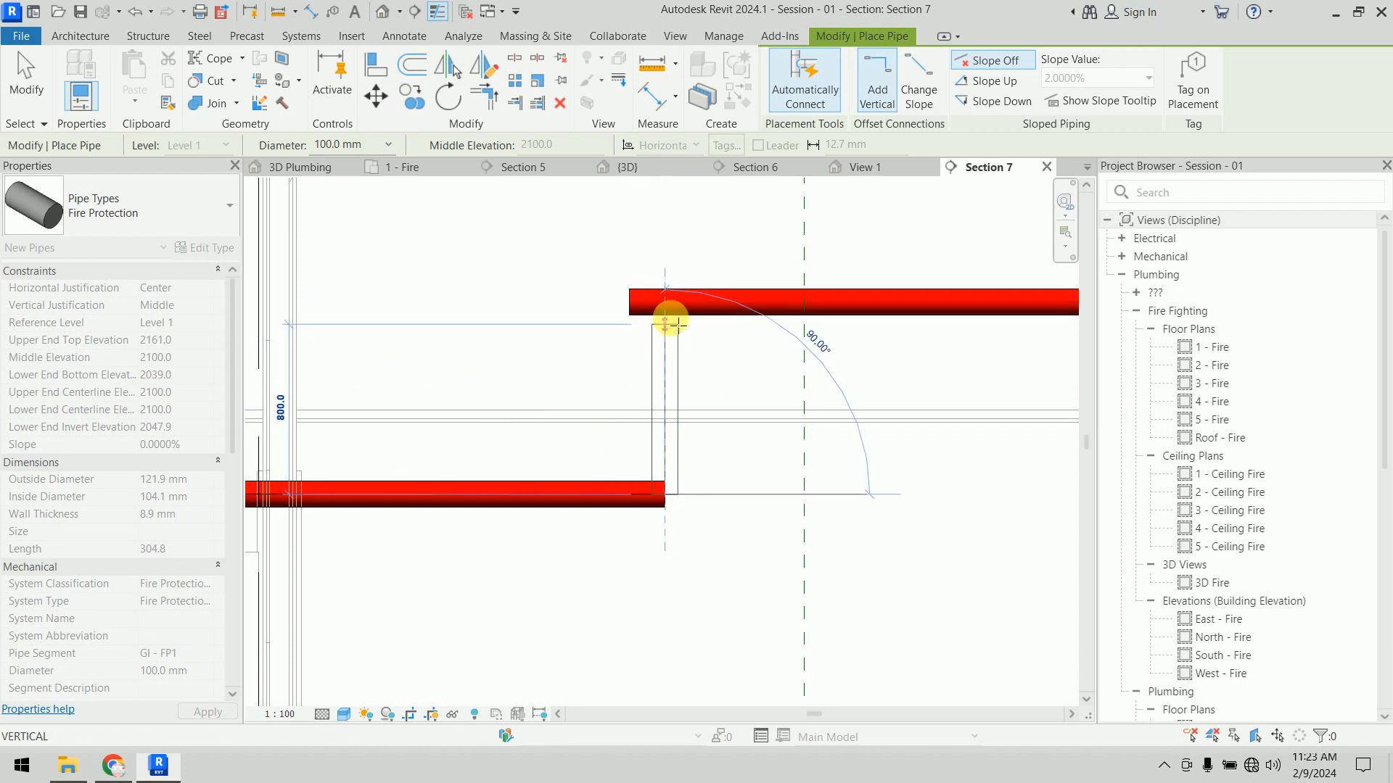
pyautogui.click(682, 339)
pyautogui.press('Escape')
pyautogui.press('Escape')
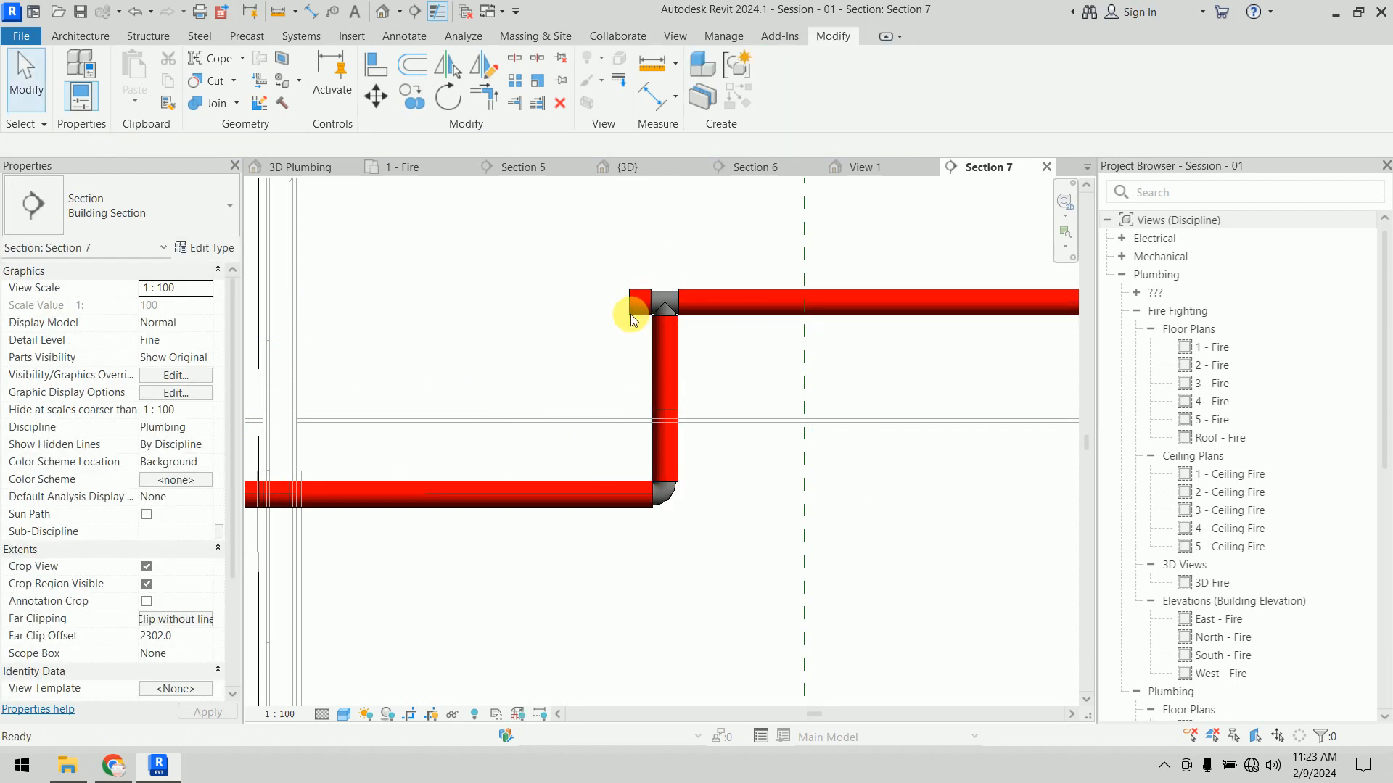
# Step: Delete the short leftover pipe beyond the vertical pipe's upper tee and convert that tee into an elbow
pyautogui.click(632, 303)
pyautogui.press('Delete')
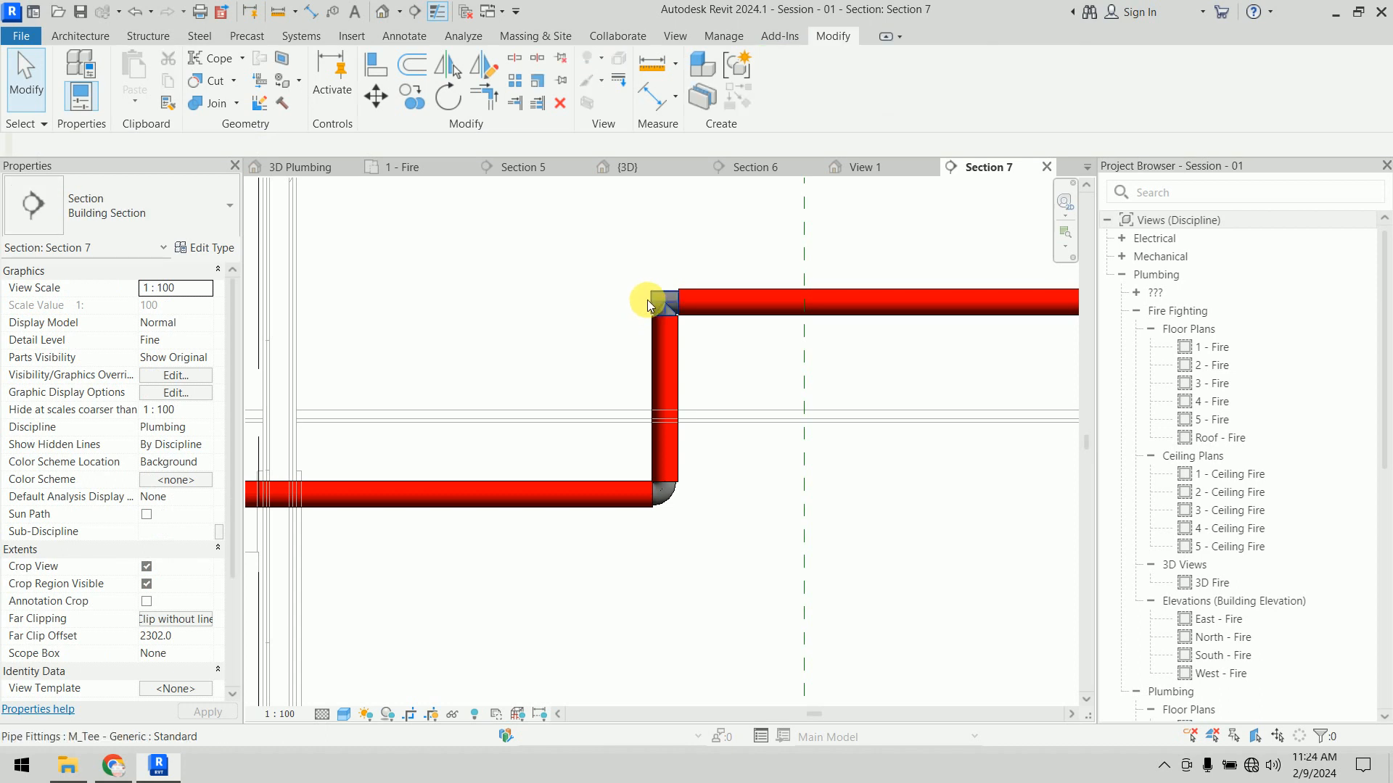
pyautogui.click(647, 299)
pyautogui.click(600, 304)
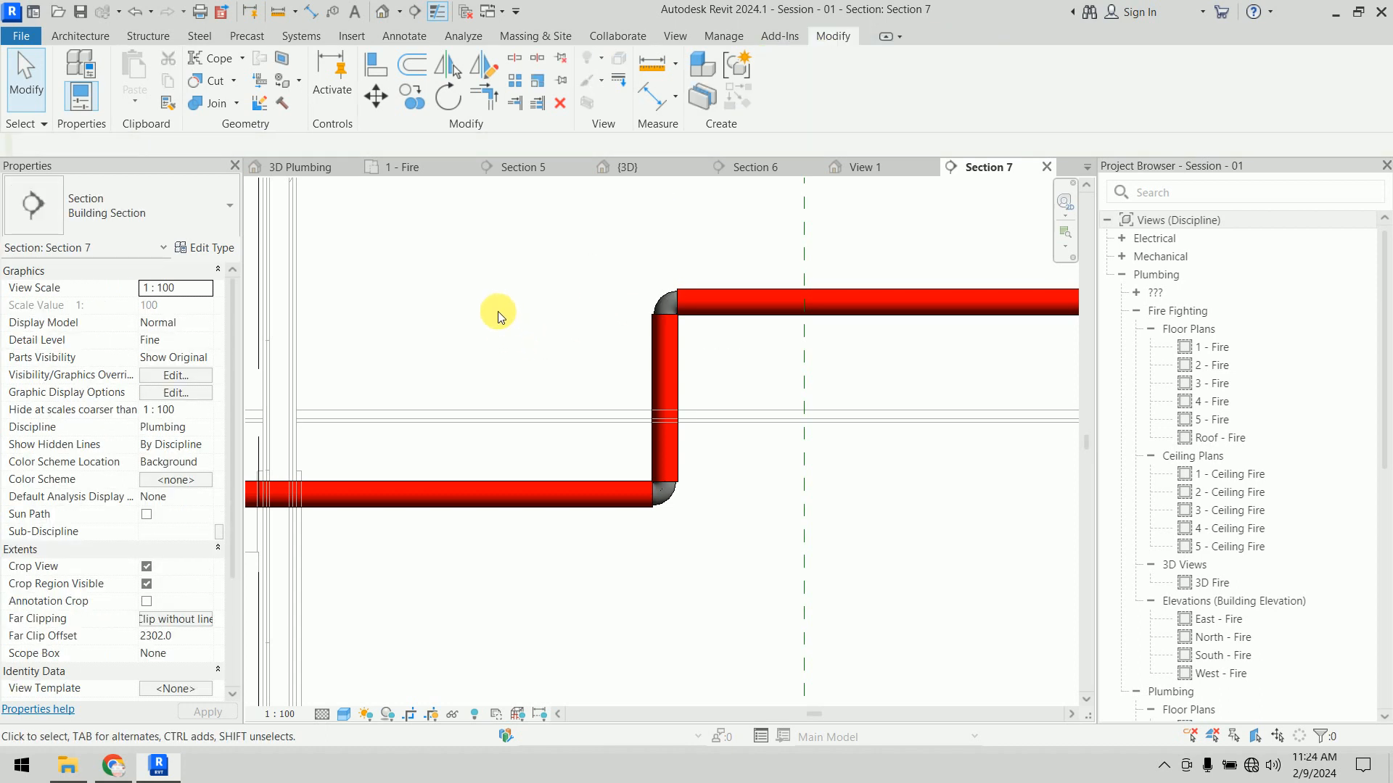
# Step: Examine in {3D} the piping run from the main pipe down to the four sprinklers
pyautogui.click(704, 167)
pyautogui.scroll(3, 777, 538)
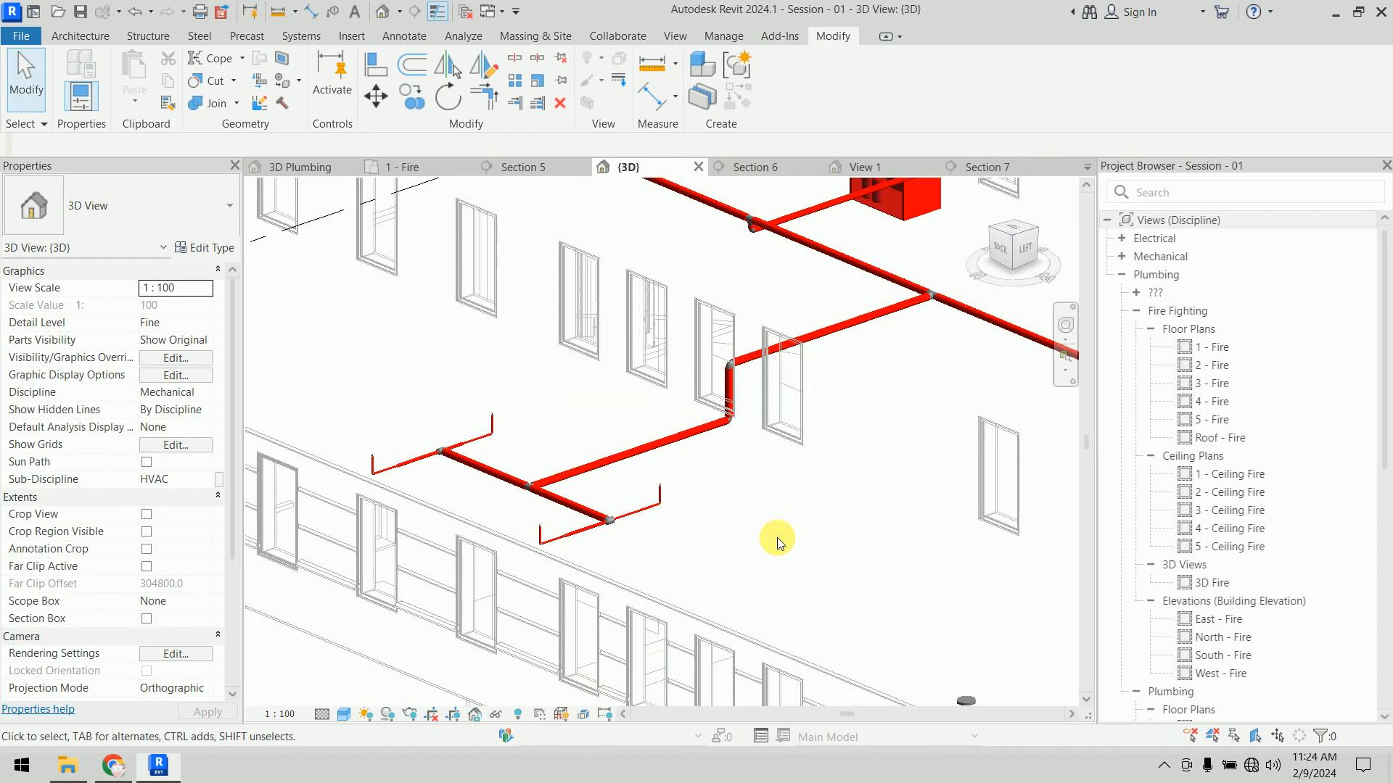
pyautogui.moveTo(777, 537)
pyautogui.mouseDown(button='middle')
pyautogui.moveTo(791, 533)
pyautogui.moveTo(774, 520)
pyautogui.mouseUp(button='middle')
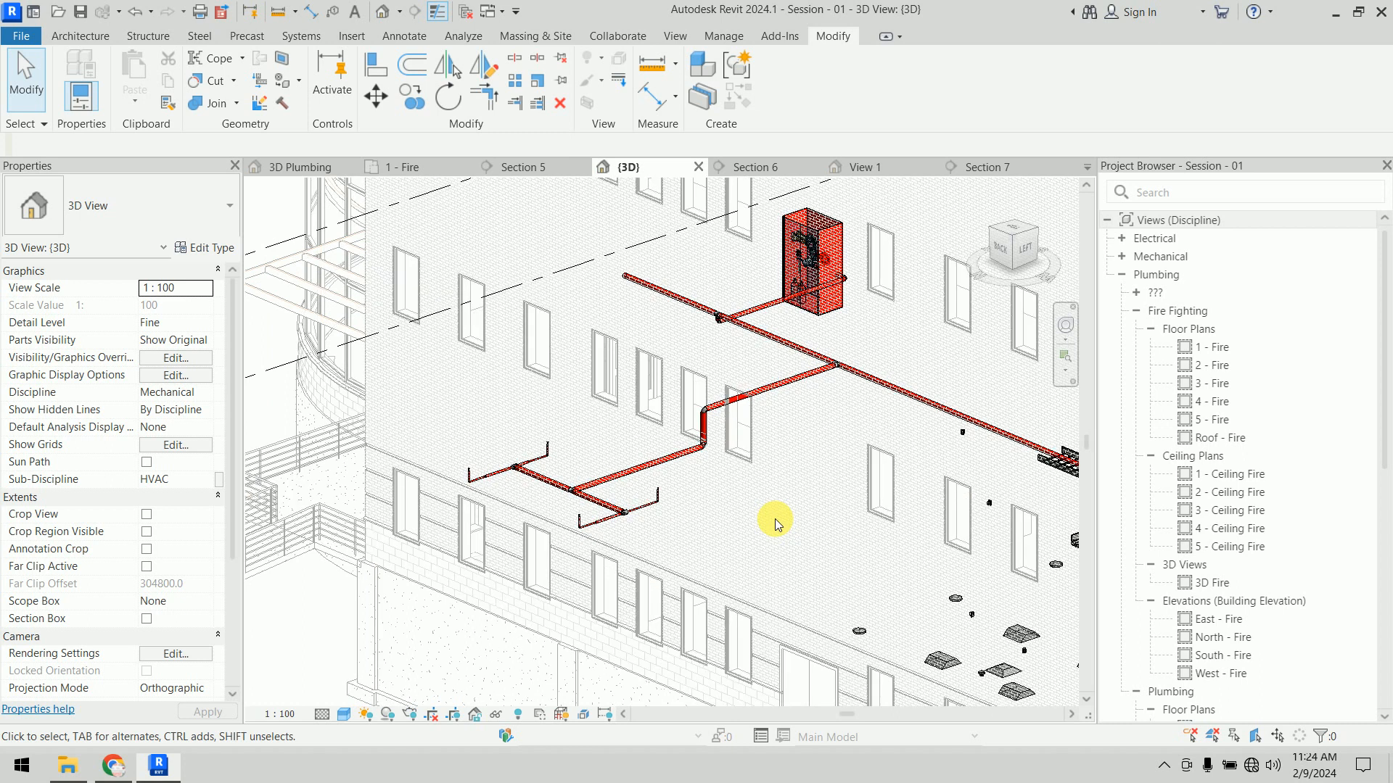
pyautogui.scroll(2, 754, 503)
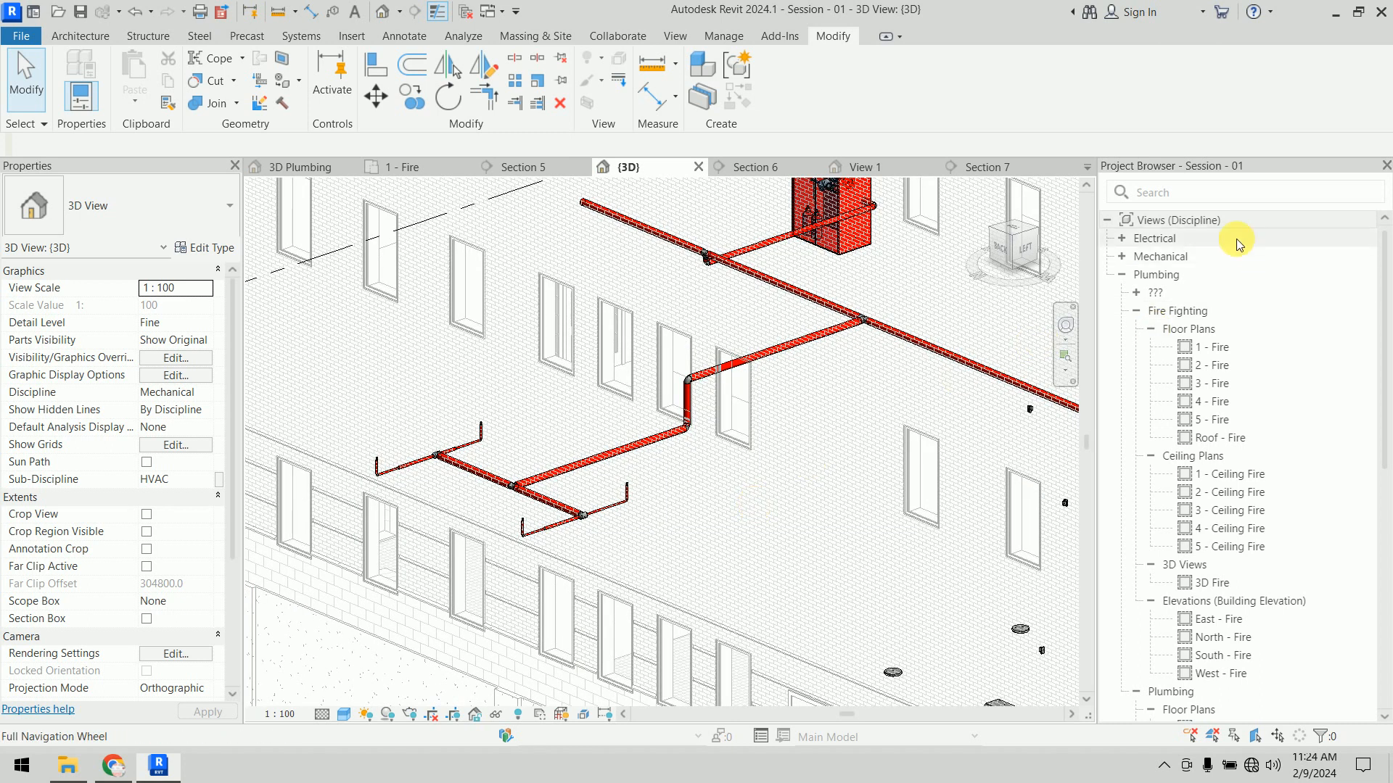
pyautogui.scroll(-3, 895, 445)
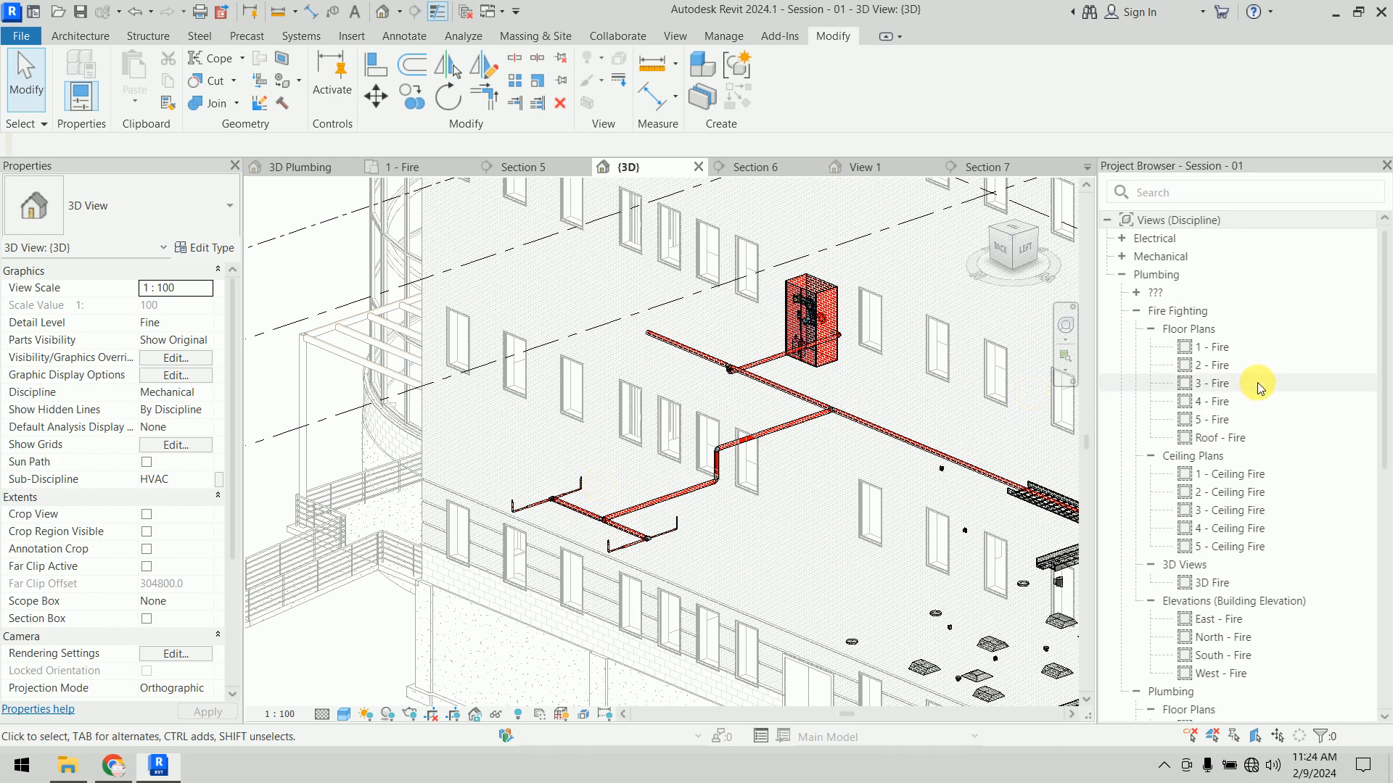
# Step: In 1 - Fire, place an ACM_UPRIGHT SPRINKLER on Level 1 at 600 mm elevation in the corridor beside the wall, and select it
pyautogui.click(1213, 350)
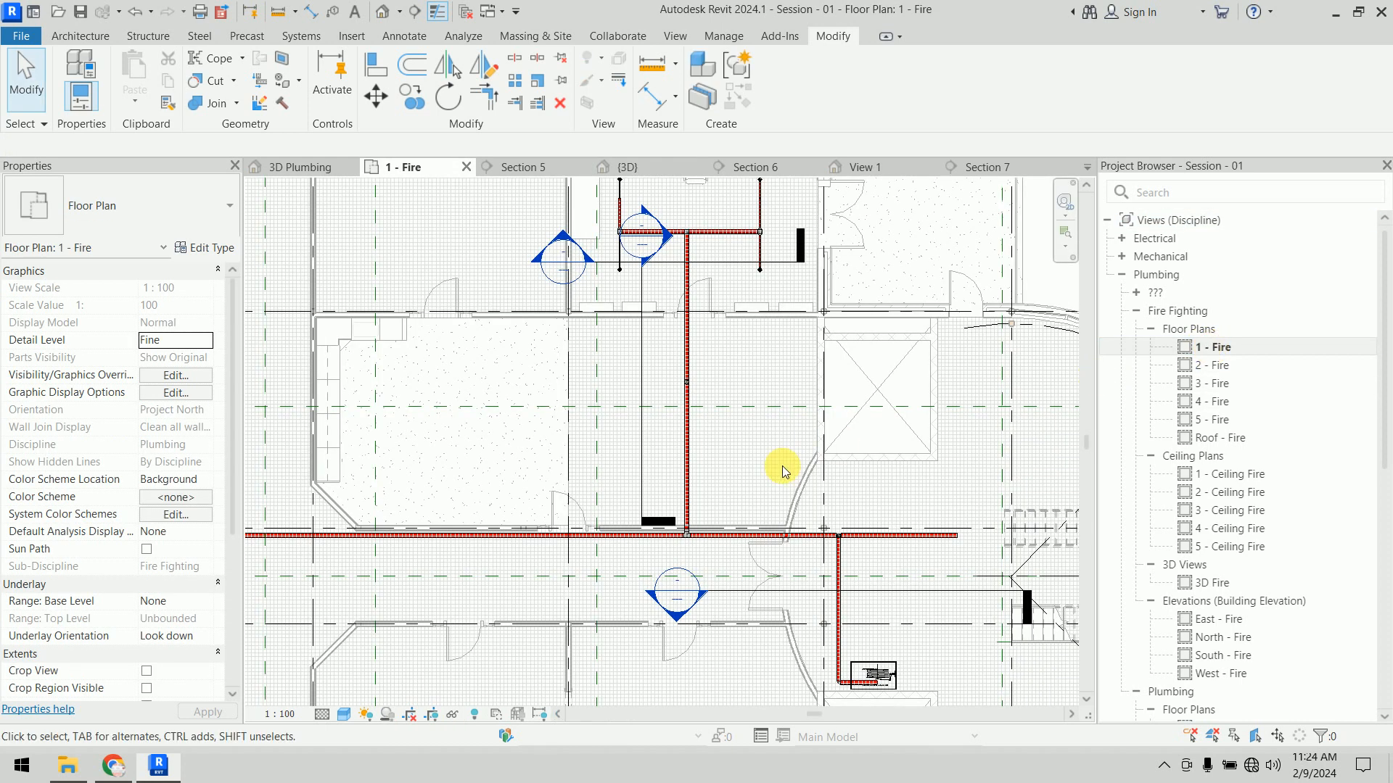
pyautogui.scroll(-3, 818, 407)
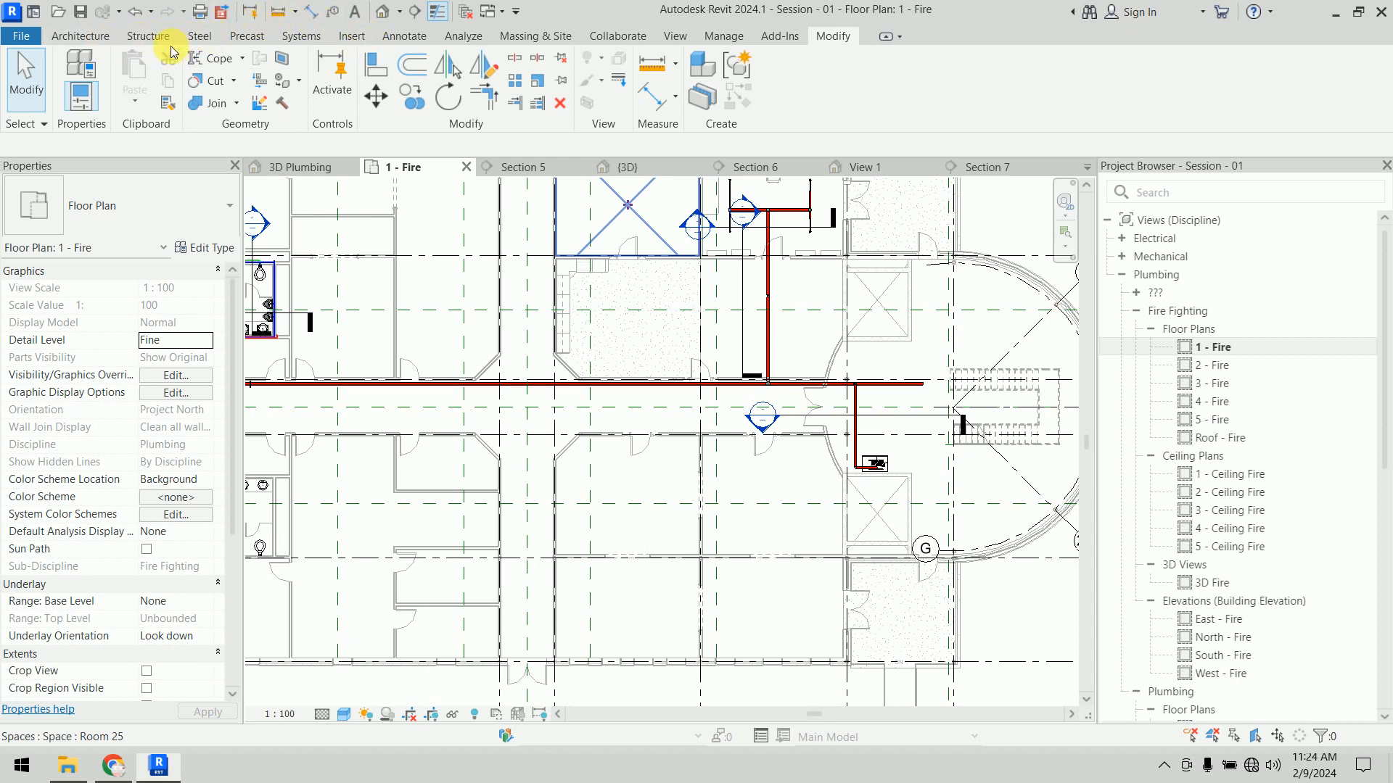
pyautogui.click(295, 35)
pyautogui.click(1048, 72)
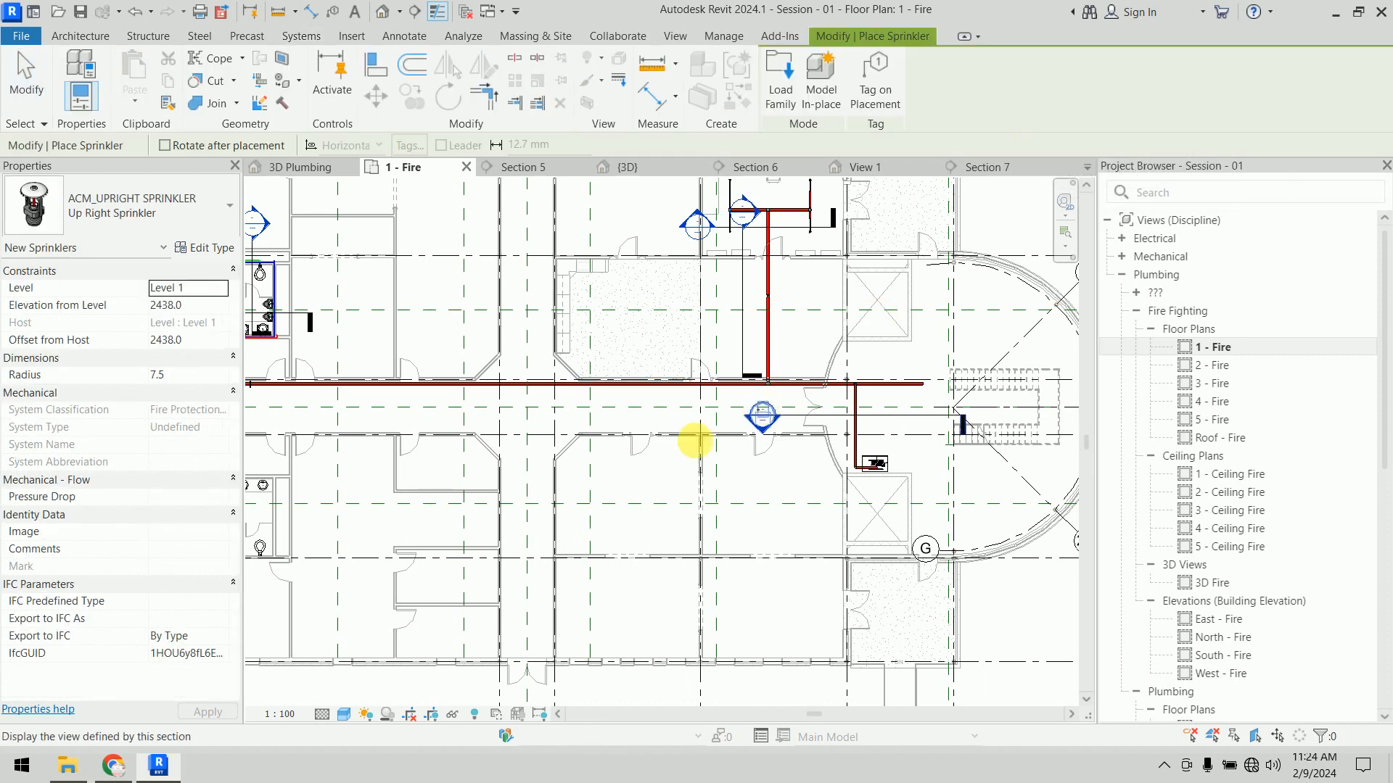
pyautogui.scroll(5, 660, 445)
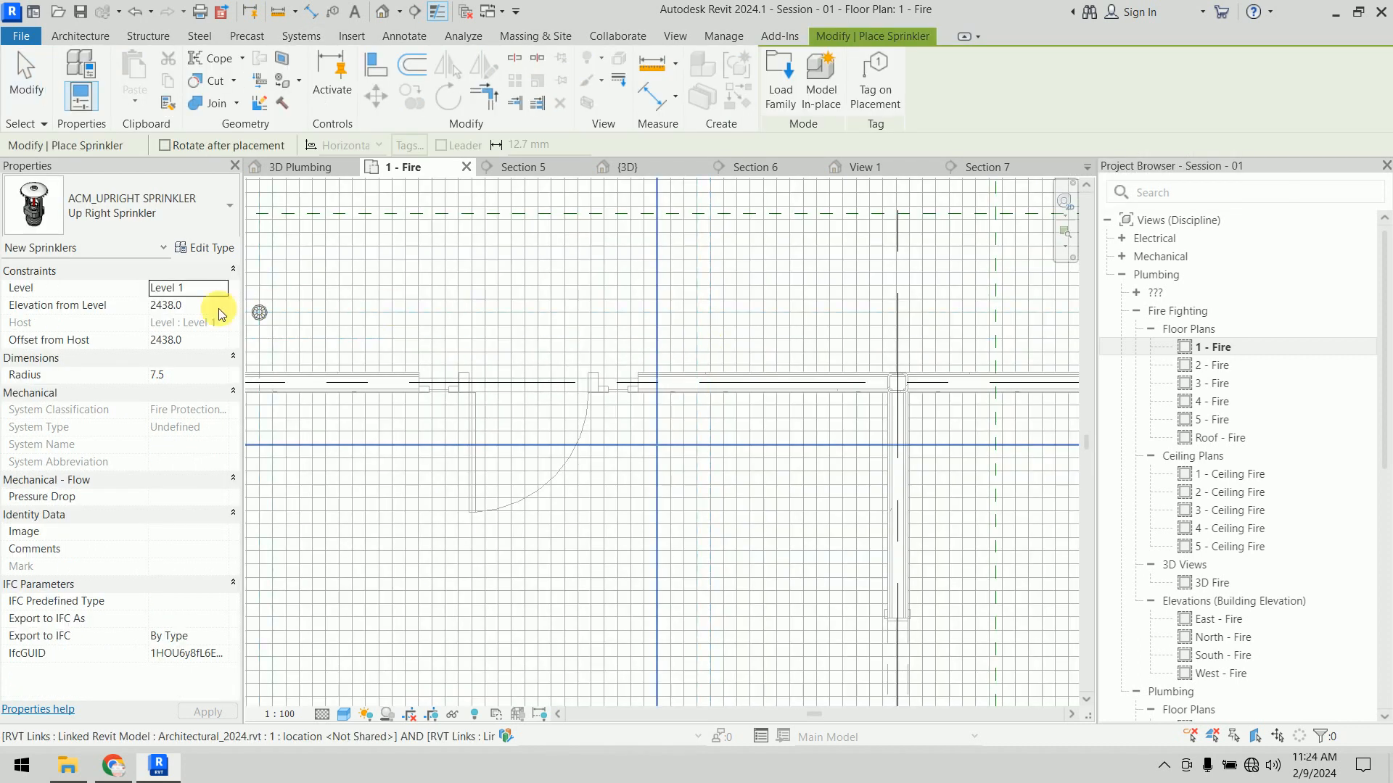
pyautogui.click(205, 303)
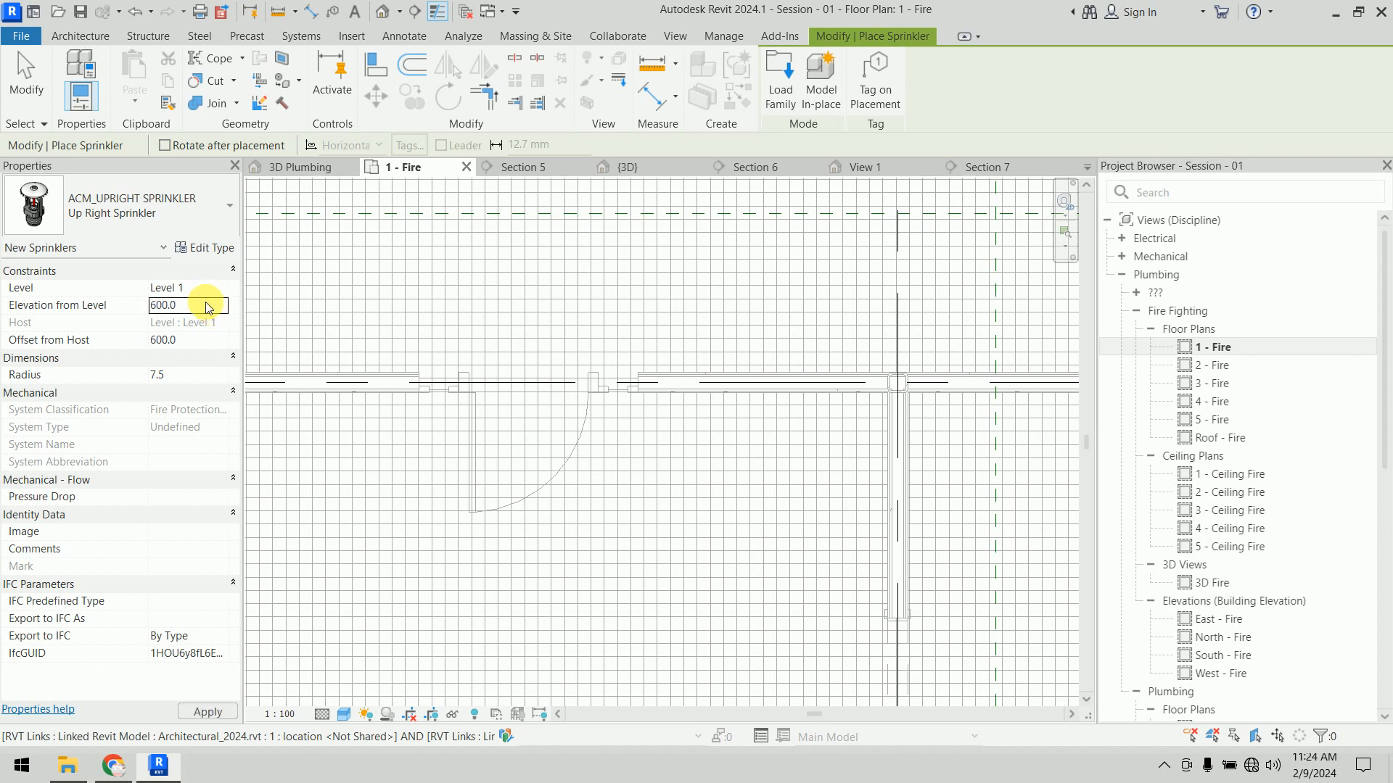
pyautogui.scroll(3, 791, 364)
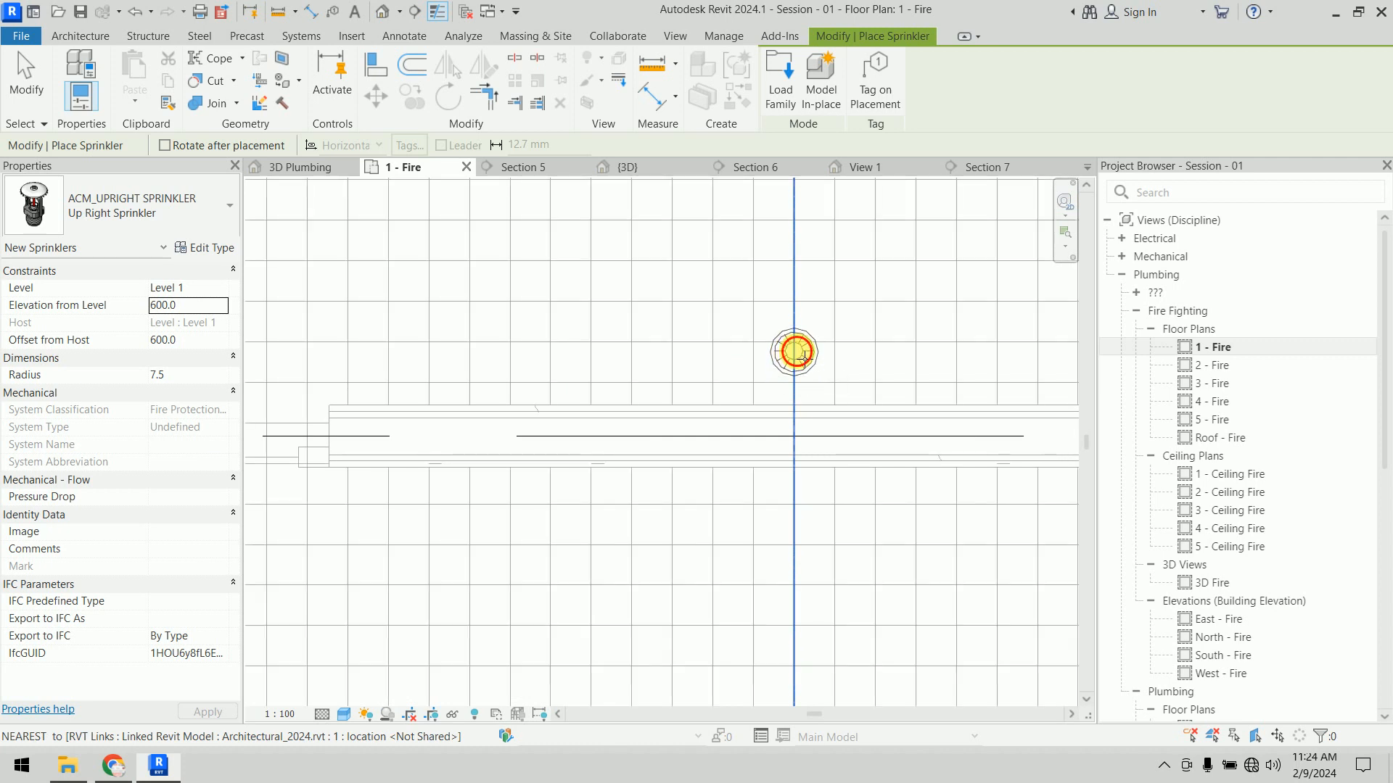
pyautogui.click(803, 358)
pyautogui.press('Escape')
pyautogui.press('Escape')
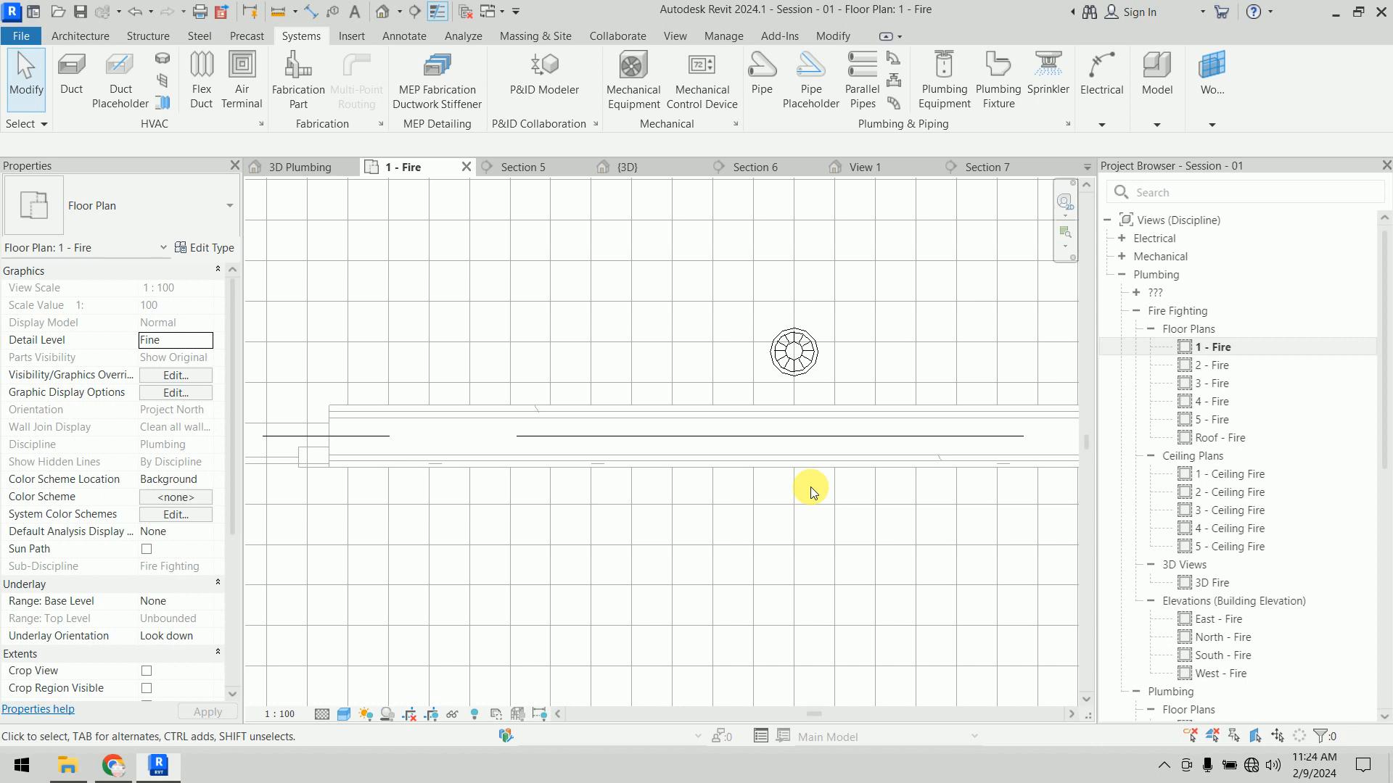
pyautogui.click(801, 376)
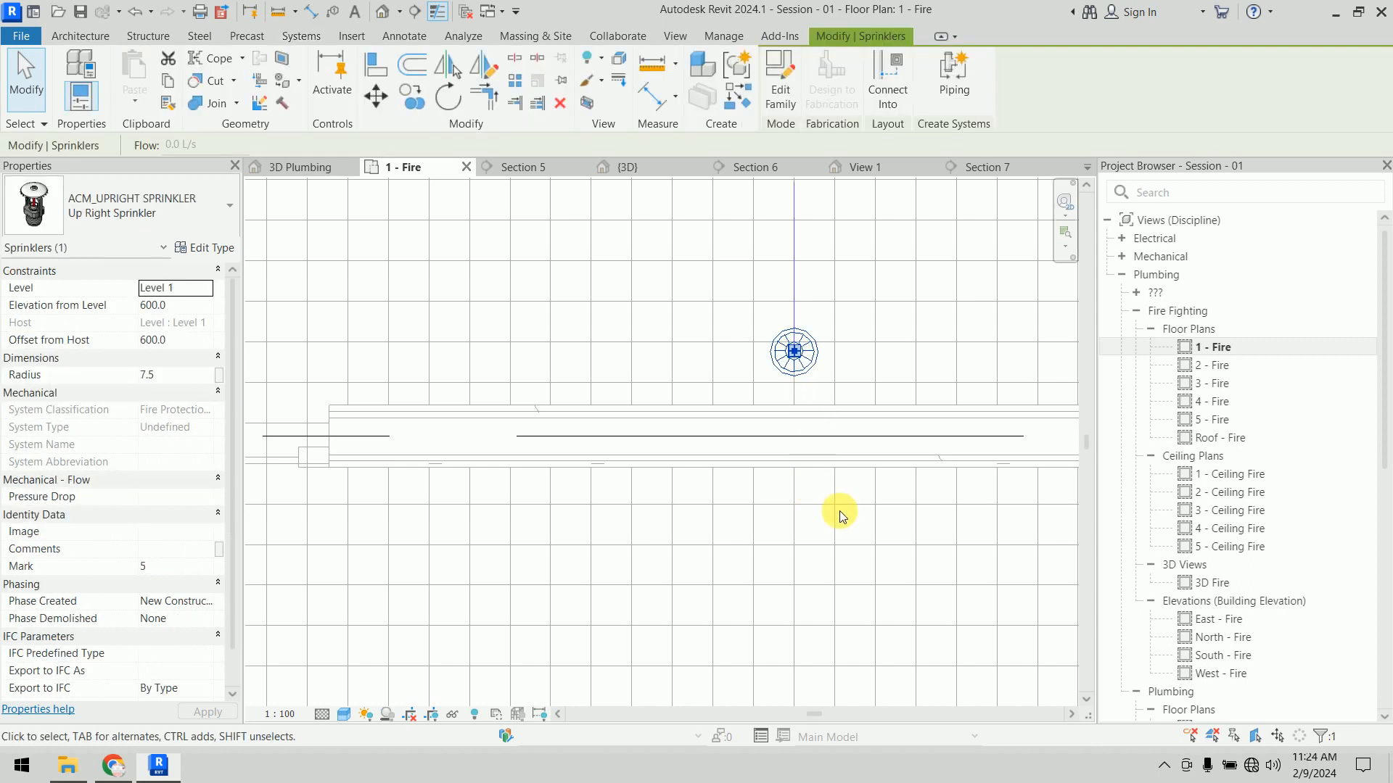
# Step: In 1 - Fire, move the Section 5 line up and to the west within the corridor, clear of the new upright sprinkler
pyautogui.scroll(-3, 838, 510)
pyautogui.moveTo(838, 511); pyautogui.dragTo(674, 468, button='middle')
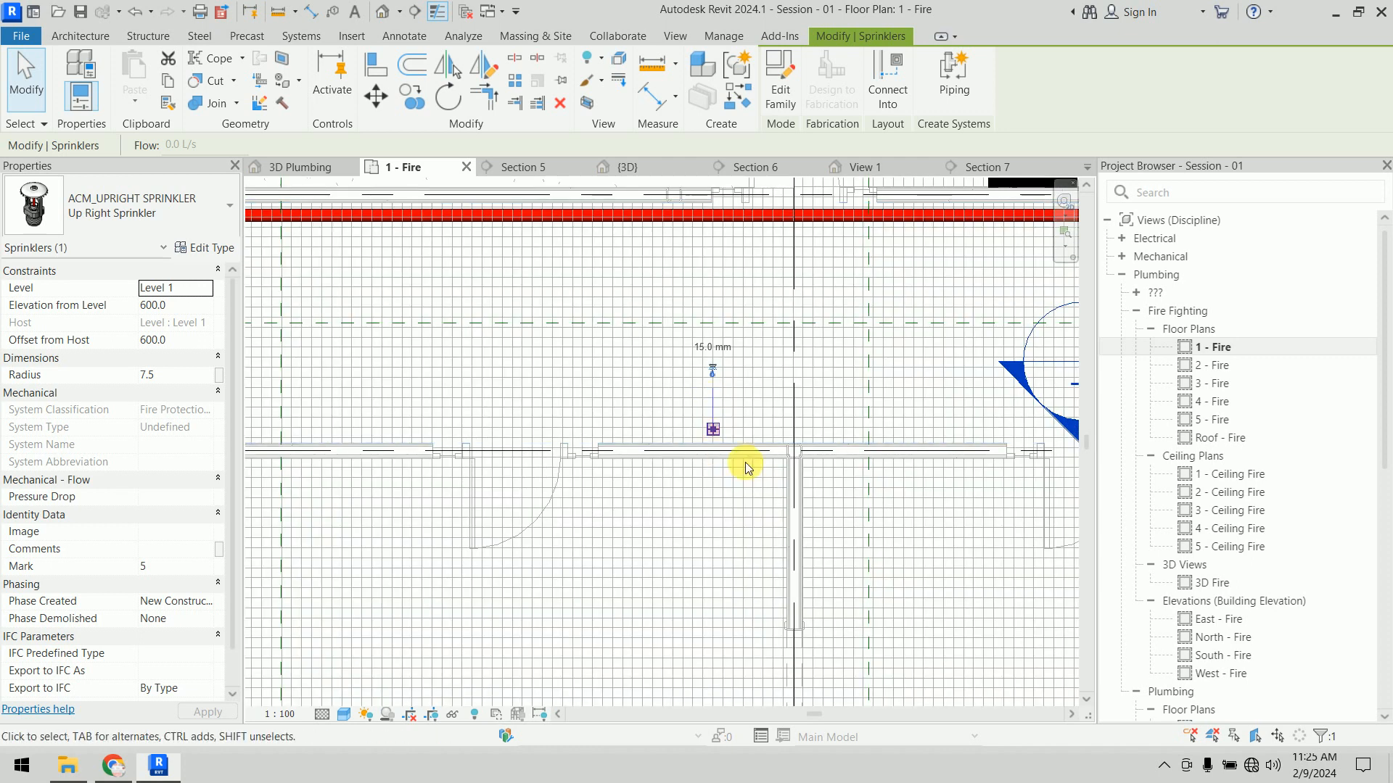
pyautogui.click(856, 507)
pyautogui.moveTo(799, 503); pyautogui.dragTo(624, 469, button='middle')
pyautogui.scroll(-1, 1080, 311)
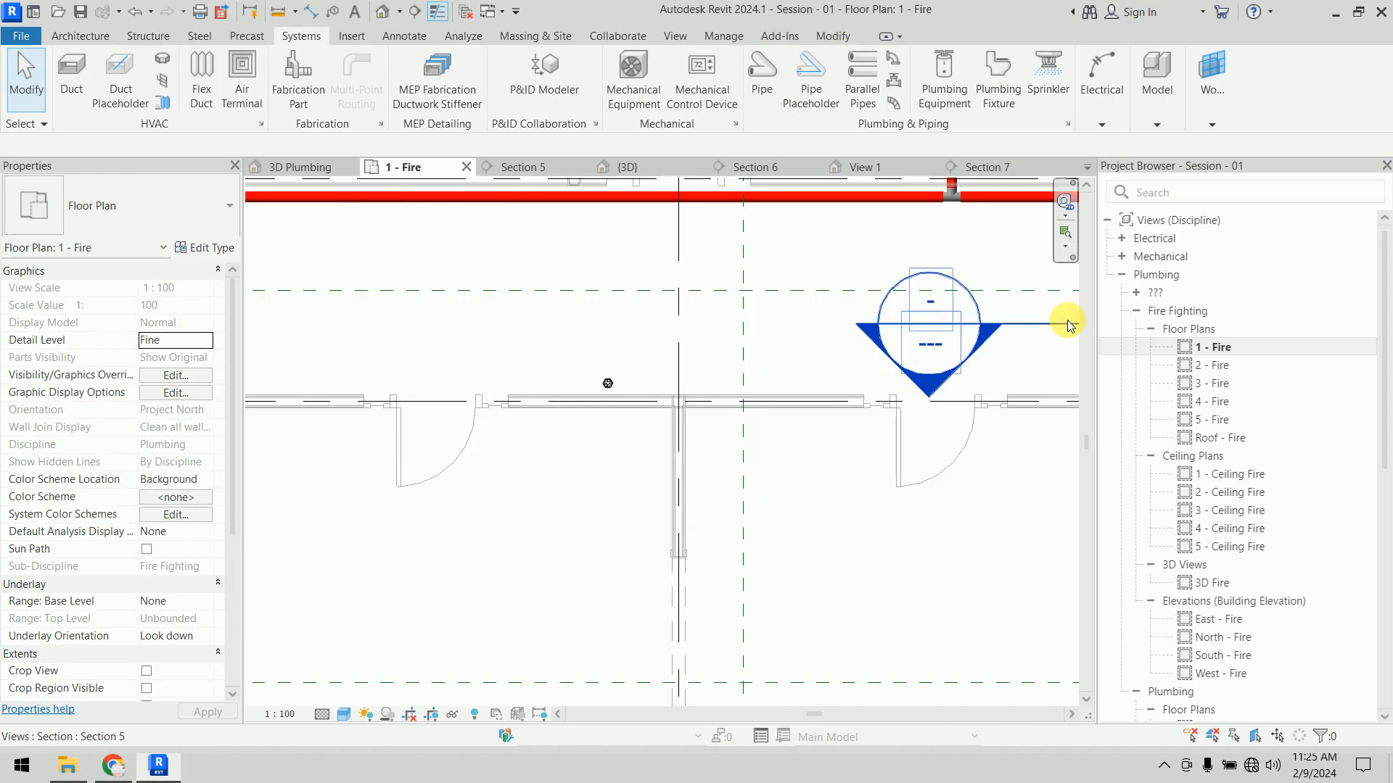
pyautogui.moveTo(1066, 324); pyautogui.dragTo(425, 283)
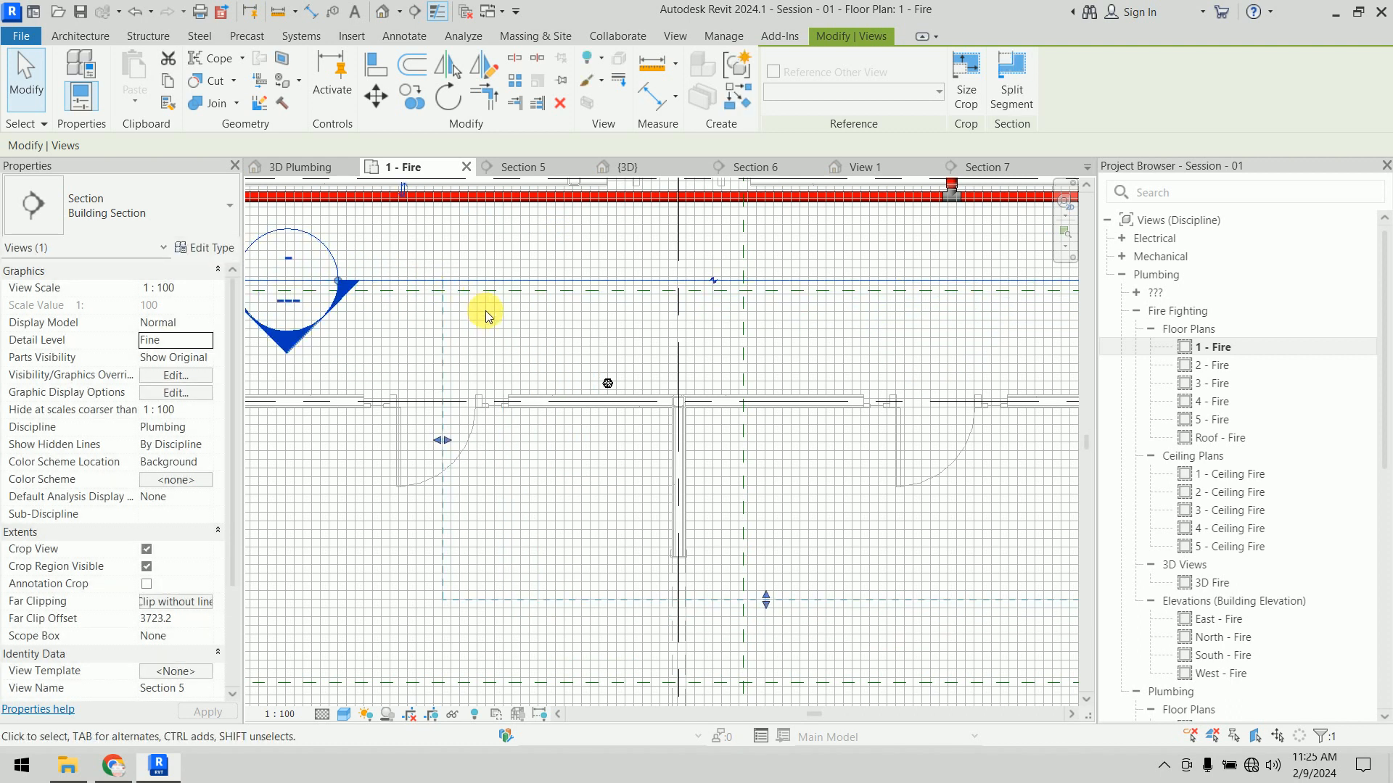
pyautogui.scroll(-4, 487, 312)
pyautogui.moveTo(498, 317); pyautogui.dragTo(614, 382, button='middle')
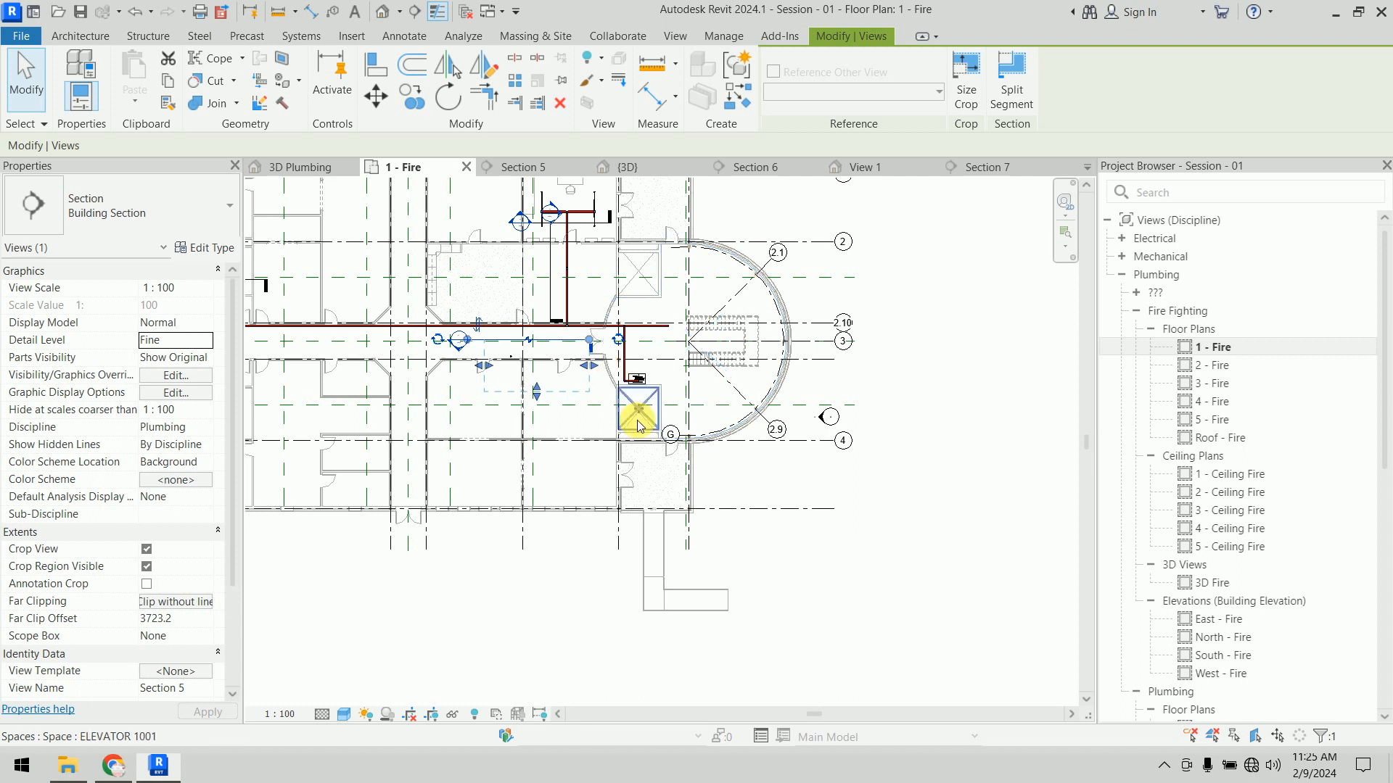
# Step: Move the Section 7 line so it crosses the corridor beside the new upright sprinkler, and open its view
pyautogui.moveTo(888, 545); pyautogui.dragTo(920, 605, button='middle')
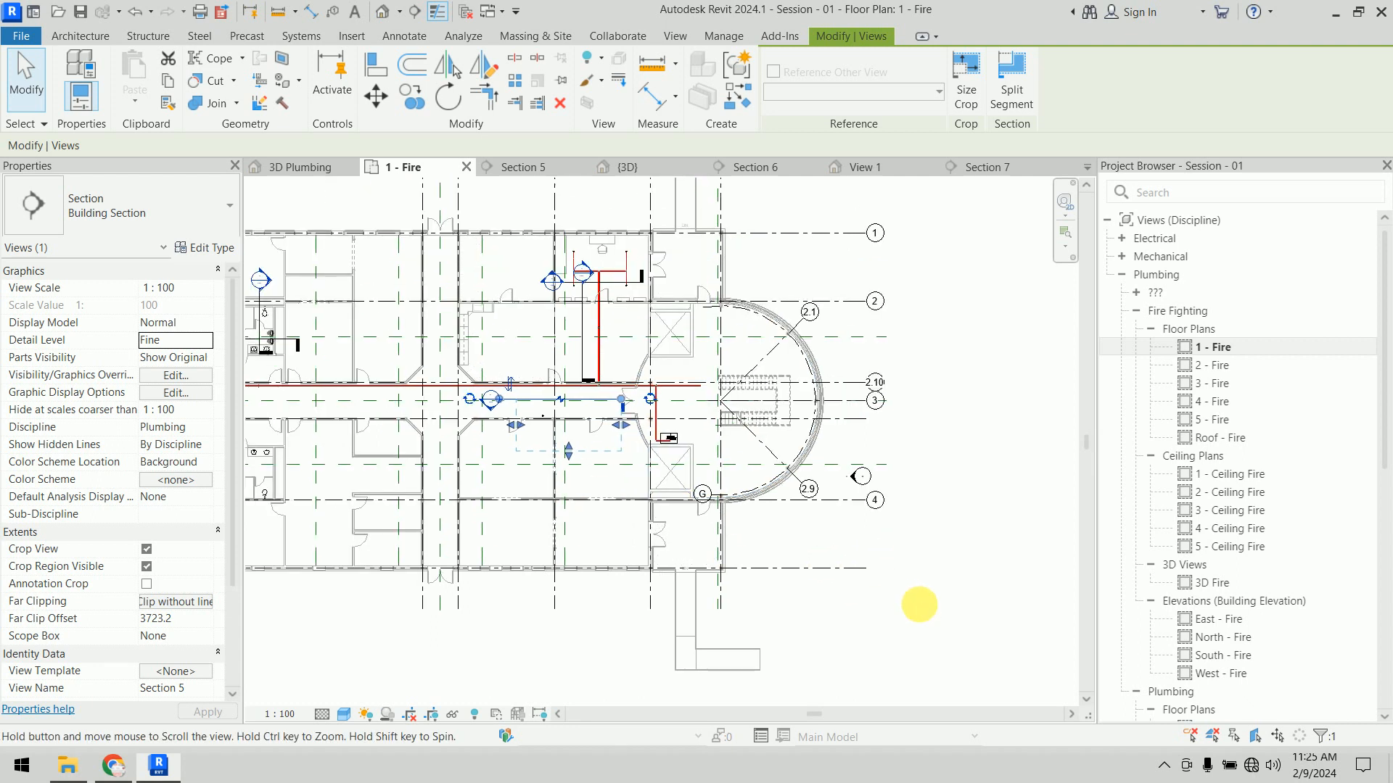
pyautogui.click(855, 560)
pyautogui.click(581, 341)
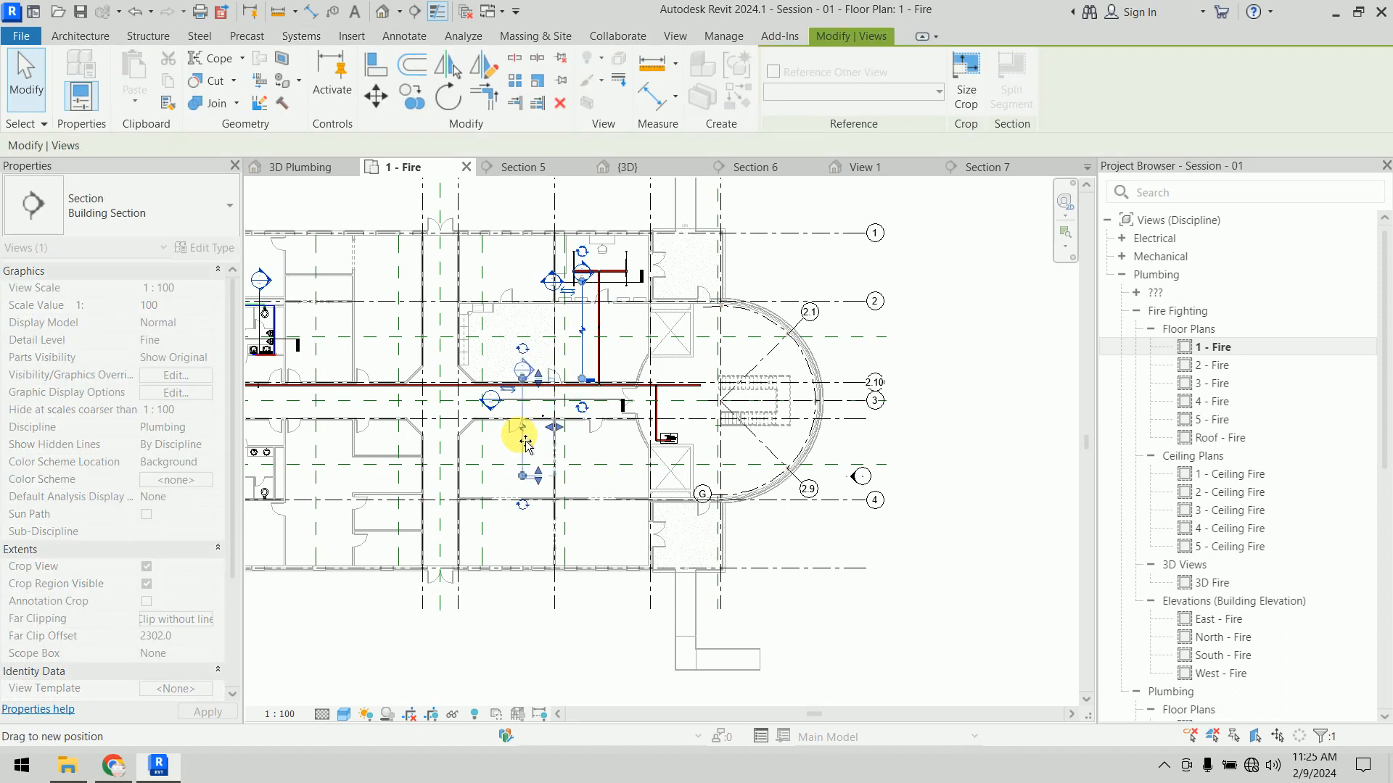
pyautogui.scroll(5, 522, 435)
pyautogui.rightClick(540, 454)
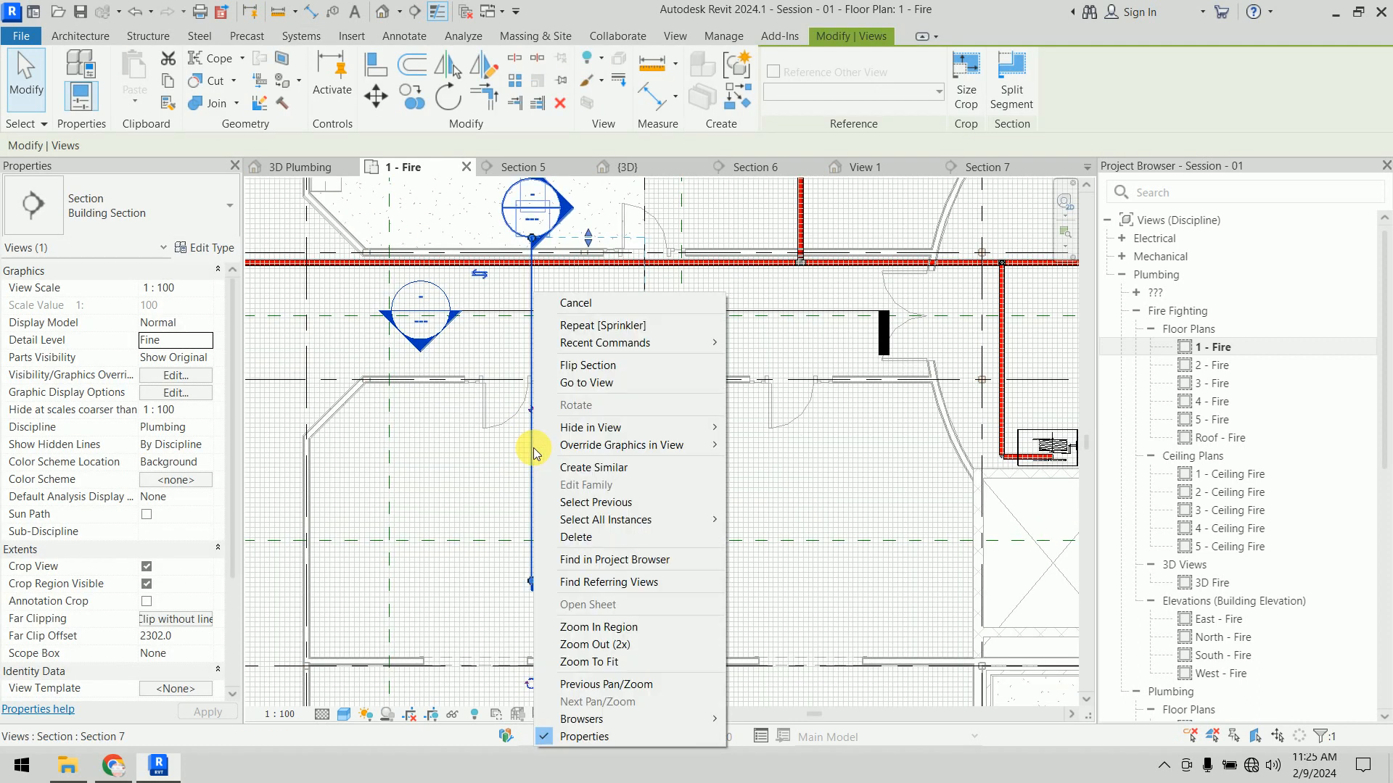
pyautogui.click(606, 384)
# Step: Lower the bottom edge of Section 7's crop region well below the floor
pyautogui.scroll(-4, 602, 522)
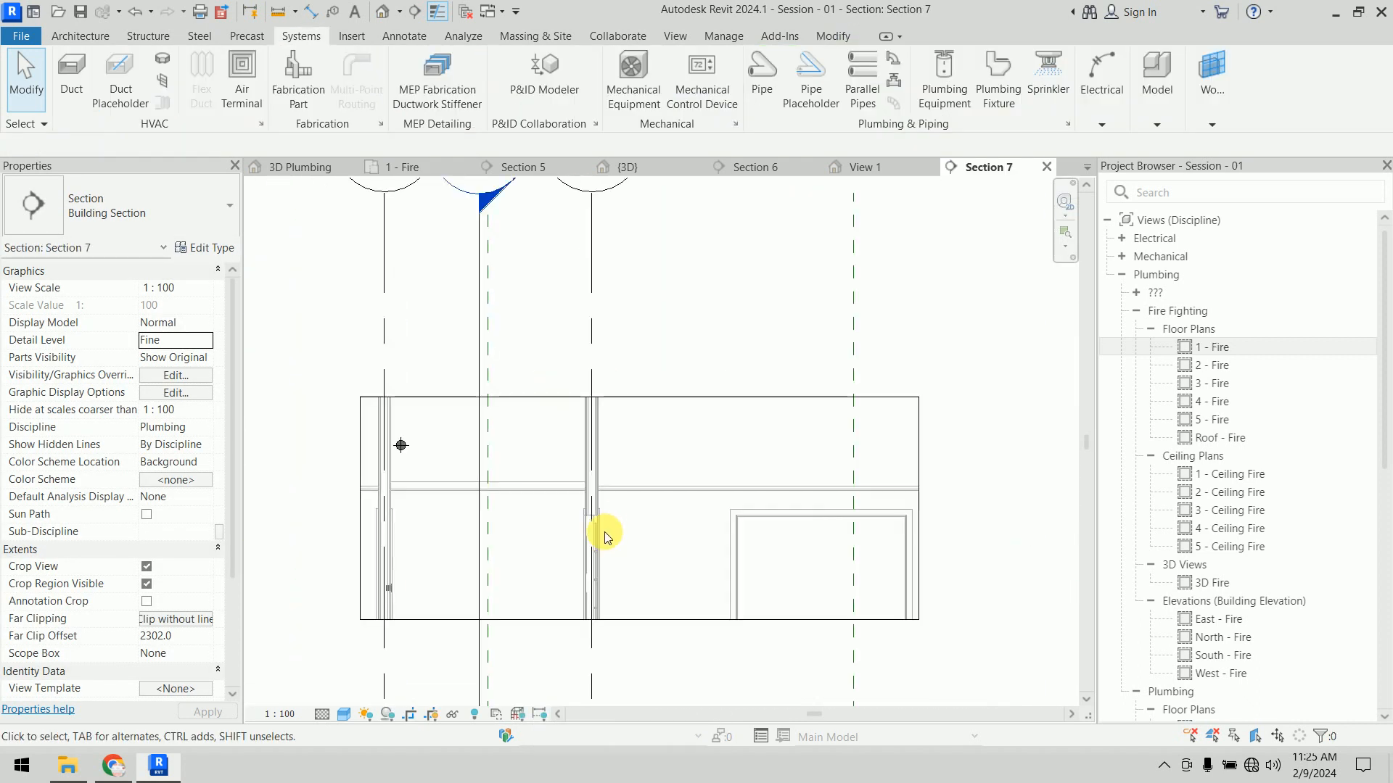
pyautogui.scroll(5, 486, 493)
pyautogui.click(499, 362)
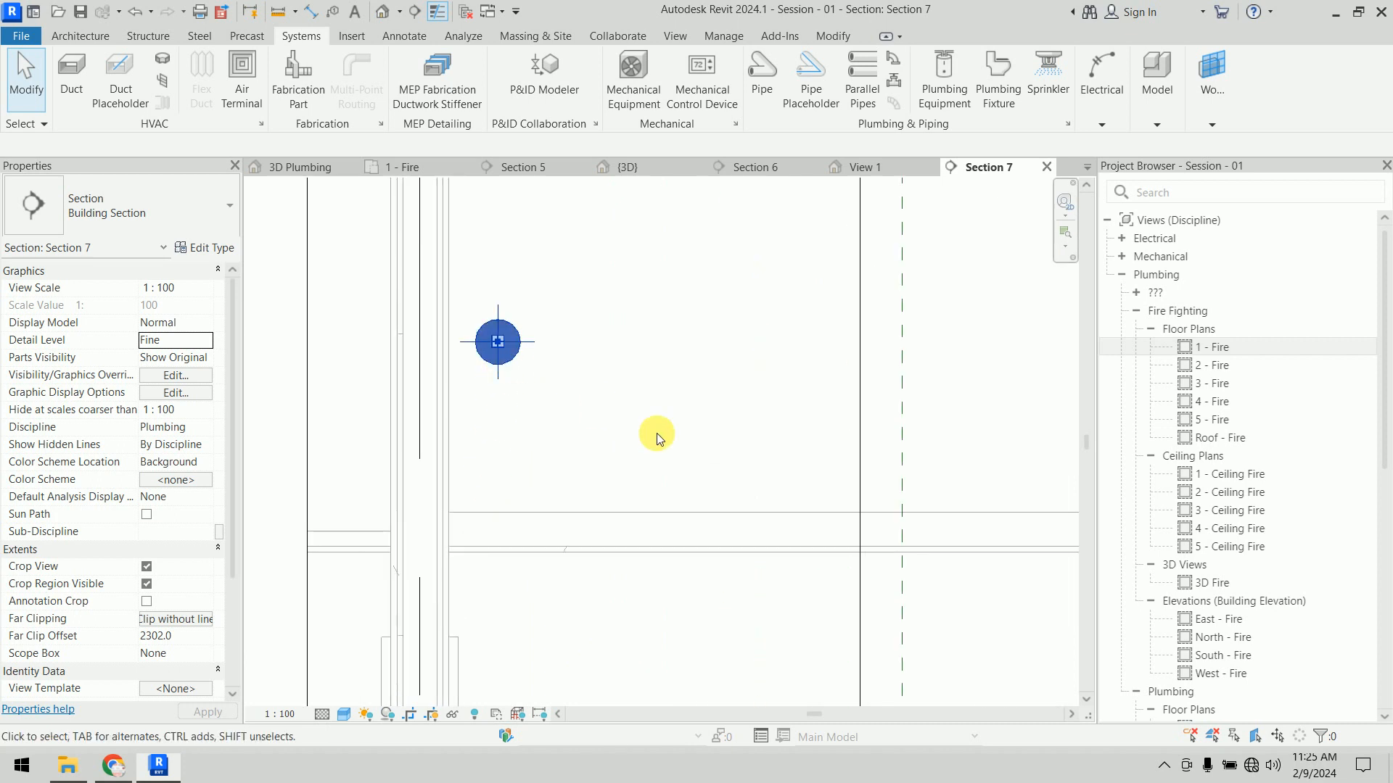
pyautogui.scroll(-3, 655, 434)
pyautogui.scroll(-1, 616, 519)
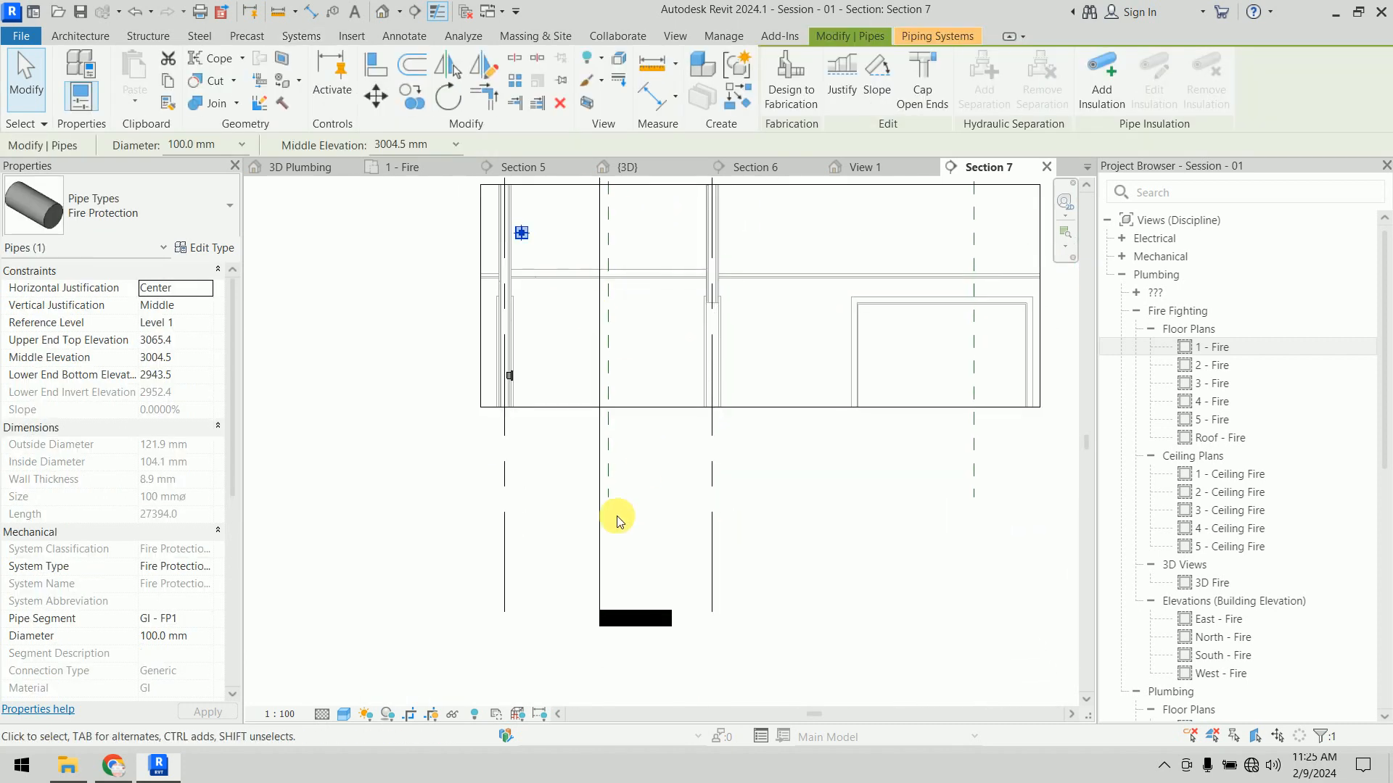
pyautogui.click(547, 495)
pyautogui.scroll(-2, 547, 495)
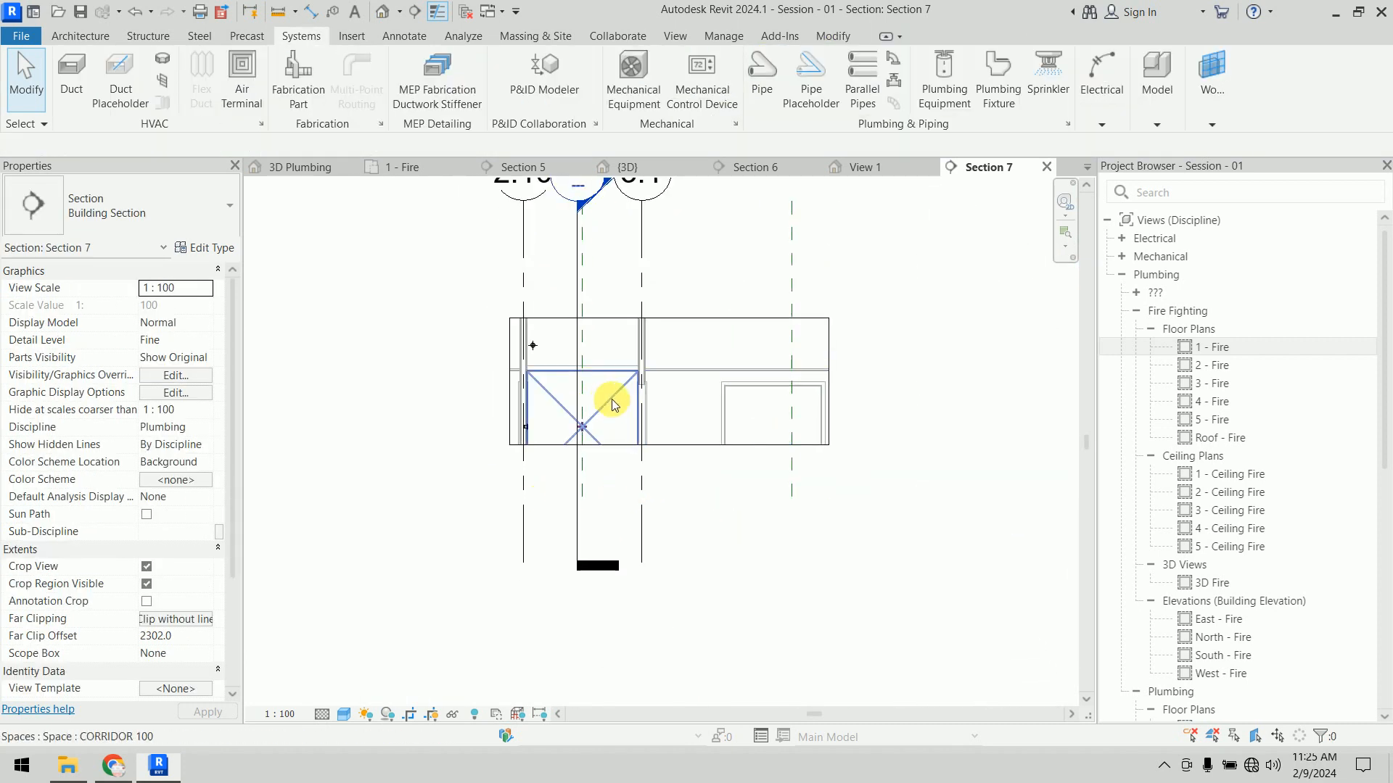
pyautogui.click(665, 447)
pyautogui.moveTo(668, 446); pyautogui.dragTo(685, 612)
# Step: Try to rotate the new upright sprinkler 90° in Section 7
pyautogui.scroll(3, 638, 468)
pyautogui.scroll(4, 638, 464)
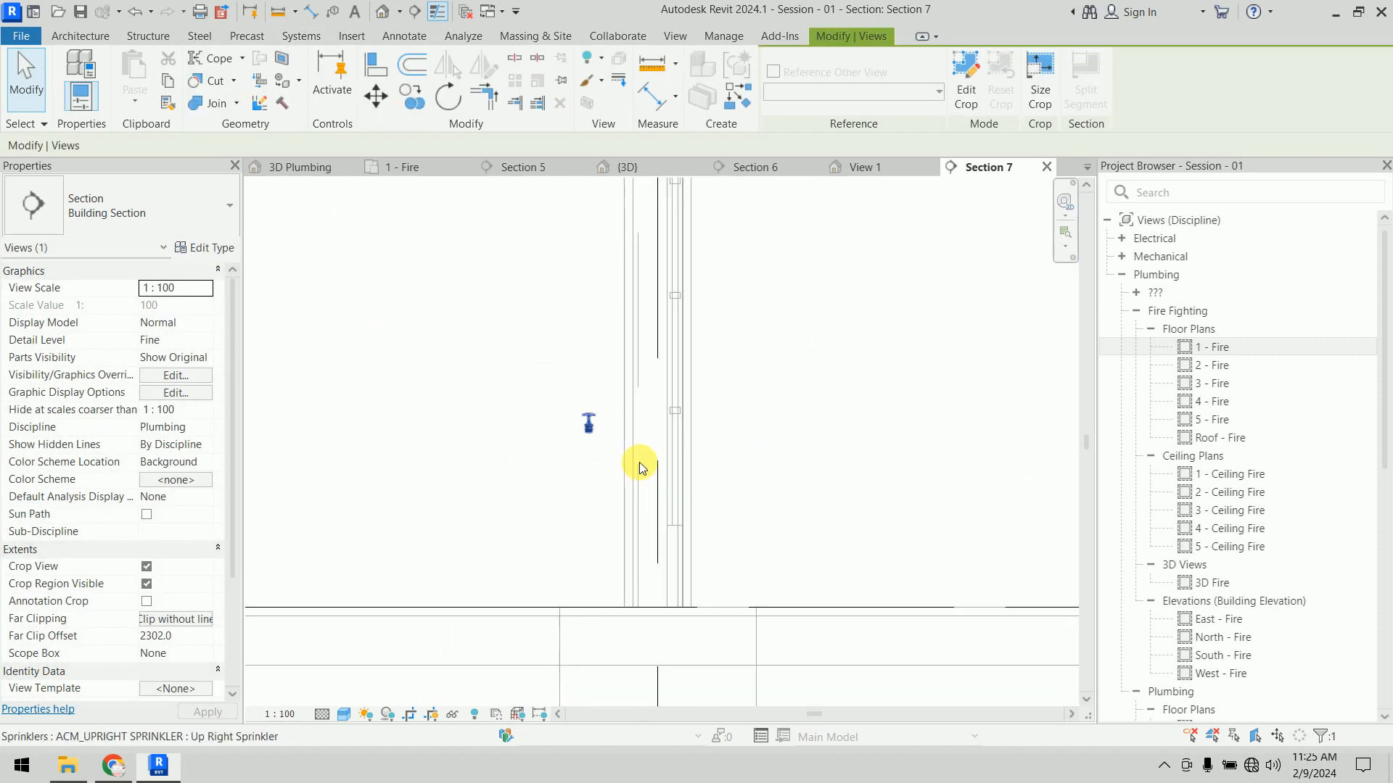
pyautogui.click(528, 404)
pyautogui.moveTo(529, 404); pyautogui.dragTo(591, 408, button='middle')
pyautogui.scroll(-1, 591, 408)
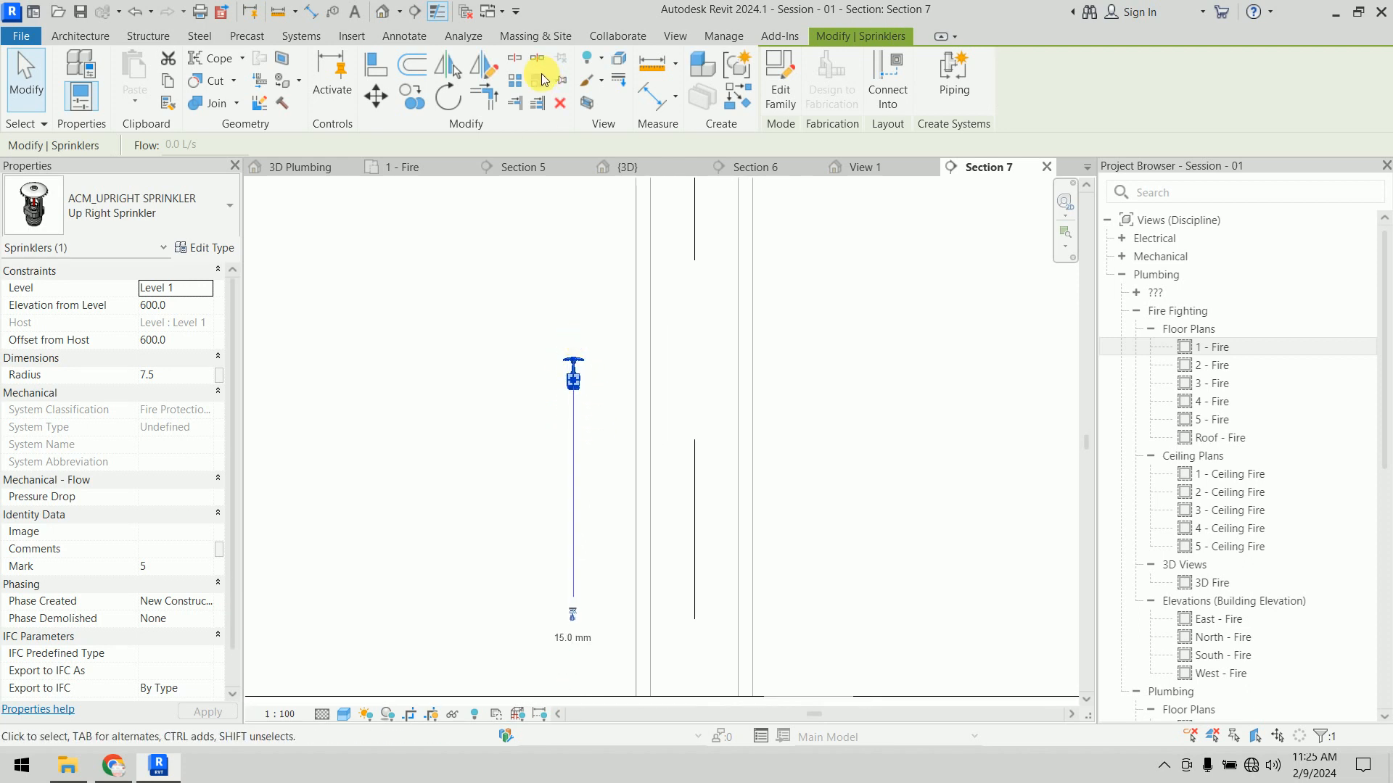
pyautogui.click(450, 98)
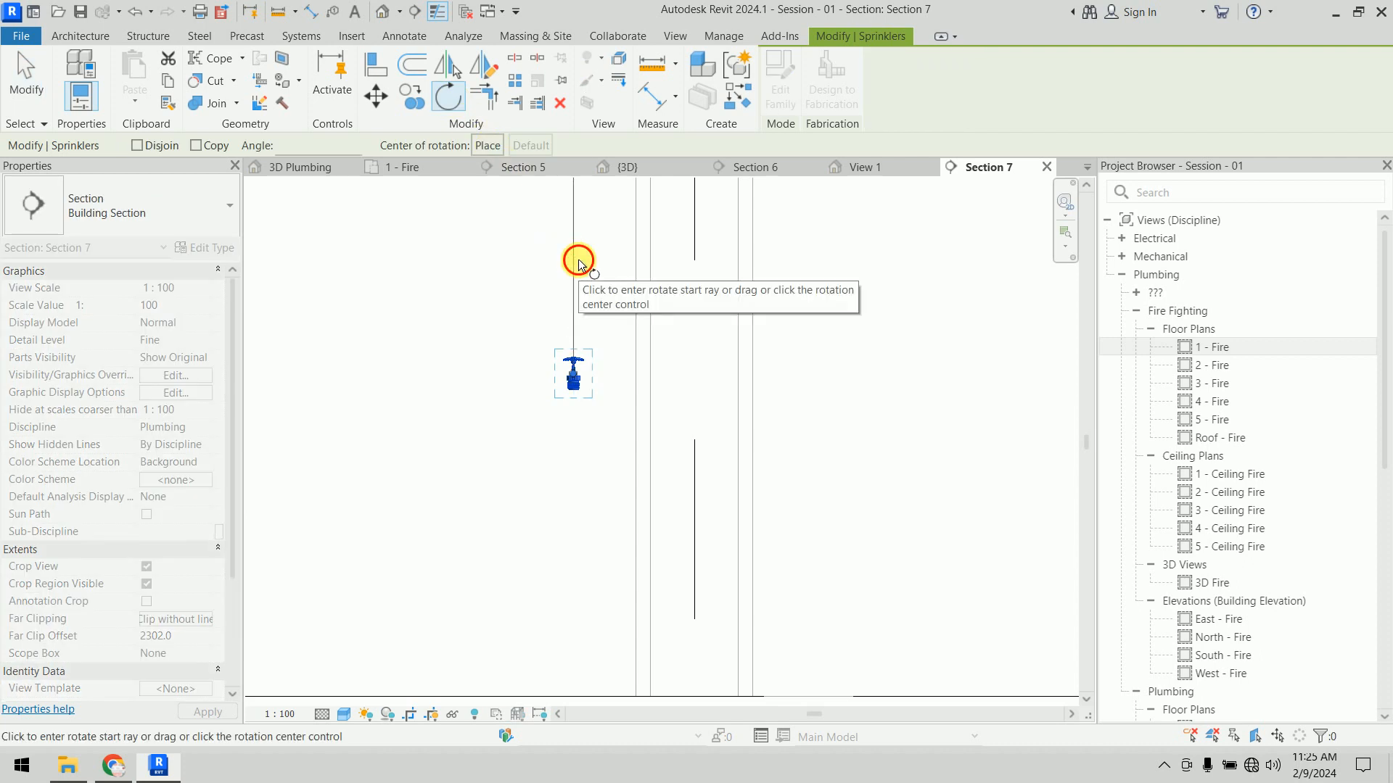
pyautogui.click(571, 263)
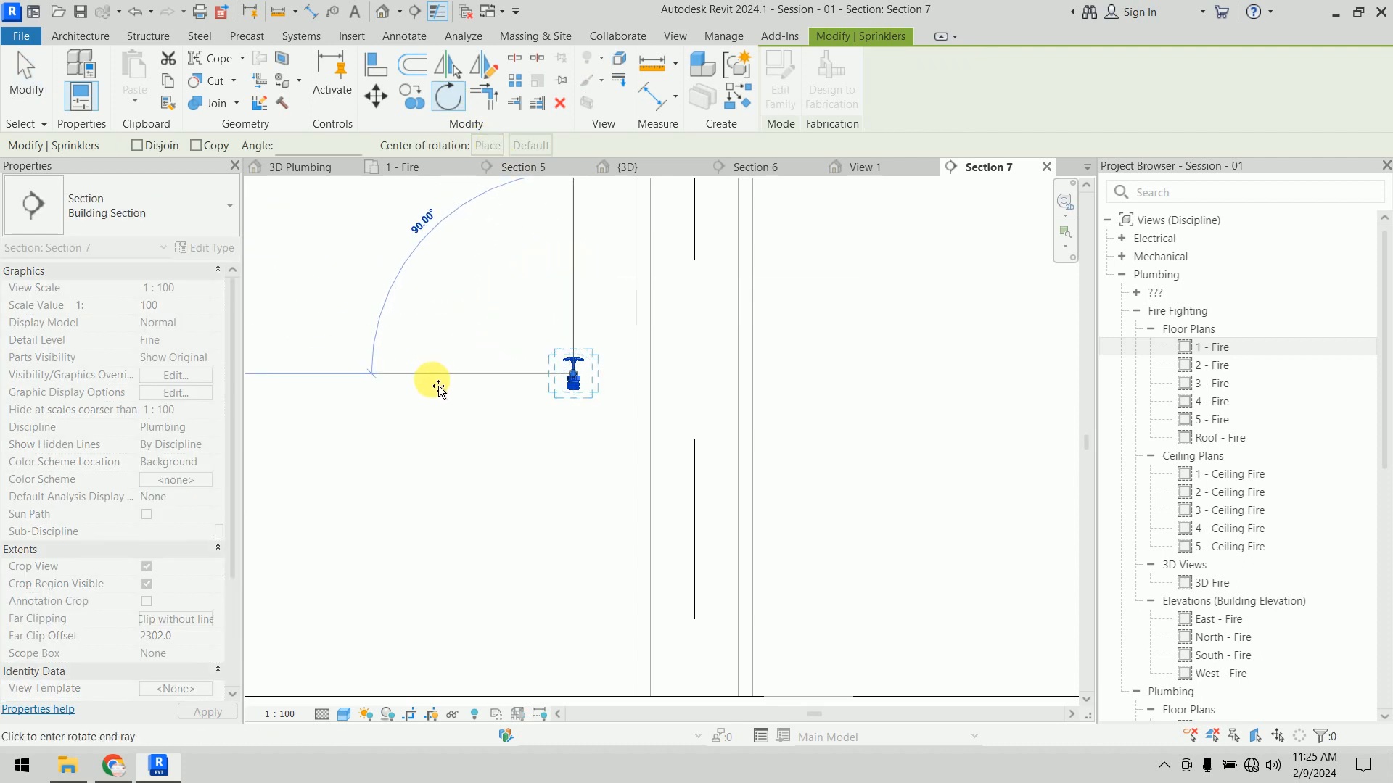
pyautogui.click(431, 380)
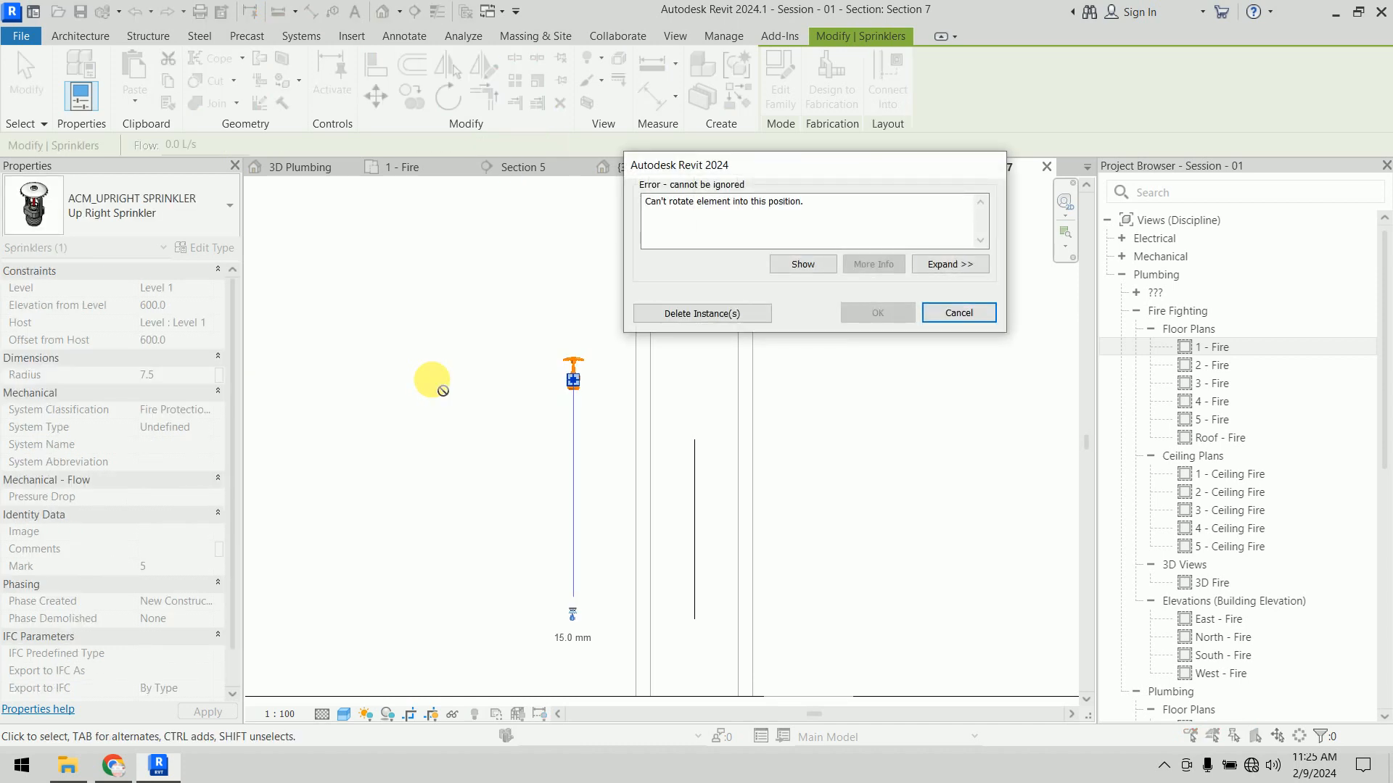
pyautogui.click(959, 314)
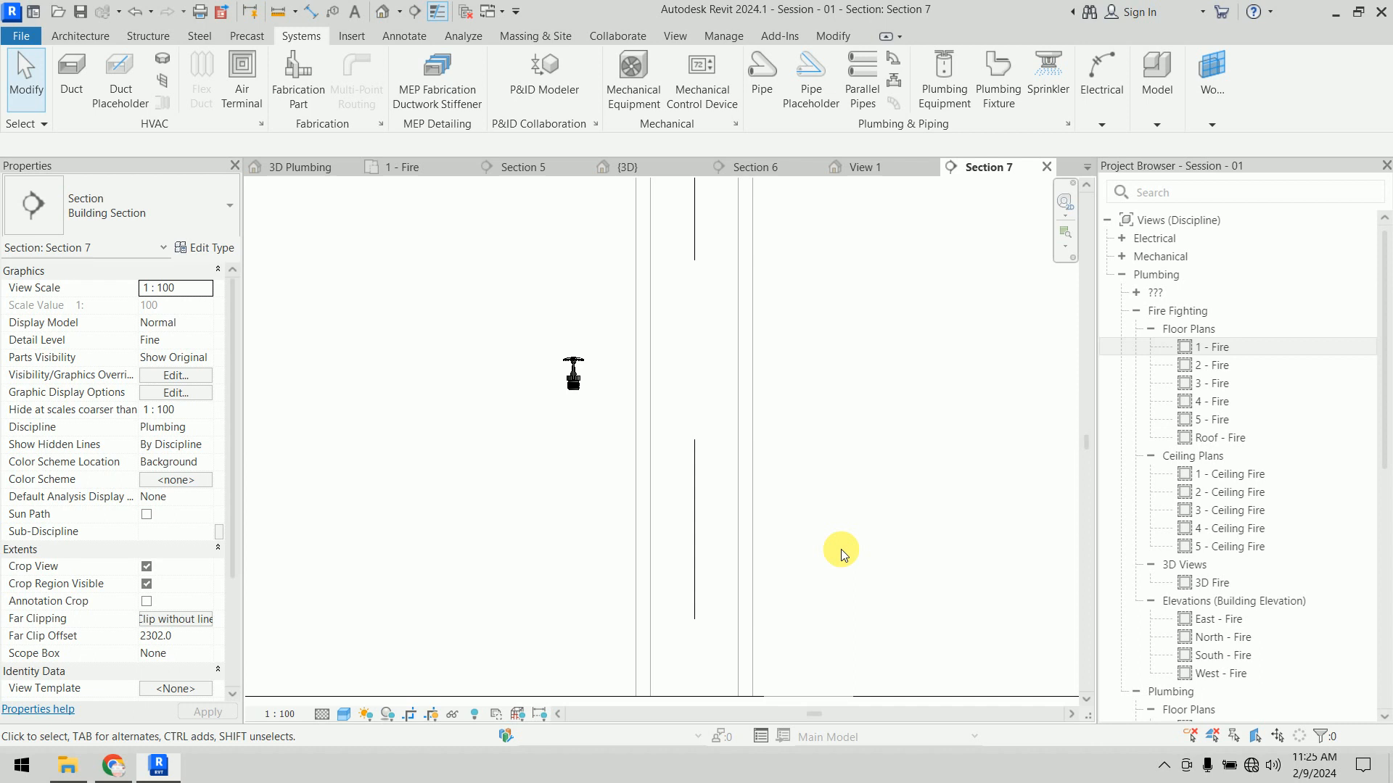
# Step: In 1 - Fire, place two 20 mm M_Sprinkler - Horizontal Sidewall - Hosted sprinklers on the corridor wall face, one each side of the partition junction
pyautogui.click(573, 377)
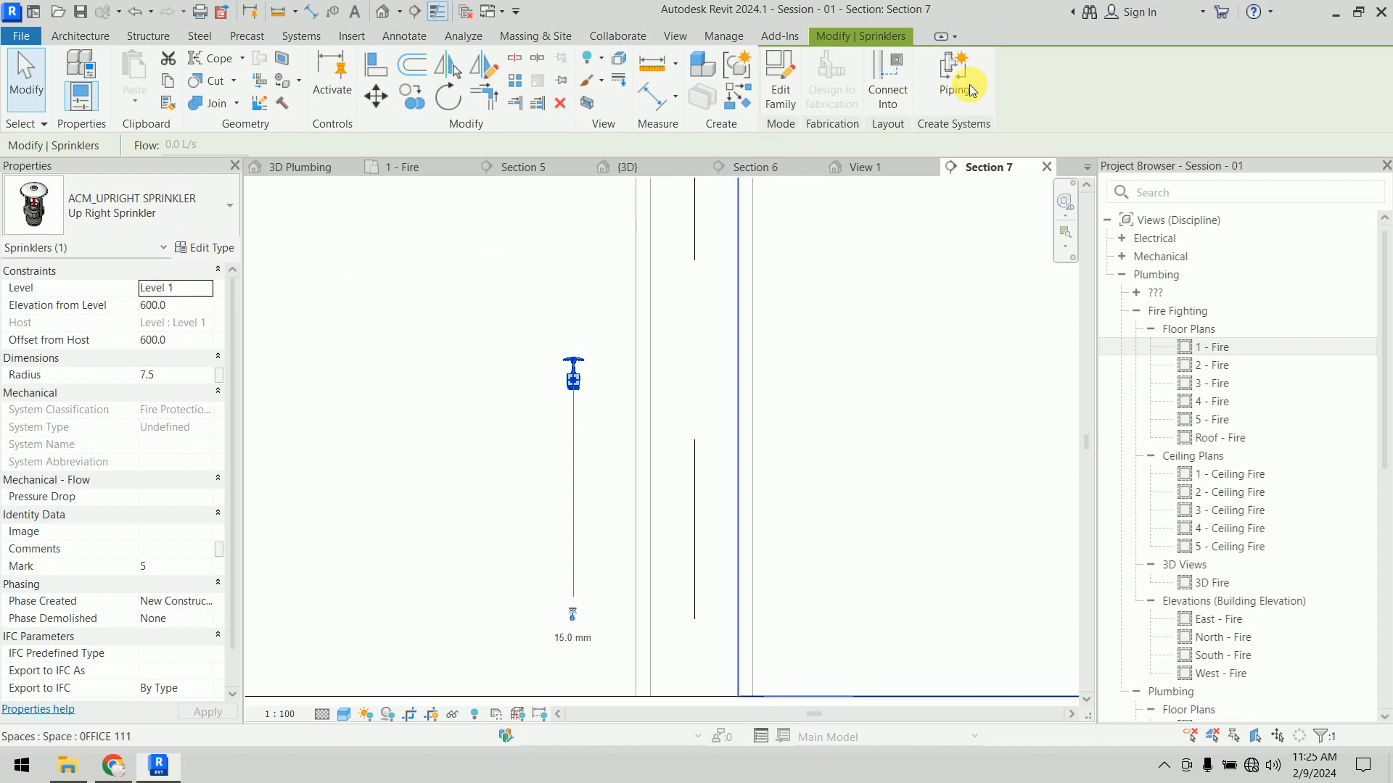
pyautogui.click(550, 285)
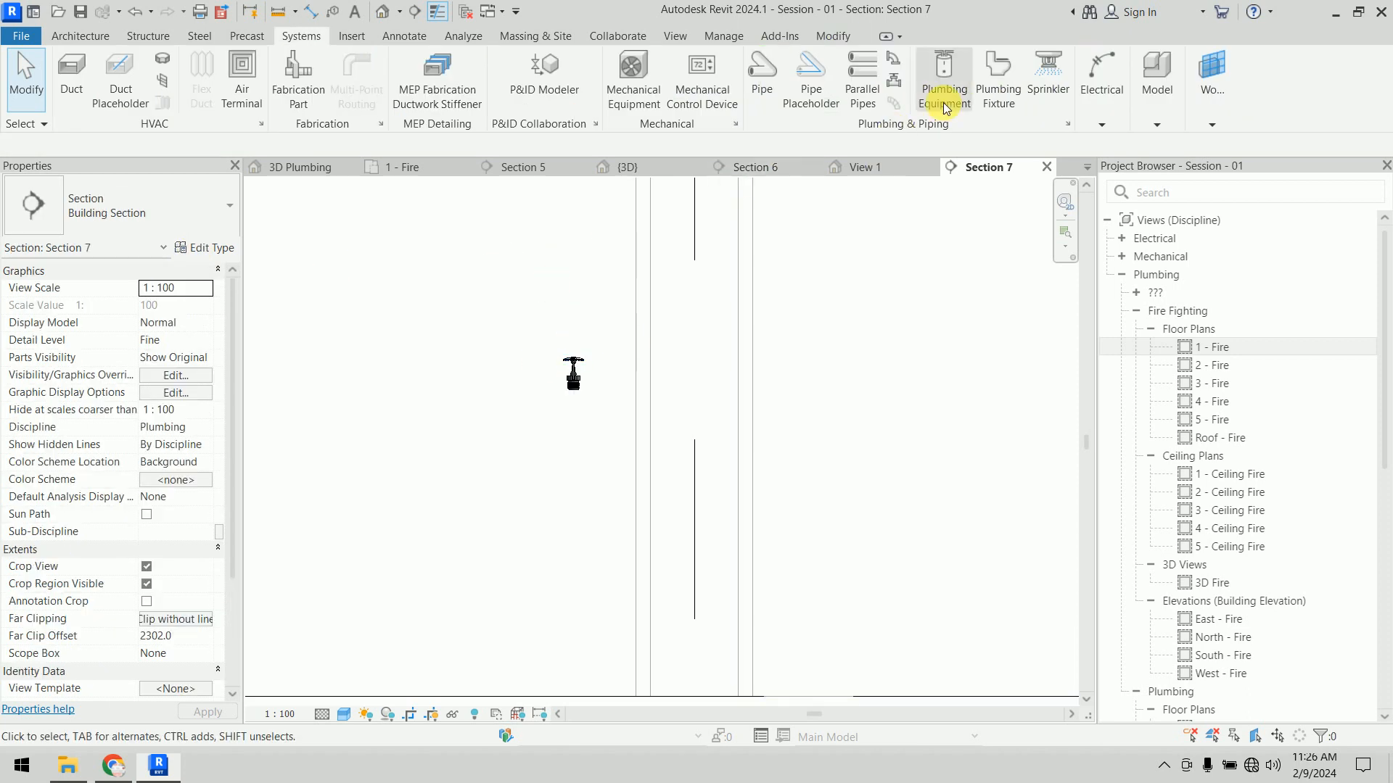
pyautogui.click(1048, 70)
pyautogui.click(159, 225)
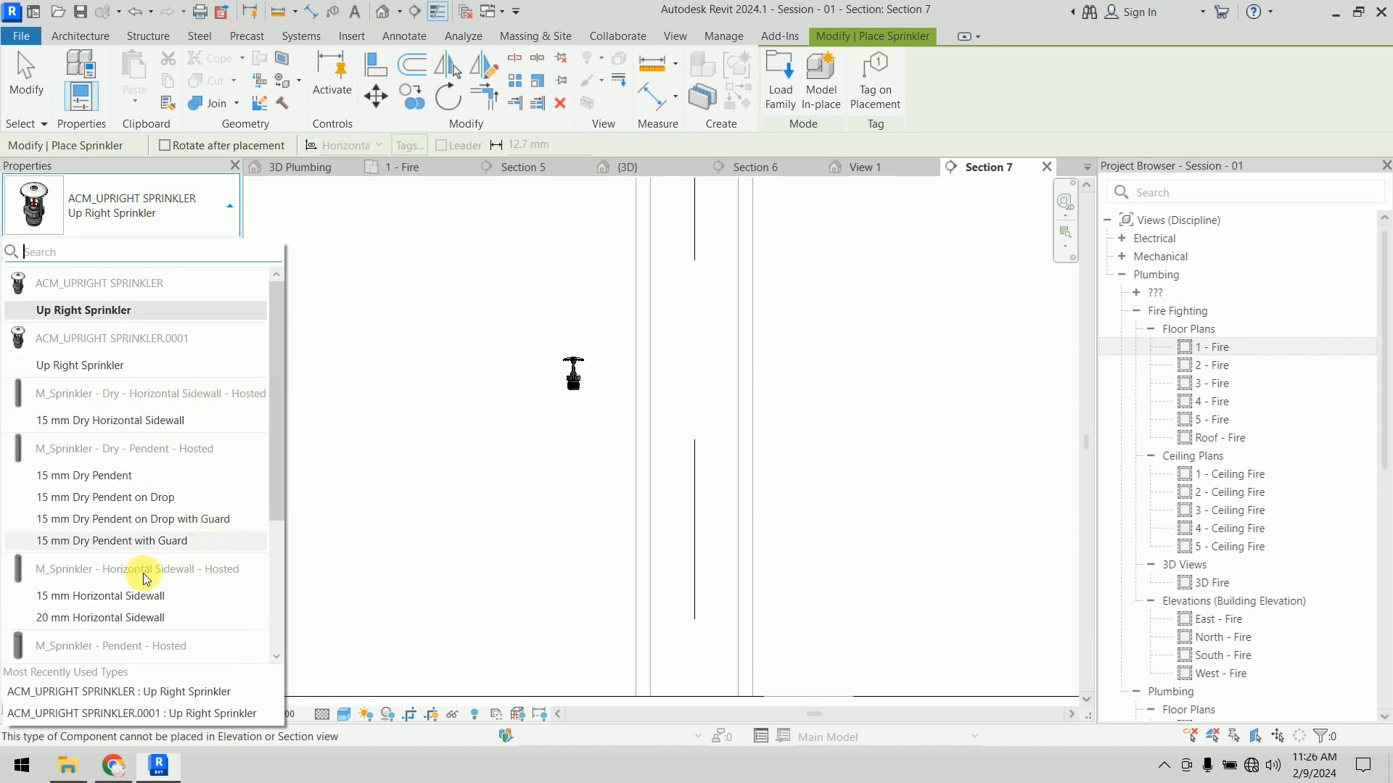
pyautogui.moveTo(161, 578)
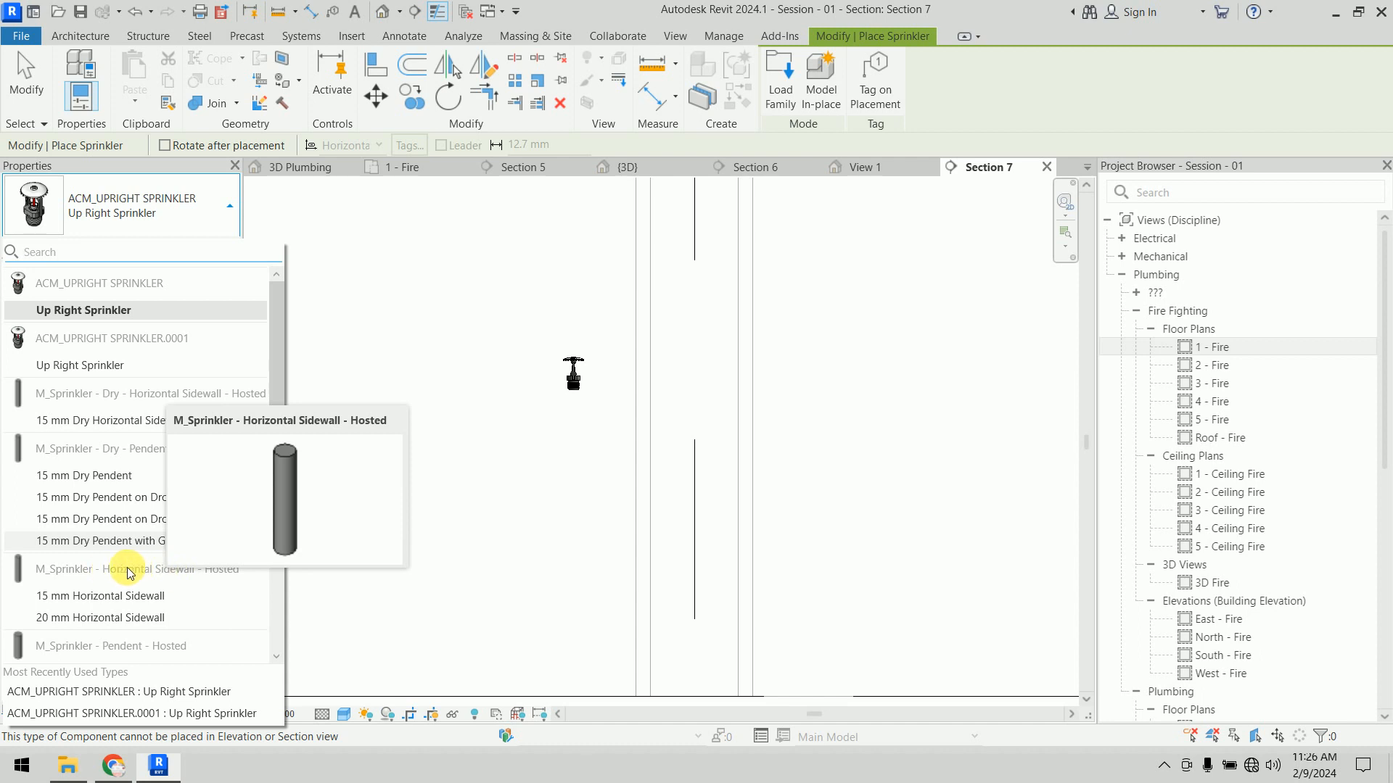
pyautogui.click(118, 617)
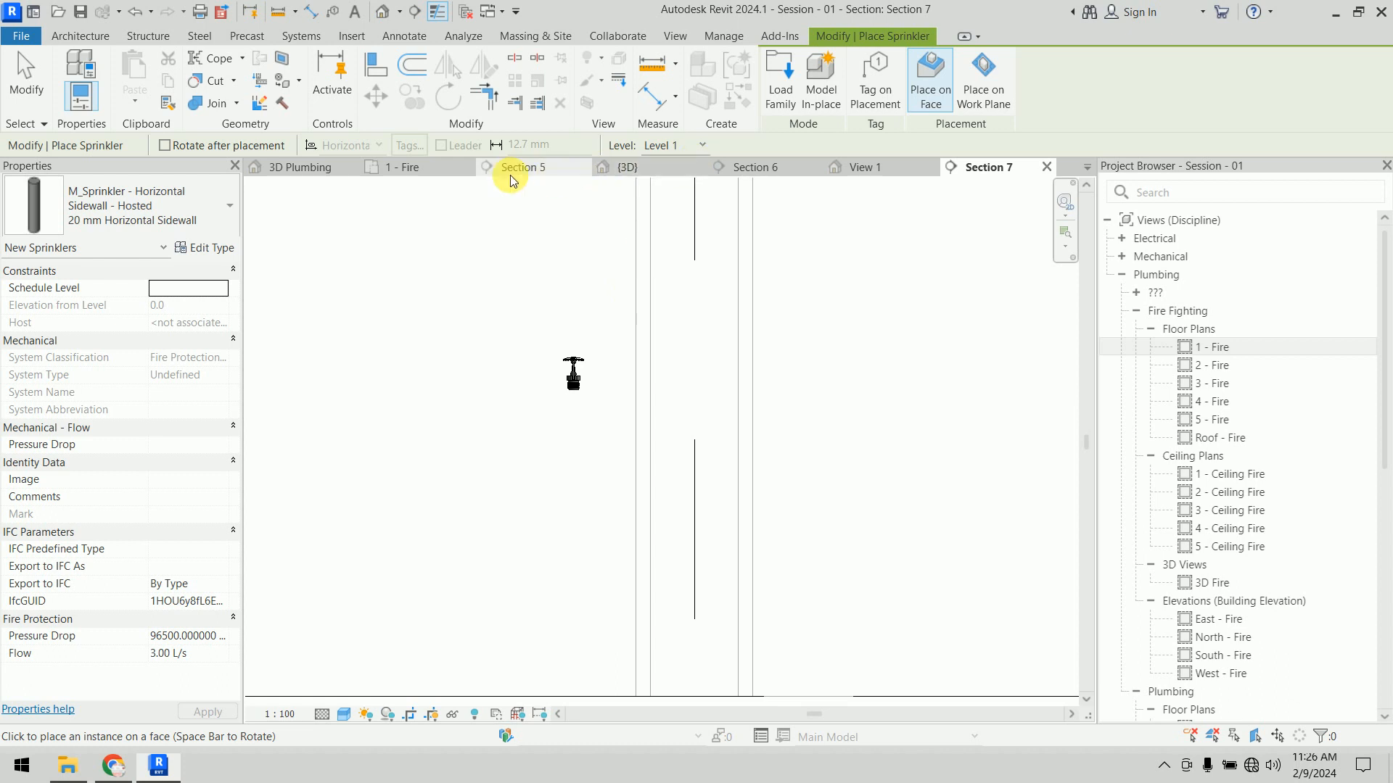
pyautogui.click(429, 175)
pyautogui.scroll(4, 648, 369)
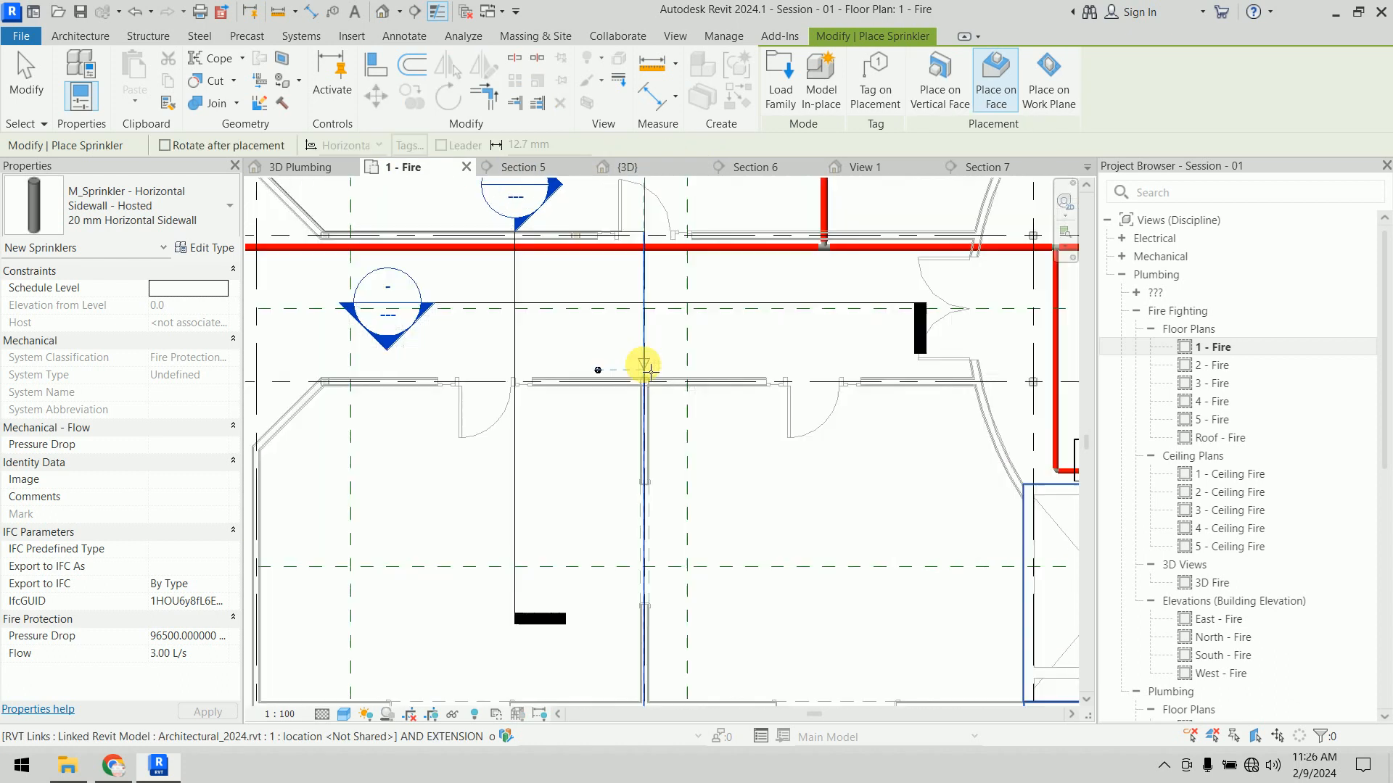
pyautogui.scroll(2, 648, 369)
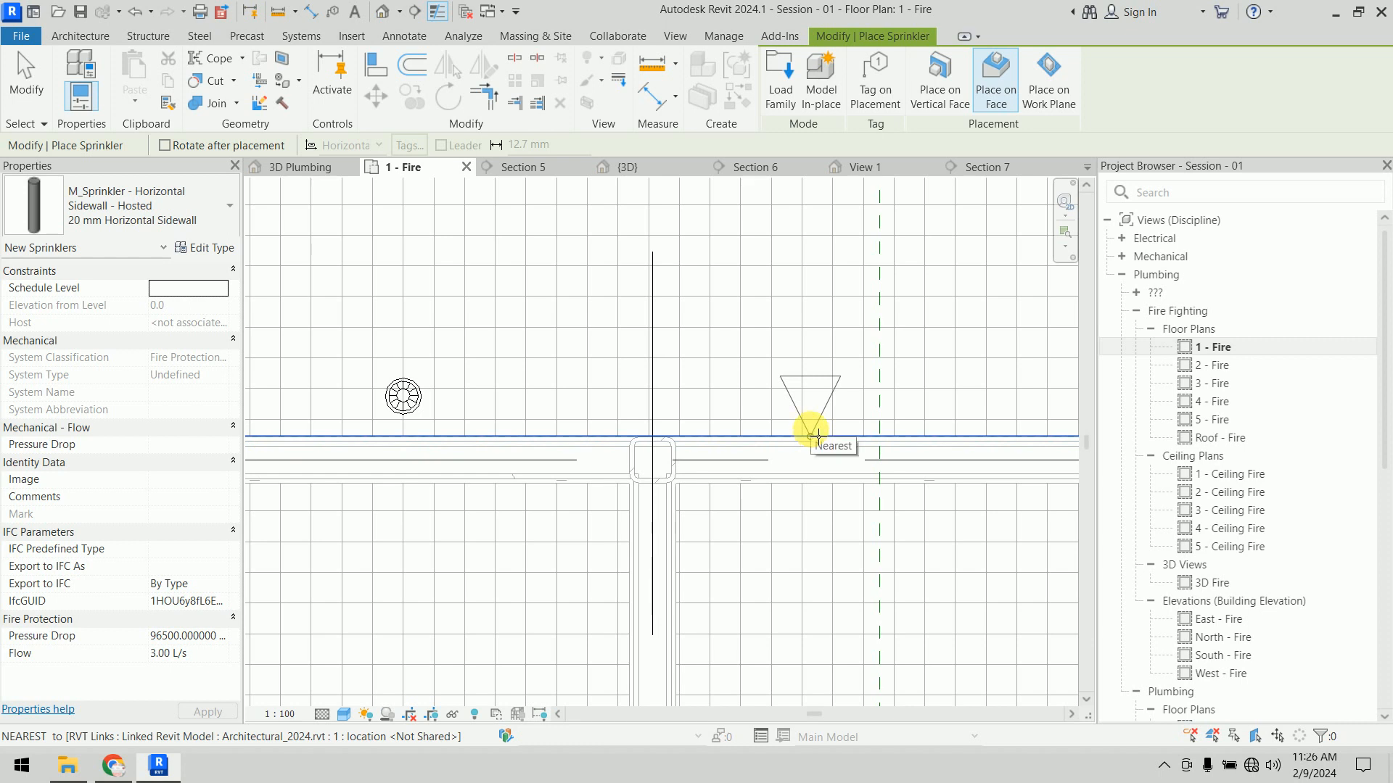
pyautogui.click(811, 435)
pyautogui.scroll(-1, 909, 375)
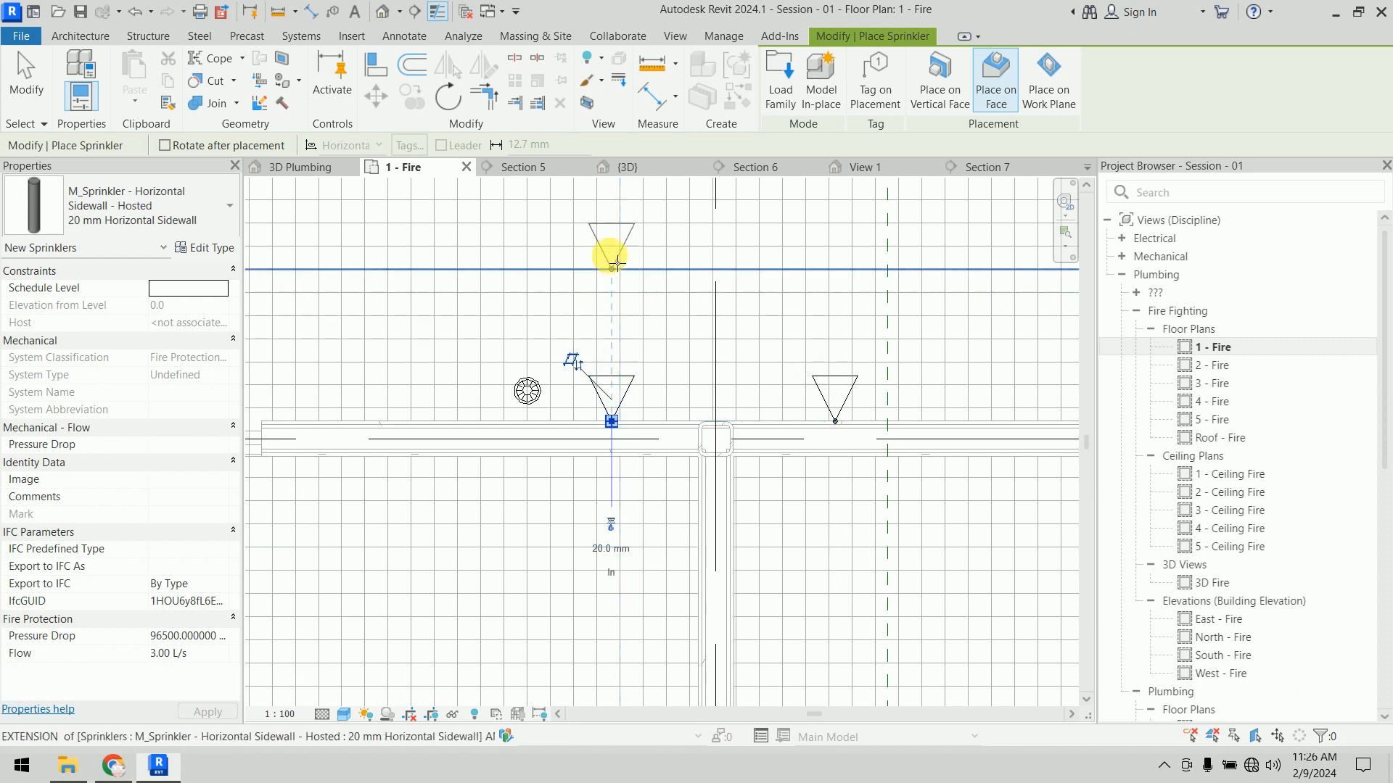
pyautogui.rightClick(609, 250)
pyautogui.click(638, 267)
# Step: Delete the upright sprinkler beside the corridor wall
pyautogui.click(531, 392)
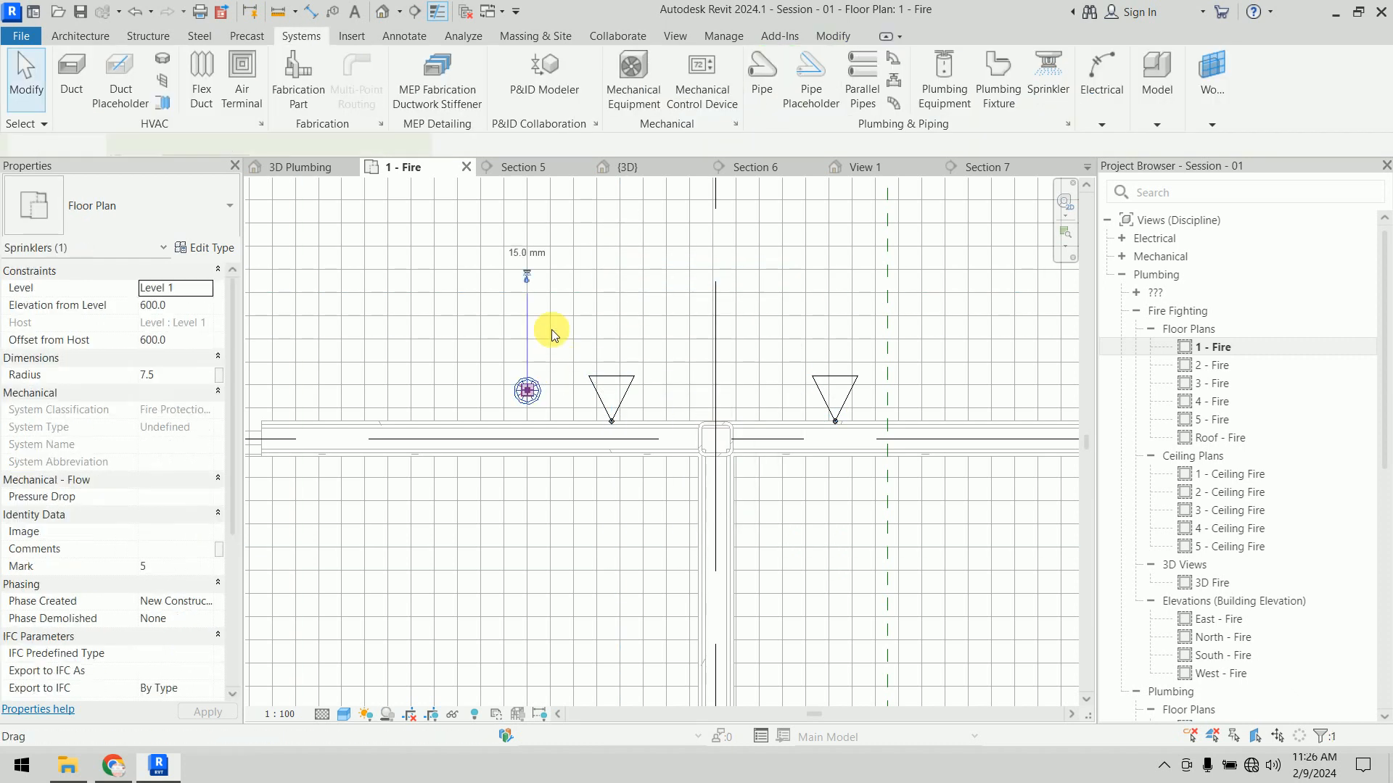
pyautogui.press('Delete')
pyautogui.scroll(-1, 551, 329)
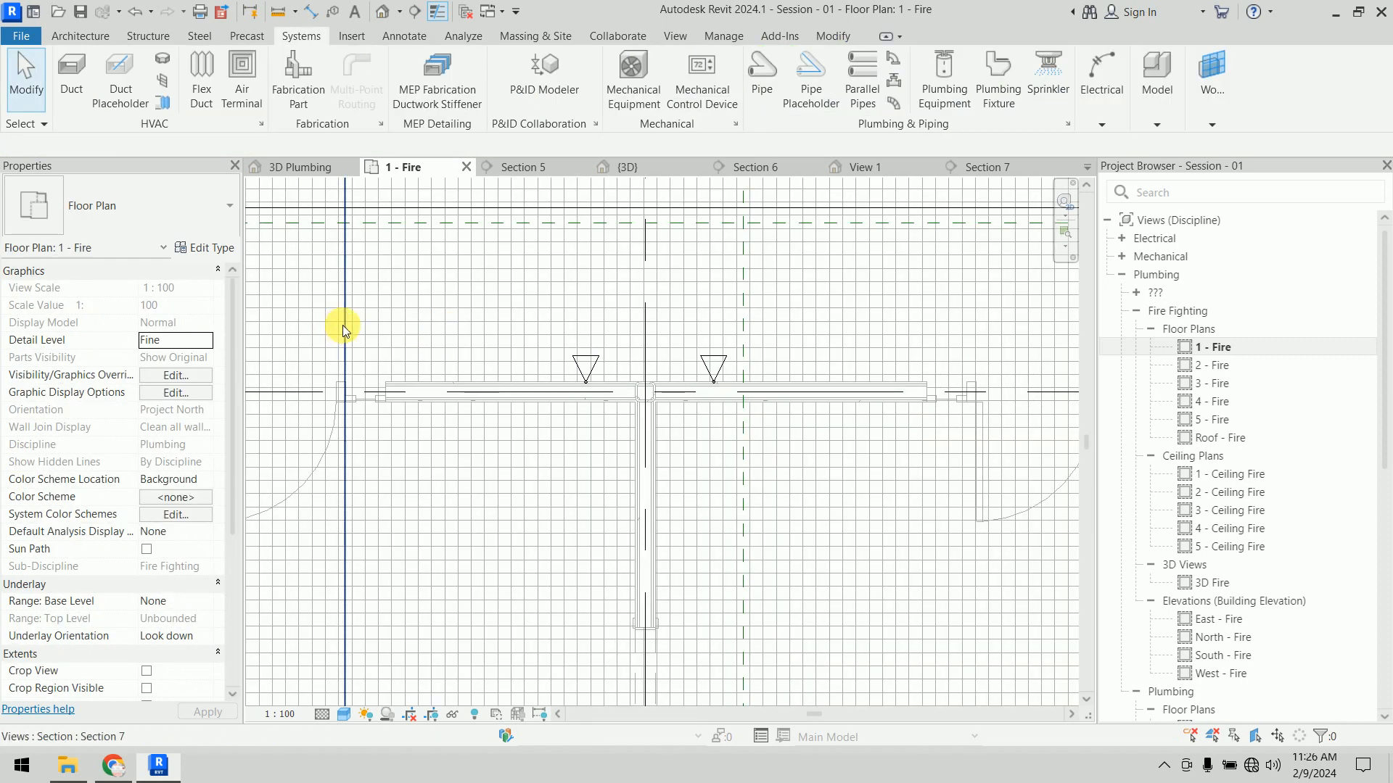
# Step: In Section 7, move the sidewall sprinkler at the wall's base horizontally to the corridor side of the wall face
pyautogui.click(345, 325)
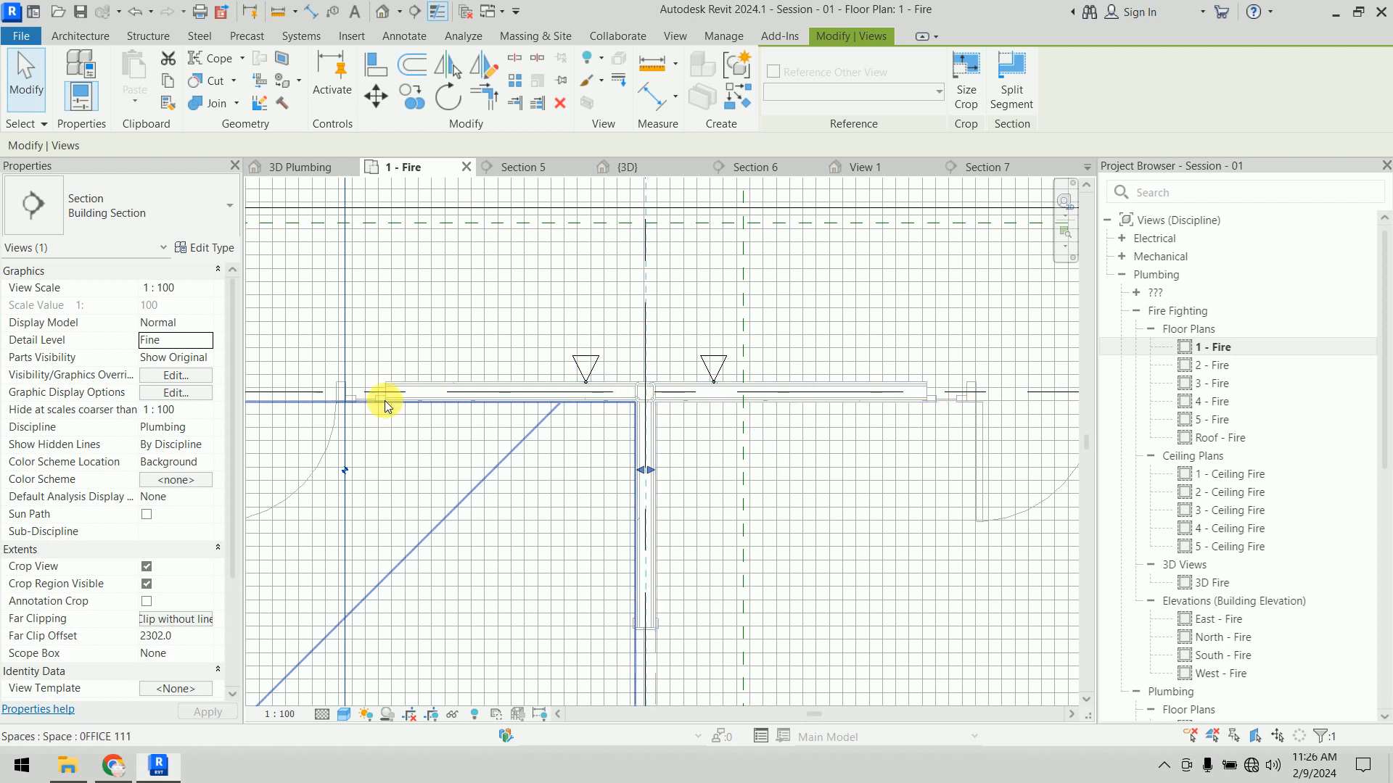
pyautogui.rightClick(346, 351)
pyautogui.click(444, 382)
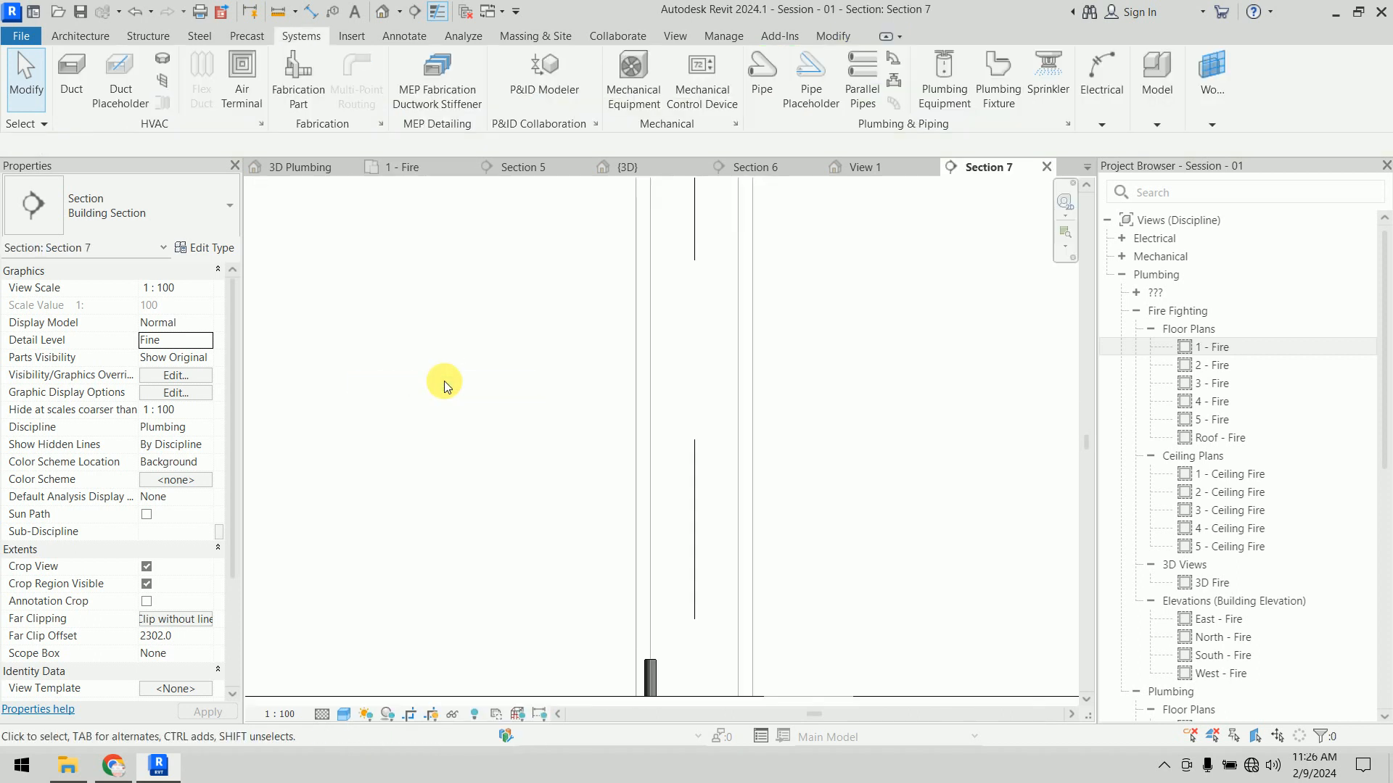
pyautogui.scroll(-2, 627, 521)
pyautogui.moveTo(633, 535); pyautogui.dragTo(681, 526, button='middle')
pyautogui.scroll(-4, 640, 385)
pyautogui.moveTo(678, 393); pyautogui.dragTo(668, 250, button='middle')
pyautogui.scroll(2, 607, 459)
pyautogui.scroll(3, 607, 459)
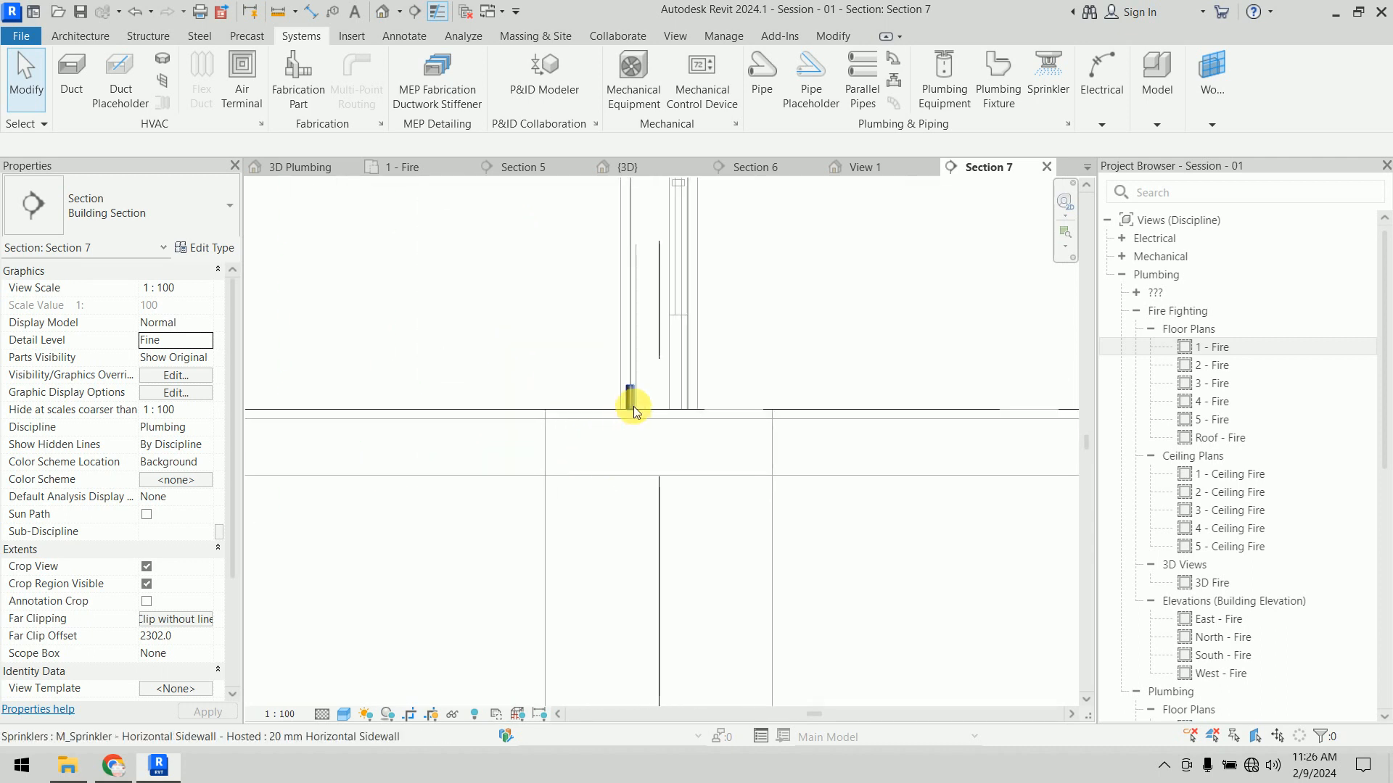
pyautogui.click(631, 391)
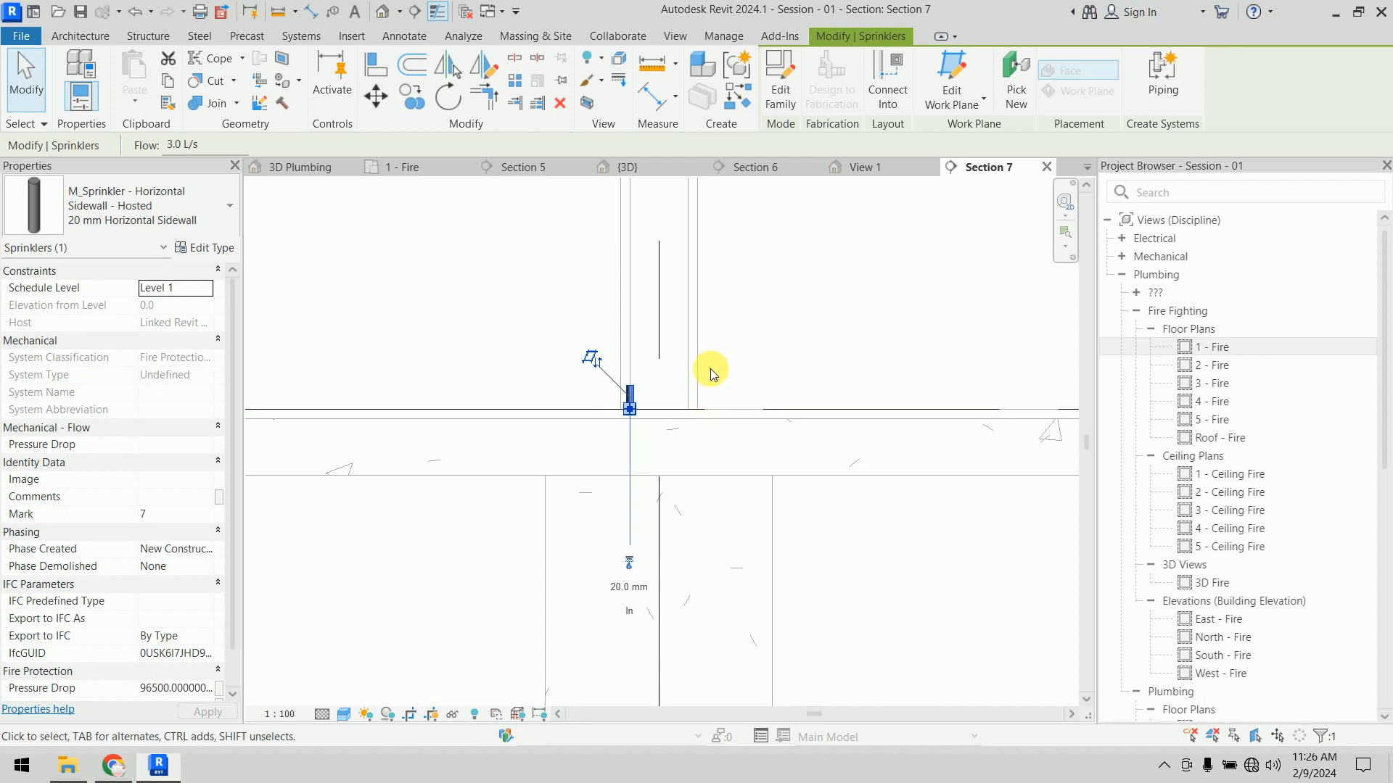
pyautogui.moveTo(709, 367); pyautogui.dragTo(727, 493, button='middle')
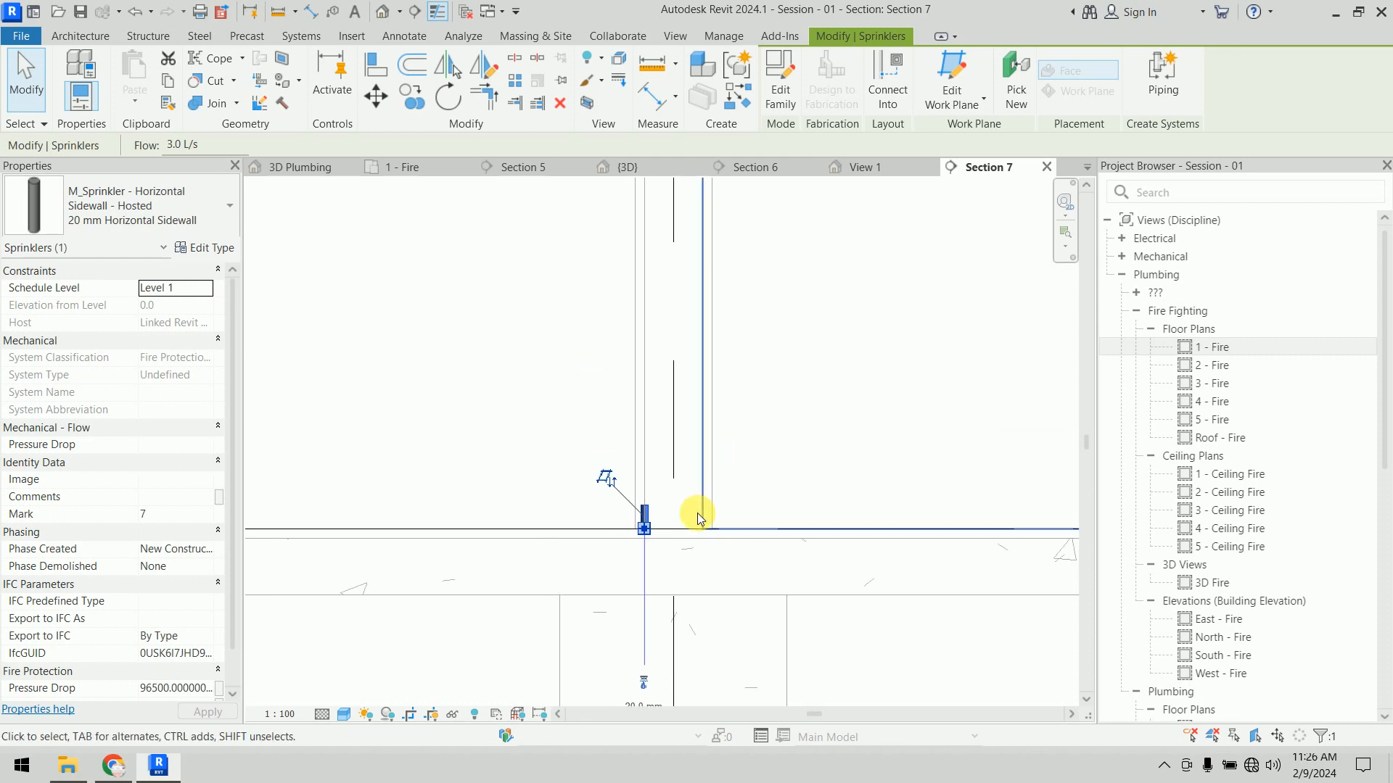
pyautogui.moveTo(644, 516)
pyautogui.mouseDown()
pyautogui.moveTo(622, 311)
pyautogui.moveTo(633, 528)
pyautogui.mouseUp()
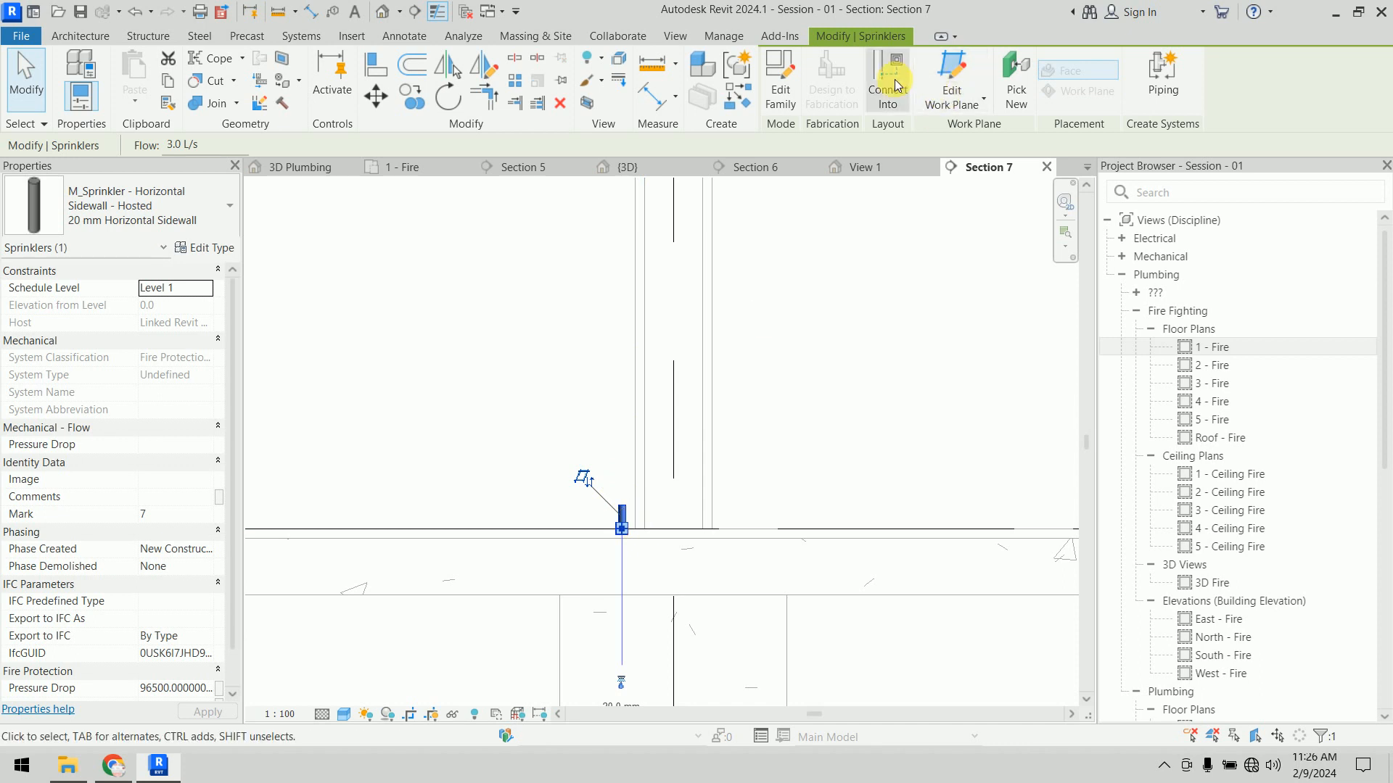
pyautogui.click(977, 95)
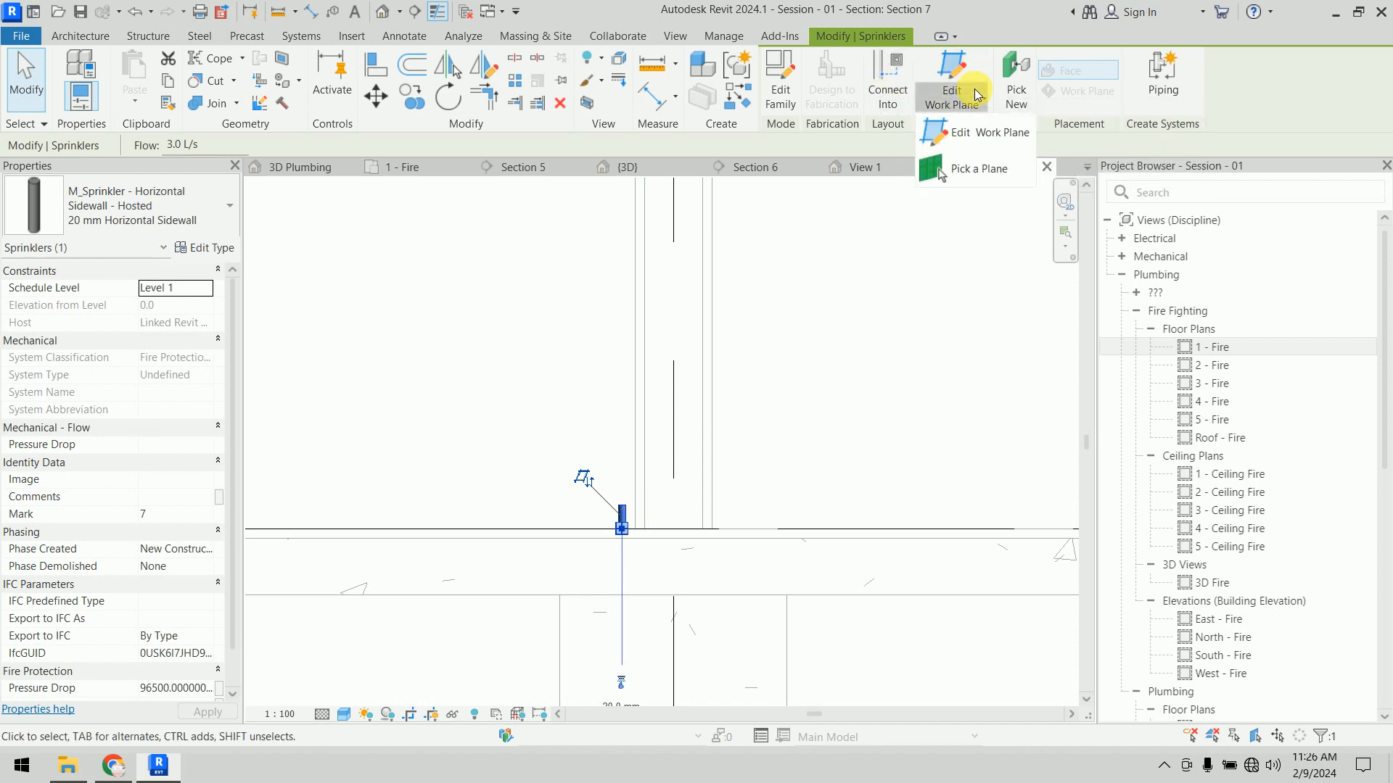
pyautogui.rightClick(840, 228)
pyautogui.click(863, 234)
pyautogui.rightClick(855, 230)
pyautogui.click(867, 240)
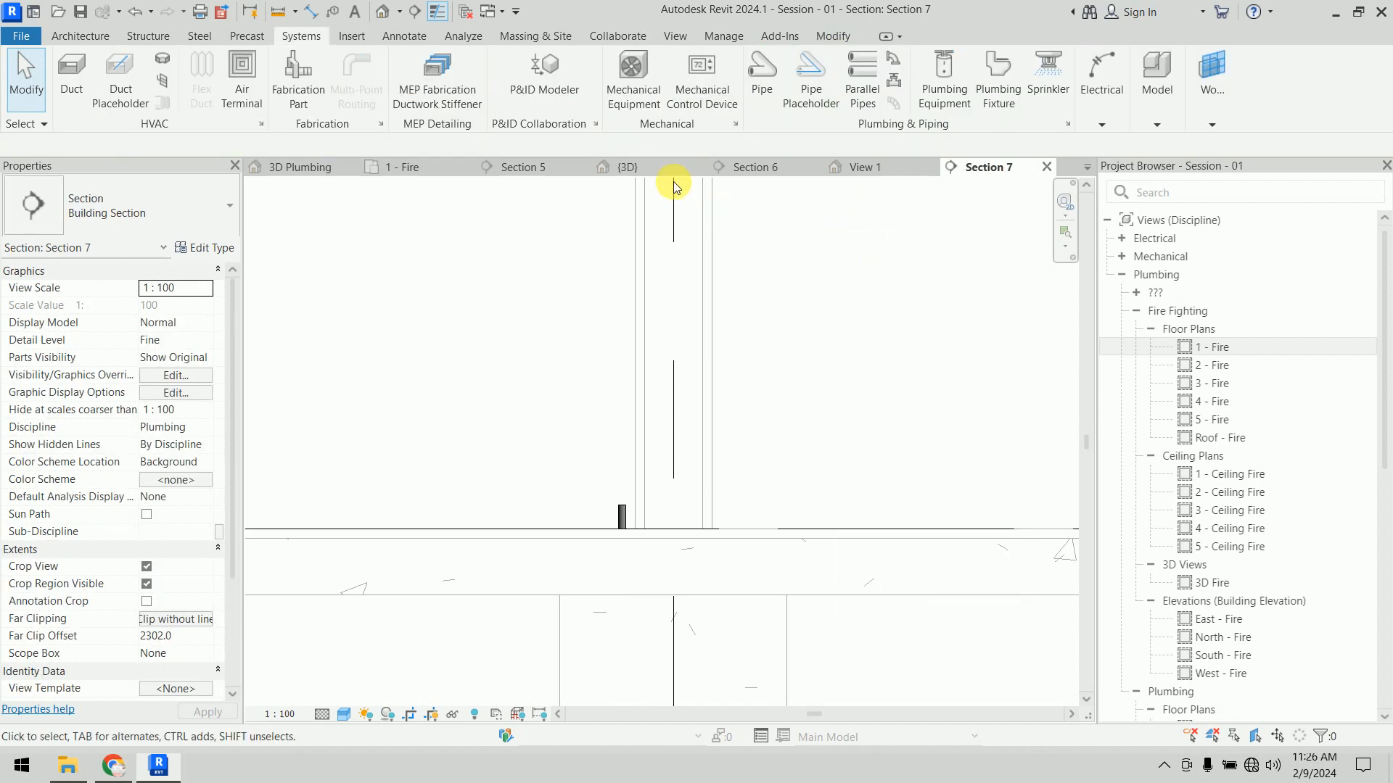
# Step: Select the sidewall sprinkler in Section 7 and locate it above the door opening in the {3D} view
pyautogui.click(659, 169)
pyautogui.moveTo(784, 571); pyautogui.dragTo(589, 488, button='middle')
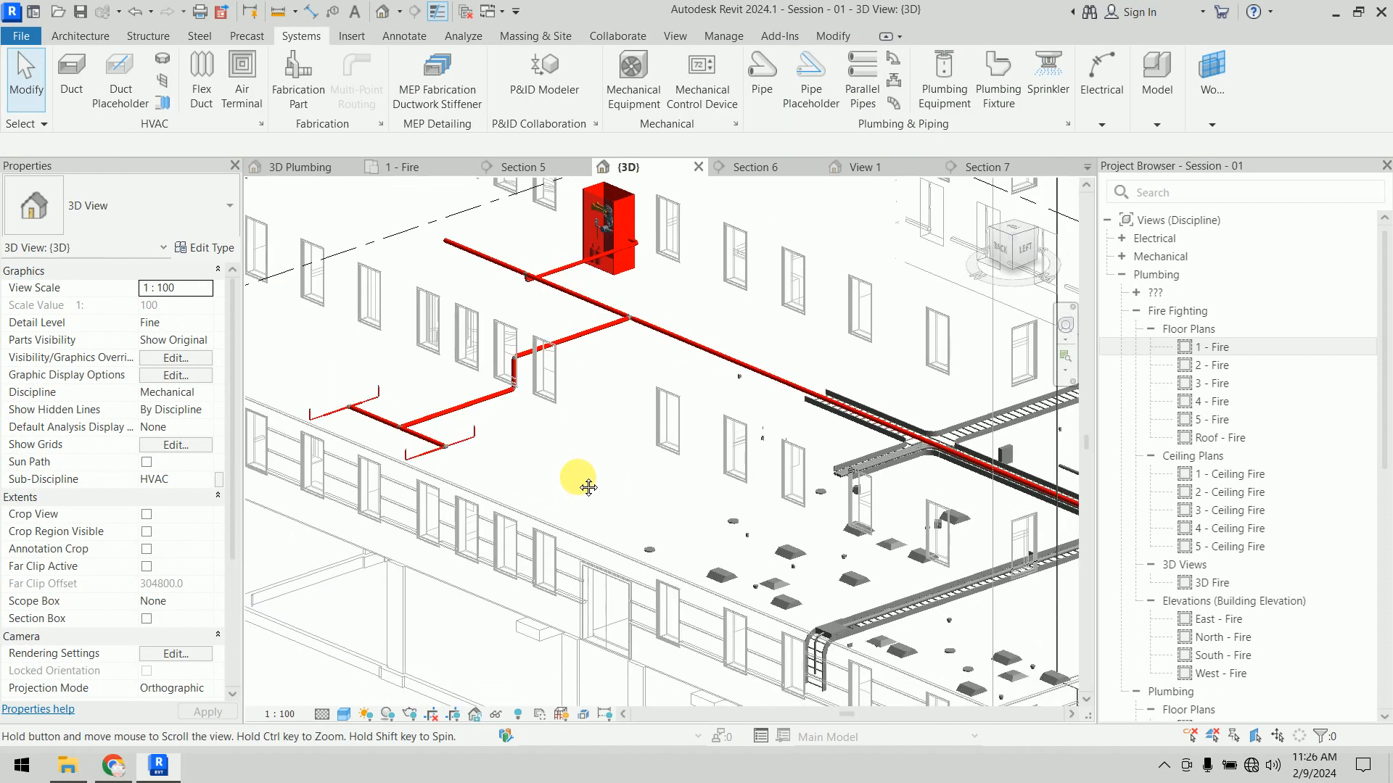
pyautogui.scroll(3, 791, 575)
pyautogui.scroll(-4, 791, 576)
pyautogui.scroll(1, 790, 576)
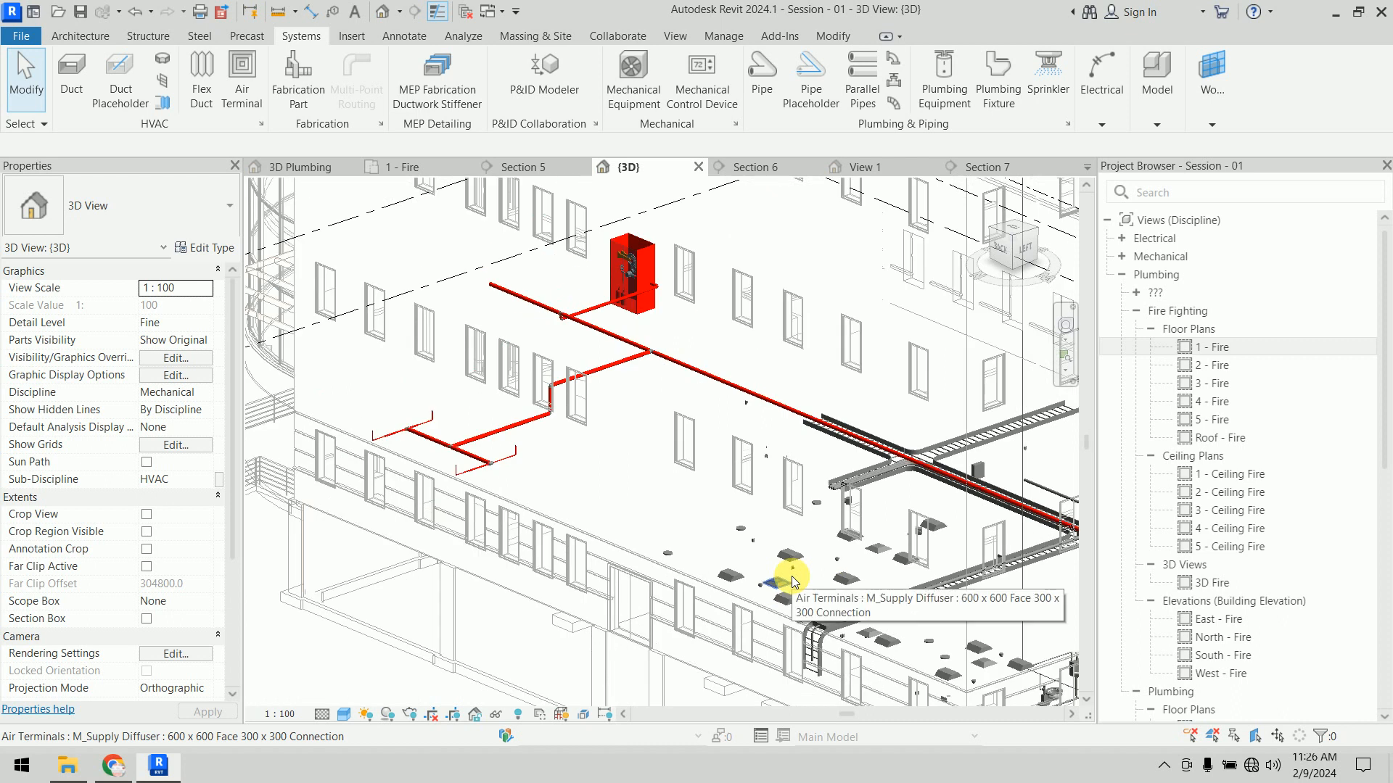
pyautogui.click(754, 168)
pyautogui.click(1016, 173)
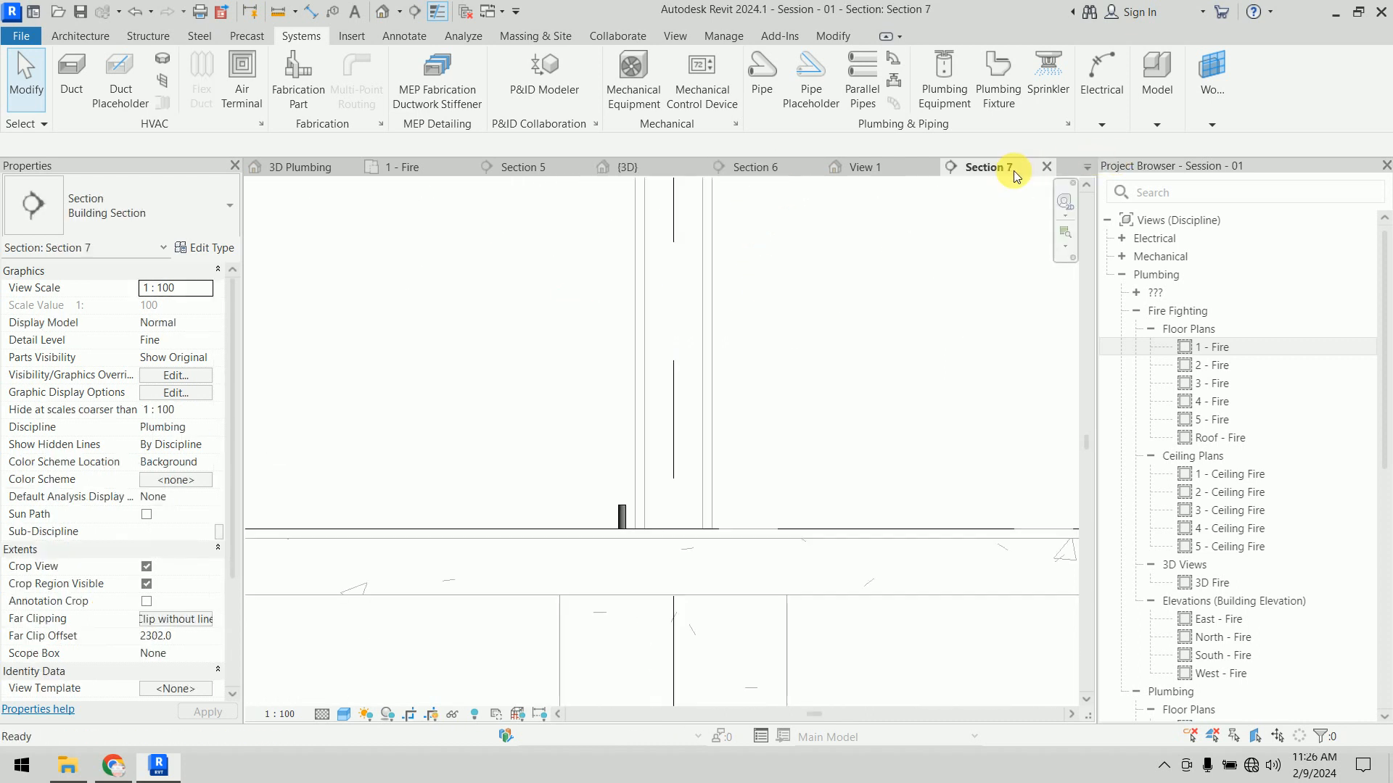
pyautogui.click(621, 517)
pyautogui.click(629, 167)
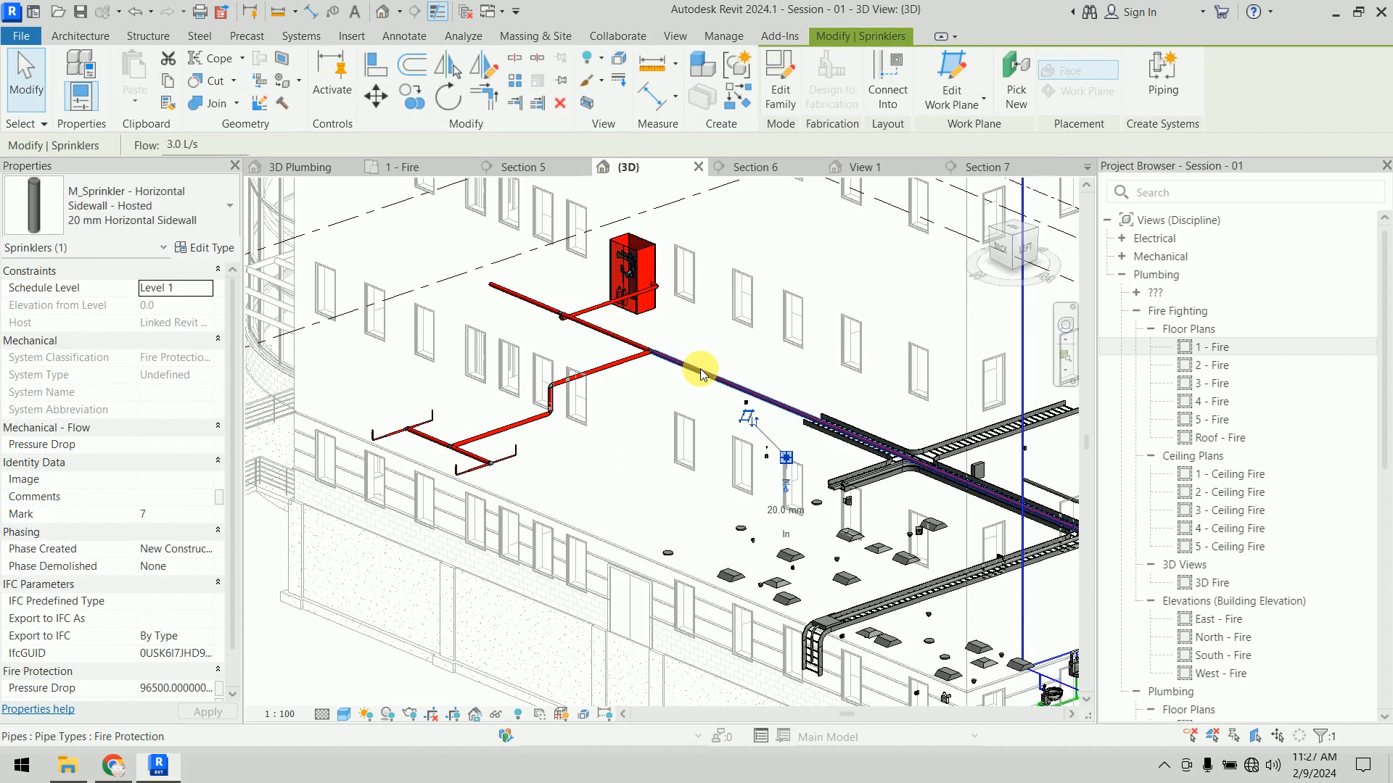
pyautogui.scroll(5, 681, 371)
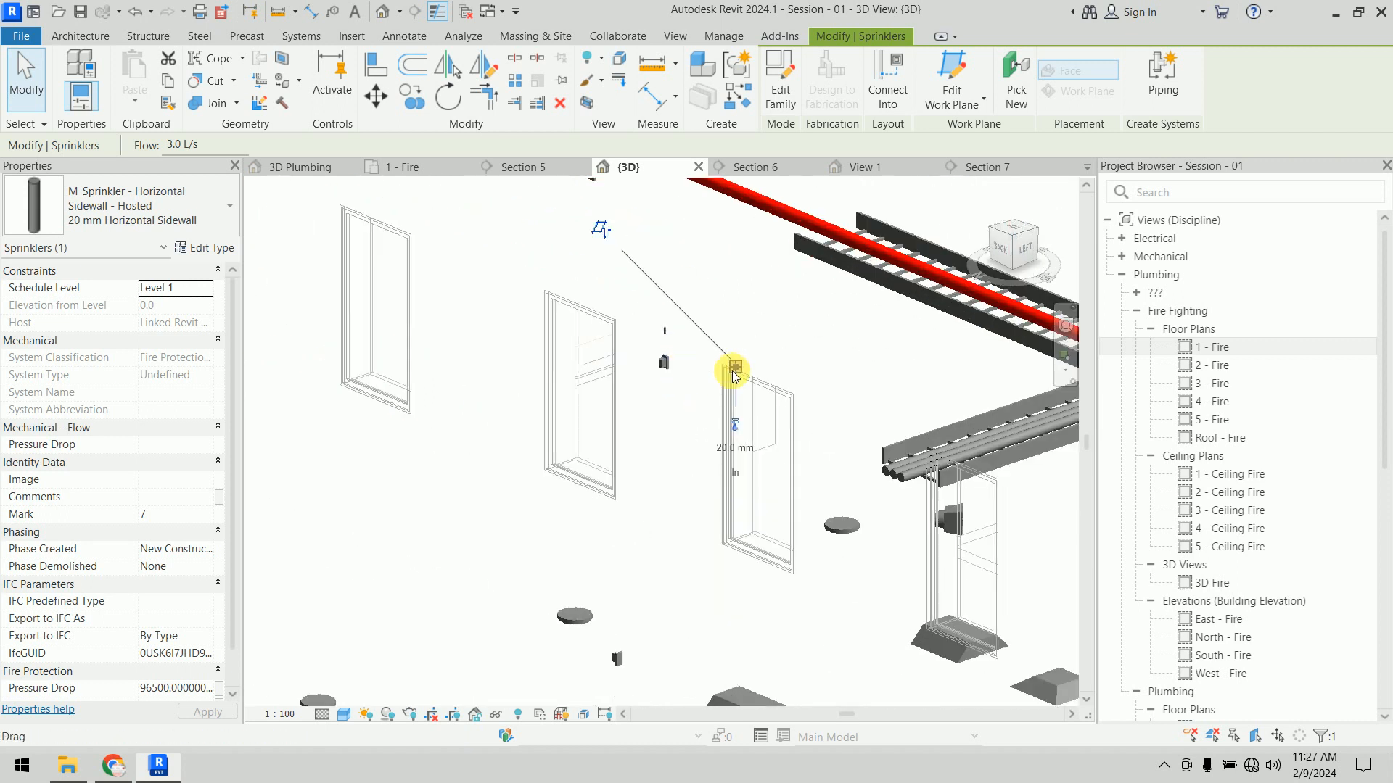
pyautogui.scroll(5, 735, 375)
pyautogui.press('Escape')
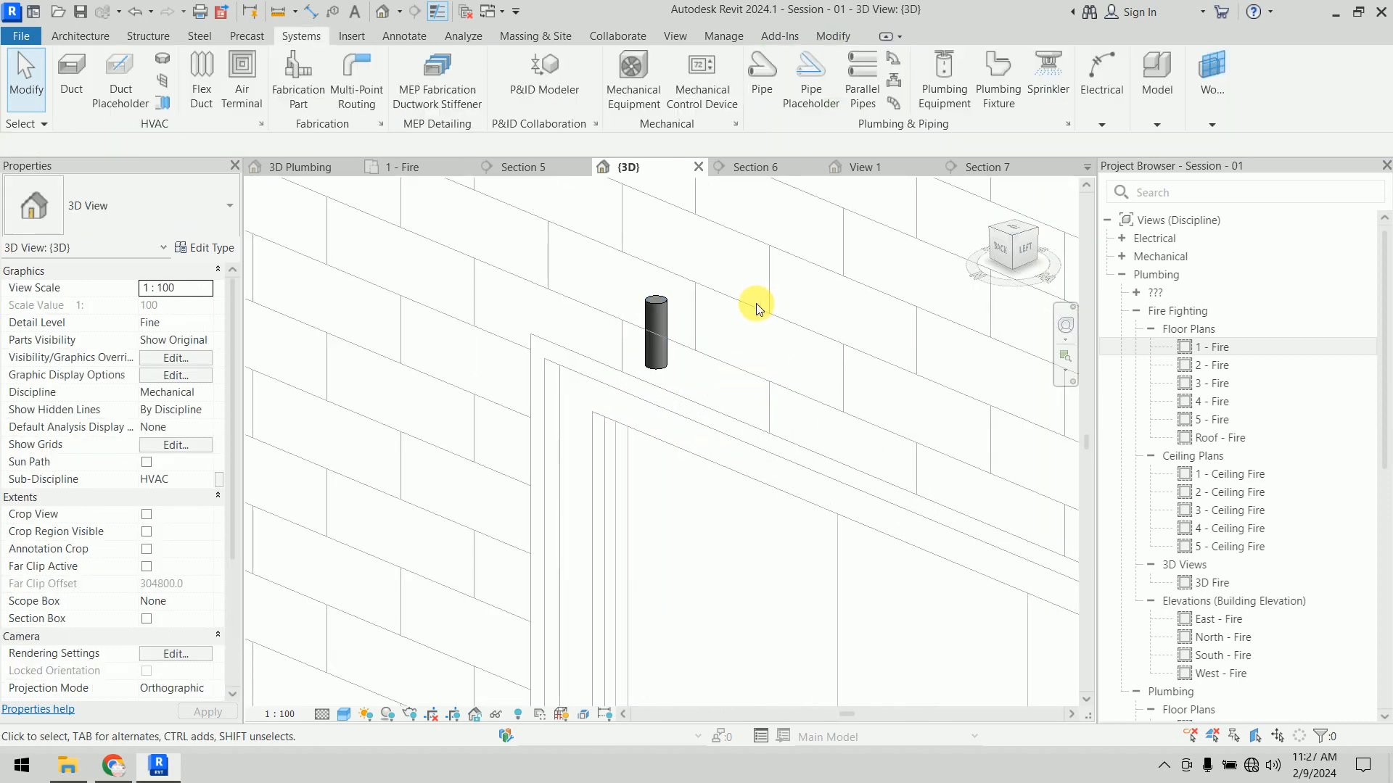
pyautogui.click(664, 310)
pyautogui.scroll(-3, 709, 425)
pyautogui.press('Escape')
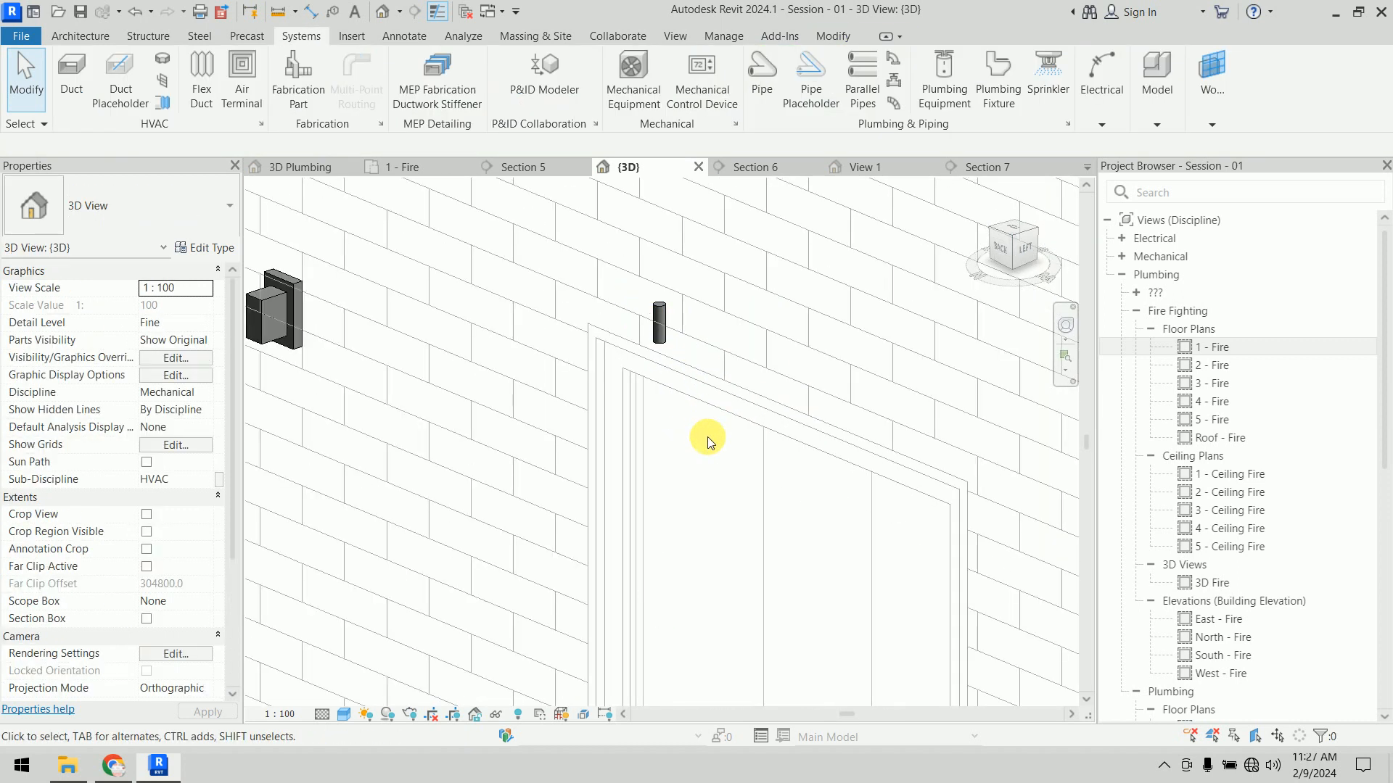
# Step: Set the {3D} view's visual style to Shaded and re-host the sidewall sprinkler on a plane picked from the linked architectural model
pyautogui.click(367, 711)
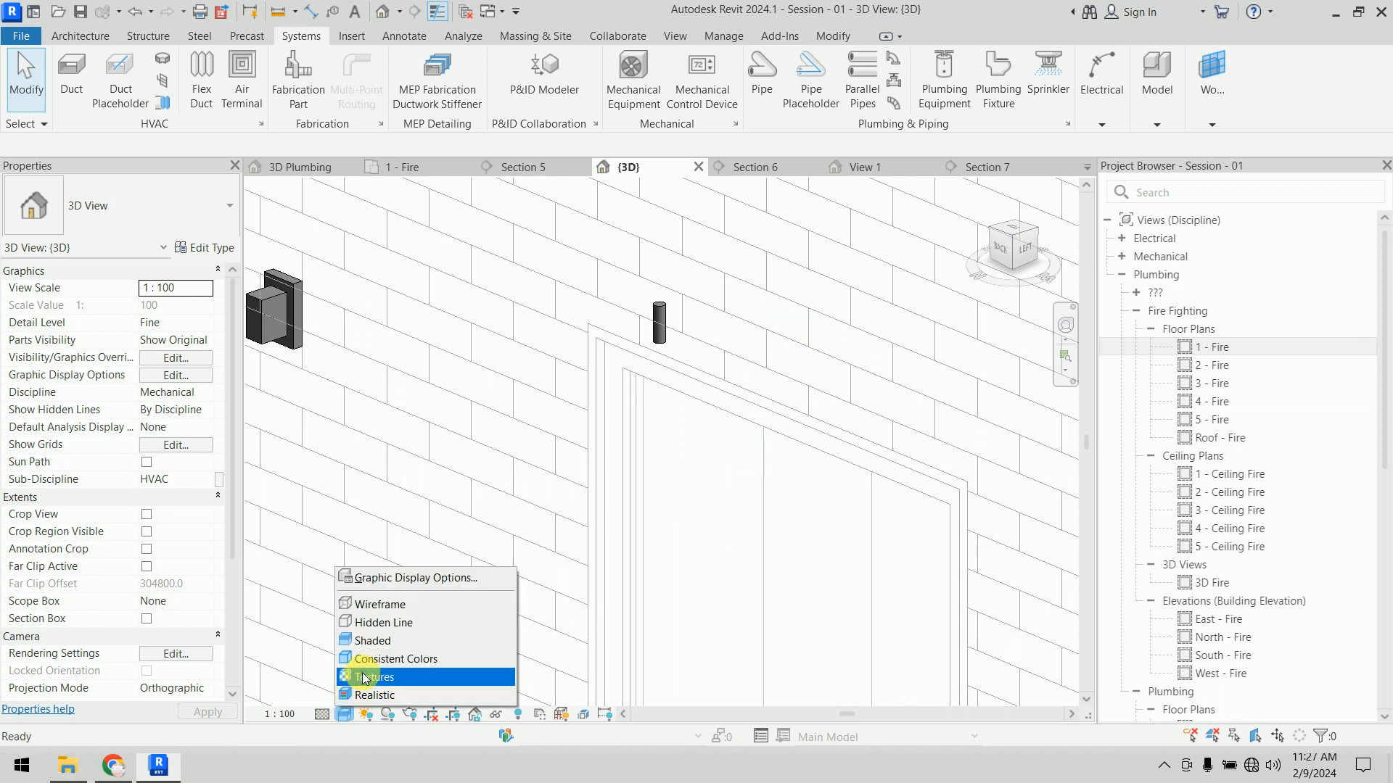
pyautogui.click(385, 633)
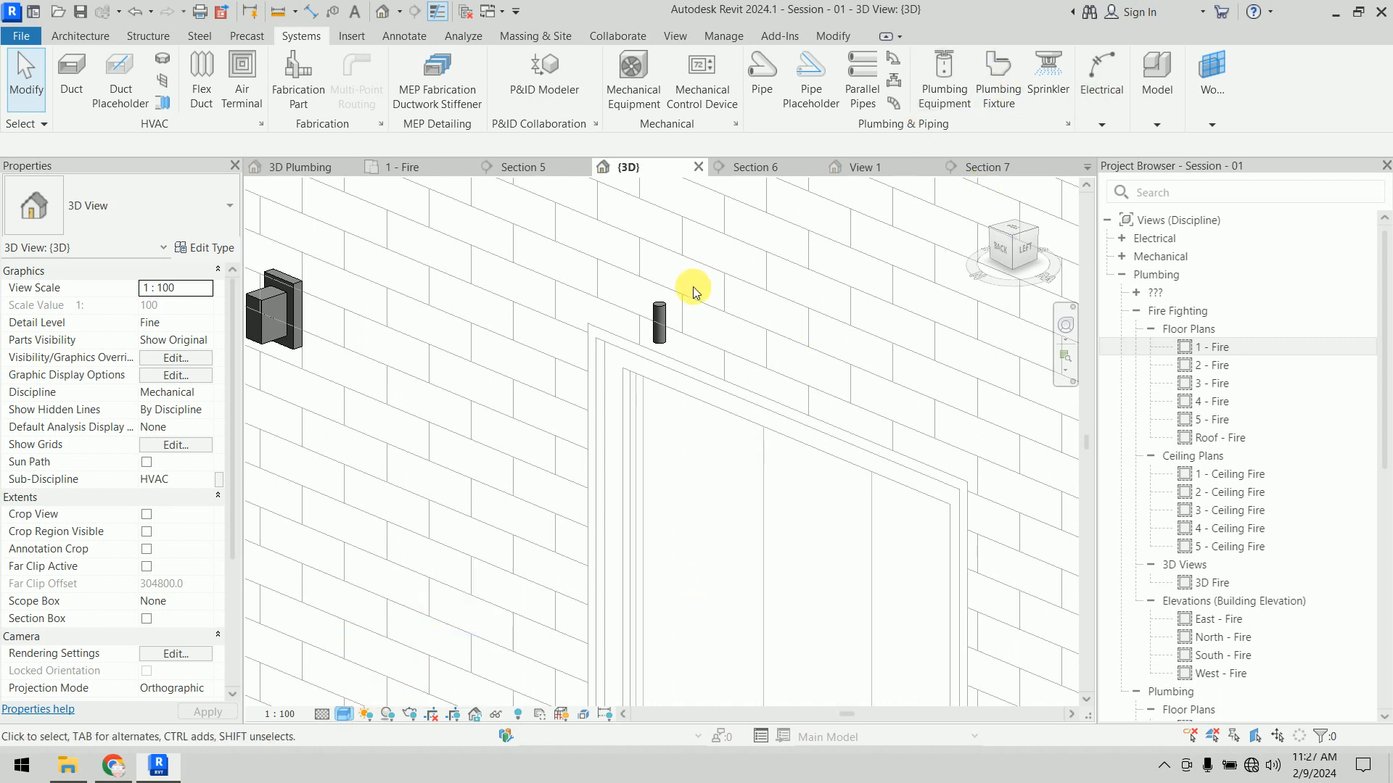
pyautogui.click(660, 319)
pyautogui.click(974, 112)
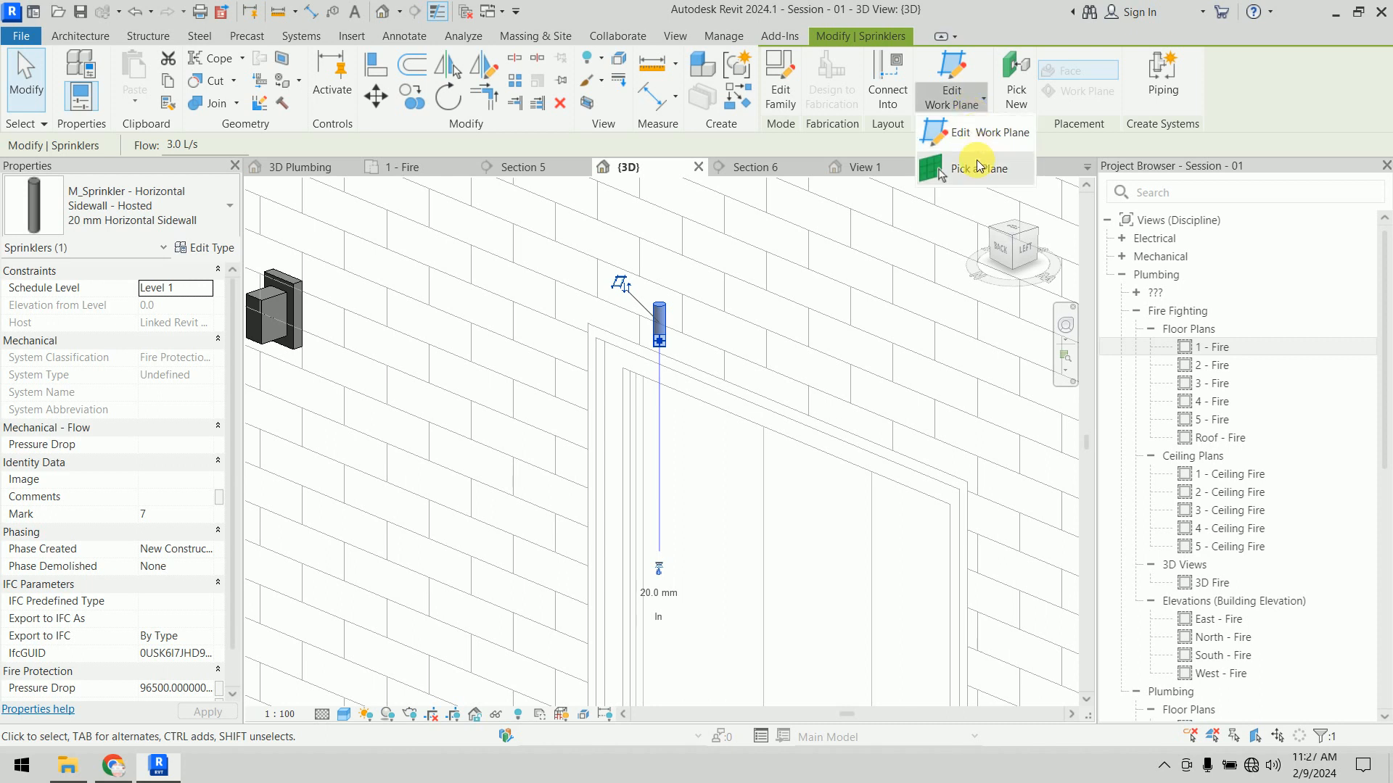
pyautogui.click(972, 169)
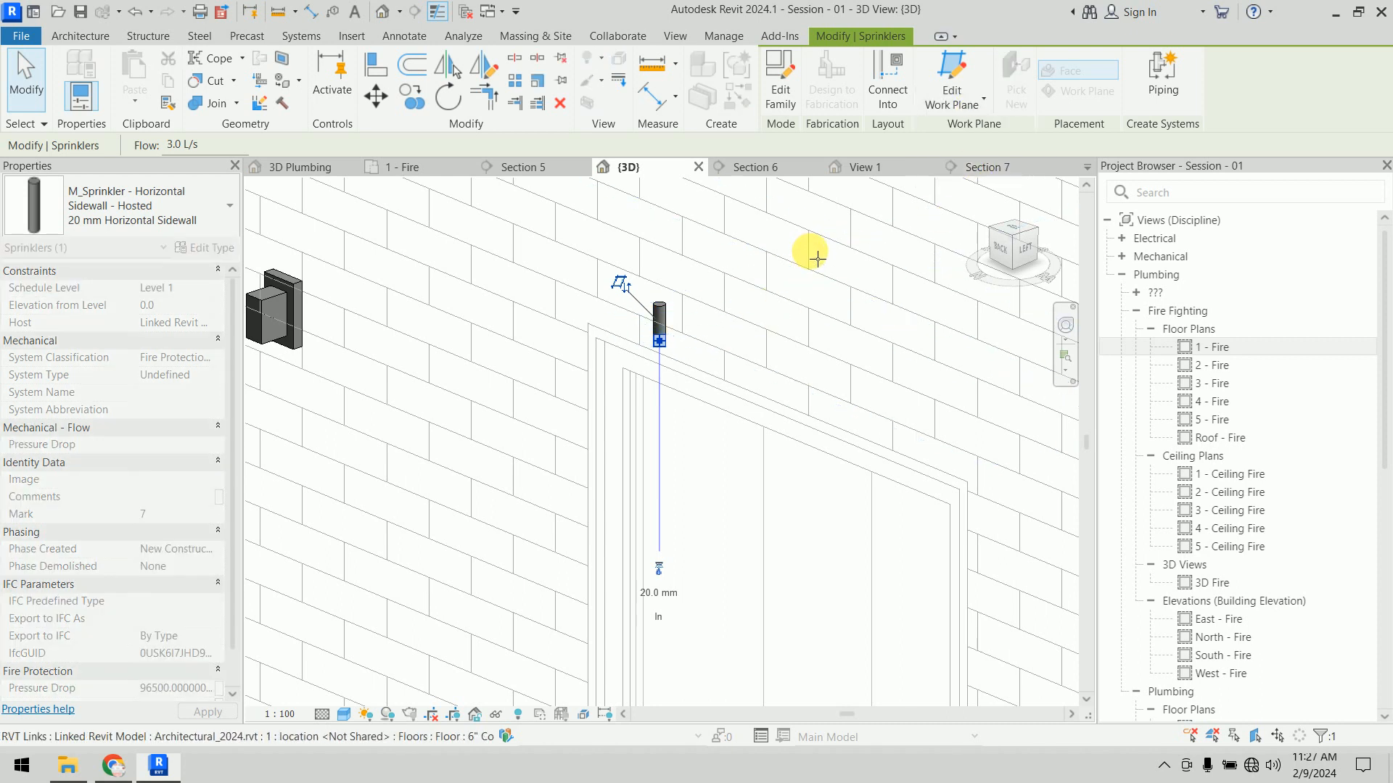
pyautogui.click(802, 274)
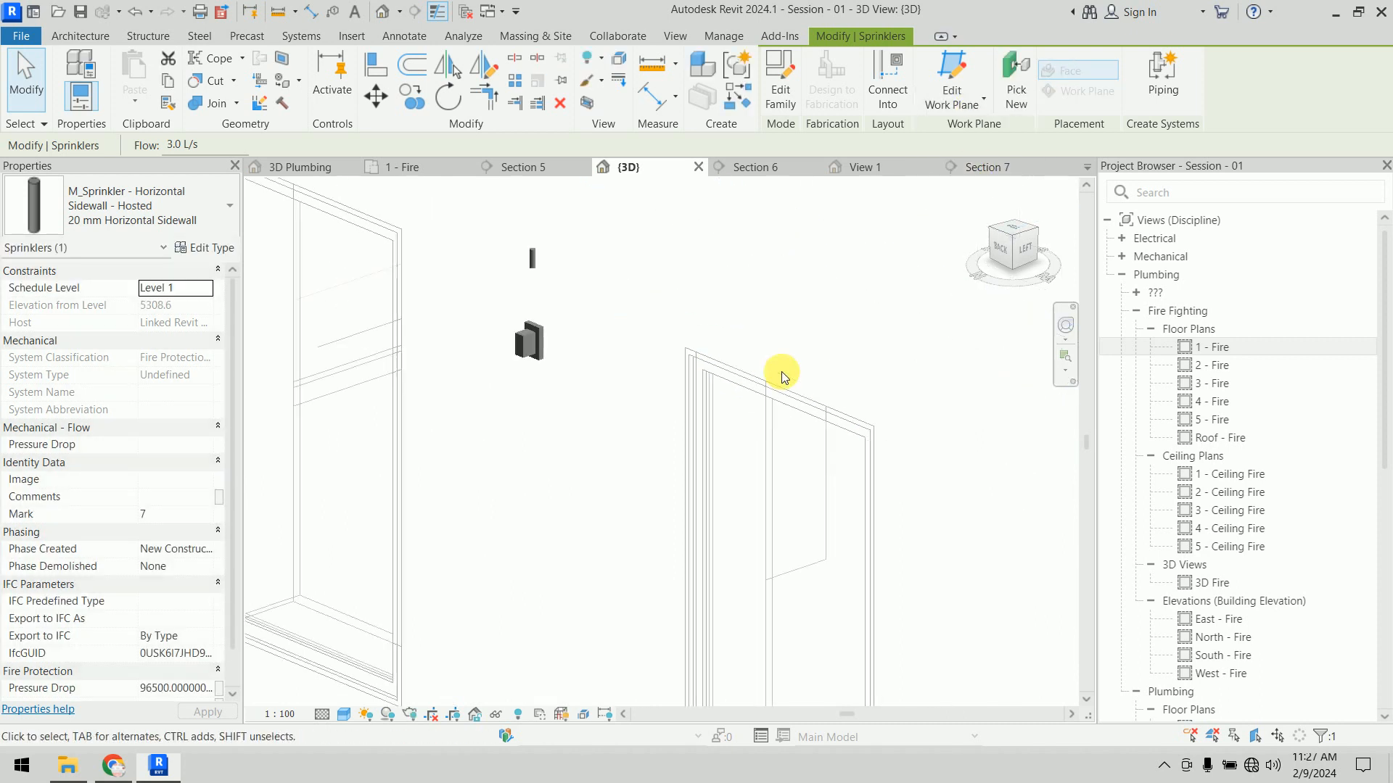
pyautogui.scroll(-3, 782, 376)
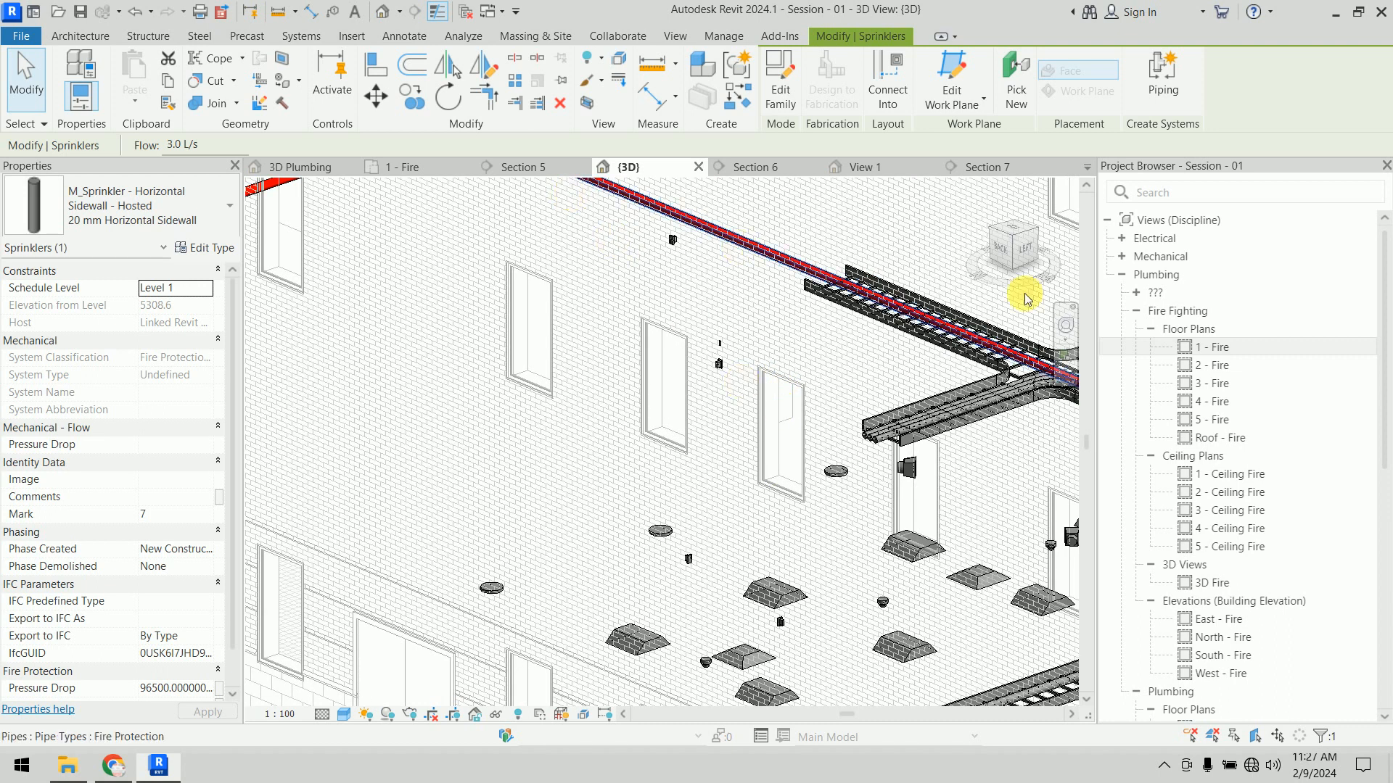
pyautogui.scroll(-5, 709, 399)
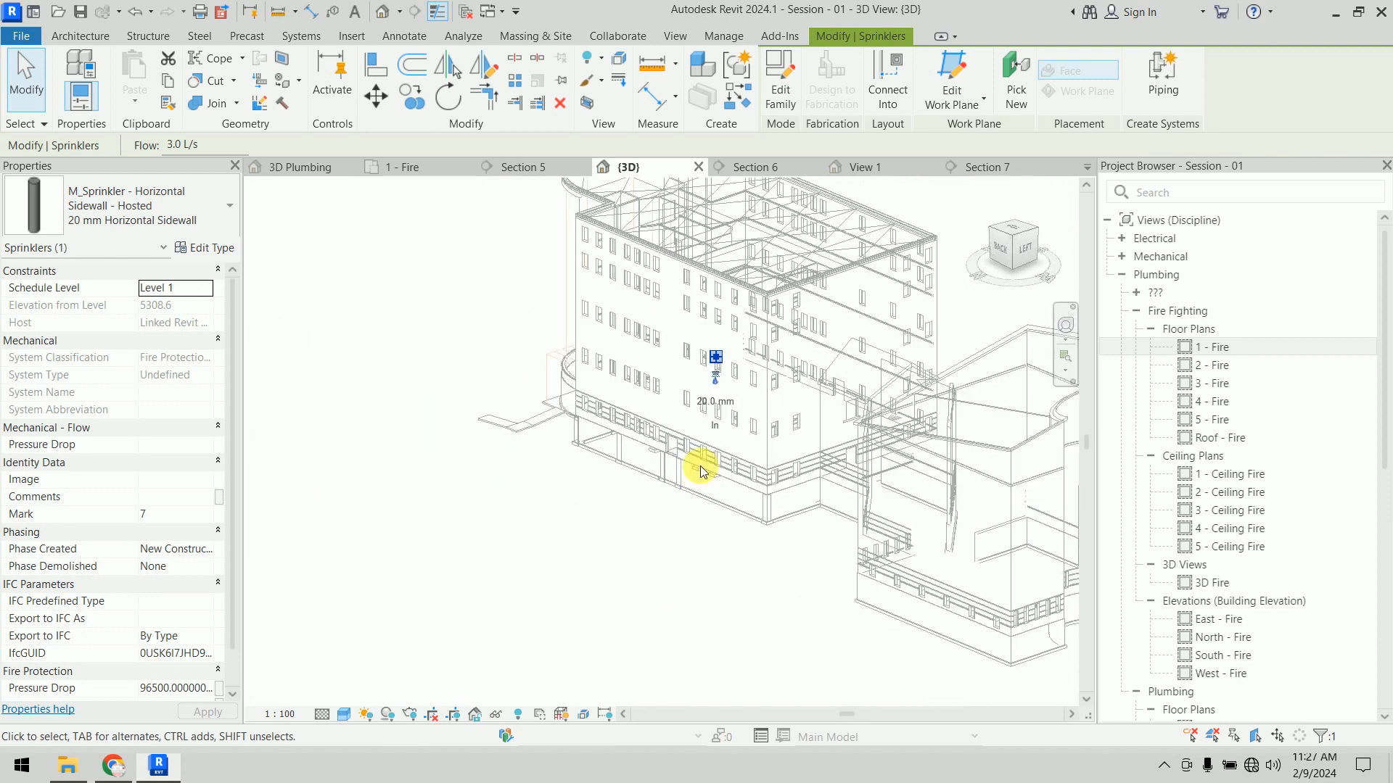
pyautogui.scroll(6, 721, 381)
pyautogui.press('Escape')
pyautogui.moveTo(494, 362); pyautogui.dragTo(706, 382, button='middle')
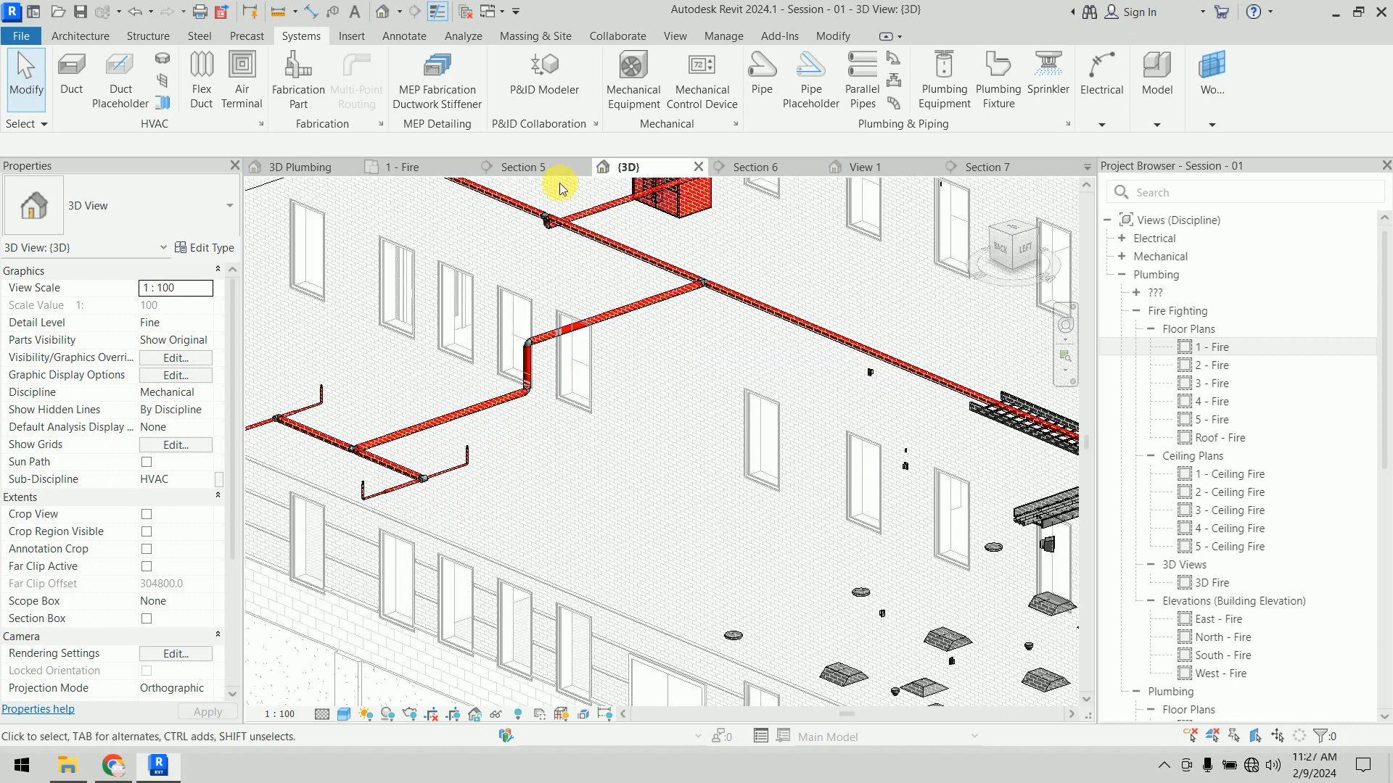
# Step: Inspect the hosted horizontal sidewall sprinkler and the surrounding fire piping layout in the 1 - Fire floor plan
pyautogui.click(526, 173)
pyautogui.click(404, 171)
pyautogui.scroll(4, 576, 414)
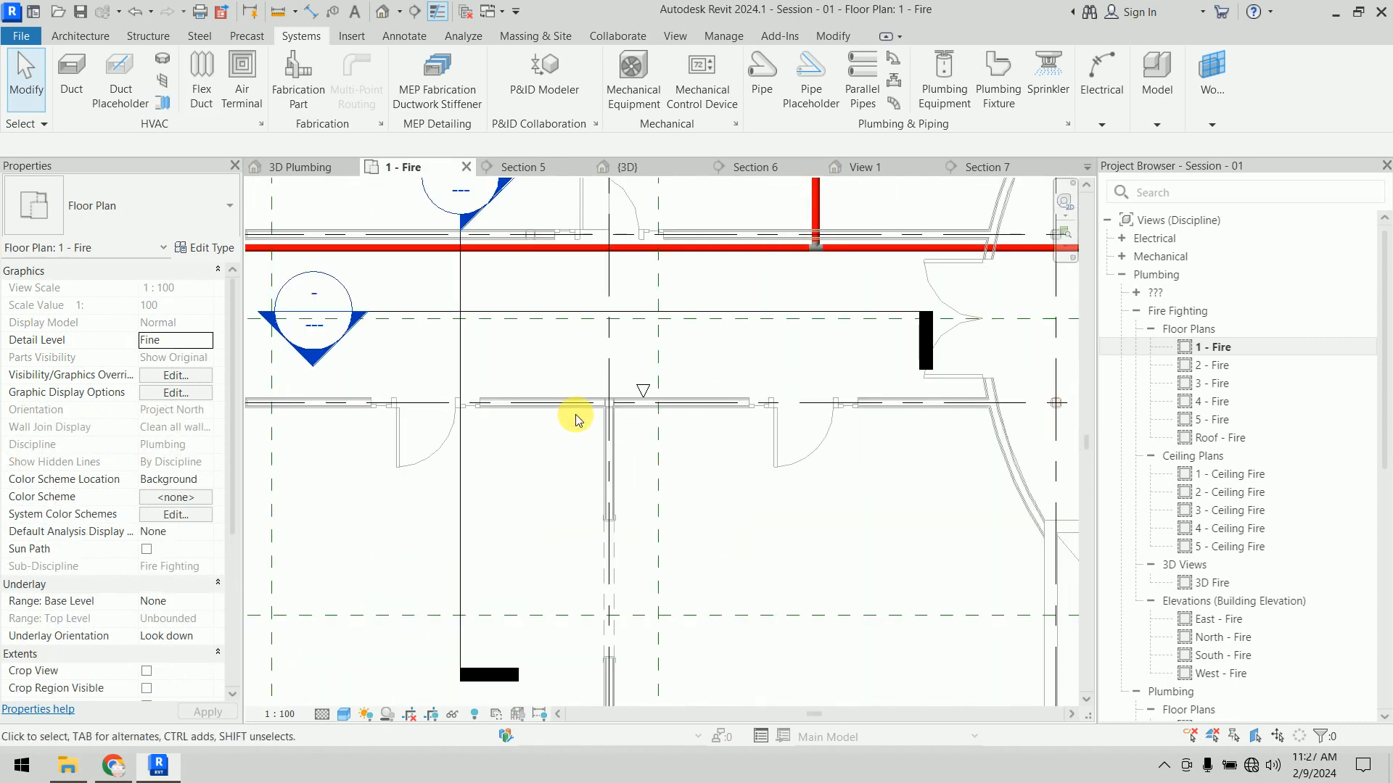
pyautogui.scroll(6, 754, 319)
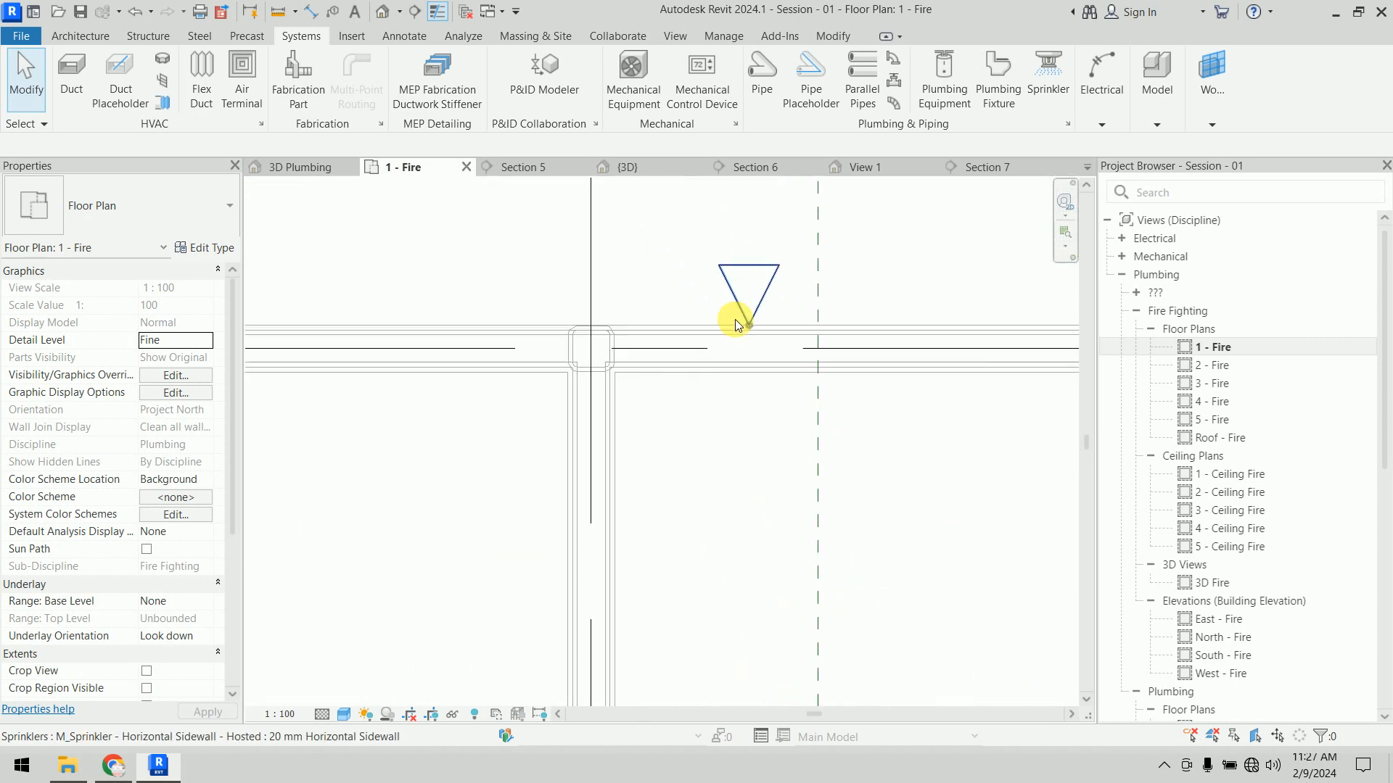
pyautogui.scroll(2, 803, 382)
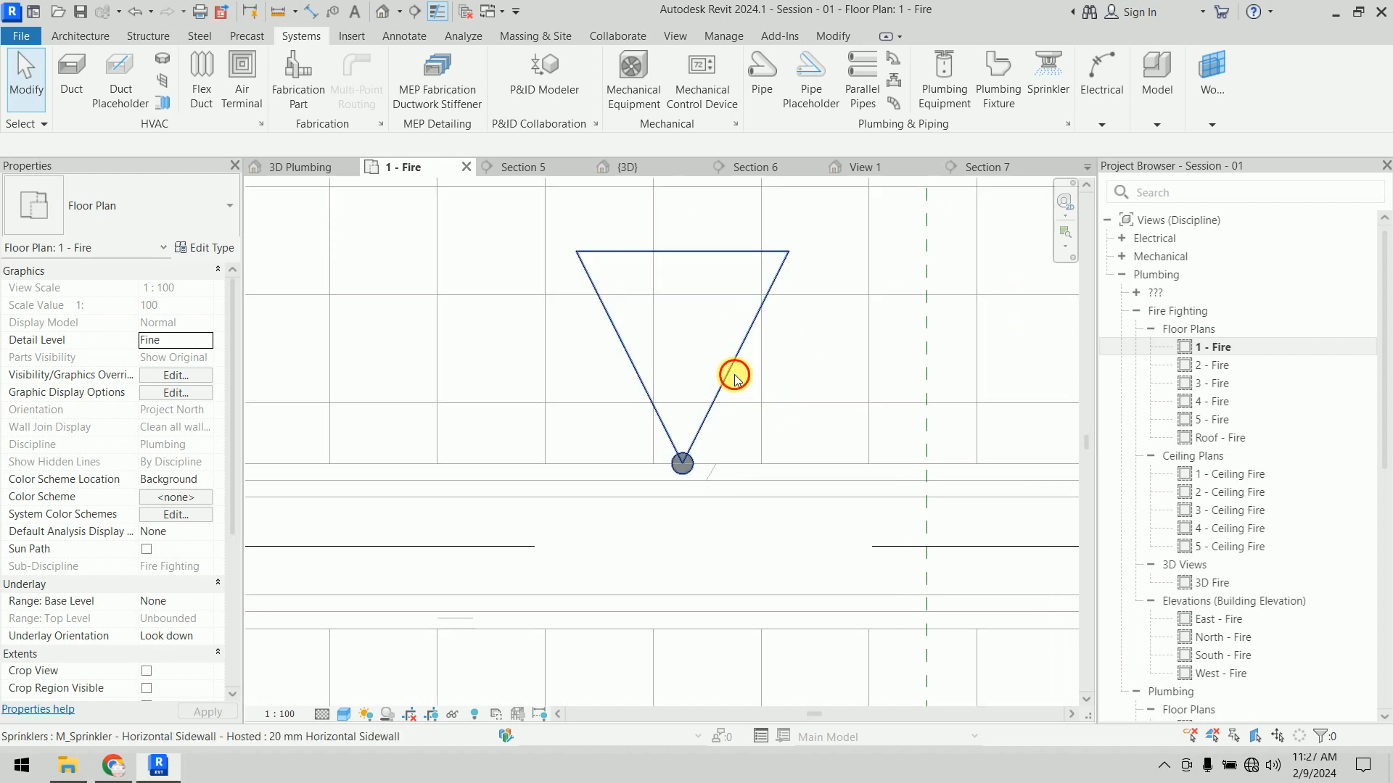
pyautogui.click(734, 373)
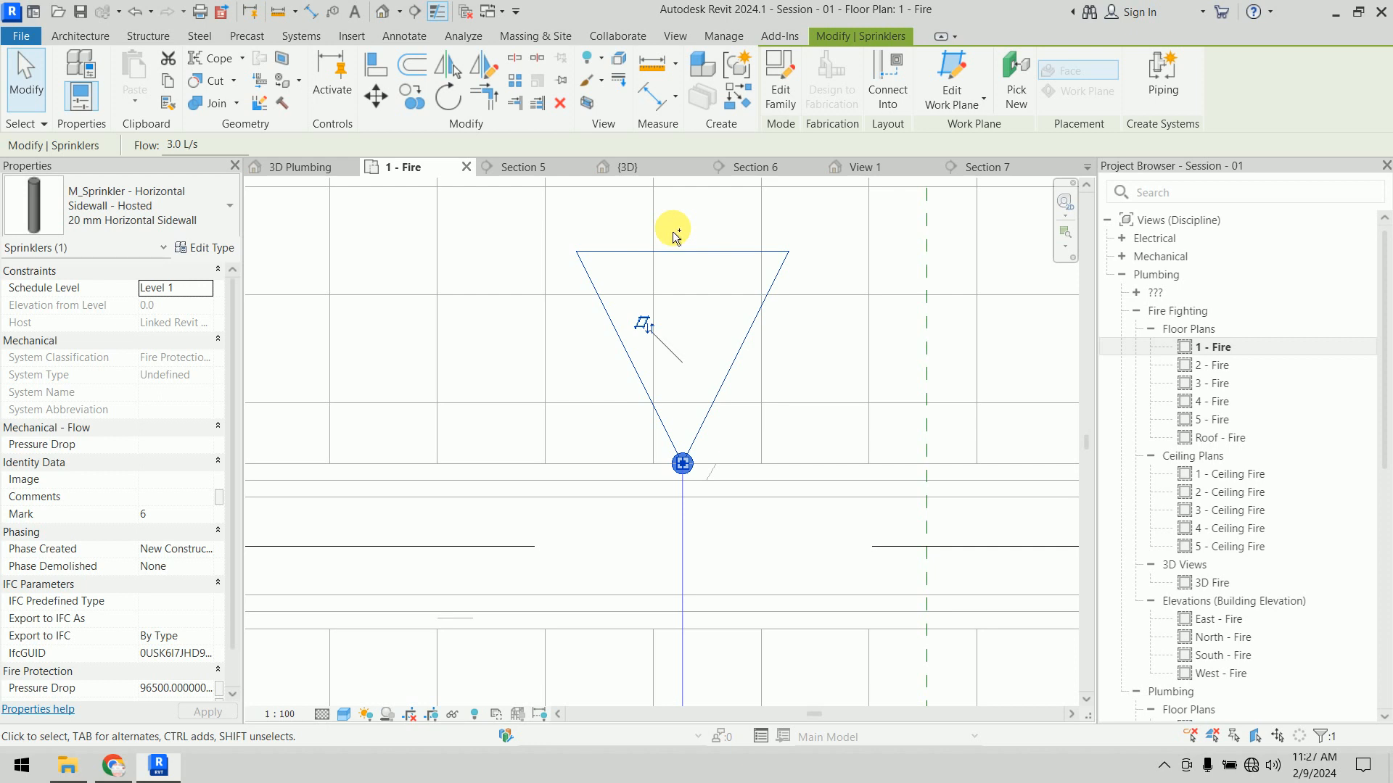
pyautogui.press('Escape')
pyautogui.moveTo(815, 528); pyautogui.dragTo(877, 581, button='middle')
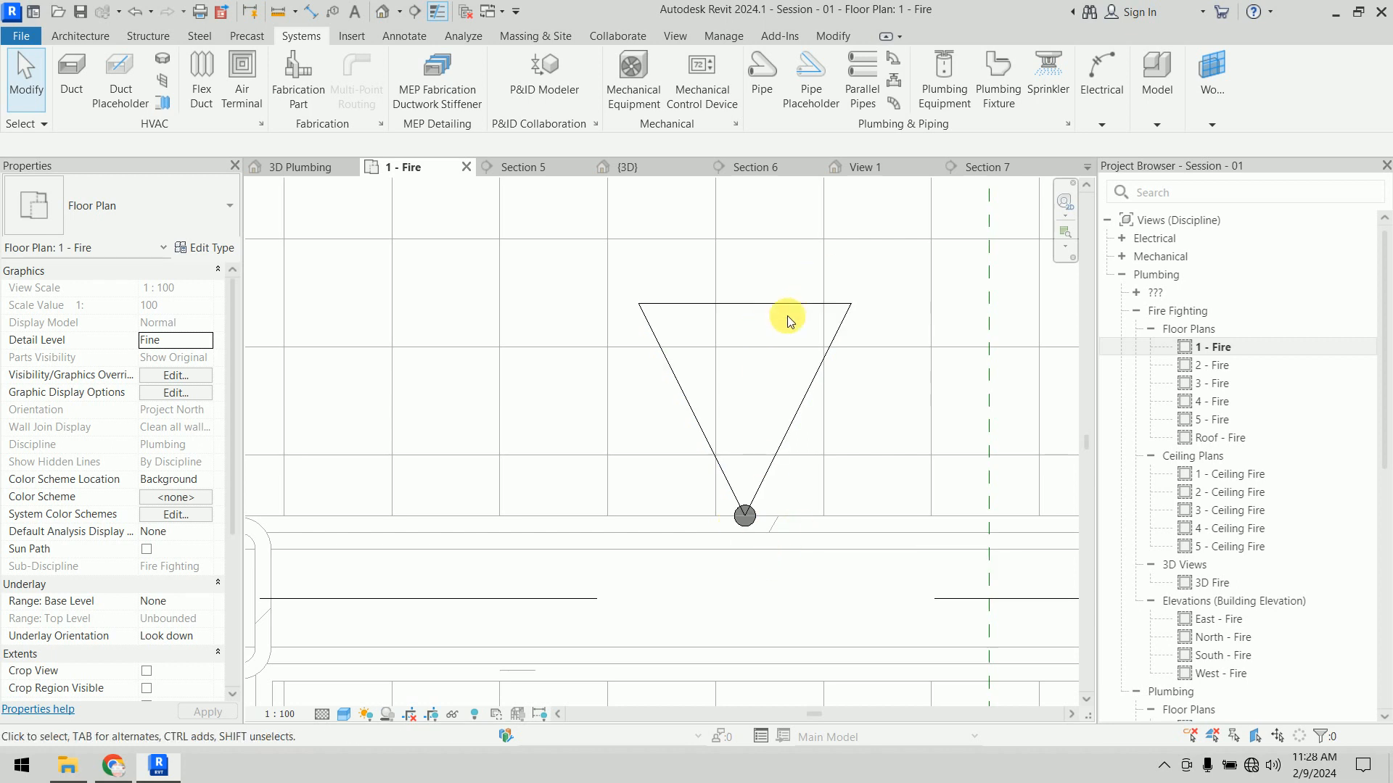
pyautogui.click(793, 367)
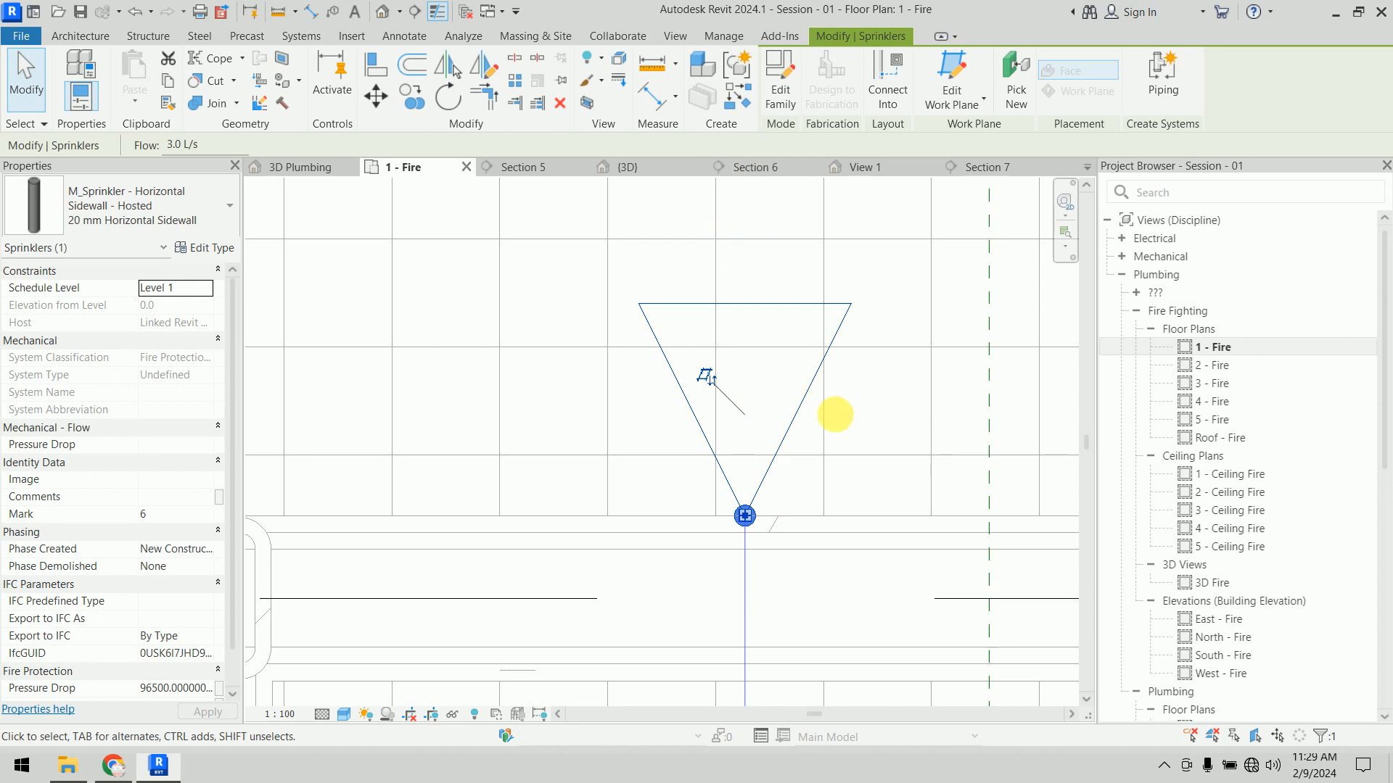
pyautogui.click(871, 580)
pyautogui.scroll(-4, 869, 566)
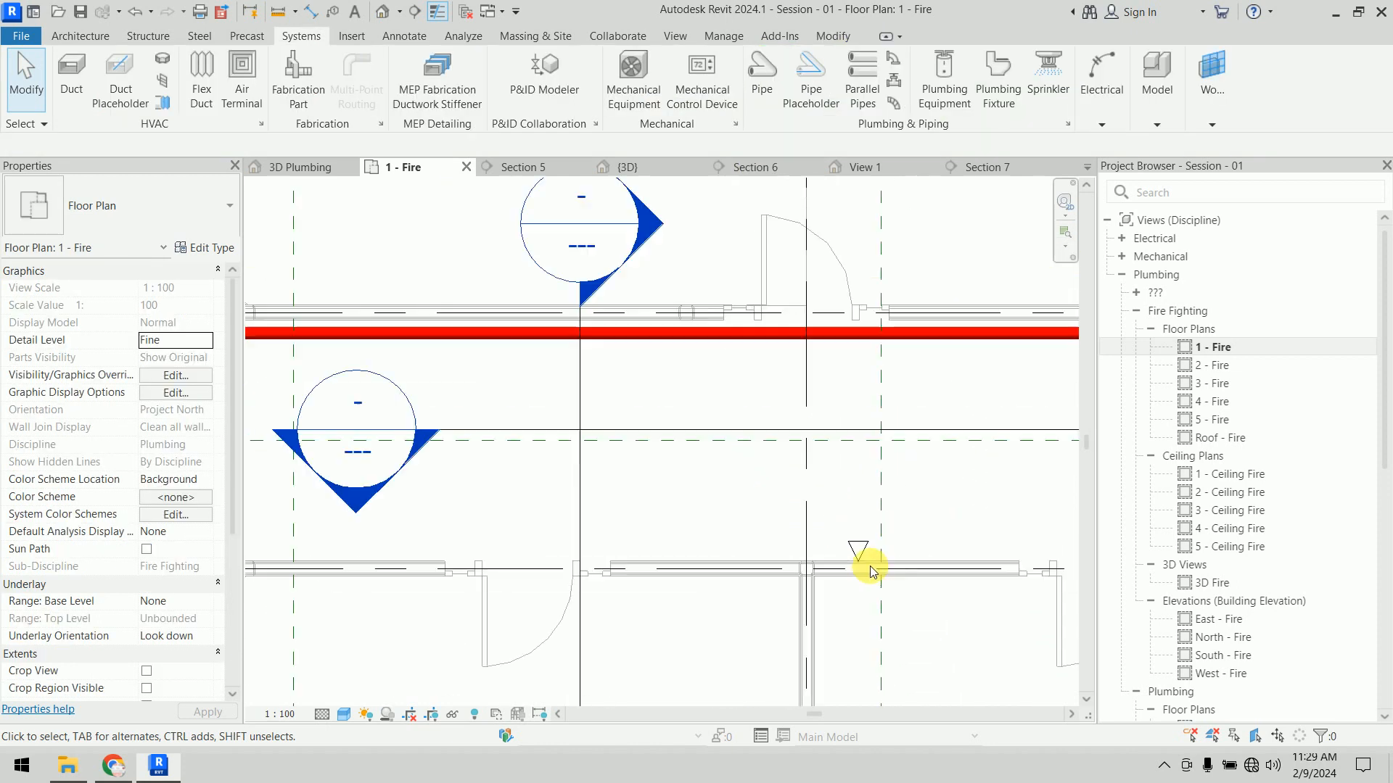
pyautogui.scroll(-5, 869, 566)
pyautogui.scroll(4, 892, 575)
pyautogui.moveTo(893, 575); pyautogui.dragTo(673, 352, button='middle')
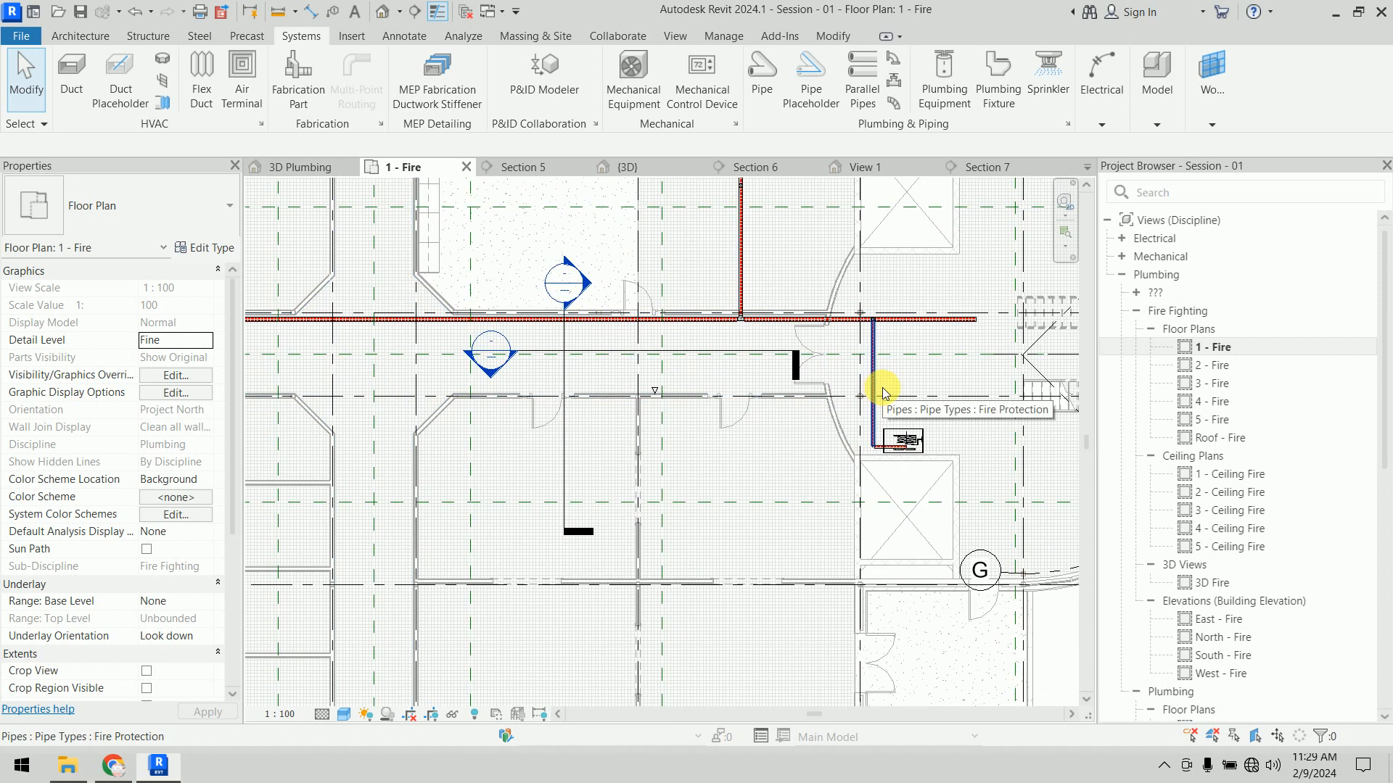
pyautogui.scroll(-3, 882, 387)
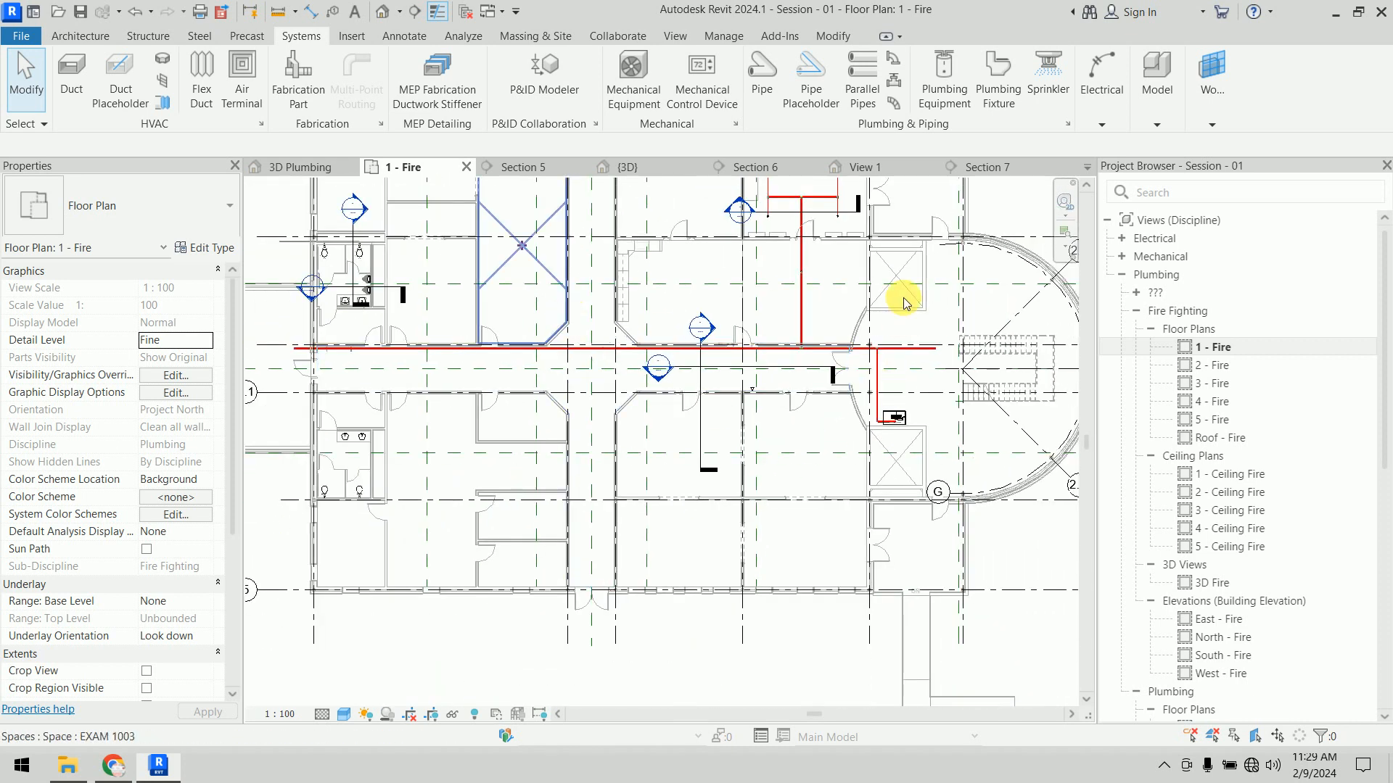
pyautogui.moveTo(902, 302); pyautogui.dragTo(899, 445, button='middle')
pyautogui.scroll(-1, 494, 461)
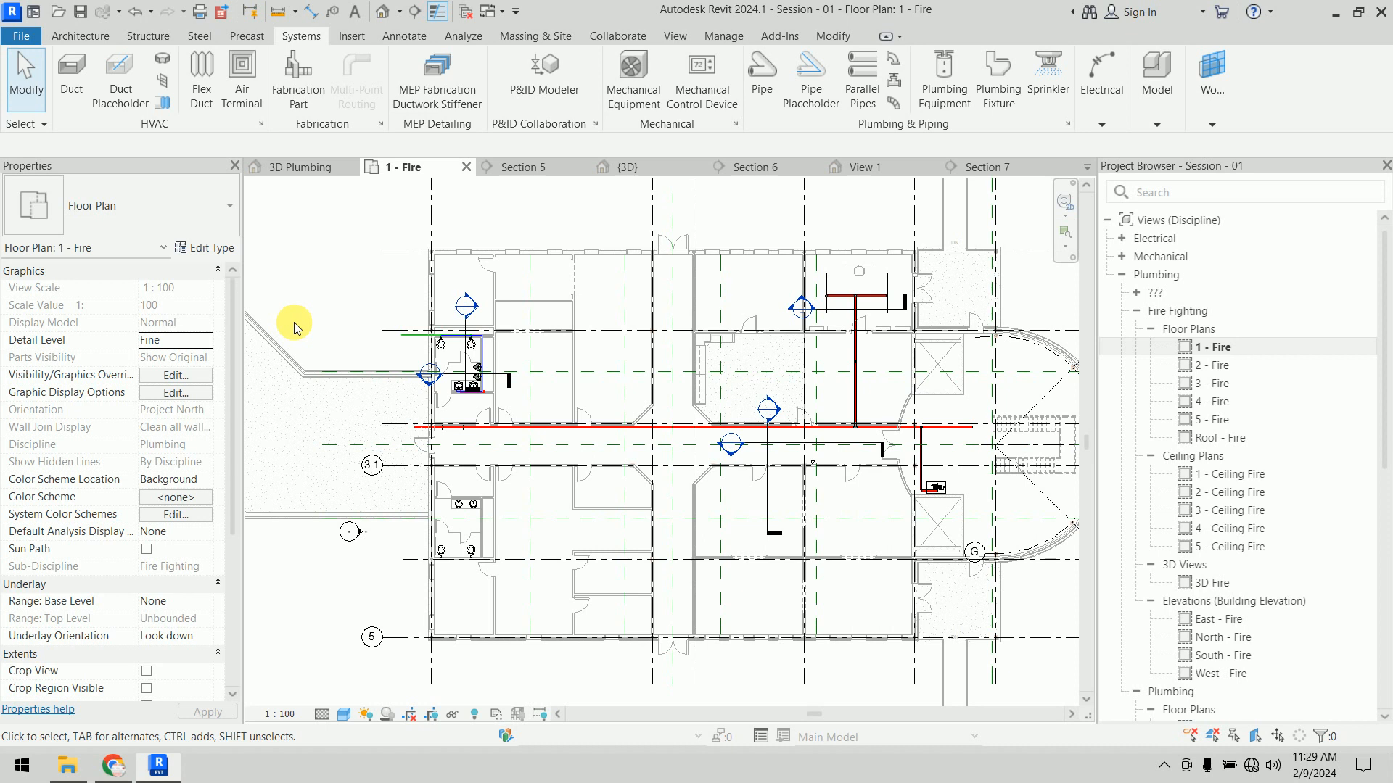
# Step: Place two HYDRANT FIRE PUMP EFP-C01 units side by side in the open area outside the building, west of grid A
pyautogui.moveTo(292, 323); pyautogui.dragTo(592, 412, button='middle')
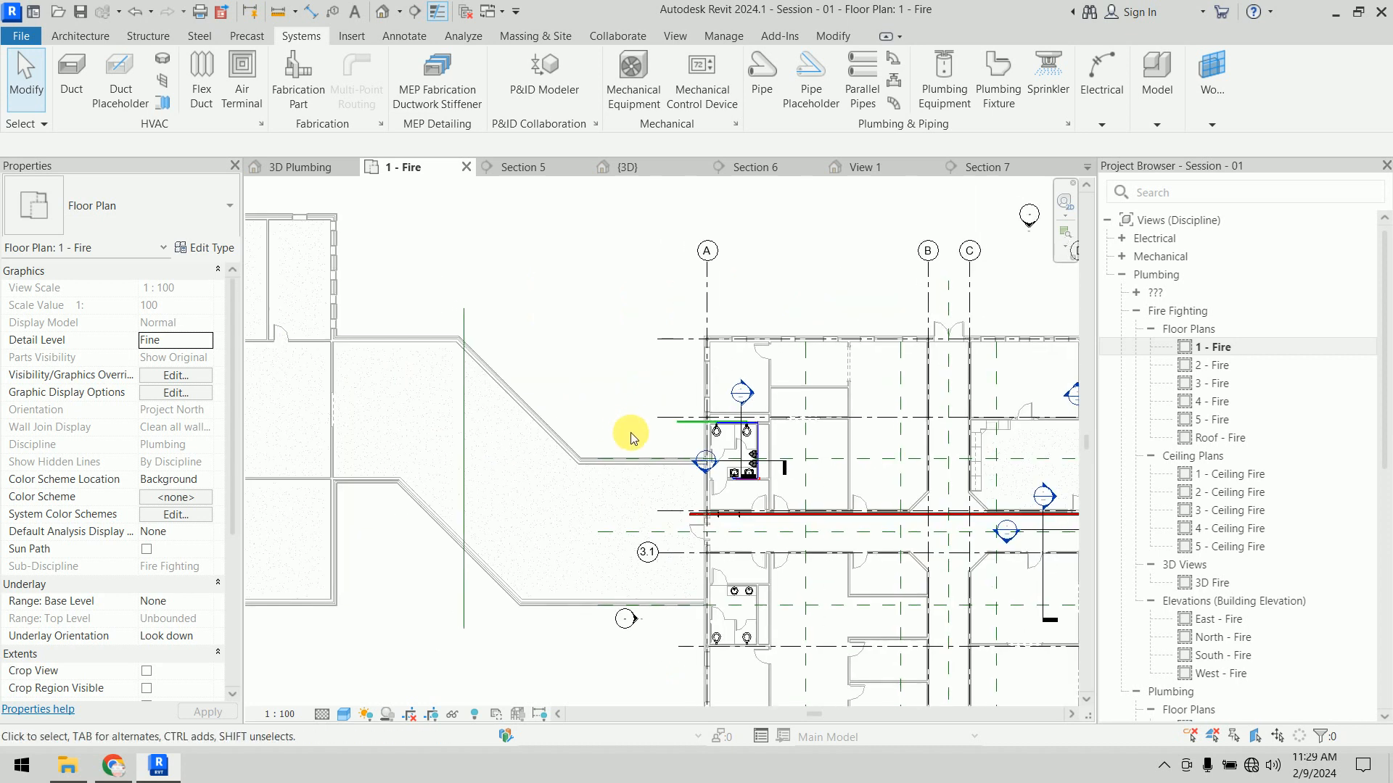
pyautogui.scroll(3, 629, 435)
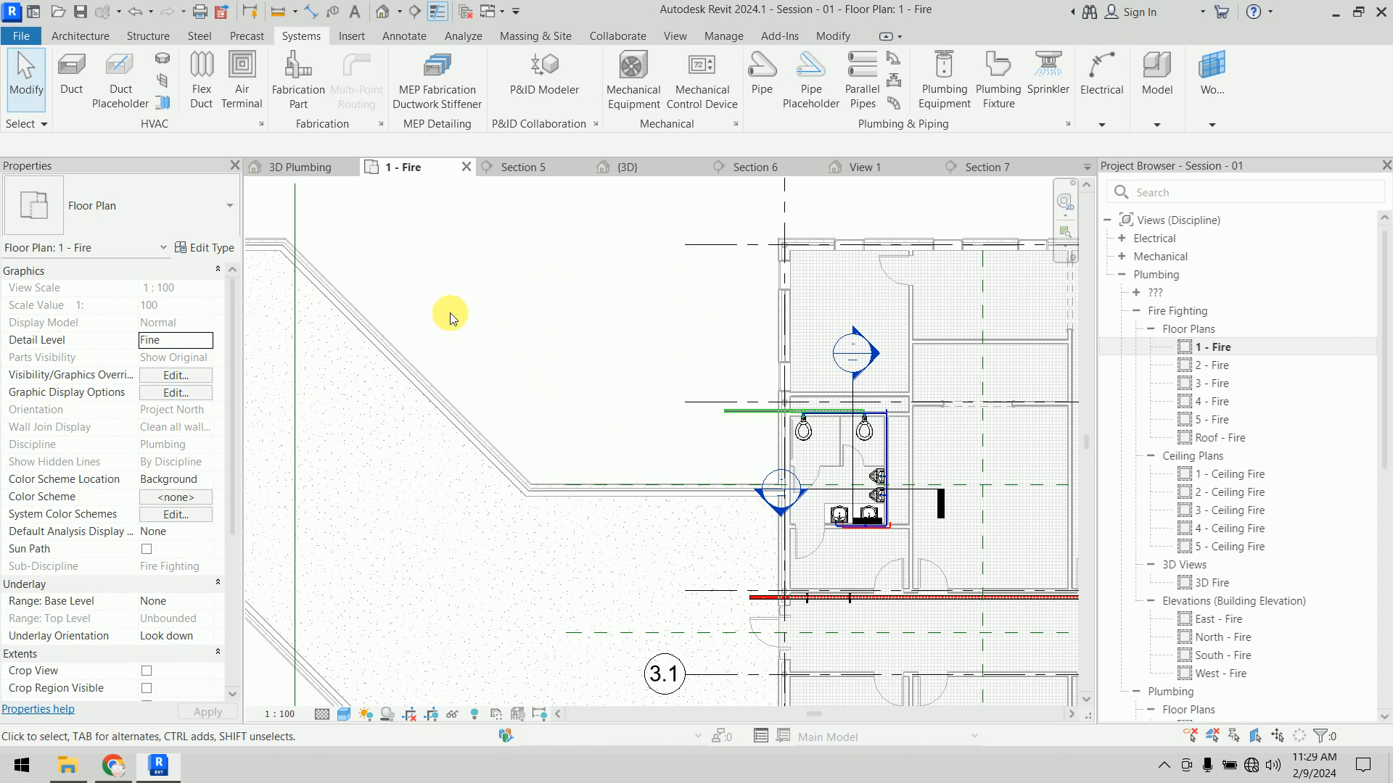
pyautogui.click(624, 86)
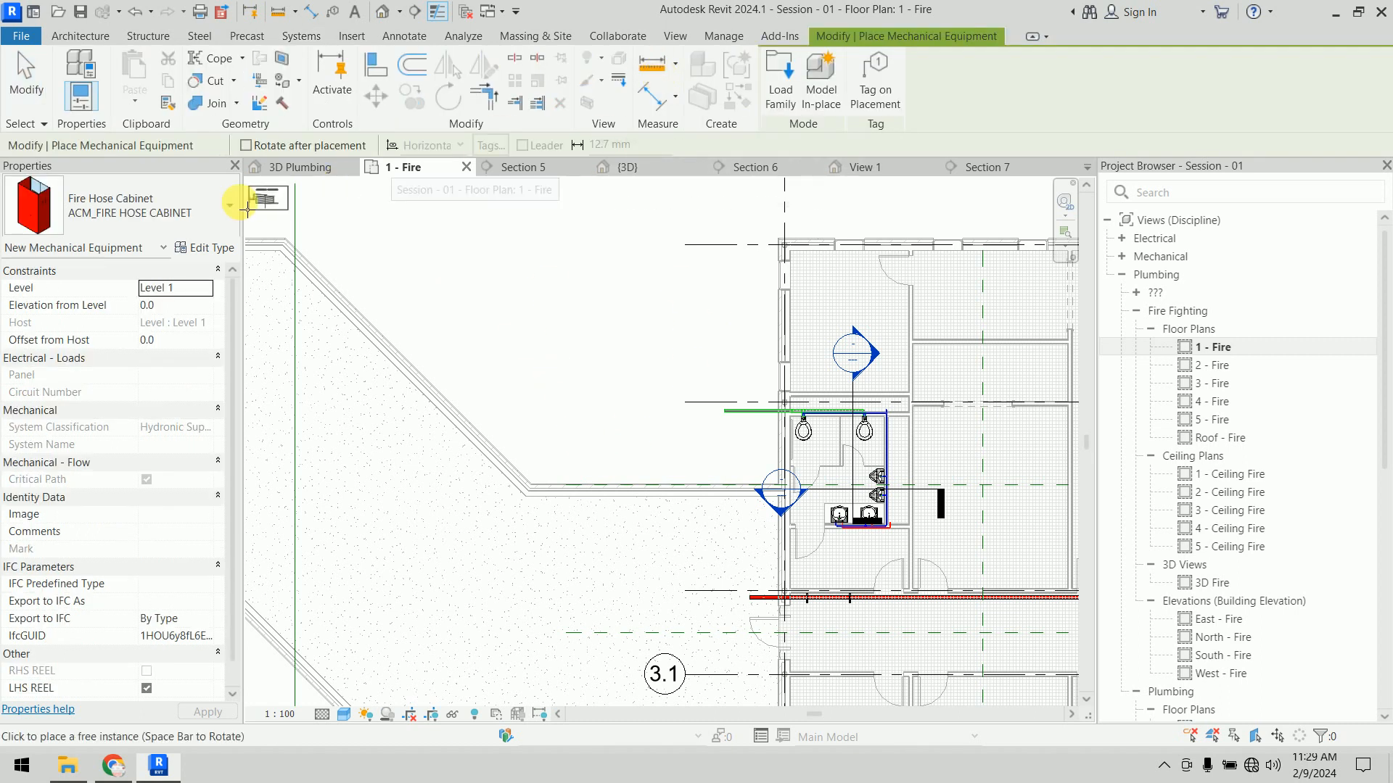
pyautogui.click(170, 218)
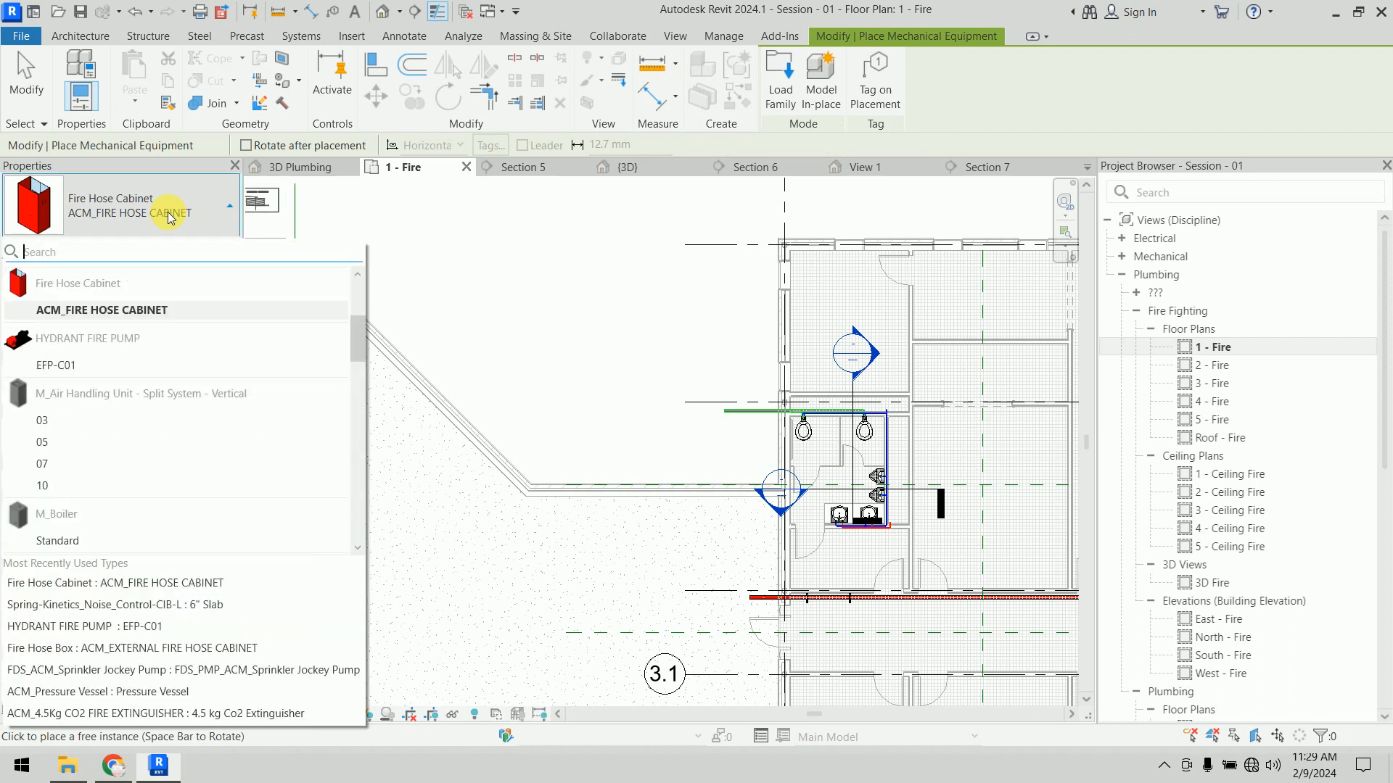
pyautogui.moveTo(86, 370)
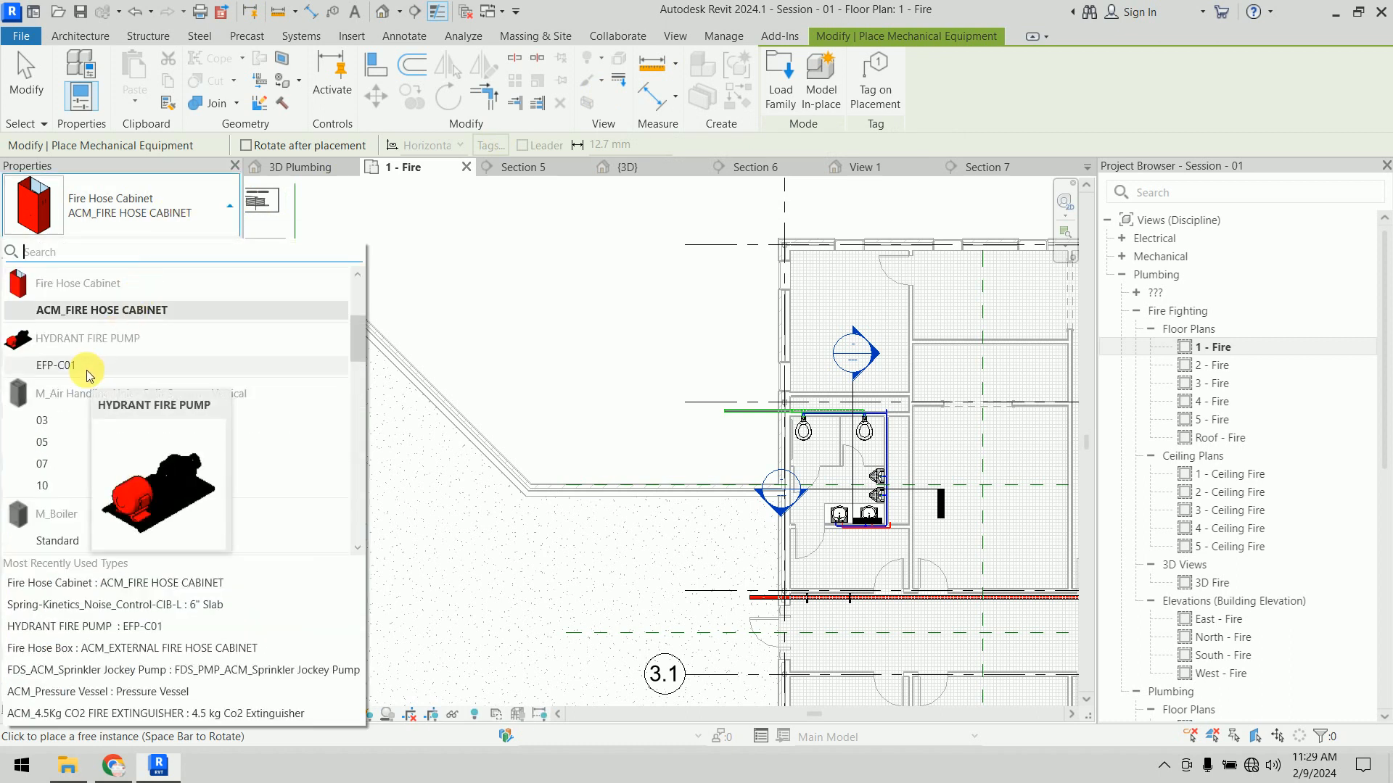
pyautogui.click(85, 370)
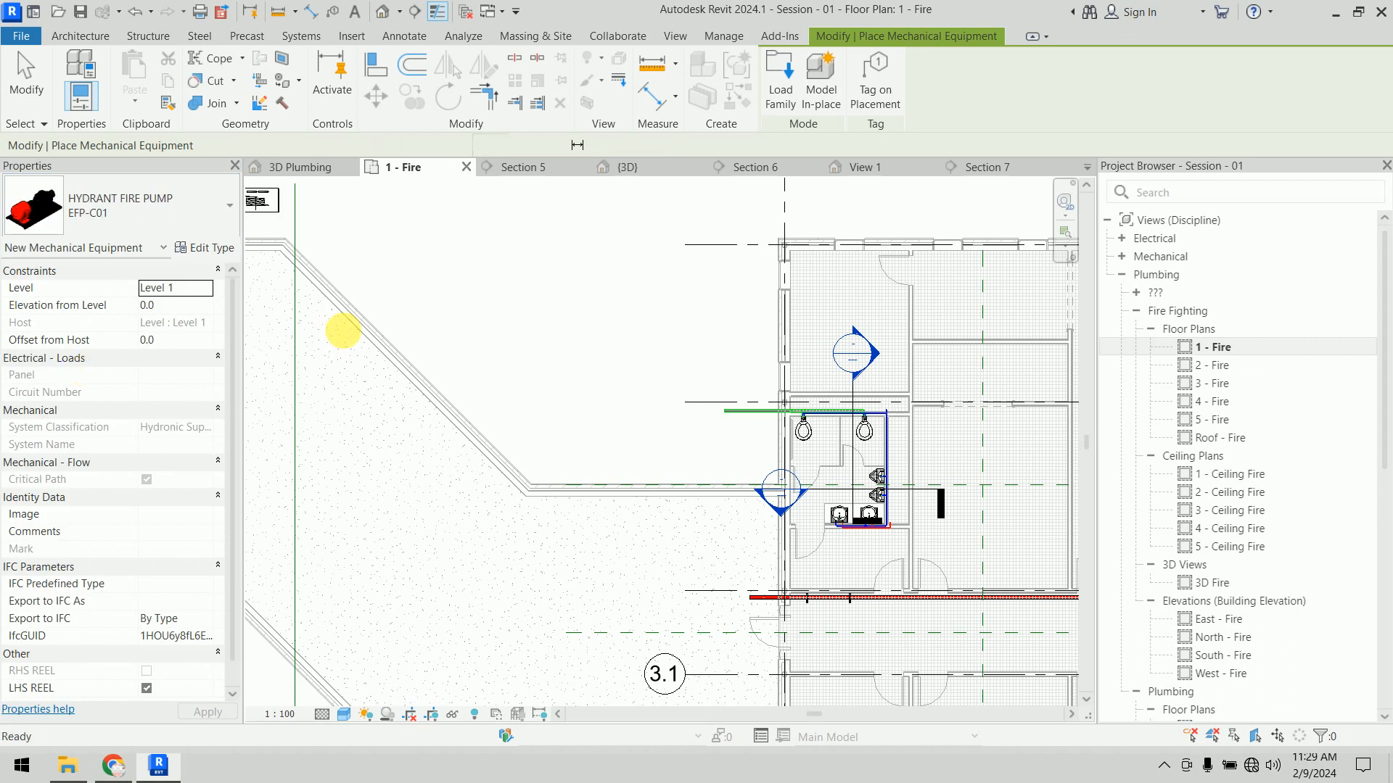
pyautogui.scroll(2, 470, 299)
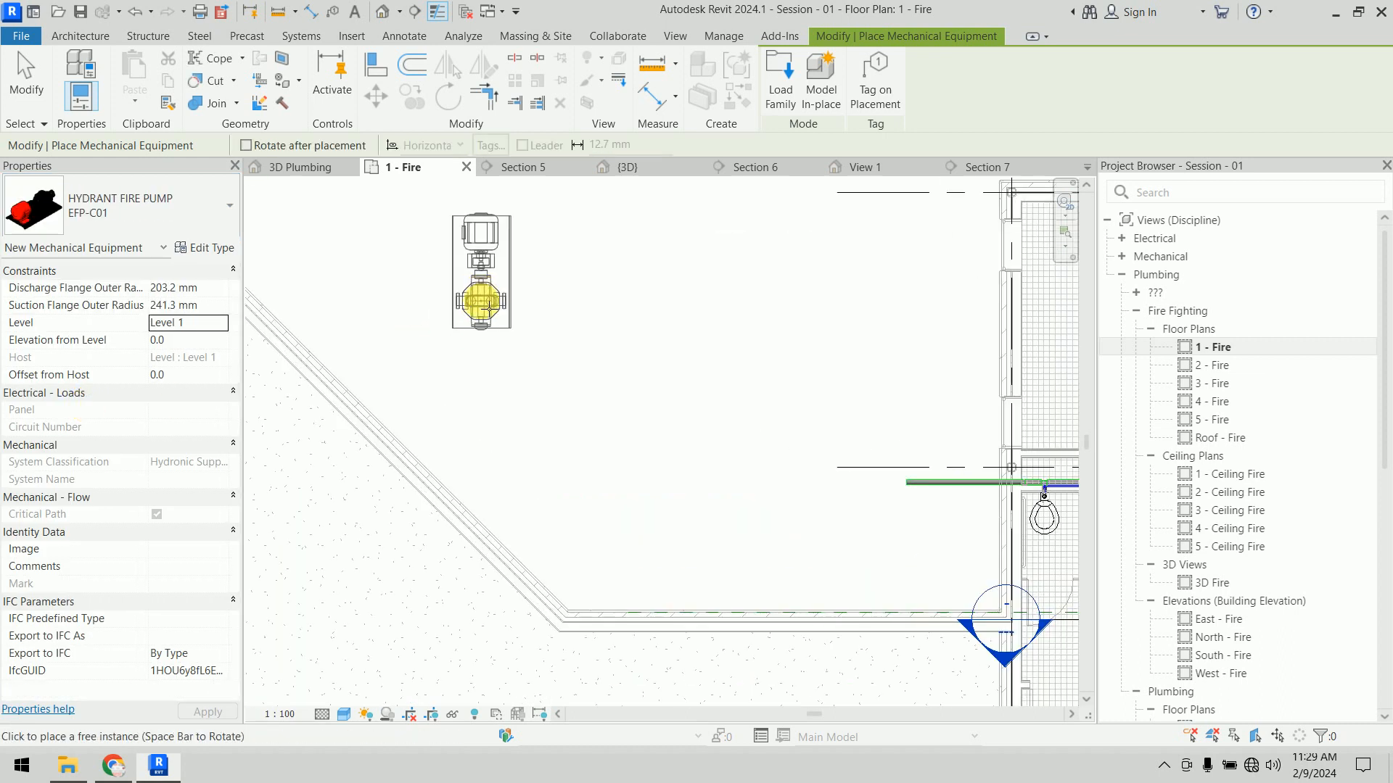
pyautogui.click(489, 309)
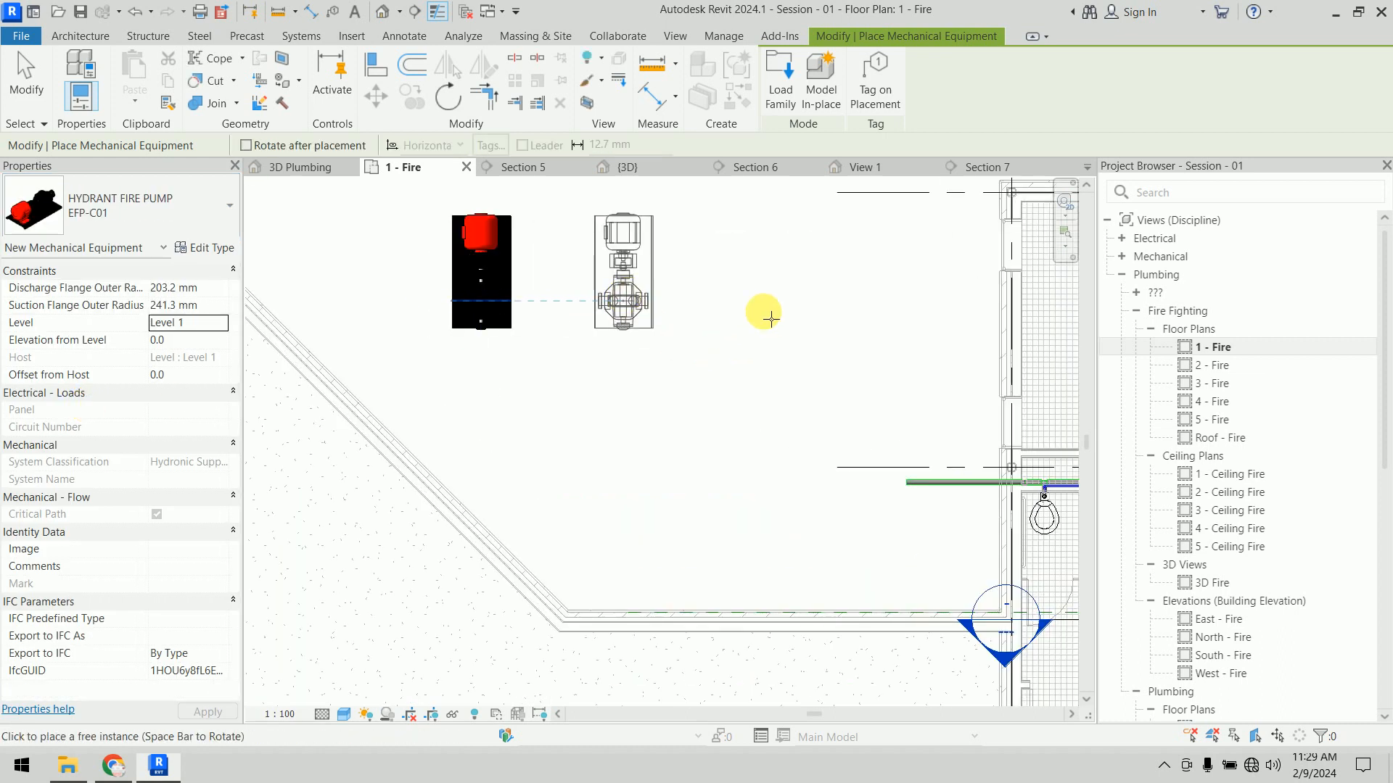
pyautogui.click(623, 301)
pyautogui.rightClick(761, 273)
pyautogui.click(784, 286)
pyautogui.rightClick(784, 286)
pyautogui.click(797, 300)
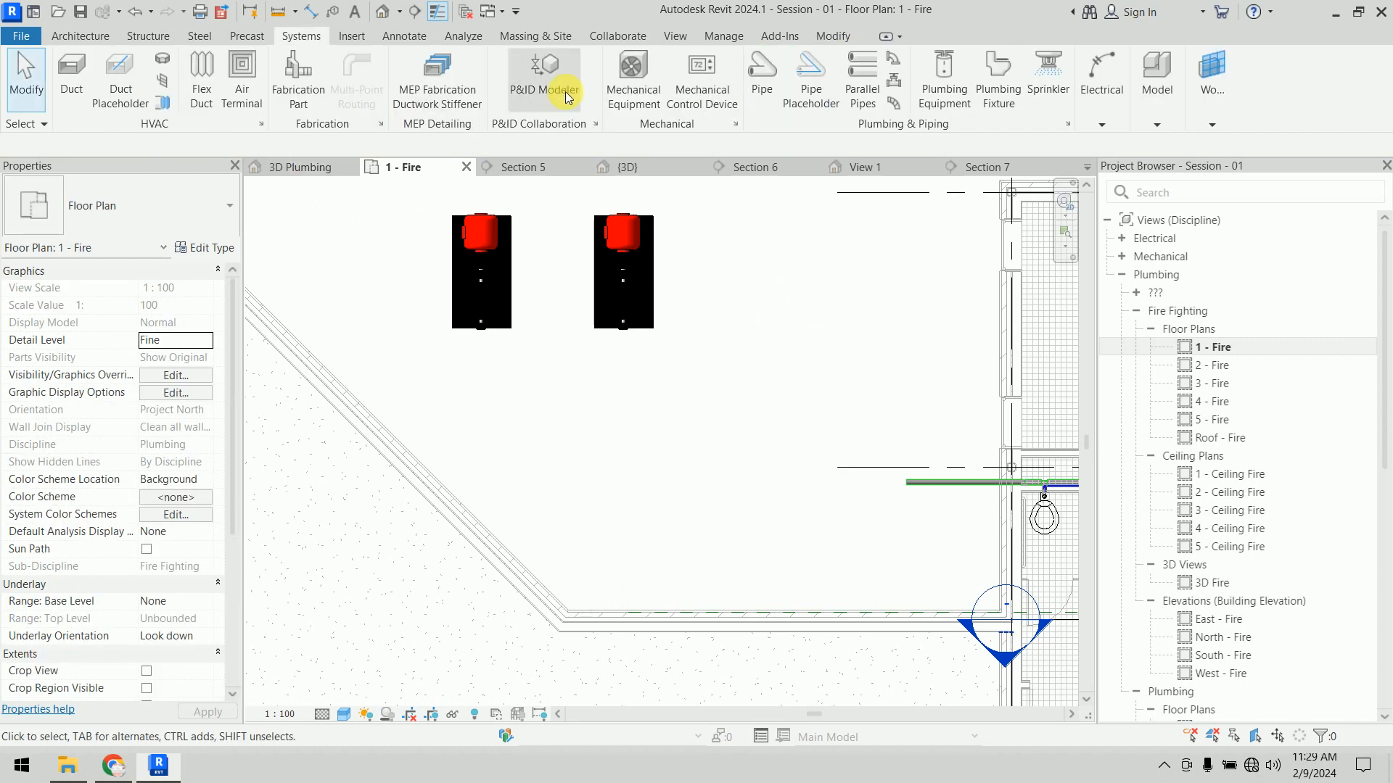
# Step: Place a Spring-Kinetics_Noise_Control-CIB-L 6" Slab on the Level 1 work plane below each of the two pumps
pyautogui.click(642, 86)
pyautogui.click(226, 206)
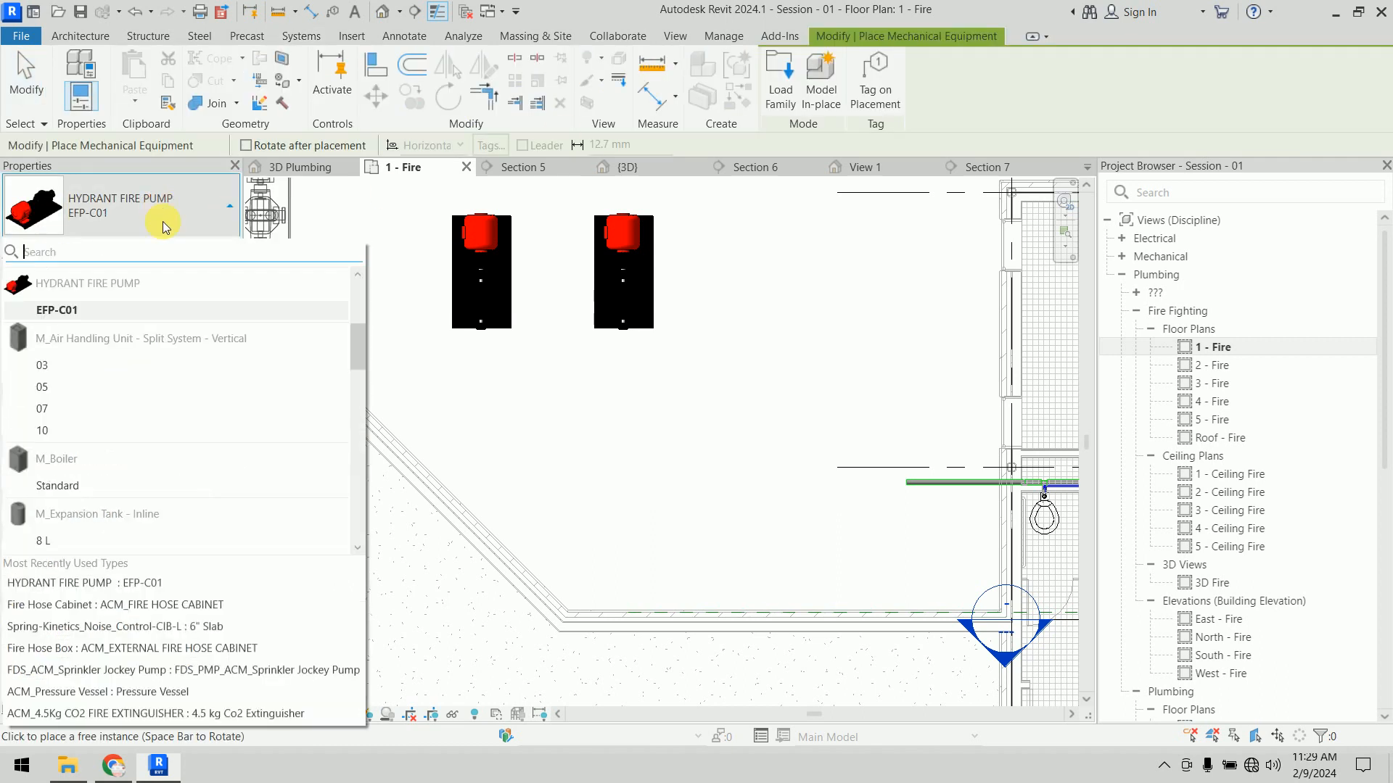
pyautogui.scroll(-2, 190, 412)
pyautogui.scroll(-8, 190, 412)
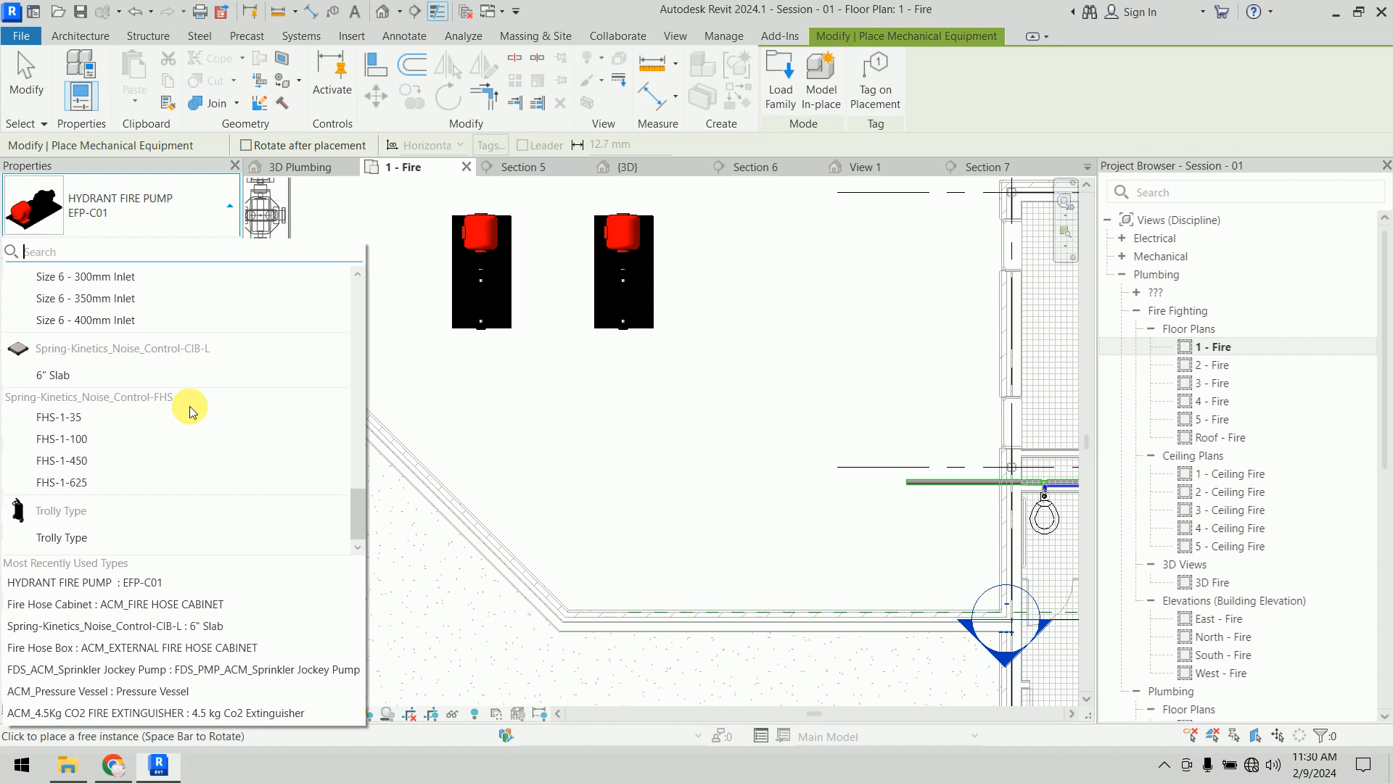
pyautogui.click(146, 377)
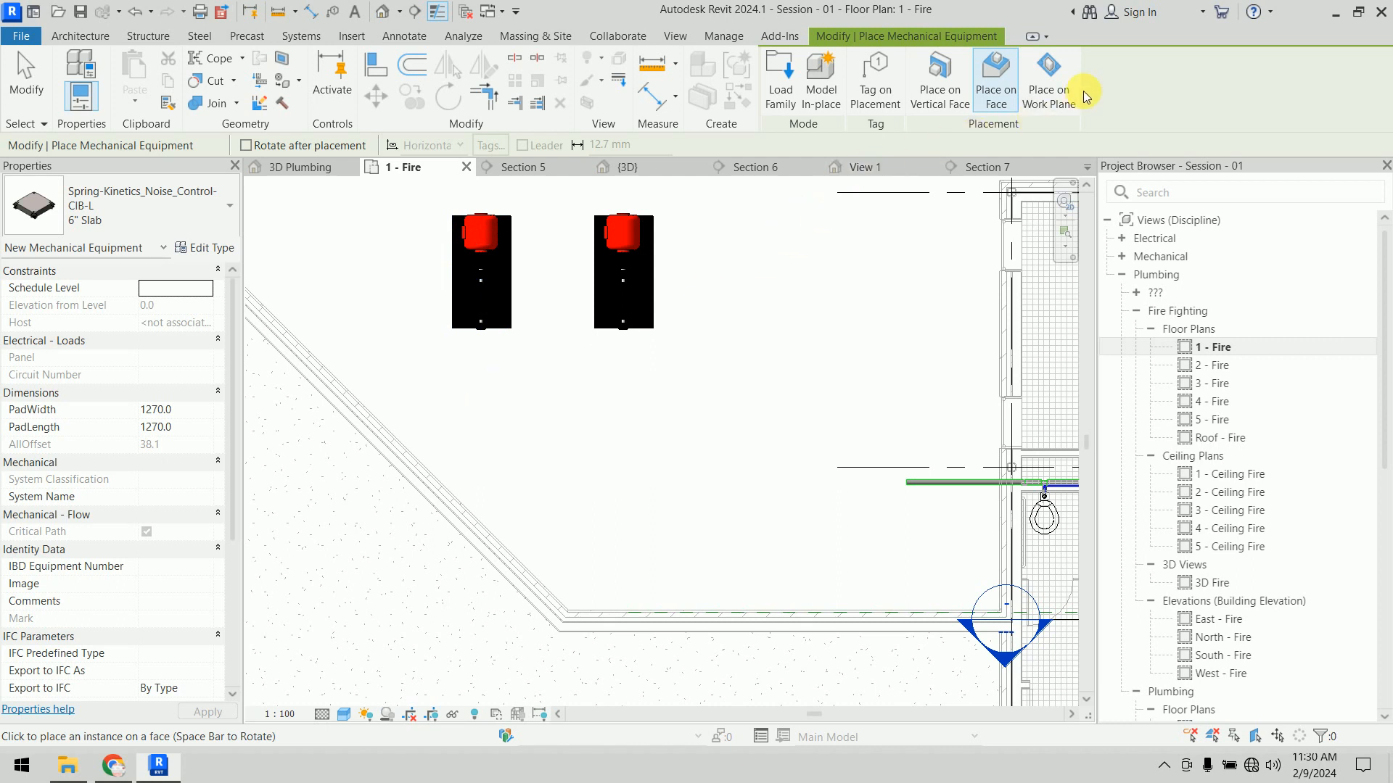
pyautogui.click(1049, 80)
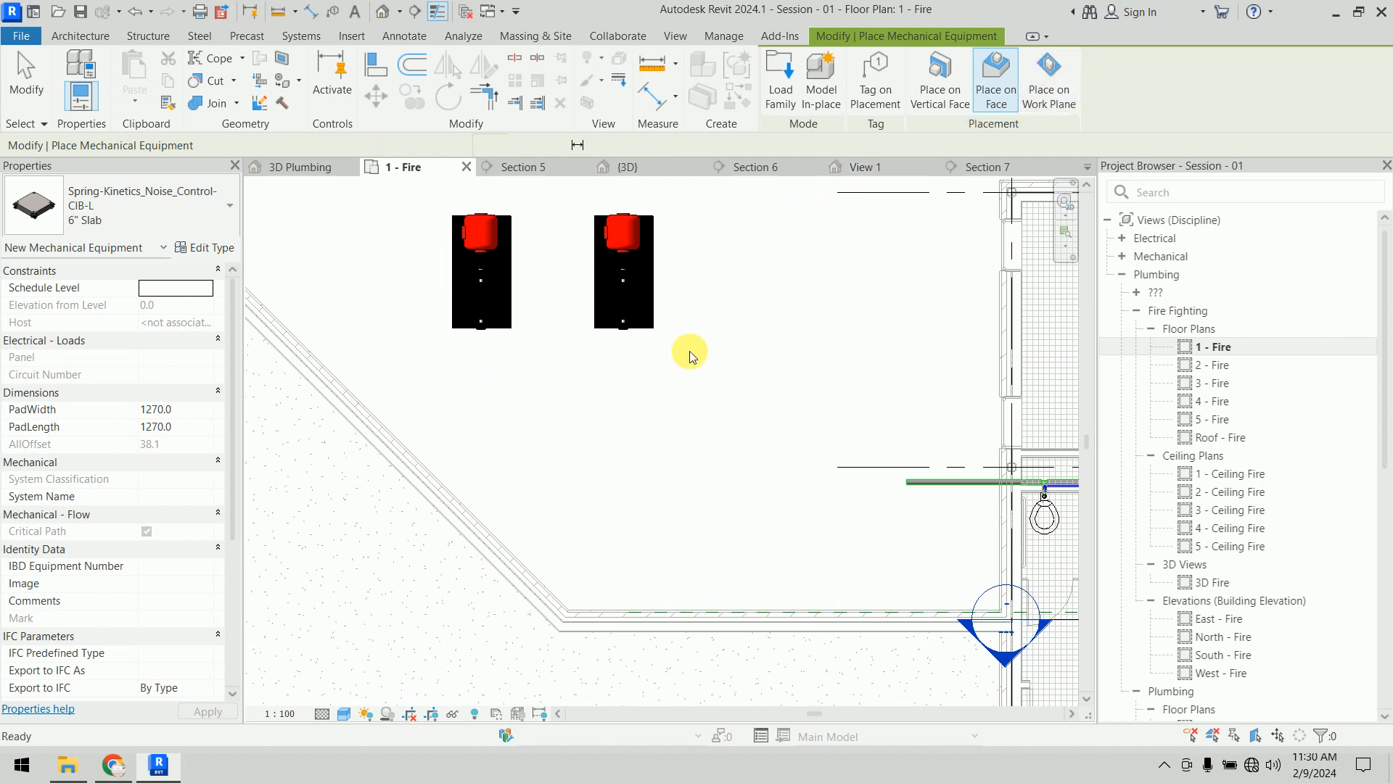
pyautogui.click(484, 399)
pyautogui.click(639, 402)
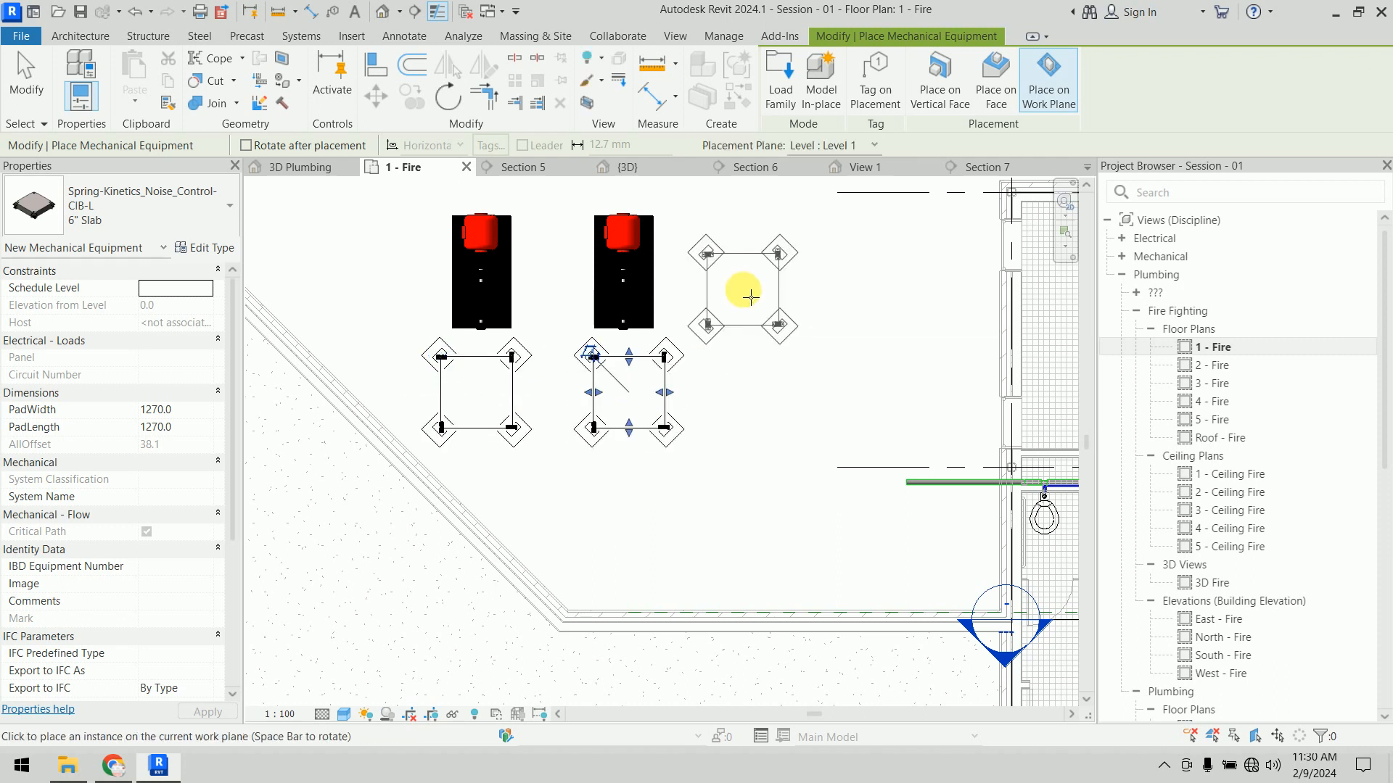
pyautogui.press('Escape')
pyautogui.press('Escape')
# Step: Delete the second pump together with the slab below it
pyautogui.moveTo(741, 214); pyautogui.dragTo(651, 493)
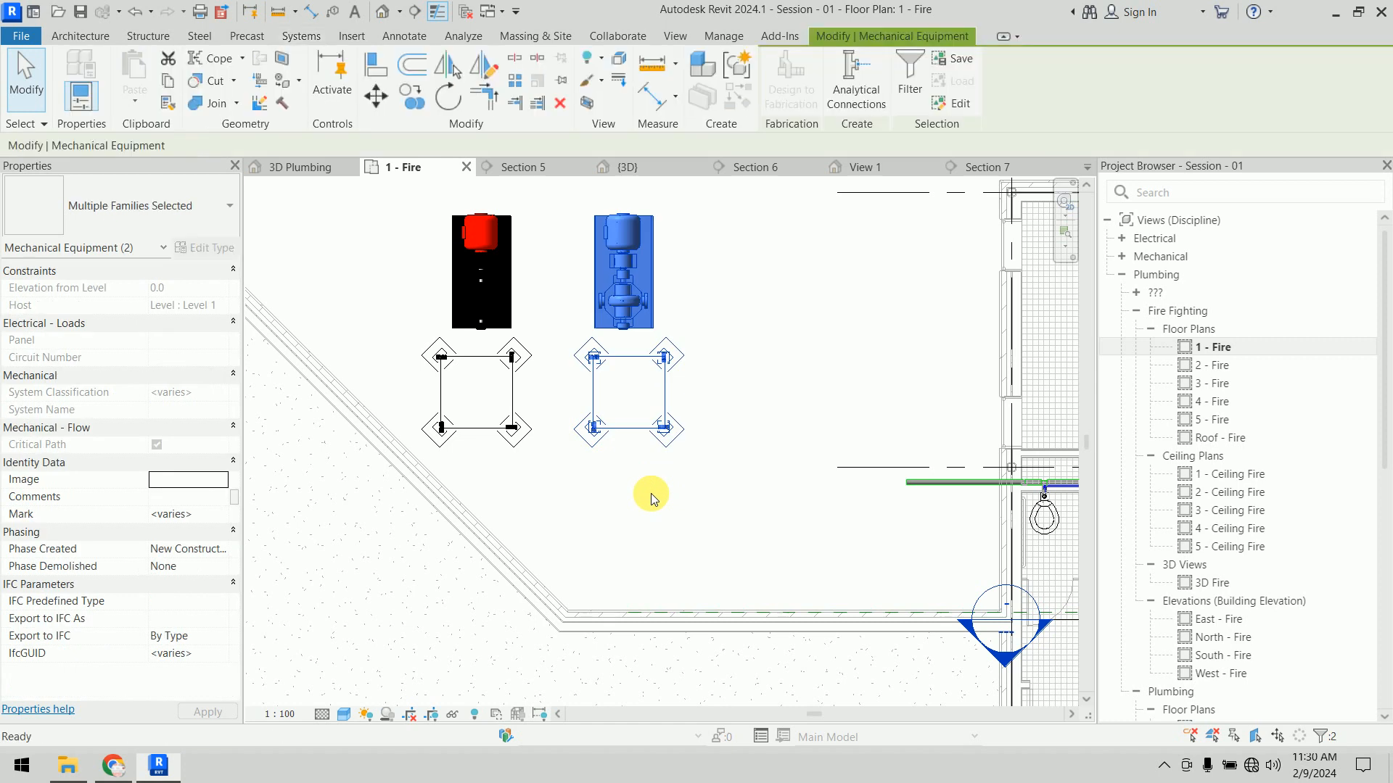
pyautogui.press('Delete')
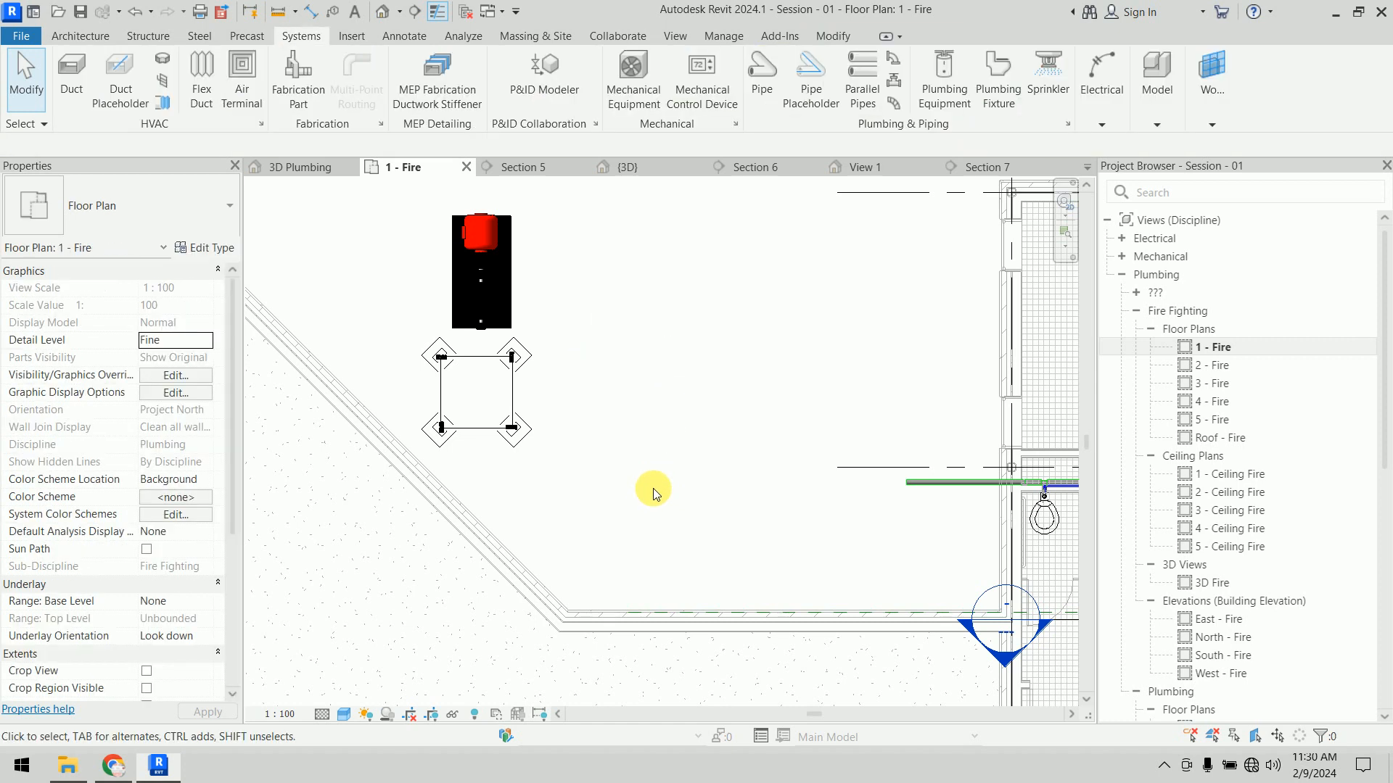
# Step: Draw a horizontal building section below the remaining slab, facing the pump, and extend its far clip to about 6241 mm, past the pump
pyautogui.click(415, 11)
pyautogui.click(324, 504)
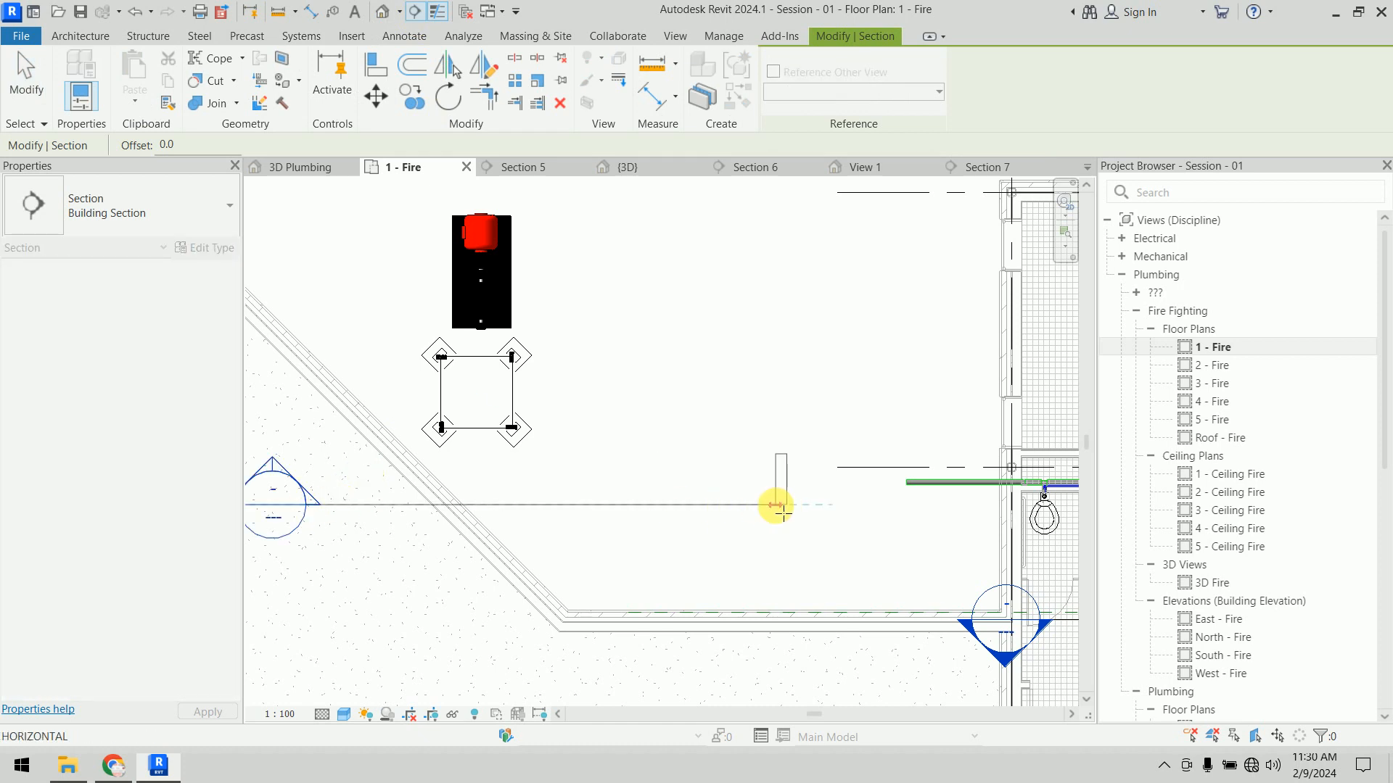
pyautogui.click(686, 504)
pyautogui.press('Escape')
pyautogui.scroll(-2, 658, 314)
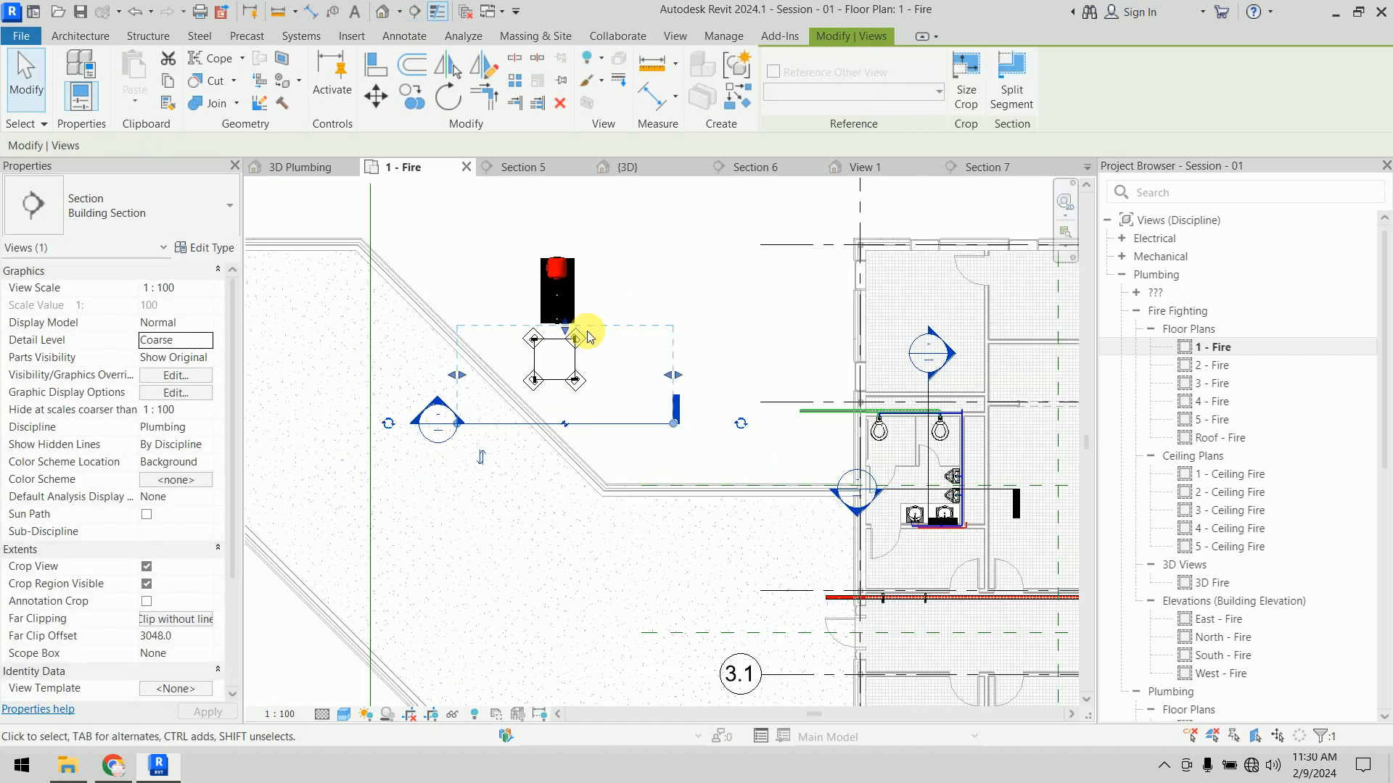
pyautogui.moveTo(566, 330); pyautogui.dragTo(567, 222)
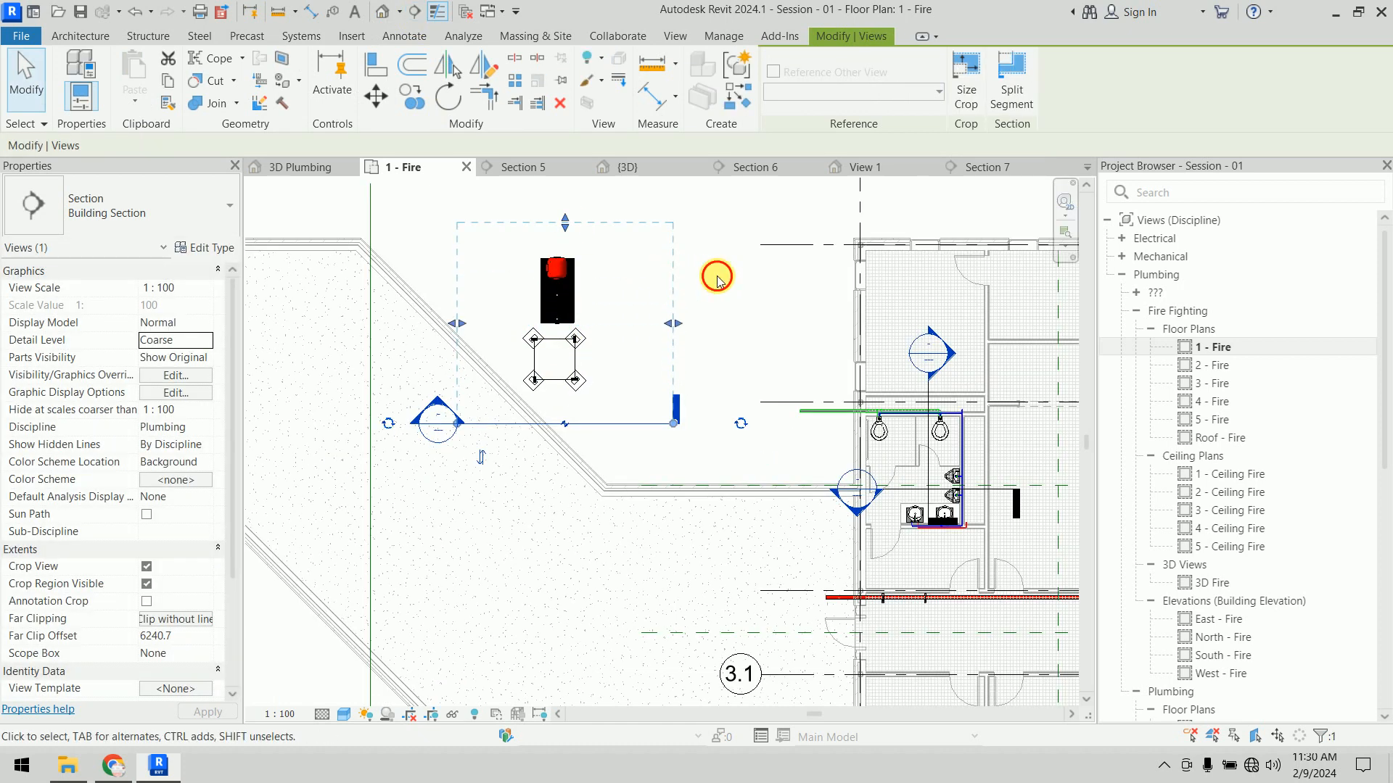
pyautogui.click(718, 279)
# Step: Move the hydrant fire pump onto the inertia base slab, roughly centred across its width
pyautogui.scroll(4, 555, 367)
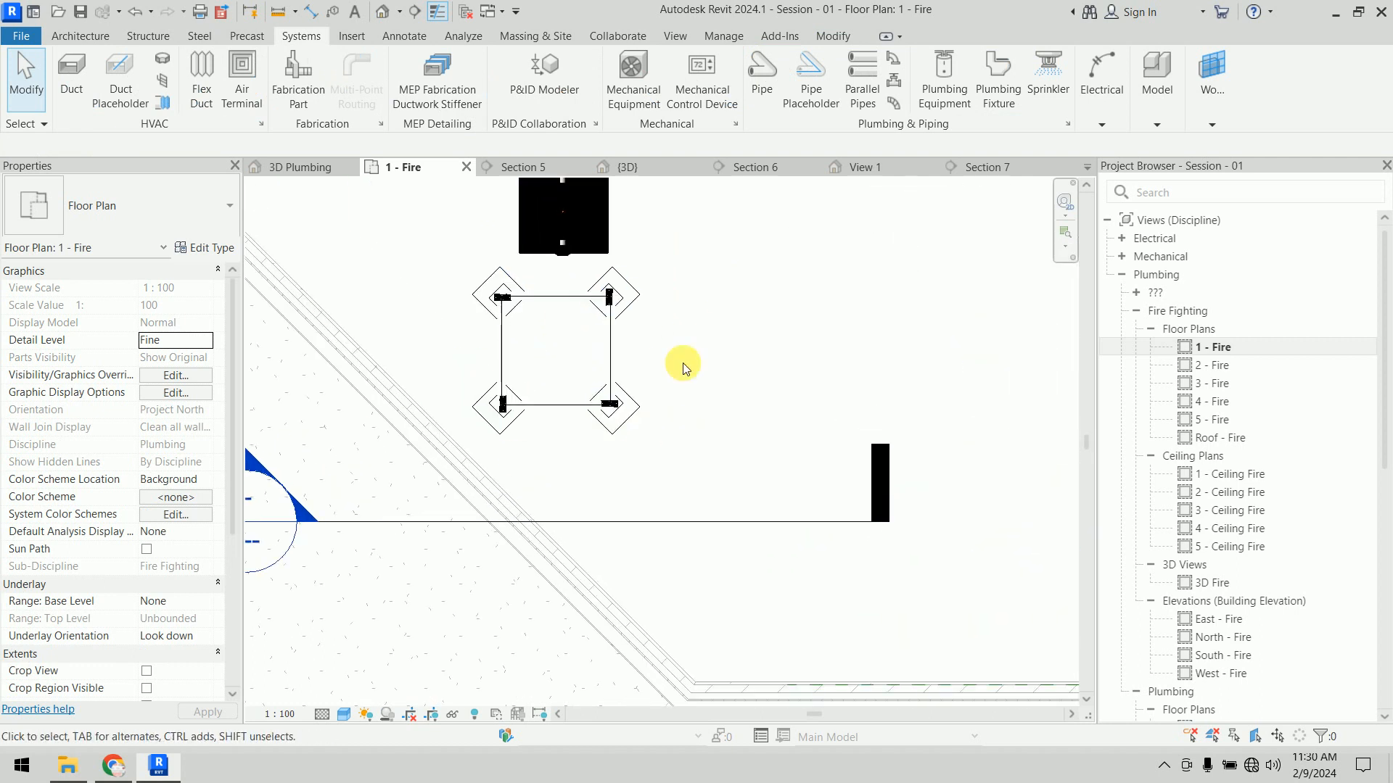
pyautogui.click(568, 210)
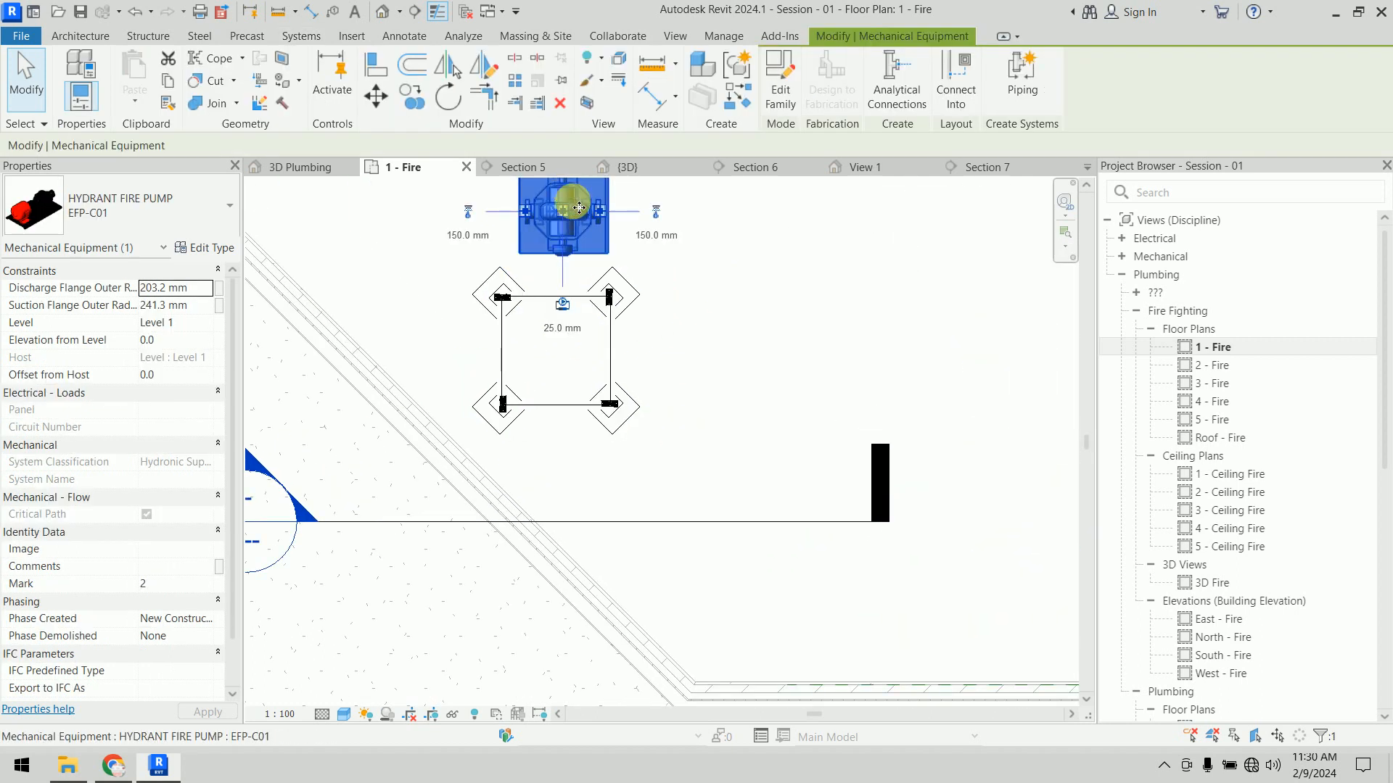
pyautogui.moveTo(579, 208); pyautogui.dragTo(570, 379)
pyautogui.click(712, 334)
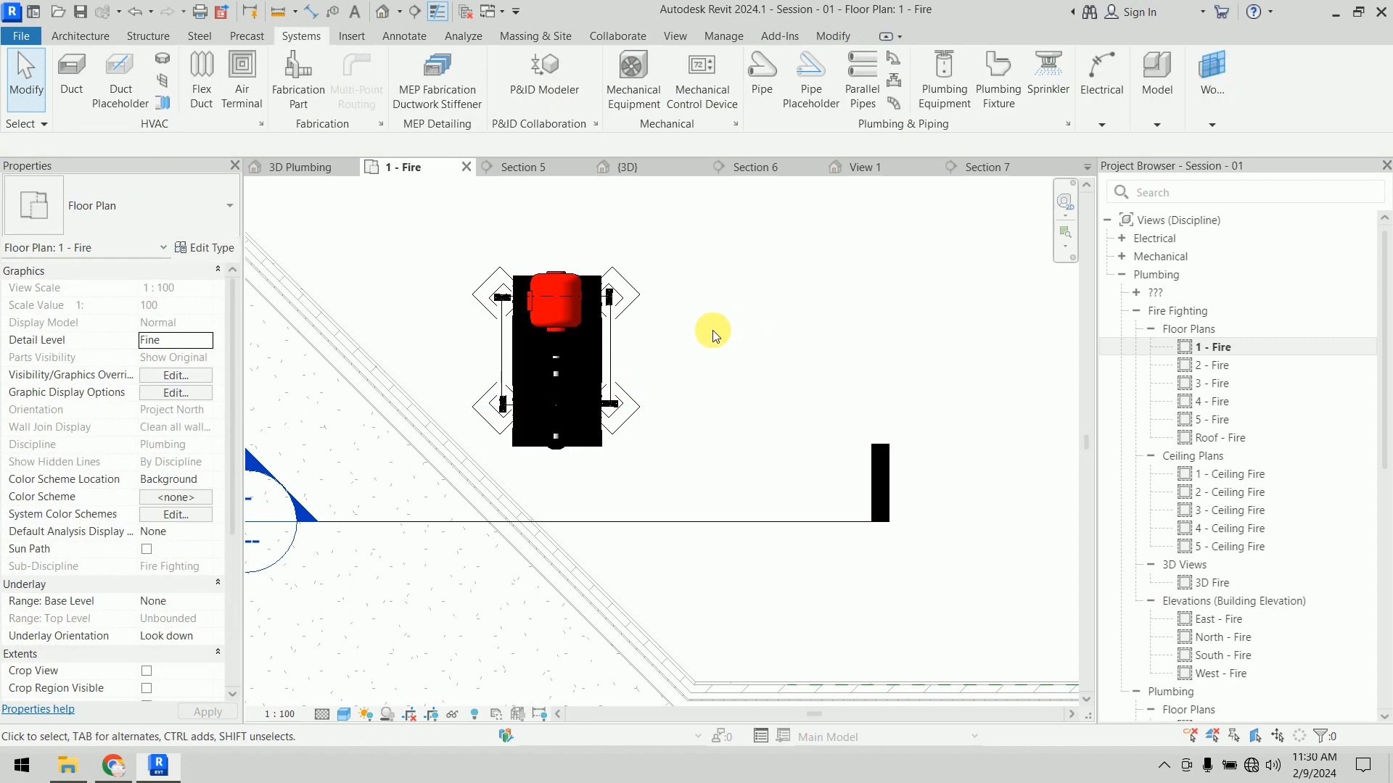
# Step: Stretch the slab lengthwise at both ends so it extends slightly beyond the pump's base
pyautogui.click(615, 349)
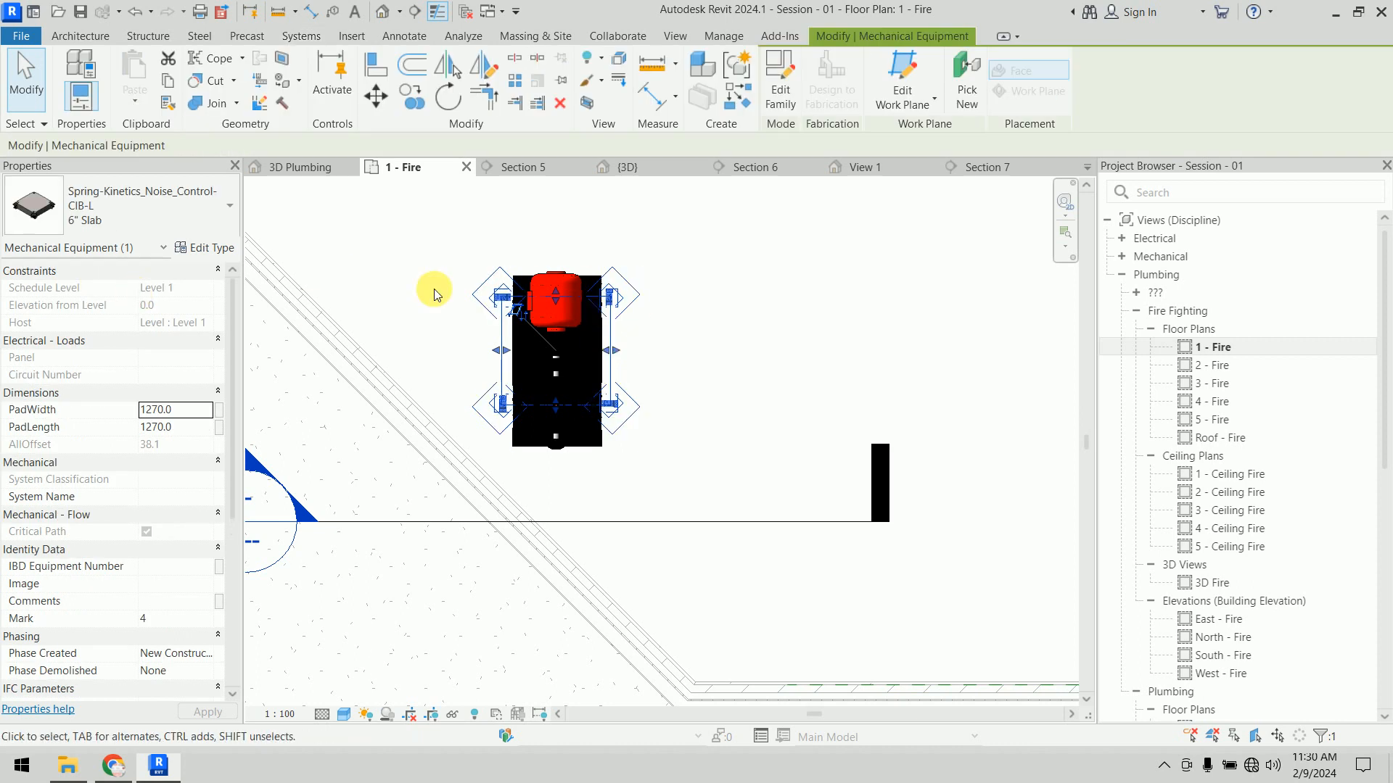
pyautogui.moveTo(555, 294); pyautogui.dragTo(545, 265)
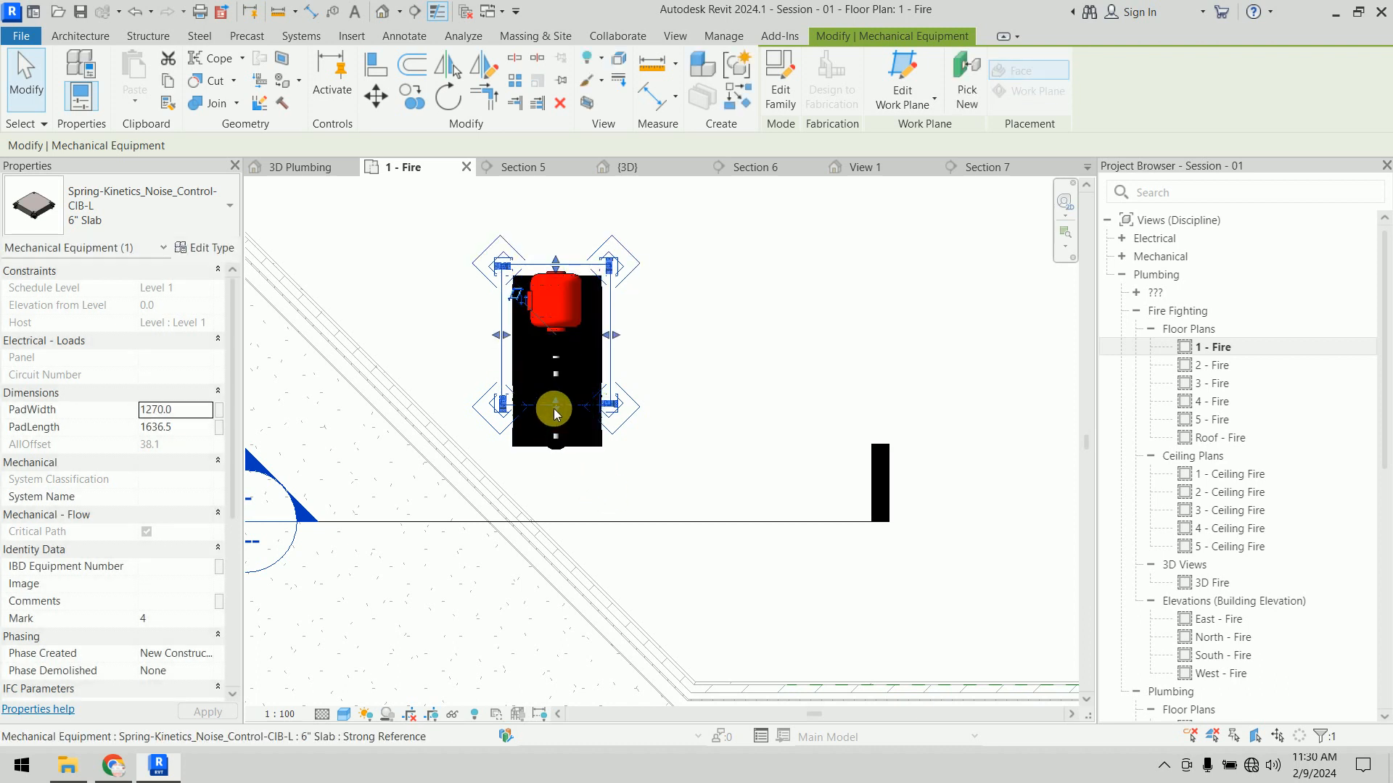
pyautogui.moveTo(555, 408); pyautogui.dragTo(555, 459)
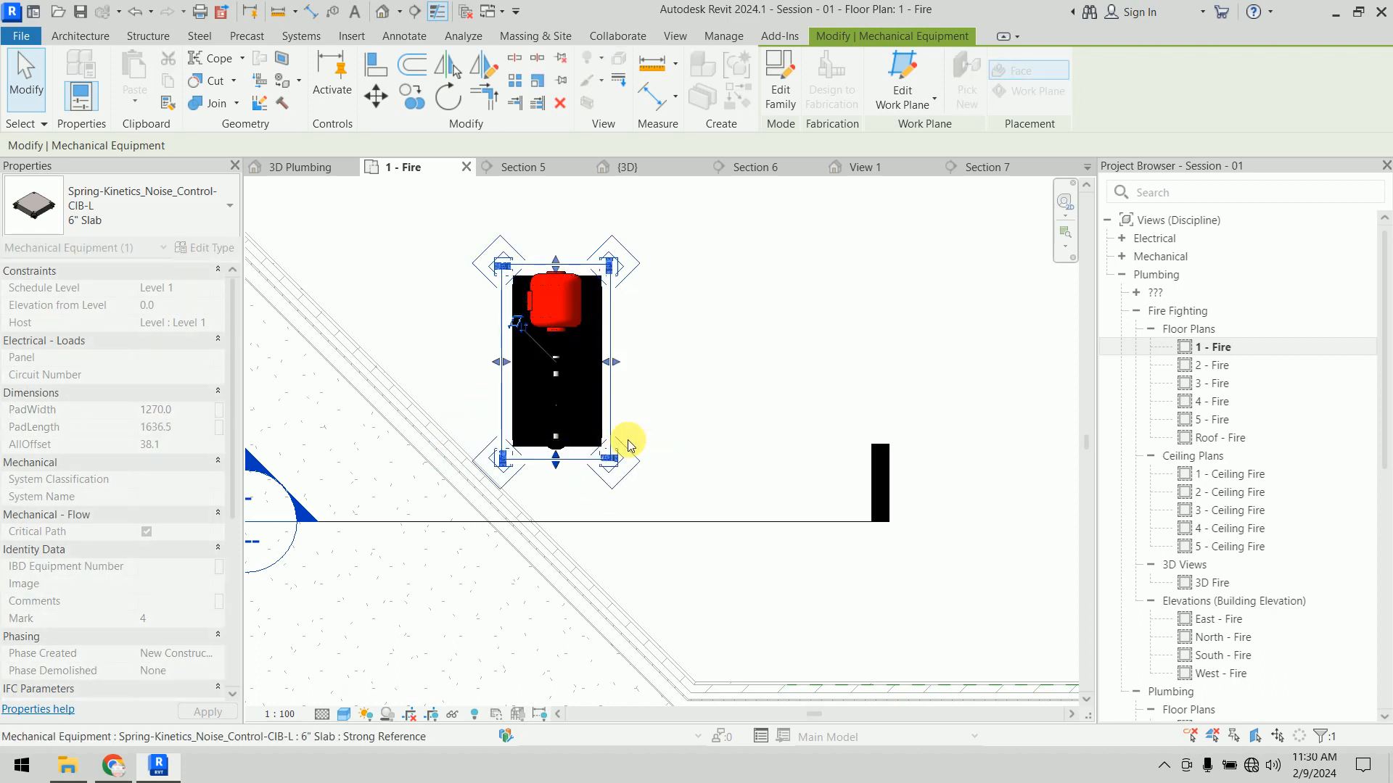
# Step: Widen the inertia base slab on both sides of the pump to a pad width of about 1623 mm
pyautogui.moveTo(611, 362); pyautogui.dragTo(630, 365)
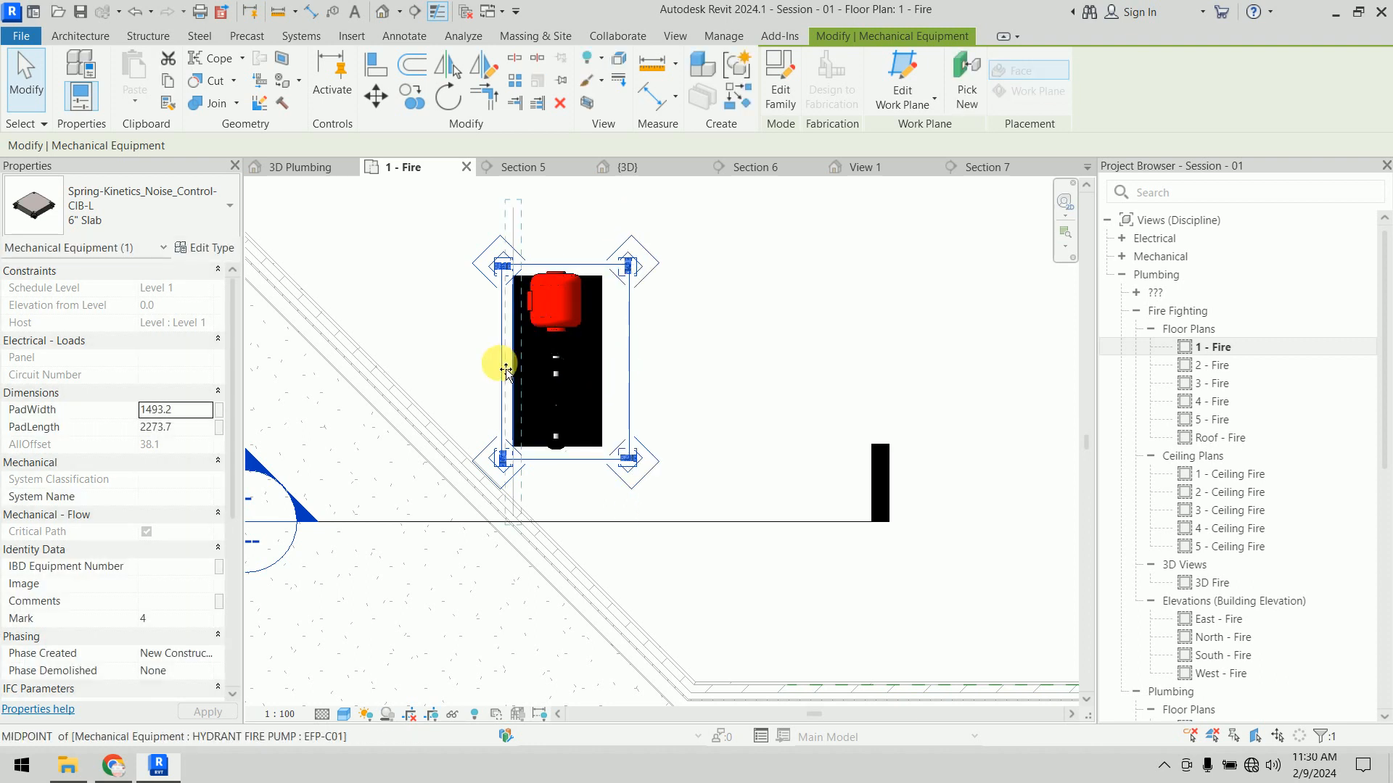
pyautogui.moveTo(499, 369); pyautogui.dragTo(496, 370)
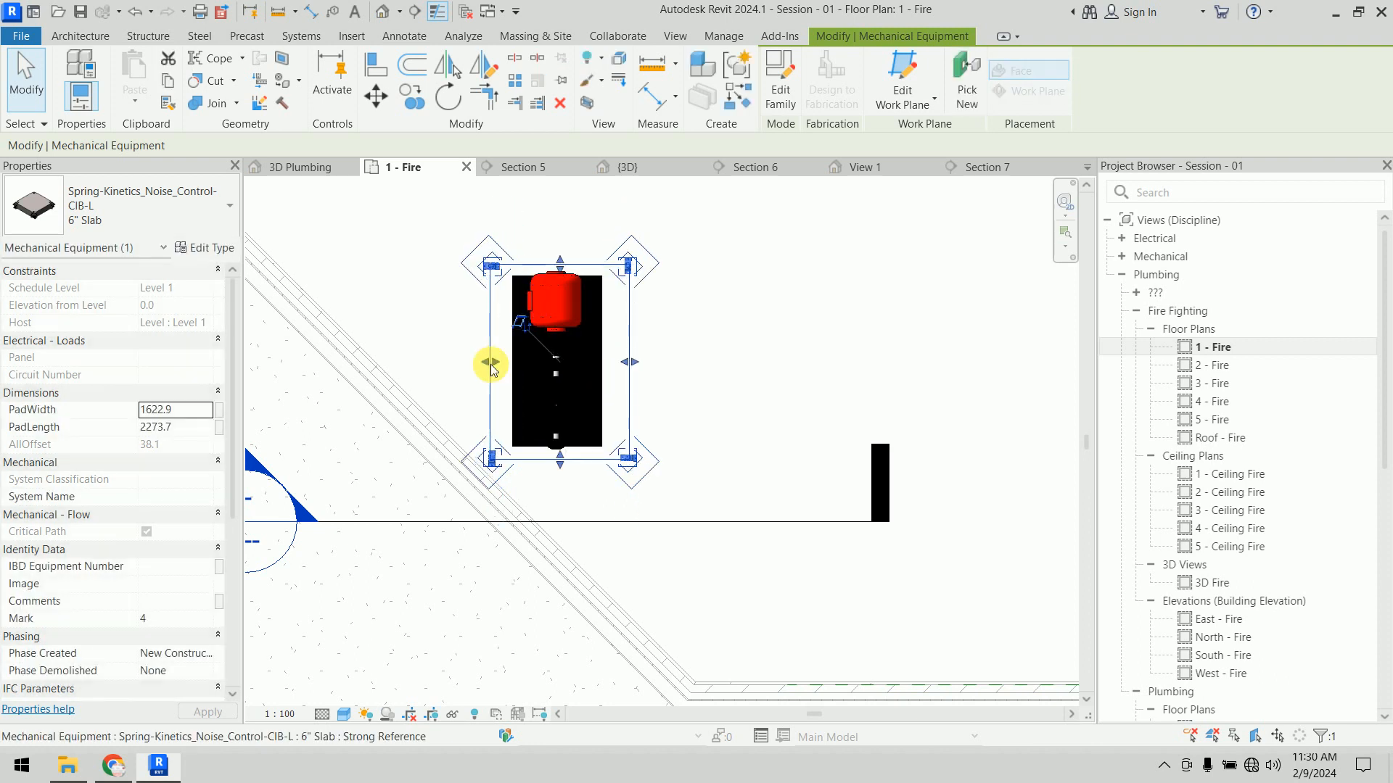
pyautogui.click(721, 360)
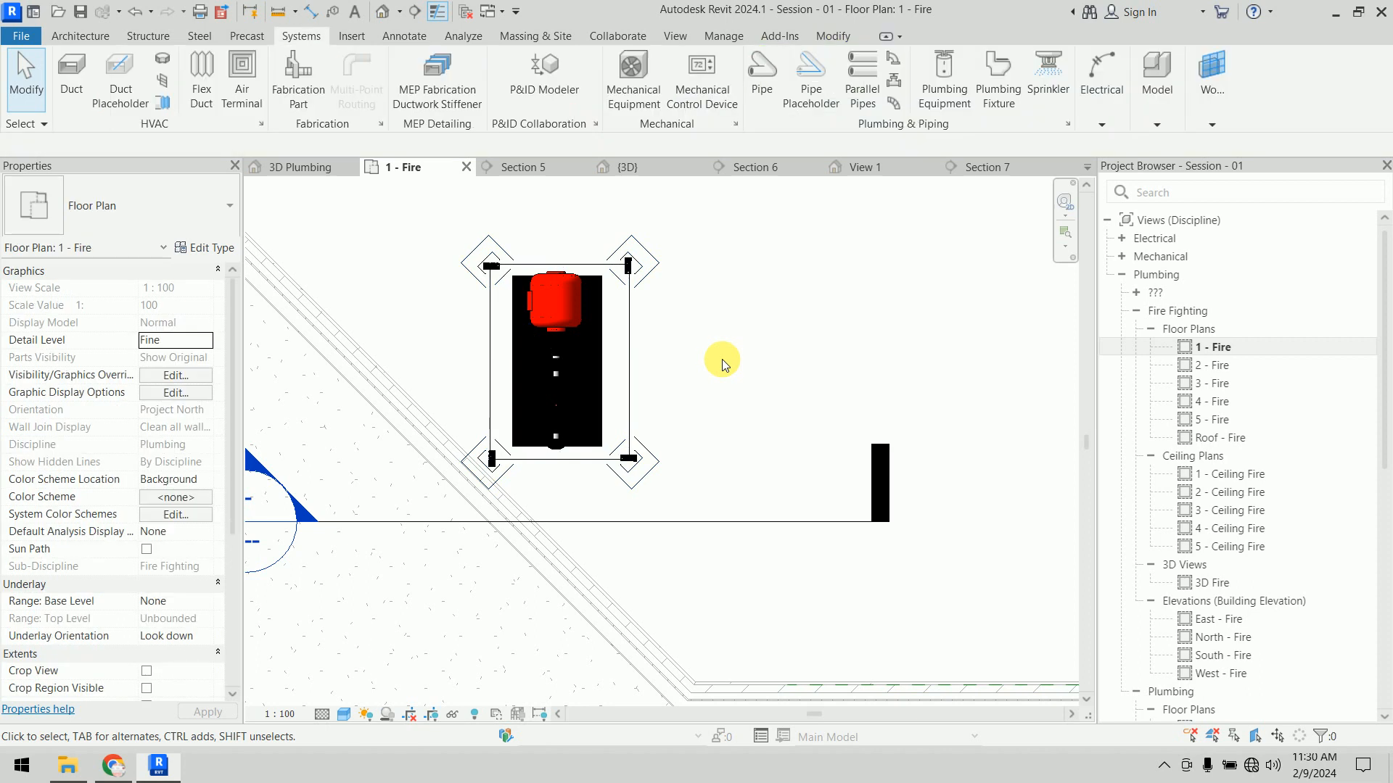
# Step: Open the building section view belonging to the section line below the slab
pyautogui.rightClick(581, 520)
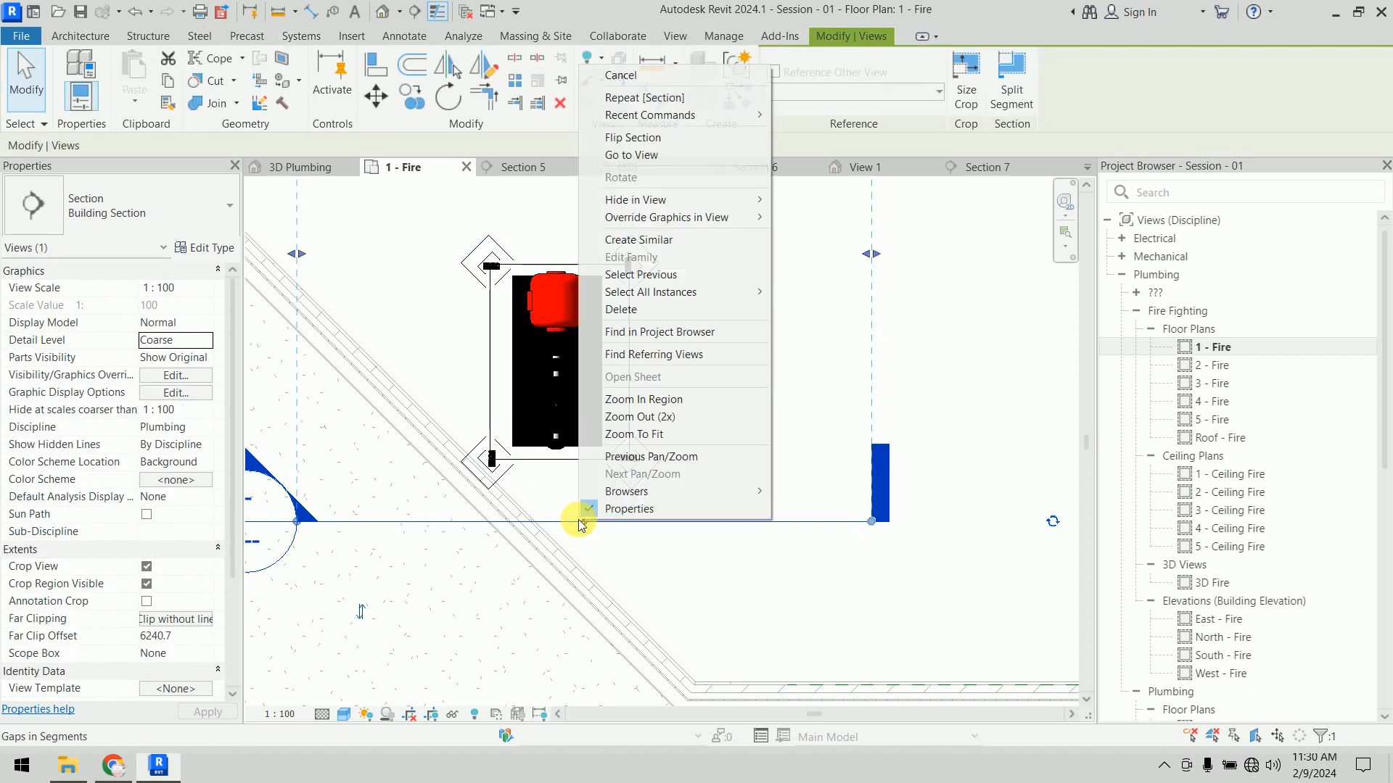
pyautogui.click(635, 155)
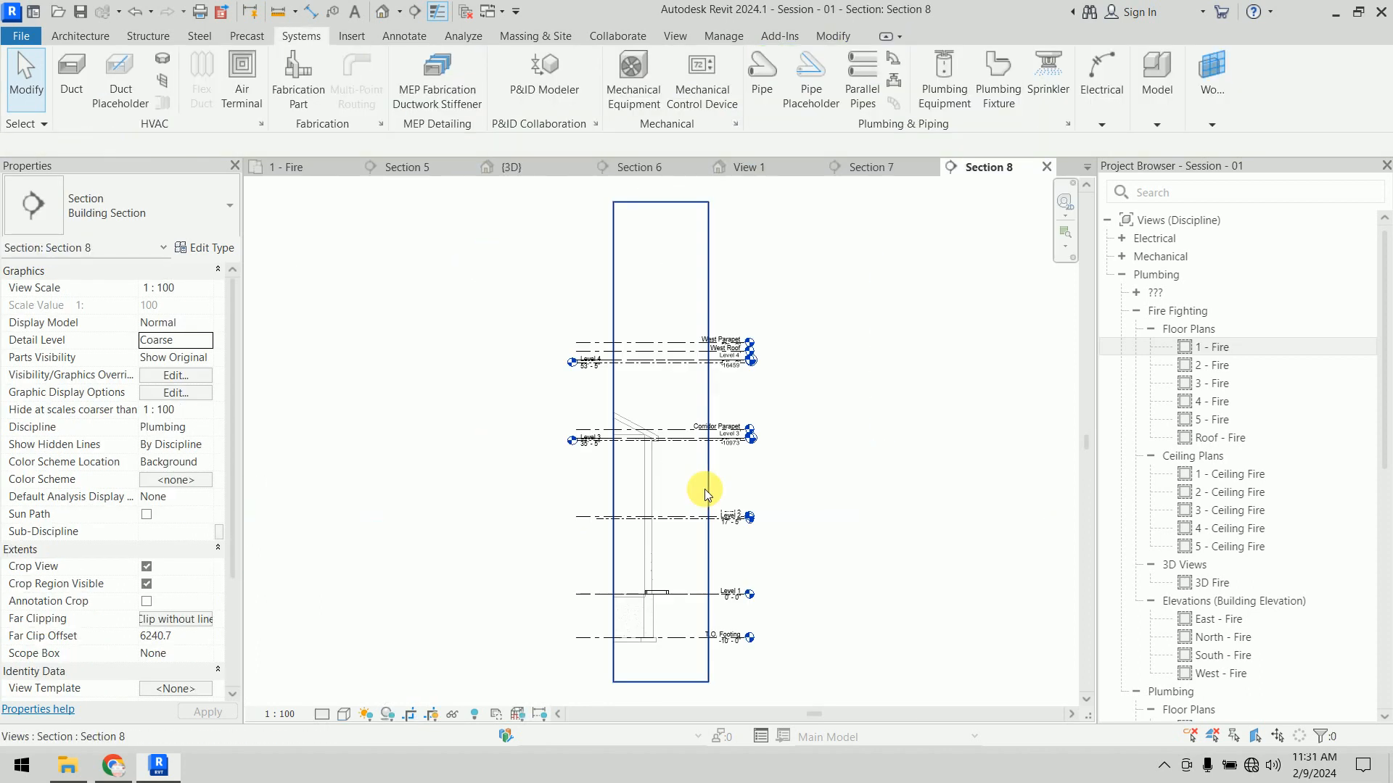
pyautogui.scroll(5, 671, 566)
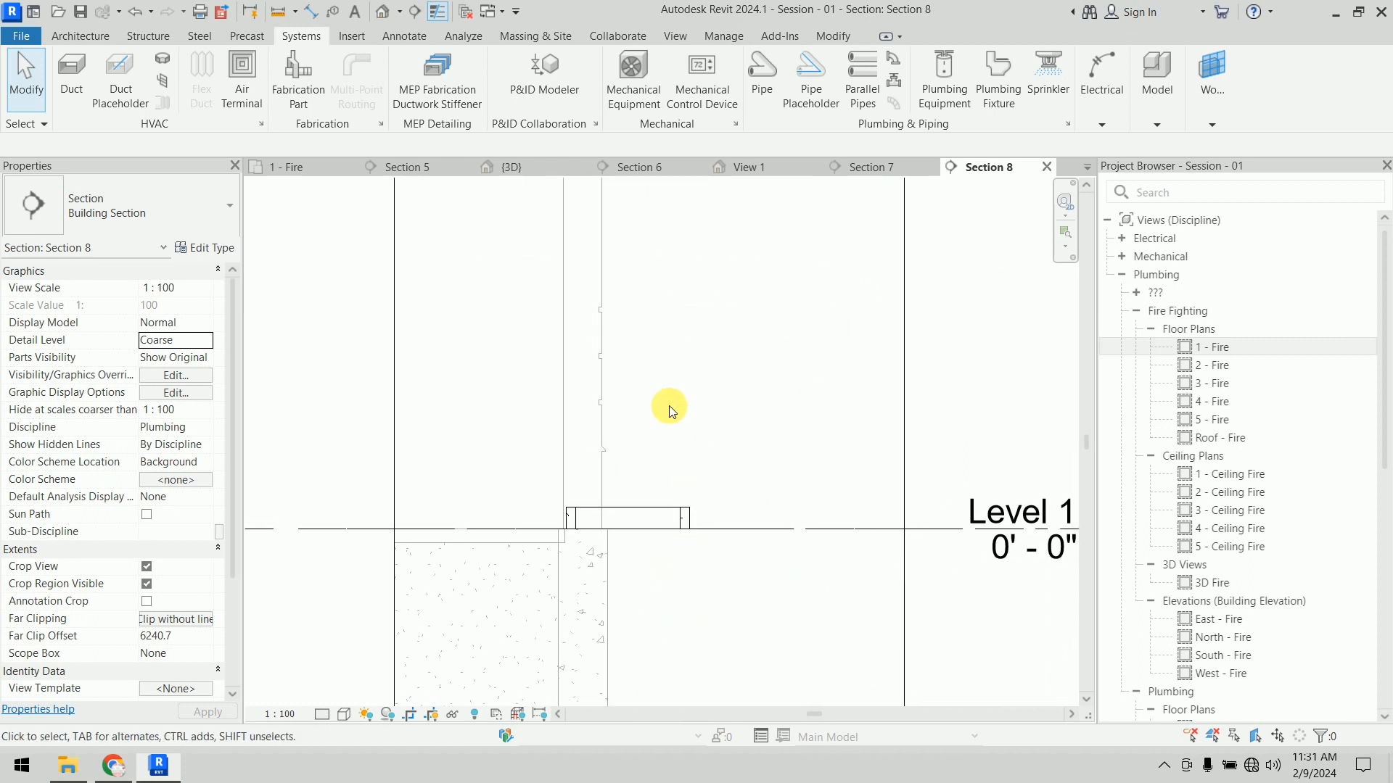
# Step: Check the slab and the model category visibility overrides of the section view, including the mechanical equipment category
pyautogui.click(642, 516)
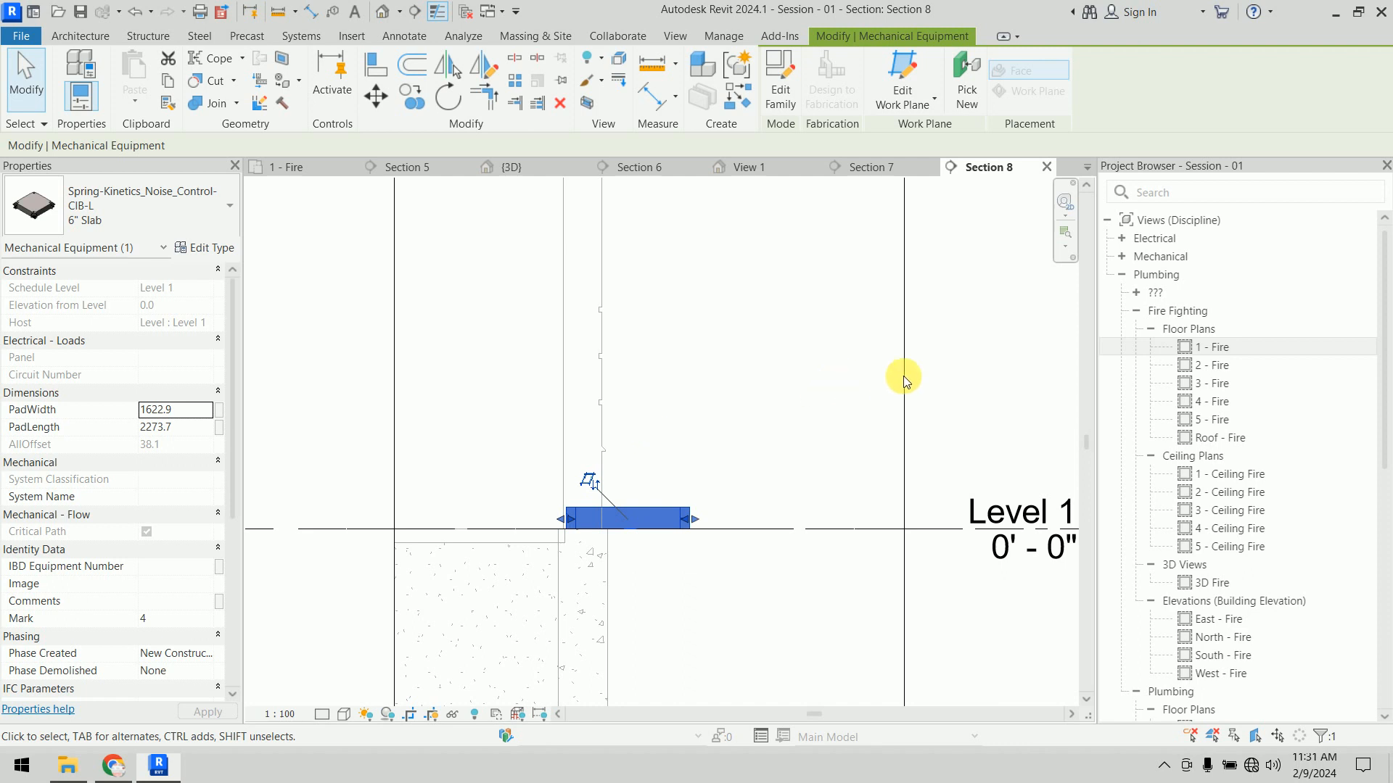
pyautogui.click(935, 373)
pyautogui.press('v')
pyautogui.press('g')
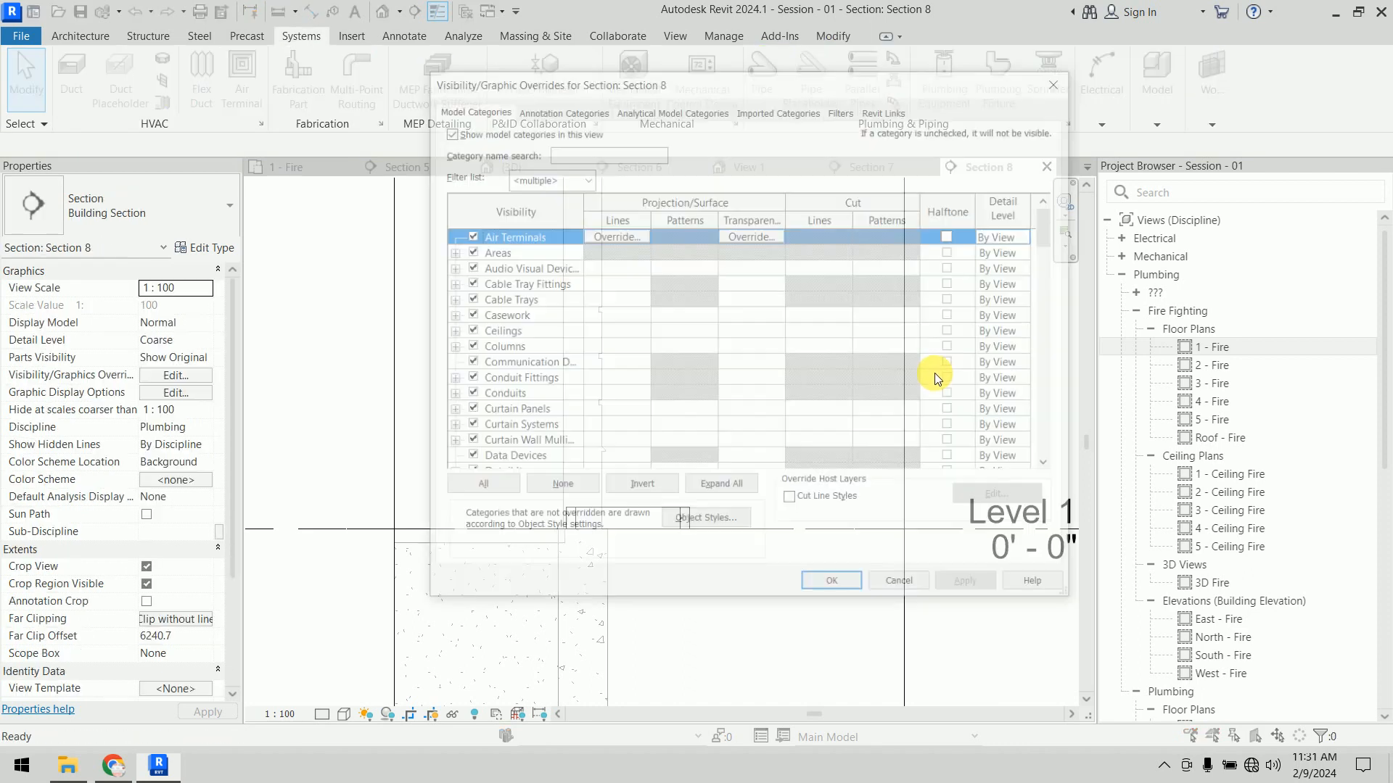
pyautogui.moveTo(1042, 235); pyautogui.dragTo(1049, 333)
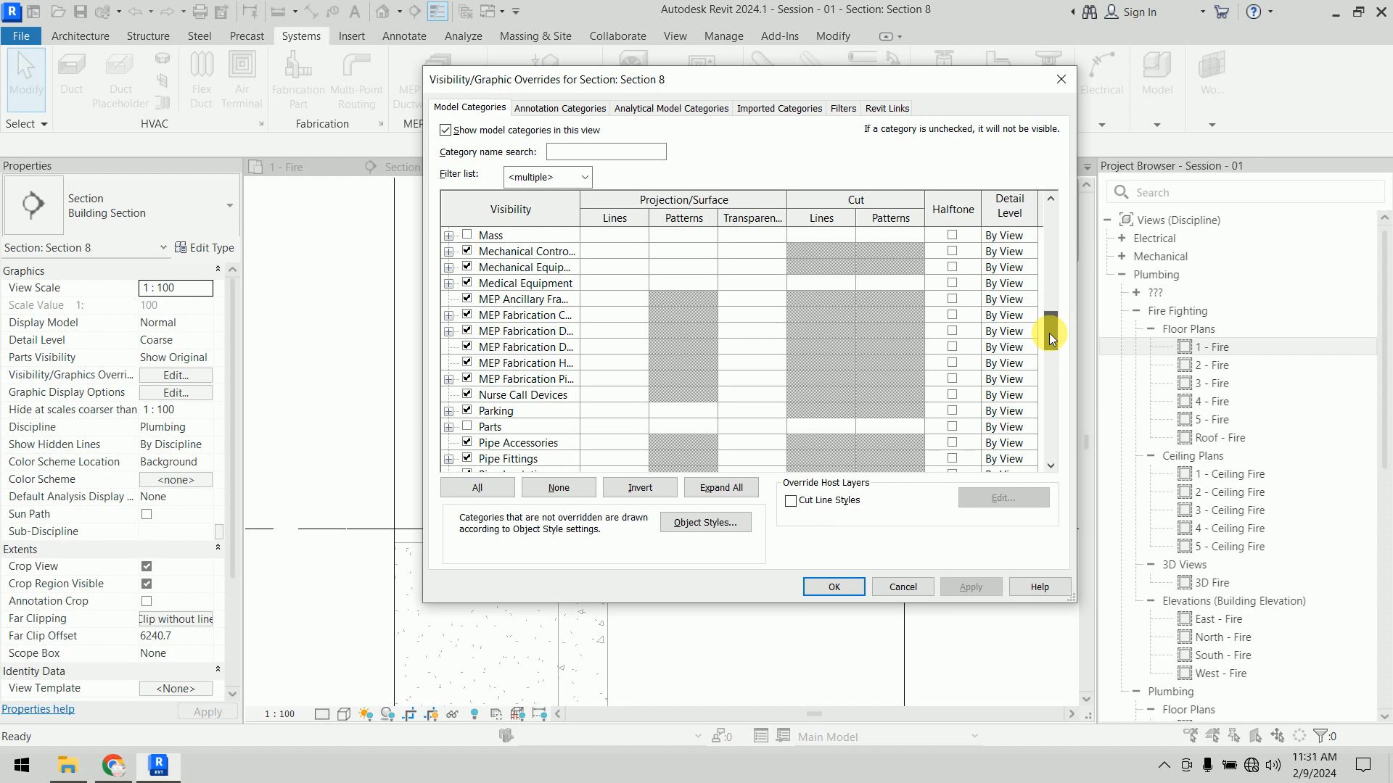
pyautogui.moveTo(1049, 333); pyautogui.dragTo(1049, 195)
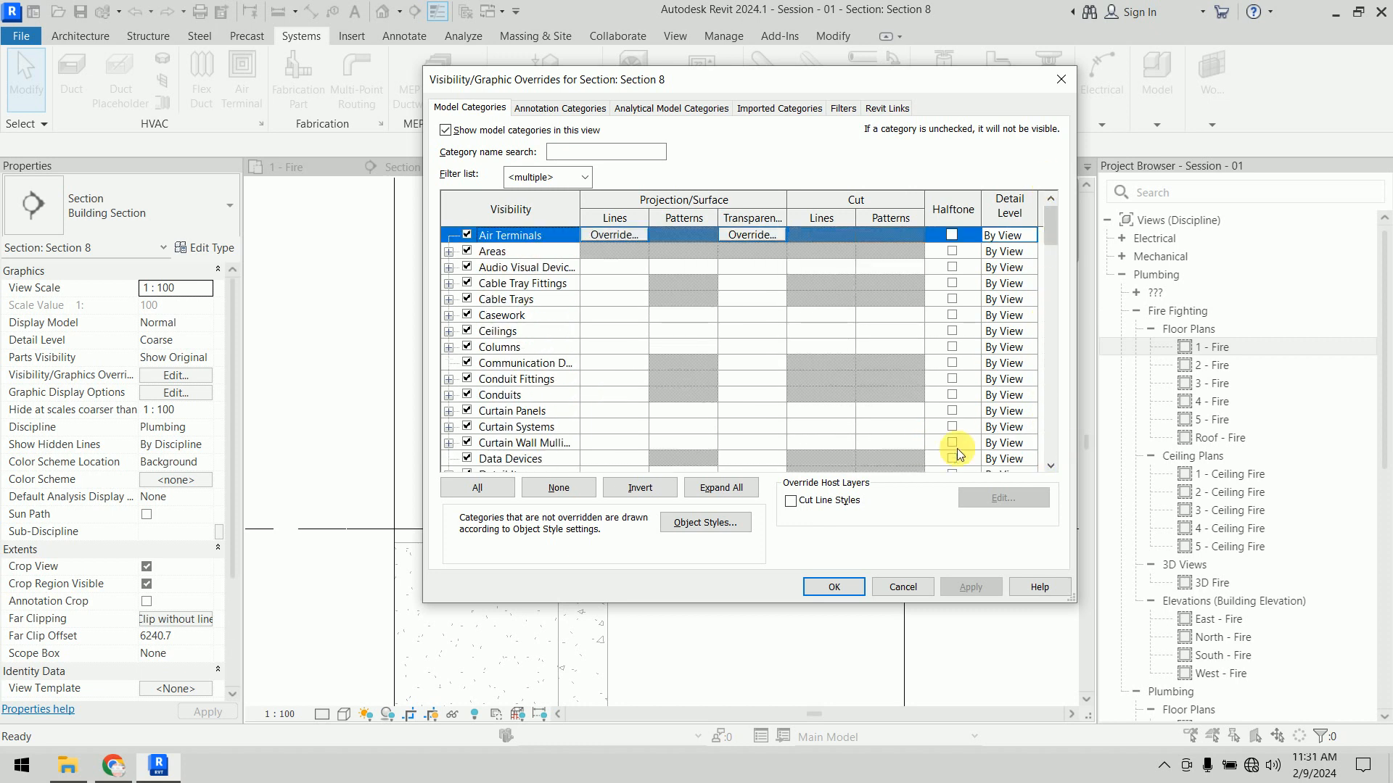
pyautogui.click(855, 586)
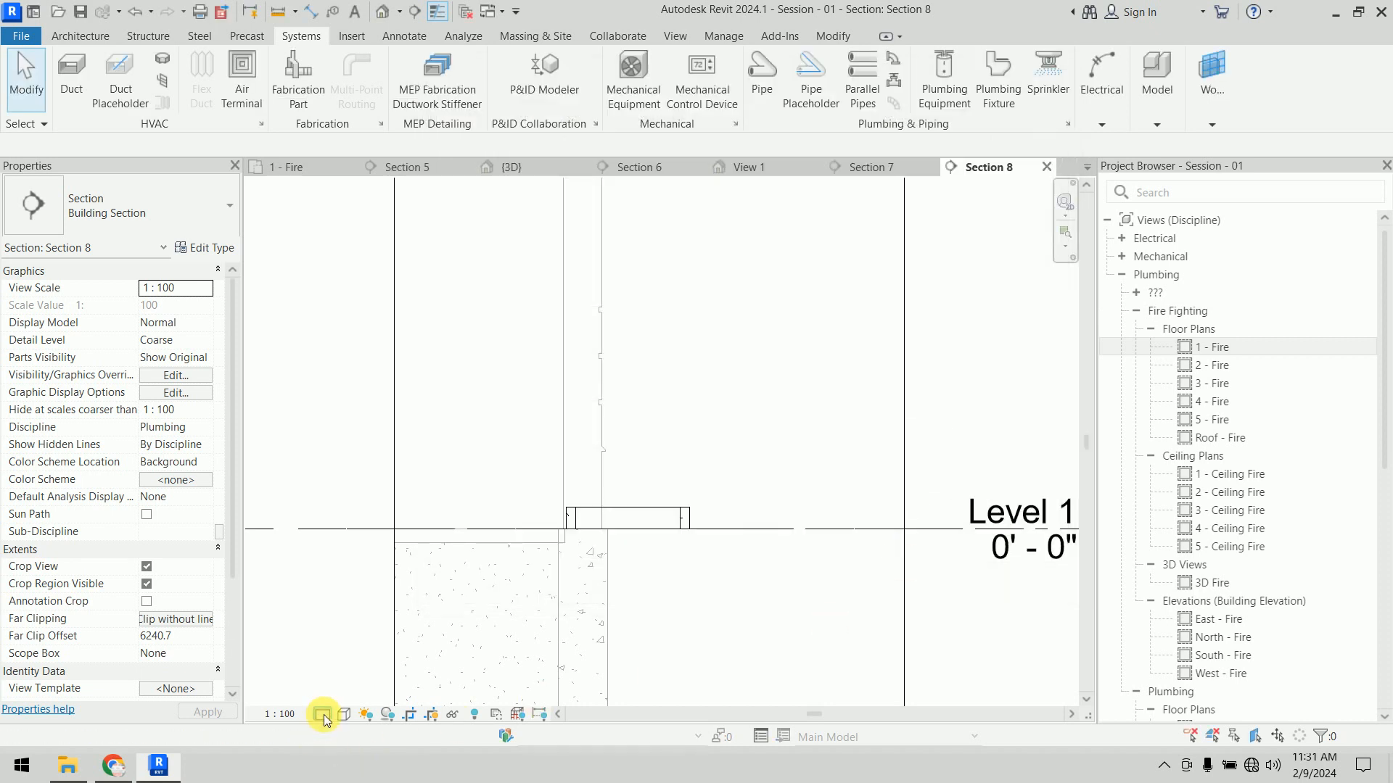
# Step: Set the section view's detail level to Fine and its visual style to Wireframe
pyautogui.click(322, 714)
pyautogui.click(332, 698)
pyautogui.click(344, 715)
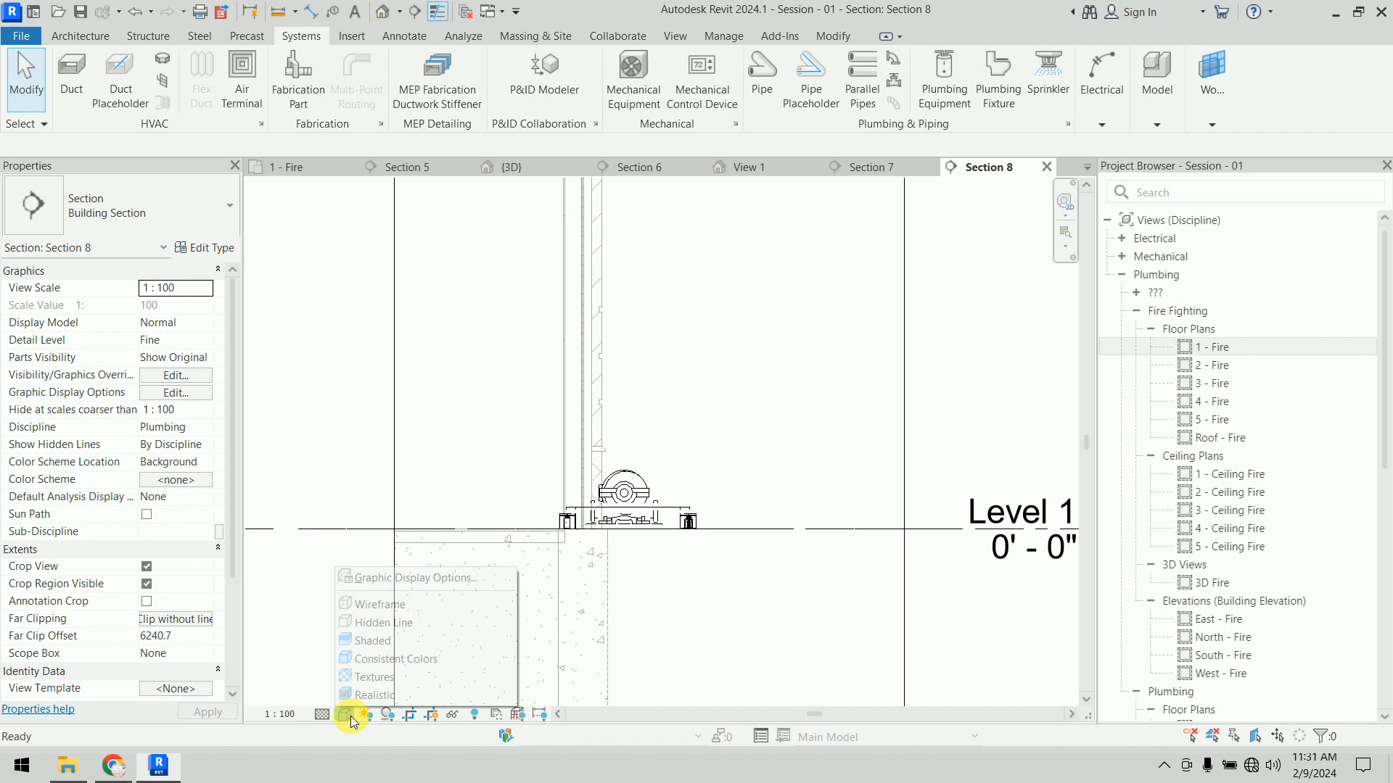
pyautogui.click(392, 605)
pyautogui.scroll(5, 686, 547)
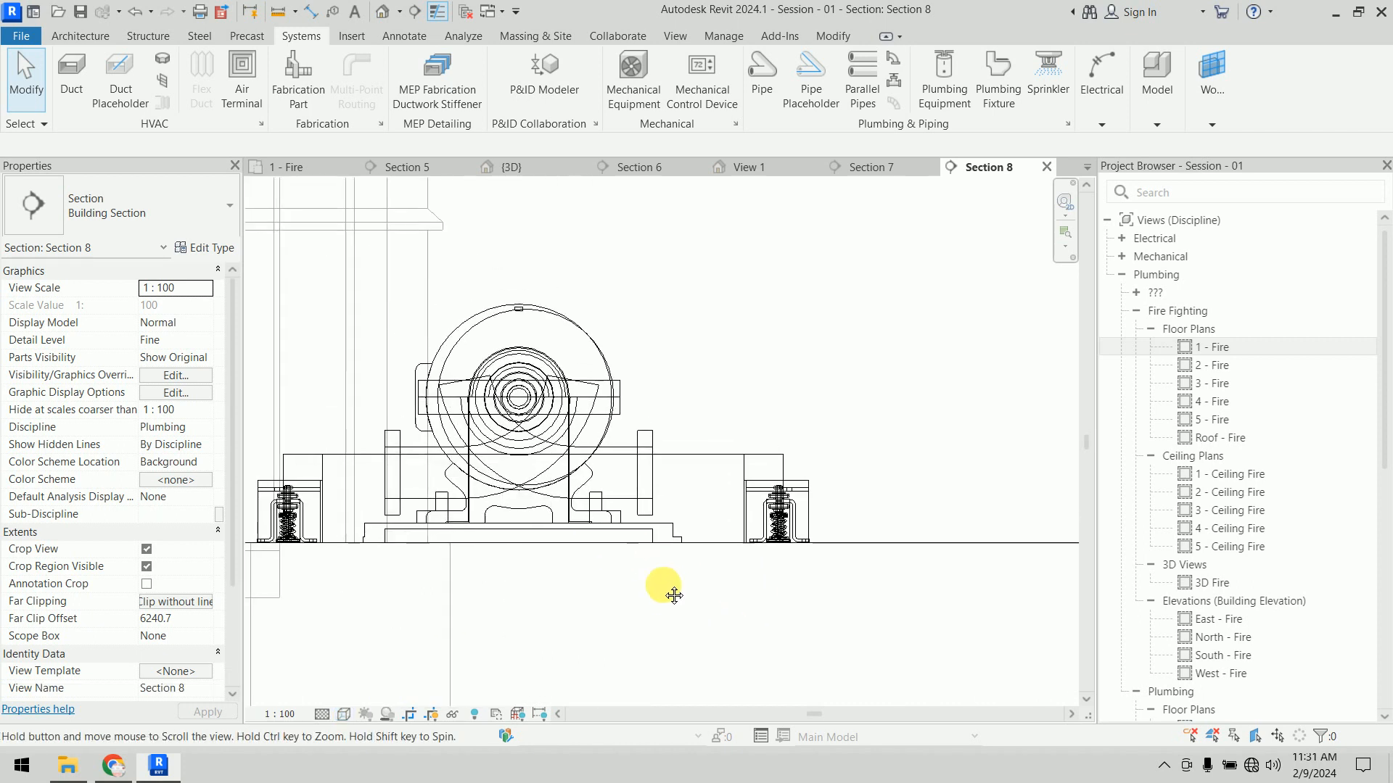
# Step: Raise the hydrant fire pump and align the underside of its base with the top face of the inertia base slab
pyautogui.click(582, 329)
pyautogui.press('Up')
pyautogui.press('Up')
pyautogui.press('Up')
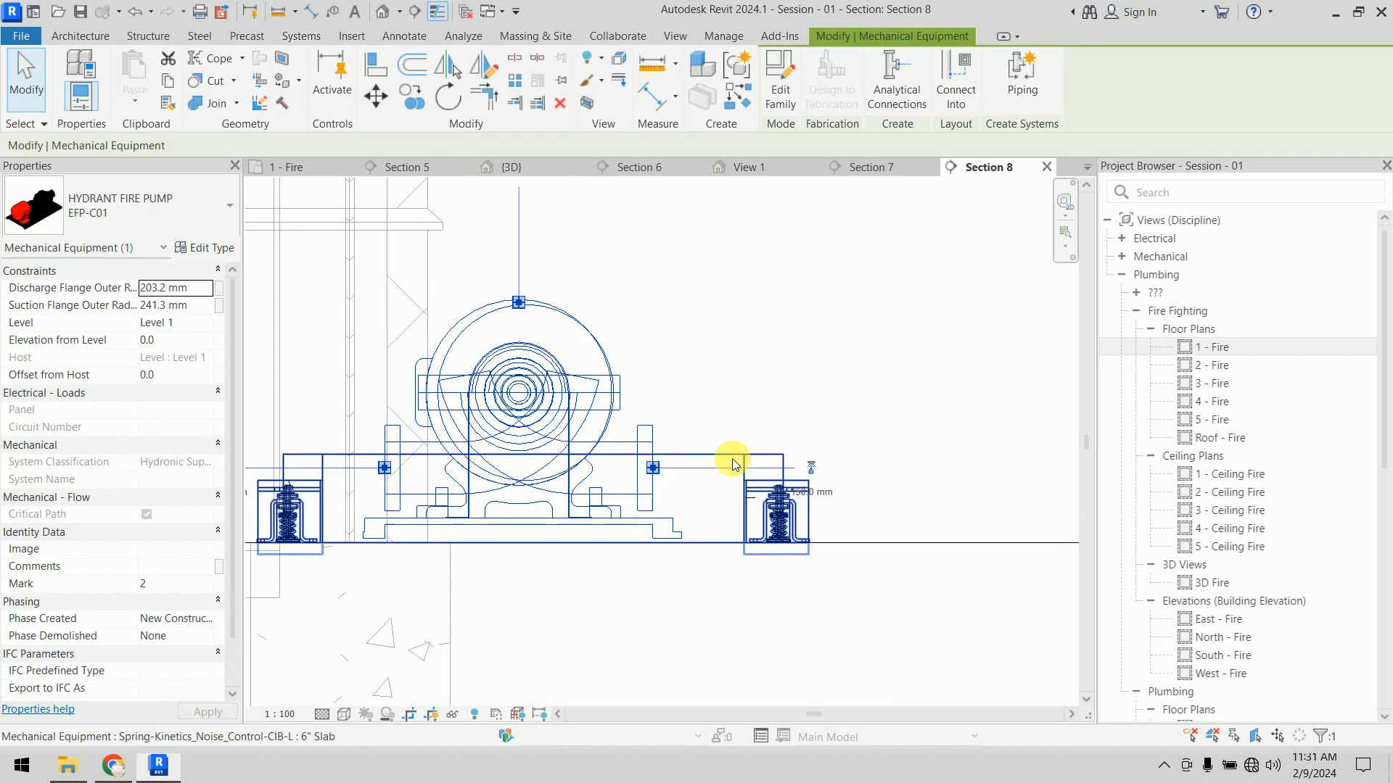
pyautogui.press('Up')
pyautogui.press('Up')
pyautogui.click(783, 618)
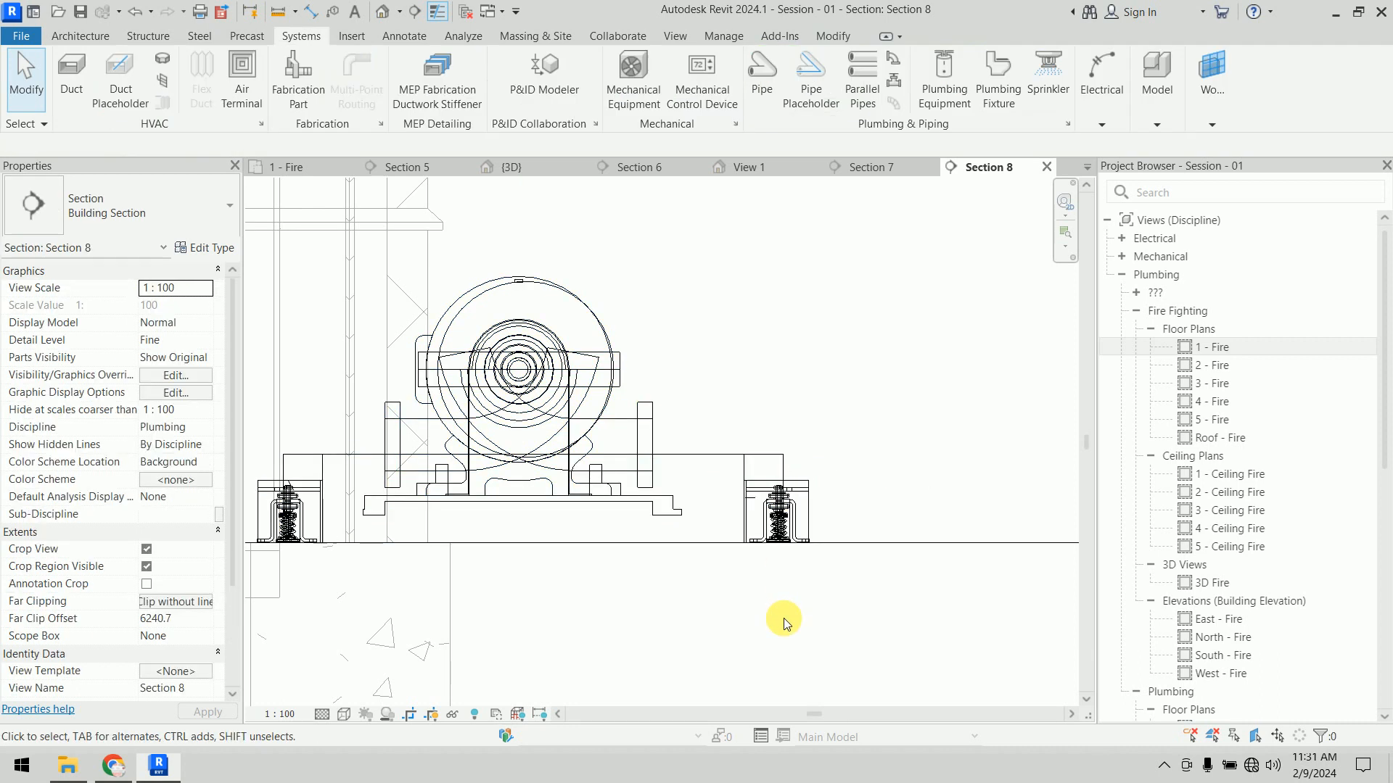
pyautogui.press('l')
pyautogui.click(711, 455)
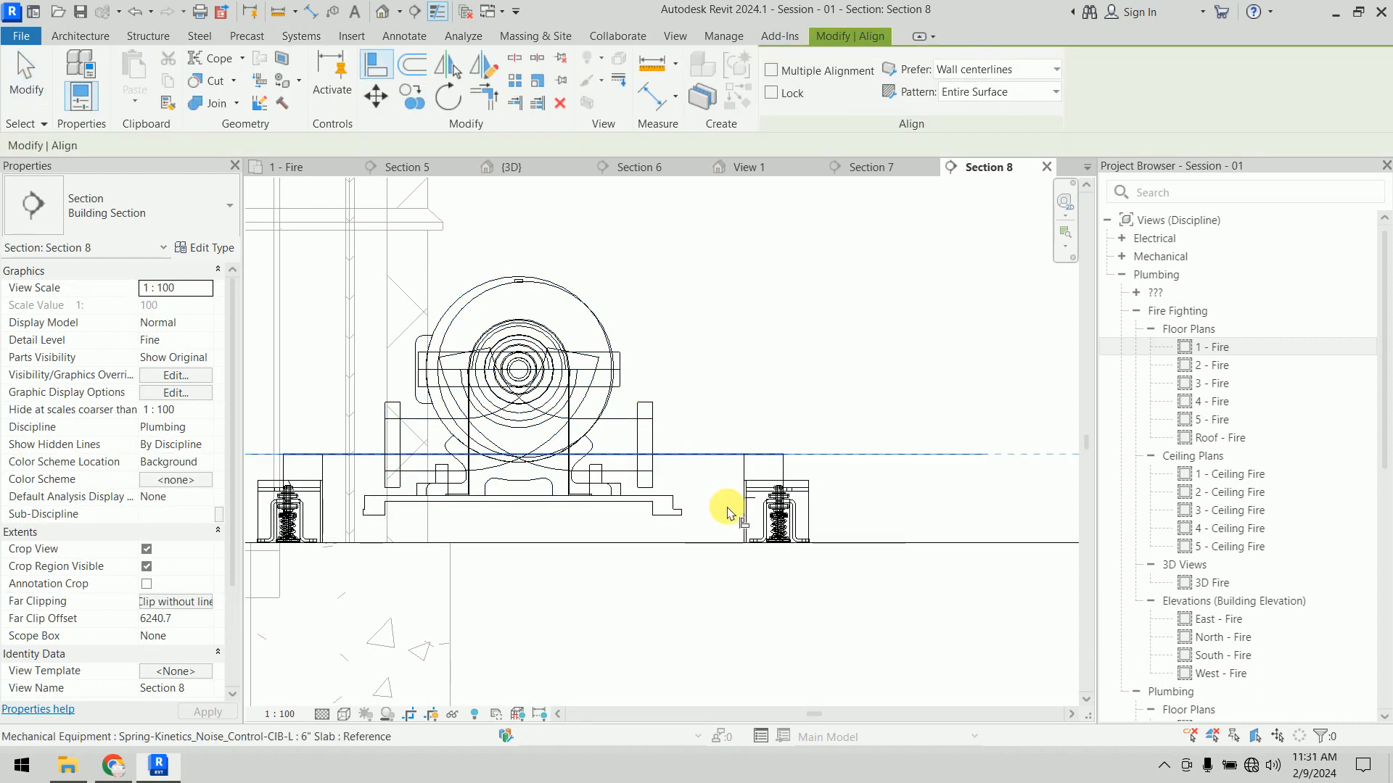
pyautogui.click(662, 515)
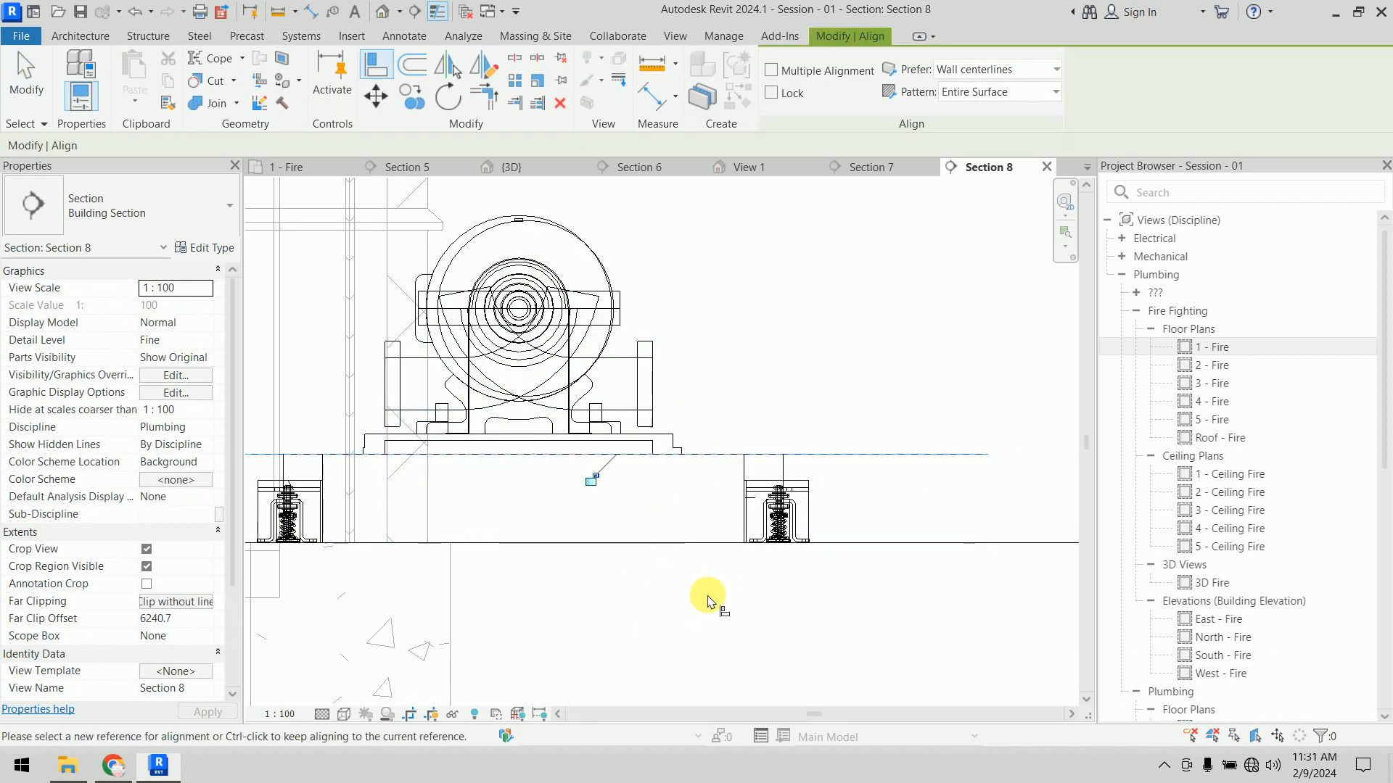
pyautogui.press('Escape')
pyautogui.press('Escape')
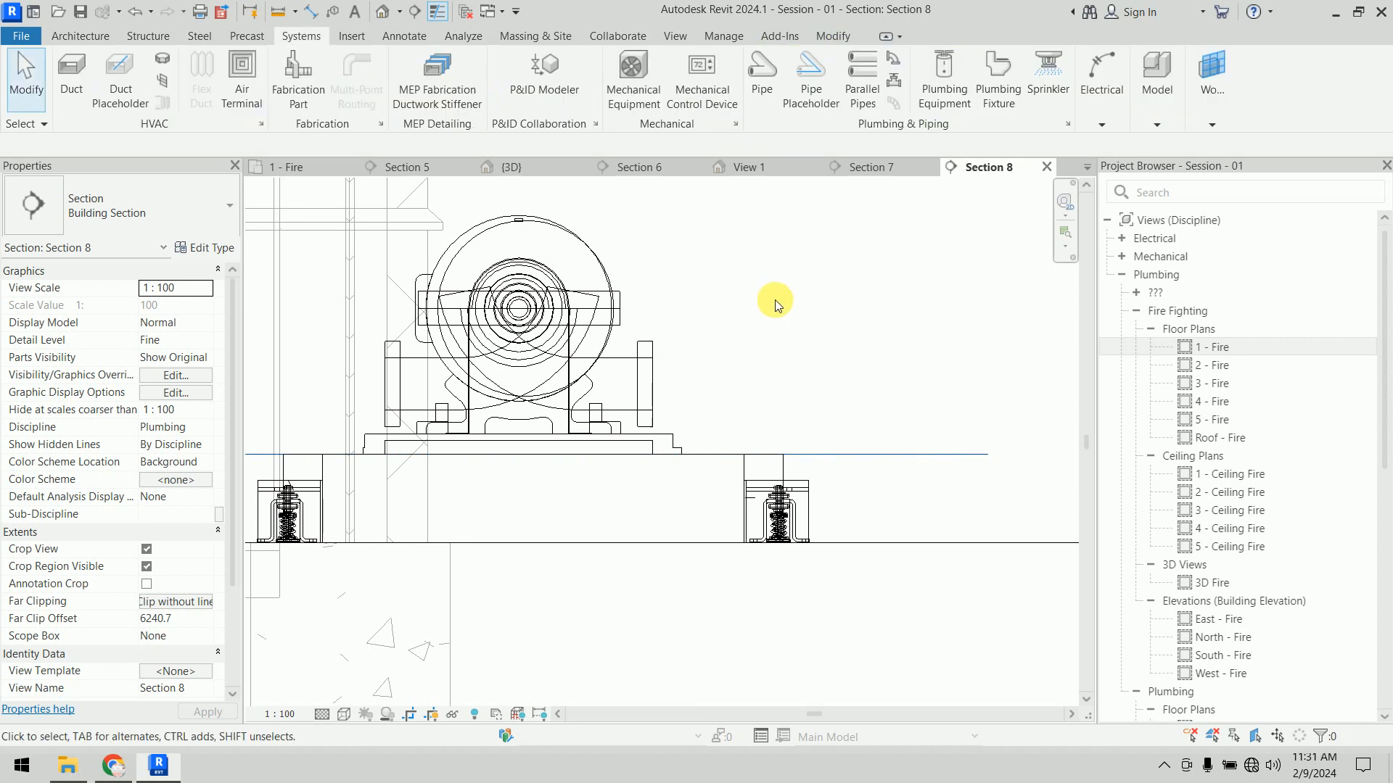
# Step: Examine the hydrant fire pump and its seating on the inertia base slab from several sides in the {3D} view
pyautogui.click(606, 290)
pyautogui.scroll(-2, 741, 312)
pyautogui.moveTo(763, 286); pyautogui.dragTo(793, 375, button='middle')
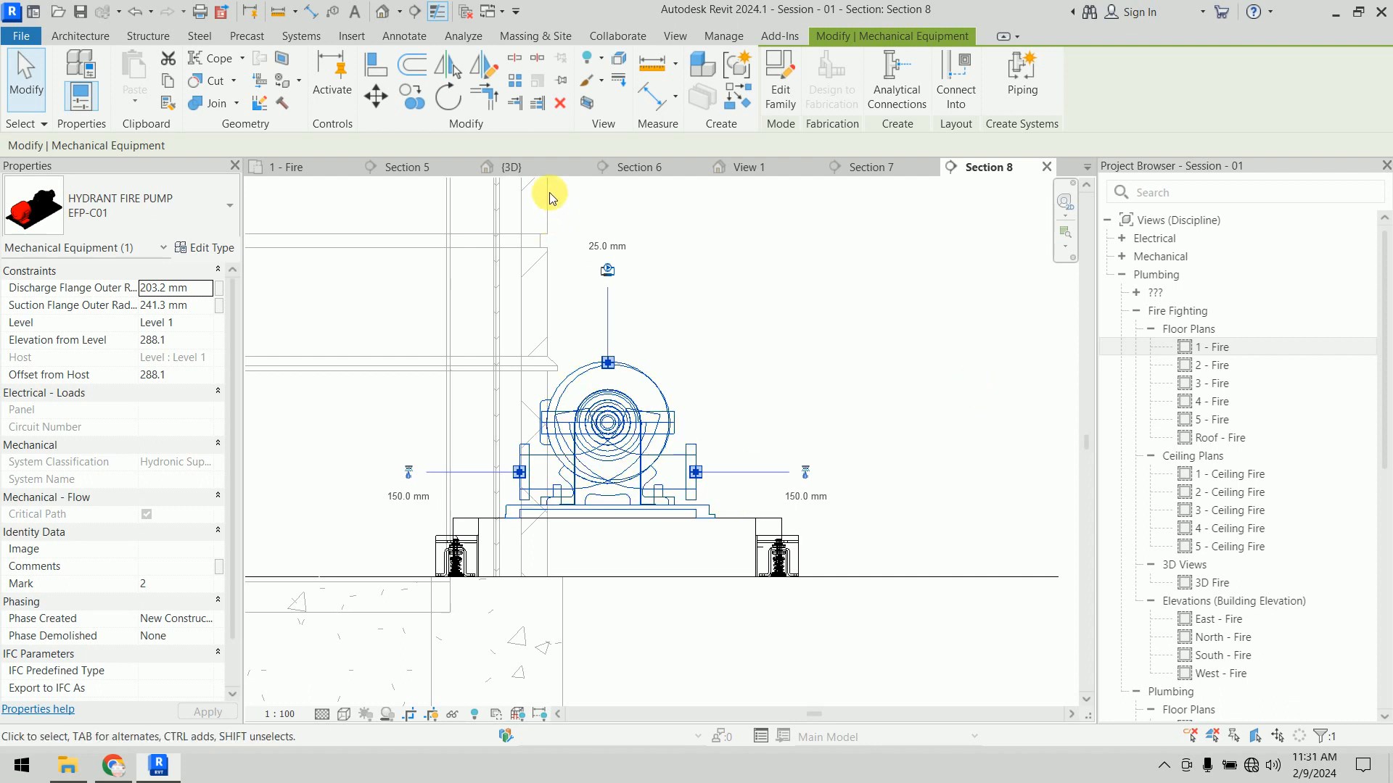
pyautogui.click(537, 169)
pyautogui.scroll(-5, 632, 463)
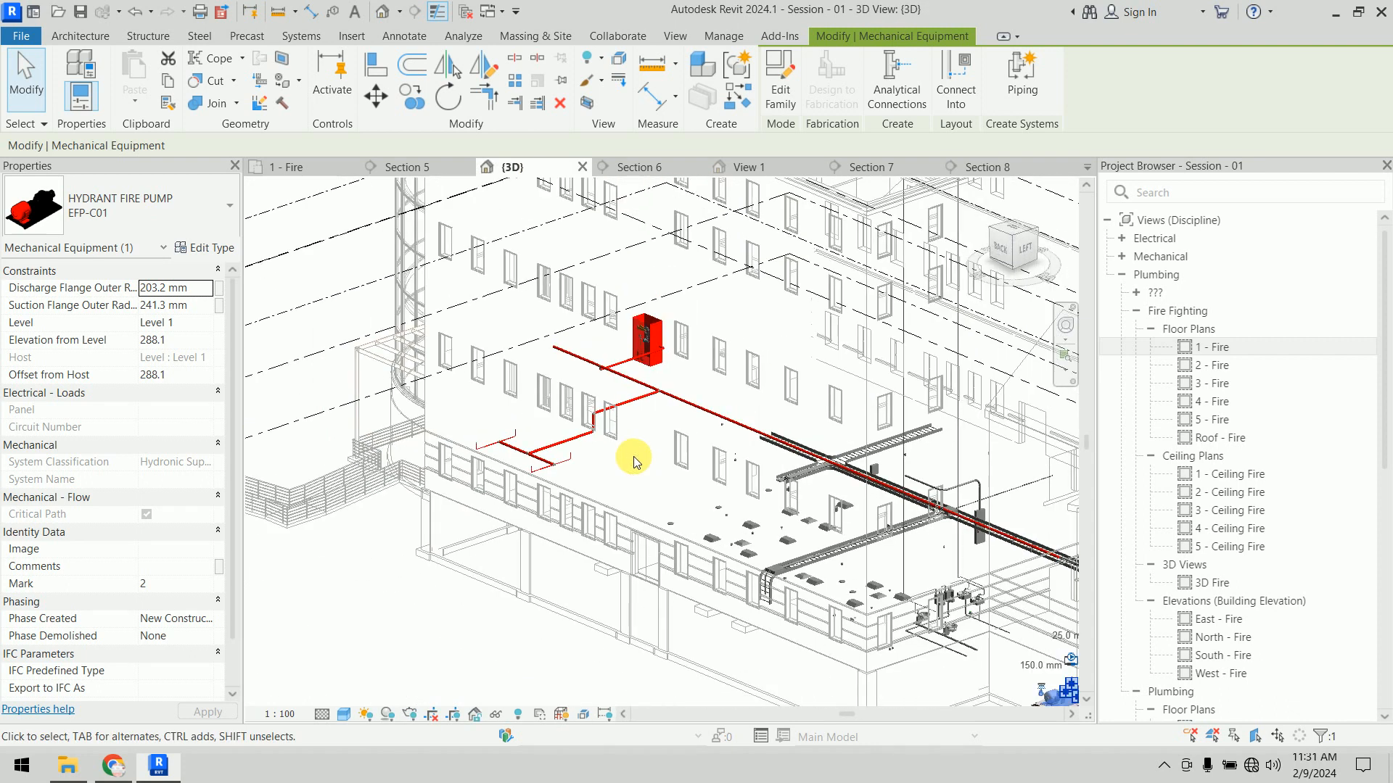
pyautogui.click(613, 544)
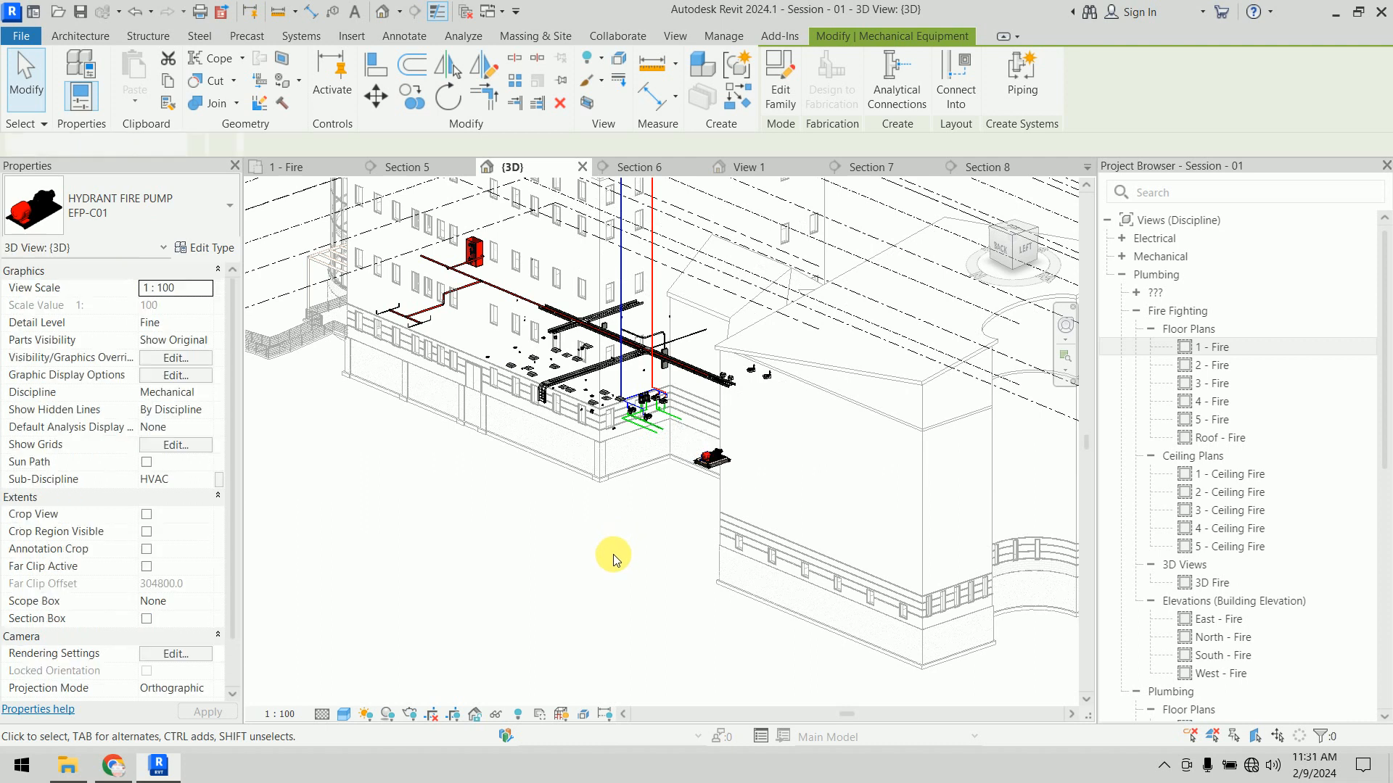
pyautogui.scroll(6, 725, 459)
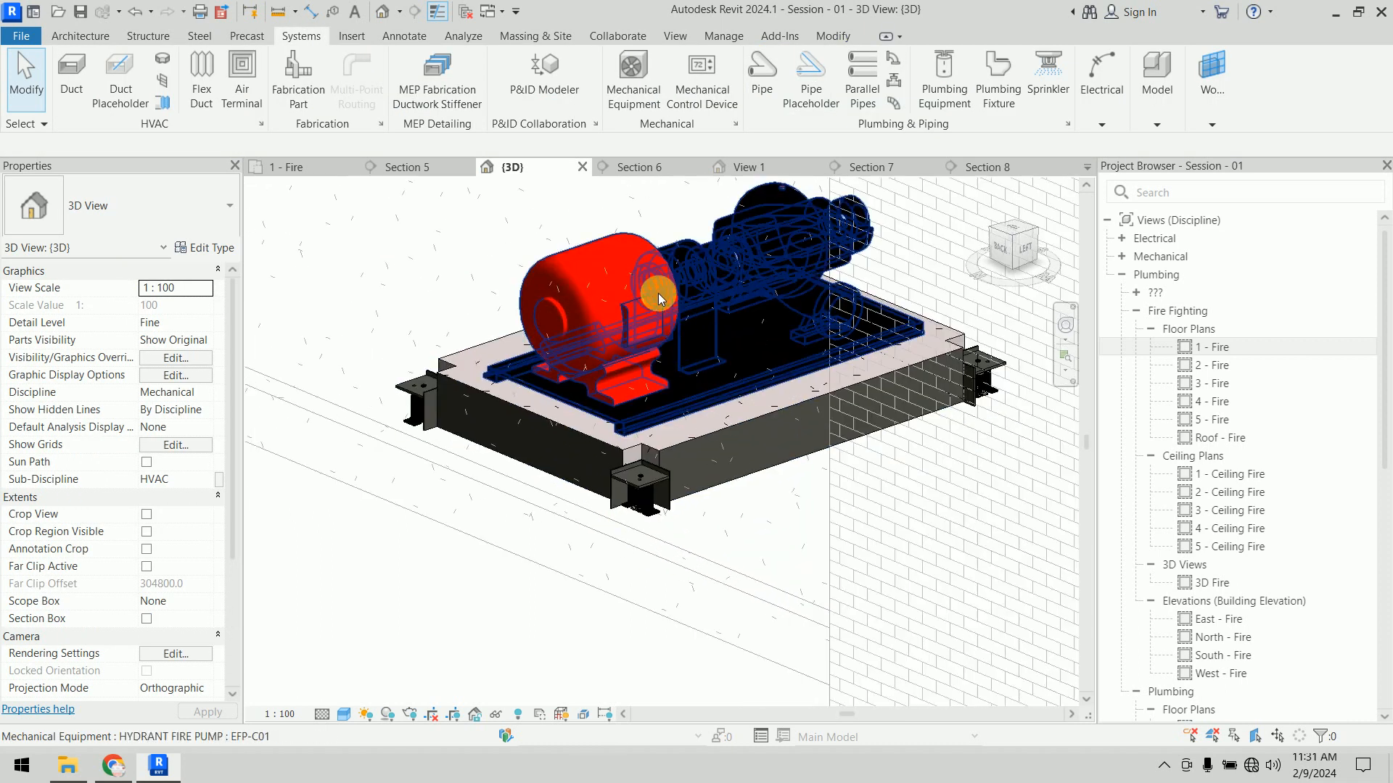
pyautogui.click(659, 294)
pyautogui.moveTo(674, 409); pyautogui.dragTo(588, 548, button='middle')
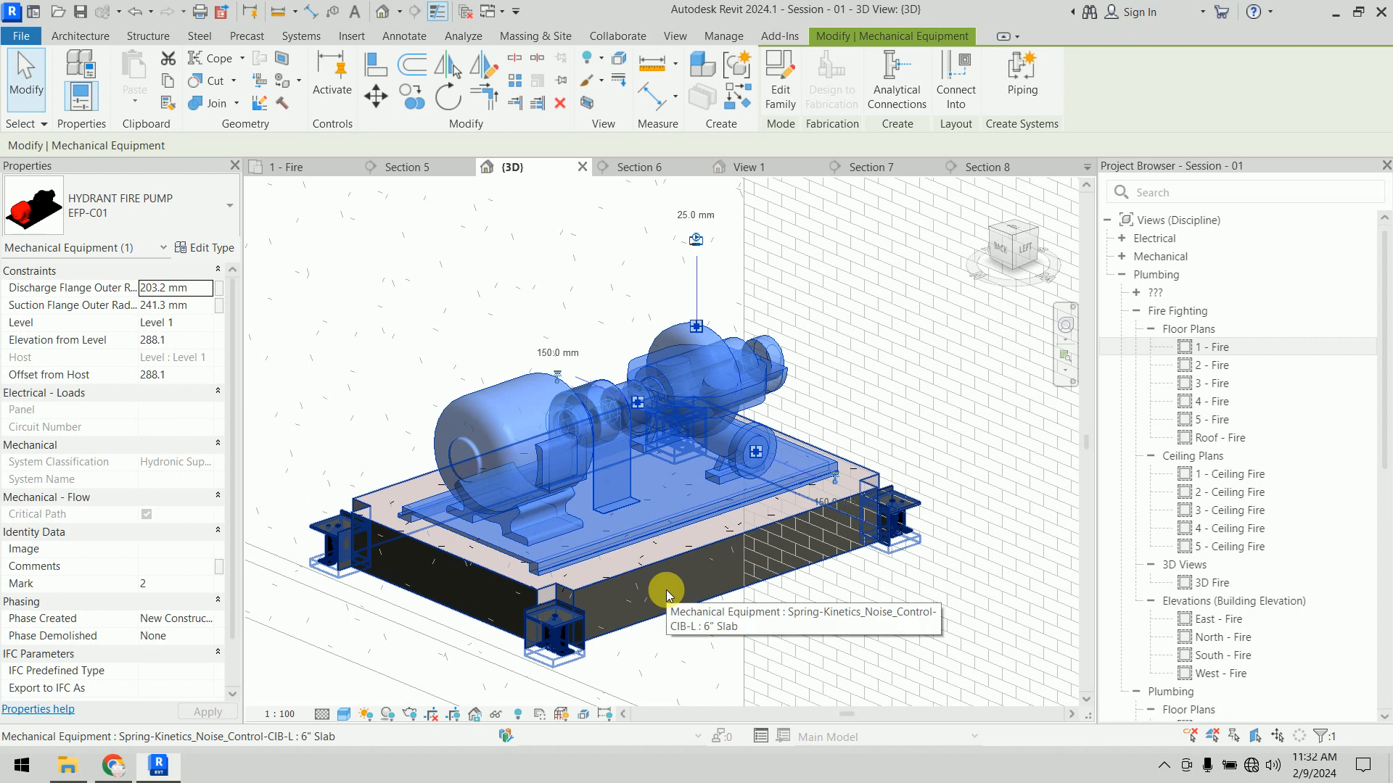
pyautogui.scroll(-3, 686, 573)
pyautogui.keyDown('shift'); pyautogui.moveTo(810, 488); pyautogui.dragTo(464, 500, button='middle'); pyautogui.keyUp('shift')
pyautogui.click(847, 570)
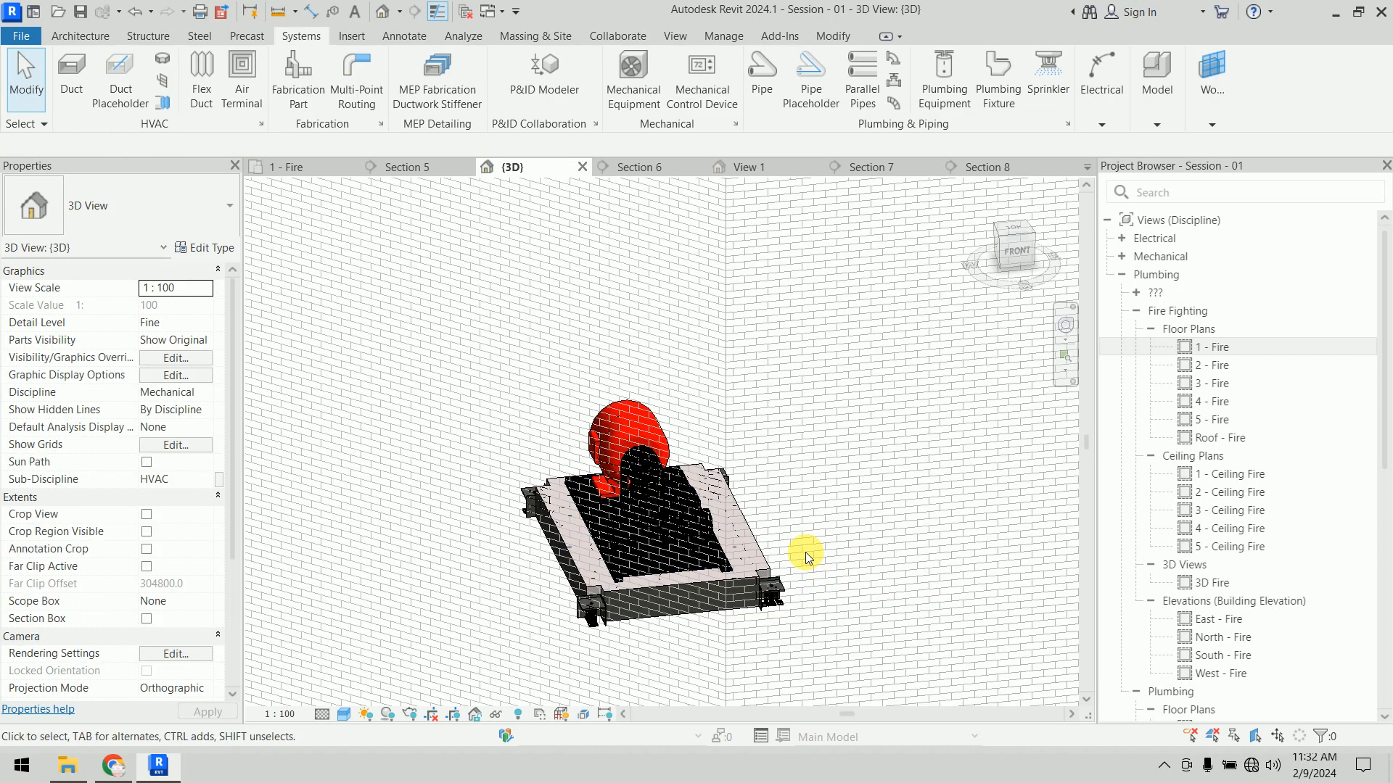
pyautogui.scroll(3, 758, 540)
pyautogui.click(662, 495)
pyautogui.click(784, 493)
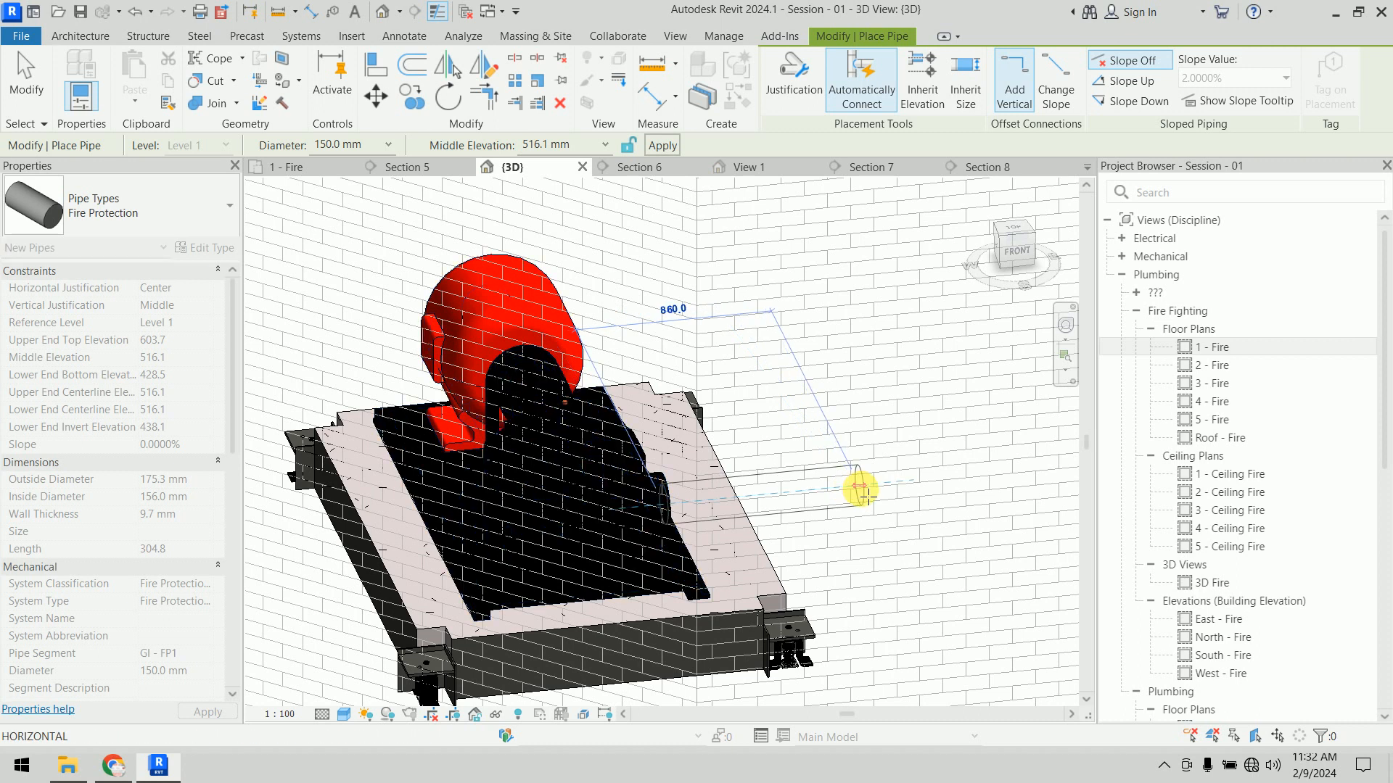
pyautogui.press('Escape')
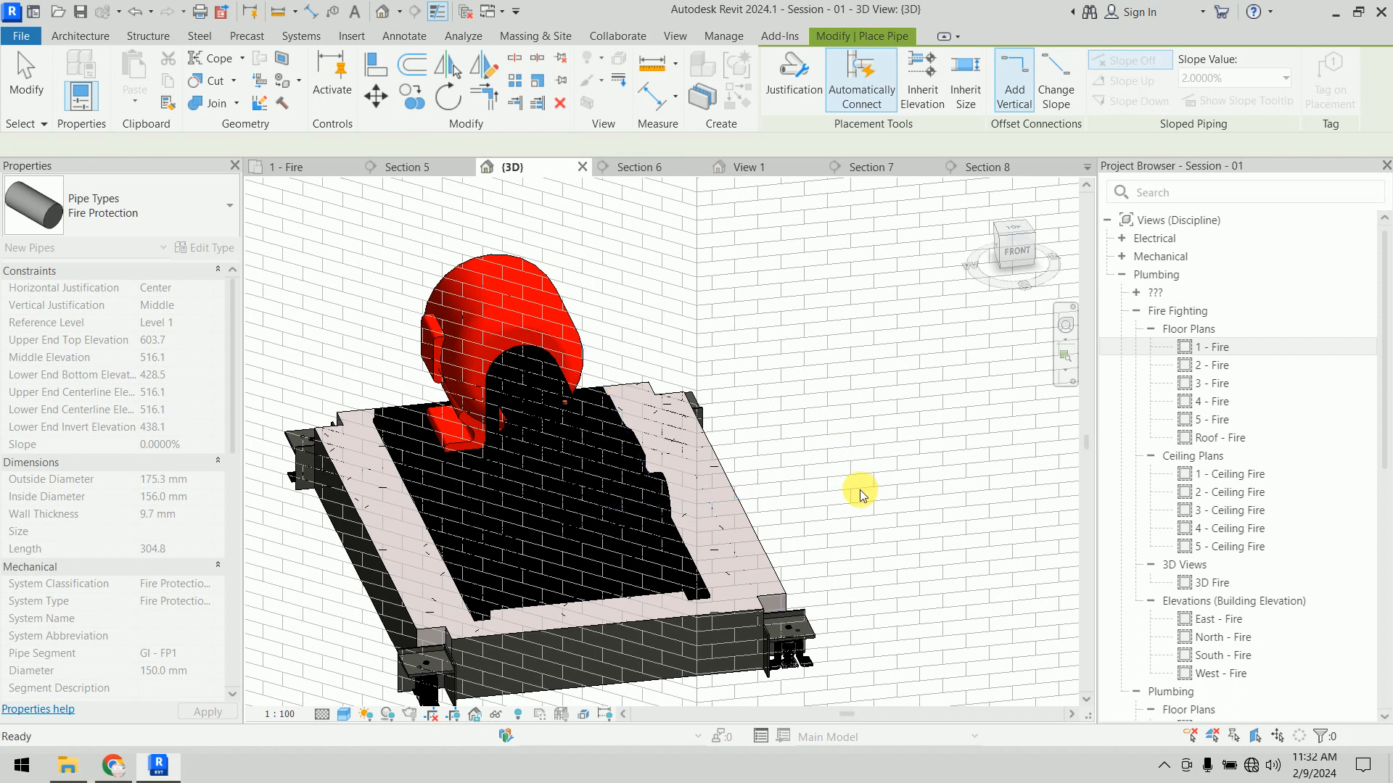
pyautogui.press('Escape')
pyautogui.click(551, 506)
pyautogui.press('Escape')
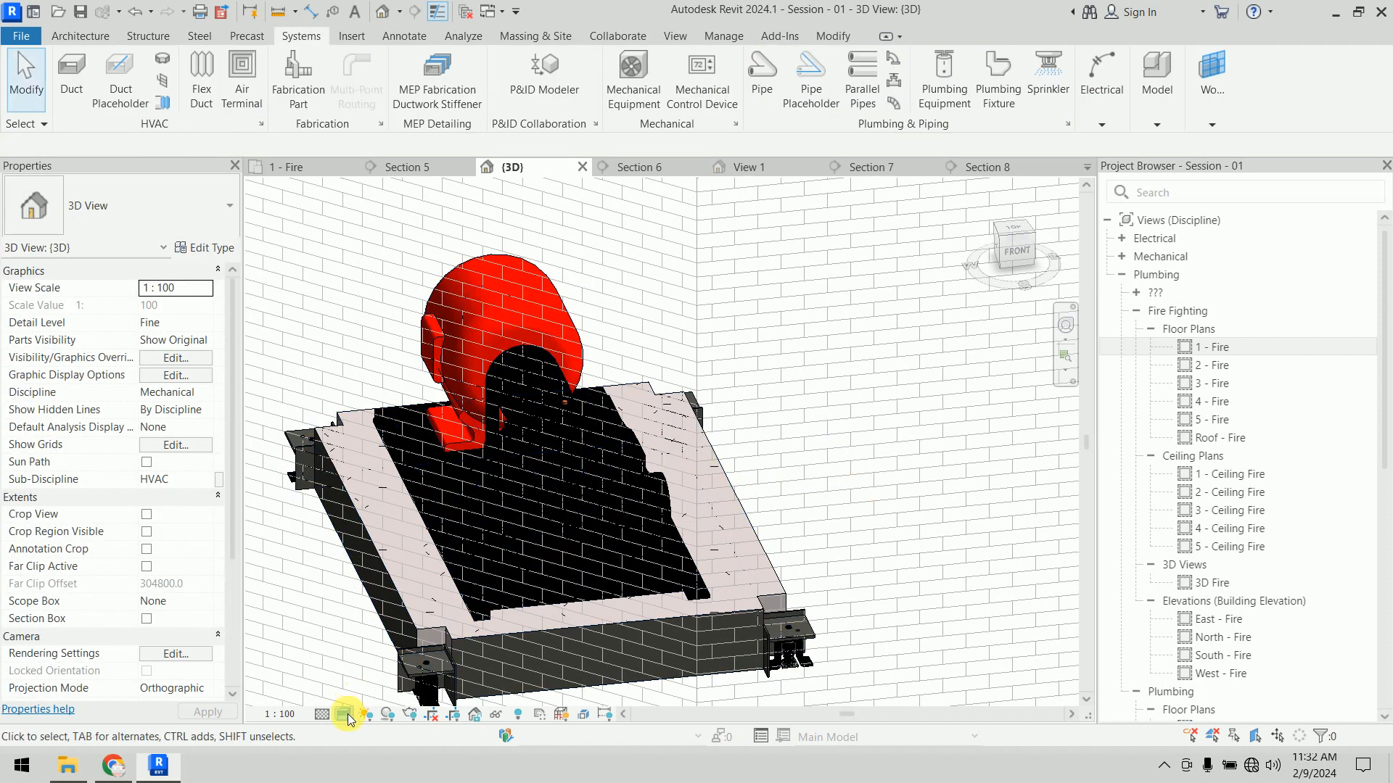
# Step: Set the 3D view's visual style to Consistent Colors
pyautogui.click(344, 714)
pyautogui.click(398, 660)
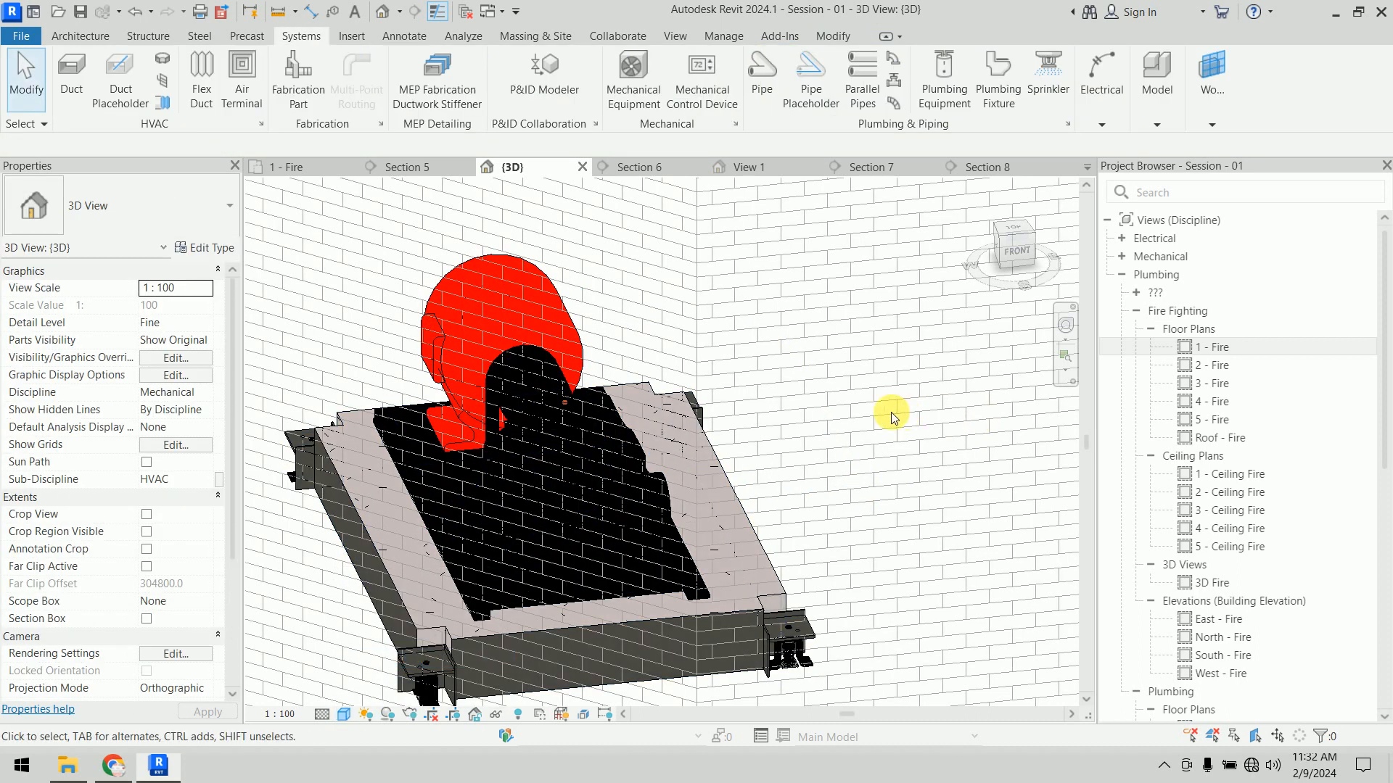
pyautogui.scroll(-5, 892, 410)
pyautogui.click(673, 174)
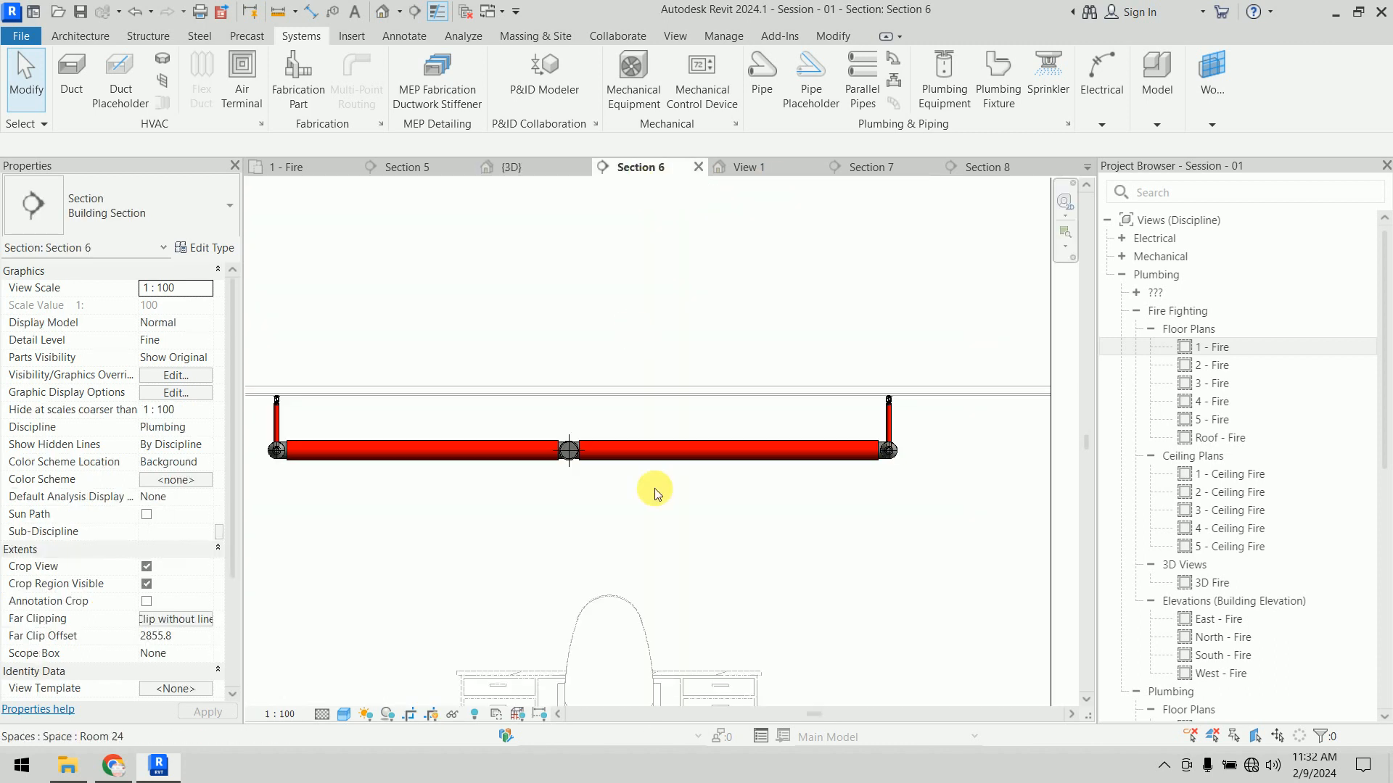
pyautogui.scroll(-5, 678, 512)
pyautogui.scroll(-3, 695, 511)
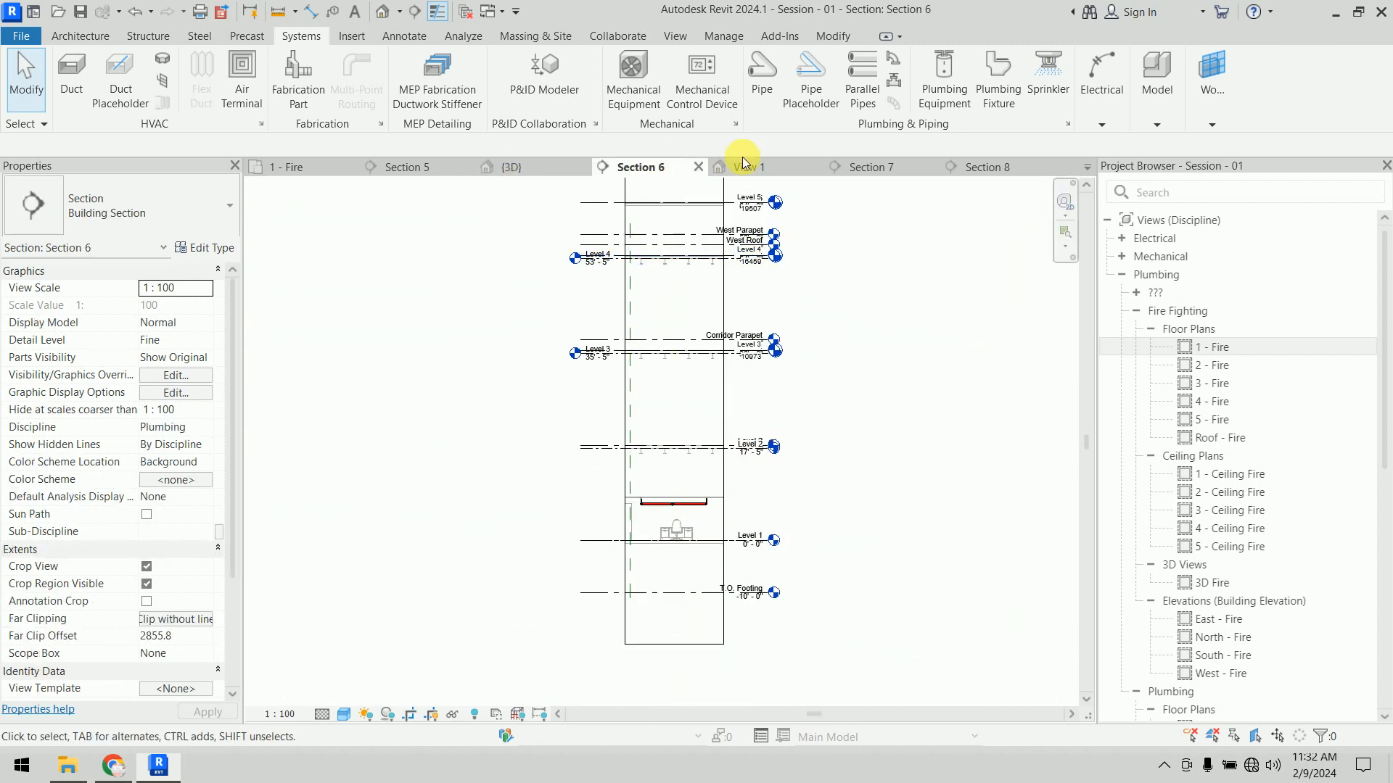
# Step: Return to the 1 - Fire plan and reopen the view of the section line below the pump
pyautogui.click(293, 167)
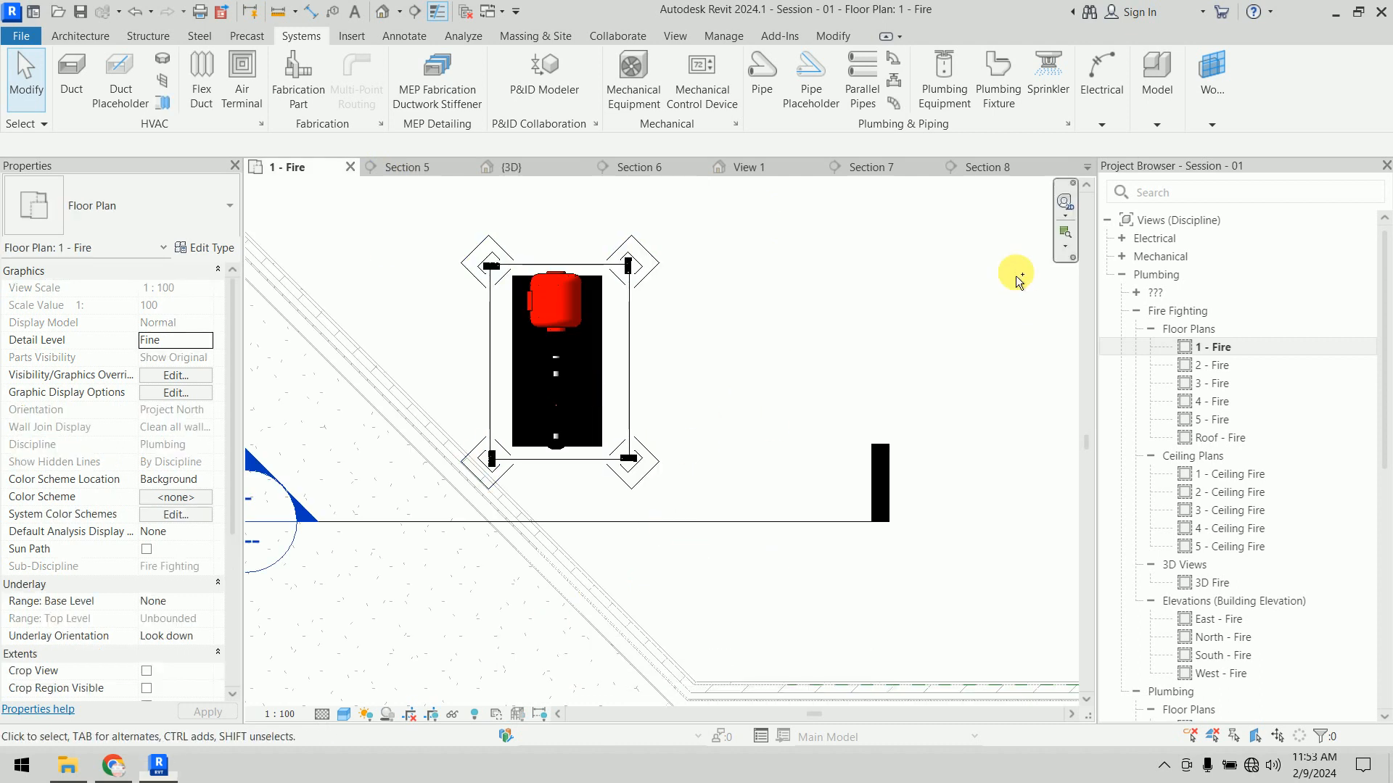
pyautogui.moveTo(798, 339); pyautogui.dragTo(926, 382, button='middle')
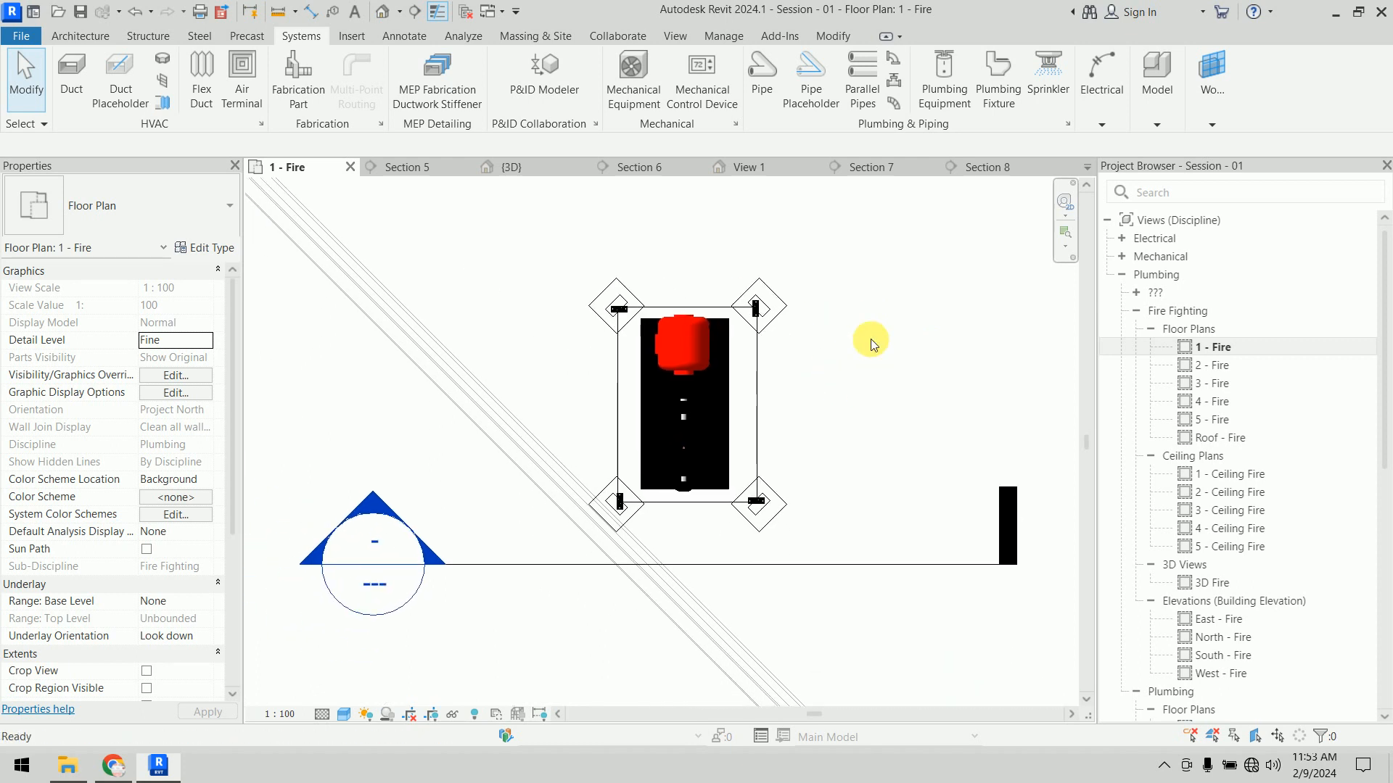
pyautogui.scroll(5, 821, 378)
pyautogui.scroll(-4, 821, 378)
pyautogui.click(824, 594)
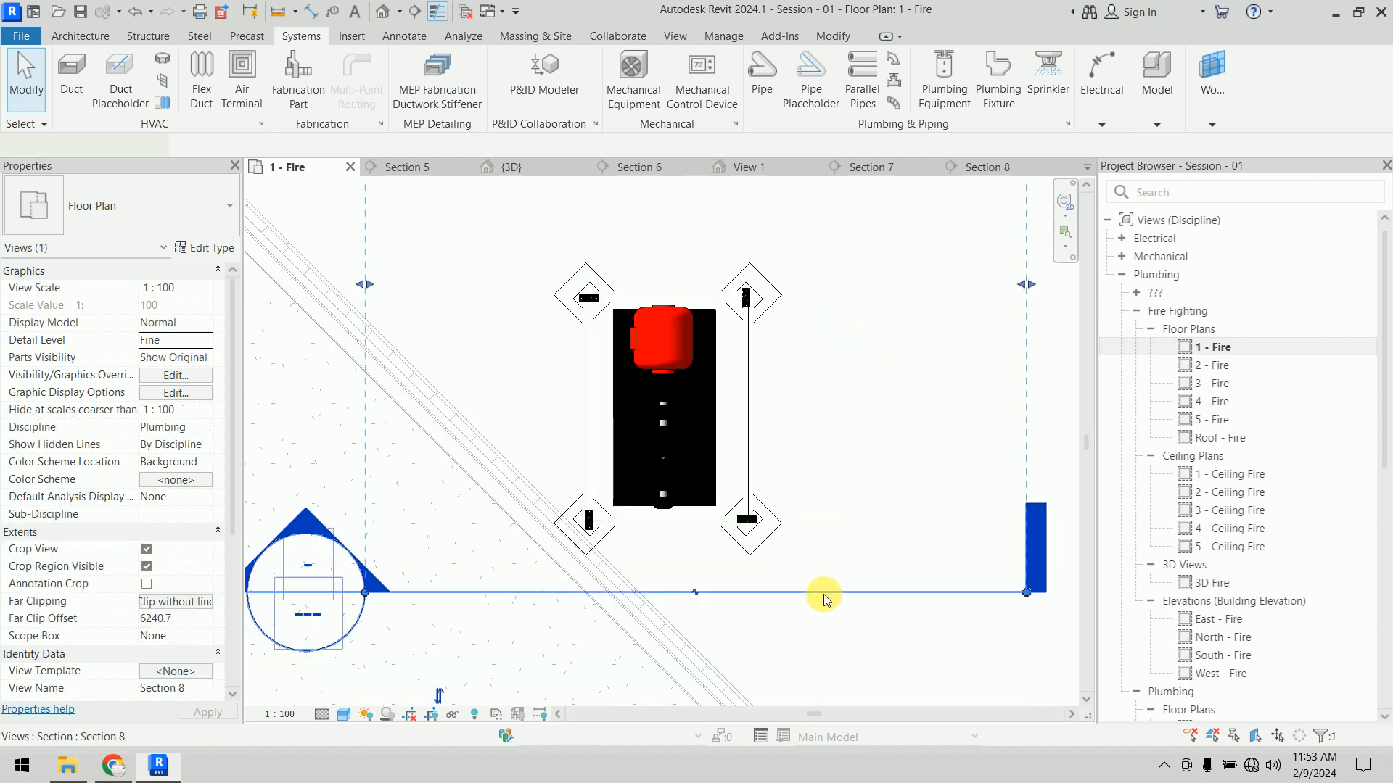
pyautogui.rightClick(824, 594)
pyautogui.click(906, 232)
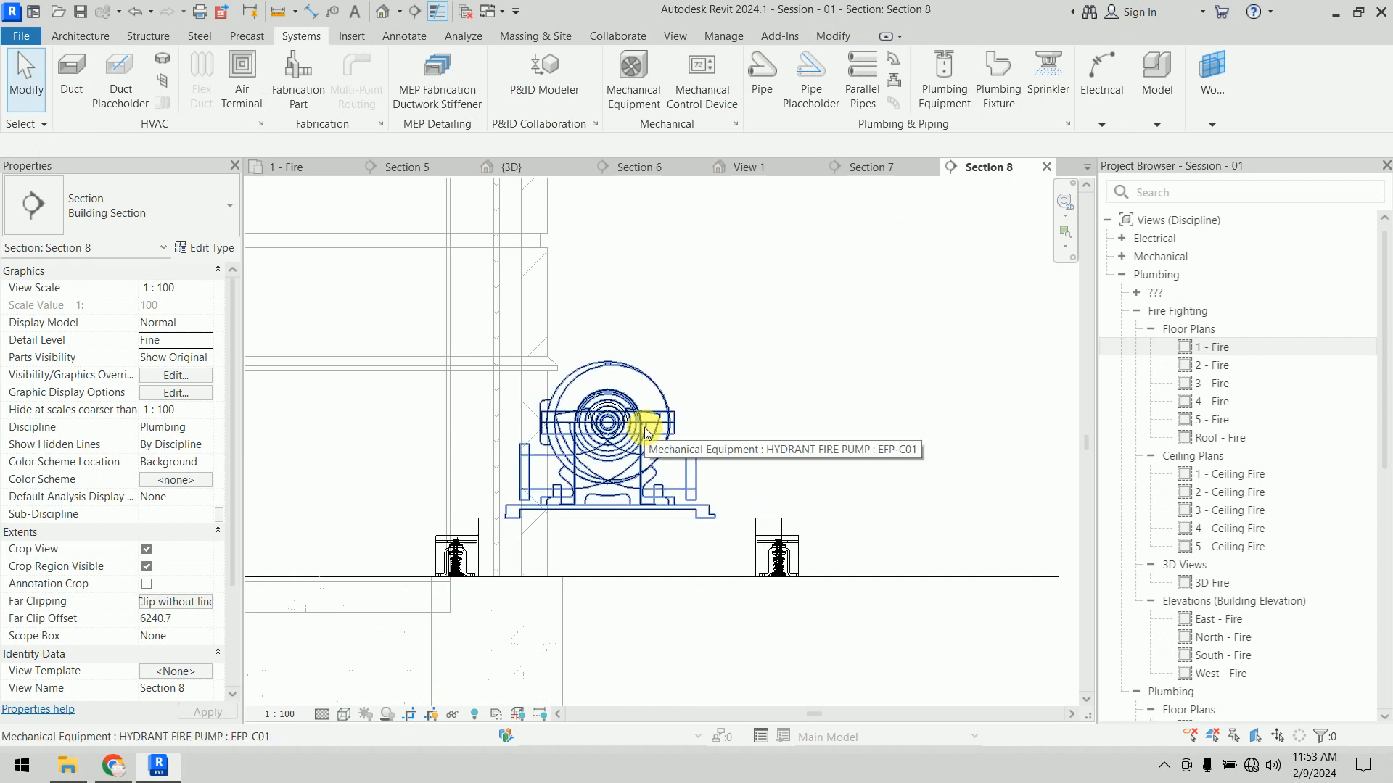
# Step: Copy the hydrant fire pump together with its inertia base 5600 mm horizontally towards the building in the 1 - Fire plan
pyautogui.click(766, 548)
pyautogui.keyDown('ctrl'); pyautogui.click(850, 350); pyautogui.keyUp('ctrl')
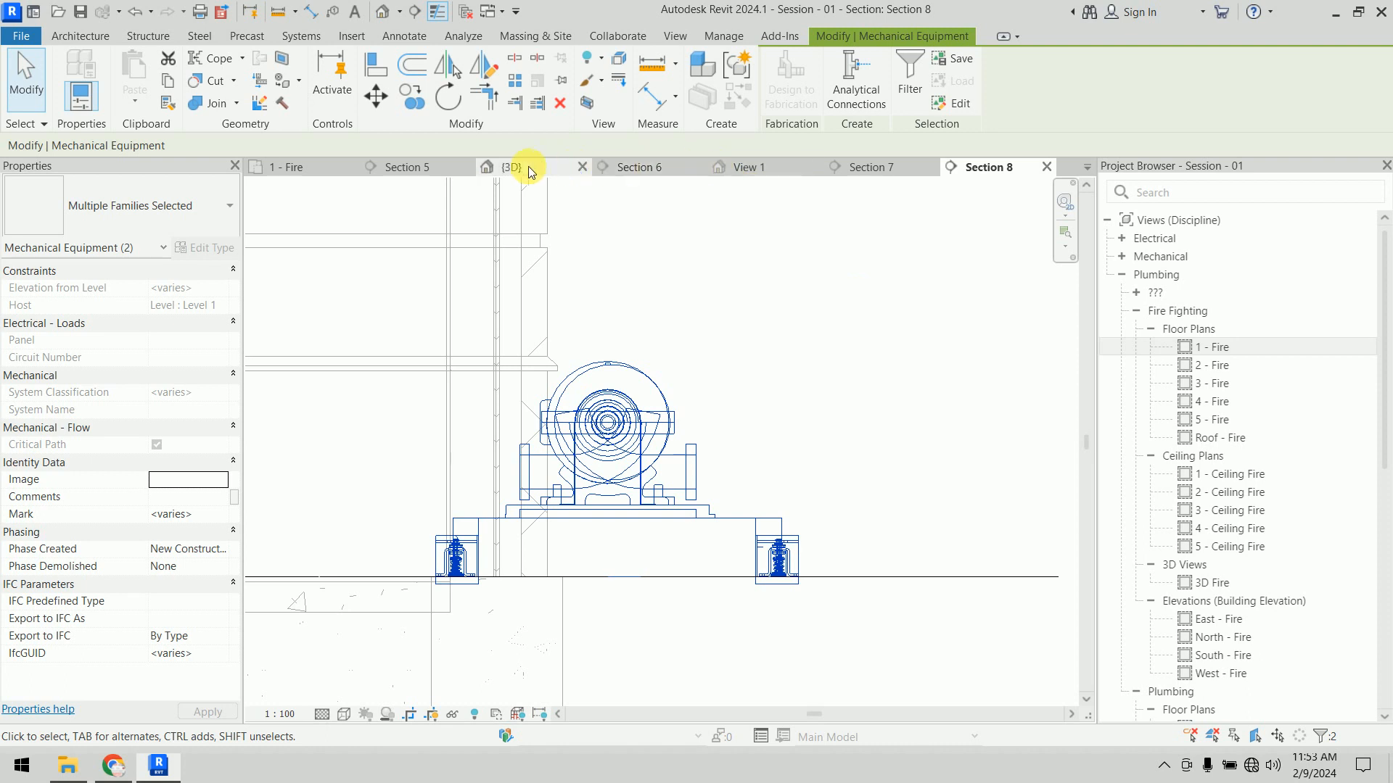
pyautogui.click(299, 168)
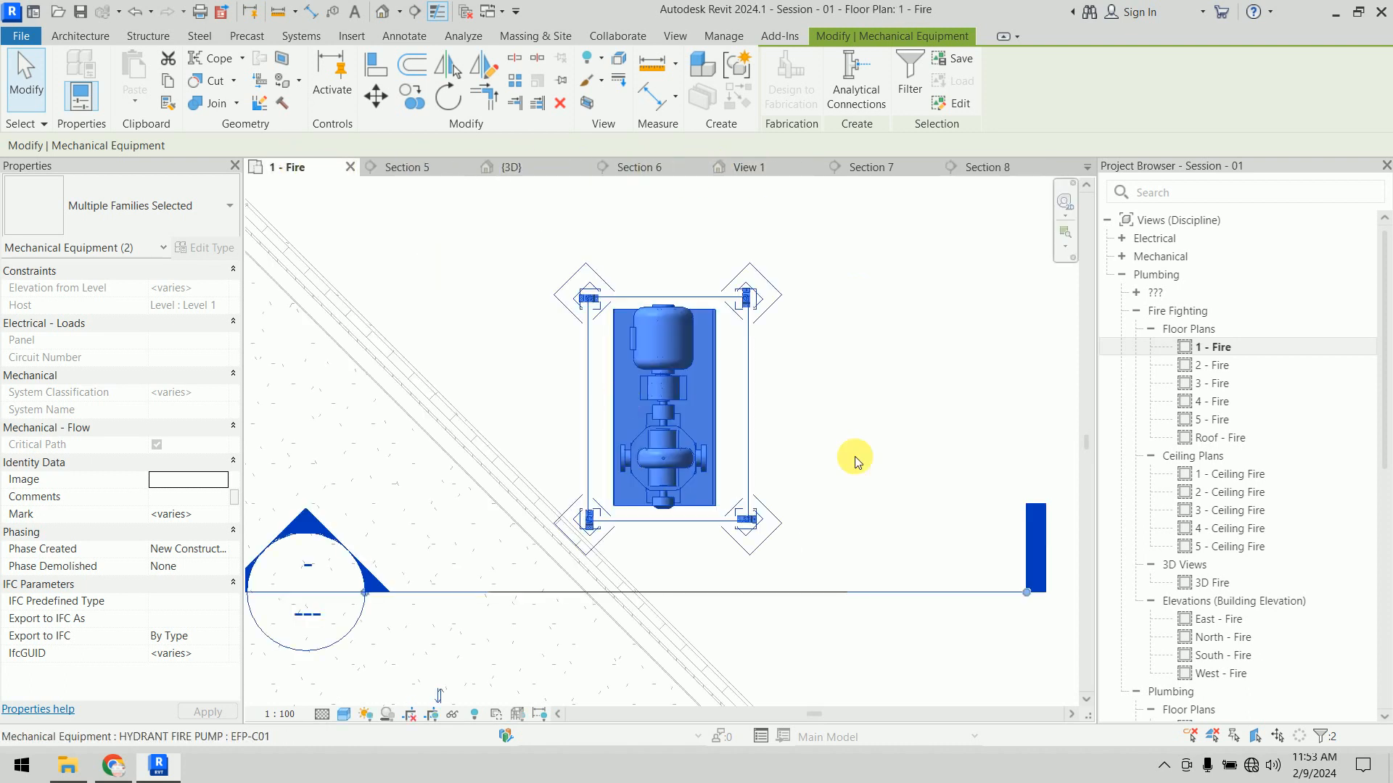
pyautogui.scroll(-1, 869, 407)
pyautogui.moveTo(873, 413); pyautogui.dragTo(611, 457, button='middle')
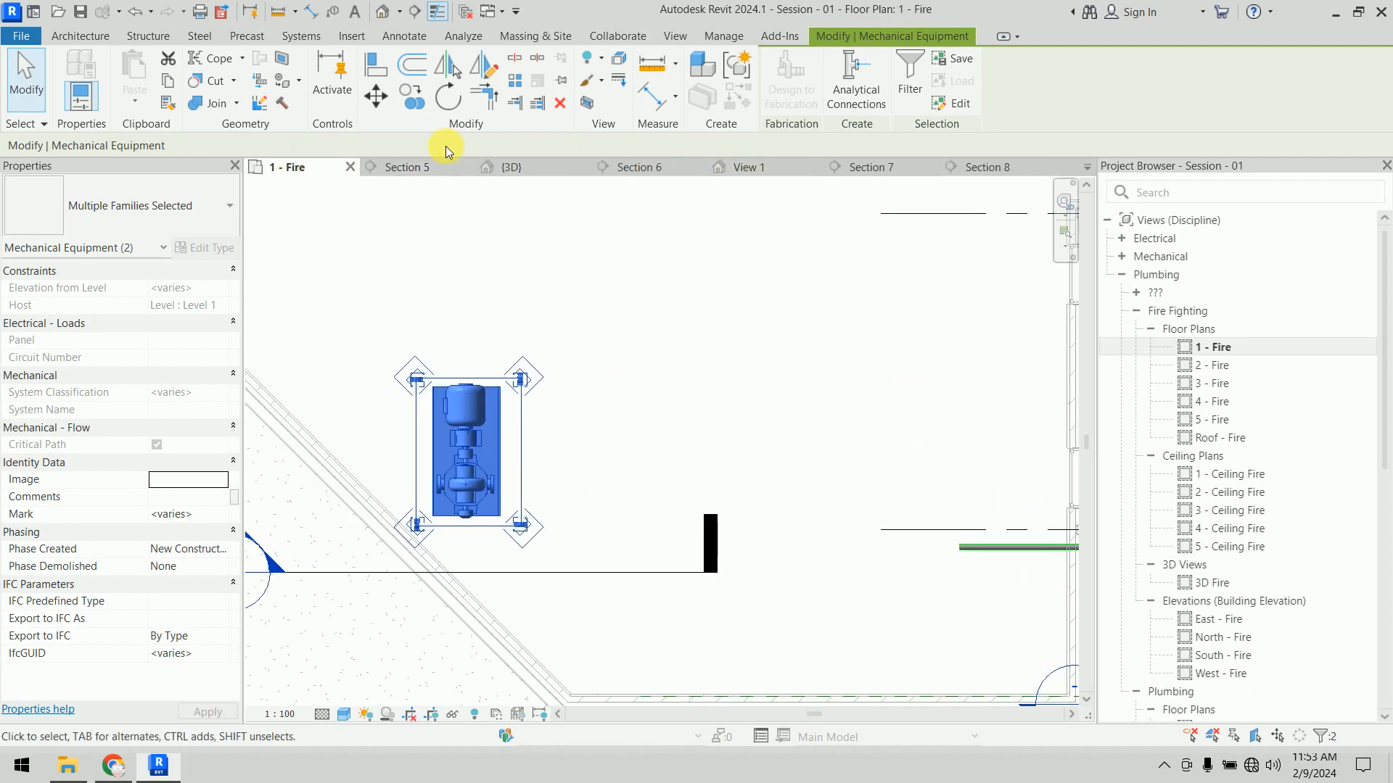
pyautogui.click(415, 99)
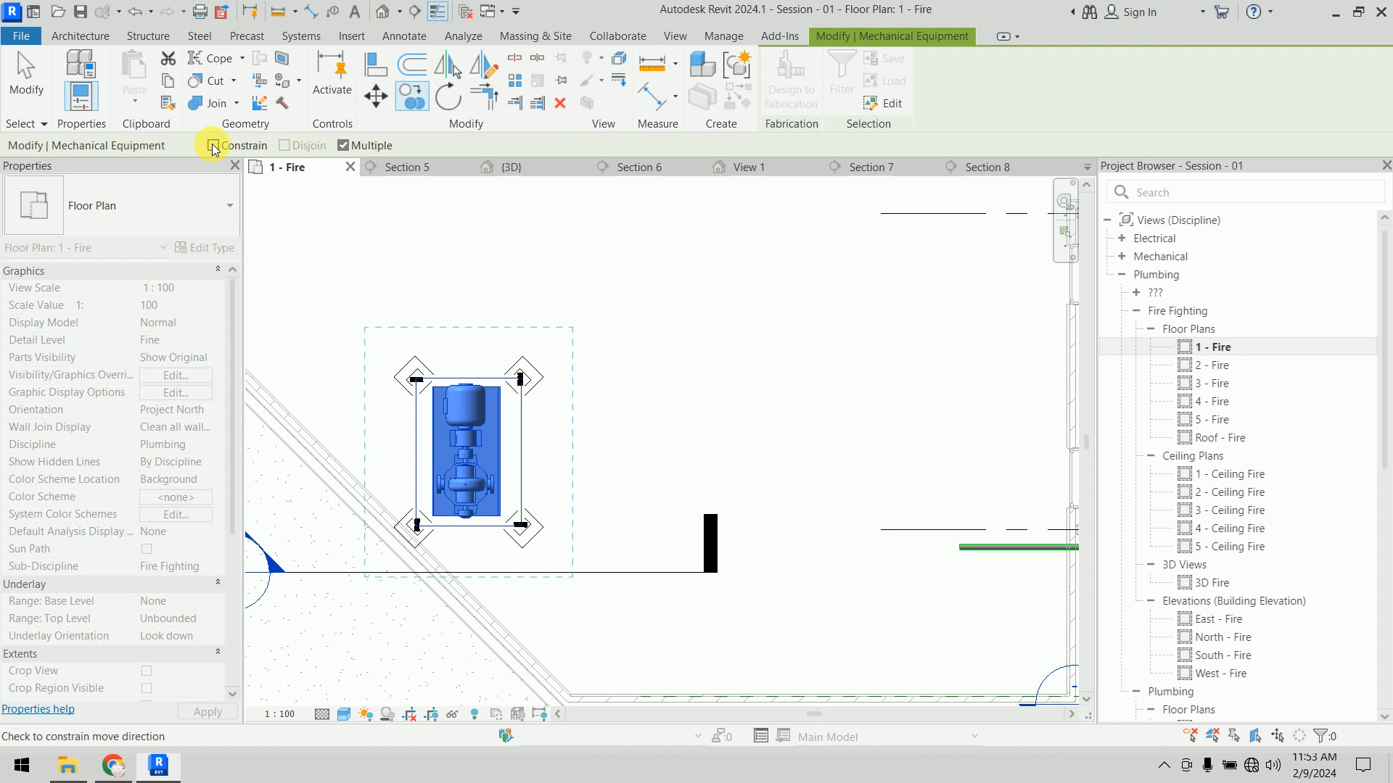
pyautogui.click(460, 294)
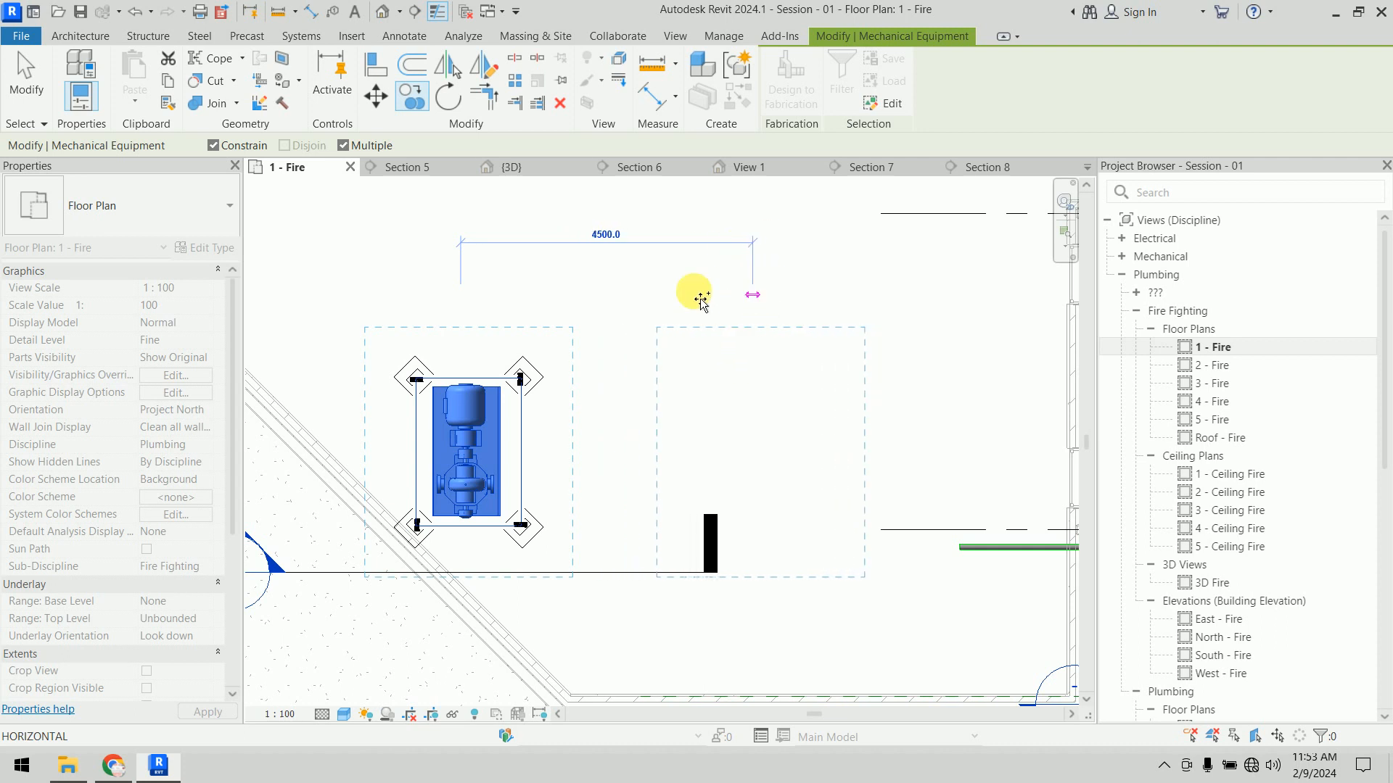
pyautogui.scroll(-2, 624, 287)
pyautogui.moveTo(622, 286); pyautogui.dragTo(642, 522, button='middle')
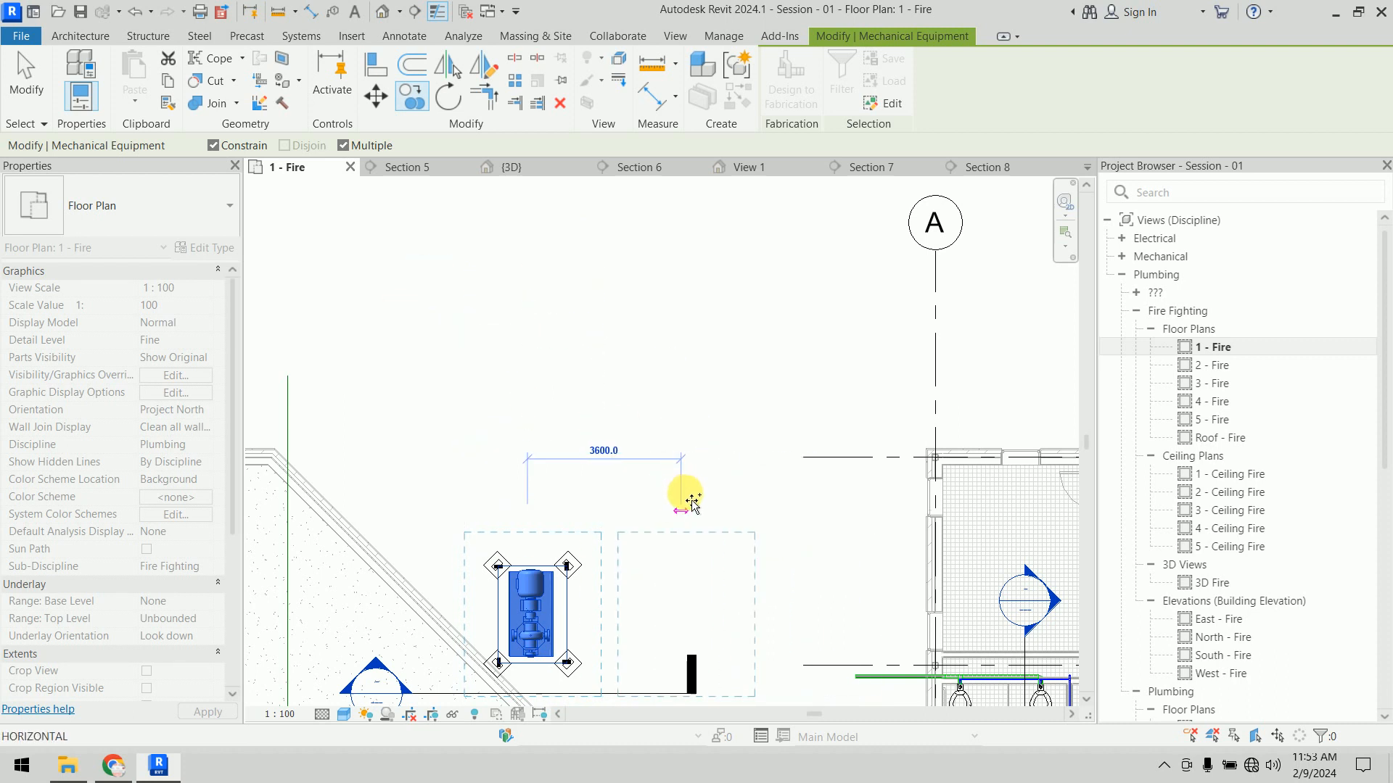
pyautogui.moveTo(691, 483); pyautogui.dragTo(638, 323, button='middle')
pyautogui.scroll(3, 638, 342)
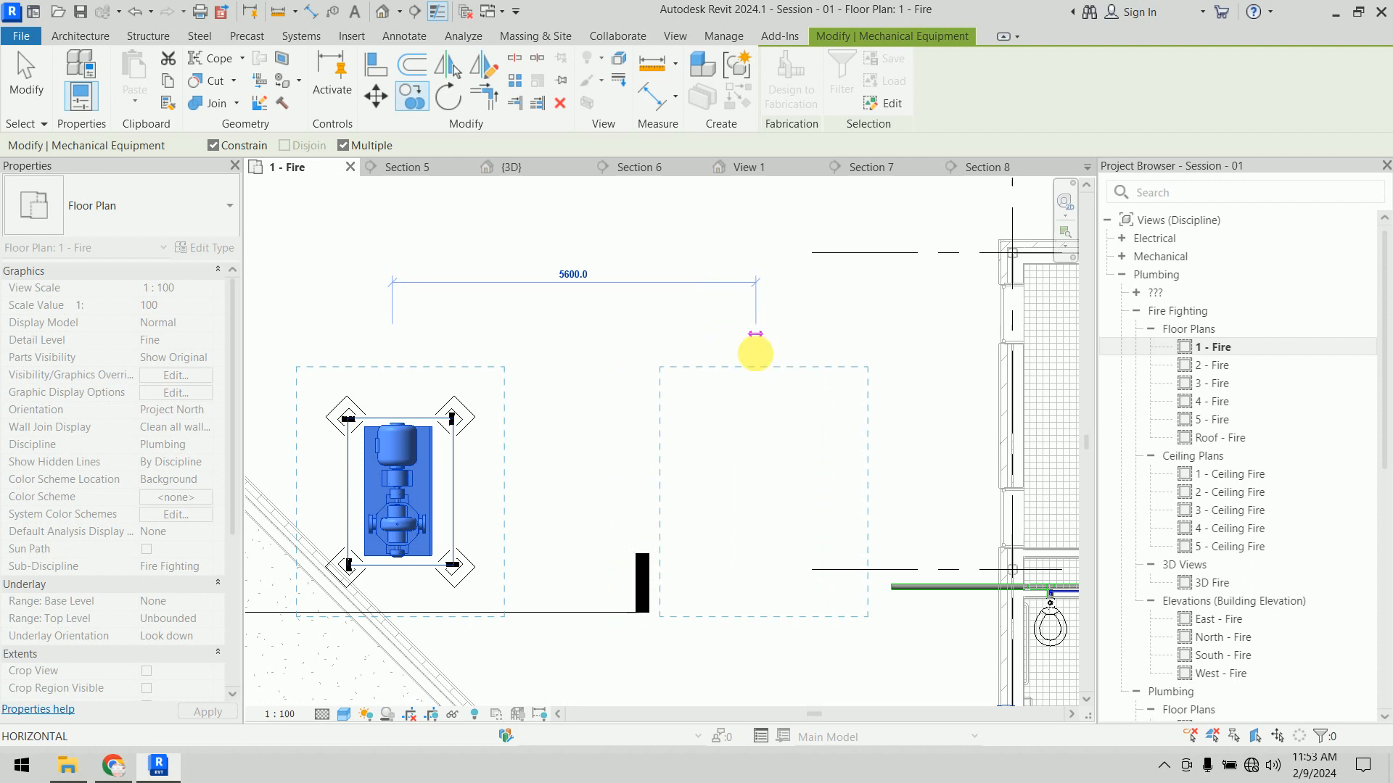
pyautogui.click(755, 354)
pyautogui.press('Escape')
pyautogui.press('Escape')
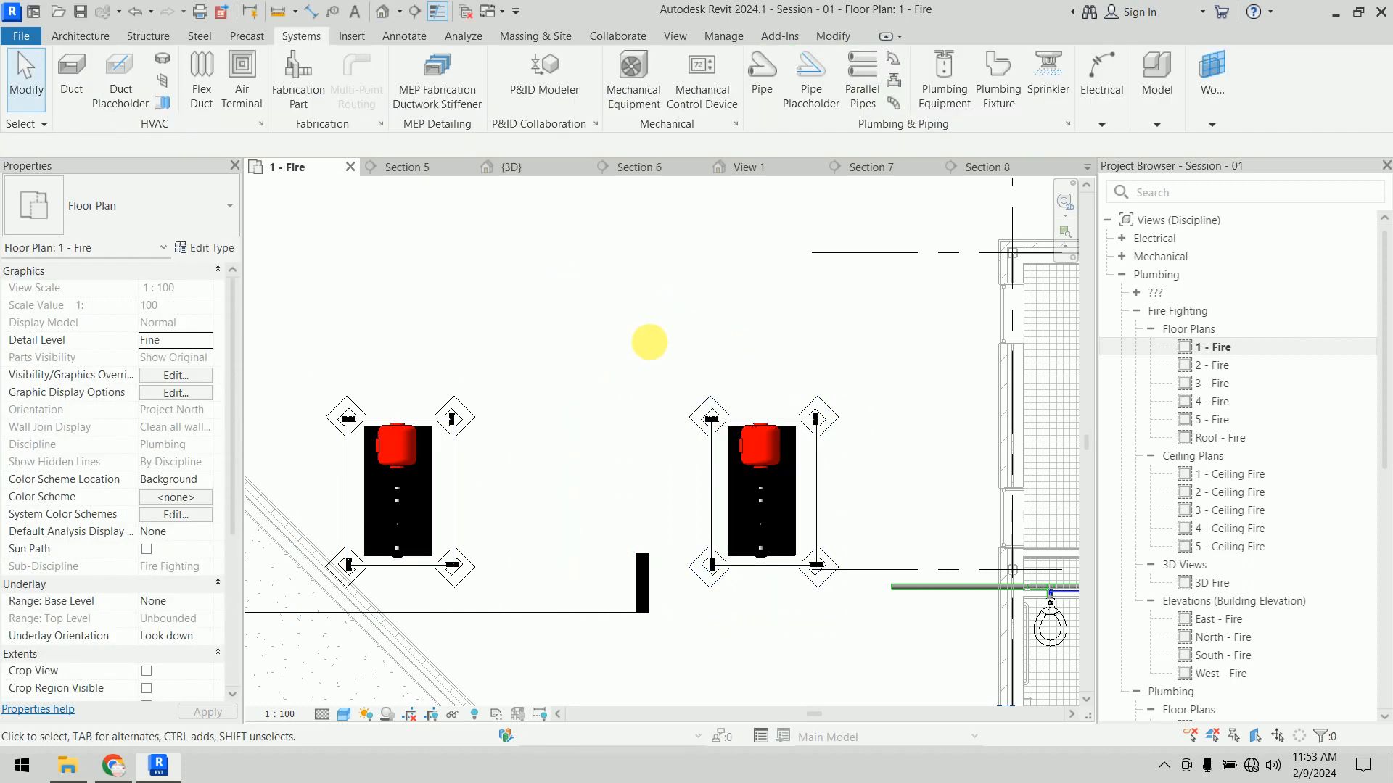
# Step: Extend the section line below the pumps to the building wall, fit its crop around both pumps, and set the far clip offset to about 4438.6 mm
pyautogui.moveTo(649, 342); pyautogui.dragTo(660, 289, button='middle')
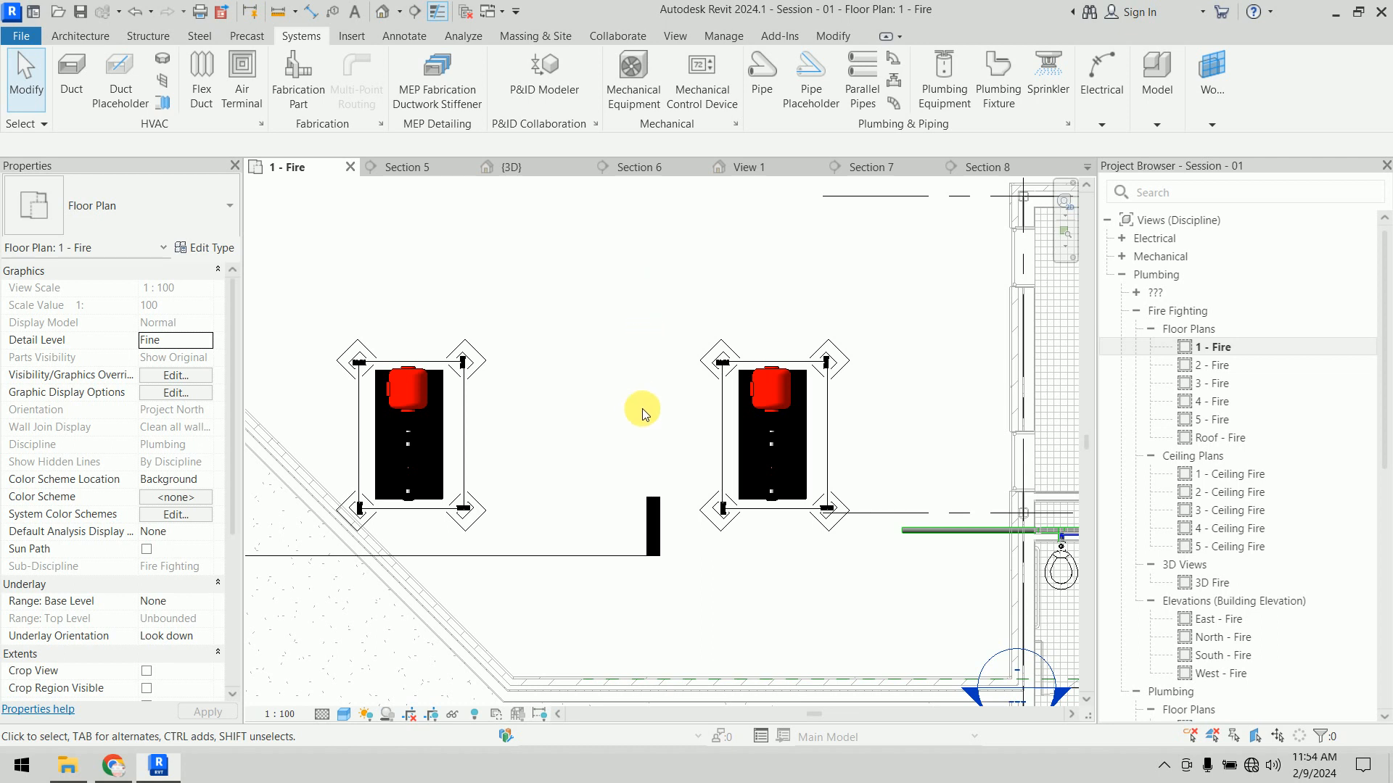
pyautogui.scroll(1, 643, 409)
pyautogui.moveTo(643, 409); pyautogui.dragTo(667, 344, button='middle')
pyautogui.click(584, 509)
pyautogui.scroll(-4, 630, 531)
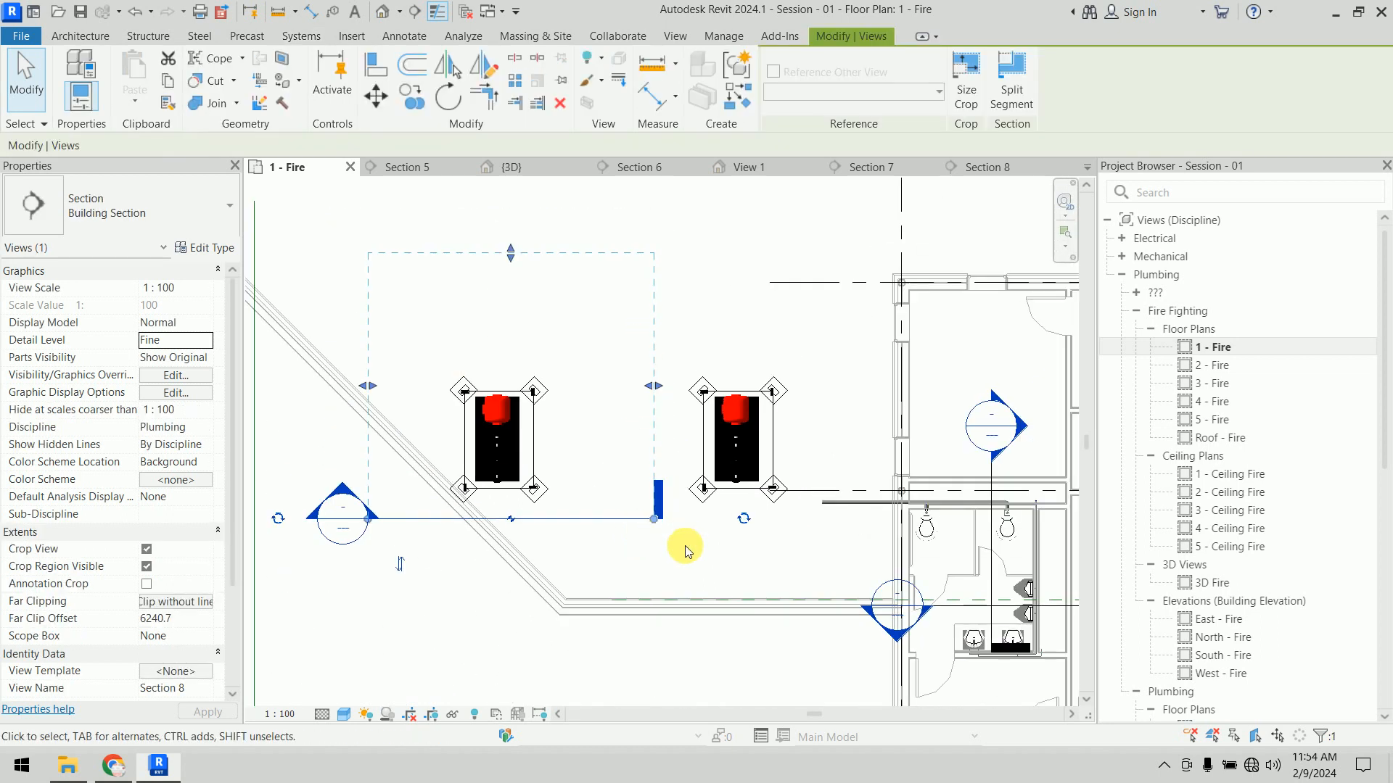
pyautogui.moveTo(656, 521); pyautogui.dragTo(890, 541)
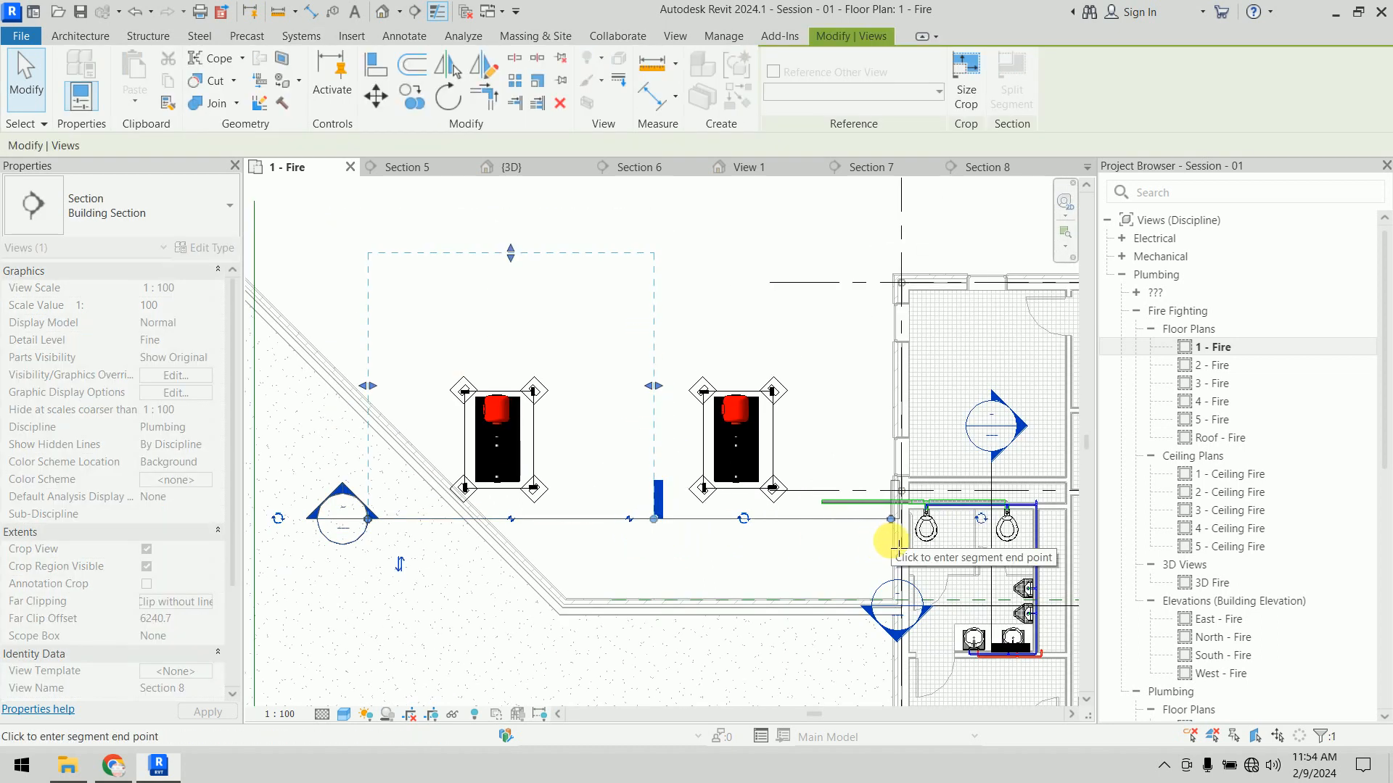
pyautogui.click(891, 541)
pyautogui.moveTo(653, 385); pyautogui.dragTo(873, 392)
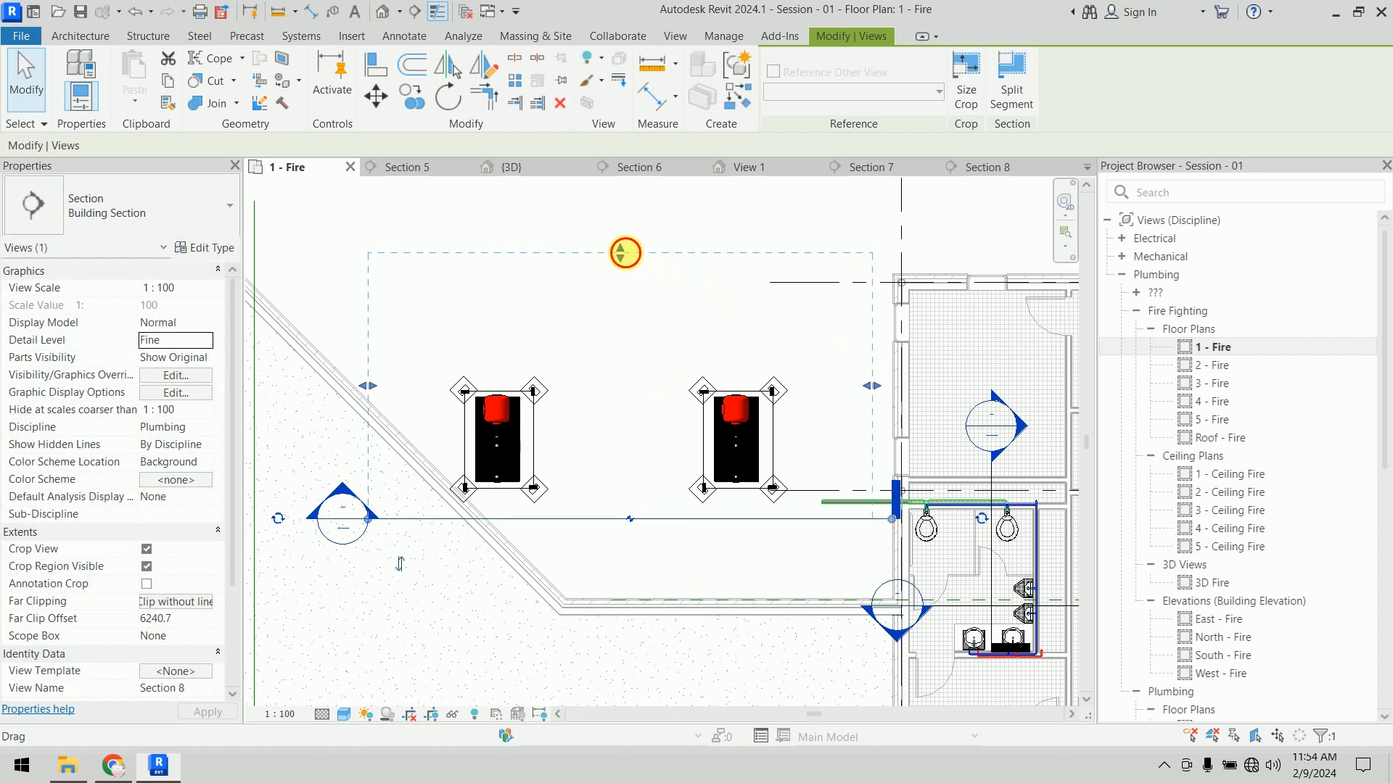
pyautogui.moveTo(623, 252); pyautogui.dragTo(641, 331)
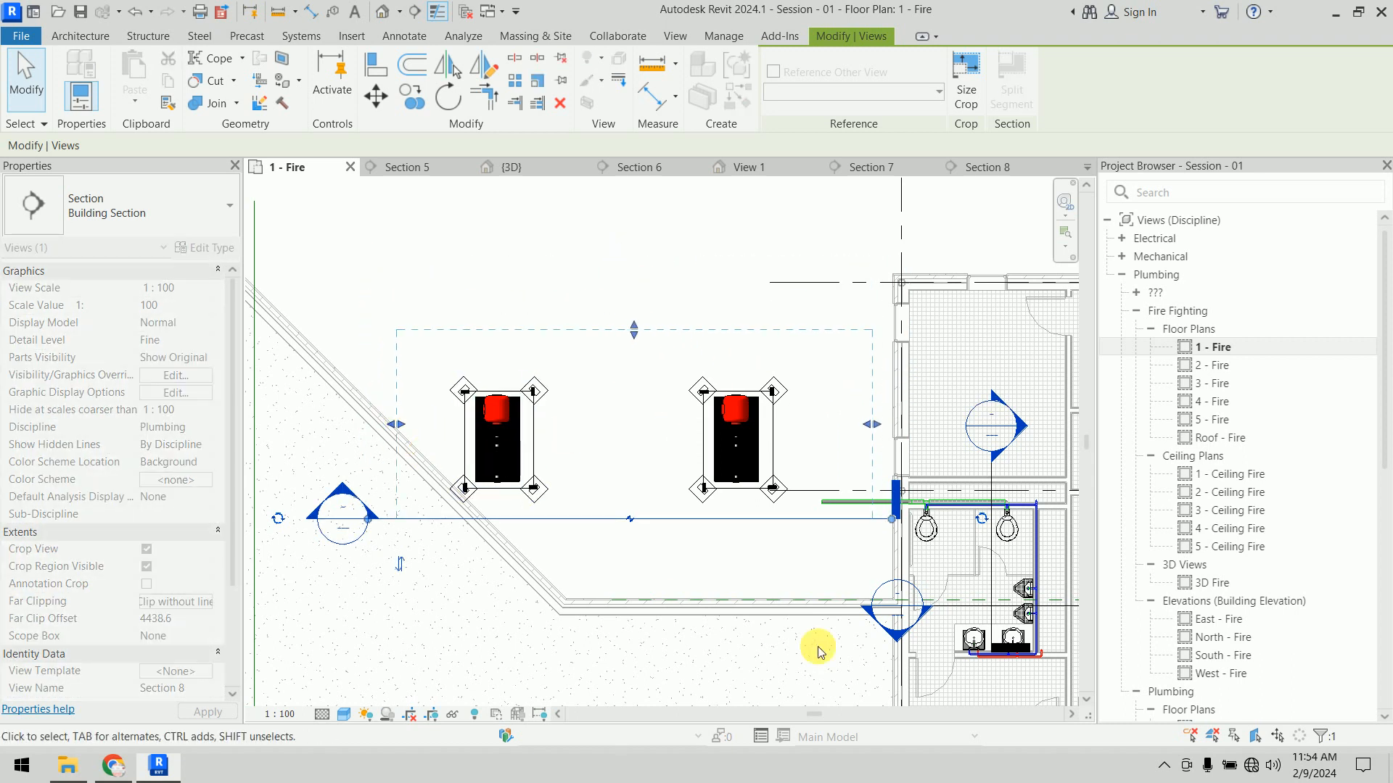
pyautogui.click(699, 573)
pyautogui.scroll(2, 573, 533)
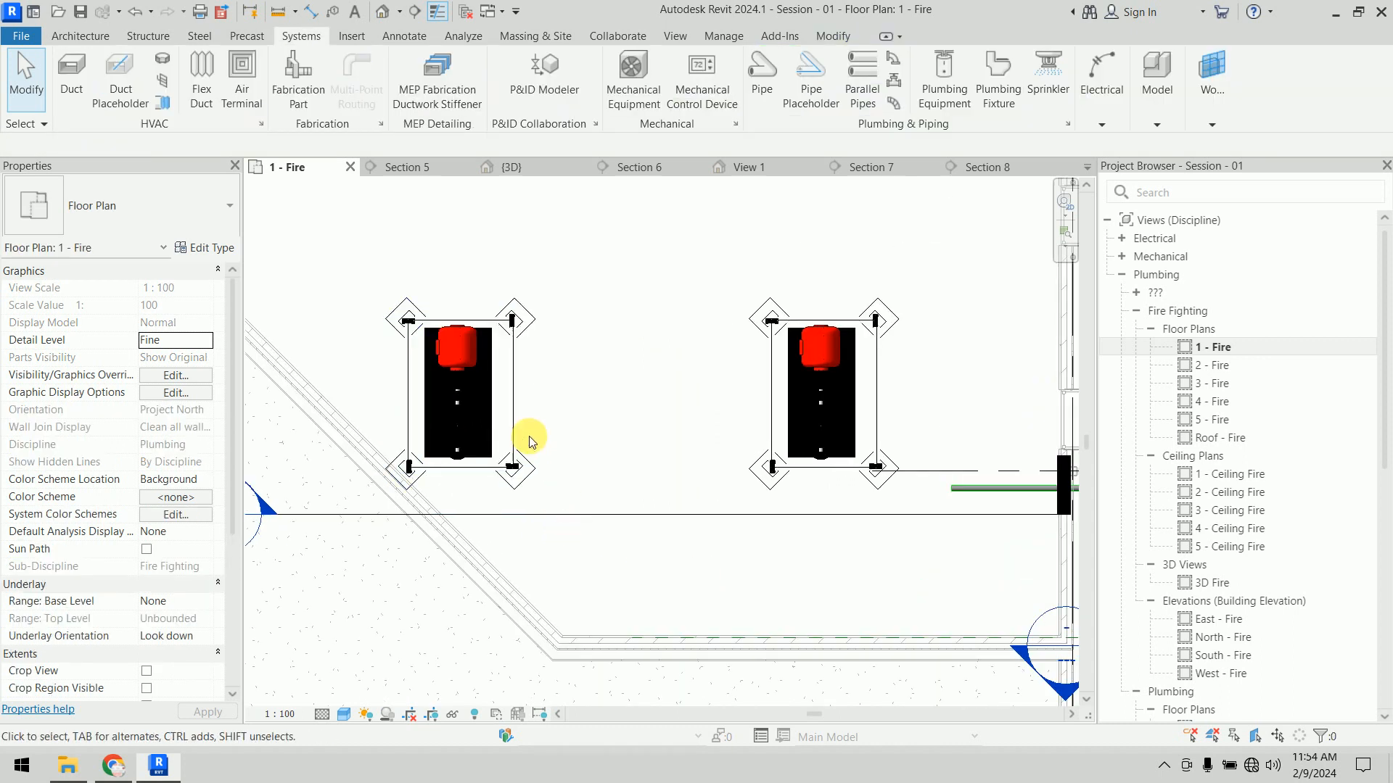
# Step: Examine the properties and pipe connectors of the two hydrant fire pumps on the plan
pyautogui.click(490, 404)
pyautogui.scroll(2, 532, 482)
pyautogui.moveTo(618, 483); pyautogui.dragTo(635, 496, button='middle')
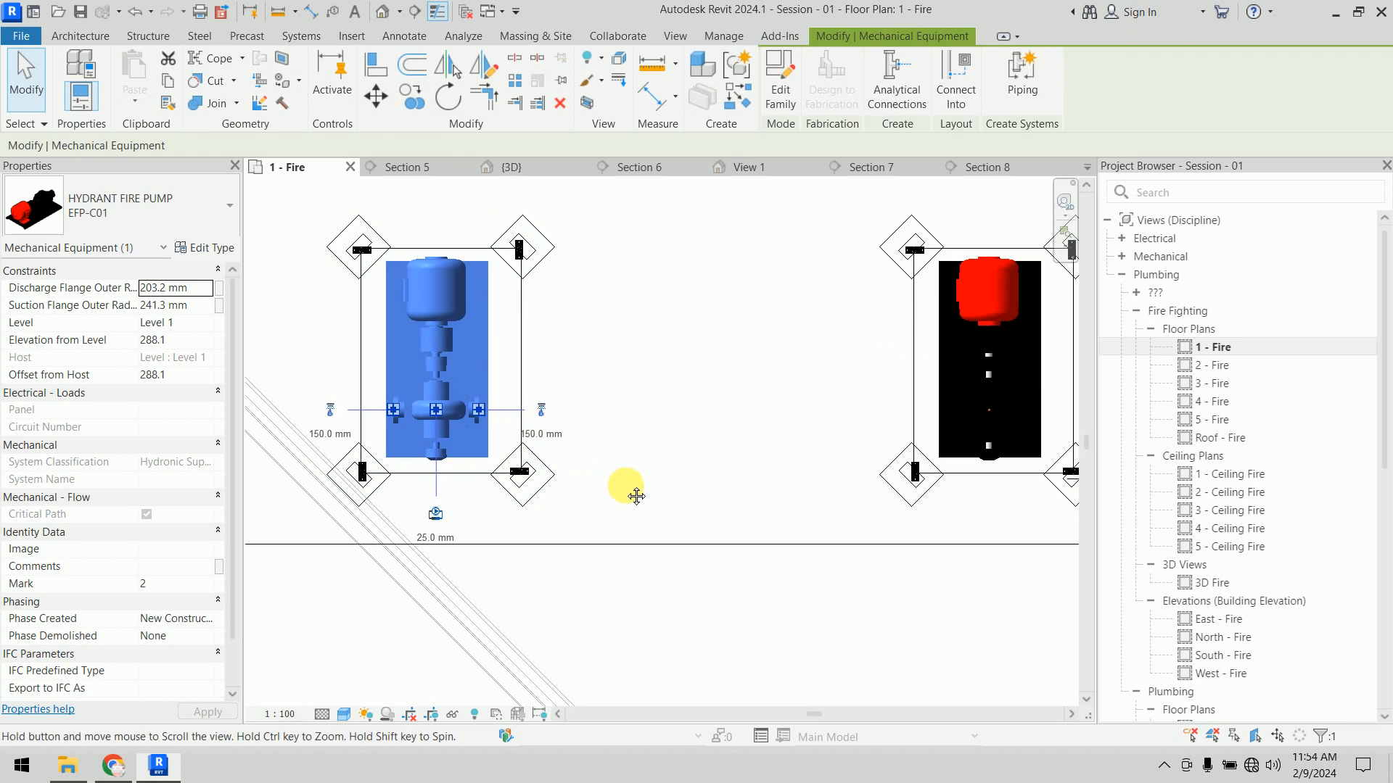
pyautogui.scroll(-3, 647, 448)
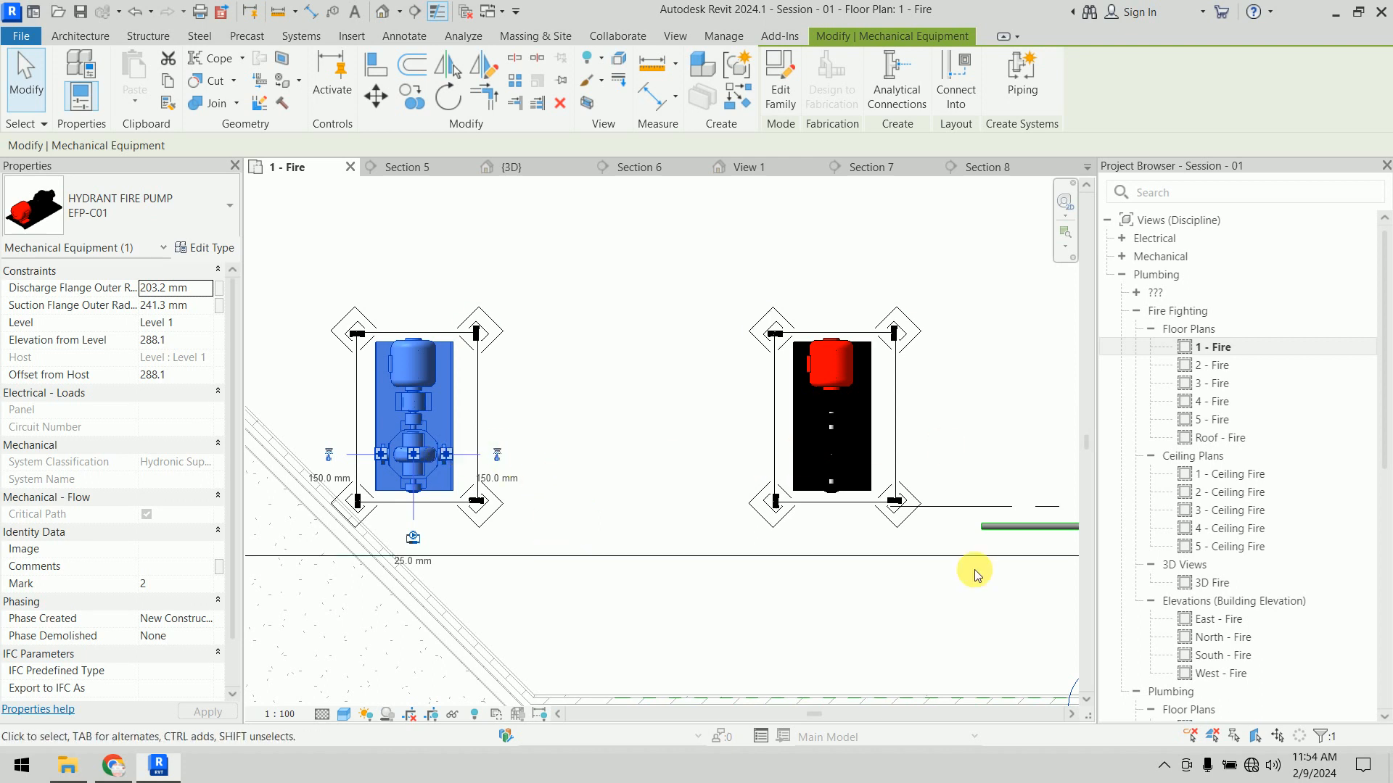
pyautogui.click(590, 540)
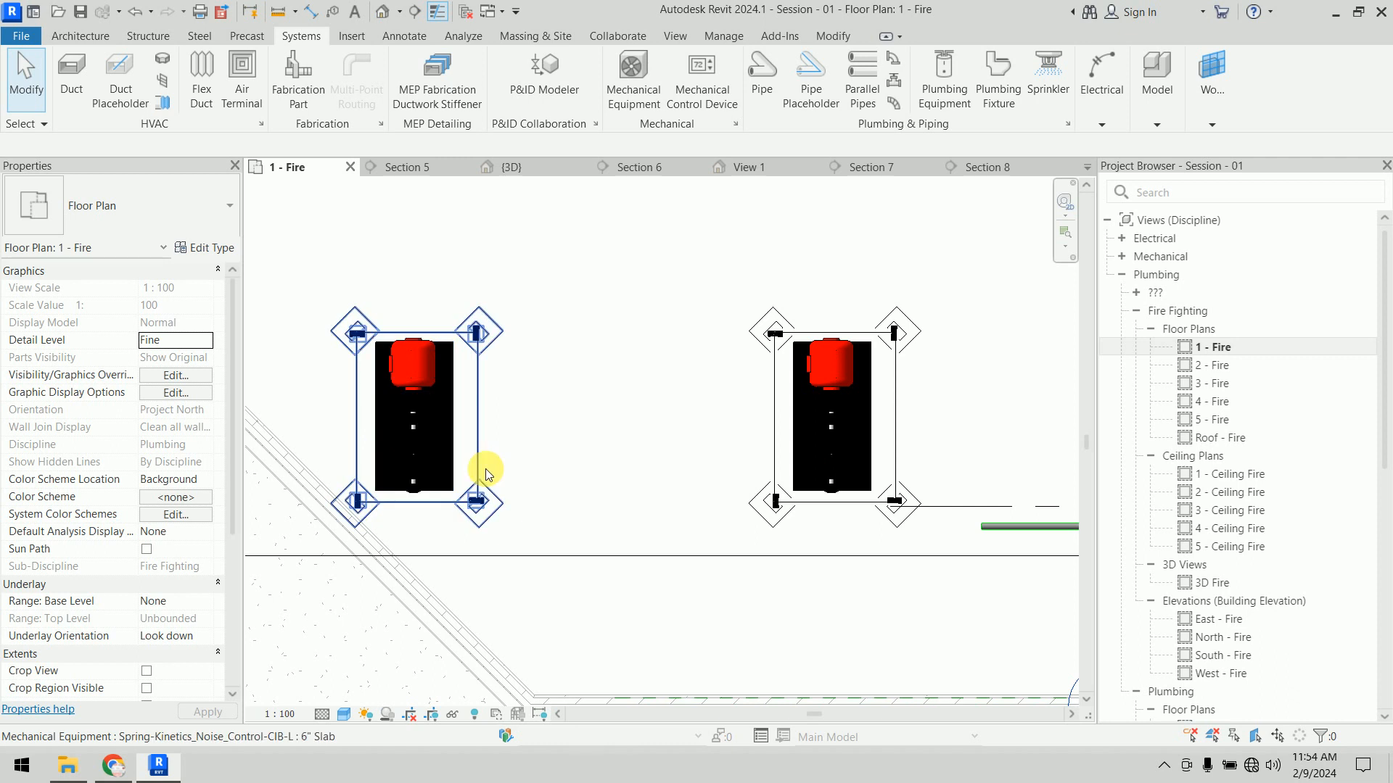
pyautogui.click(422, 372)
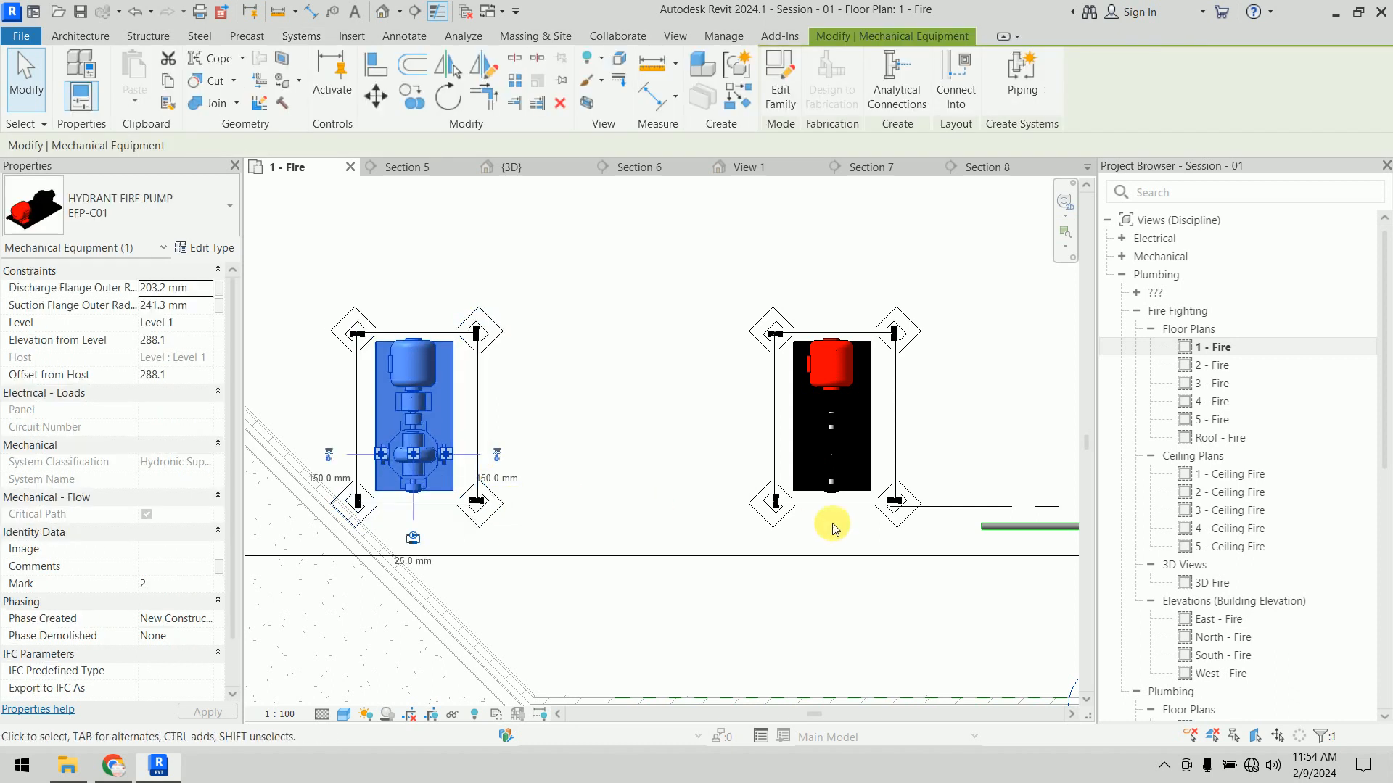
pyautogui.click(816, 421)
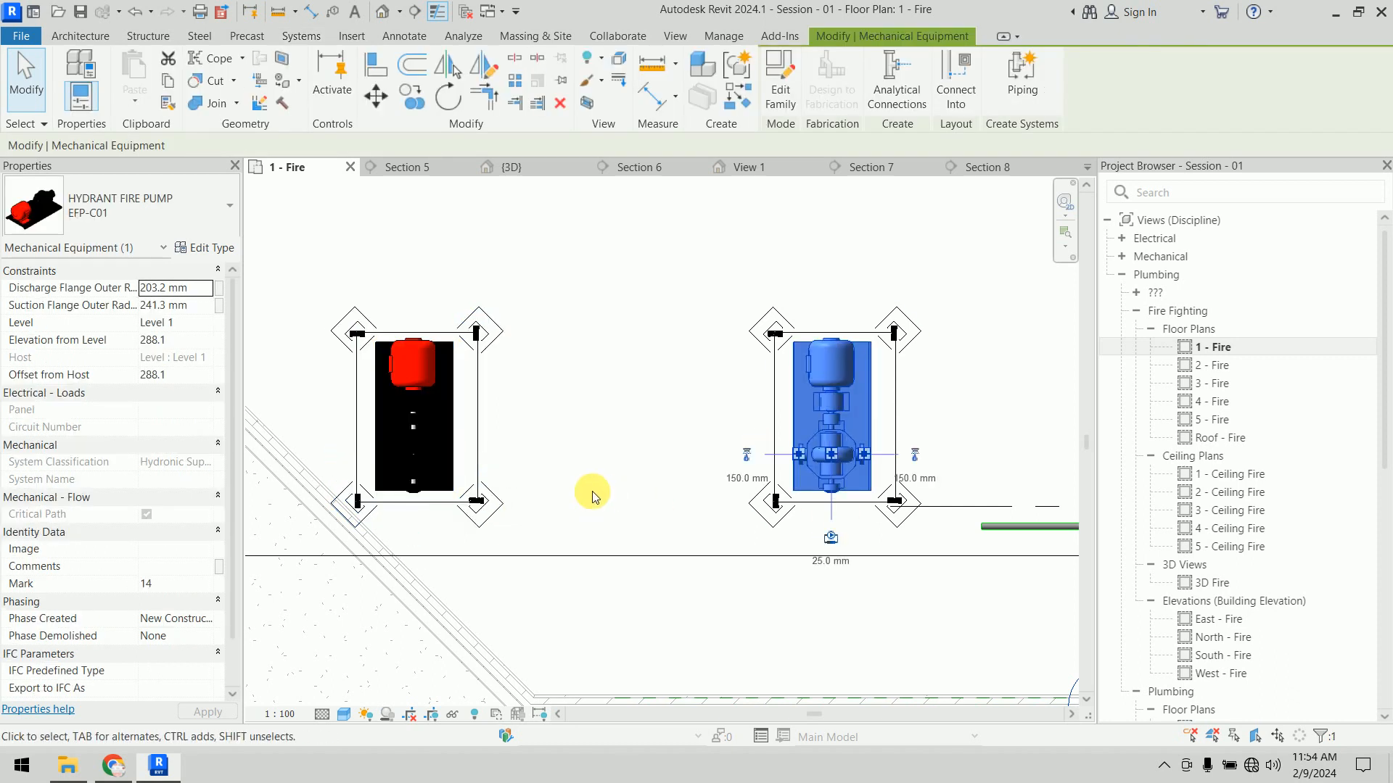
pyautogui.click(553, 472)
pyautogui.click(447, 463)
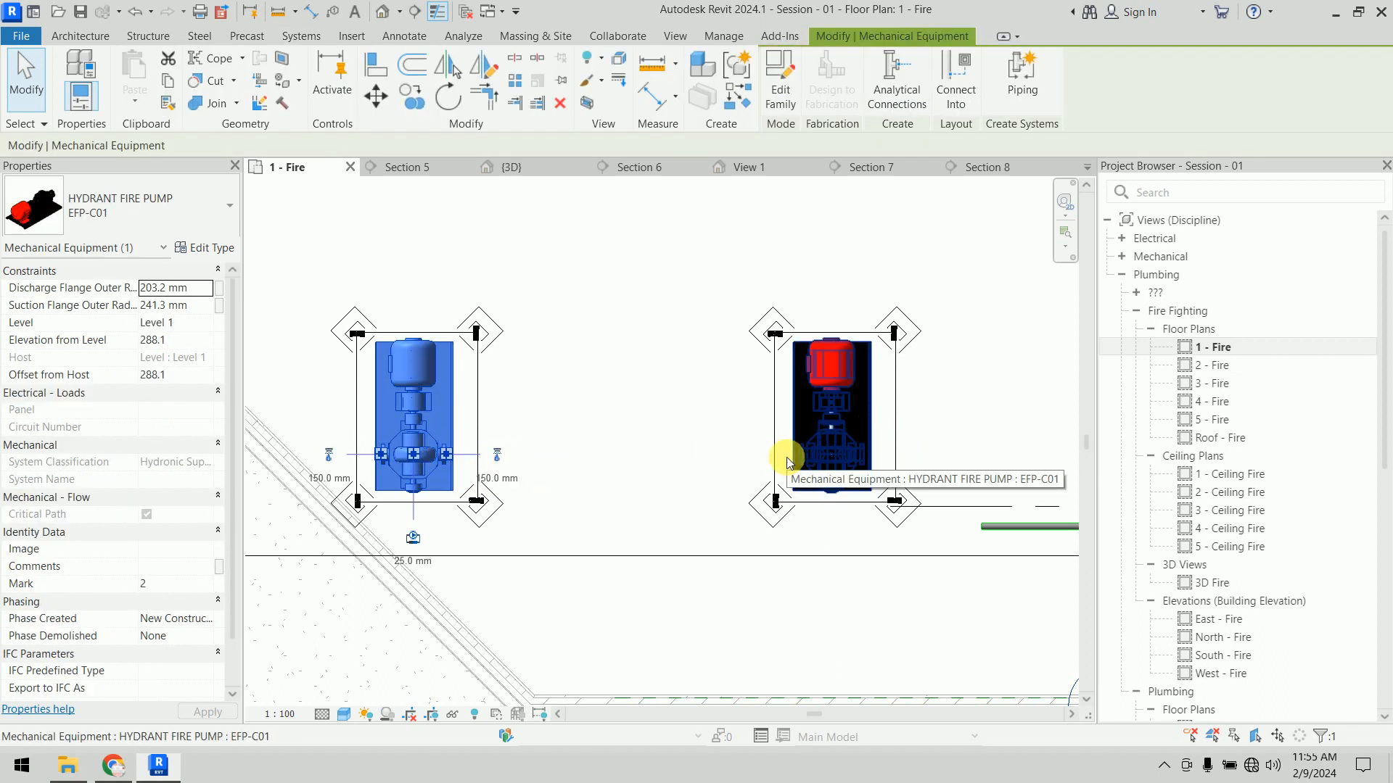
pyautogui.click(661, 412)
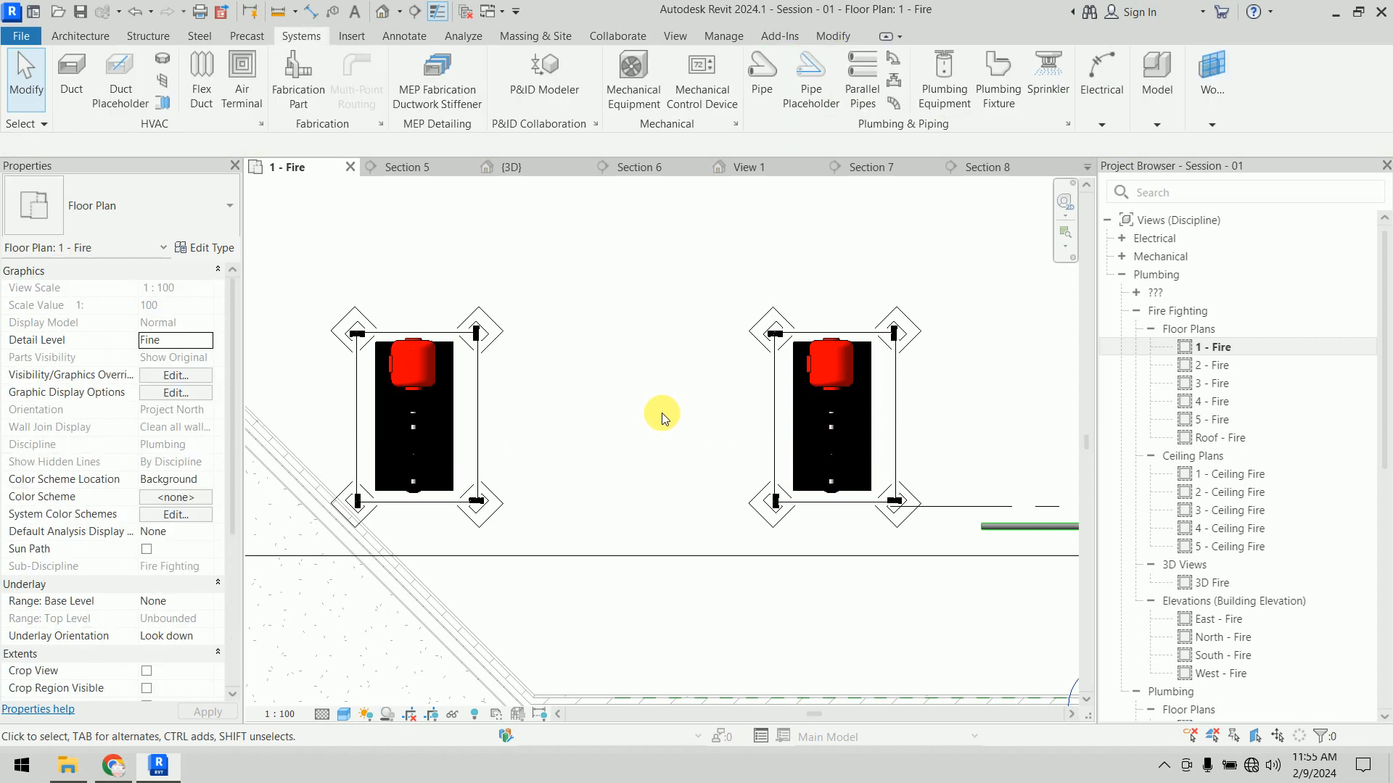
# Step: Draw a 150 mm Fire Protection pipe from the first pump's inner side connector, 1200 mm outward, 1100 mm down the plan, and back beneath the pump
pyautogui.click(459, 419)
pyautogui.scroll(3, 471, 463)
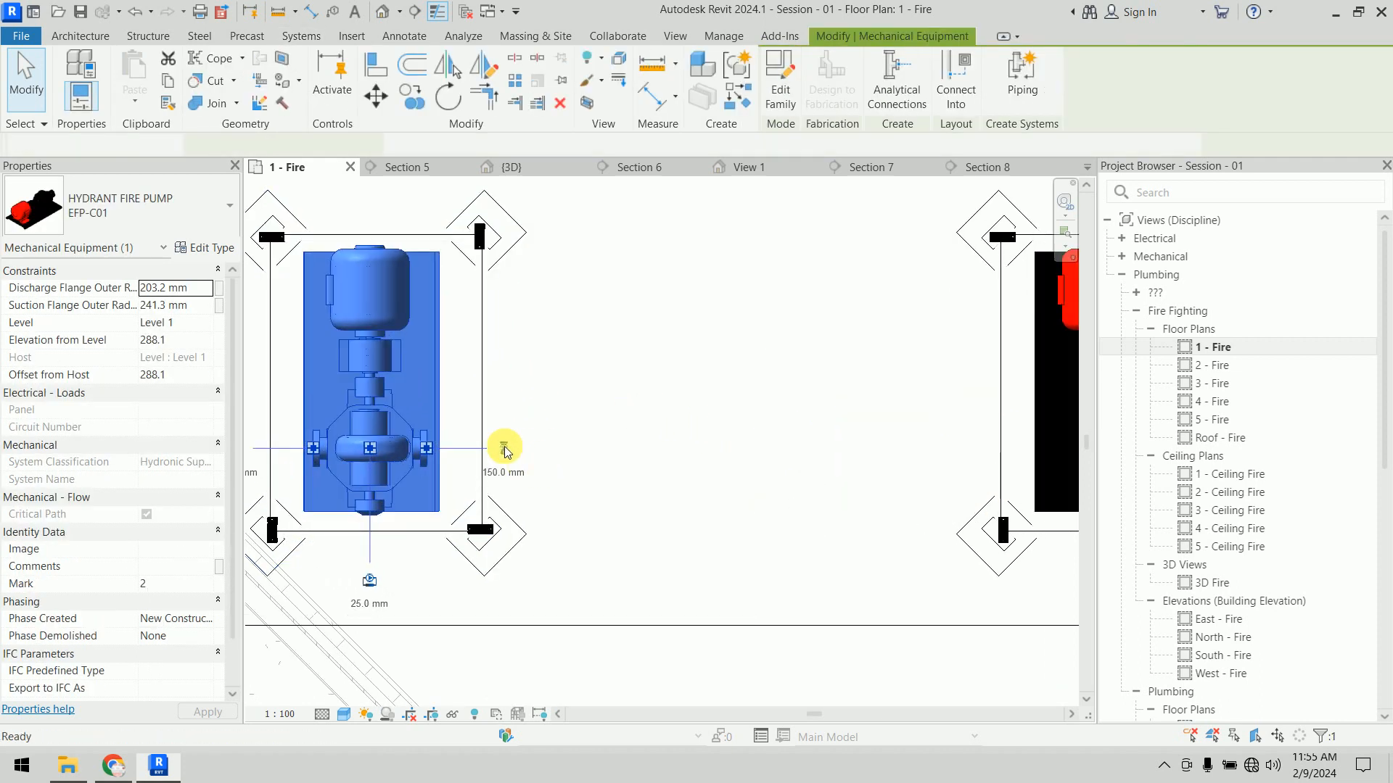
pyautogui.click(504, 448)
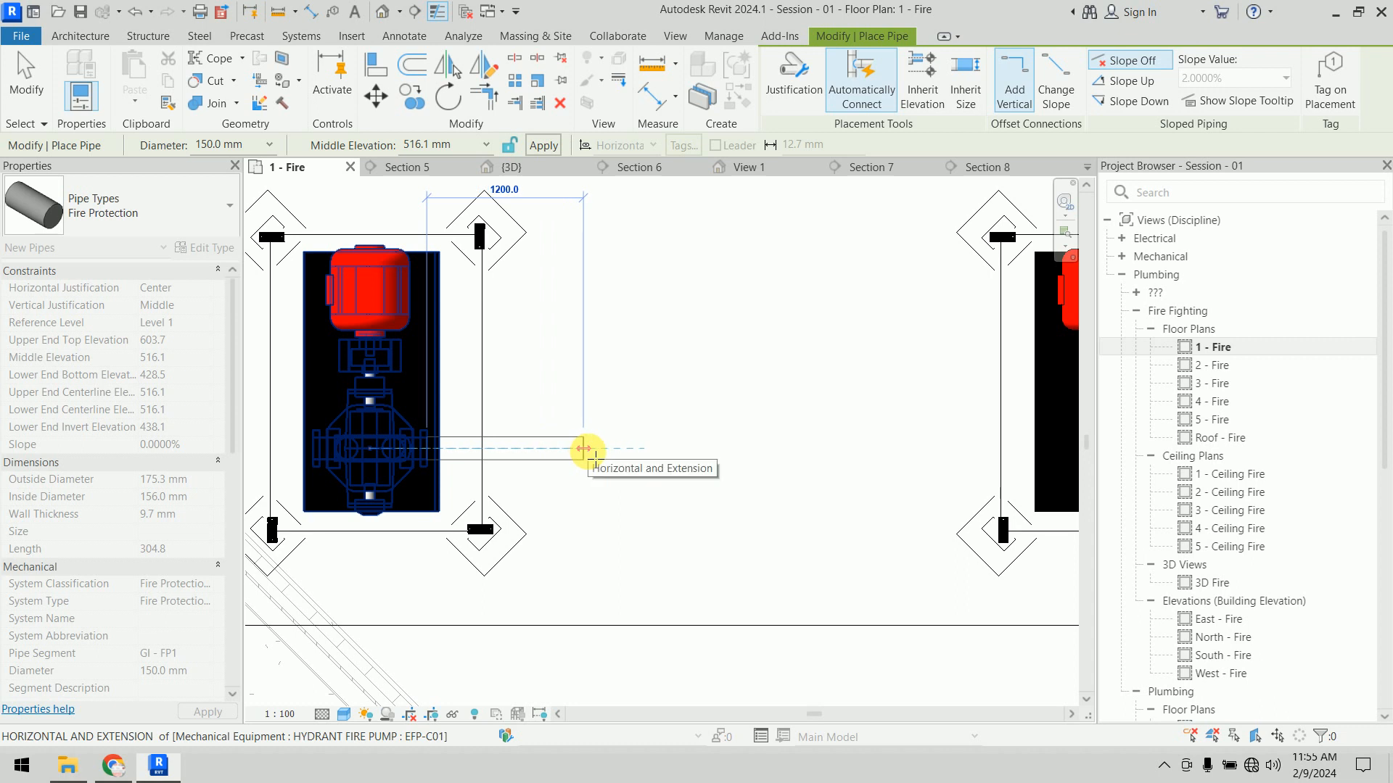
pyautogui.click(584, 449)
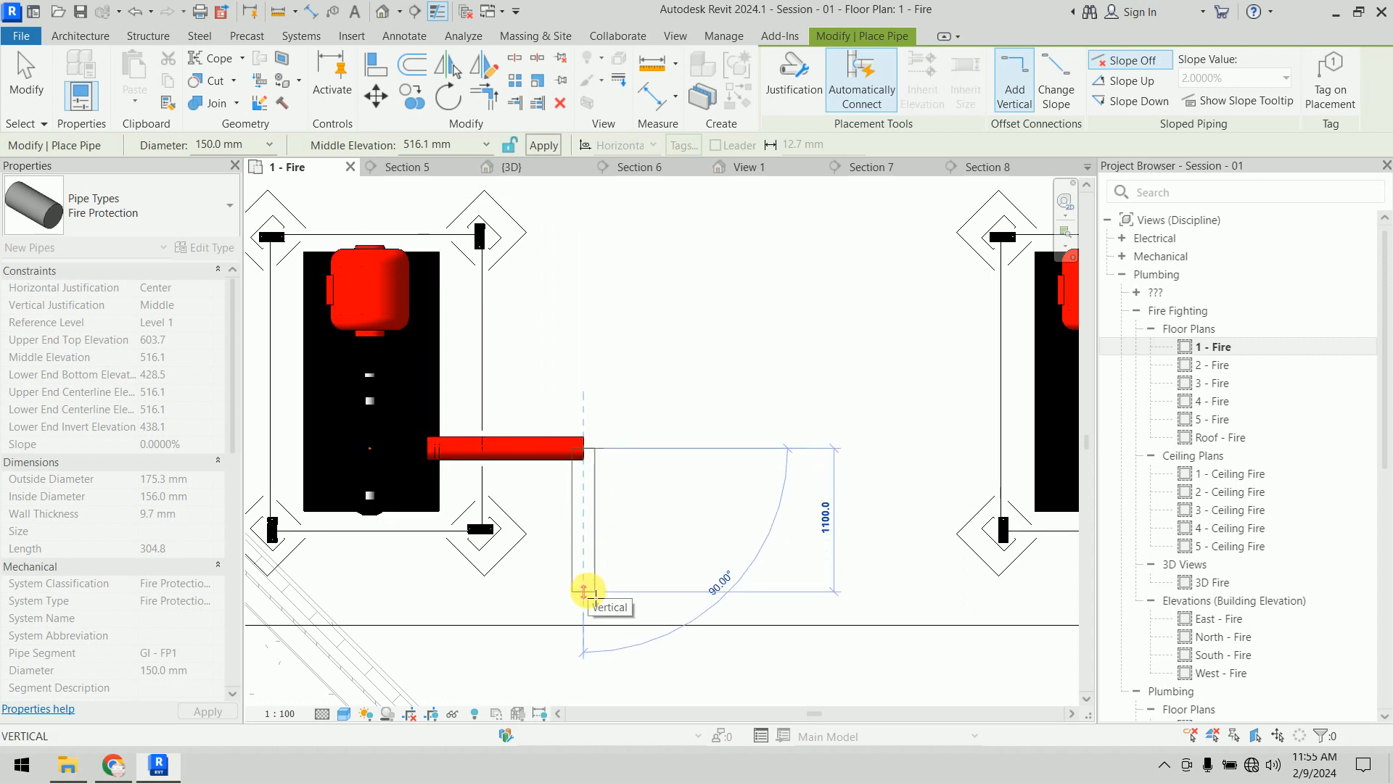
pyautogui.click(584, 591)
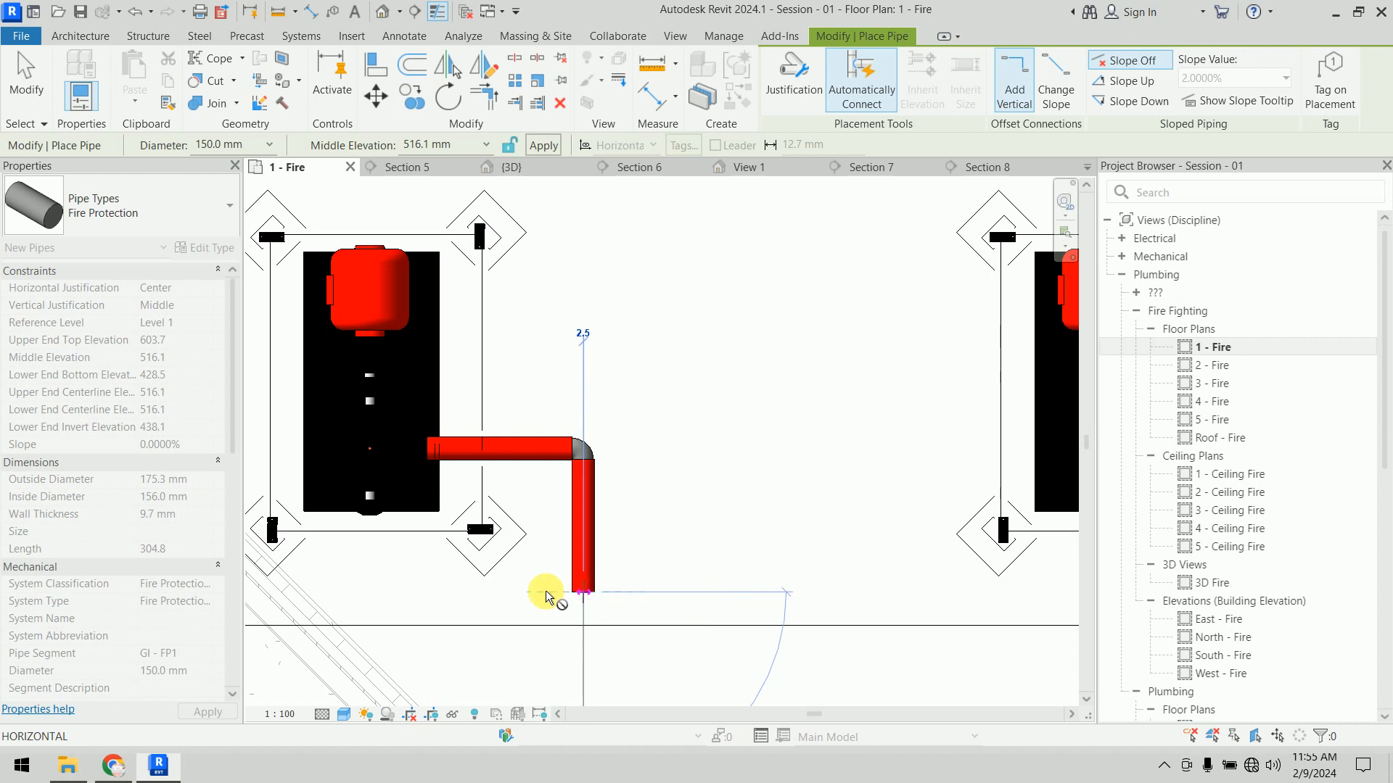
pyautogui.click(360, 591)
pyautogui.press('Escape')
pyautogui.press('Escape')
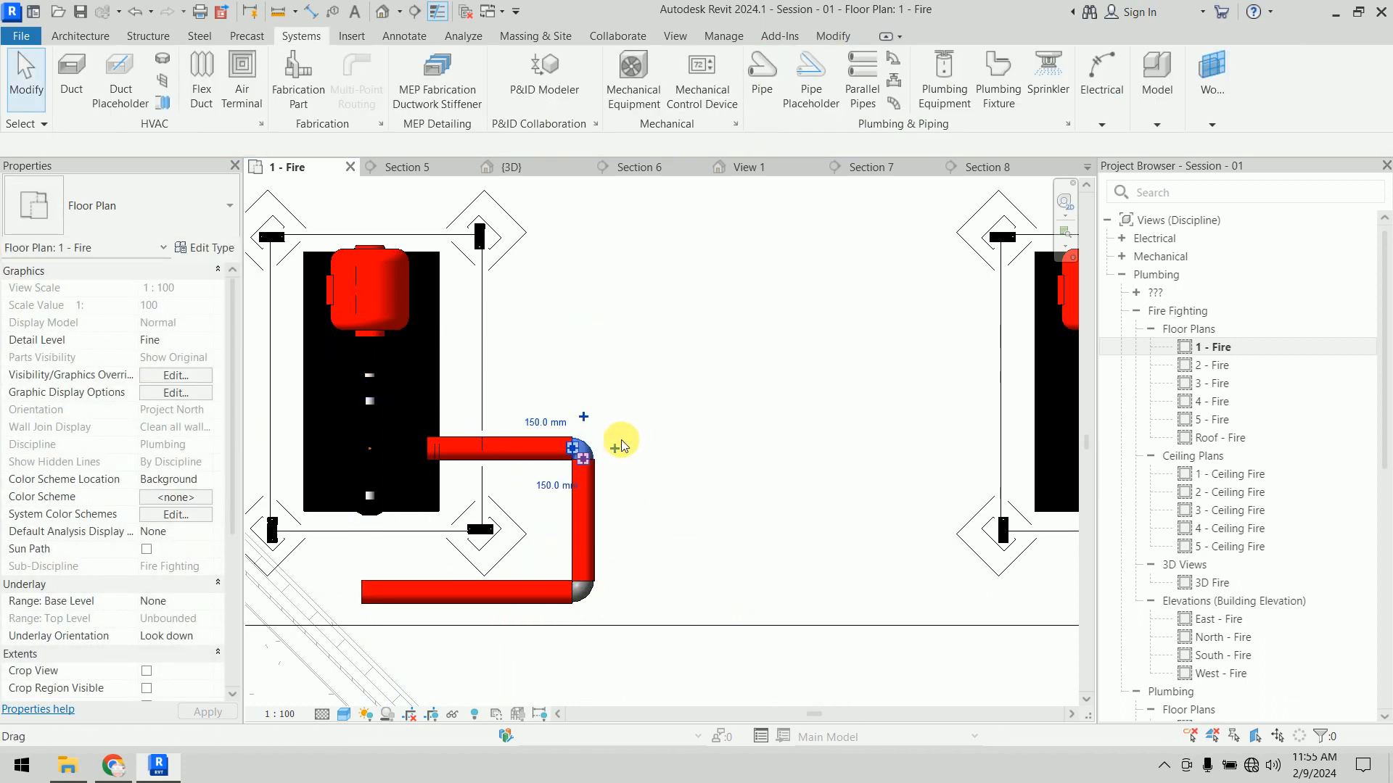
pyautogui.click(617, 452)
pyautogui.click(614, 449)
pyautogui.click(603, 455)
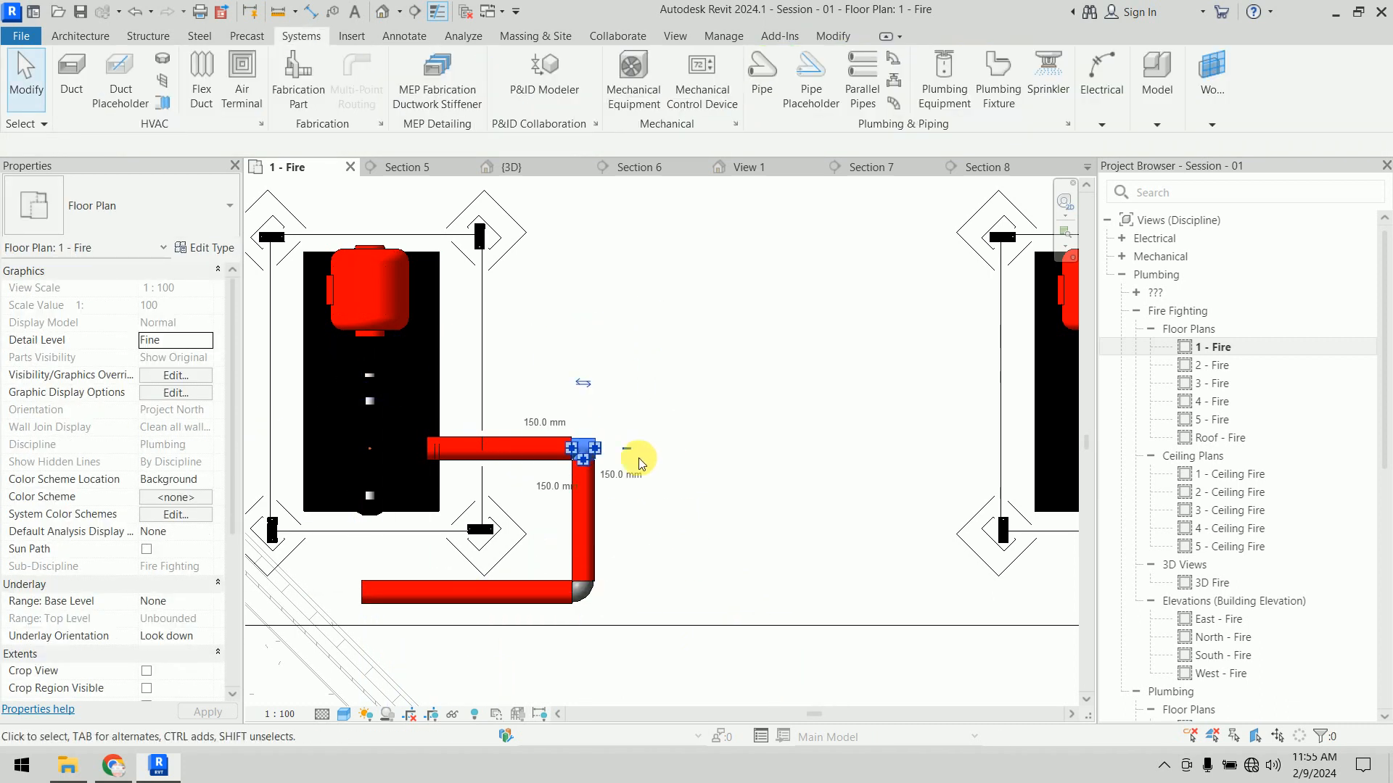
pyautogui.rightClick(600, 455)
pyautogui.click(657, 351)
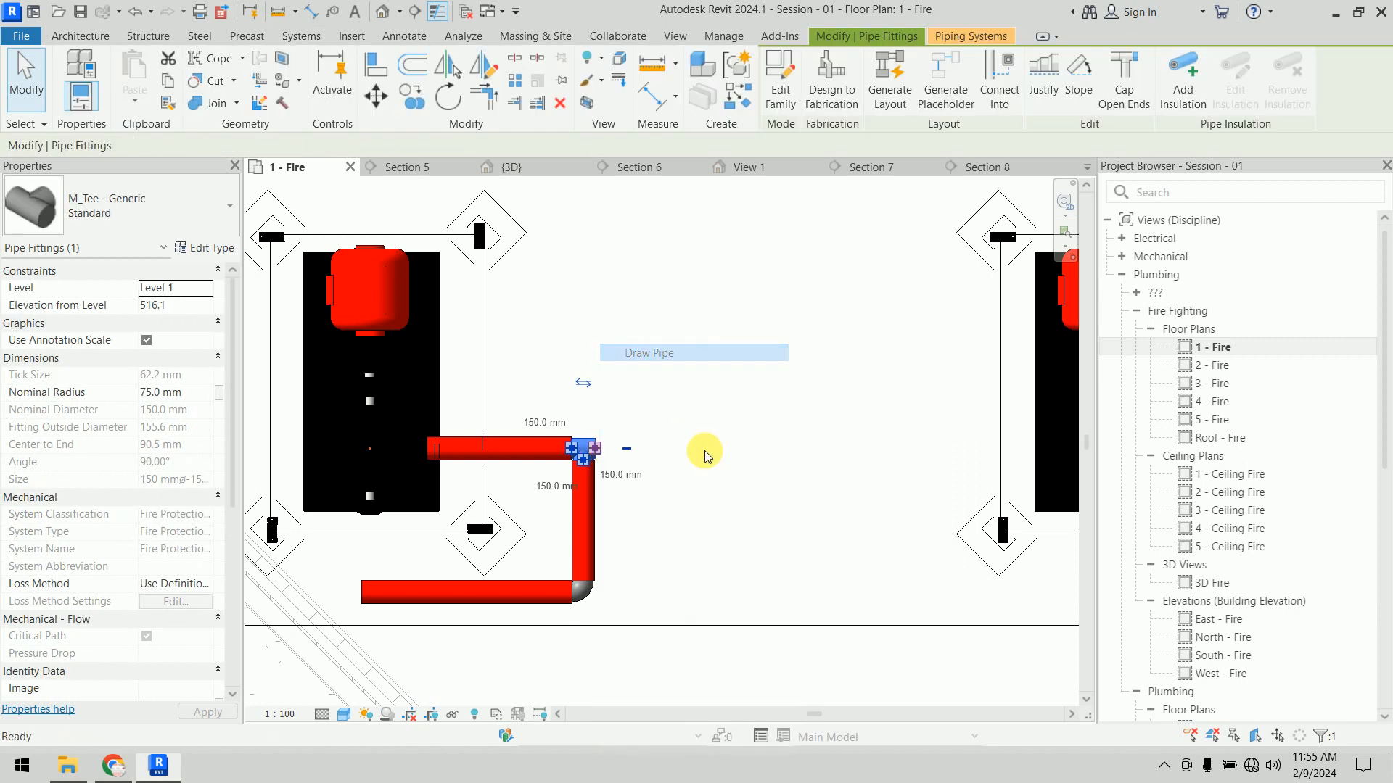
pyautogui.moveTo(920, 457); pyautogui.dragTo(569, 466, button='middle')
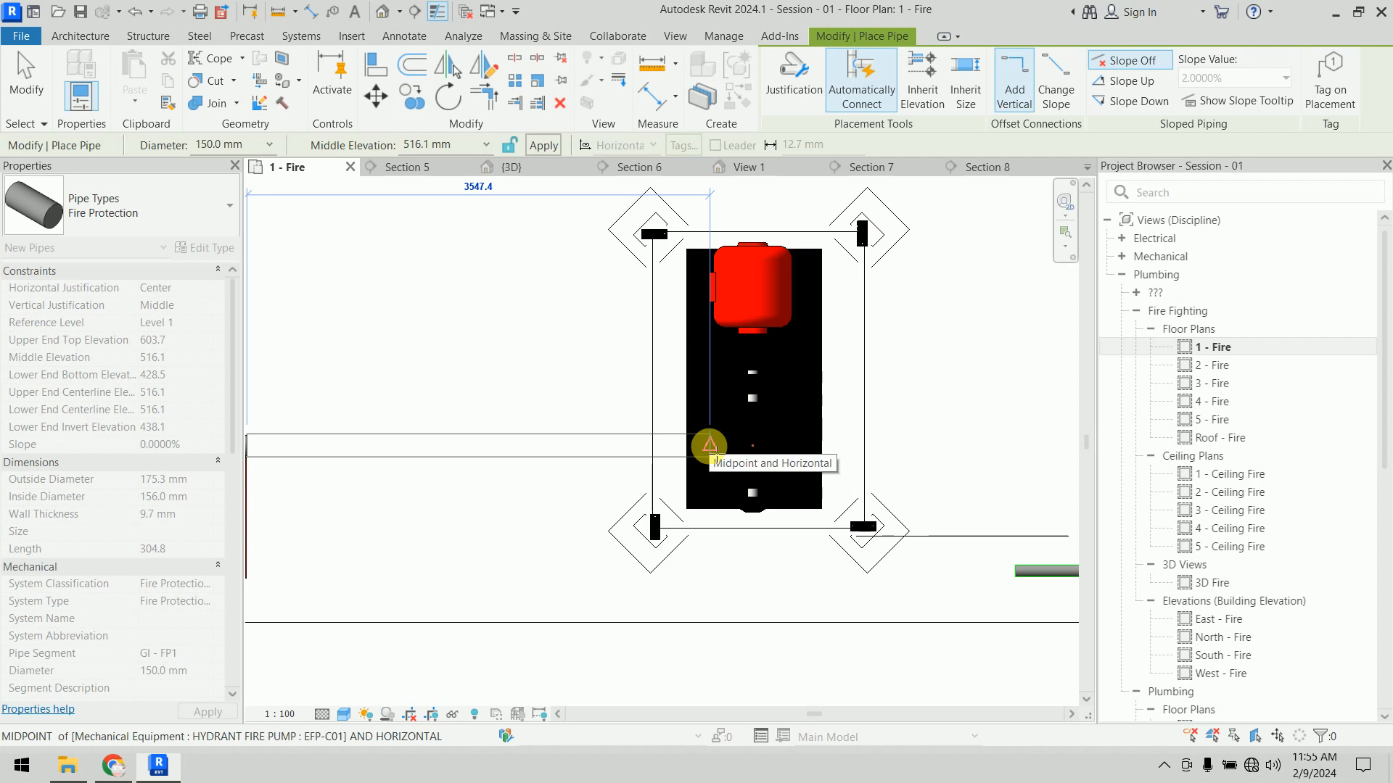
pyautogui.scroll(-3, 725, 444)
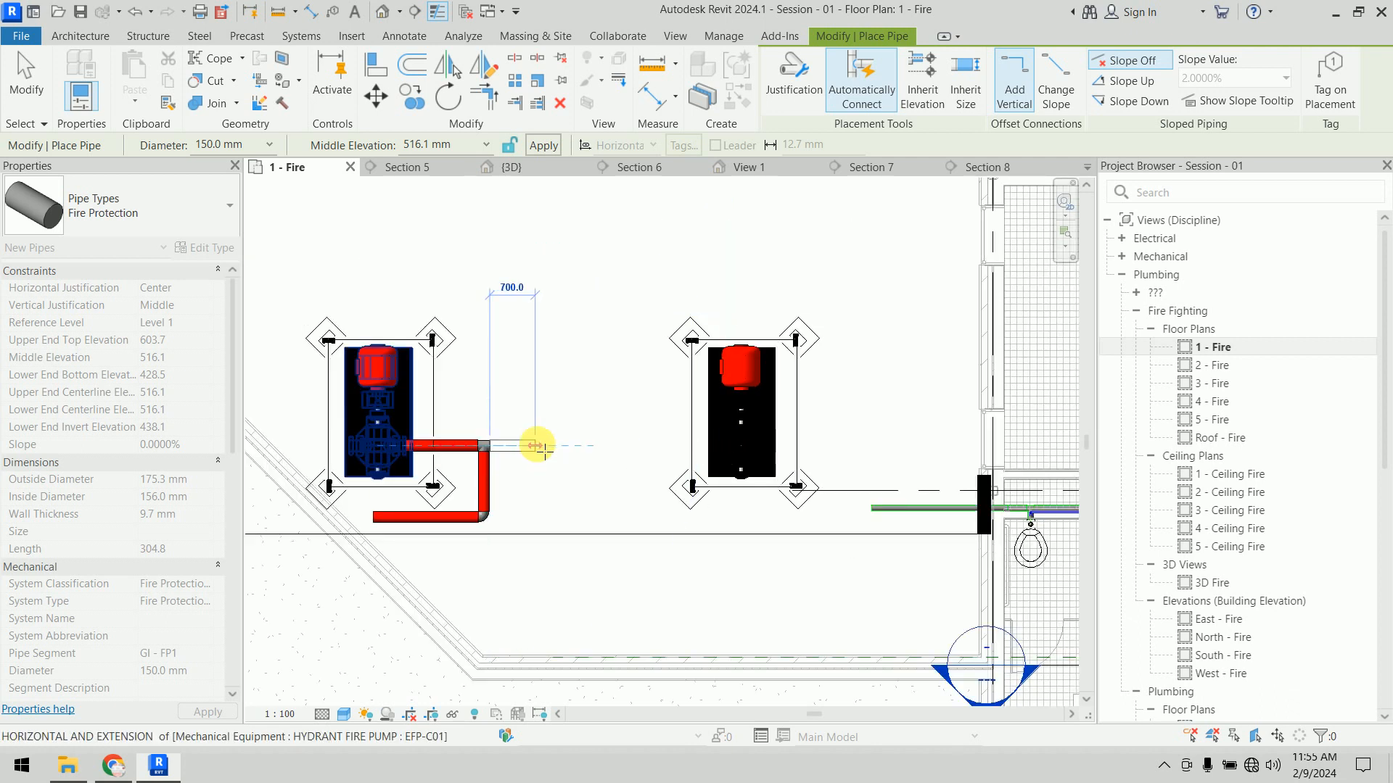
pyautogui.press('Escape')
pyautogui.press('Escape')
pyautogui.scroll(5, 537, 444)
pyautogui.click(639, 452)
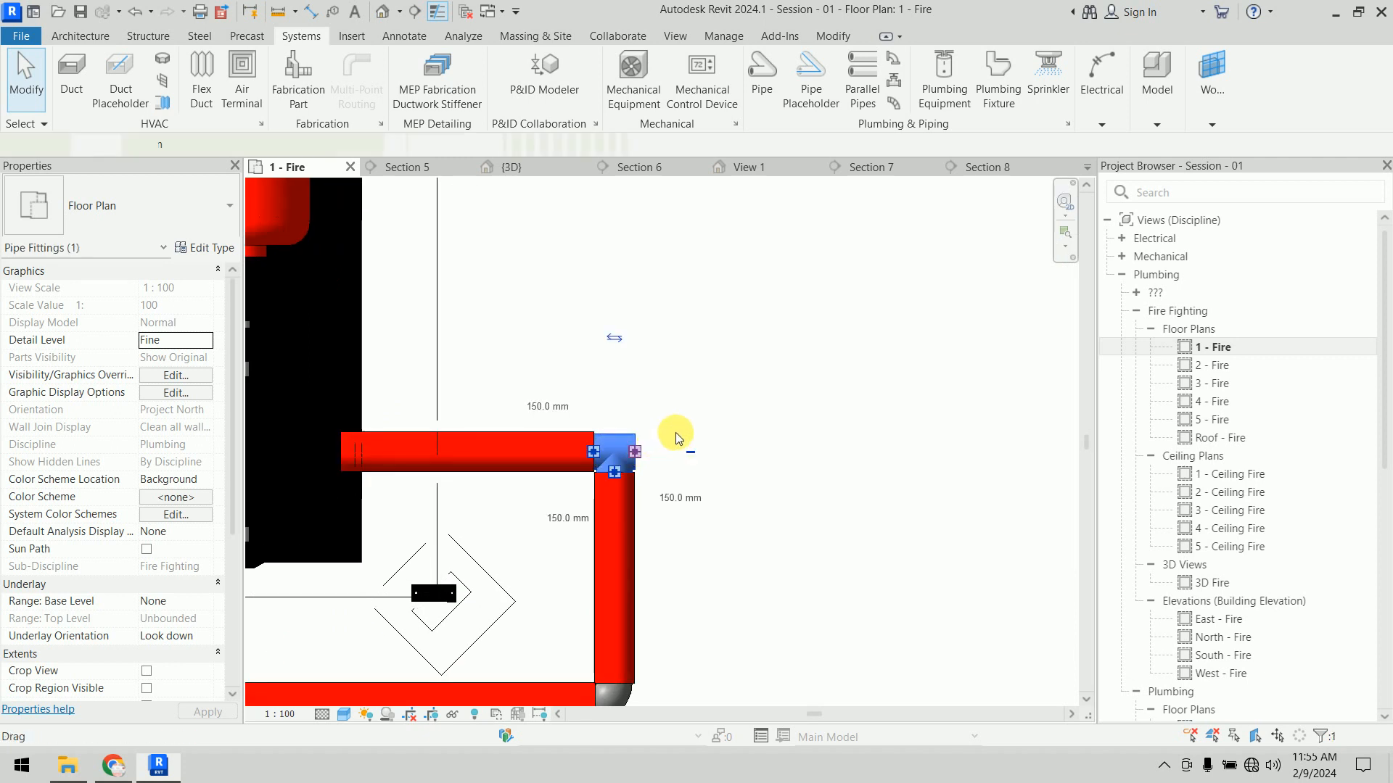
pyautogui.click(688, 448)
# Step: Turn the lower elbow of the first pump's pipe run into a tee with its open end facing the second pump
pyautogui.scroll(-3, 762, 410)
pyautogui.moveTo(787, 441); pyautogui.dragTo(629, 320, button='middle')
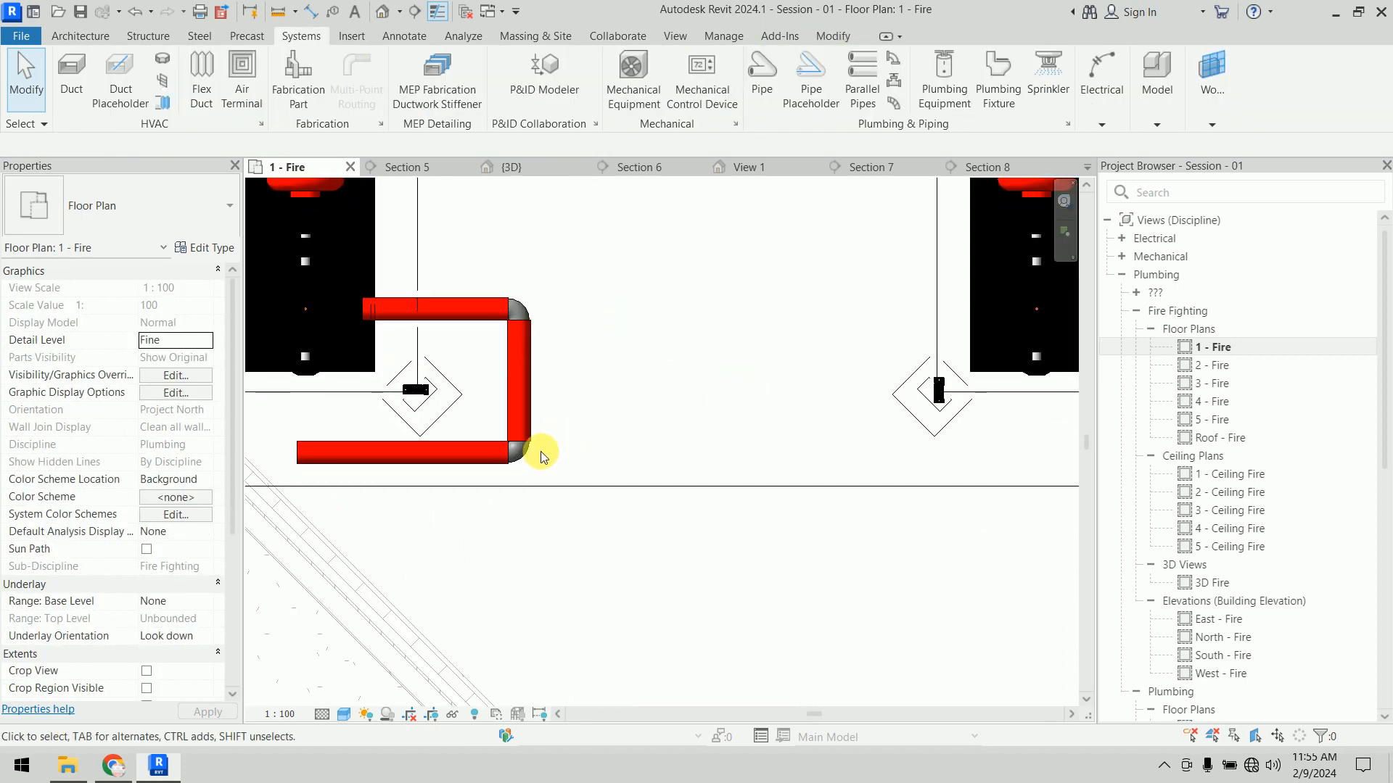
pyautogui.click(523, 451)
pyautogui.press('Escape')
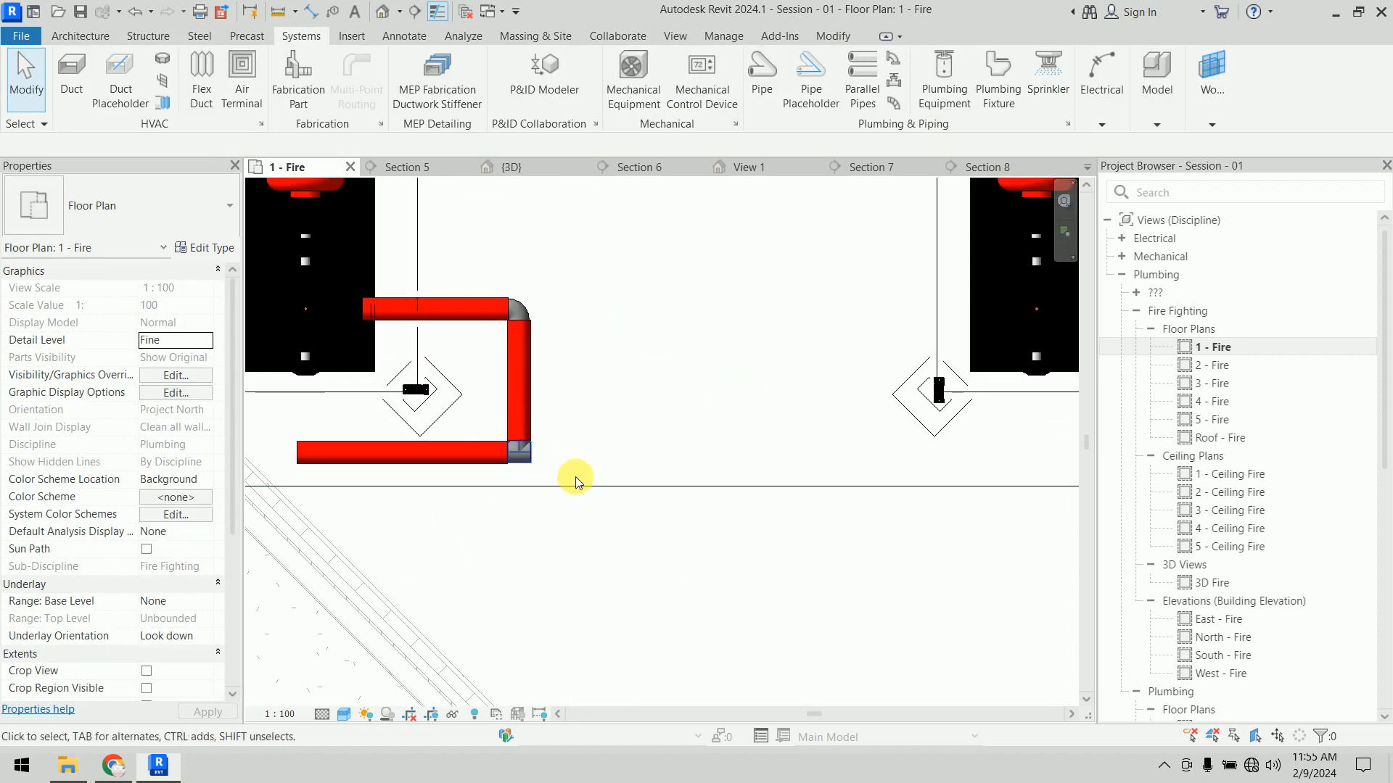
# Step: Draw a 150 mm Fire Protection header pipe about 5900 mm horizontally from the tee's open end, past the second pump
pyautogui.click(528, 453)
pyautogui.rightClick(535, 454)
pyautogui.click(596, 356)
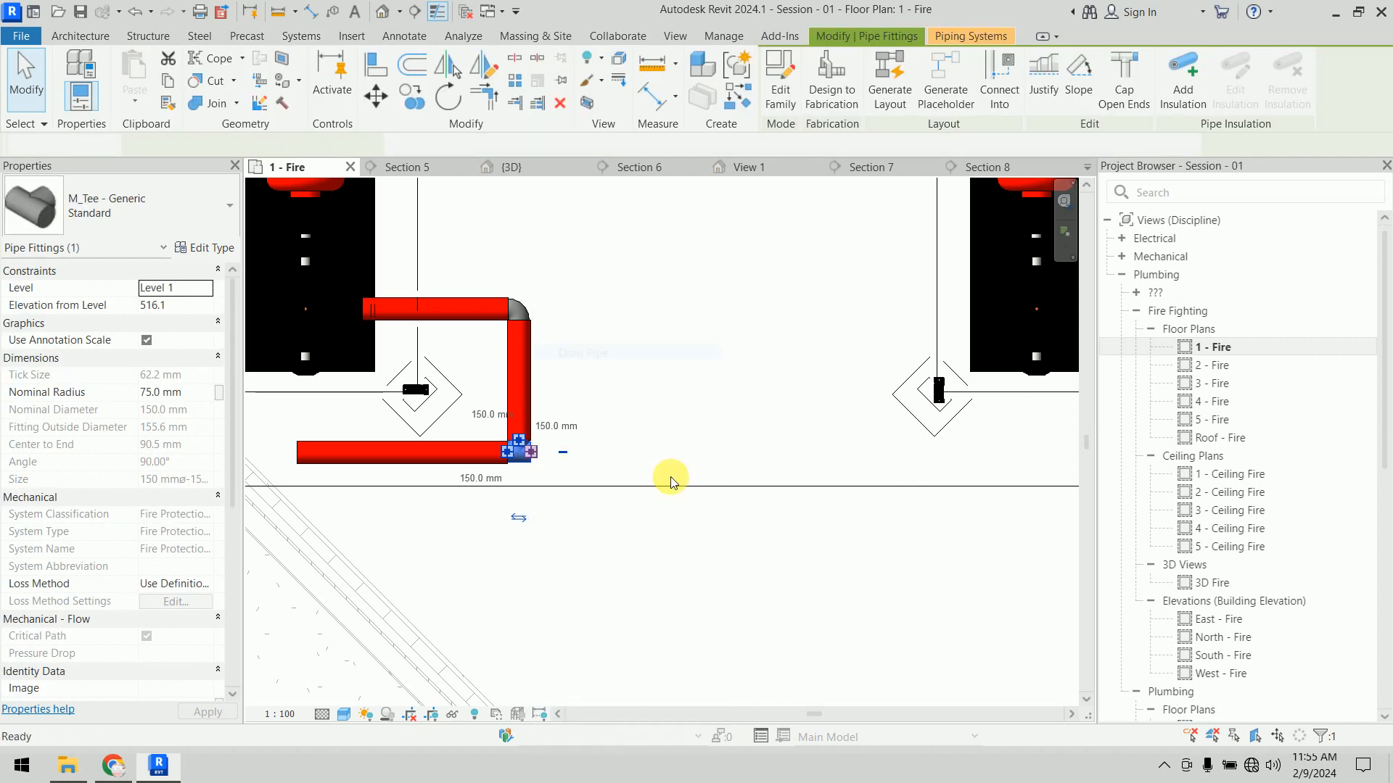
pyautogui.scroll(-2, 668, 476)
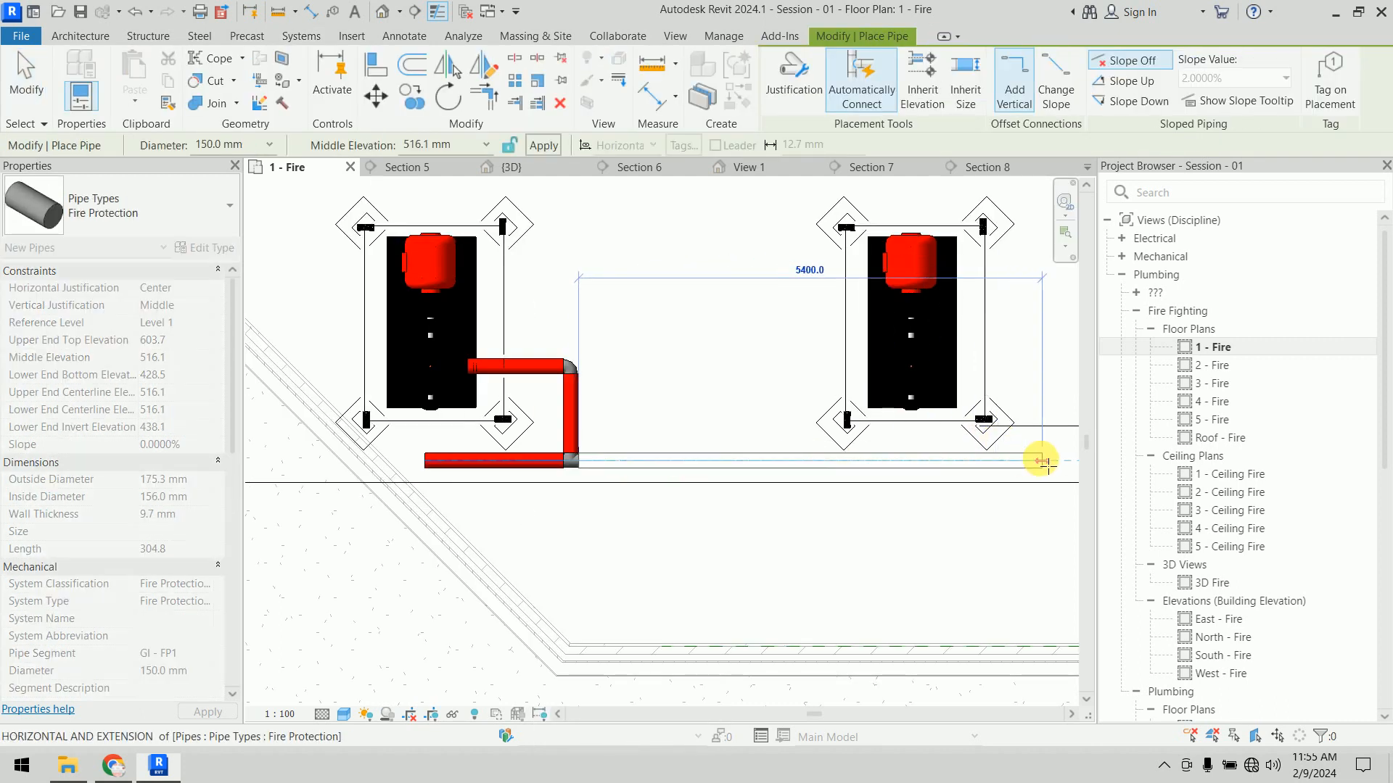
pyautogui.scroll(-1, 907, 475)
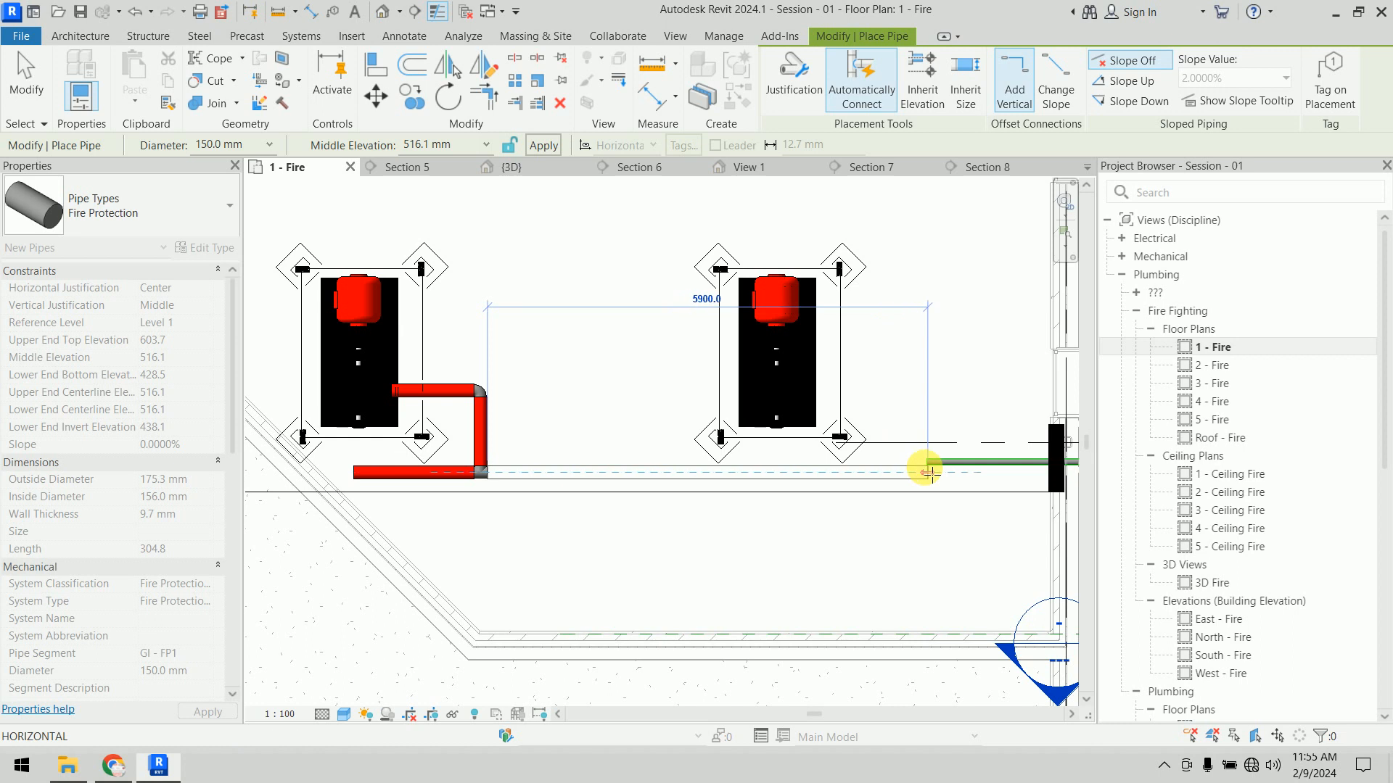
pyautogui.click(924, 472)
pyautogui.press('Escape')
pyautogui.press('Escape')
# Step: Draw a 150 mm pipe from the second pump's building-side connector outward, and turn it down the plan into the header
pyautogui.scroll(3, 877, 421)
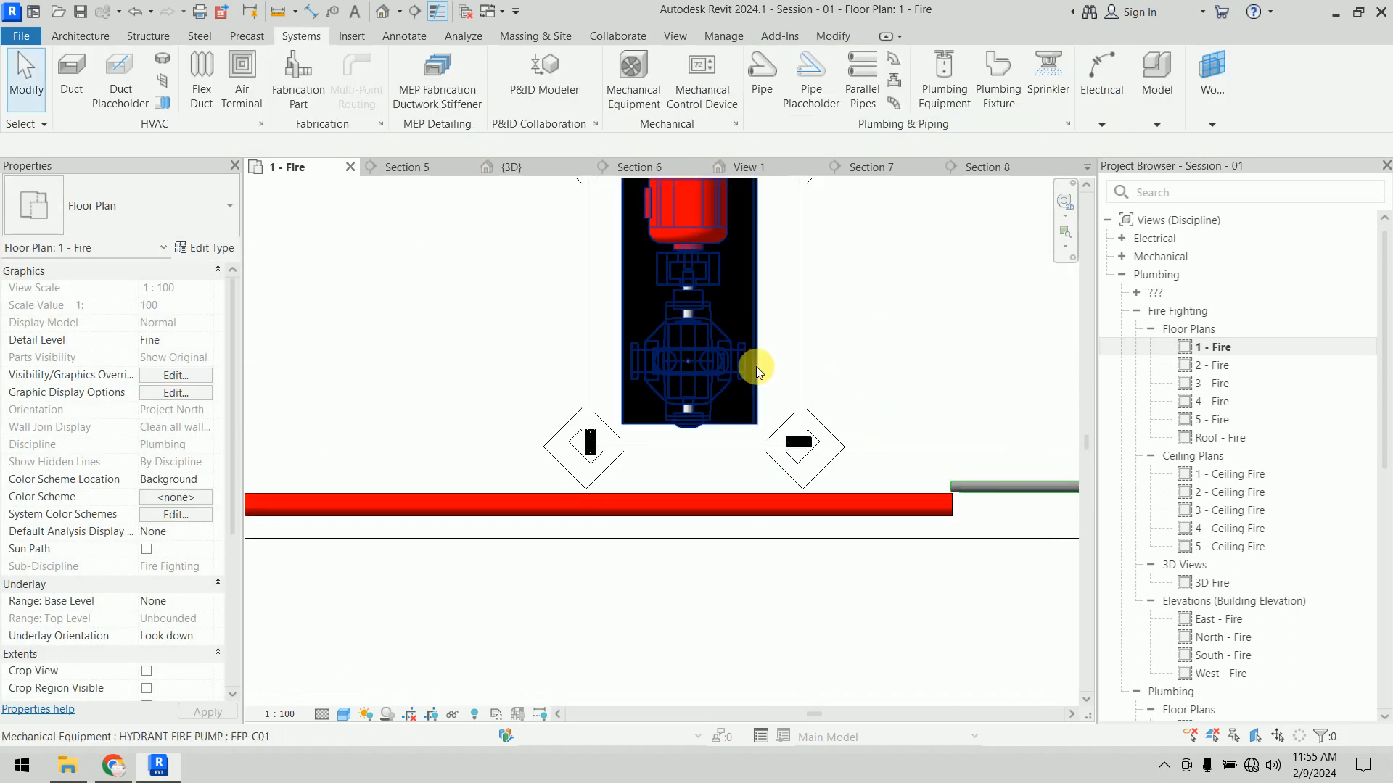
pyautogui.click(771, 377)
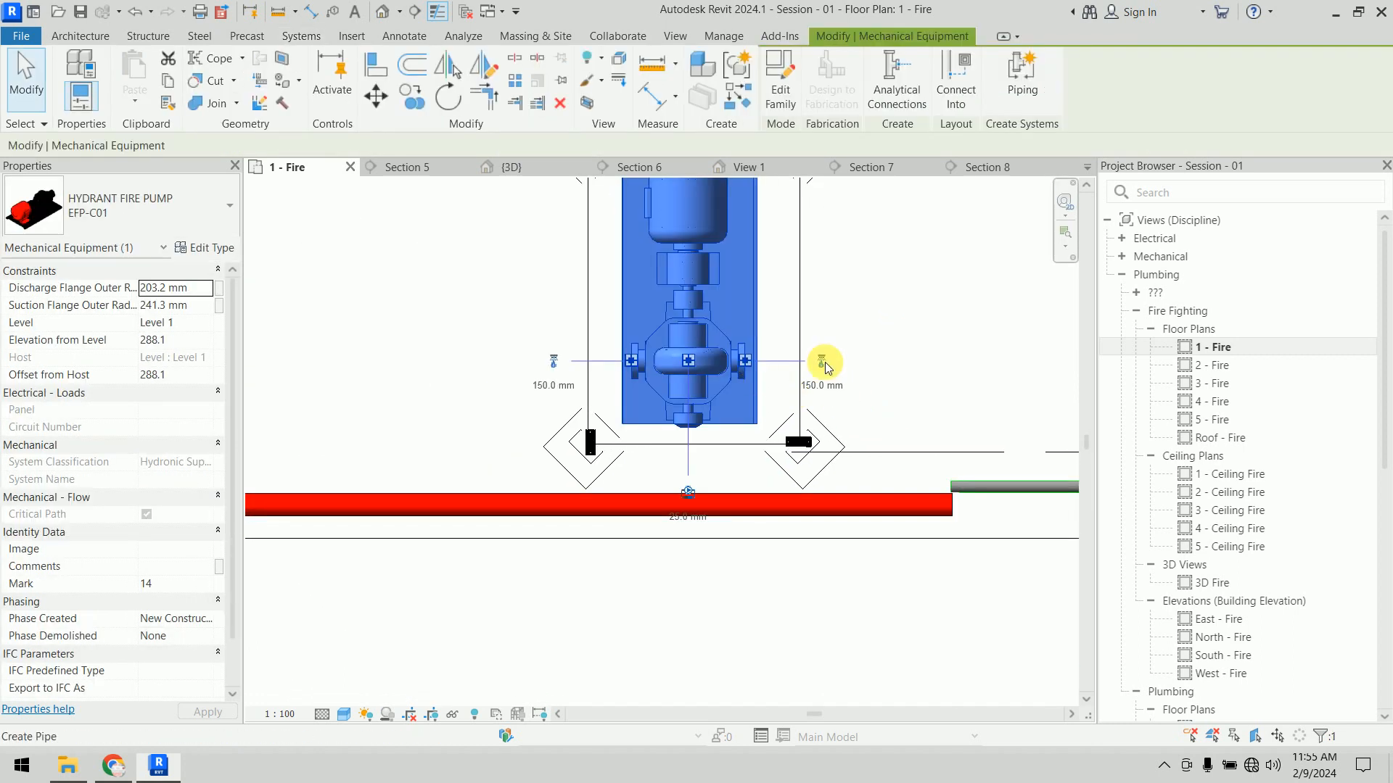
pyautogui.click(825, 363)
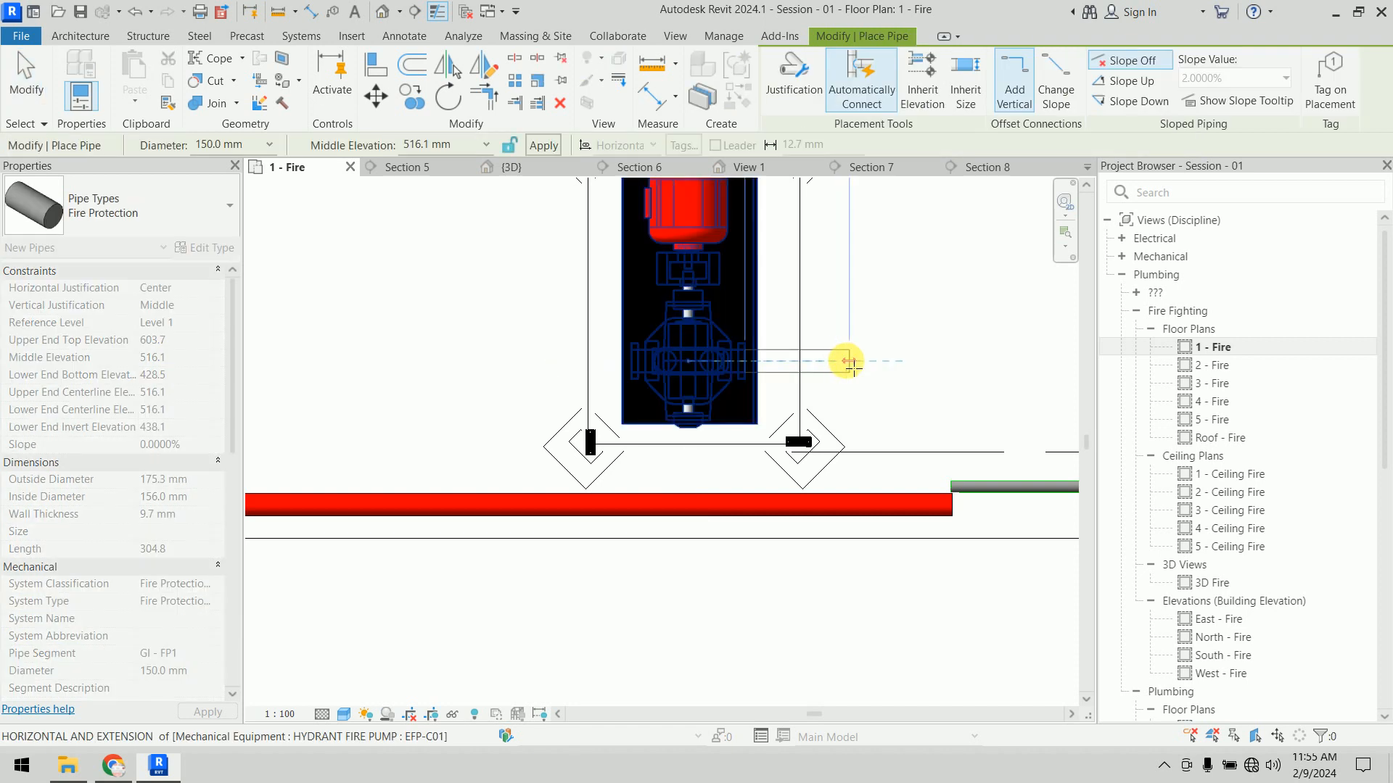
pyautogui.click(847, 360)
pyautogui.click(848, 504)
pyautogui.scroll(-2, 892, 479)
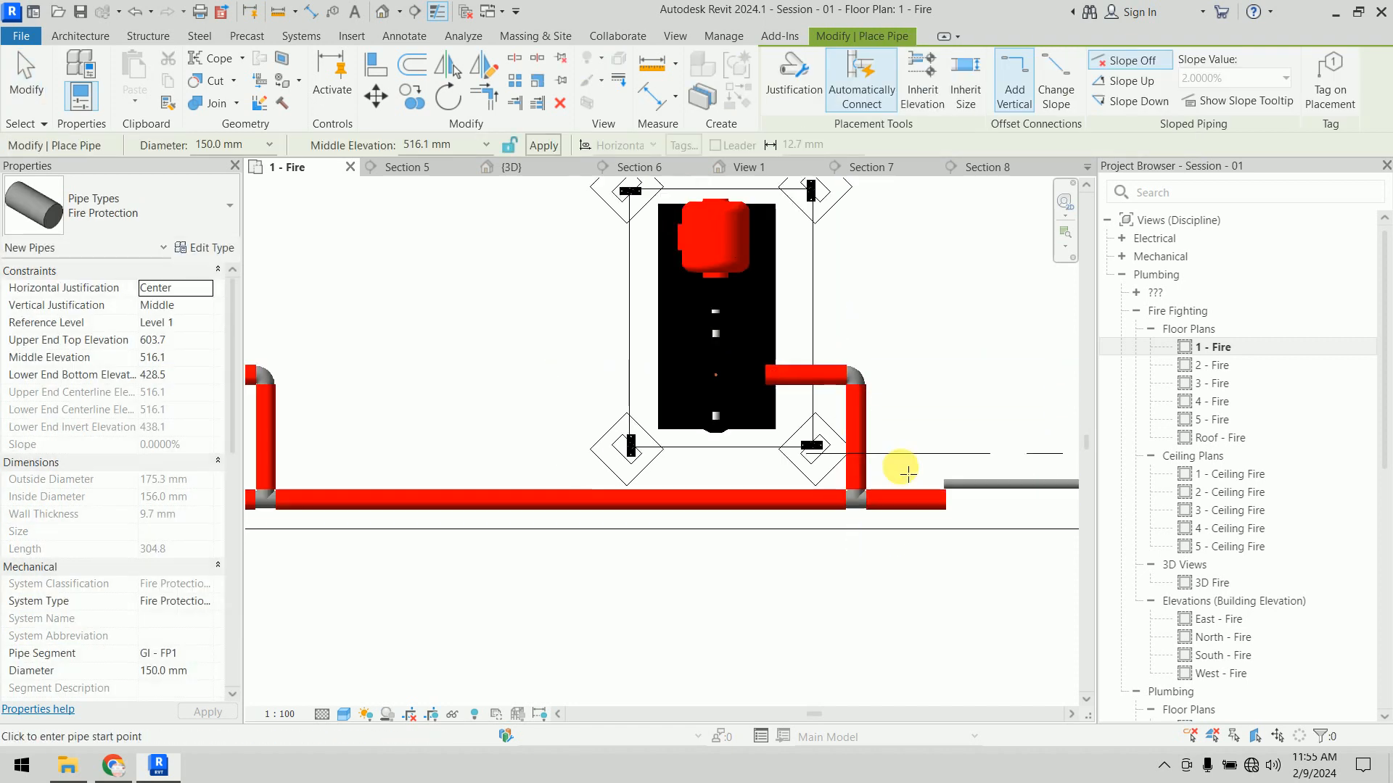
pyautogui.press('Escape')
# Step: Stretch the header's end beyond the second pump's tee towards the building to about 1000 mm
pyautogui.click(934, 492)
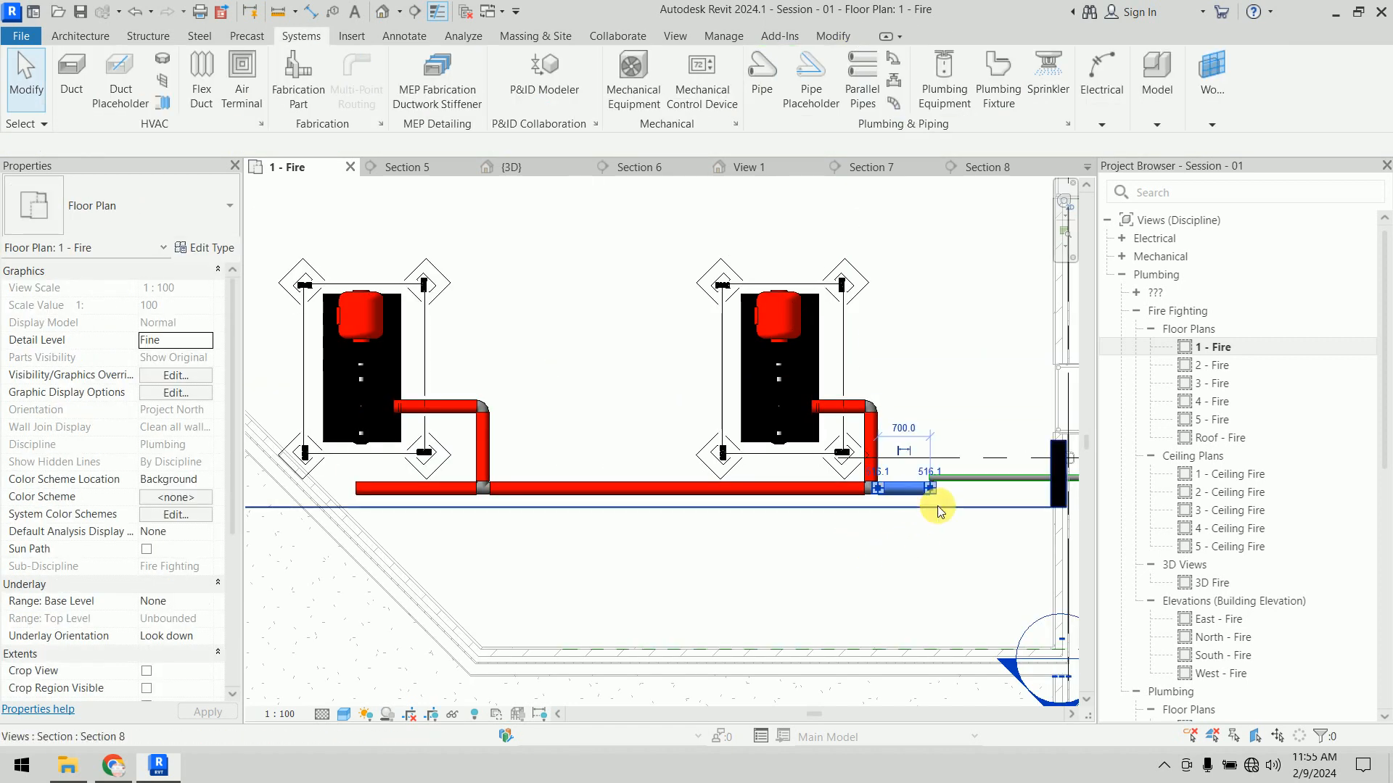
pyautogui.scroll(2, 940, 495)
pyautogui.moveTo(923, 476); pyautogui.dragTo(965, 477)
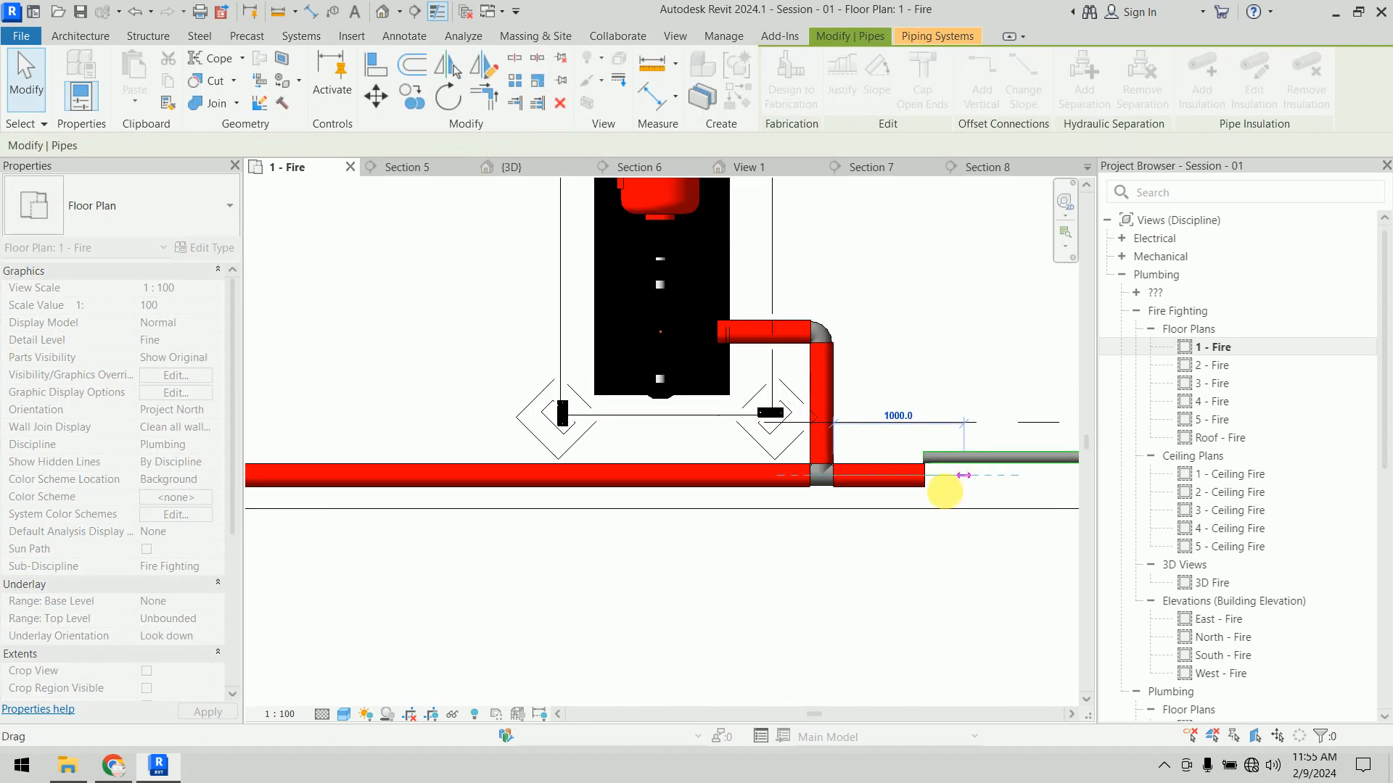
pyautogui.click(942, 544)
pyautogui.scroll(-3, 907, 551)
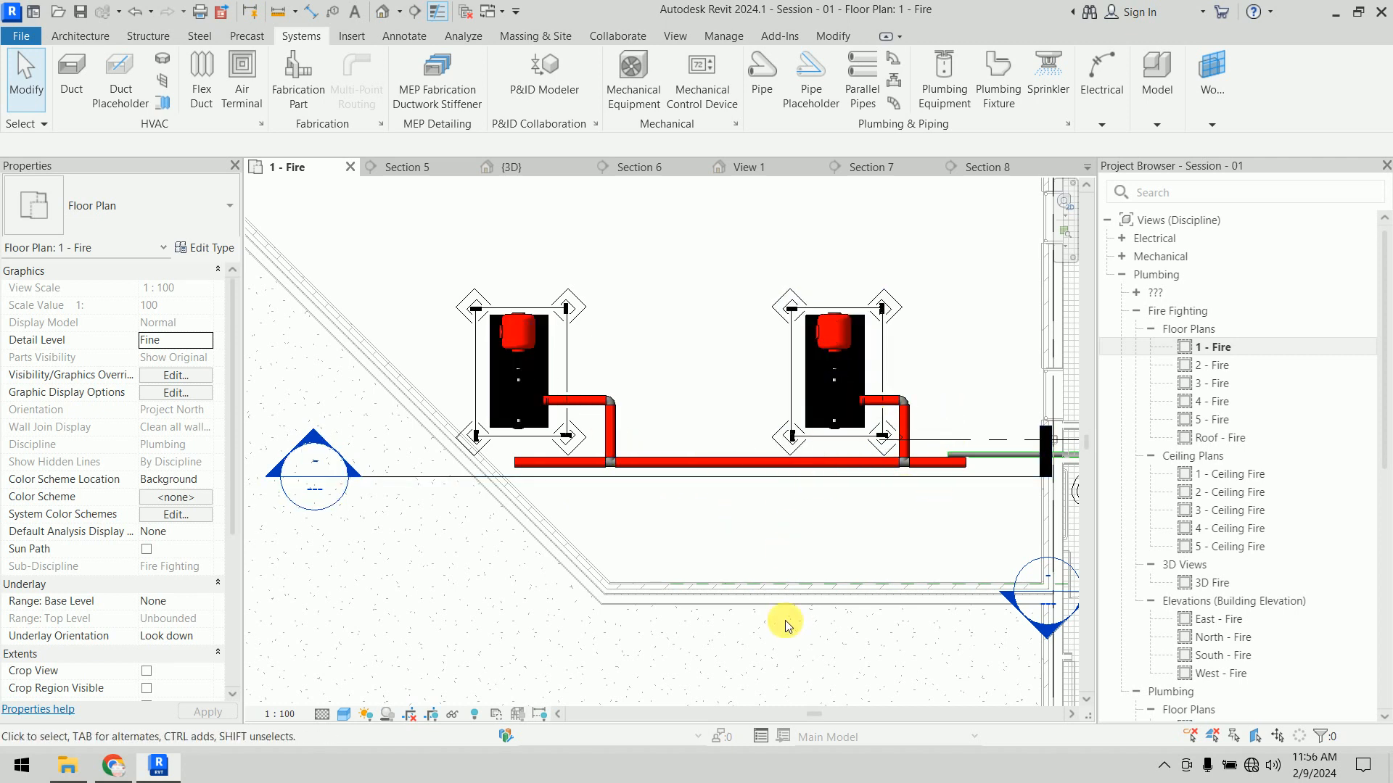
pyautogui.click(709, 462)
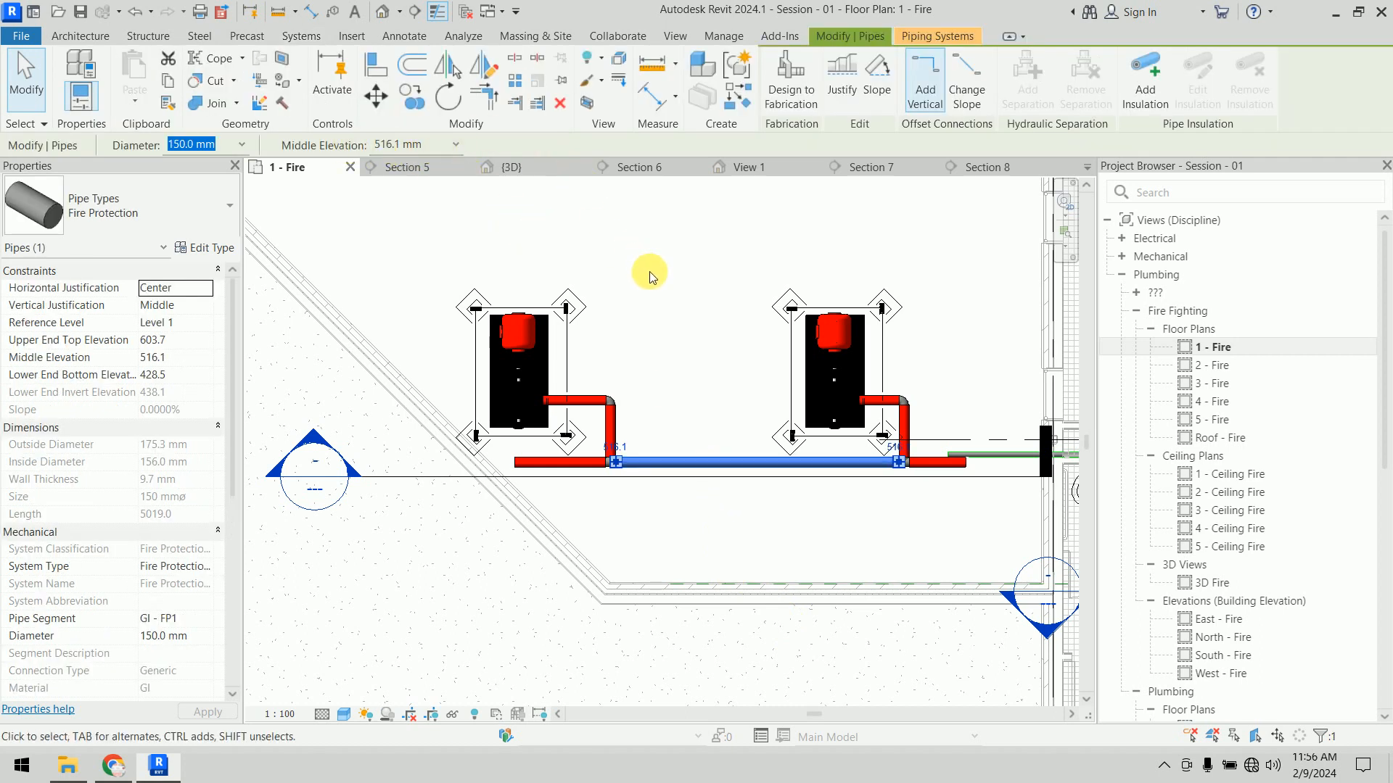
pyautogui.click(681, 347)
pyautogui.moveTo(681, 347); pyautogui.dragTo(580, 335, button='middle')
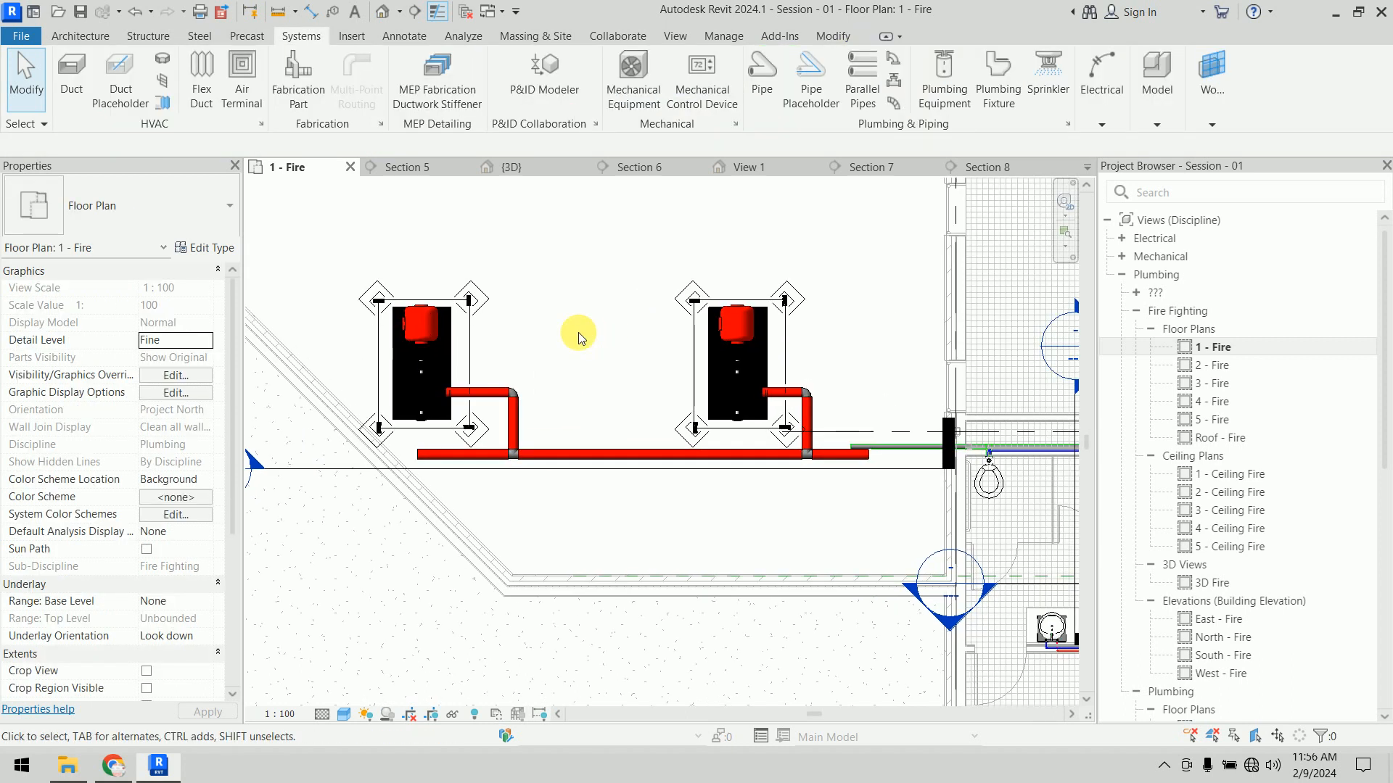
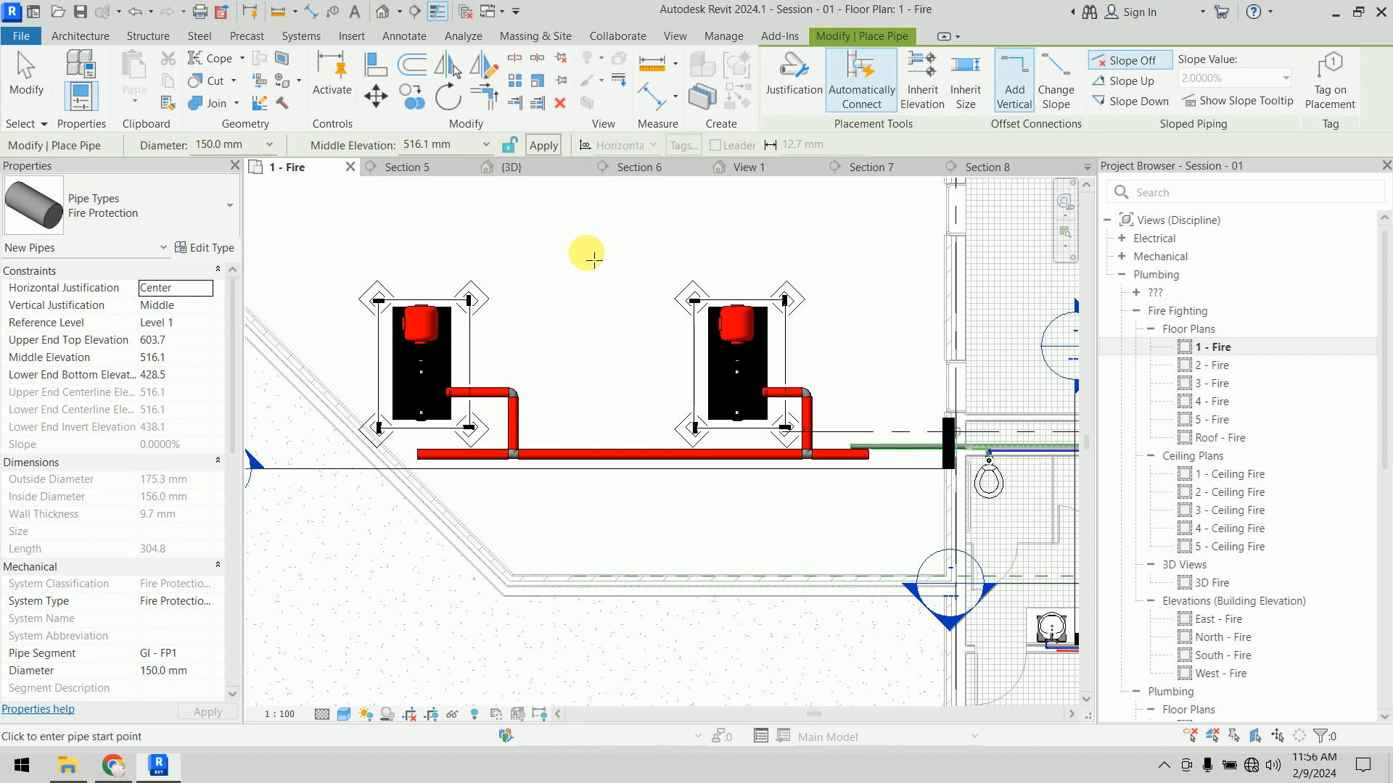
pyautogui.press('Escape')
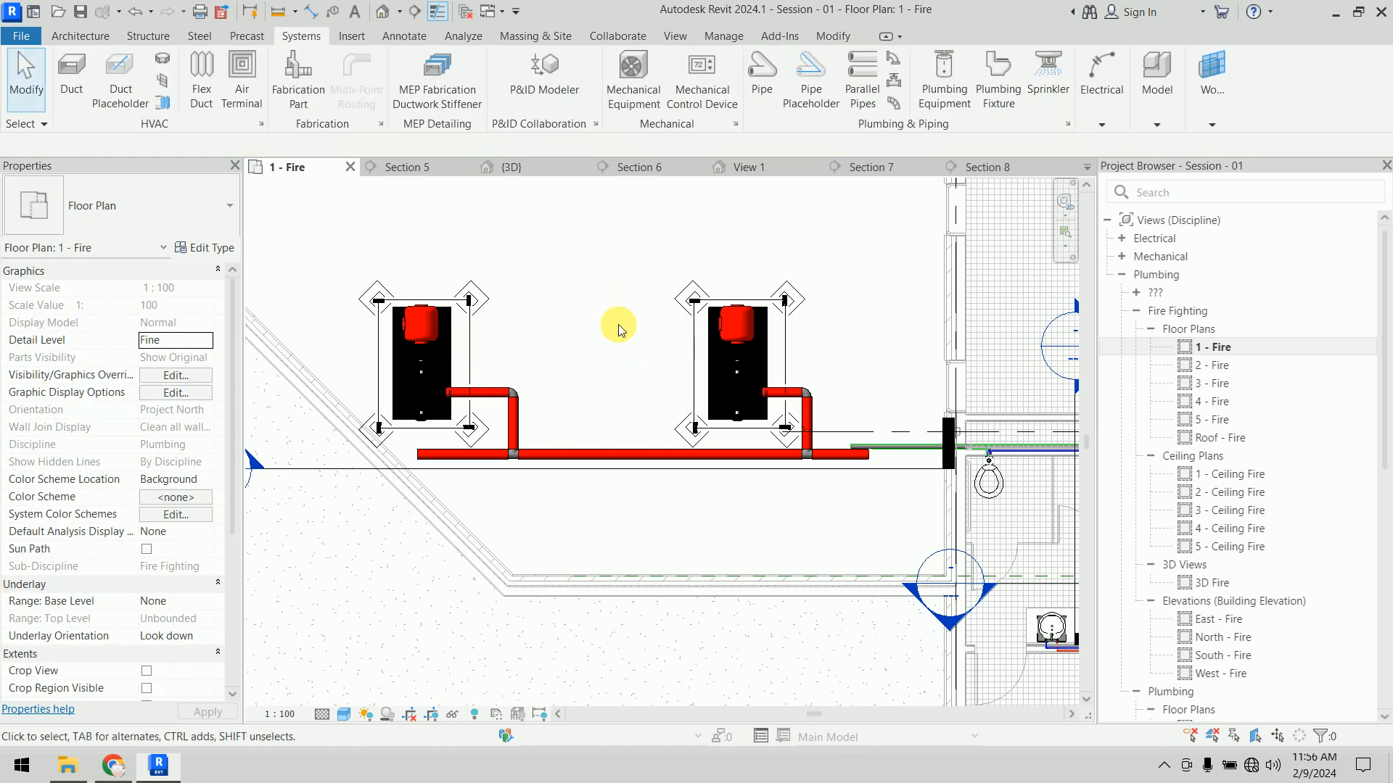
# Step: Draw a similar 150 mm pipe from the middle of the header straight up the plan between the two pumps
pyautogui.scroll(-2, 618, 324)
pyautogui.click(600, 487)
pyautogui.rightClick(601, 489)
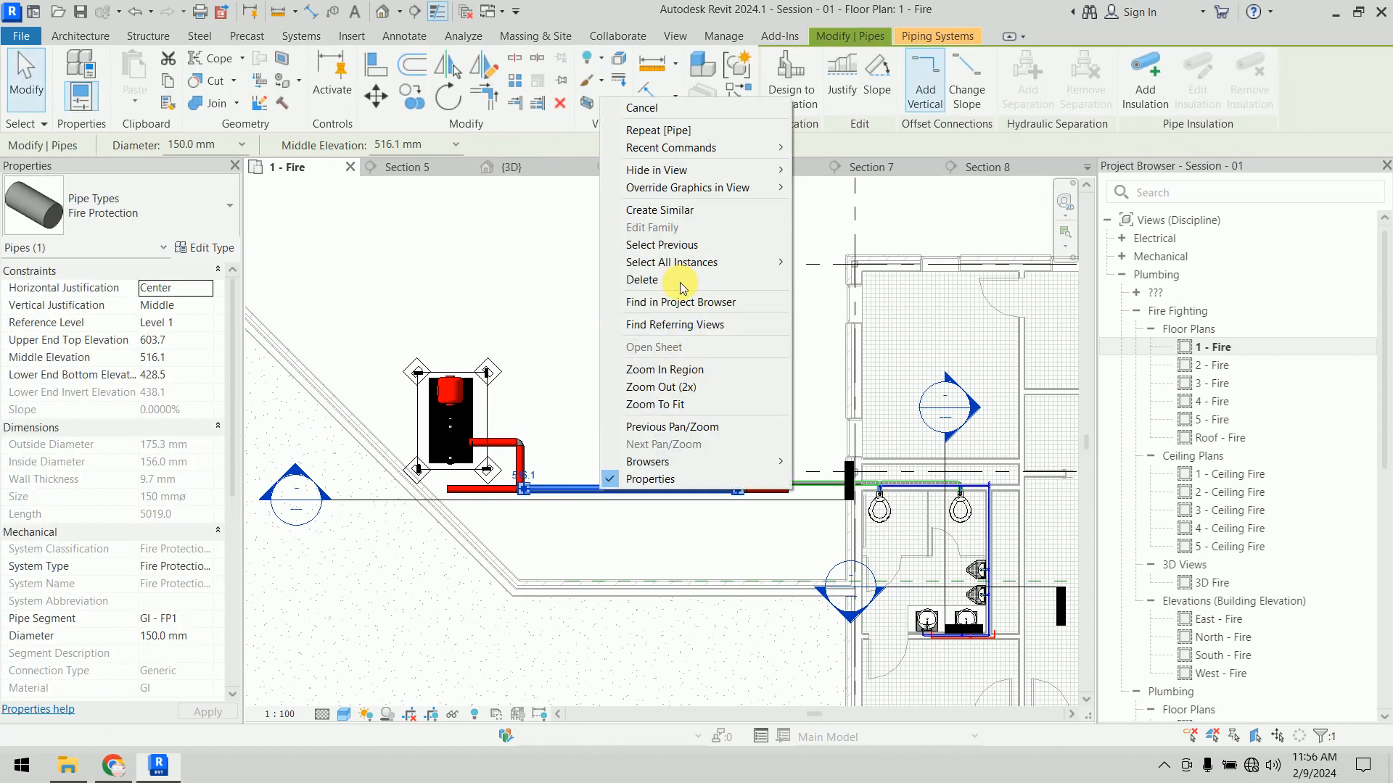
pyautogui.click(646, 211)
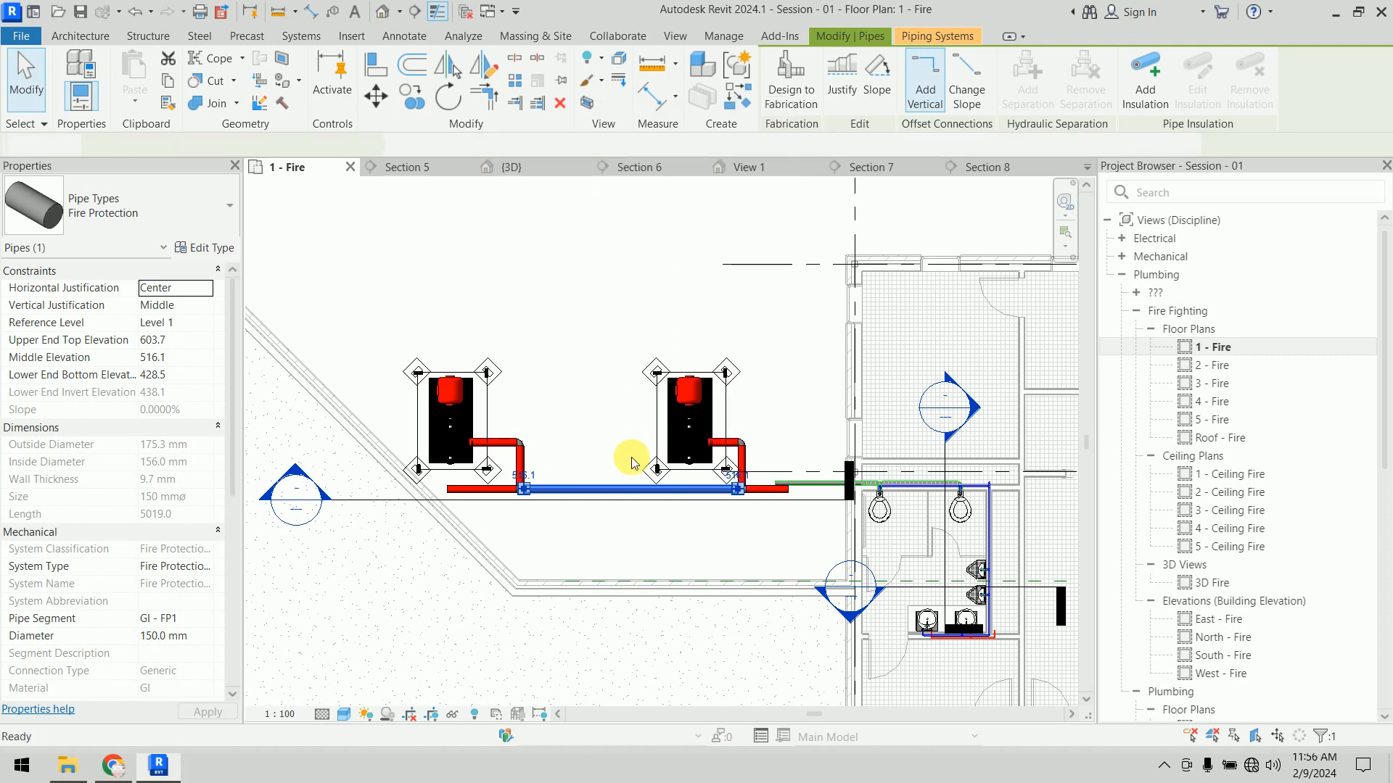
pyautogui.click(607, 491)
pyautogui.click(607, 270)
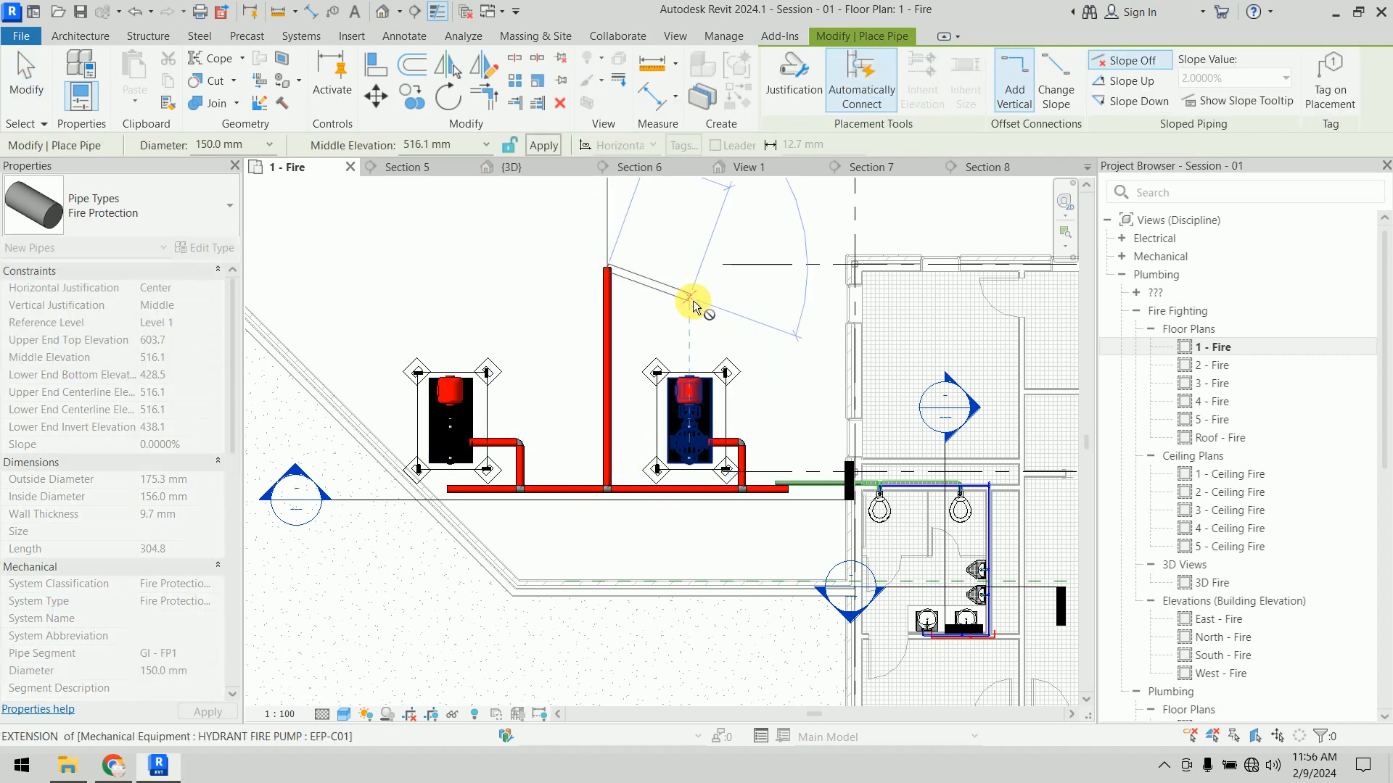
pyautogui.press('Escape')
pyautogui.press('Escape')
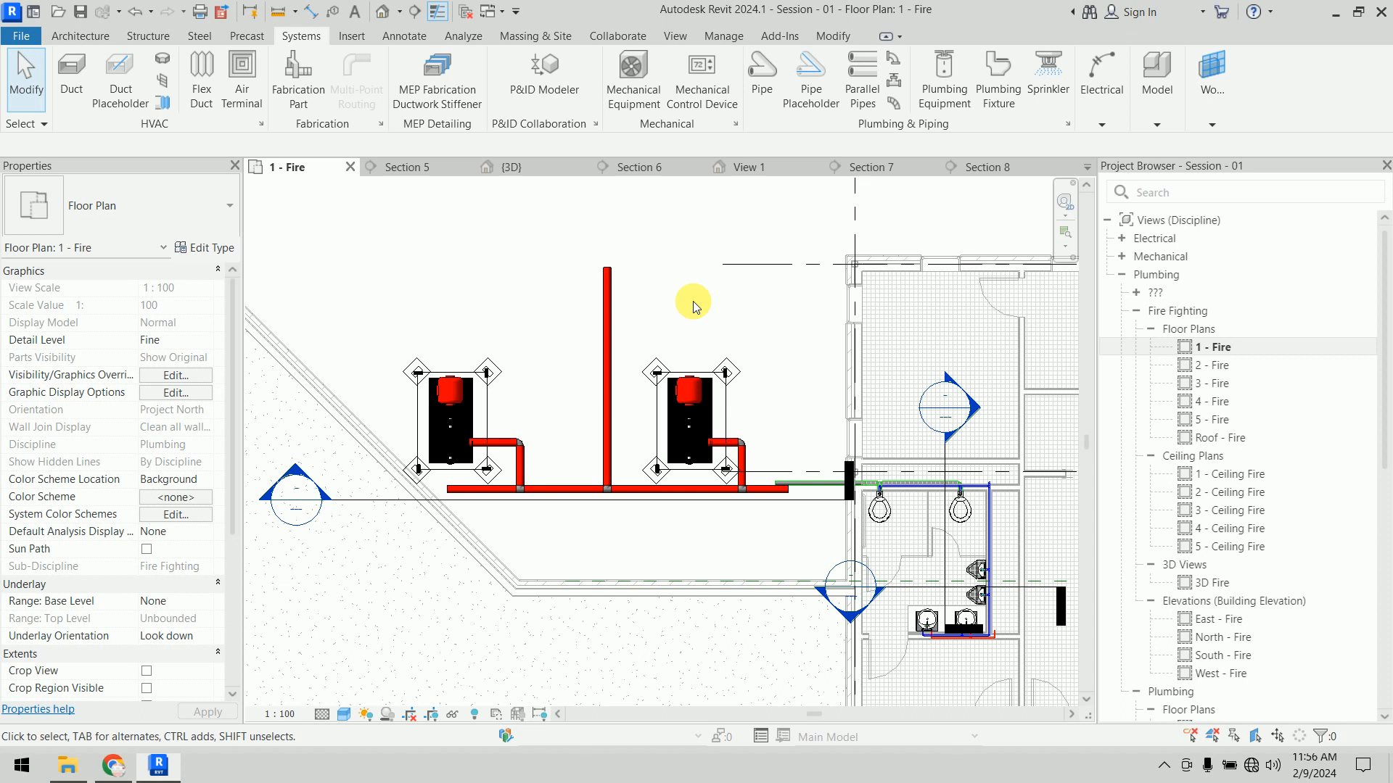
# Step: Try capping the header's open end below the first pump, and undo the cap
pyautogui.scroll(5, 512, 515)
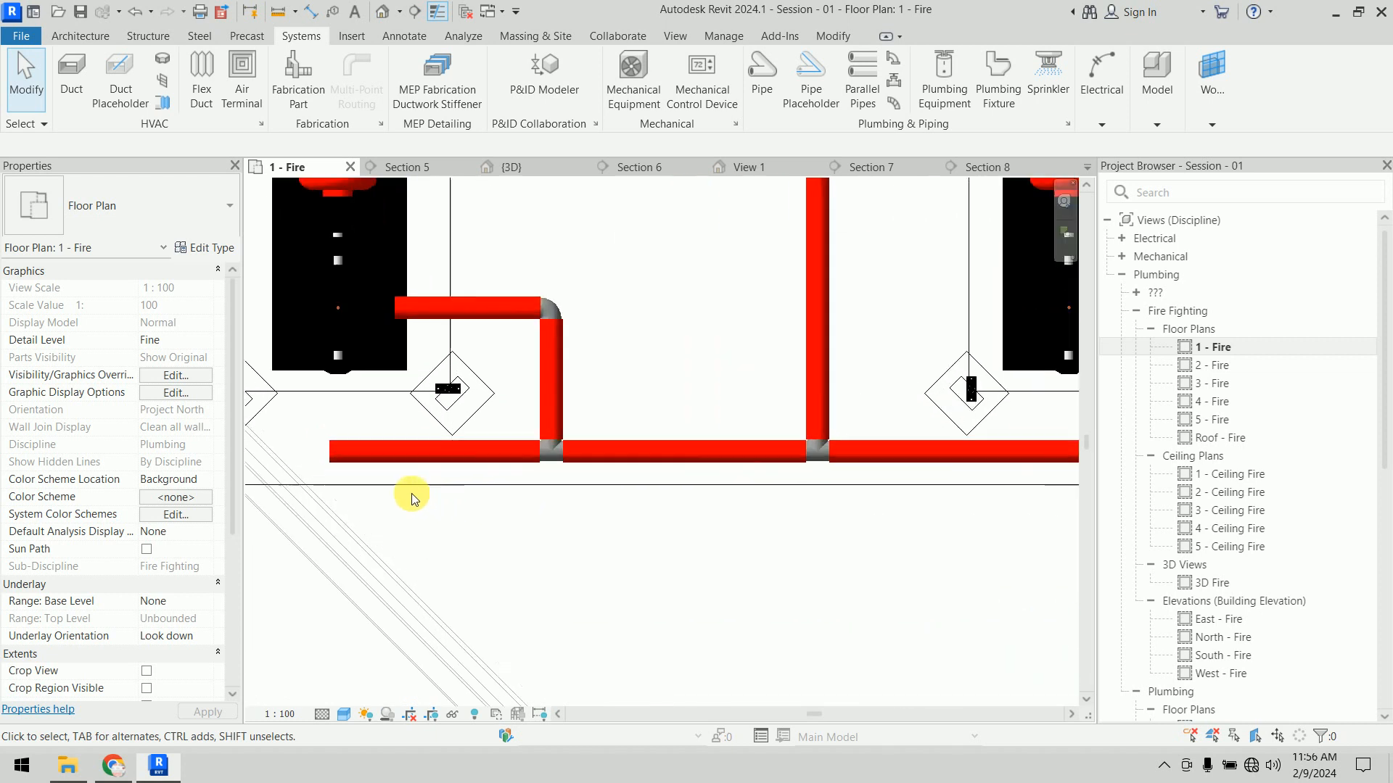
pyautogui.click(337, 455)
pyautogui.click(568, 586)
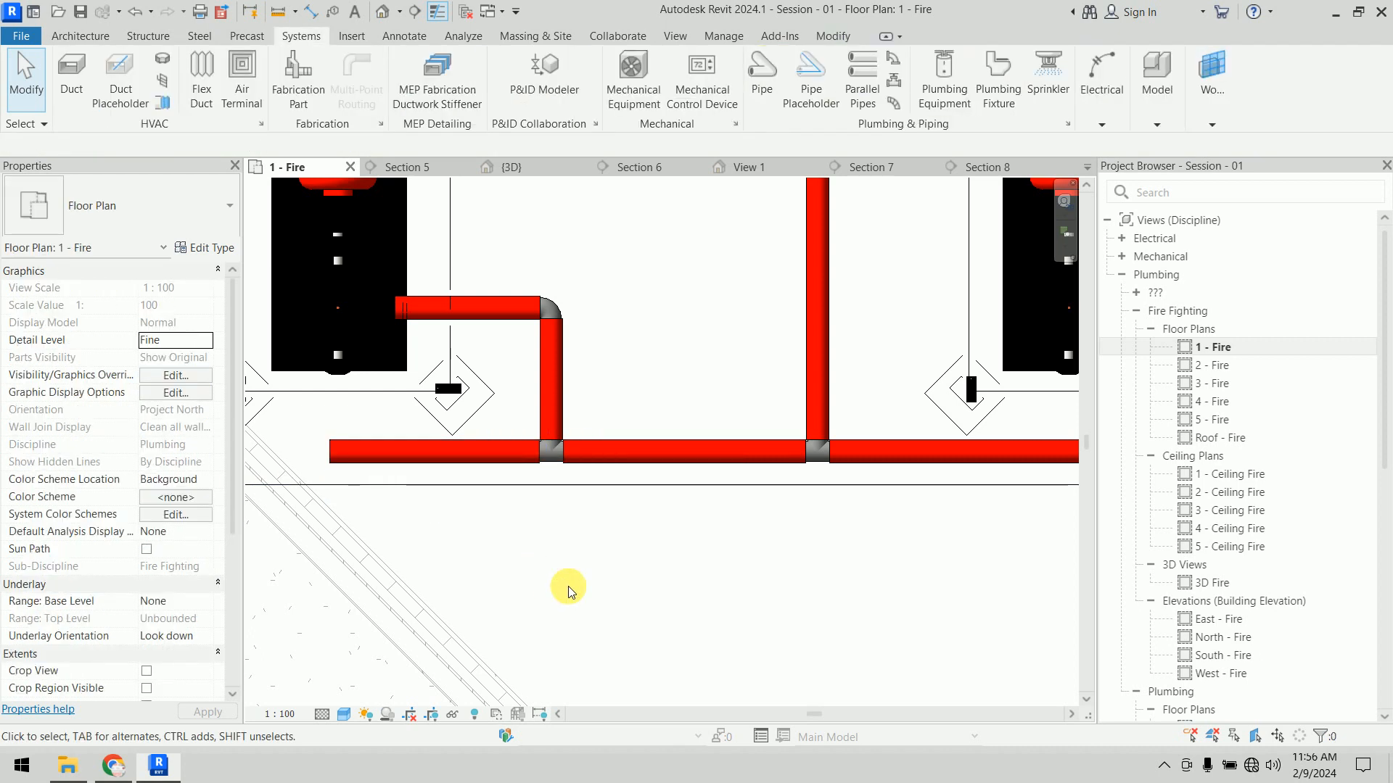
pyautogui.click(341, 445)
pyautogui.click(935, 93)
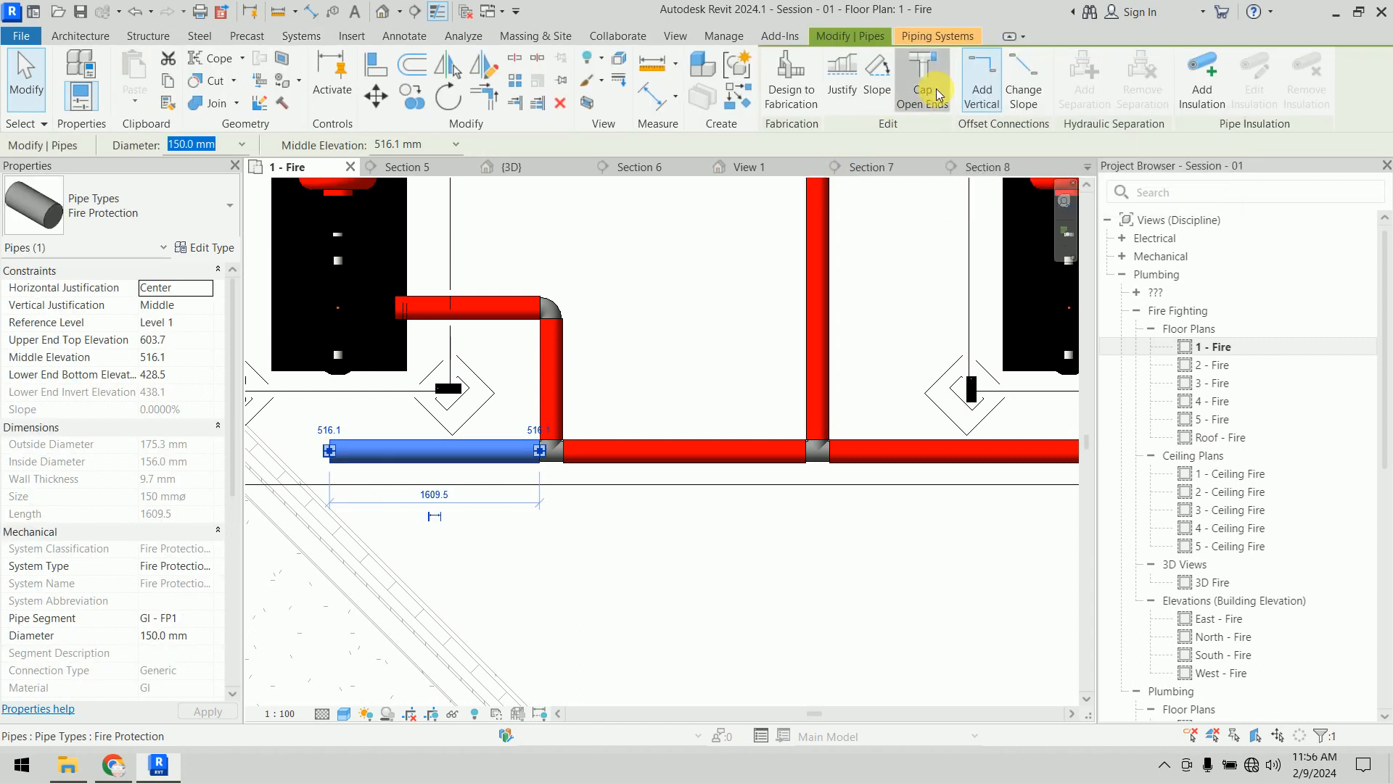
pyautogui.click(701, 555)
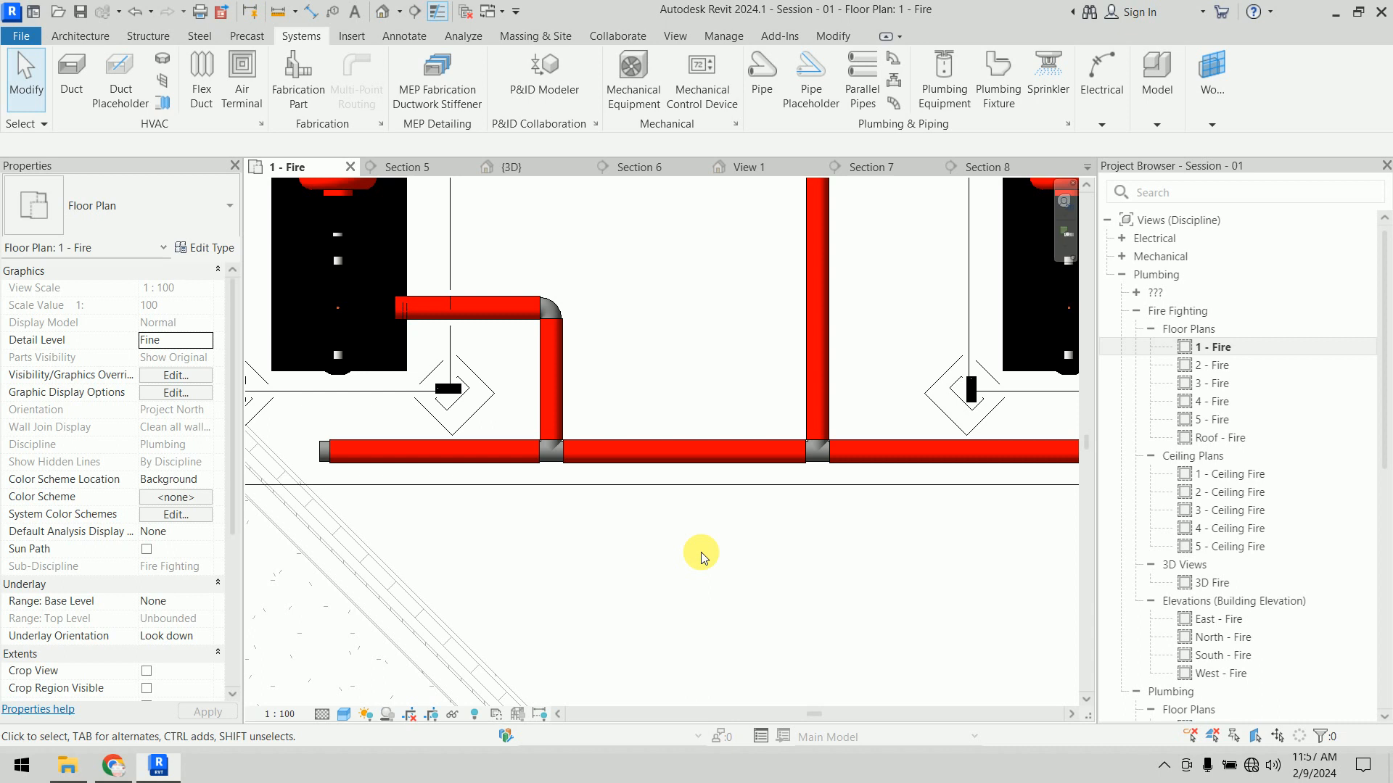
pyautogui.click(377, 459)
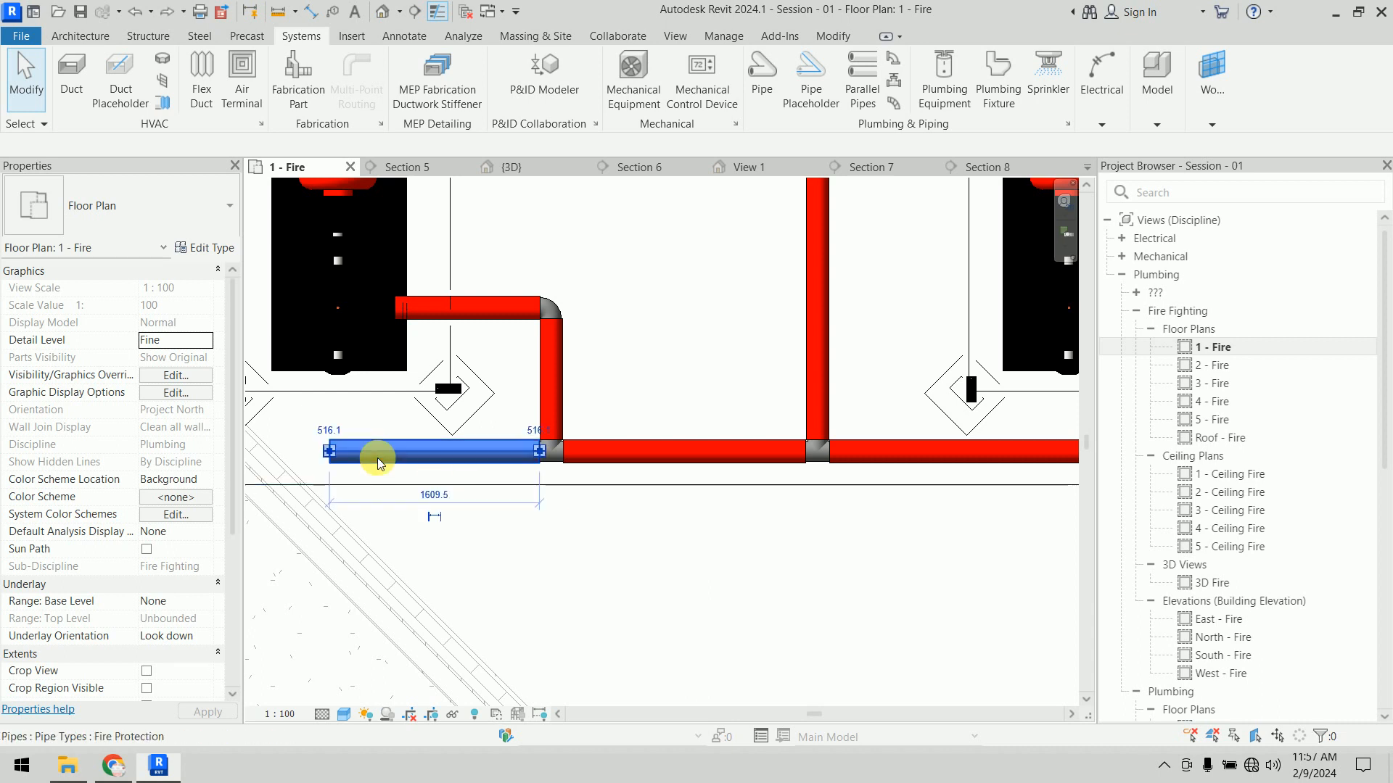
pyautogui.click(355, 414)
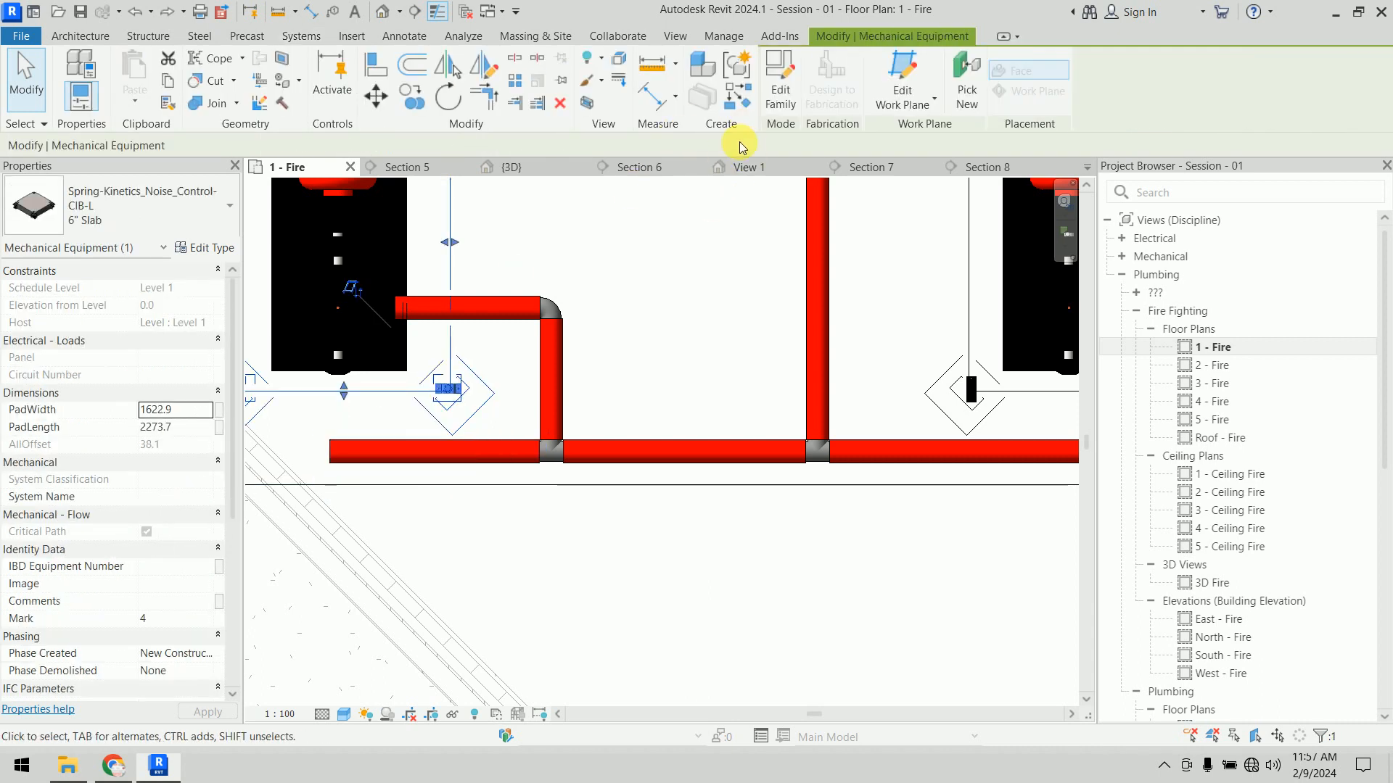
pyautogui.click(708, 223)
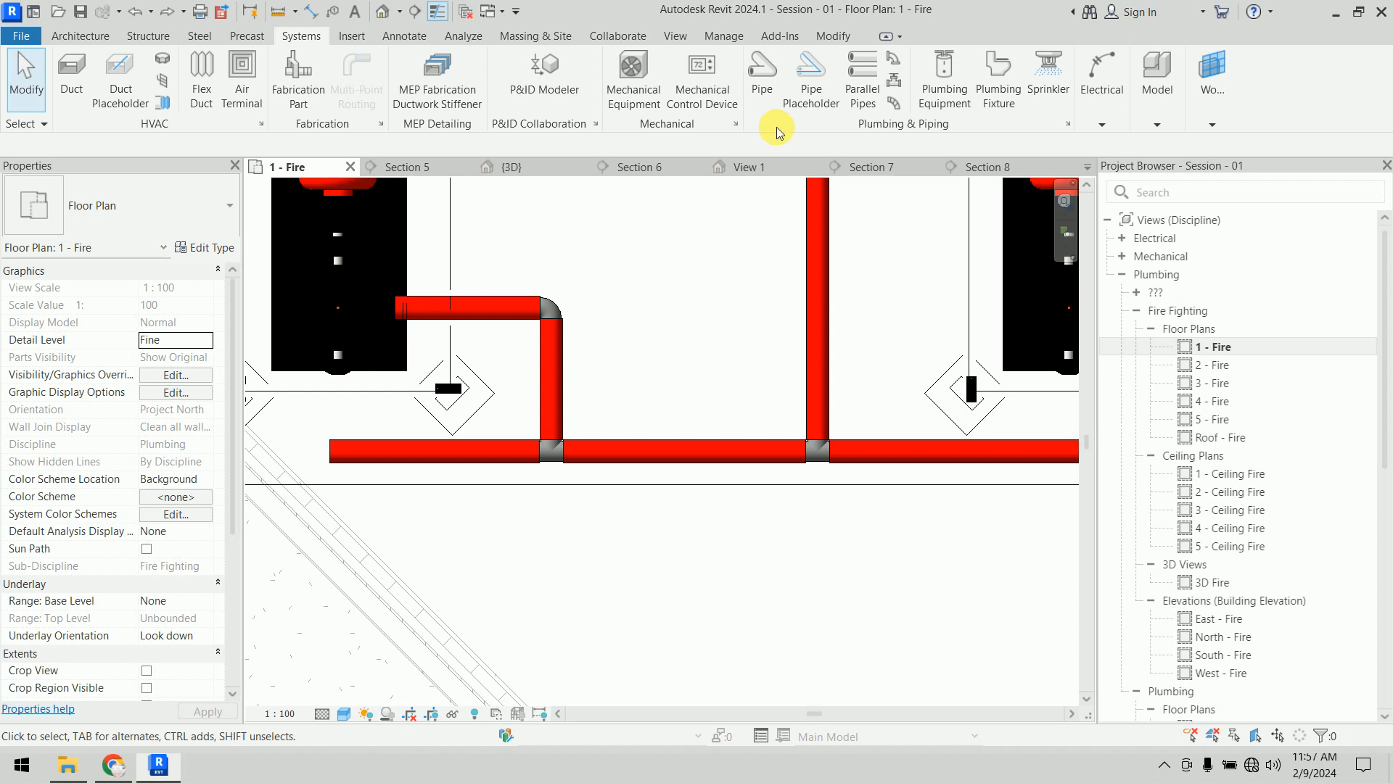
# Step: Place an M_Flange - Slip-on - Steel - Class 150 Standard fitting on the header's open end below the first pump
pyautogui.click(896, 56)
pyautogui.click(123, 222)
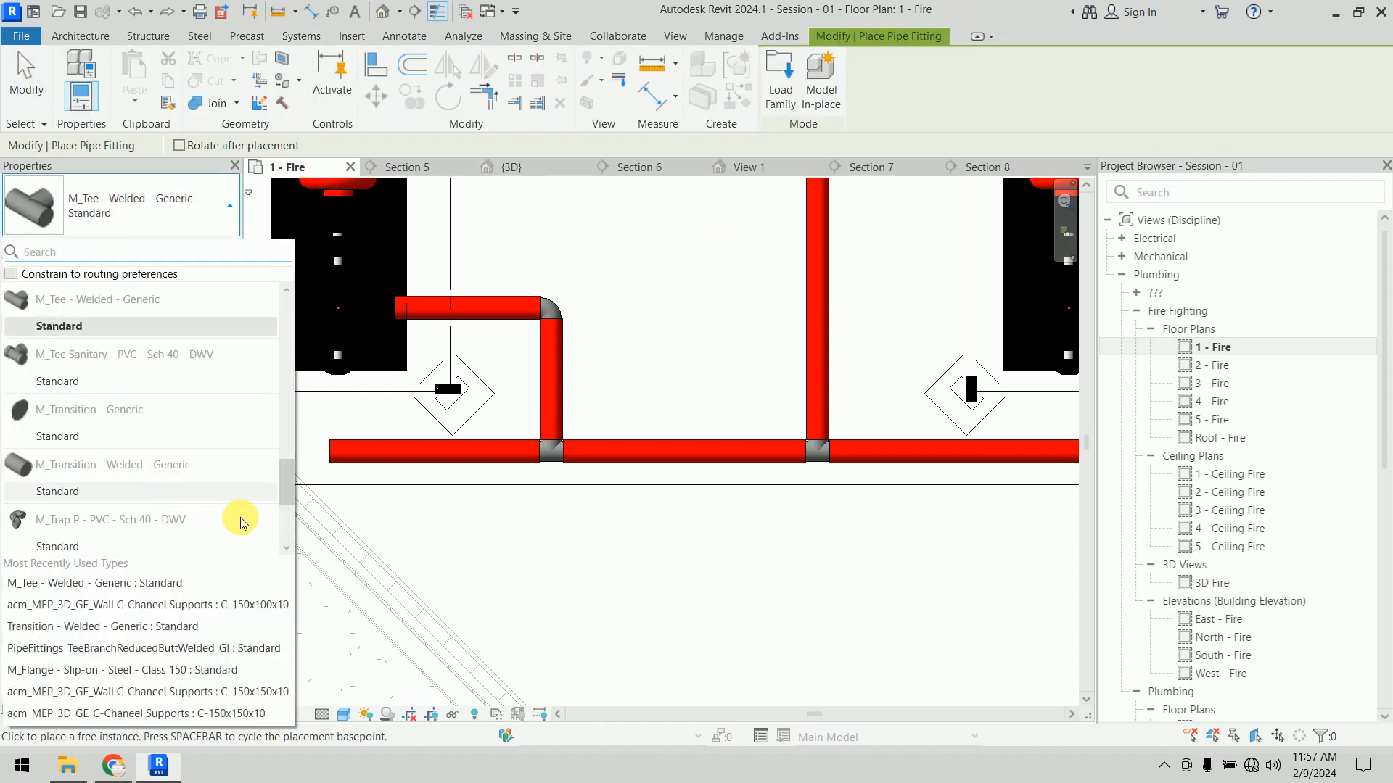
pyautogui.moveTo(286, 479); pyautogui.dragTo(307, 431)
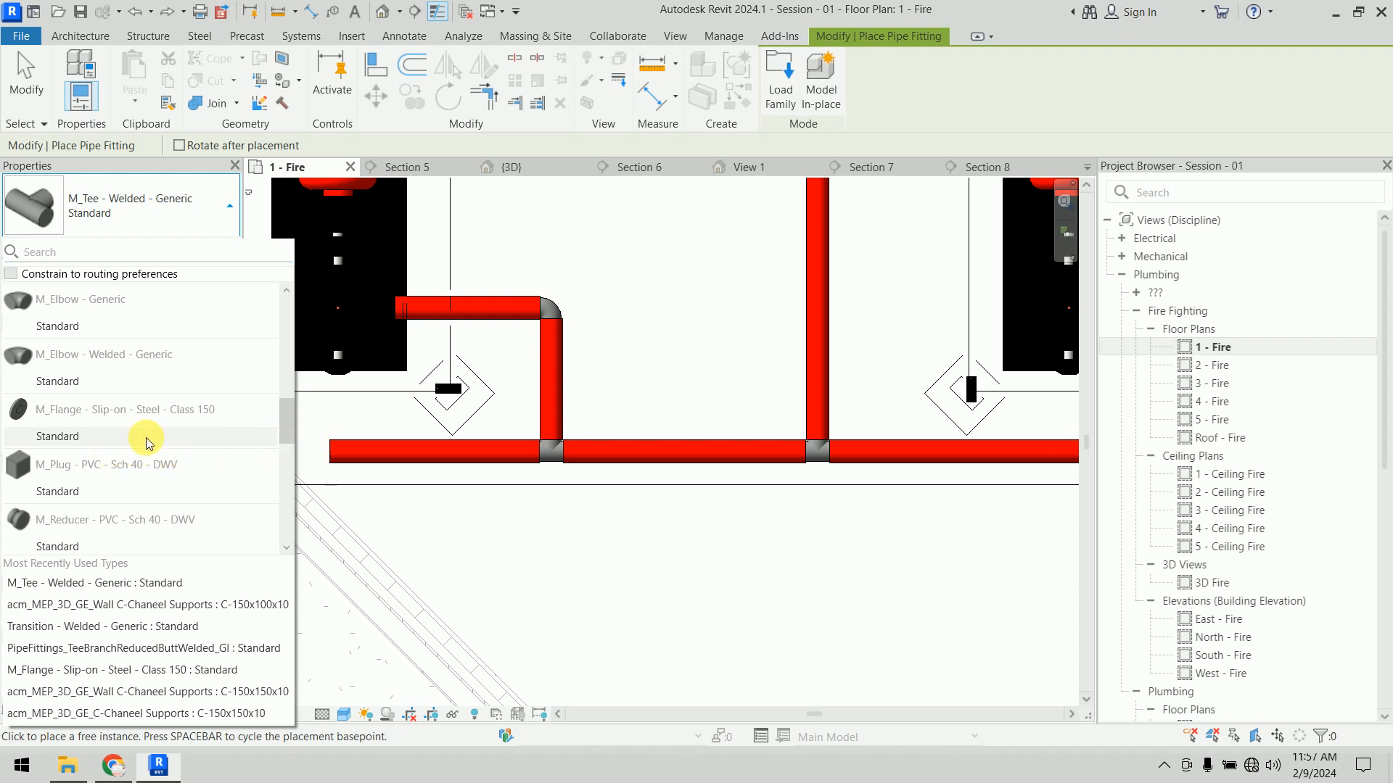
pyautogui.click(100, 440)
pyautogui.scroll(5, 362, 450)
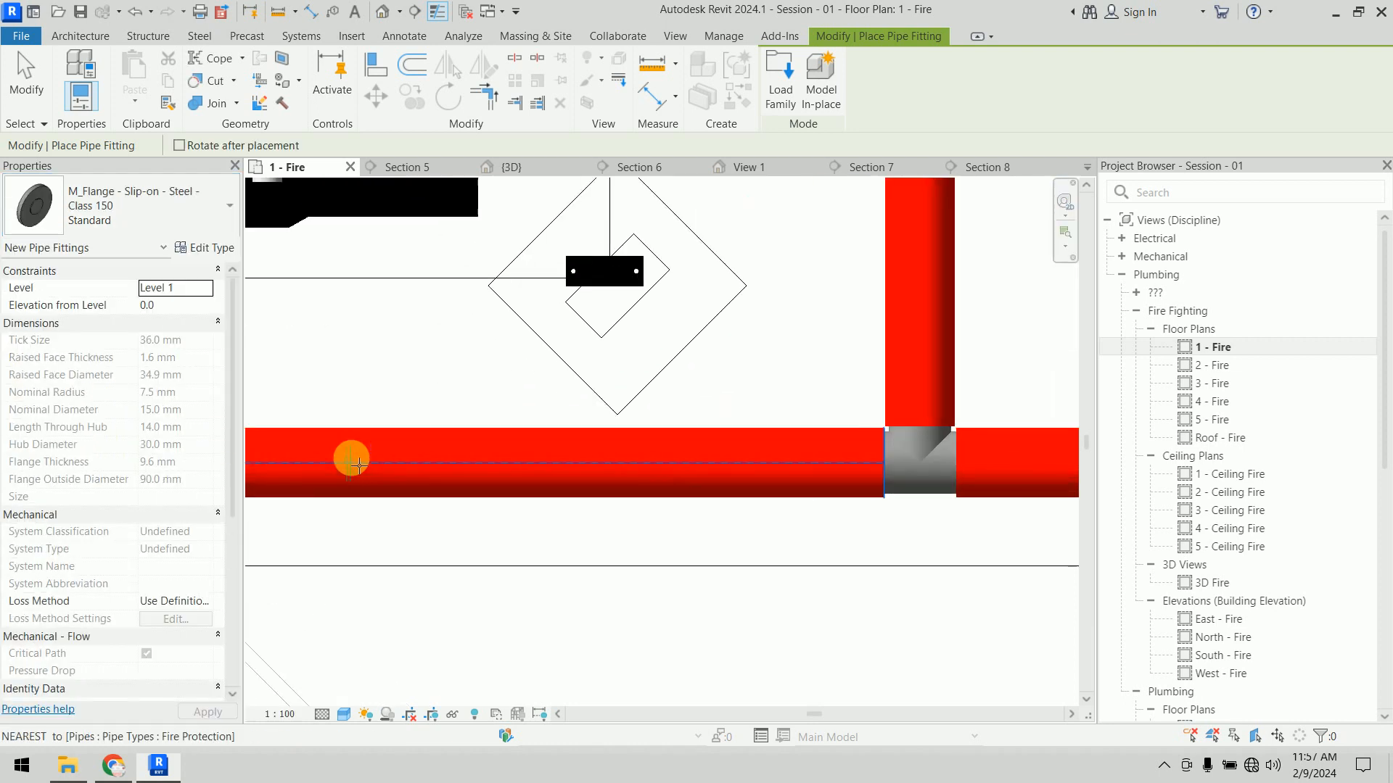
pyautogui.moveTo(267, 463); pyautogui.dragTo(458, 477, button='middle')
pyautogui.scroll(4, 449, 472)
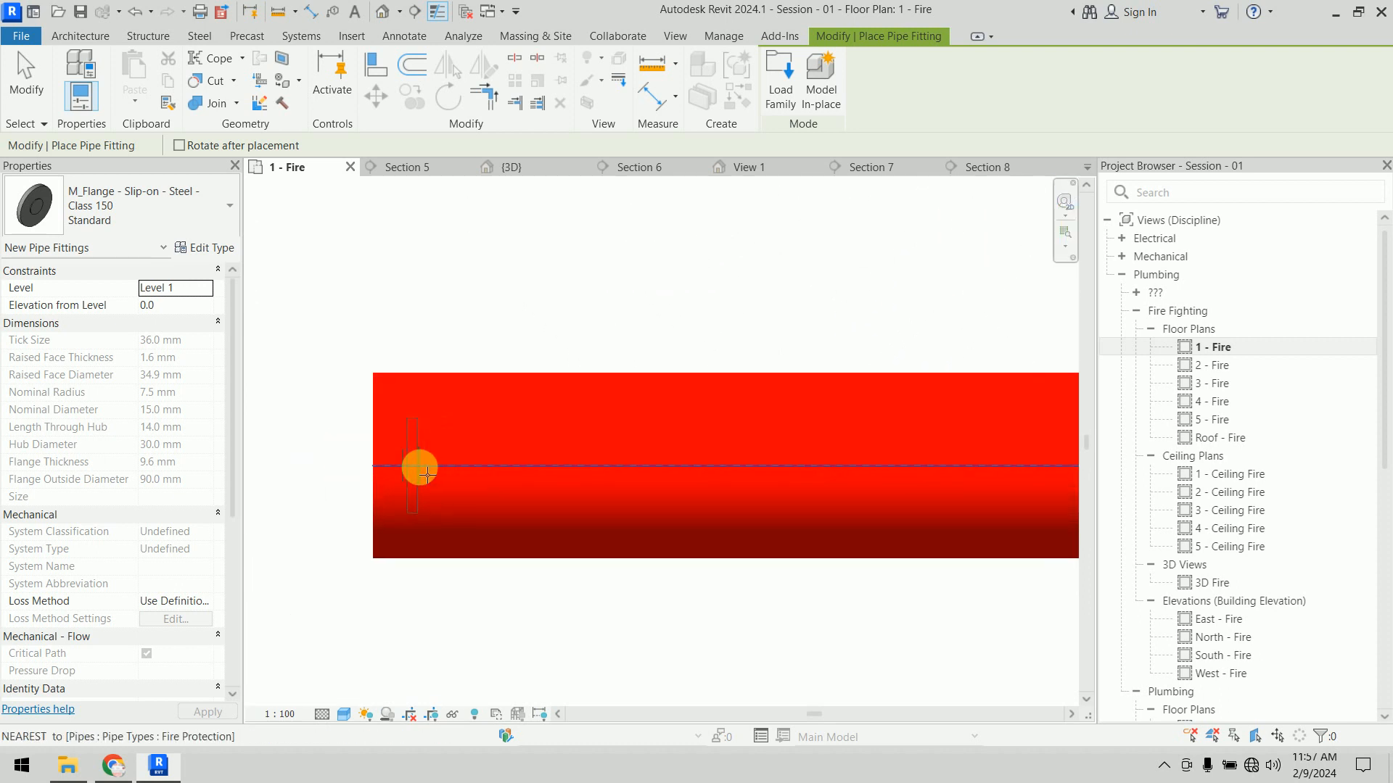
pyautogui.click(421, 473)
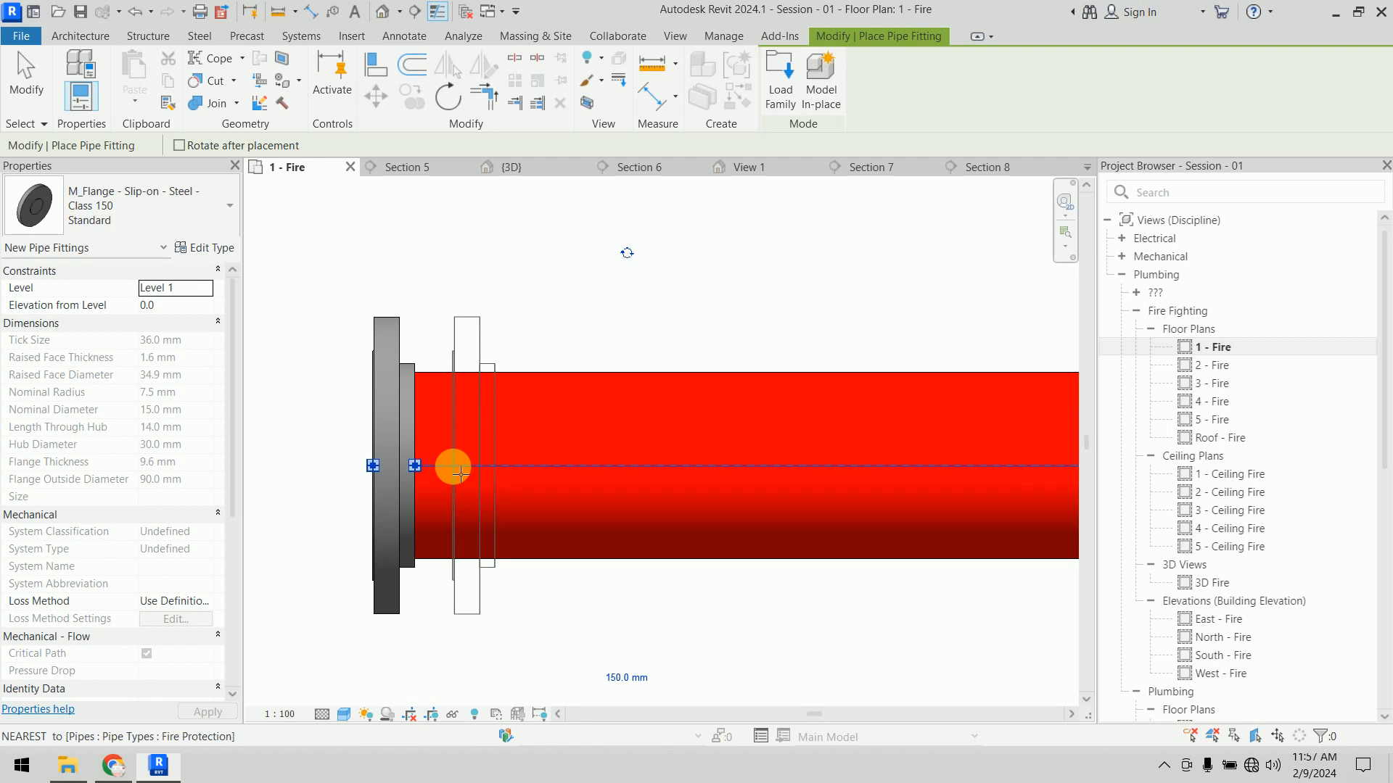
# Step: Delete the surplus second flange at the header's open end
pyautogui.scroll(-4, 513, 437)
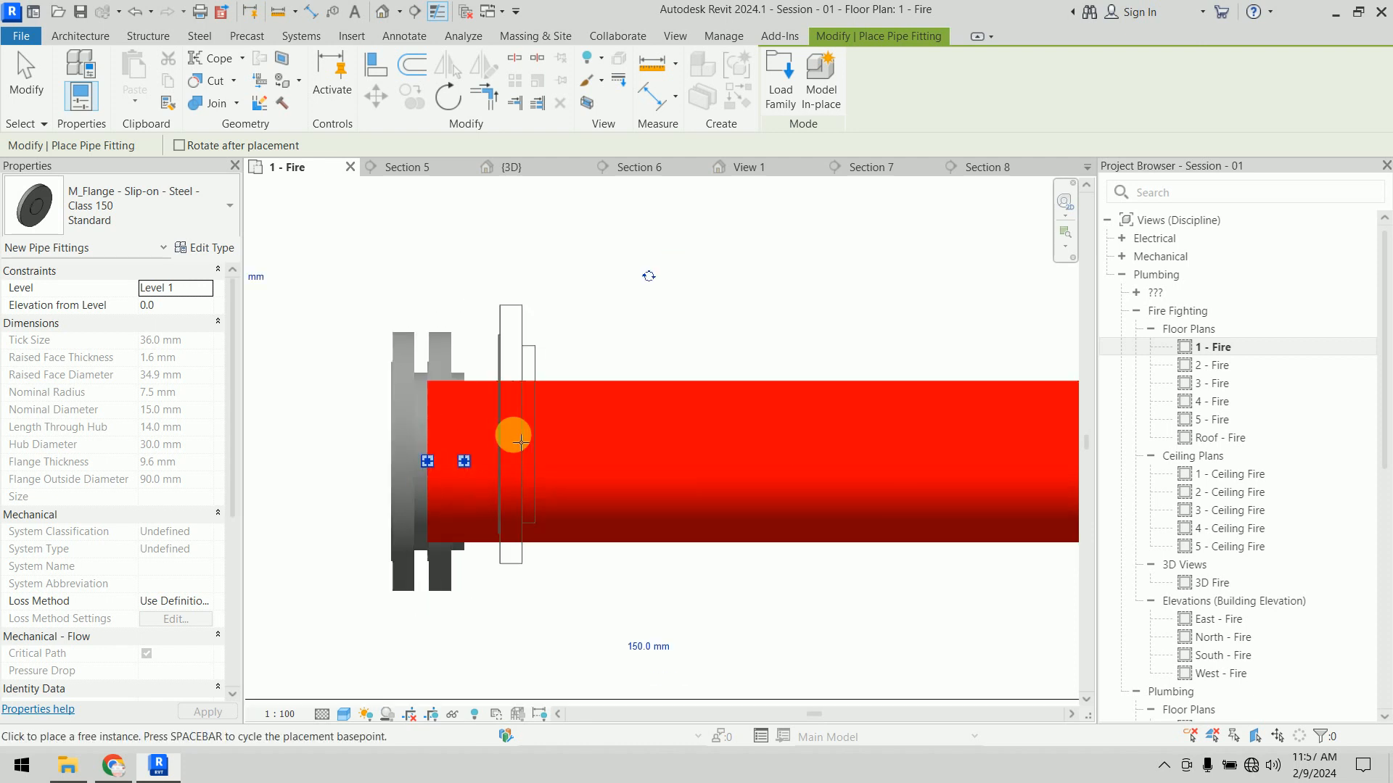
pyautogui.scroll(-2, 535, 441)
pyautogui.press('Escape')
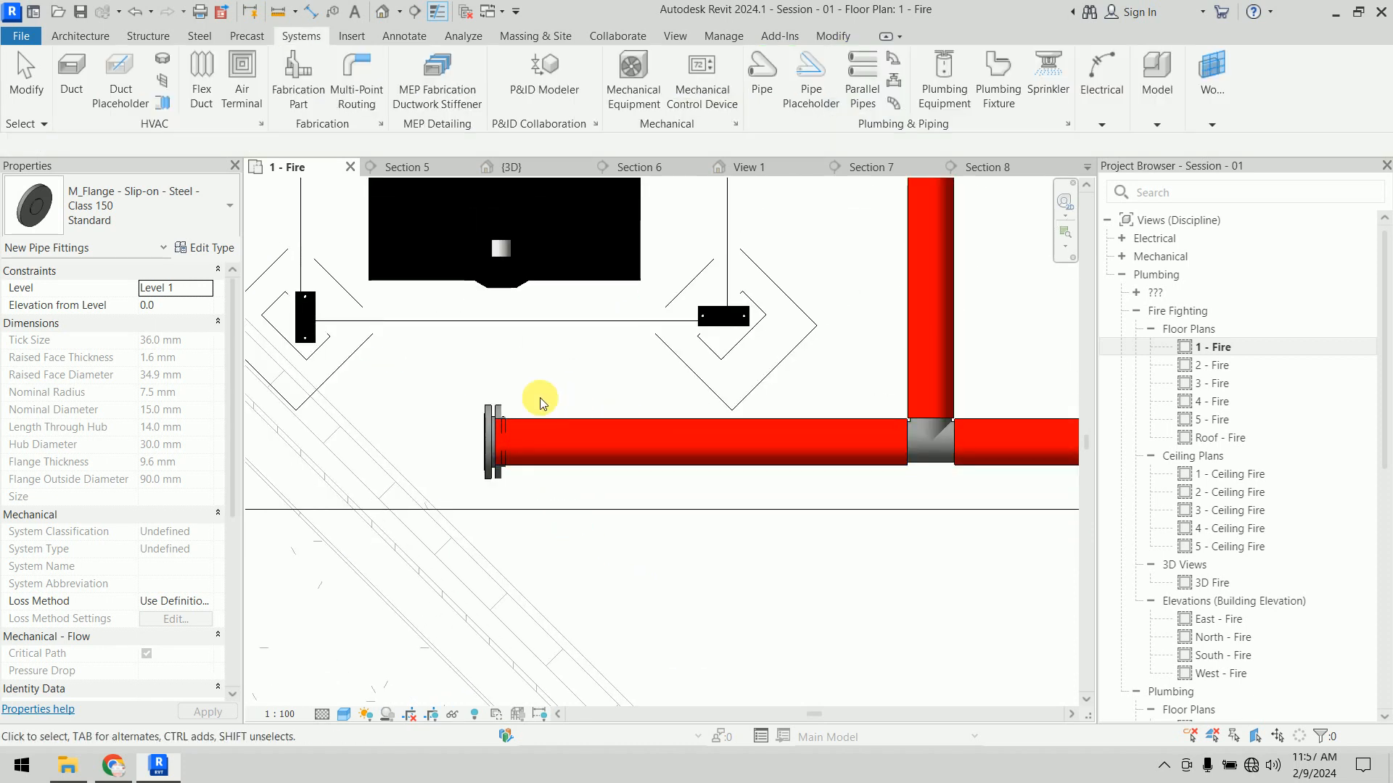
pyautogui.scroll(3, 505, 414)
pyautogui.click(487, 416)
pyautogui.press('Delete')
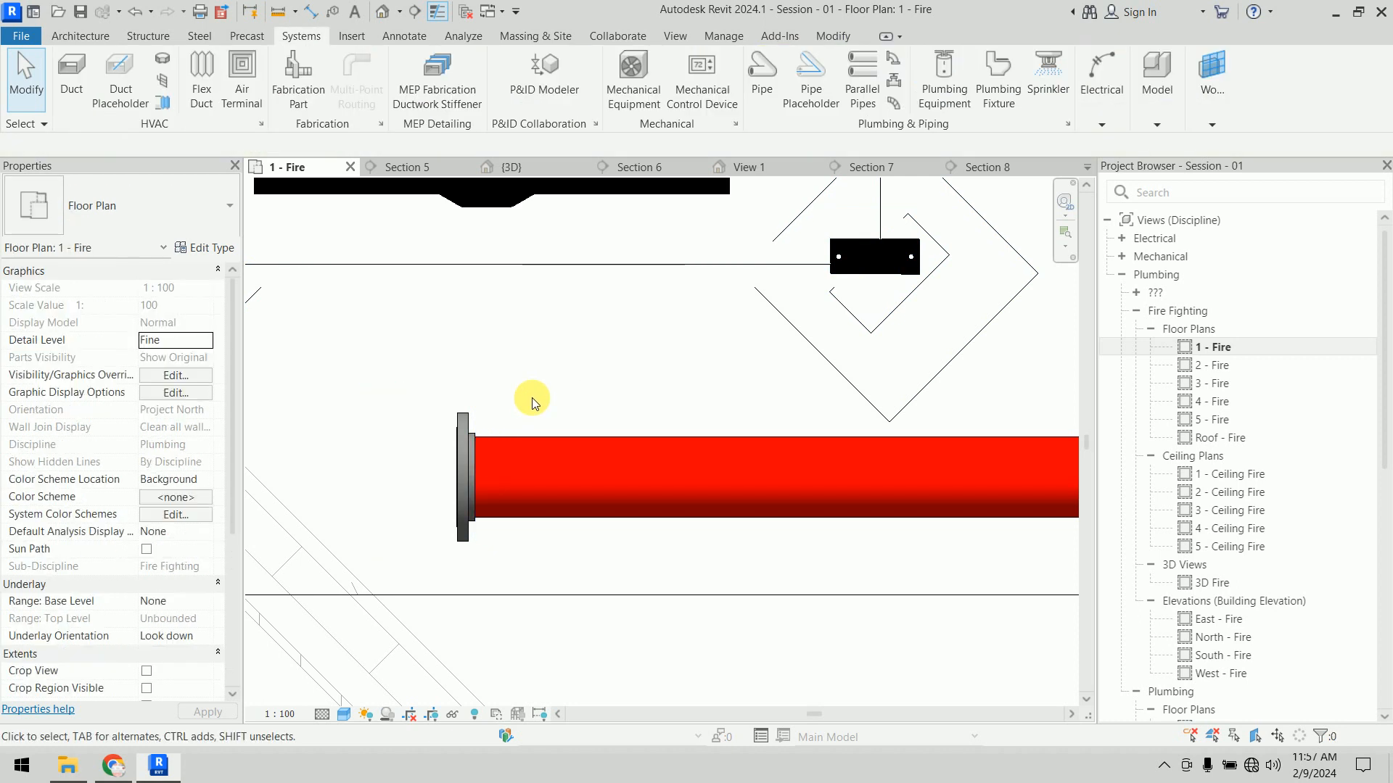
# Step: Place an M_Flange - Slip-on - Steel - Class 150 Standard fitting on the header's open end below the second pump
pyautogui.scroll(-3, 533, 399)
pyautogui.scroll(-3, 534, 399)
pyautogui.moveTo(567, 459); pyautogui.dragTo(162, 479, button='middle')
pyautogui.moveTo(904, 448); pyautogui.dragTo(599, 498, button='middle')
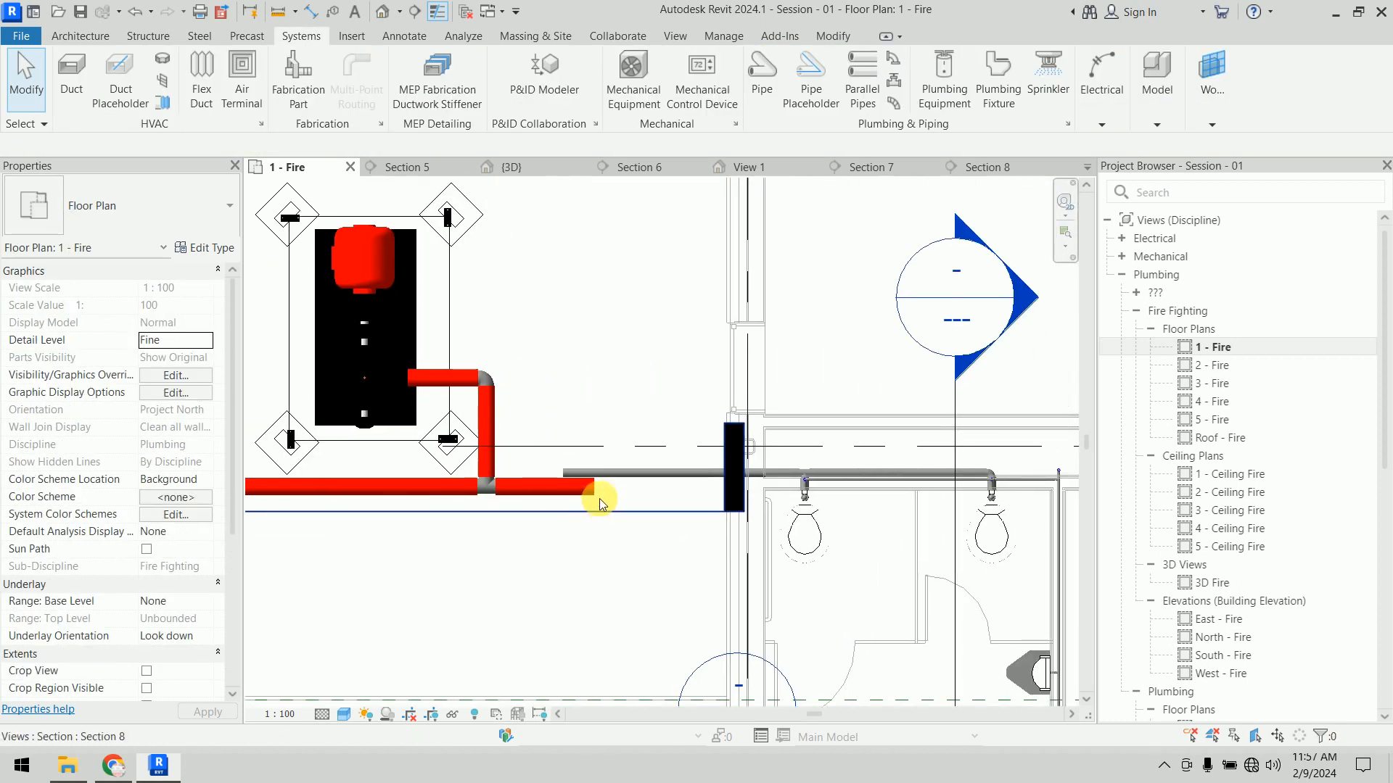
pyautogui.scroll(5, 599, 495)
pyautogui.click(893, 58)
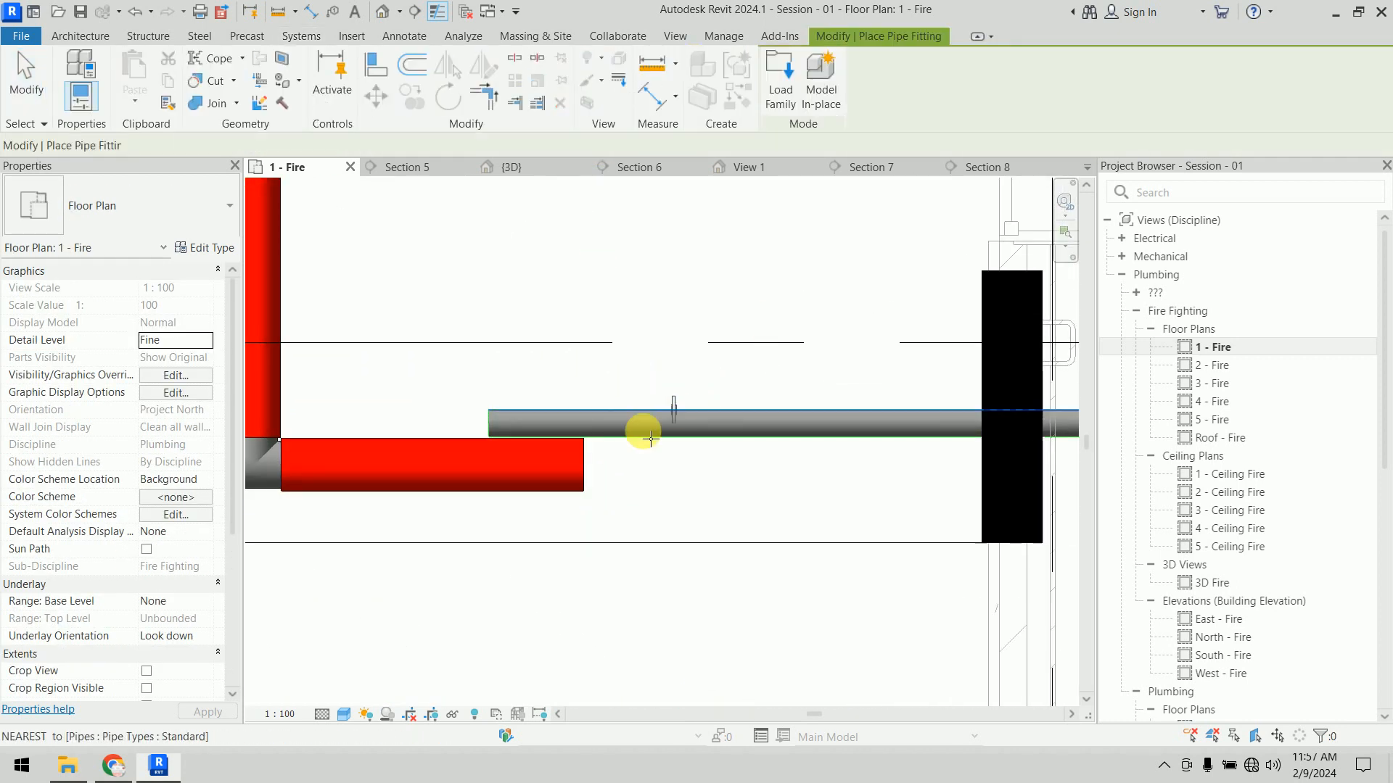
pyautogui.scroll(3, 575, 482)
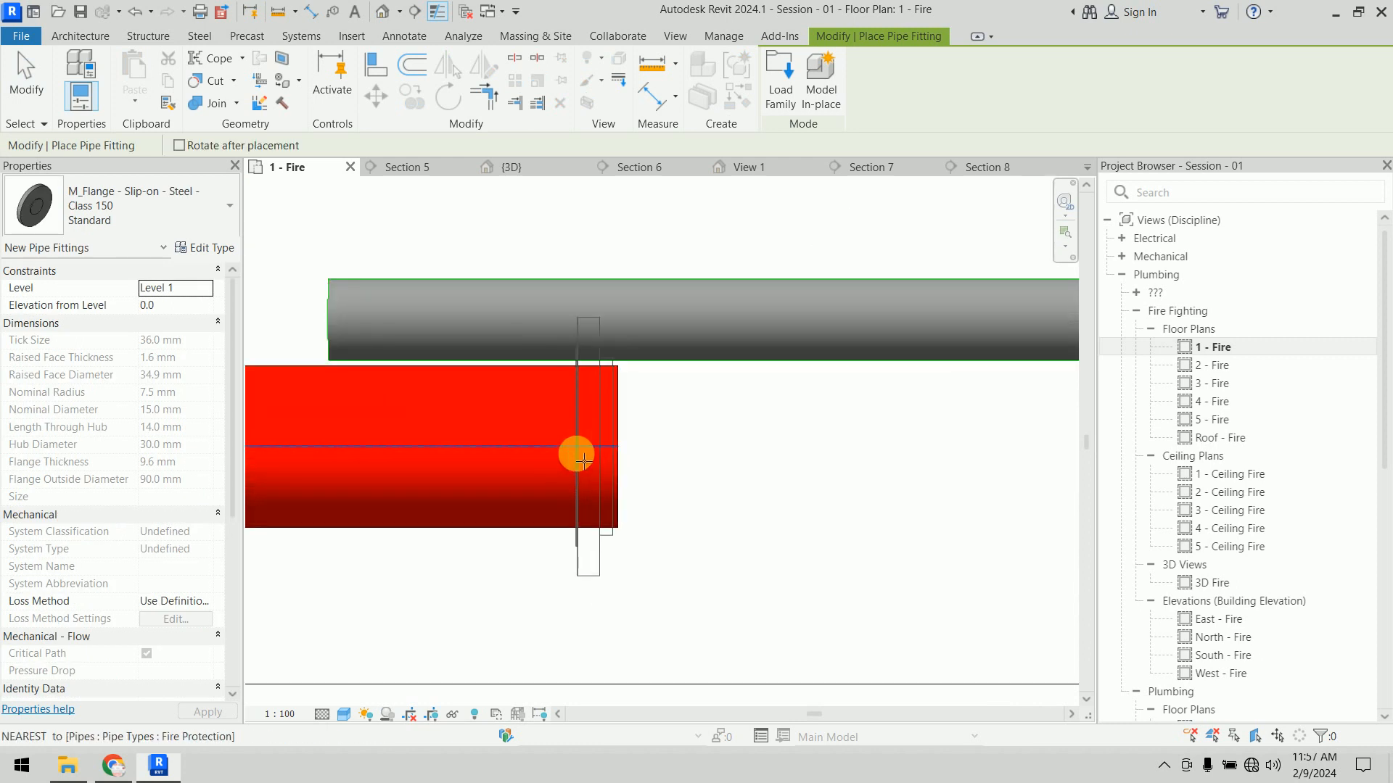
pyautogui.click(575, 454)
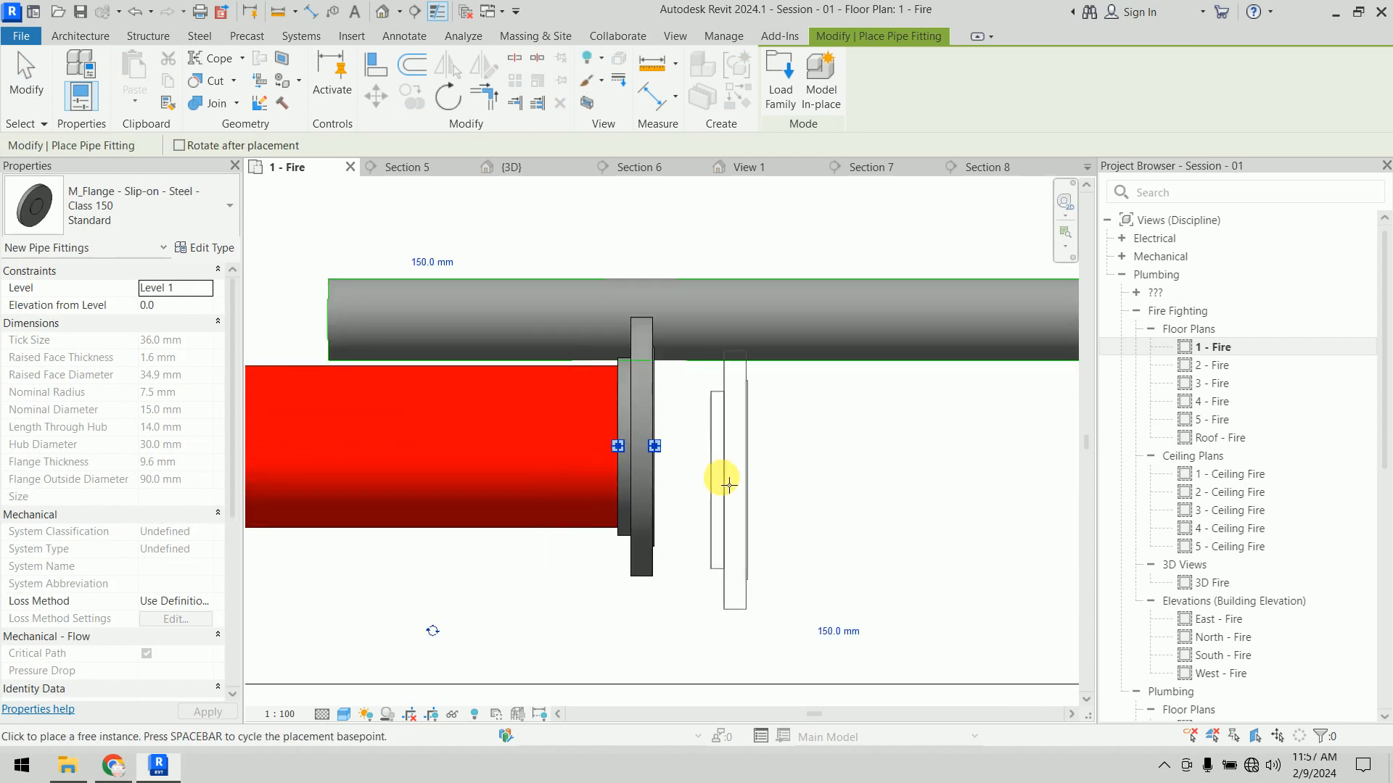
pyautogui.press('Escape')
pyautogui.scroll(-4, 740, 476)
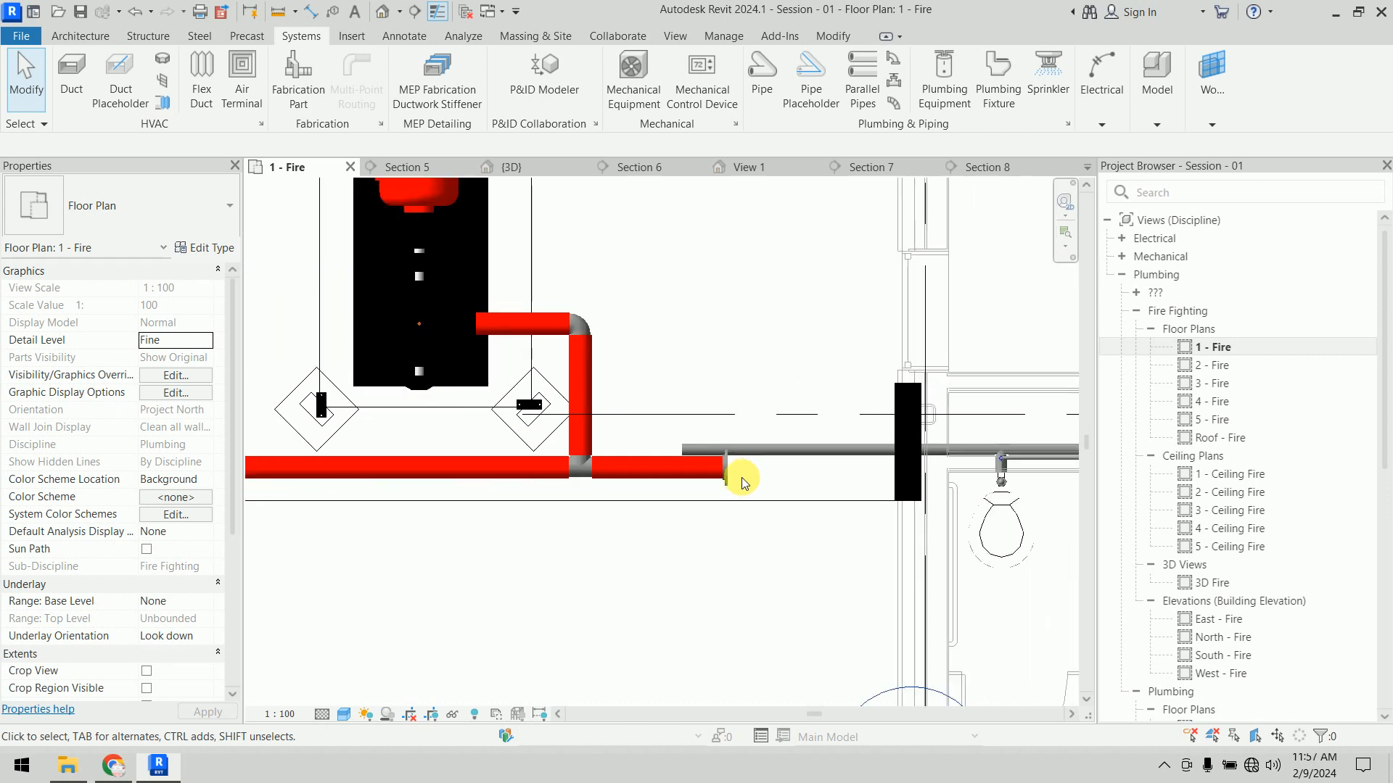
# Step: Review both pumps, the connecting header and its flanged ends in the floor plan
pyautogui.scroll(-1, 560, 495)
pyautogui.moveTo(560, 495); pyautogui.dragTo(834, 500, button='middle')
pyautogui.moveTo(463, 500); pyautogui.dragTo(758, 509, button='middle')
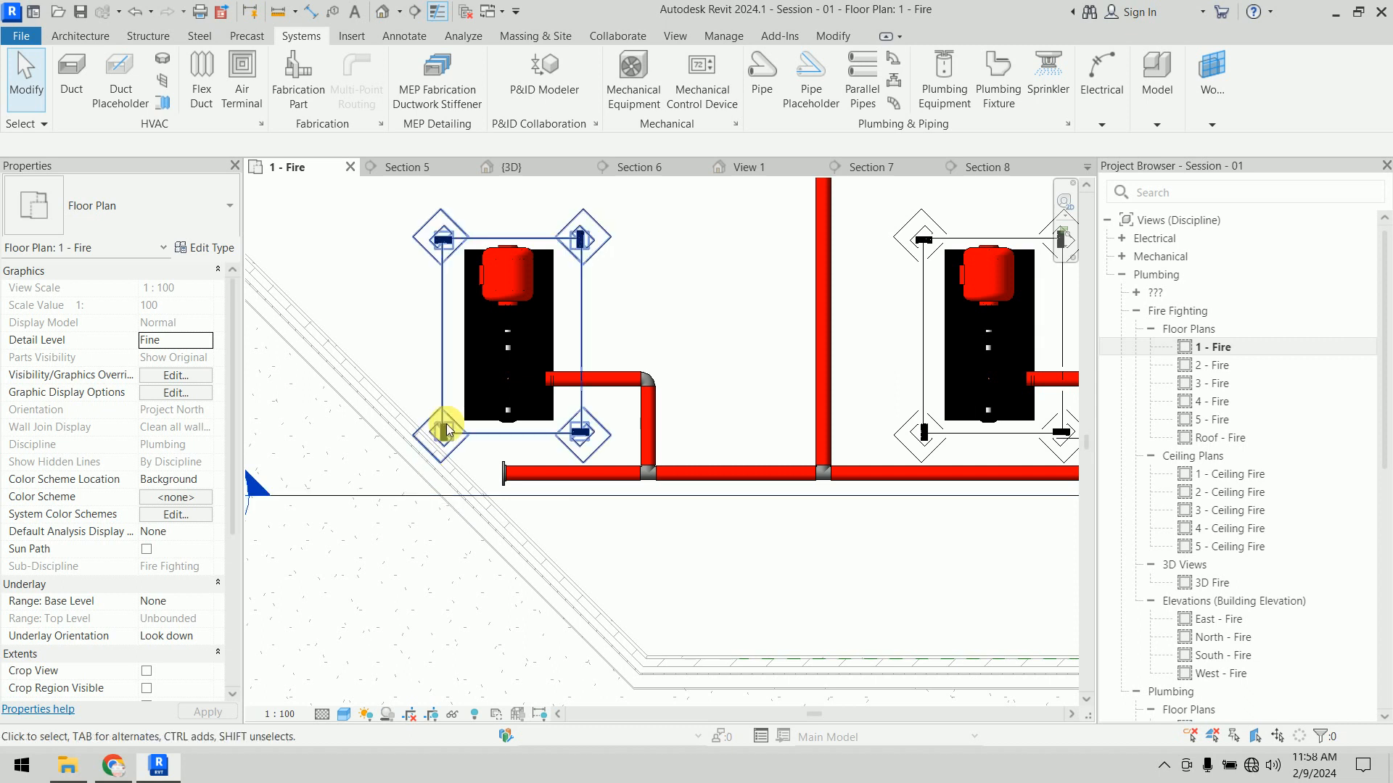
pyautogui.scroll(-2, 714, 312)
pyautogui.moveTo(716, 316); pyautogui.dragTo(513, 497, button='middle')
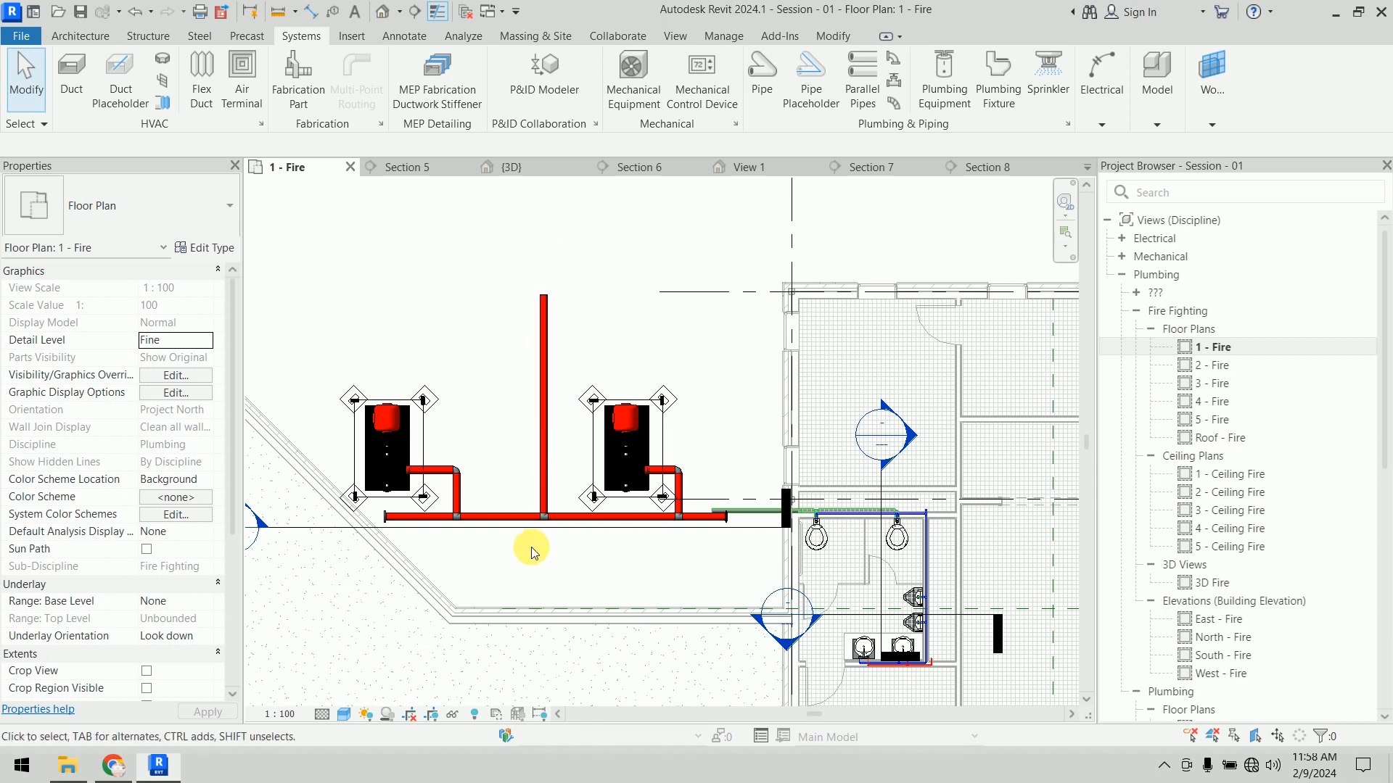
pyautogui.scroll(2, 464, 564)
pyautogui.moveTo(479, 533); pyautogui.dragTo(491, 455, button='middle')
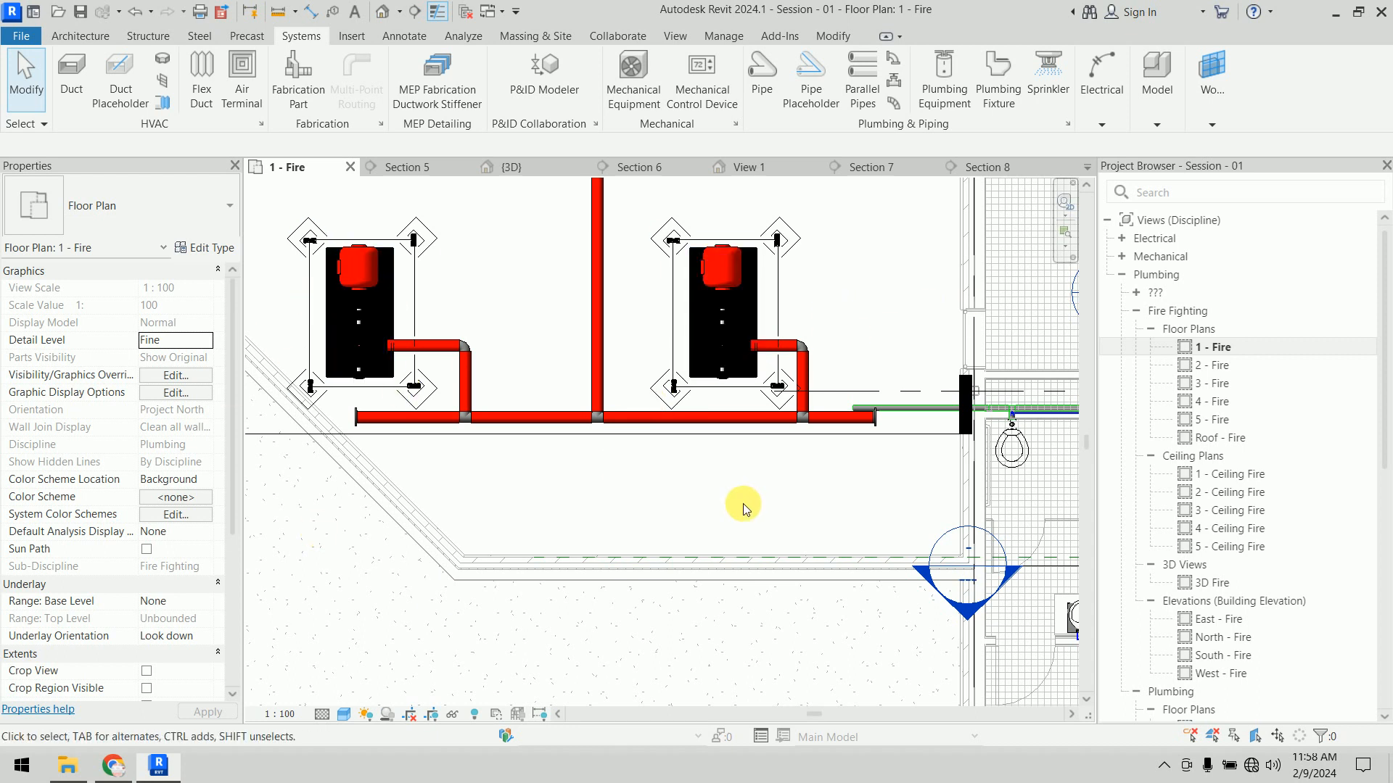
pyautogui.scroll(-3, 718, 355)
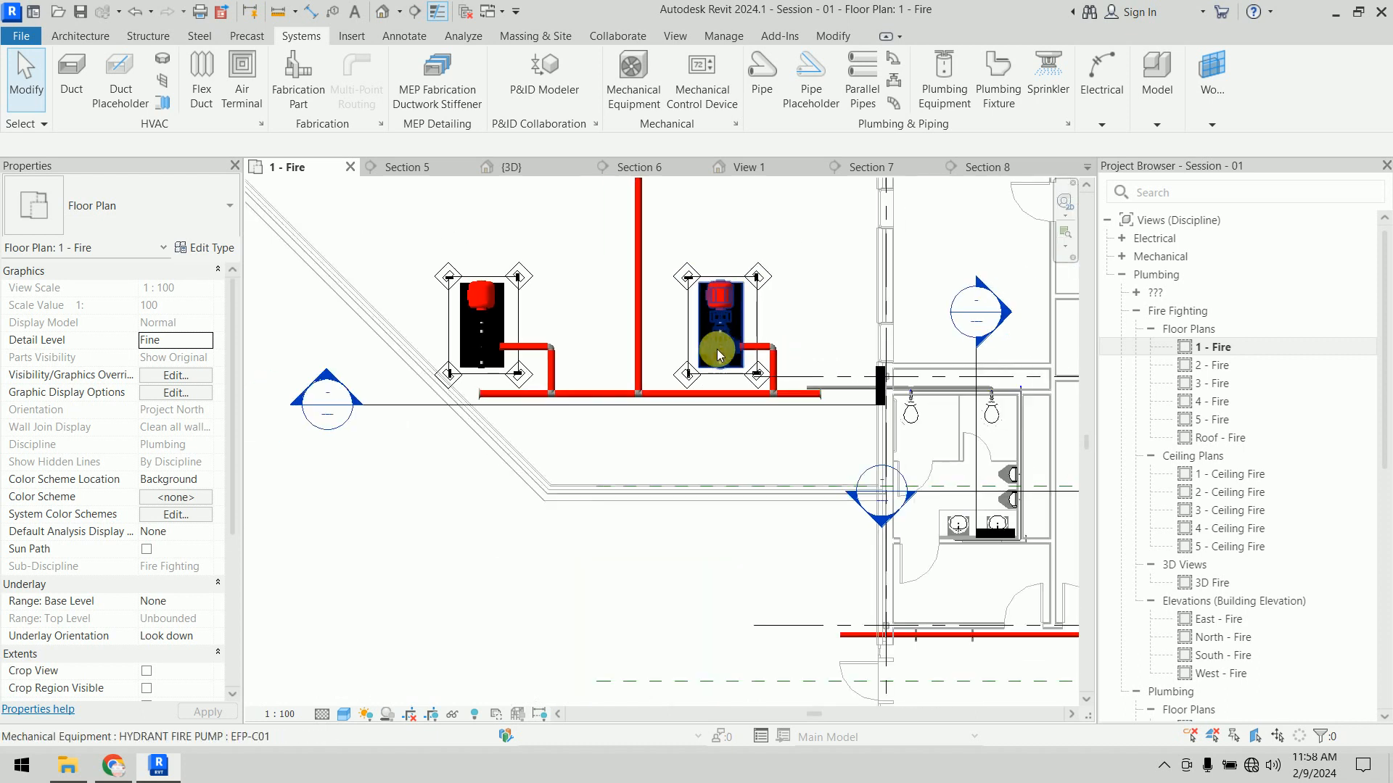
# Step: Open the view of the Section 8 line that runs just below the pump header
pyautogui.click(678, 438)
pyautogui.rightClick(678, 441)
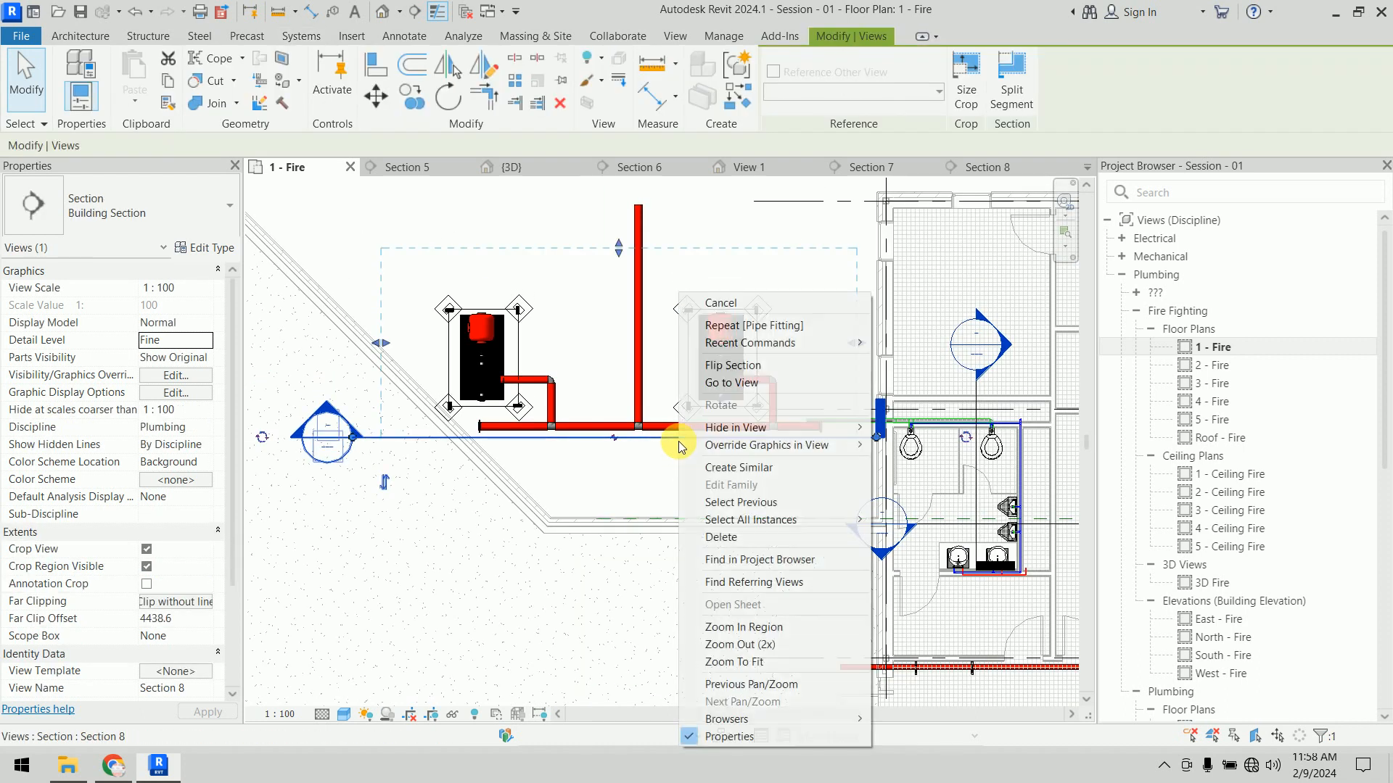
pyautogui.click(726, 384)
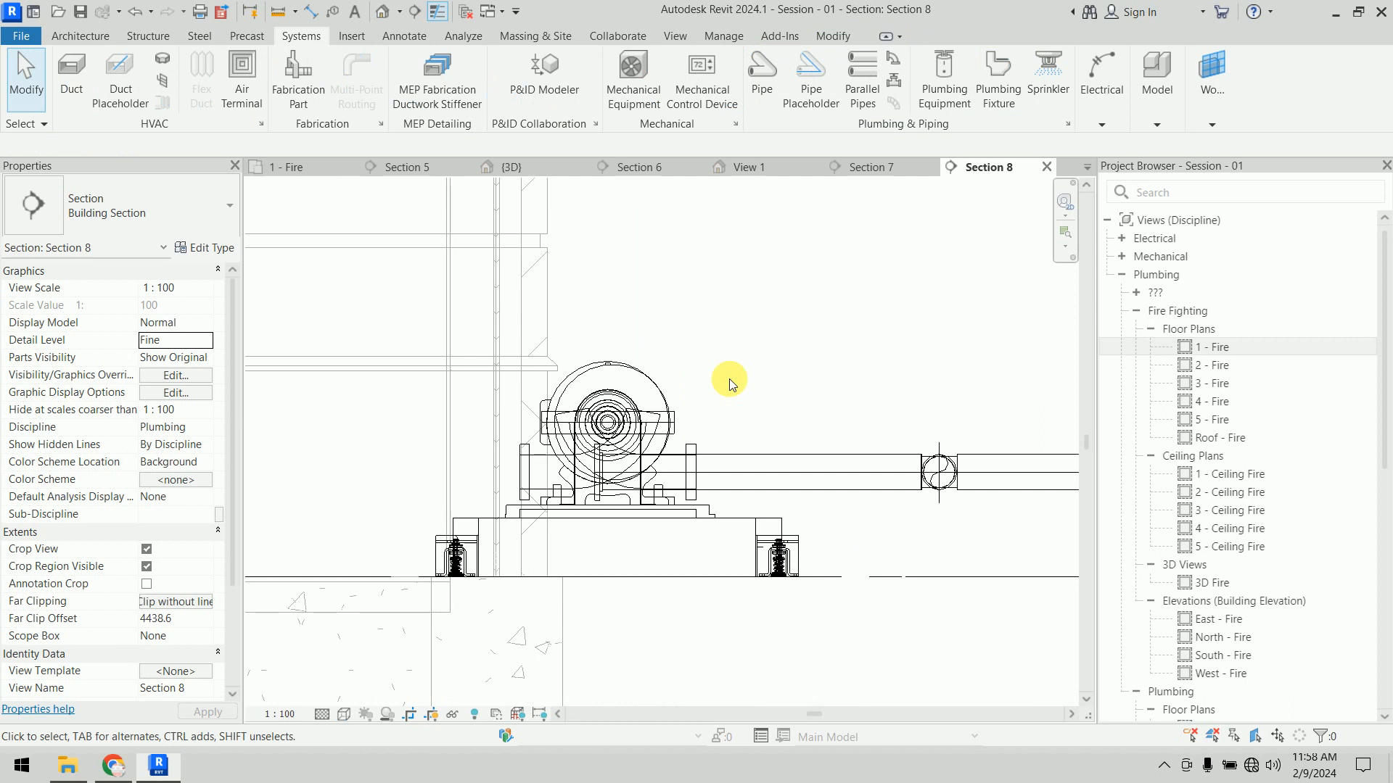
pyautogui.scroll(-4, 729, 379)
pyautogui.click(783, 442)
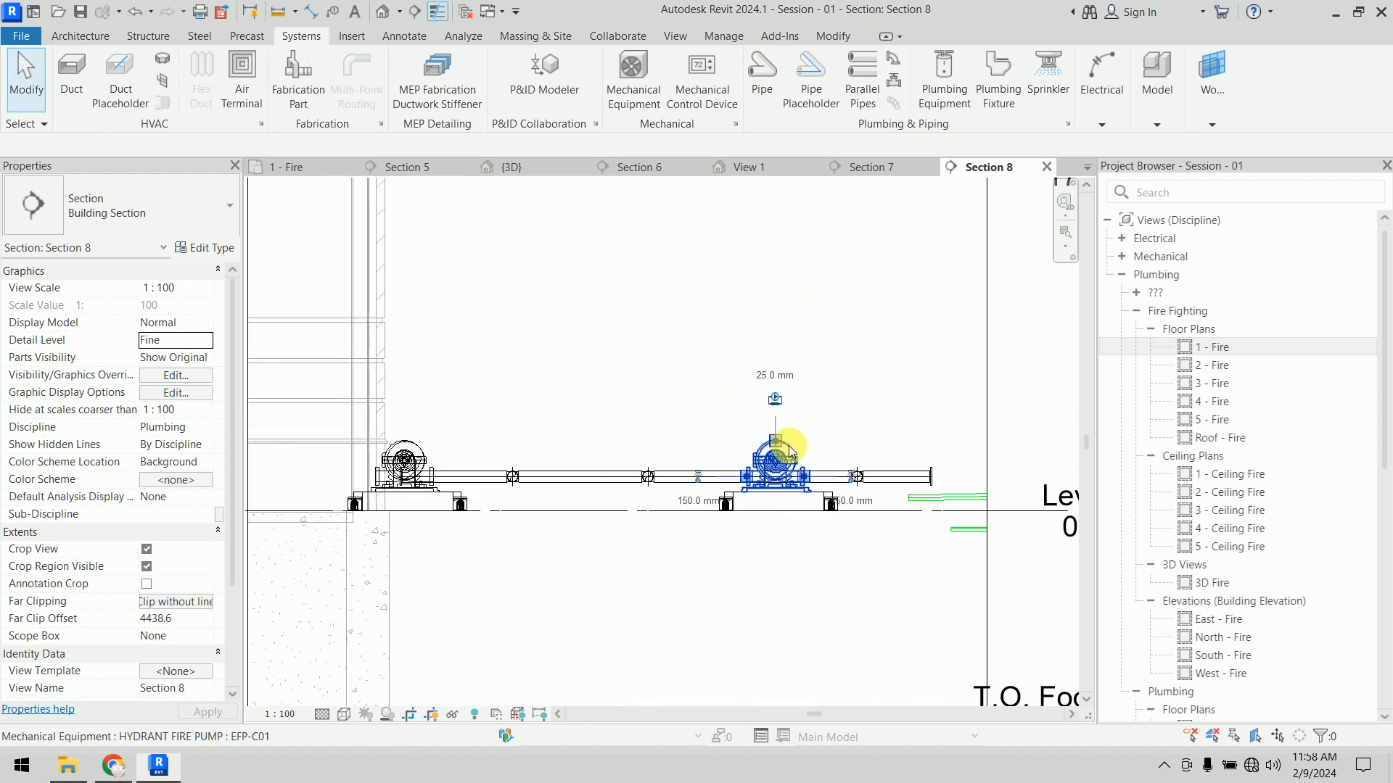
pyautogui.click(698, 477)
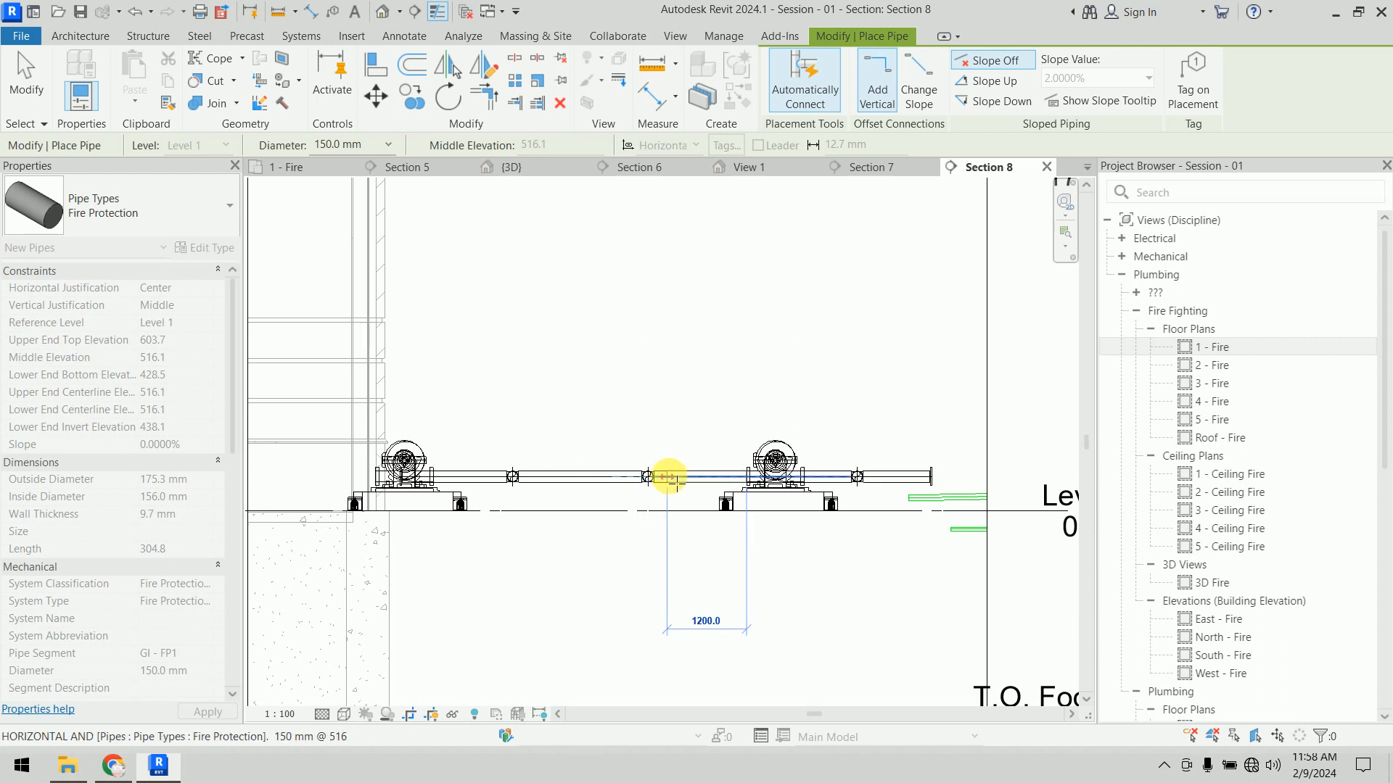
pyautogui.click(668, 478)
pyautogui.press('Escape')
pyautogui.press('Escape')
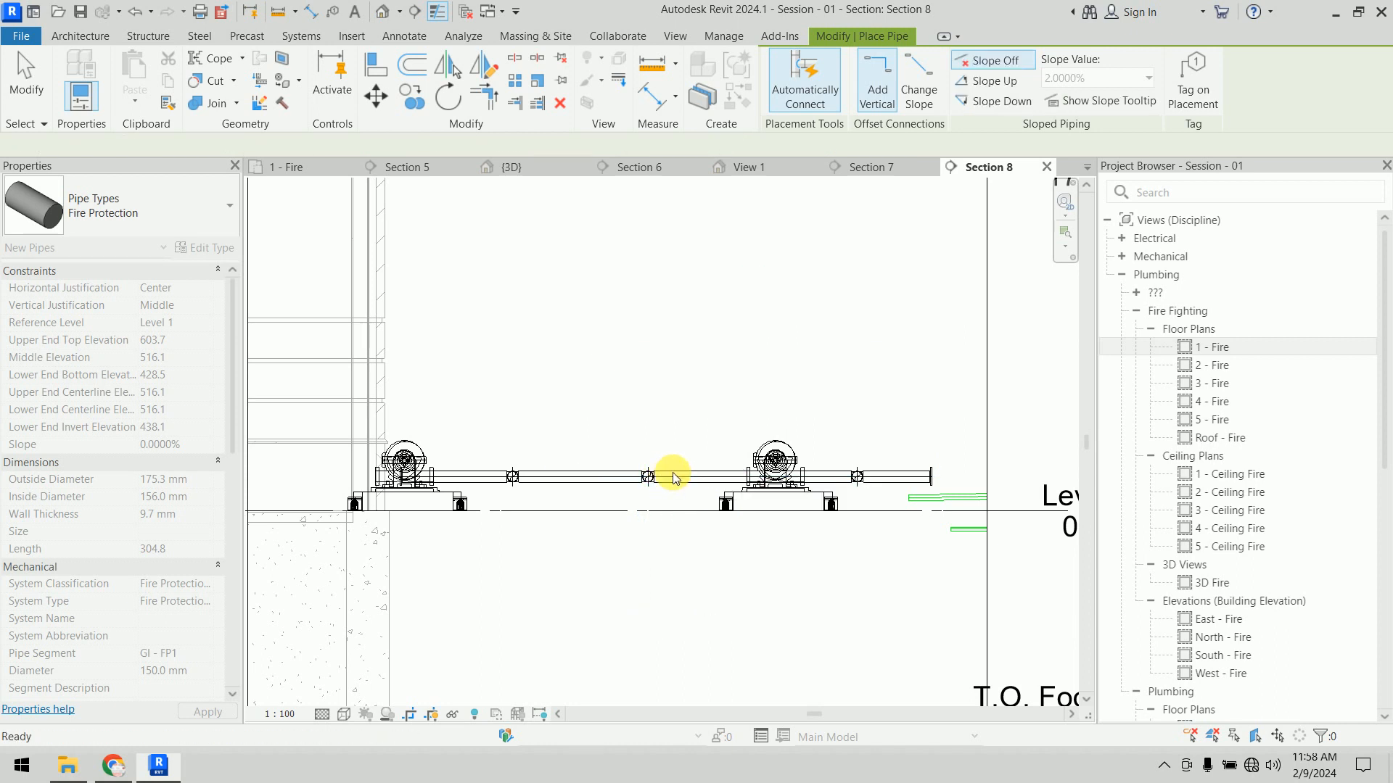
# Step: Temporarily hide the header pipe segment that runs in front of the second pump in the section
pyautogui.keyDown('ctrl'); pyautogui.click(463, 477); pyautogui.keyUp('ctrl')
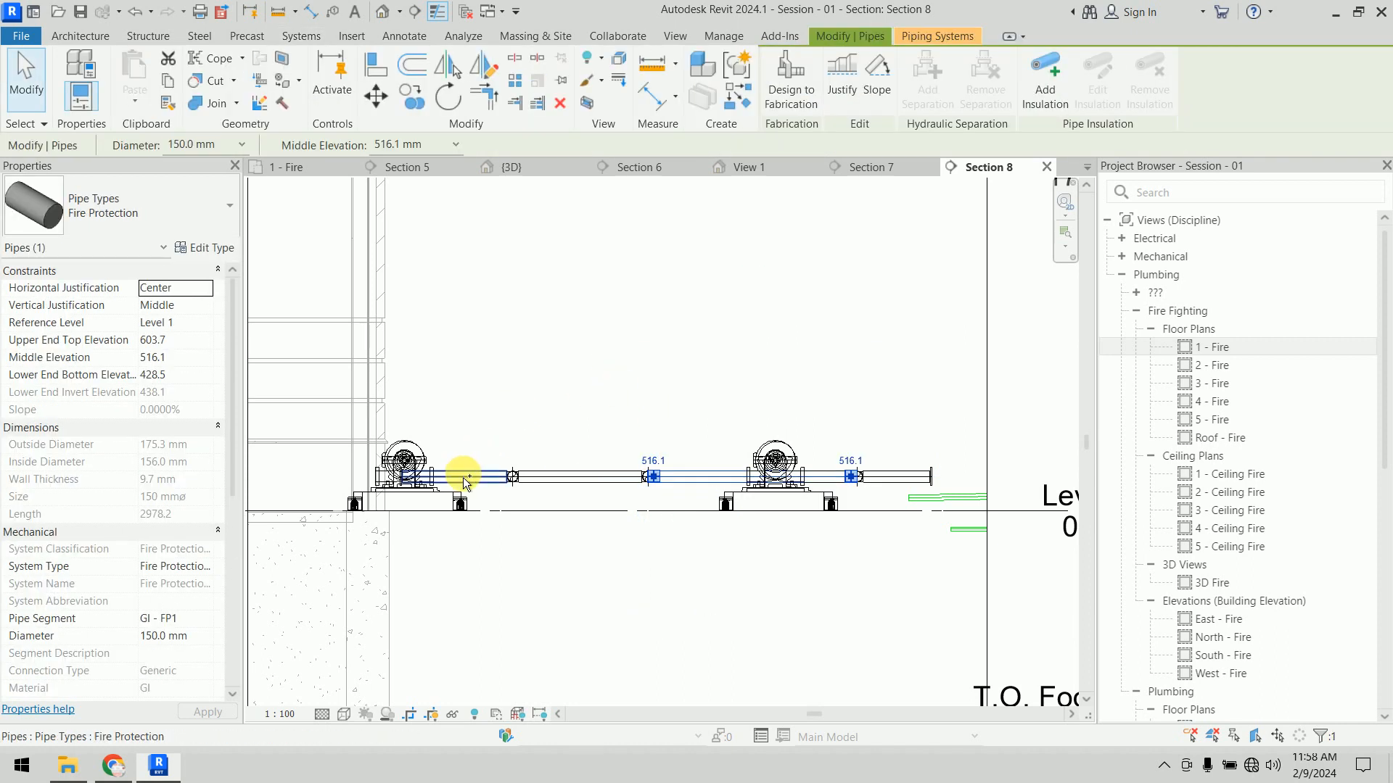
pyautogui.click(542, 378)
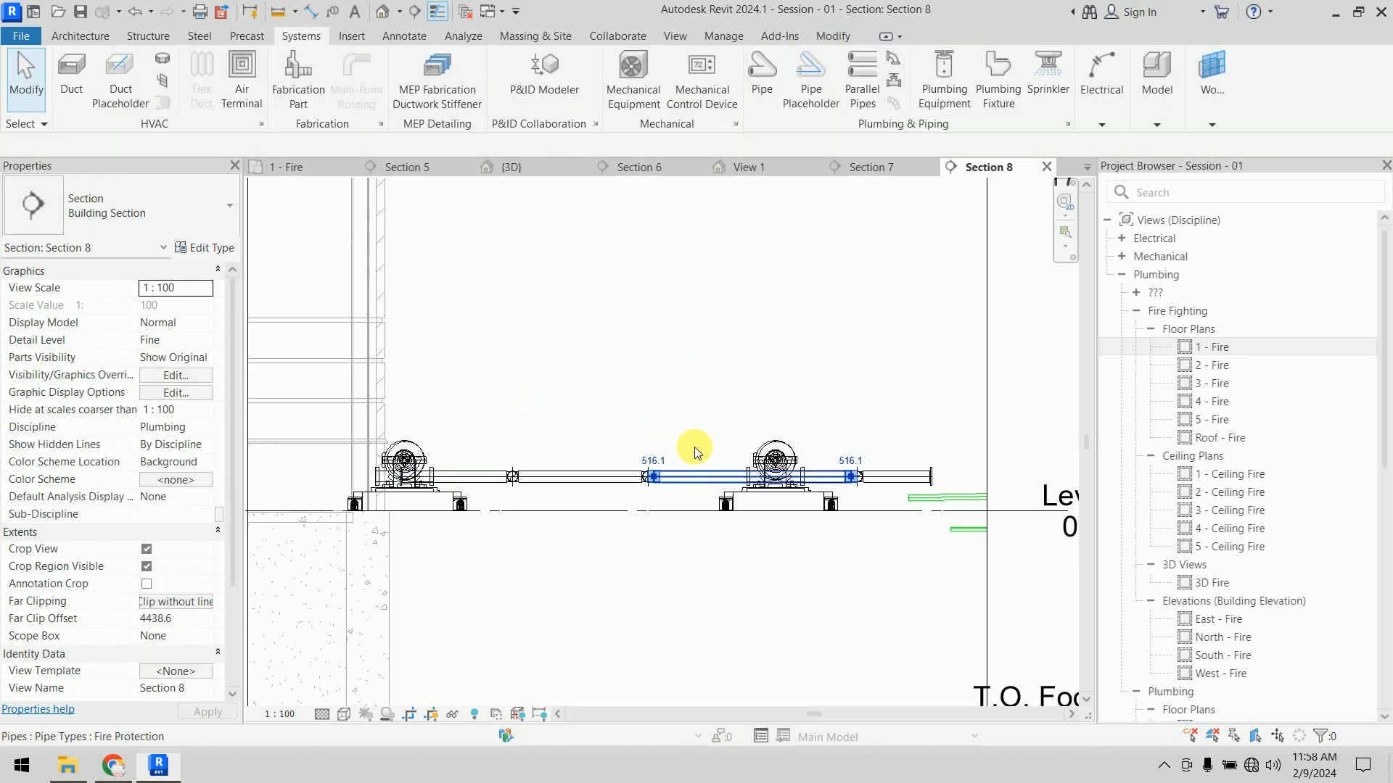
pyautogui.click(689, 475)
pyautogui.press('h')
pyautogui.press('h')
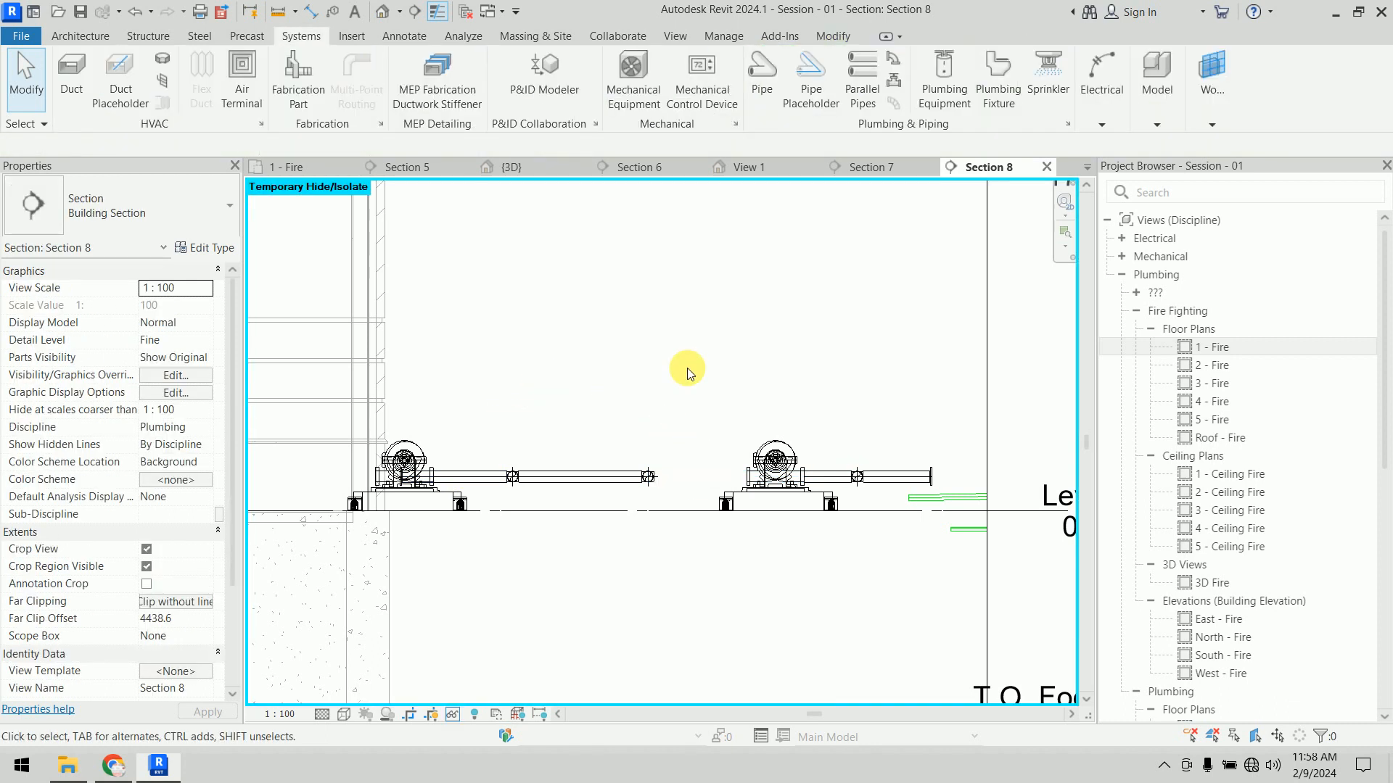
# Step: Draw a 150 mm pipe from the second pump's unconnected side about 1200 mm outward, then vertically up about 2700 mm
pyautogui.click(765, 468)
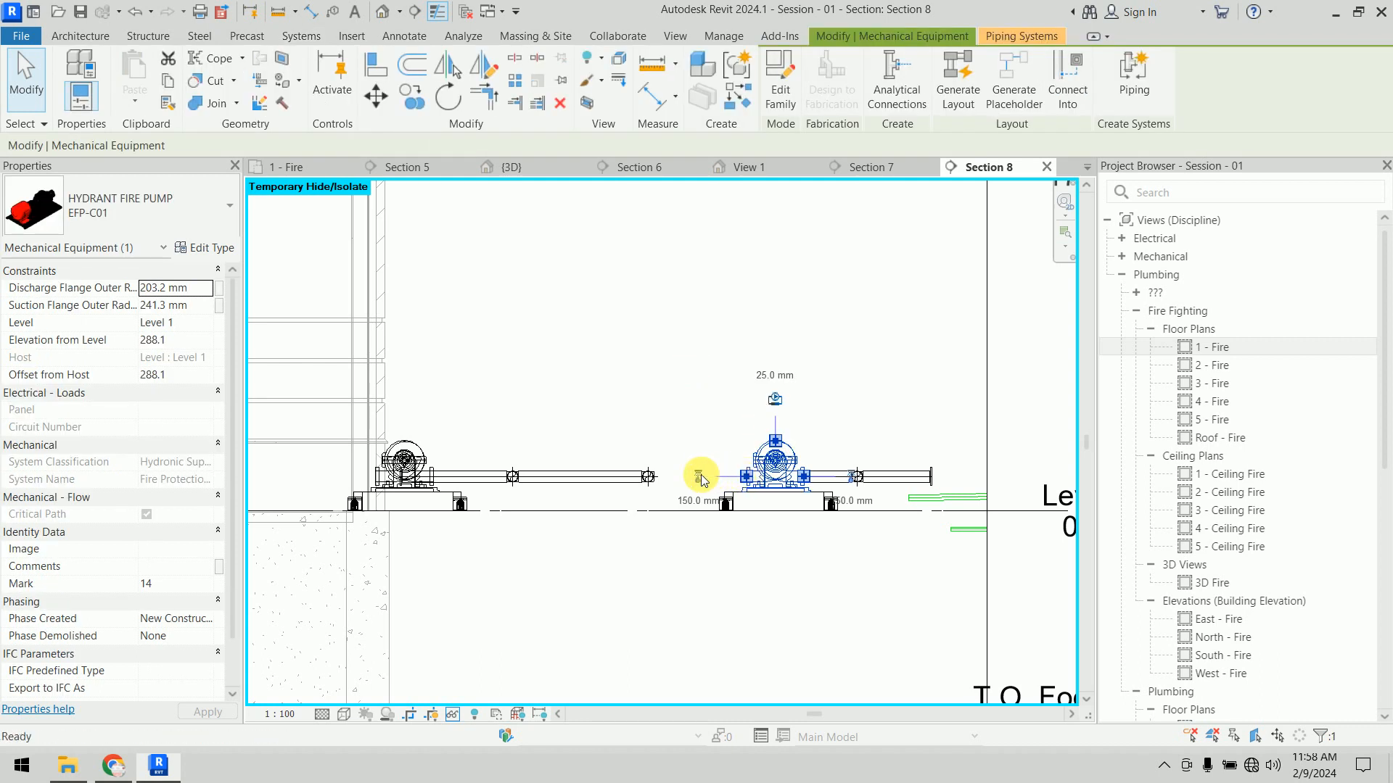
pyautogui.click(695, 477)
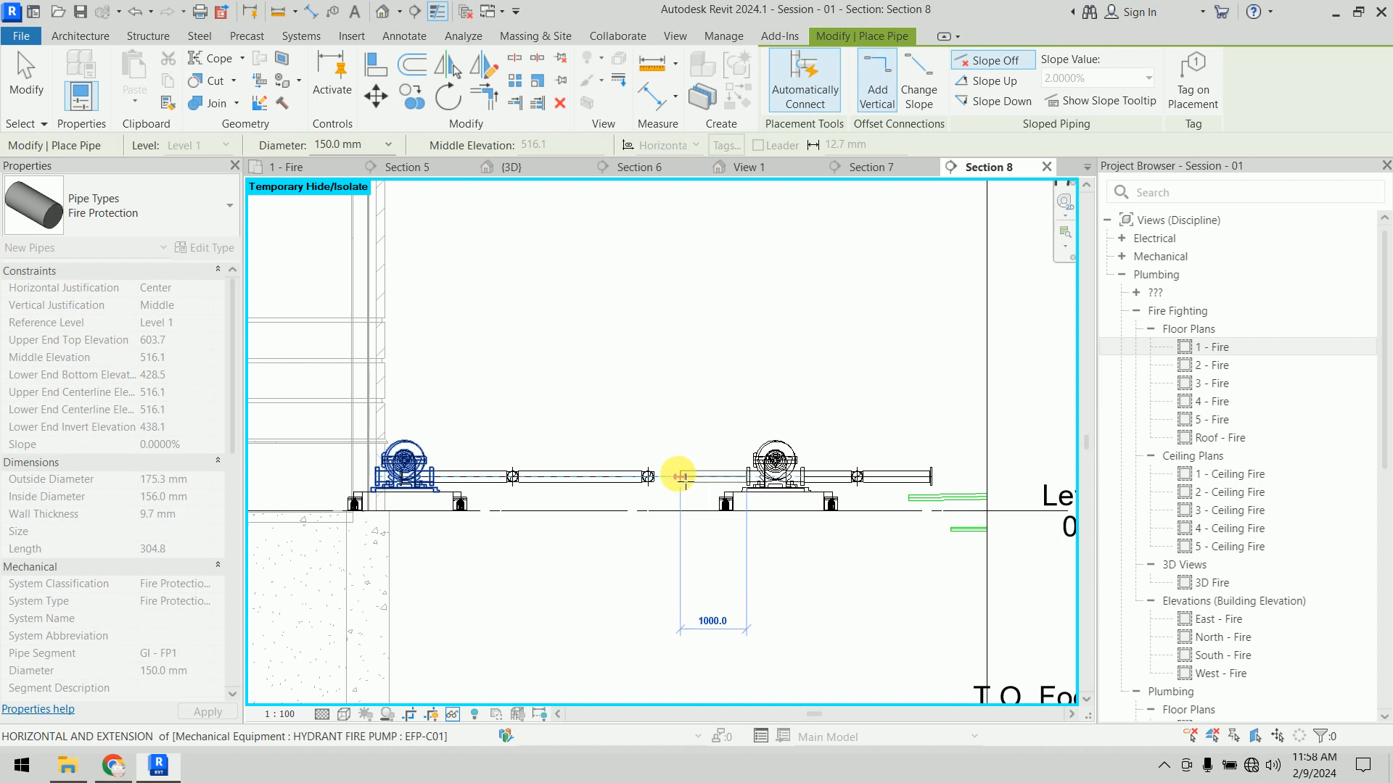
pyautogui.click(667, 477)
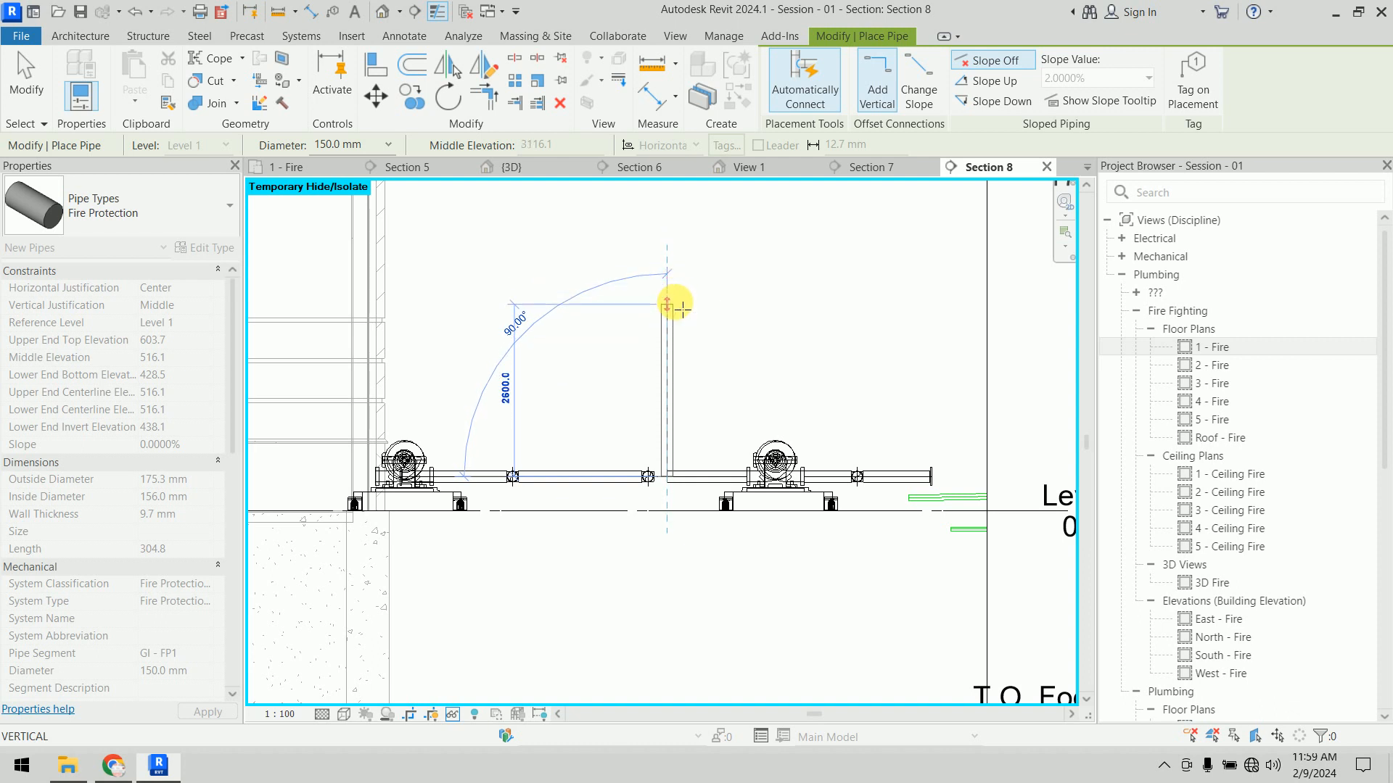
pyautogui.click(681, 303)
pyautogui.press('Escape')
pyautogui.press('Escape')
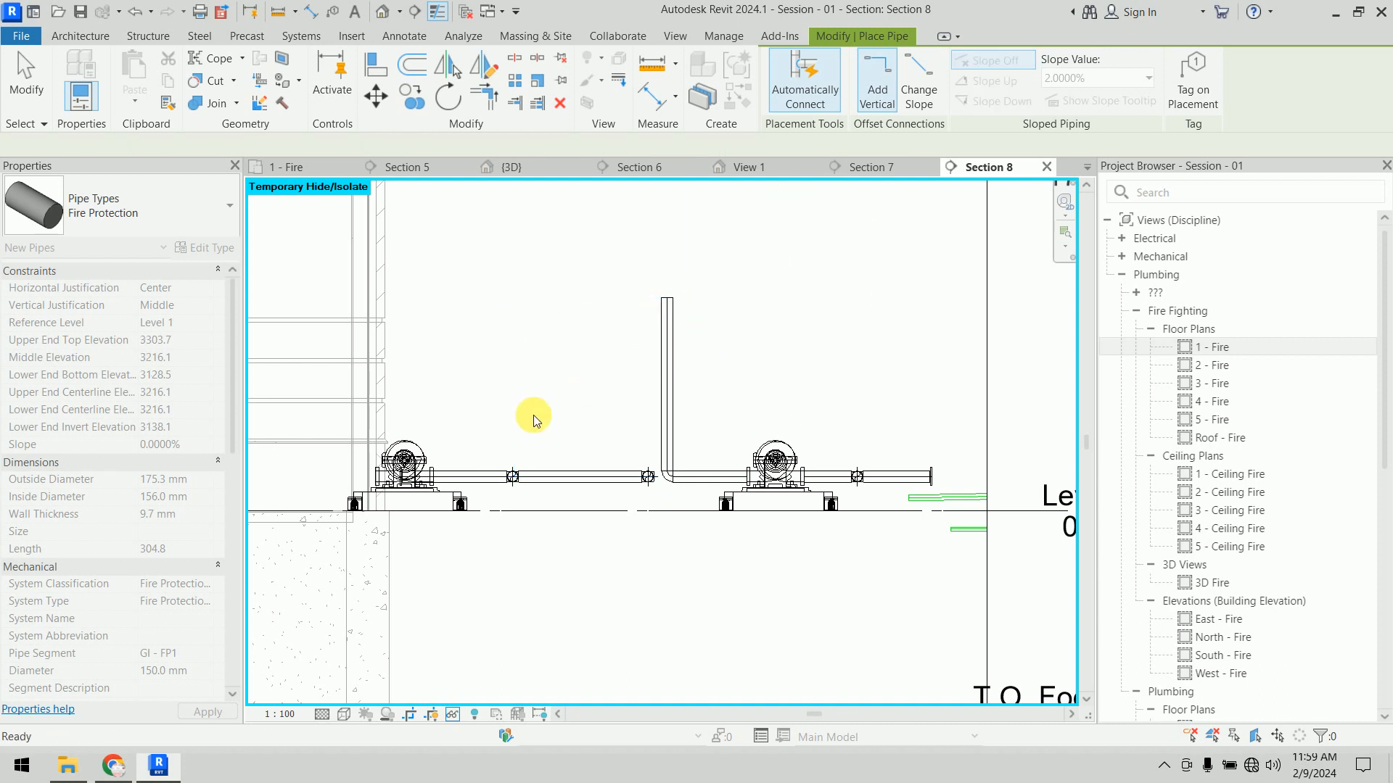
# Step: Draw a 150 mm pipe outward from the first pump's unconnected side, up 2700 mm, and across to the top of the second pump's riser
pyautogui.moveTo(515, 436); pyautogui.dragTo(700, 385, button='middle')
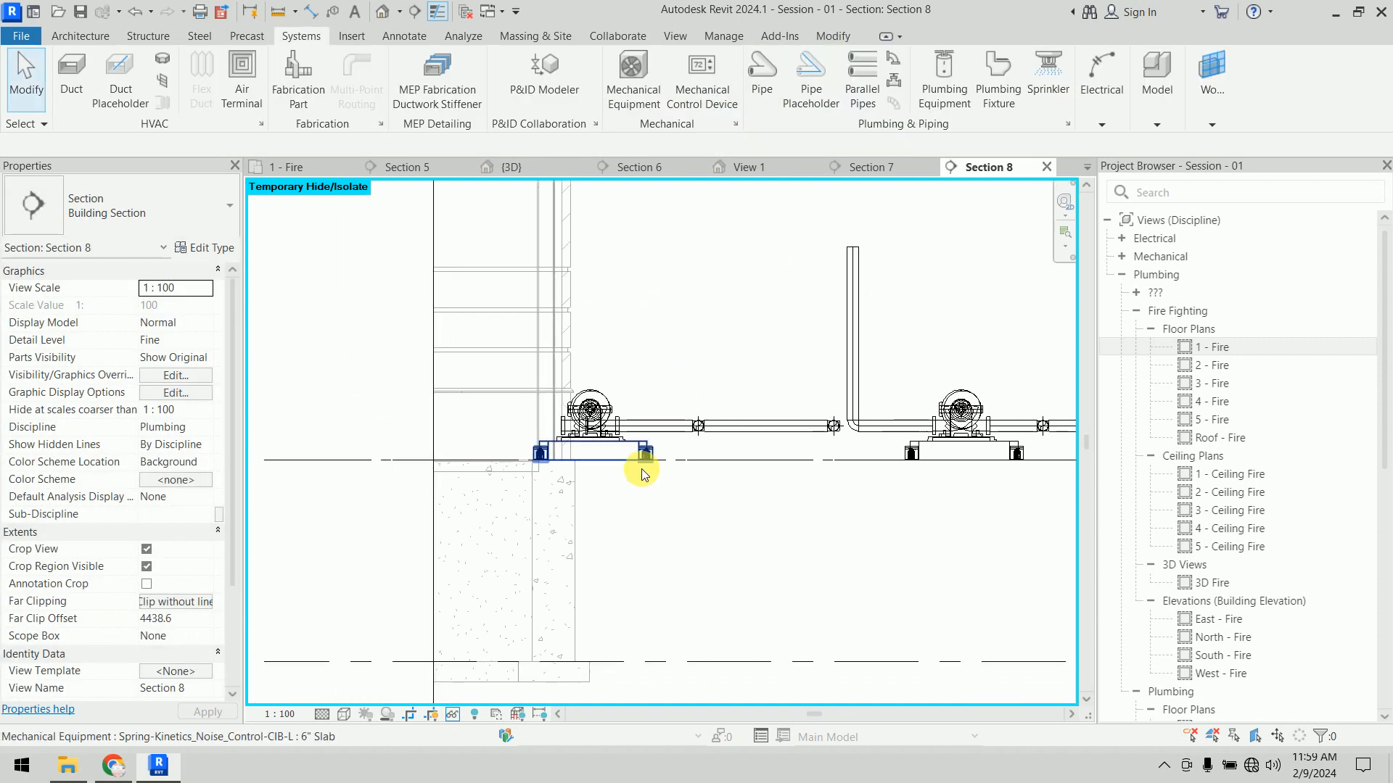
pyautogui.click(578, 405)
pyautogui.click(515, 425)
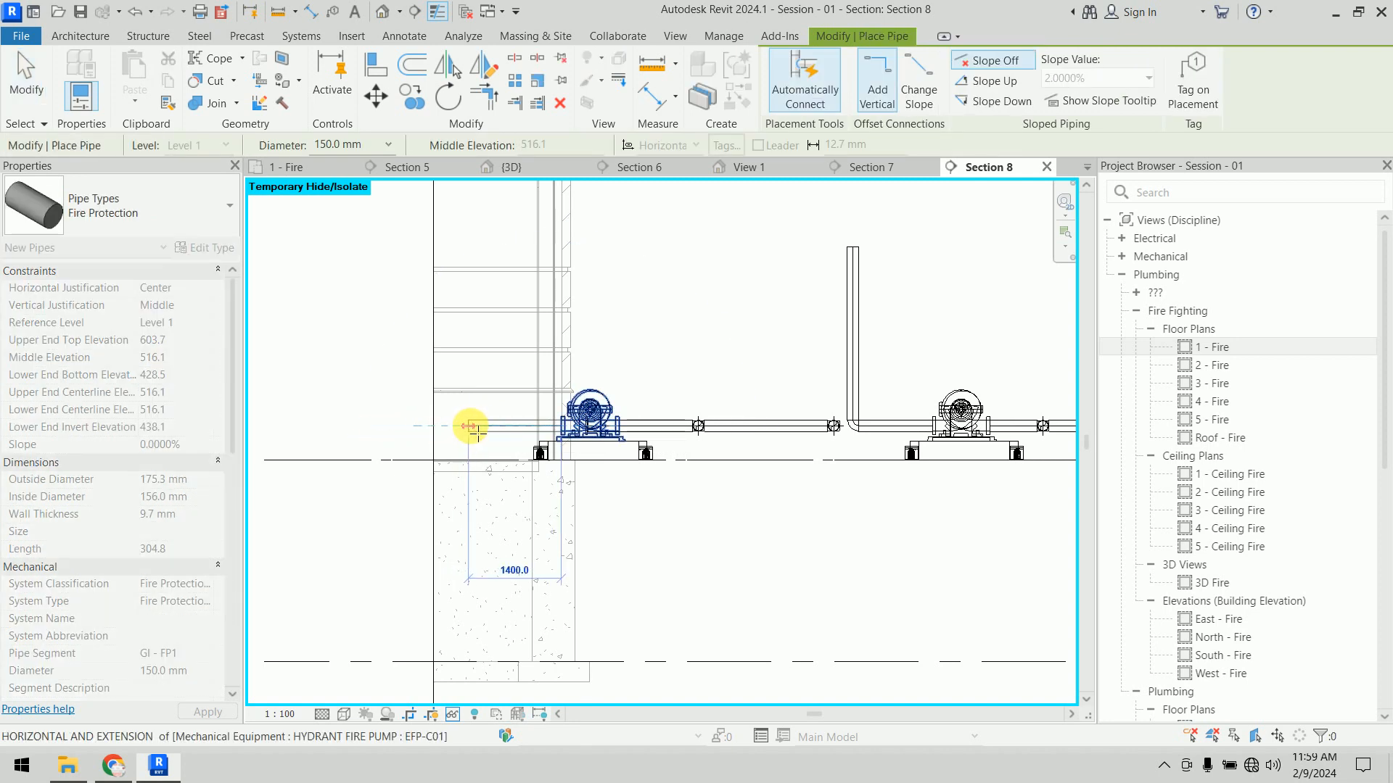
pyautogui.click(482, 425)
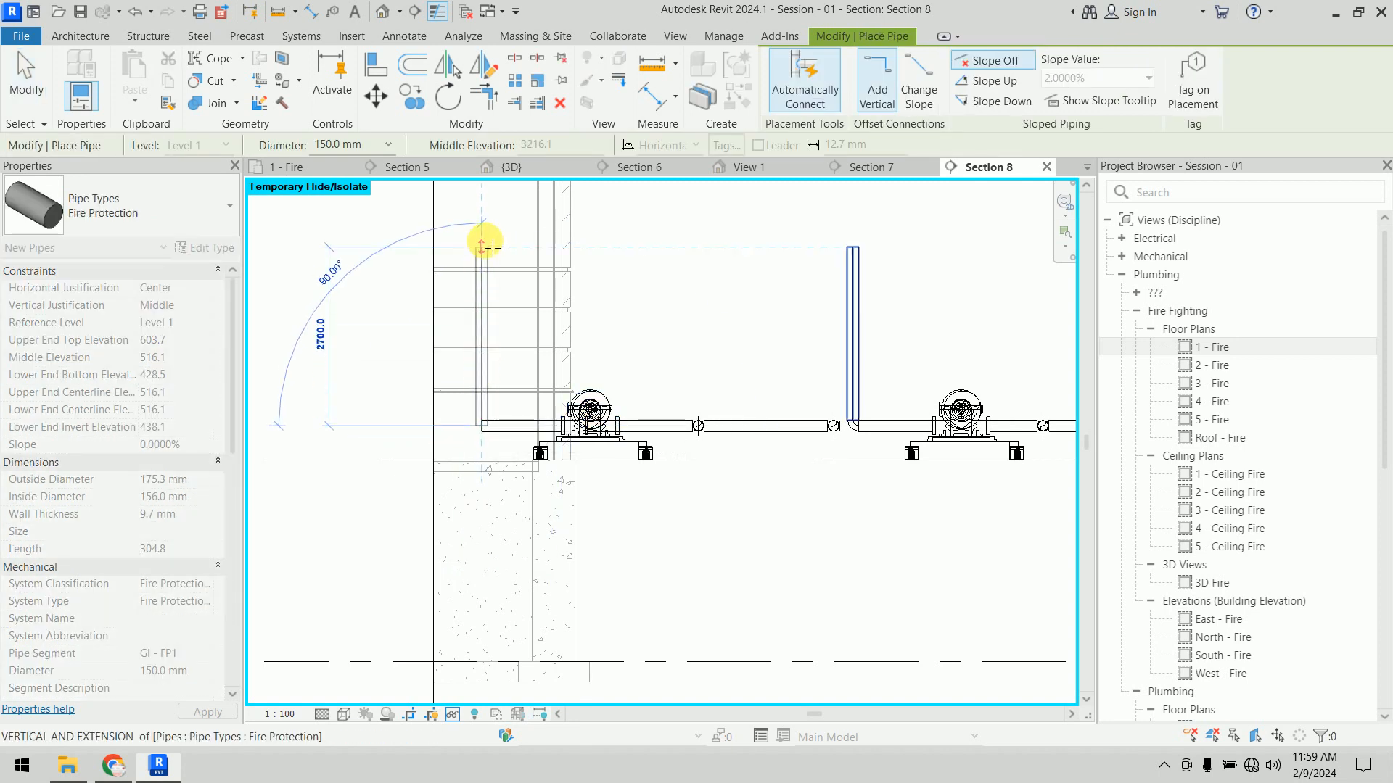
pyautogui.click(481, 247)
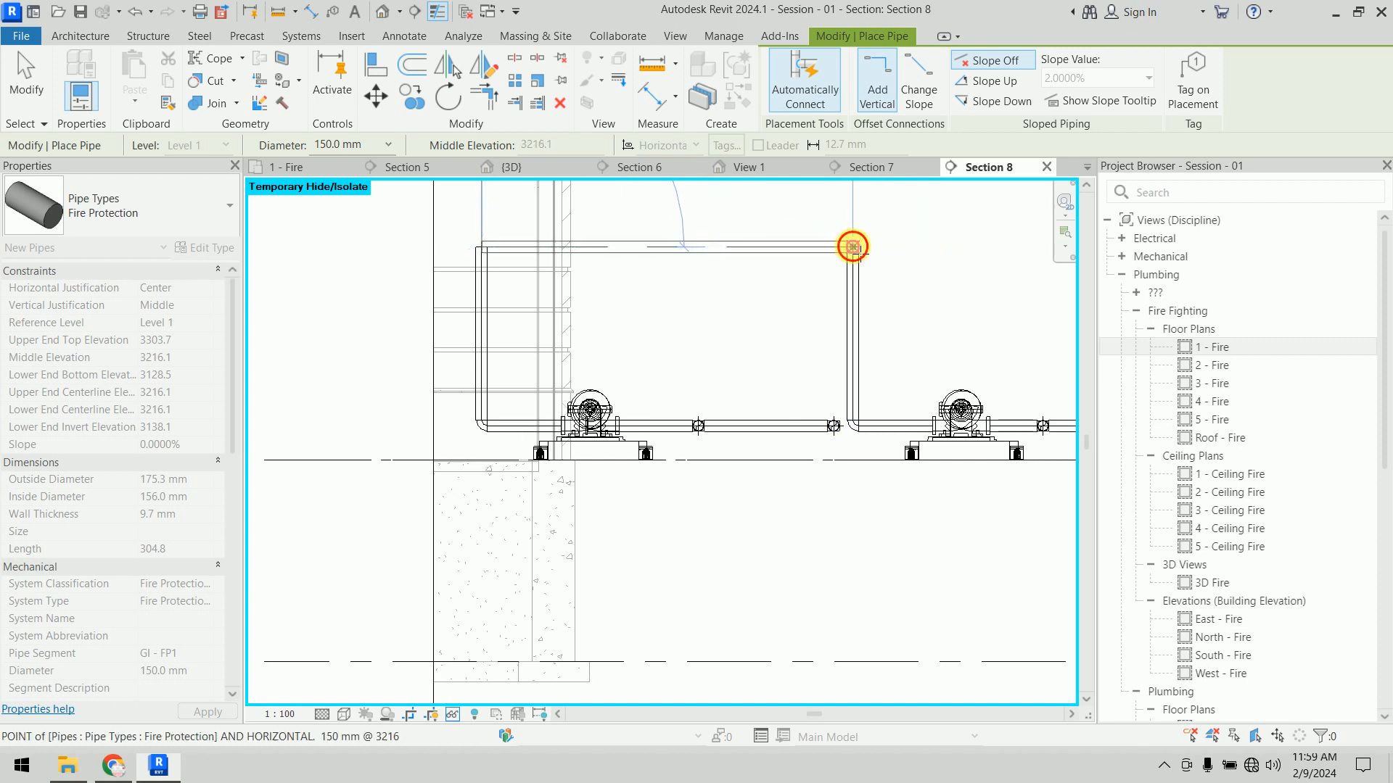
pyautogui.press('Escape')
pyautogui.press('Escape')
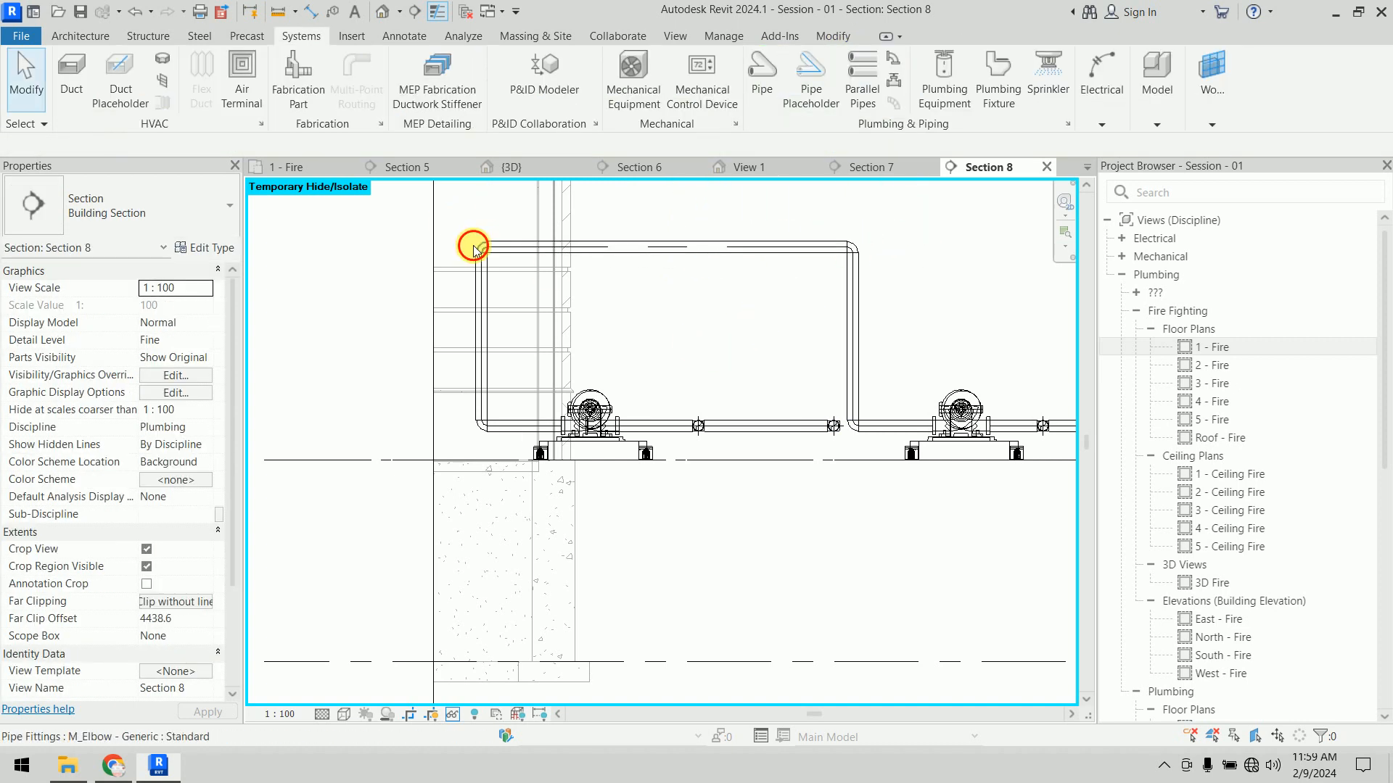
# Step: Convert the two elbows at the riser tops into tees with their open sides facing outward along the horizontal pipe
pyautogui.click(473, 247)
pyautogui.click(464, 247)
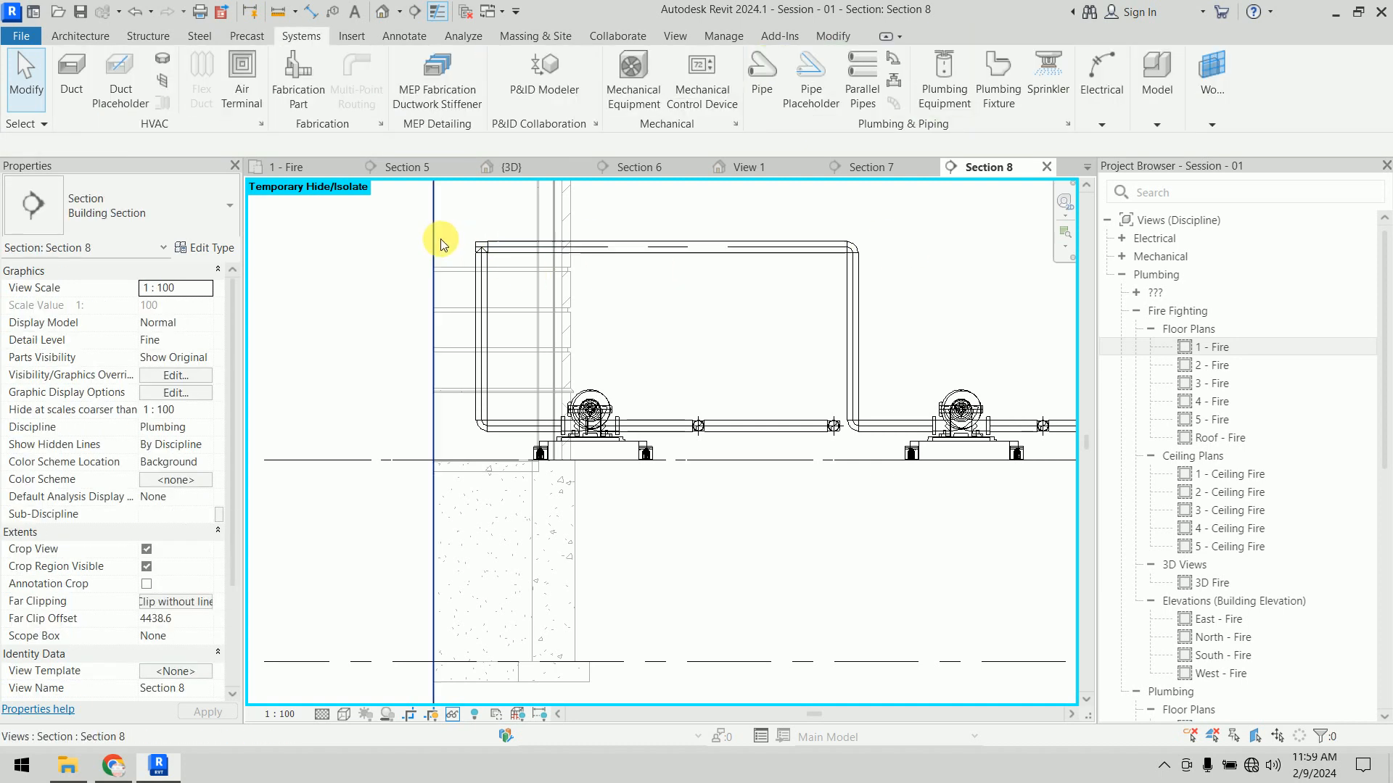
pyautogui.click(484, 245)
pyautogui.click(925, 275)
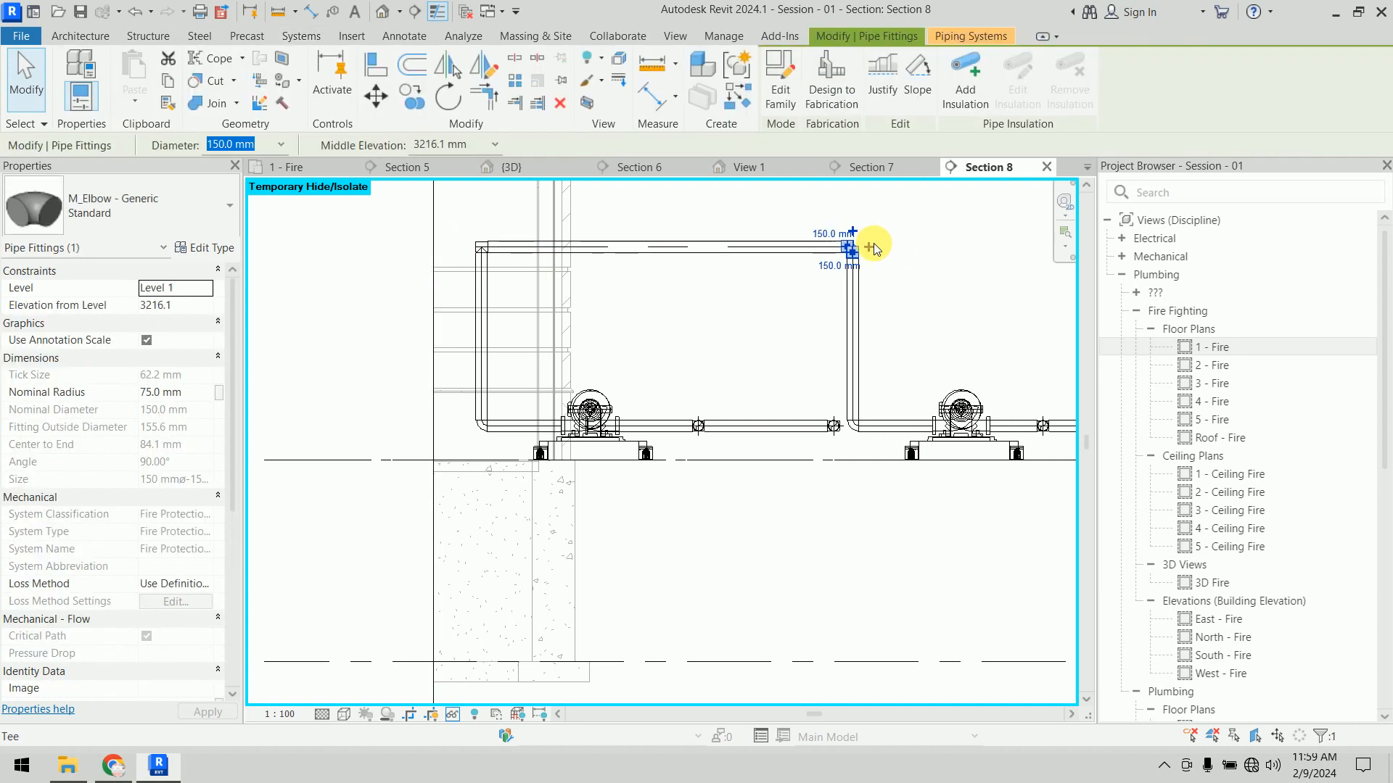
pyautogui.press('Escape')
pyautogui.click(863, 250)
# Step: Extend a 150 mm pipe about 1000 mm horizontally from the open side of the tee above the second pump's riser
pyautogui.scroll(2, 852, 262)
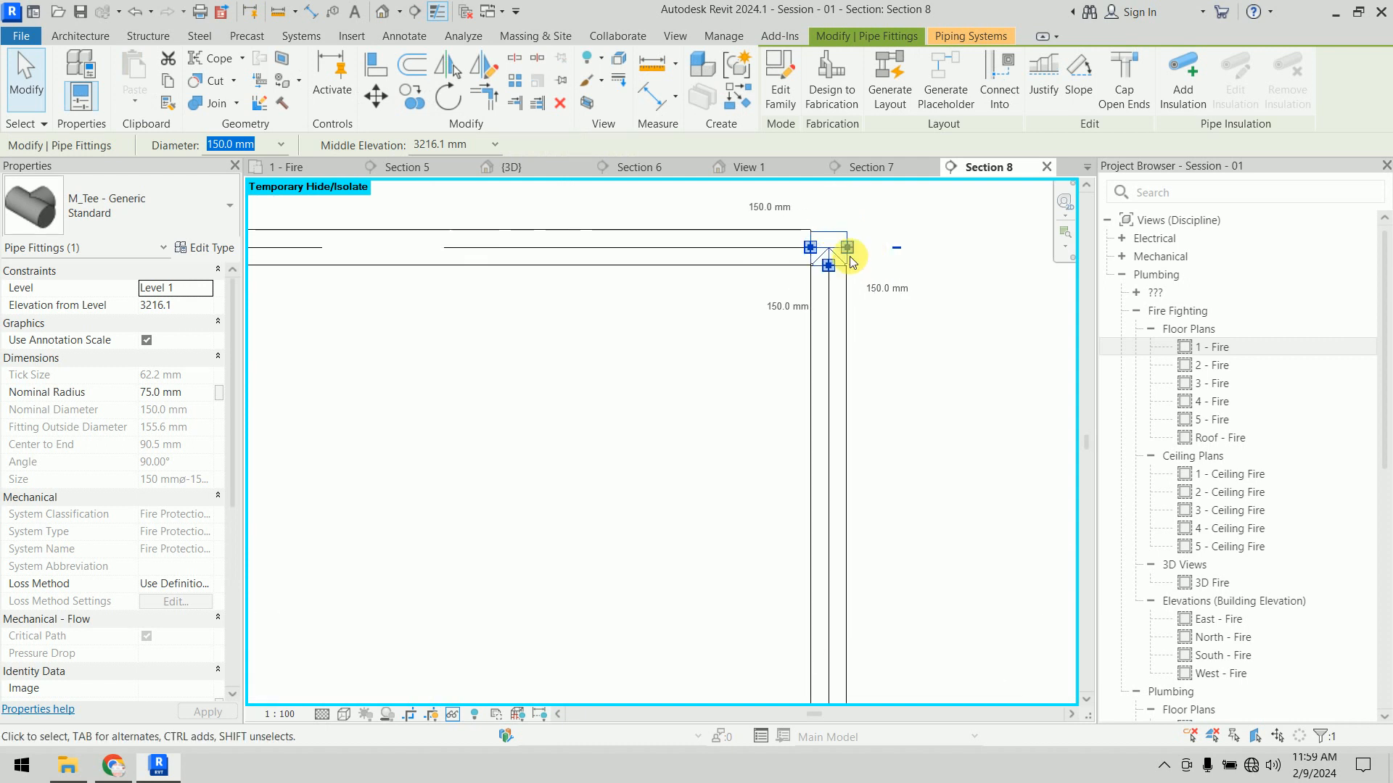
pyautogui.rightClick(846, 249)
pyautogui.click(888, 317)
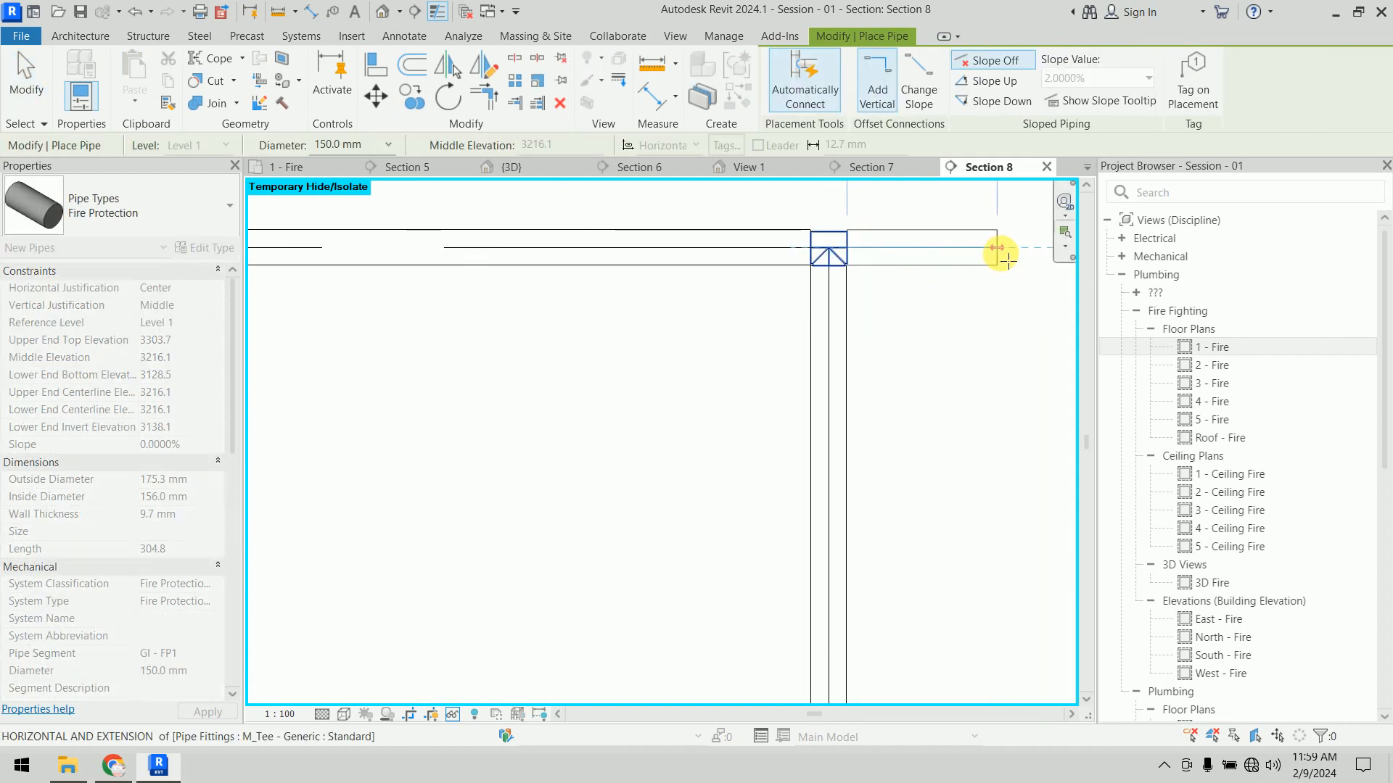
pyautogui.scroll(-3, 925, 359)
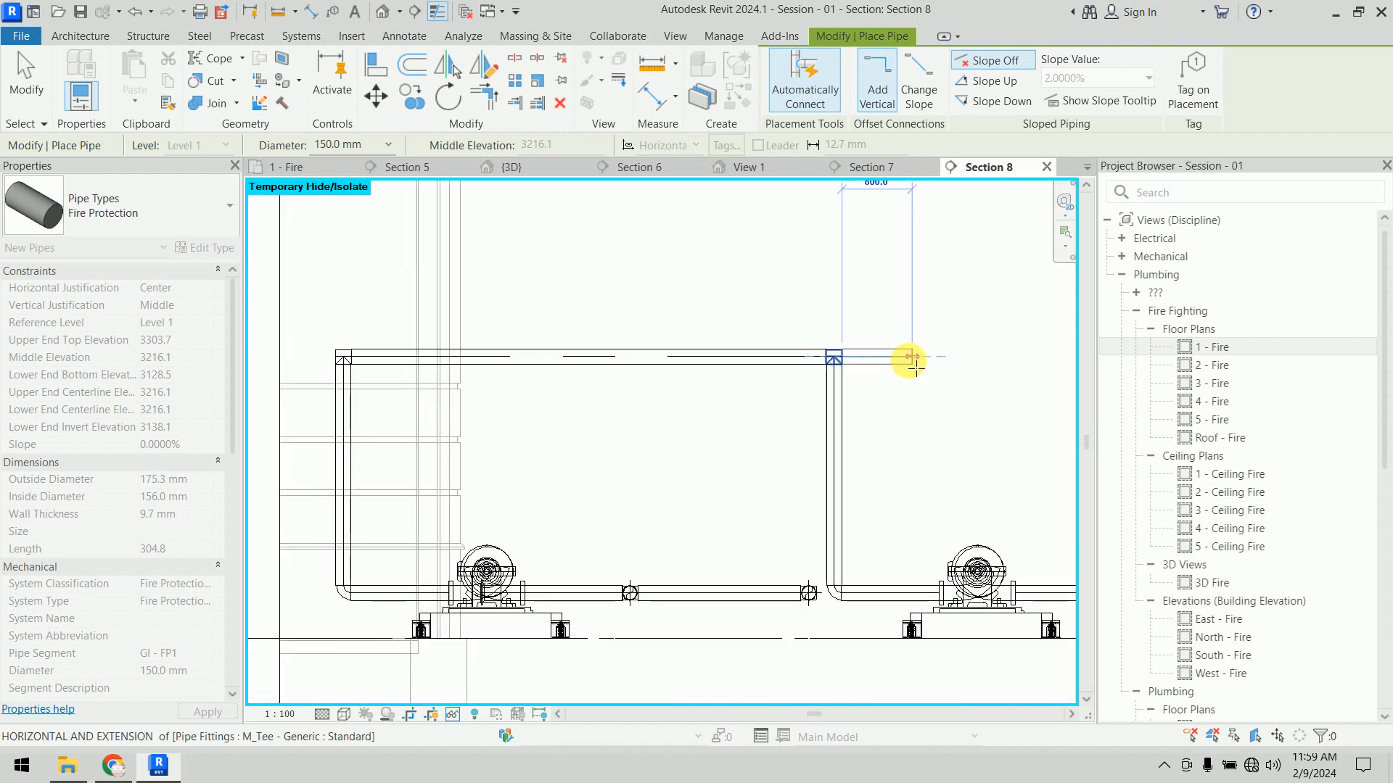
pyautogui.moveTo(925, 366); pyautogui.dragTo(926, 423, button='middle')
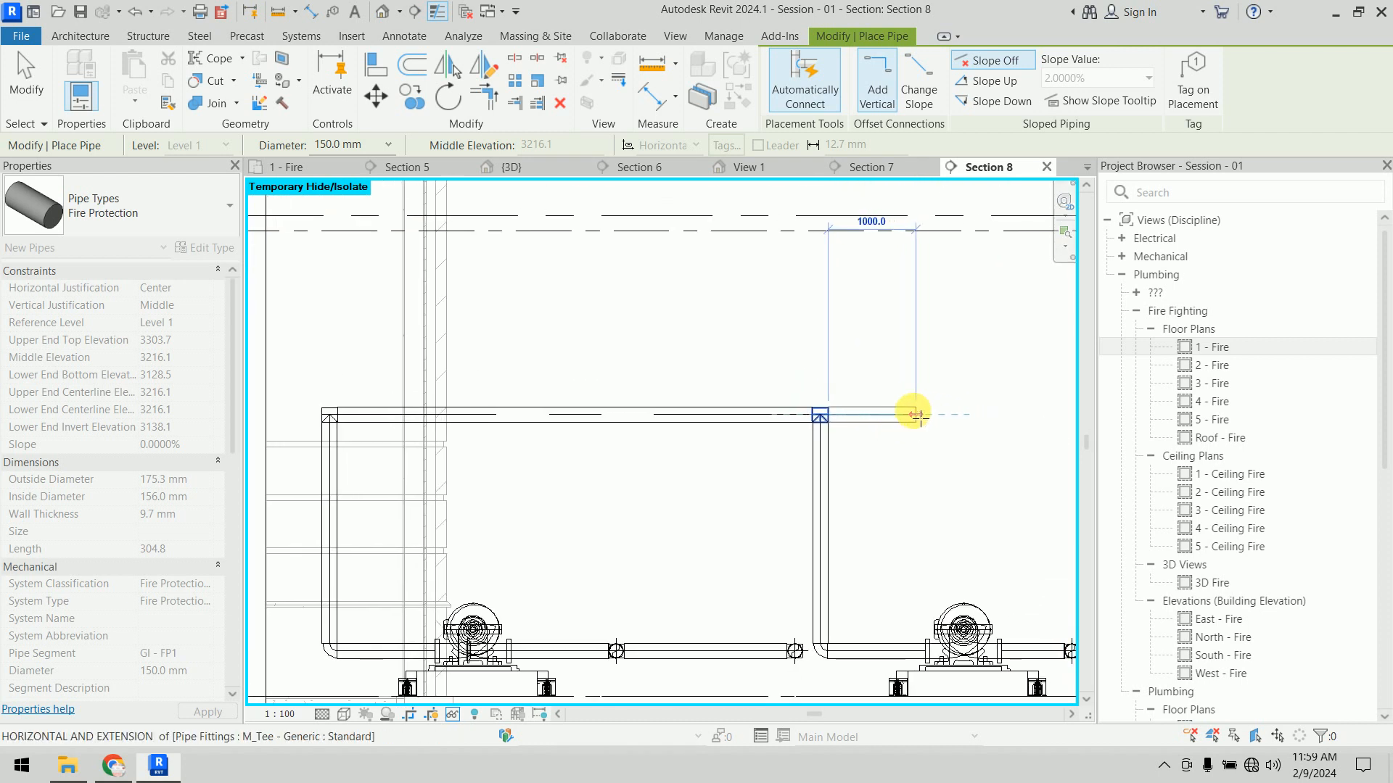
pyautogui.press('Escape')
pyautogui.moveTo(445, 472); pyautogui.dragTo(622, 500, button='middle')
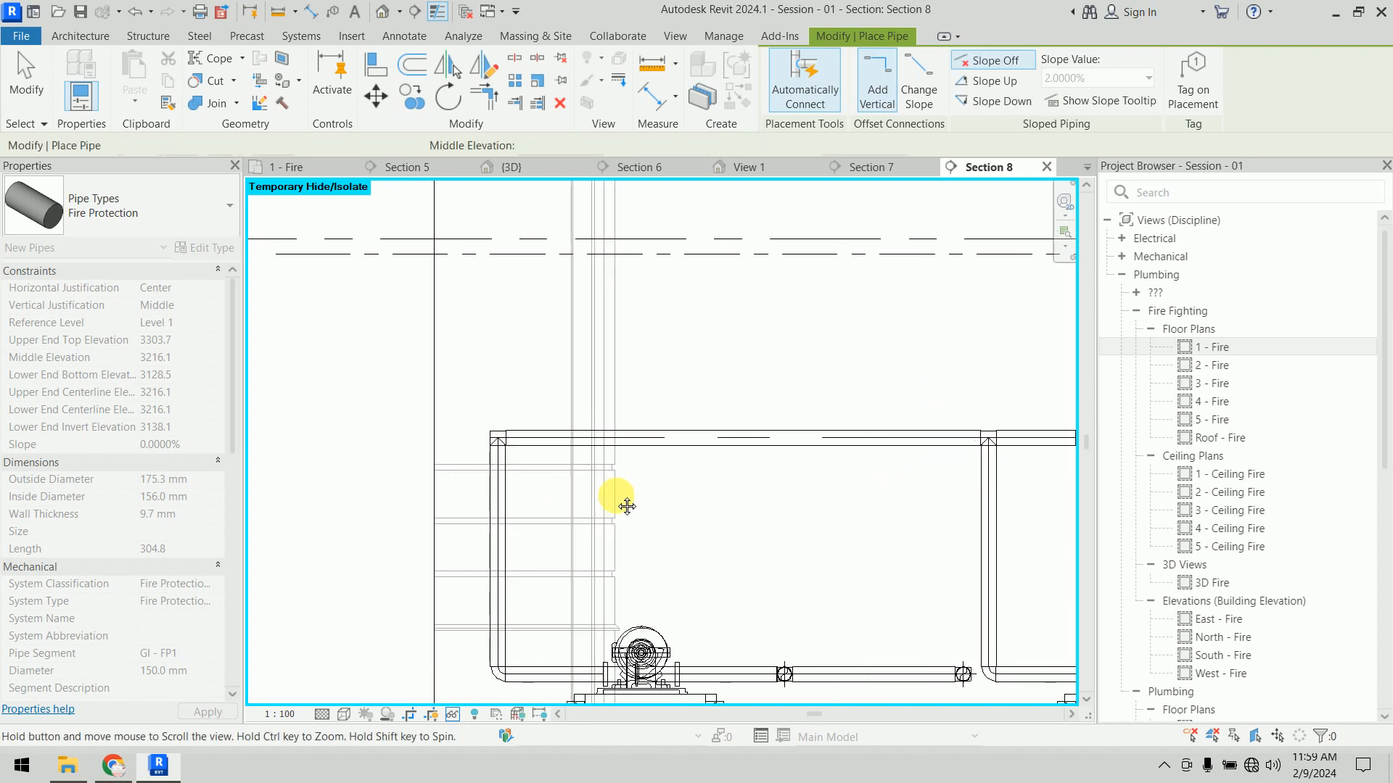
pyautogui.press('Escape')
# Step: Extend a 150 mm pipe about 600 mm horizontally from the open side of the tee above the first pump's riser
pyautogui.click(492, 448)
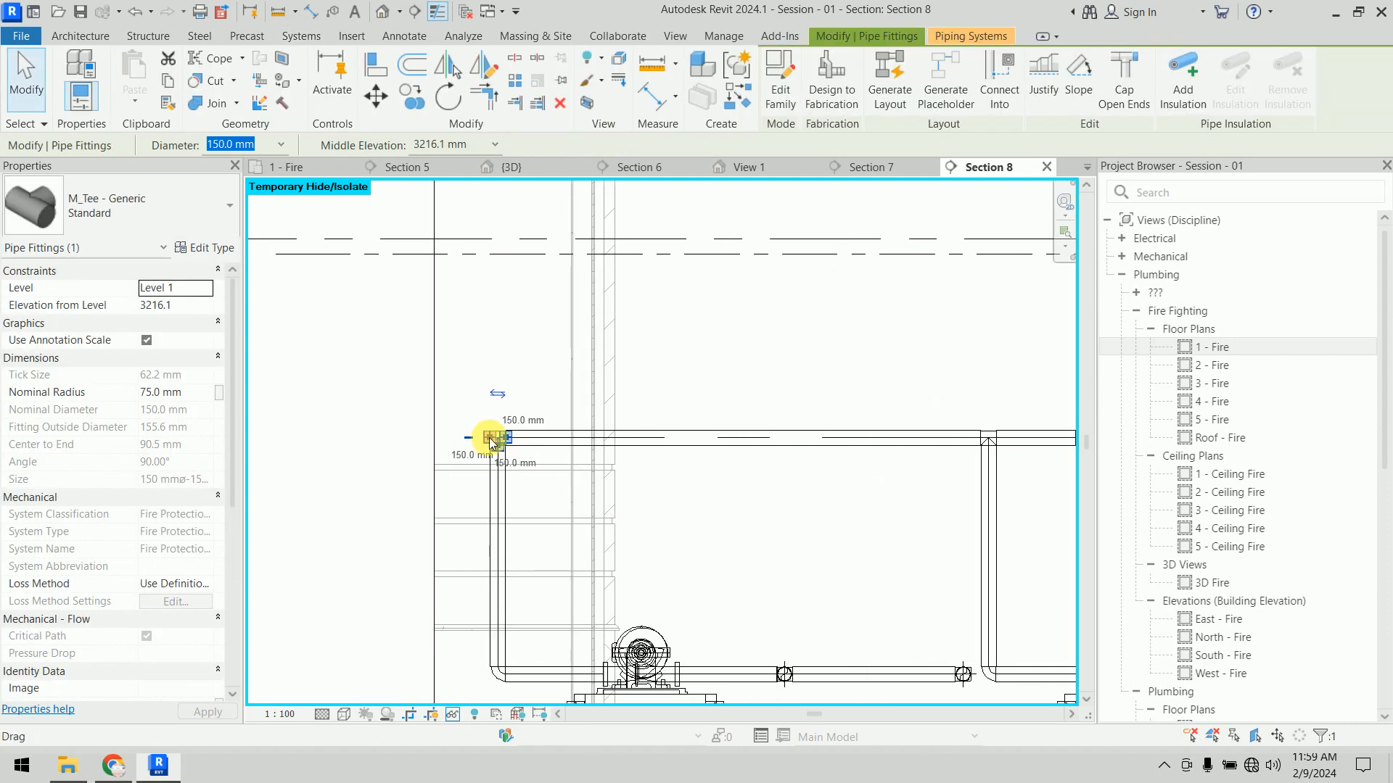
pyautogui.rightClick(490, 444)
pyautogui.click(549, 354)
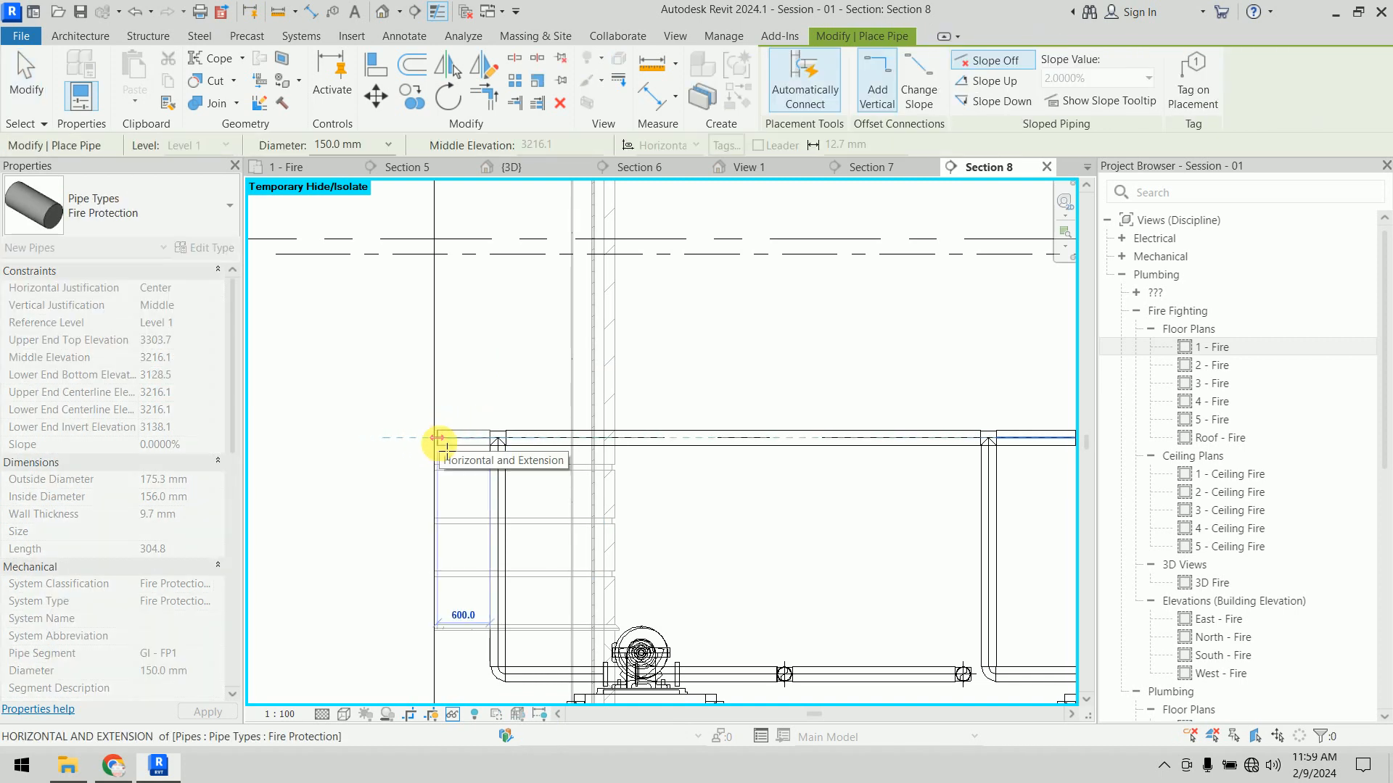
pyautogui.press('Escape')
pyautogui.press('Escape')
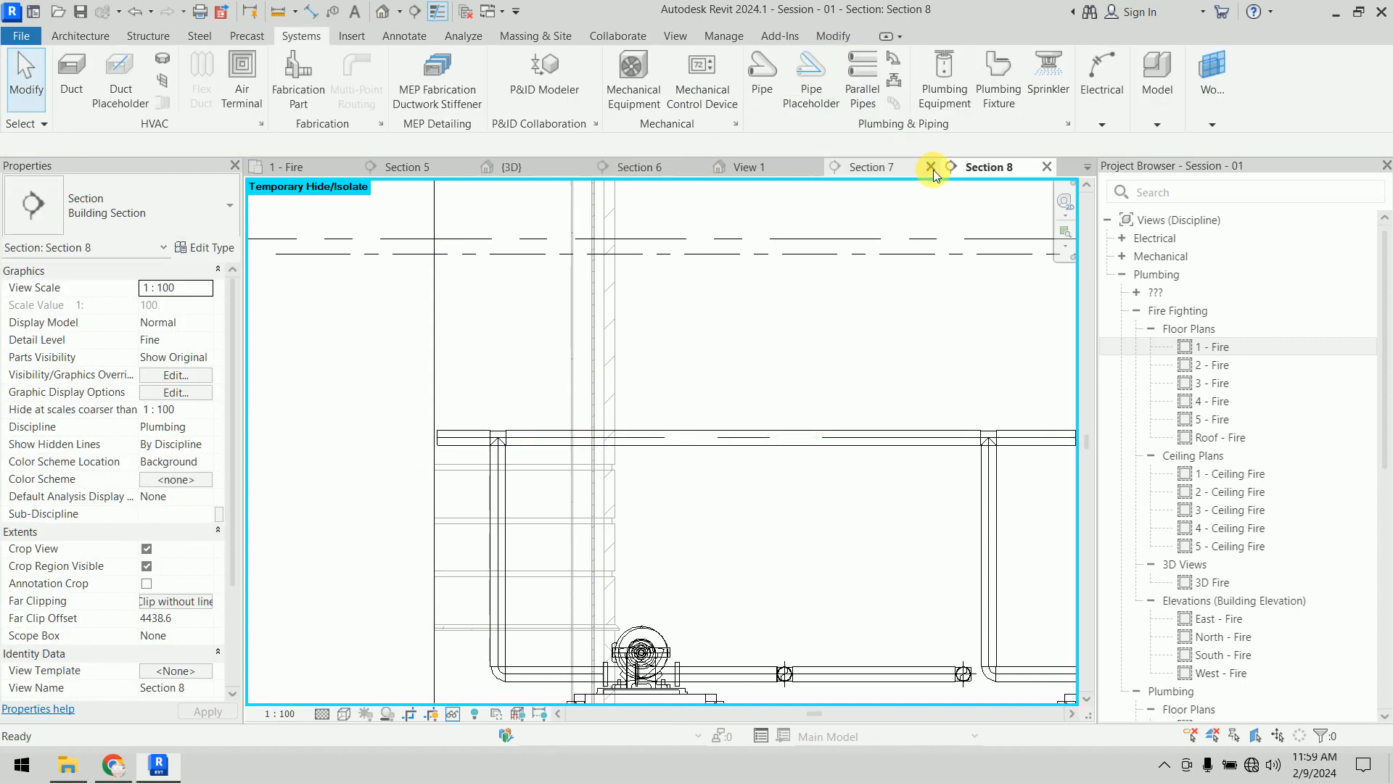
# Step: Examine the pump piping and its position relative to the building's fire main in the 1 - Fire plan and the 3D view
pyautogui.click(291, 169)
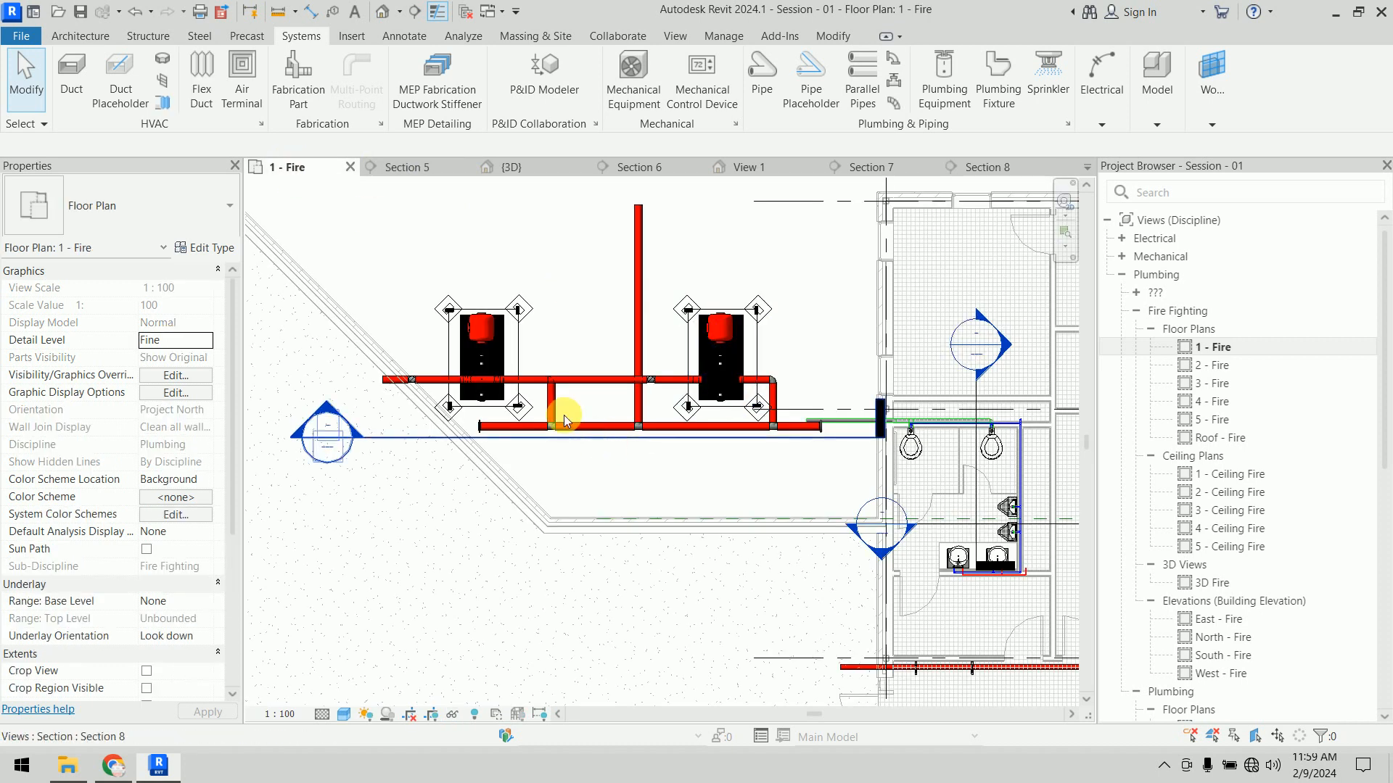
pyautogui.moveTo(566, 404); pyautogui.dragTo(591, 435, button='middle')
pyautogui.scroll(3, 624, 455)
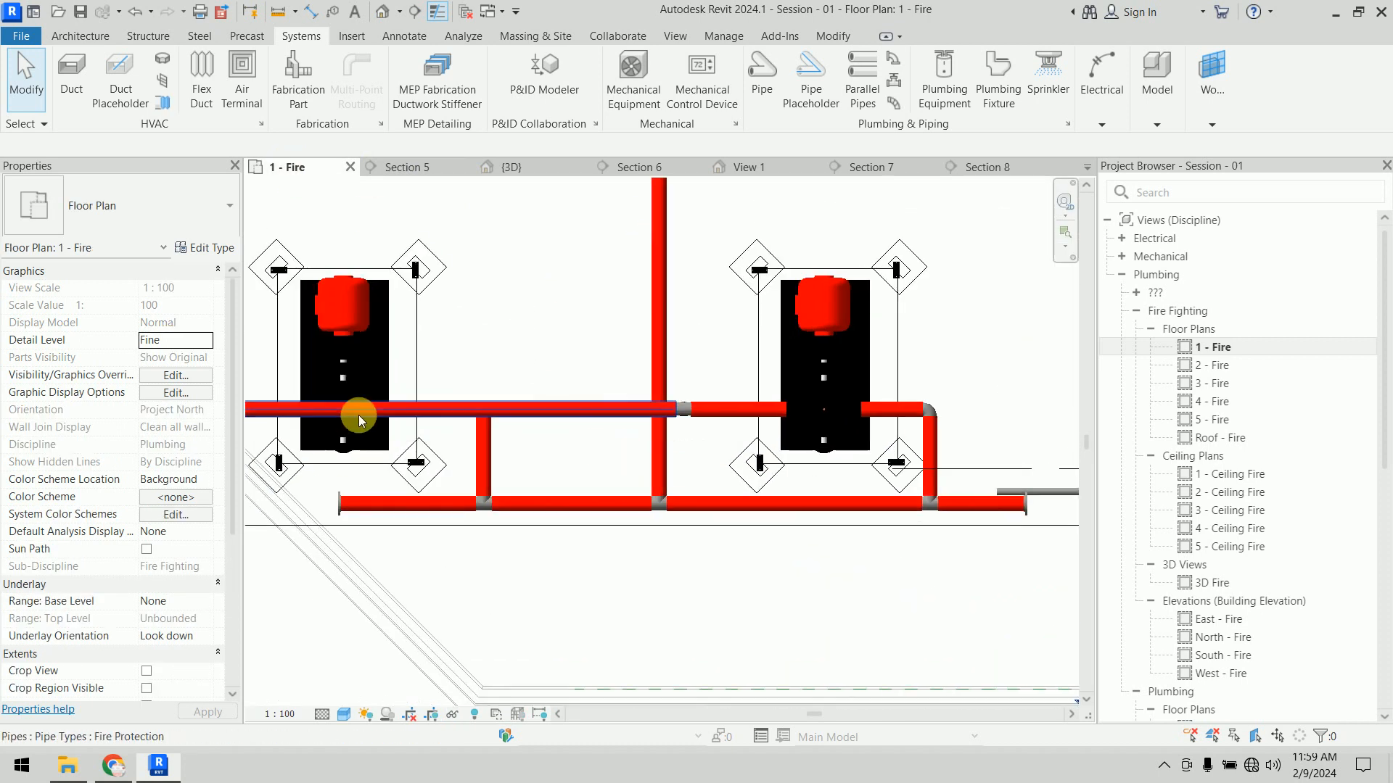
pyautogui.scroll(-4, 578, 382)
pyautogui.moveTo(578, 383); pyautogui.dragTo(577, 459, button='middle')
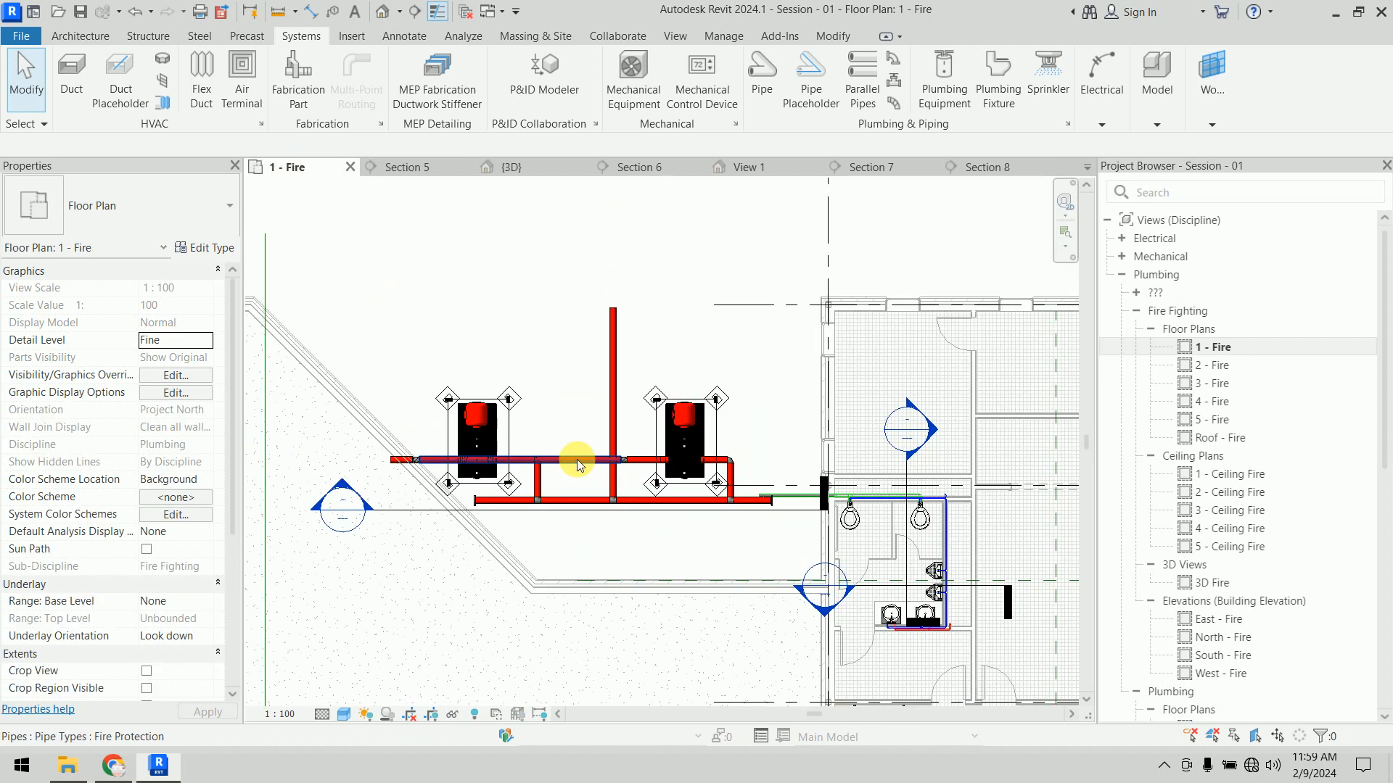
pyautogui.click(546, 168)
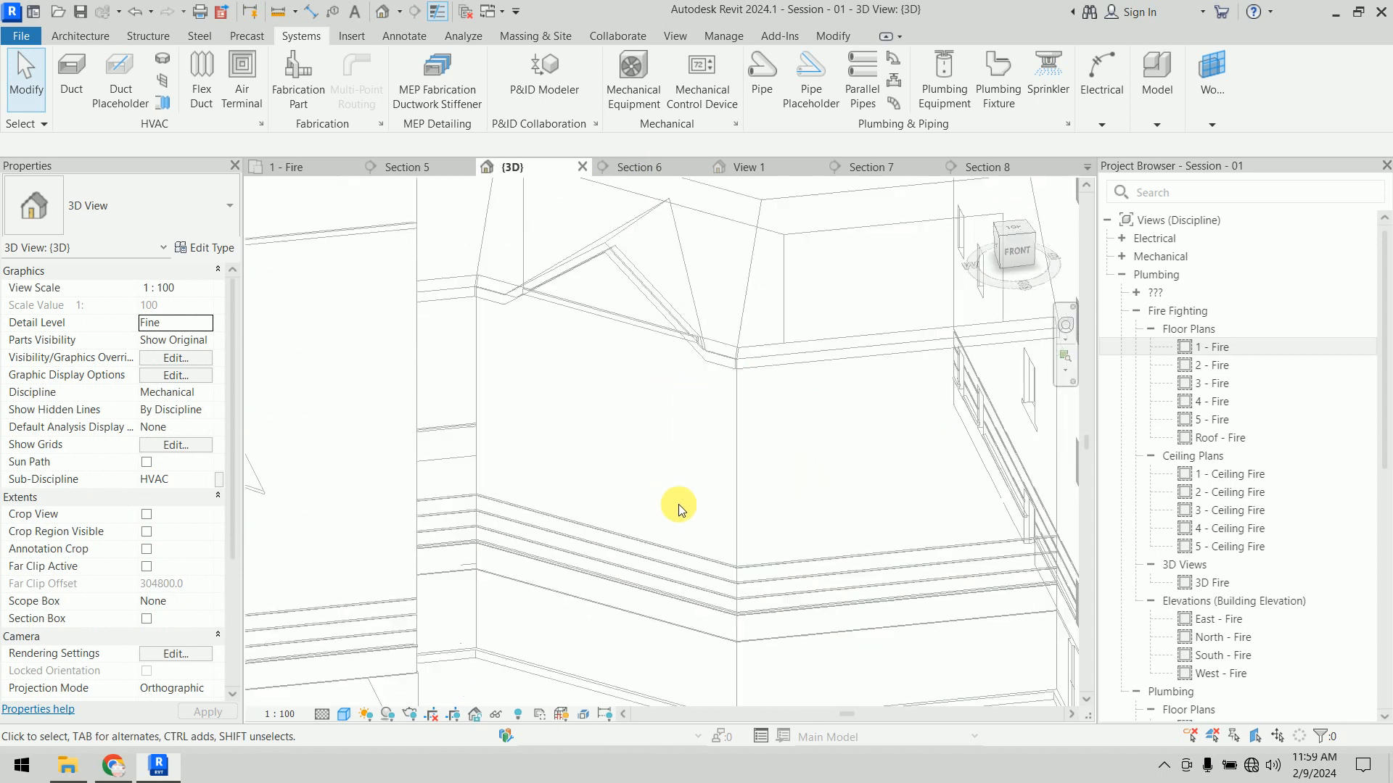
pyautogui.moveTo(675, 503)
pyautogui.keyDown('shift'); pyautogui.mouseDown(button='middle')
pyautogui.moveTo(830, 435)
pyautogui.moveTo(830, 464)
pyautogui.moveTo(813, 471)
pyautogui.mouseUp(button='middle'); pyautogui.keyUp('shift')
pyautogui.scroll(4, 784, 394)
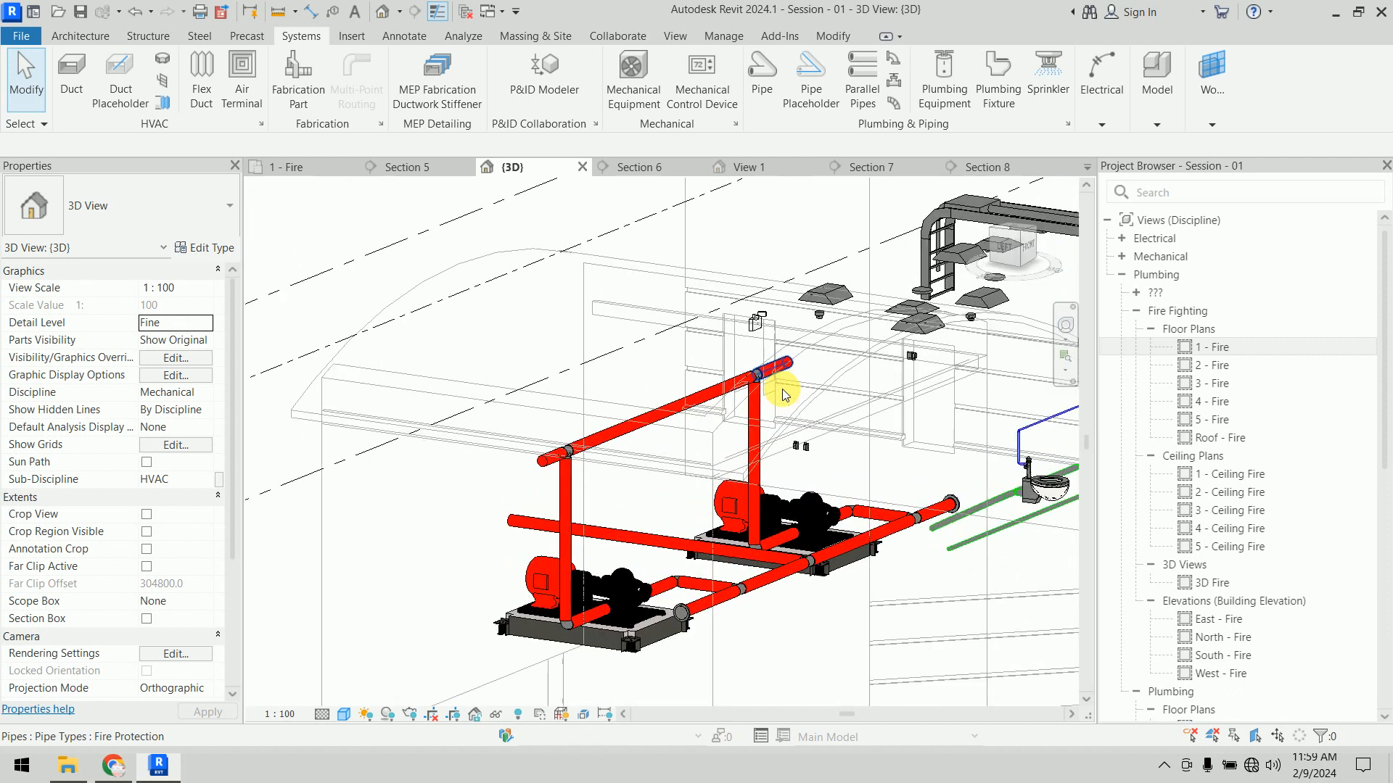
pyautogui.scroll(-3, 724, 374)
pyautogui.moveTo(860, 377); pyautogui.dragTo(541, 426, button='middle')
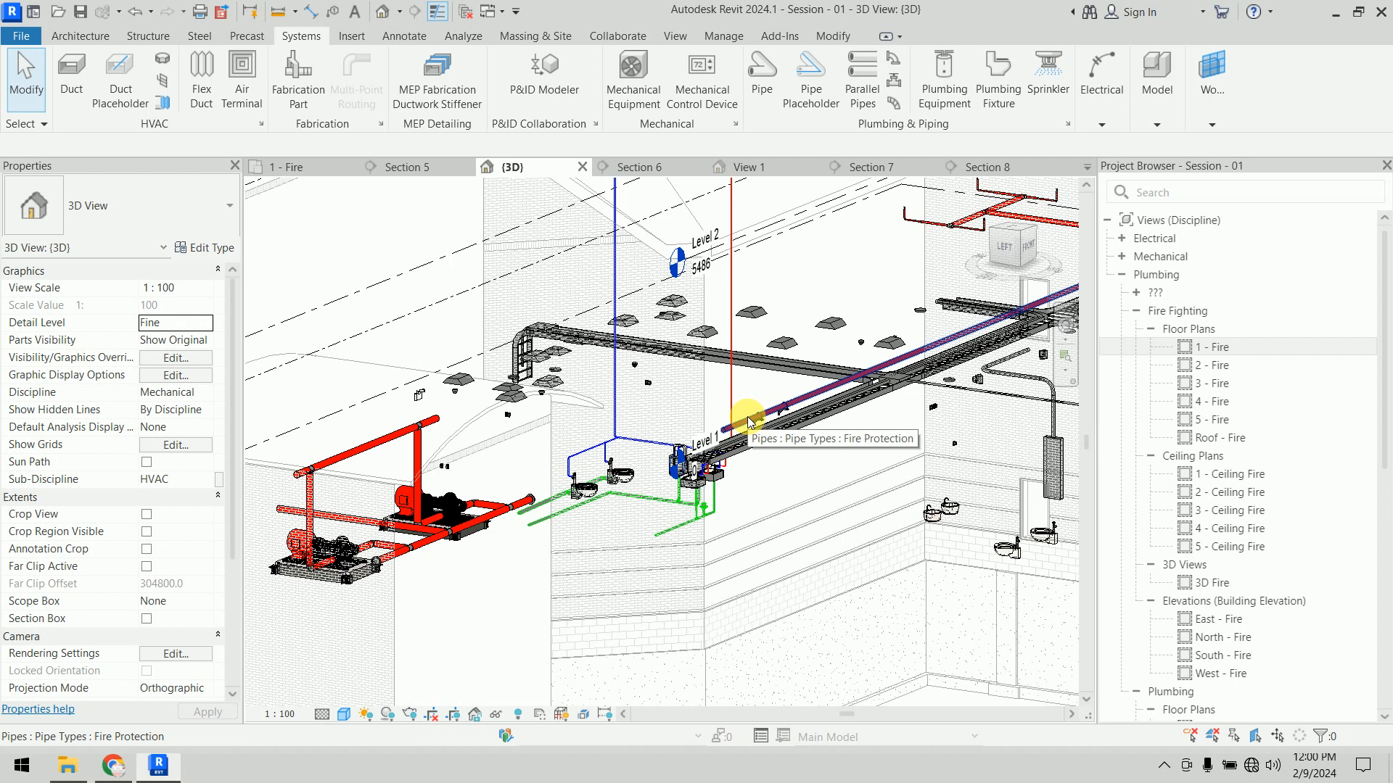
pyautogui.click(298, 173)
pyautogui.moveTo(803, 522); pyautogui.dragTo(568, 457, button='middle')
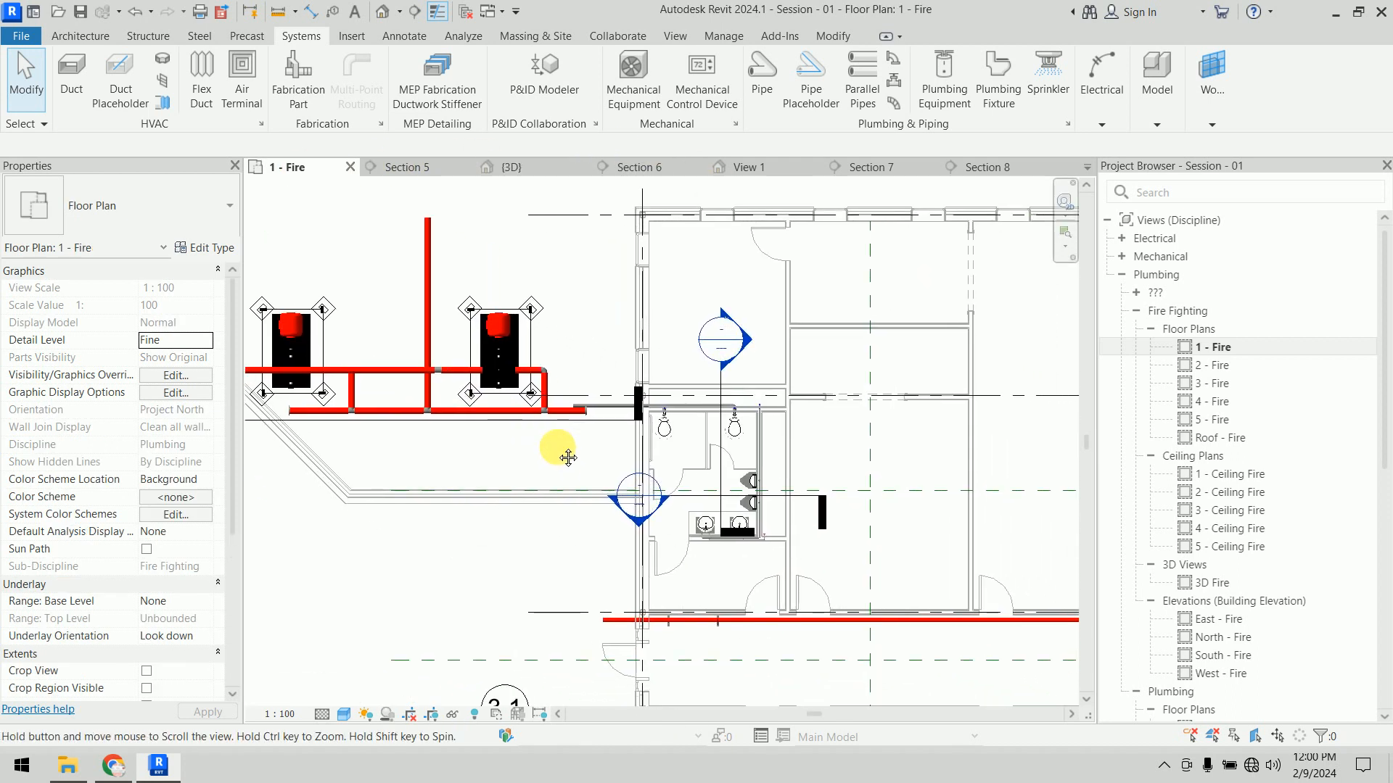
# Step: Extend the raised 150 mm pipe past the second pump toward the building, and turn it 90° about 6580 mm to the fire main's open end
pyautogui.click(546, 169)
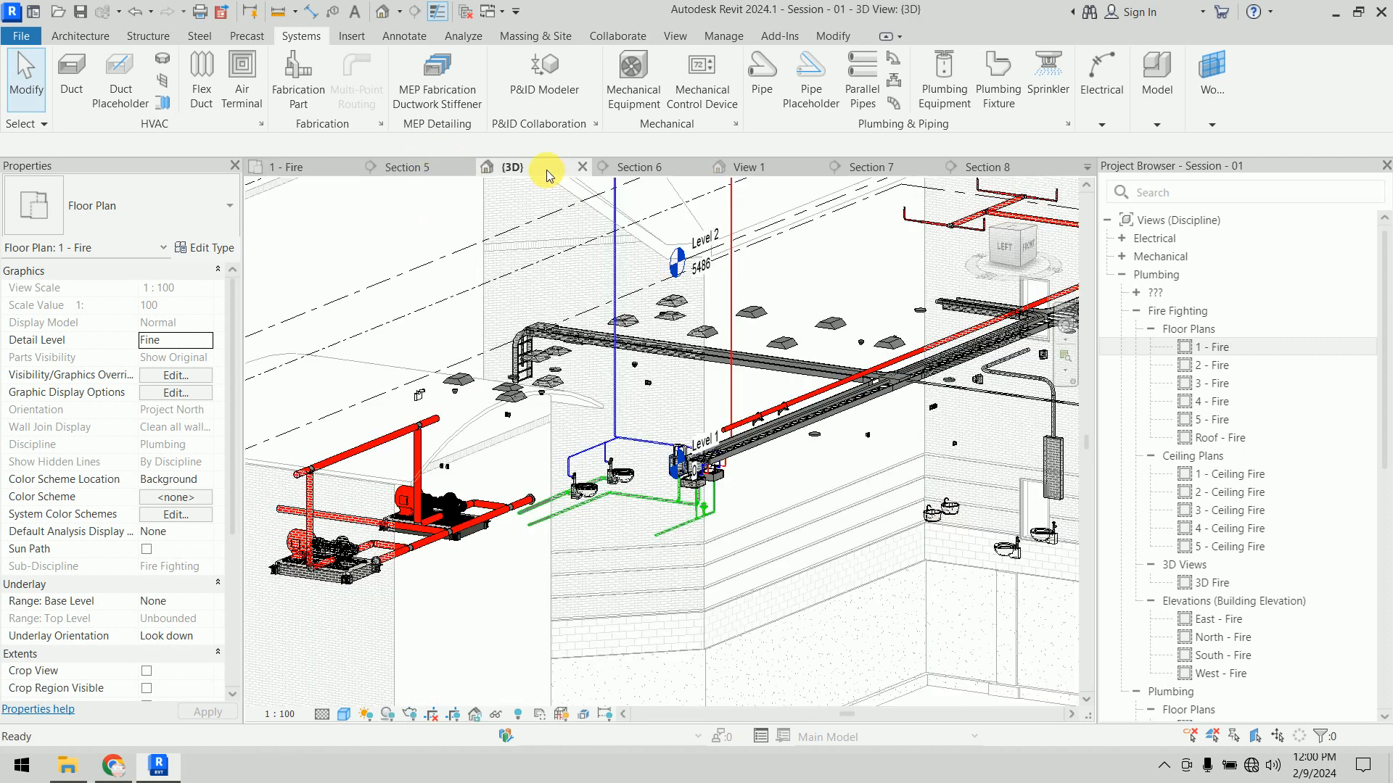
pyautogui.click(435, 420)
pyautogui.click(291, 168)
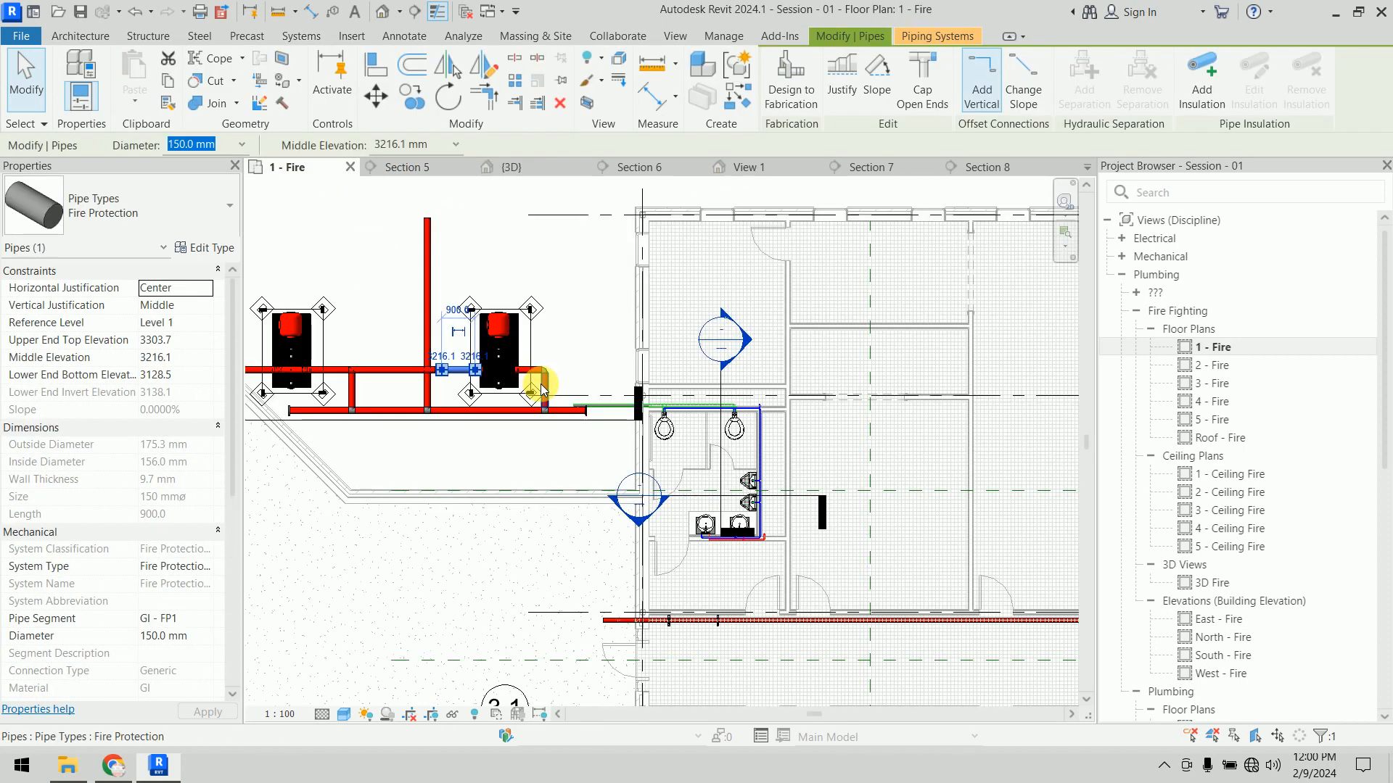
pyautogui.scroll(2, 542, 408)
pyautogui.rightClick(428, 283)
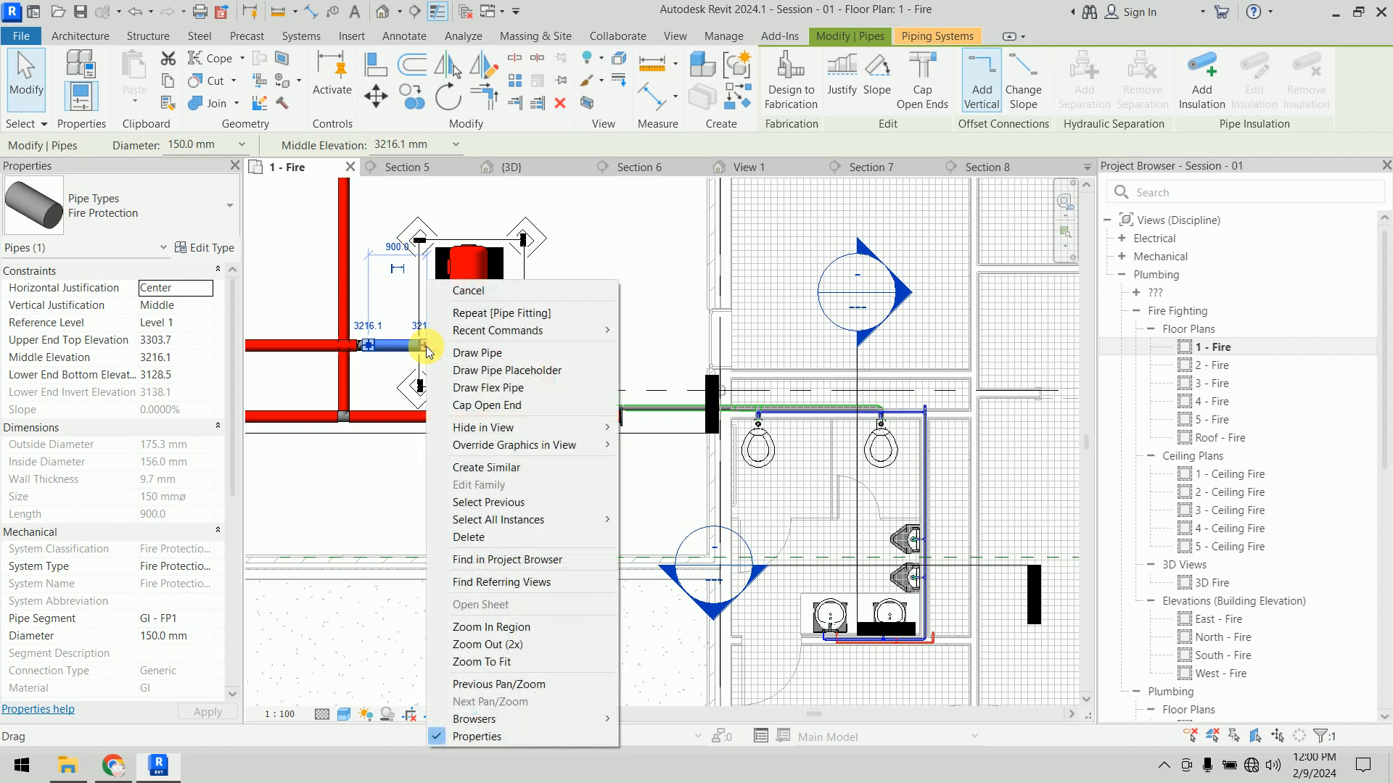
pyautogui.click(476, 353)
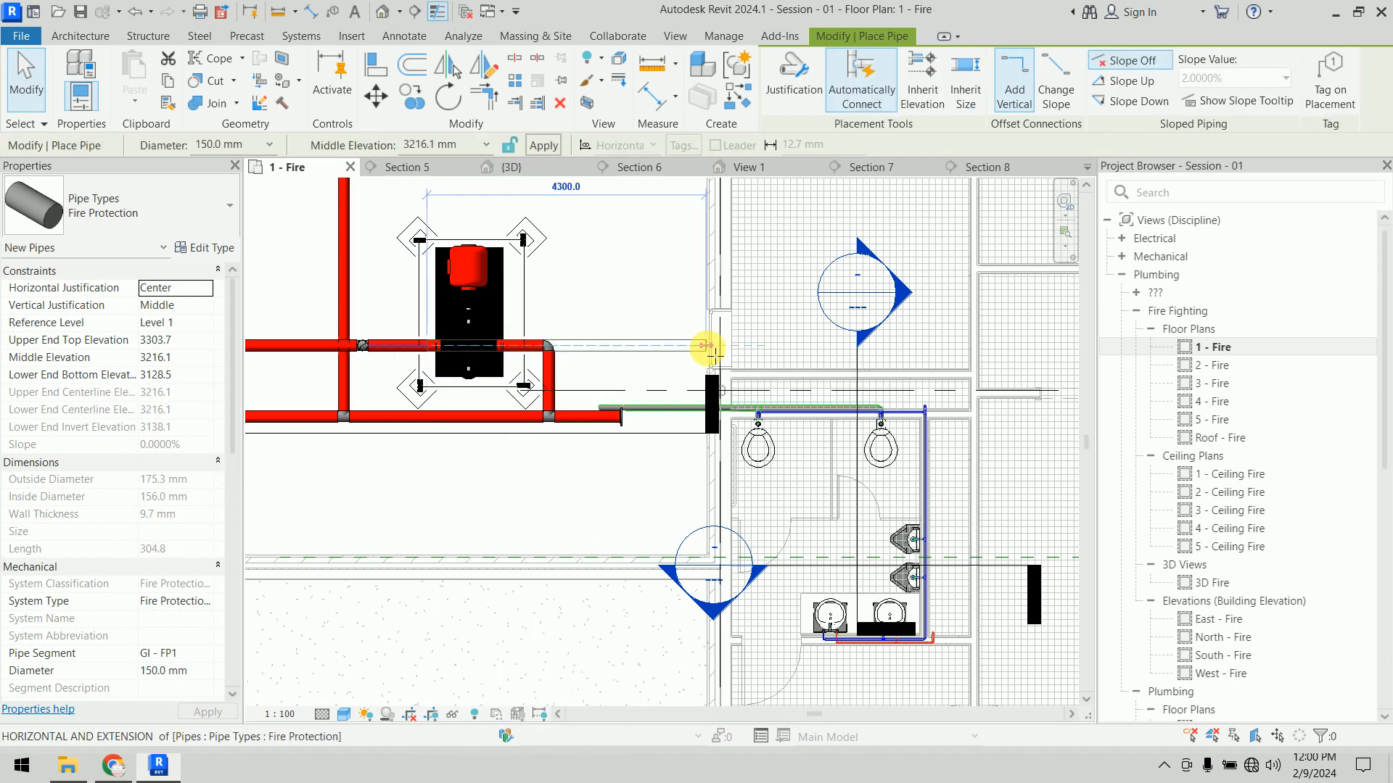
pyautogui.scroll(-1, 706, 346)
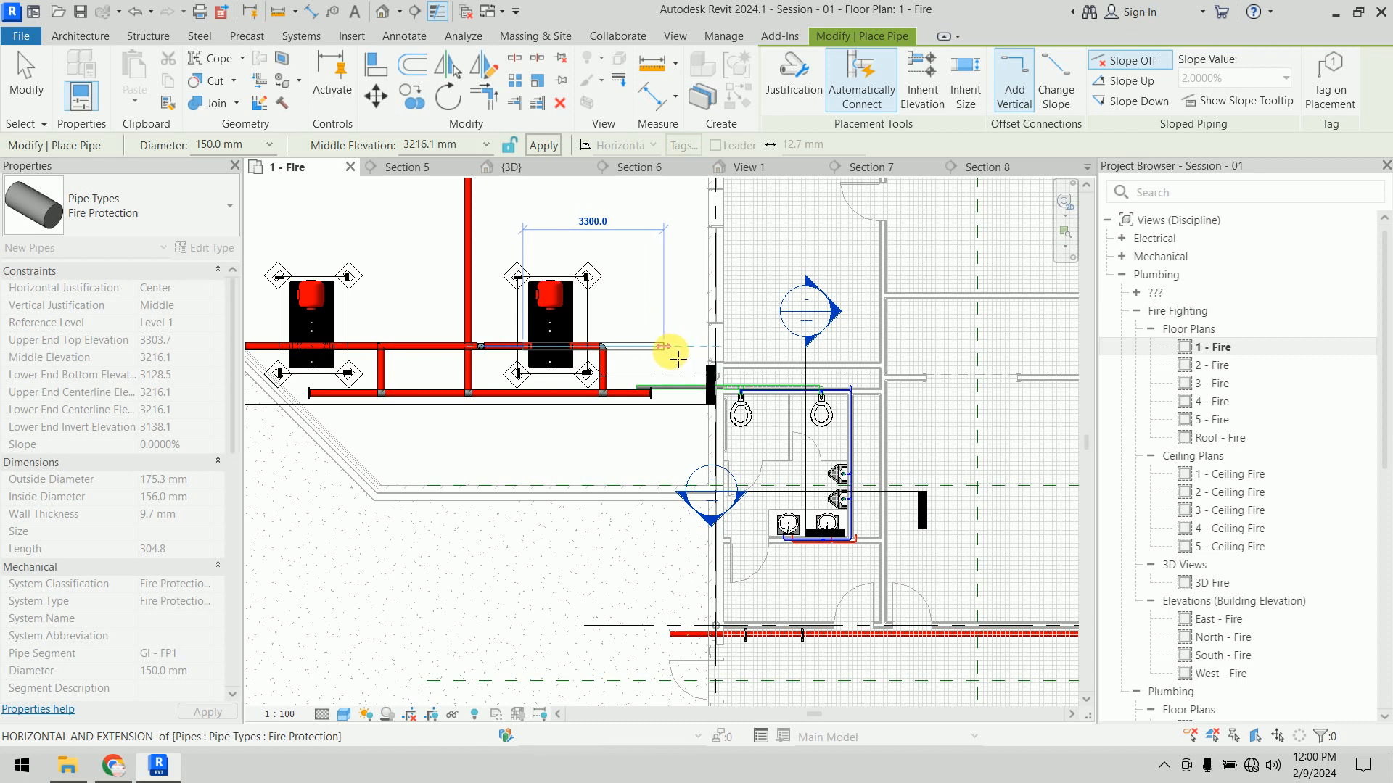
pyautogui.click(679, 356)
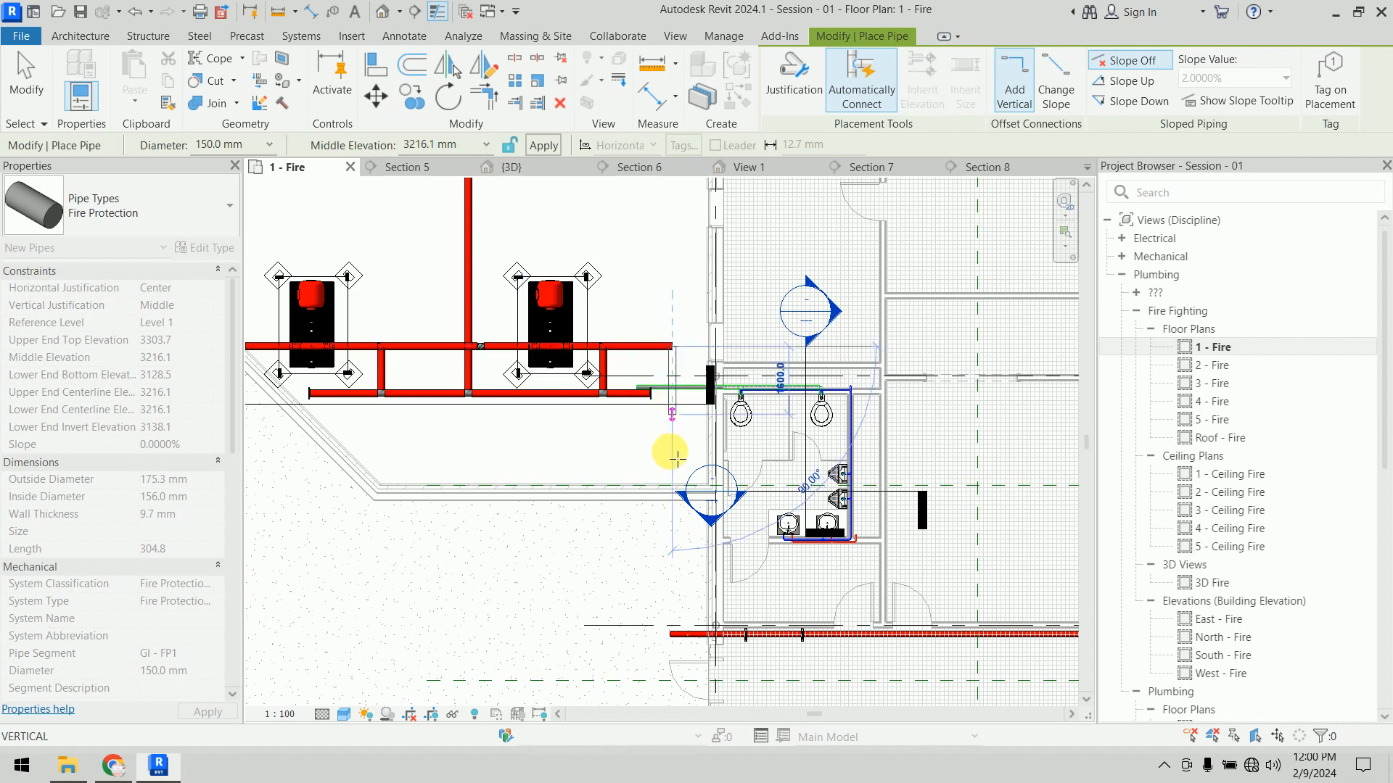
pyautogui.scroll(5, 685, 646)
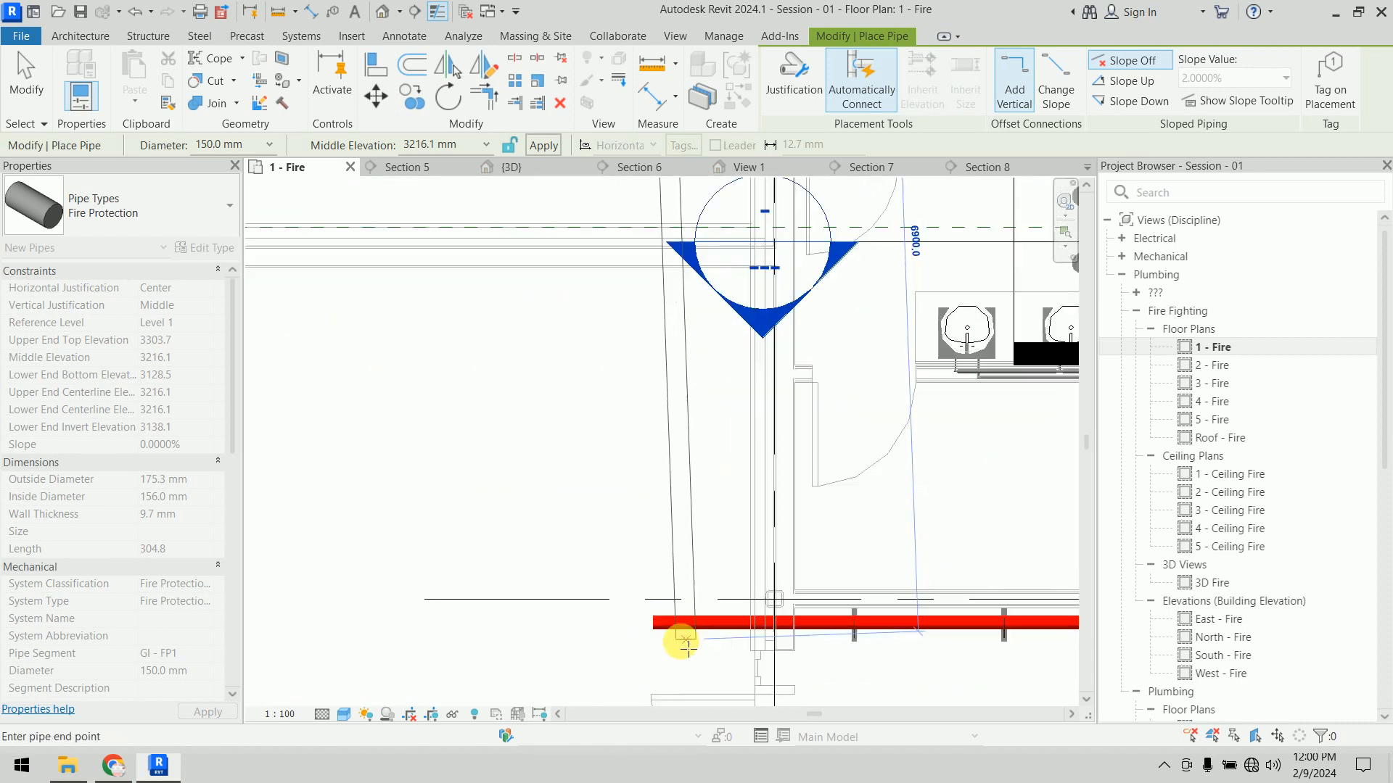
pyautogui.click(664, 616)
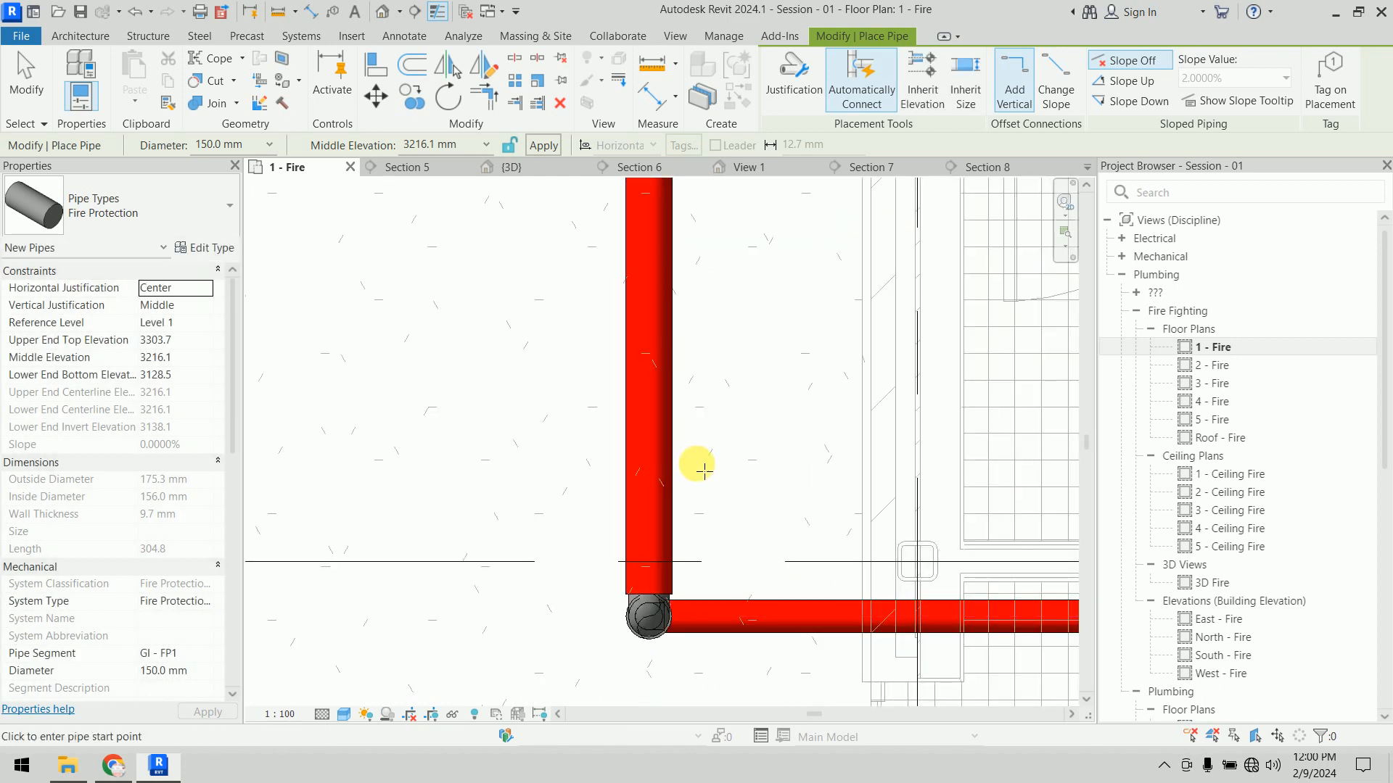
pyautogui.press('Escape')
# Step: Examine the new connection in the 3D view and check the middle elevations of the 100 mm main and the 150 mm branch
pyautogui.click(516, 170)
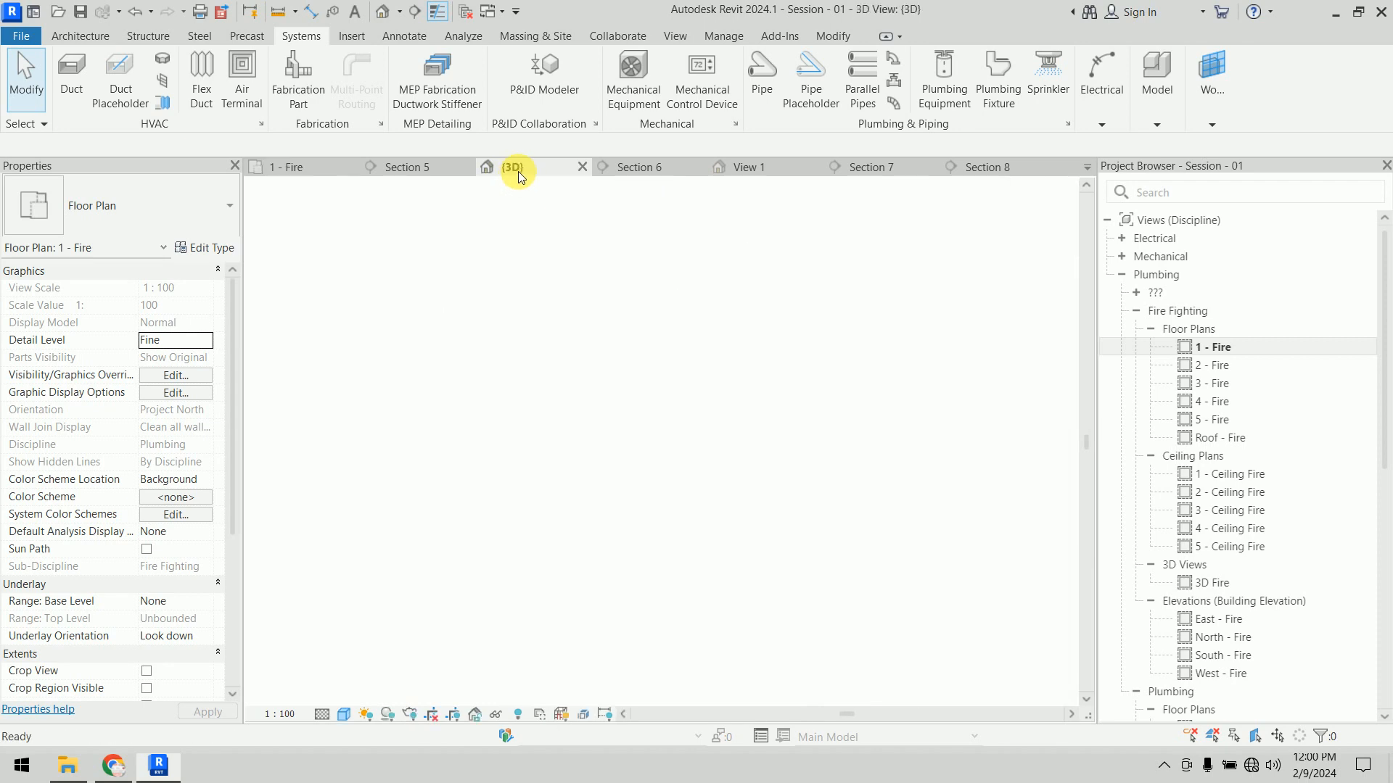
pyautogui.keyDown('shift'); pyautogui.moveTo(566, 446); pyautogui.dragTo(687, 479, button='middle'); pyautogui.keyUp('shift')
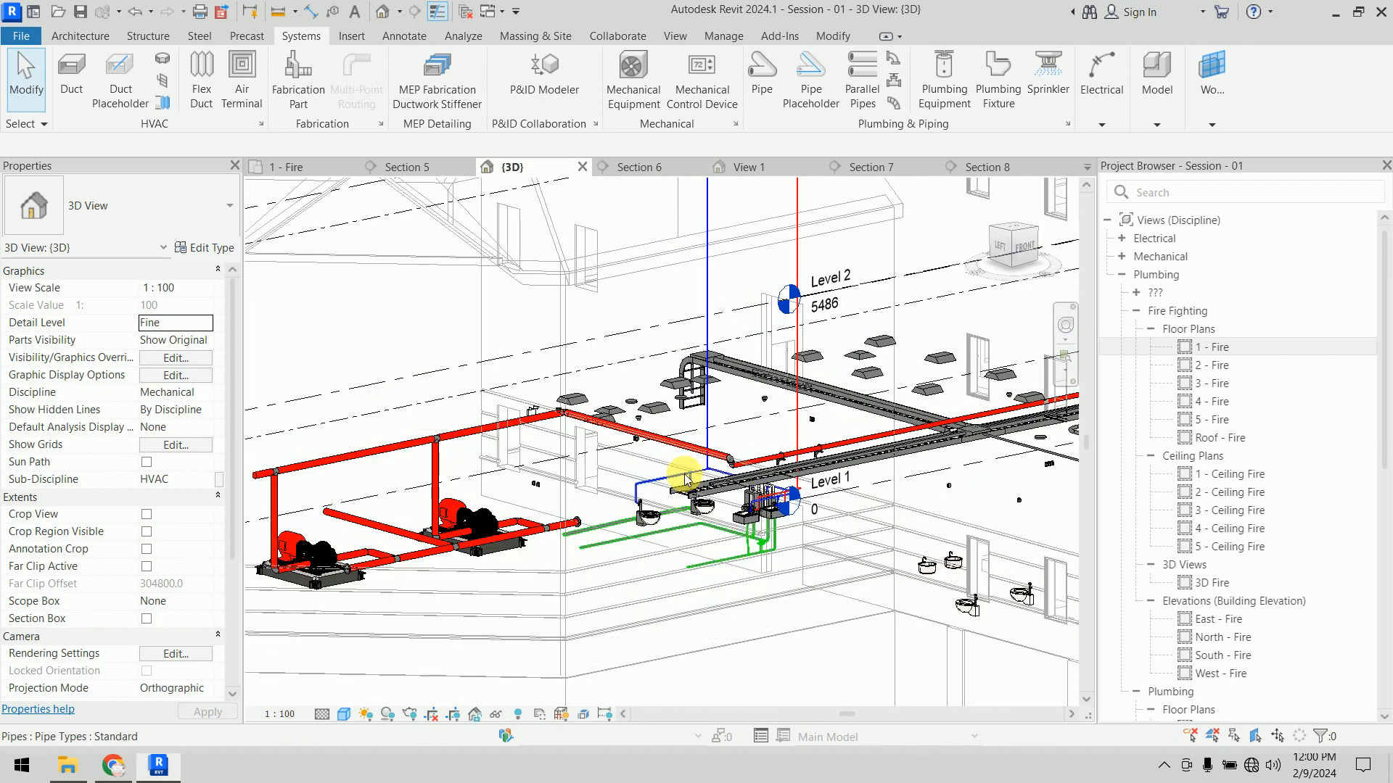
pyautogui.scroll(4, 687, 479)
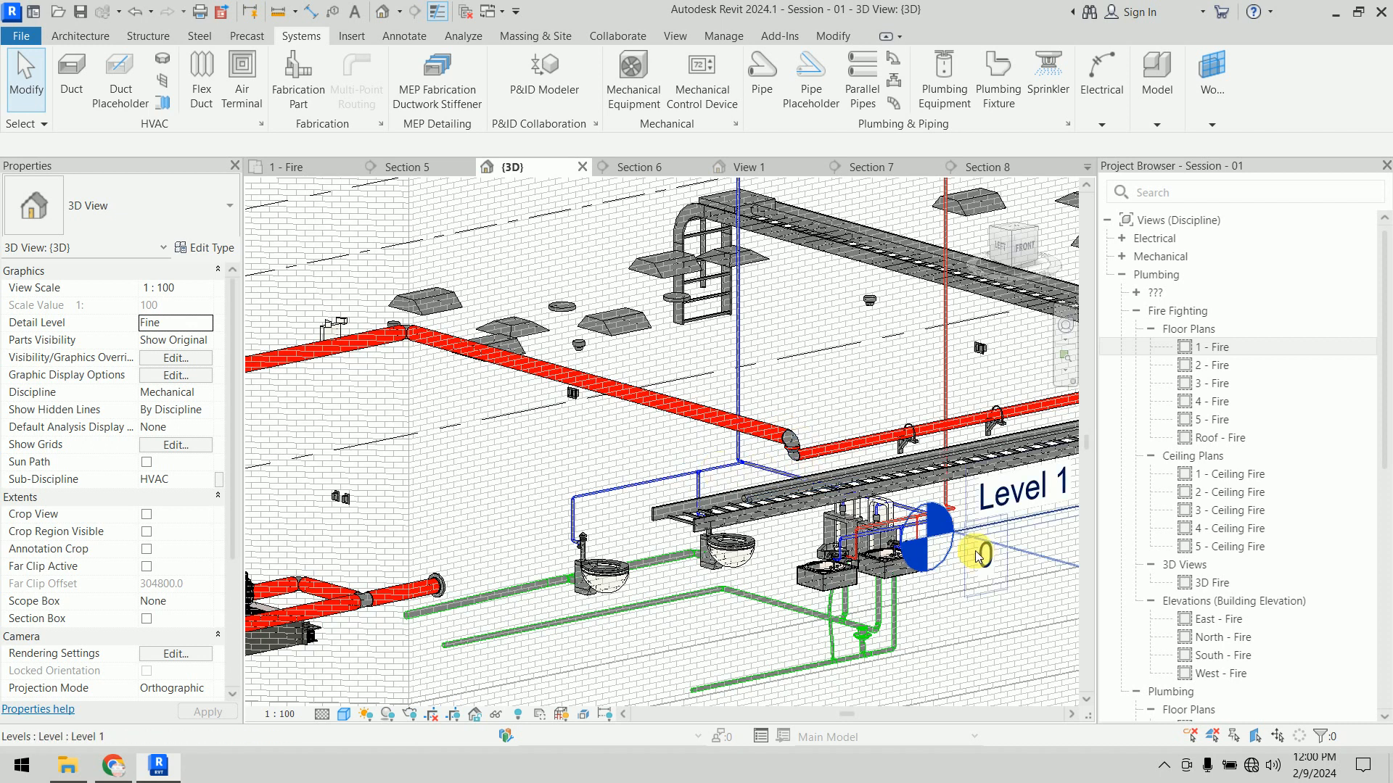
pyautogui.click(873, 447)
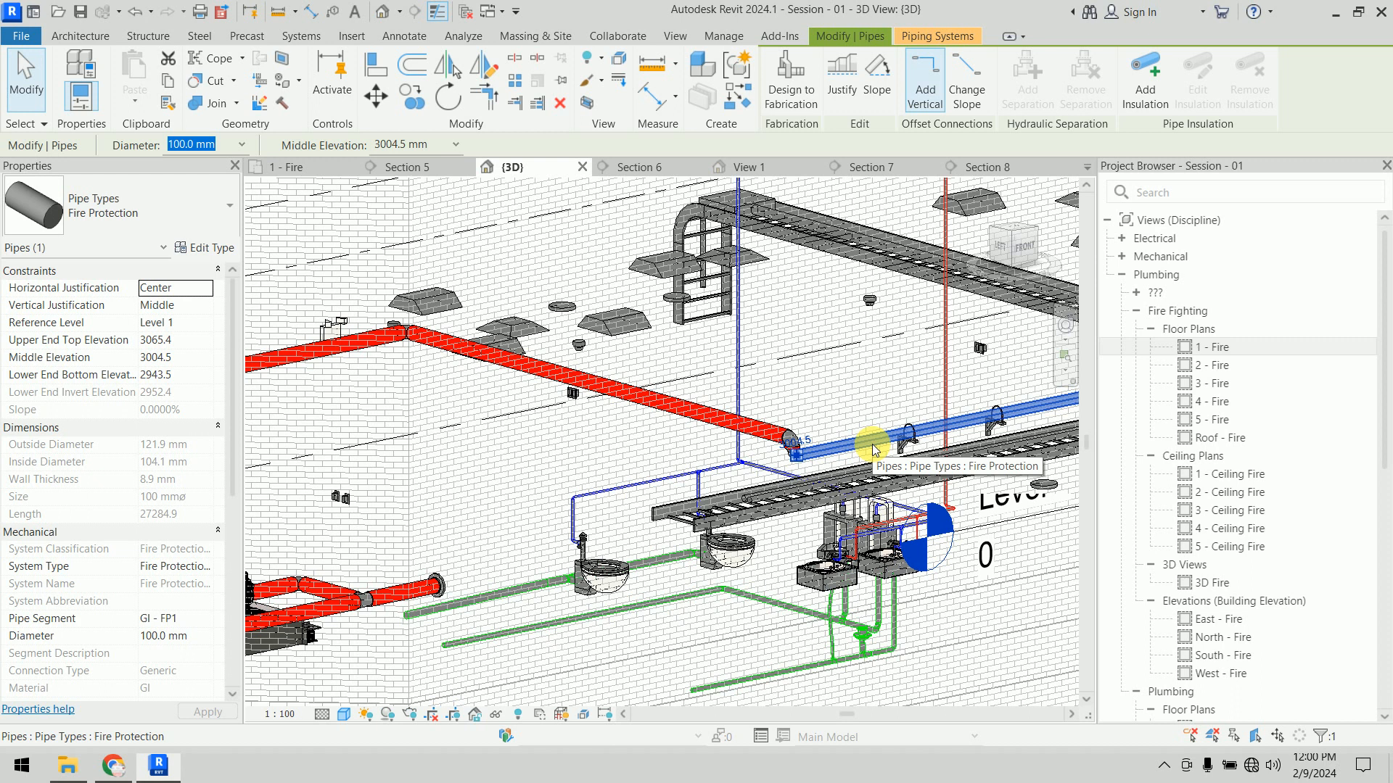
pyautogui.click(691, 483)
pyautogui.click(676, 407)
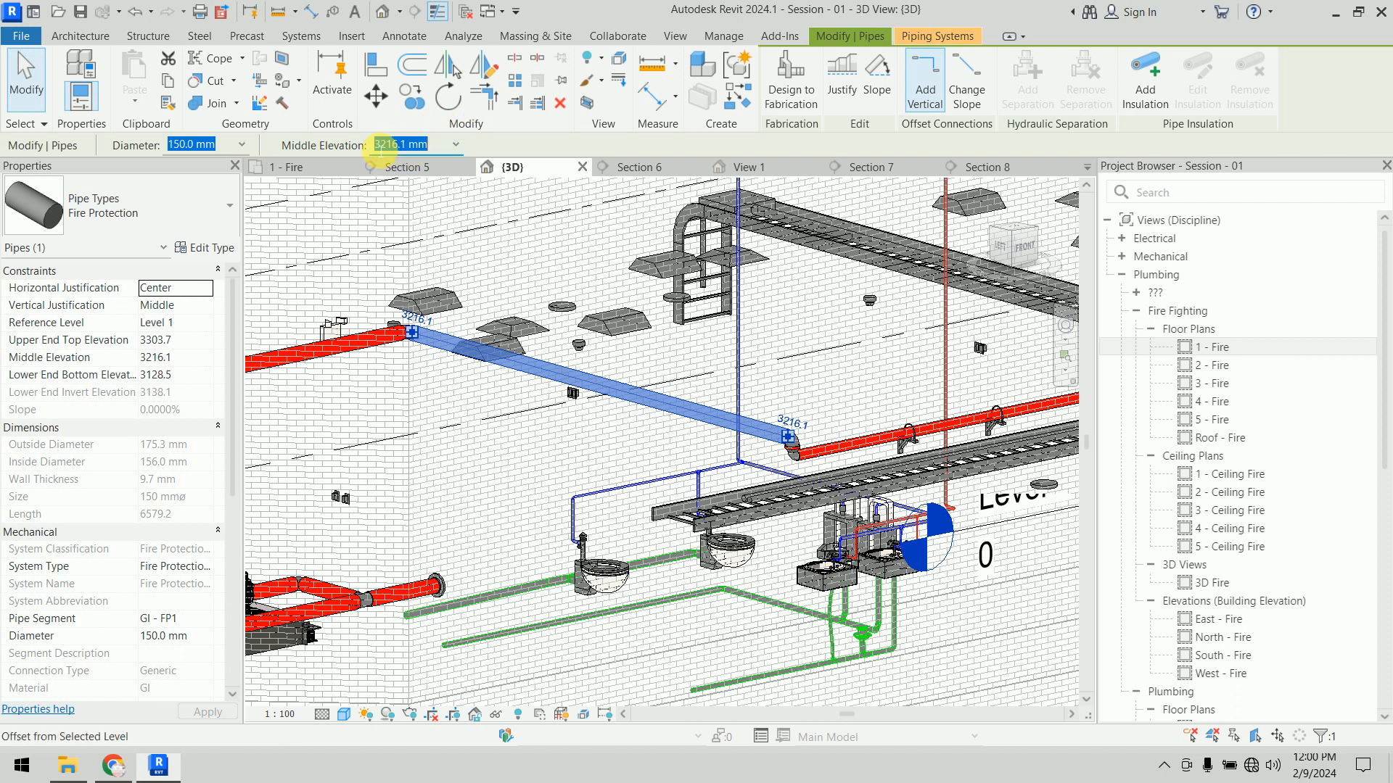
pyautogui.click(771, 403)
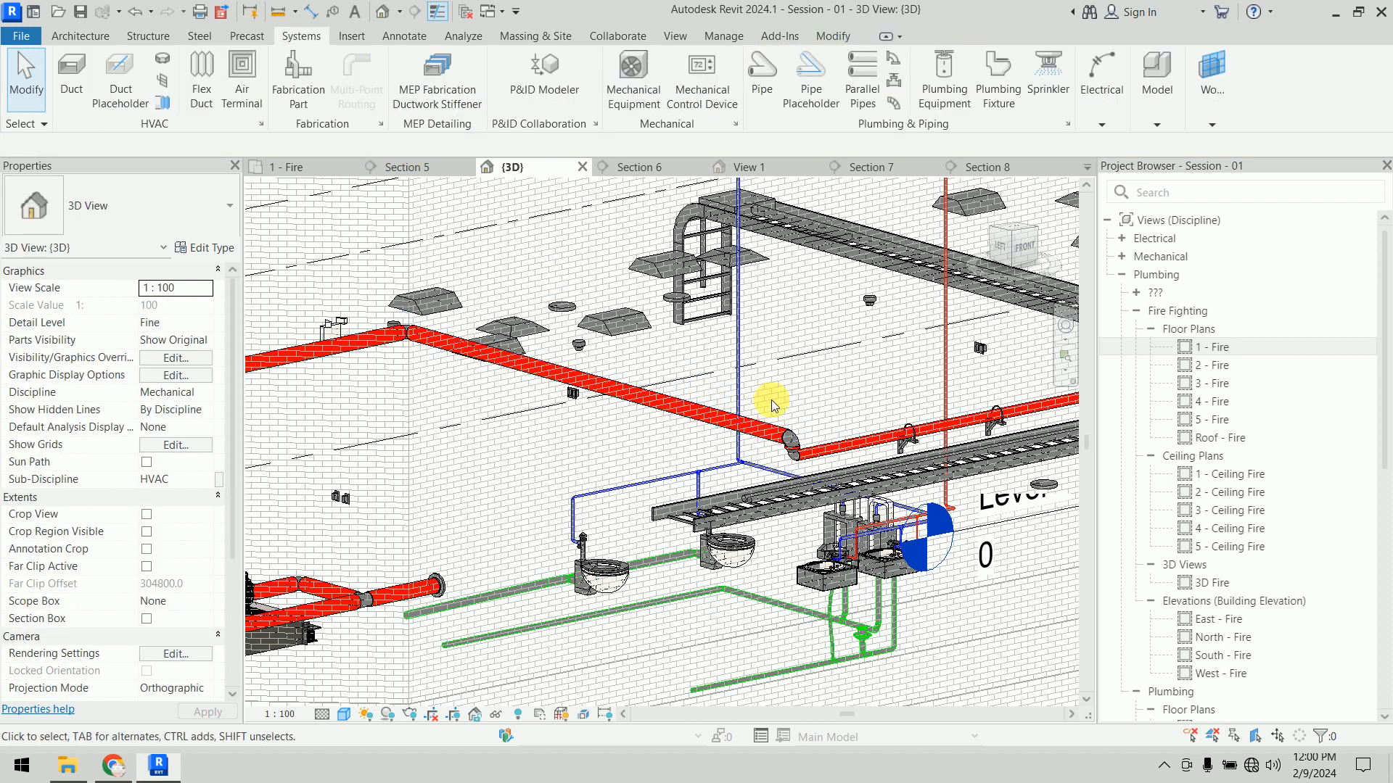
# Step: Delete the fitting joining the 150 mm branch to the 100 mm main, and set both branch pipes' middle elevation to 3004 mm
pyautogui.click(815, 477)
pyautogui.press('Delete')
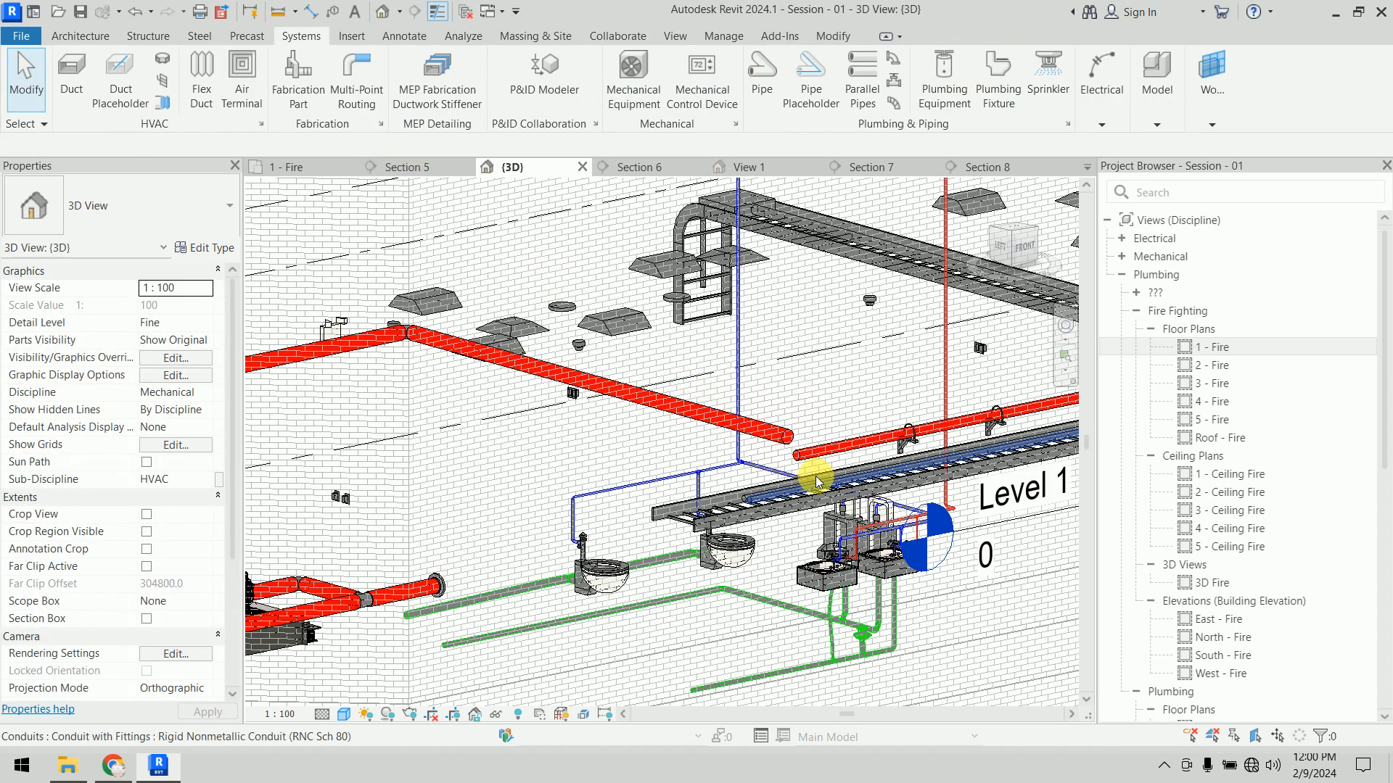
pyautogui.click(766, 440)
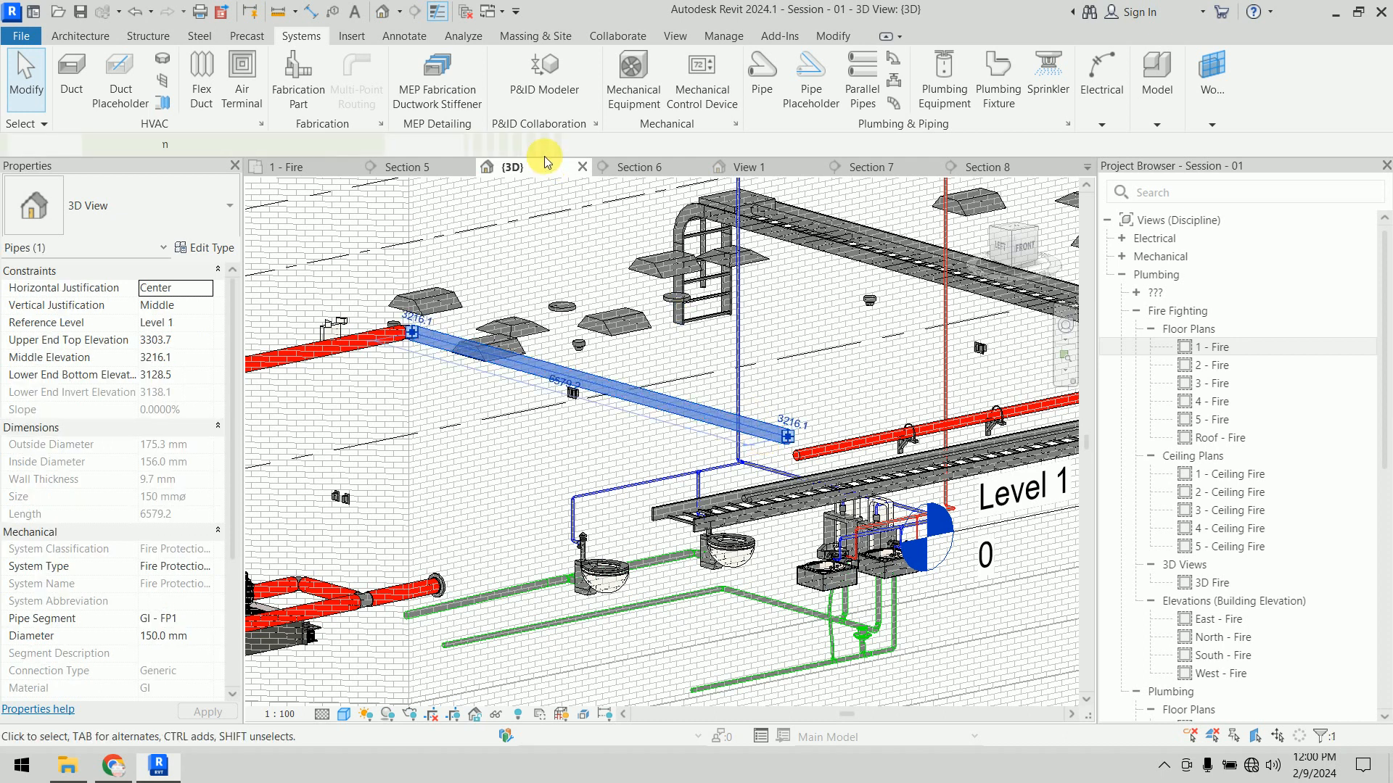
pyautogui.keyDown('ctrl'); pyautogui.click(424, 360); pyautogui.keyUp('ctrl')
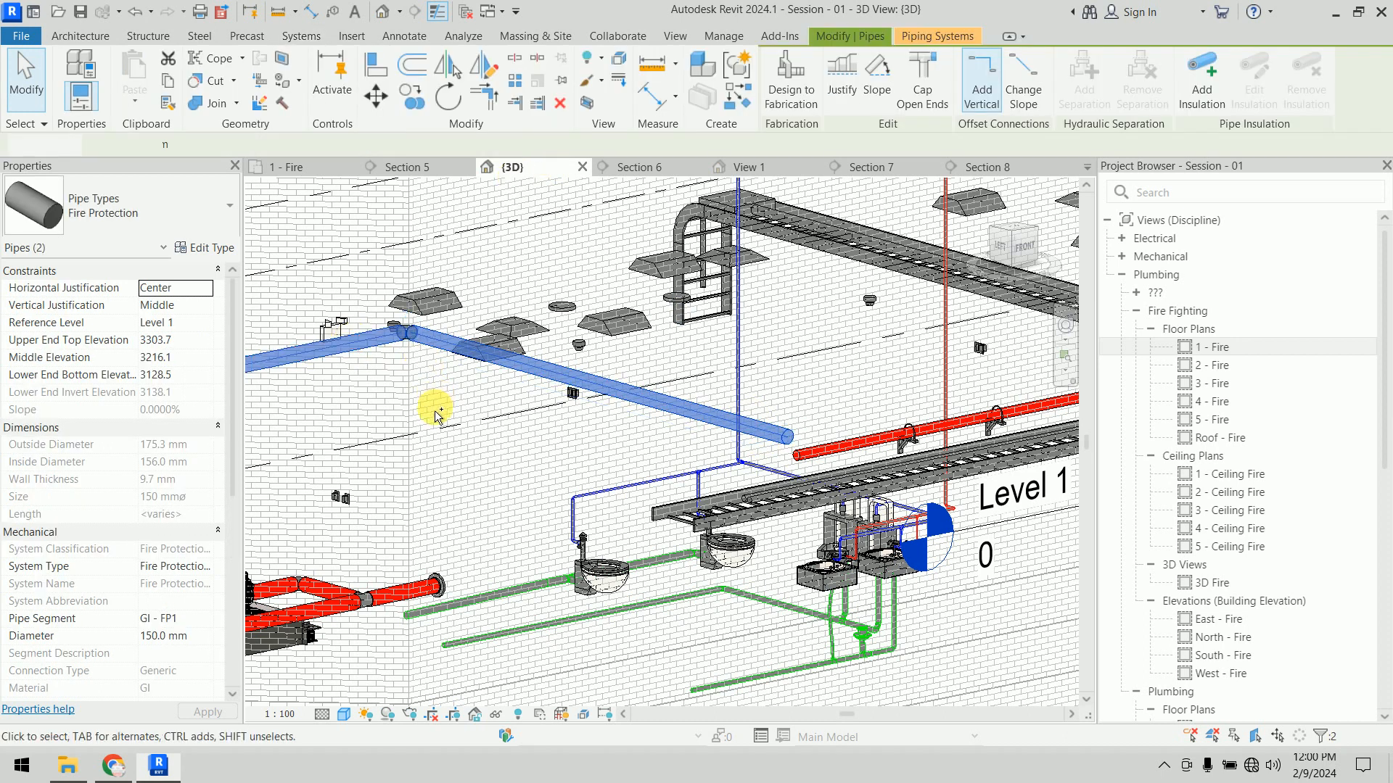
pyautogui.scroll(-3, 507, 227)
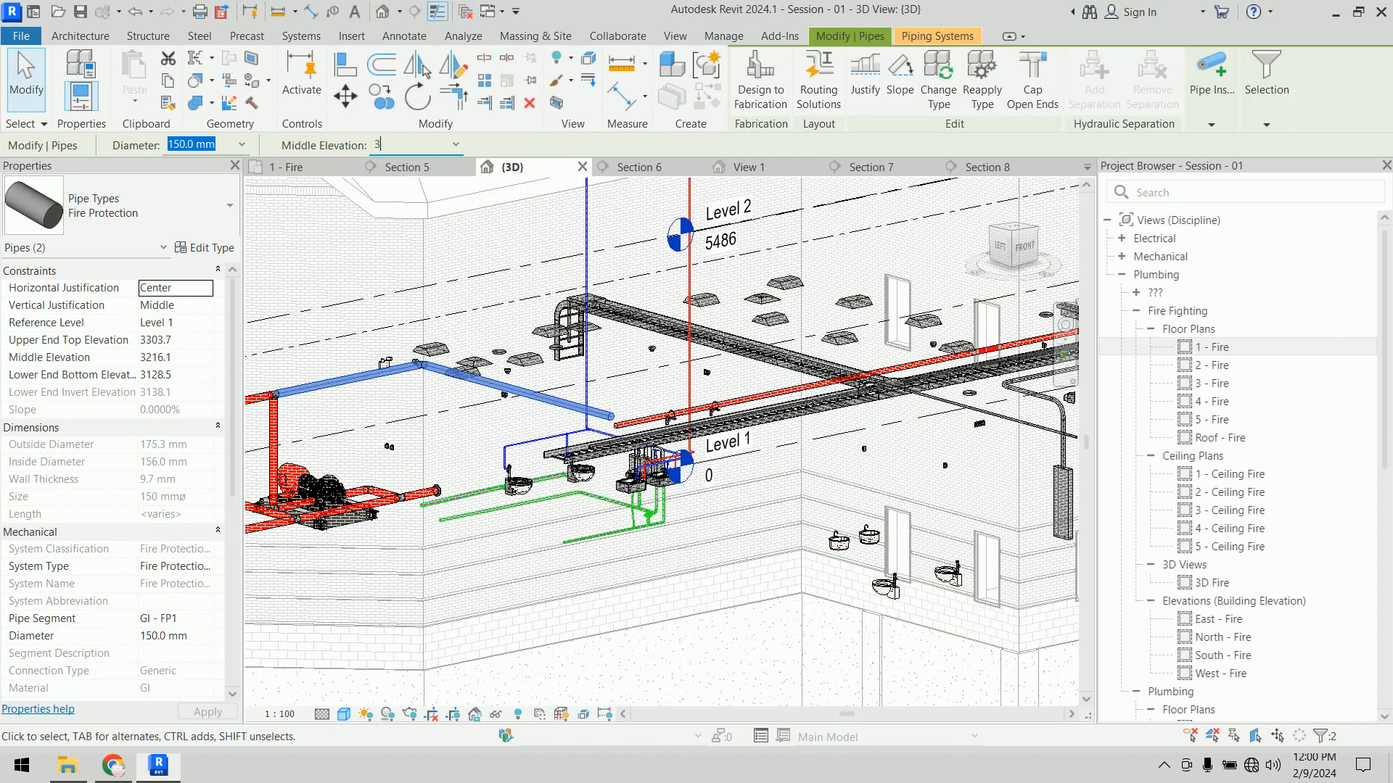
pyautogui.press('Return')
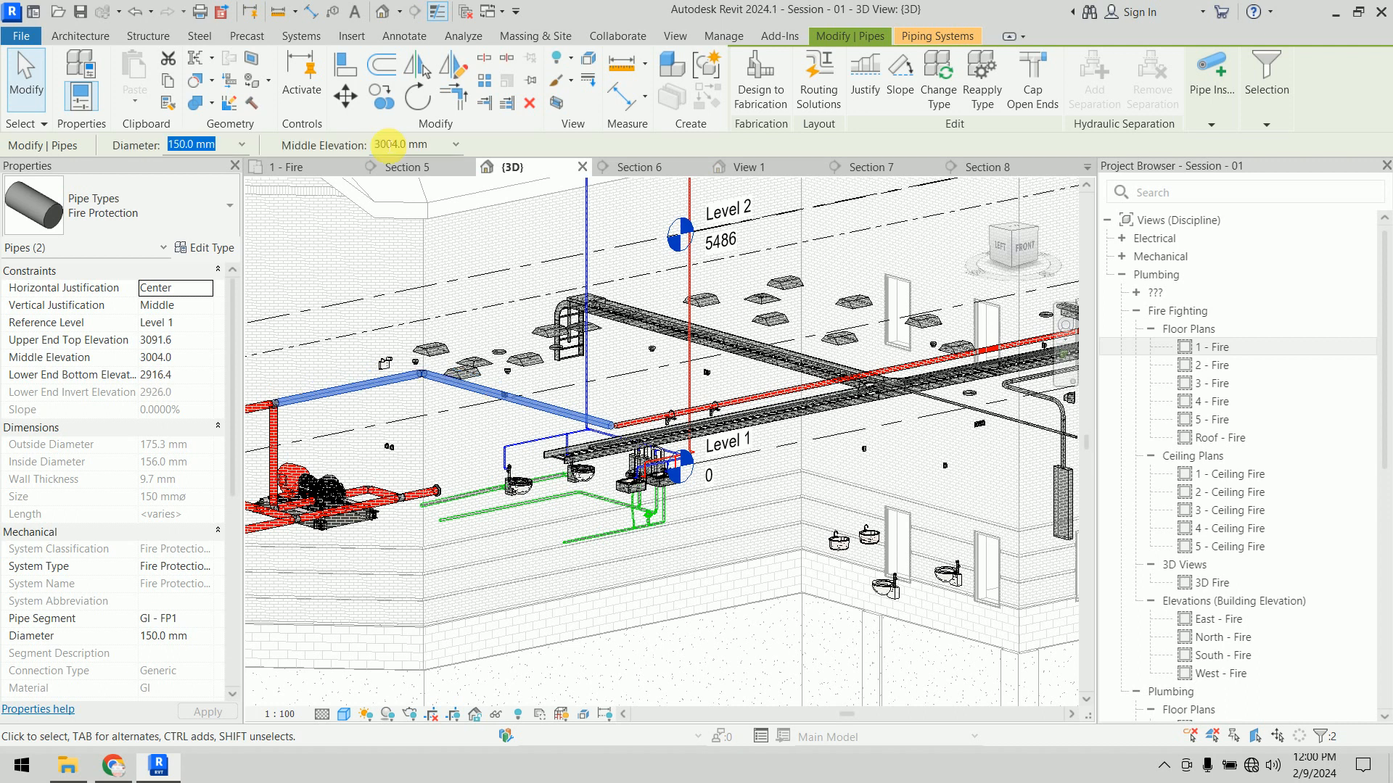
pyautogui.press('Escape')
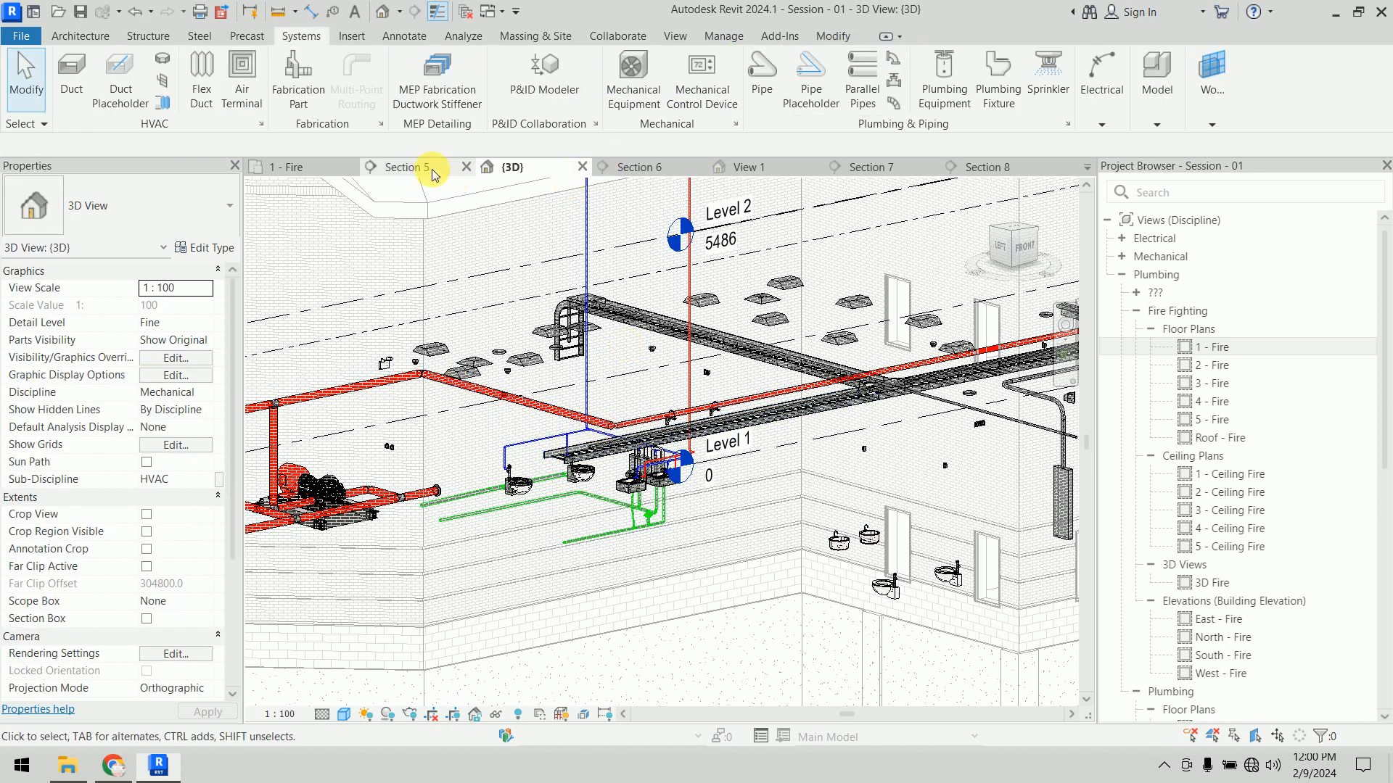
# Step: Shorten the 150 mm branch pipe to about 6116 mm in the 1 - Fire plan, pulling its open end away from the main
pyautogui.click(320, 166)
pyautogui.scroll(3, 635, 502)
pyautogui.moveTo(694, 586); pyautogui.dragTo(608, 409, button='middle')
pyautogui.scroll(-1, 608, 409)
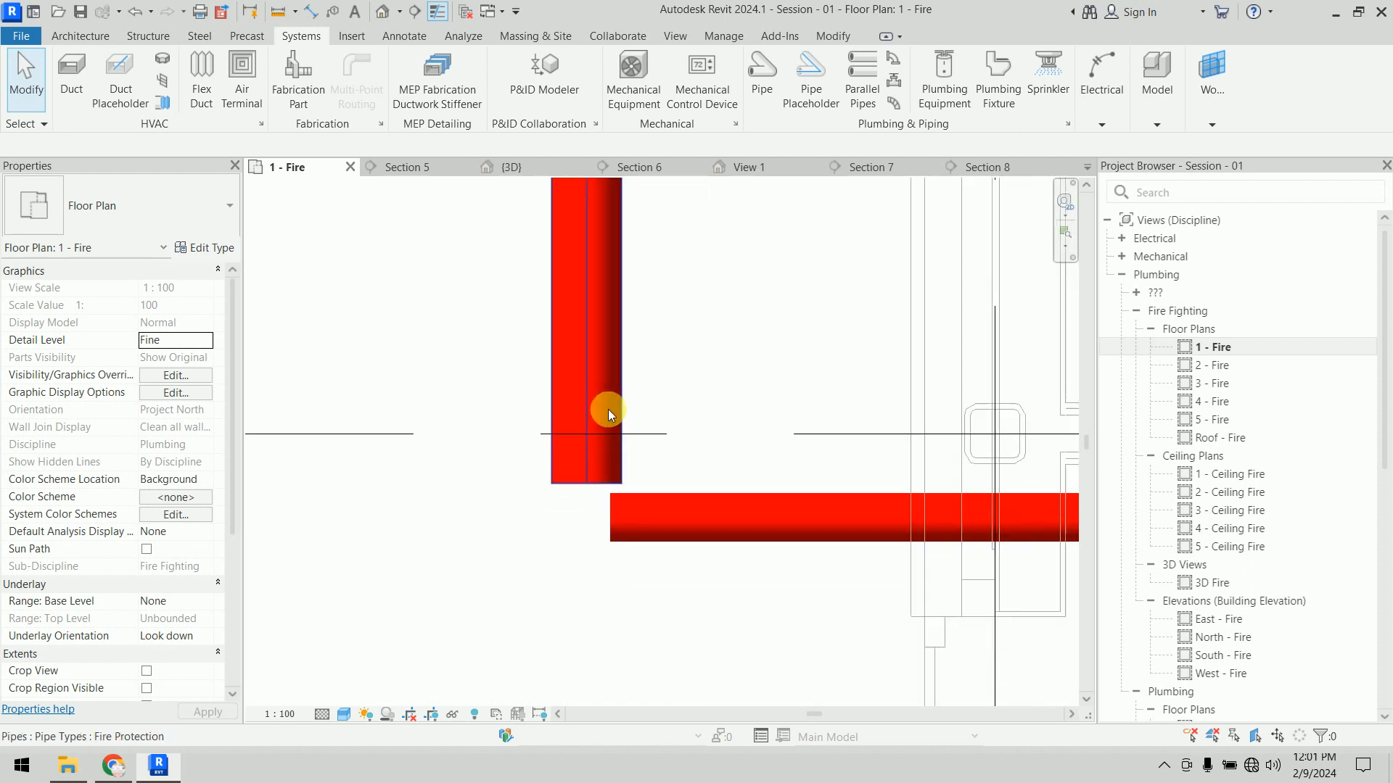
pyautogui.click(589, 485)
pyautogui.moveTo(589, 485); pyautogui.dragTo(587, 298)
pyautogui.click(700, 345)
# Step: Pull the open end of the 100 mm fire main back toward the building wall
pyautogui.click(620, 523)
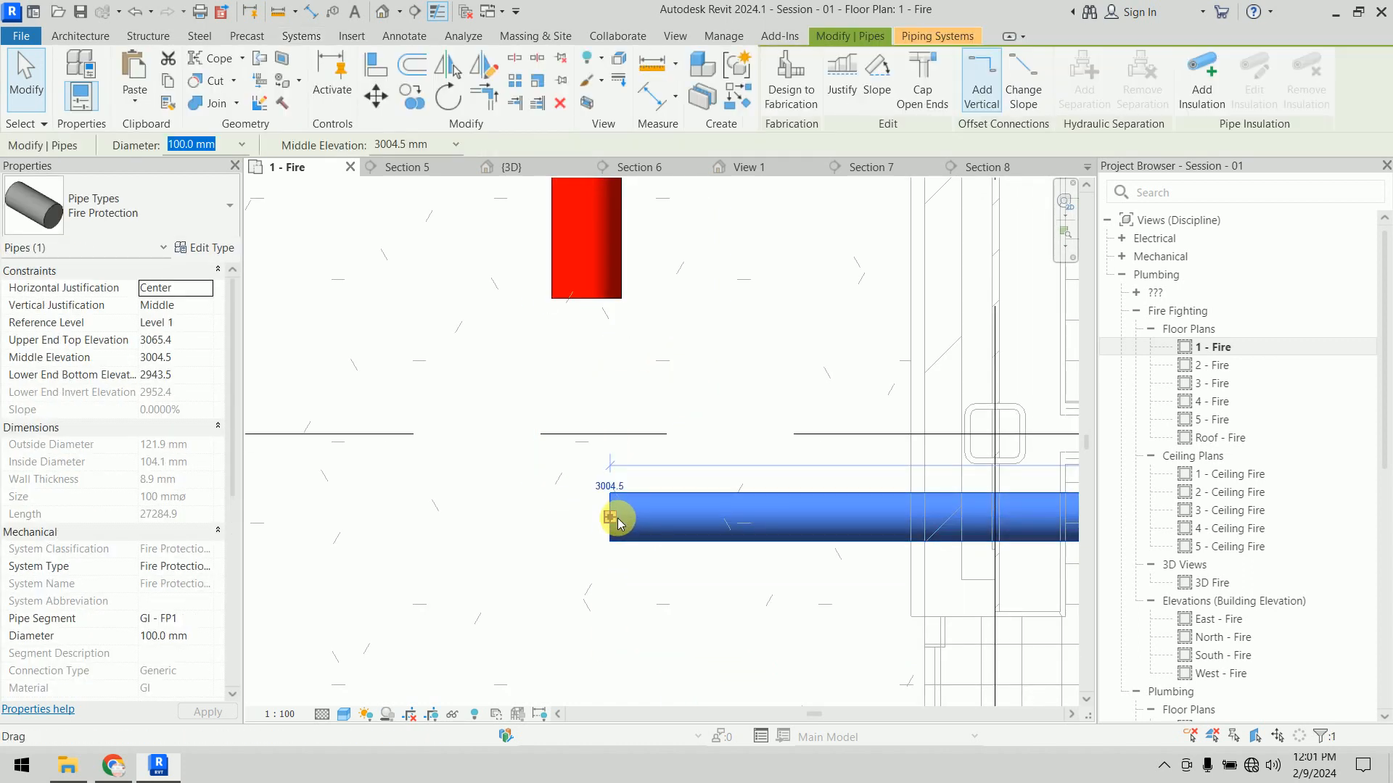
pyautogui.moveTo(616, 522); pyautogui.dragTo(883, 516)
pyautogui.click(777, 315)
# Step: Draw a 150 mm pipe at 3004 mm from the branch's open end, turning 90° to join the open end of the 100 mm main
pyautogui.click(587, 301)
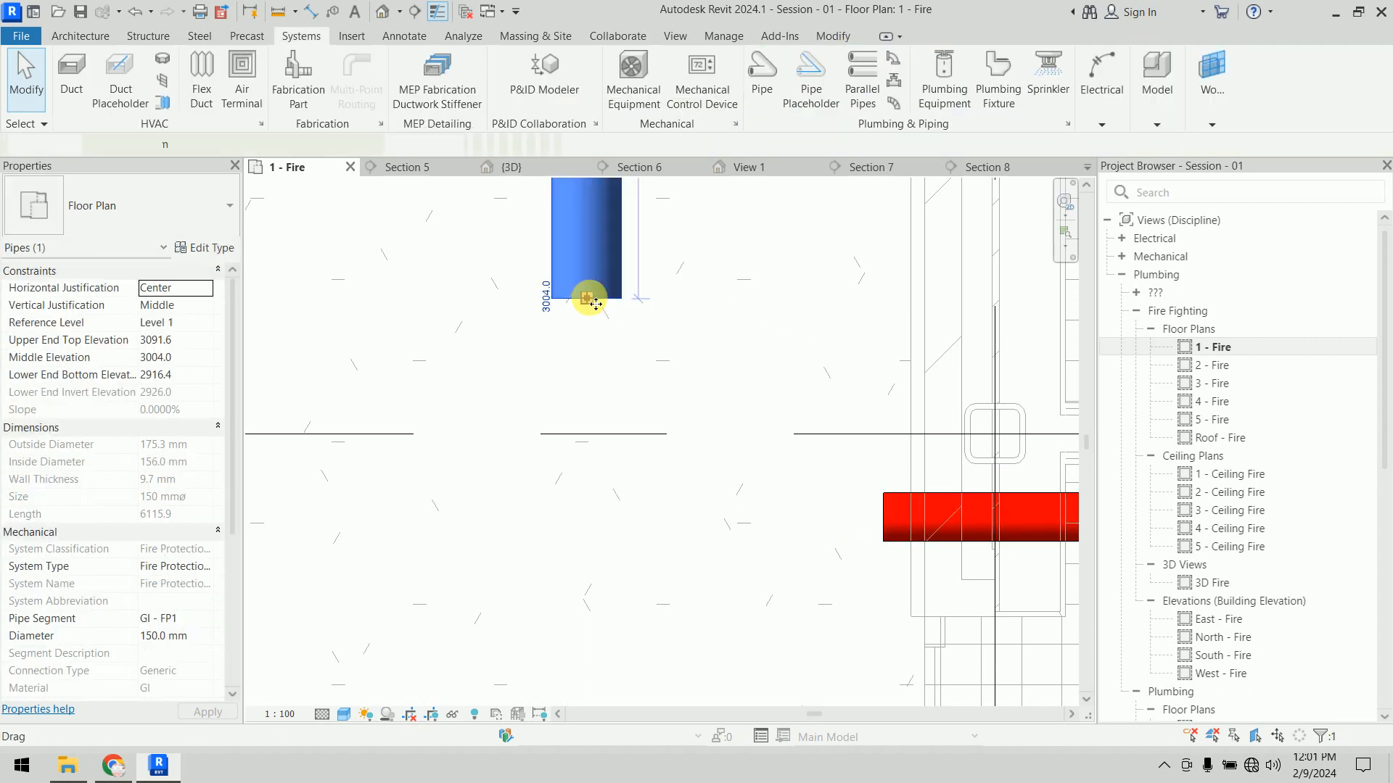
pyautogui.rightClick(592, 302)
pyautogui.click(620, 352)
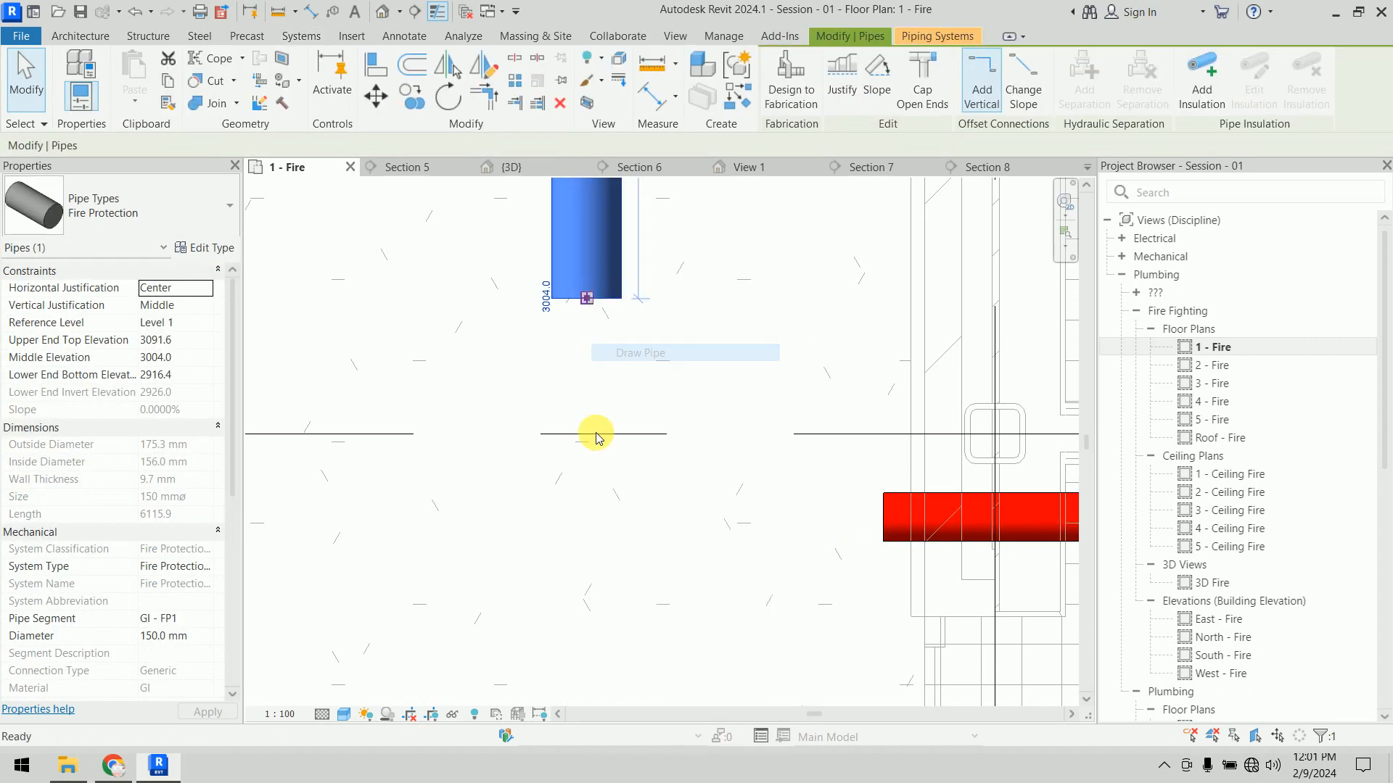
pyautogui.click(588, 518)
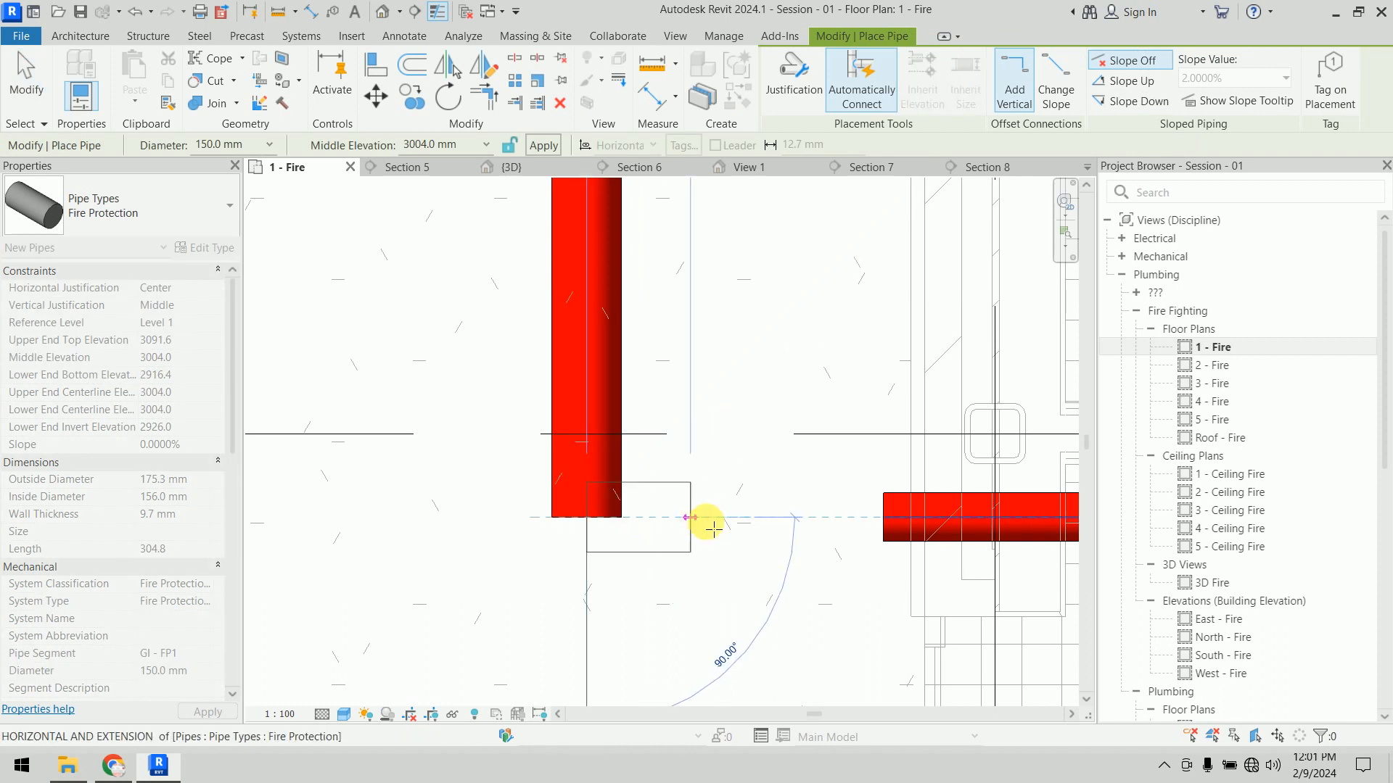
pyautogui.click(773, 526)
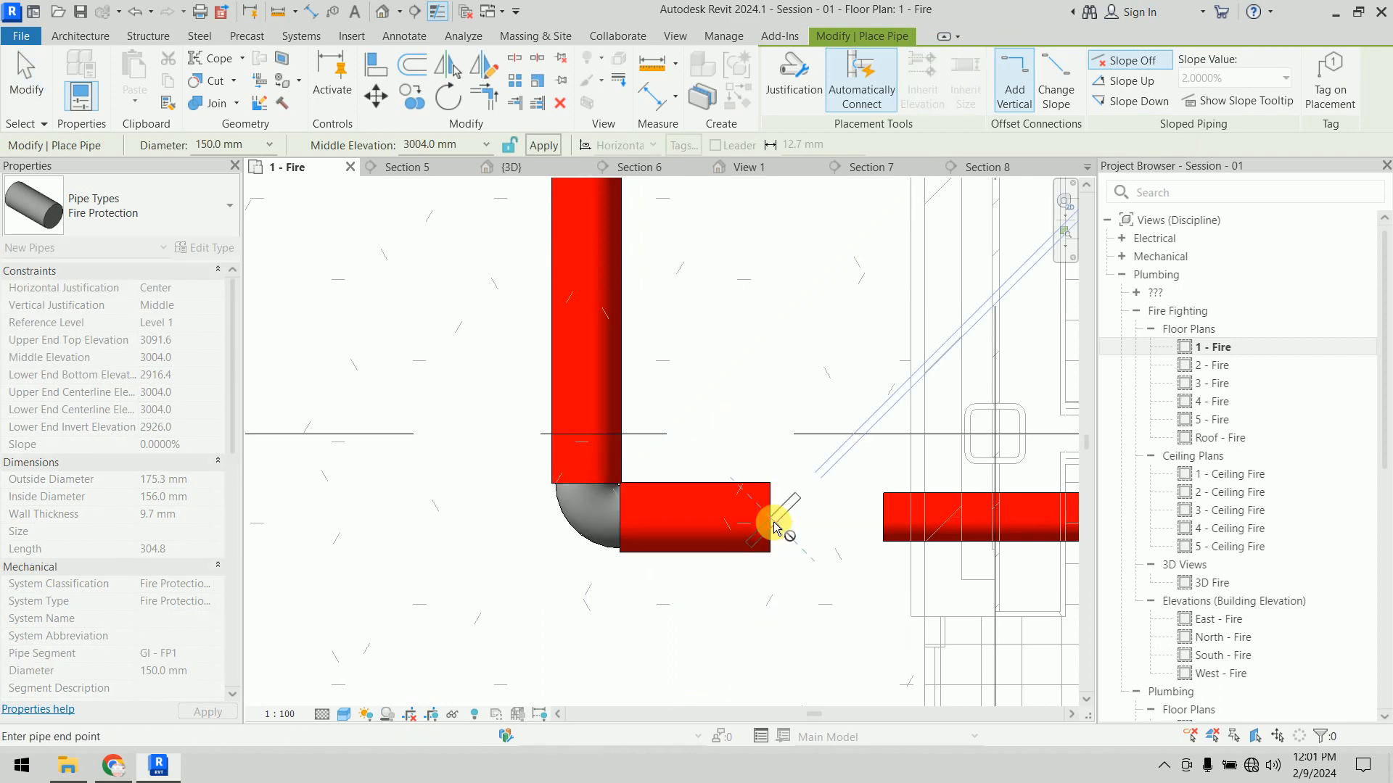
pyautogui.click(884, 524)
pyautogui.press('Escape')
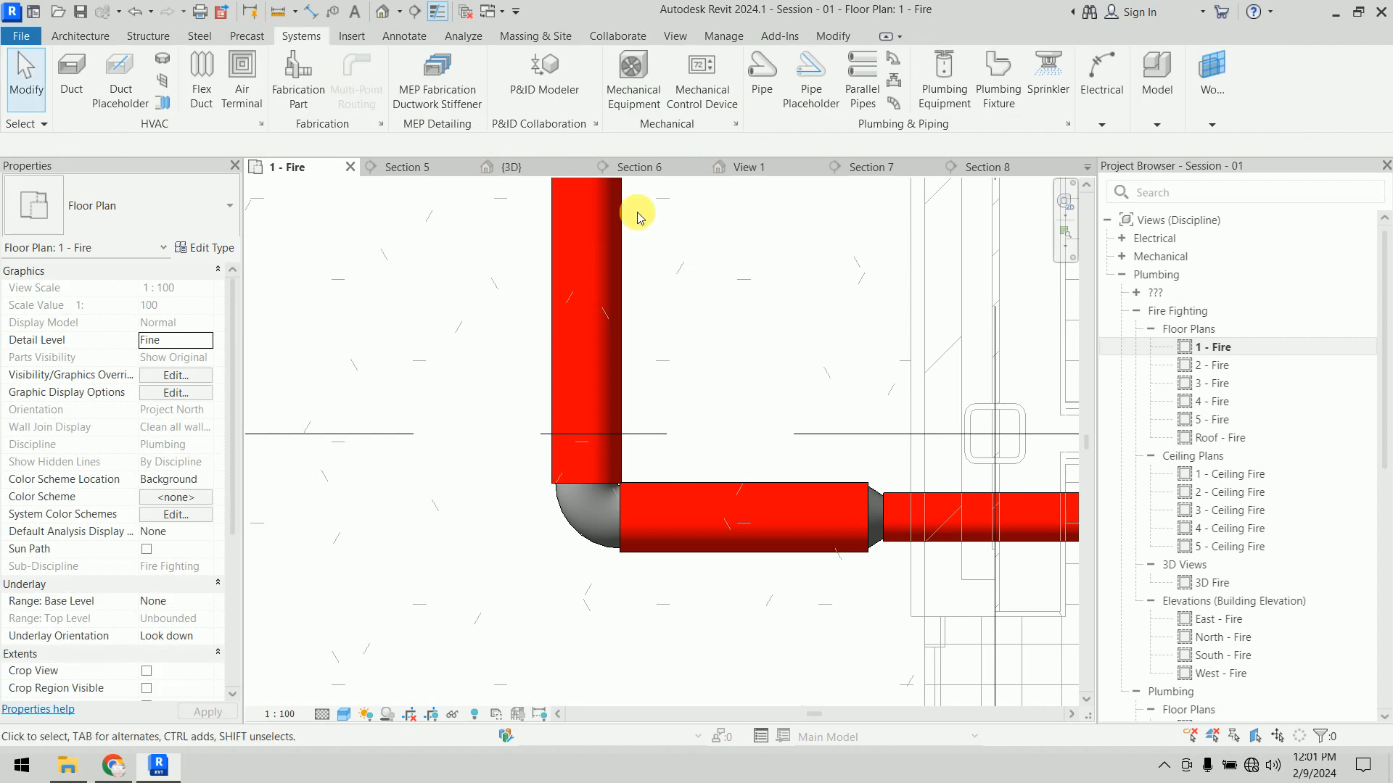
# Step: Examine the new elbow and reducer connection between pump piping and fire main in the 3D view and the 1 - Fire plan
pyautogui.click(514, 167)
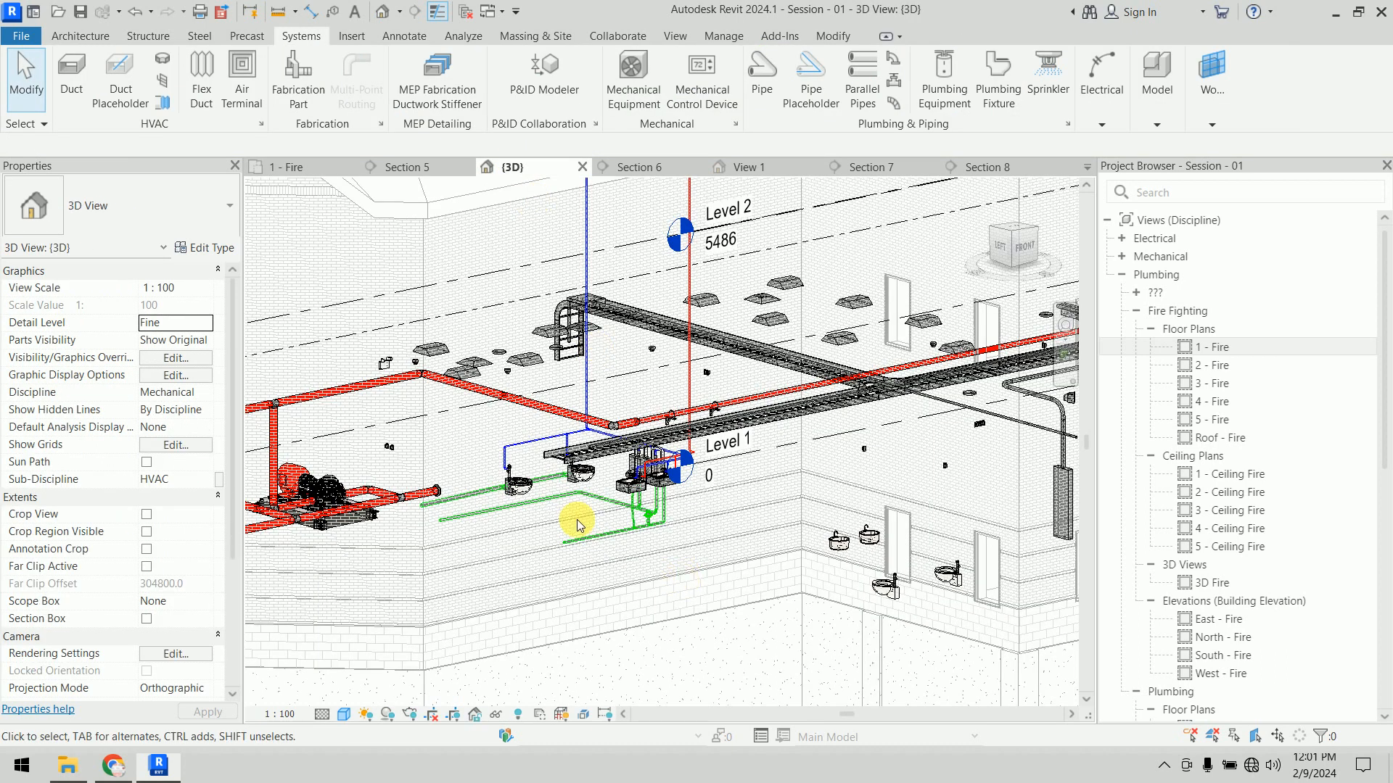
pyautogui.scroll(-5, 577, 520)
pyautogui.keyDown('shift'); pyautogui.moveTo(633, 558); pyautogui.dragTo(530, 584, button='middle'); pyautogui.keyUp('shift')
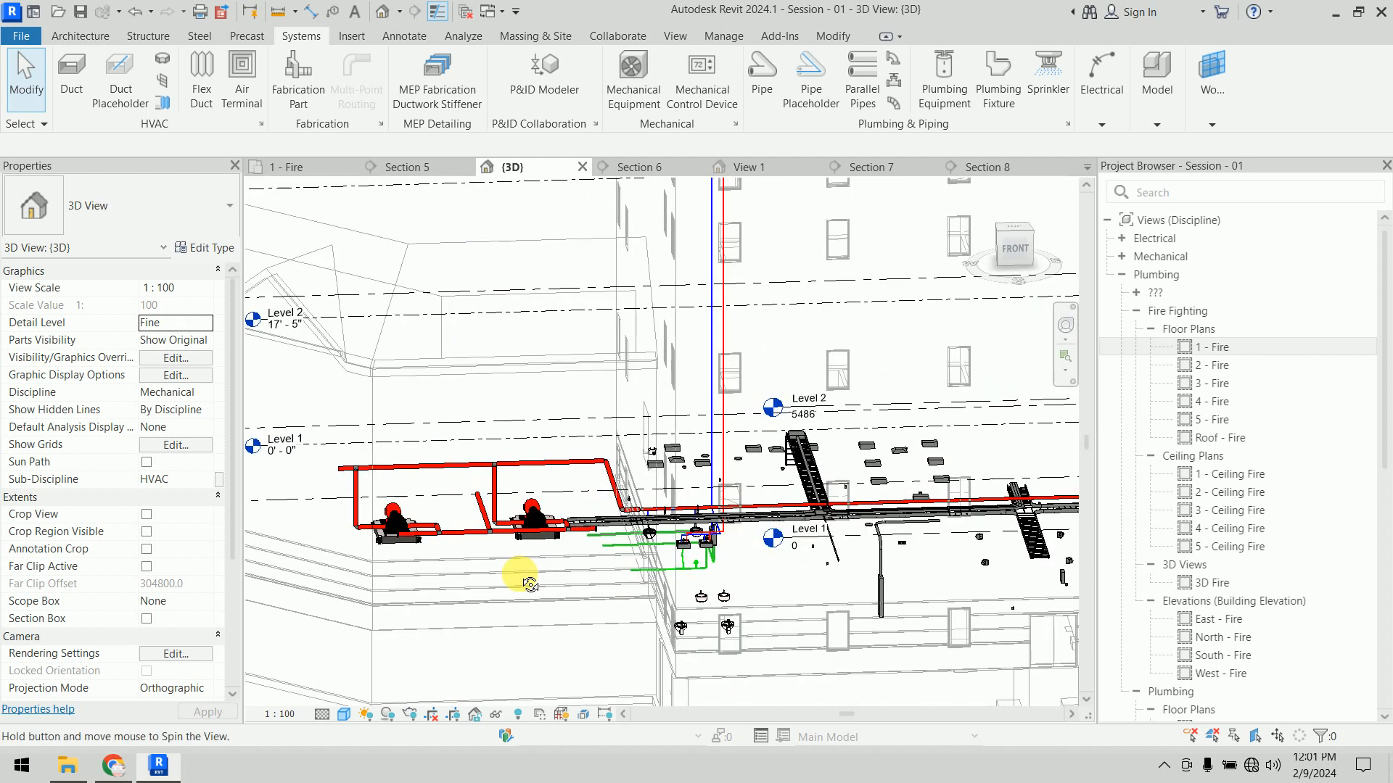
pyautogui.scroll(8, 310, 482)
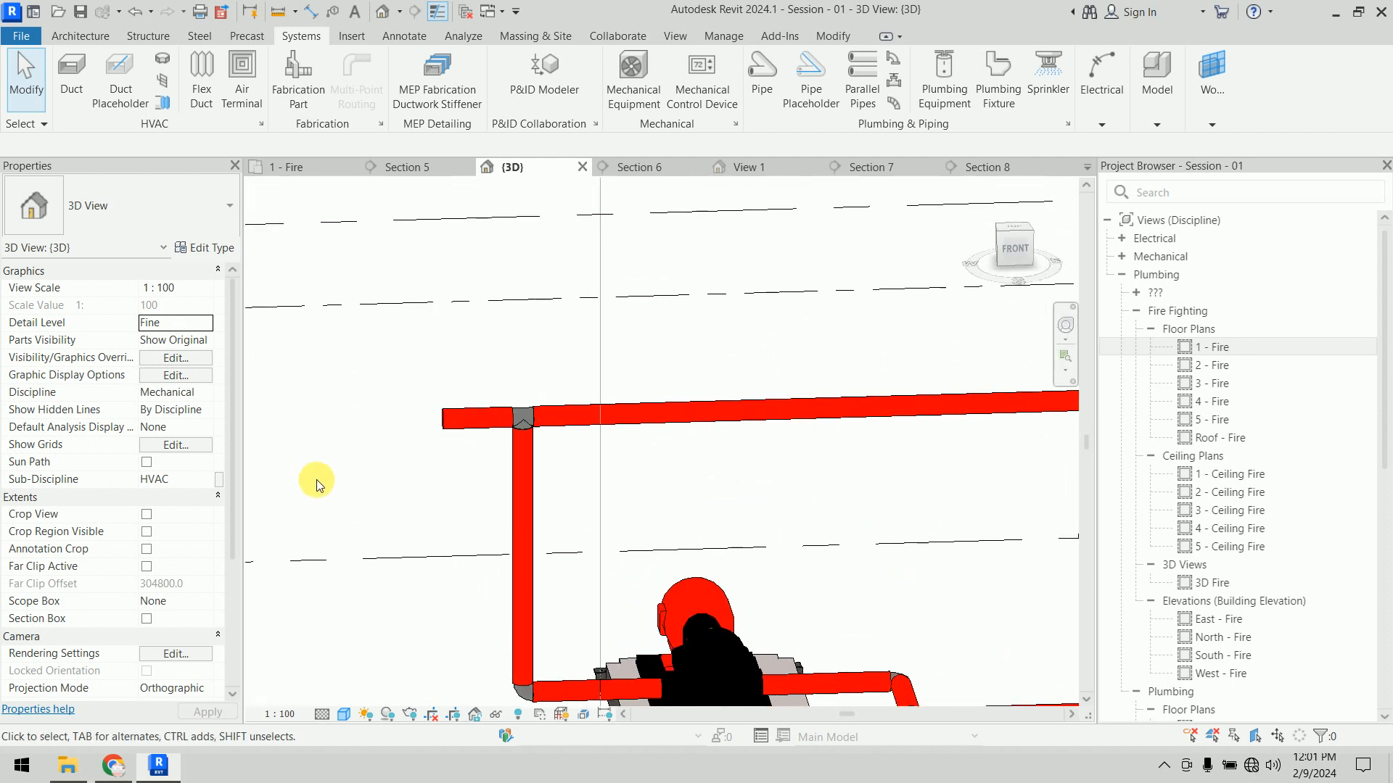
pyautogui.click(307, 168)
pyautogui.scroll(-4, 720, 476)
pyautogui.moveTo(661, 550); pyautogui.dragTo(407, 562, button='middle')
pyautogui.scroll(-4, 510, 545)
pyautogui.scroll(8, 511, 541)
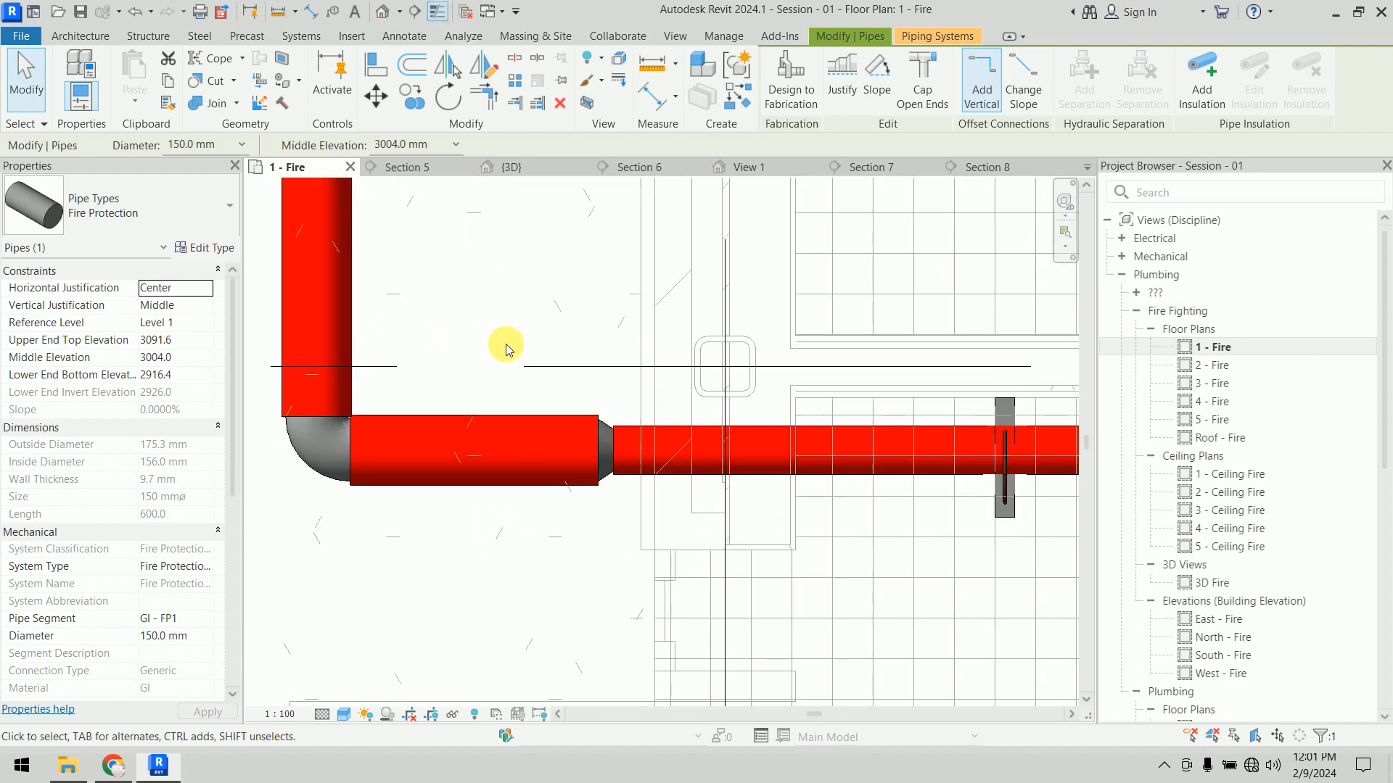
pyautogui.click(406, 428)
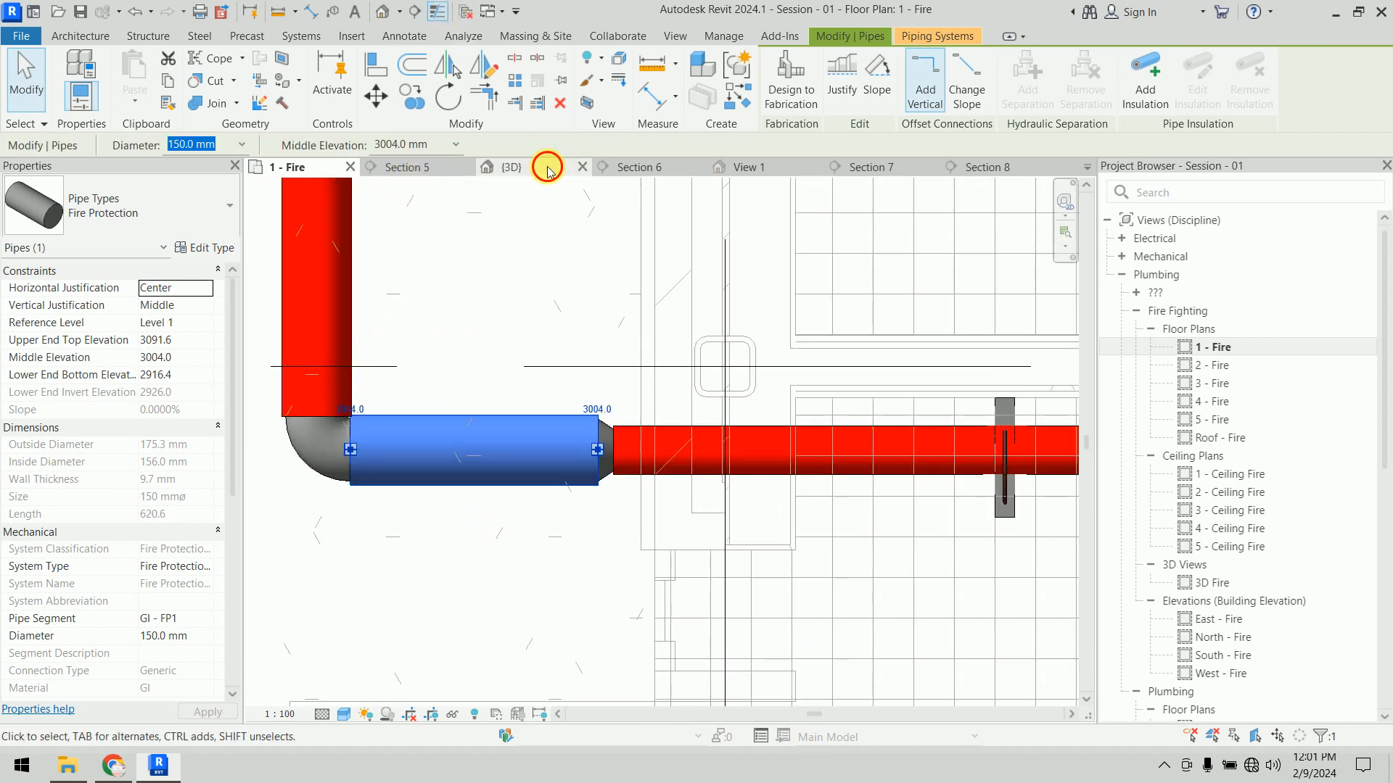
pyautogui.click(548, 169)
pyautogui.scroll(-3, 489, 338)
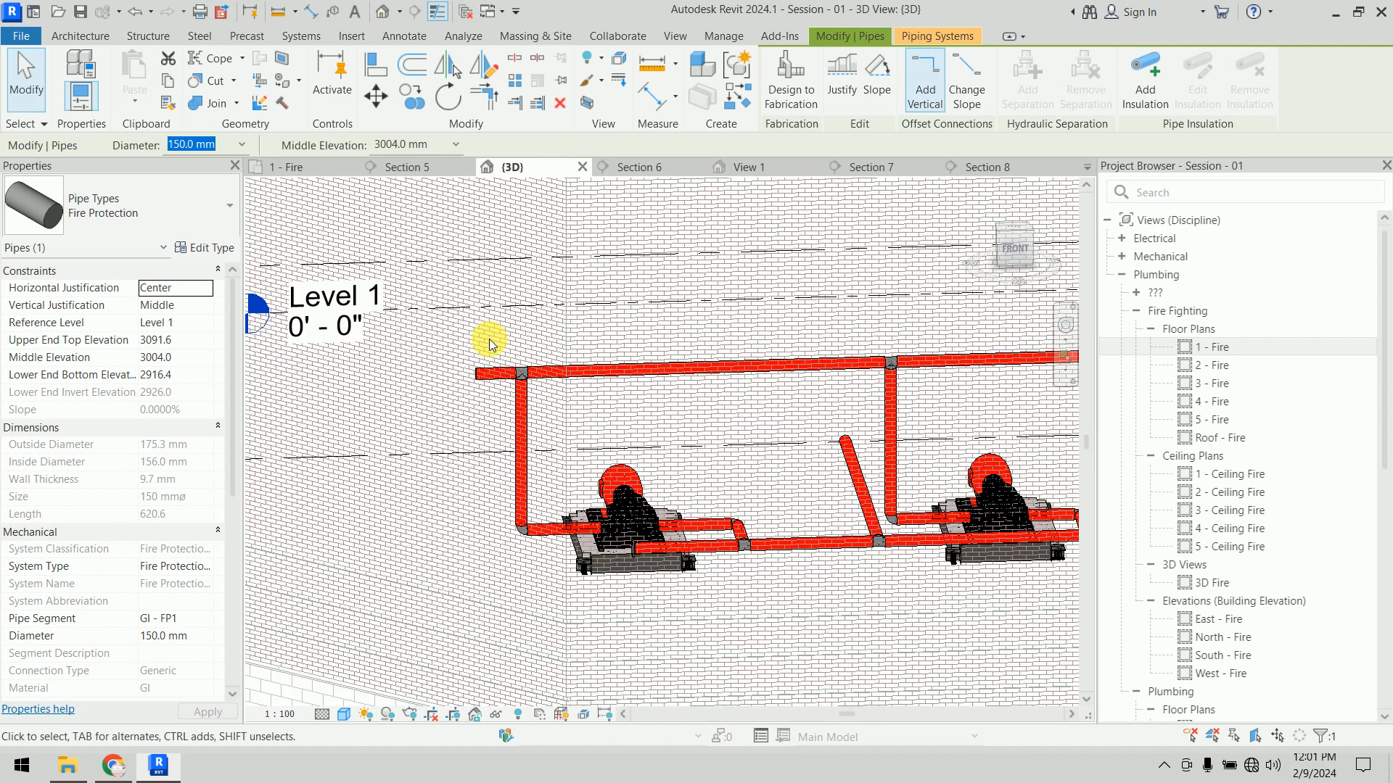
pyautogui.scroll(-2, 489, 338)
pyautogui.click(713, 555)
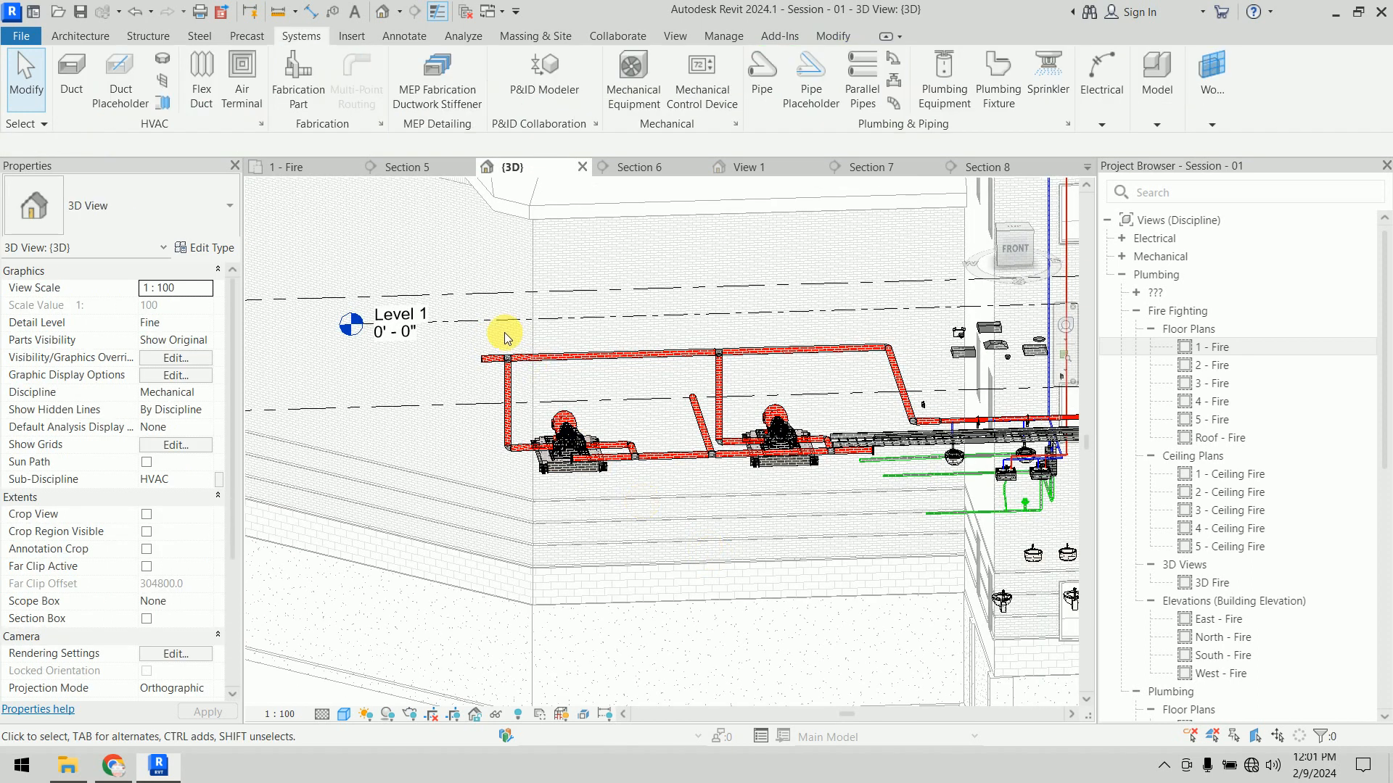
# Step: Place an M_Flange - Slip-on - Steel - Class 150 on the open end of the raised 150 mm pipe beyond the outermost pump
pyautogui.click(492, 358)
pyautogui.click(322, 171)
pyautogui.scroll(-5, 539, 364)
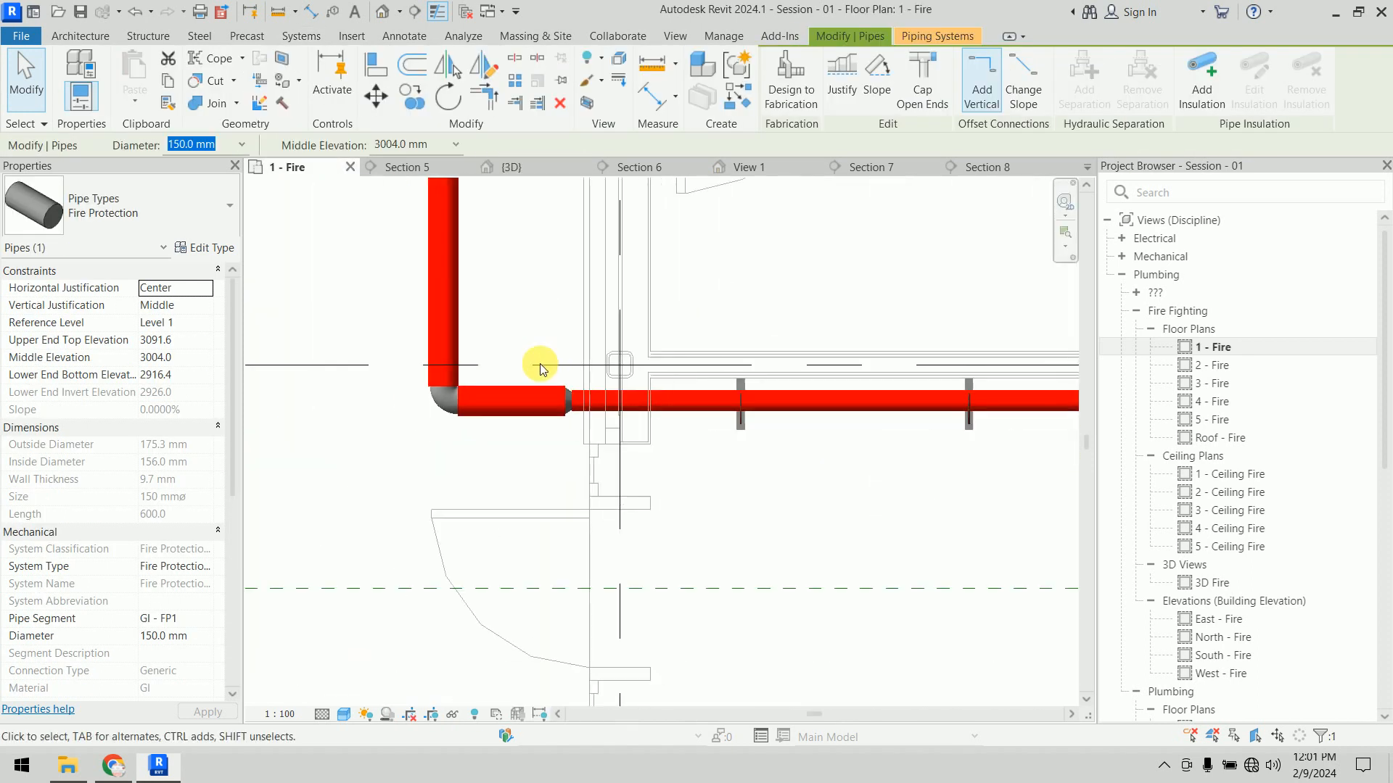
pyautogui.scroll(-3, 540, 364)
pyautogui.moveTo(696, 424); pyautogui.dragTo(931, 556, button='middle')
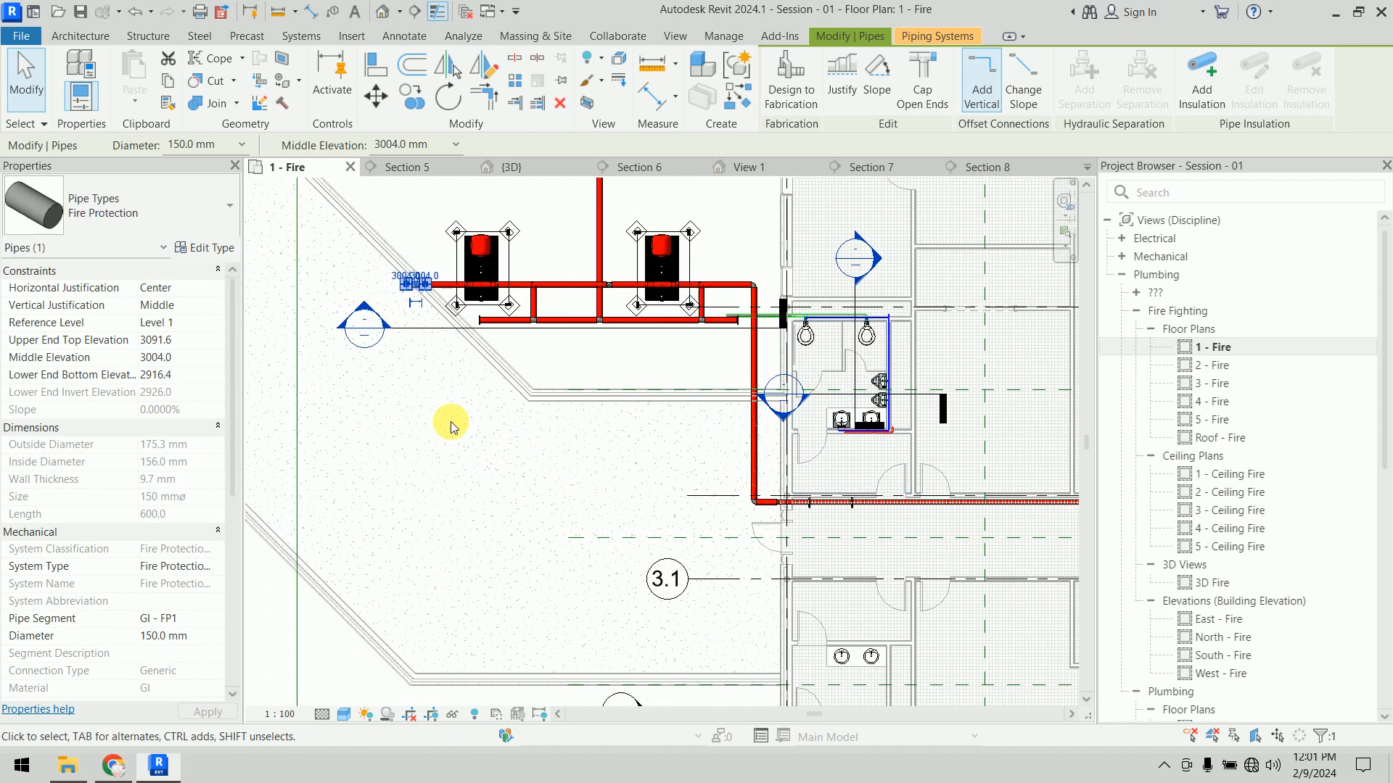
pyautogui.moveTo(428, 394); pyautogui.dragTo(548, 517, button='middle')
pyautogui.scroll(7, 520, 416)
pyautogui.click(591, 481)
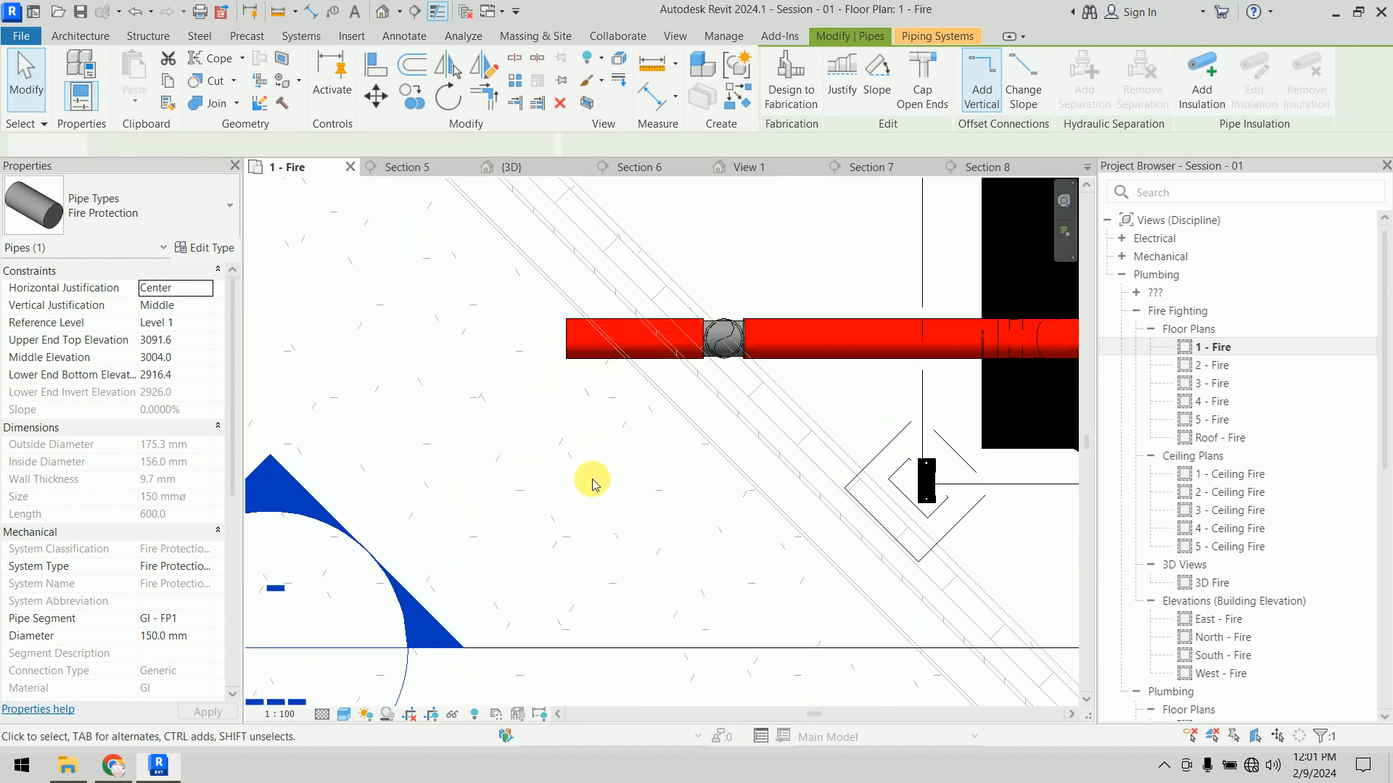
pyautogui.scroll(-1, 595, 473)
pyautogui.moveTo(604, 453); pyautogui.dragTo(562, 410, button='middle')
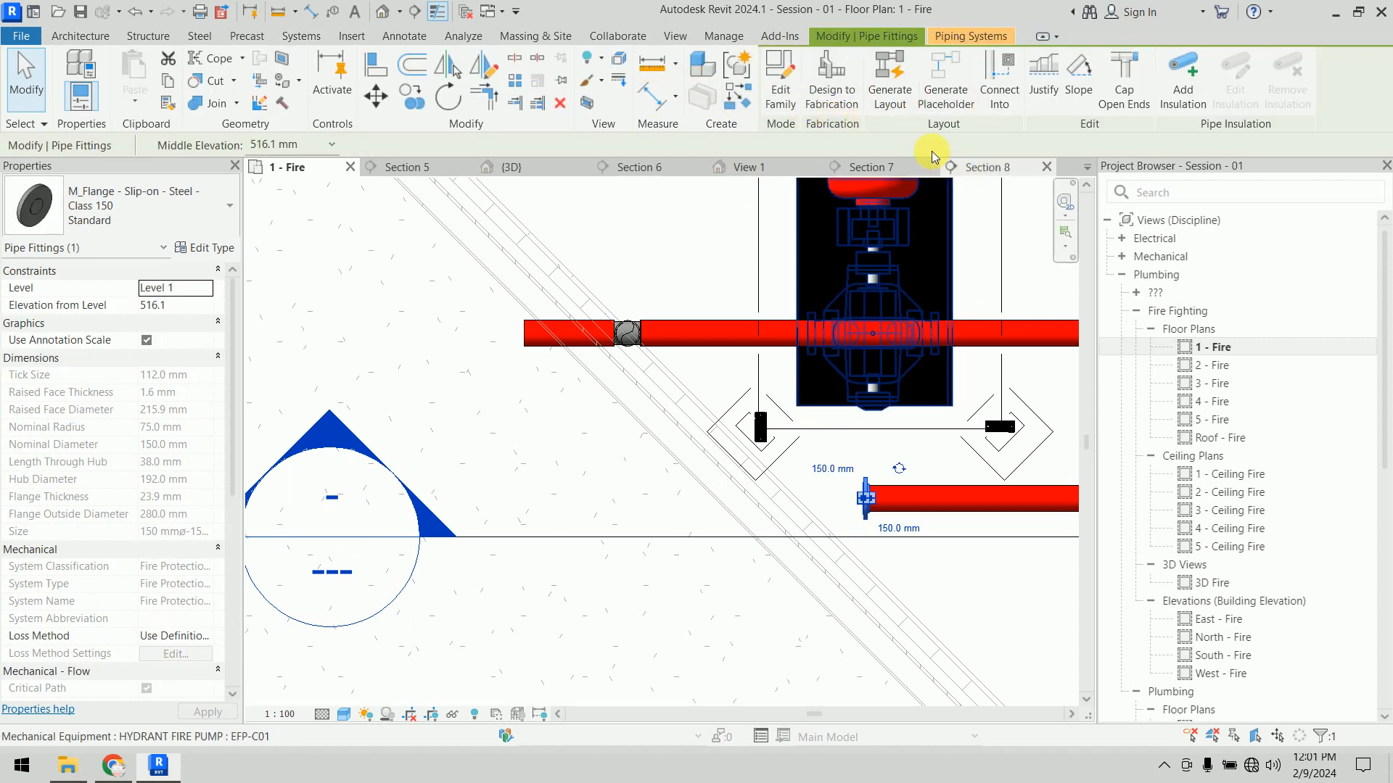
pyautogui.click(737, 97)
pyautogui.scroll(5, 530, 320)
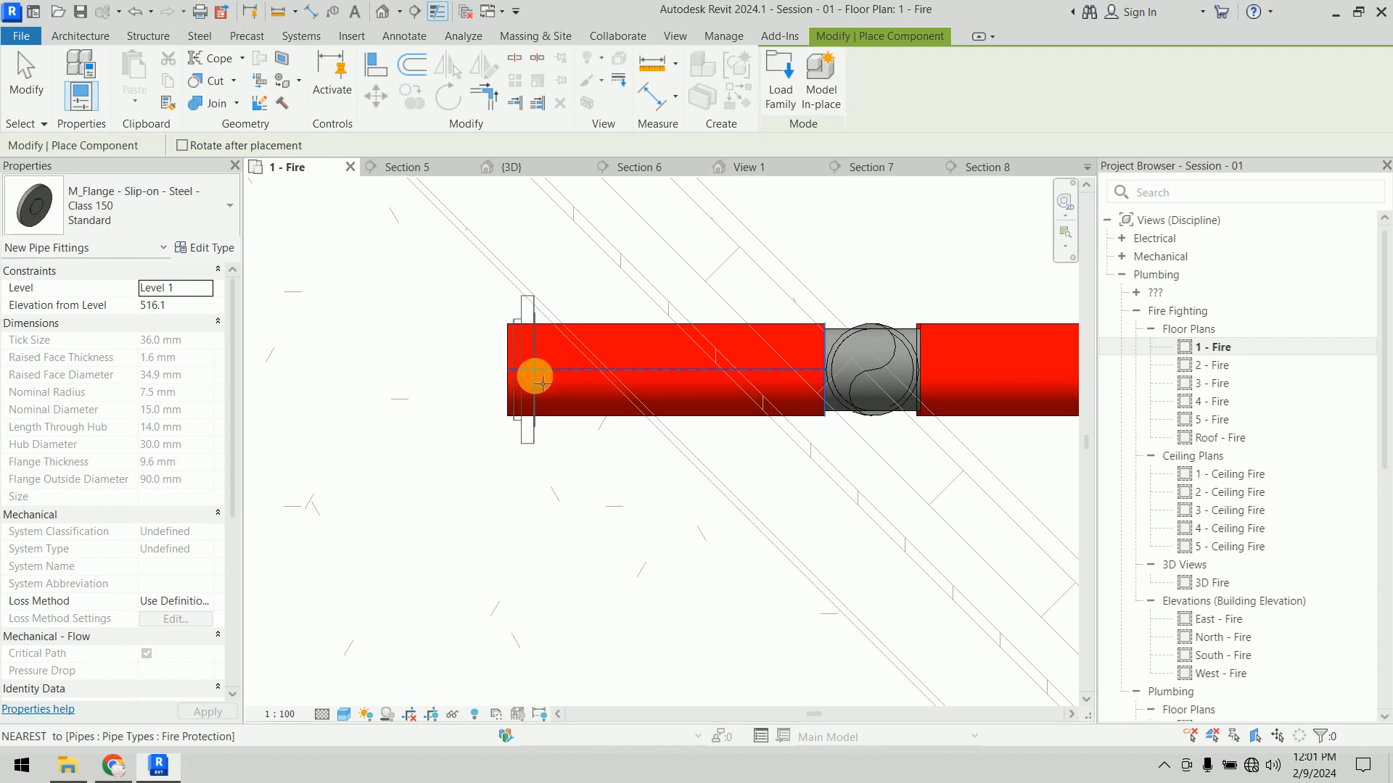
pyautogui.press('Escape')
pyautogui.scroll(-5, 510, 539)
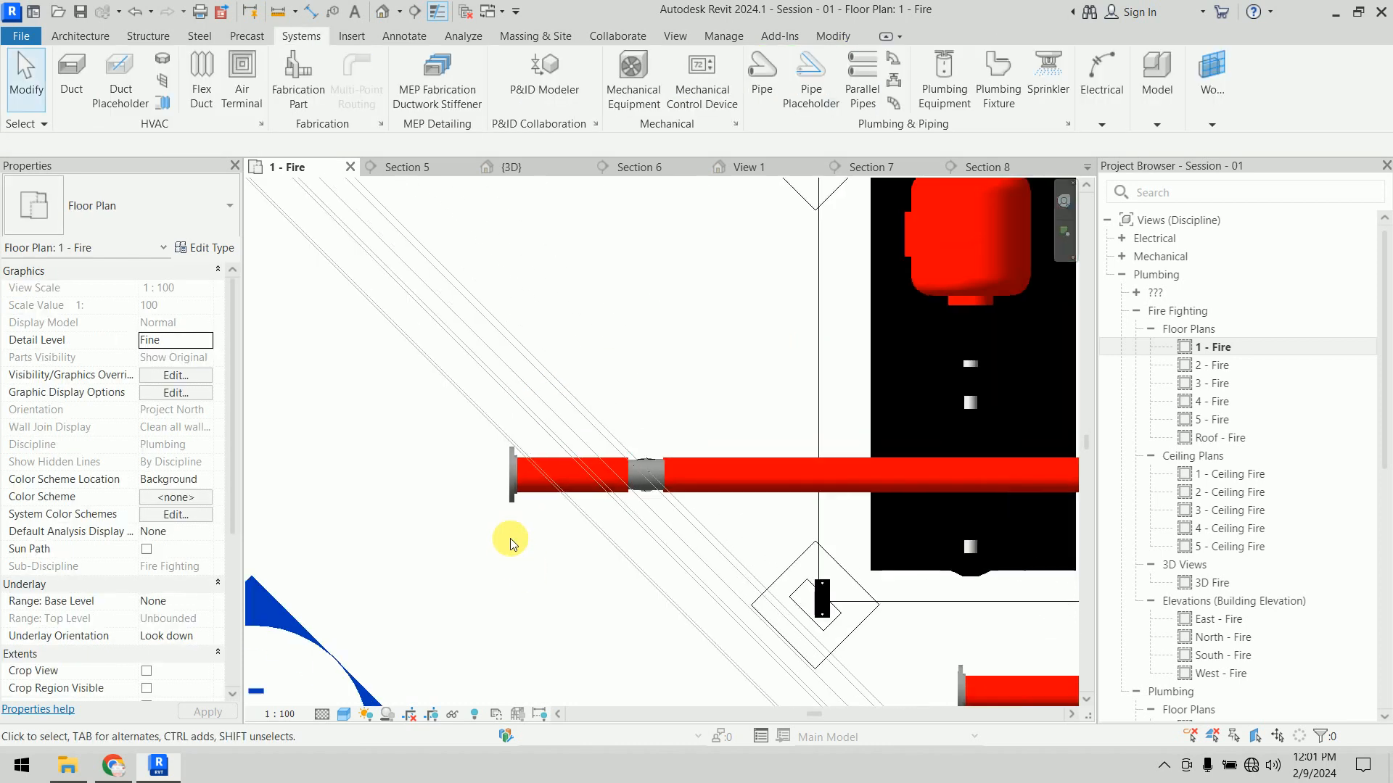
pyautogui.moveTo(511, 539); pyautogui.dragTo(287, 441, button='middle')
pyautogui.scroll(-2, 342, 455)
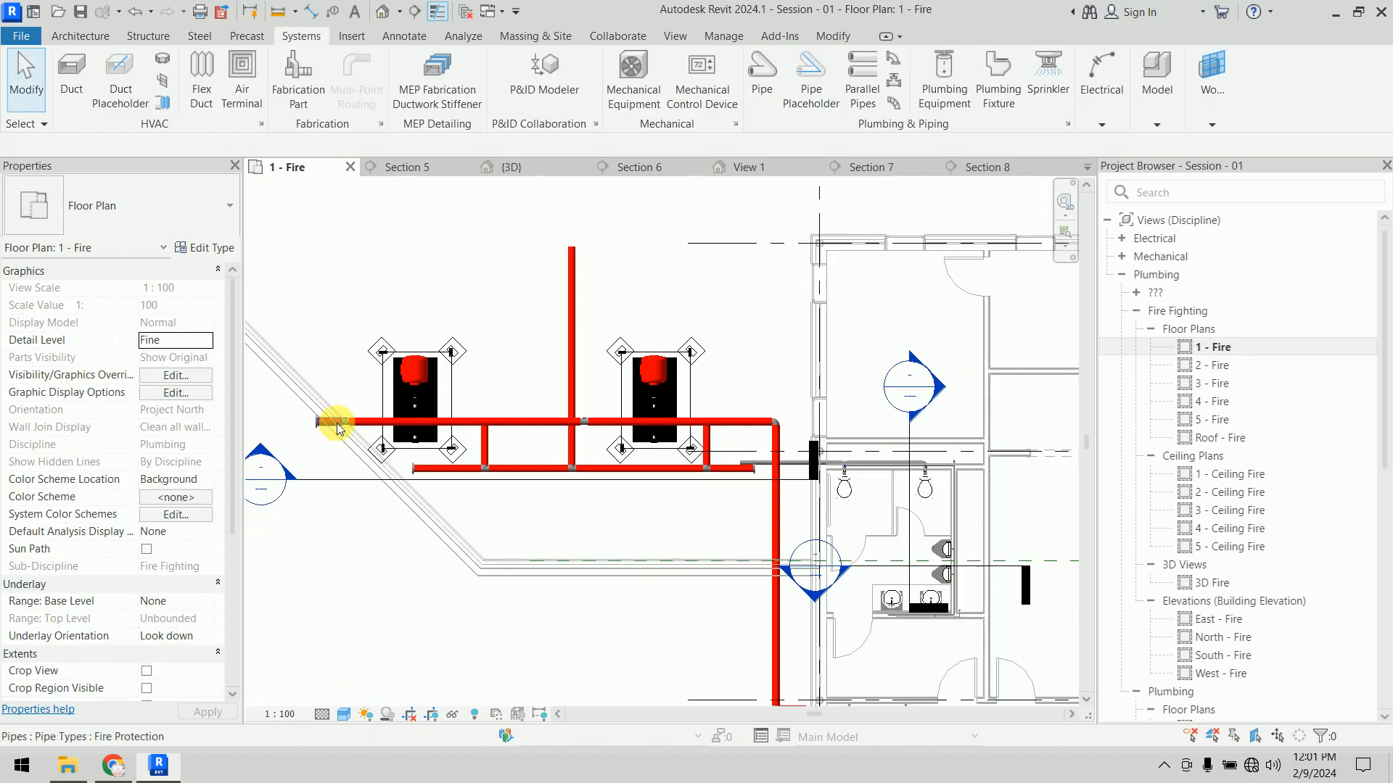
pyautogui.click(511, 179)
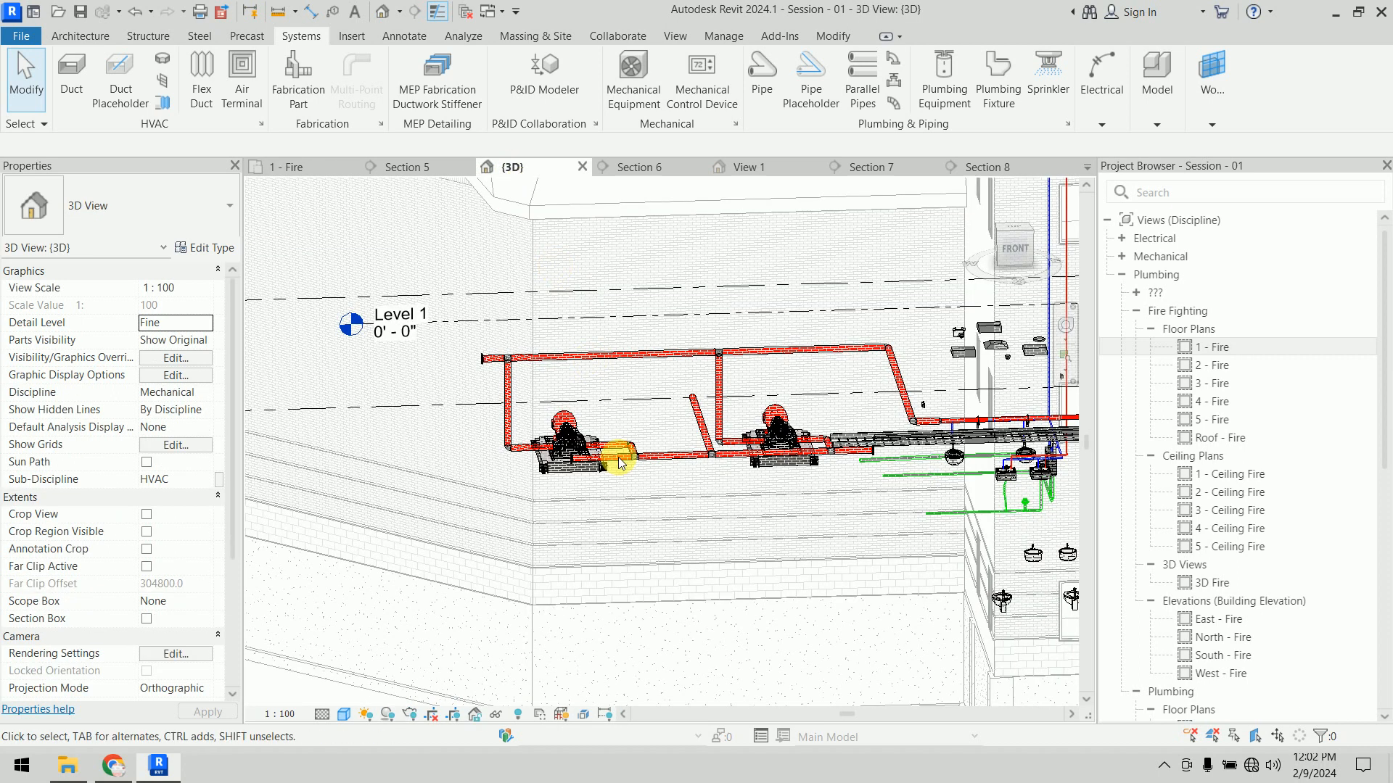
pyautogui.scroll(-2, 644, 512)
pyautogui.moveTo(644, 512)
pyautogui.mouseDown(button='middle')
pyautogui.moveTo(537, 487)
pyautogui.moveTo(590, 442)
pyautogui.moveTo(653, 442)
pyautogui.moveTo(656, 488)
pyautogui.moveTo(630, 491)
pyautogui.mouseUp(button='middle')
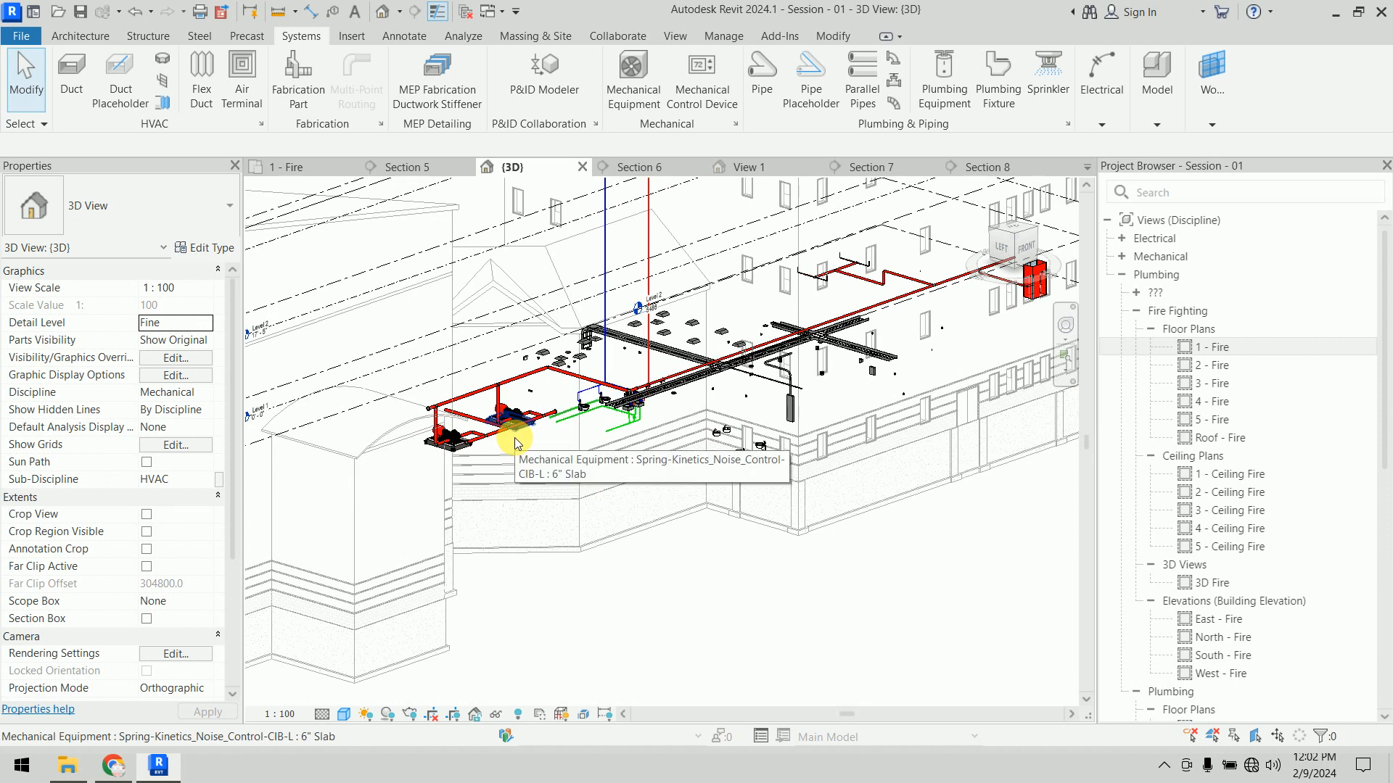
# Step: Place an ACM_4.5Kg CO2 fire extinguisher on Level 1 beside the upper-left diagonal wall of the central corridor crossing
pyautogui.click(314, 168)
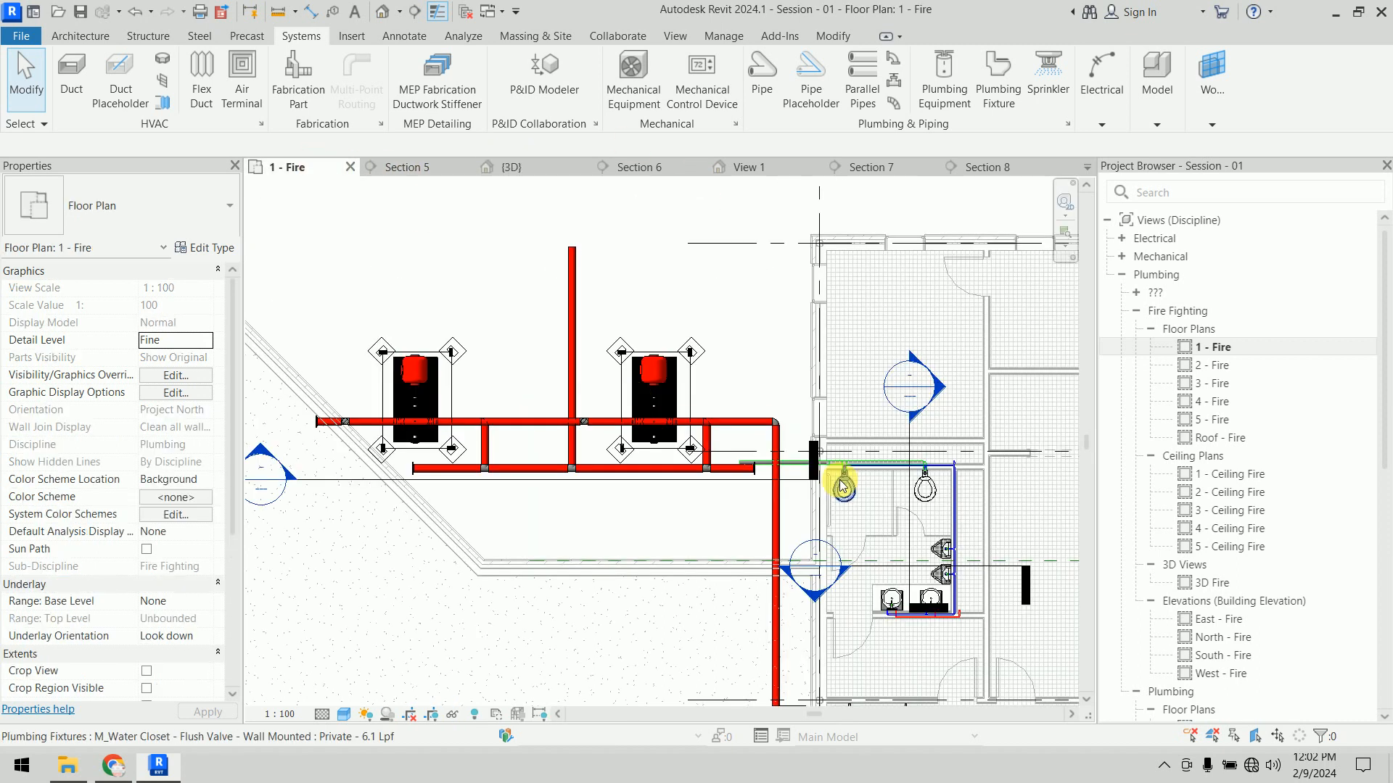
pyautogui.scroll(-5, 920, 482)
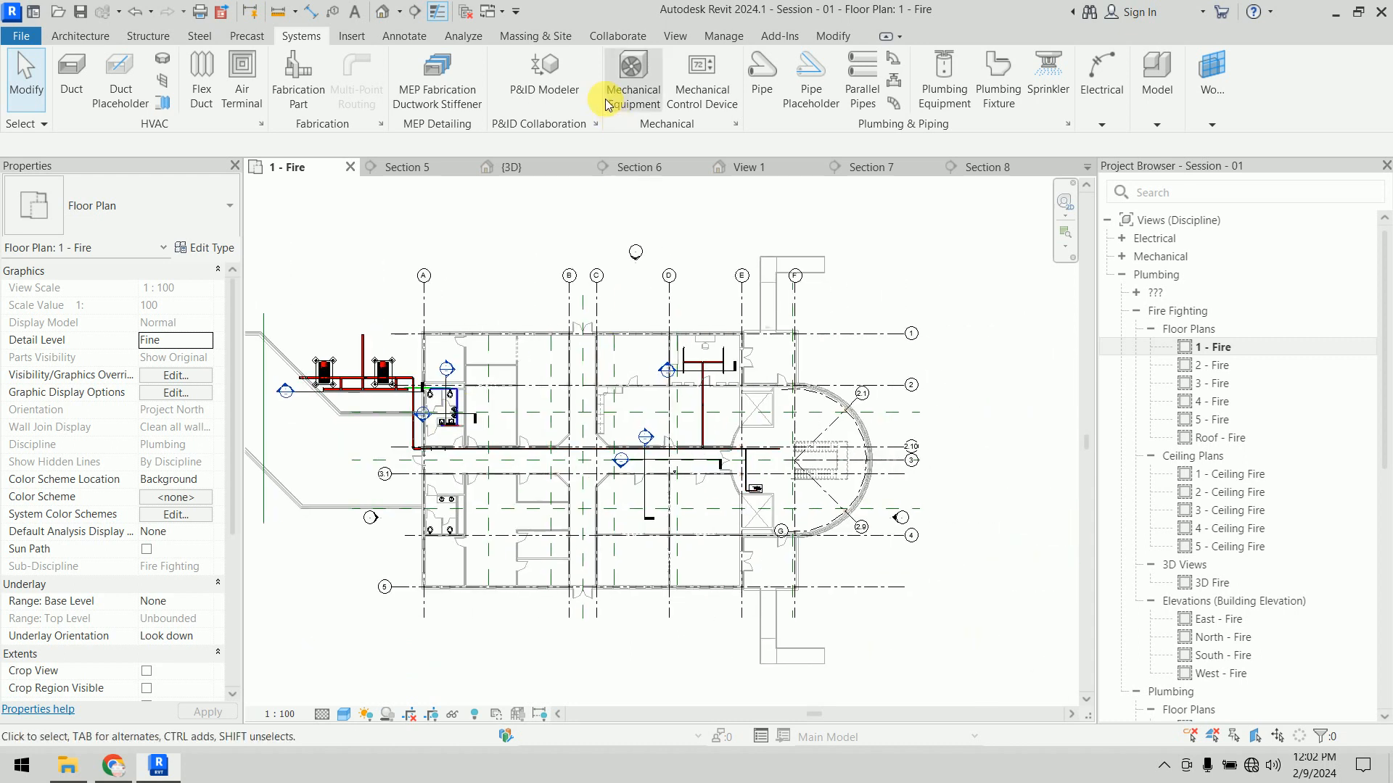
pyautogui.click(631, 80)
pyautogui.click(145, 206)
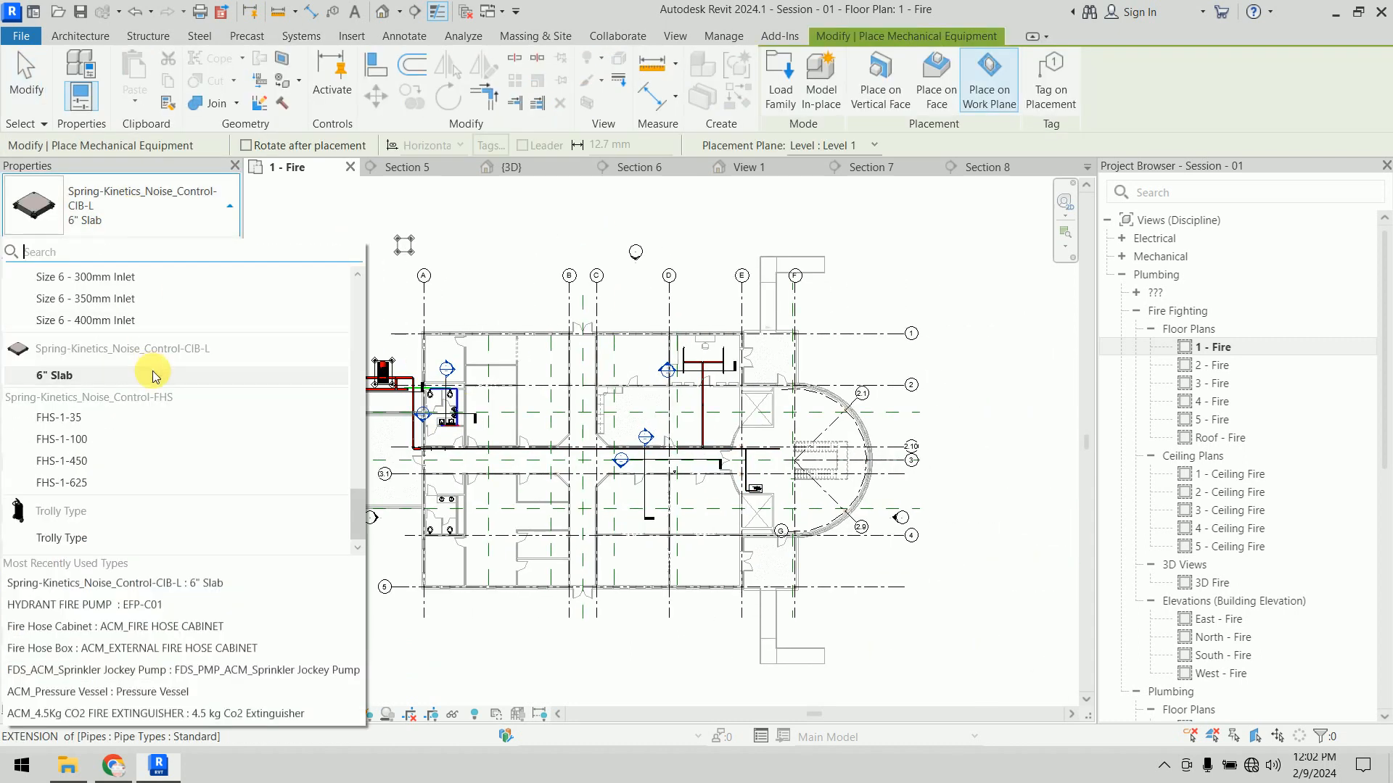
pyautogui.scroll(5, 154, 375)
pyautogui.scroll(3, 152, 375)
pyautogui.click(174, 314)
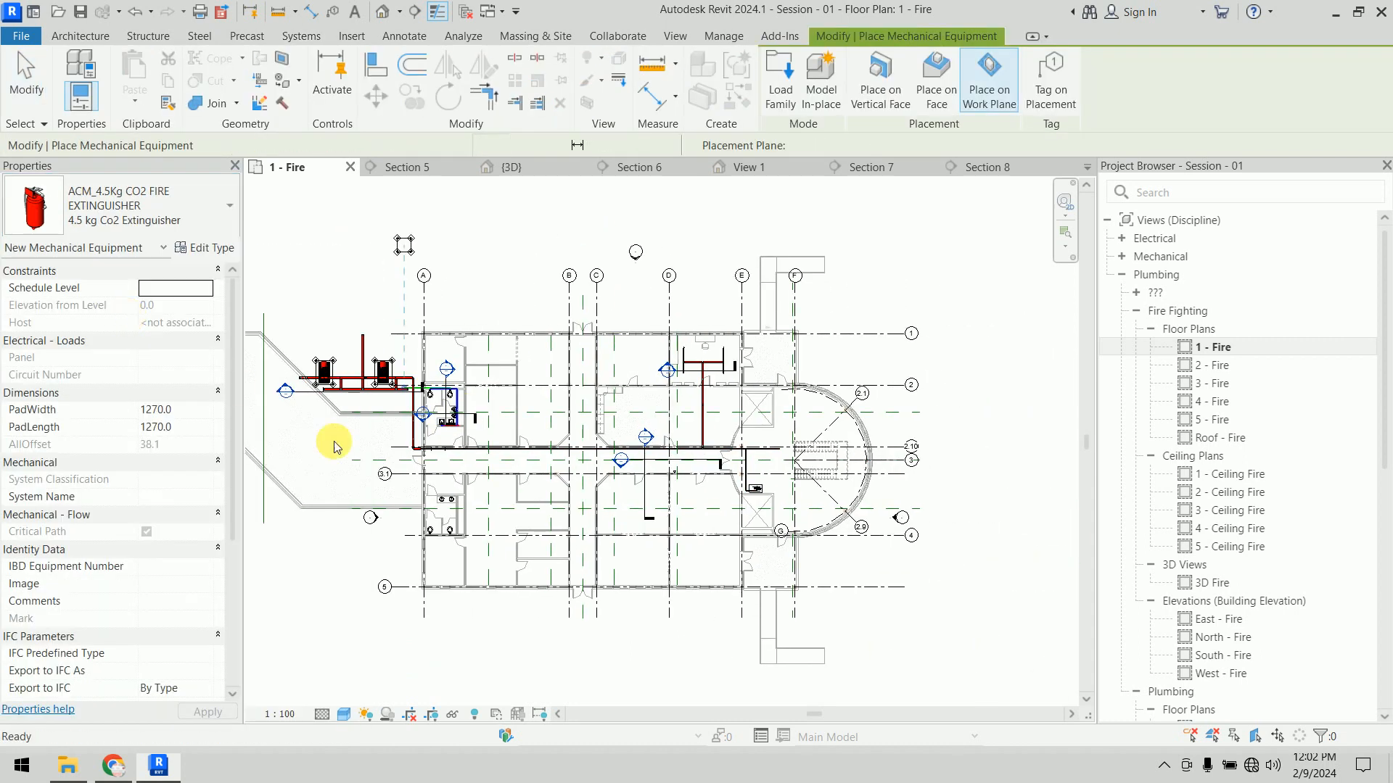
pyautogui.scroll(6, 524, 448)
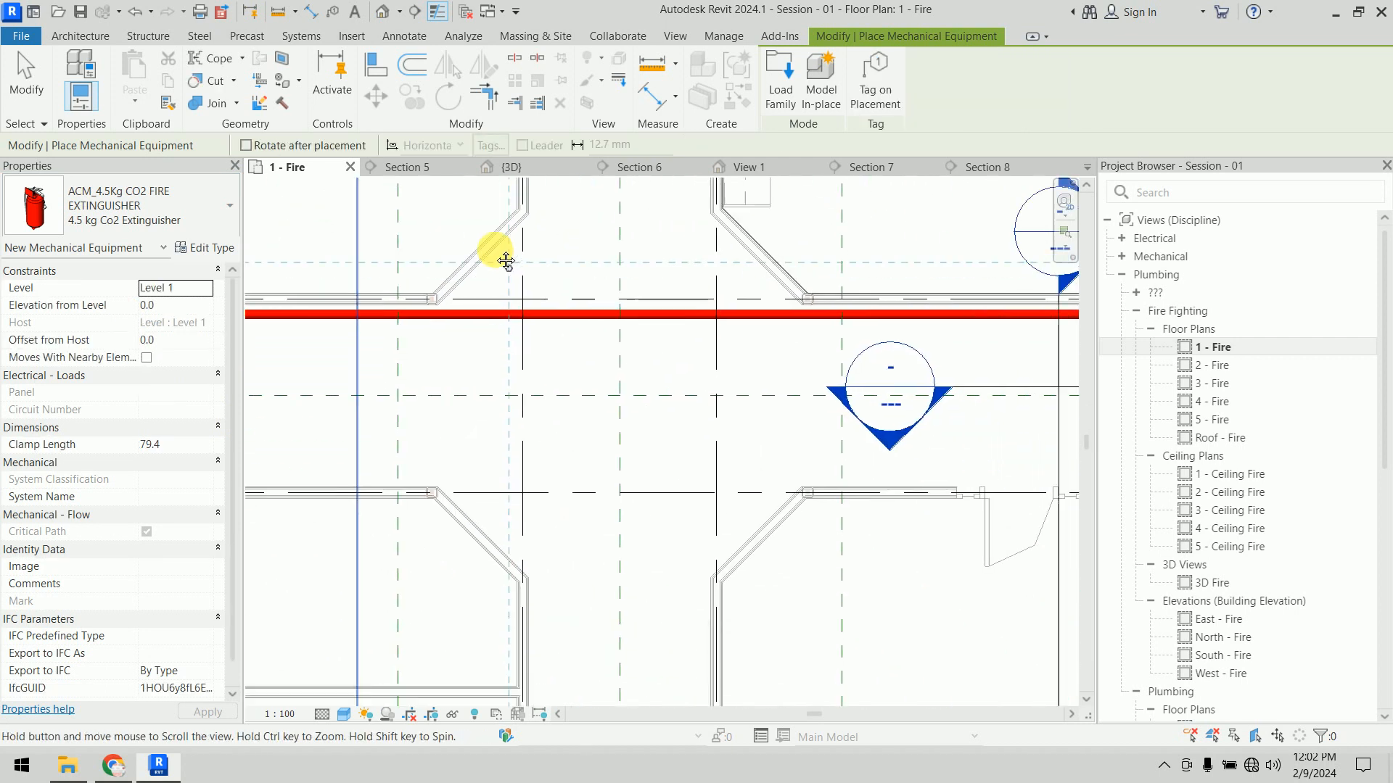
pyautogui.scroll(6, 554, 370)
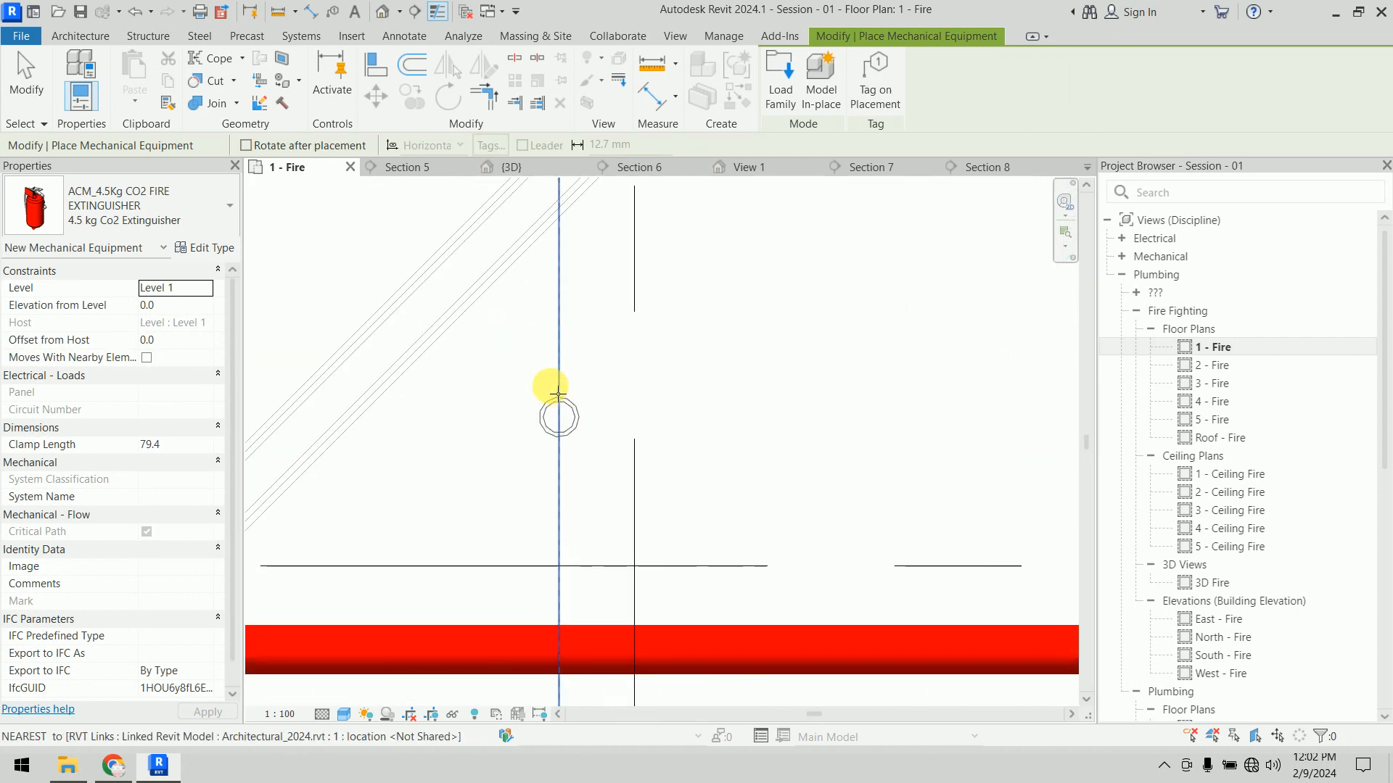
pyautogui.click(426, 302)
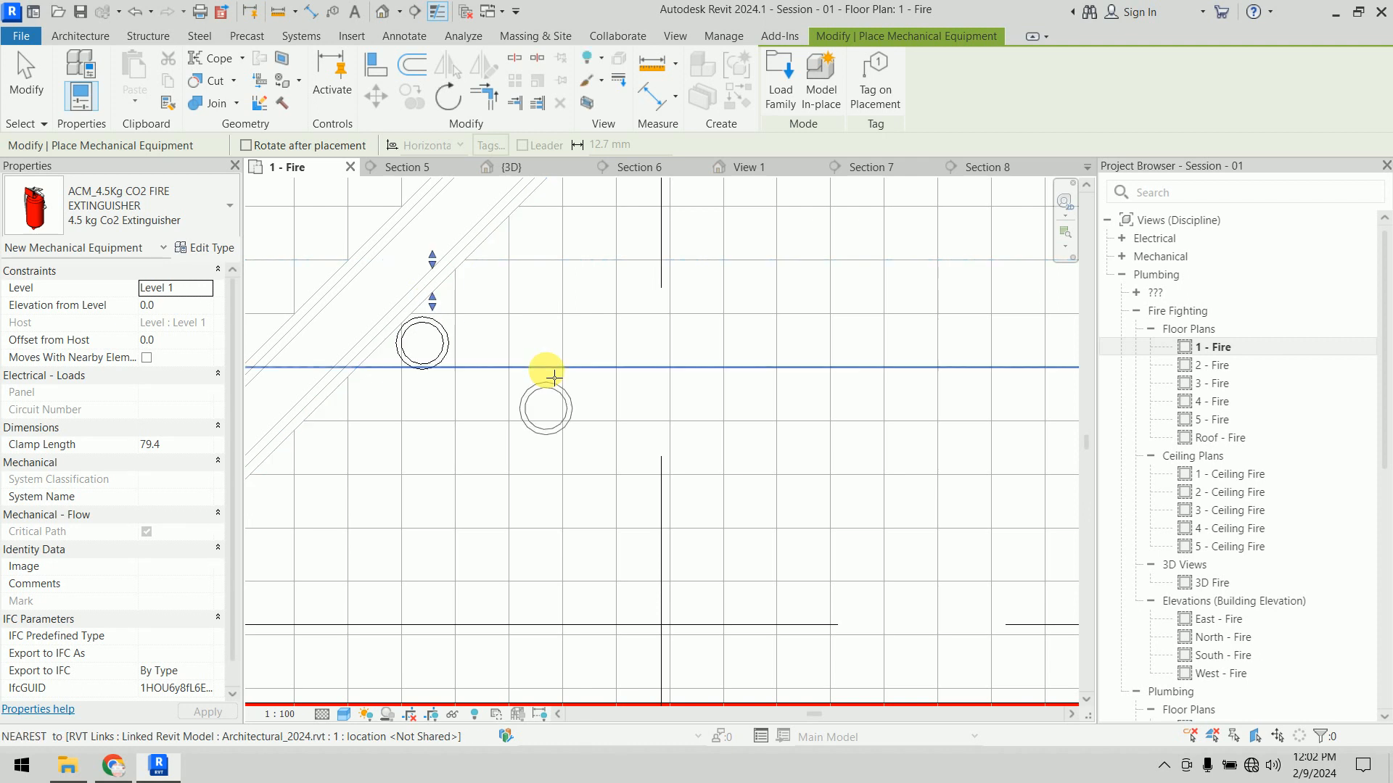
# Step: Place another 4.5 kg CO2 extinguisher at the lower-left diagonal wall of the corridor crossing
pyautogui.scroll(-3, 547, 373)
pyautogui.moveTo(597, 362); pyautogui.dragTo(632, 231, button='middle')
pyautogui.scroll(-2, 582, 486)
pyautogui.moveTo(580, 555); pyautogui.dragTo(608, 328, button='middle')
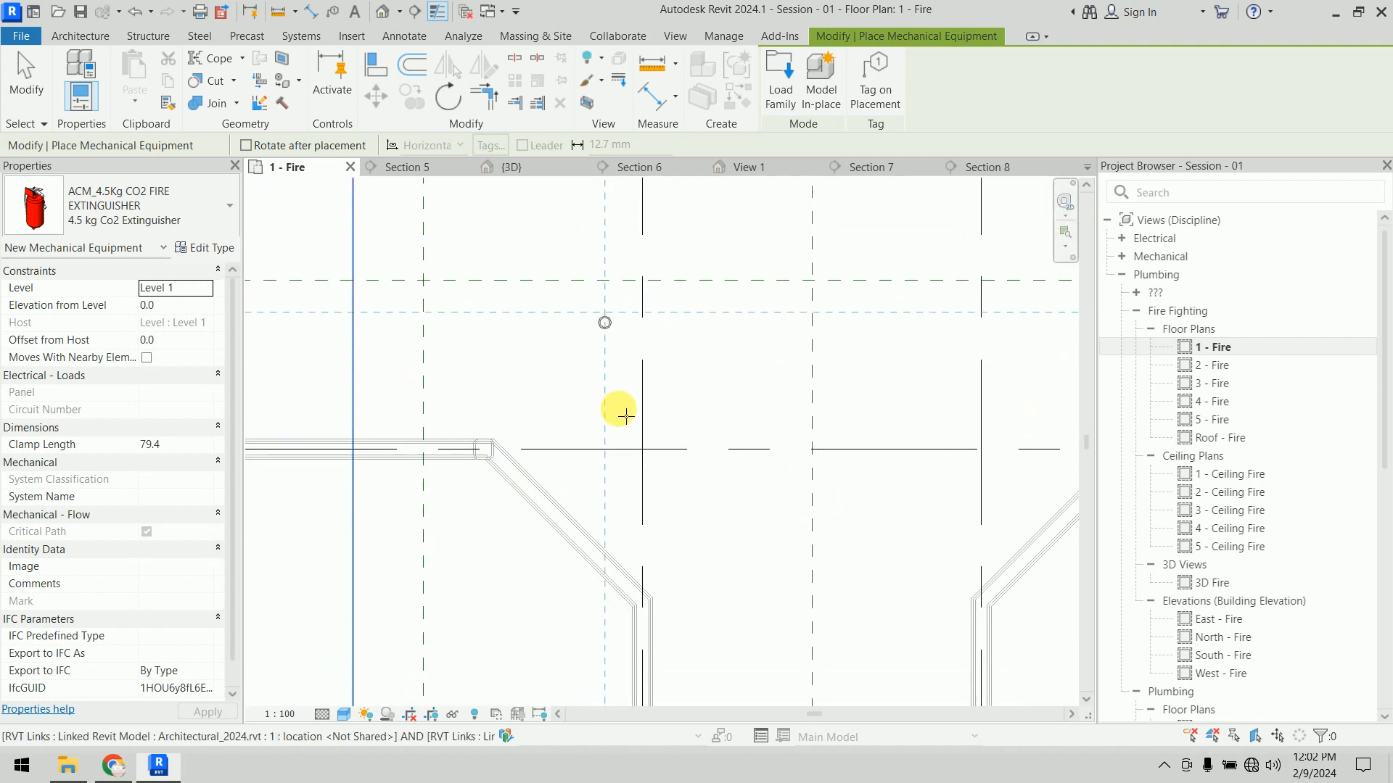
pyautogui.scroll(1, 624, 429)
pyautogui.click(575, 559)
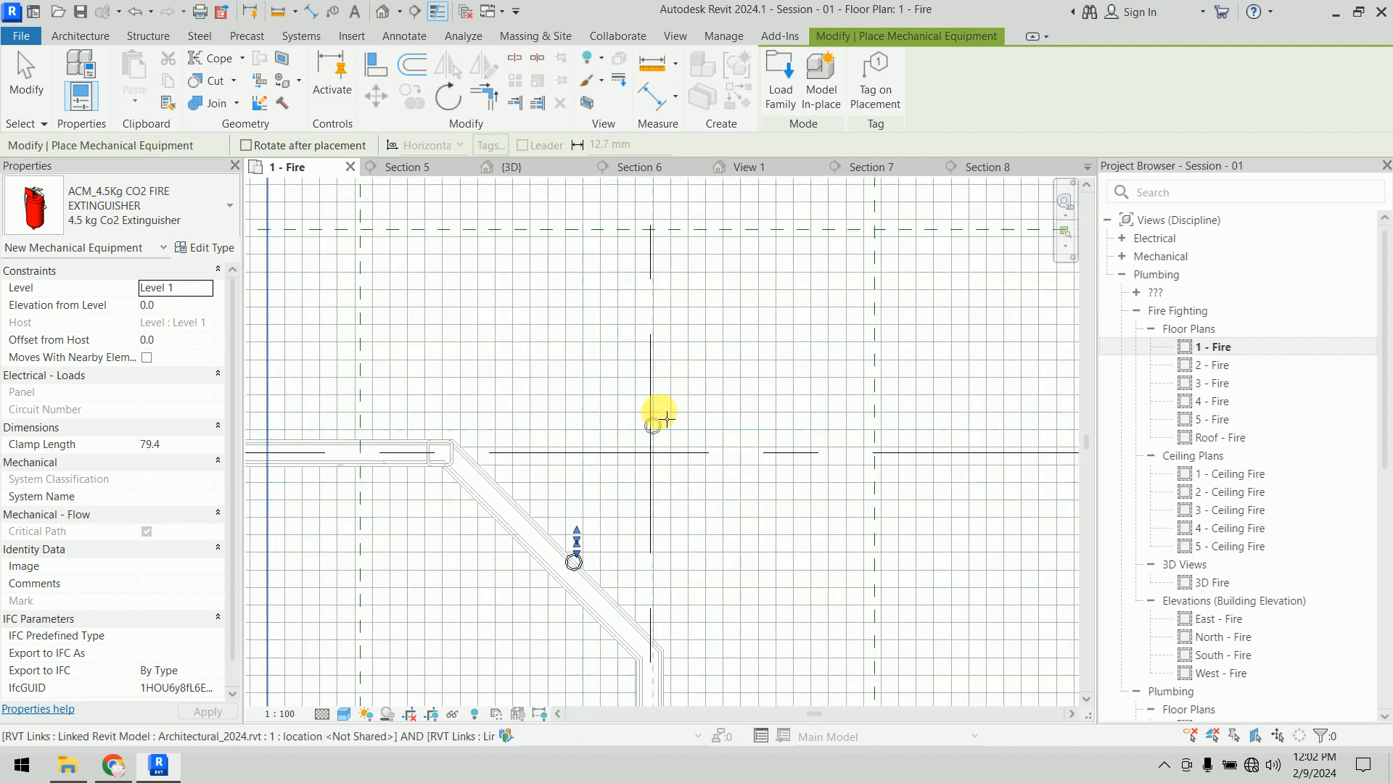
# Step: Place a further 4.5 kg CO2 extinguisher at the lower-right diagonal wall of the corridor crossing and end placement
pyautogui.scroll(-2, 660, 414)
pyautogui.moveTo(874, 288); pyautogui.dragTo(523, 360, button='middle')
pyautogui.scroll(2, 568, 460)
pyautogui.moveTo(509, 637); pyautogui.dragTo(540, 417, button='middle')
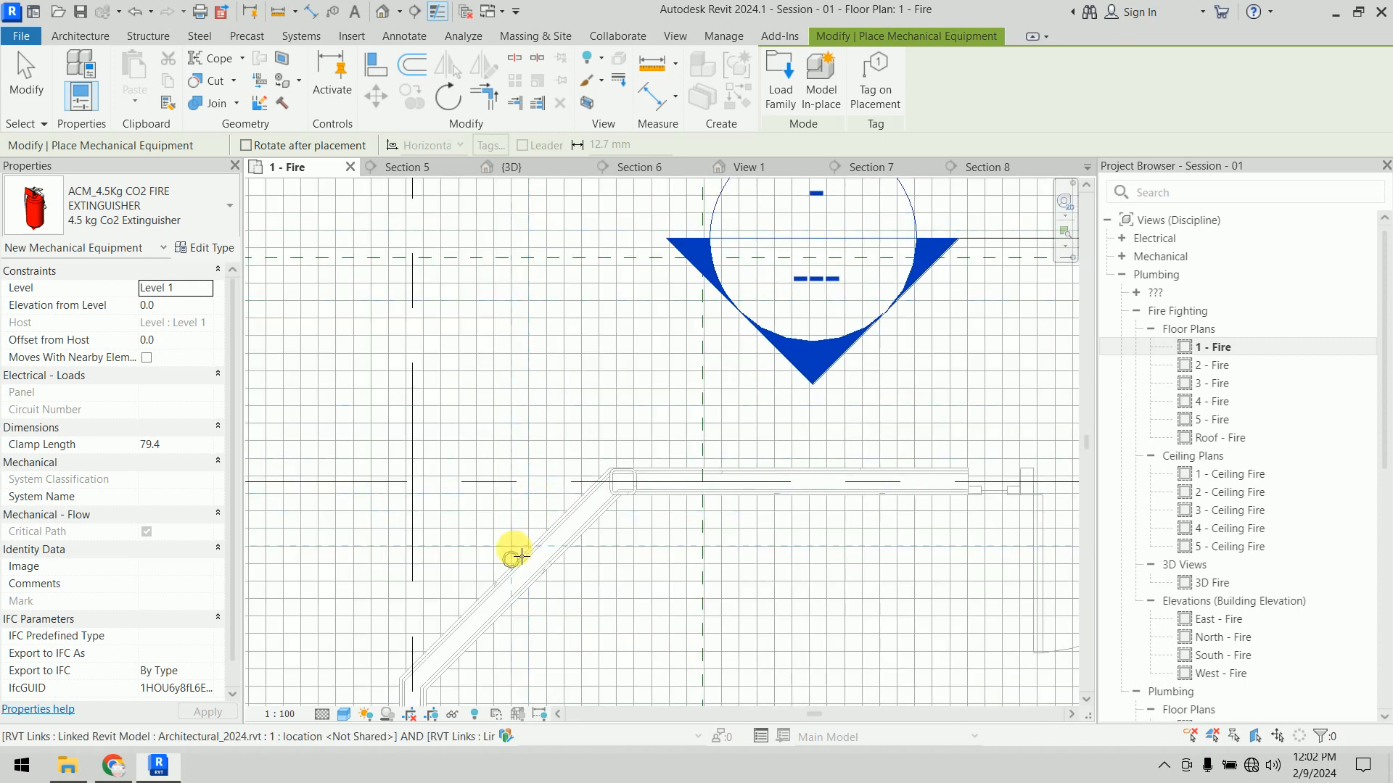
pyautogui.rightClick(544, 388)
pyautogui.click(573, 396)
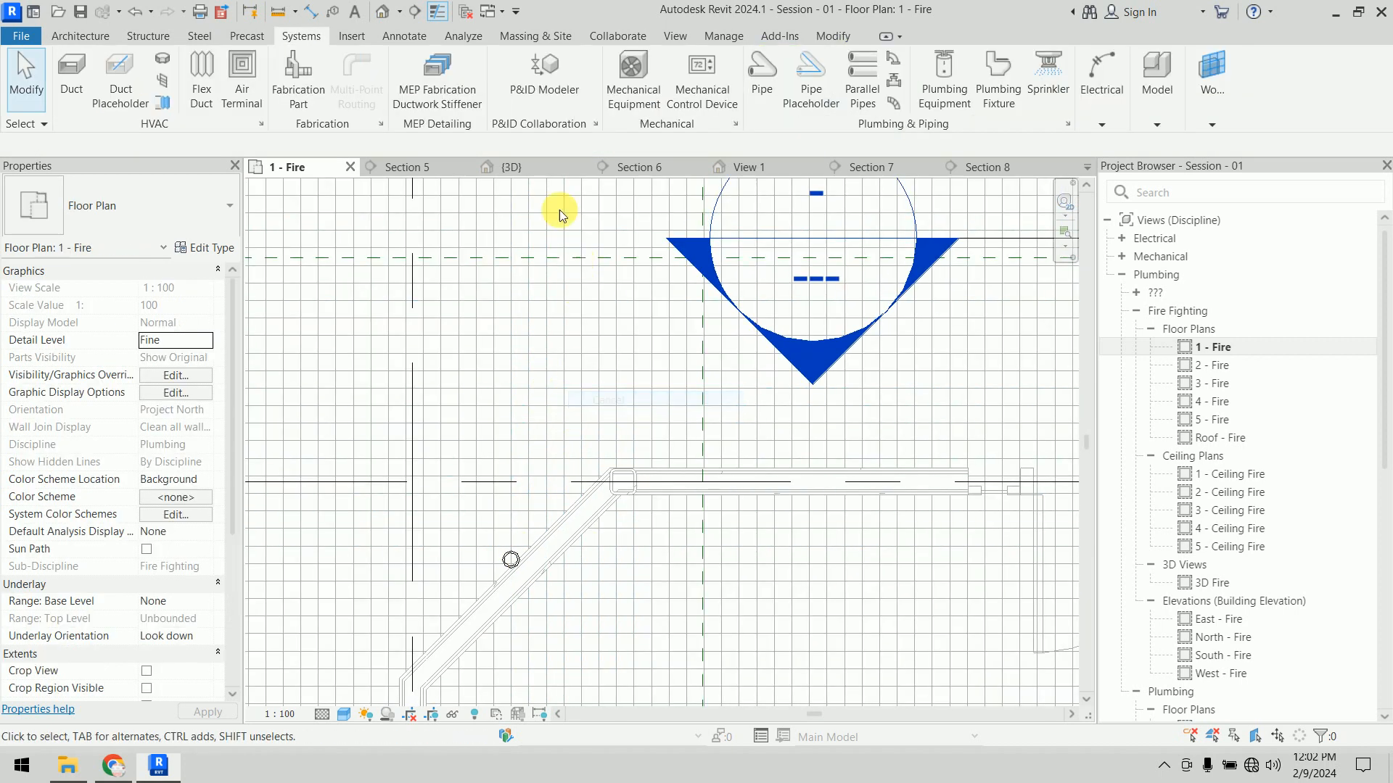
# Step: Examine the placed CO2 fire extinguishers in the 3D view from several angles
pyautogui.click(533, 171)
pyautogui.scroll(5, 732, 482)
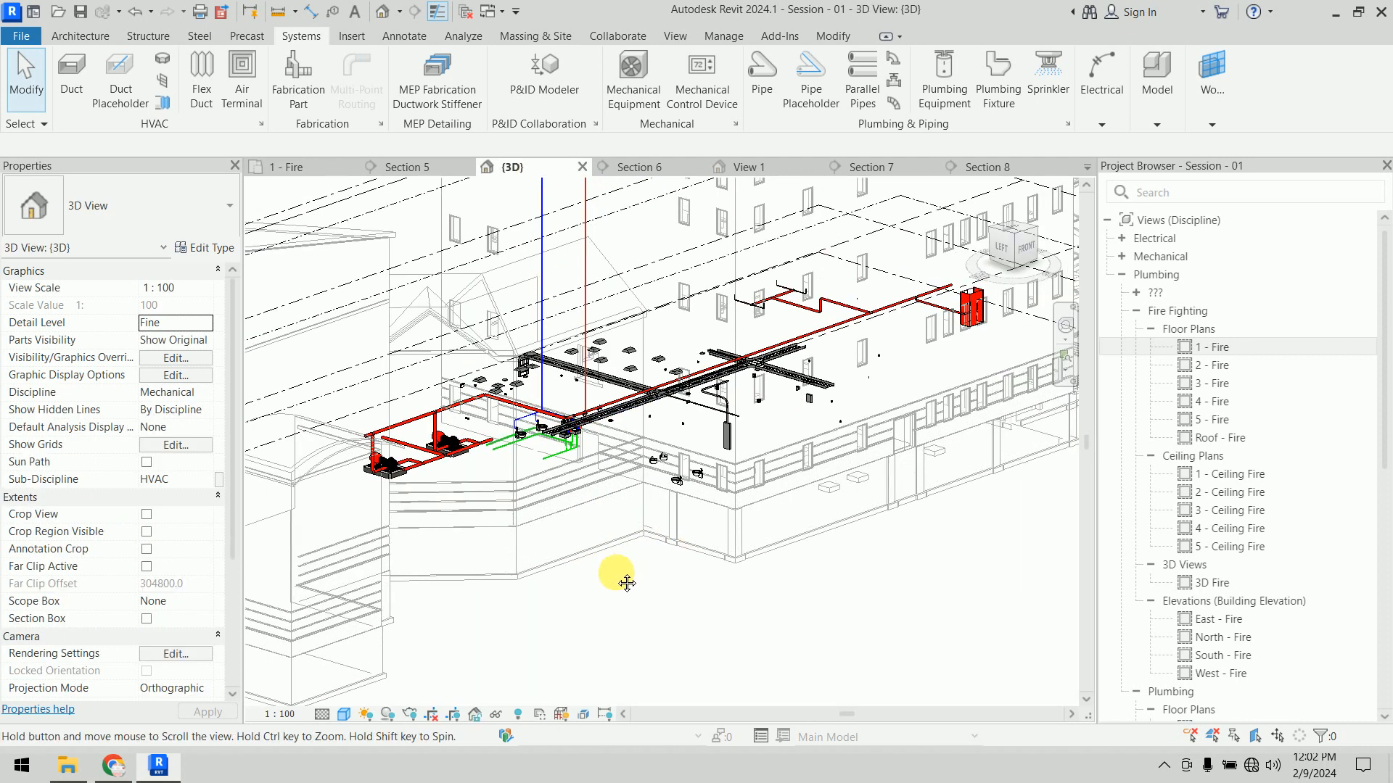
pyautogui.scroll(3, 729, 473)
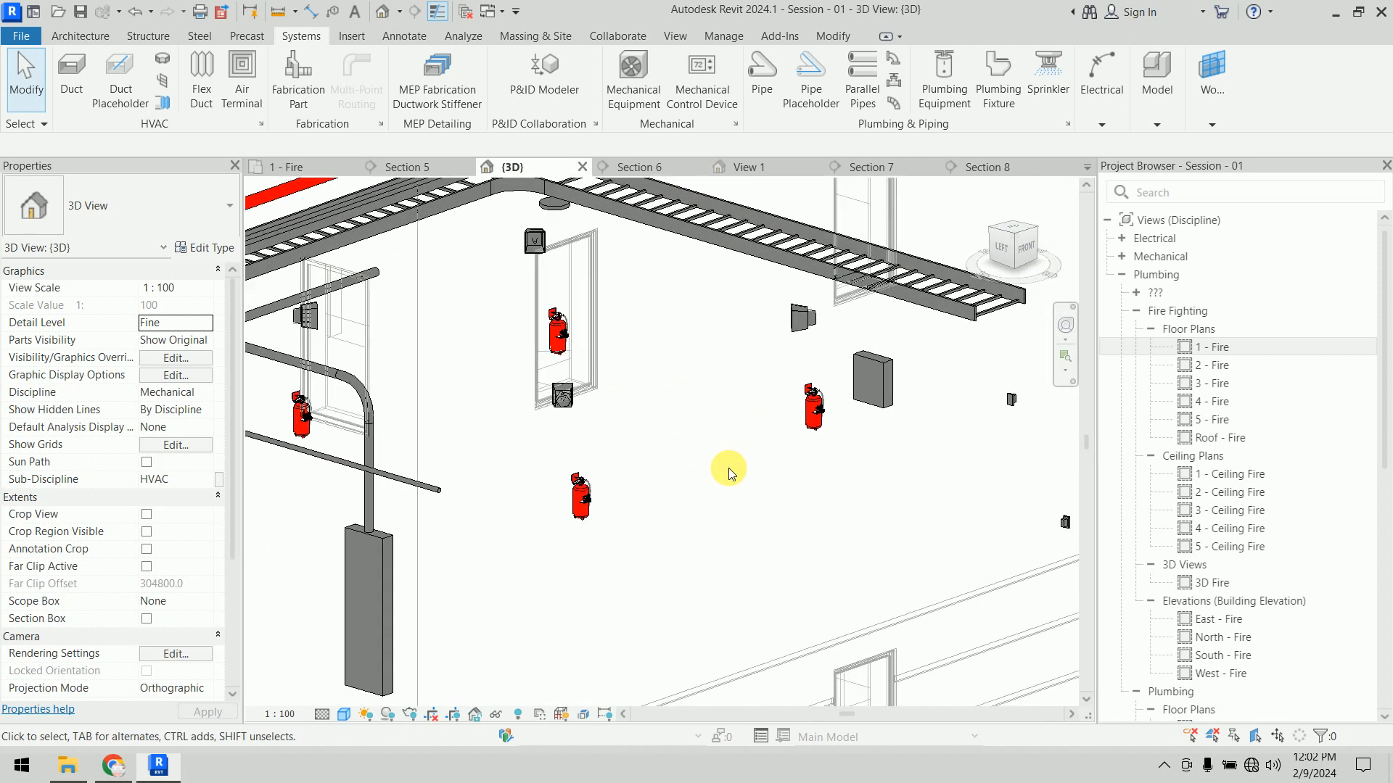
pyautogui.keyDown('shift'); pyautogui.moveTo(804, 462); pyautogui.dragTo(864, 508, button='middle'); pyautogui.keyUp('shift')
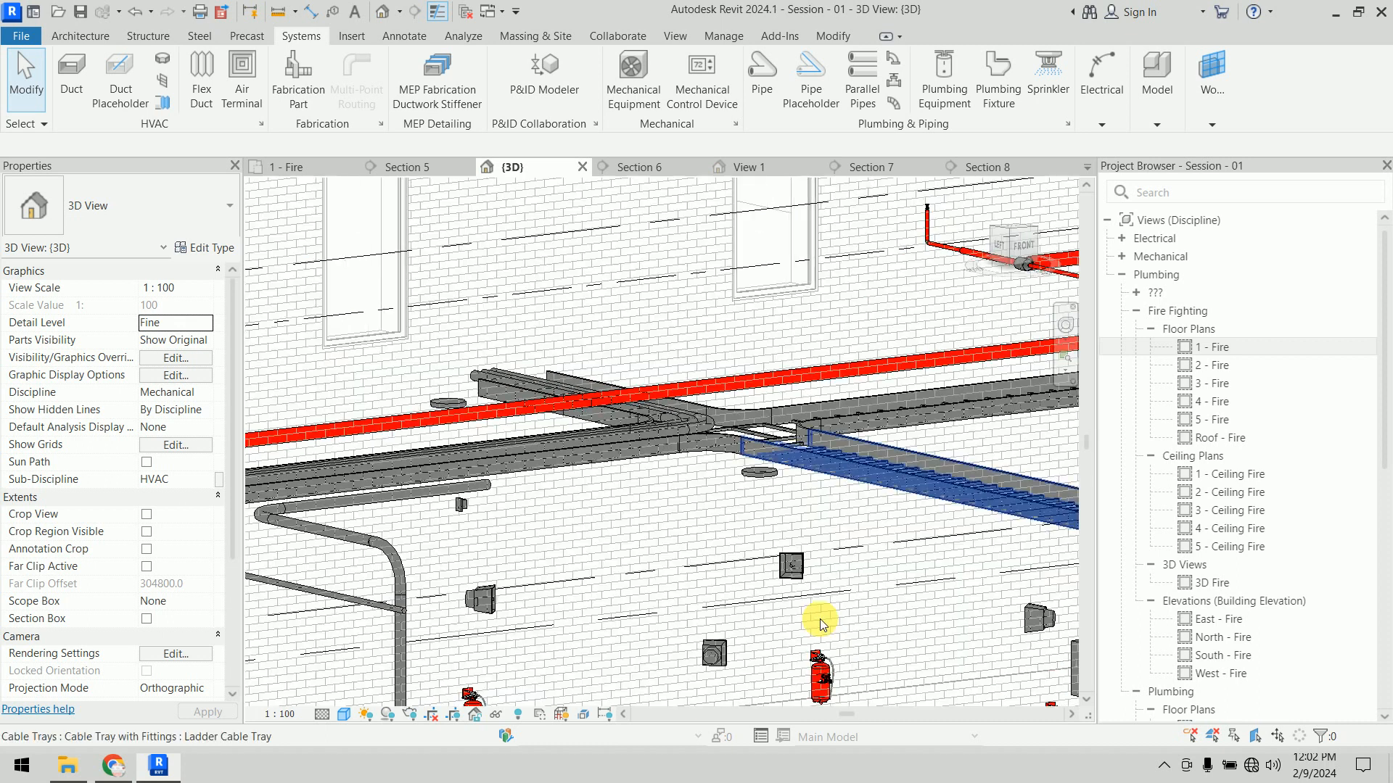
pyautogui.moveTo(819, 617); pyautogui.dragTo(689, 234, button='middle')
pyautogui.keyDown('shift'); pyautogui.moveTo(735, 450); pyautogui.dragTo(715, 559, button='middle'); pyautogui.keyUp('shift')
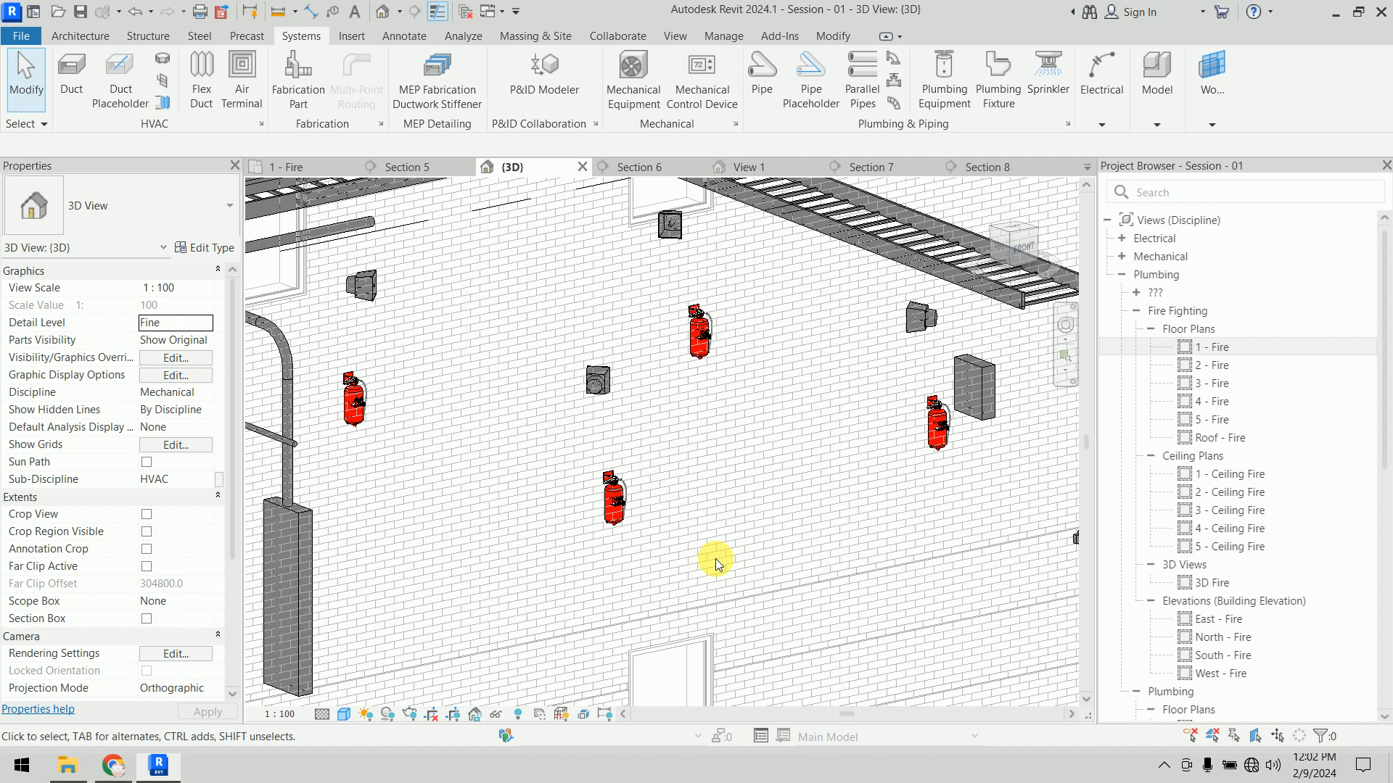
pyautogui.click(422, 168)
pyautogui.scroll(-4, 643, 517)
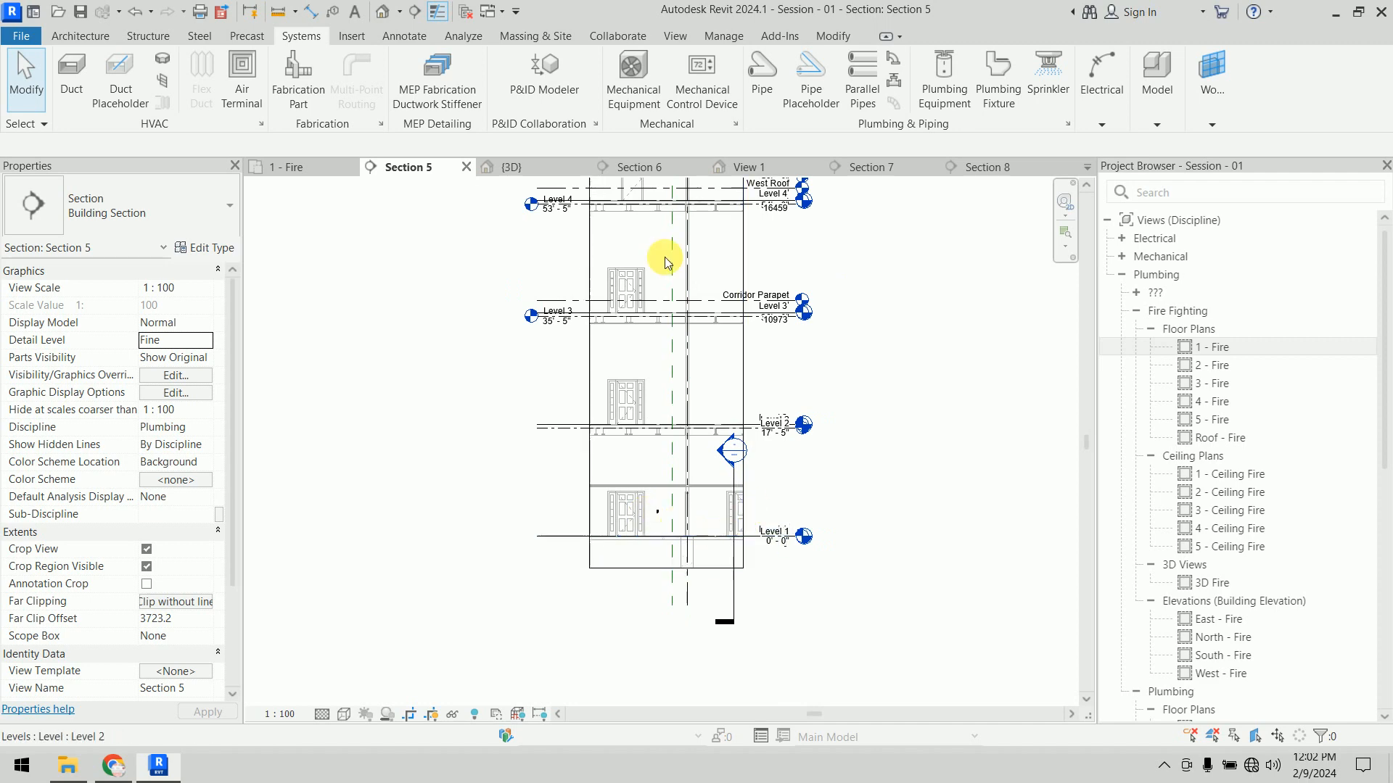
pyautogui.click(317, 168)
pyautogui.click(524, 168)
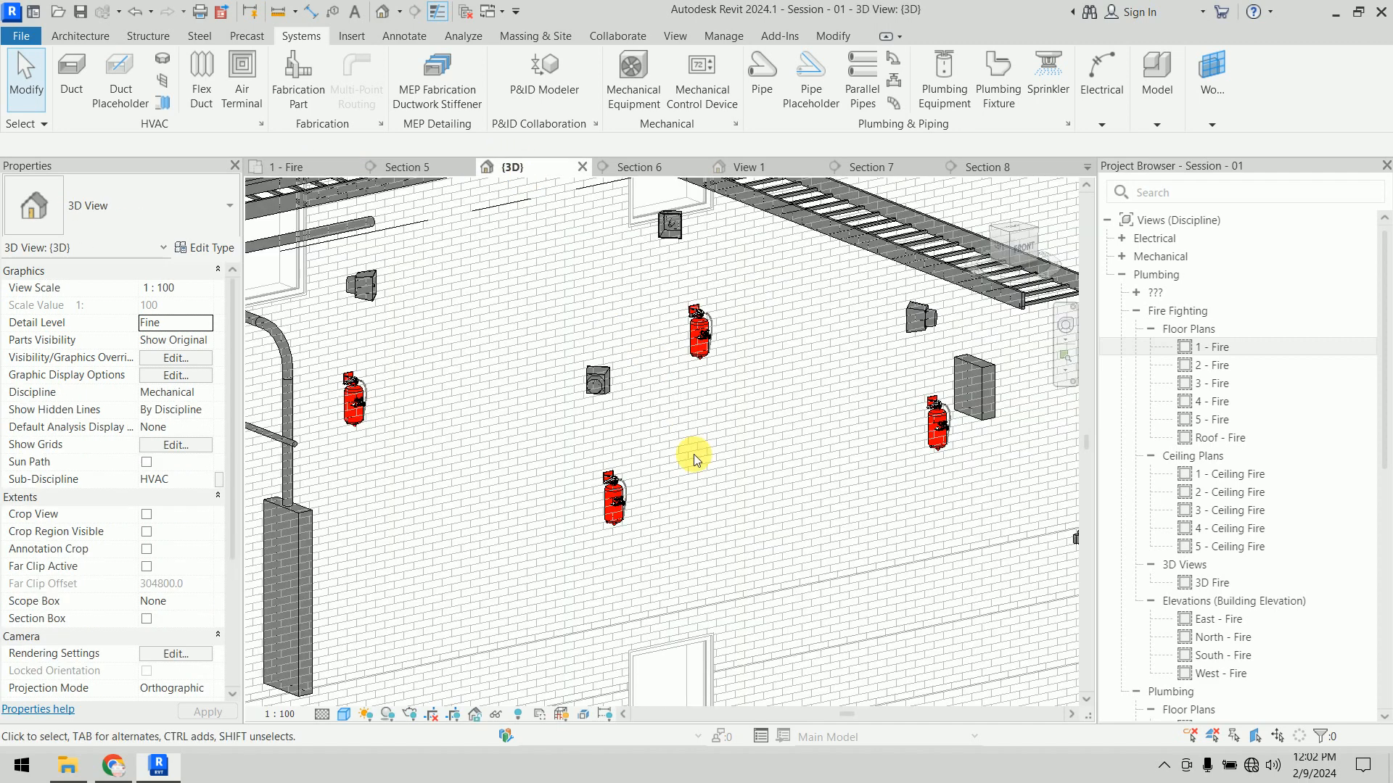
pyautogui.scroll(-5, 694, 454)
pyautogui.keyDown('shift'); pyautogui.moveTo(699, 471); pyautogui.dragTo(699, 607, button='middle'); pyautogui.keyUp('shift')
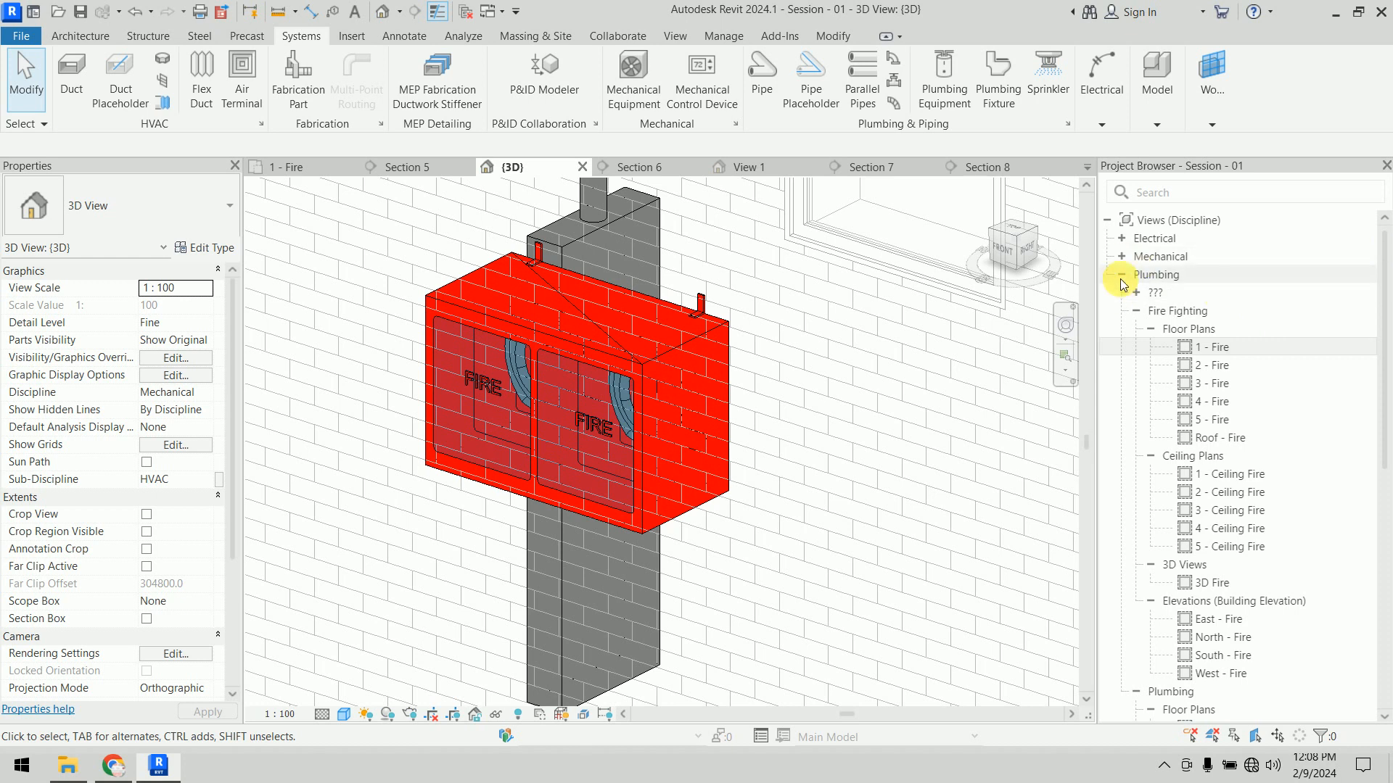
# Step: Create a new building-component schedule for the Pipes category, named Pipe Schedule, in the New Construction phase
pyautogui.click(1136, 312)
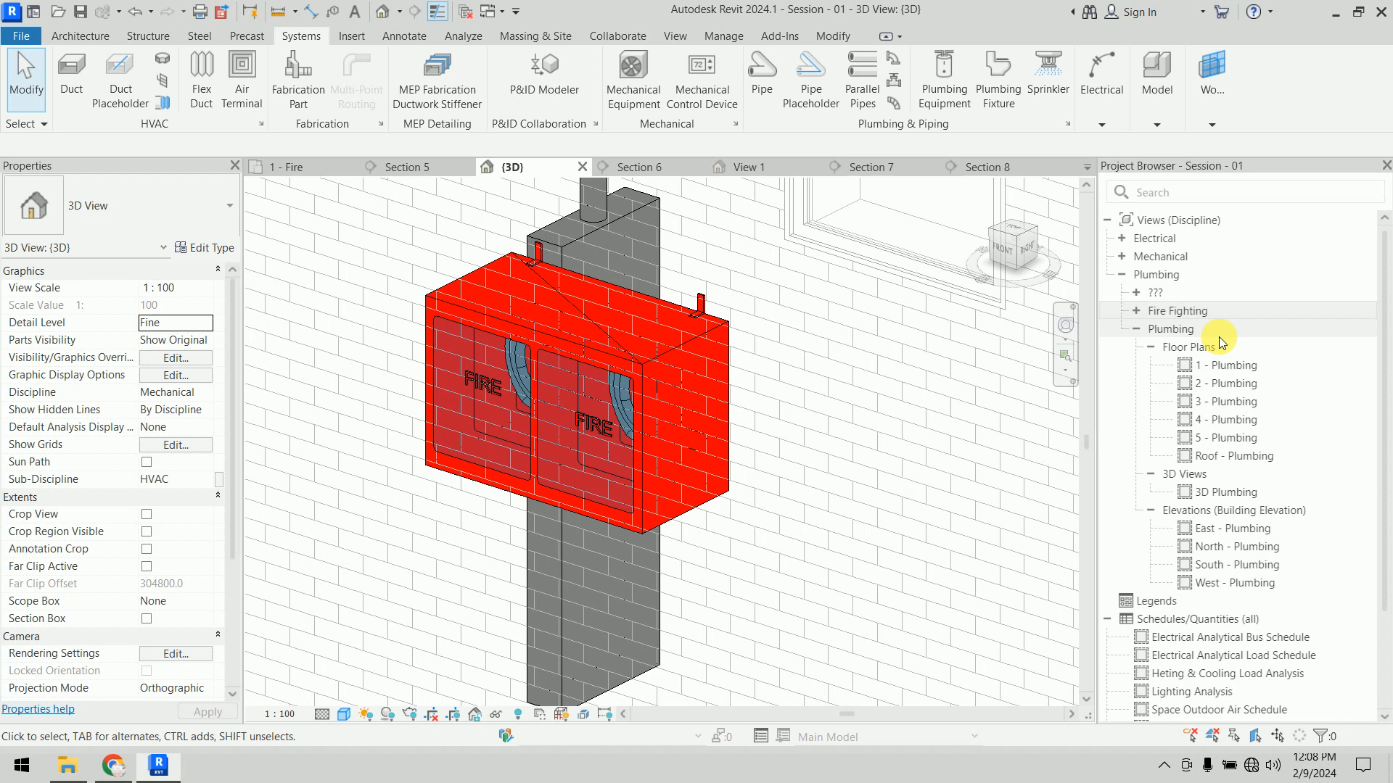
pyautogui.click(464, 35)
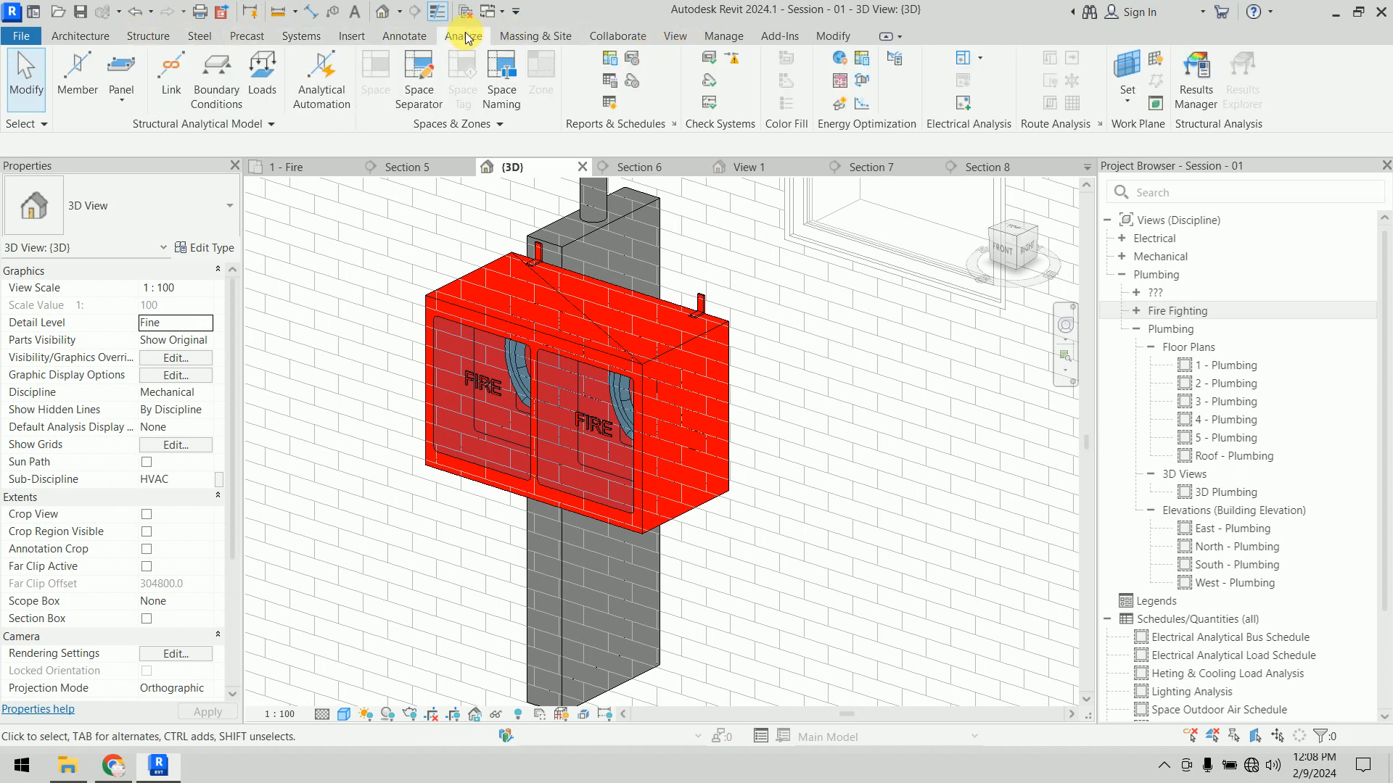
pyautogui.click(615, 105)
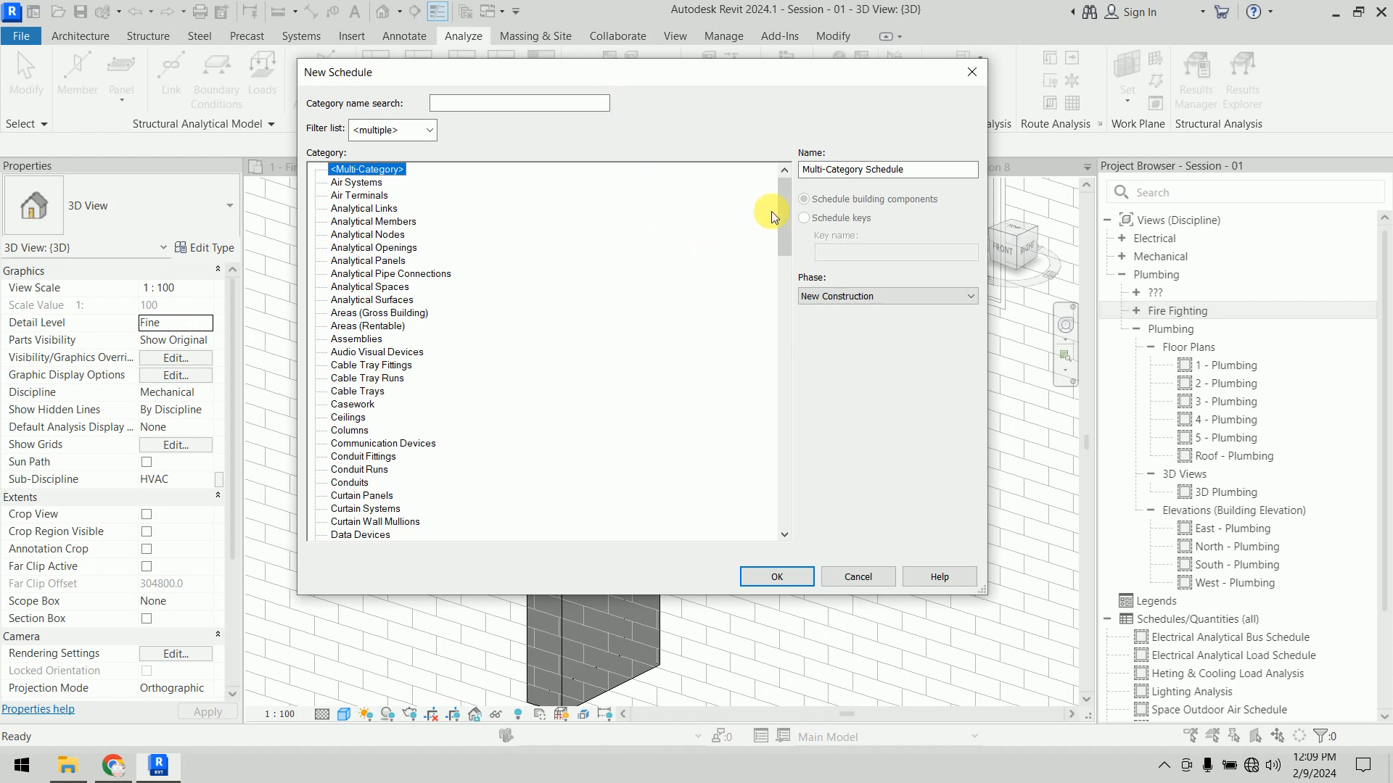
pyautogui.scroll(-1, 791, 210)
pyautogui.moveTo(791, 210); pyautogui.dragTo(773, 276)
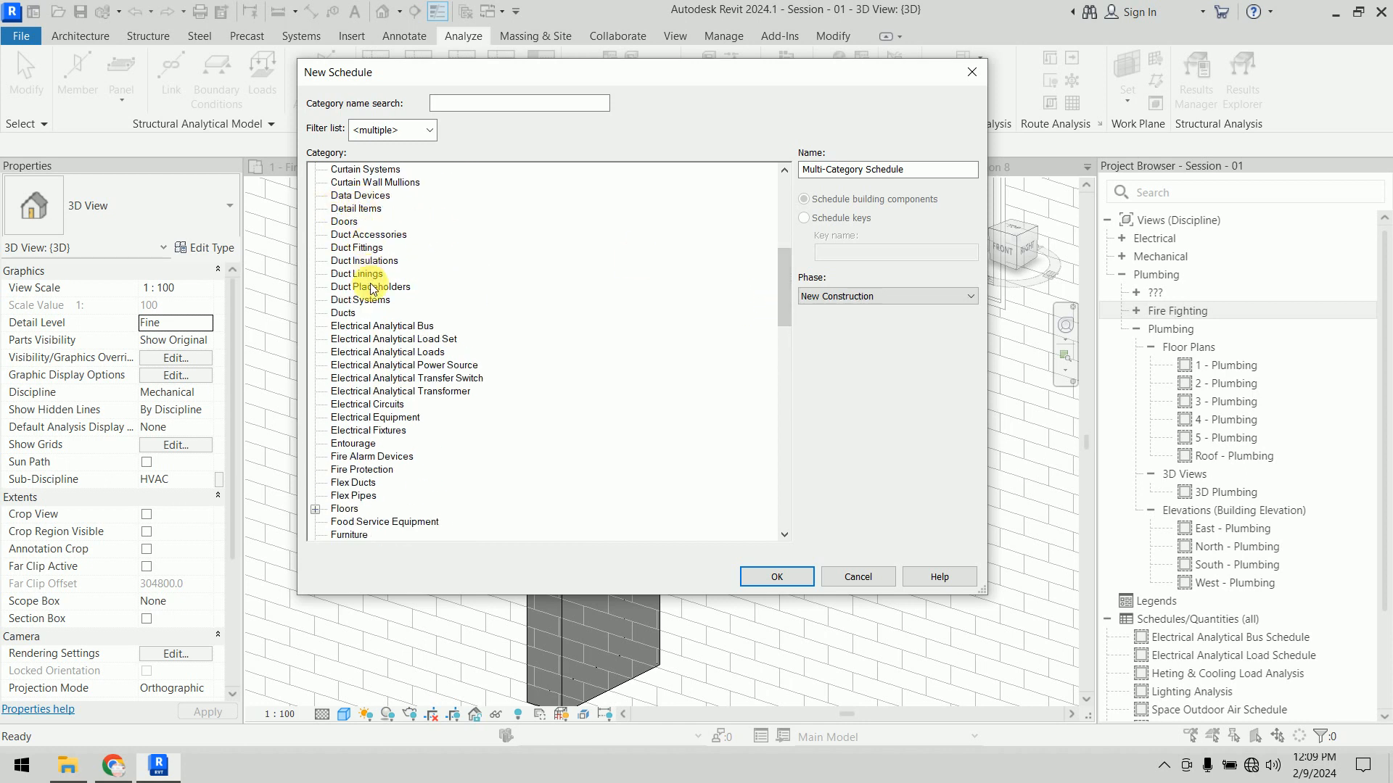
pyautogui.click(355, 317)
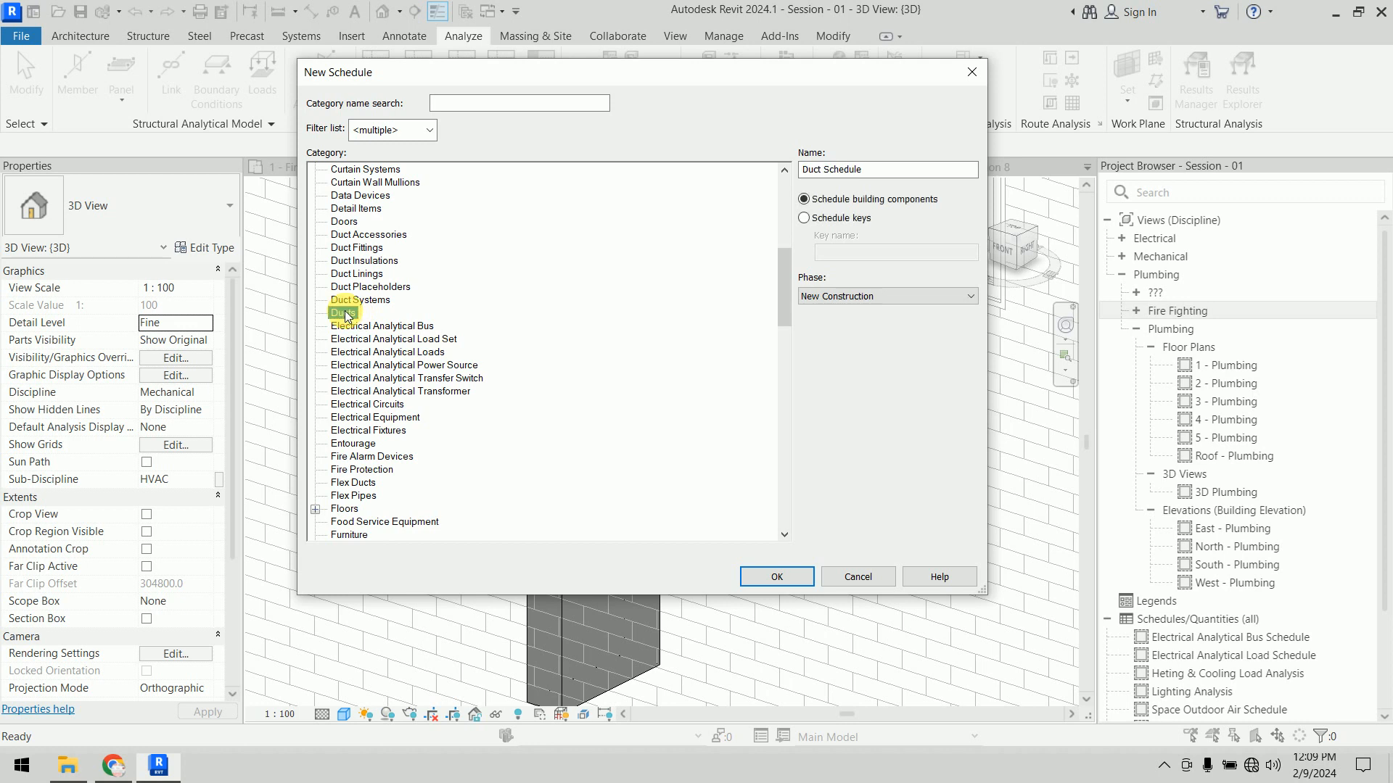
pyautogui.click(368, 248)
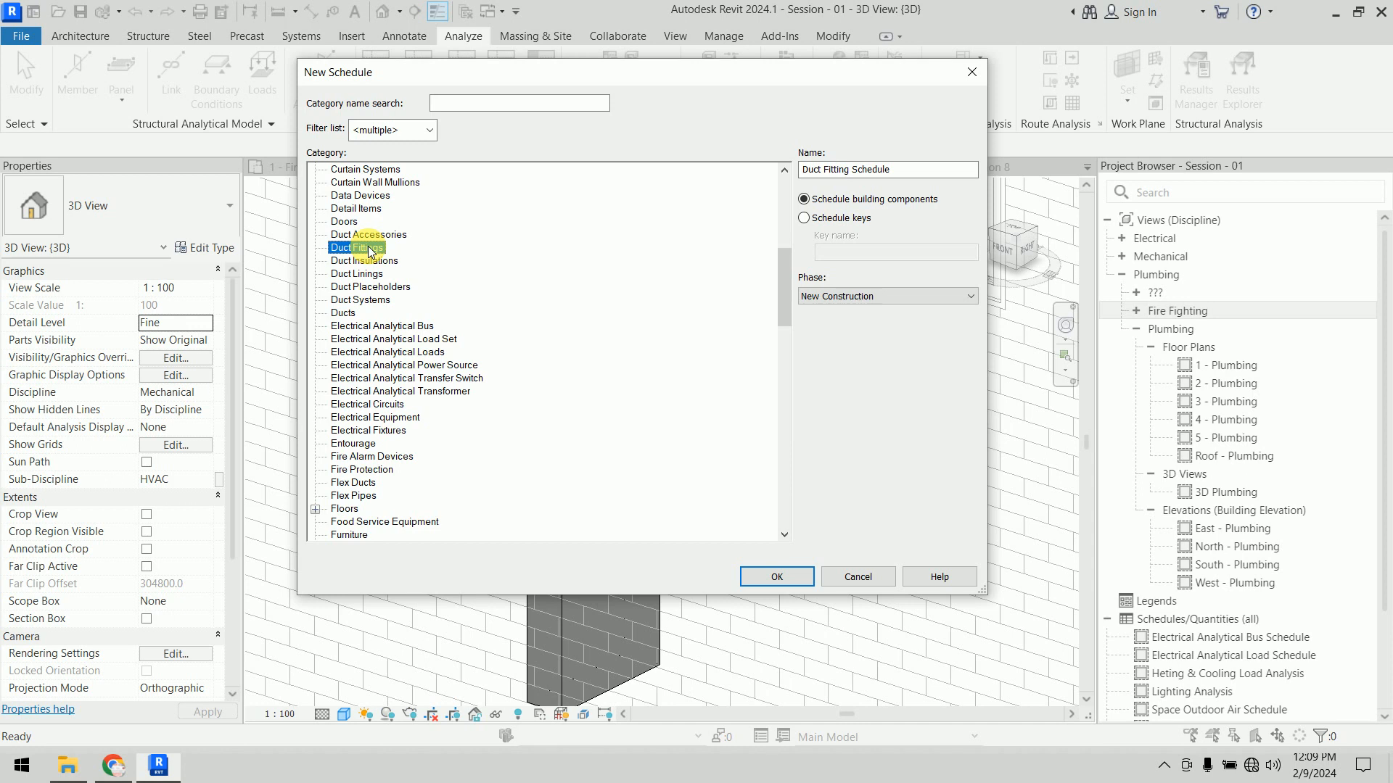
pyautogui.moveTo(784, 300); pyautogui.dragTo(770, 420)
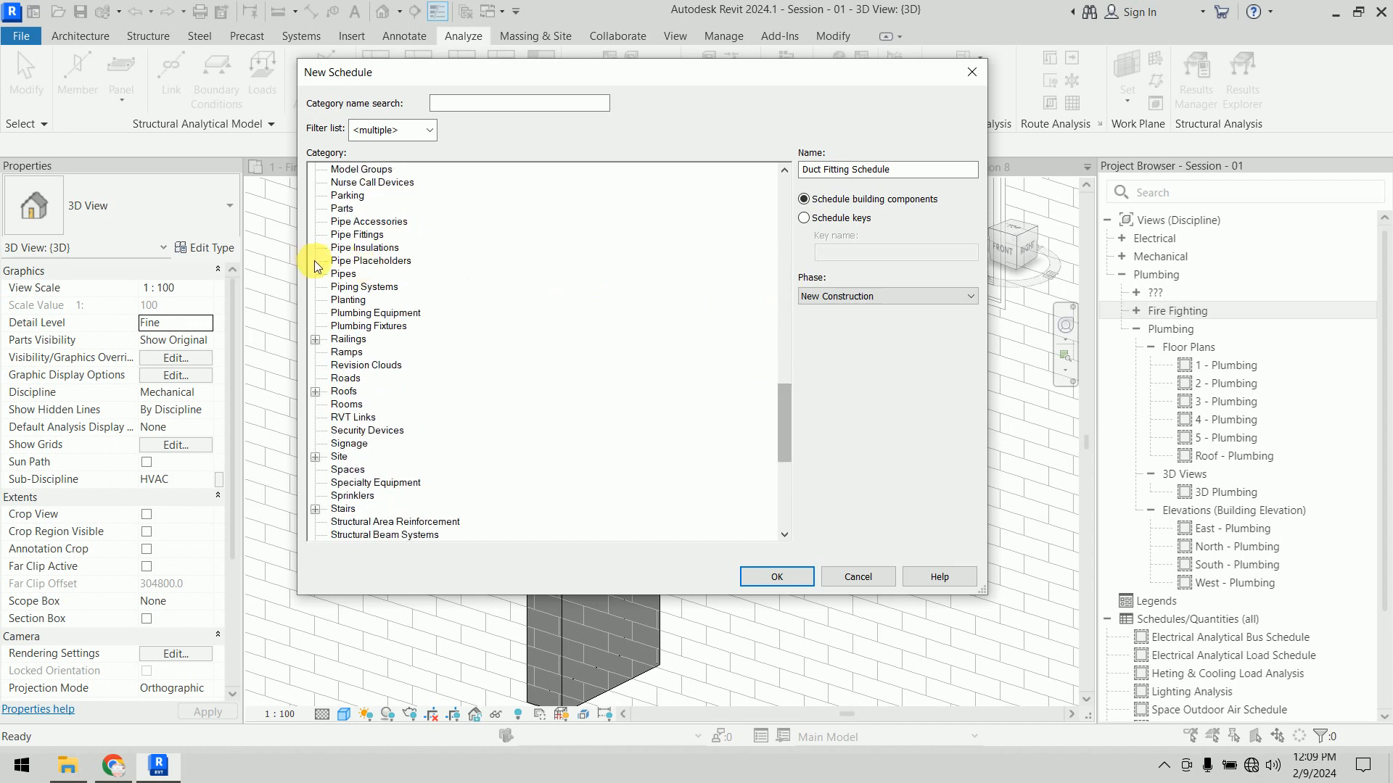
pyautogui.click(339, 274)
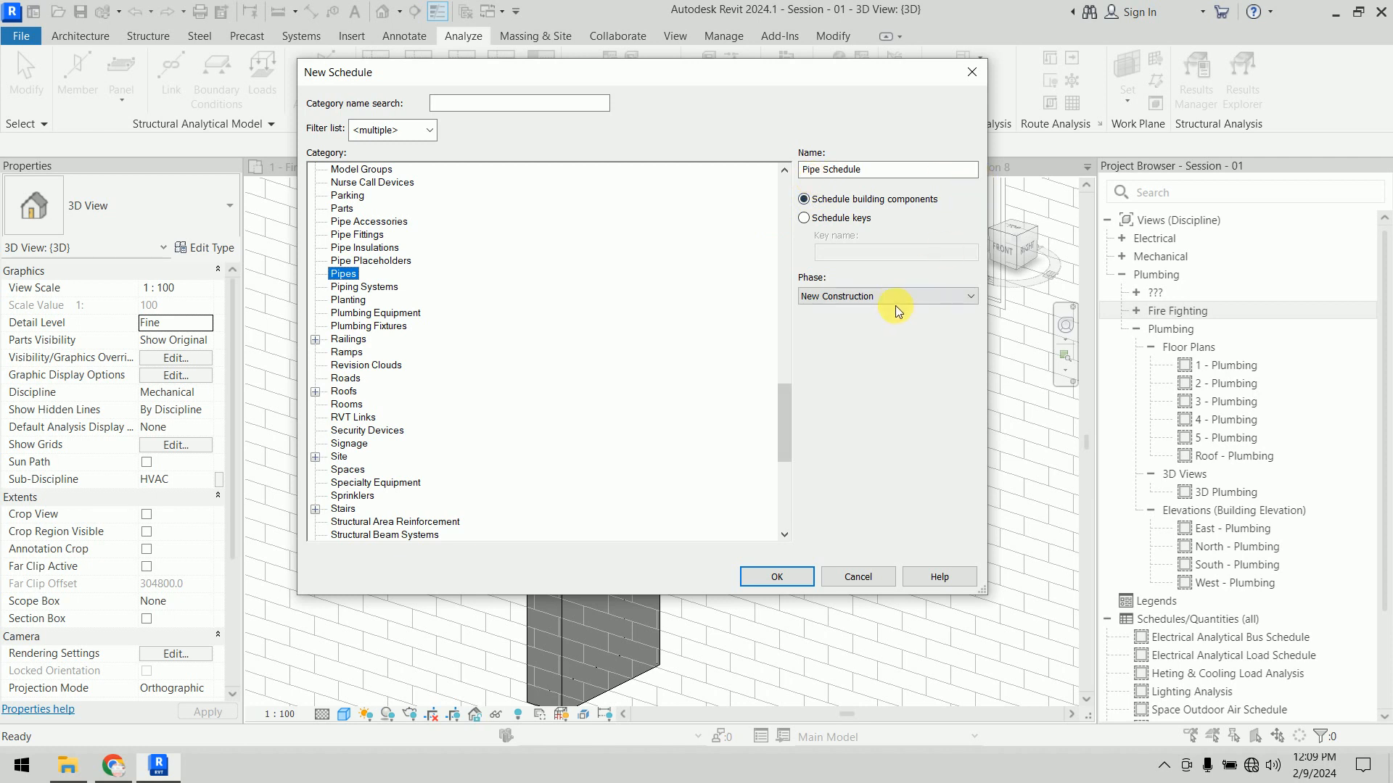
pyautogui.click(763, 578)
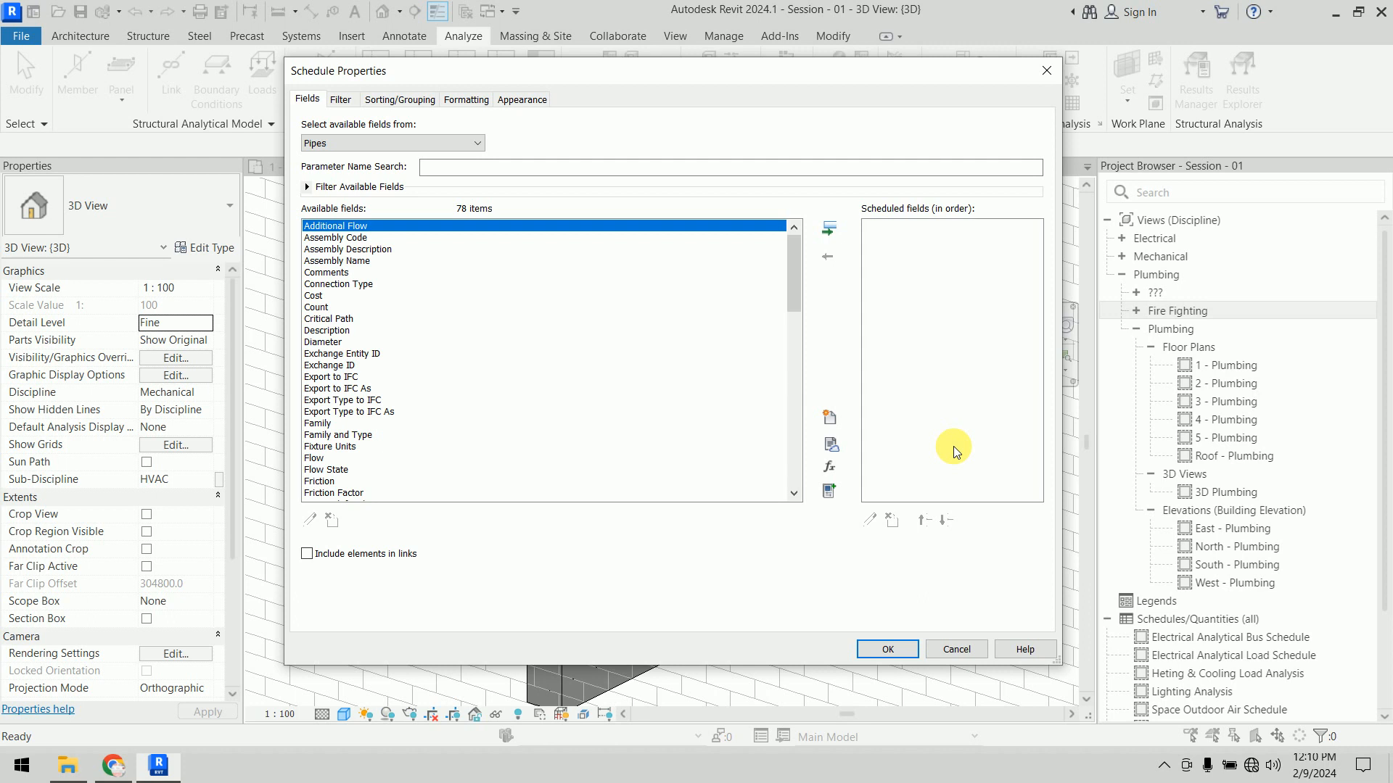
# Step: Add the Family and Type and Diameter fields to the pipe schedule
pyautogui.moveTo(794, 260); pyautogui.dragTo(795, 322)
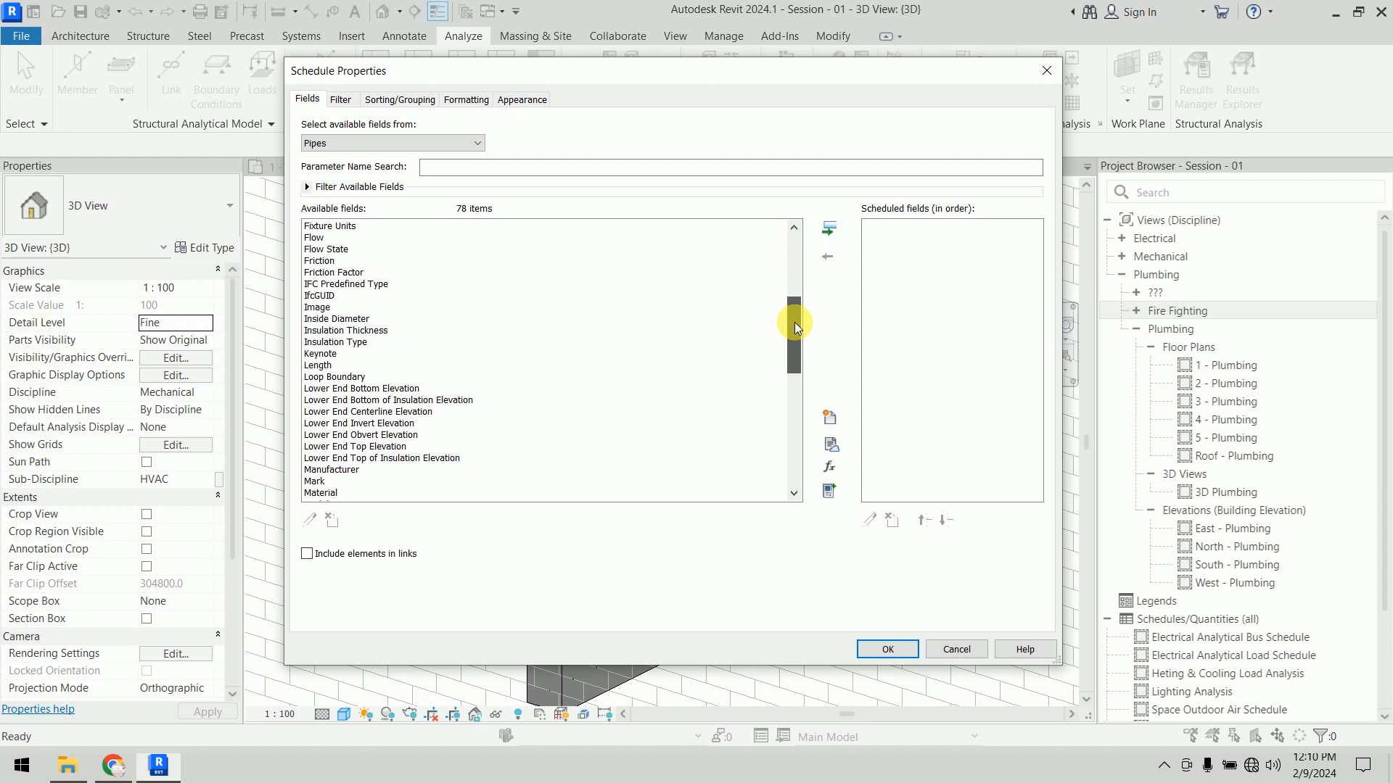
pyautogui.moveTo(794, 322)
pyautogui.mouseDown()
pyautogui.moveTo(792, 359)
pyautogui.moveTo(793, 312)
pyautogui.mouseUp()
pyautogui.scroll(4, 366, 261)
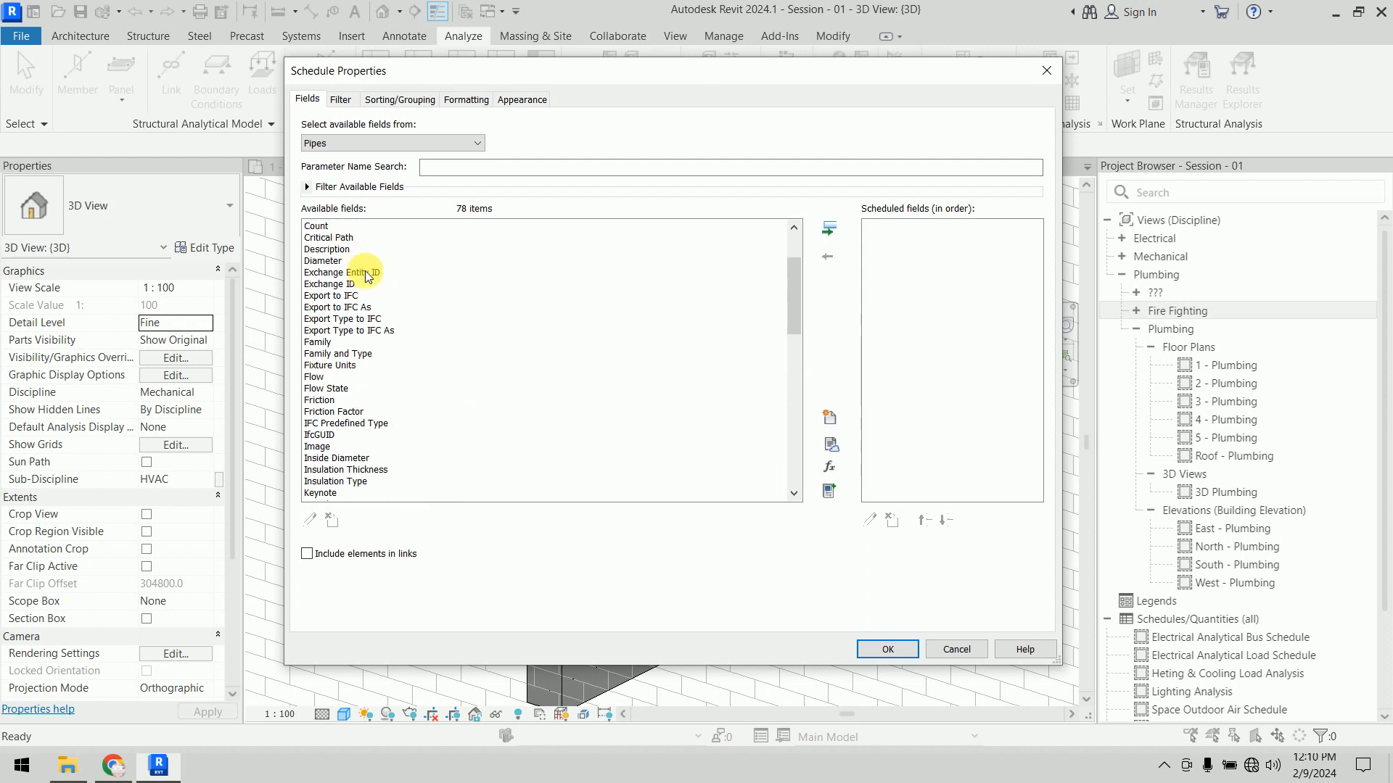
pyautogui.click(367, 353)
pyautogui.click(831, 237)
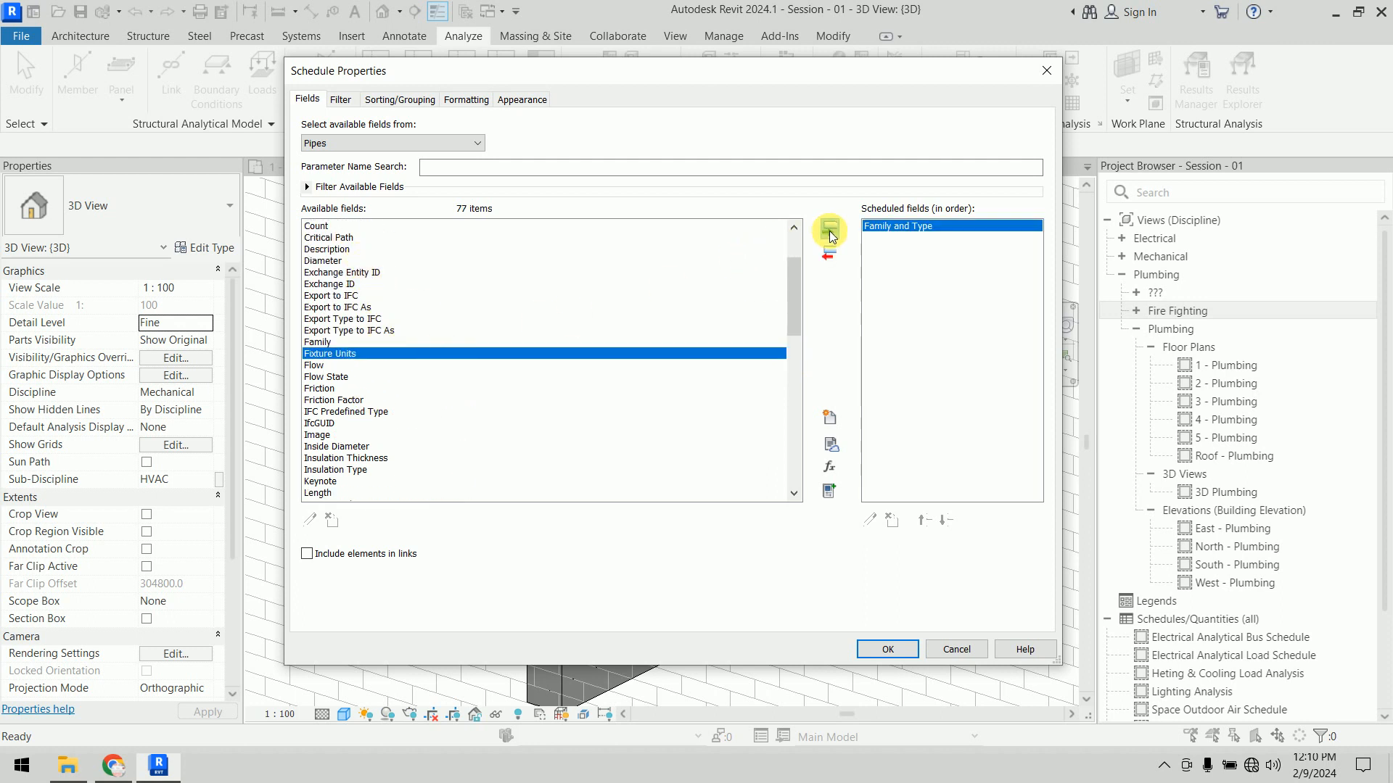
pyautogui.click(323, 261)
pyautogui.click(831, 237)
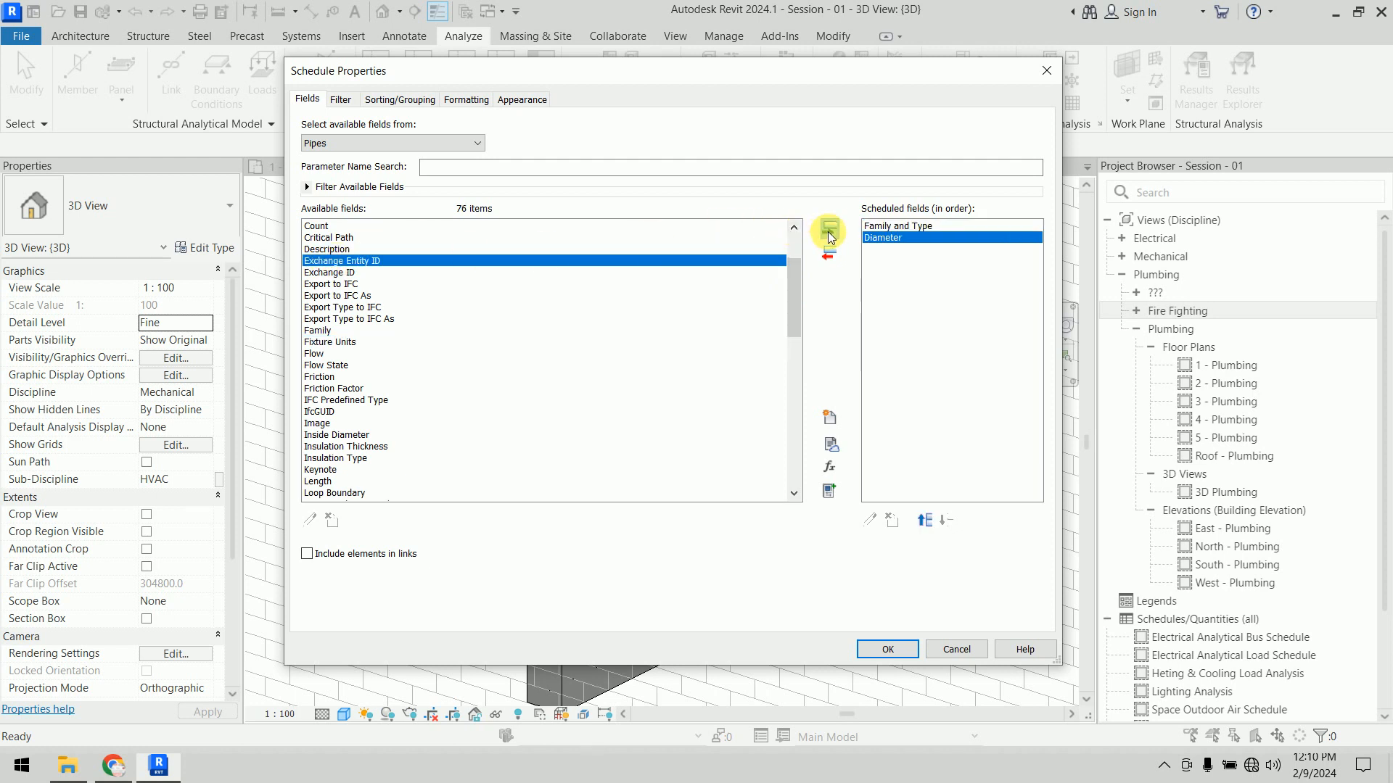
# Step: Add the Length field to the pipe schedule after Diameter
pyautogui.scroll(3, 792, 265)
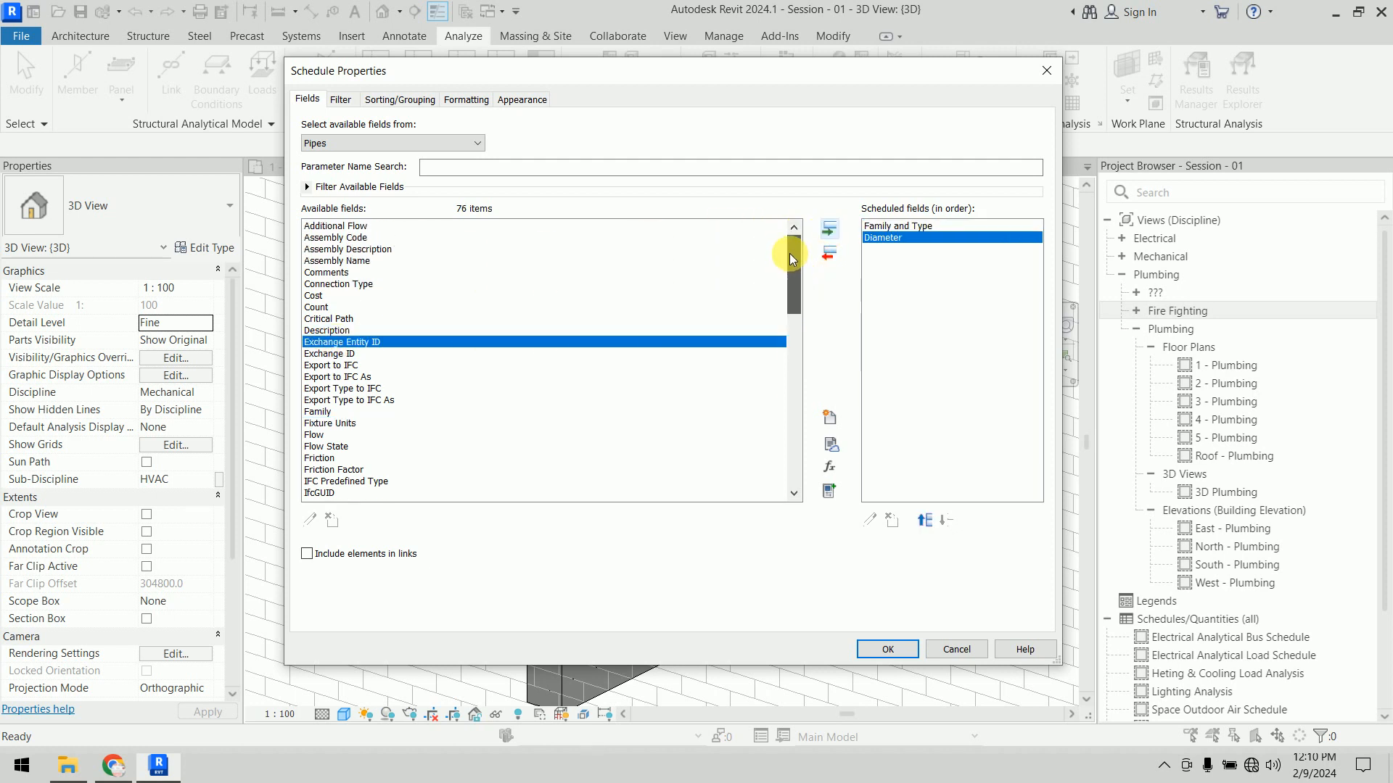
pyautogui.scroll(-4, 791, 262)
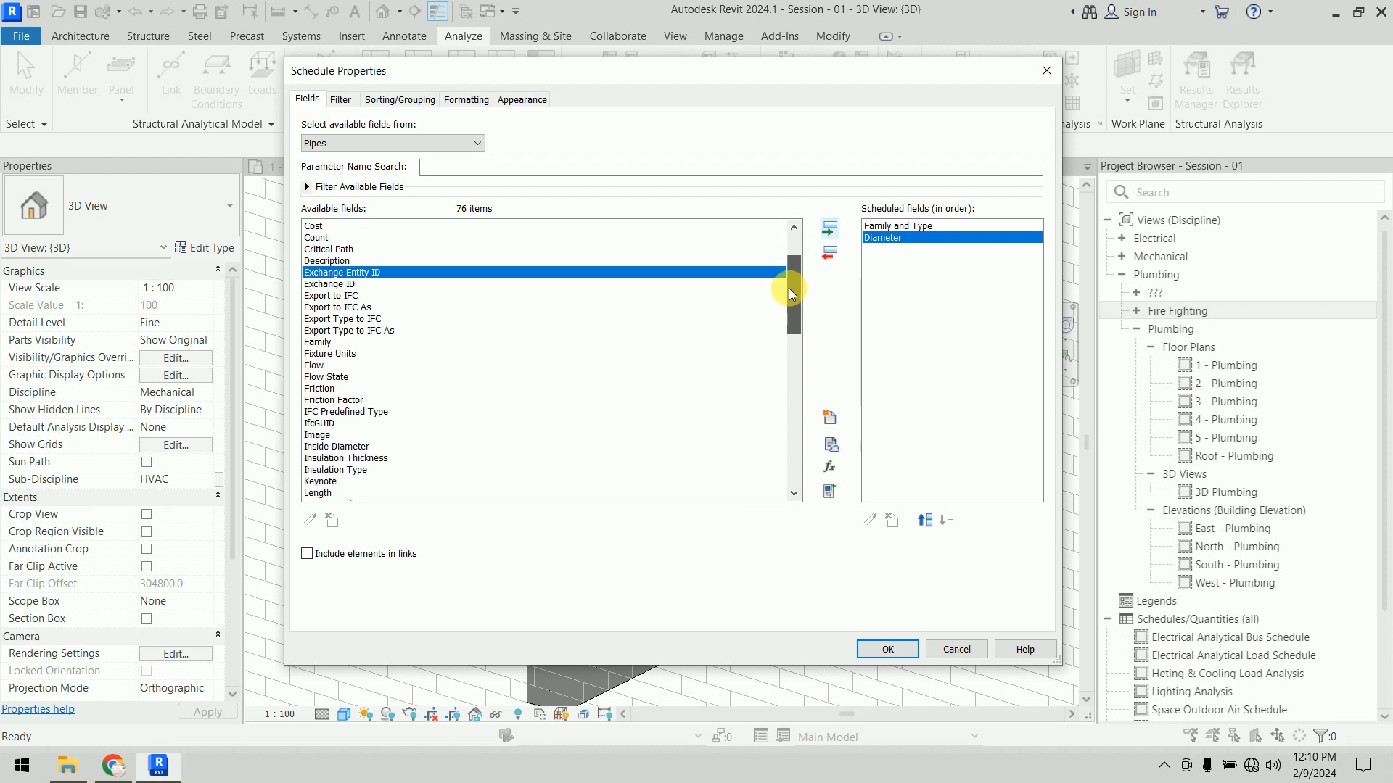
pyautogui.click(330, 425)
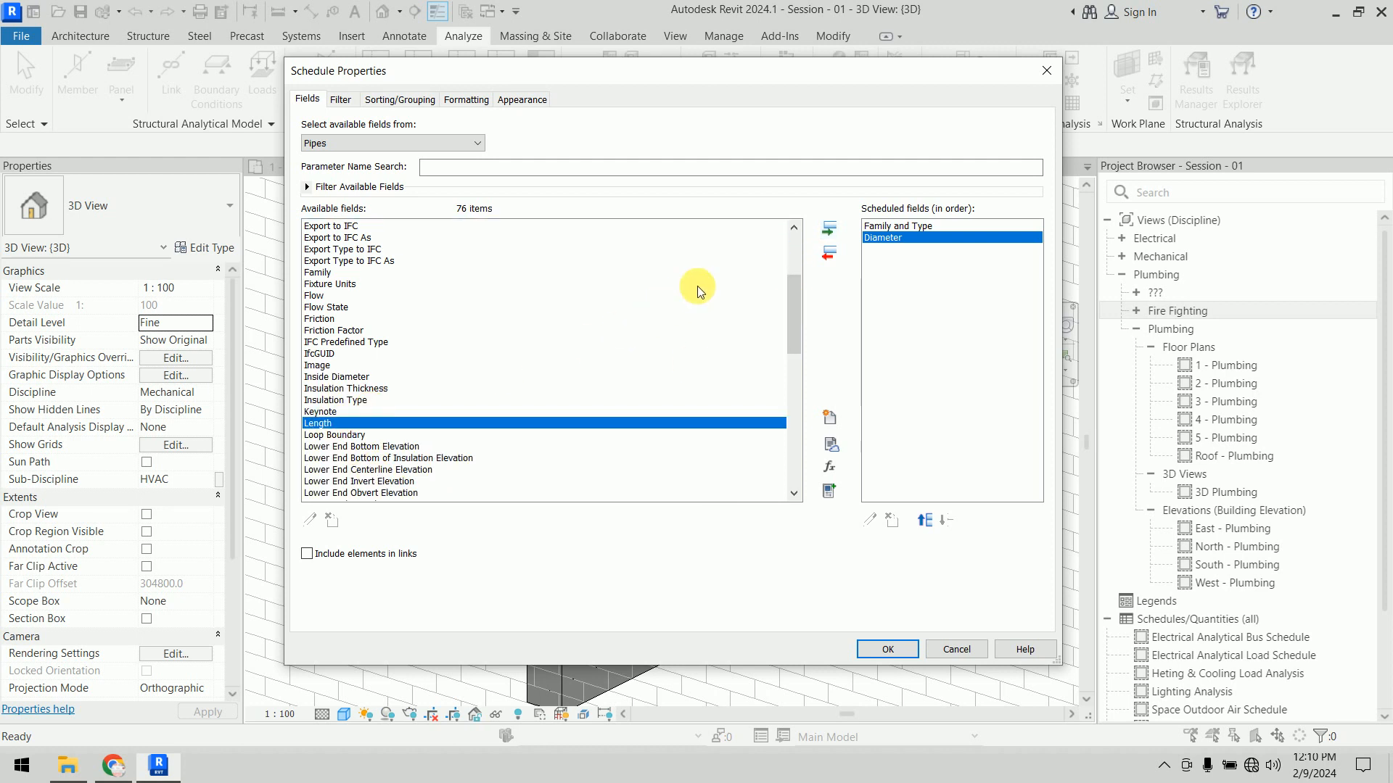
pyautogui.click(827, 232)
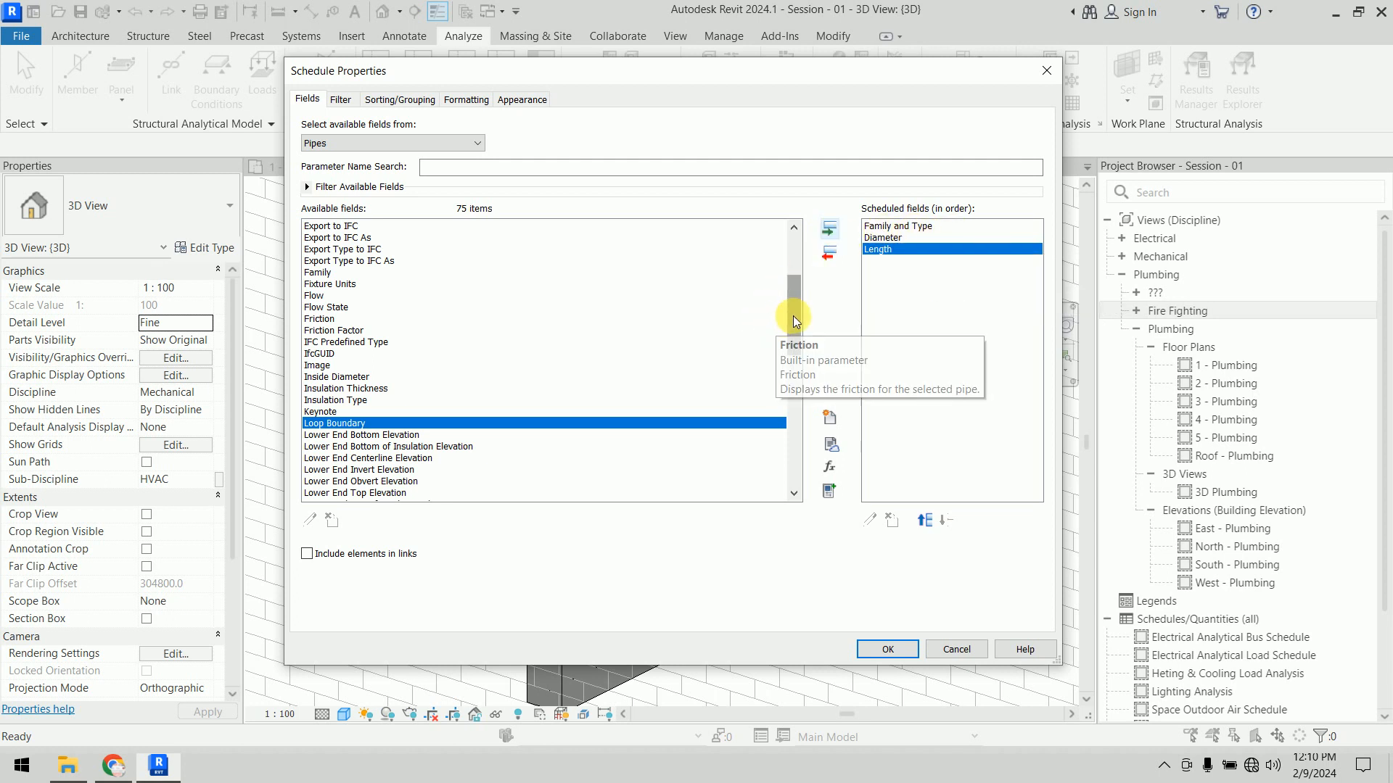
# Step: Add the System Type field to the pipe schedule and order it ahead of Length
pyautogui.moveTo(793, 316); pyautogui.dragTo(794, 416)
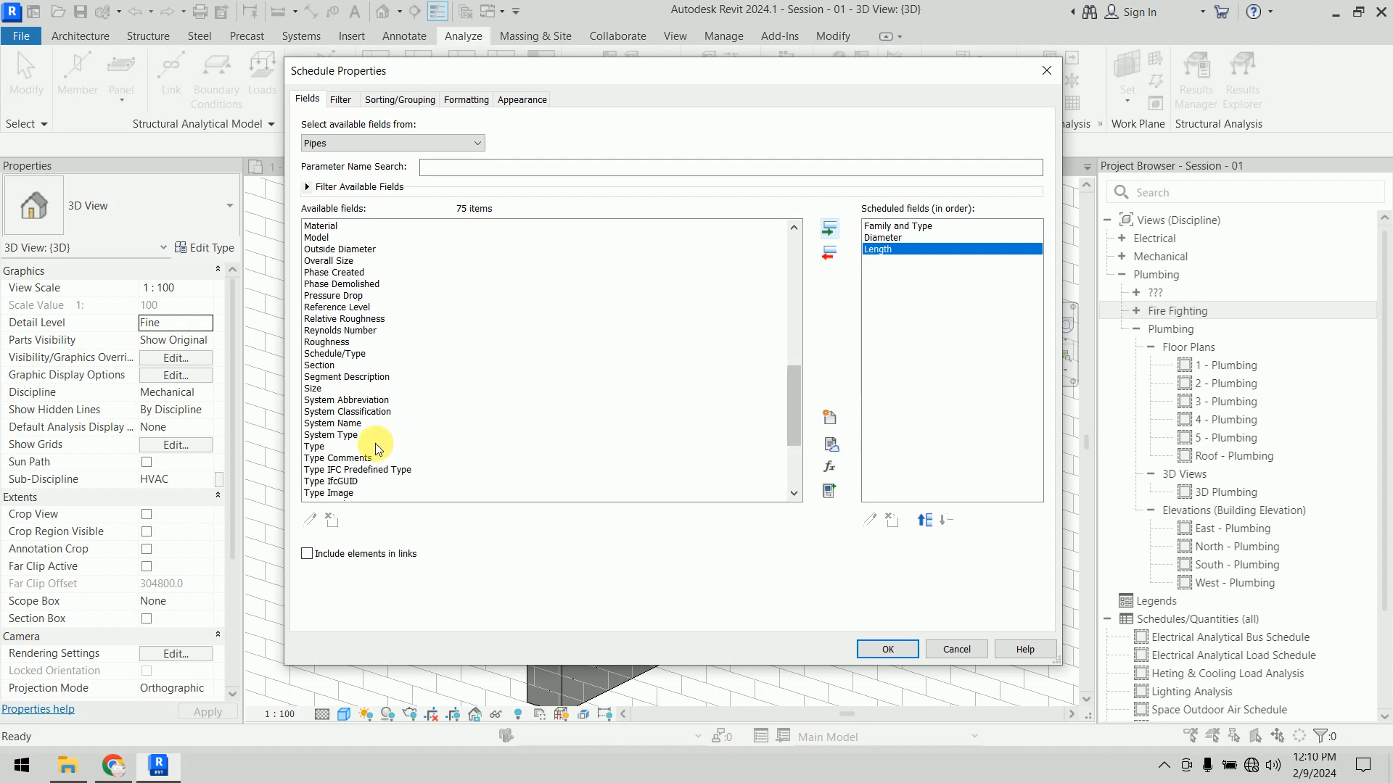
pyautogui.click(370, 446)
pyautogui.click(360, 435)
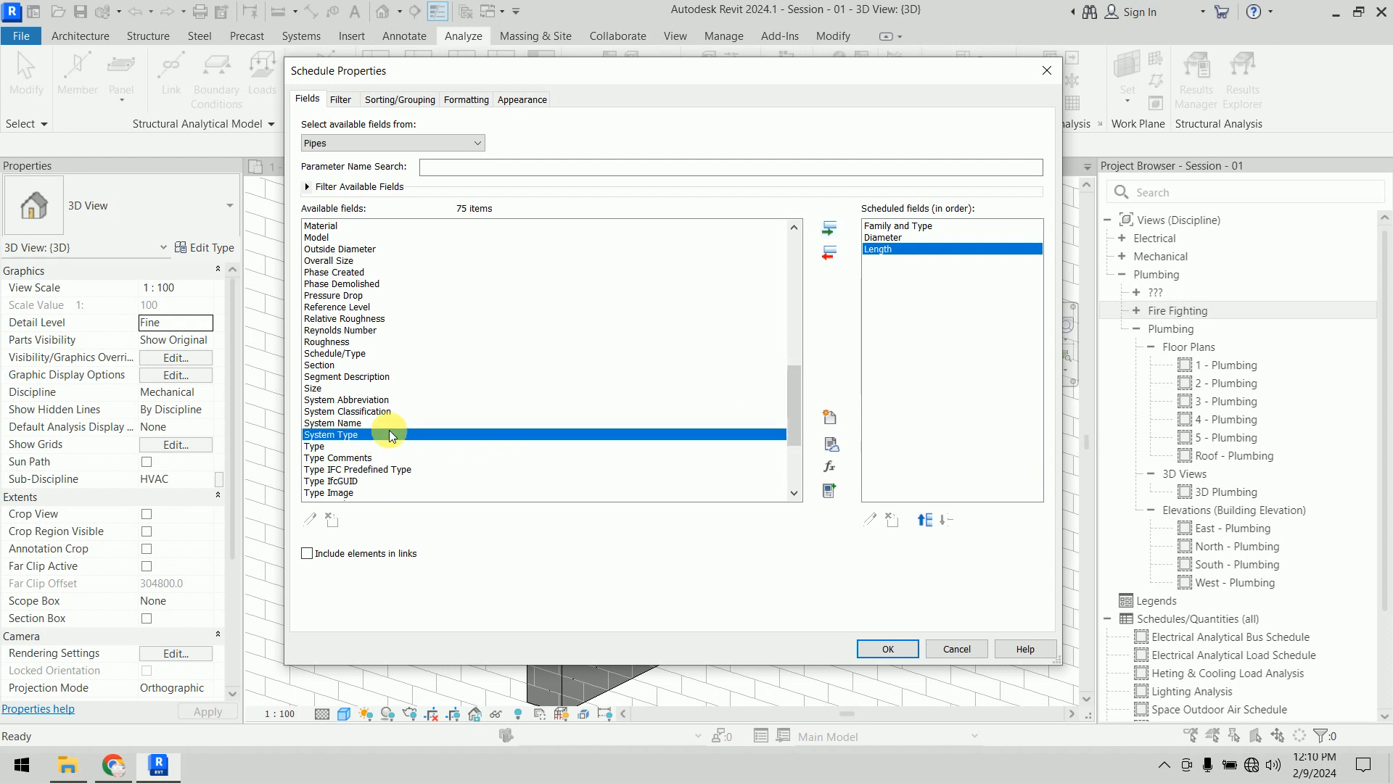
pyautogui.click(829, 229)
pyautogui.click(888, 249)
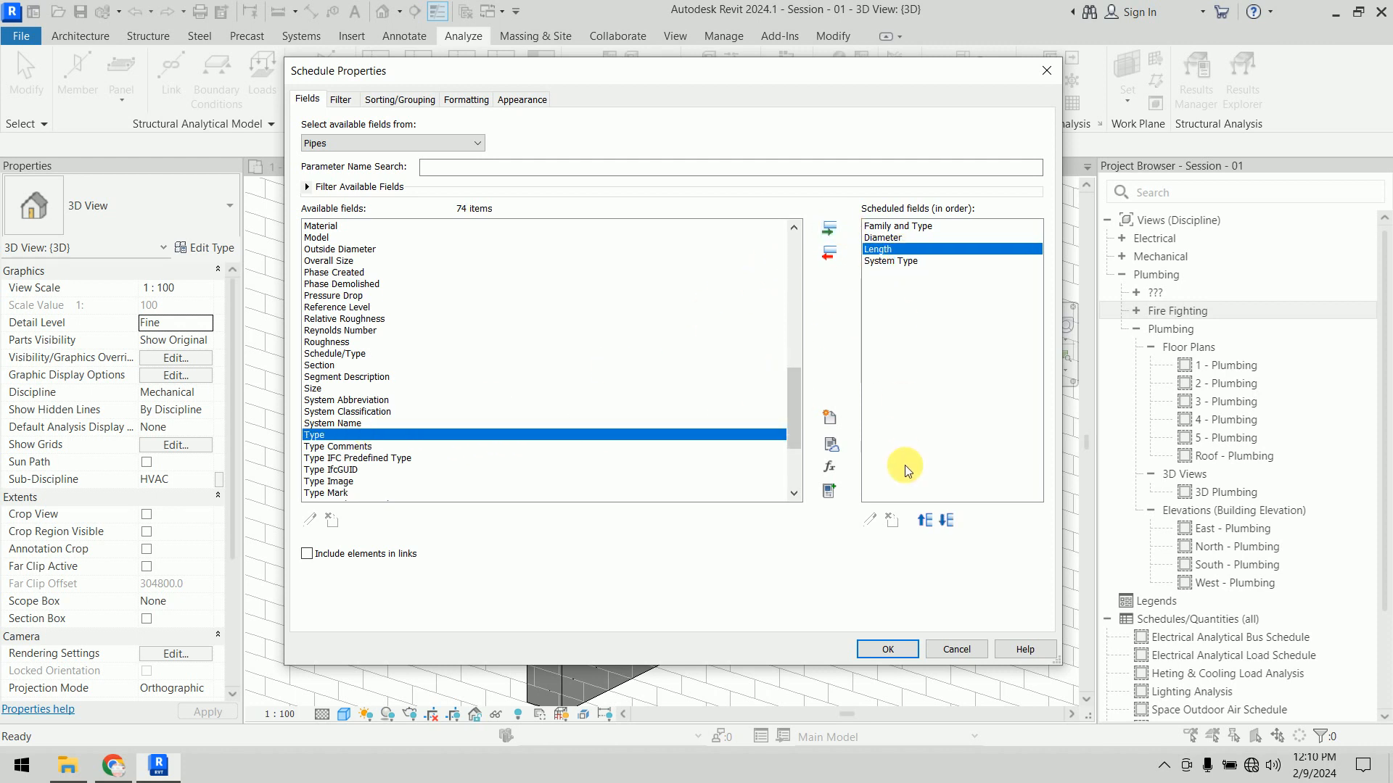
pyautogui.click(945, 521)
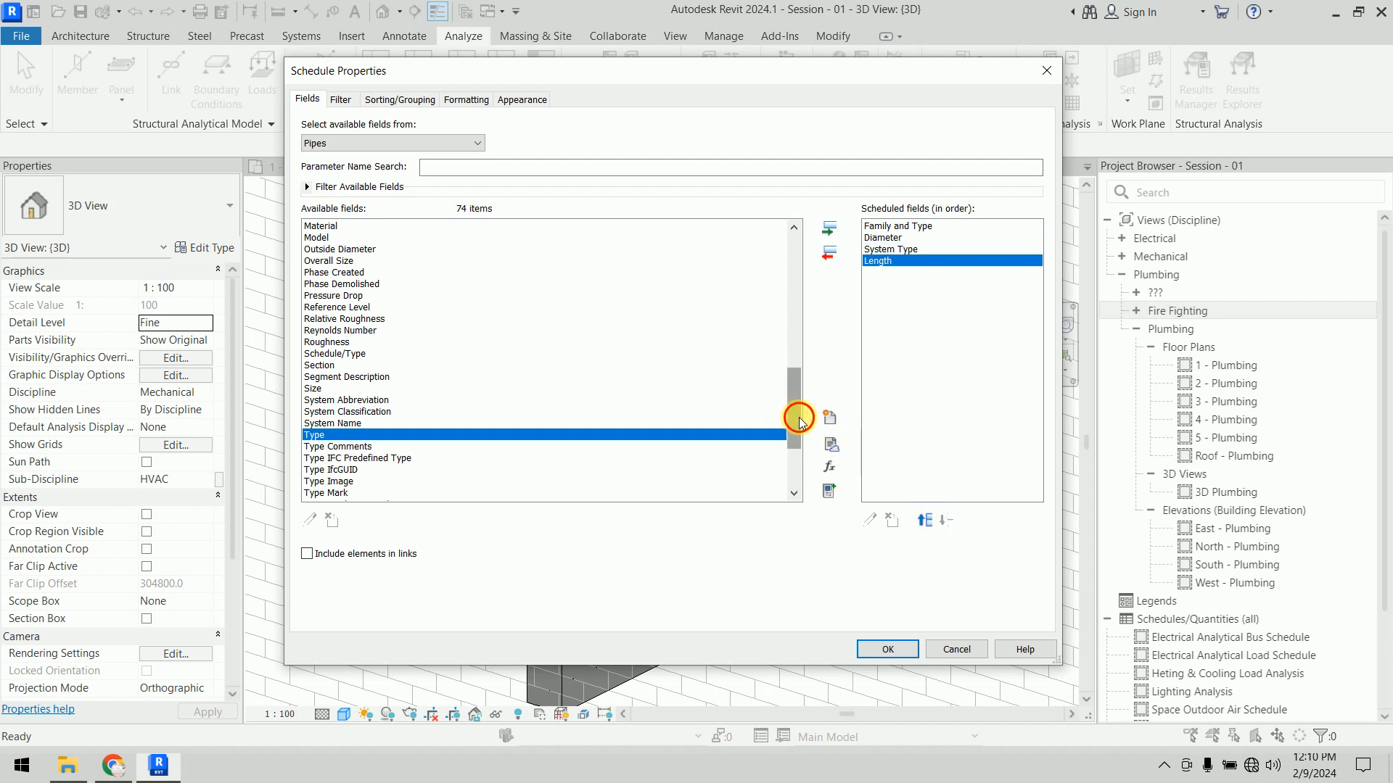
# Step: Add the Count field as the last scheduled field and generate the pipe schedule
pyautogui.moveTo(798, 413); pyautogui.dragTo(785, 374)
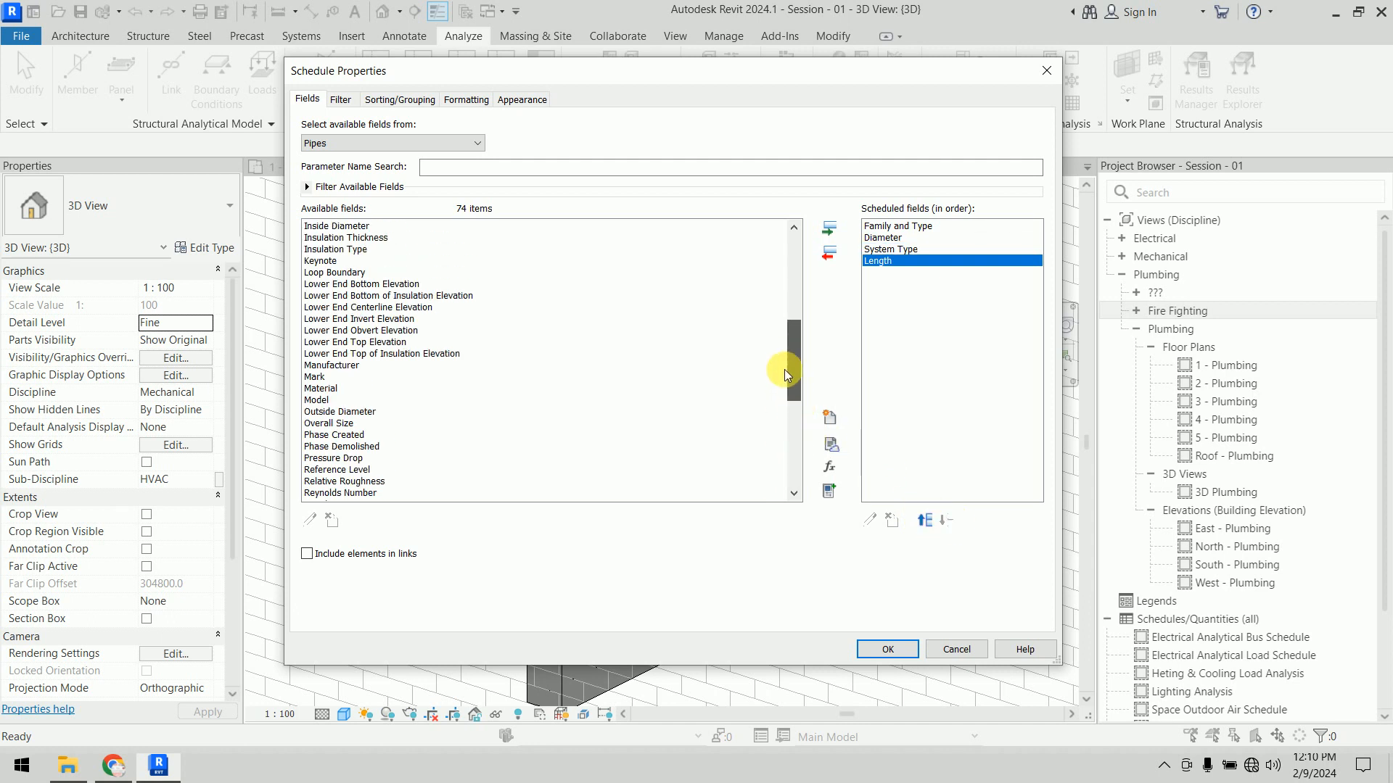
pyautogui.moveTo(785, 375); pyautogui.dragTo(268, 351)
pyautogui.click(324, 296)
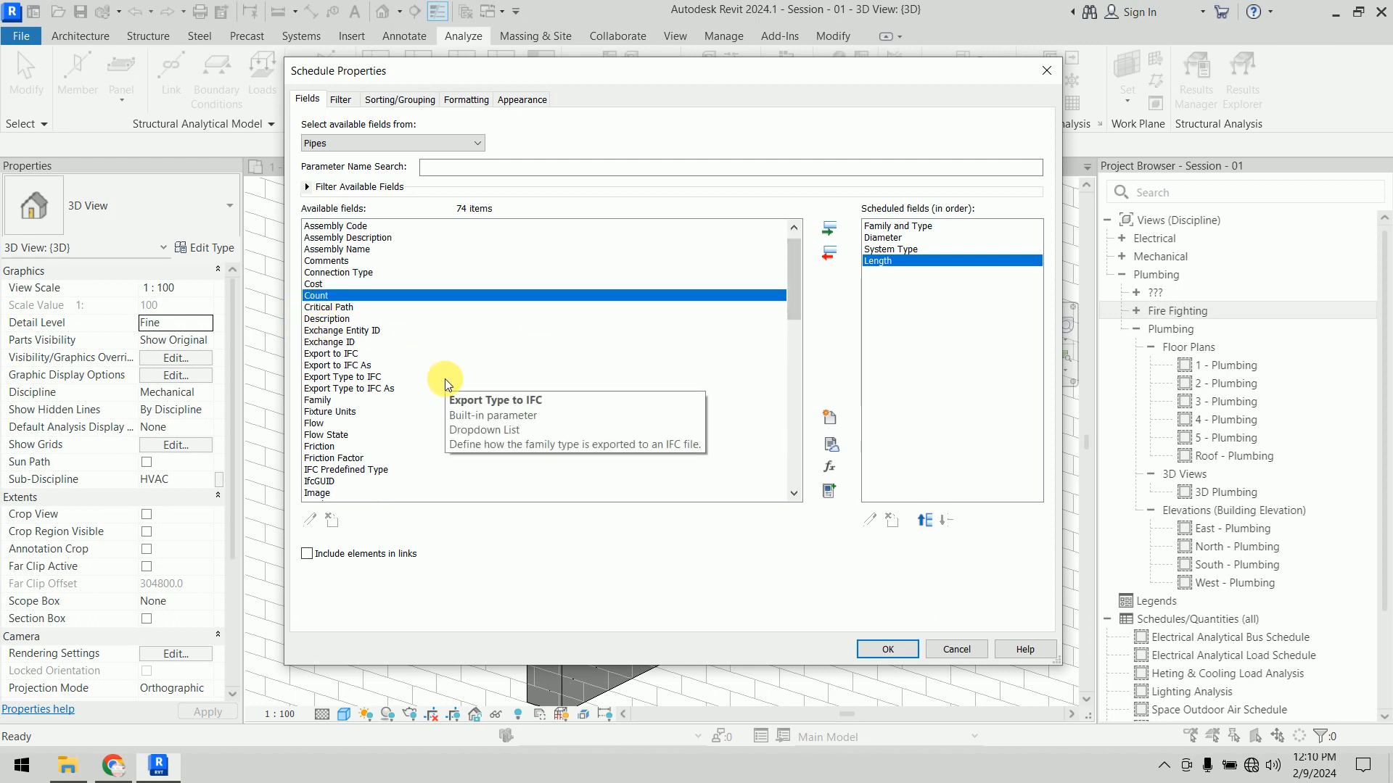
pyautogui.click(829, 229)
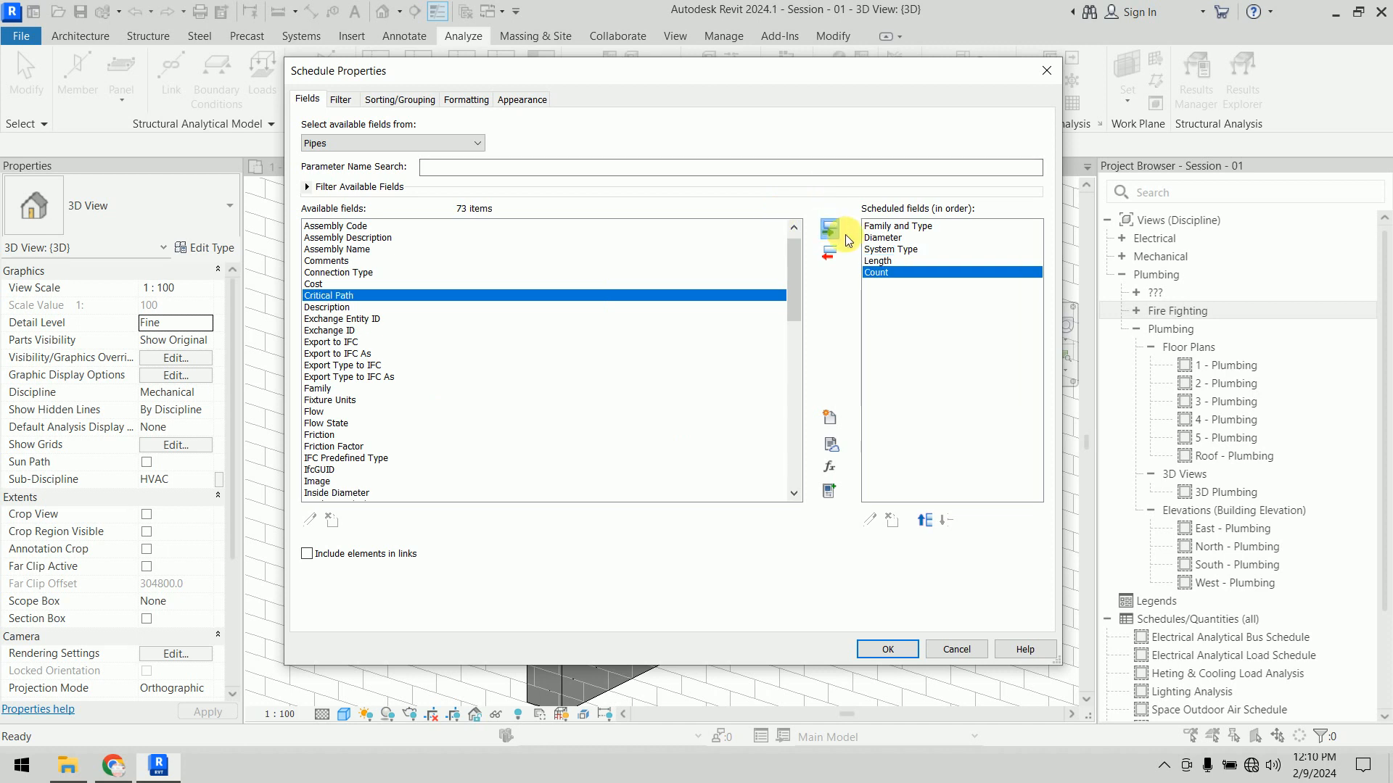
pyautogui.click(888, 649)
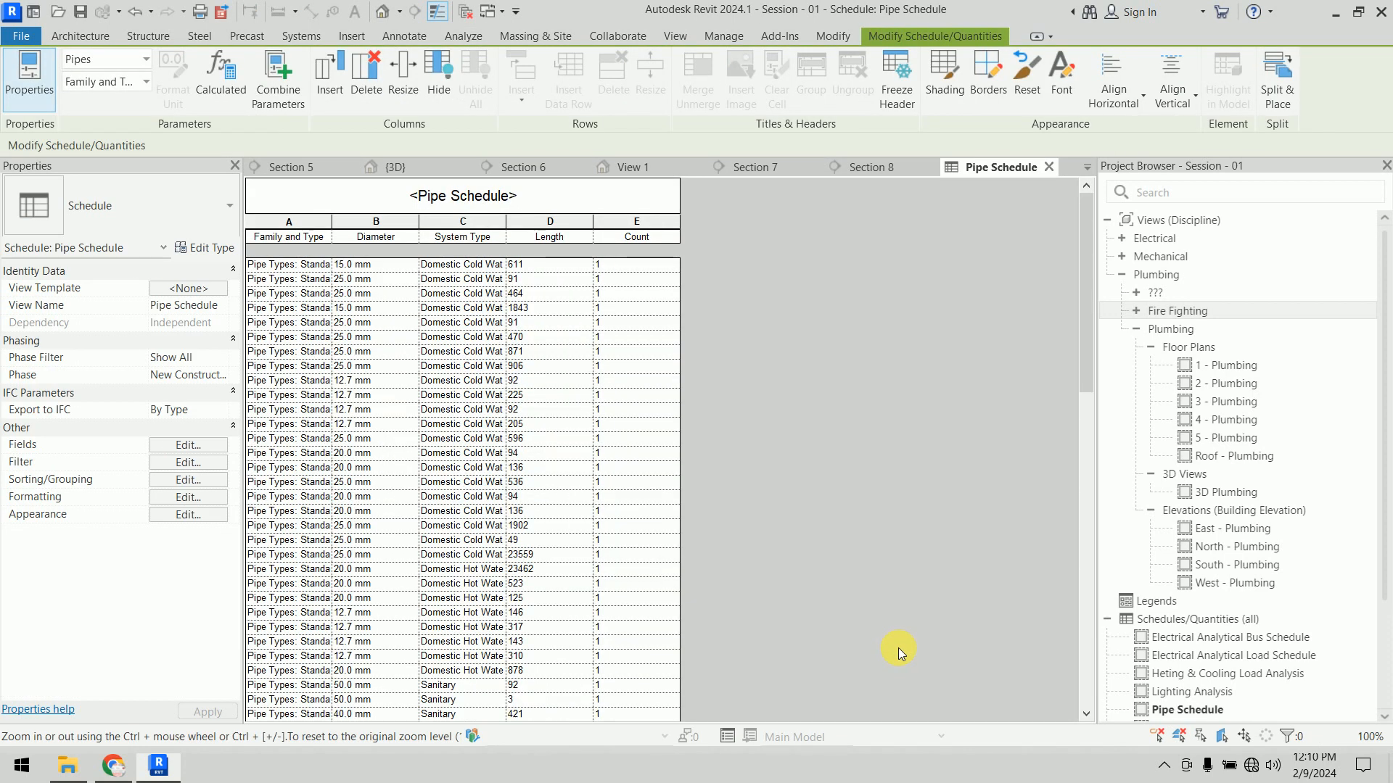
# Step: Widen the Family and Type and System Type columns to fit their text, and review the schedule down to its last rows
pyautogui.moveTo(331, 231); pyautogui.dragTo(392, 236)
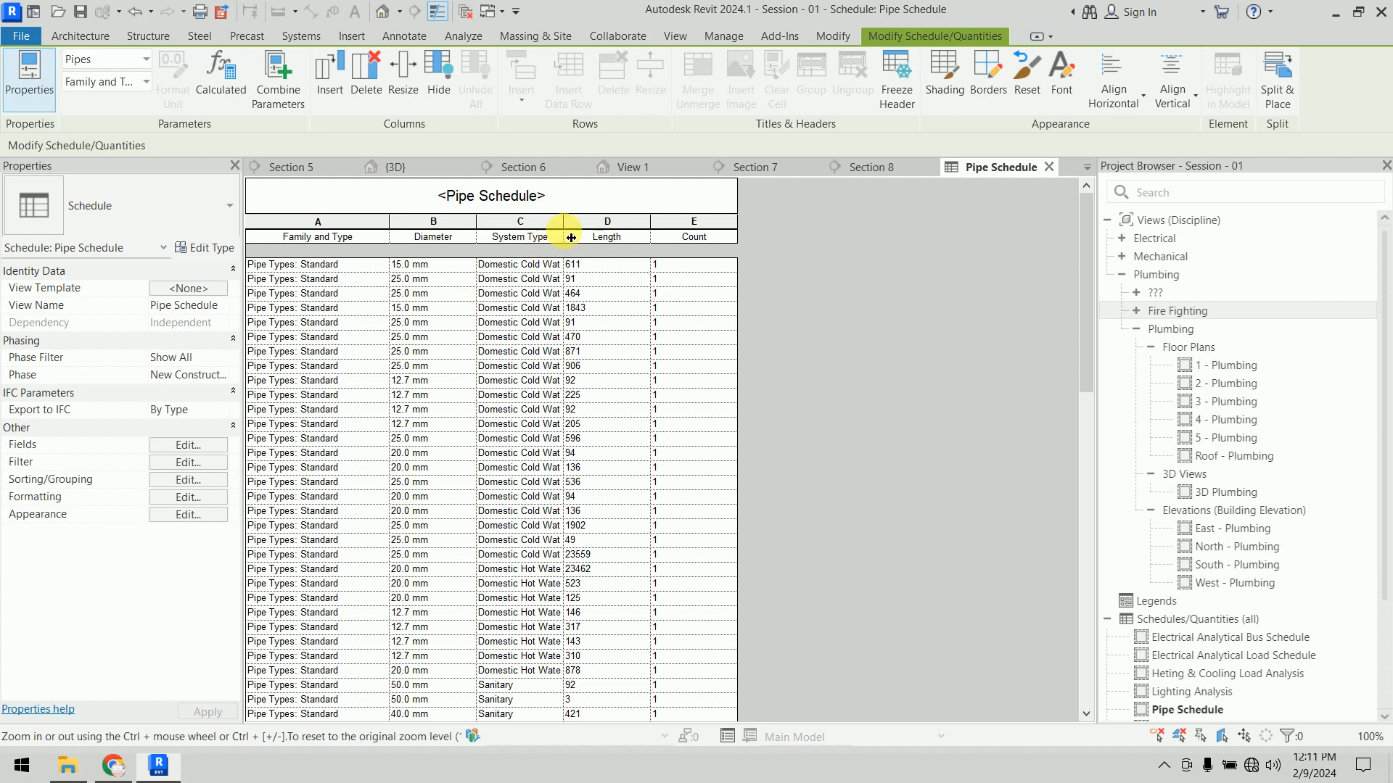
pyautogui.moveTo(571, 238); pyautogui.dragTo(637, 237)
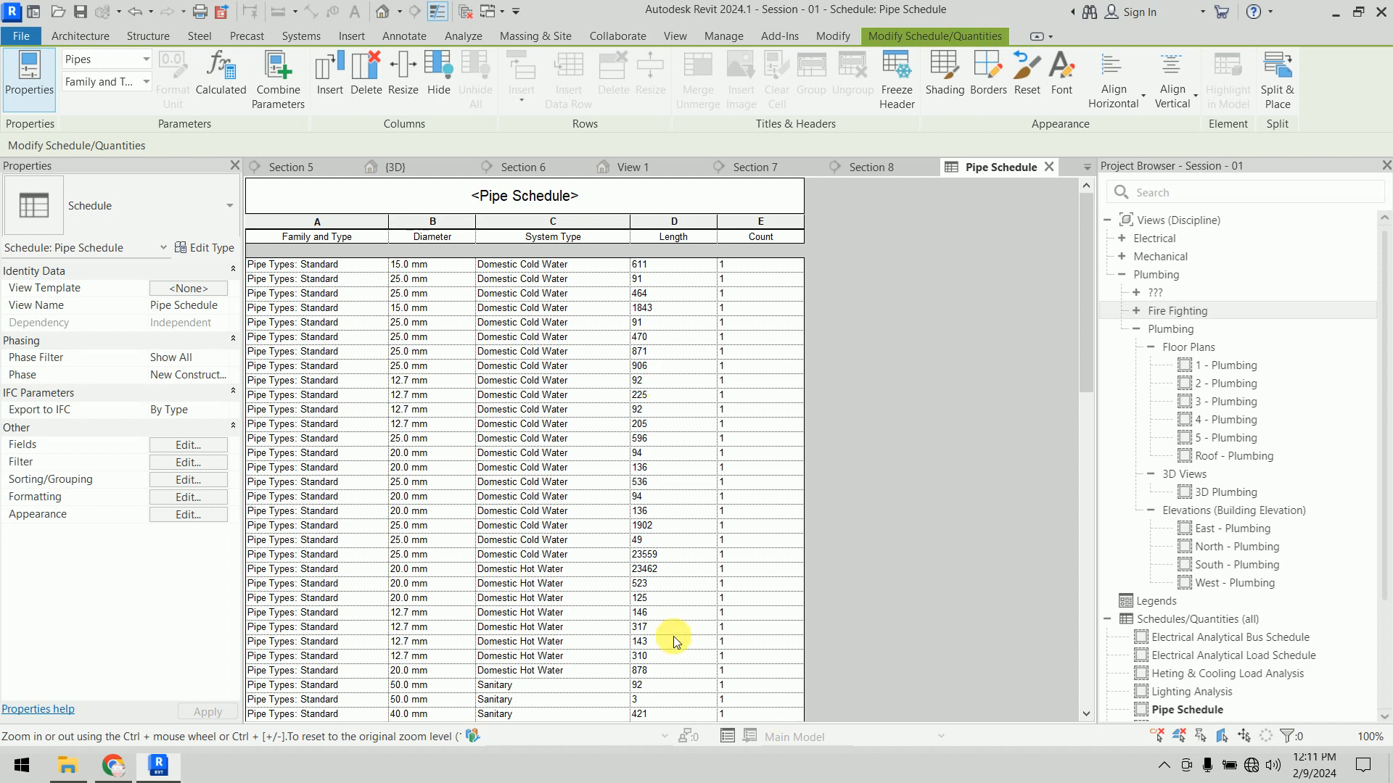
pyautogui.scroll(-5, 644, 470)
pyautogui.scroll(-10, 643, 470)
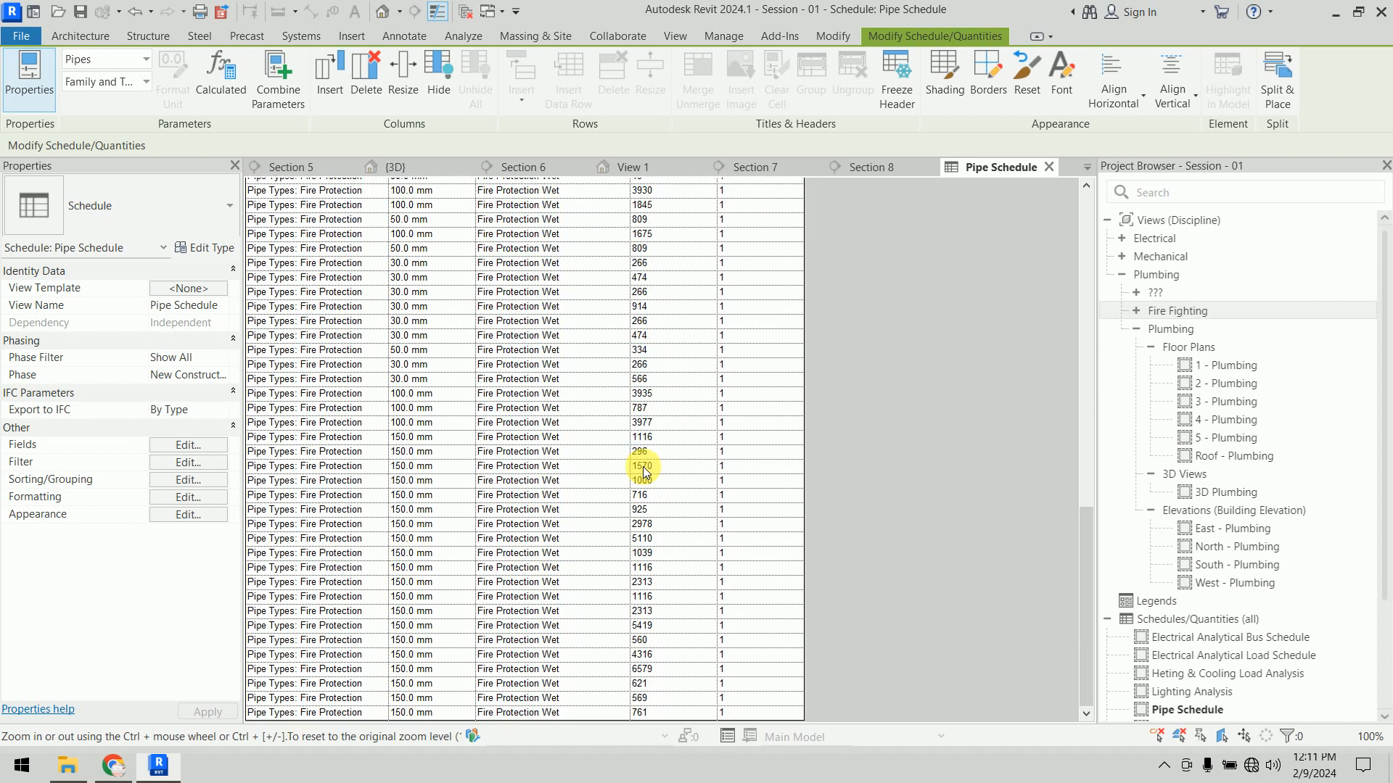
# Step: Examine the pipe schedule from its first to last rows, comparing the system types and individual pipe lengths
pyautogui.scroll(15, 643, 470)
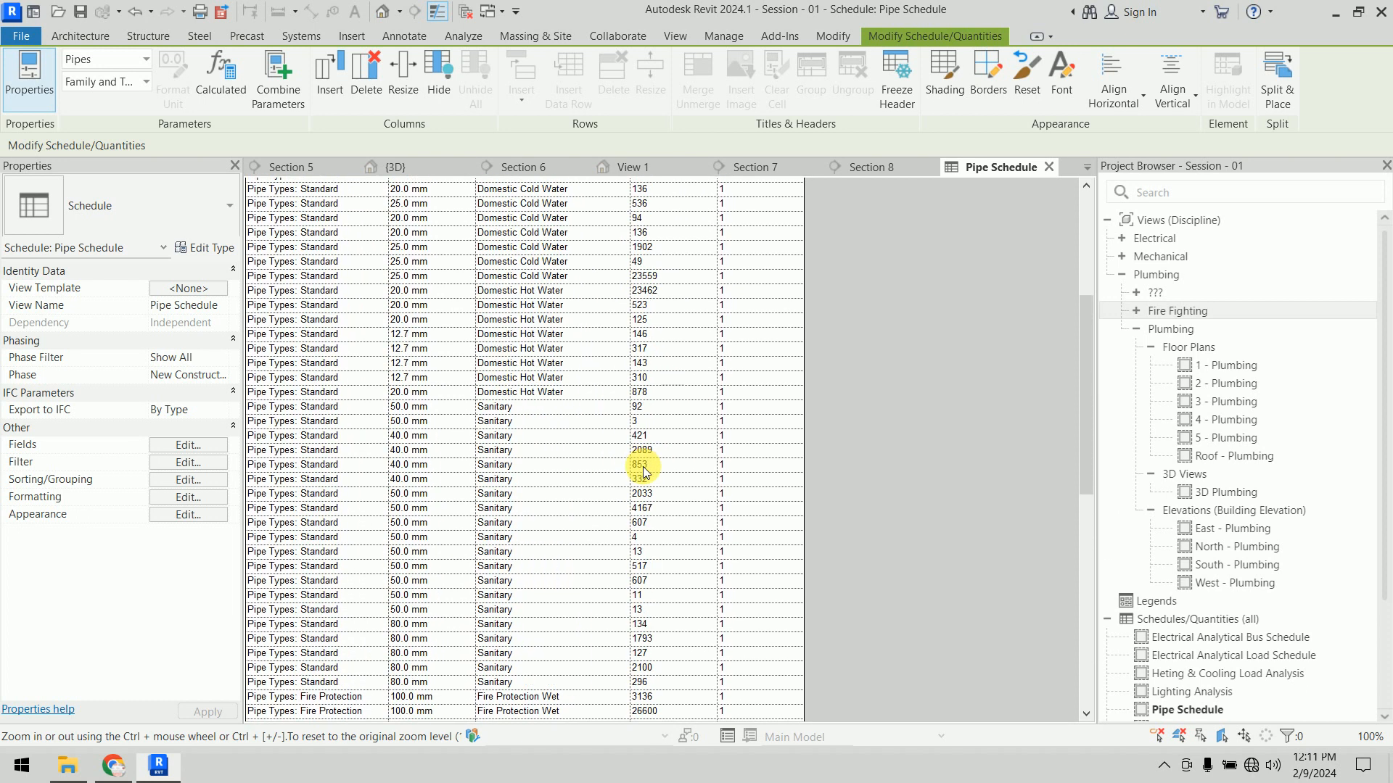
pyautogui.scroll(-15, 643, 470)
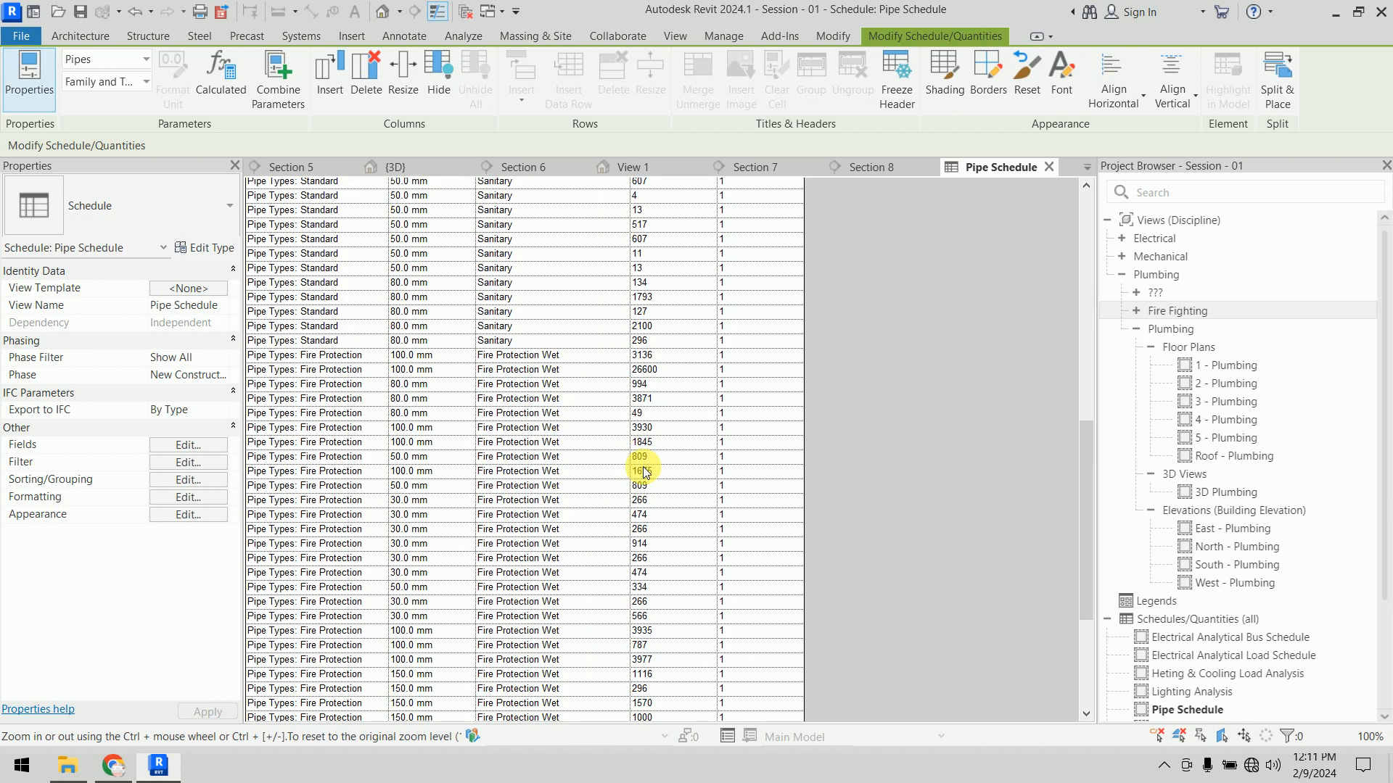
pyautogui.scroll(12, 643, 471)
pyautogui.scroll(-10, 565, 443)
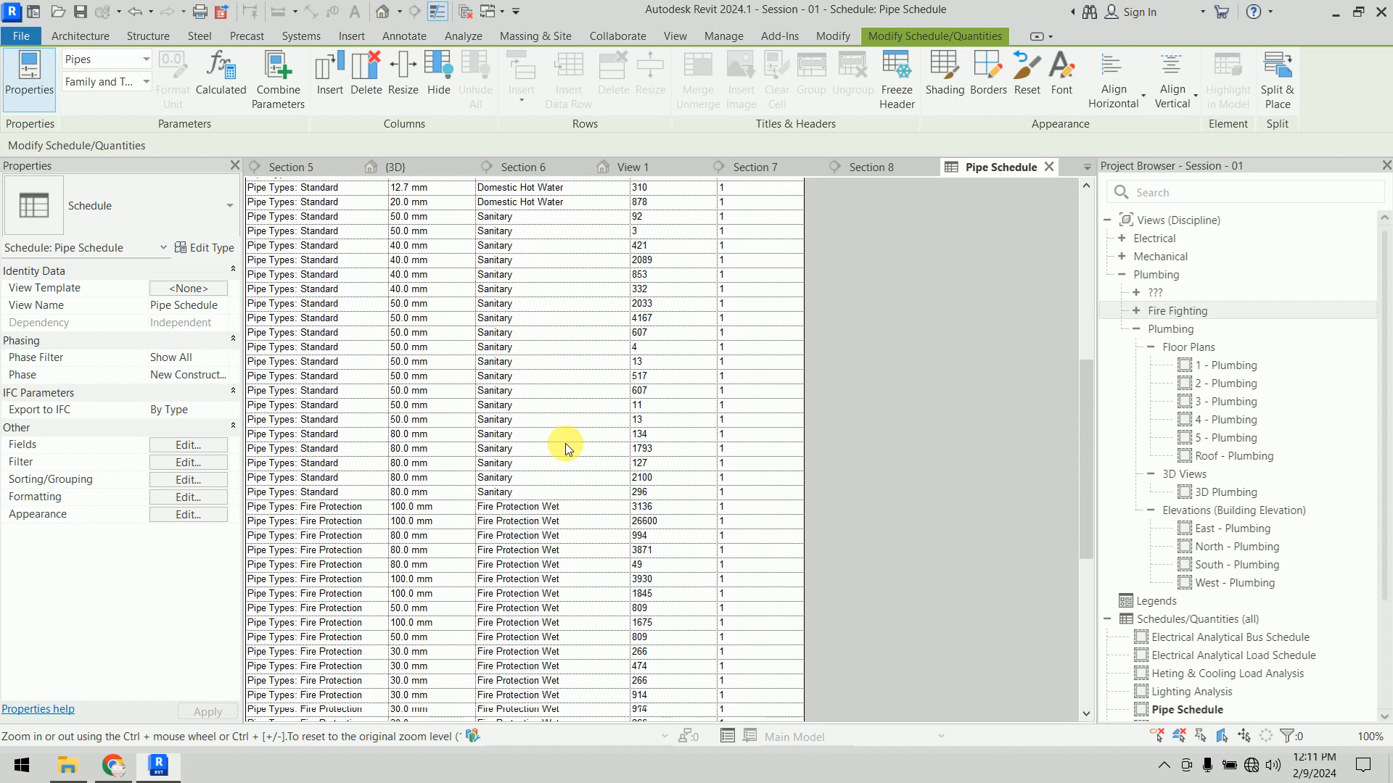
pyautogui.scroll(-2, 539, 426)
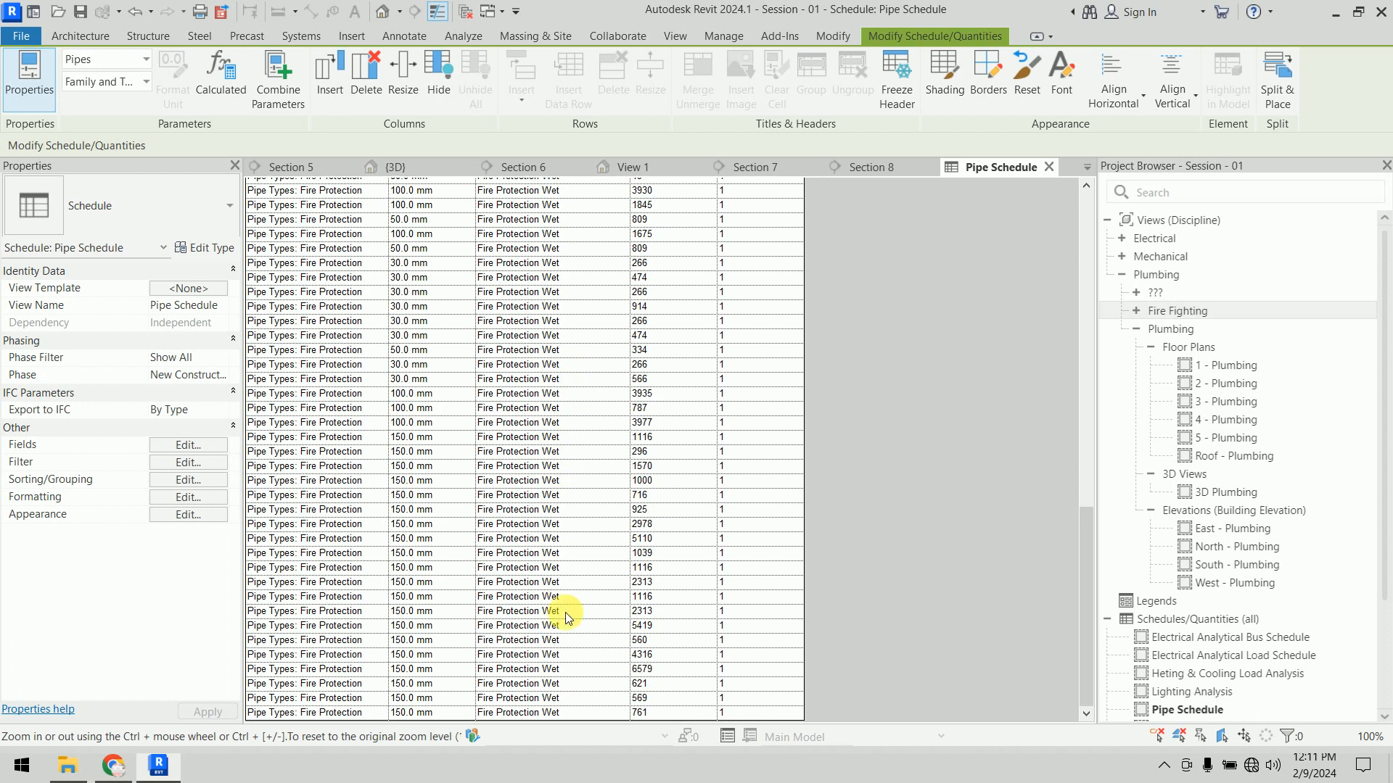
pyautogui.scroll(15, 529, 431)
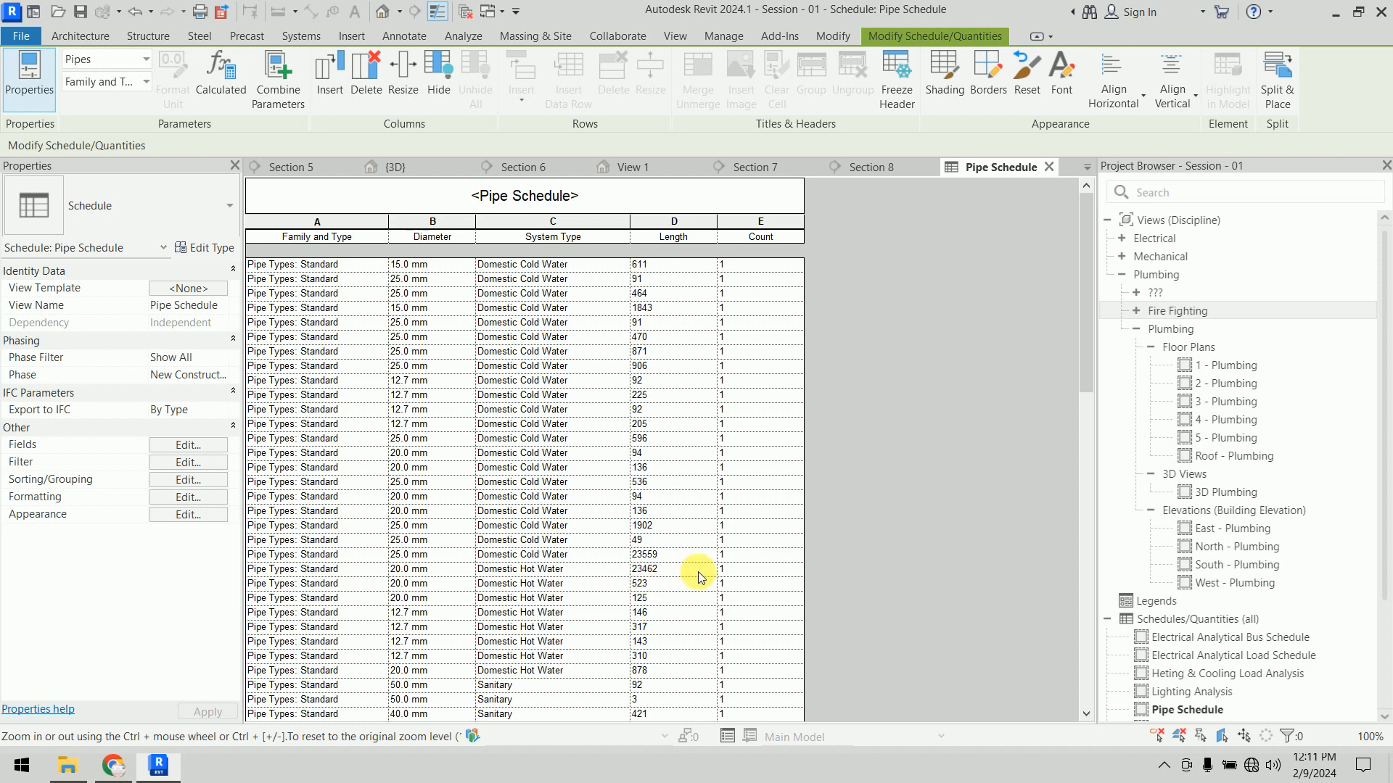
pyautogui.scroll(-10, 639, 573)
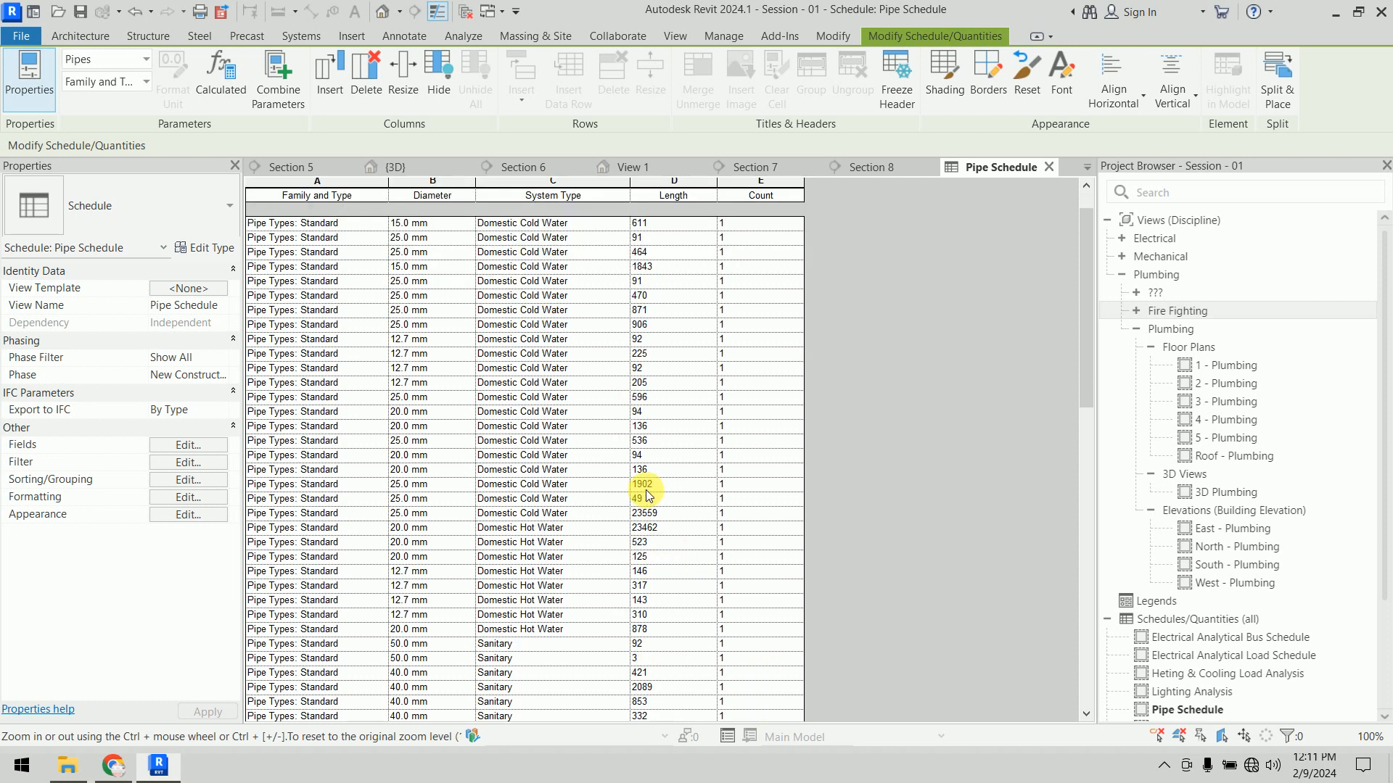
pyautogui.scroll(-6, 738, 401)
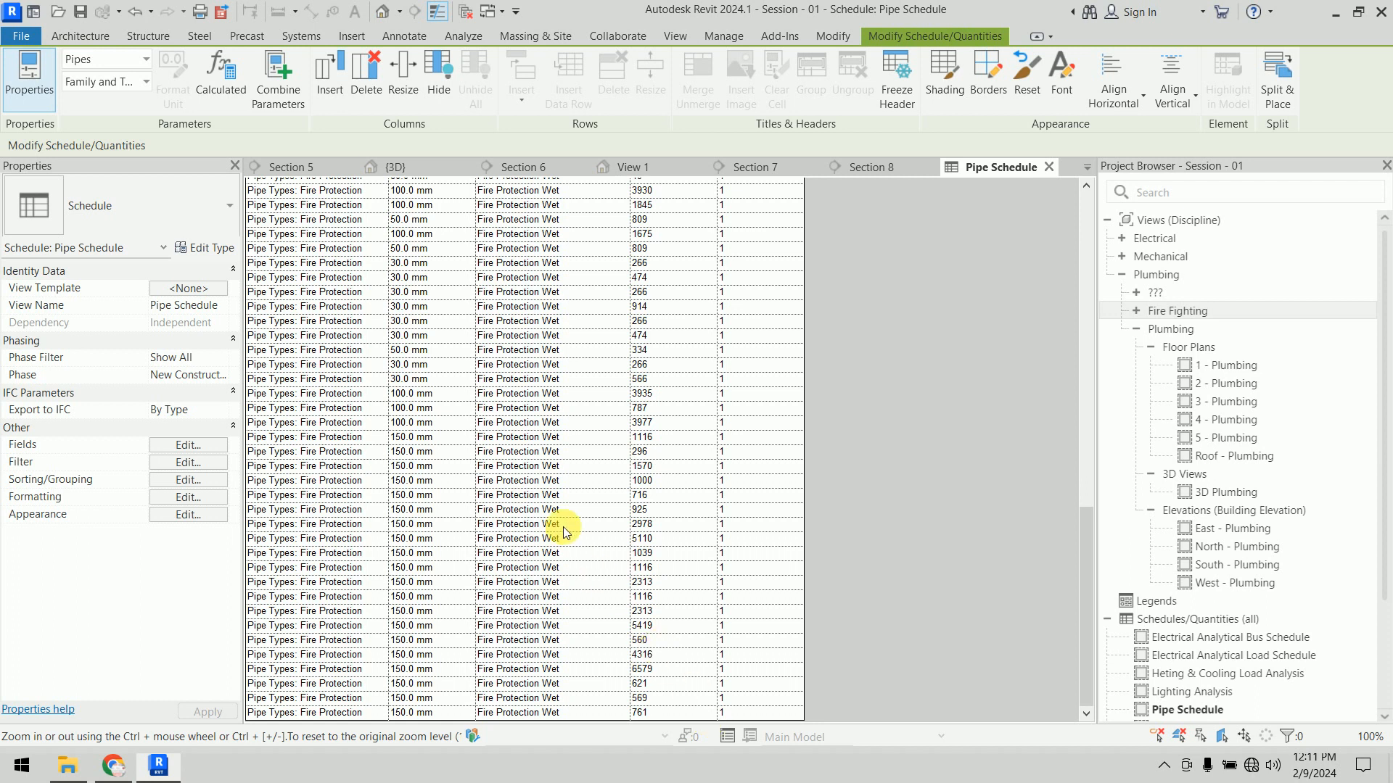
# Step: Sort the pipe schedule by Family and Type in ascending order, with a group footer showing totals only
pyautogui.click(211, 482)
pyautogui.click(456, 127)
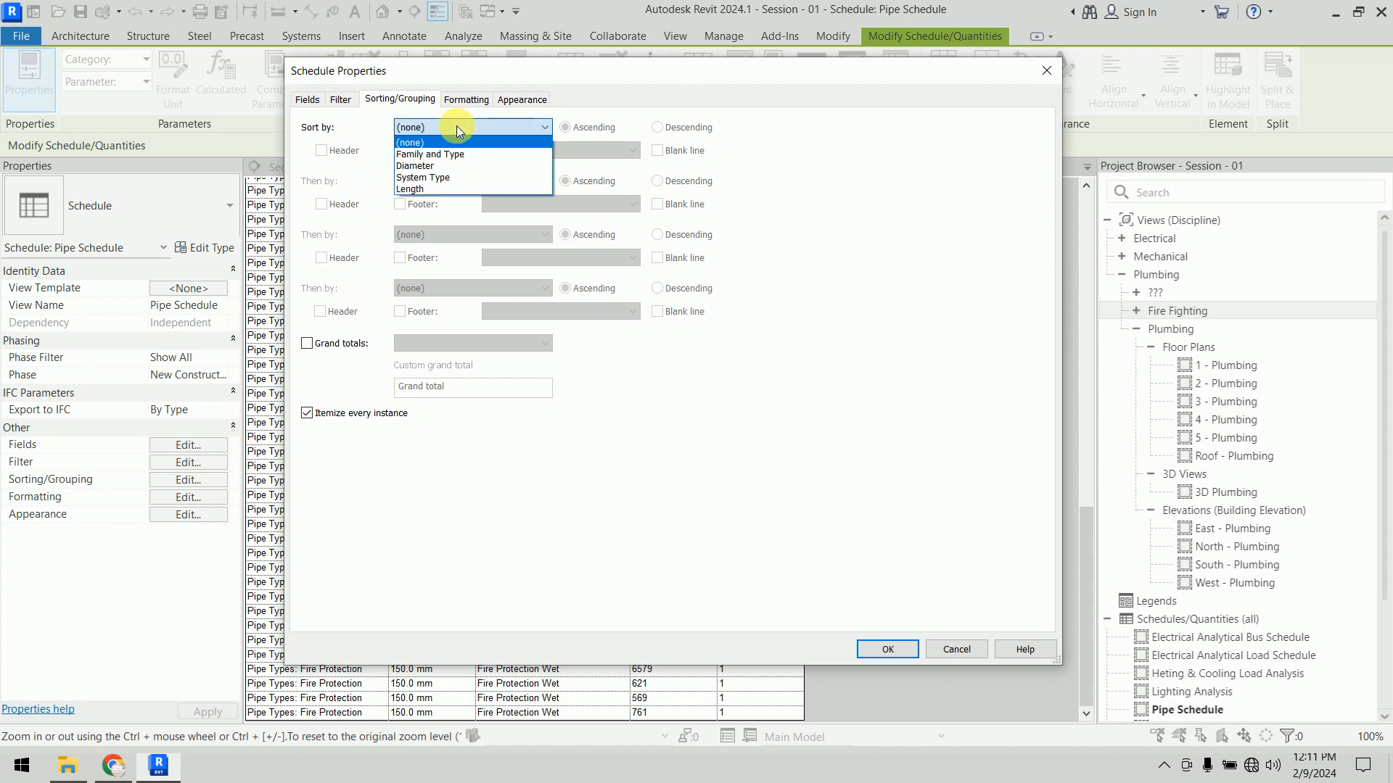
pyautogui.click(460, 153)
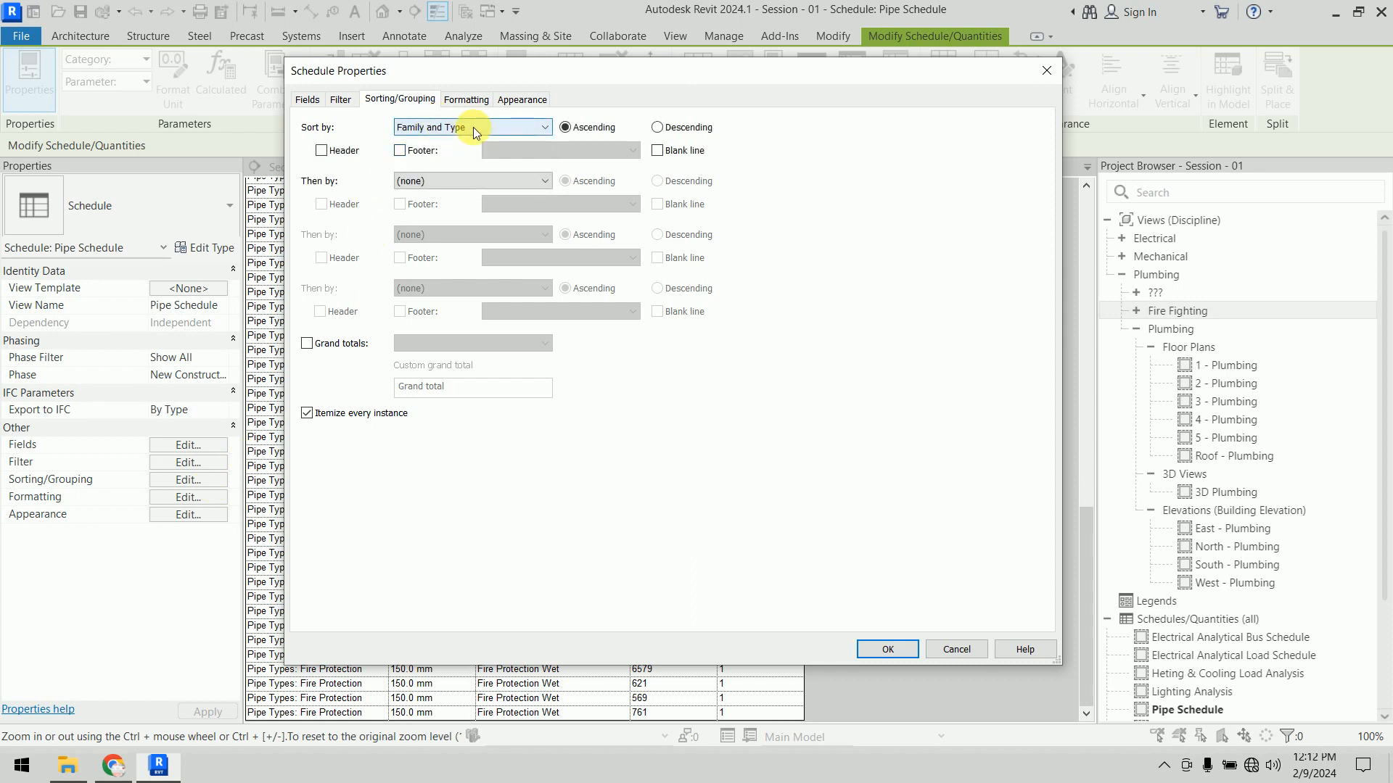
pyautogui.click(399, 151)
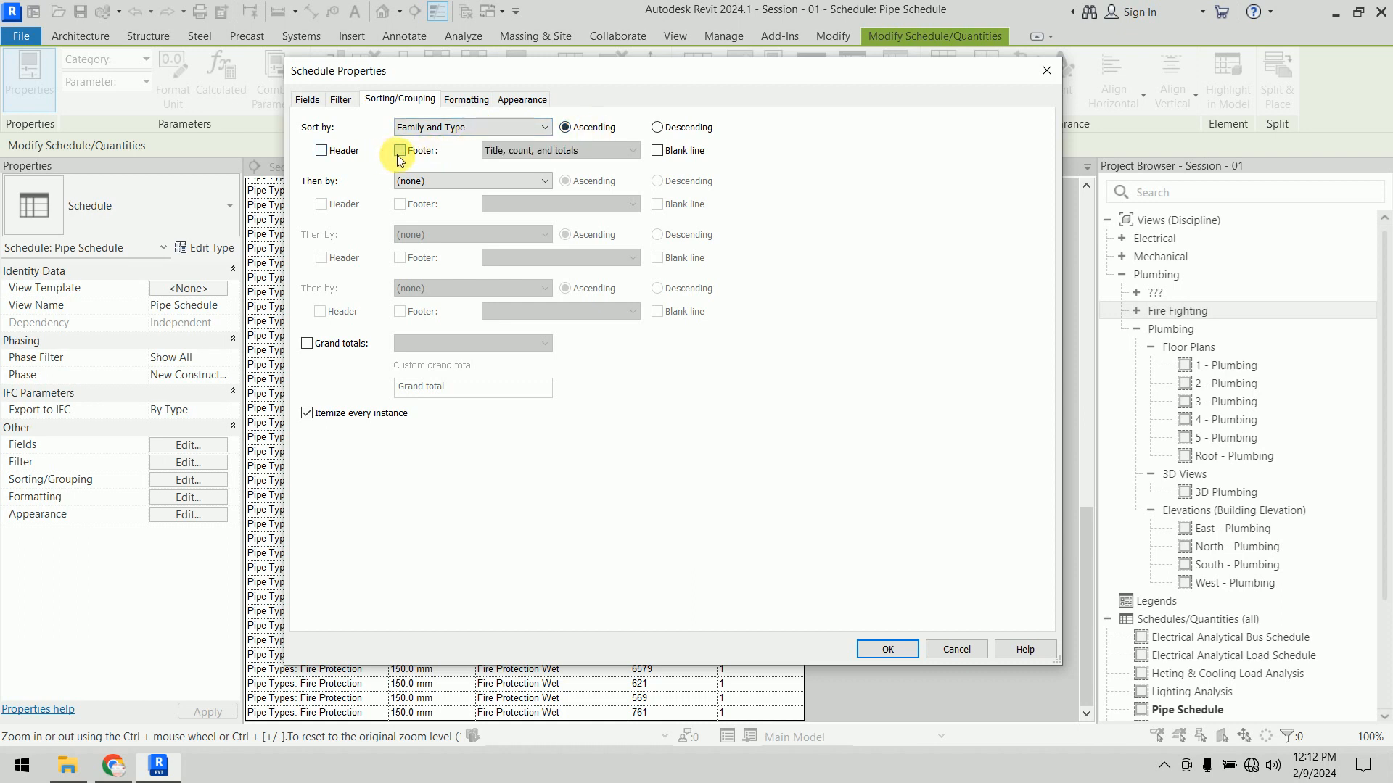
pyautogui.click(576, 150)
pyautogui.click(563, 199)
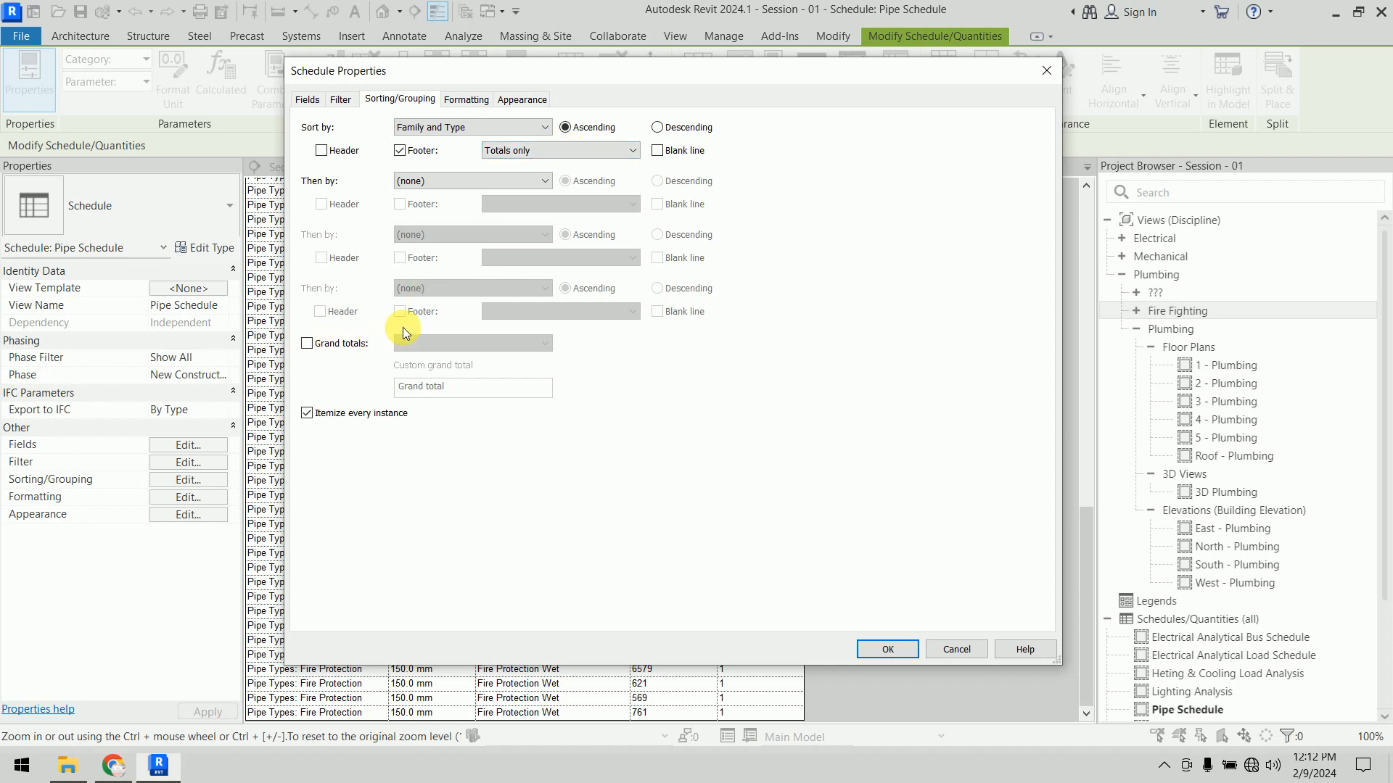
# Step: Enable grand totals for the pipe schedule and set them to totals only
pyautogui.click(307, 343)
pyautogui.click(435, 343)
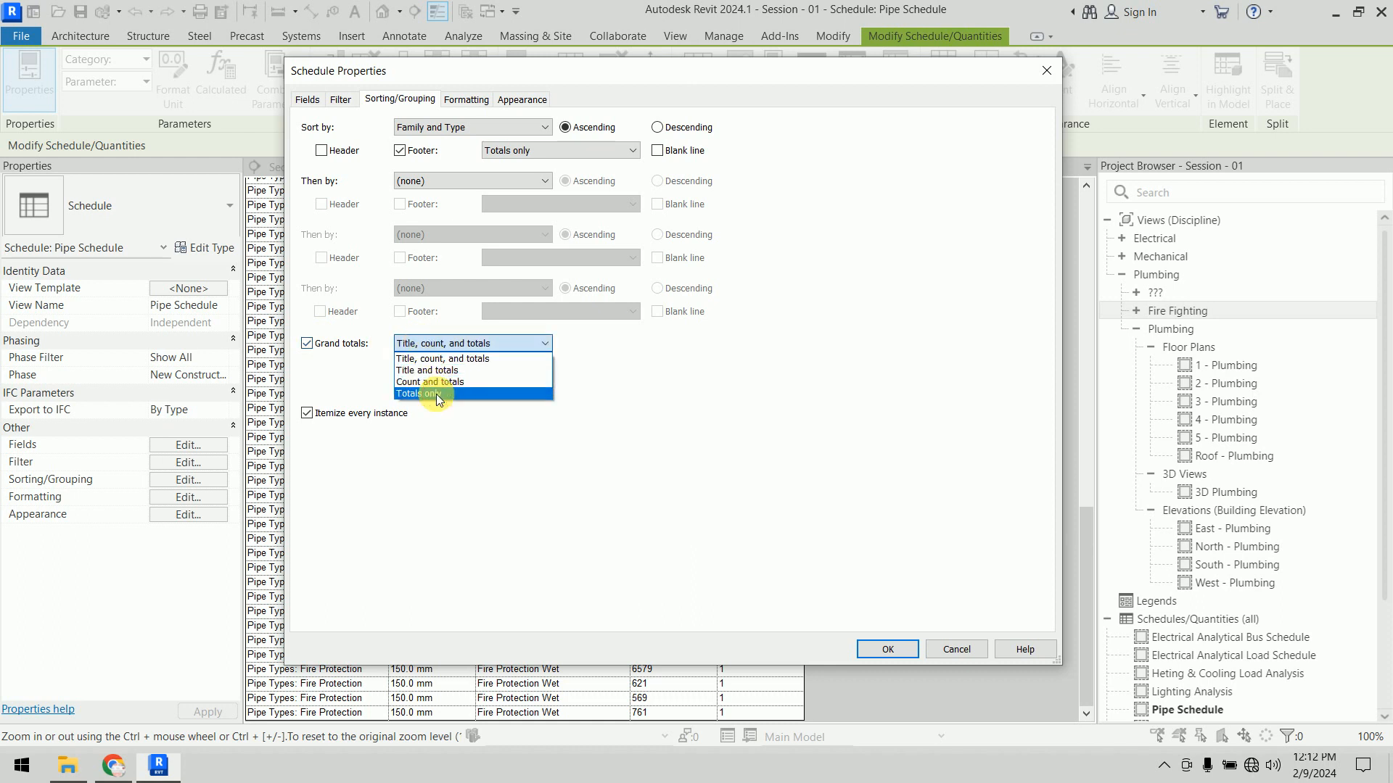
pyautogui.click(436, 394)
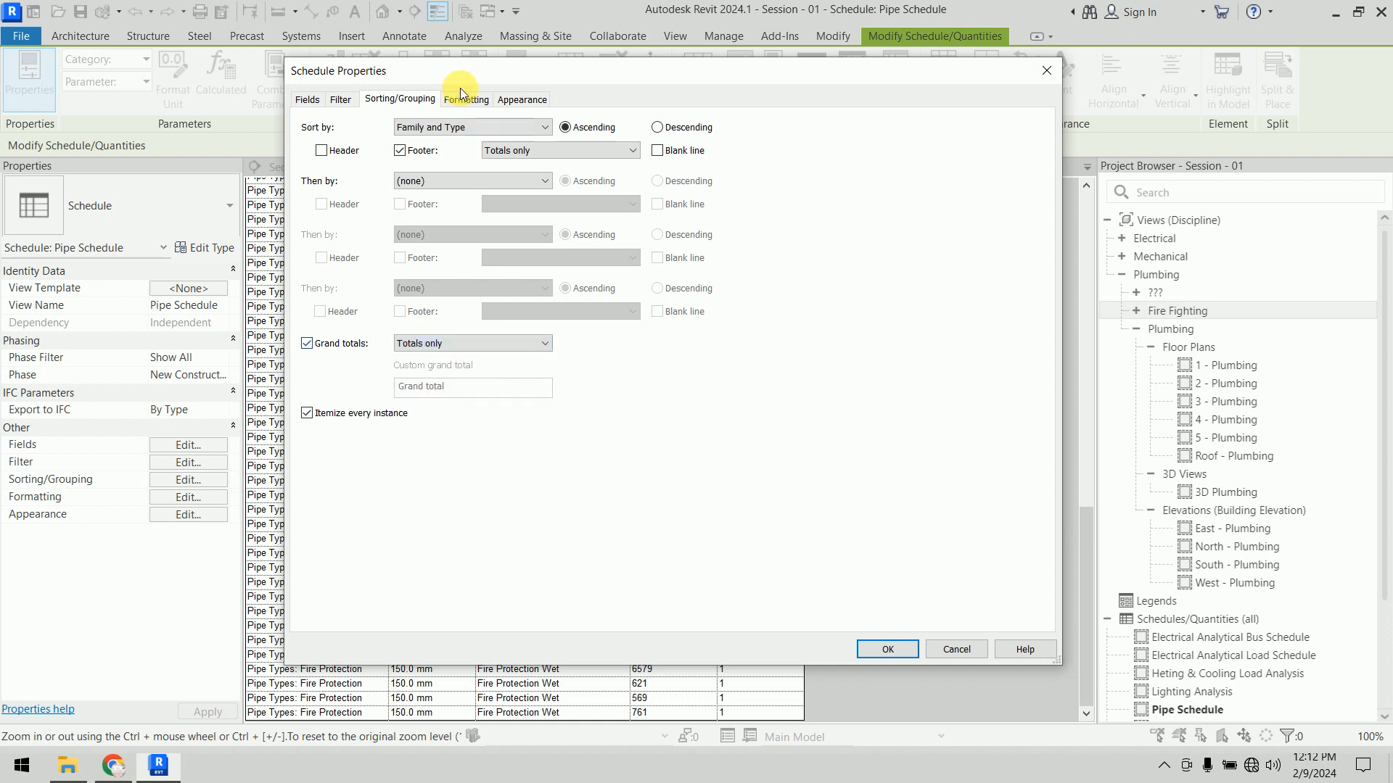
# Step: Set the Length field to calculate totals and apply the schedule properties
pyautogui.click(477, 101)
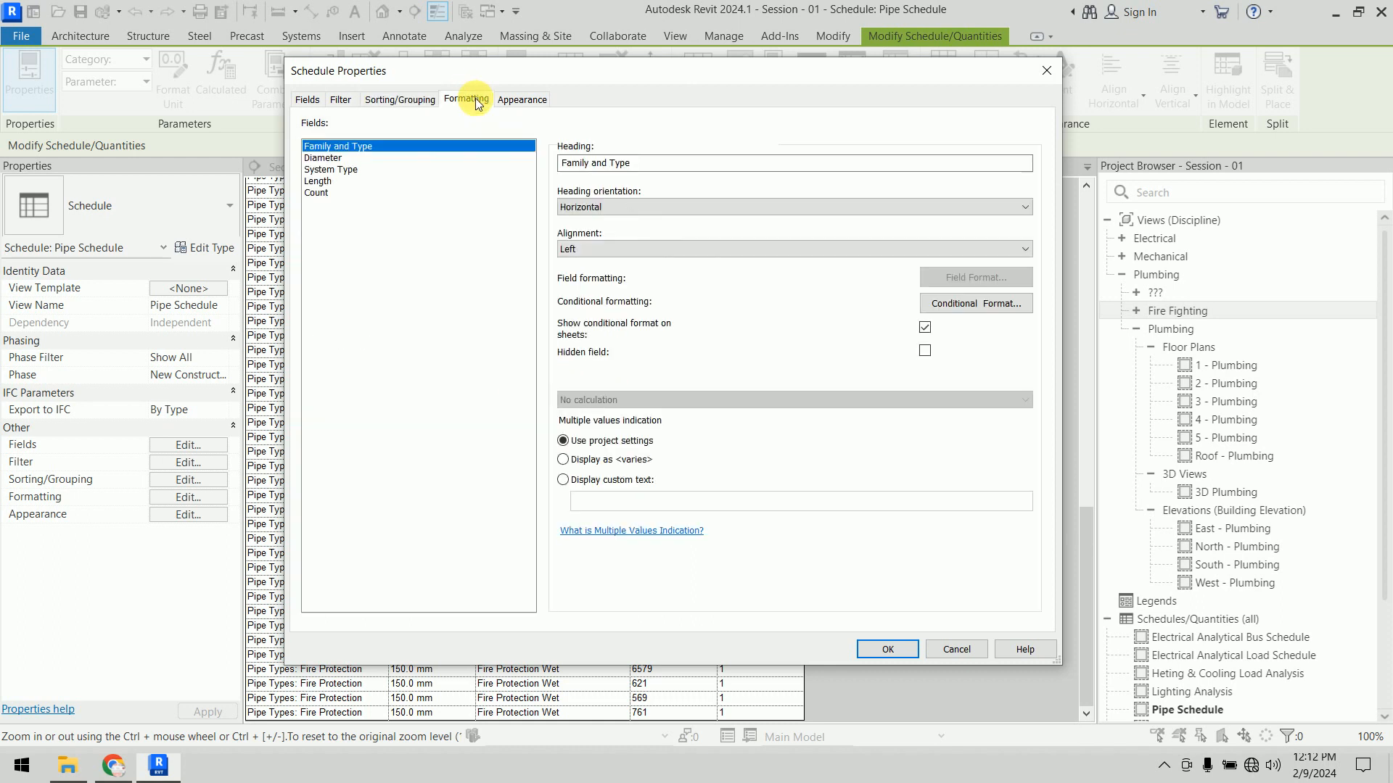
pyautogui.click(338, 181)
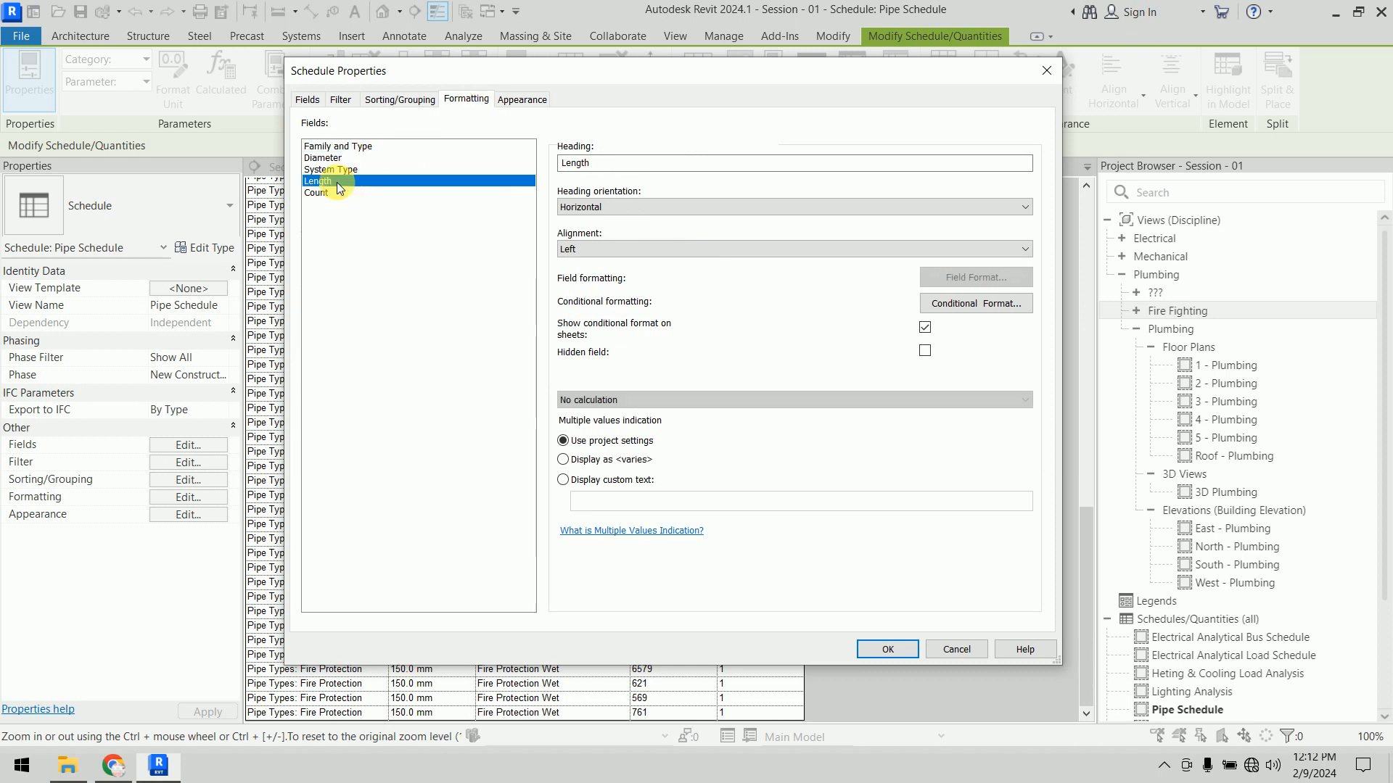
pyautogui.click(631, 401)
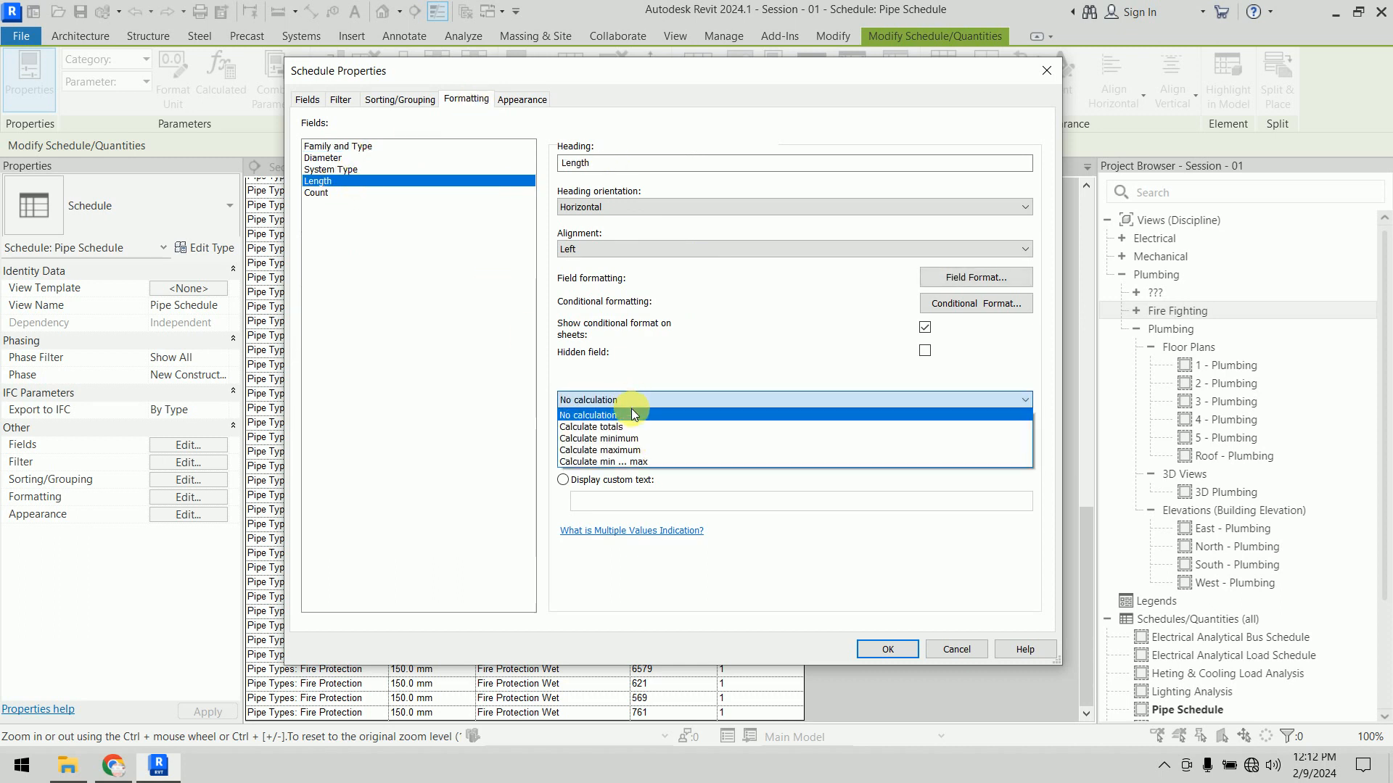
pyautogui.click(629, 424)
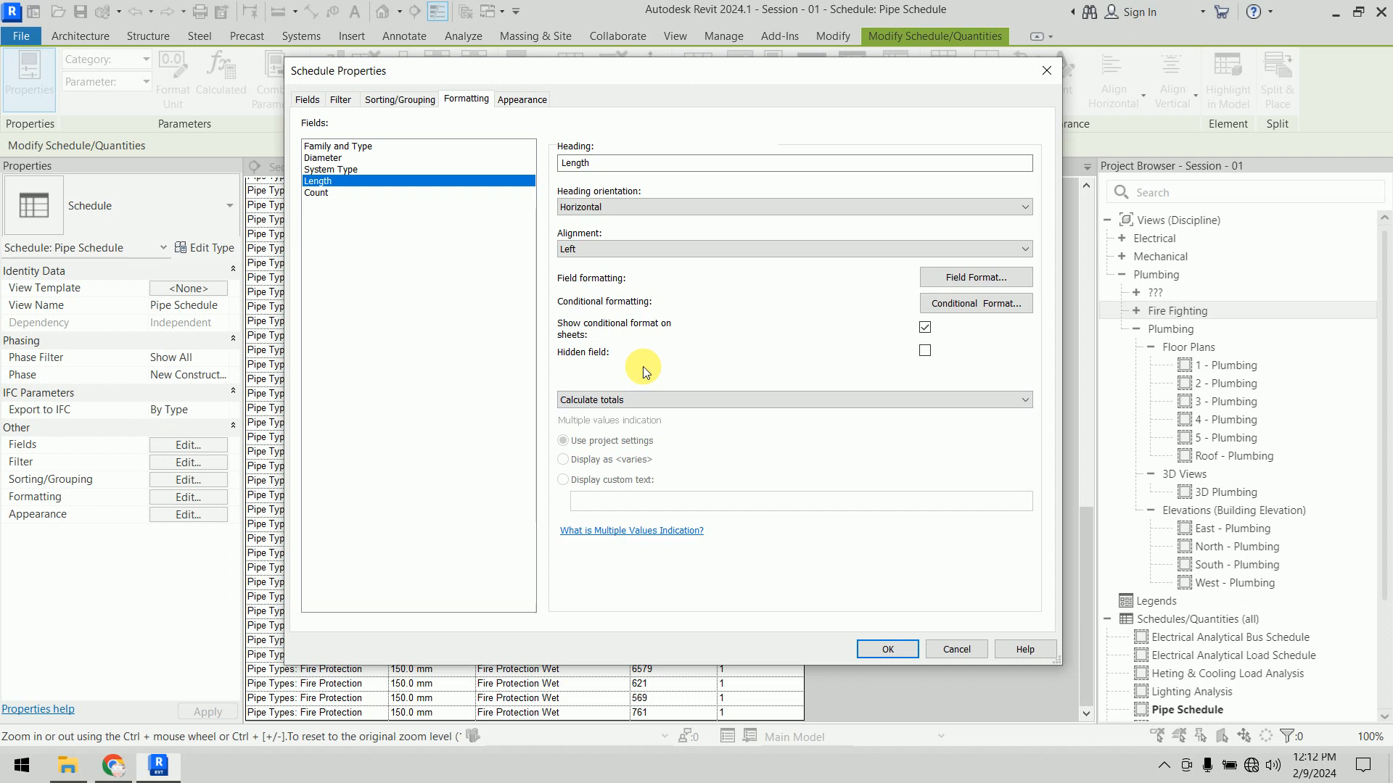
pyautogui.click(887, 649)
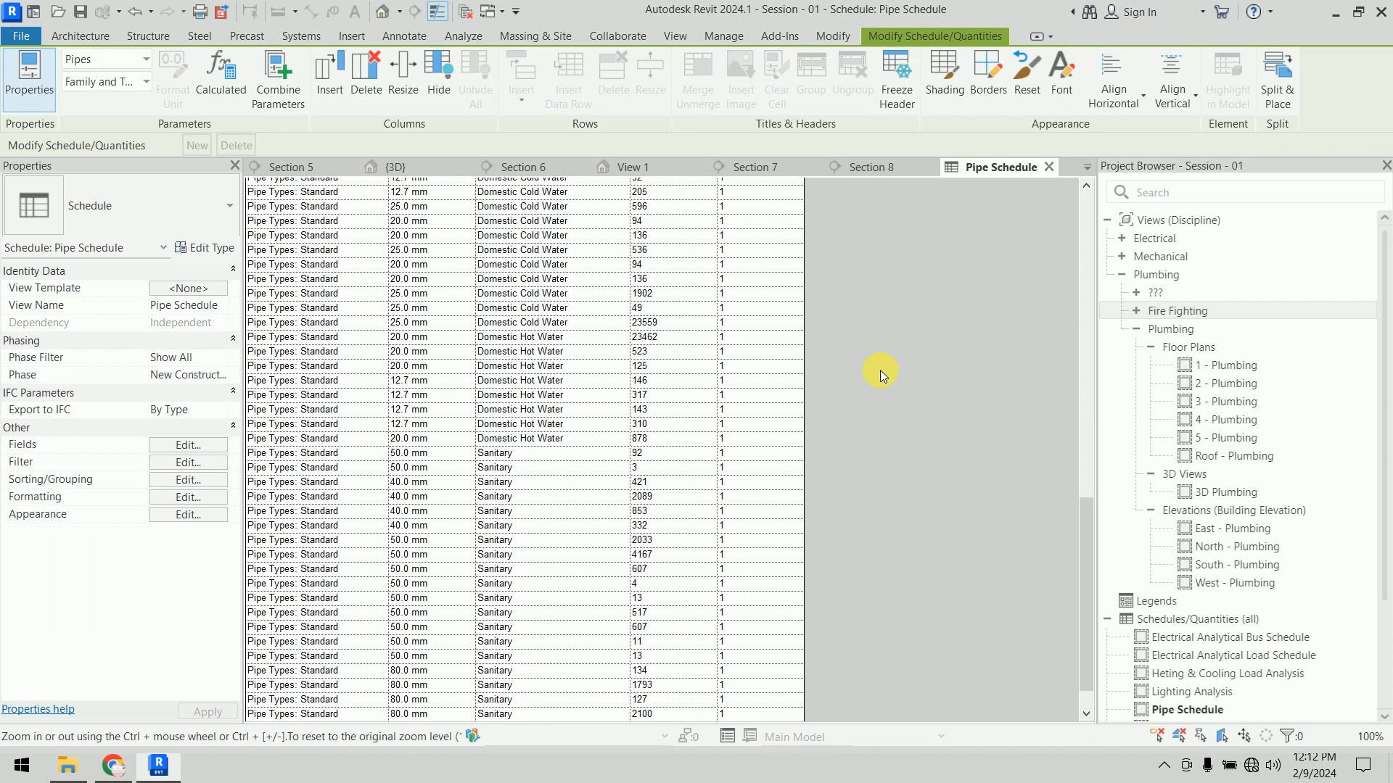
# Step: Review the length subtotals of each pipe type group, the grand total, and the system types mixed within the Standard group
pyautogui.scroll(15, 880, 370)
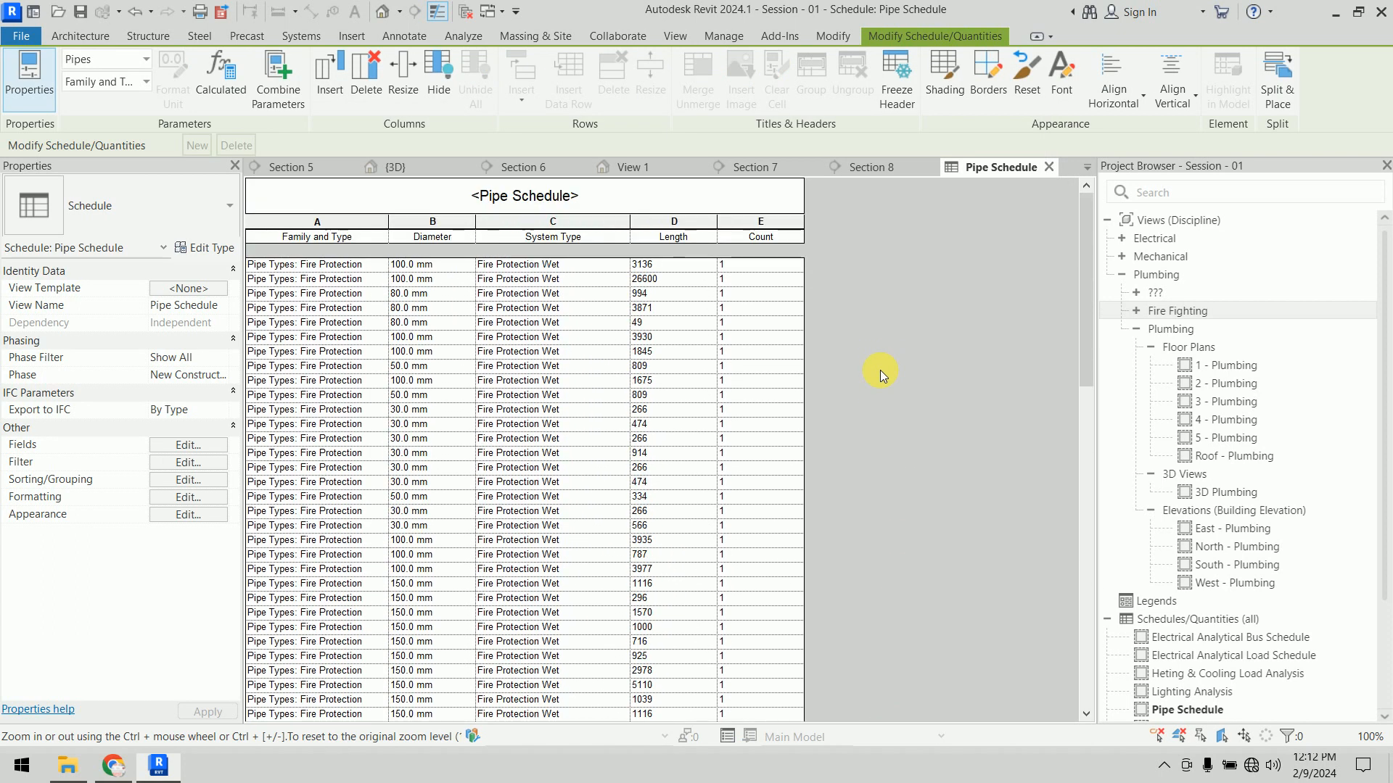
pyautogui.scroll(-5, 880, 370)
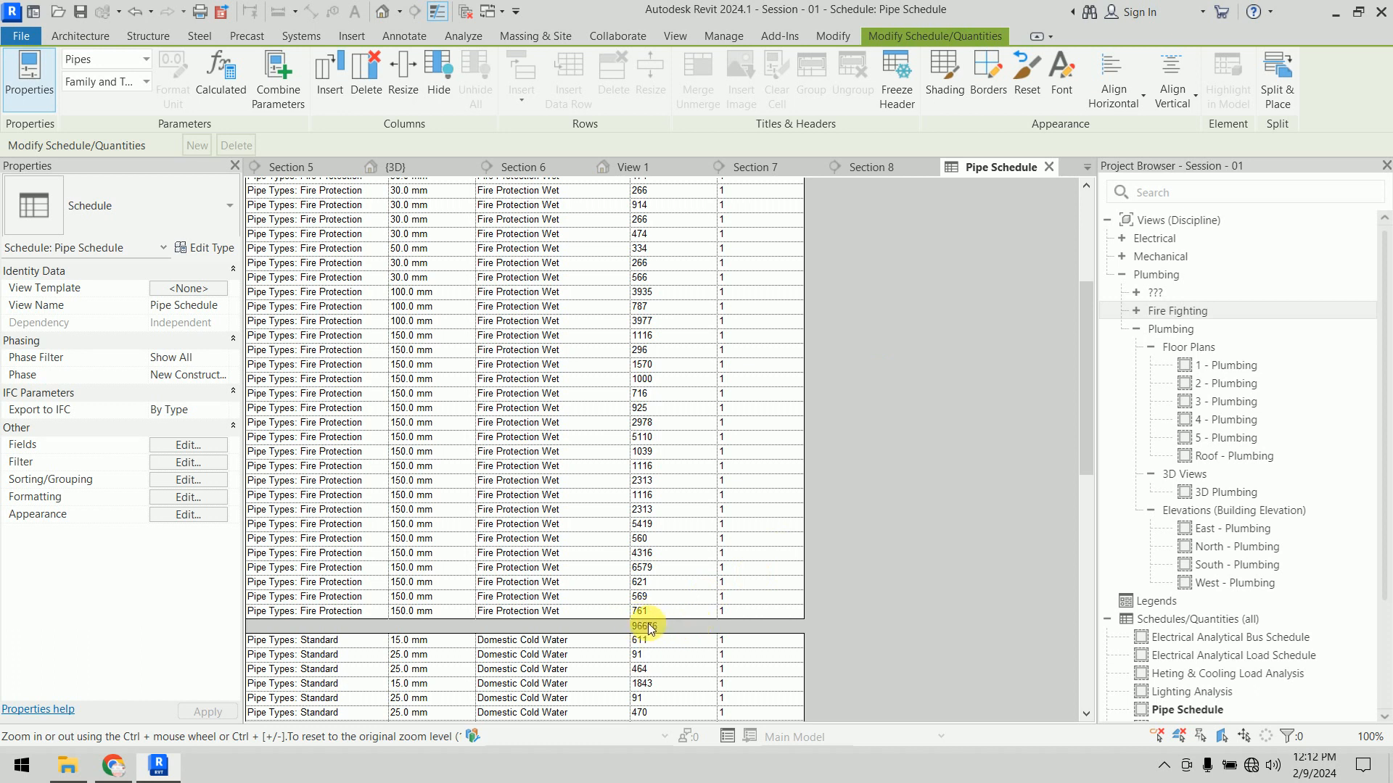
pyautogui.scroll(-15, 848, 442)
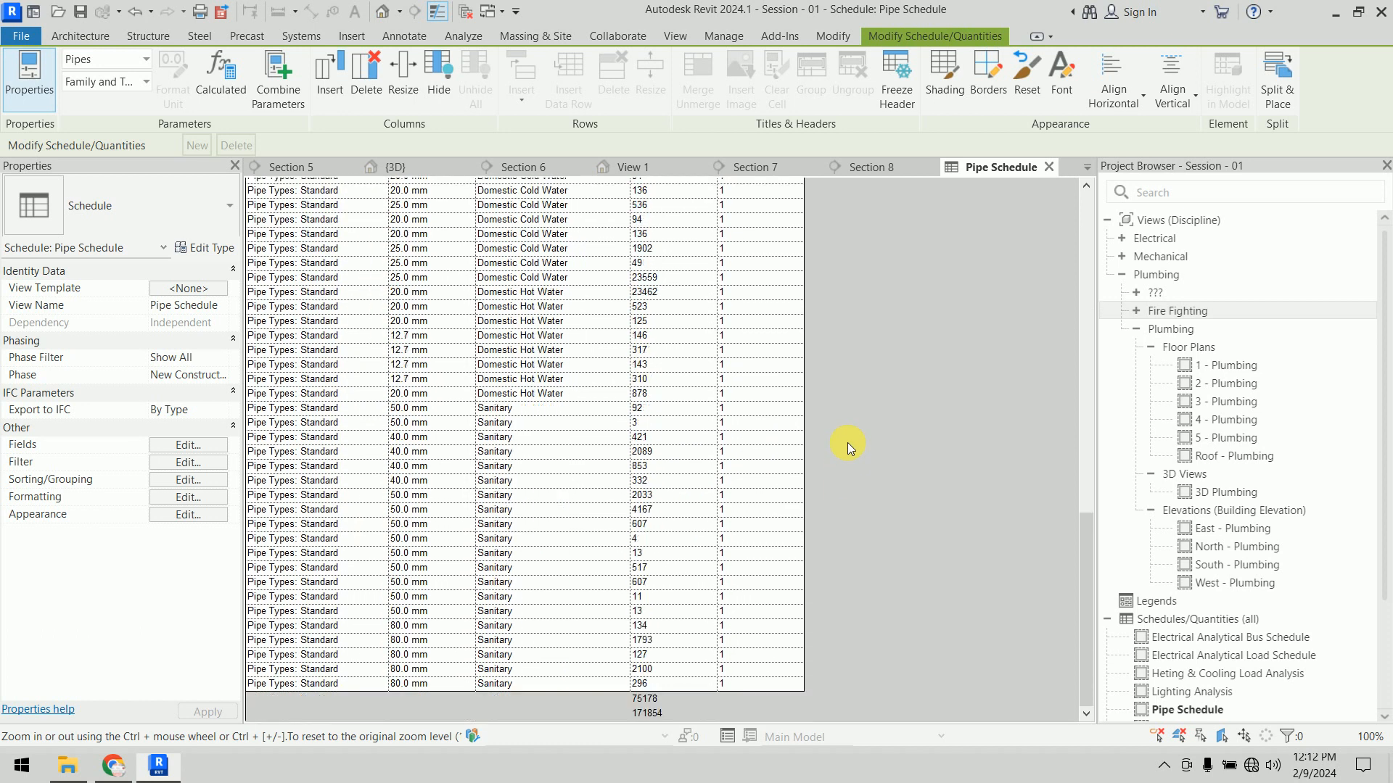
pyautogui.scroll(10, 673, 538)
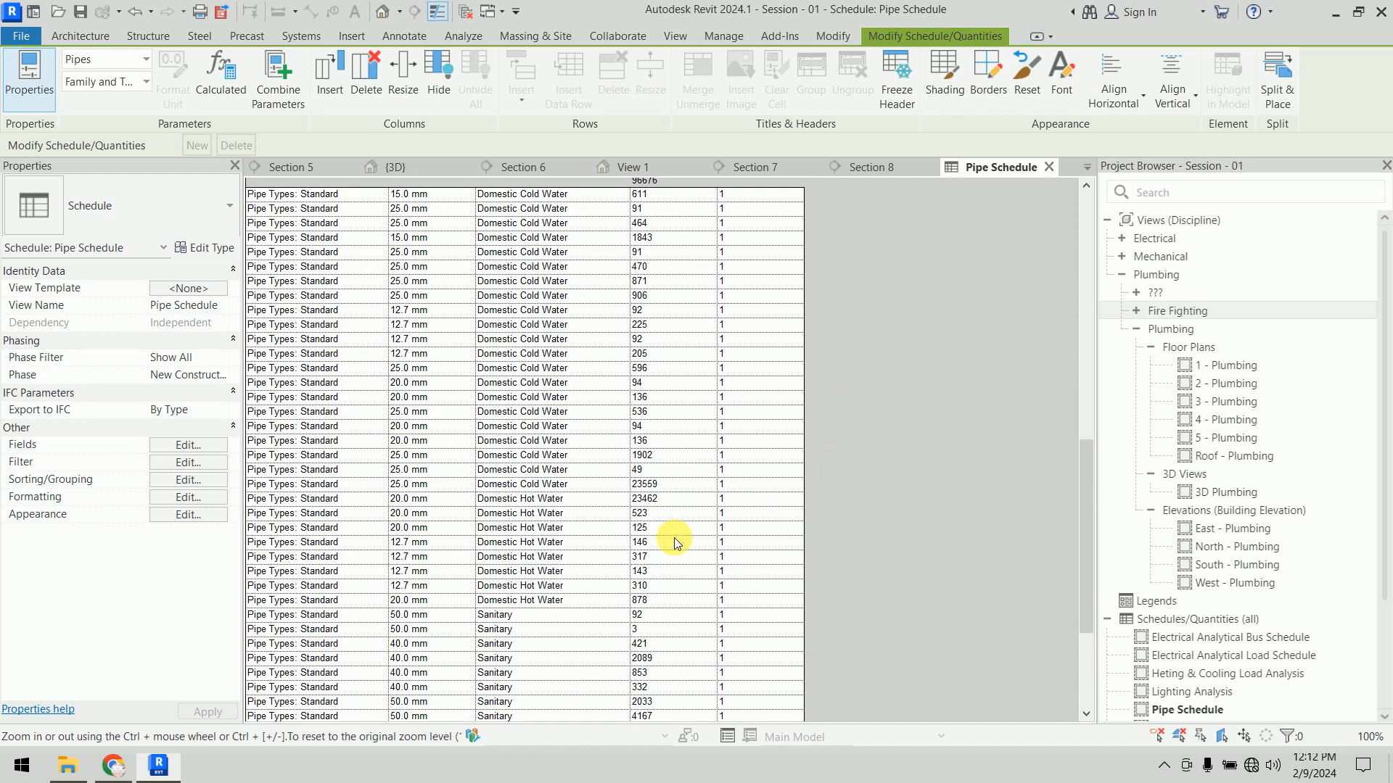
pyautogui.scroll(5, 673, 537)
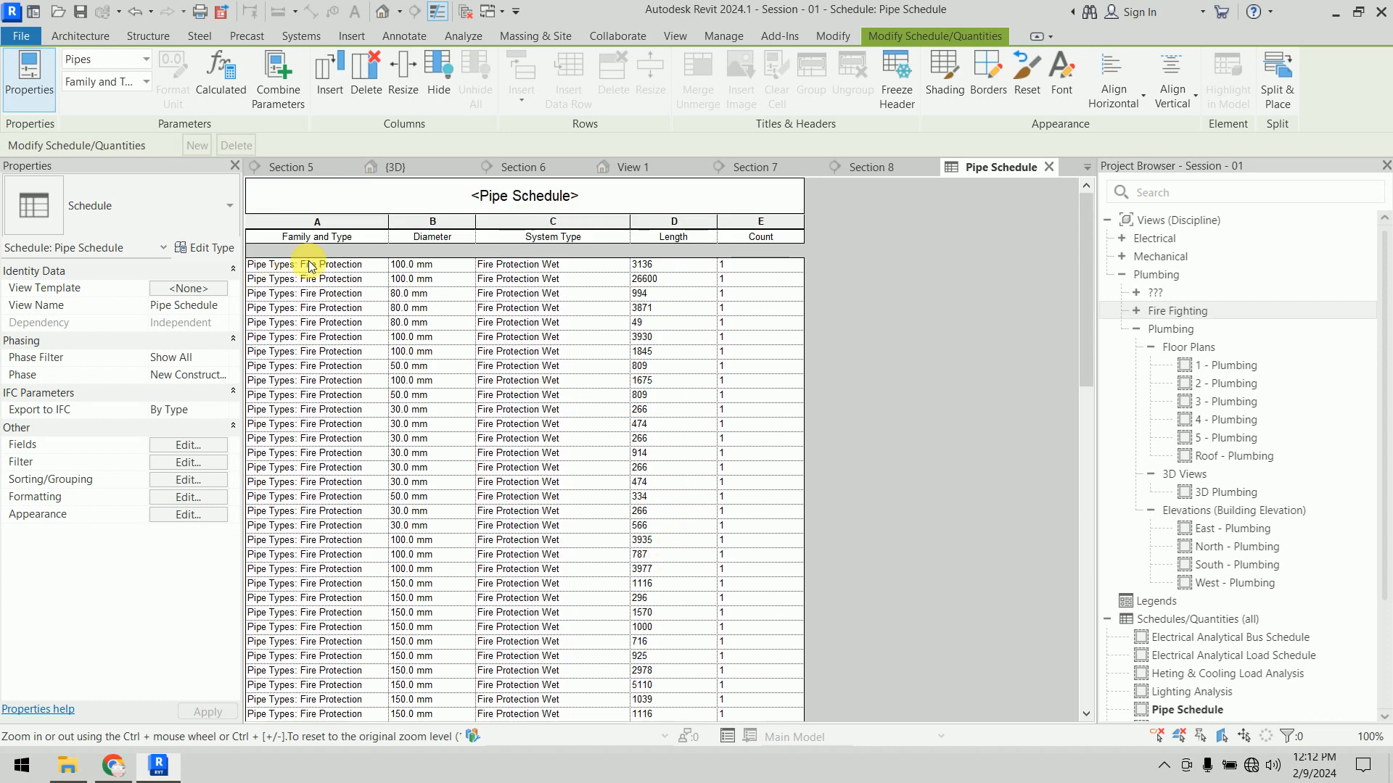
pyautogui.scroll(-10, 310, 264)
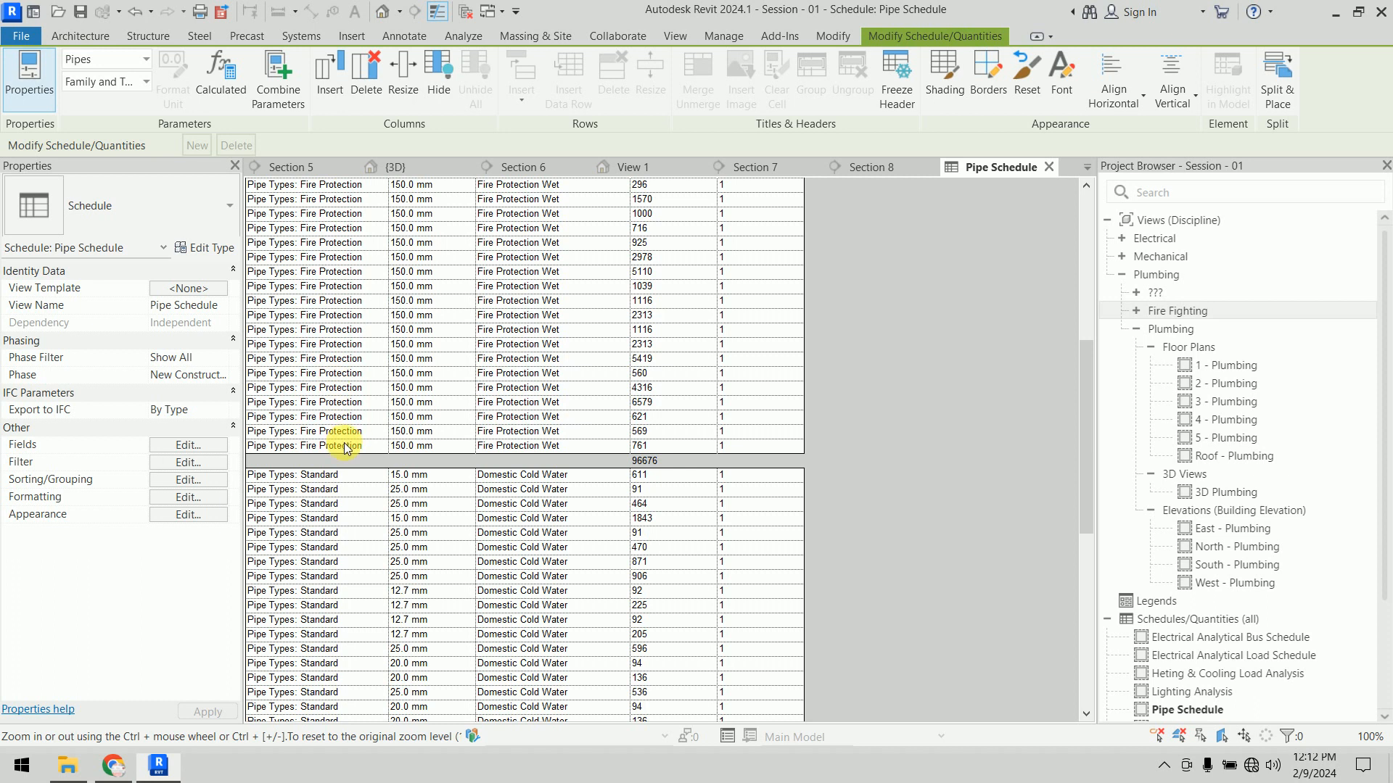
pyautogui.scroll(-4, 547, 346)
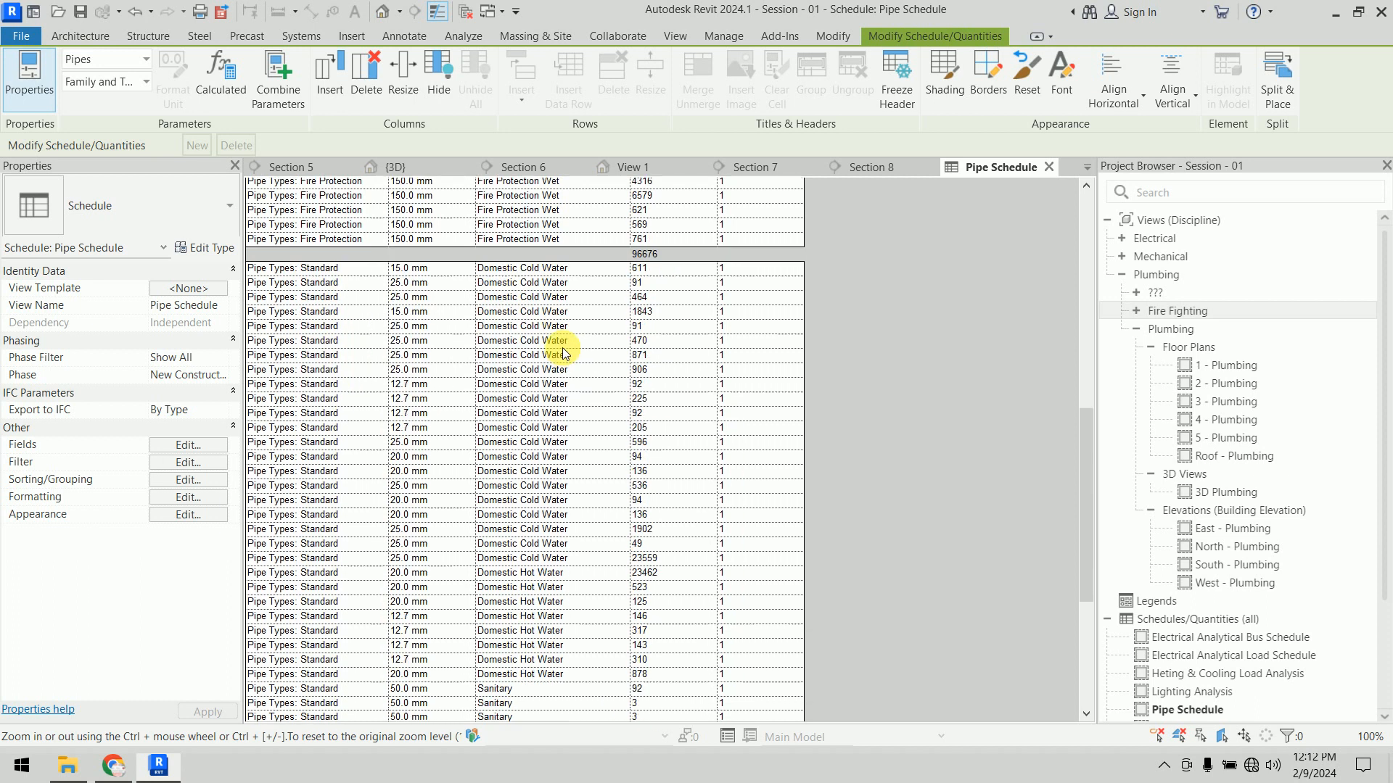
pyautogui.scroll(-4, 322, 359)
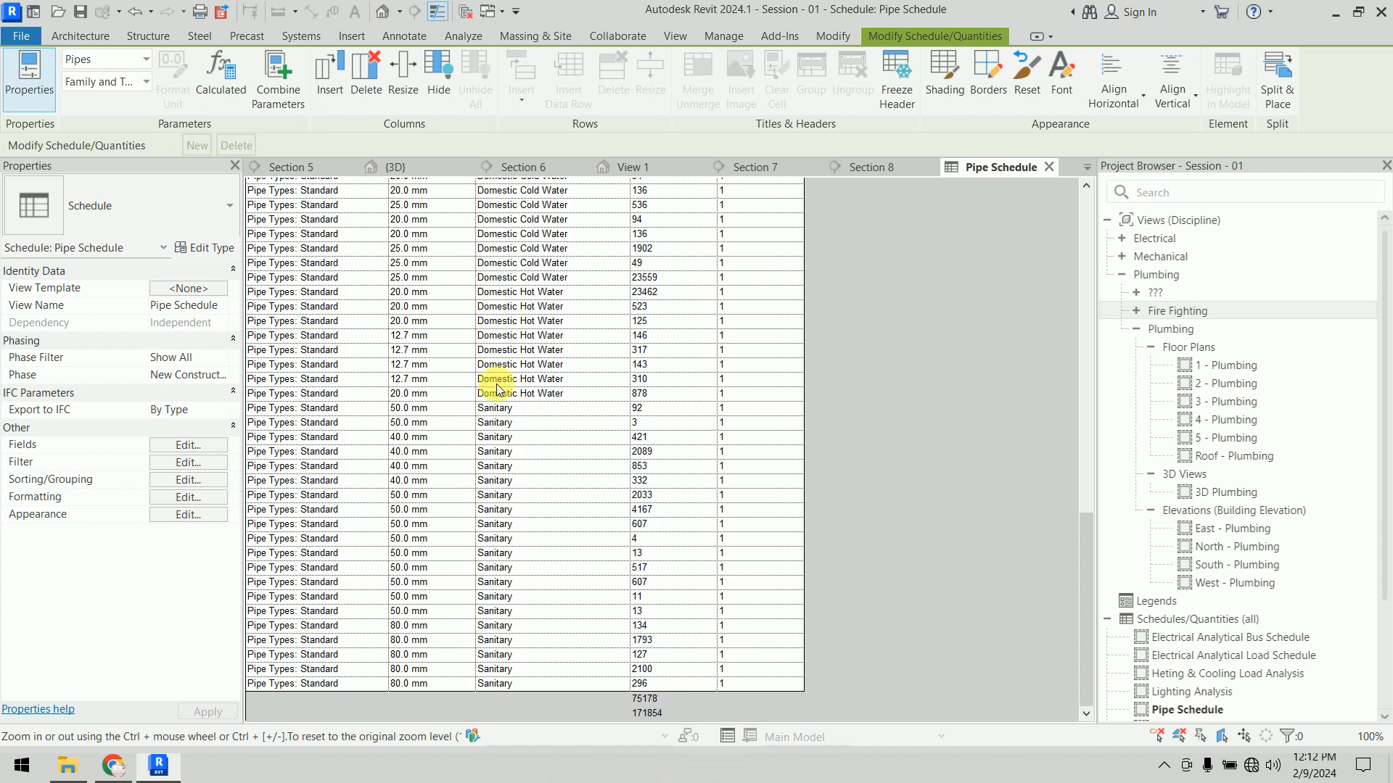
pyautogui.scroll(4, 564, 323)
pyautogui.scroll(10, 563, 321)
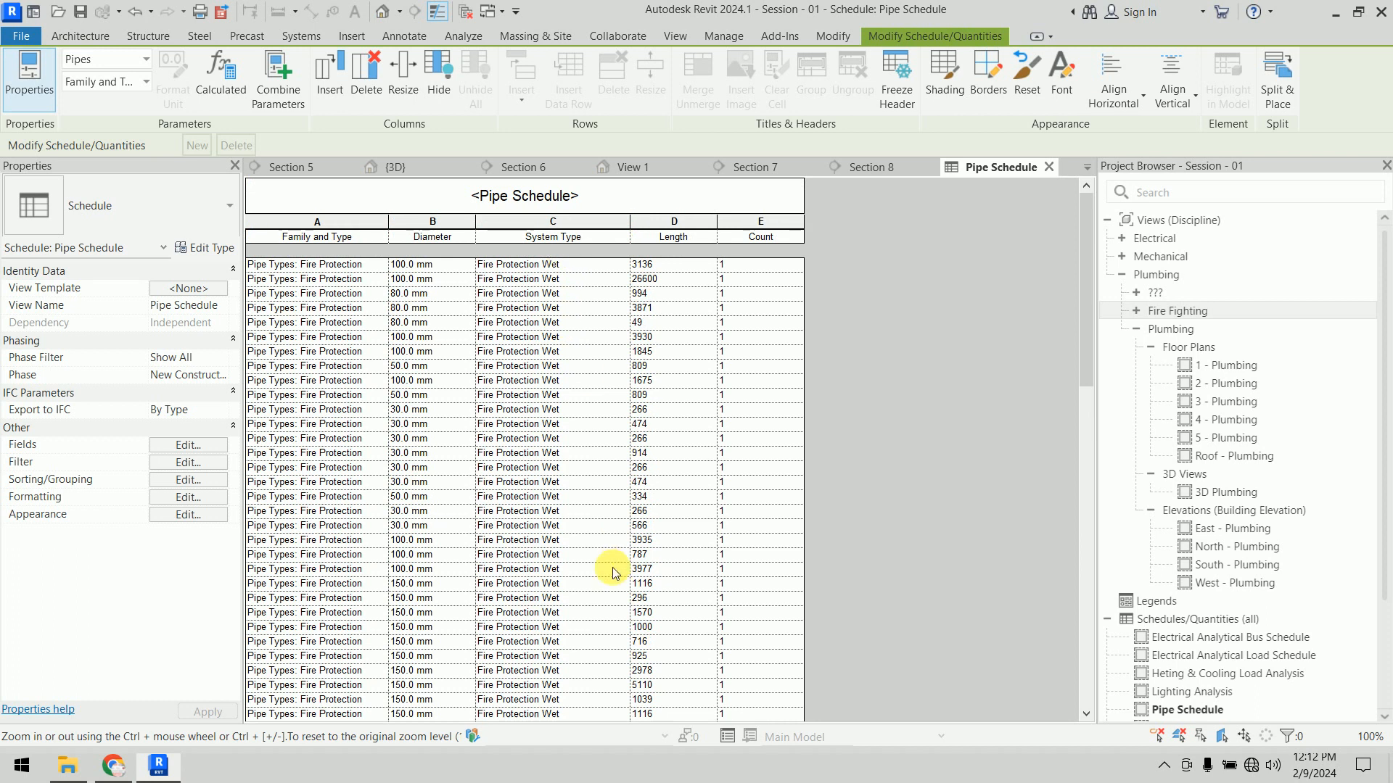
pyautogui.scroll(-10, 591, 492)
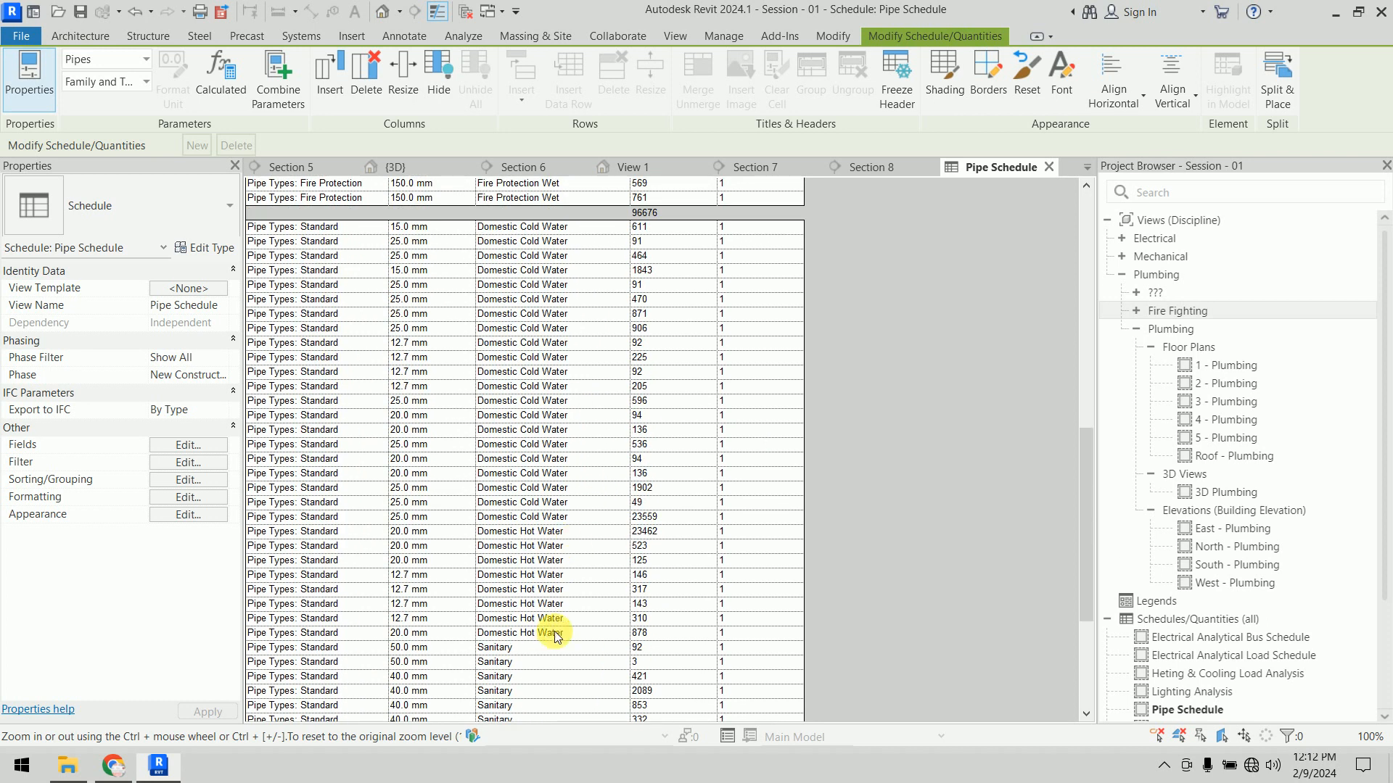
pyautogui.scroll(7, 553, 526)
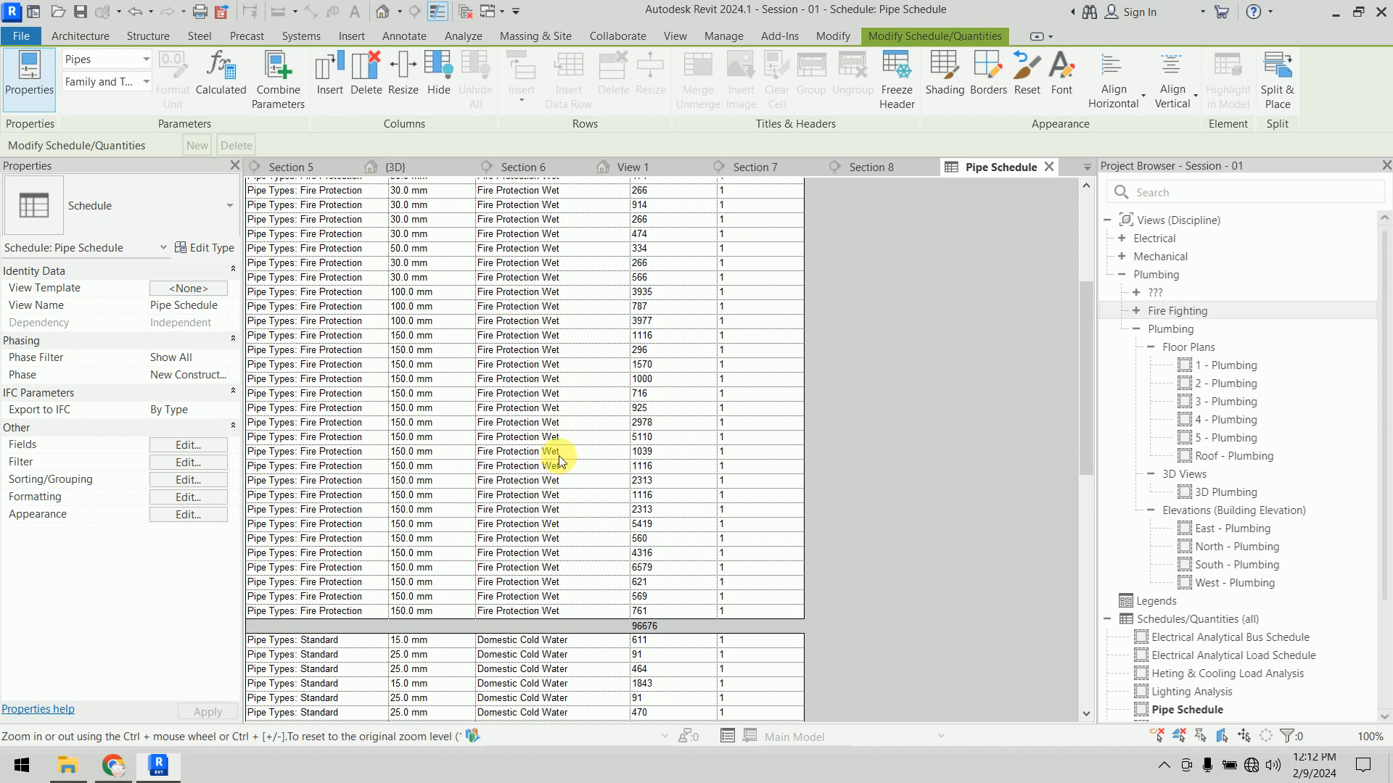
pyautogui.scroll(5, 559, 460)
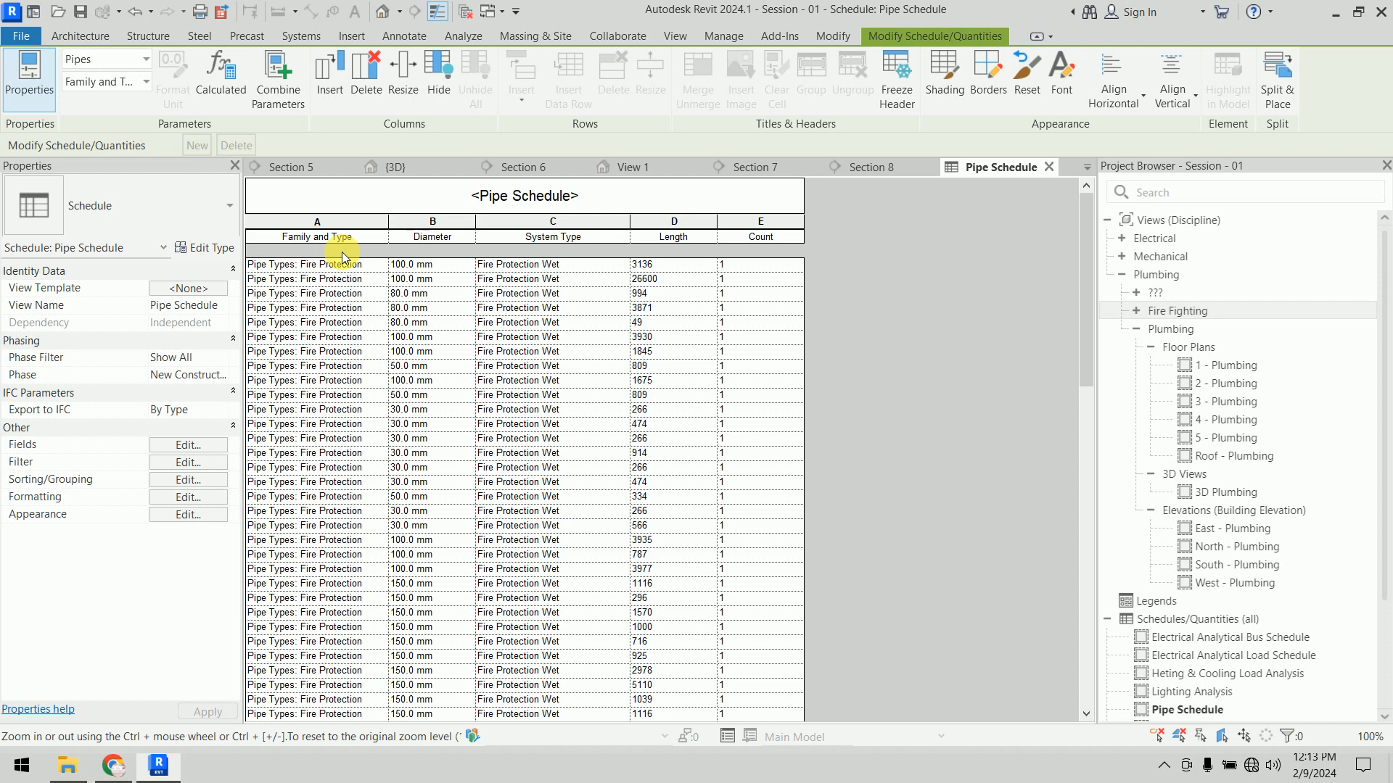
# Step: Change the pipe schedule's primary sorting to System Type and check the length subtotal of each system
pyautogui.click(183, 482)
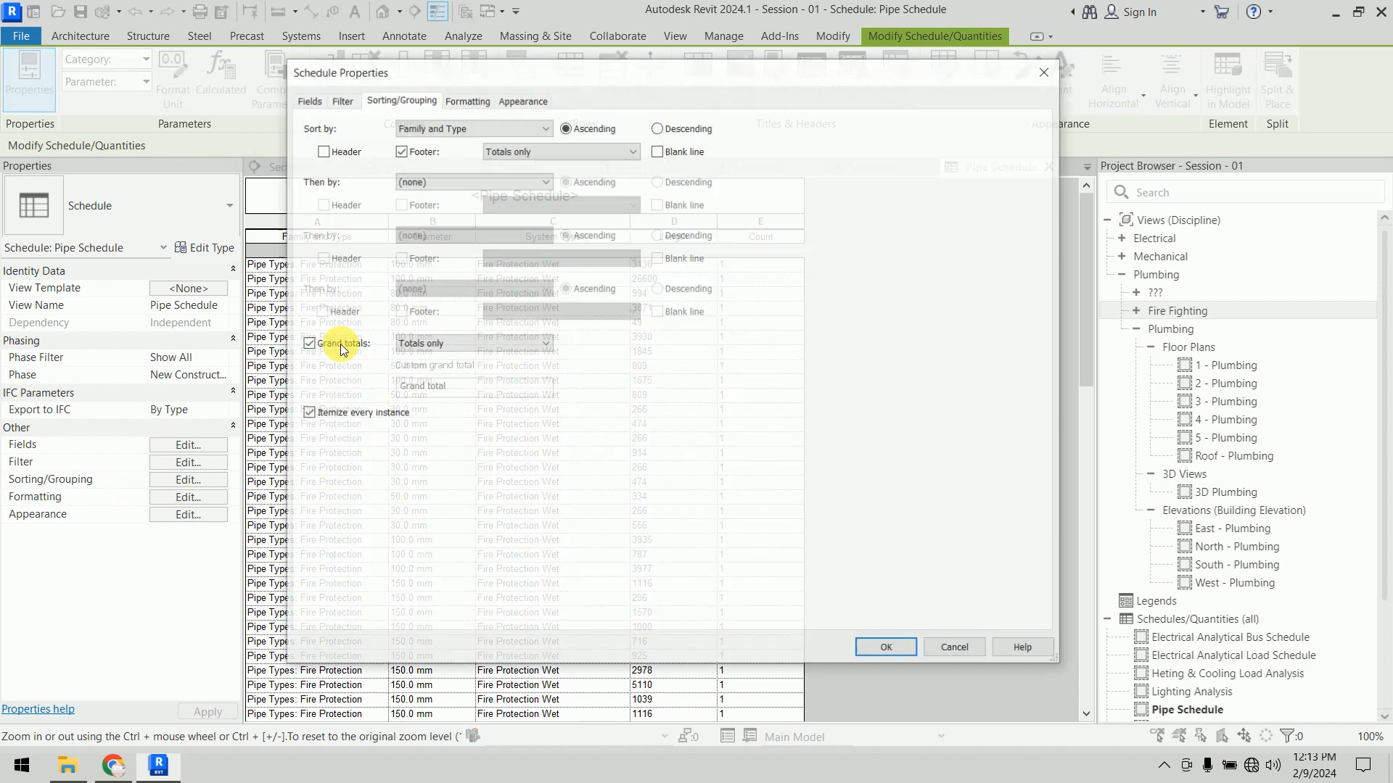
pyautogui.click(454, 129)
pyautogui.click(449, 177)
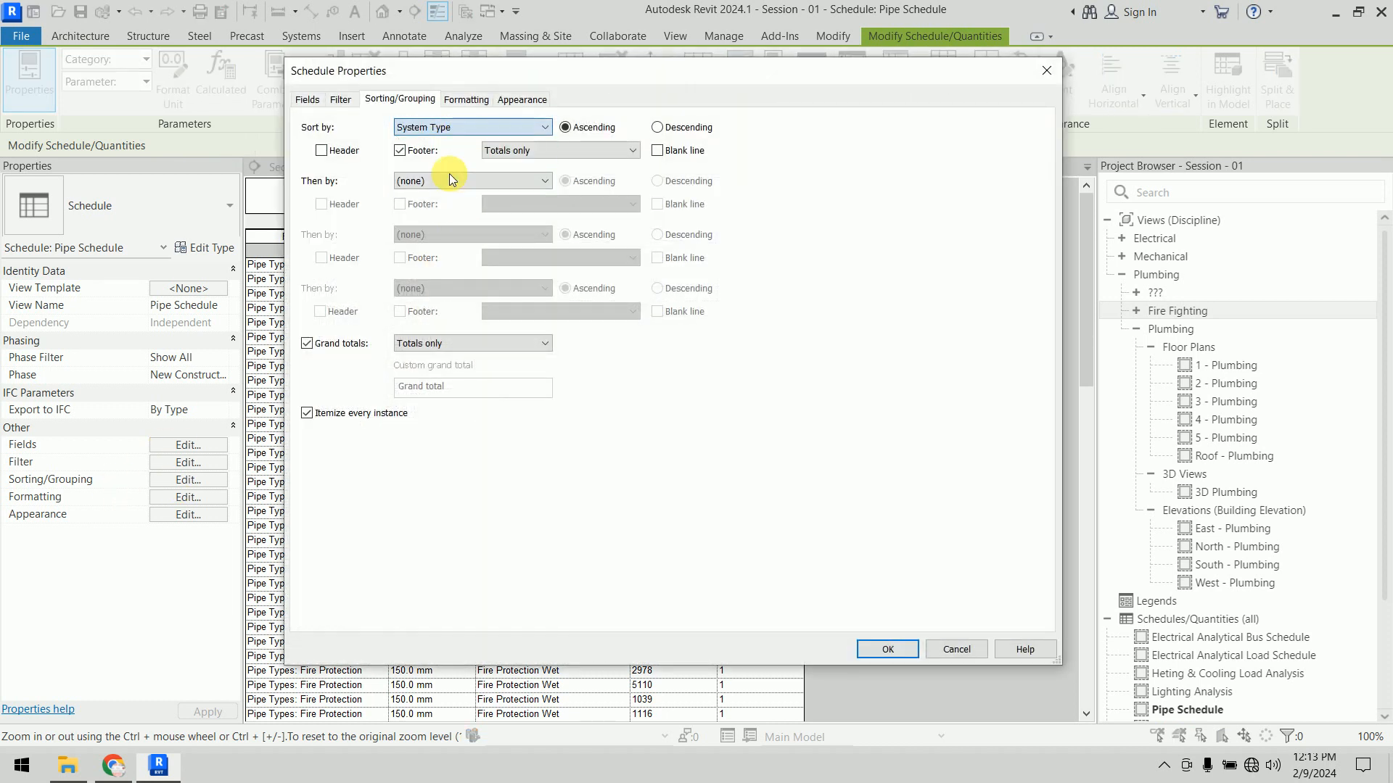
pyautogui.click(888, 649)
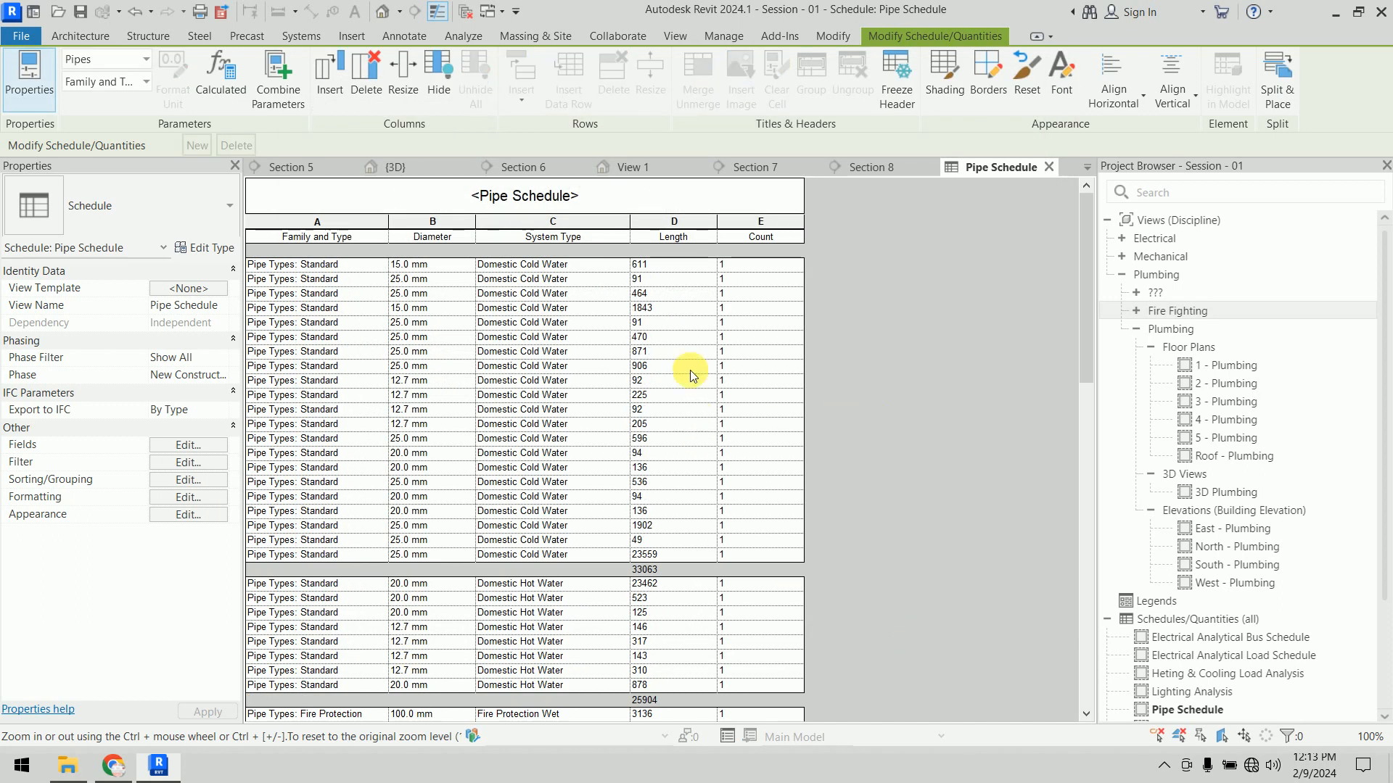
pyautogui.scroll(-5, 705, 497)
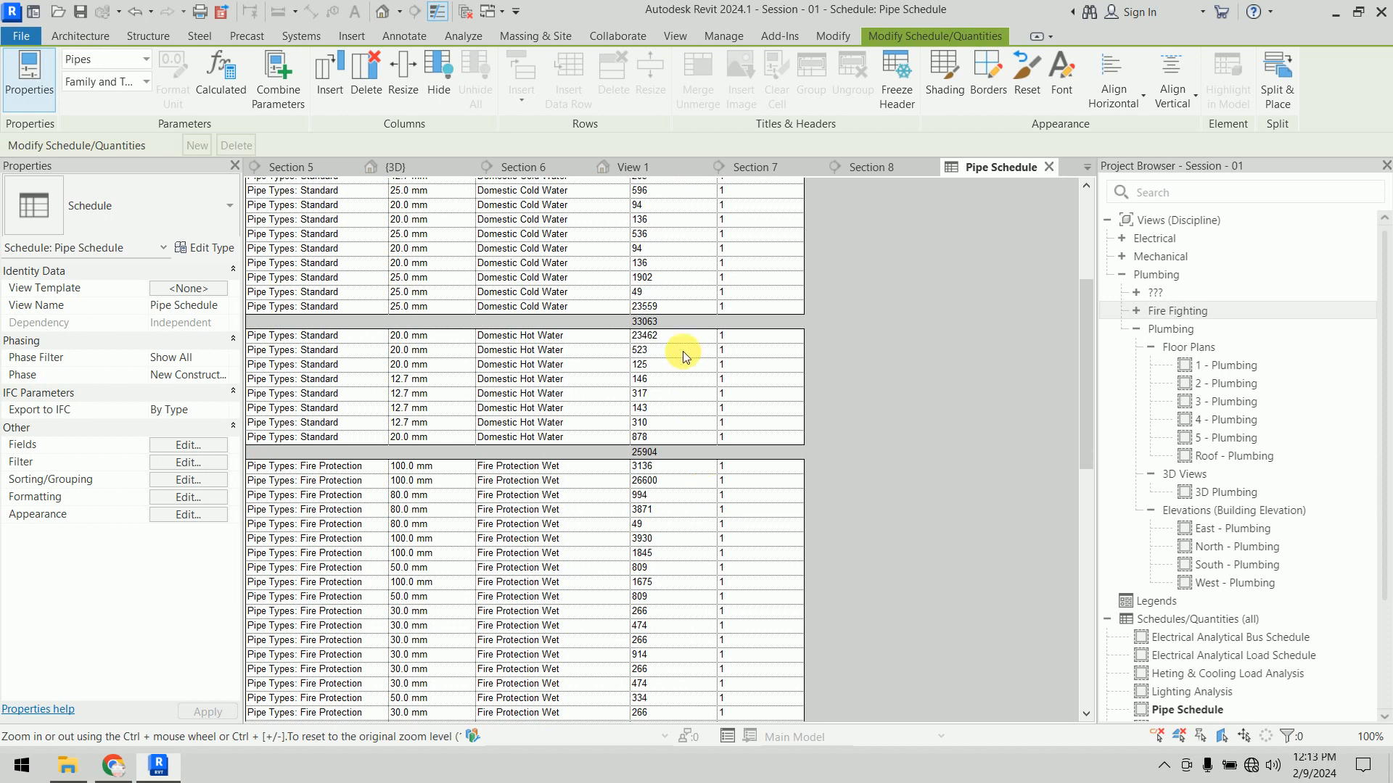
pyautogui.scroll(-13, 676, 459)
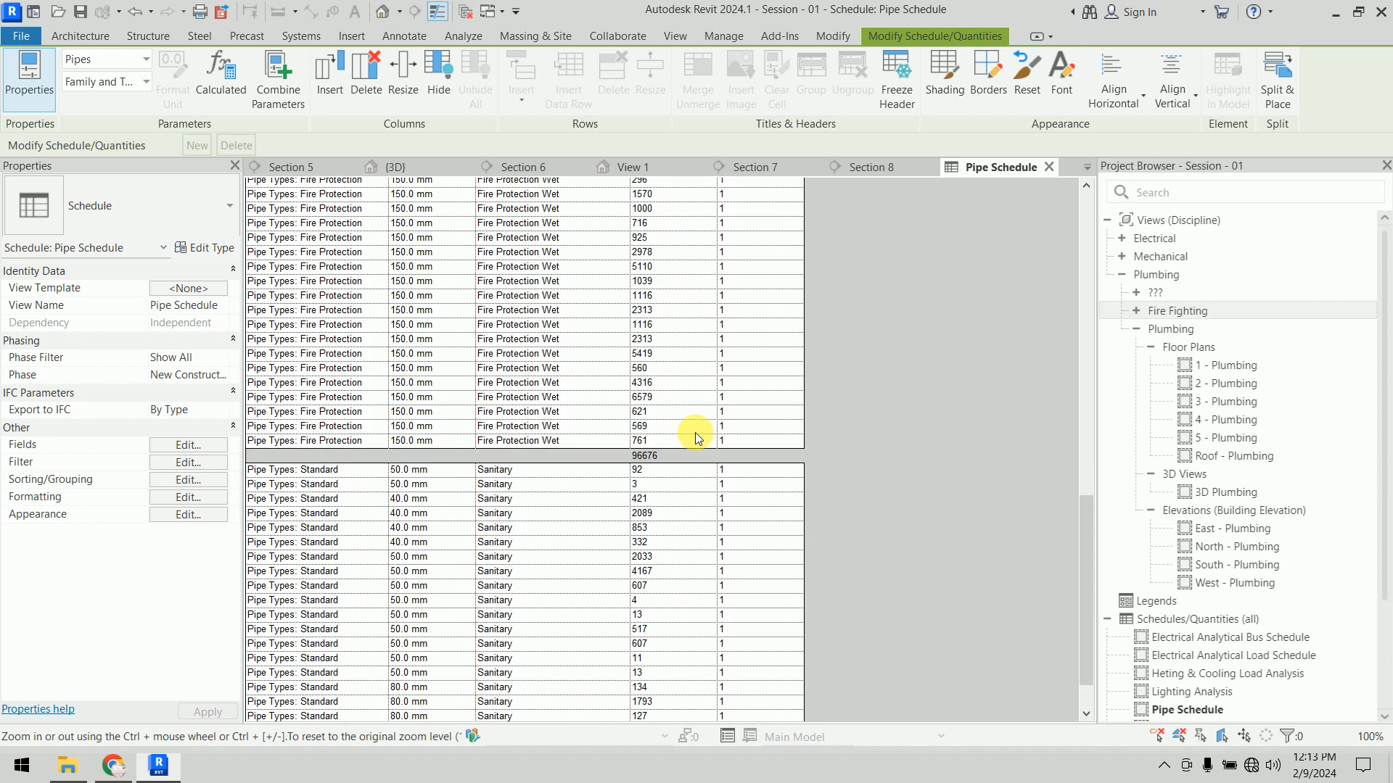
# Step: Start a new schedule for the Pipe Fittings category
pyautogui.scroll(-2, 707, 462)
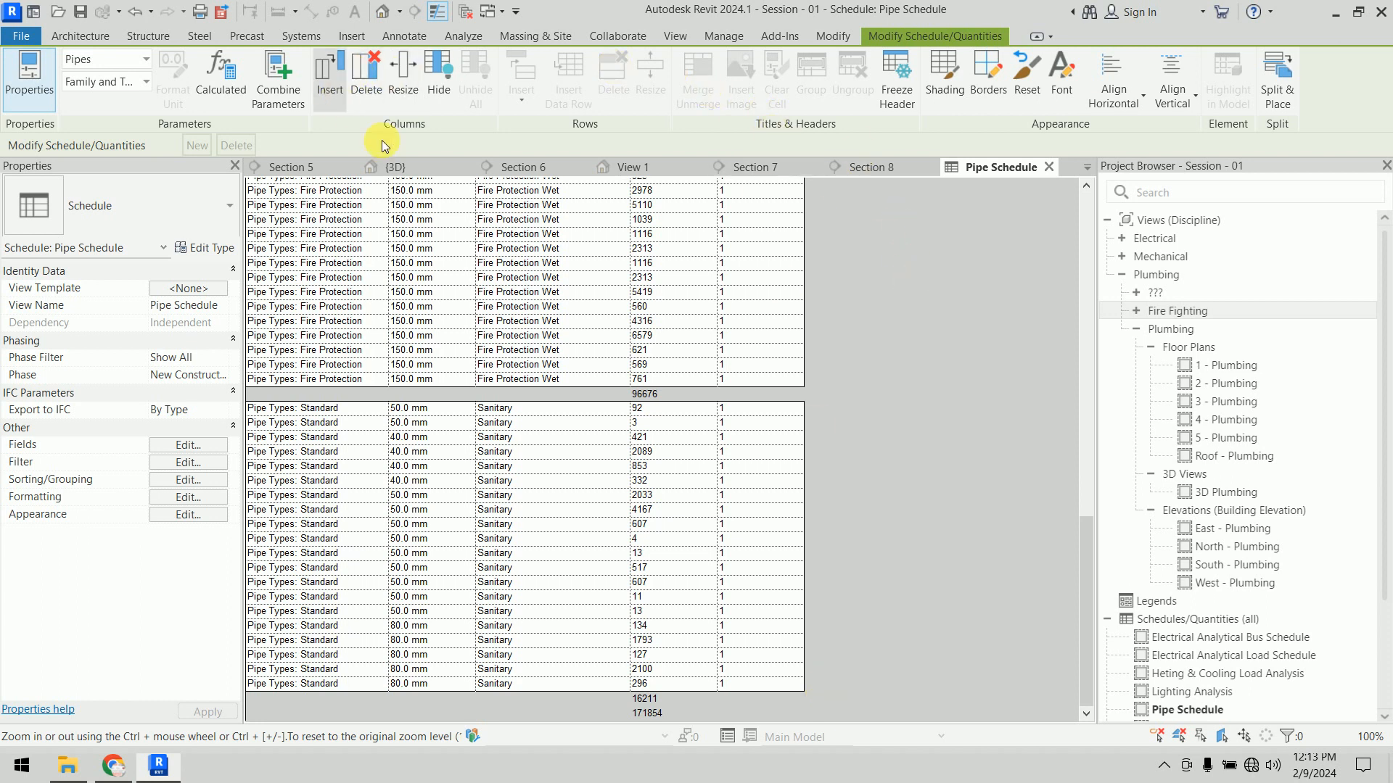
pyautogui.click(463, 36)
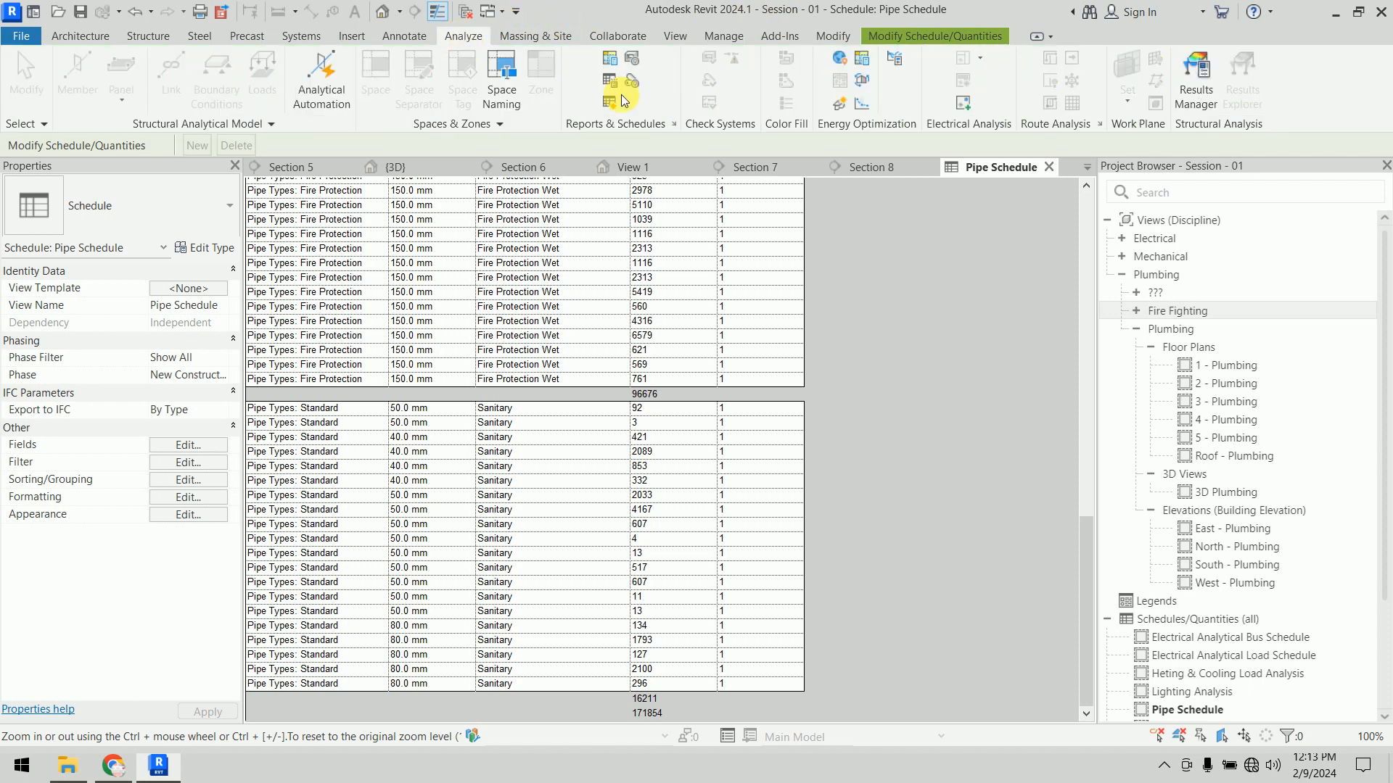
pyautogui.click(610, 102)
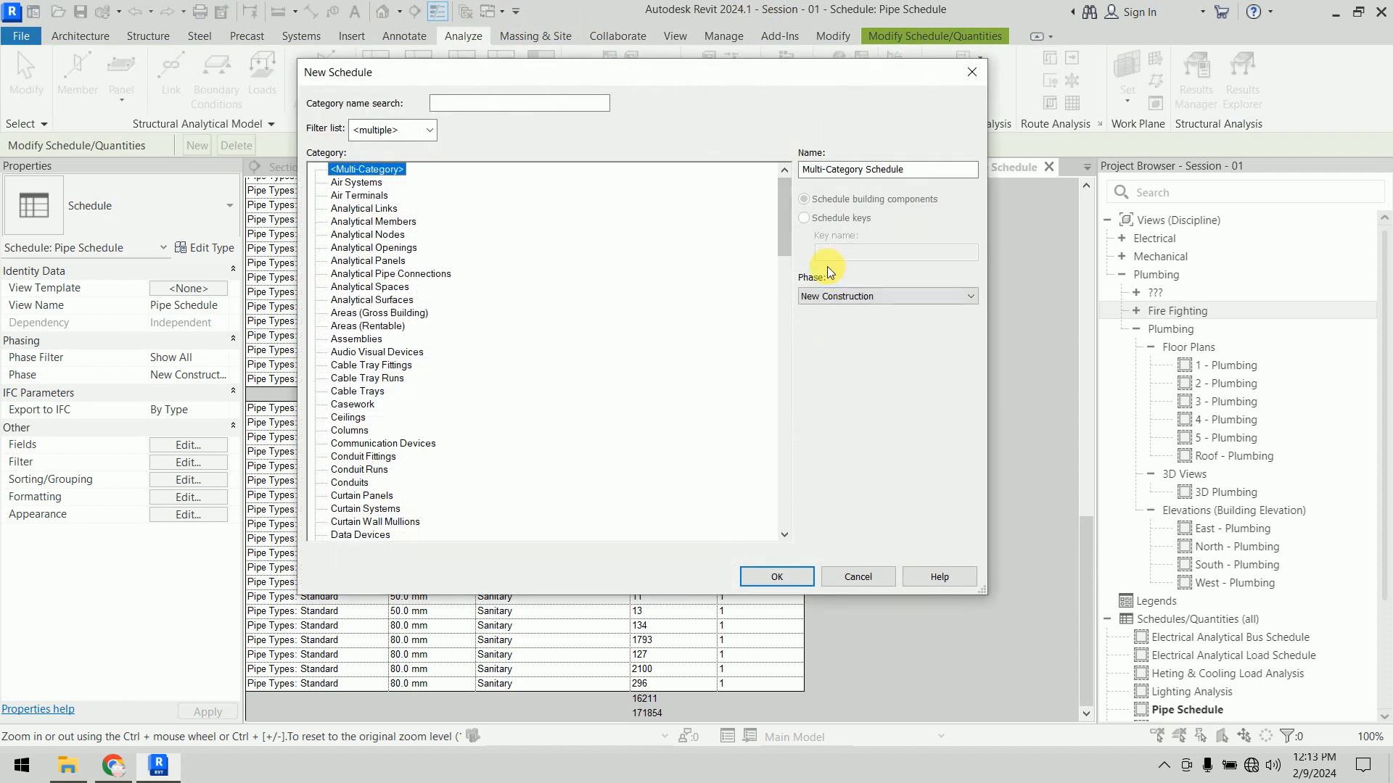
pyautogui.moveTo(777, 208); pyautogui.dragTo(771, 398)
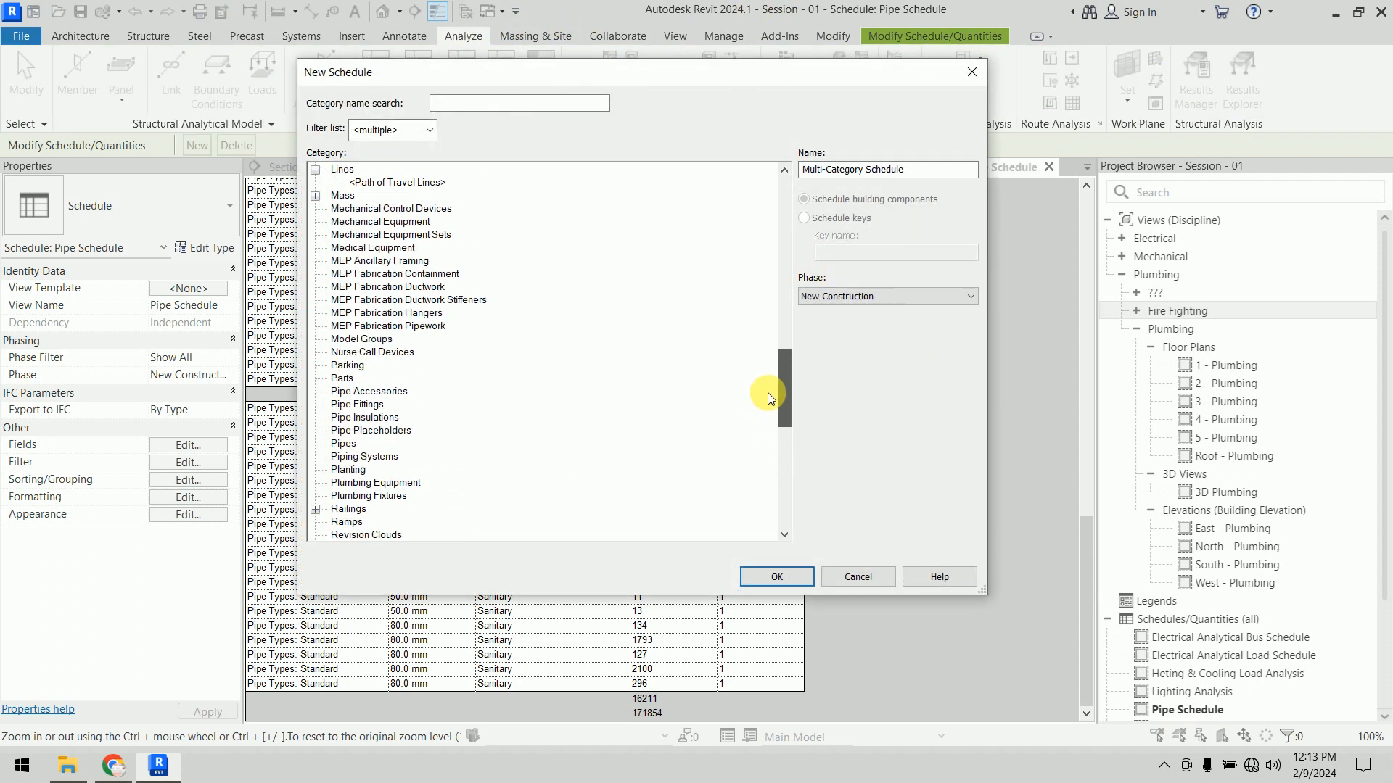
pyautogui.click(359, 404)
pyautogui.click(787, 580)
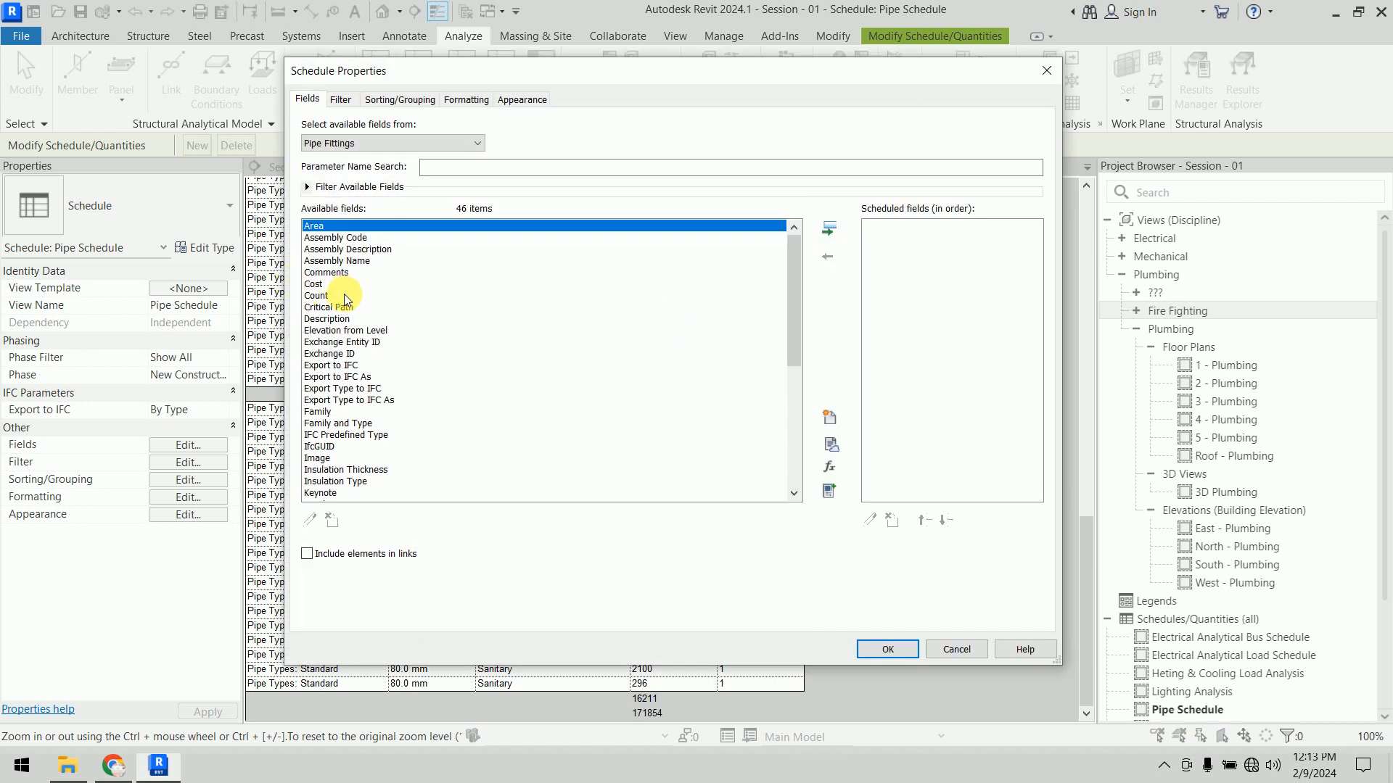
# Step: Add the fields Family and Type, Level and Count in that order and generate the pipe fitting schedule
pyautogui.click(345, 298)
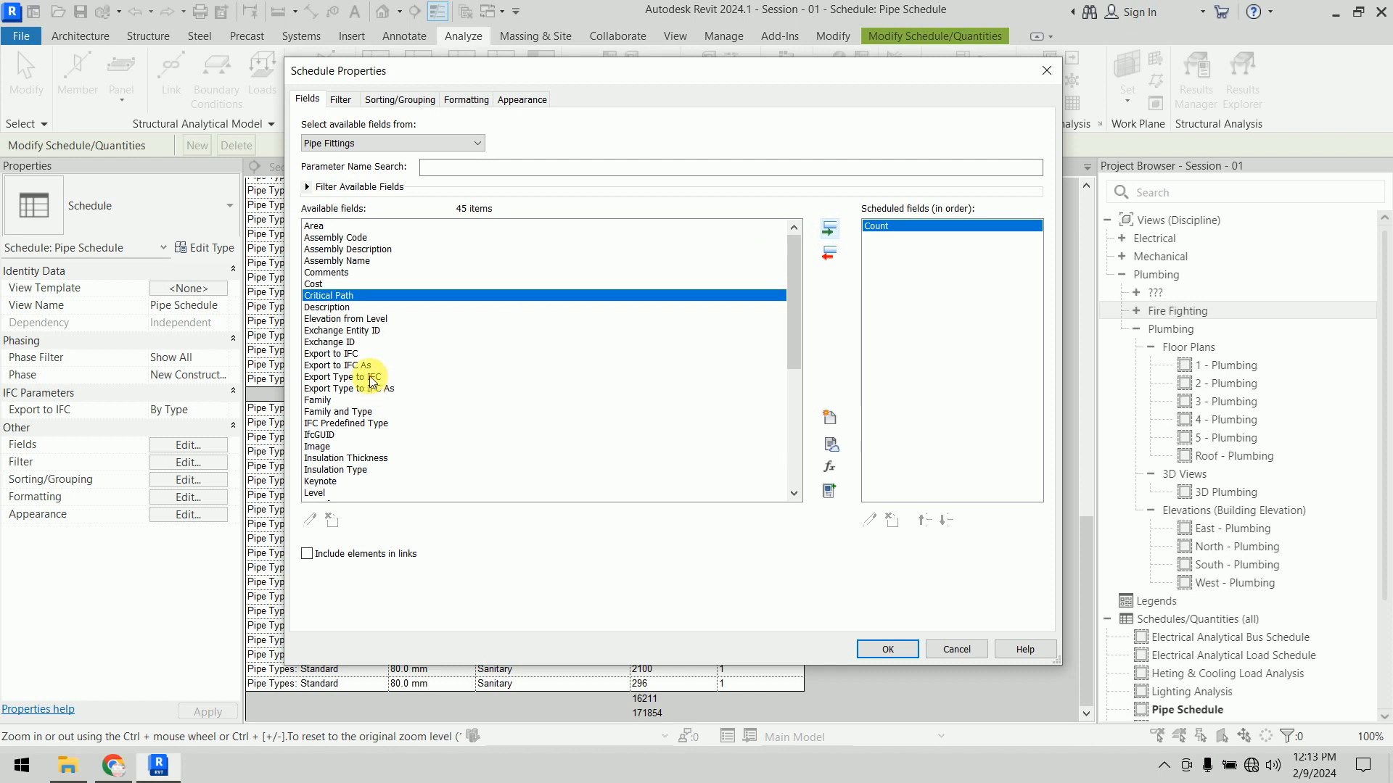
pyautogui.click(352, 412)
pyautogui.click(829, 230)
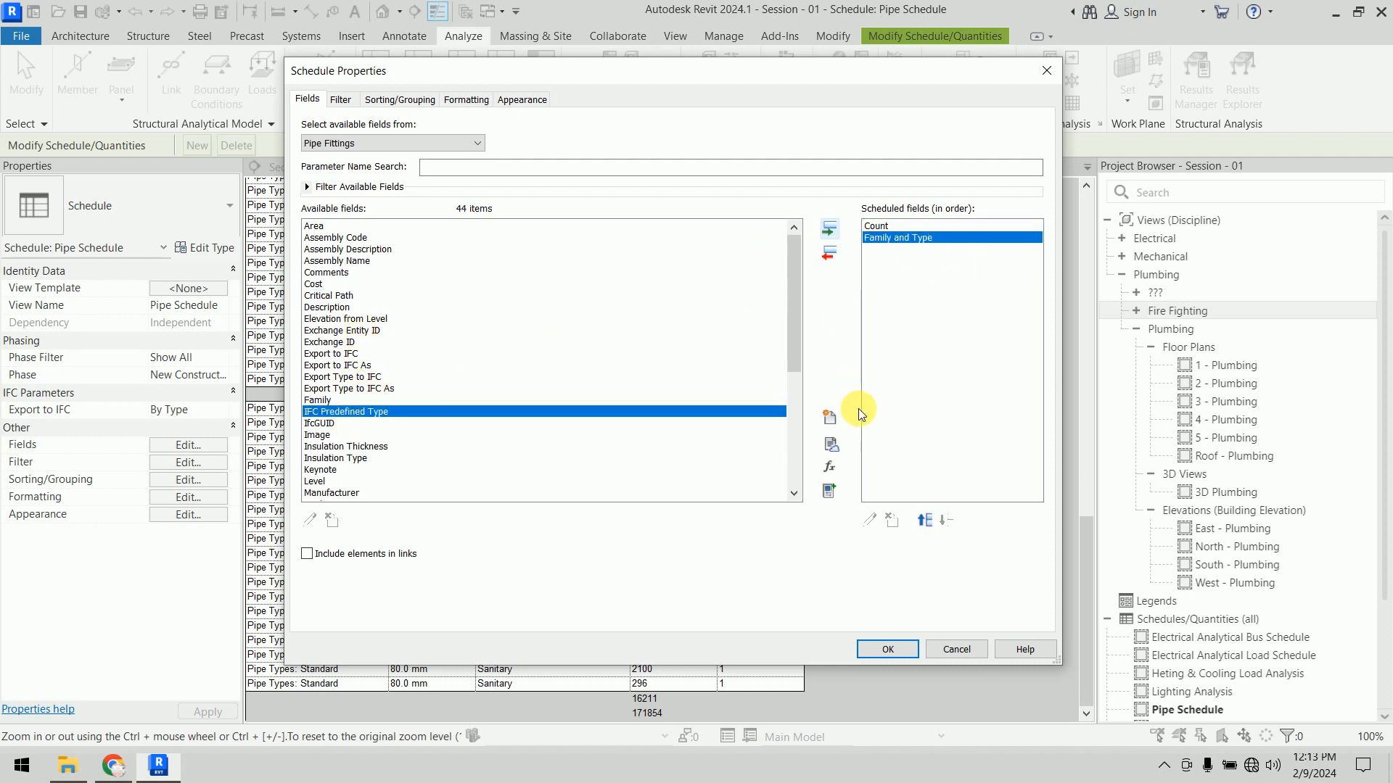
pyautogui.click(924, 520)
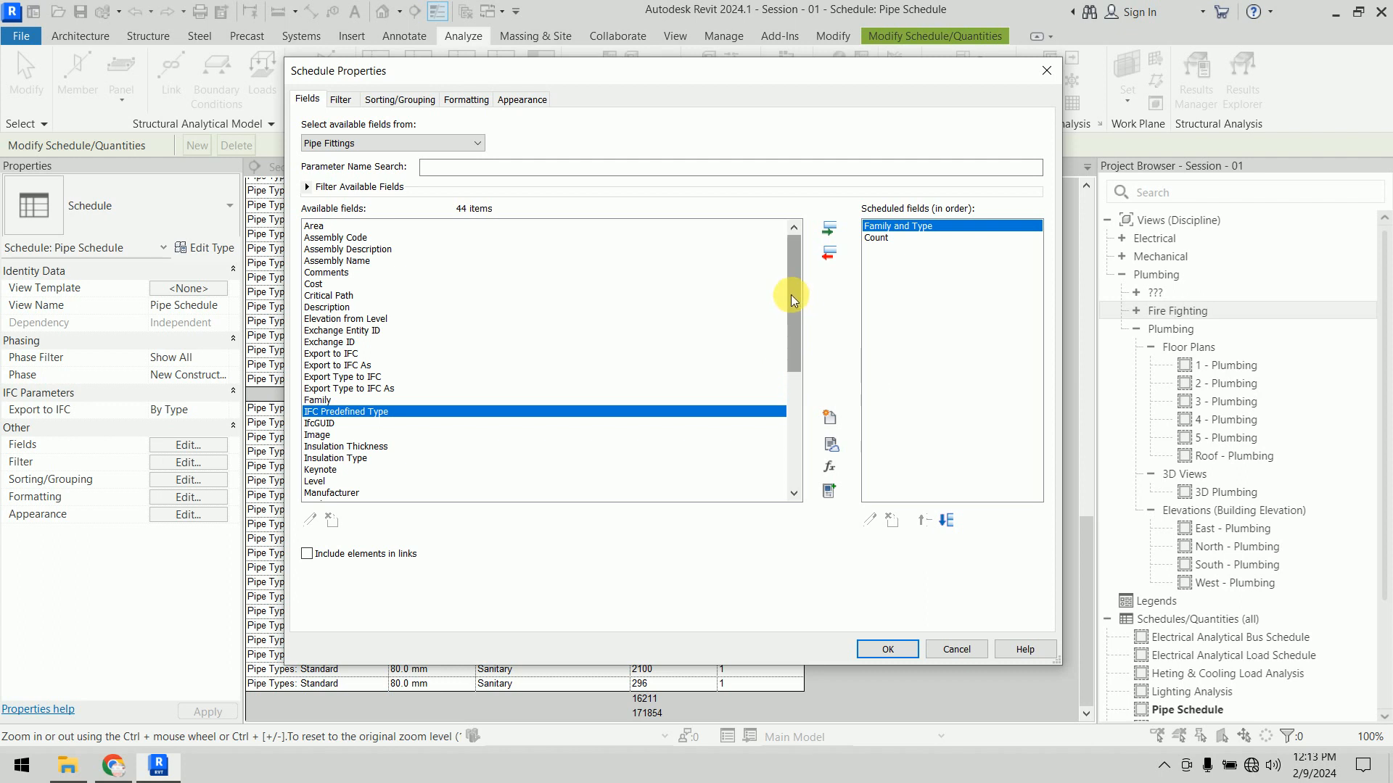
pyautogui.moveTo(791, 295); pyautogui.dragTo(790, 338)
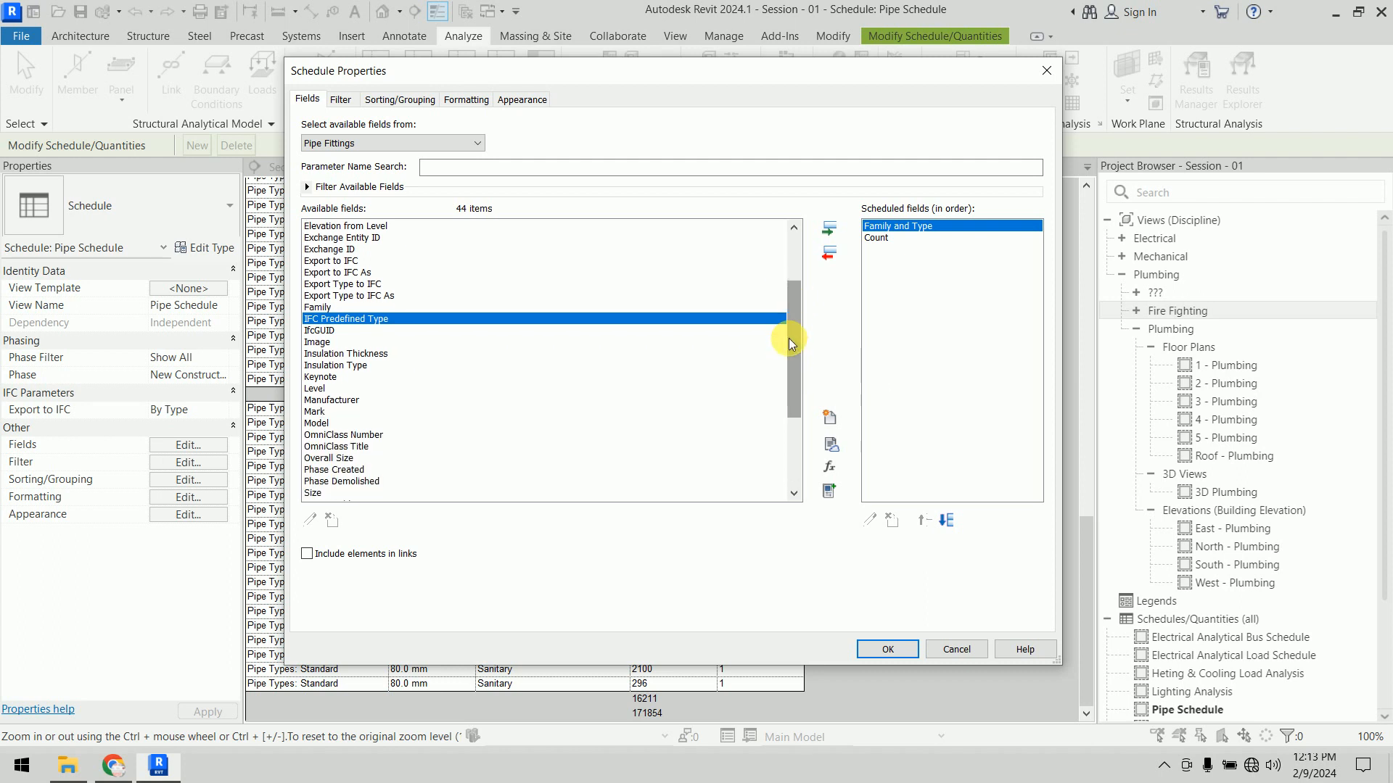
pyautogui.click(319, 388)
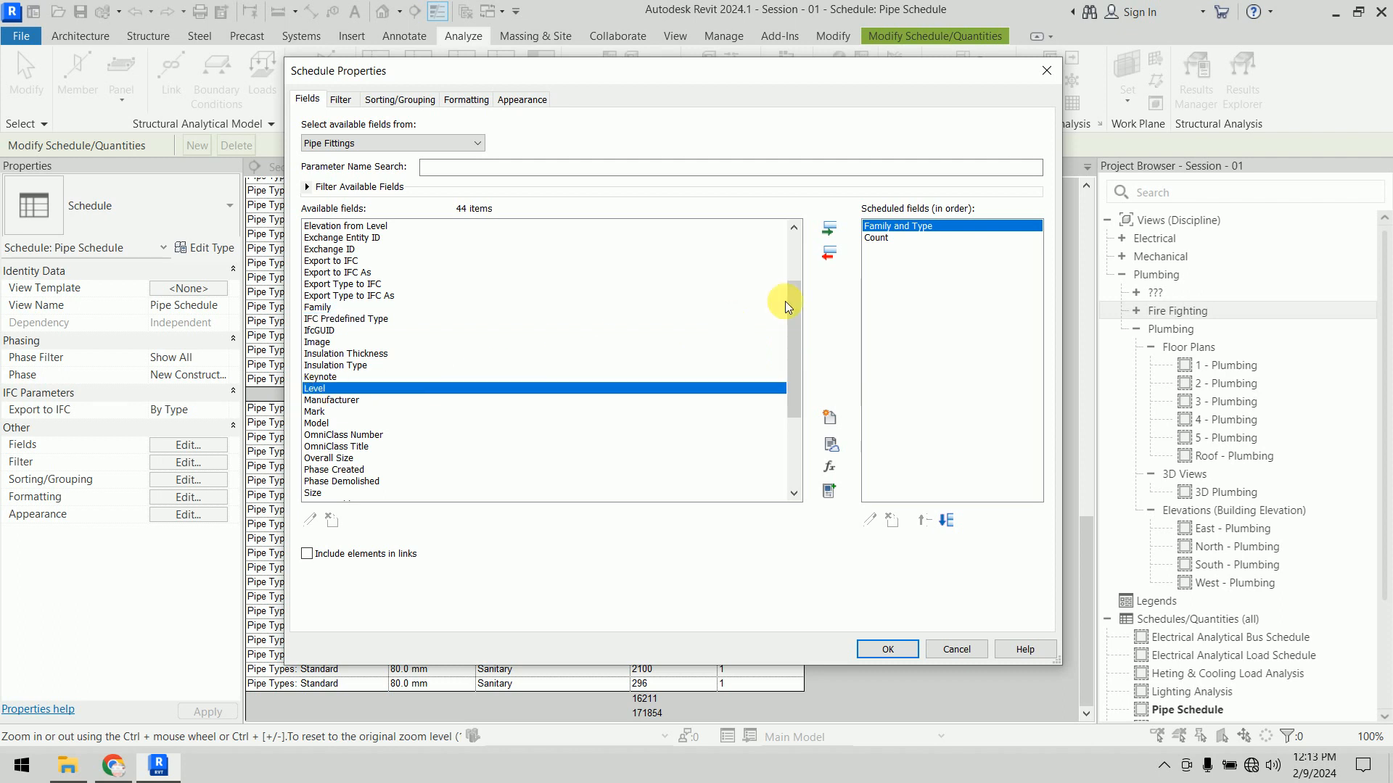
pyautogui.click(824, 238)
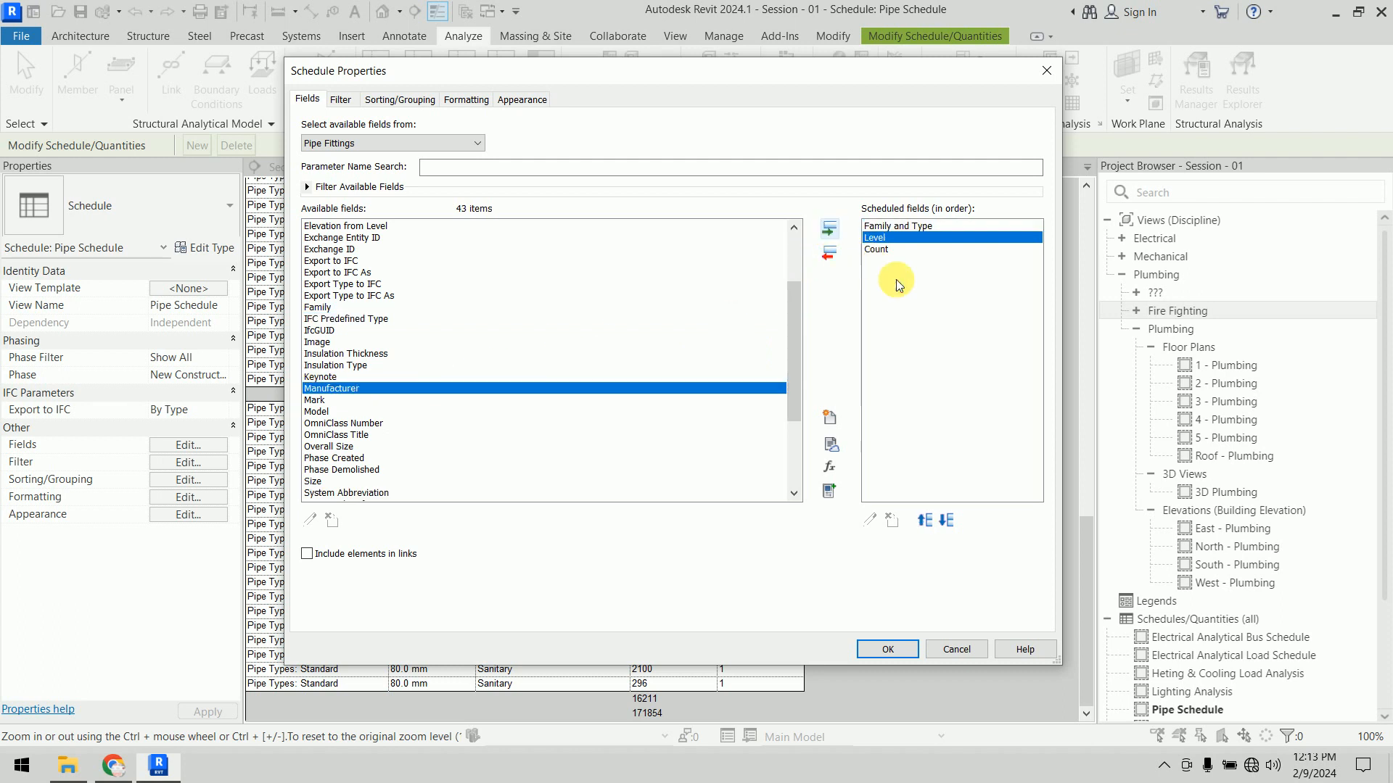
pyautogui.click(881, 648)
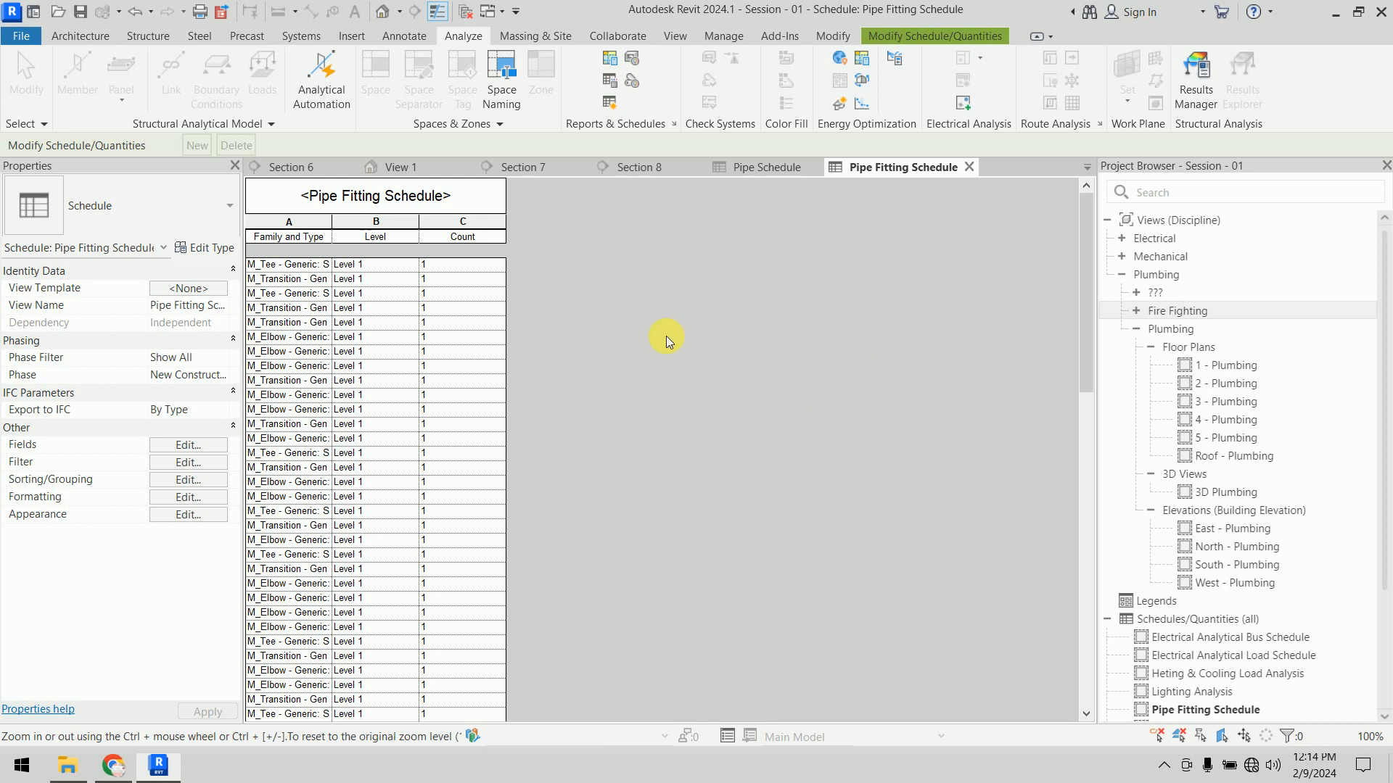
# Step: Widen the Family and Type column to fit the full fitting names and look through the listed fittings
pyautogui.moveTo(339, 232); pyautogui.dragTo(462, 231)
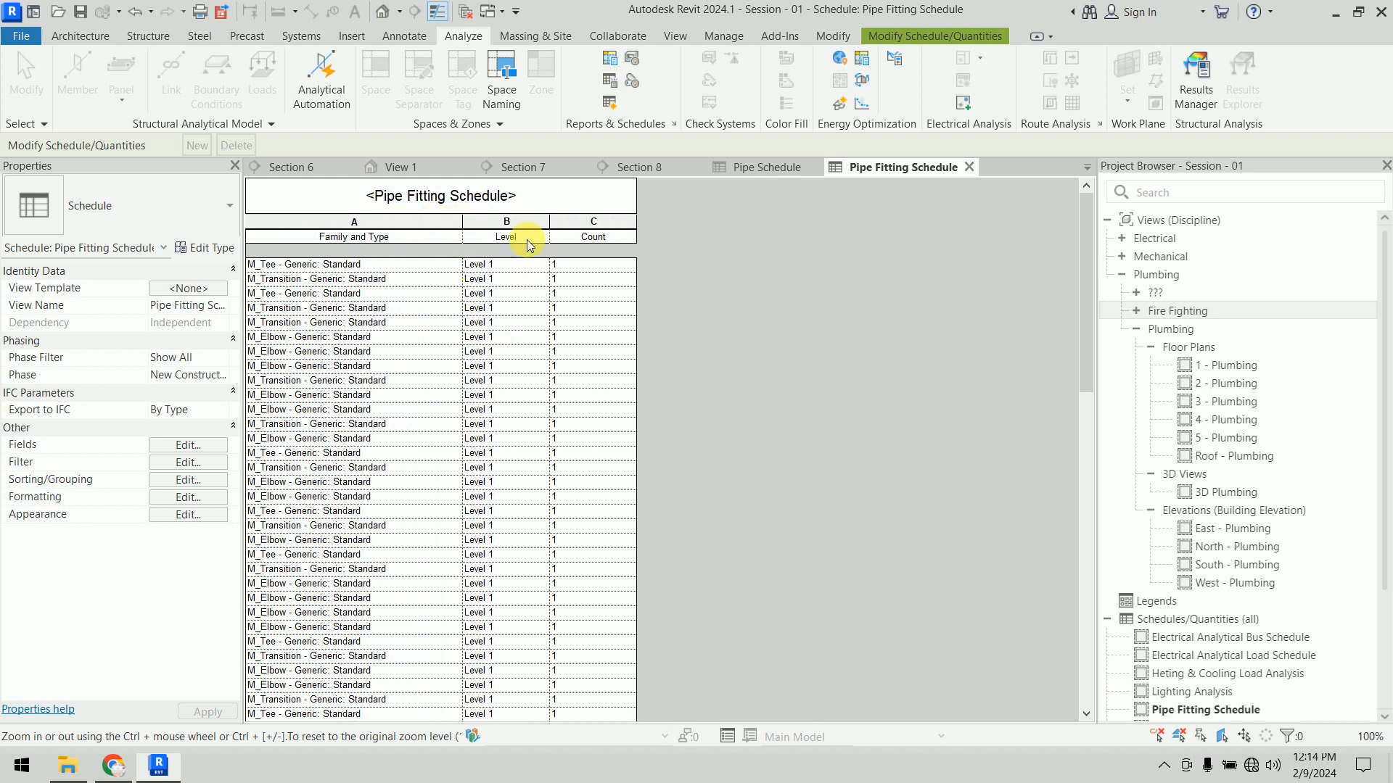
pyautogui.scroll(-15, 777, 473)
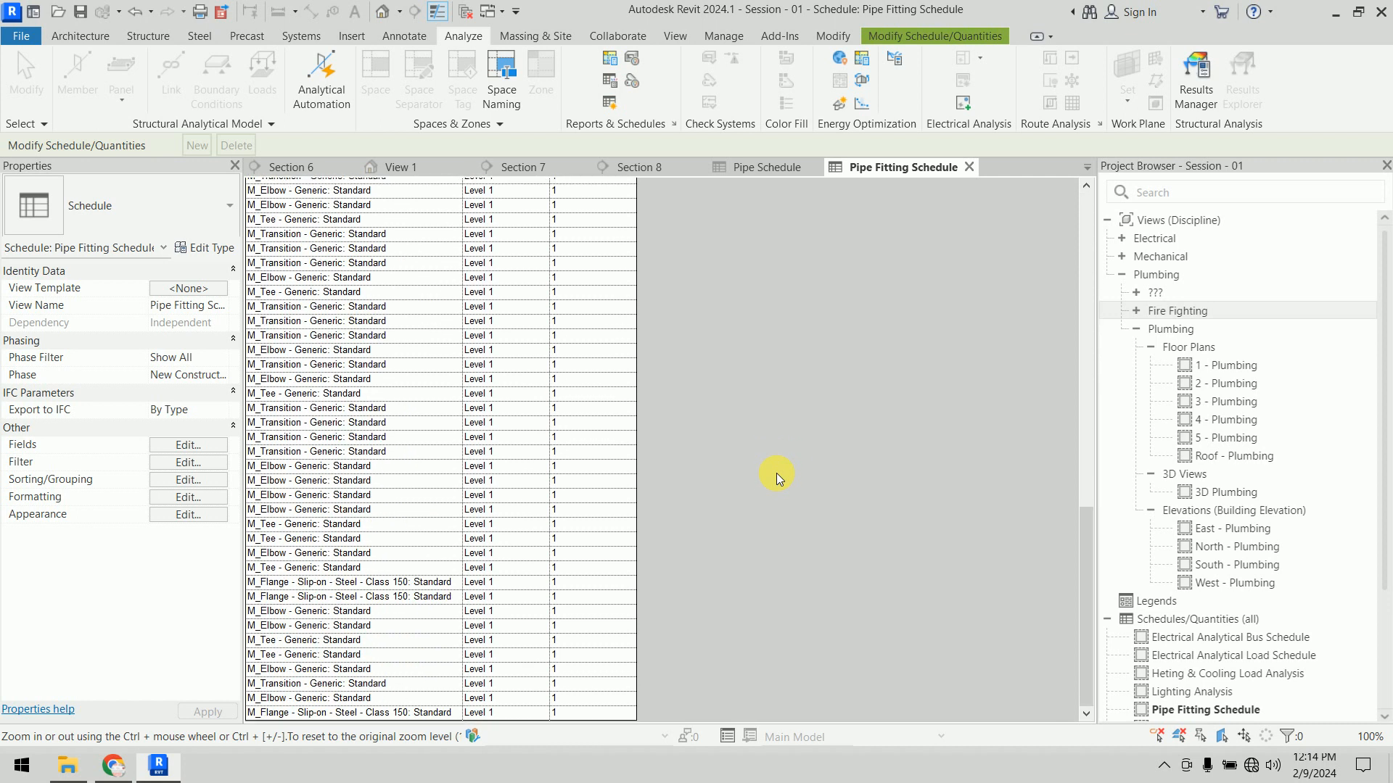
pyautogui.scroll(15, 776, 473)
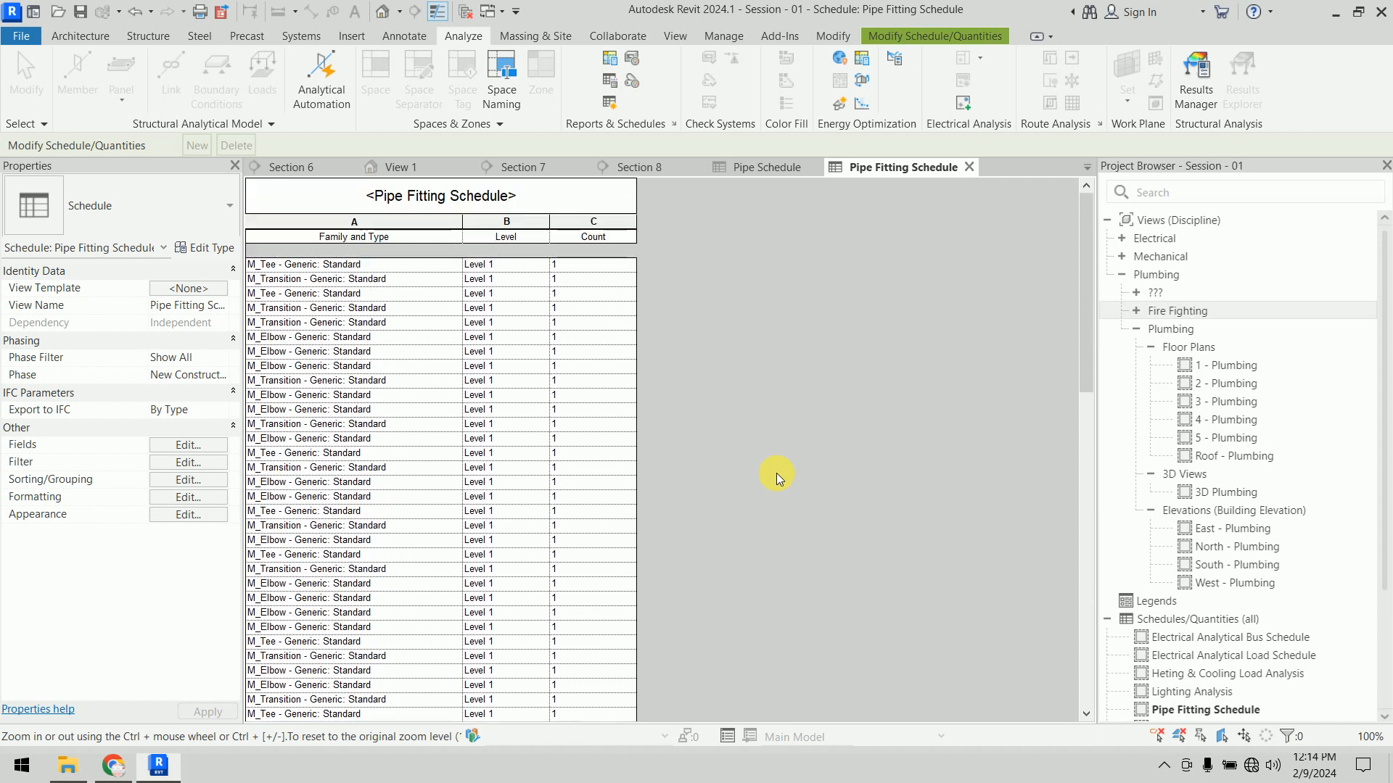
# Step: Sort the pipe fitting schedule by Family and Type and give each group a footer with totals only
pyautogui.click(186, 479)
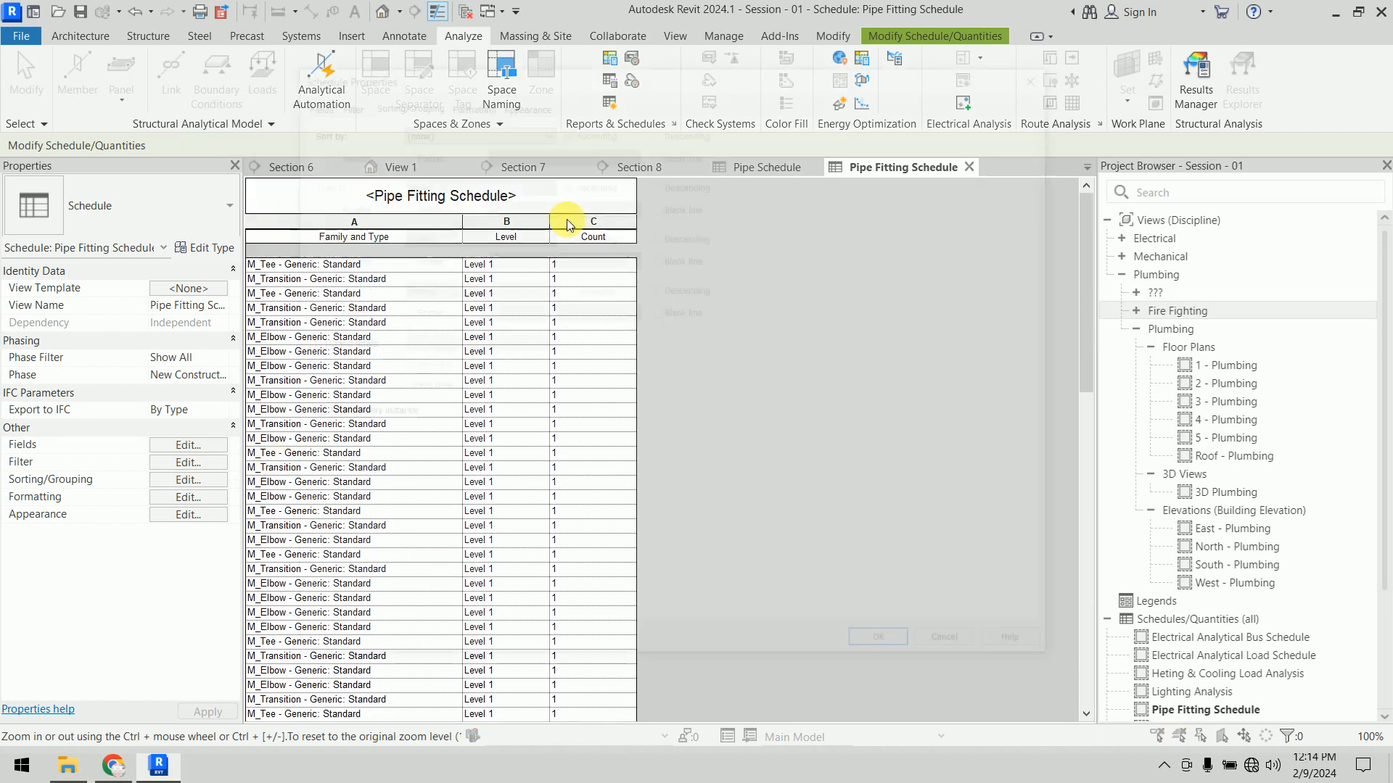
pyautogui.click(498, 128)
pyautogui.click(483, 156)
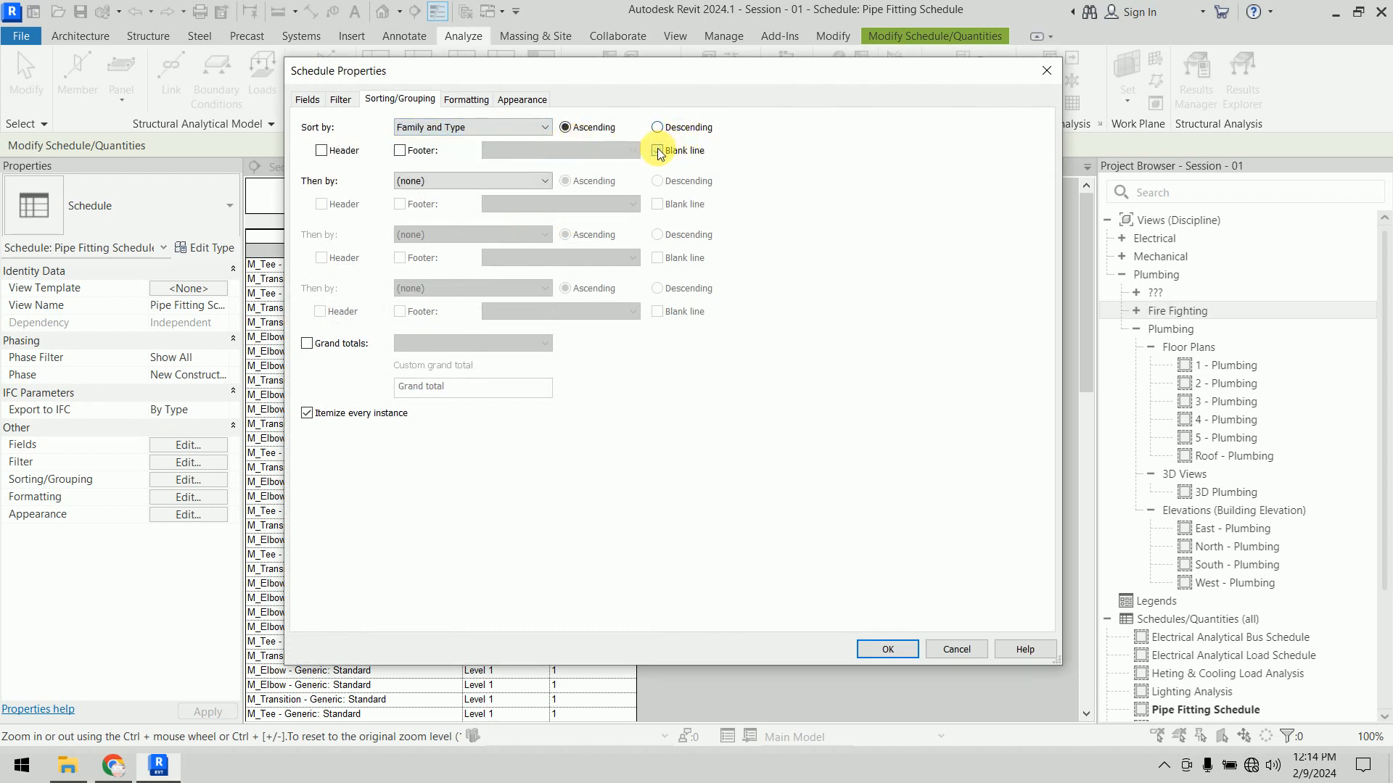
pyautogui.click(399, 152)
pyautogui.click(534, 152)
pyautogui.click(534, 202)
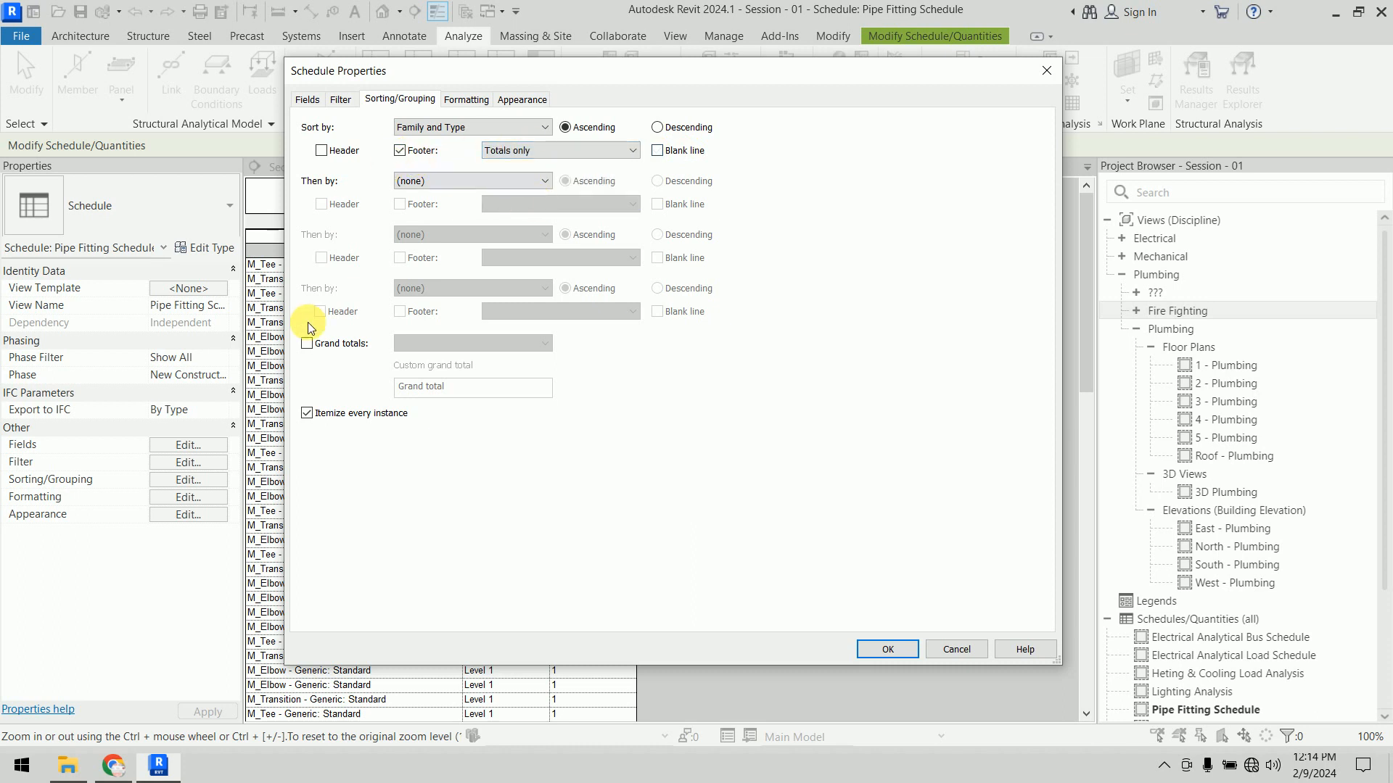
# Step: Enable grand totals for the pipe fitting schedule and show them as Totals only
pyautogui.click(307, 343)
pyautogui.click(453, 344)
pyautogui.click(457, 384)
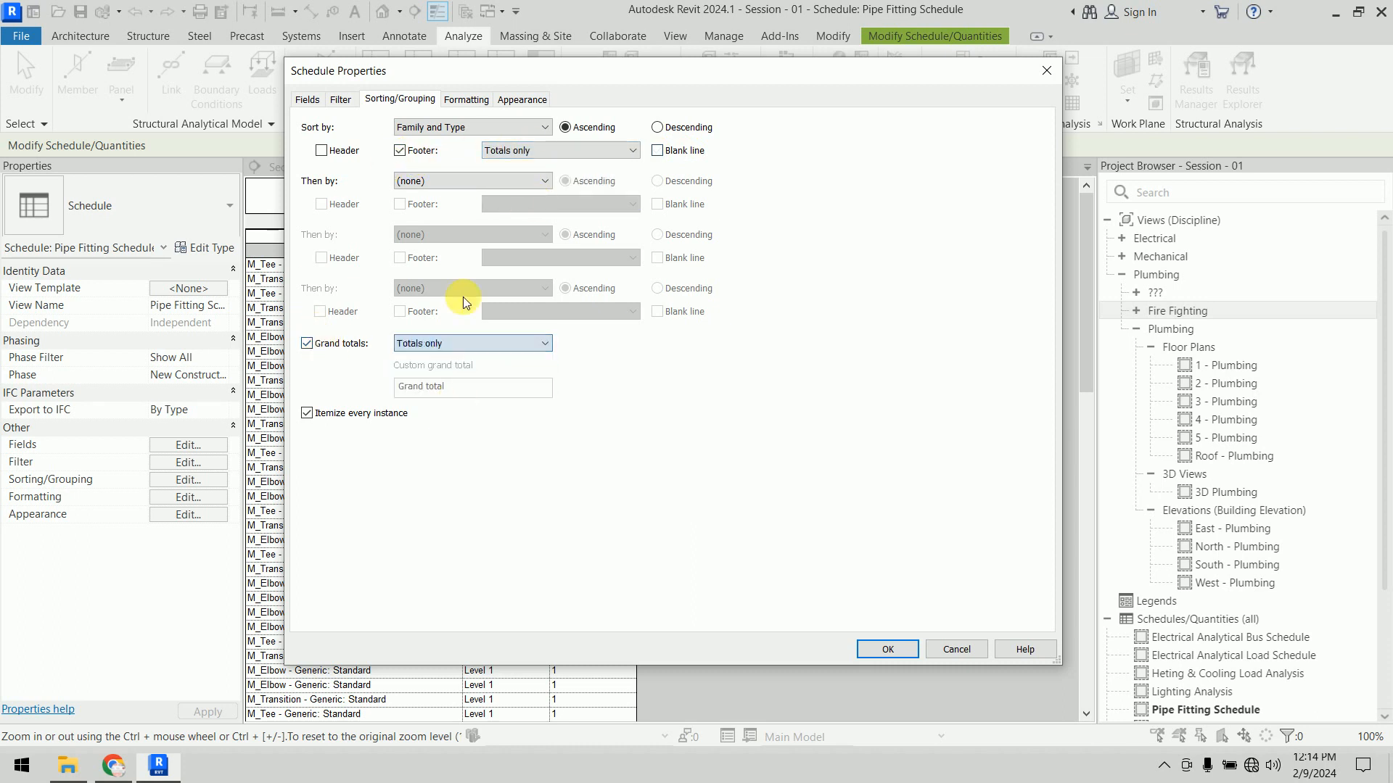
# Step: Add the Size and System Type fields to the pipe fitting schedule and apply the schedule properties
pyautogui.click(313, 98)
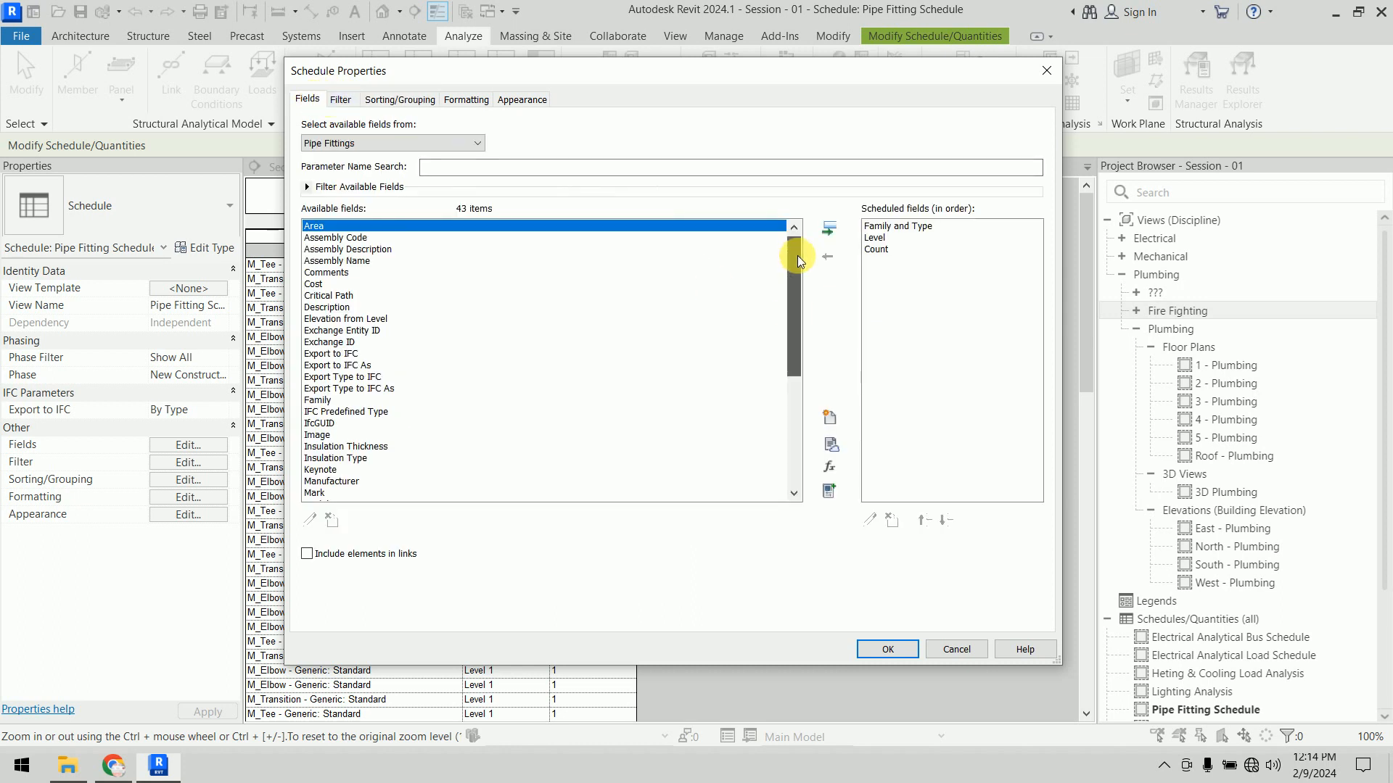
pyautogui.moveTo(798, 255); pyautogui.dragTo(800, 353)
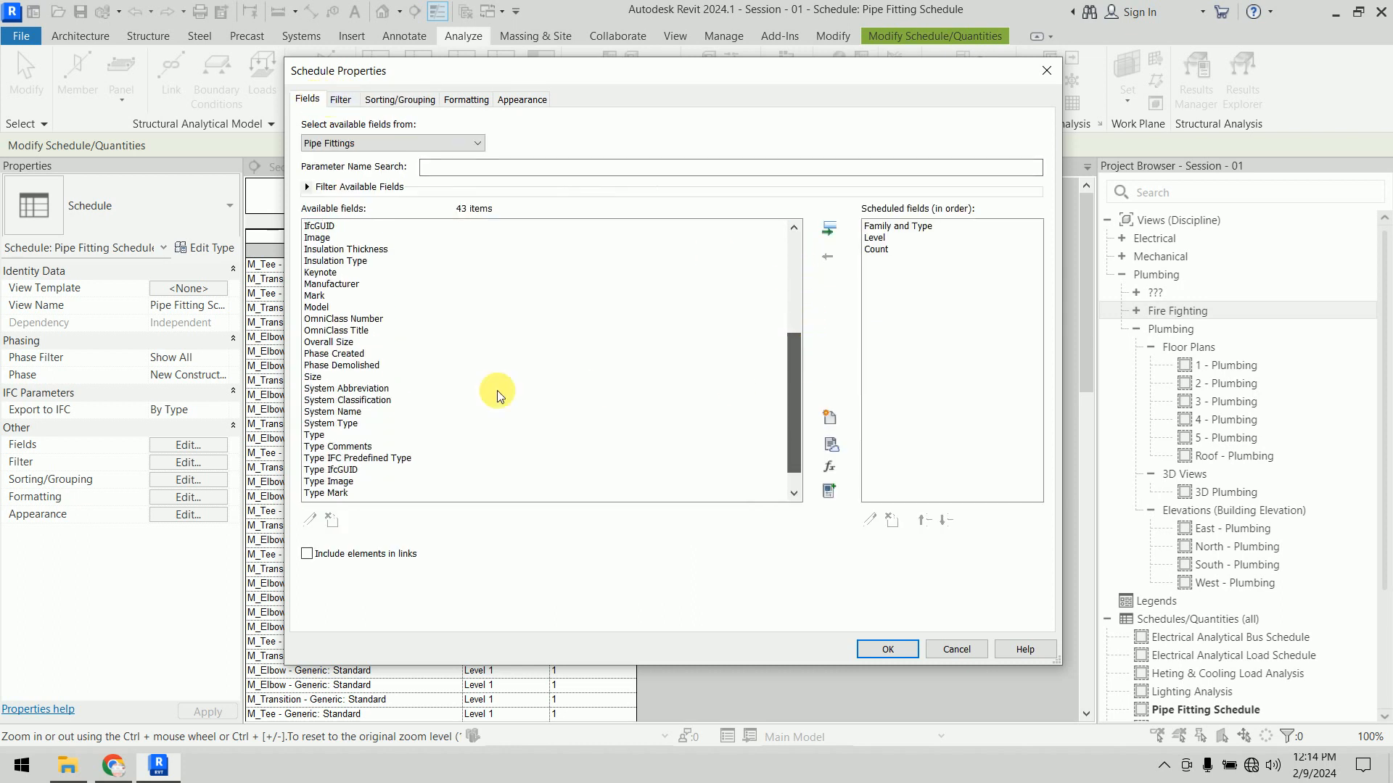
pyautogui.click(317, 378)
pyautogui.click(829, 229)
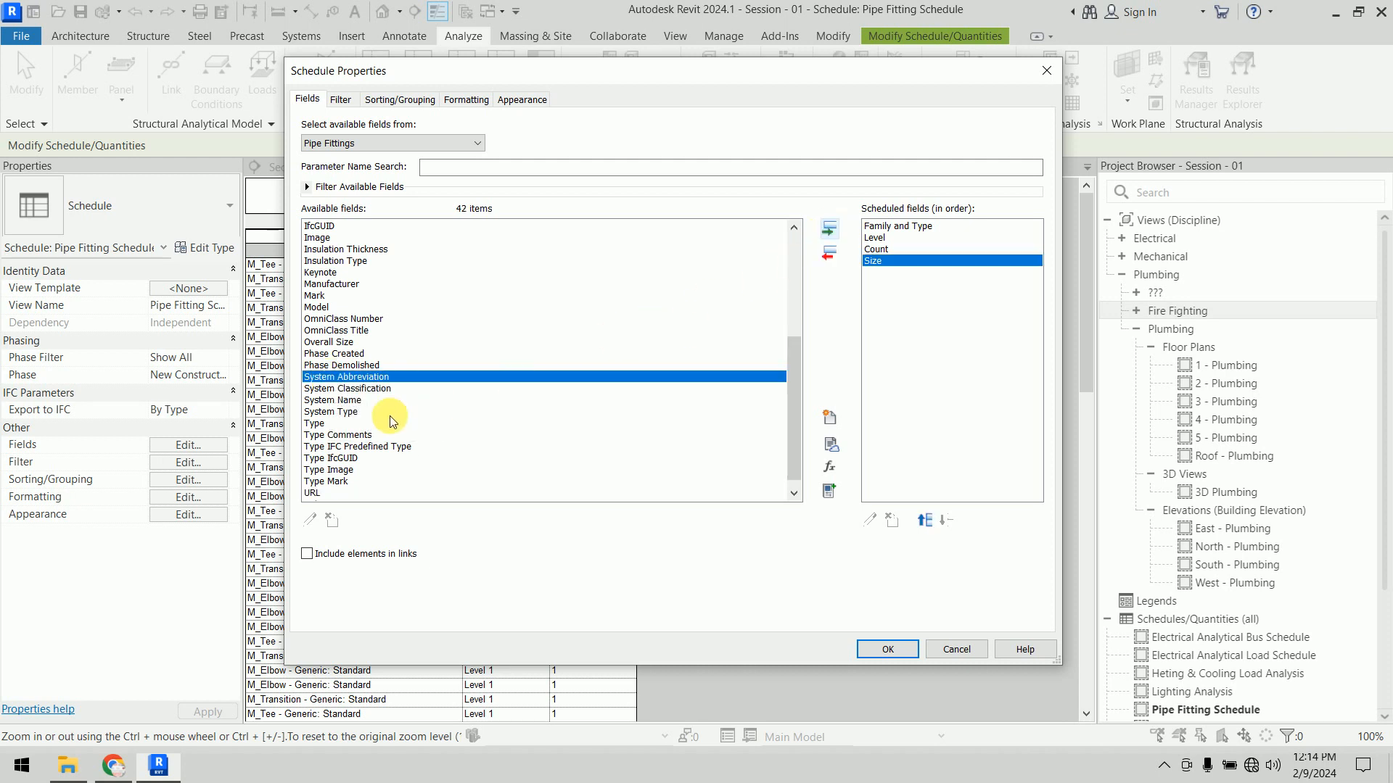
pyautogui.click(348, 399)
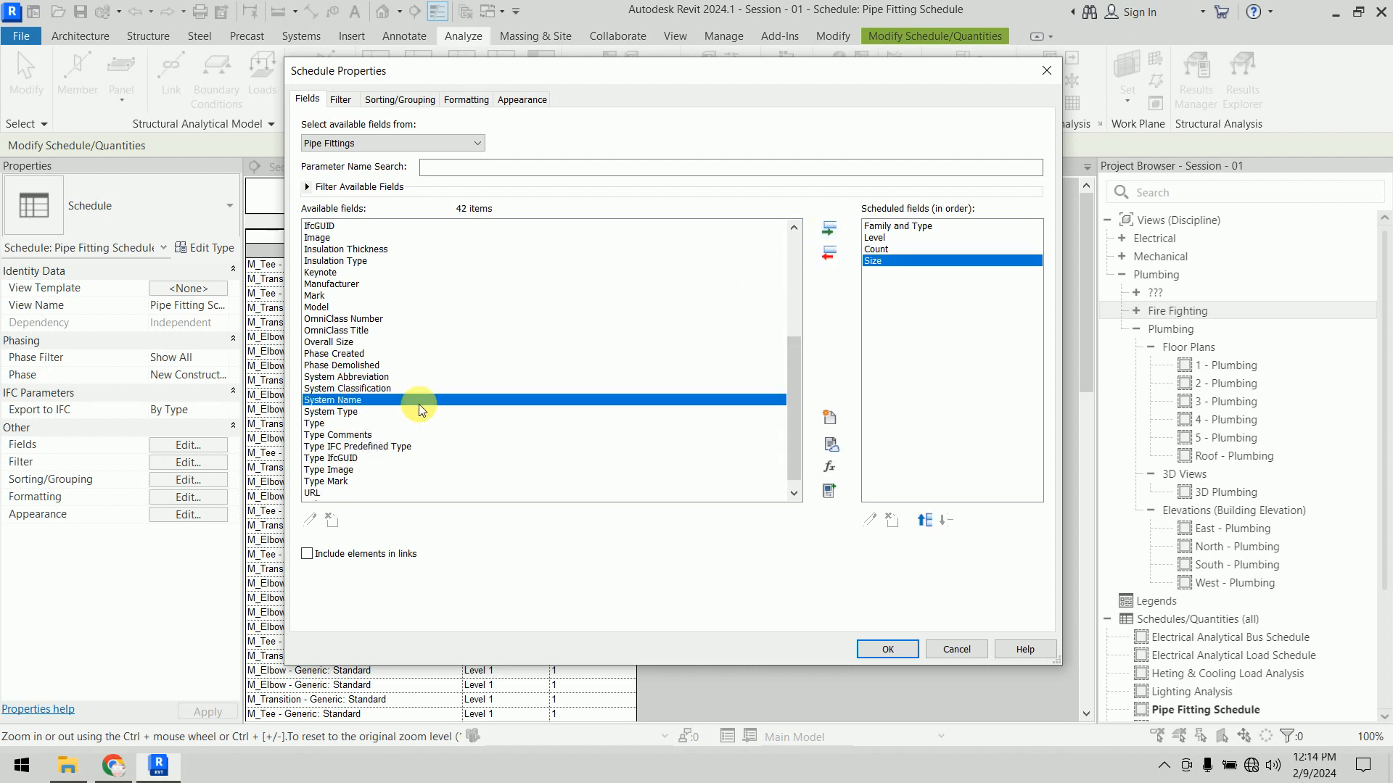
pyautogui.click(363, 412)
pyautogui.click(825, 233)
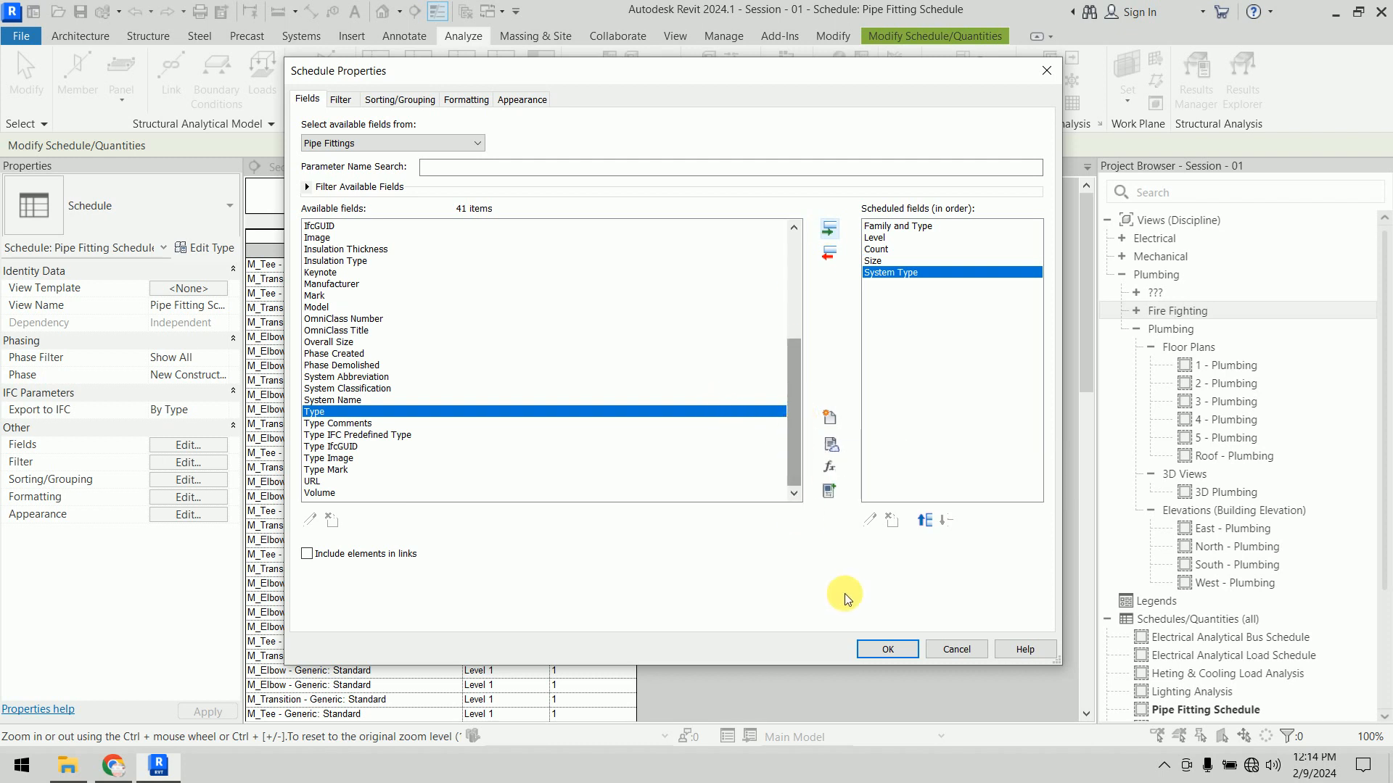
pyautogui.click(890, 648)
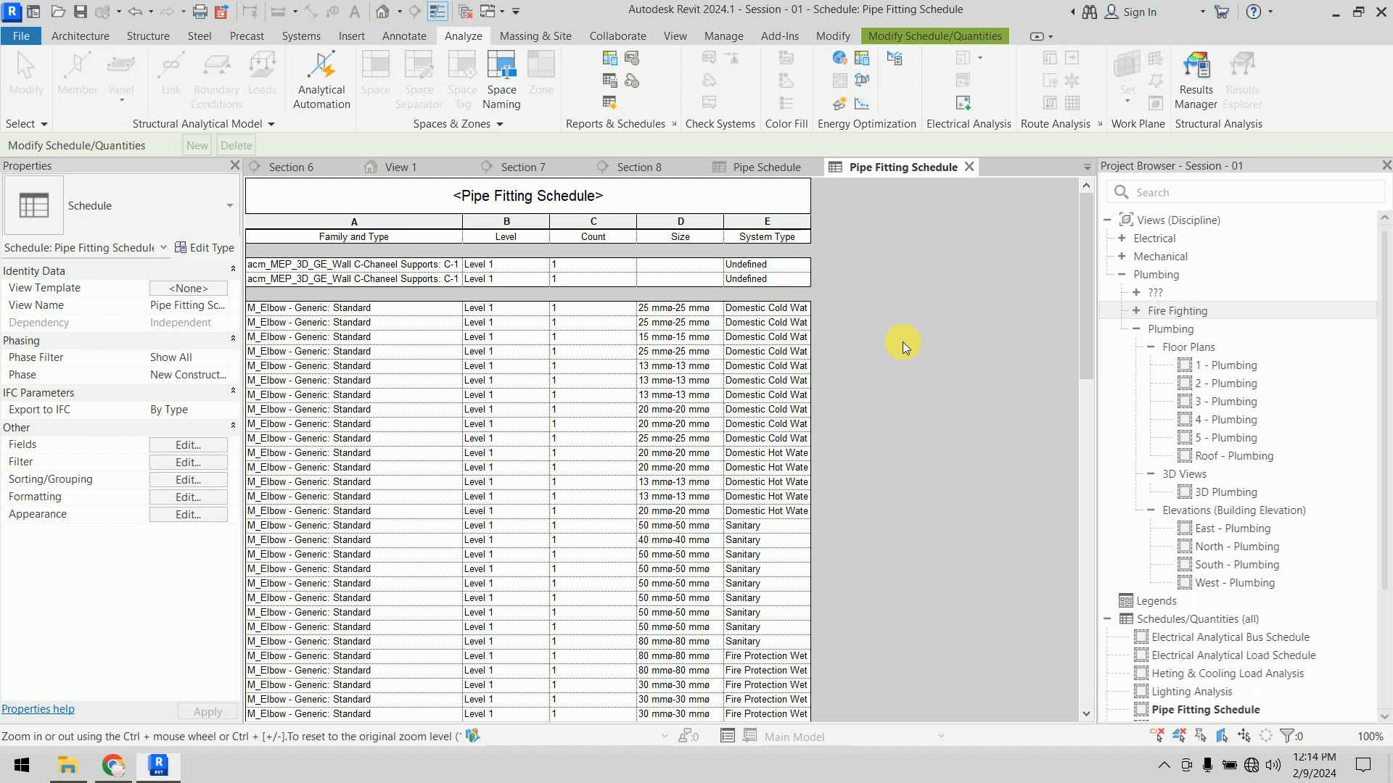
# Step: Set the Count field of the pipe fitting schedule to Calculate totals
pyautogui.scroll(-15, 903, 342)
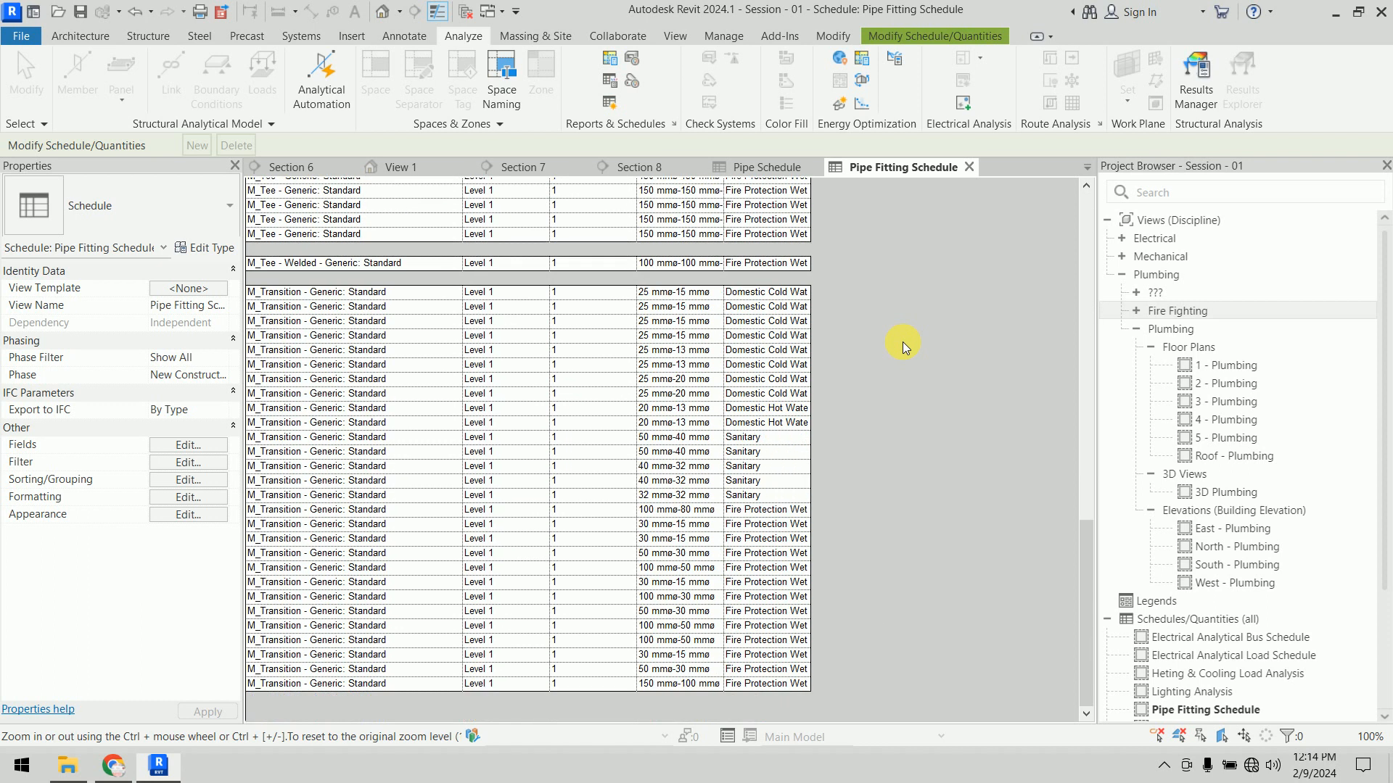
pyautogui.click(187, 498)
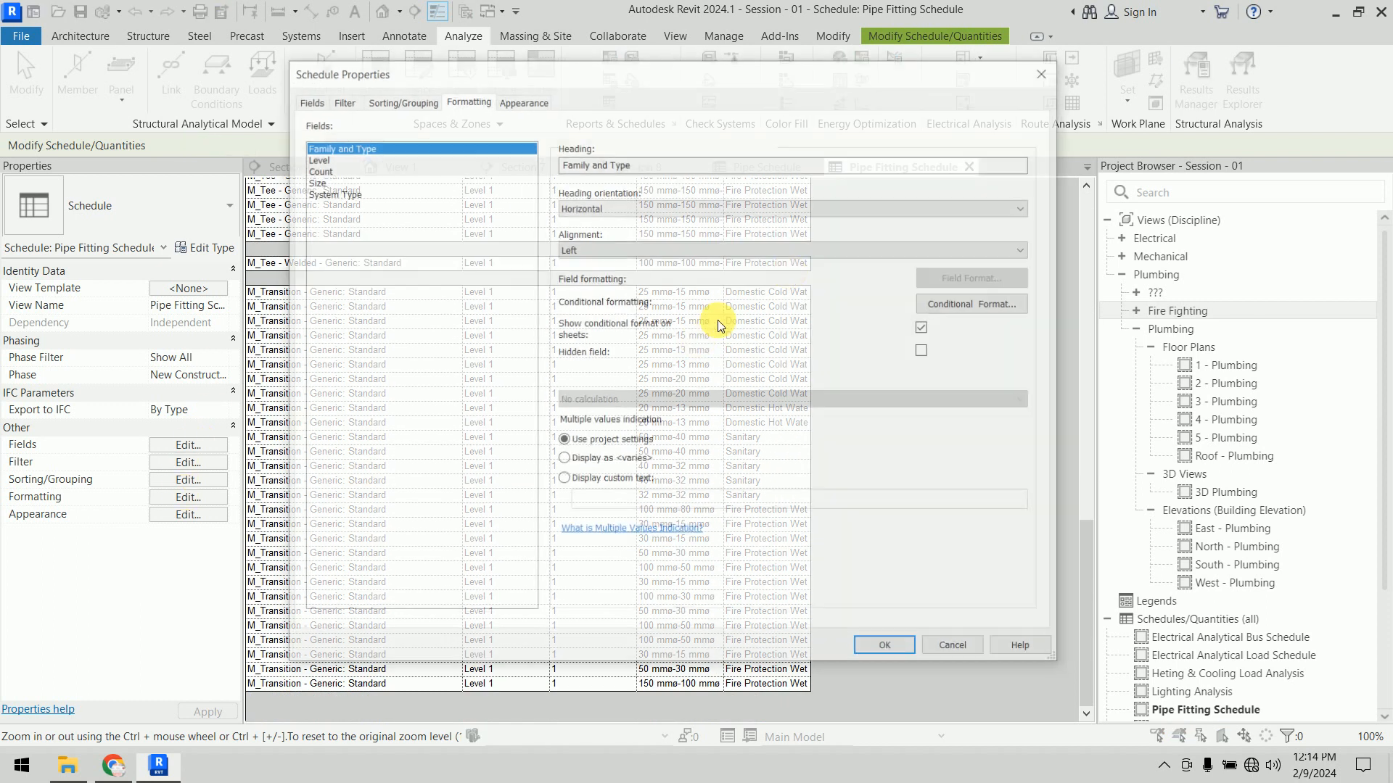
pyautogui.click(318, 169)
pyautogui.click(634, 399)
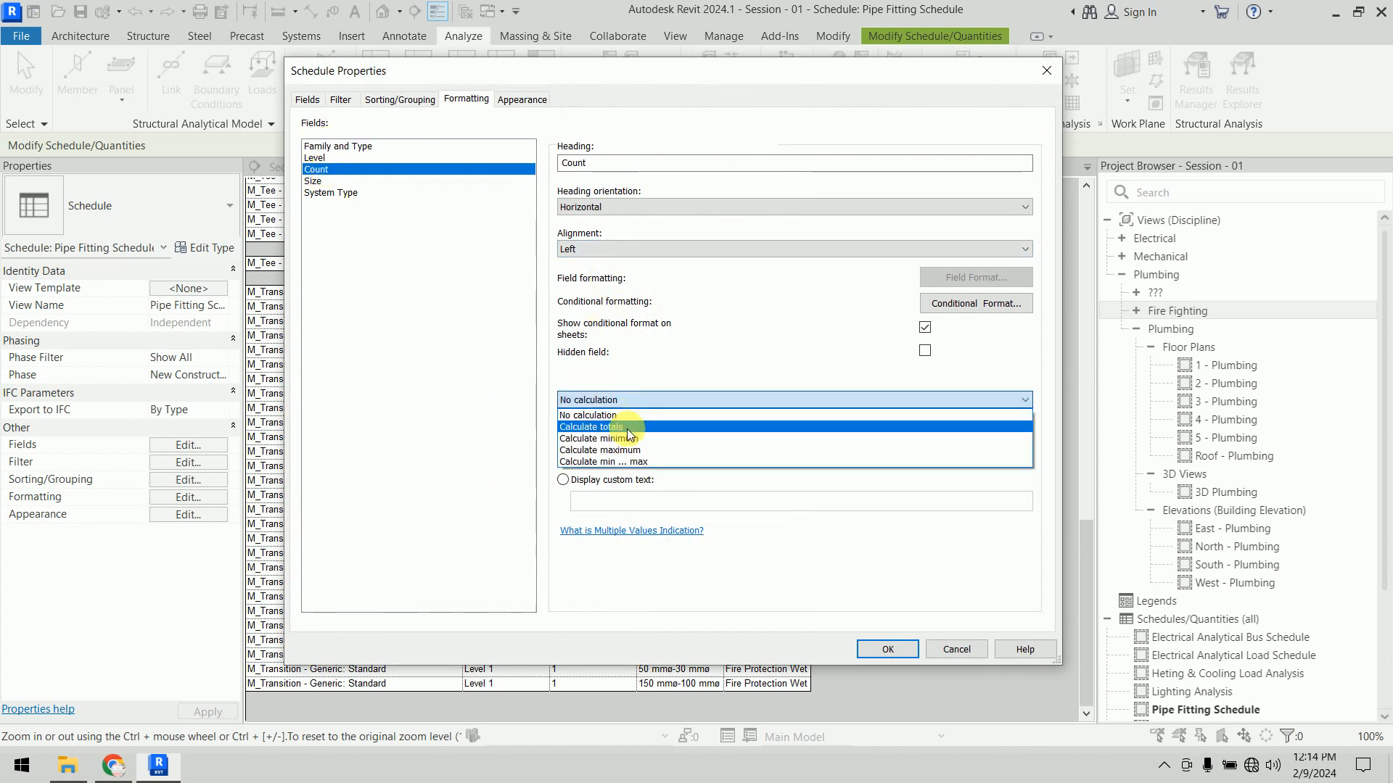
pyautogui.click(627, 427)
pyautogui.click(881, 649)
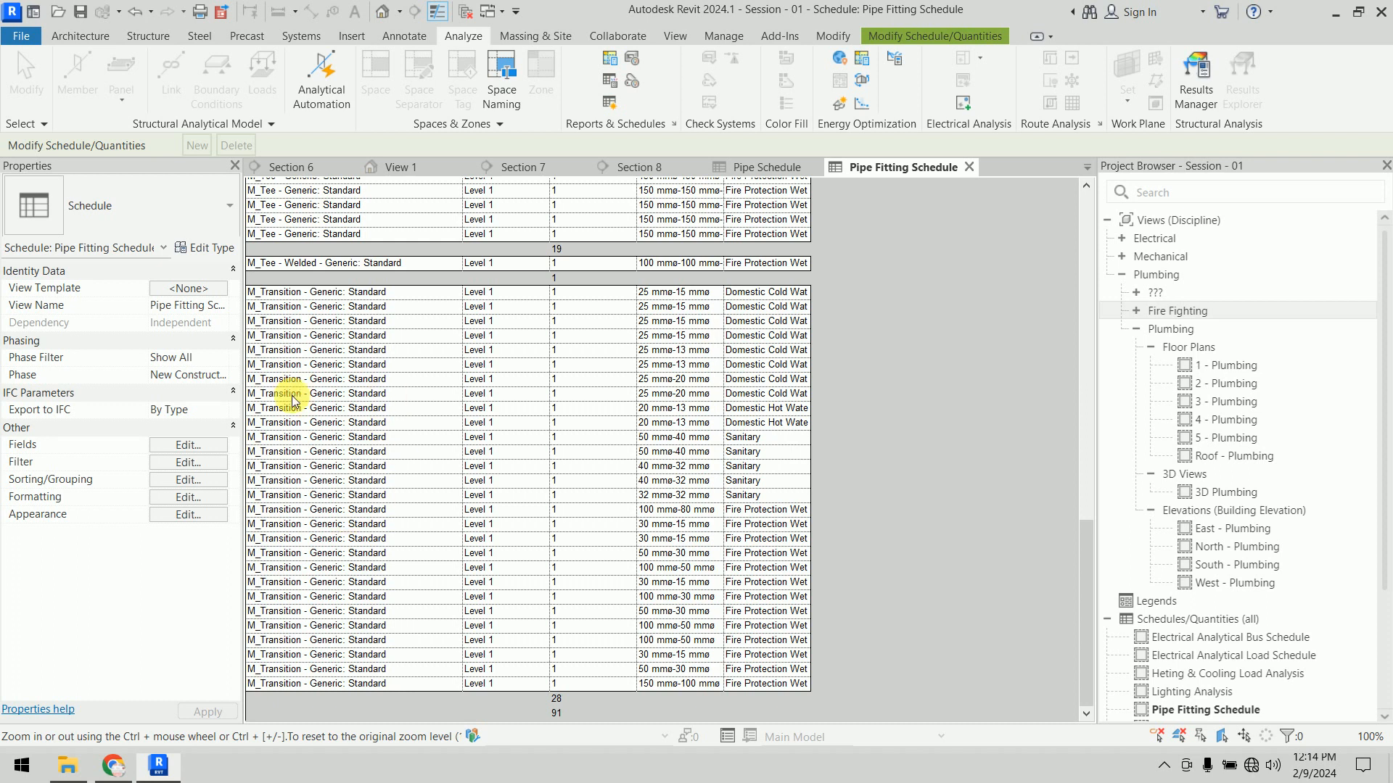
# Step: Review the group totals in the pipe fitting schedule and widen its Family and Type column to fit the full names
pyautogui.scroll(4, 407, 415)
pyautogui.scroll(3, 407, 415)
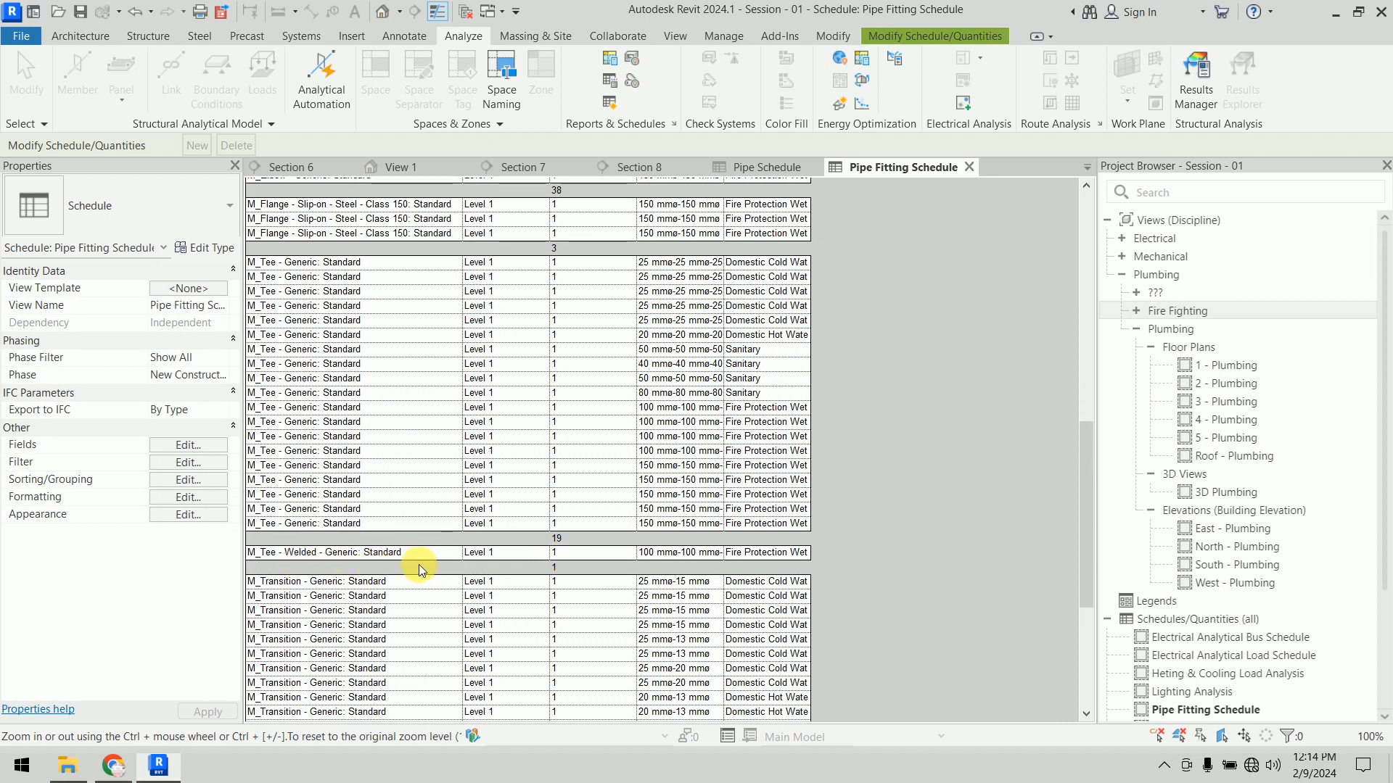
pyautogui.scroll(3, 419, 565)
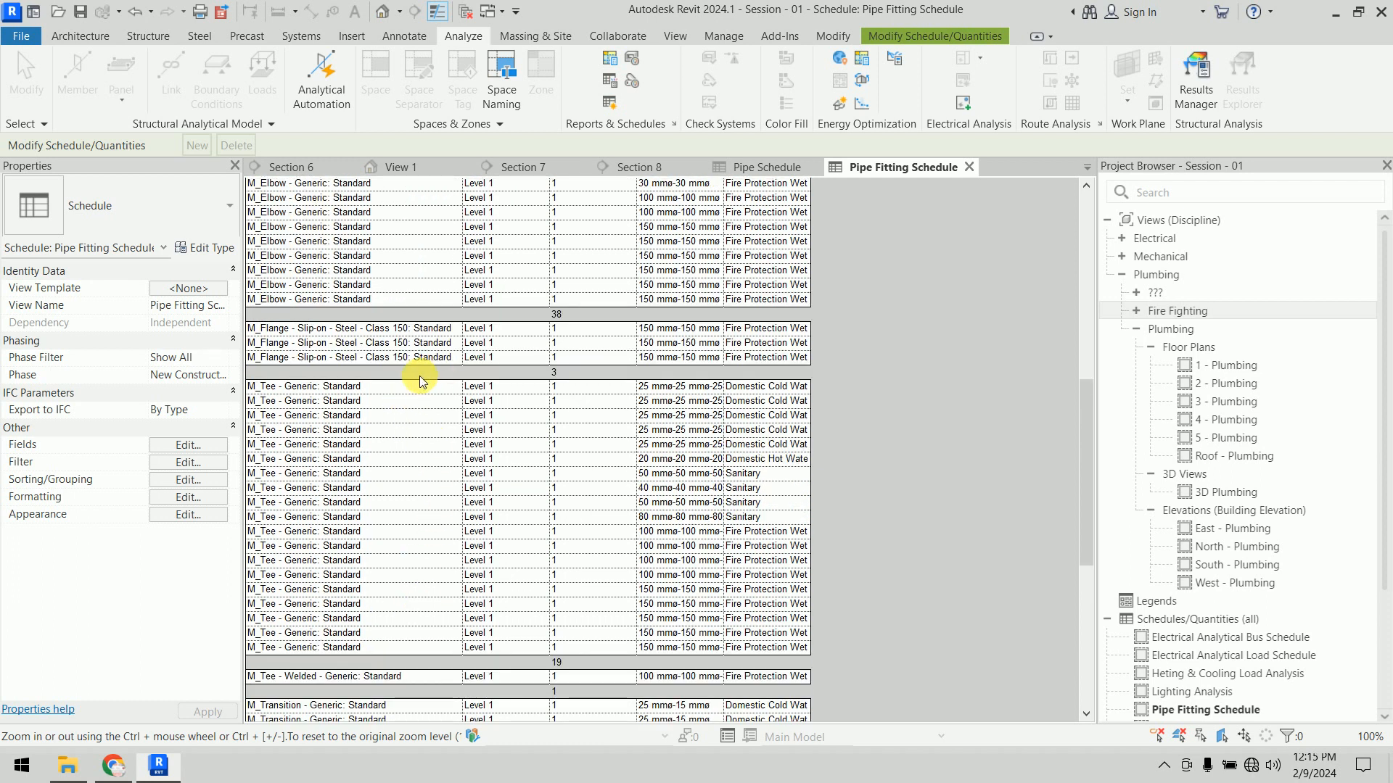
pyautogui.scroll(4, 562, 435)
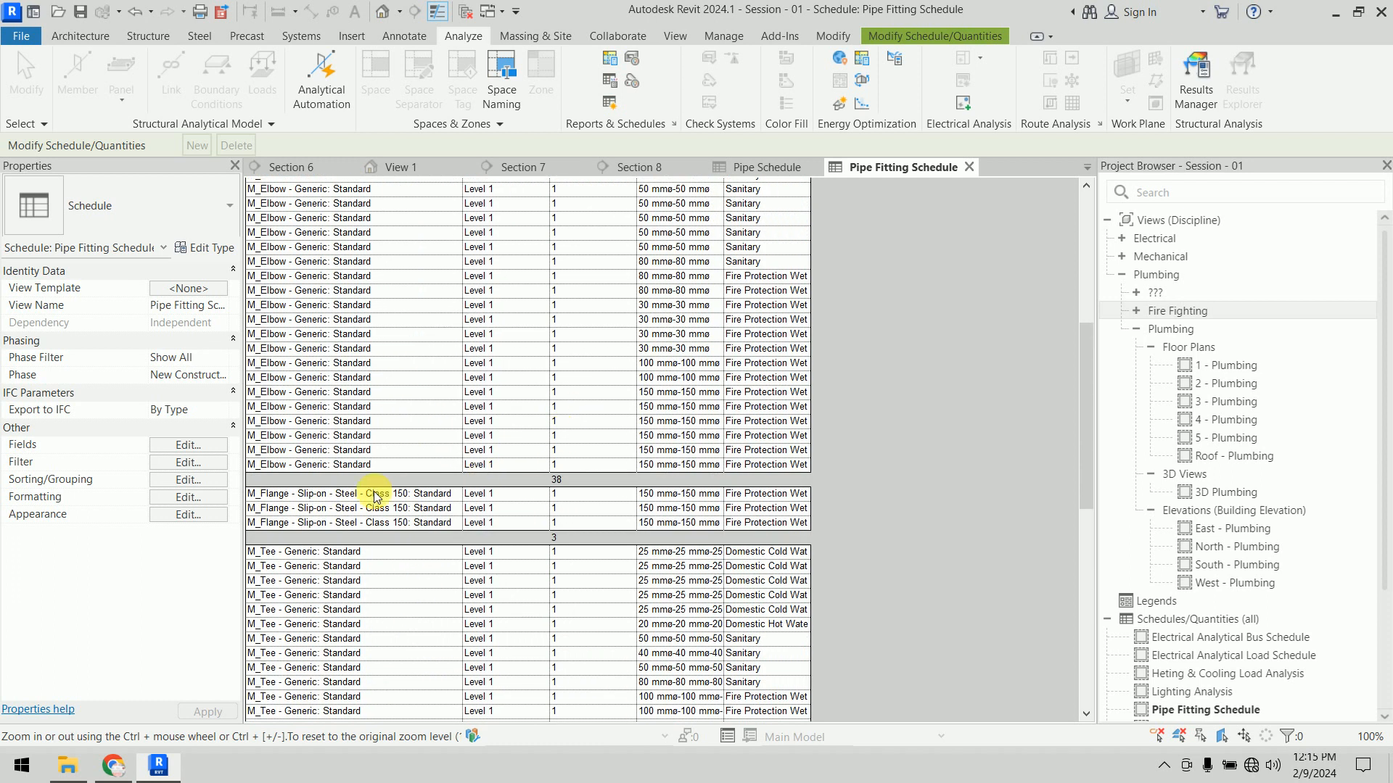
pyautogui.scroll(3, 586, 530)
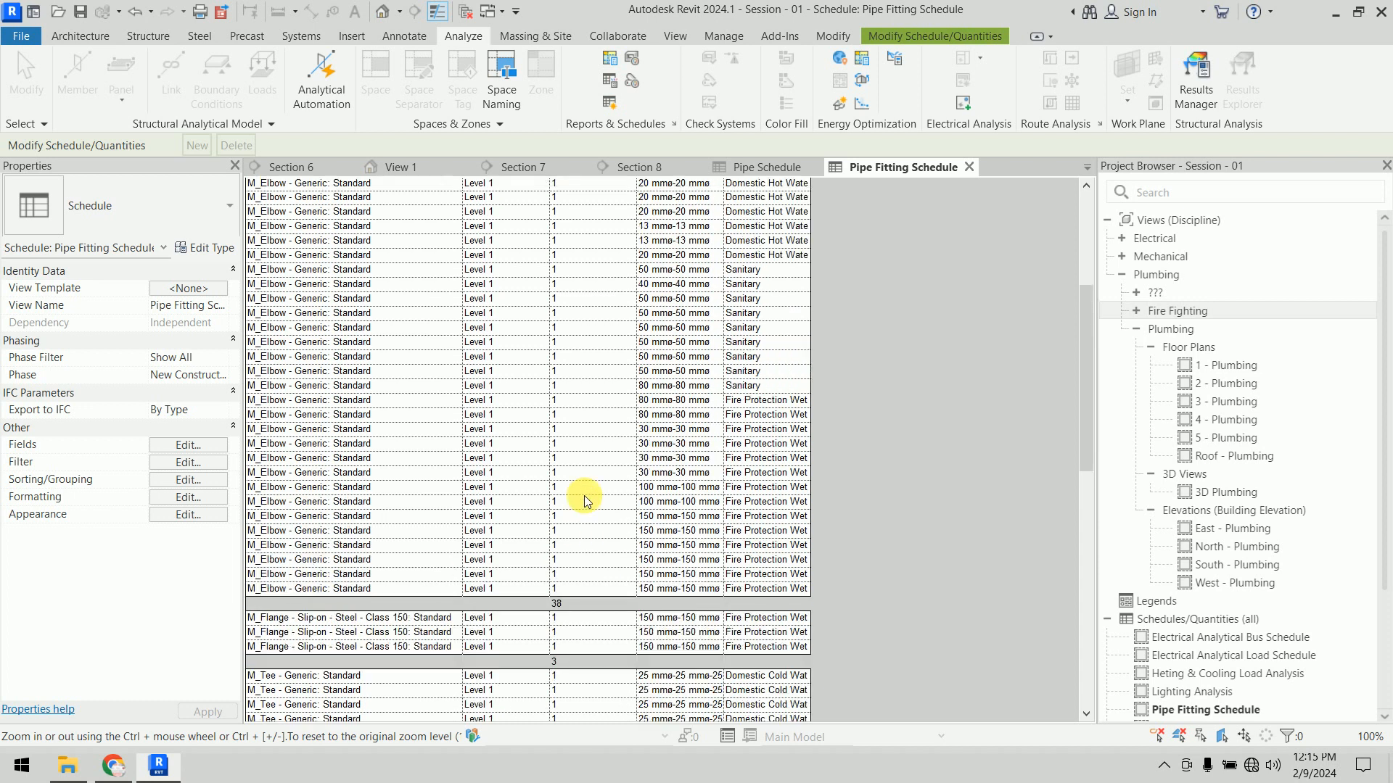
pyautogui.scroll(1, 585, 495)
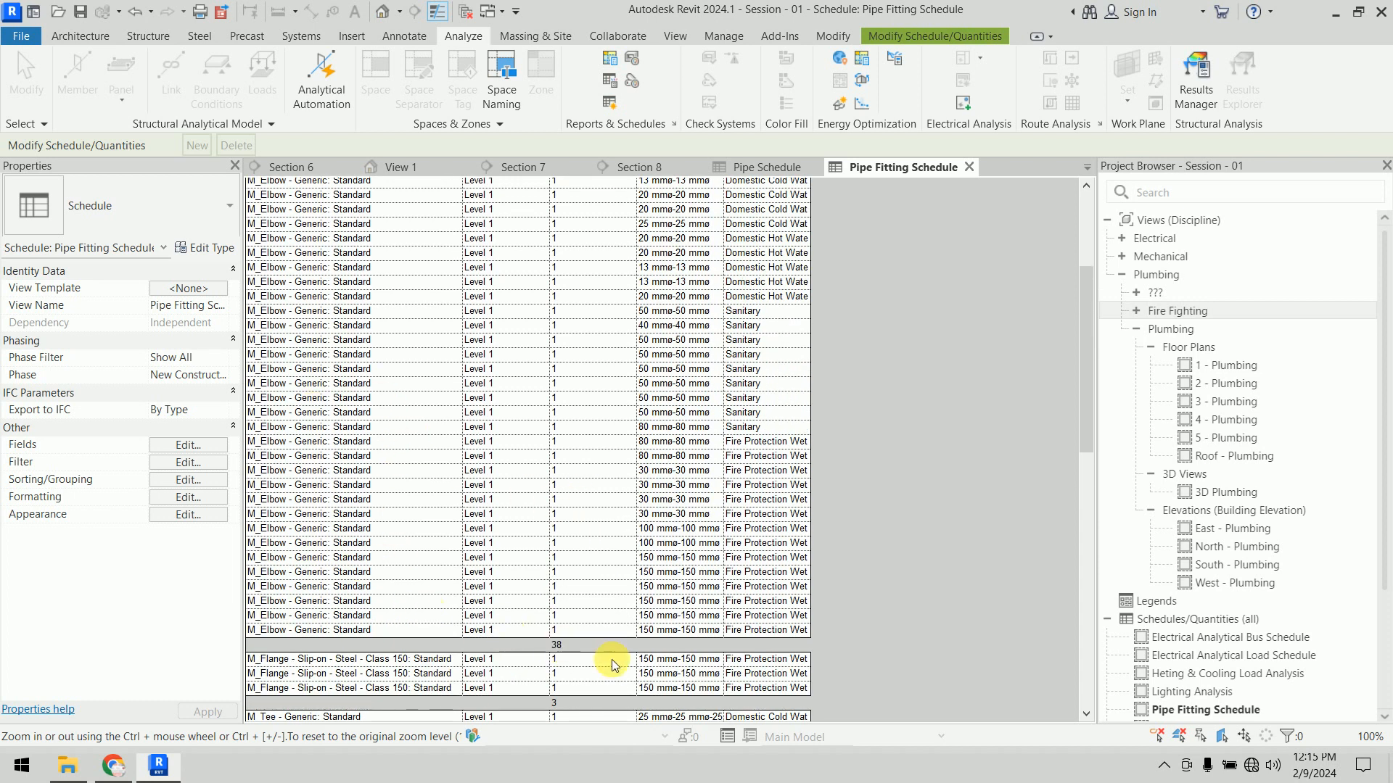
pyautogui.scroll(5, 591, 633)
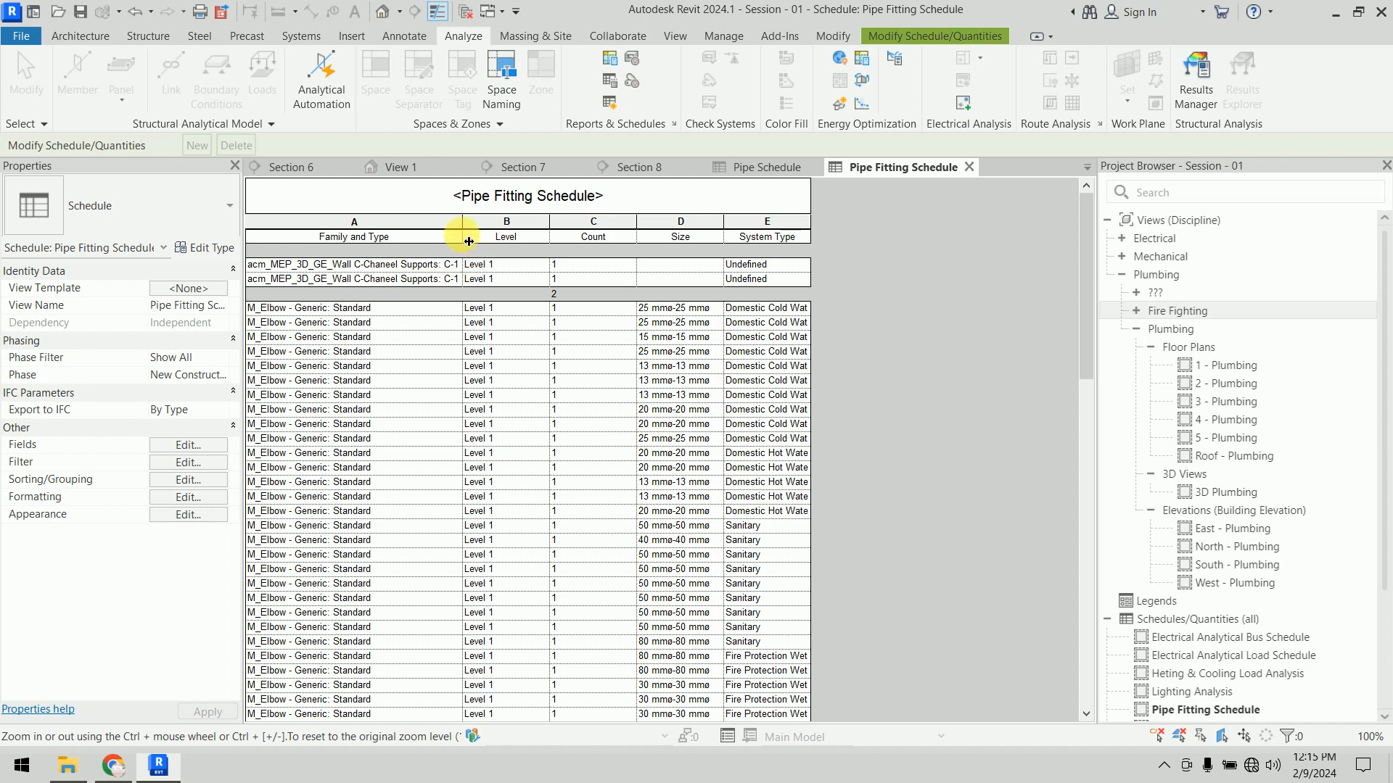
pyautogui.moveTo(463, 238); pyautogui.dragTo(552, 225)
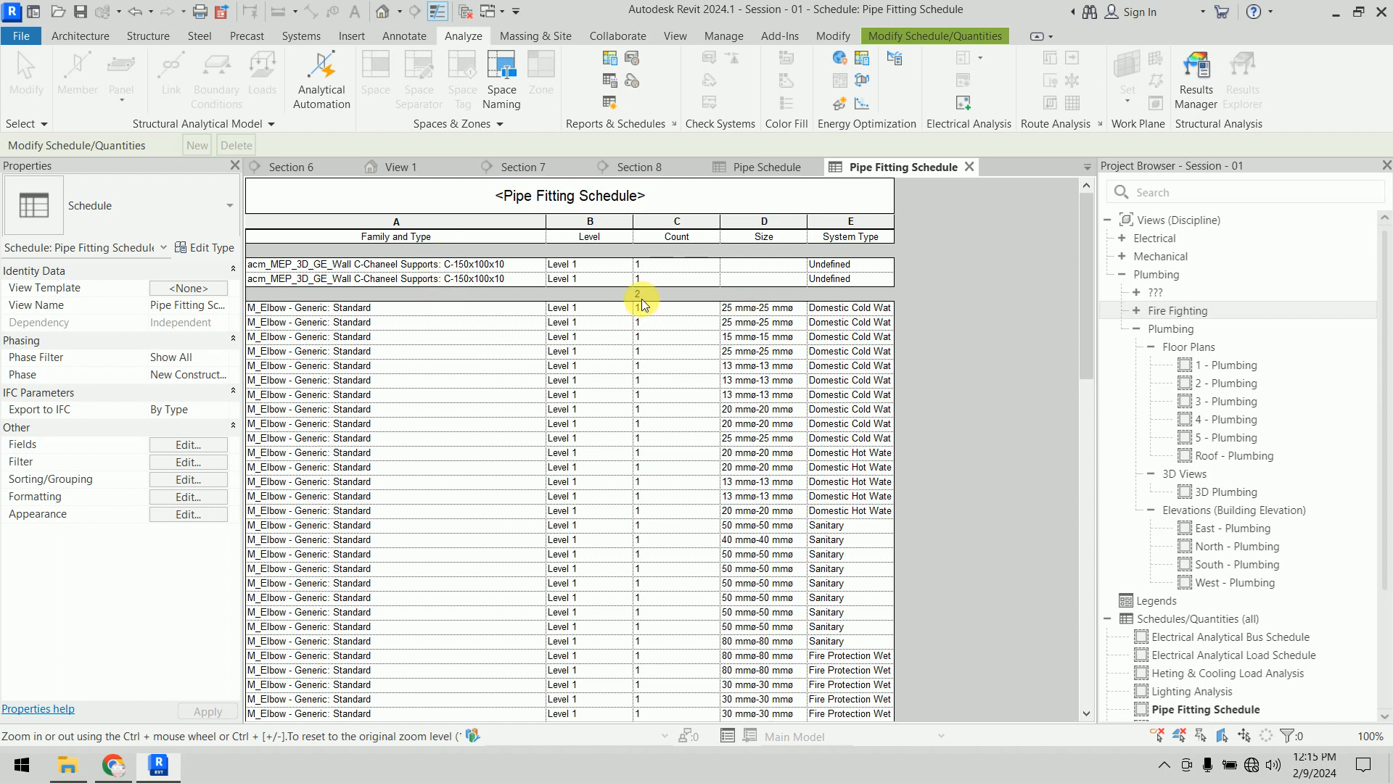
pyautogui.moveTo(1085, 238); pyautogui.dragTo(1039, 611)
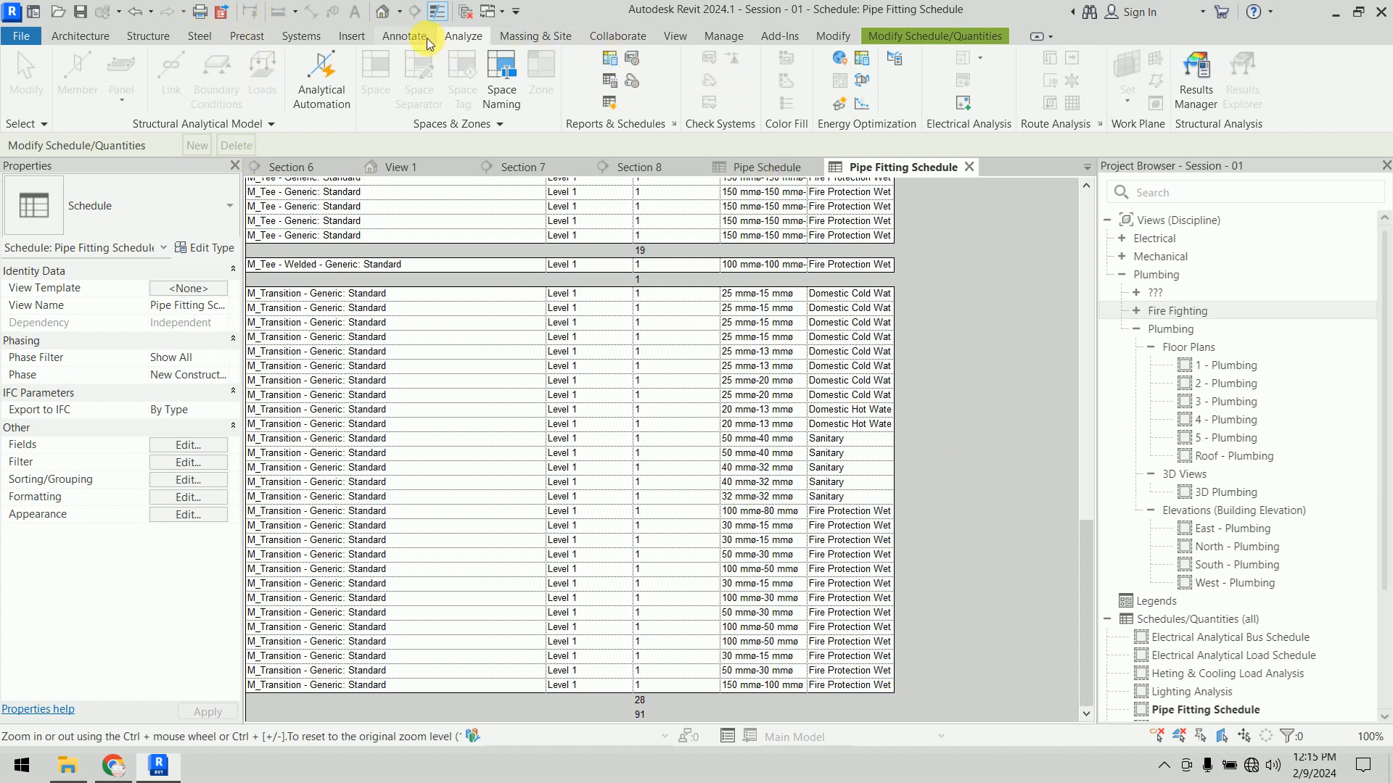
# Step: Create a new schedule of building components for the Pipe Accessories category, named Pipe Accessory Schedule
pyautogui.click(608, 104)
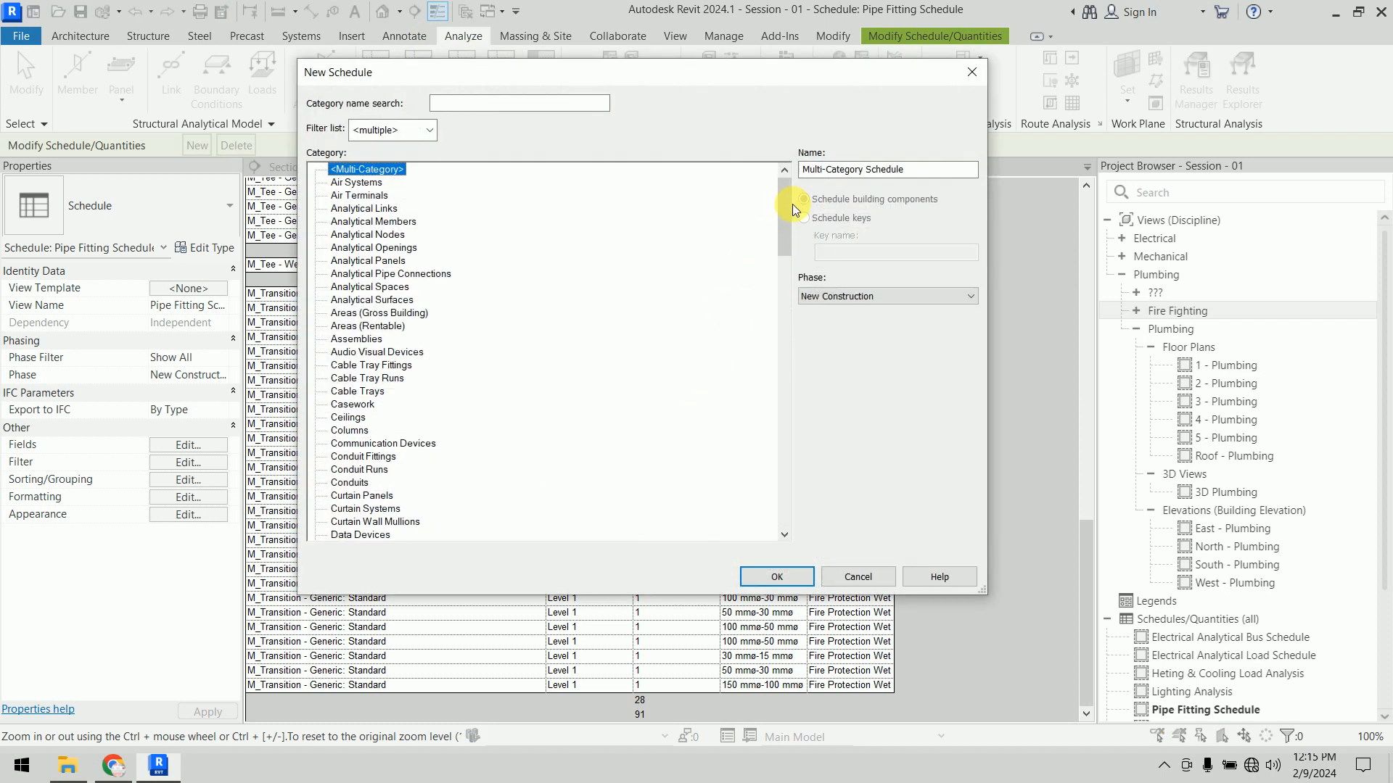
pyautogui.moveTo(792, 204); pyautogui.dragTo(773, 401)
pyautogui.click(368, 248)
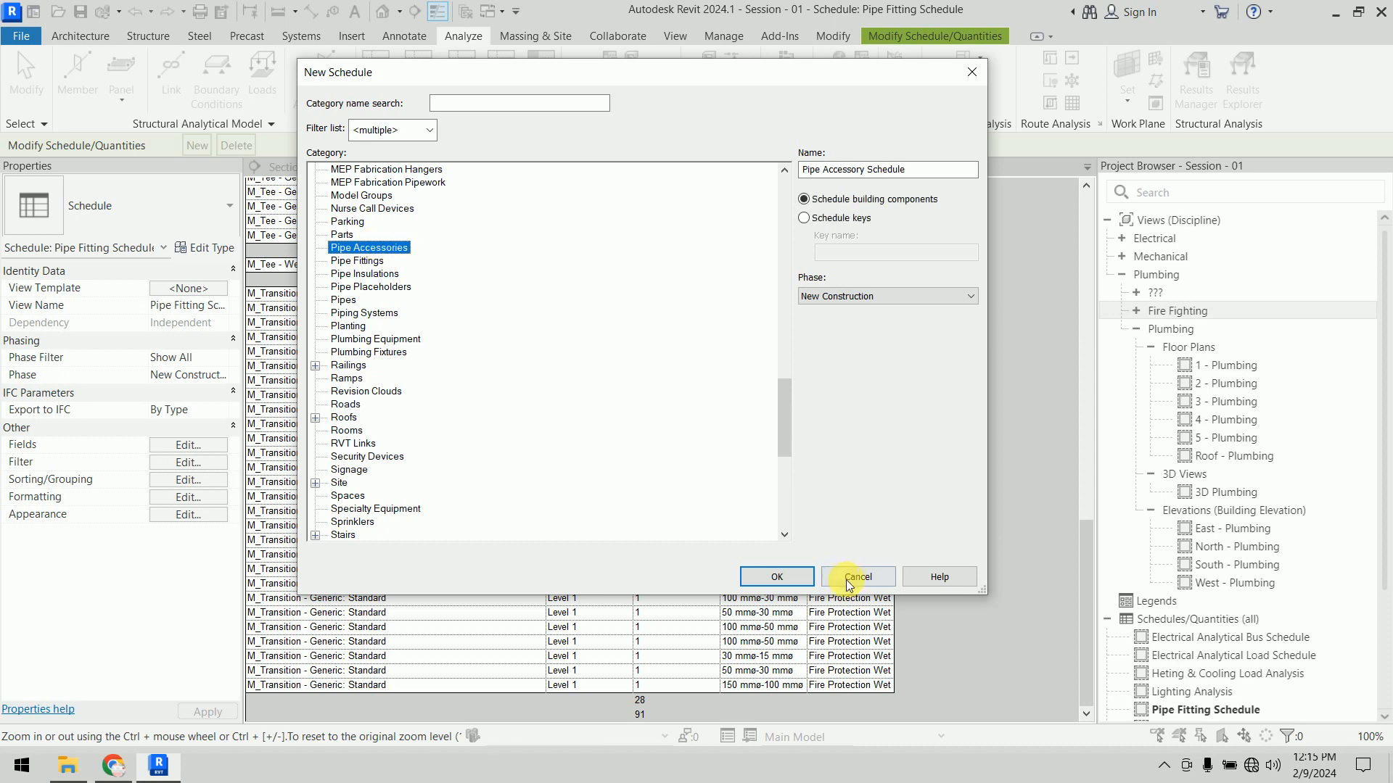
pyautogui.click(790, 573)
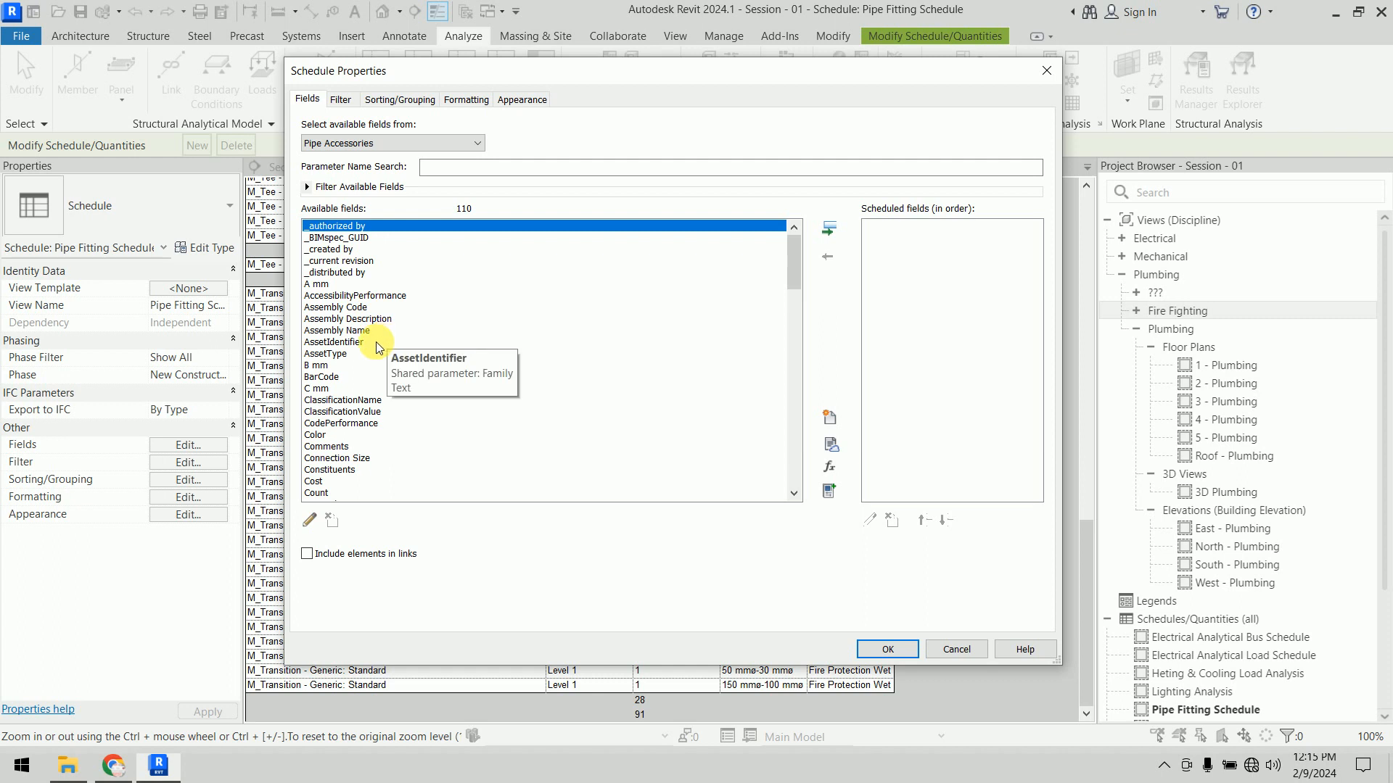
# Step: Build the pipe accessory schedule from the Family and Type and Count fields, and widen its Family and Type column to fit the names
pyautogui.scroll(-12, 377, 347)
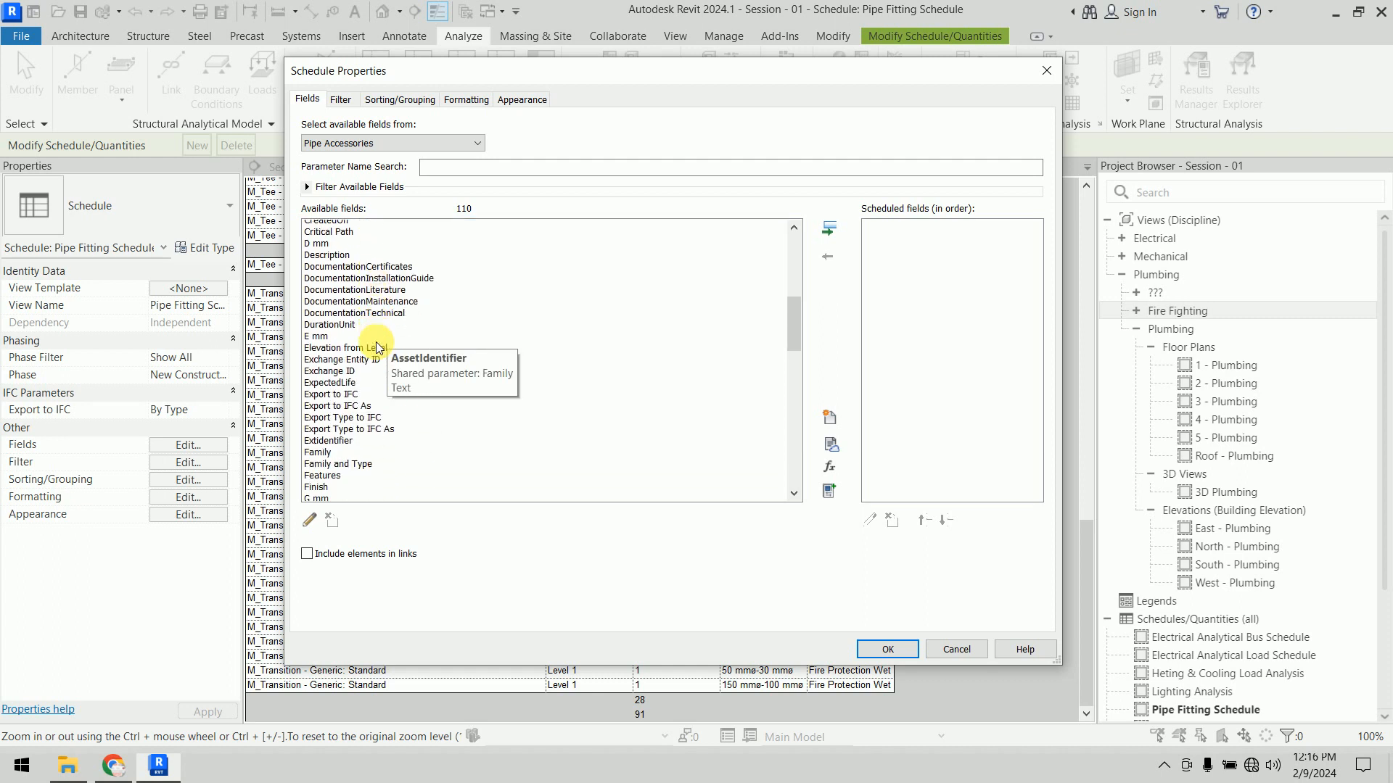
pyautogui.click(377, 344)
pyautogui.click(830, 230)
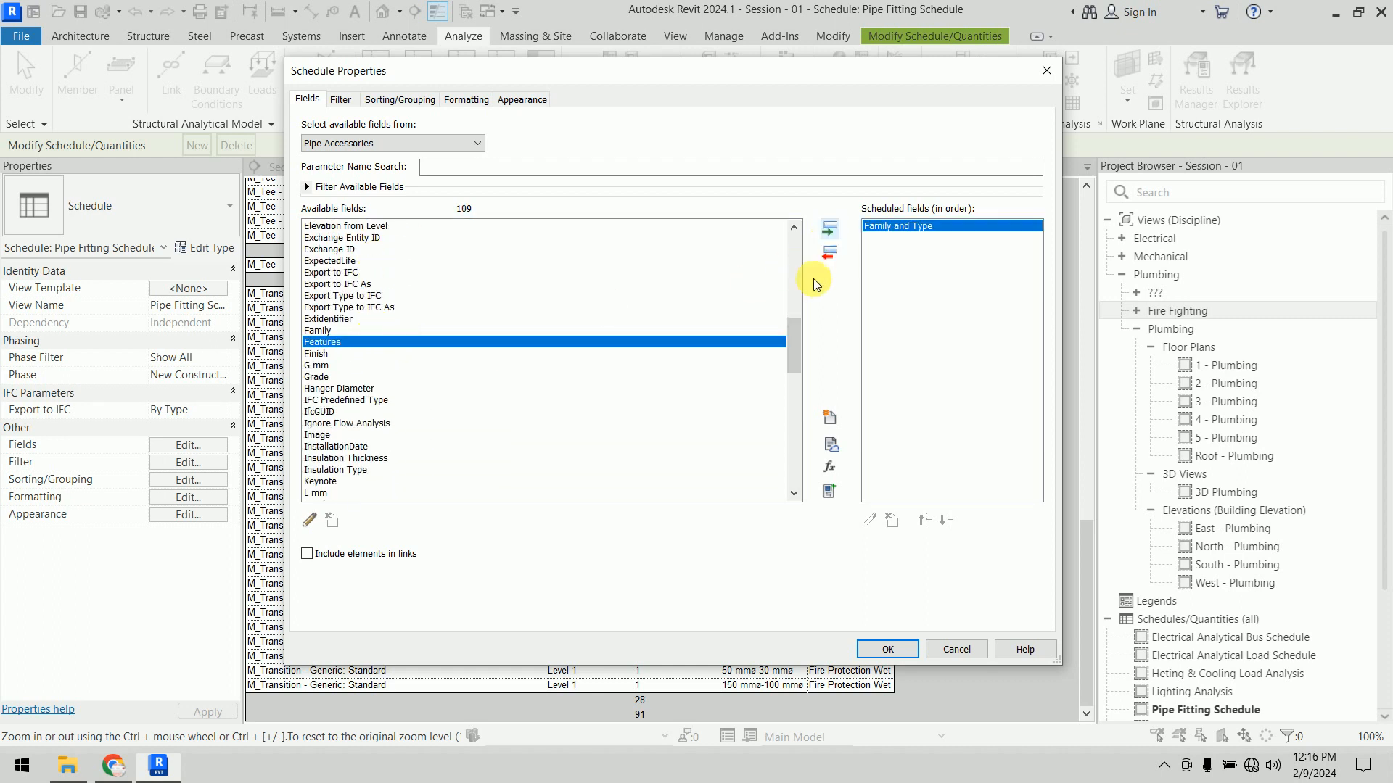
pyautogui.moveTo(795, 330); pyautogui.dragTo(793, 293)
pyautogui.click(336, 261)
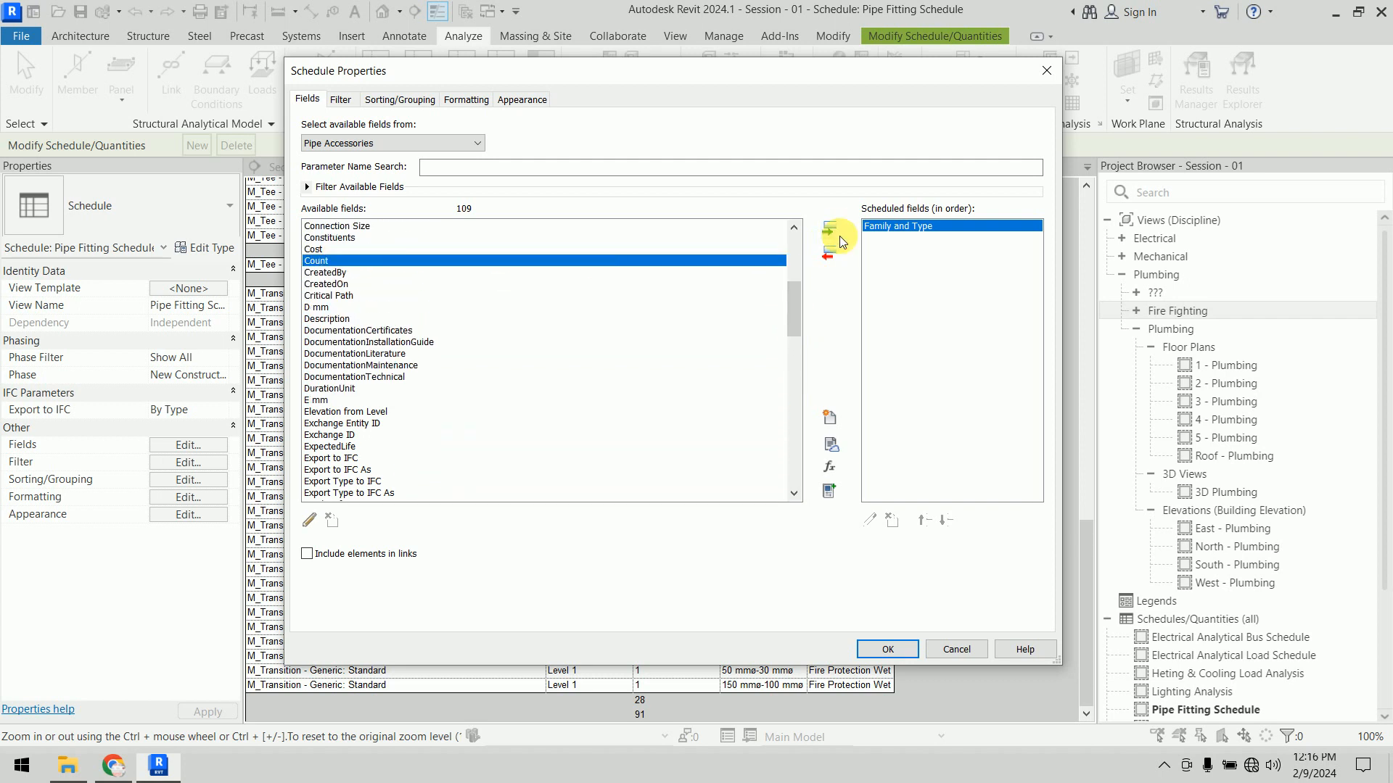
pyautogui.click(829, 229)
pyautogui.click(887, 649)
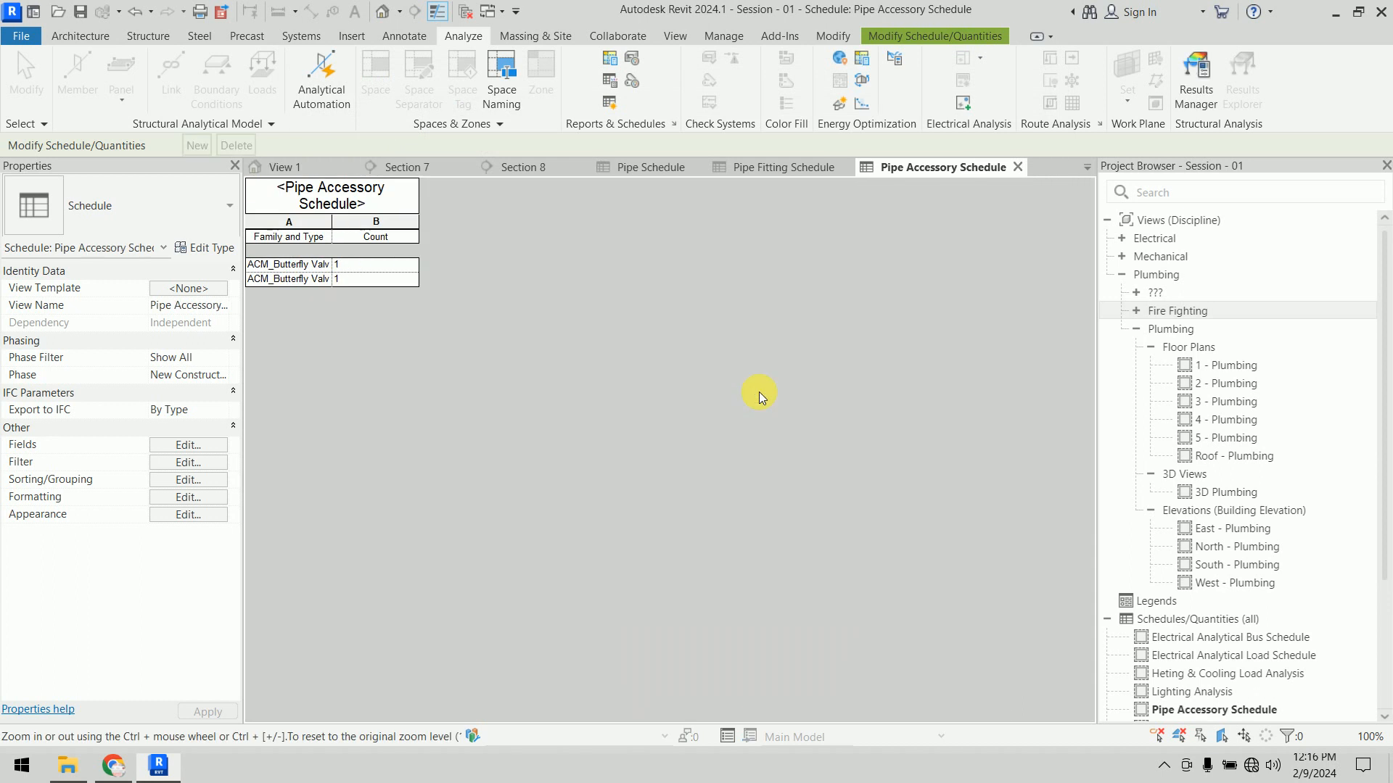
pyautogui.doubleClick(340, 233)
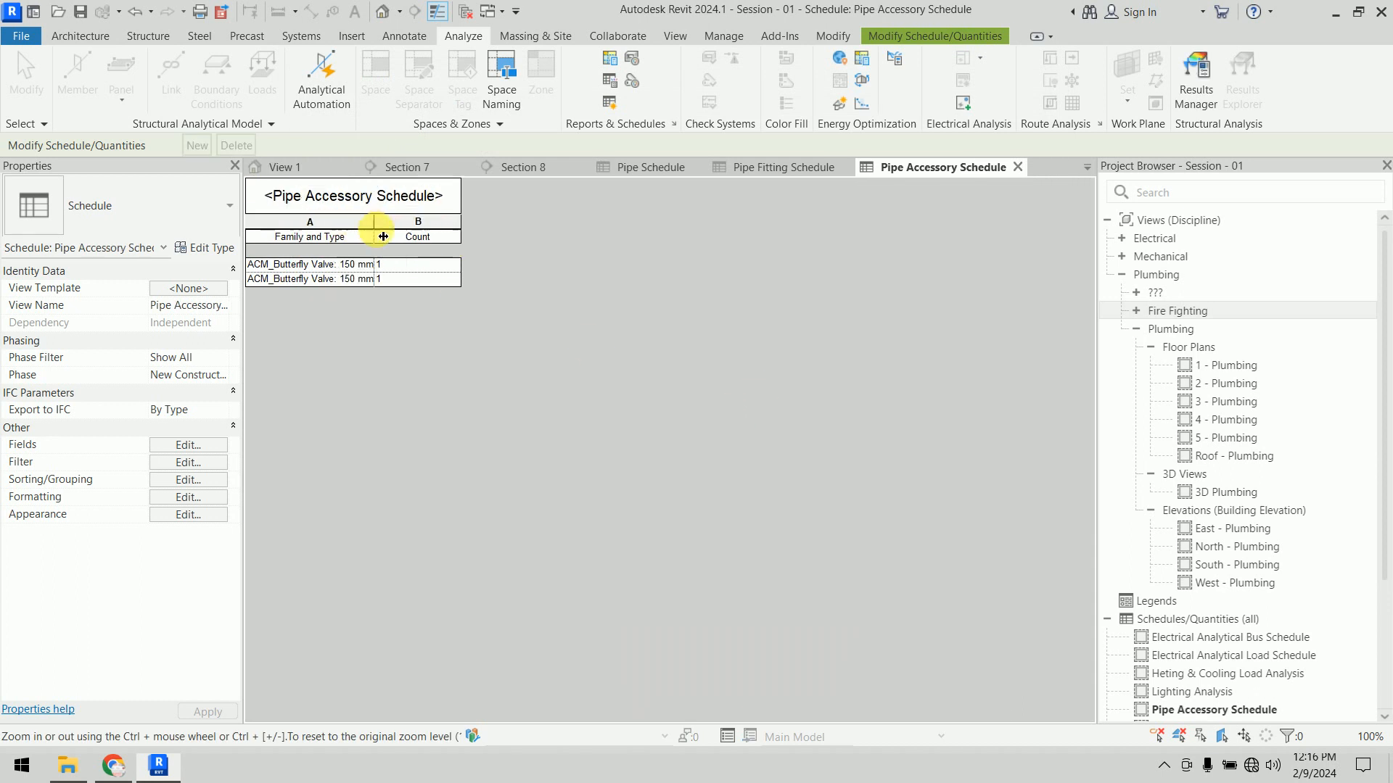
pyautogui.moveTo(383, 233); pyautogui.dragTo(427, 235)
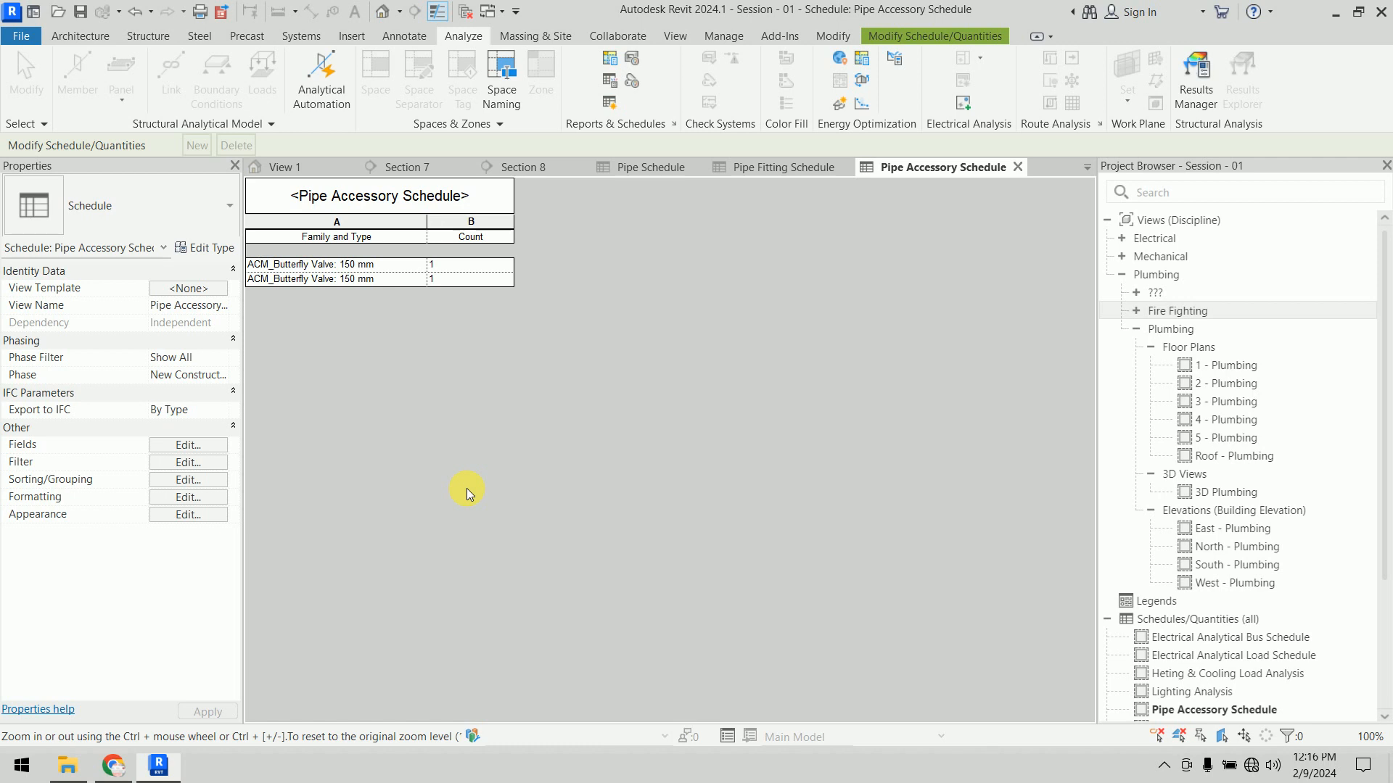
# Step: Return to the Pipe Fitting Schedule and widen its System Type column to fit the full system names
pyautogui.click(663, 167)
pyautogui.click(780, 167)
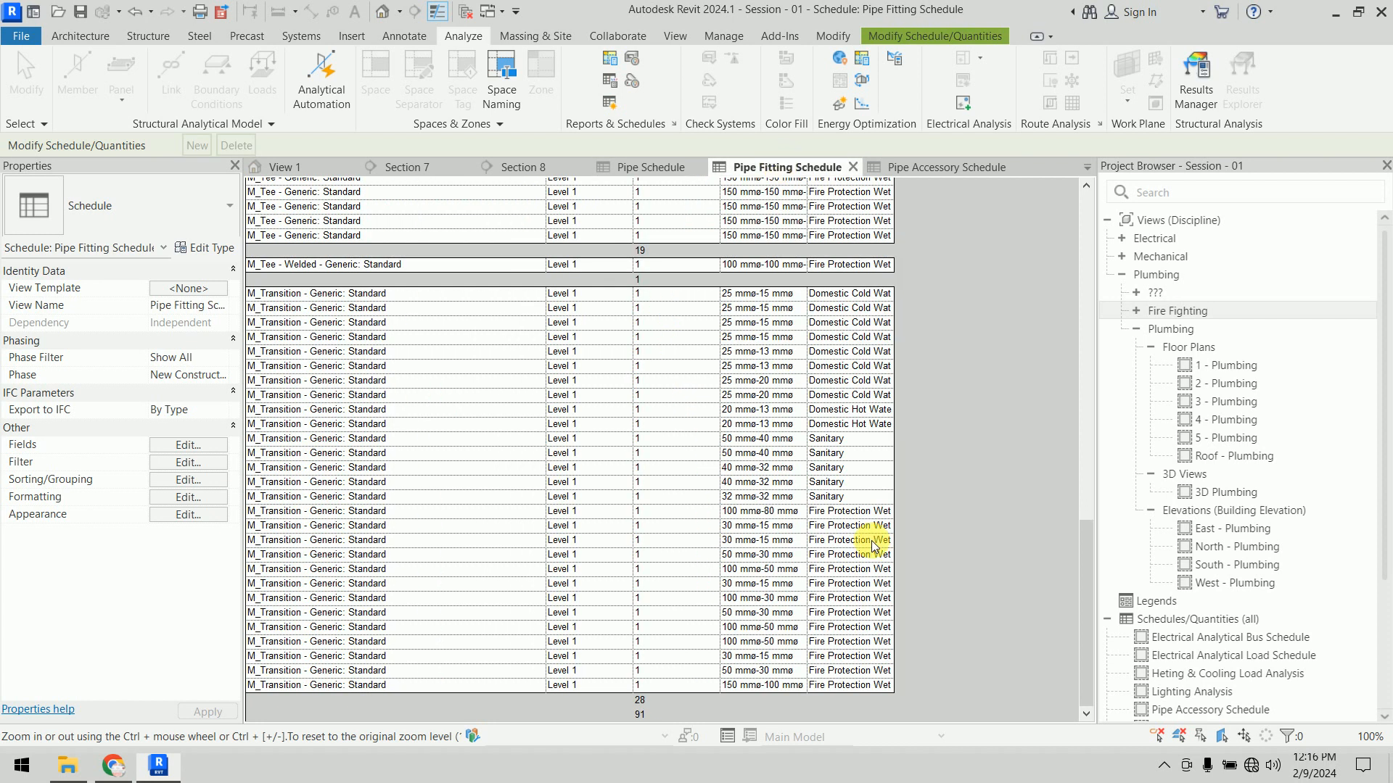
pyautogui.scroll(15, 881, 556)
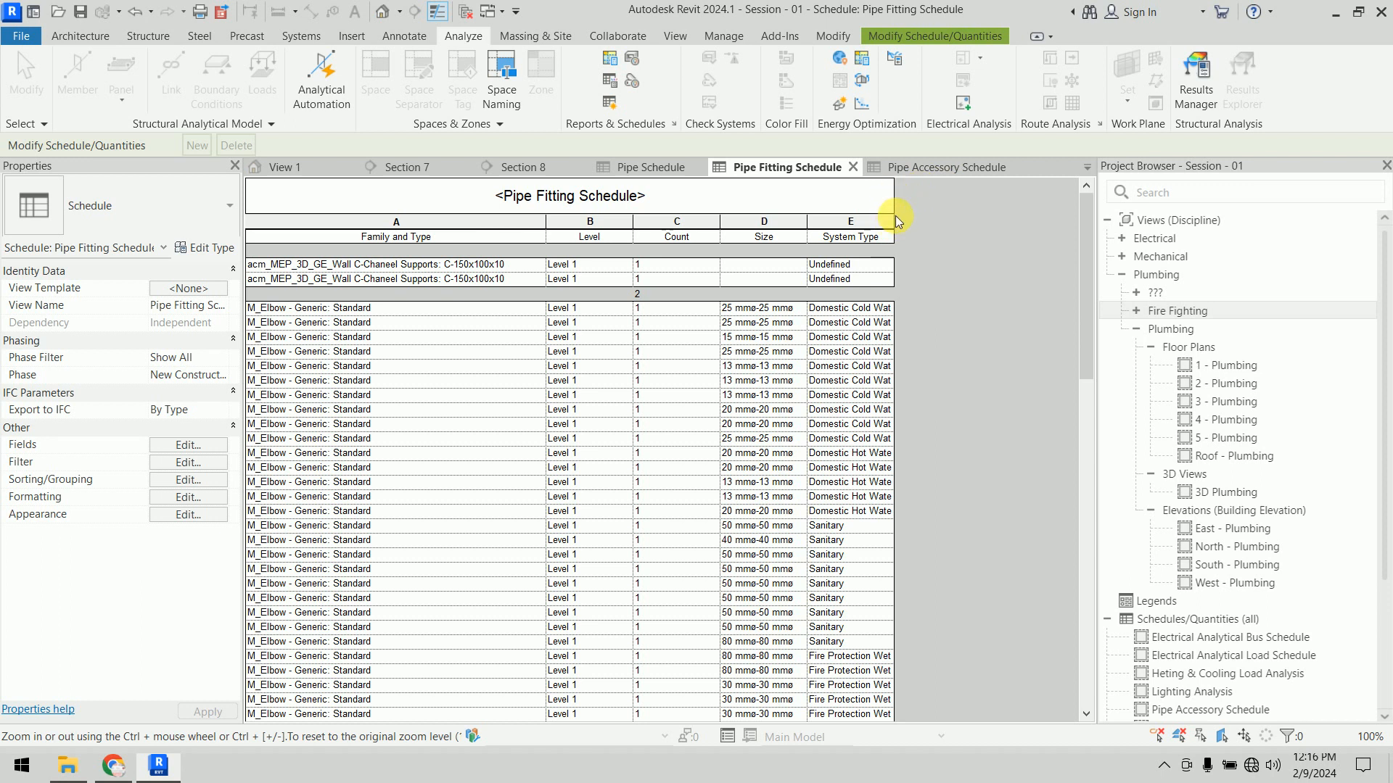
pyautogui.moveTo(894, 215); pyautogui.dragTo(957, 225)
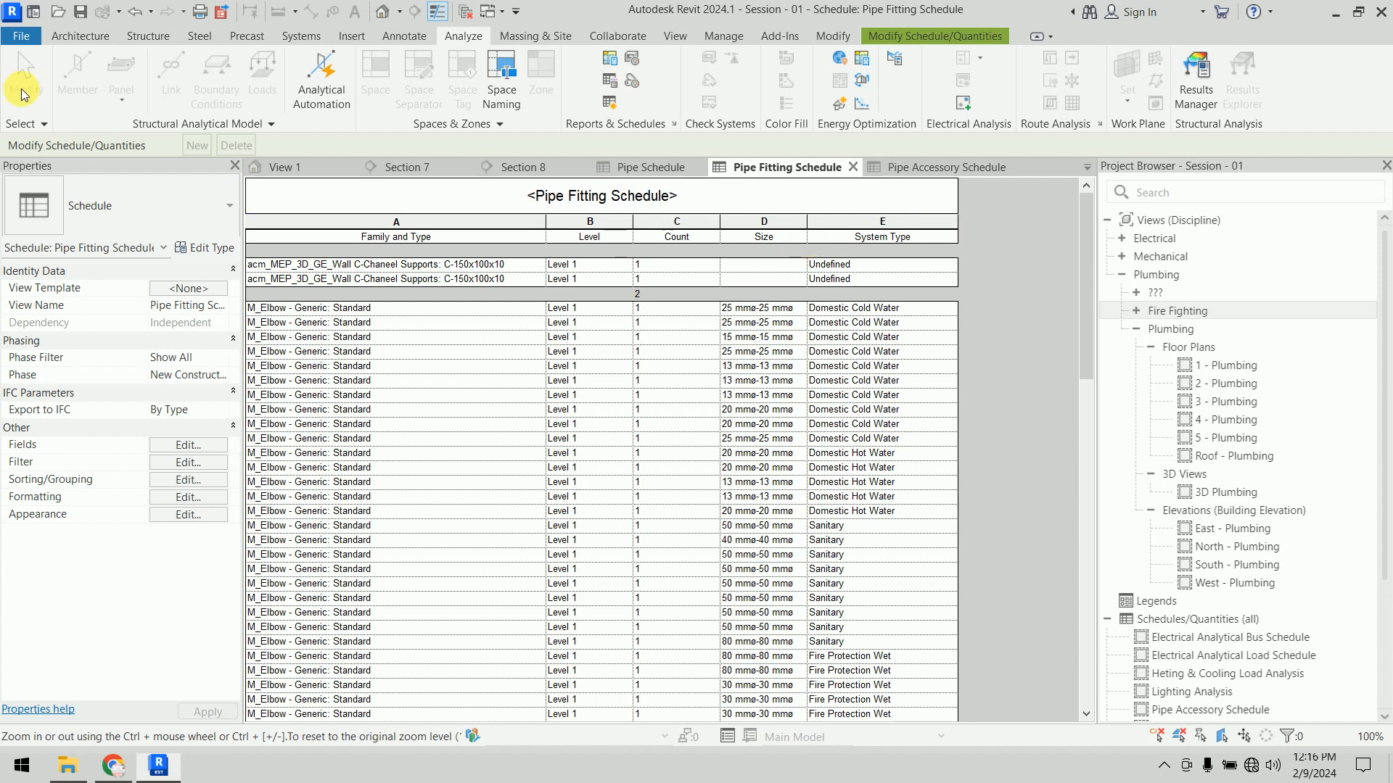
# Step: Export the Pipe Fitting Schedule as a comma-delimited CSV report to the Desktop, keeping the title, column headers and group headers
pyautogui.click(21, 36)
pyautogui.moveTo(87, 337)
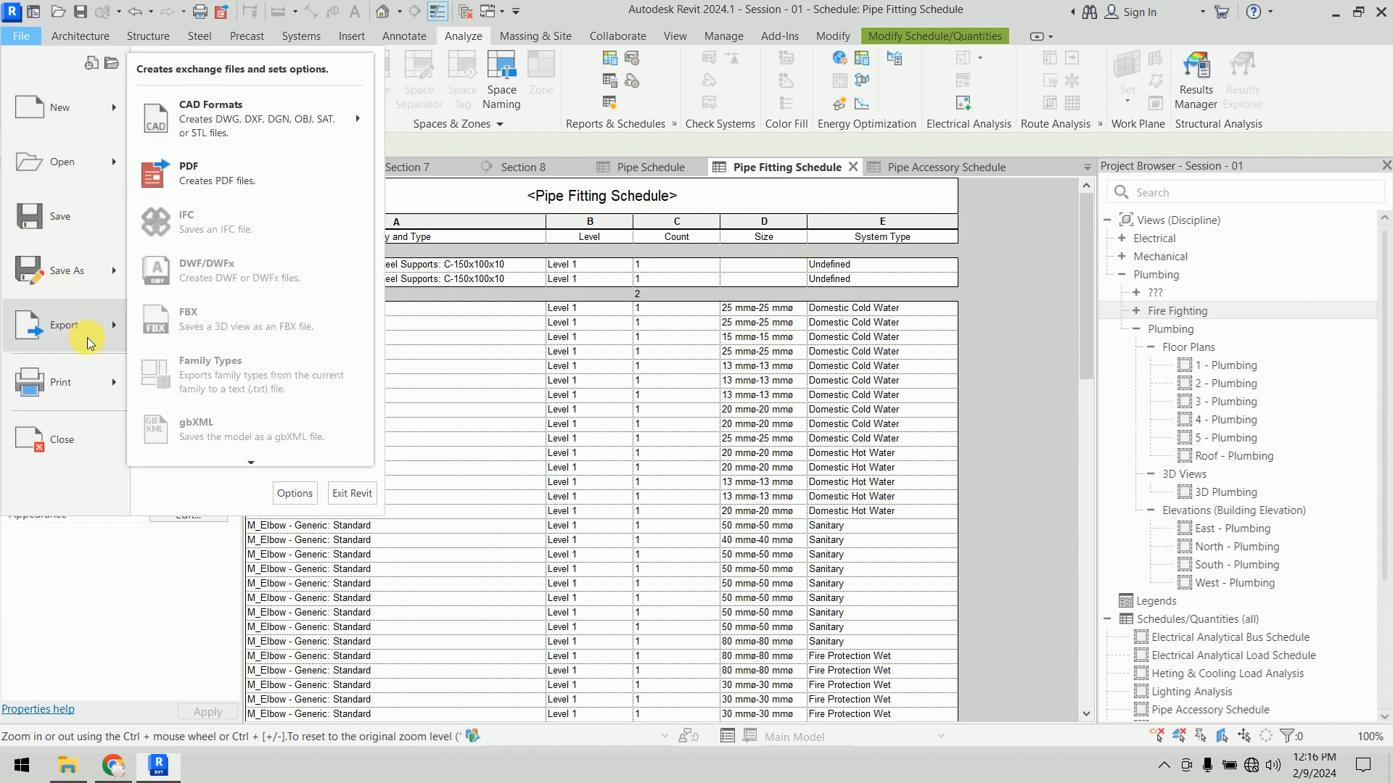
pyautogui.click(251, 462)
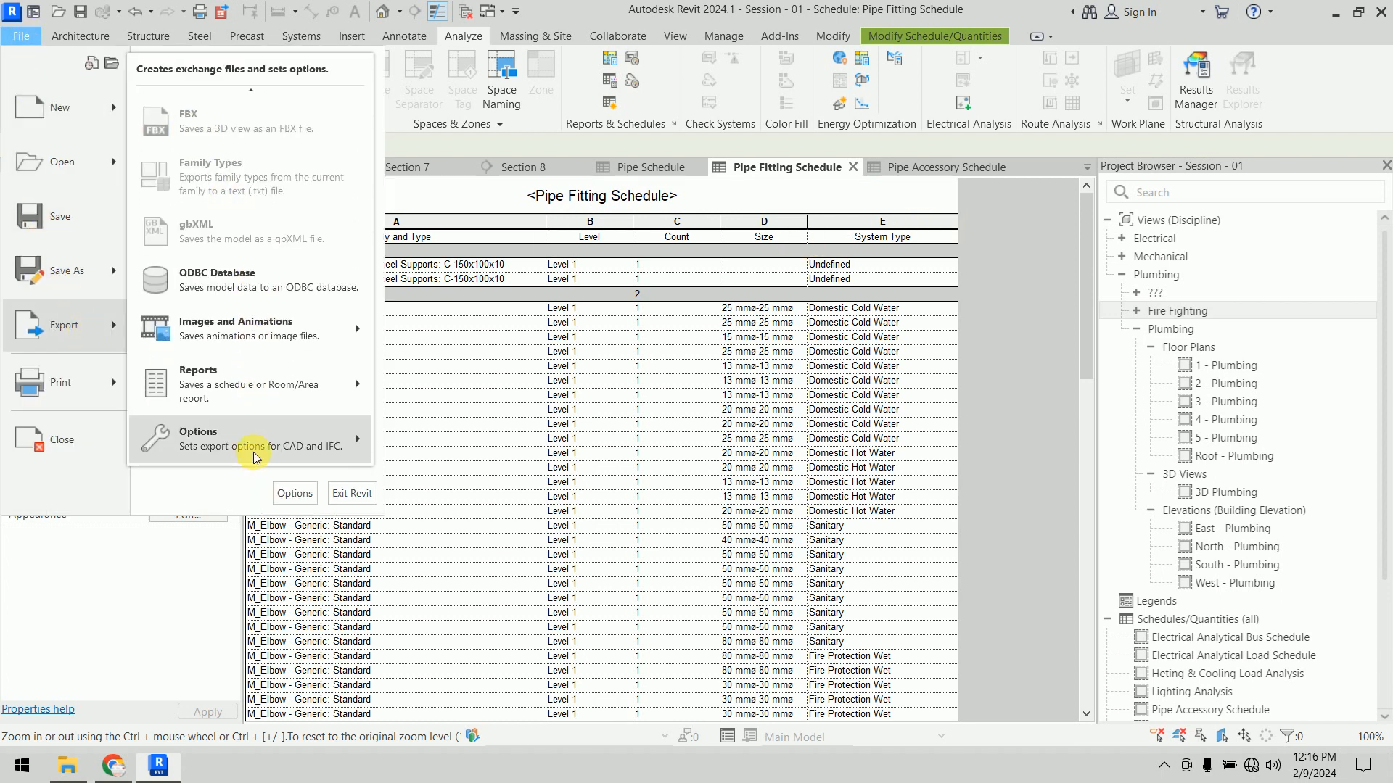
pyautogui.moveTo(257, 398)
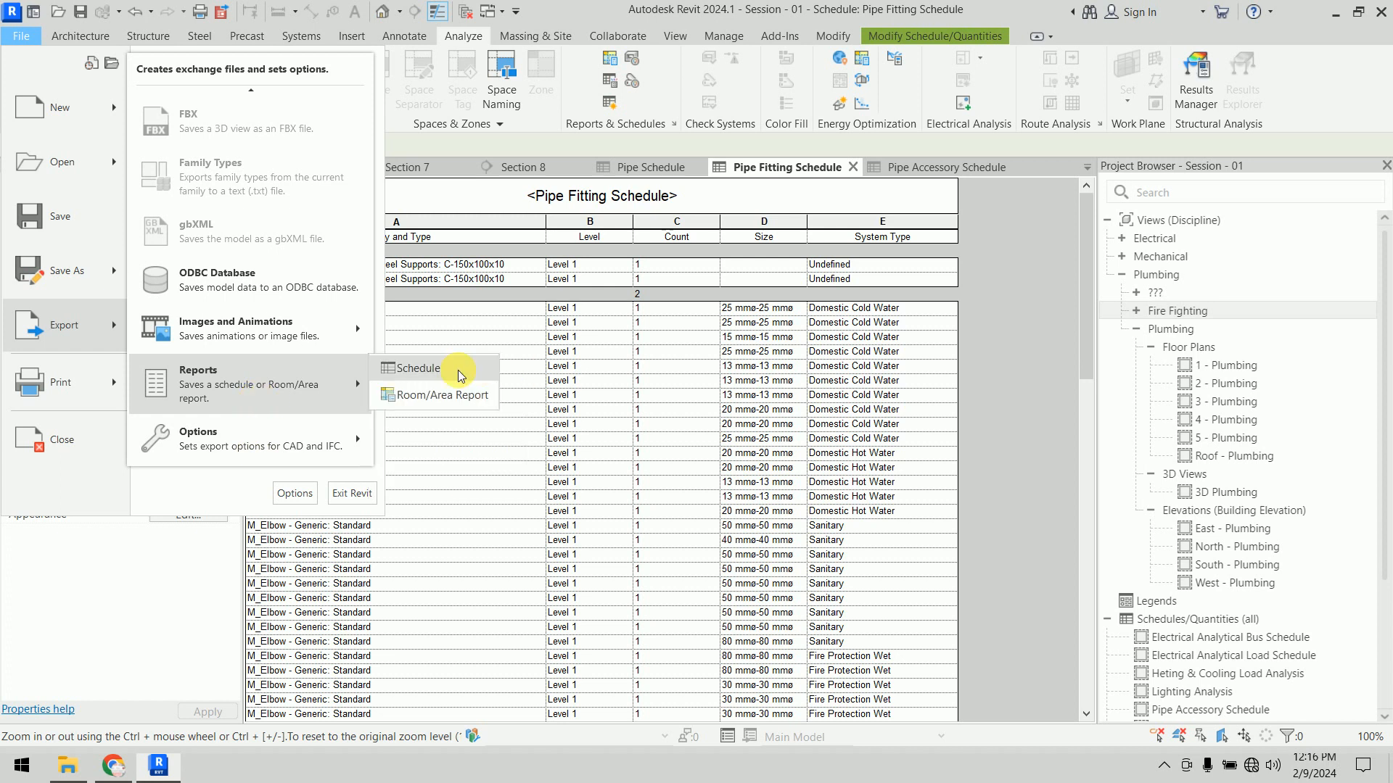
pyautogui.click(458, 370)
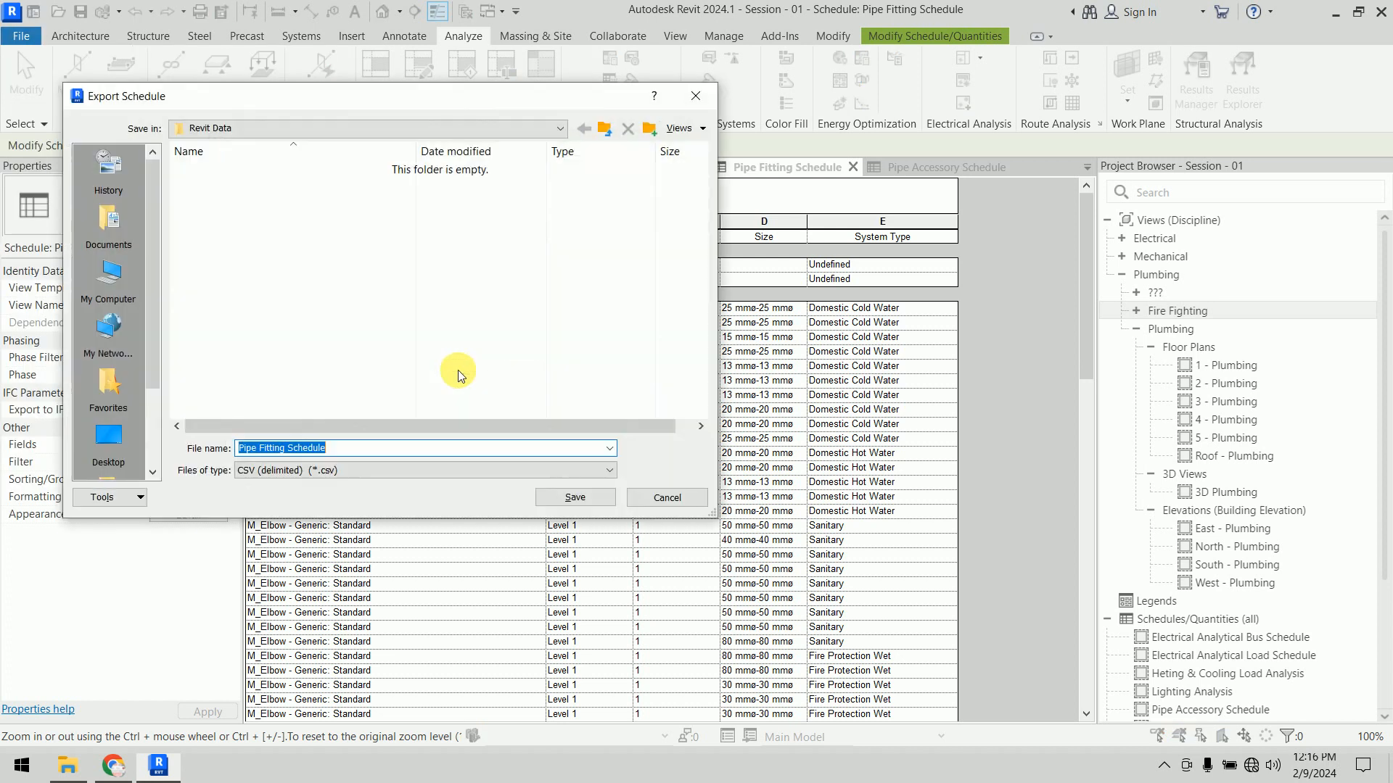
pyautogui.click(108, 438)
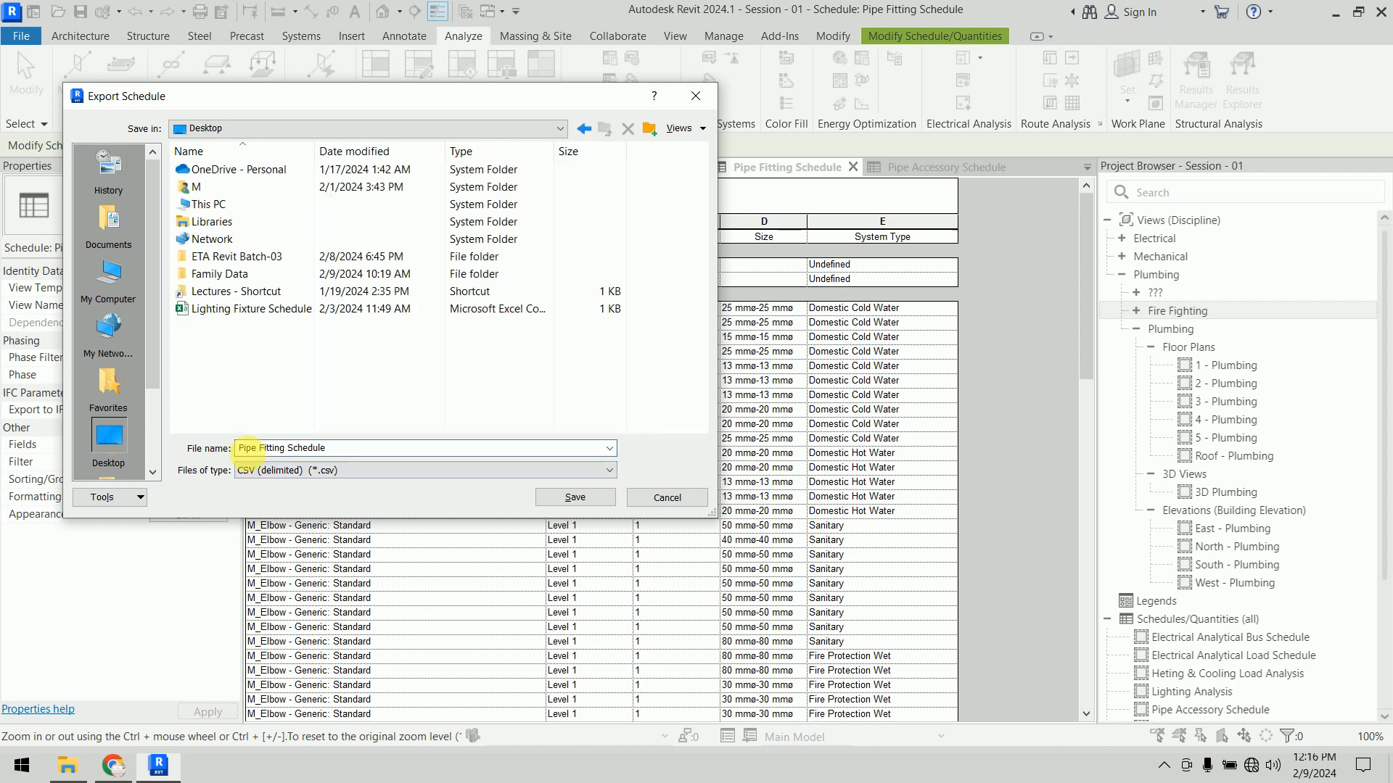
pyautogui.click(559, 497)
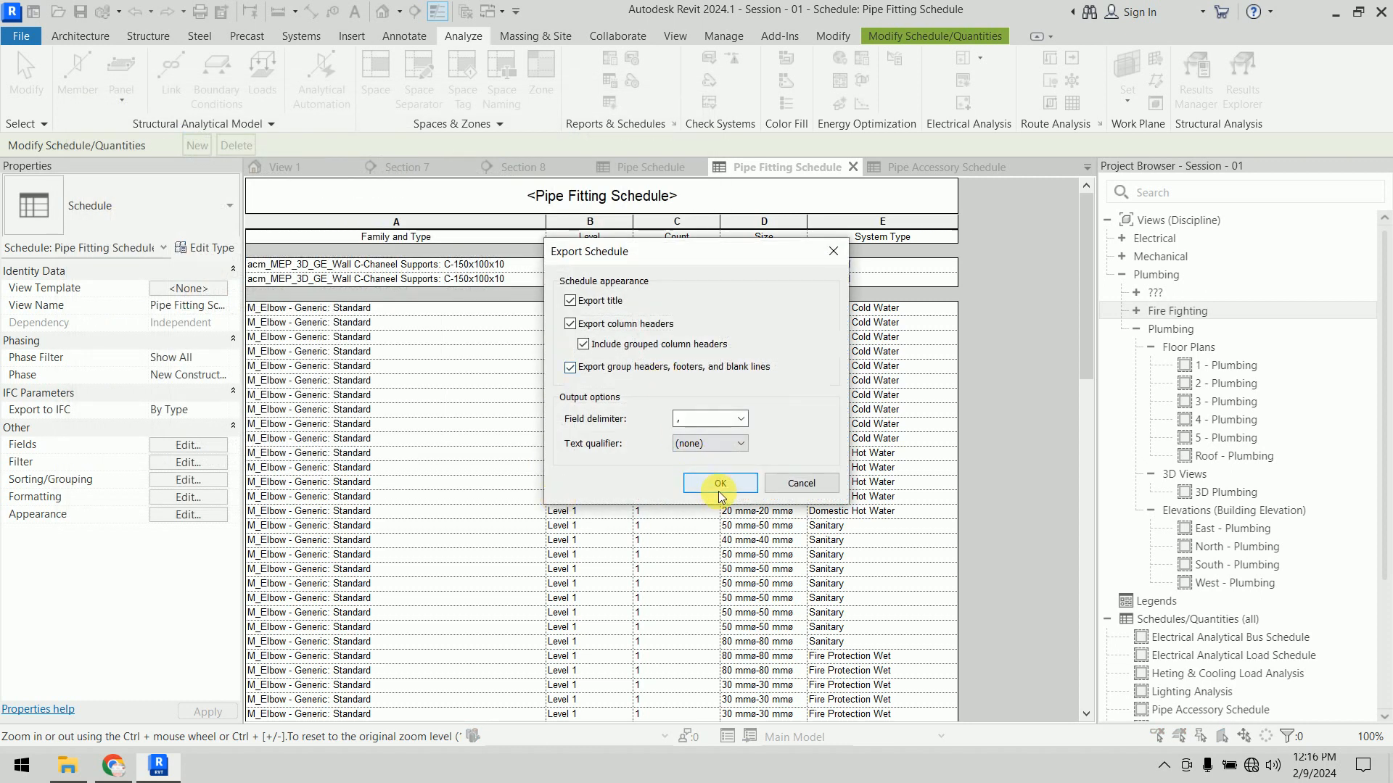
pyautogui.click(719, 484)
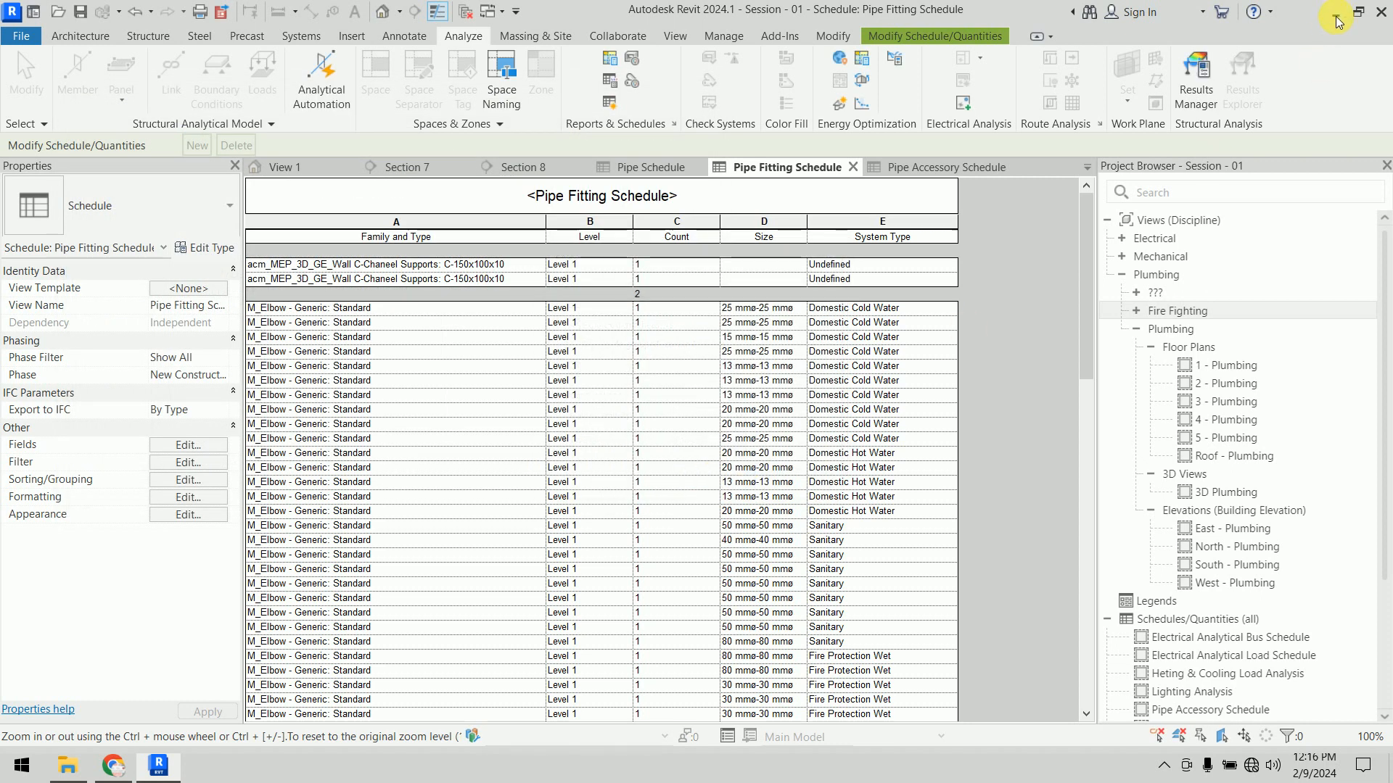
# Step: Open the exported Pipe Fitting Schedule file from the desktop in Excel and dismiss the data loss notice
pyautogui.click(1334, 16)
pyautogui.rightClick(707, 203)
pyautogui.click(747, 259)
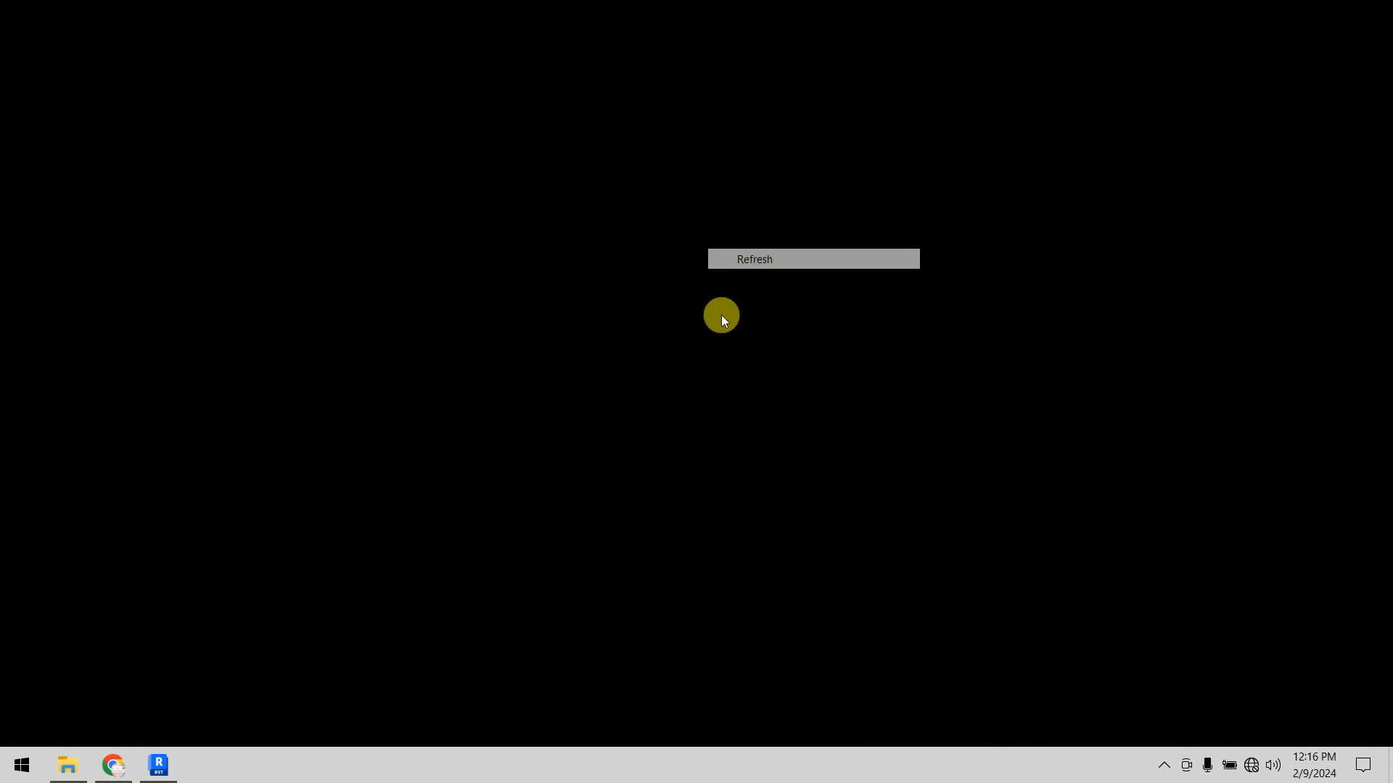
pyautogui.doubleClick(257, 669)
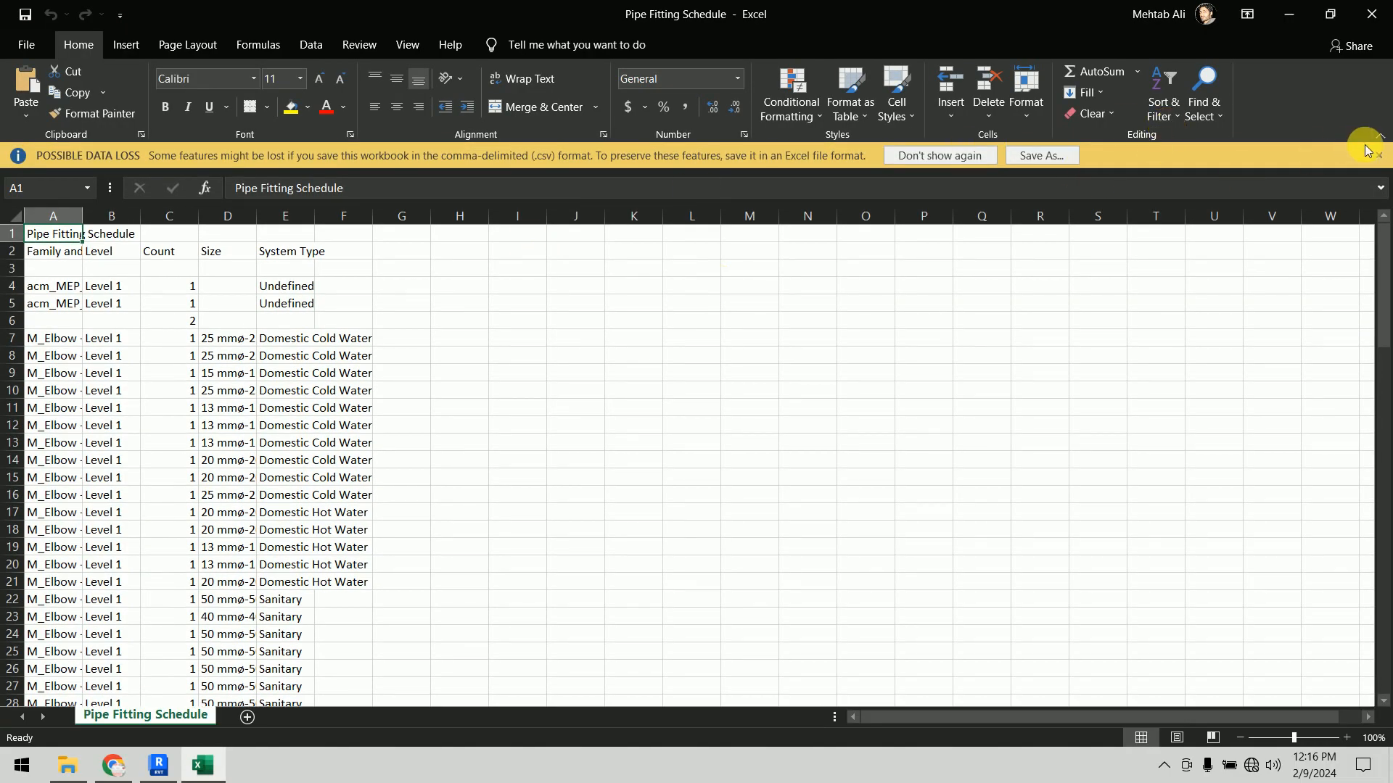
pyautogui.click(1378, 154)
# Step: Auto-fit all columns of the exported schedule and review its rows down to the totals at the end
pyautogui.click(16, 190)
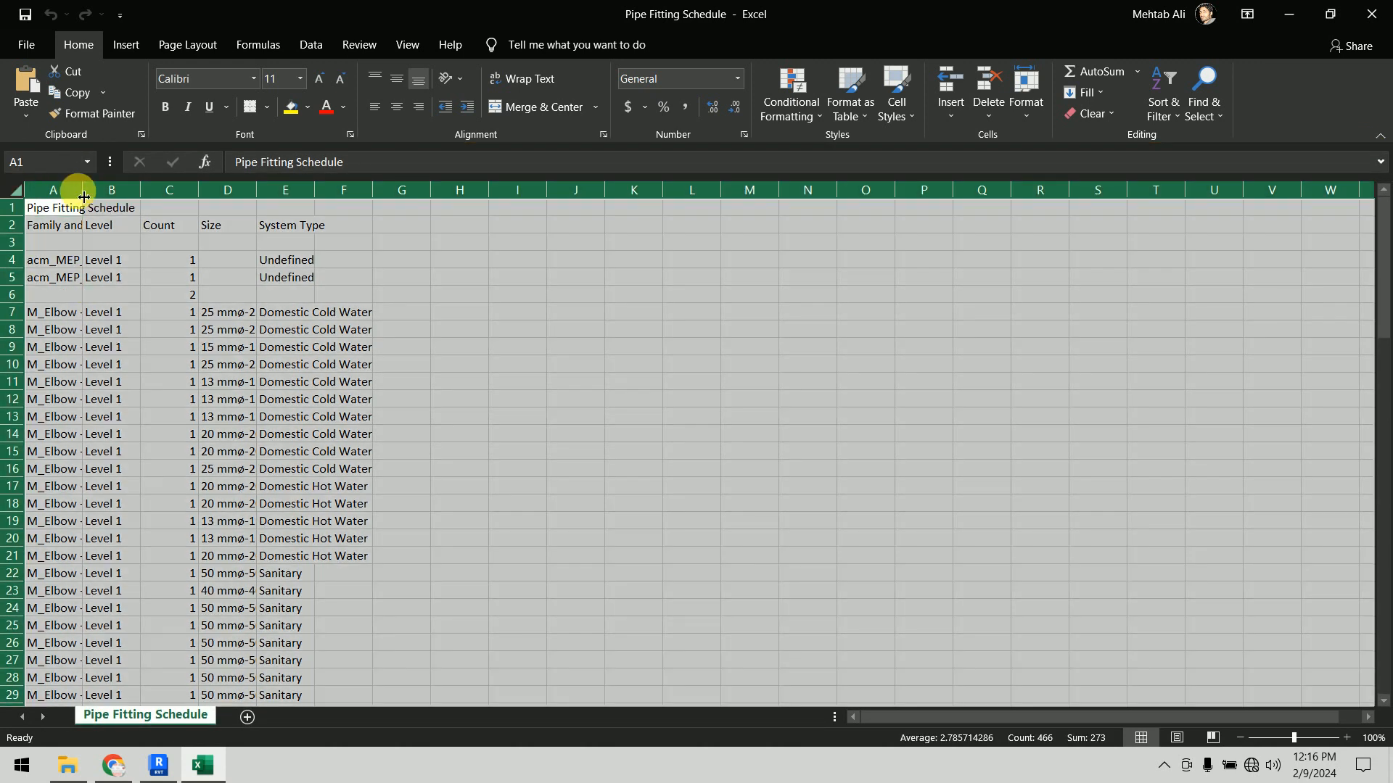
pyautogui.doubleClick(84, 195)
pyautogui.click(946, 352)
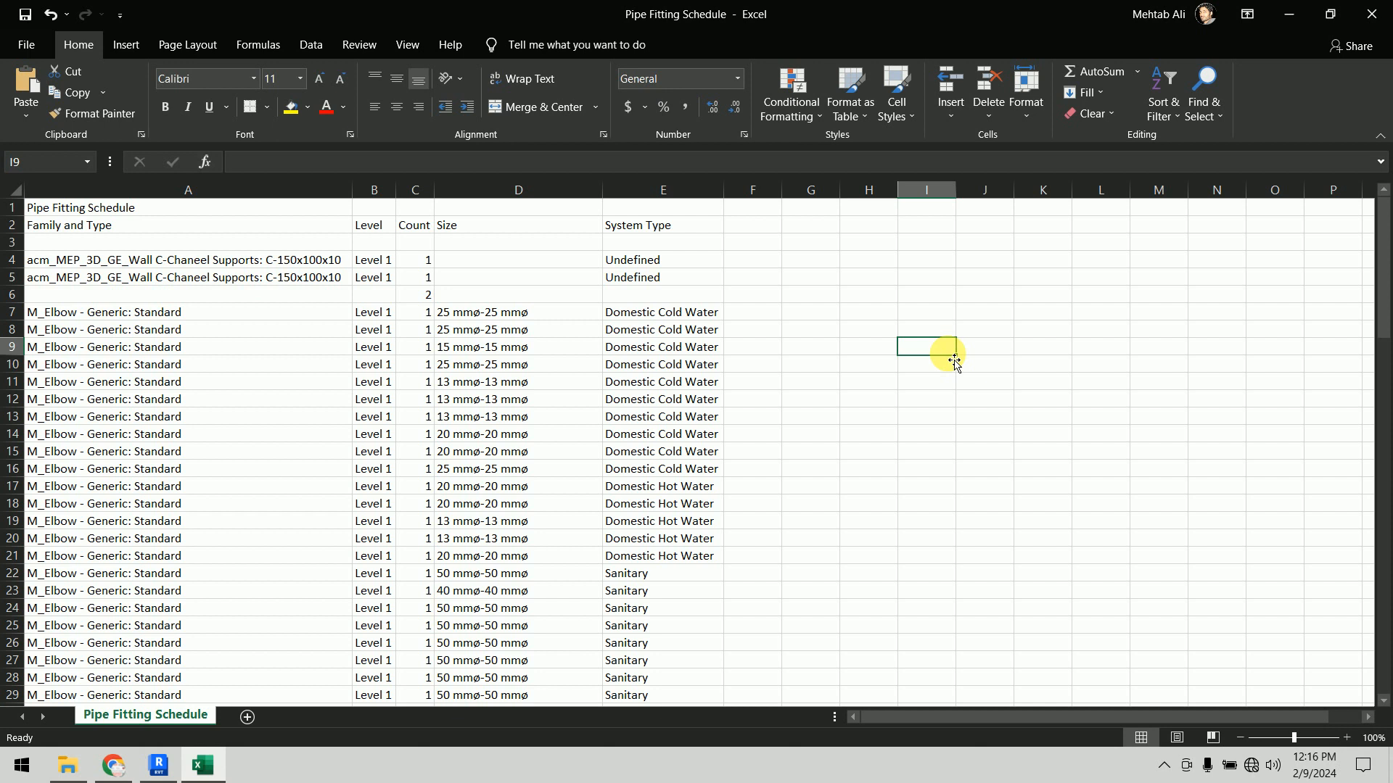
pyautogui.scroll(-20, 953, 360)
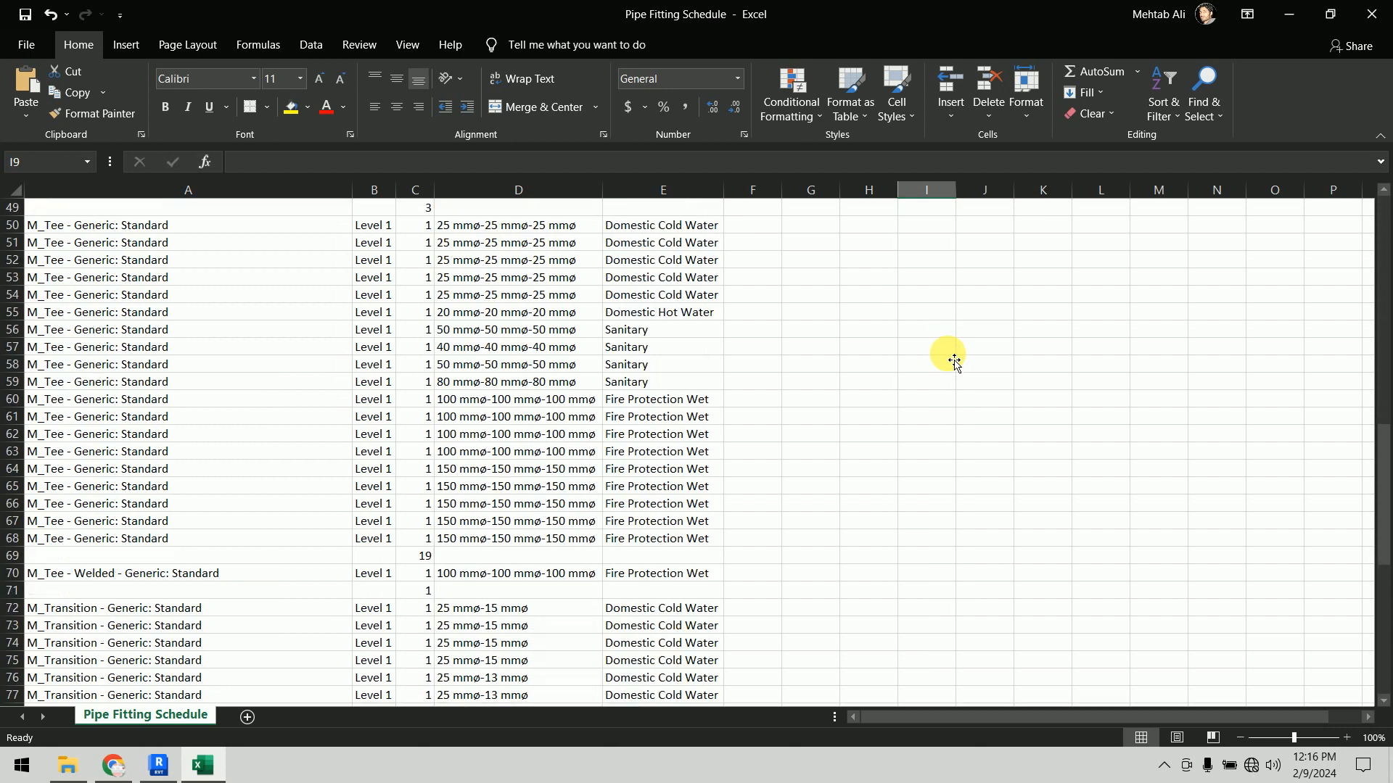
pyautogui.scroll(-9, 953, 360)
pyautogui.scroll(3, 954, 361)
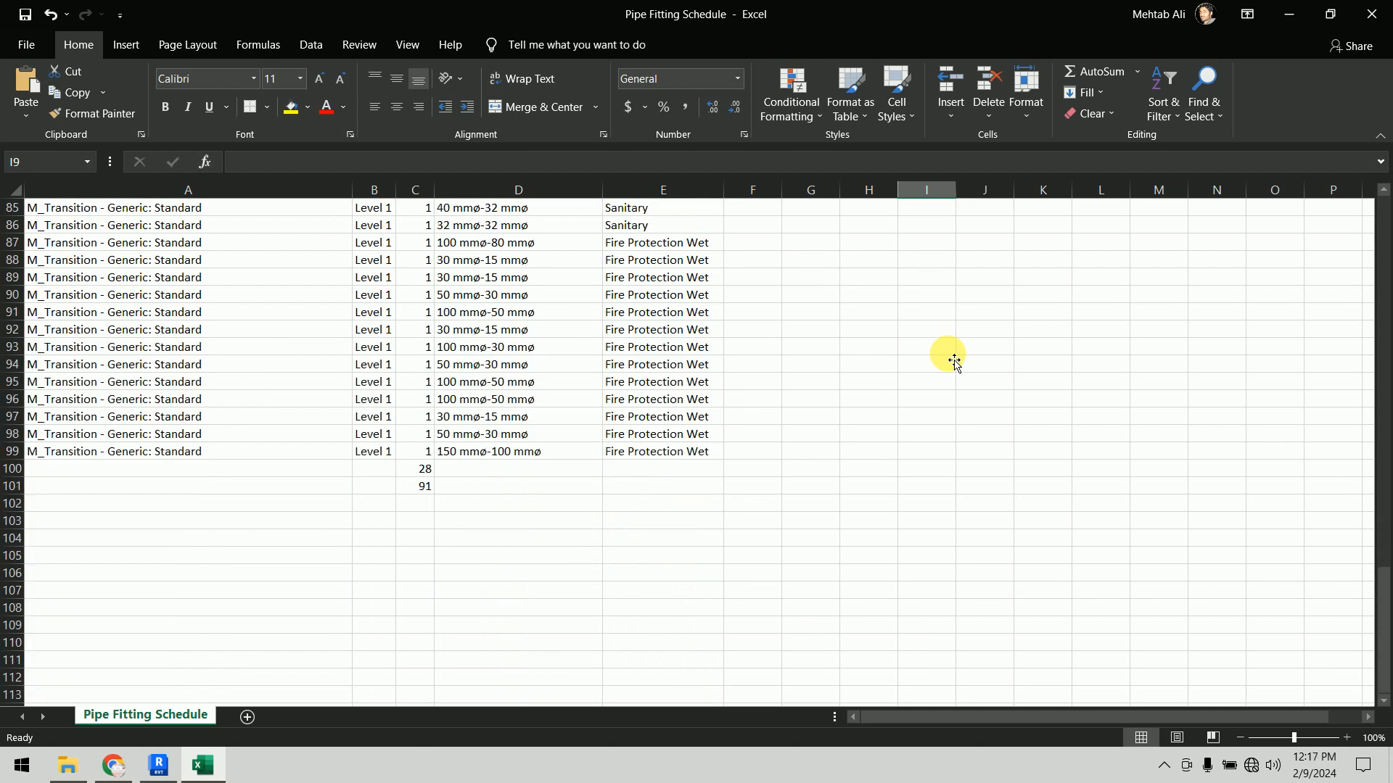
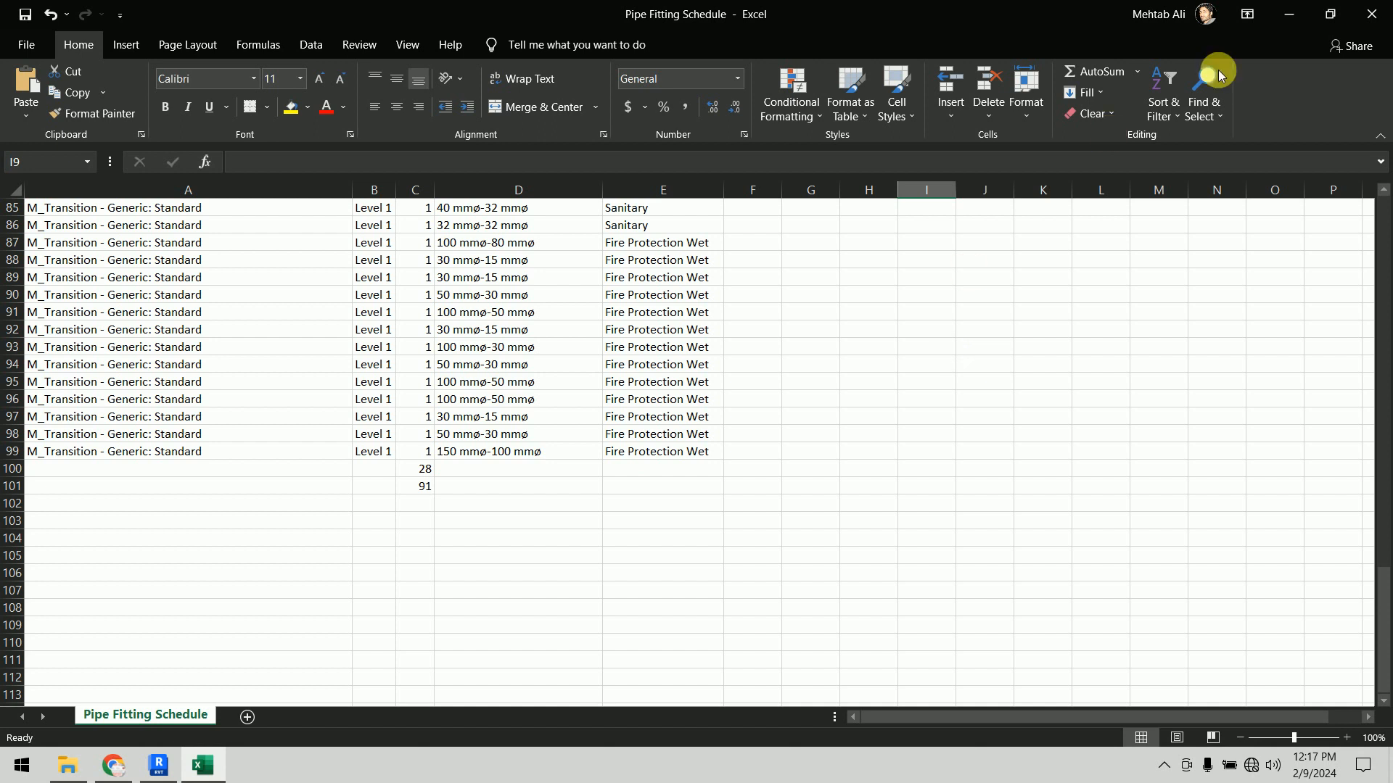
# Step: Close the exported schedule workbook without saving changes and return to Revit
pyautogui.click(1371, 14)
pyautogui.click(681, 405)
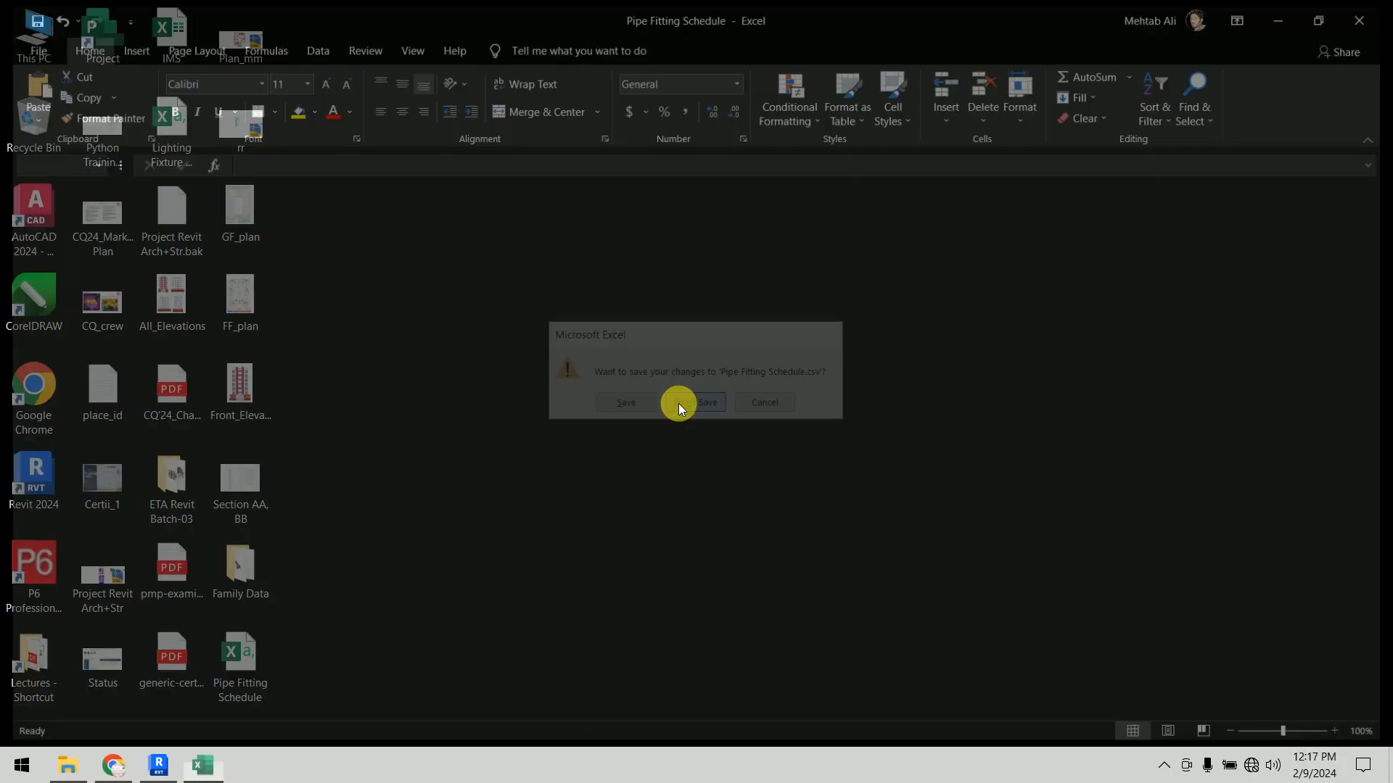
pyautogui.click(158, 765)
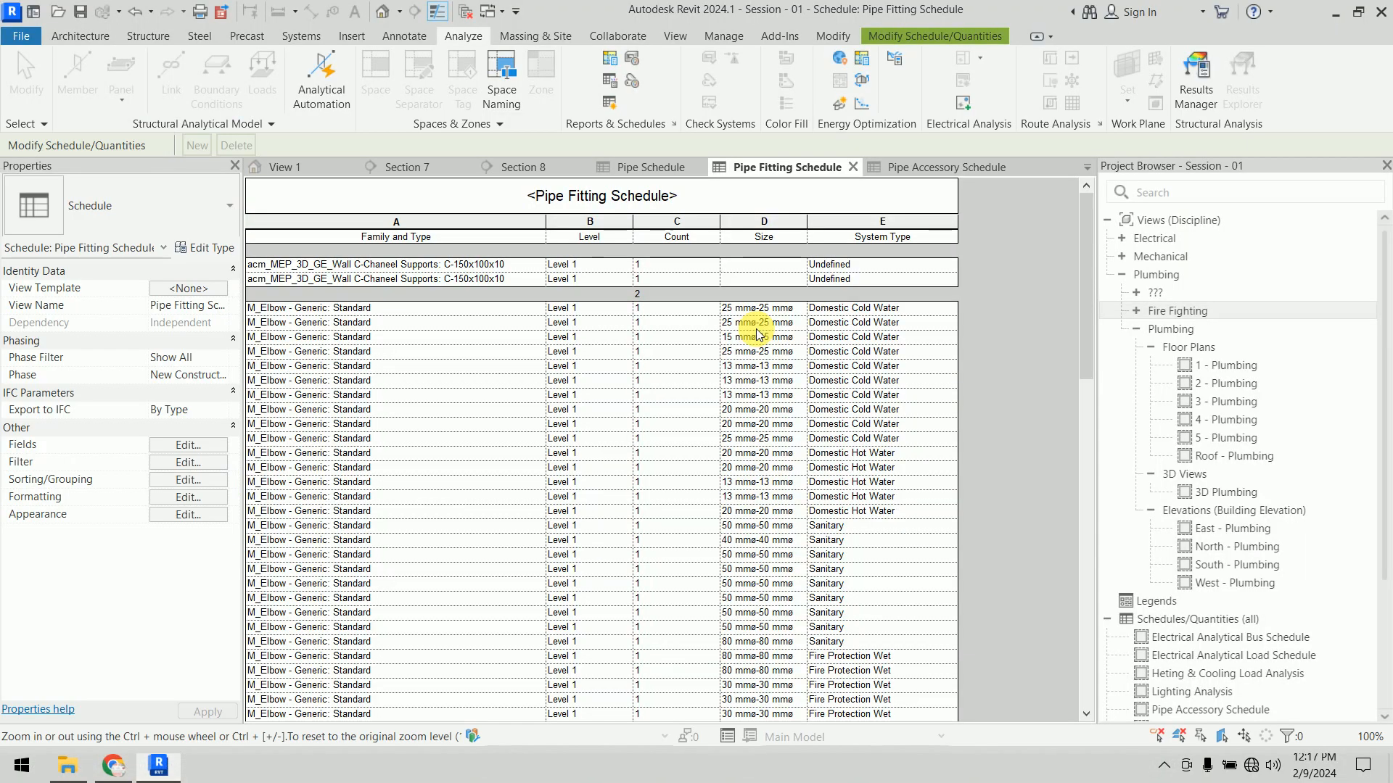
# Step: Open the 1 - Plumbing floor plan and move the two section markers off the men's toilet, one into the adjacent room, one into the corridor
pyautogui.doubleClick(1225, 367)
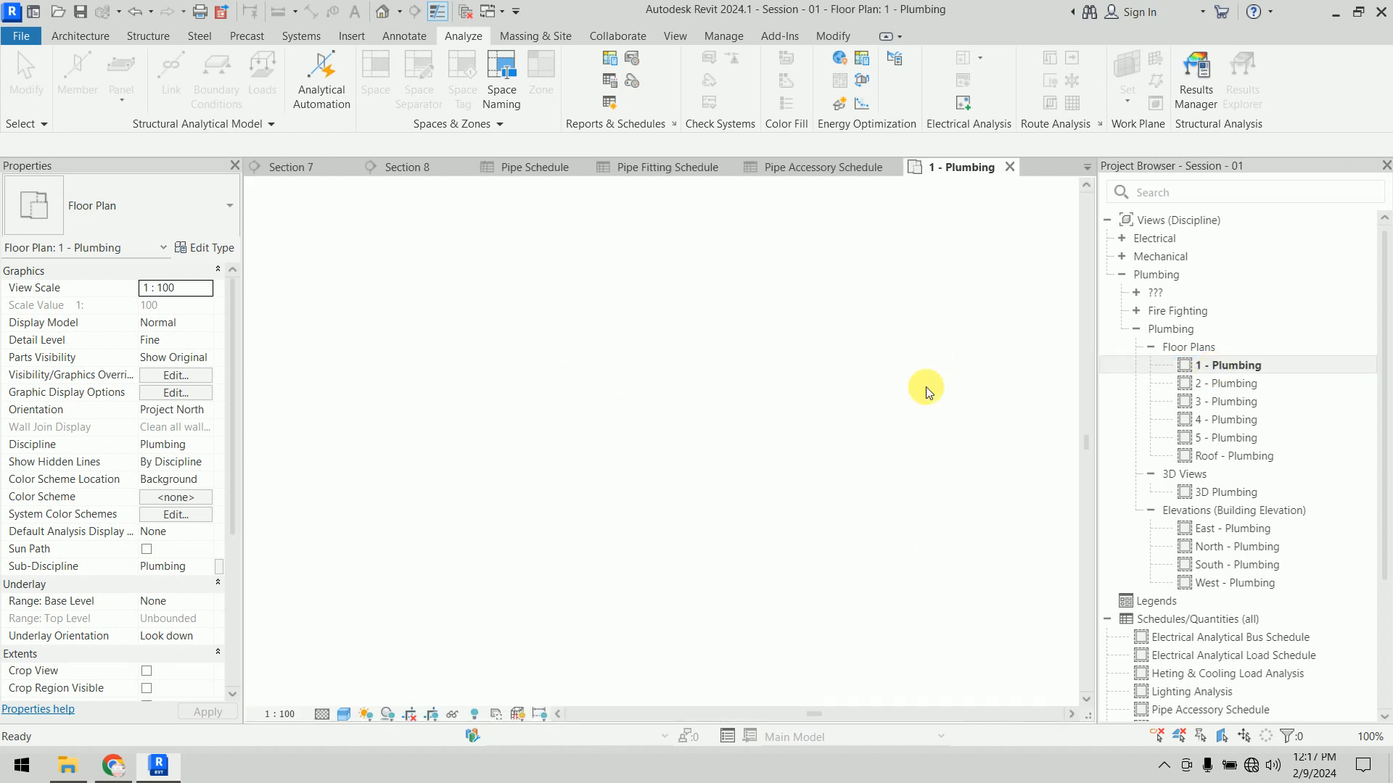
pyautogui.scroll(3, 774, 409)
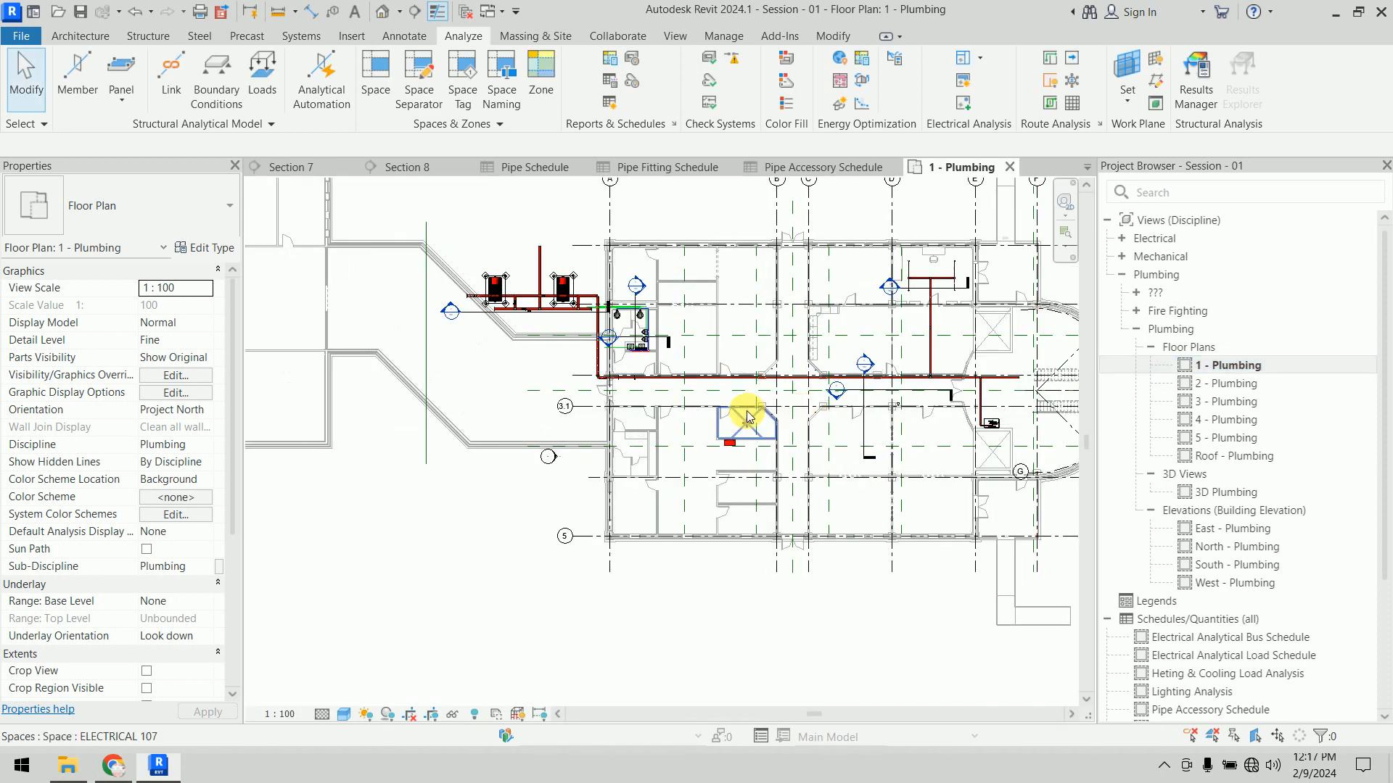
pyautogui.scroll(-2, 748, 417)
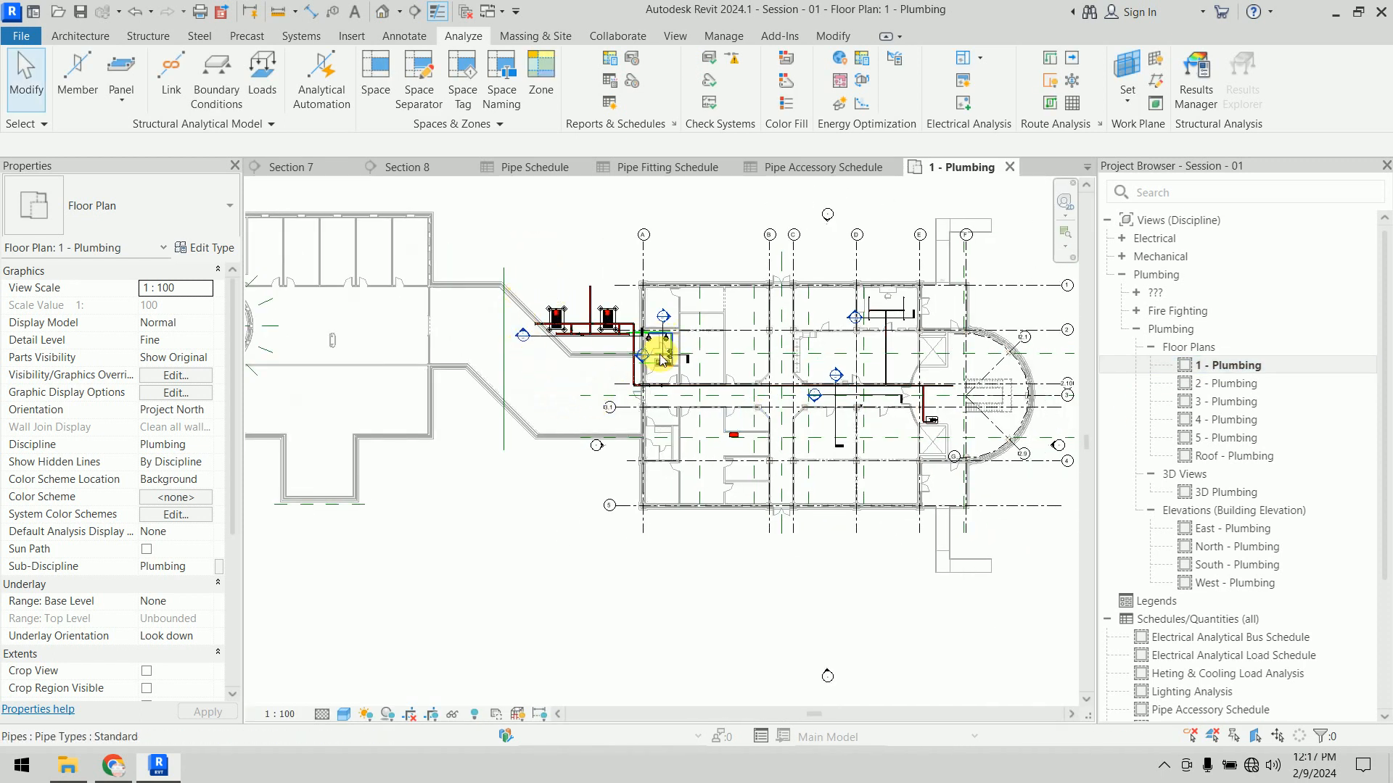
pyautogui.scroll(5, 662, 348)
pyautogui.moveTo(715, 369); pyautogui.dragTo(699, 436, button='middle')
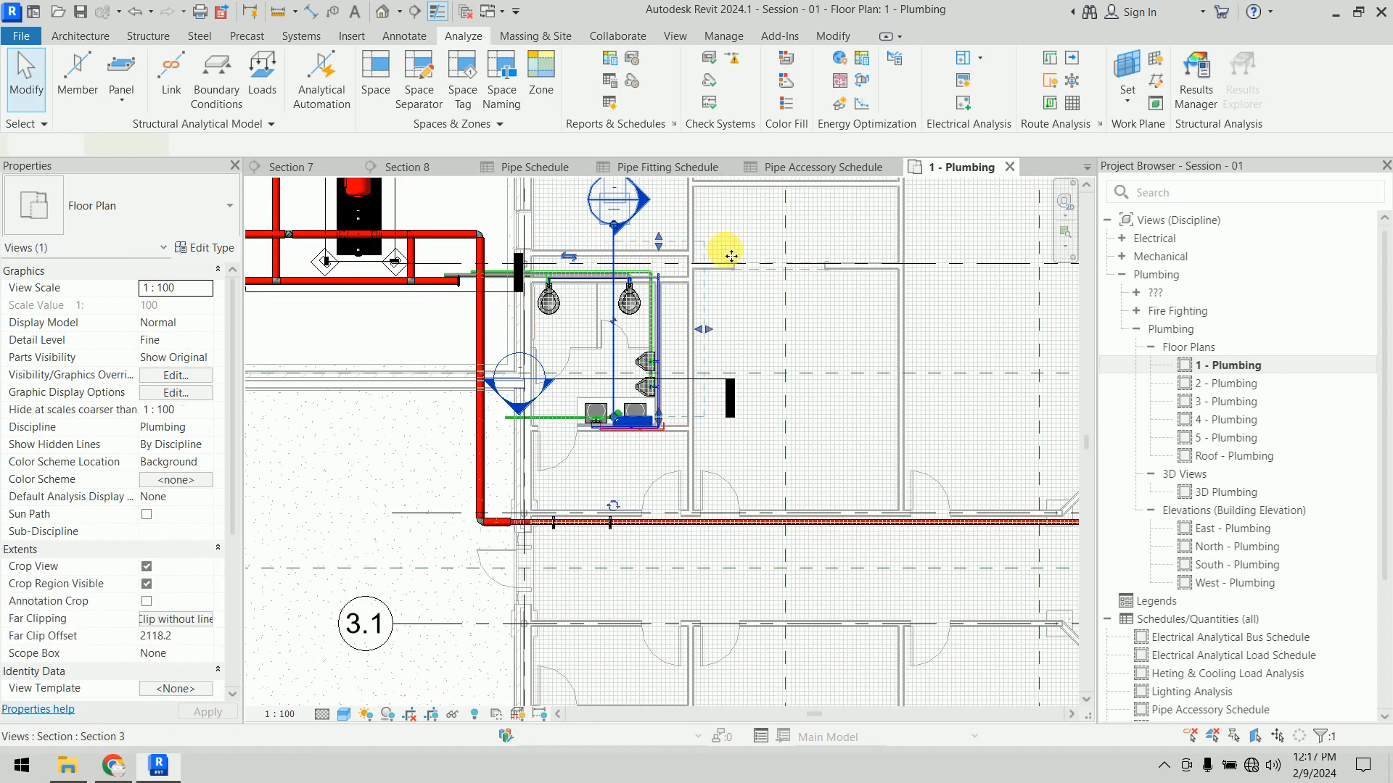
pyautogui.moveTo(620, 259); pyautogui.dragTo(843, 259)
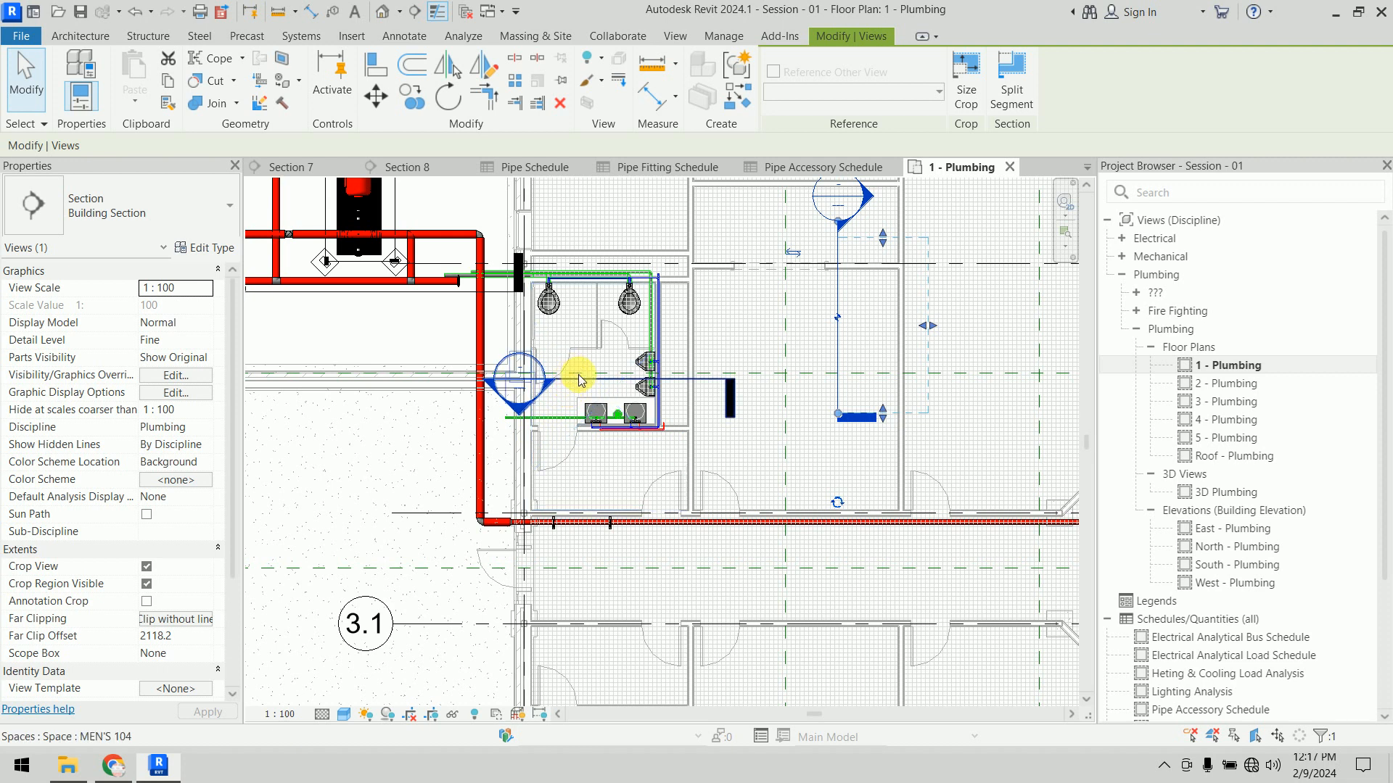
pyautogui.moveTo(578, 377); pyautogui.dragTo(538, 534)
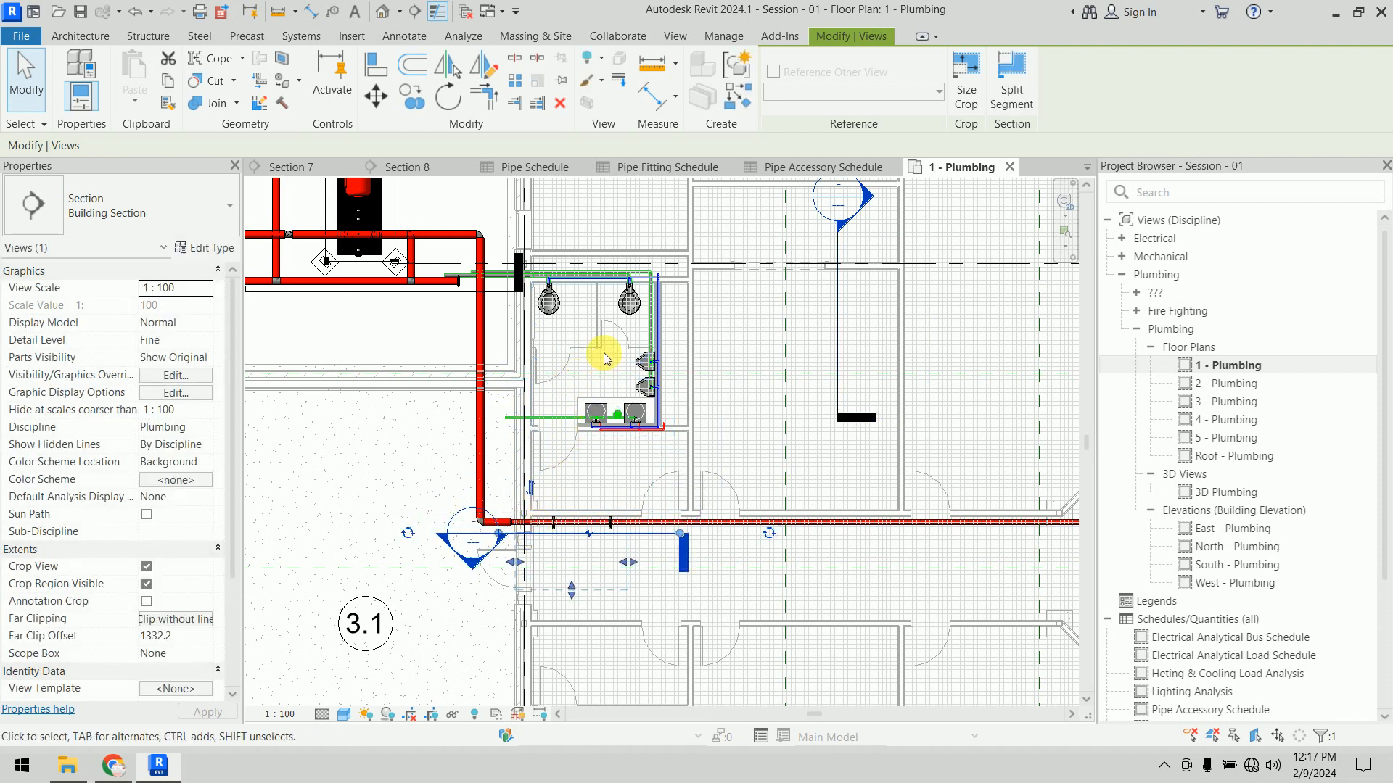
pyautogui.scroll(3, 599, 344)
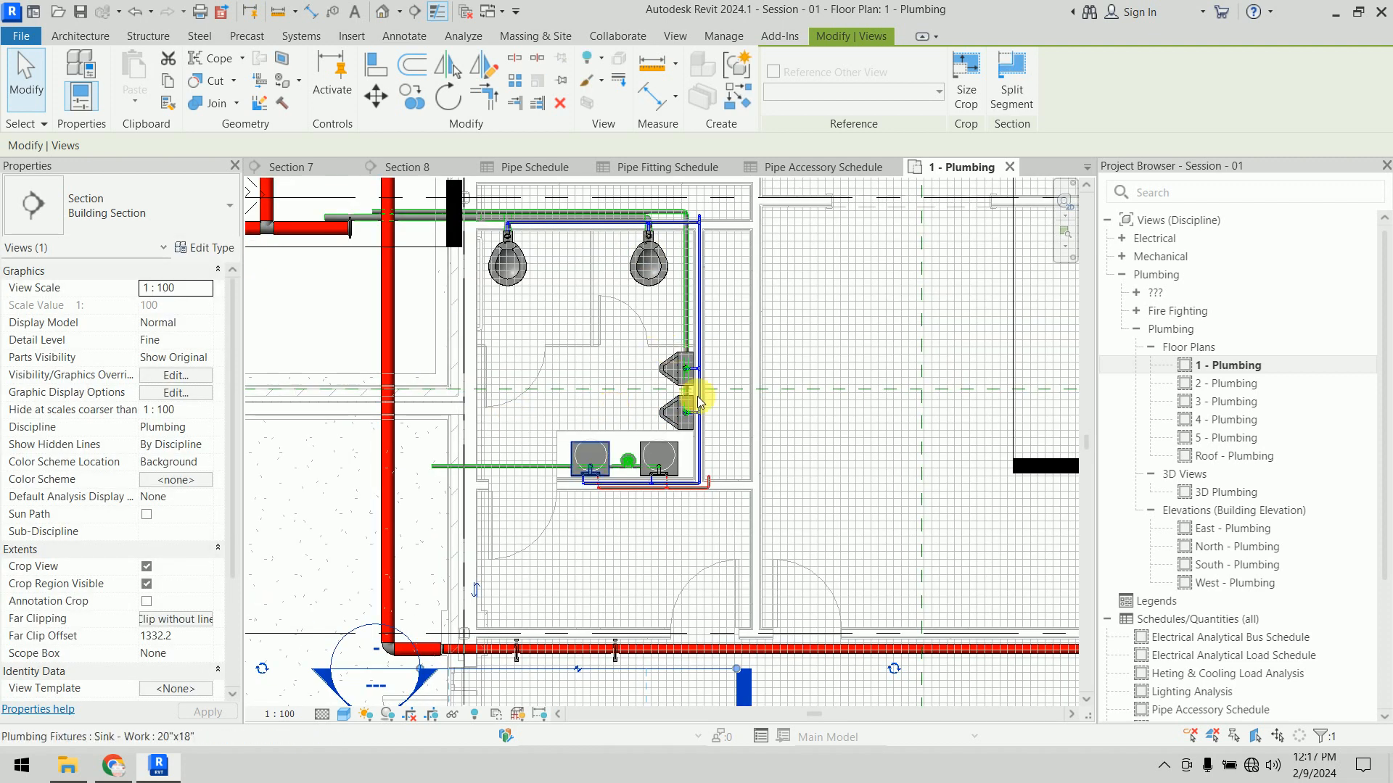
pyautogui.scroll(-3, 666, 473)
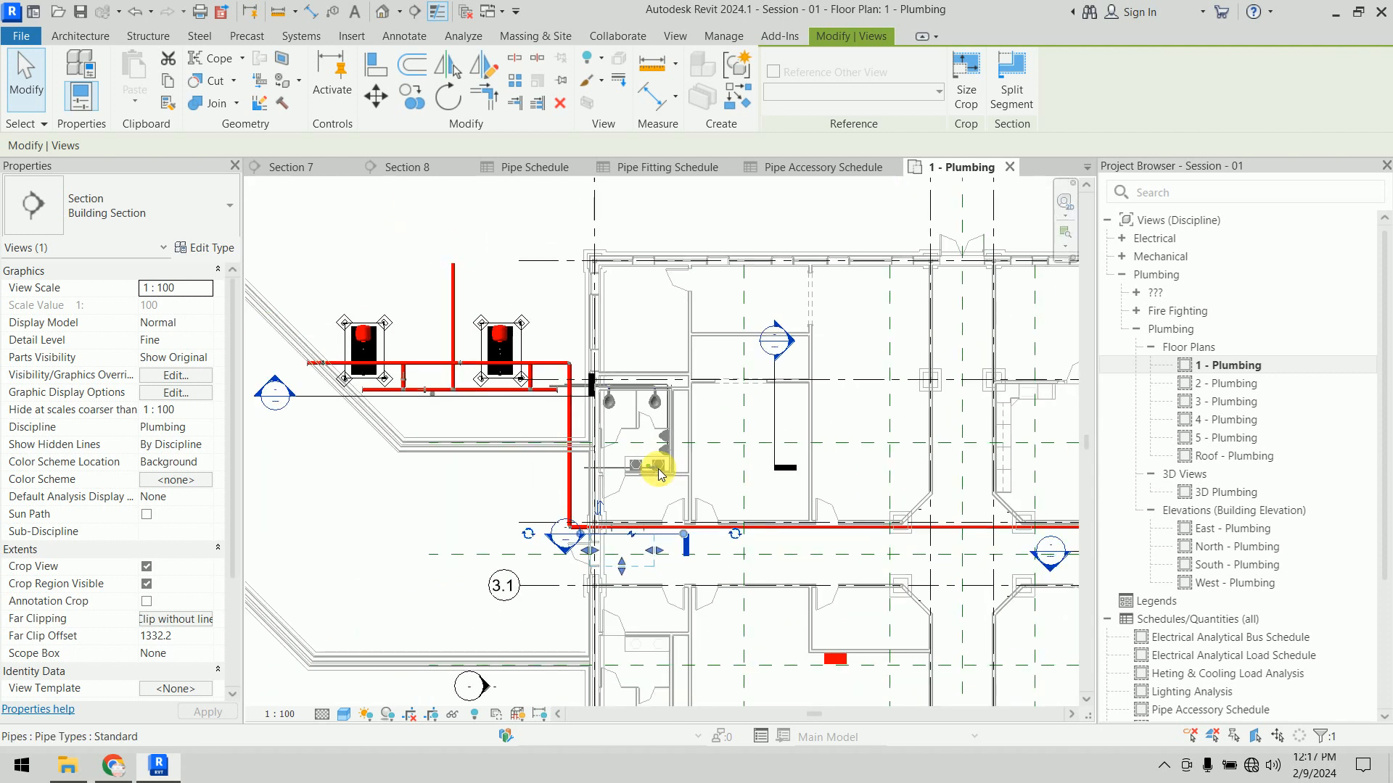
pyautogui.scroll(-3, 660, 473)
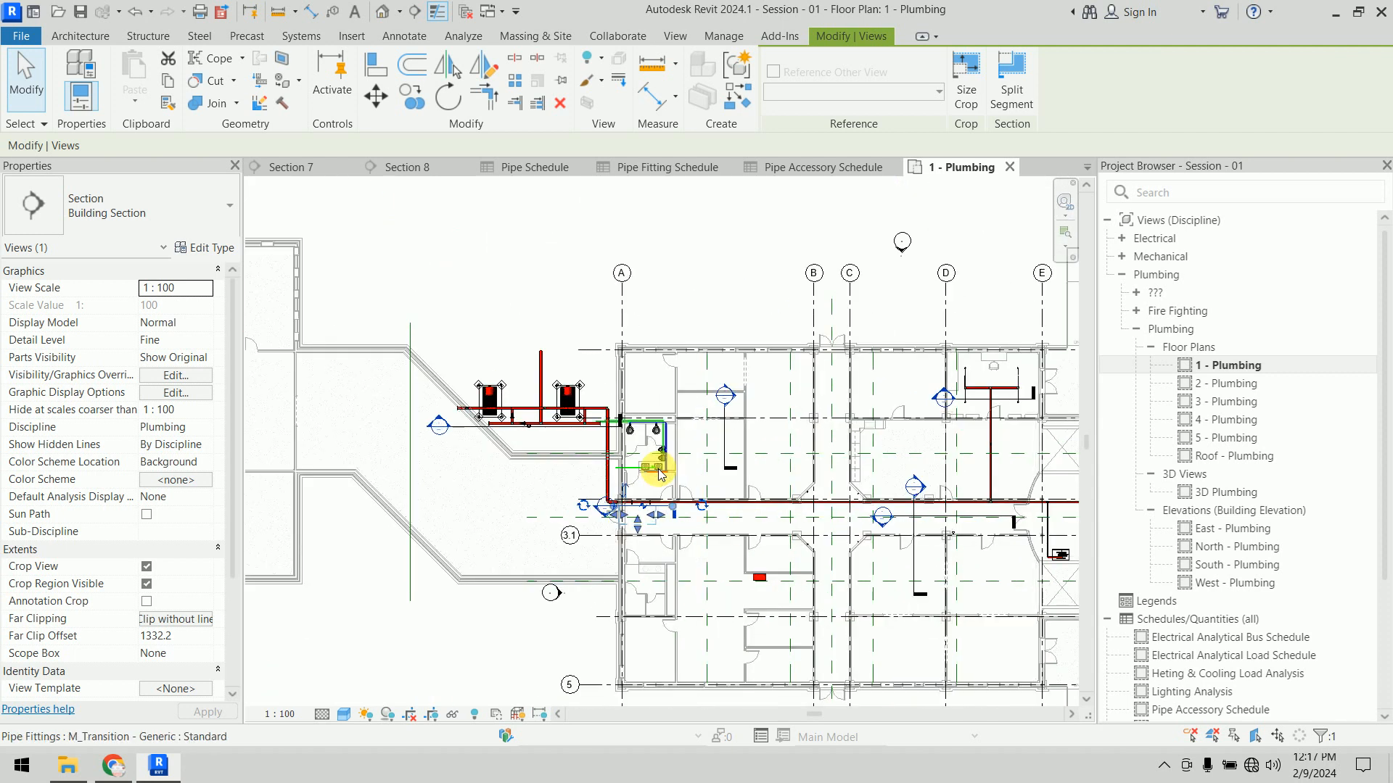
pyautogui.scroll(-2, 660, 473)
pyautogui.moveTo(660, 473); pyautogui.dragTo(616, 381, button='middle')
pyautogui.click(620, 549)
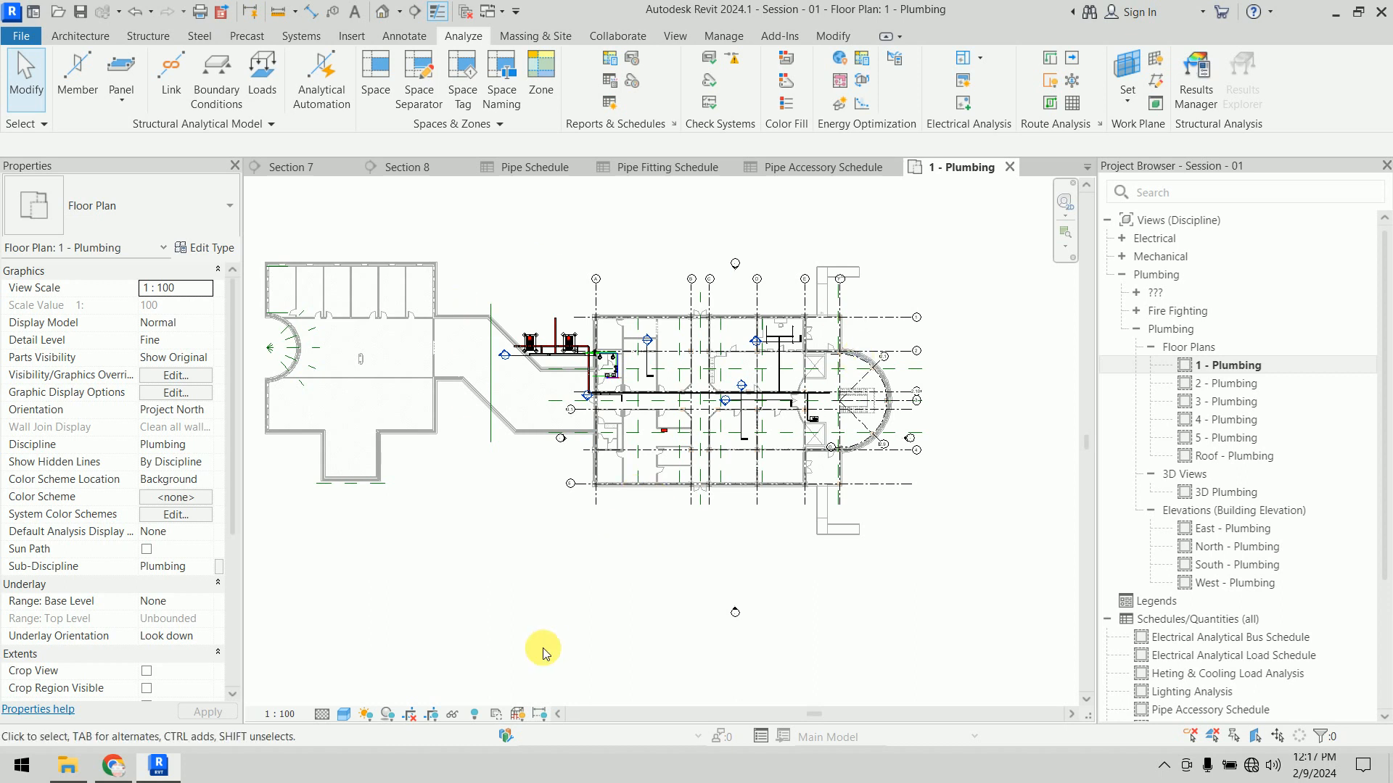
# Step: Duplicate the 1 - Plumbing floor plan view without detailing and rename the copy 1 - Plumbing WC
pyautogui.rightClick(1220, 364)
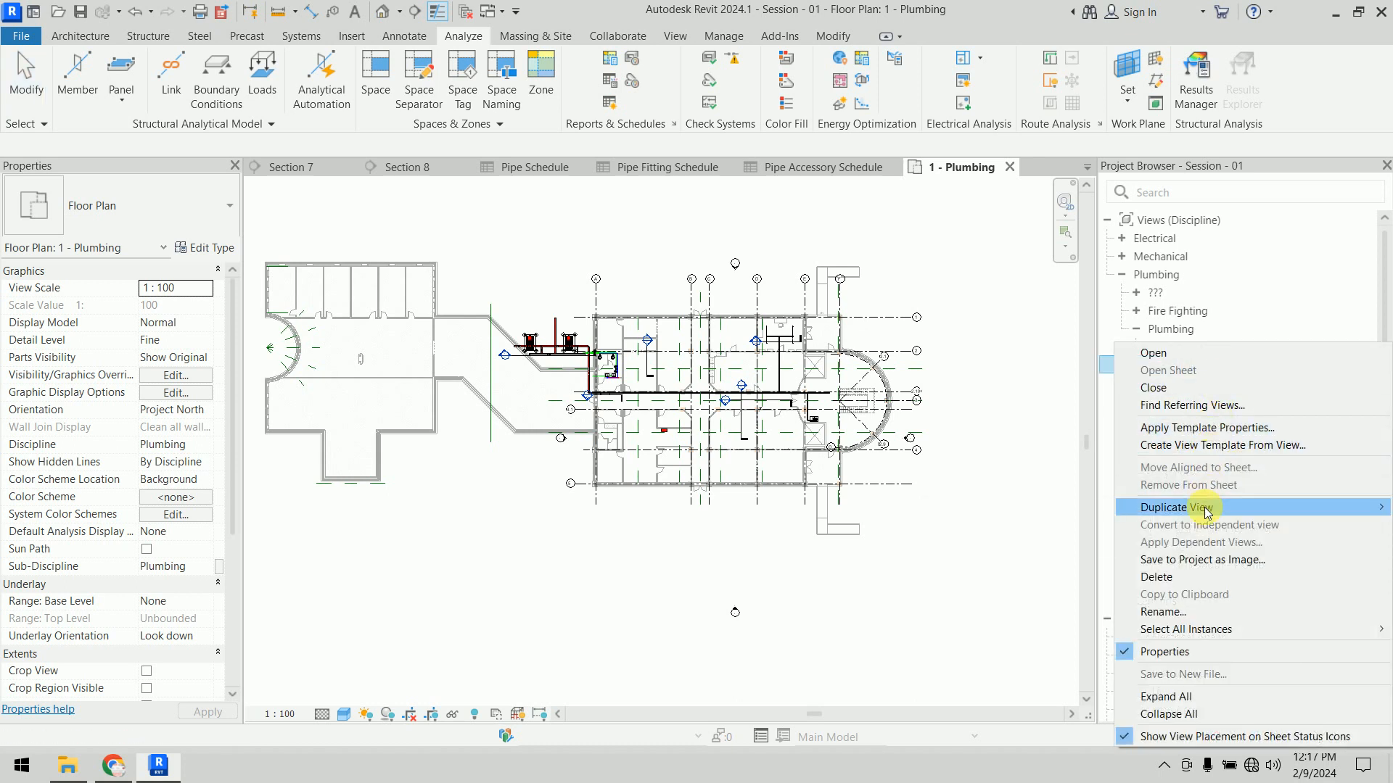
pyautogui.moveTo(1206, 512)
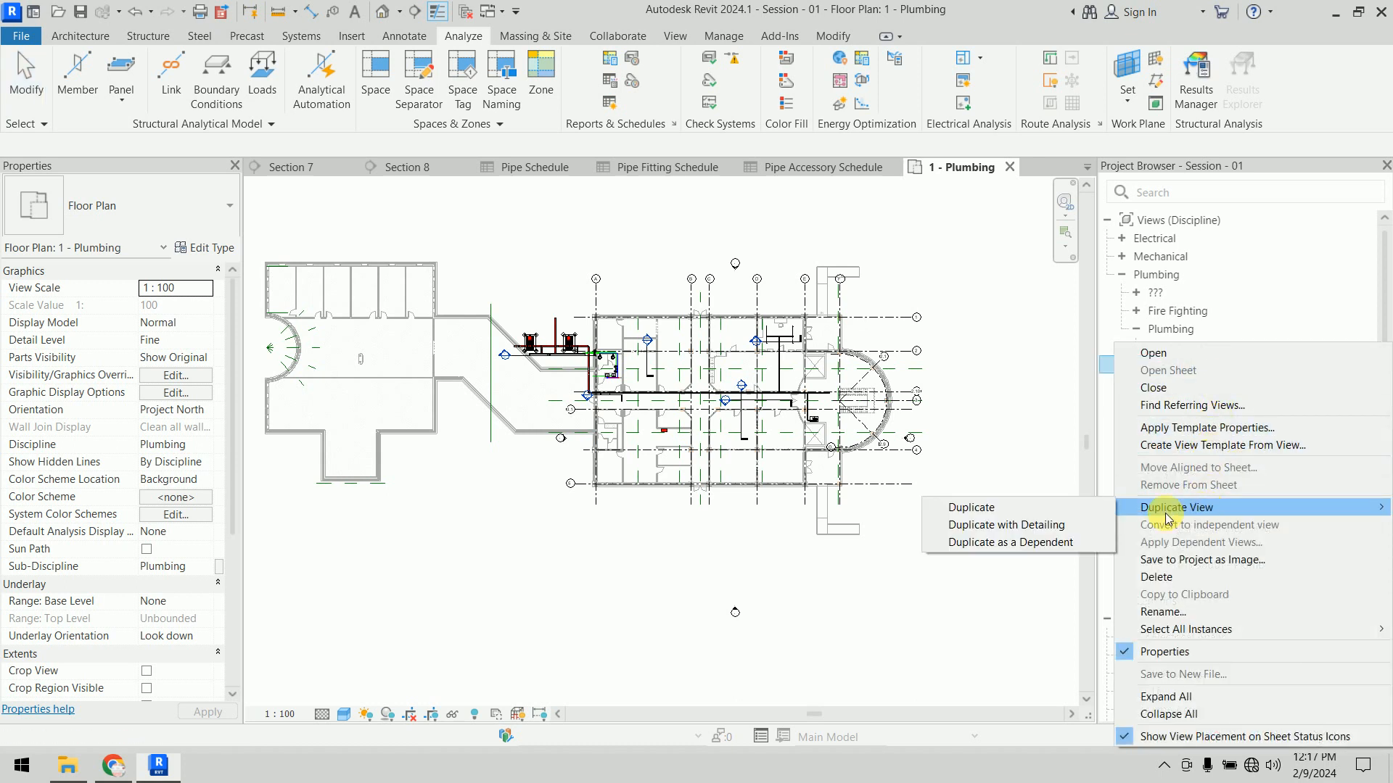
pyautogui.click(1060, 512)
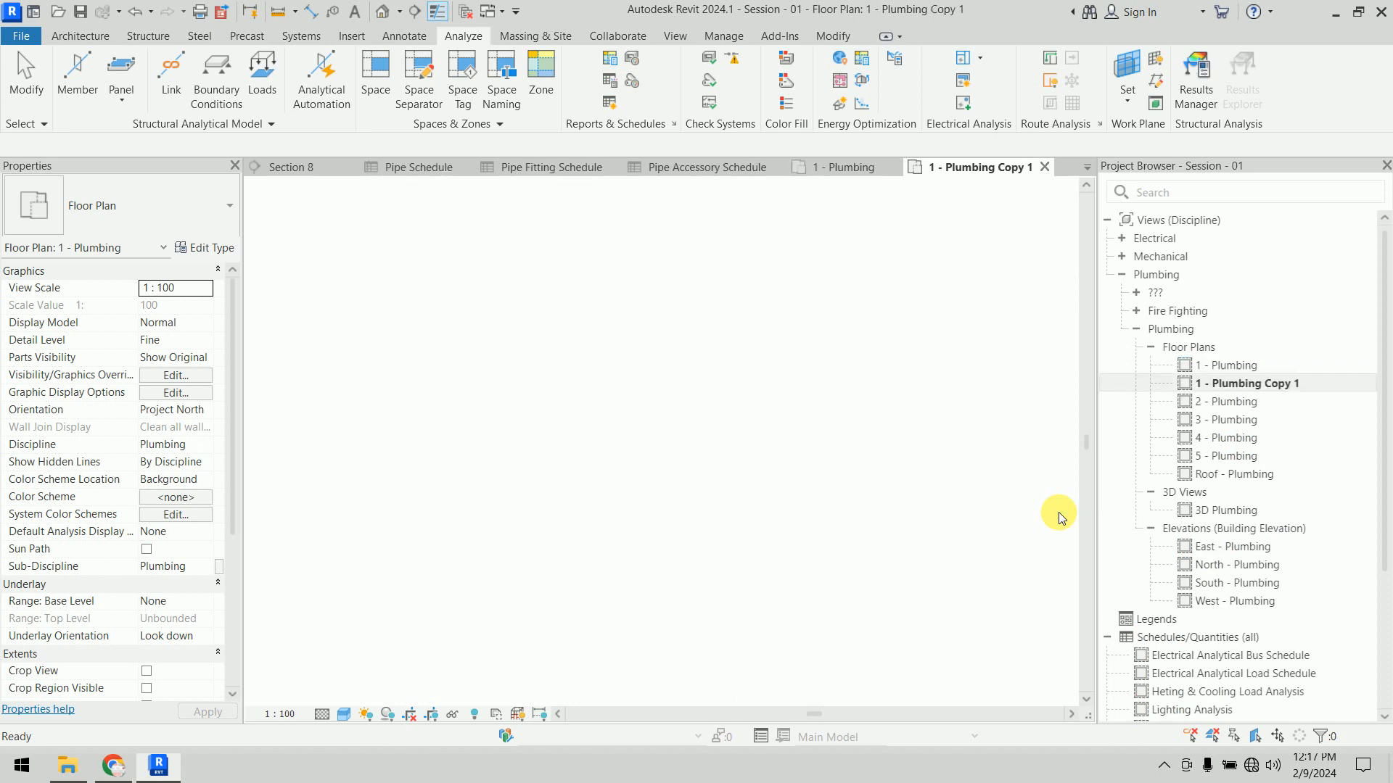
pyautogui.rightClick(1262, 390)
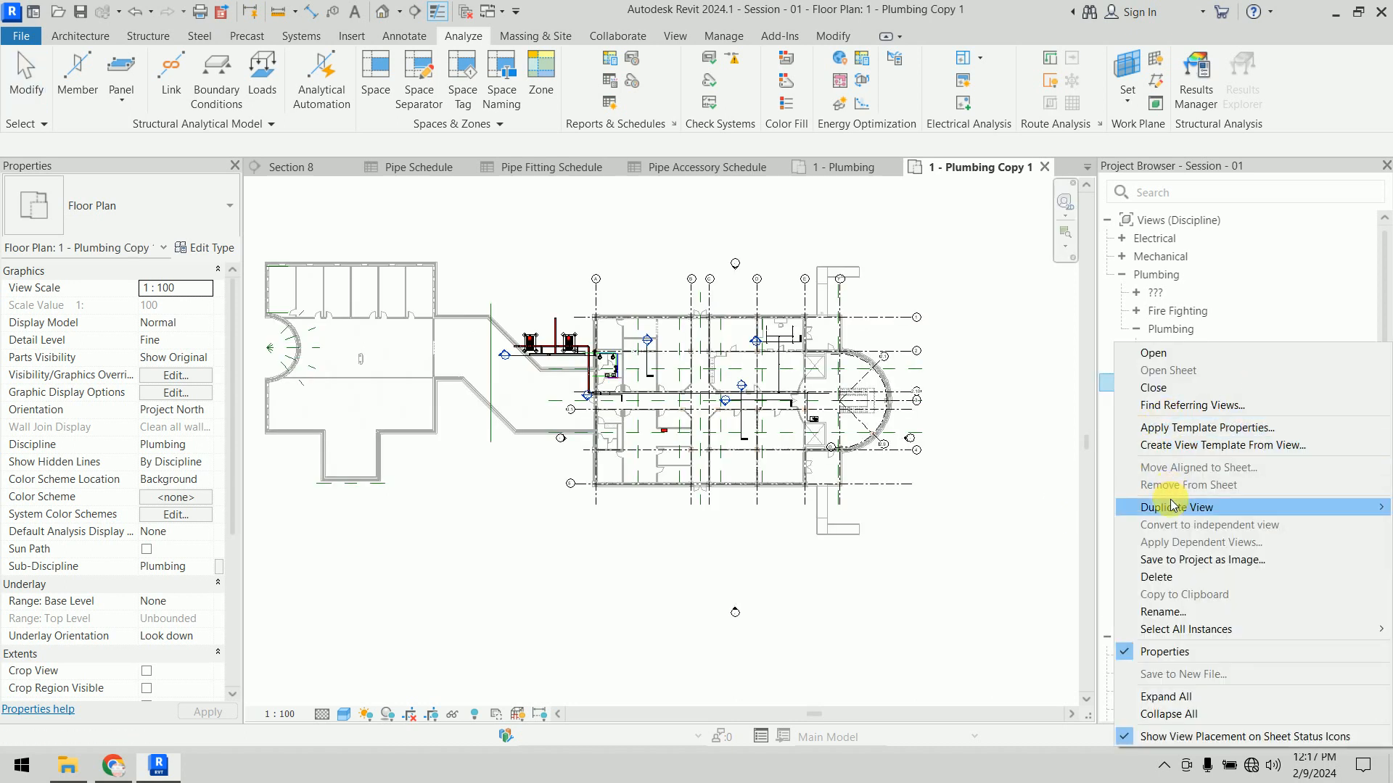
pyautogui.click(1189, 612)
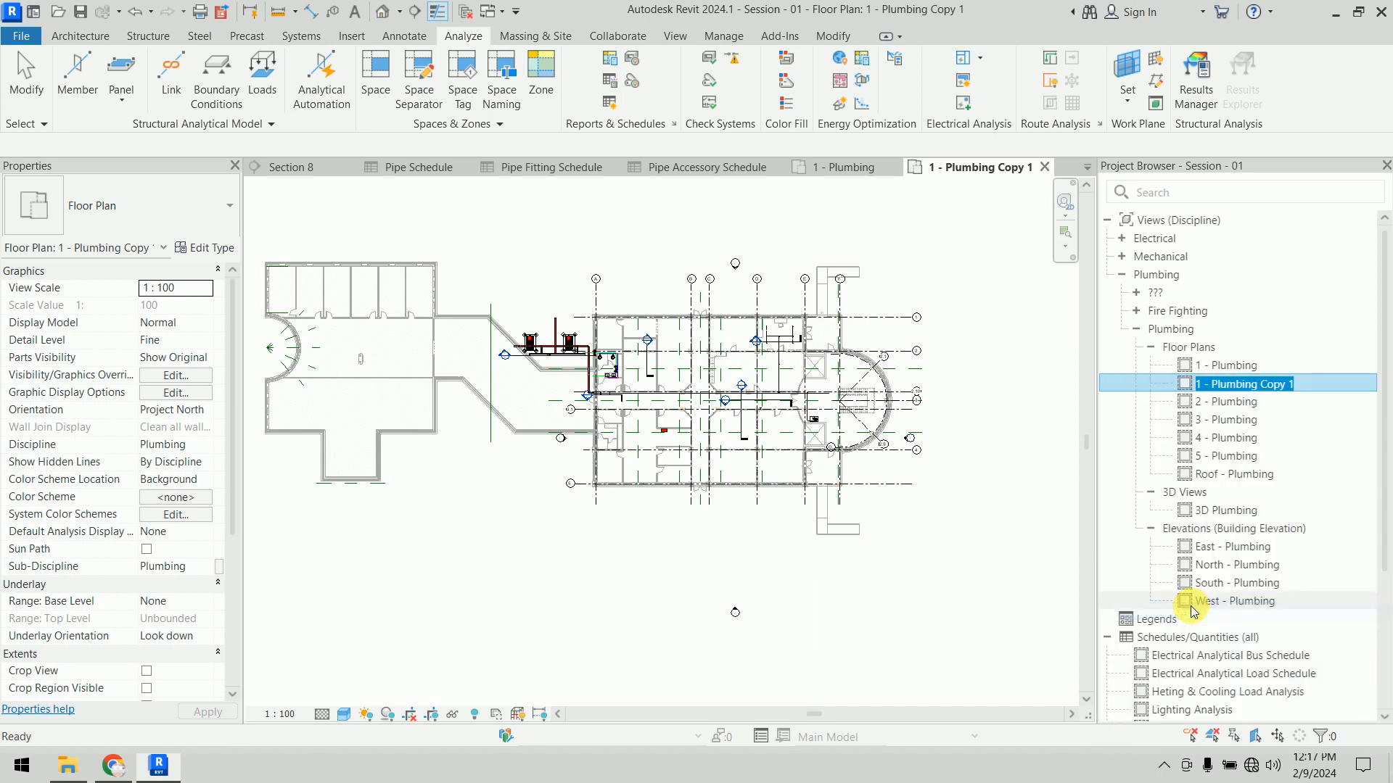
pyautogui.press('End')
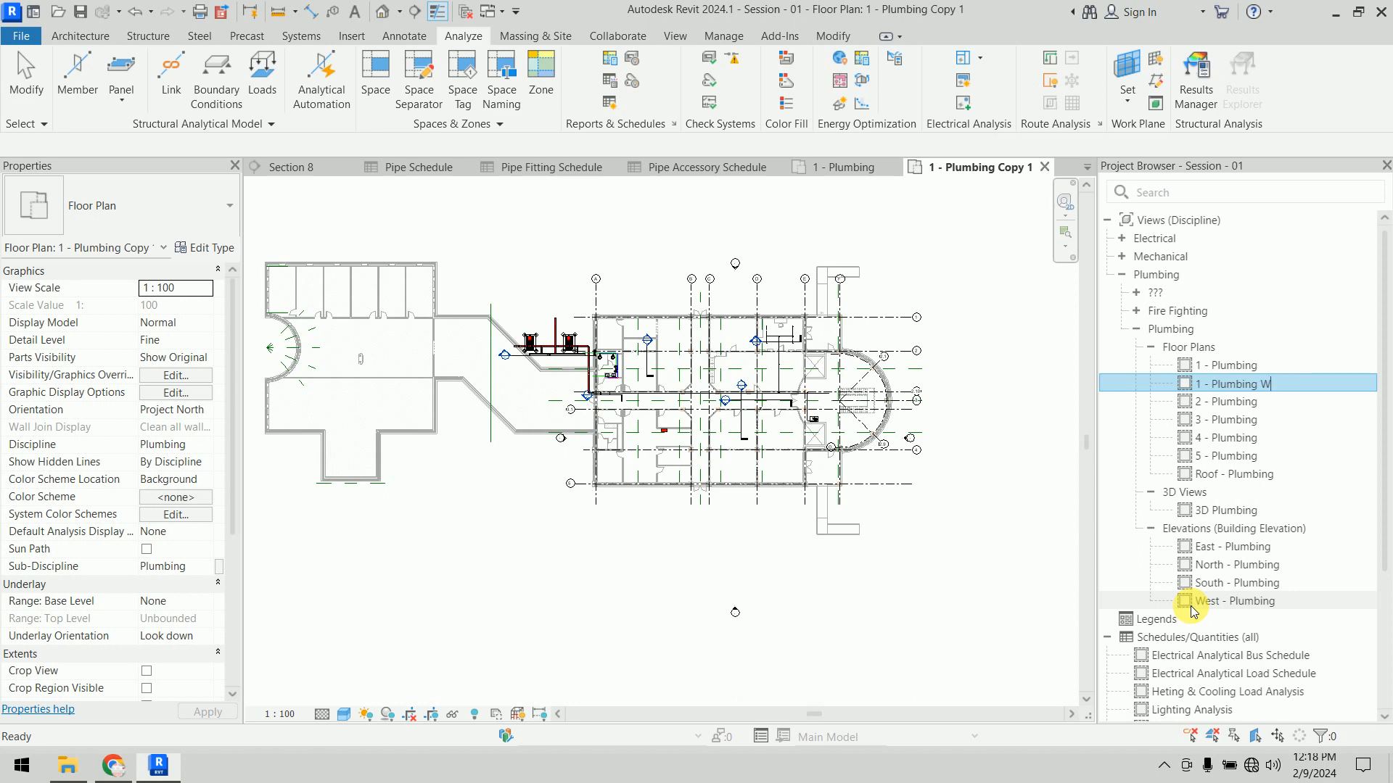
pyautogui.write('WC')
pyautogui.press('Return')
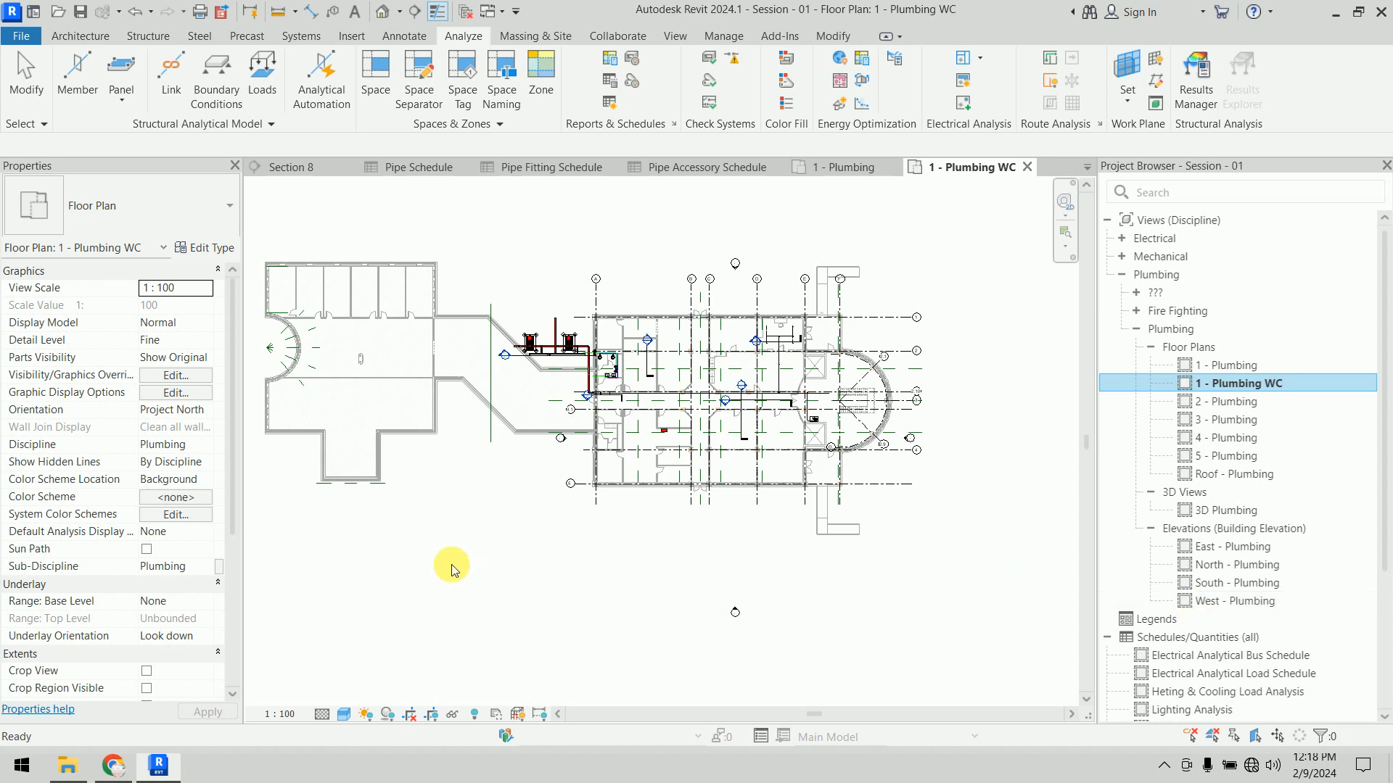
# Step: Turn on Crop View and Crop Region Visible for the 1 - Plumbing WC floor plan
pyautogui.click(376, 536)
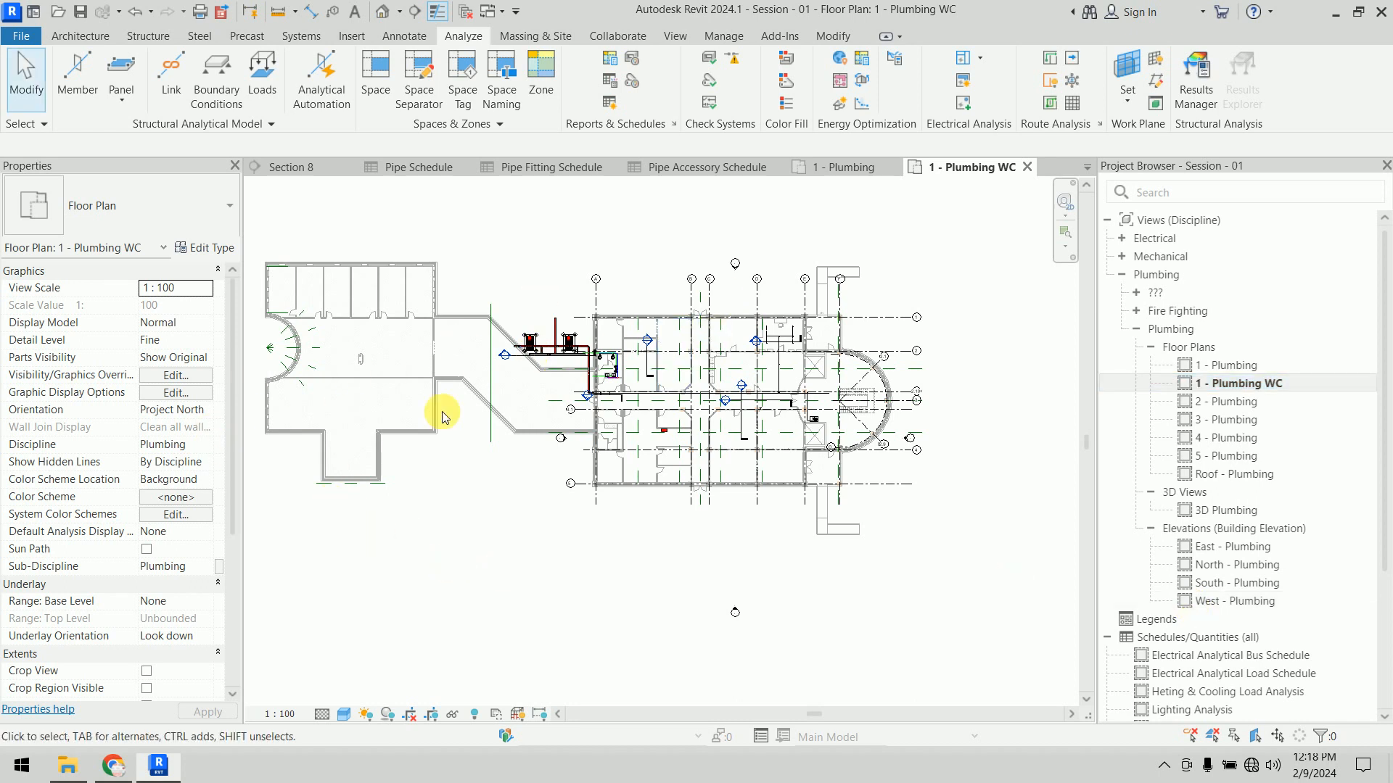
pyautogui.moveTo(233, 346); pyautogui.dragTo(238, 445)
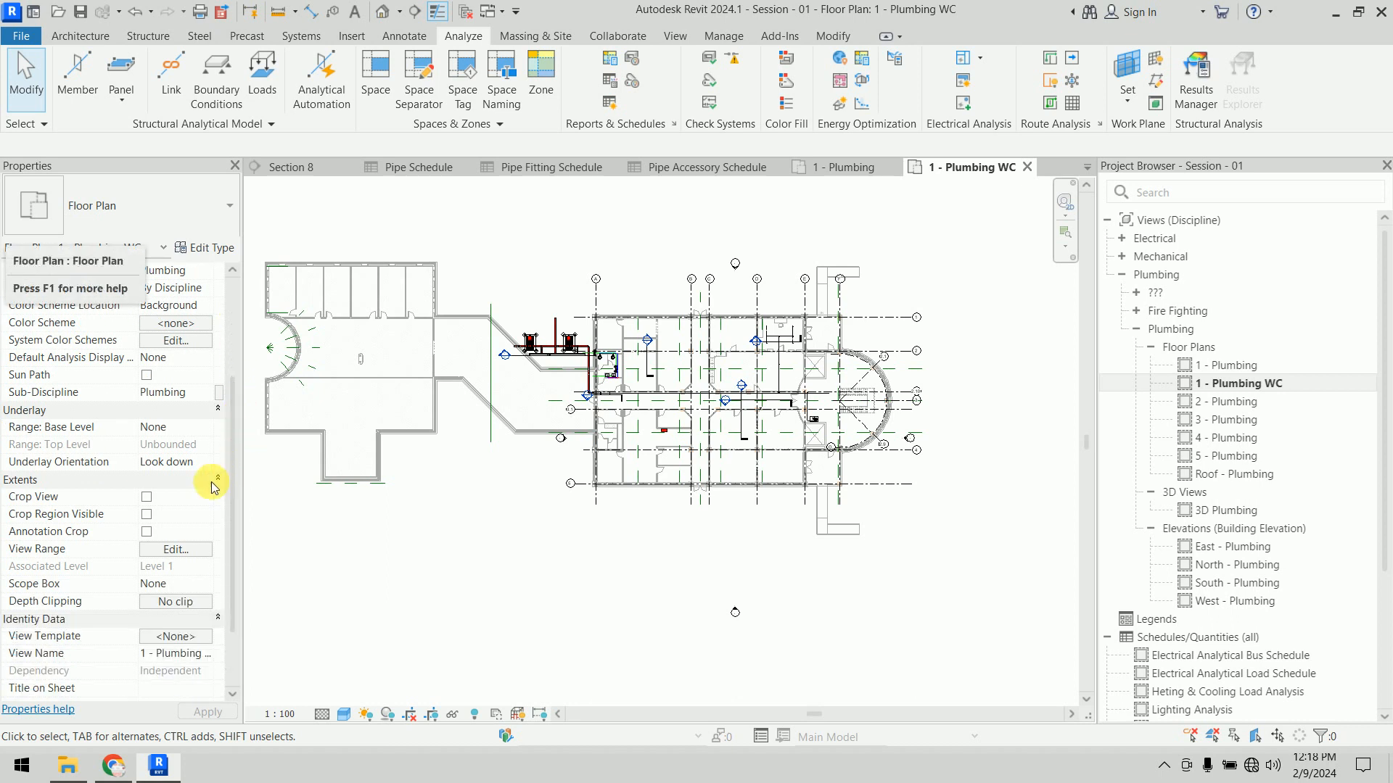
pyautogui.click(152, 501)
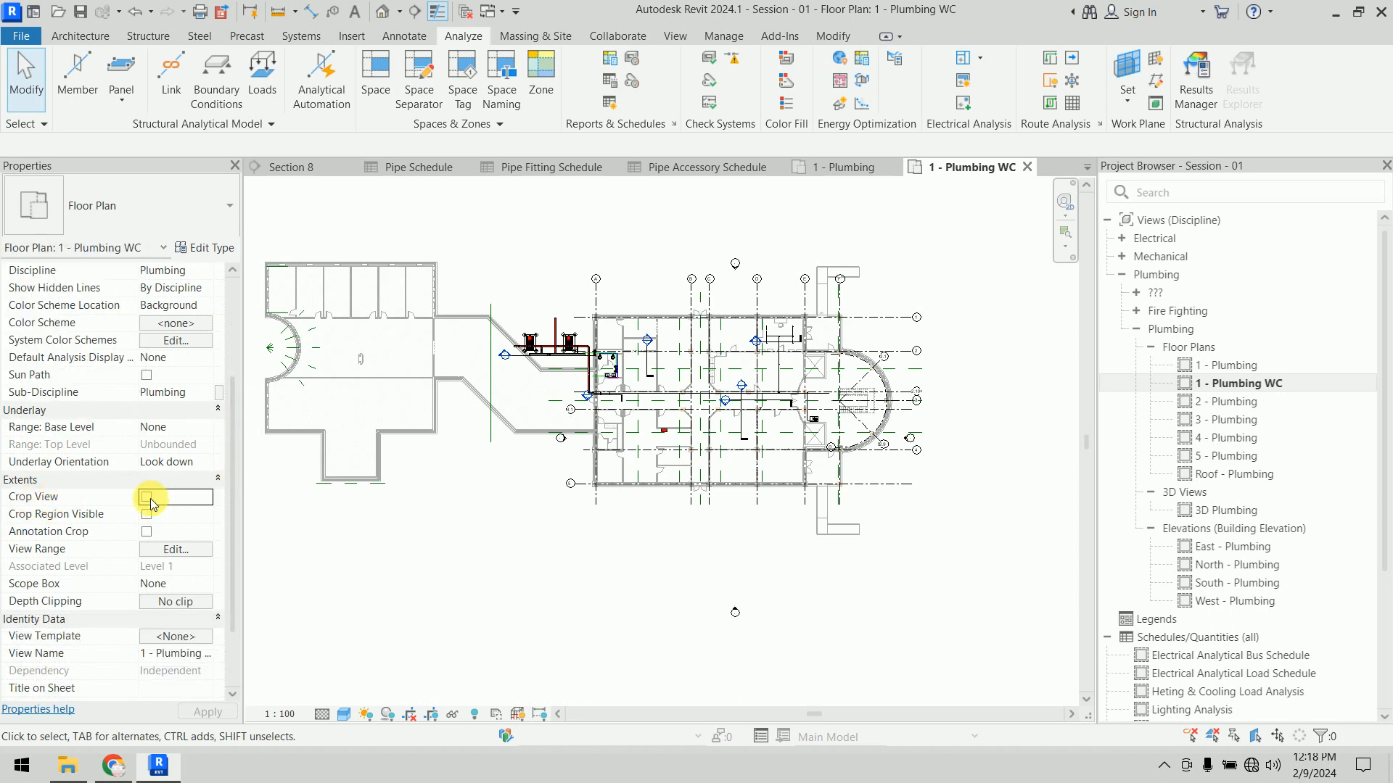
pyautogui.click(148, 517)
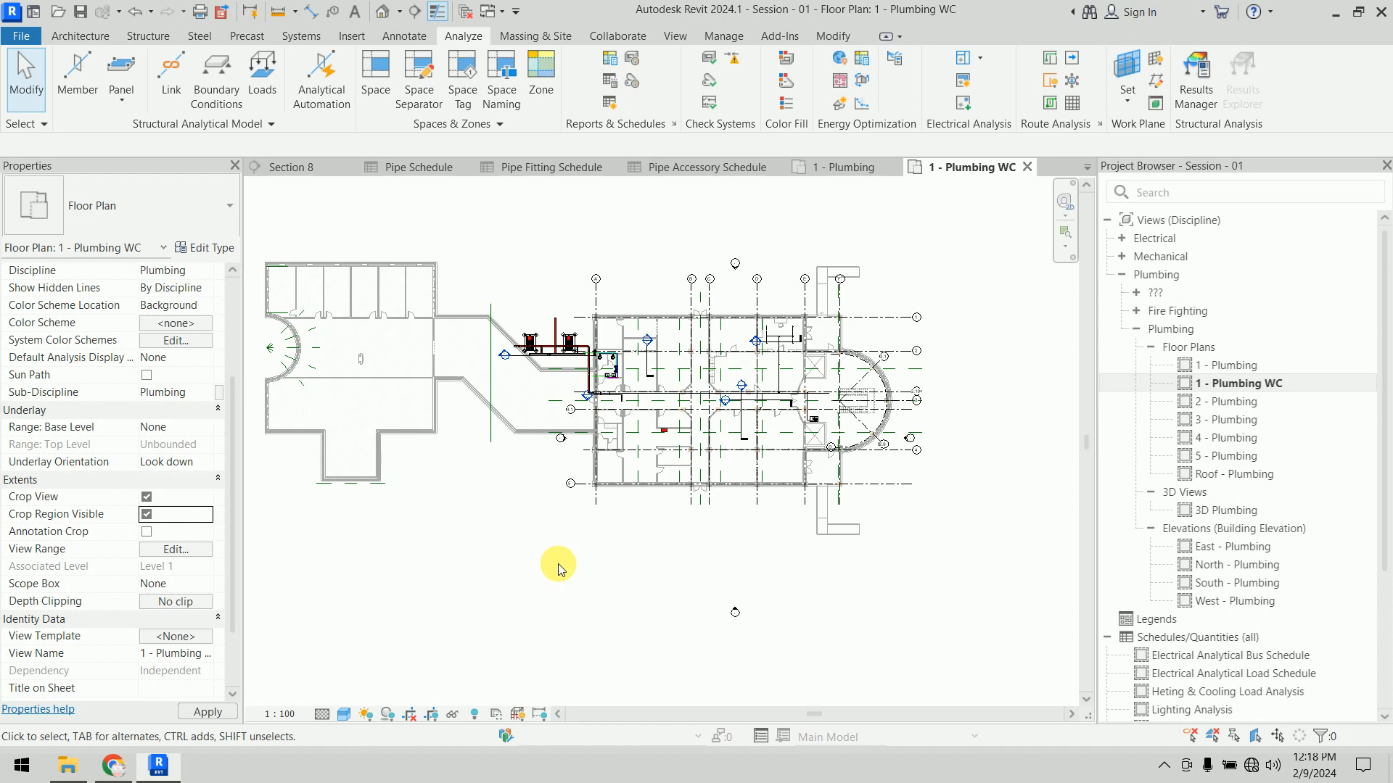
pyautogui.scroll(-4, 559, 569)
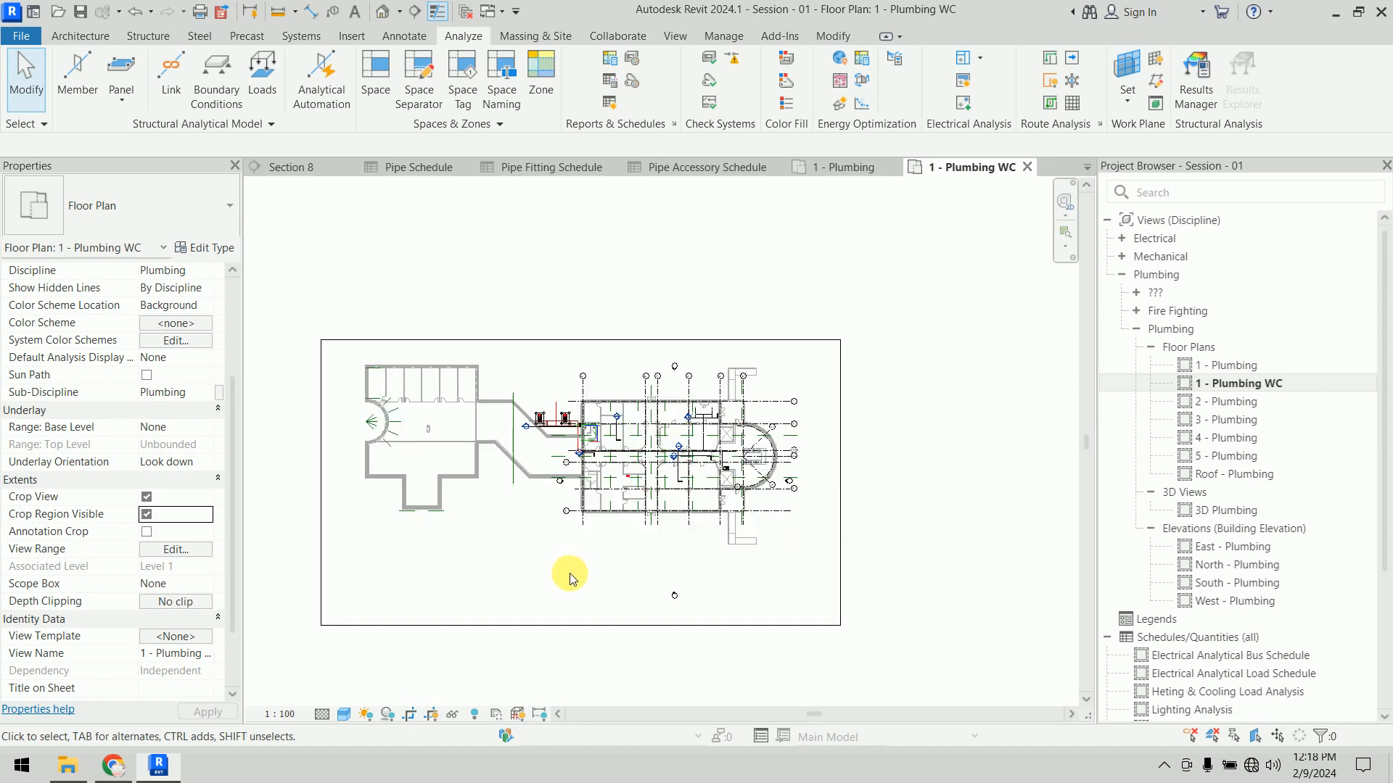
# Step: Shrink the crop region on all four sides so it frames the men's toilet and the adjacent walls beside grid A
pyautogui.click(335, 497)
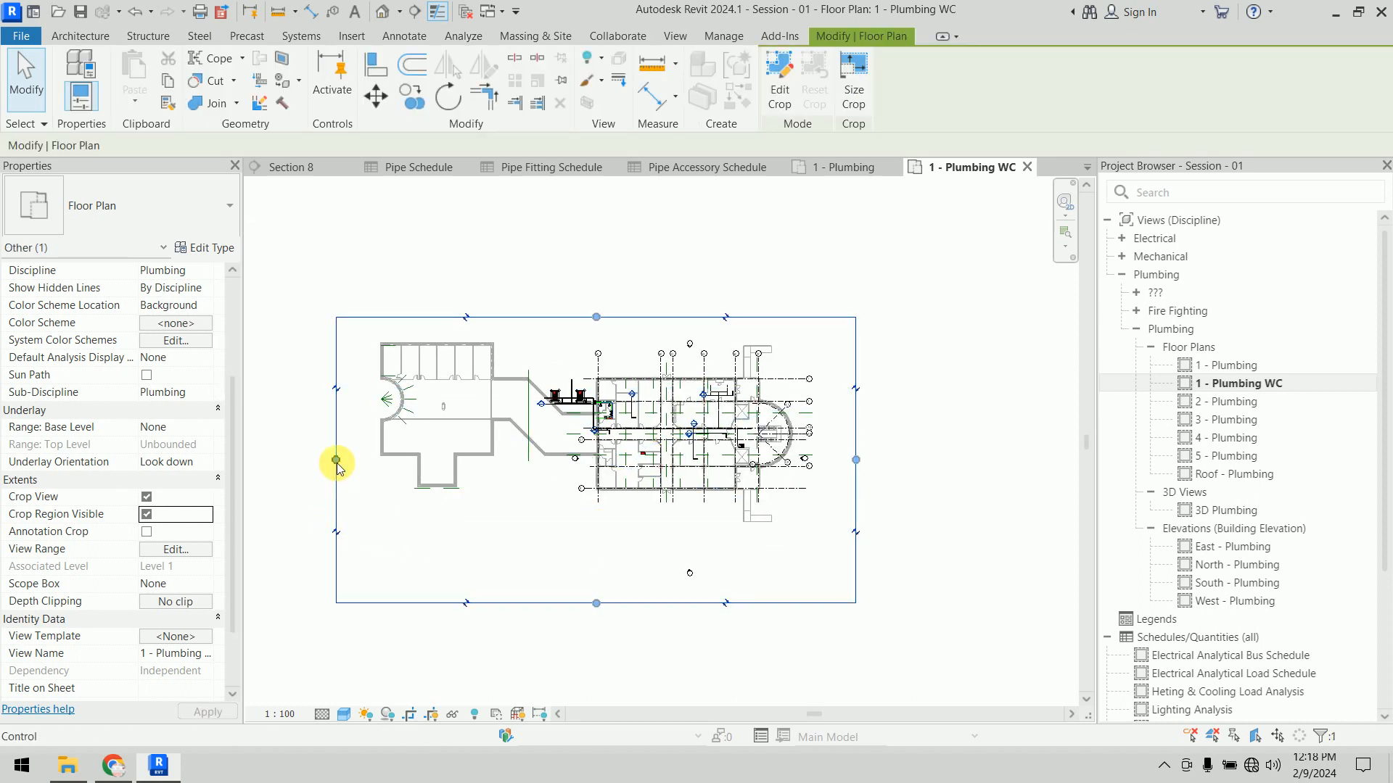
pyautogui.moveTo(336, 460); pyautogui.dragTo(575, 459)
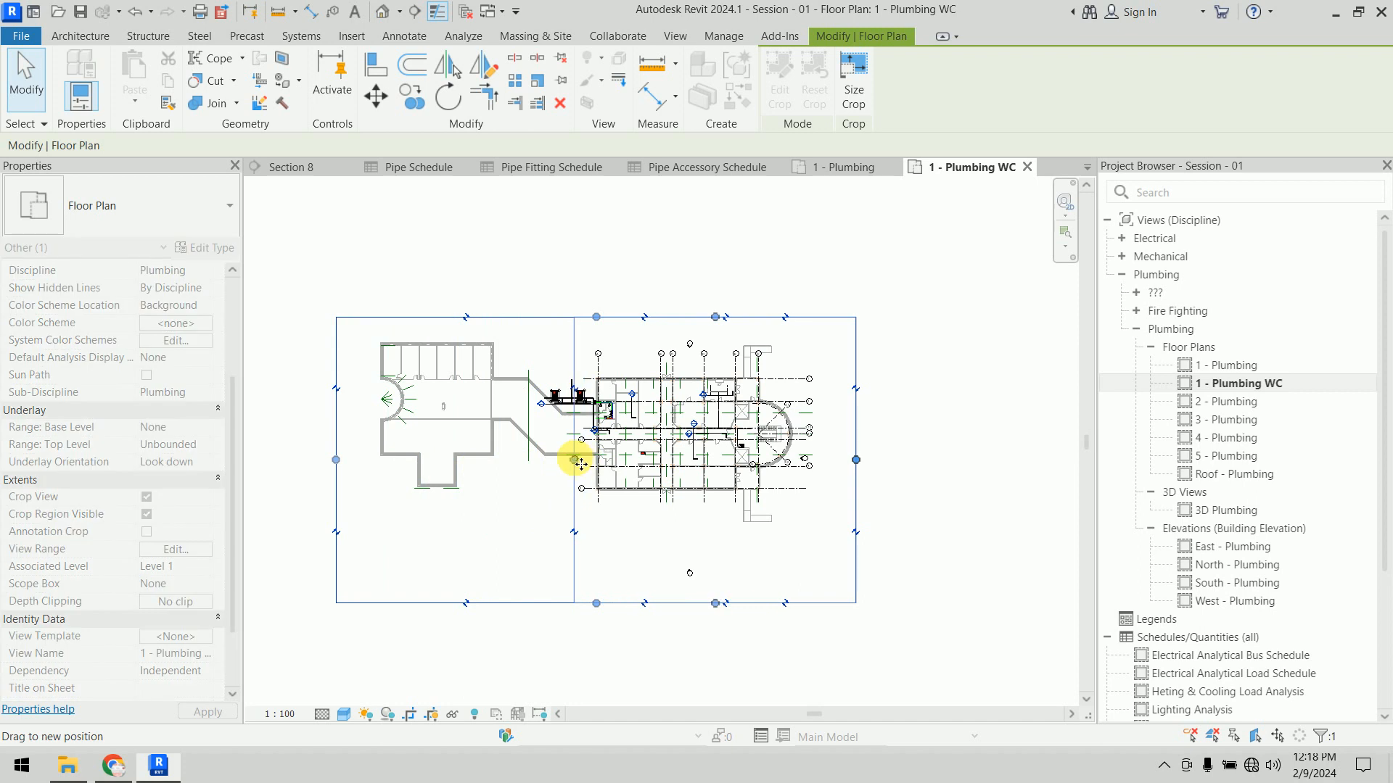
pyautogui.scroll(2, 611, 418)
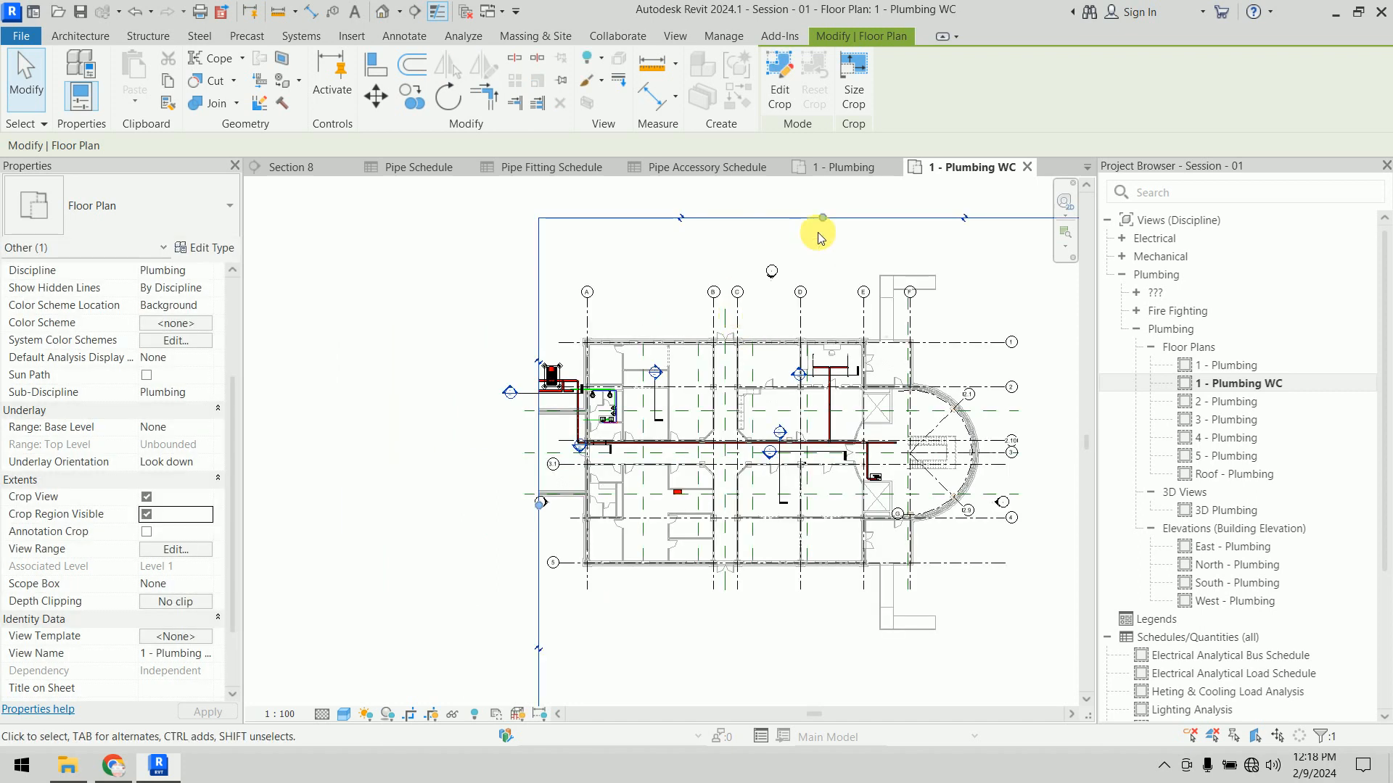
pyautogui.moveTo(822, 218); pyautogui.dragTo(811, 389)
pyautogui.moveTo(813, 489); pyautogui.dragTo(513, 377, button='middle')
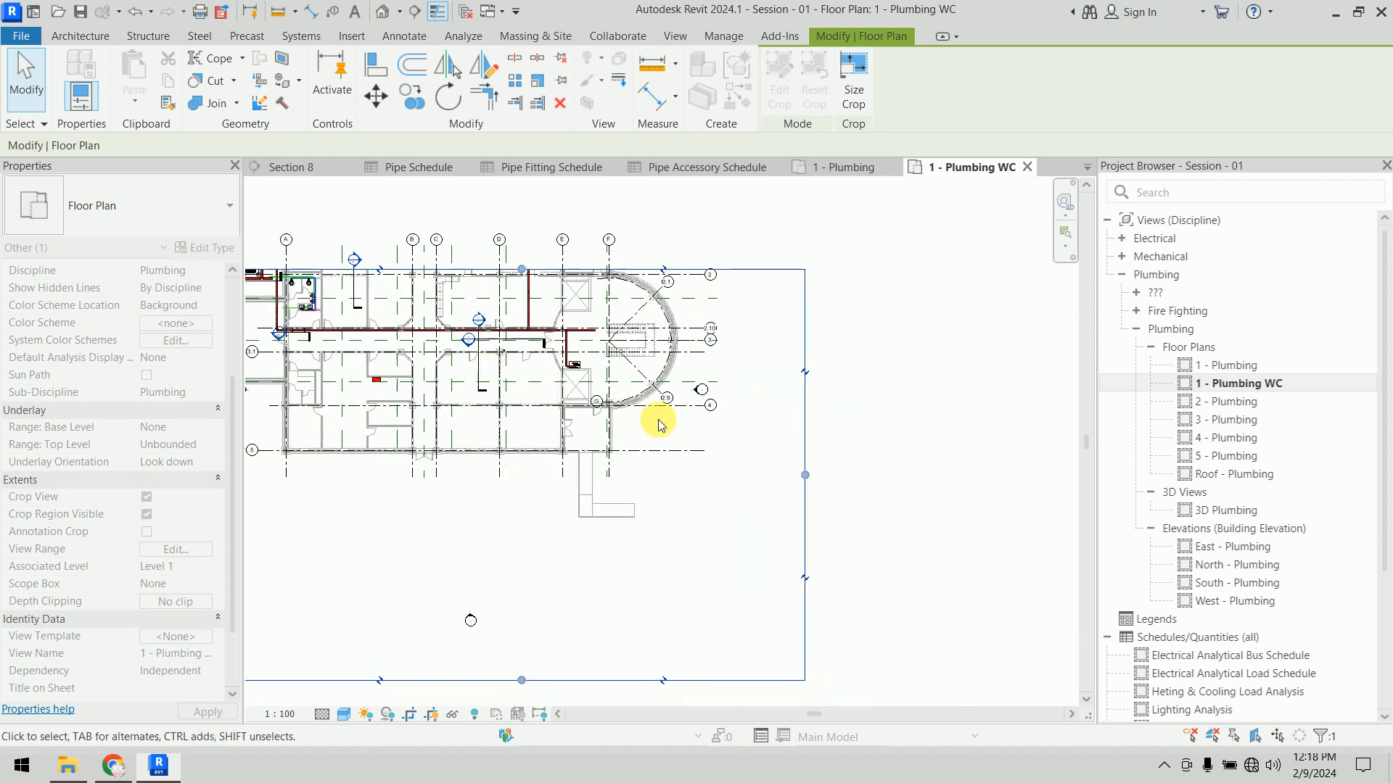
pyautogui.moveTo(804, 475); pyautogui.dragTo(333, 470)
pyautogui.moveTo(580, 475); pyautogui.dragTo(783, 497, button='middle')
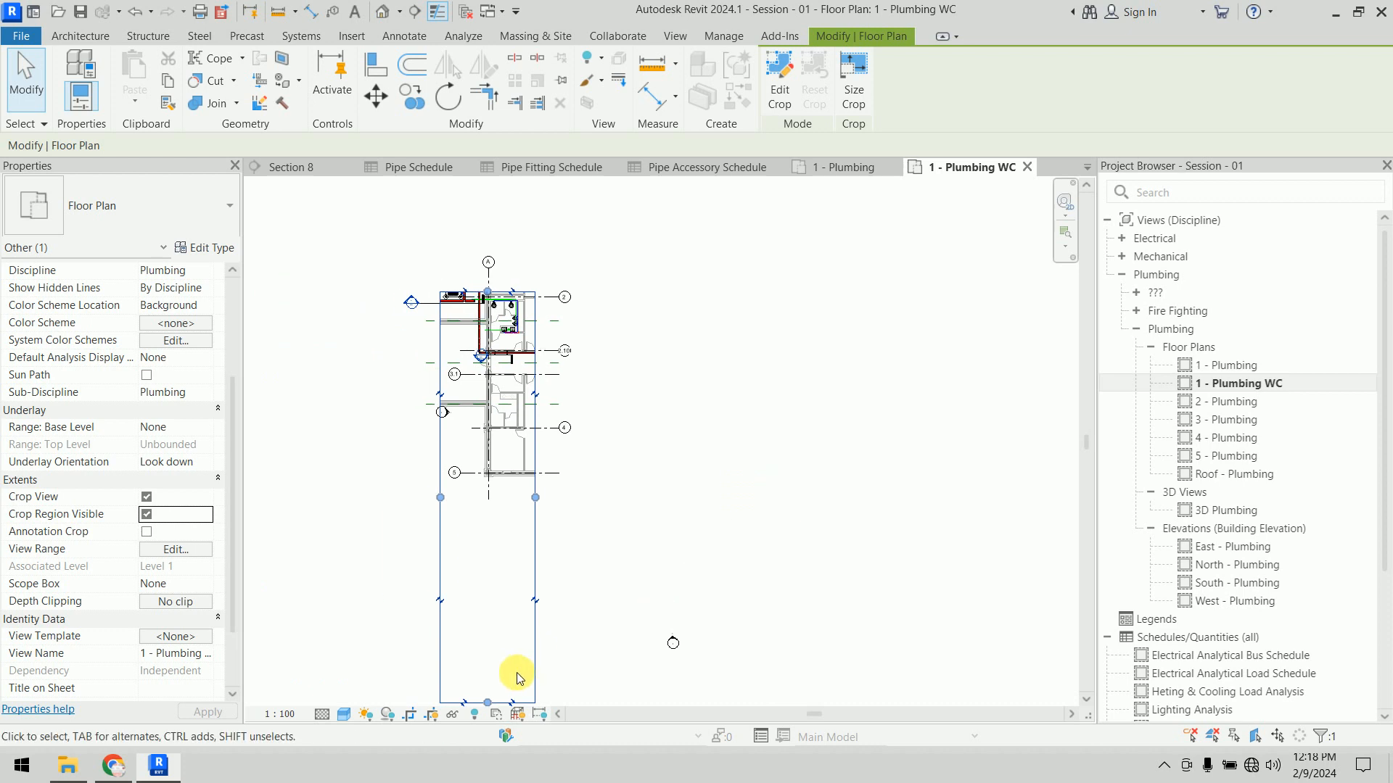
pyautogui.moveTo(490, 703); pyautogui.dragTo(512, 357)
pyautogui.scroll(6, 494, 325)
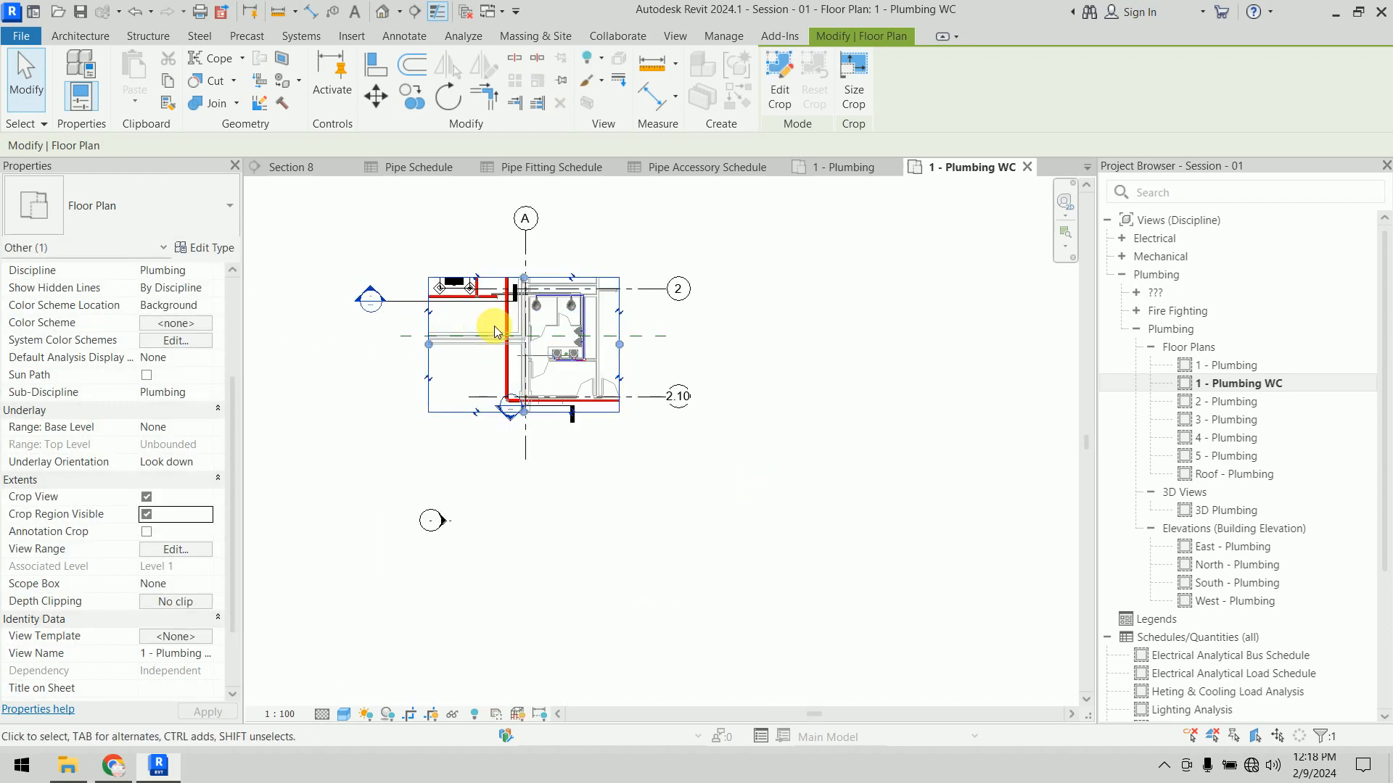
pyautogui.moveTo(698, 428); pyautogui.dragTo(706, 443, button='middle')
pyautogui.click(903, 408)
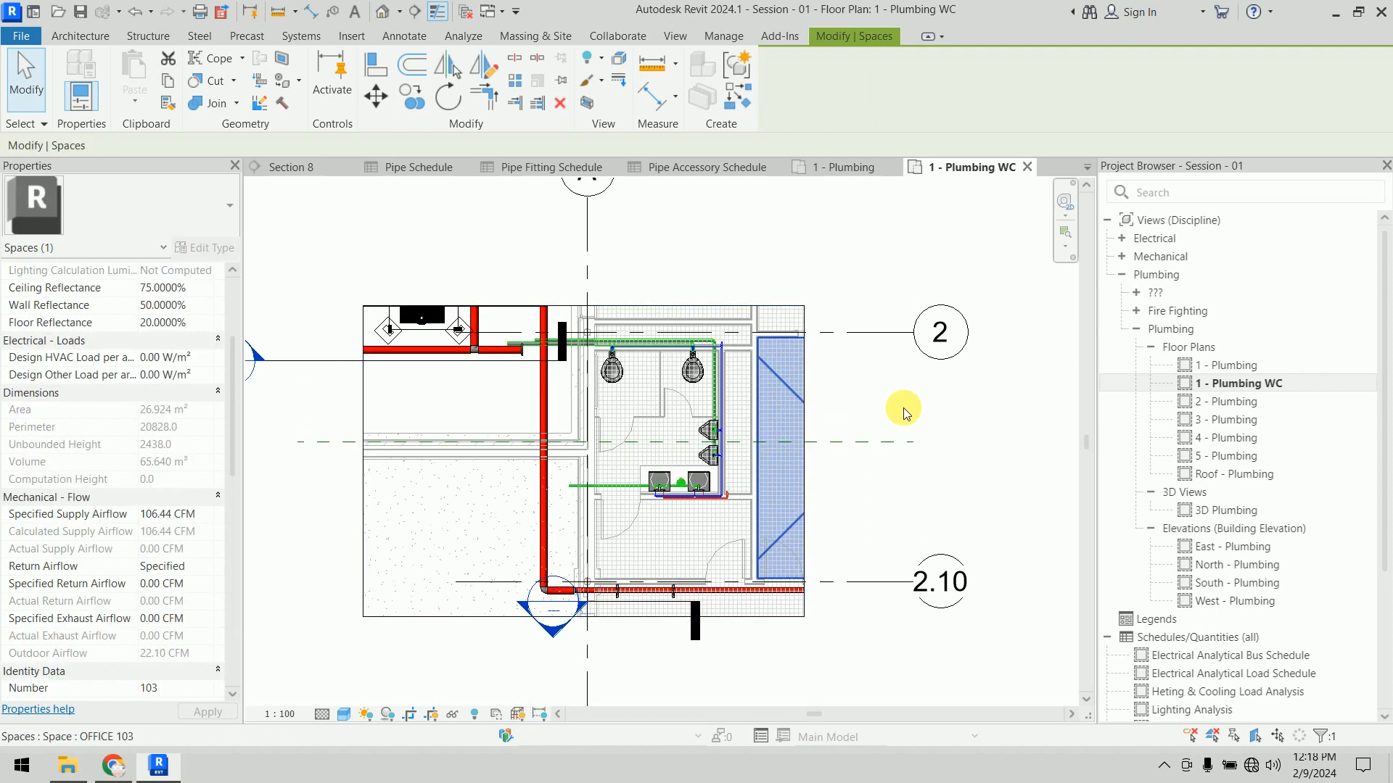
pyautogui.click(974, 402)
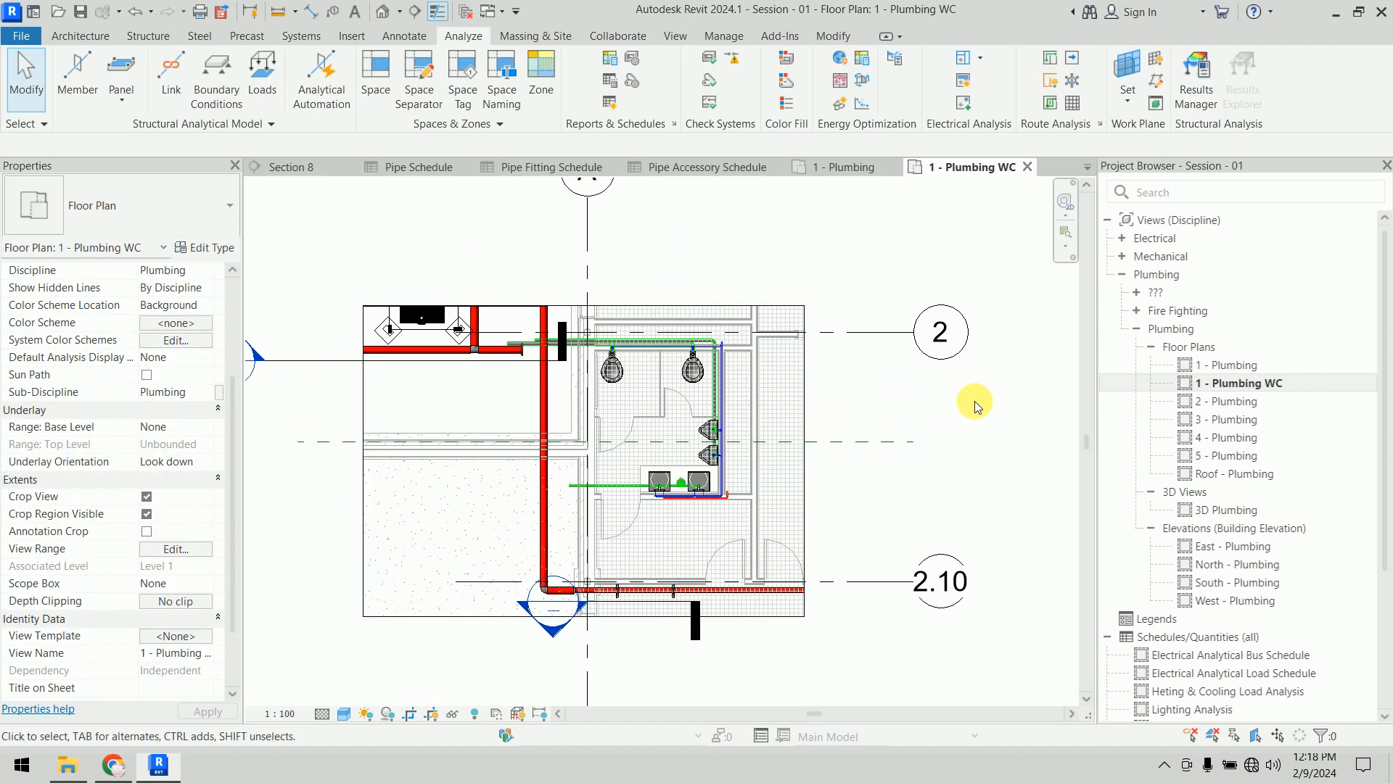
# Step: Select the whole connected run of red Fire Protection pipes and hide those elements in the WC view
pyautogui.click(541, 398)
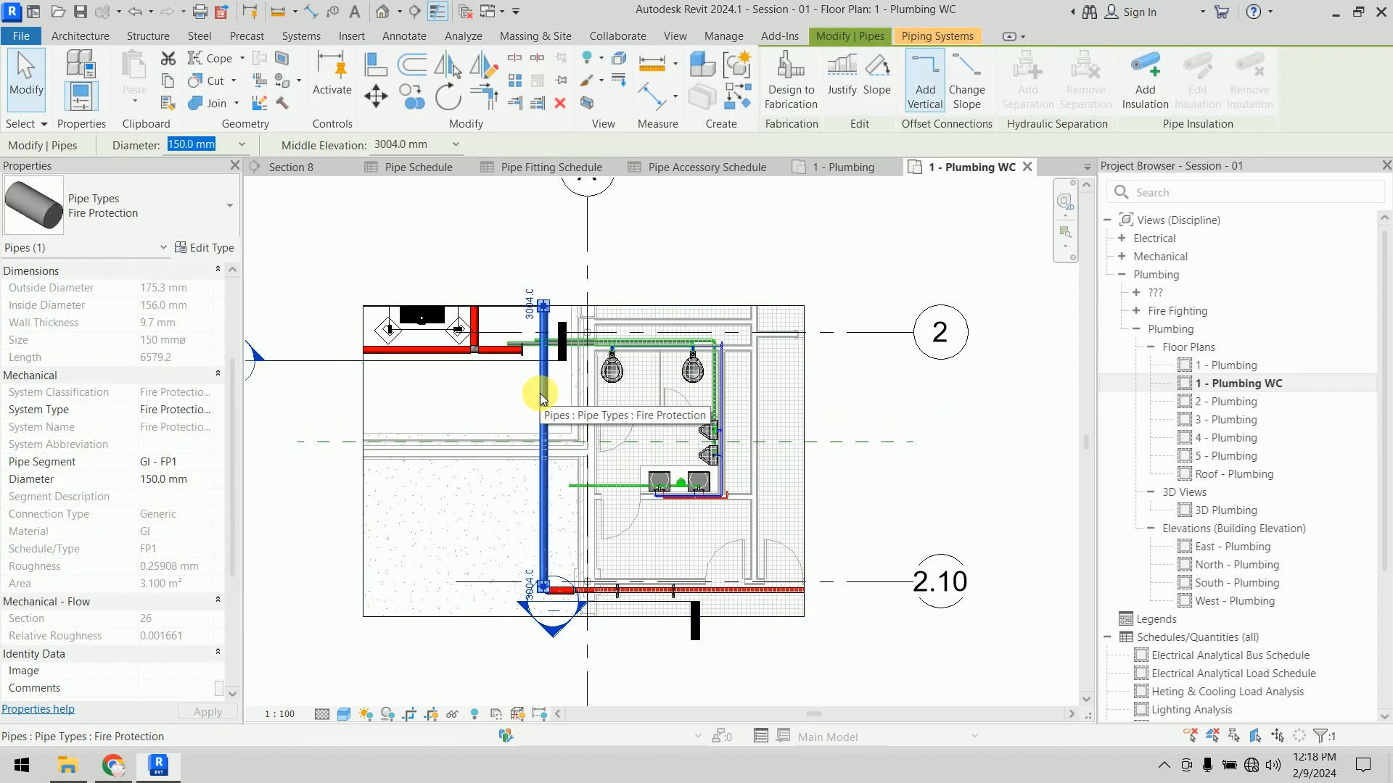
pyautogui.press('Tab')
pyautogui.click(546, 399)
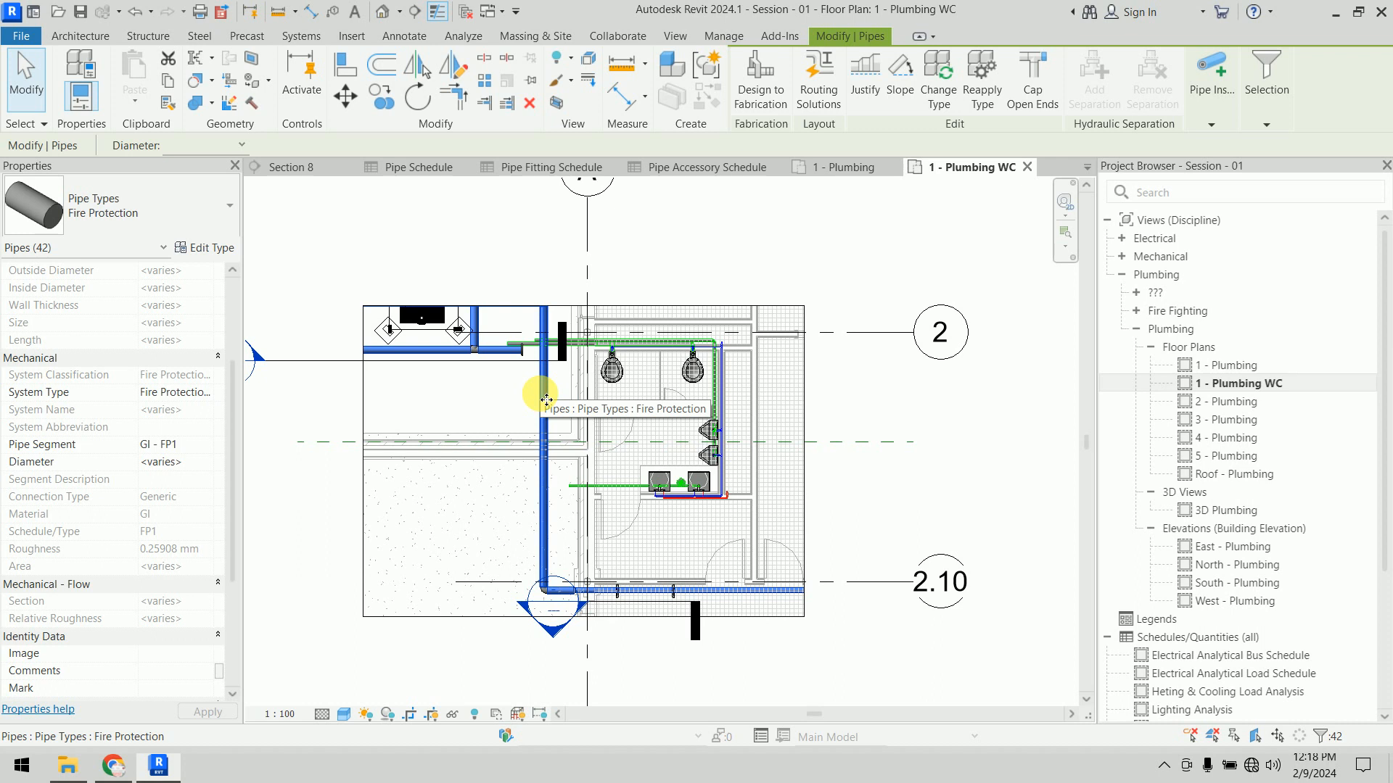
pyautogui.rightClick(545, 399)
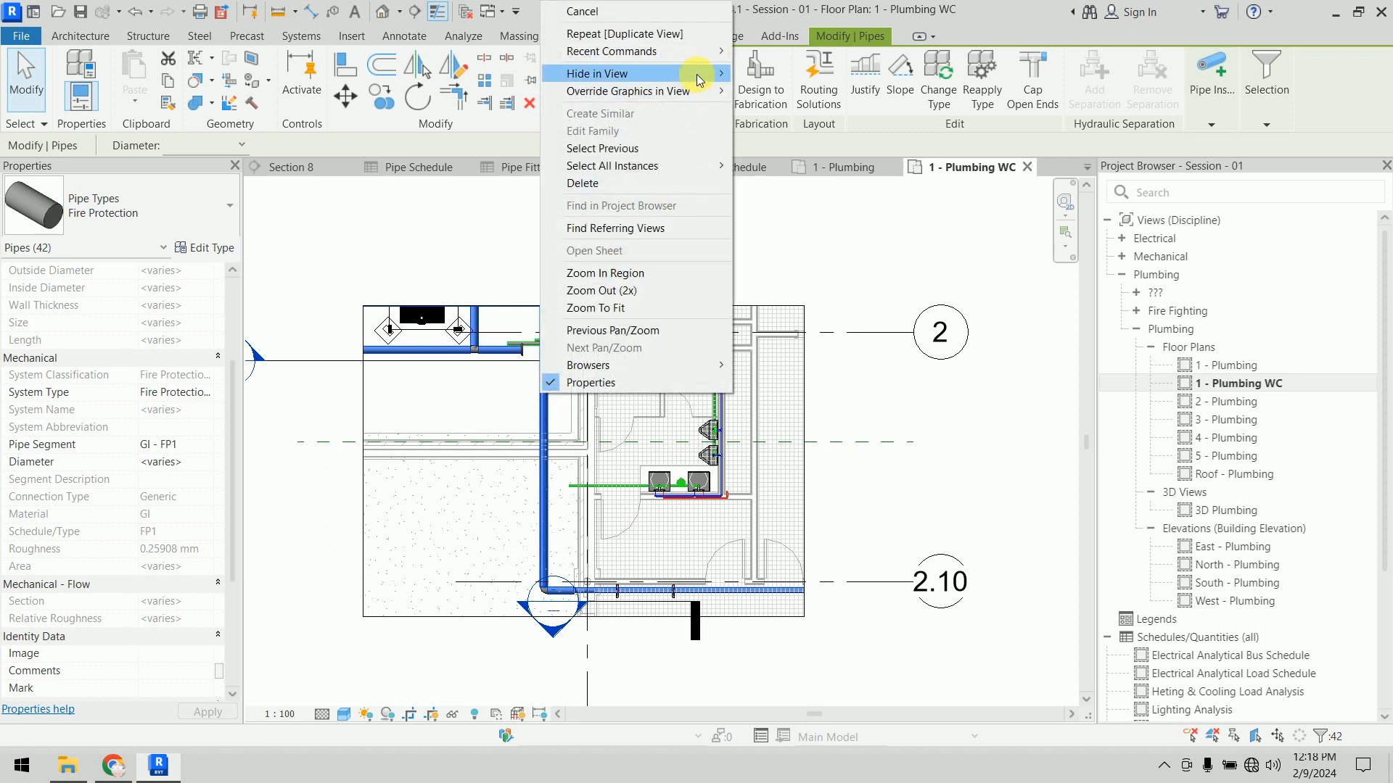
pyautogui.moveTo(697, 74)
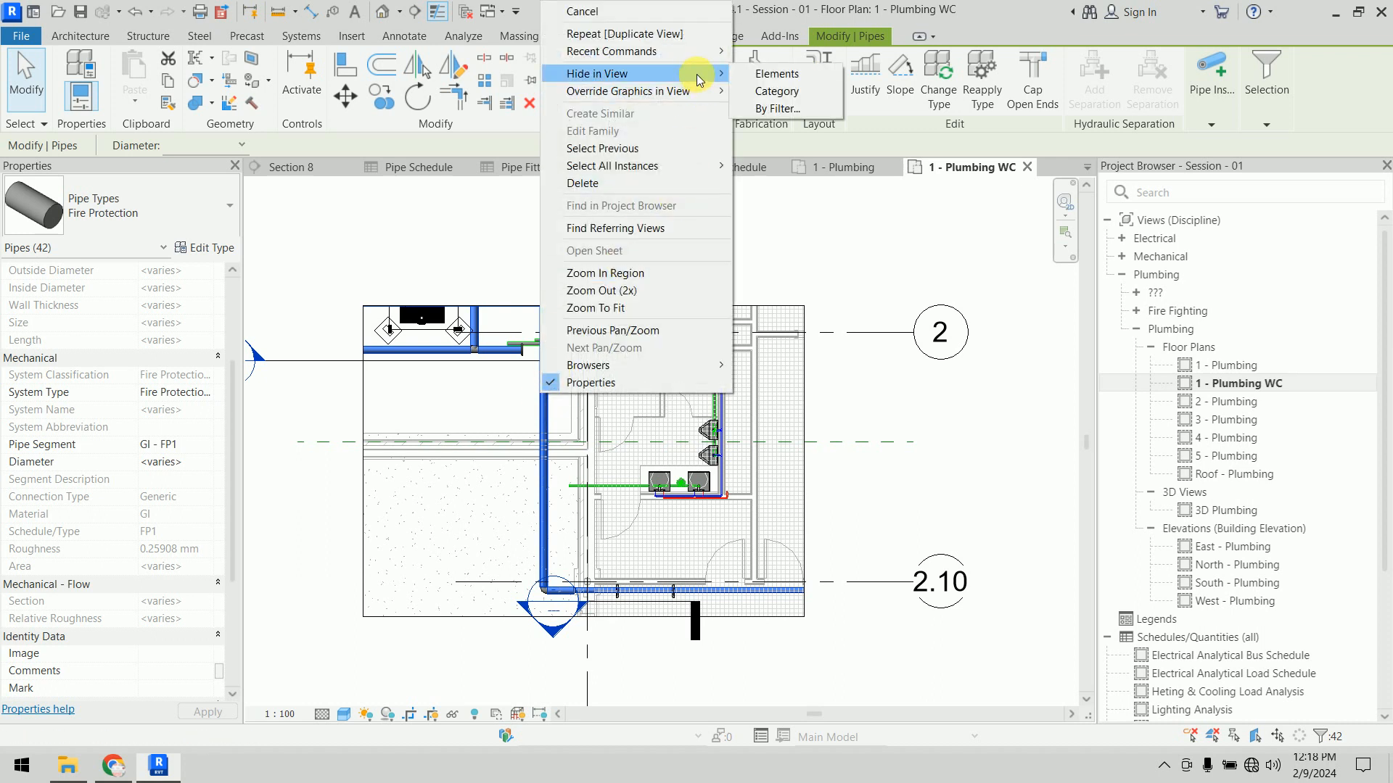
pyautogui.click(783, 75)
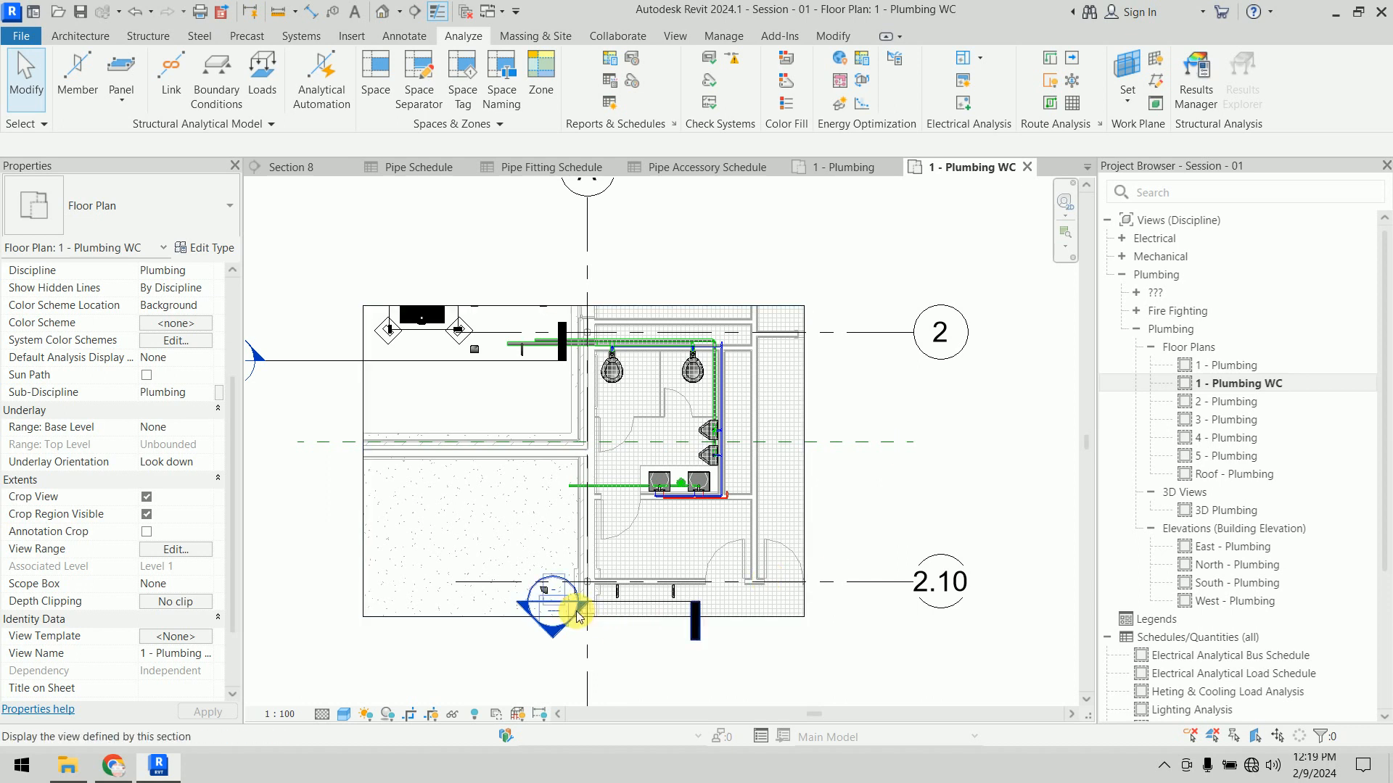
# Step: Check the fire protection pipes in the original 1 - Plumbing floor plan and return to 1 - Plumbing WC
pyautogui.doubleClick(1266, 364)
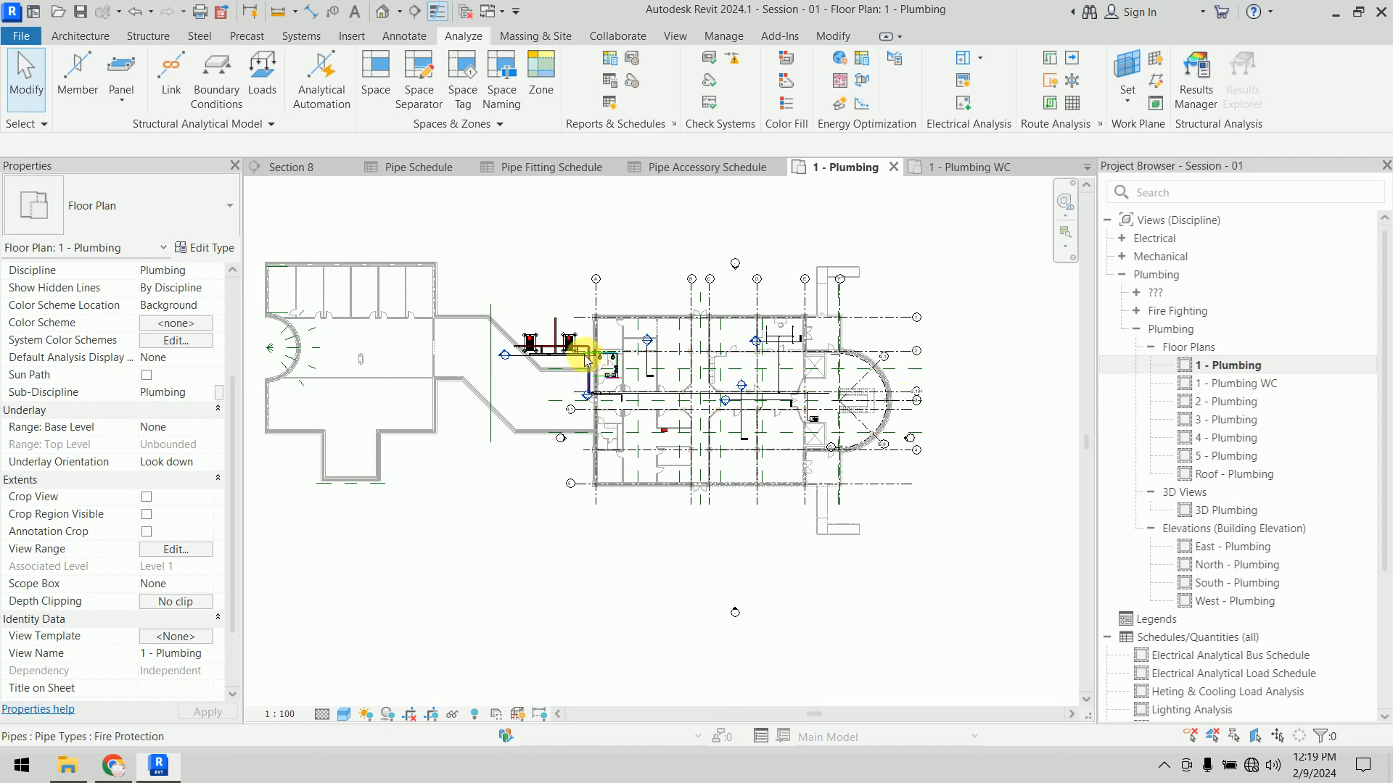
pyautogui.scroll(5, 591, 355)
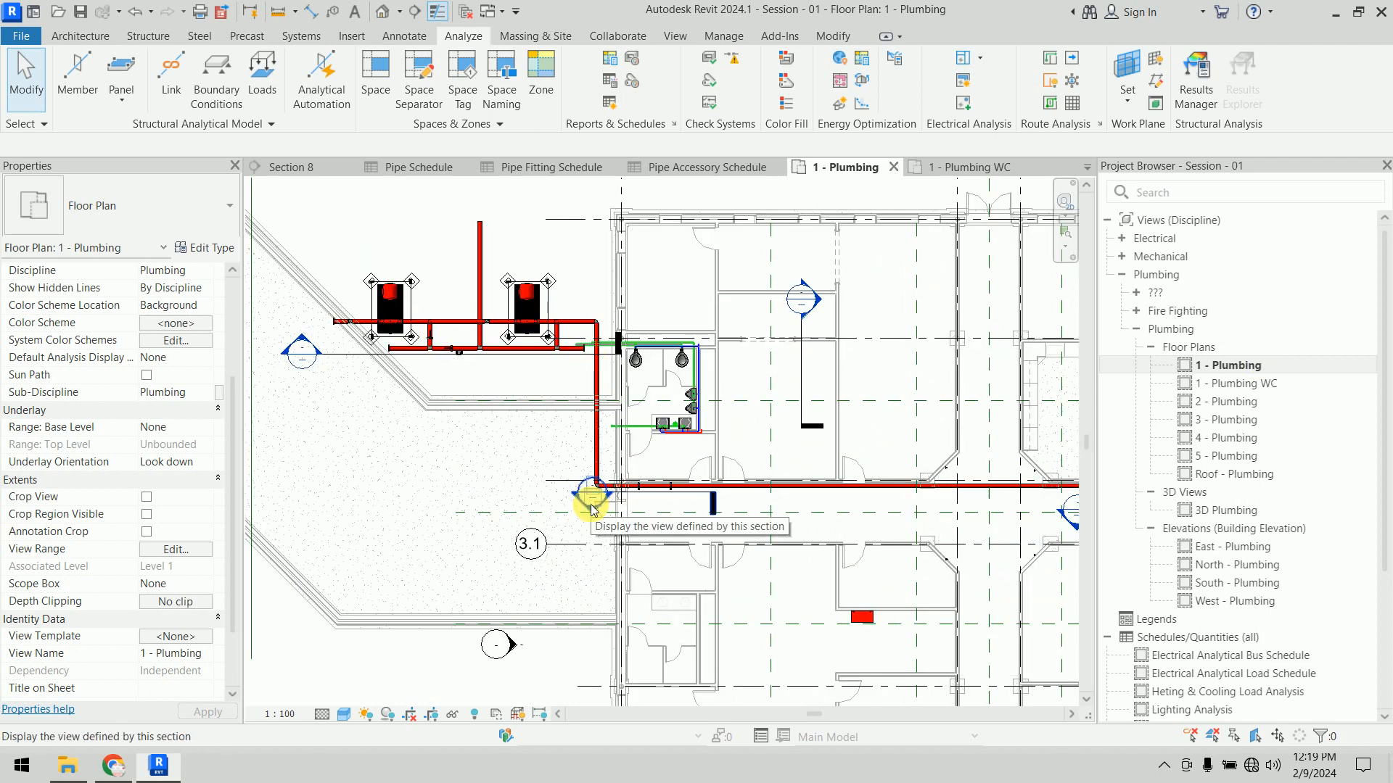
pyautogui.doubleClick(1251, 386)
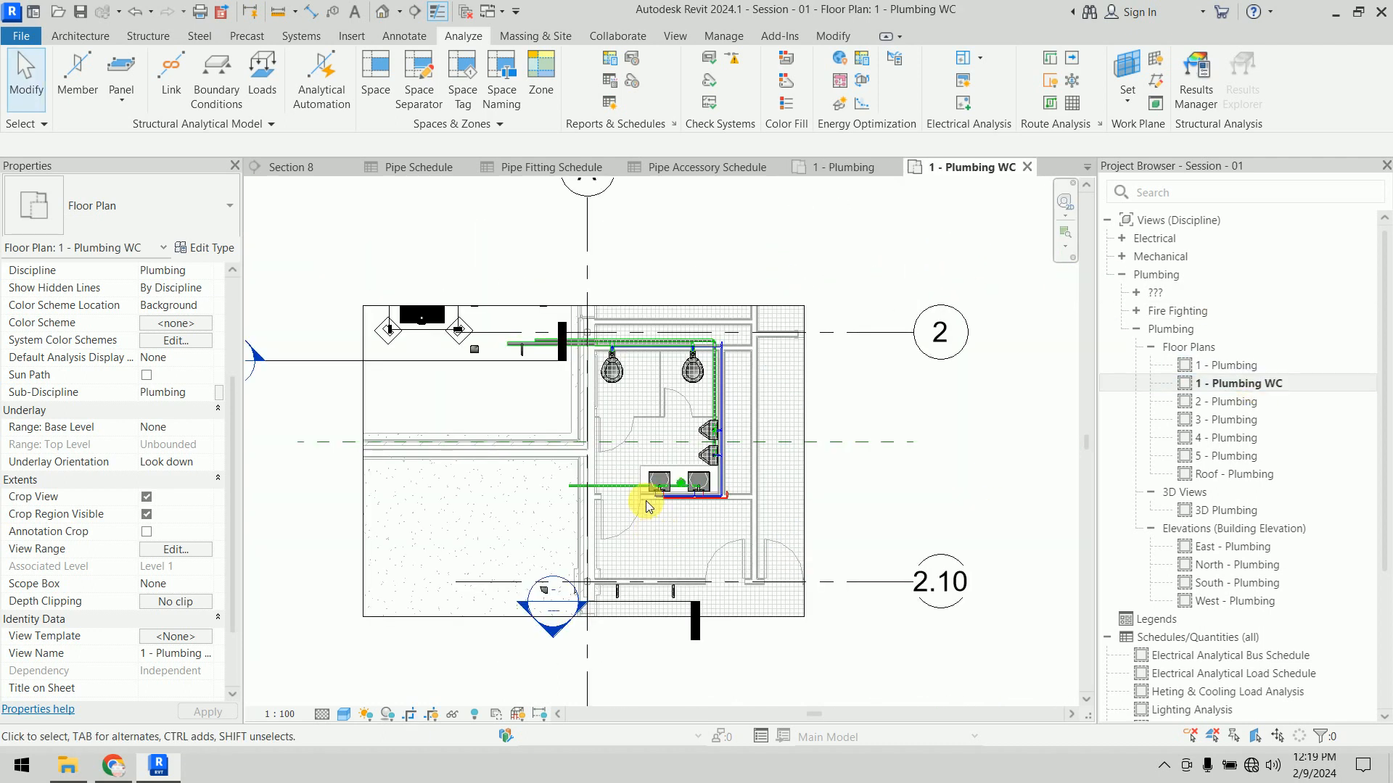
# Step: Select all instances of the leftover fire pipe elbow, add the other stray pipe fittings, and hide them in the WC view
pyautogui.scroll(3, 637, 443)
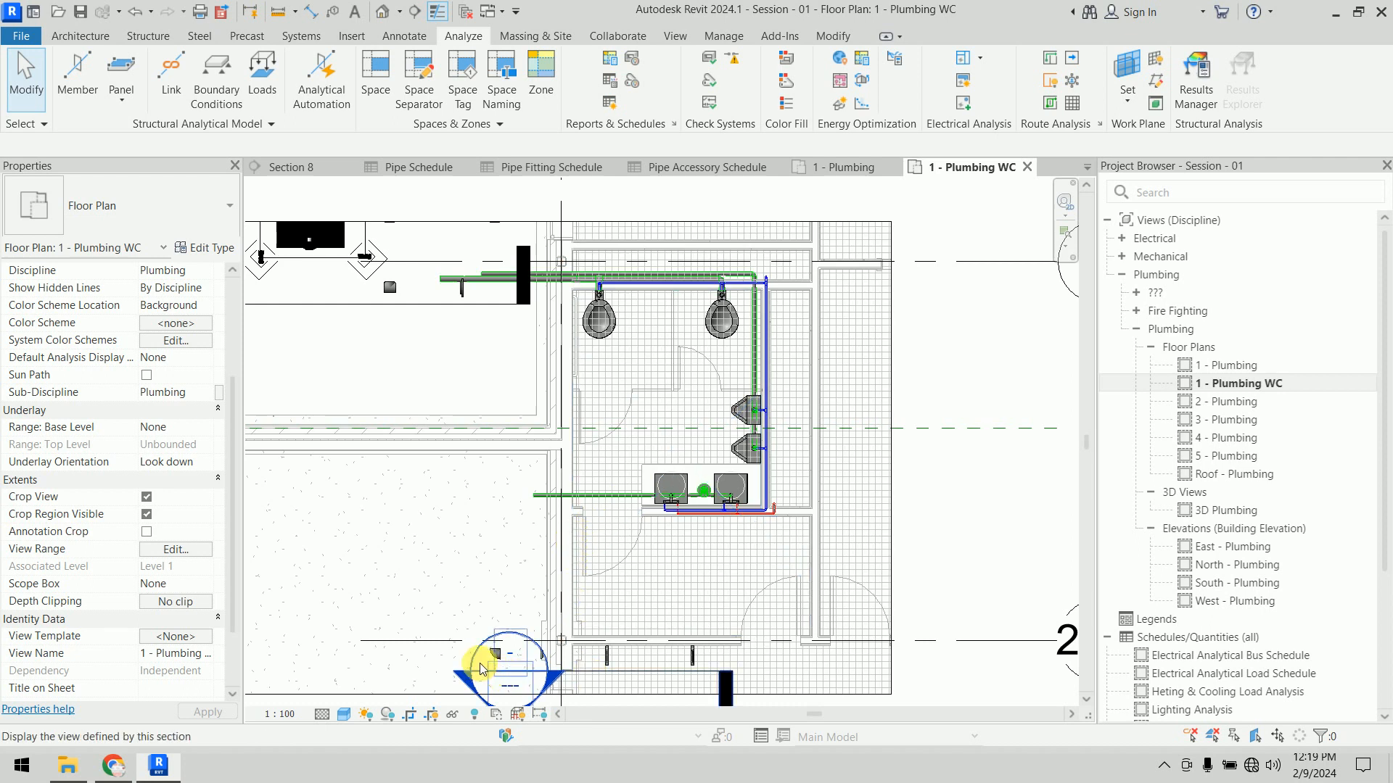
pyautogui.click(497, 654)
pyautogui.press('s')
pyautogui.press('a')
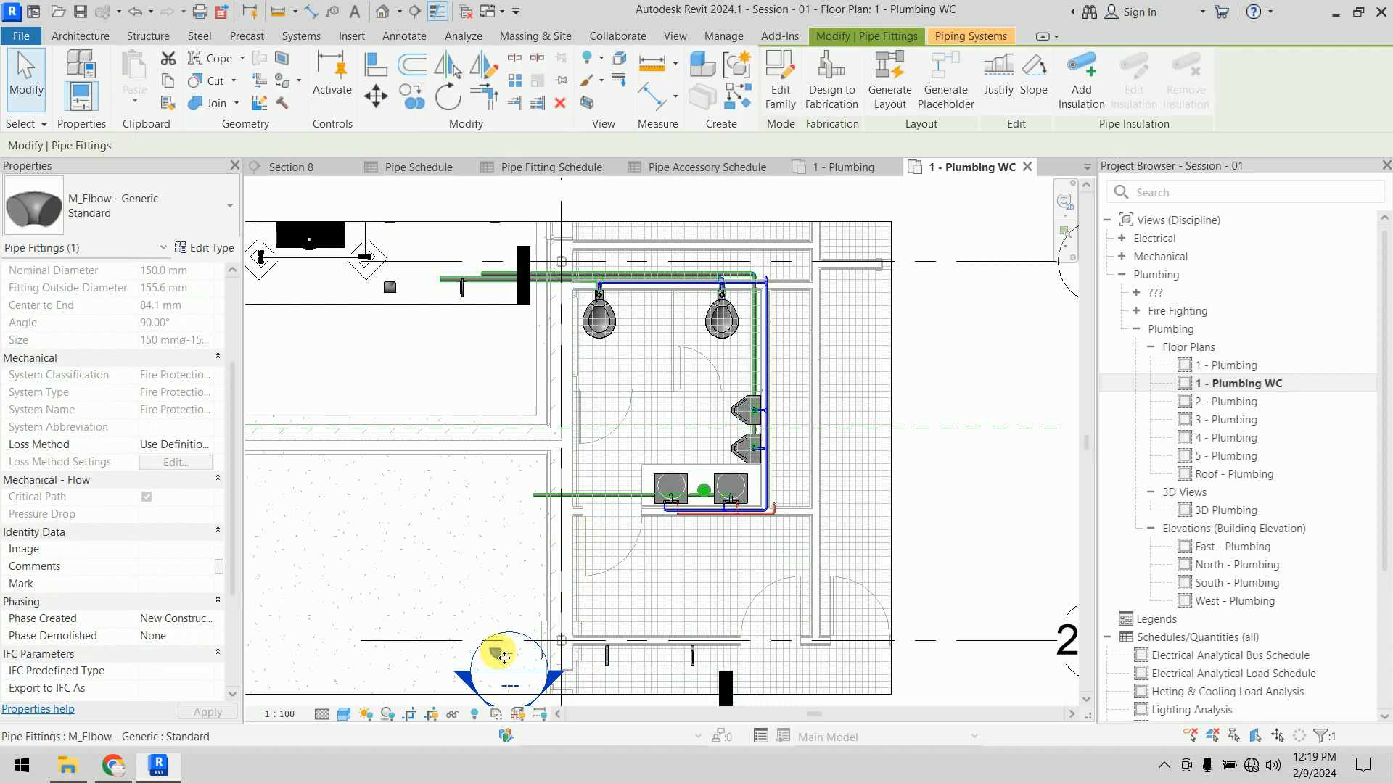
pyautogui.keyDown('ctrl'); pyautogui.click(467, 293); pyautogui.keyUp('ctrl')
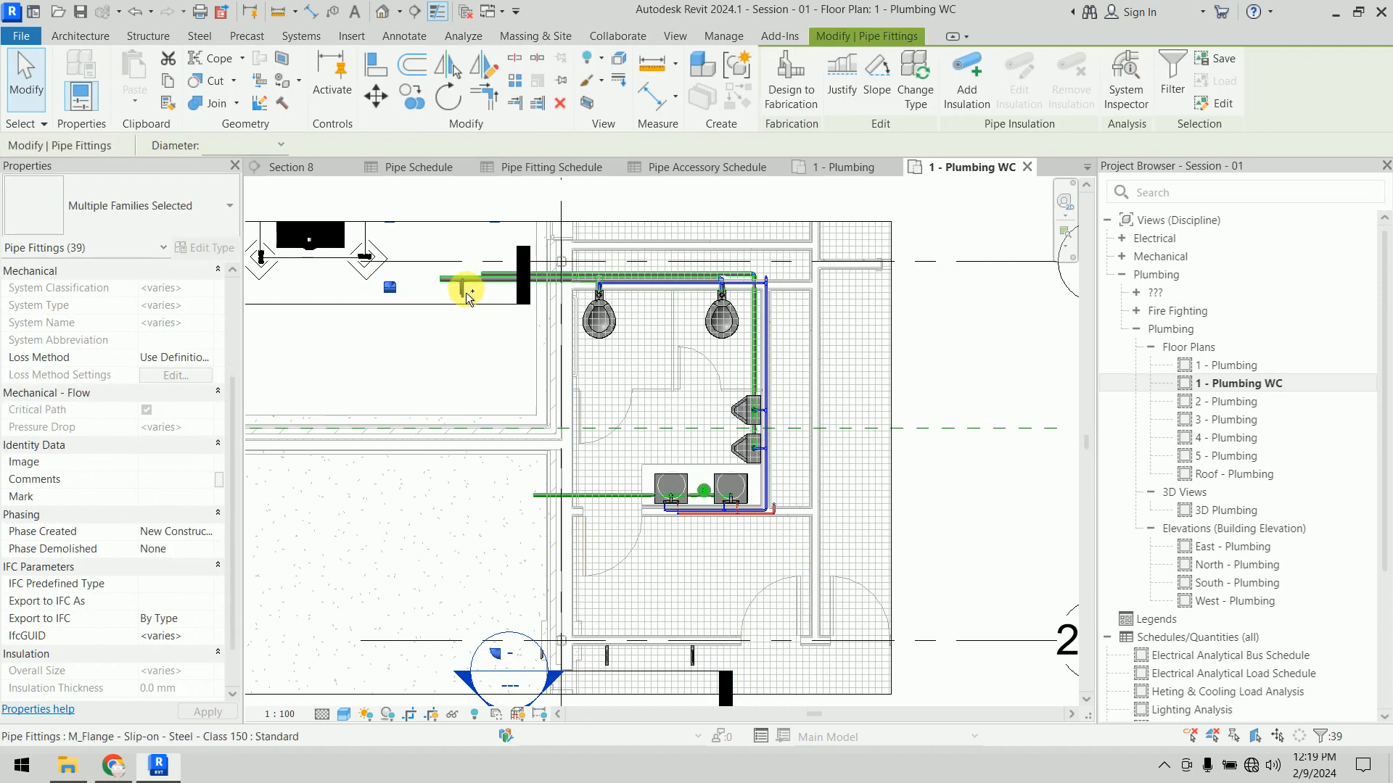
pyautogui.keyDown('ctrl'); pyautogui.click(466, 293); pyautogui.keyUp('ctrl')
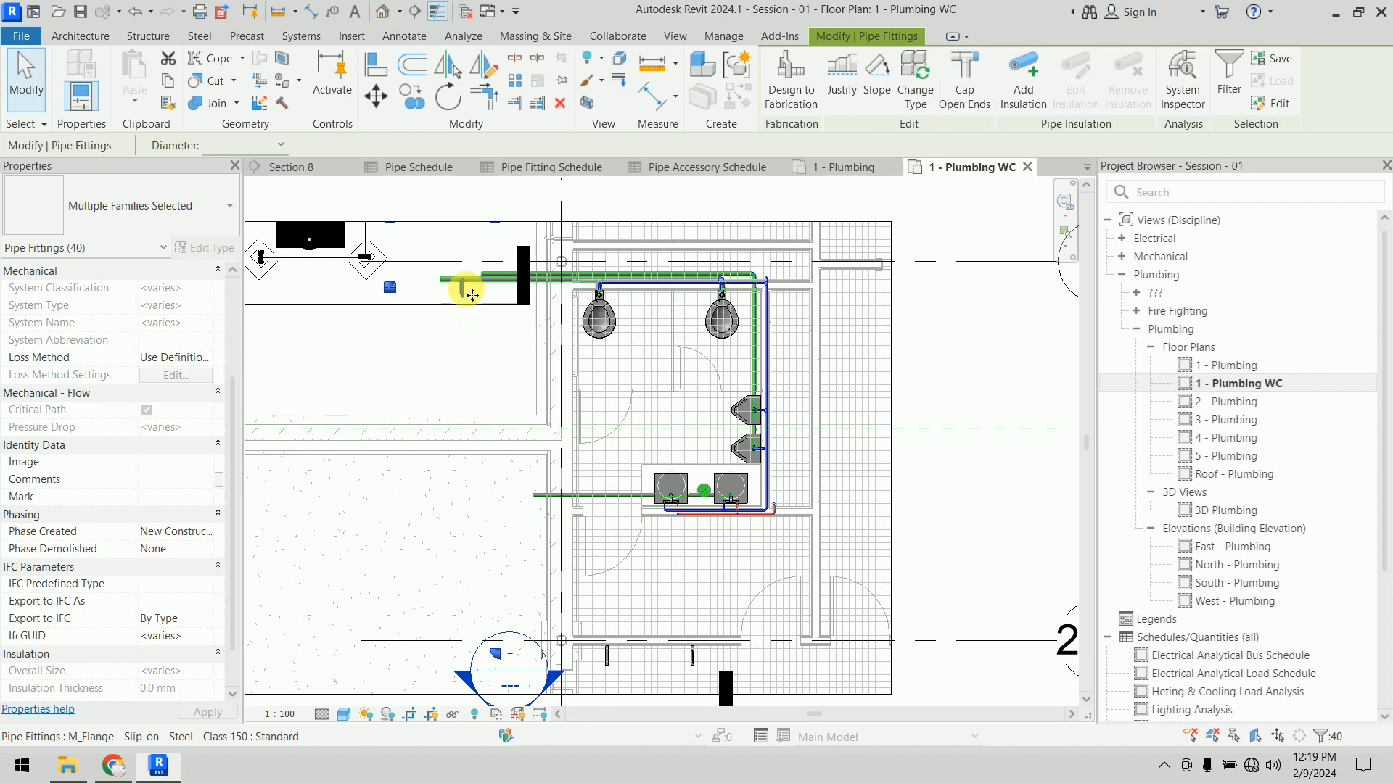
pyautogui.rightClick(472, 296)
pyautogui.moveTo(577, 365)
pyautogui.click(700, 362)
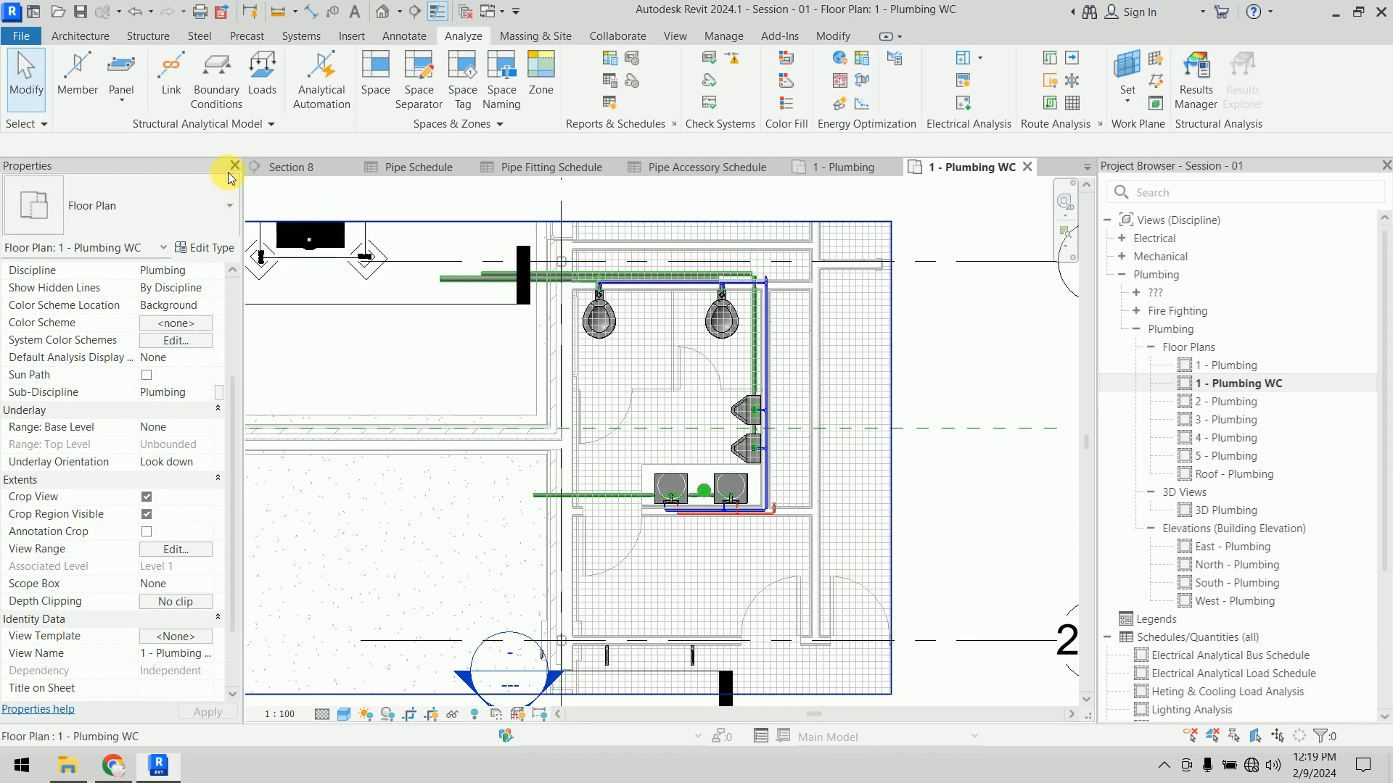
pyautogui.scroll(-3, 541, 351)
pyautogui.scroll(-2, 616, 331)
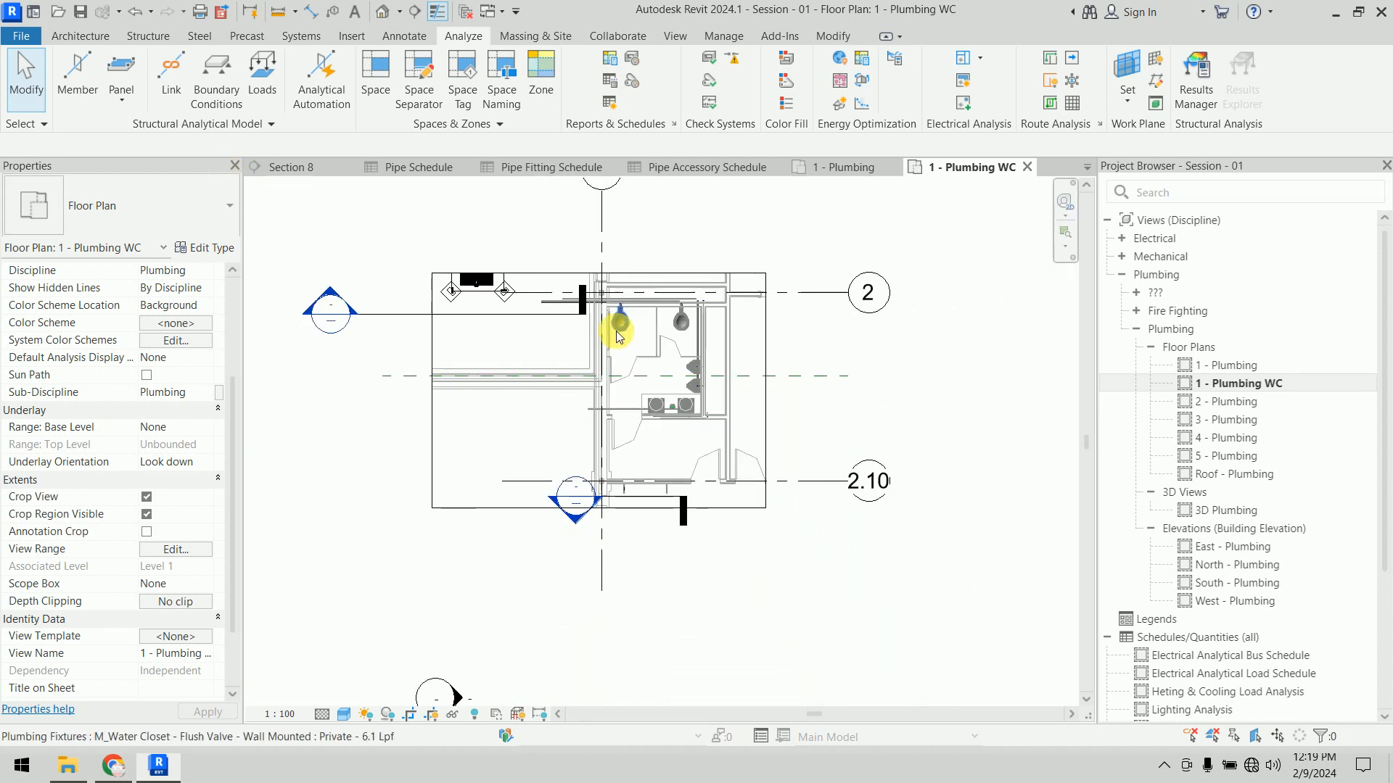
pyautogui.click(602, 509)
pyautogui.moveTo(601, 511); pyautogui.dragTo(609, 422)
pyautogui.click(626, 553)
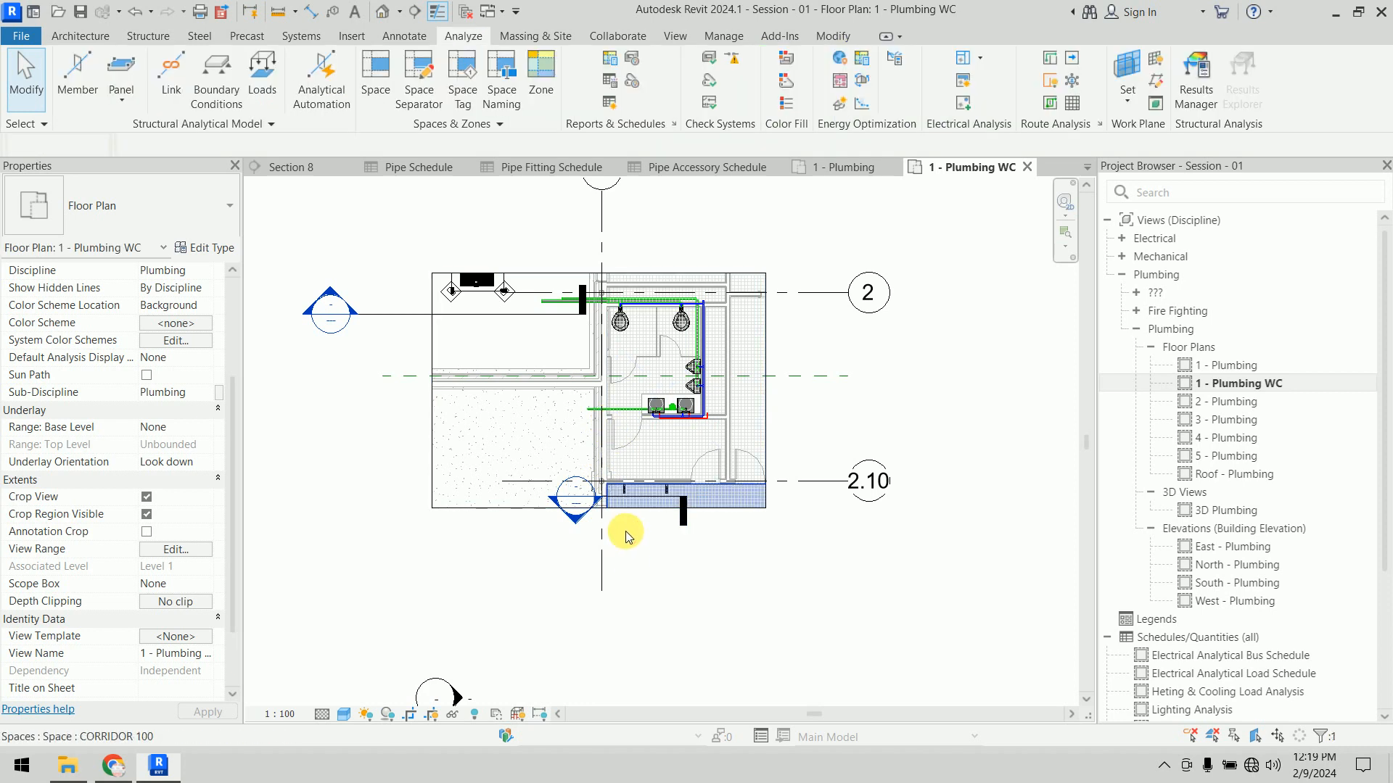
pyautogui.click(625, 532)
pyautogui.click(477, 572)
# Step: Tighten the crop region around the men's toilet by pulling in its lower edge and both side edges
pyautogui.click(499, 508)
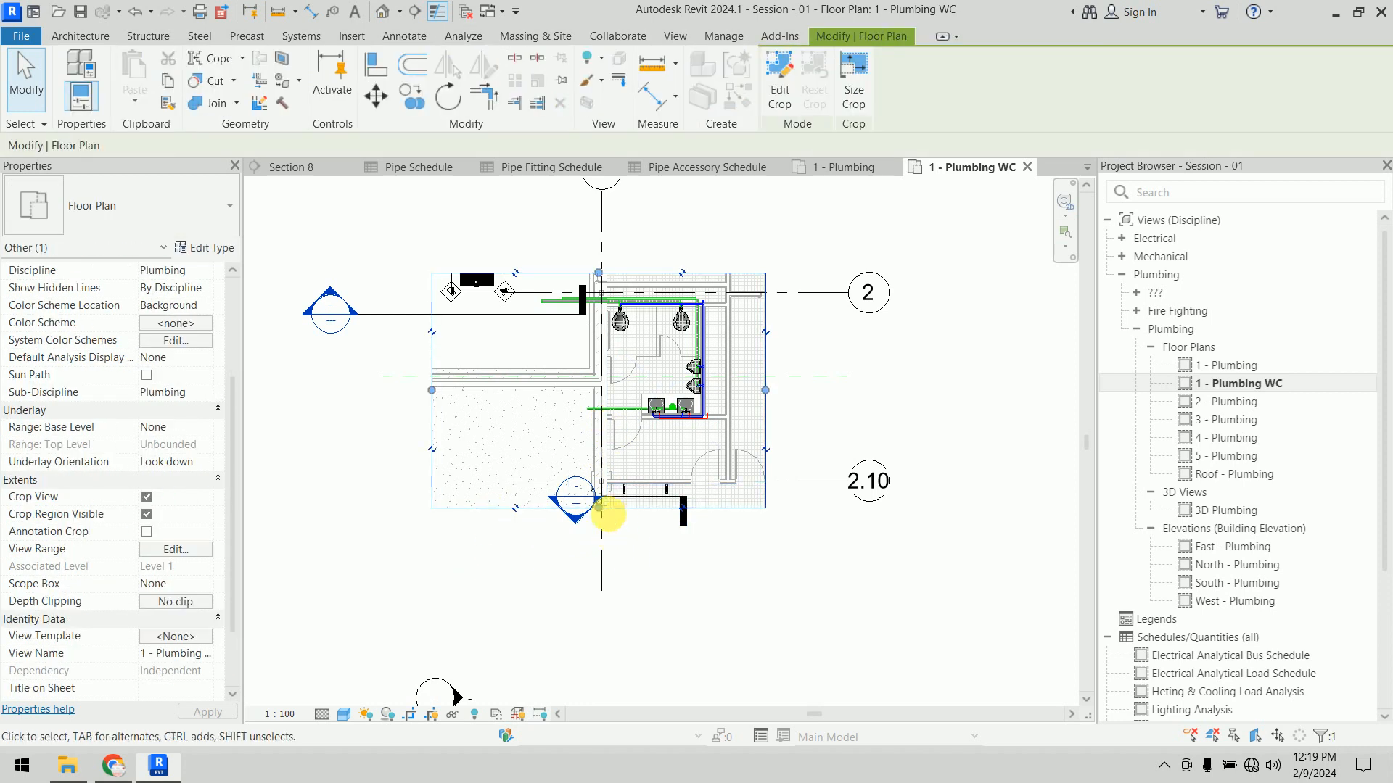
pyautogui.moveTo(606, 514); pyautogui.dragTo(619, 443)
pyautogui.scroll(3, 627, 357)
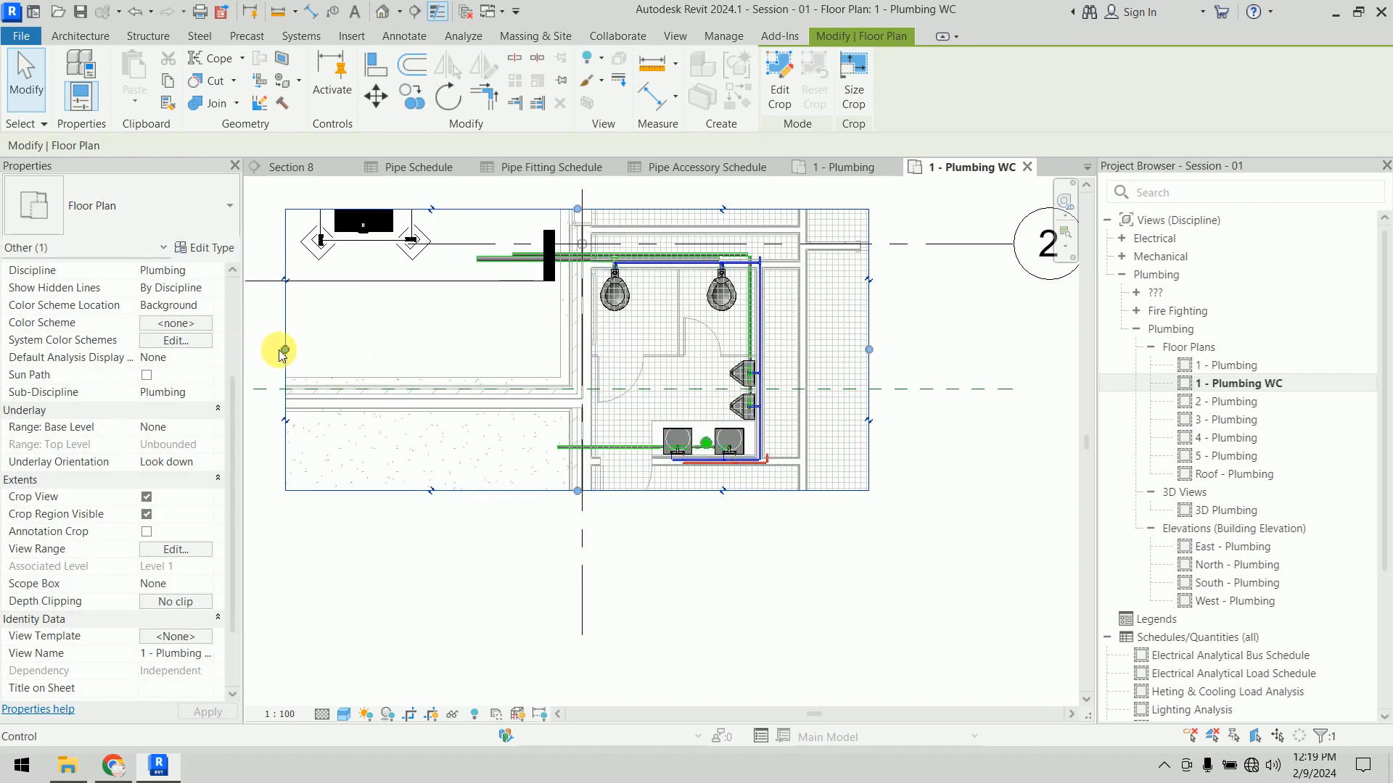
pyautogui.moveTo(283, 351); pyautogui.dragTo(464, 352)
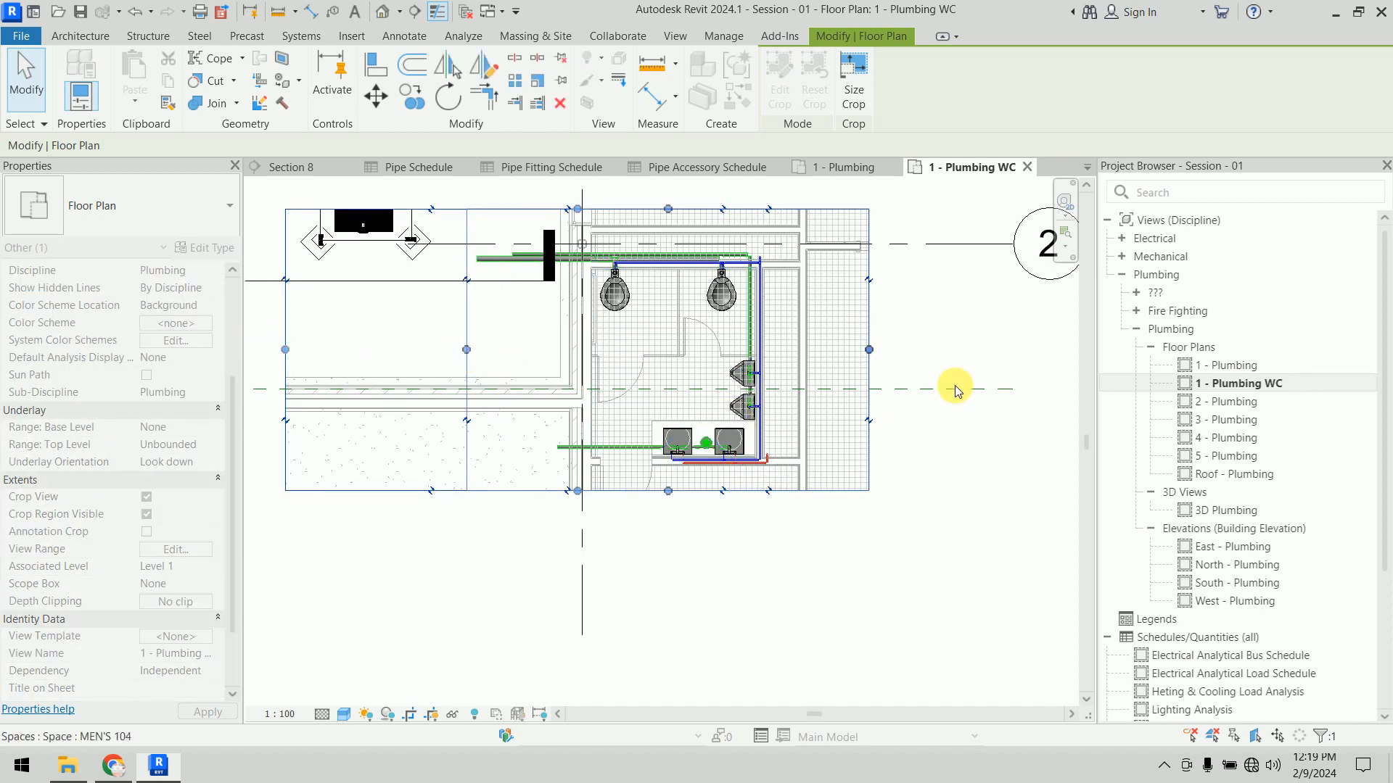
pyautogui.moveTo(868, 349); pyautogui.dragTo(822, 352)
pyautogui.click(926, 329)
pyautogui.moveTo(816, 352); pyautogui.dragTo(810, 449, button='middle')
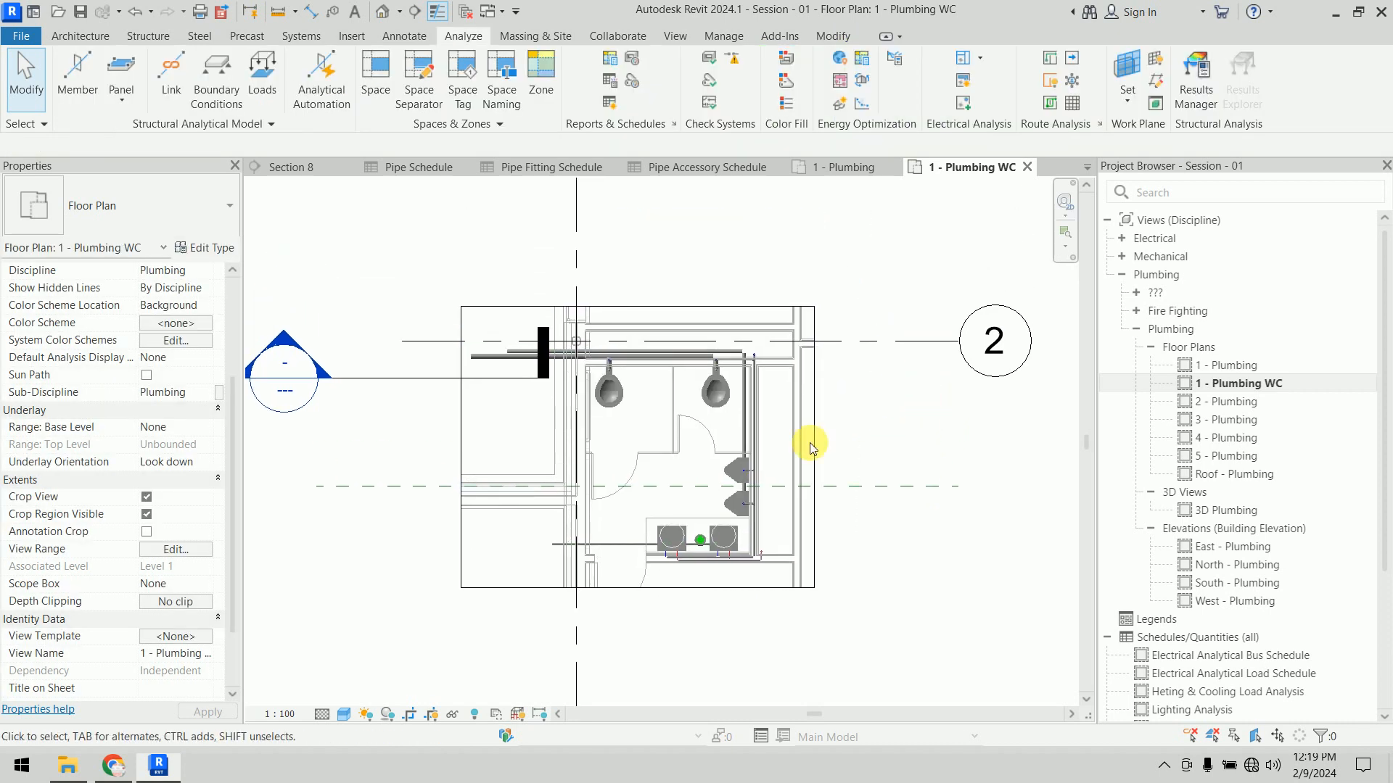
# Step: Keep the detail level at Fine and set the WC view's visual style to Wireframe
pyautogui.scroll(2, 723, 435)
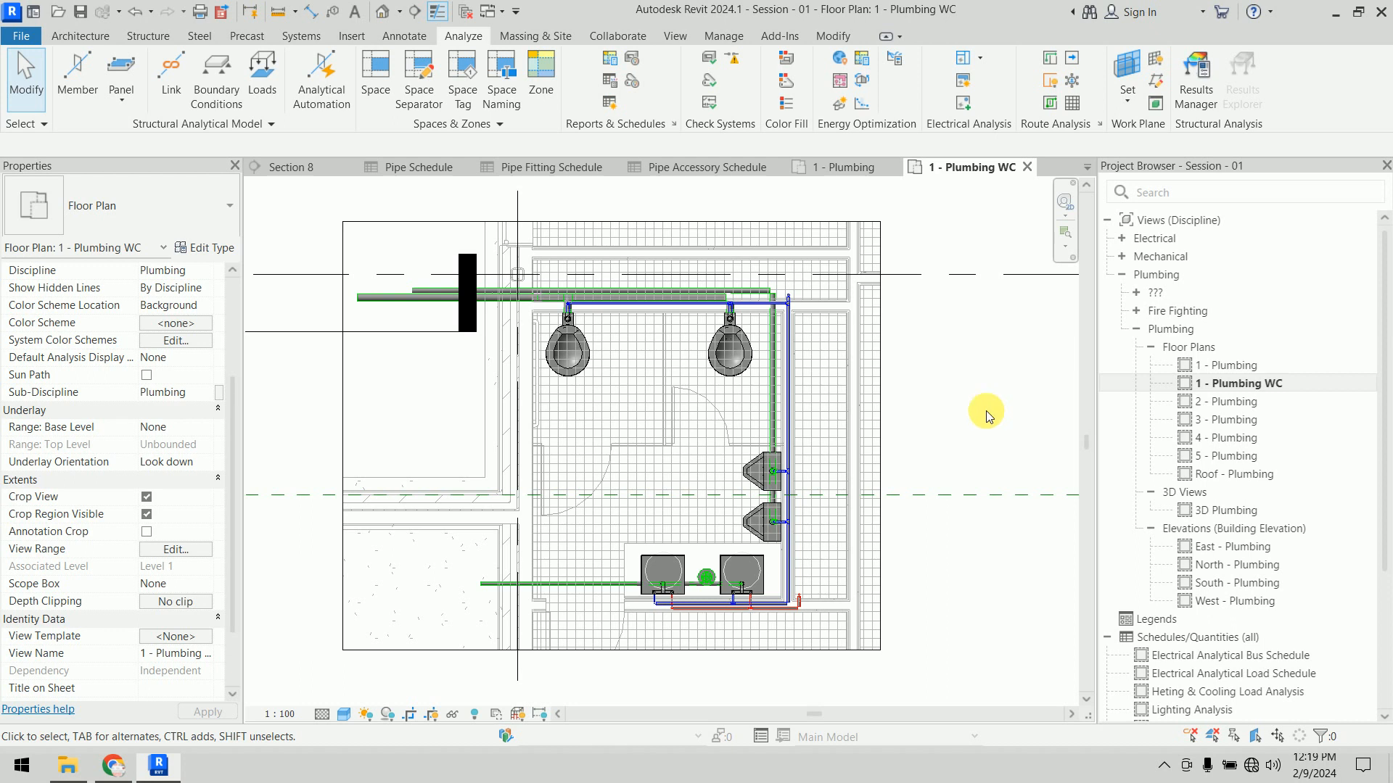
pyautogui.click(327, 713)
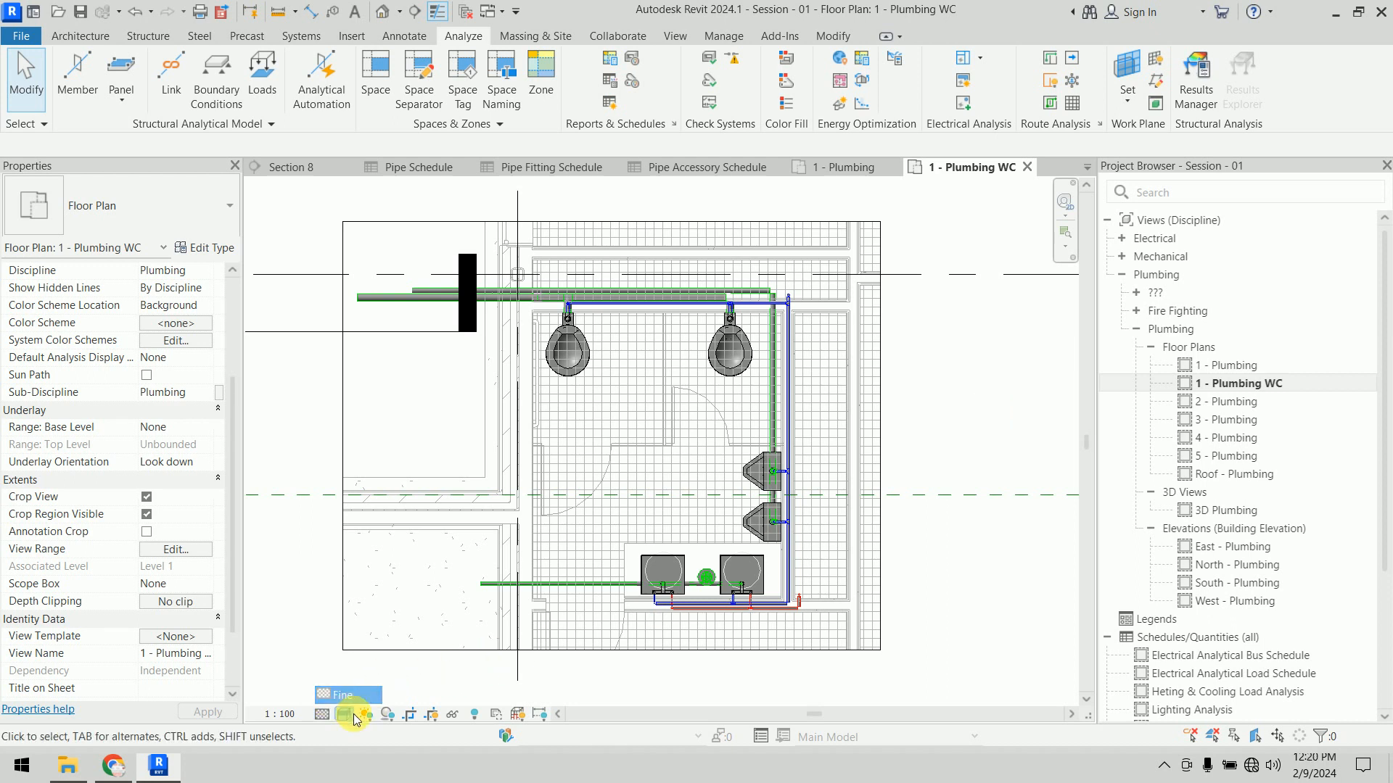
pyautogui.click(343, 714)
pyautogui.click(387, 607)
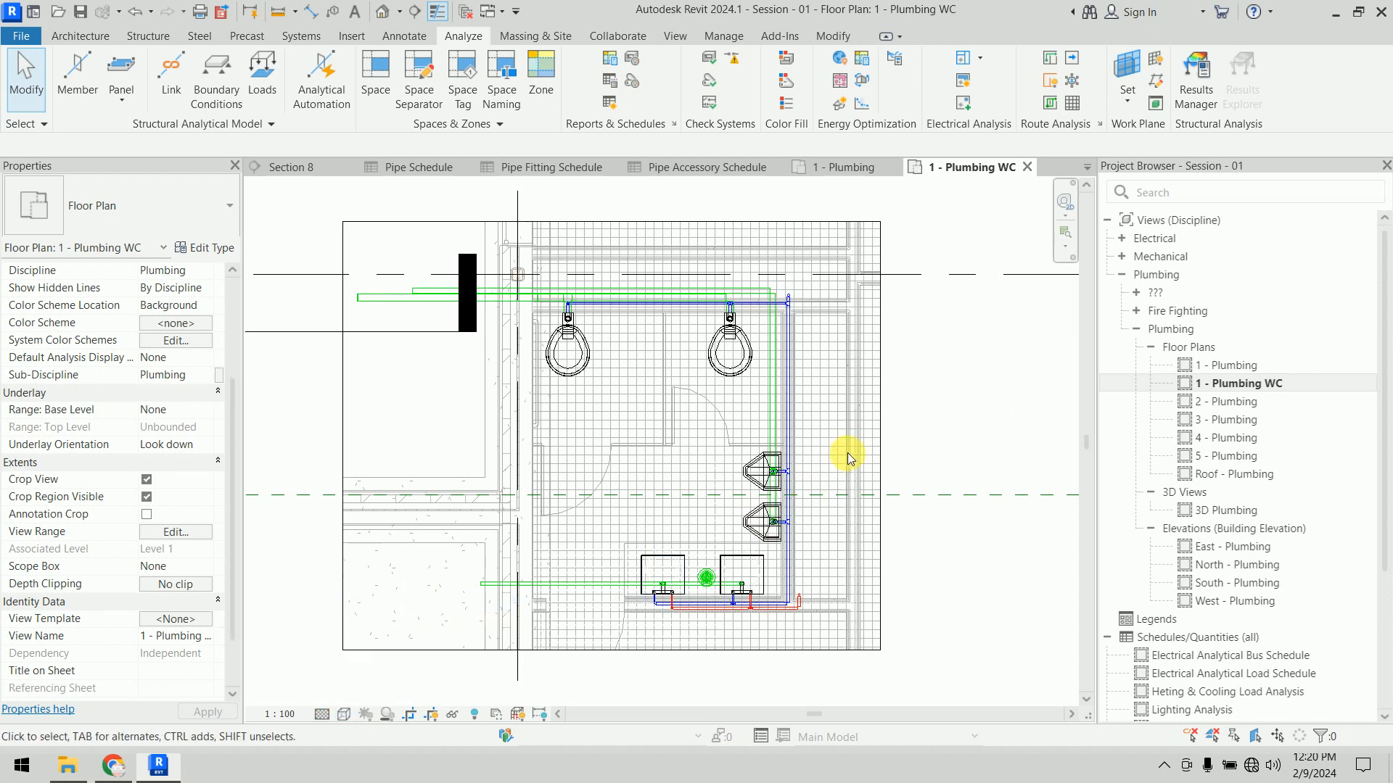
# Step: Turn off the crop region's visibility in the 1 - Plumbing WC view while keeping the view cropped
pyautogui.click(951, 412)
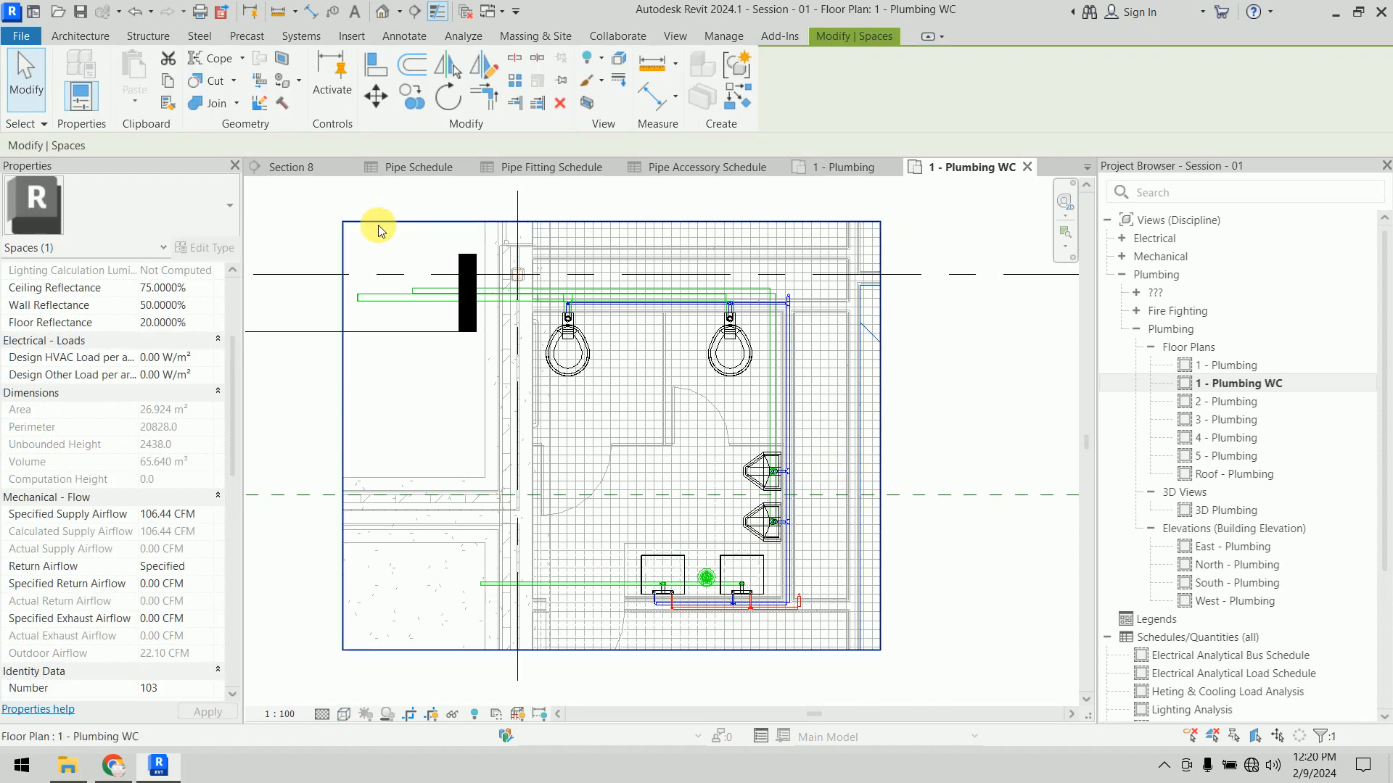
pyautogui.click(277, 374)
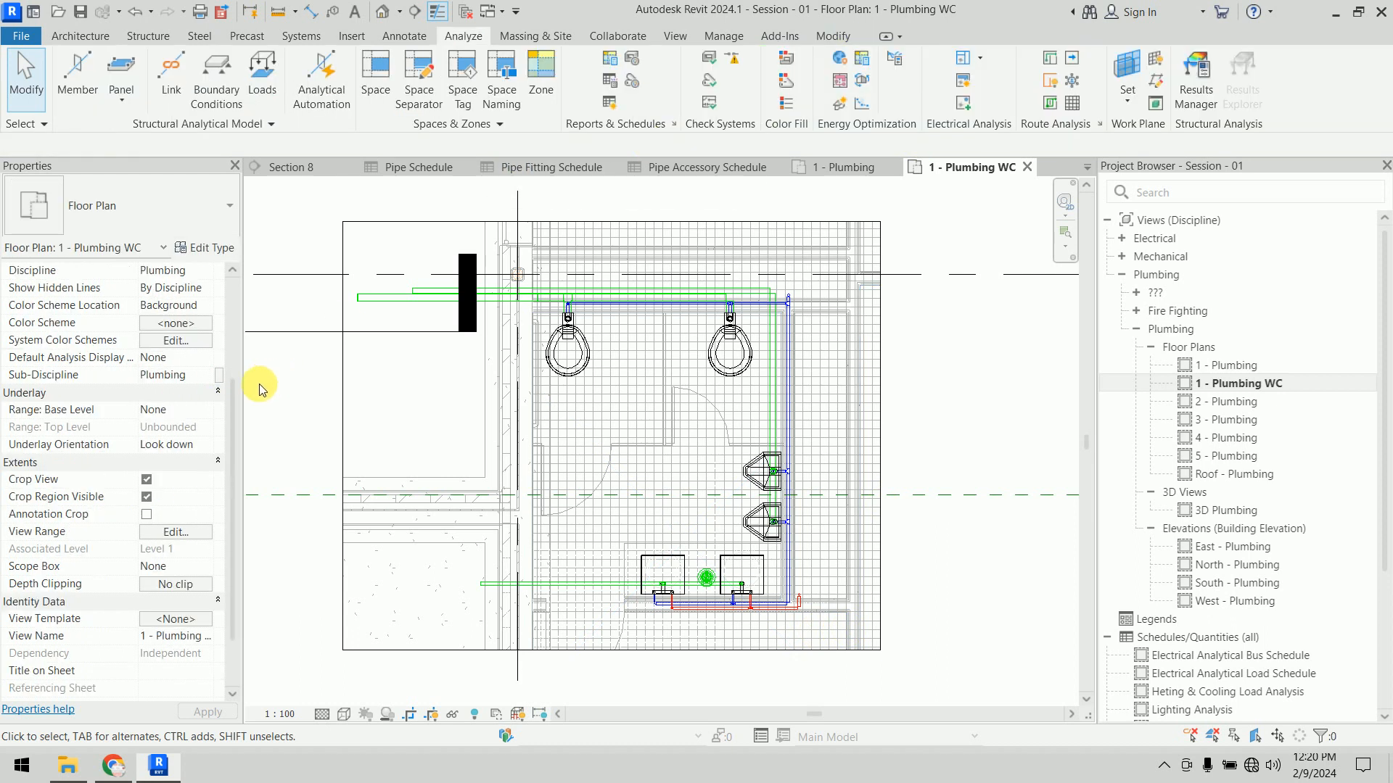
pyautogui.click(147, 498)
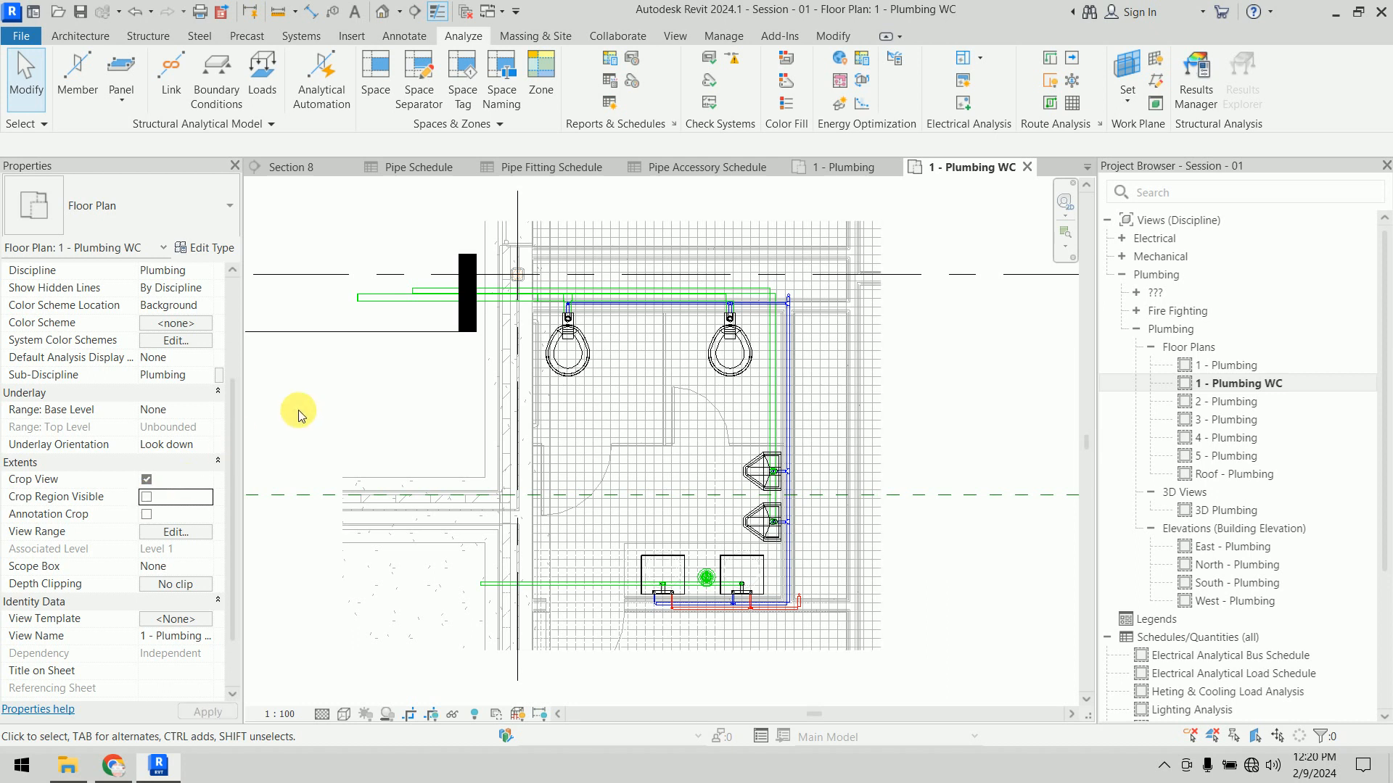
# Step: Hide the Section 8 marker beside the toilet in the 1 - Plumbing WC view
pyautogui.scroll(-3, 299, 411)
pyautogui.click(423, 375)
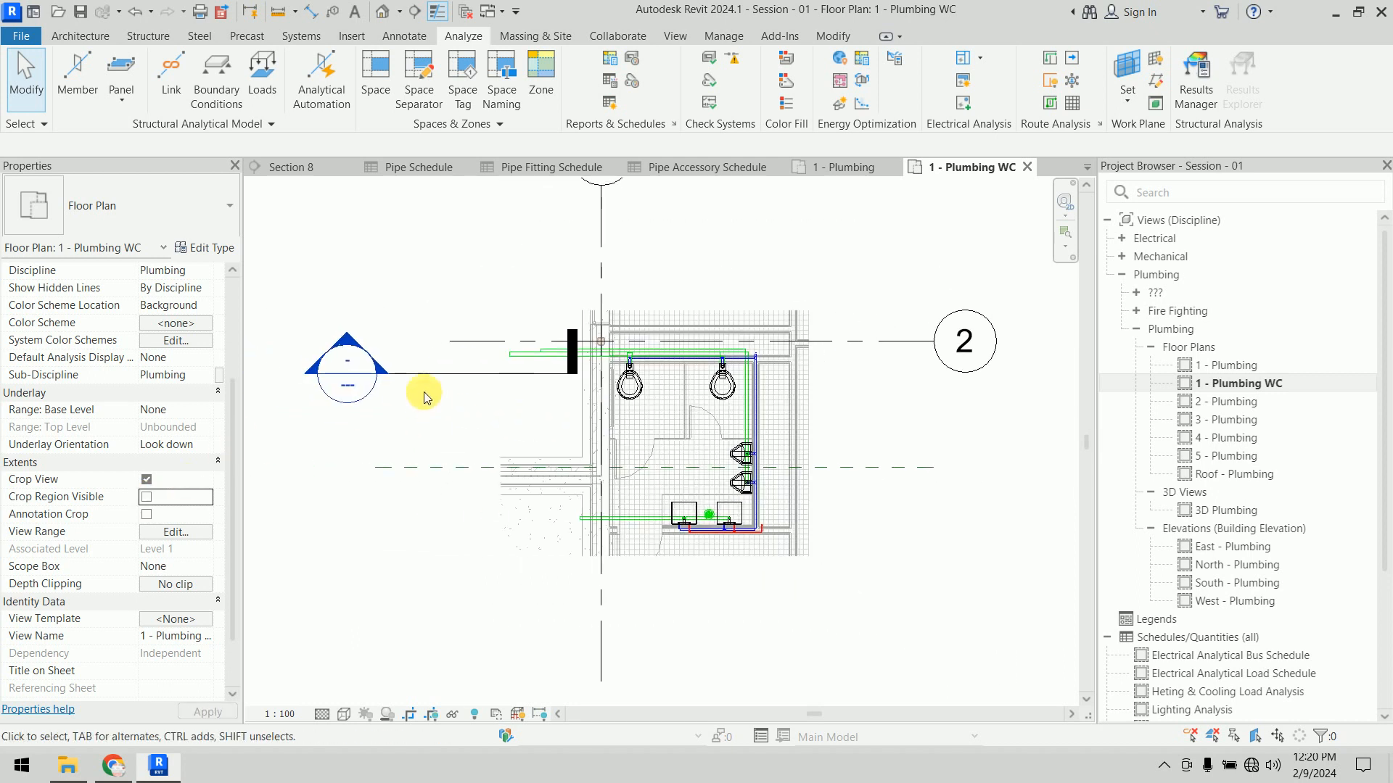
pyautogui.rightClick(424, 378)
pyautogui.moveTo(497, 430)
pyautogui.click(638, 430)
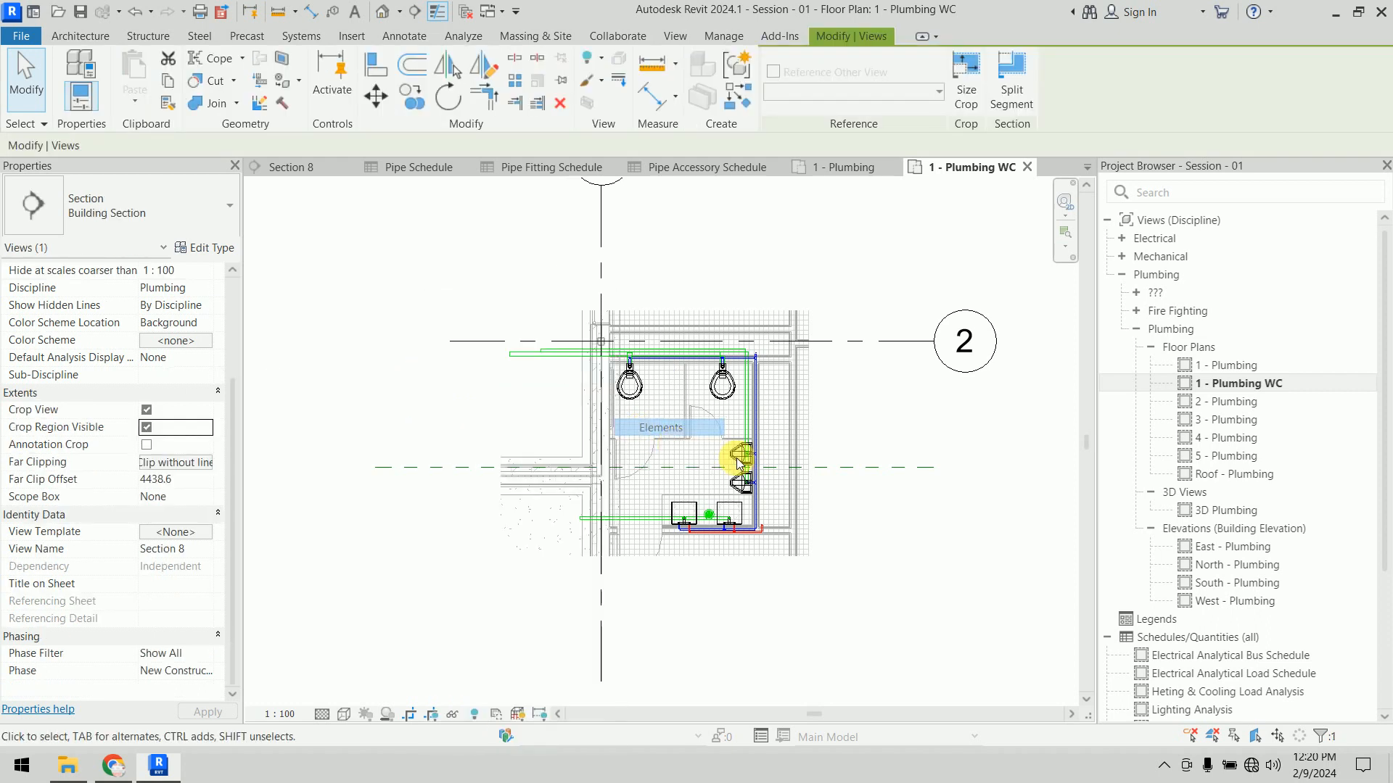
pyautogui.moveTo(899, 431); pyautogui.dragTo(872, 406, button='middle')
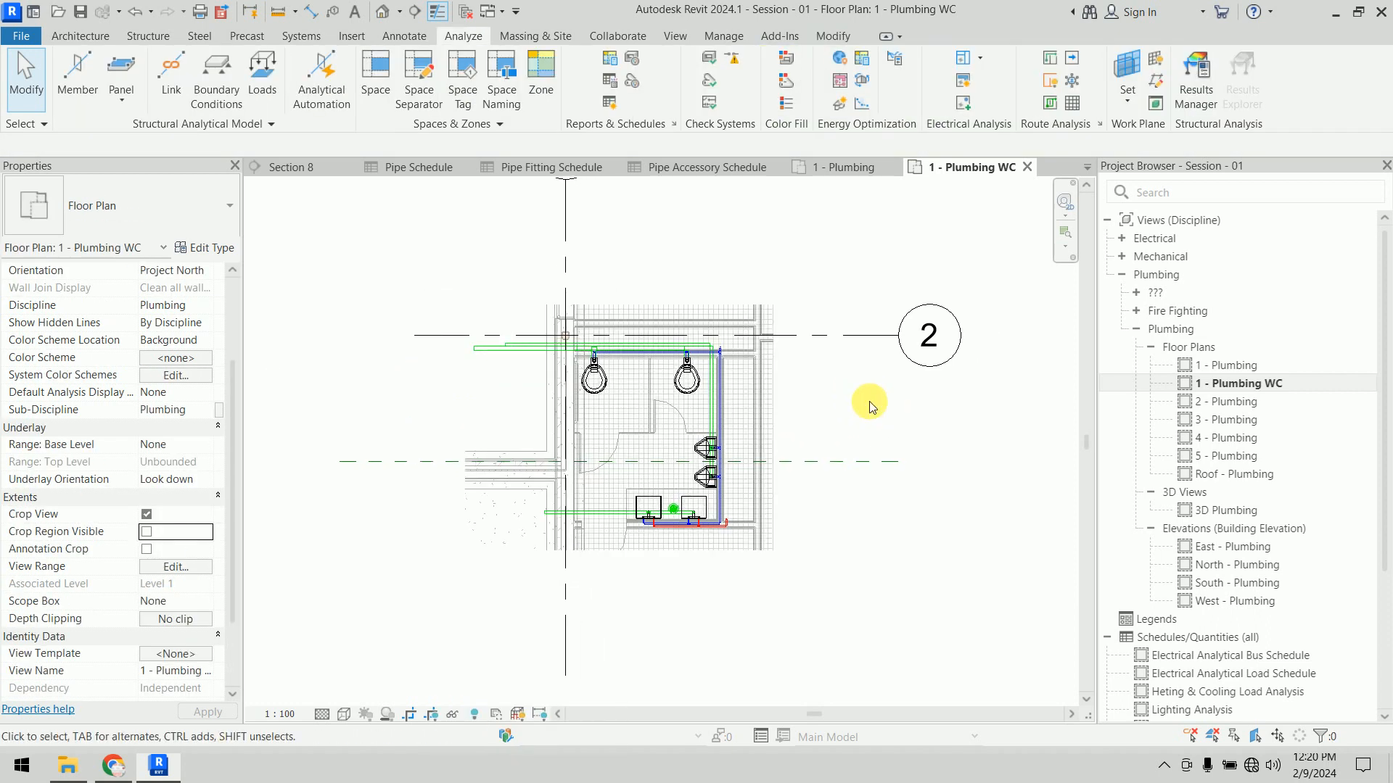
pyautogui.scroll(4, 593, 463)
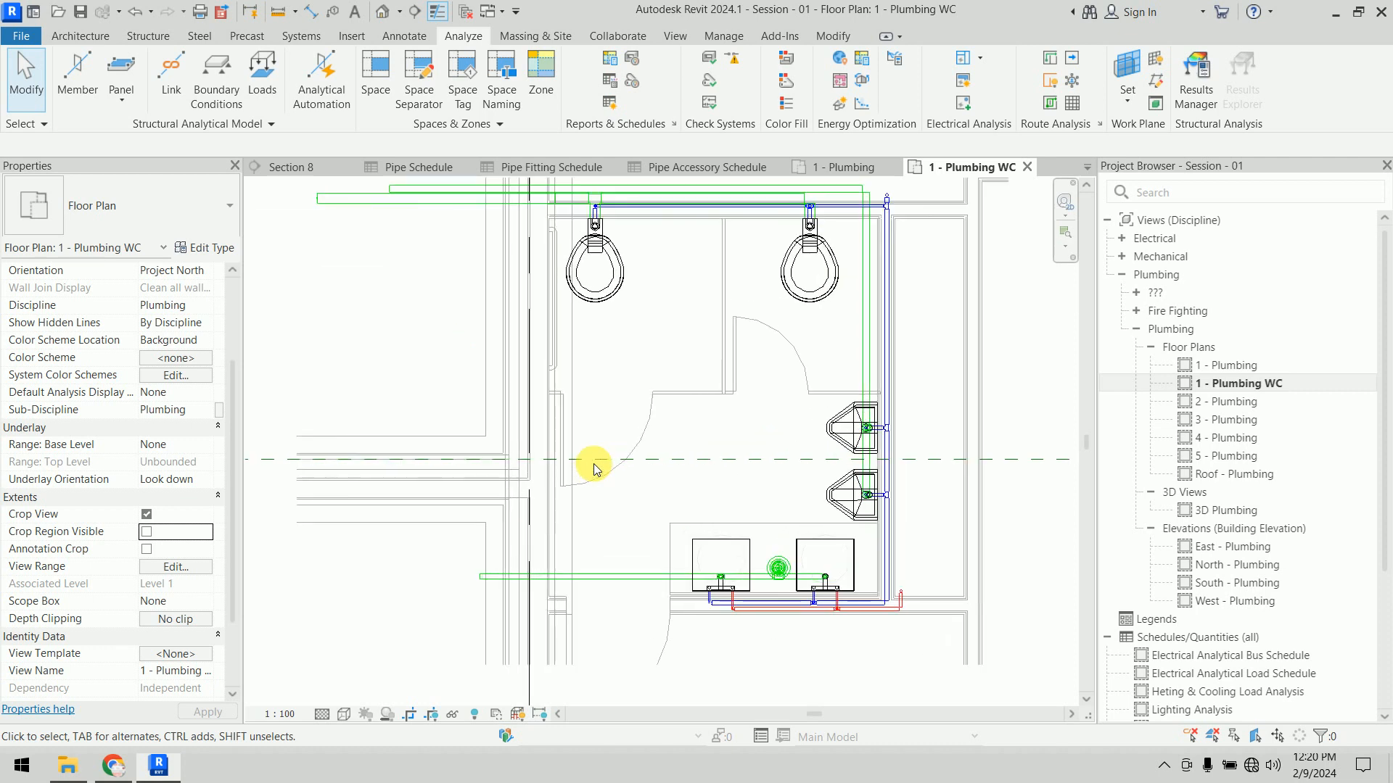
pyautogui.scroll(-2, 659, 426)
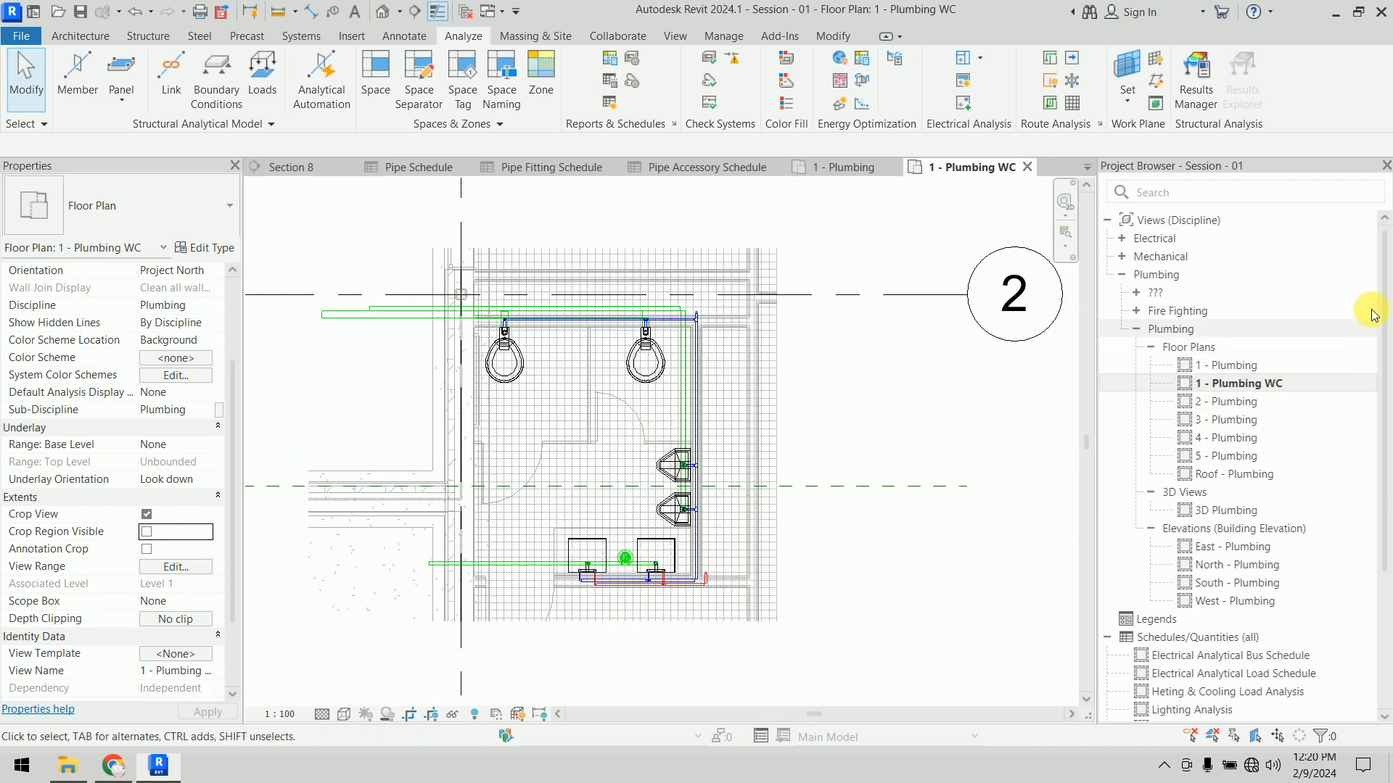
# Step: Examine the project's schedules, loads reports and panel schedules in the Project Browser
pyautogui.moveTo(1383, 273); pyautogui.dragTo(1387, 432)
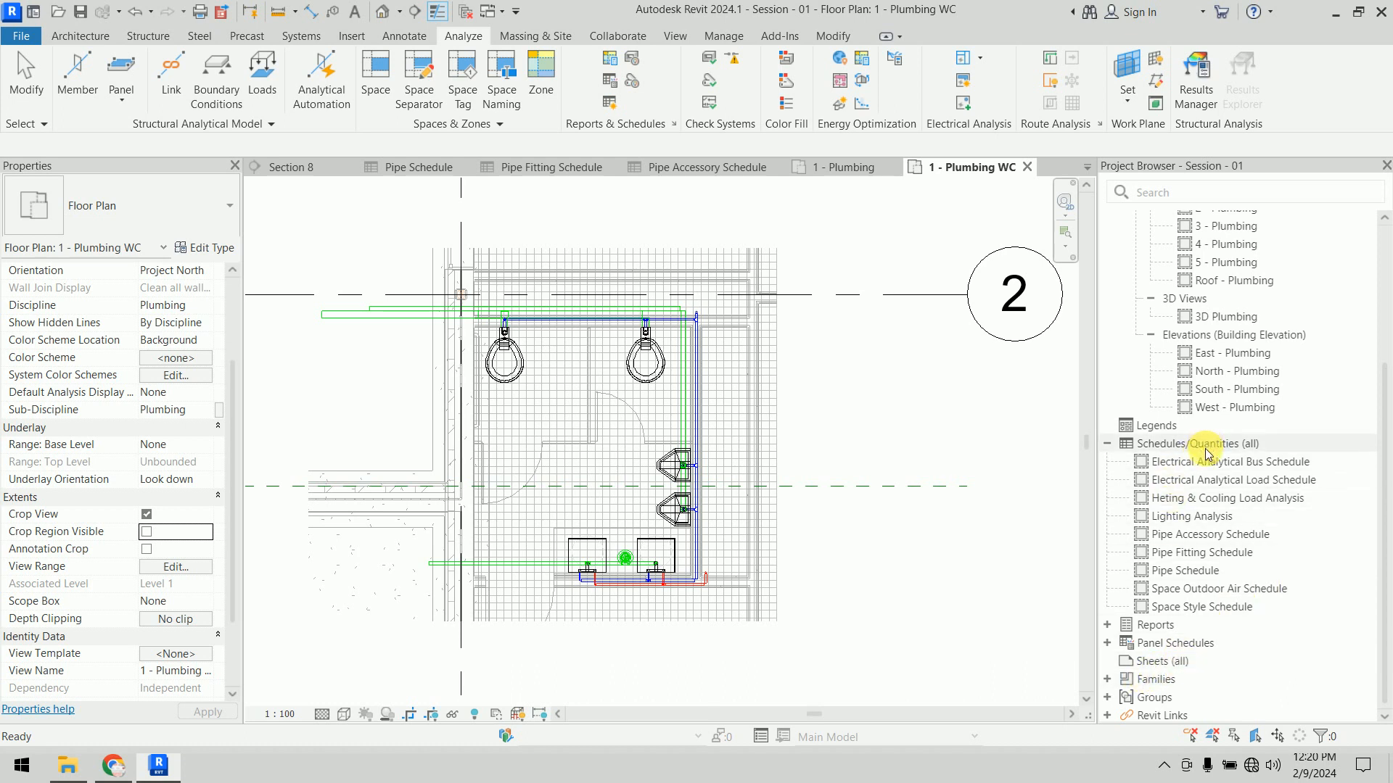
pyautogui.click(1216, 519)
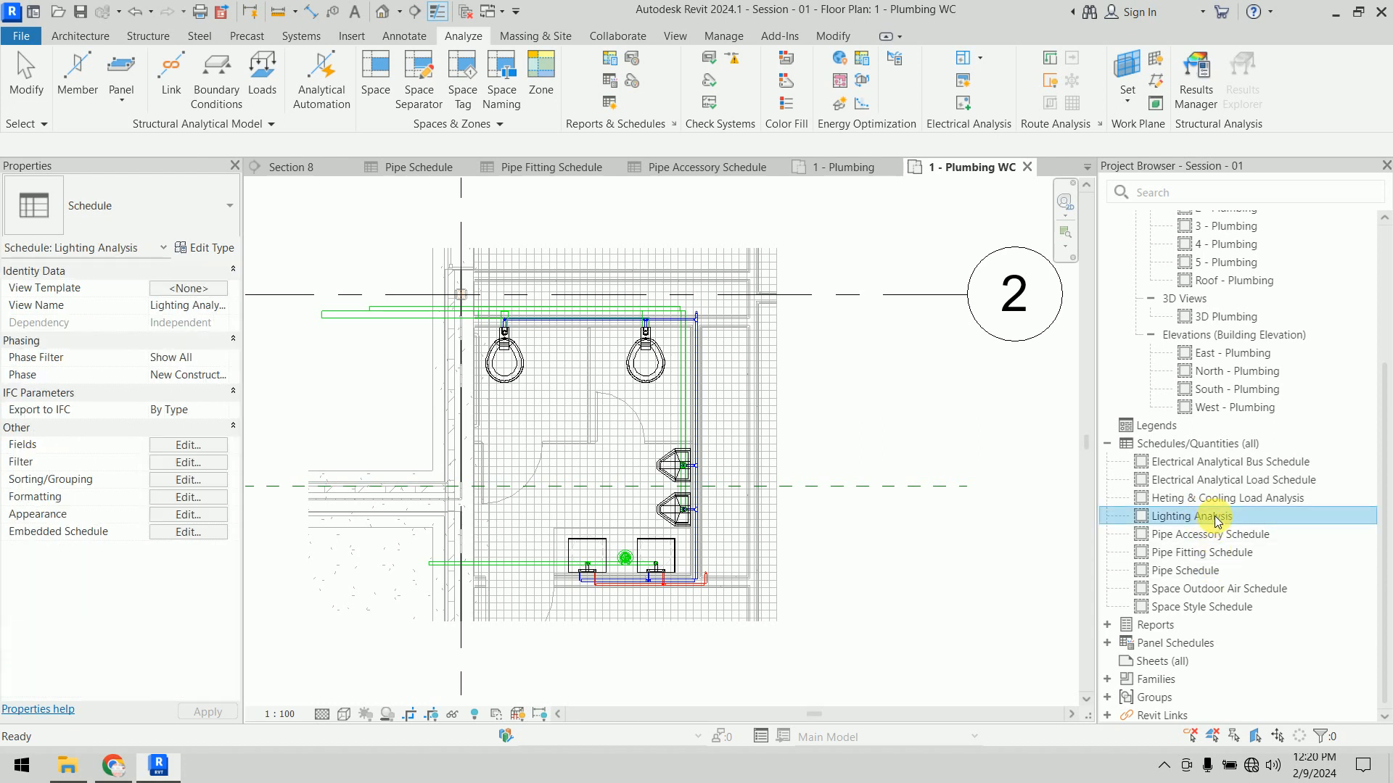
pyautogui.click(1217, 574)
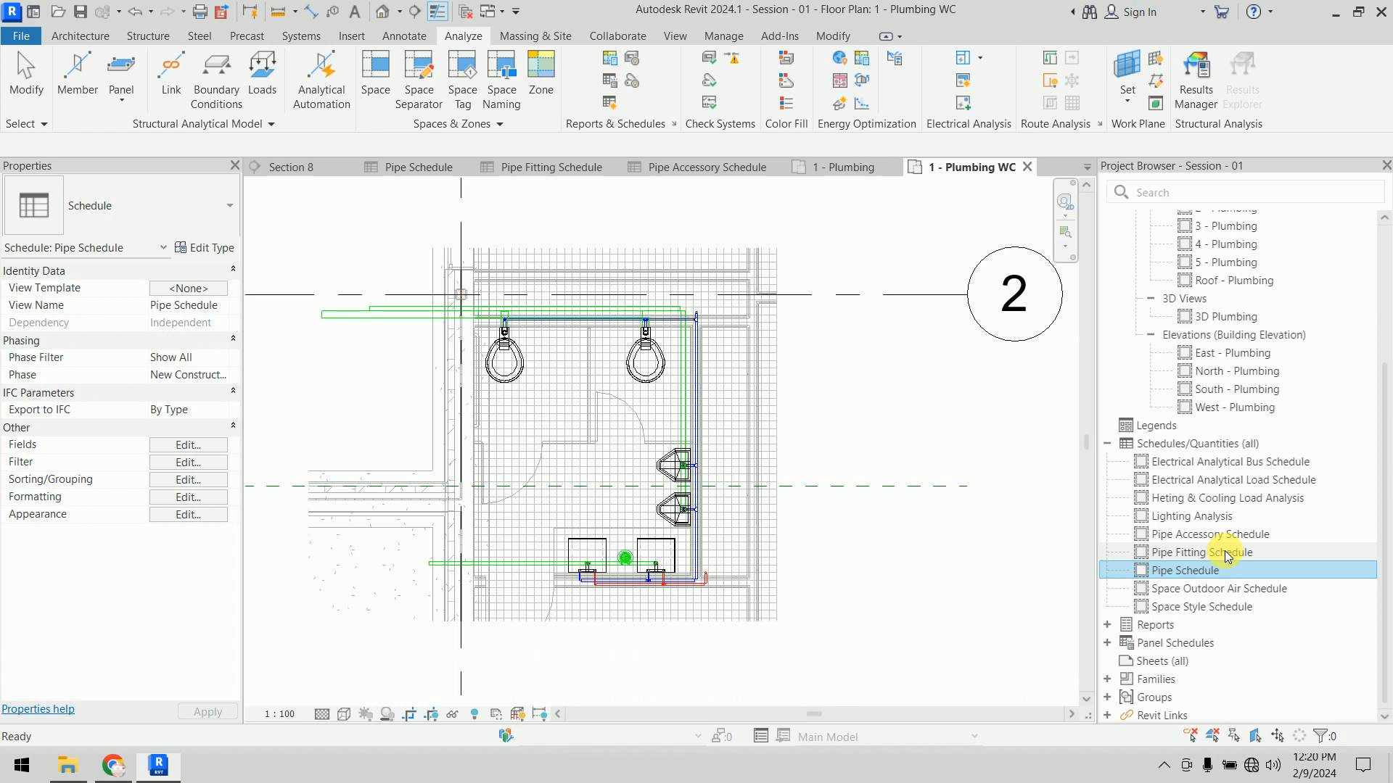
pyautogui.click(1227, 556)
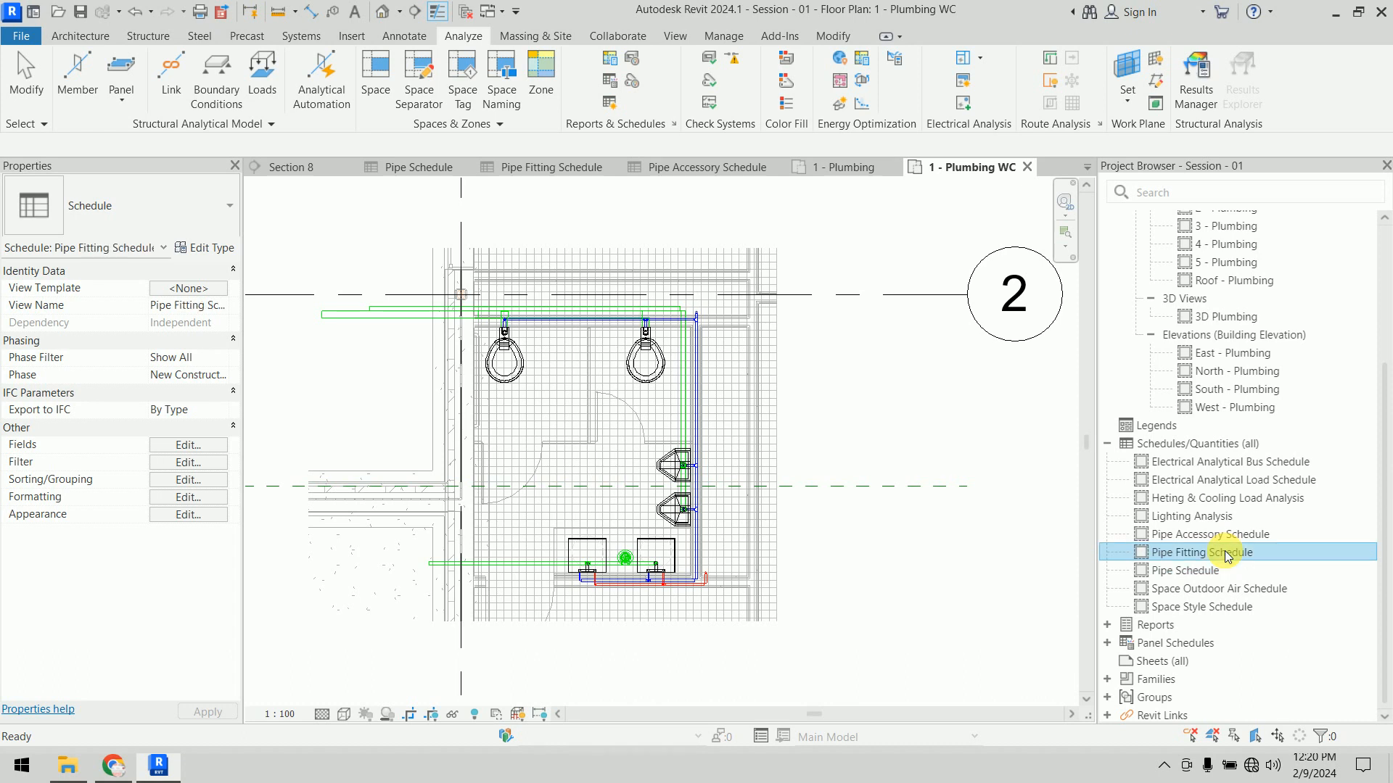
pyautogui.click(1108, 445)
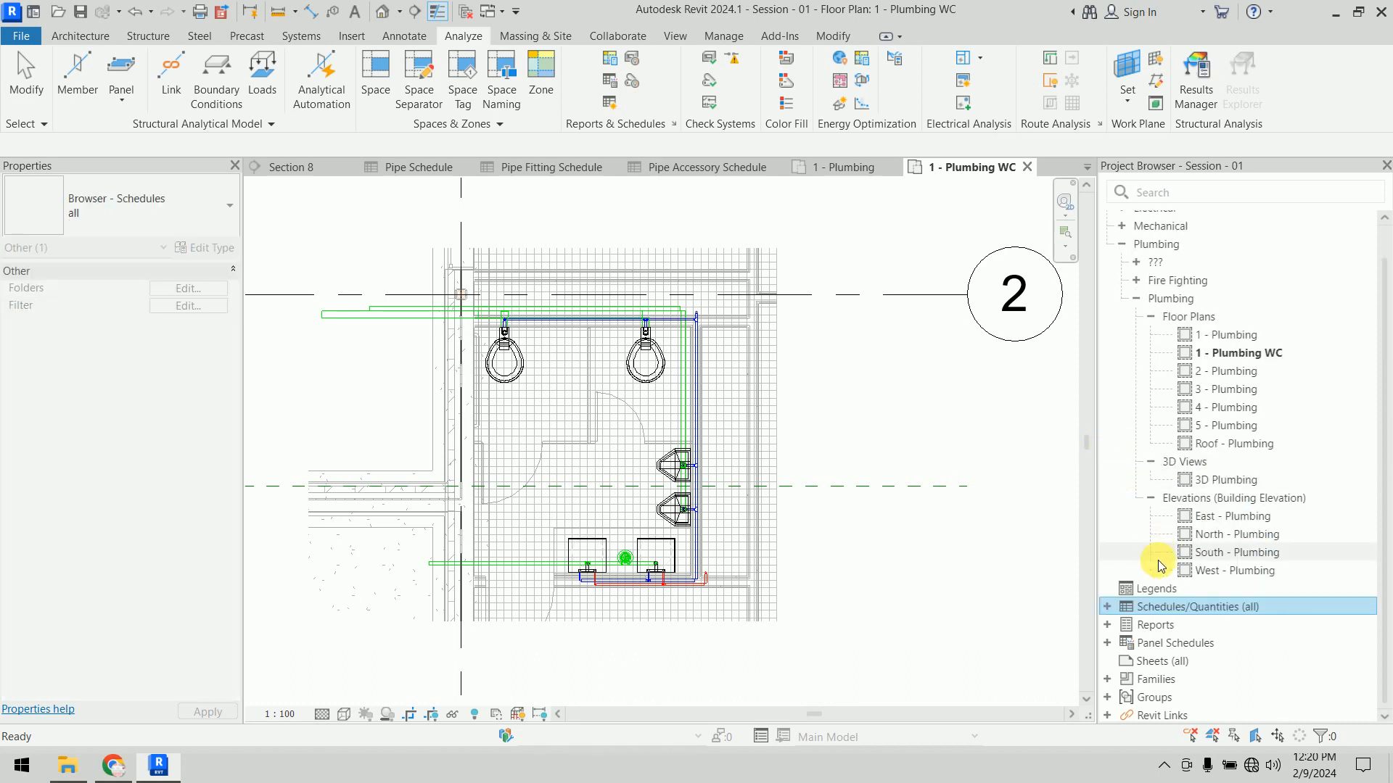
pyautogui.click(1107, 629)
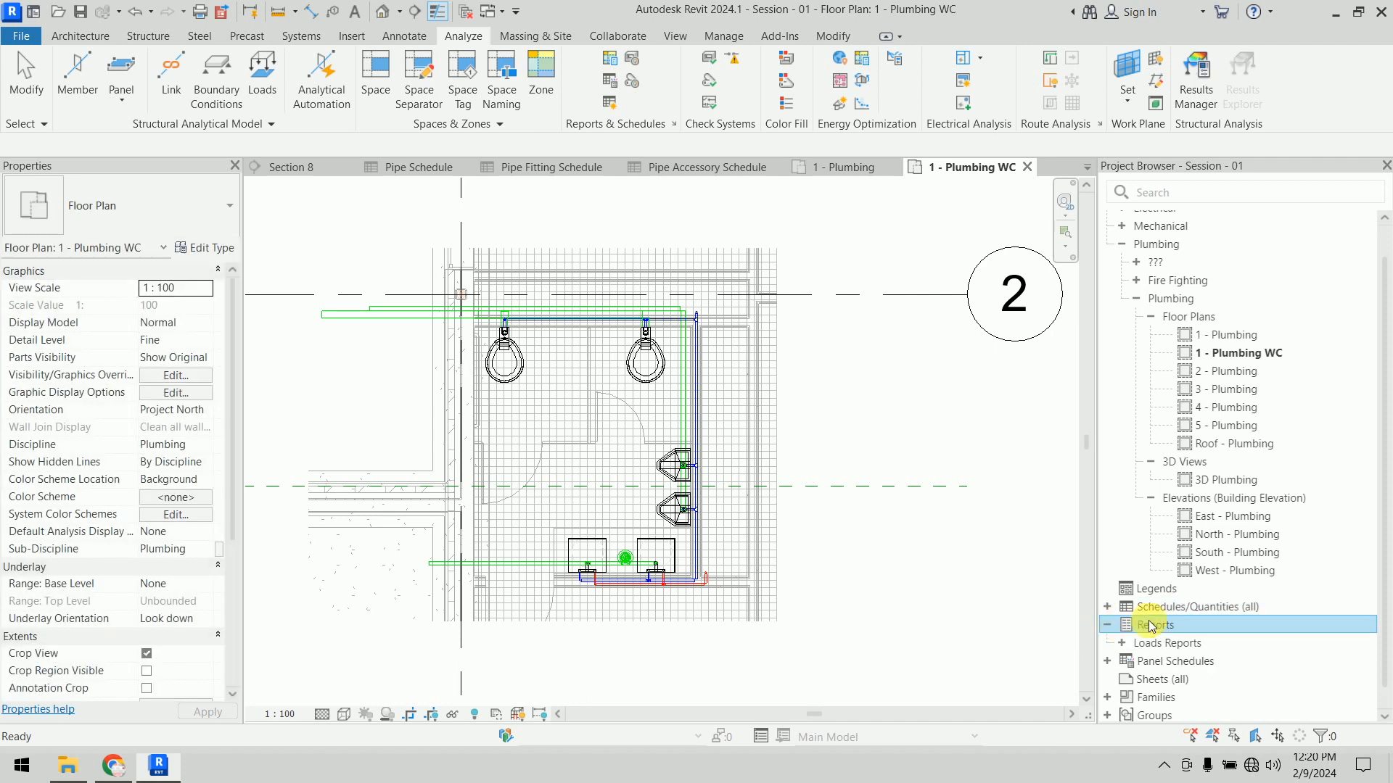
pyautogui.scroll(-1, 1231, 534)
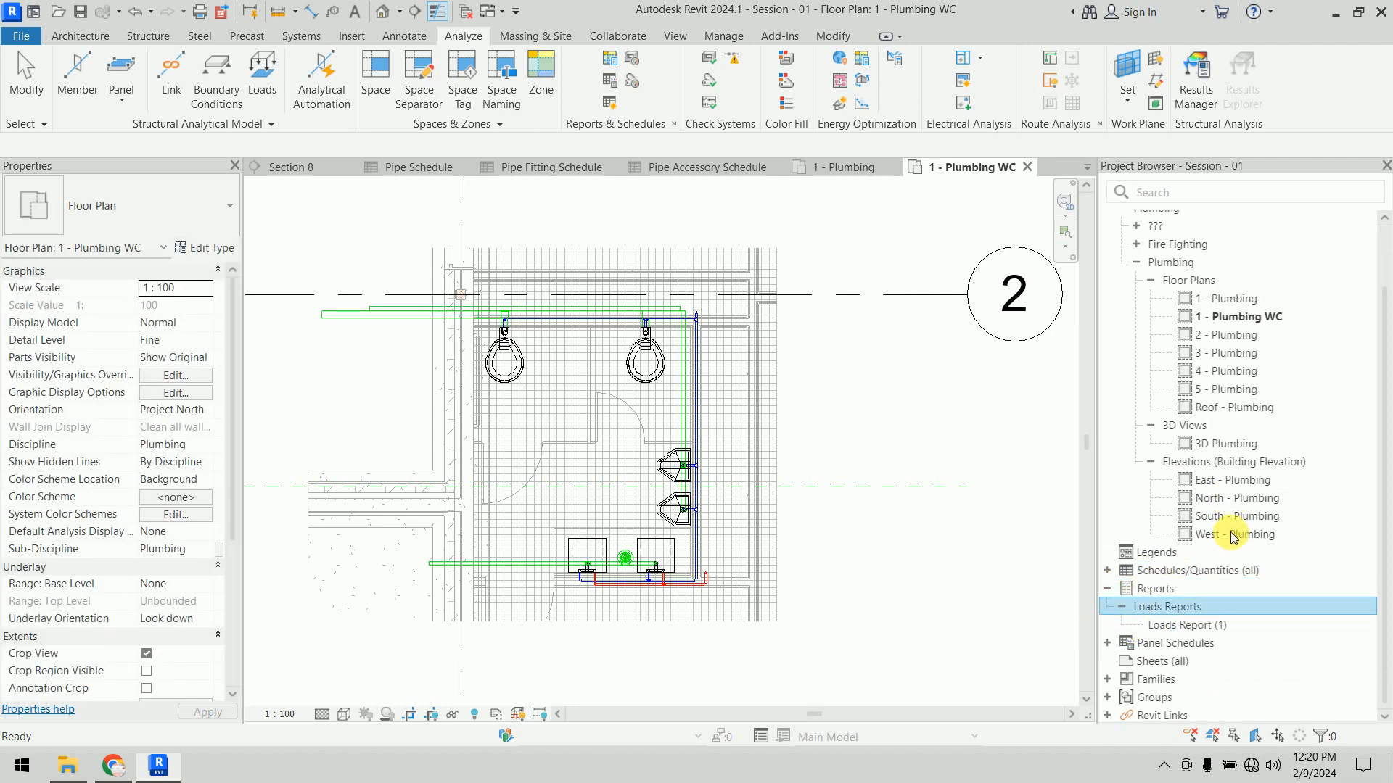
pyautogui.doubleClick(1169, 607)
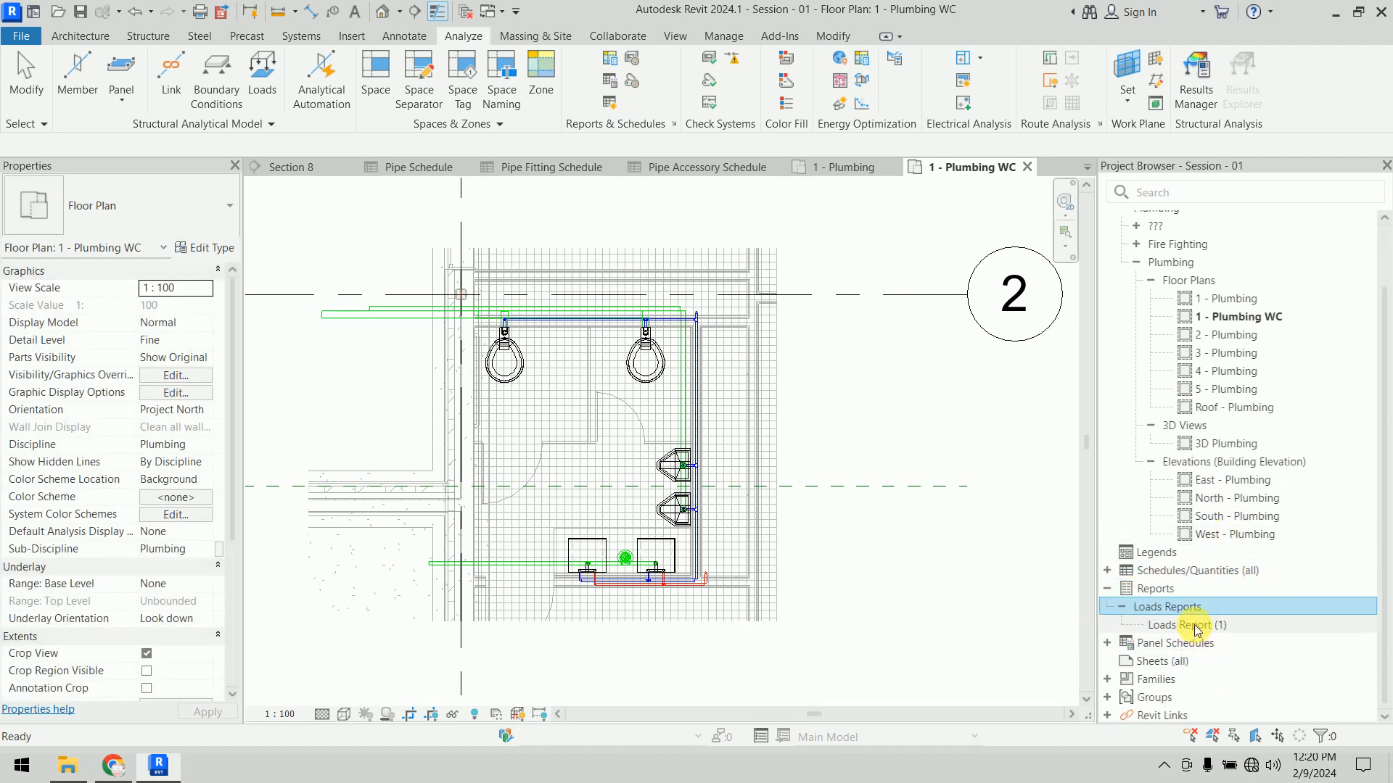
pyautogui.click(1107, 588)
pyautogui.click(1107, 643)
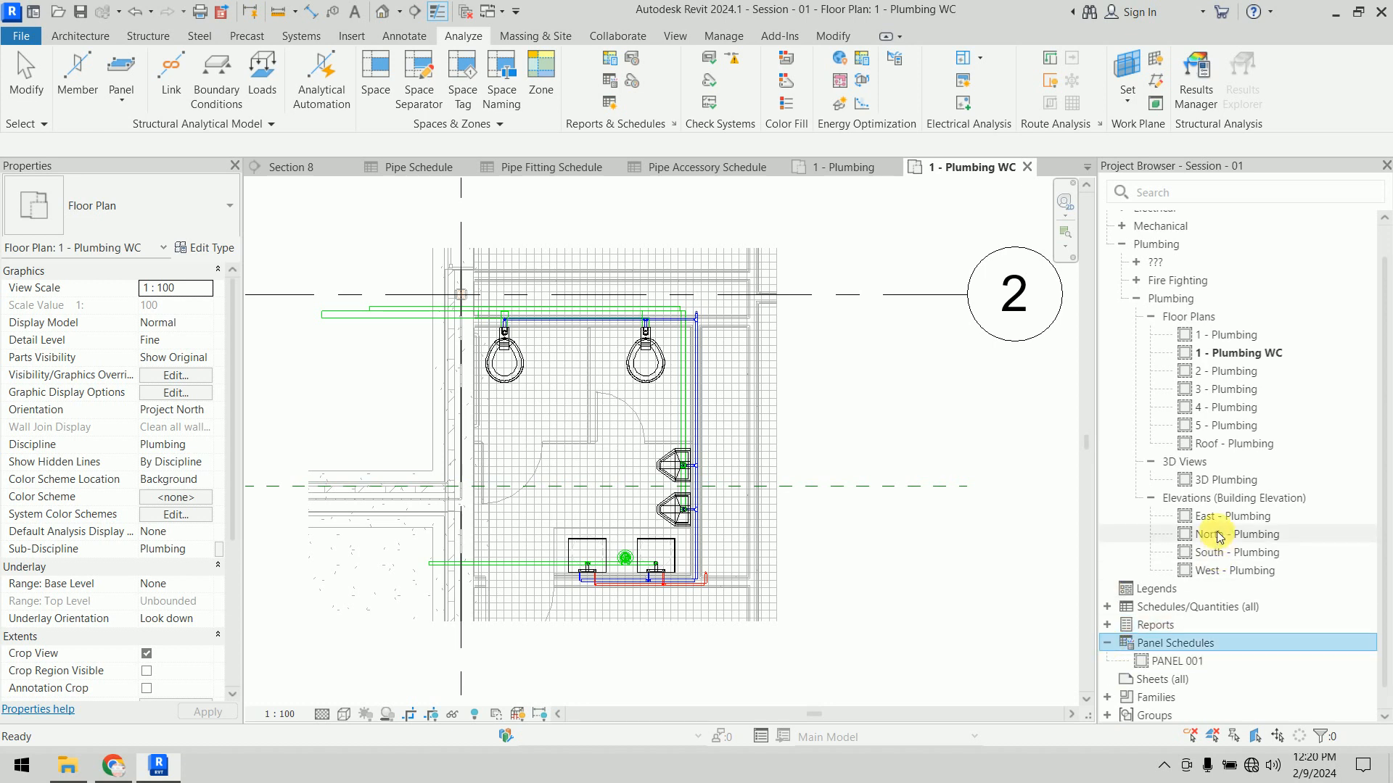
pyautogui.scroll(-1, 1213, 648)
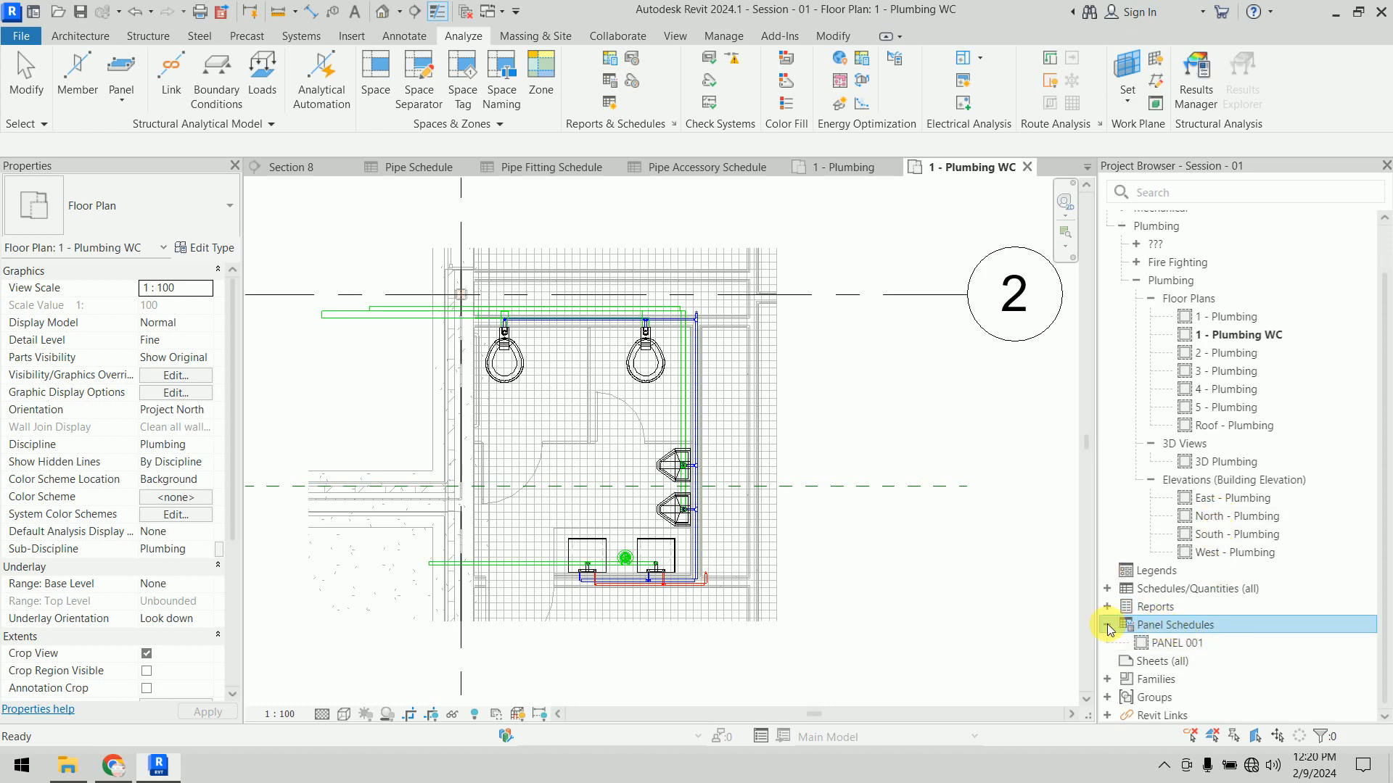
pyautogui.doubleClick(1157, 625)
pyautogui.click(1159, 662)
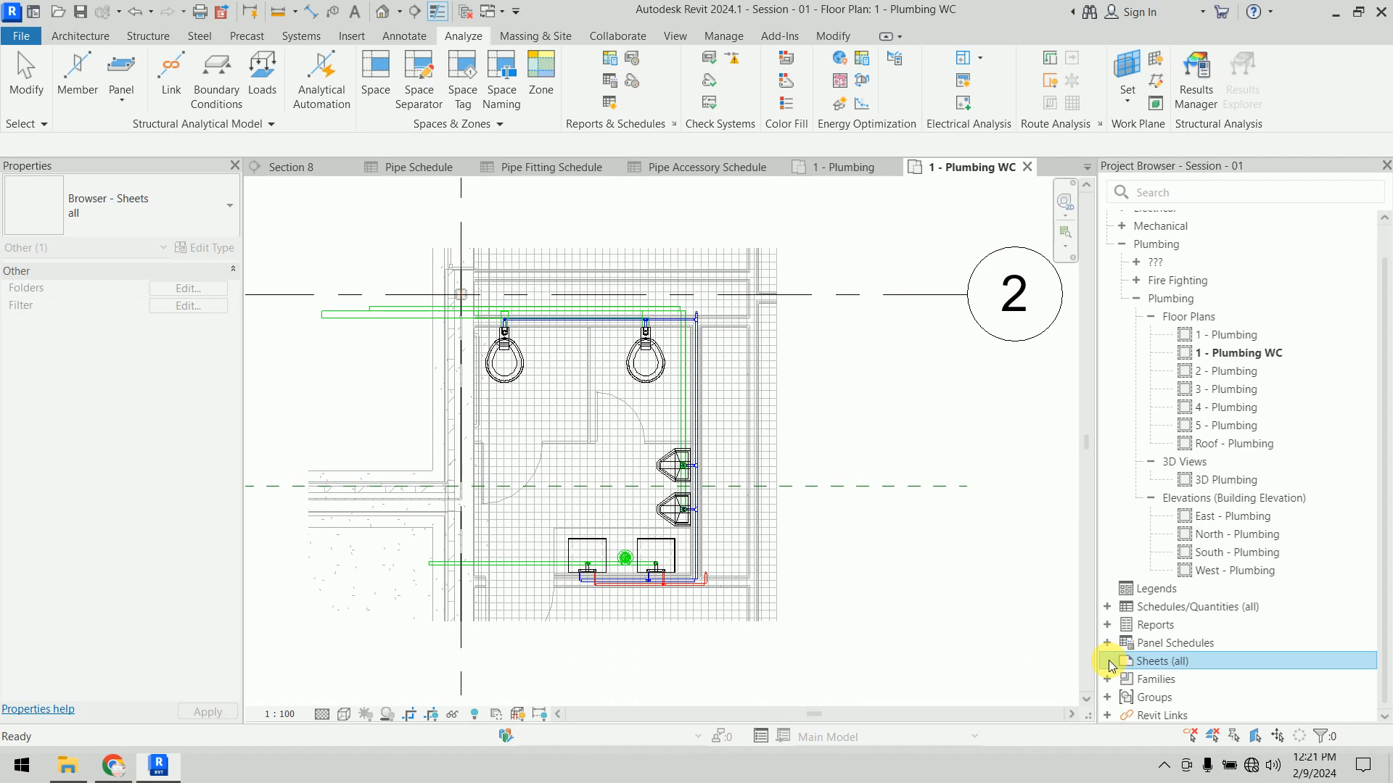
pyautogui.rightClick(1151, 661)
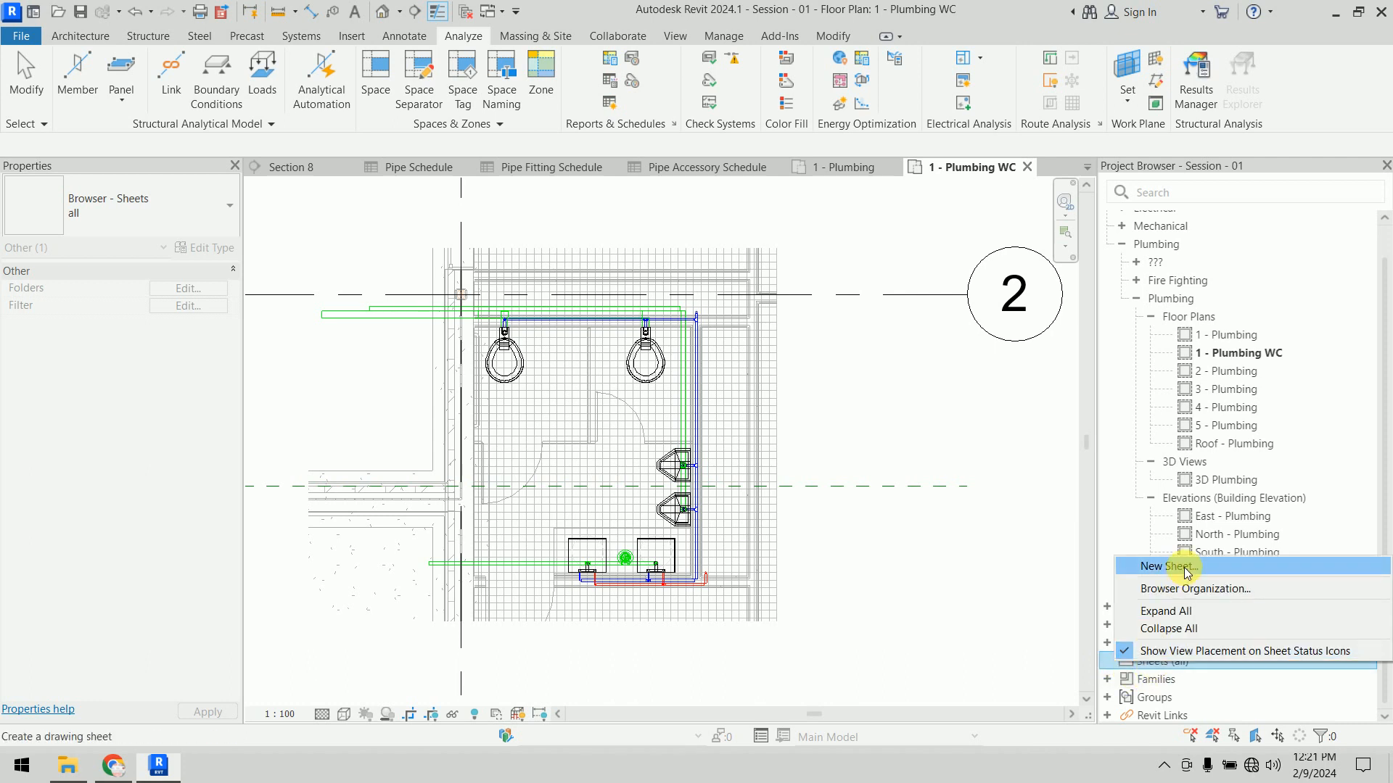
pyautogui.click(907, 398)
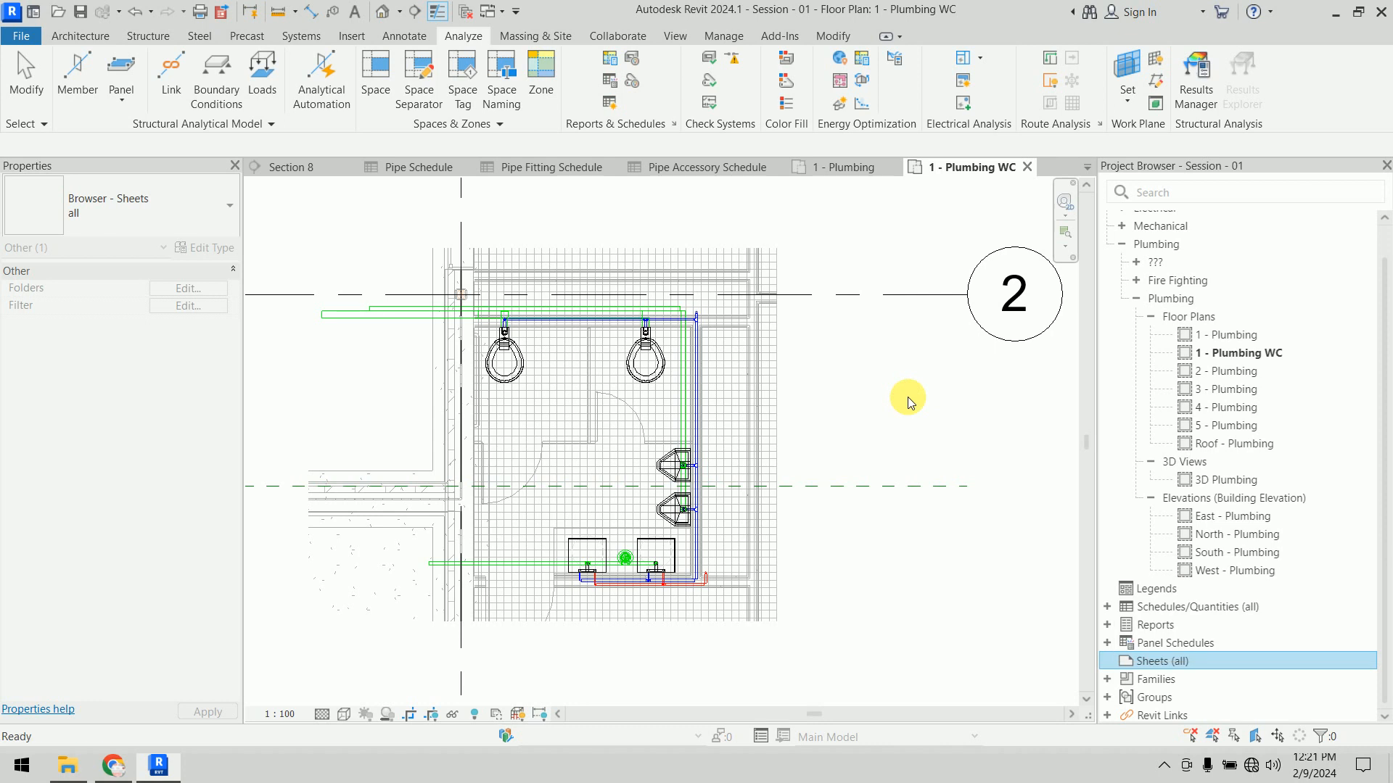
# Step: Start a new sheet and browse for title block families in the Titleblocks folder of the Metric Library
pyautogui.click(677, 36)
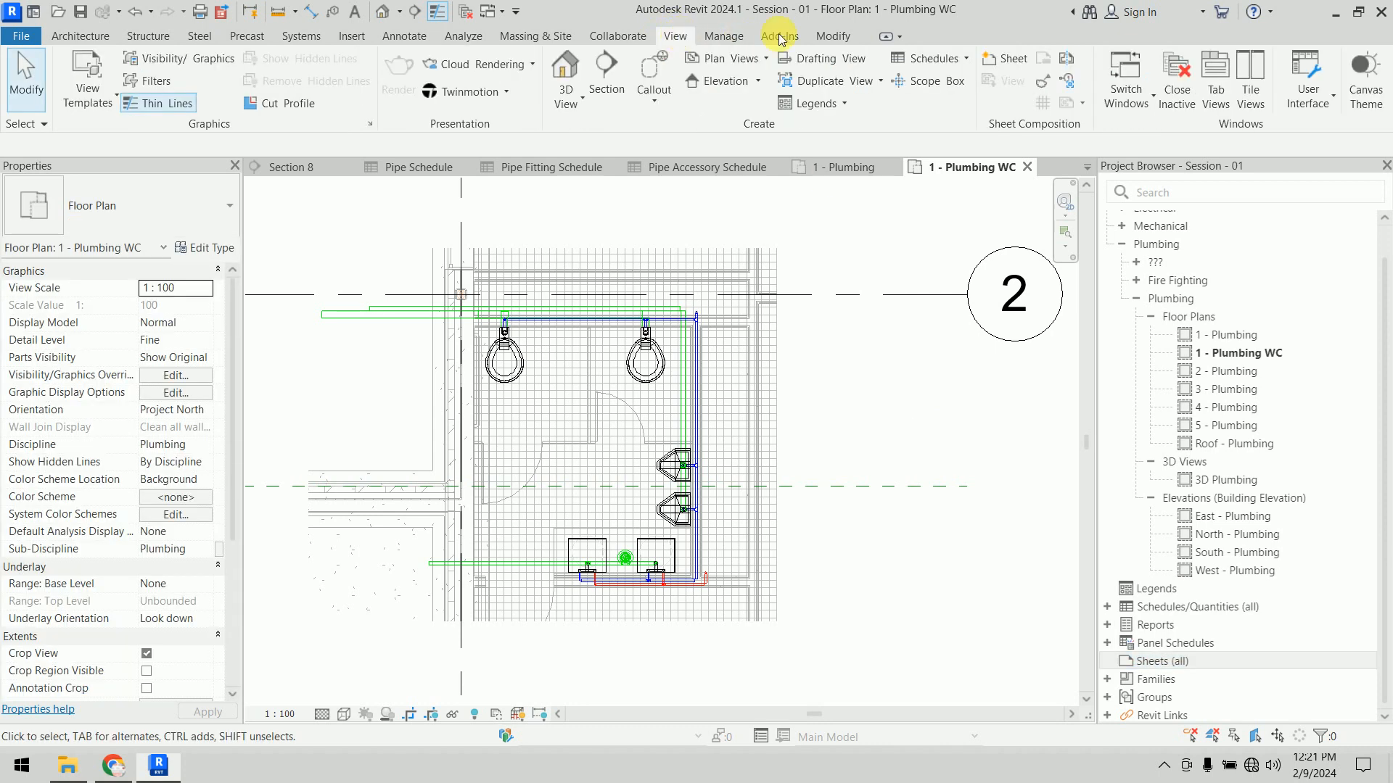
pyautogui.click(1005, 59)
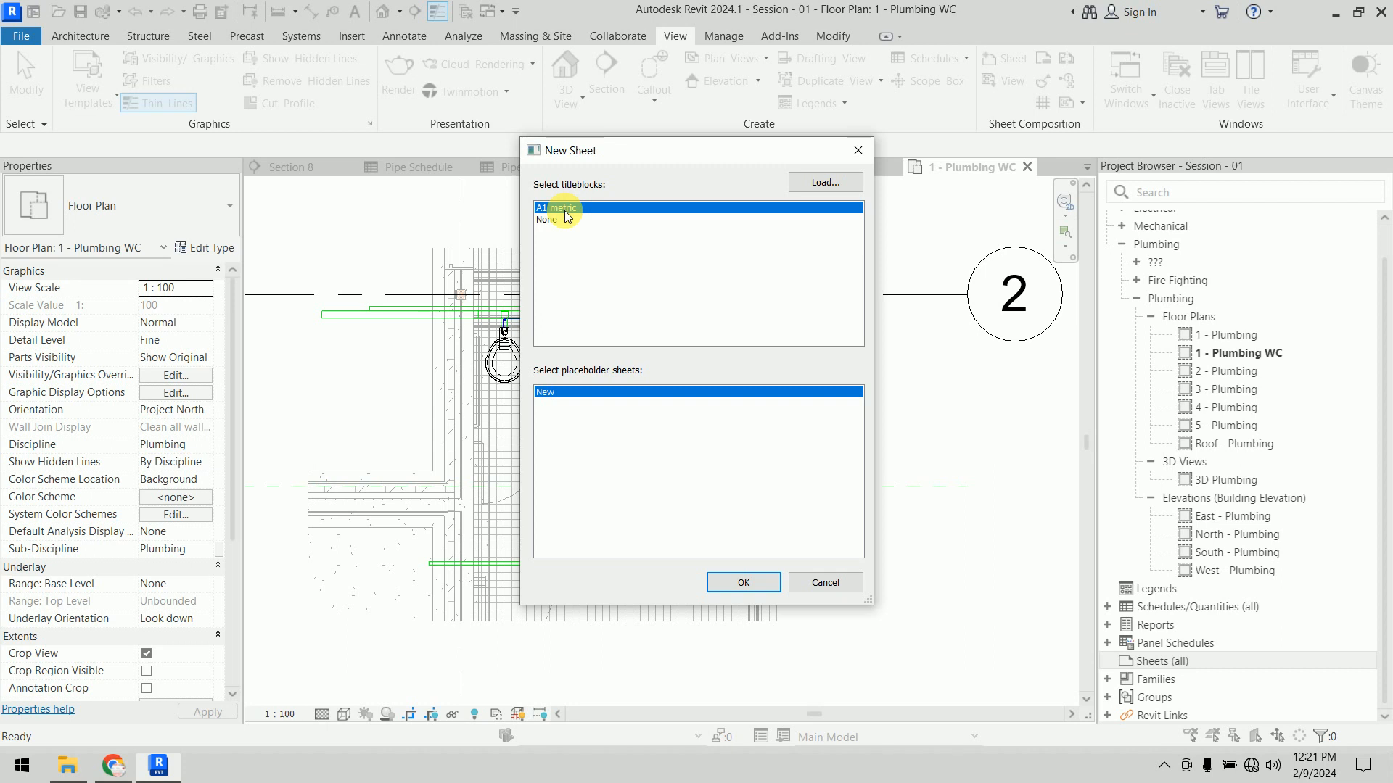
pyautogui.click(821, 184)
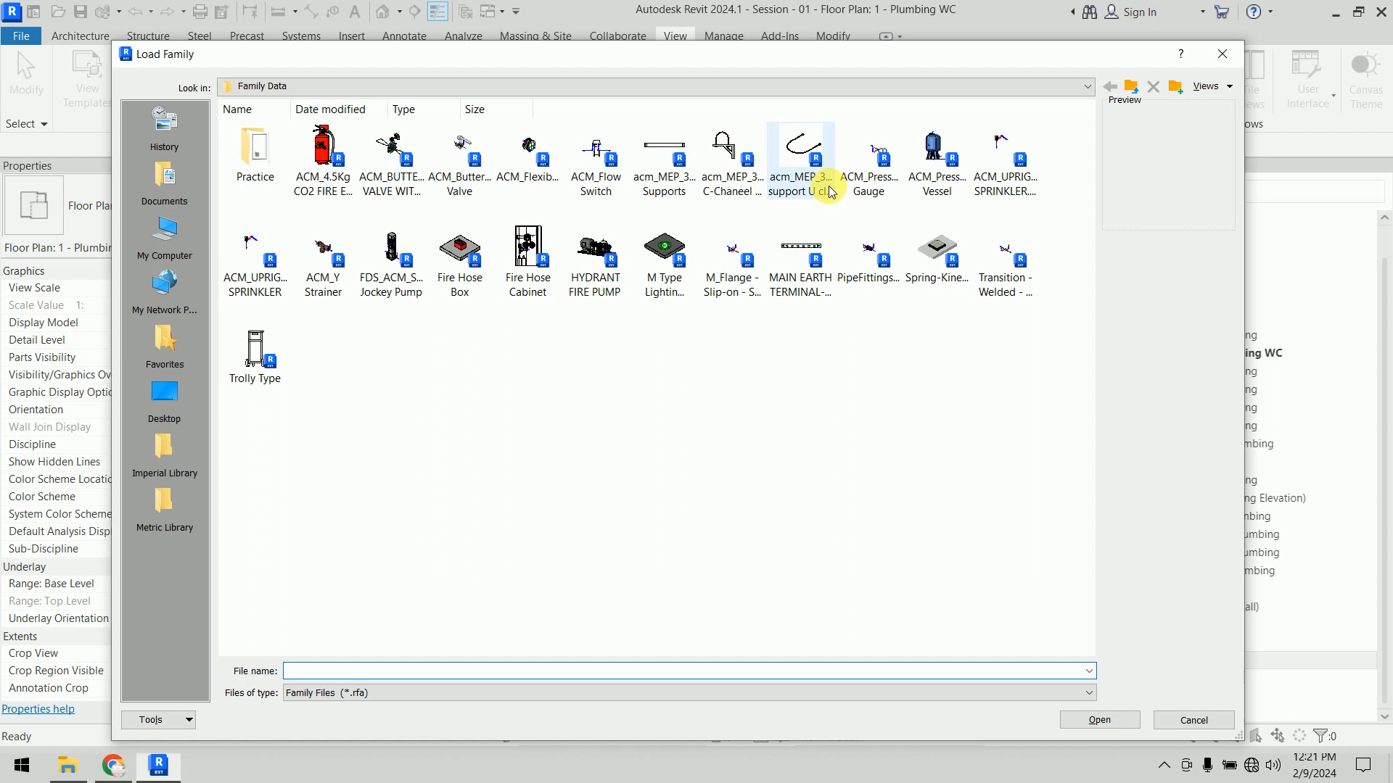
pyautogui.click(1131, 87)
pyautogui.click(168, 501)
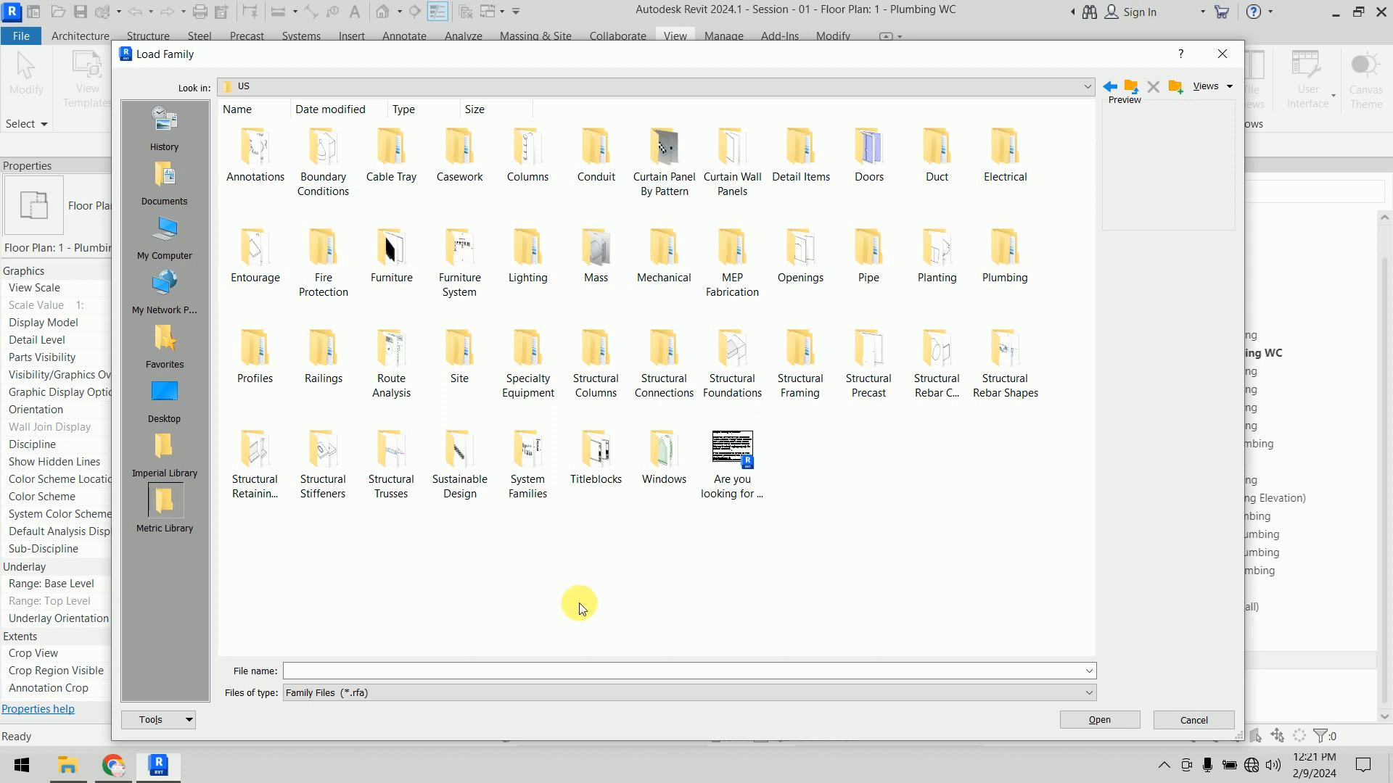
pyautogui.click(605, 482)
pyautogui.doubleClick(605, 482)
# Step: Show the title block files as large icons, load A2 metric and create the sheet with it
pyautogui.rightClick(425, 295)
pyautogui.moveTo(534, 305)
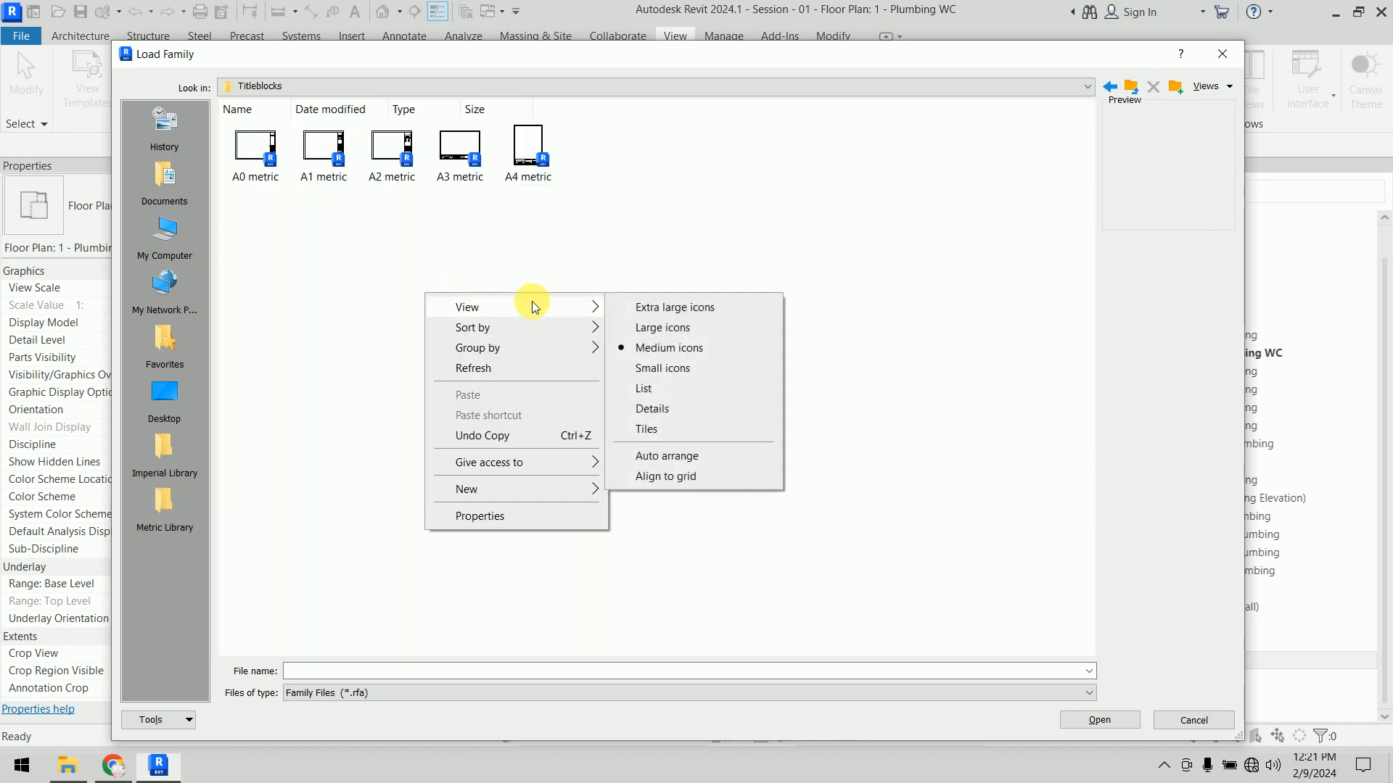
pyautogui.click(661, 325)
pyautogui.click(549, 179)
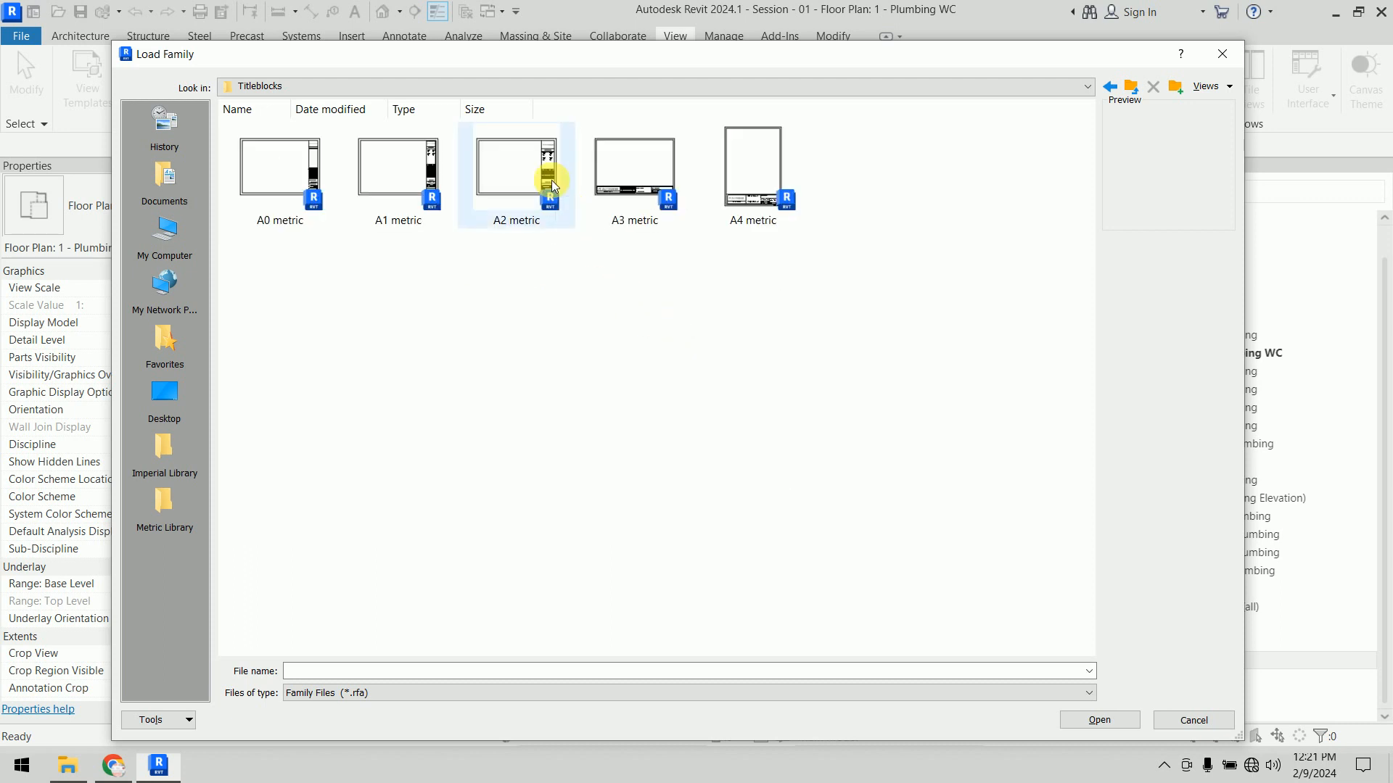
pyautogui.click(1073, 721)
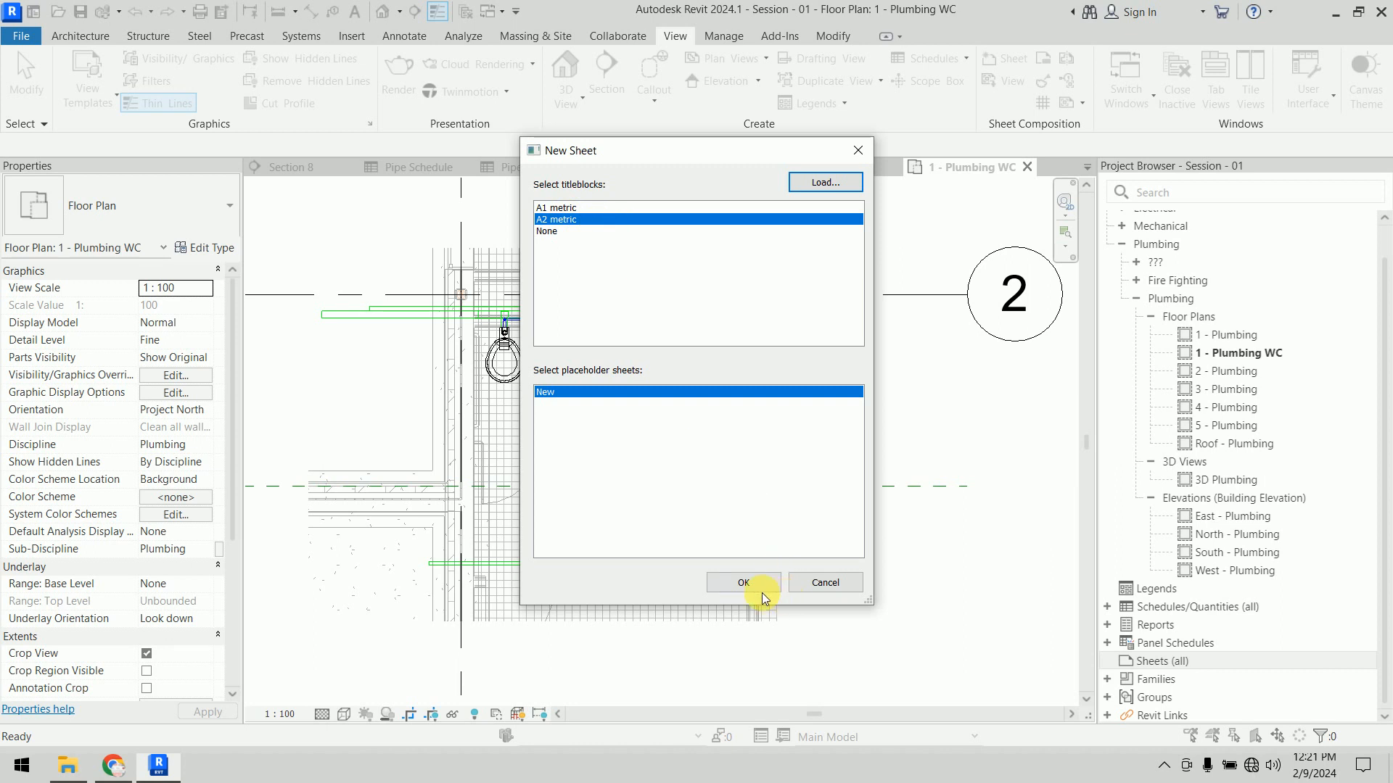
pyautogui.click(747, 584)
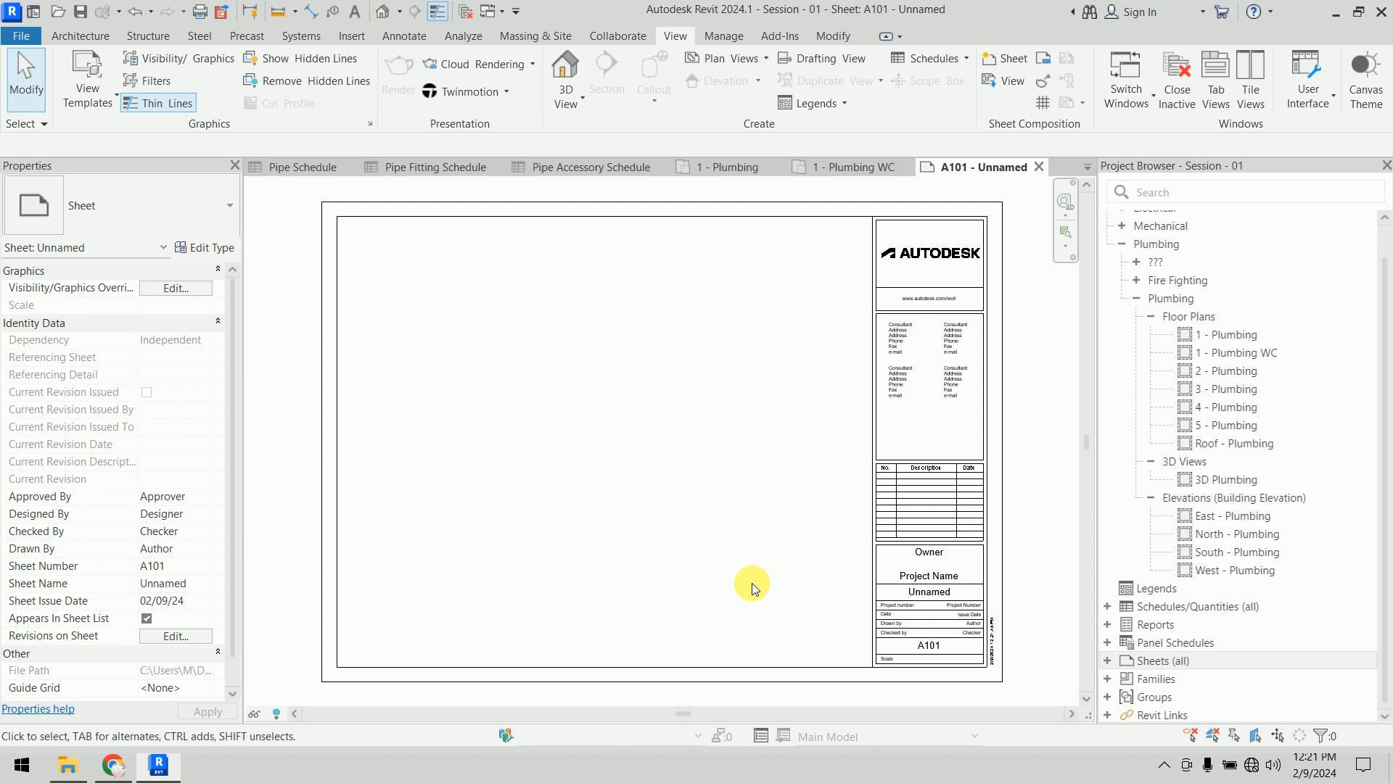
# Step: Open the new sheet's A2 metric title block for editing in the Family Editor
pyautogui.scroll(-4, 752, 583)
pyautogui.scroll(3, 751, 583)
pyautogui.moveTo(752, 584); pyautogui.dragTo(707, 522, button='middle')
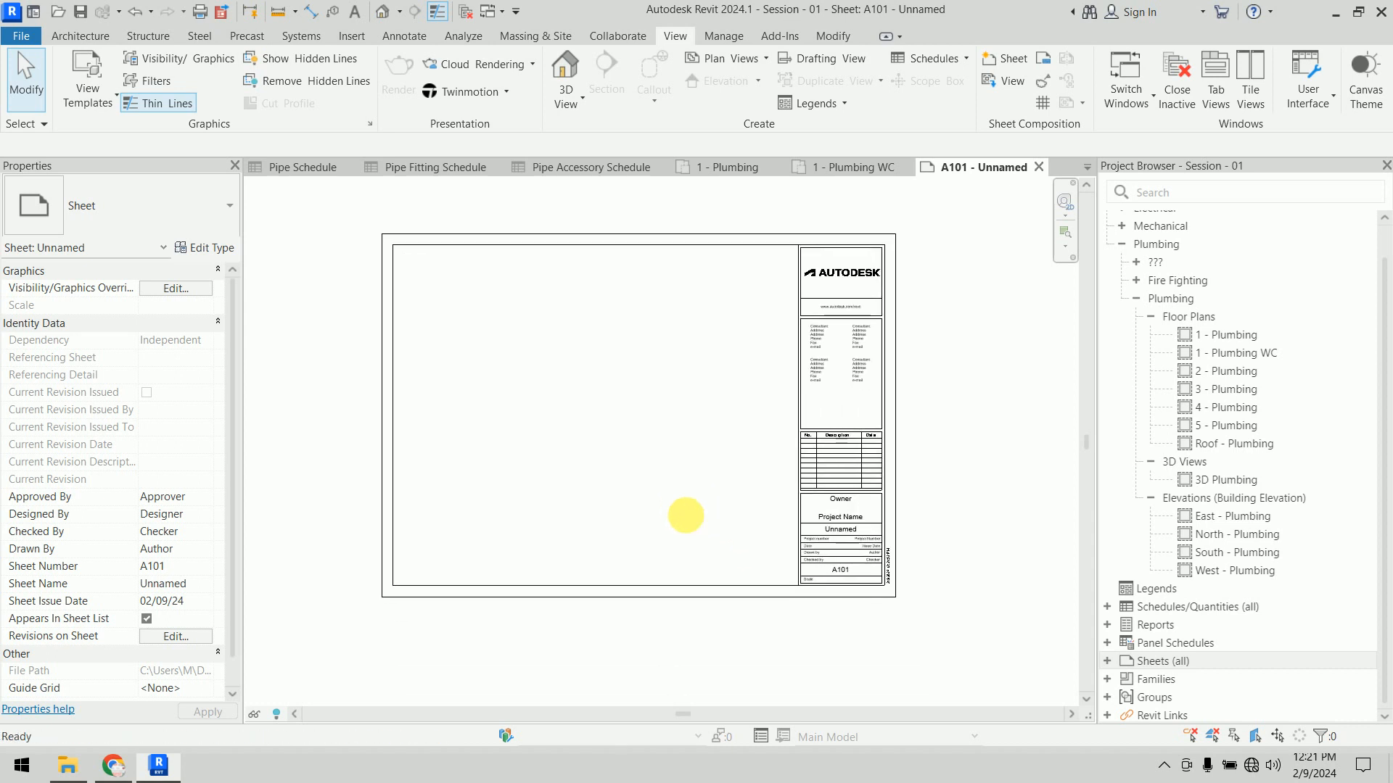
pyautogui.click(846, 317)
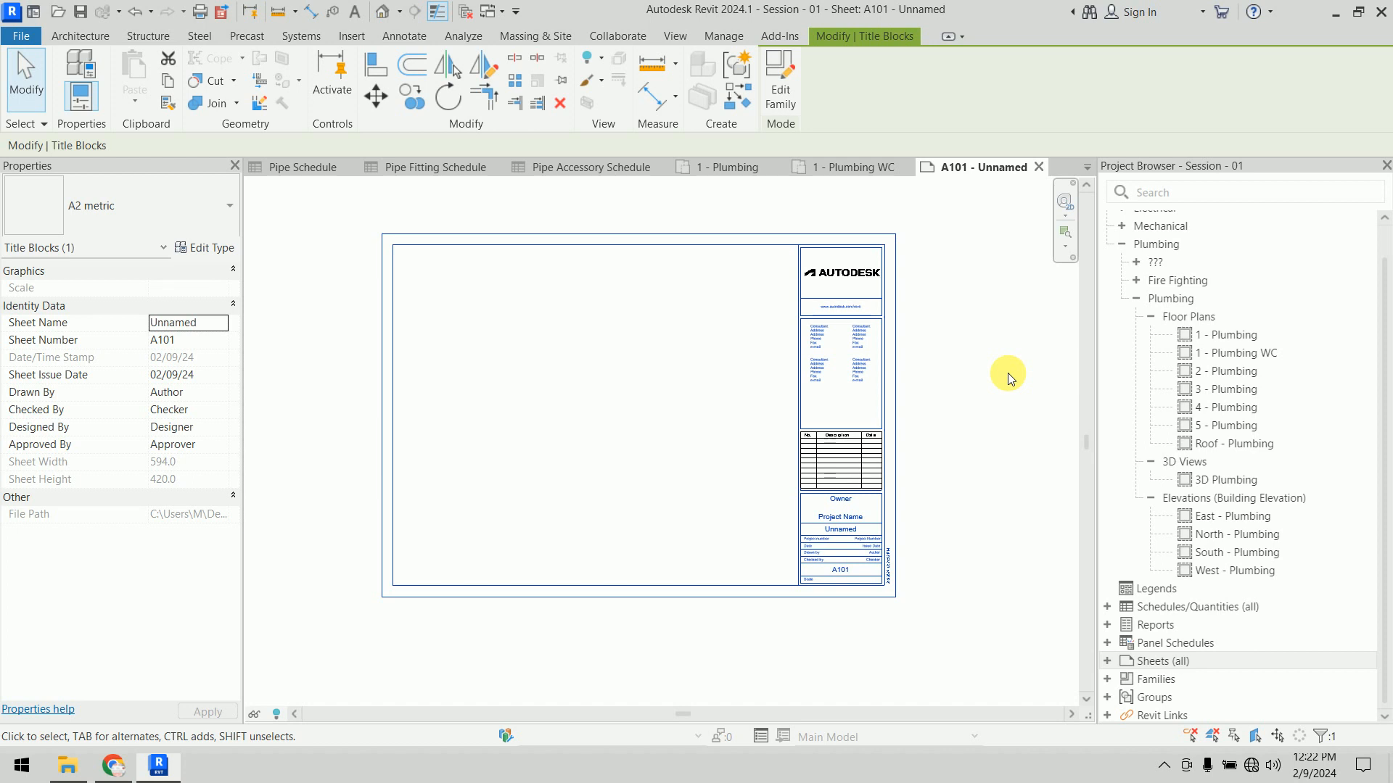
pyautogui.click(777, 86)
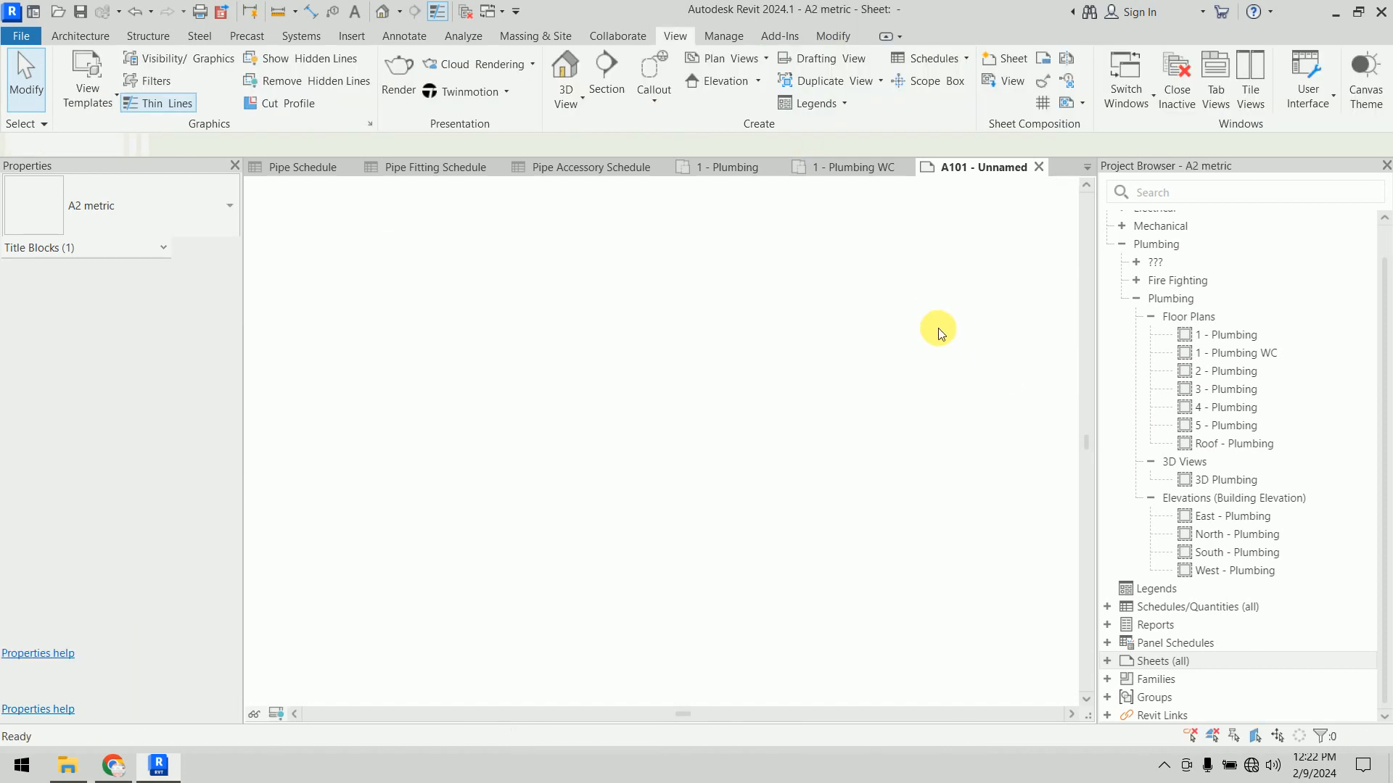
pyautogui.scroll(-2, 909, 383)
pyautogui.moveTo(781, 385); pyautogui.dragTo(682, 373, button='middle')
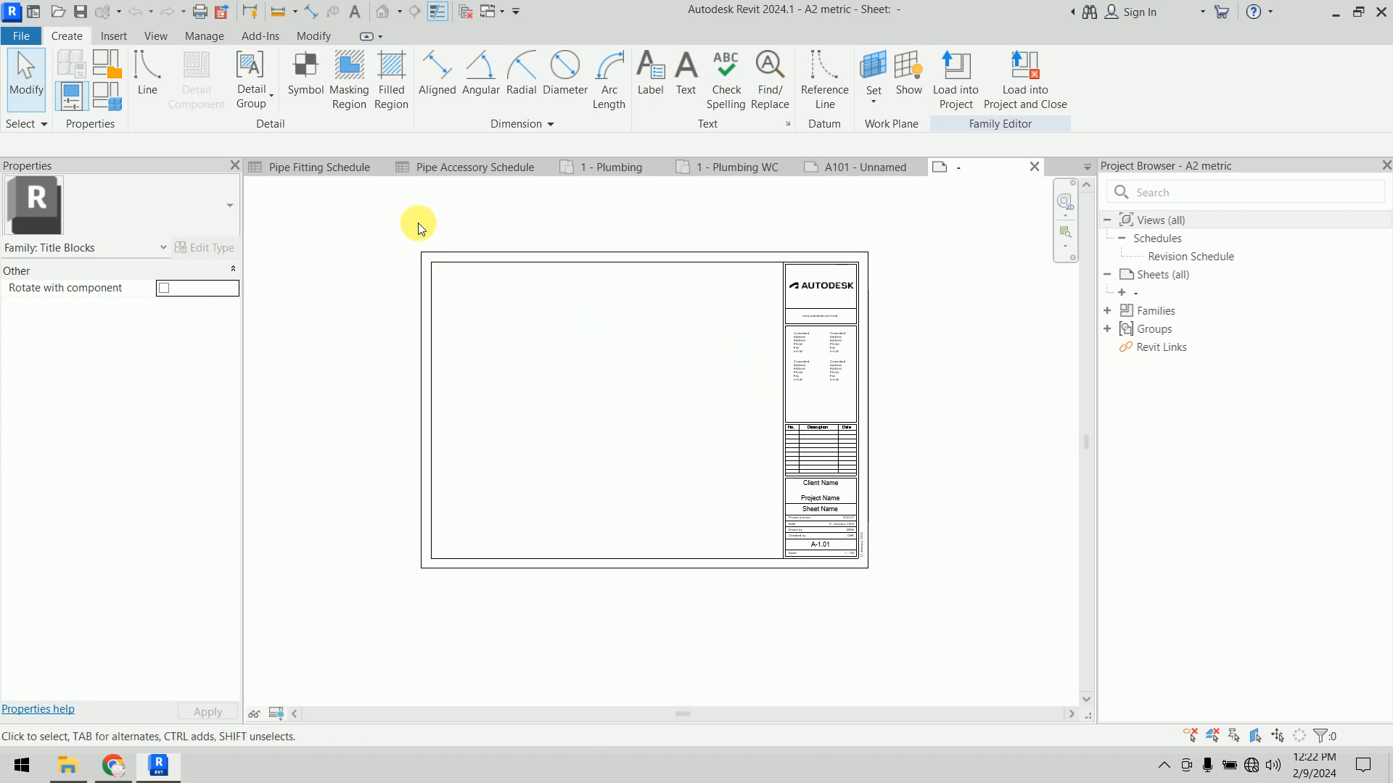
# Step: Try deleting all the lines, text, labels and images inside the title block's outer border
pyautogui.moveTo(419, 224); pyautogui.dragTo(898, 607)
pyautogui.press('Escape')
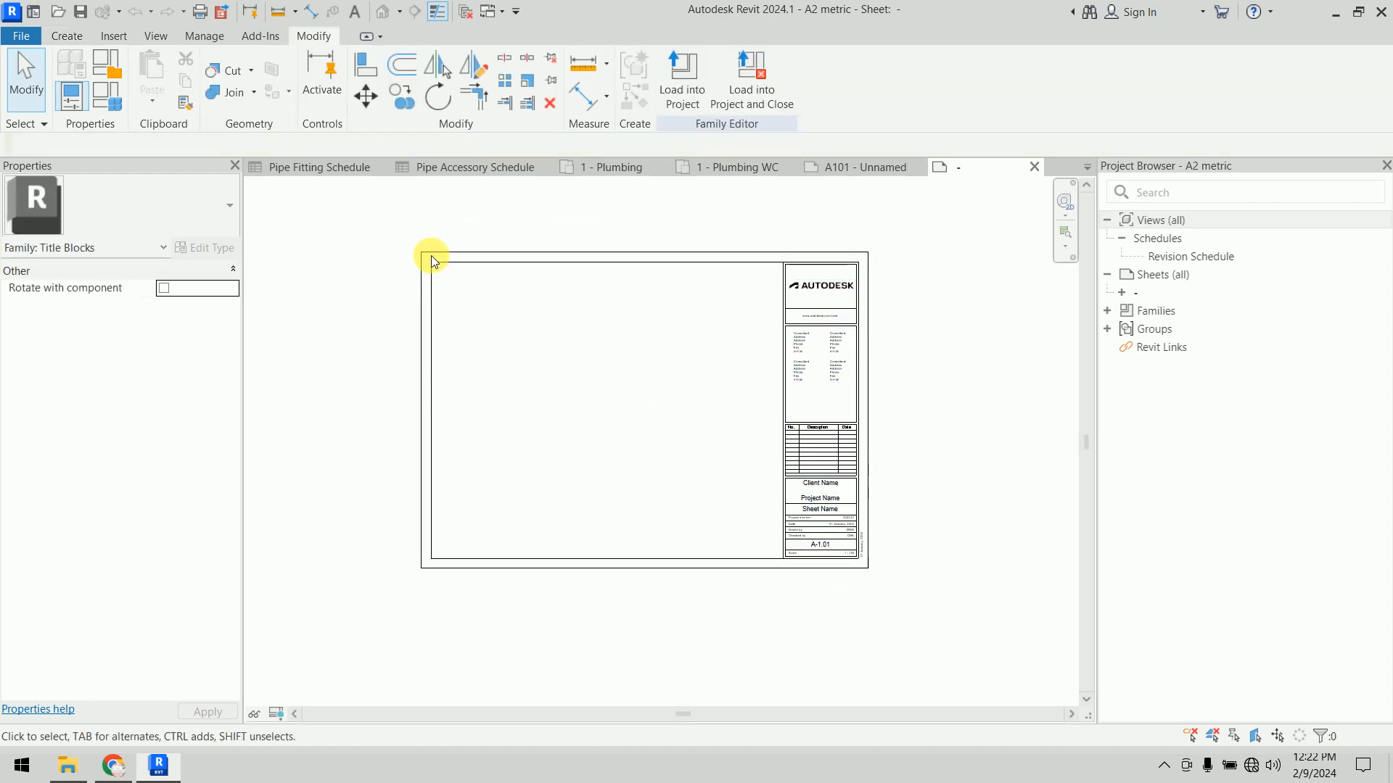
pyautogui.moveTo(430, 226); pyautogui.dragTo(487, 450)
pyautogui.moveTo(428, 225); pyautogui.dragTo(868, 607)
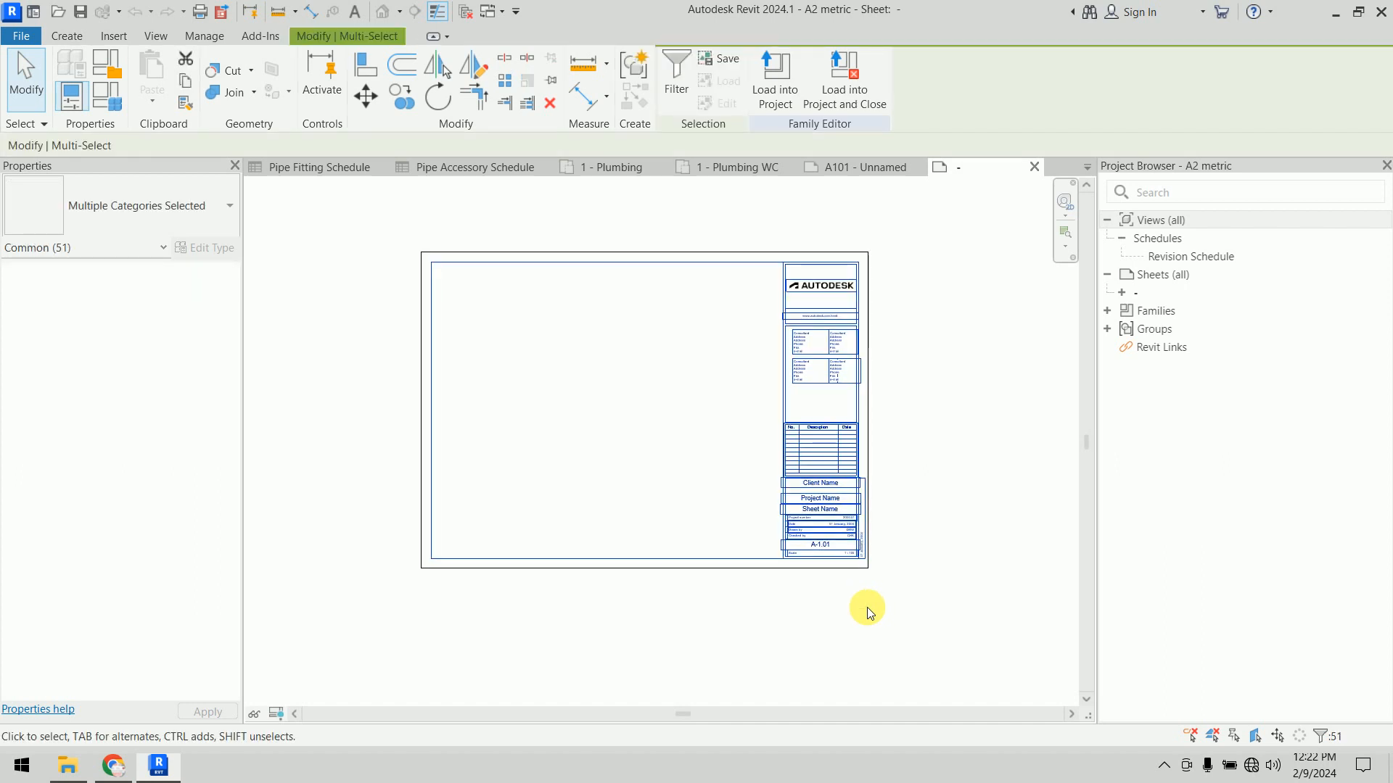
pyautogui.press('Delete')
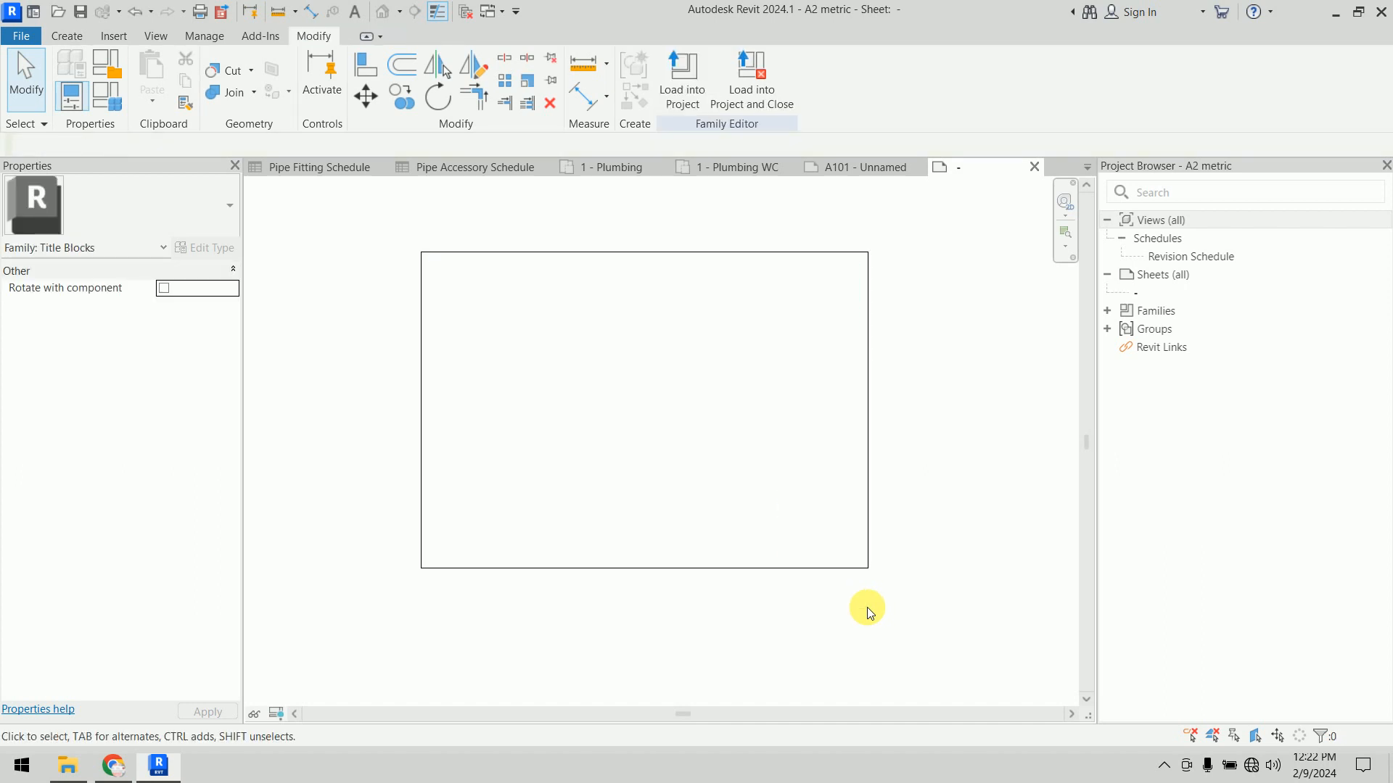
pyautogui.click(114, 36)
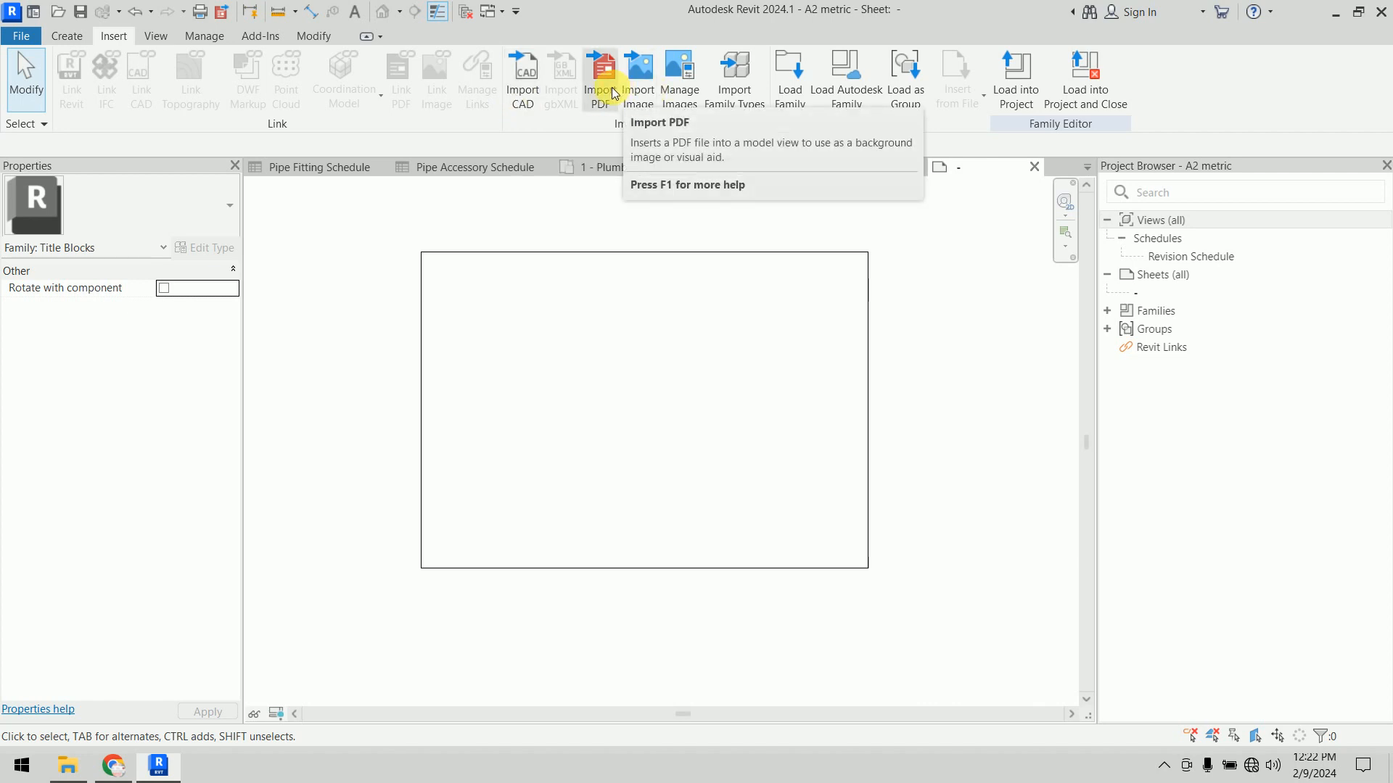
pyautogui.click(660, 365)
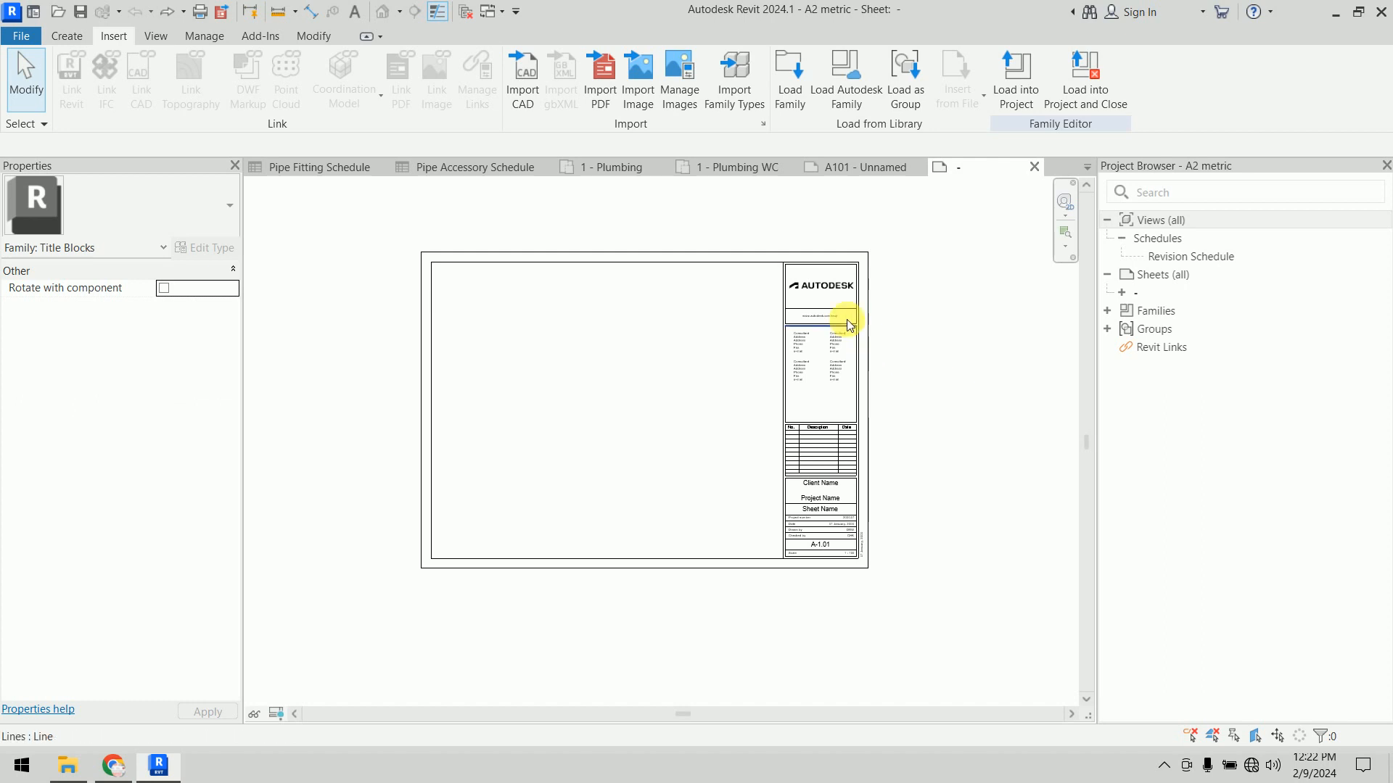
# Step: Delete the Autodesk logo image from the upper box of the title block
pyautogui.scroll(2, 845, 317)
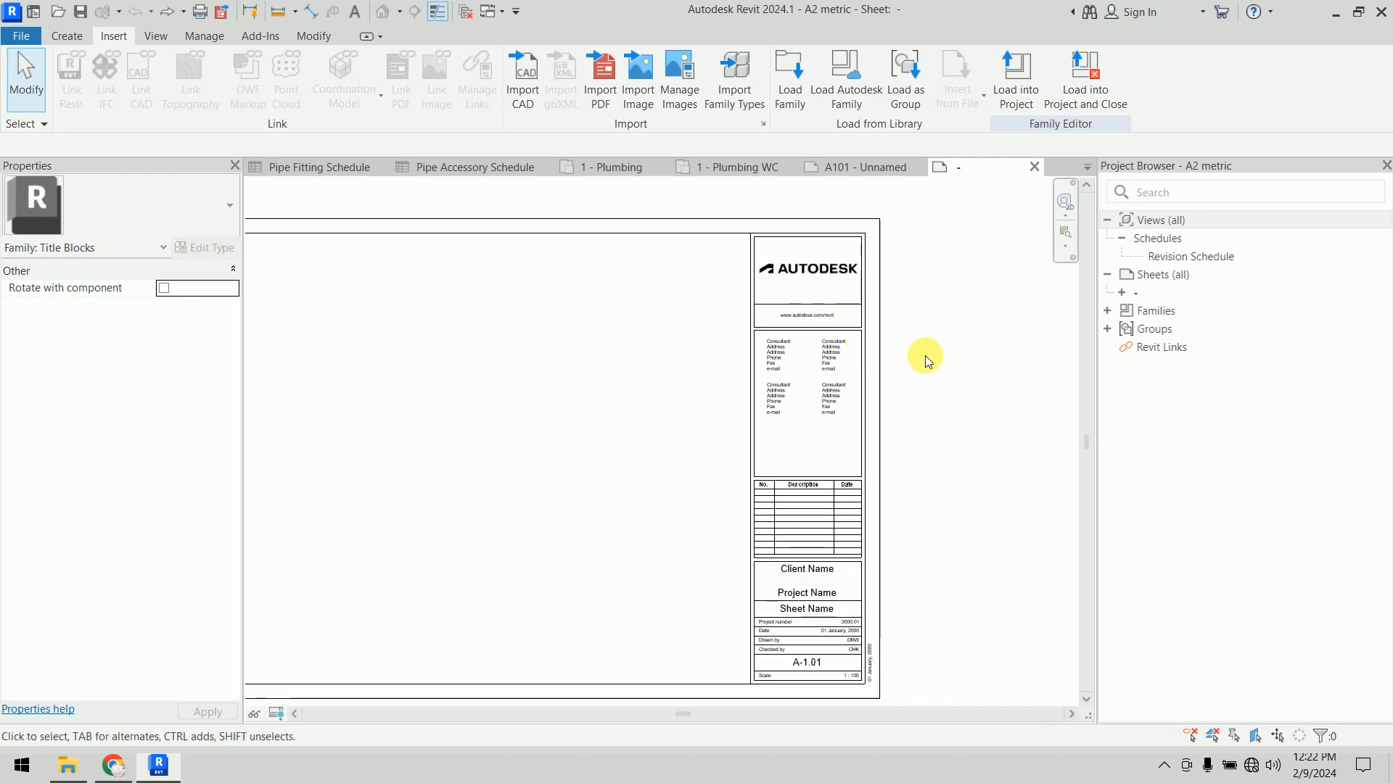
pyautogui.scroll(4, 821, 255)
pyautogui.click(820, 285)
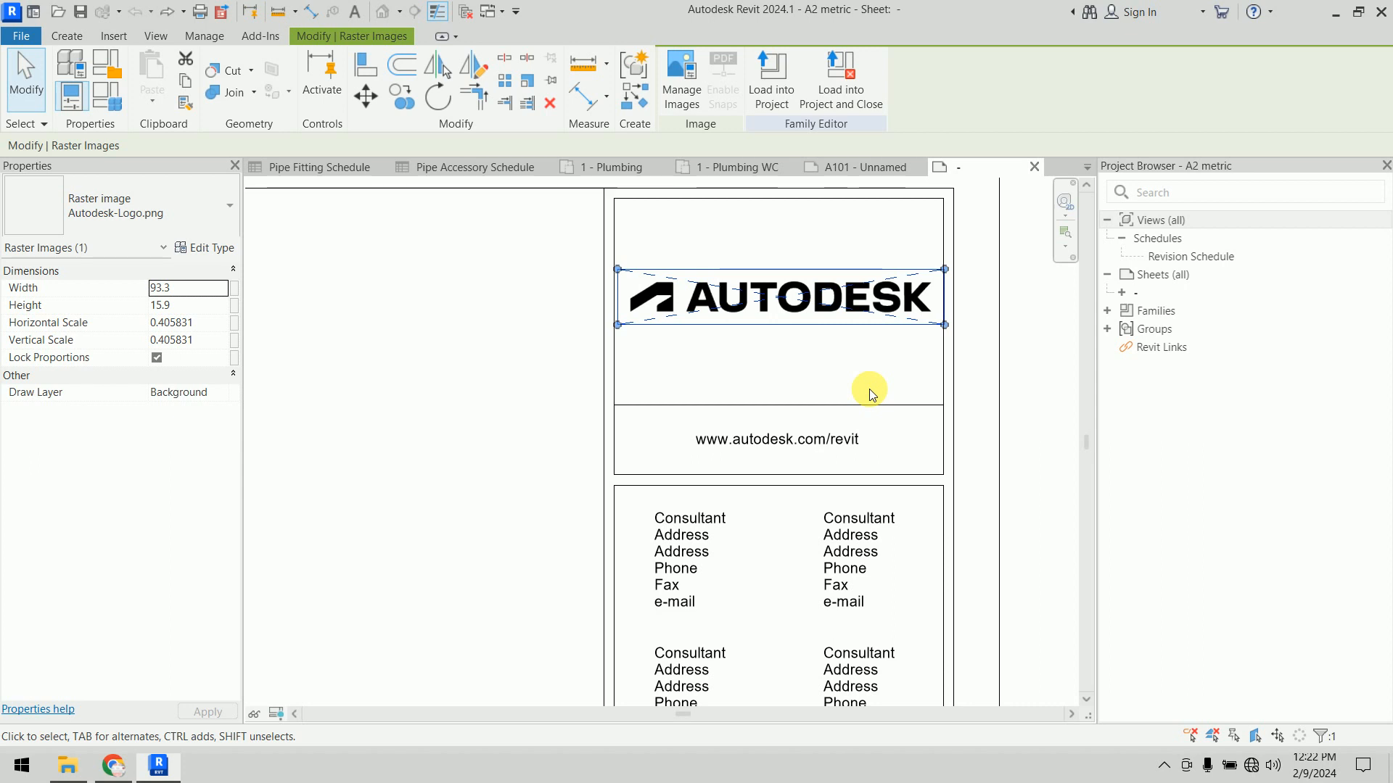
pyautogui.press('Delete')
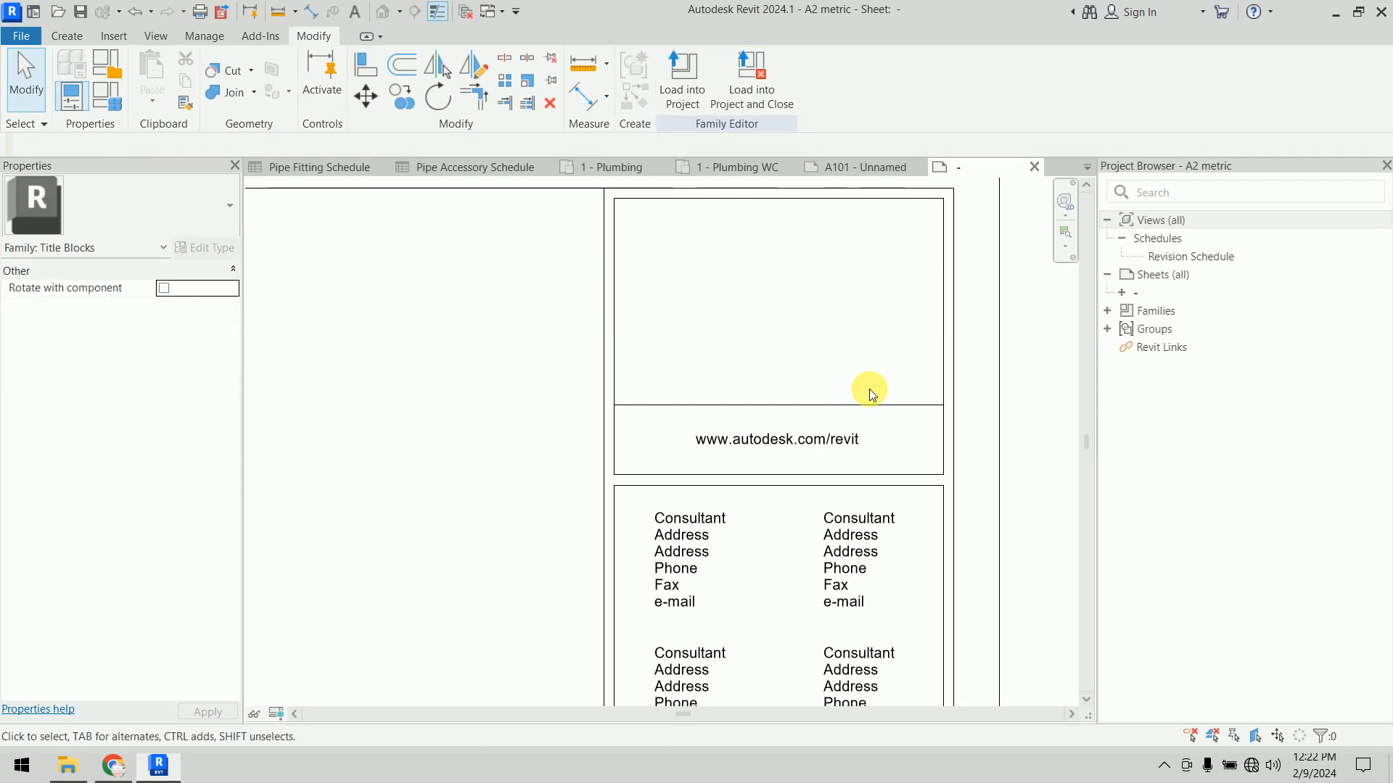
# Step: Import the CQ_crew image from the Desktop and place it over the title block's empty logo box
pyautogui.click(114, 36)
pyautogui.click(637, 81)
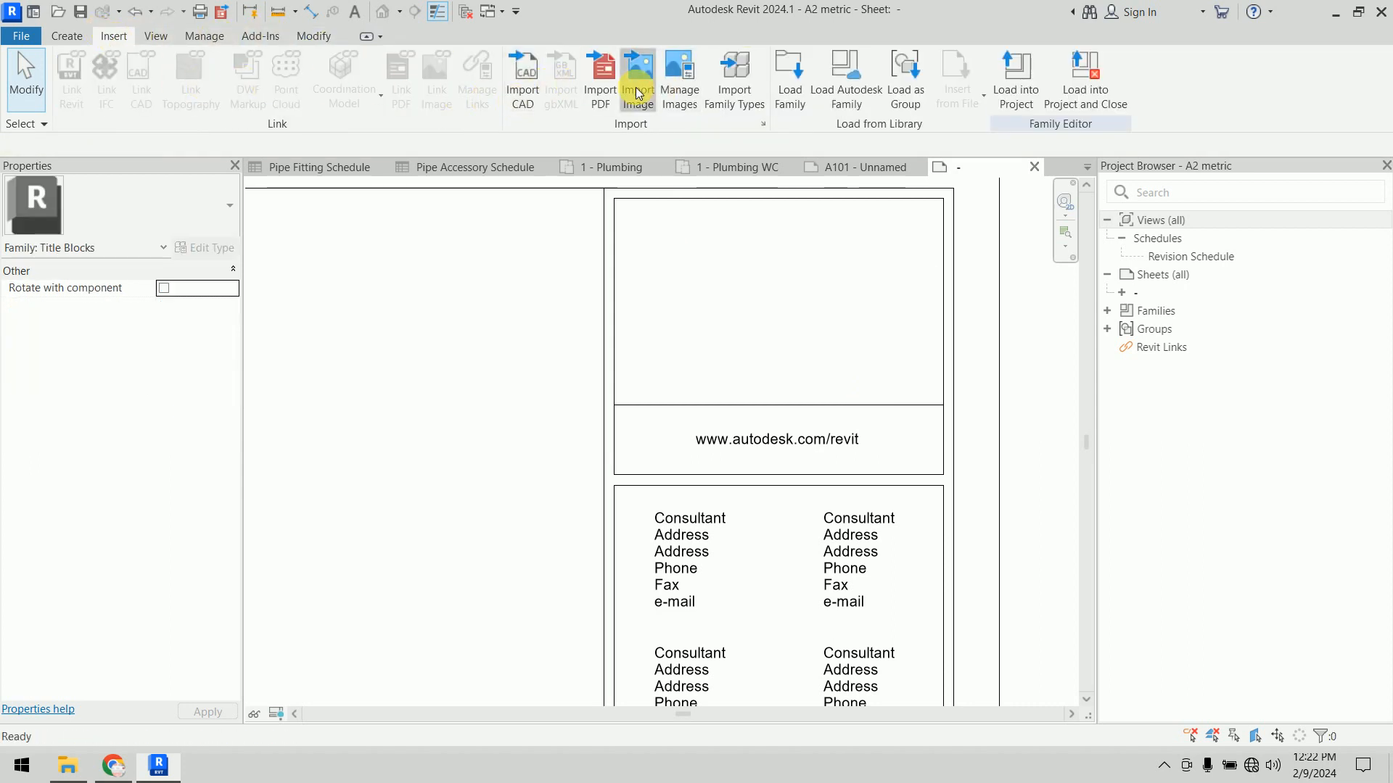
pyautogui.rightClick(832, 328)
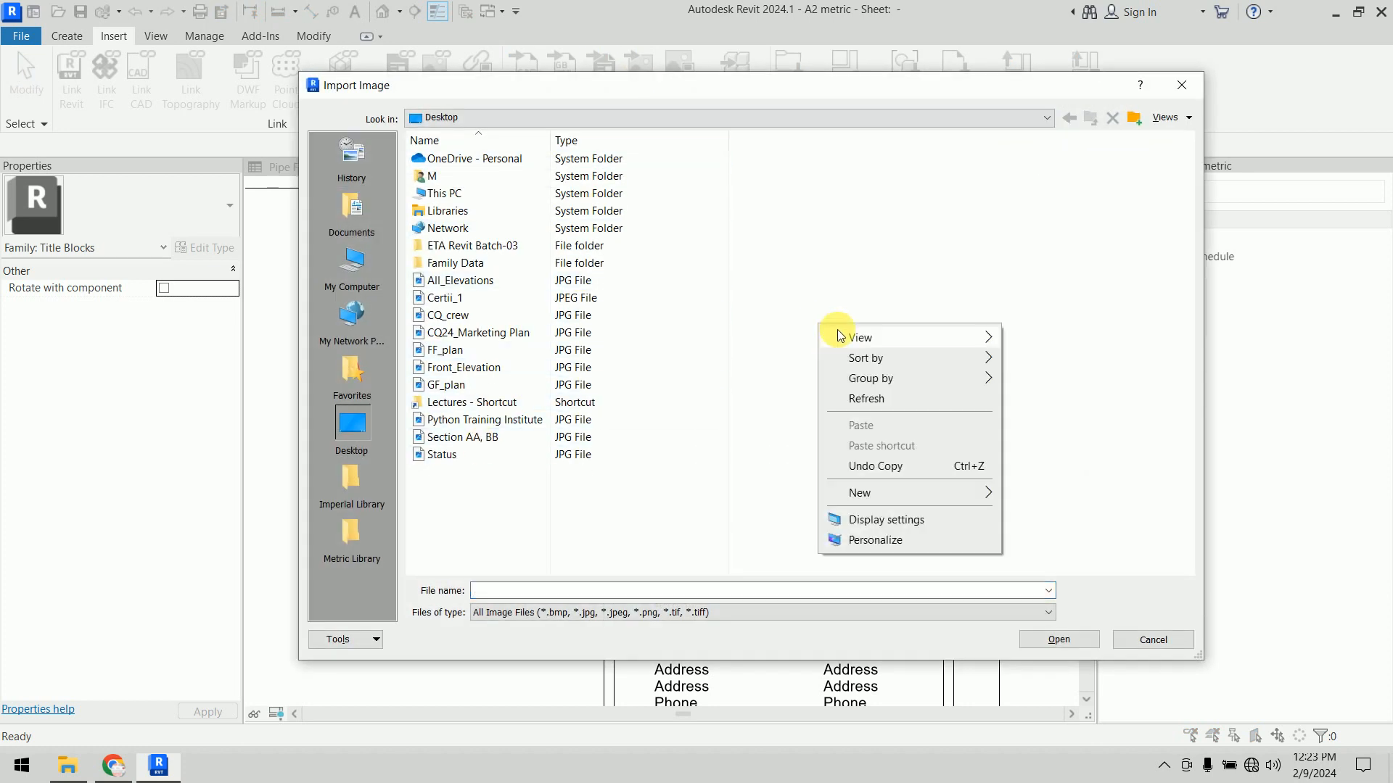
pyautogui.moveTo(856, 335)
pyautogui.click(1022, 361)
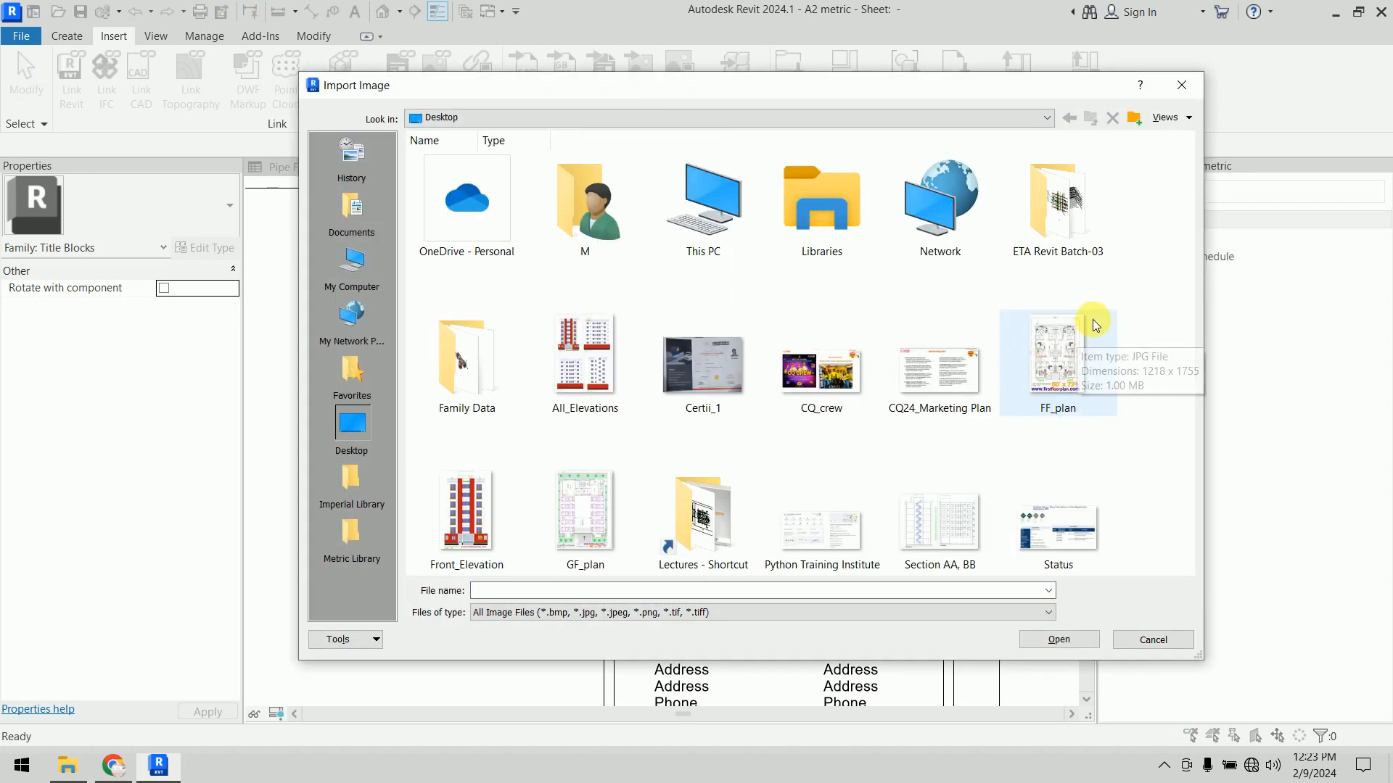
pyautogui.click(821, 371)
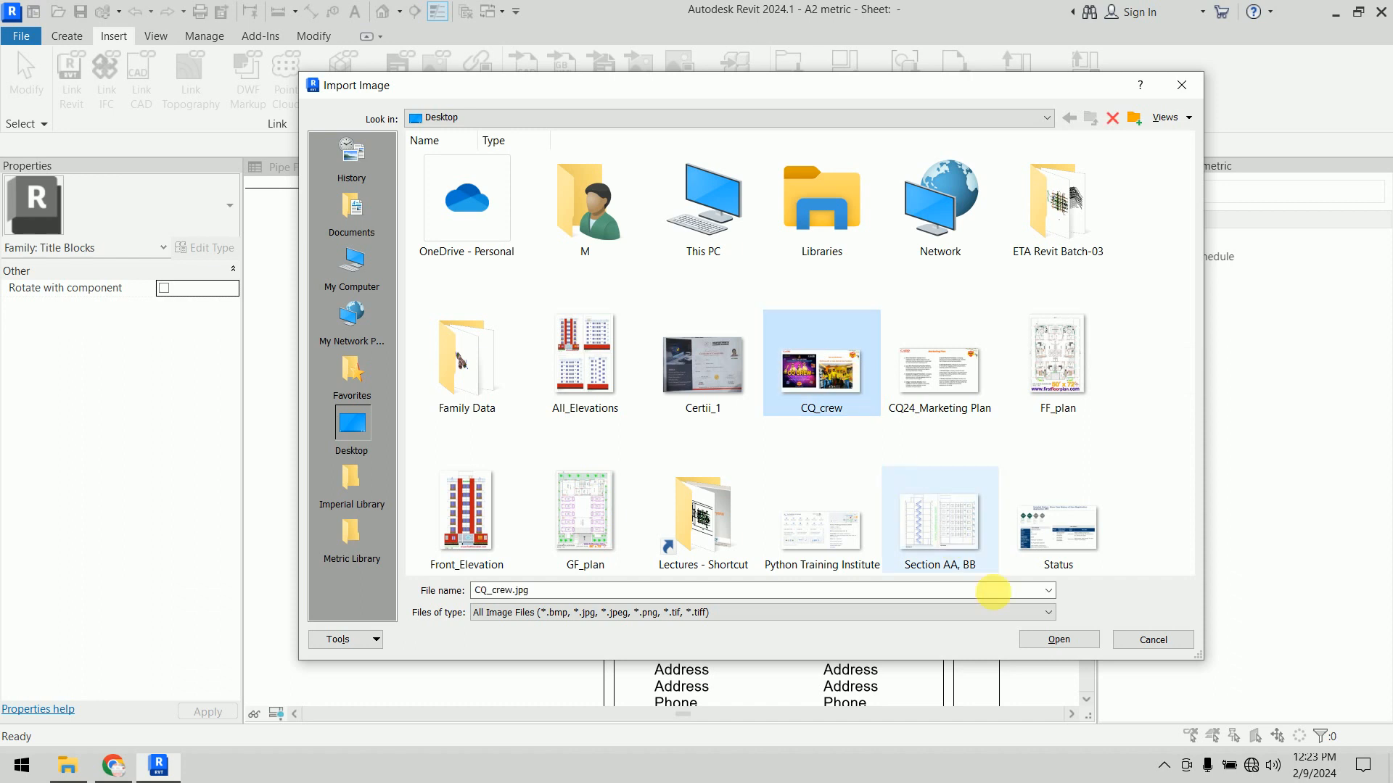
pyautogui.click(1059, 639)
pyautogui.click(789, 304)
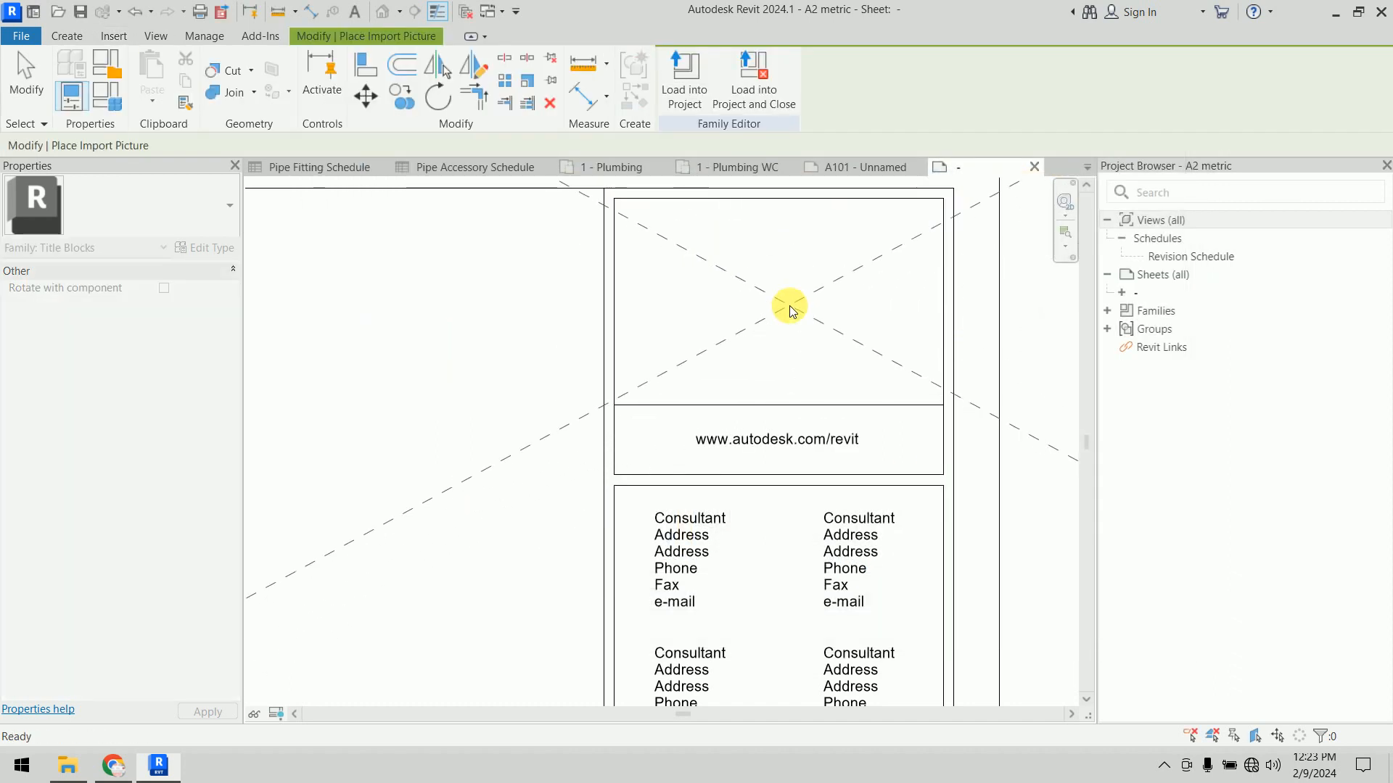
# Step: Scale down the CQ_crew image and move it so that it fits inside the logo box above the website line
pyautogui.scroll(-4, 789, 304)
pyautogui.moveTo(851, 288); pyautogui.dragTo(784, 371, button='middle')
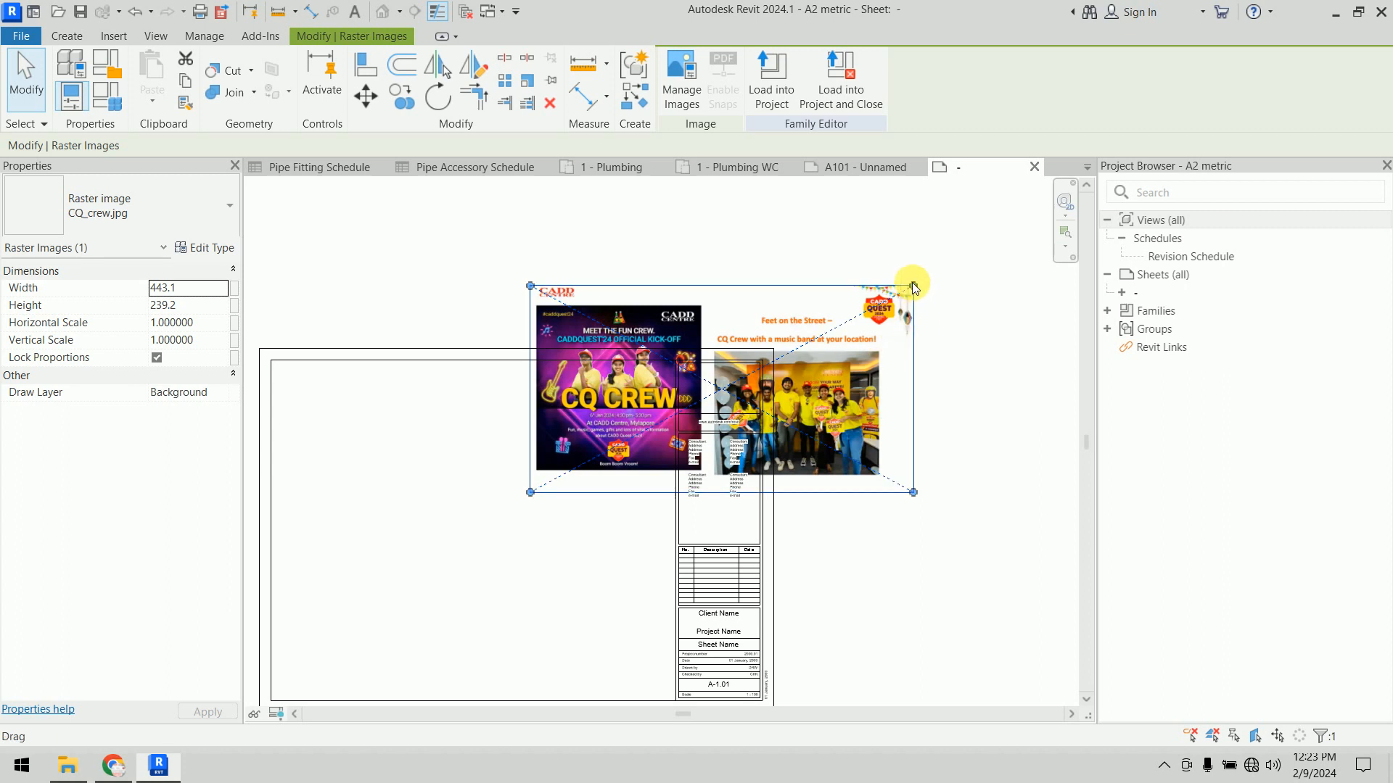
pyautogui.moveTo(901, 301); pyautogui.dragTo(576, 448)
pyautogui.scroll(3, 615, 470)
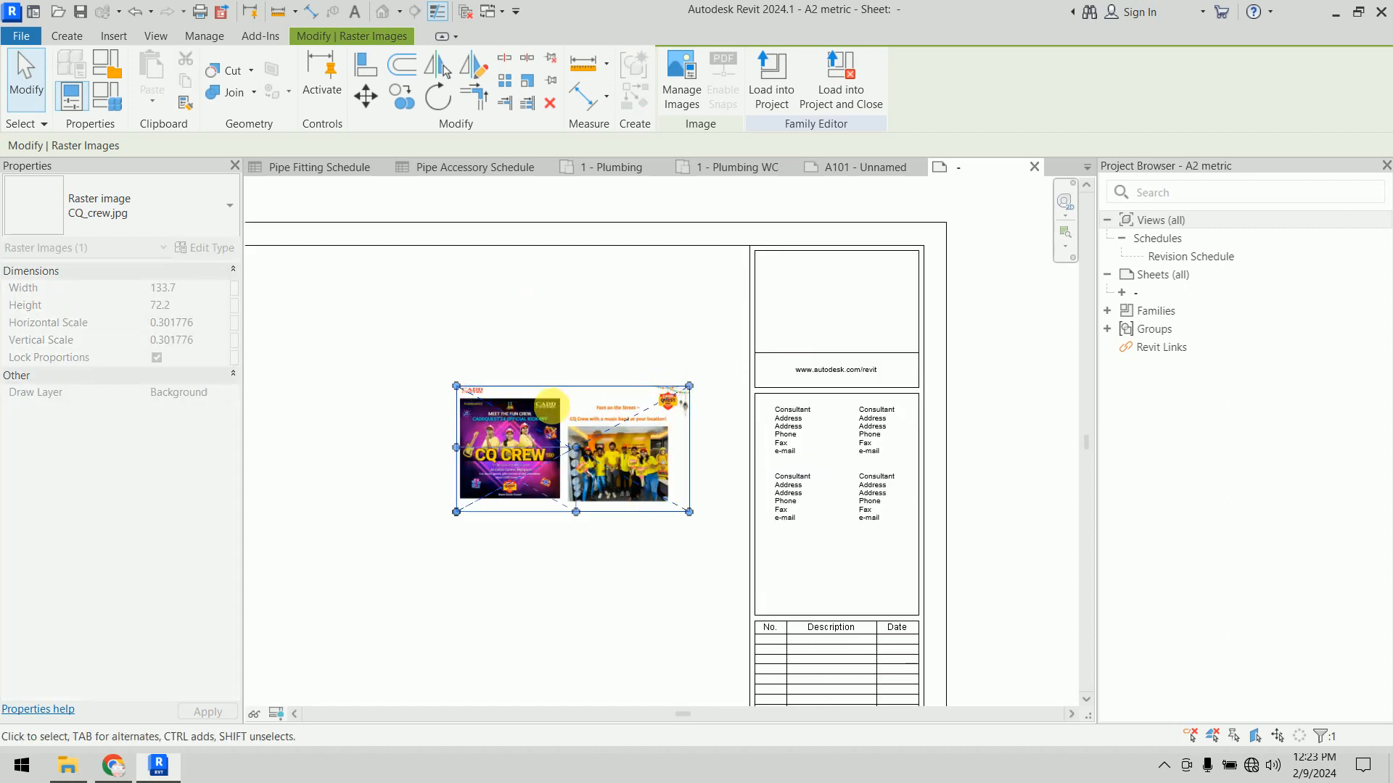
pyautogui.moveTo(509, 476); pyautogui.dragTo(796, 311)
pyautogui.moveTo(877, 283); pyautogui.dragTo(917, 259)
pyautogui.click(975, 334)
pyautogui.scroll(-4, 975, 333)
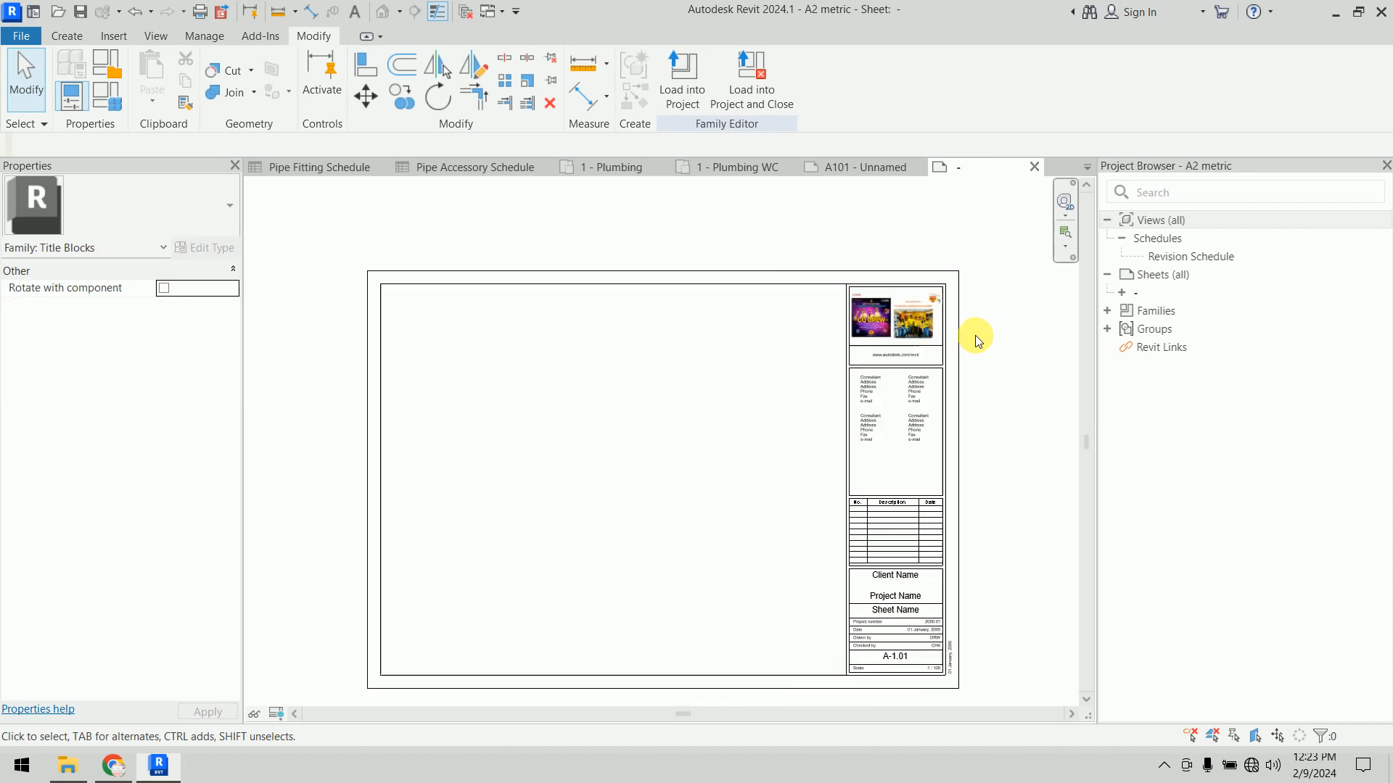
pyautogui.scroll(5, 886, 352)
pyautogui.scroll(5, 725, 305)
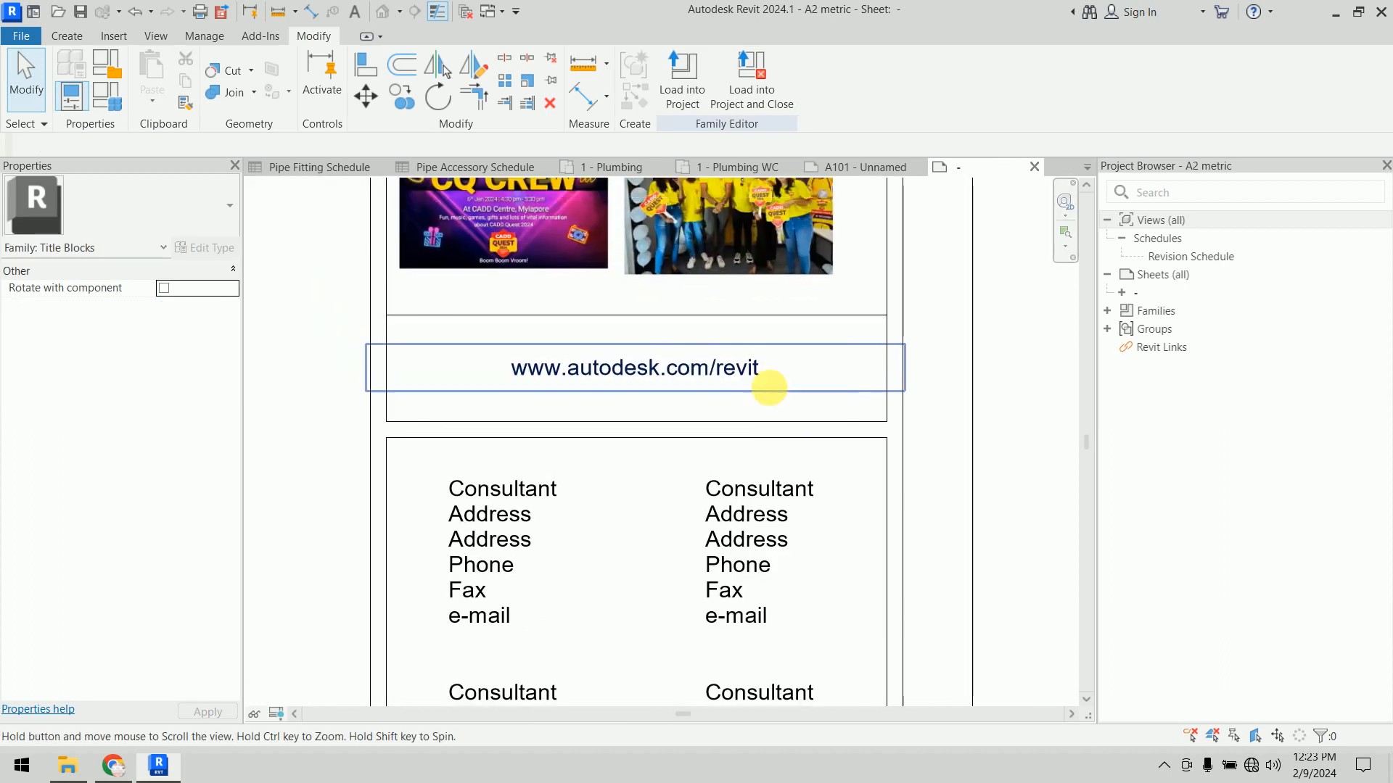
pyautogui.click(734, 381)
pyautogui.click(768, 374)
pyautogui.moveTo(768, 375); pyautogui.dragTo(477, 376)
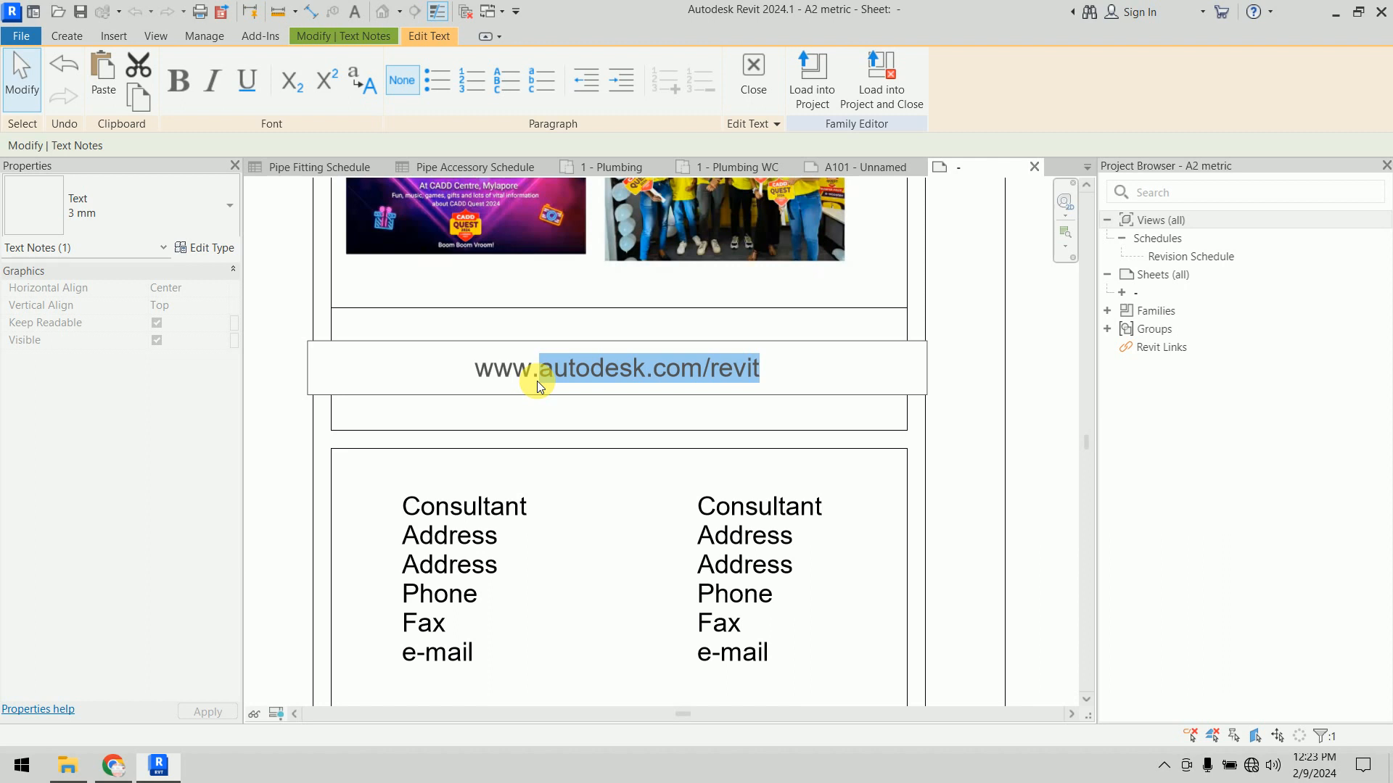
pyautogui.write('bimppm')
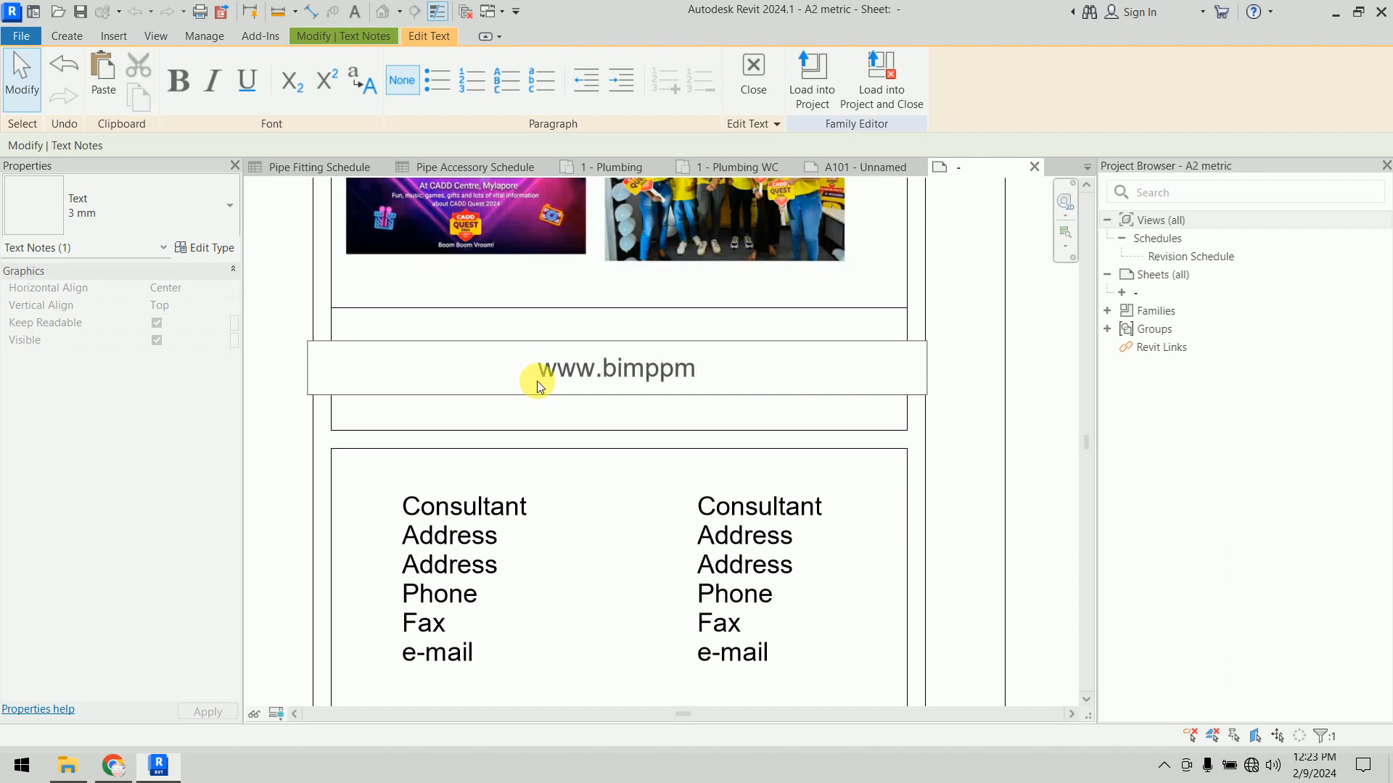
pyautogui.write('xpert.com')
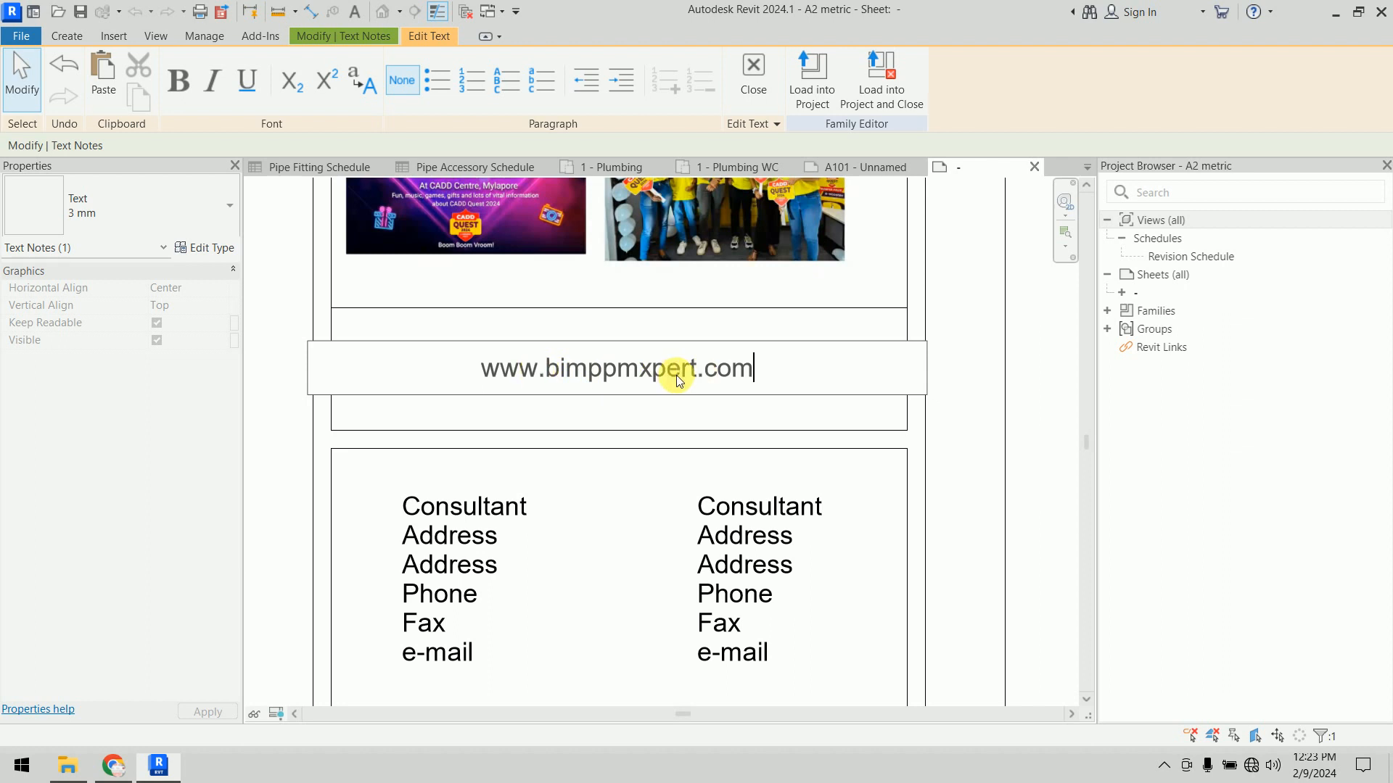
pyautogui.click(1025, 362)
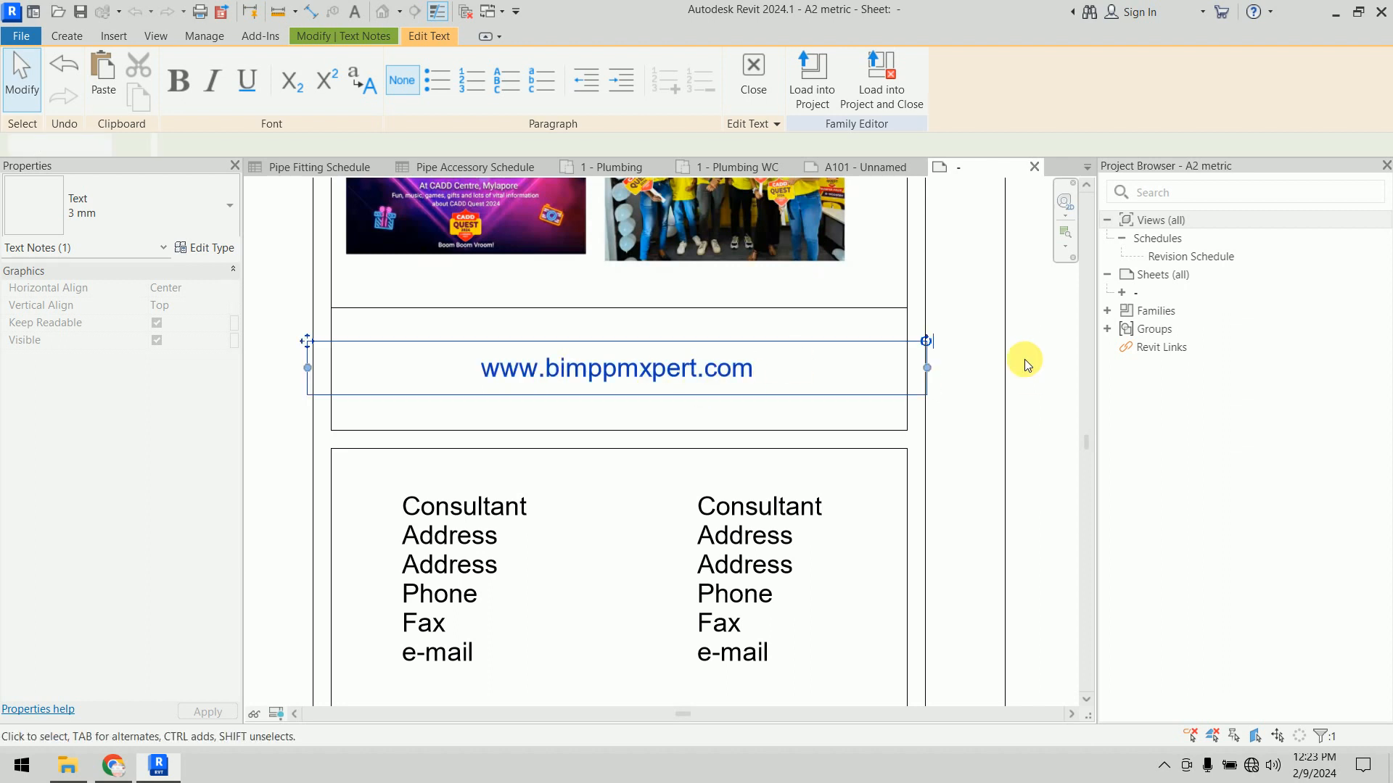
pyautogui.moveTo(929, 372); pyautogui.dragTo(881, 380)
pyautogui.click(961, 351)
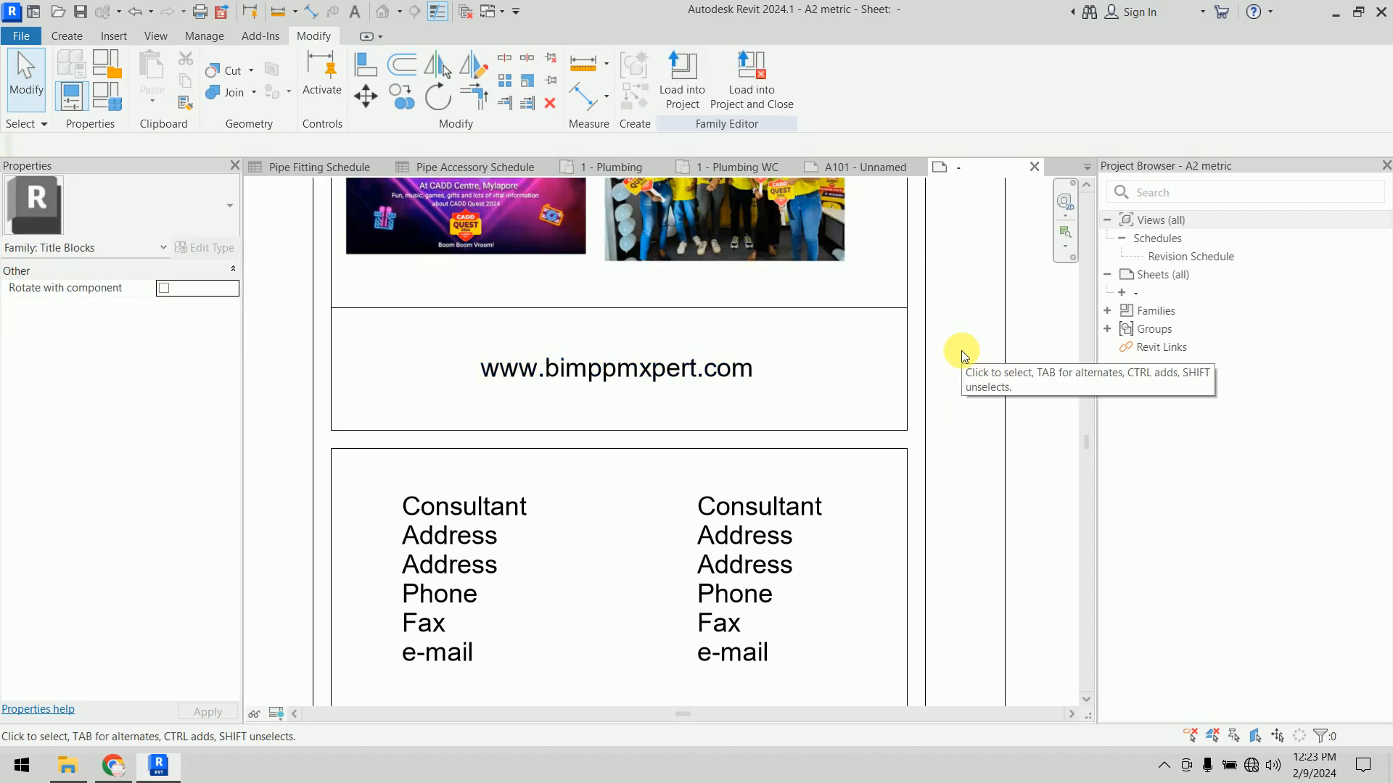
# Step: Examine the title block's consultant details, revision table and the project, date, drawn by and scale fields
pyautogui.scroll(-3, 953, 342)
pyautogui.moveTo(964, 344); pyautogui.dragTo(877, 271, button='middle')
pyautogui.scroll(2, 877, 304)
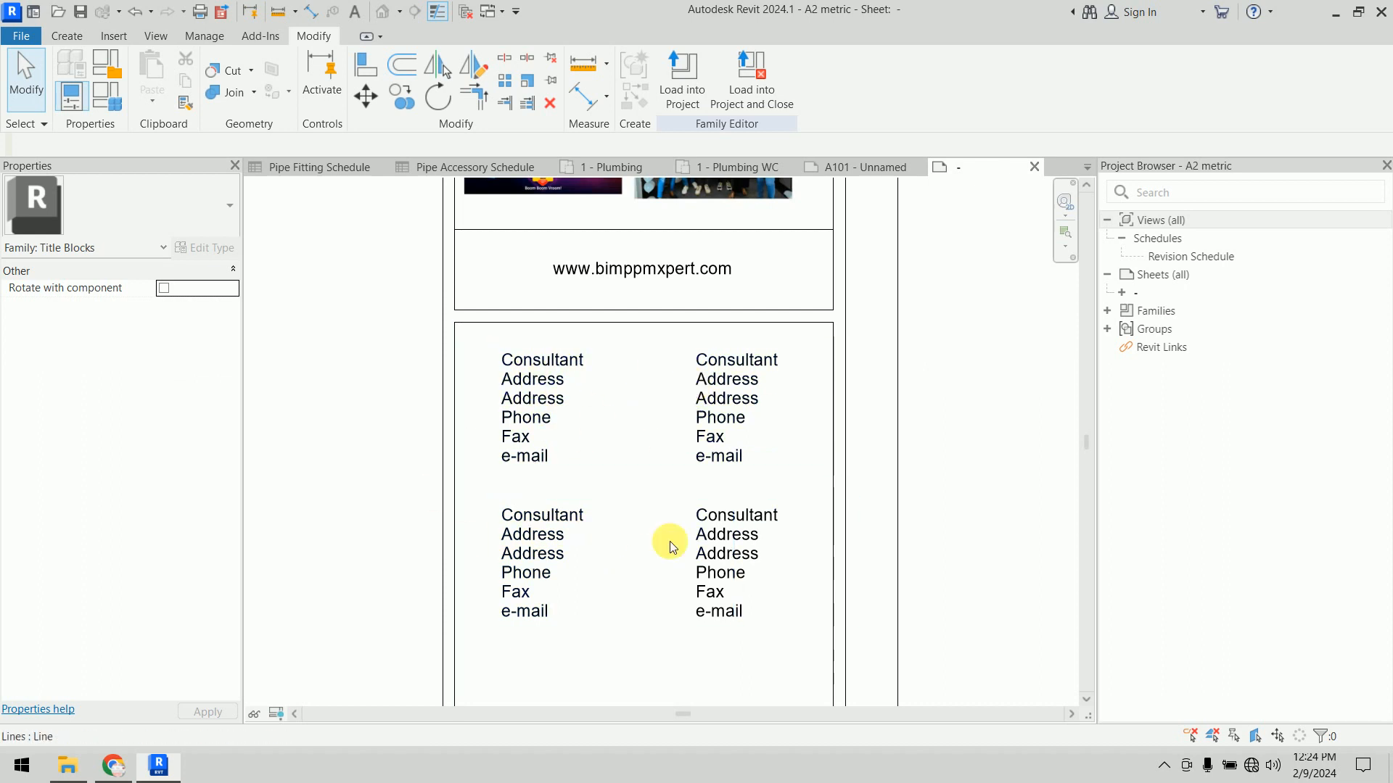
pyautogui.scroll(-3, 812, 467)
pyautogui.moveTo(812, 467); pyautogui.dragTo(830, 199, button='middle')
pyautogui.scroll(1, 755, 554)
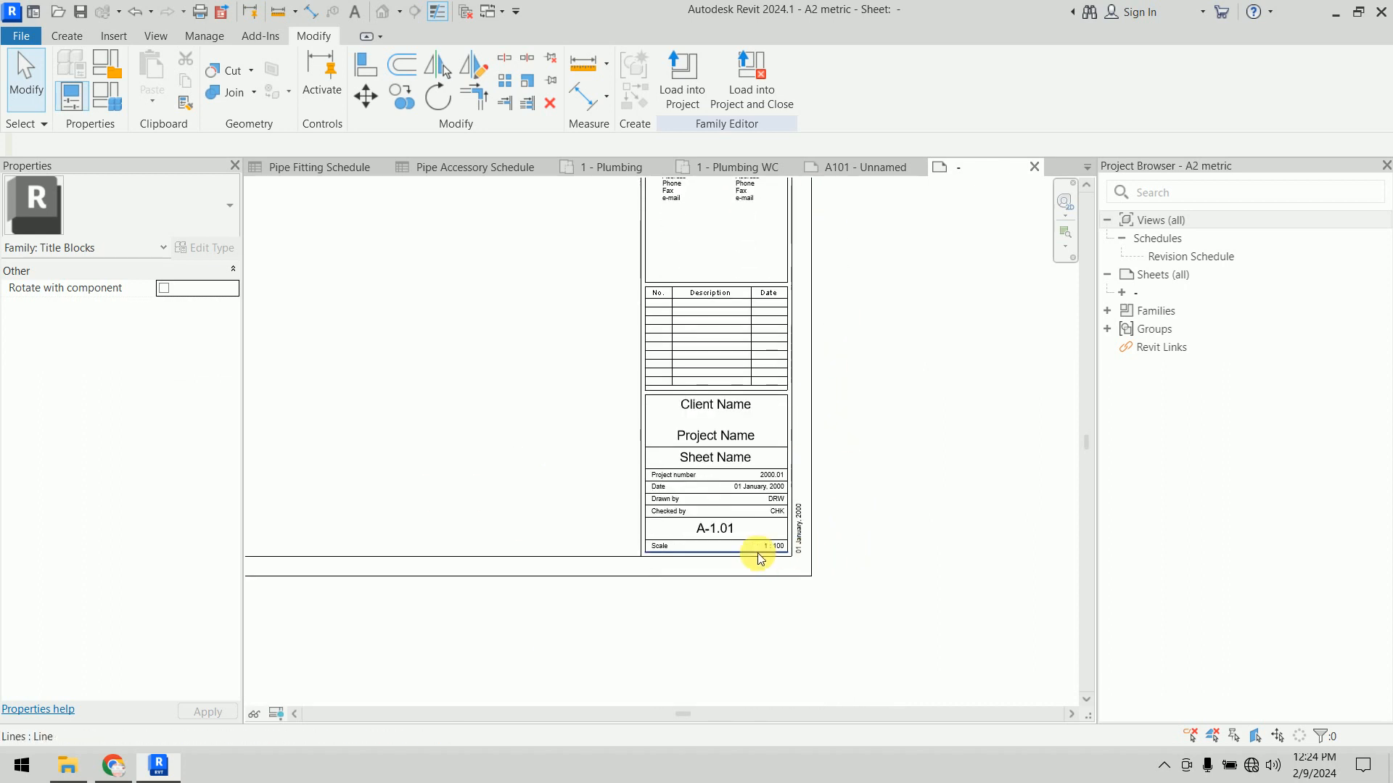
pyautogui.scroll(2, 699, 398)
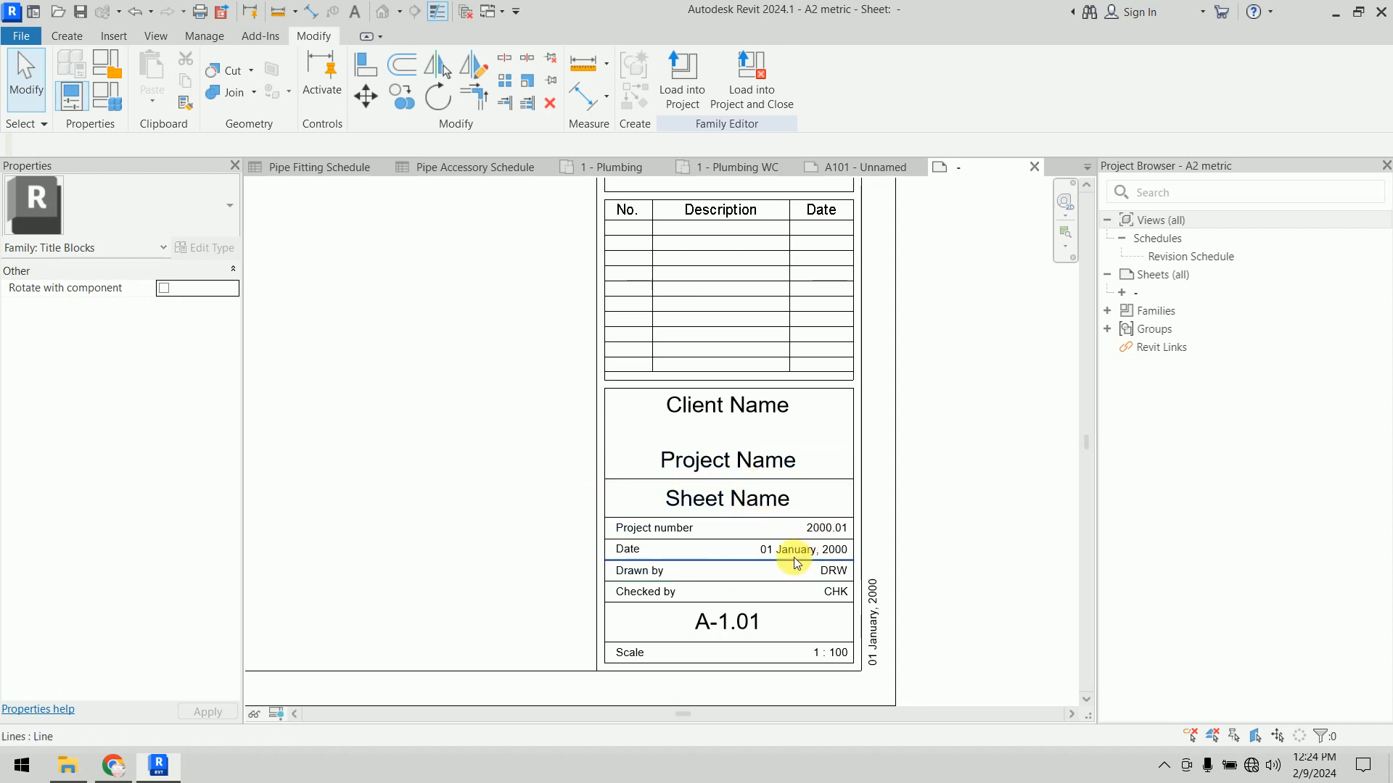
pyautogui.scroll(-4, 798, 583)
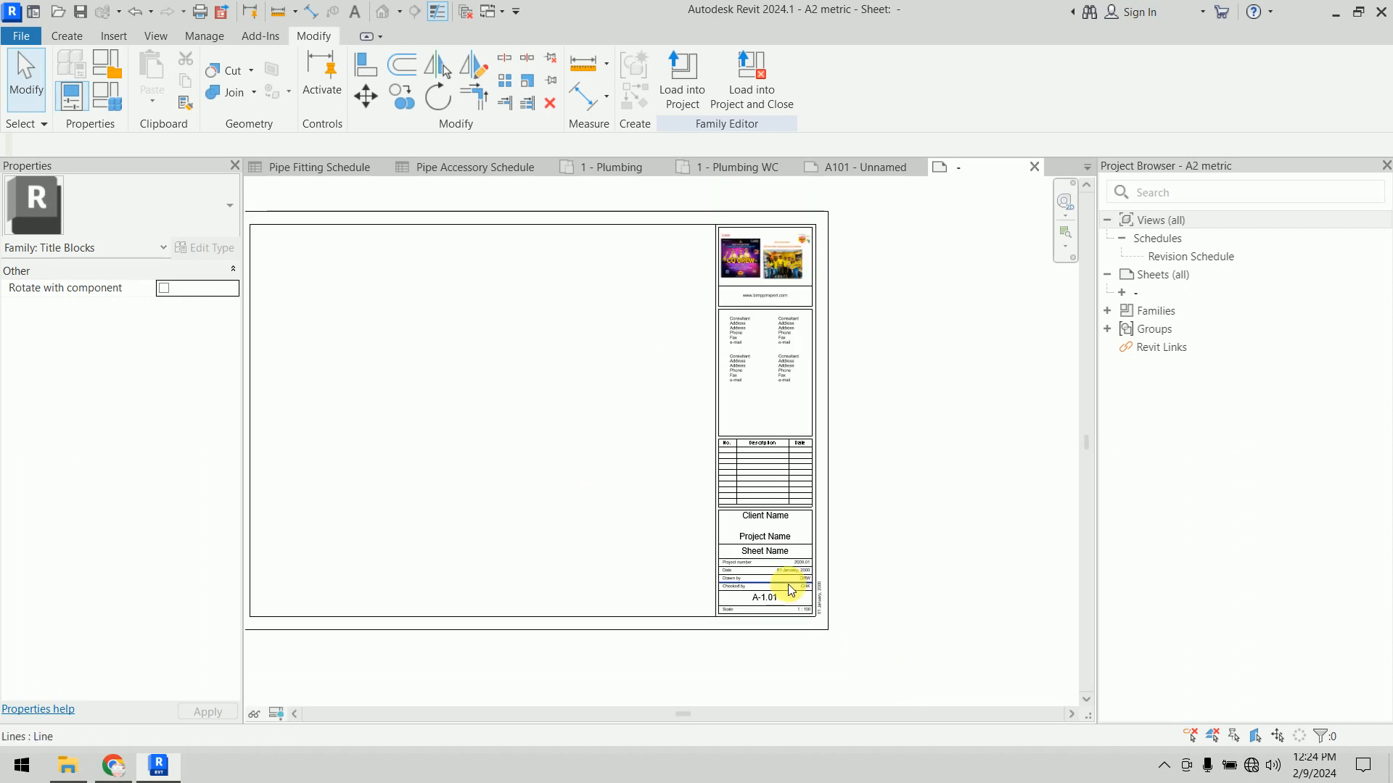
pyautogui.moveTo(732, 517); pyautogui.dragTo(798, 468, button='middle')
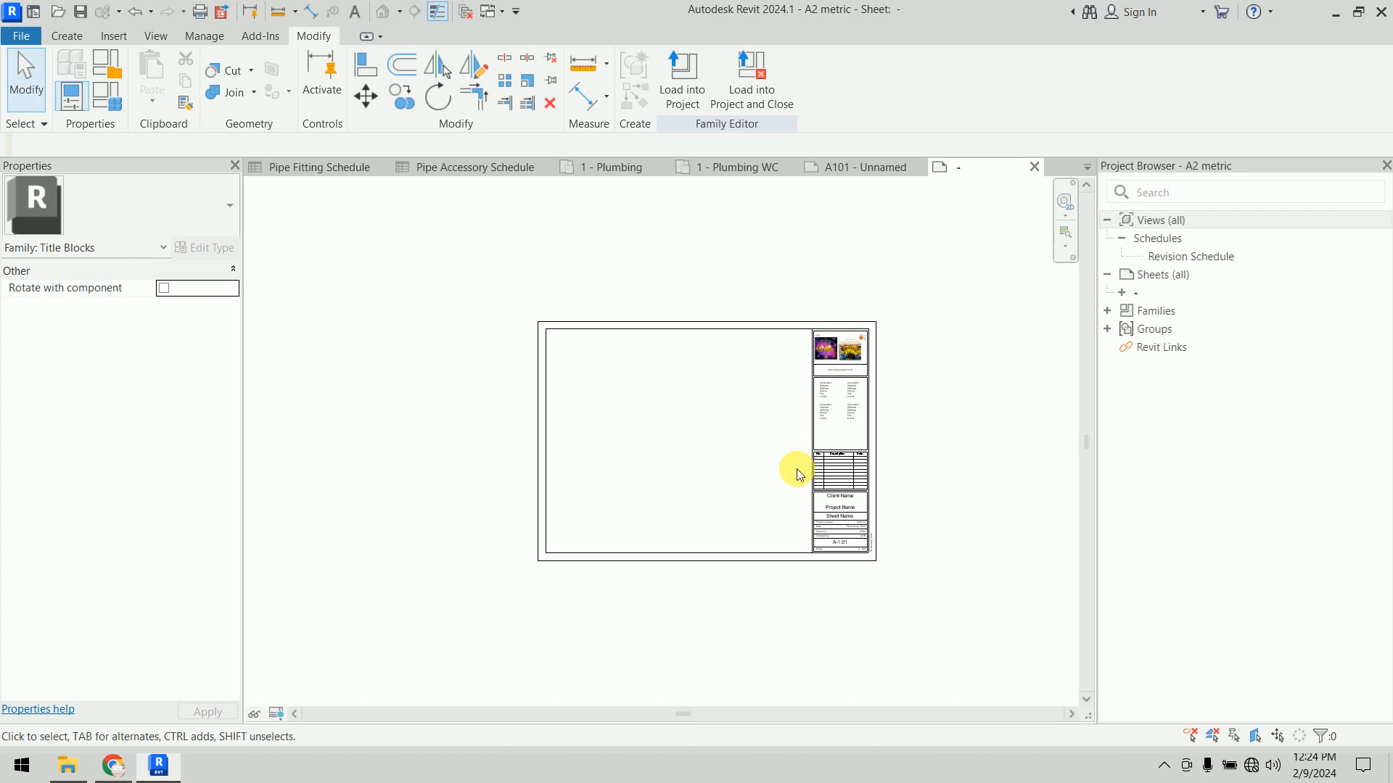
# Step: Load the title block into Session - 01 and close it without saving, overwriting the existing version and parameter values, and save the project
pyautogui.click(751, 80)
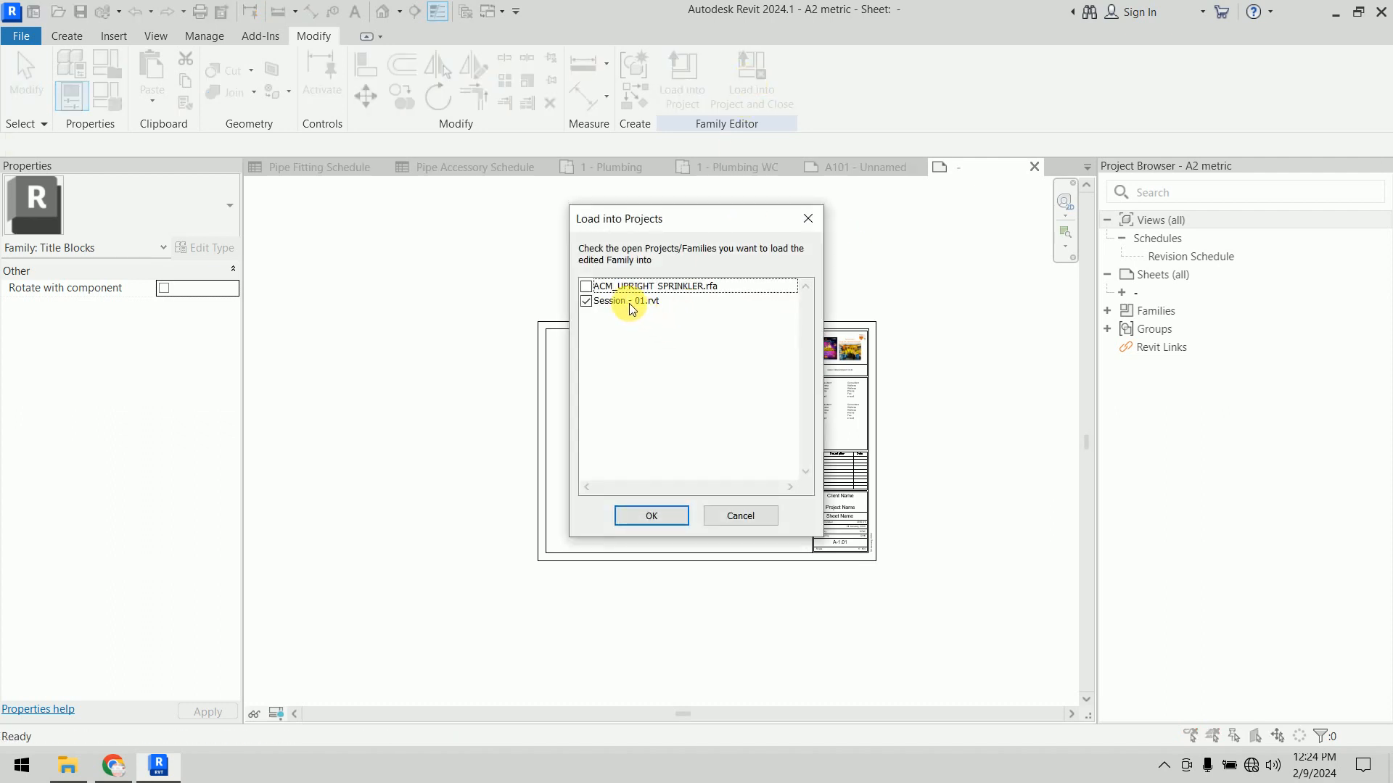
pyautogui.click(647, 516)
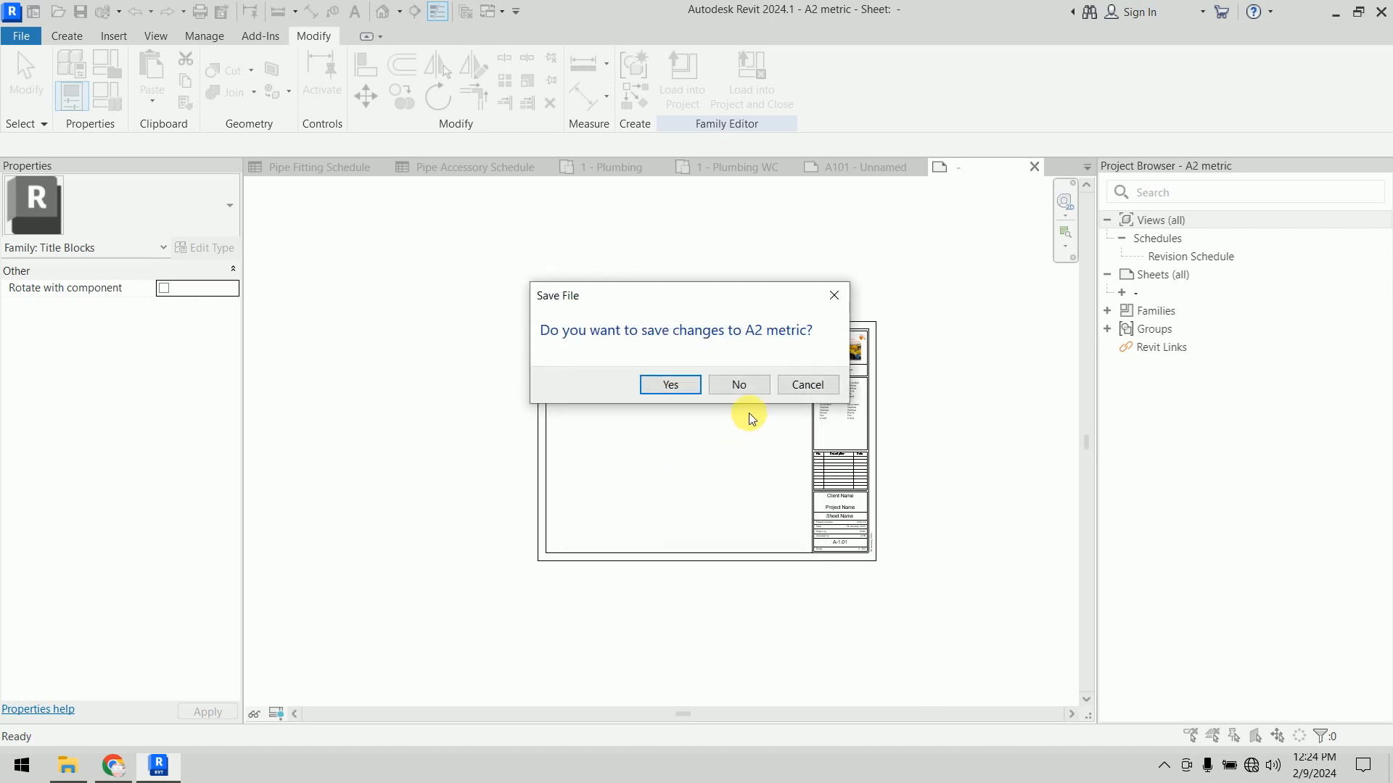
pyautogui.click(744, 386)
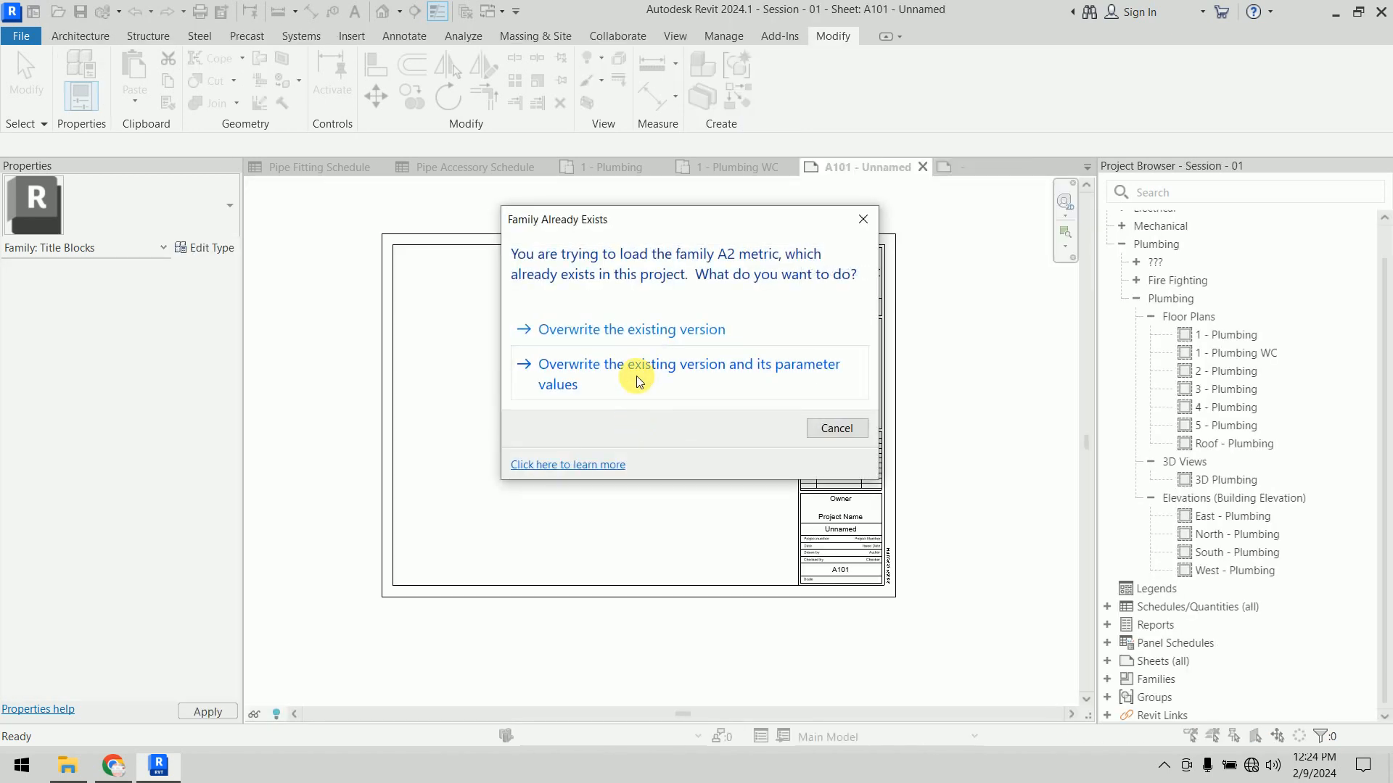
pyautogui.click(634, 375)
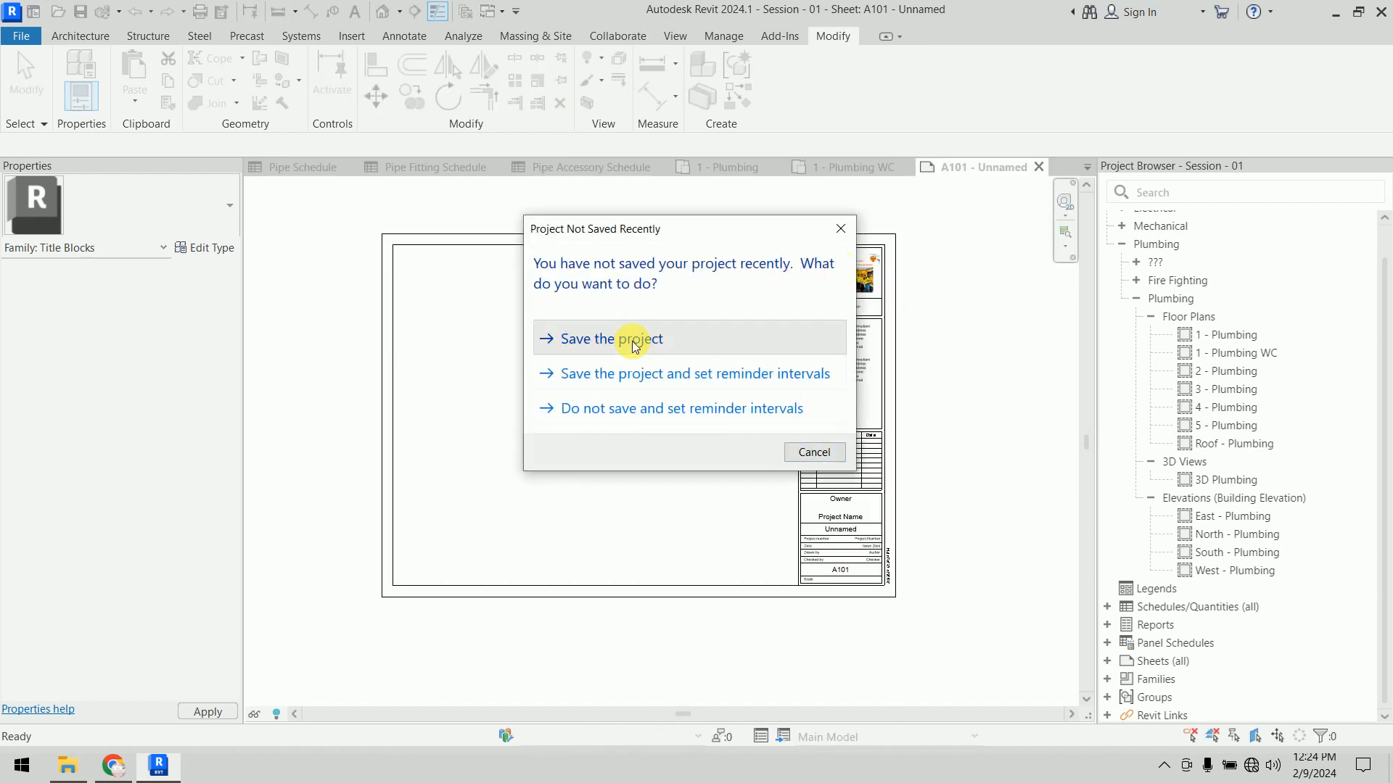
pyautogui.click(633, 346)
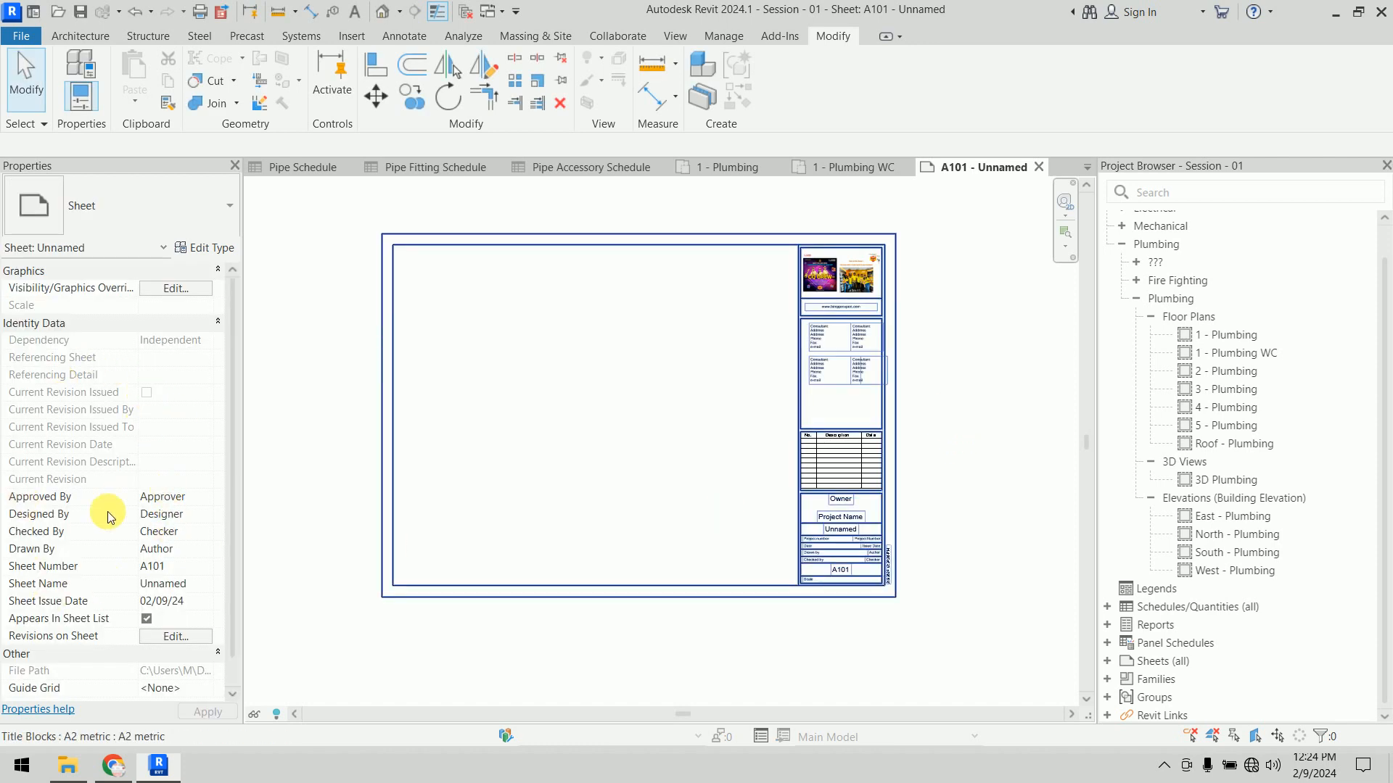
# Step: Examine the sheet's approval and designer fields, the title block, and the parameters in the Project Information settings
pyautogui.click(203, 497)
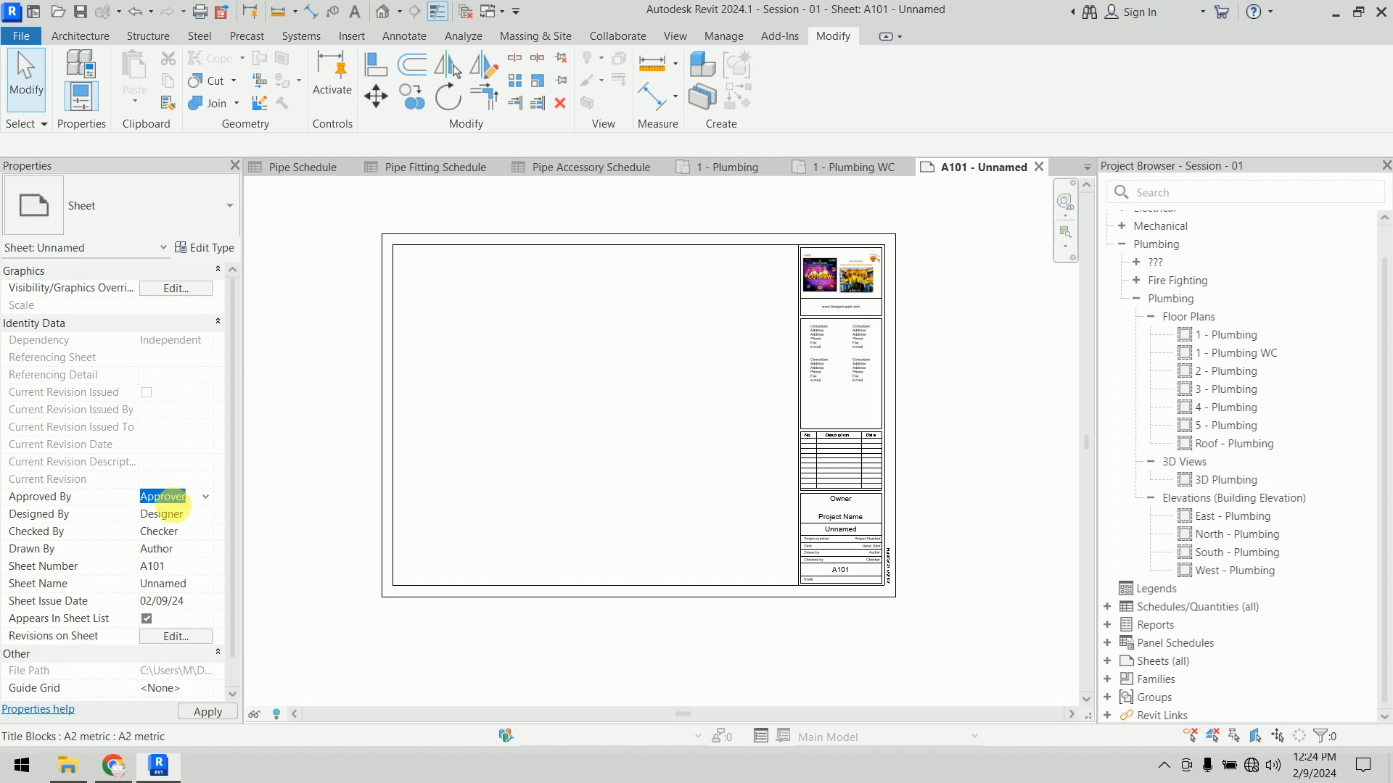
pyautogui.click(177, 515)
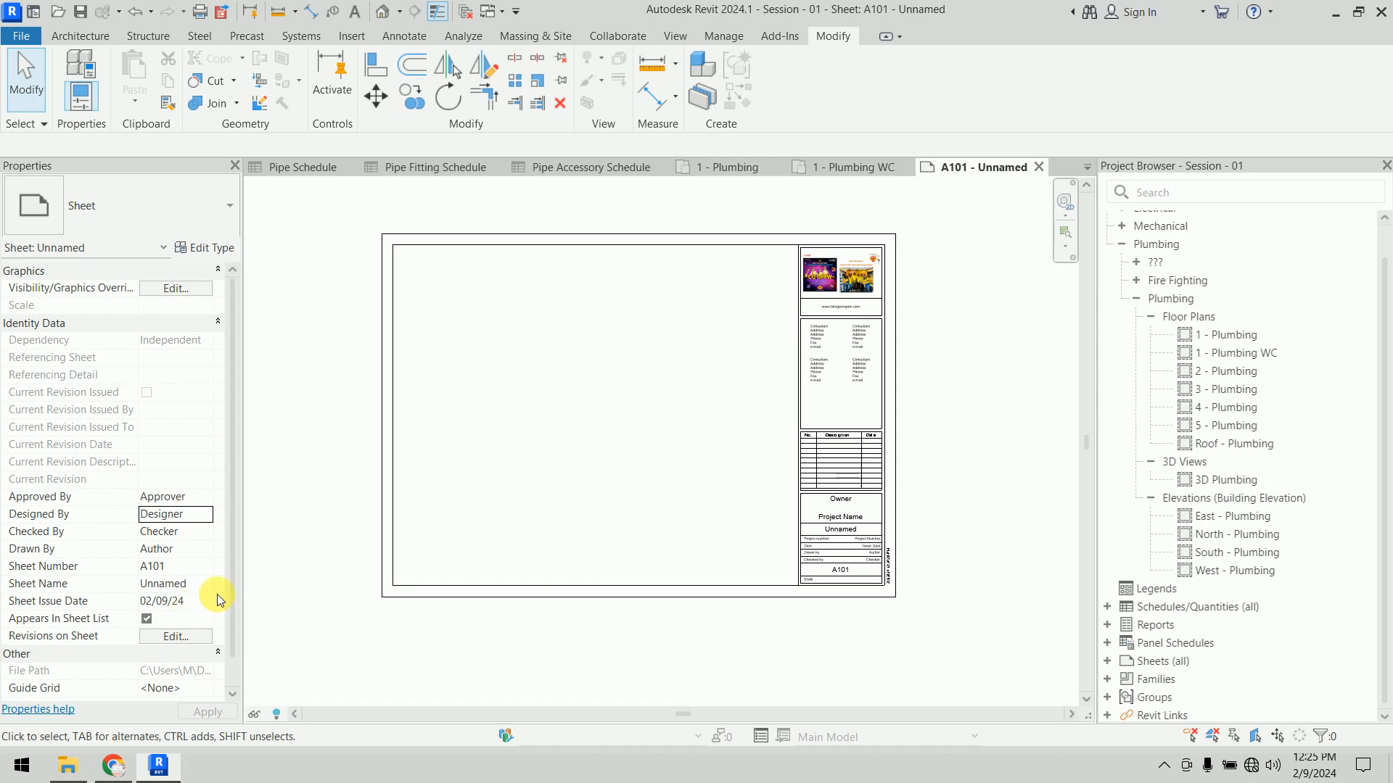
pyautogui.scroll(2, 880, 484)
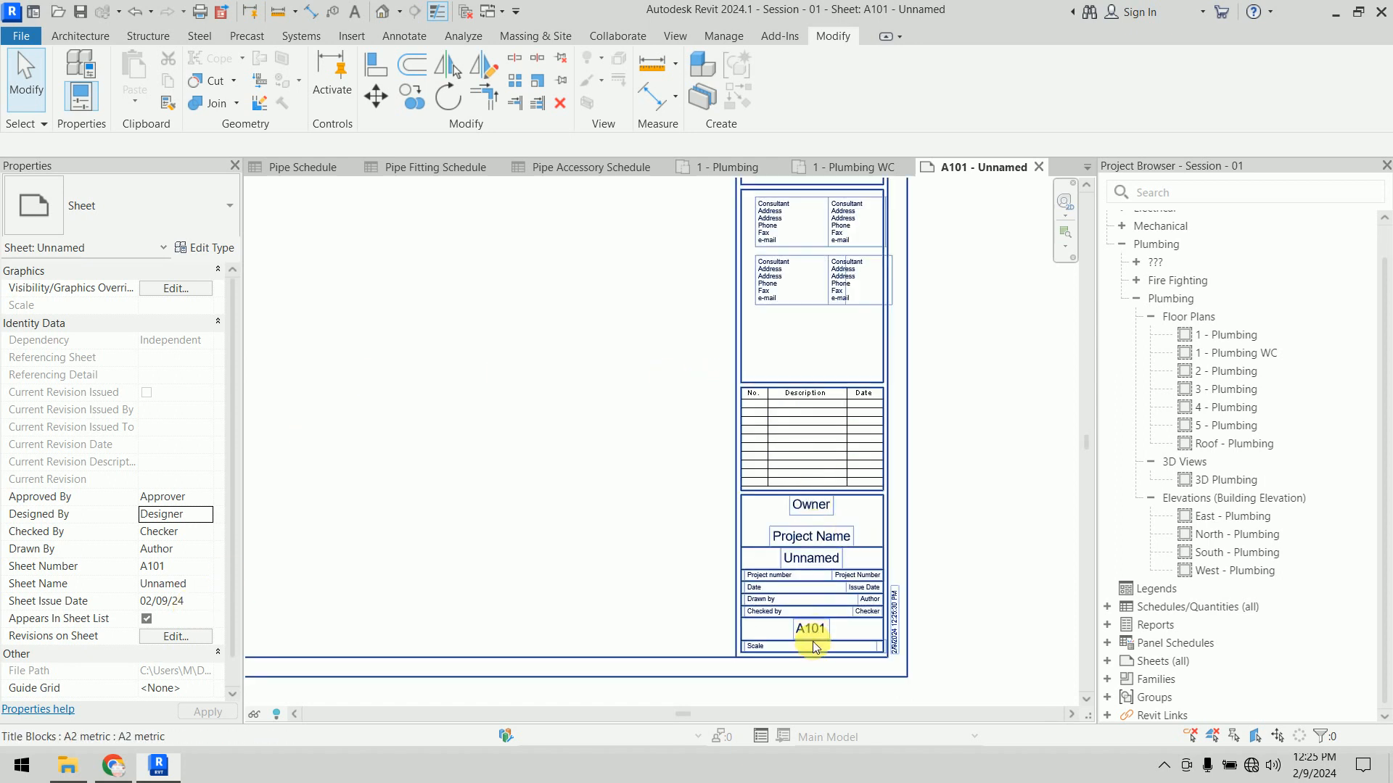
pyautogui.scroll(-4, 678, 429)
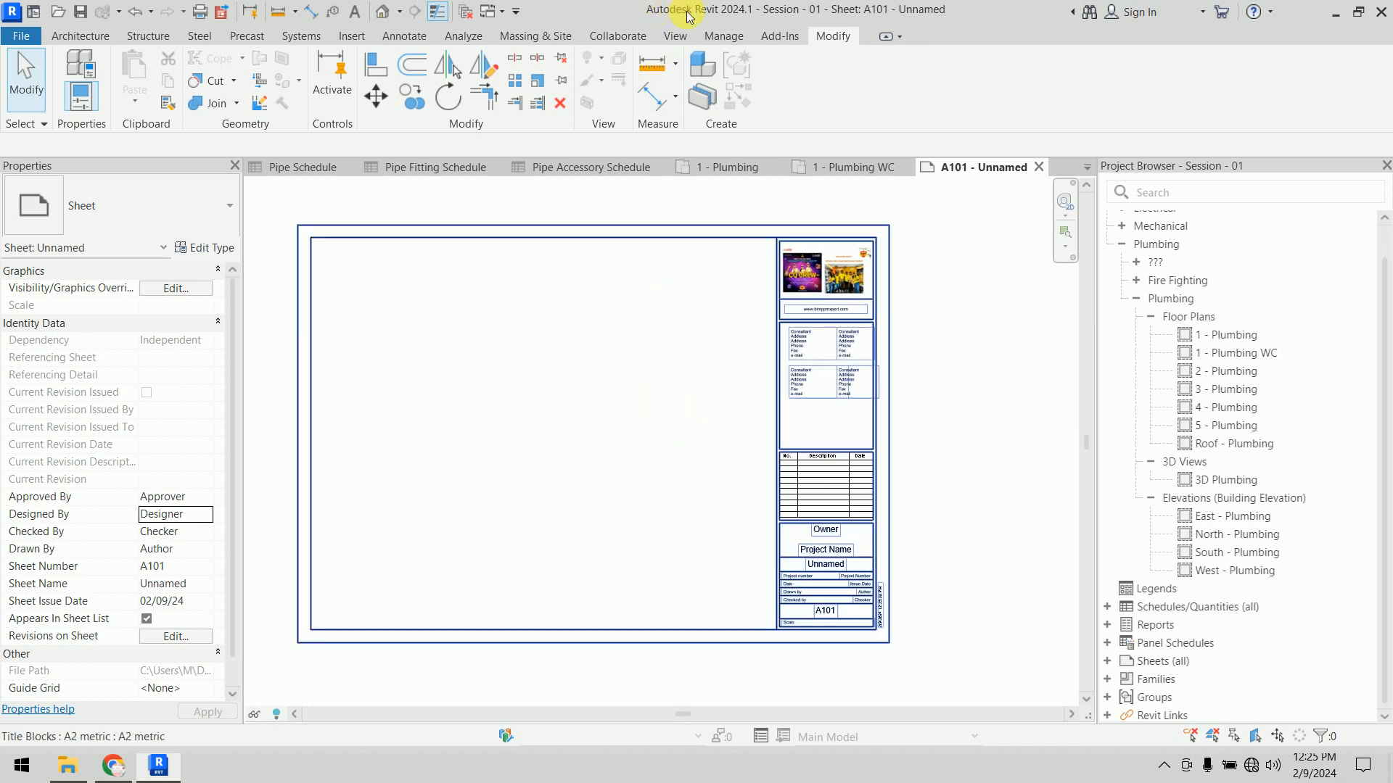
pyautogui.click(723, 37)
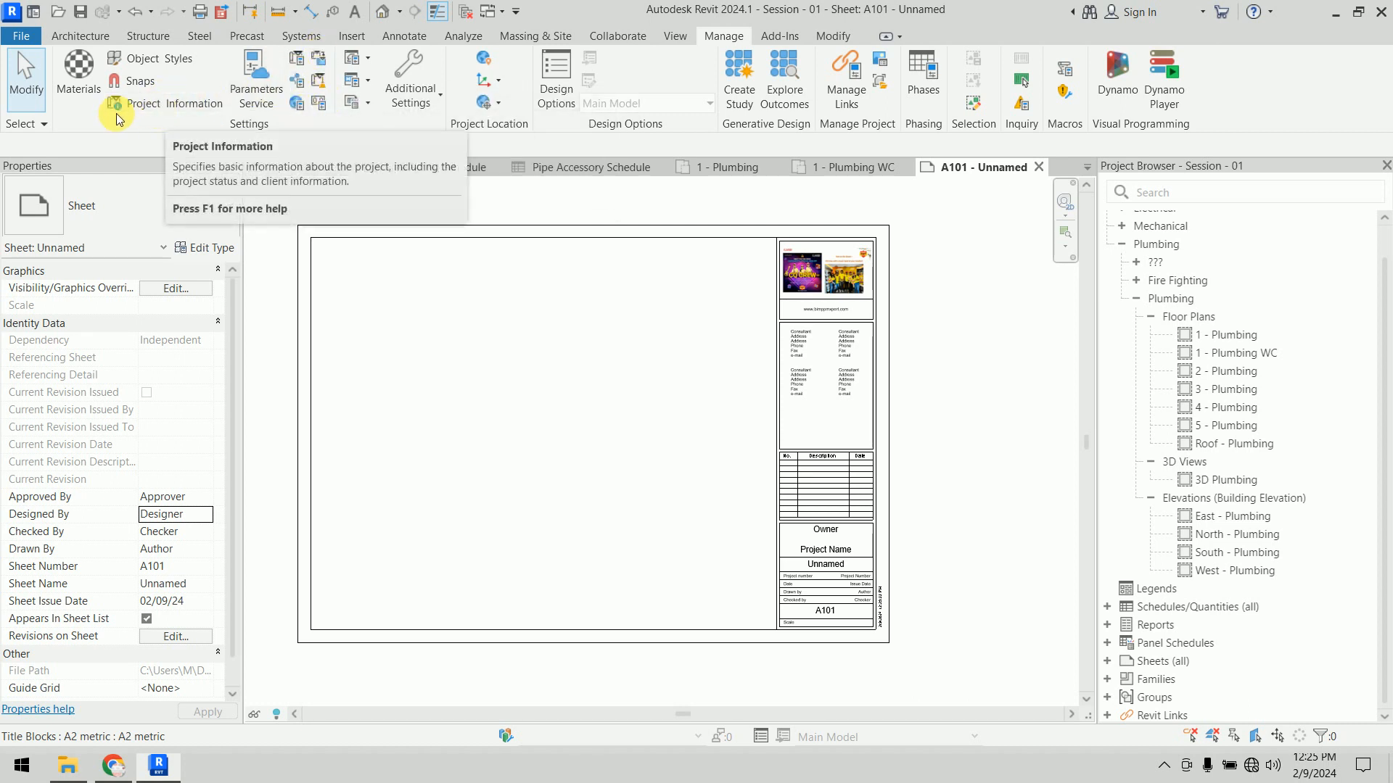
pyautogui.click(155, 105)
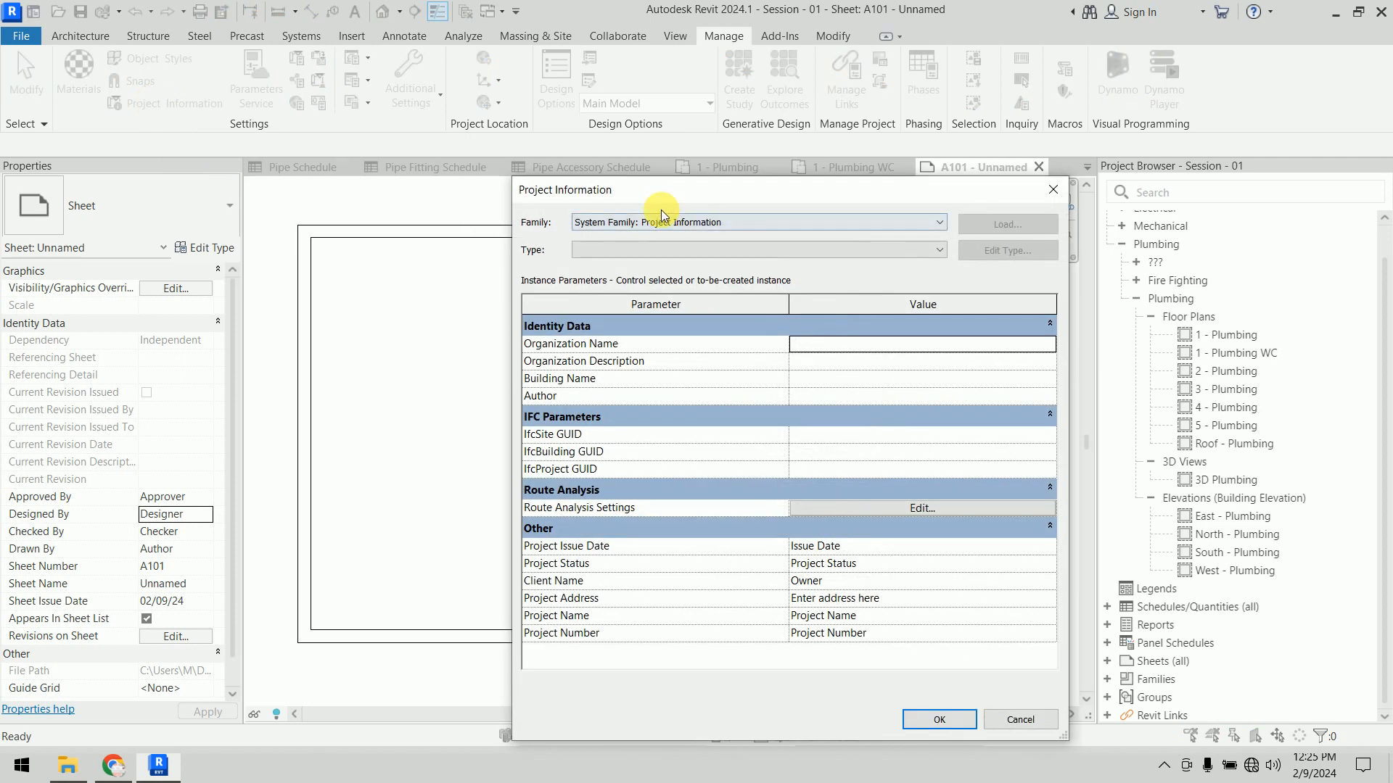
pyautogui.click(577, 253)
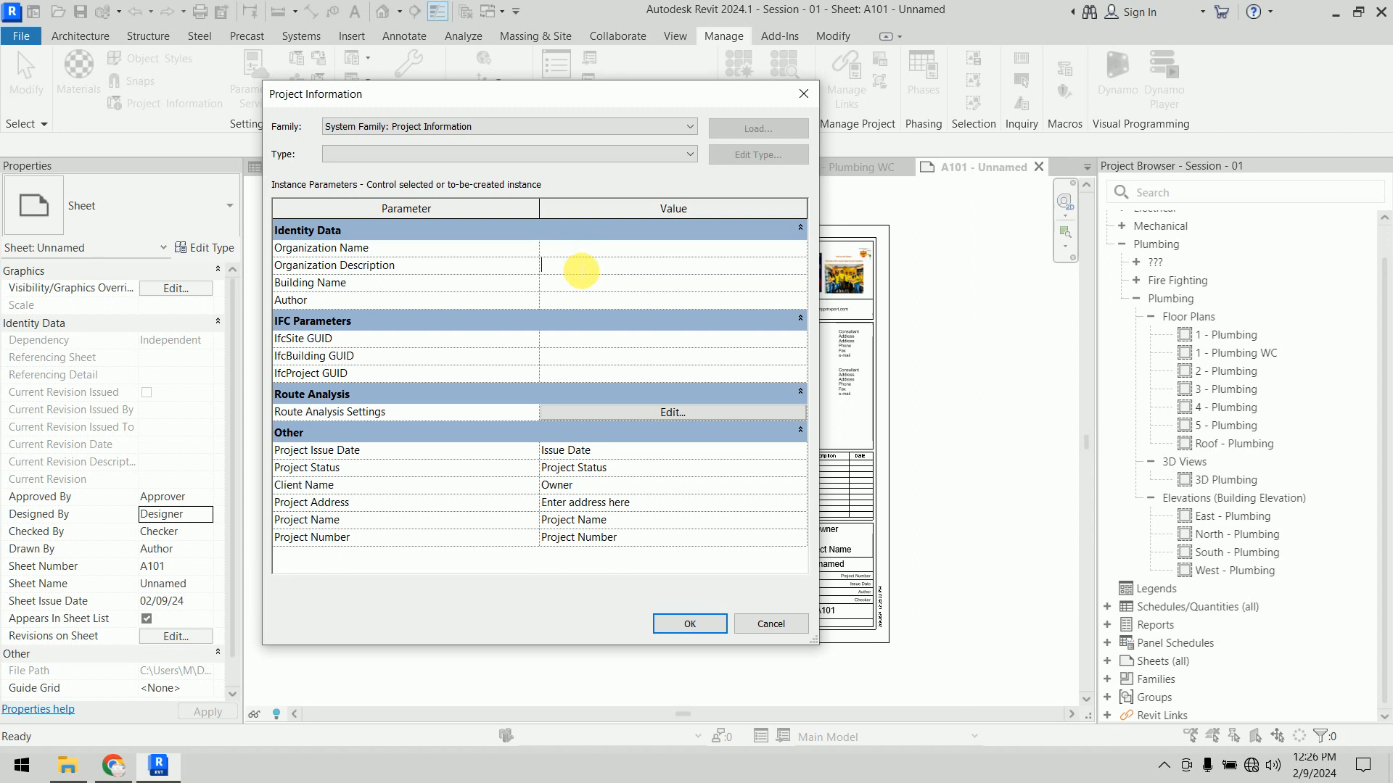
pyautogui.click(576, 283)
pyautogui.click(562, 302)
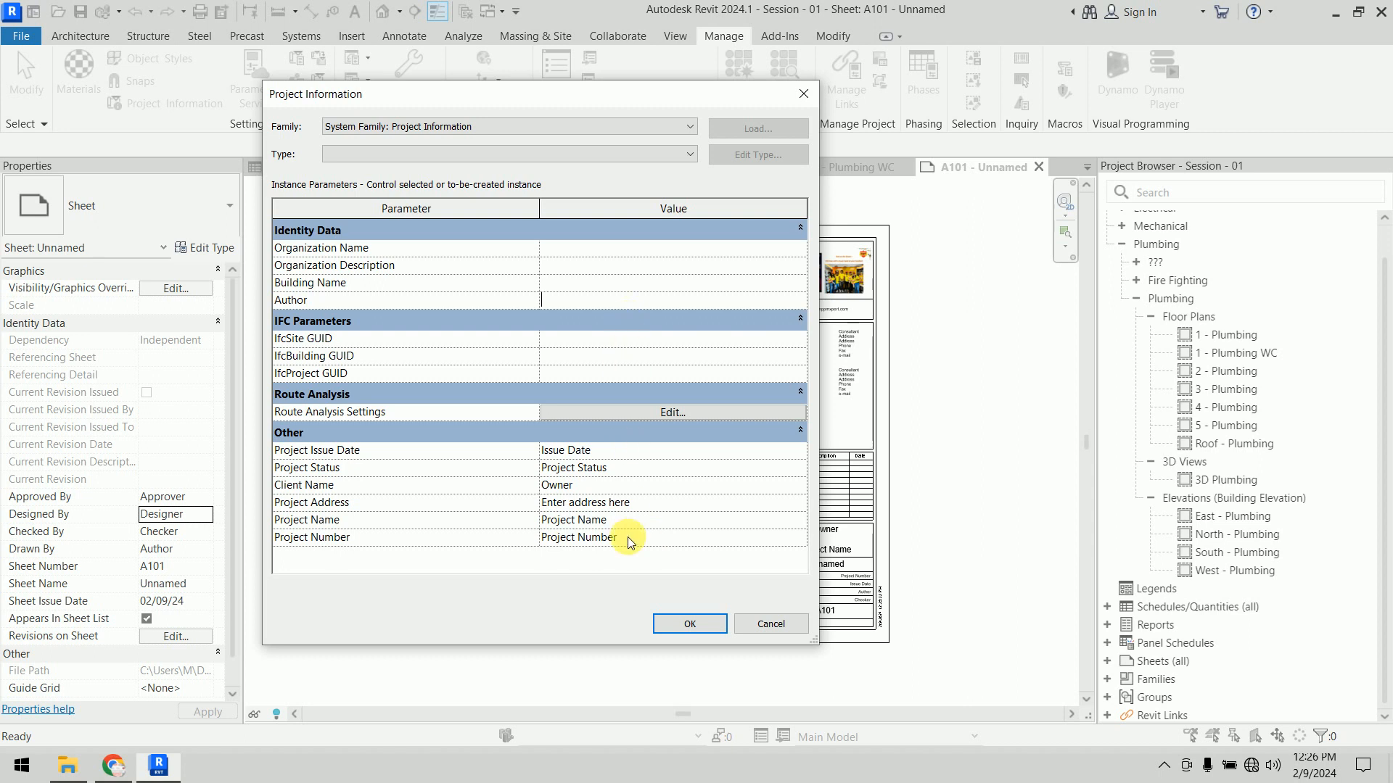
pyautogui.click(686, 624)
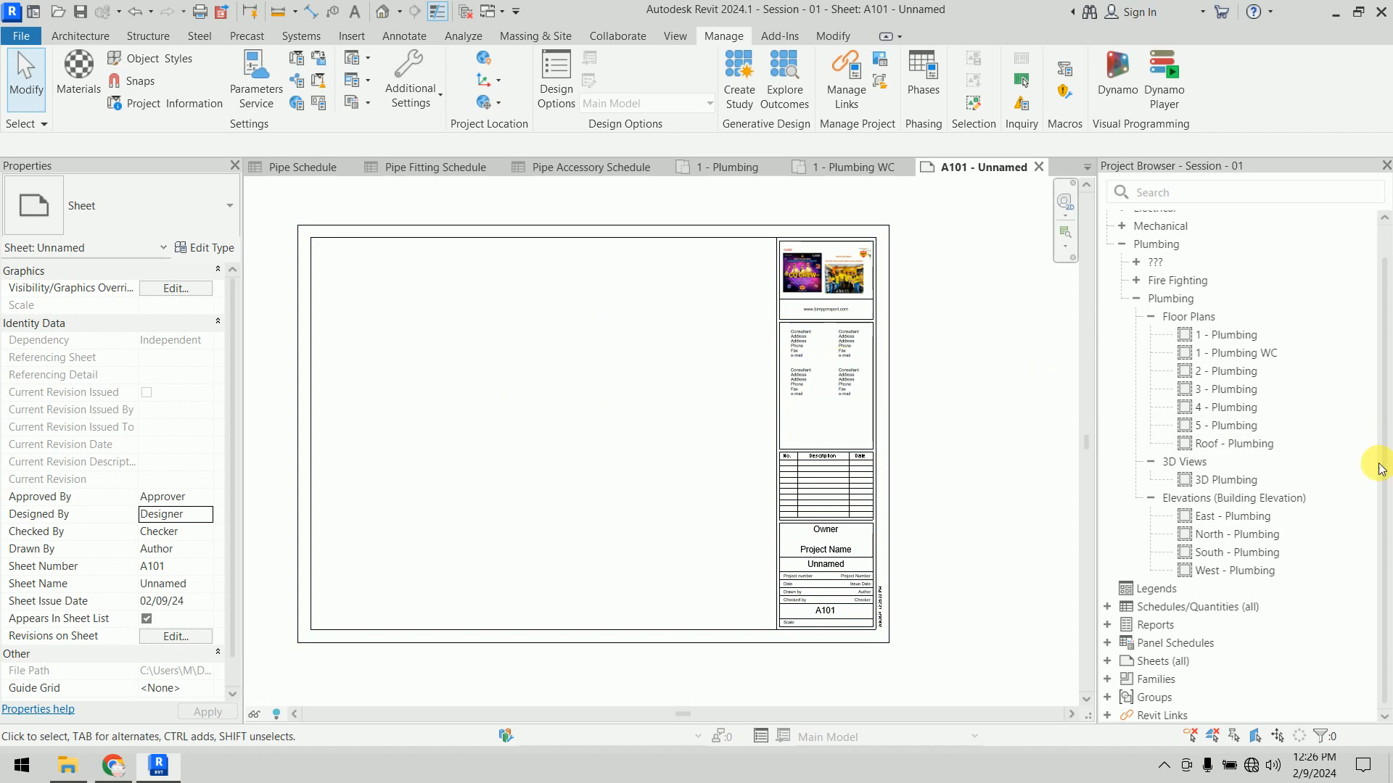
# Step: Place the 1 - Plumbing WC floor plan on sheet A101 near the upper-left corner of the drawing area
pyautogui.doubleClick(1254, 355)
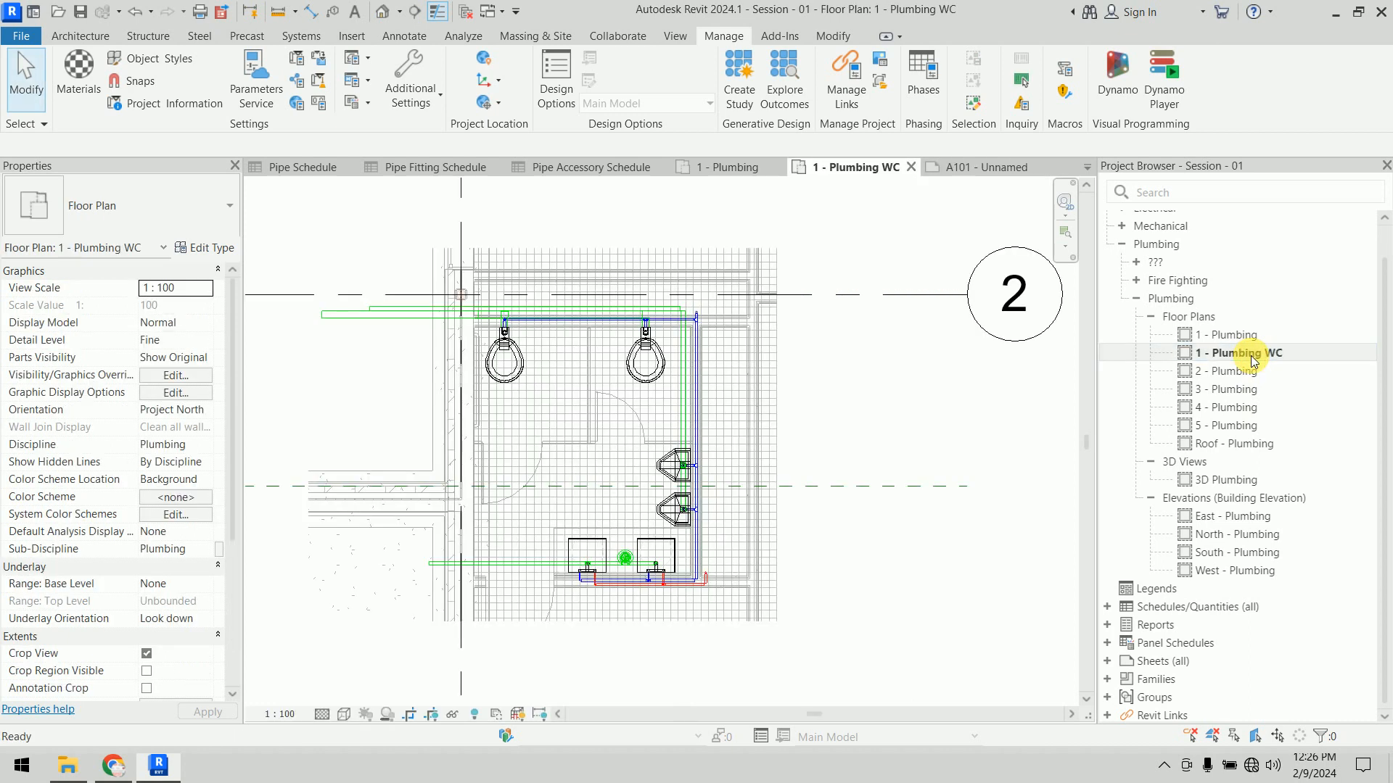
pyautogui.doubleClick(1120, 662)
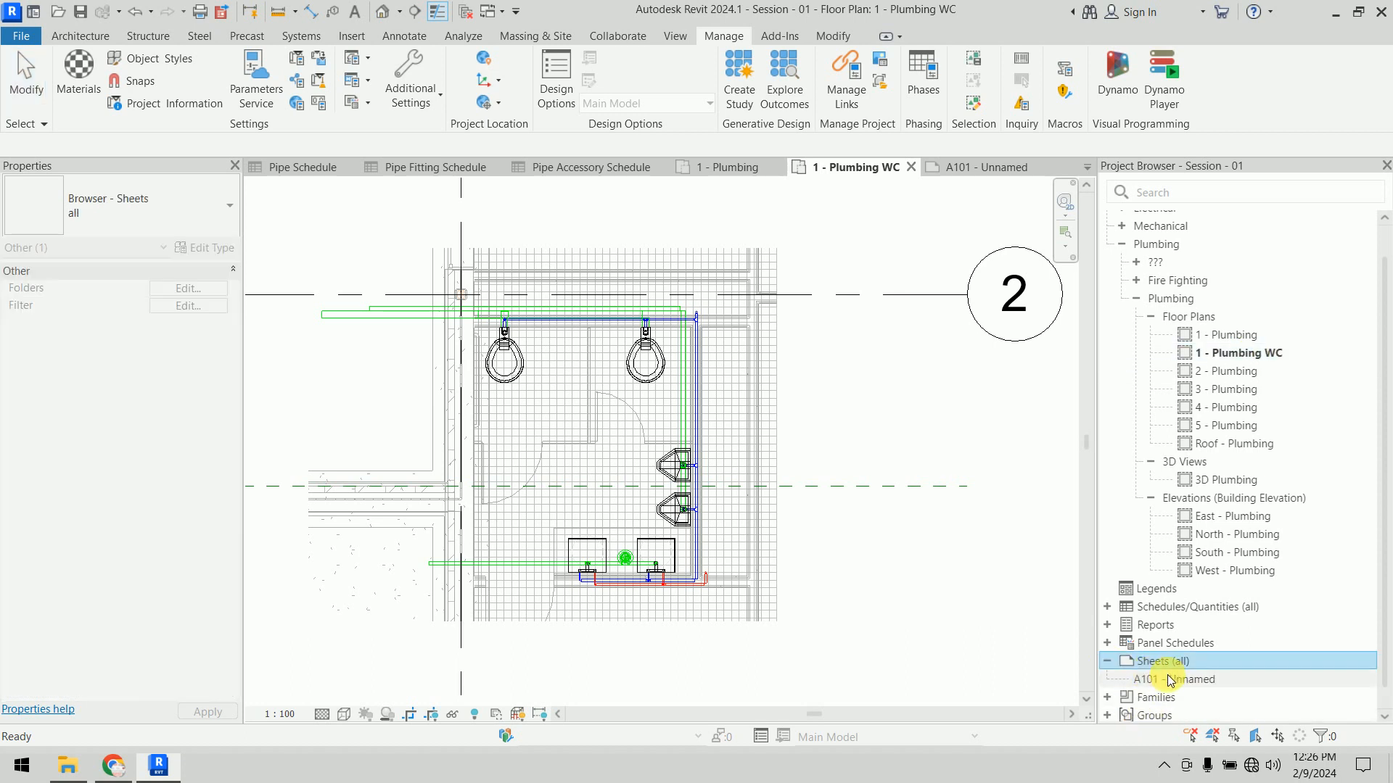
pyautogui.doubleClick(1171, 680)
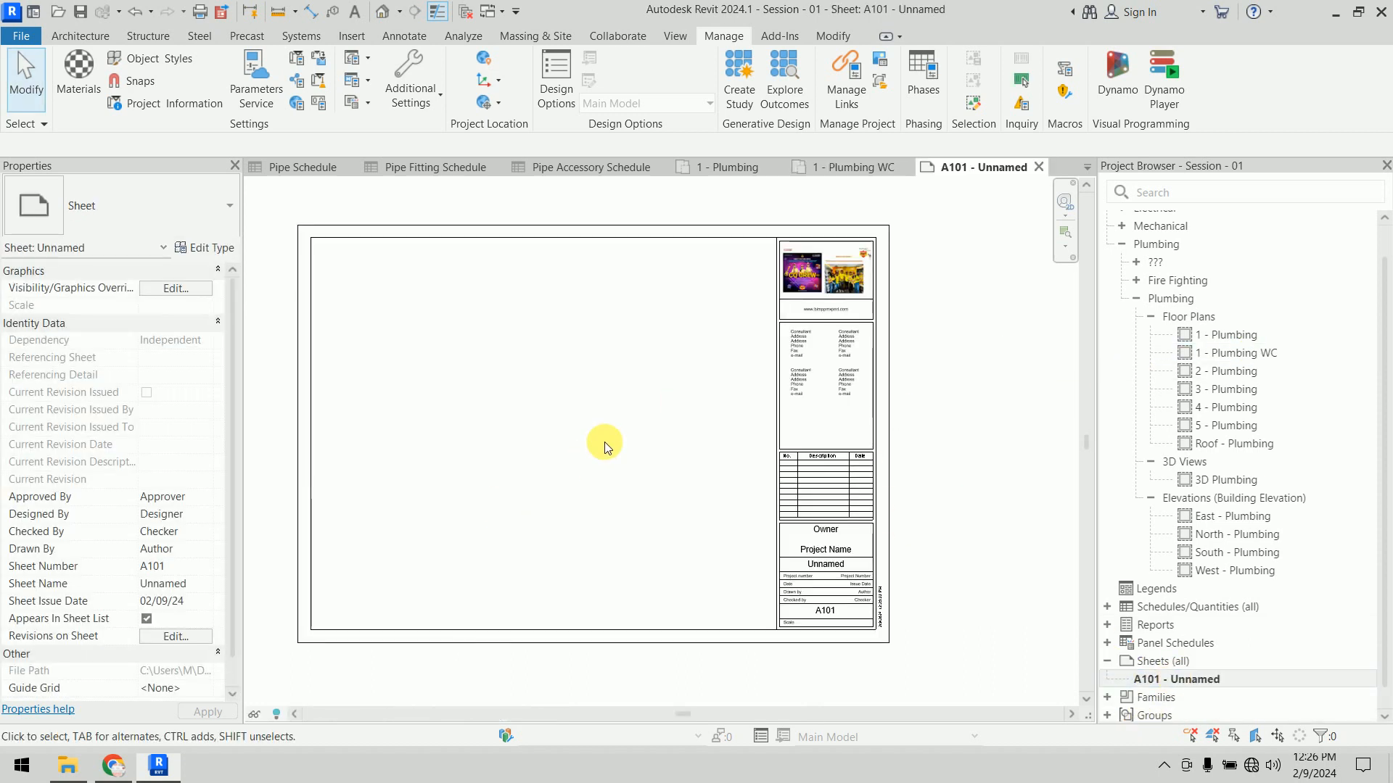
pyautogui.click(1235, 354)
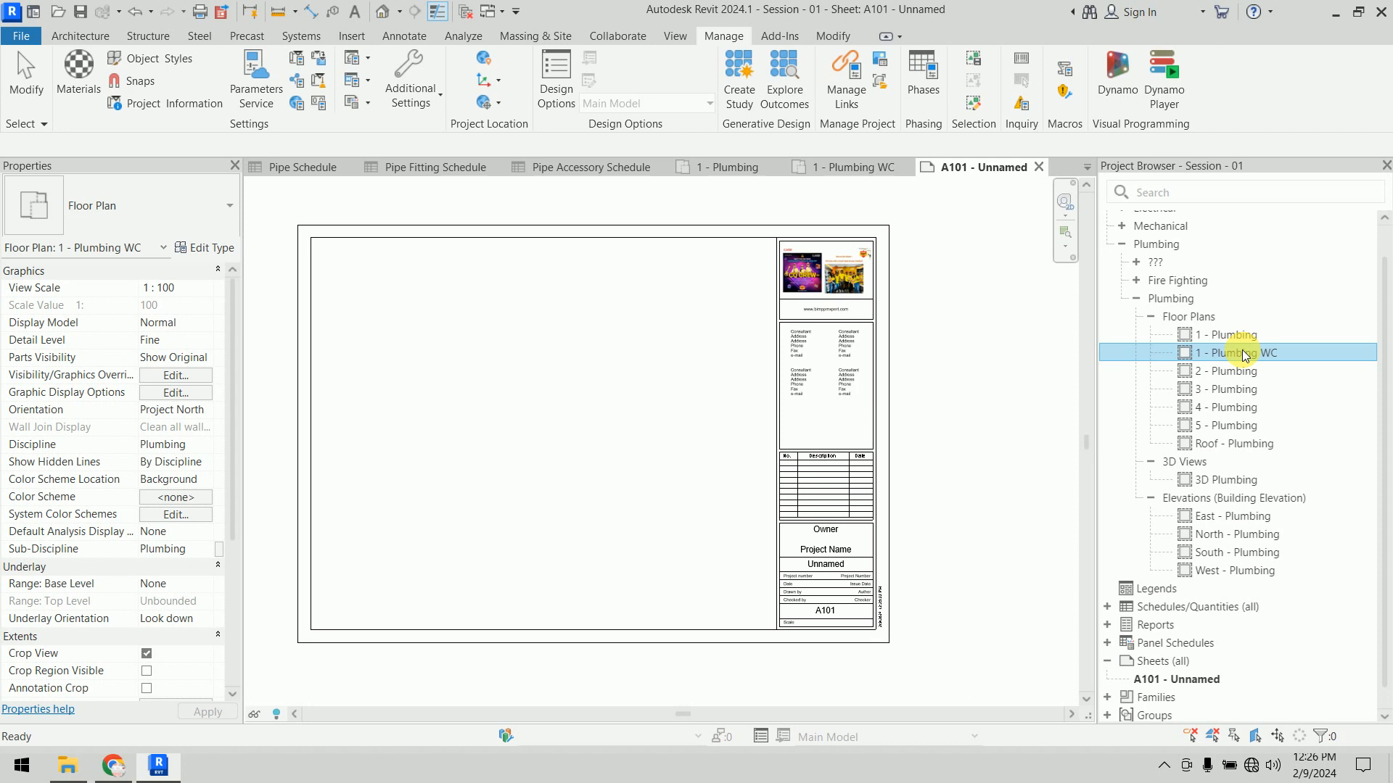
pyautogui.moveTo(1245, 355); pyautogui.dragTo(491, 358)
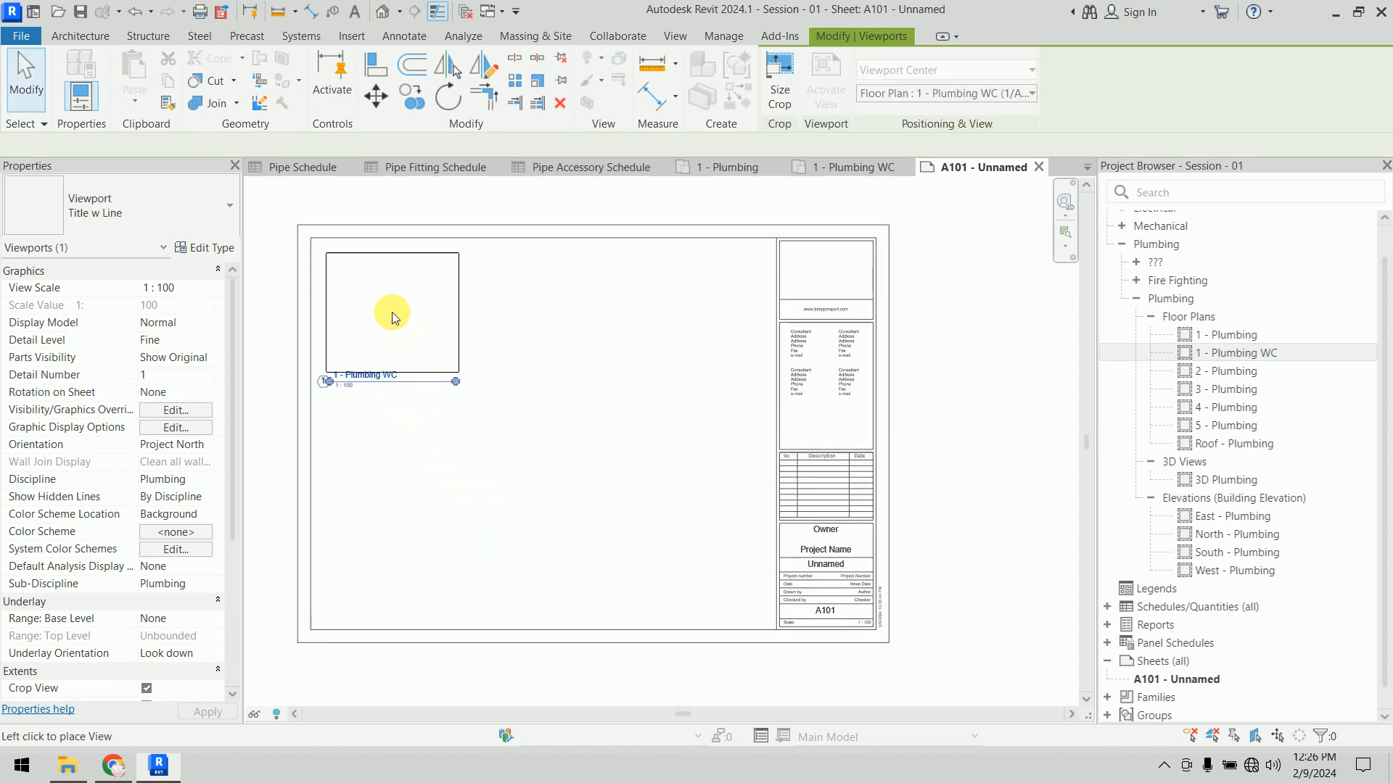
pyautogui.click(386, 306)
pyautogui.click(932, 370)
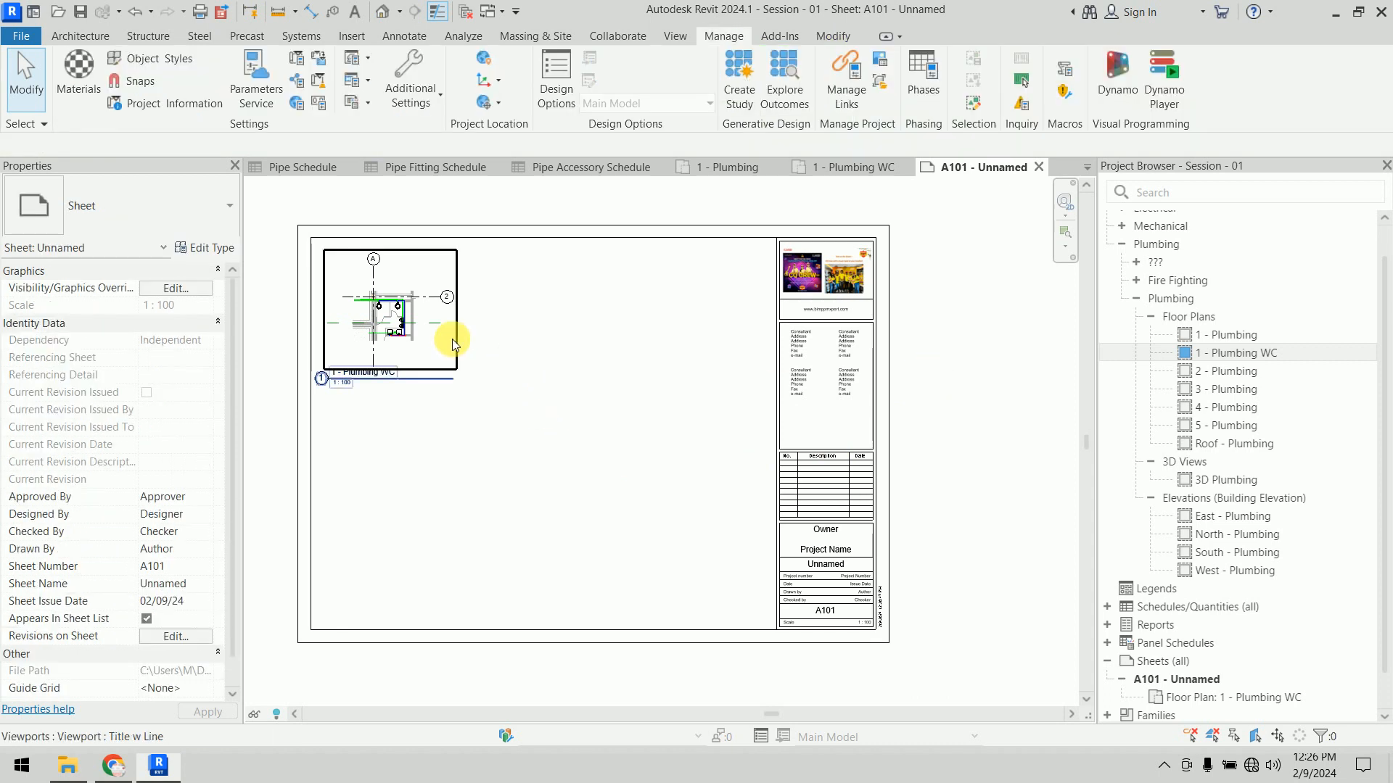
# Step: Inspect the placed plan, set the 1 - Plumbing WC view scale to 1:50, and check its fit on sheet A101
pyautogui.scroll(4, 519, 457)
pyautogui.scroll(3, 517, 454)
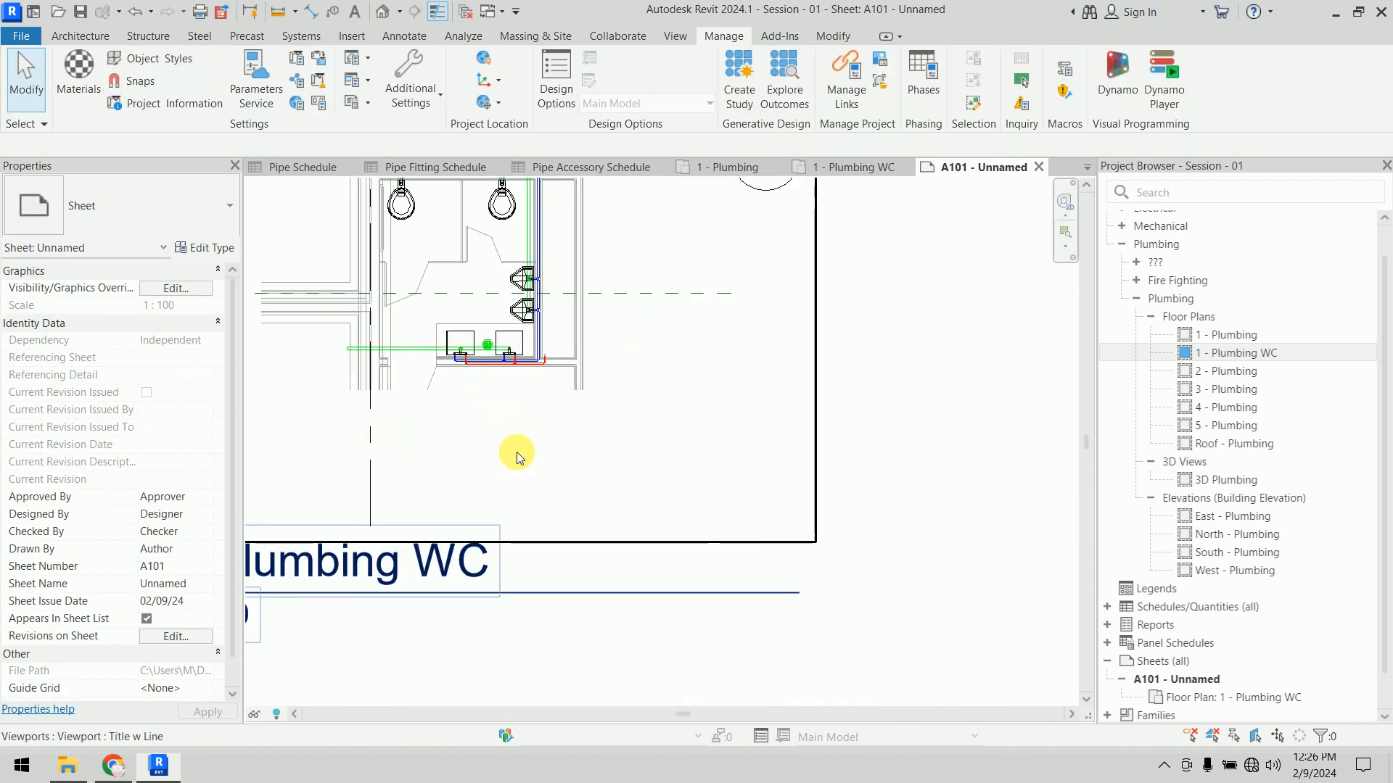
pyautogui.scroll(-5, 516, 454)
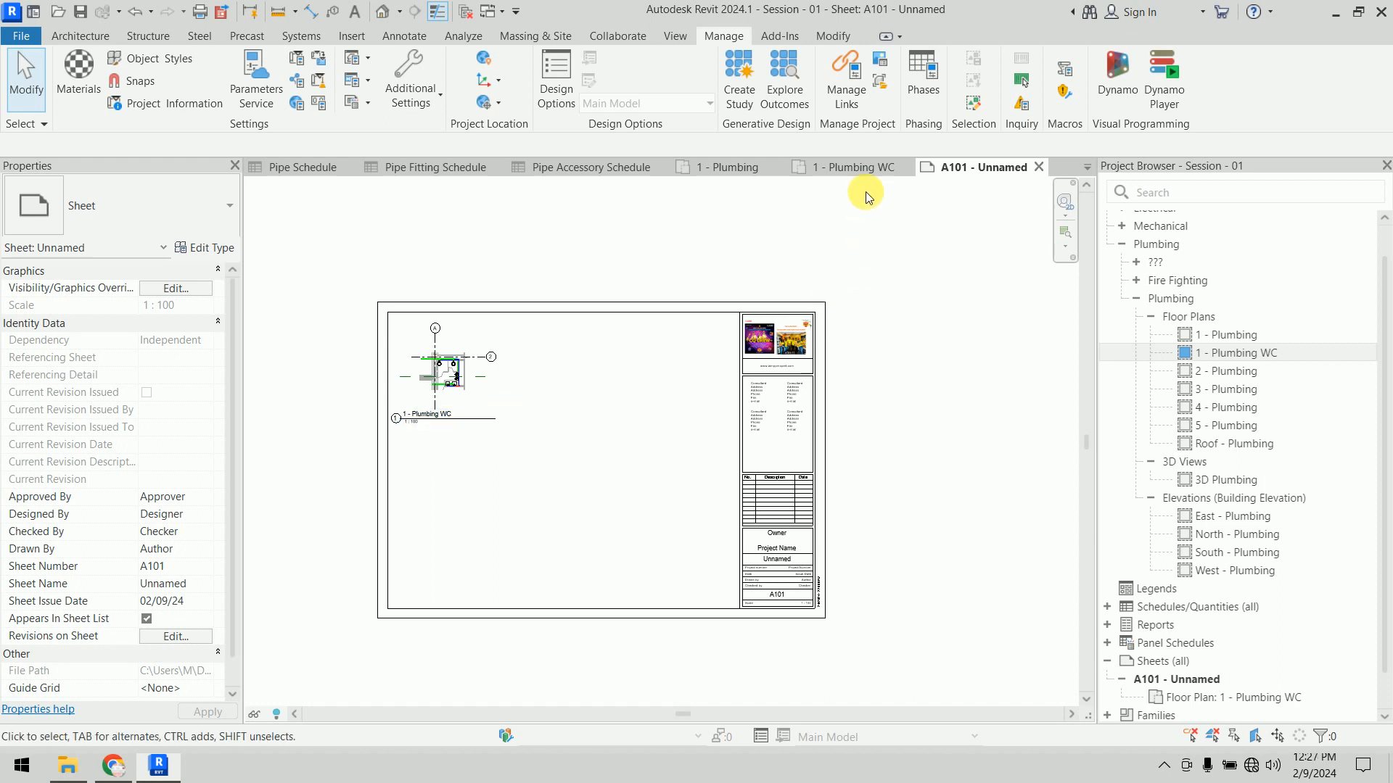
pyautogui.click(861, 171)
pyautogui.click(302, 715)
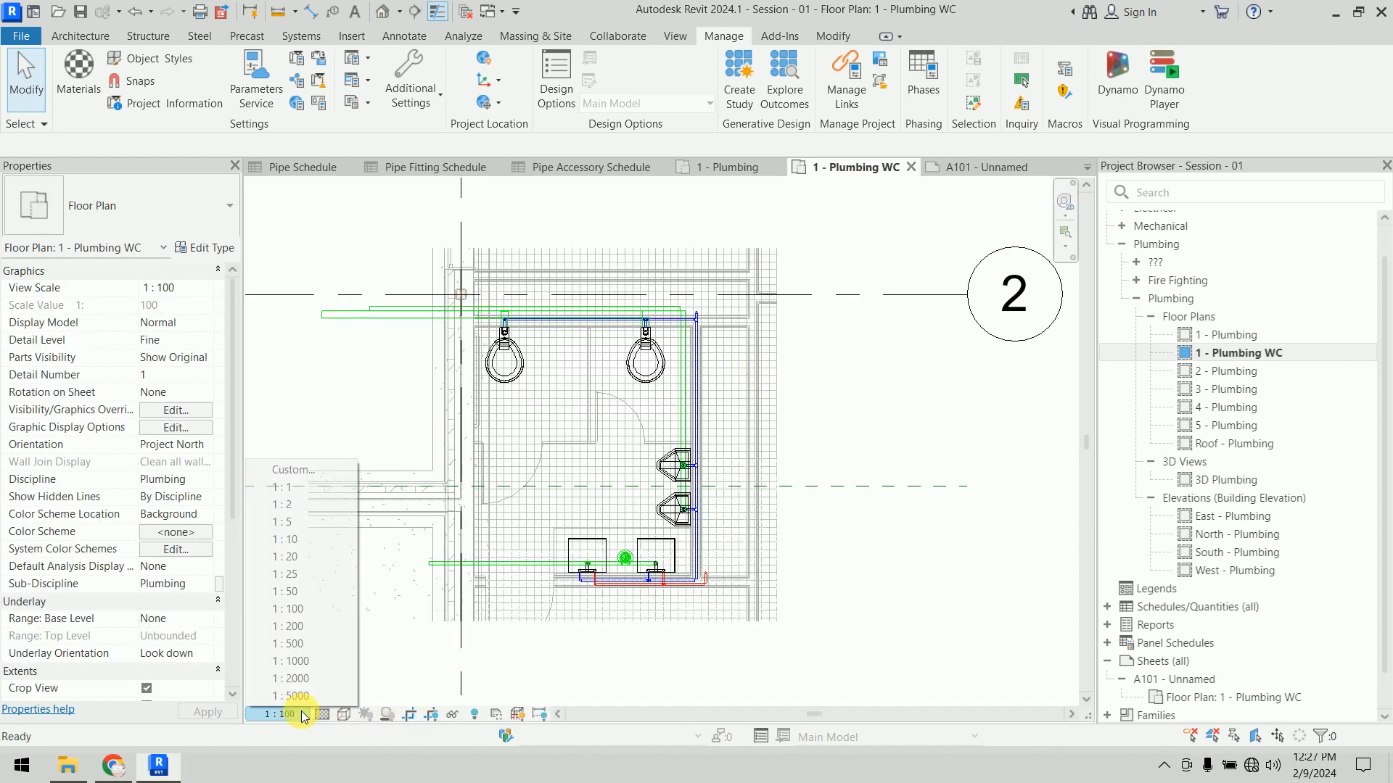
pyautogui.click(317, 599)
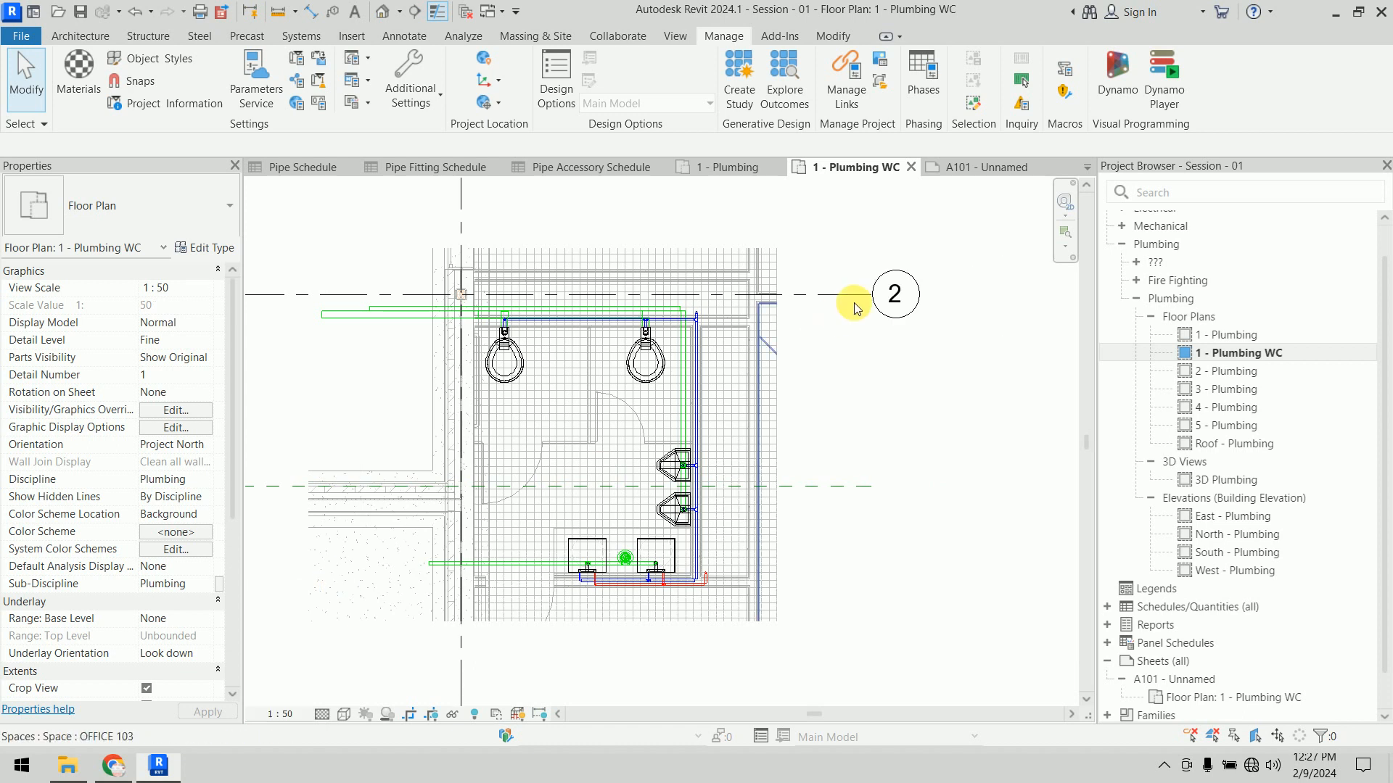
pyautogui.click(984, 170)
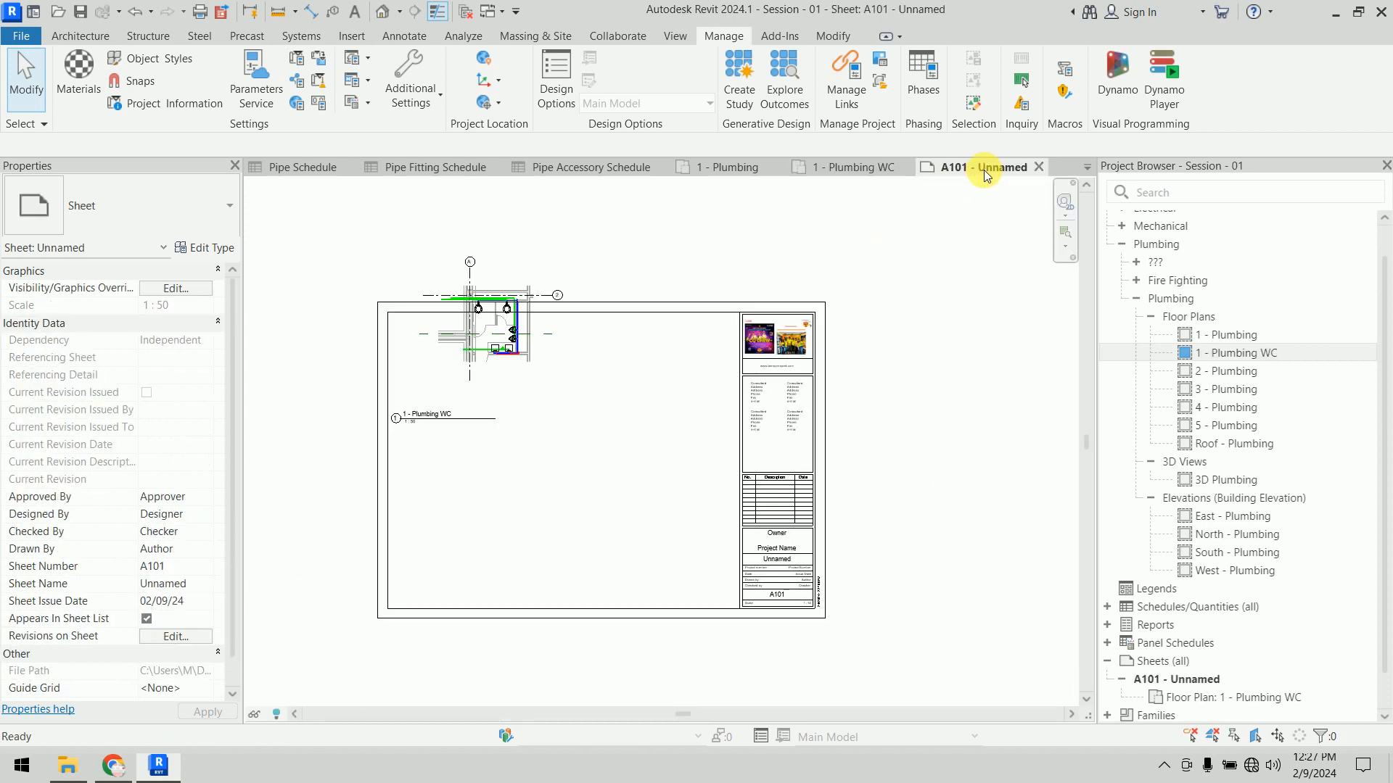
# Step: Try a view scale of 1:200 for the 1 - Plumbing WC plan and check its size on the sheet
pyautogui.click(867, 173)
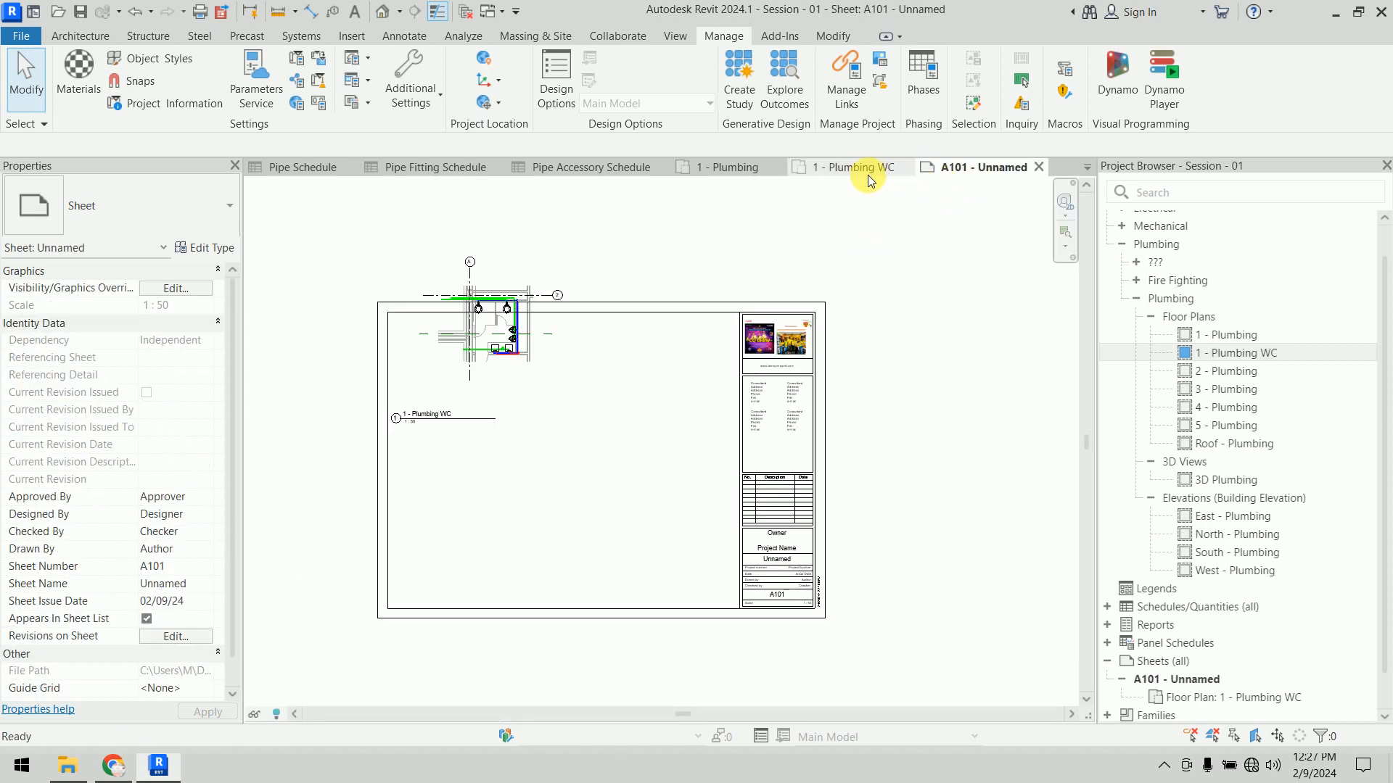
pyautogui.click(280, 714)
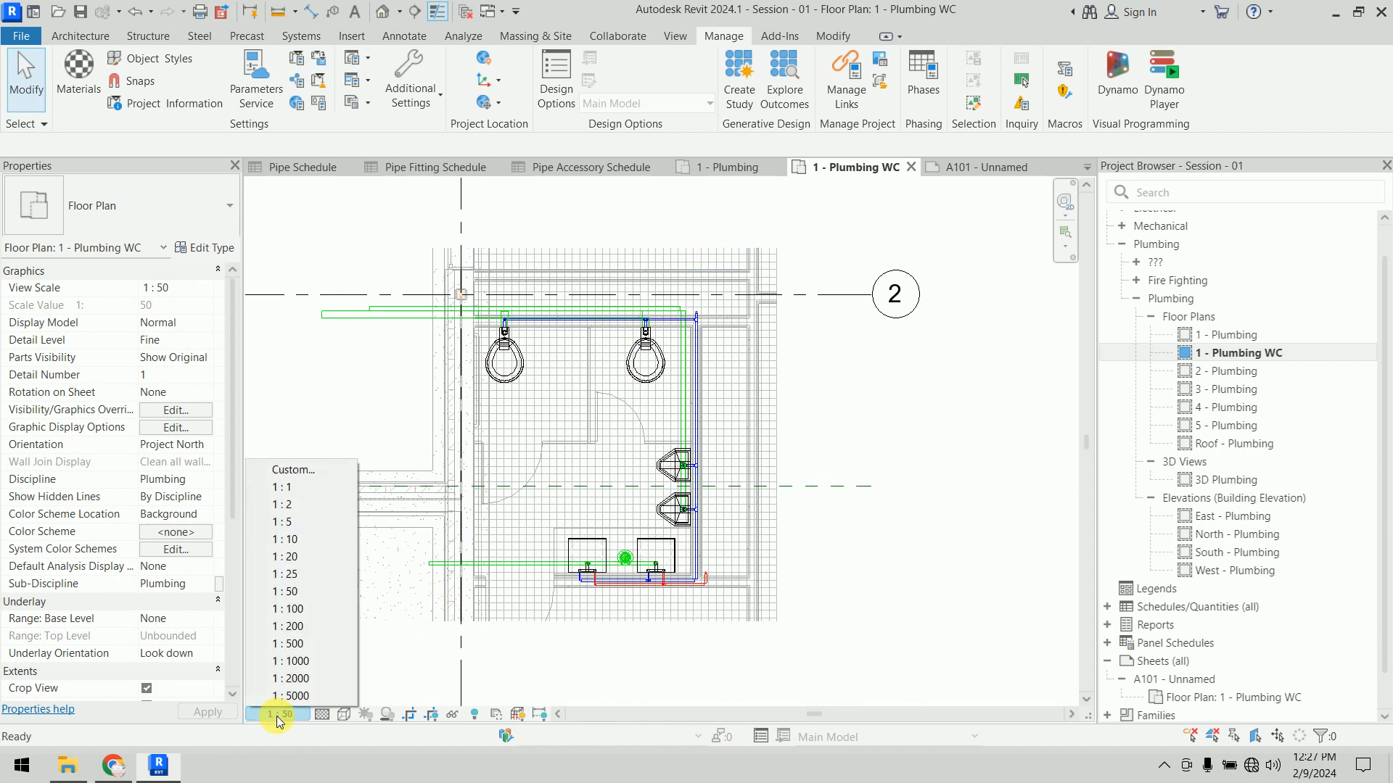
pyautogui.click(312, 628)
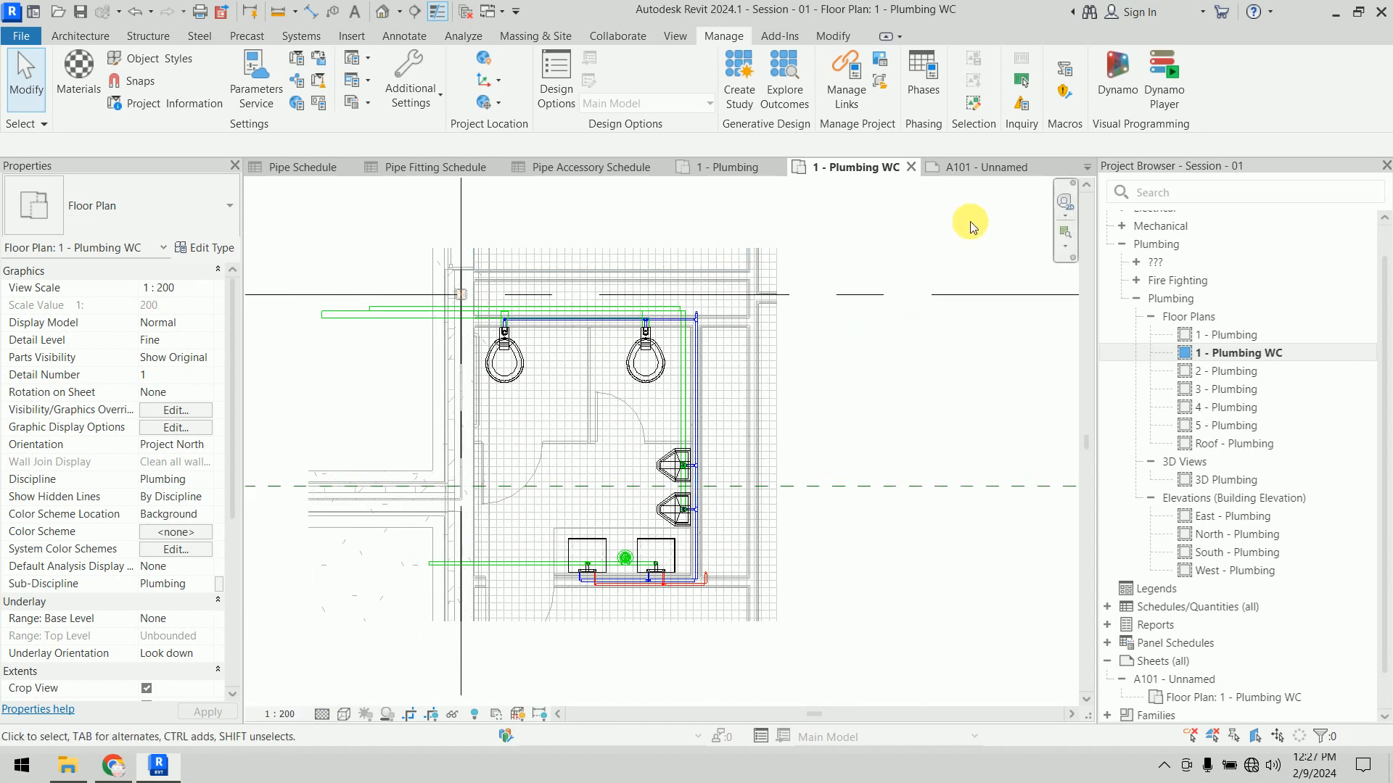
pyautogui.click(980, 169)
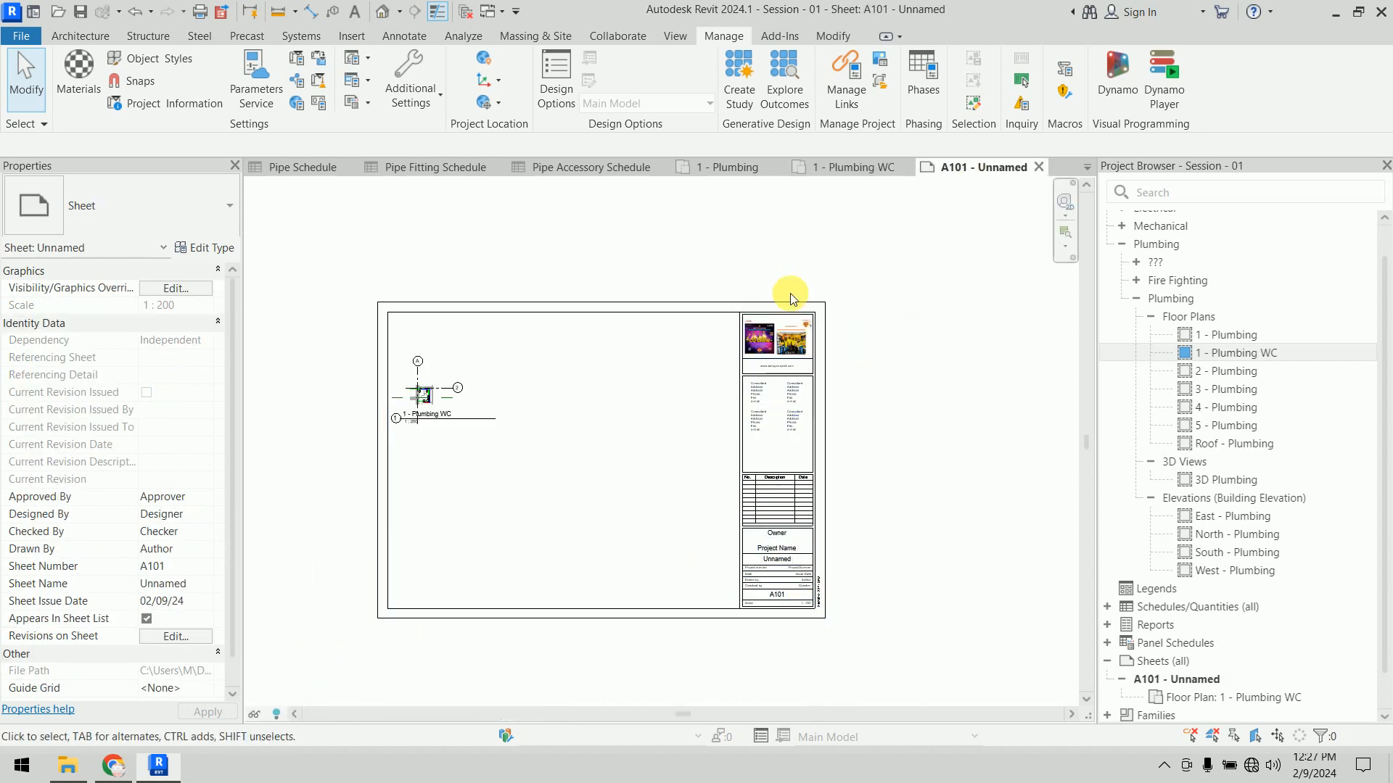
# Step: Try a view scale of 1:10 for the 1 - Plumbing WC plan and move its viewport over the sheet
pyautogui.click(846, 171)
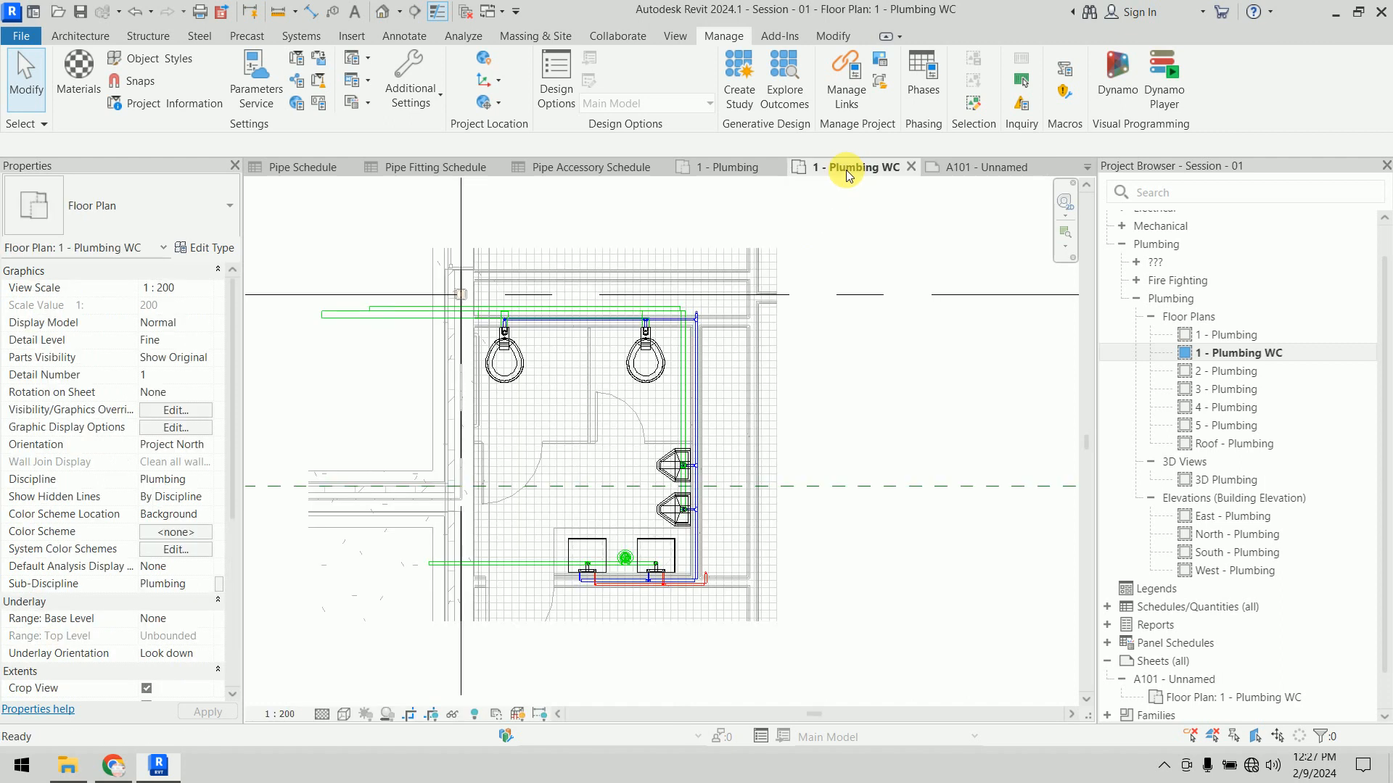
pyautogui.click(280, 714)
pyautogui.click(319, 539)
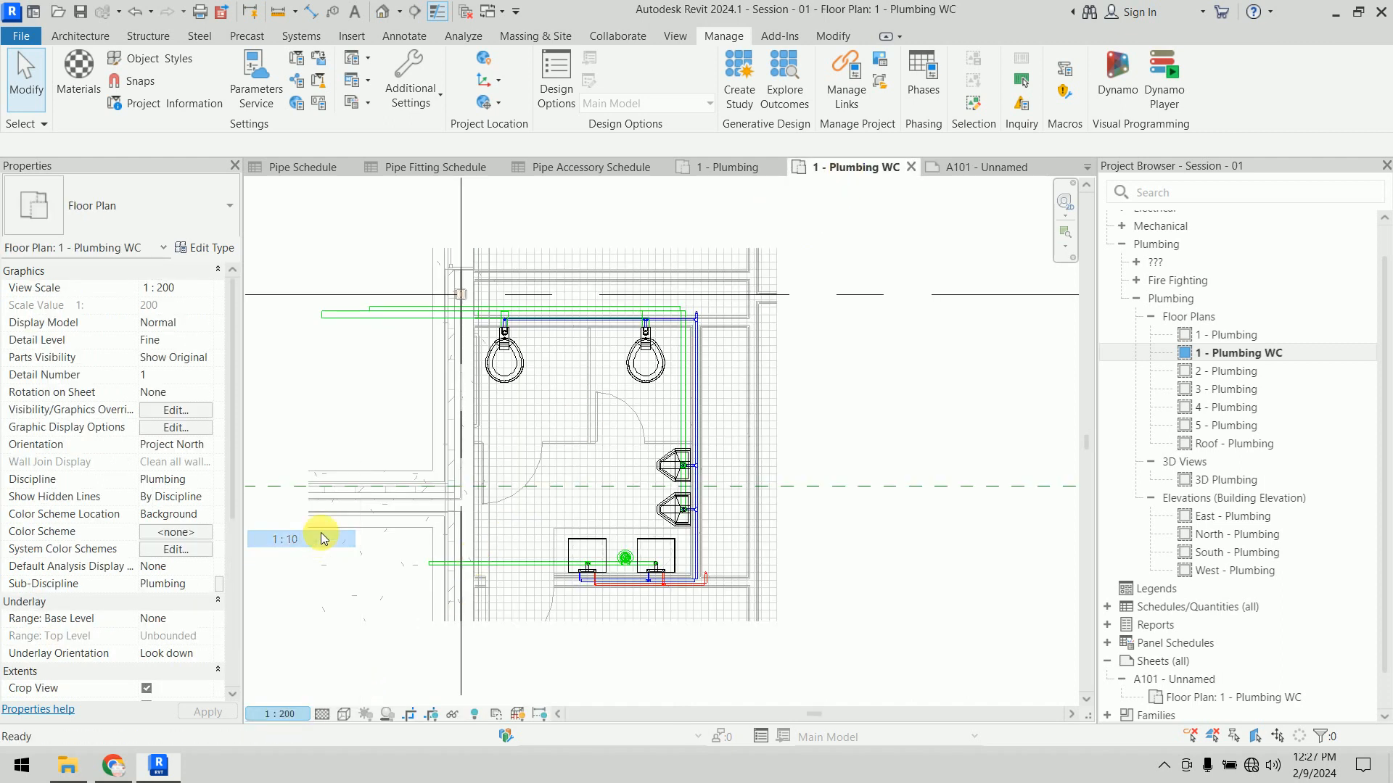
pyautogui.click(968, 171)
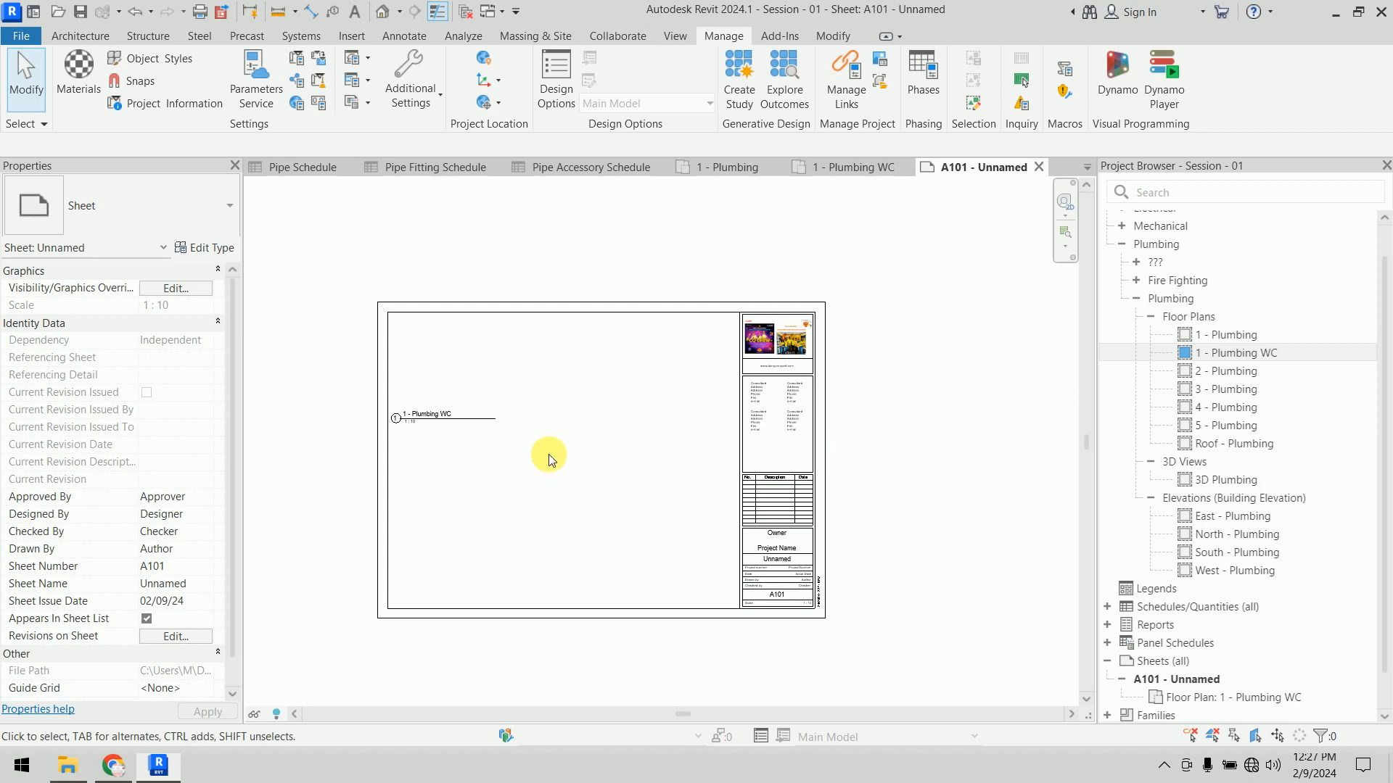
pyautogui.scroll(-4, 547, 457)
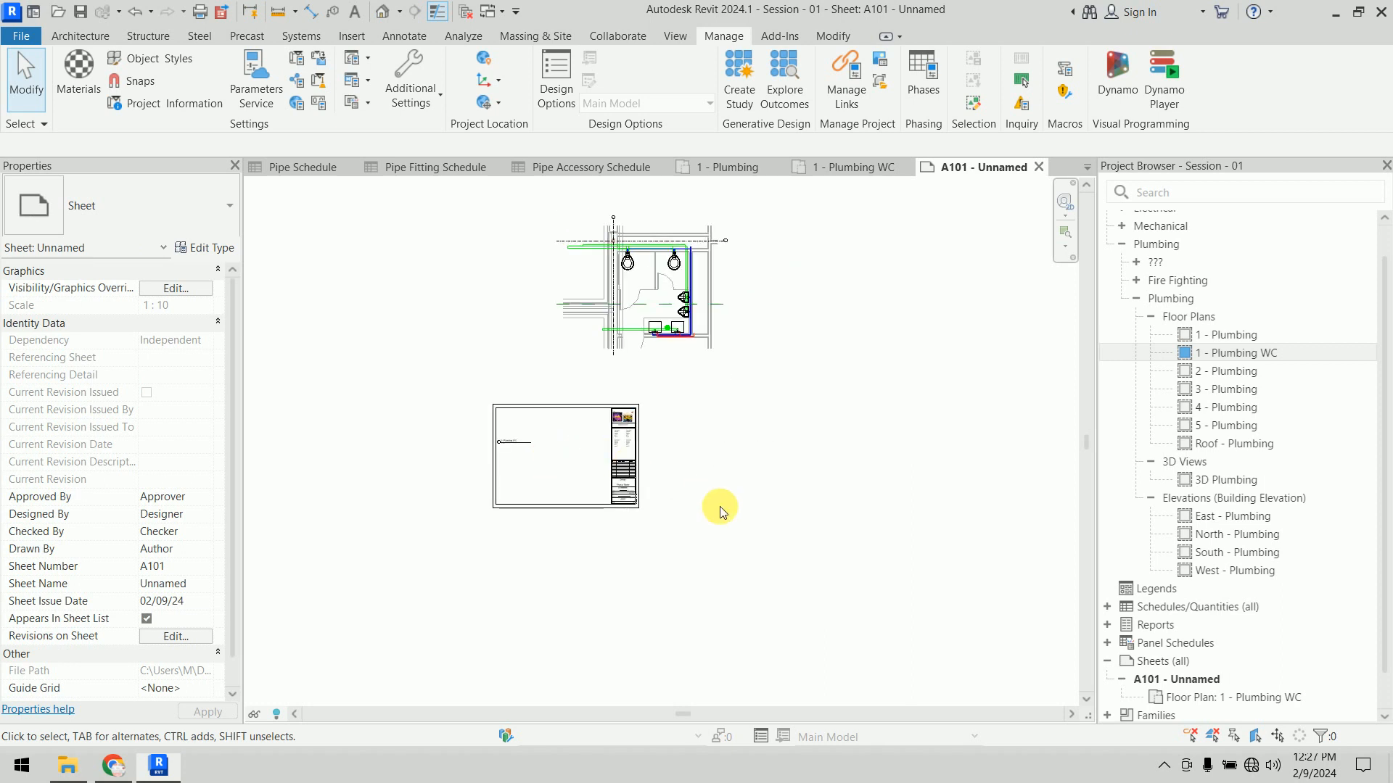
pyautogui.moveTo(693, 317); pyautogui.dragTo(610, 486)
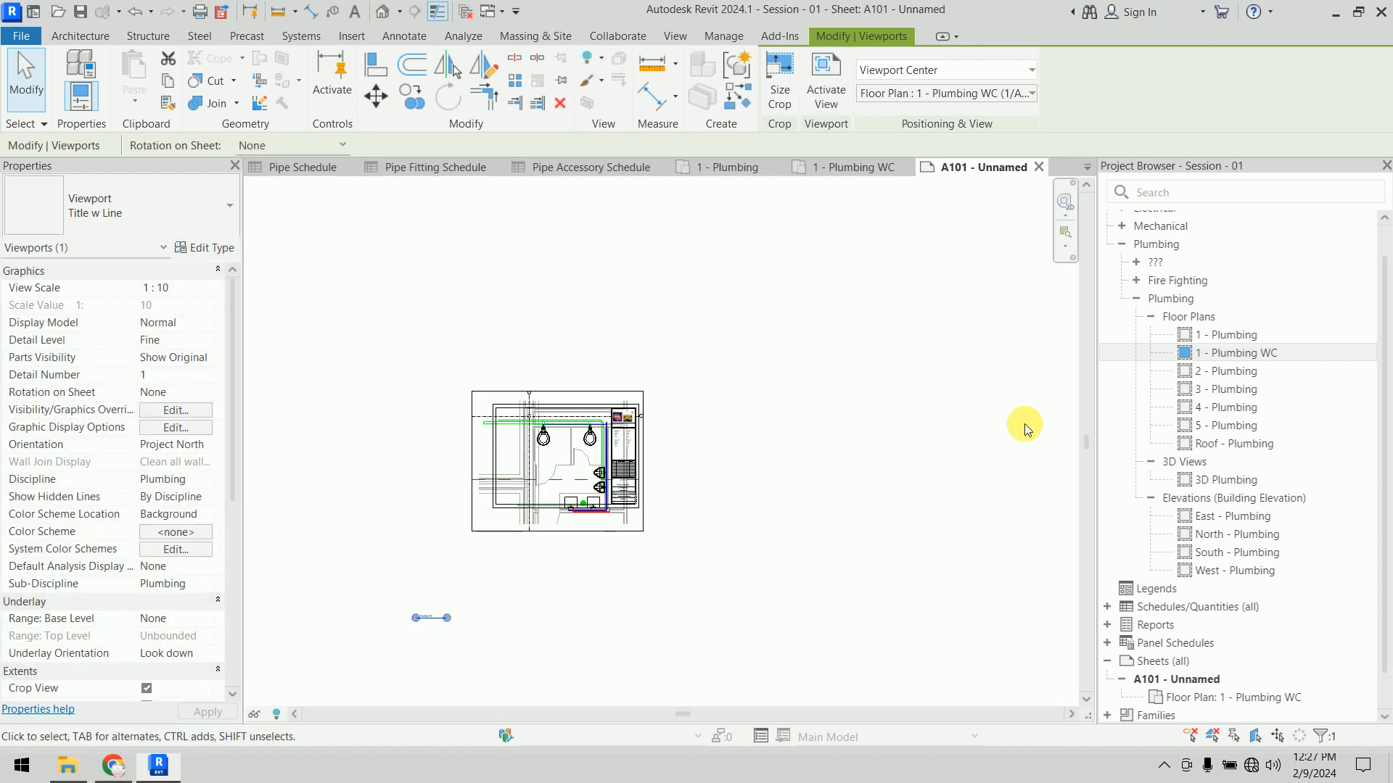
# Step: Set the 1 - Plumbing WC view scale to 1:20 and move its viewport inside the A101 drawing frame, beside the title block
pyautogui.click(847, 168)
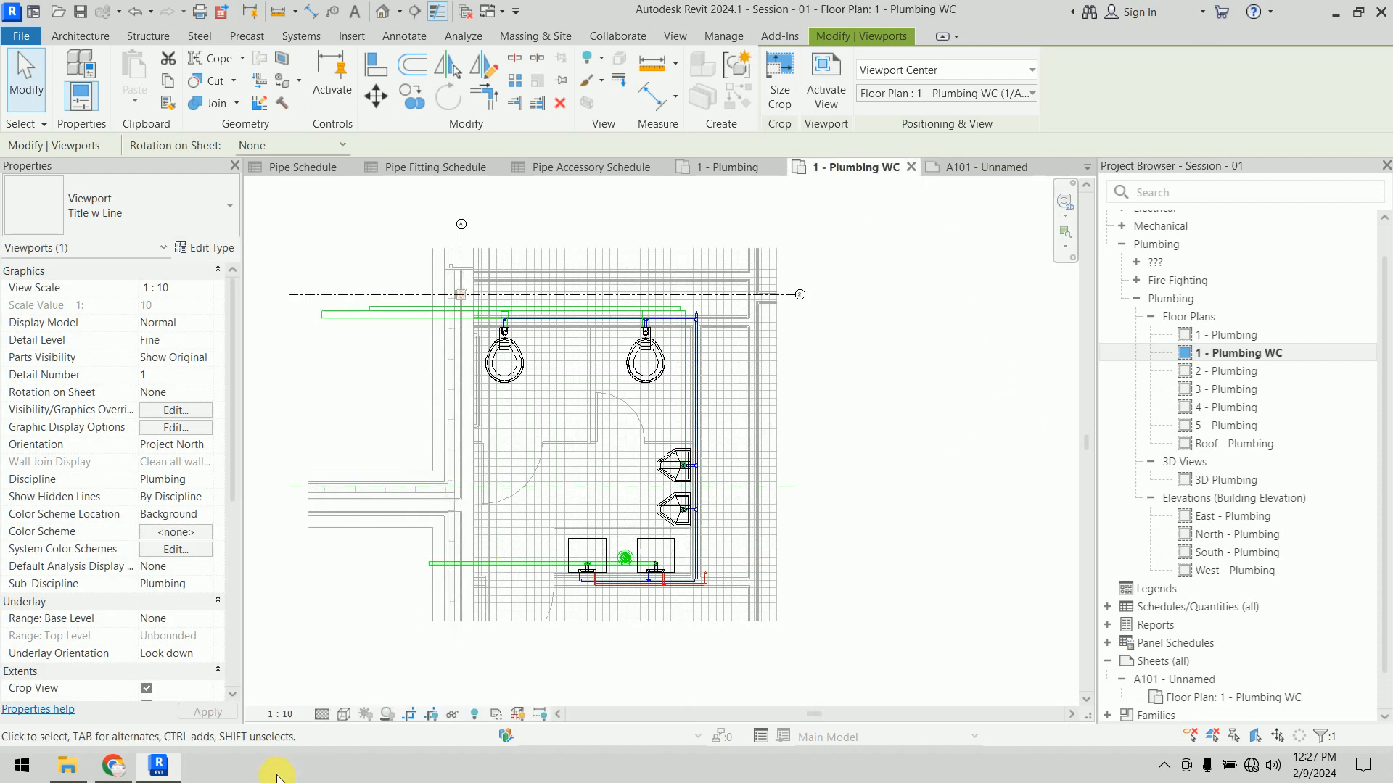
pyautogui.click(283, 717)
pyautogui.click(321, 556)
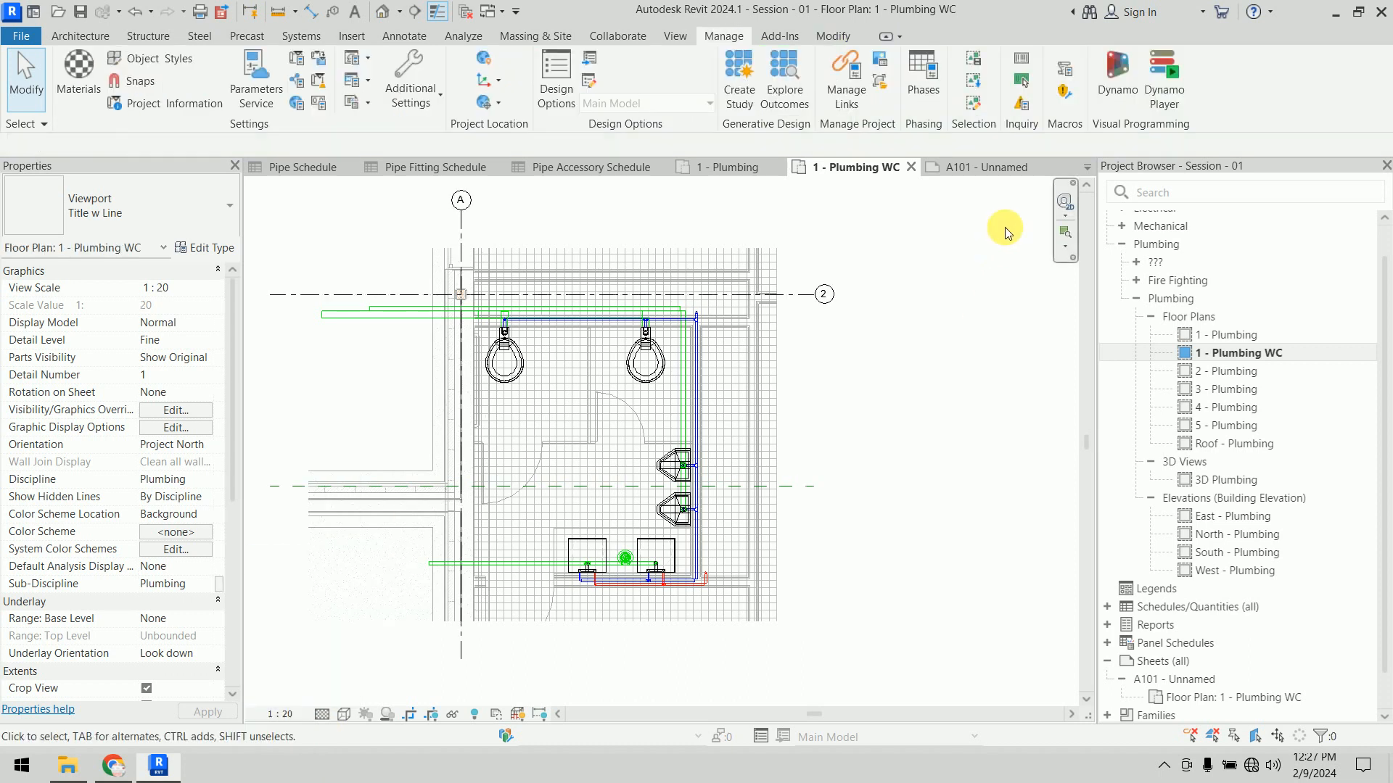
pyautogui.click(988, 167)
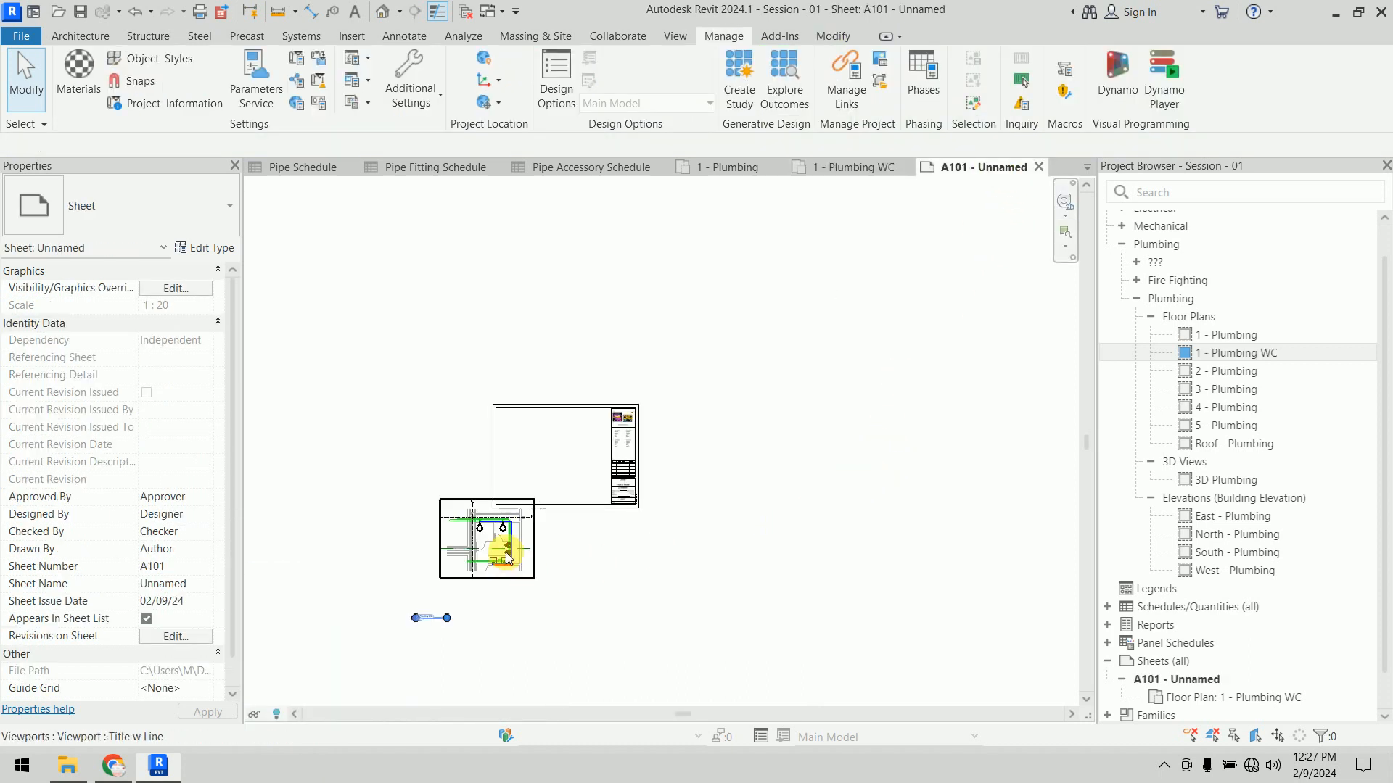
pyautogui.moveTo(510, 560); pyautogui.dragTo(578, 476)
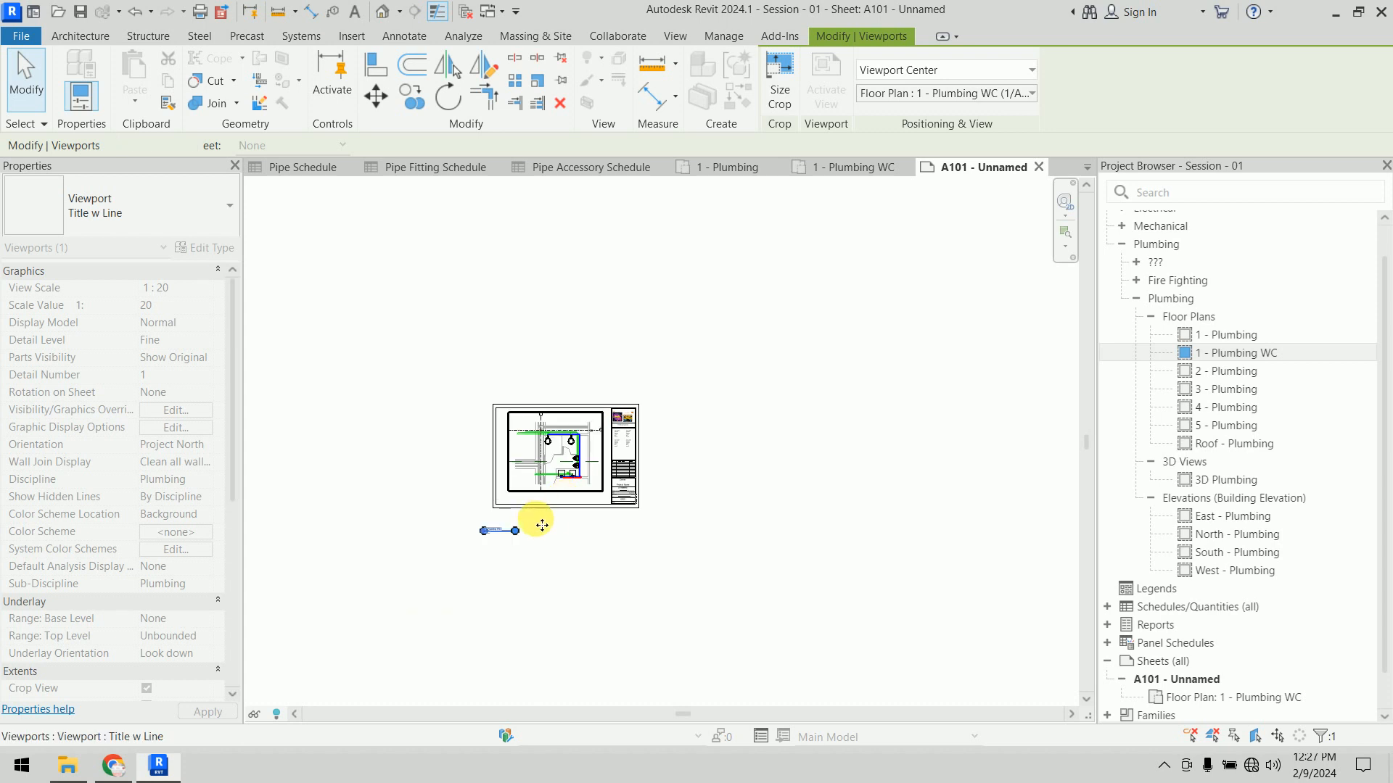
pyautogui.click(639, 578)
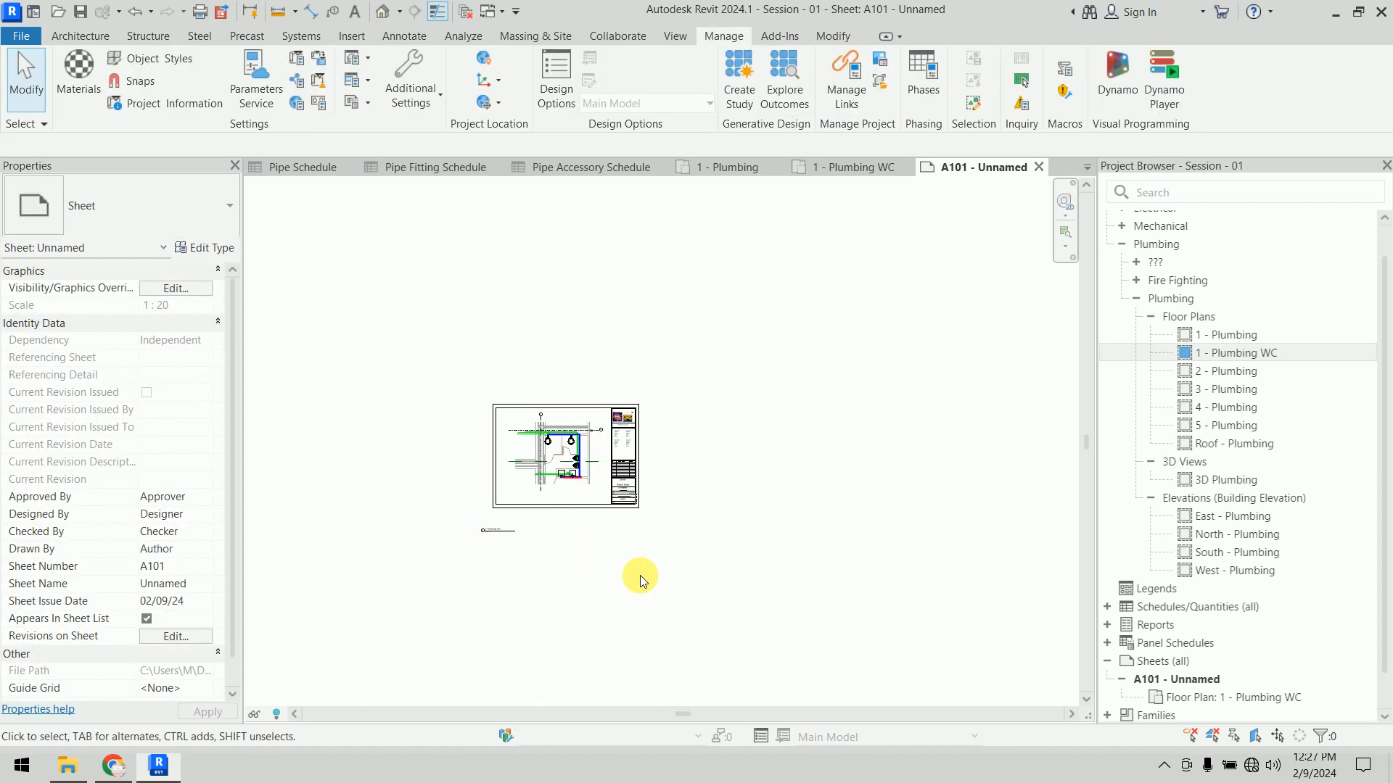
pyautogui.click(604, 490)
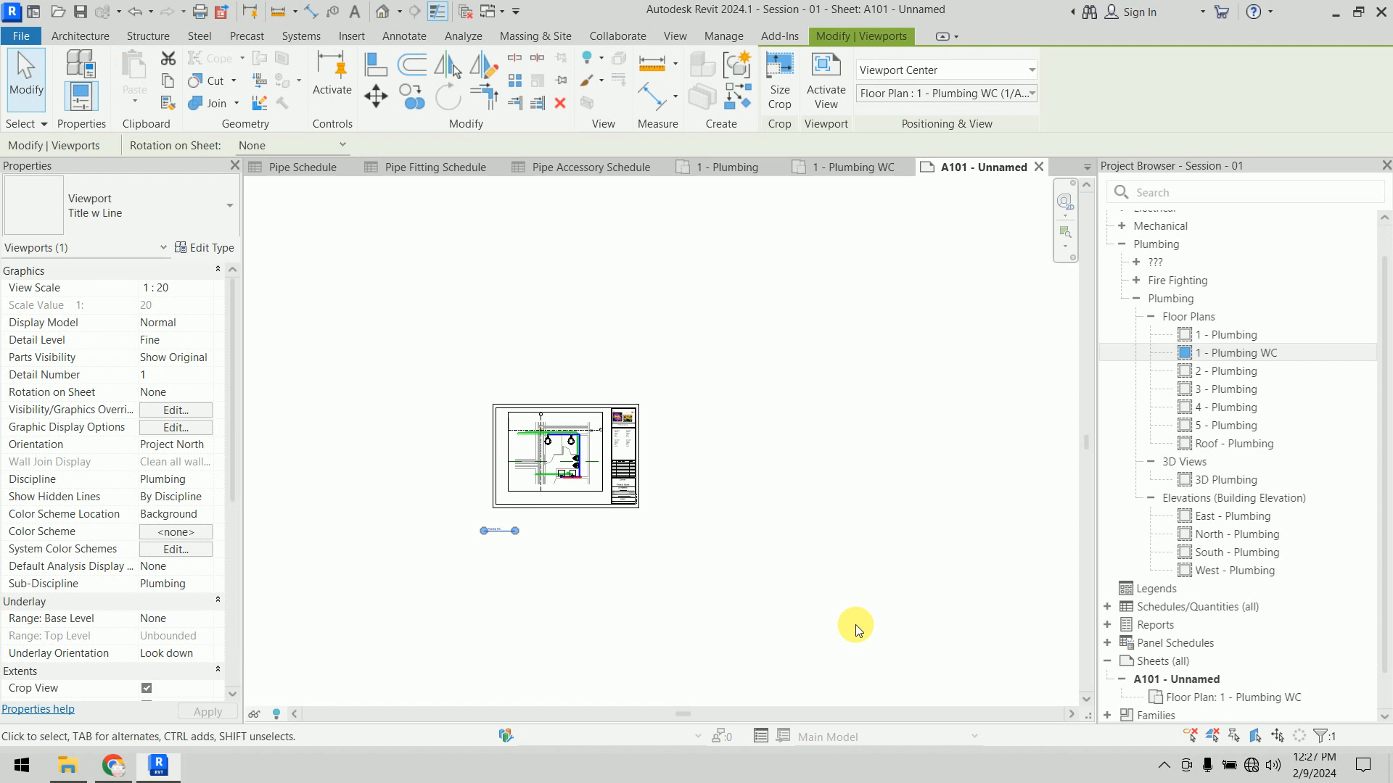
# Step: Delete the plan viewport from sheet A101 and place the 1 - Plumbing WC floor plan again inside the drawing frame
pyautogui.press('Delete')
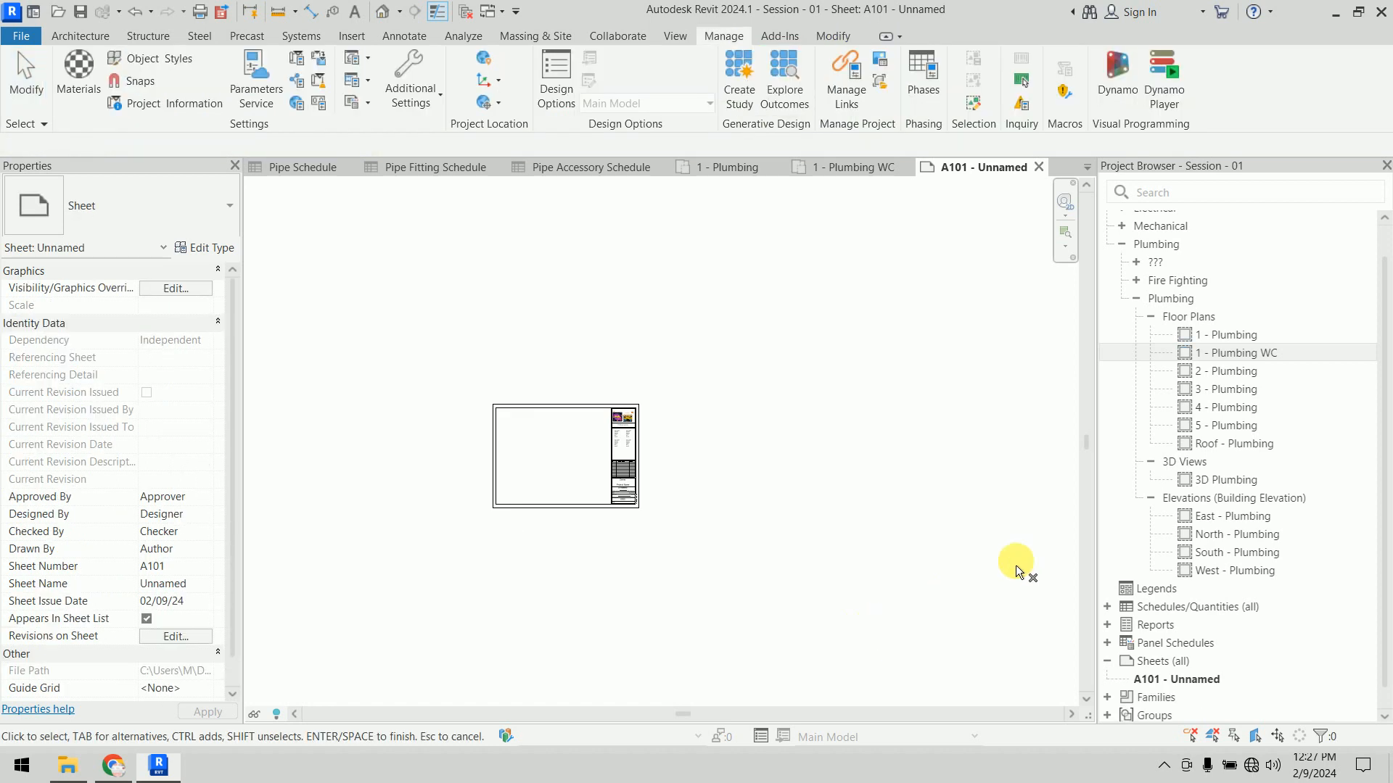
pyautogui.moveTo(1249, 362); pyautogui.dragTo(568, 453)
pyautogui.scroll(3, 564, 455)
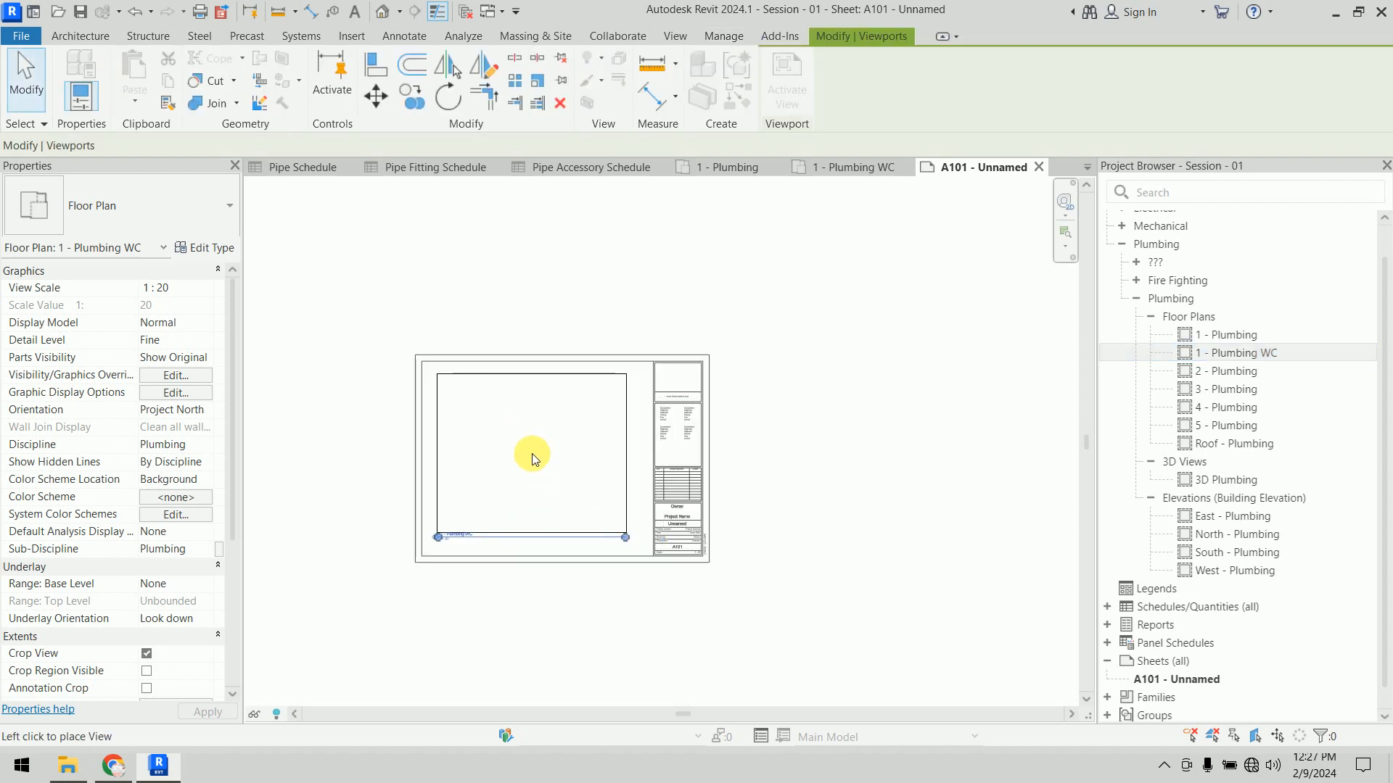
pyautogui.click(533, 455)
pyautogui.scroll(5, 577, 586)
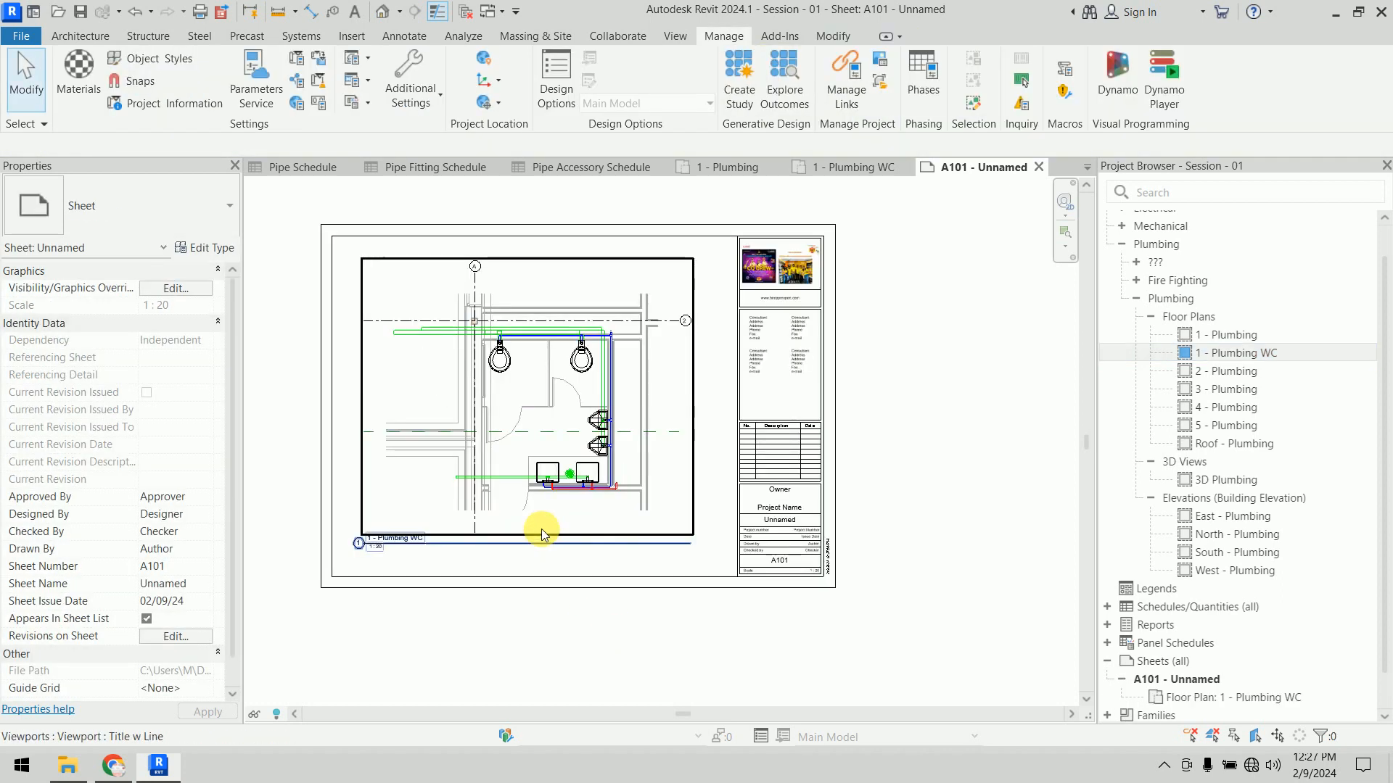
pyautogui.moveTo(637, 567); pyautogui.dragTo(639, 568, button='middle')
pyautogui.moveTo(1023, 408); pyautogui.dragTo(1022, 450, button='middle')
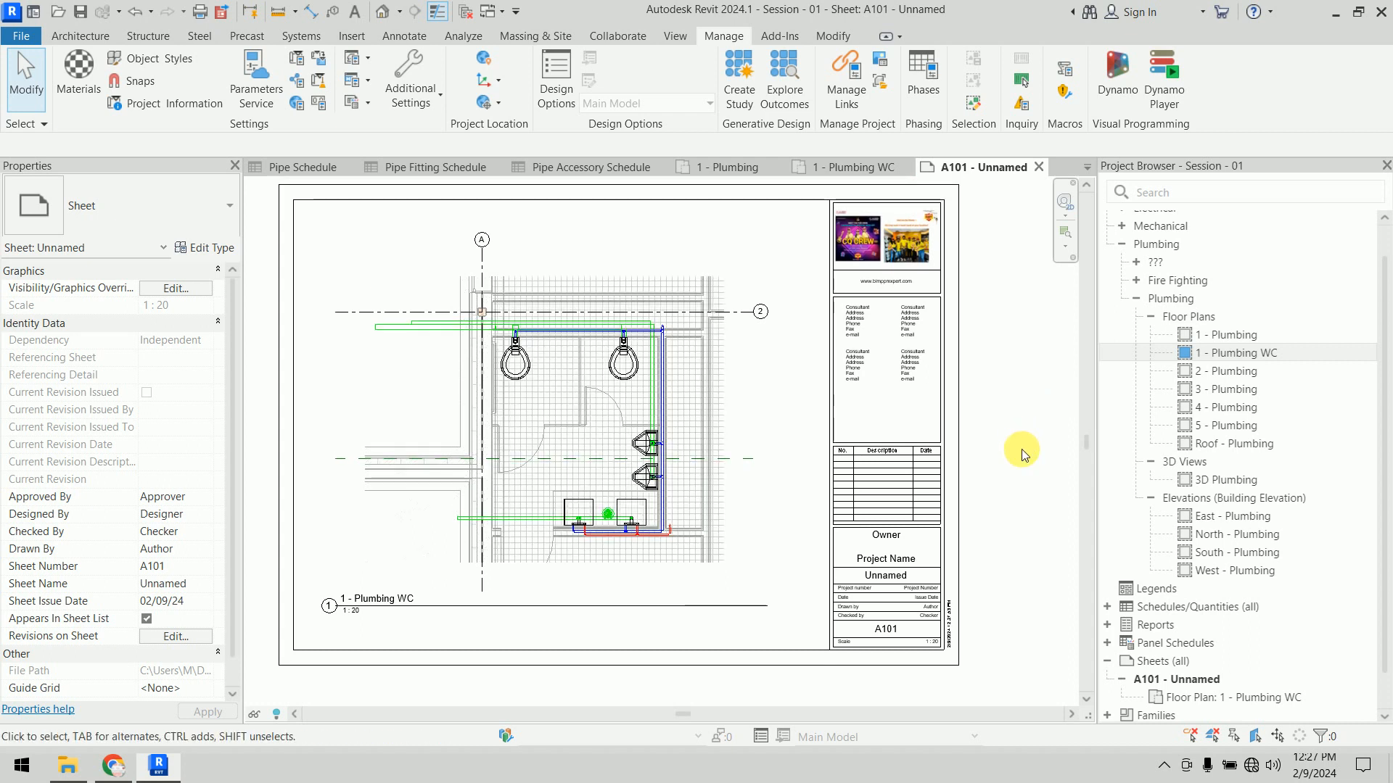
pyautogui.scroll(-1, 1204, 639)
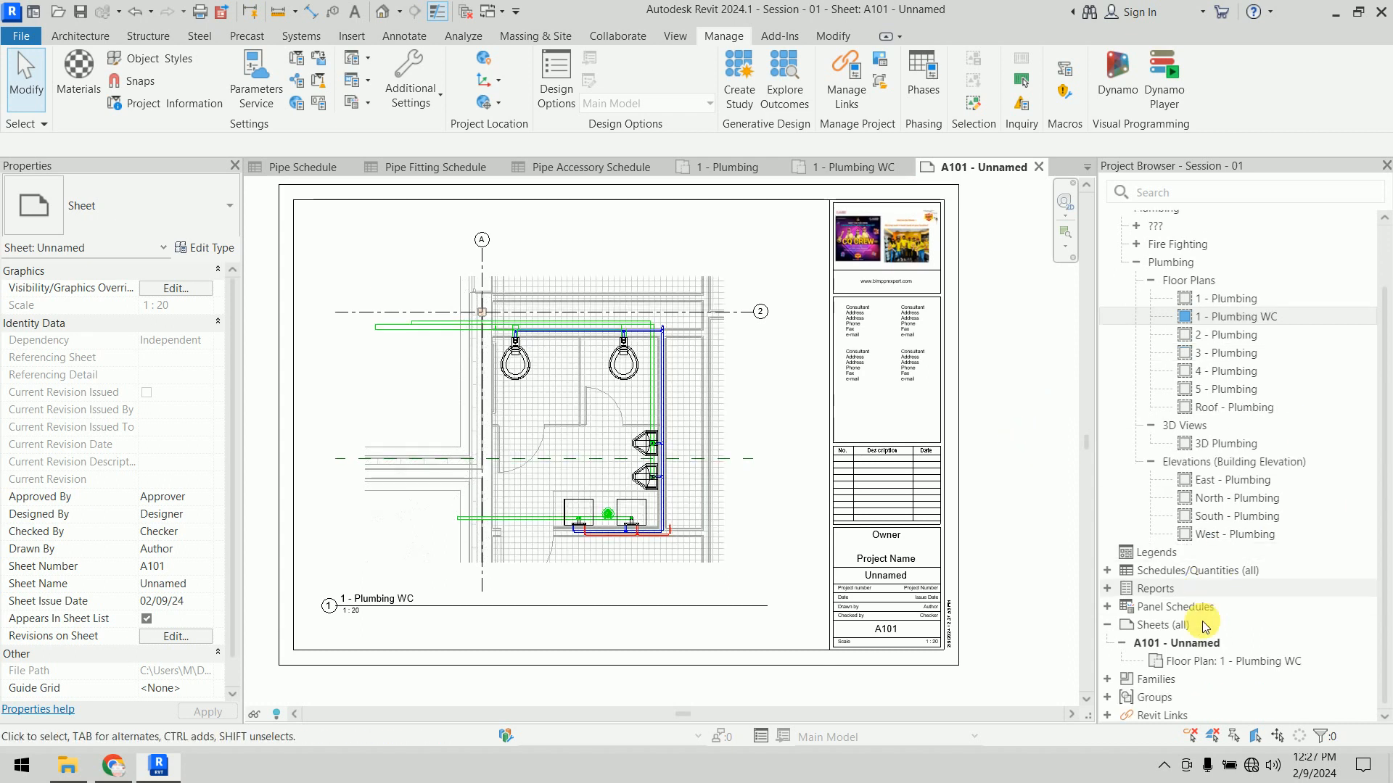
pyautogui.rightClick(1202, 661)
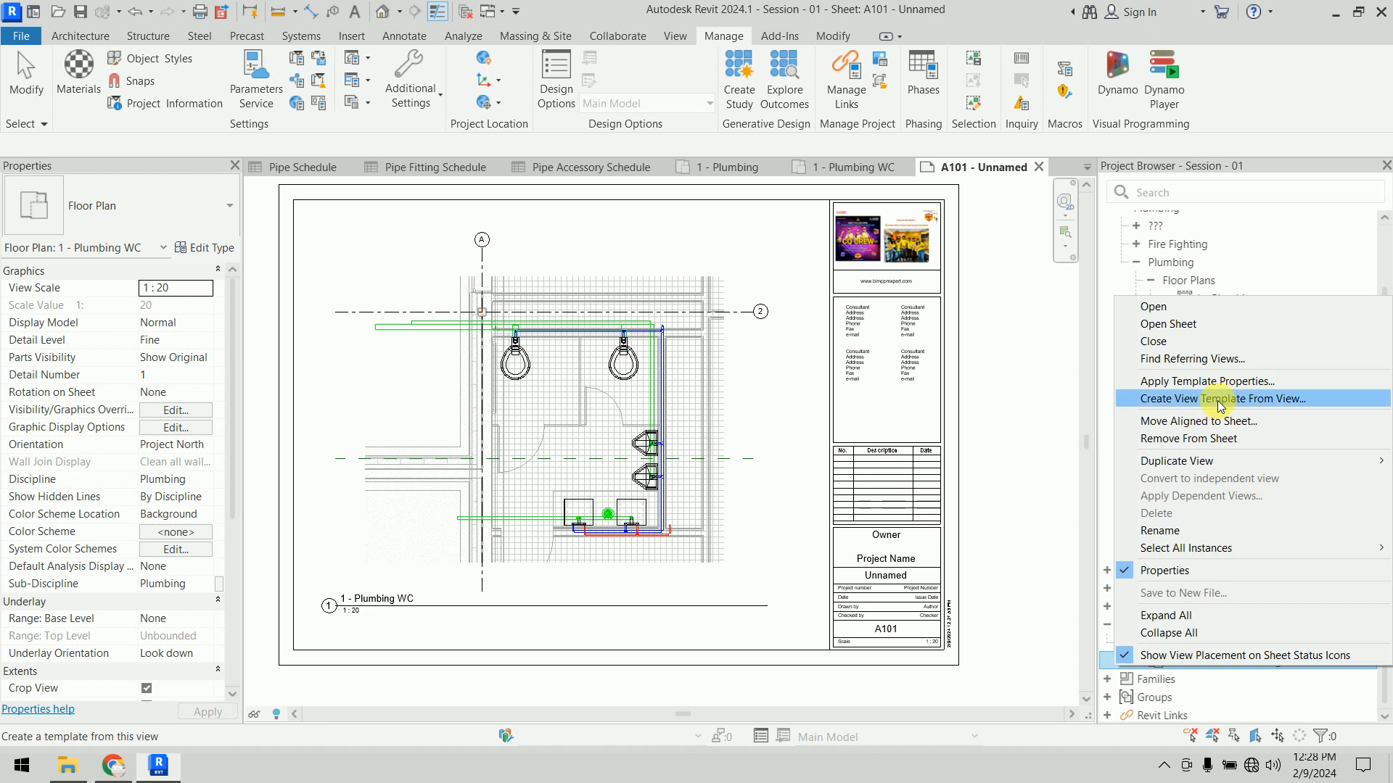
pyautogui.moveTo(1230, 468)
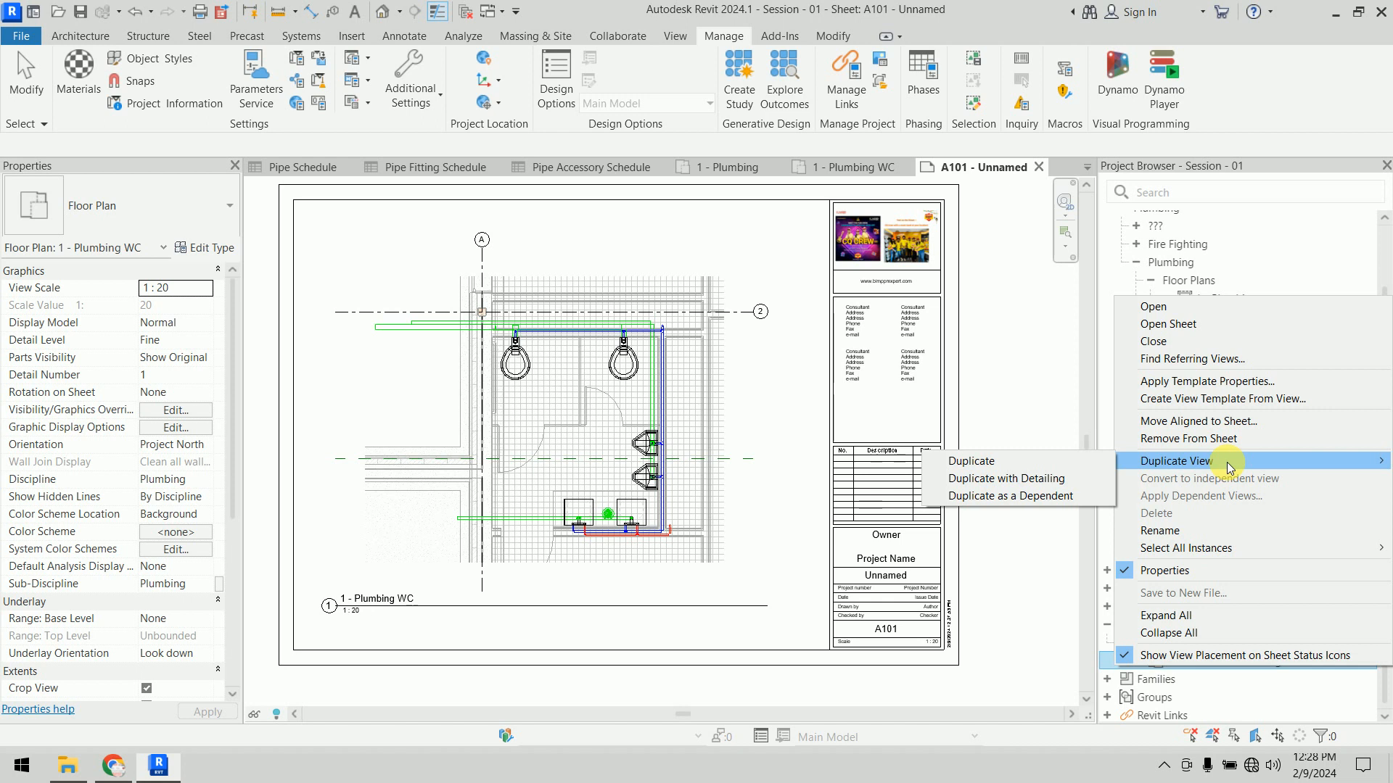
pyautogui.click(1237, 399)
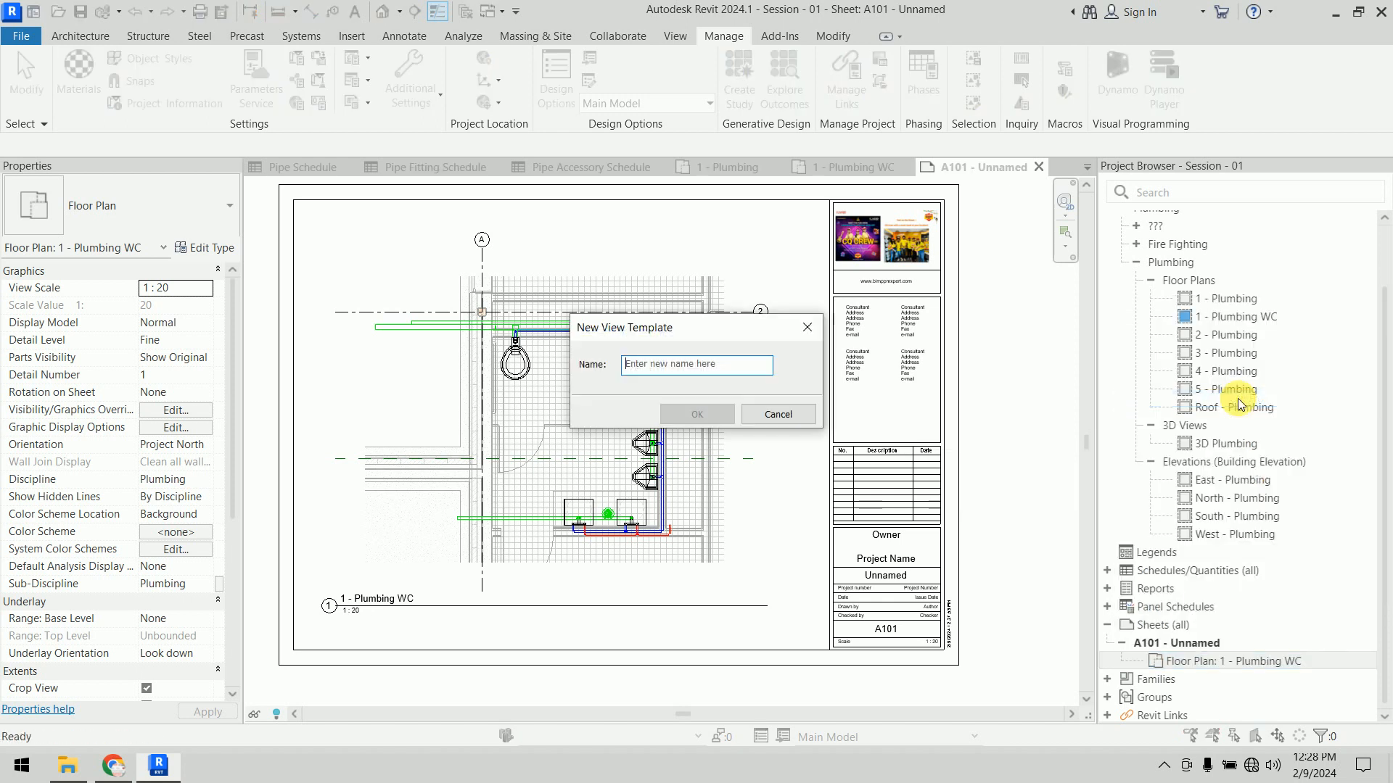
pyautogui.click(807, 420)
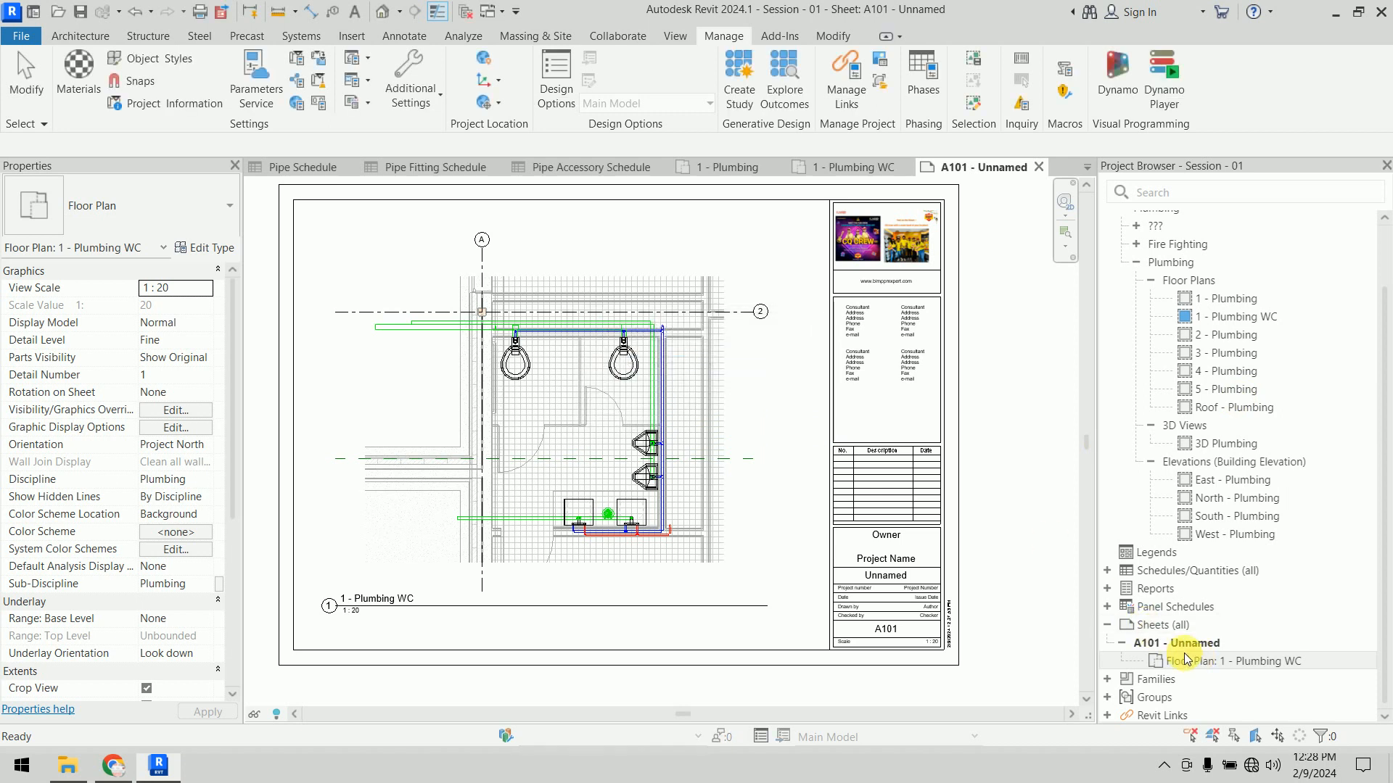
# Step: Duplicate sheet A101 with its sheet detailing but without the placed view
pyautogui.click(1173, 648)
pyautogui.rightClick(1173, 647)
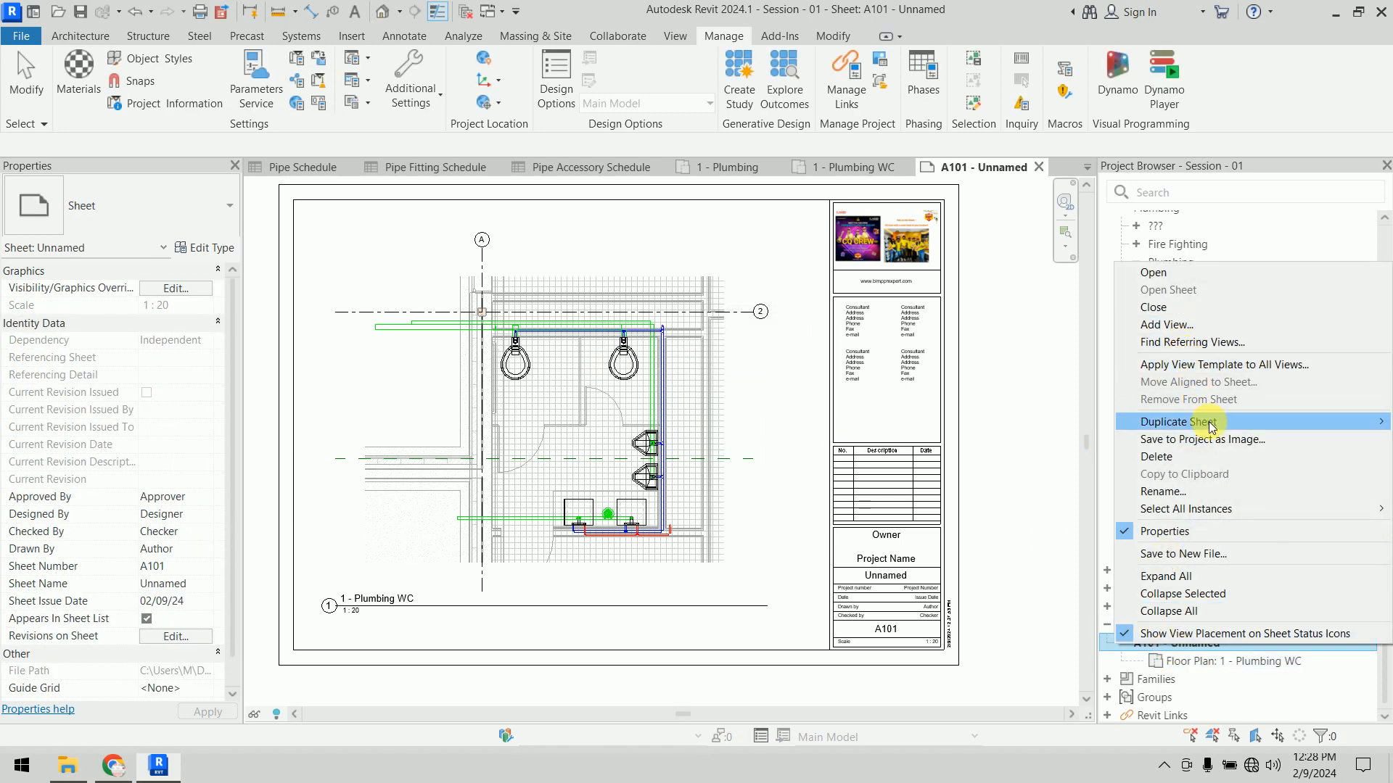
pyautogui.moveTo(1211, 427)
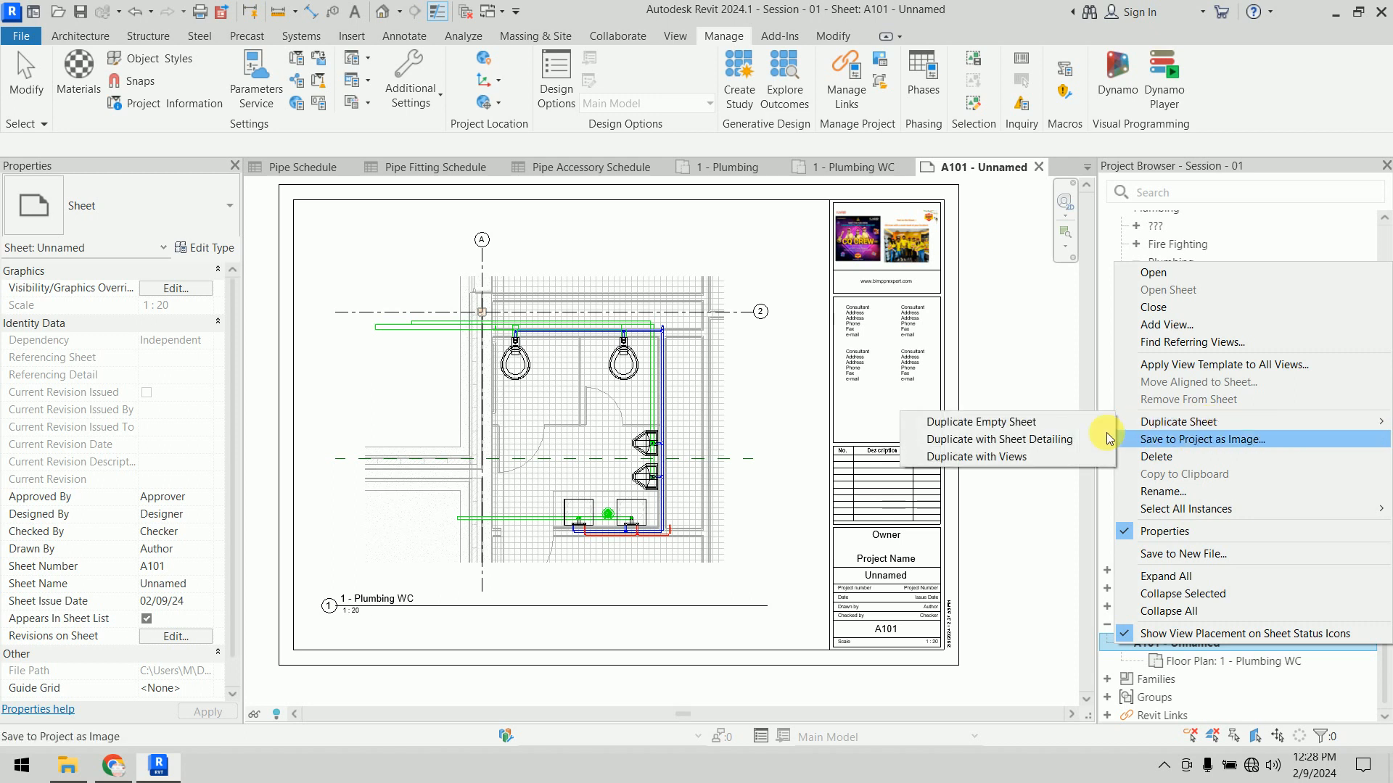
pyautogui.click(1033, 446)
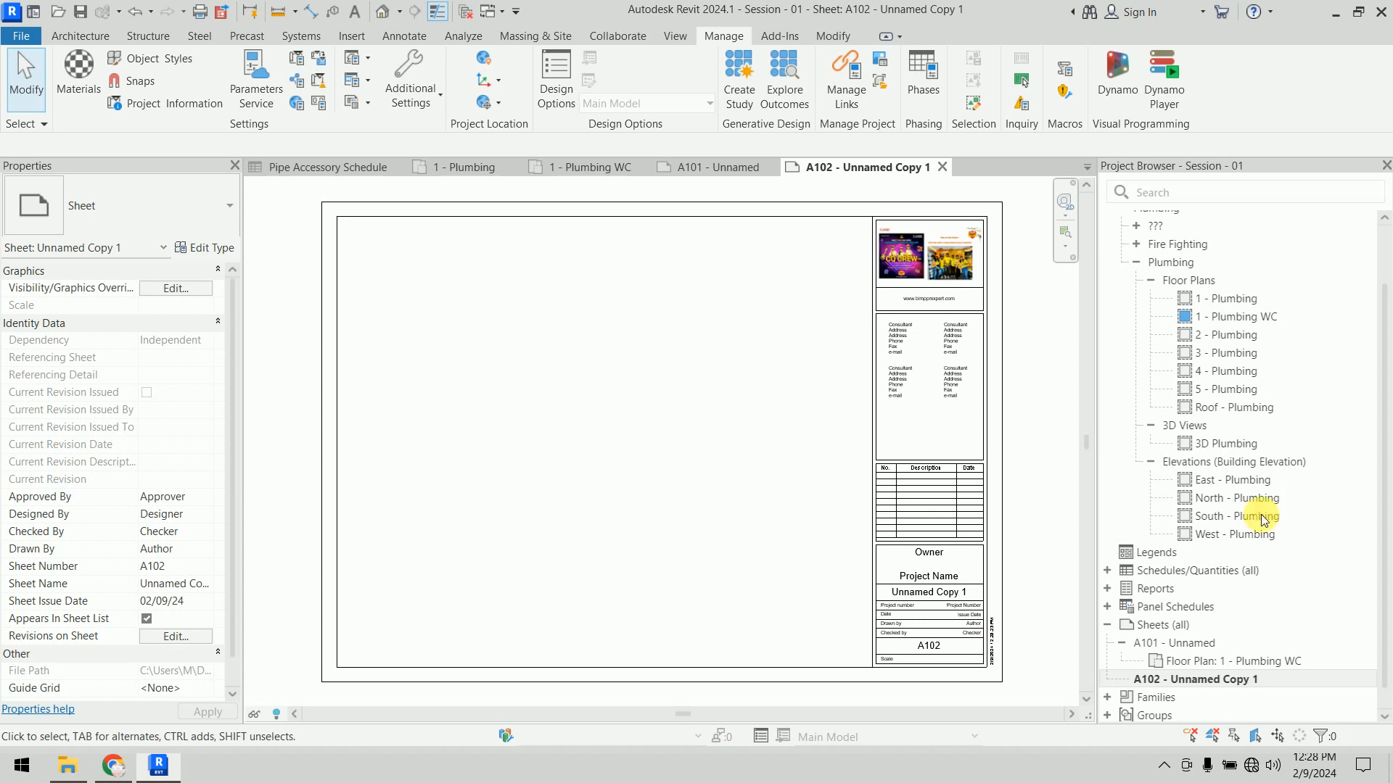
# Step: Place the 1 - Plumbing floor plan on sheet A102 and check how it fits the frame
pyautogui.click(1242, 300)
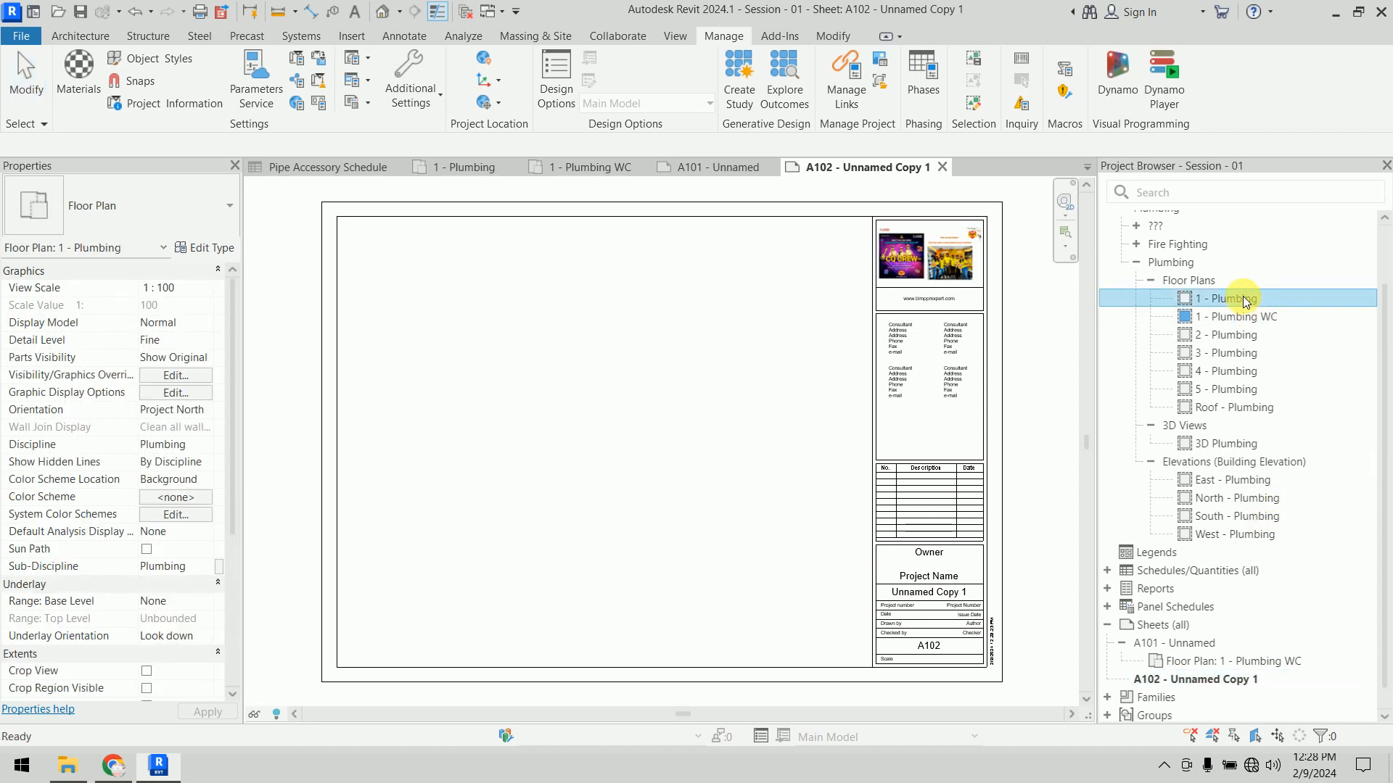
pyautogui.moveTo(1211, 313); pyautogui.dragTo(672, 494)
pyautogui.scroll(-2, 671, 495)
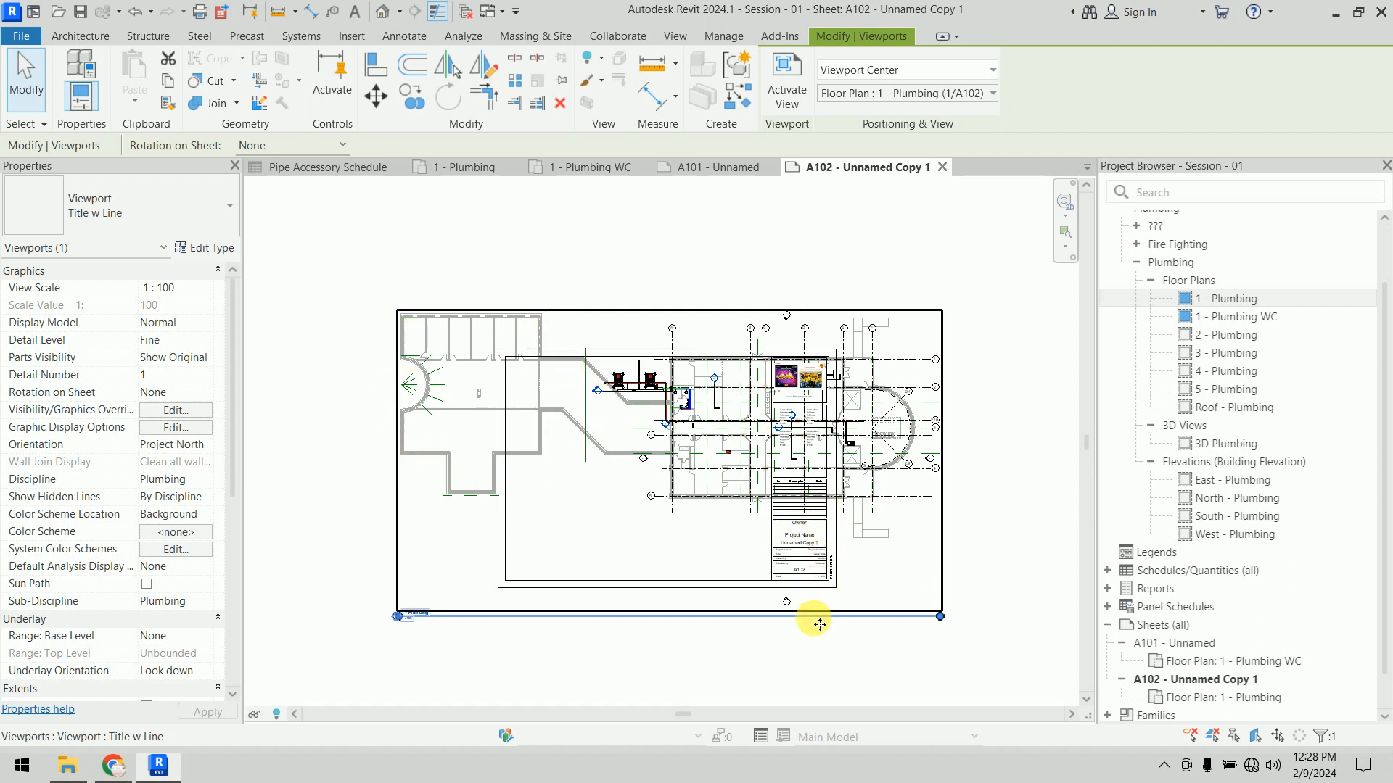
pyautogui.click(783, 290)
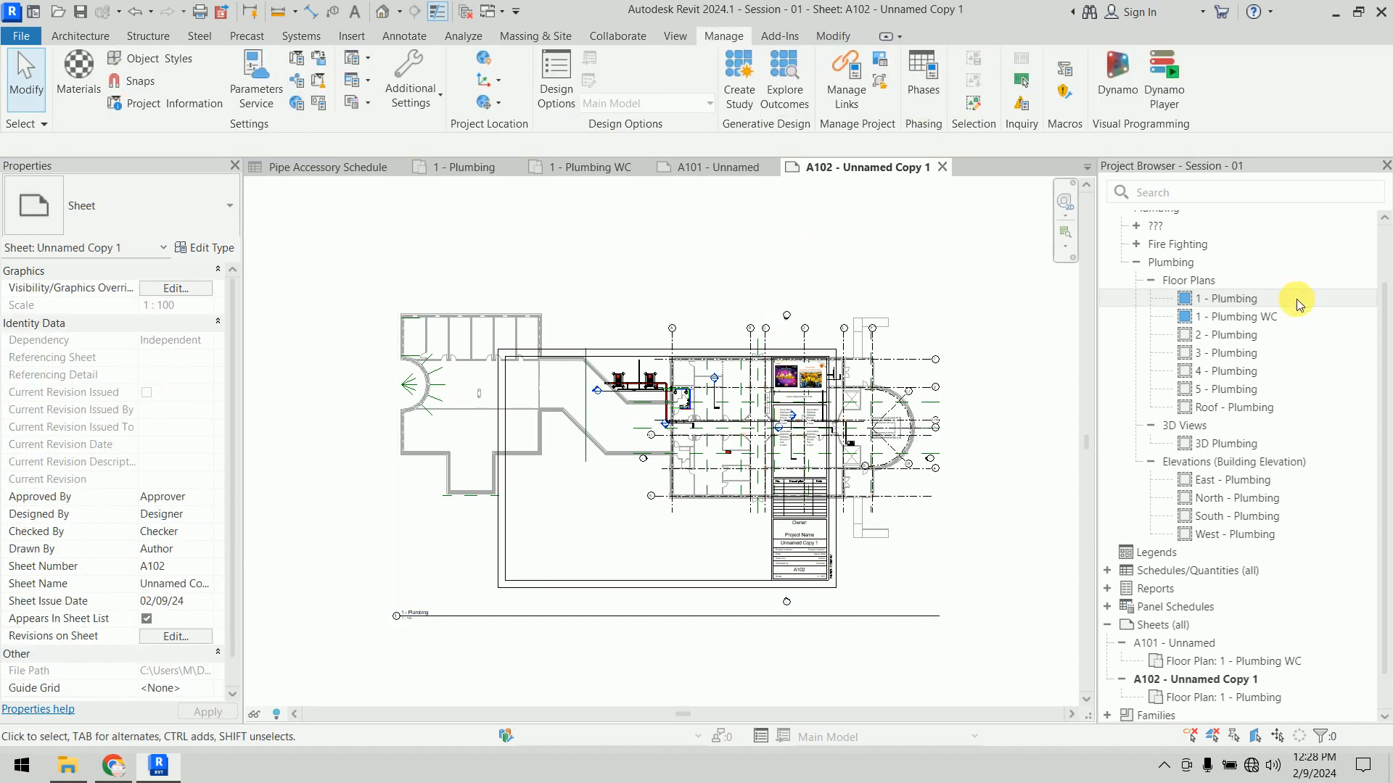
# Step: Open the 1 - Plumbing floor plan and enable Crop View and Crop Region Visible
pyautogui.doubleClick(1274, 300)
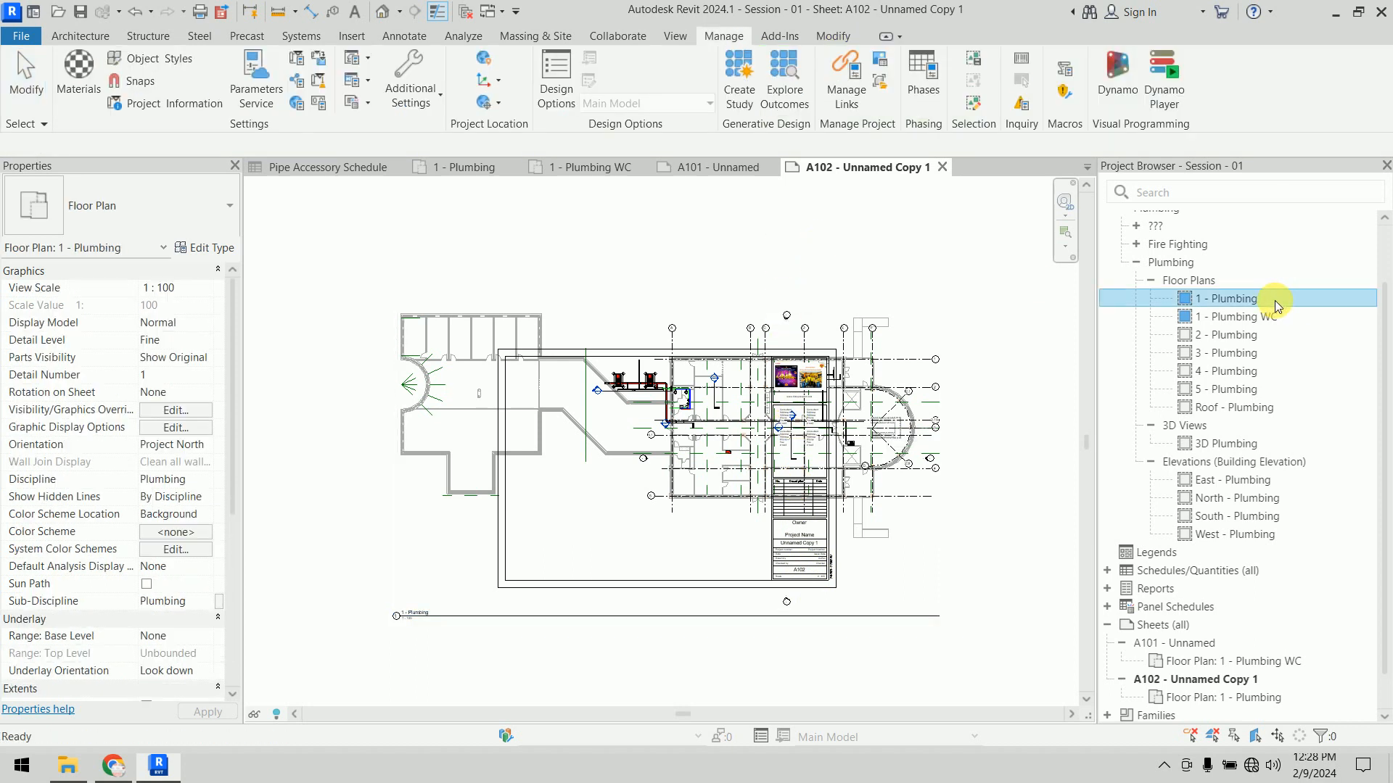
pyautogui.scroll(-6, 768, 380)
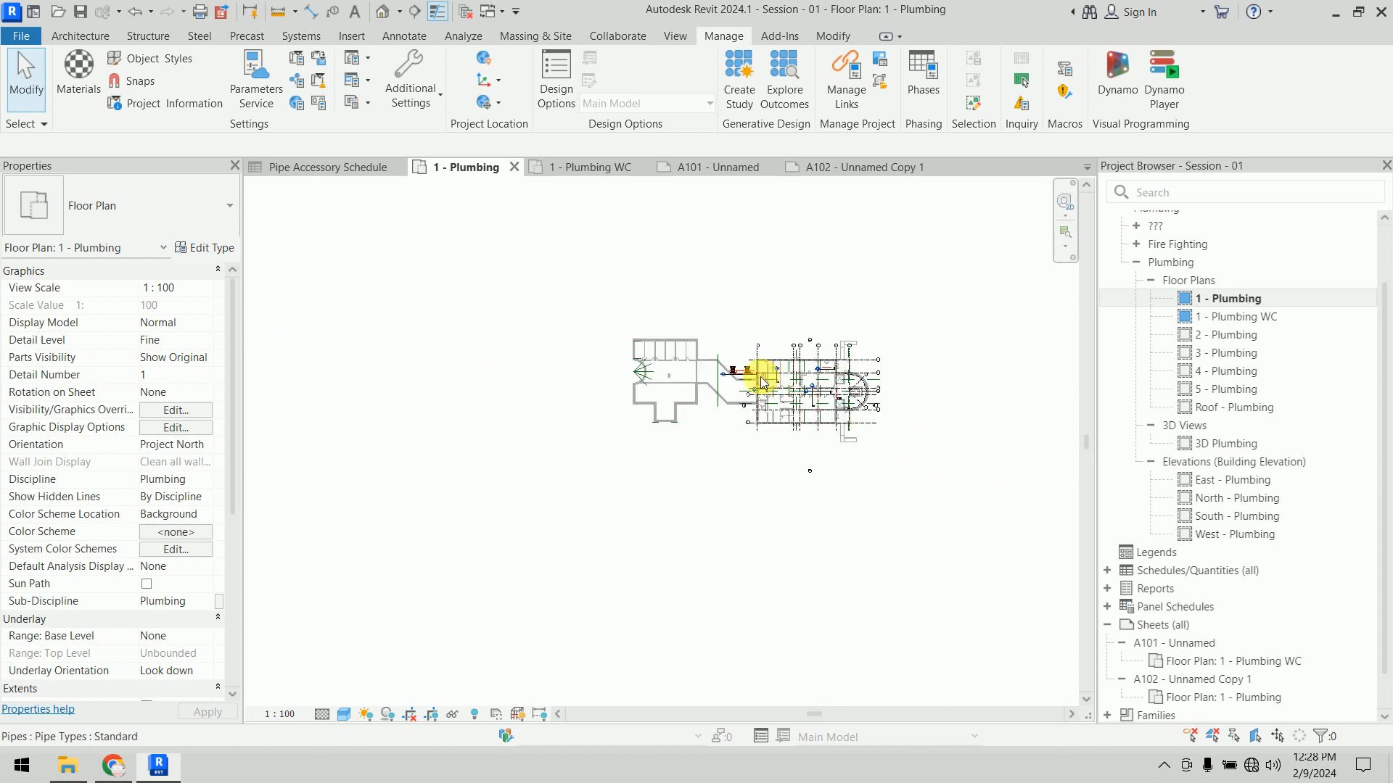
pyautogui.moveTo(331, 530); pyautogui.dragTo(356, 521, button='middle')
pyautogui.scroll(-5, 181, 605)
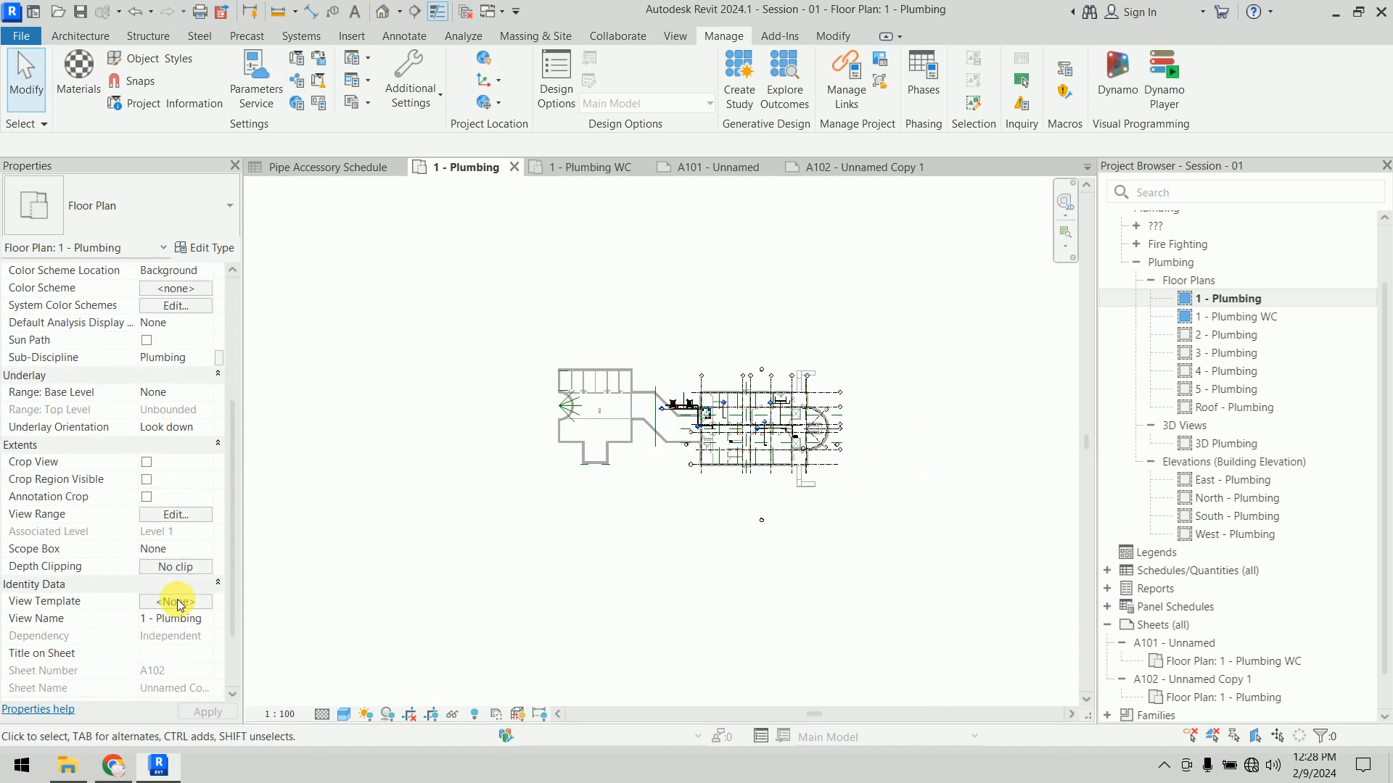
pyautogui.click(146, 462)
pyautogui.click(147, 480)
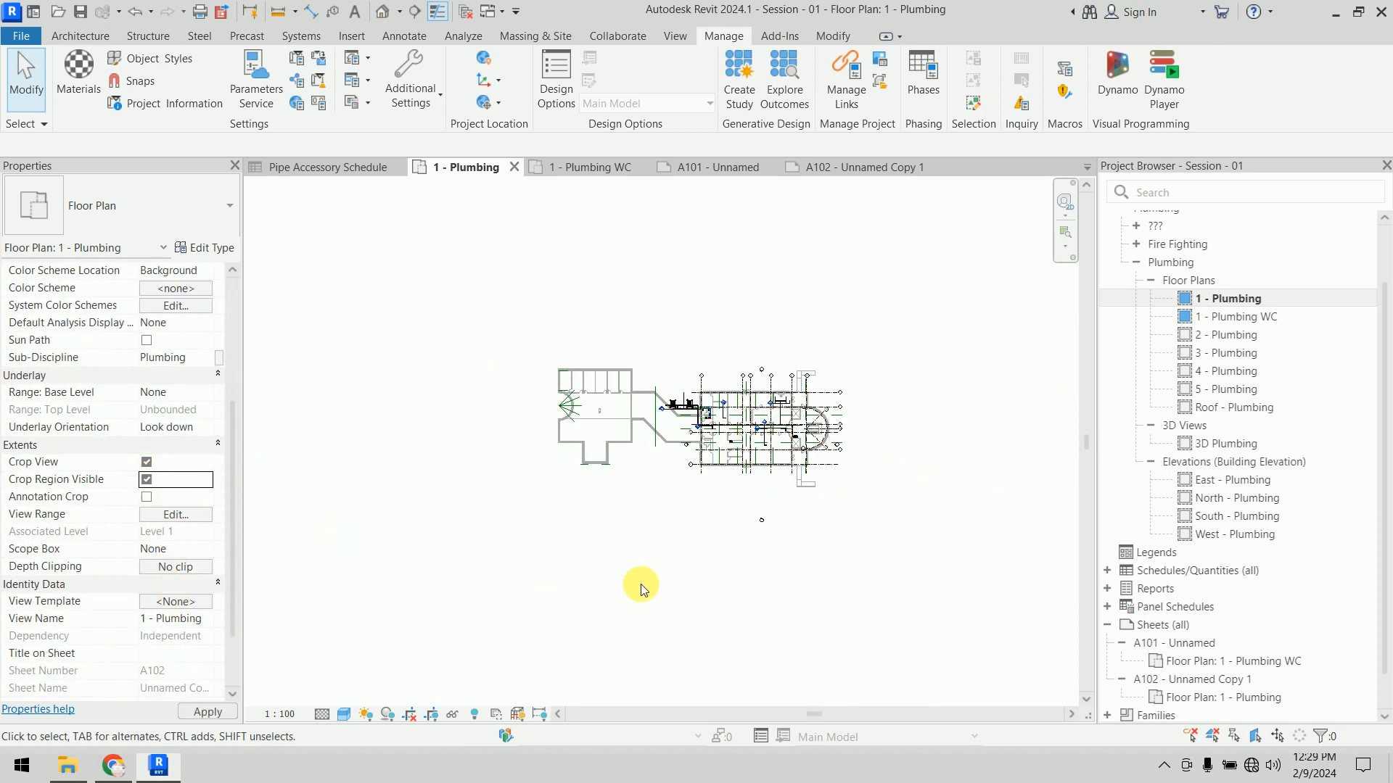
# Step: Shrink the crop region on all four sides around the gridded main building, cutting off the separate wing on the plan's left
pyautogui.click(640, 541)
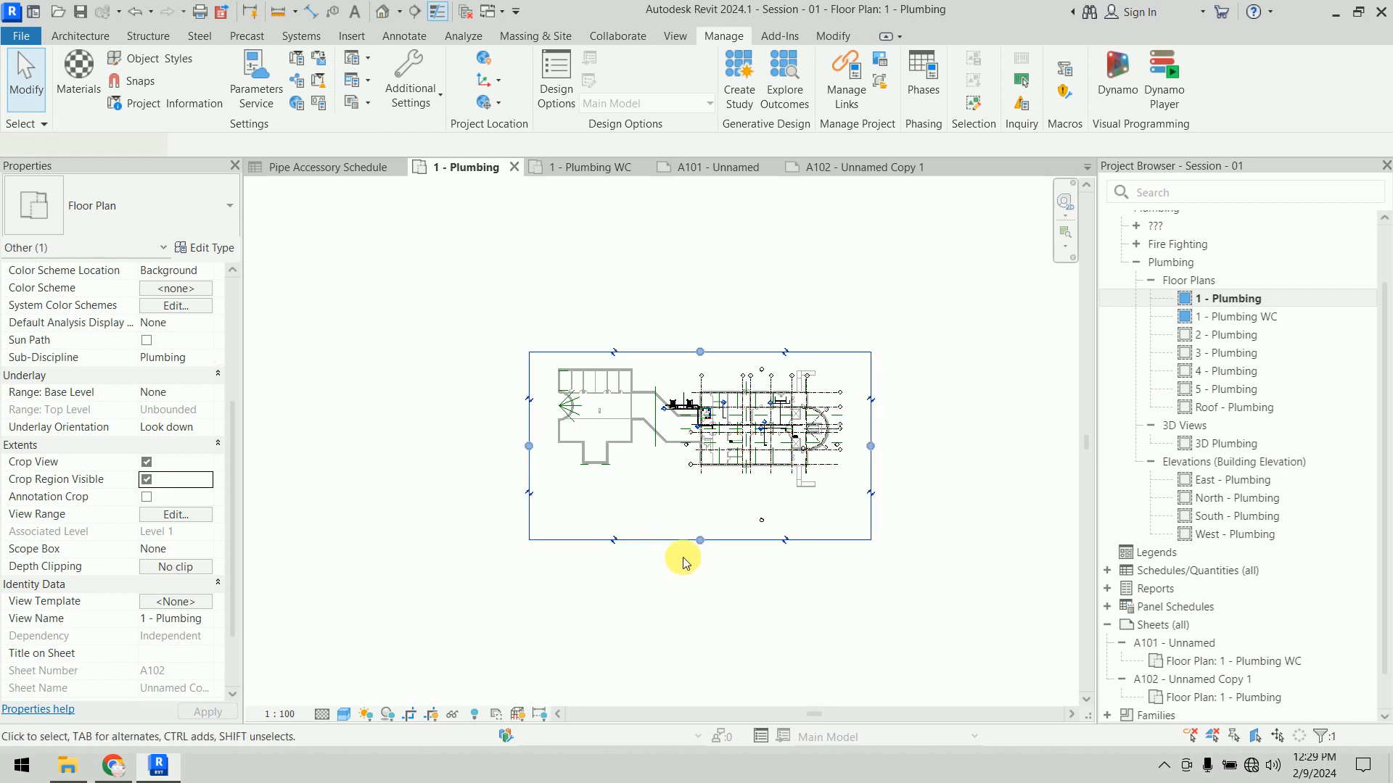
pyautogui.moveTo(700, 540); pyautogui.dragTo(707, 480)
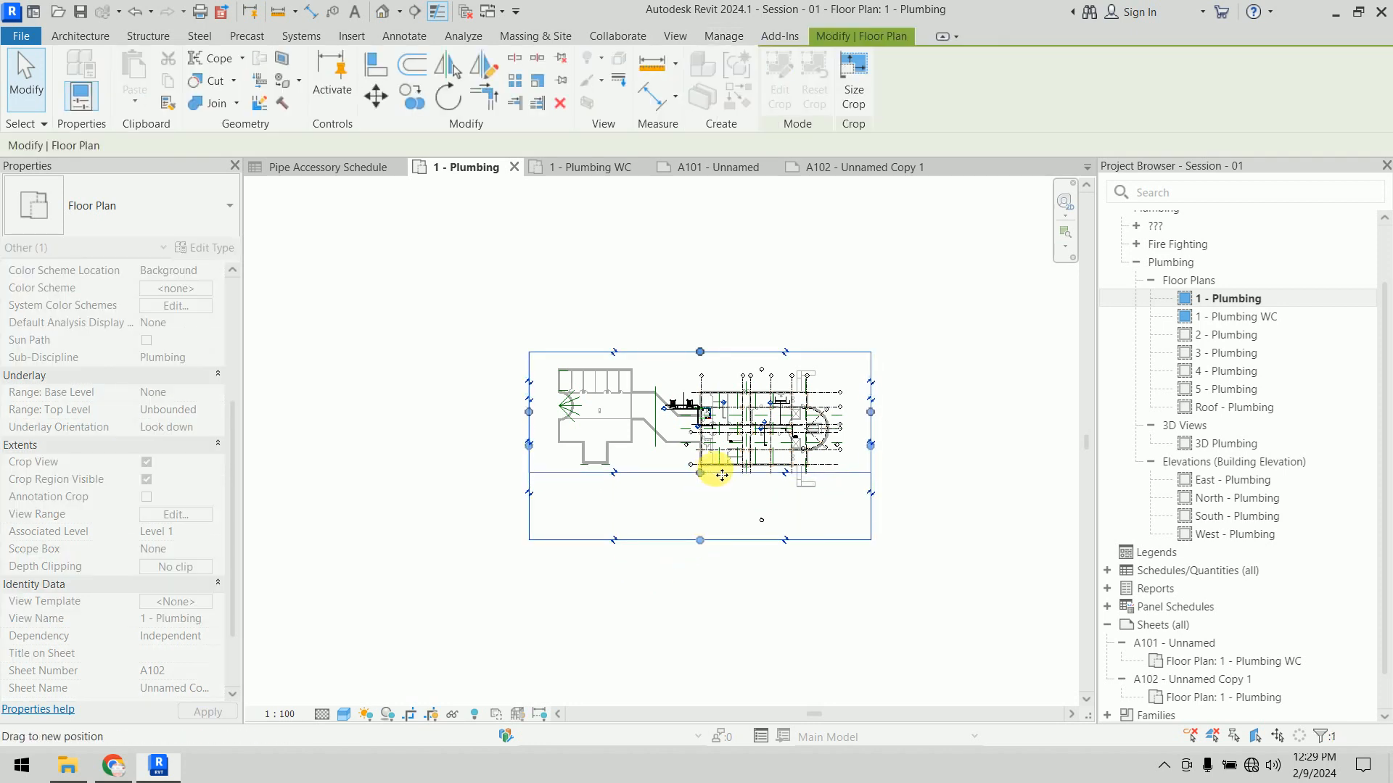
pyautogui.moveTo(722, 475); pyautogui.dragTo(722, 473)
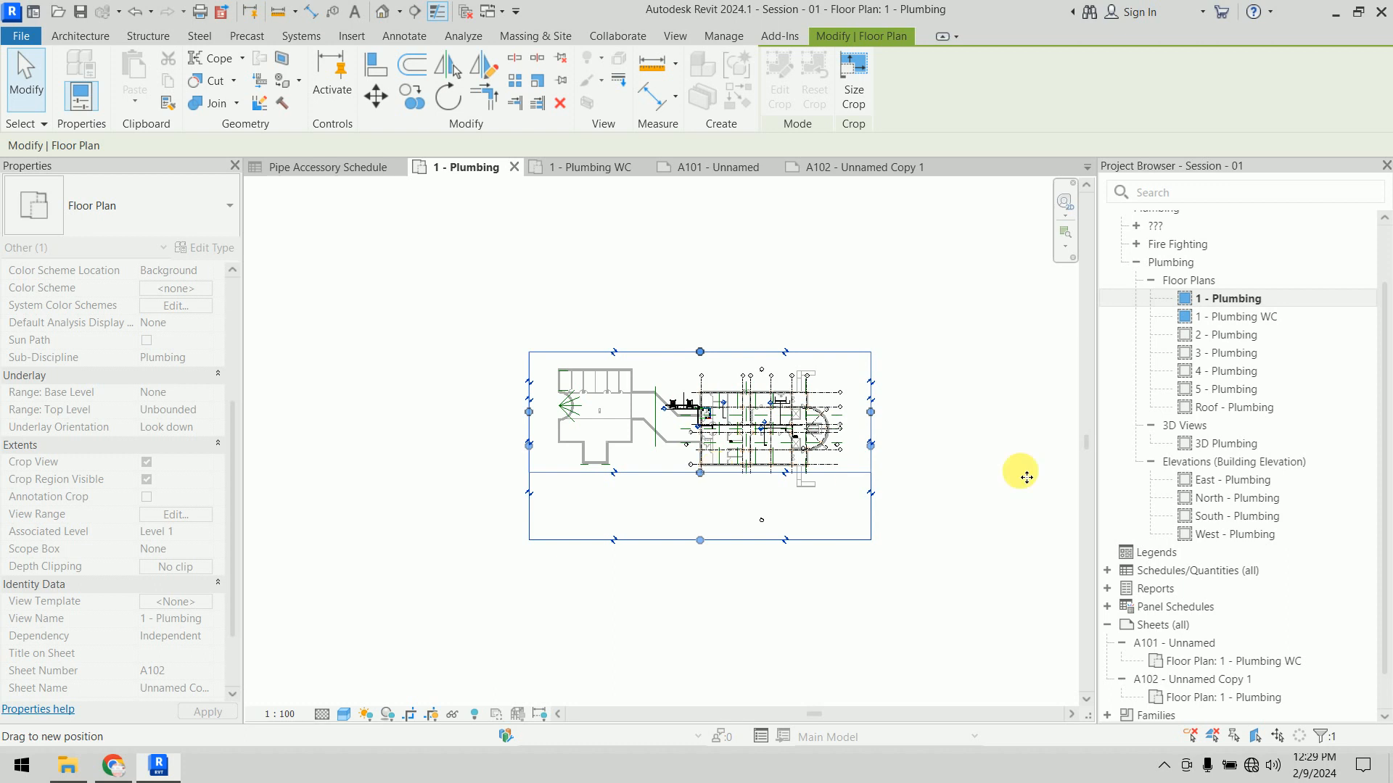
pyautogui.click(879, 456)
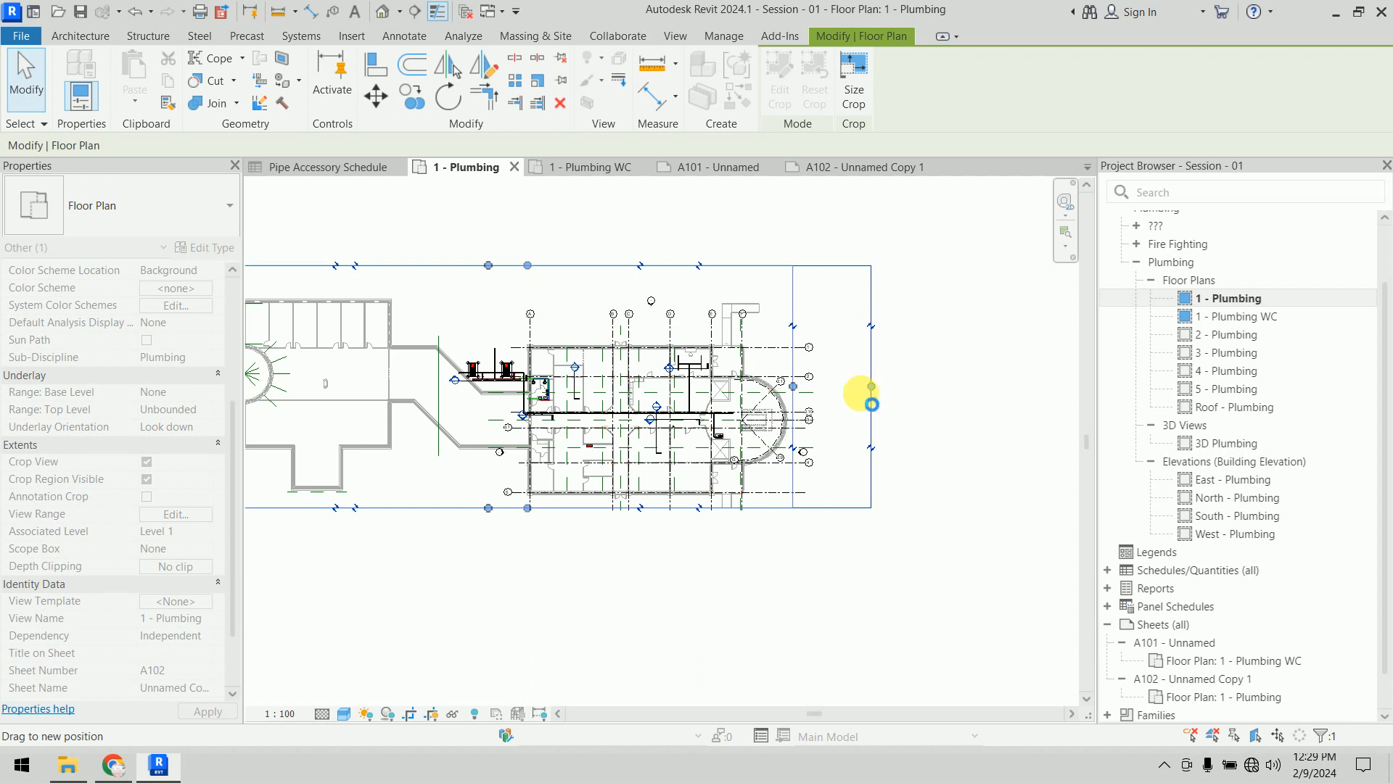
pyautogui.click(959, 422)
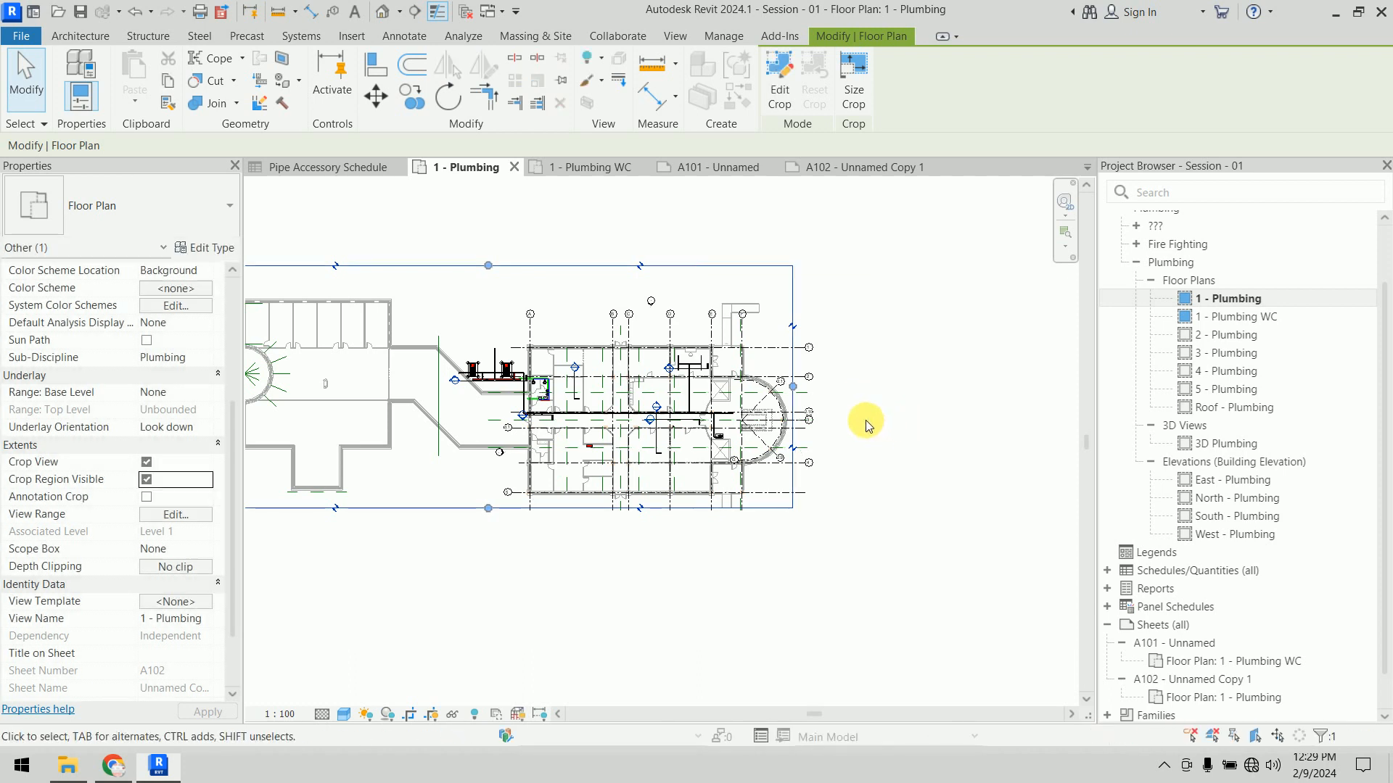
pyautogui.click(929, 433)
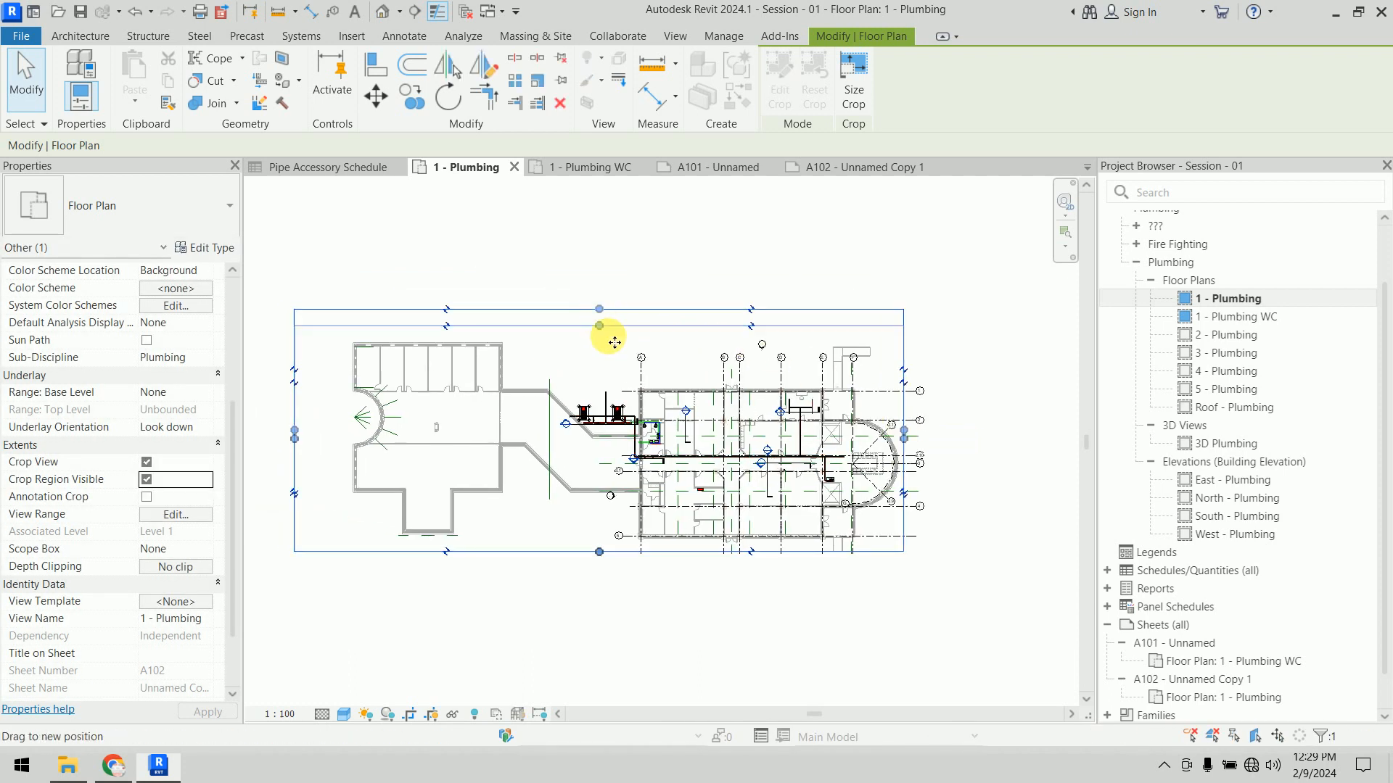
pyautogui.moveTo(615, 343); pyautogui.dragTo(625, 381)
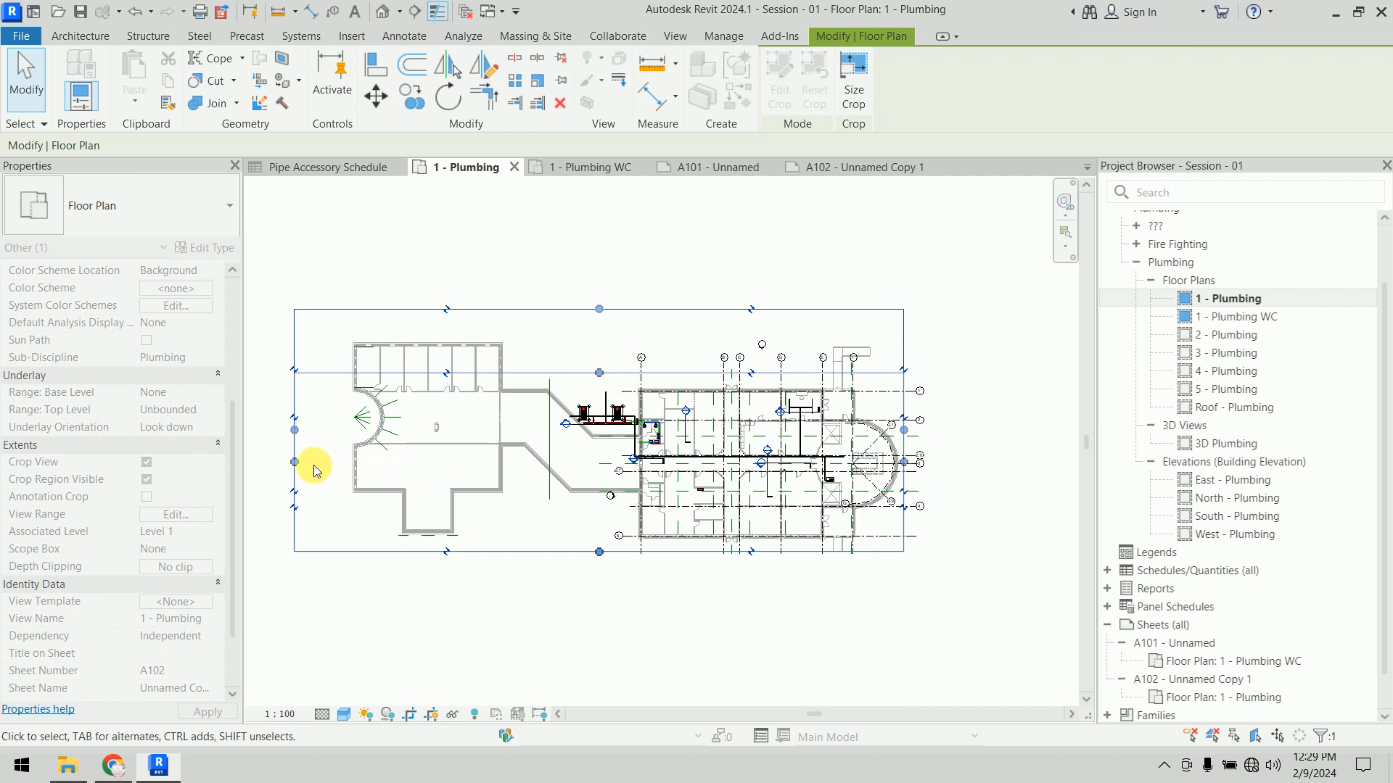
pyautogui.moveTo(299, 463); pyautogui.dragTo(569, 456)
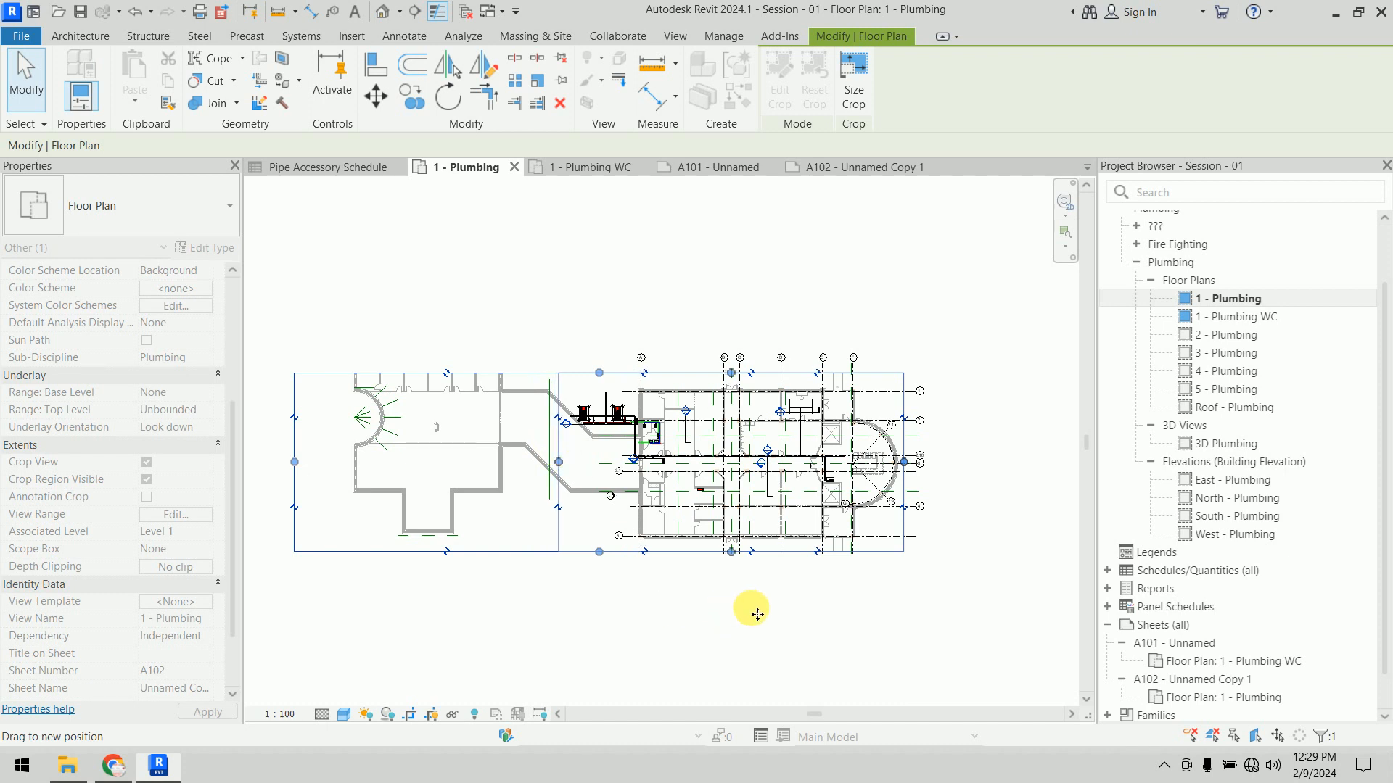
pyautogui.click(761, 628)
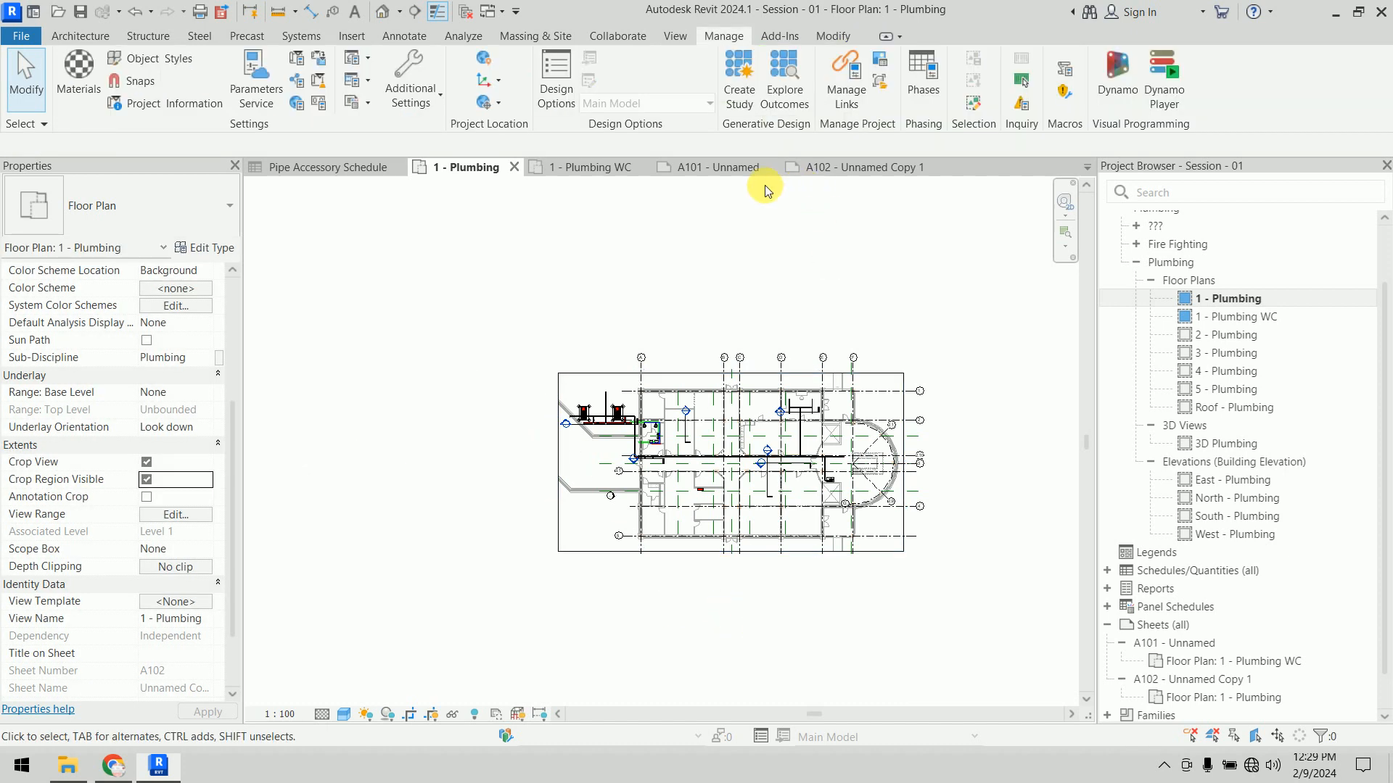
# Step: Return to sheet A102 and move the cropped 1 - Plumbing viewport over the sheet frame
pyautogui.click(841, 168)
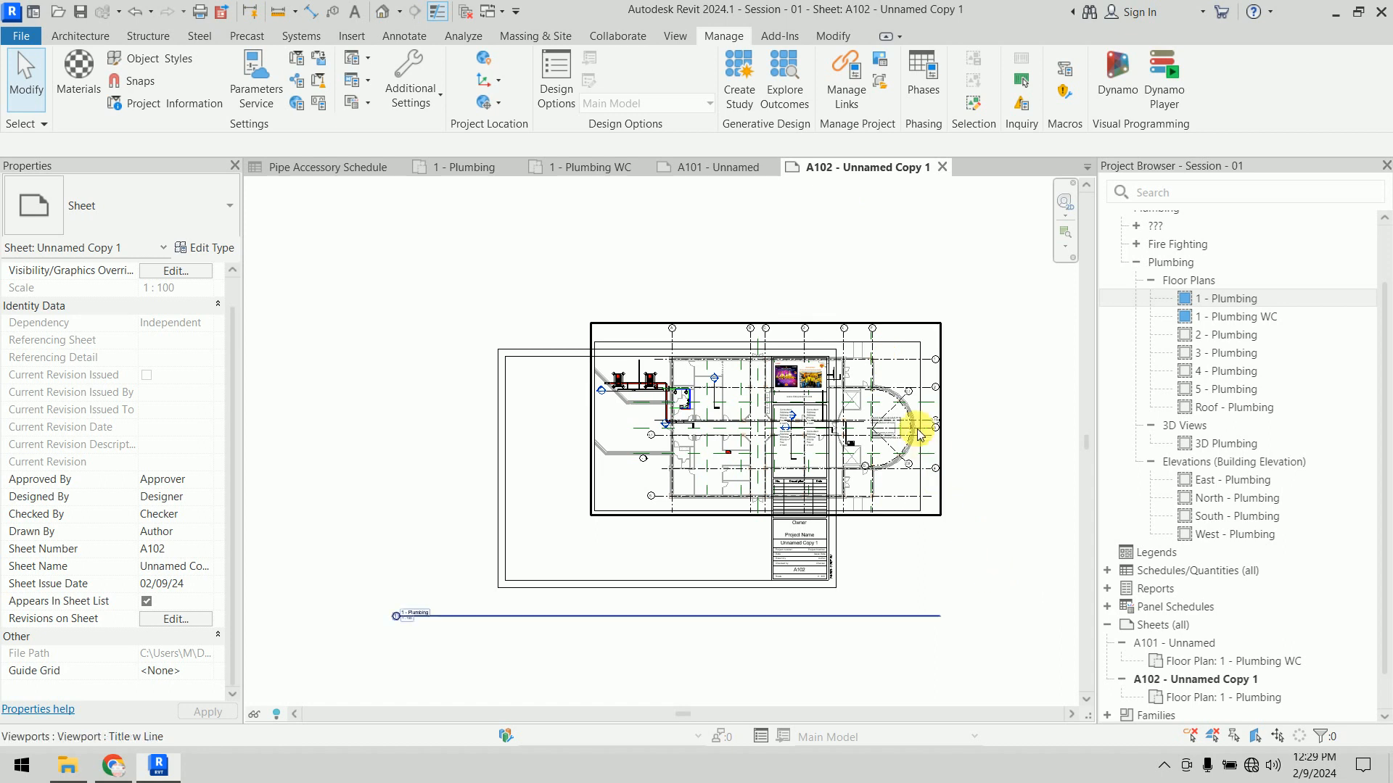
pyautogui.moveTo(918, 436); pyautogui.dragTo(811, 476)
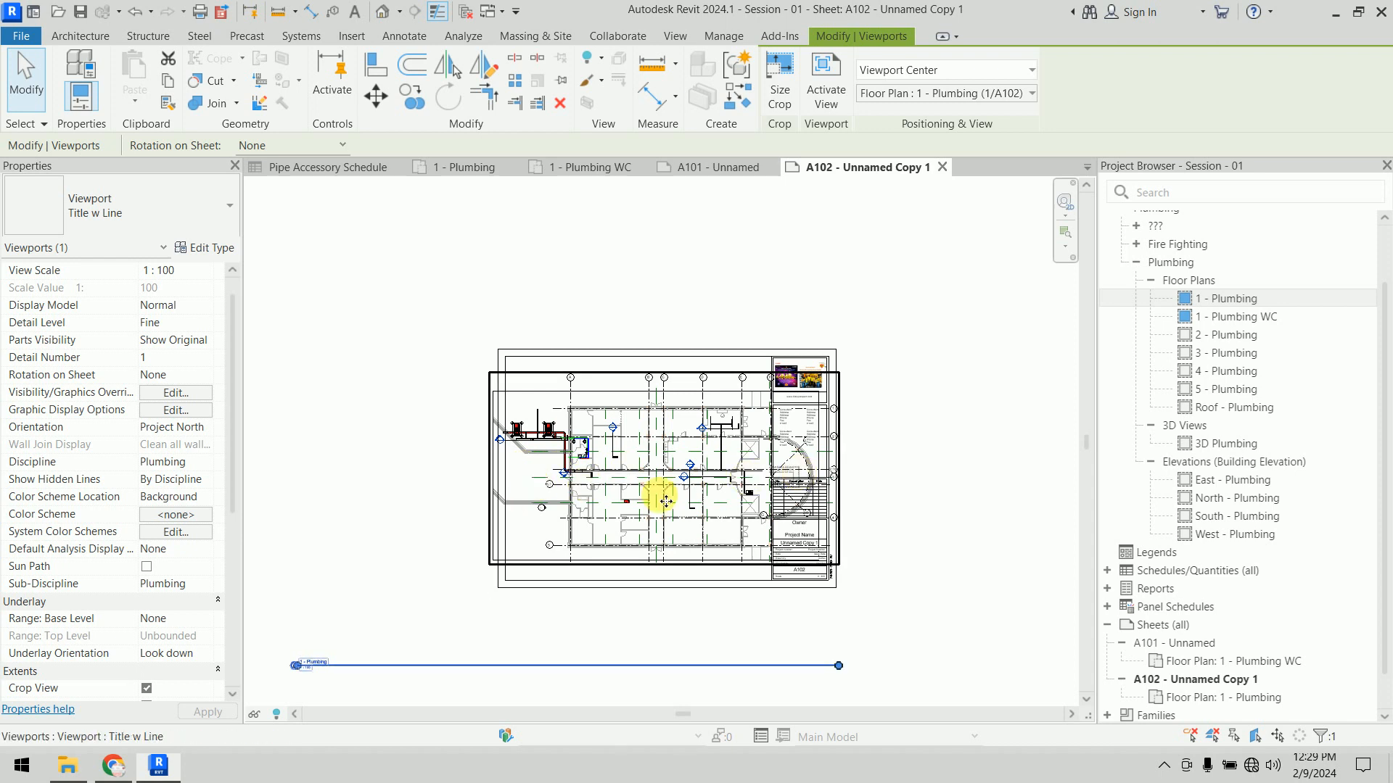
# Step: Compare with sheet A101 and its WC plan, and set the 1 - Plumbing view scale to 1:50
pyautogui.click(710, 167)
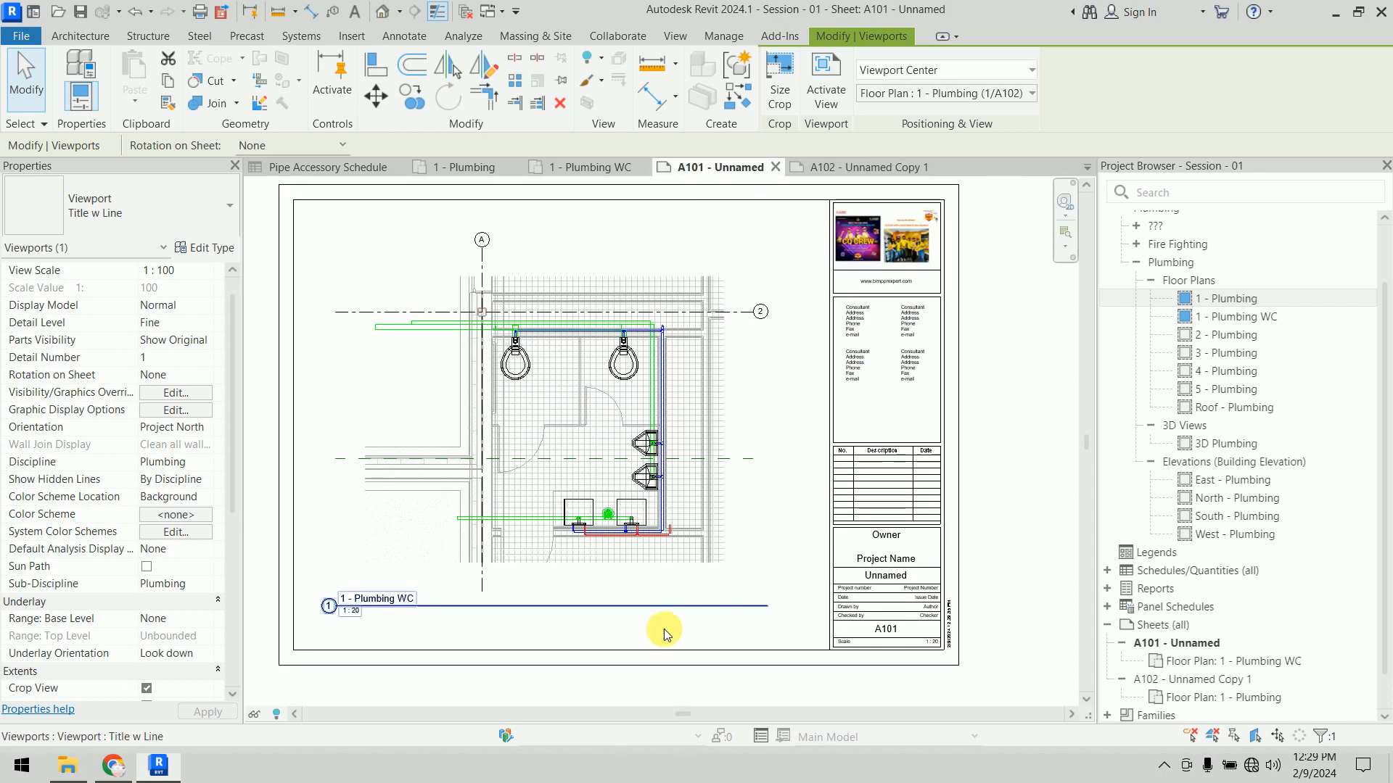
pyautogui.click(599, 171)
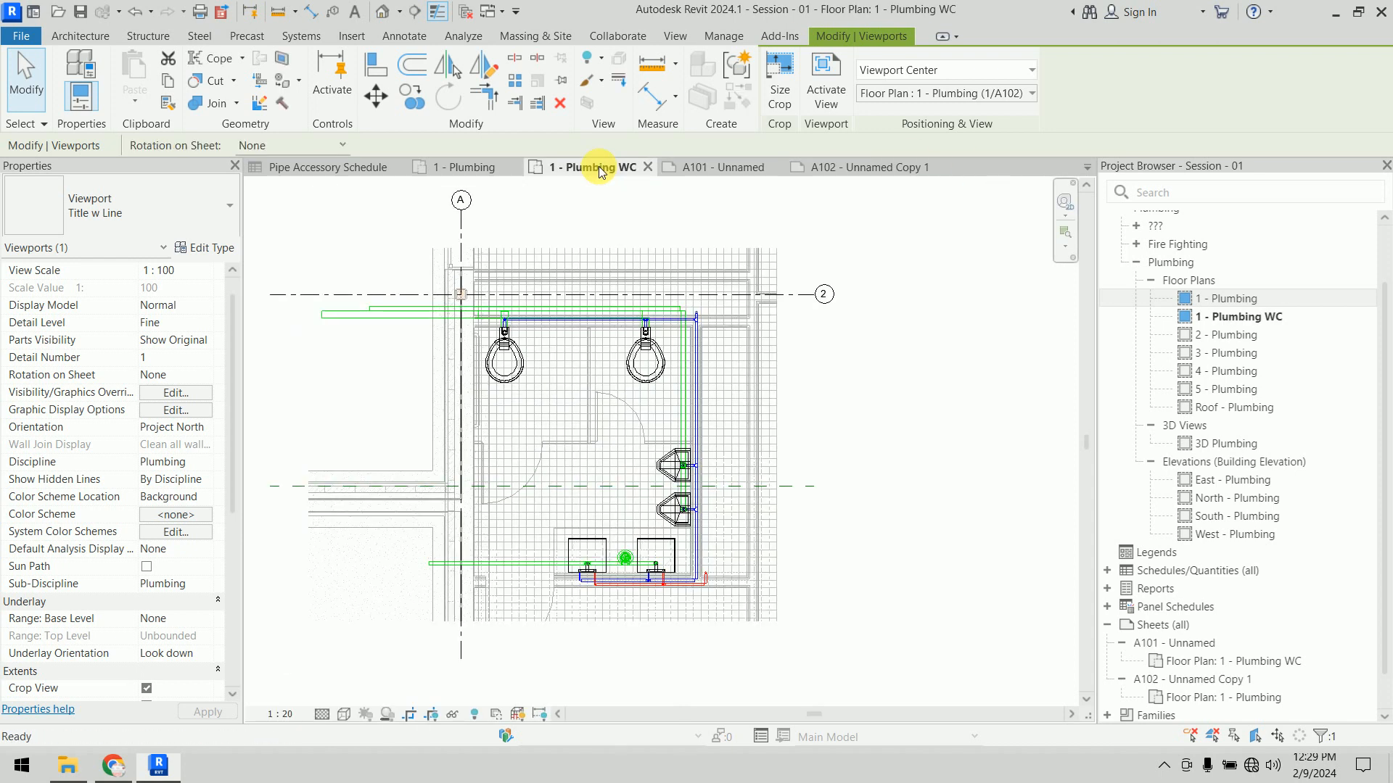
pyautogui.click(460, 167)
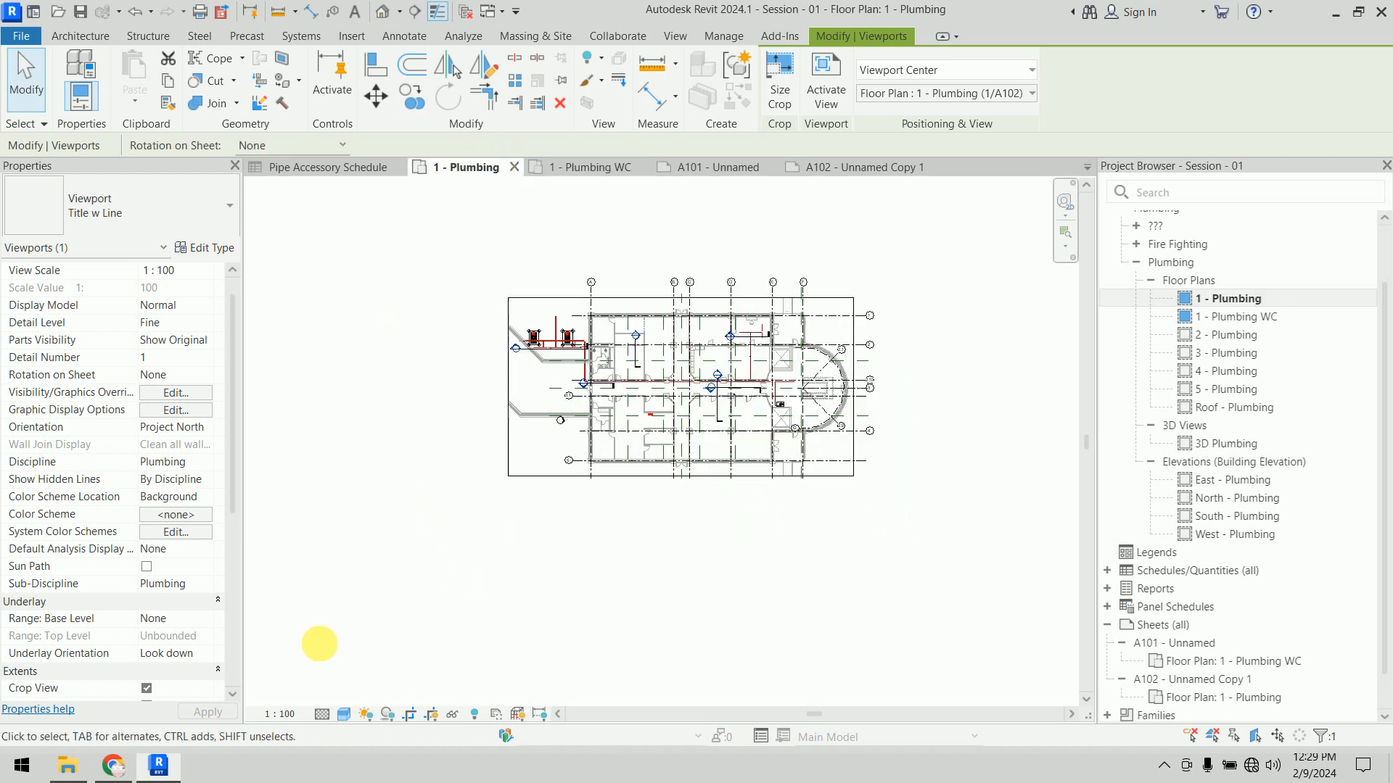
pyautogui.click(278, 714)
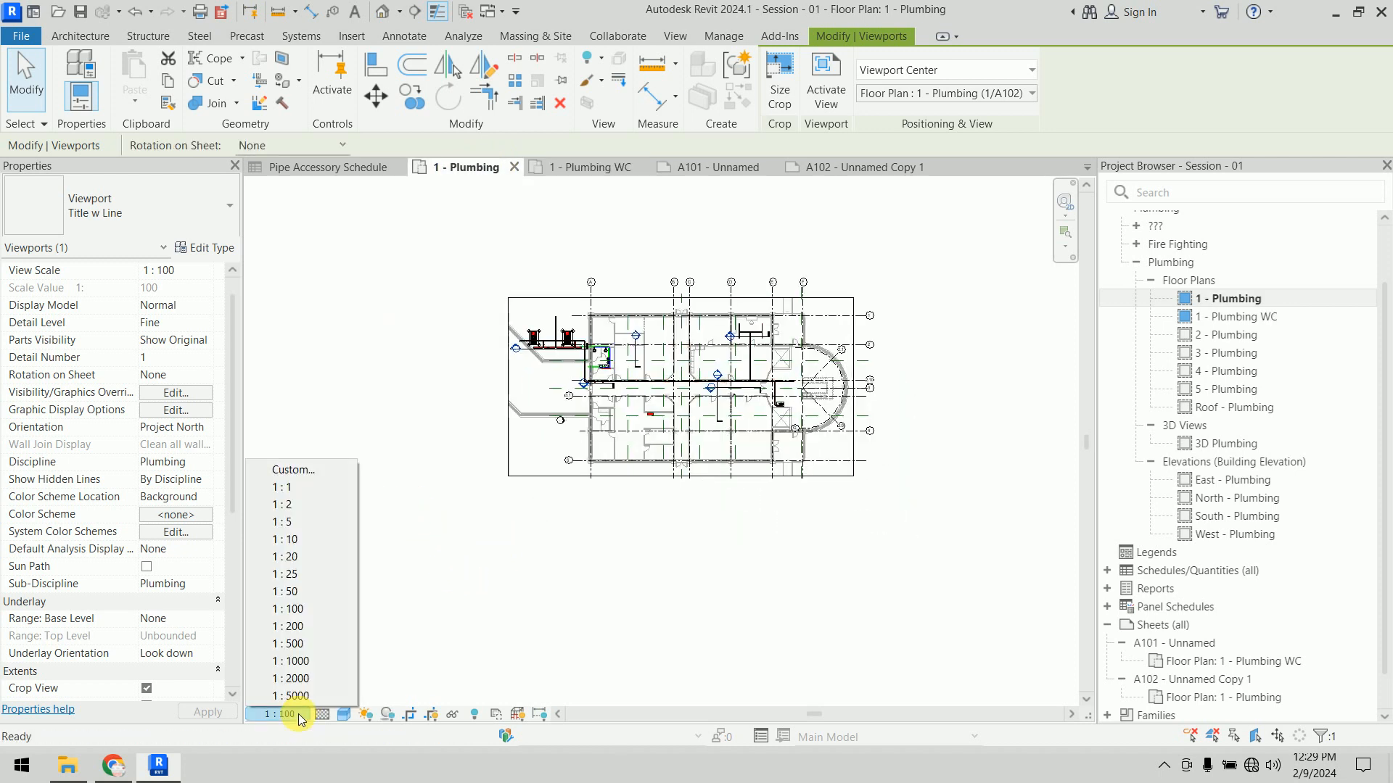
pyautogui.click(301, 592)
pyautogui.click(597, 546)
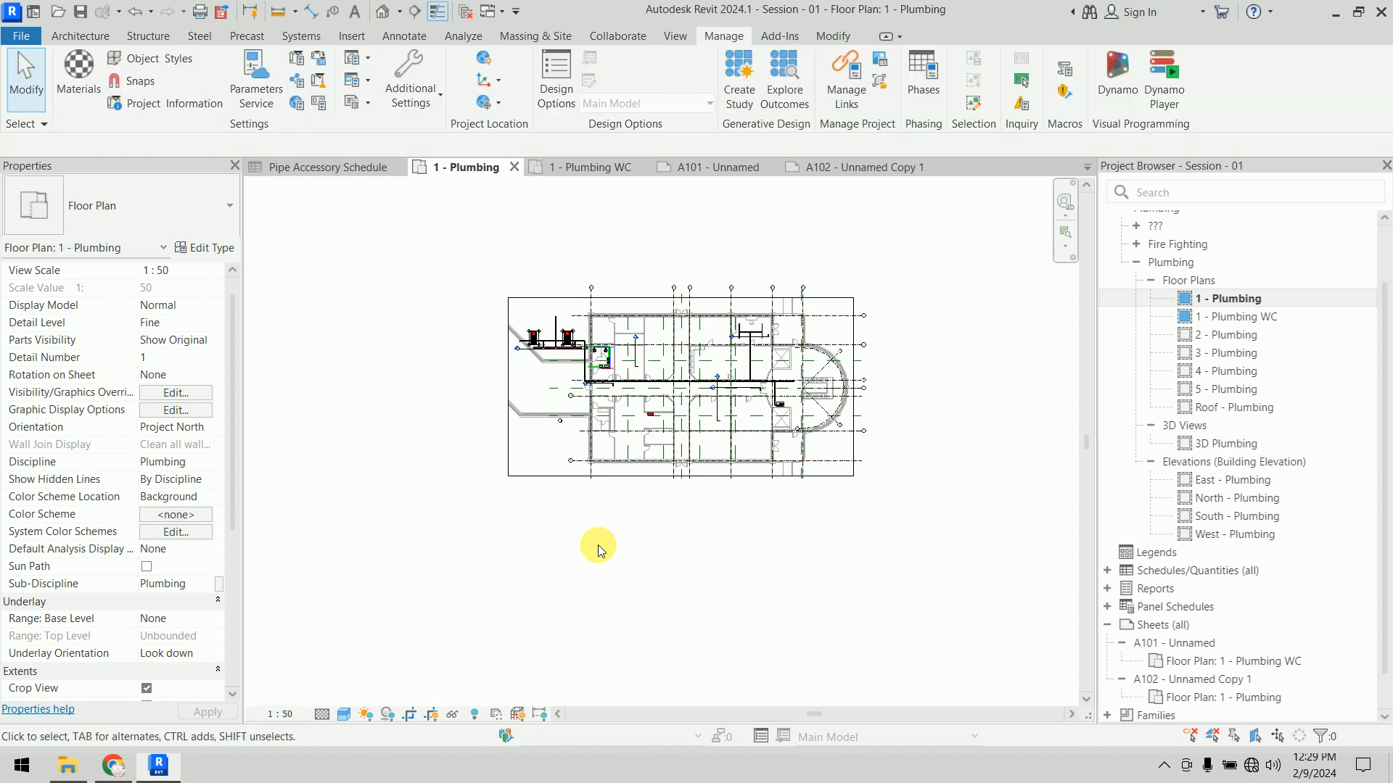
# Step: Check the 1 - Plumbing viewport against the frame of sheet A102, and set the view's scale to 1:200
pyautogui.click(873, 164)
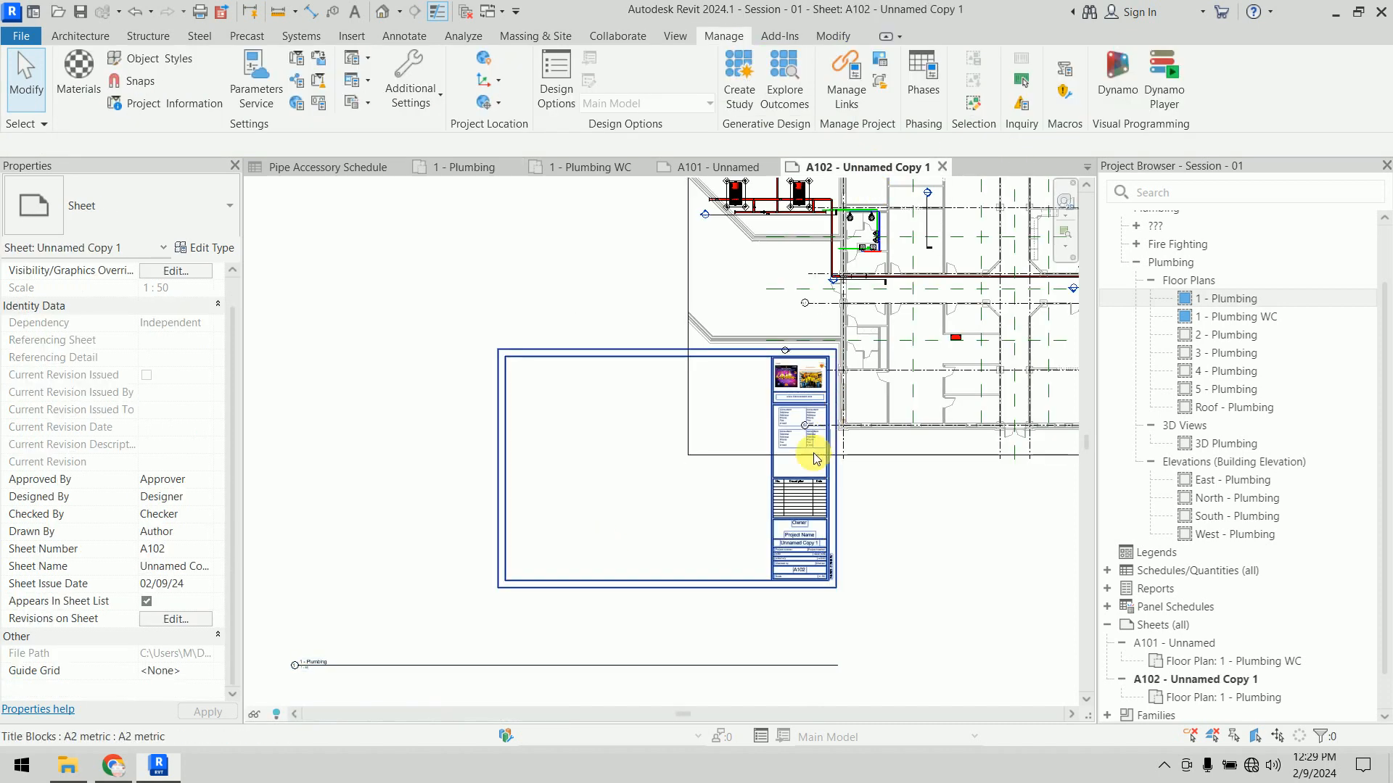
pyautogui.scroll(-4, 811, 450)
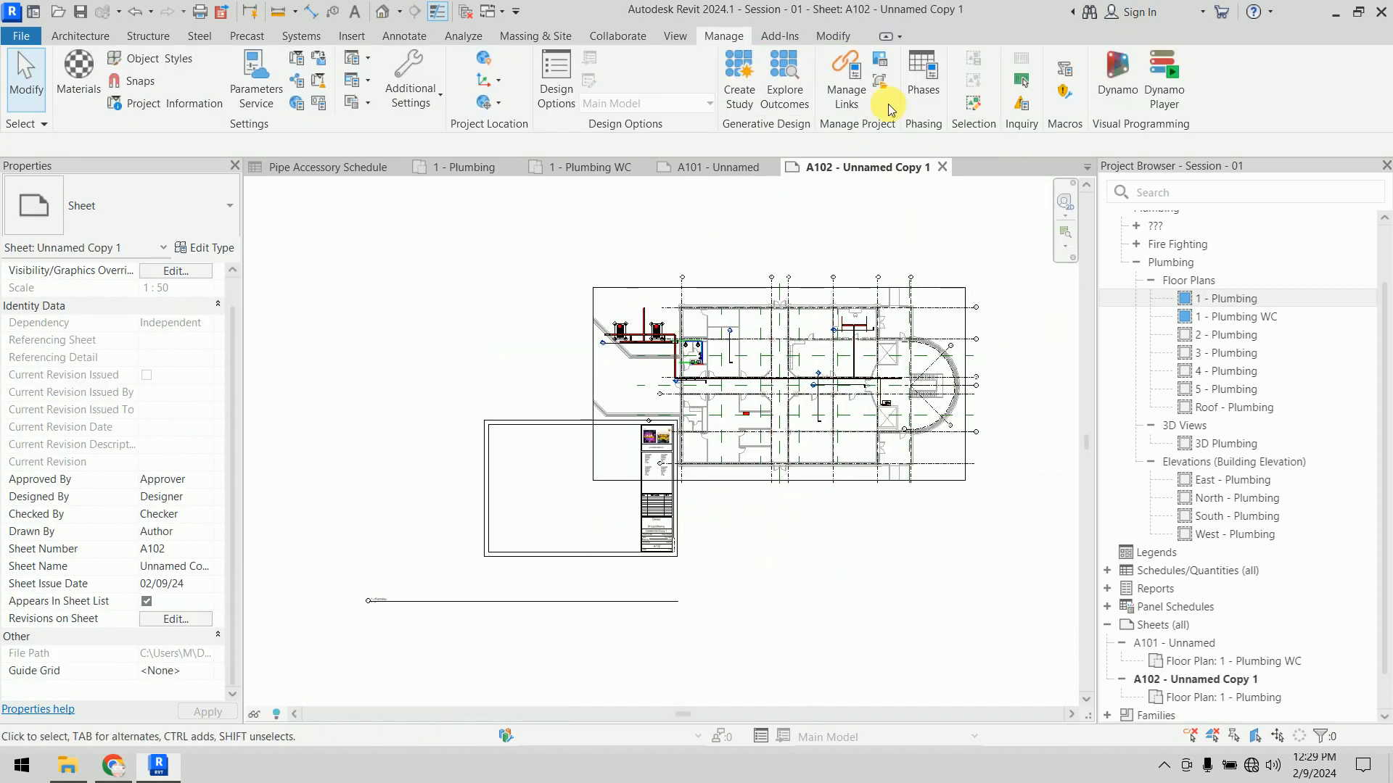
pyautogui.click(584, 173)
pyautogui.click(496, 174)
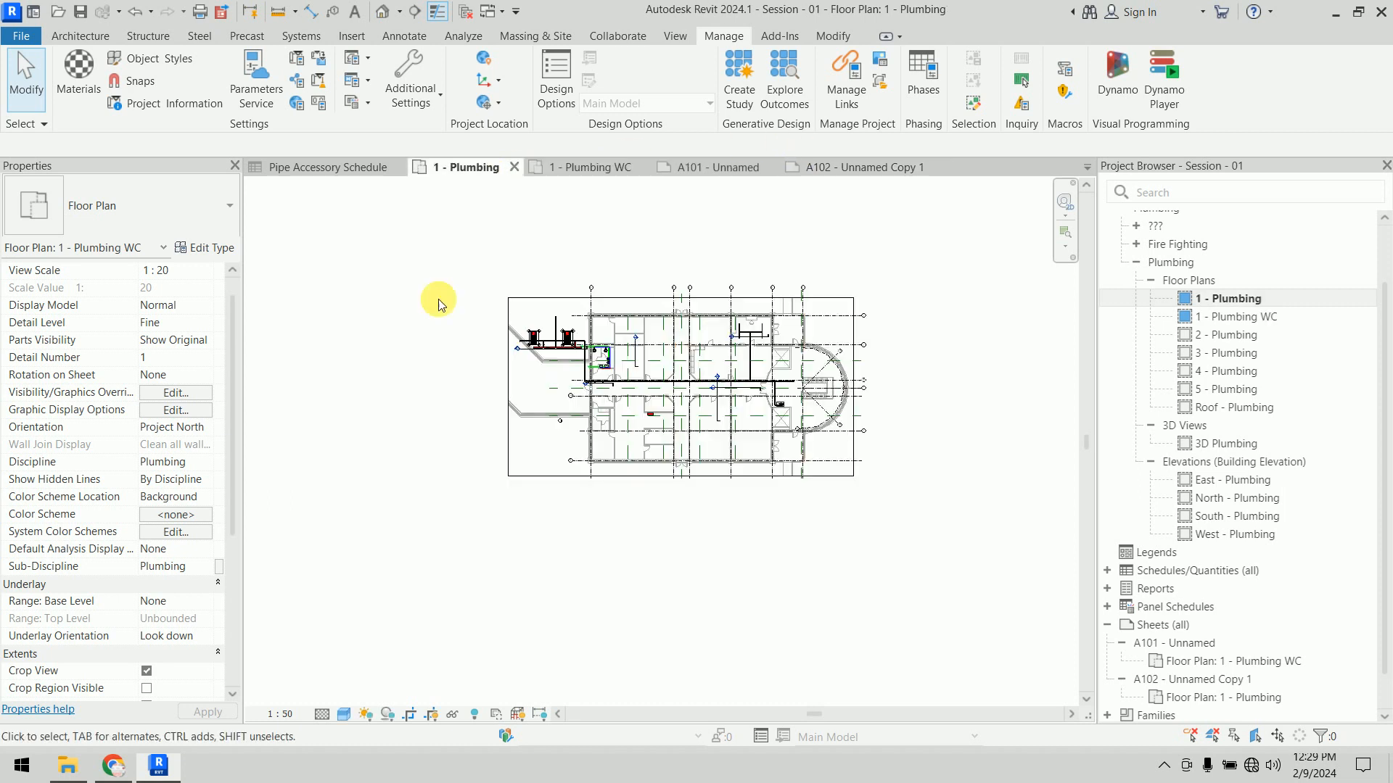
pyautogui.click(280, 714)
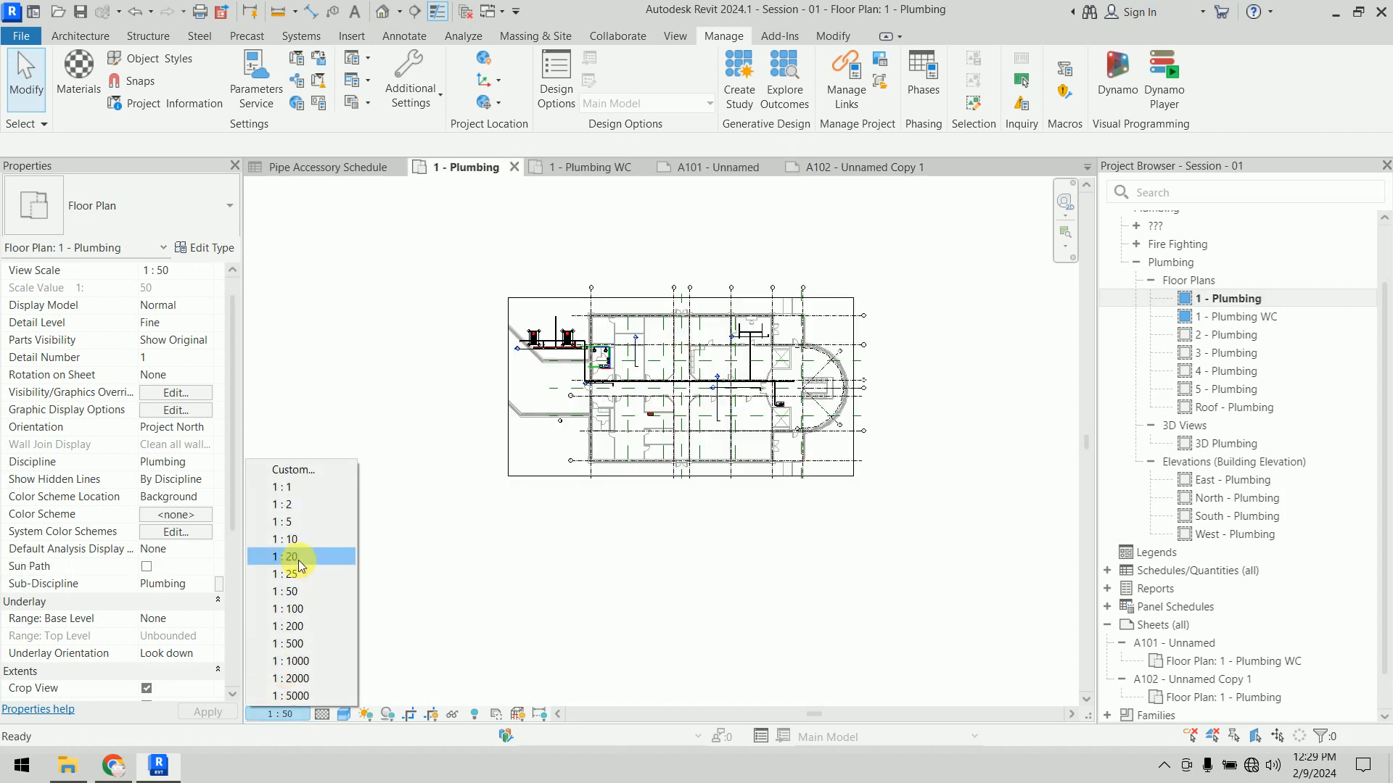
pyautogui.click(301, 626)
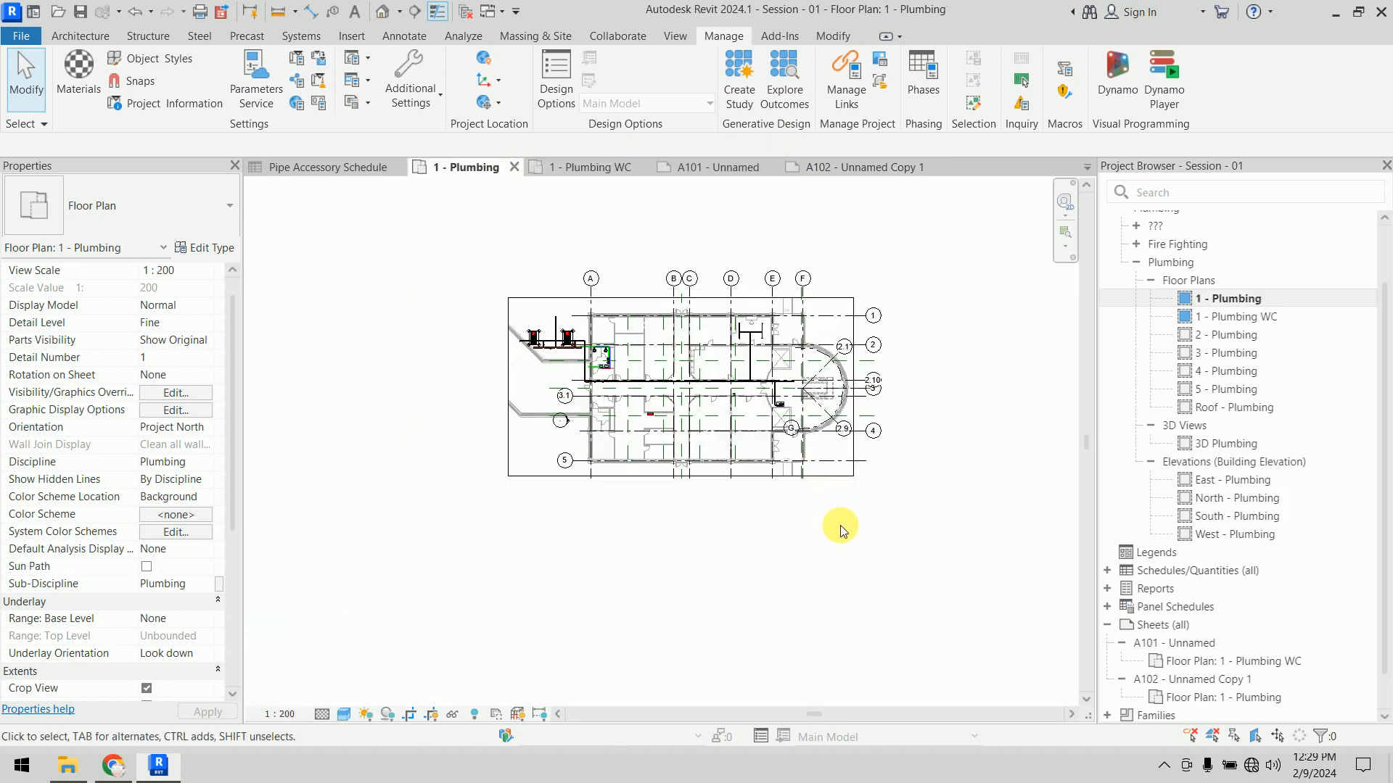
# Step: On sheet A102, try the 1 - Plumbing viewport inside the frame, and delete that viewport with its overlong title line
pyautogui.click(898, 169)
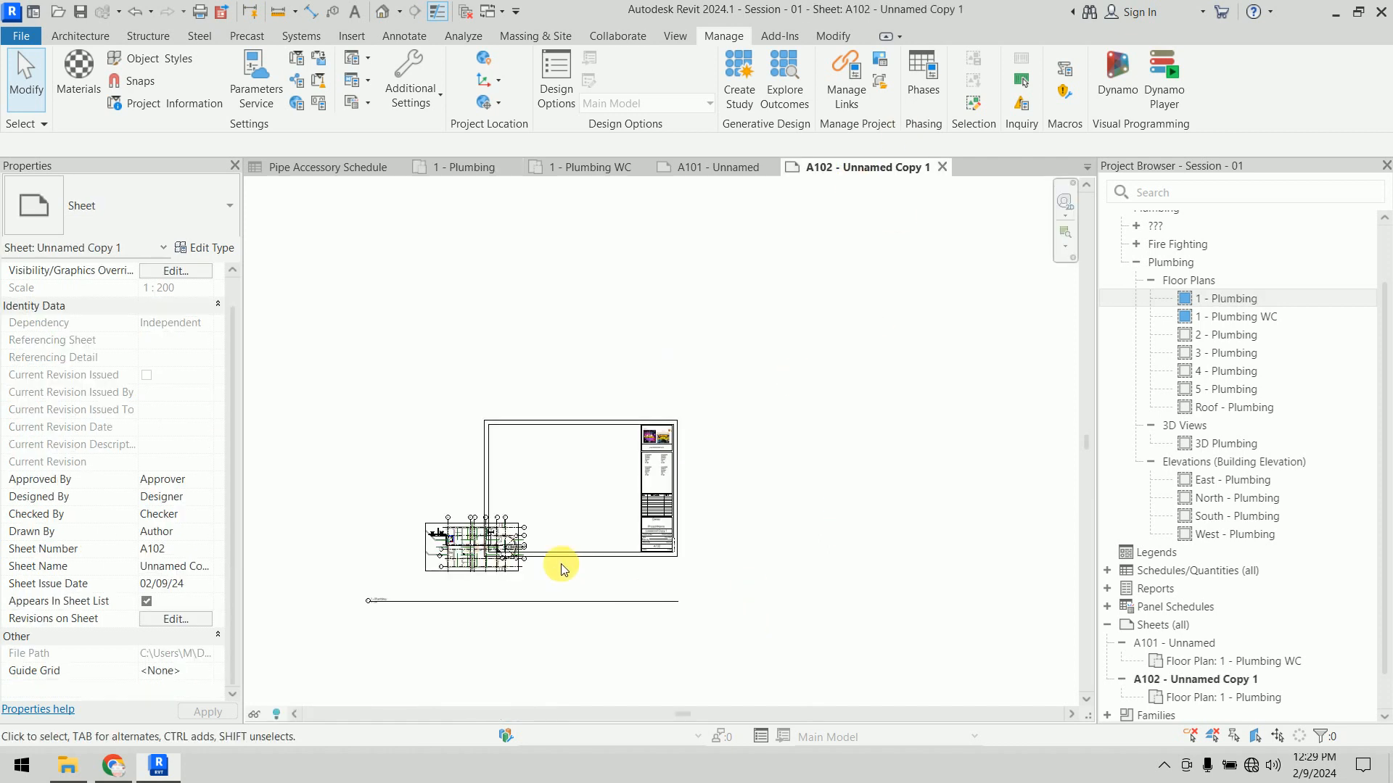
pyautogui.click(488, 555)
pyautogui.click(623, 666)
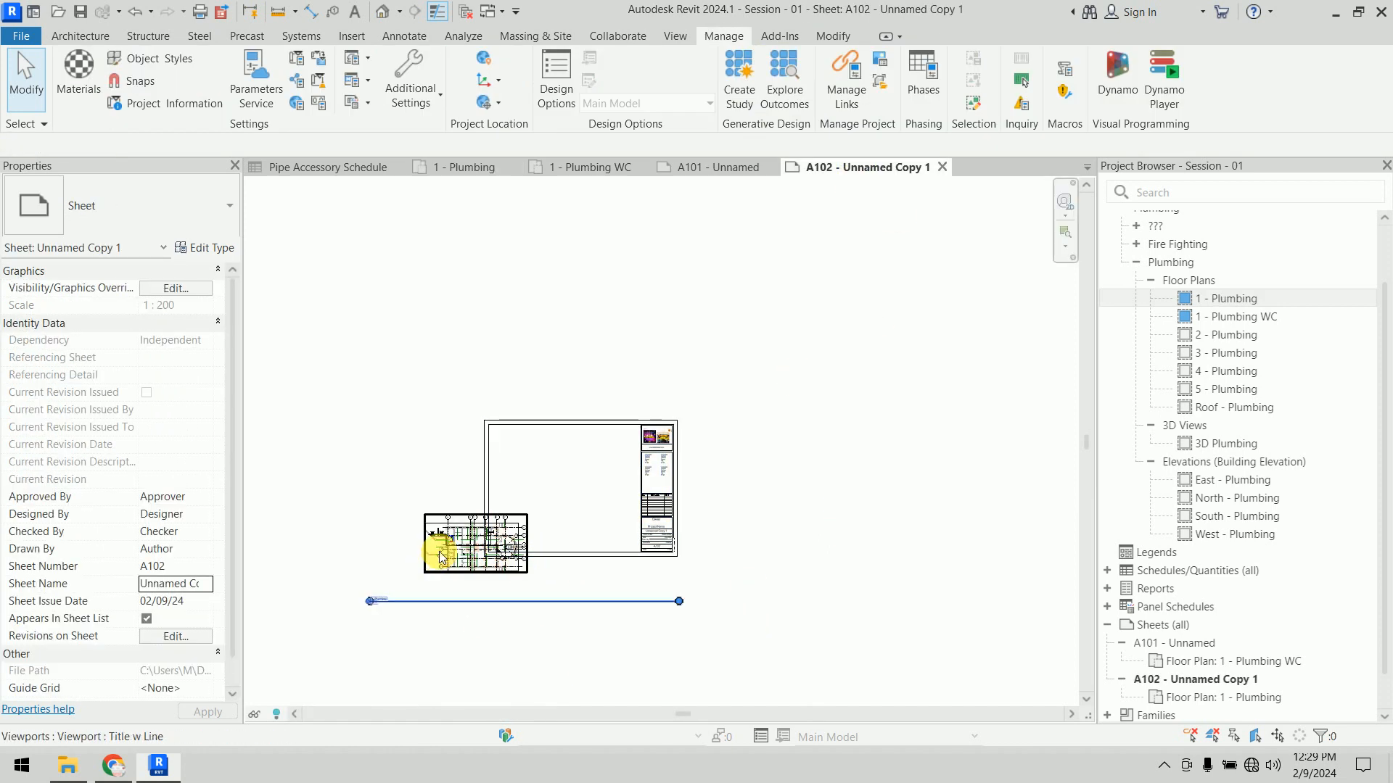
pyautogui.moveTo(441, 558); pyautogui.dragTo(536, 483)
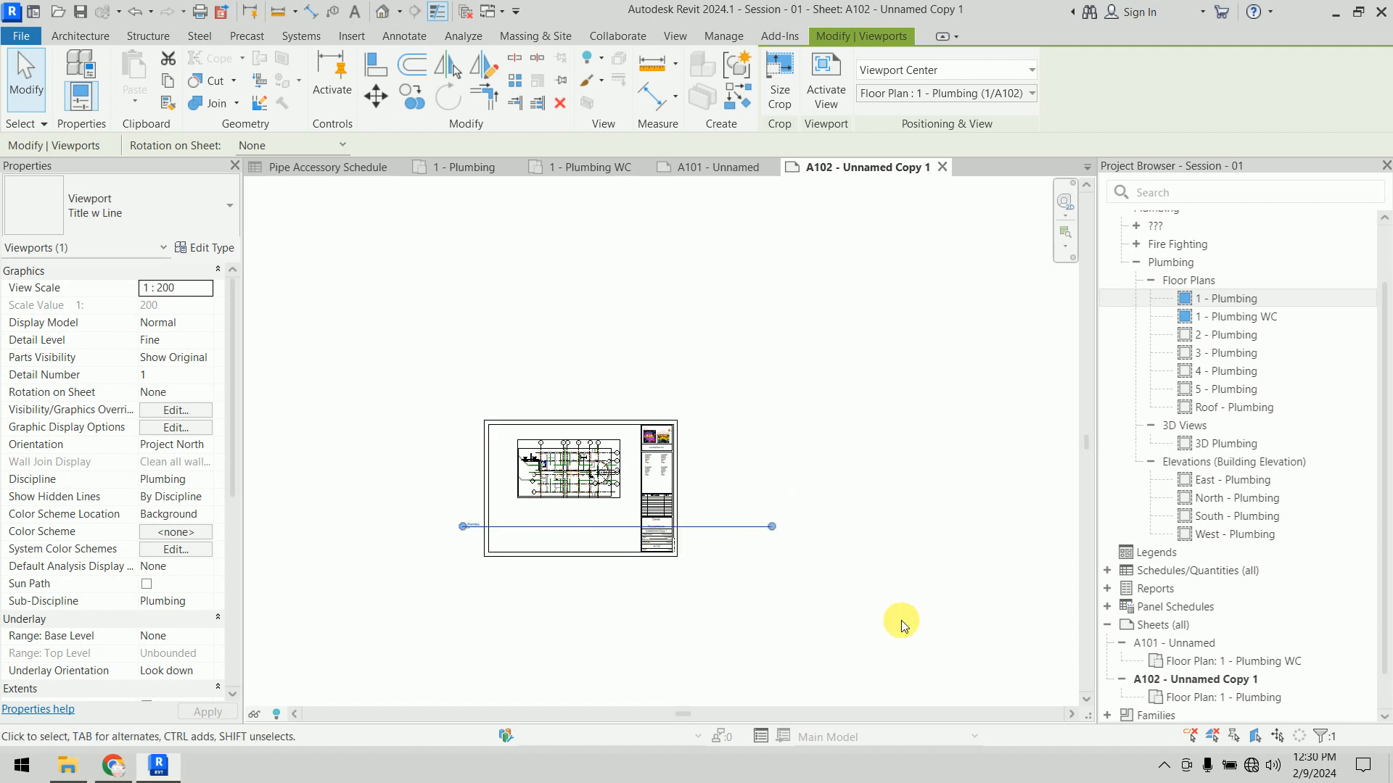
pyautogui.press('Delete')
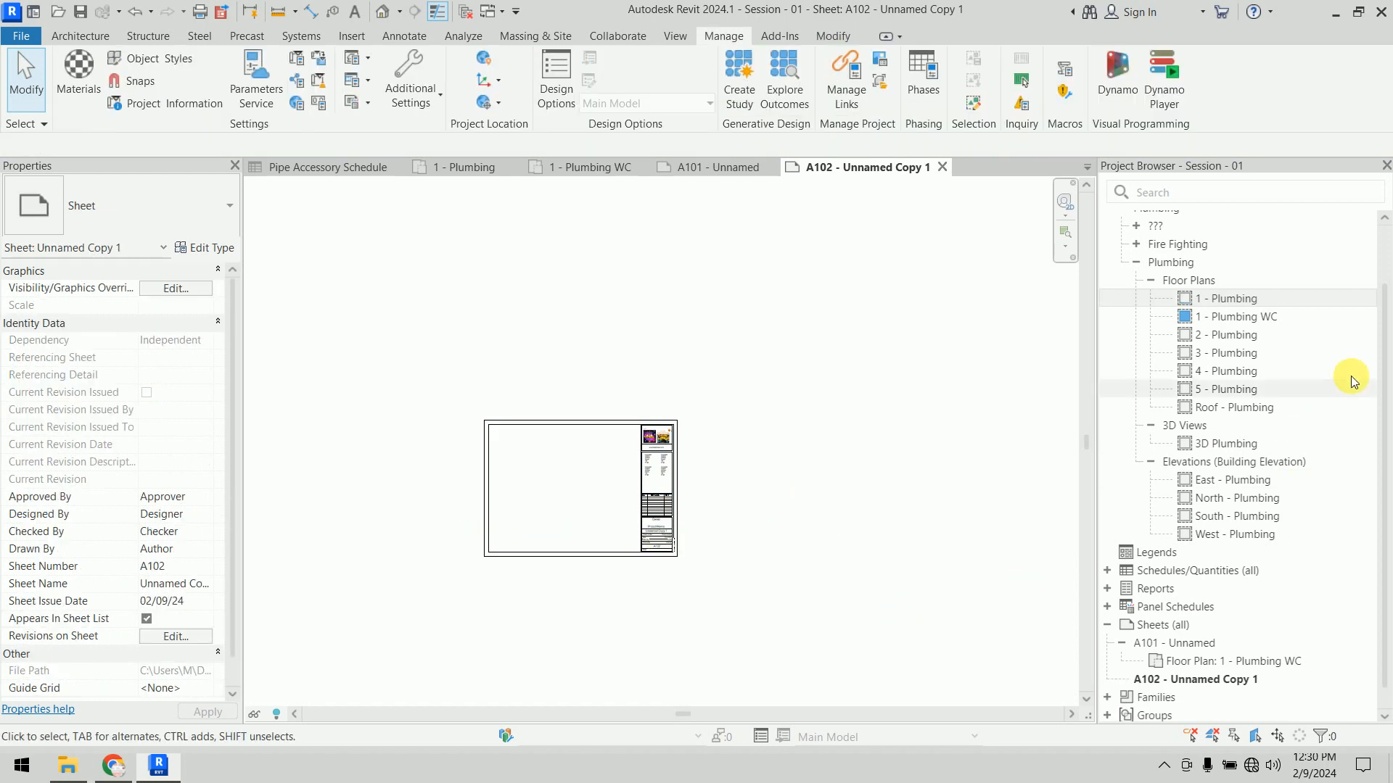
# Step: Place the 1 - Plumbing plan afresh in the upper-left part of sheet A102's drawing area
pyautogui.click(1276, 298)
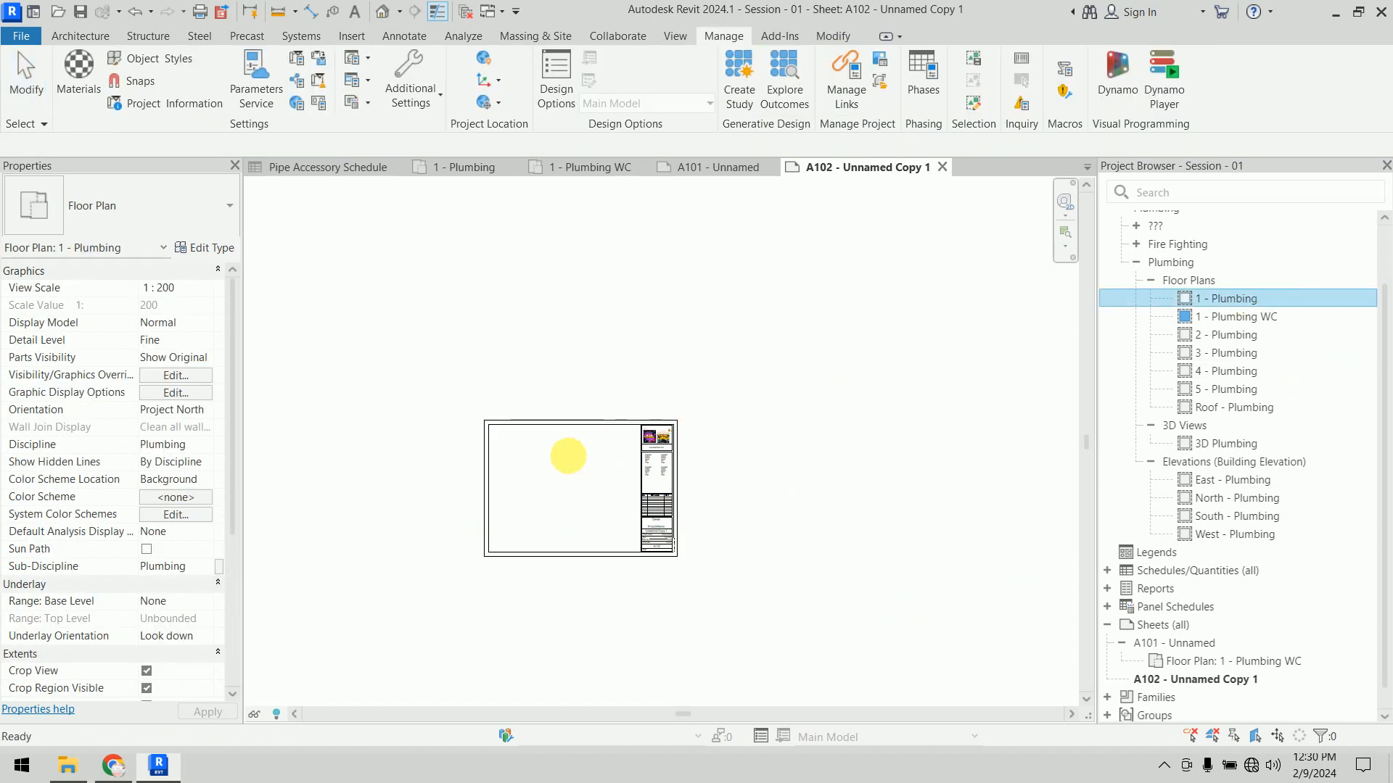
pyautogui.scroll(3, 564, 472)
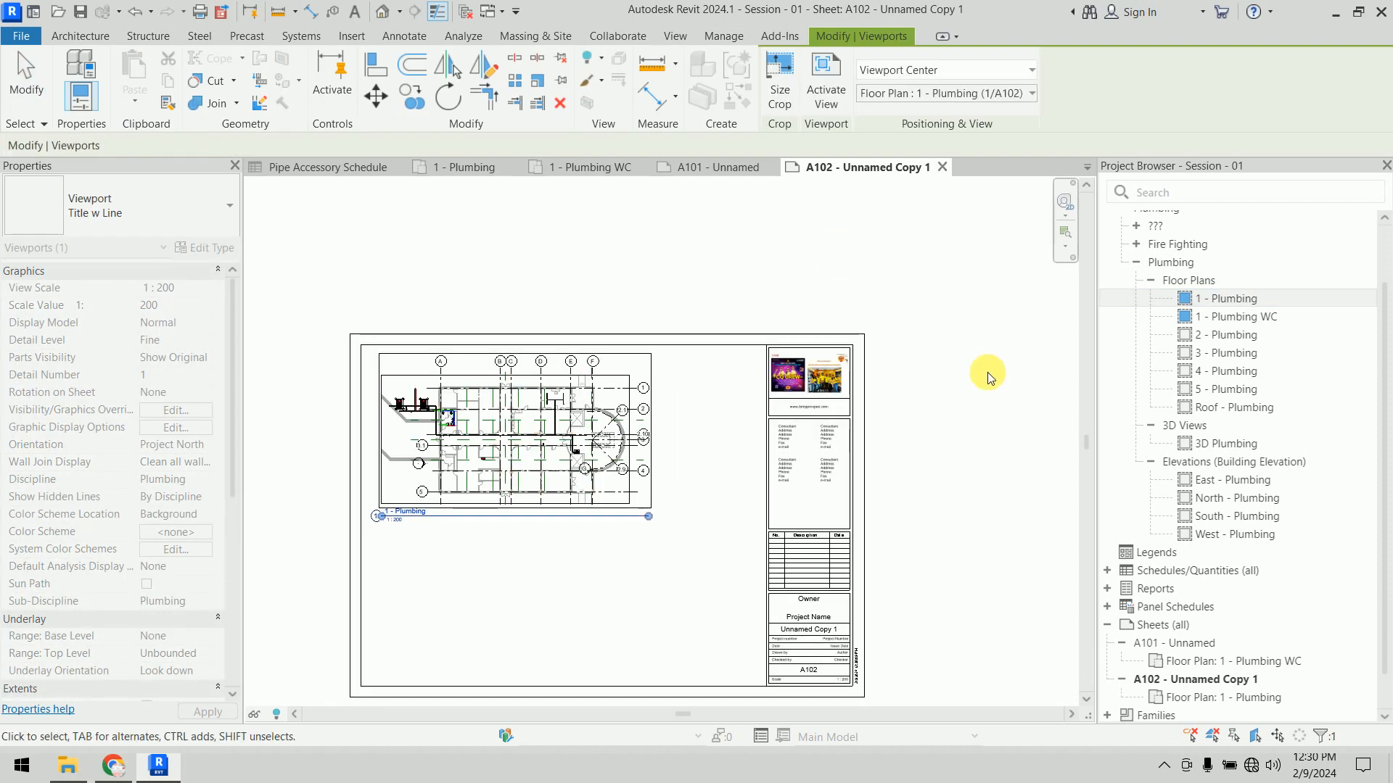
pyautogui.click(908, 315)
pyautogui.moveTo(978, 481); pyautogui.dragTo(980, 404, button='middle')
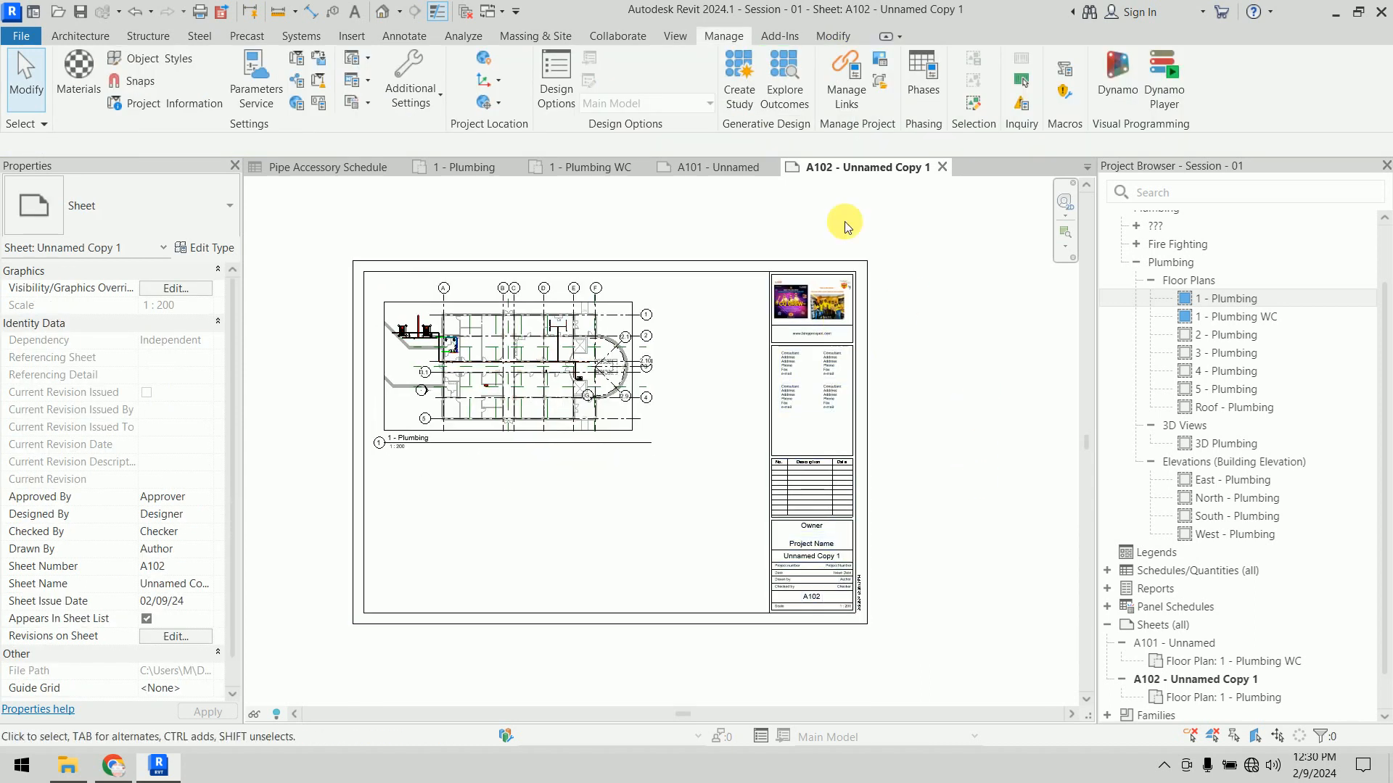
# Step: Turn off Crop Region Visible in the 1 - Plumbing plan and return to sheet A102
pyautogui.click(435, 167)
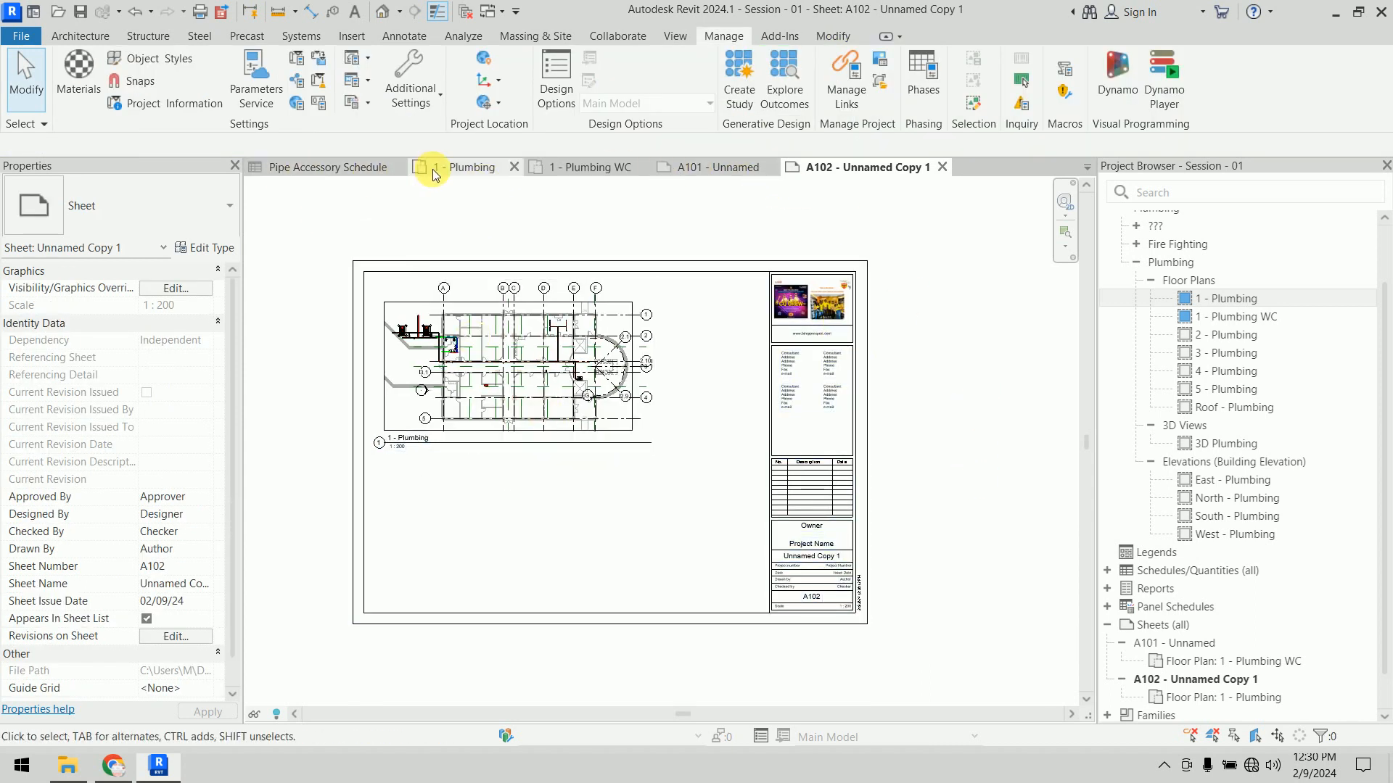
pyautogui.scroll(-5, 149, 601)
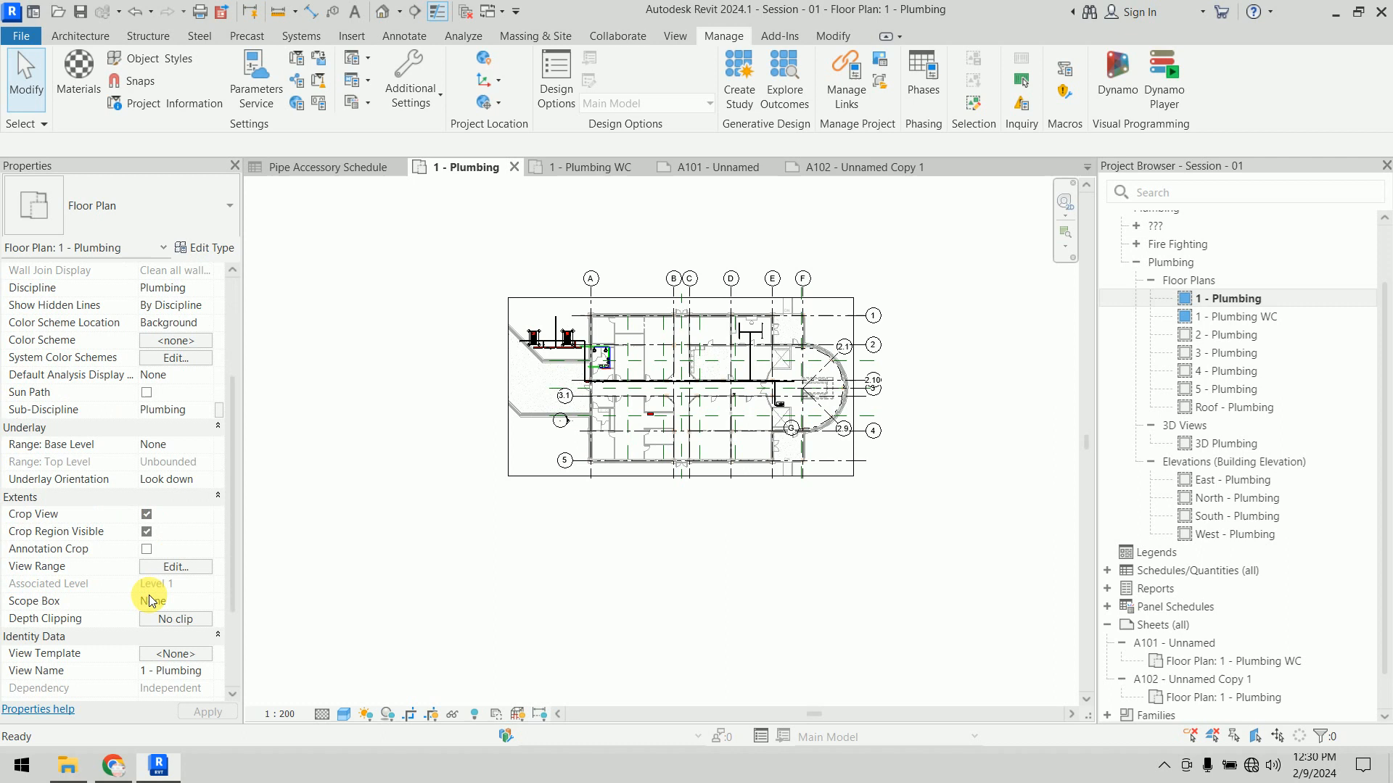
pyautogui.click(147, 532)
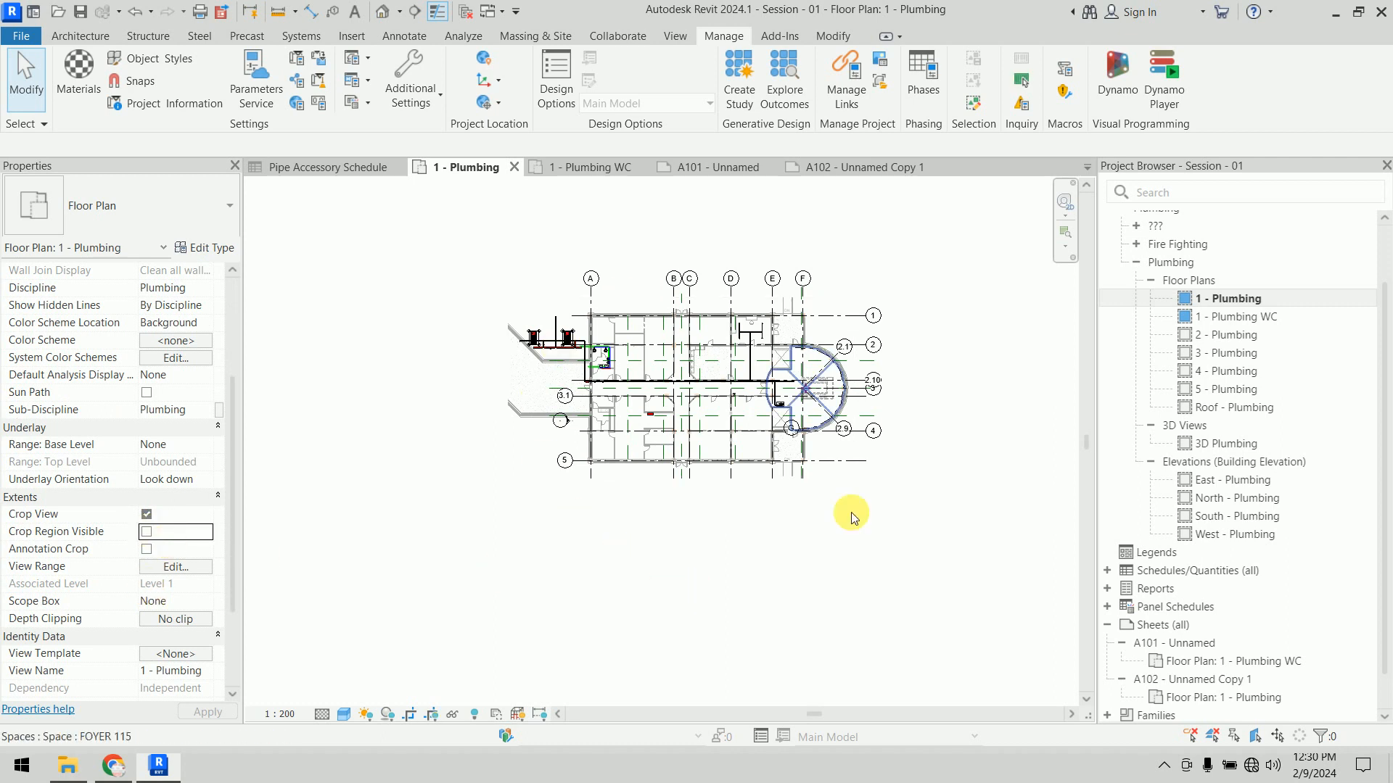
pyautogui.click(872, 171)
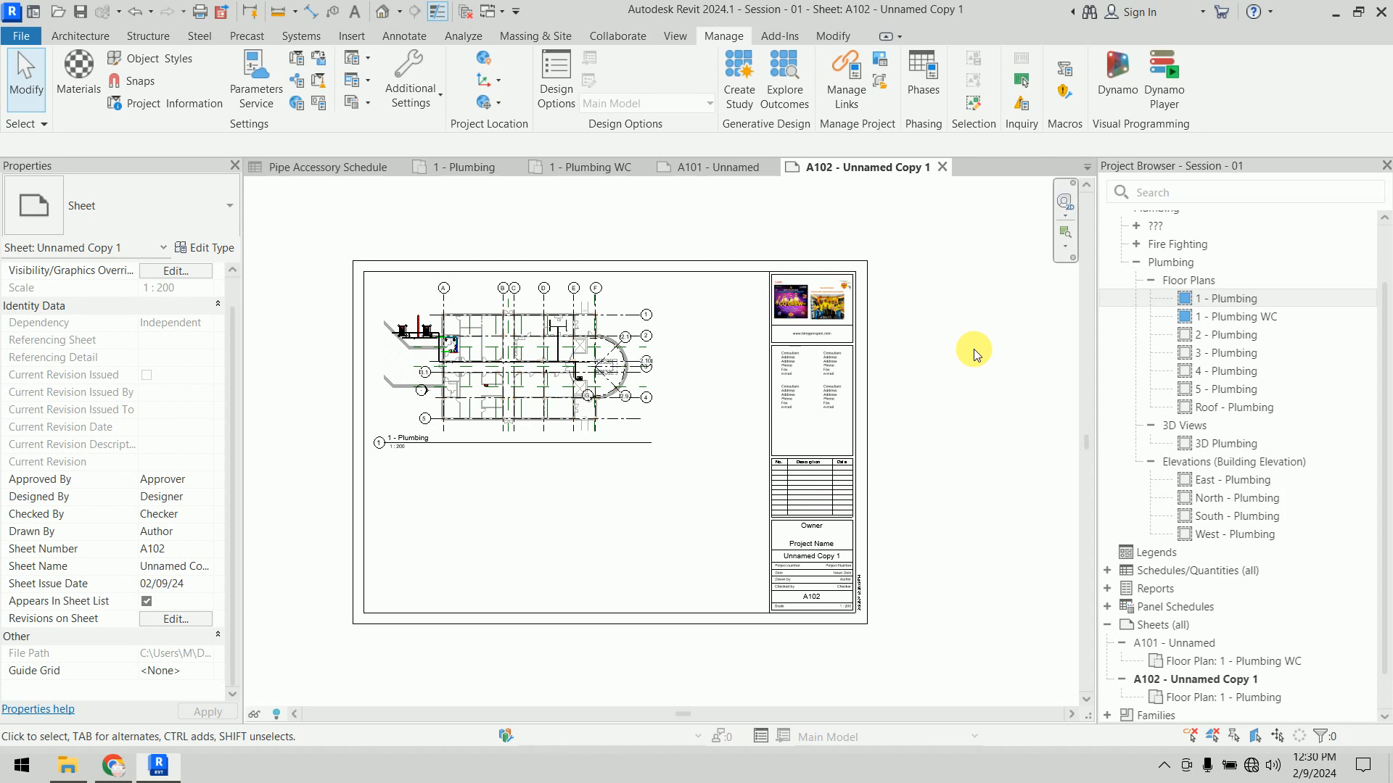
# Step: Open the South - Plumbing elevation and enable Crop View and Crop Region Visible
pyautogui.click(1268, 520)
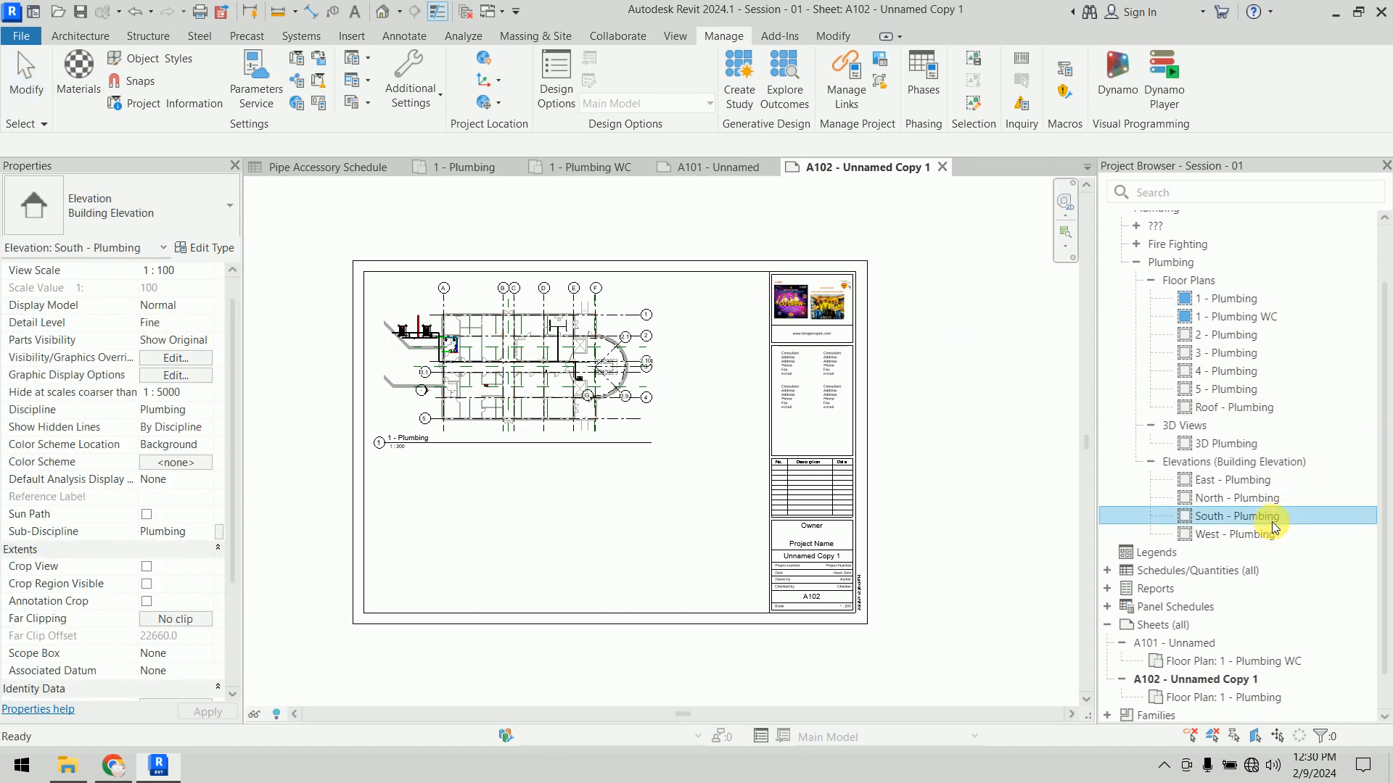
pyautogui.doubleClick(1272, 521)
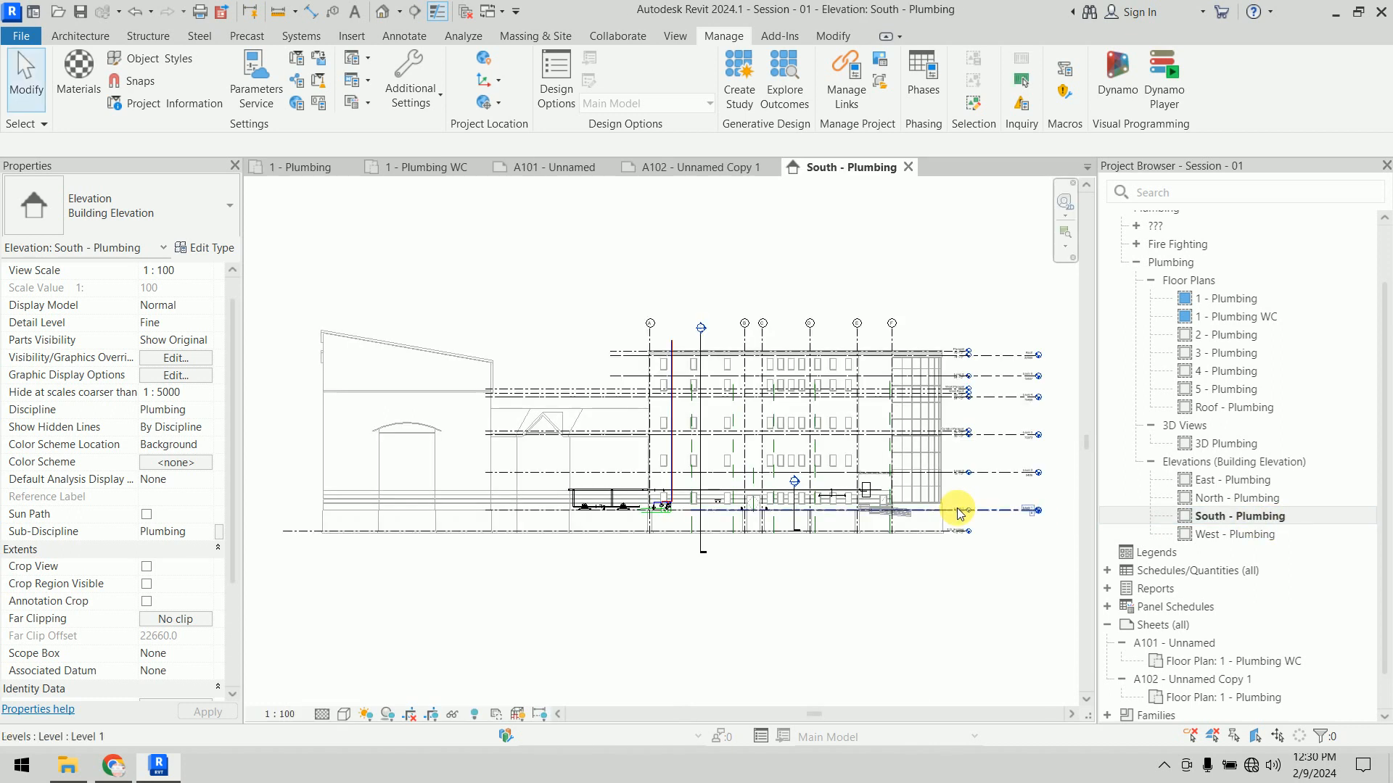
pyautogui.moveTo(880, 590); pyautogui.dragTo(830, 585, button='middle')
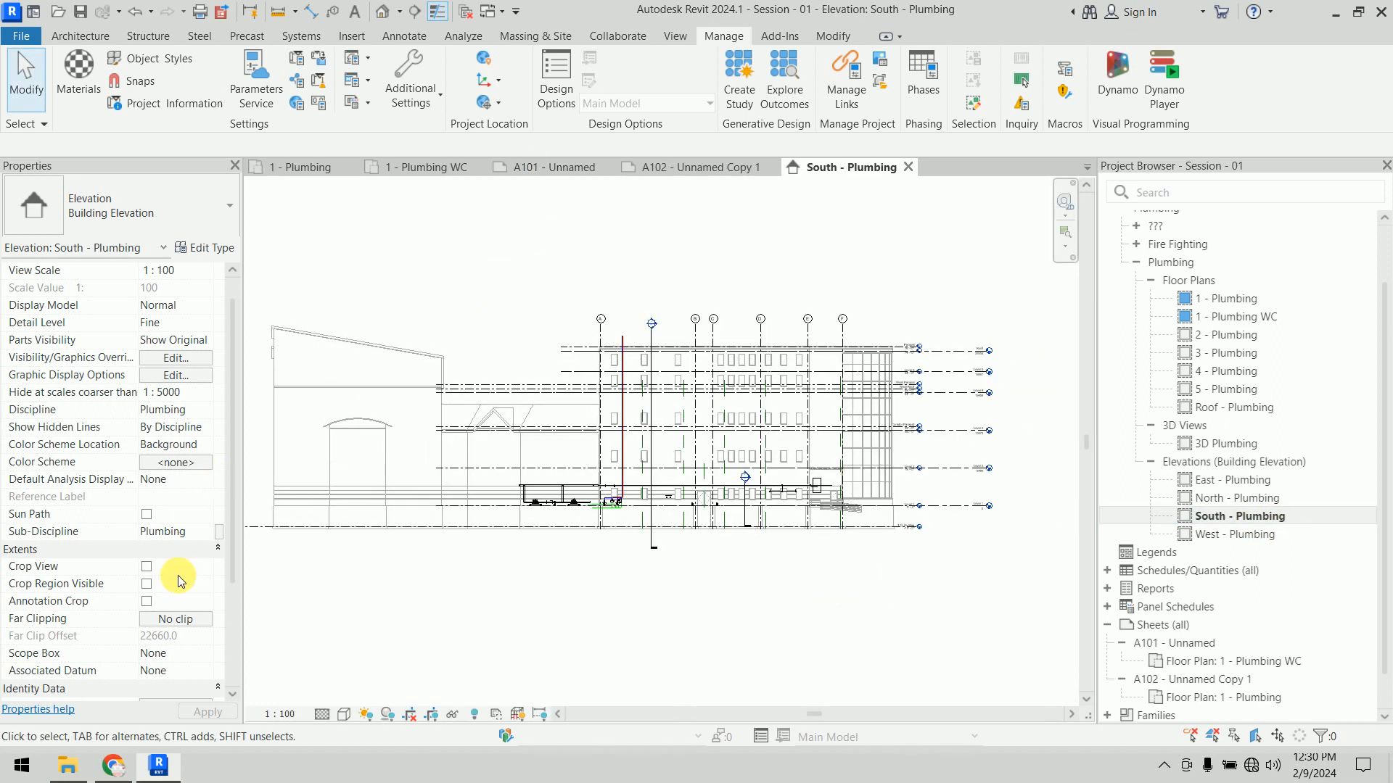
pyautogui.click(147, 583)
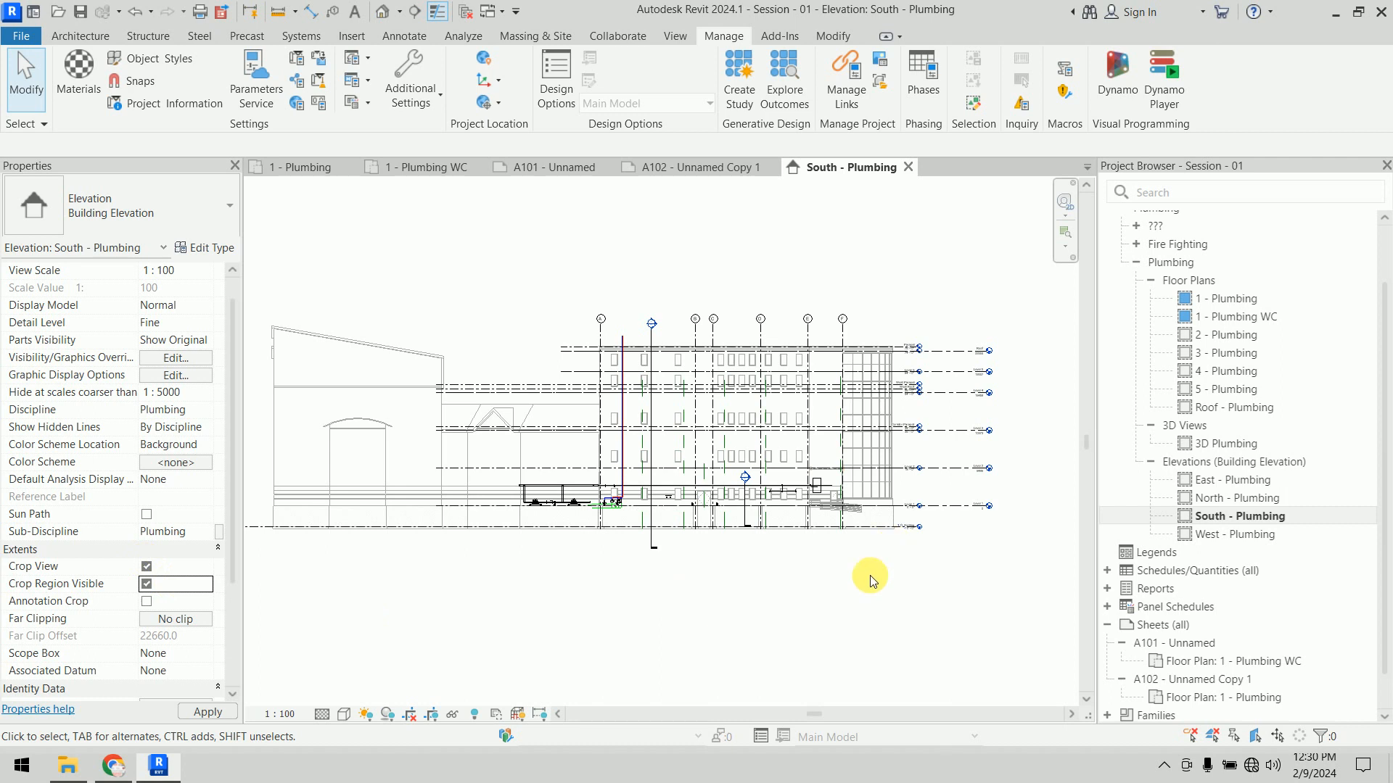
pyautogui.scroll(-2, 859, 603)
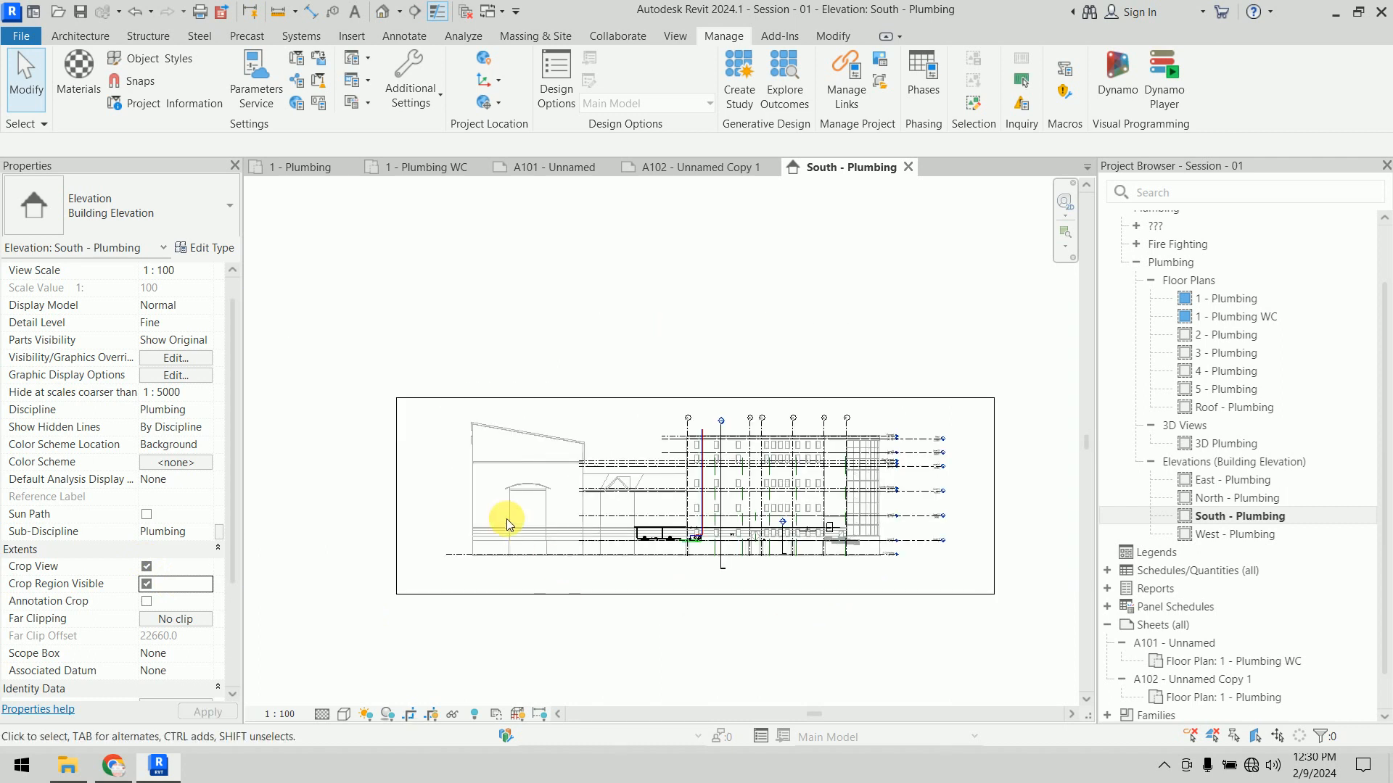
# Step: Shrink the elevation's crop region on all four sides around the lower floors of the gridded main building
pyautogui.click(397, 507)
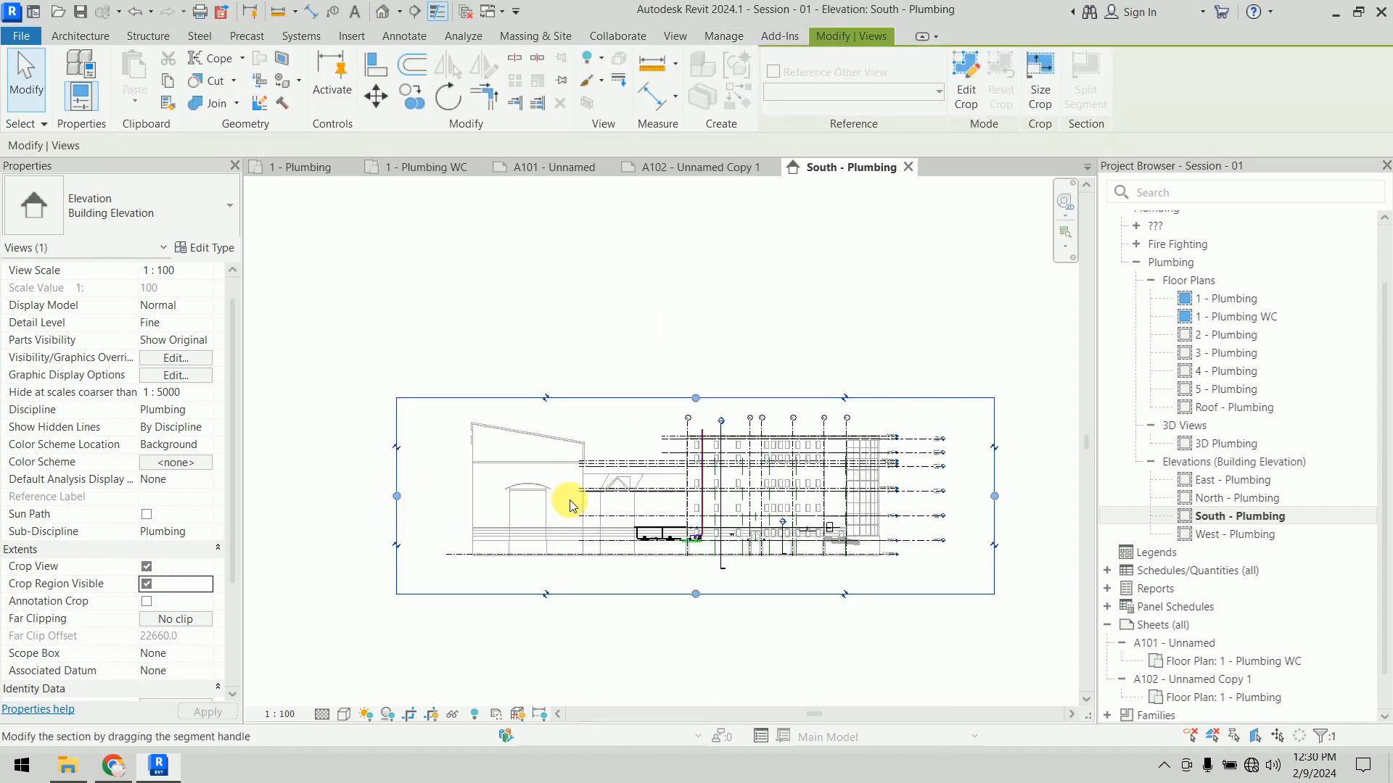
pyautogui.moveTo(570, 501); pyautogui.dragTo(616, 500)
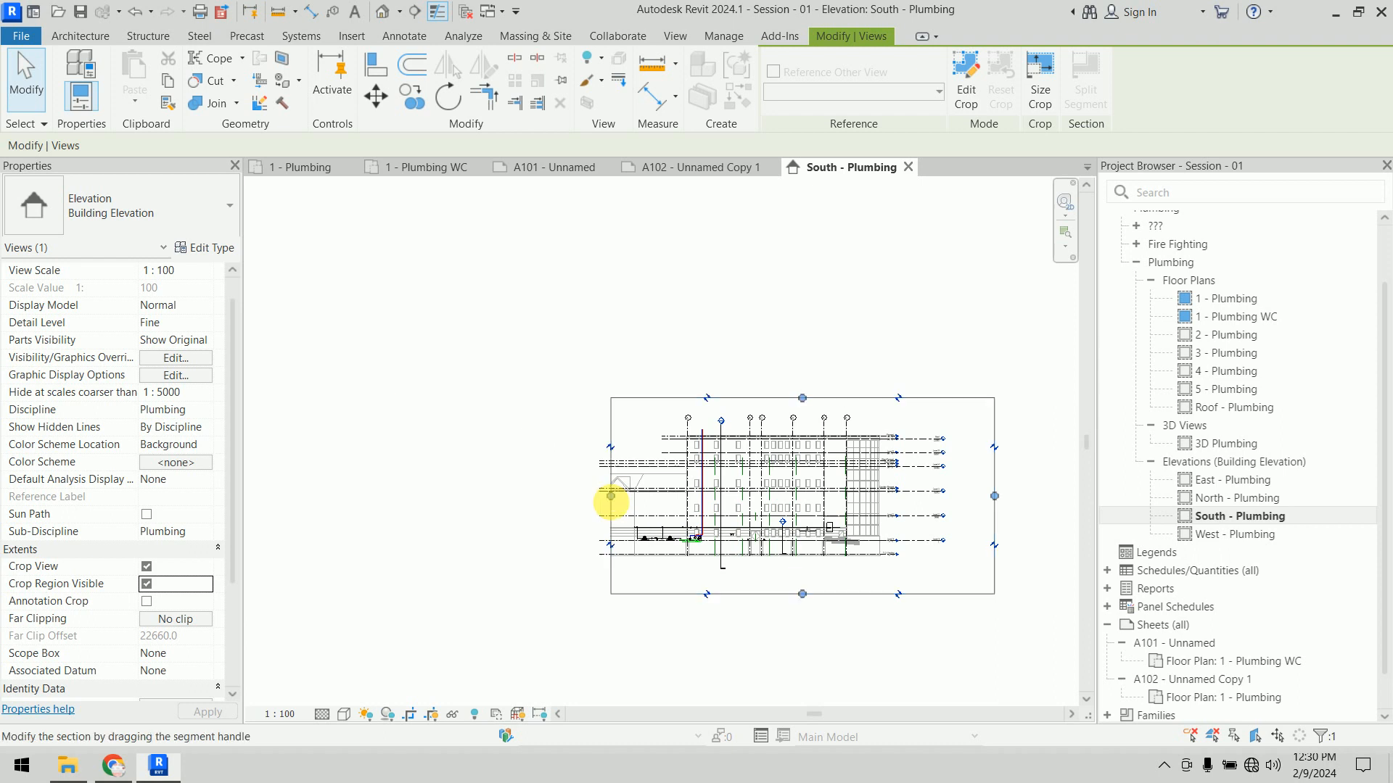
pyautogui.moveTo(994, 497); pyautogui.dragTo(902, 498)
pyautogui.moveTo(753, 407); pyautogui.dragTo(754, 498)
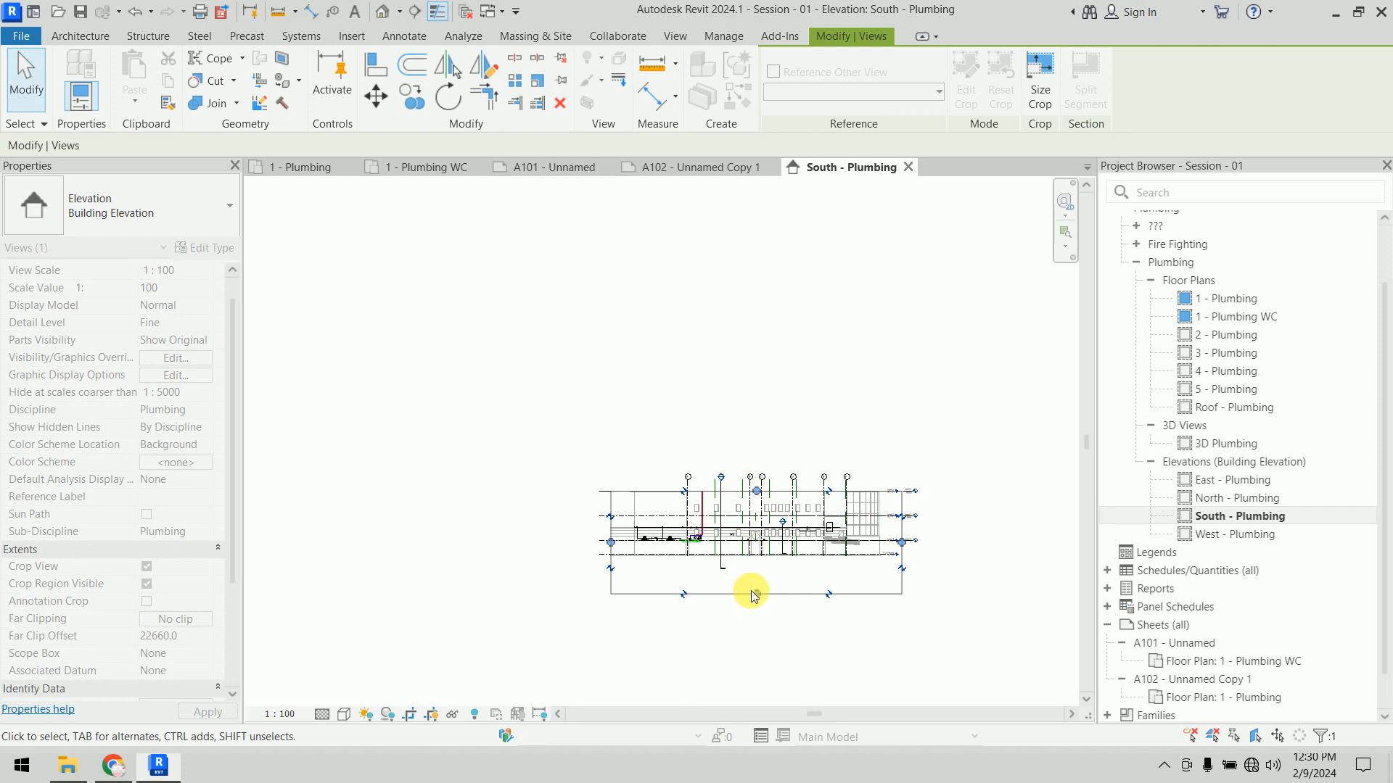
pyautogui.moveTo(750, 591); pyautogui.dragTo(756, 592)
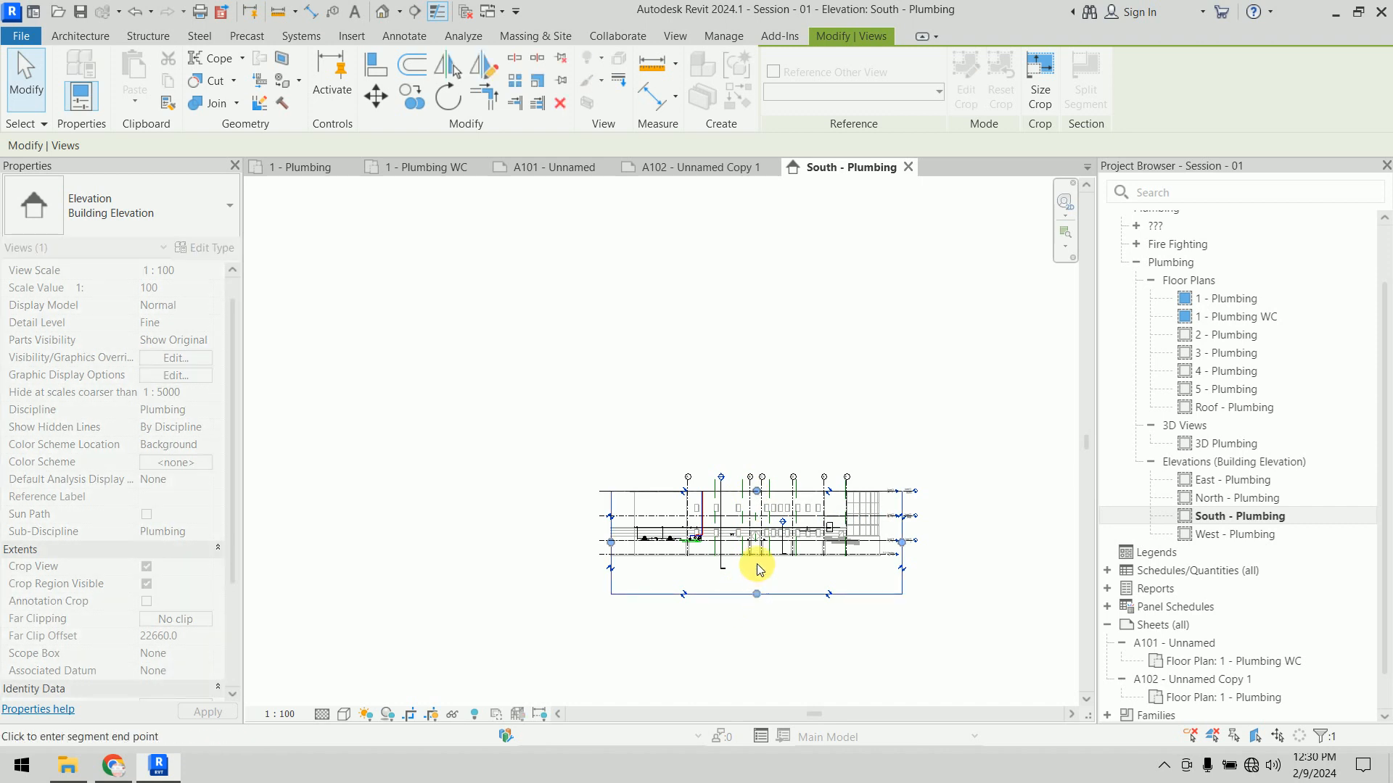
pyautogui.click(756, 563)
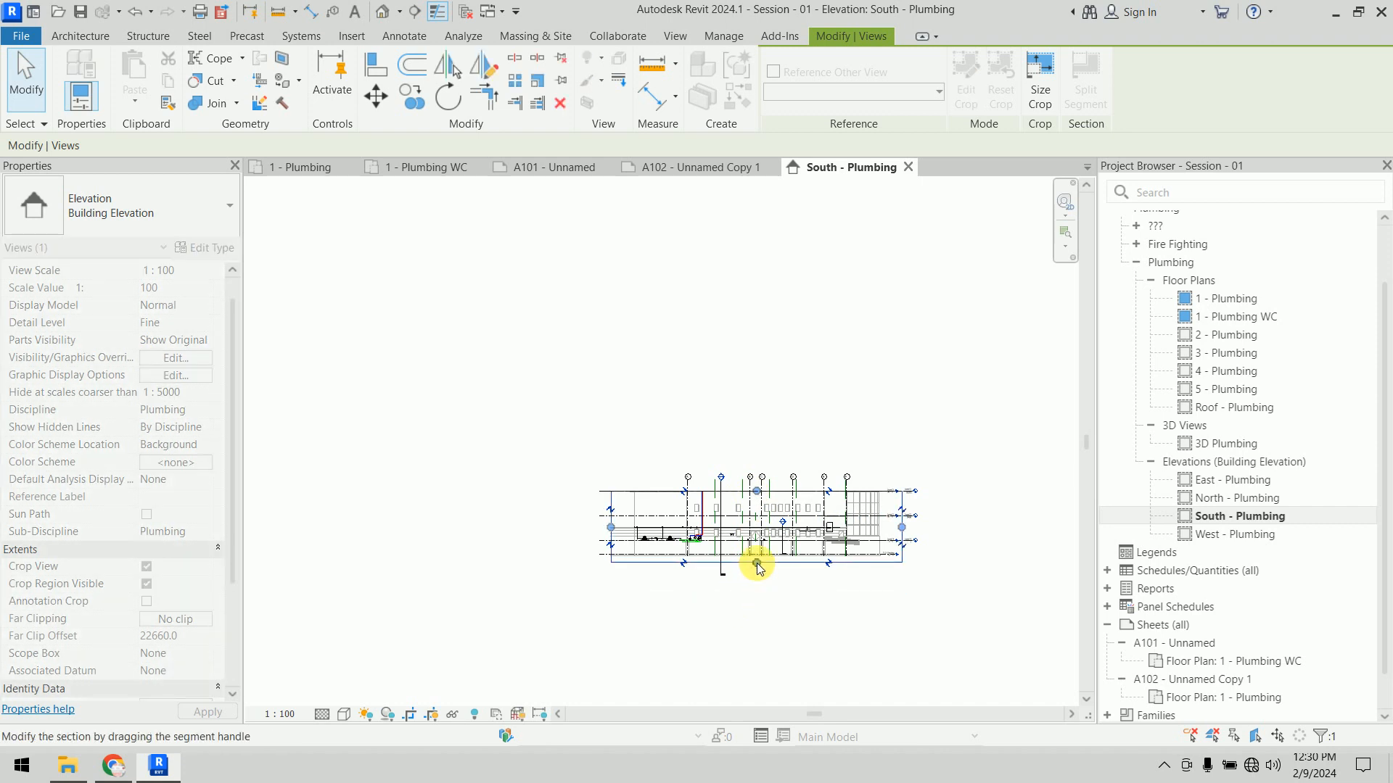
pyautogui.click(788, 634)
# Step: Turn off Crop Region Visible for the South - Plumbing elevation
pyautogui.scroll(7, 829, 615)
pyautogui.moveTo(822, 608); pyautogui.dragTo(800, 606, button='middle')
pyautogui.scroll(-2, 801, 609)
pyautogui.click(147, 584)
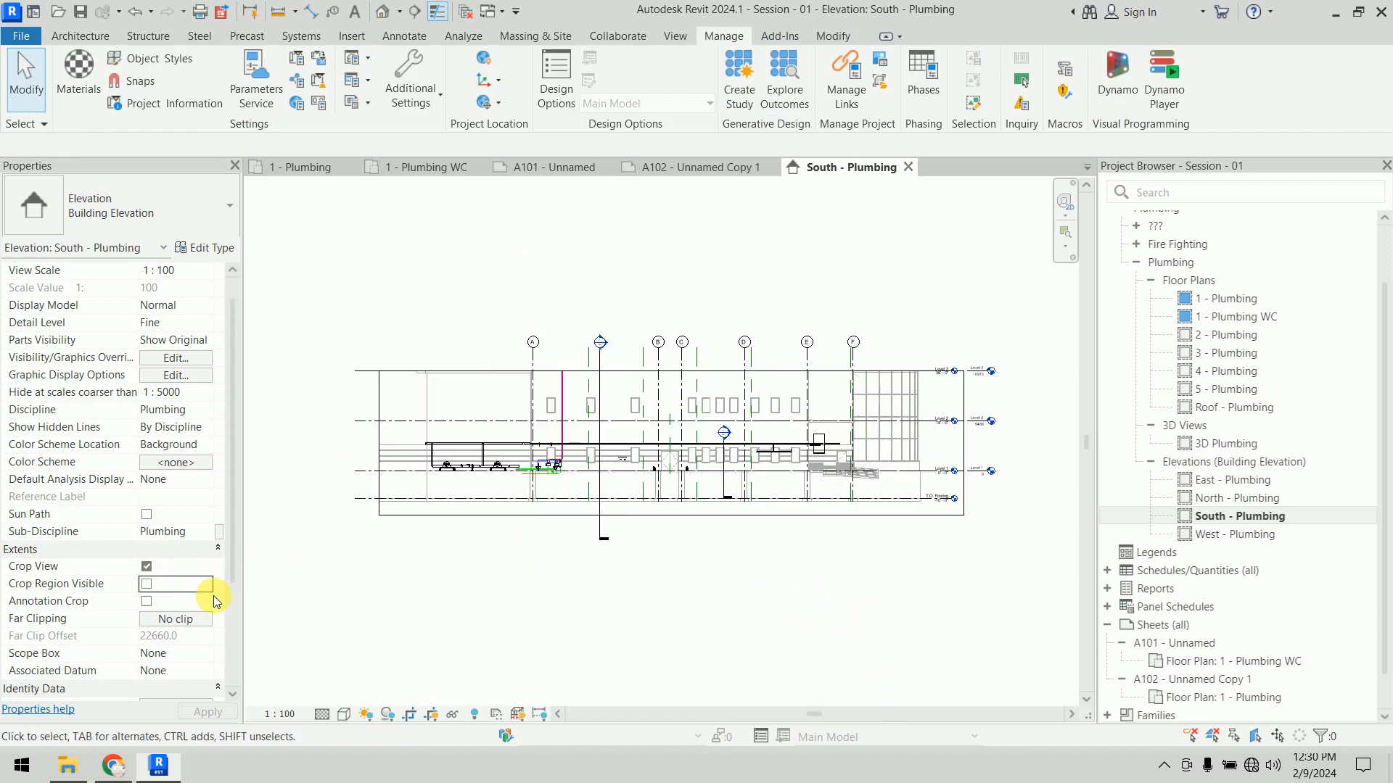
# Step: Try placing the South - Plumbing elevation at 1:100 on sheet A102, below the 1 - Plumbing plan
pyautogui.click(701, 168)
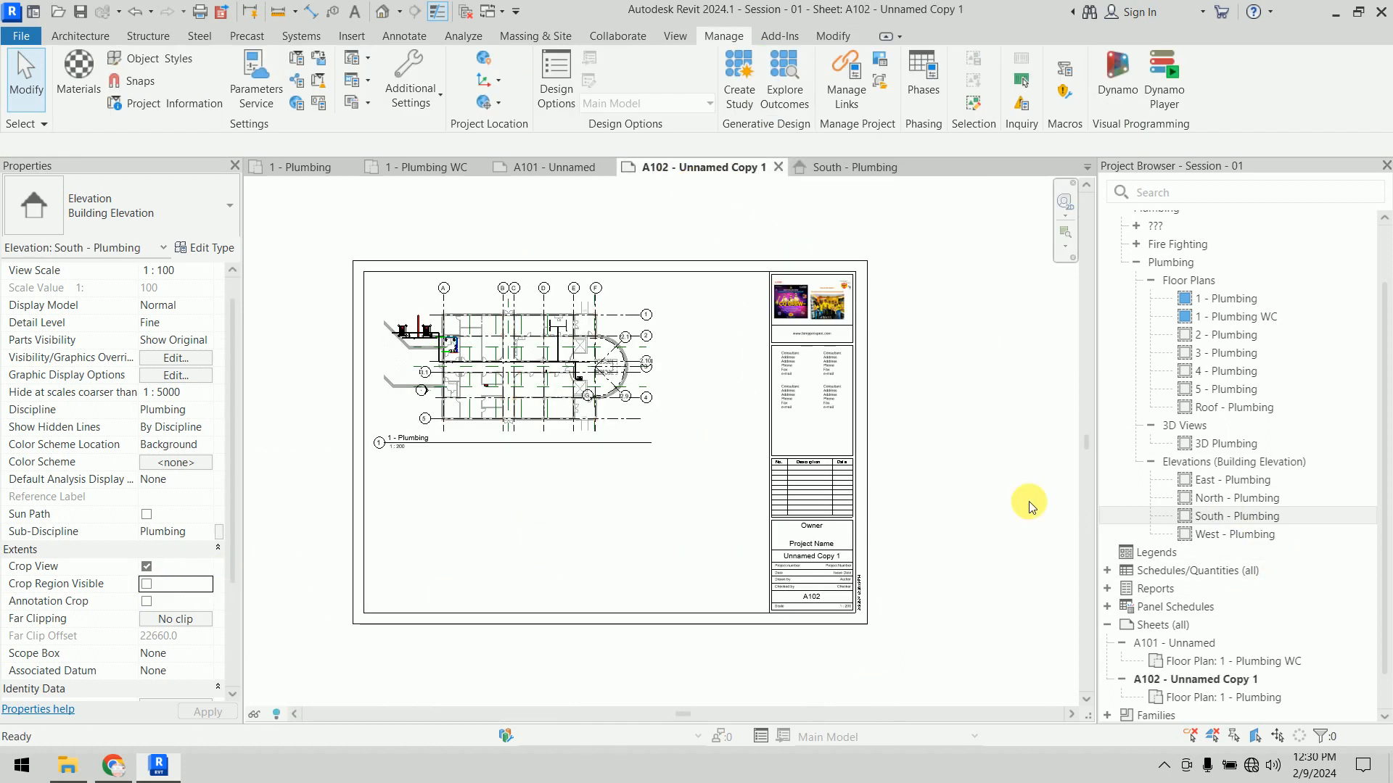
pyautogui.click(1262, 518)
pyautogui.moveTo(1262, 519); pyautogui.dragTo(564, 537)
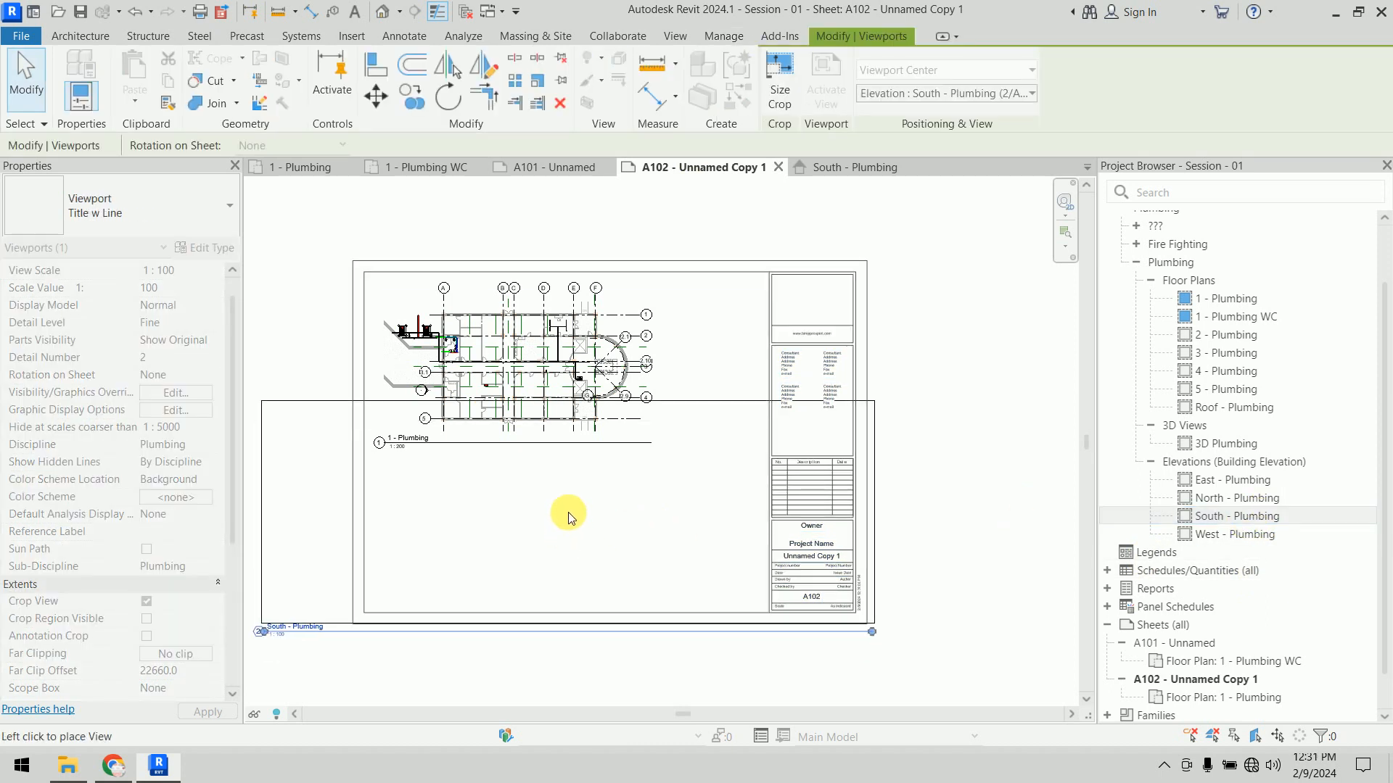
pyautogui.click(573, 518)
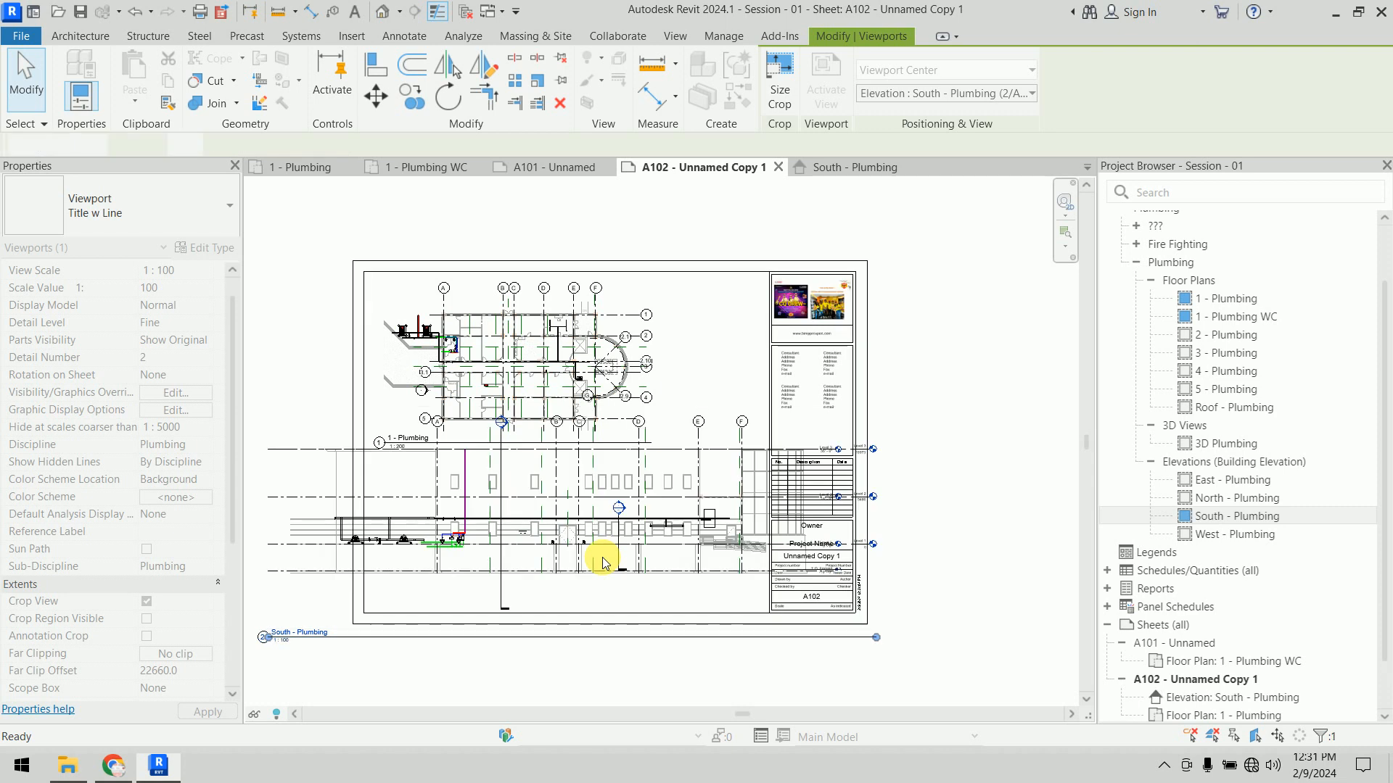
# Step: Return to the South - Plumbing elevation and set its view scale to 1:200
pyautogui.click(856, 168)
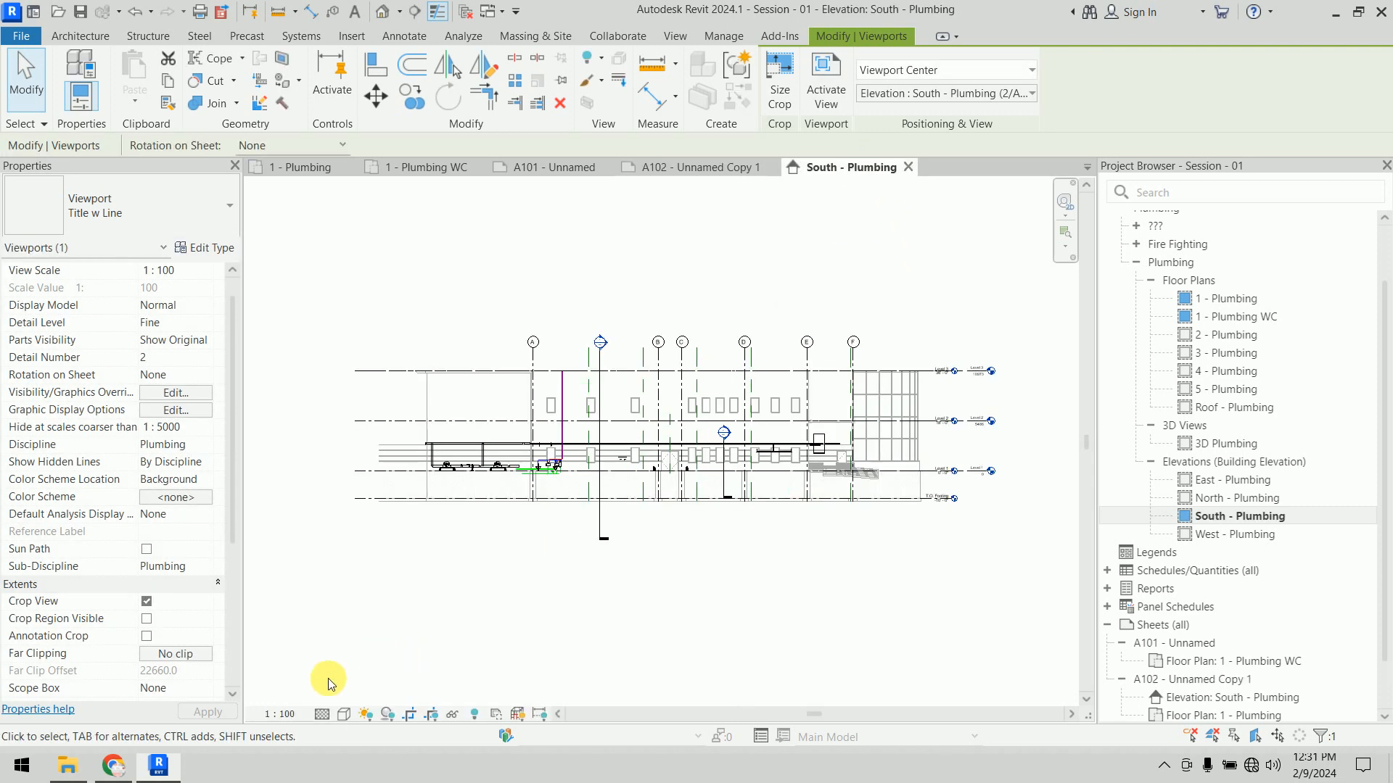
pyautogui.click(282, 713)
pyautogui.click(325, 622)
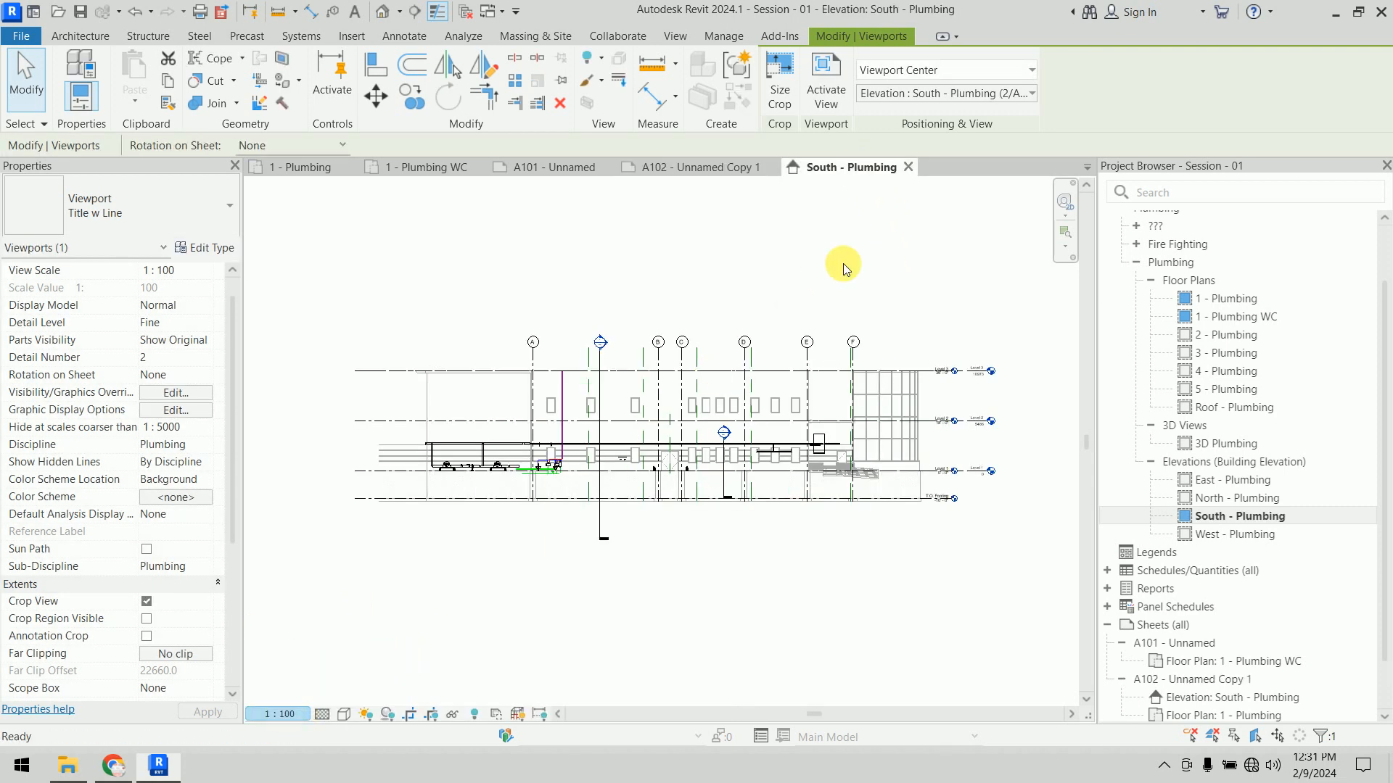
pyautogui.click(843, 269)
# Step: Replace the South - Plumbing viewport on sheet A102 by deleting it and placing the 1:200 elevation below the 1 - Plumbing plan
pyautogui.click(709, 169)
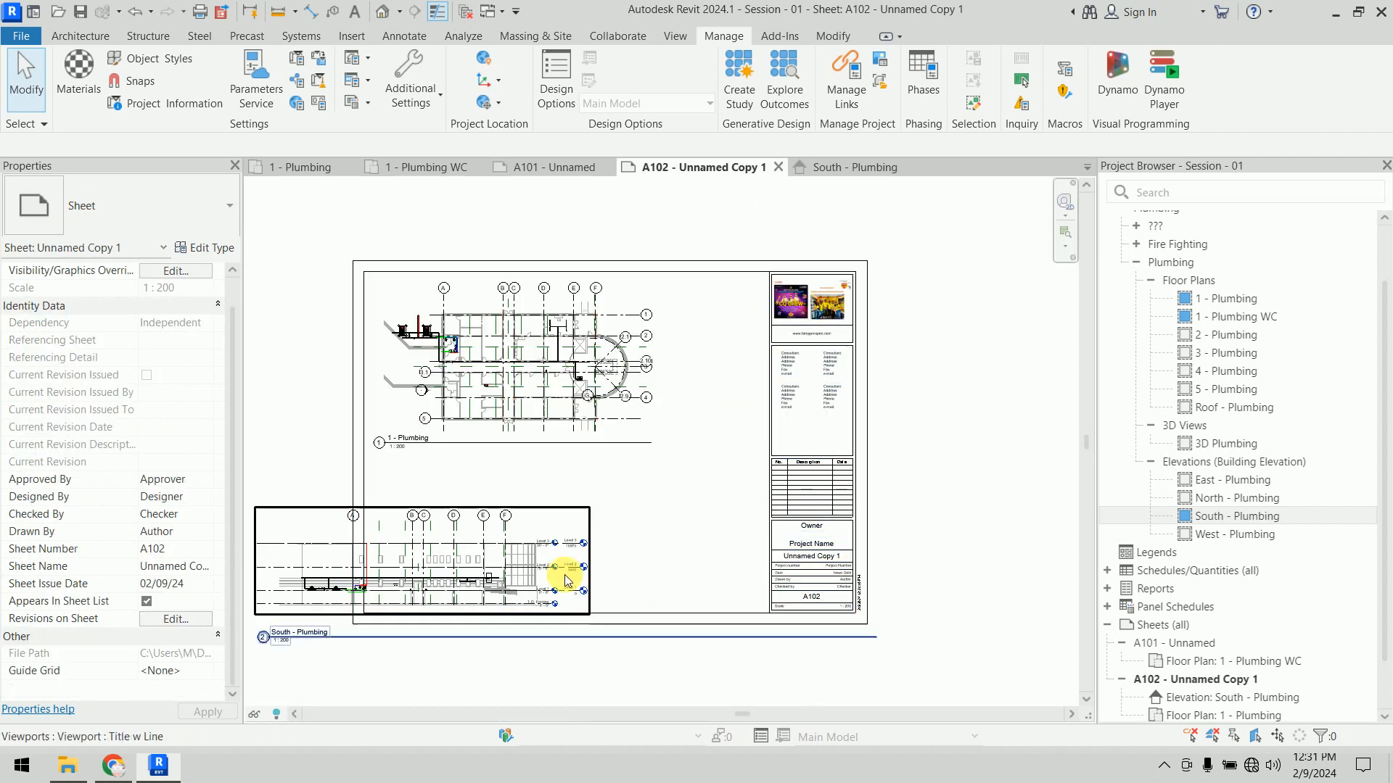
pyautogui.click(568, 580)
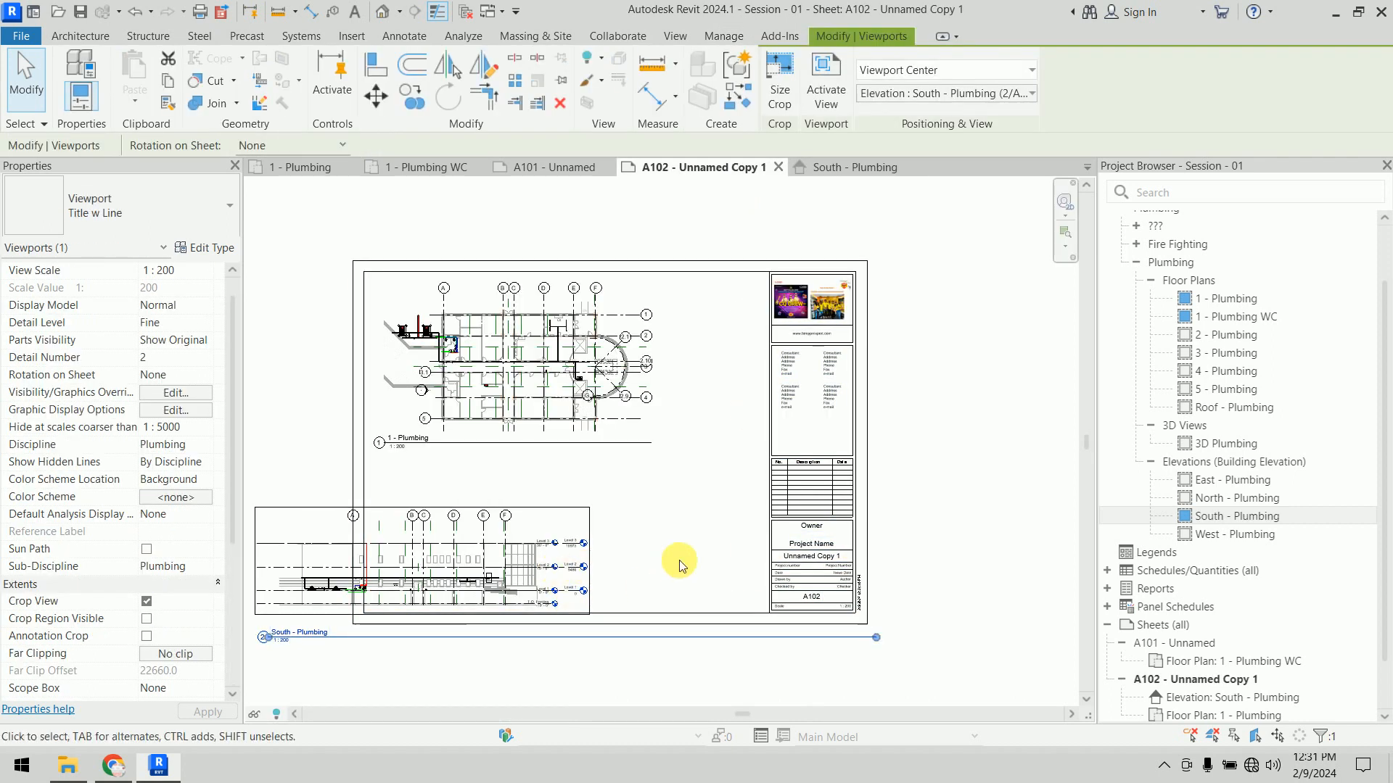
pyautogui.press('Delete')
pyautogui.moveTo(1233, 516); pyautogui.dragTo(545, 522)
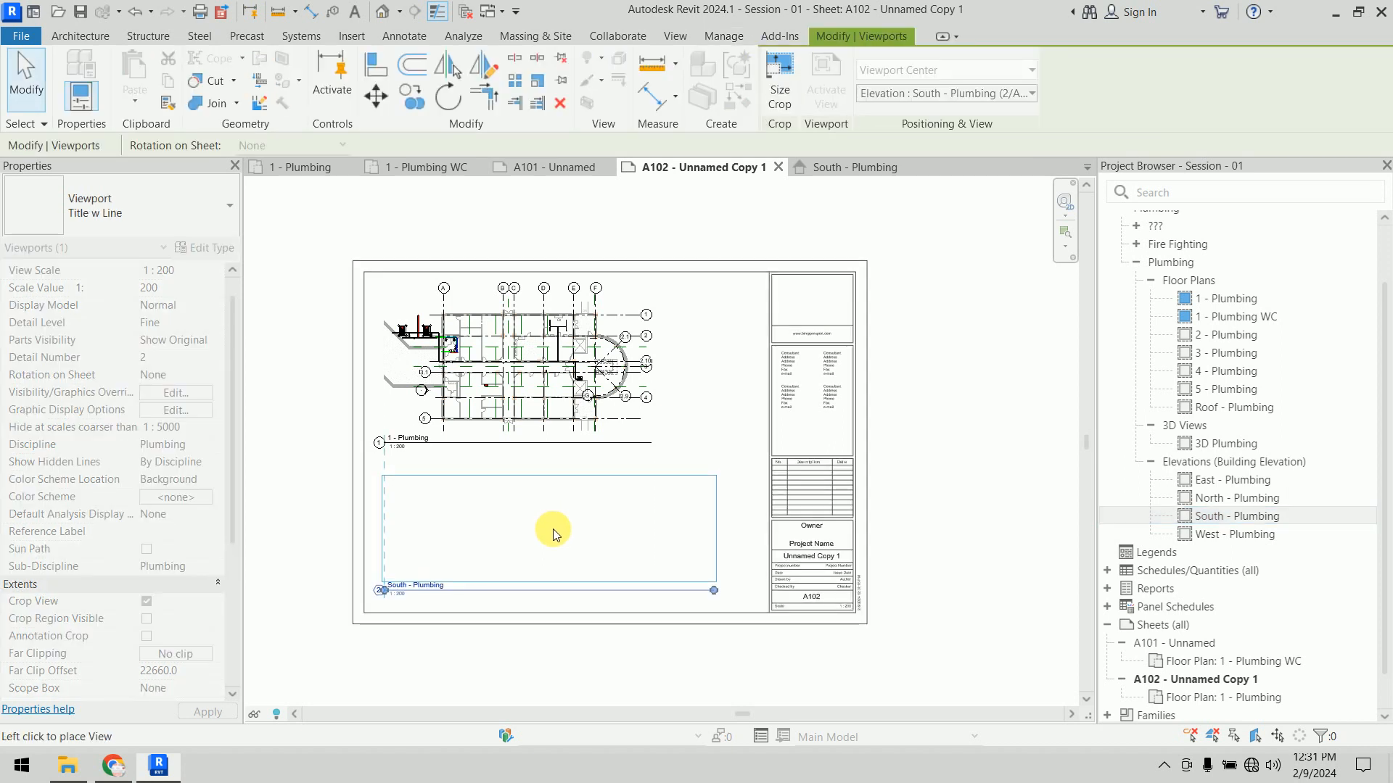
pyautogui.click(553, 534)
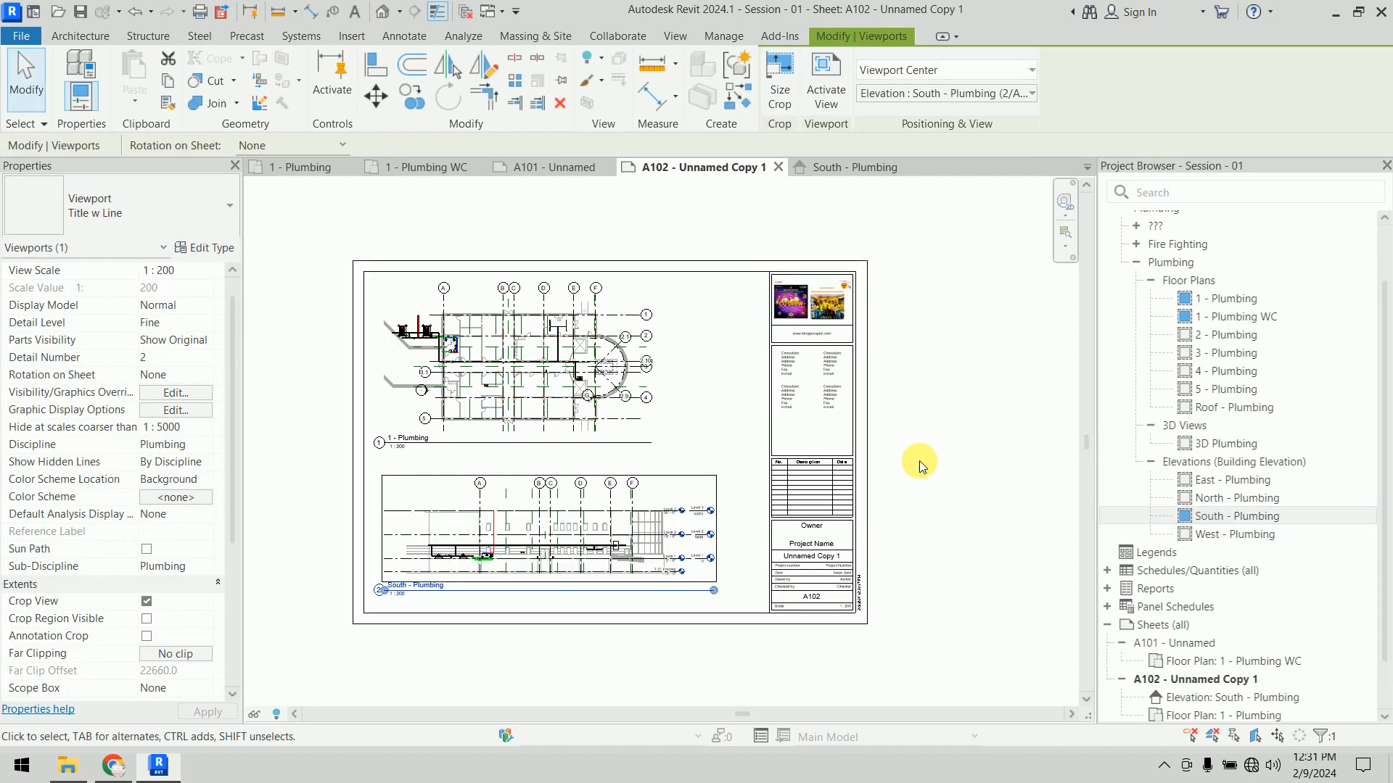
pyautogui.click(920, 460)
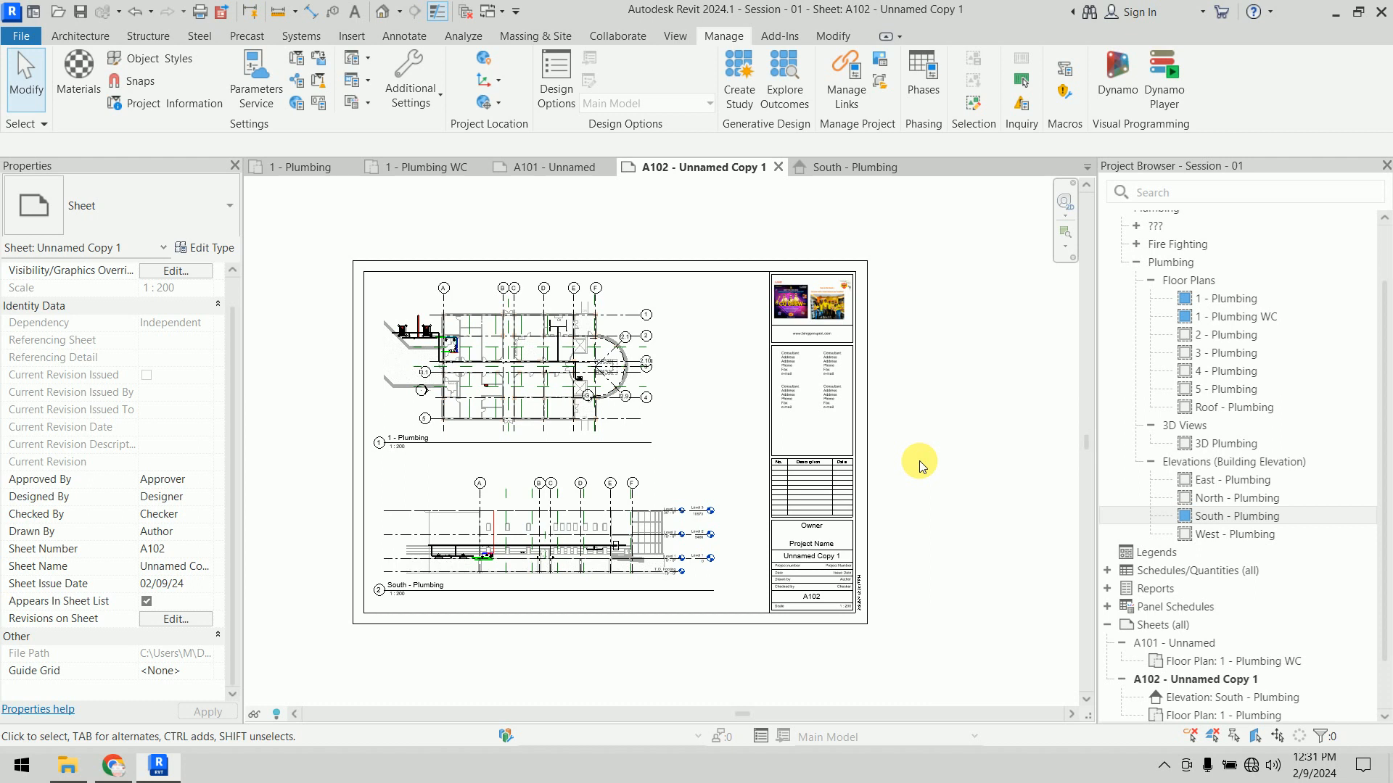
pyautogui.scroll(1, 593, 398)
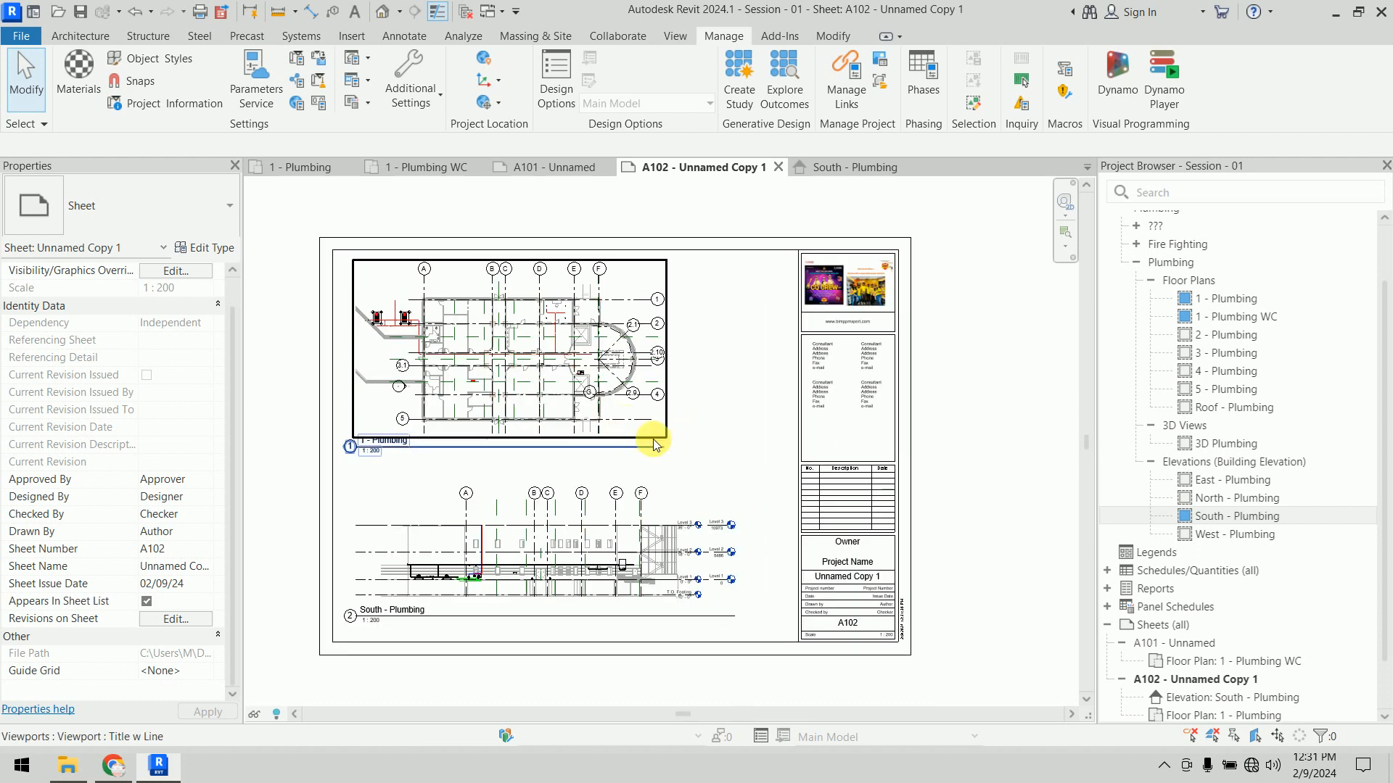
pyautogui.click(21, 35)
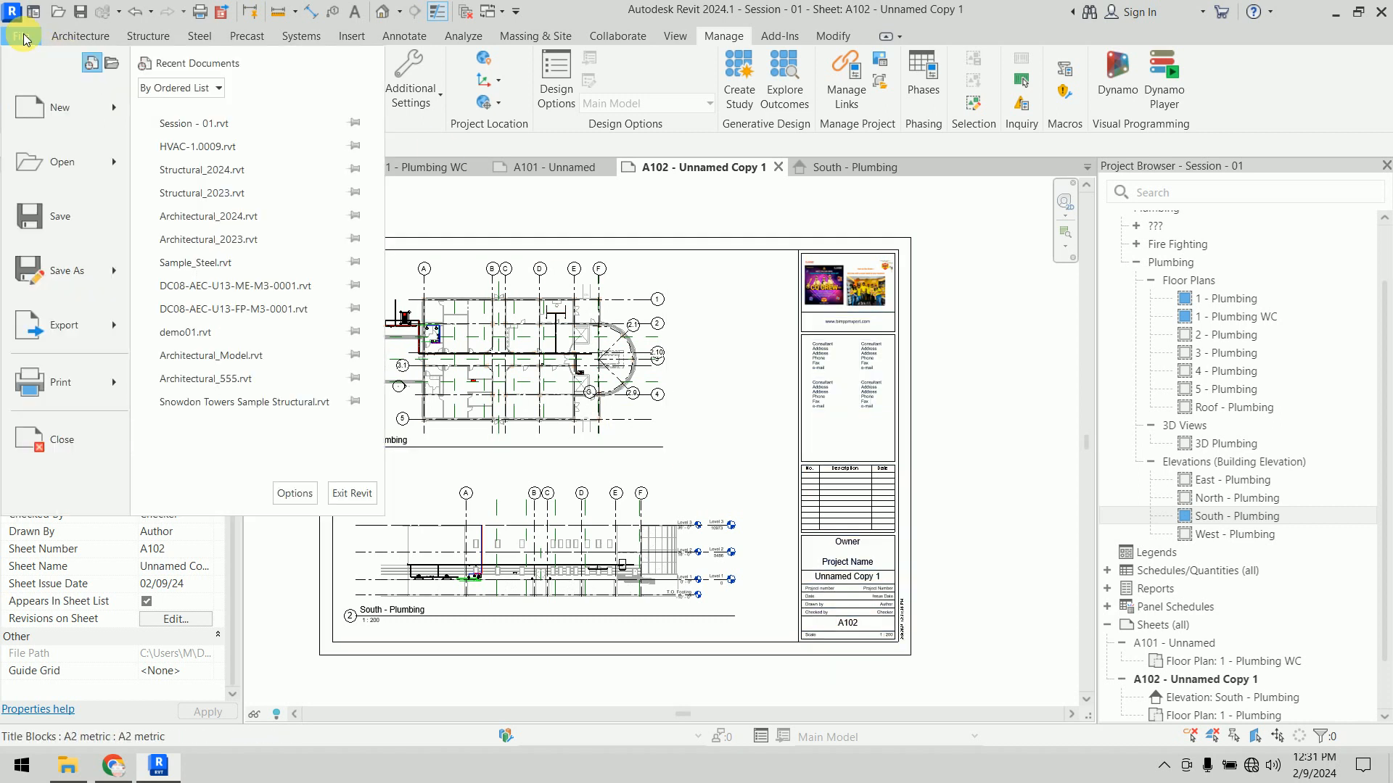
pyautogui.moveTo(96, 339)
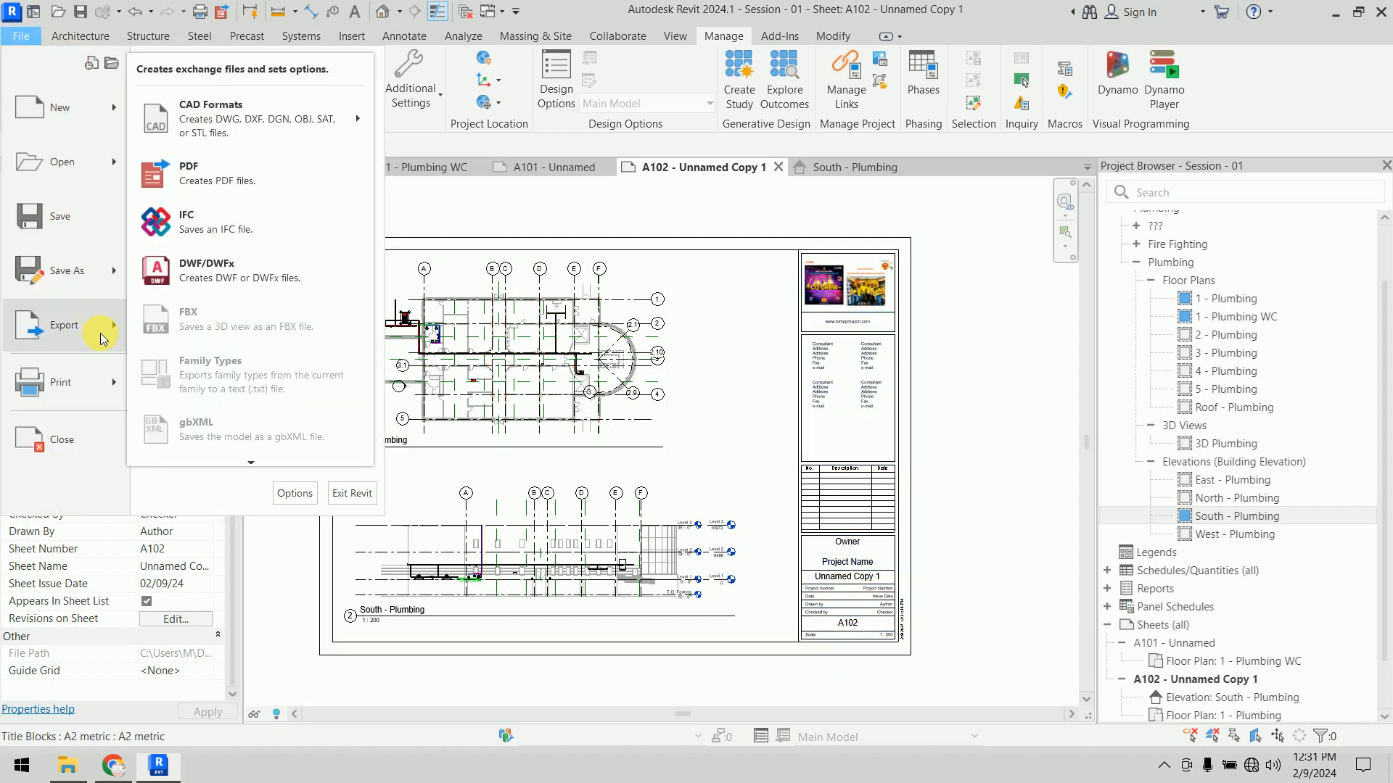
pyautogui.moveTo(260, 131)
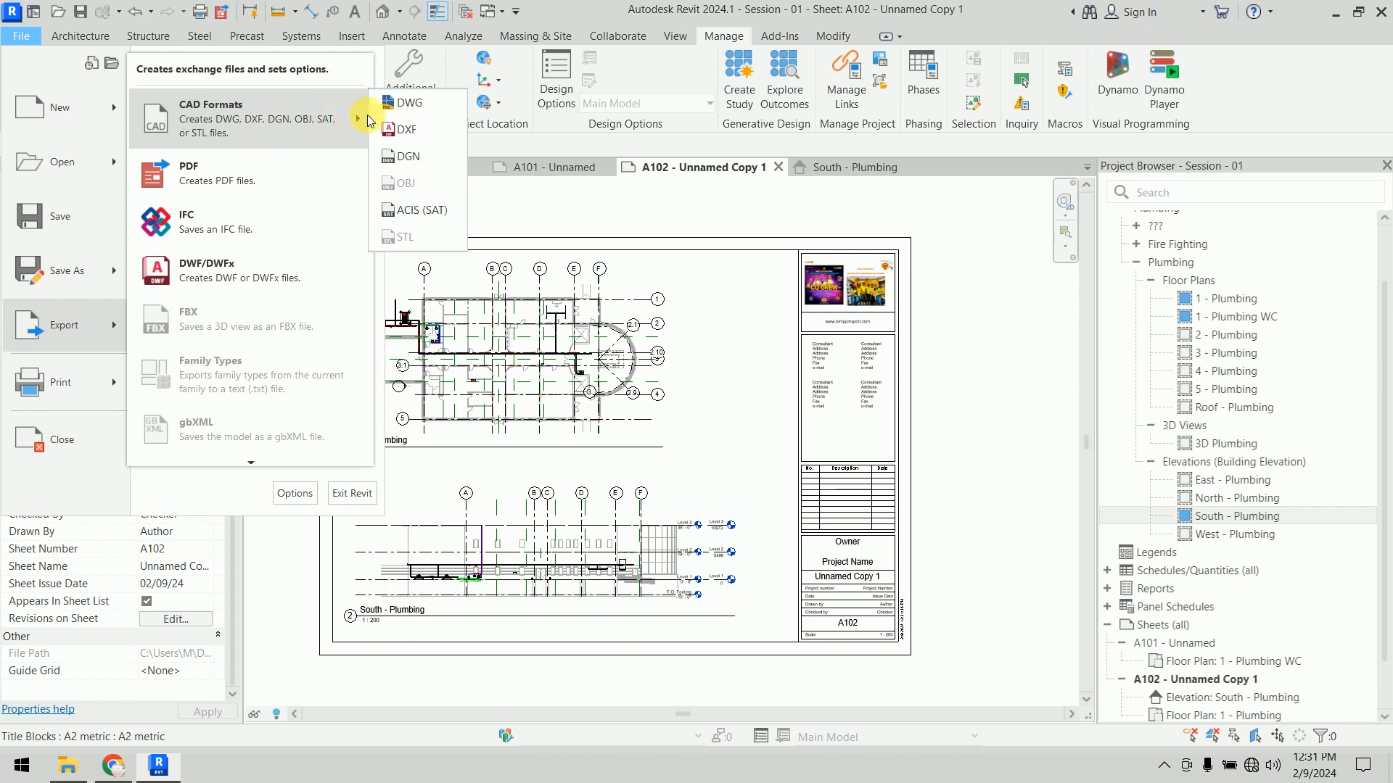
pyautogui.click(393, 106)
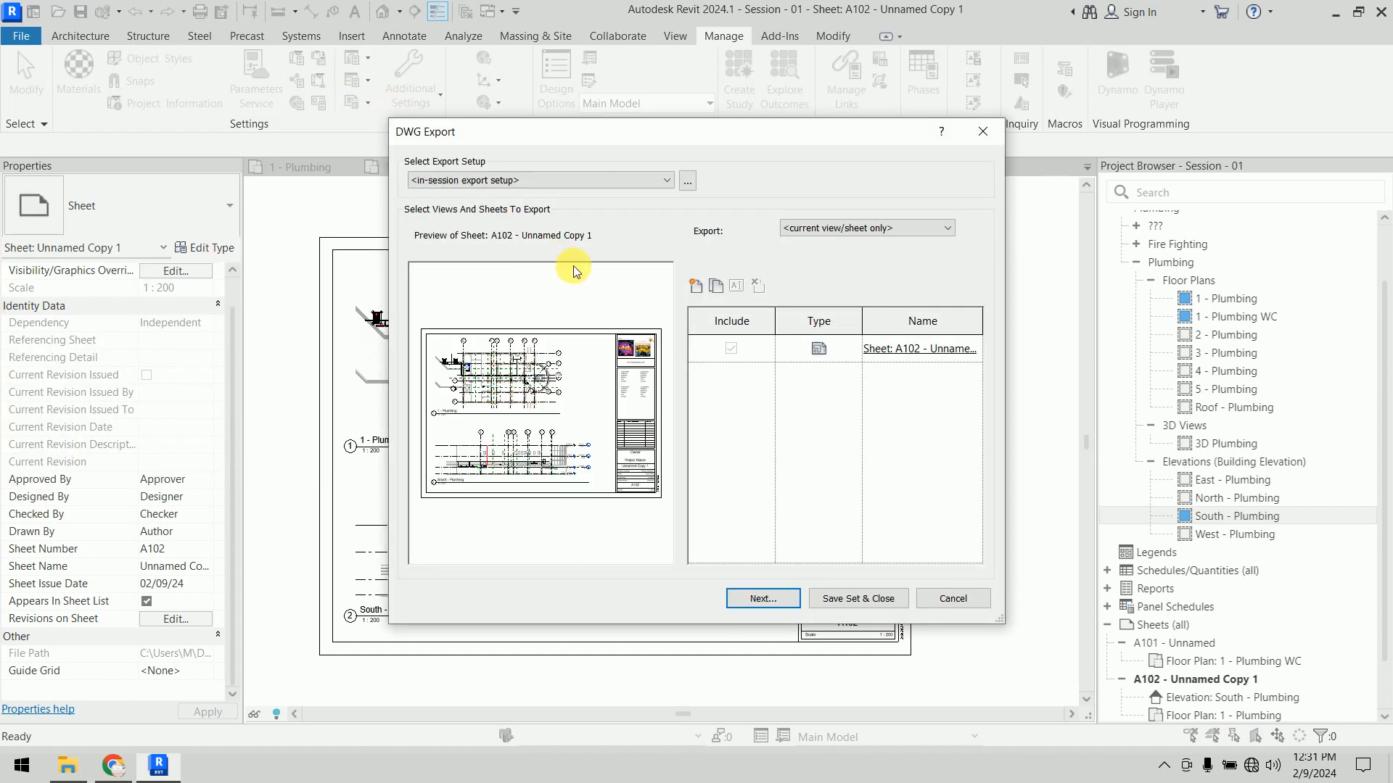
pyautogui.click(913, 233)
pyautogui.click(912, 237)
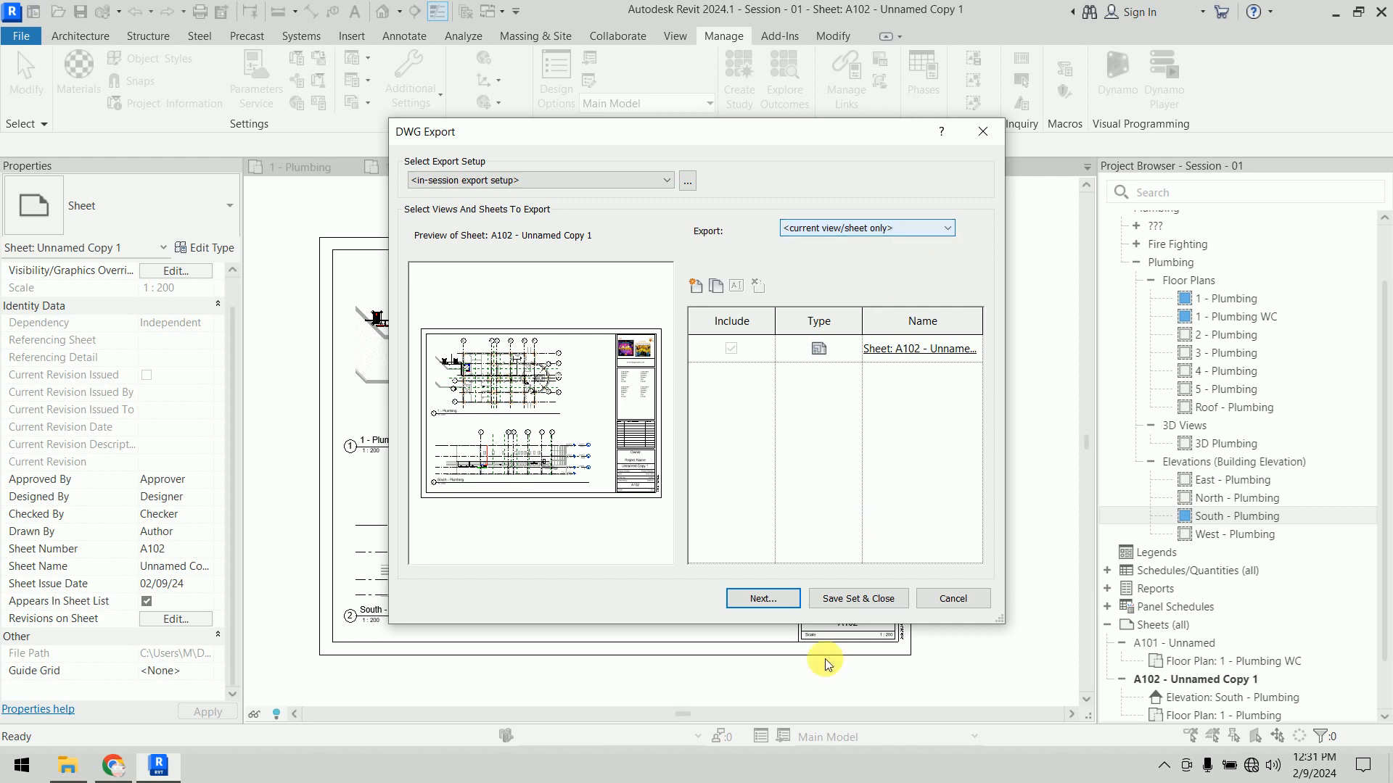
pyautogui.click(778, 599)
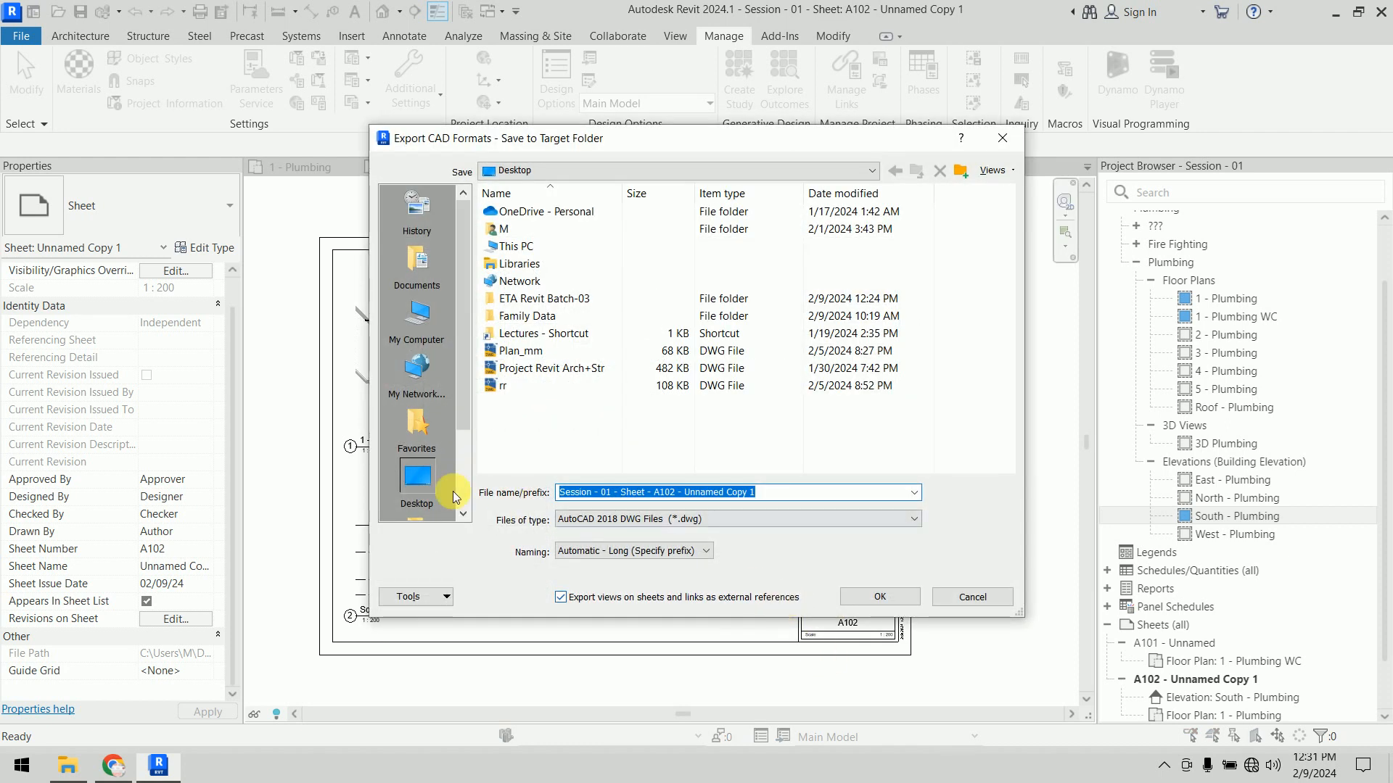
pyautogui.click(425, 490)
pyautogui.click(798, 493)
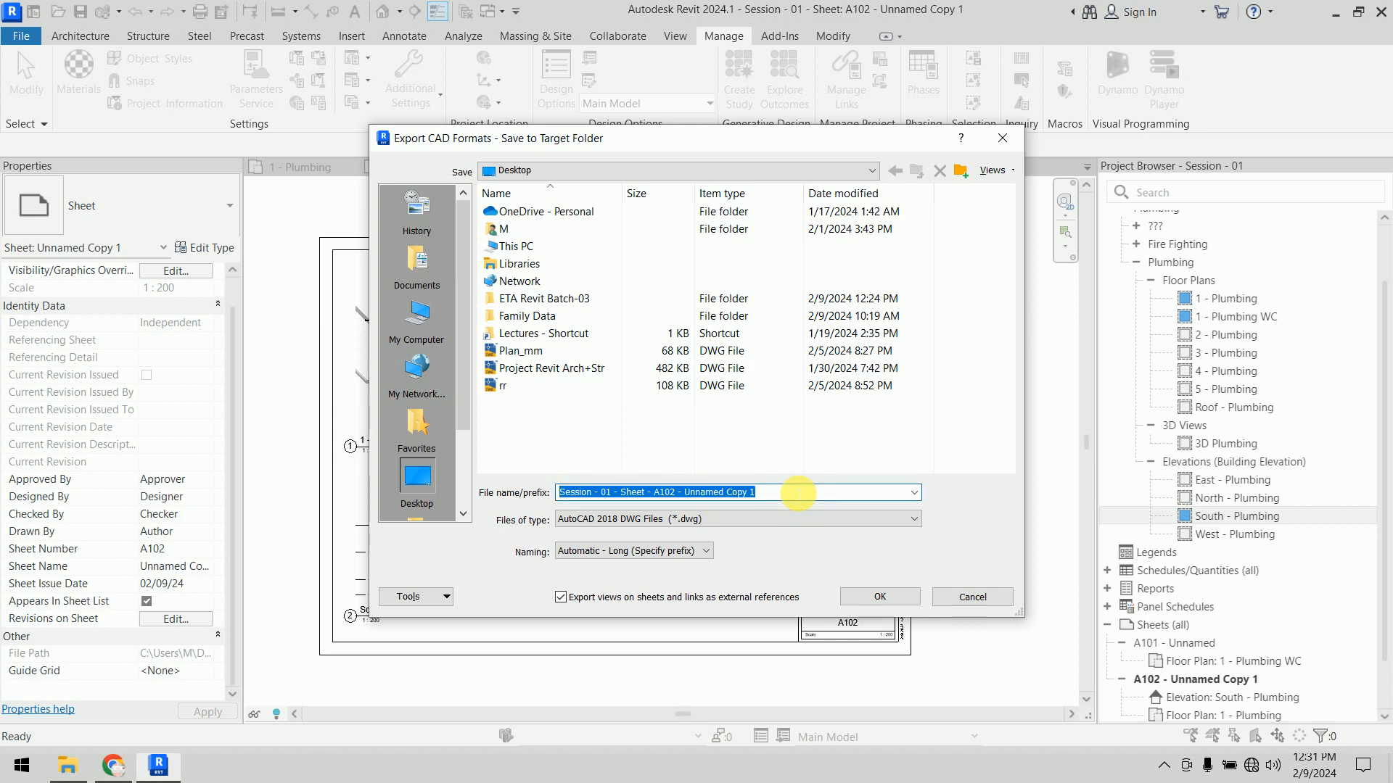
pyautogui.click(972, 596)
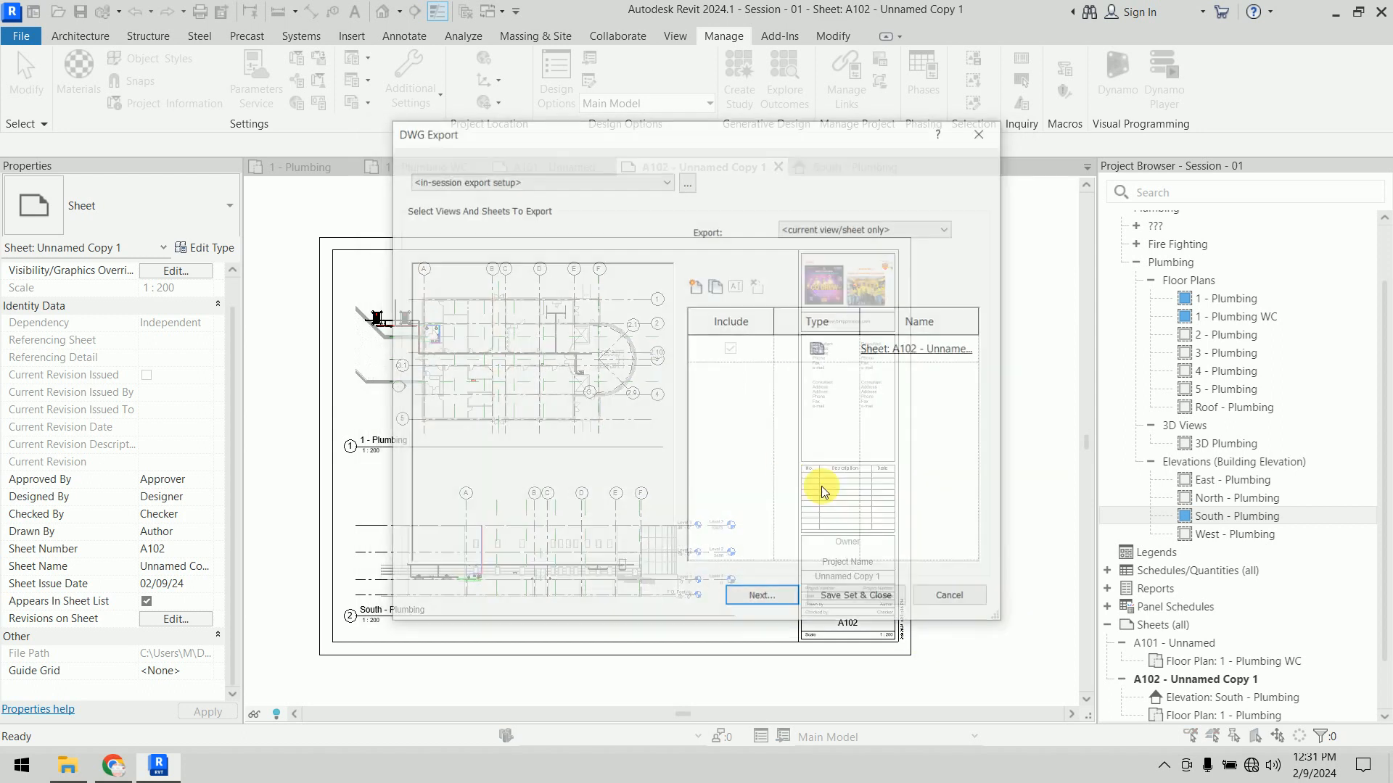
pyautogui.click(955, 600)
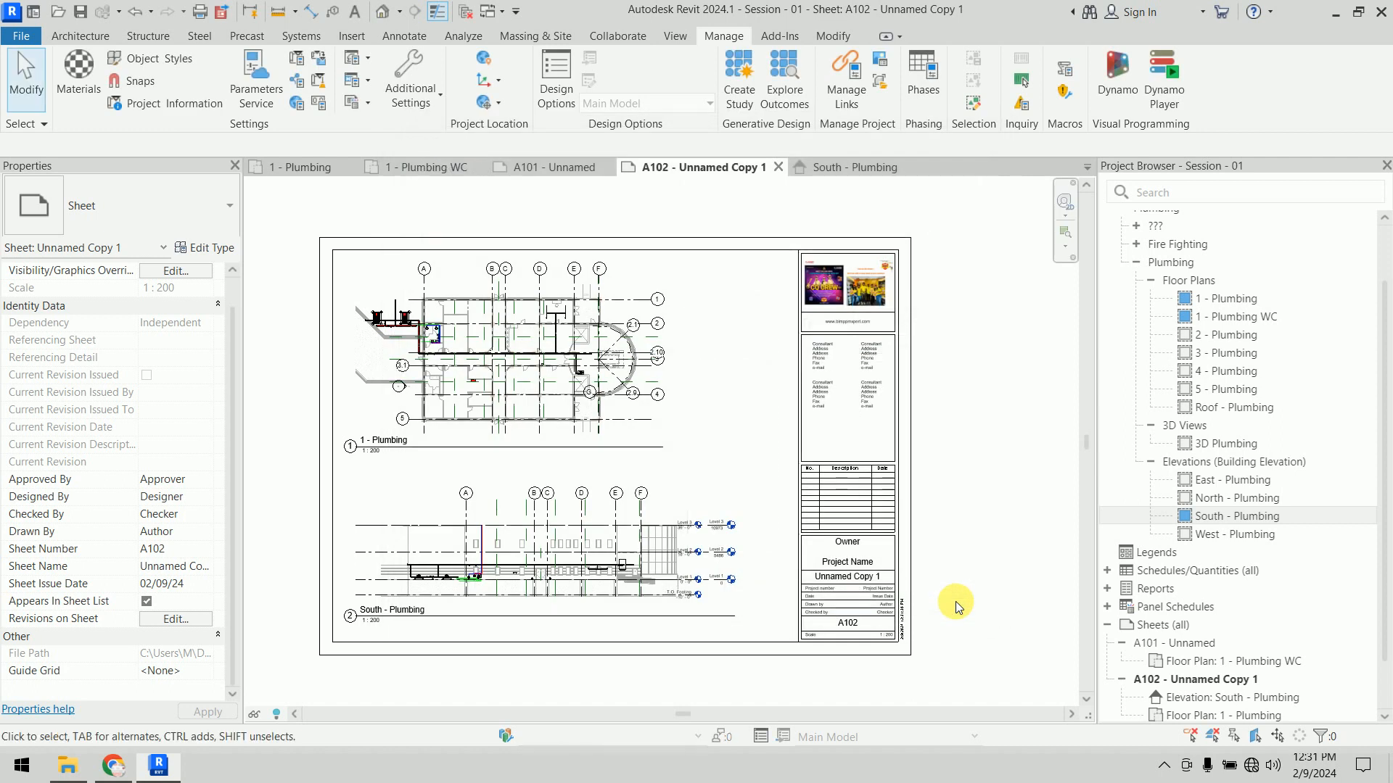
# Step: Set up a DWG export of the in-session view/sheet set, listing Sheets in the Model and including both A101 and A102
pyautogui.click(21, 35)
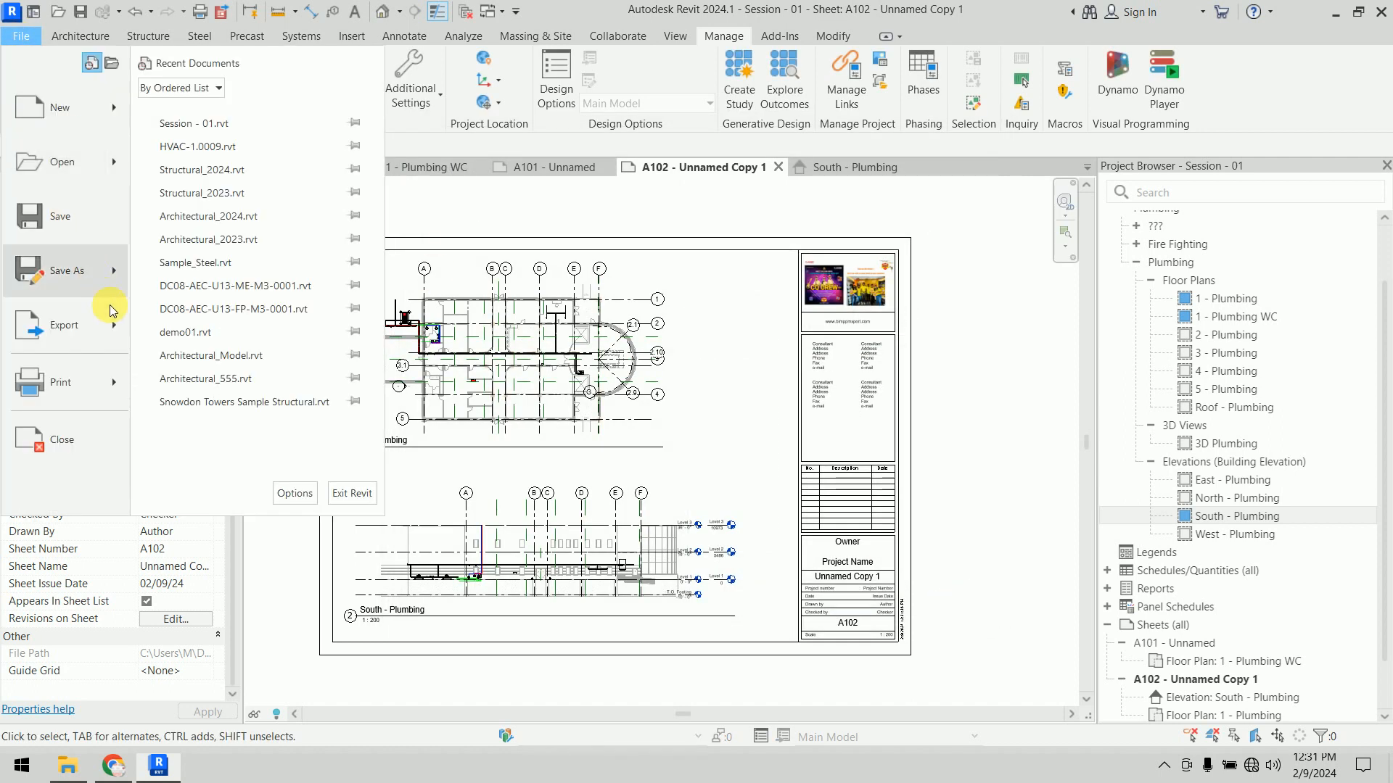
pyautogui.moveTo(116, 329)
pyautogui.moveTo(298, 131)
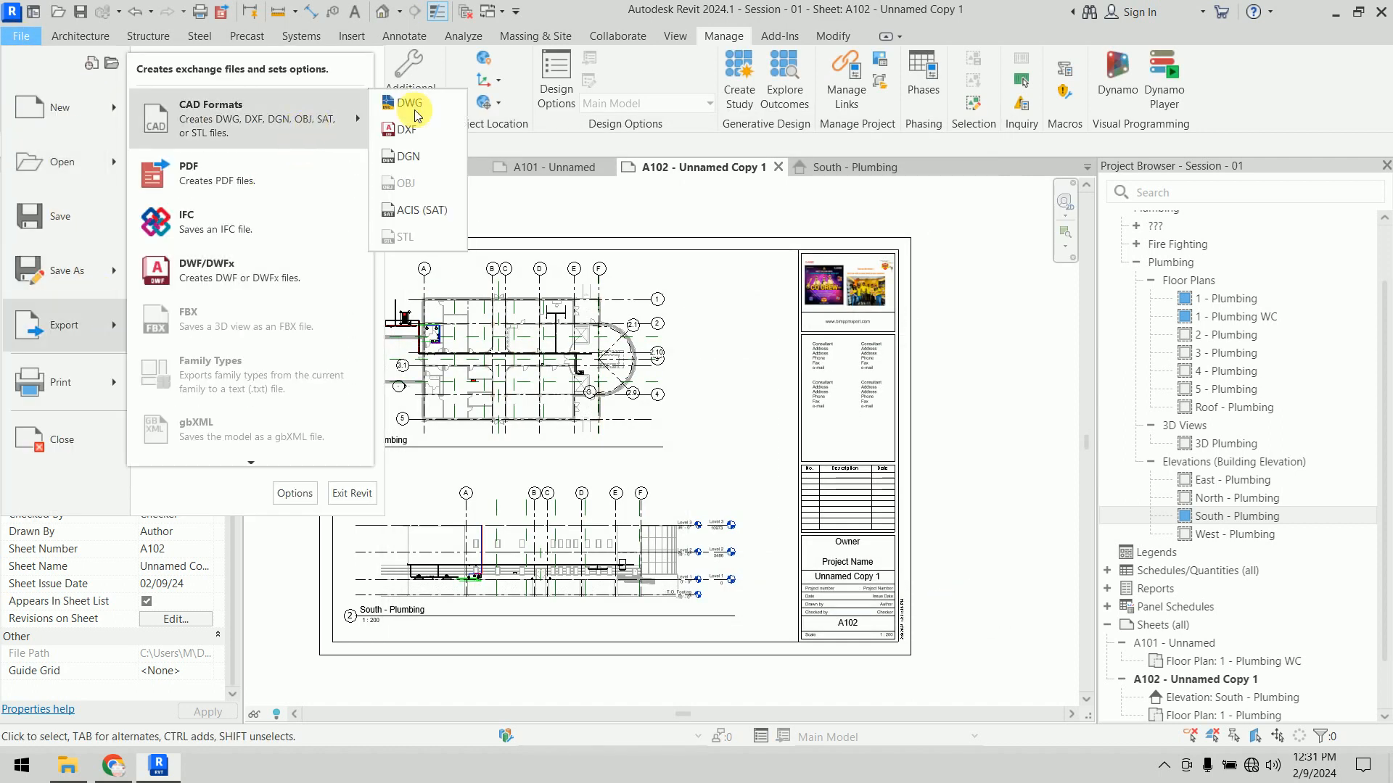
pyautogui.click(437, 106)
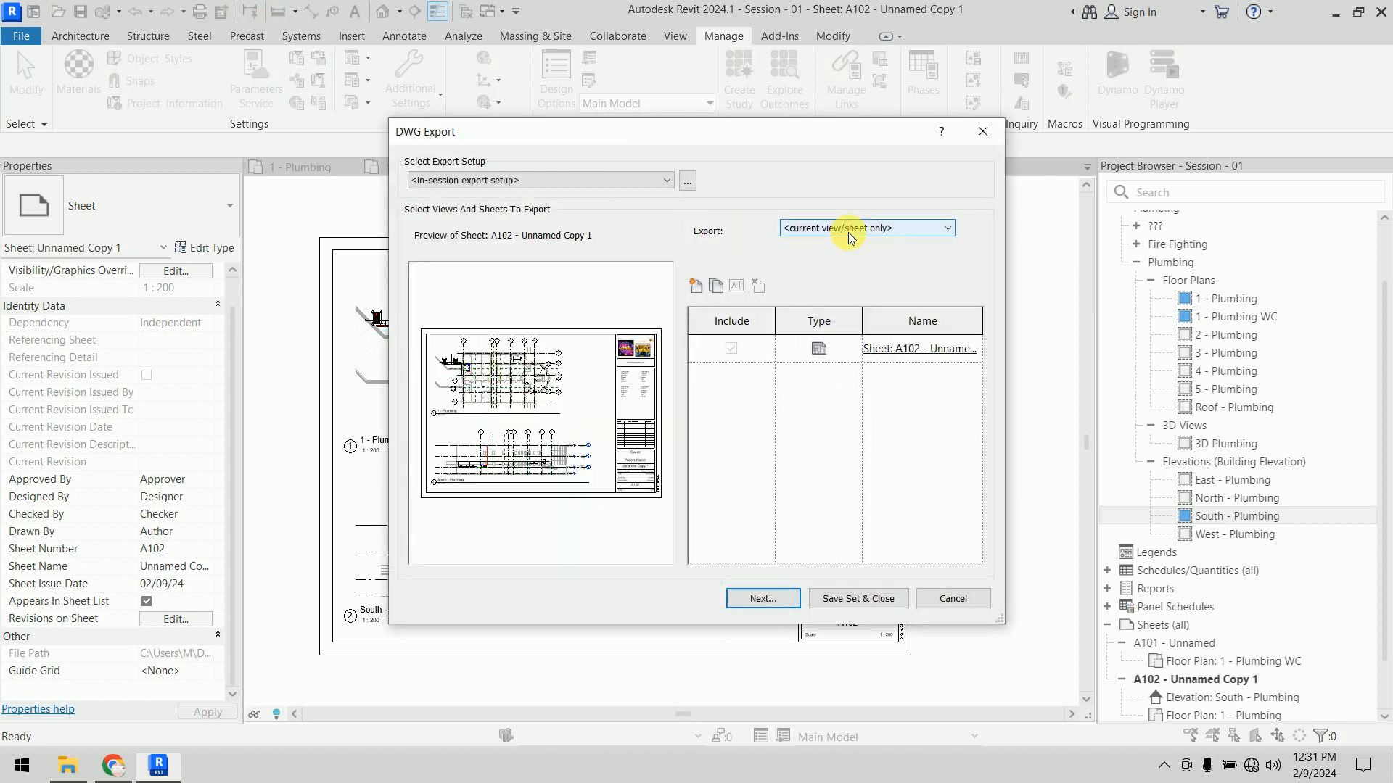
pyautogui.click(850, 231)
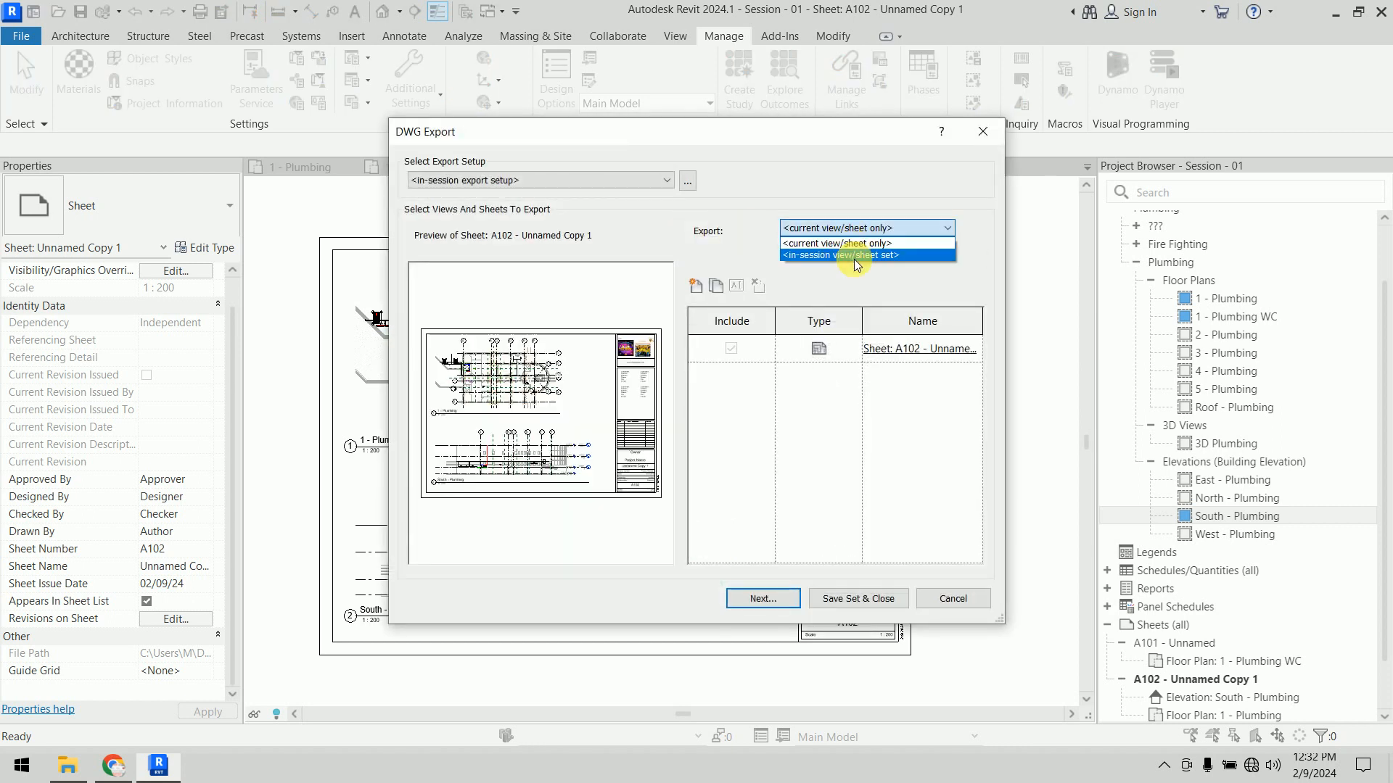
pyautogui.click(853, 257)
pyautogui.click(851, 253)
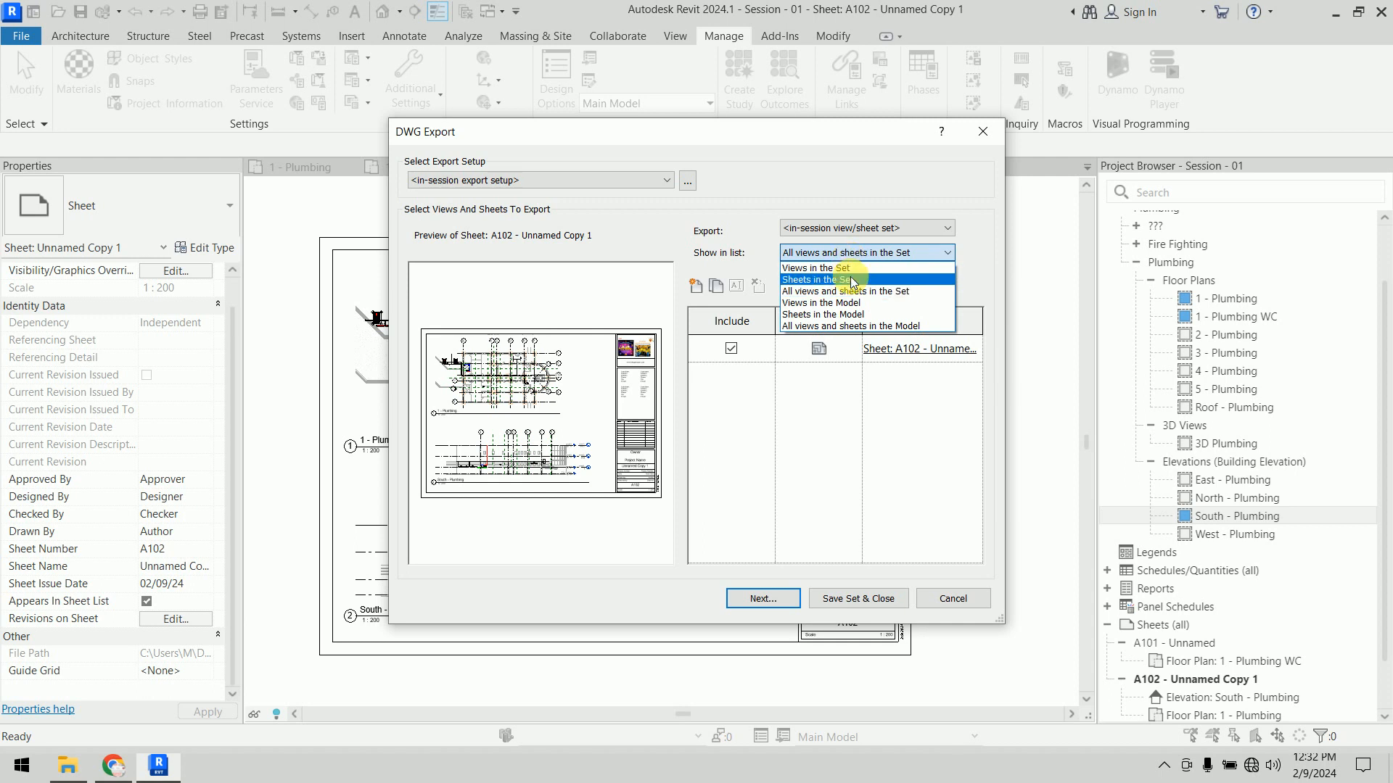
pyautogui.click(863, 316)
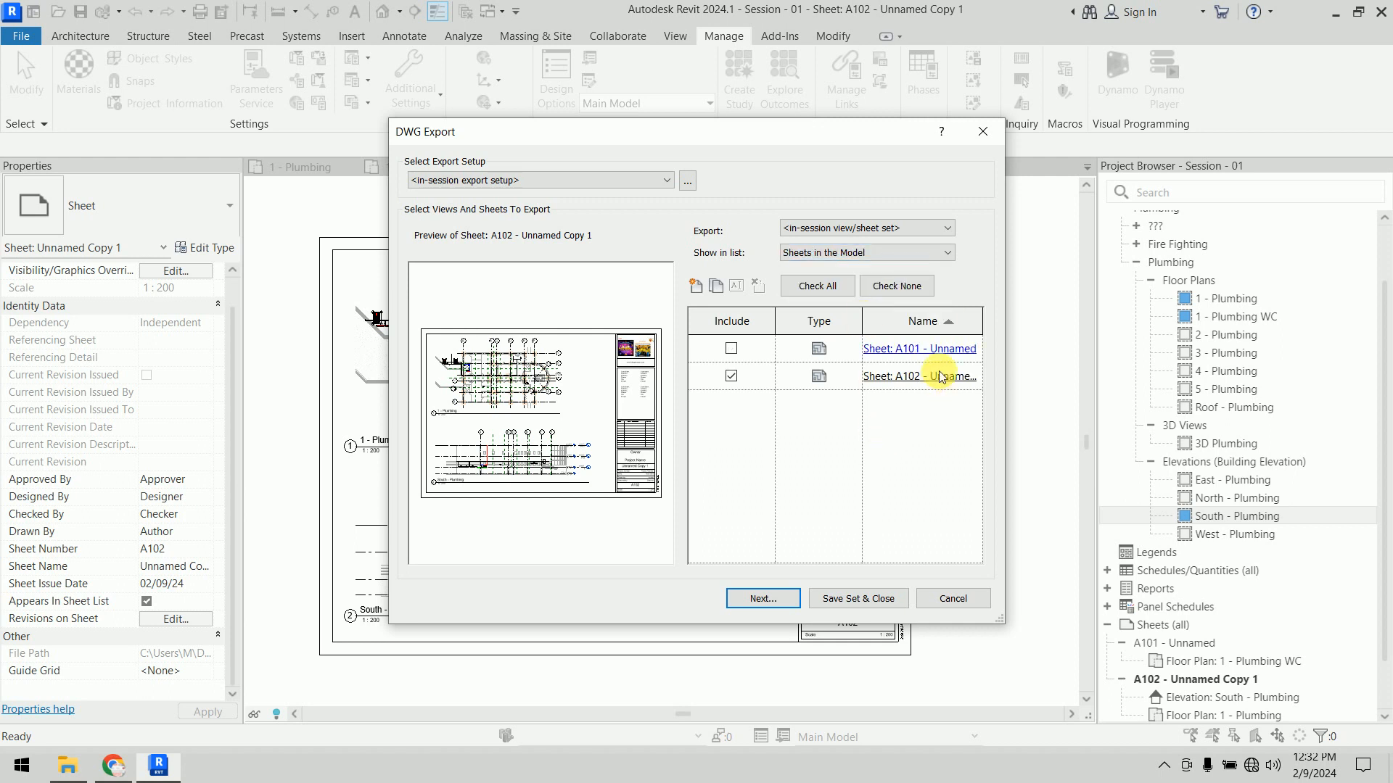
pyautogui.click(731, 348)
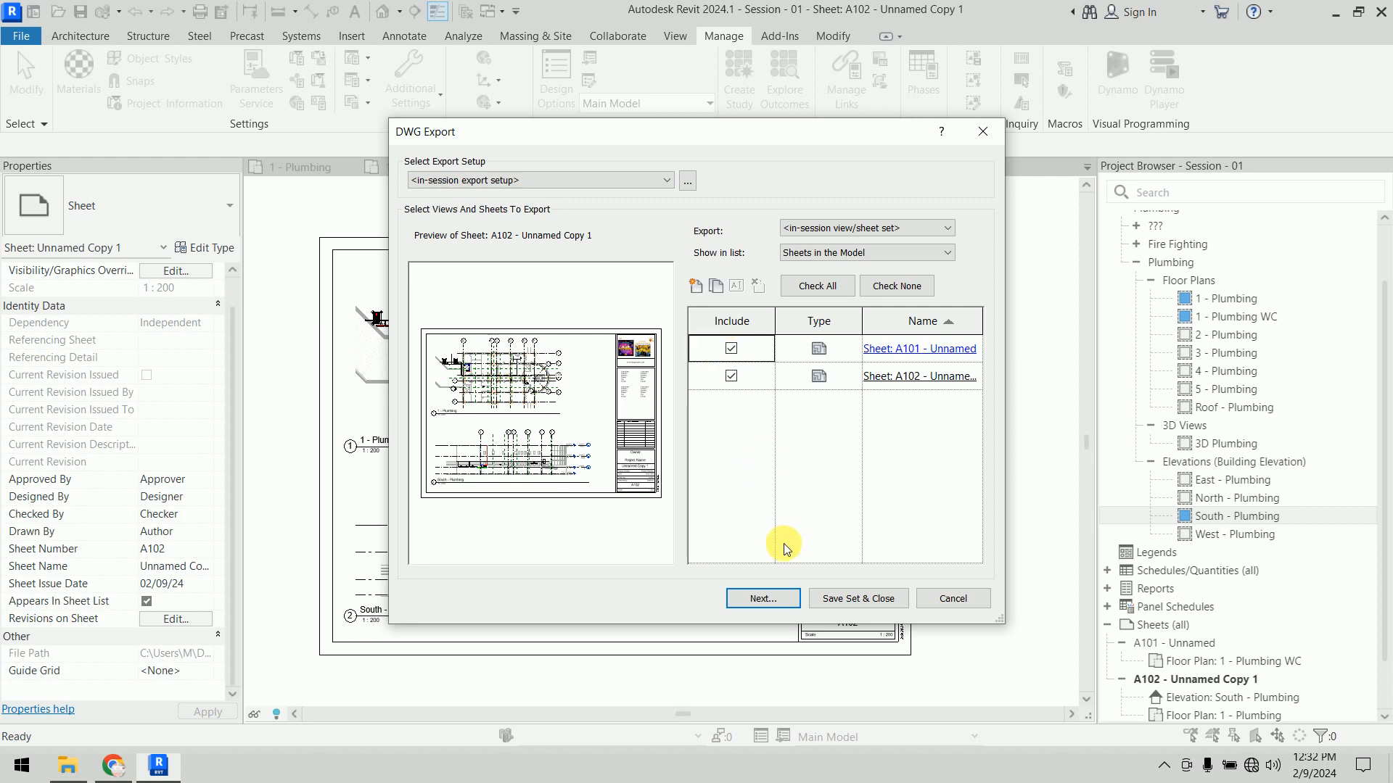
# Step: Create a new folder on the Desktop and export both sheets into it as AutoCAD 2018 DWG files
pyautogui.click(763, 598)
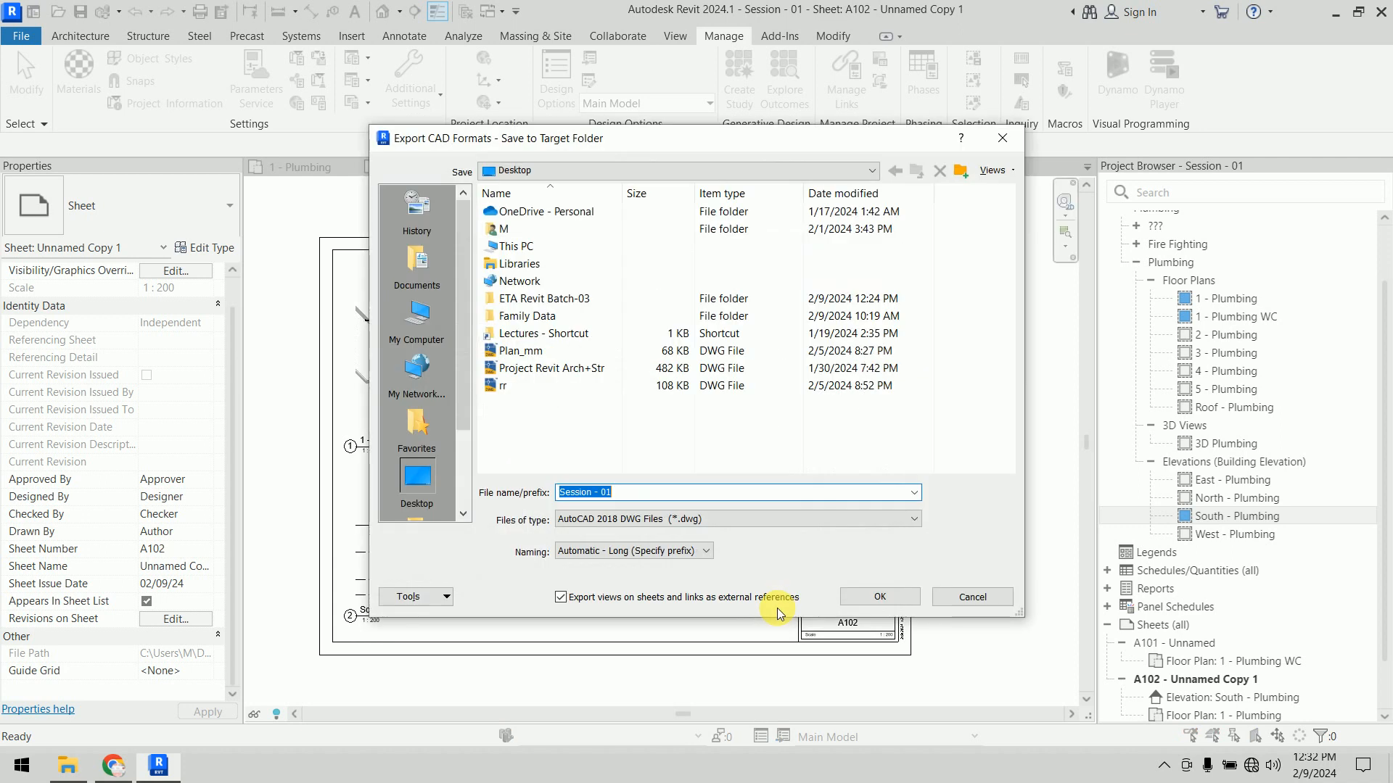
pyautogui.rightClick(563, 442)
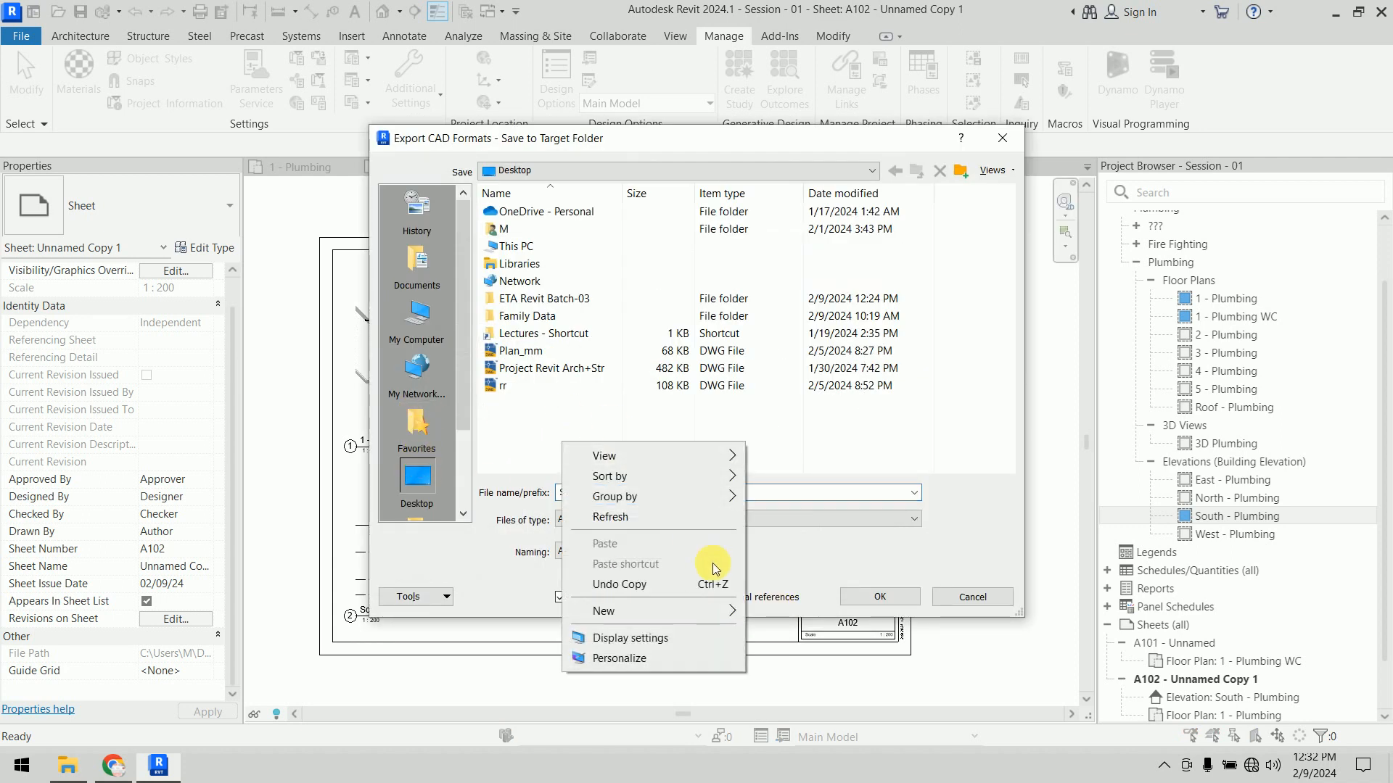
pyautogui.moveTo(737, 618)
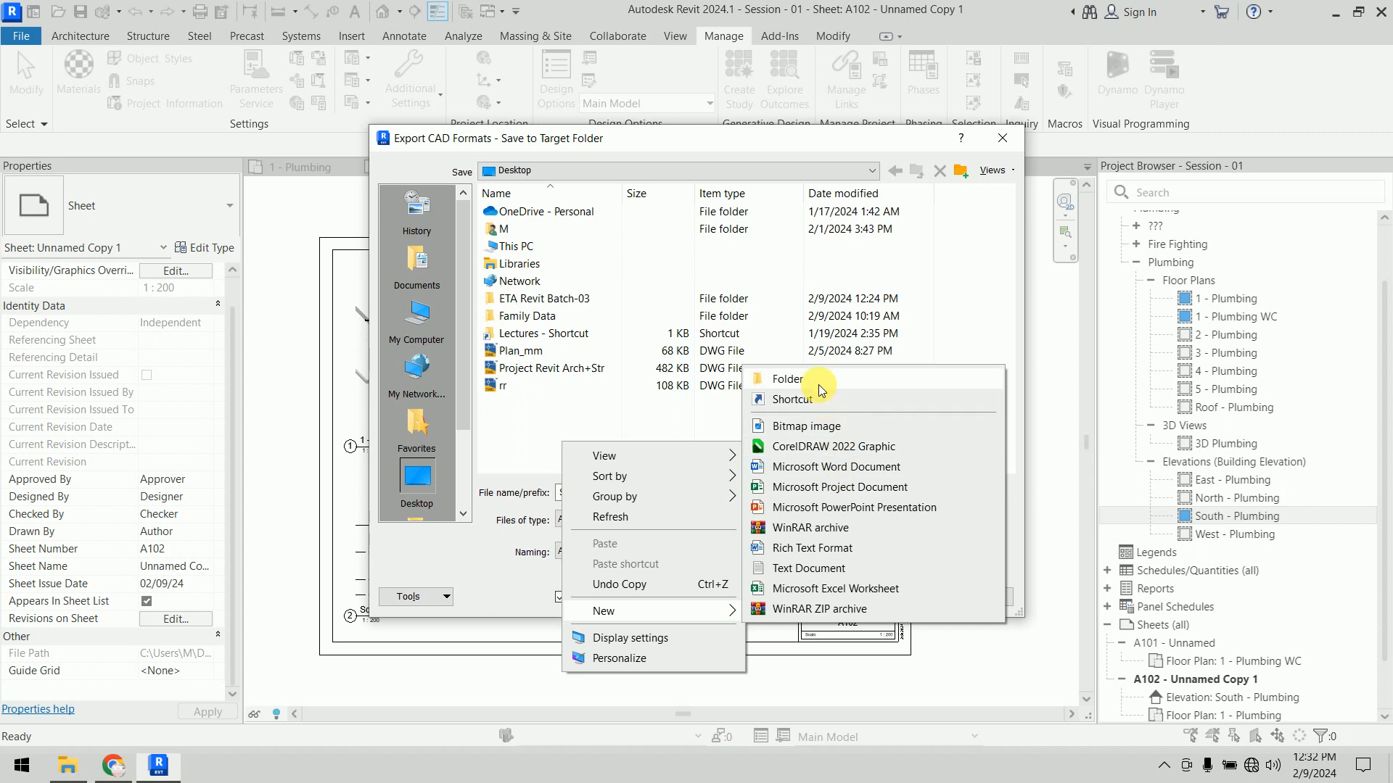
pyautogui.click(787, 378)
pyautogui.doubleClick(559, 403)
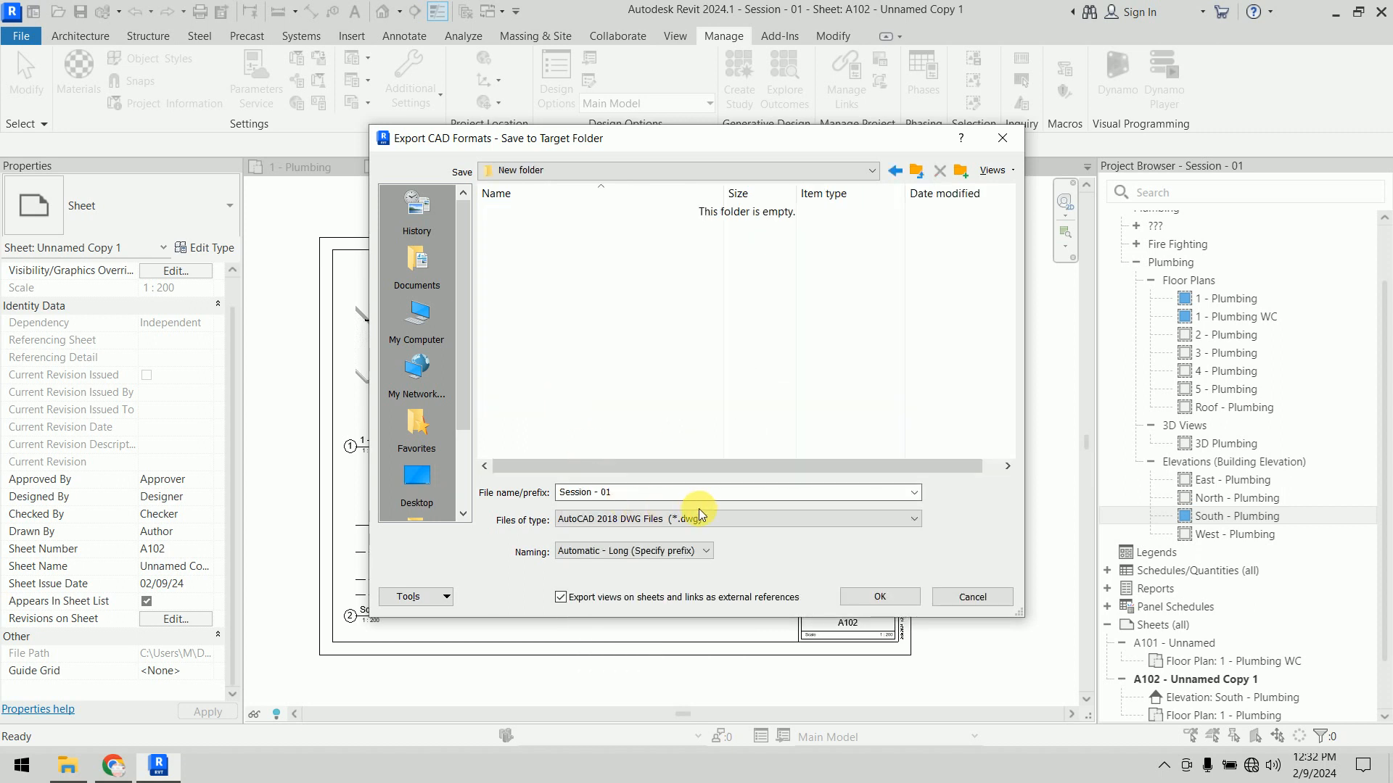
pyautogui.click(879, 596)
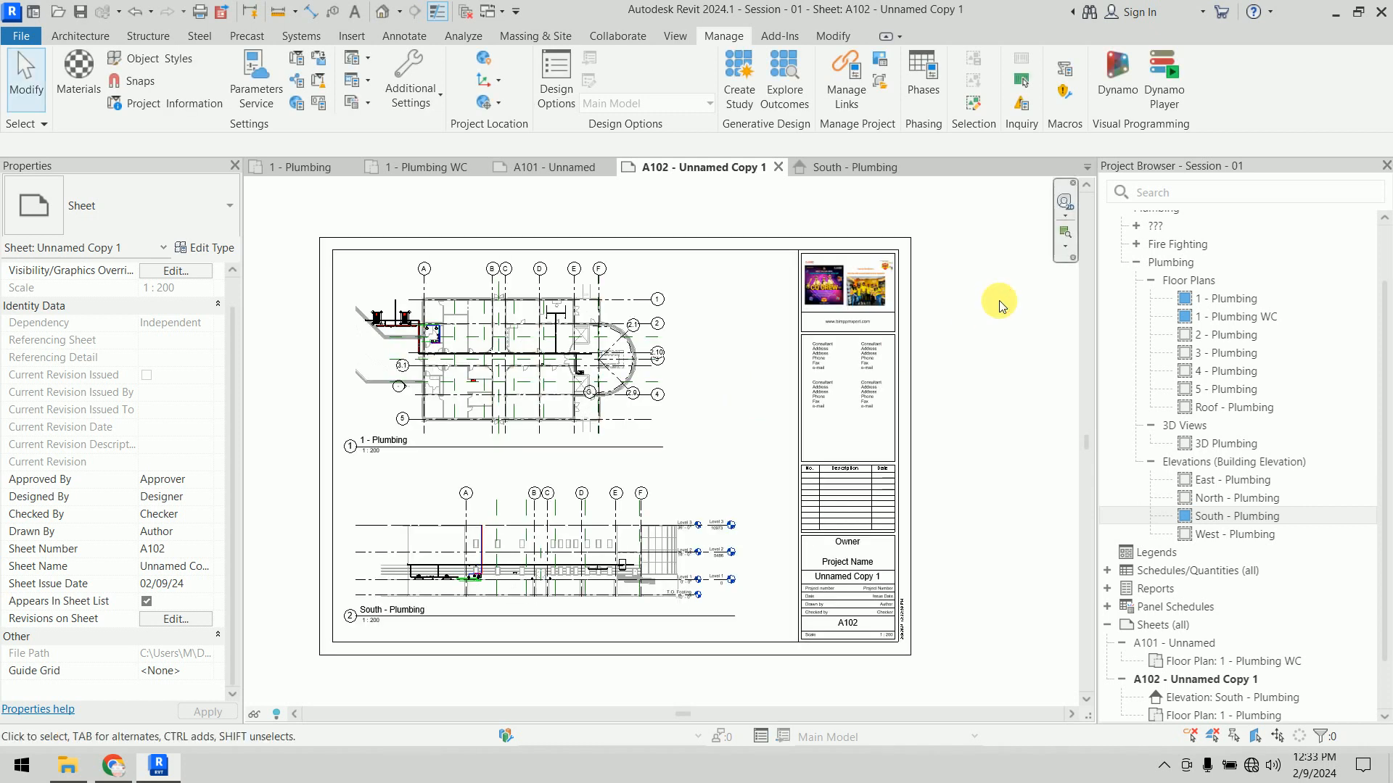
# Step: Switch to the Windows desktop and examine the exported files in the new folder as large icons, closing the folder when done
pyautogui.click(1333, 13)
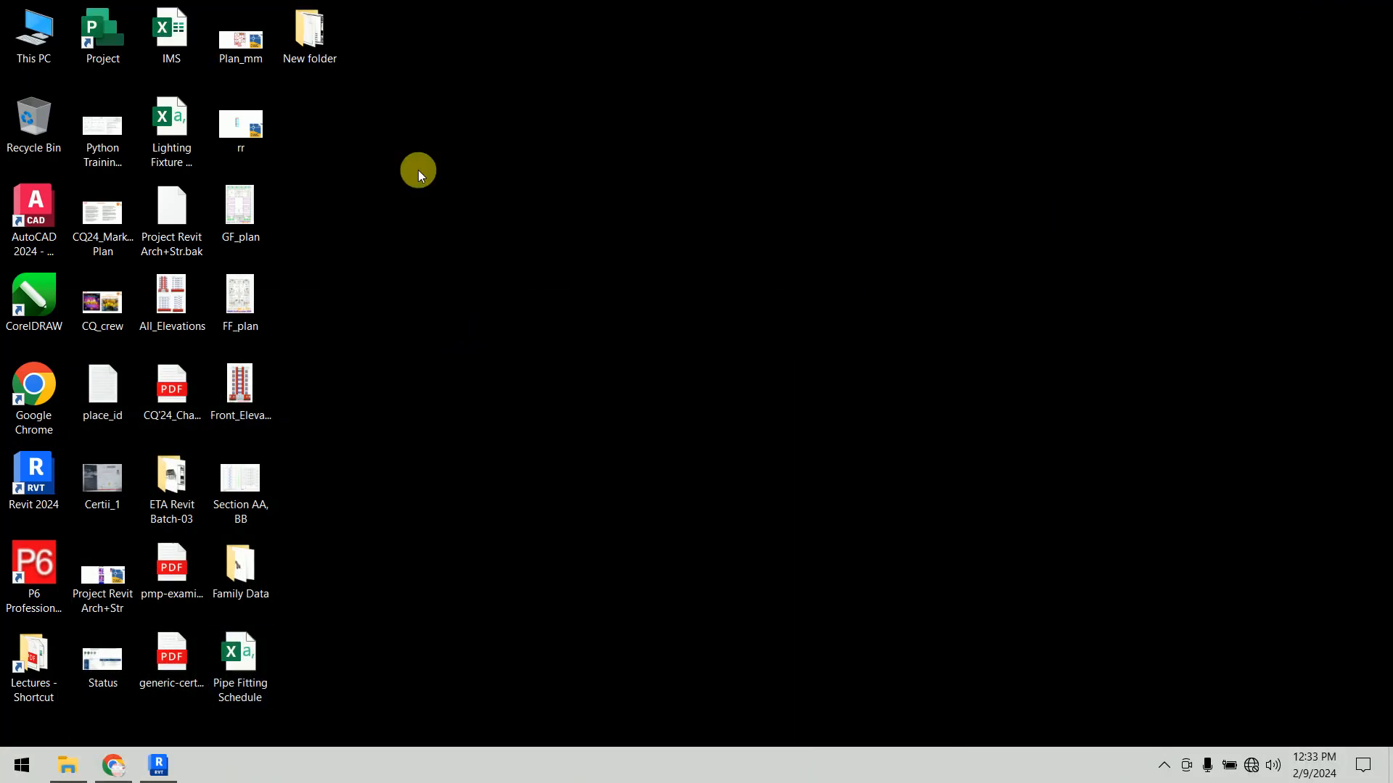
pyautogui.doubleClick(306, 51)
pyautogui.rightClick(608, 452)
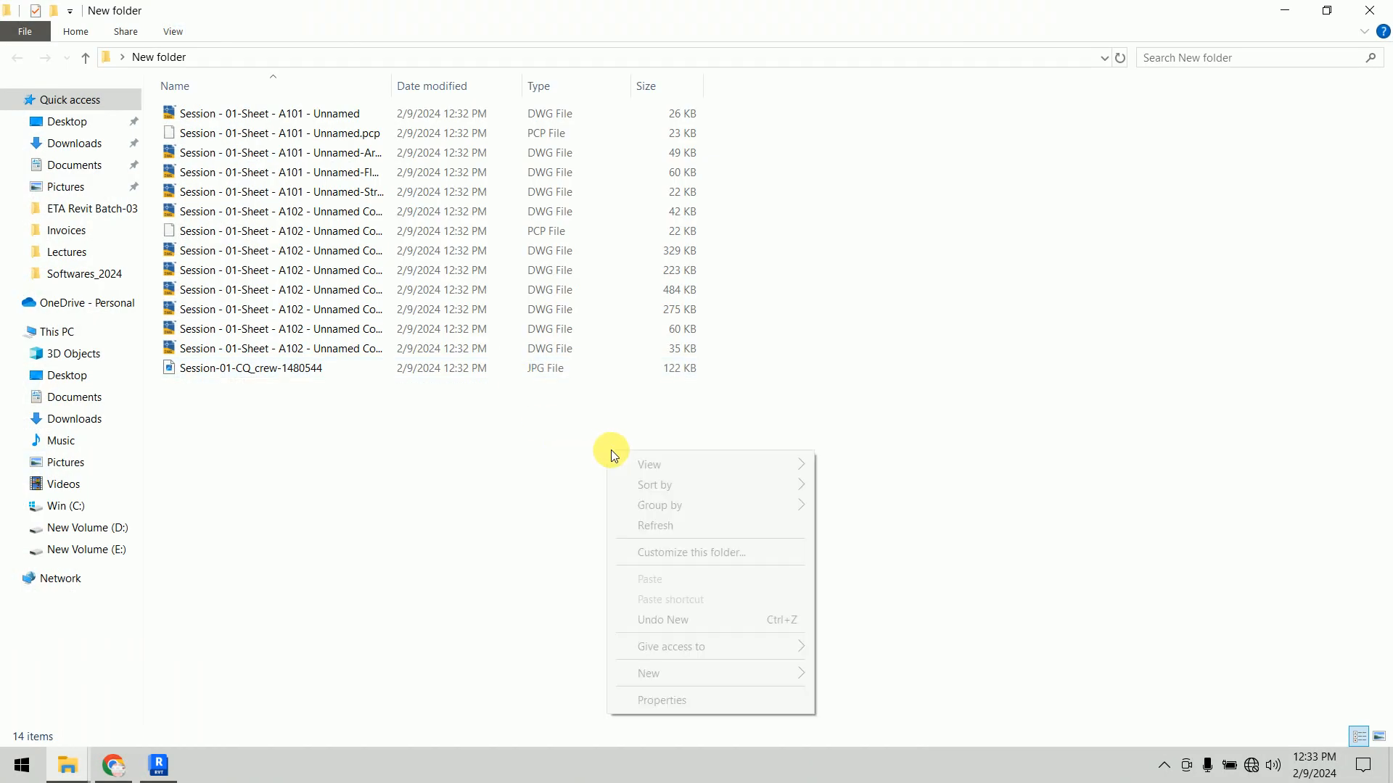
pyautogui.moveTo(722, 464)
pyautogui.click(839, 486)
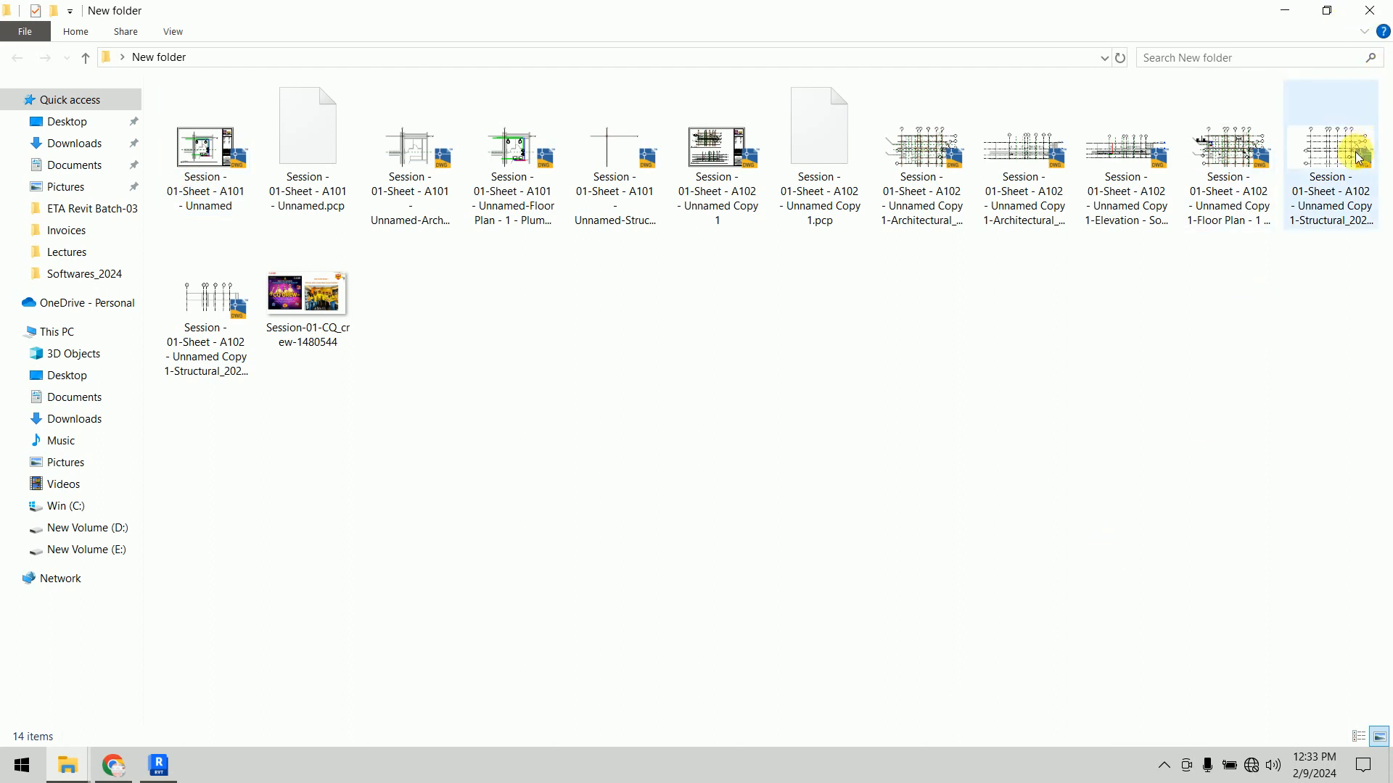
pyautogui.click(1370, 10)
pyautogui.rightClick(433, 243)
pyautogui.click(480, 296)
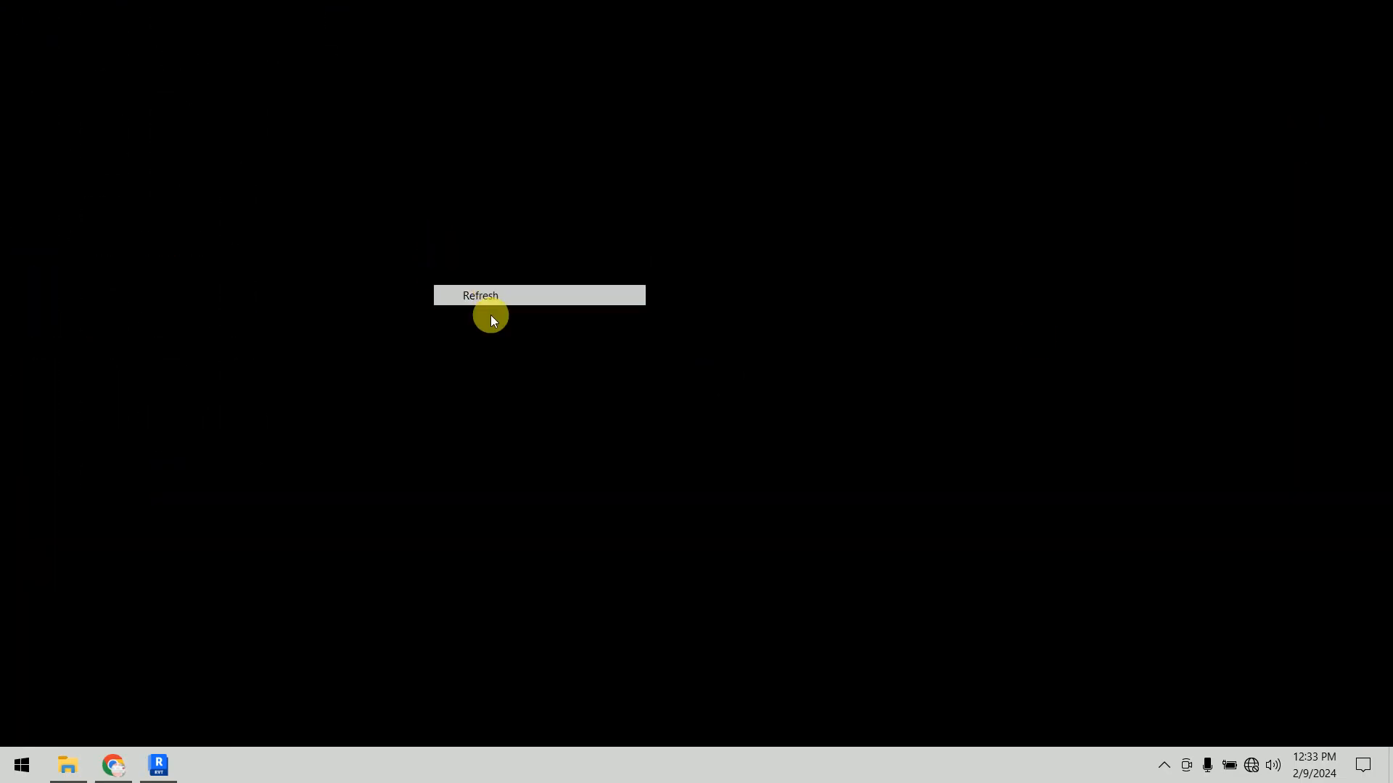
# Step: Switch to Revit and set up a print of the selected sheets with the Bullzip PDF Printer
pyautogui.click(158, 764)
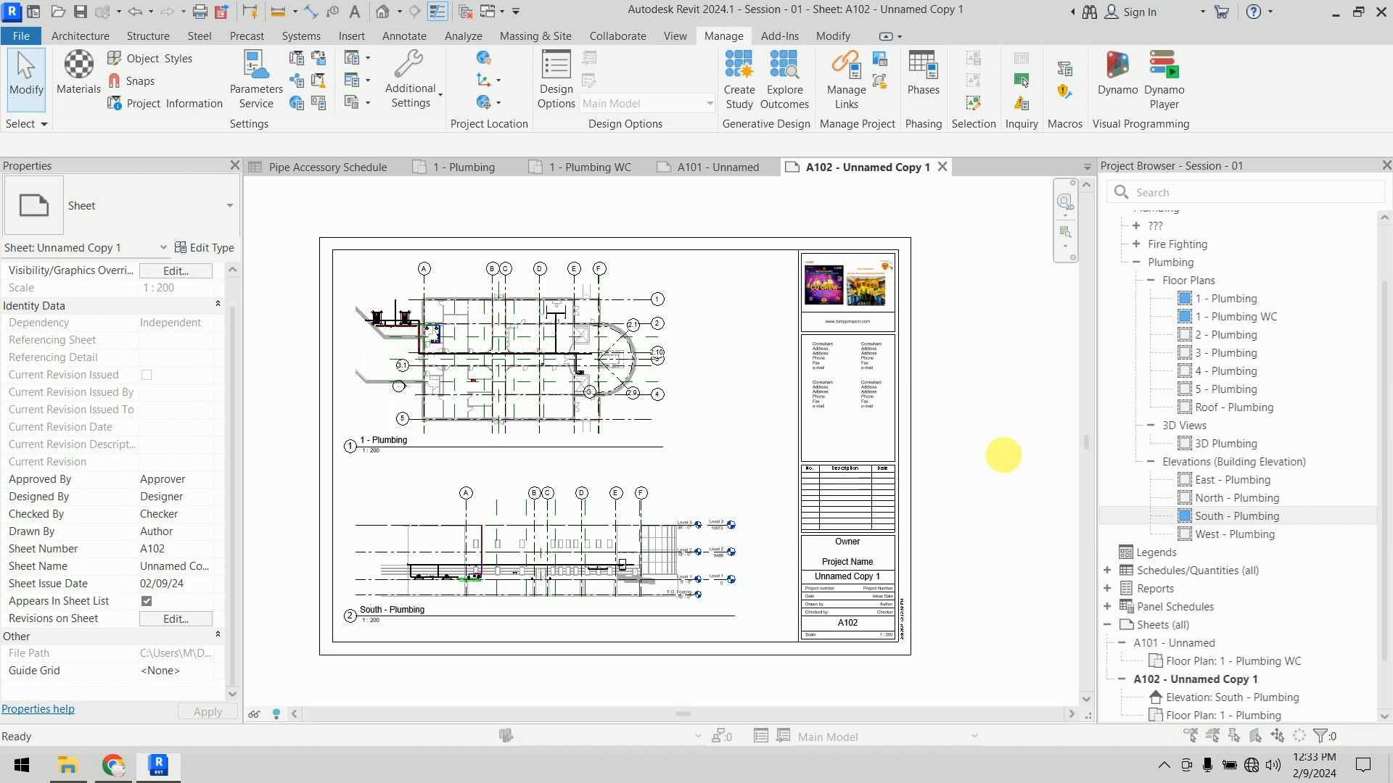
pyautogui.hotkey('ctrl', 'p')
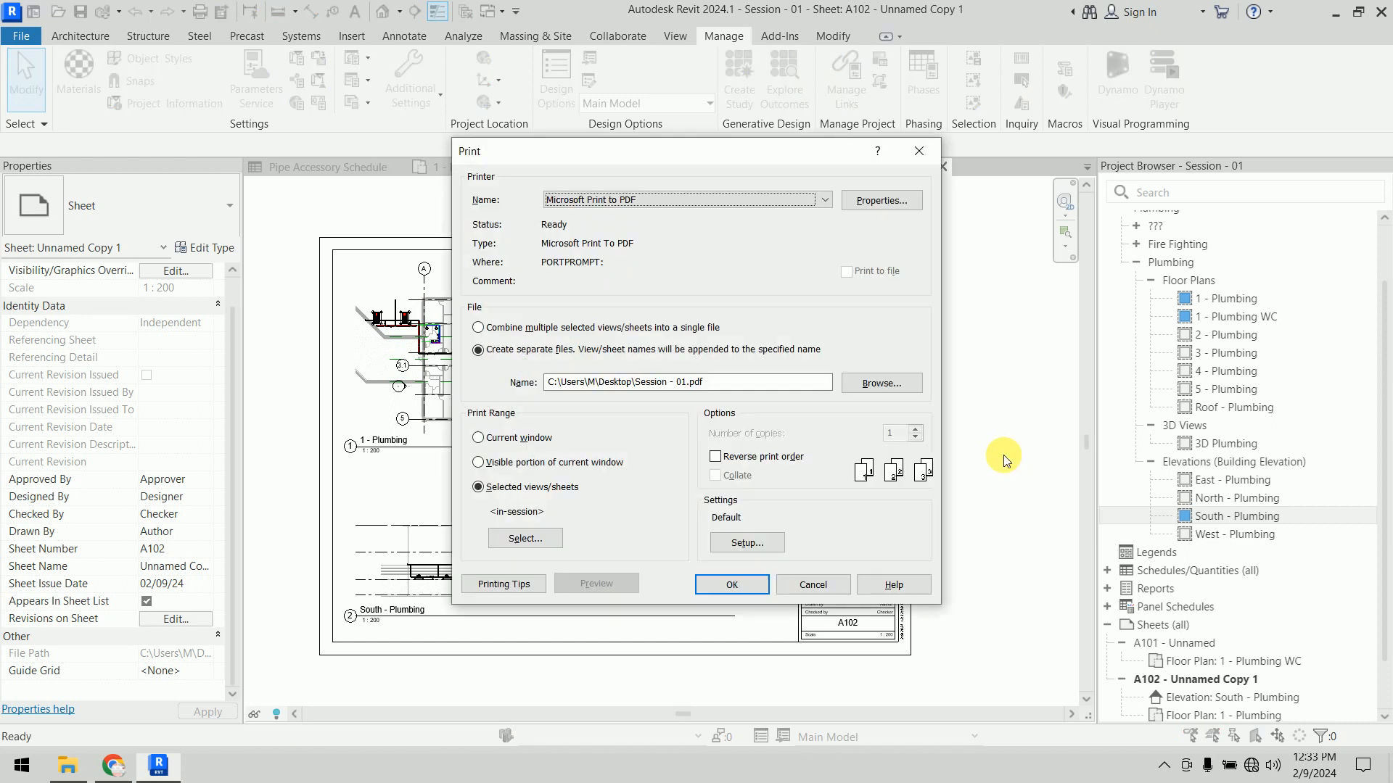
pyautogui.click(676, 198)
pyautogui.click(646, 215)
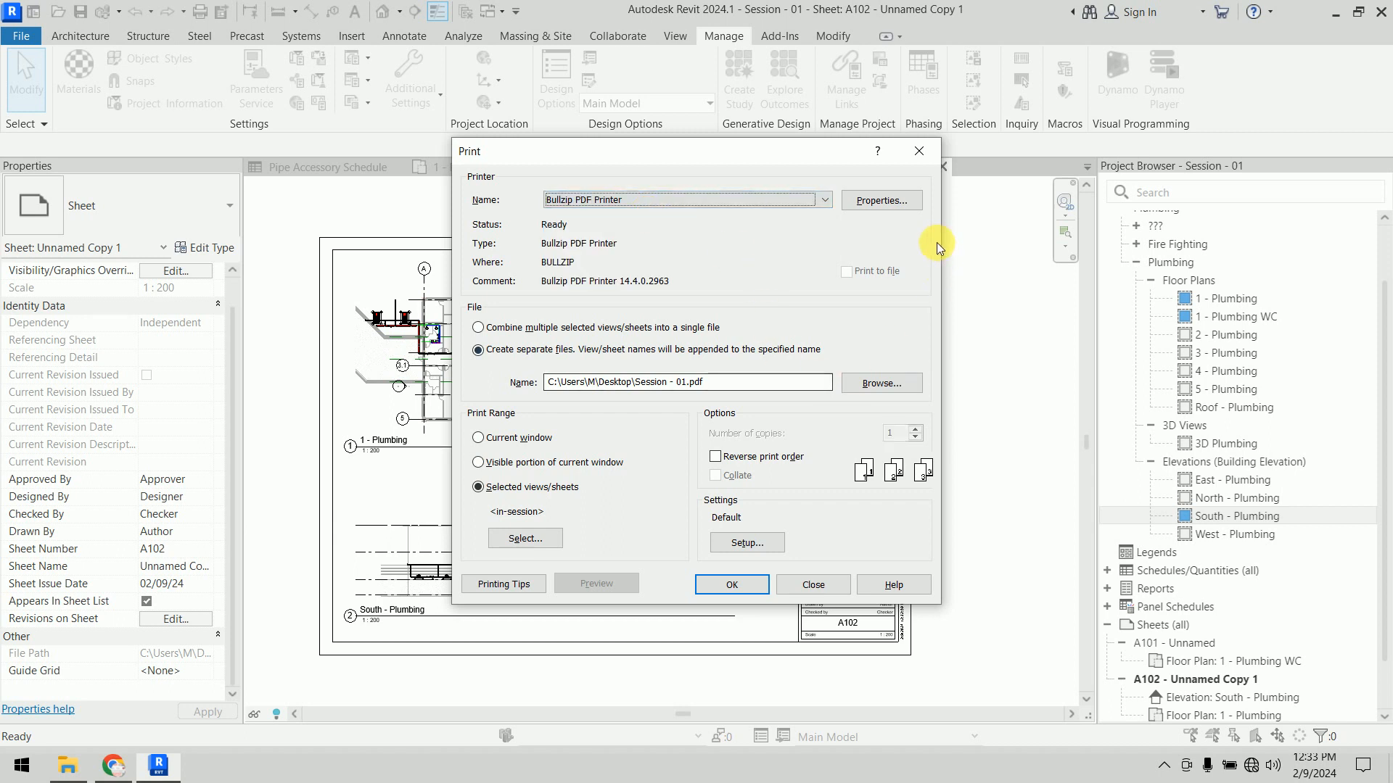
# Step: Set the Bullzip printer's paper size to A2 in its advanced document properties
pyautogui.click(891, 204)
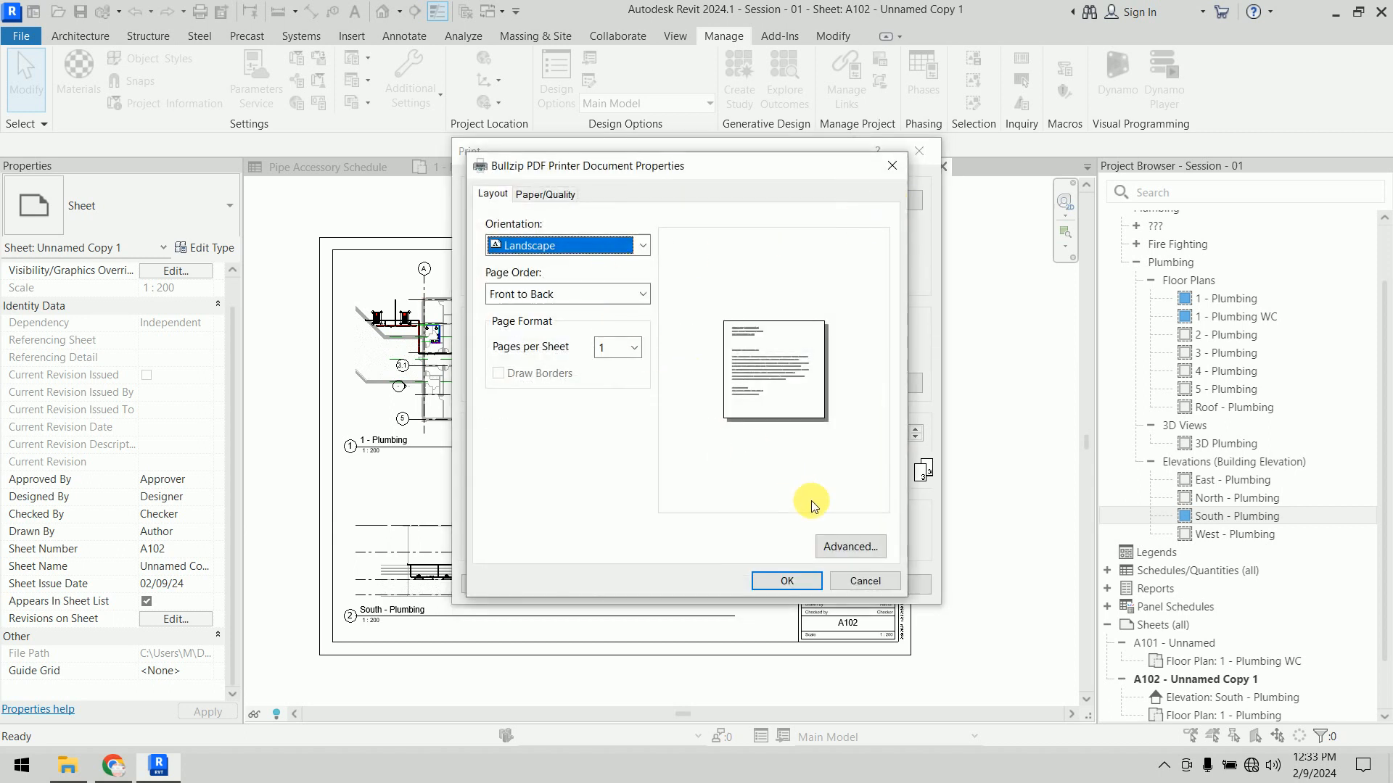
pyautogui.click(850, 547)
pyautogui.click(773, 226)
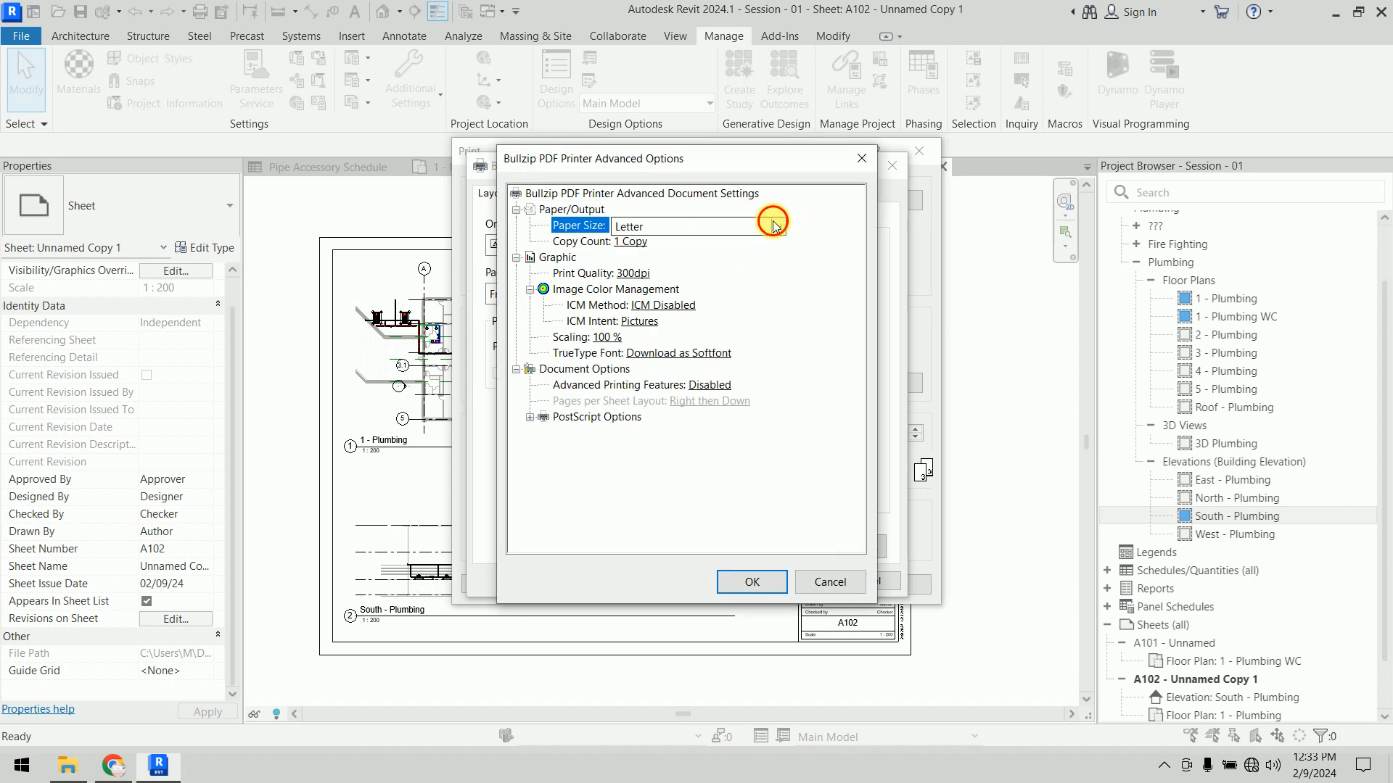
pyautogui.moveTo(777, 576); pyautogui.dragTo(764, 371)
pyautogui.click(689, 291)
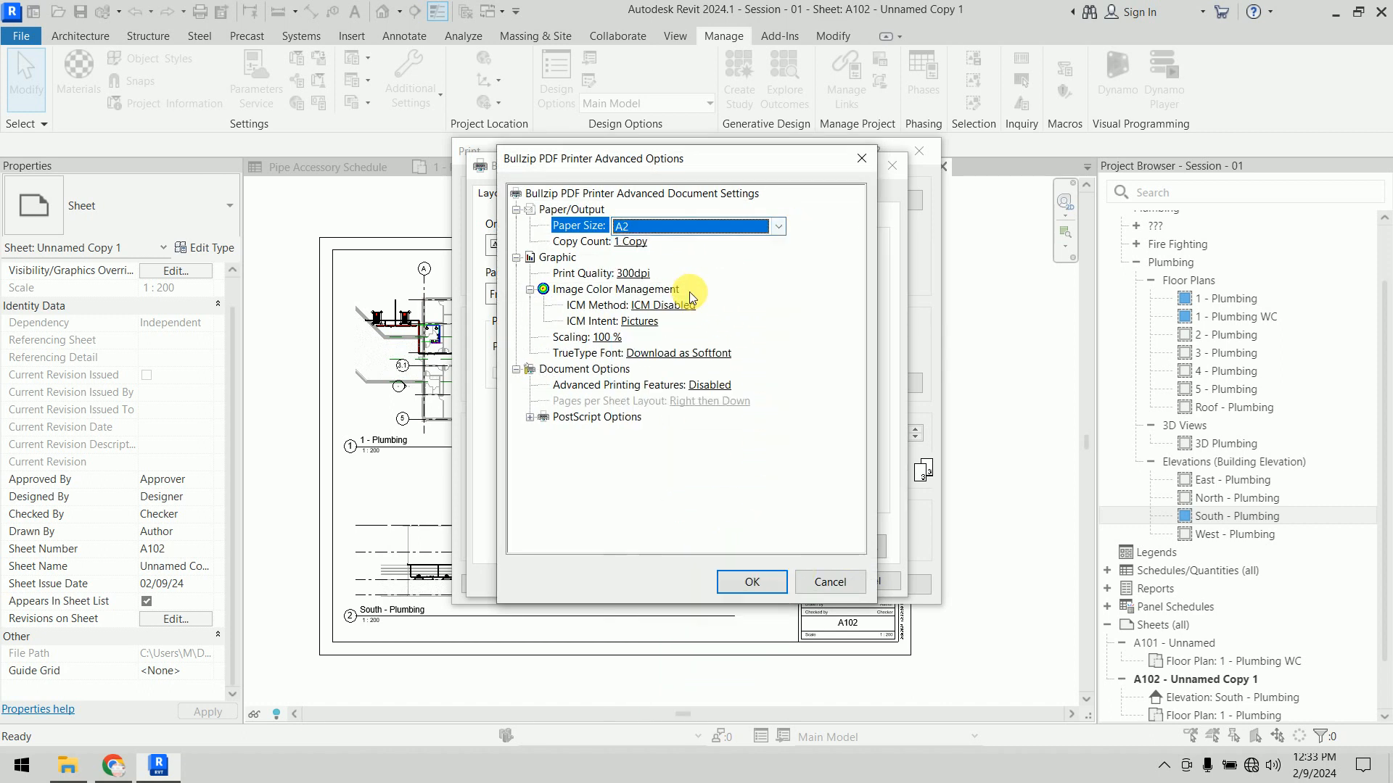
pyautogui.click(753, 580)
pyautogui.click(800, 578)
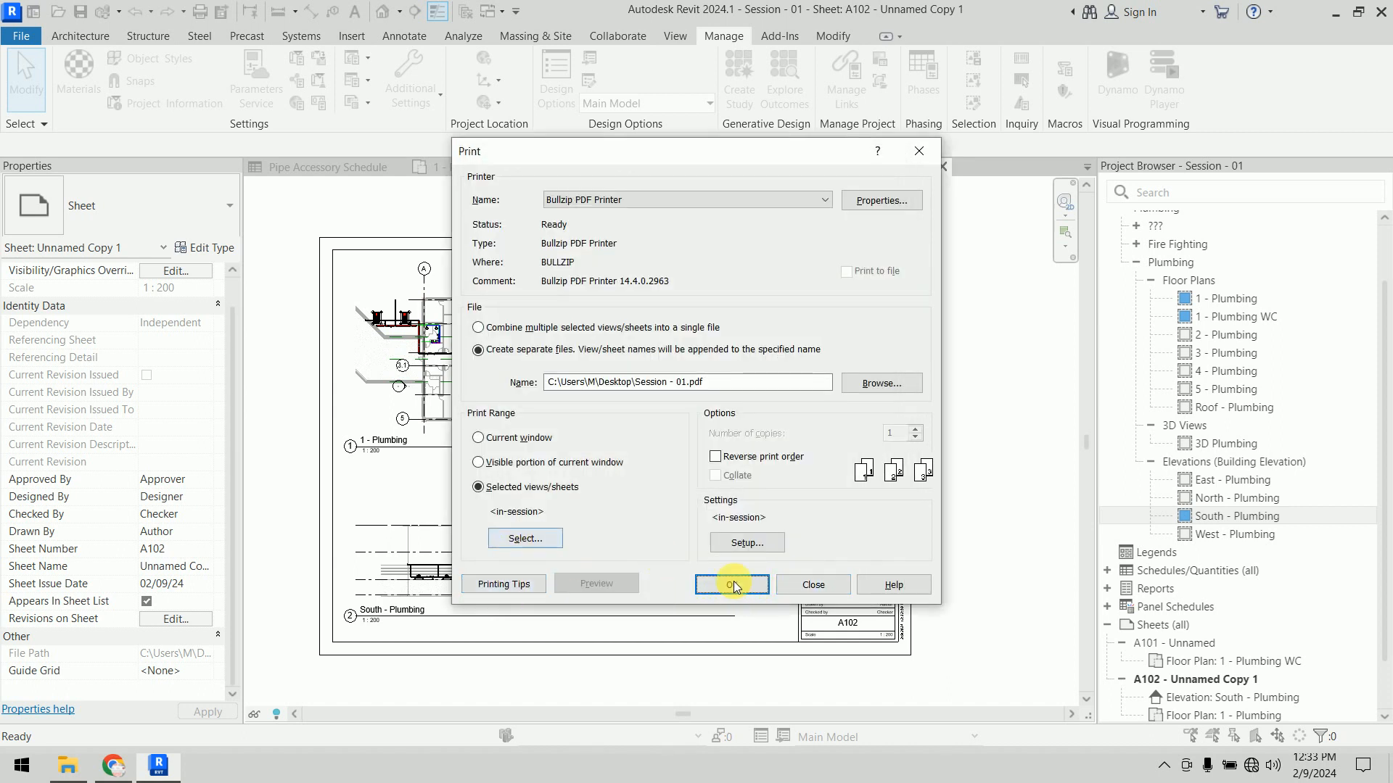
# Step: Print the selected sheets as separate files, saving the A101 PDF into New folder on the Desktop
pyautogui.click(734, 583)
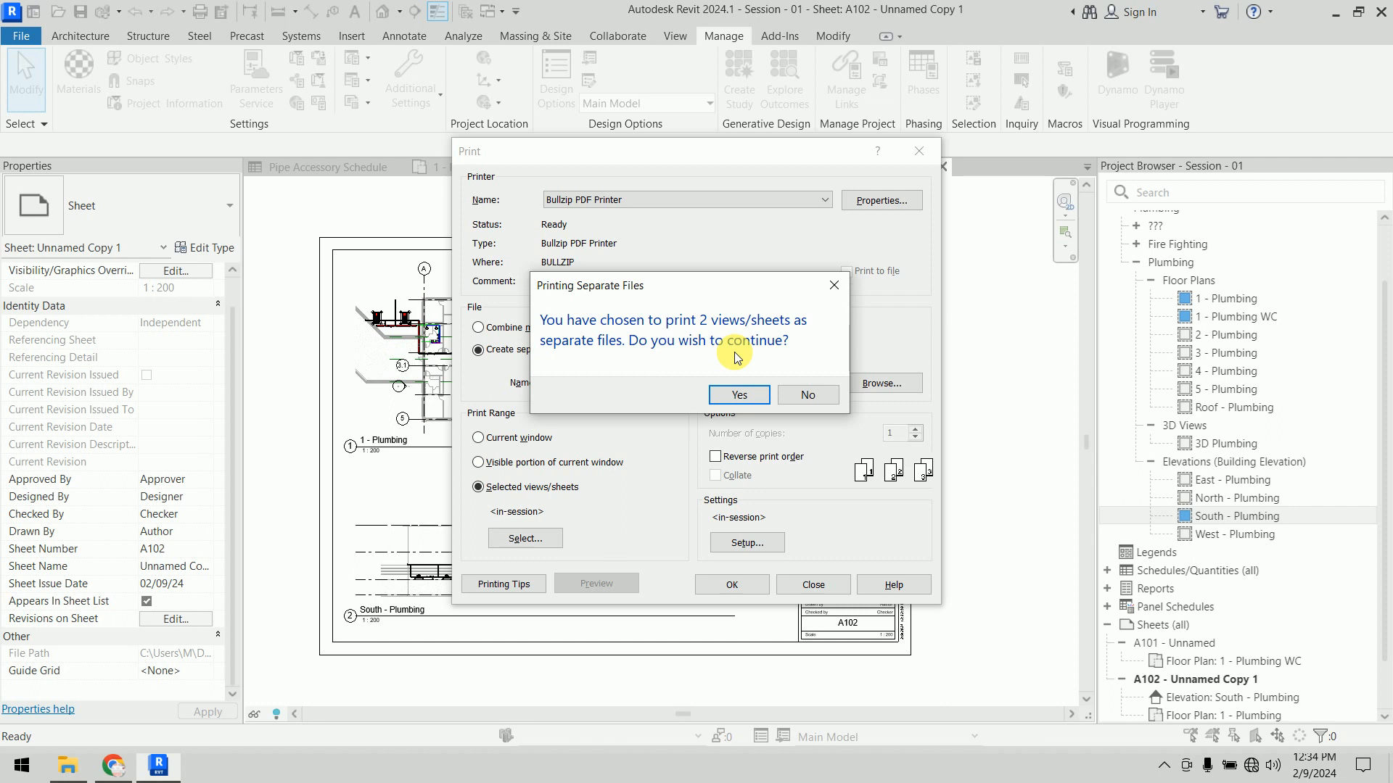
pyautogui.click(759, 395)
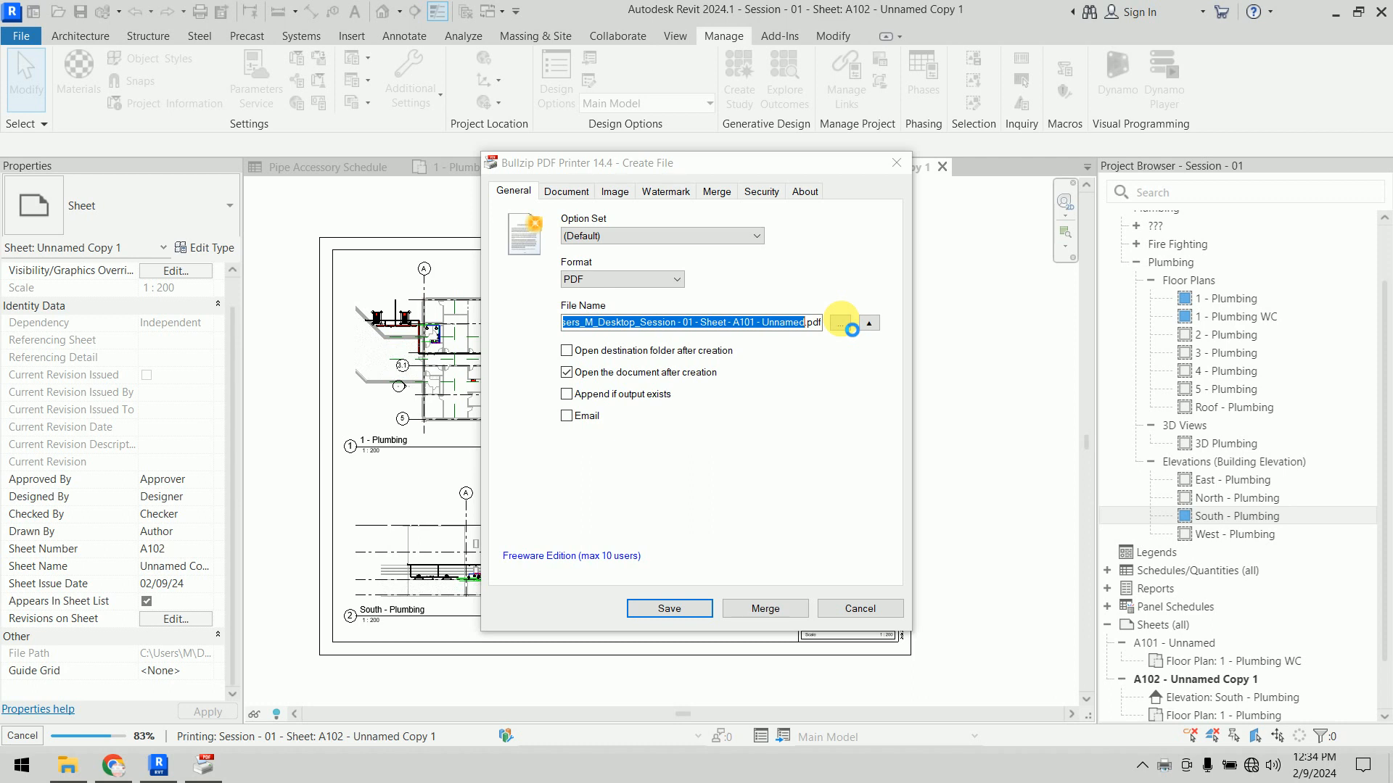
pyautogui.click(847, 326)
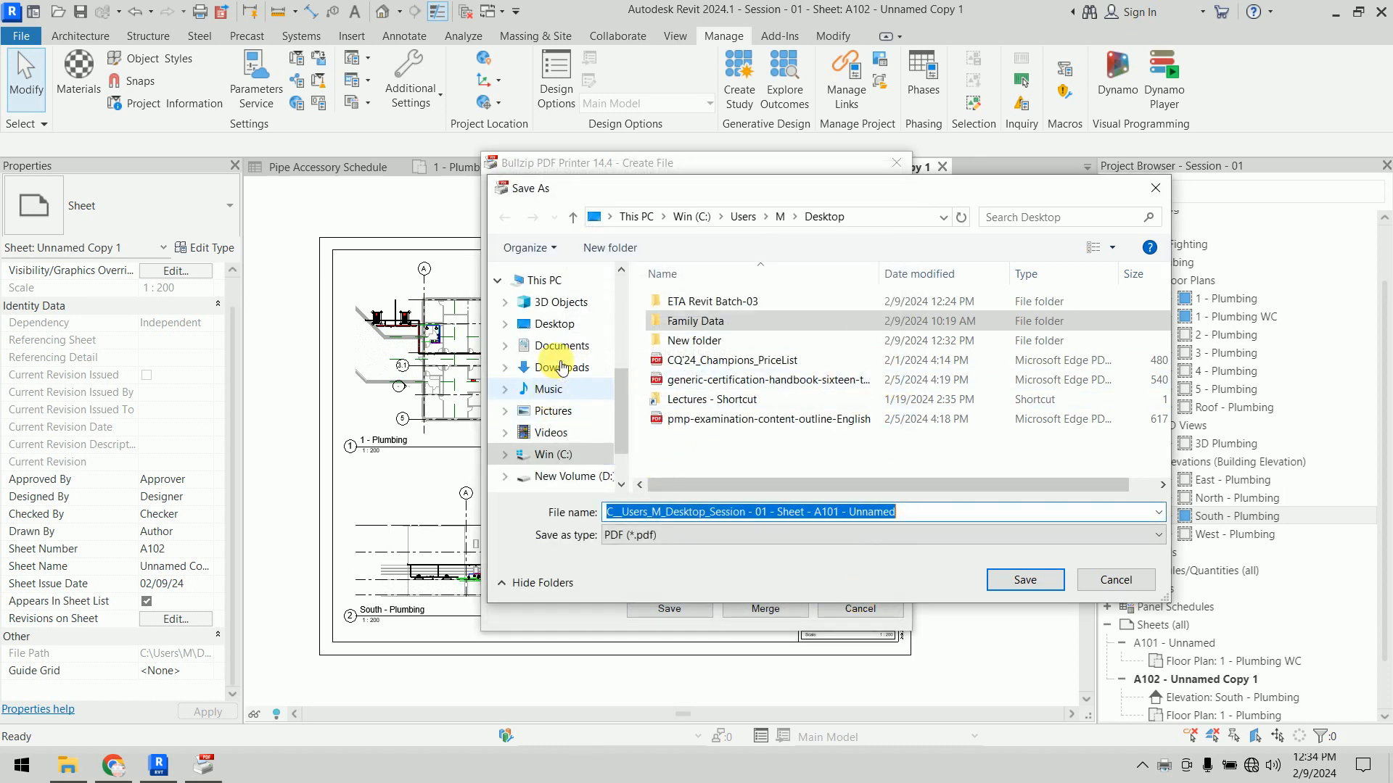
pyautogui.click(554, 324)
pyautogui.click(898, 355)
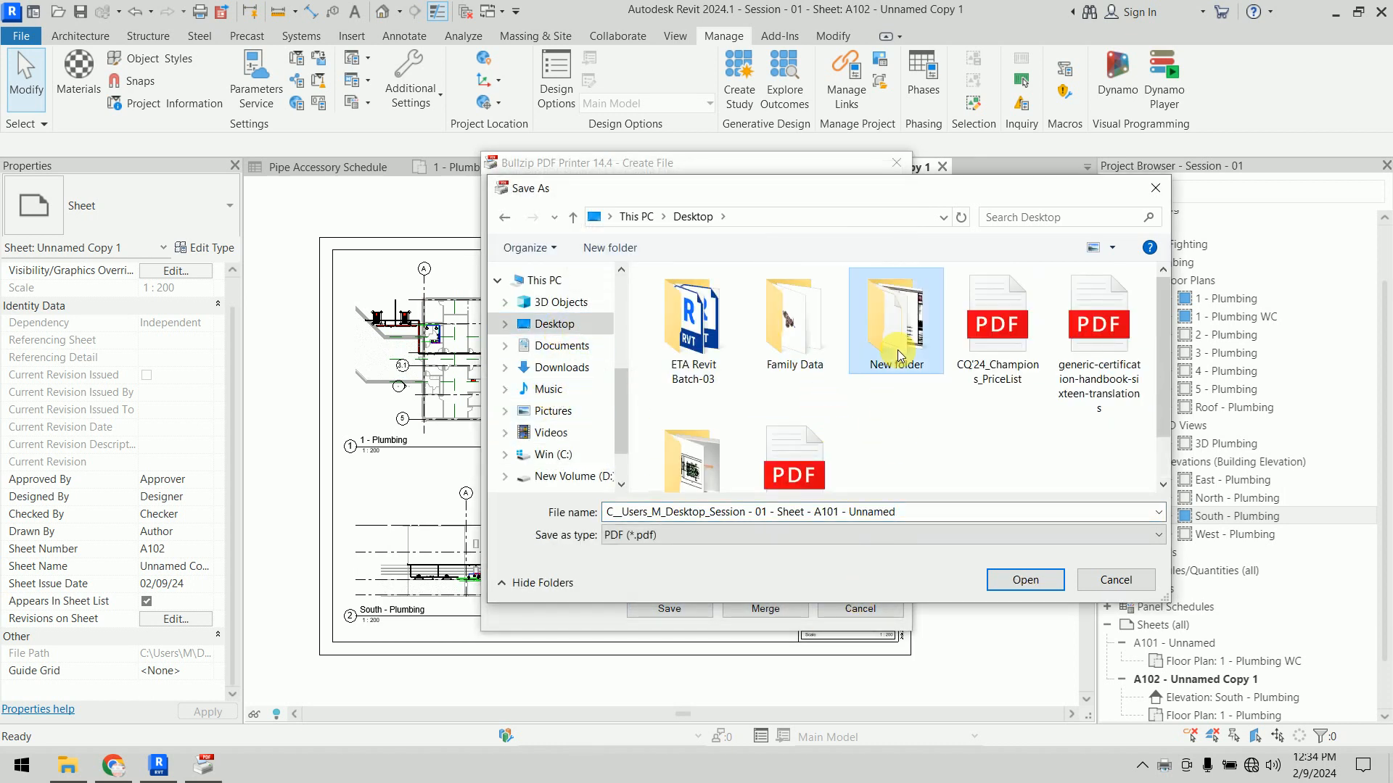
pyautogui.doubleClick(898, 355)
pyautogui.click(1026, 580)
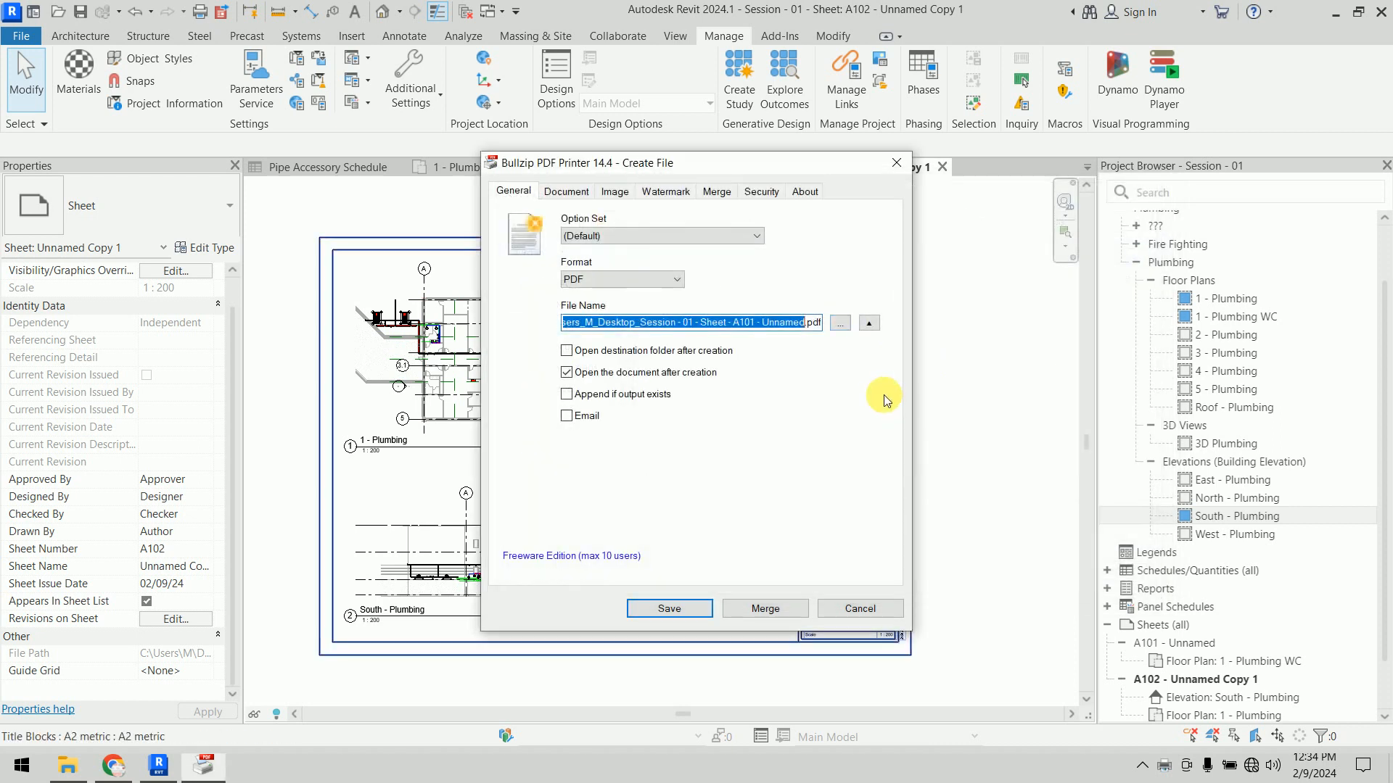
pyautogui.click(840, 323)
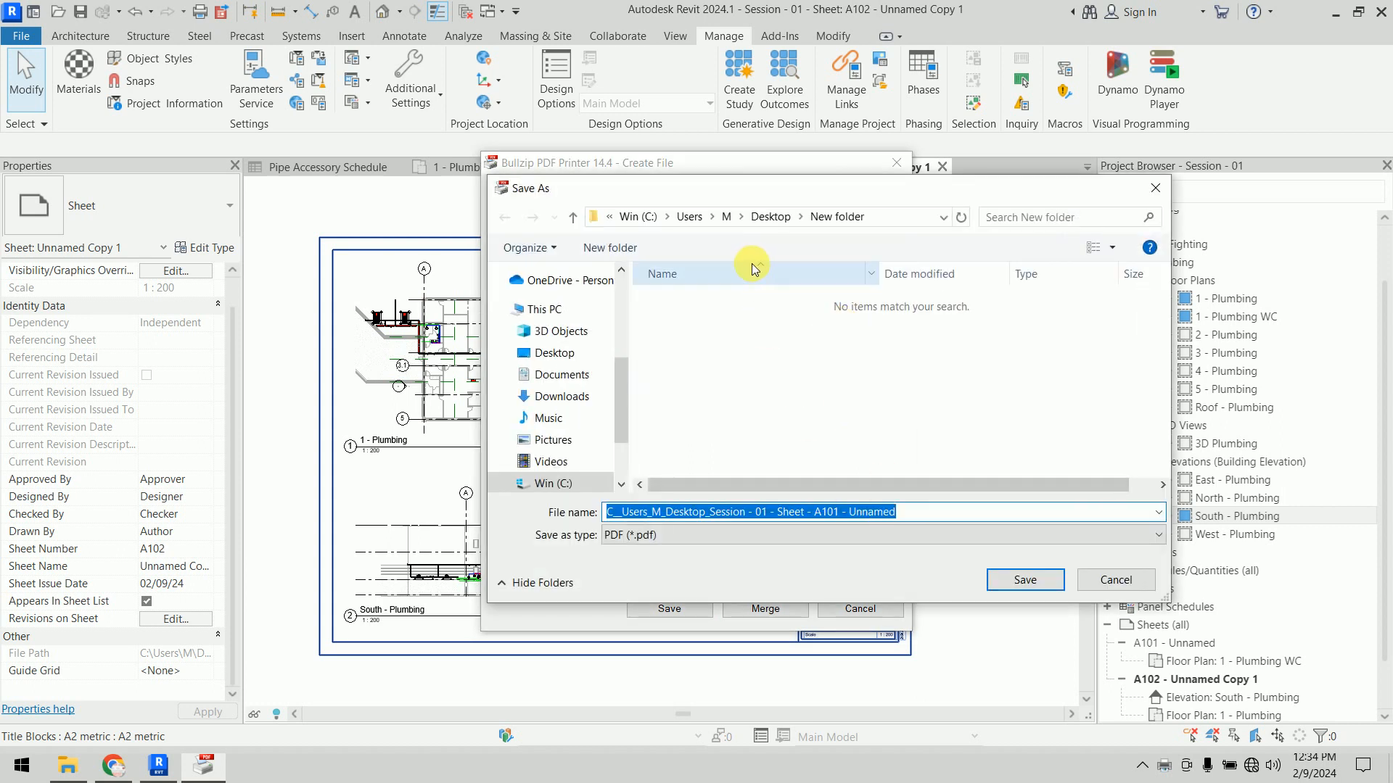
pyautogui.click(1025, 579)
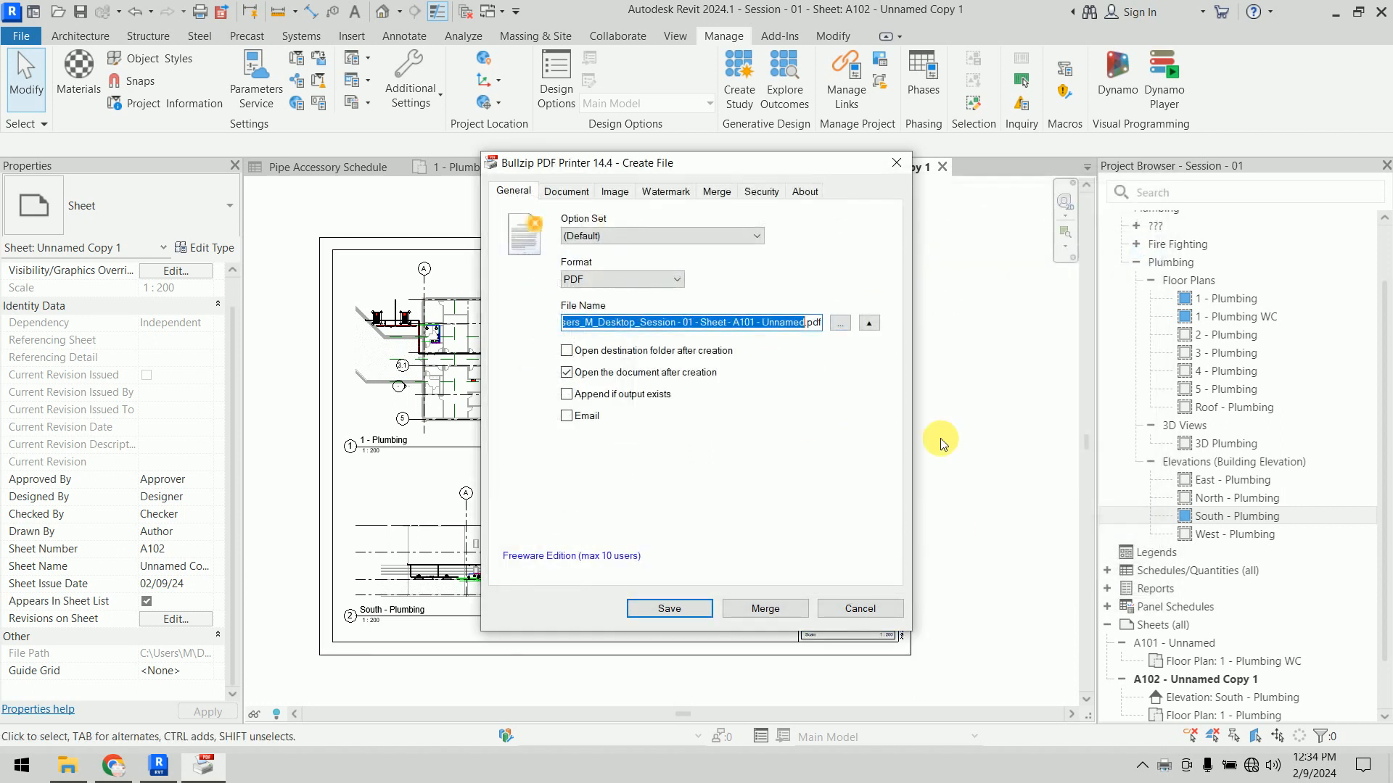
pyautogui.click(695, 616)
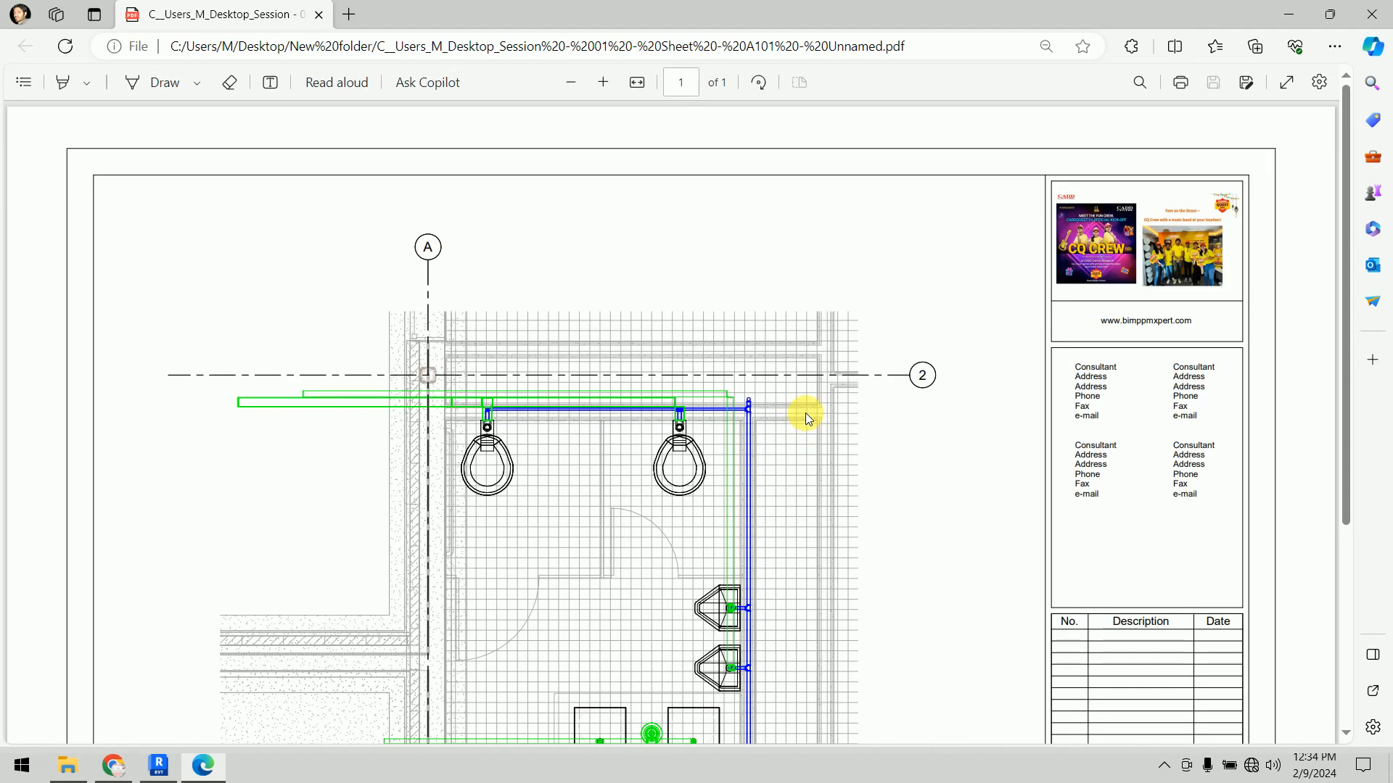
# Step: Examine the plumbing WC plan and title block in the A101 PDF, closing the PDF when done
pyautogui.scroll(-4, 807, 415)
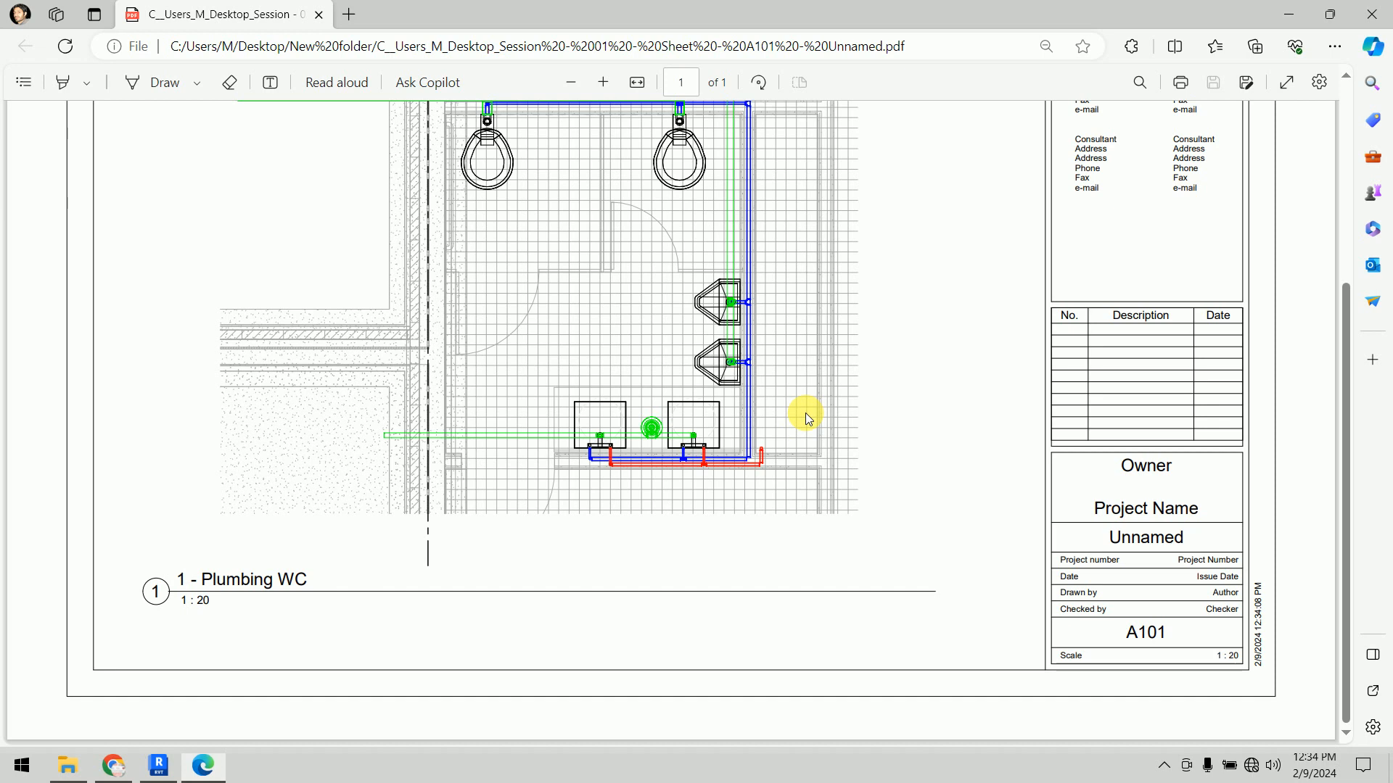
pyautogui.scroll(1, 808, 417)
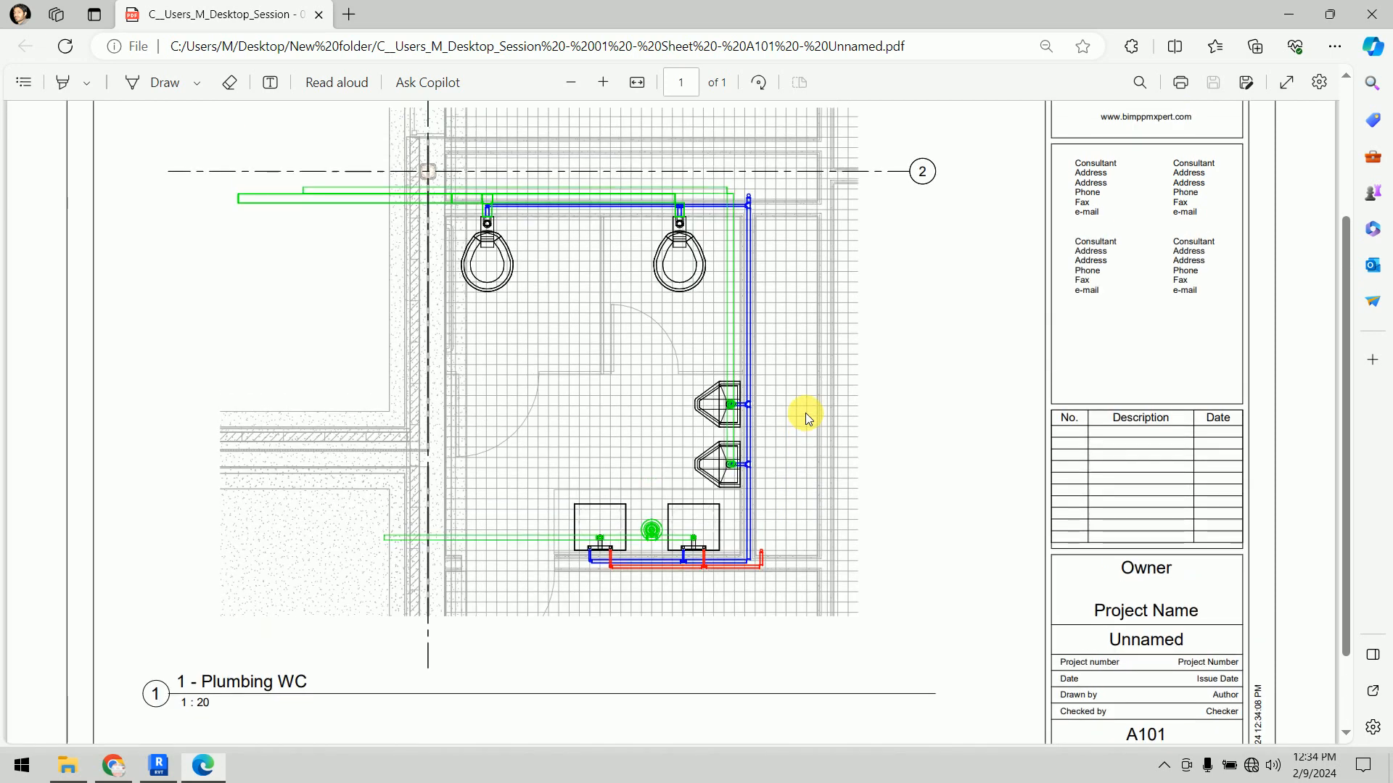
pyautogui.scroll(2, 806, 414)
pyautogui.scroll(-3, 806, 413)
pyautogui.scroll(3, 806, 413)
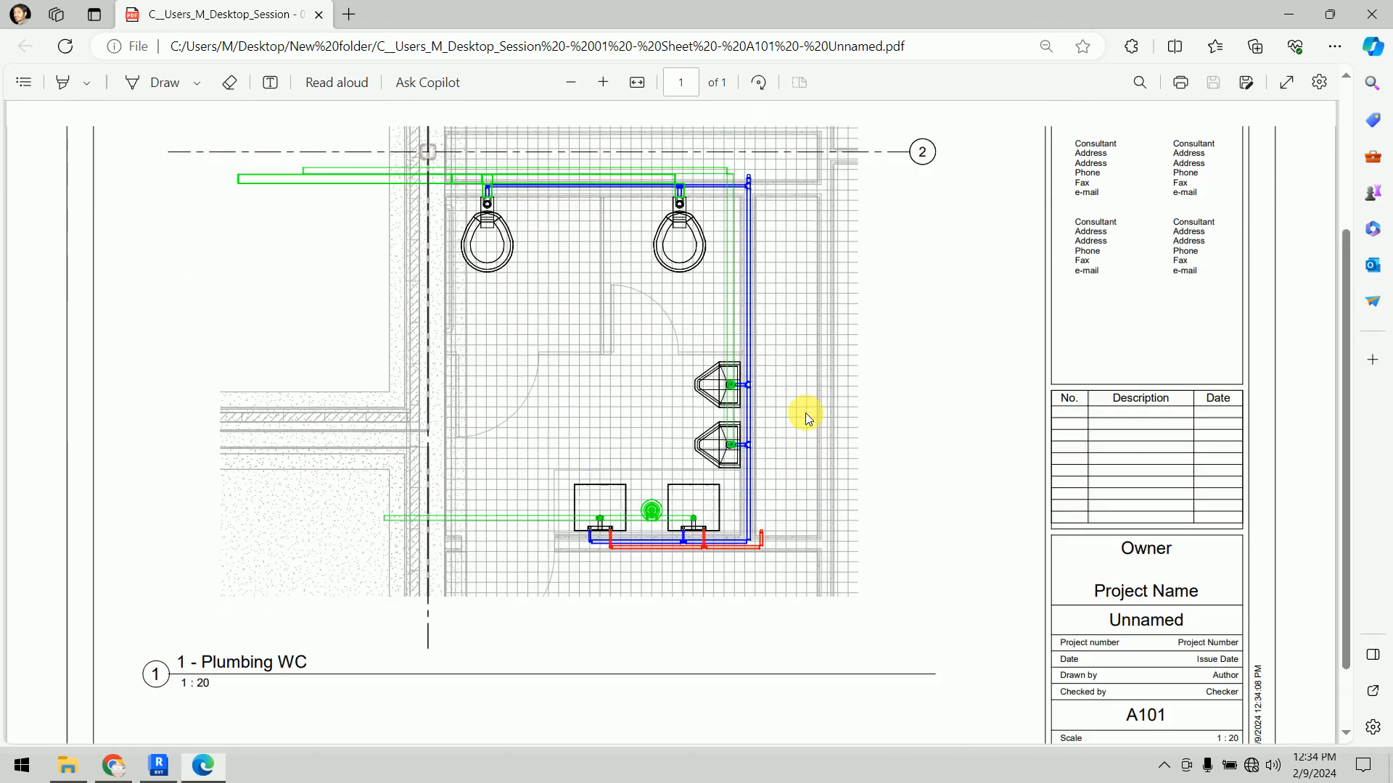
pyautogui.click(1371, 15)
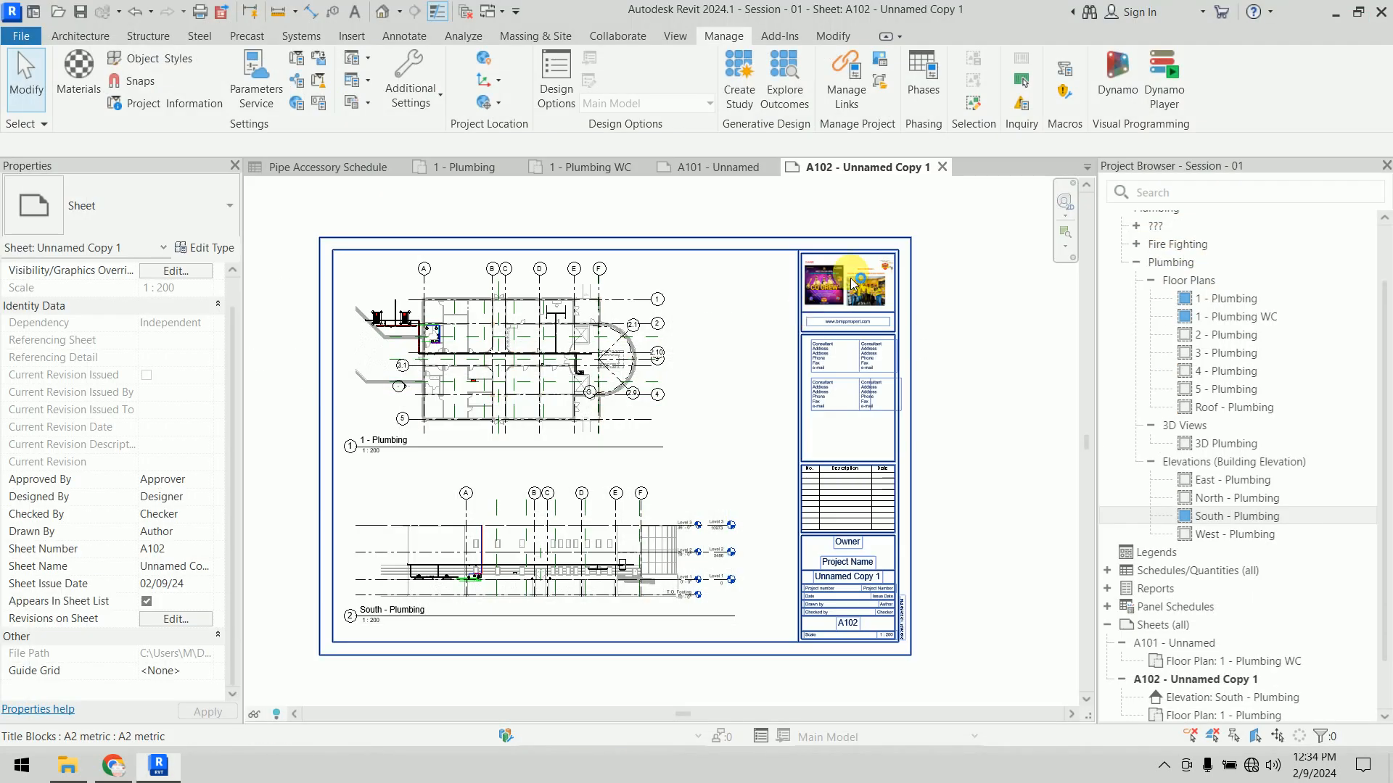
# Step: Check the exported files in the Desktop's New folder, refreshing its contents, and return to Revit
pyautogui.click(1335, 12)
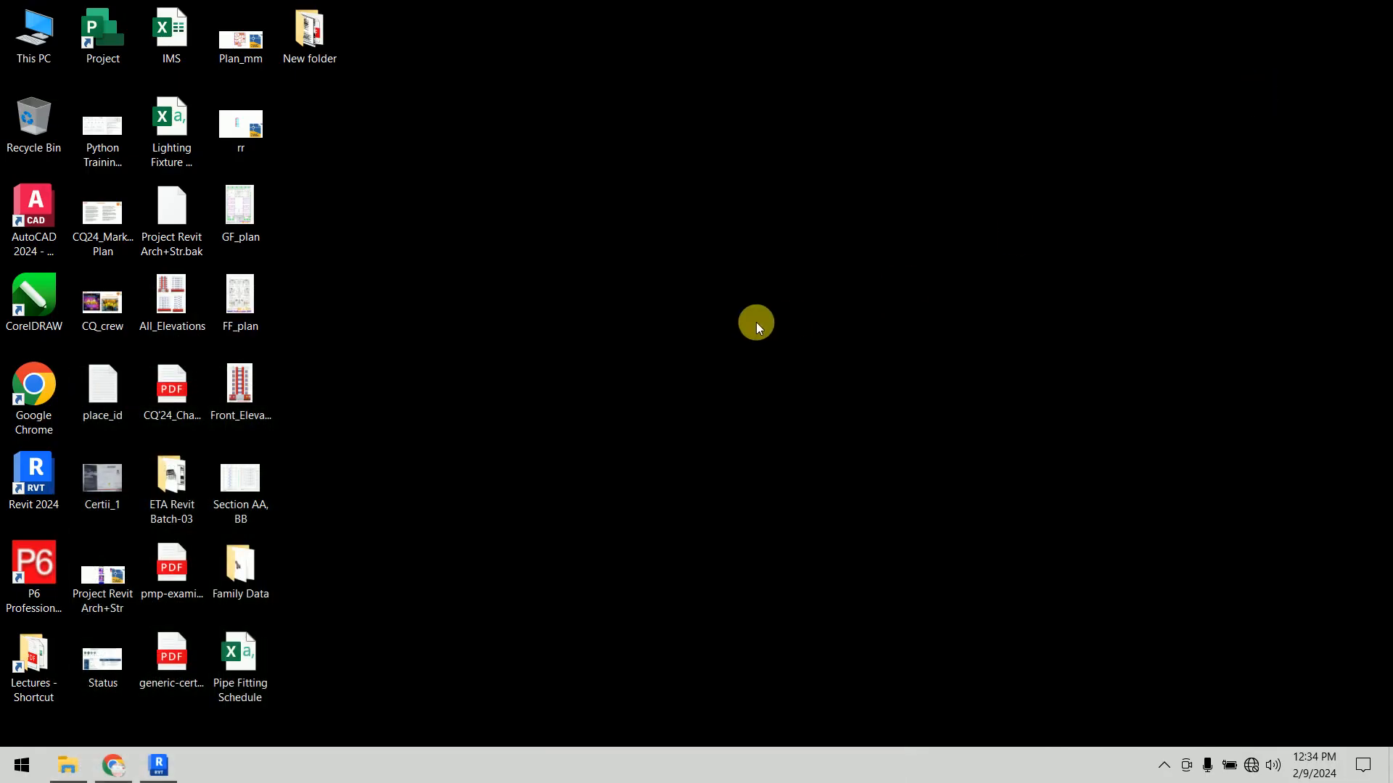
pyautogui.doubleClick(317, 35)
pyautogui.rightClick(674, 370)
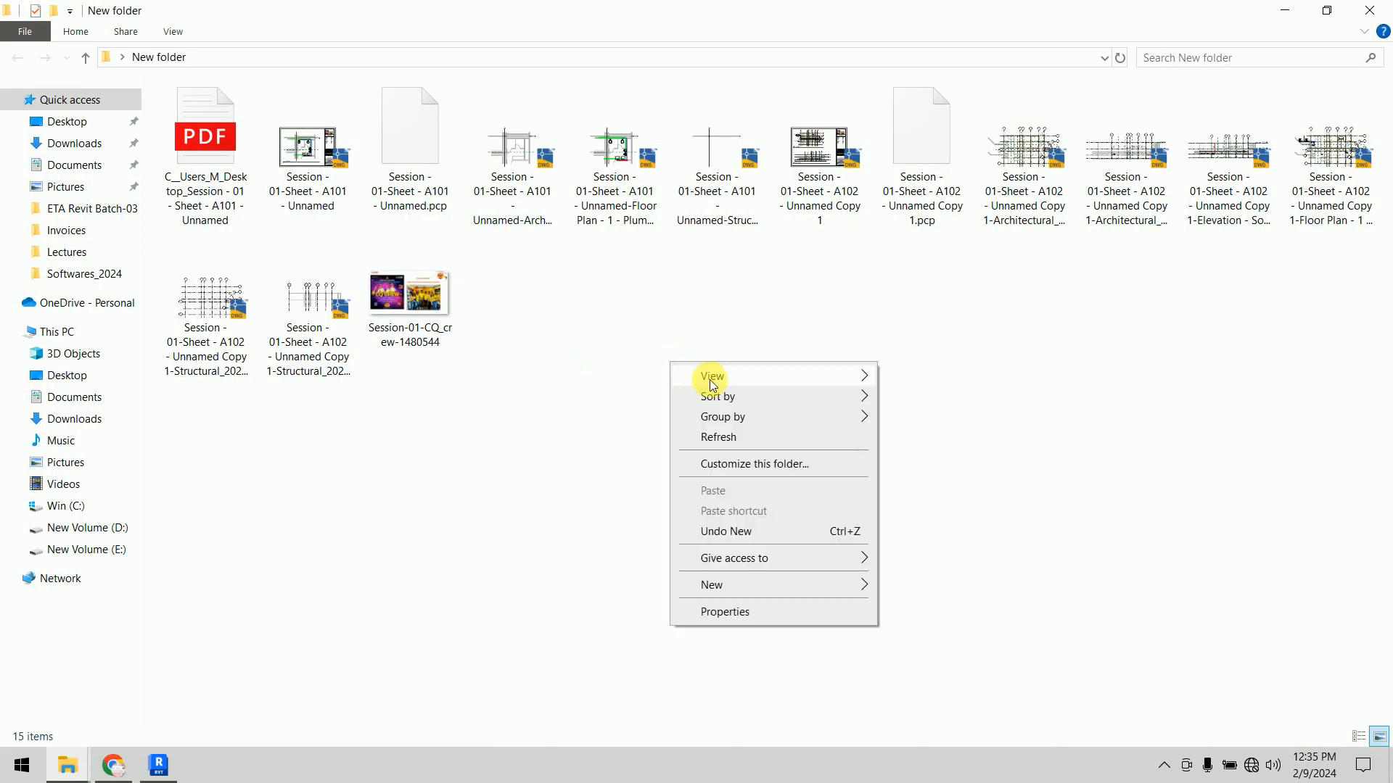
pyautogui.click(768, 438)
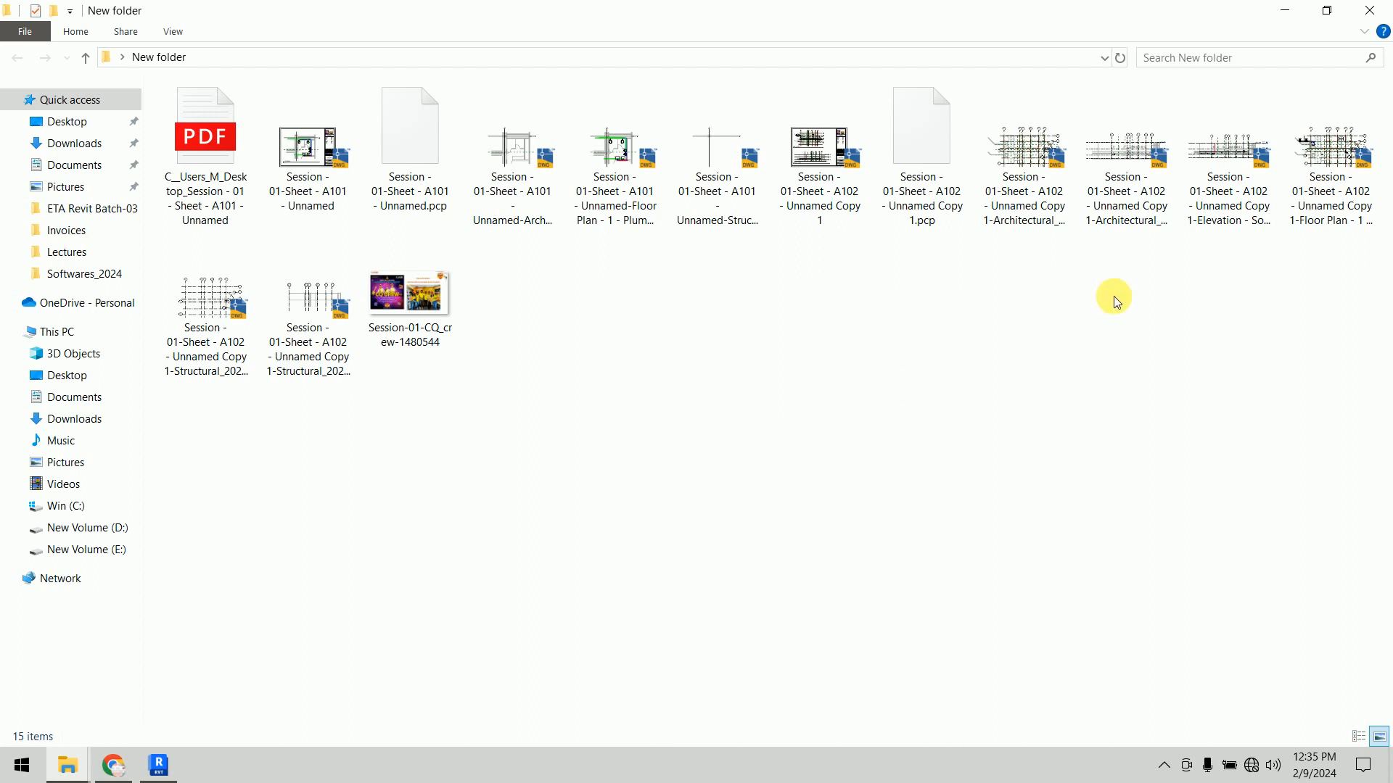
pyautogui.click(1370, 10)
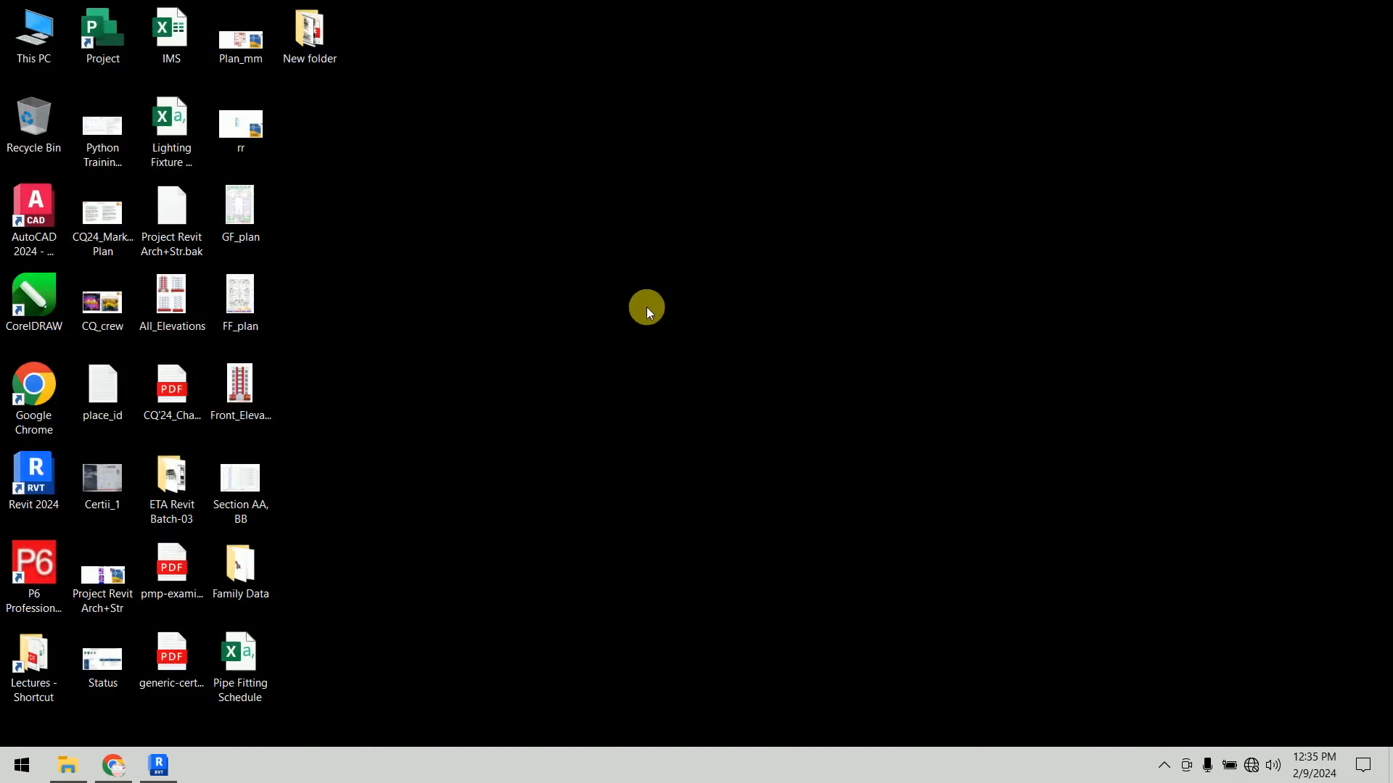
pyautogui.click(158, 765)
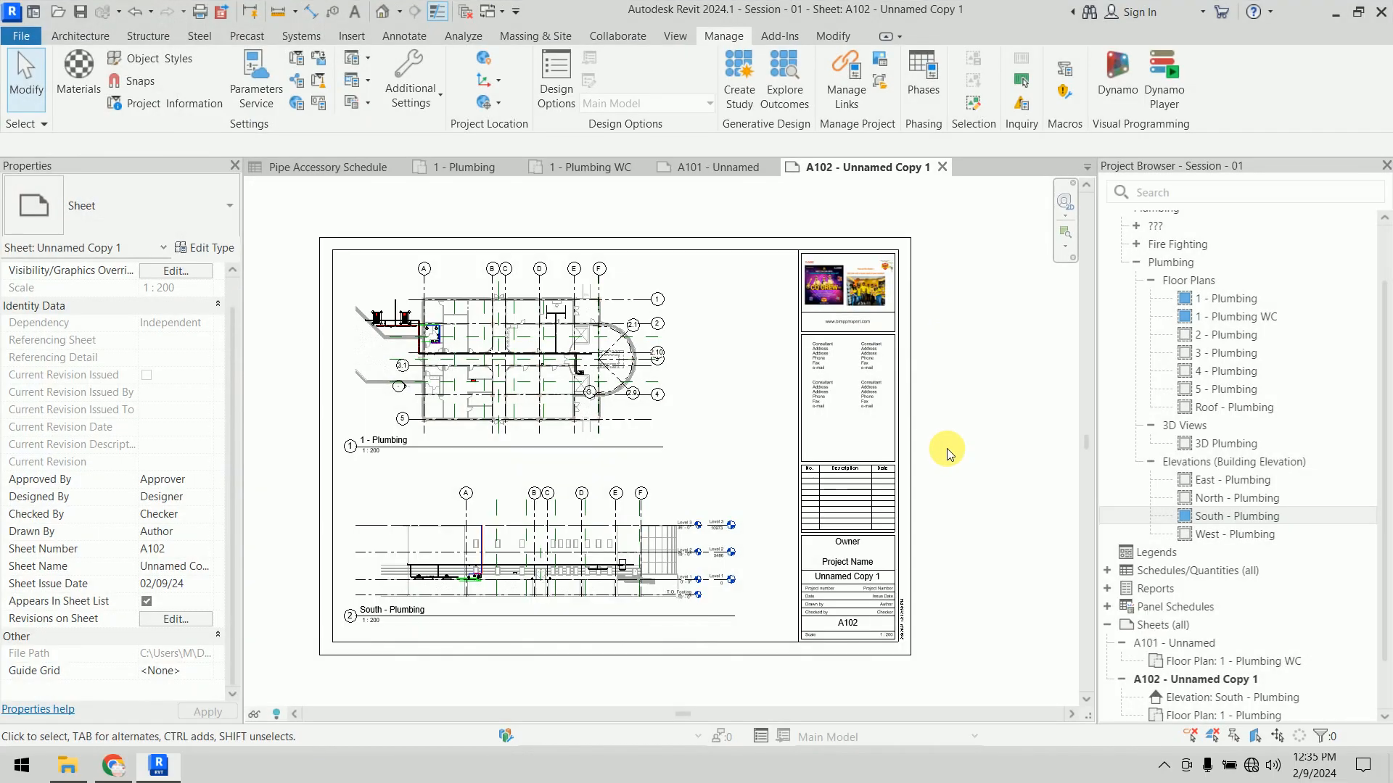